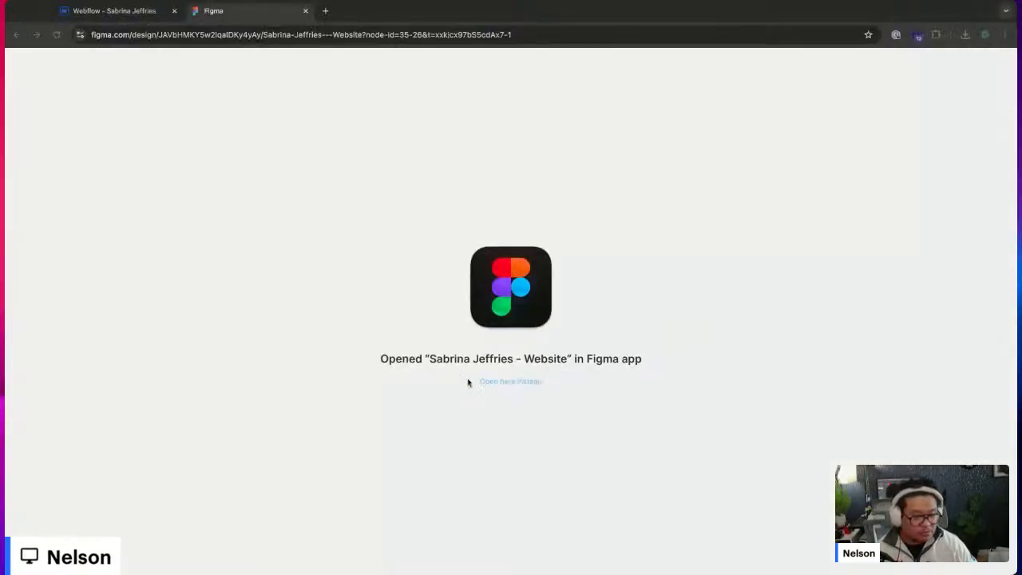
- Open the Sabrina Jeffries website design file in the browser version of Figma and clear the selected HOME frame
click(272, 34)
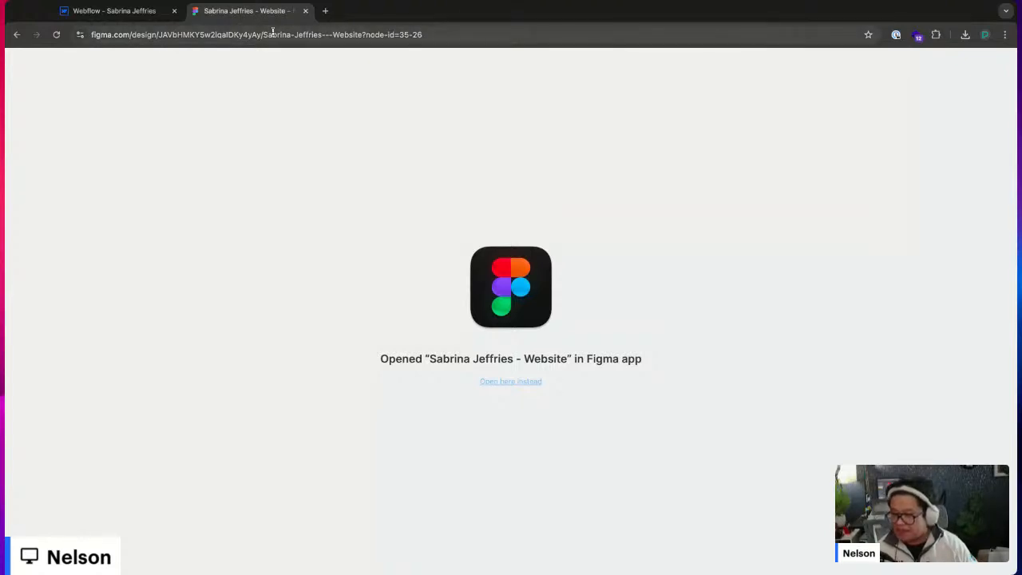
key(Return)
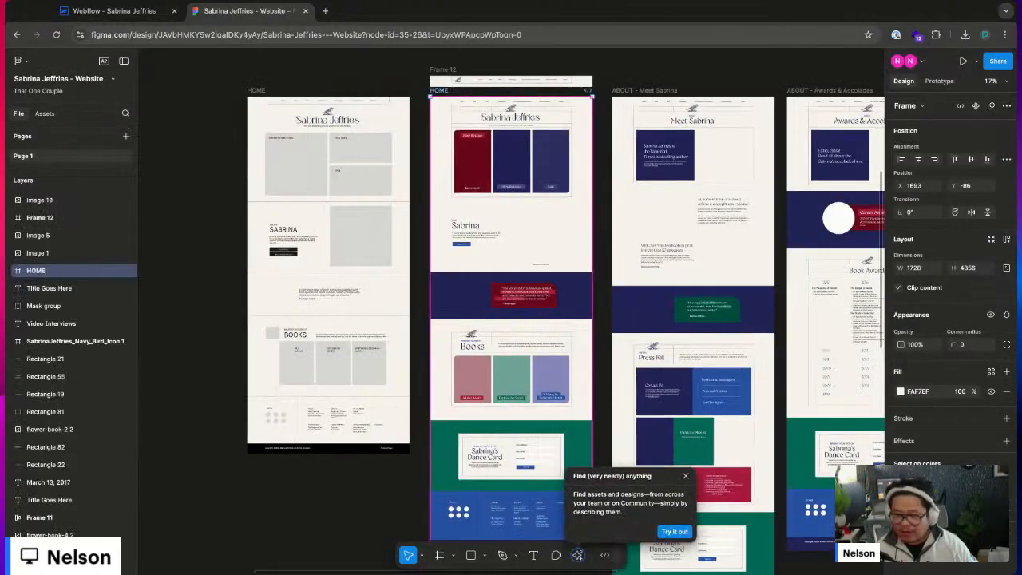
click(409, 86)
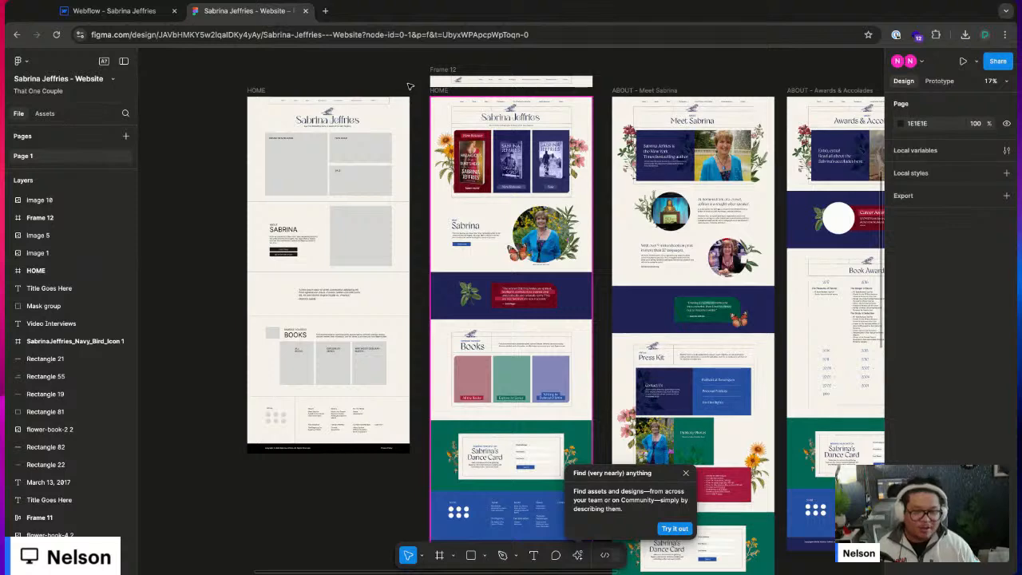
- Open sabrinajeffries.com in a new browser tab
click(325, 10)
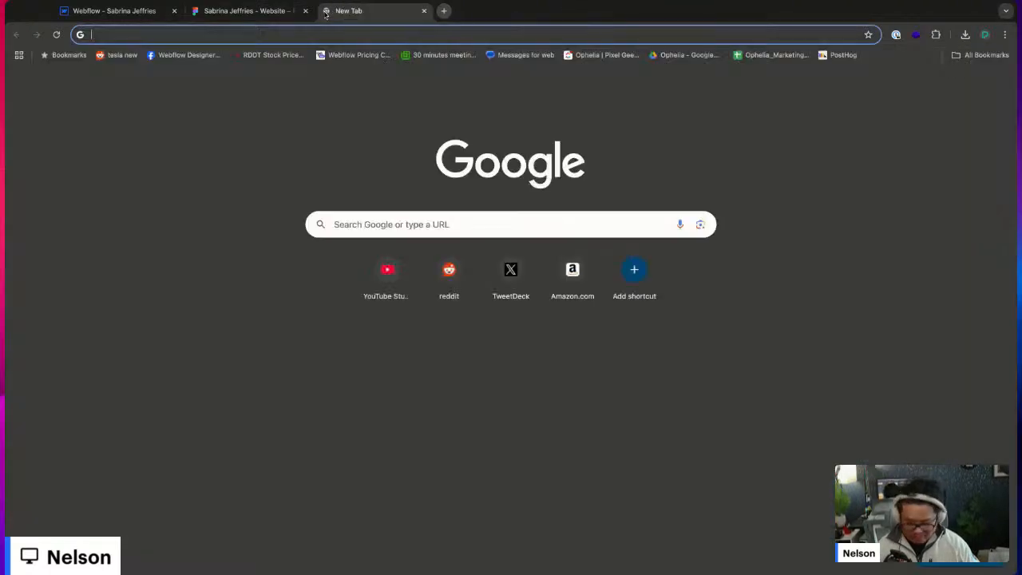
text(sabrinajeffries.com)
key(Return)
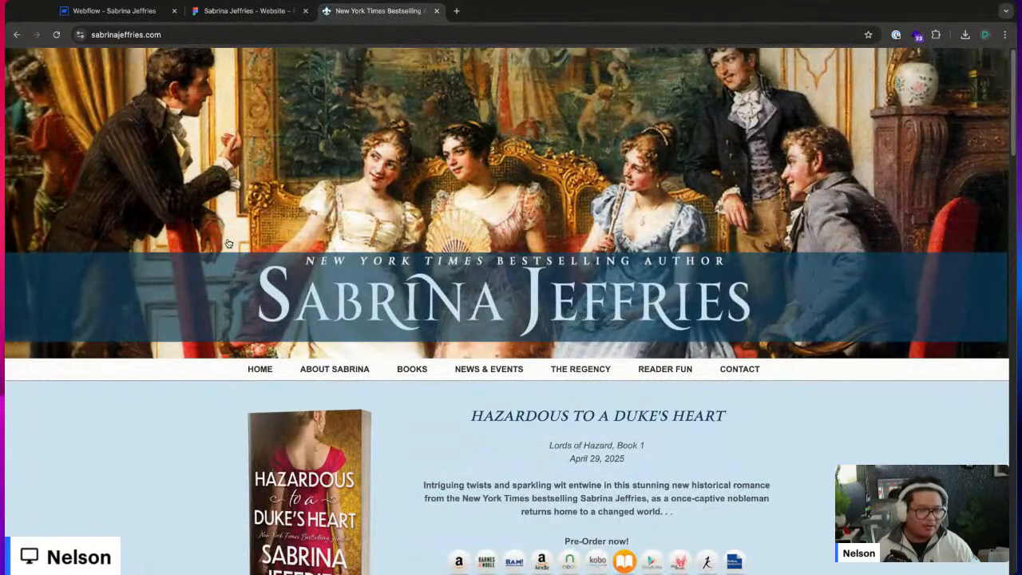
- Look through the current author homepage, from the banner and featured books down to the newsletter, social and news sections
scroll(133, 330, down, 5)
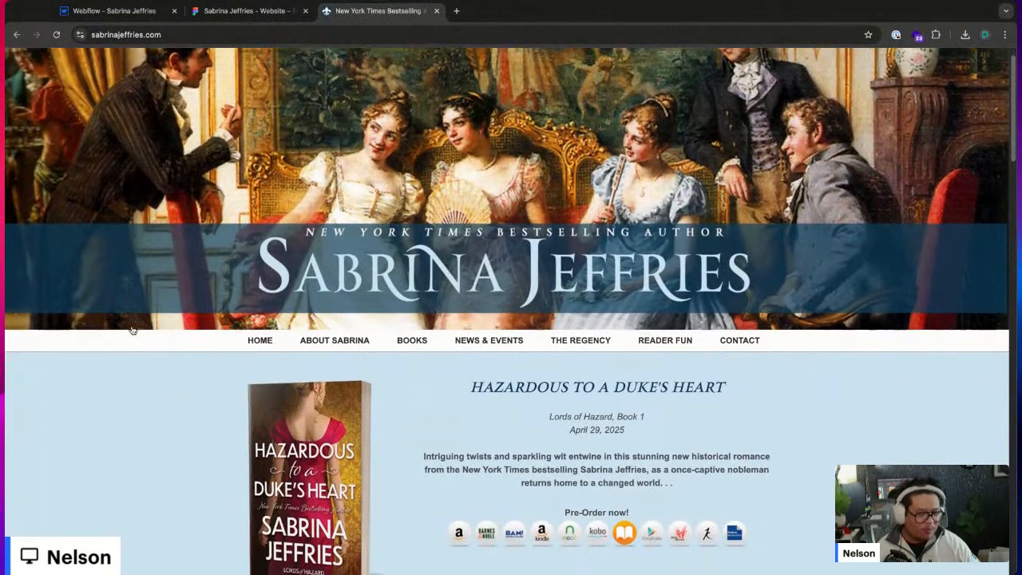
scroll(511, 311, down, 9)
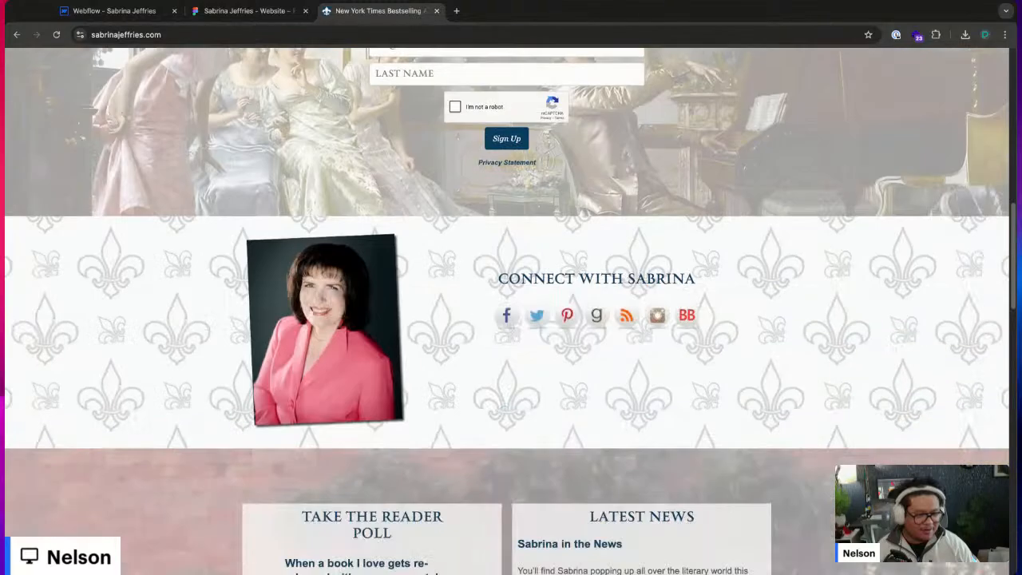
scroll(510, 312, up, 7)
scroll(497, 296, up, 6)
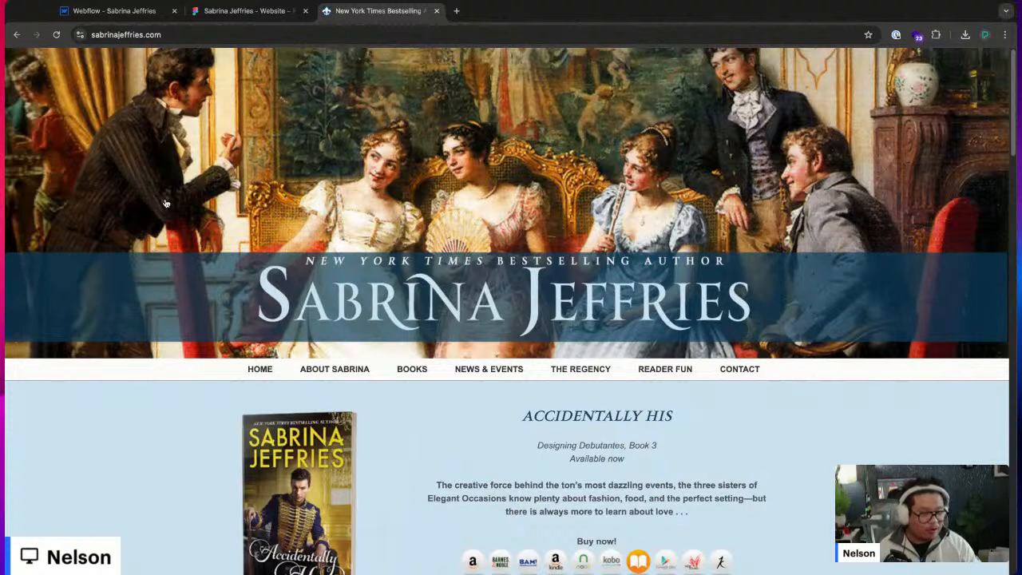
scroll(165, 203, down, 2)
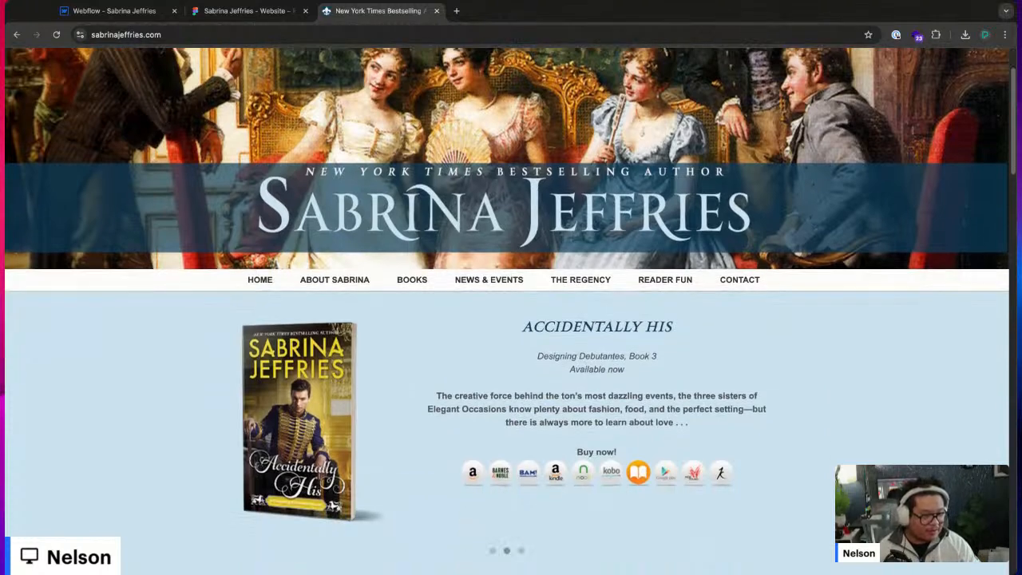
scroll(506, 310, up, 2)
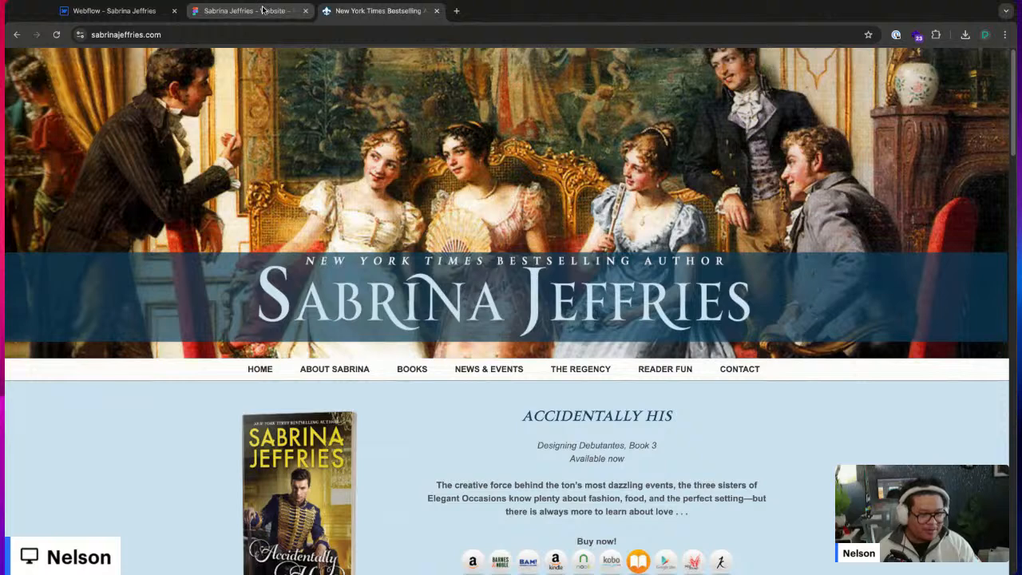
click(233, 34)
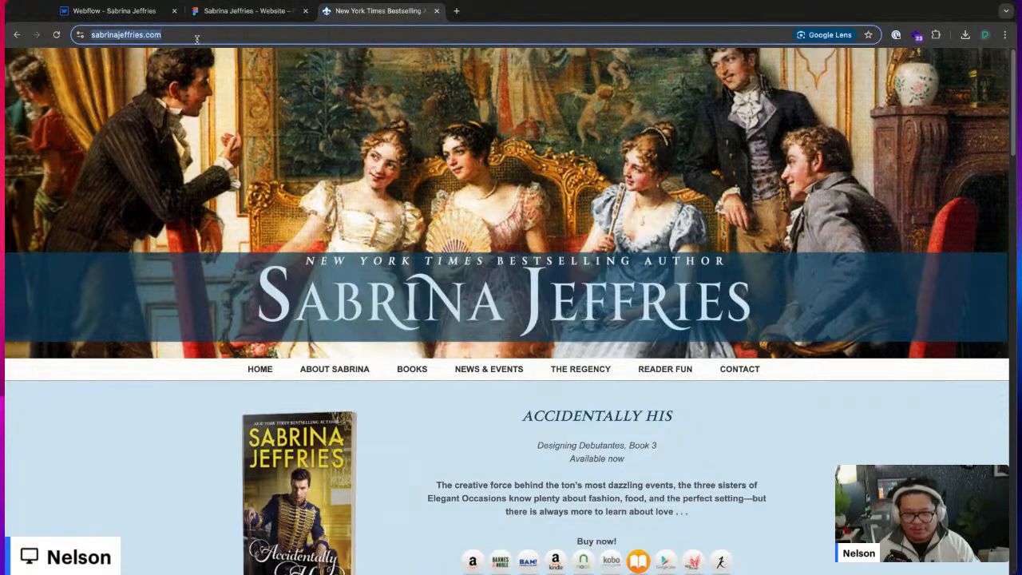
key(super+Tab)
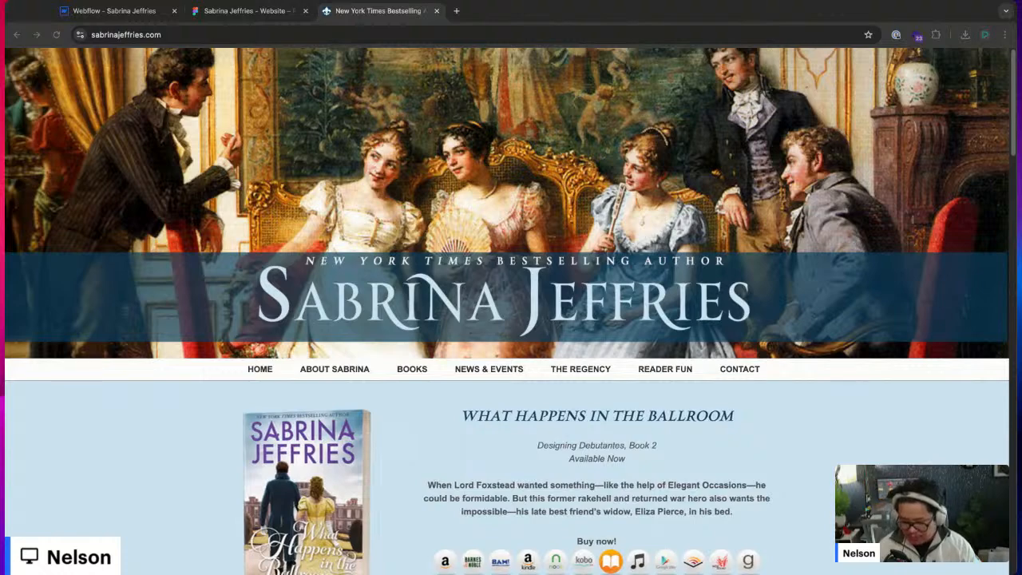
- Switch to the Figma design and examine the mockups of the Home, Meet Sabrina and Awards & Accolades pages
click(243, 11)
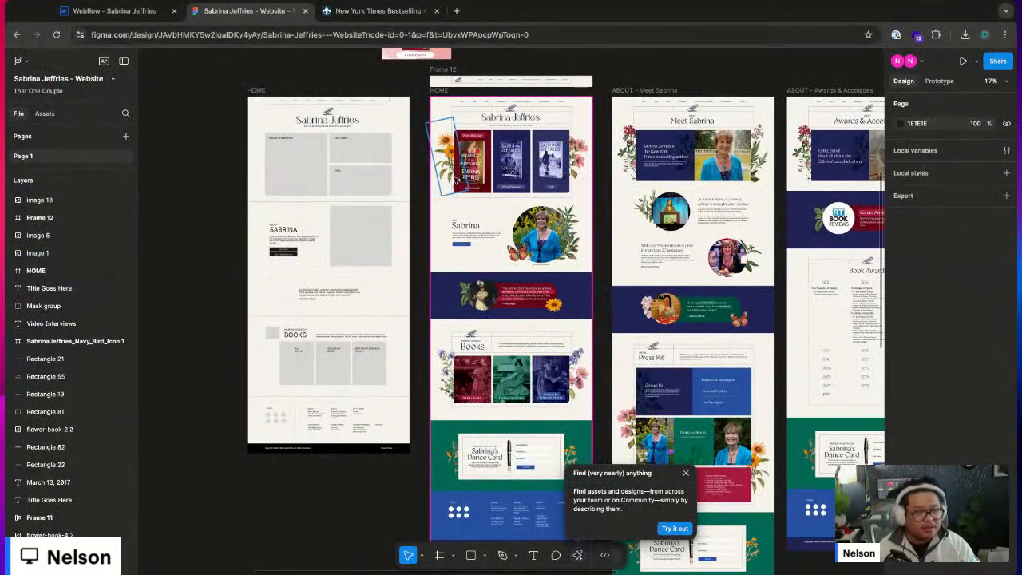
scroll(479, 117, up, 5)
scroll(479, 118, right, 2)
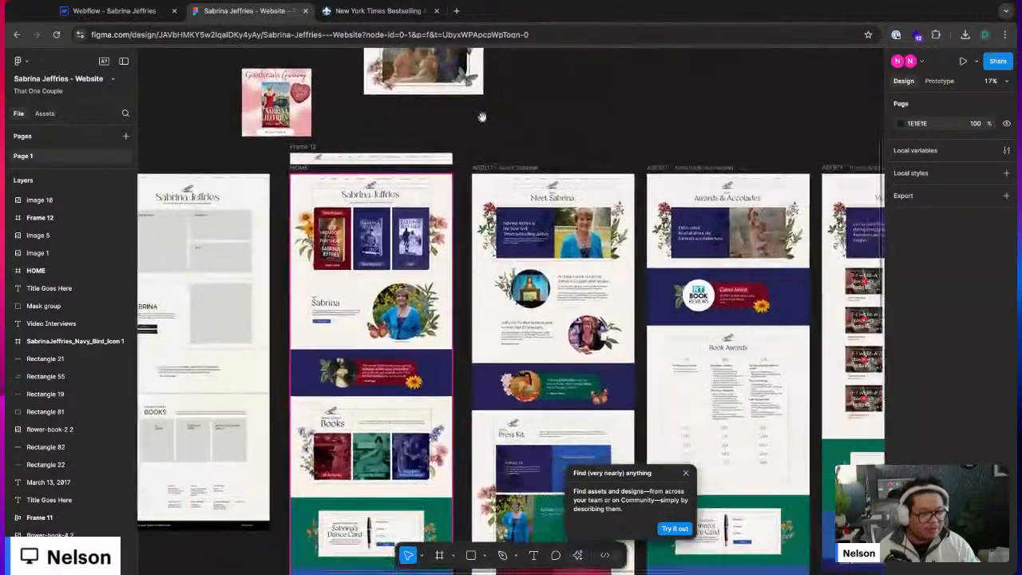
scroll(481, 115, up, 2)
scroll(481, 116, right, 2)
scroll(447, 207, down, 5)
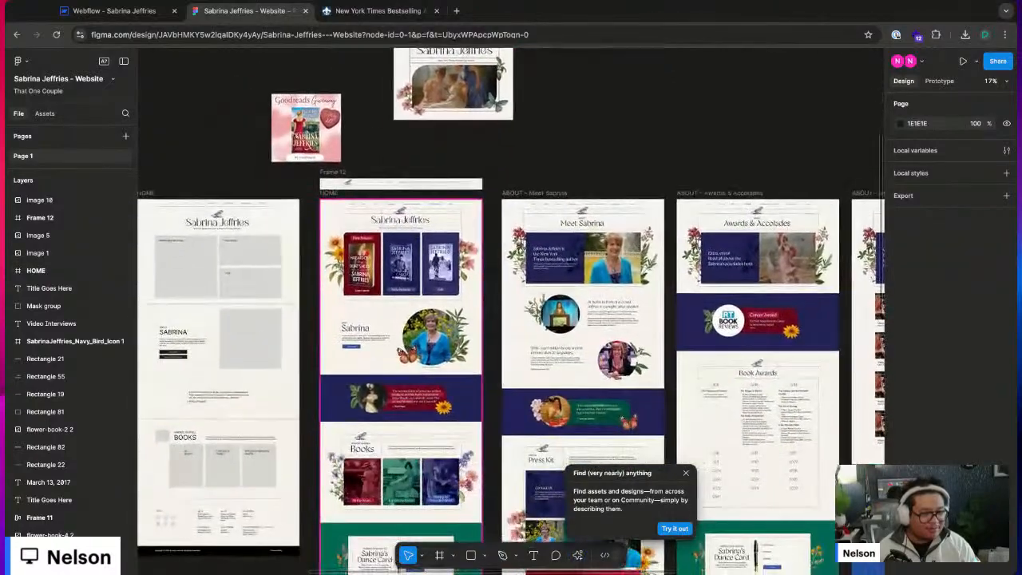
scroll(412, 305, down, 1)
scroll(412, 306, left, 1)
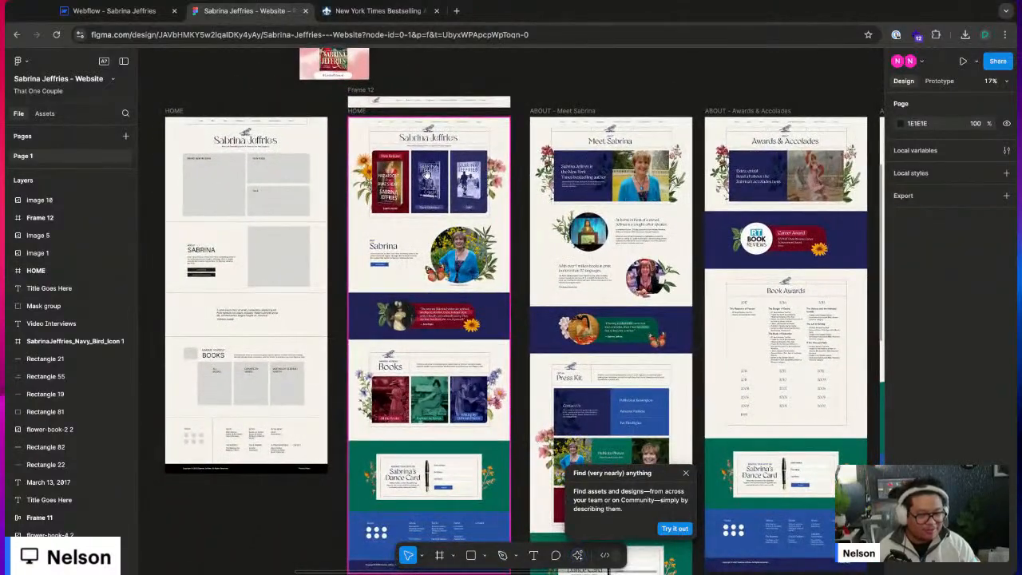
scroll(411, 305, up, 2)
scroll(412, 306, right, 2)
- Switch to the Webflow project and change the workspace mode from Build to Design
click(155, 16)
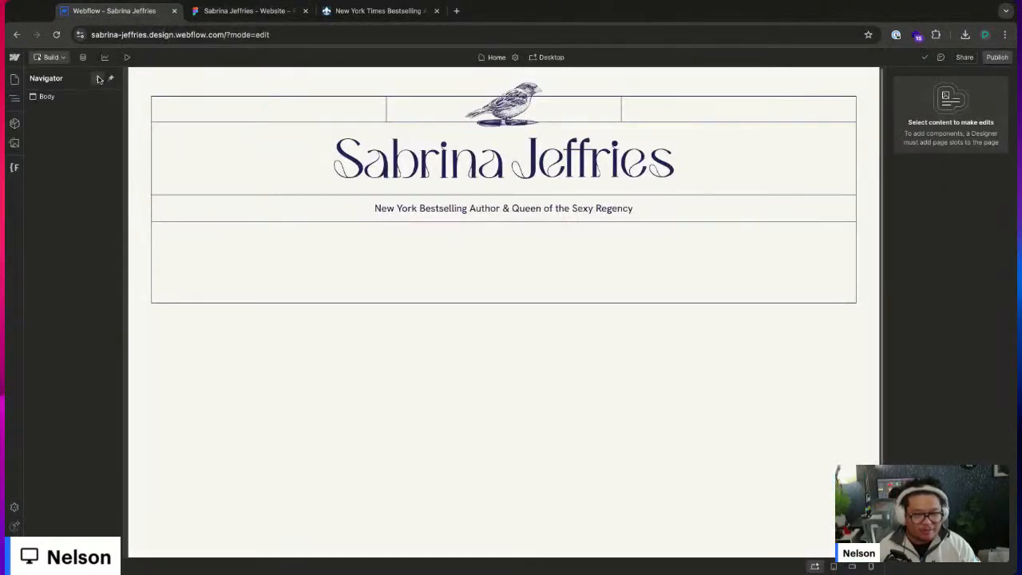
click(56, 57)
click(64, 83)
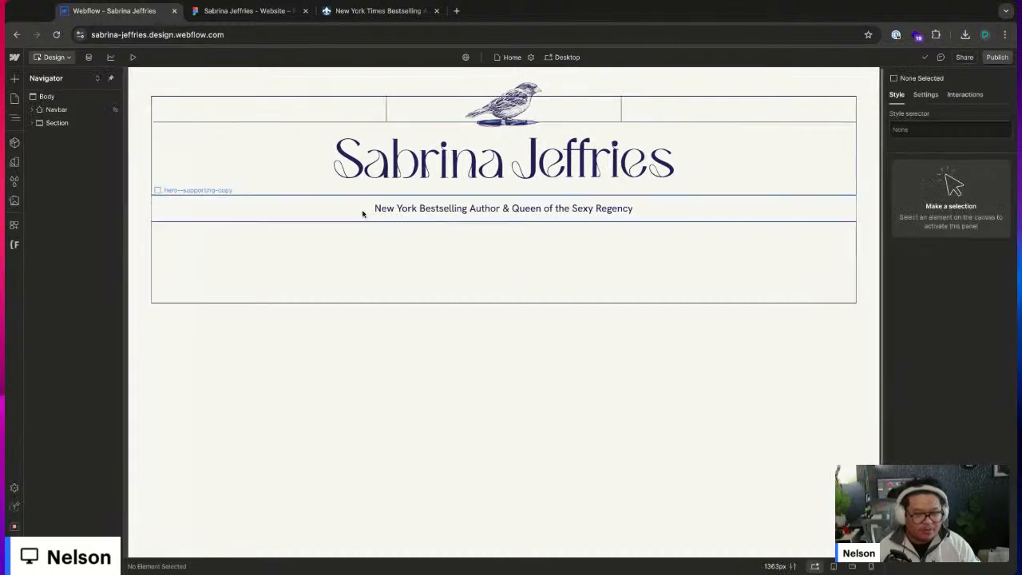
- Set the Navbar element's visibility to Visible
click(80, 110)
click(925, 94)
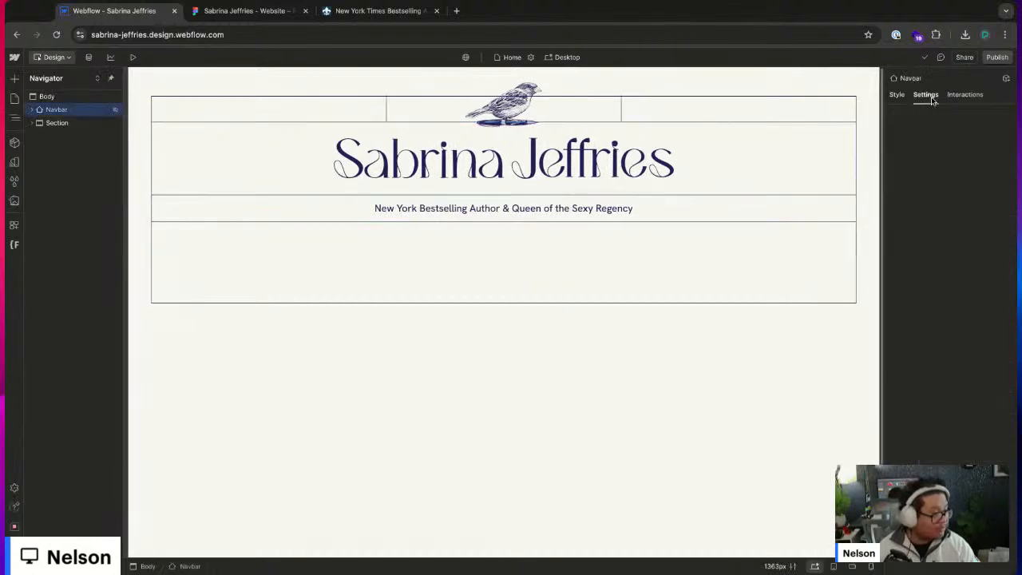
click(946, 159)
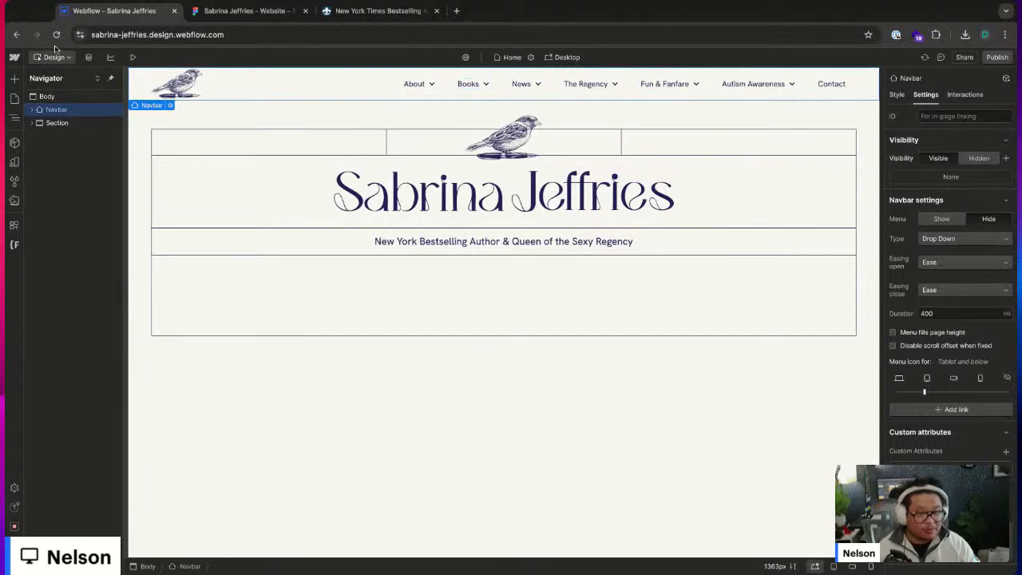
- Preview the page with the Autism Awareness dropdown open, then return to the design canvas and set the Navbar to Hidden
click(132, 57)
mouse_move(752, 81)
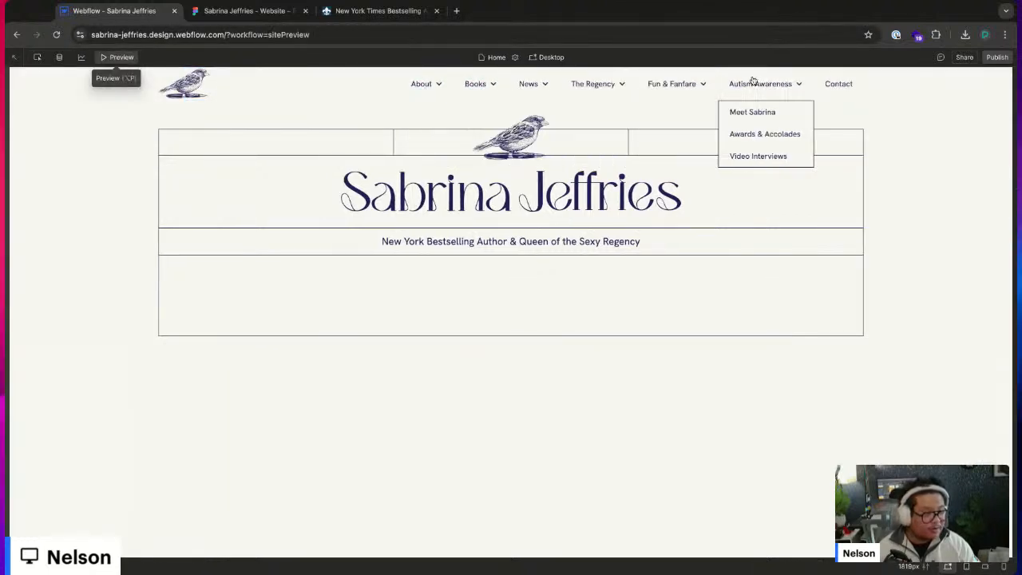
click(114, 57)
click(978, 158)
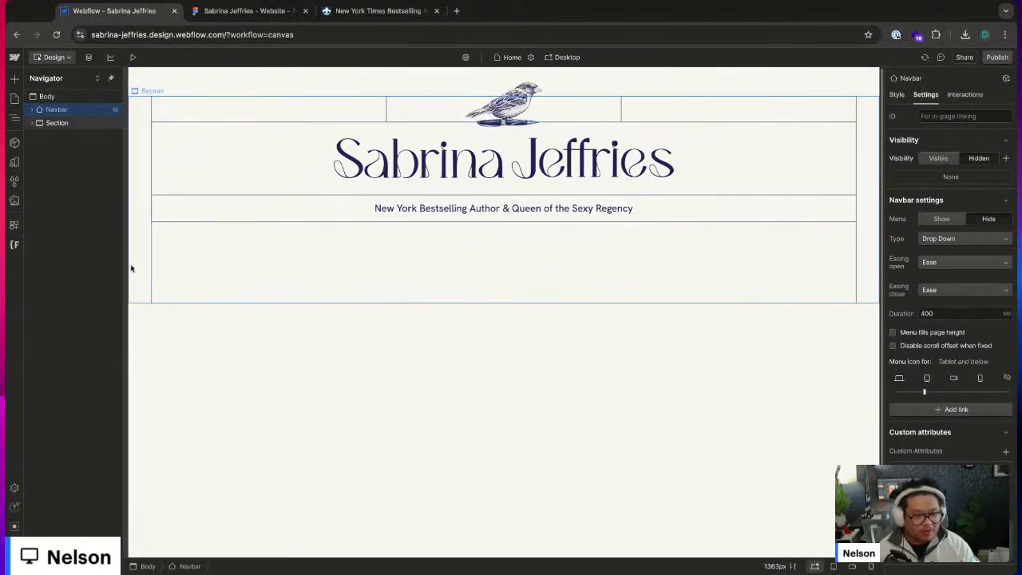
- Examine the hero section with the three book cards in the Figma HOME mockup
click(249, 11)
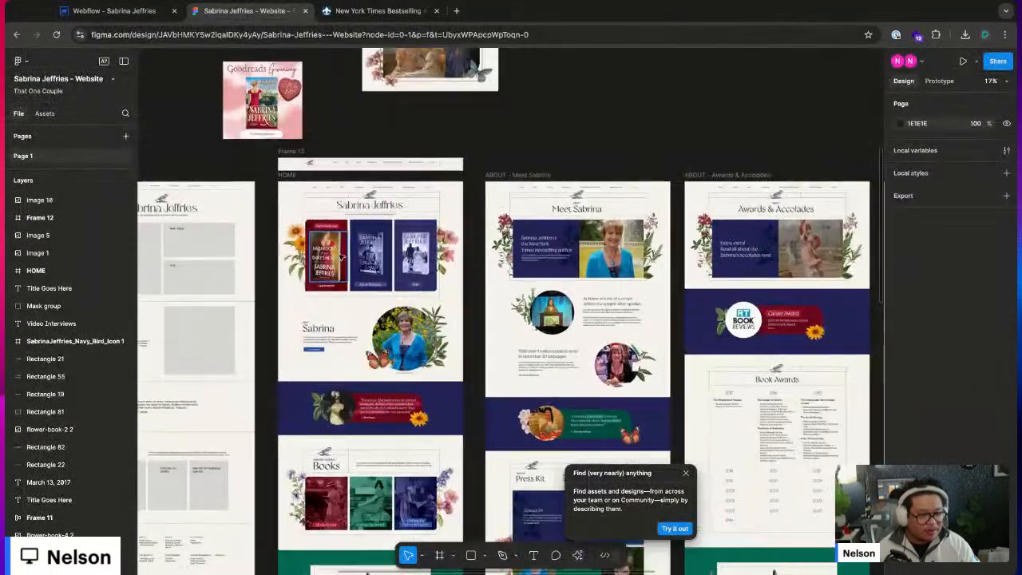
scroll(341, 256, up, 5)
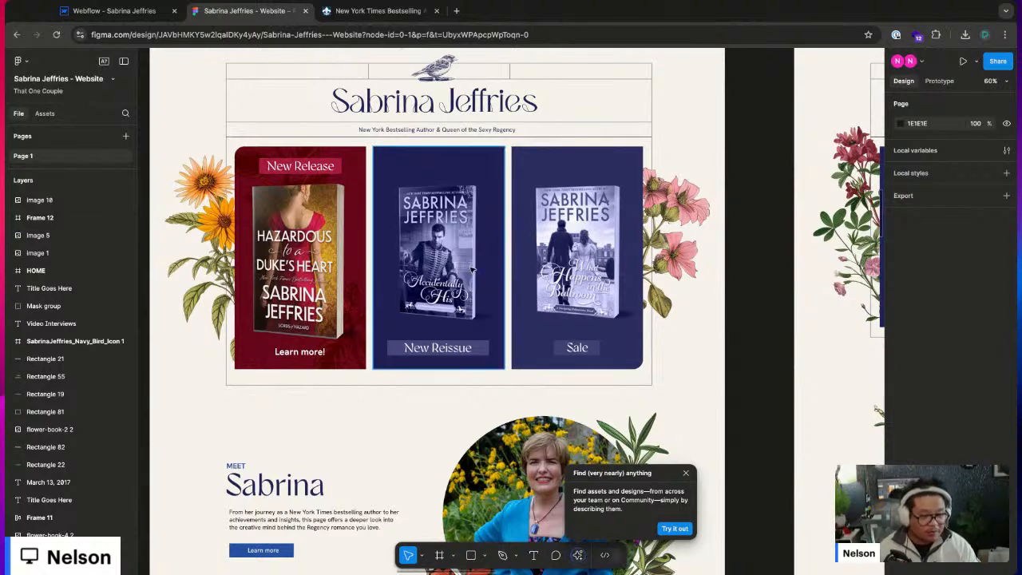
- Open the Webflow CMS and review the Book awards collection and the list of items in the Books collection
click(114, 11)
click(70, 56)
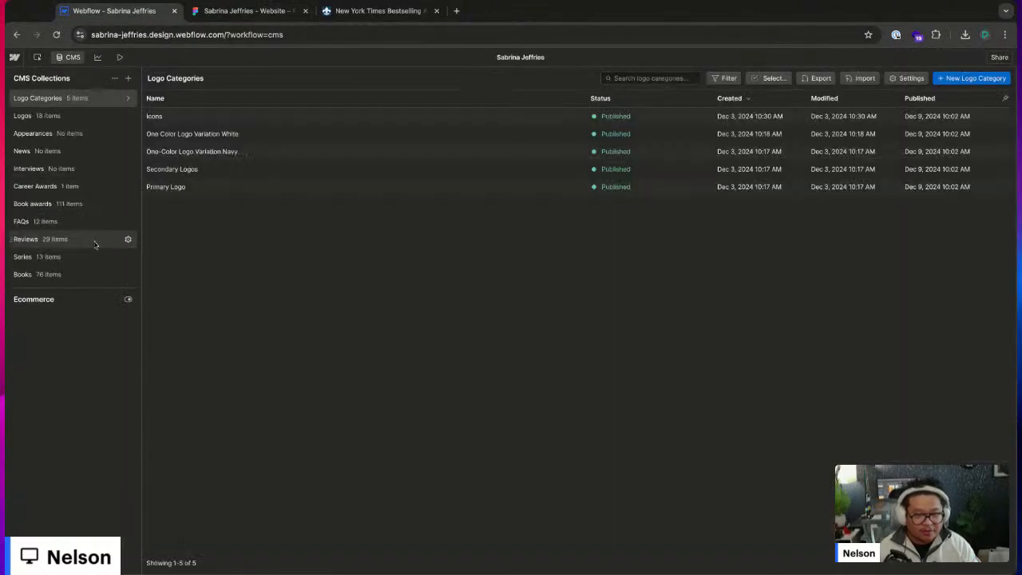
click(78, 210)
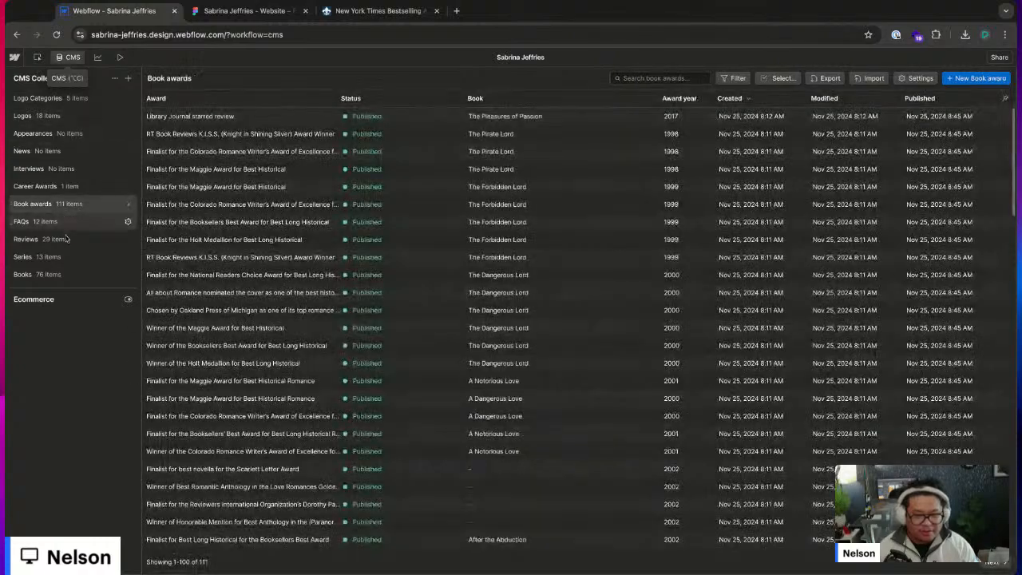
click(73, 279)
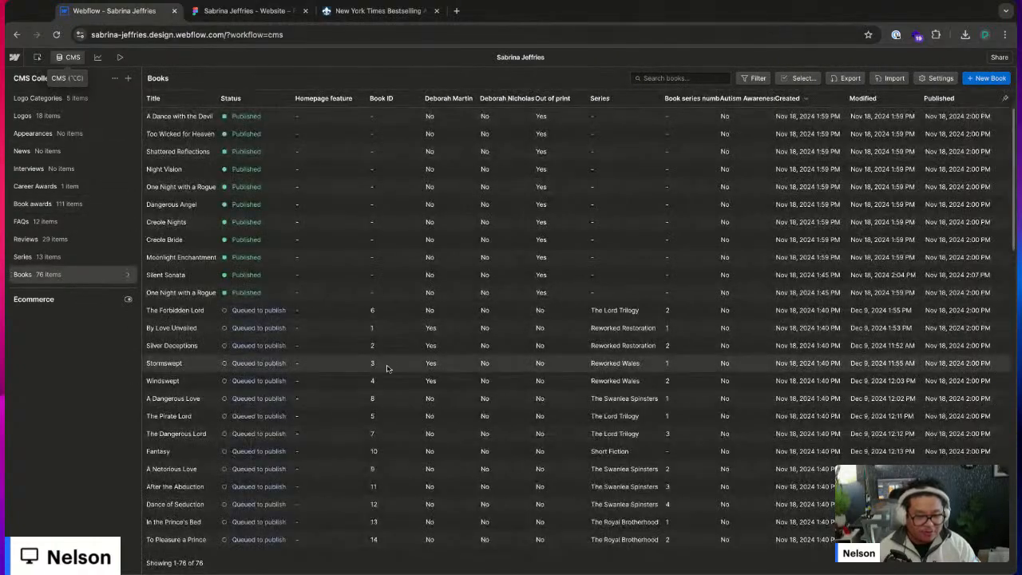
scroll(387, 371, down, 8)
scroll(387, 375, down, 10)
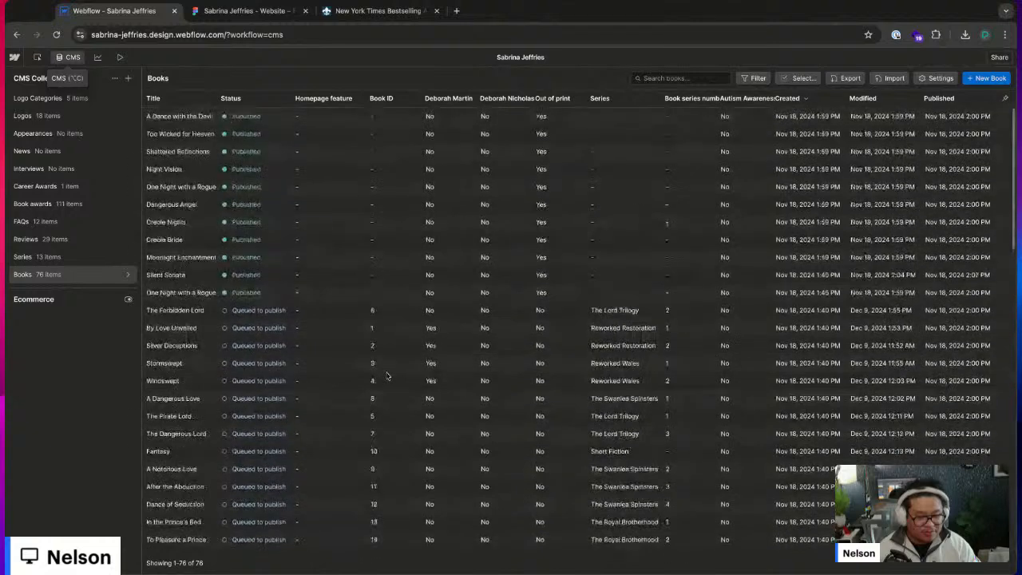
scroll(391, 341, up, 18)
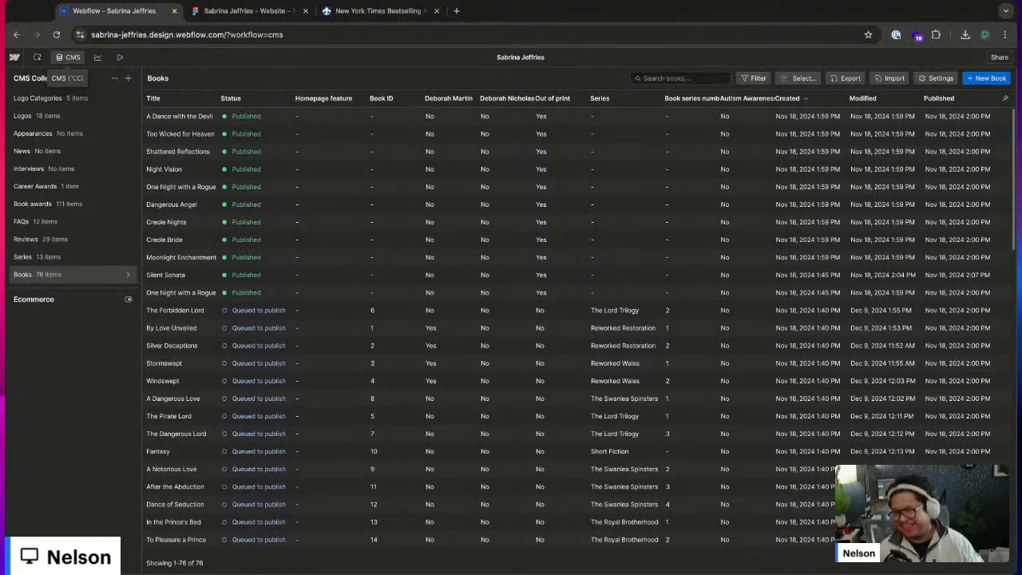
- Compare the live homepage with the Figma HOME hero, viewing the New Release, New Reissue and Sale book cards up close
click(359, 11)
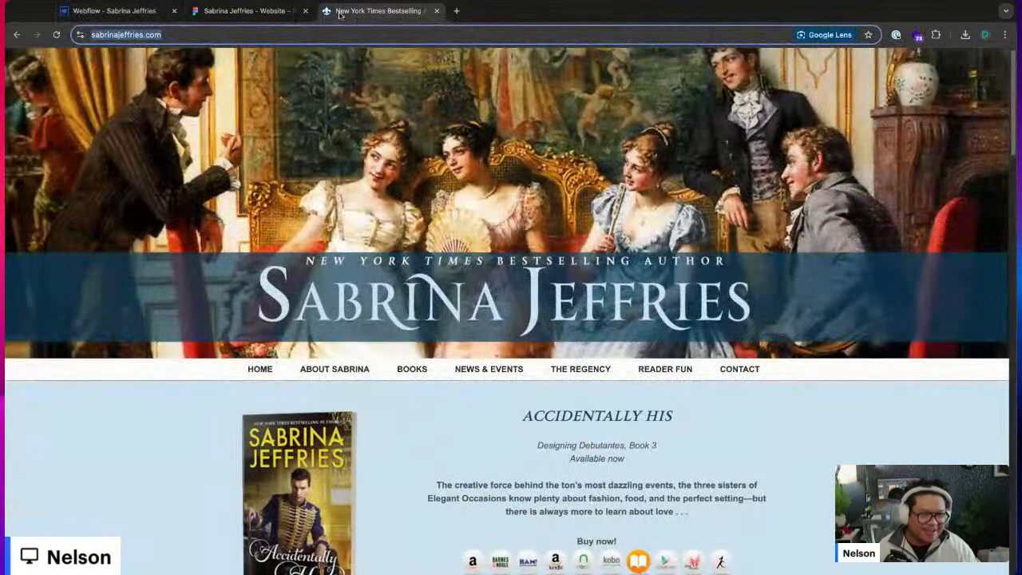
click(237, 10)
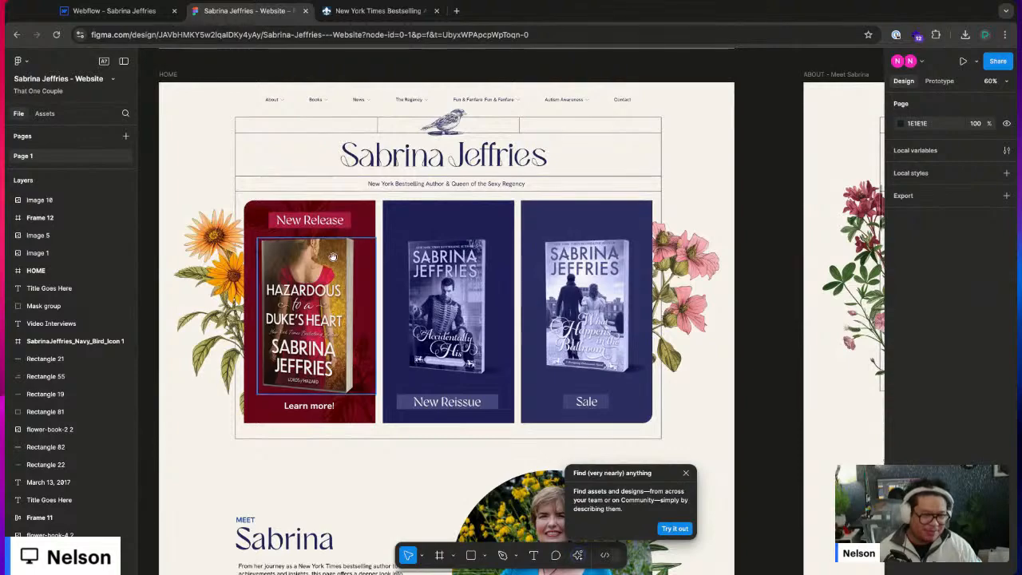
scroll(322, 262, up, 1)
scroll(322, 263, up, 3)
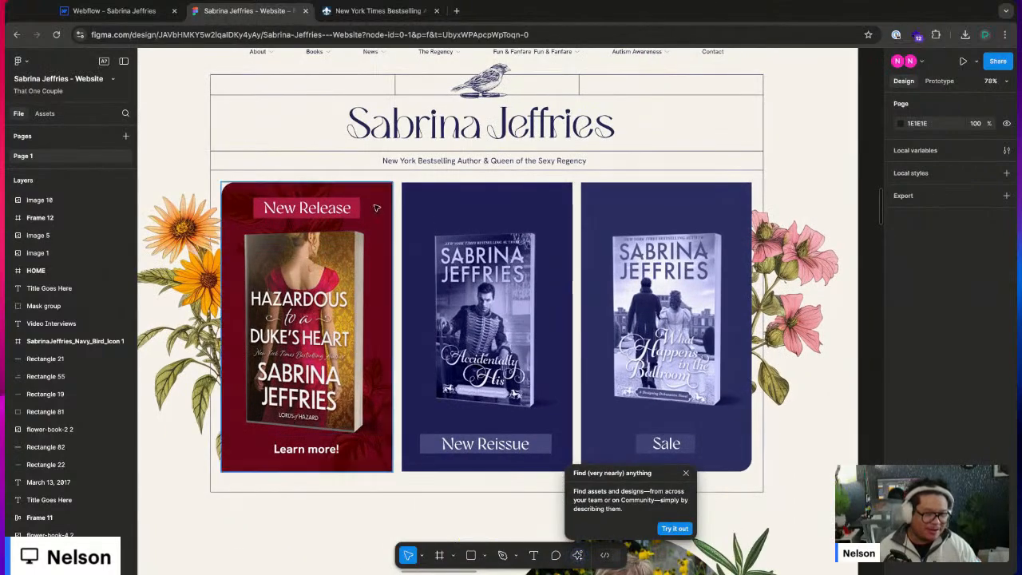
drag(247, 226, 336, 208)
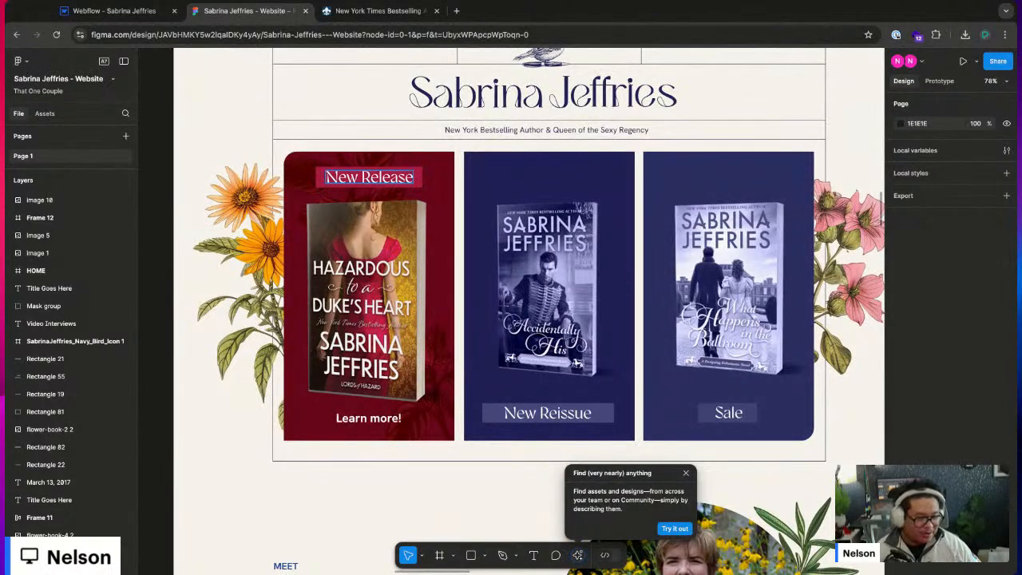
- Dismiss the asset search tip and select the yellow flowers image beside the New Release card
click(685, 473)
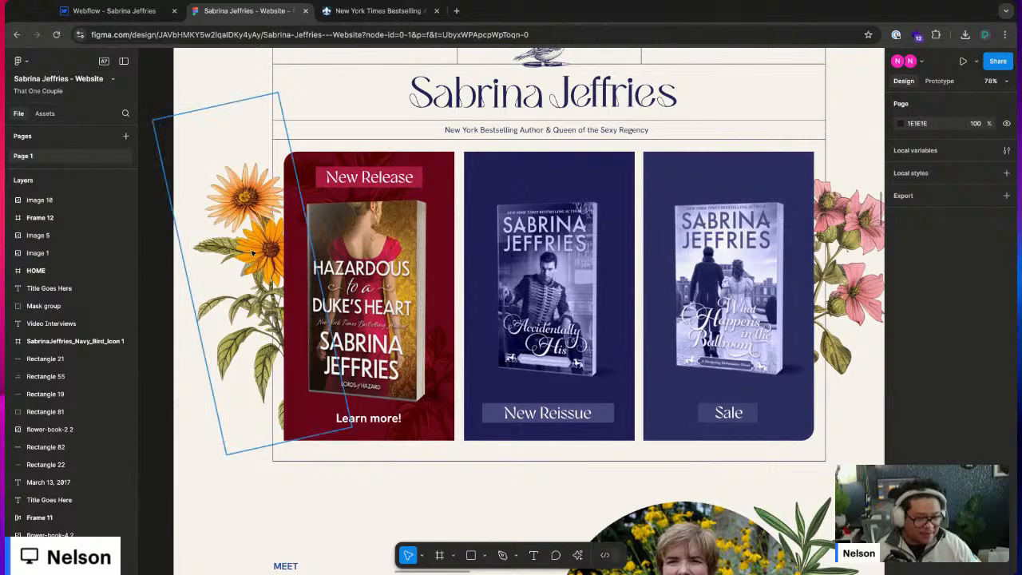
click(232, 219)
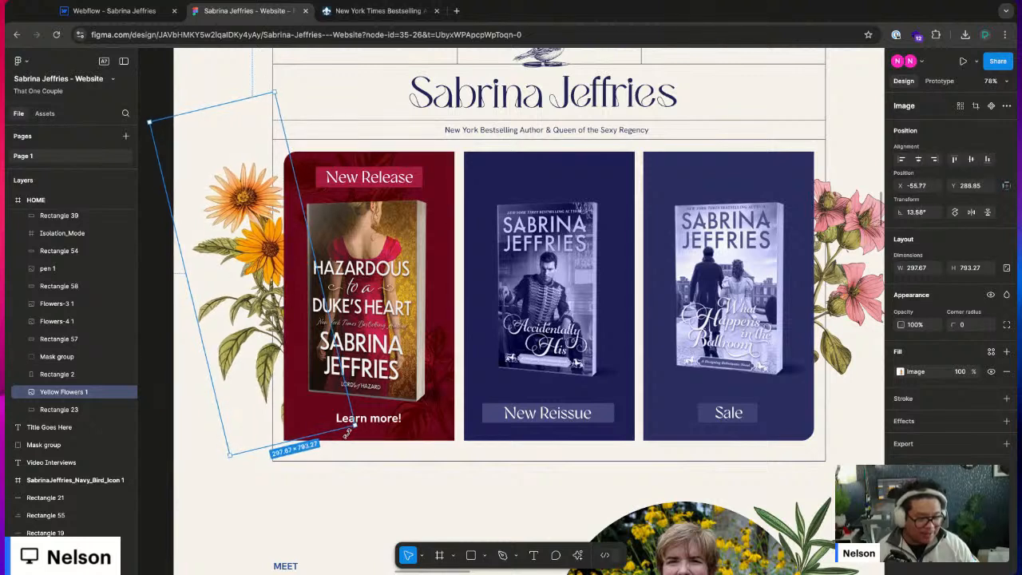
- Rotate the yellow flowers image to about 12.5° and select the New Release card's mask group
drag(347, 432, 352, 427)
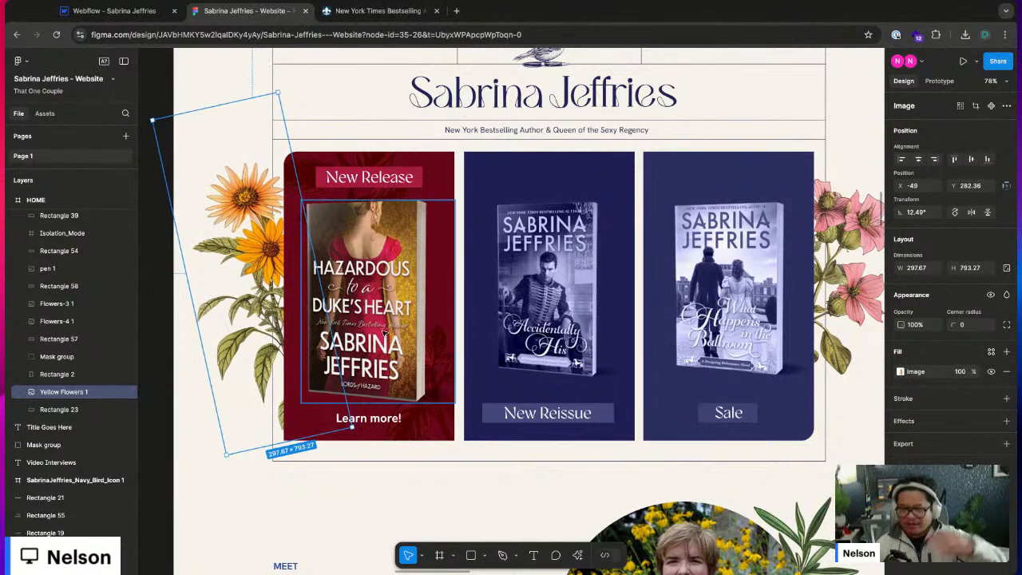
scroll(453, 250, up, 3)
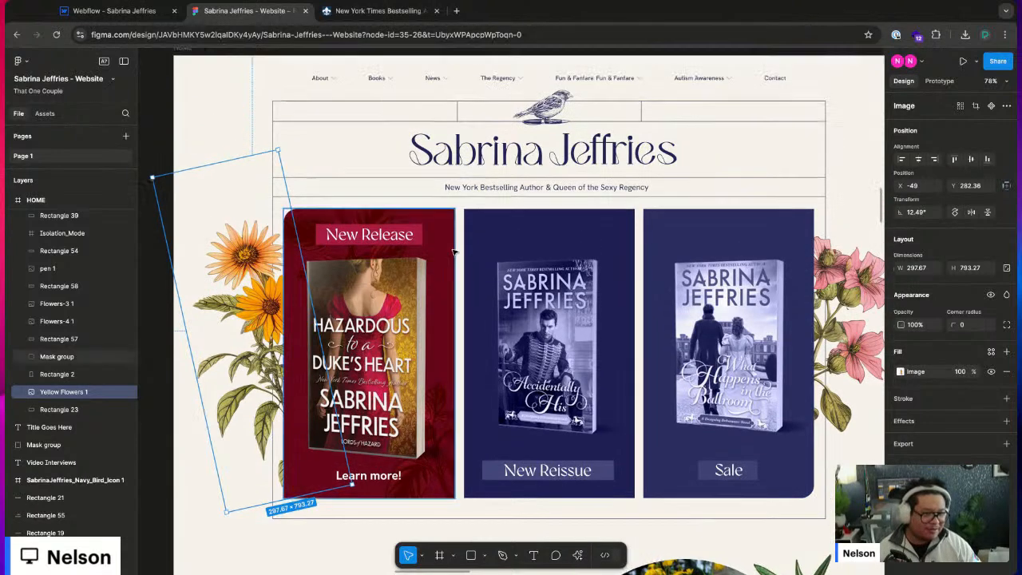
scroll(449, 261, down, 1)
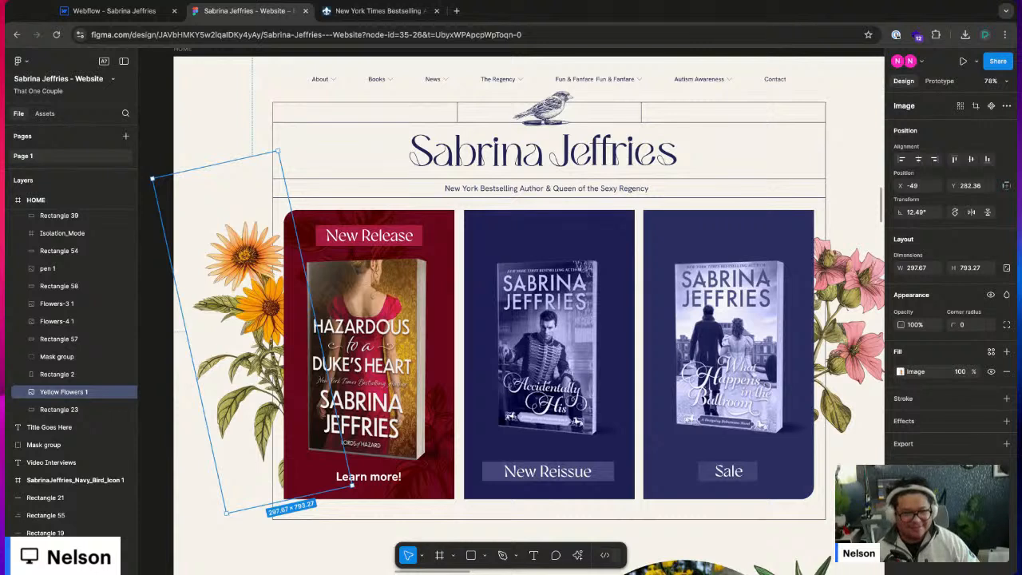
click(446, 244)
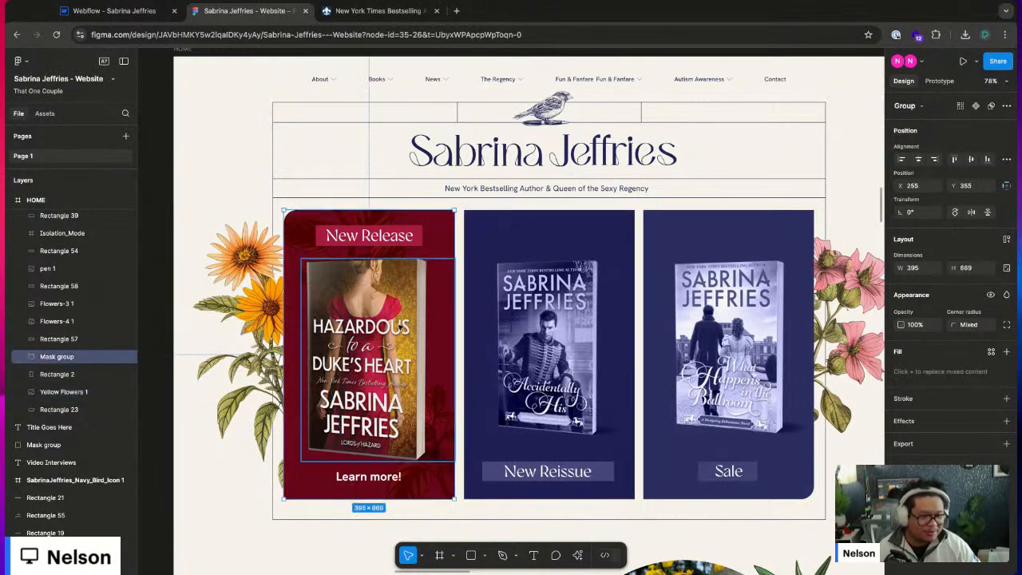
- Switch to Webflow, leave the CMS for the homepage canvas, and show the style settings of the first hero--hp-books-col-link block
click(127, 13)
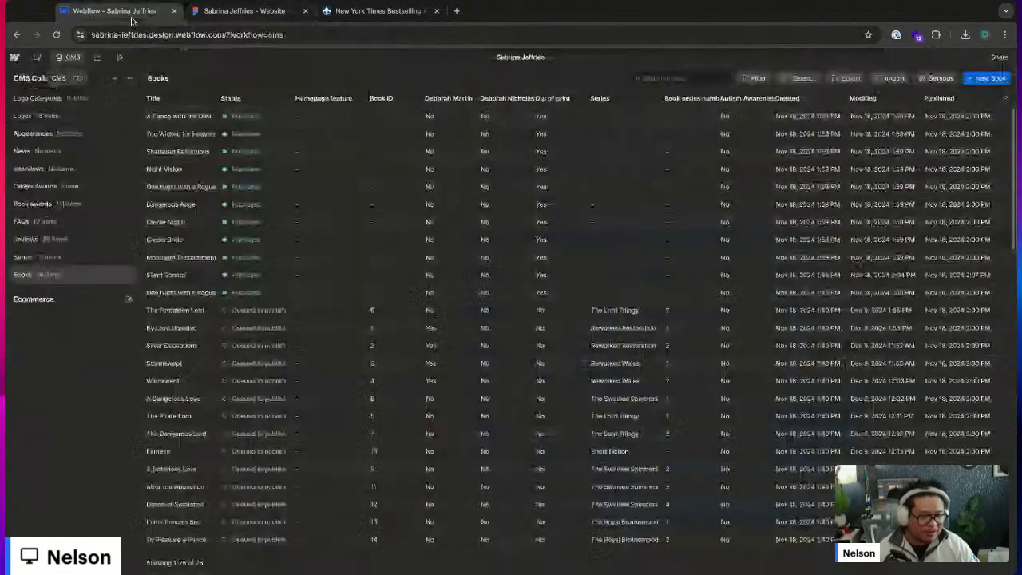
key(Escape)
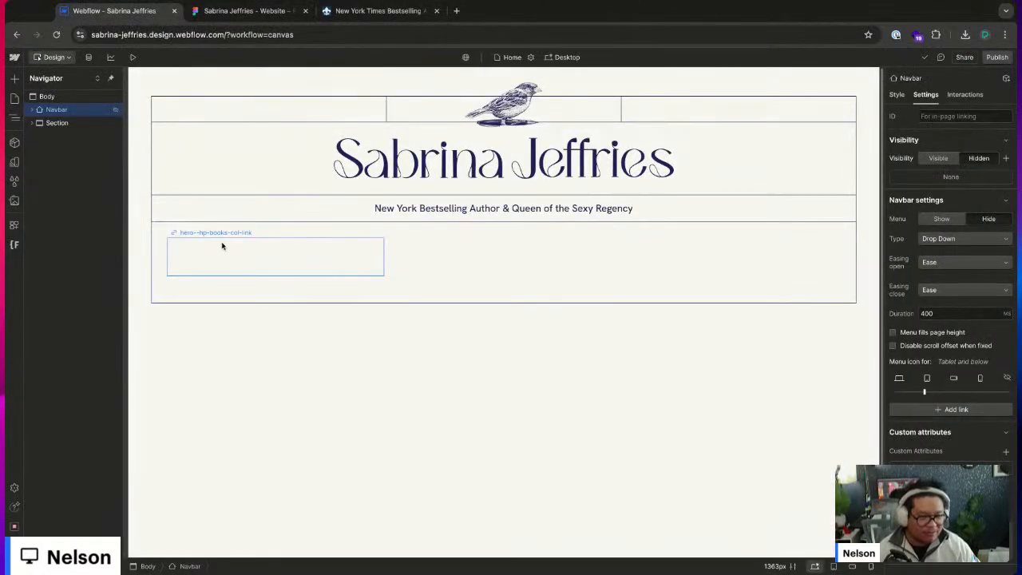
click(271, 274)
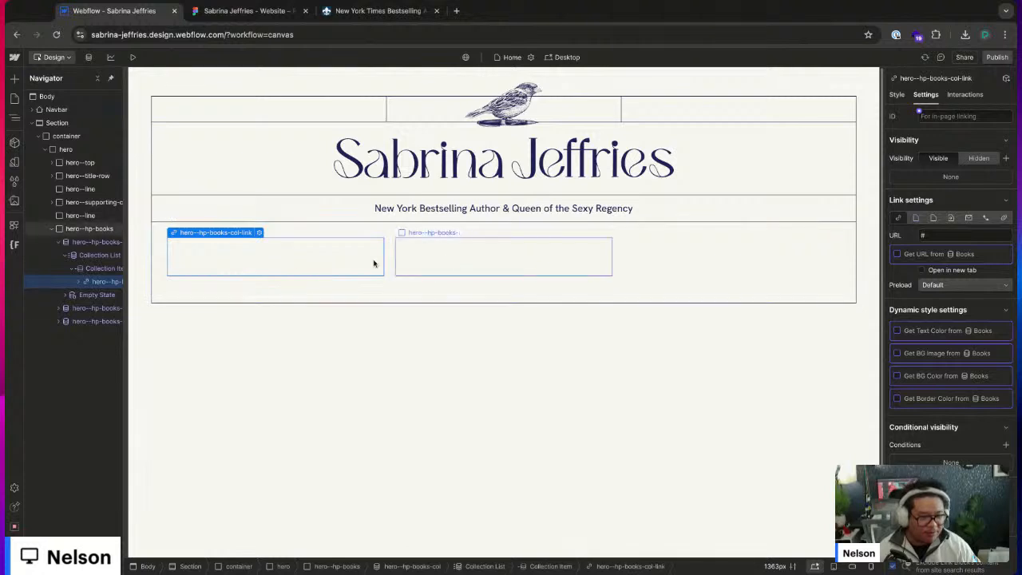
click(899, 95)
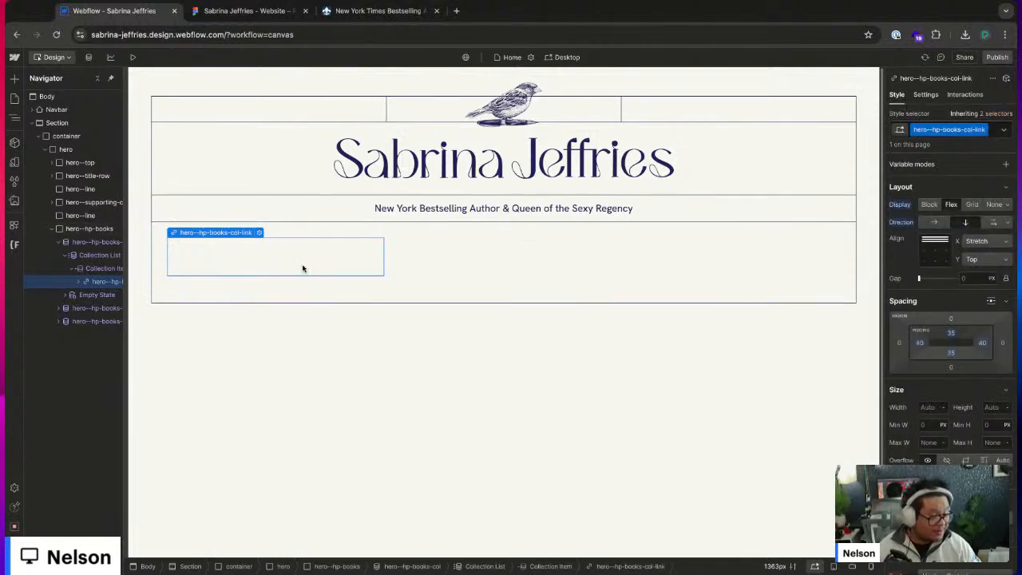
click(256, 11)
click(162, 13)
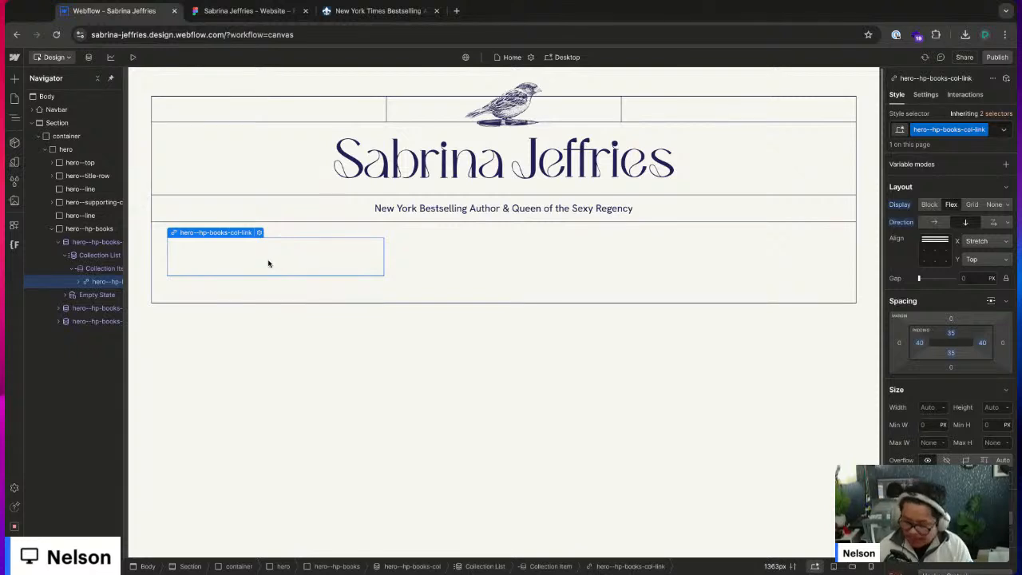
key(ctrl+k)
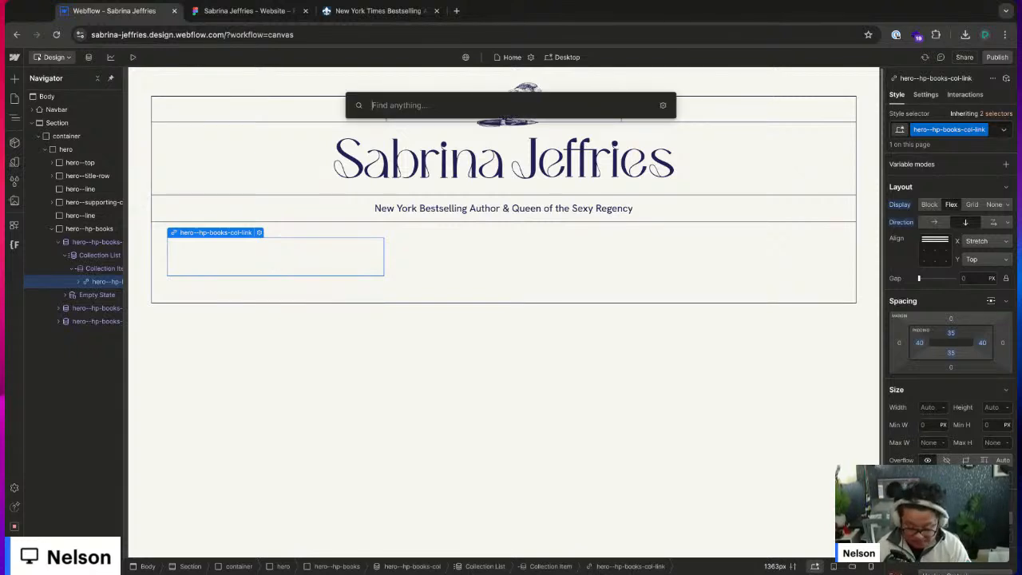
text(div)
key(Return)
key(ctrl+z)
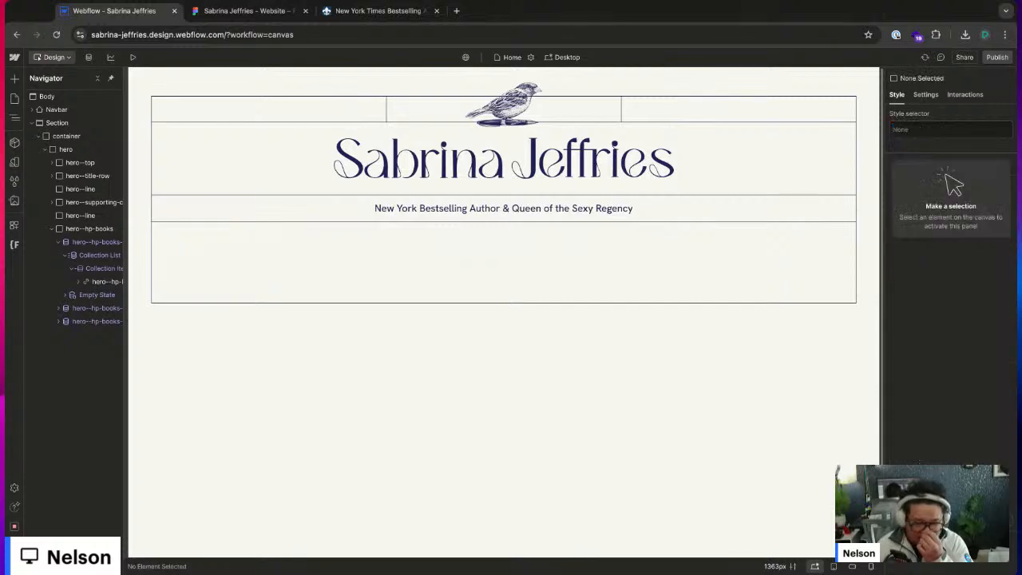
click(76, 283)
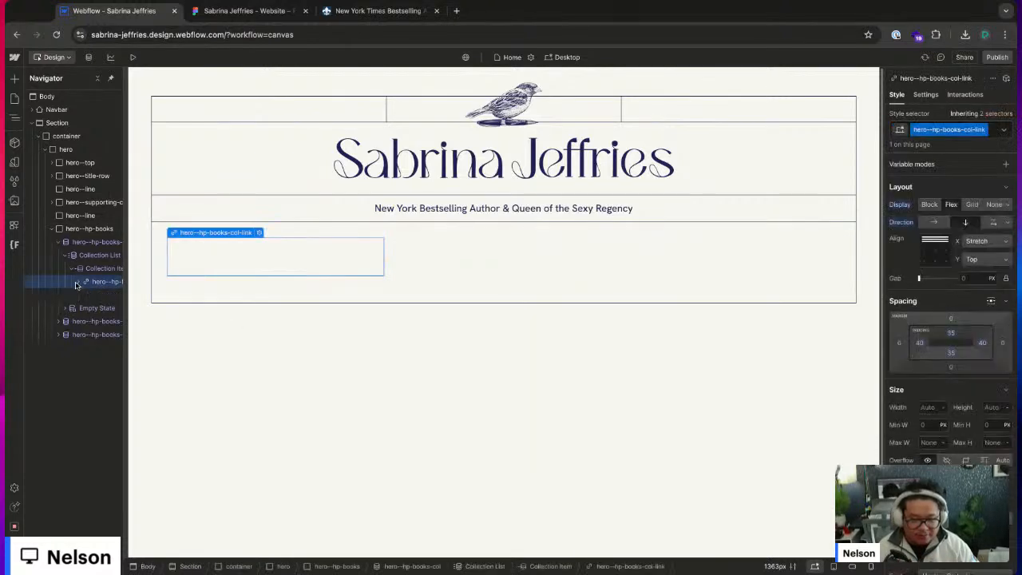
click(102, 296)
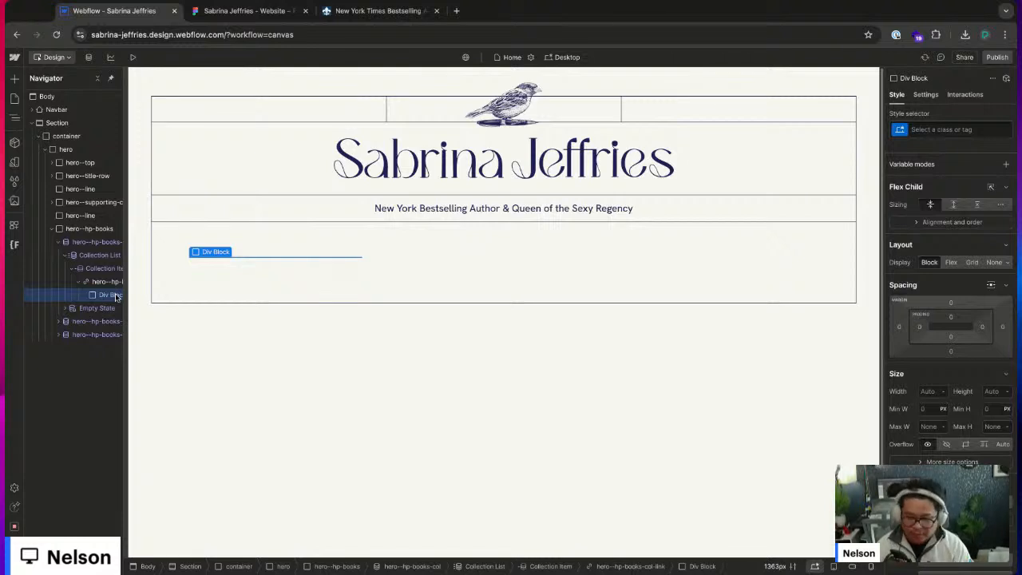
key(BackSpace)
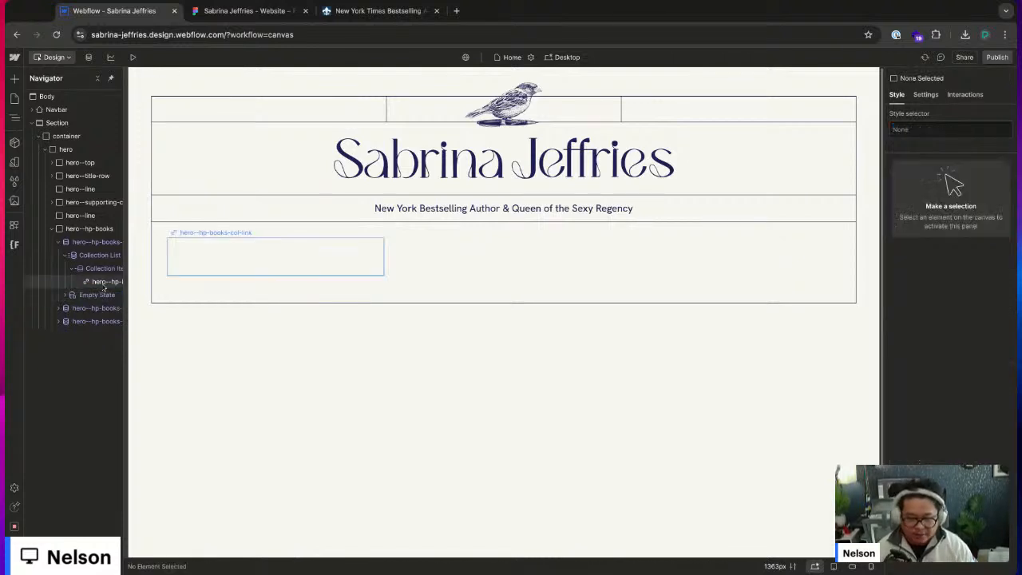
- Add a text block inside the first hero--hp-books-col-link block and set its text to "New Release"
click(102, 282)
key(super+k)
text(text)
key(Return)
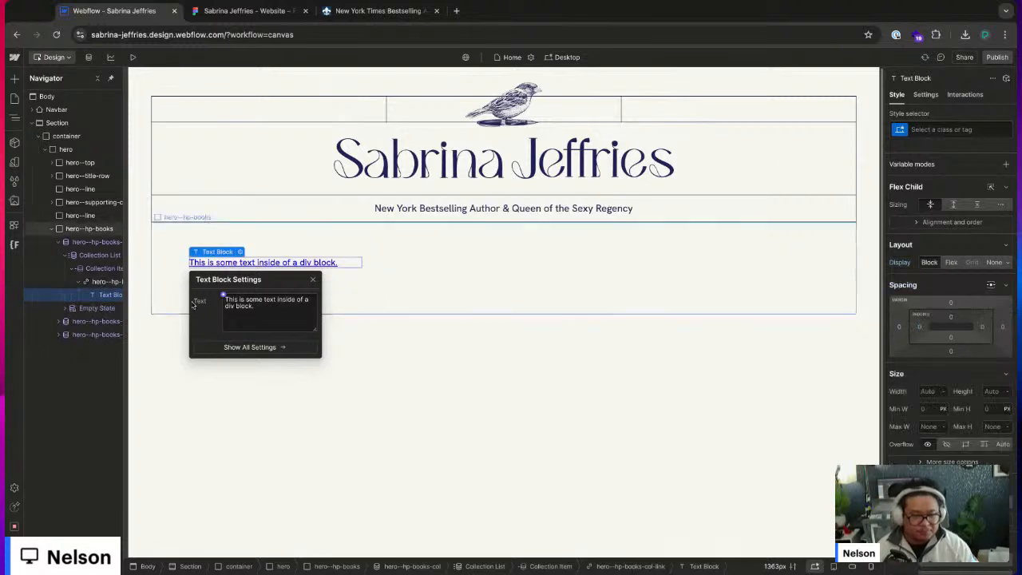
click(312, 279)
click(285, 269)
click(276, 261)
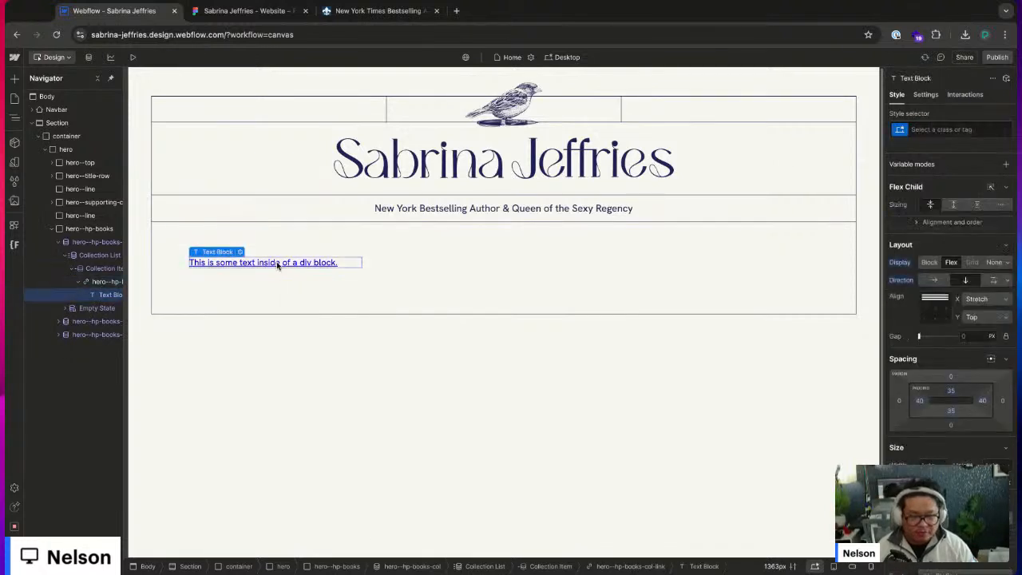
double_click(276, 261)
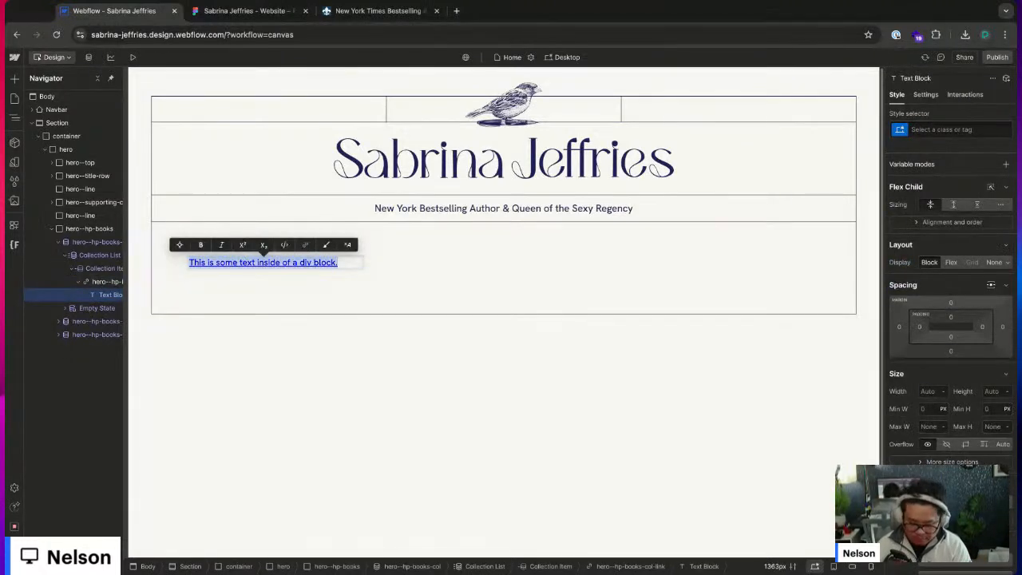
text(New Release)
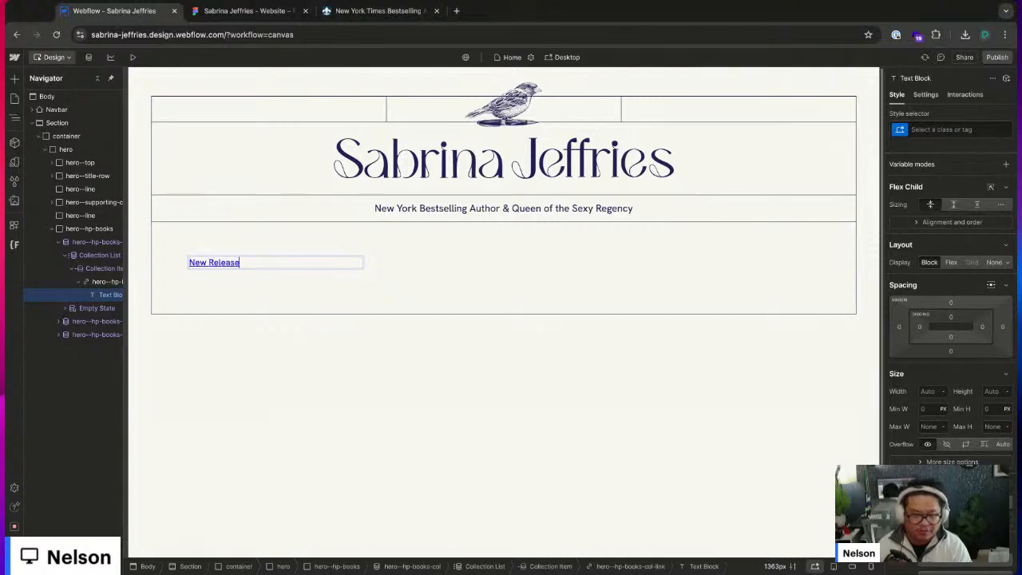
key(Escape)
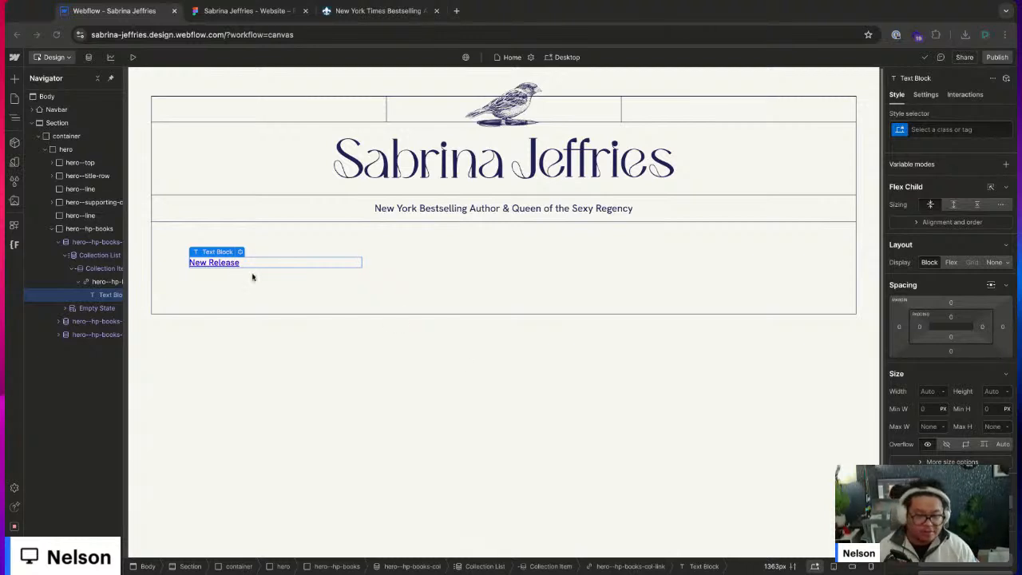
- Centre the text of the hero--hp-books-col-link block and remove its underline
click(285, 260)
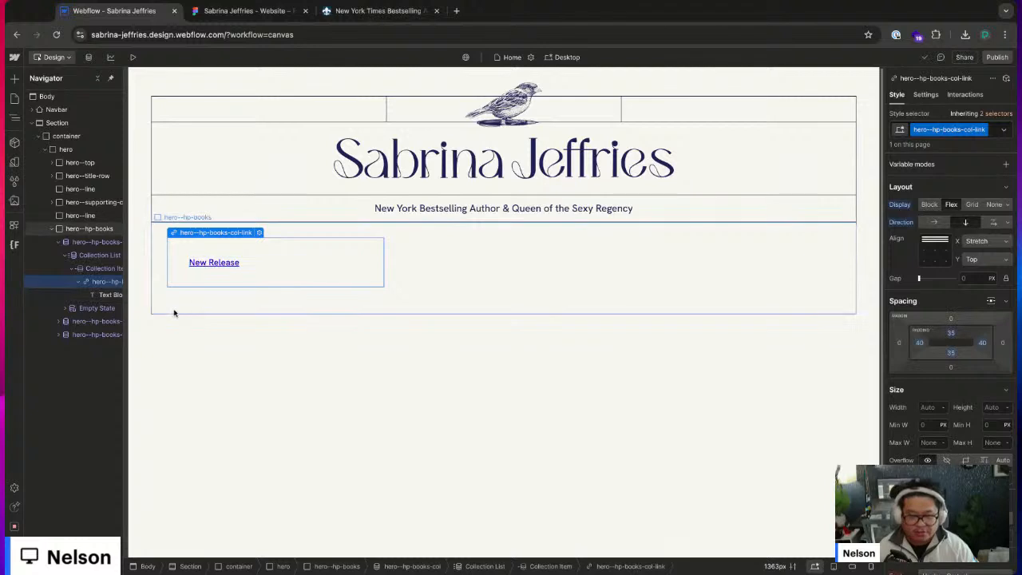
scroll(950, 335, down, 3)
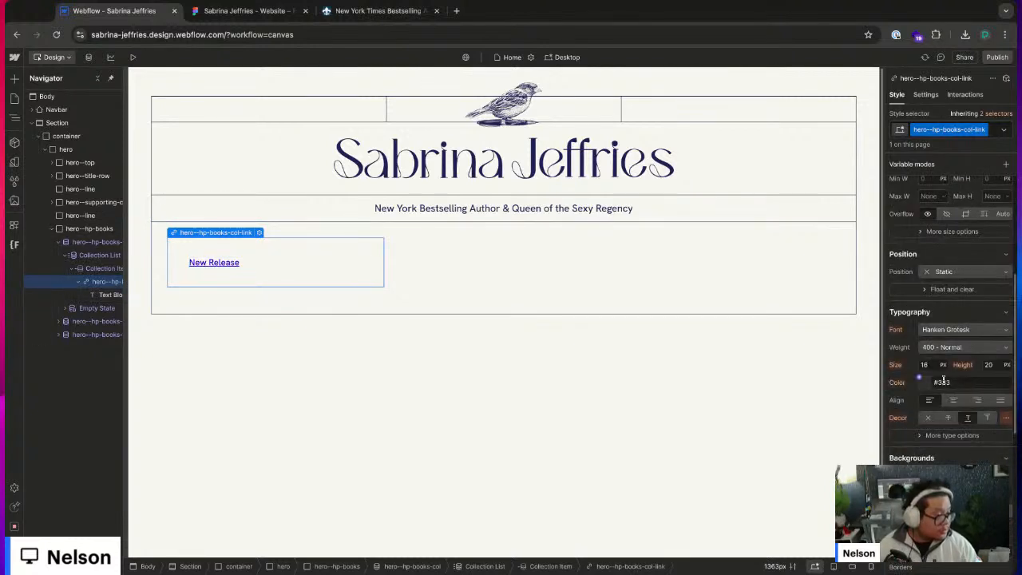
click(953, 399)
click(307, 268)
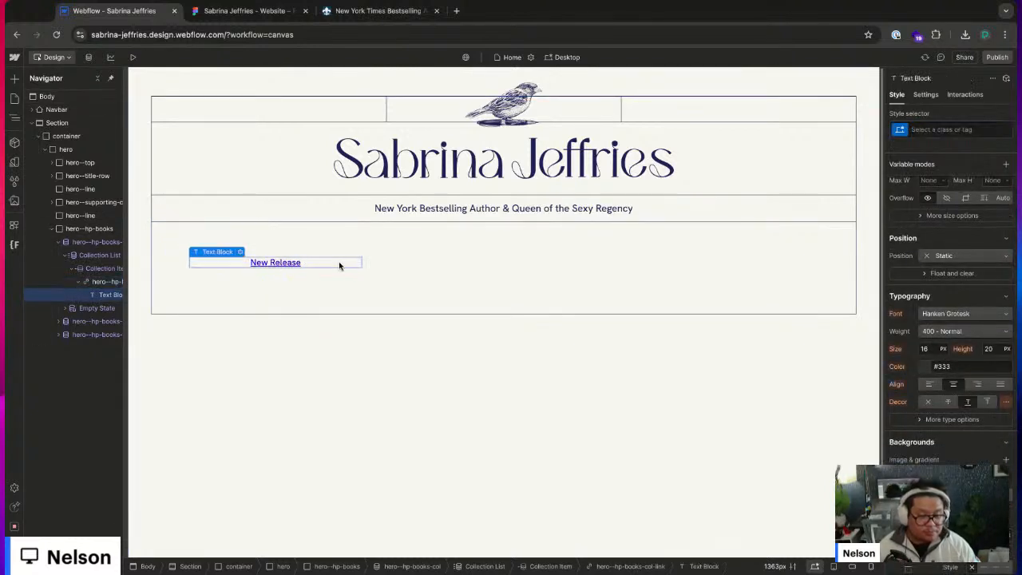
click(331, 246)
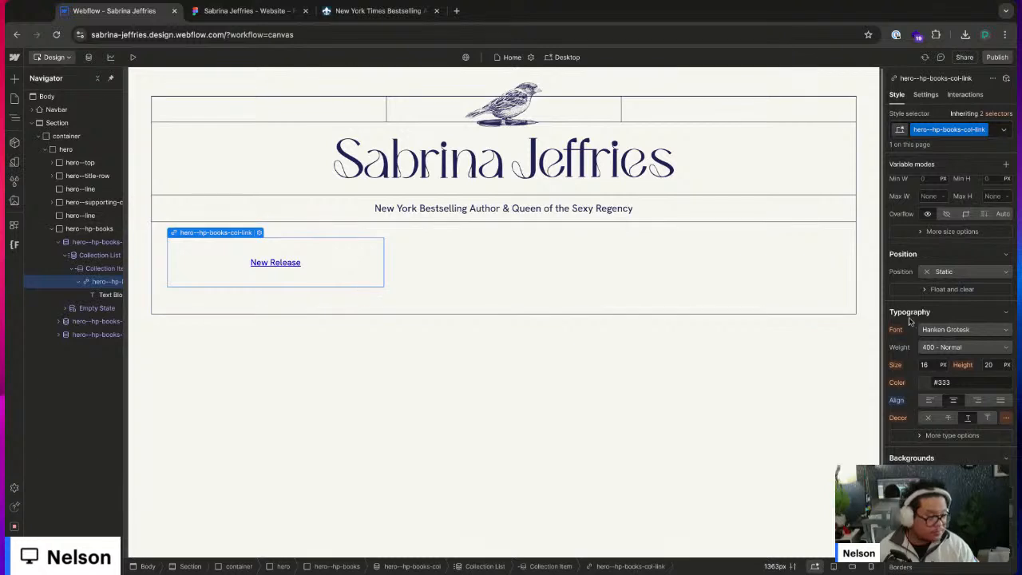
click(927, 417)
click(270, 266)
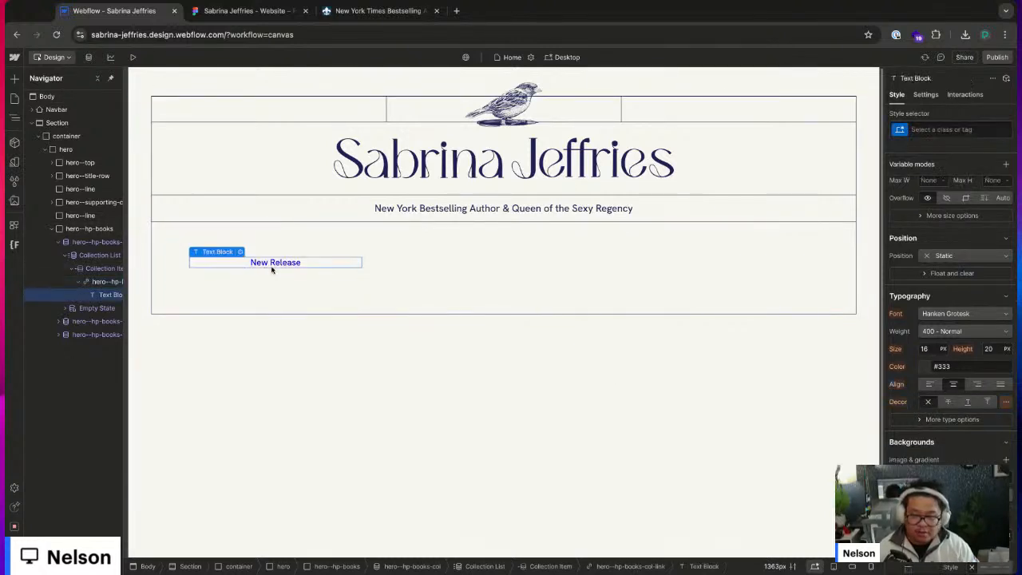
- Set the text color of the hero--hp-books-col-link block to white
click(269, 251)
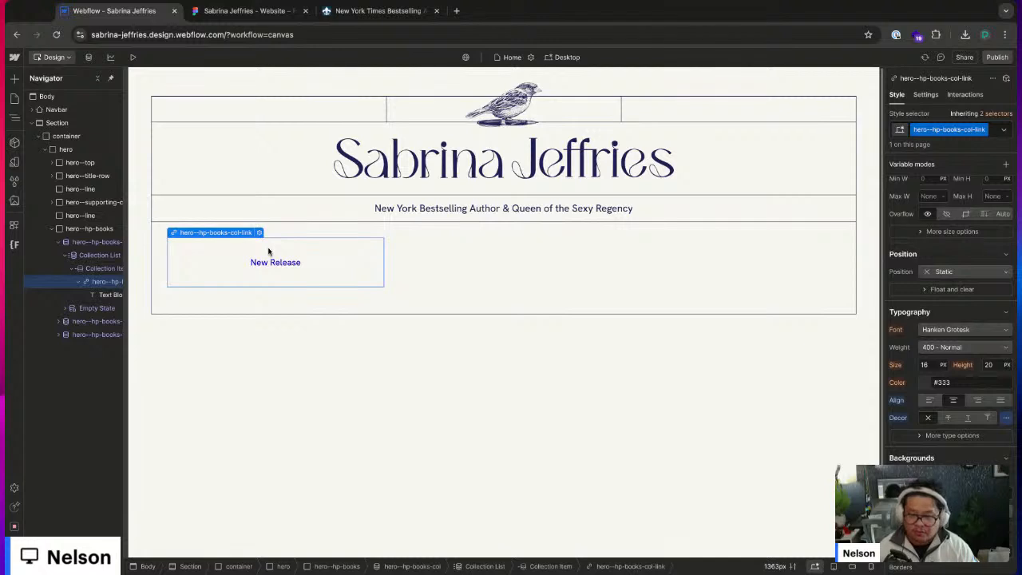
click(926, 382)
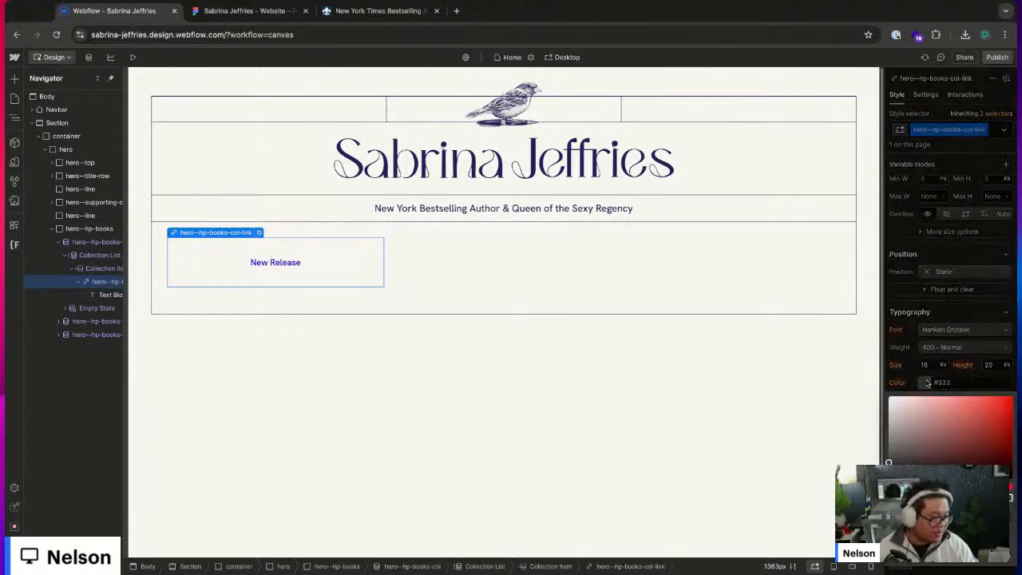
click(927, 383)
click(923, 380)
click(918, 218)
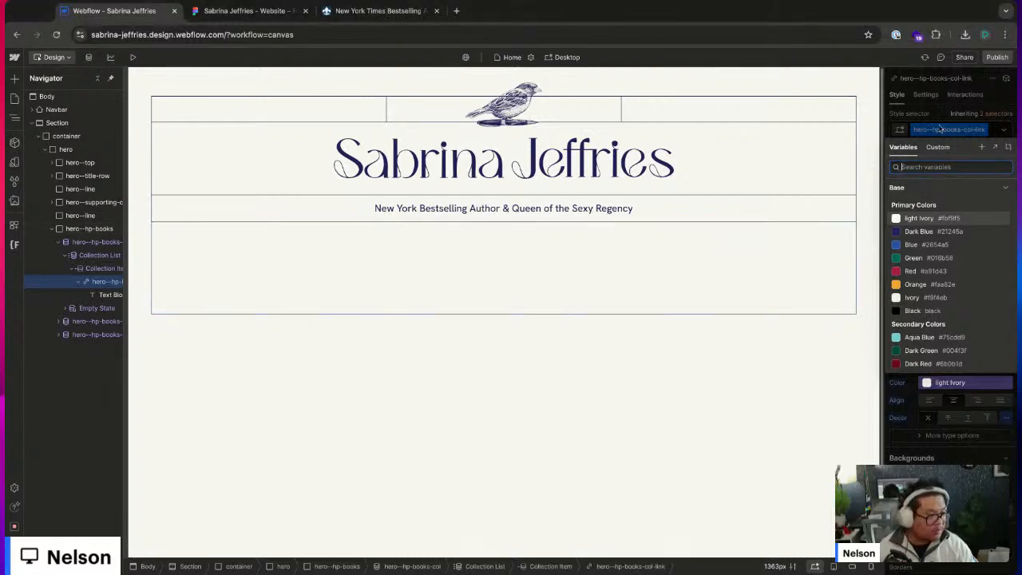
key(Escape)
click(956, 383)
text(white)
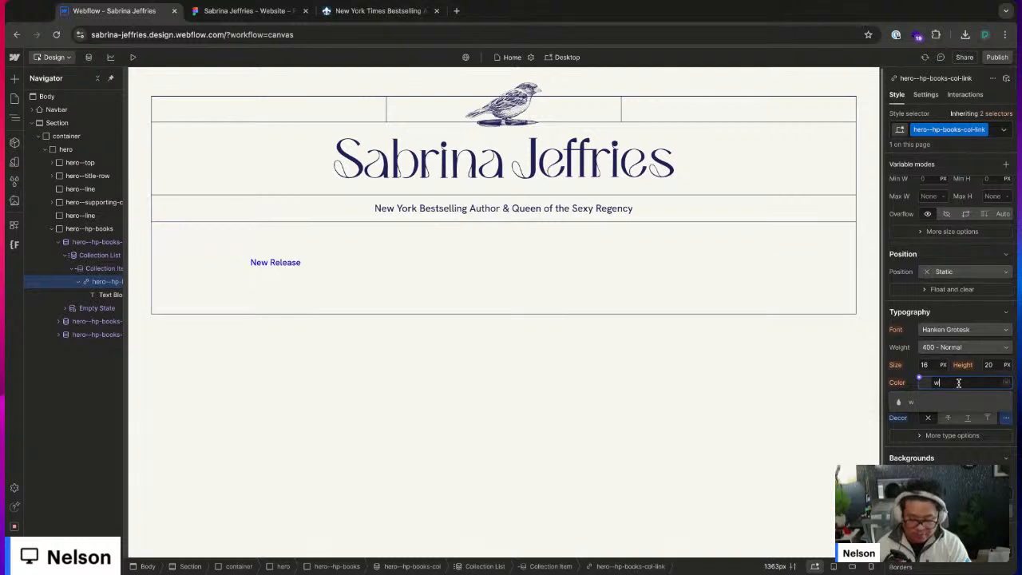
key(Return)
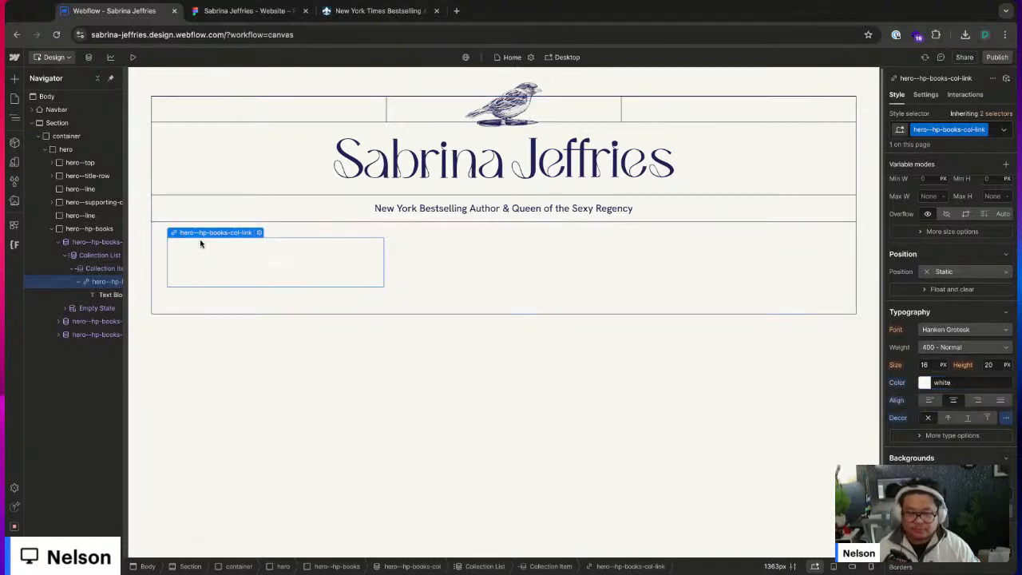
click(111, 294)
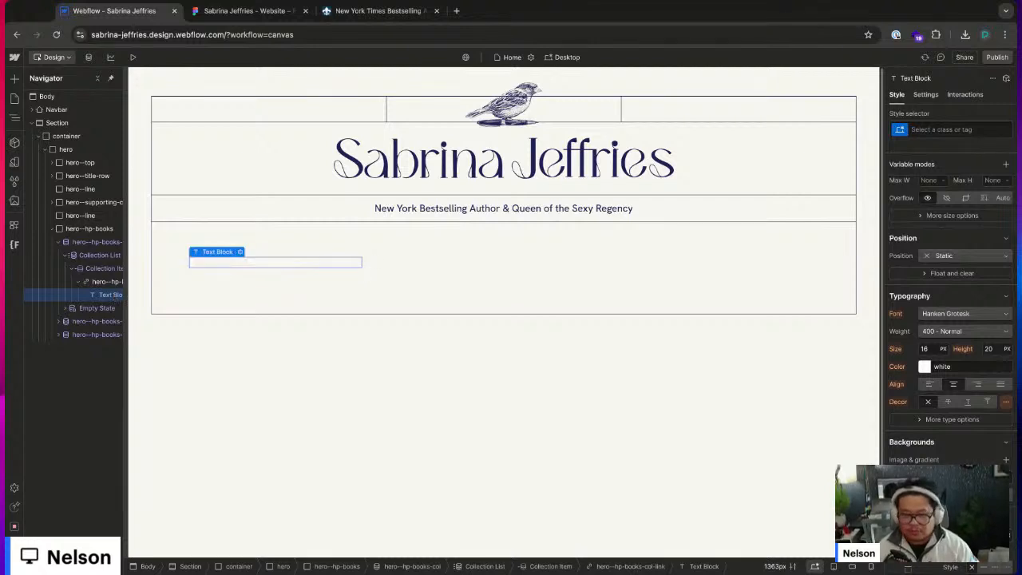
- Add the combo class "active" to the first hero--hp-books-col-link block
click(104, 282)
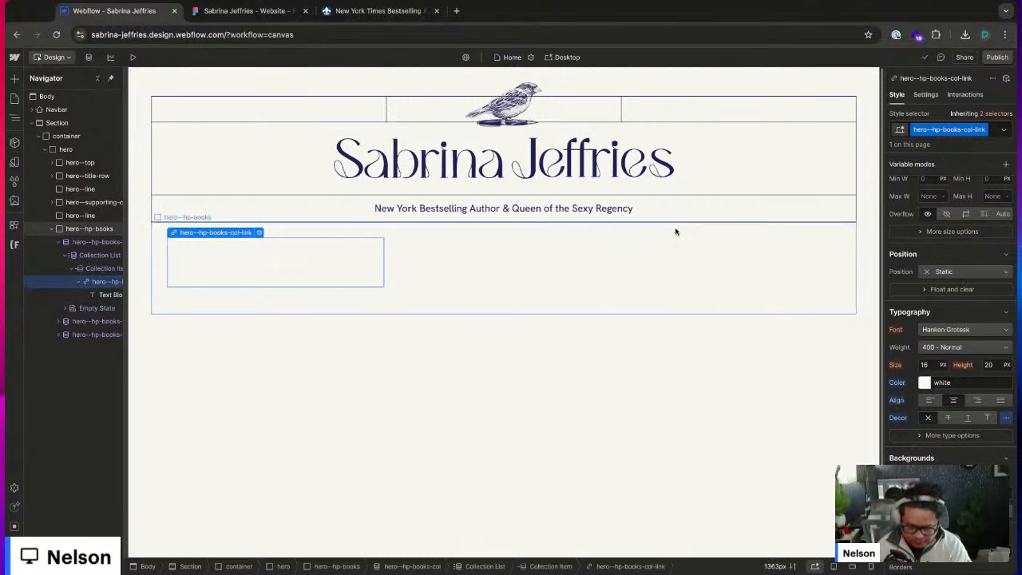
key(super+Return)
text(active)
key(Return)
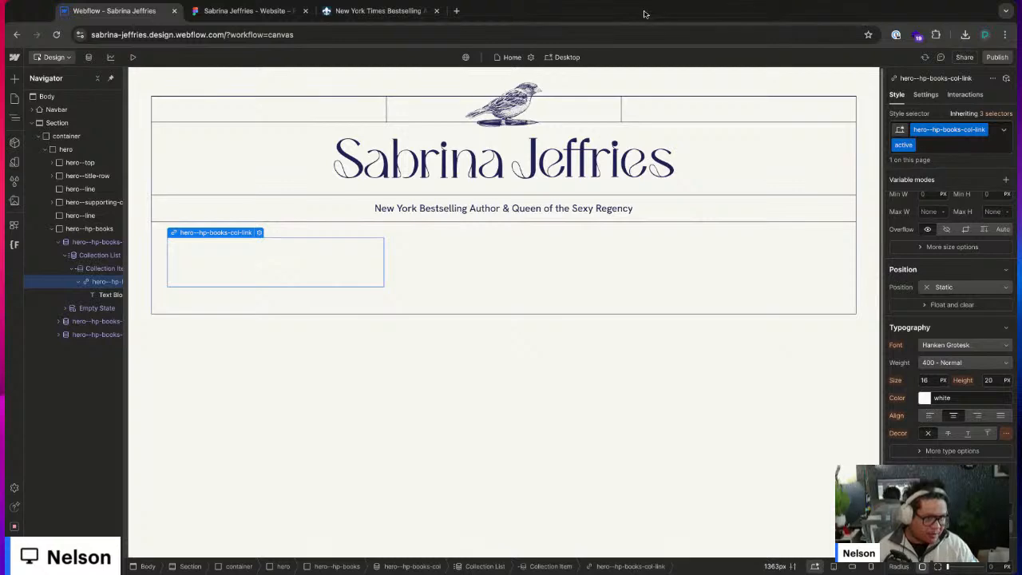
- Switch to Figma to examine the New Release card and its neighbouring book cards, and return to the Webflow canvas
click(244, 10)
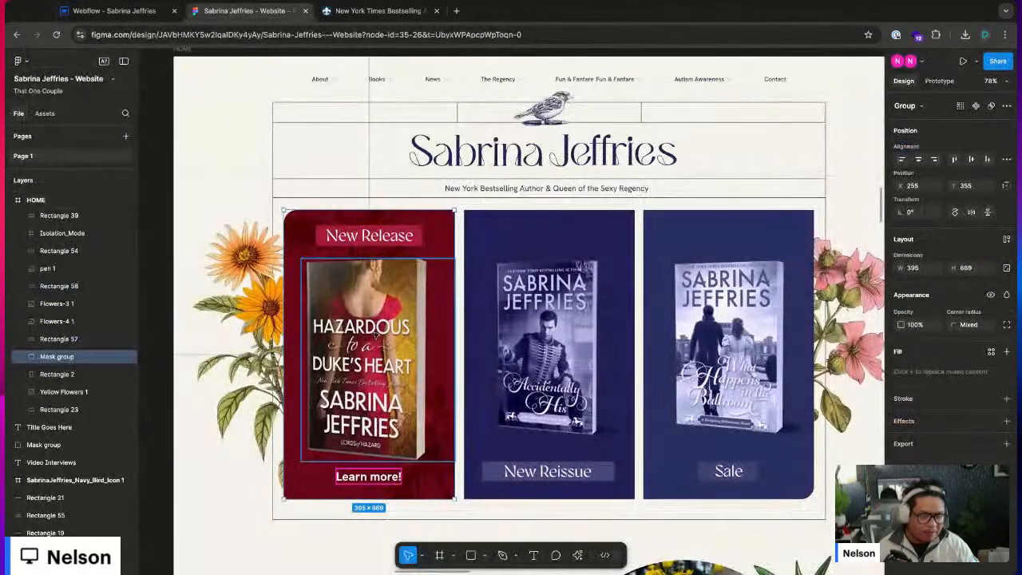
click(232, 157)
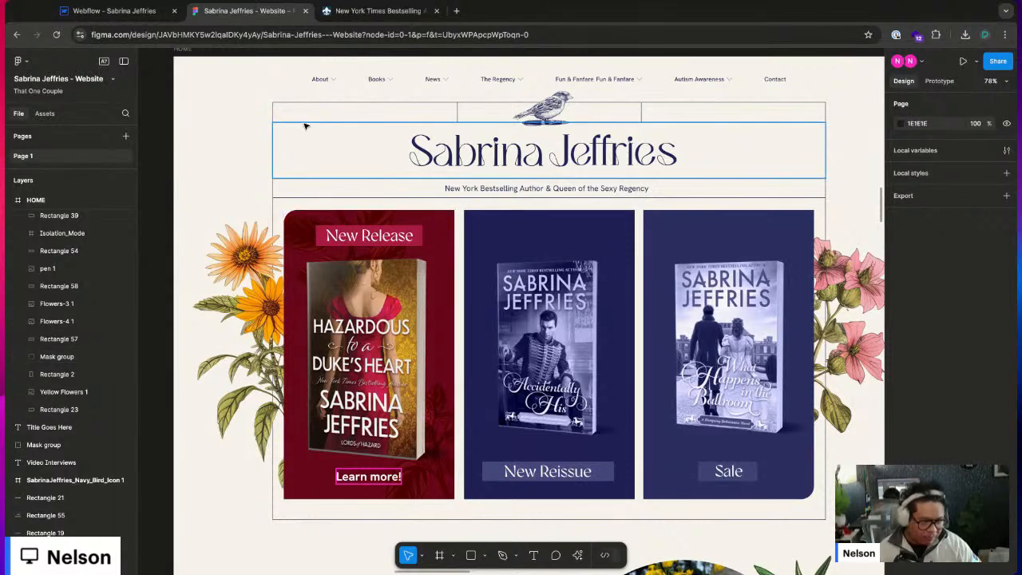
click(130, 13)
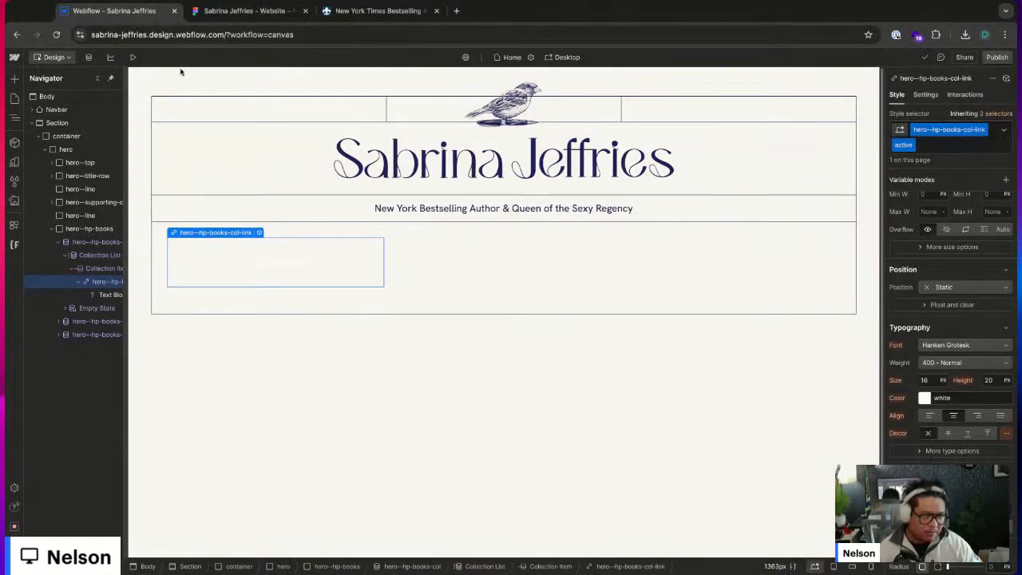
click(1004, 129)
click(1004, 129)
click(1004, 129)
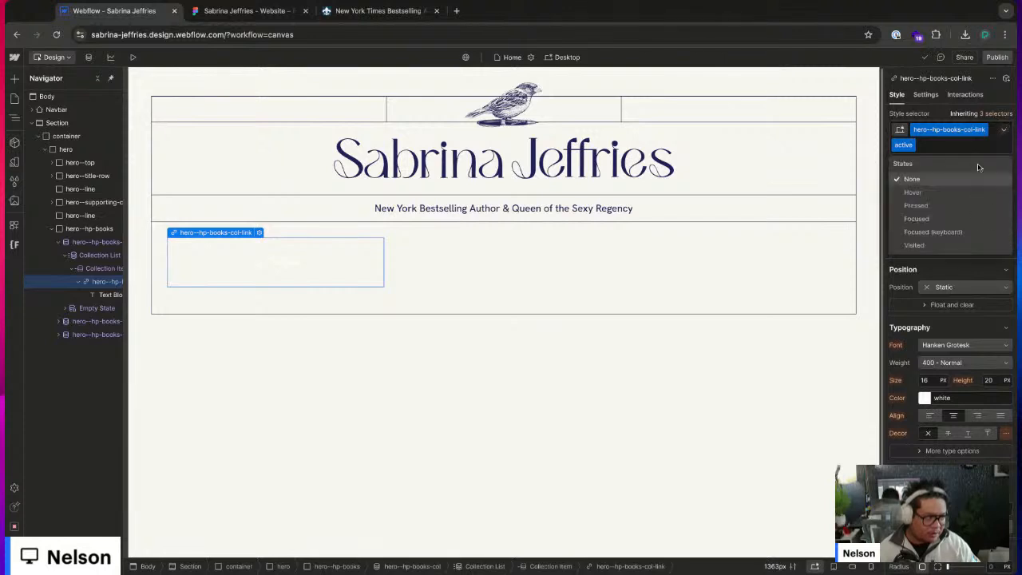
click(934, 182)
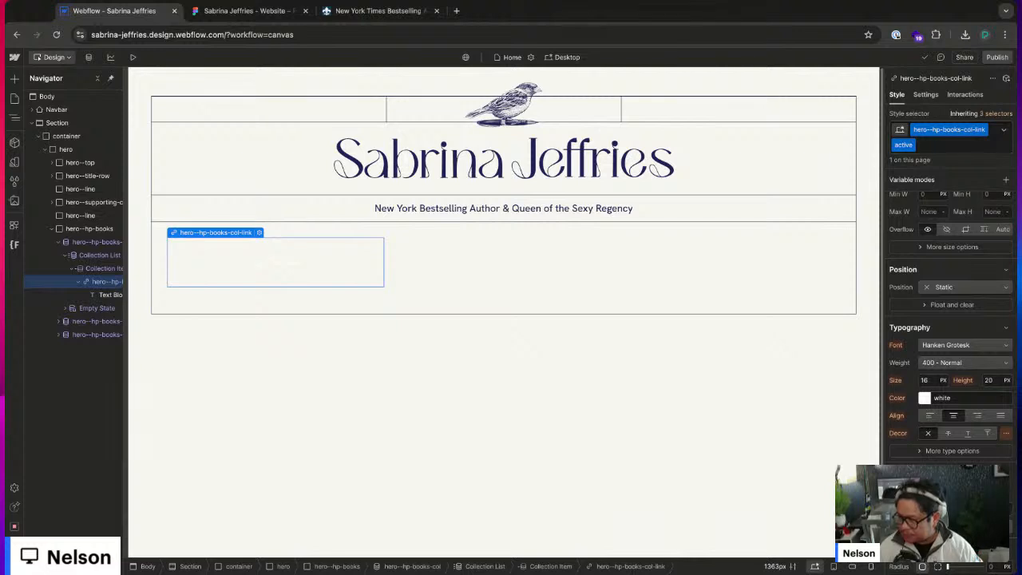
- Replace the "active" combo class on the first hero--hp-books-col-link block with a new combo class "first"
click(237, 259)
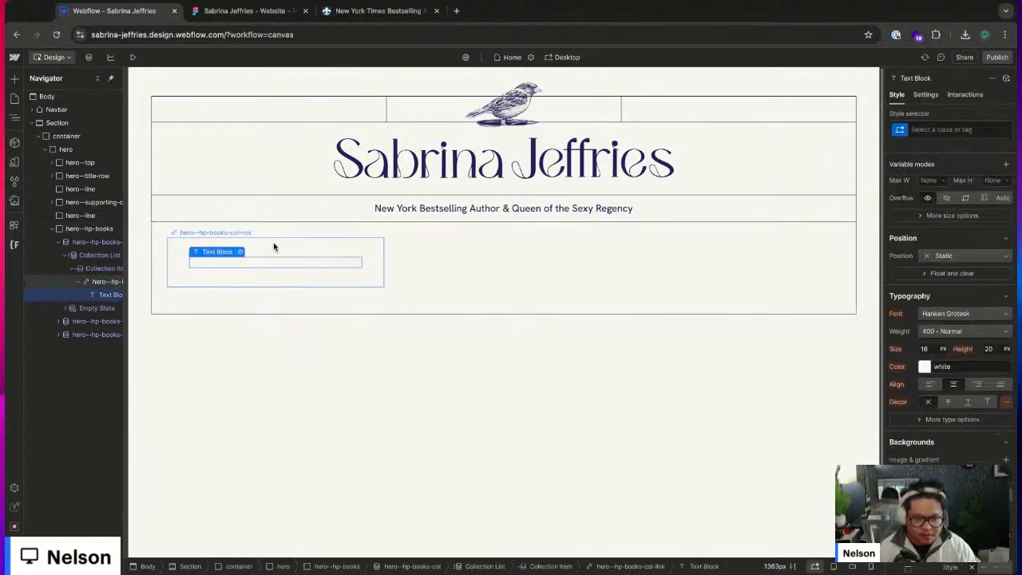
click(273, 242)
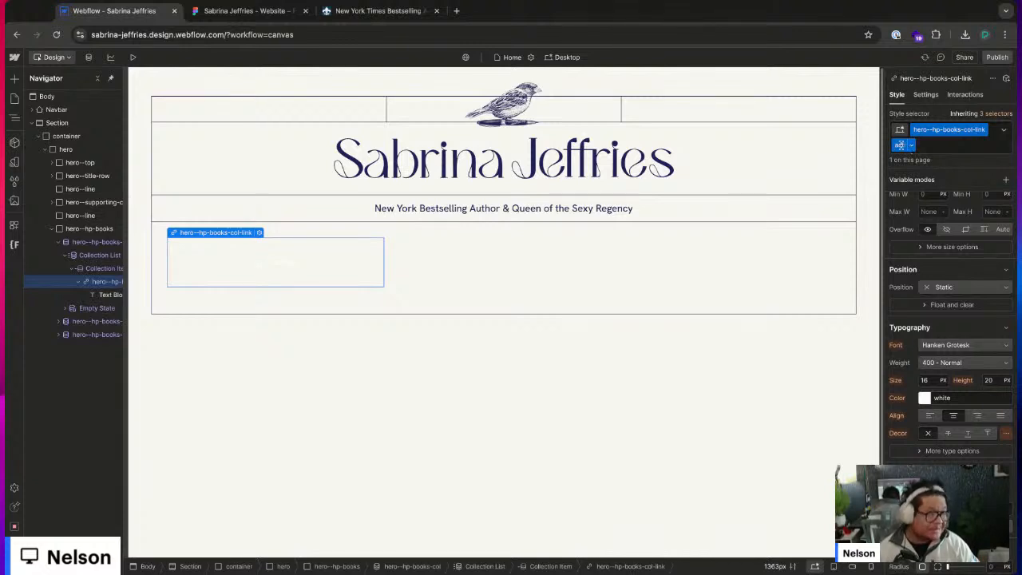
click(911, 145)
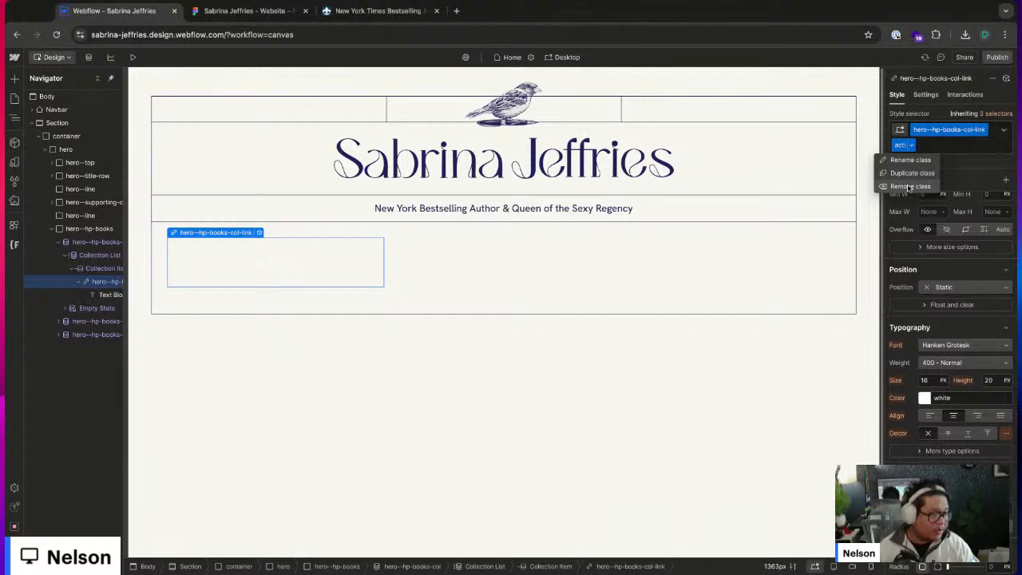
click(909, 187)
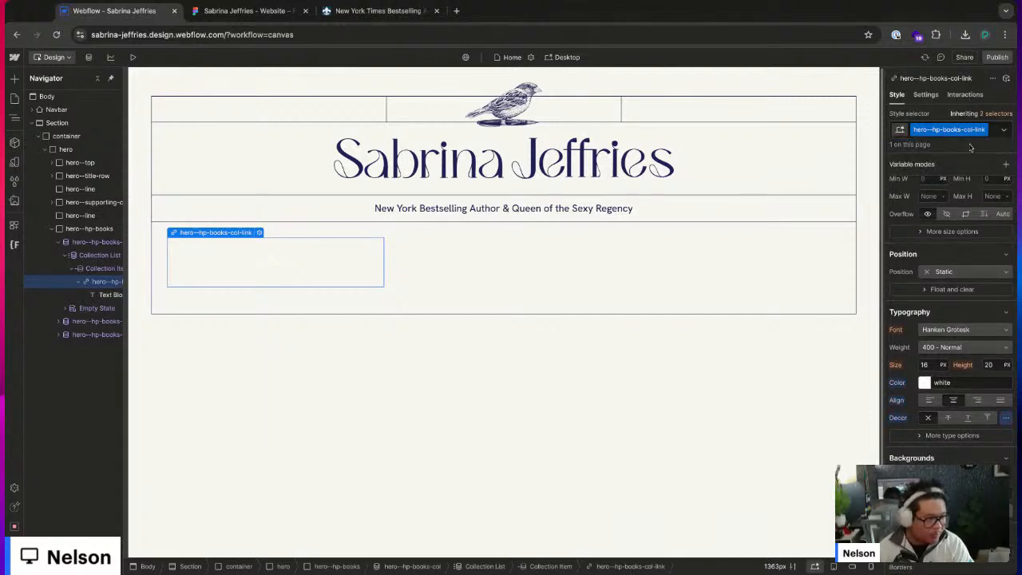
click(971, 145)
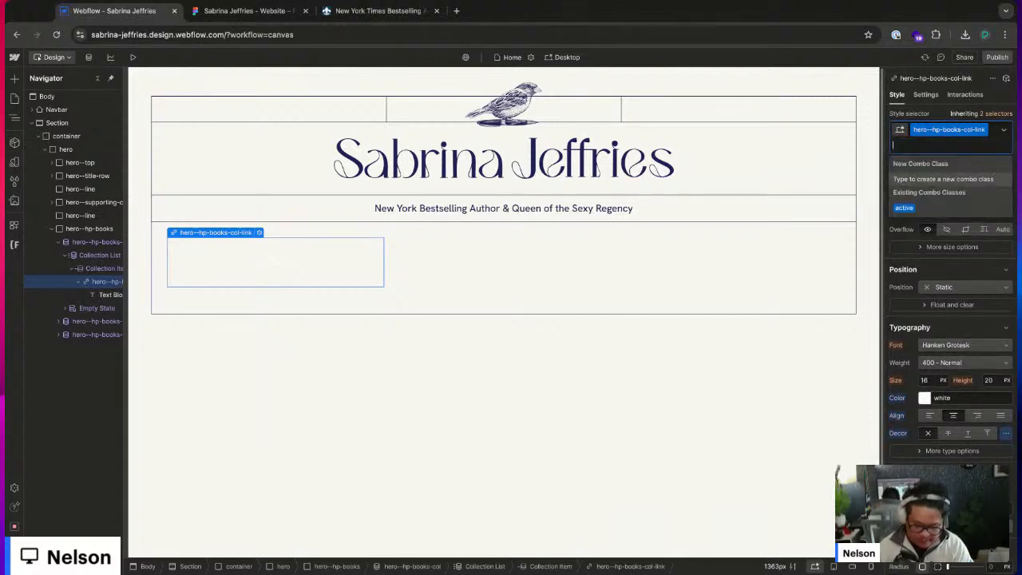
text(first)
key(Return)
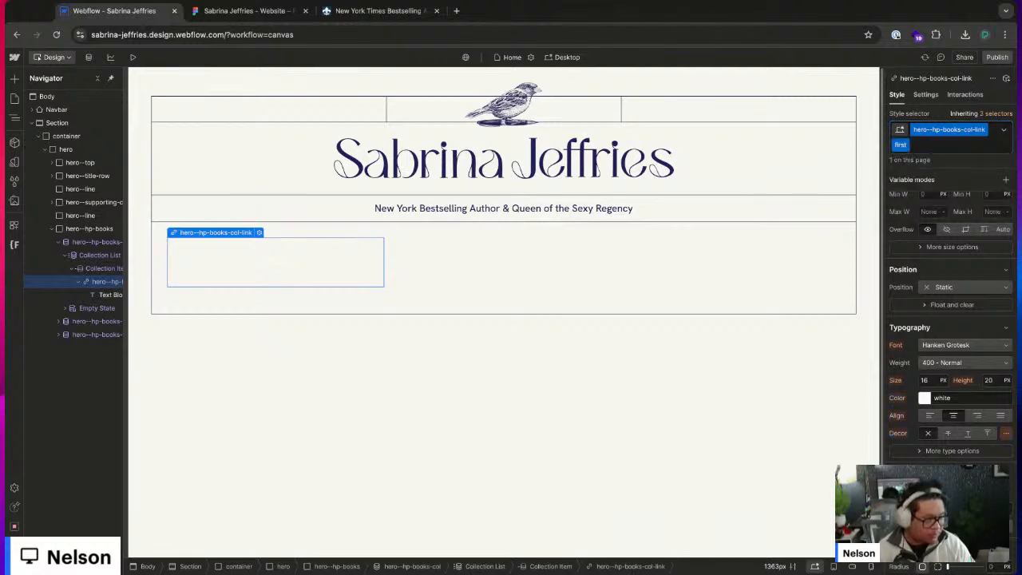
- Look up the New Release card's colour in Figma and set the block's background in Webflow to the Dark Red variable, 6B0B1D
click(248, 11)
click(114, 10)
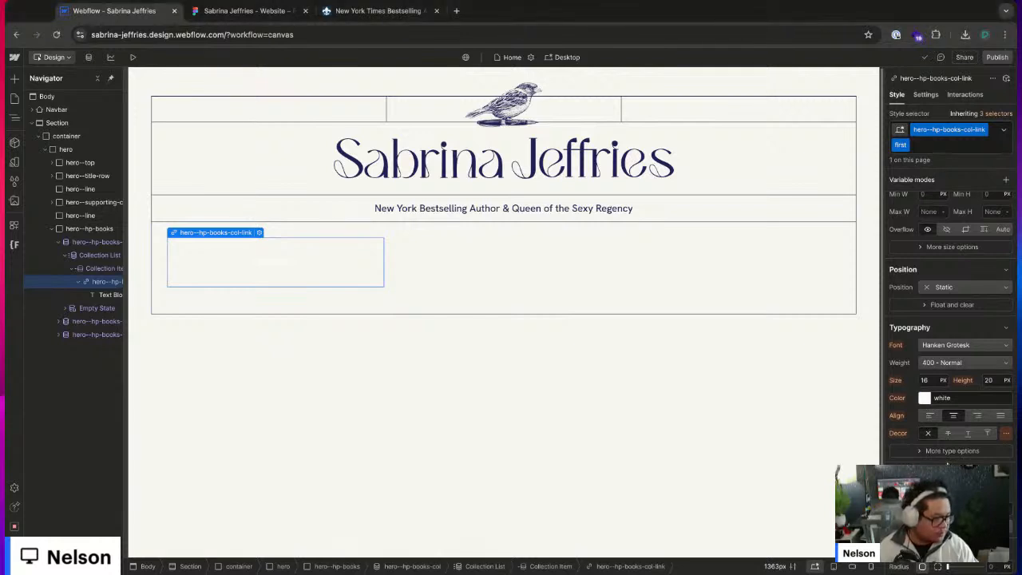
scroll(942, 359, down, 3)
click(923, 415)
click(945, 442)
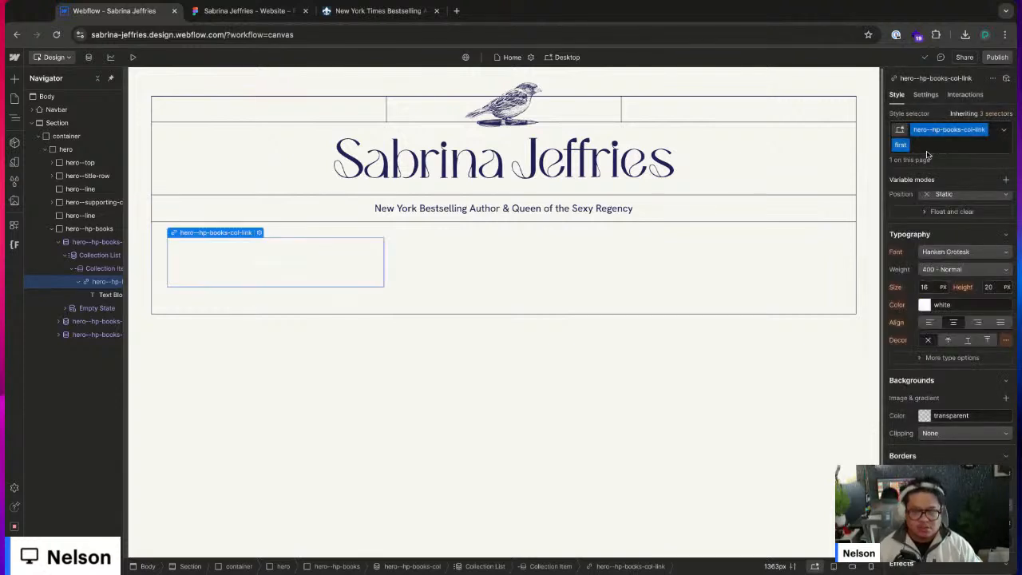
click(954, 413)
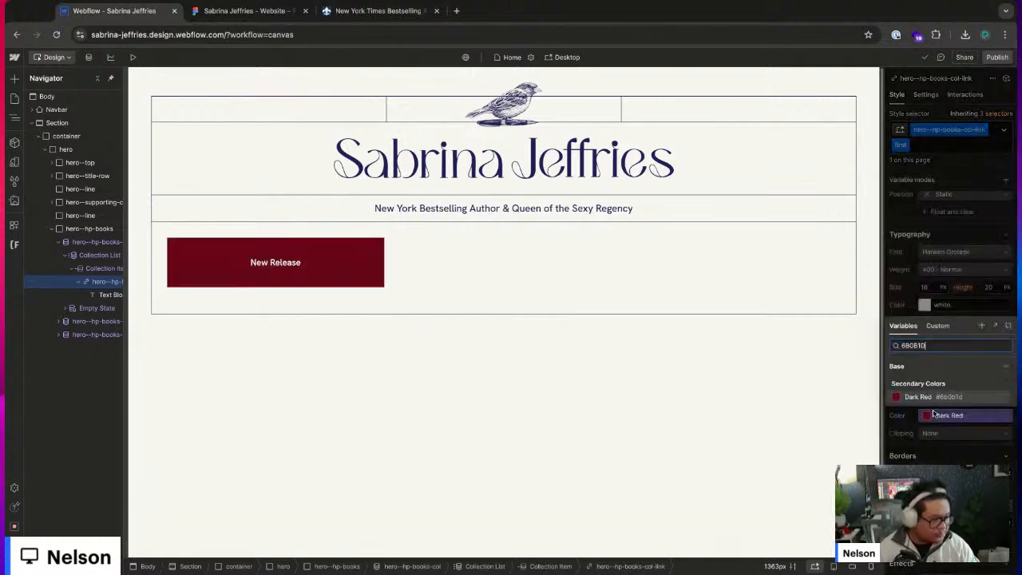
click(931, 399)
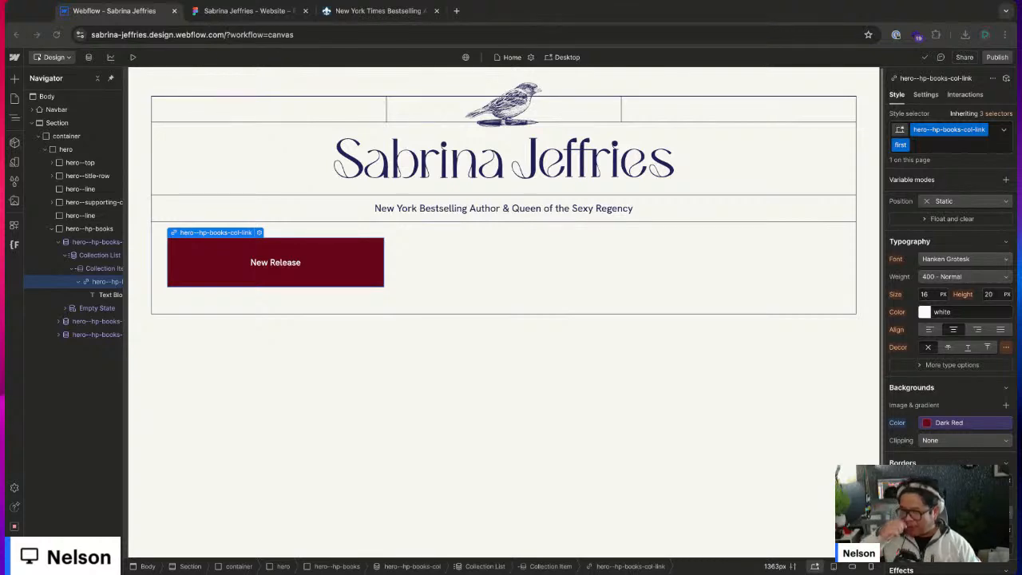
- Switch to Figma and inspect the corner radius settings of the Sale card's background shape
key(ctrl+Tab)
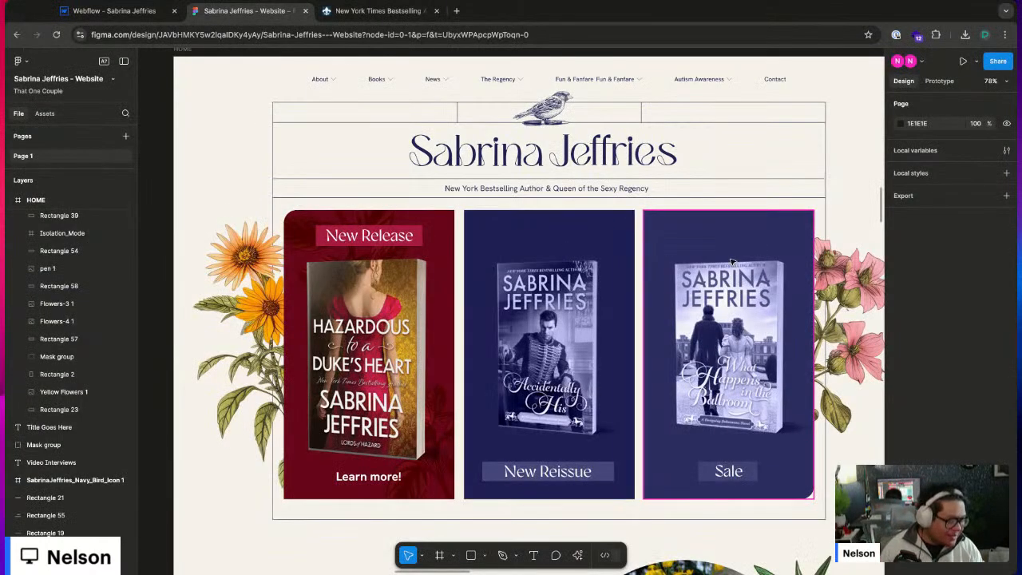
double_click(718, 230)
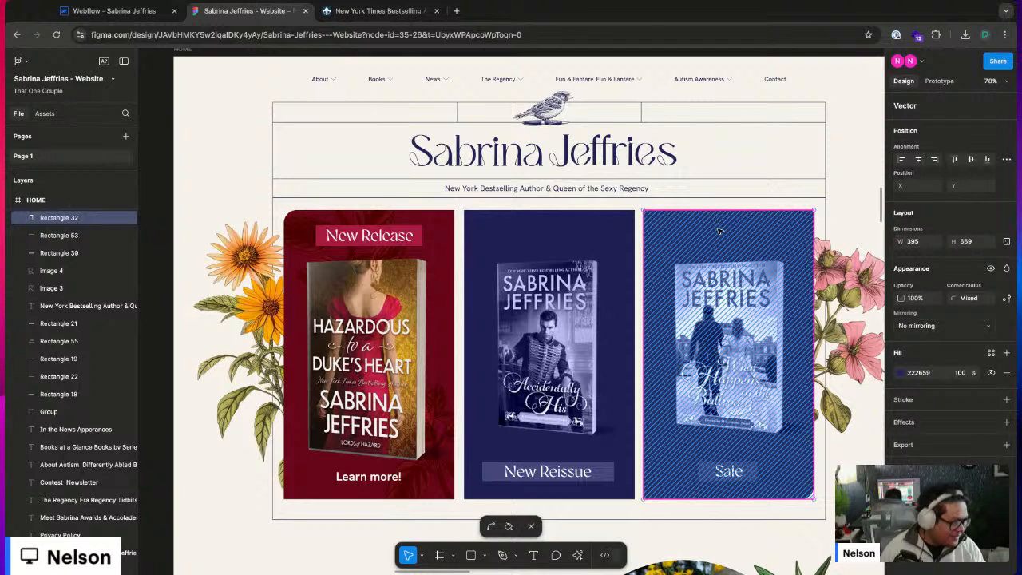
click(1007, 298)
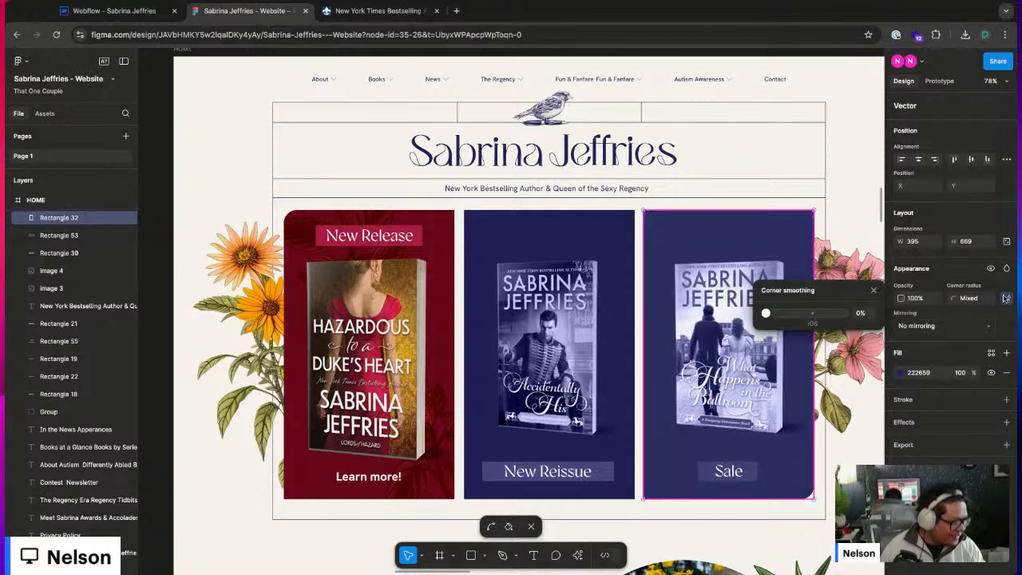
click(1006, 297)
click(979, 299)
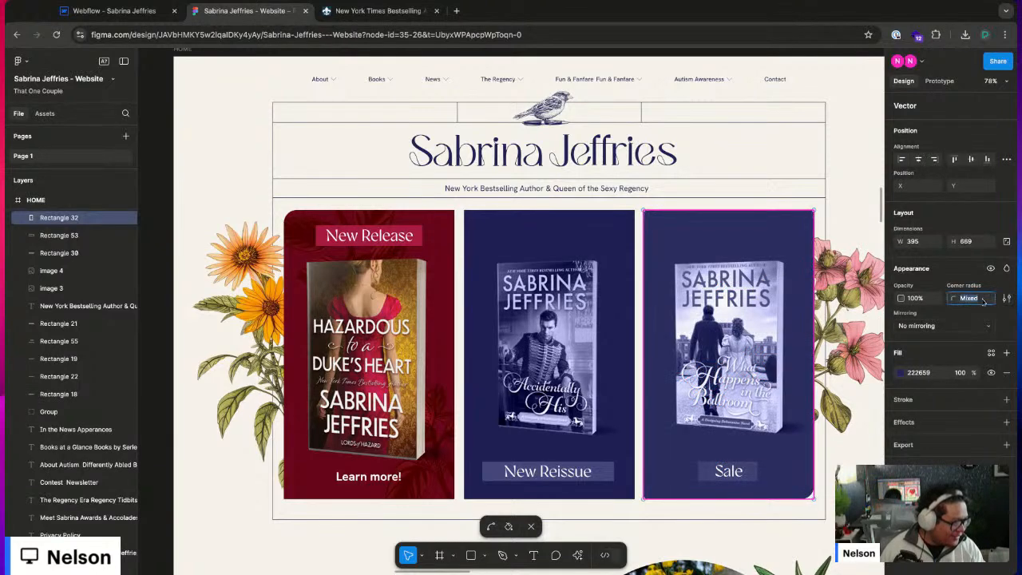
click(984, 300)
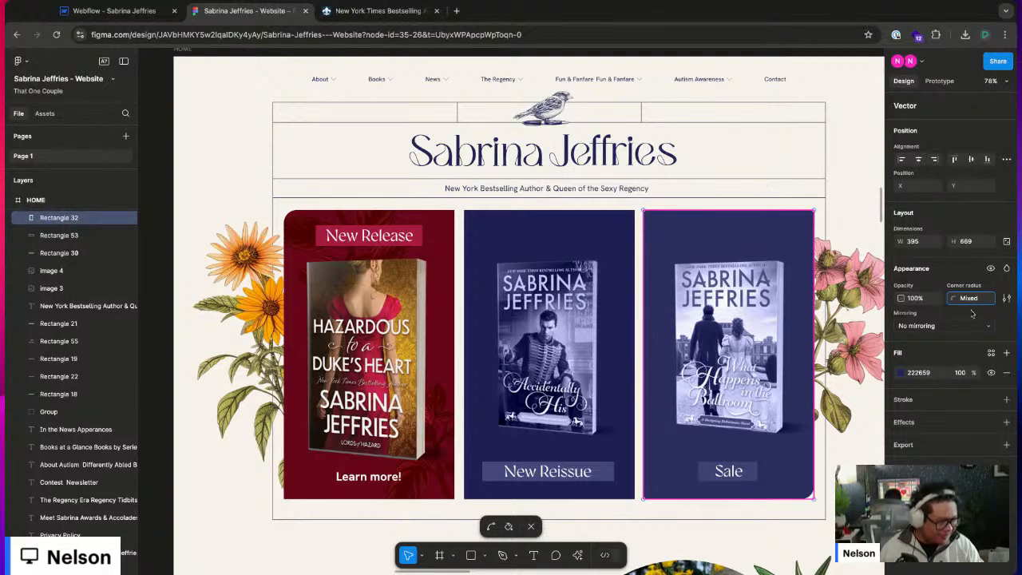
- Reopen the Sabrina Jeffries - Website Figma file in the browser and select the Sale card's background rectangle
key(ctrl+t)
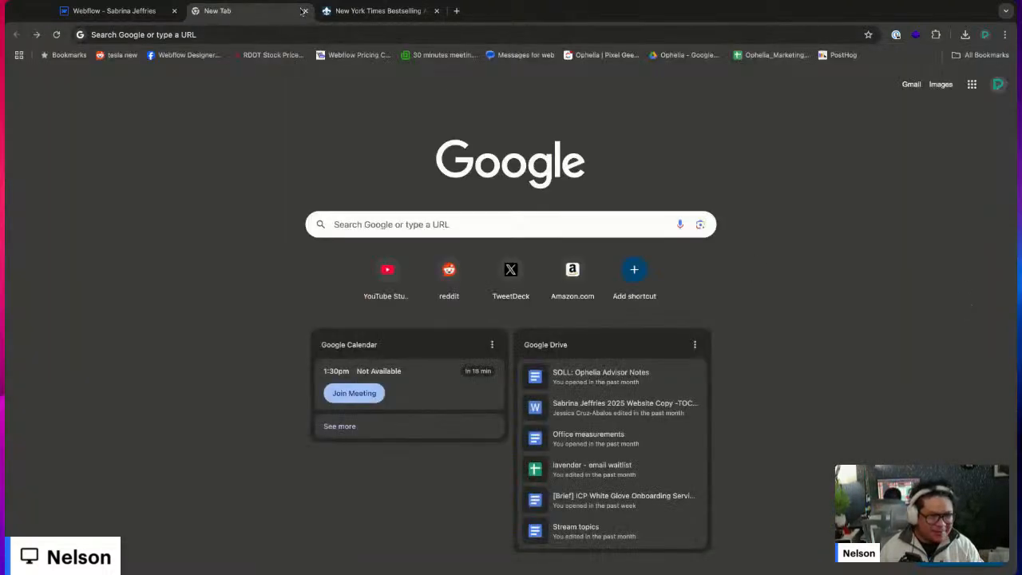
click(36, 34)
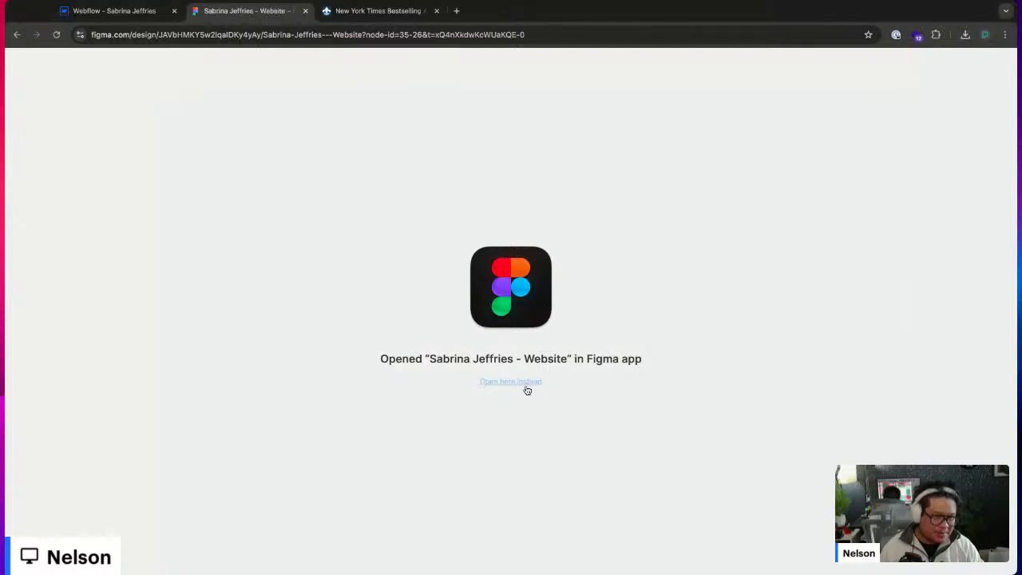
click(519, 382)
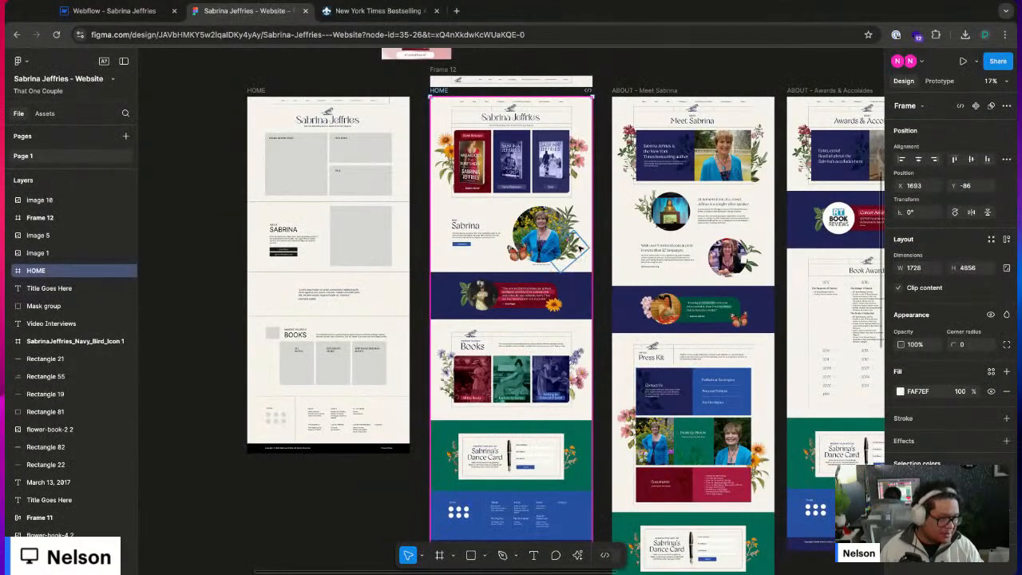
click(562, 140)
scroll(559, 193, up, 5)
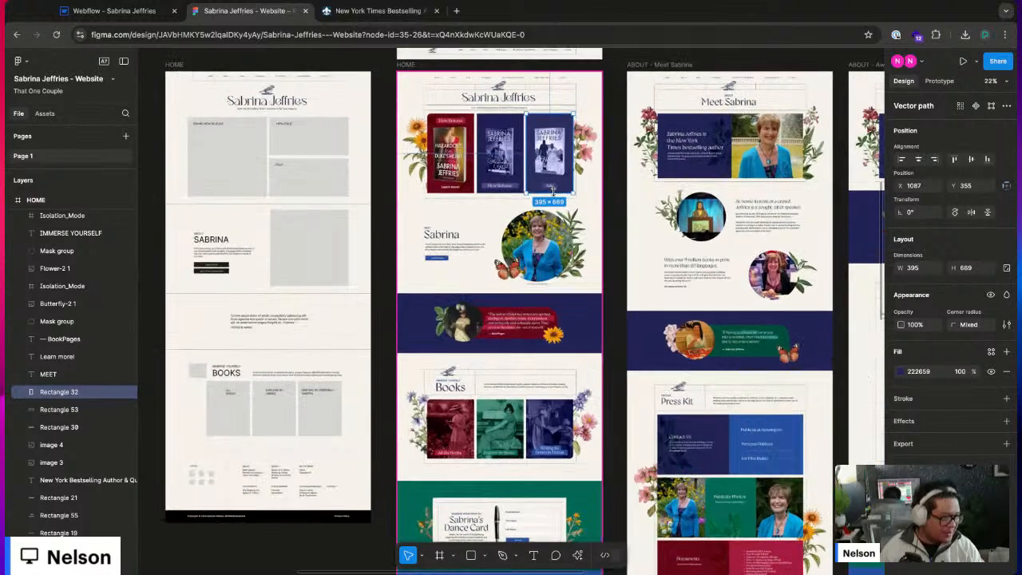
- Examine the Sale card rectangle's rounded corner and its design and prototype settings for individual corner radii
scroll(544, 183, up, 10)
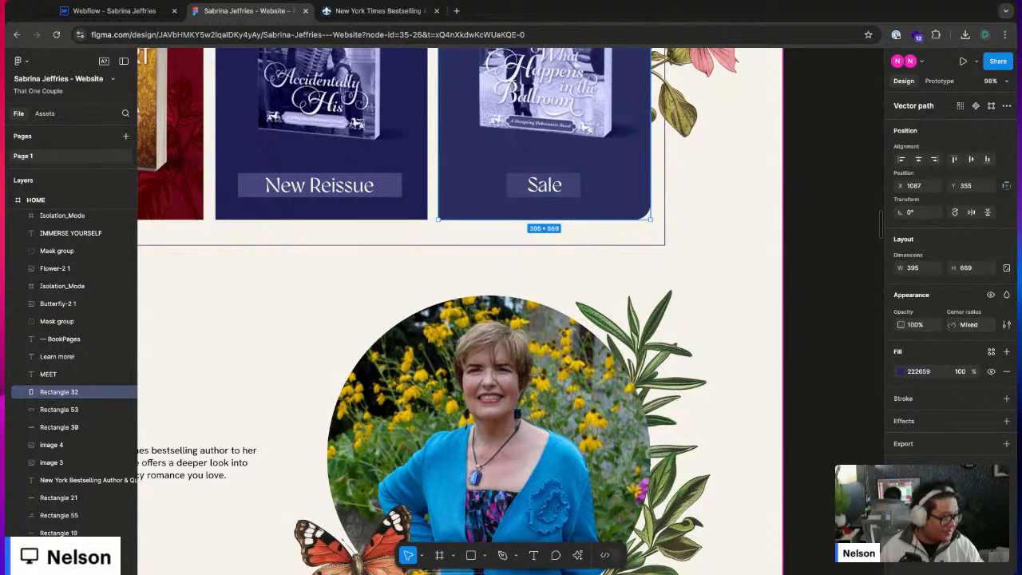
click(940, 81)
click(904, 81)
click(1005, 105)
click(1006, 105)
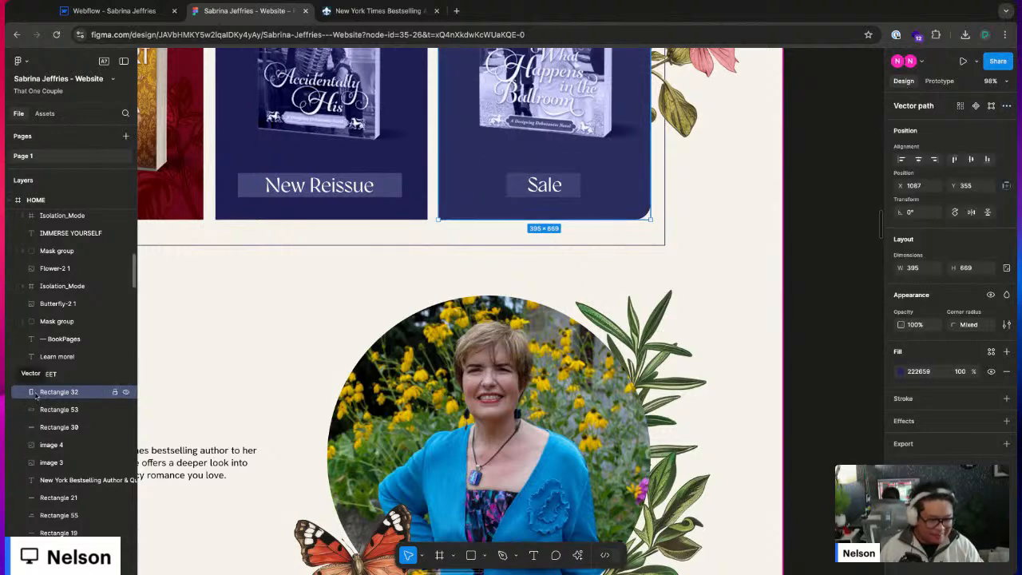
key(shift+2)
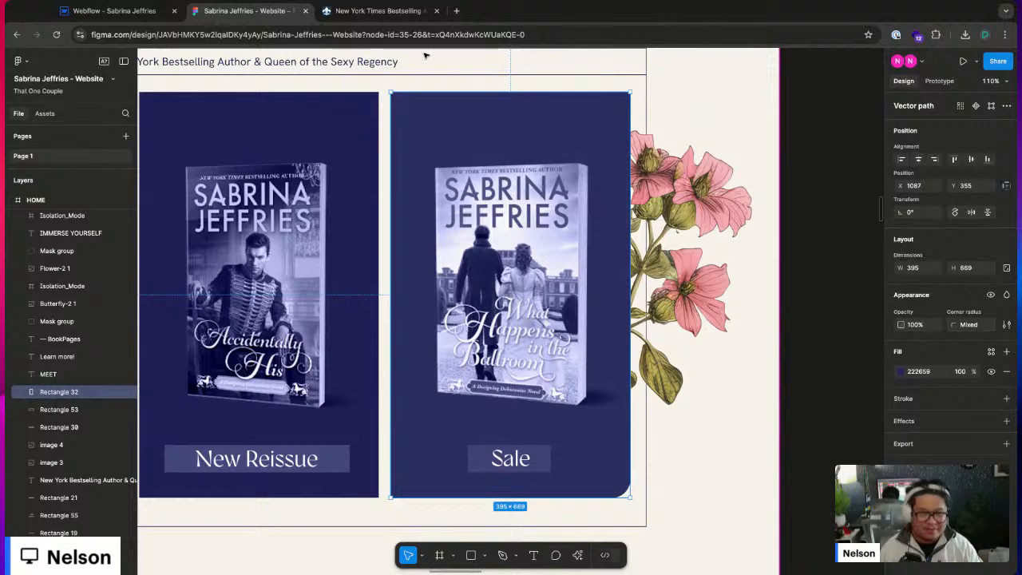
- Search Google for "how to find rounded corner figma mixed" and expand the full AI overview
key(ctrl+t)
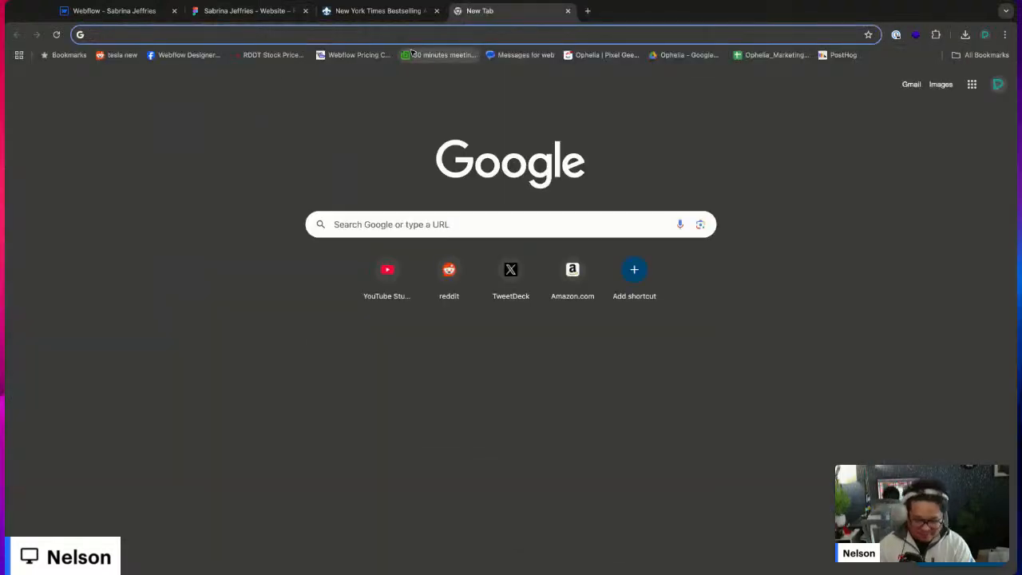
text(how to find )
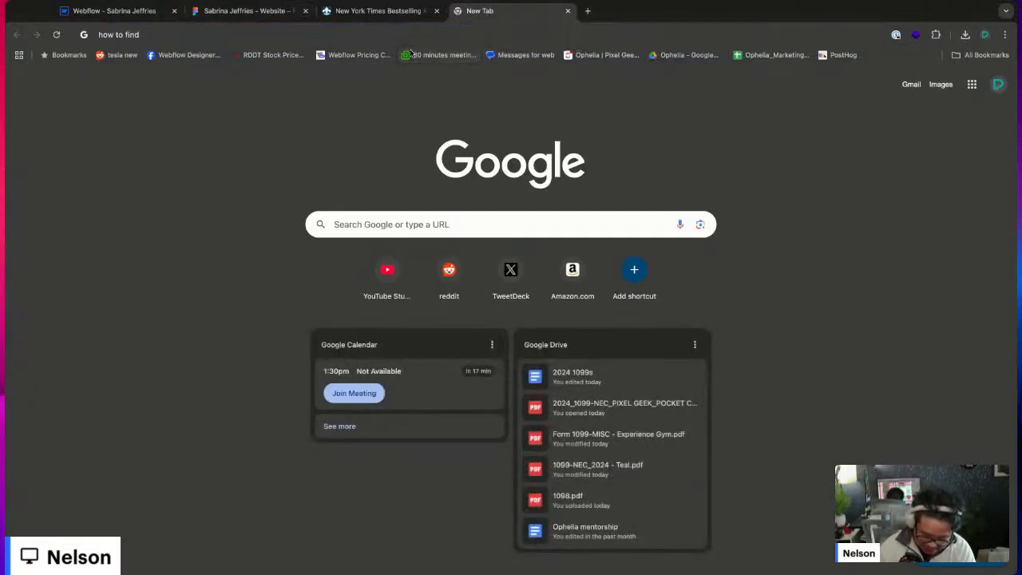
text(rounded)
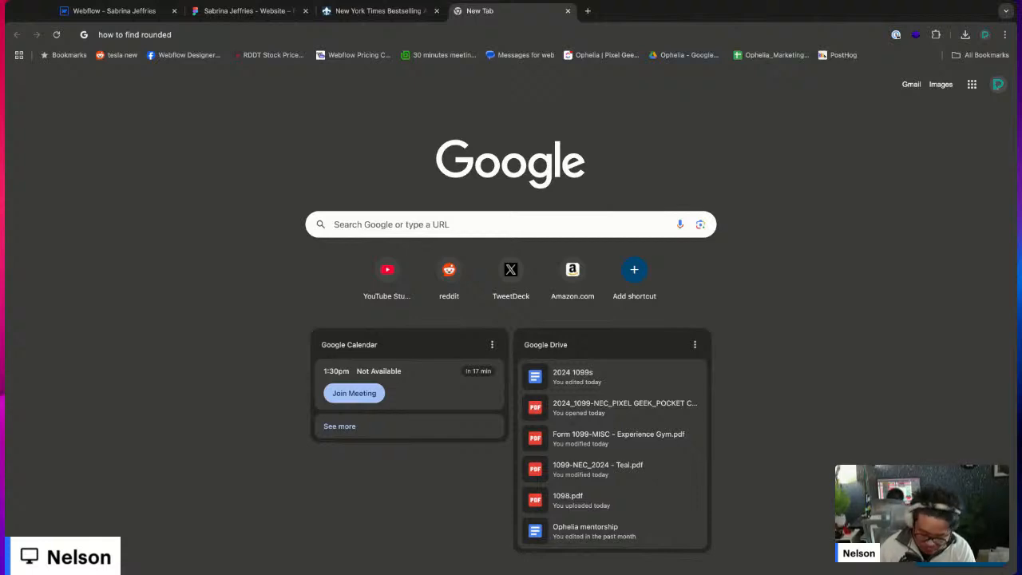
text( corner figma)
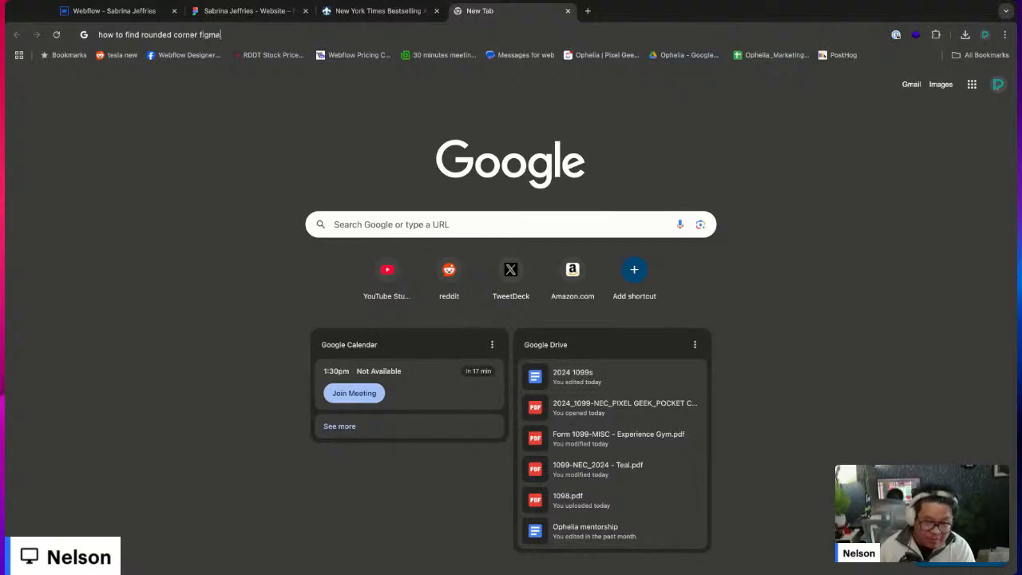
text( mixed)
key(Return)
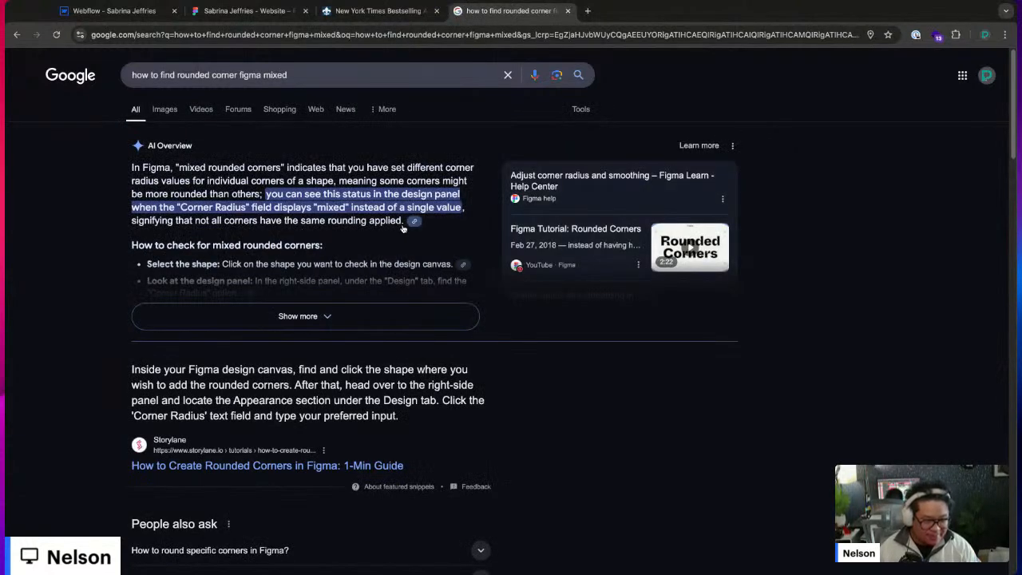
click(278, 313)
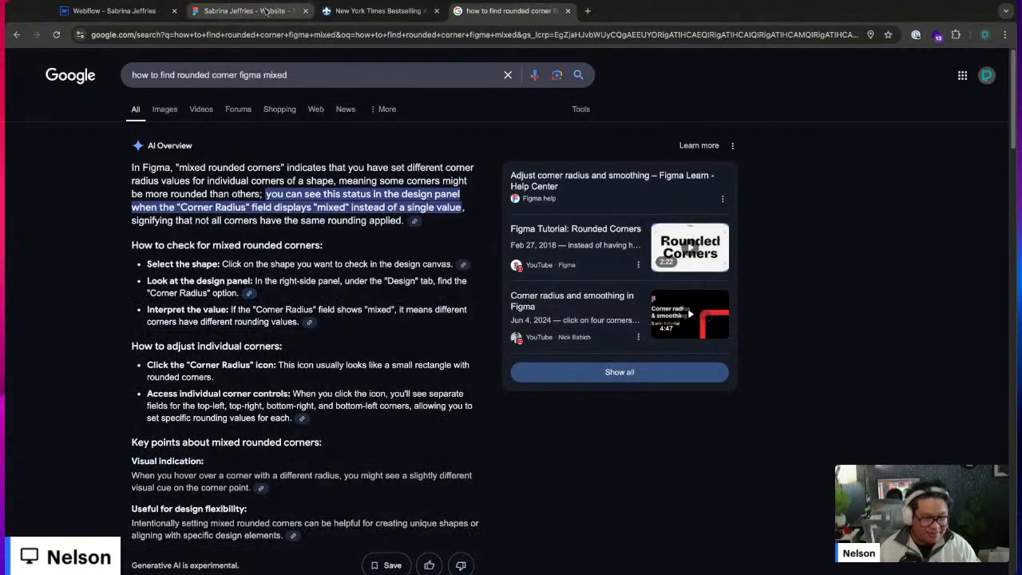
- Return to Figma, enter vector editing on the Sale card's rectangle and check the corner radius of its bottom-right vertex
click(264, 12)
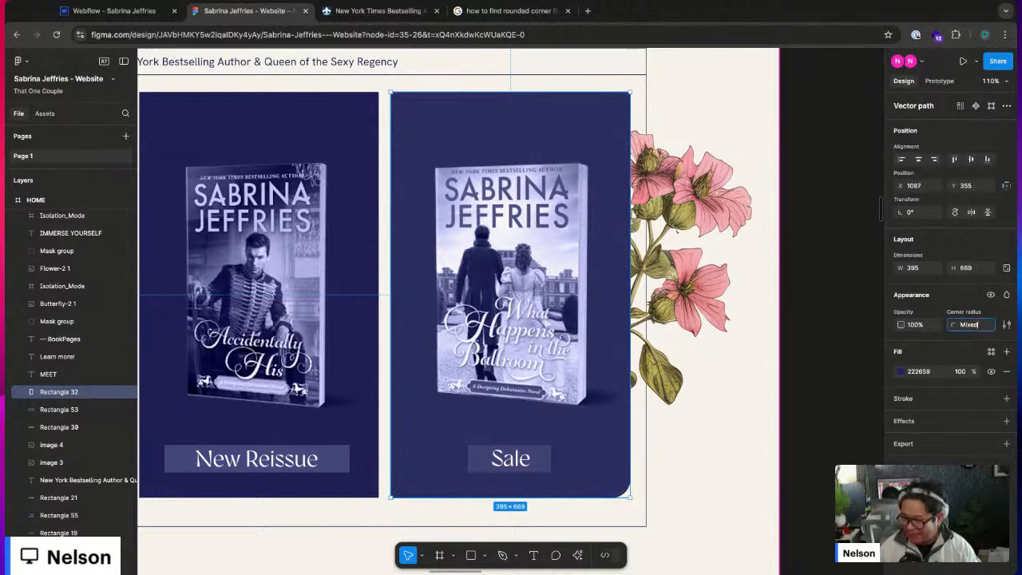
double_click(602, 456)
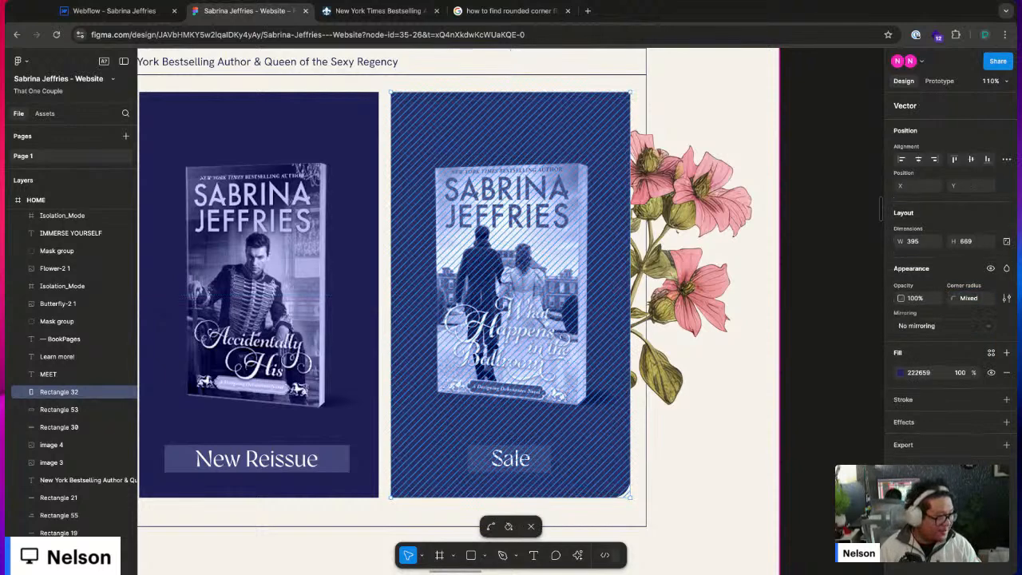
click(968, 298)
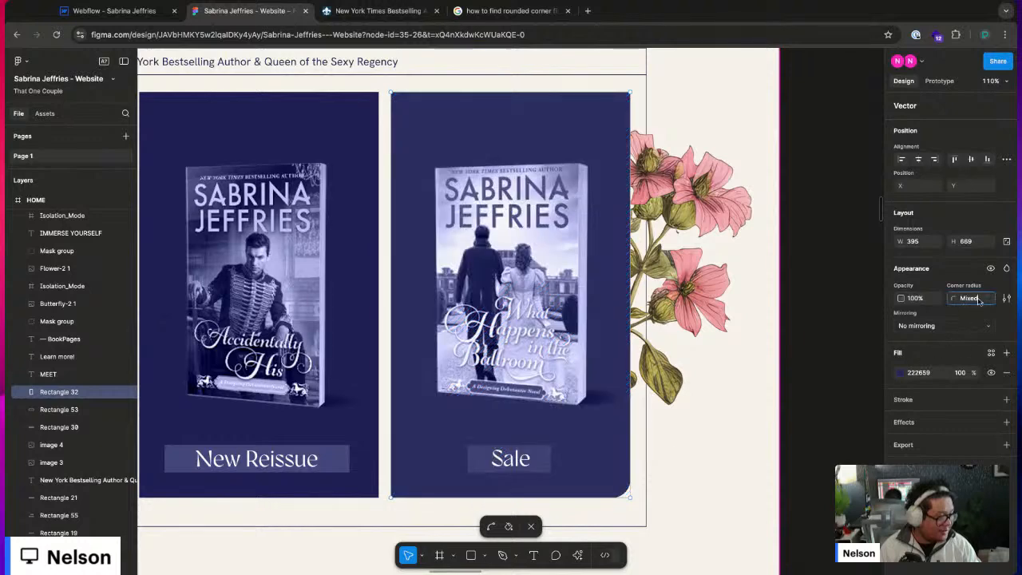
text(30)
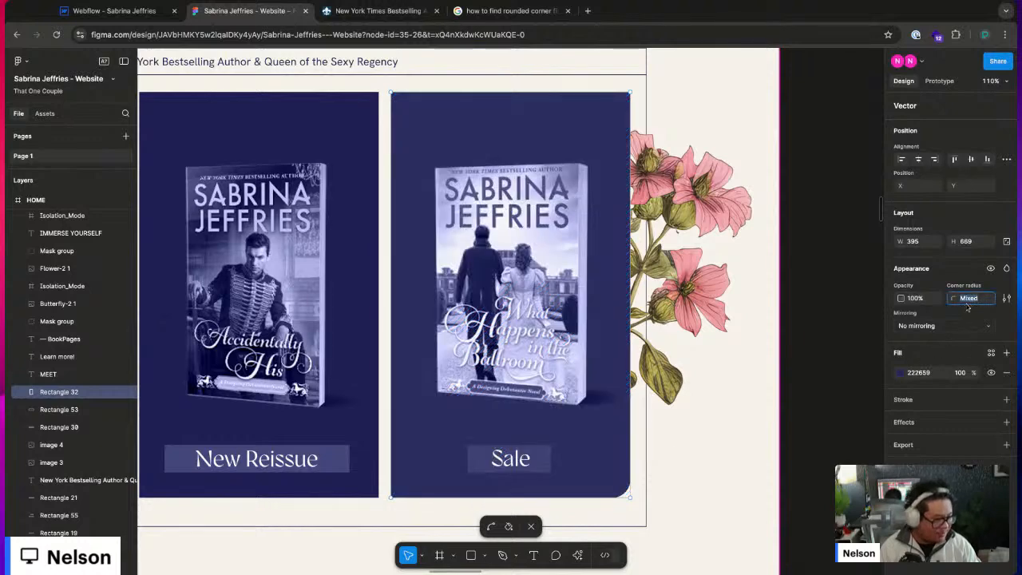
key(Return)
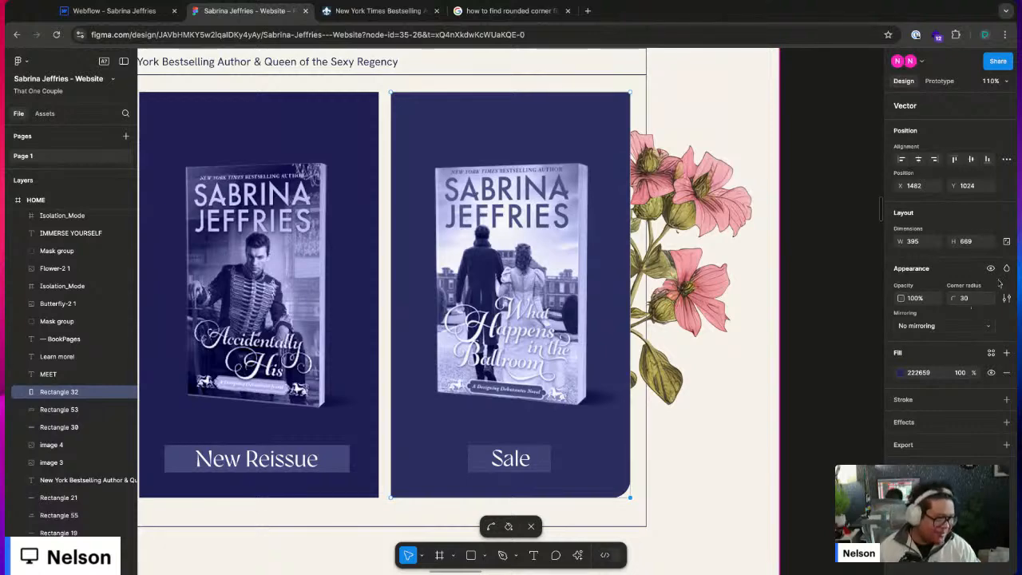
- Return to Webflow and set the New Release card's top-left corner radius to 30 px
click(115, 10)
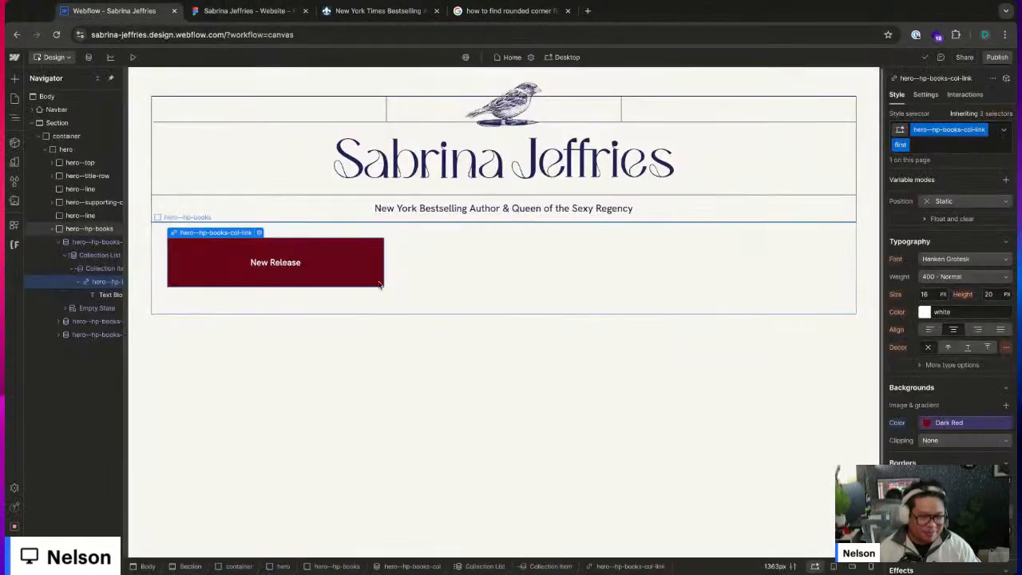
scroll(950, 383, down, 2)
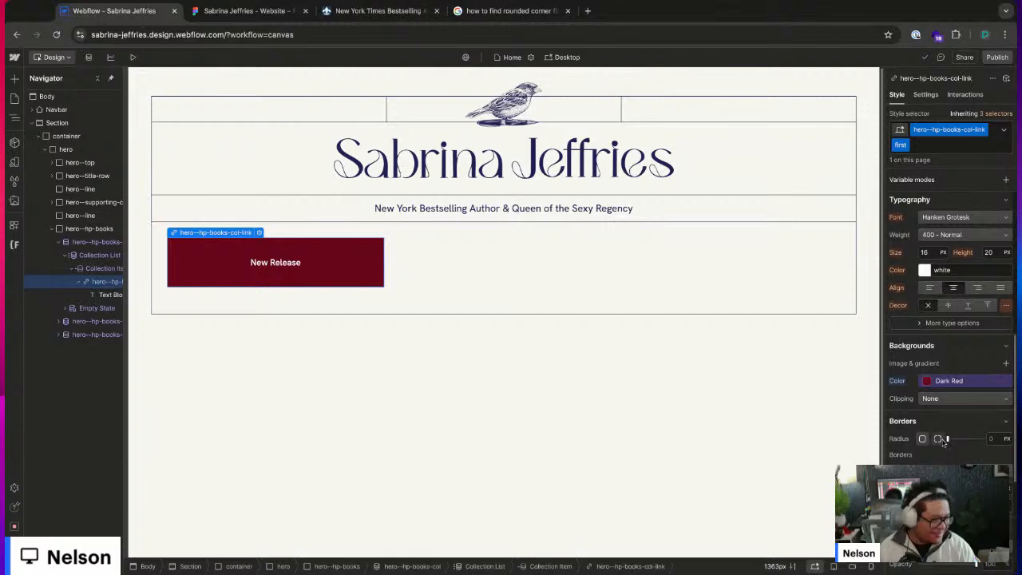
click(938, 439)
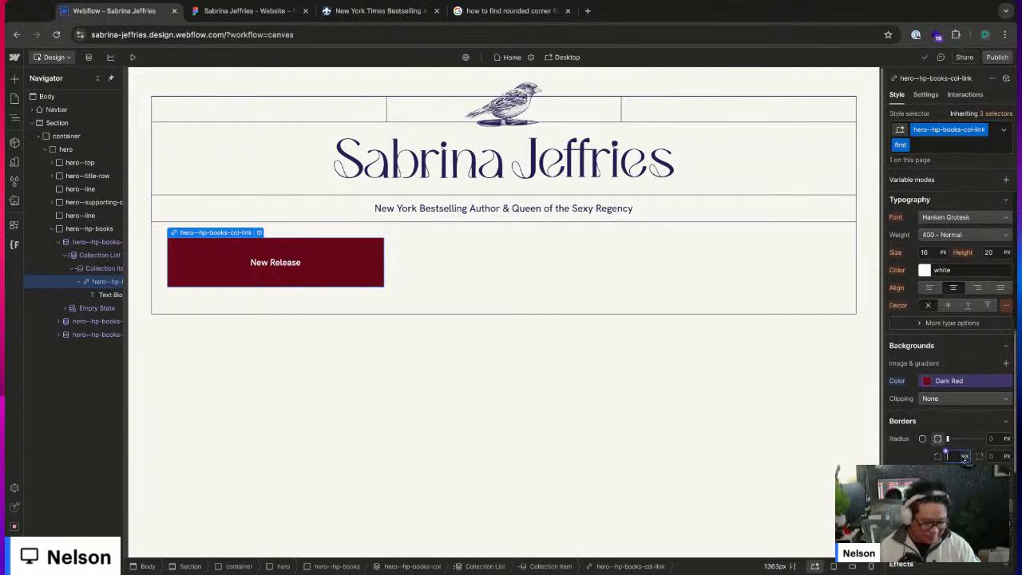
text(30)
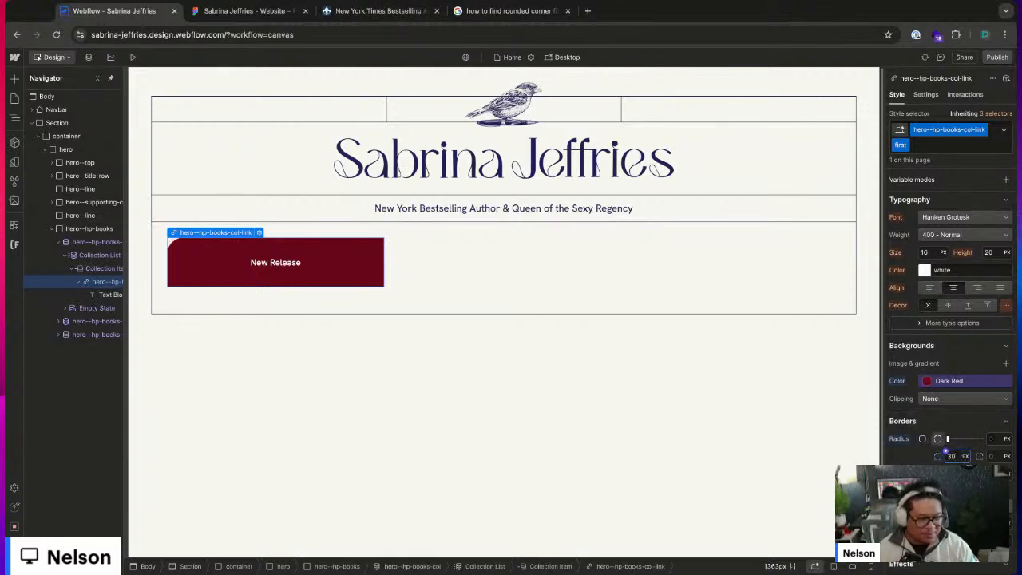
- Examine the corners of the three hero book cards in the Figma design and return to Webflow
key(ctrl+Tab)
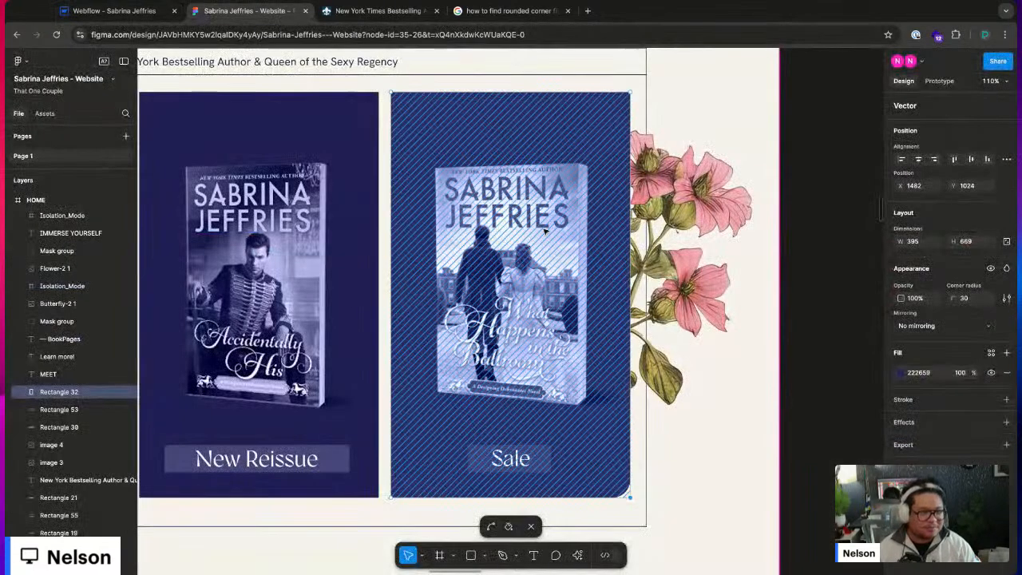
scroll(252, 192, down, 5)
scroll(252, 192, up, 5)
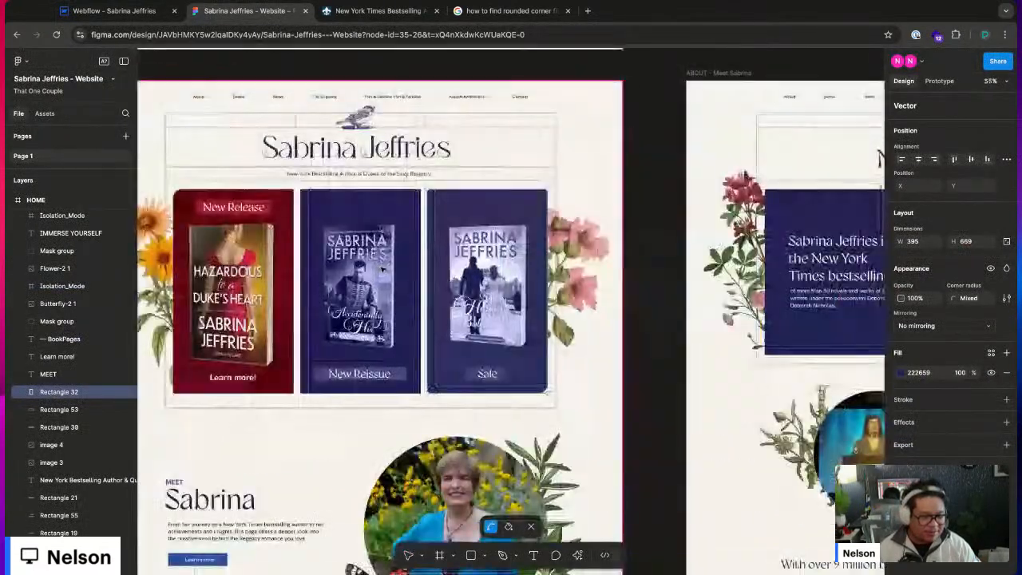
key(ctrl+shift+Tab)
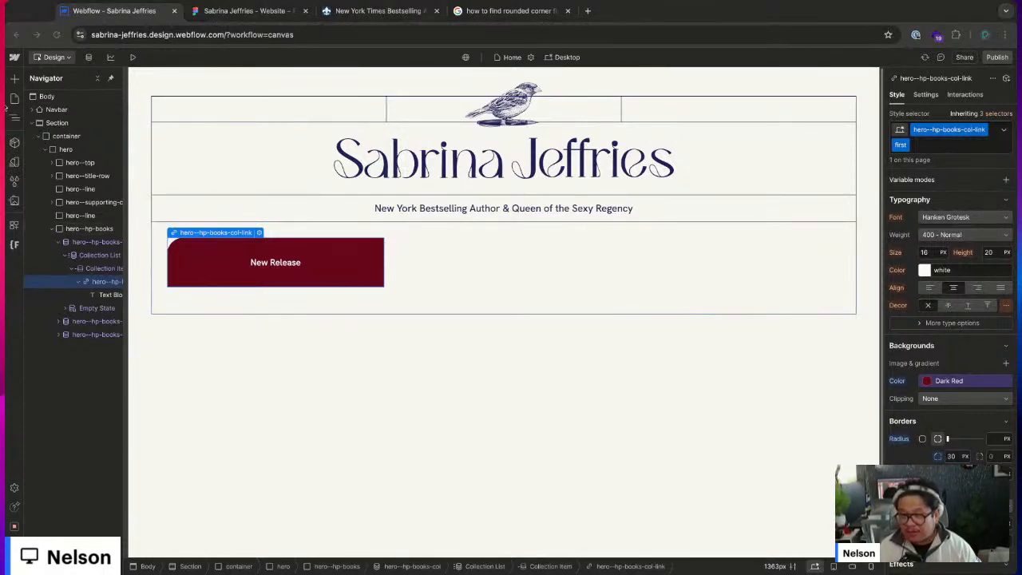
click(293, 265)
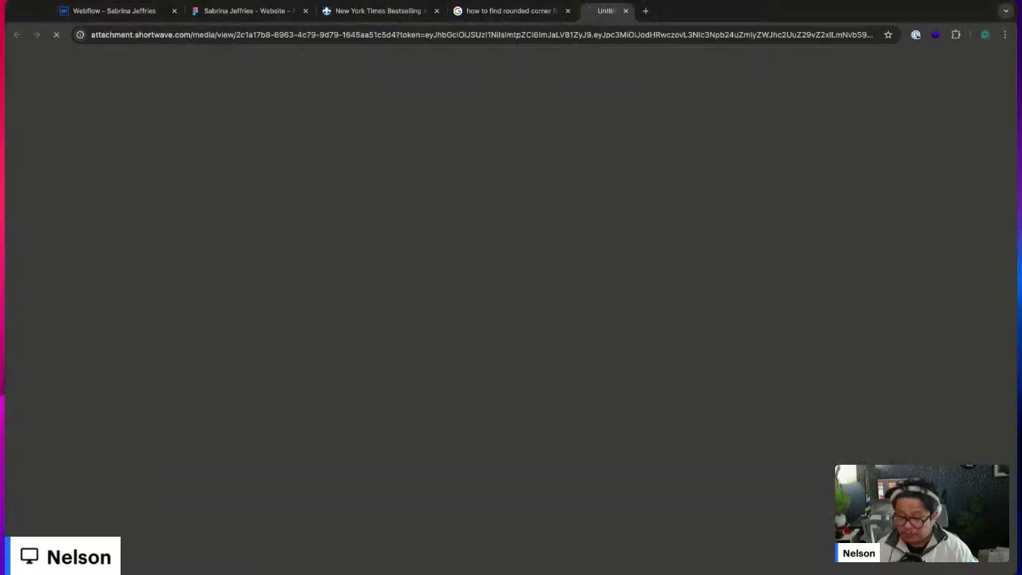
- Close the Google search results and open the font settings of the Sabrina Jeffries site in Webflow
click(511, 10)
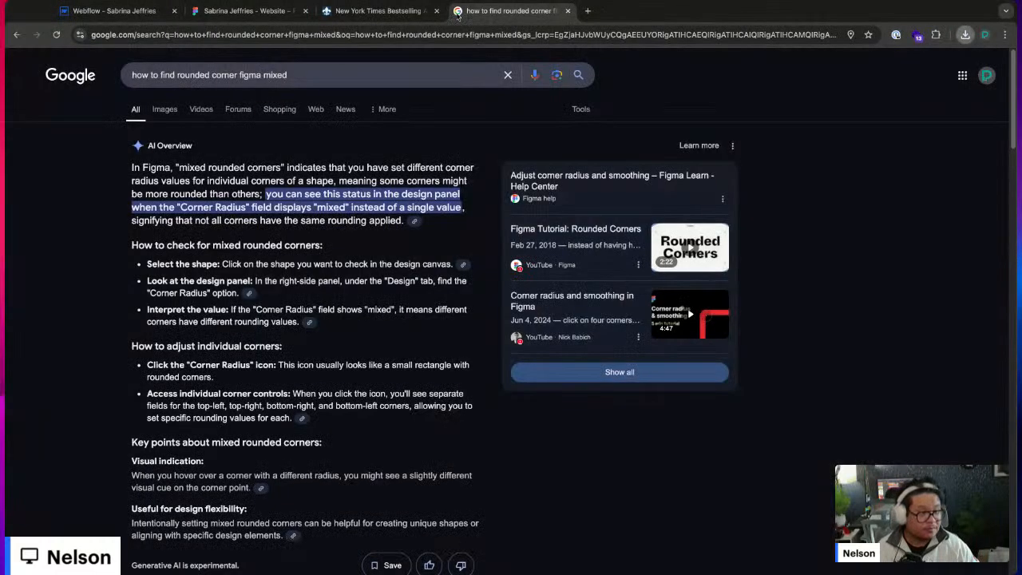
key(ctrl+w)
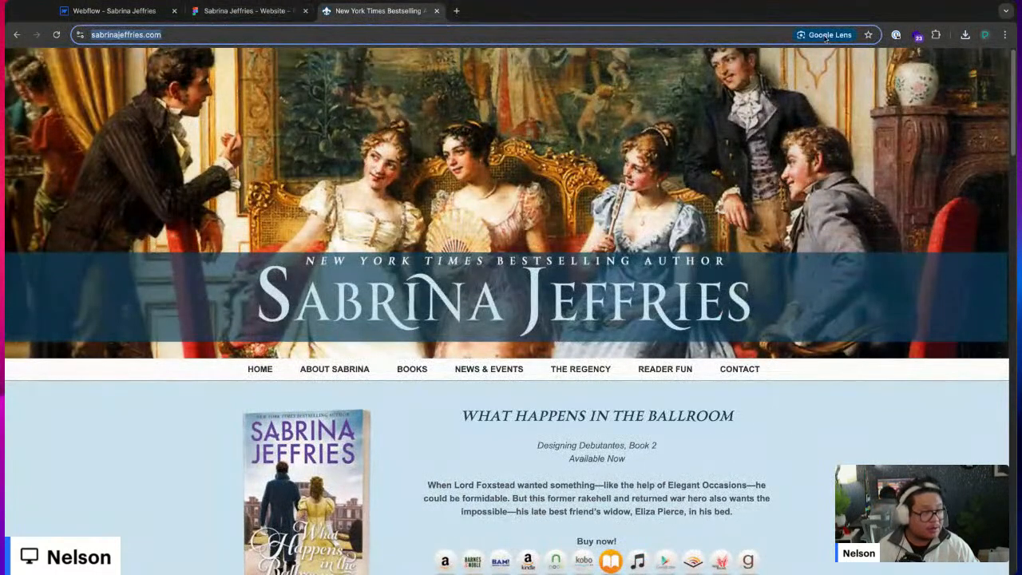
click(171, 34)
click(115, 10)
click(13, 57)
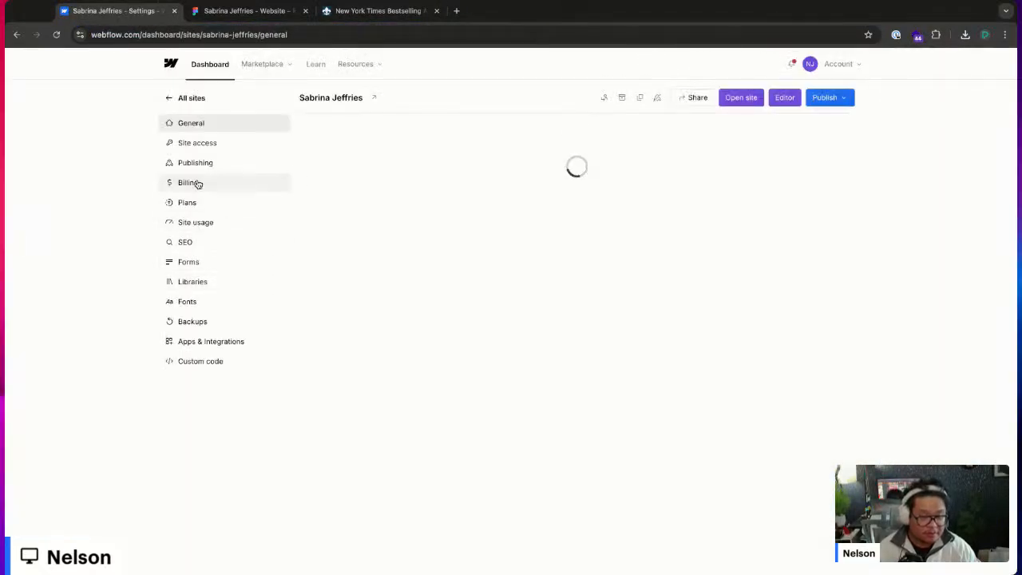
click(190, 302)
scroll(540, 433, down, 2)
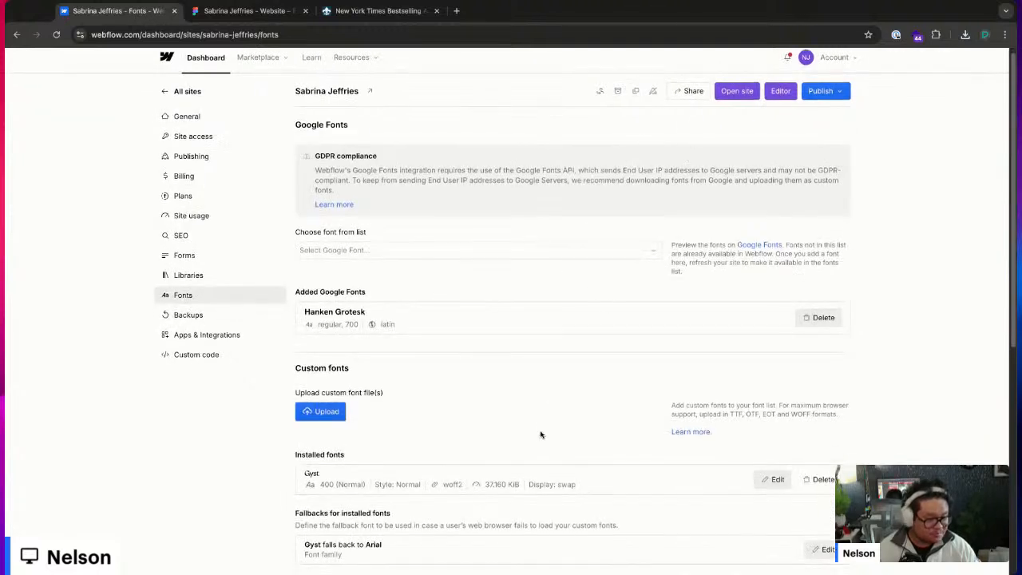
scroll(540, 433, down, 1)
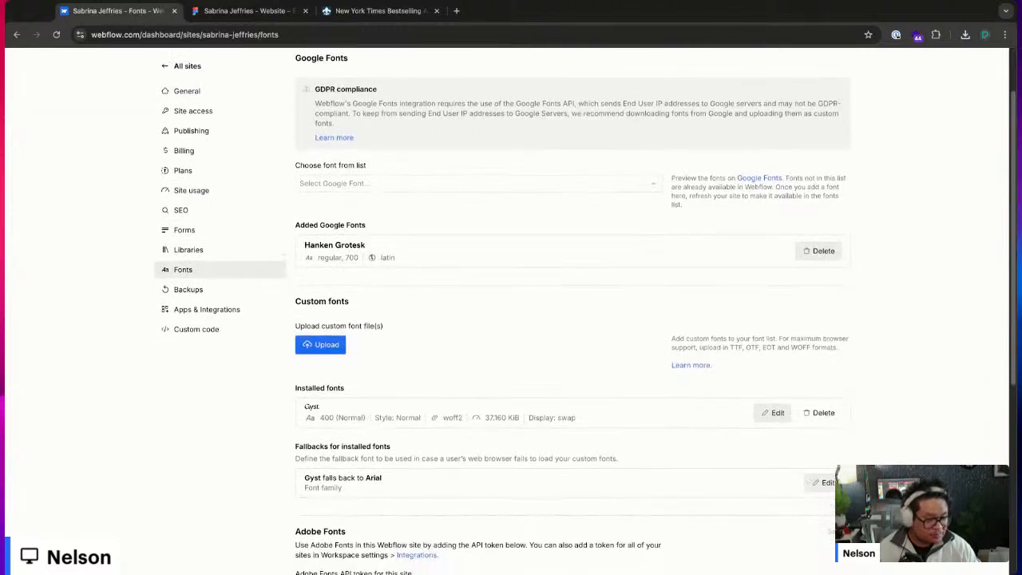
scroll(495, 399, down, 1)
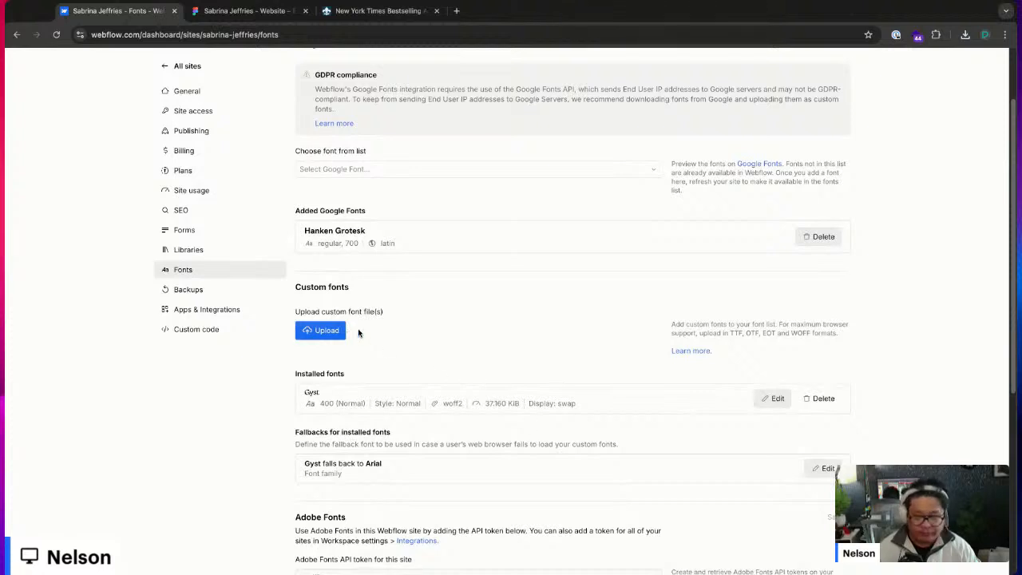
- Choose font (1).woff2 as the custom font file to upload, and reopen the site in the Webflow Designer
click(305, 329)
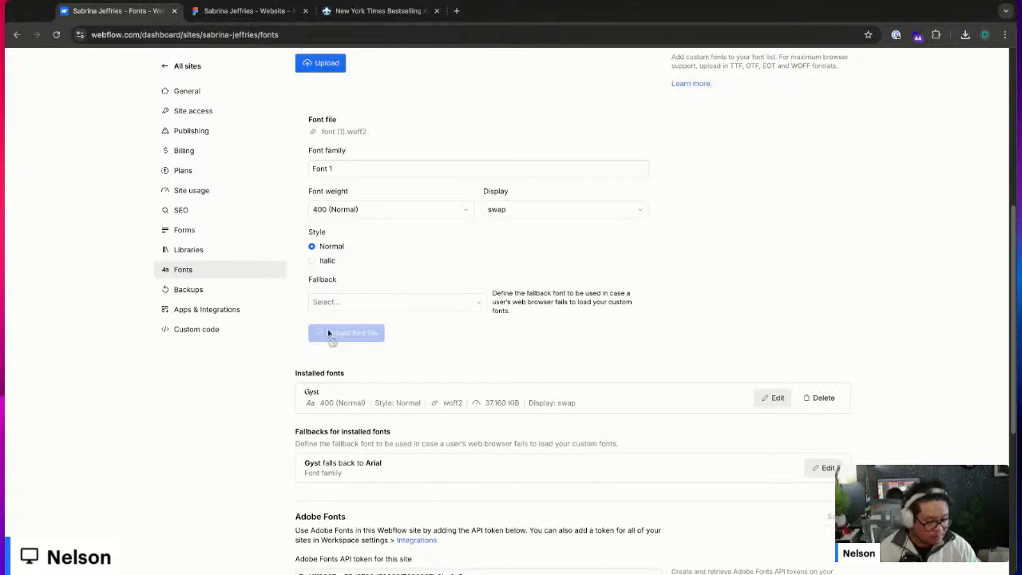
scroll(695, 325, up, 1)
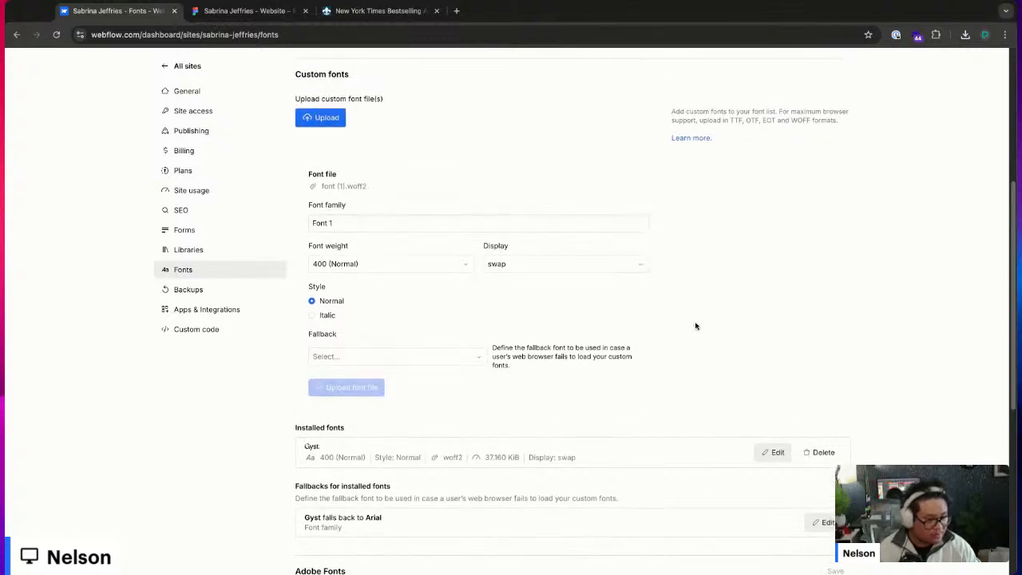
scroll(240, 91, up, 5)
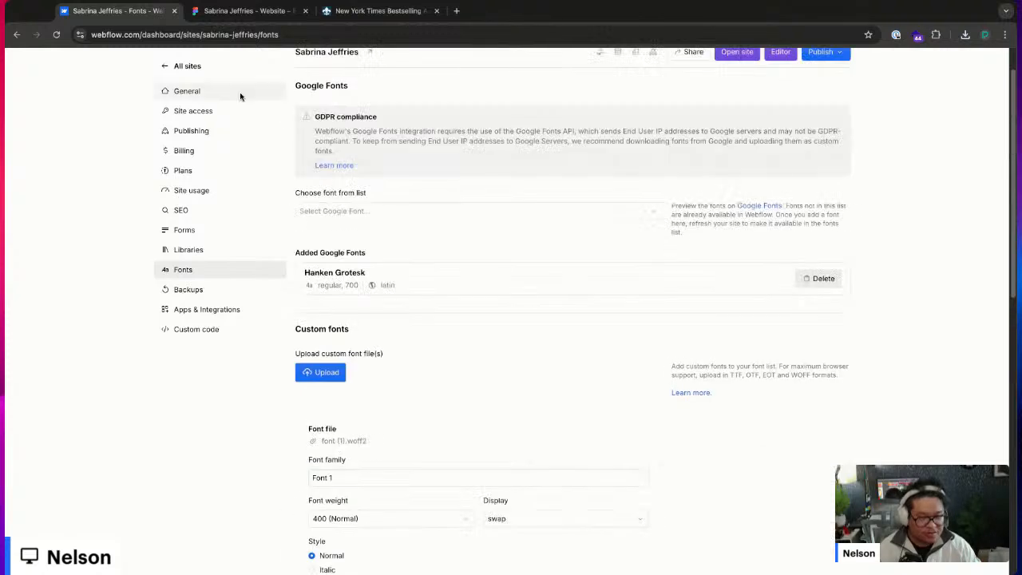
click(735, 97)
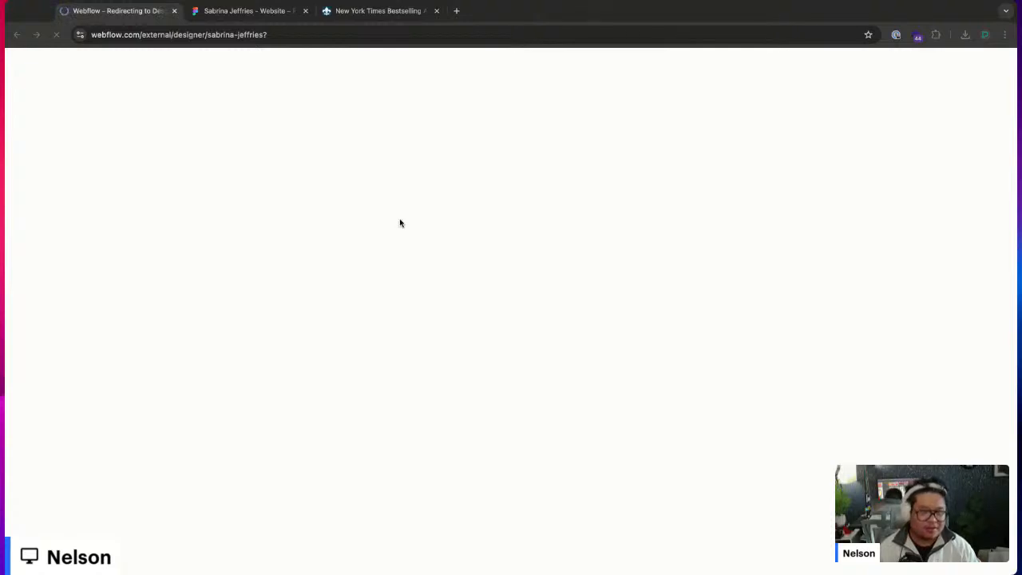
click(271, 36)
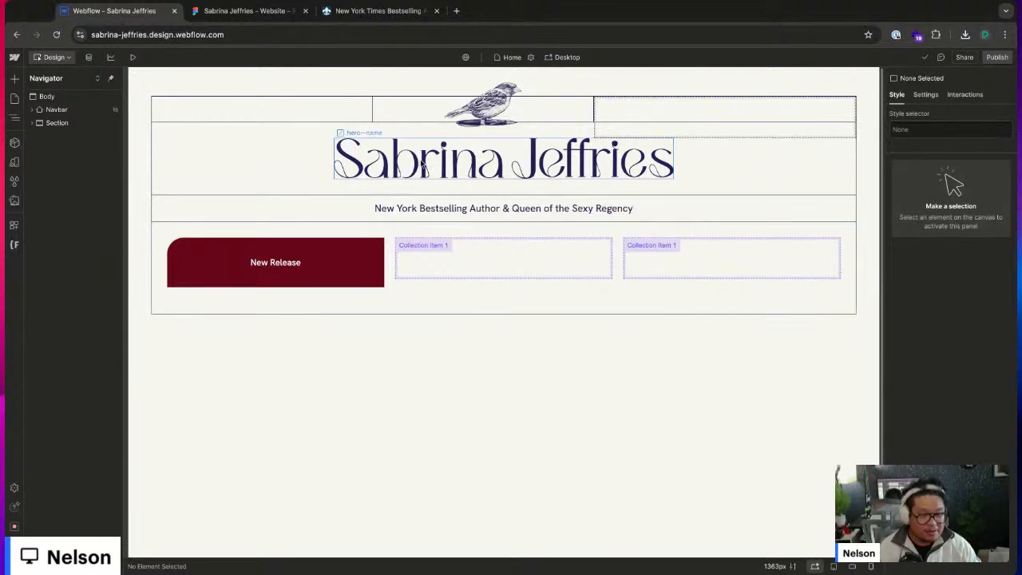
- Add an H1 heading reading "Sabrina Jeffries" inside the hero--title-row block
click(422, 163)
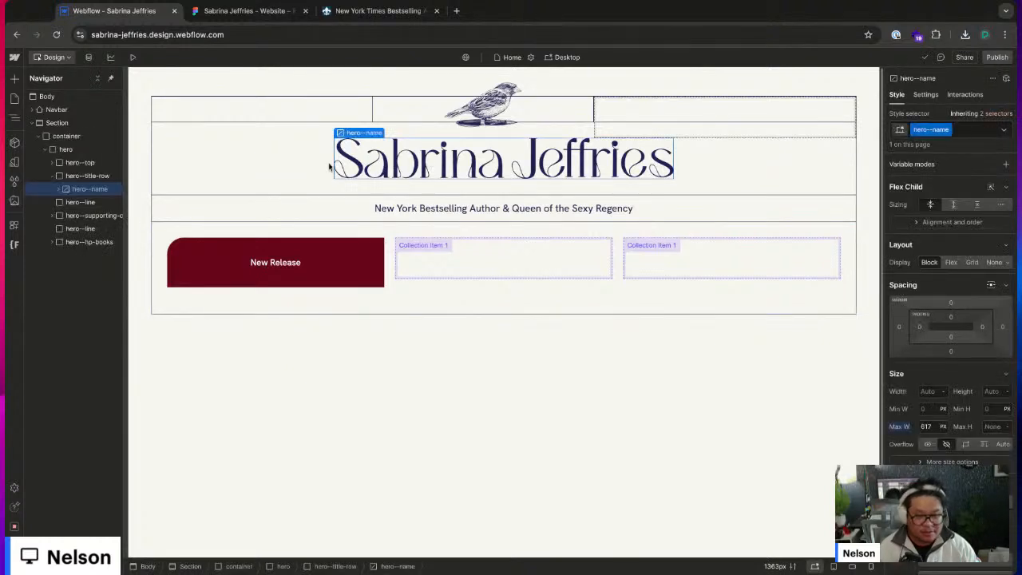
click(98, 177)
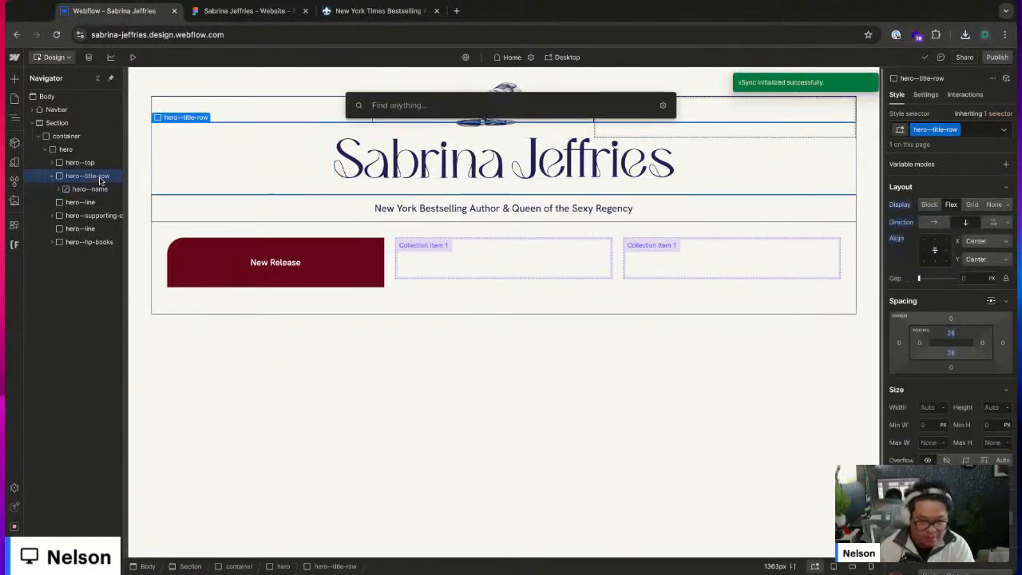
text(h1)
key(Return)
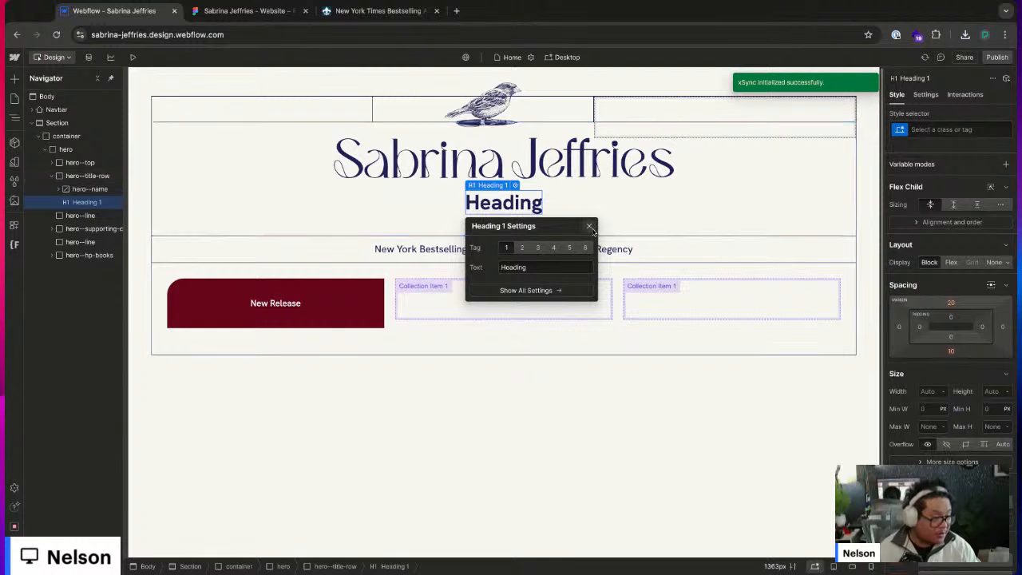
double_click(523, 206)
text(Sabrinaa)
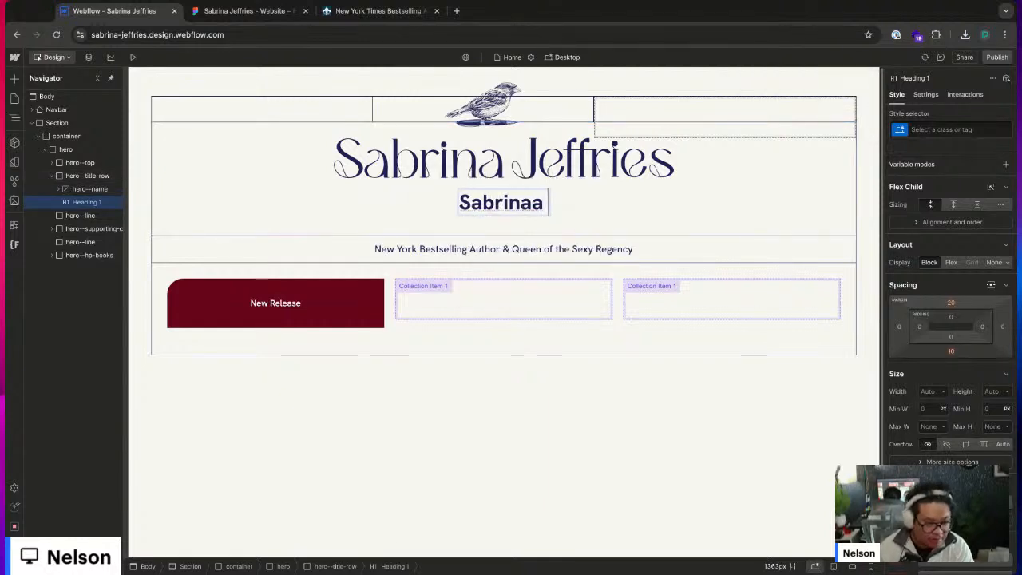
key(BackSpace)
text(Jeffries)
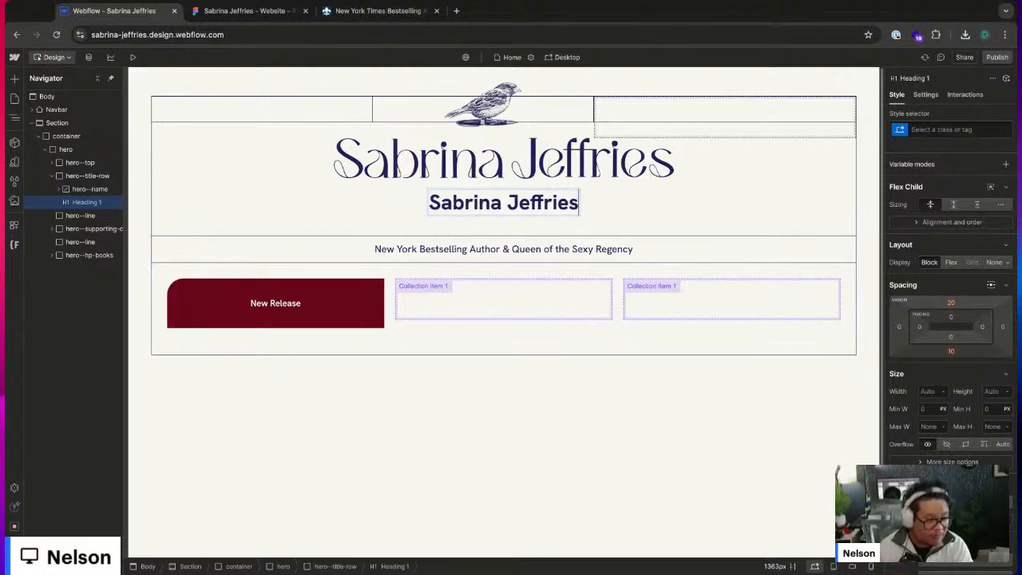
key(Escape)
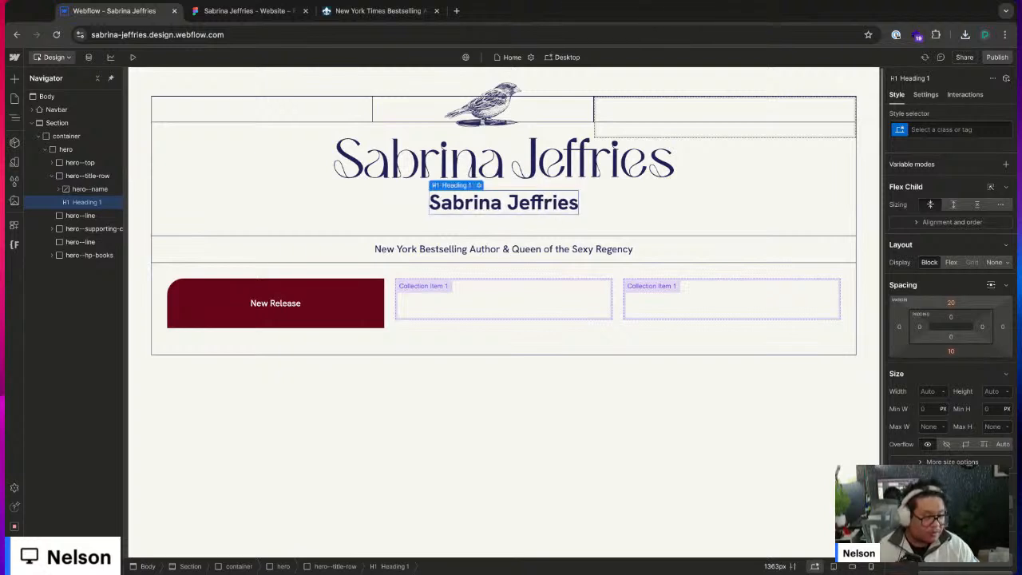
- Delete the hero--name lettering element from the hero--title-row block, keeping the H1 heading
click(939, 127)
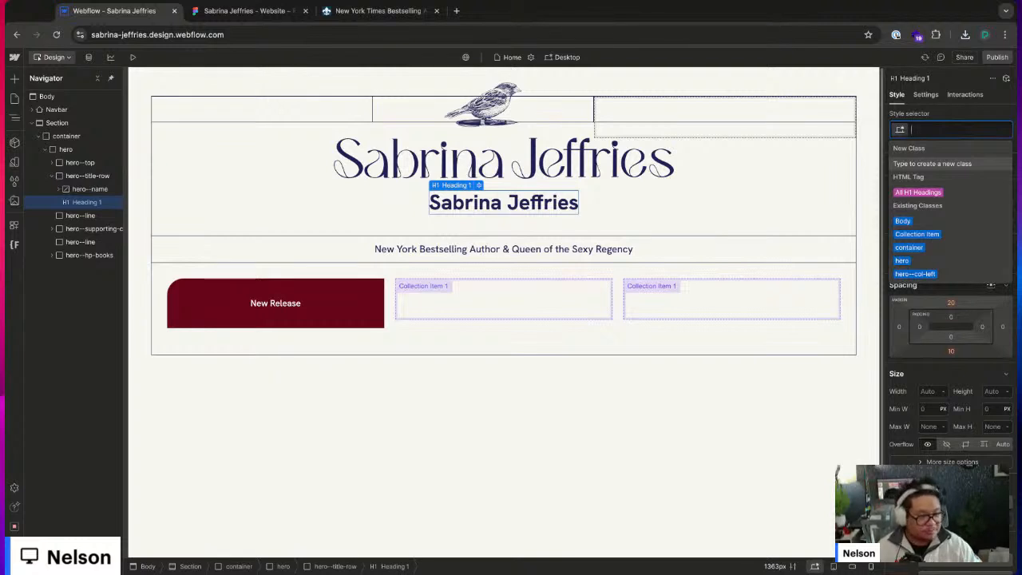
click(622, 168)
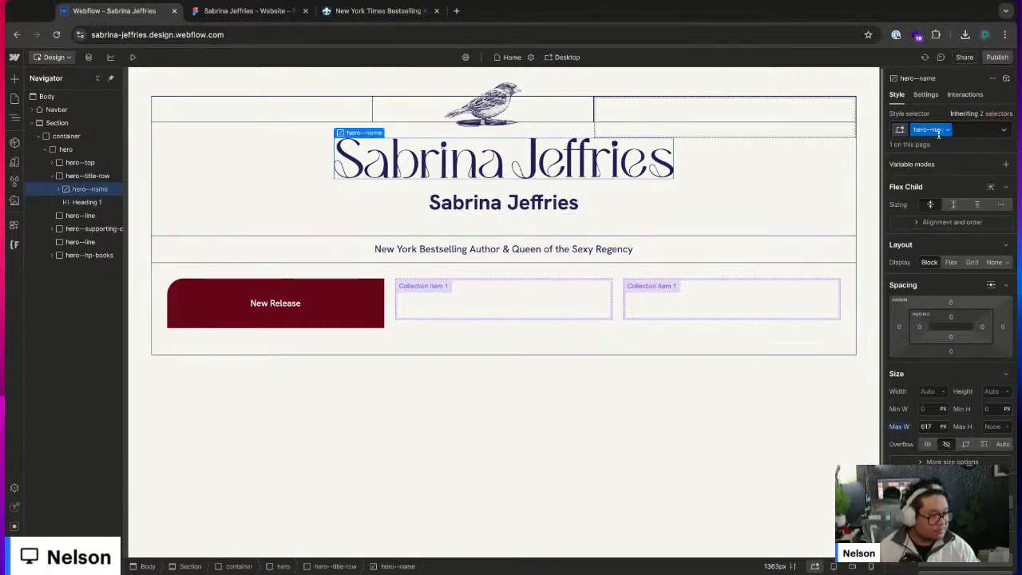
click(105, 176)
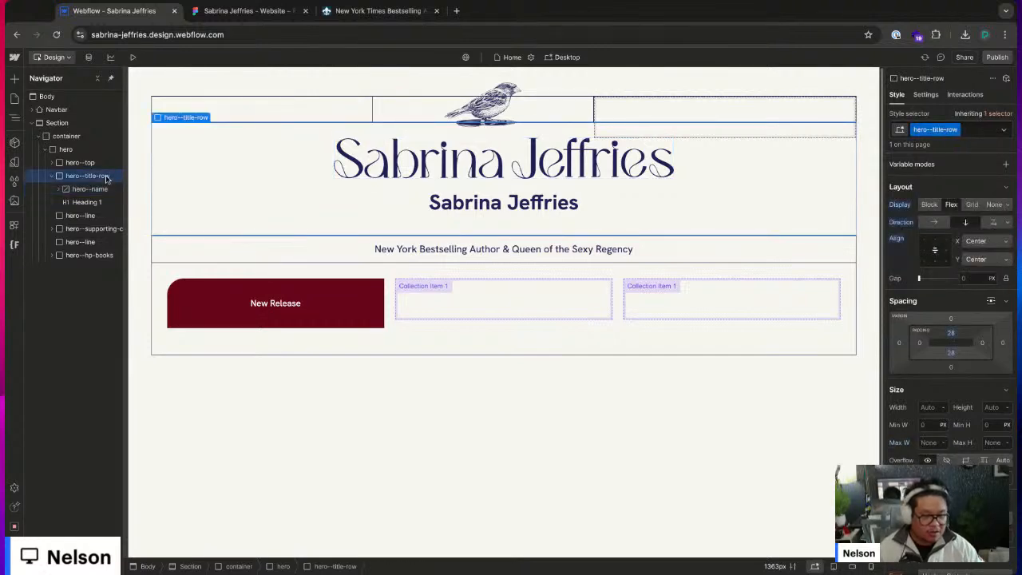
click(105, 188)
click(106, 176)
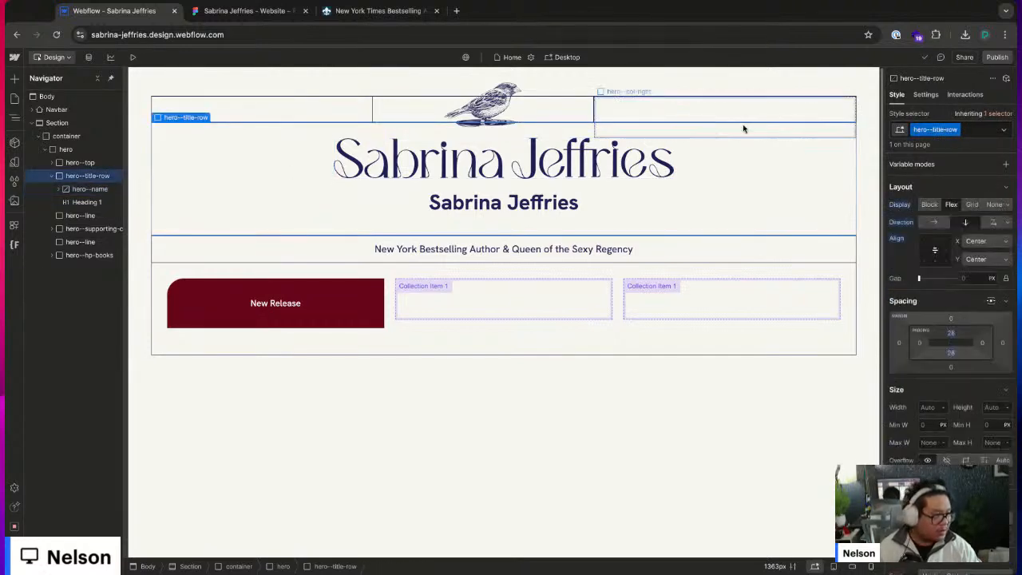
click(105, 188)
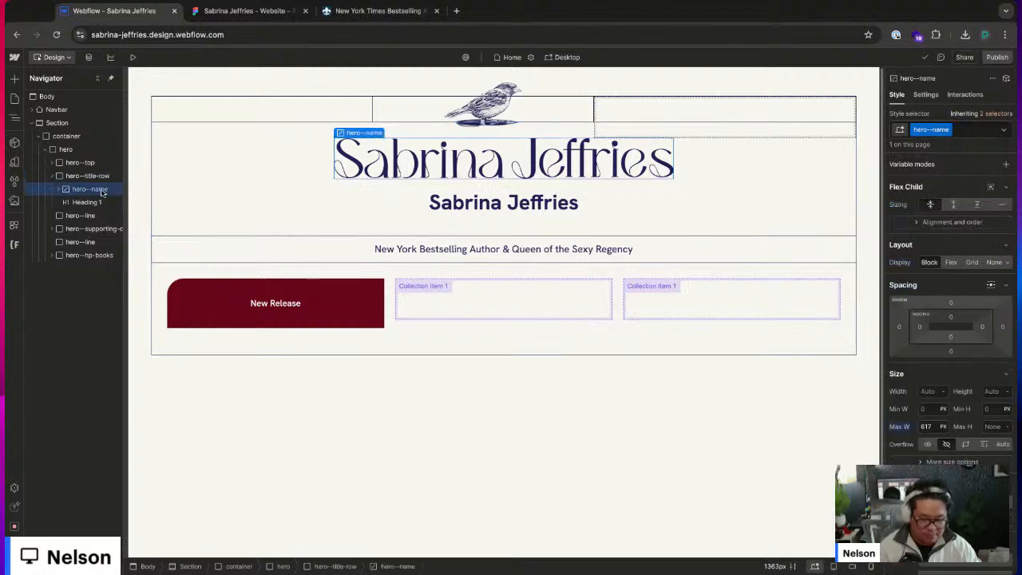
key(Delete)
- Set the hero--title-row block's font to the custom font Gyst and look through the available weights
click(105, 175)
scroll(942, 336, down, 5)
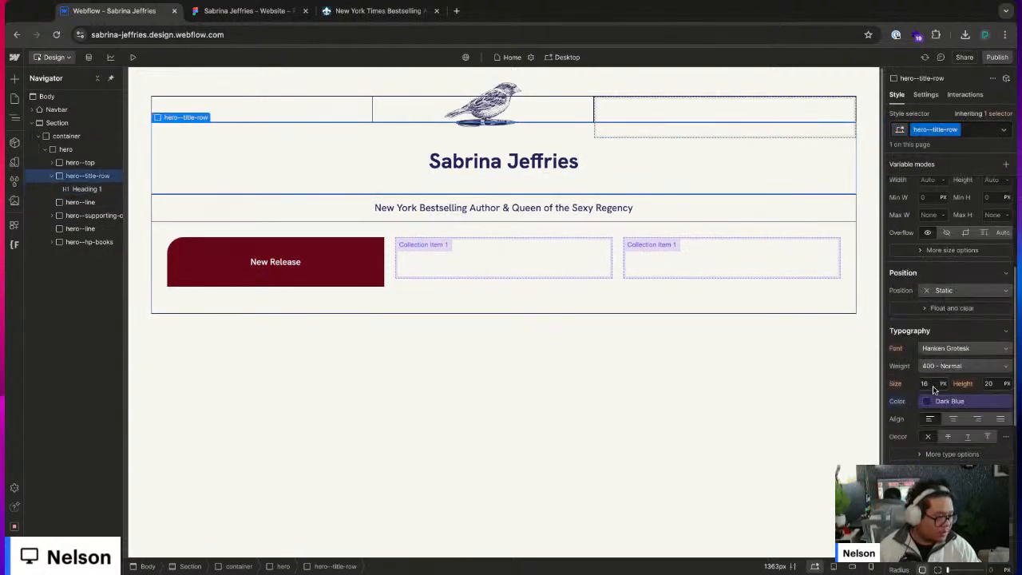
click(931, 349)
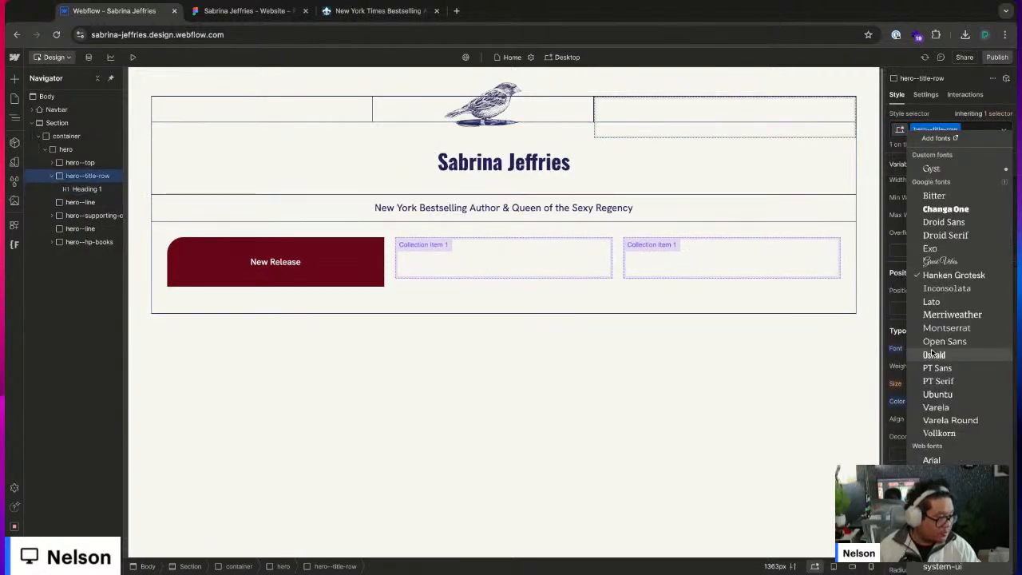
click(931, 169)
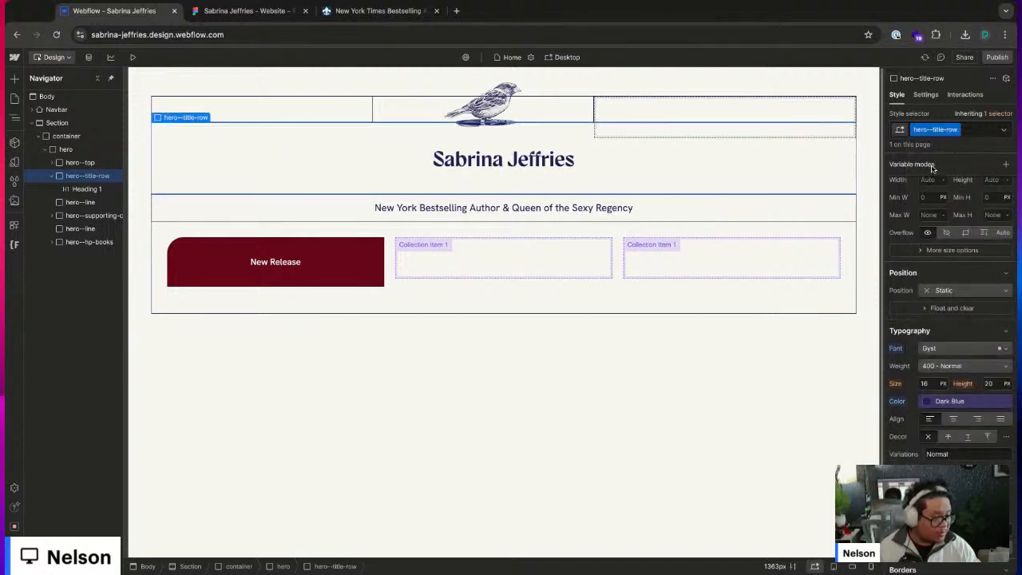
click(944, 366)
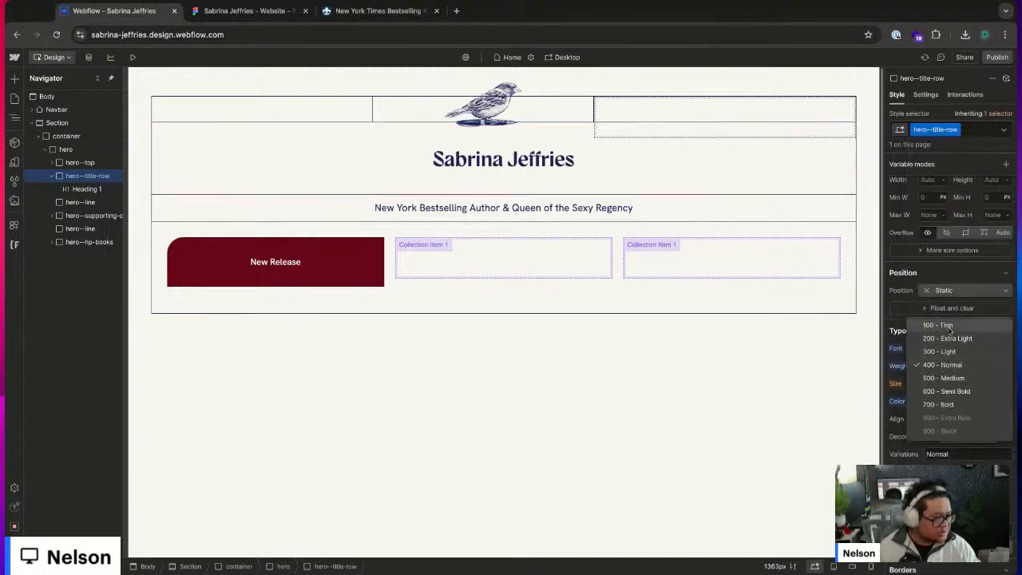
key(Escape)
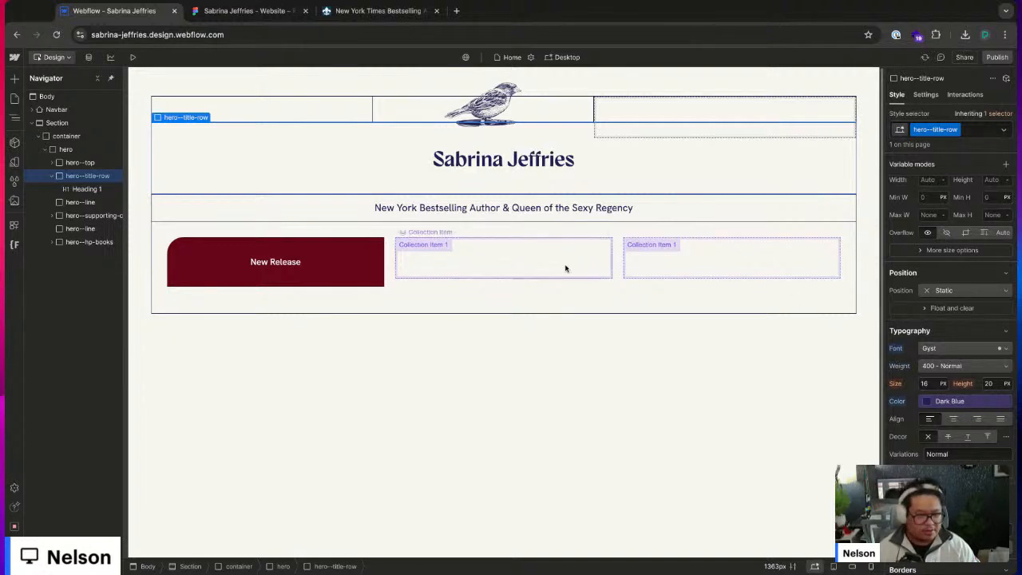
- Undo the hero--title-row font change and the deletion of the hero--name lettering
click(544, 161)
key(ctrl+z)
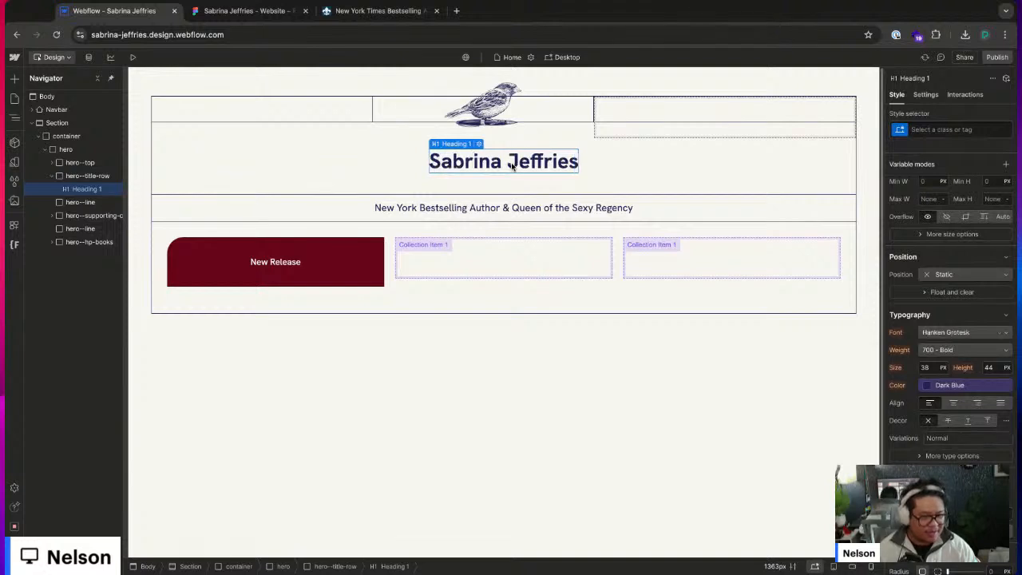
key(ctrl+z)
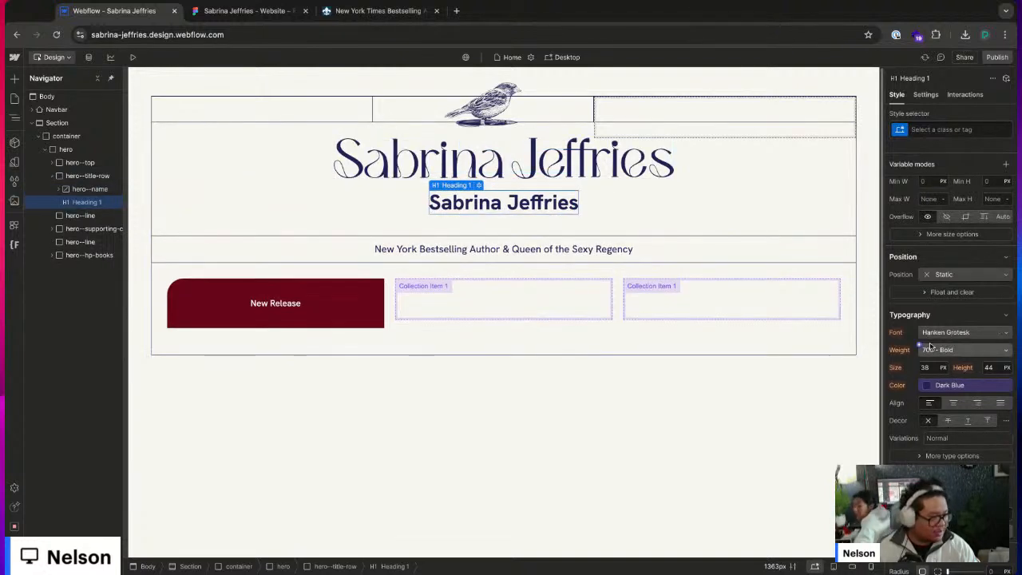
- Try applying the custom font Gyst to the H1 heading under the hero--name lettering
click(958, 332)
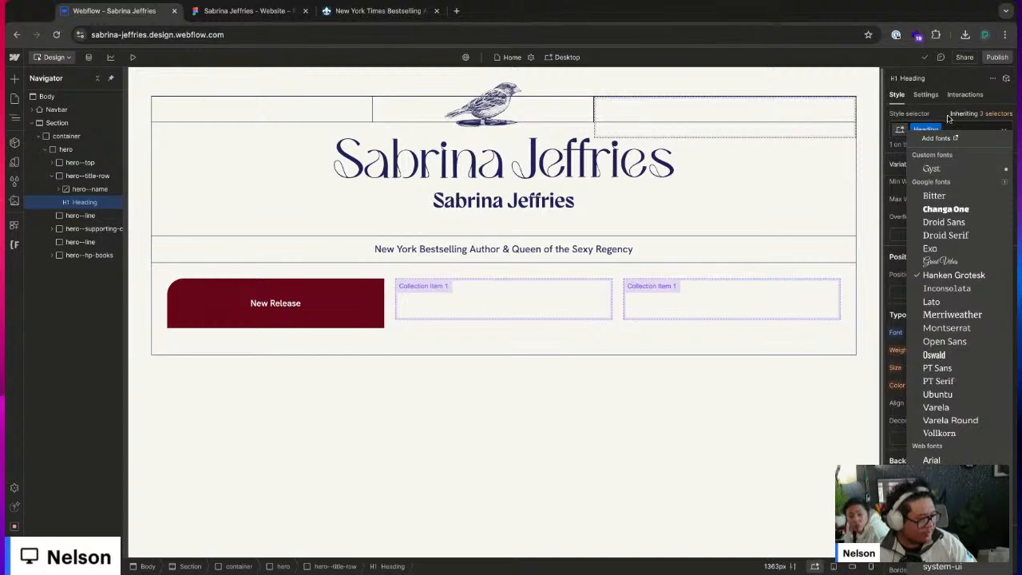
key(BackSpace)
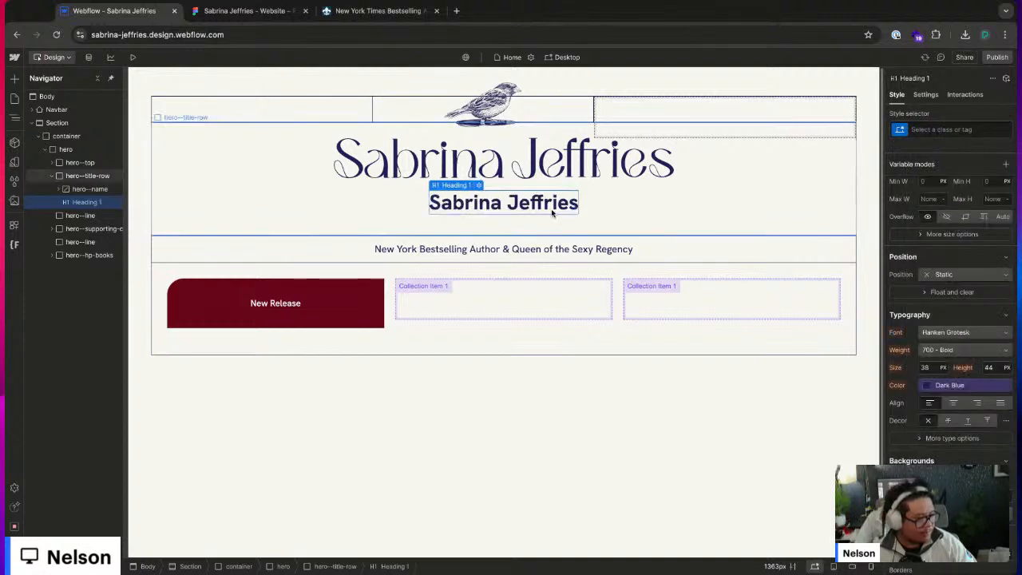
scroll(941, 287, up, 3)
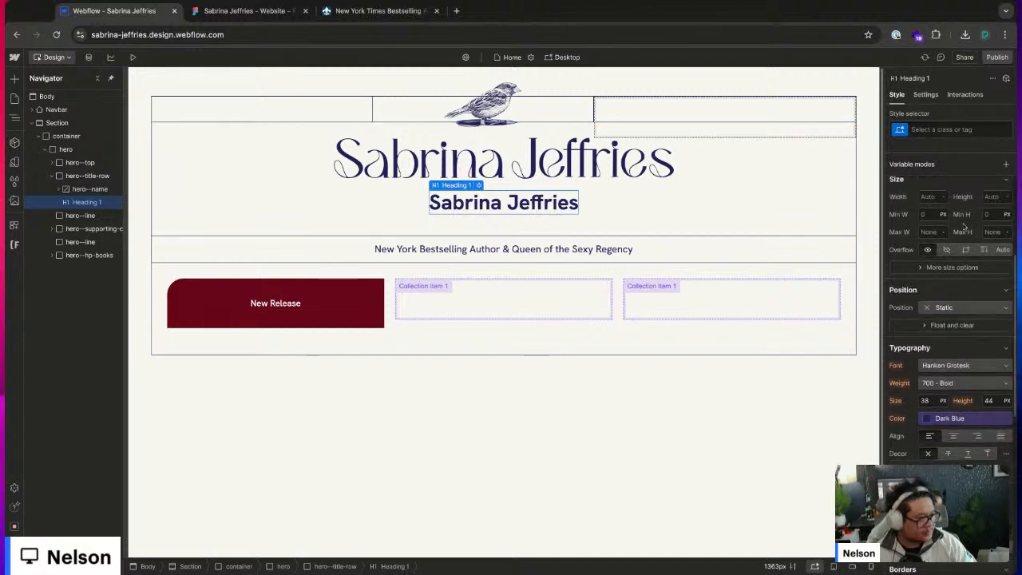
scroll(938, 284, down, 4)
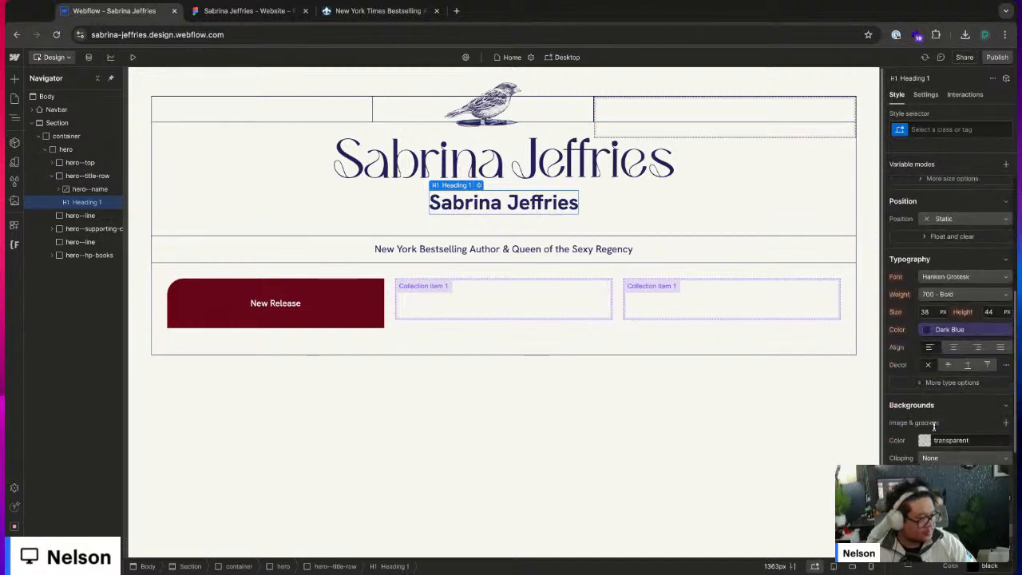
click(942, 277)
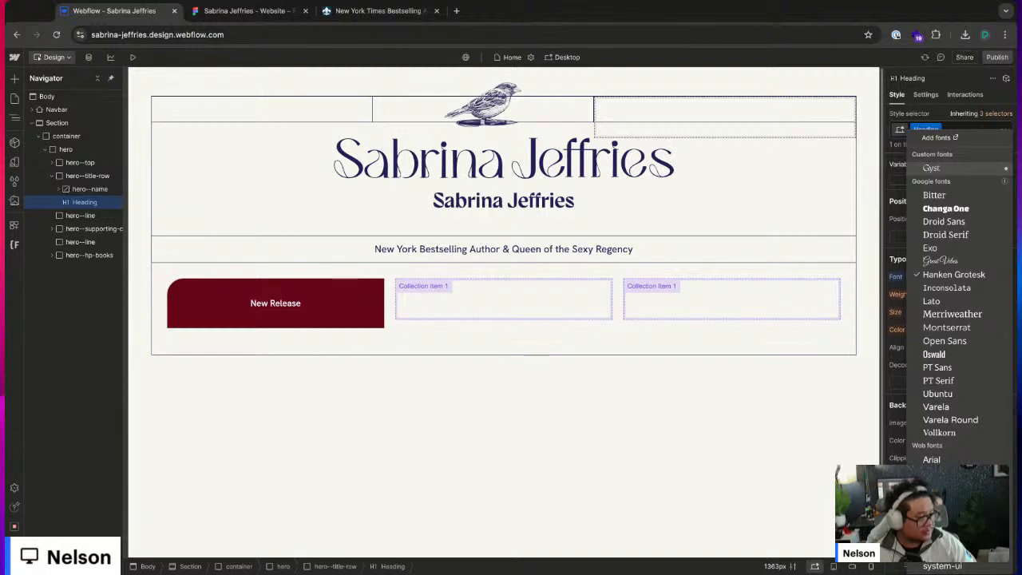
click(930, 168)
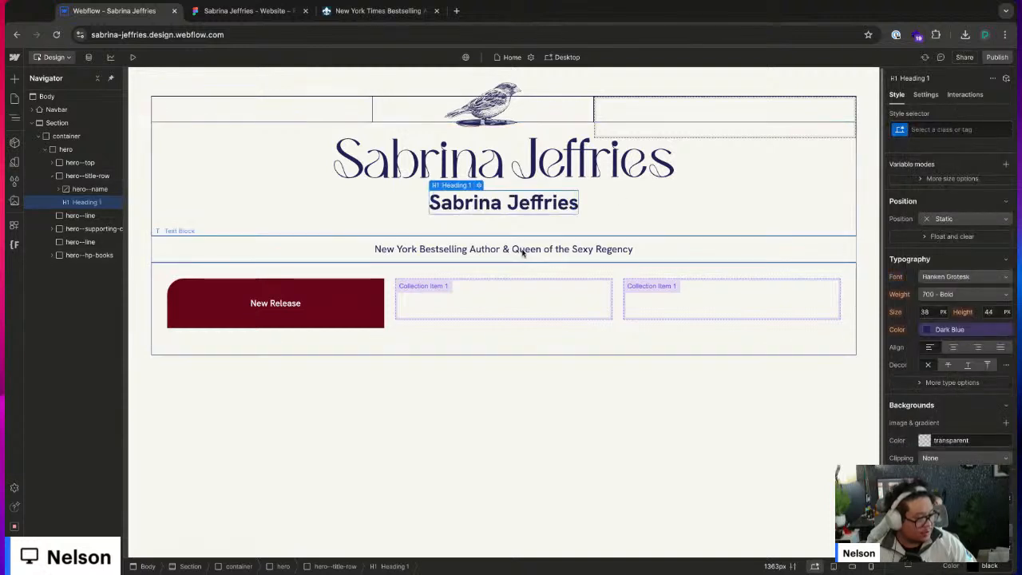
click(522, 250)
click(631, 408)
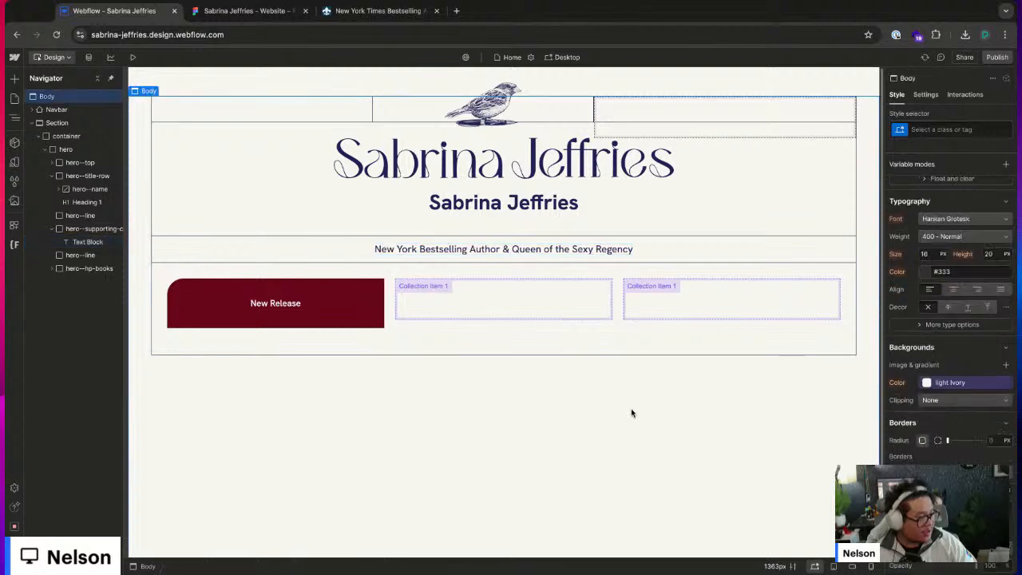
click(463, 207)
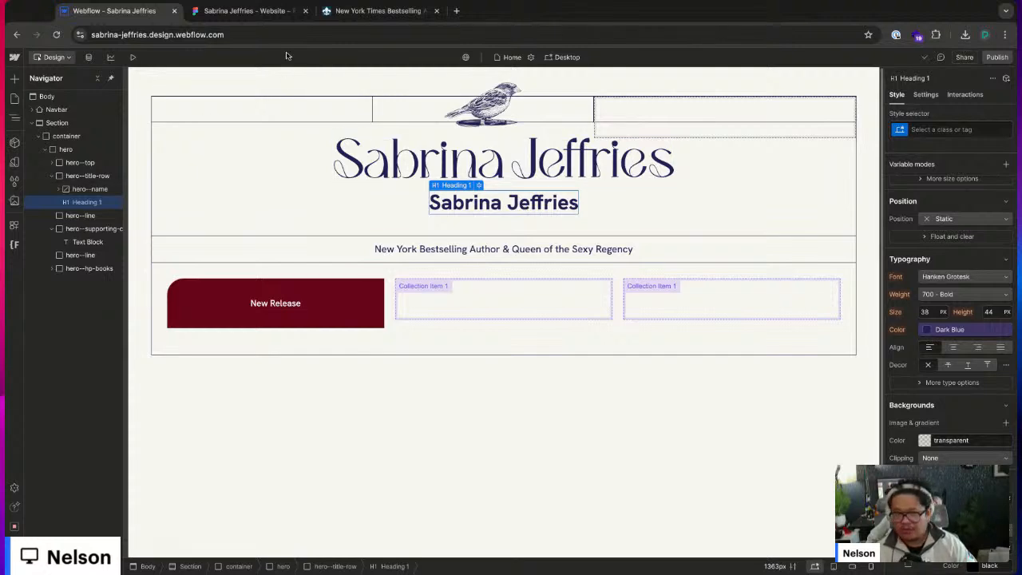
- After checking the title in Figma, set the H1 heading's font to Gyst with a variation weight of 258 in Webflow
click(244, 11)
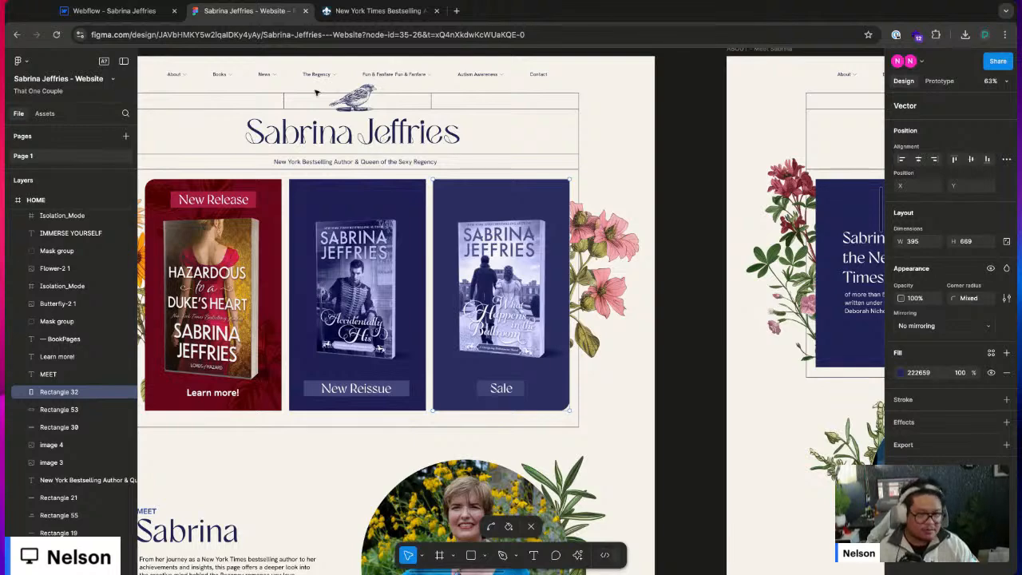
click(144, 16)
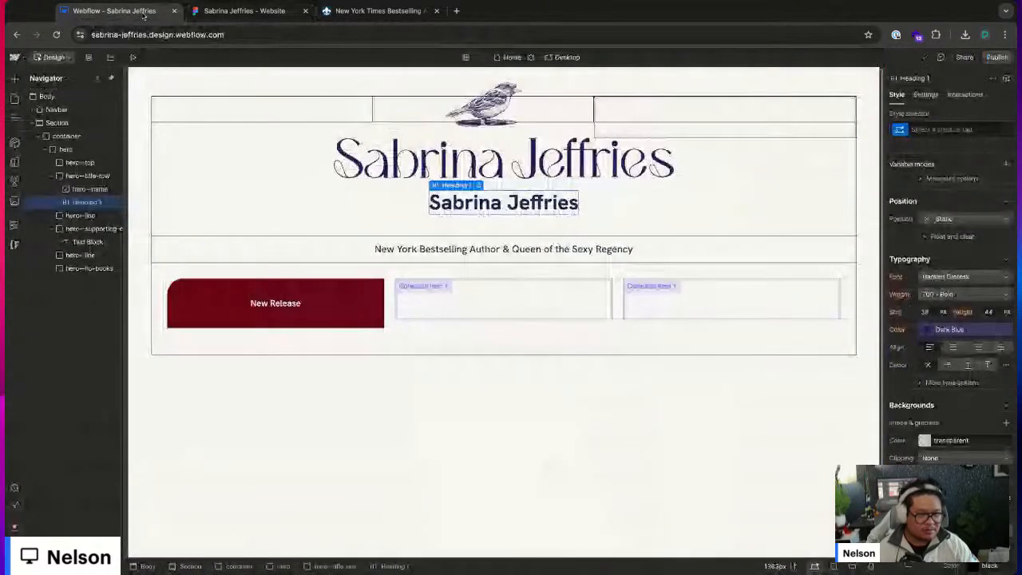
click(948, 279)
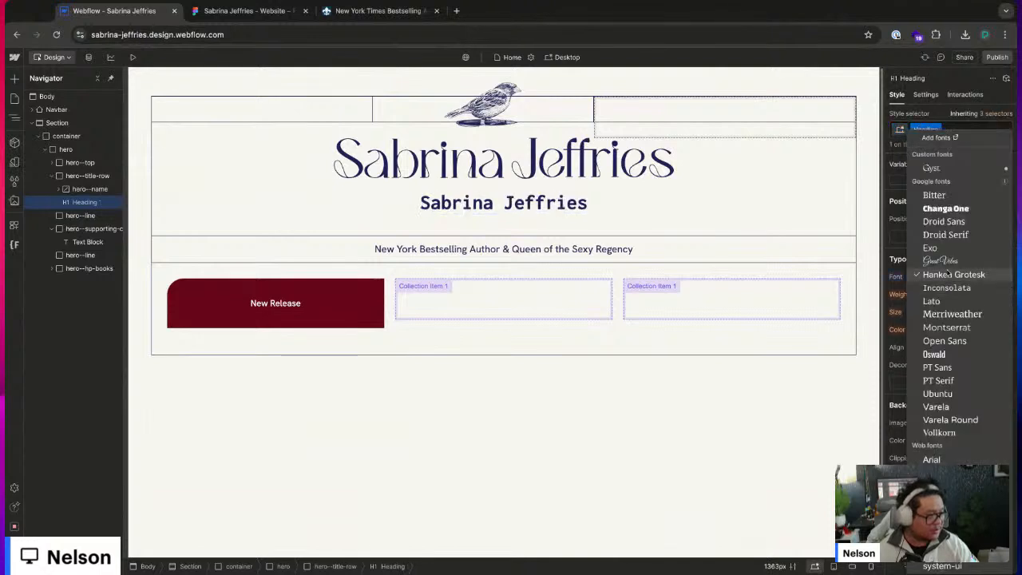
click(945, 169)
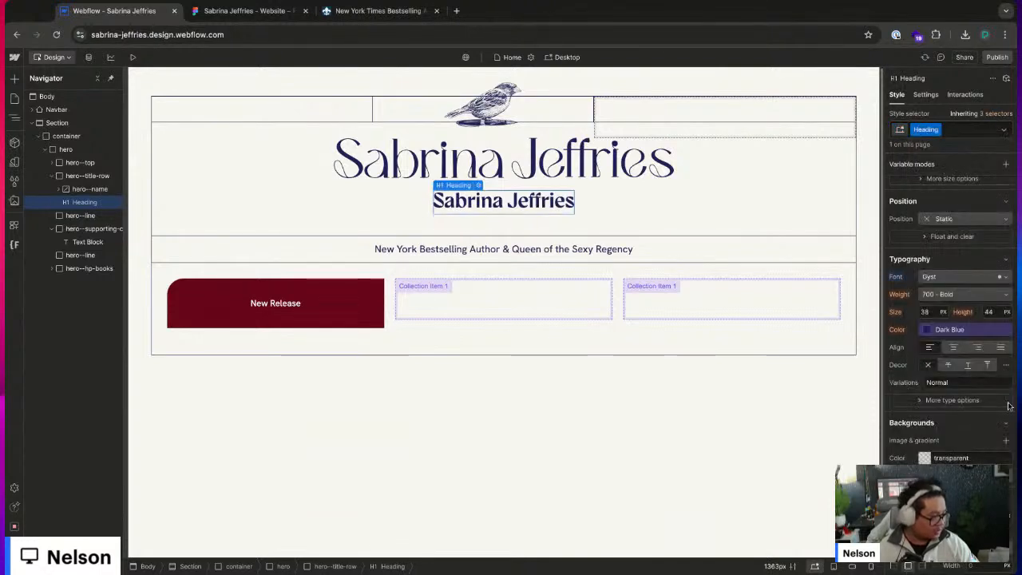
click(1002, 279)
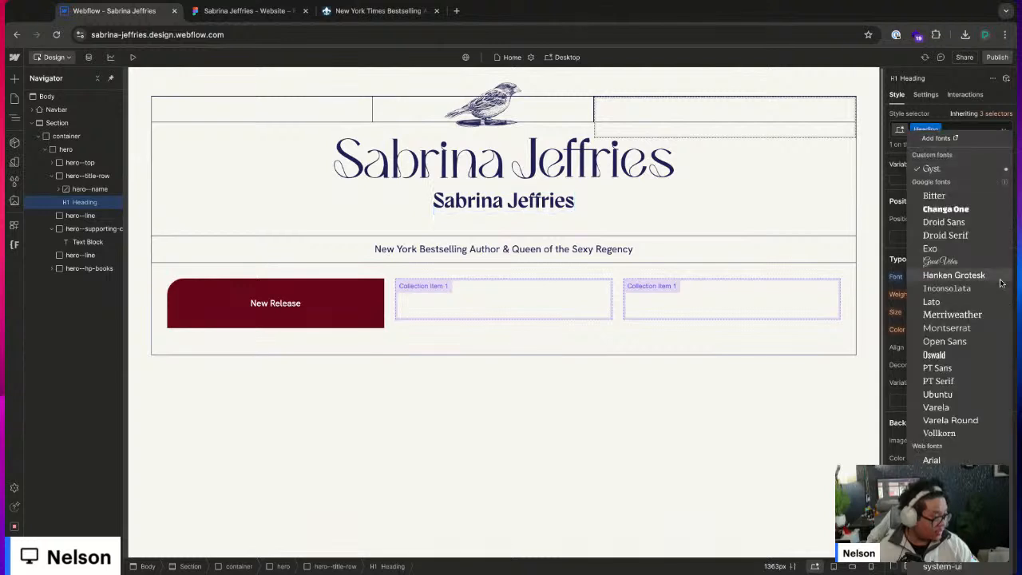
click(986, 174)
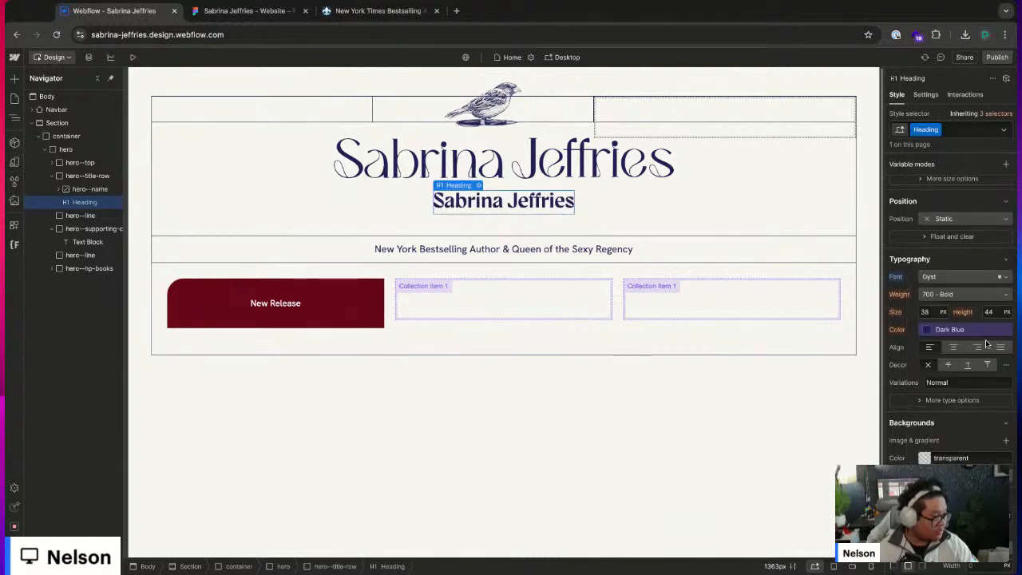
click(956, 384)
drag(890, 432, 913, 432)
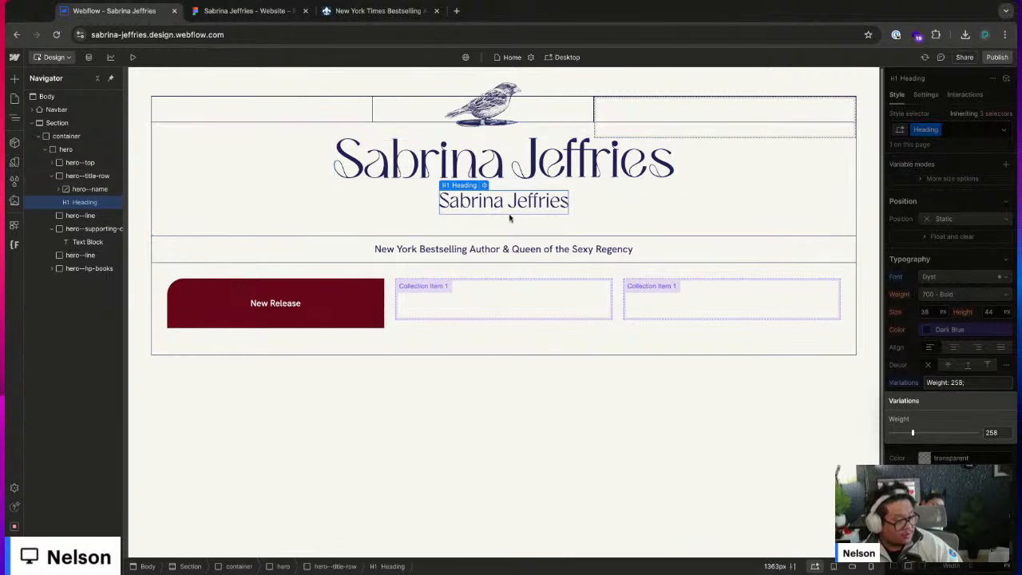
- Delete the hero--name lettering above the H1 heading to try the heading alone, and undo the deletion
click(493, 160)
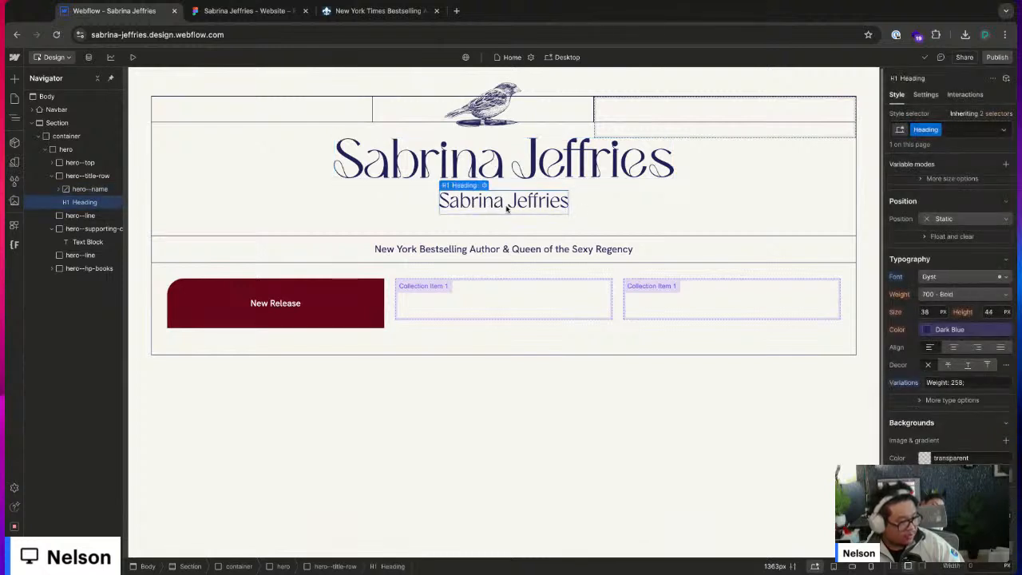
click(526, 163)
key(Delete)
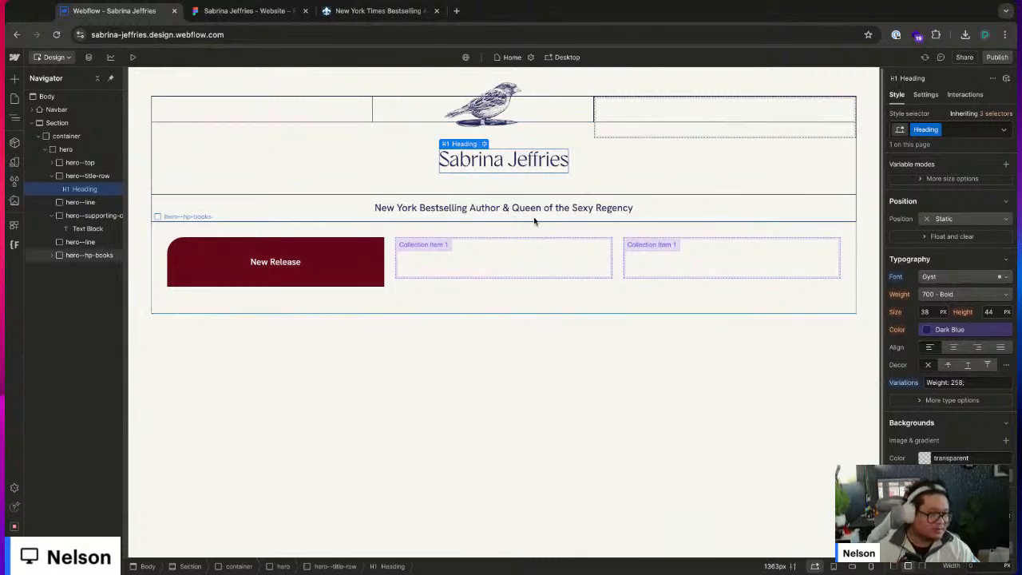
key(super+z)
click(516, 164)
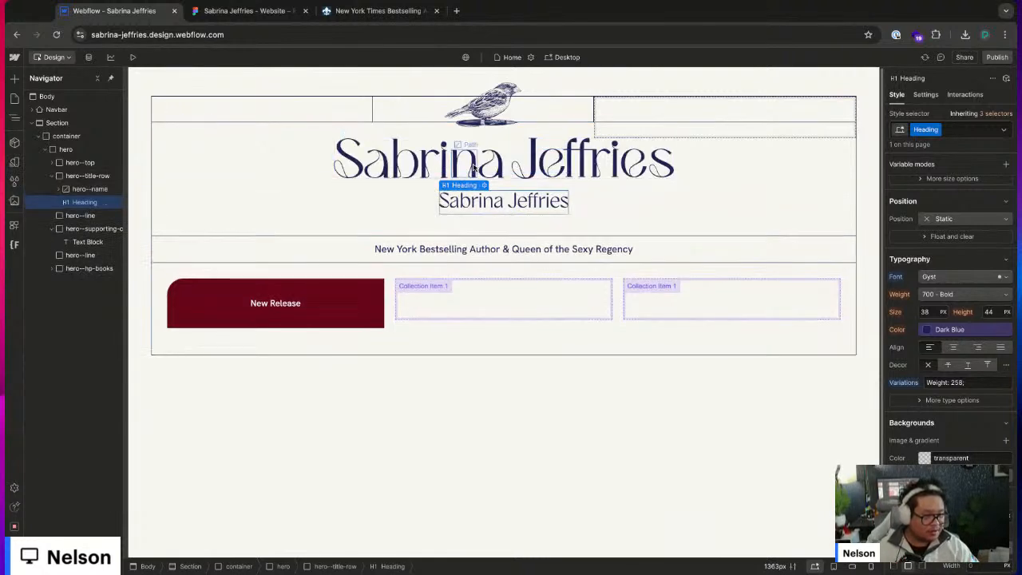
double_click(507, 168)
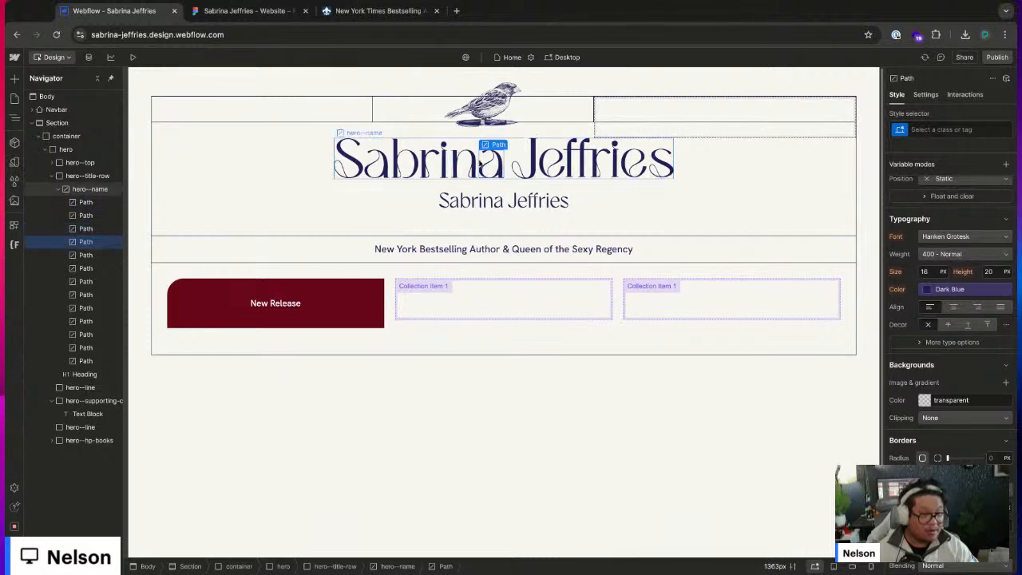
- In Figma, compare the title lettering on the Meet Sabrina, Awards & Accolades and Home designs, and return to Webflow
key(ctrl+Tab)
scroll(622, 219, right, 5)
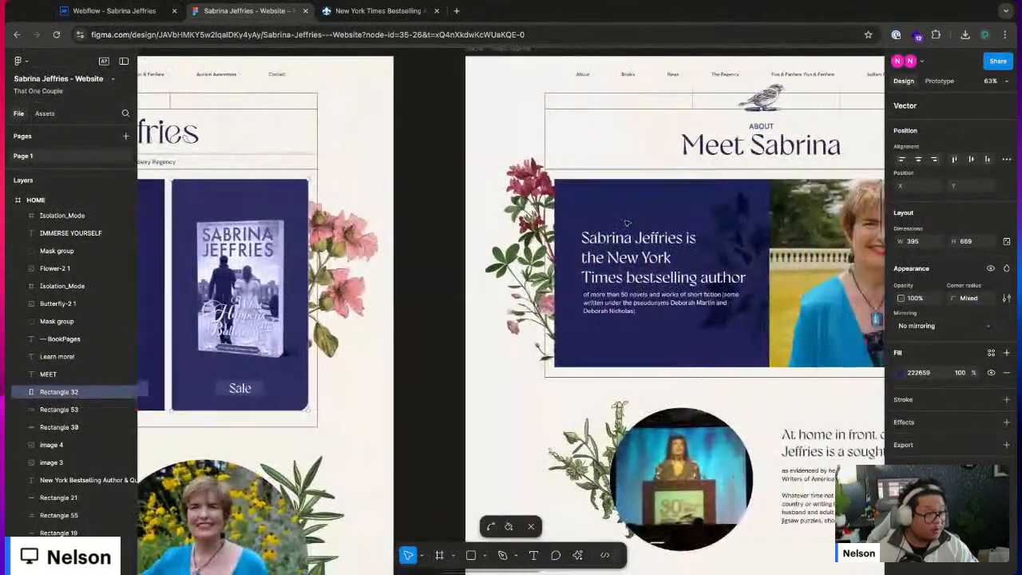
ctrl+scroll(639, 160, down, 2)
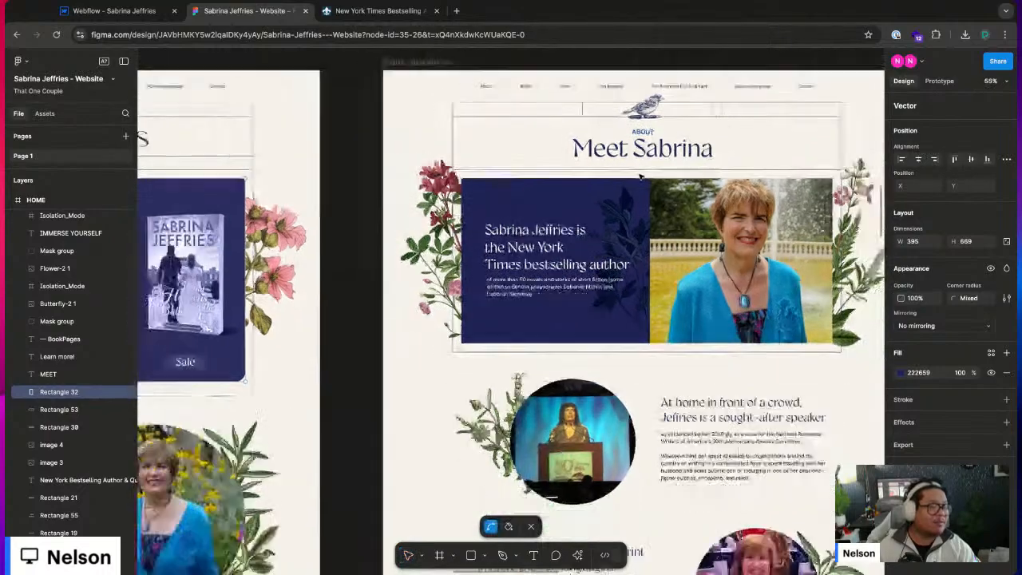
scroll(639, 167, right, 6)
scroll(639, 173, right, 3)
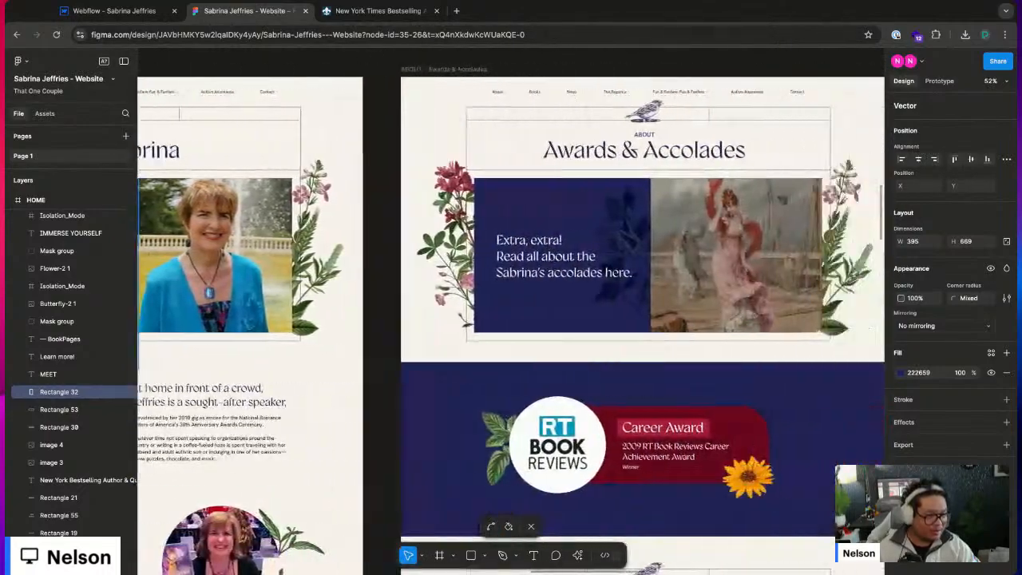
scroll(638, 173, left, 10)
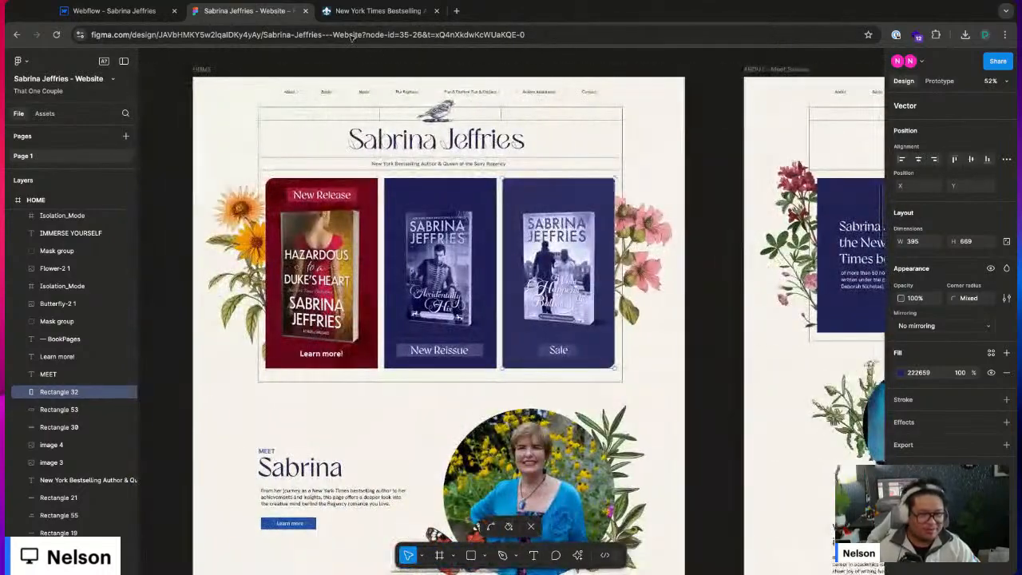
click(114, 10)
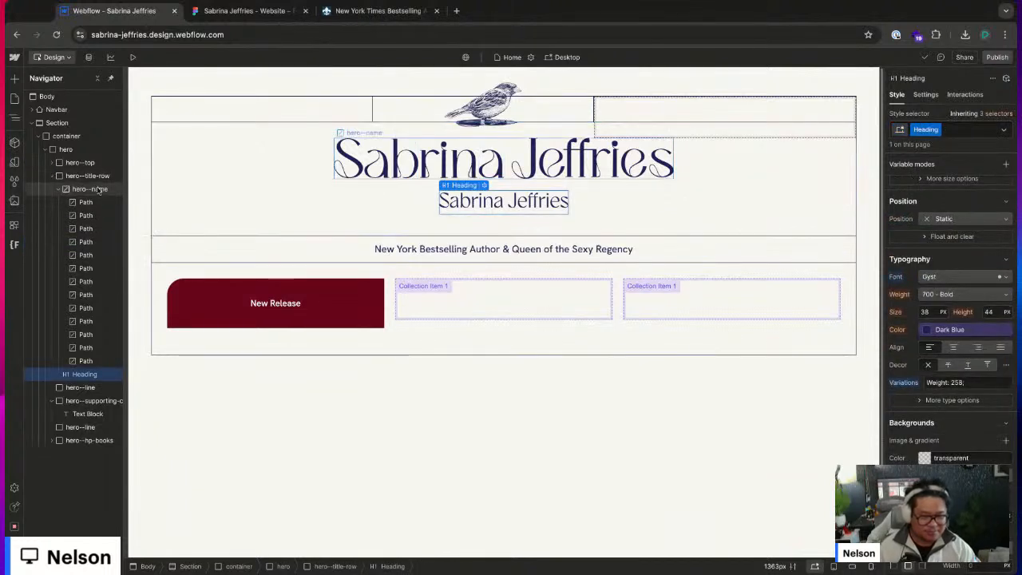
- Remove the Heading class from the H1 heading and delete the heading, keeping the hero--name lettering
click(171, 207)
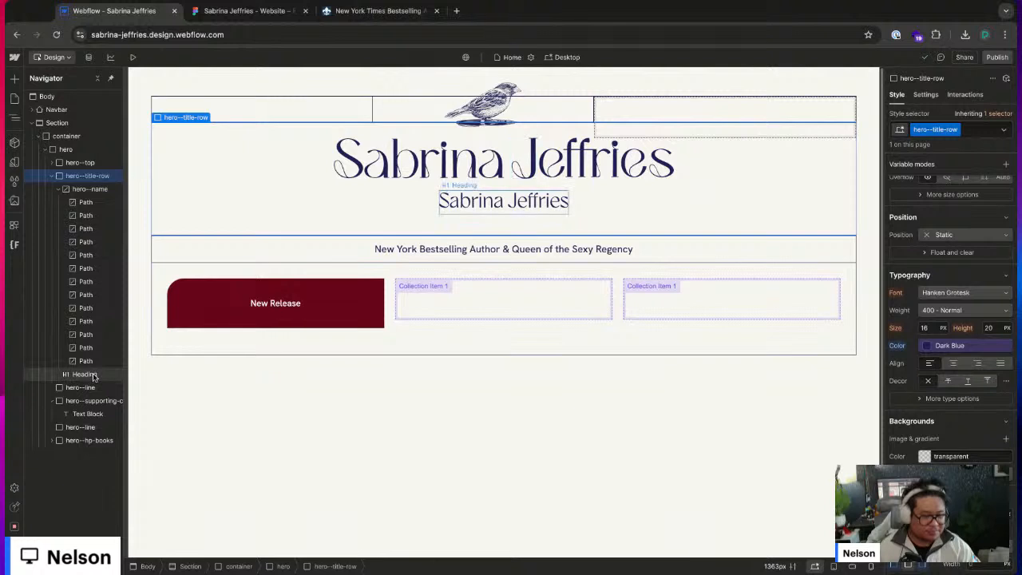
click(85, 374)
click(938, 131)
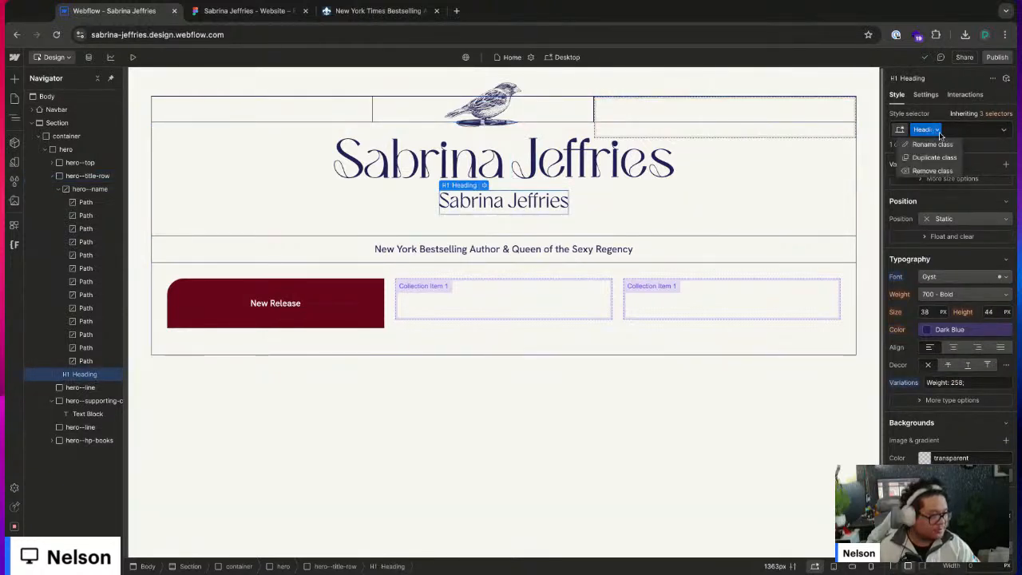
click(932, 171)
key(Delete)
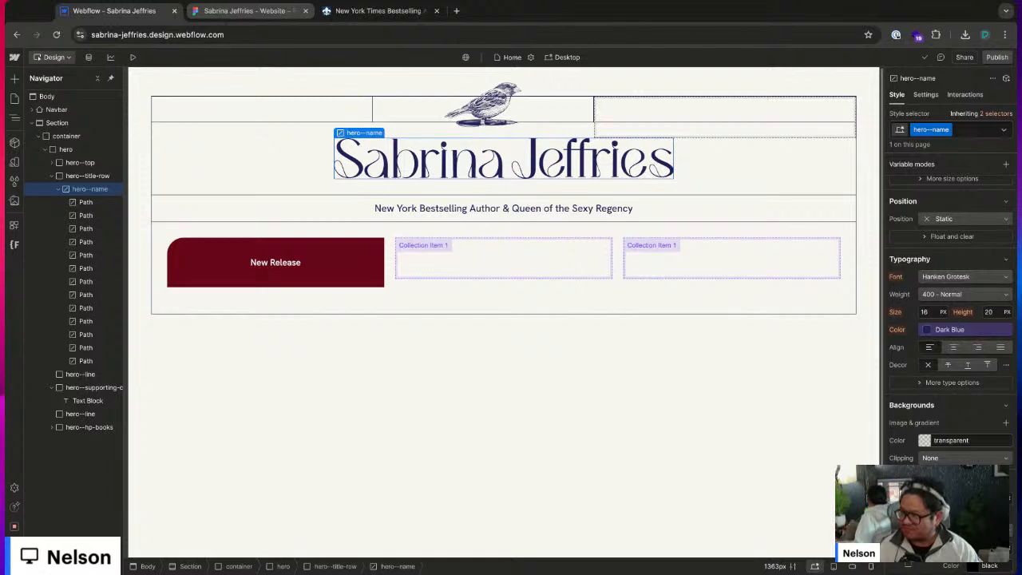
- In Figma, inspect the New Release card's label rectangle, its spacing to nearby elements, and the book cover image
click(239, 11)
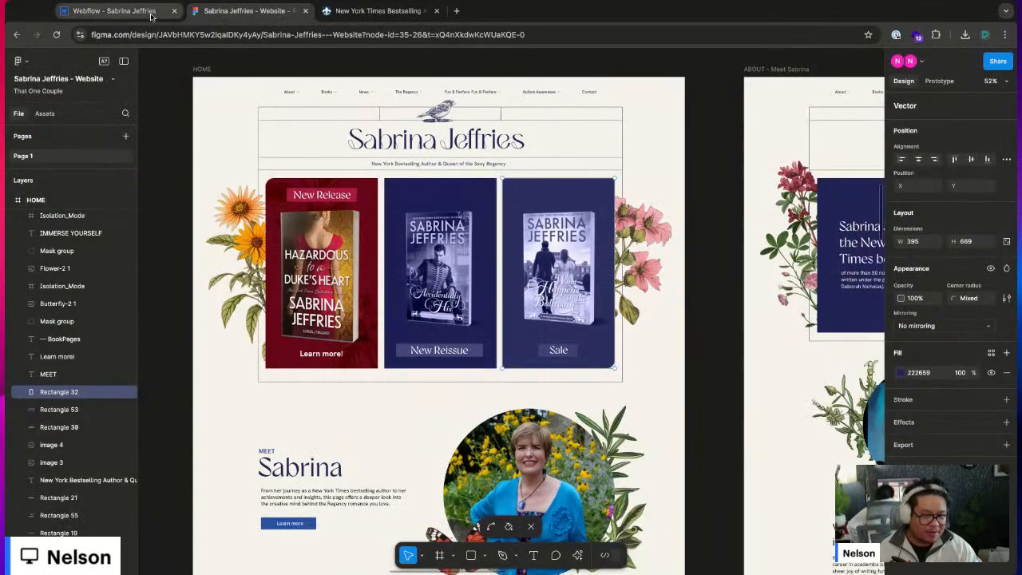
ctrl+scroll(323, 209, up, 3)
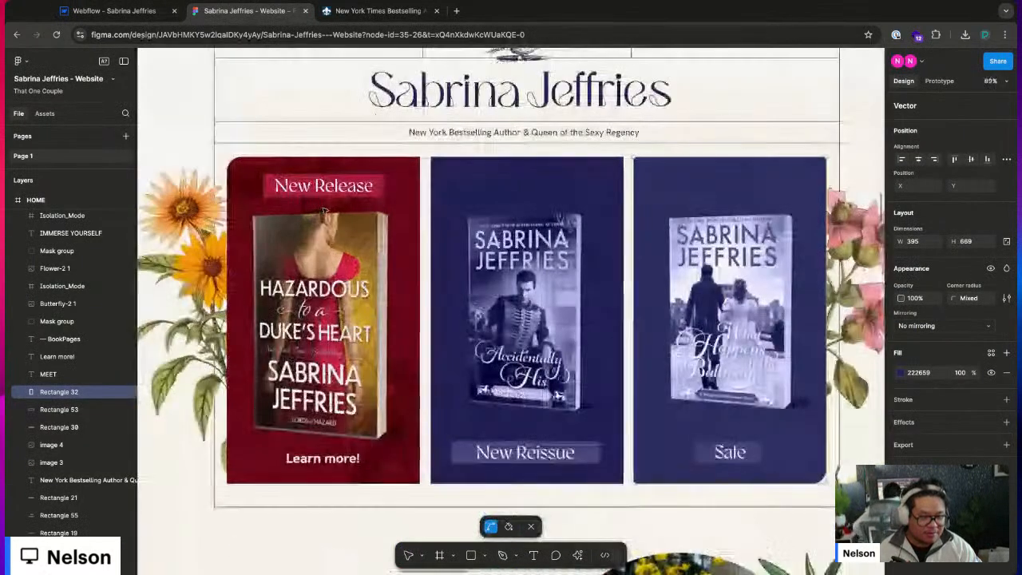
key(Escape)
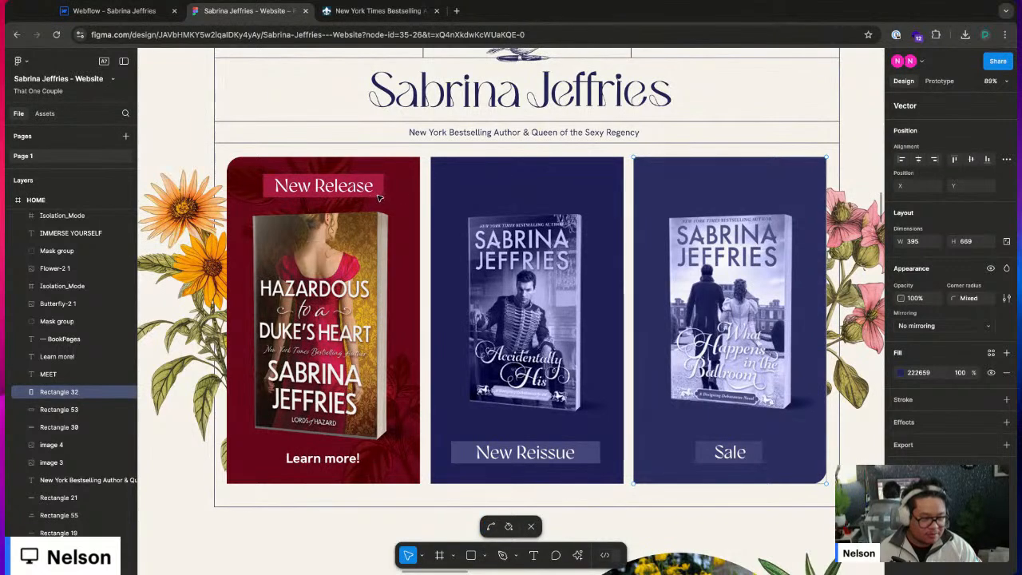
click(379, 197)
key(alt)
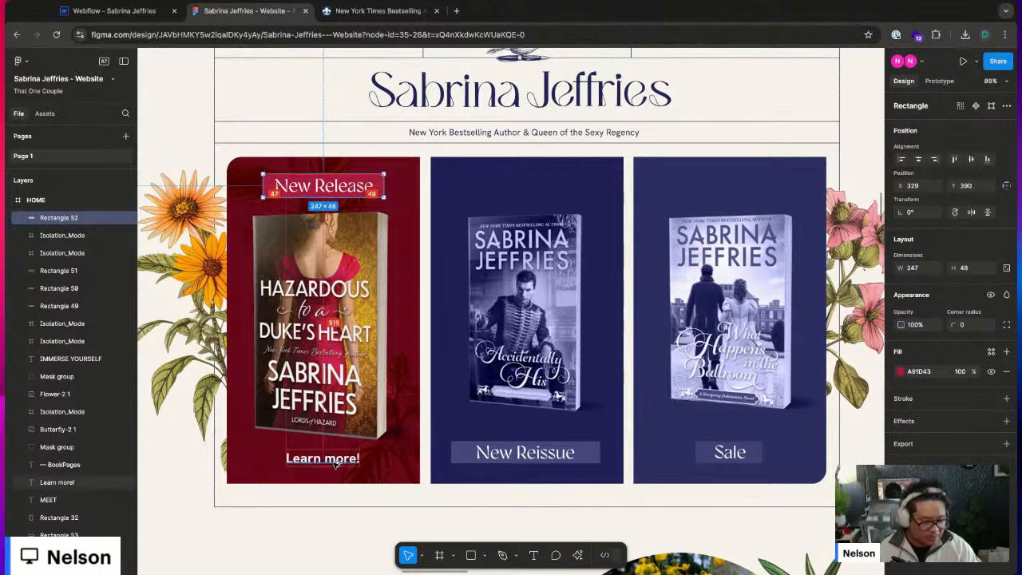
click(349, 435)
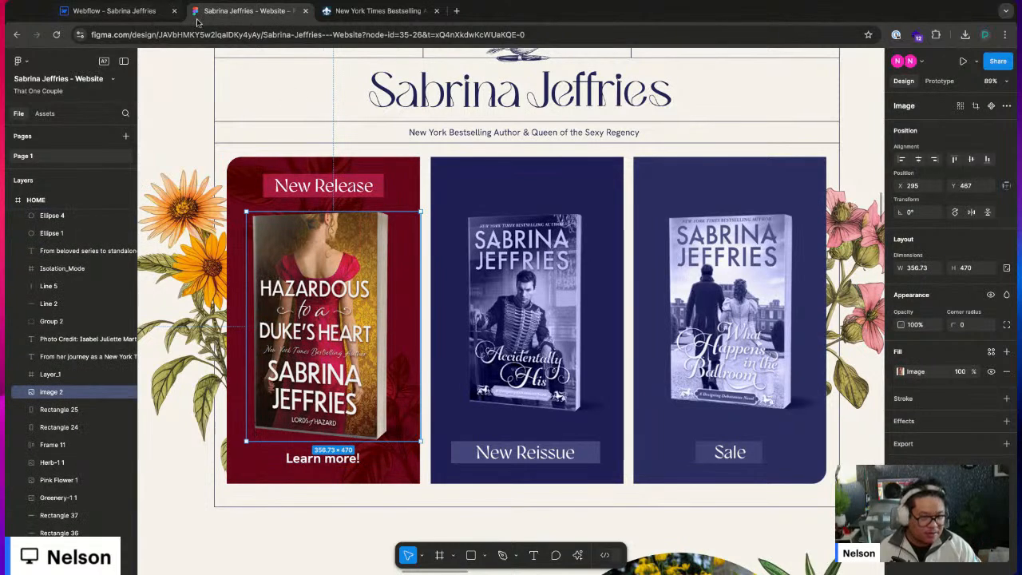
- In Webflow, set the gap of the New Release card's base hero--hp-books-col-link class to 20 px
click(114, 11)
click(299, 263)
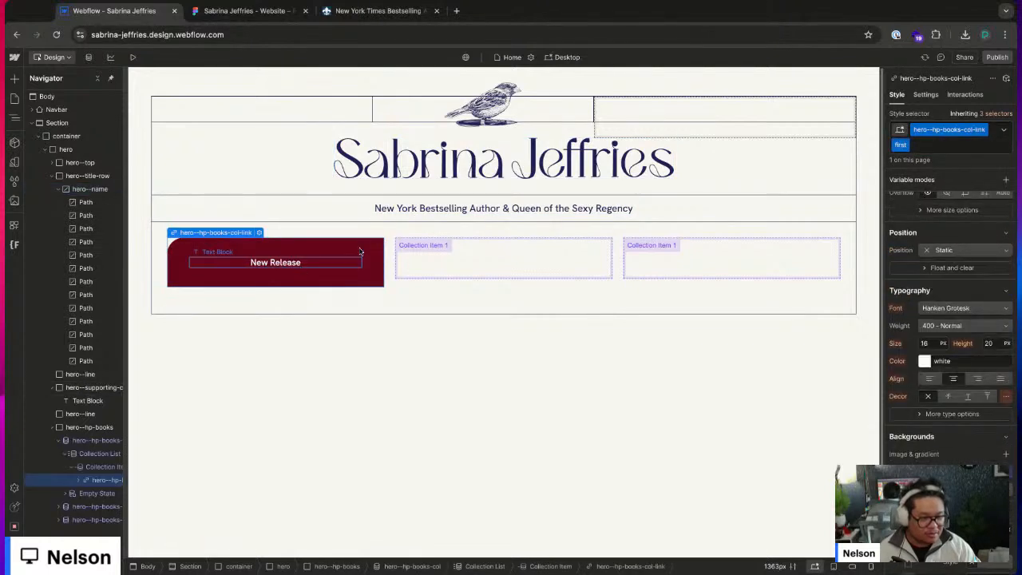
scroll(928, 336, up, 3)
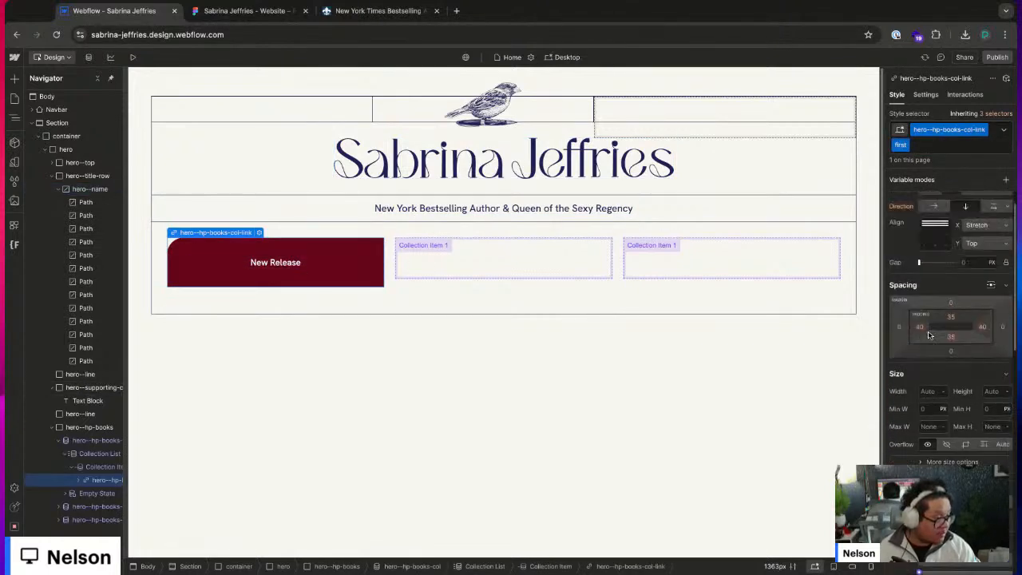
click(1003, 130)
click(1004, 130)
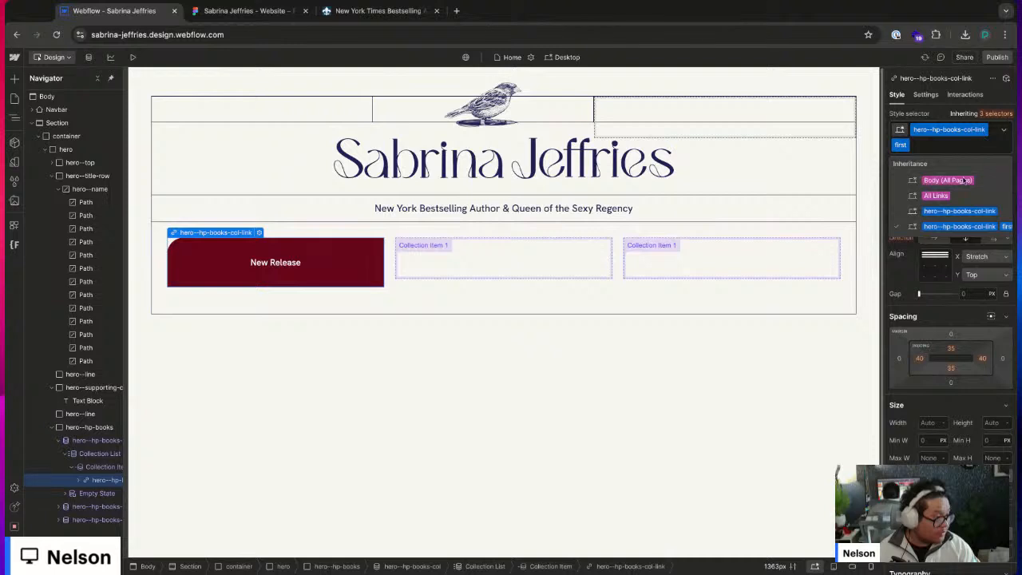
click(953, 210)
click(975, 277)
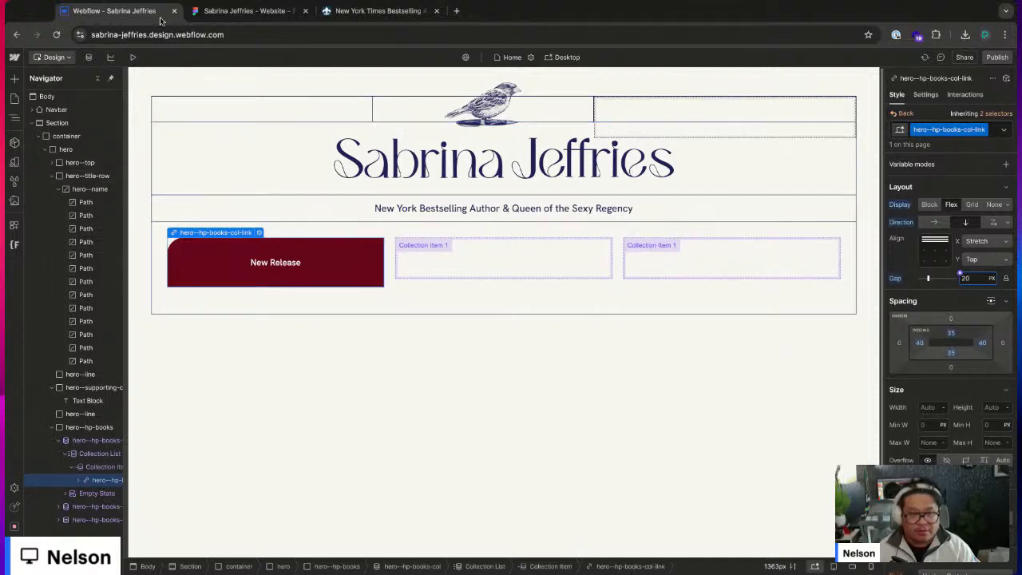
- In Figma, inspect the New Release label's rectangle and lettering and measure the padding between them
click(239, 11)
click(301, 195)
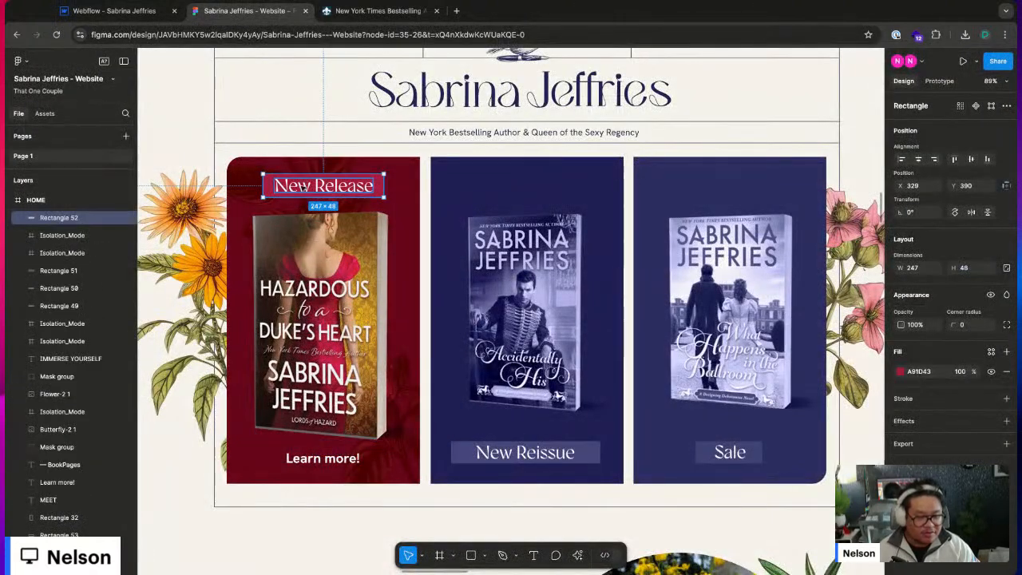
click(334, 189)
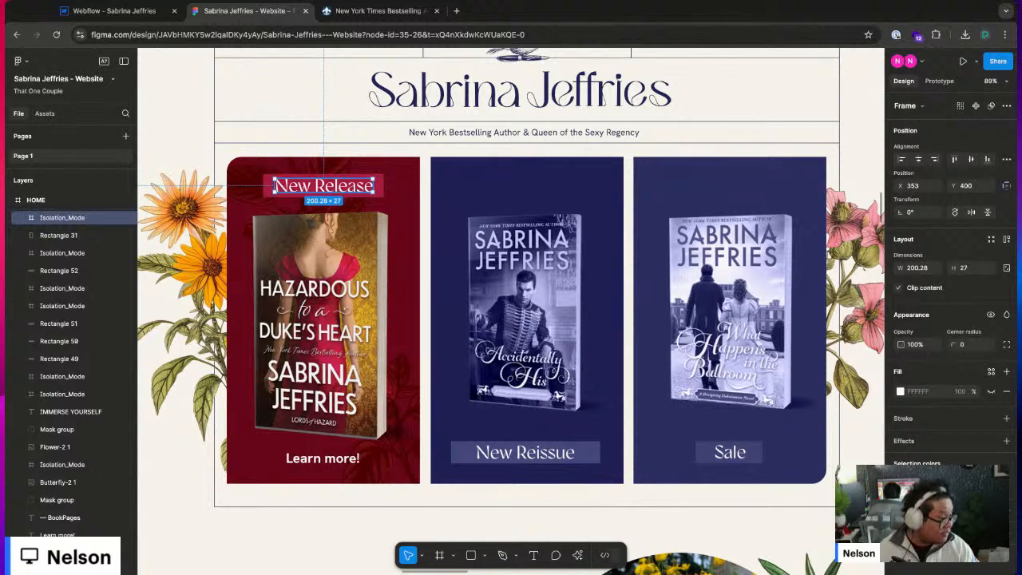
double_click(333, 187)
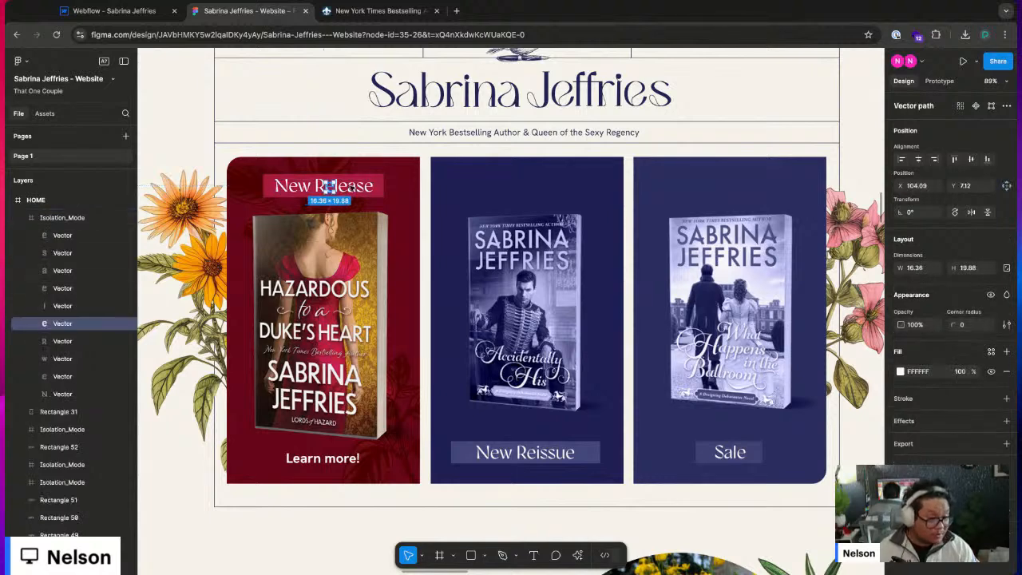
key(Escape)
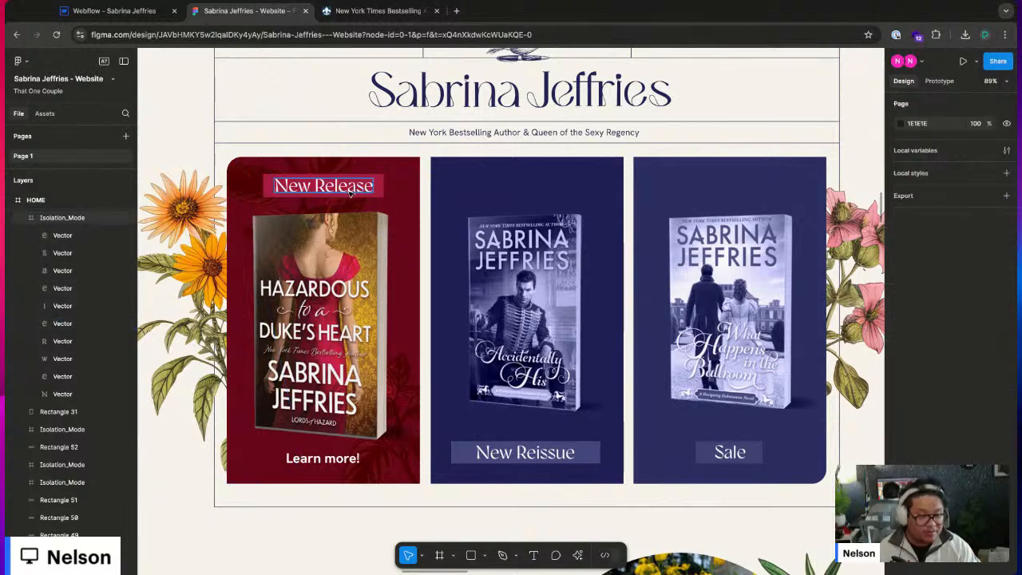
click(276, 188)
scroll(279, 187, up, 5)
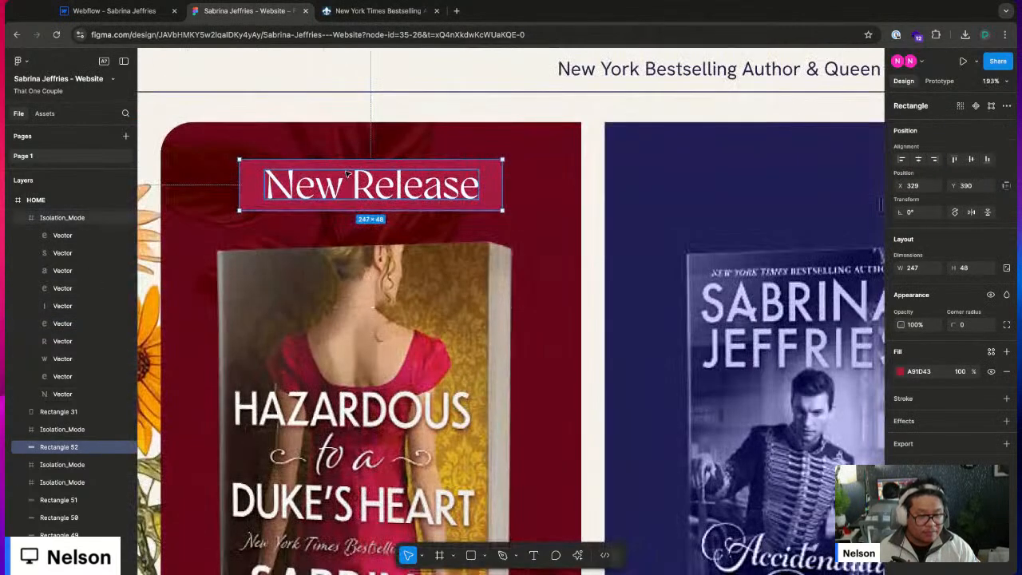
key(alt)
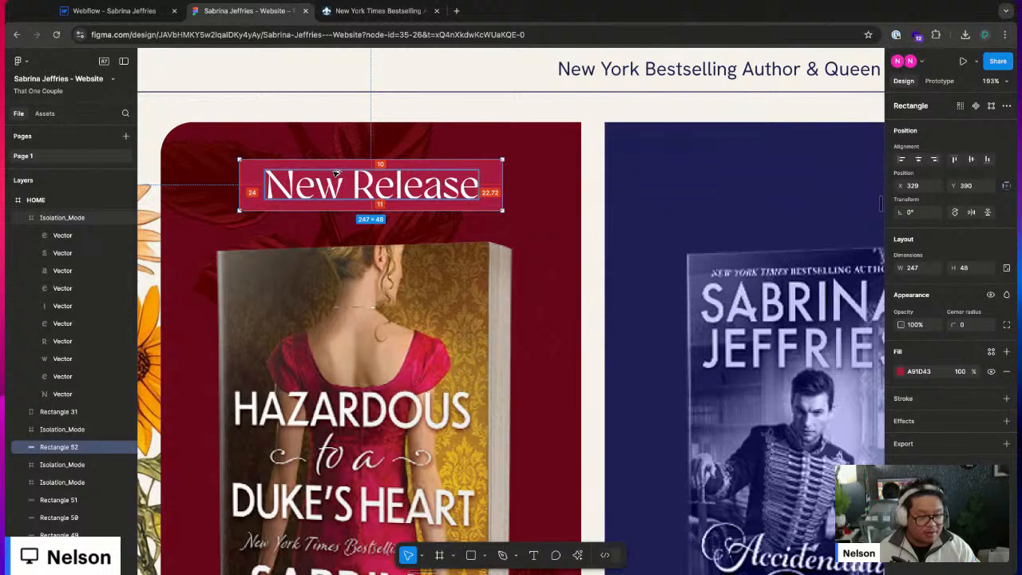
- Back in Webflow, give the New Release text block the new class hero--hp-books-col-label
click(128, 11)
click(291, 258)
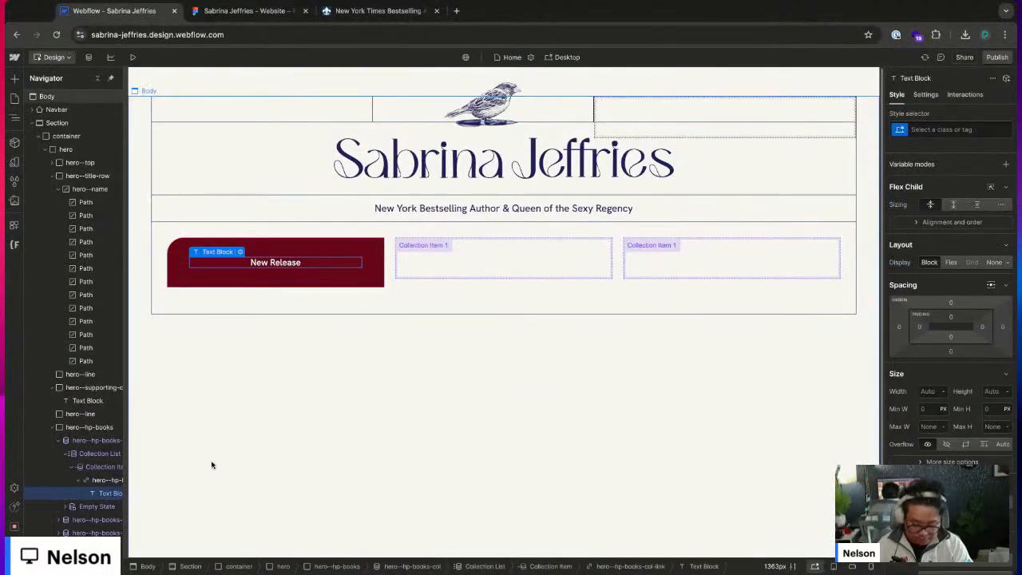
key(super+Return)
text(her)
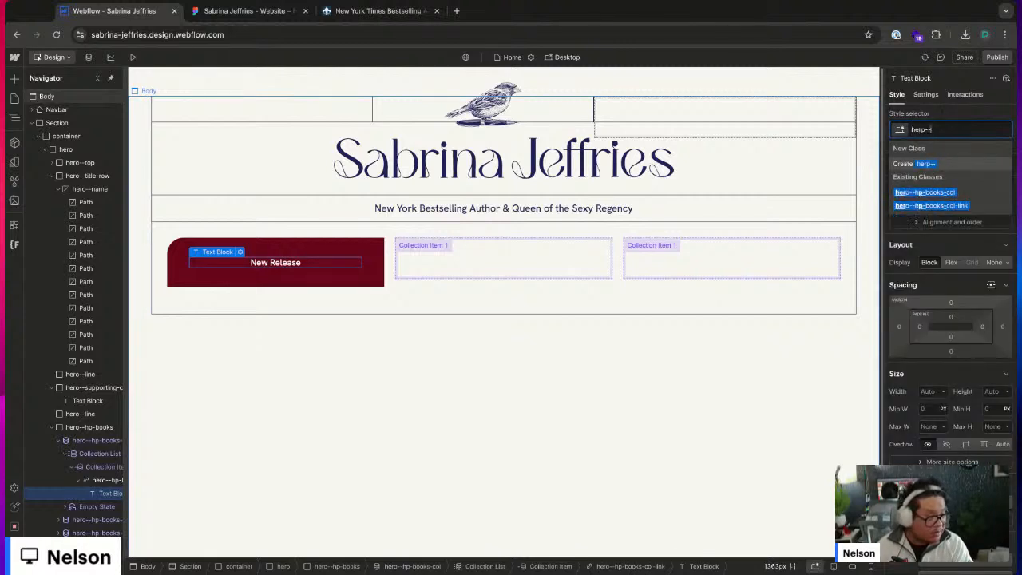
text(o)
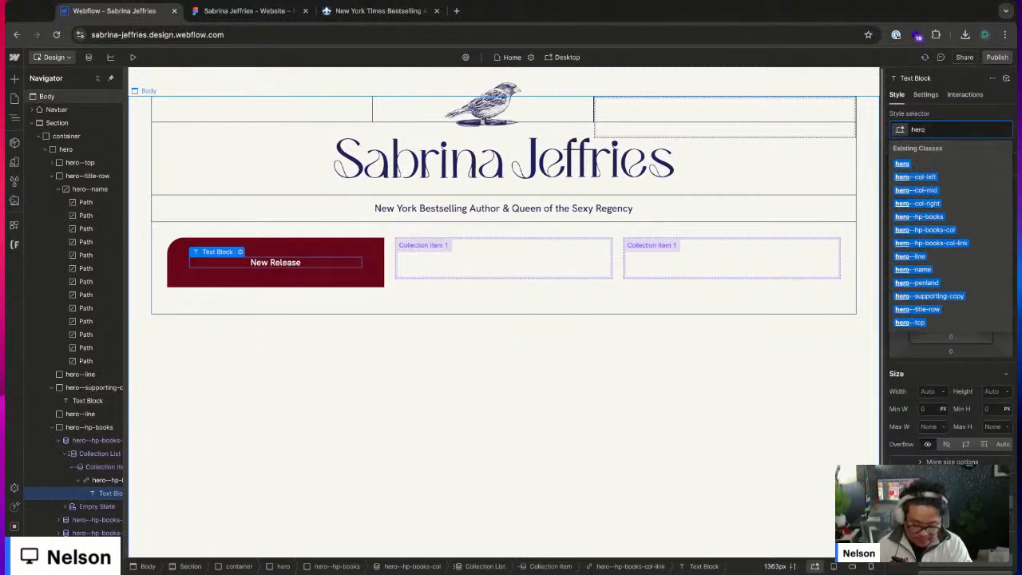
text(--hp-)
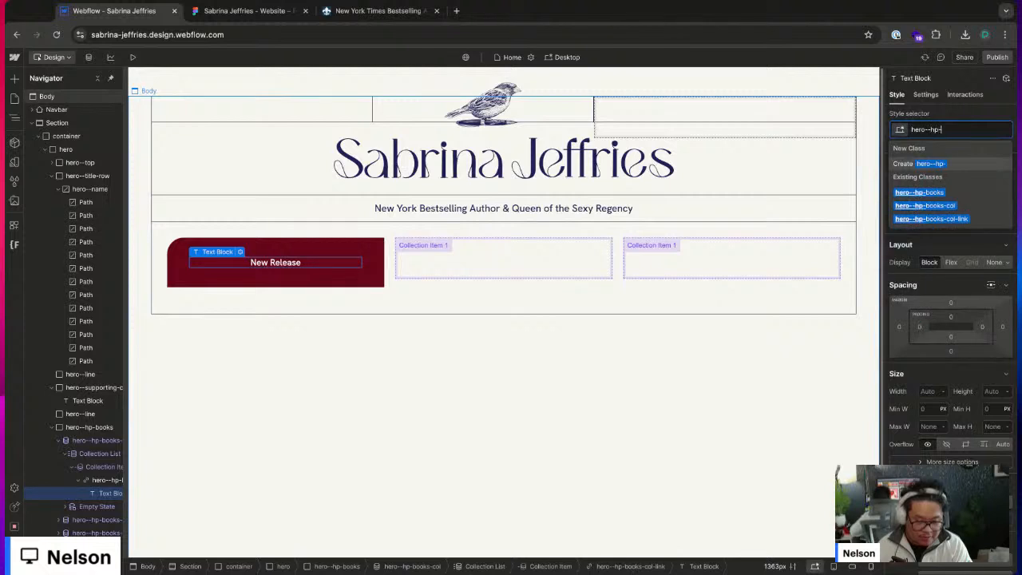
text(books-col-)
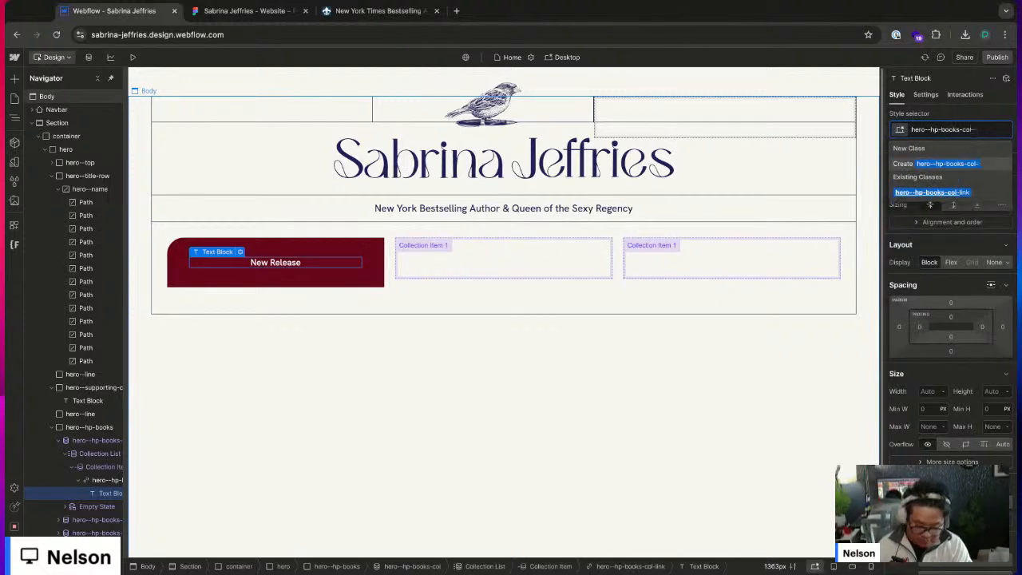
text(label)
key(Return)
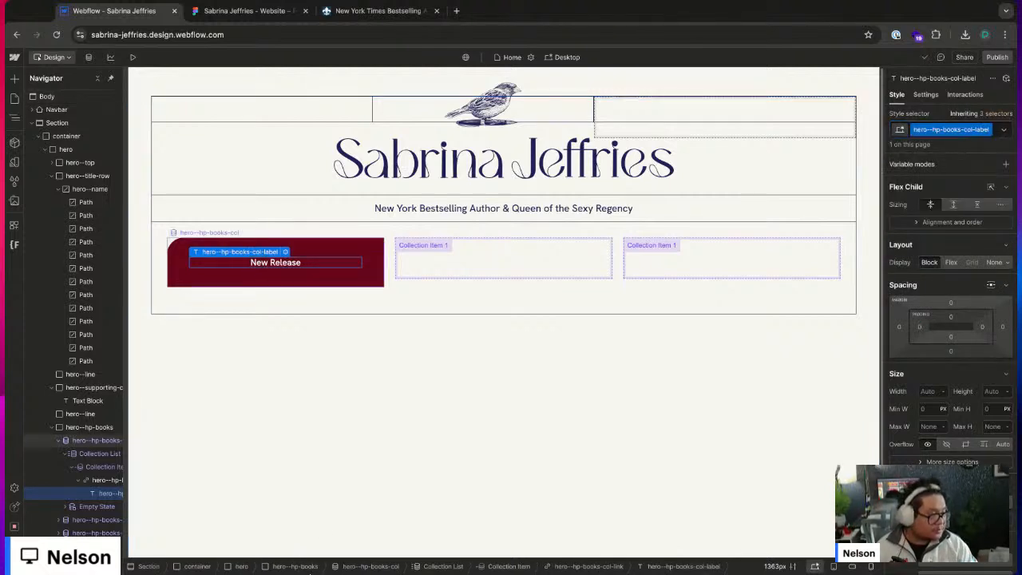
- Set the New Release label's top and bottom padding to 10 px
click(950, 329)
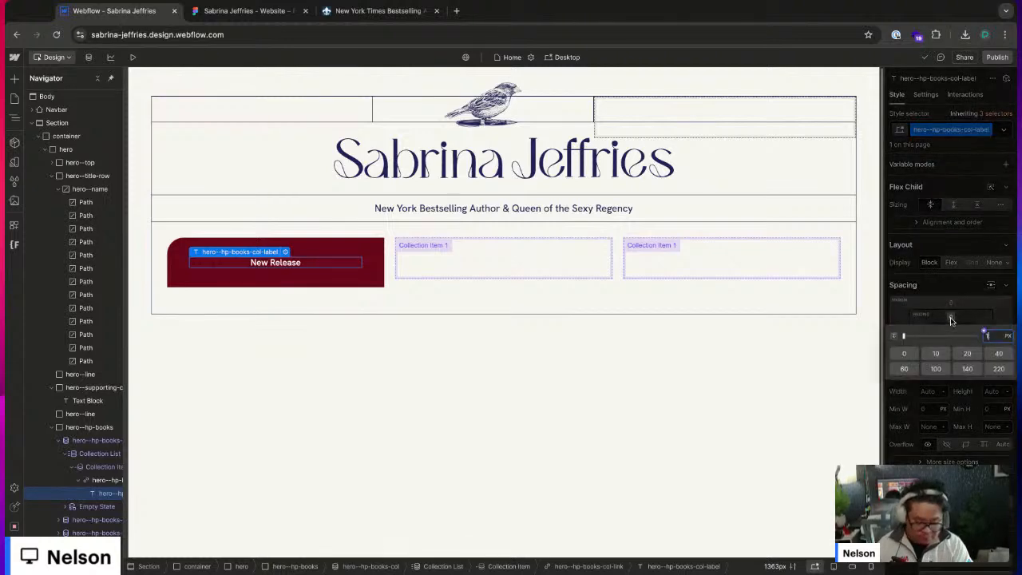
alt+click(988, 337)
click(918, 325)
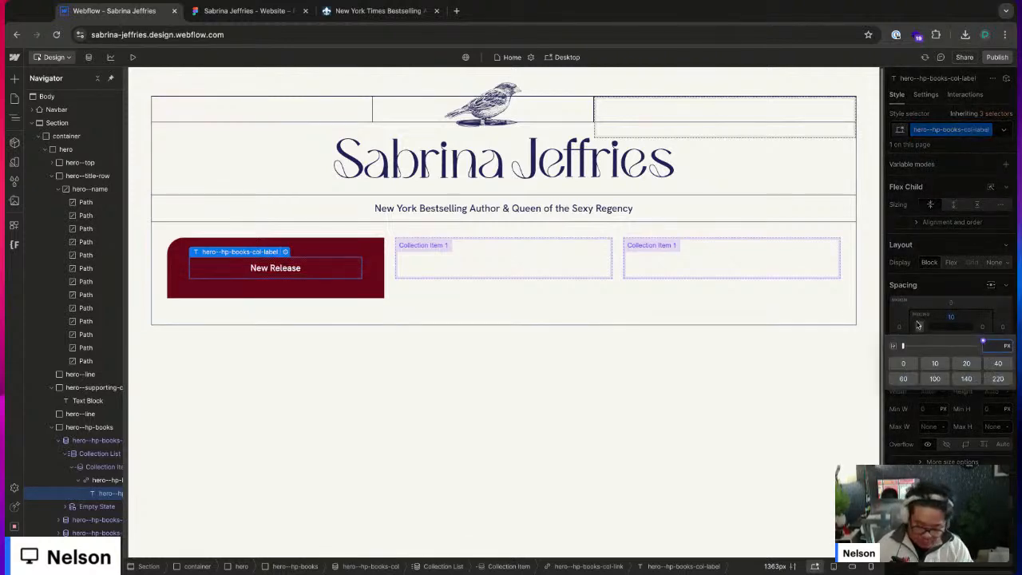
key(Escape)
- Change the New Release label's font to the custom font Gyst
scroll(921, 407, down, 5)
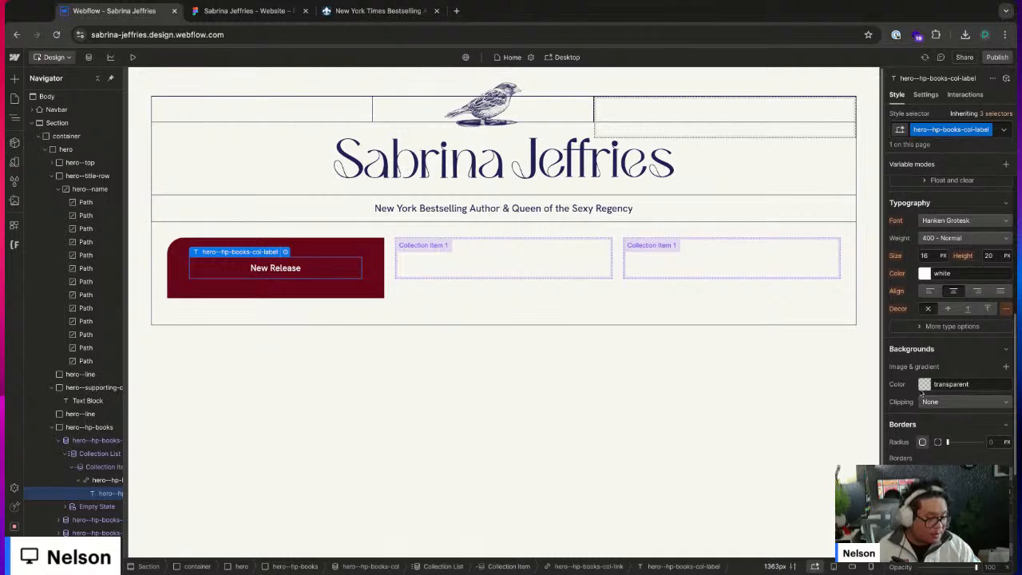
click(935, 221)
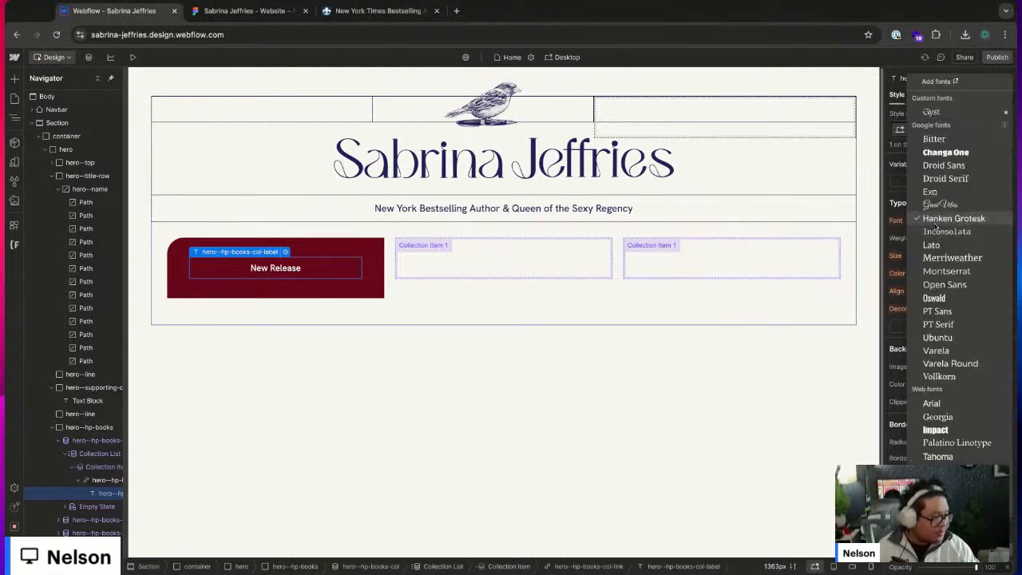
click(931, 111)
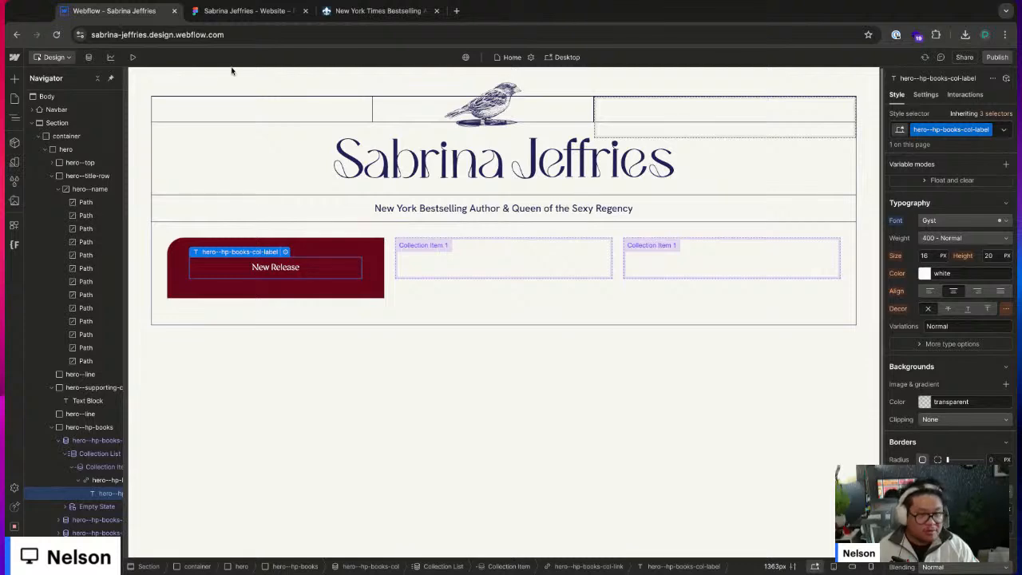
- Check the New Release lettering in Figma and set the Webflow label's font size to the large variable
click(244, 10)
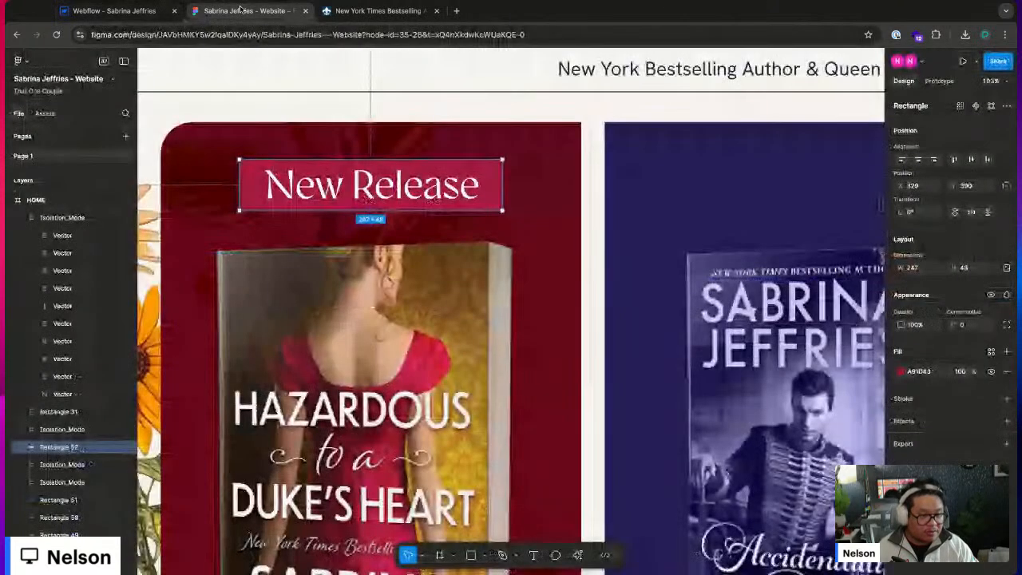
click(283, 188)
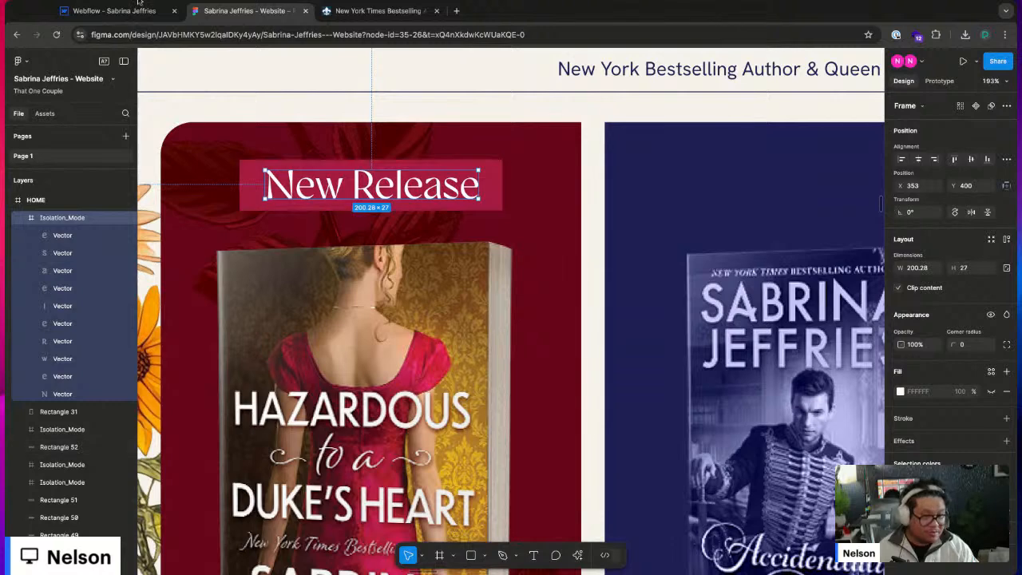
click(114, 11)
click(932, 255)
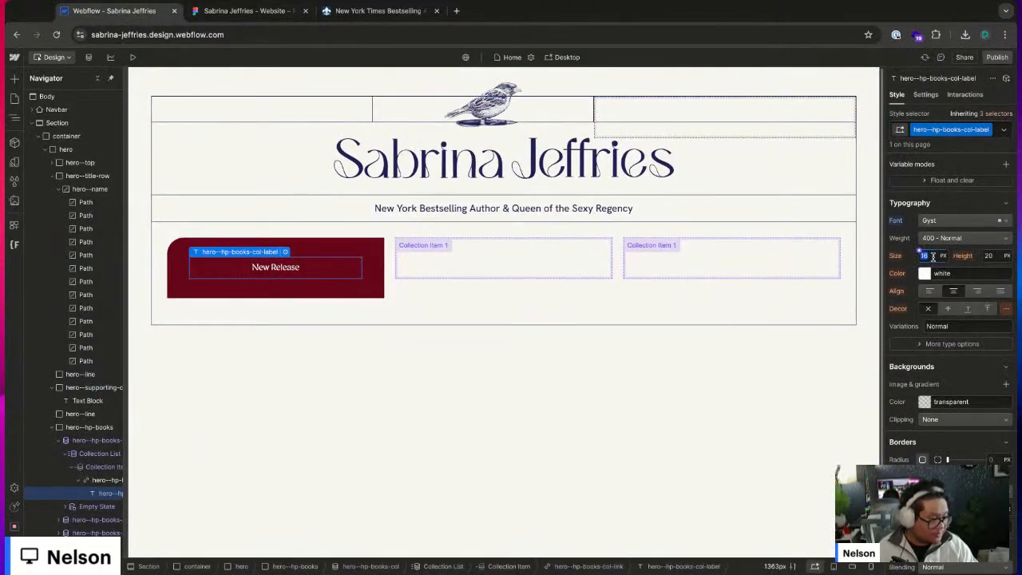
click(921, 253)
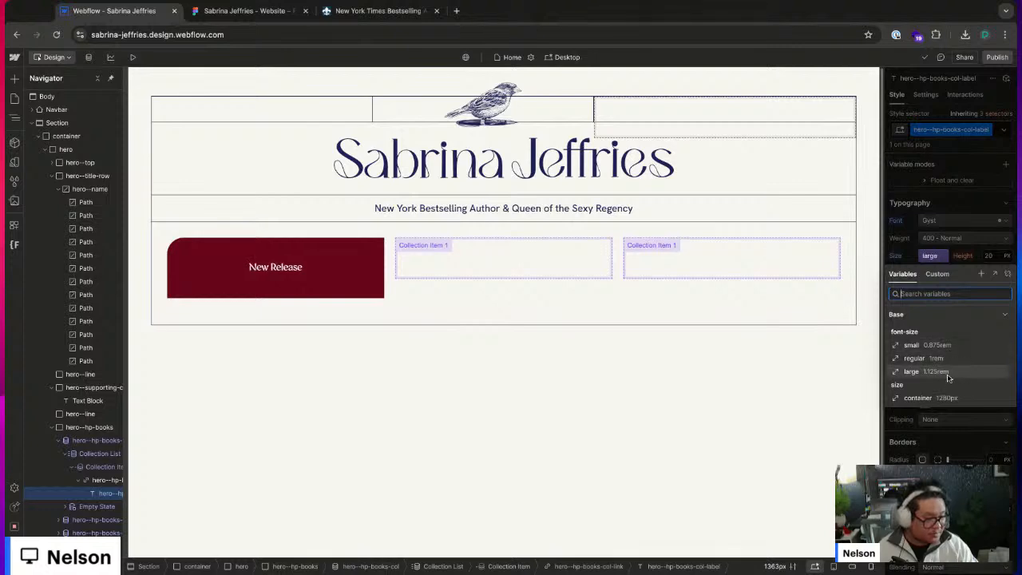
click(947, 376)
click(291, 11)
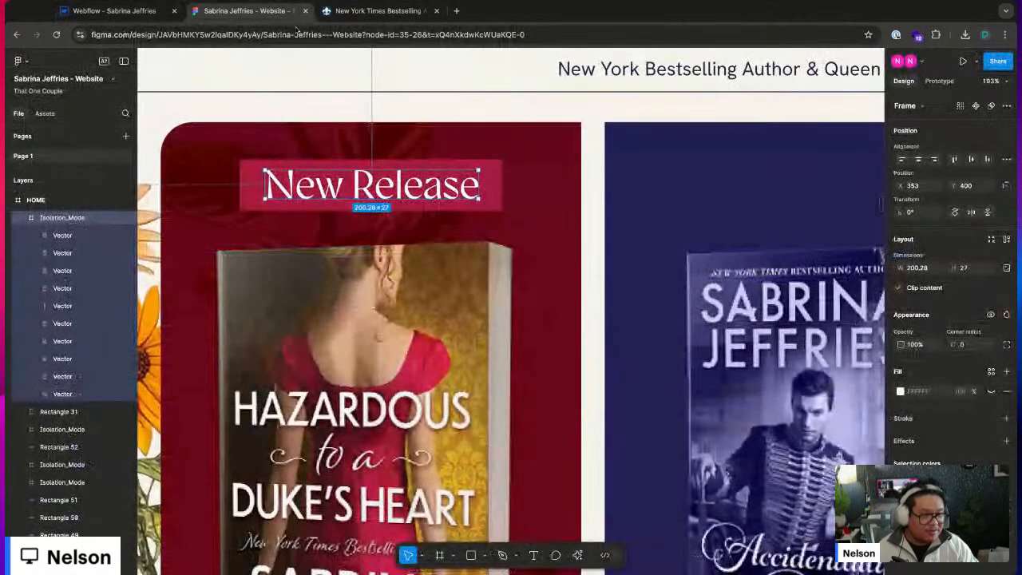
click(116, 11)
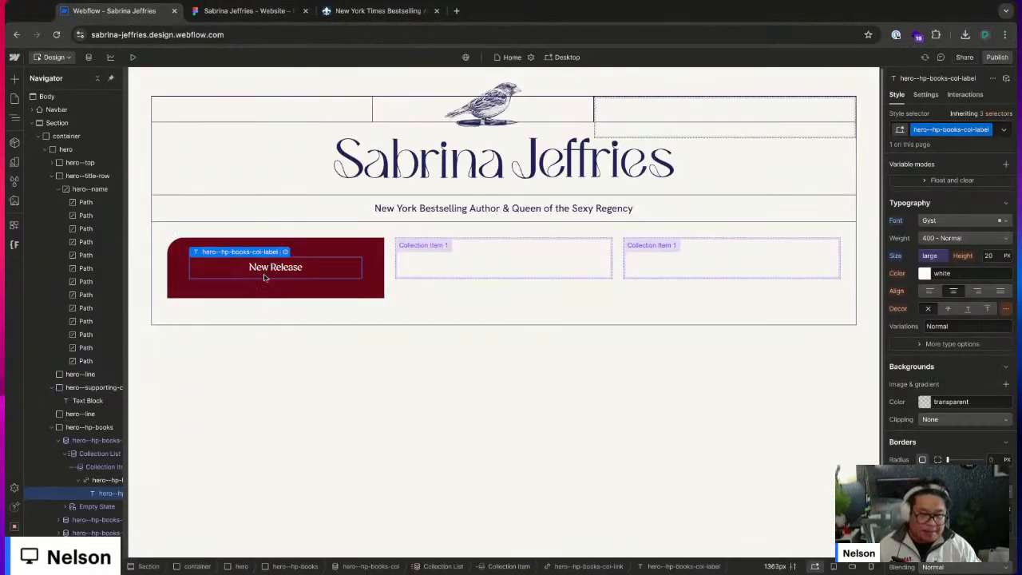
- Copy the fill colour A91D43 of the New Release label rectangle in Figma and return to Webflow
click(225, 13)
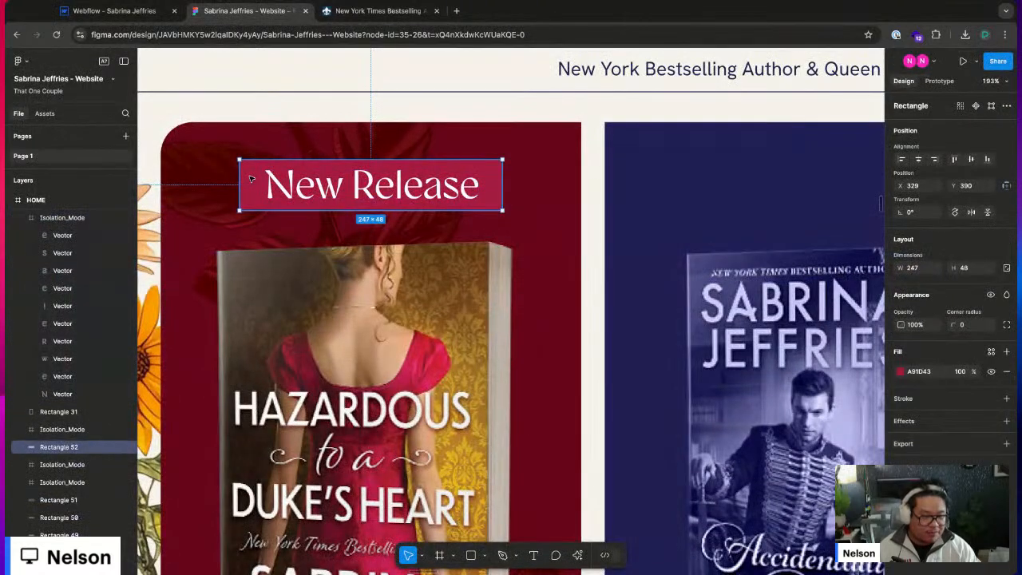
click(929, 374)
key(ctrl+c)
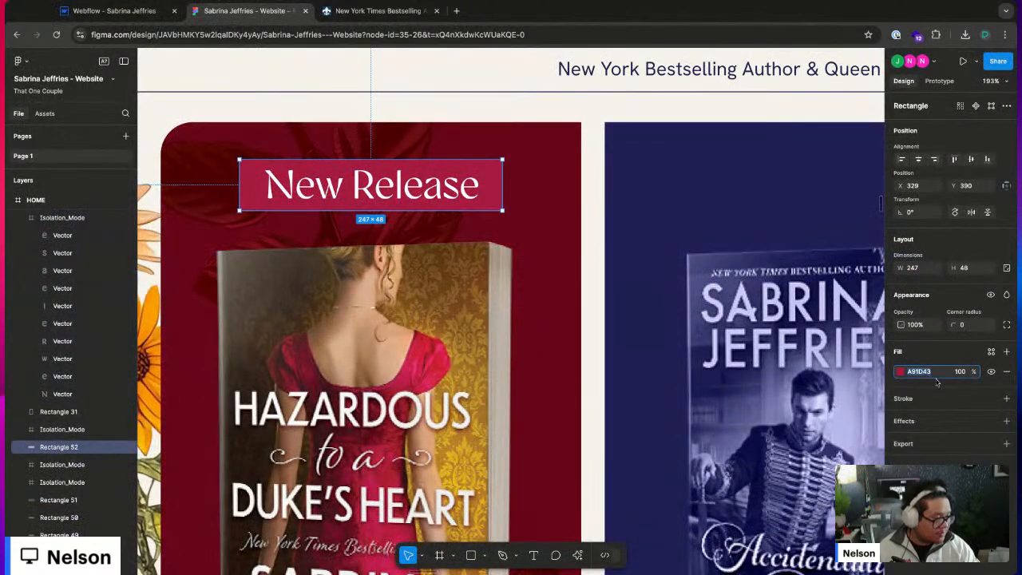
click(116, 11)
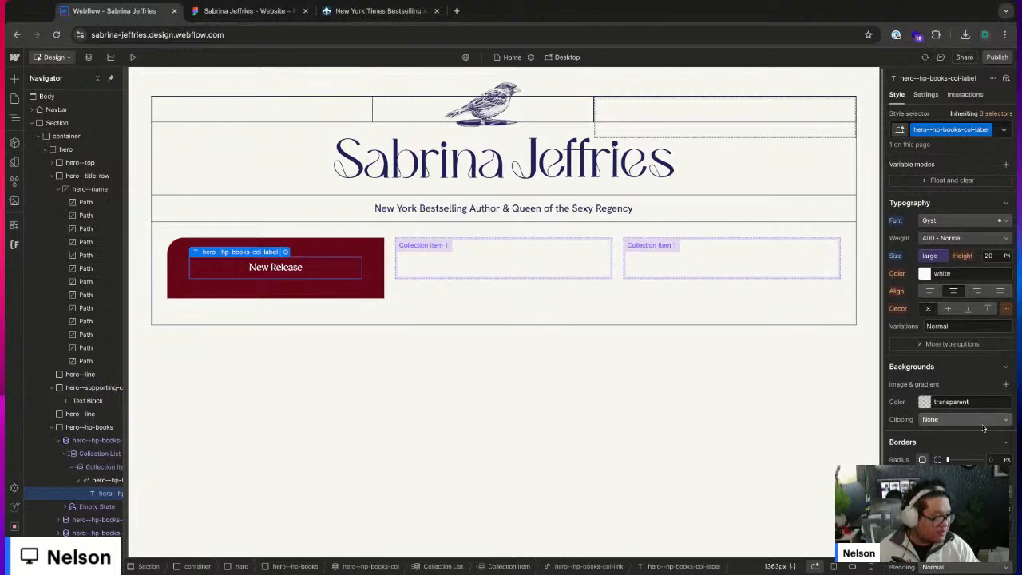
- Add the combo class first to the New Release label and set its background colour to the Red variable
click(968, 145)
text(first)
key(Return)
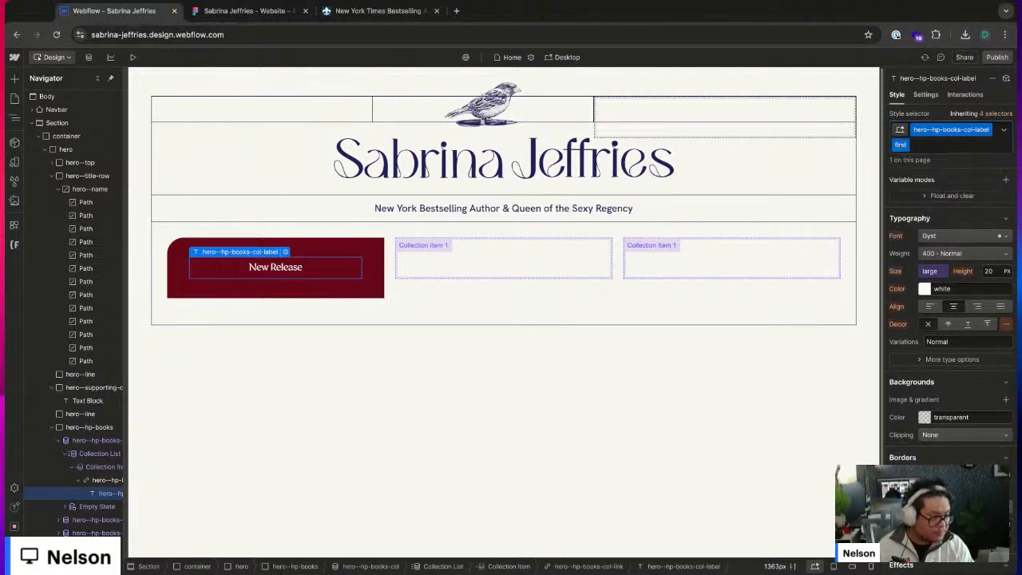
click(919, 417)
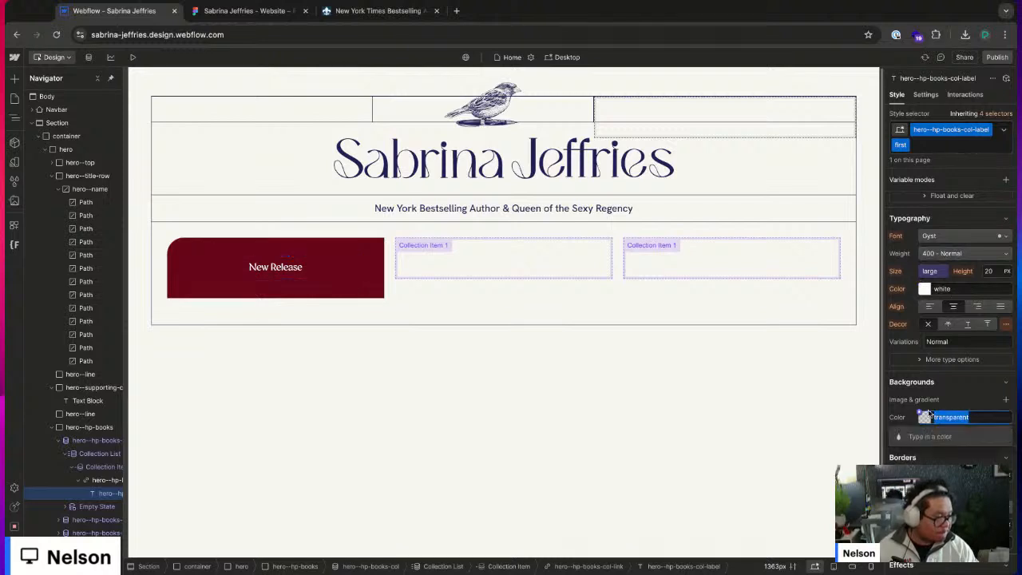
key(ctrl+v)
click(922, 403)
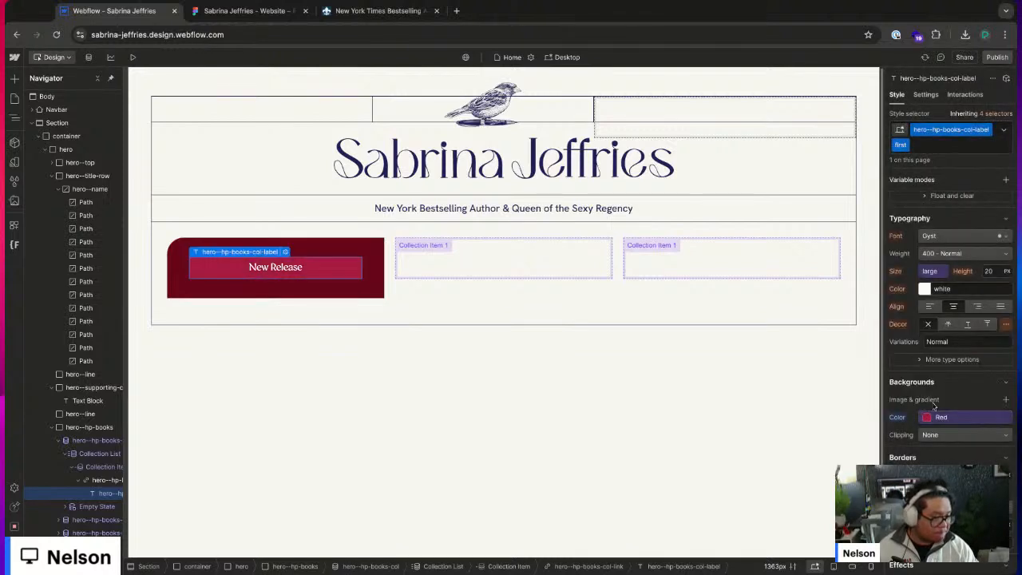
click(953, 383)
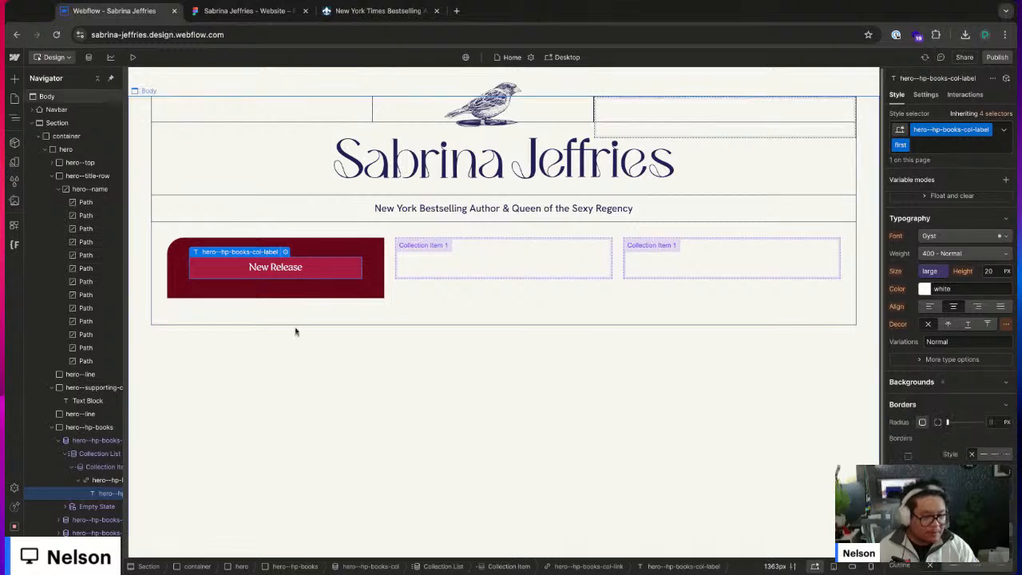
- Add a div block inside the New Release card link and give it the class hp--book
click(106, 480)
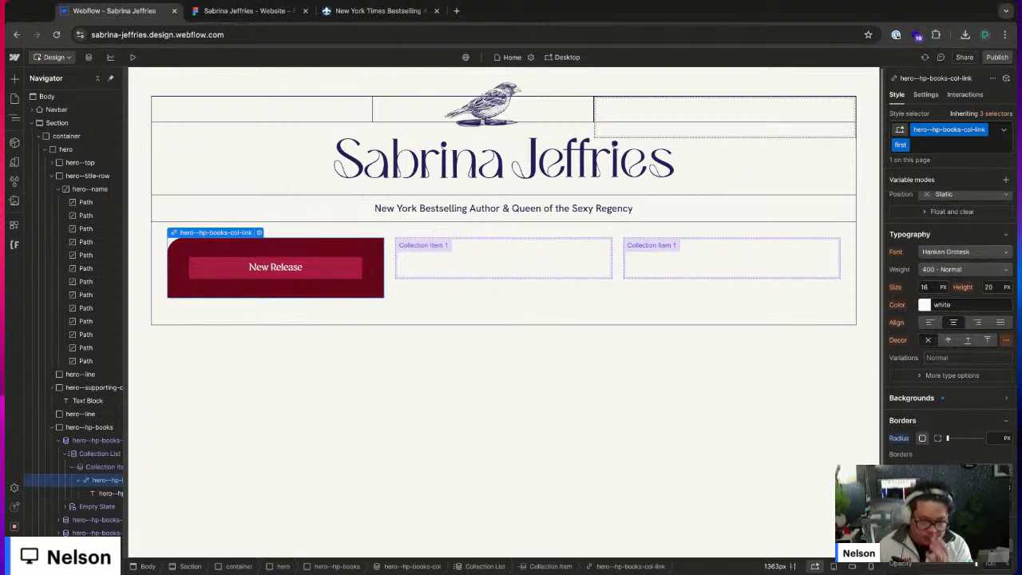
key(super+e)
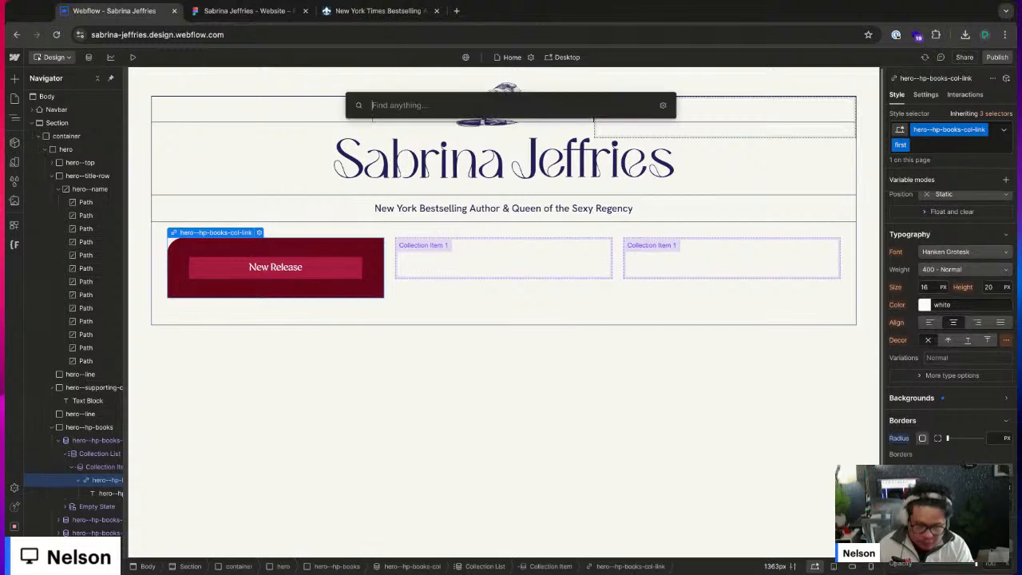
text(div)
key(Return)
key(super+Return)
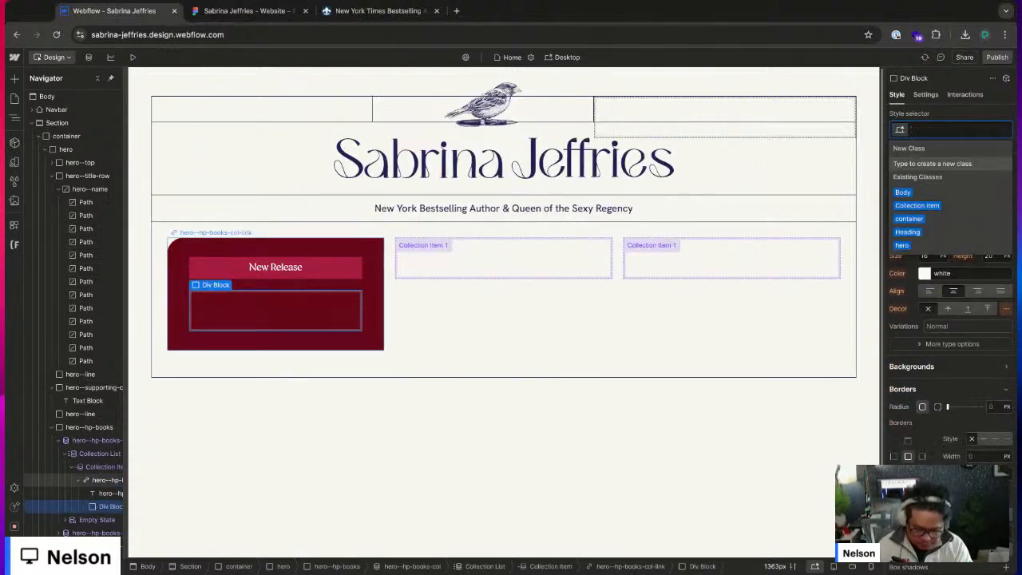
text(hp--)
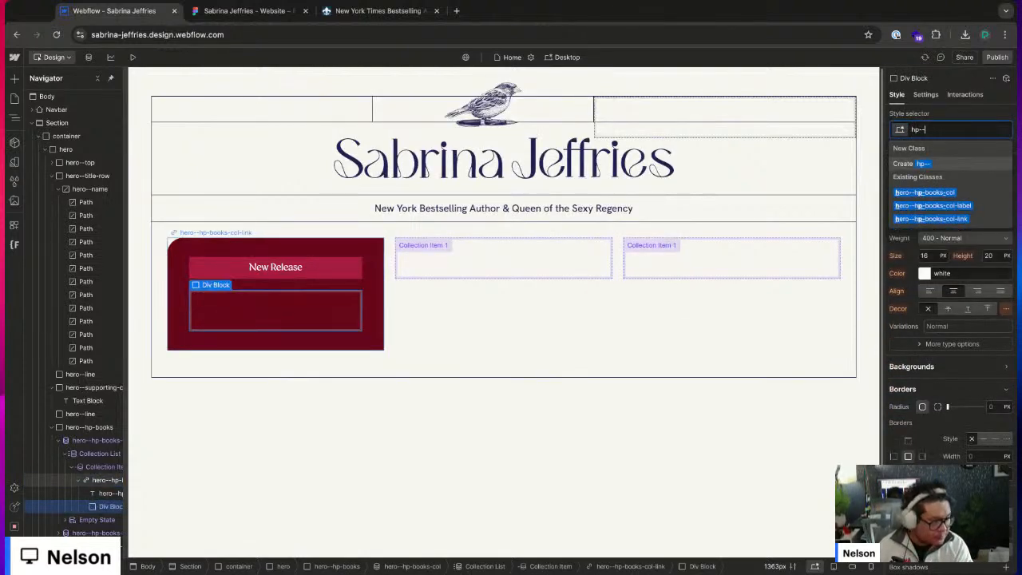
text(book)
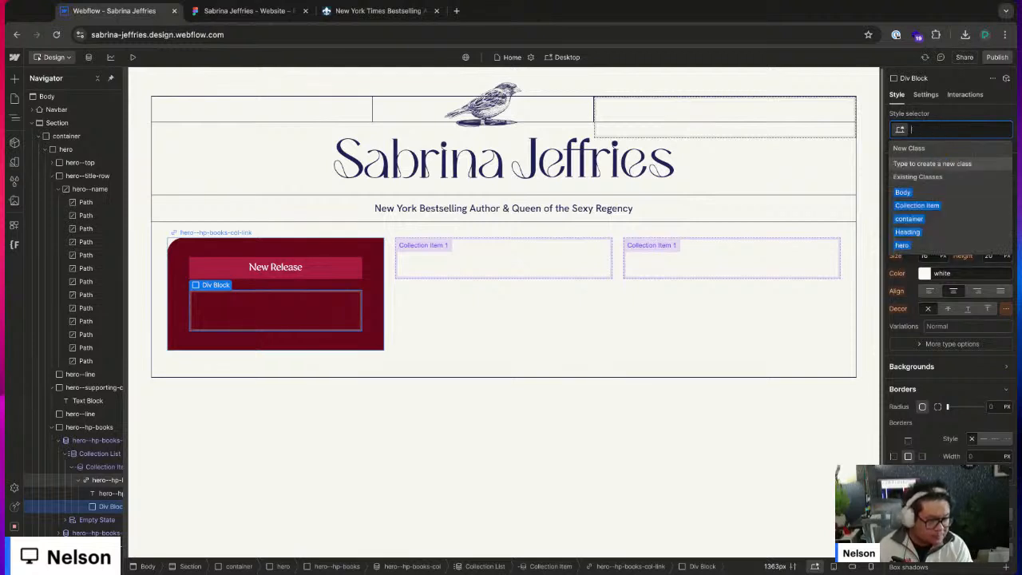
key(Return)
- Switch the New Release label from its first combo class to editing the base class hero--hp-books-col-label
click(263, 268)
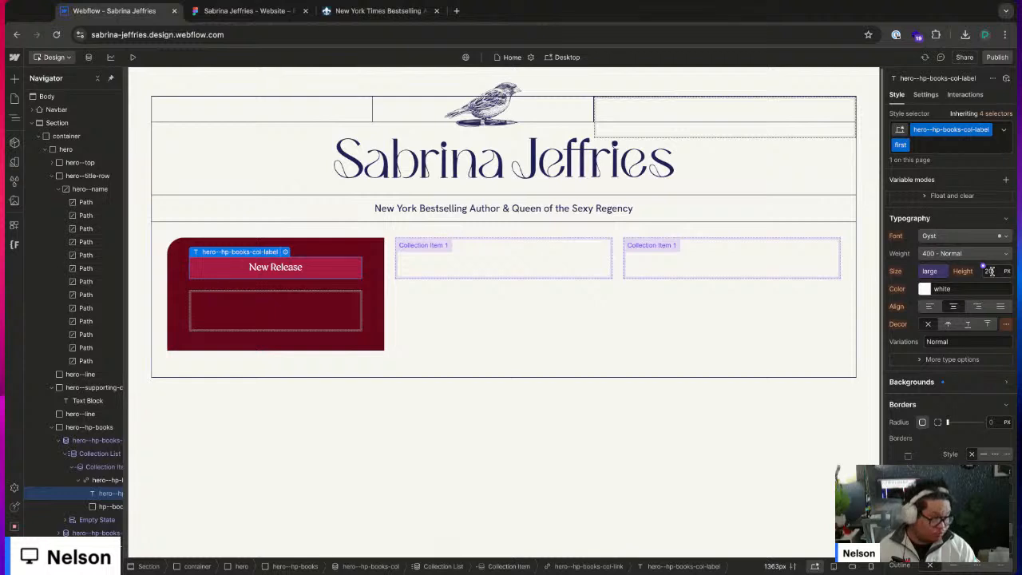
click(980, 113)
click(966, 223)
- Try a line height of 40 px on the New Release label's base class and reset it
click(989, 255)
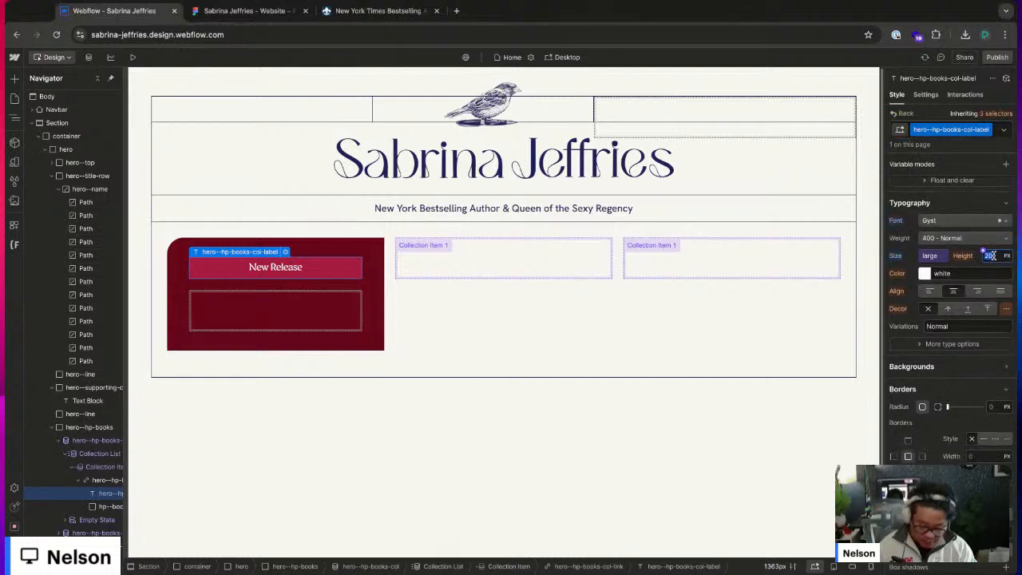
text(40)
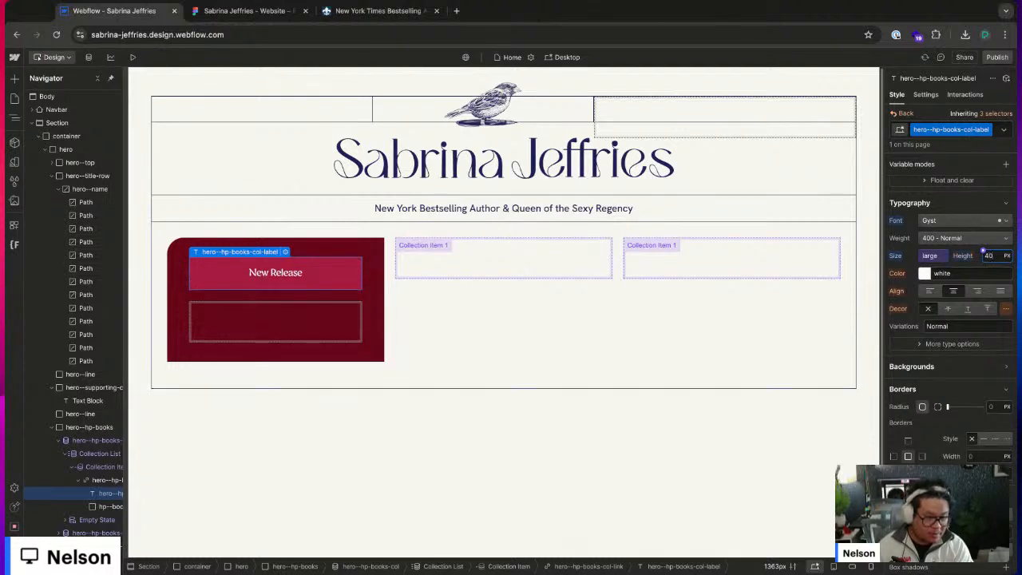
alt+click(963, 256)
- Unlink the label's font size from its variable and set it to 2.5 rem
click(927, 256)
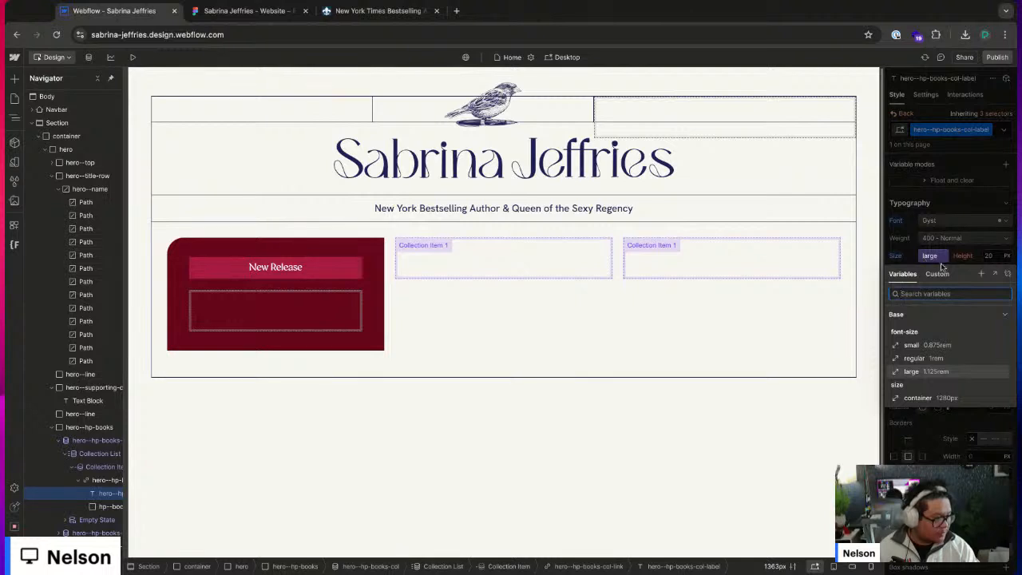
click(994, 273)
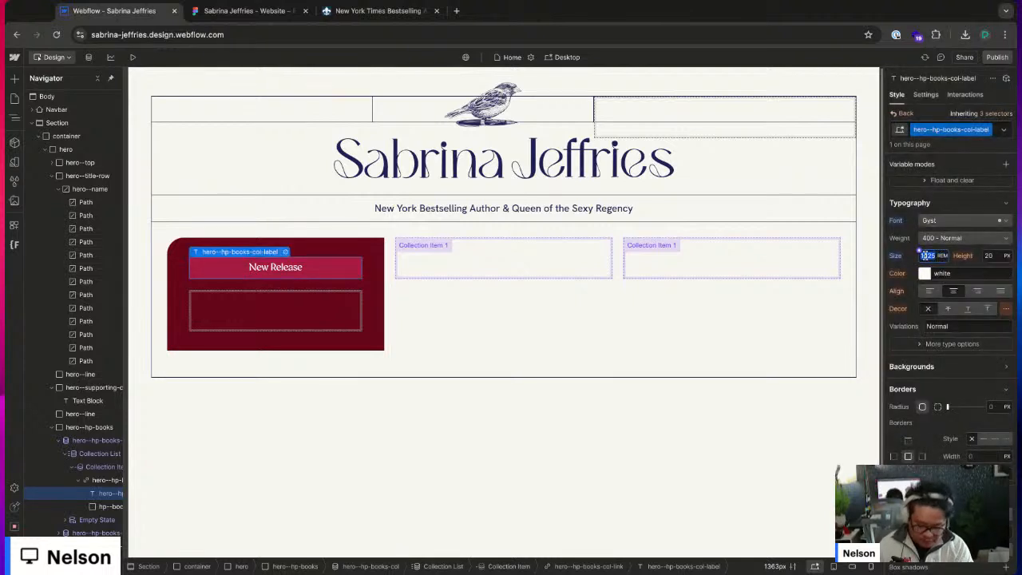
text(2.5)
key(Return)
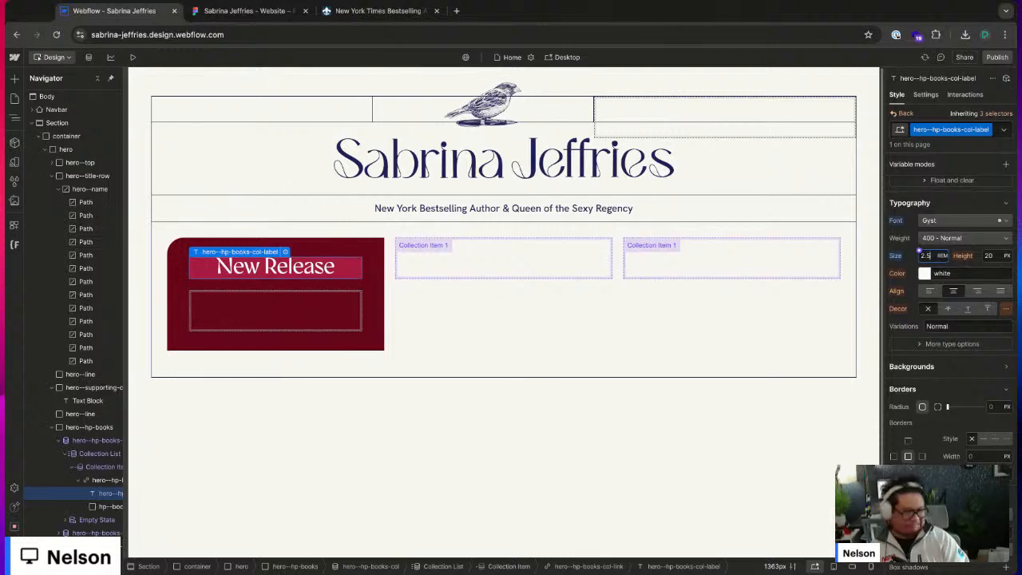
- Compare the New Release label with the Figma design at 100% zoom and return to Webflow
click(240, 10)
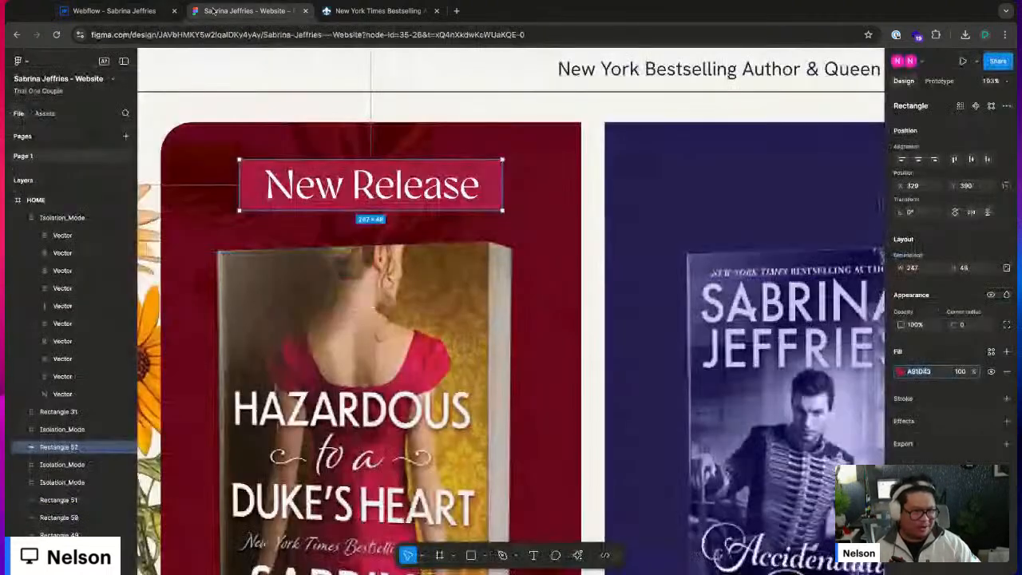
scroll(284, 251, down, 10)
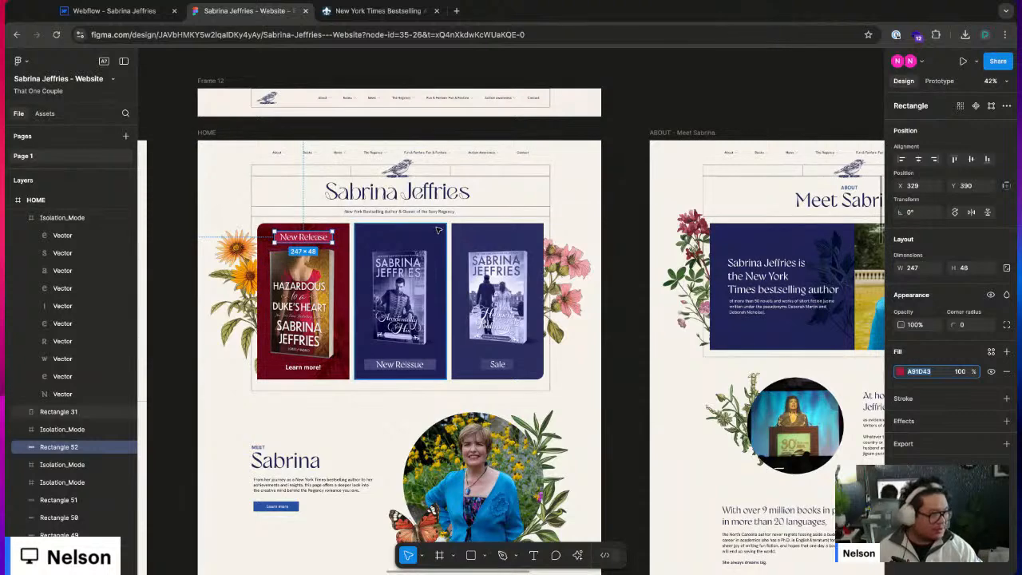
click(989, 81)
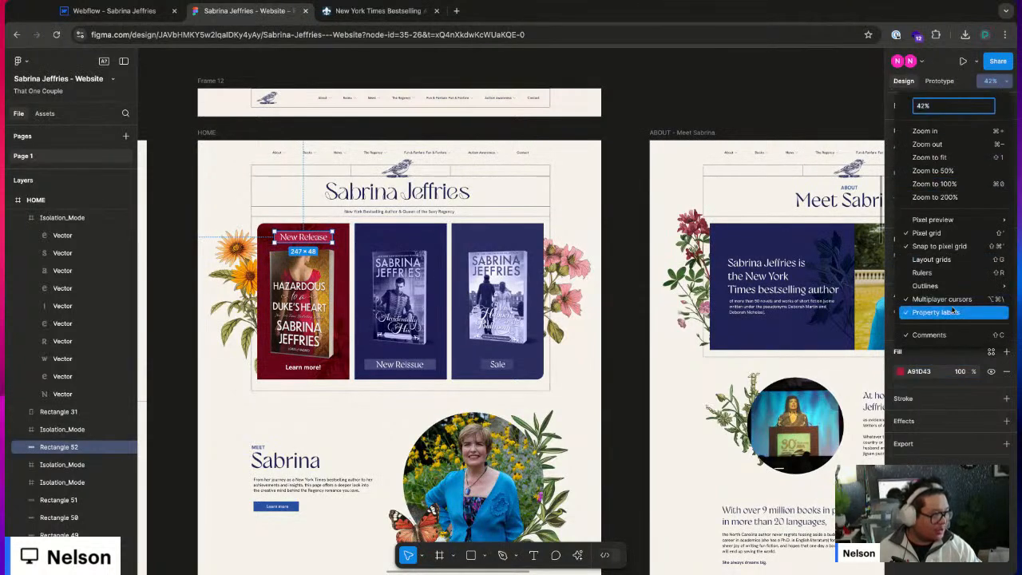
click(934, 184)
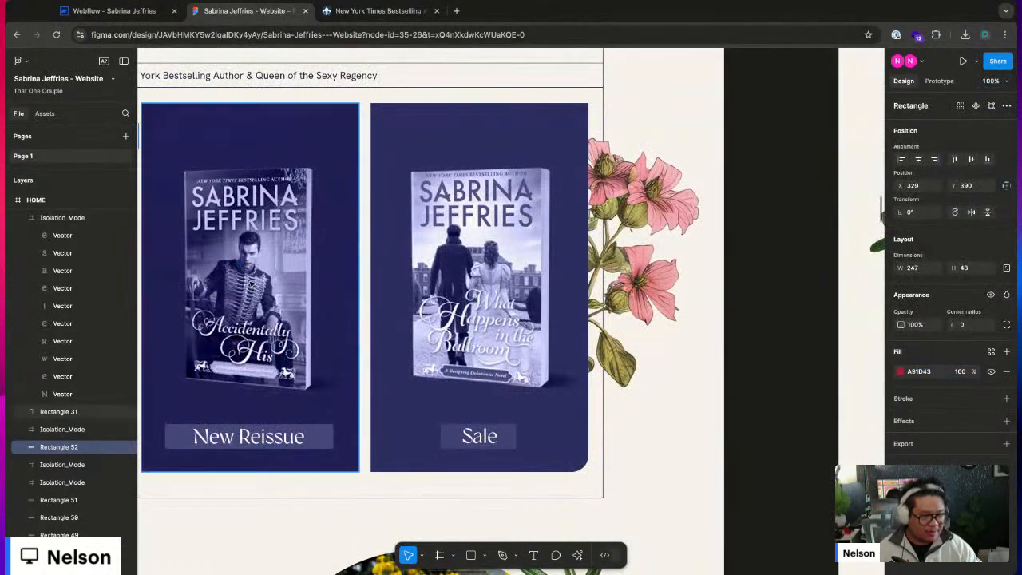
scroll(513, 297, left, 5)
scroll(513, 297, up, 1)
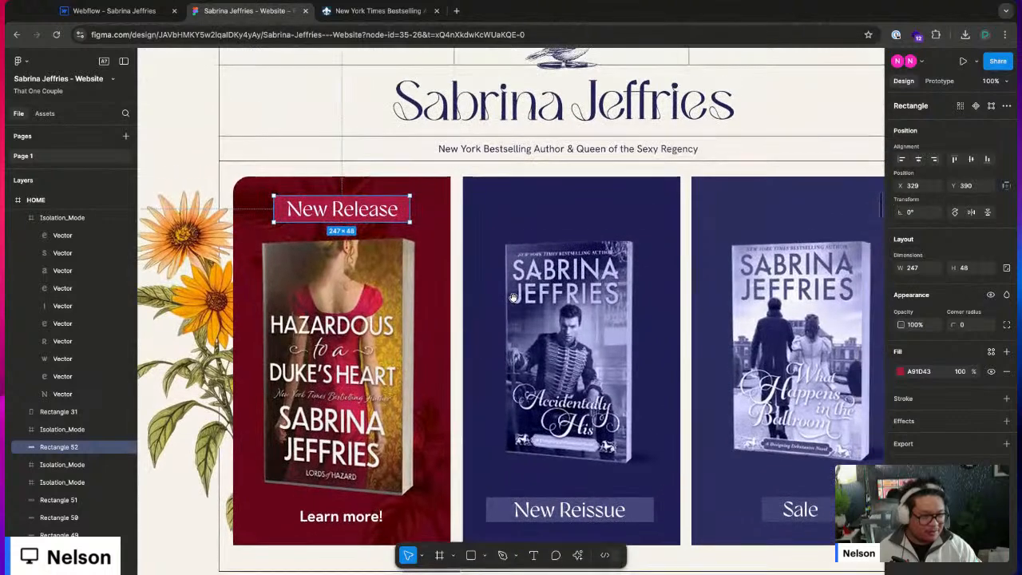
click(166, 91)
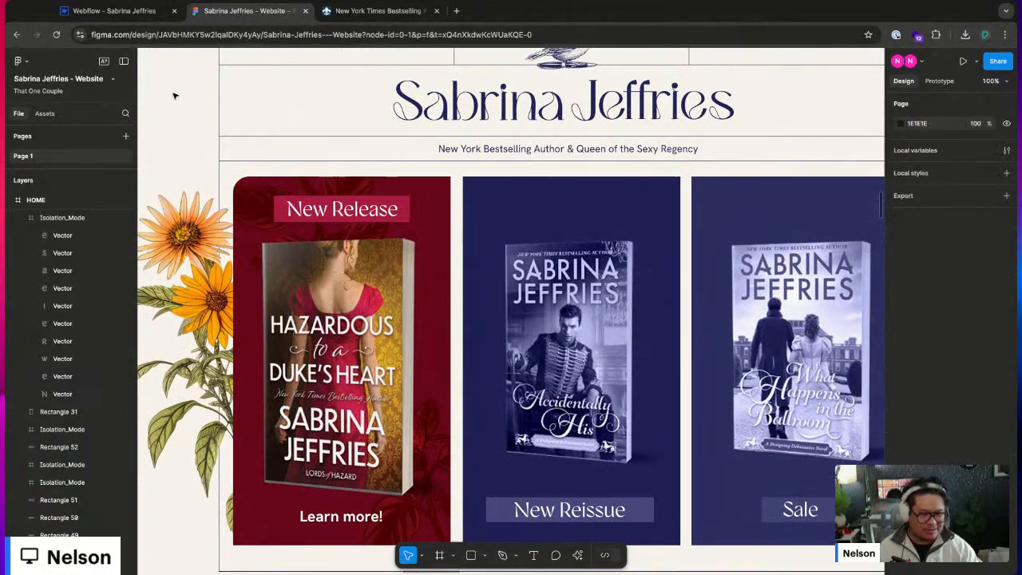
click(142, 14)
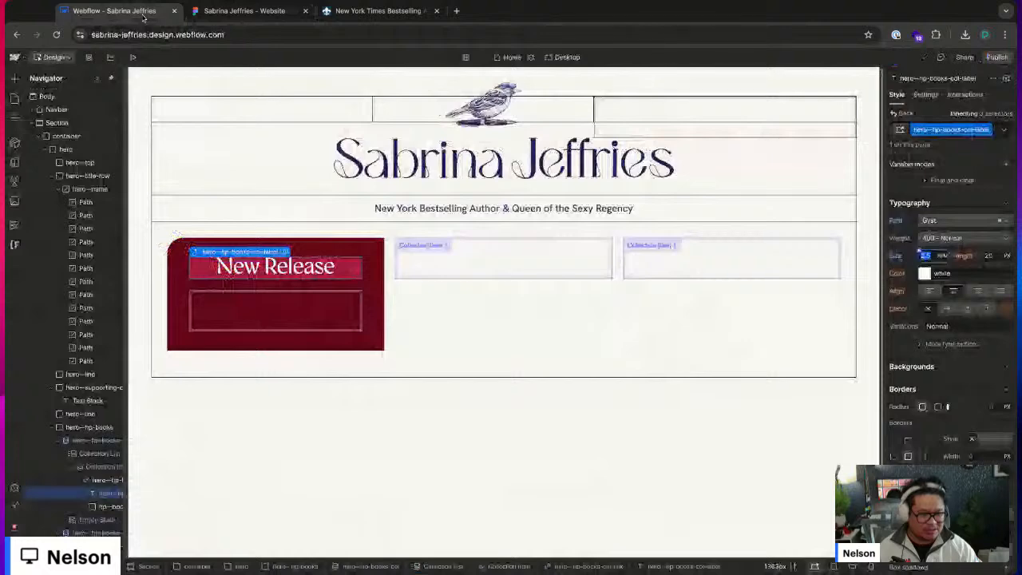
- Set the New Release label's line height to 1
click(990, 256)
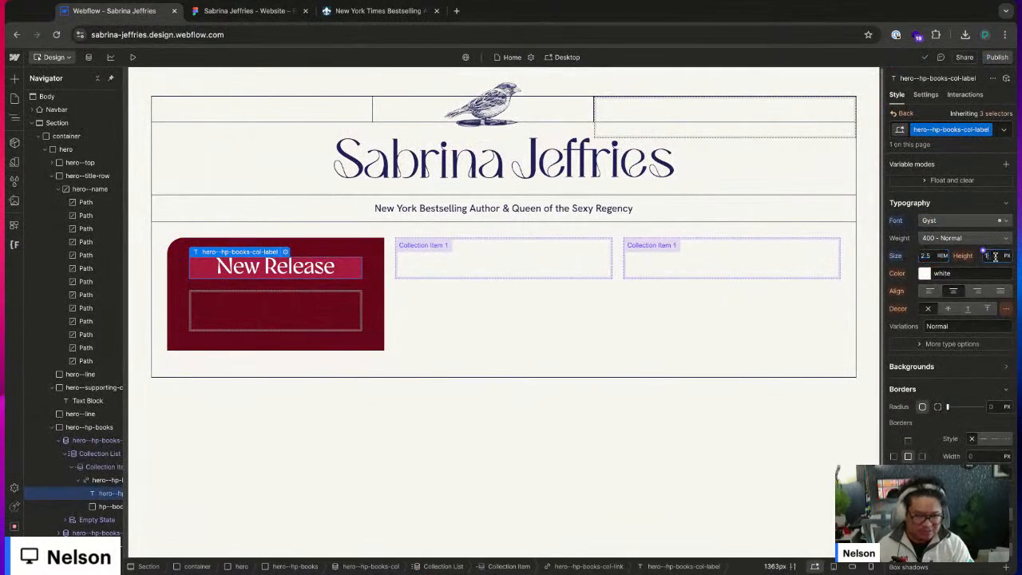
text(1)
key(Return)
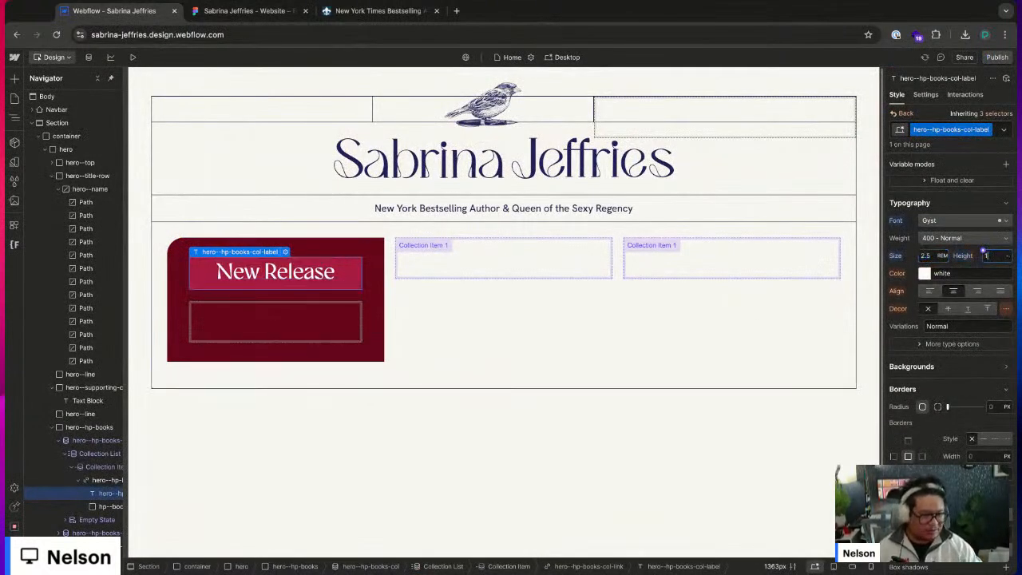
- Reconnect the New Release label's font size to the large variable
click(933, 255)
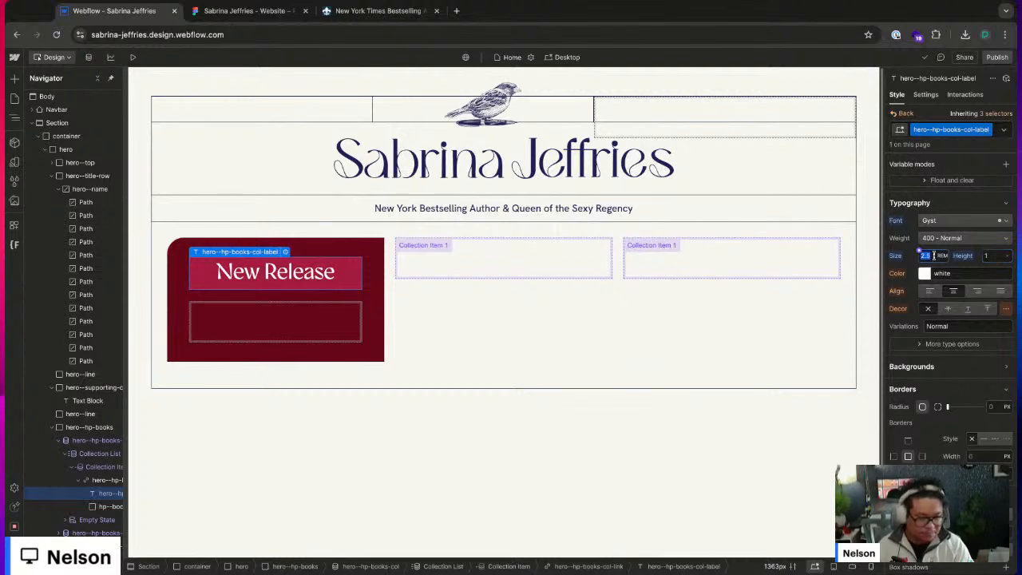
click(920, 252)
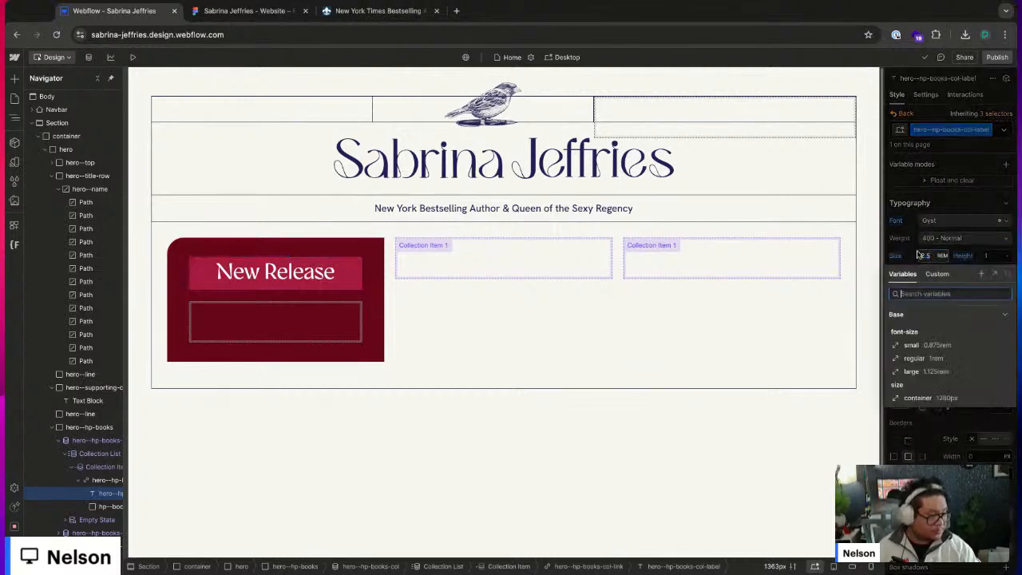
click(927, 372)
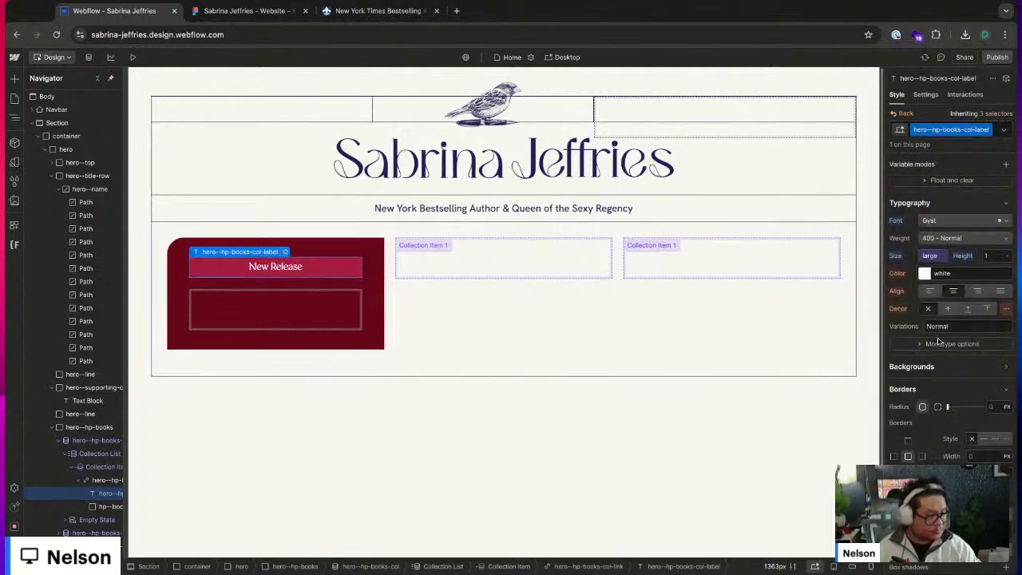
- Unlink the New Release label's font size from the large variable and set it to 28/16, giving 1.75 rem
click(928, 255)
click(998, 277)
click(933, 255)
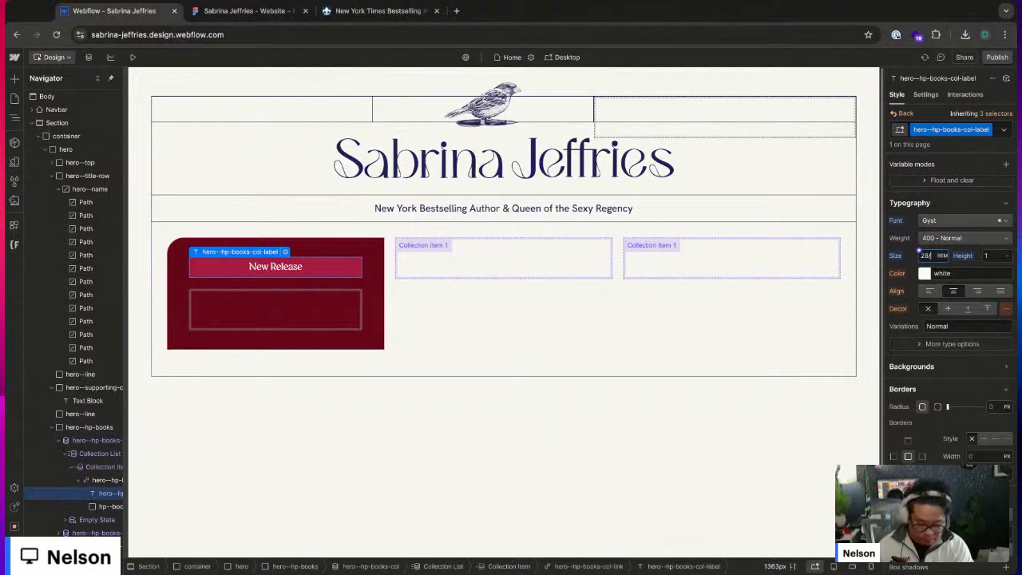
key(Return)
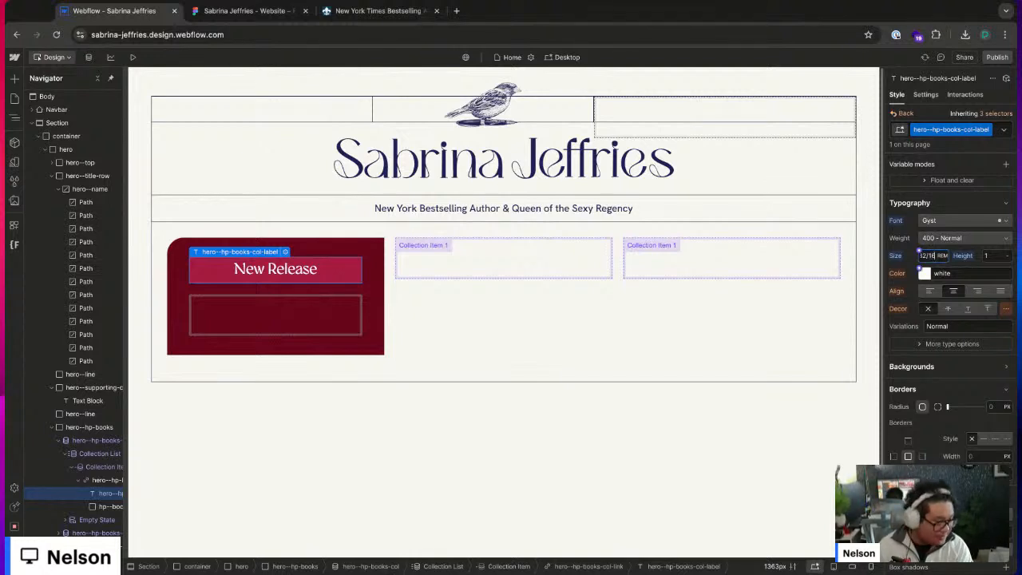
key(Return)
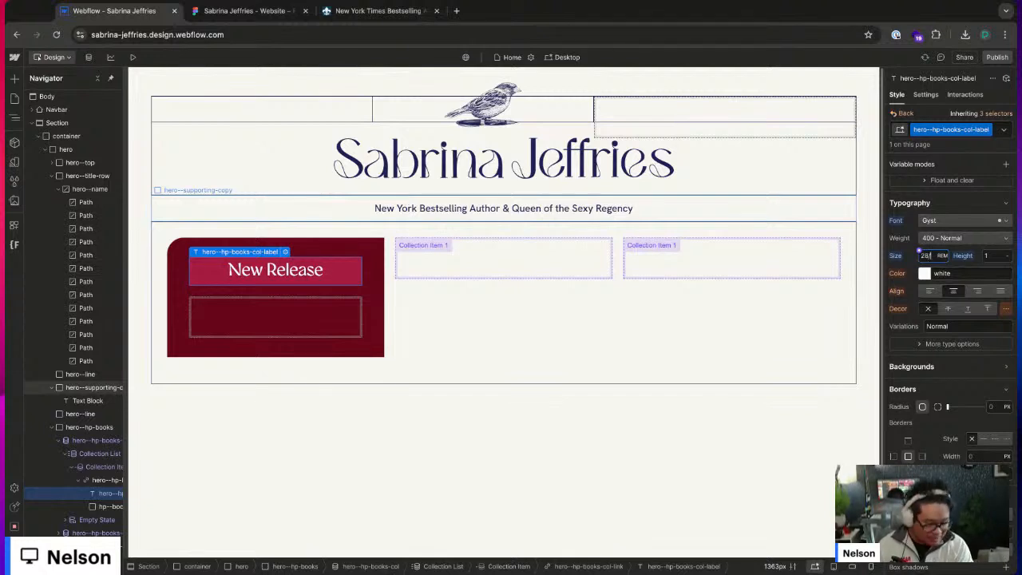
text(/16)
key(Return)
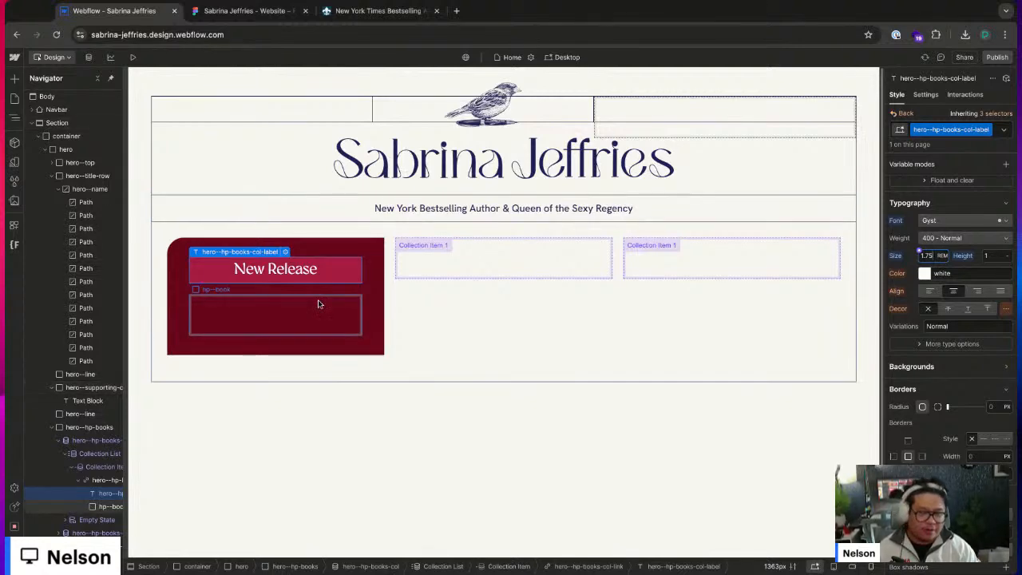
- Check the book cover in the Figma design and insert an image element inside the hp--book div in Webflow
click(309, 318)
click(255, 10)
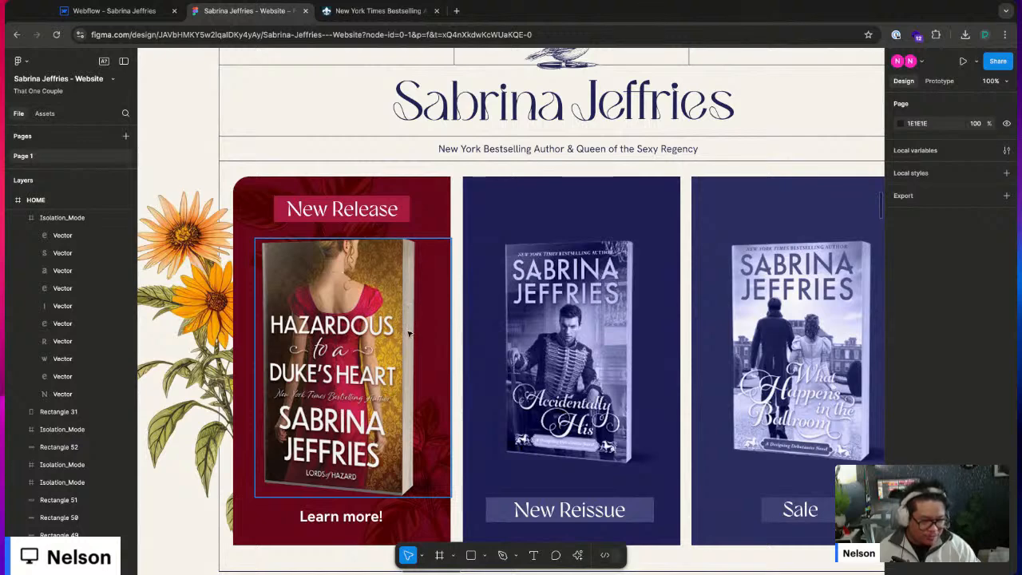
click(112, 11)
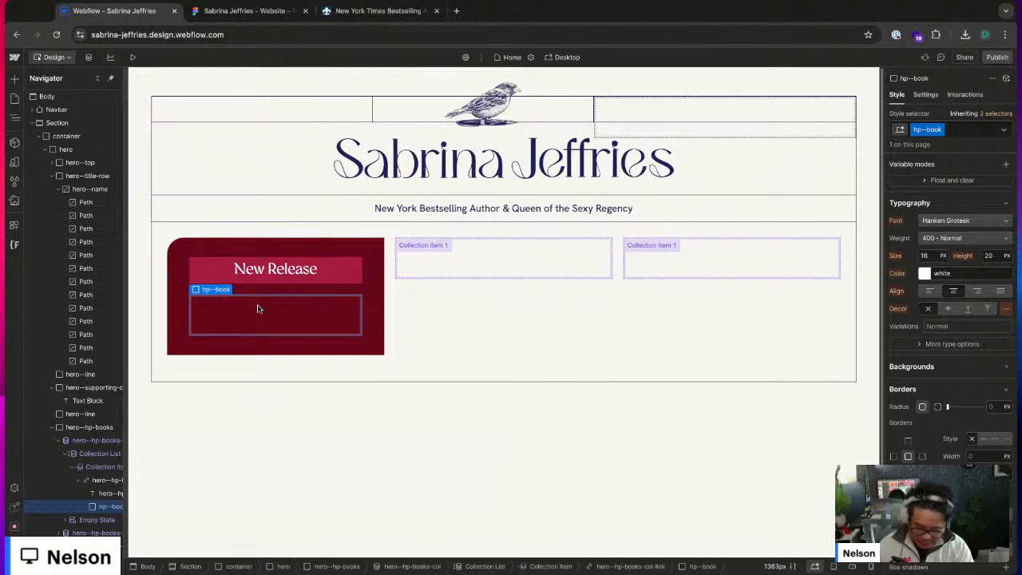
key(ctrl+e)
text(image)
key(Return)
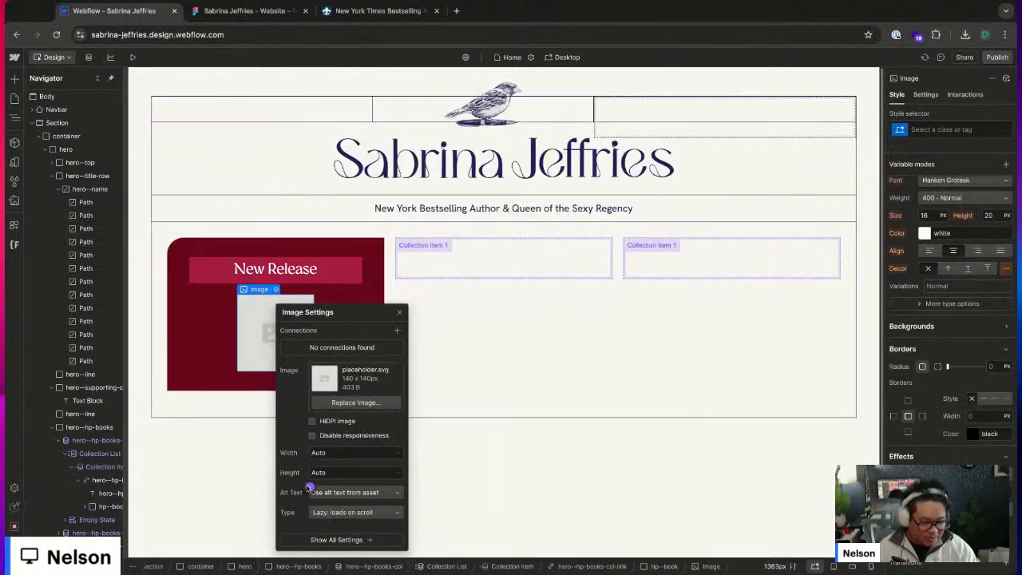
click(310, 487)
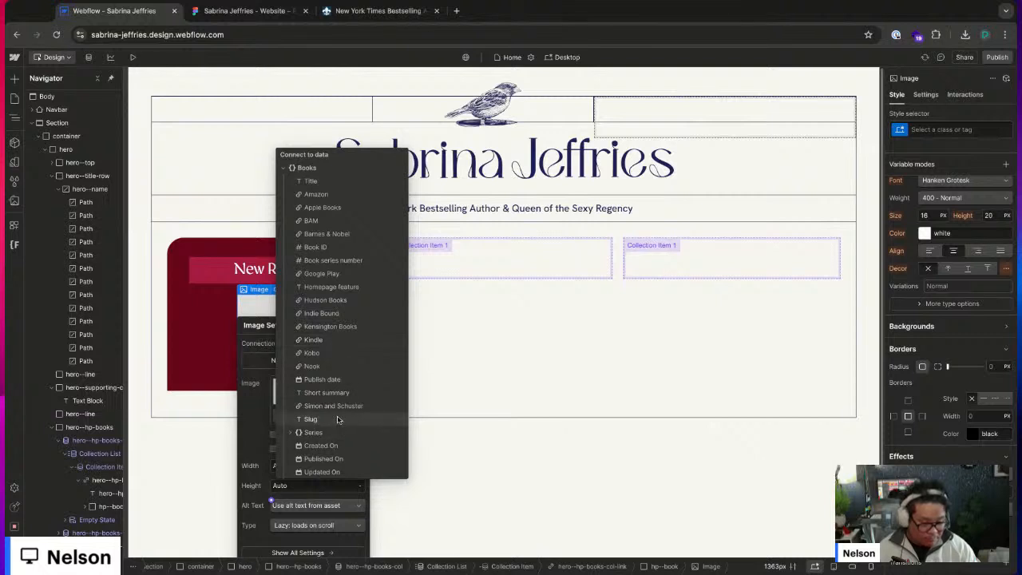
key(Escape)
drag(361, 327, 455, 224)
click(454, 223)
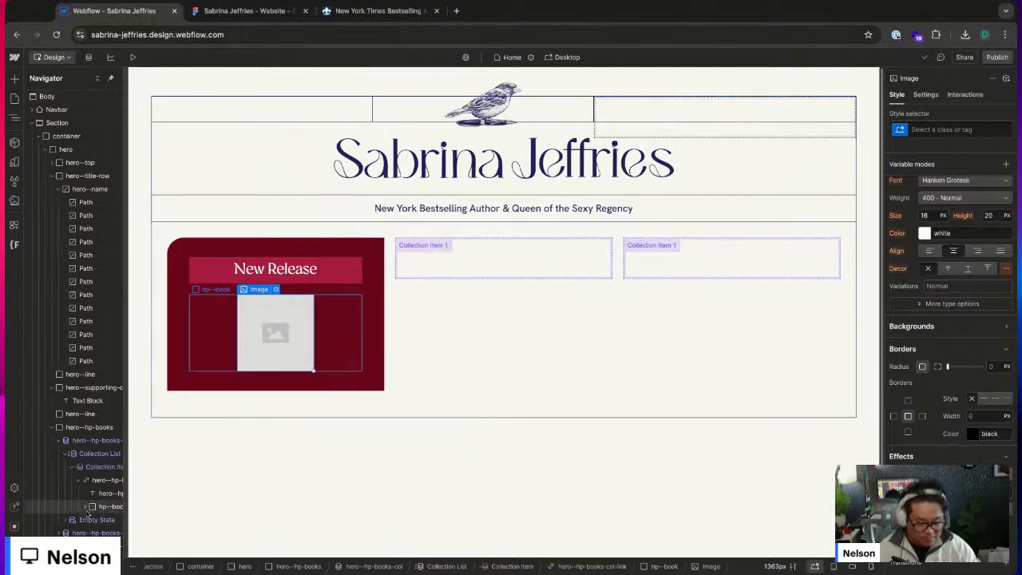
- Examine the placeholder image's settings and replacement options, and select the New Release card link
click(925, 94)
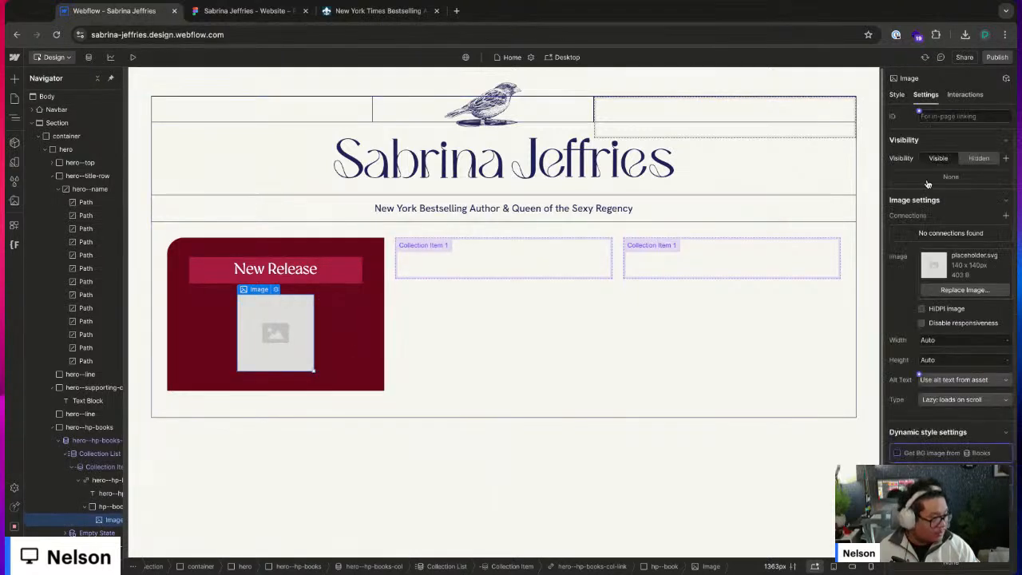
click(934, 289)
click(238, 247)
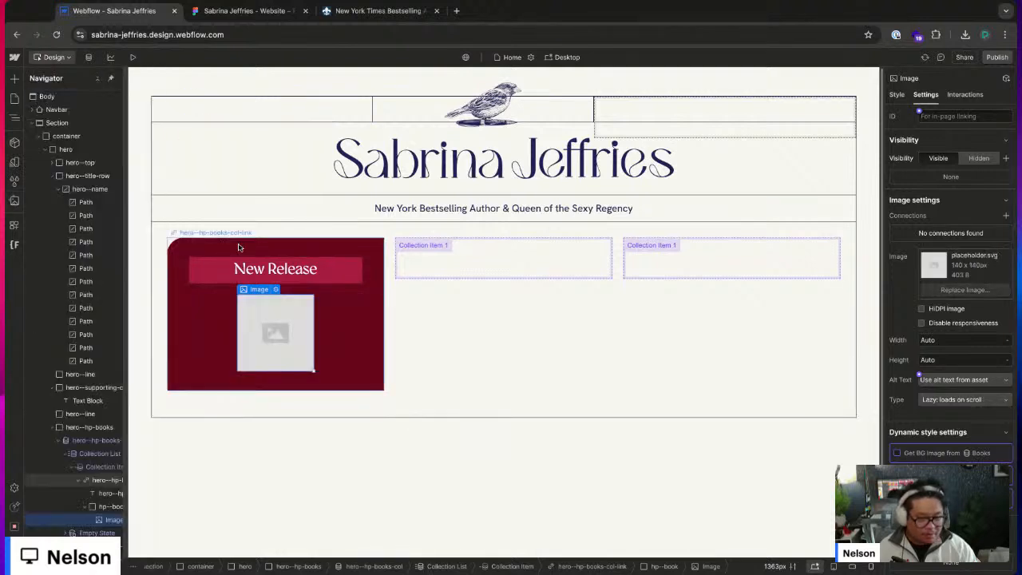
click(238, 247)
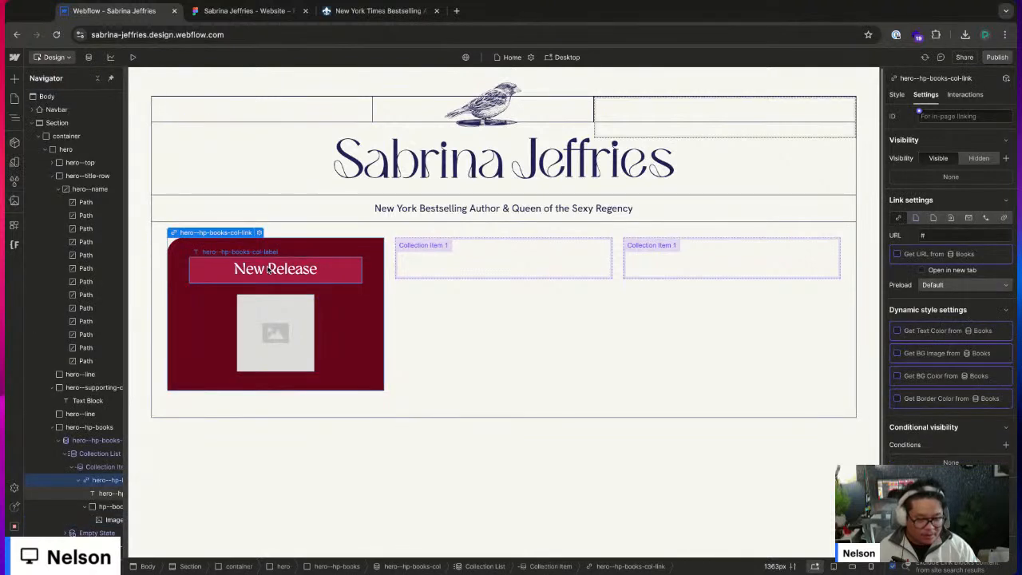
- Check the connection options in the settings of the placeholder image inside the New Release card, then close the settings
click(257, 331)
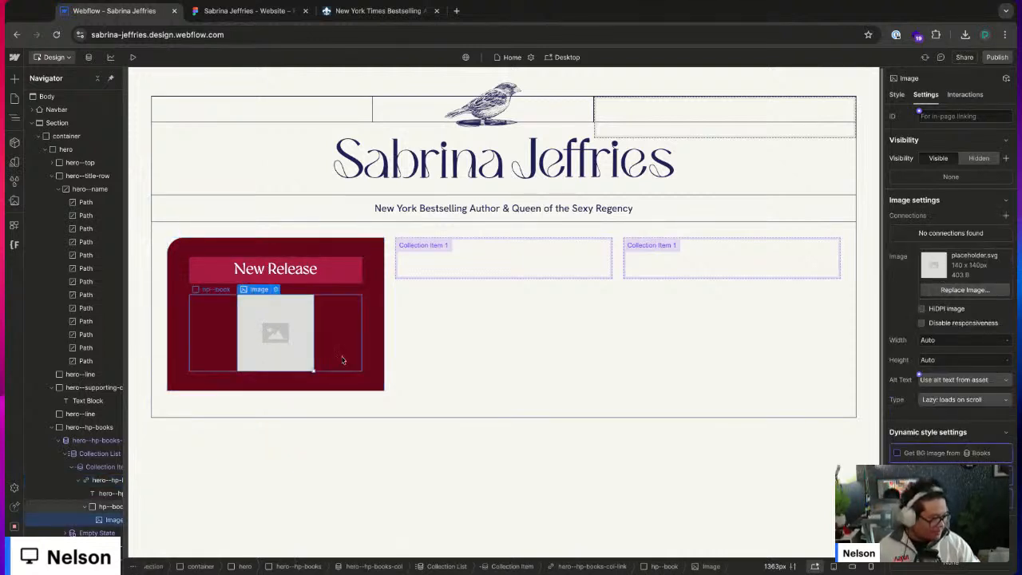
double_click(257, 331)
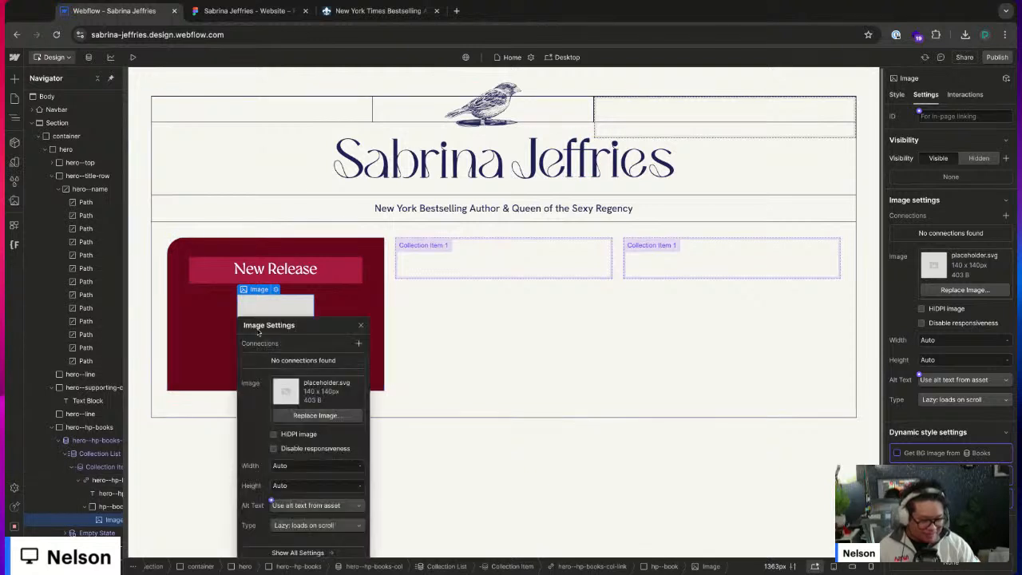
click(359, 343)
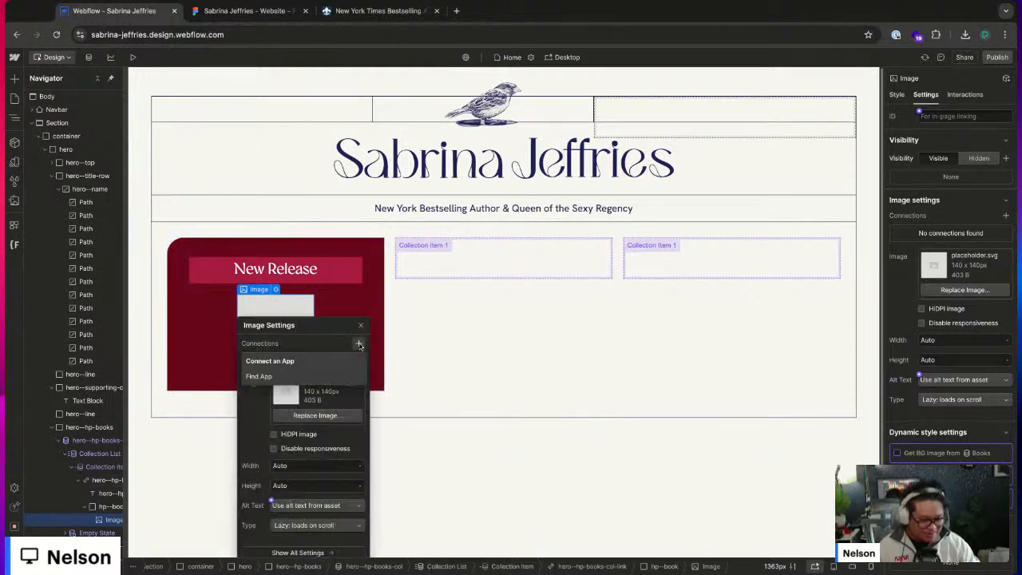
click(358, 343)
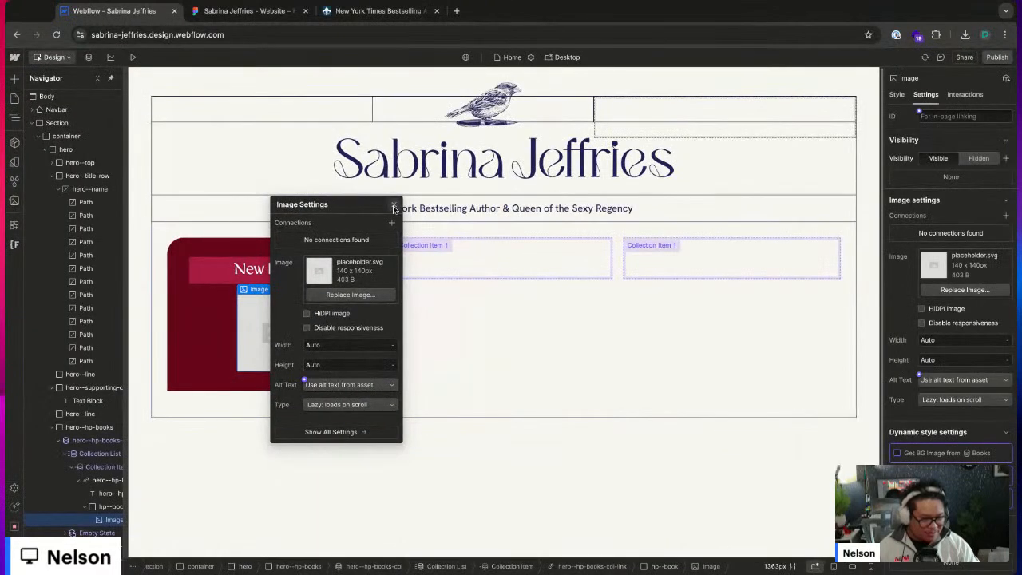
key(Escape)
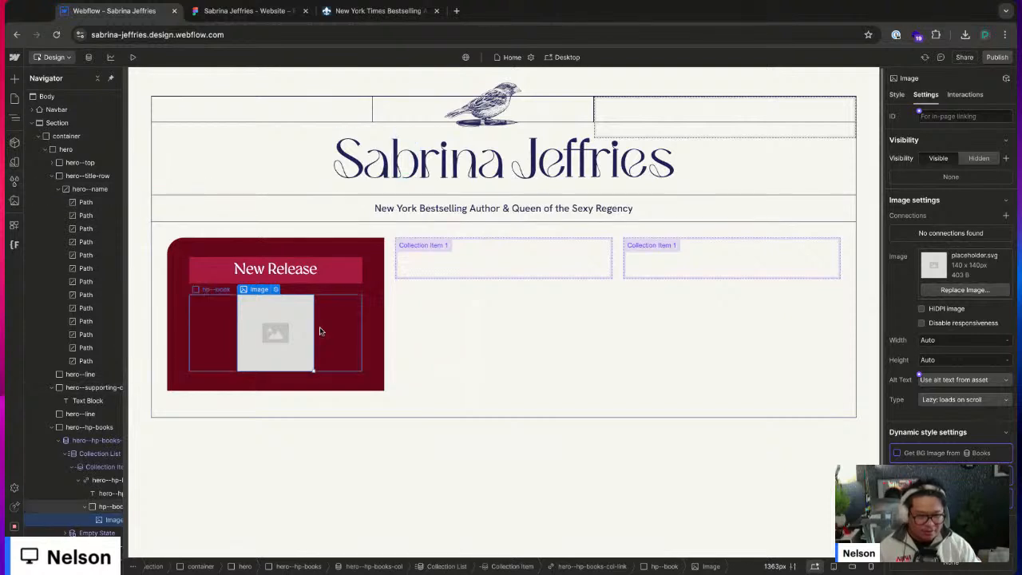
- Open Hazardous to a Duke's Heart in the CMS Books collection and examine its cover art field
click(88, 57)
click(68, 273)
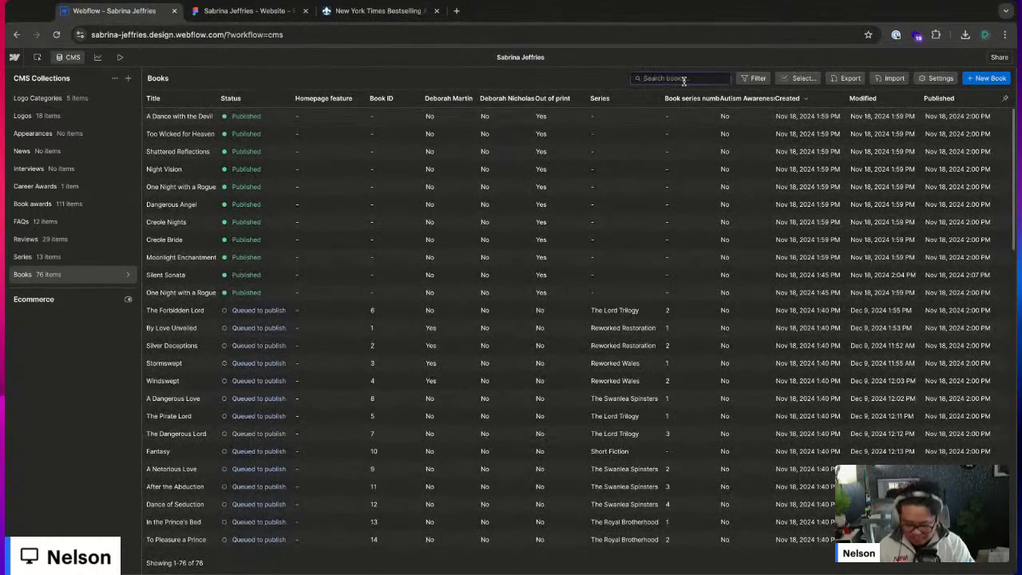
click(683, 78)
text(haza)
click(274, 120)
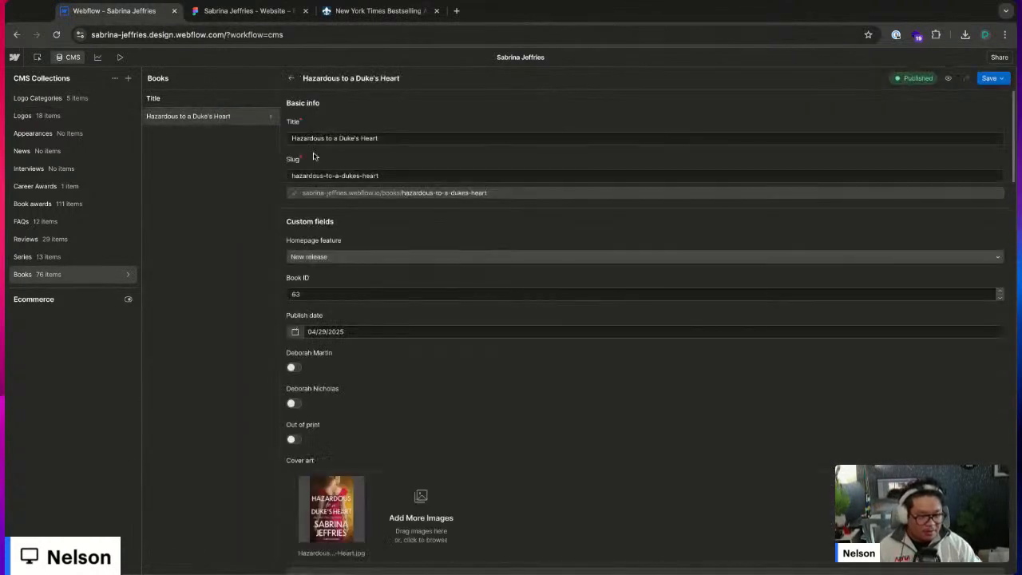
scroll(449, 382, down, 2)
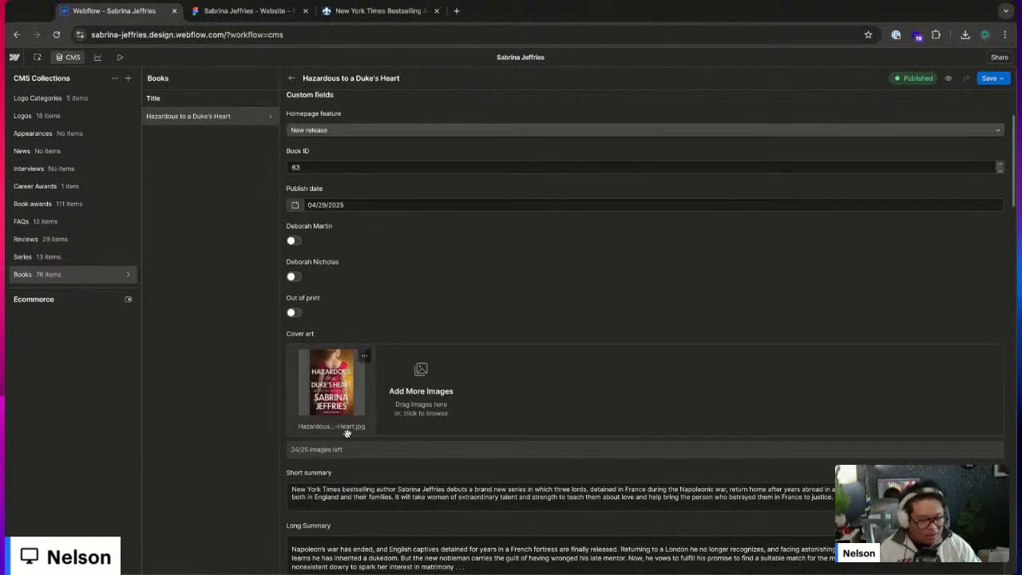
scroll(348, 431, down, 1)
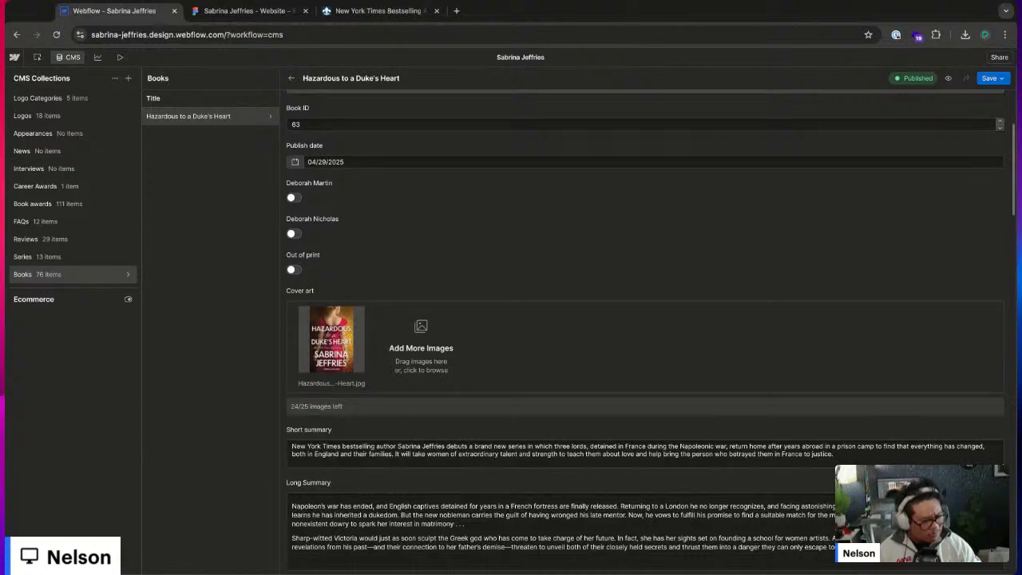
mouse_move(338, 356)
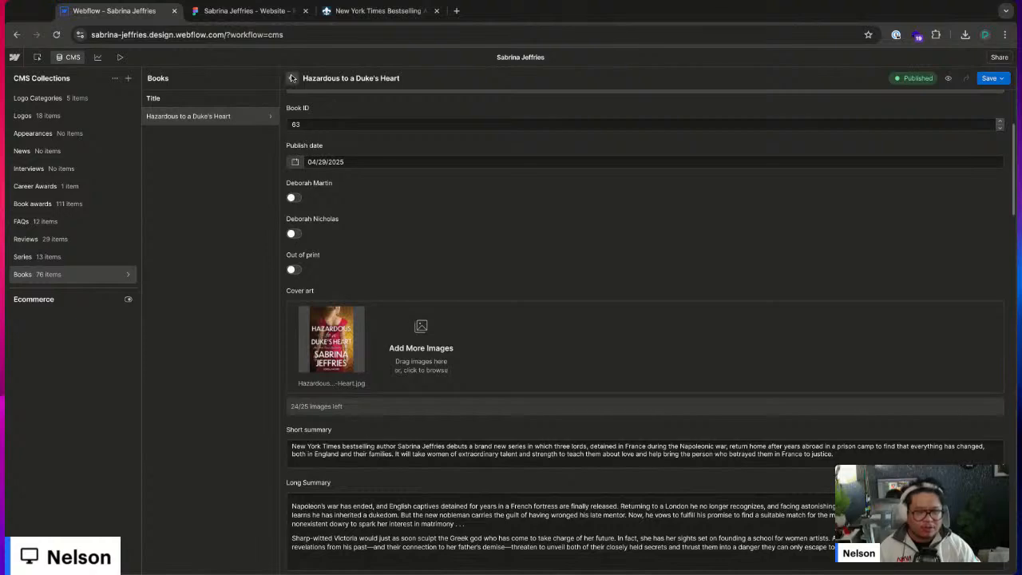
- Add an image field labelled "Main cover art" to the Books collection's custom fields
click(127, 274)
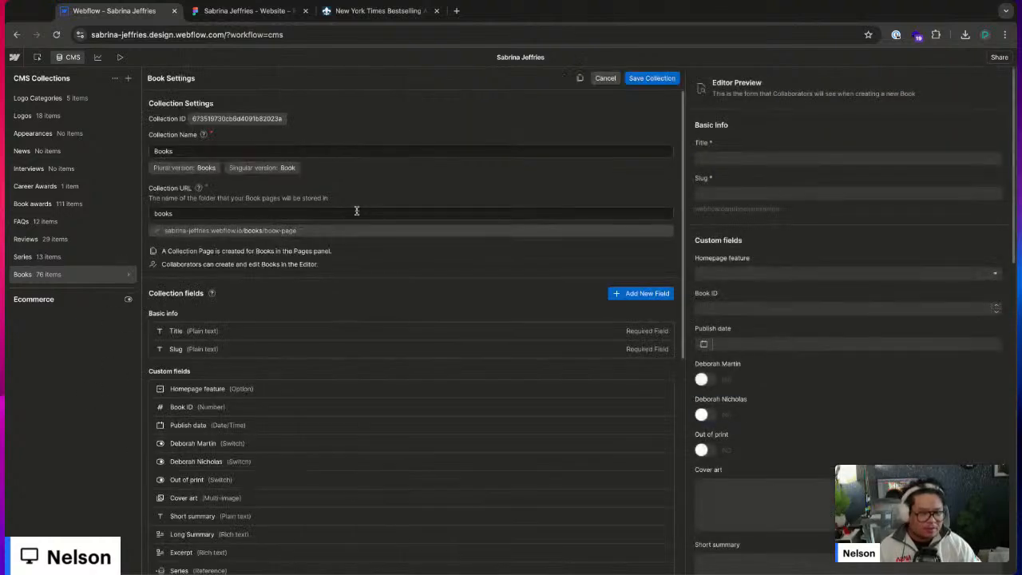
scroll(335, 433, down, 10)
click(189, 478)
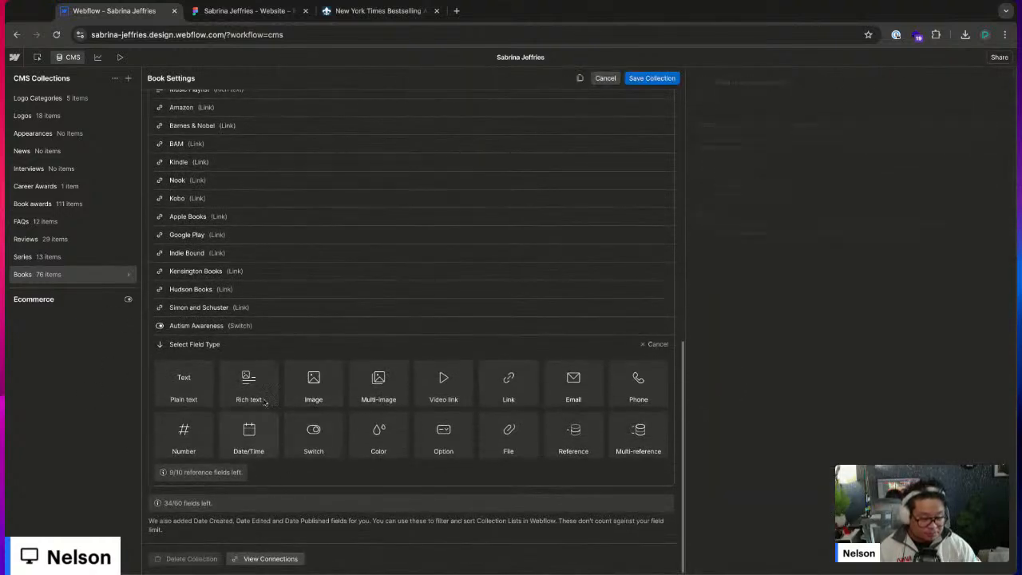
click(327, 383)
text(M)
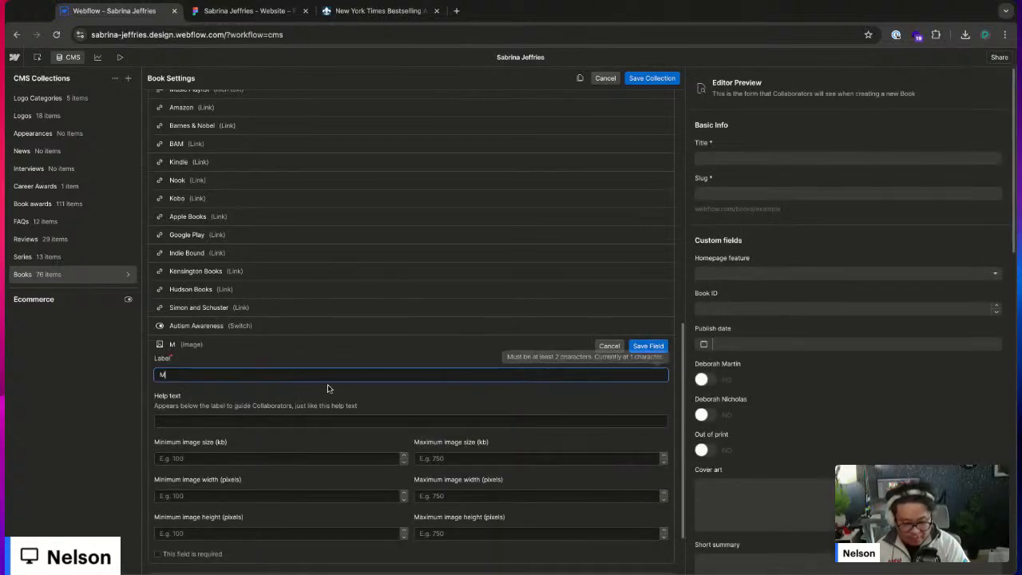
text(ain cover art)
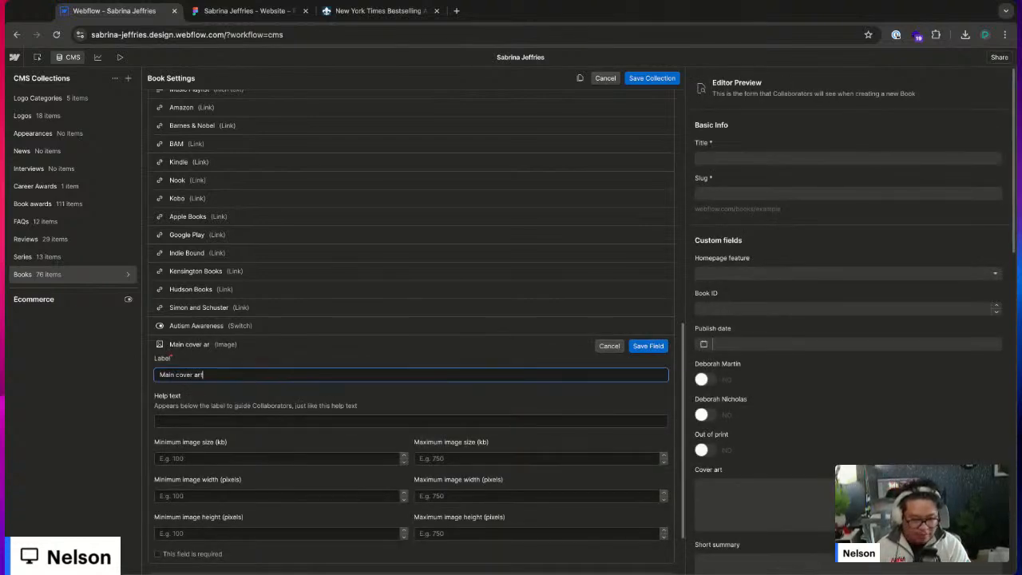
key(Return)
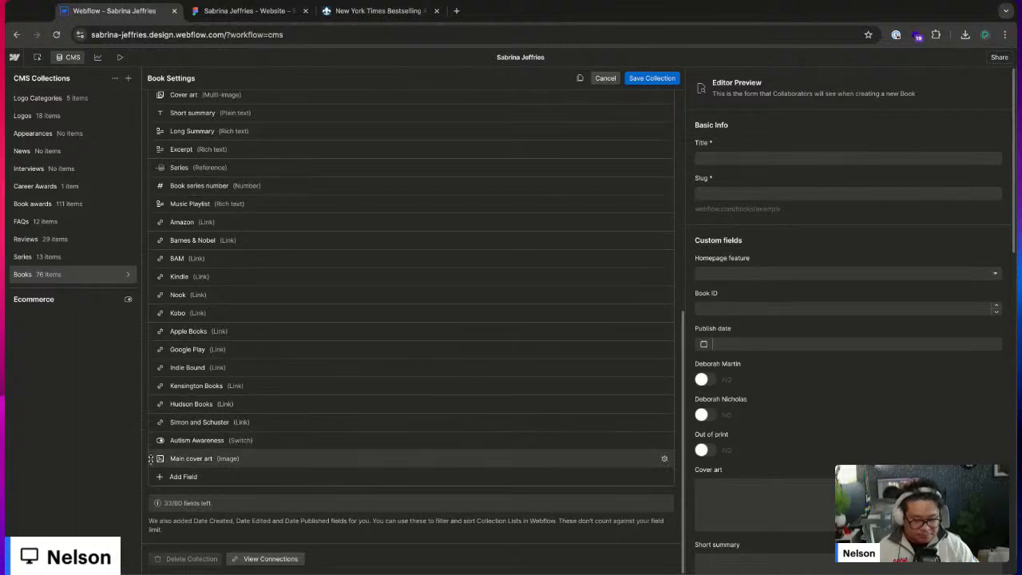
- Reorder the custom fields so Main cover art sits between Out of print and Cover art
drag(158, 458, 154, 460)
scroll(154, 459, up, 3)
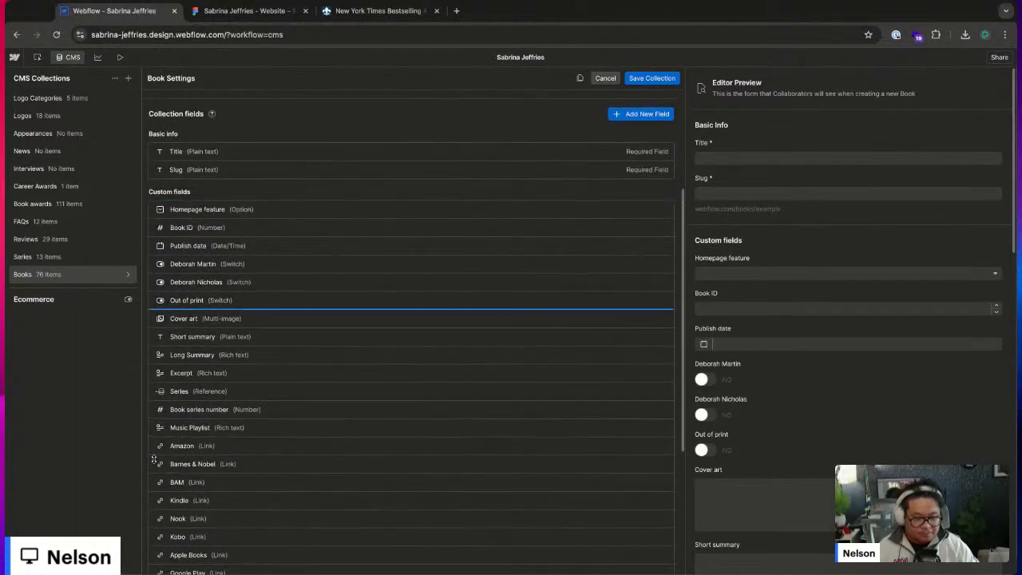
drag(156, 310, 155, 310)
- Rename the multi-image Cover art field to "Cover art variants" and save the Books collection
click(247, 343)
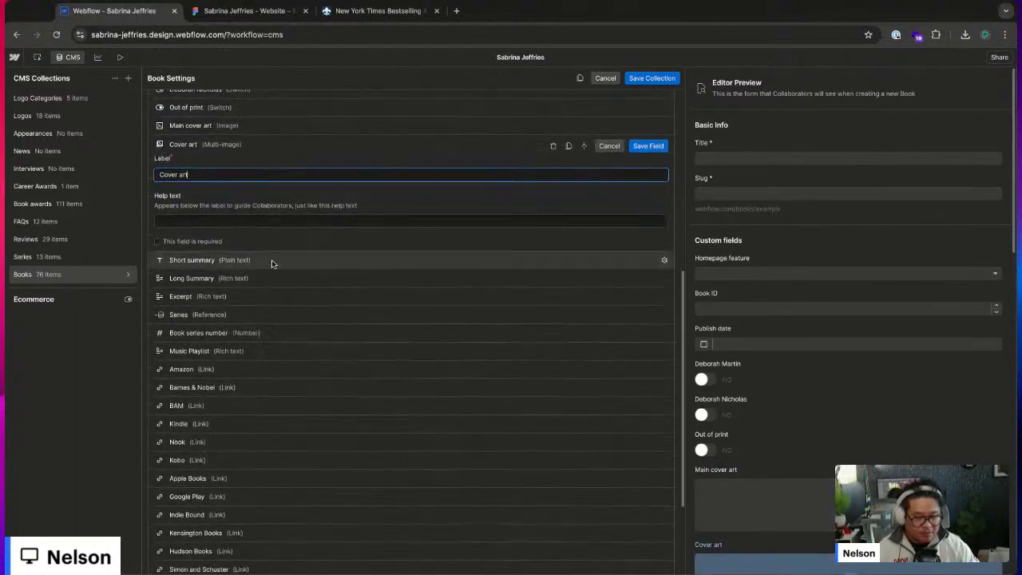
text(variants)
key(Return)
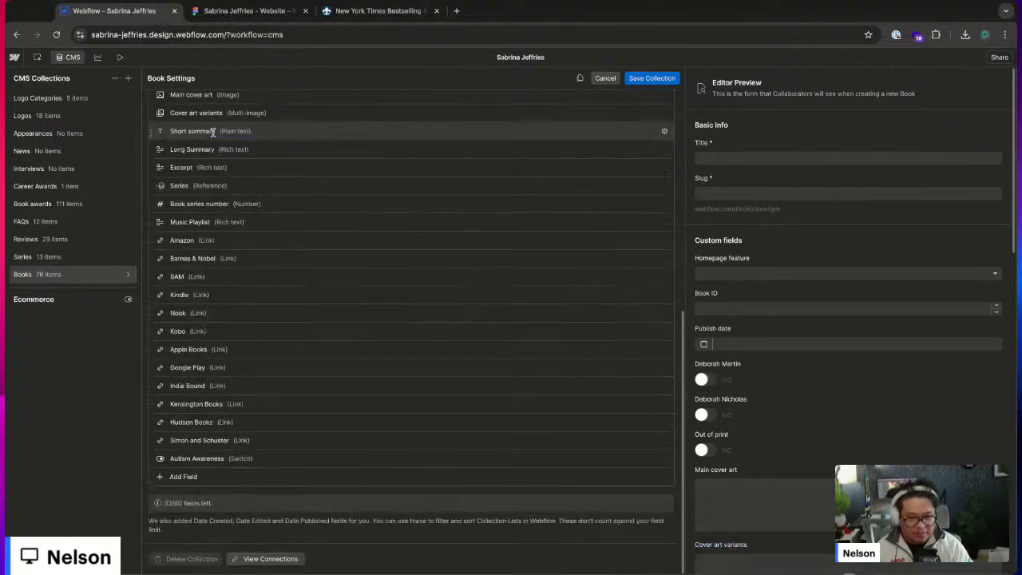
click(650, 78)
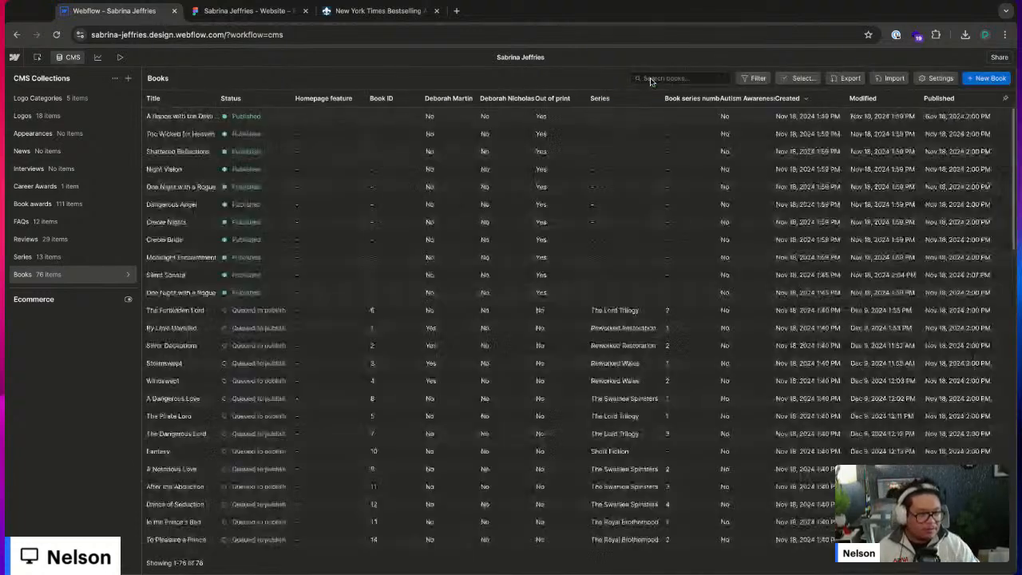
- Add Hazardous-to-a-Dukes-Heart.jpg as the main cover art of Hazardous to a Duke's Heart and republish the book
scroll(276, 472, down, 5)
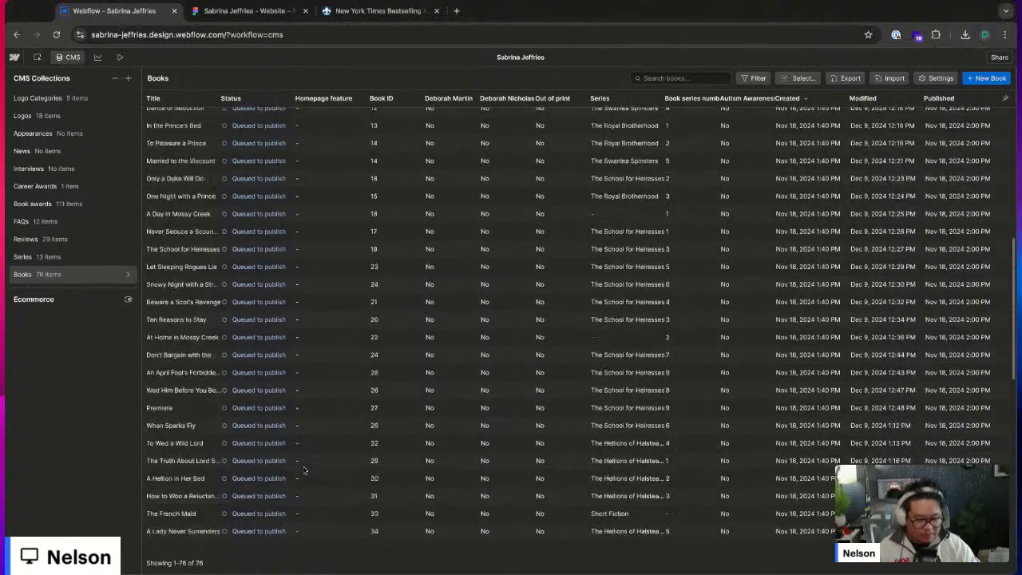
scroll(276, 472, up, 5)
text(t)
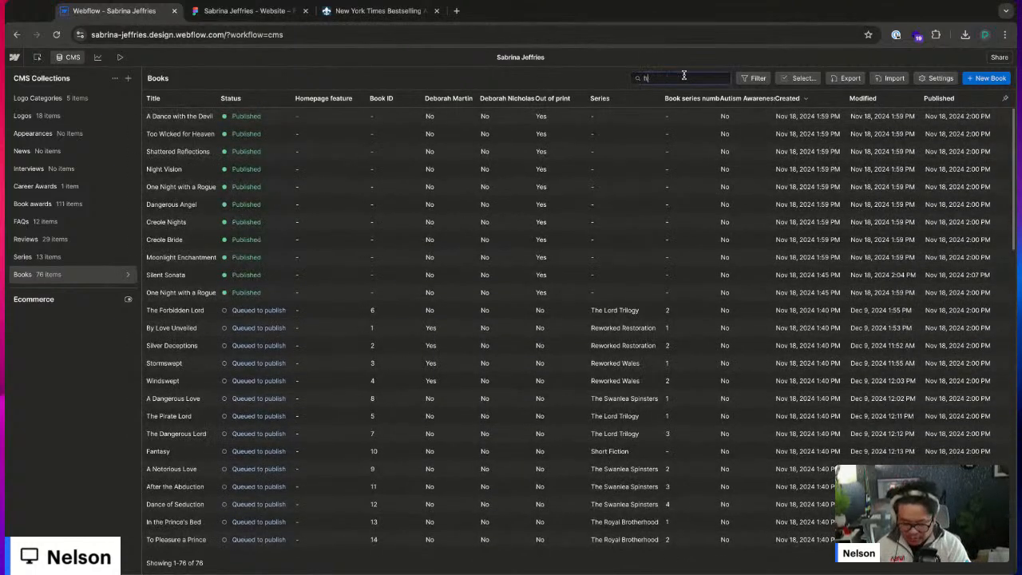
text(azaa)
key(BackSpace)
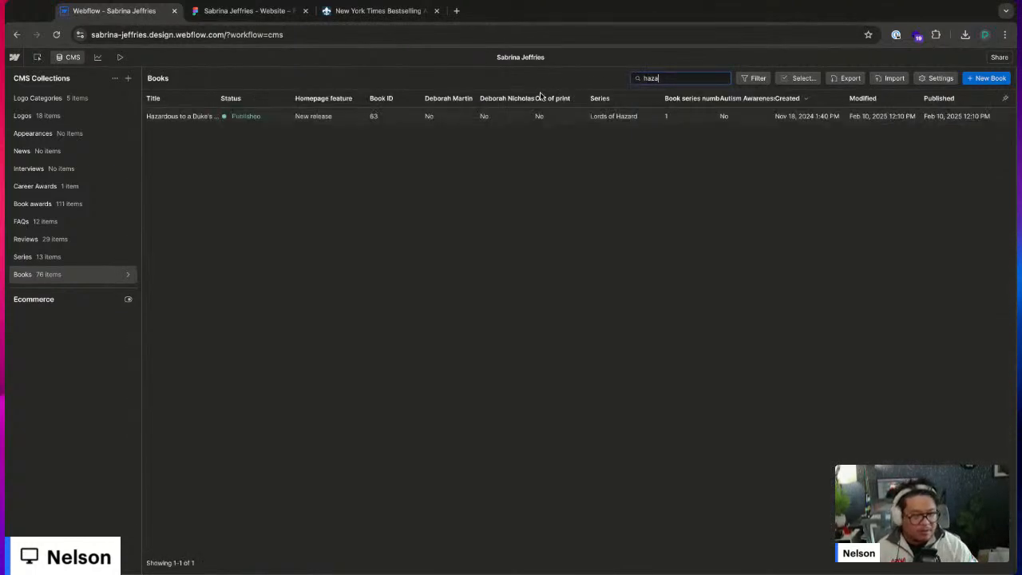
click(161, 119)
scroll(373, 399, down, 4)
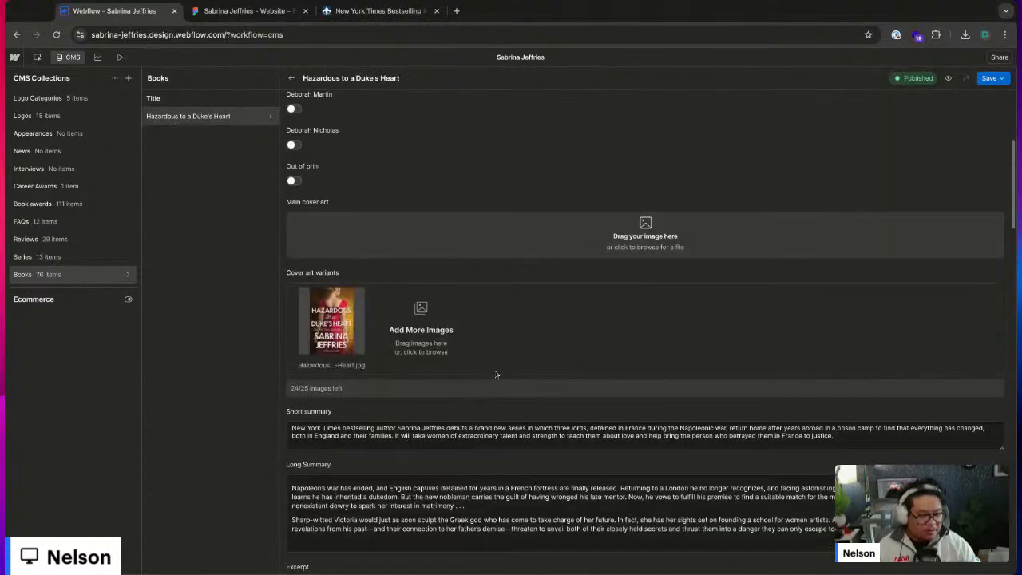
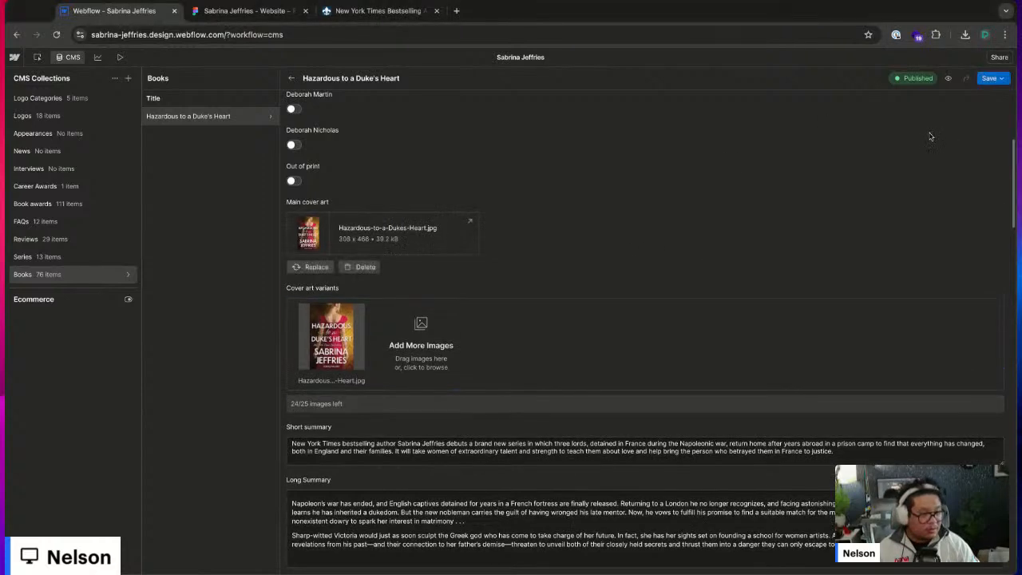
click(992, 79)
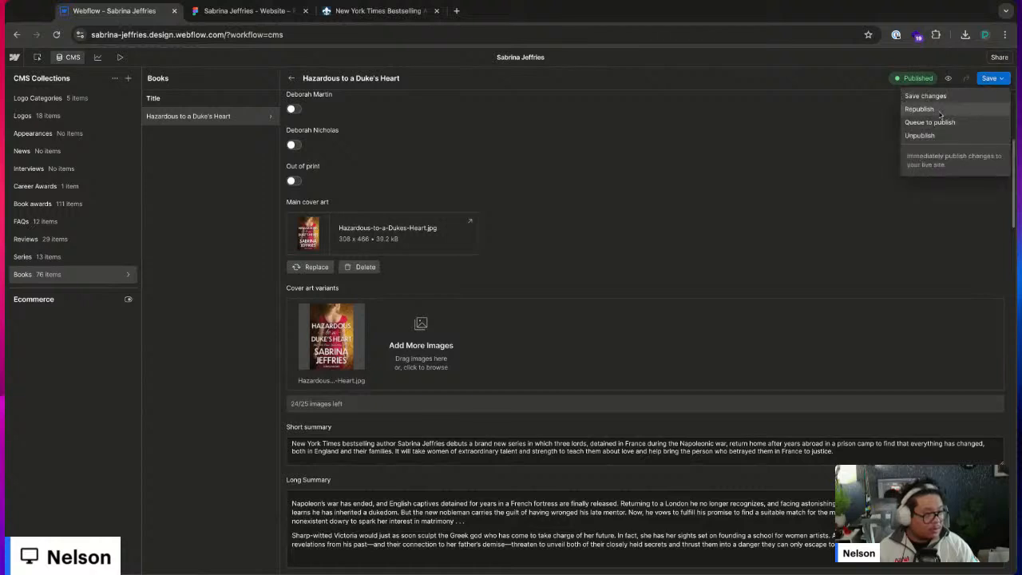
click(939, 111)
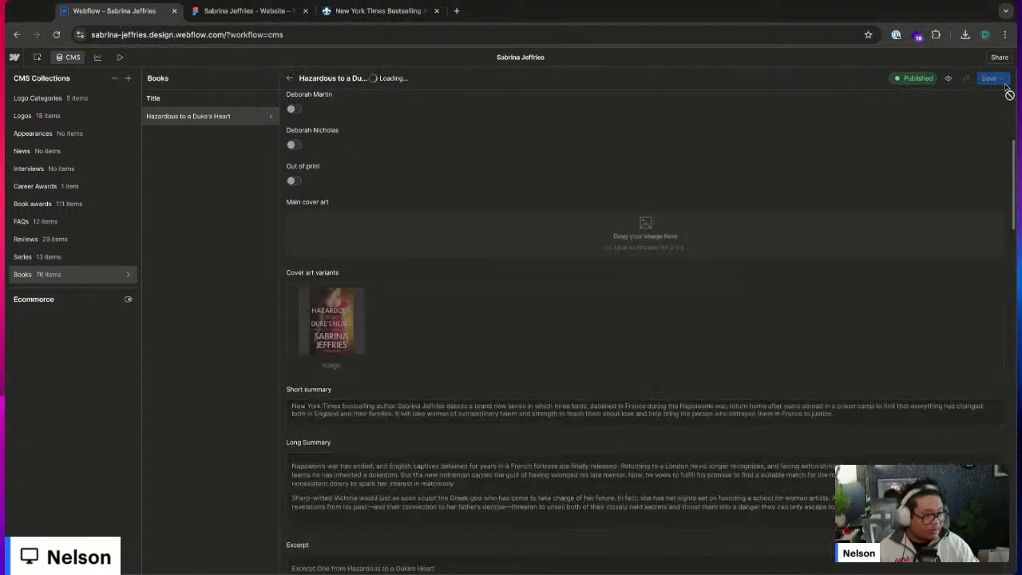
click(289, 77)
- Find Accidentally His, add Accidentally-His.jpg as its main cover art, and republish the book
double_click(693, 77)
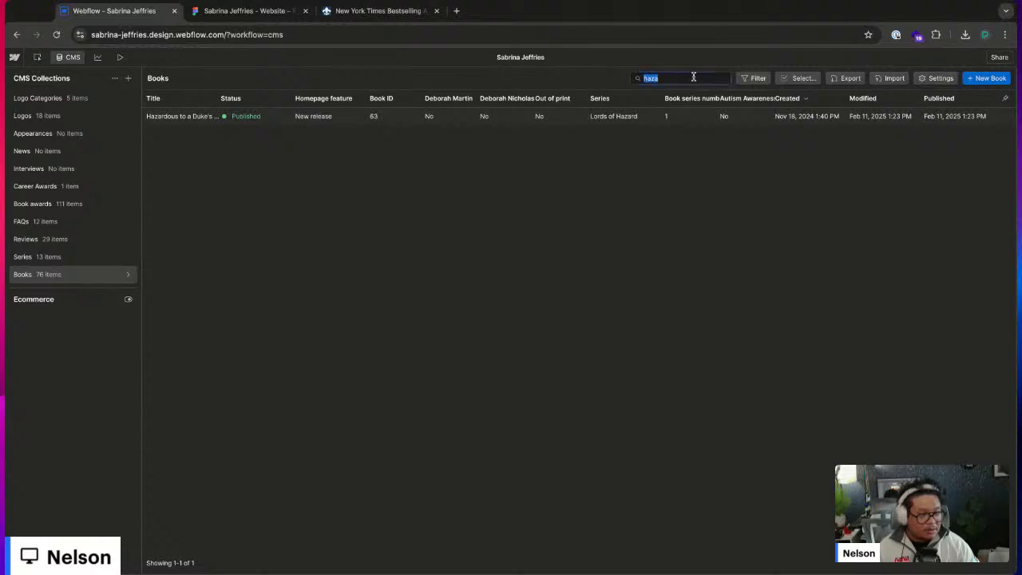
text(accident)
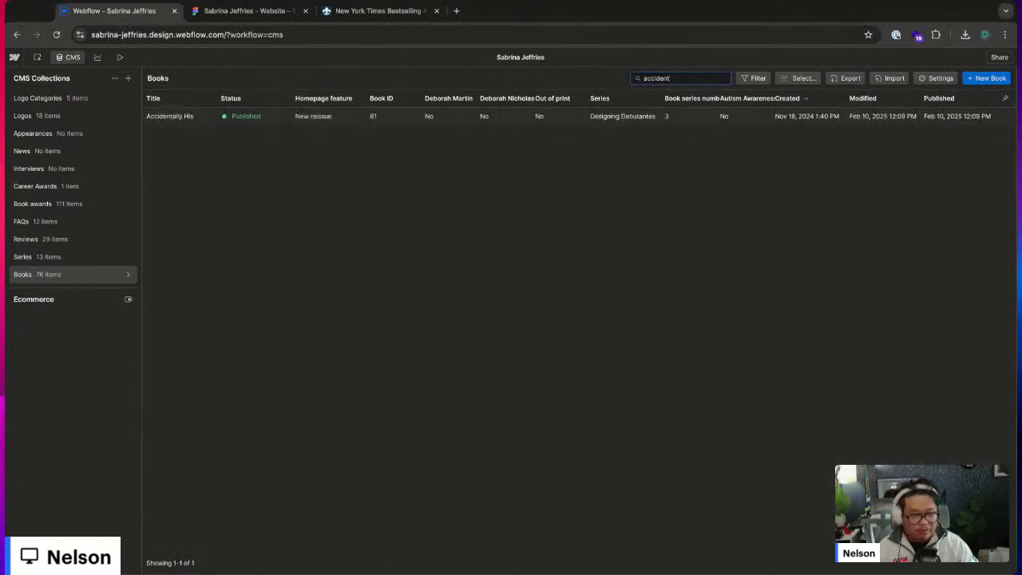
click(257, 115)
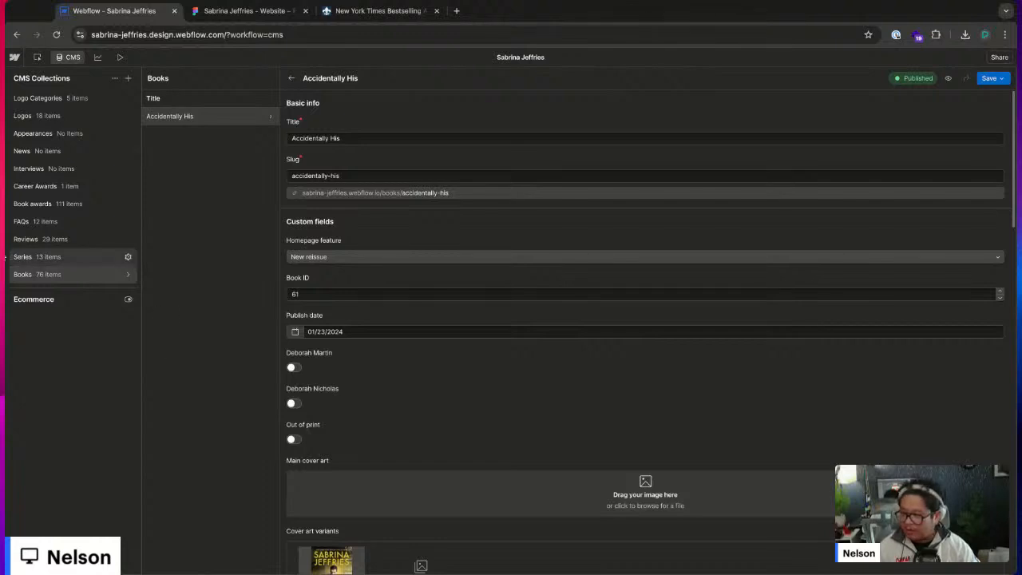
drag(4, 256, 590, 498)
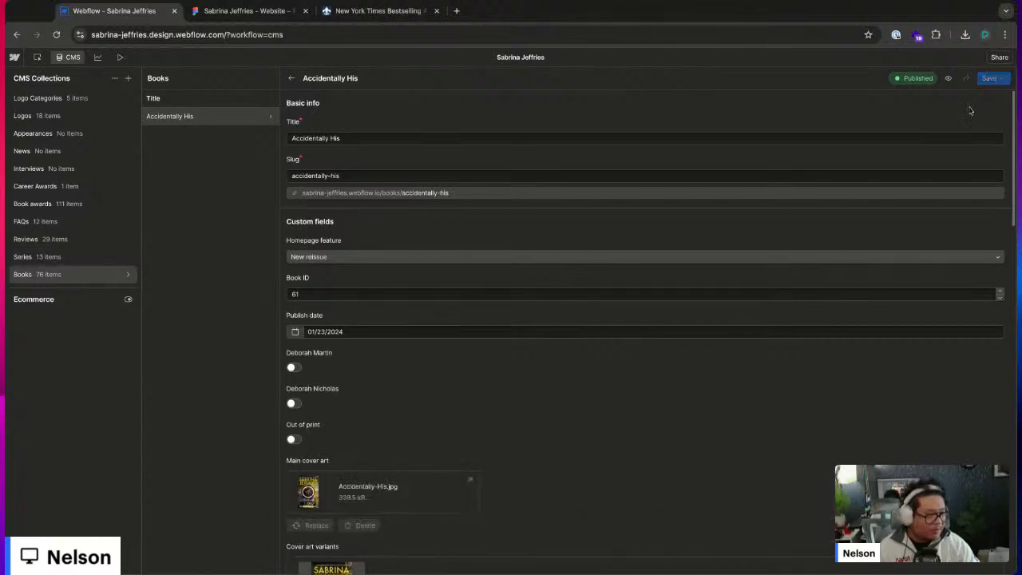
click(1000, 77)
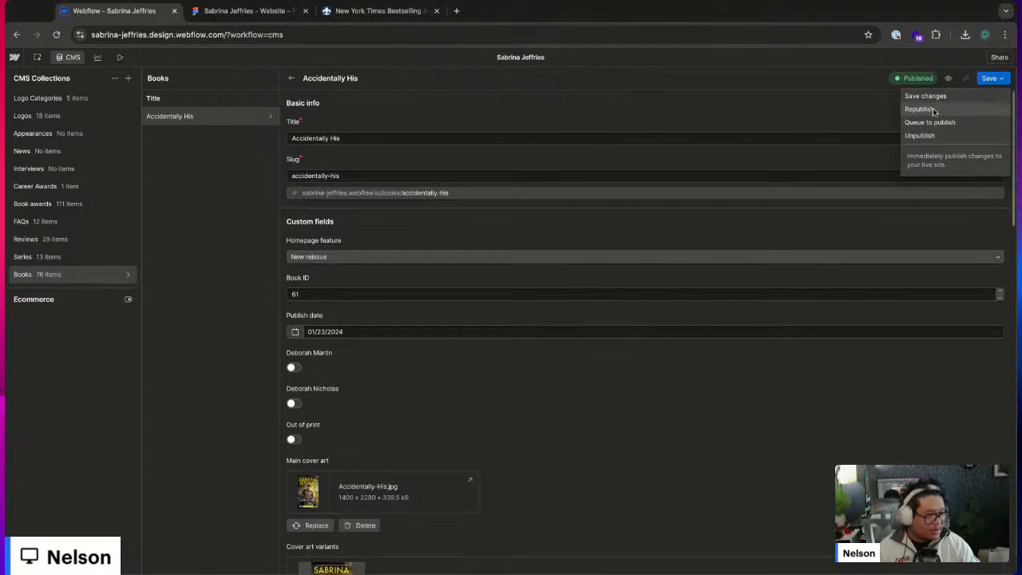
click(933, 111)
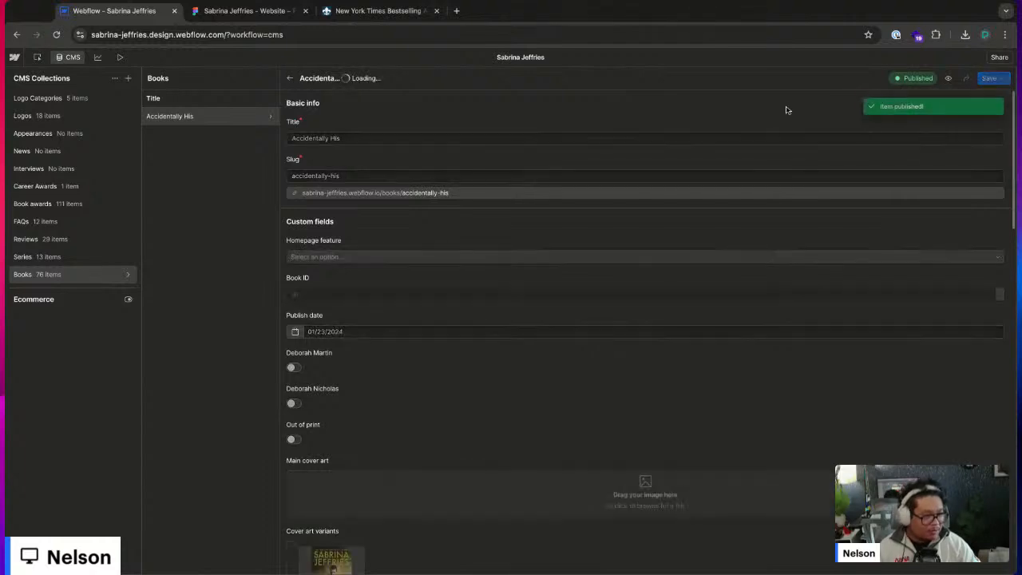
click(292, 78)
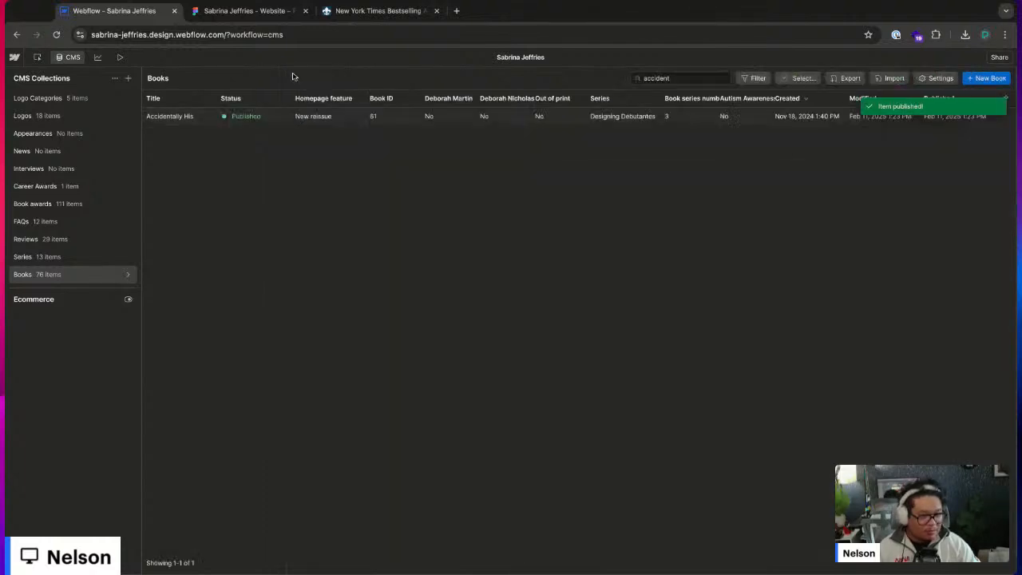
- Search the Books collection for "what"
double_click(678, 76)
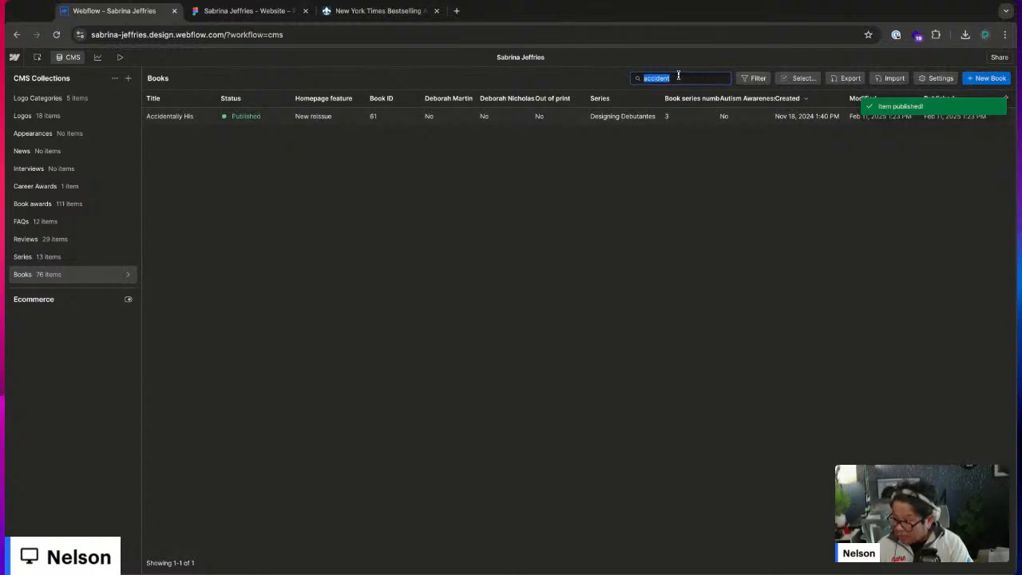
text(what)
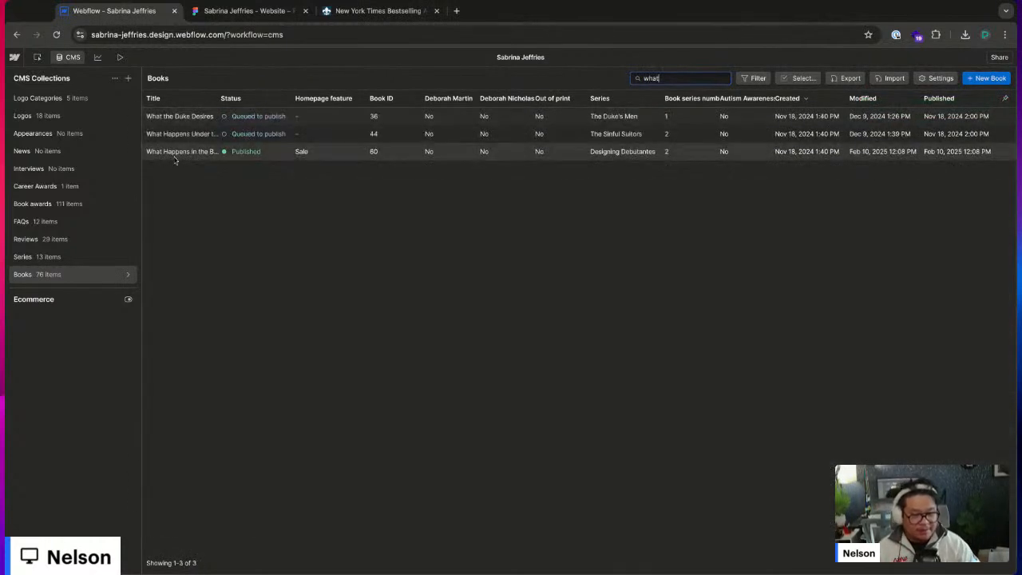
click(192, 133)
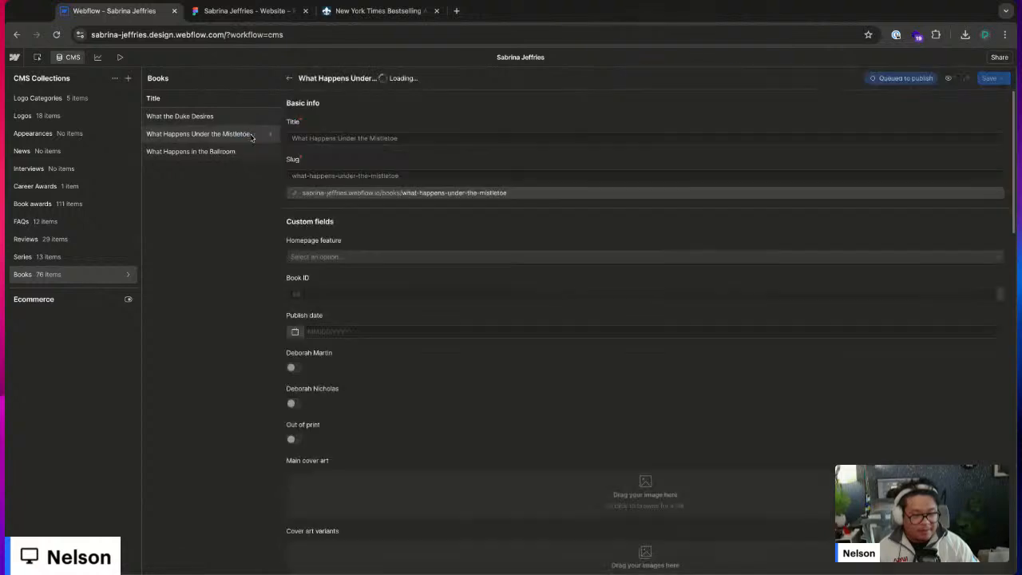
scroll(551, 399, down, 5)
scroll(551, 399, up, 3)
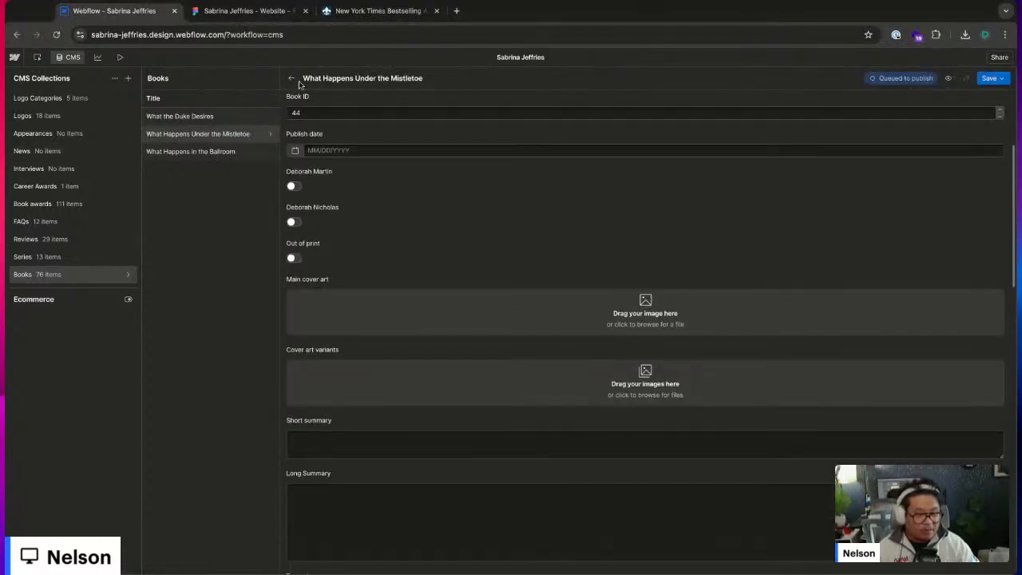
click(292, 80)
- Add the Ballroom500.jpg image as the main cover art of What Happens in the Ballroom and republish the book
click(258, 155)
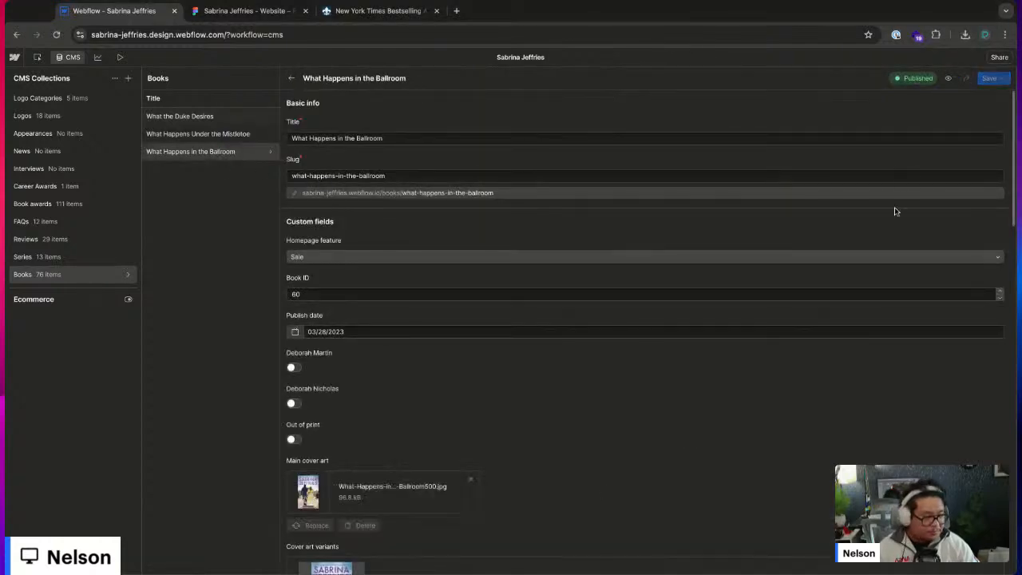
click(998, 78)
click(944, 109)
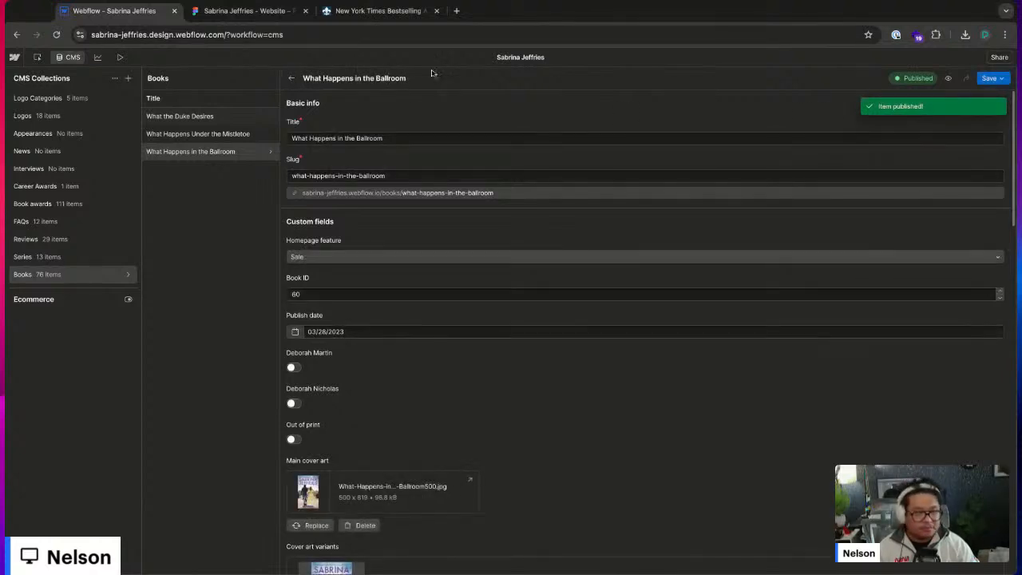
- Return to the page design canvas, close the cover image's settings, and check the New Release card
click(37, 57)
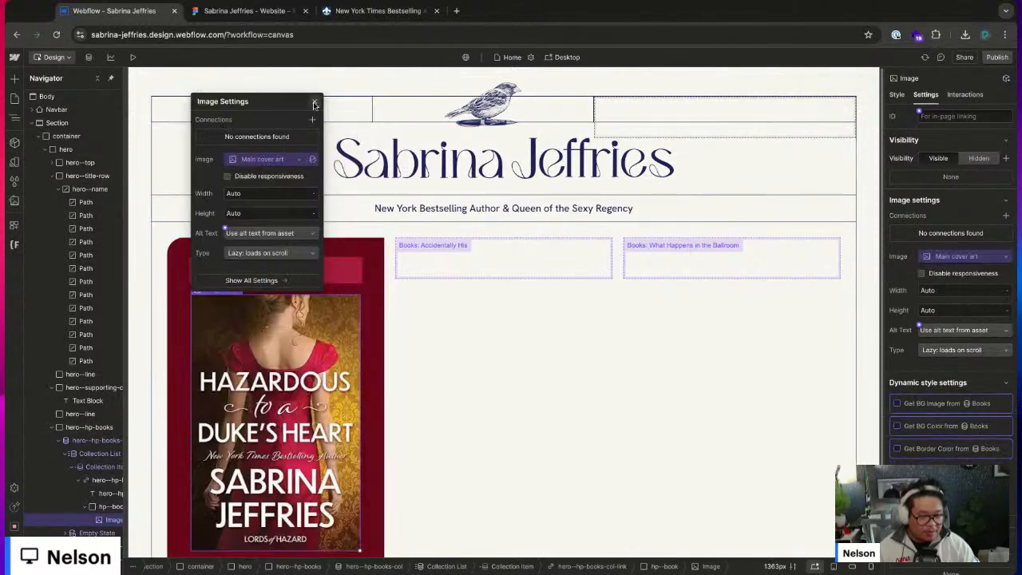
scroll(364, 368, down, 1)
scroll(378, 358, down, 1)
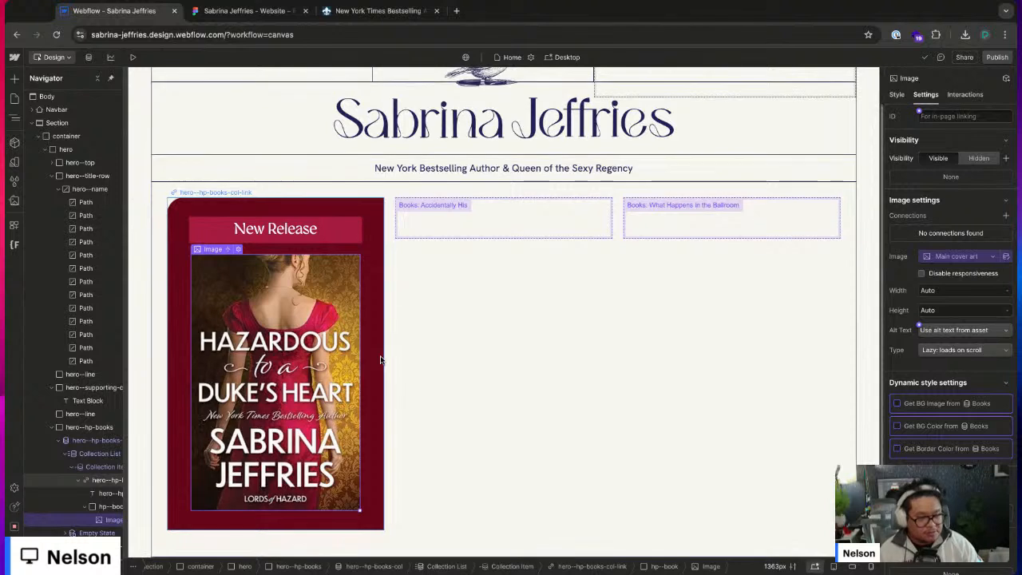
scroll(378, 356, up, 1)
scroll(379, 356, down, 1)
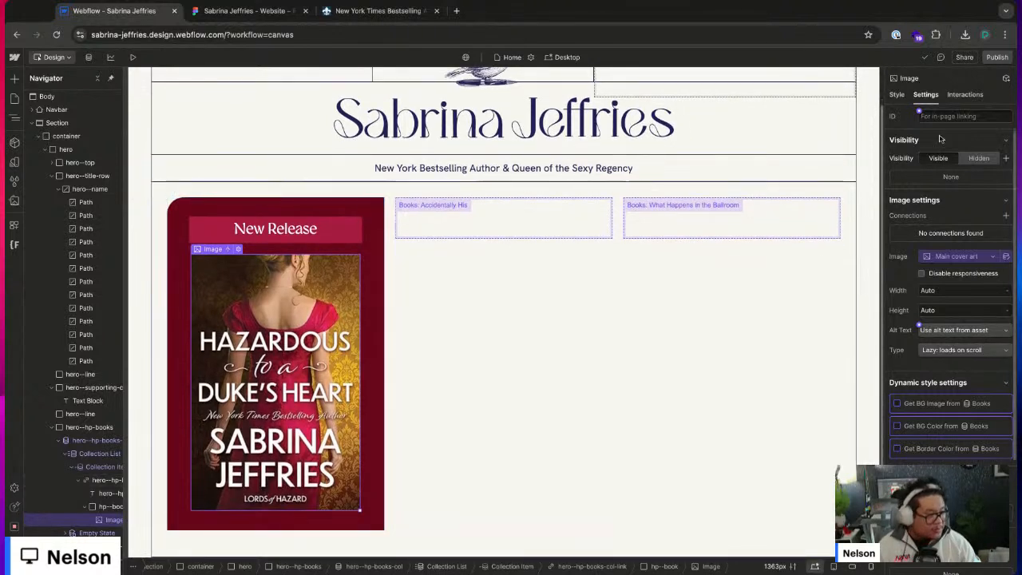
- Rename the cover container's class from hp--book to "hp--book-wraper" and set its position to Relative
click(114, 508)
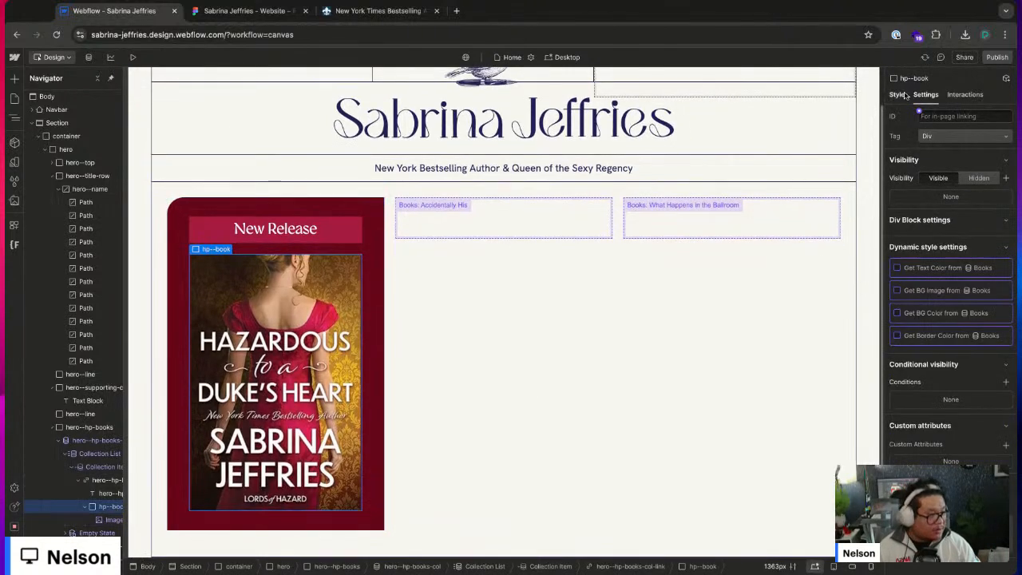
click(896, 94)
key(End)
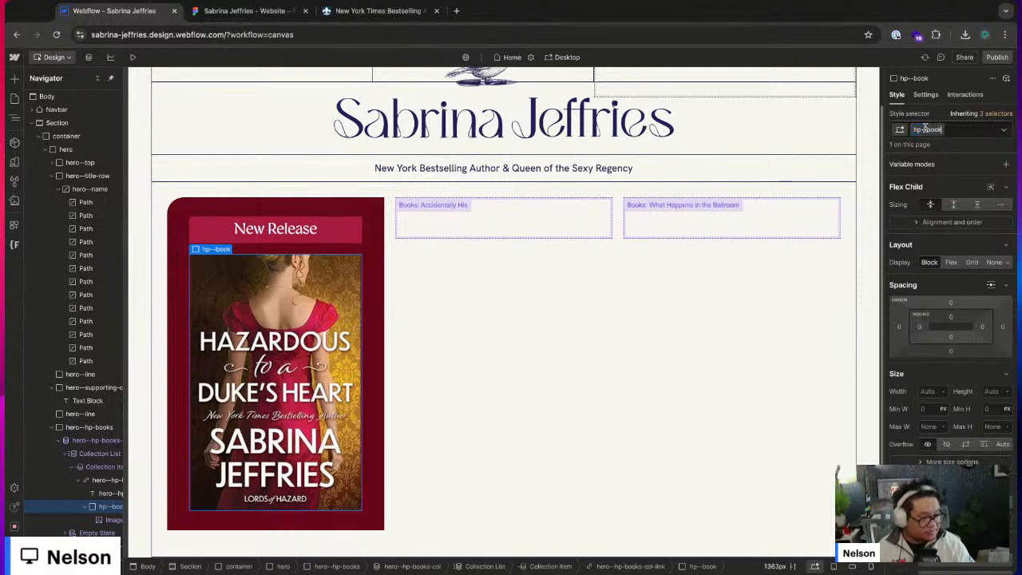
text(-wraper)
key(Return)
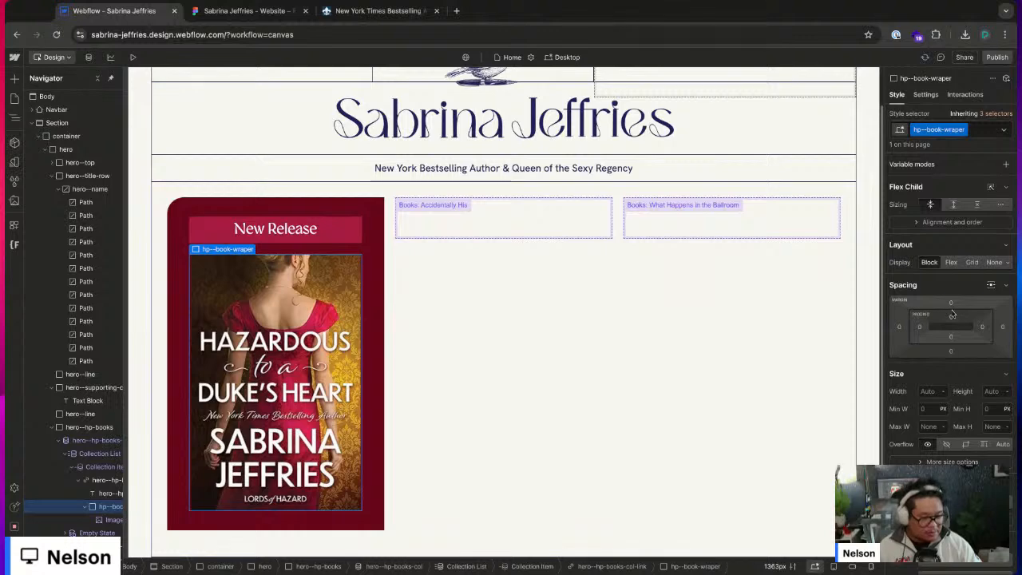
scroll(944, 399, down, 2)
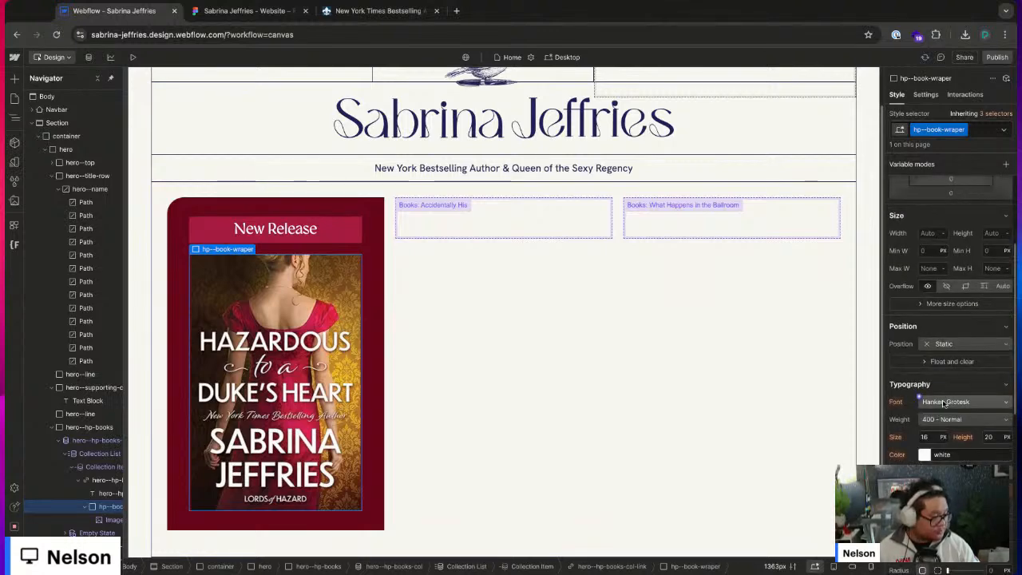
click(962, 343)
click(949, 356)
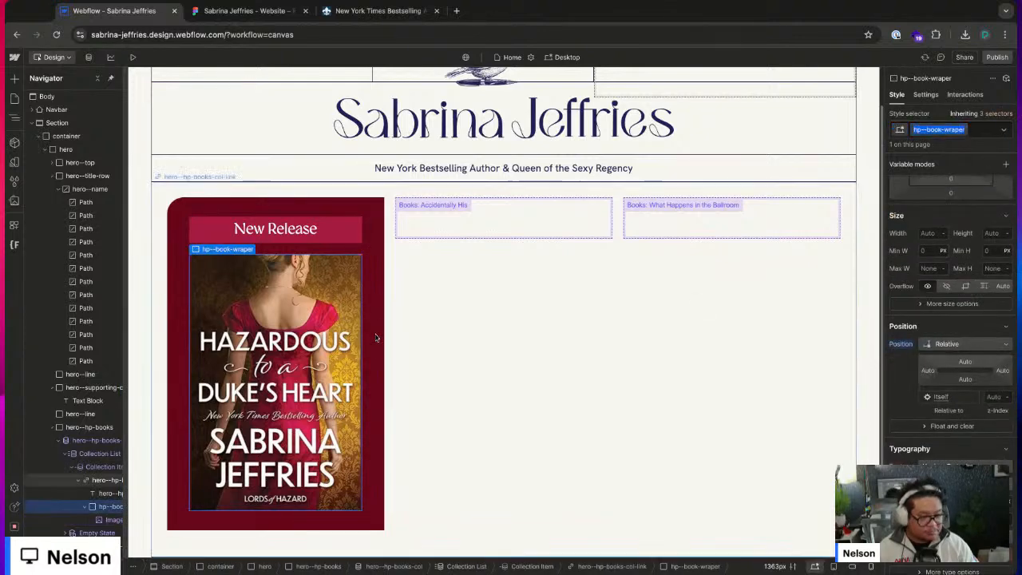
- Give the book cover image in the New Release card a new class named "hp--book-cover"
click(307, 323)
key(ctrl+Return)
text(hp--book-wraper)
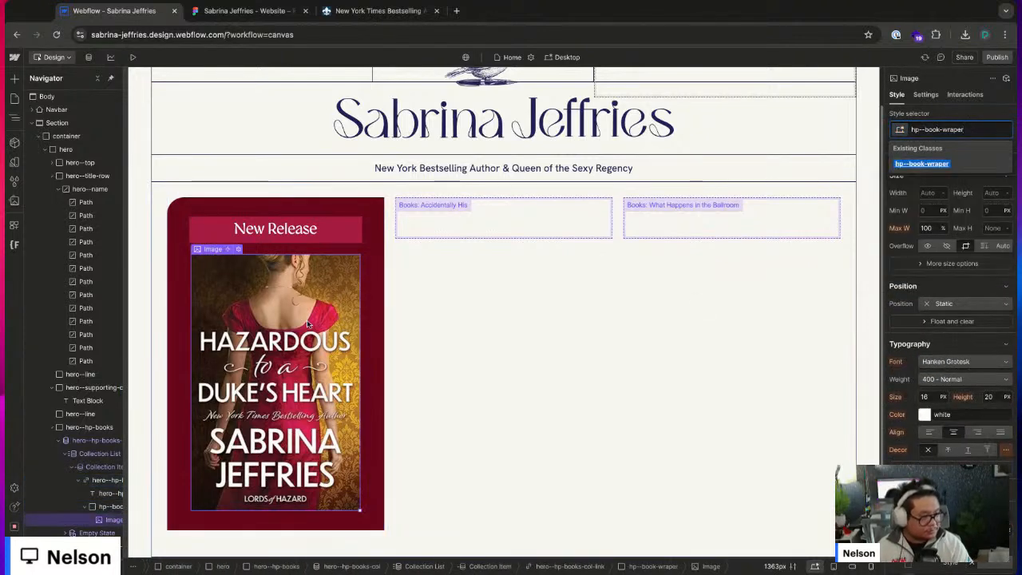
key(ctrl+shift+Left)
text(cover)
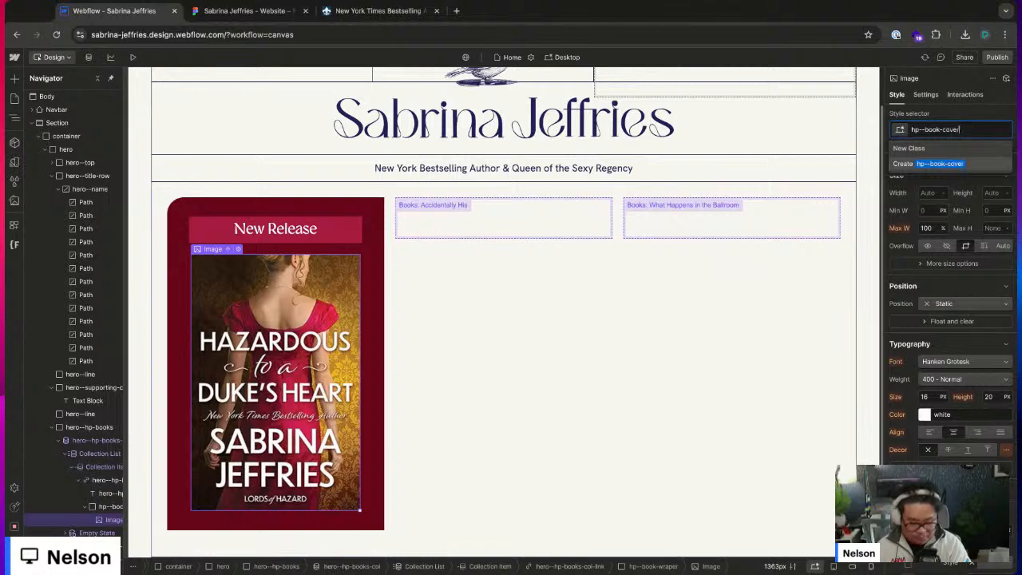
key(Return)
- Add a Rotate transform to the hp--book-cover image, leaving all its angles at 0 degrees
scroll(972, 414, down, 5)
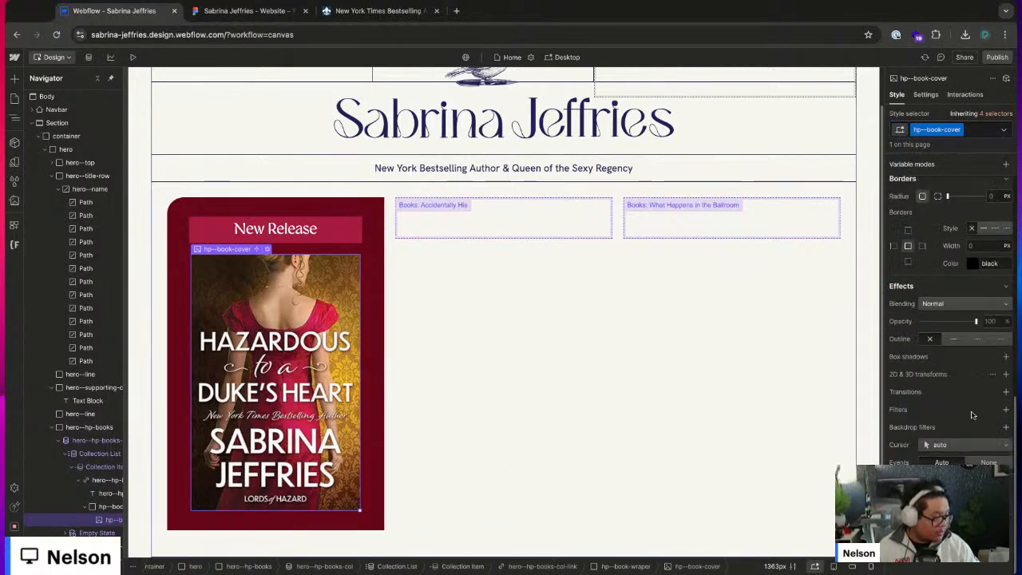
click(1005, 373)
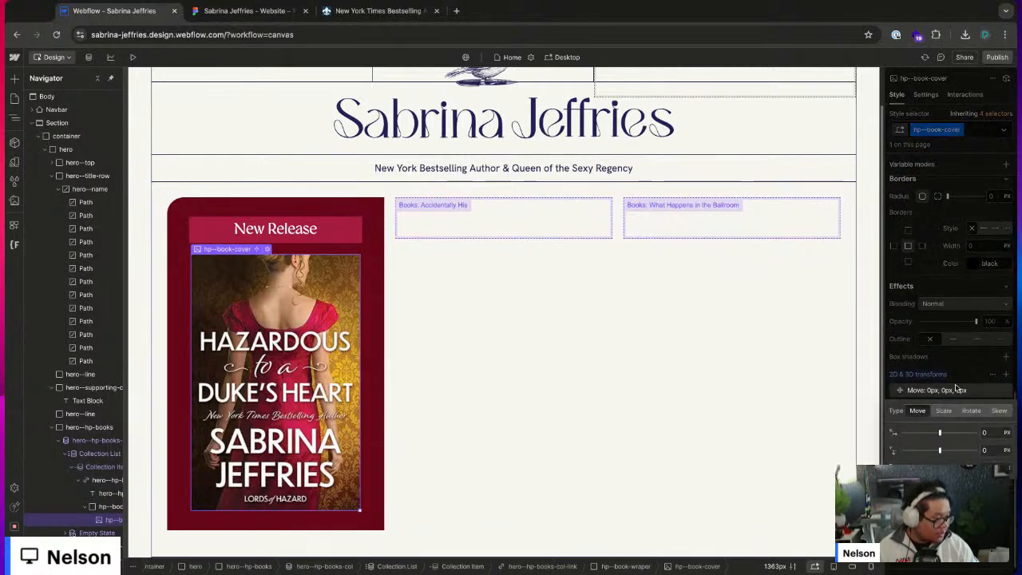
click(971, 410)
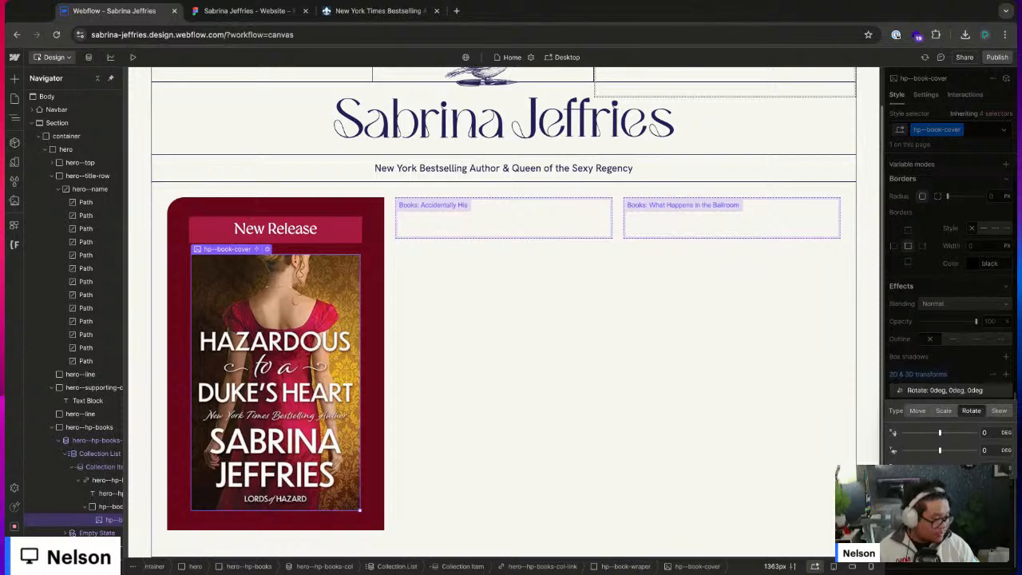
mouse_move(939, 449)
mouse_down()
mouse_move(962, 451)
mouse_move(940, 451)
mouse_up()
click(971, 356)
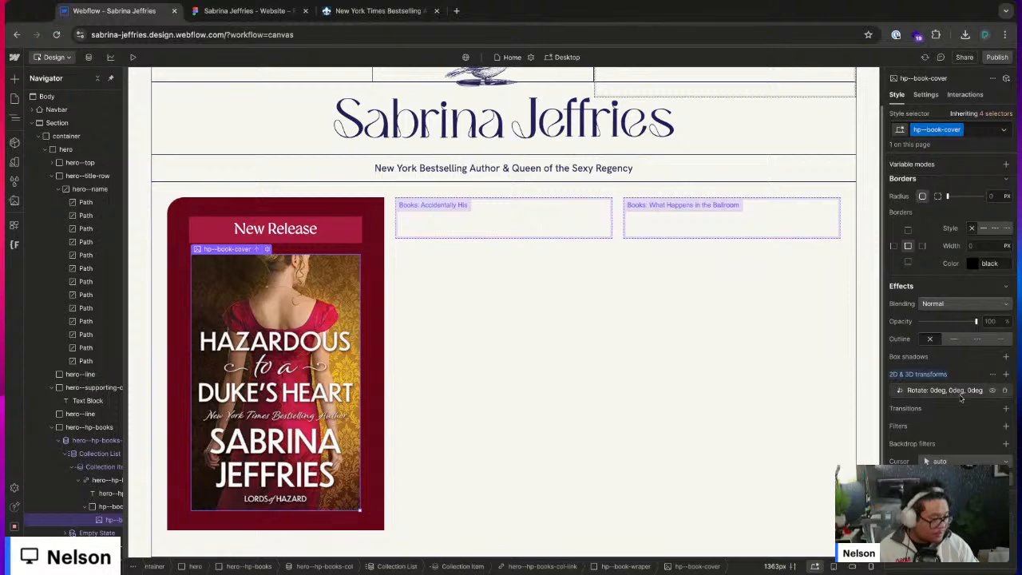
- Give hp--book-wraper a children perspective distance and rotate the hp--book-cover image 28 degrees around its Y axis
click(110, 508)
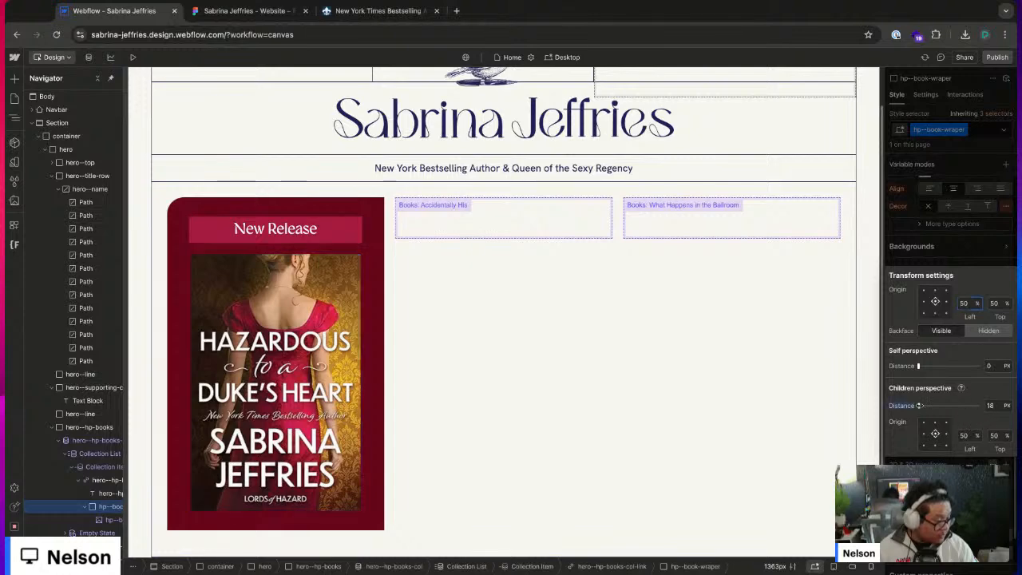
key(Escape)
click(112, 519)
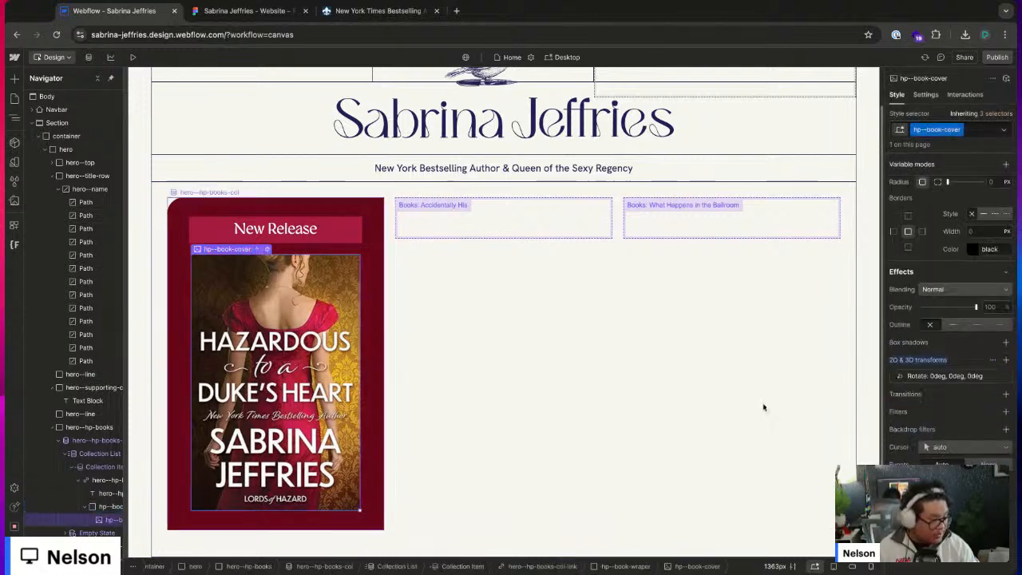
click(944, 375)
drag(944, 438, 945, 435)
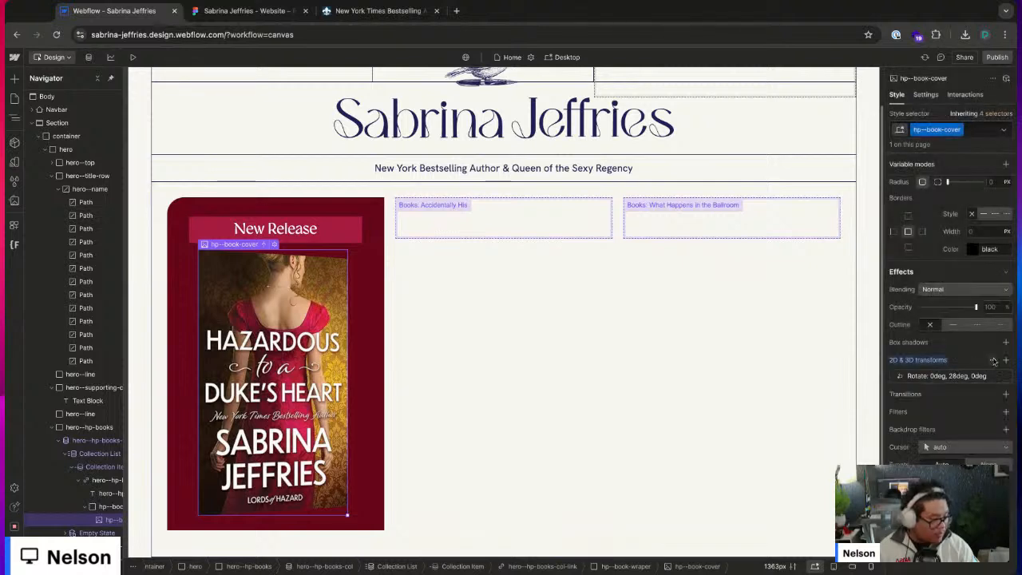
- Set the cover's transform origin to 0% left and 50% top, and compare its tilt with the Figma design
click(992, 360)
click(925, 403)
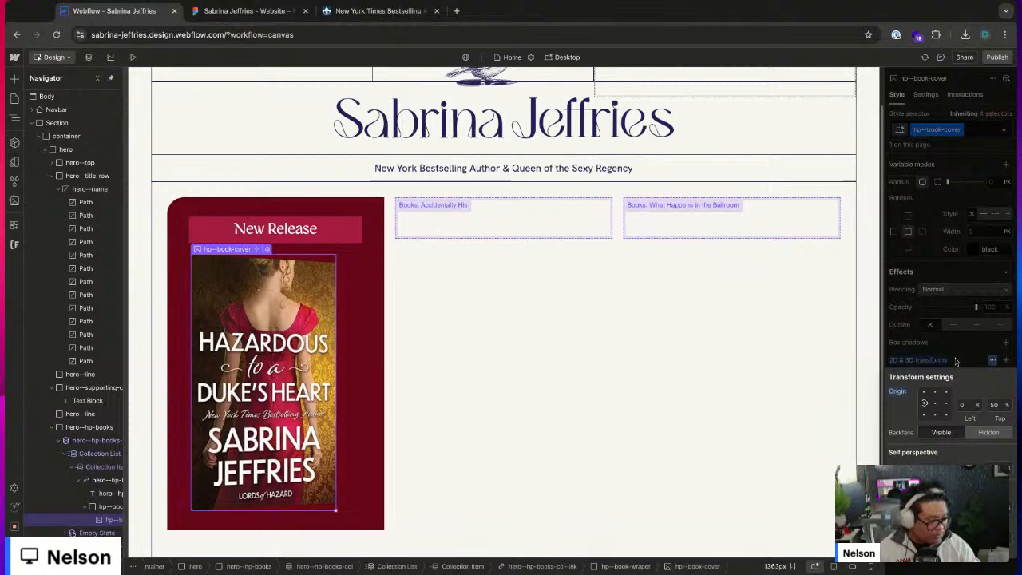
click(239, 11)
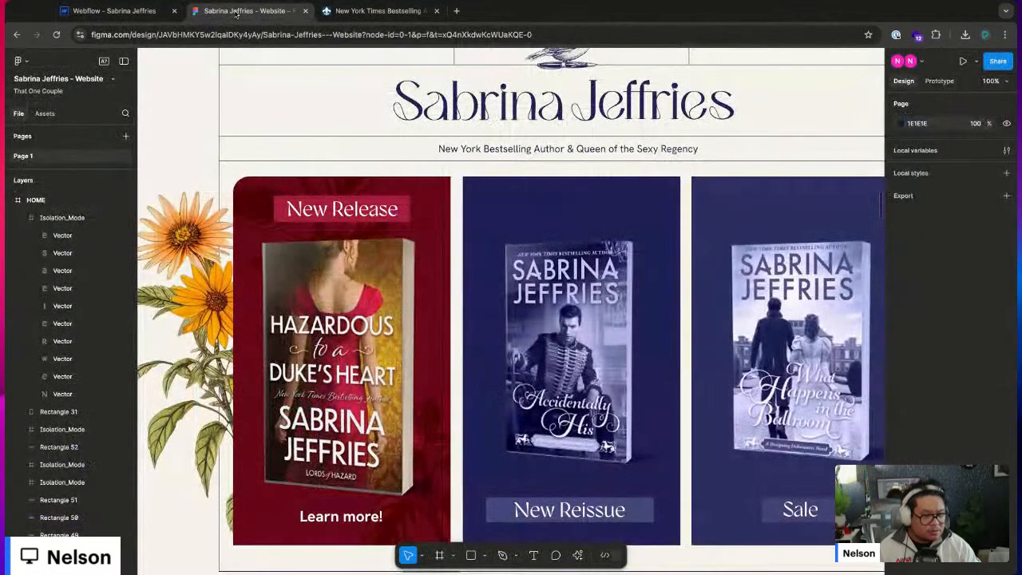
click(168, 11)
- Change the cover's Y-axis rotation to -31 degrees
click(945, 375)
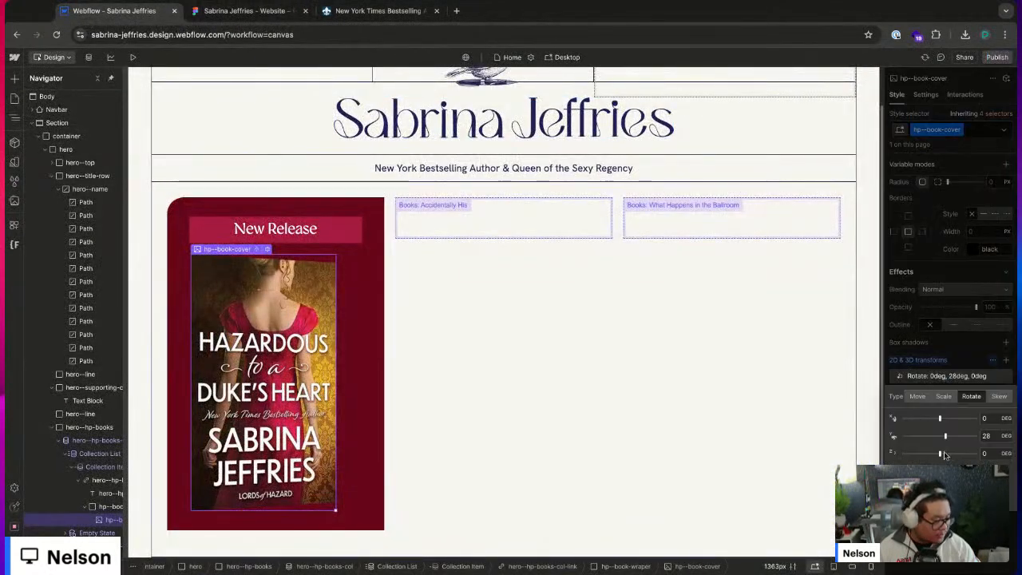
mouse_move(945, 442)
mouse_down()
mouse_move(955, 435)
mouse_move(920, 436)
mouse_move(930, 436)
mouse_up()
drag(929, 435, 933, 435)
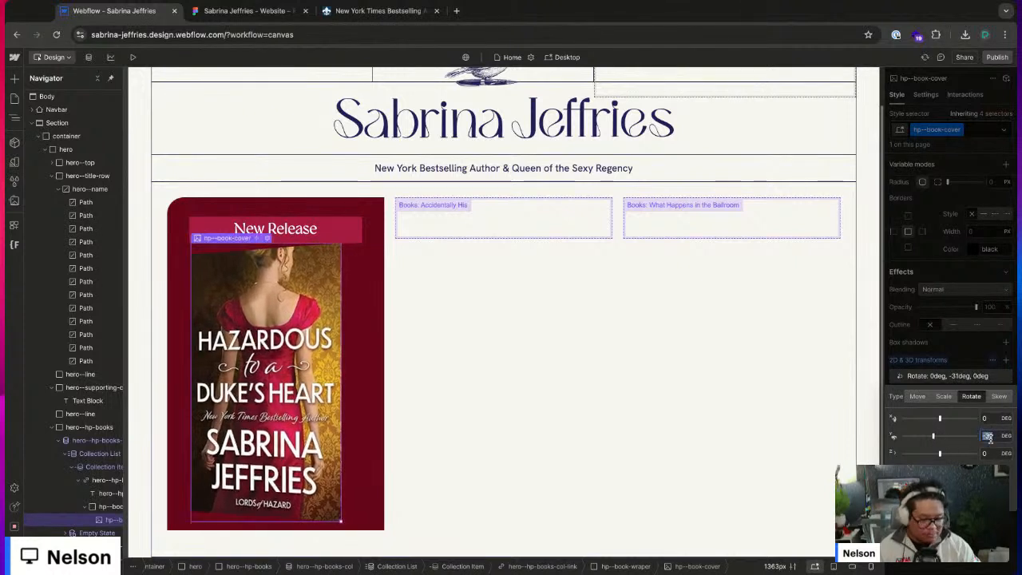
click(987, 436)
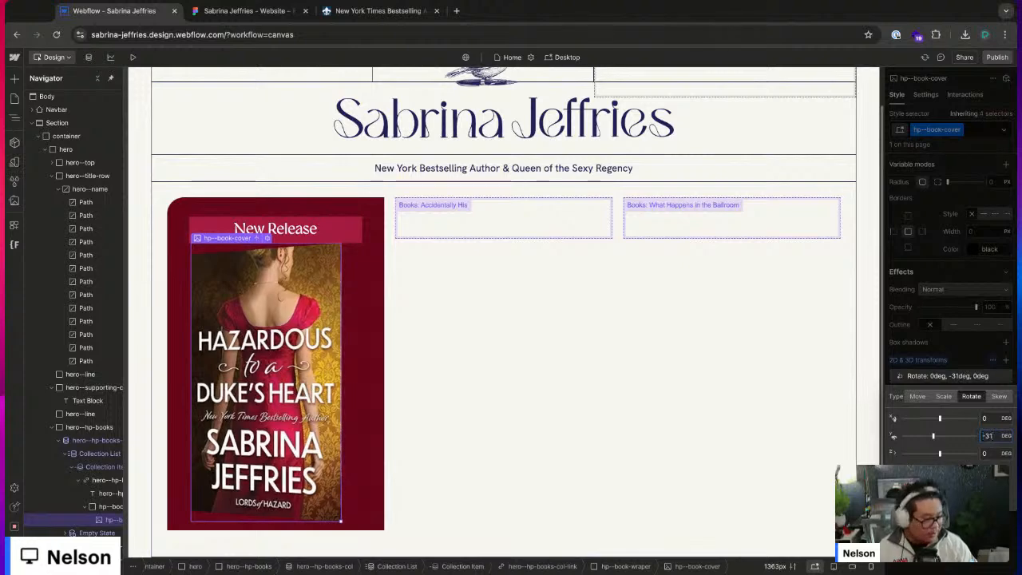
- Add a div block inside hp--book-wraper below the cover image and give it the new class "hp--book-inner"
click(110, 506)
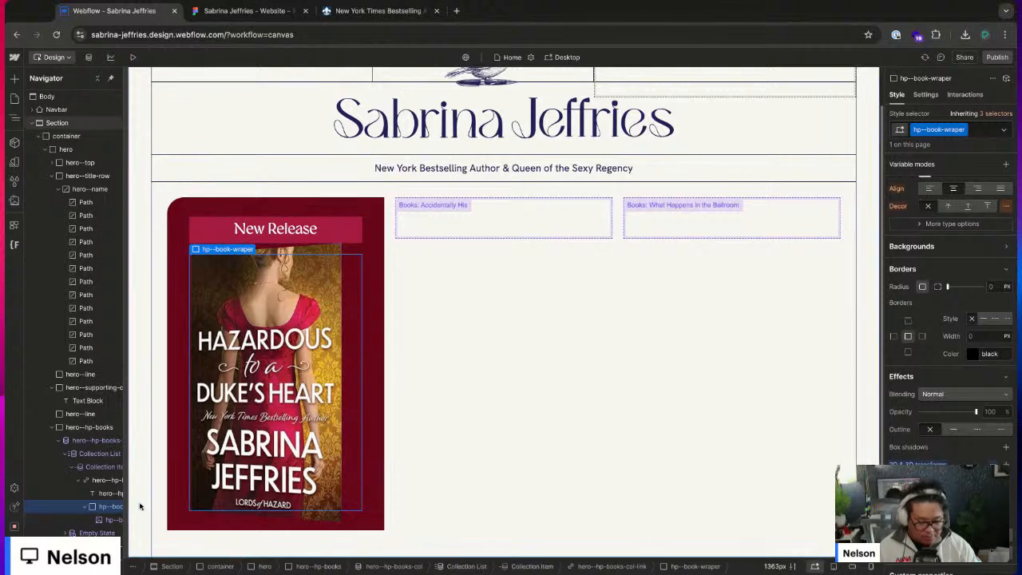
key(ctrl+e)
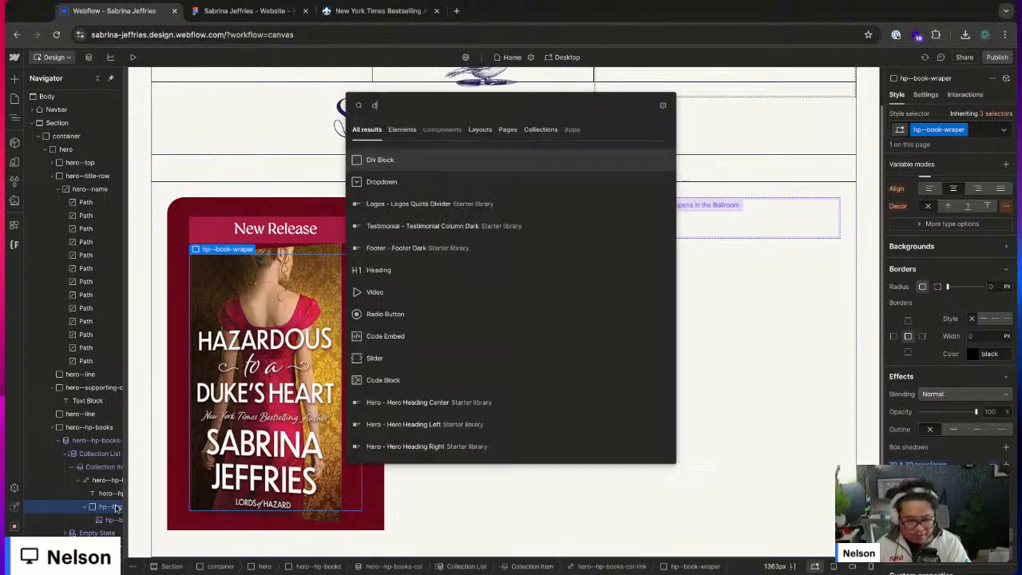
key(Return)
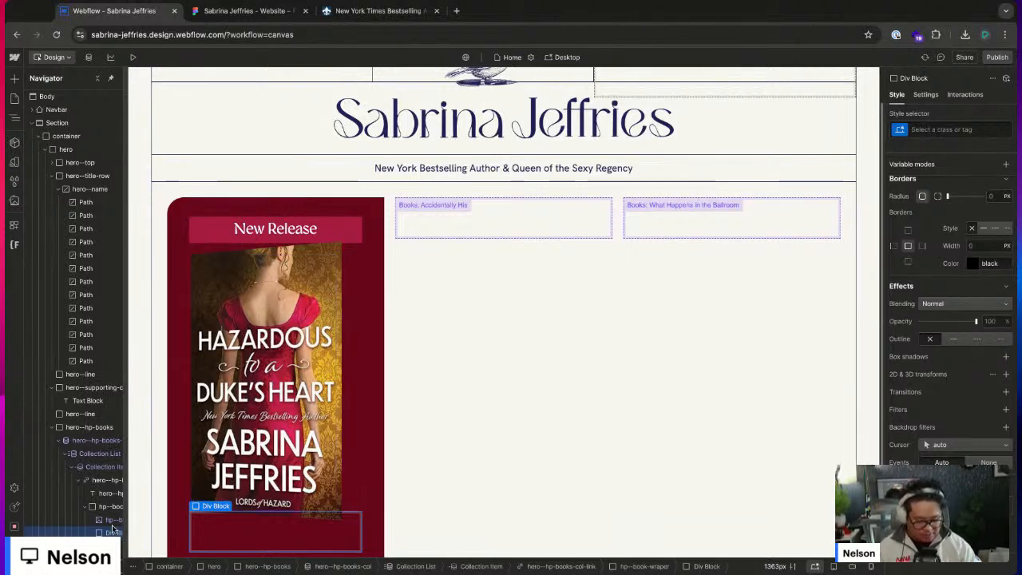
click(942, 129)
text(hp--book-wraper)
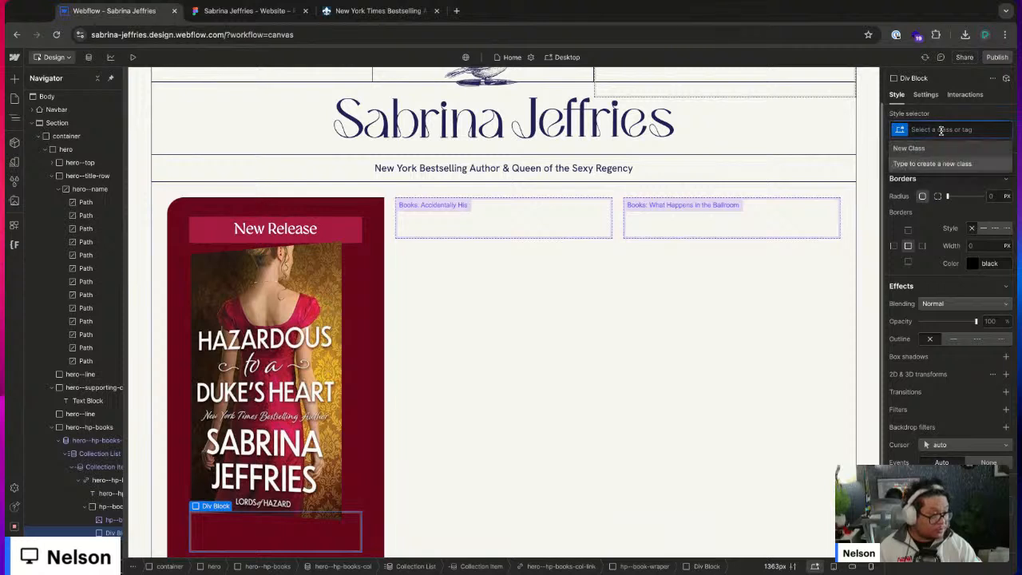
key(ctrl+shift+Left)
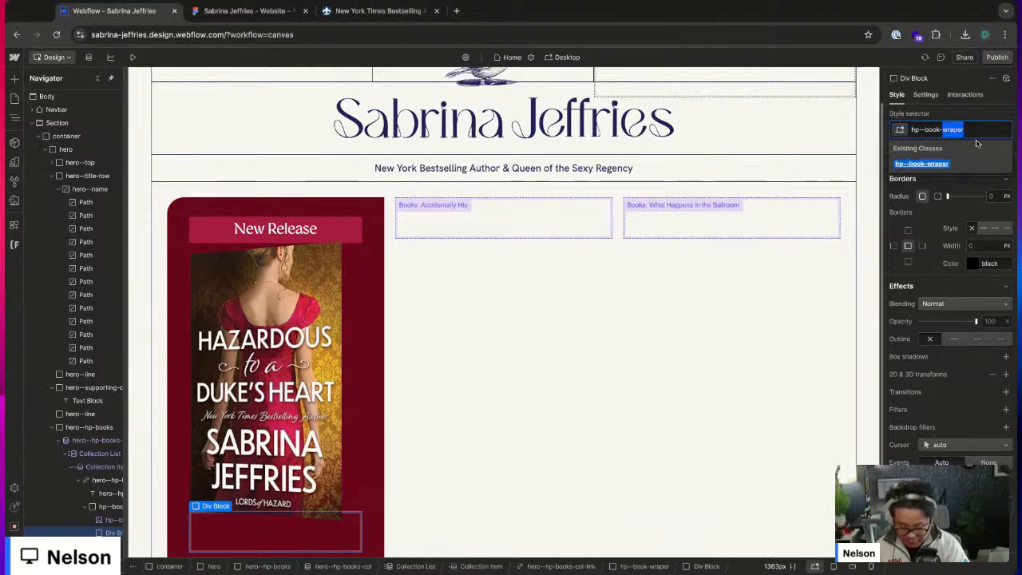
text(inner)
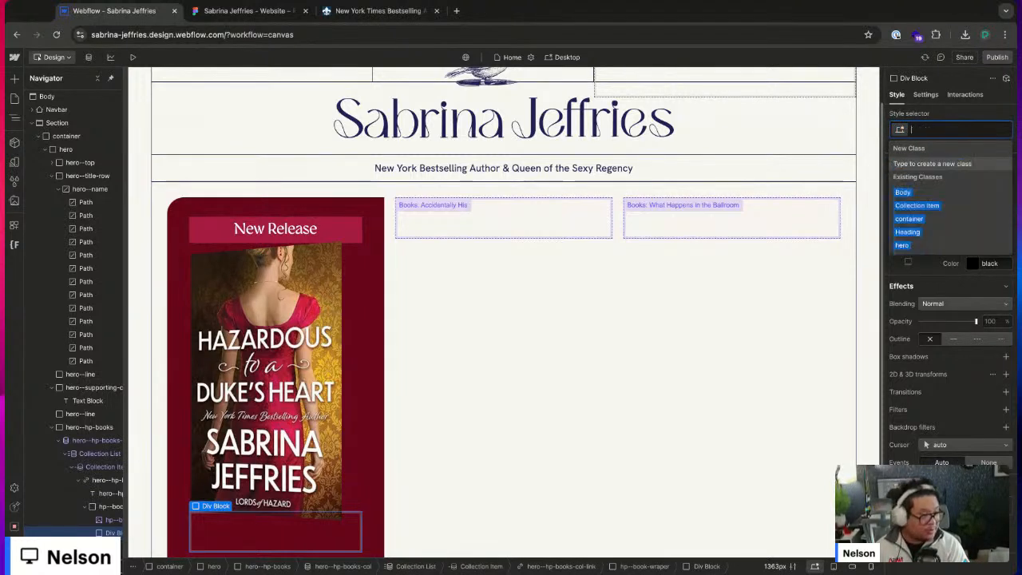
key(Return)
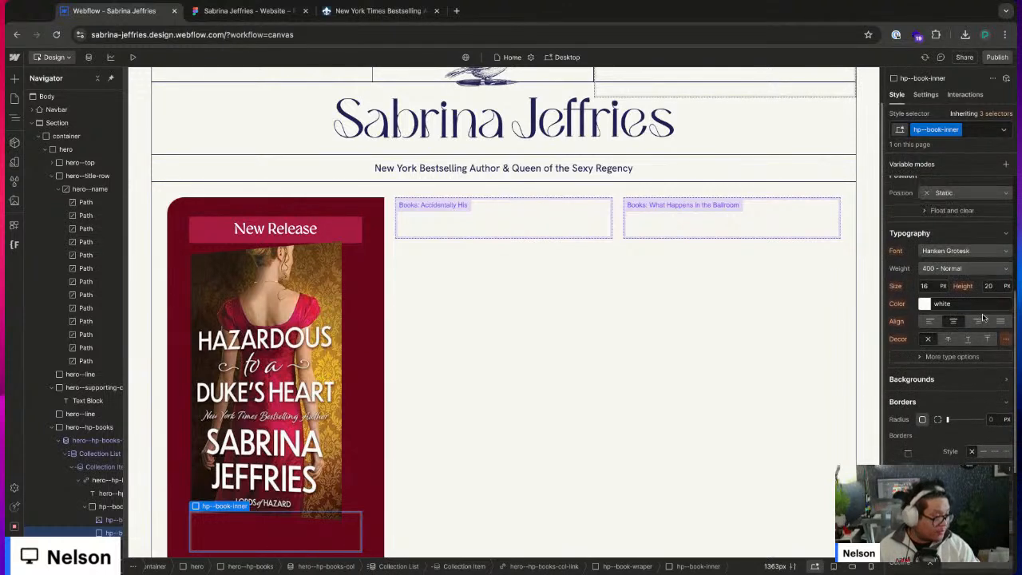
- Position hp--book-inner absolutely within hp--book-wraper, with 0% offsets on all four sides
click(962, 194)
click(960, 221)
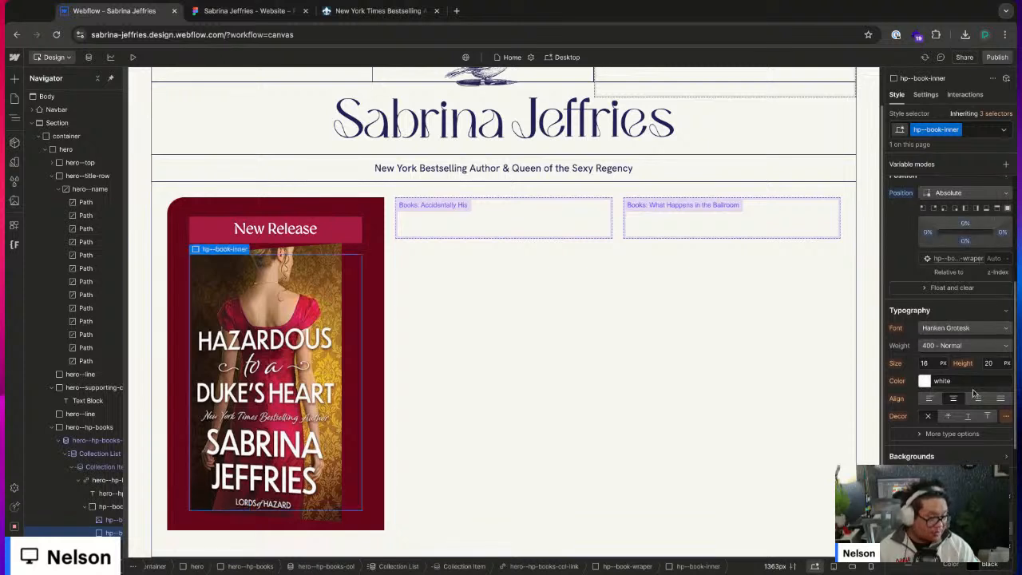
scroll(976, 392, down, 1)
scroll(978, 393, down, 1)
scroll(978, 392, up, 2)
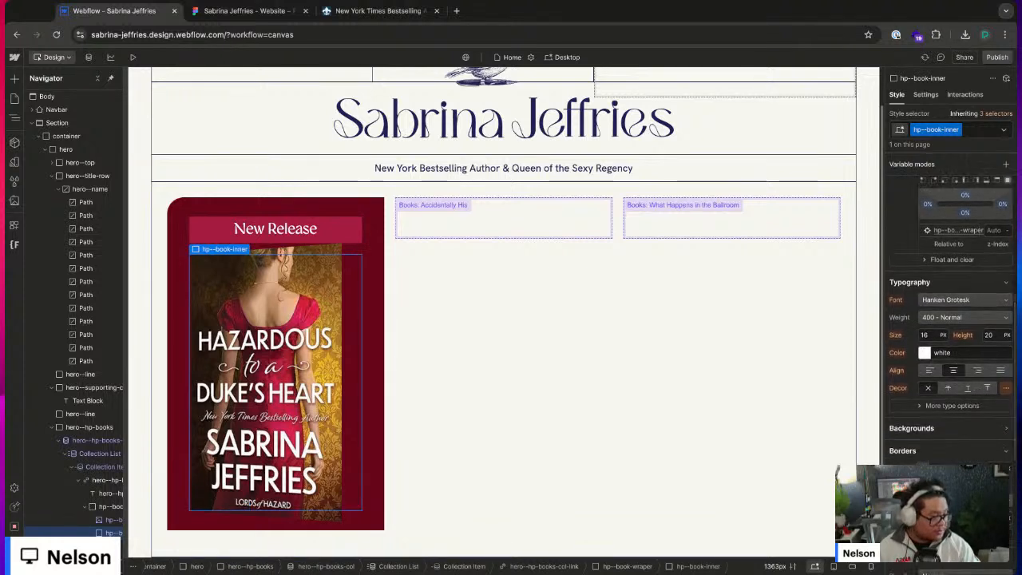
scroll(978, 393, down, 5)
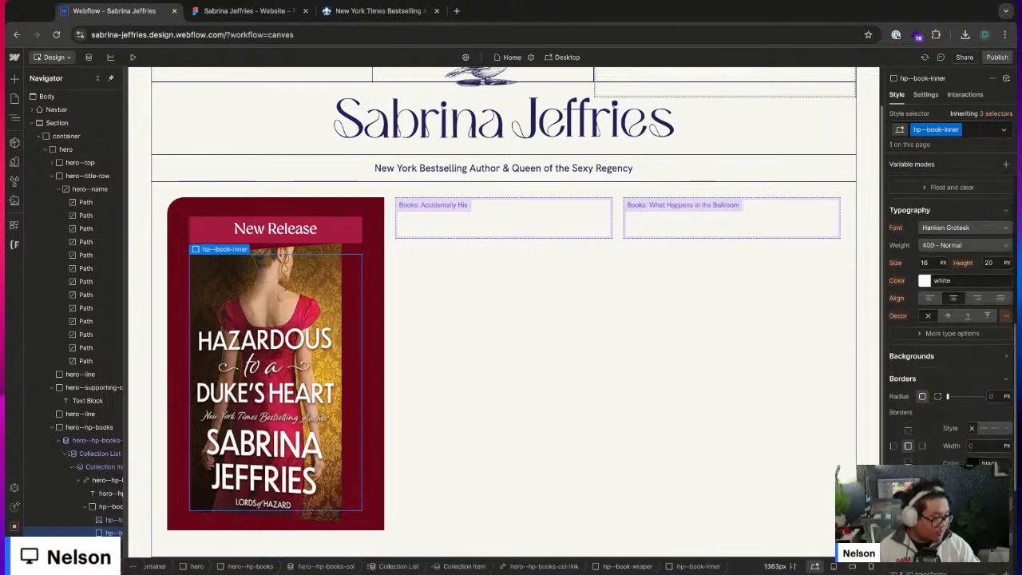
scroll(977, 393, up, 15)
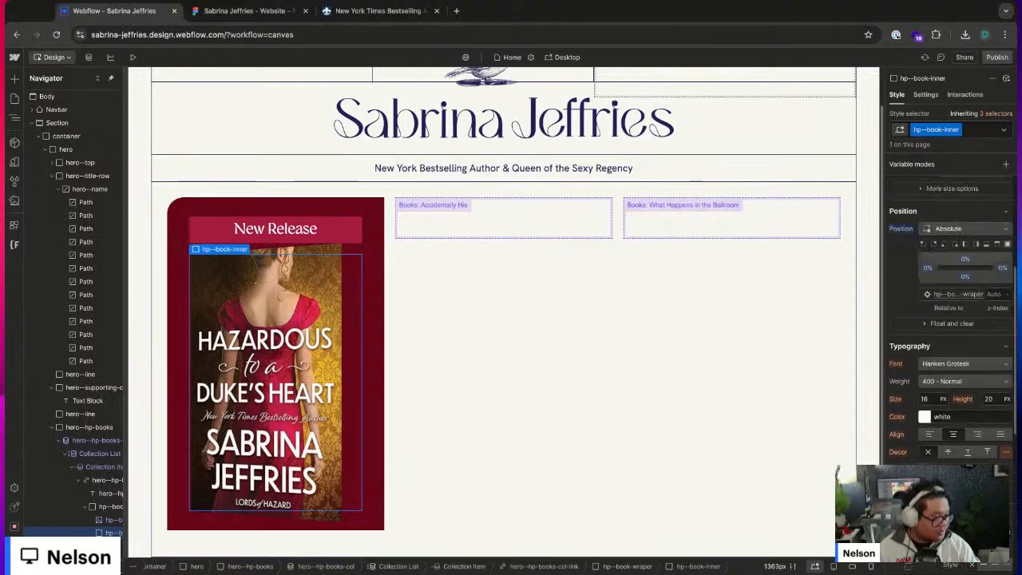
- Give hp--book-inner a linear gradient background
scroll(1012, 351, down, 10)
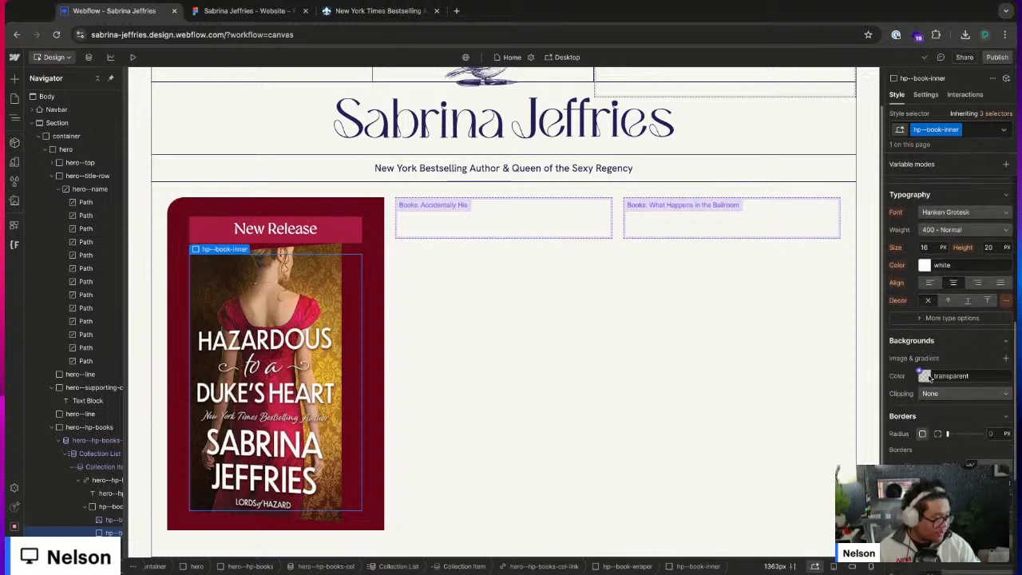
click(1004, 357)
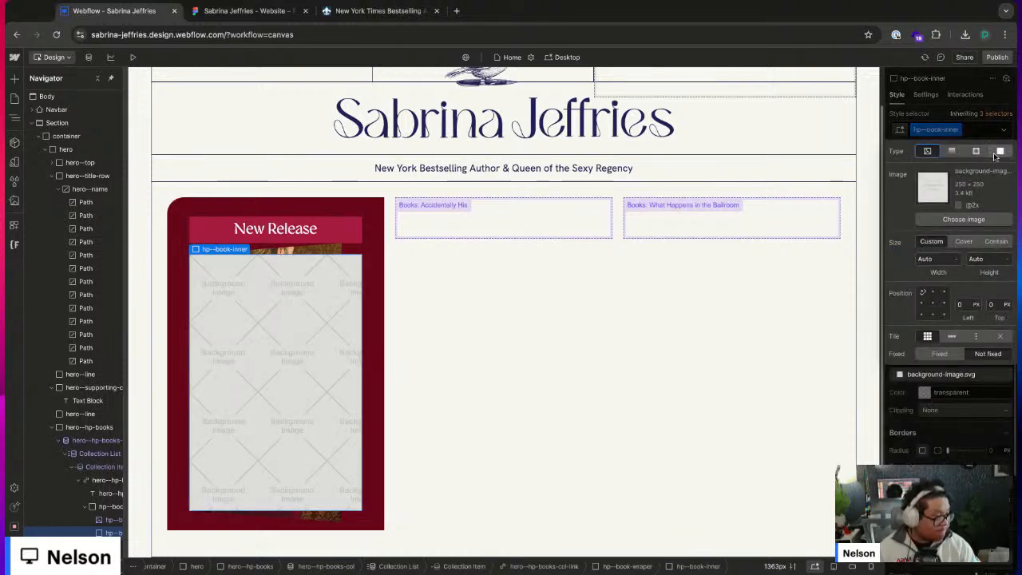
click(950, 150)
click(984, 342)
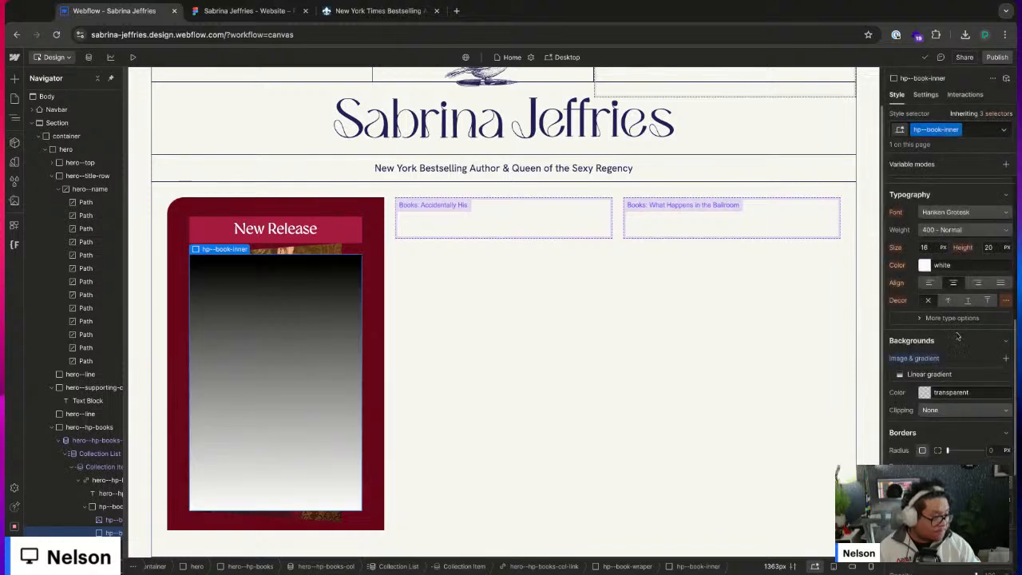
- Set the hp--book-cover image to relative position with z-index 1 so it sits above hp--book-inner
scroll(983, 342, up, 3)
click(107, 520)
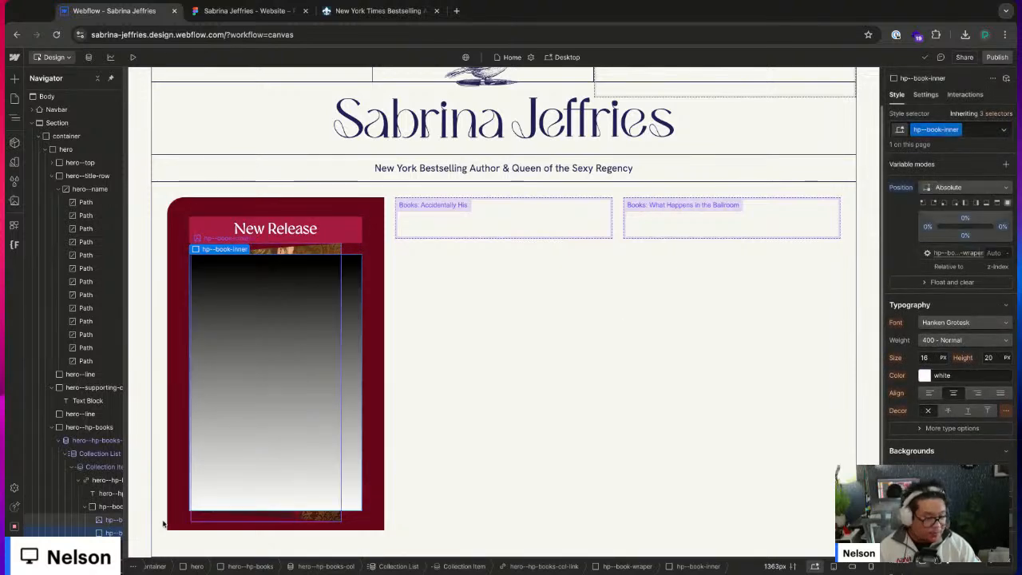
click(961, 204)
click(982, 240)
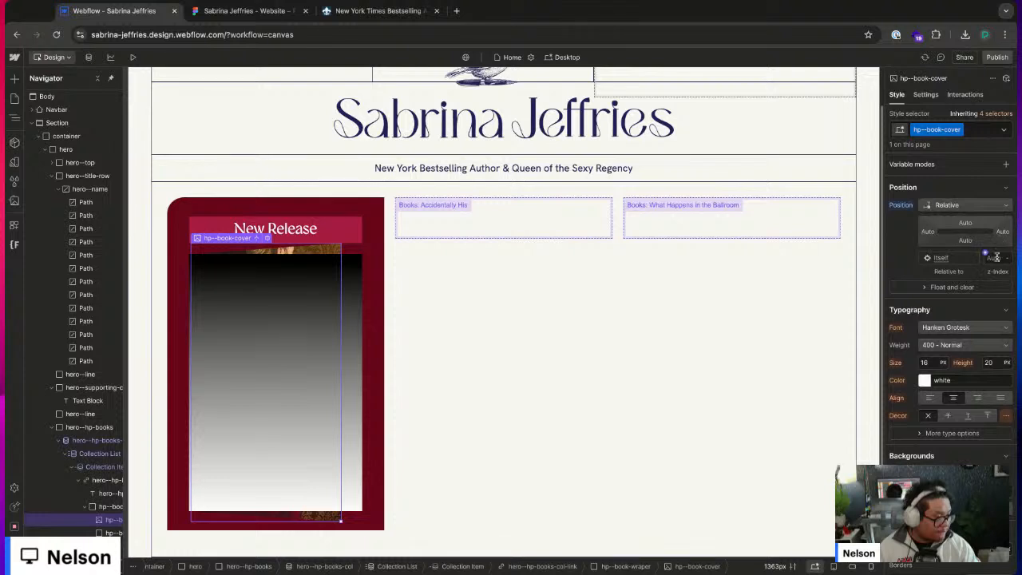
text(1)
key(Return)
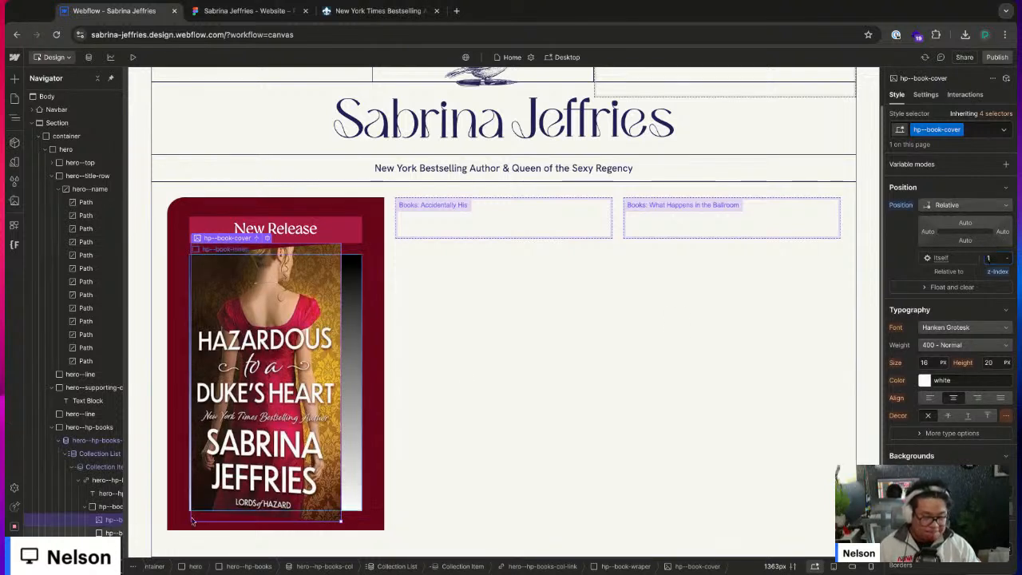
- Change hp--book-inner's linear gradient to a 90-degree angle running from white to black
click(110, 532)
scroll(926, 383, down, 1)
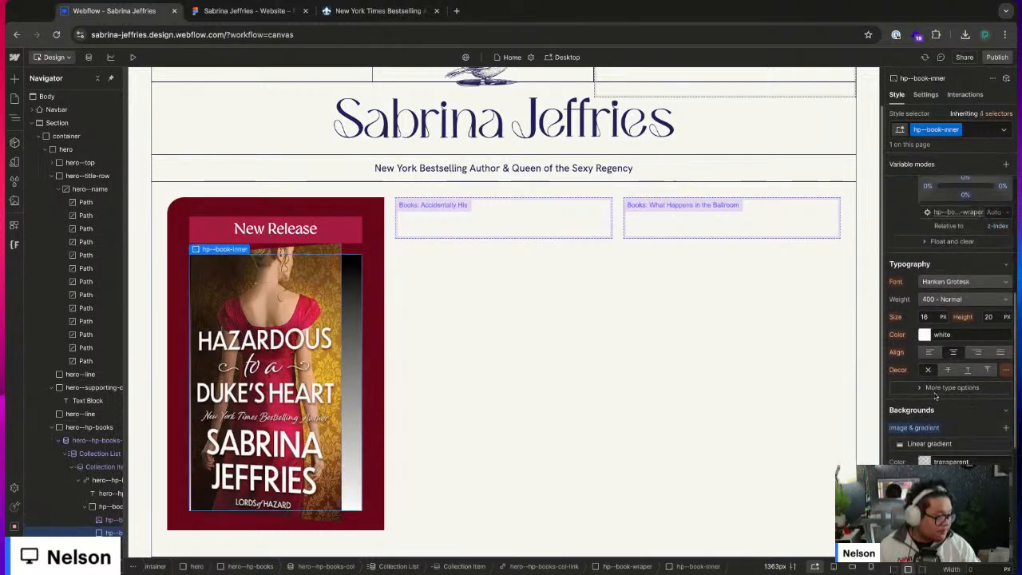
click(930, 444)
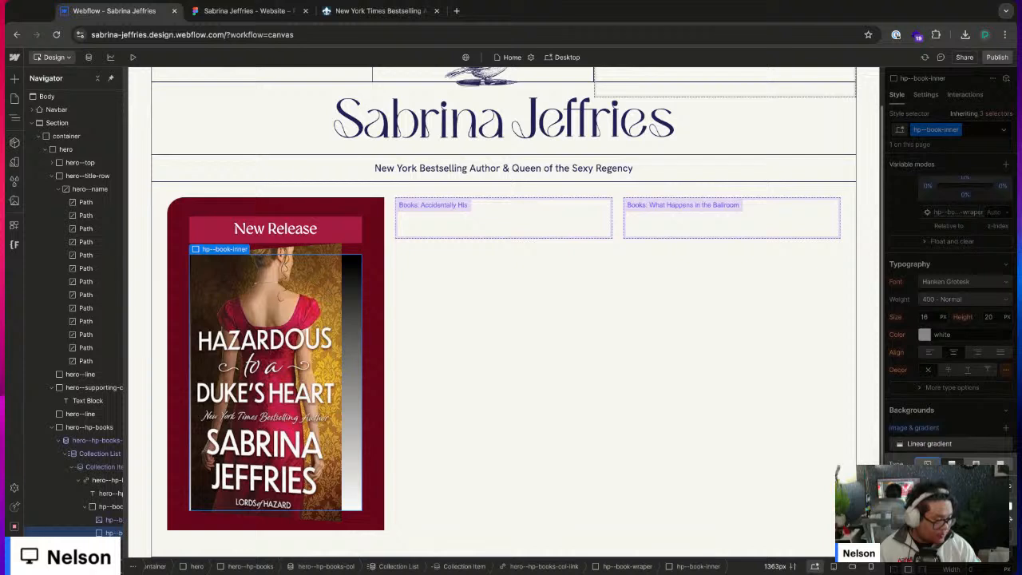
click(999, 483)
click(999, 483)
click(999, 482)
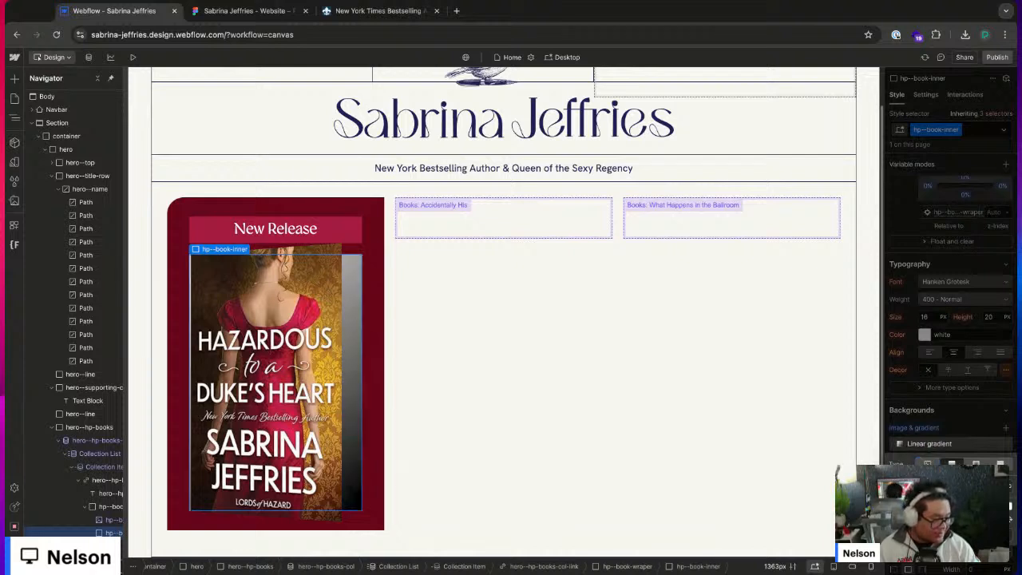
click(999, 483)
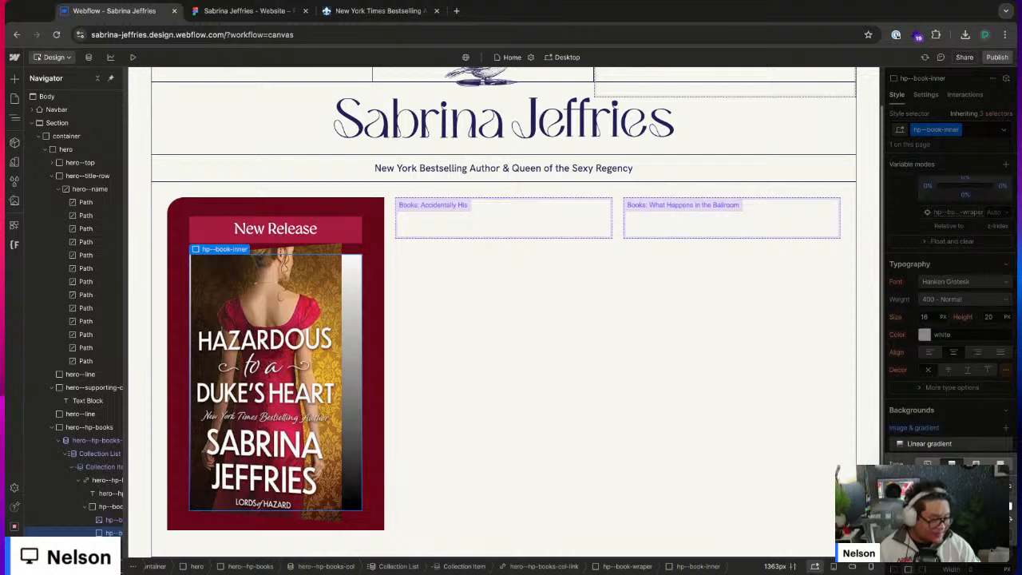
click(999, 483)
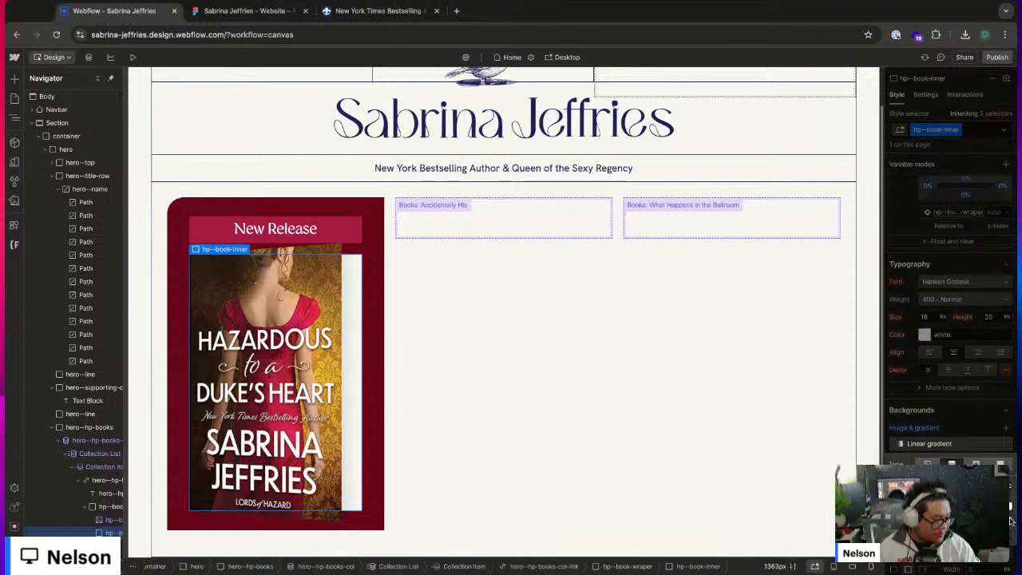
click(1010, 505)
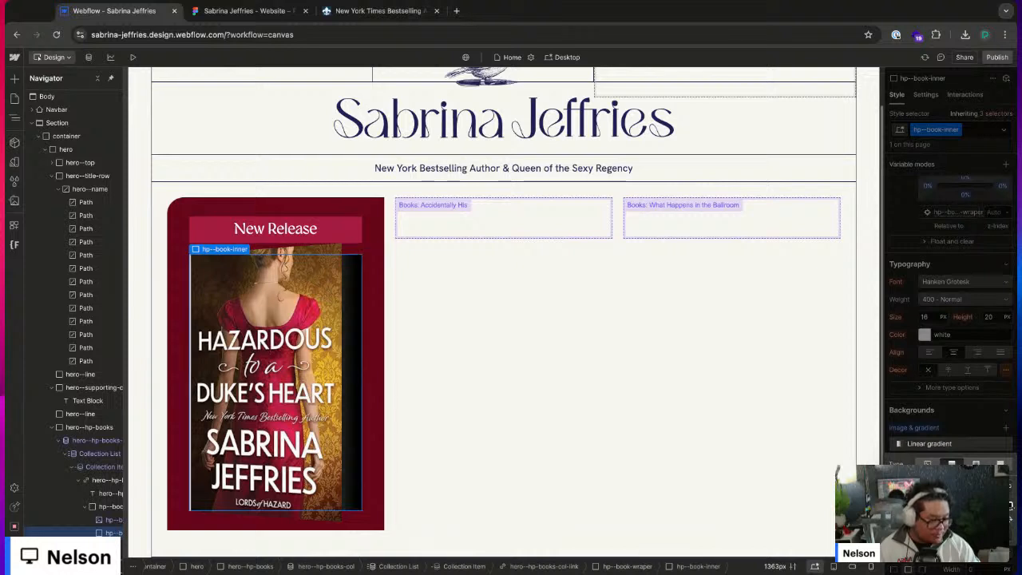
click(968, 421)
- Rotate hp--book-inner -23 degrees around its Y axis with a 3D transform
scroll(974, 399, down, 2)
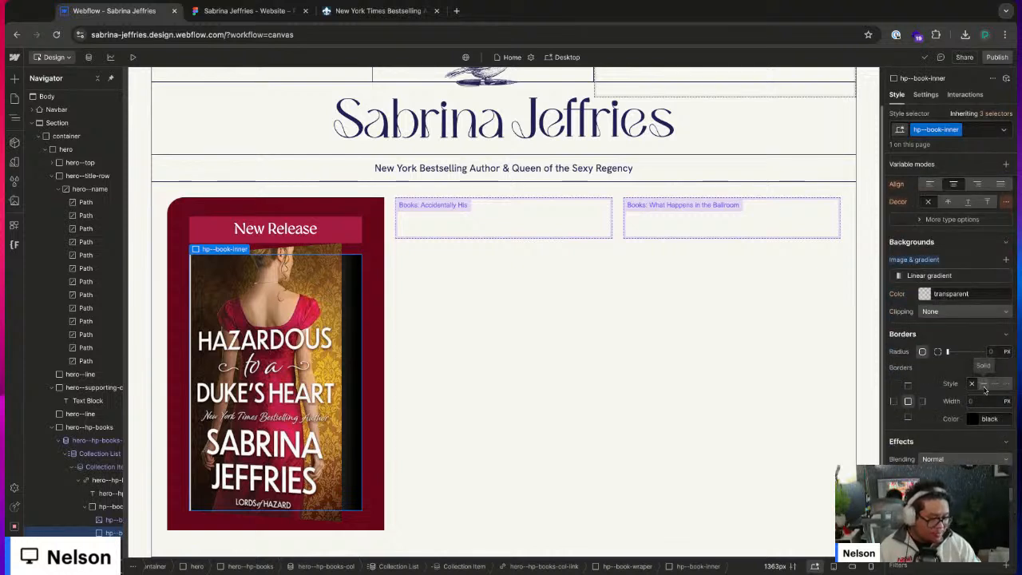
scroll(984, 381, down, 3)
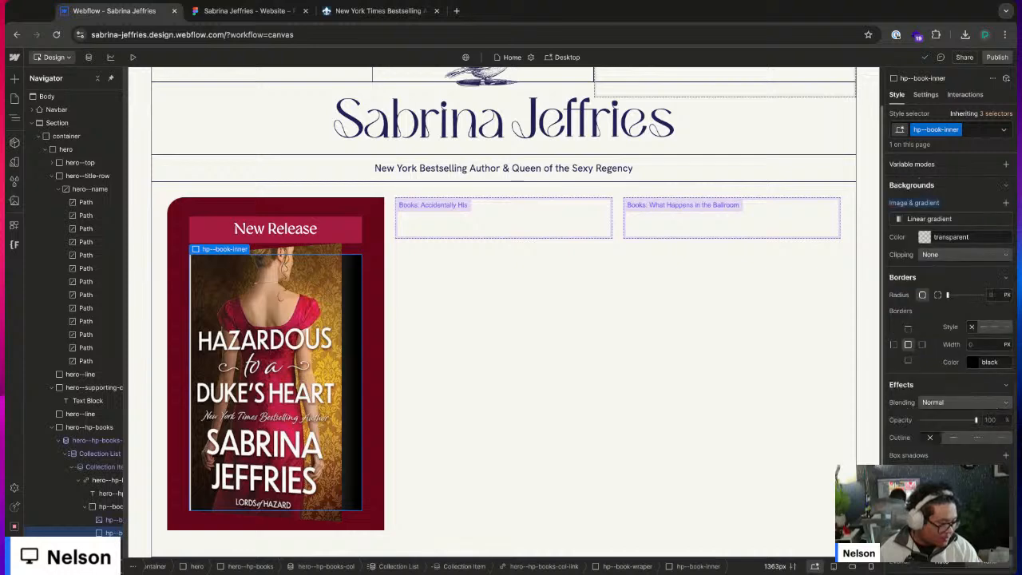
click(992, 375)
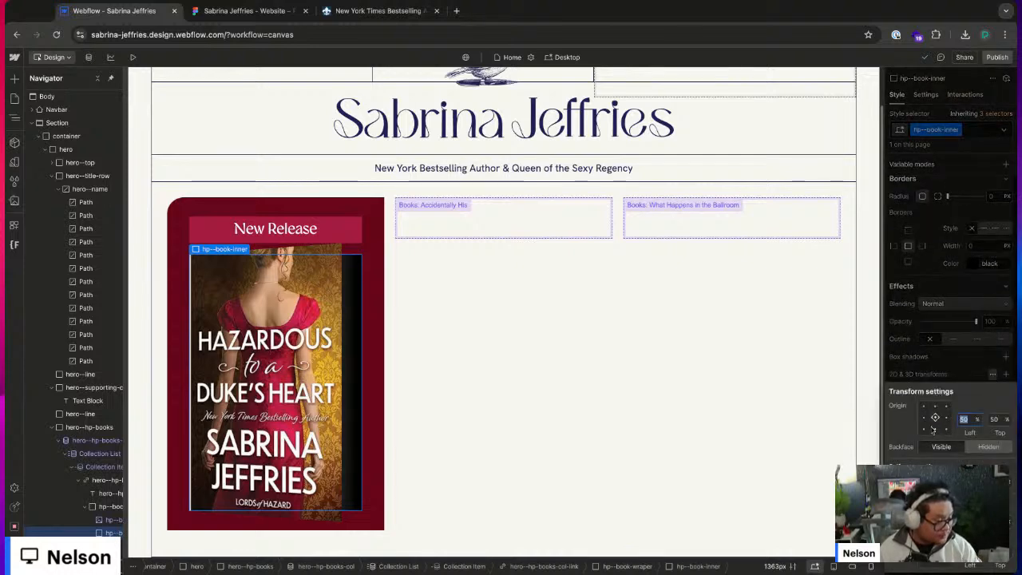
click(975, 371)
click(1005, 375)
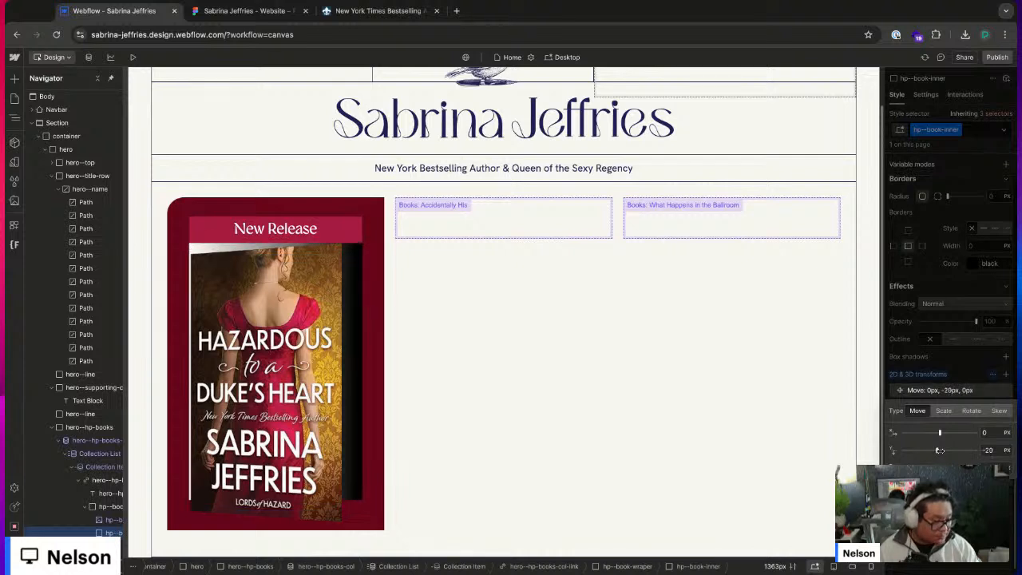
click(970, 410)
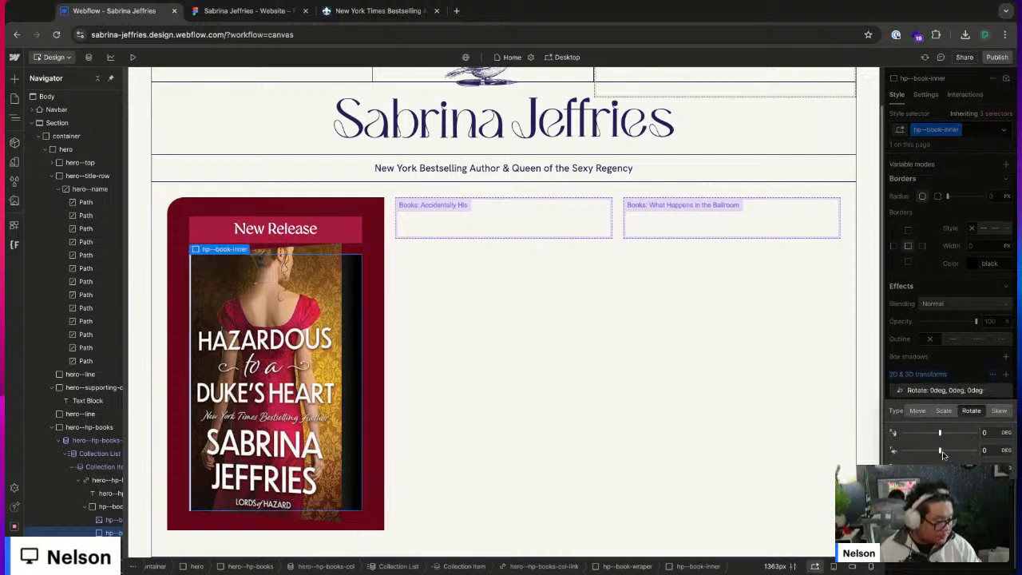
drag(941, 451, 933, 450)
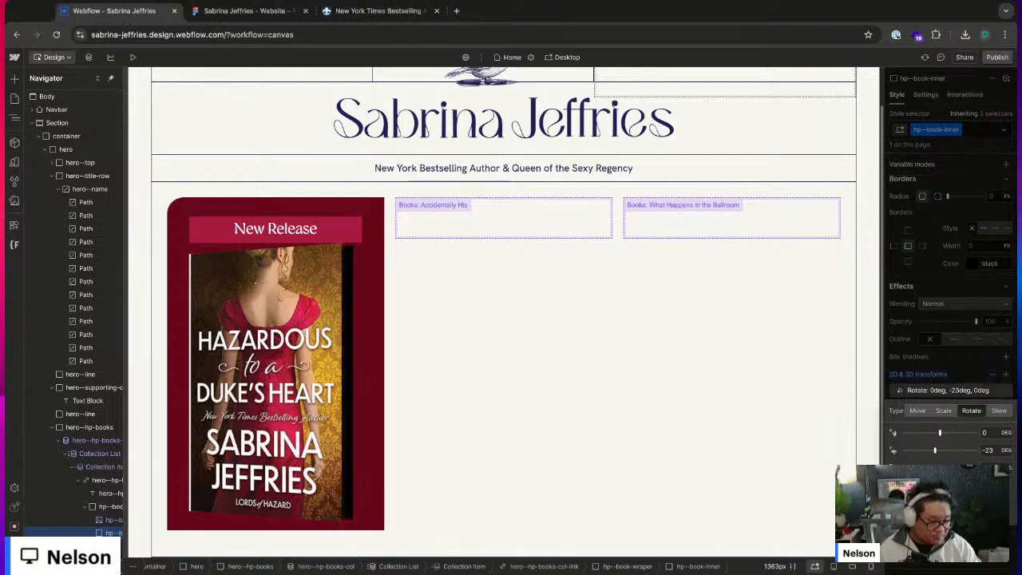
click(950, 325)
- Add a Move transform to hp--book-inner that shifts it a few pixels to the right along the X axis
scroll(950, 325, up, 3)
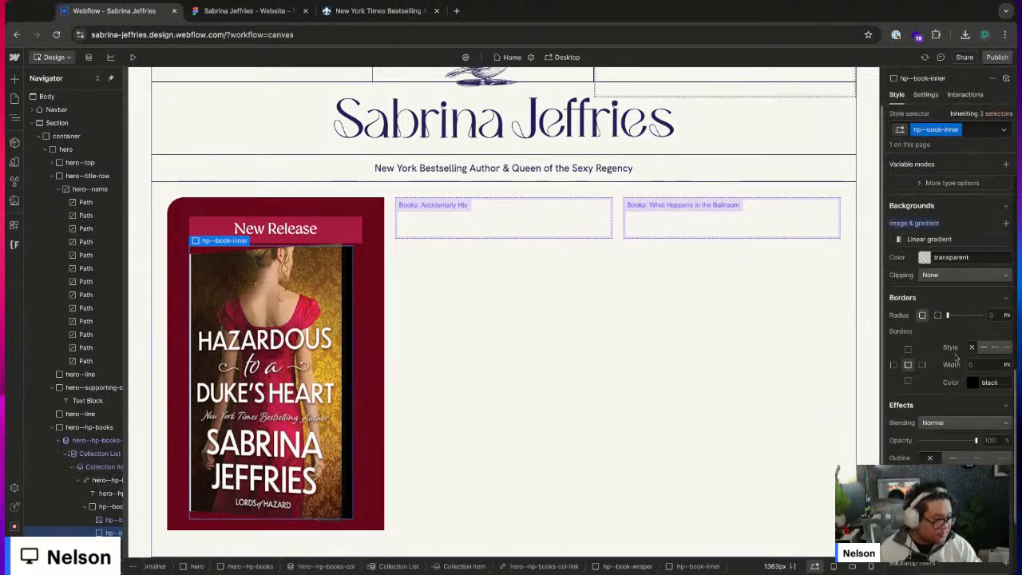
click(930, 241)
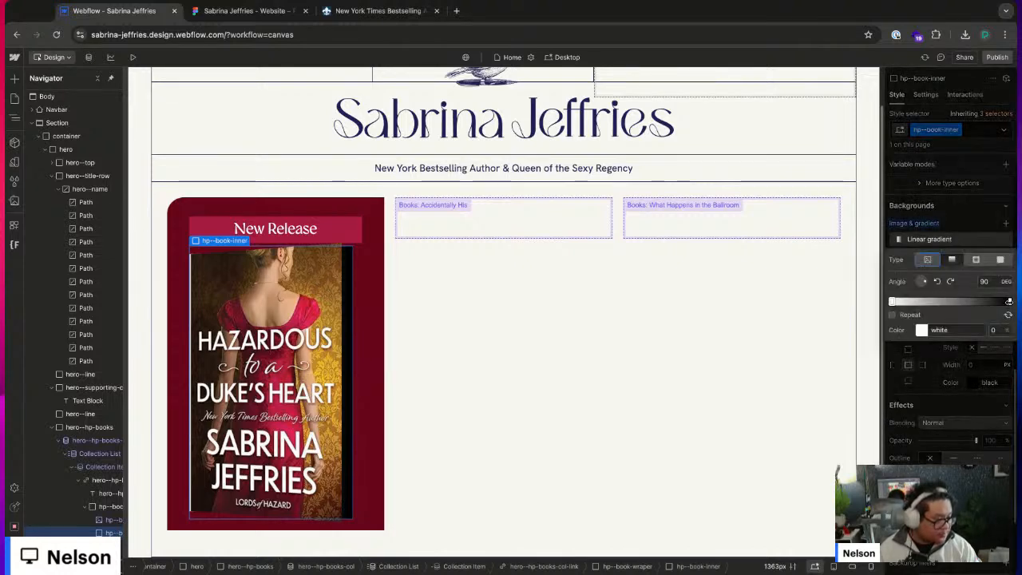
click(566, 296)
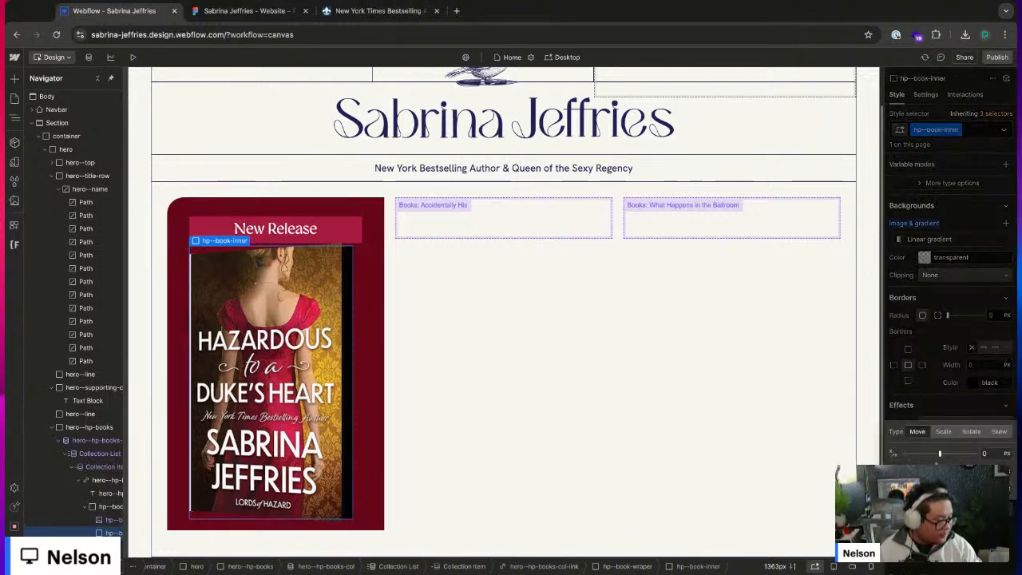
drag(938, 457, 940, 453)
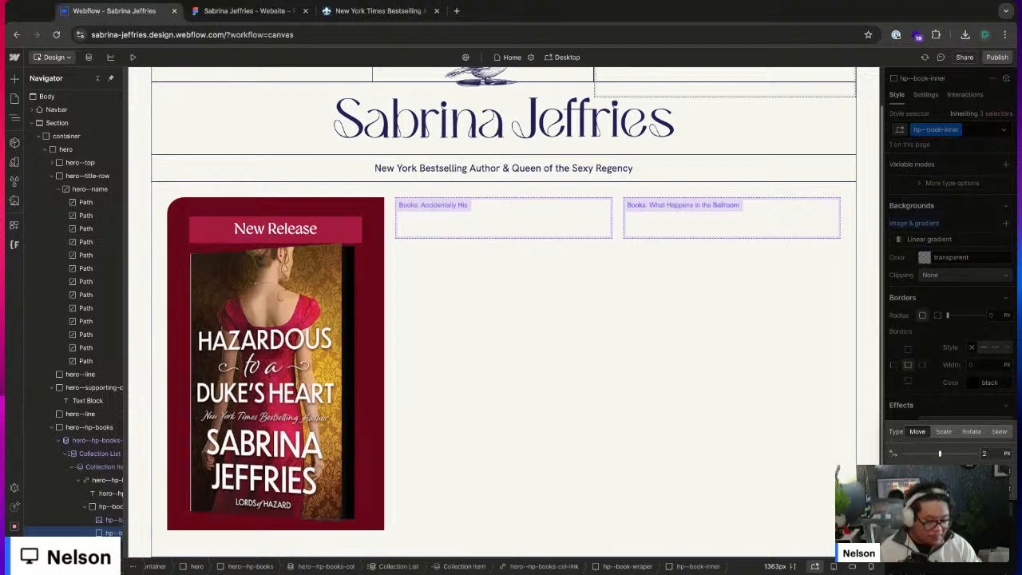
click(979, 383)
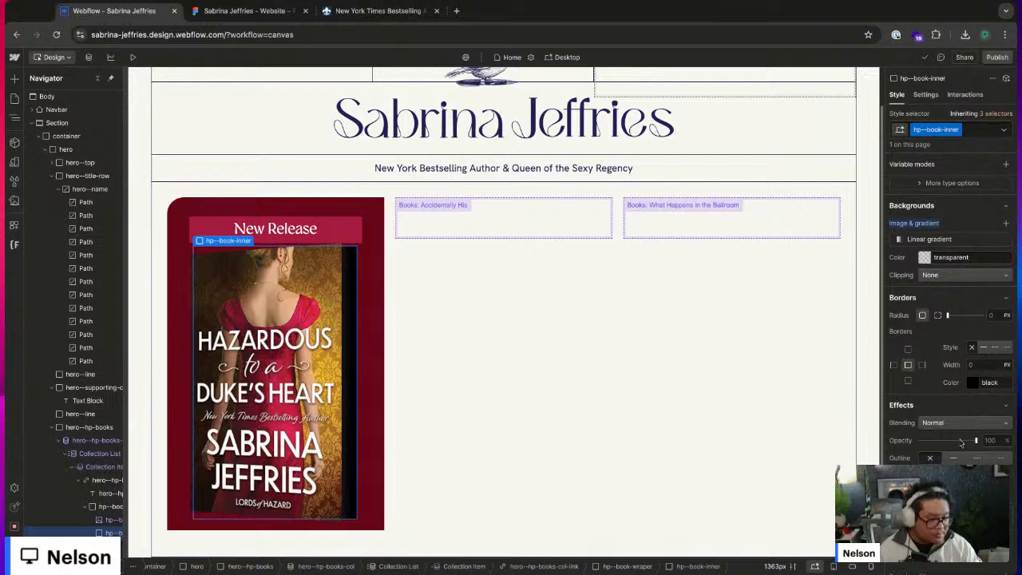
- Lighten the black end stop of hp--book-inner's linear gradient to a medium grey
scroll(950, 335, up, 1)
click(928, 279)
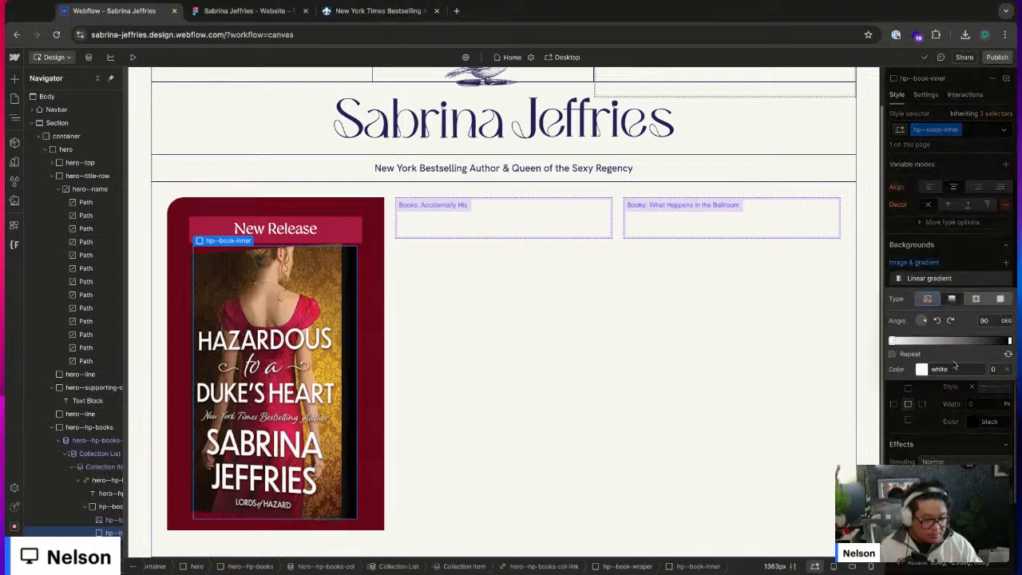
click(1007, 342)
drag(888, 434, 887, 405)
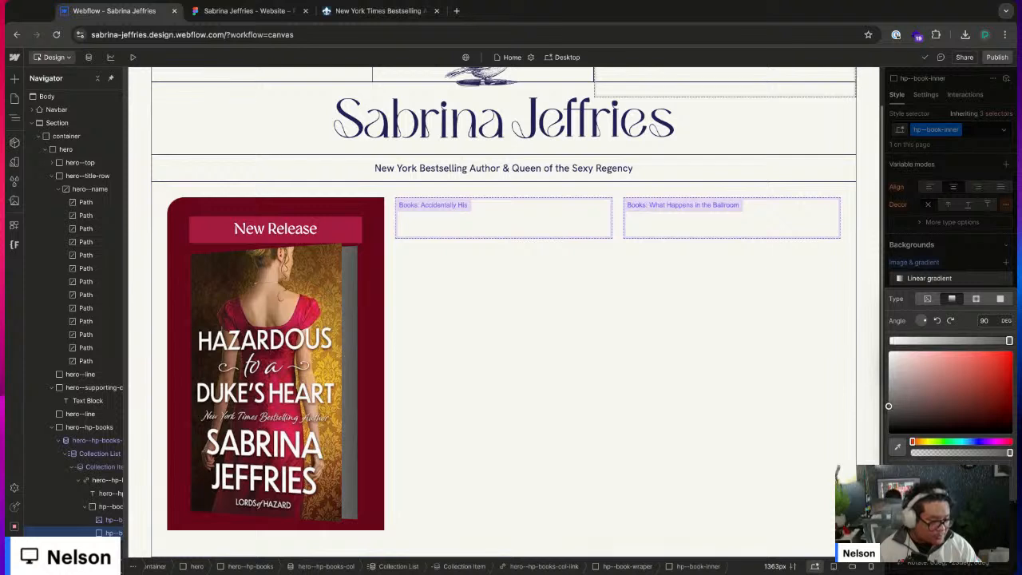
drag(887, 410, 888, 407)
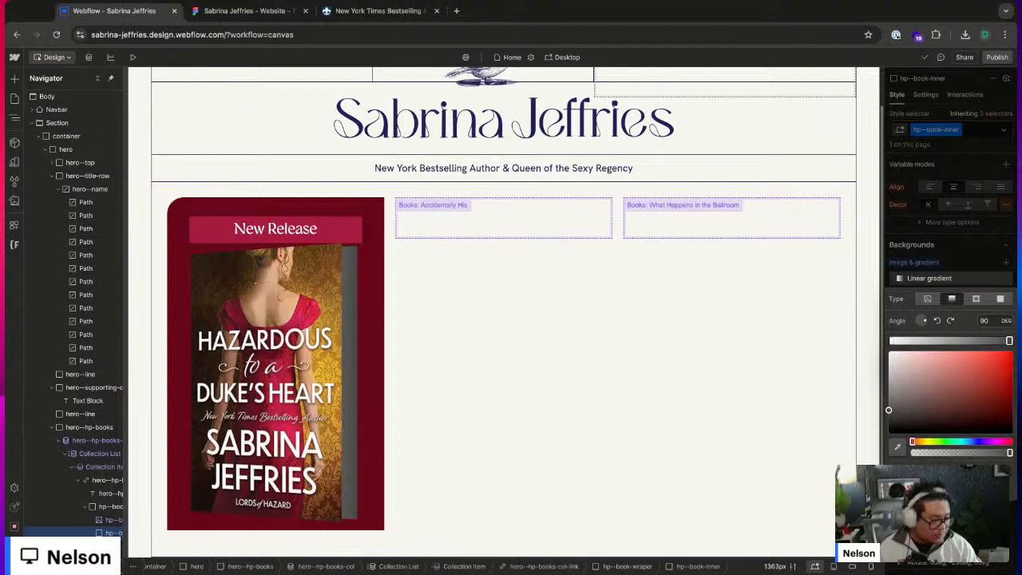
drag(887, 409, 887, 407)
click(915, 227)
click(925, 265)
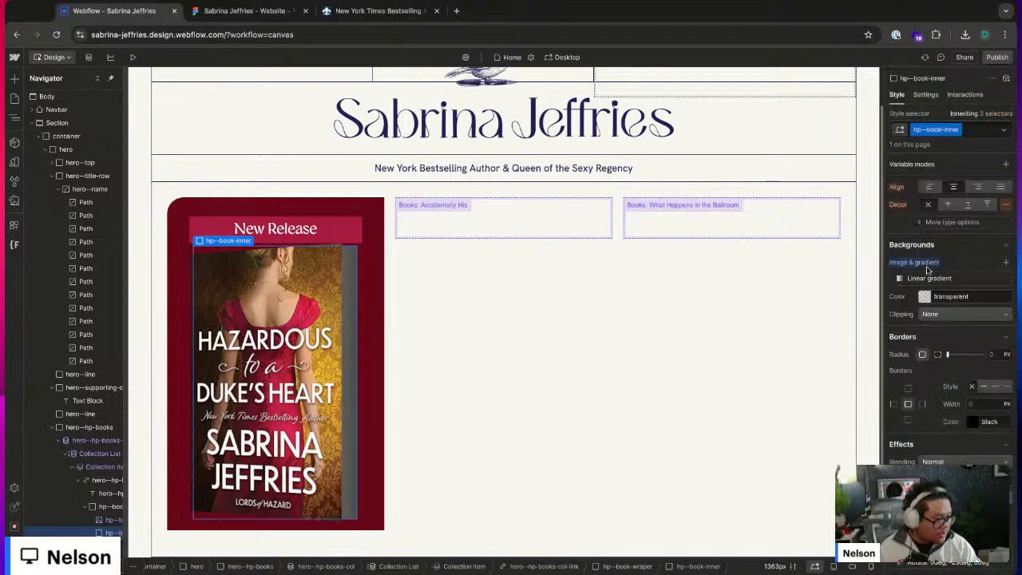
- Remove hp--book-inner's linear gradient and fill its background with the solid grey #5a5a5a
alt+click(924, 264)
click(923, 278)
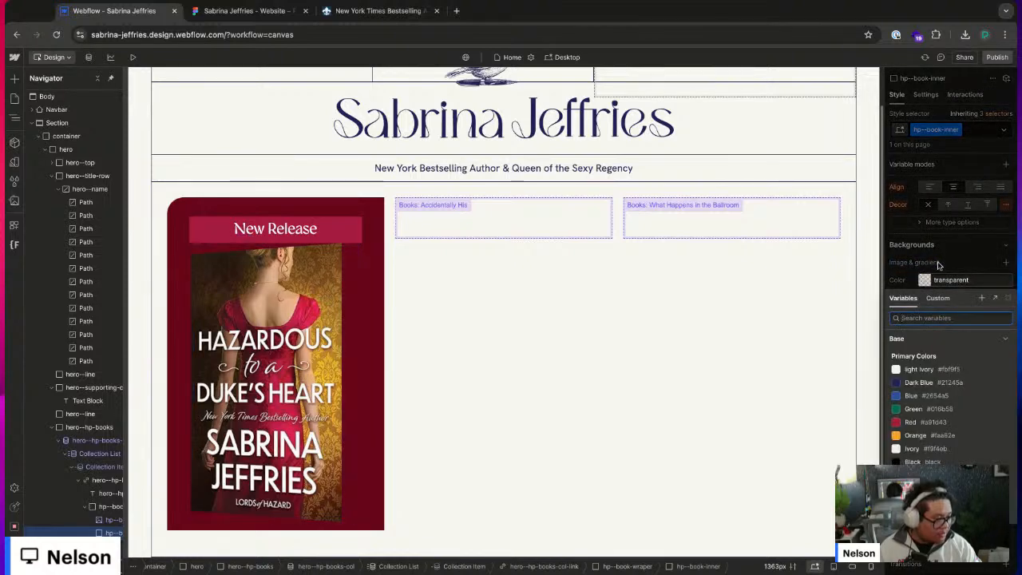
click(938, 265)
click(923, 279)
click(921, 462)
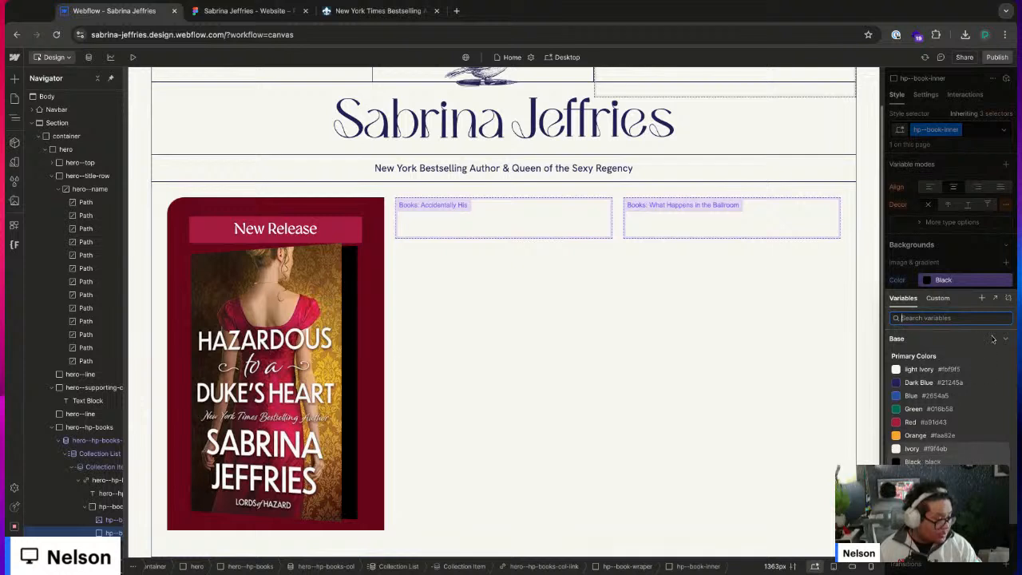
click(947, 279)
click(924, 279)
mouse_move(929, 355)
mouse_down()
mouse_move(889, 350)
mouse_move(921, 352)
mouse_move(909, 357)
mouse_up()
key(Escape)
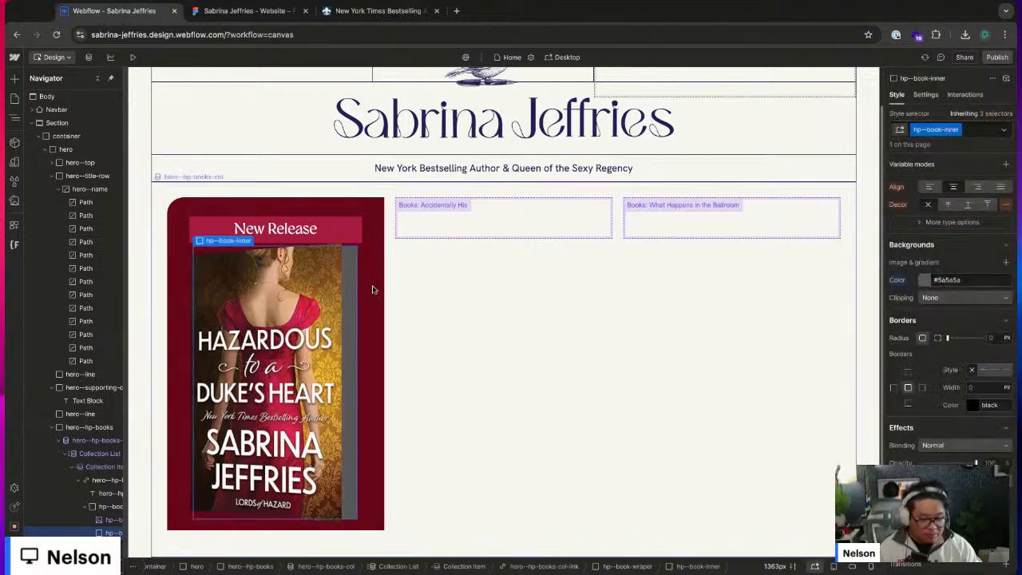
- Add a div block inside hp--book-wraper and set the z-index of hp--book-cover to 2
key(super+e)
text(div)
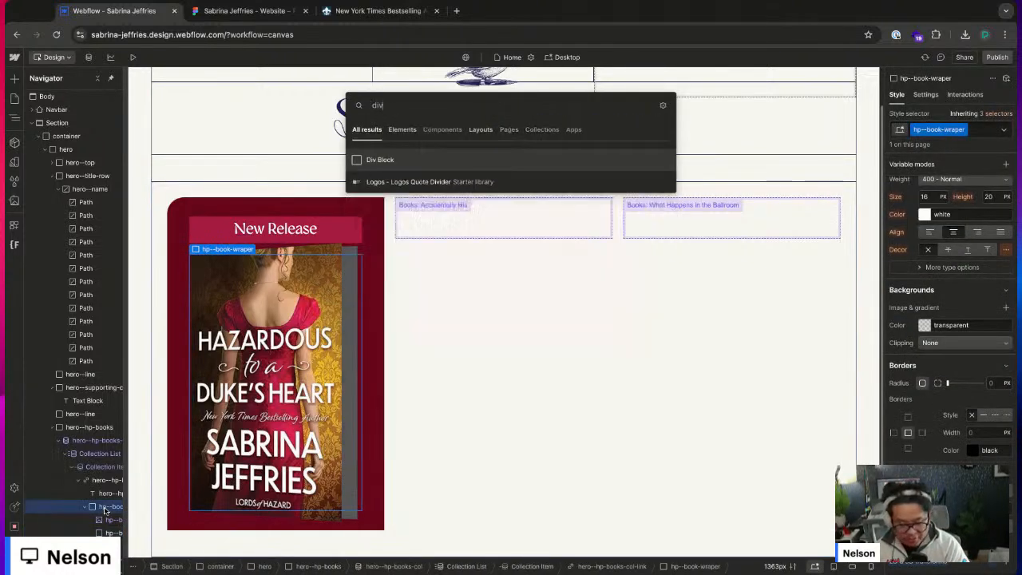
key(Return)
click(112, 520)
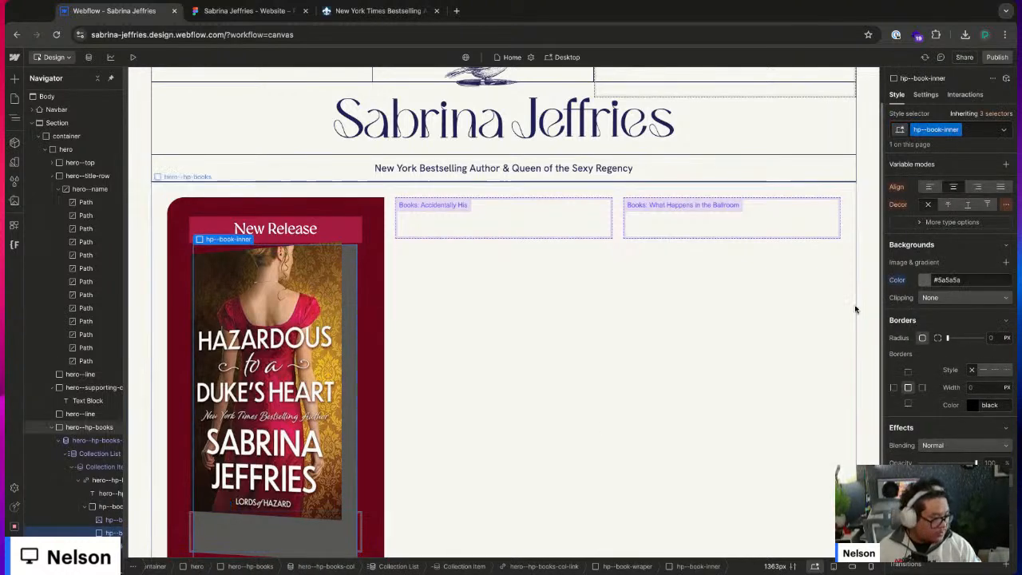
scroll(995, 327, up, 5)
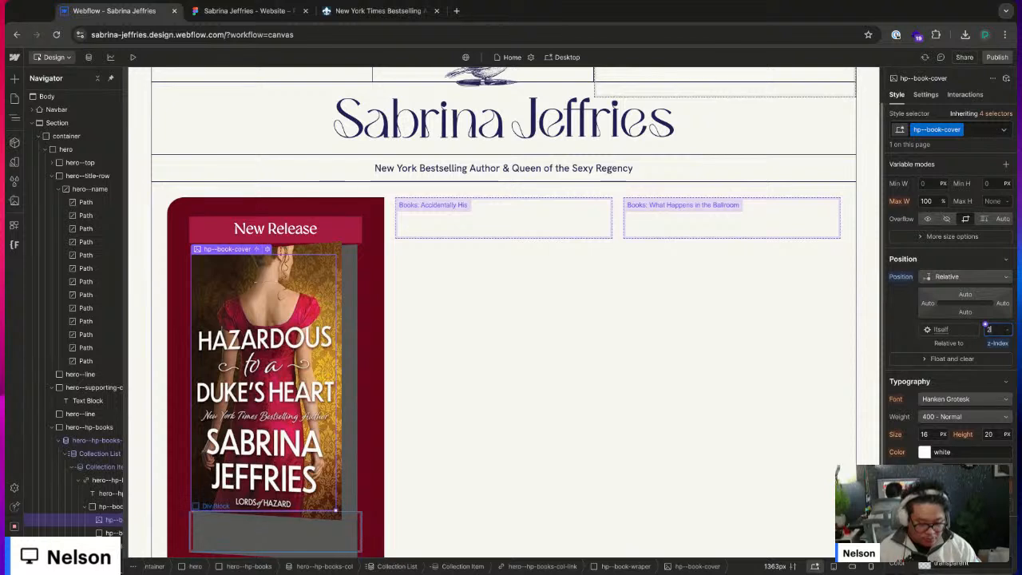
click(110, 546)
click(112, 532)
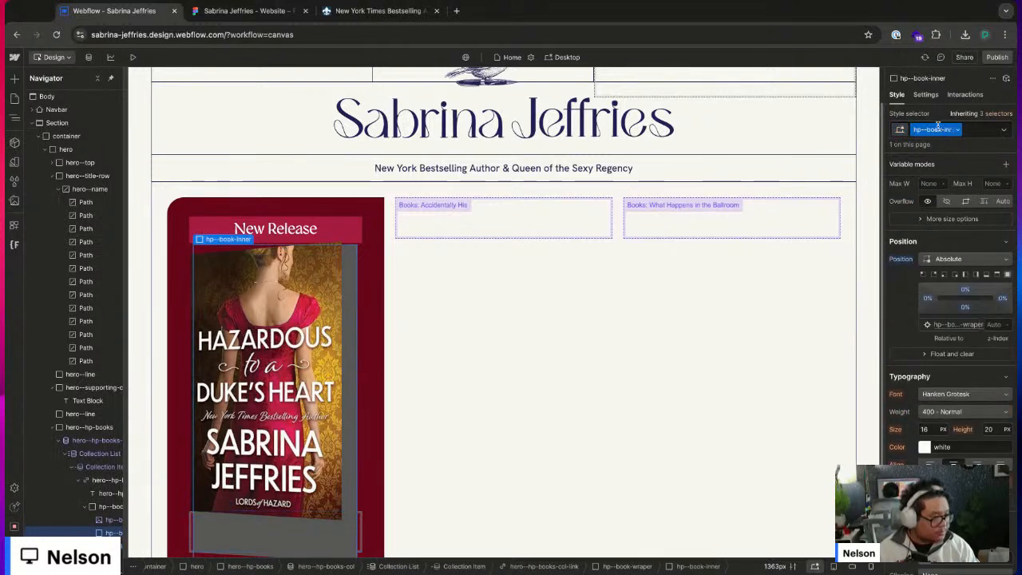
click(112, 546)
key(ctrl+Return)
text(hp--book-inner)
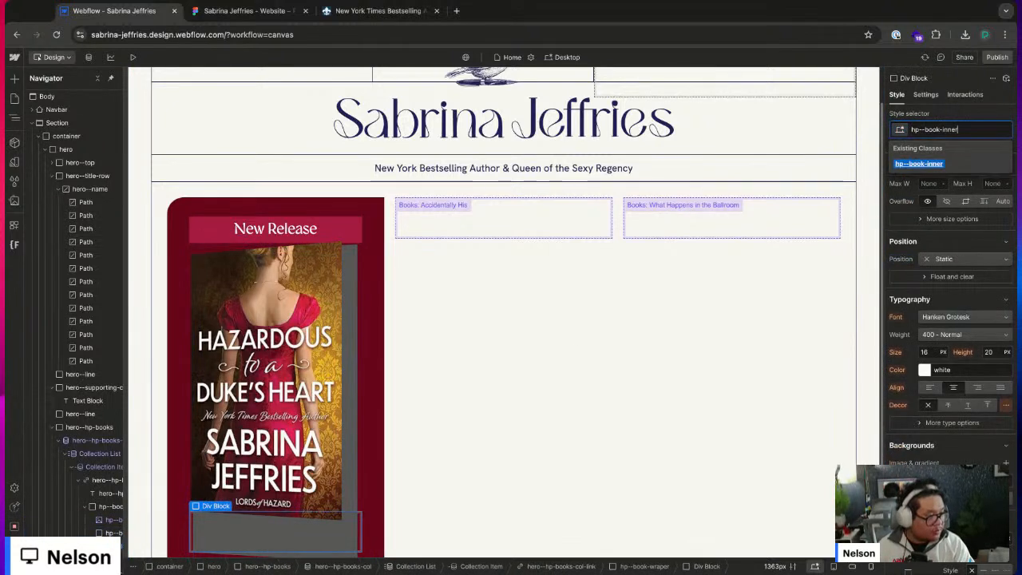
key(Return)
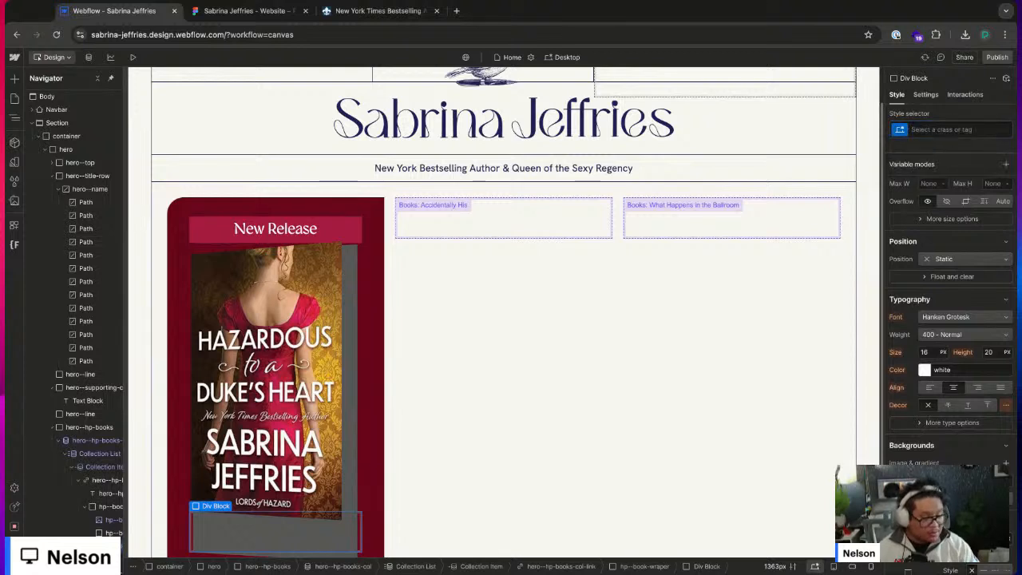
- Rename the hp--book-inner class on the existing grey layer to hp--book-back
double_click(930, 128)
key(ctrl+c)
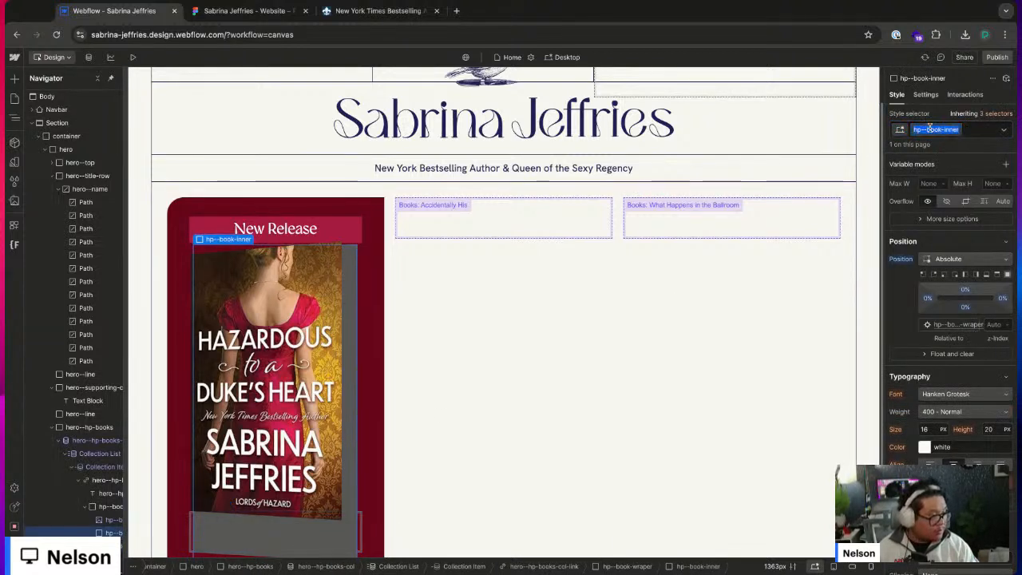
text(hp--book-back)
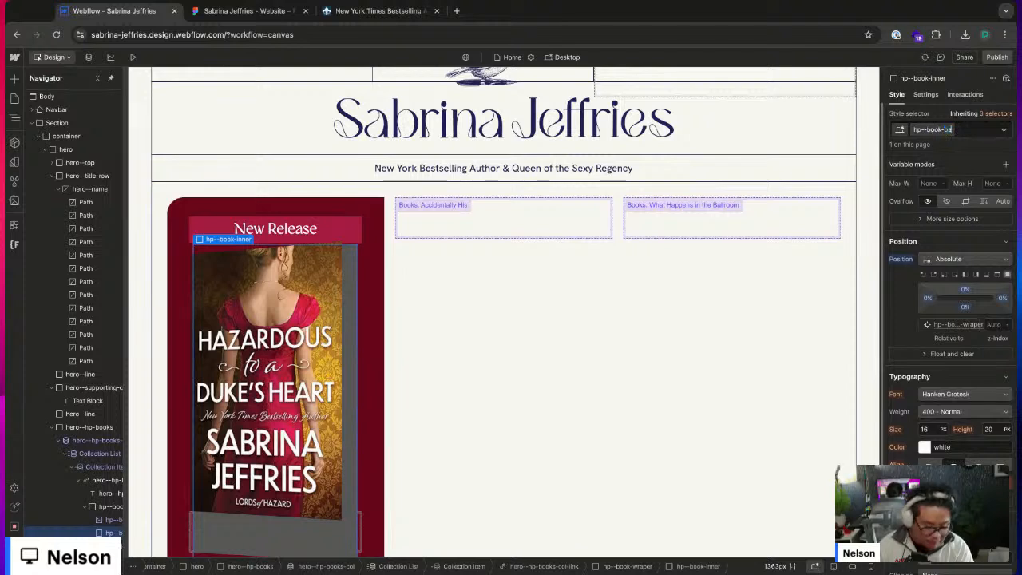
key(Return)
- Give the new, unstyled div block inside hp--book-wraper the class hp--book-inner
click(275, 531)
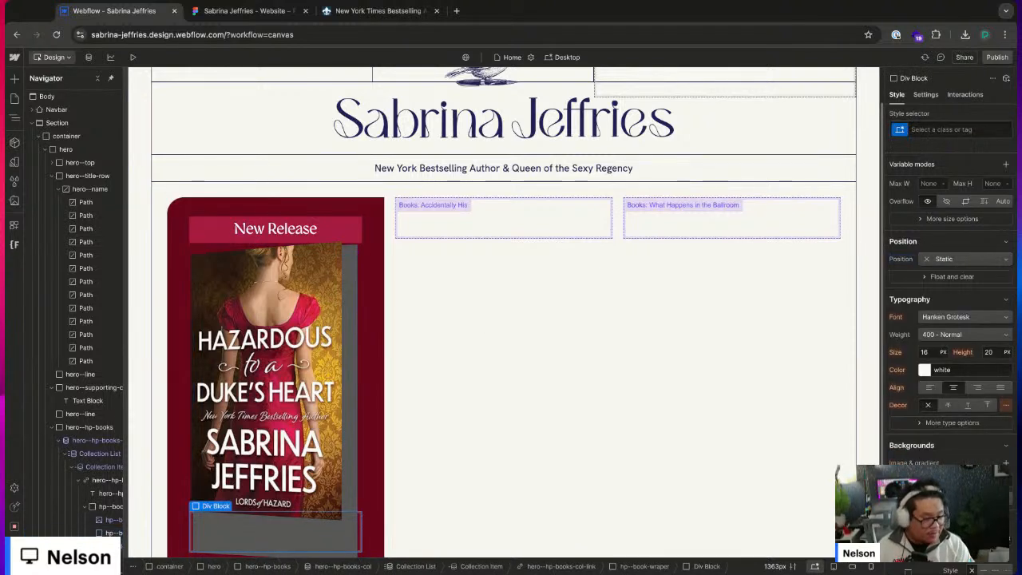
key(ctrl+Return)
key(ctrl+v)
key(Return)
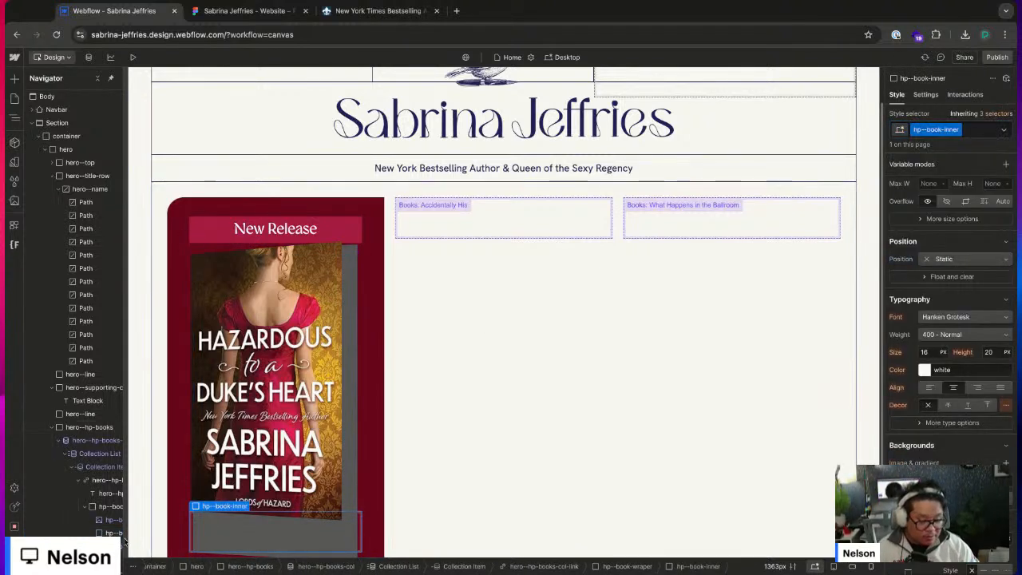
- Position hp--book-inner absolutely, anchored along the full height of hp--book-wraper's right edge
click(961, 259)
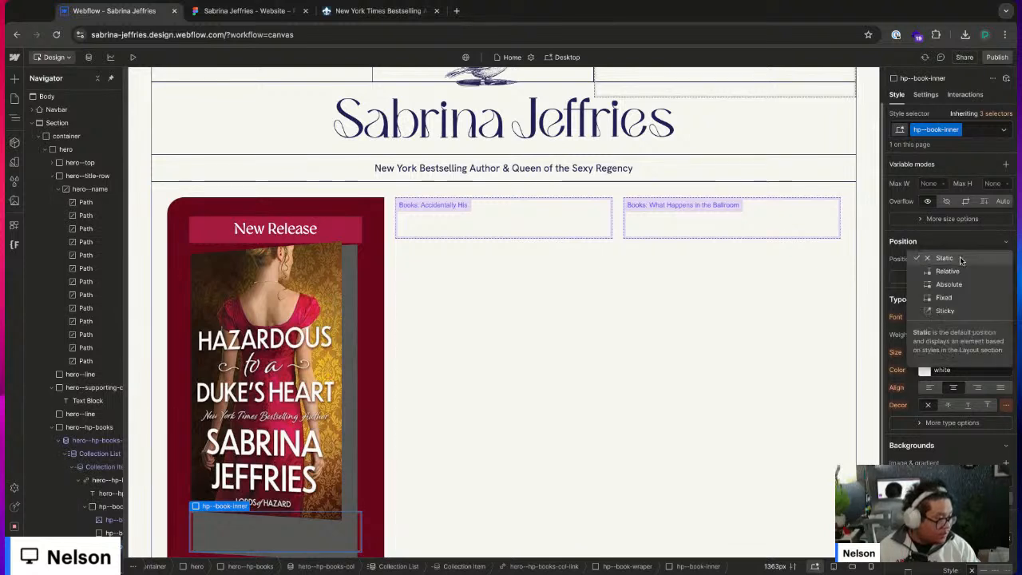
click(949, 284)
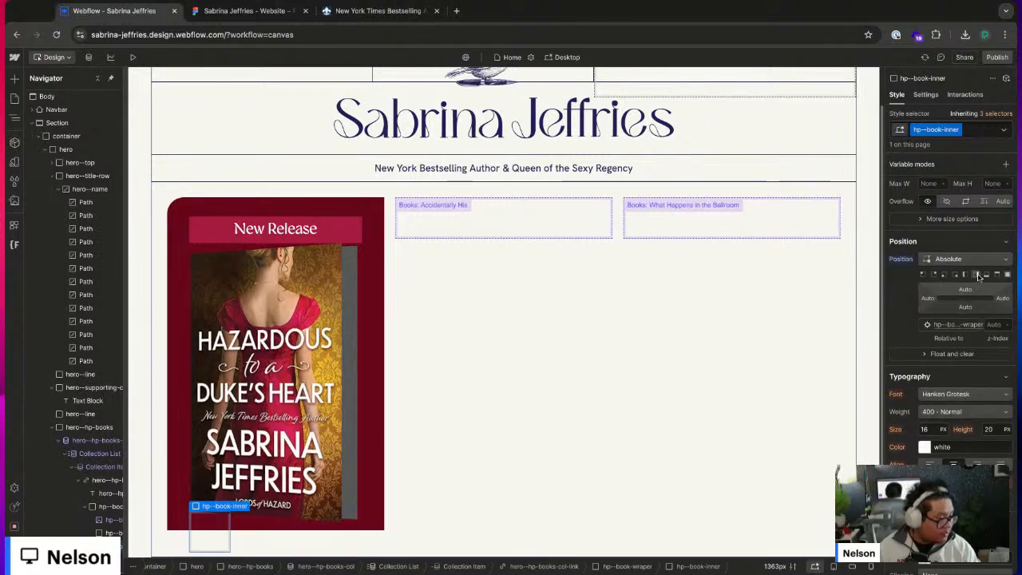
click(977, 274)
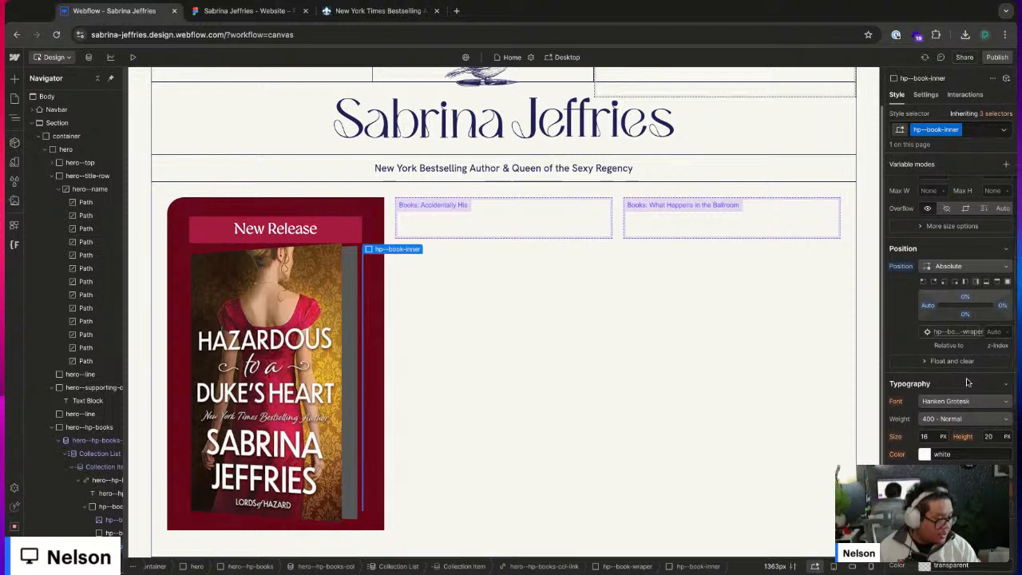
- Set the width of hp--book-inner to 60 px
scroll(965, 382, up, 3)
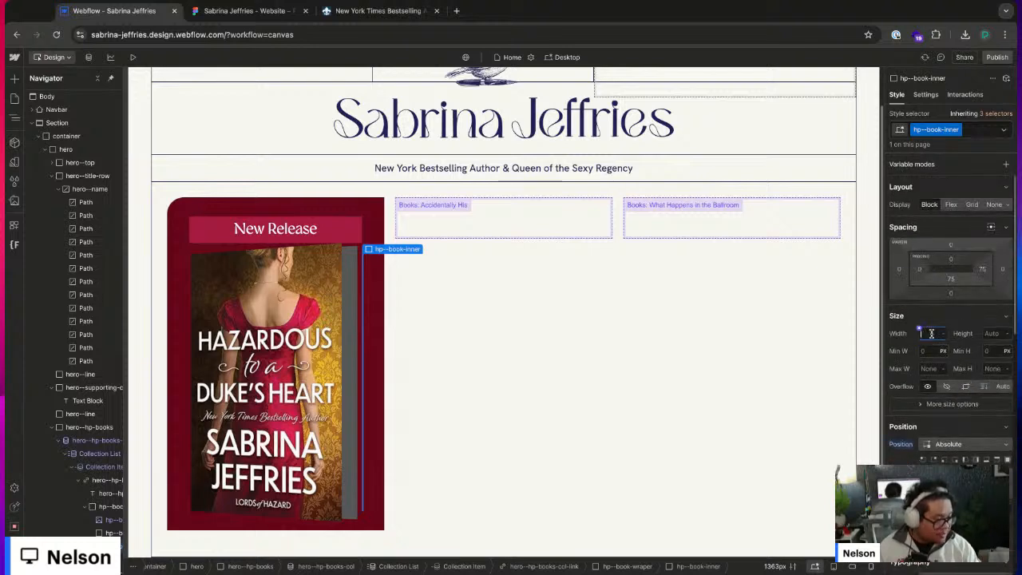
text(10)
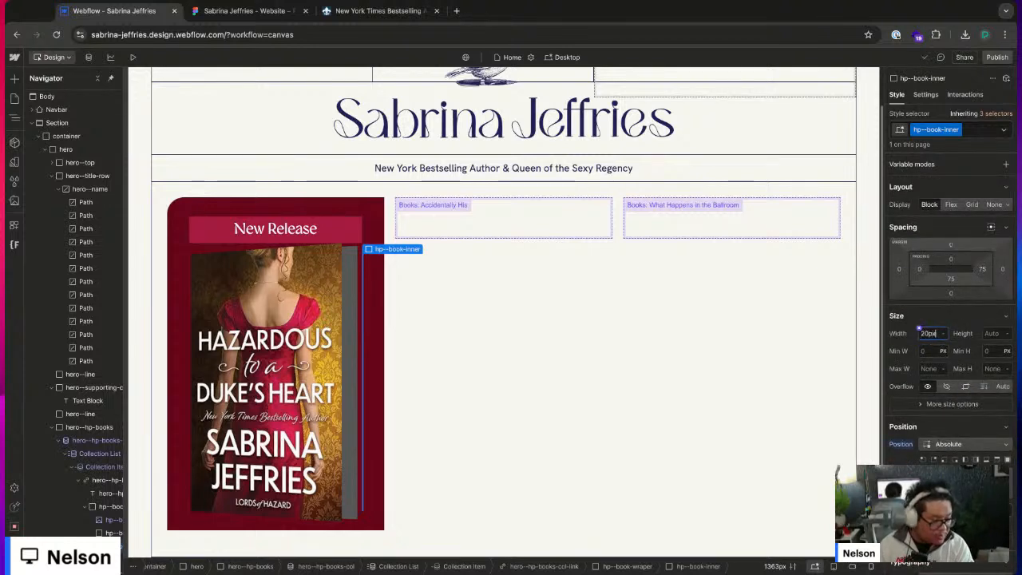
text(40)
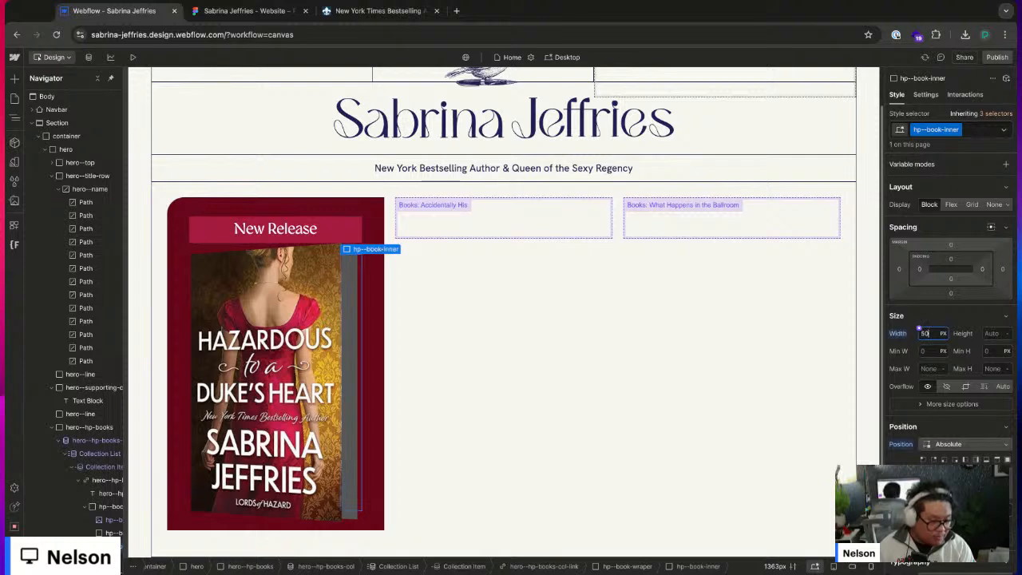
key(shift+Up)
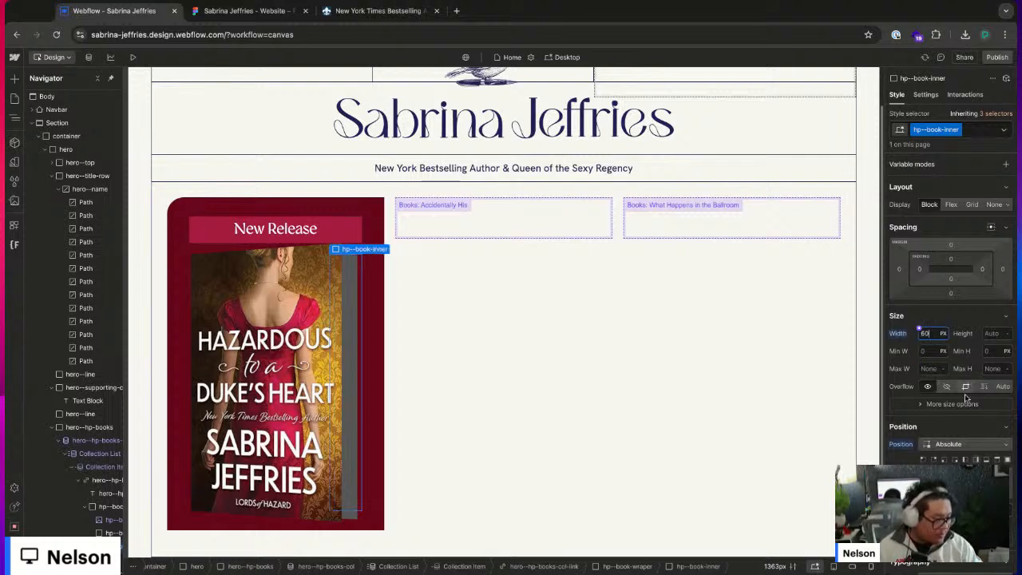
scroll(966, 397, down, 5)
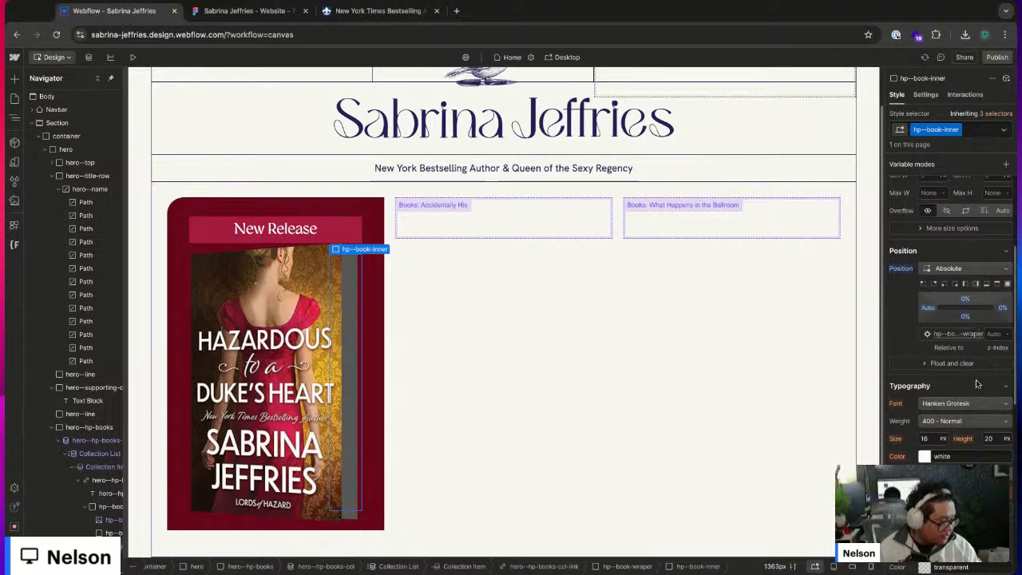
scroll(987, 452, down, 7)
scroll(952, 338, down, 2)
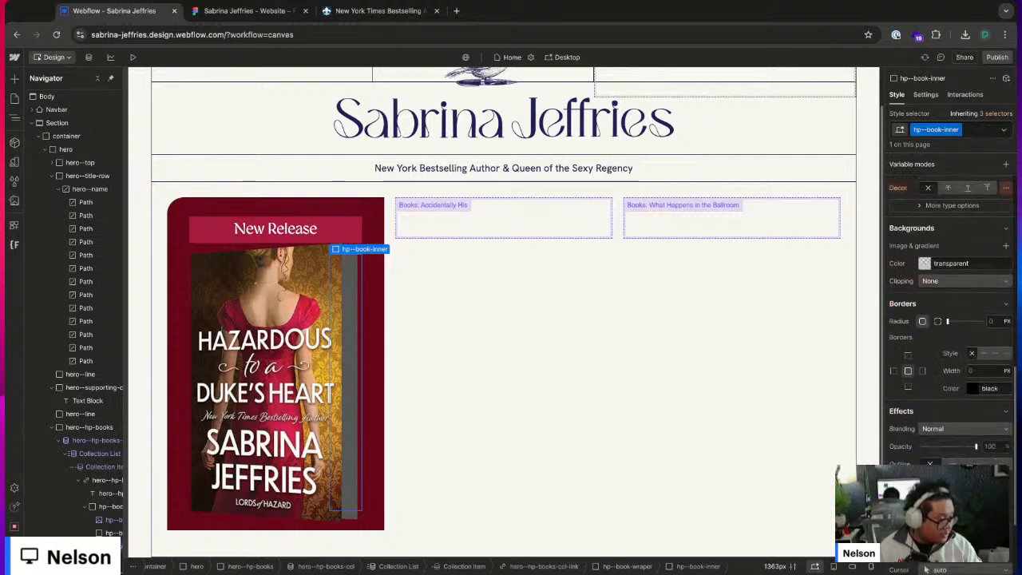
click(993, 477)
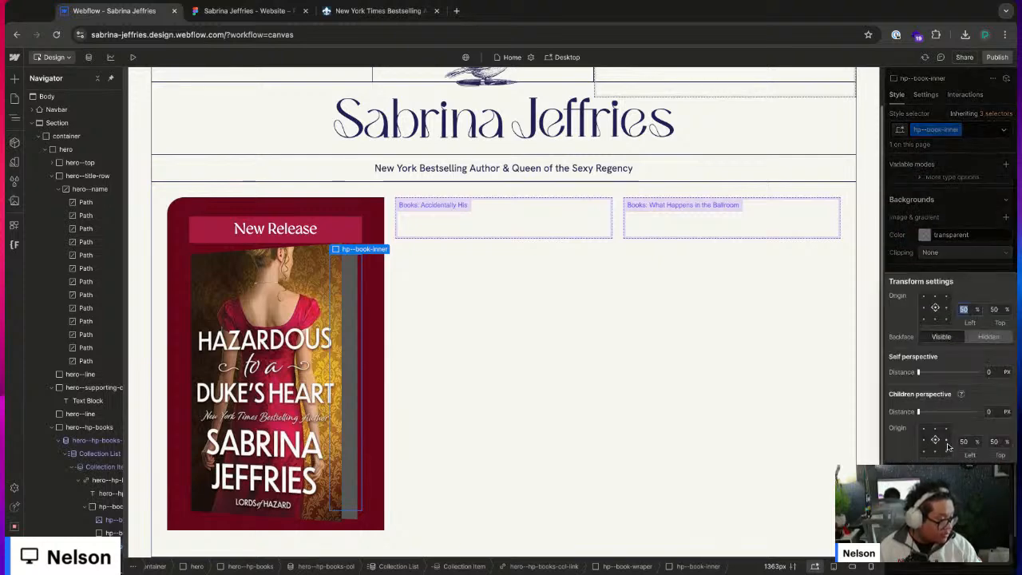
click(988, 227)
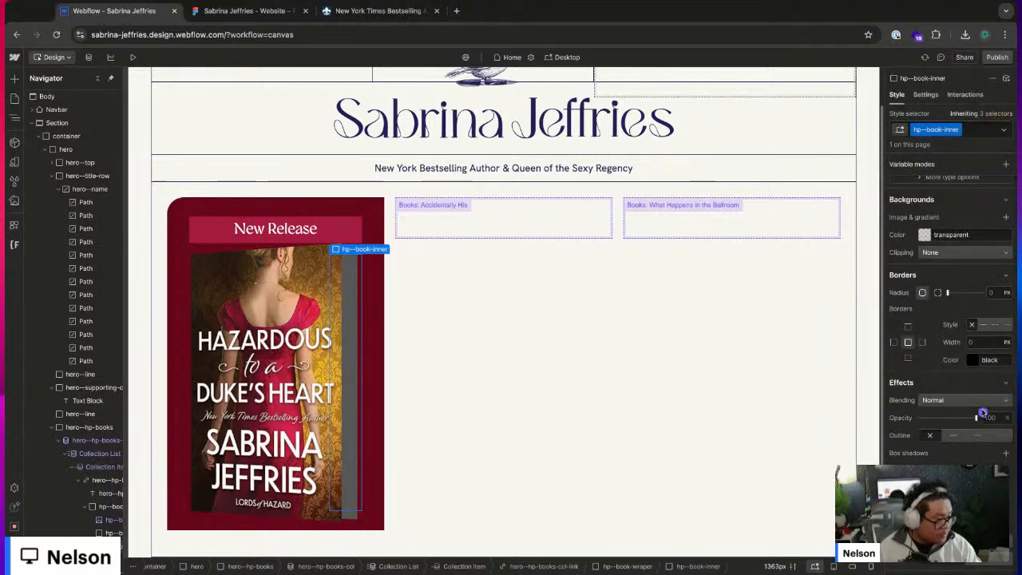
click(923, 235)
click(960, 225)
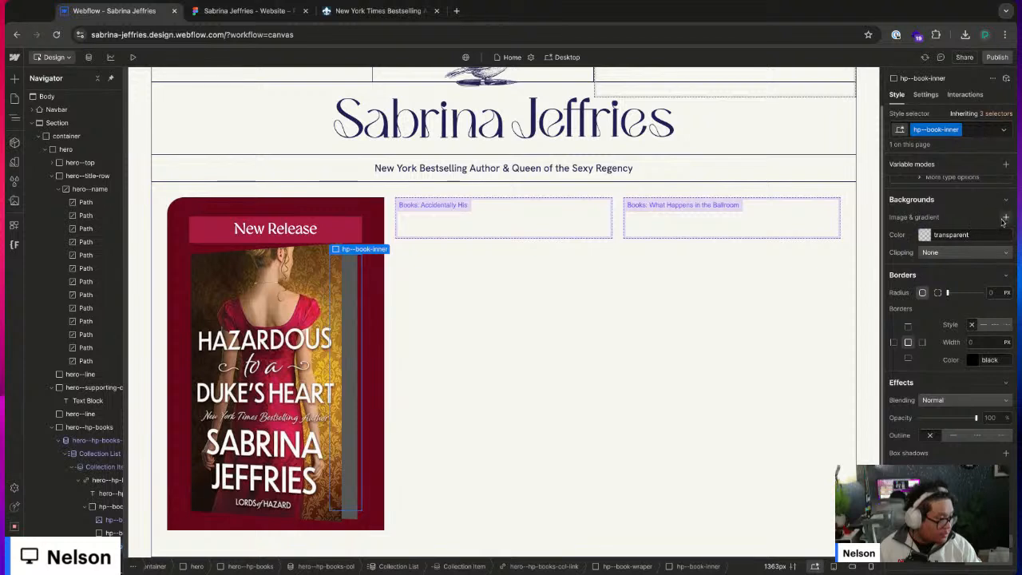
- Add a linear gradient background to hp--book-inner with an angle of 90 degrees
click(1005, 216)
click(951, 253)
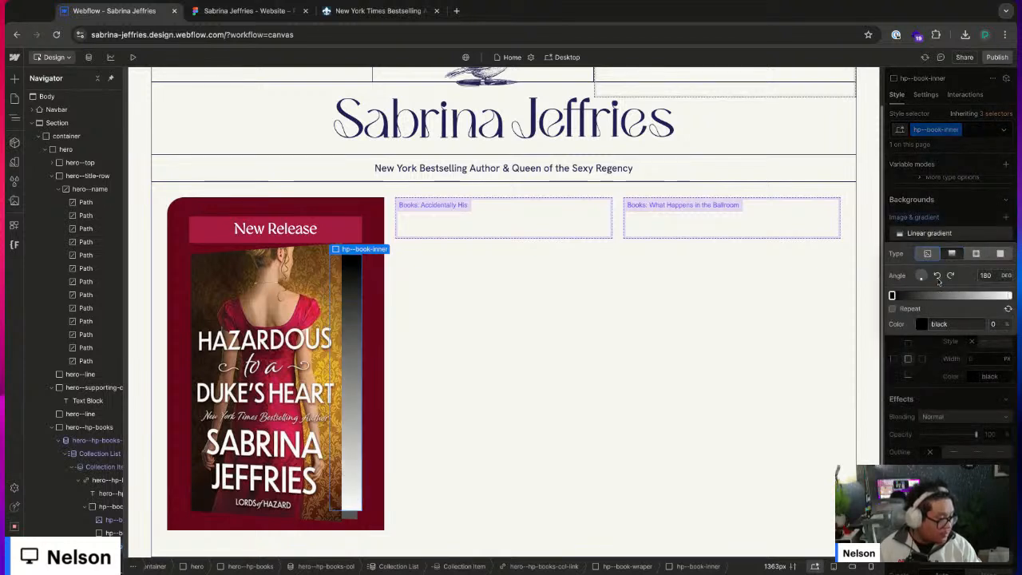
click(998, 274)
key(Return)
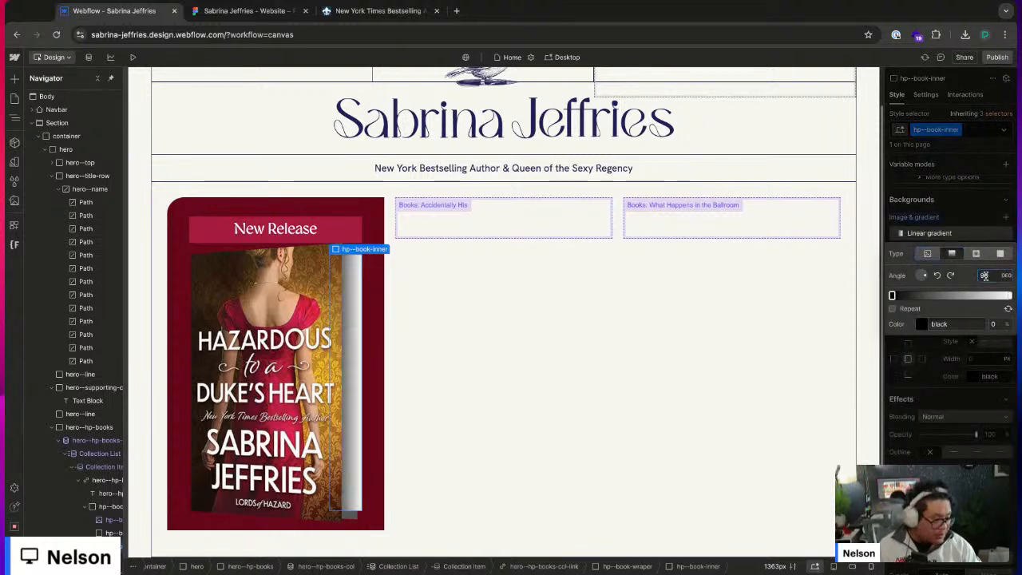
- Recolour the black and white end stops of hp--book-inner's linear gradient to shades of grey
click(891, 295)
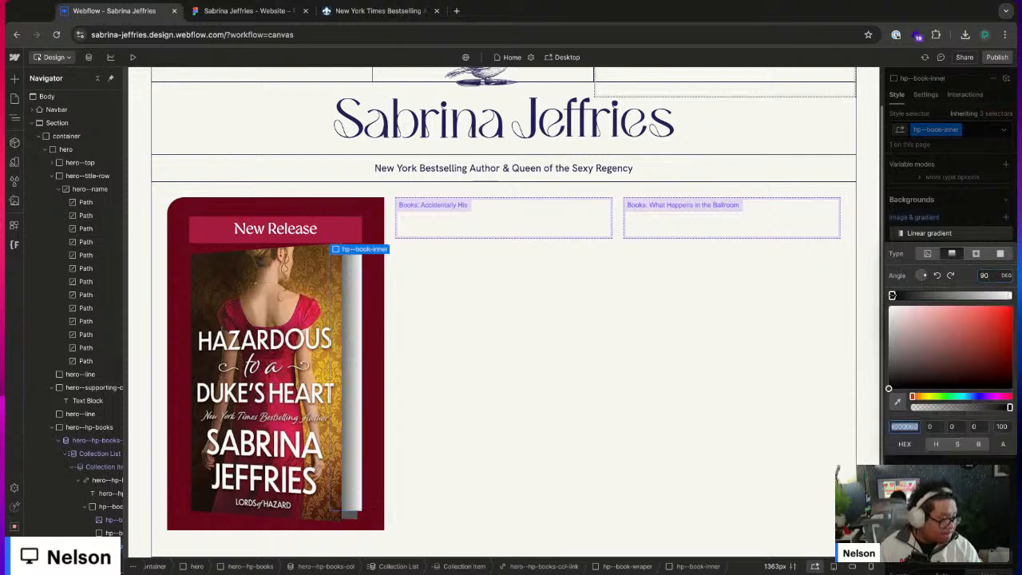
drag(927, 365, 889, 317)
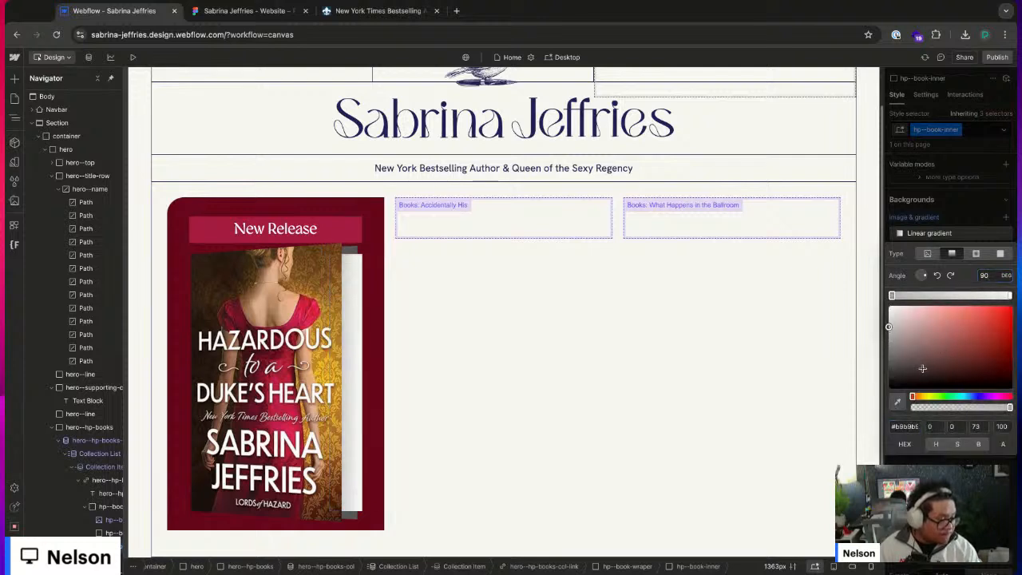
drag(888, 318, 889, 349)
click(1009, 297)
click(921, 324)
click(927, 220)
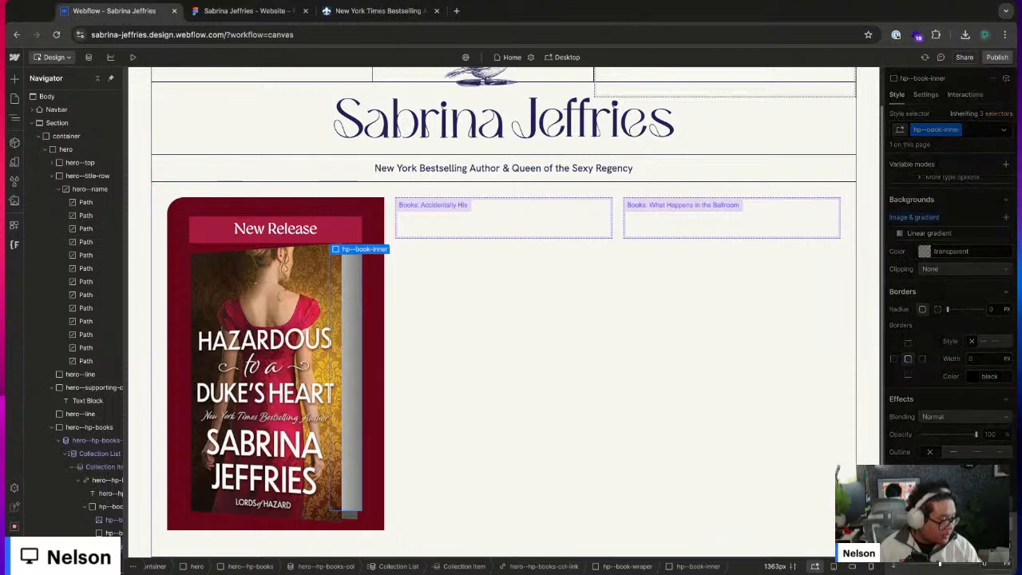
- Add Rotate and Move transforms to hp--book-inner
scroll(950, 360, down, 2)
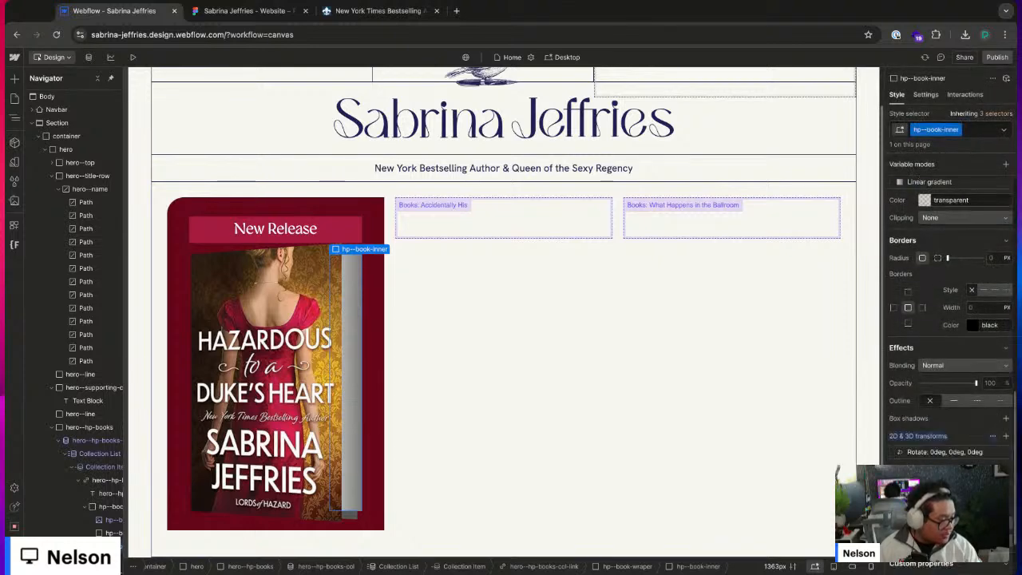
click(1005, 357)
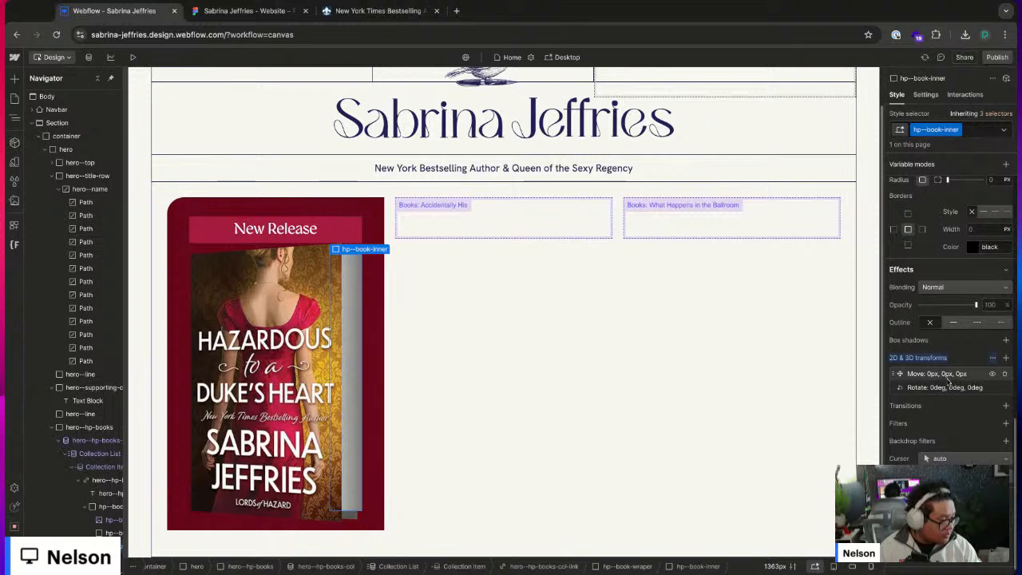
- Rotate the hp--book-inner page strip slightly about its Y axis and set its height to 120%
click(971, 393)
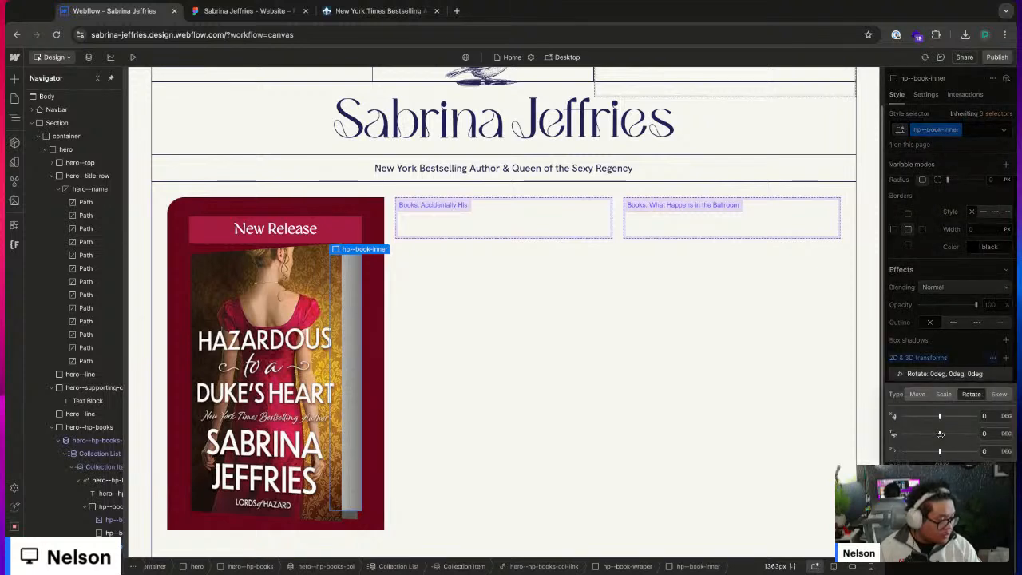
drag(940, 434, 948, 433)
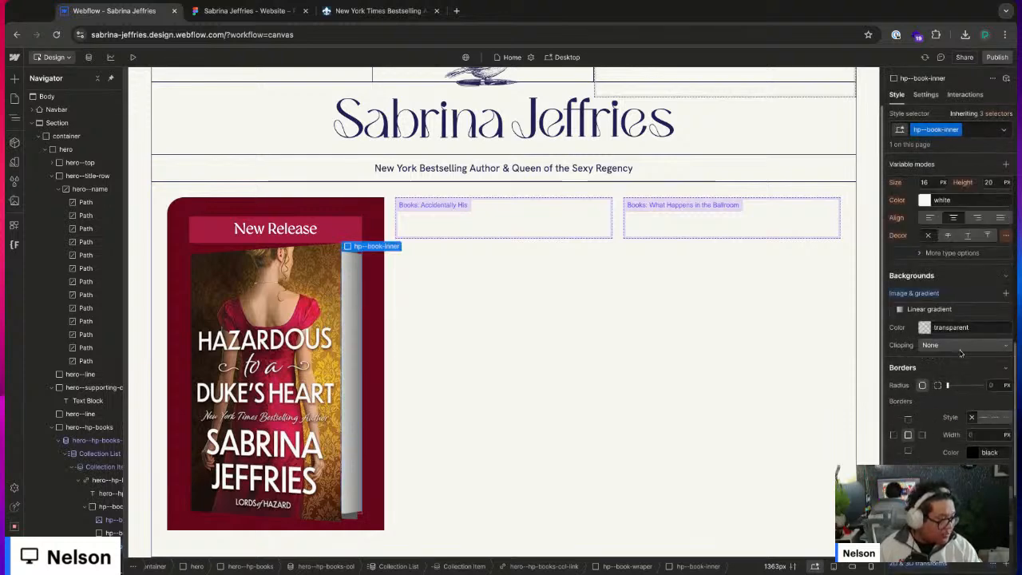
scroll(959, 356, up, 5)
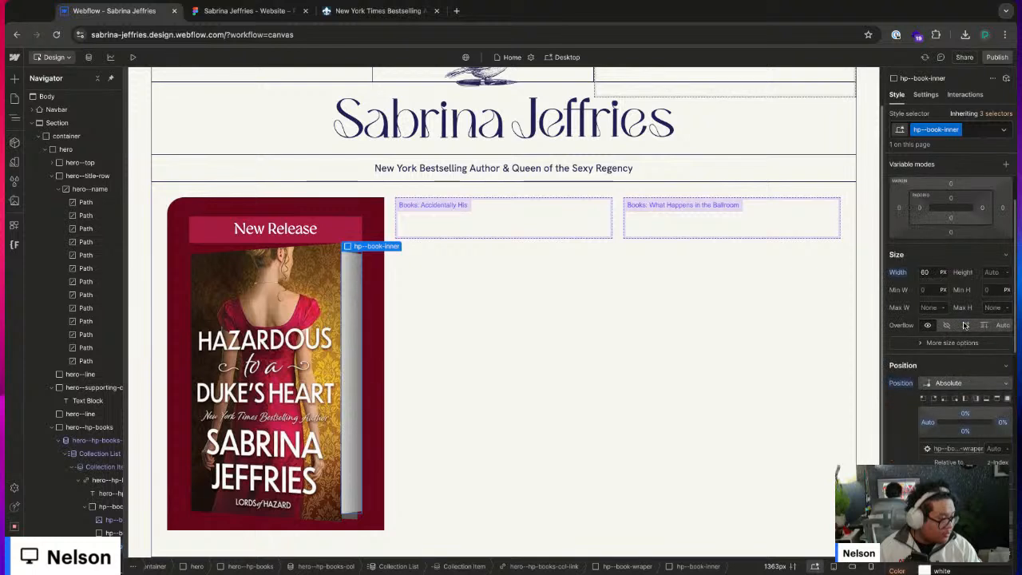
click(993, 281)
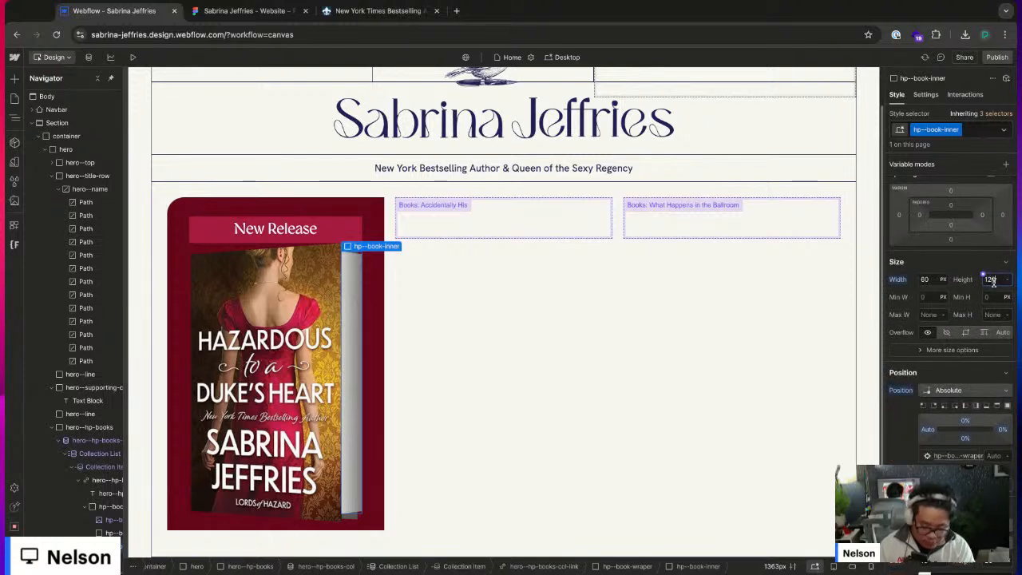
text(120%)
key(Return)
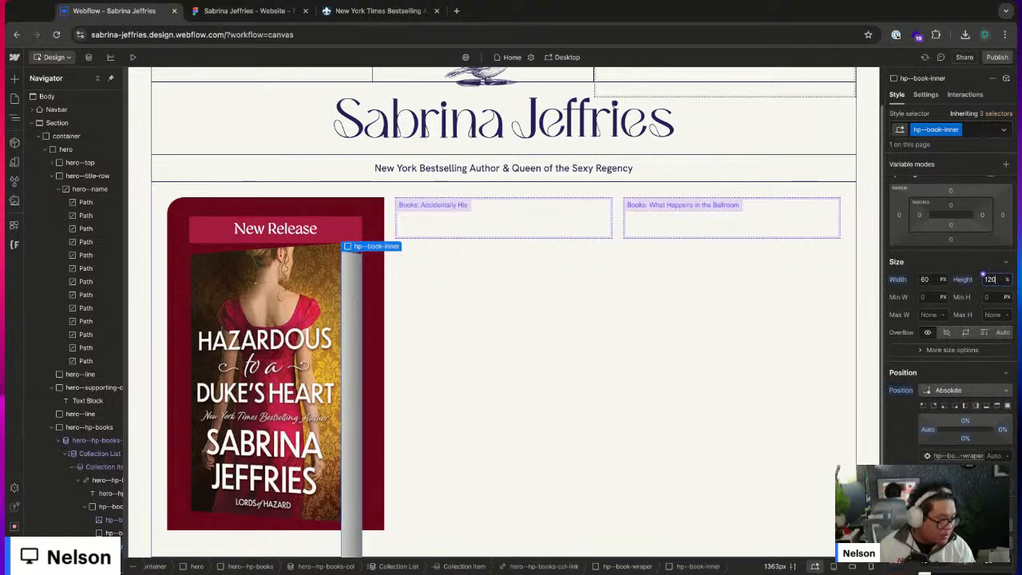
- Set the hp--book-inner strip's top offset to -3% and reduce its height to 106%
drag(969, 423, 968, 425)
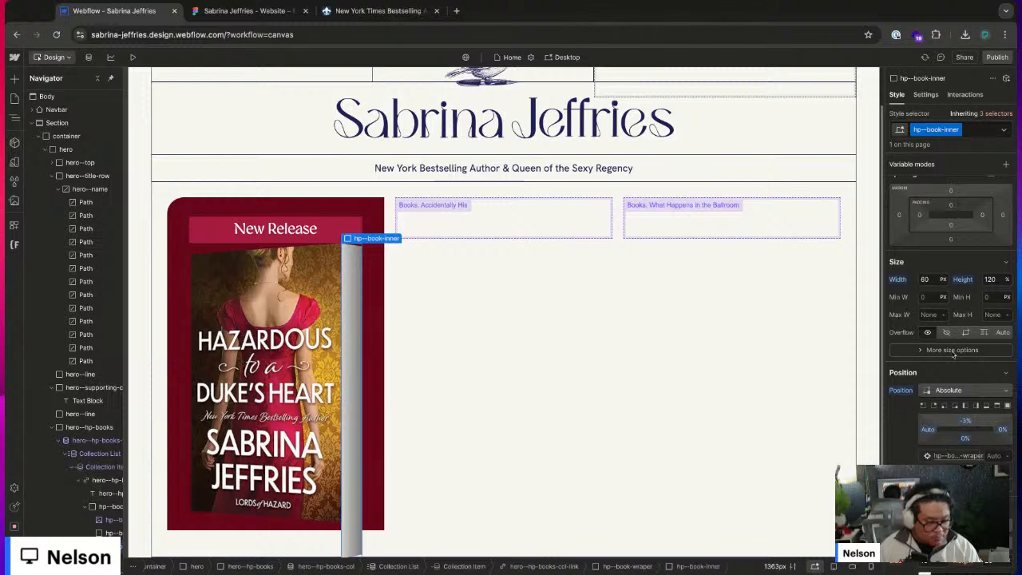
click(990, 278)
text(118)
key(Down)
key(Down)
key(Down)
key(Down)
key(Down)
key(Down)
key(Down)
key(Down)
key(Down)
key(Down)
key(Down)
key(Down)
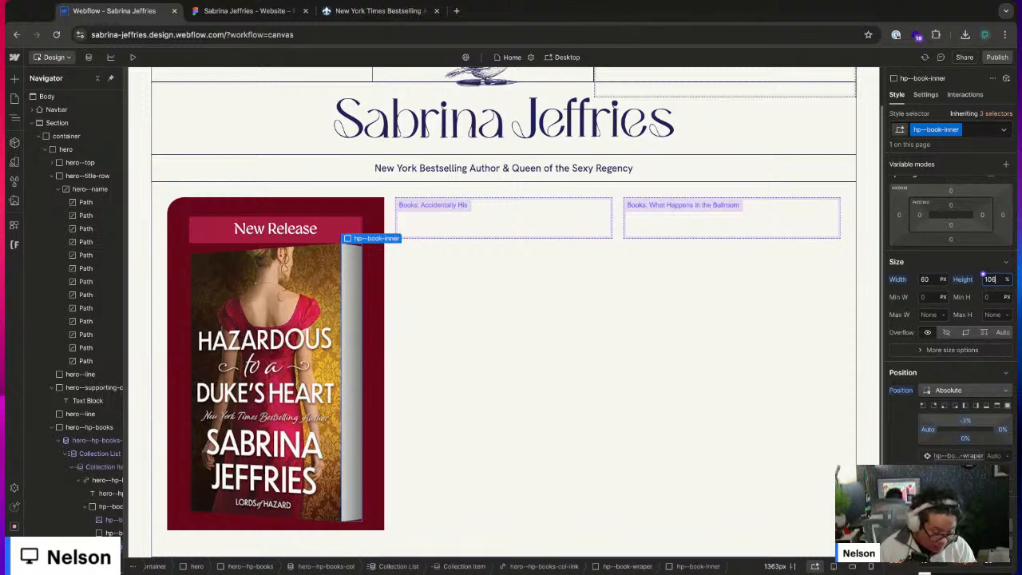
click(974, 262)
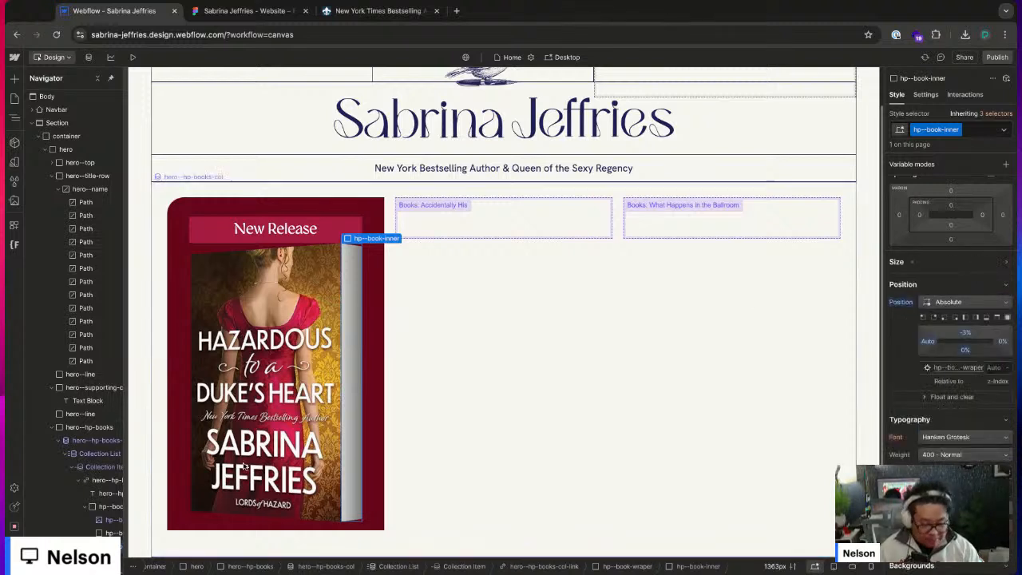
- Deselect the page strip and examine how it lines up with the book cover
click(100, 533)
click(352, 375)
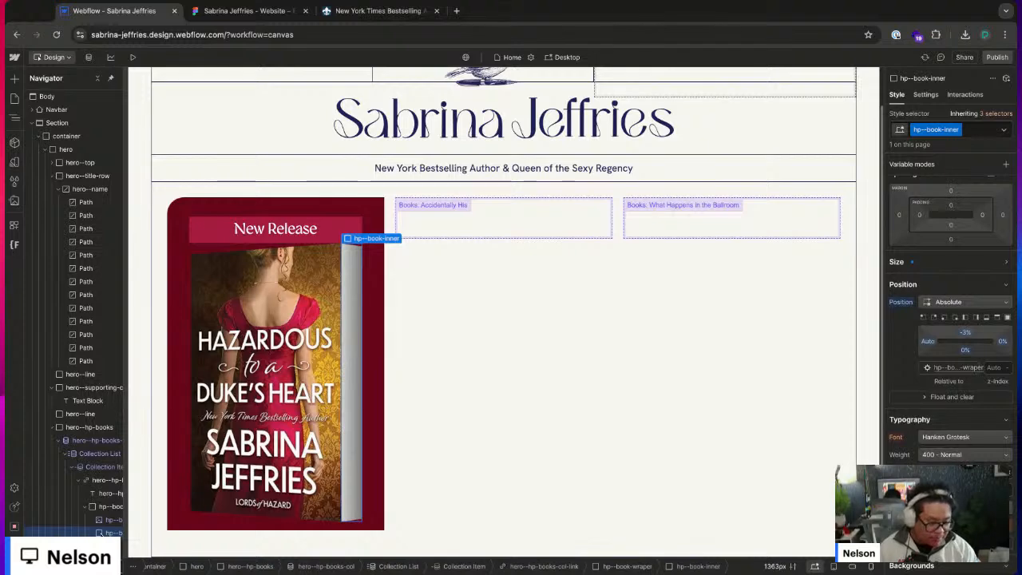
click(444, 484)
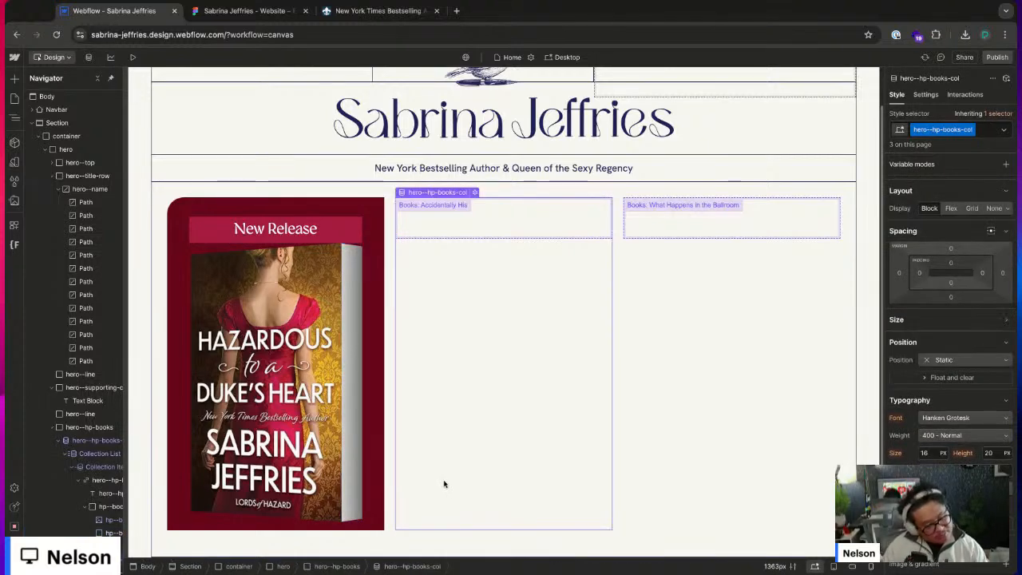
- Reselect the hp--book-inner page strip and set its width to 50 px
click(354, 422)
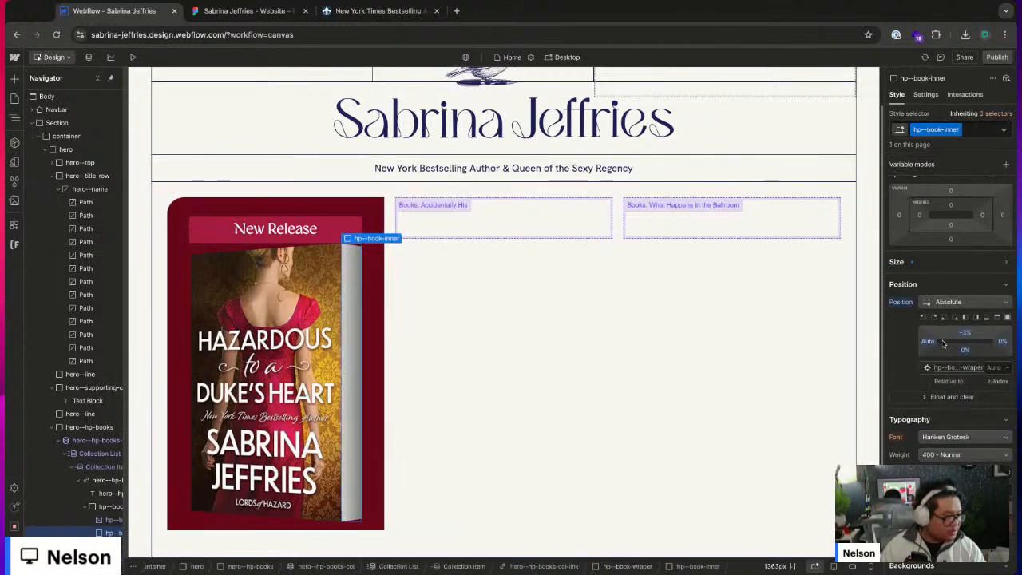
click(914, 272)
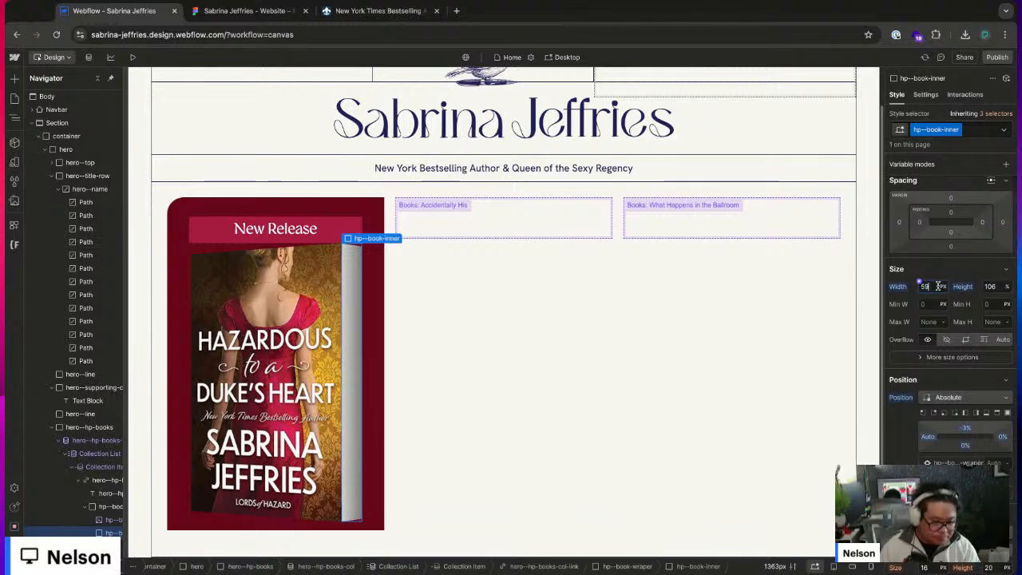
drag(938, 286, 920, 283)
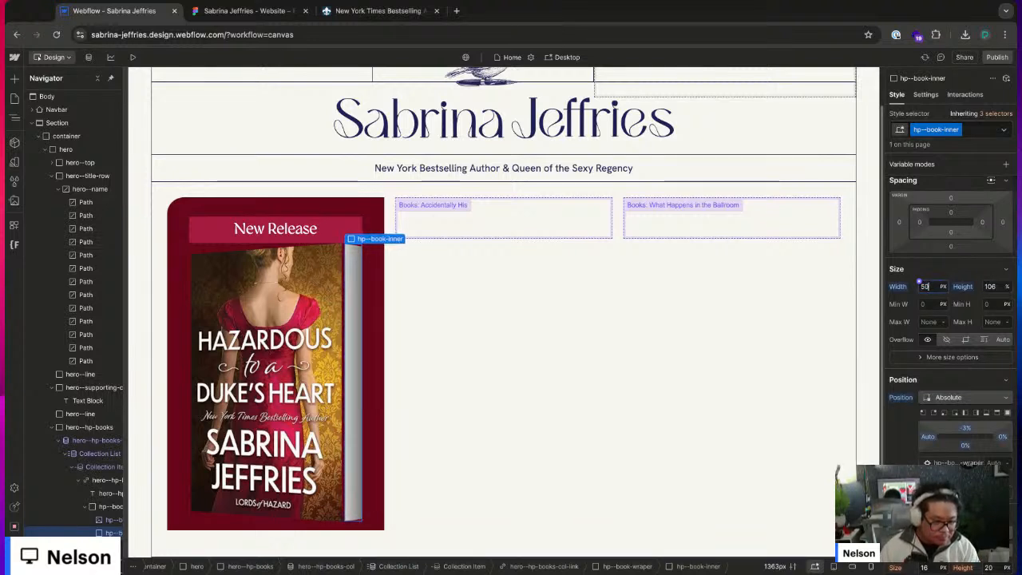
- Change the page strip's top offset to -15 px and nudge its right offset to close the gap with the cover
click(969, 430)
text(-10)
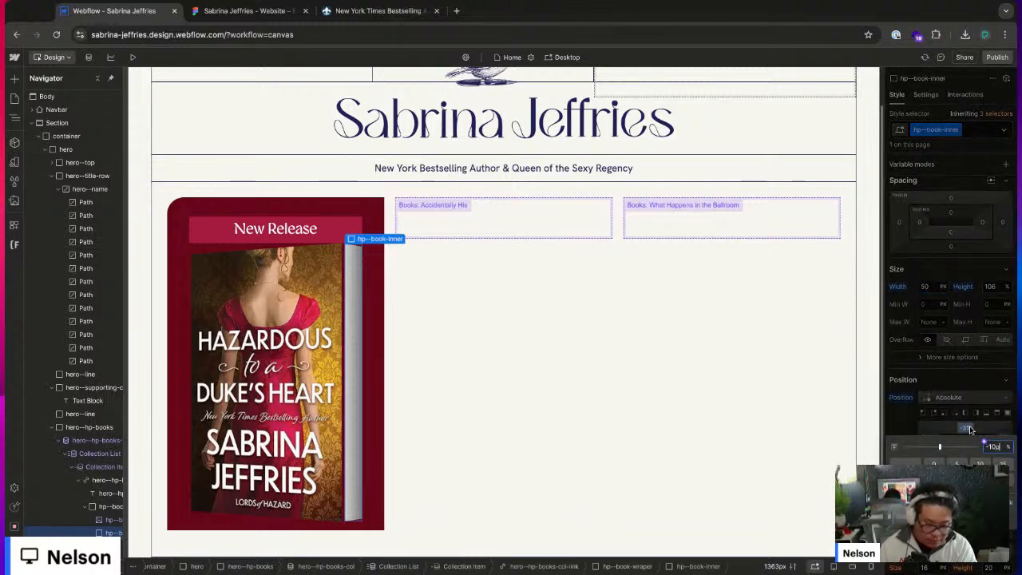
key(Return)
drag(964, 428, 966, 432)
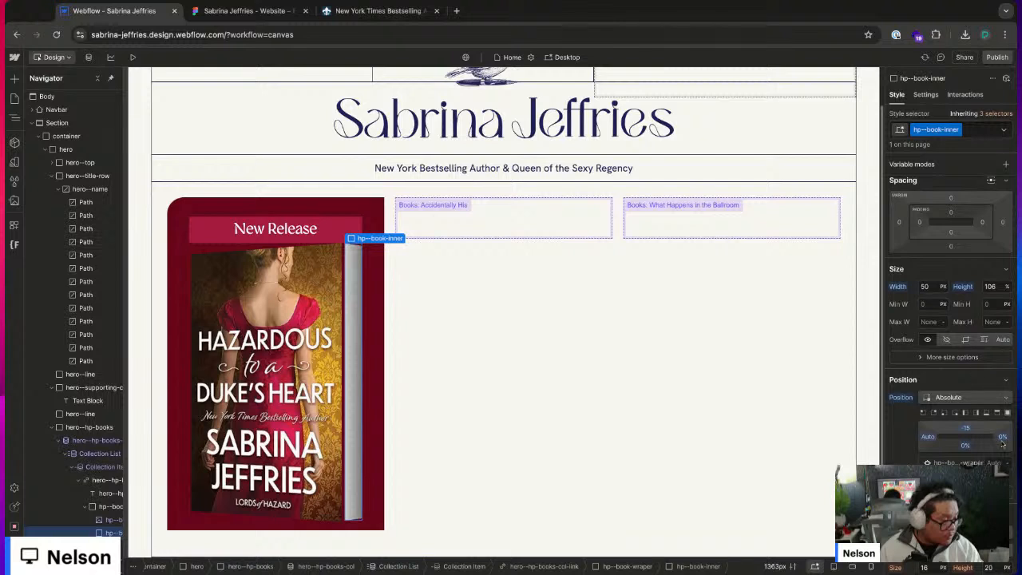
drag(1003, 440, 1008, 440)
- Open the page strip's linear gradient background and adjust the color of its starting stop
scroll(998, 423, down, 3)
scroll(948, 376, down, 3)
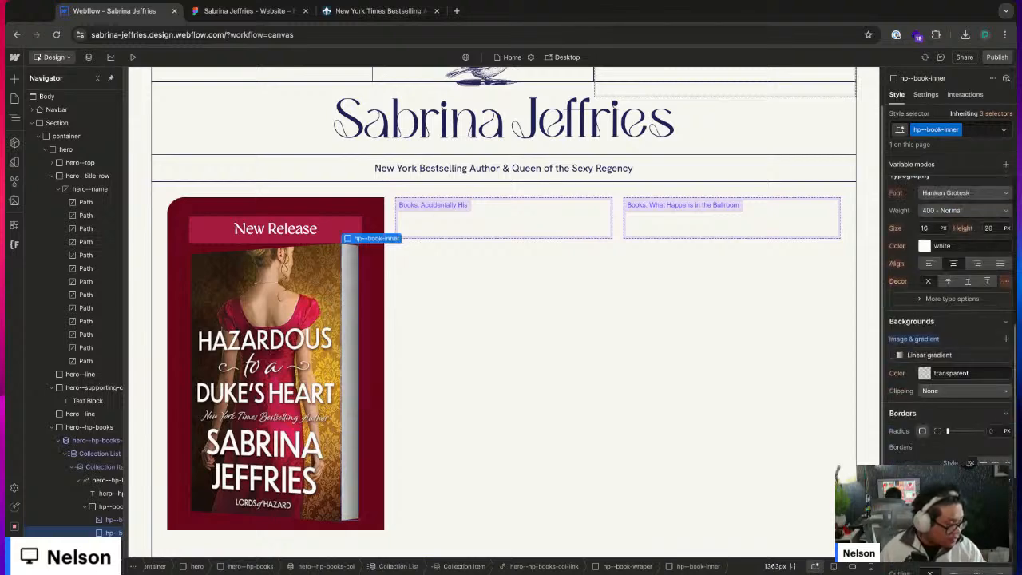
click(938, 356)
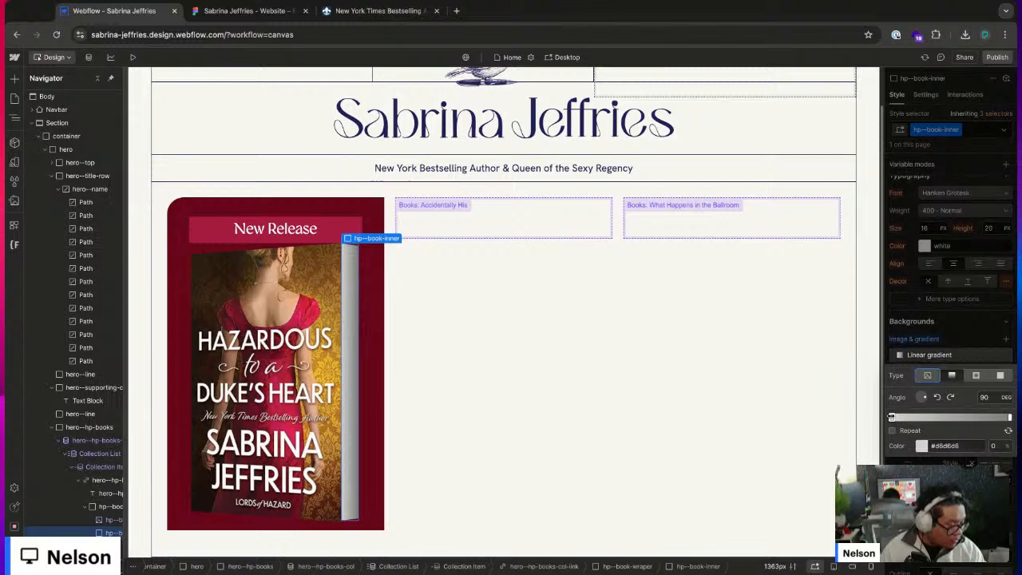
click(891, 416)
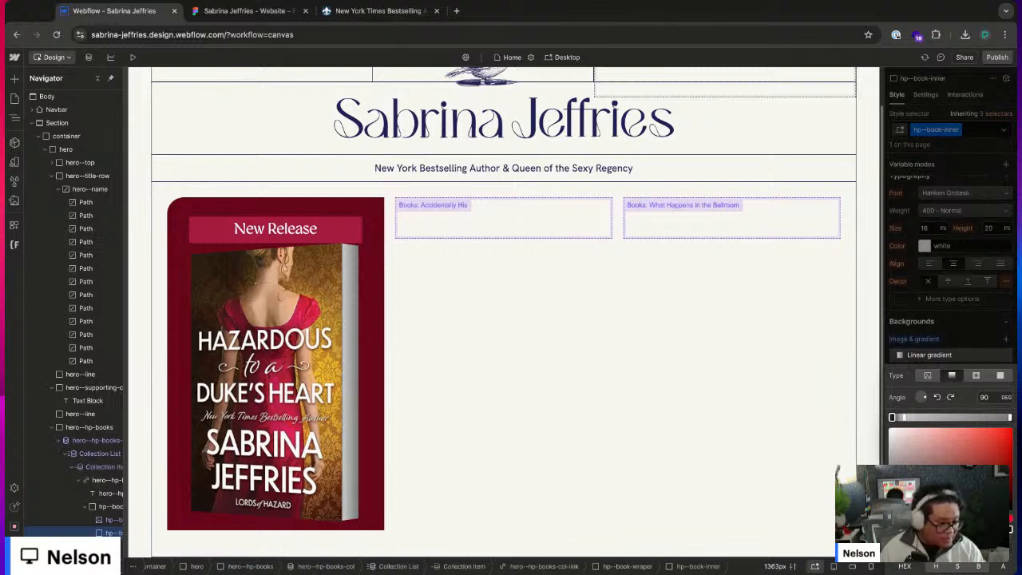
click(923, 418)
- Place a grey stop at 94% in the page strip's gradient and make the end stop at 100% black
click(1009, 417)
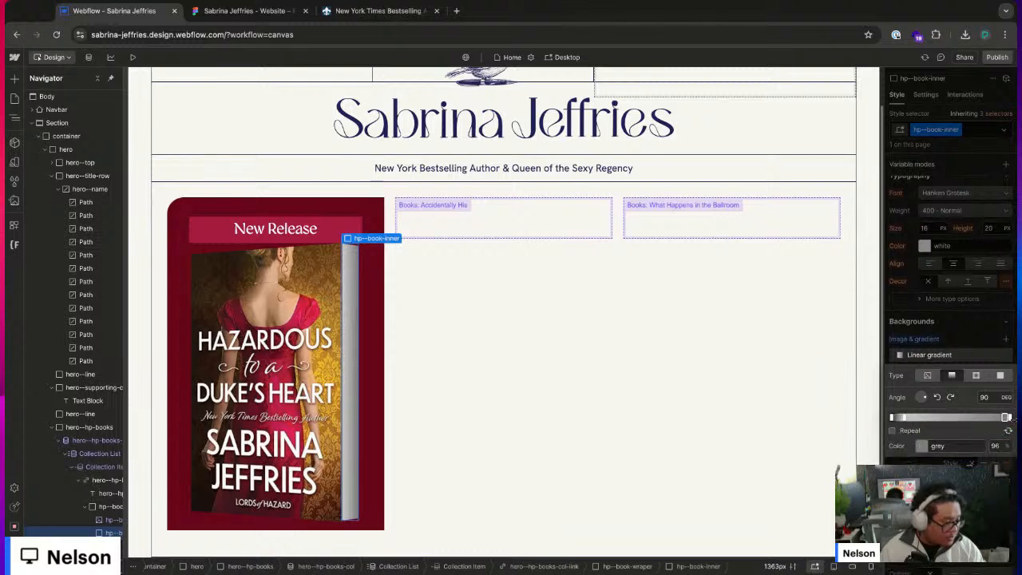
click(1009, 418)
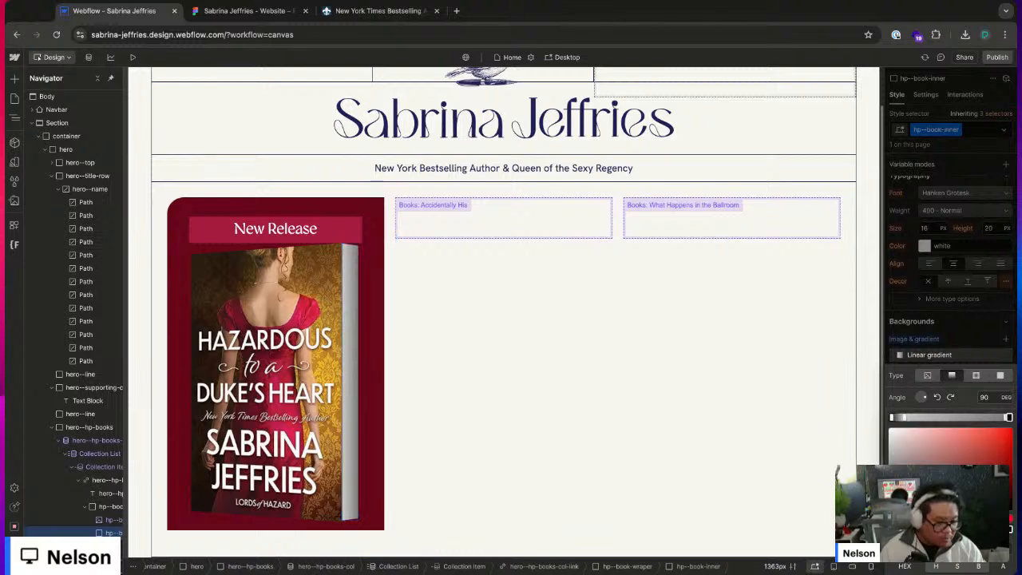
click(1007, 417)
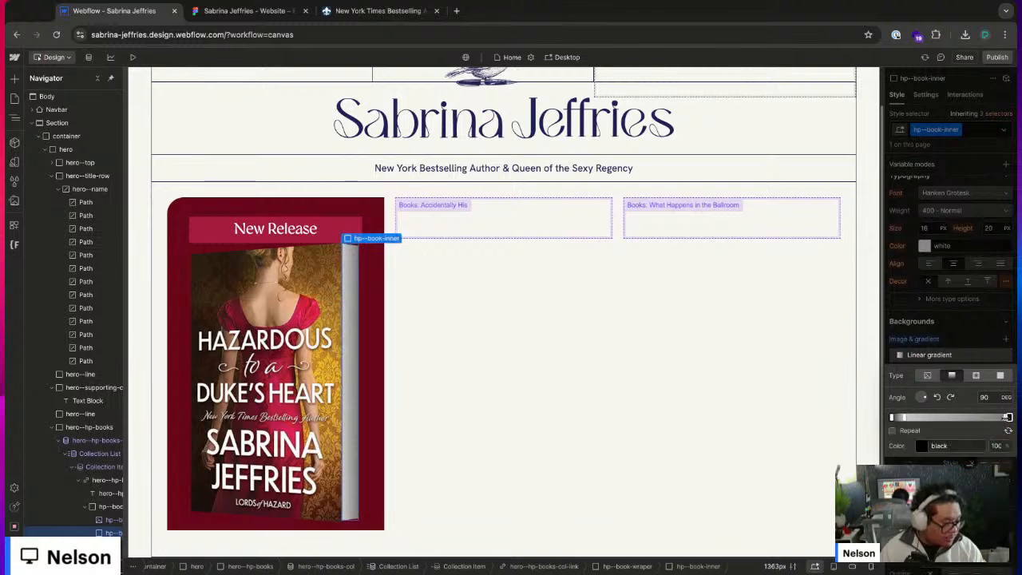
click(1006, 417)
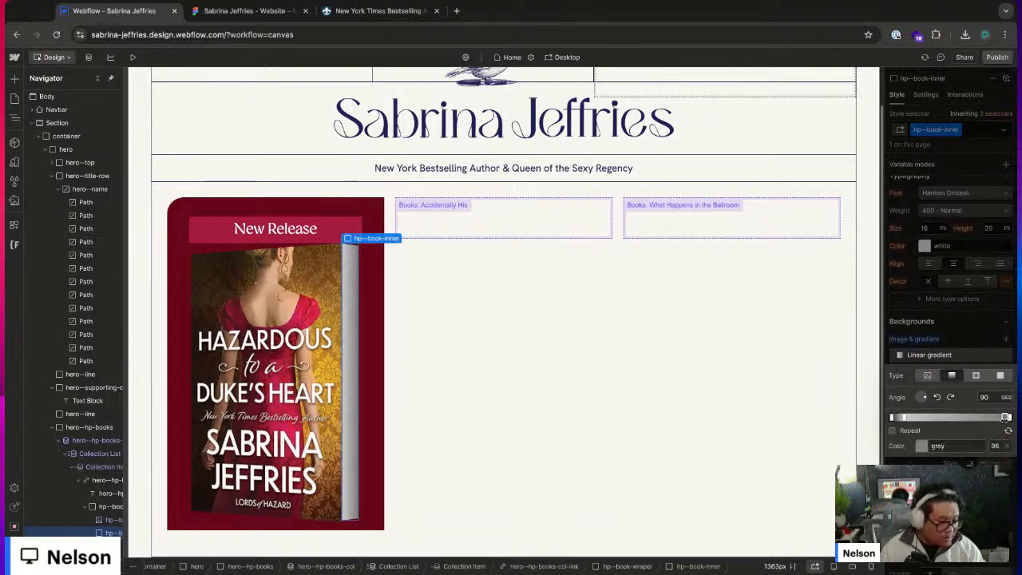
drag(1006, 417, 1003, 417)
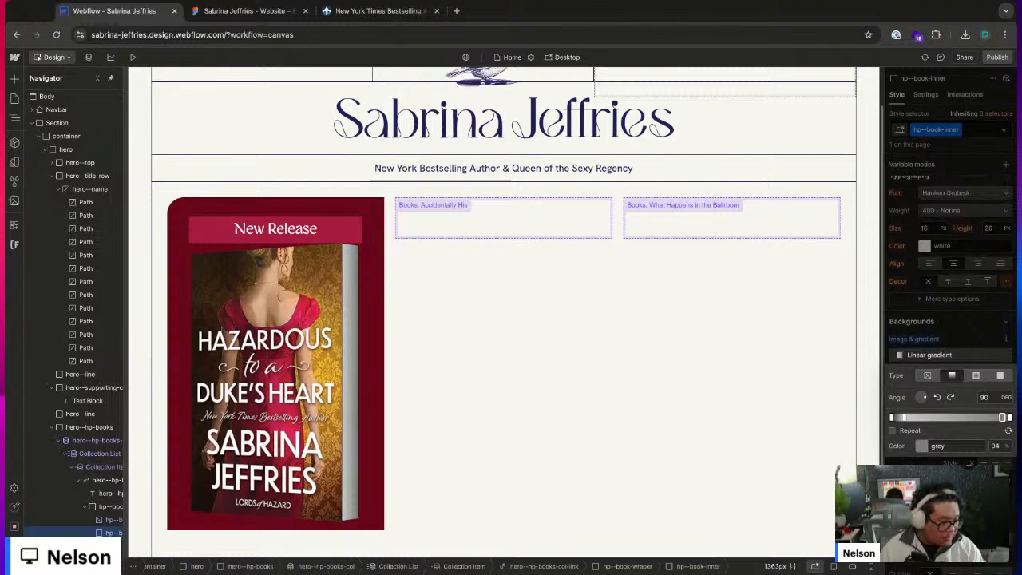
click(978, 326)
click(979, 326)
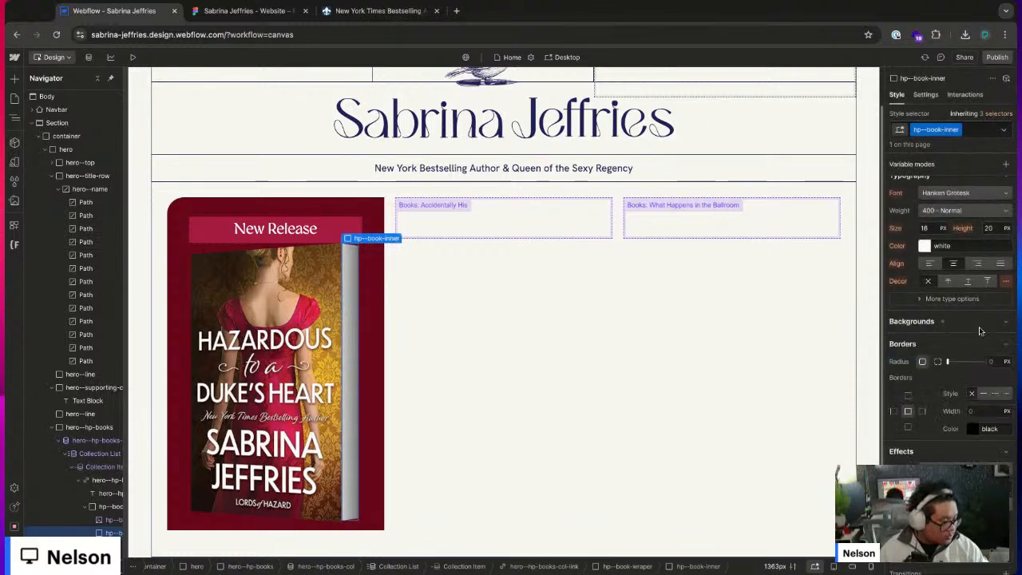
click(978, 326)
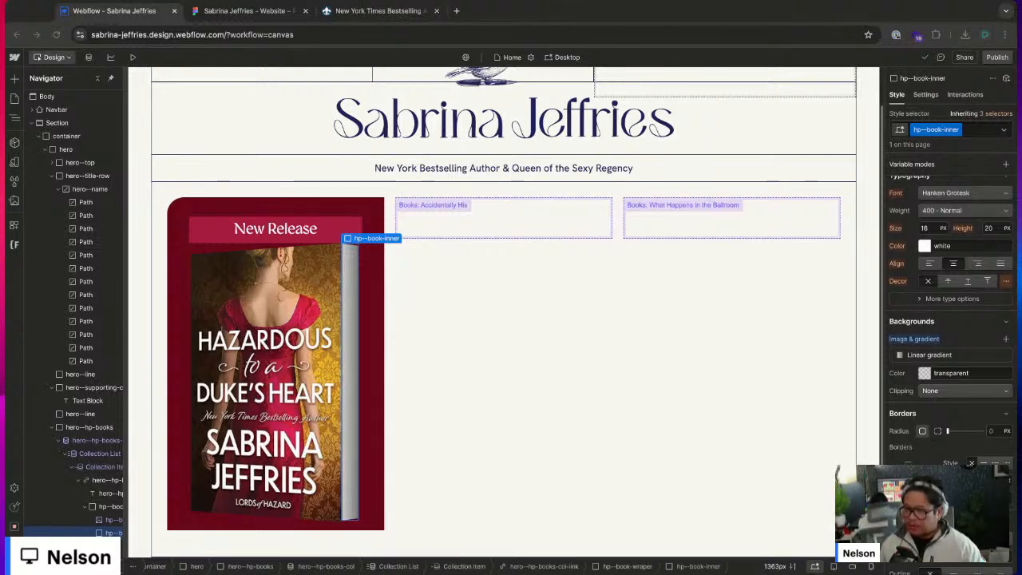
- Check the hero book cards in the Figma design, then switch to sabrinajeffries.com and view the Books-at-a-Glance page
click(239, 10)
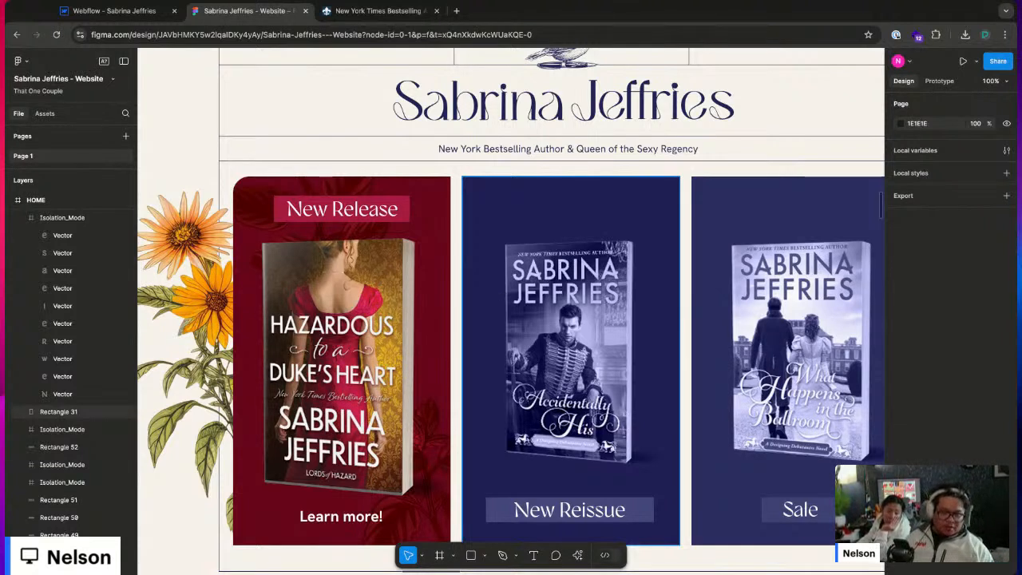
click(375, 10)
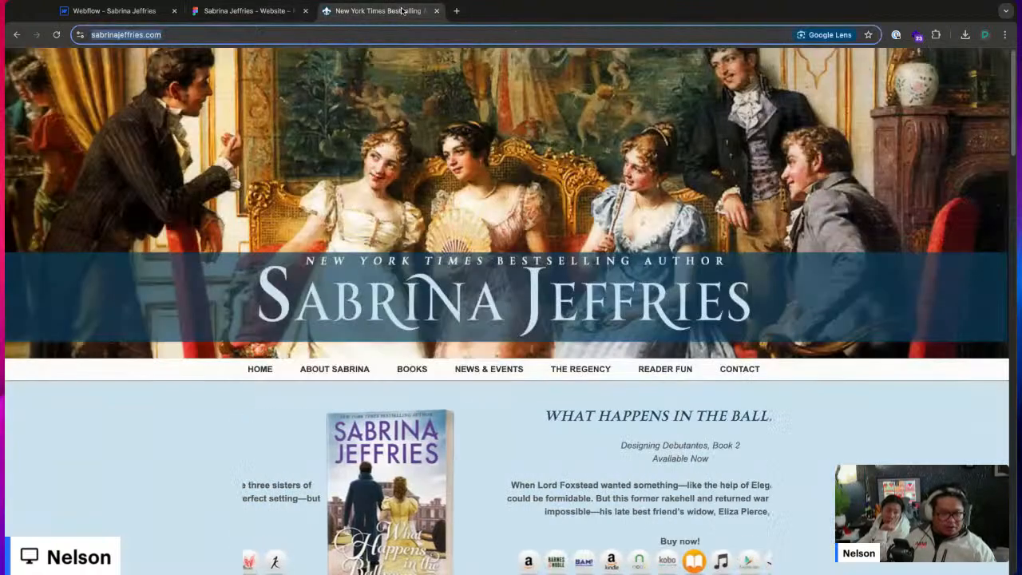
scroll(186, 399, down, 3)
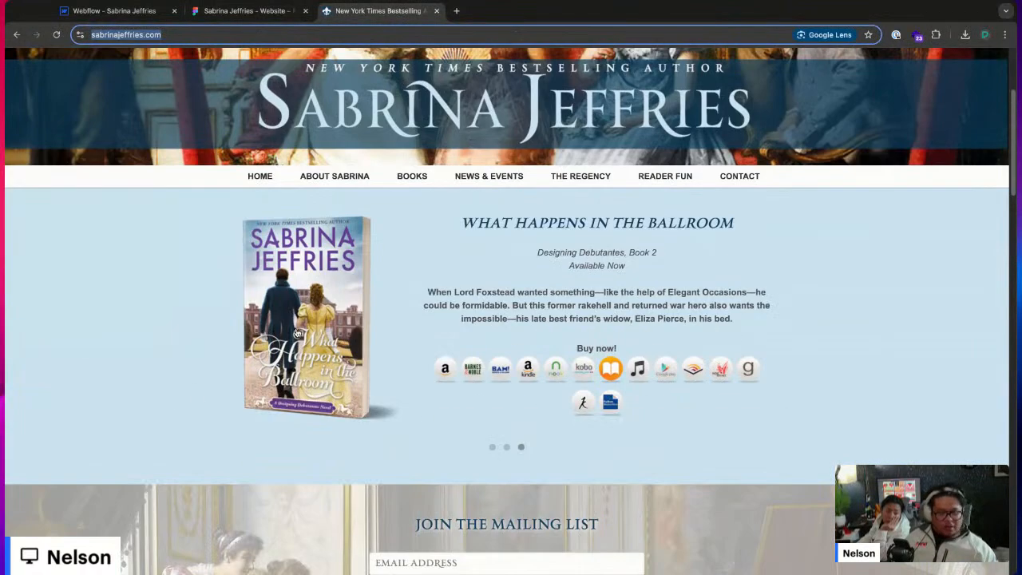
mouse_move(415, 177)
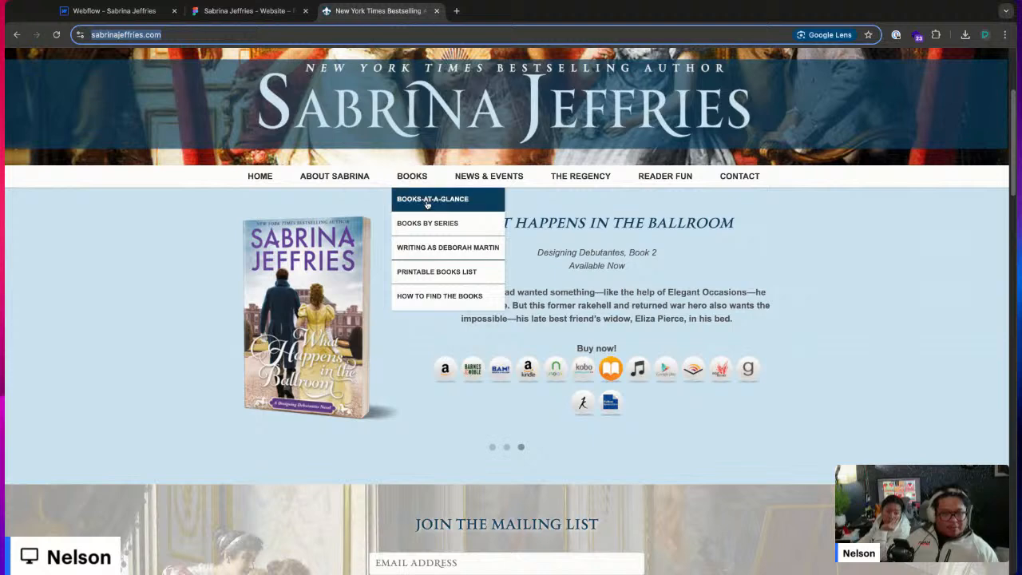
click(426, 204)
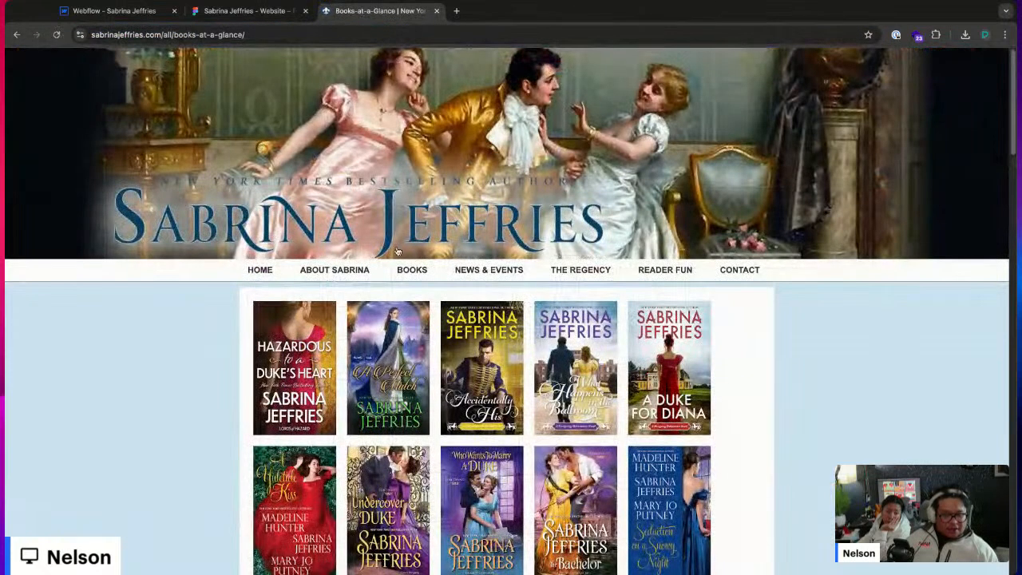
- View the Hazardous to a Duke's Heart book page, look through its content, and return to the Webflow project
click(294, 357)
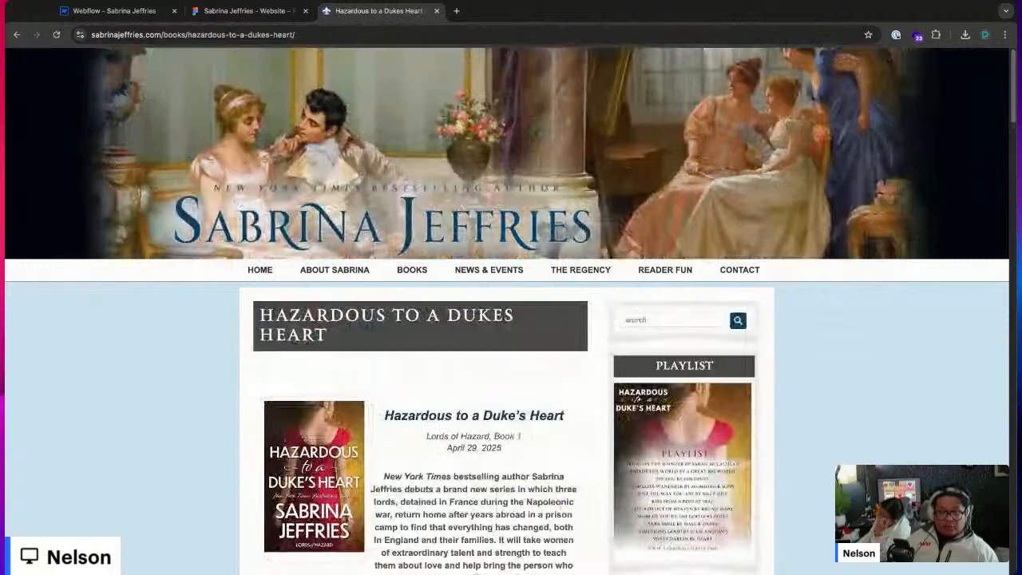
scroll(304, 271, down, 4)
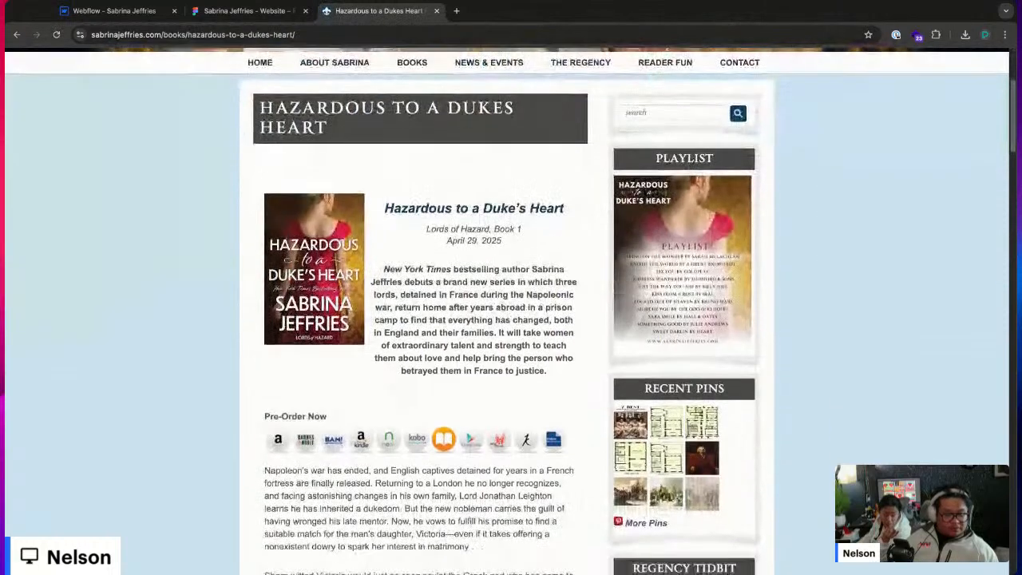
scroll(304, 271, down, 10)
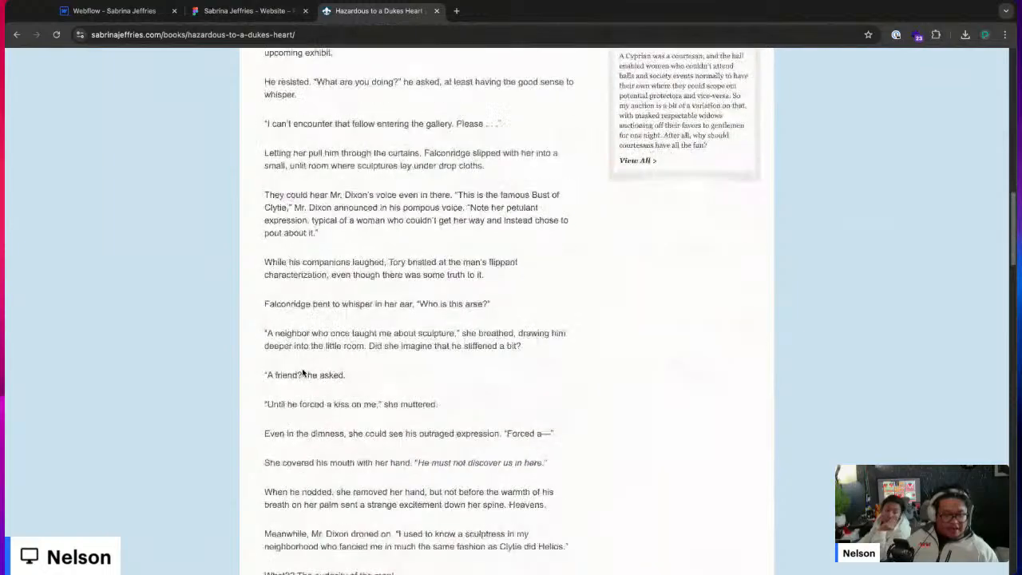
scroll(303, 373, up, 15)
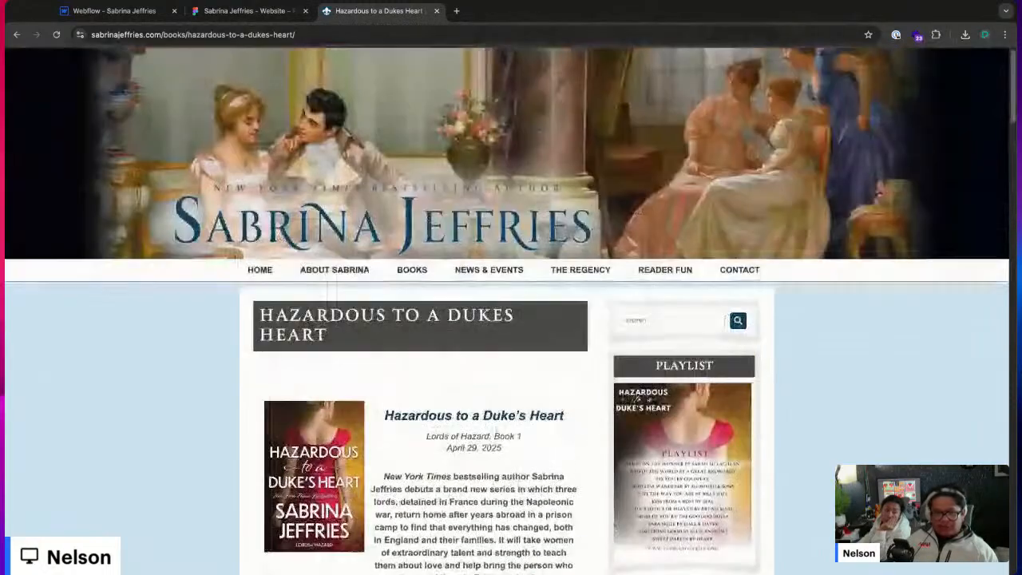
click(115, 10)
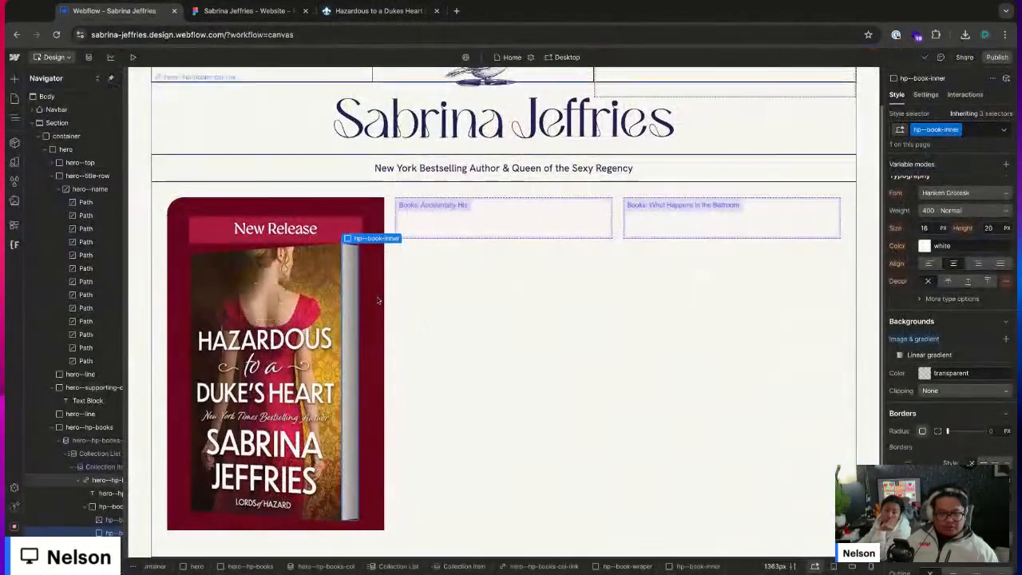
- Hide the book's page strip and show it again to compare the cover with and without it
click(448, 400)
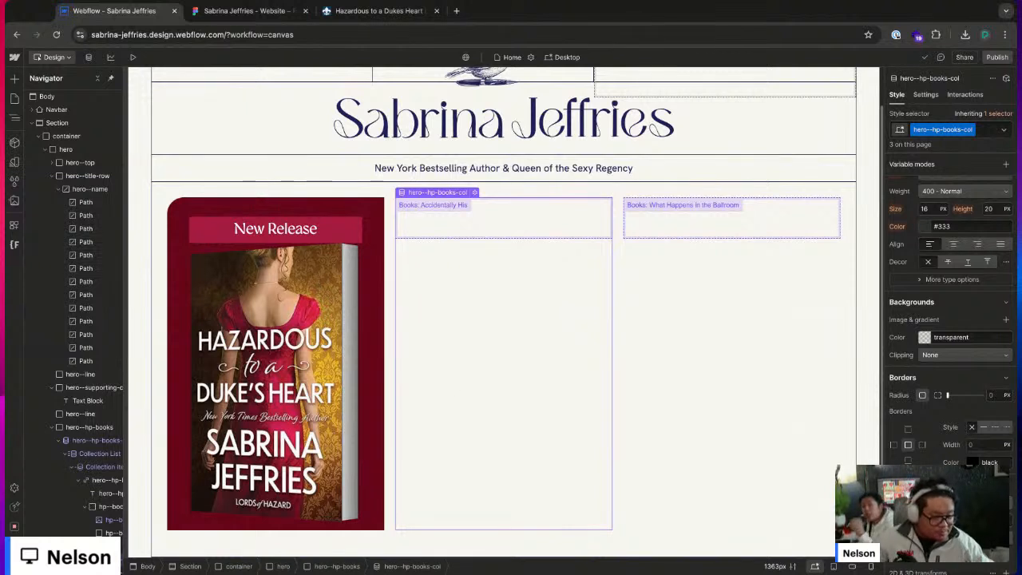
click(290, 384)
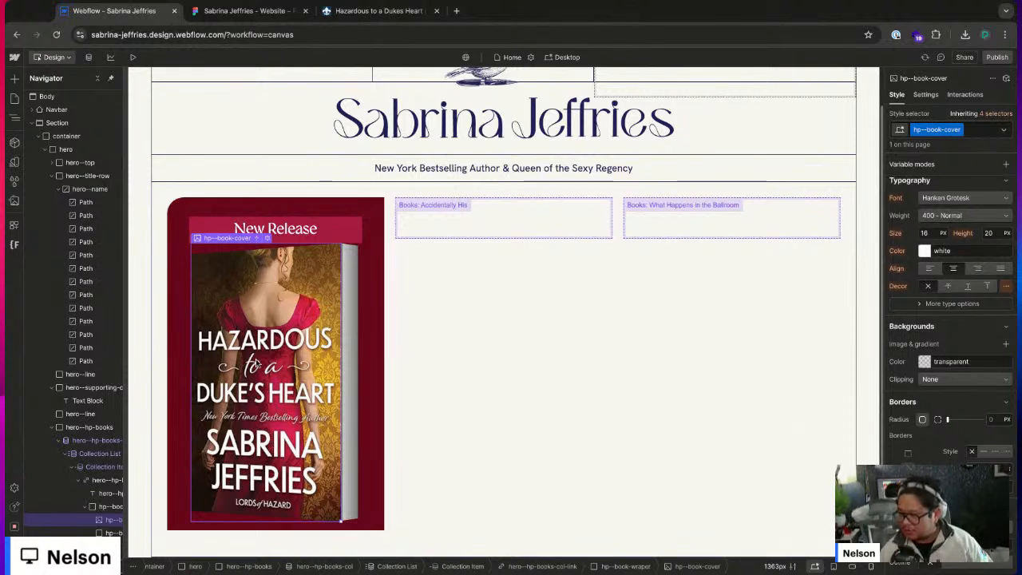
click(363, 367)
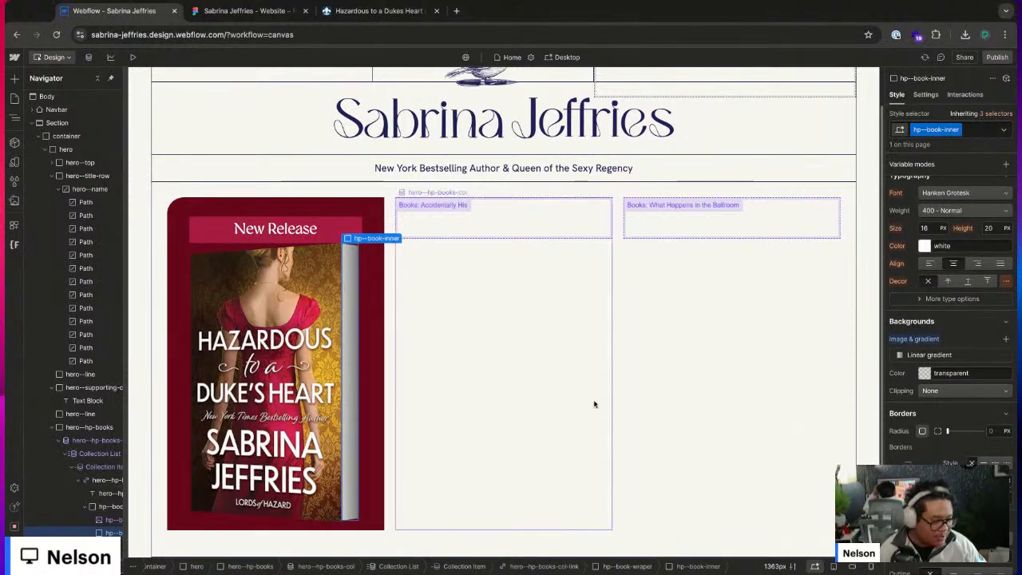
scroll(995, 327, up, 5)
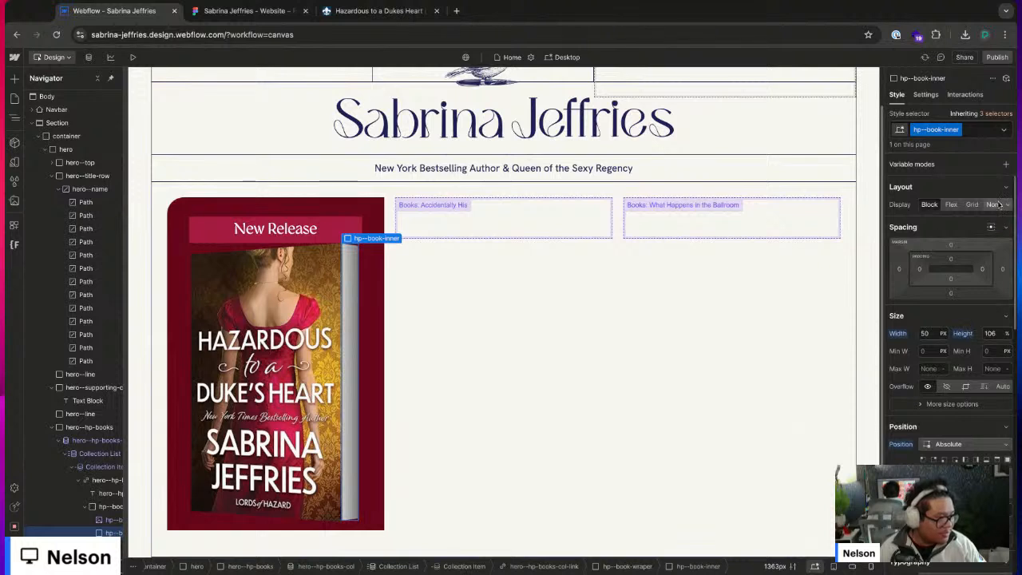
click(925, 94)
click(972, 183)
click(942, 179)
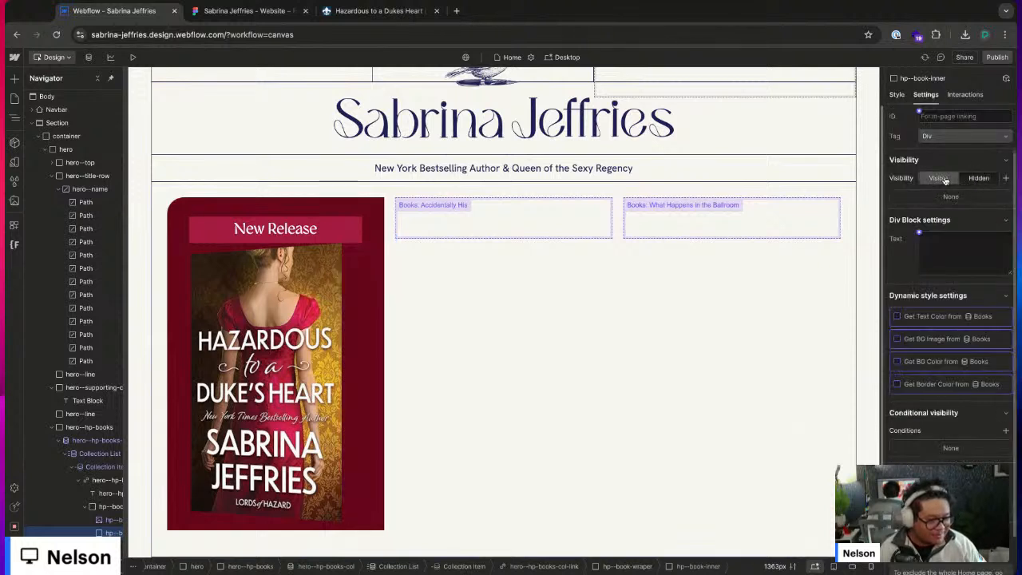
click(977, 179)
click(955, 183)
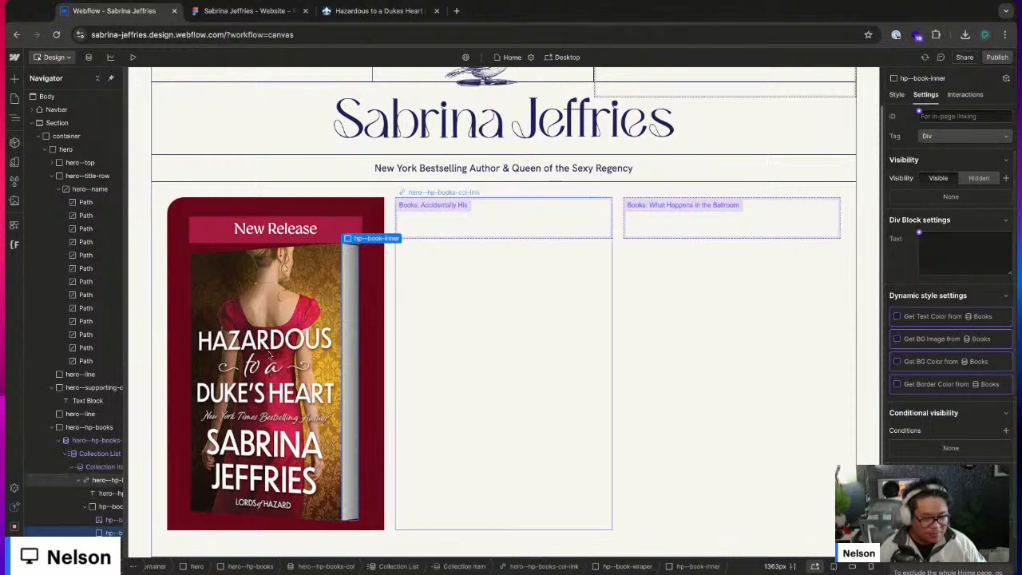
- Check the New Release card in the Figma design, then center-align the New Release label within the Webflow card
click(110, 507)
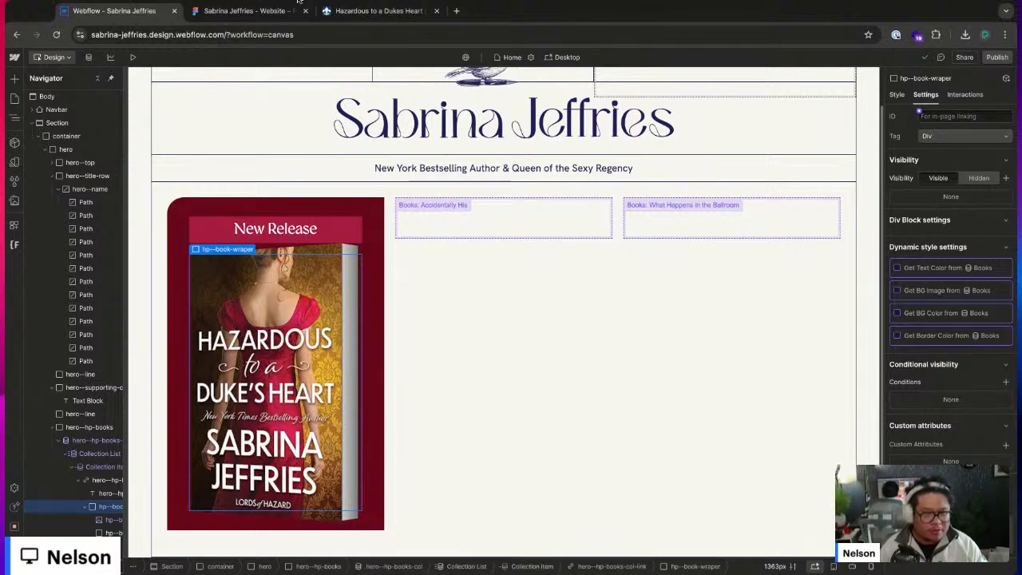
key(ctrl+Tab)
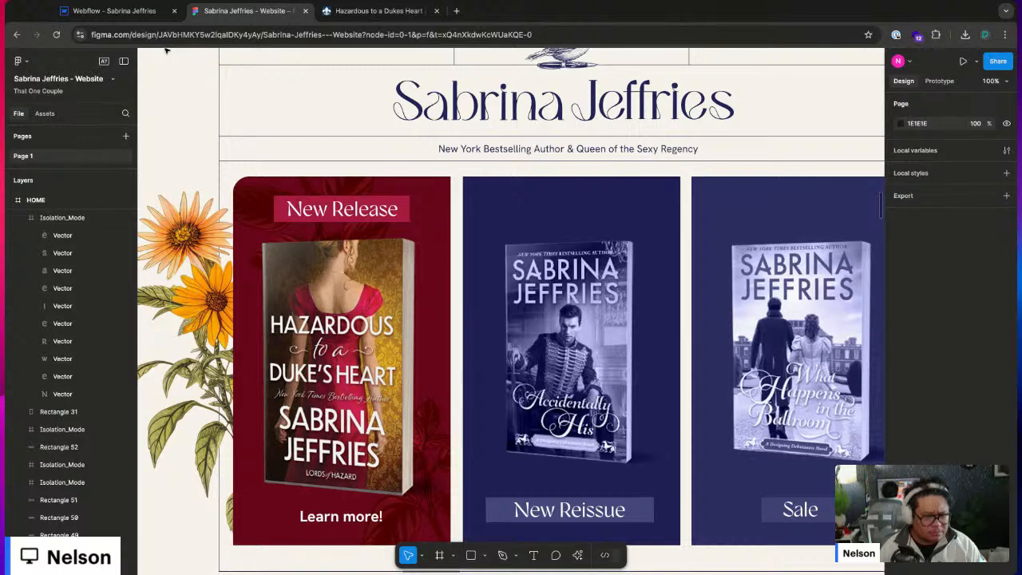
click(116, 12)
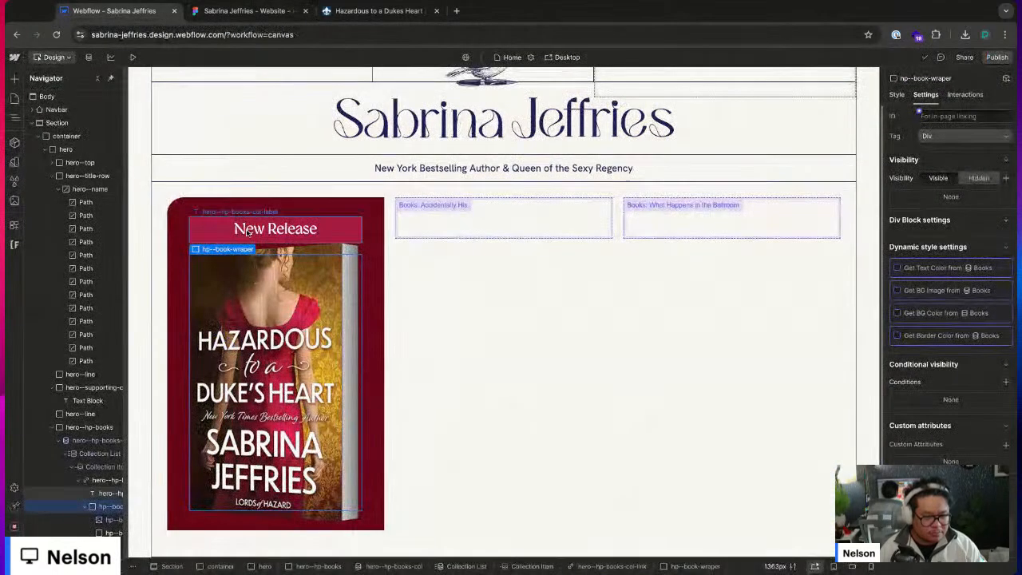
click(209, 229)
click(896, 94)
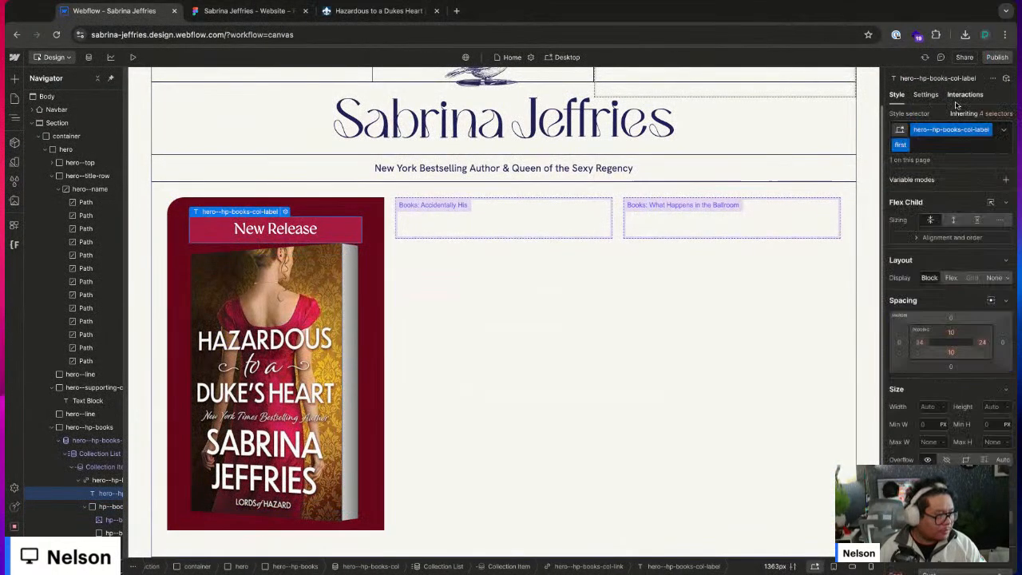
click(952, 237)
click(958, 256)
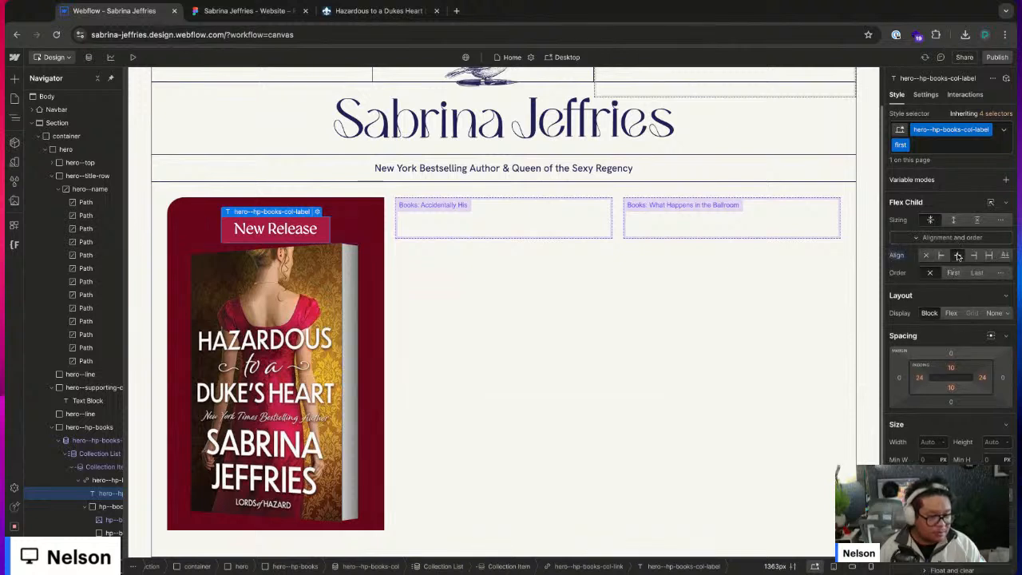
- Add a scale transform of 0.9 to the book wrapper in the New Release card
click(104, 506)
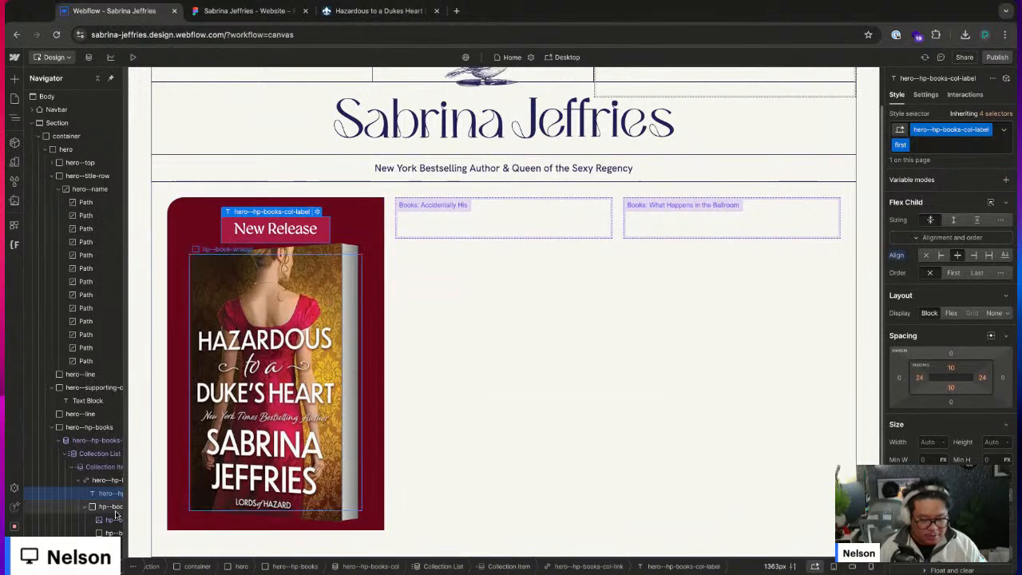
scroll(950, 335, down, 3)
scroll(1006, 401, down, 5)
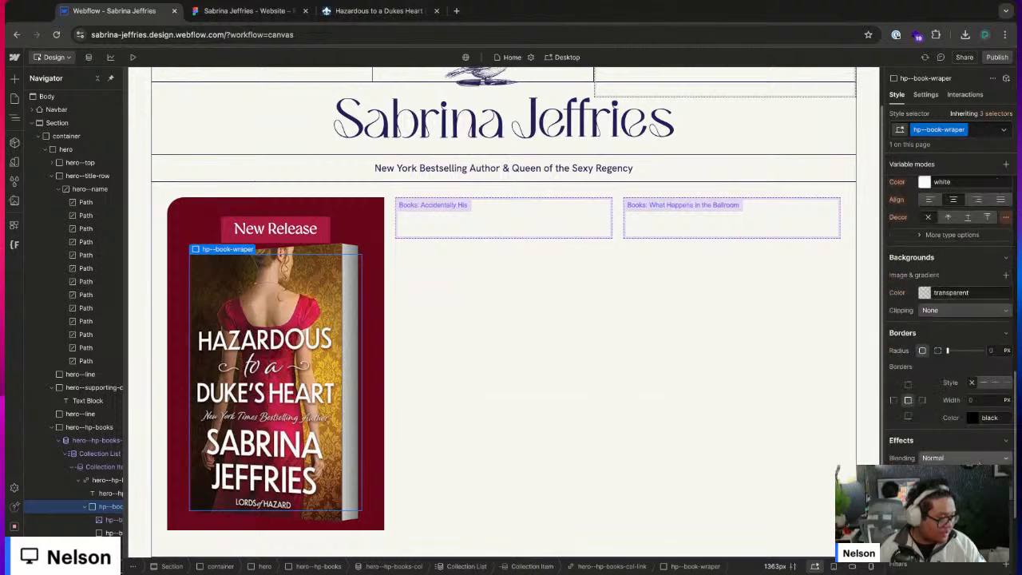
click(1006, 401)
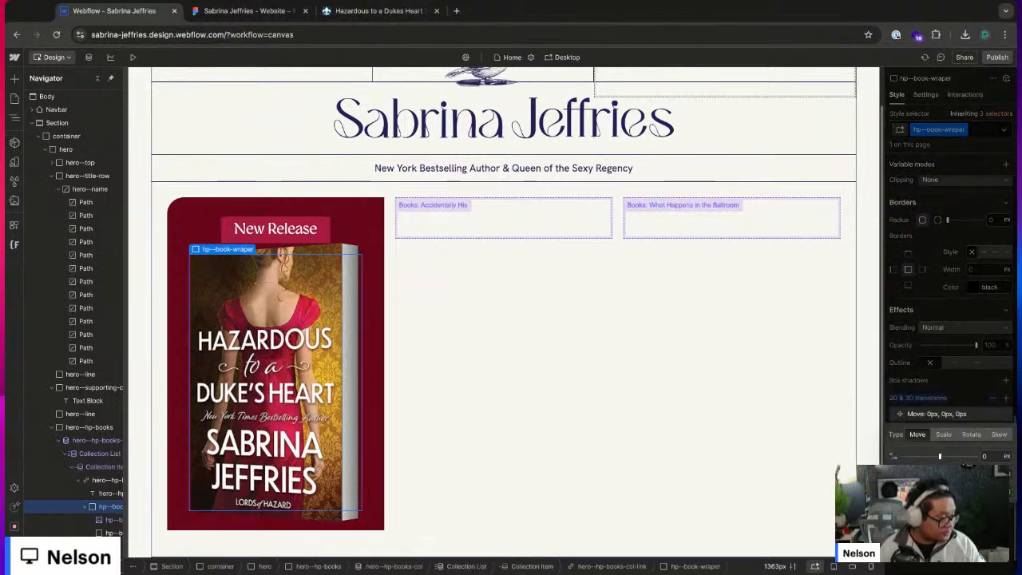
click(943, 433)
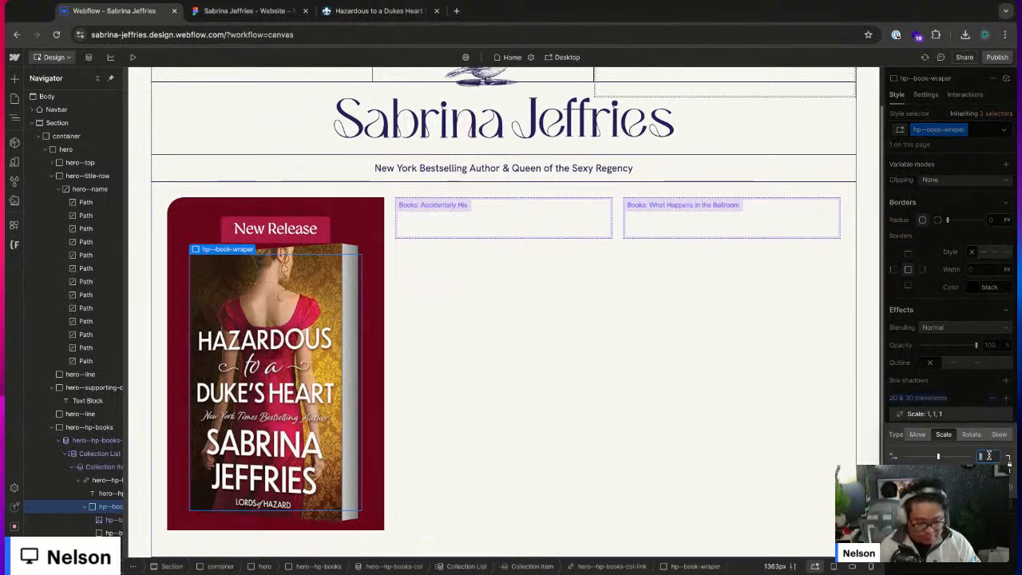
text(0.9)
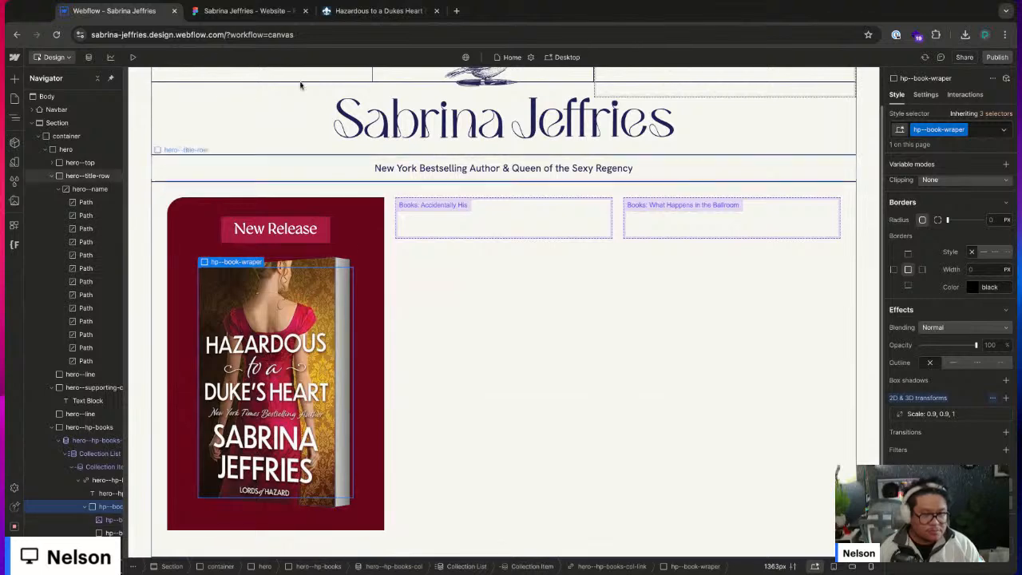
- Switch to the Figma design, select the Group 5 leaf artwork behind the New Release book, and export it as a 1x PNG
key(ctrl+Tab)
click(260, 216)
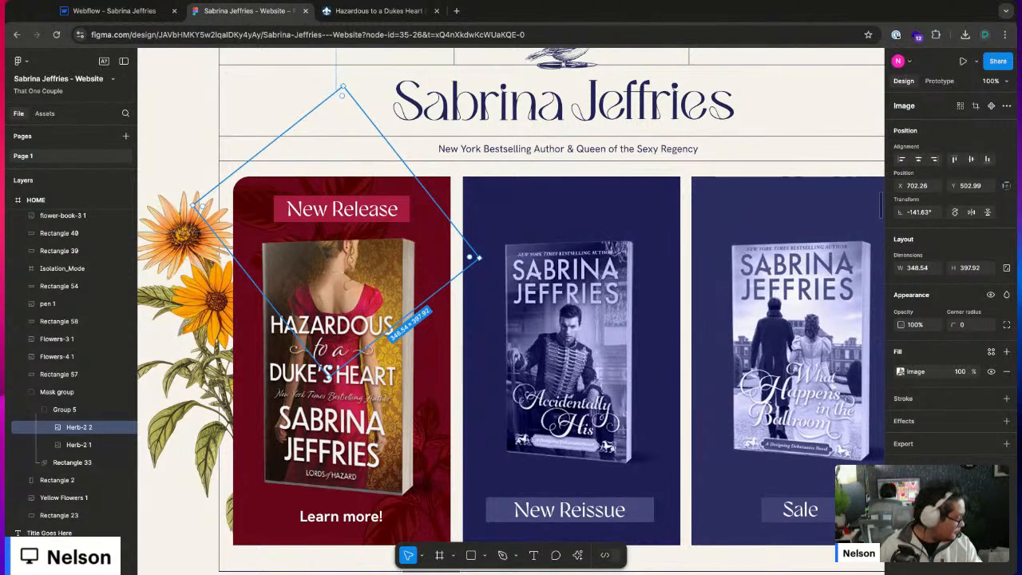
scroll(511, 311, right, 5)
scroll(511, 311, left, 5)
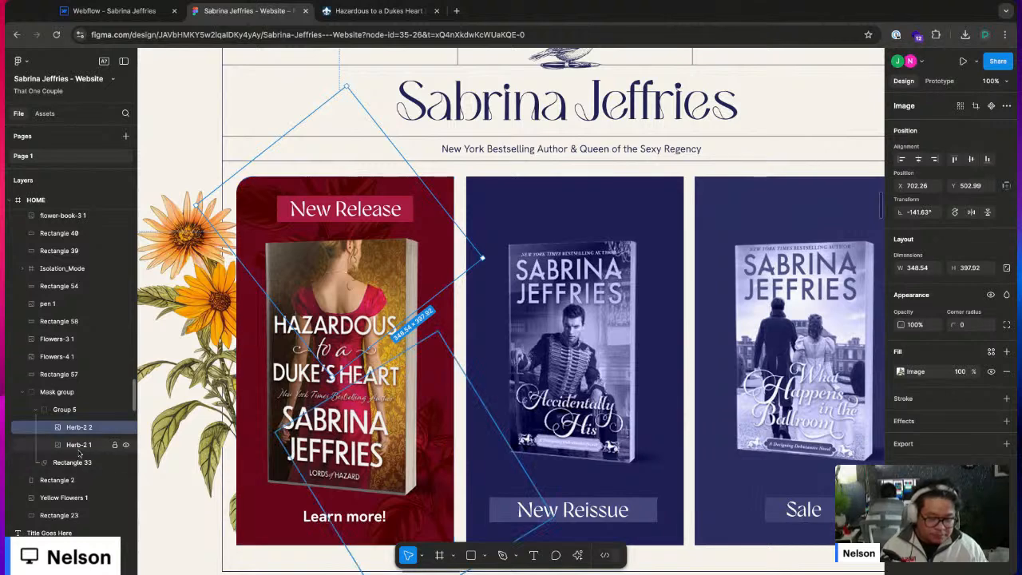
click(76, 409)
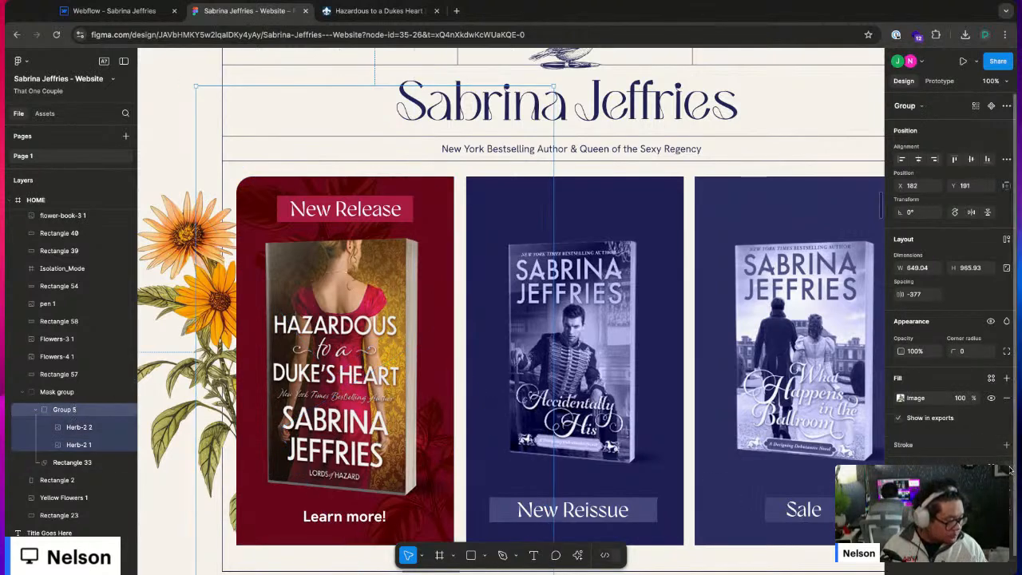
scroll(950, 319, down, 3)
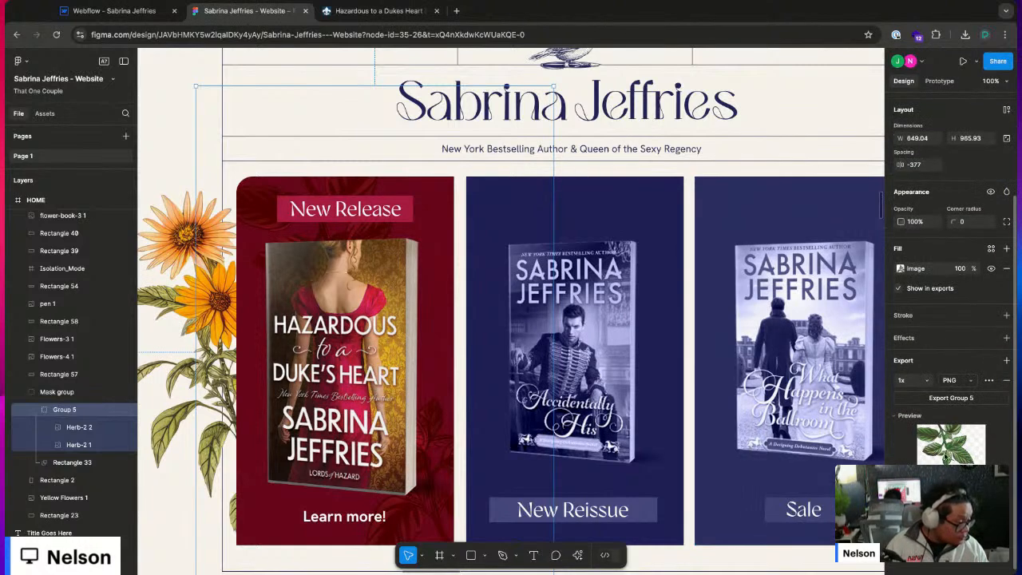
click(962, 398)
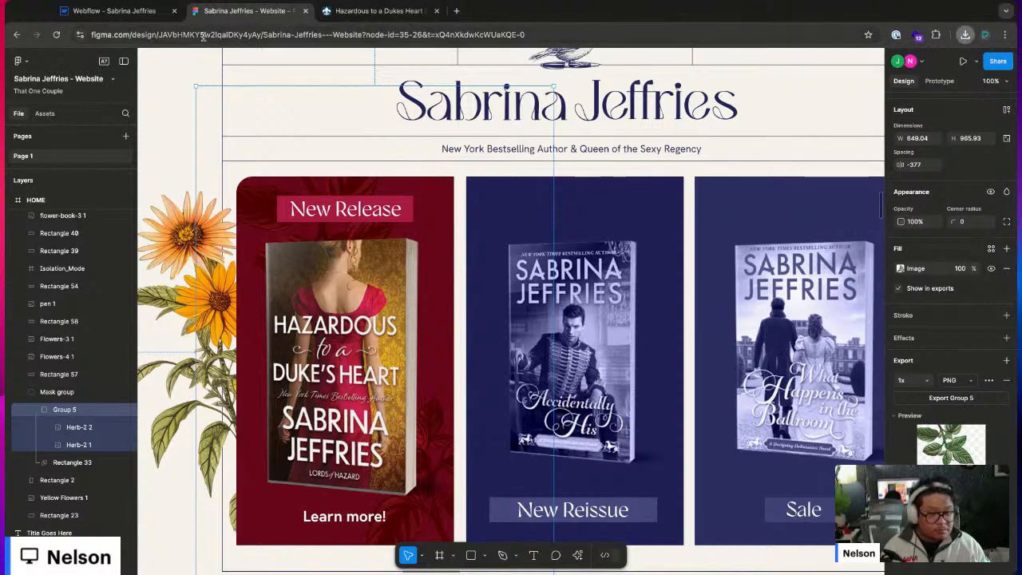
- Return to Webflow, add the exported leaf PNG to the project's assets, and select the New Release card link
click(122, 13)
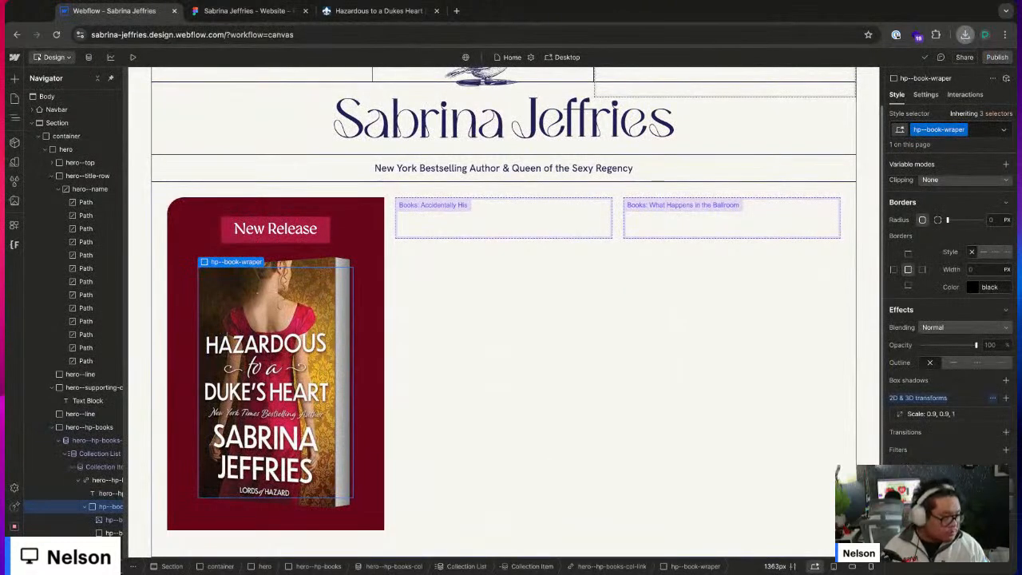
key(j)
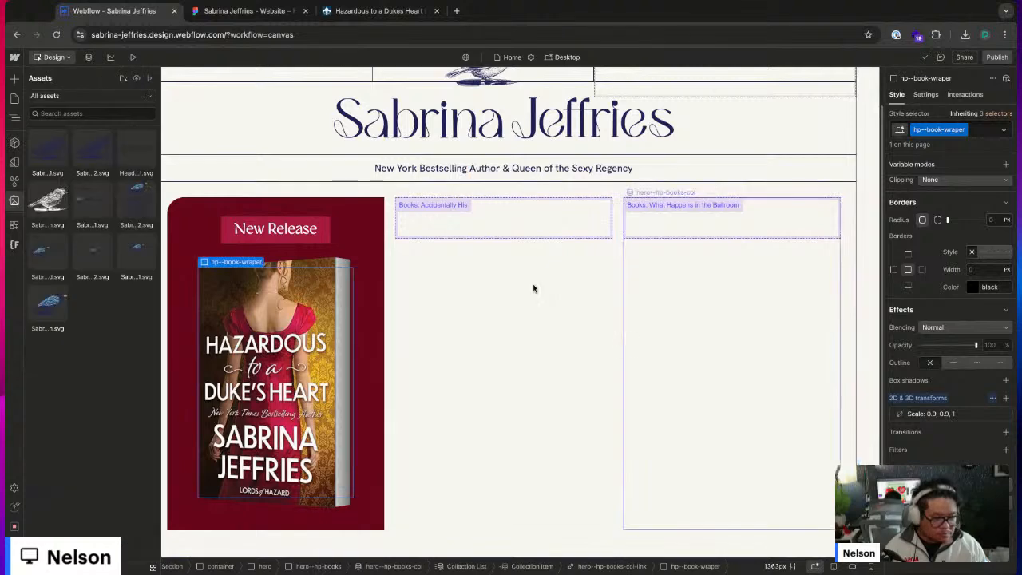
click(209, 210)
key(z)
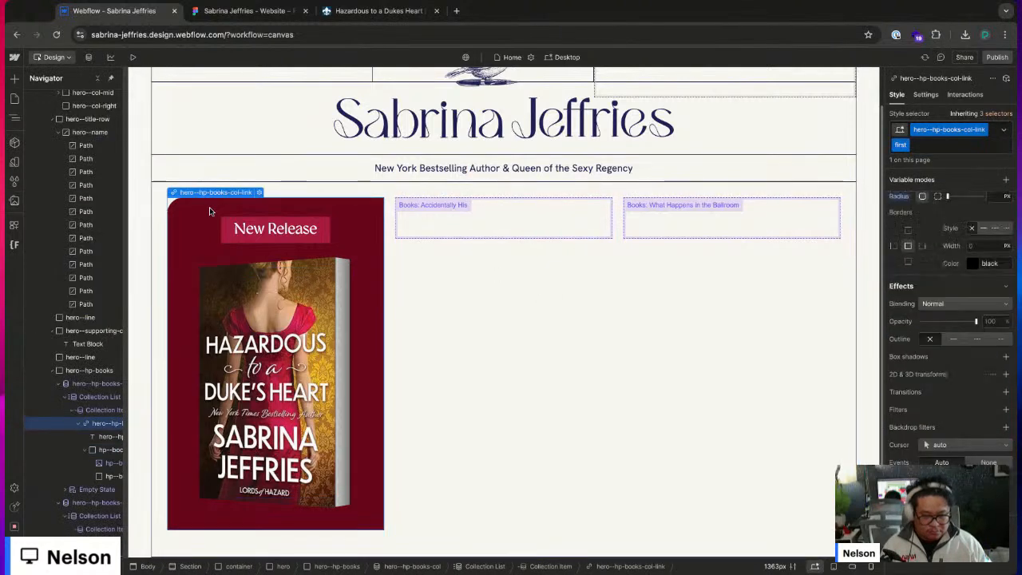
scroll(946, 351, up, 4)
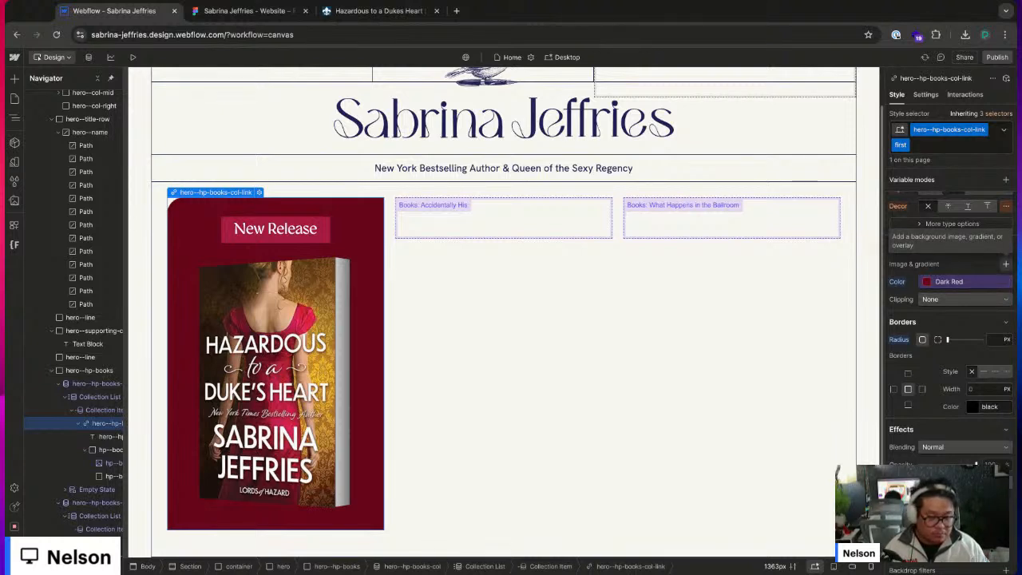
click(1005, 264)
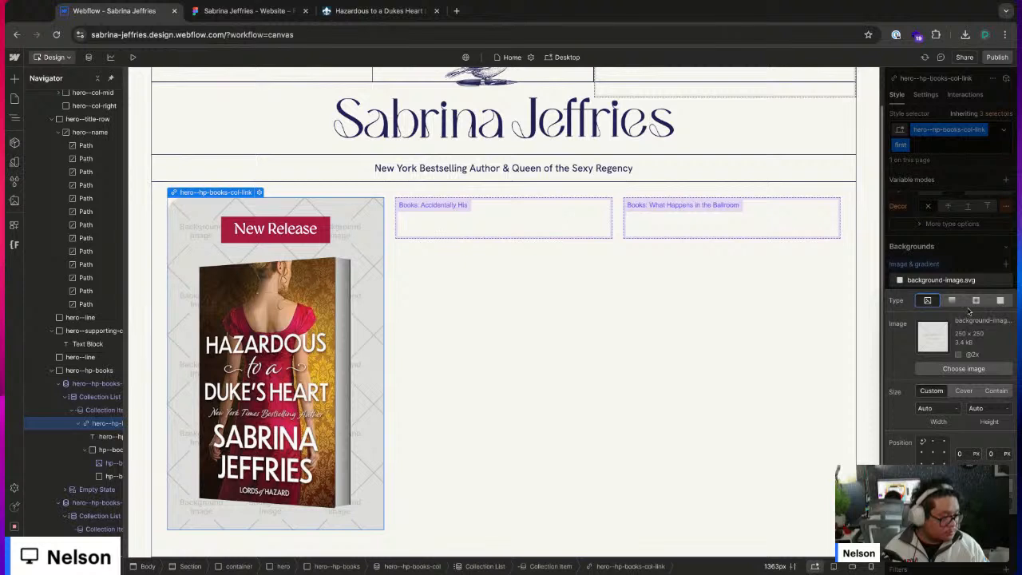
key(ctrl+z)
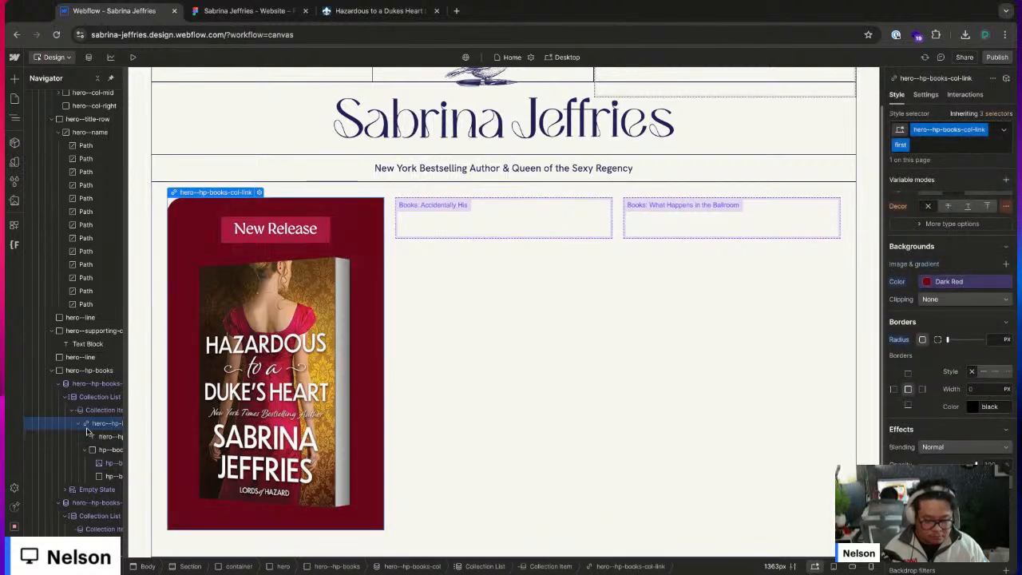
- Insert an image element inside the New Release card link and use the Group 5 leaf PNG as its source
key(ctrl+k)
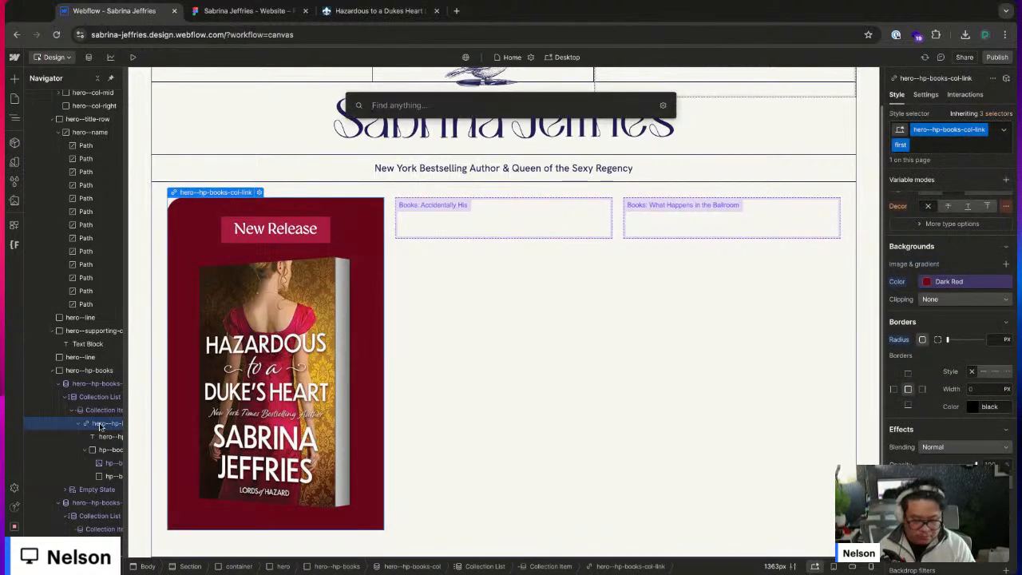
text(image)
key(Return)
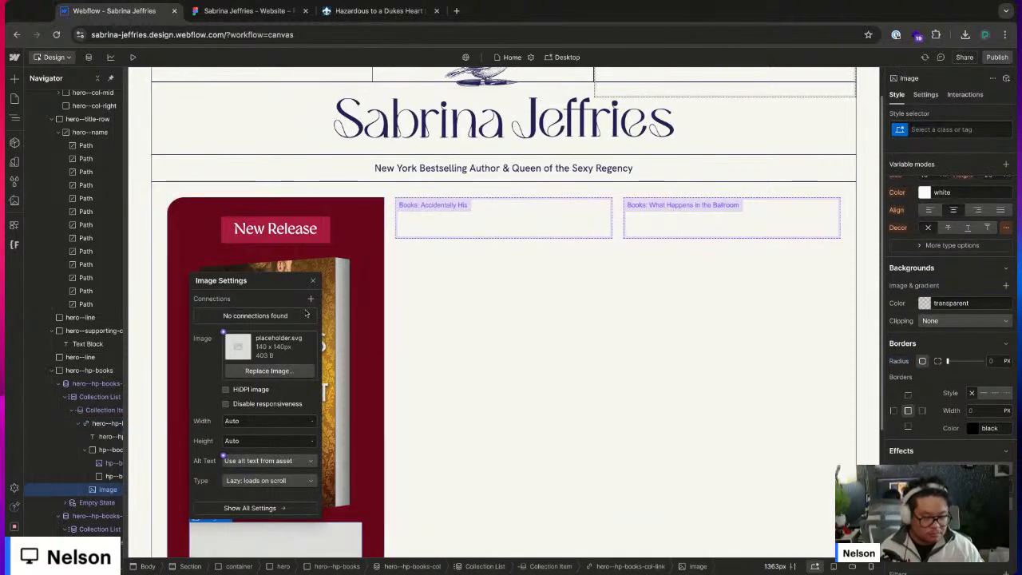
click(259, 371)
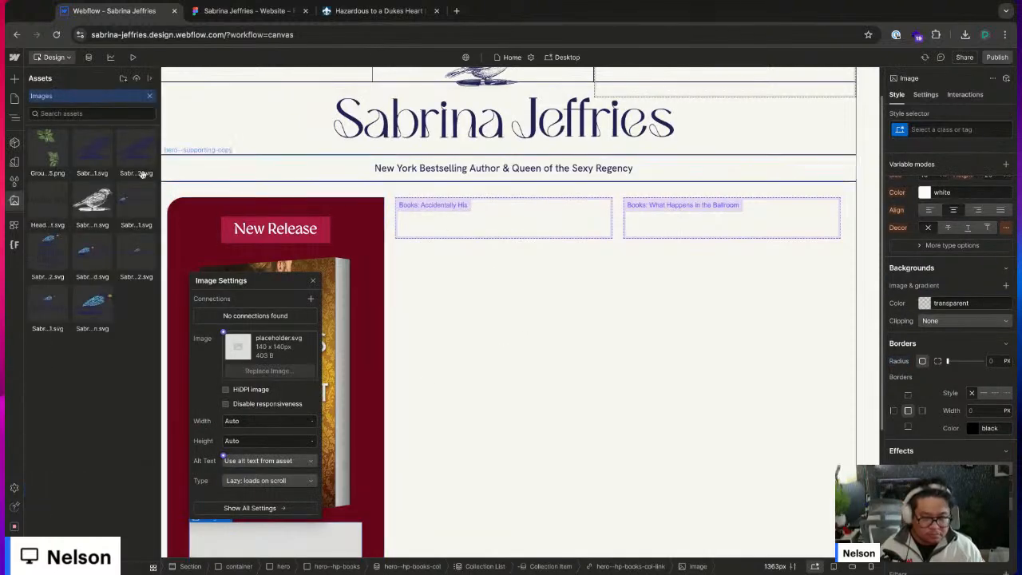
key(Escape)
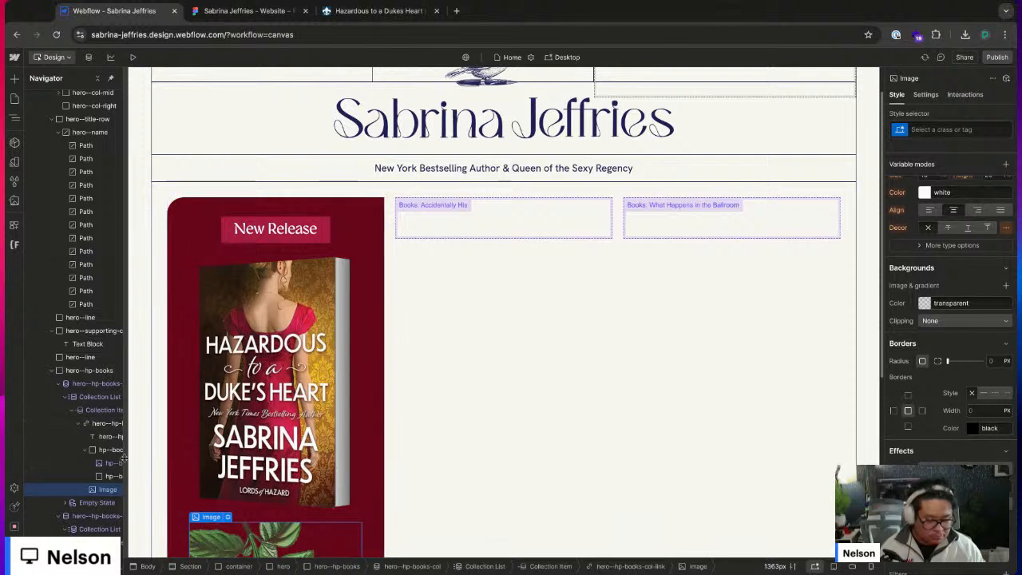
- Collapse the book wrapper's layers and set the leaf image's position to Absolute
click(86, 451)
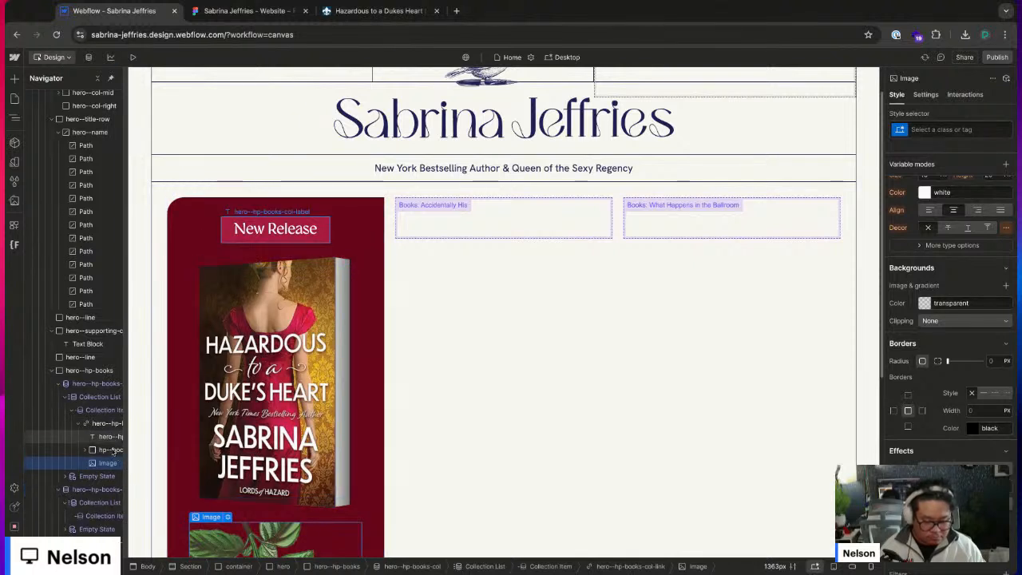
click(111, 437)
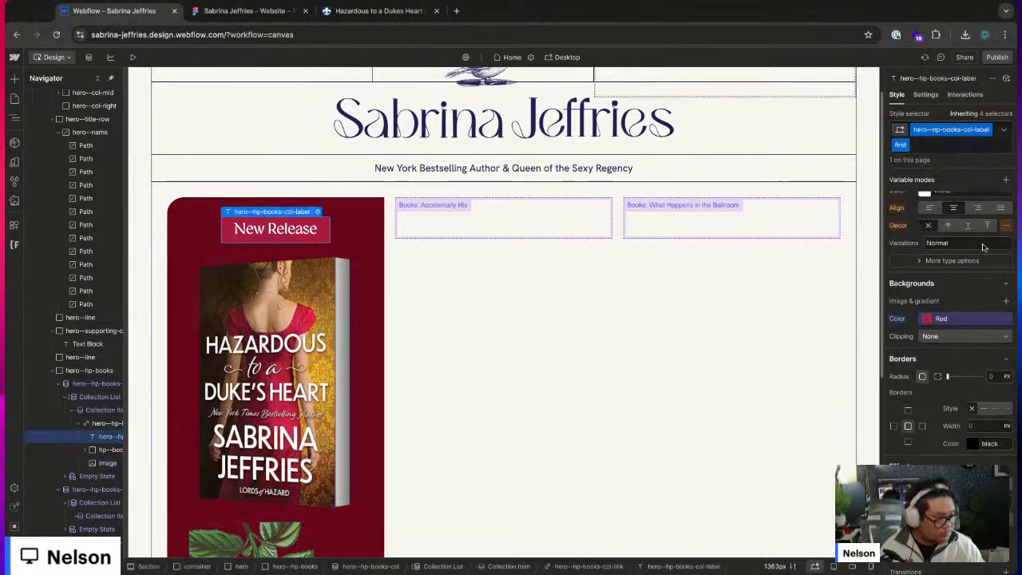
click(110, 464)
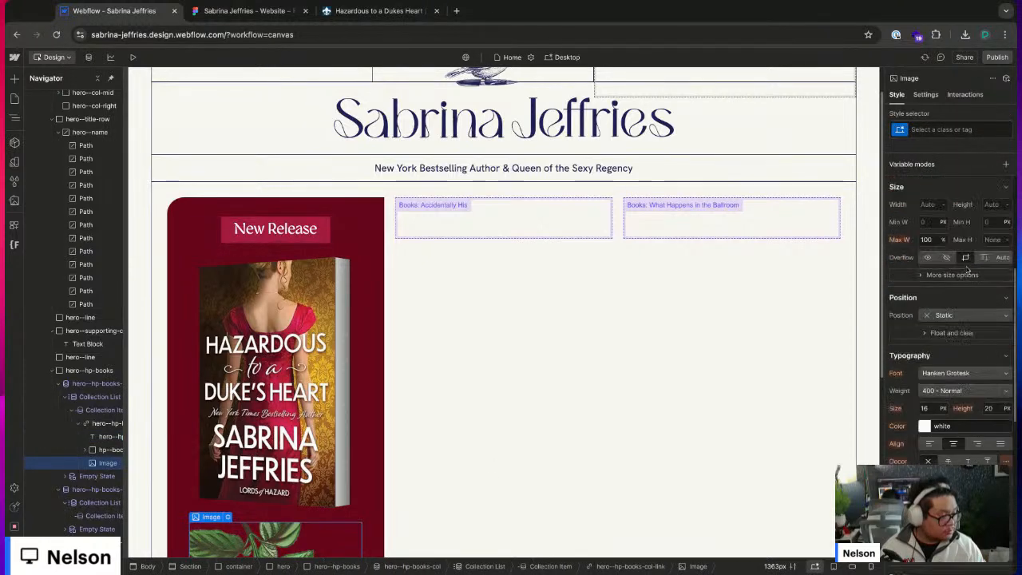
click(966, 315)
click(950, 340)
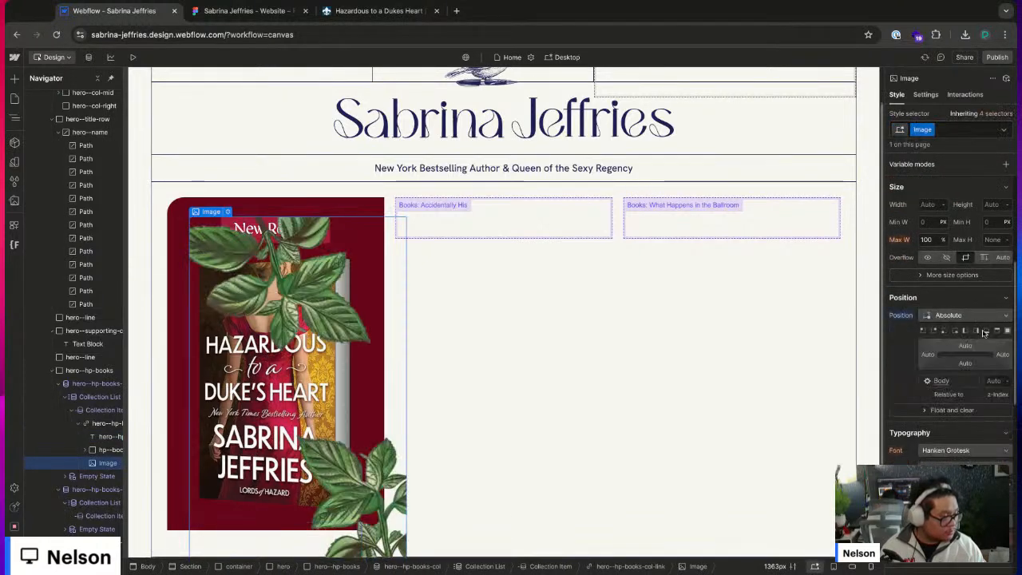
- Stretch the absolutely positioned leaf image to all four edges and set the New Release card link's position to Relative
click(1006, 331)
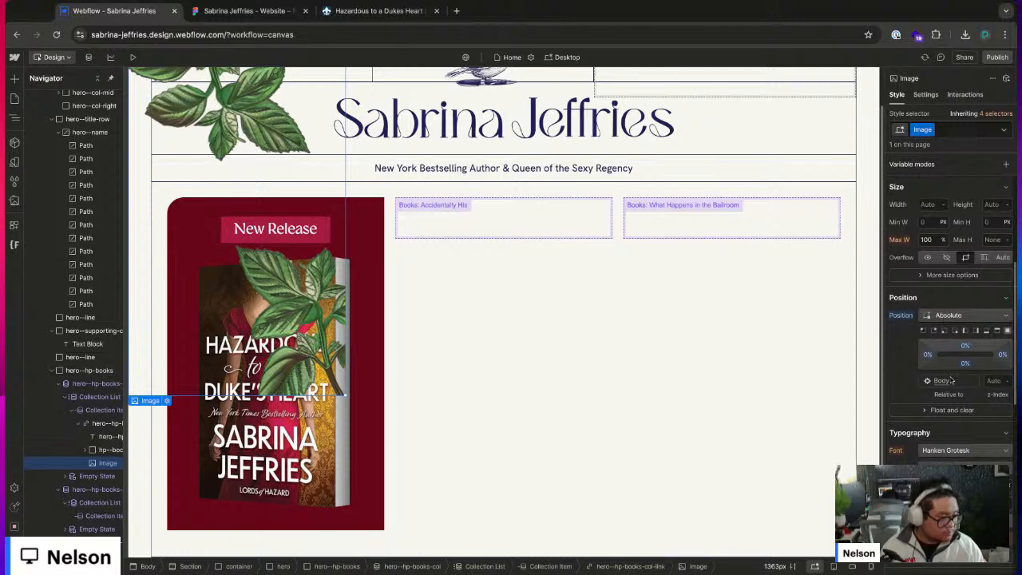
click(110, 423)
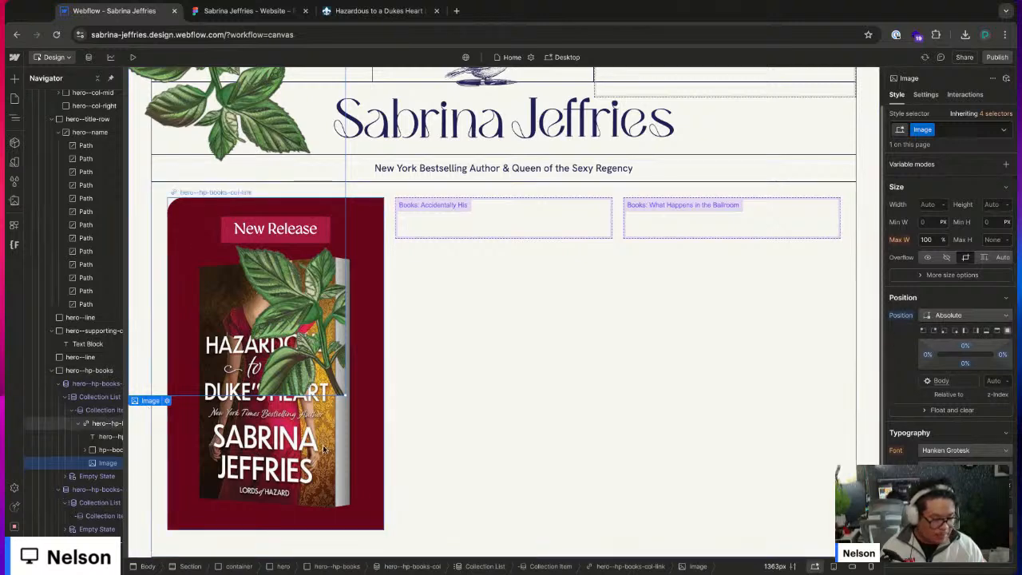
click(946, 293)
click(943, 306)
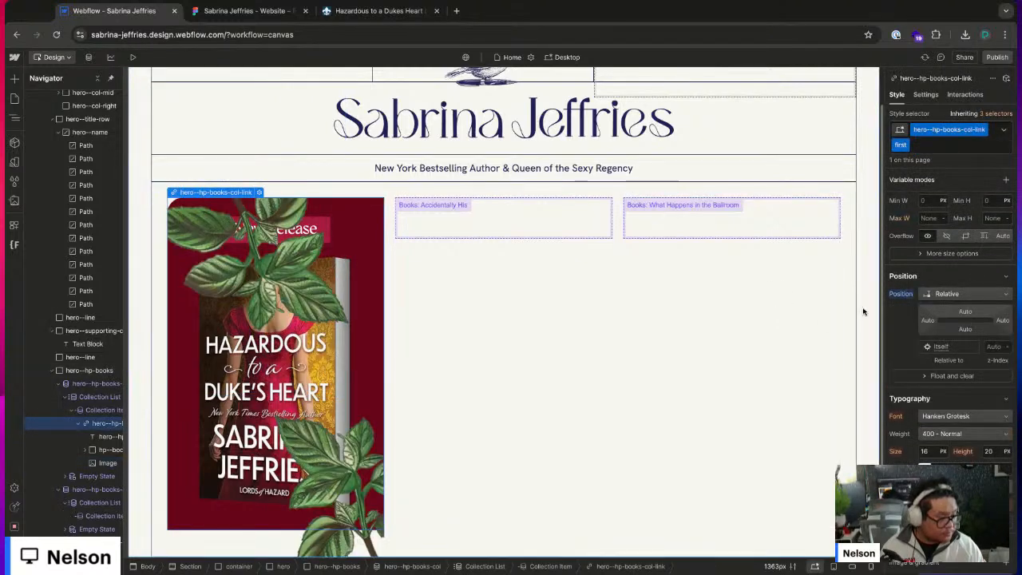
- Set the position to Relative on the base hero--hp-books-col-link class instead of only on its first variant
click(976, 114)
click(962, 211)
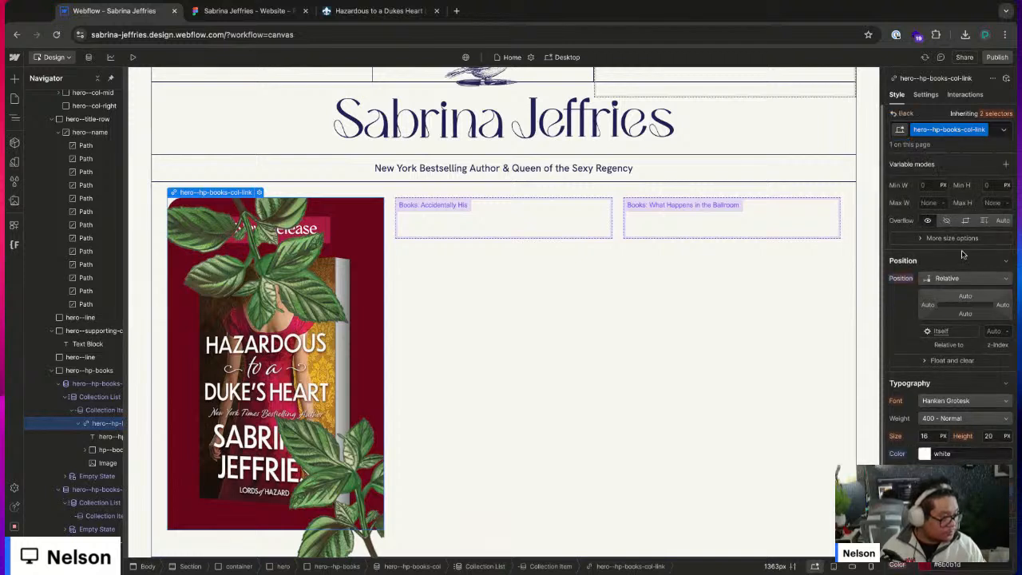
click(946, 277)
click(947, 277)
click(905, 113)
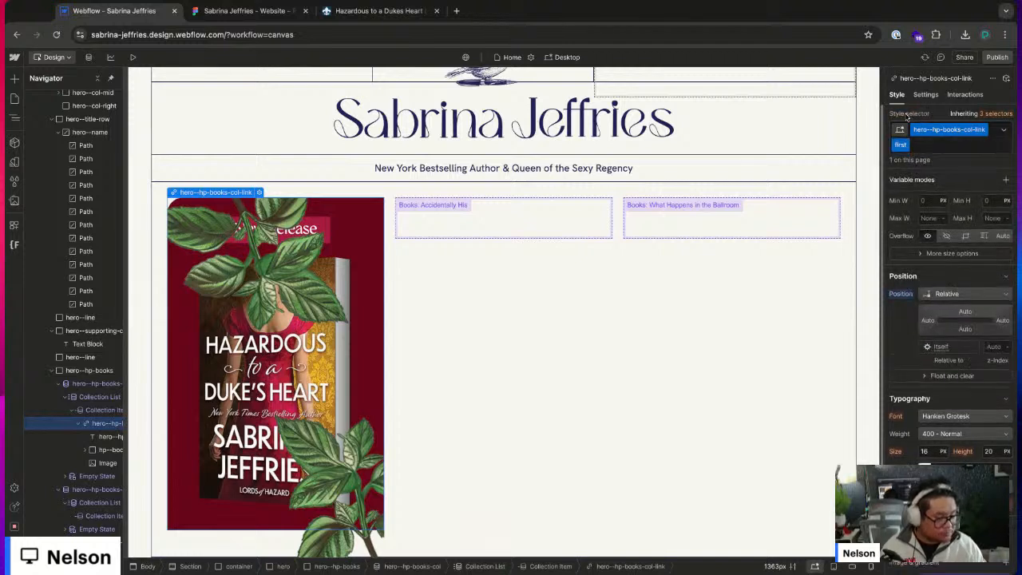
click(977, 113)
click(962, 211)
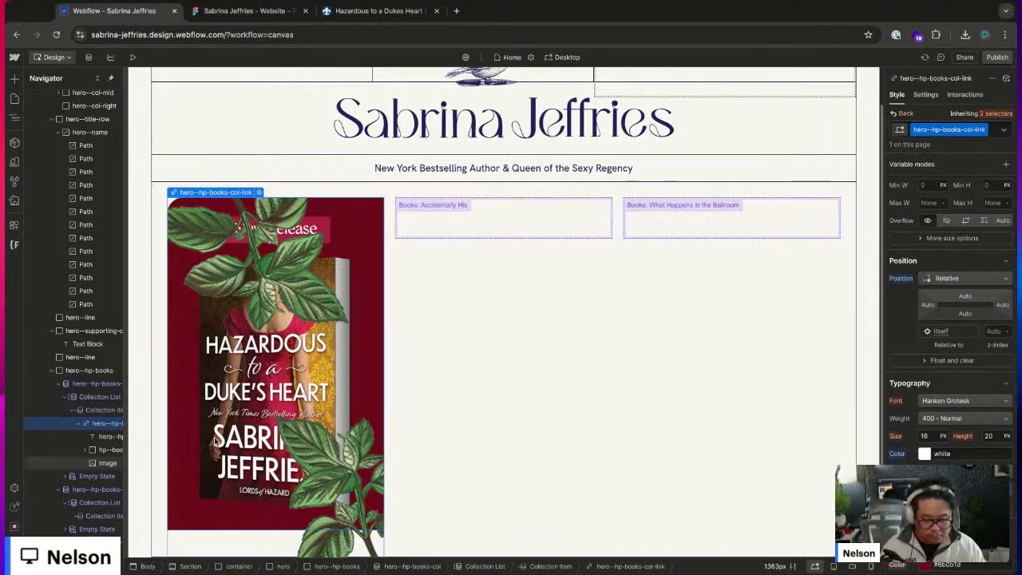
- Clip the overflow of the New Release card link
click(375, 409)
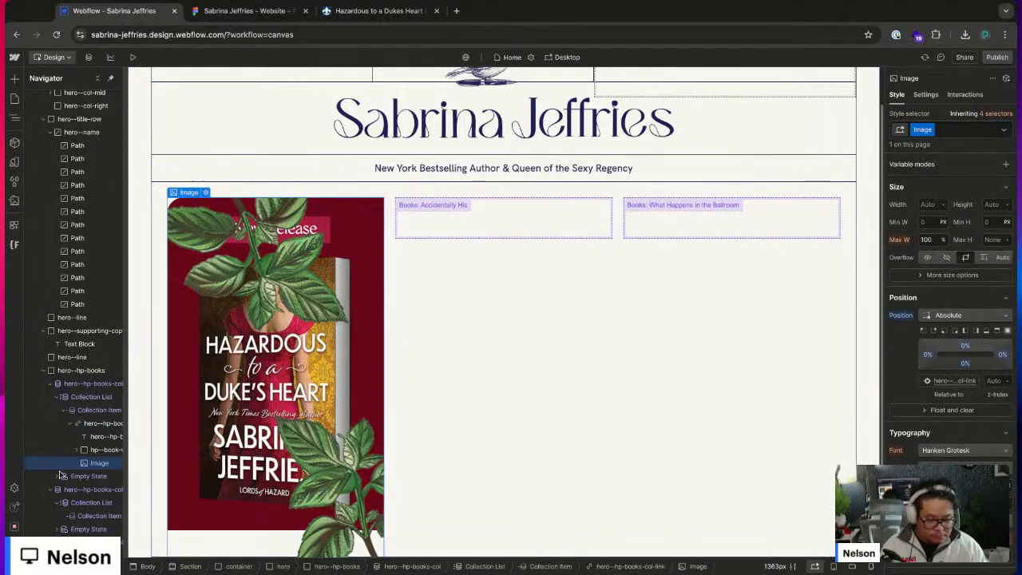
click(100, 423)
click(965, 236)
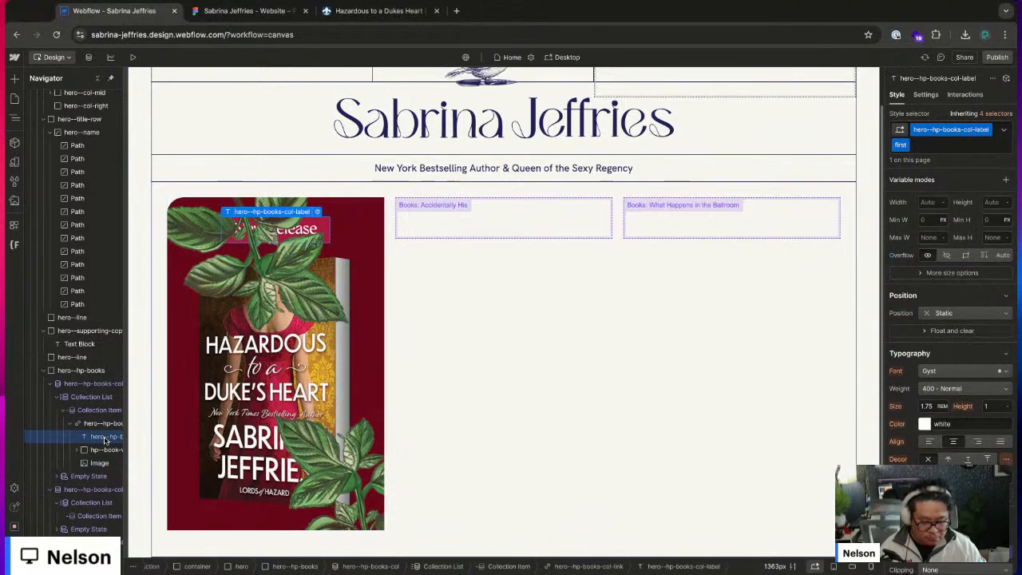
- Try a z-index of -1 on the leaf image and clear the value again
click(100, 463)
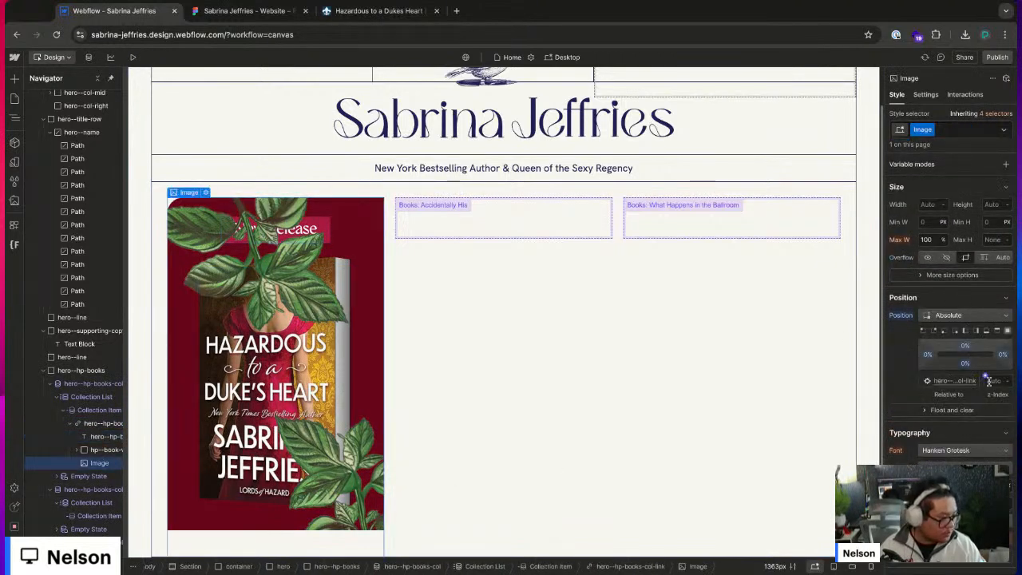
text(-1)
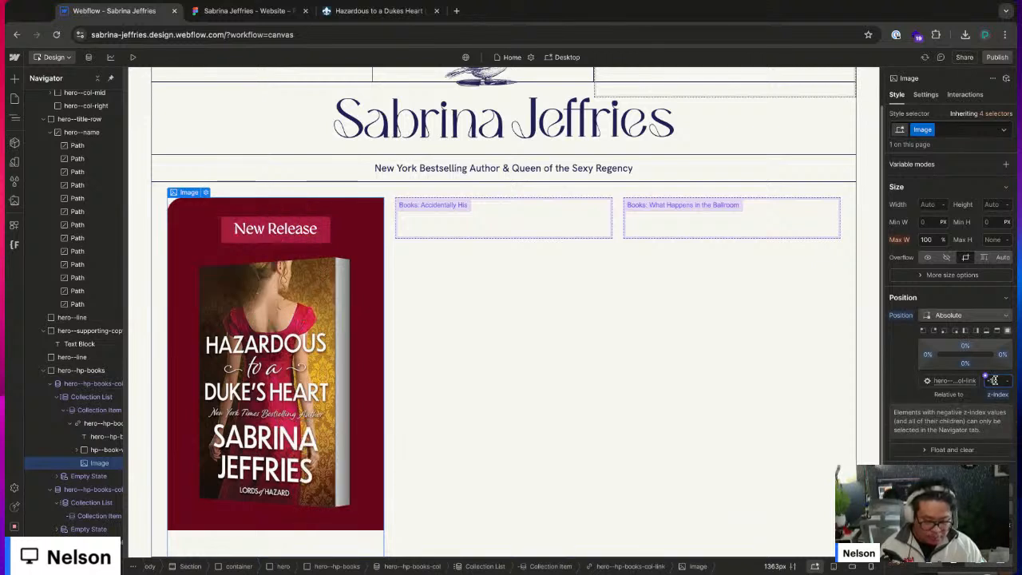
key(BackSpace)
key(BackSpace)
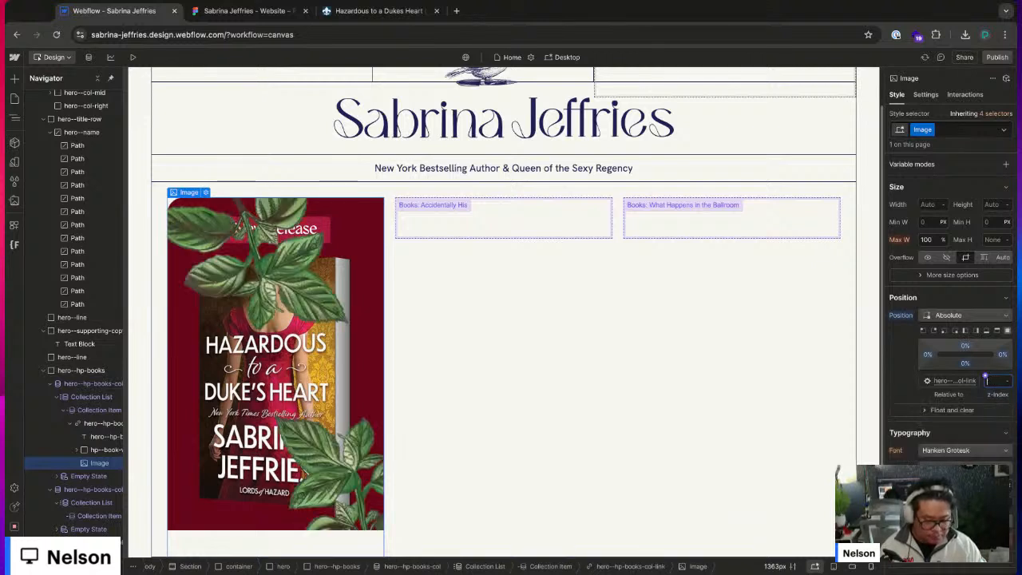
- Reset the flex display and its settings on the base hero--hp-books-col-link class
click(107, 438)
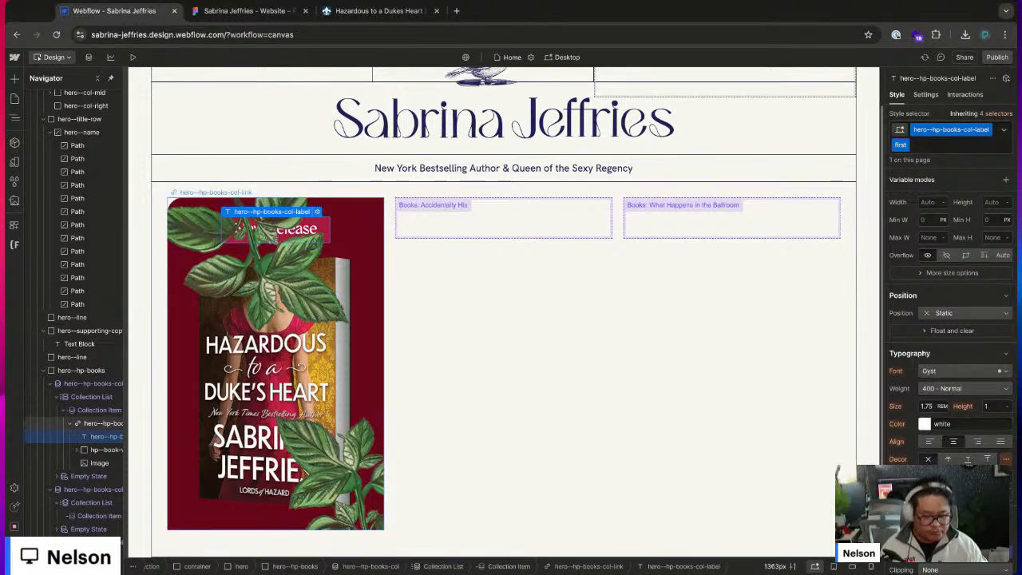
click(104, 423)
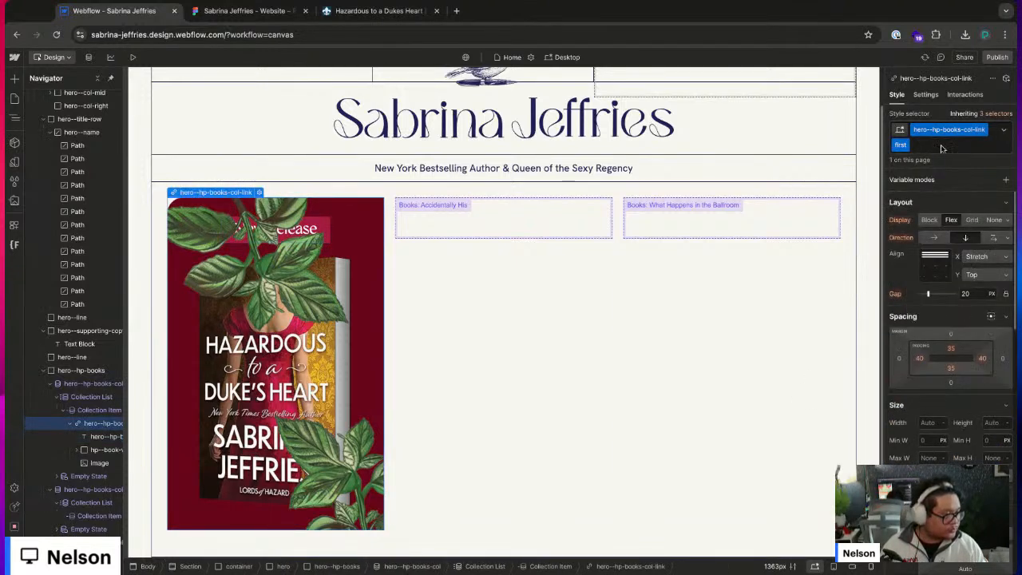
click(981, 113)
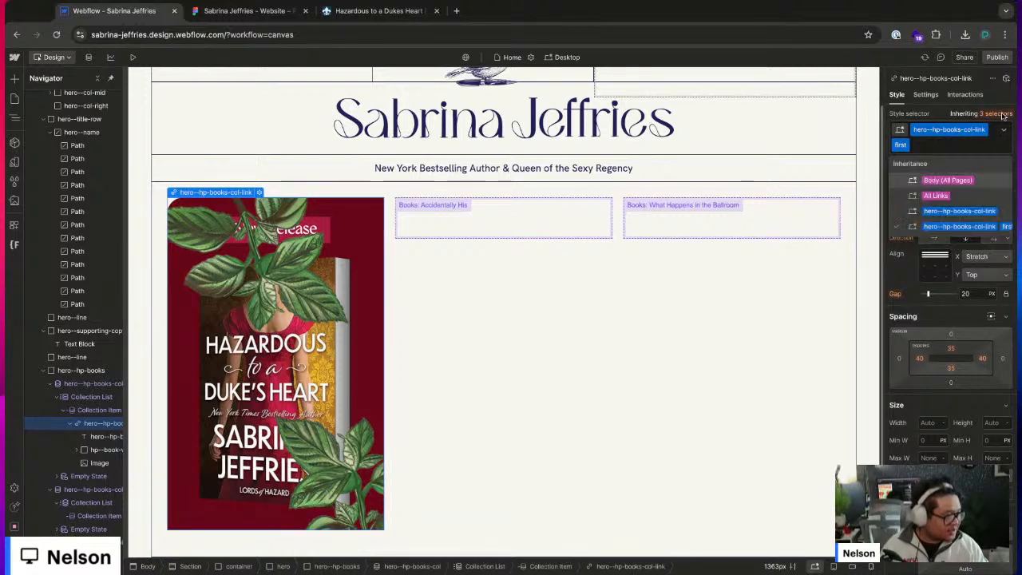
click(953, 210)
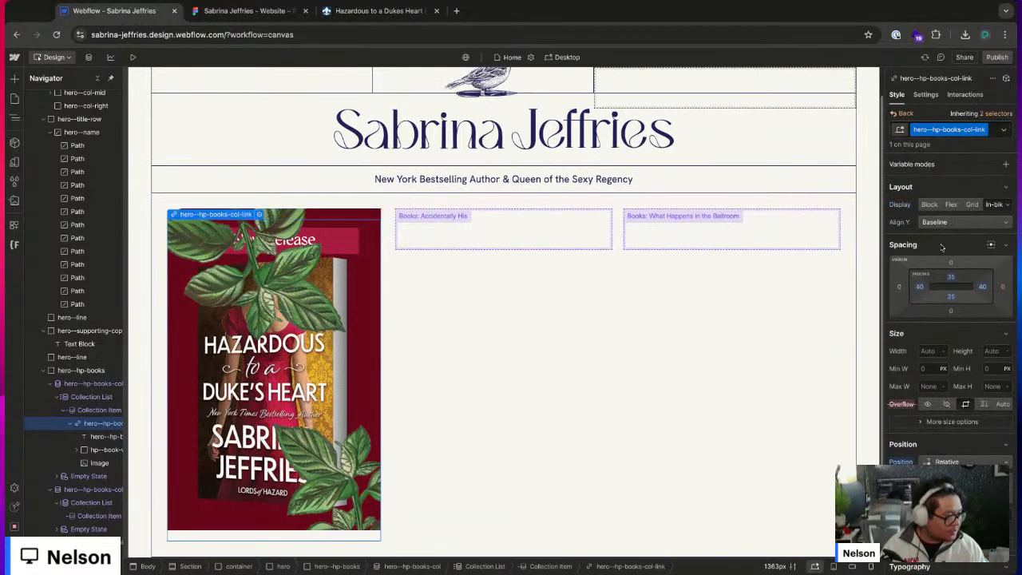
click(897, 113)
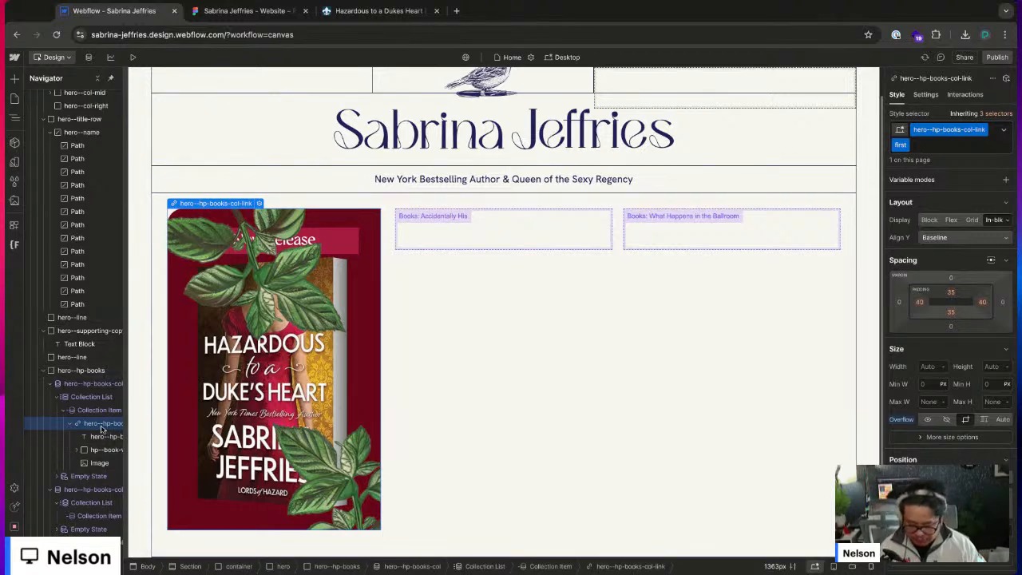
- Add a div block inside the New Release card link and nest the label and book wrapper in it
key(ctrl+e)
key(Return)
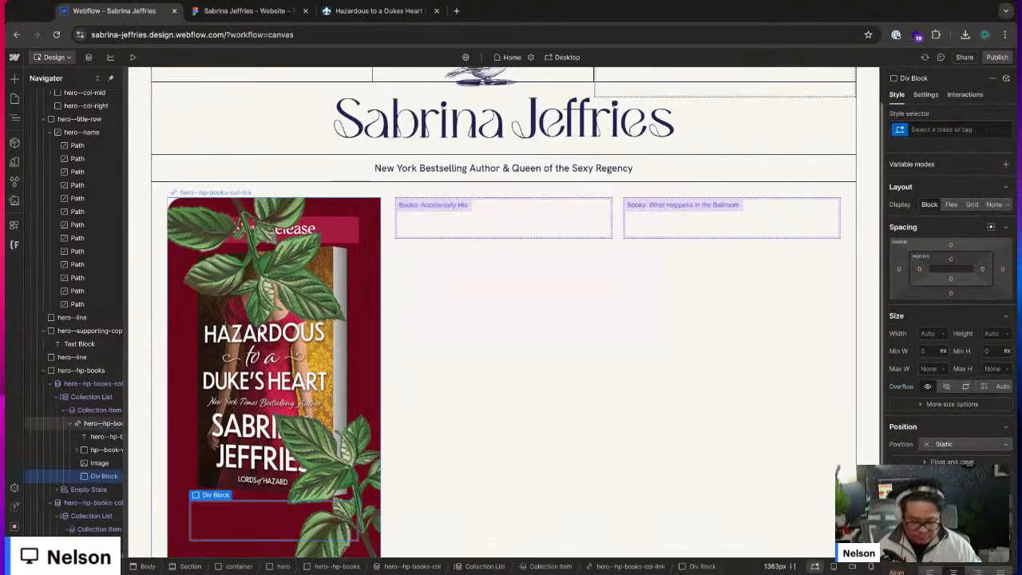
drag(103, 478, 86, 462)
click(86, 462)
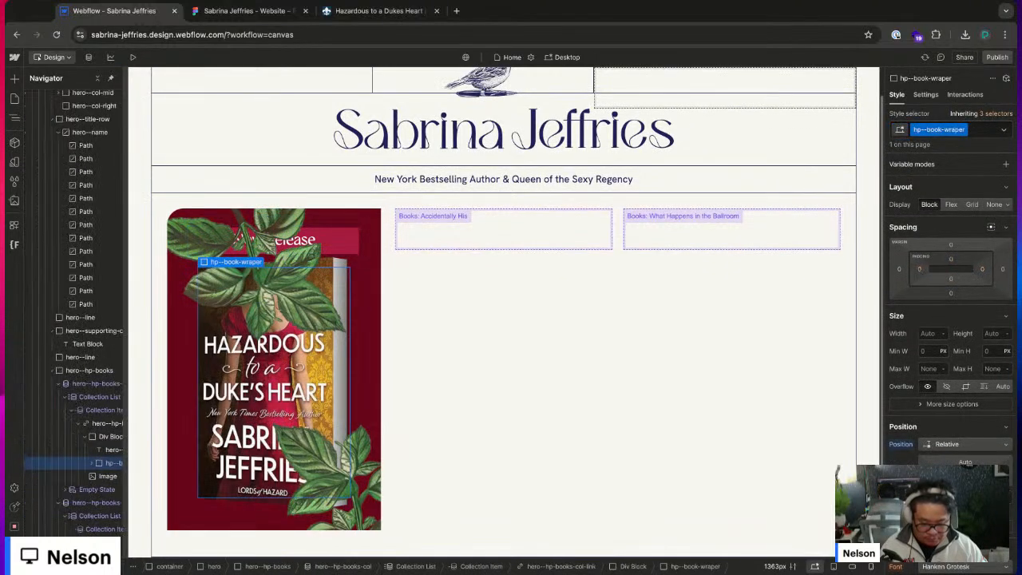
click(104, 423)
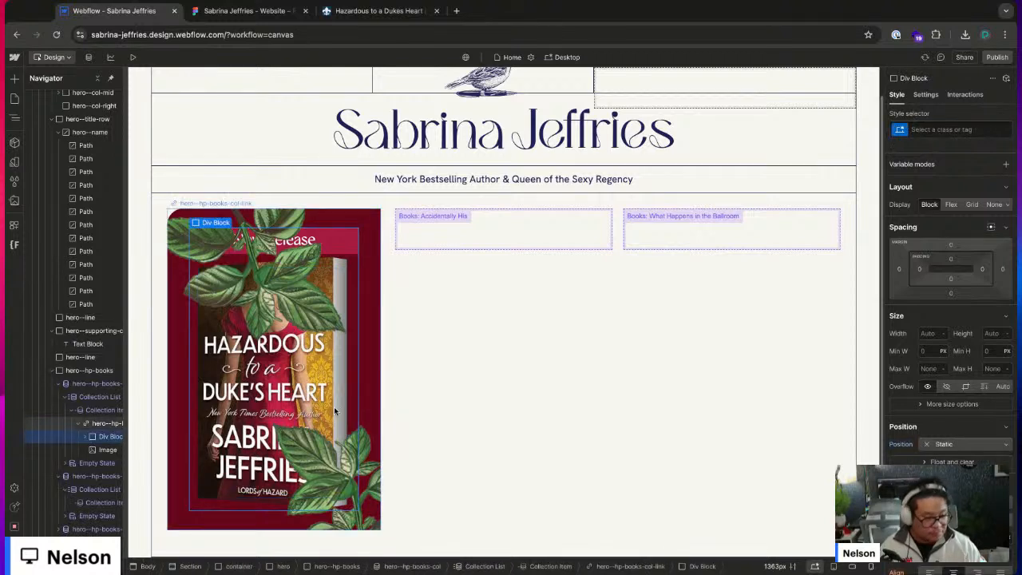
- Give the new div block the class hero--hp-books-col-content
click(106, 437)
key(ctrl+Return)
text(hero--hp-books-col-link)
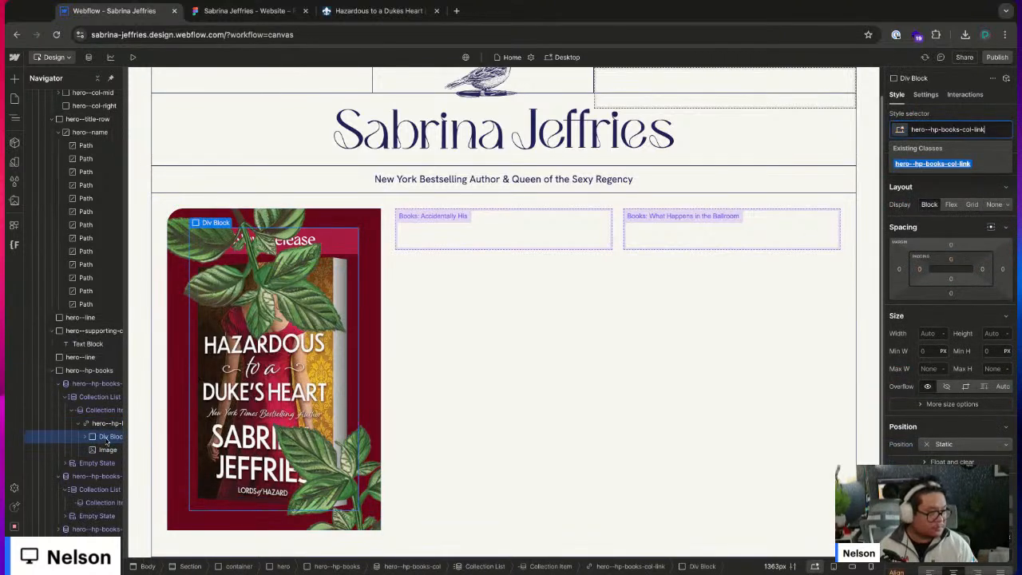
key(BackSpace)
key(BackSpace)
key(BackSpace)
key(BackSpace)
text(conten)
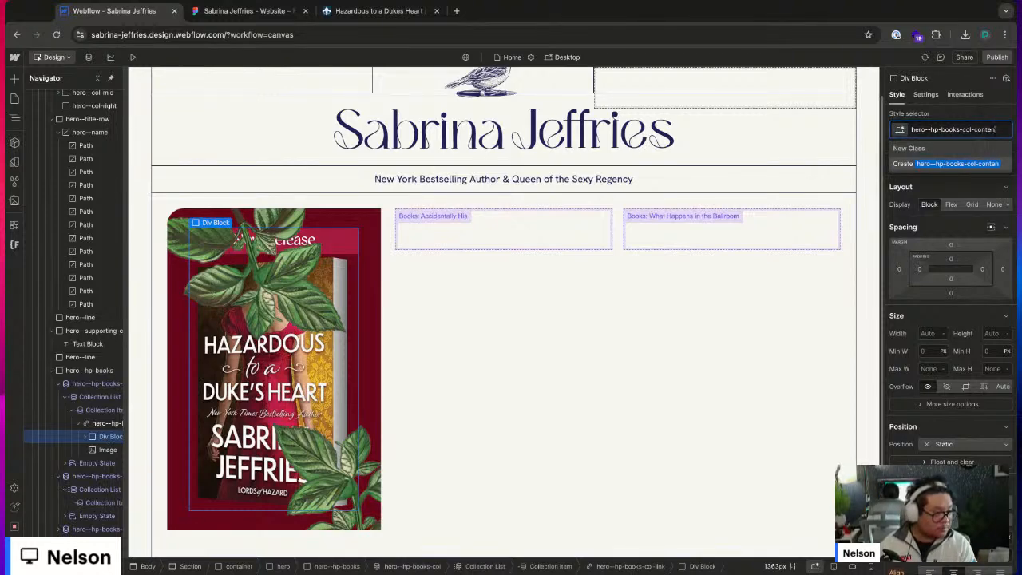
text(t)
key(Return)
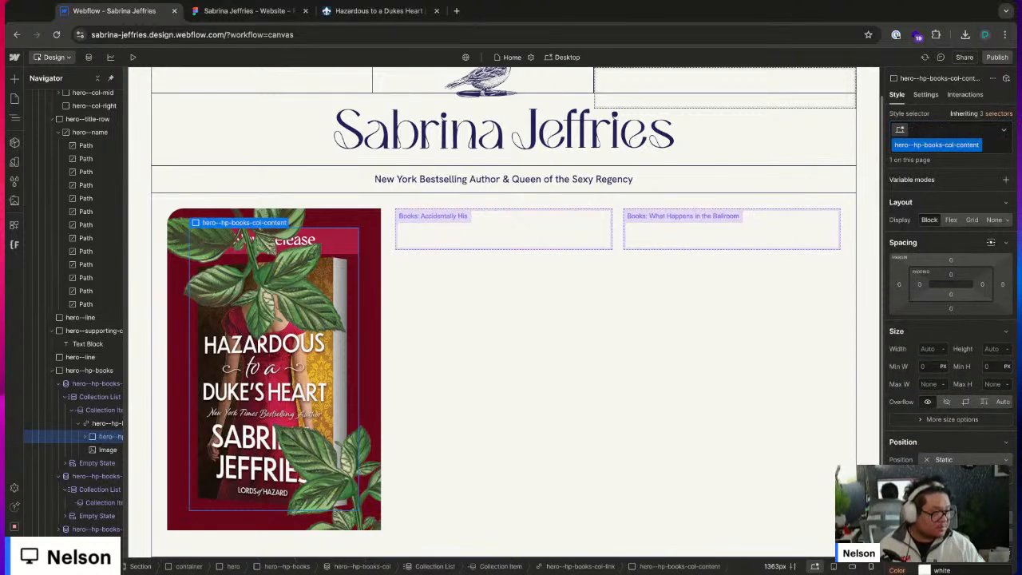
- Make the hero--hp-books-col-content block a vertical flex layout with a 20 px gap
click(951, 220)
click(965, 237)
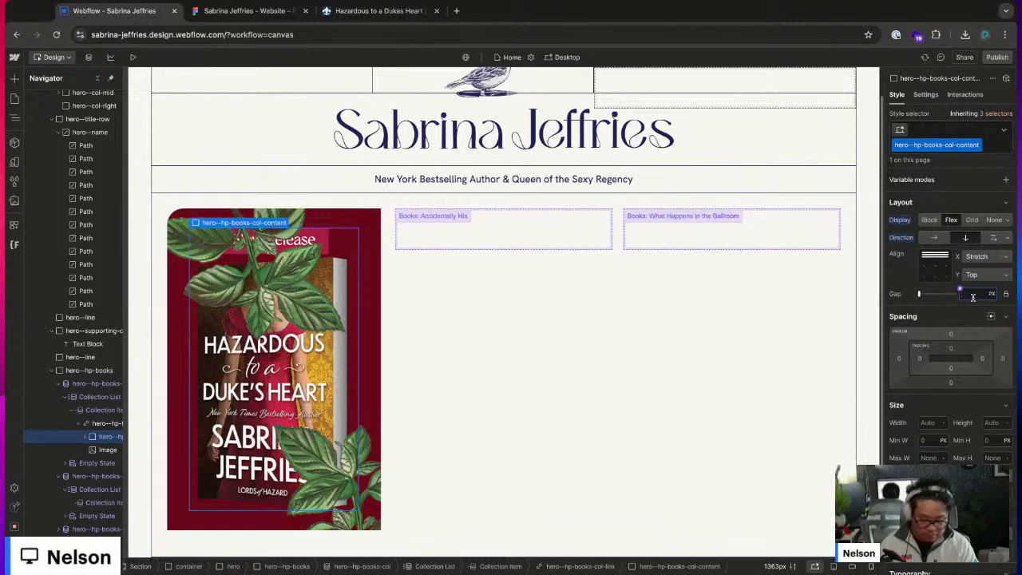
click(972, 297)
text(20)
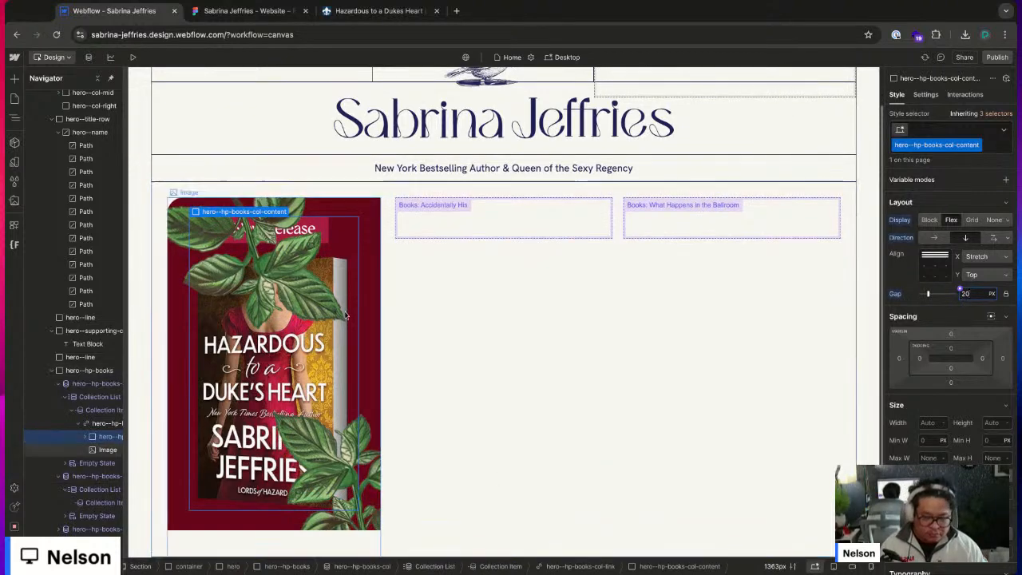
- Set the content block's position to Relative with a z-index of 1, and select the leaf image
scroll(945, 267, down, 5)
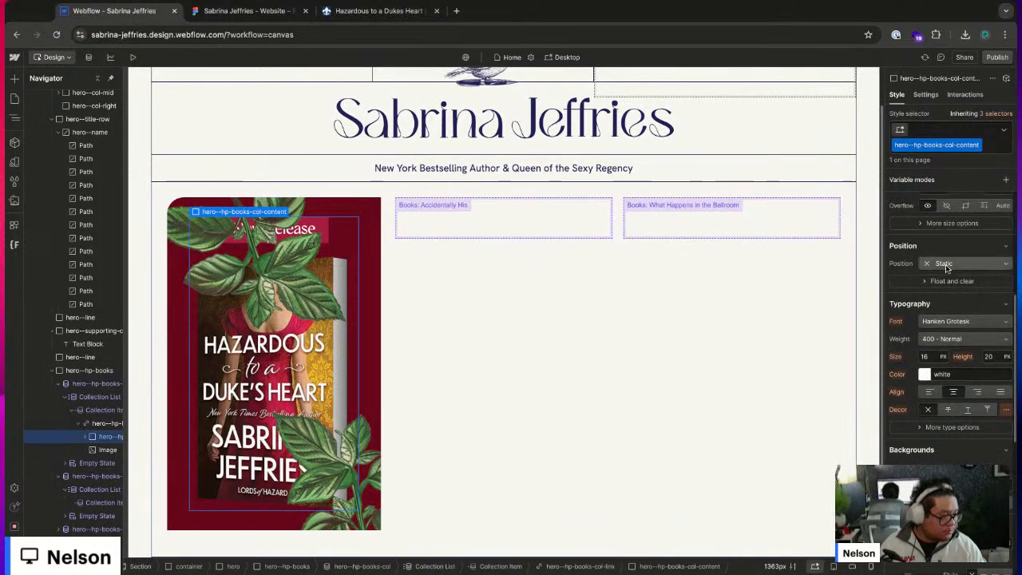
click(946, 268)
click(942, 274)
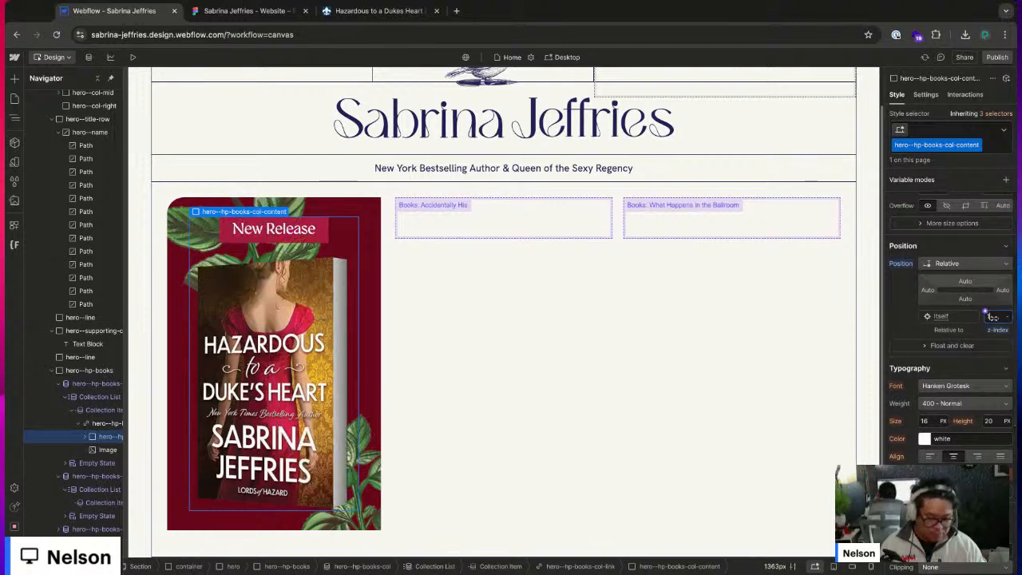
key(Down)
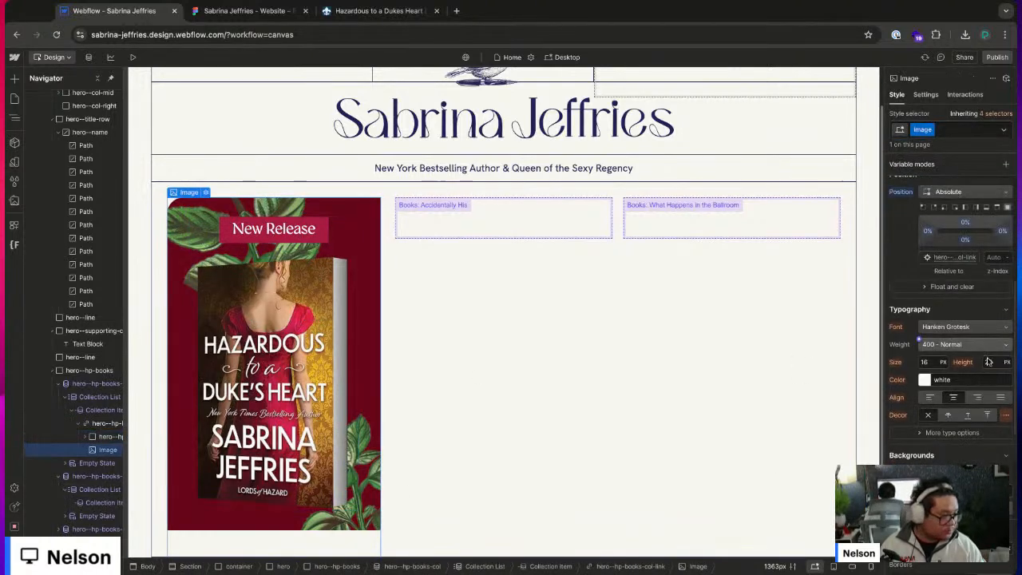
- Try blur and sepia filters on the leaf image, remove the filter, and preview its blending modes
scroll(989, 367, down, 5)
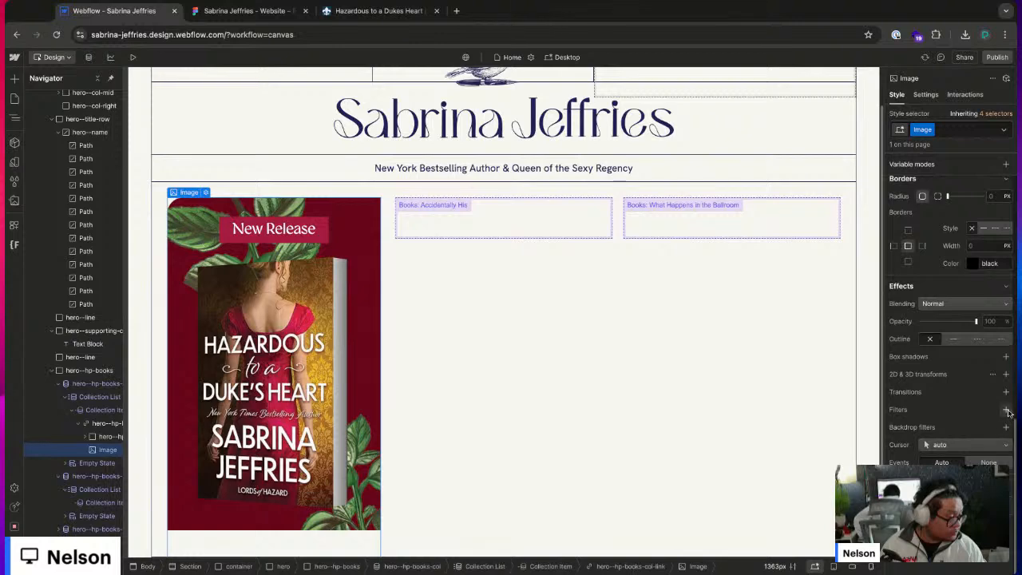
click(1005, 409)
click(950, 424)
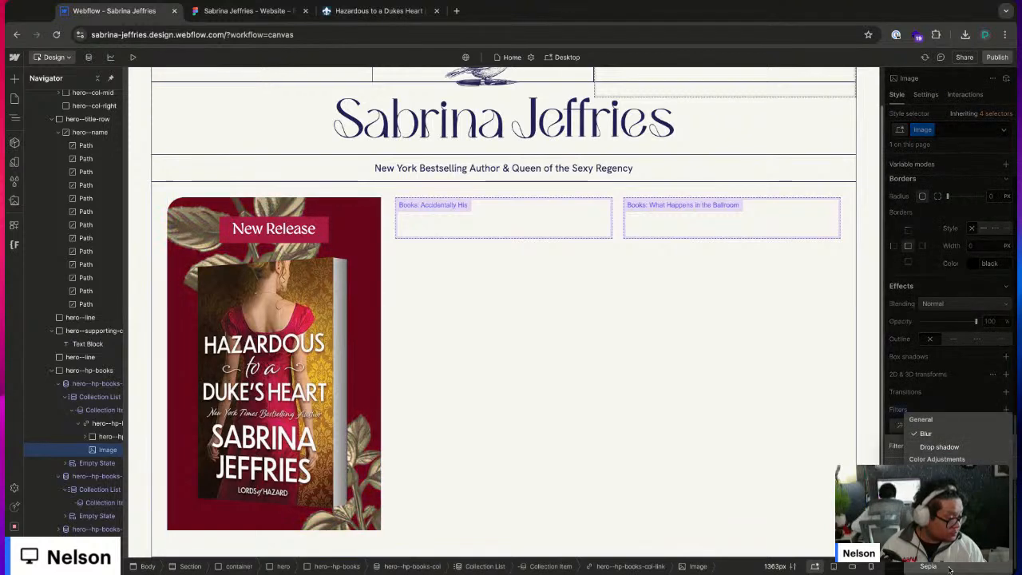
click(905, 412)
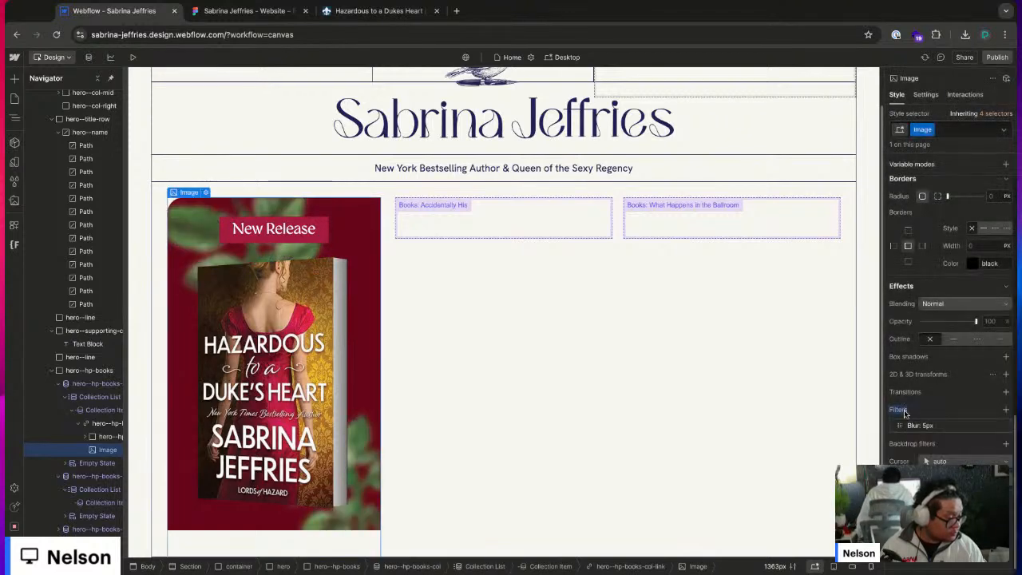
alt+click(904, 412)
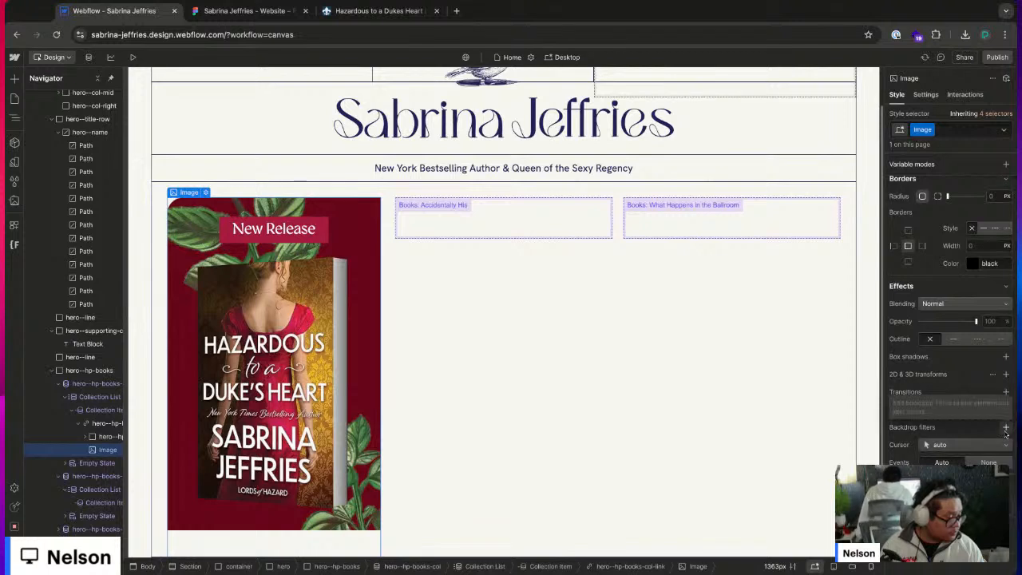
click(962, 303)
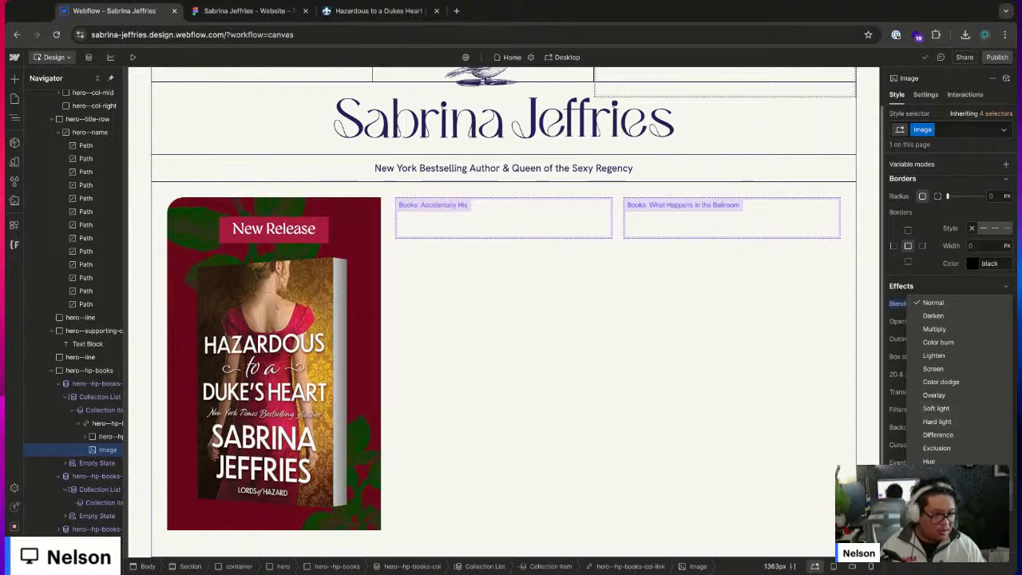
- Switch to the Figma design and inspect the settings of the Herb-2 2, Herb-2 1 and Rectangle 33 layers
key(ctrl+Tab)
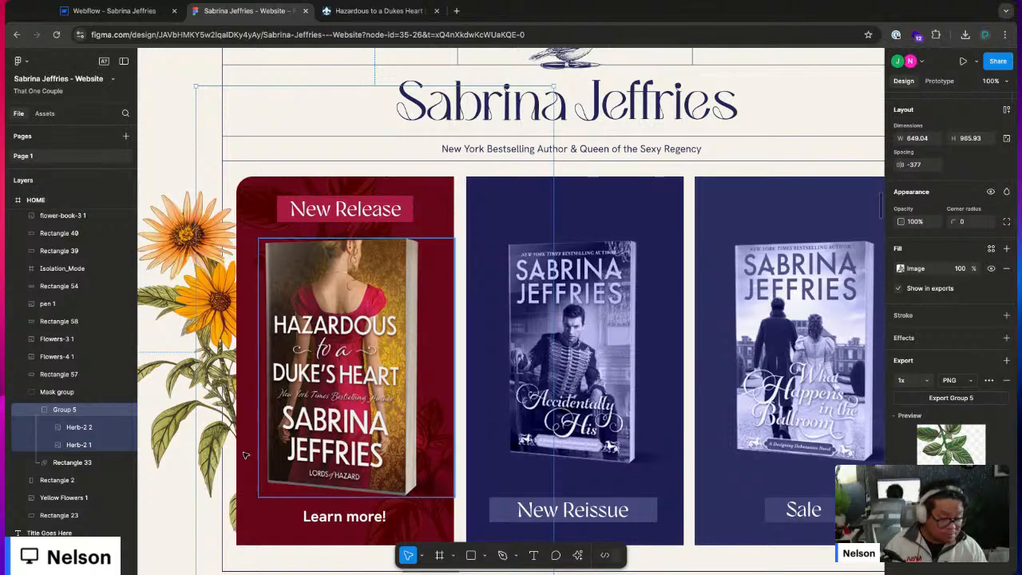
click(72, 425)
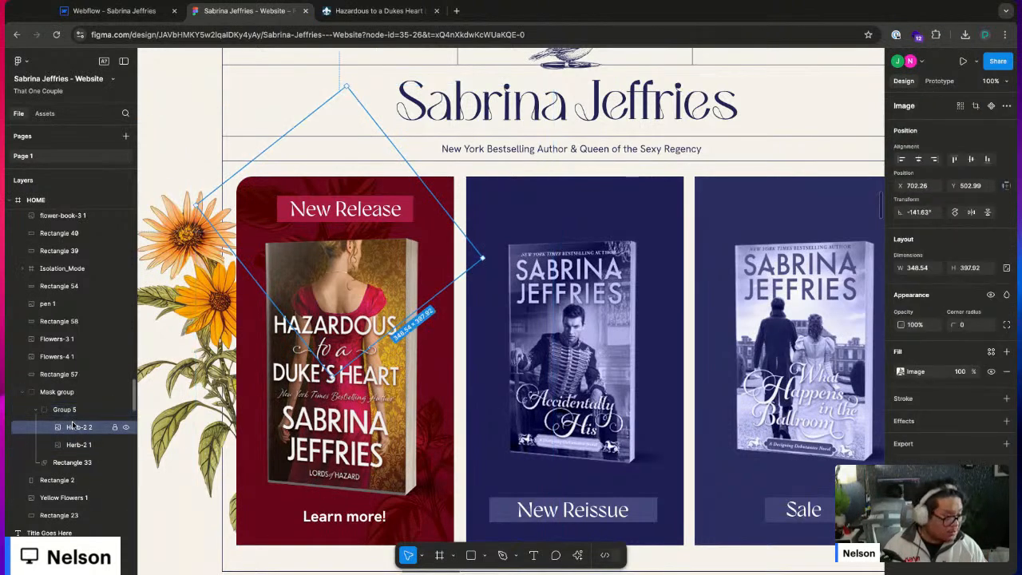
click(72, 444)
click(70, 463)
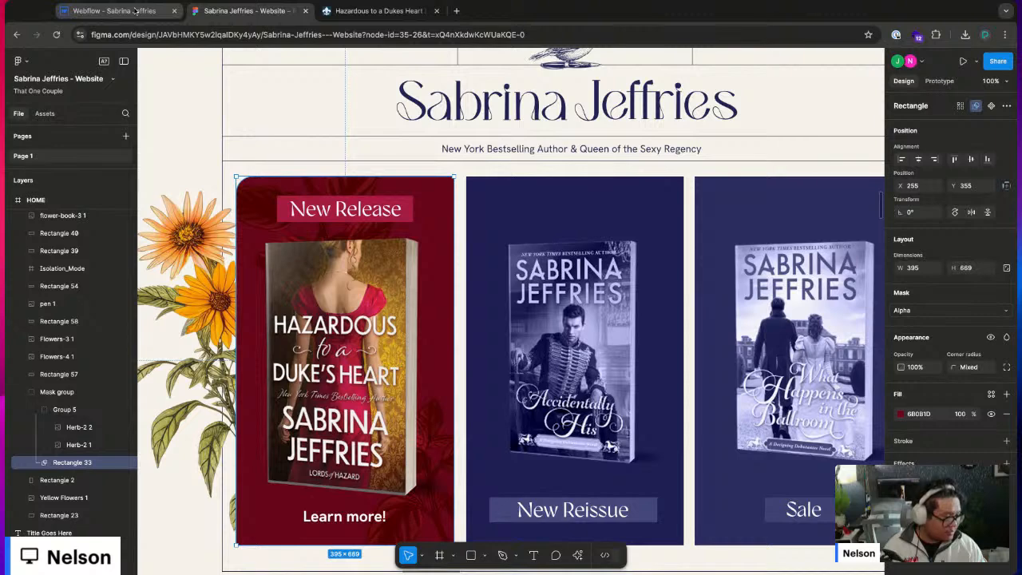
- Inspect the Herb-2 2 image and its parent Group 5 in Figma, and switch back to Webflow
click(79, 427)
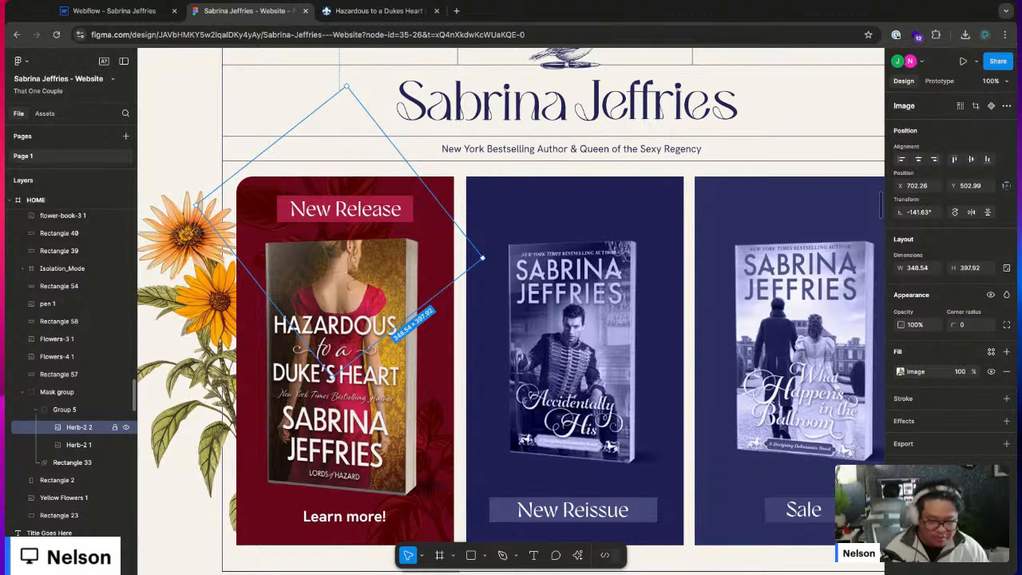
key(Escape)
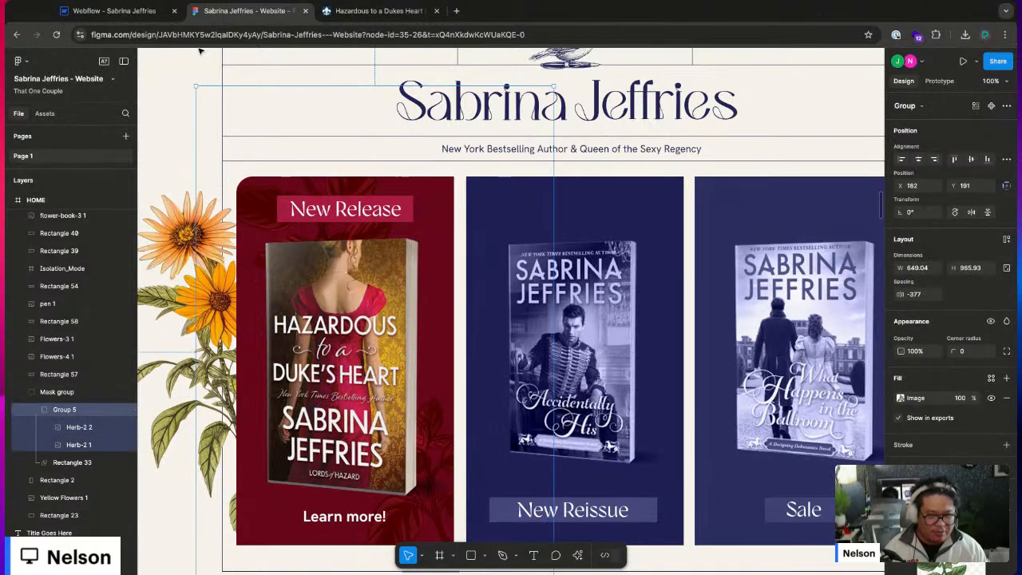
key(ctrl+1)
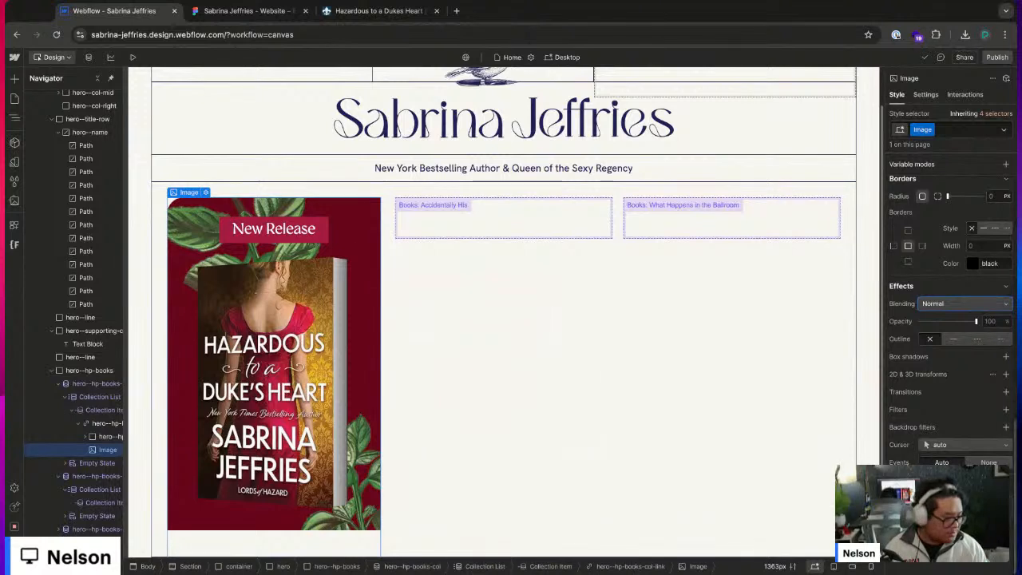
- Try the Luminosity blending mode on the leaf image, and set its blending to Soft light instead
click(946, 304)
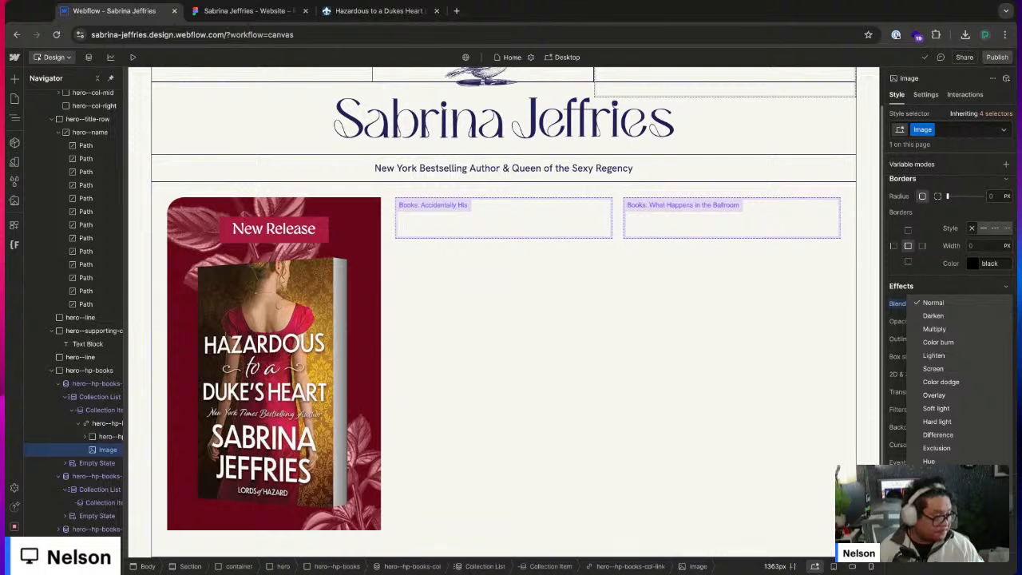
click(937, 500)
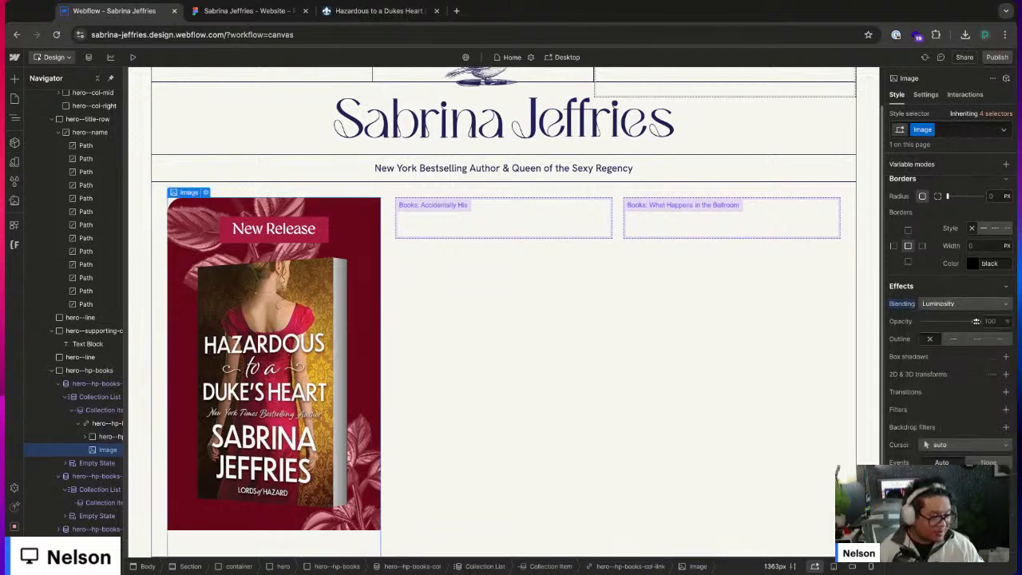
drag(975, 321, 983, 319)
click(975, 307)
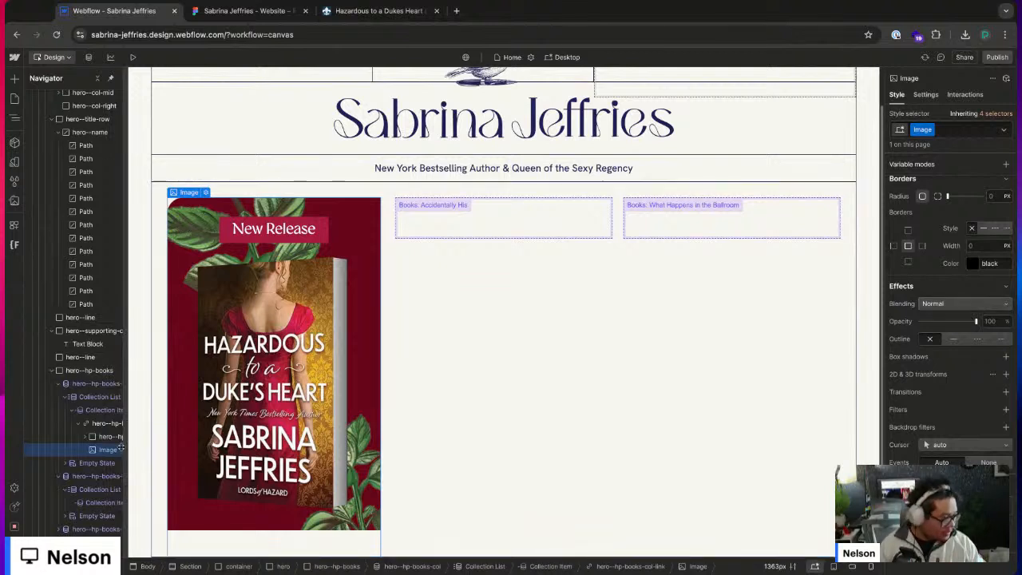
click(964, 303)
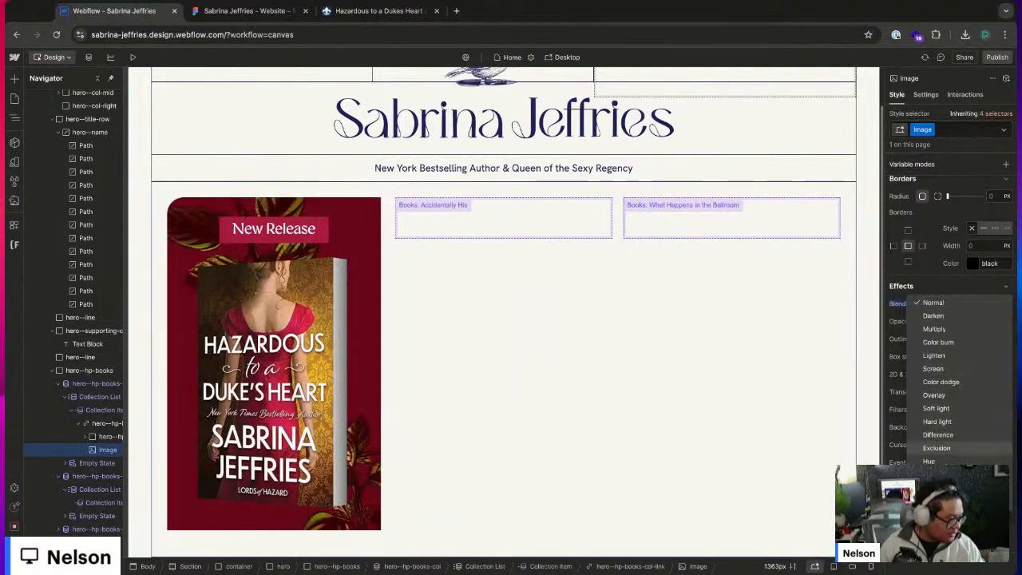
click(946, 409)
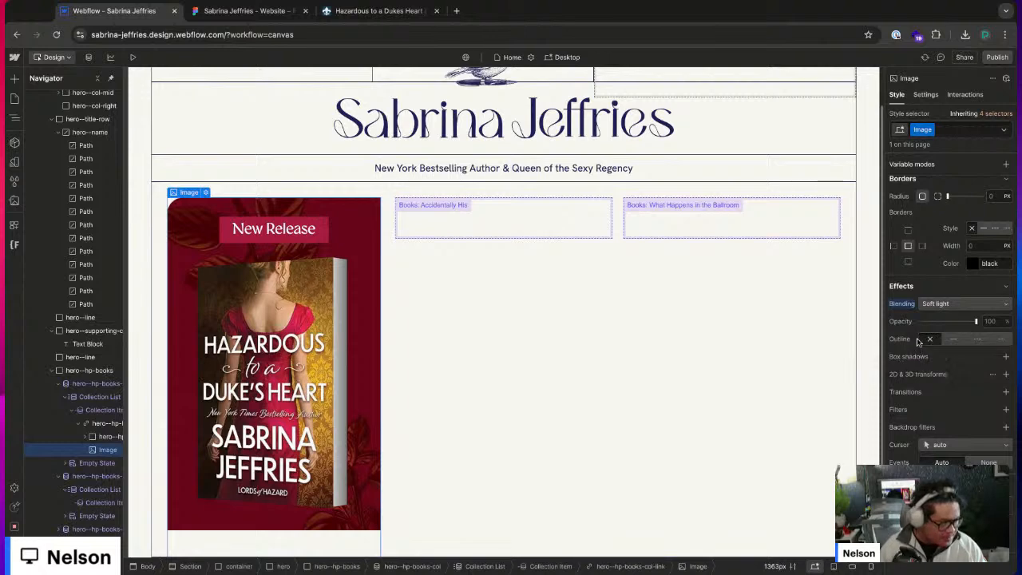
- Compare the card with the Figma design, inspecting Group 5's settings and the Herb-2 2 layer's image fill and blending
click(249, 10)
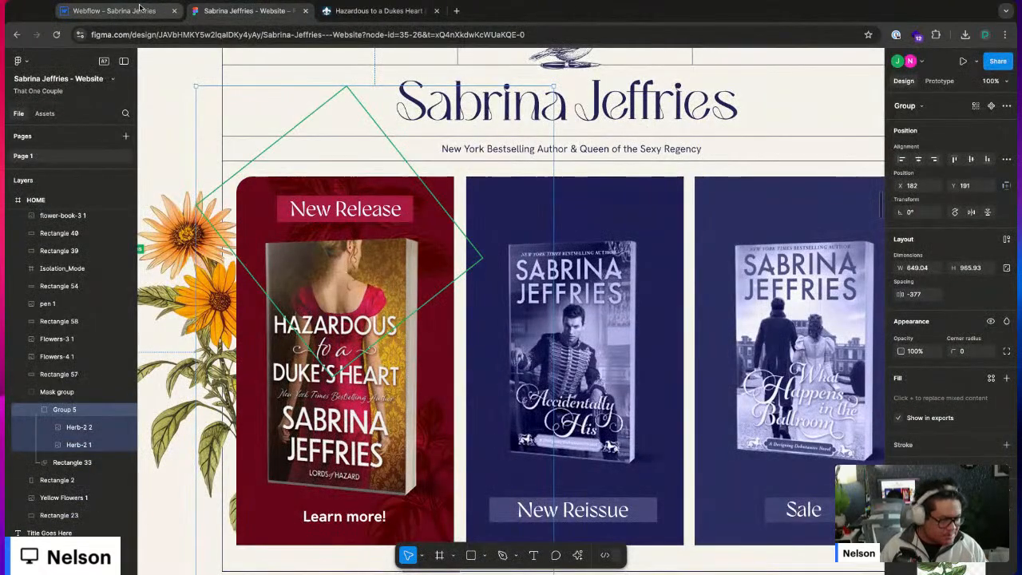
scroll(968, 424, down, 3)
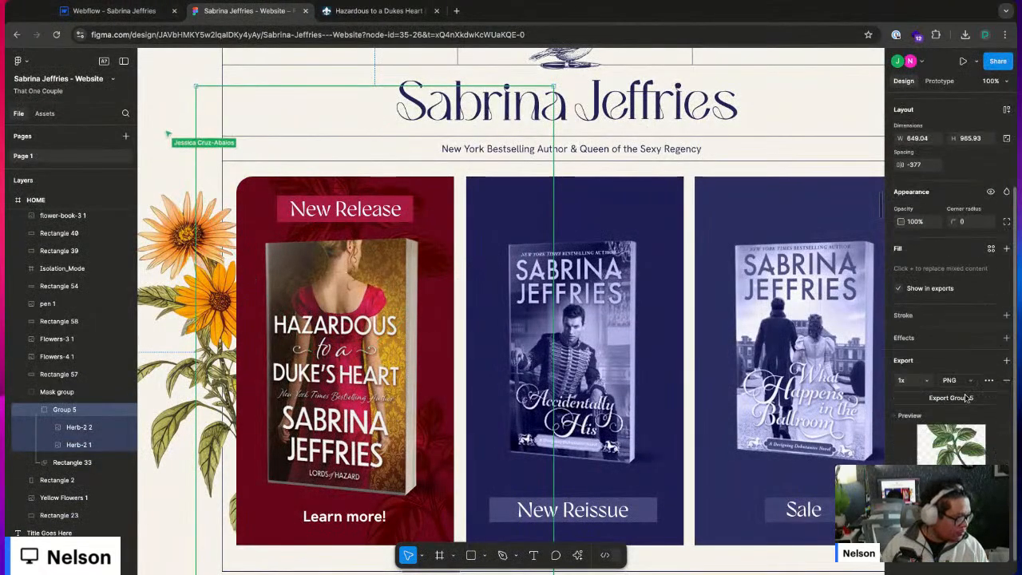
scroll(968, 424, up, 3)
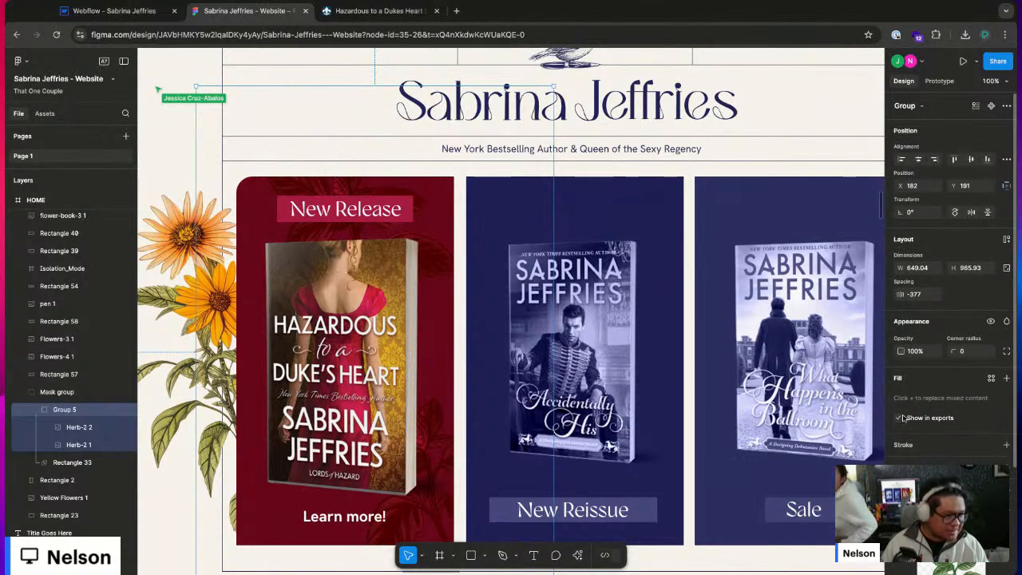
click(86, 429)
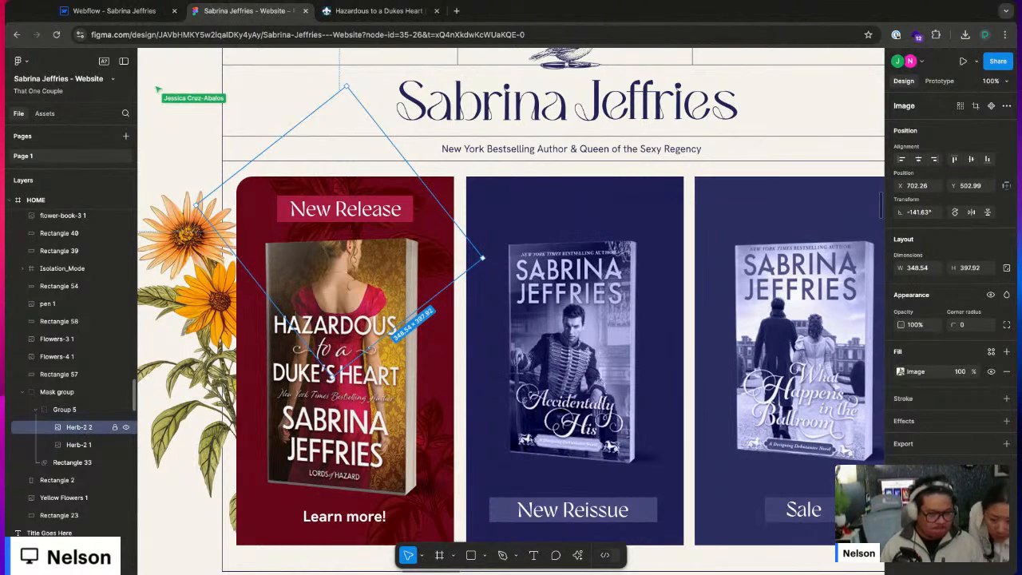
click(901, 372)
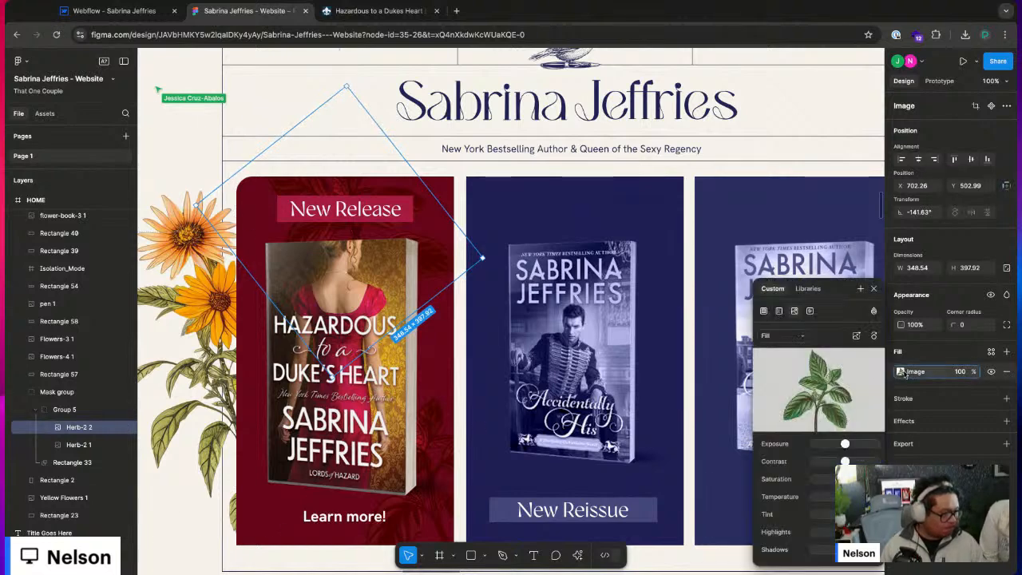
click(874, 311)
key(Escape)
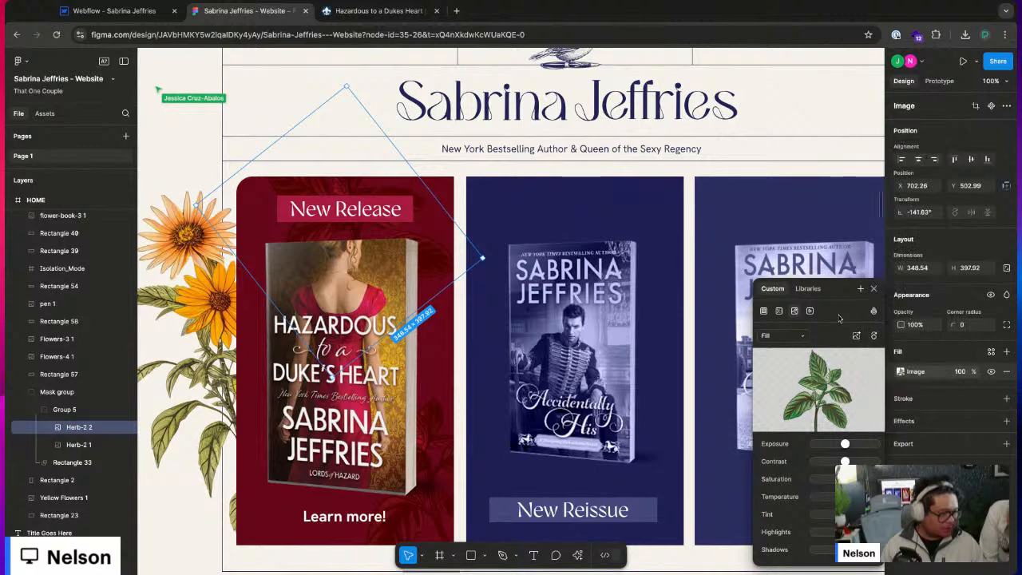
click(873, 289)
key(ctrl+shift+Tab)
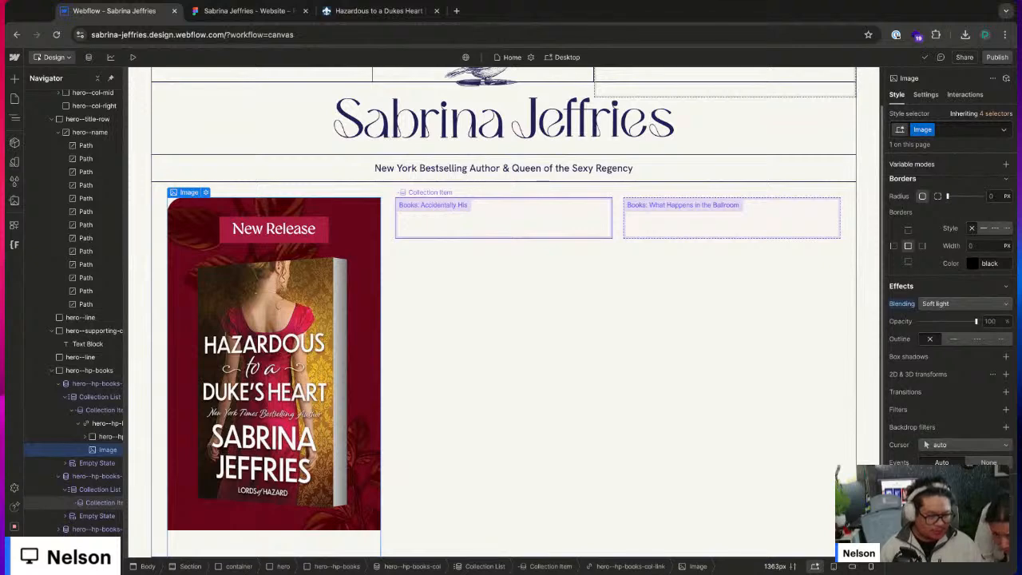
click(239, 11)
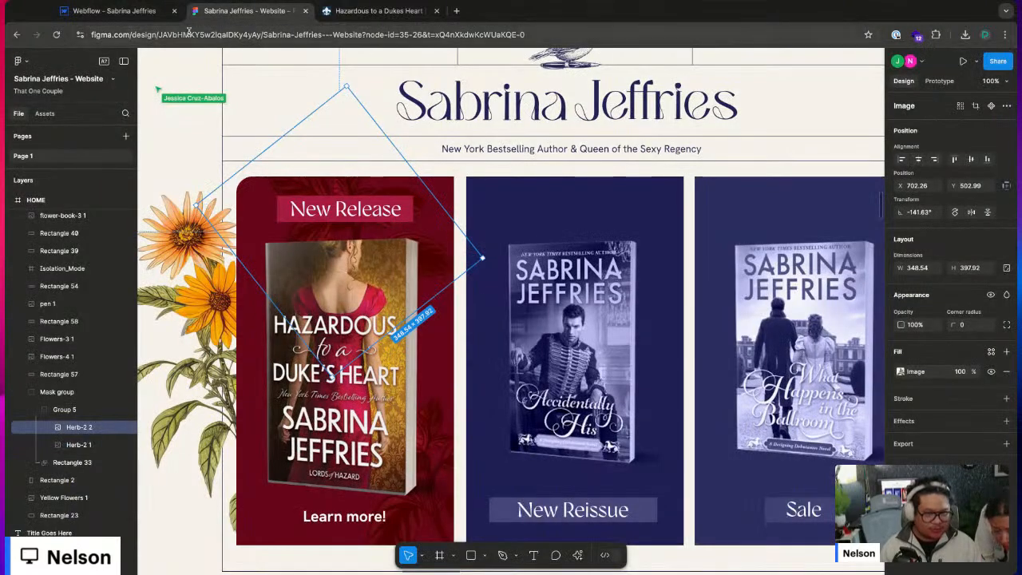
click(138, 16)
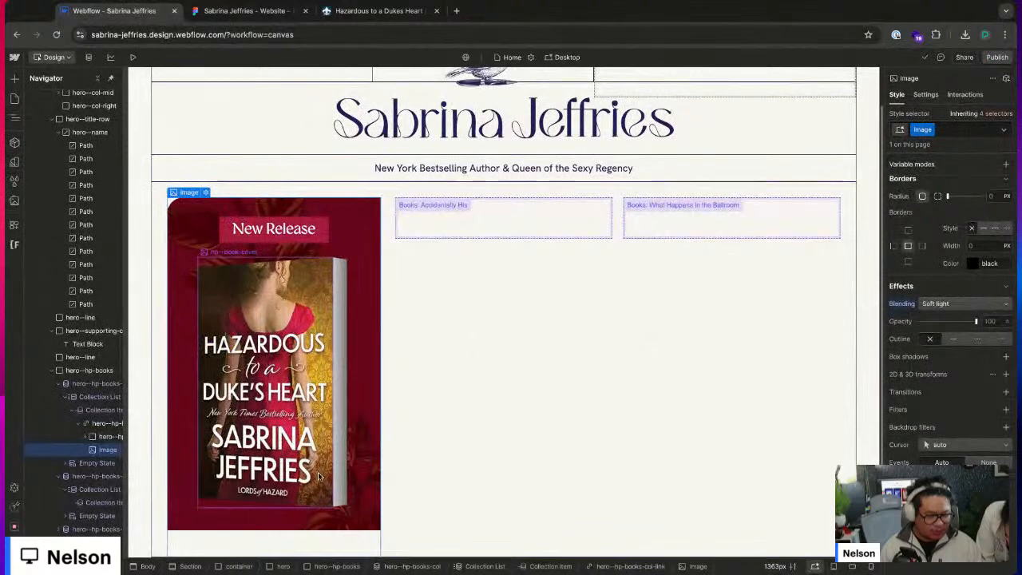
- Try to add a link inside the hero--hp-books-col-content block, and add a text block there instead
click(114, 475)
click(110, 437)
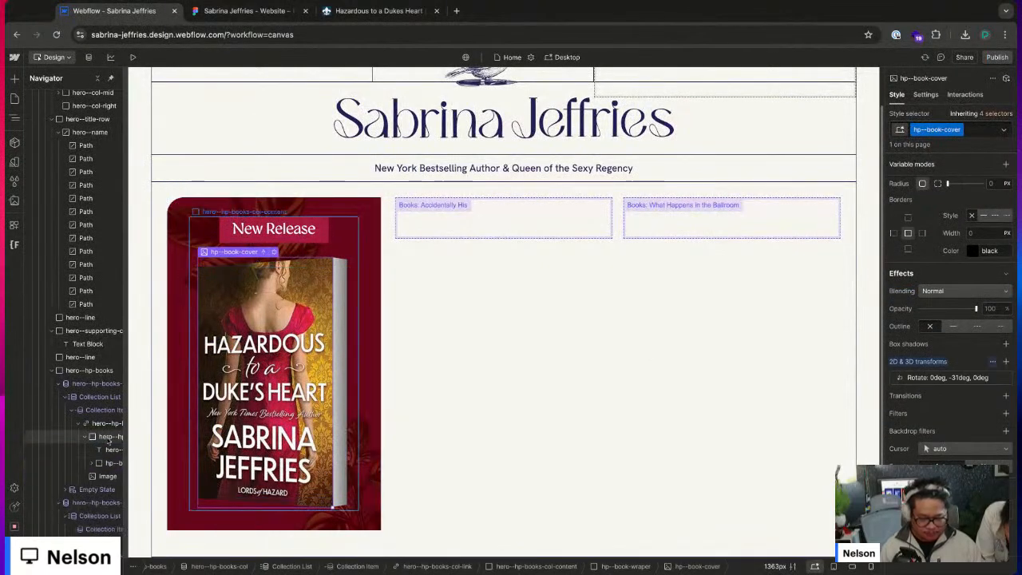
key(super+e)
text(link)
key(Return)
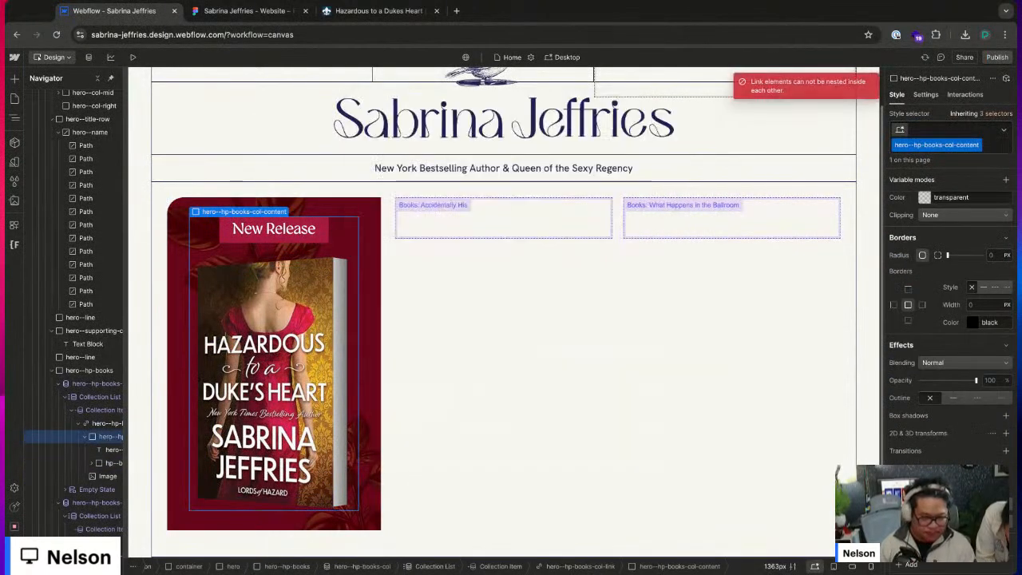
key(super+e)
text(text)
key(Return)
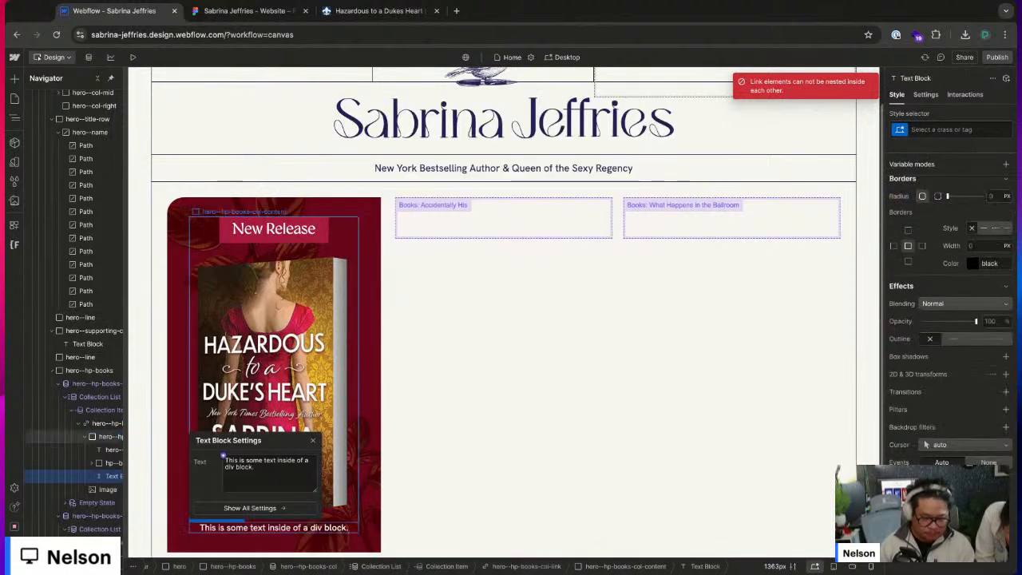
- Make the new text block under the book read "Learn More", checking the wording in the Figma design
key(Return)
text(Learn More!)
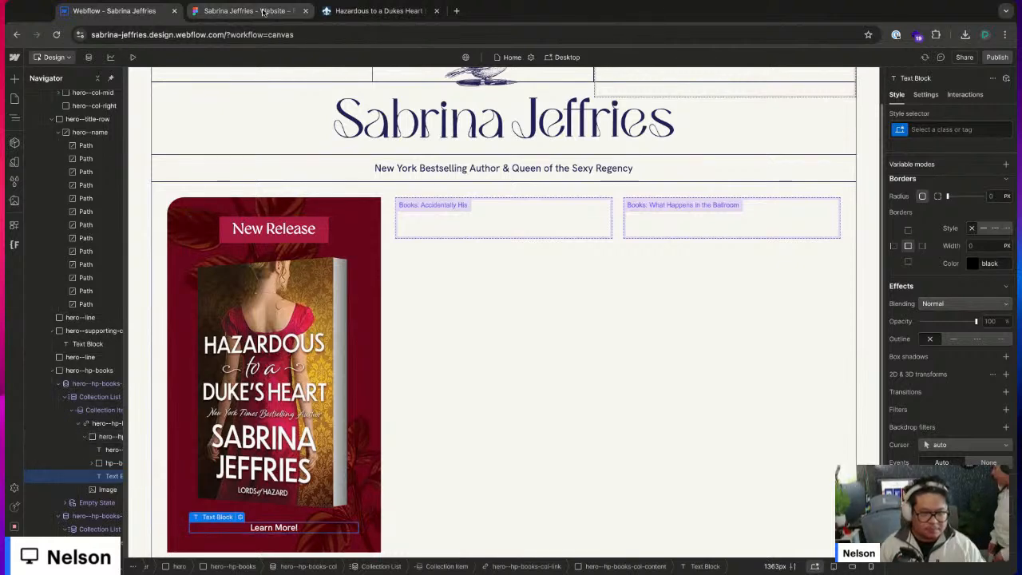
click(243, 10)
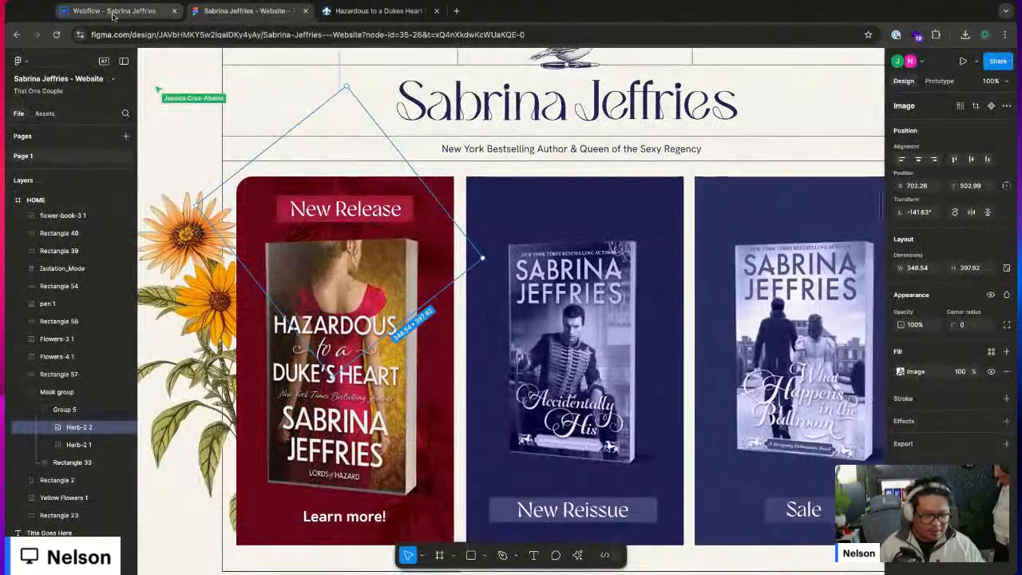
click(113, 13)
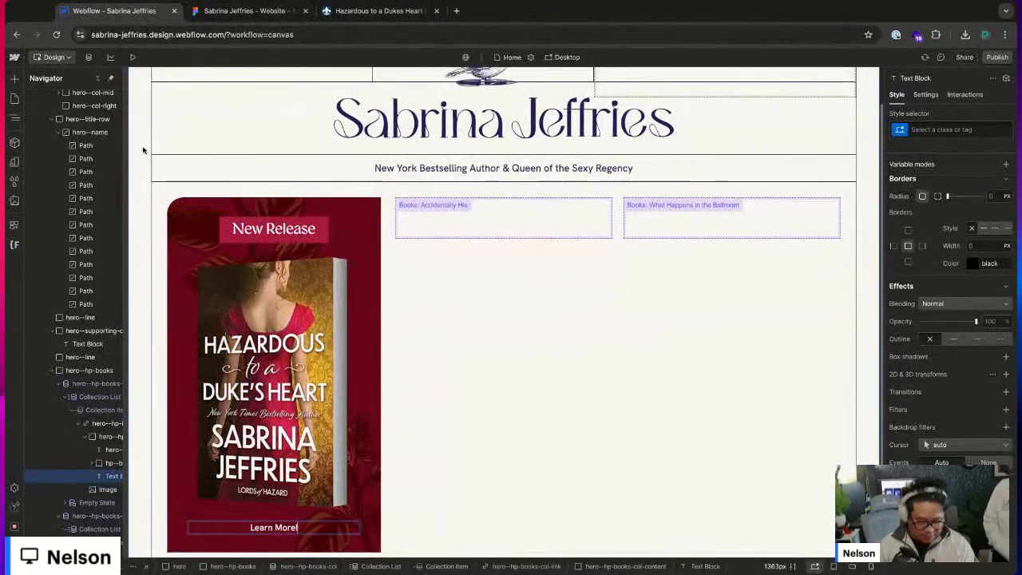
key(Escape)
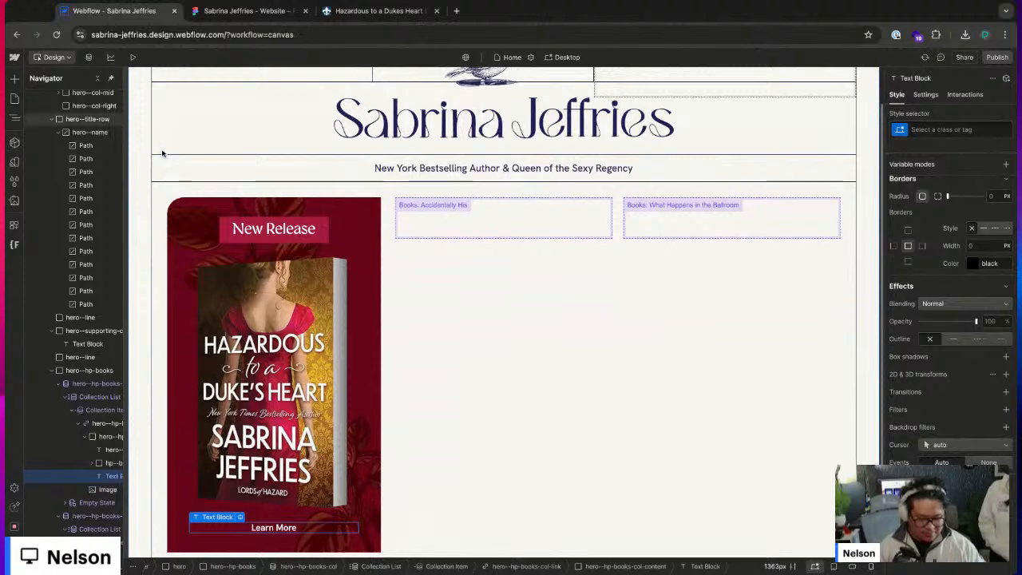
- Select the card's hero--hp-books-col-link block, view its base class styles, and open its font options
click(107, 423)
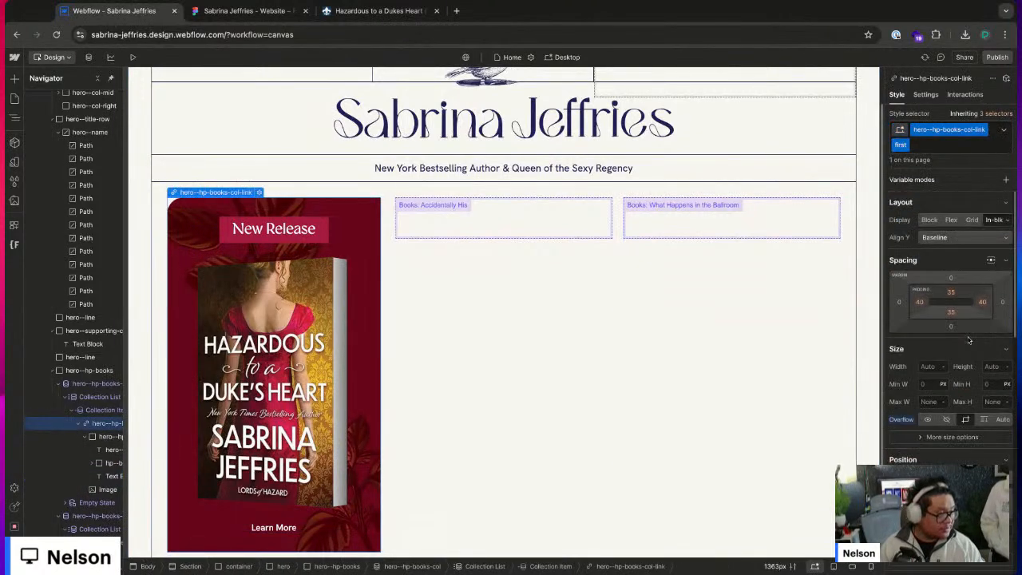
click(998, 146)
click(976, 210)
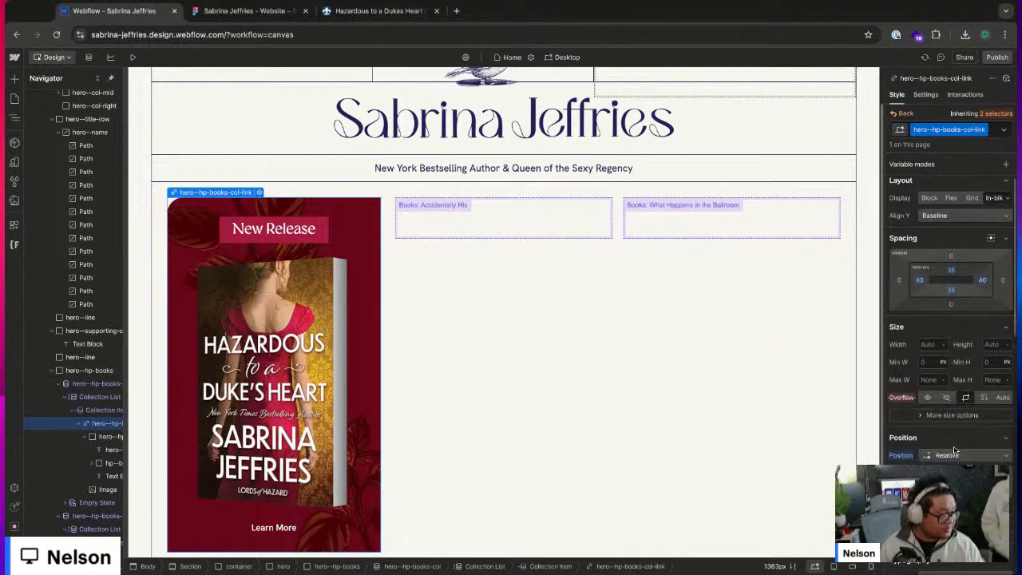
scroll(953, 451, down, 4)
click(958, 402)
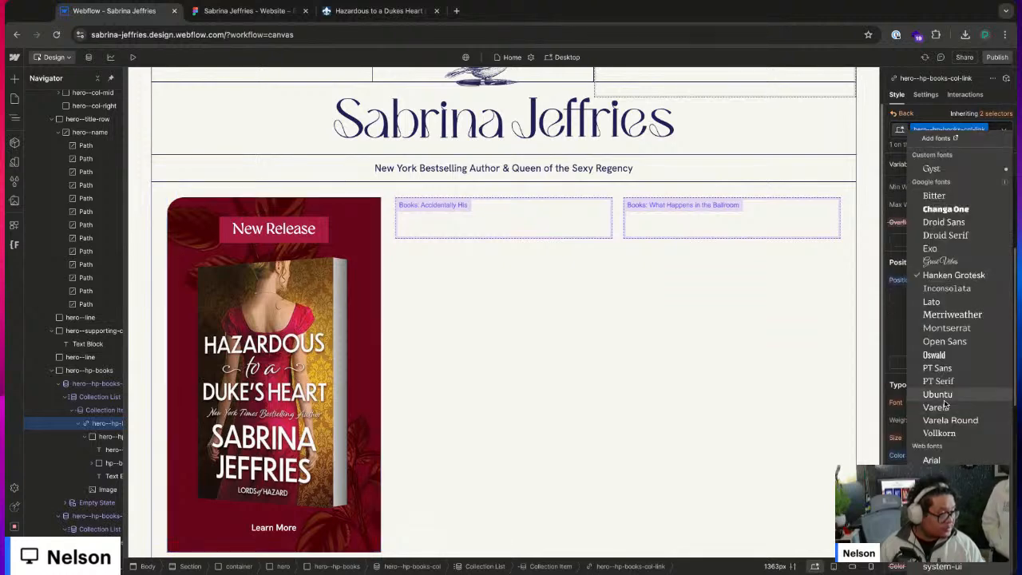
click(945, 168)
- Inspect the typography settings of the card's "Learn more!" text in Figma, and return to Webflow
click(237, 11)
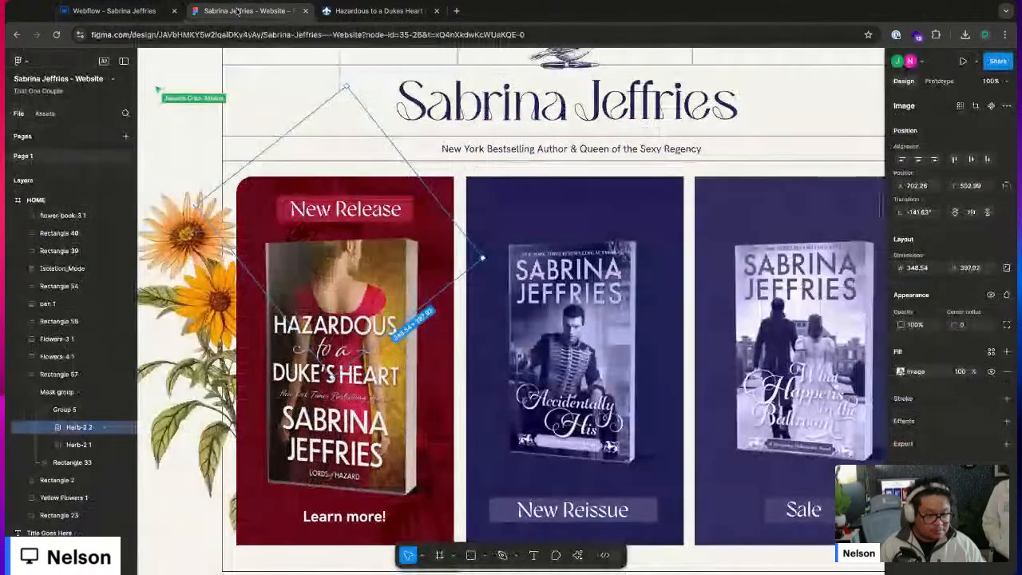
click(114, 10)
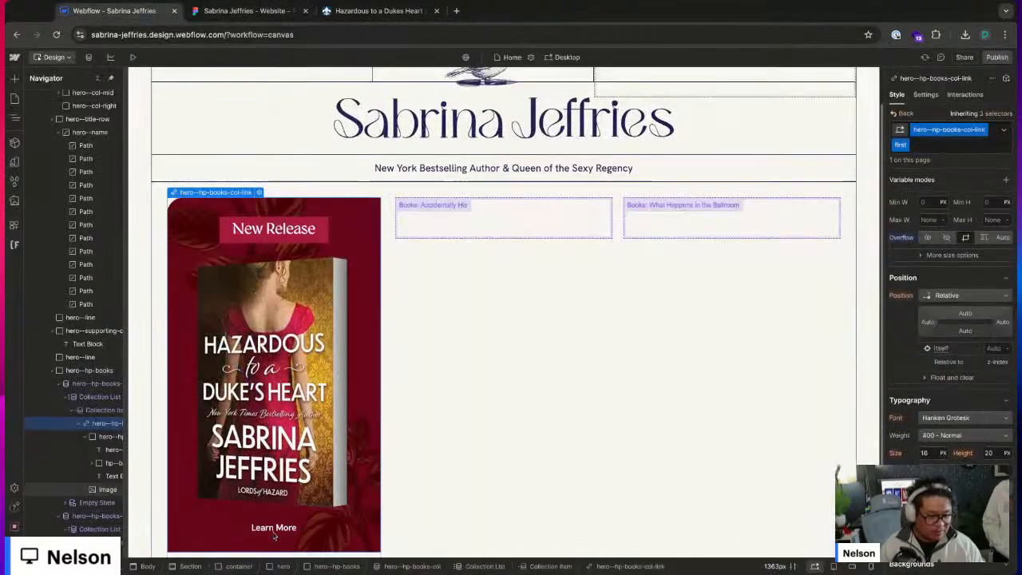
key(ctrl+Tab)
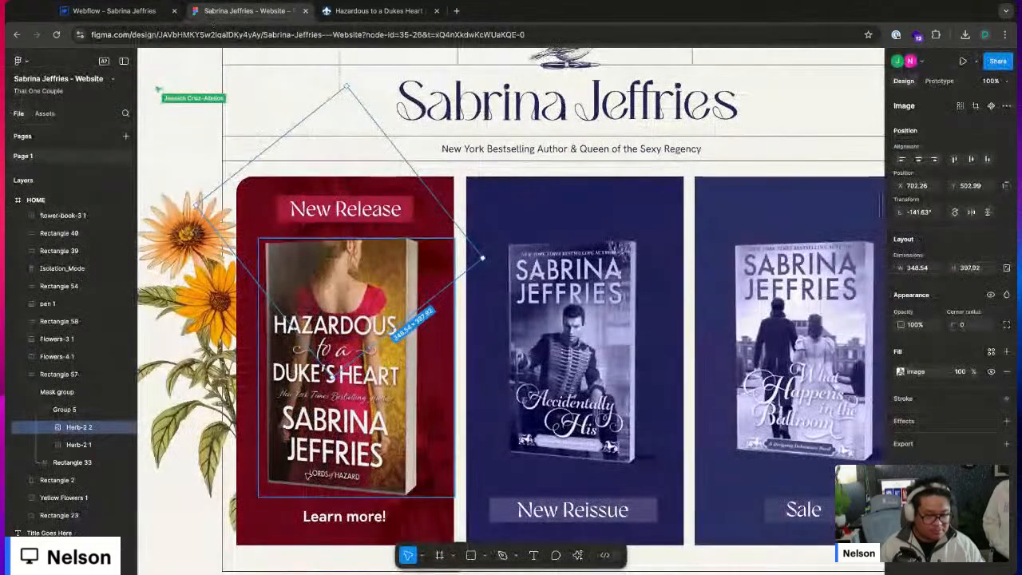
click(343, 517)
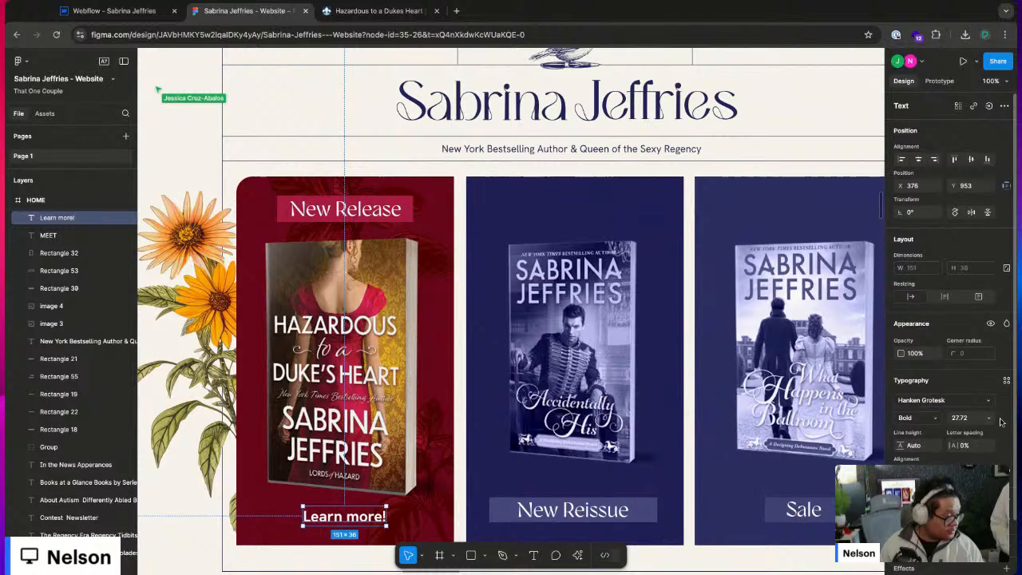
scroll(986, 449, down, 2)
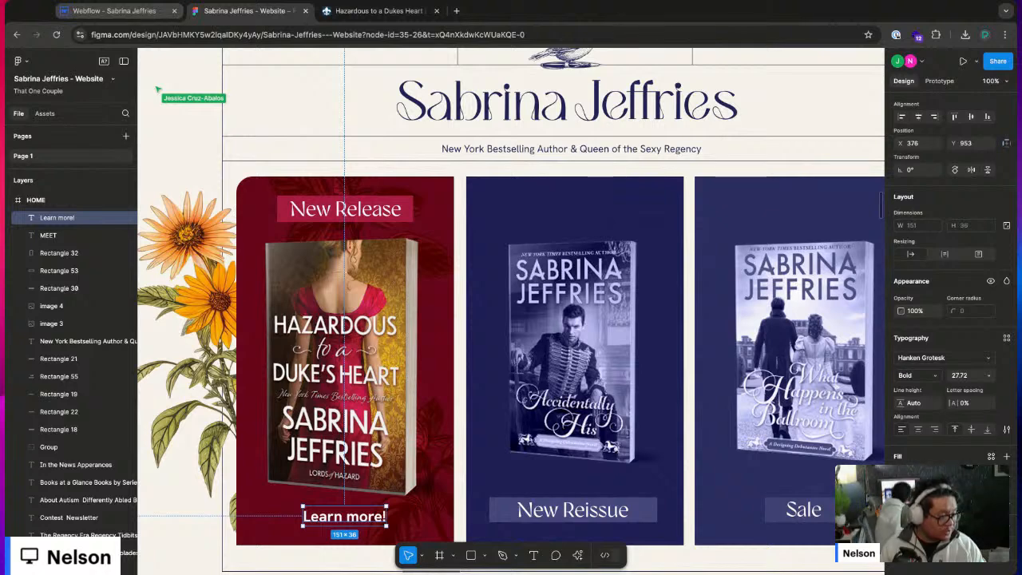
key(ctrl+1)
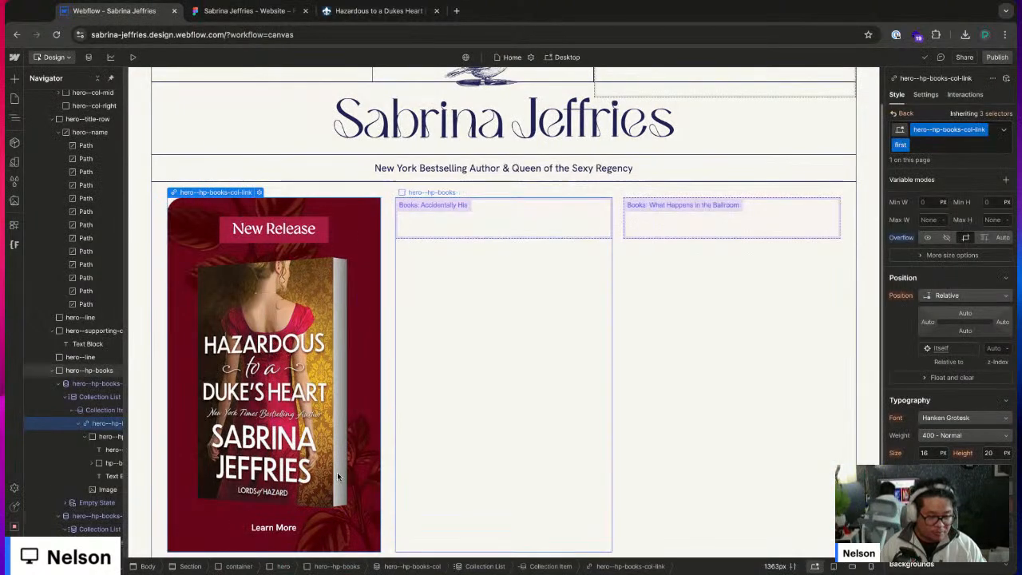
- Set the font weight of the New Release card's link block to 700 - Bold
scroll(955, 397, up, 2)
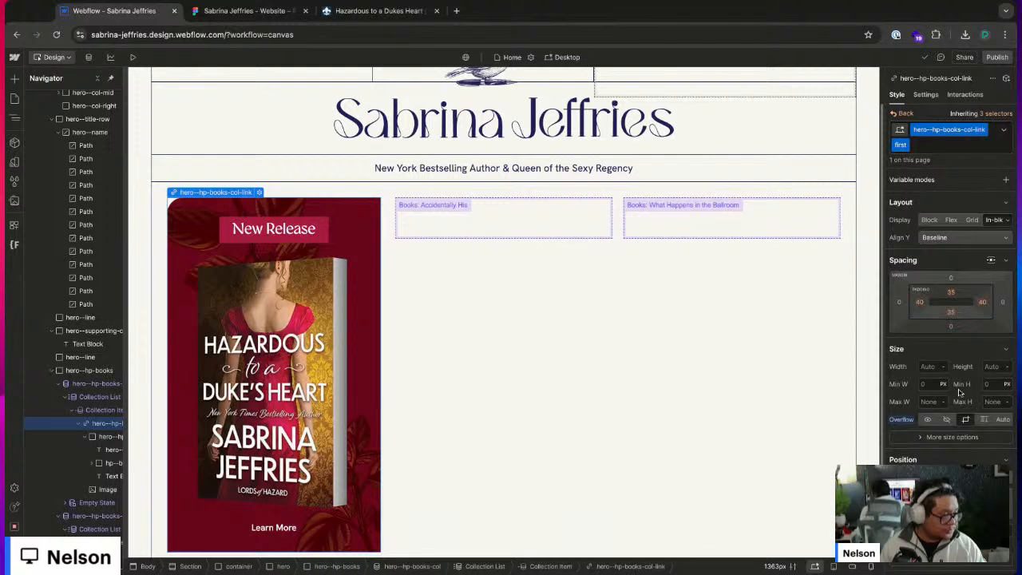
scroll(970, 435, down, 3)
click(961, 417)
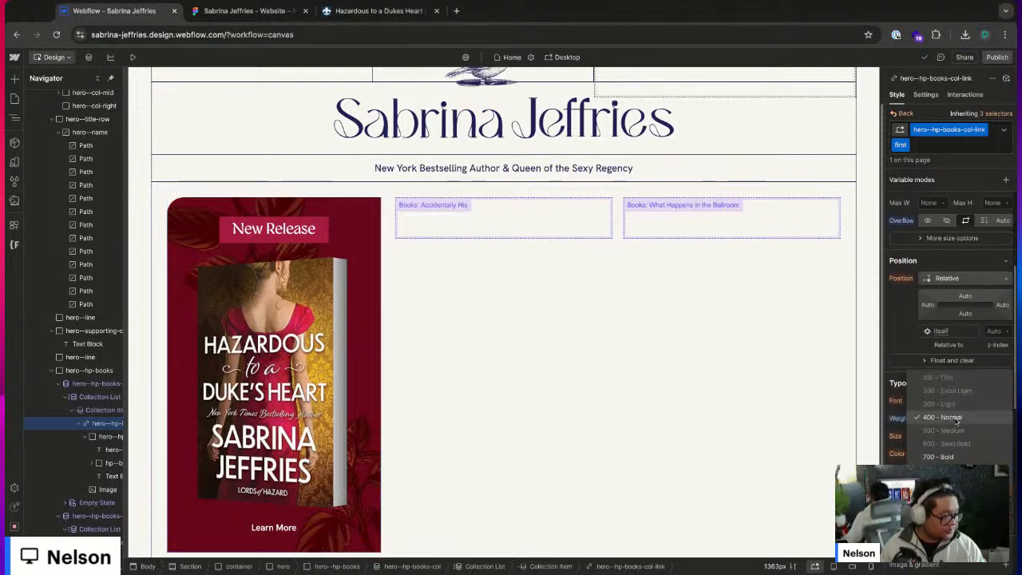
click(951, 449)
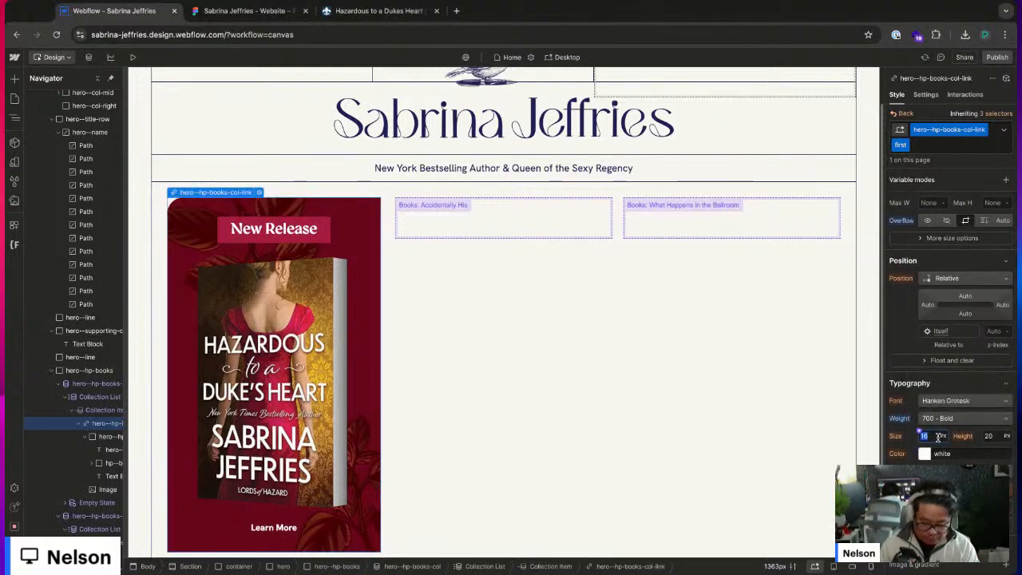
- Try a font size of 1.75rem on the card's link block
text(1.75)
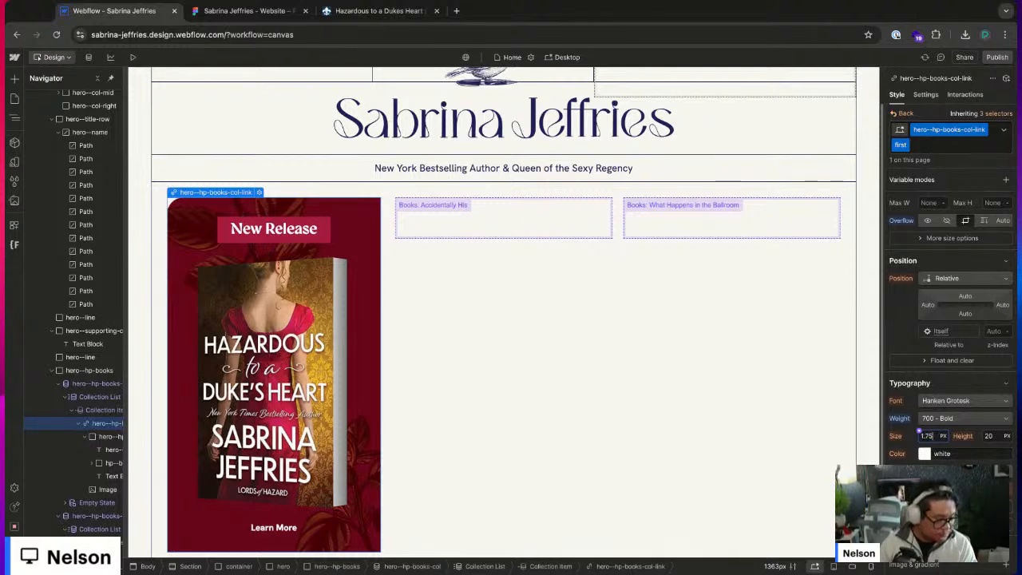
text(rem)
key(Return)
click(919, 435)
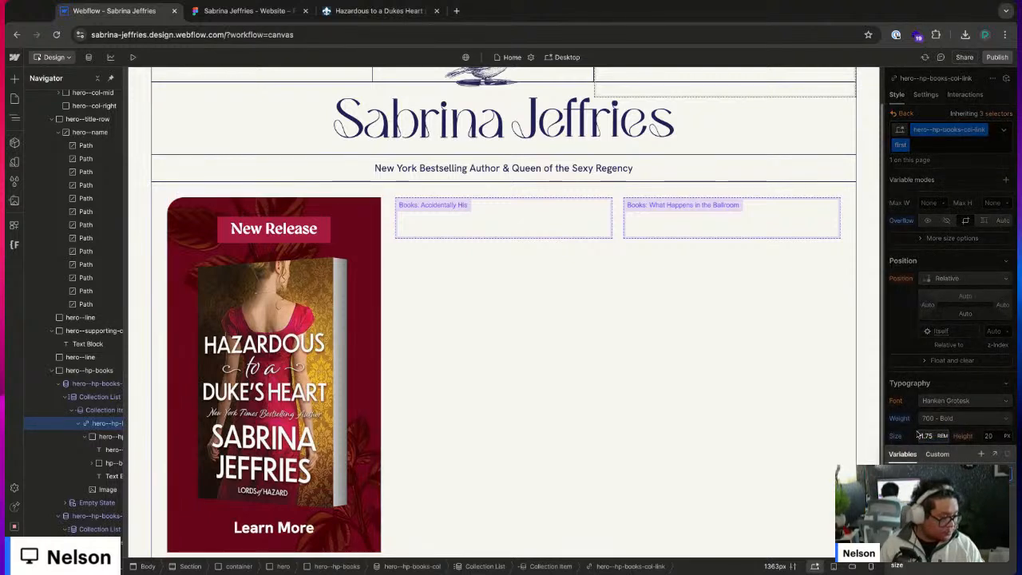
key(Escape)
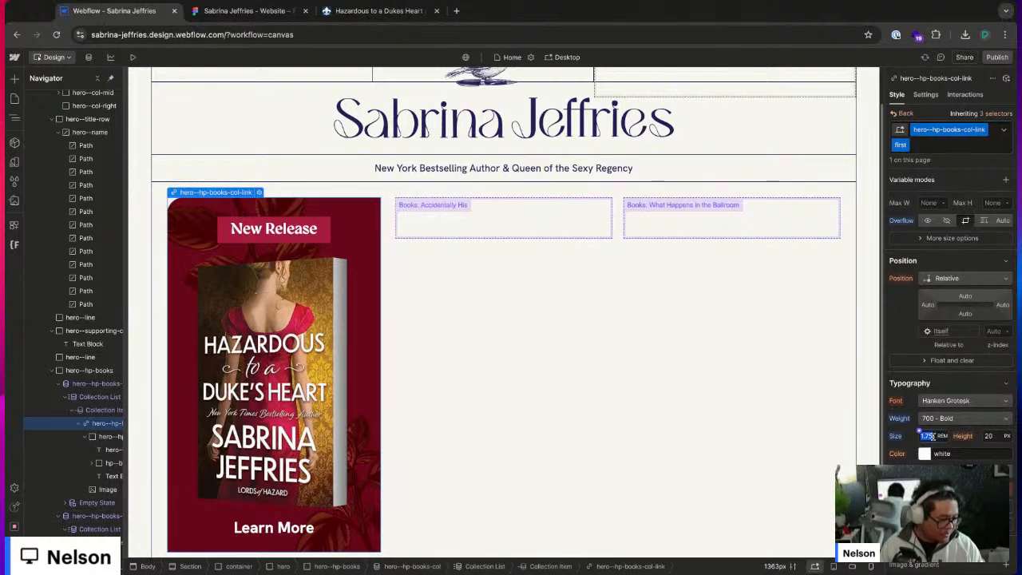
- Try a 1.2rem font size on the card's link block, and apply the "large" size variable instead
text(1.2)
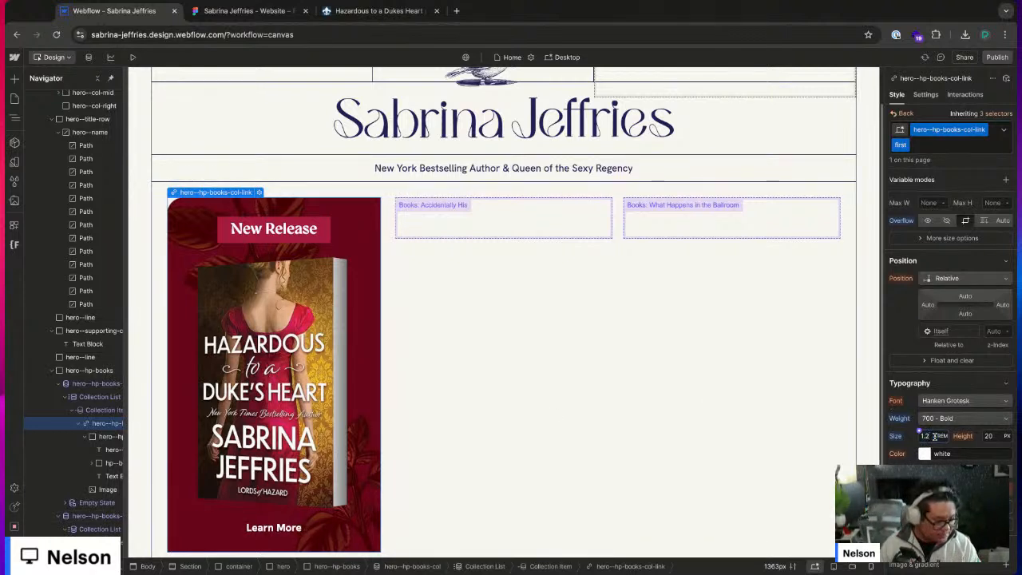
click(921, 432)
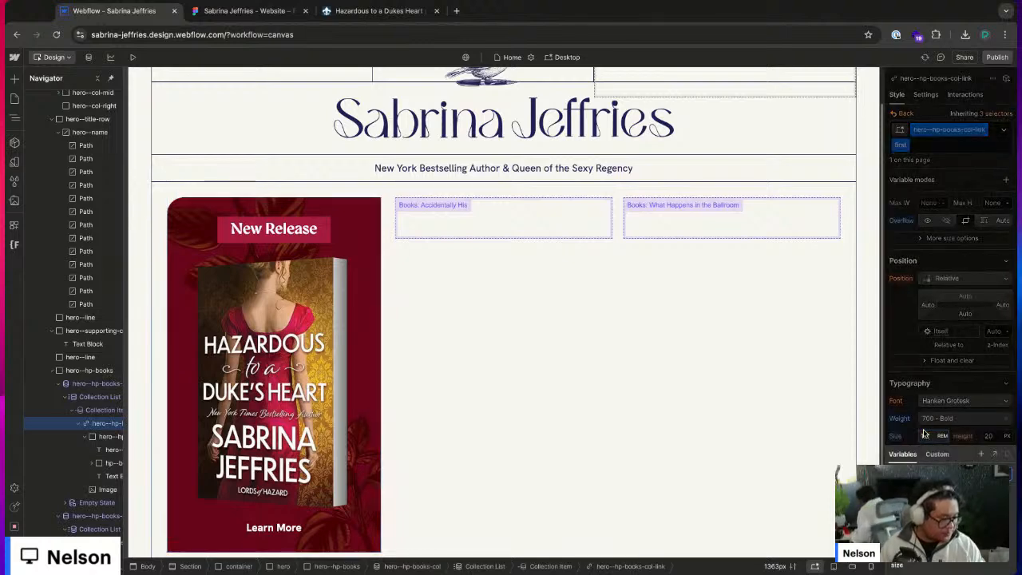
click(627, 349)
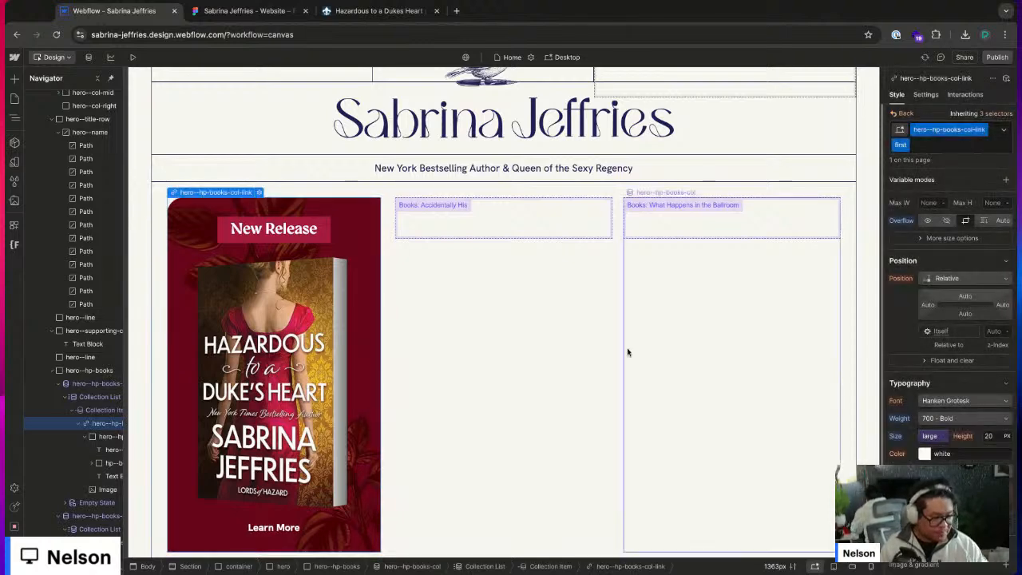
- Copy the New Release card's link block into the "Accidentally His" and "What Happens in the Ballroom" collection items
click(455, 403)
scroll(477, 484, down, 1)
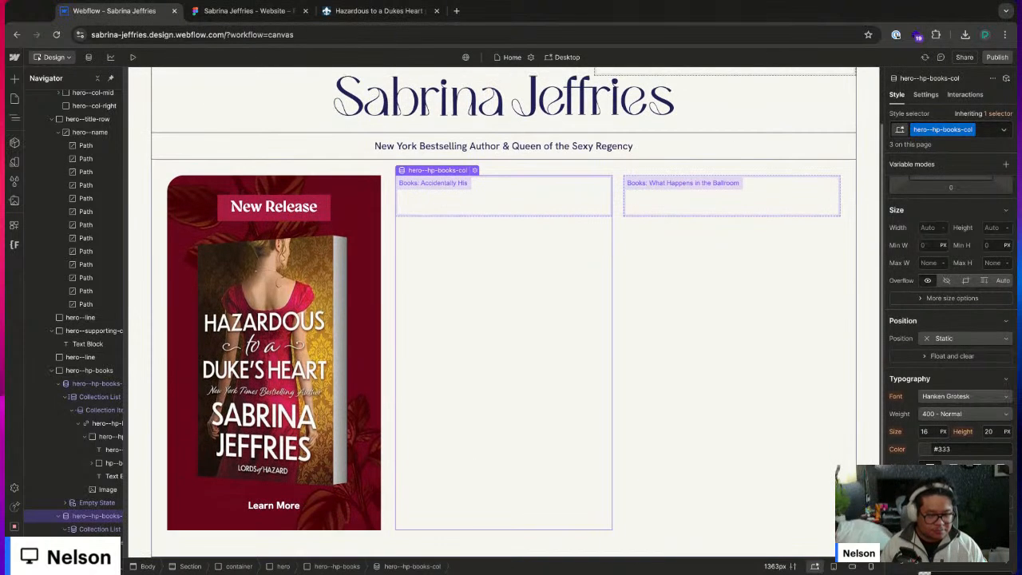
scroll(178, 498, up, 3)
click(177, 498)
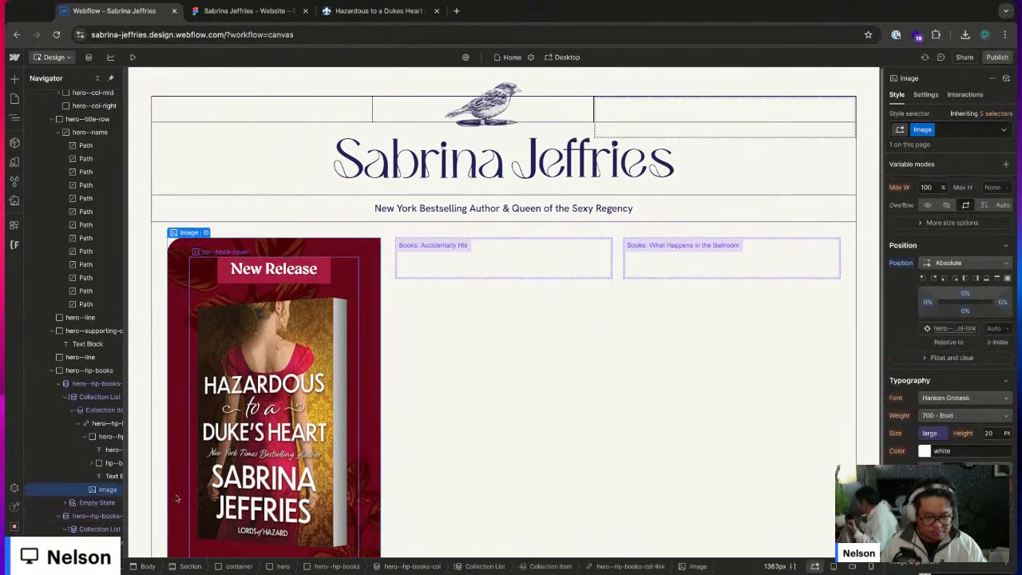
click(159, 428)
click(567, 303)
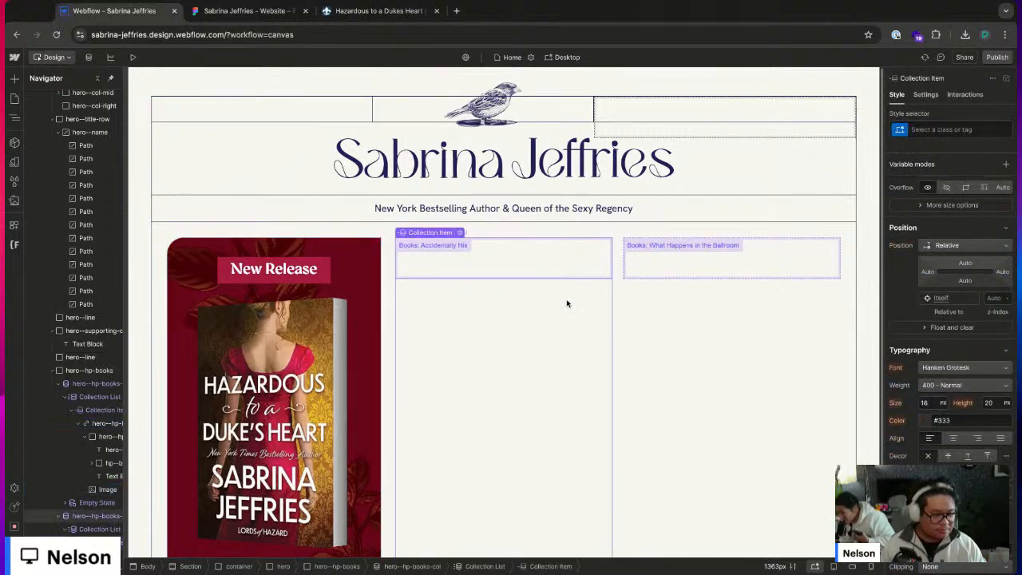
click(696, 255)
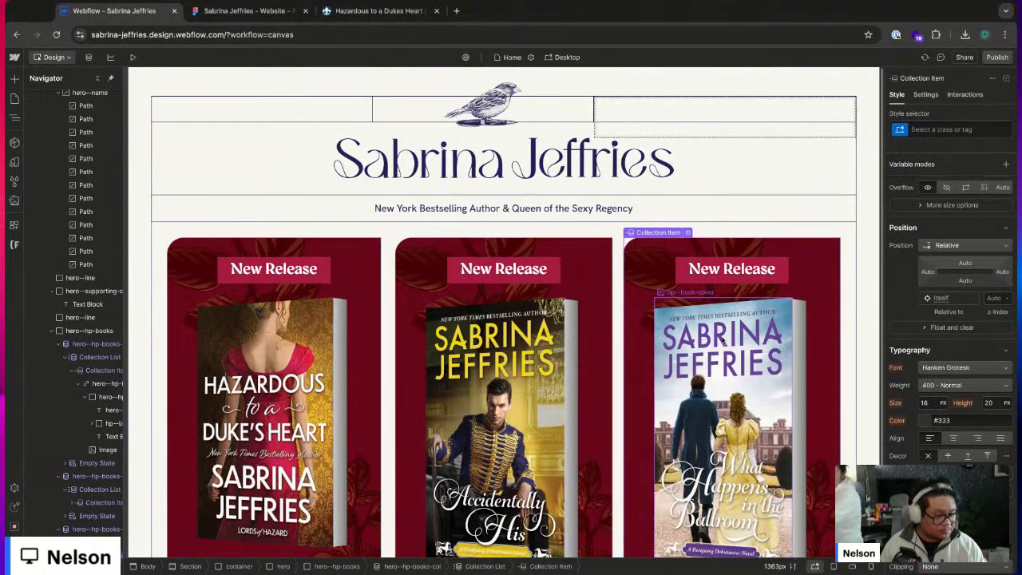
- Select the background leaf image in the "Accidentally His" card and check its class
click(519, 360)
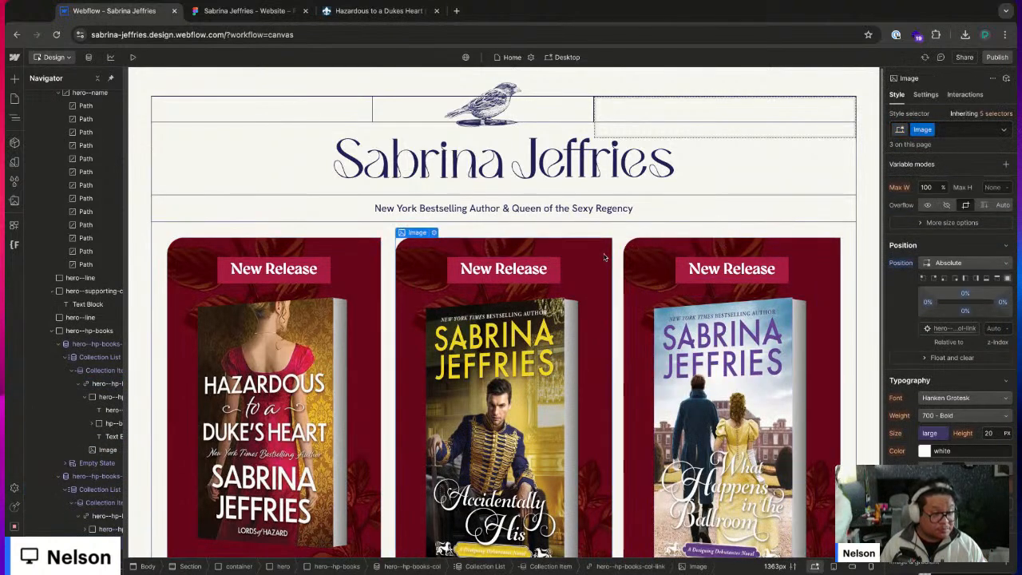
click(946, 133)
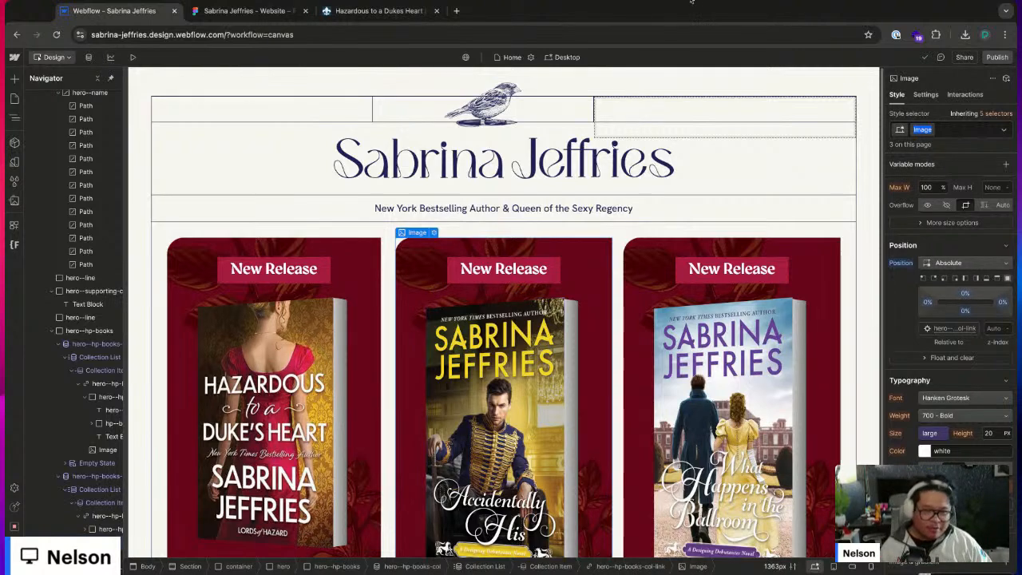
- Switch to the Figma design and examine the layout and labels of the three homepage book cards
click(244, 10)
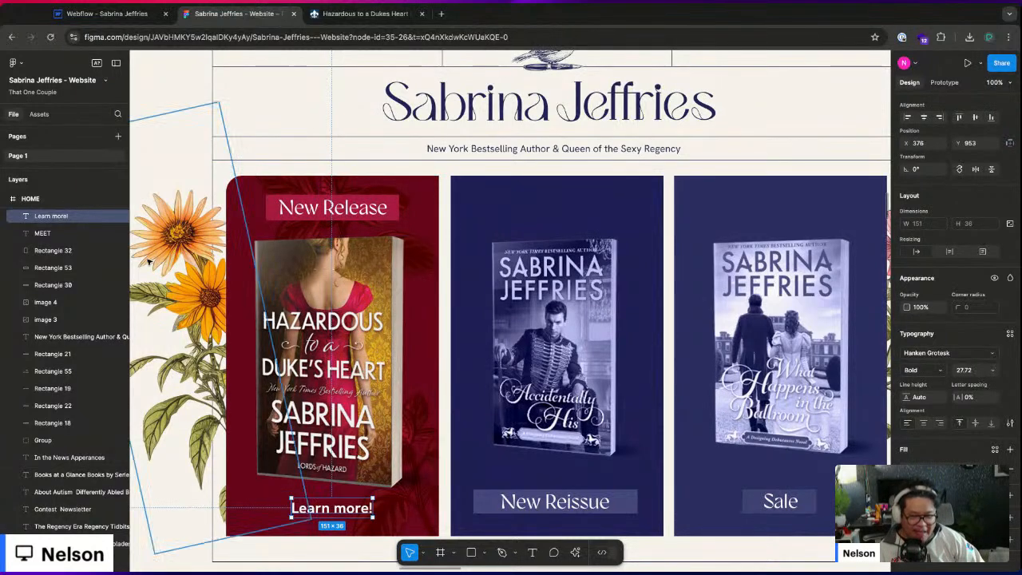
scroll(80, 297, down, 1)
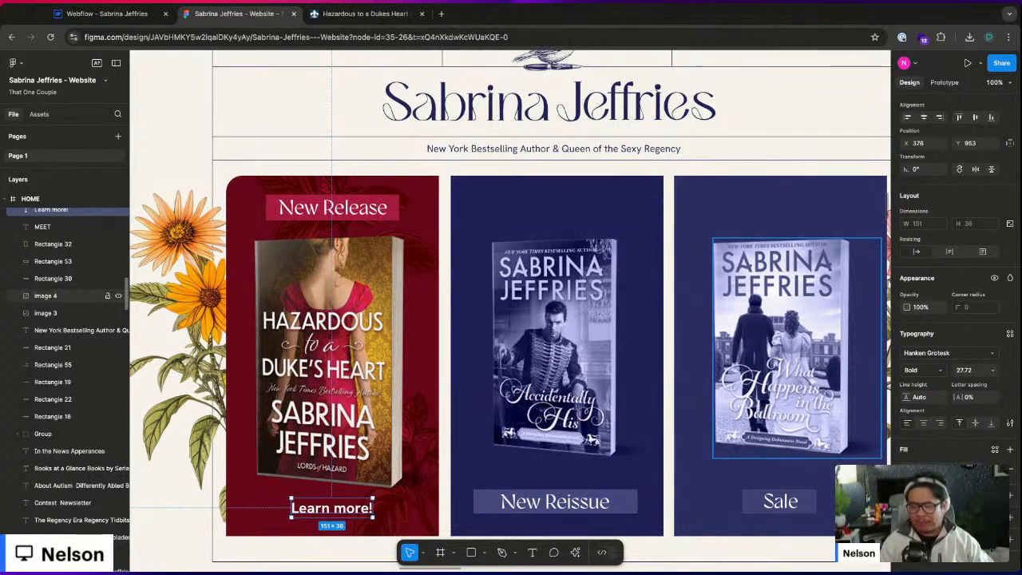
scroll(60, 289, up, 2)
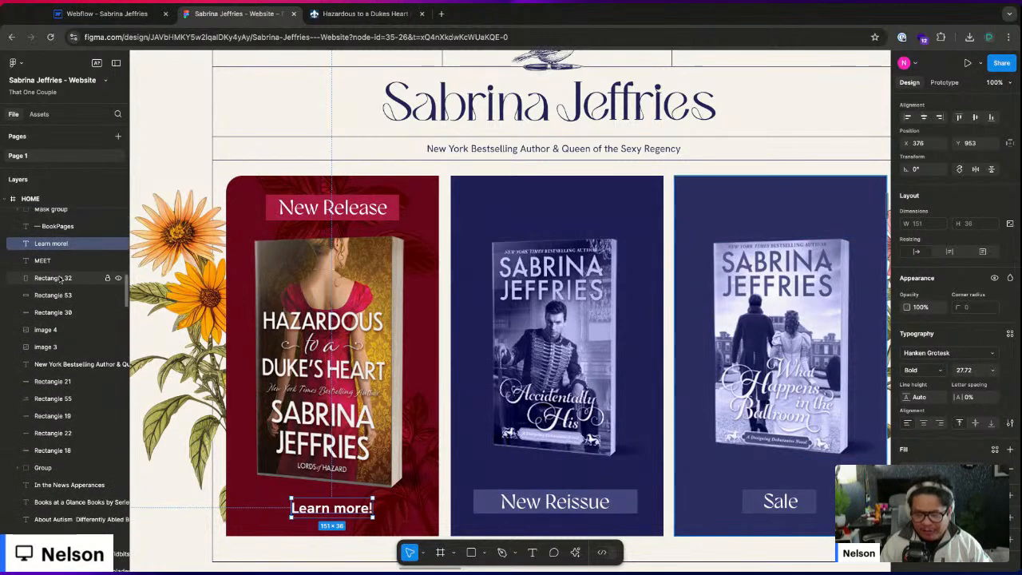
scroll(61, 281, down, 1)
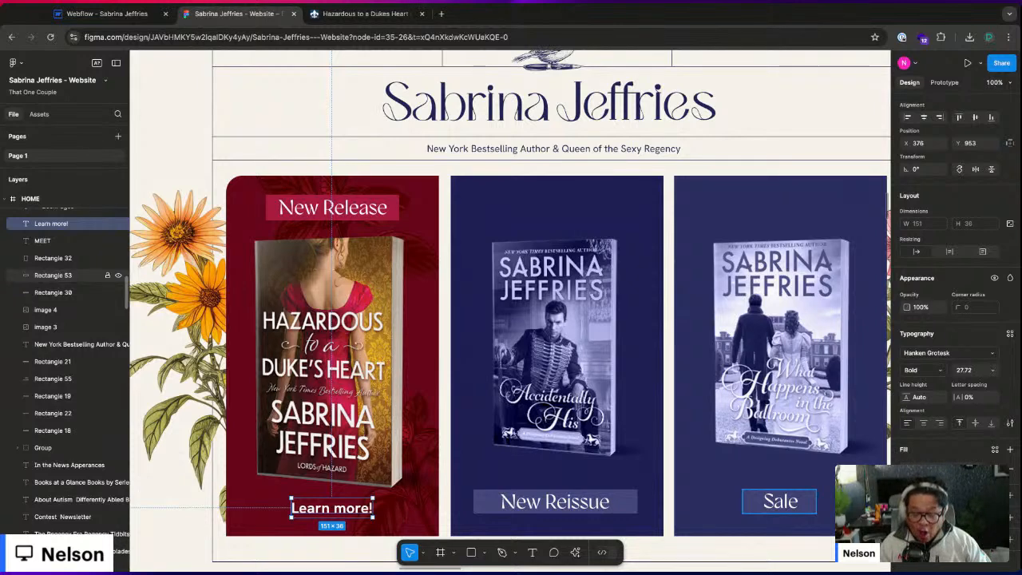
scroll(71, 296, down, 1)
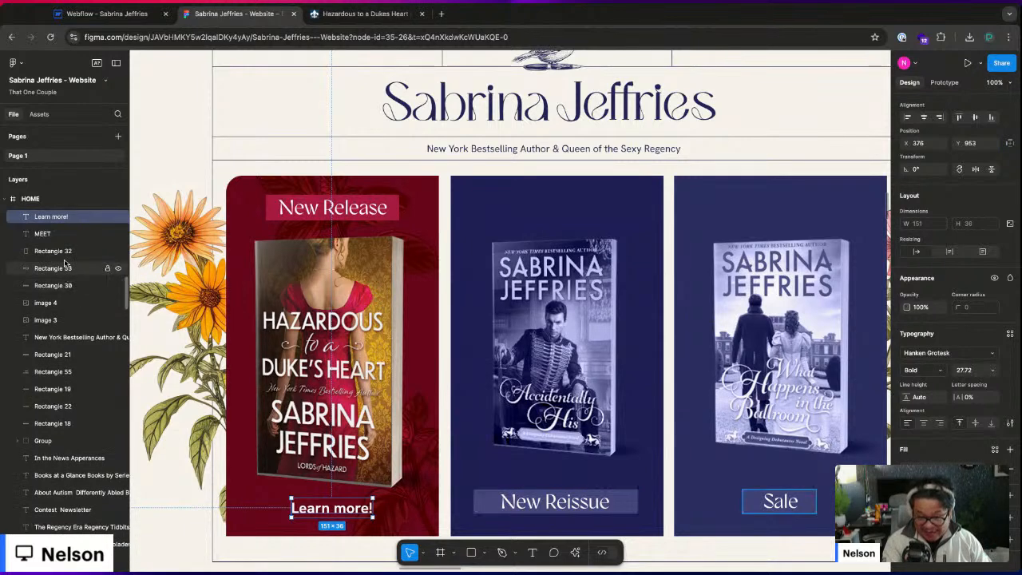
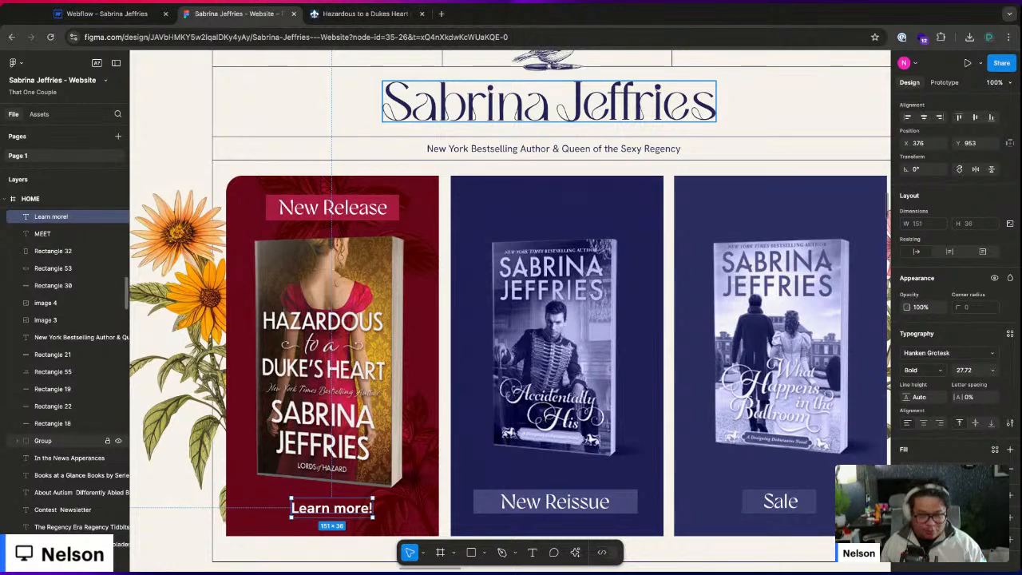
scroll(578, 282, down, 5)
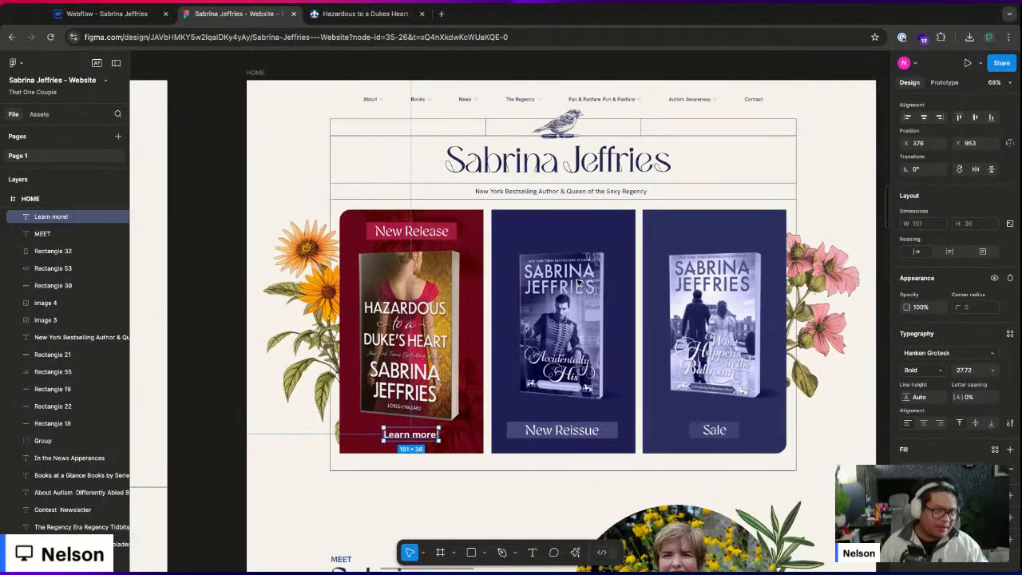
scroll(681, 239, right, 3)
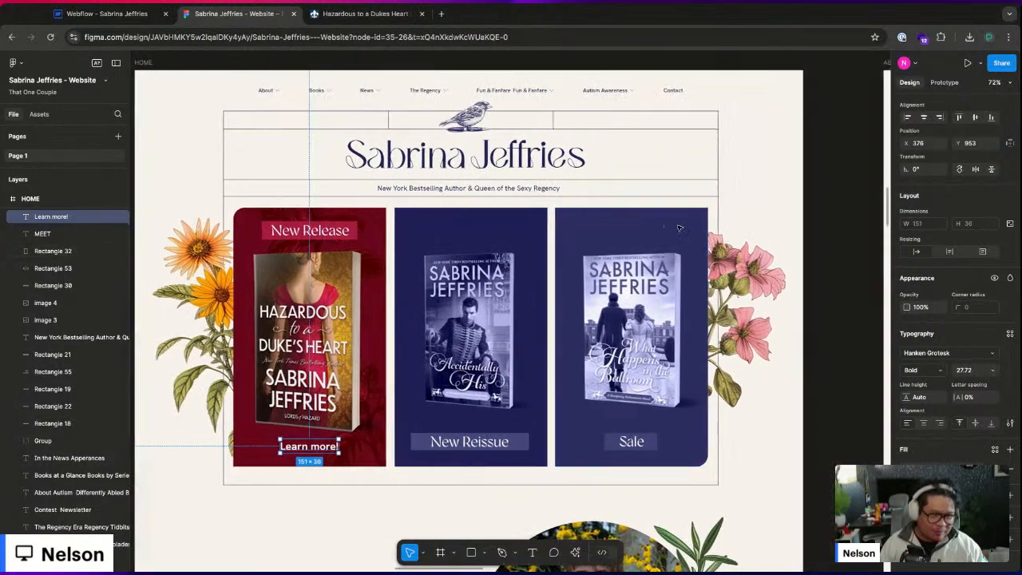
scroll(679, 231, left, 1)
scroll(679, 228, left, 1)
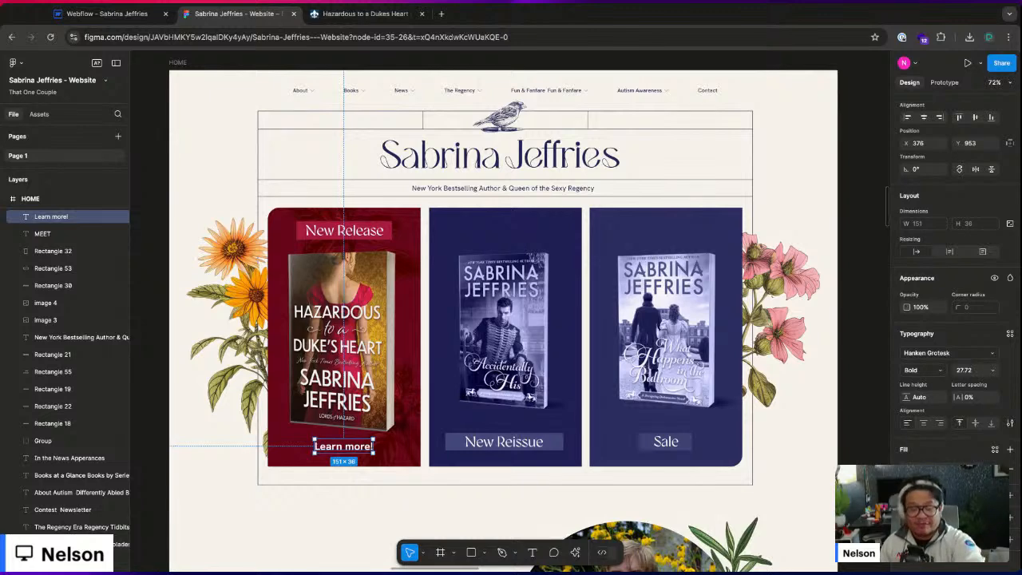
- Look through the HOME frame's layers in Figma, and select the New Release card's book cover image
scroll(29, 341, down, 5)
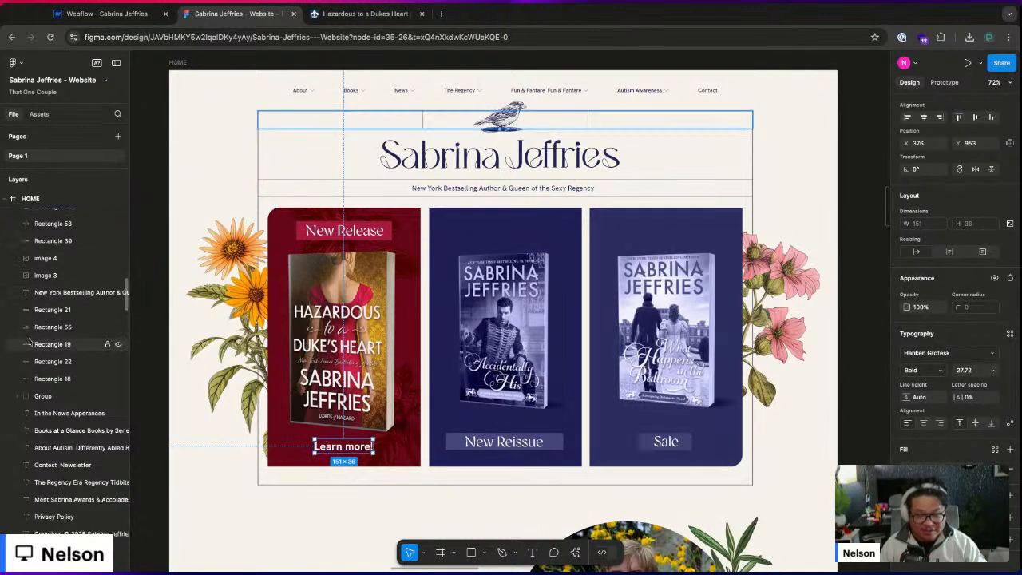
scroll(29, 341, down, 10)
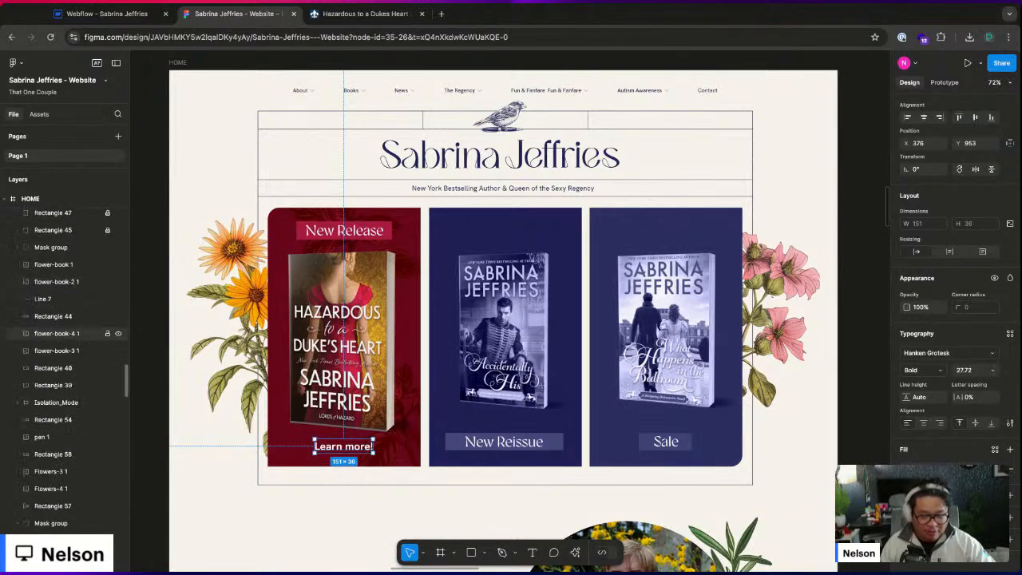
scroll(80, 335, up, 5)
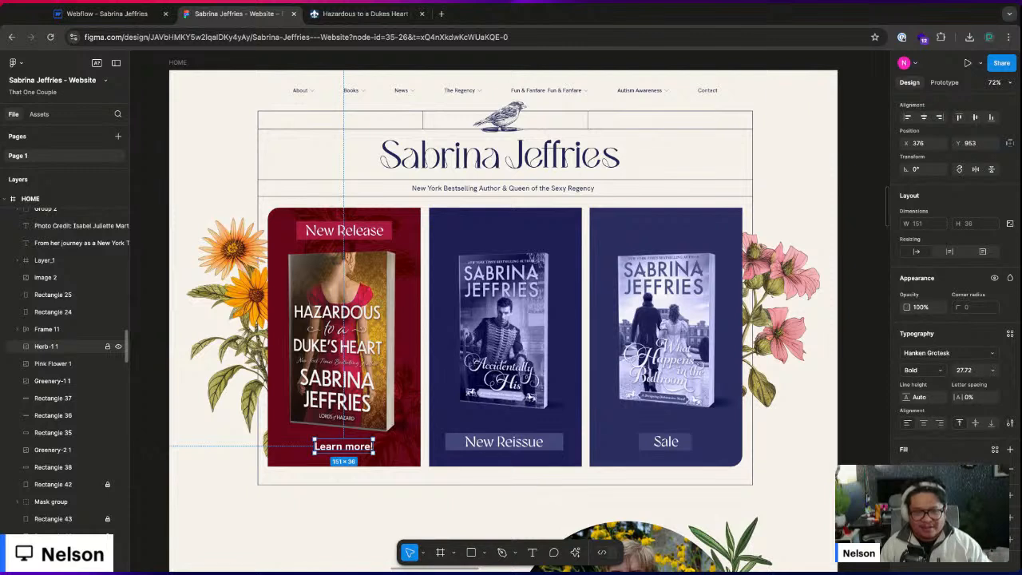
scroll(72, 346, up, 10)
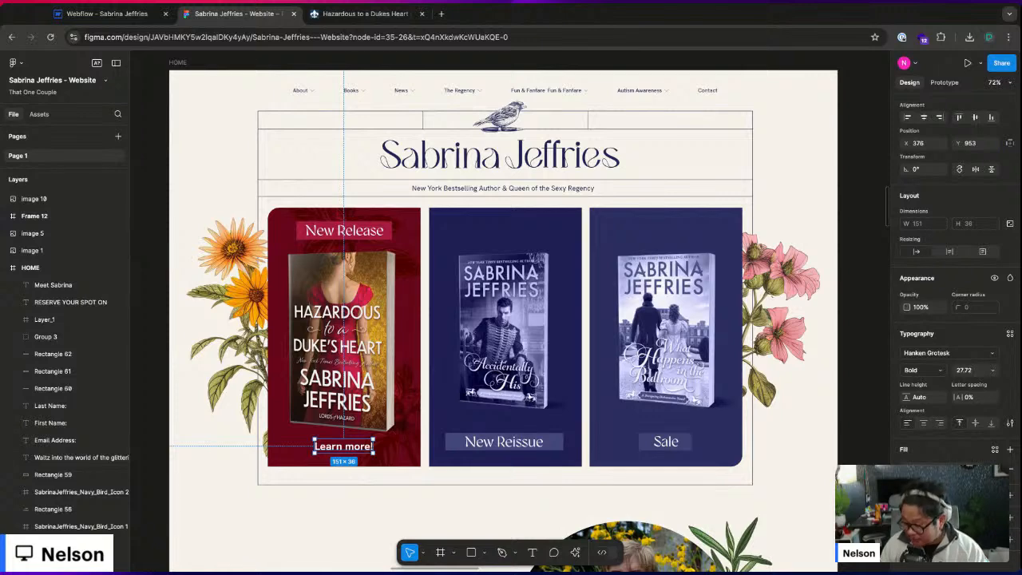
click(30, 268)
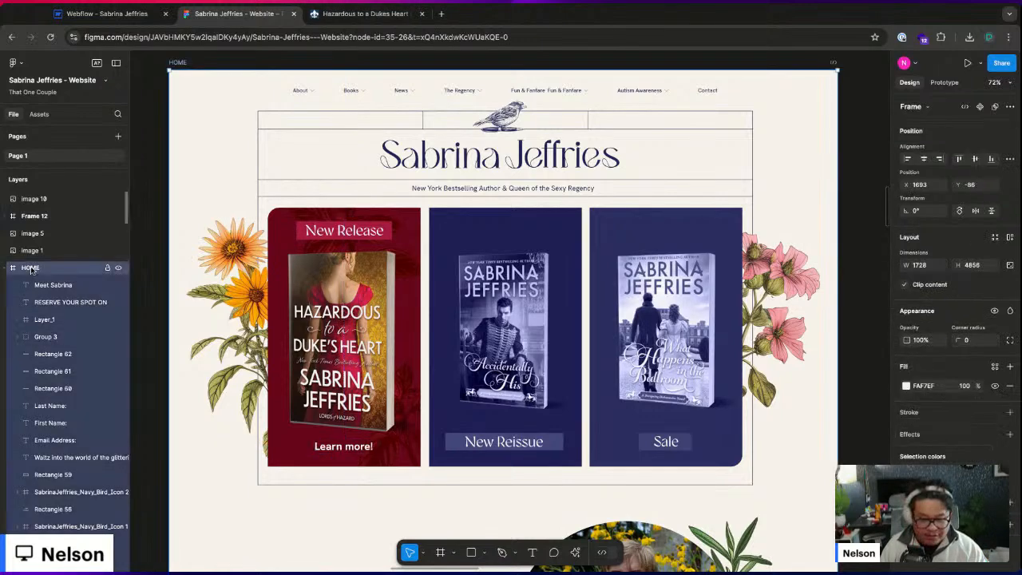
click(16, 325)
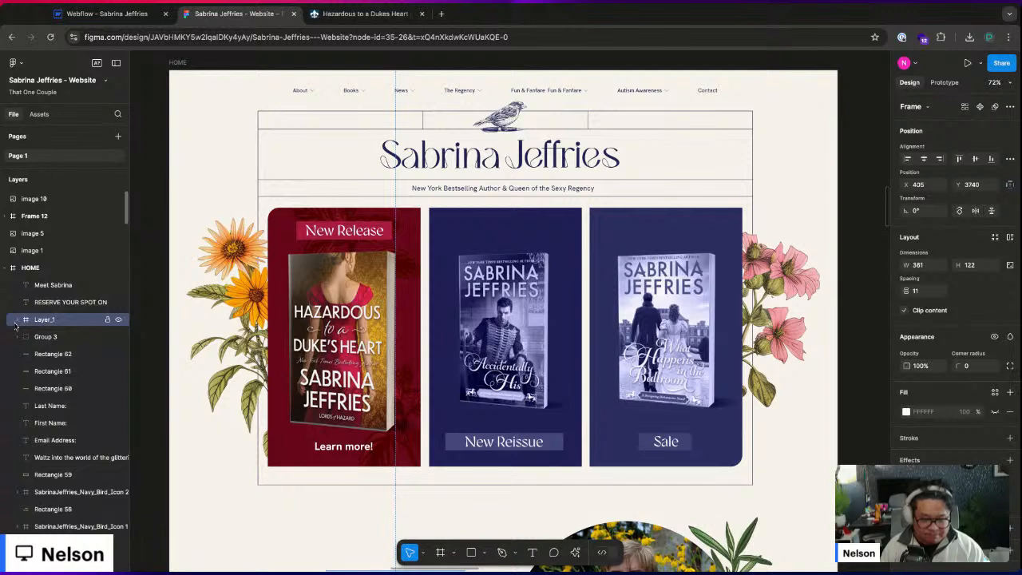
click(14, 325)
click(330, 289)
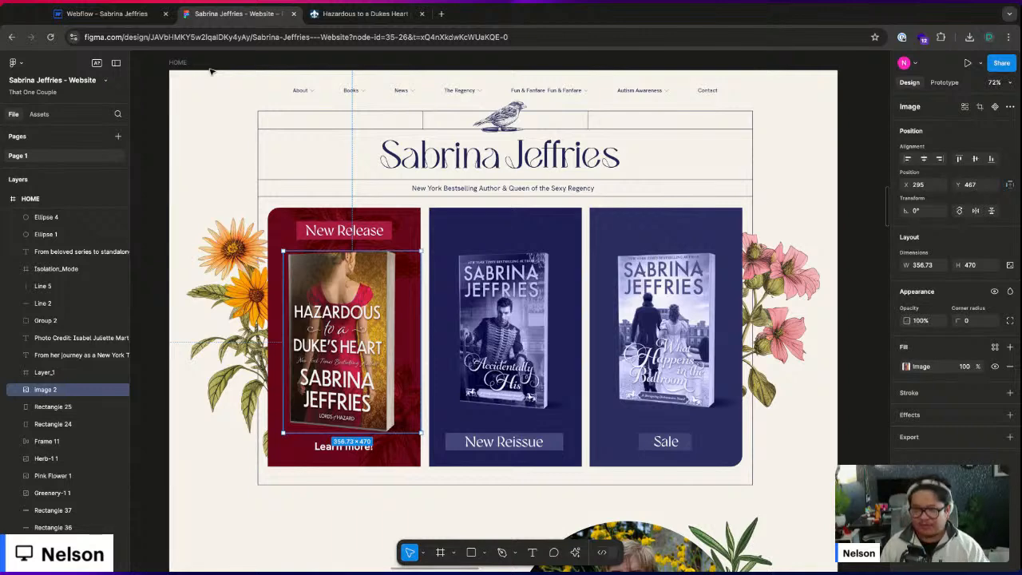
- Switch to Webflow and change the label of the "Accidentally His" card to "New Reissue", checking the wording against the Figma design
click(120, 16)
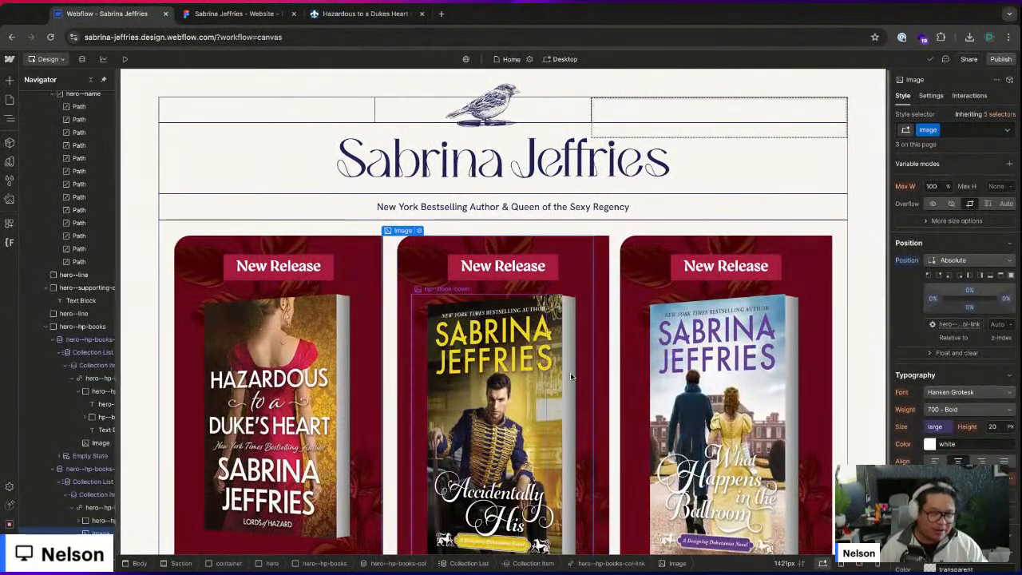
click(502, 266)
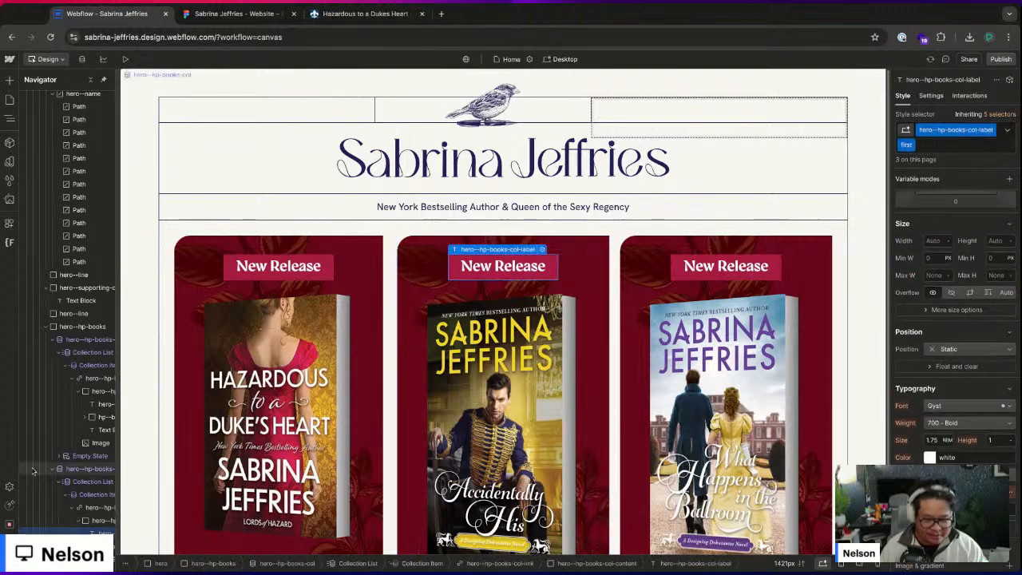
scroll(64, 472, down, 2)
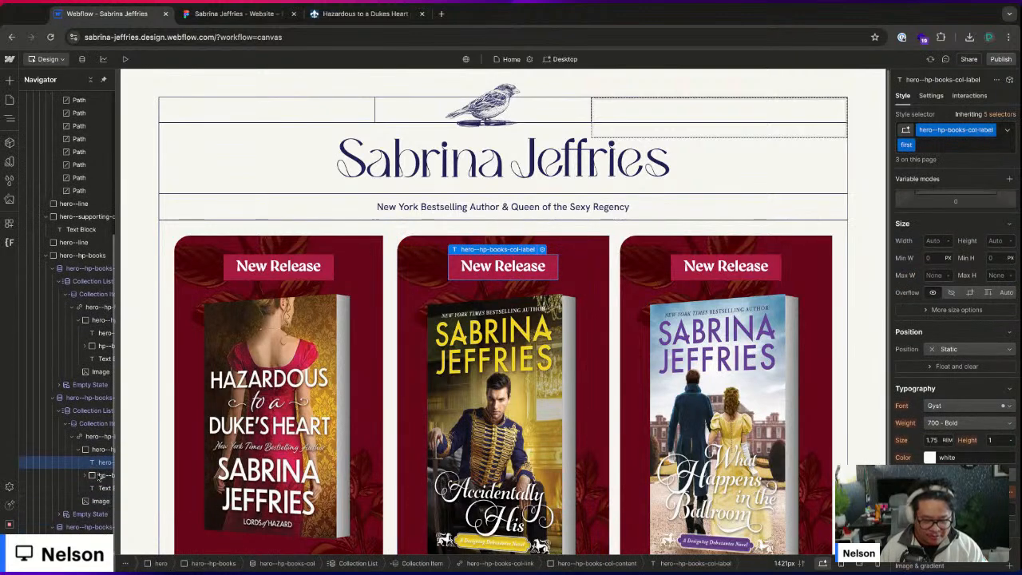
click(233, 14)
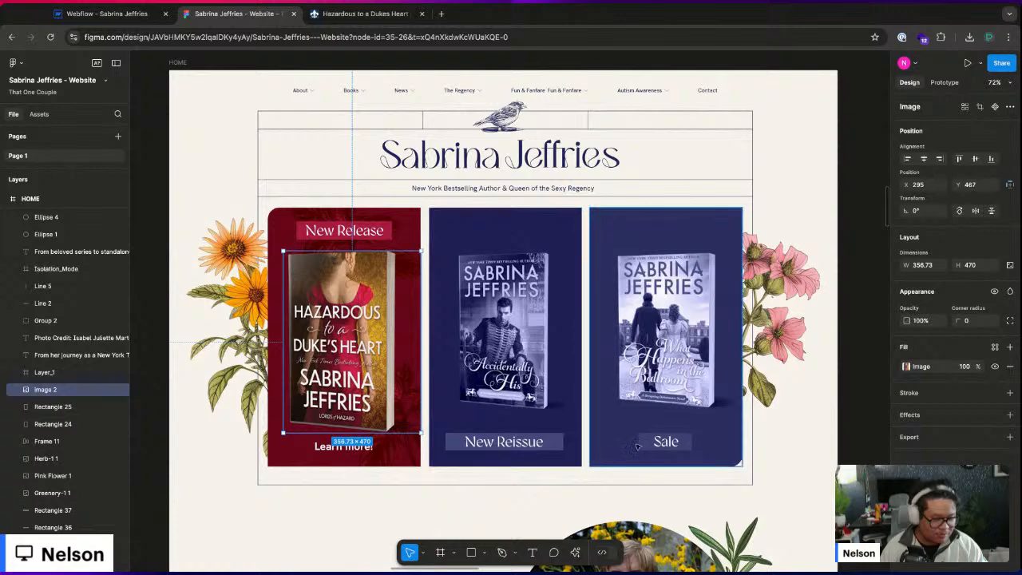
click(126, 21)
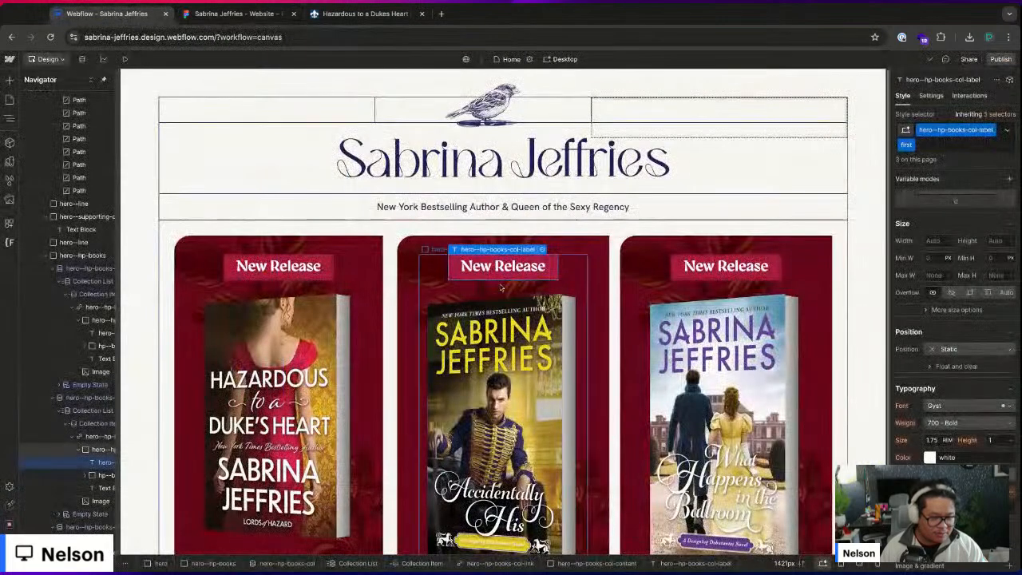
double_click(519, 268)
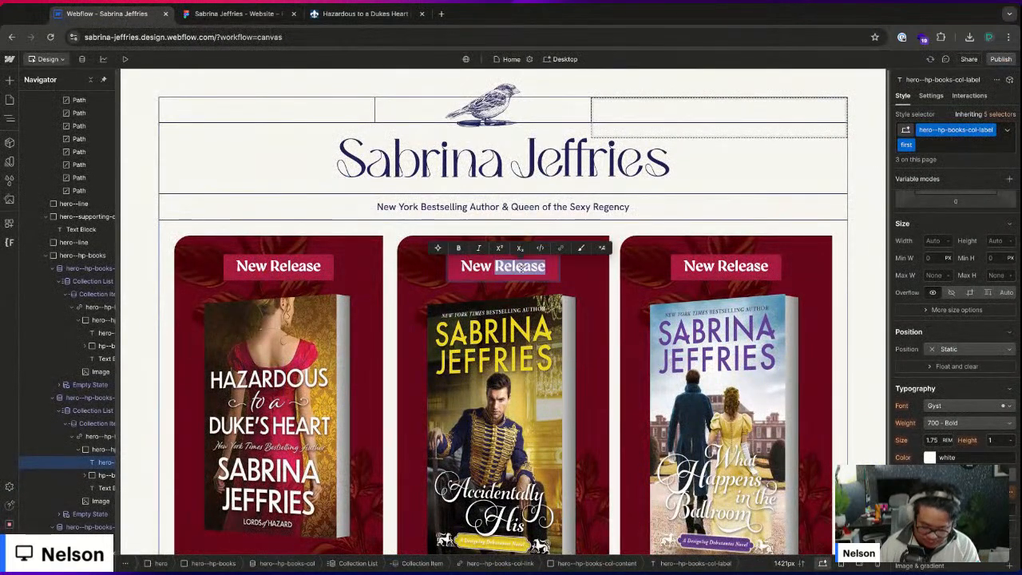
text(Reissue)
key(Escape)
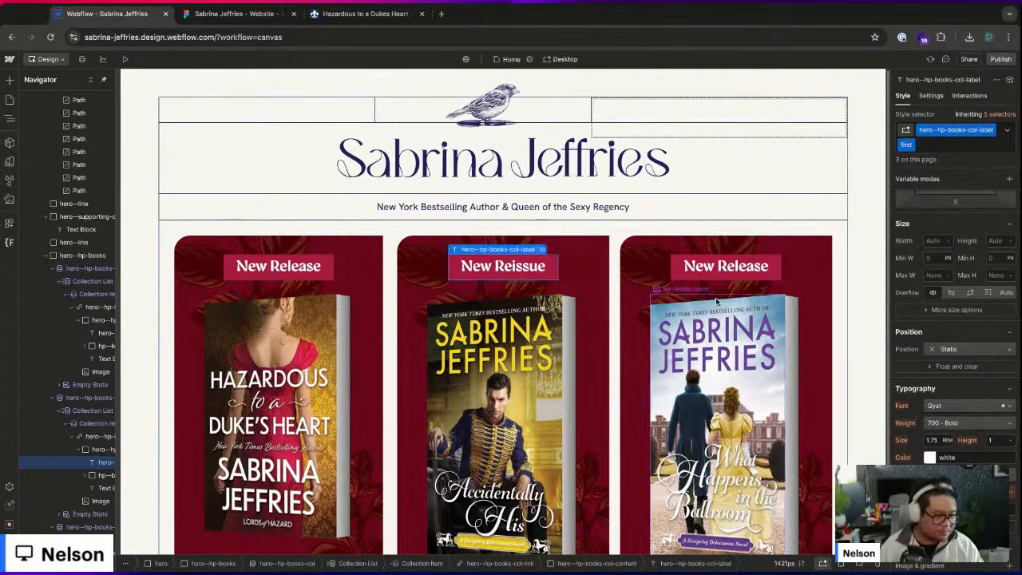
- Change the label of the "What Happens in the Ballroom" card to "Sale"
click(739, 270)
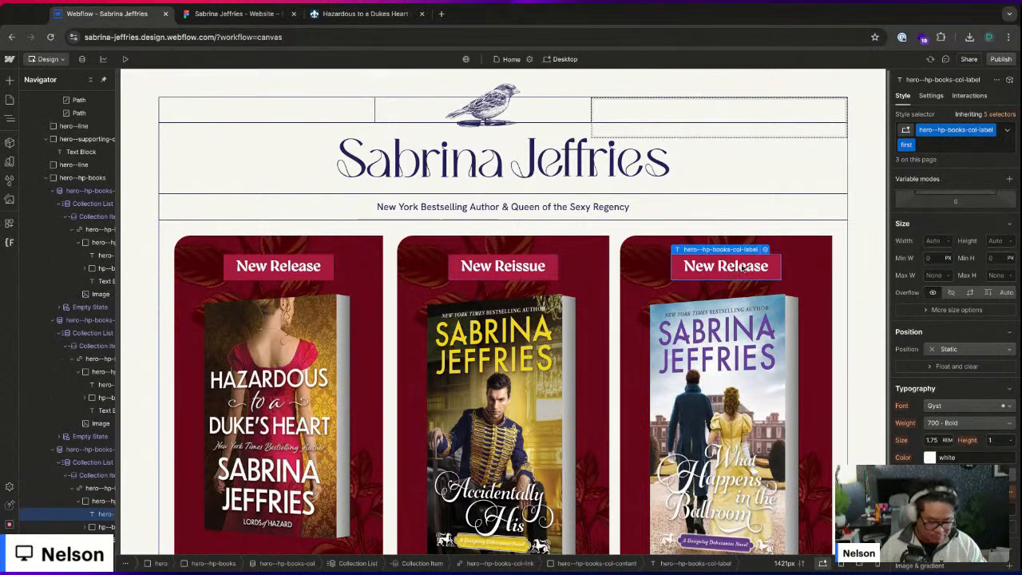
triple_click(742, 268)
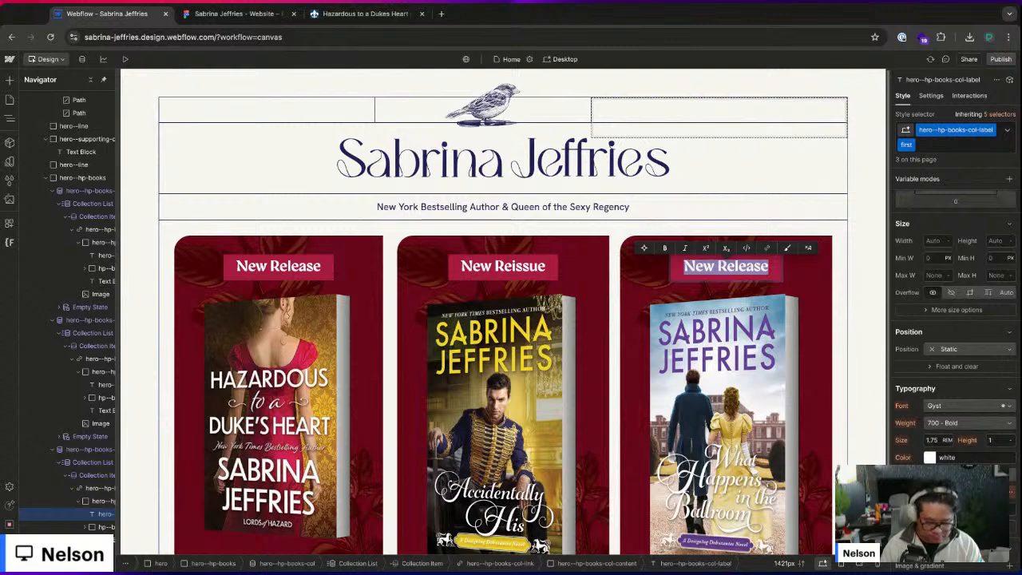
text(Sales)
key(Escape)
key(BackSpace)
key(Escape)
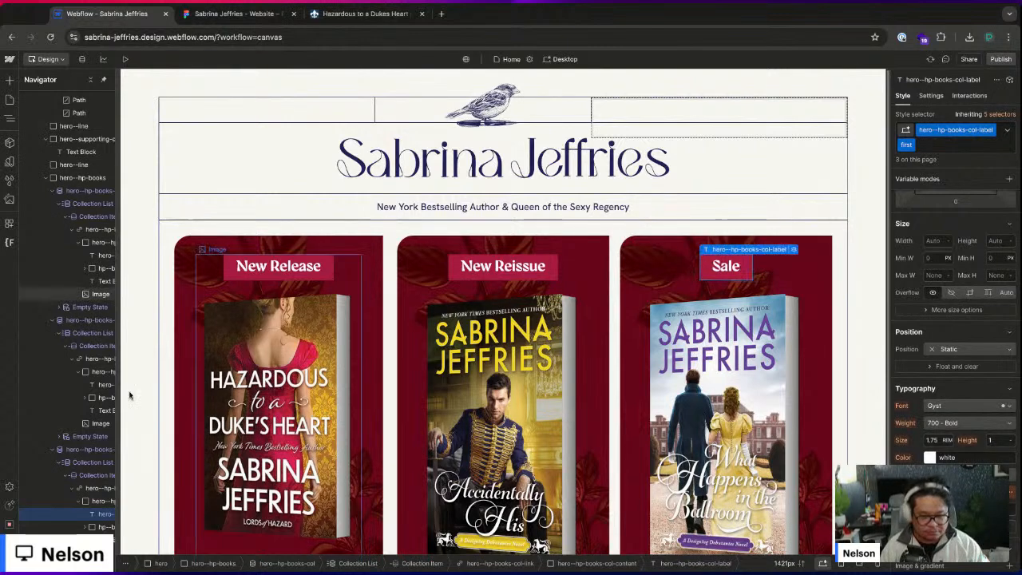
- Remove the "Learn More" text from the "Accidentally His" card and move its "New Reissue" label below the book wrapper
click(484, 272)
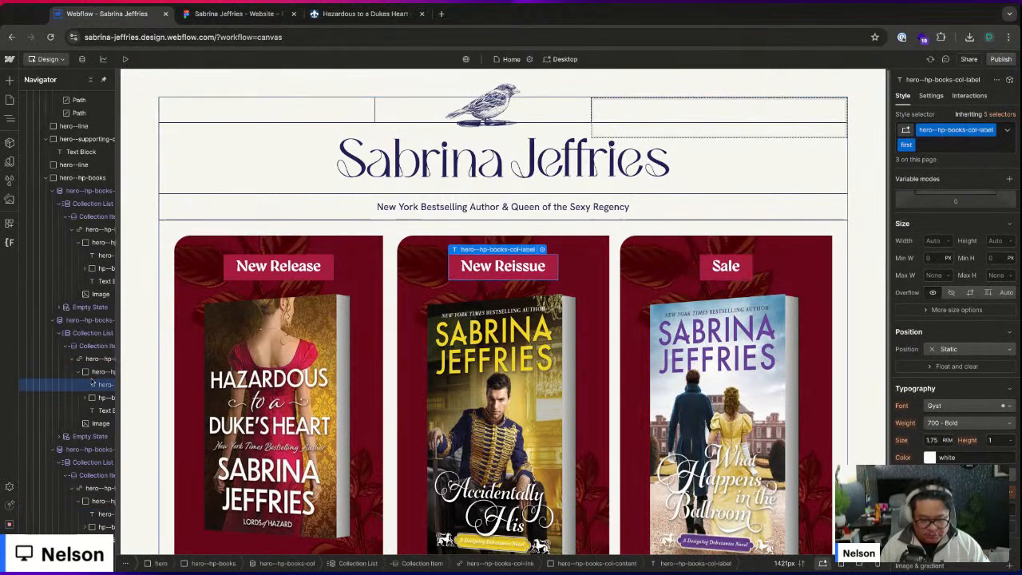
click(108, 396)
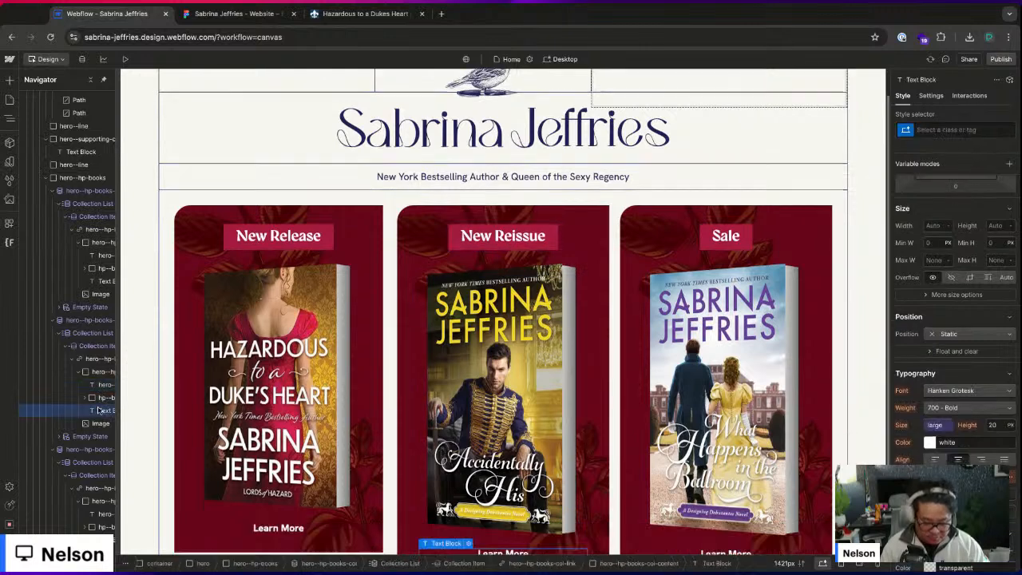
drag(108, 389, 108, 404)
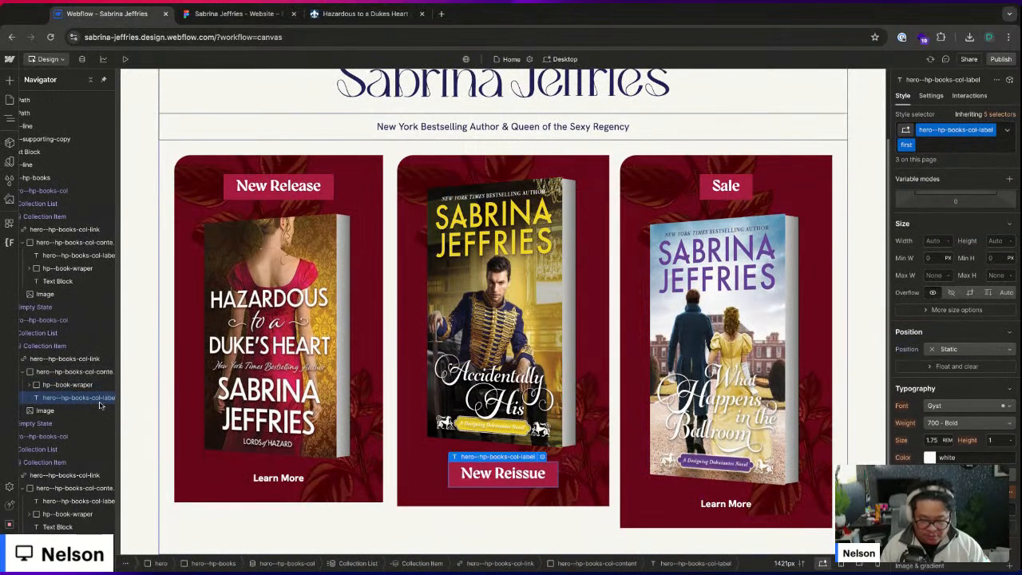
- Set the vertical alignment of the New Release card's content block to Bottom, after checking the card link's class and spacing
click(181, 201)
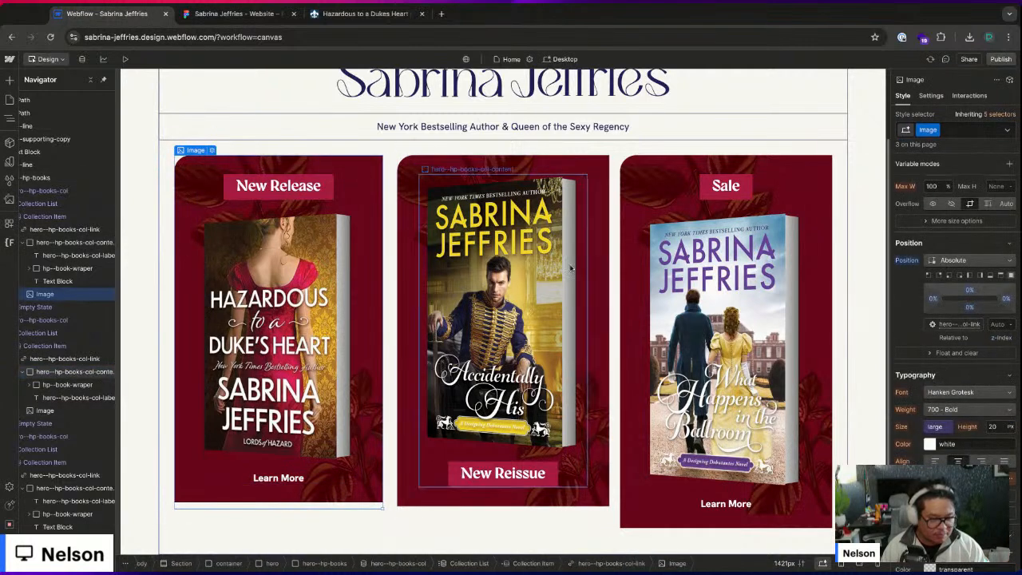
scroll(71, 238, left, 1)
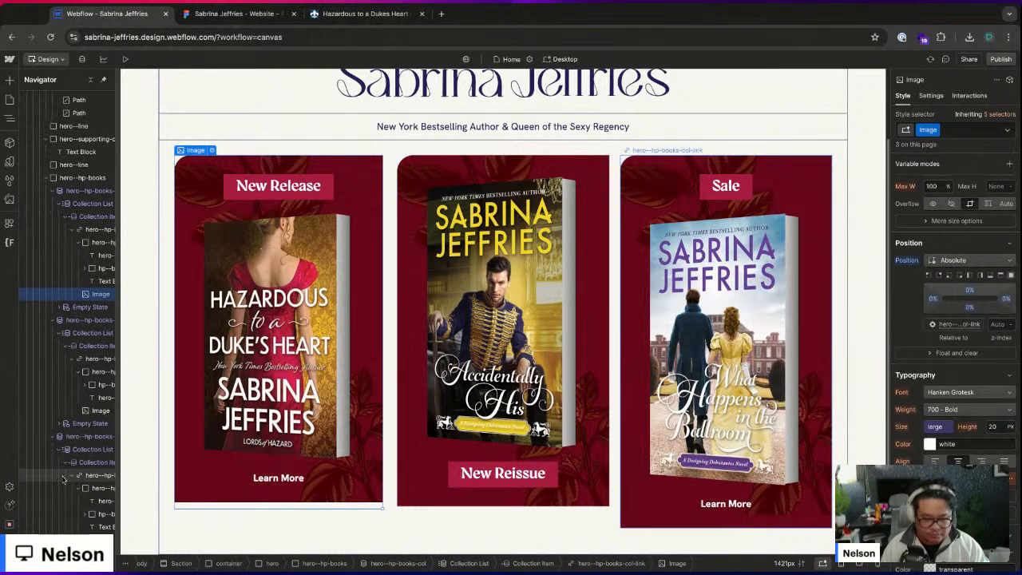
click(70, 231)
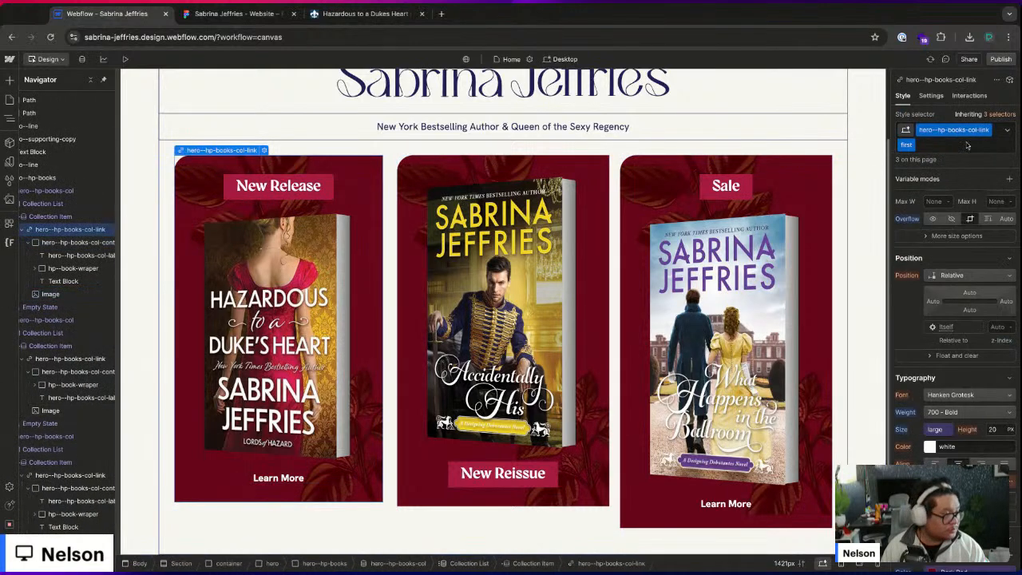
scroll(974, 311, up, 3)
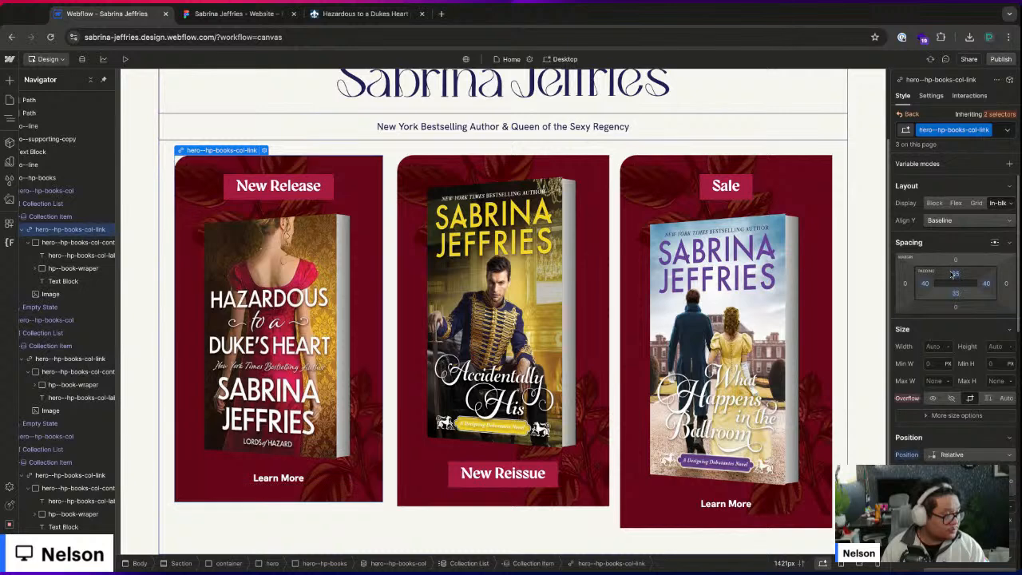
click(78, 242)
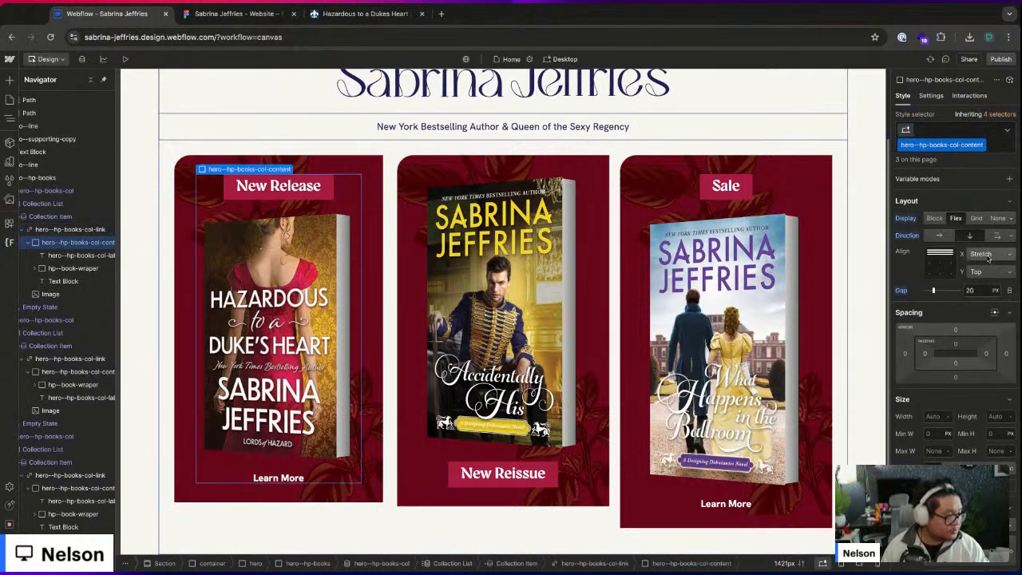
click(988, 272)
click(989, 296)
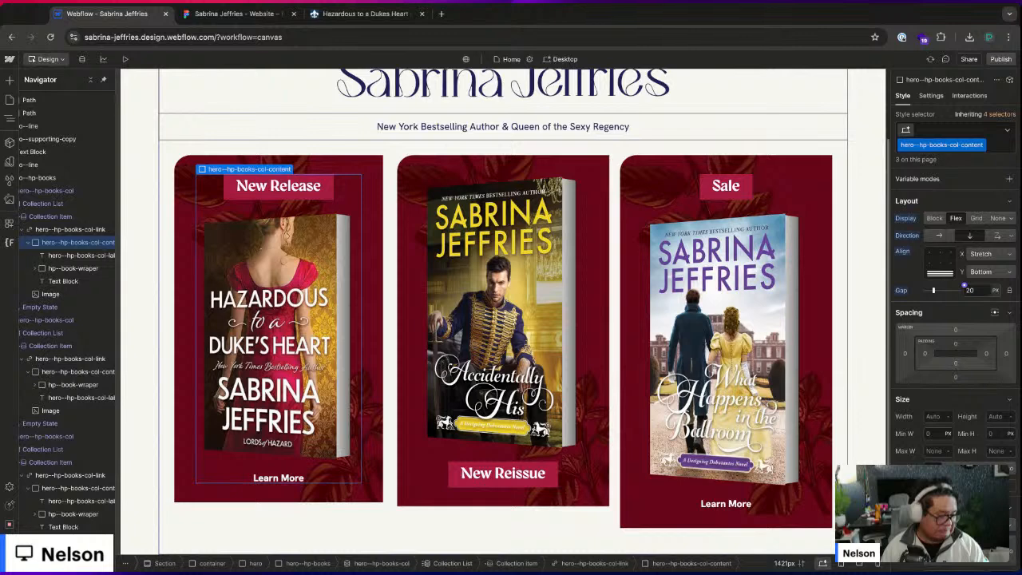
- Delete the "Learn More" text from the "What Happens in the Ballroom" card and move its "Sale" label below the book wrapper
click(715, 504)
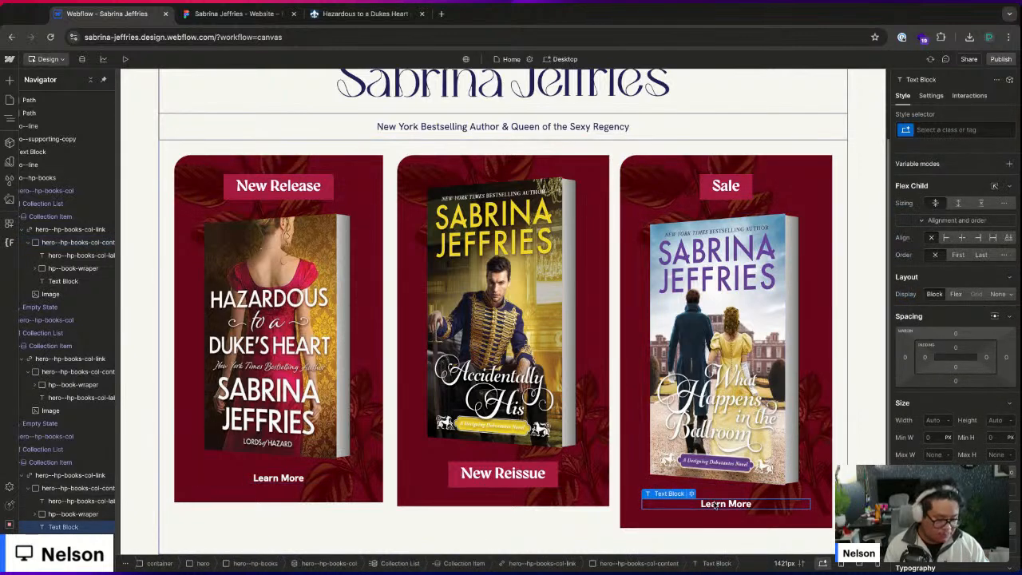
key(Delete)
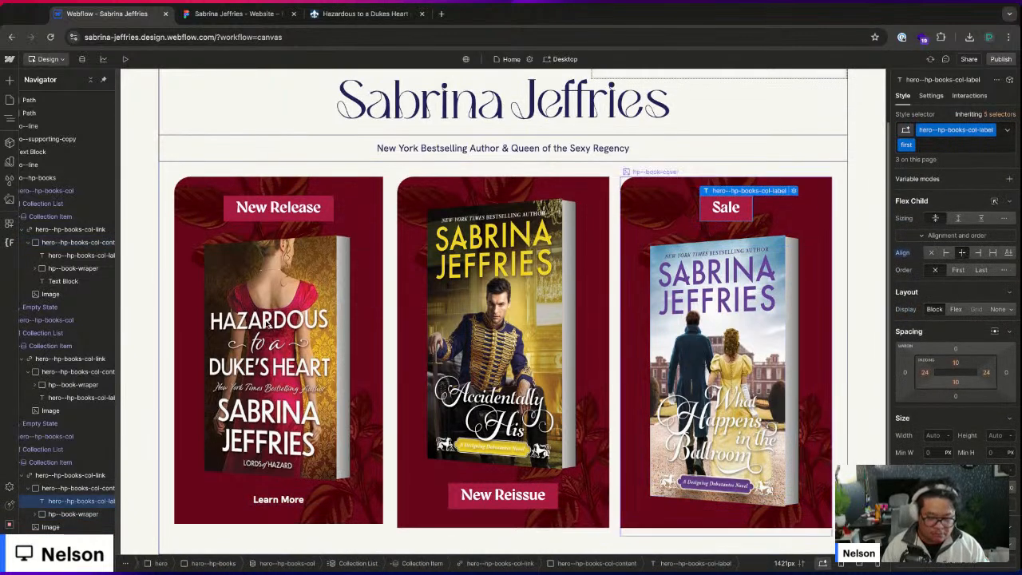
drag(74, 515, 73, 516)
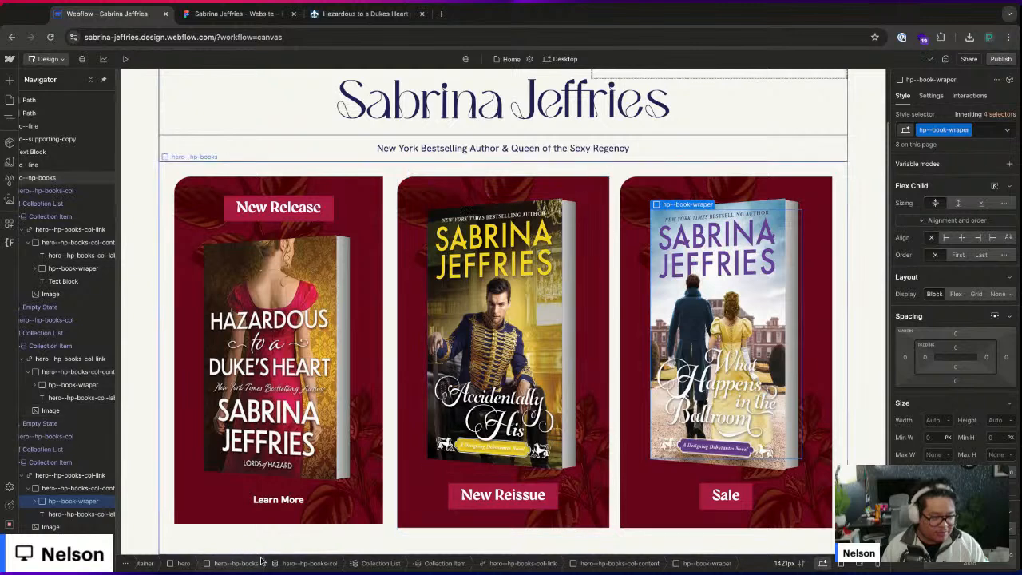
- Try to add a copy of the "Learn More" text inside the "Accidentally His" card's book wrapper, and undo it
click(301, 503)
click(496, 246)
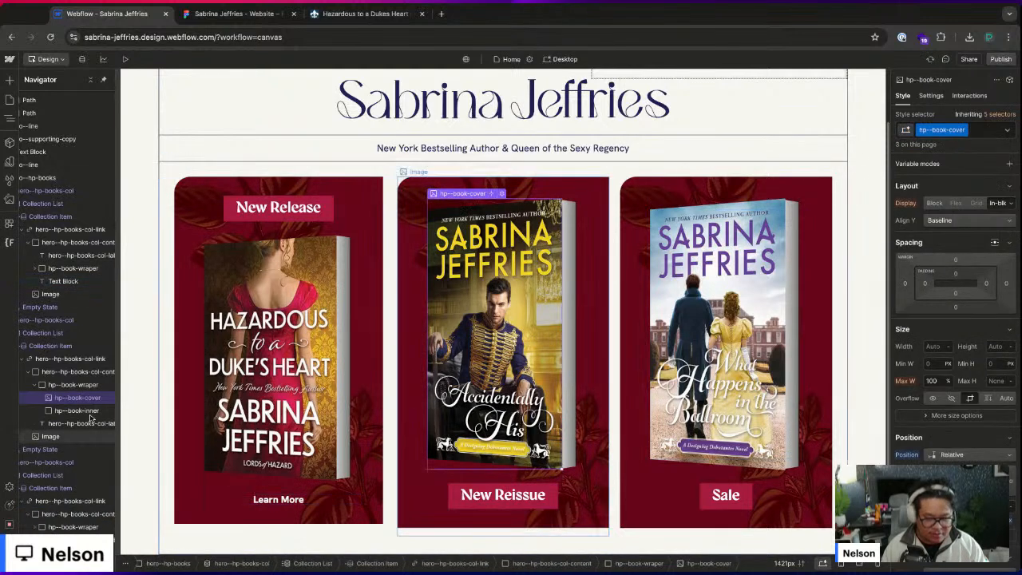
click(83, 387)
drag(71, 423, 70, 391)
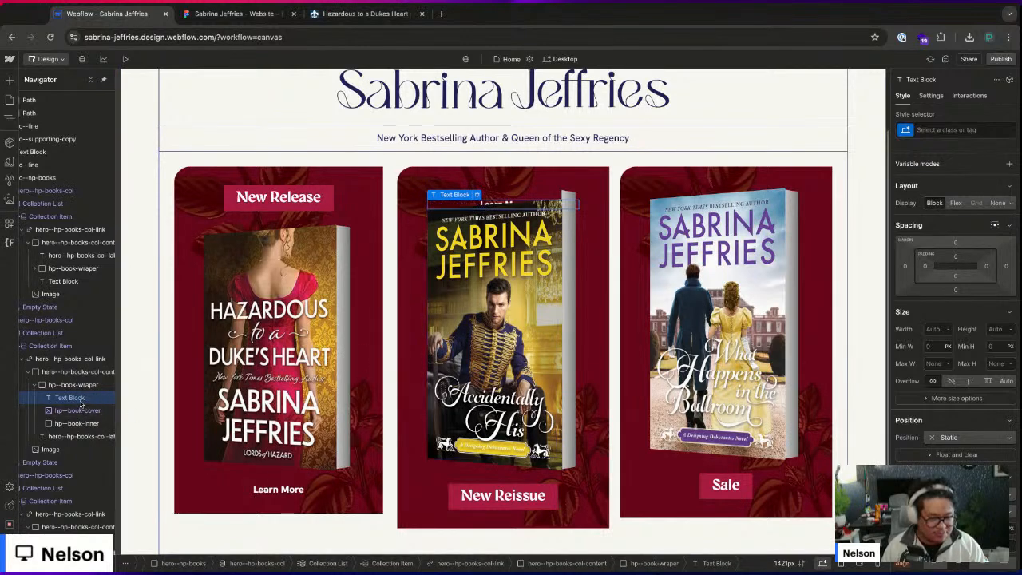
key(ctrl+z)
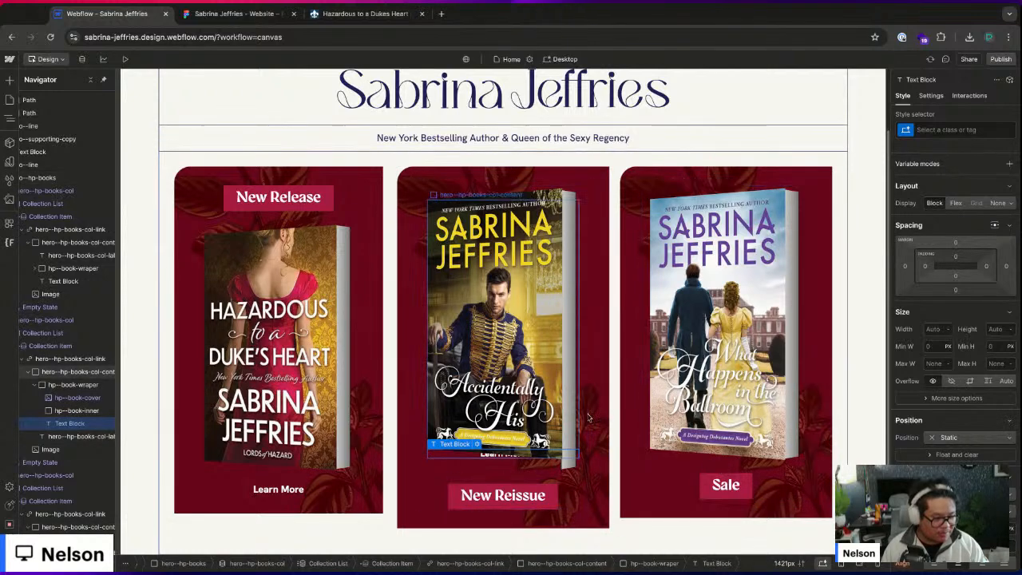
key(ctrl+z)
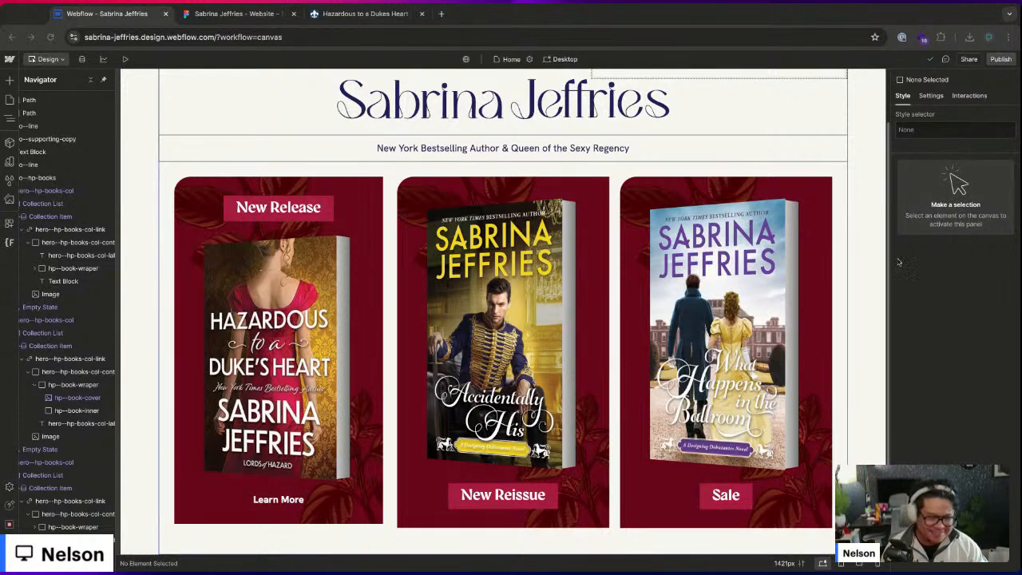
- Replace the "first" combo class on the "Accidentally His" card's link block with a new combo class named "middle"
click(419, 234)
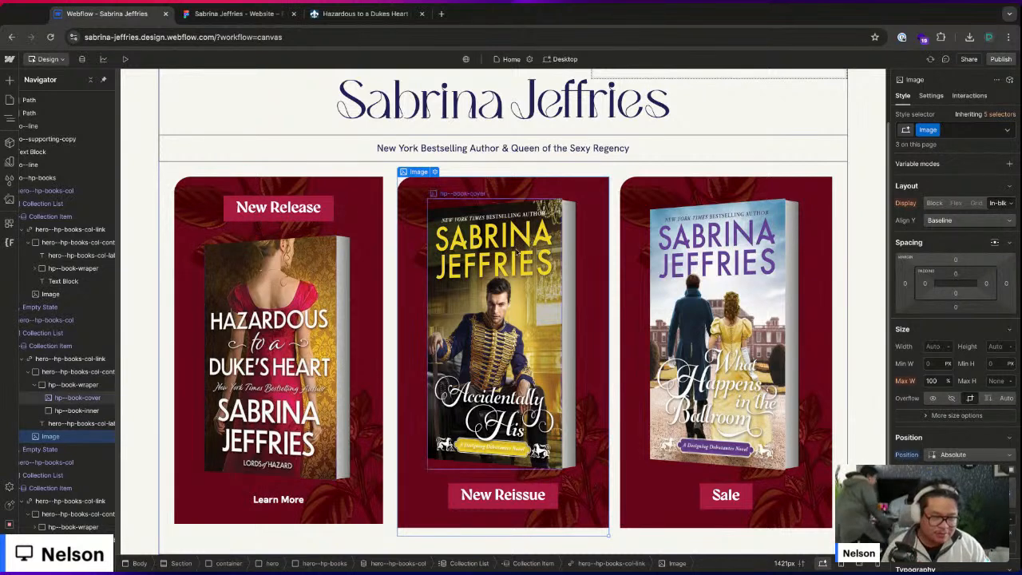
click(71, 359)
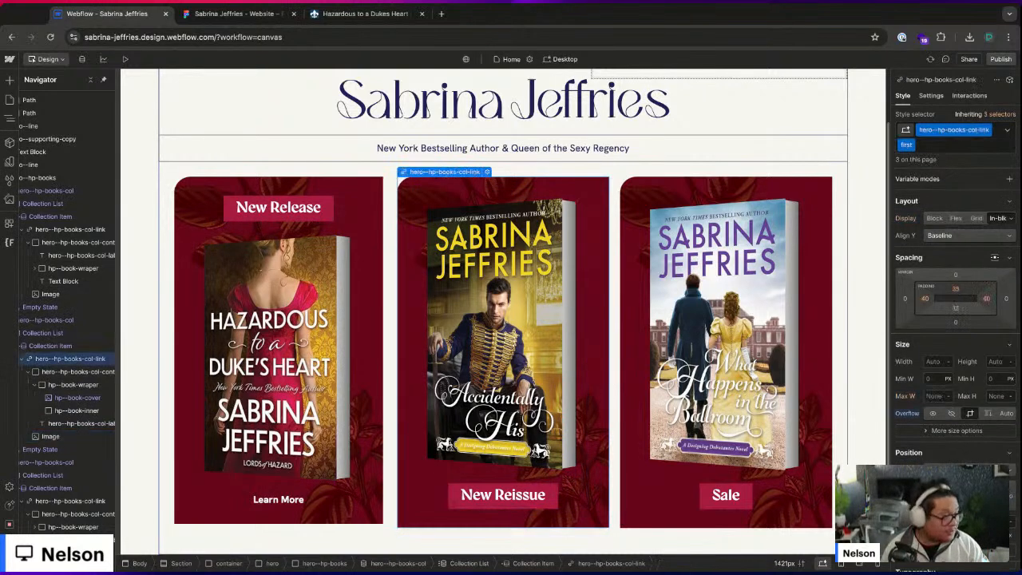
click(918, 144)
click(909, 193)
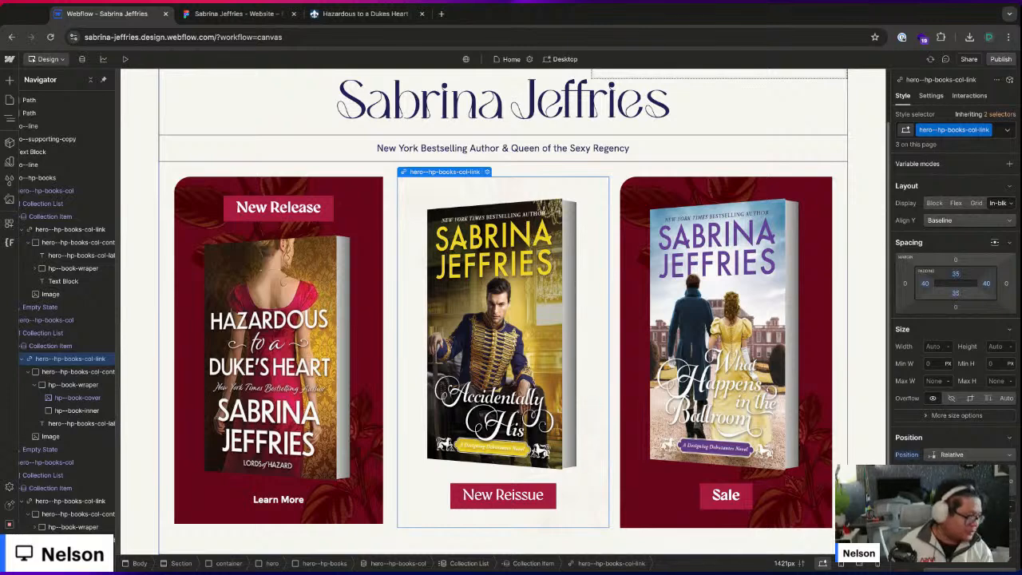
click(898, 144)
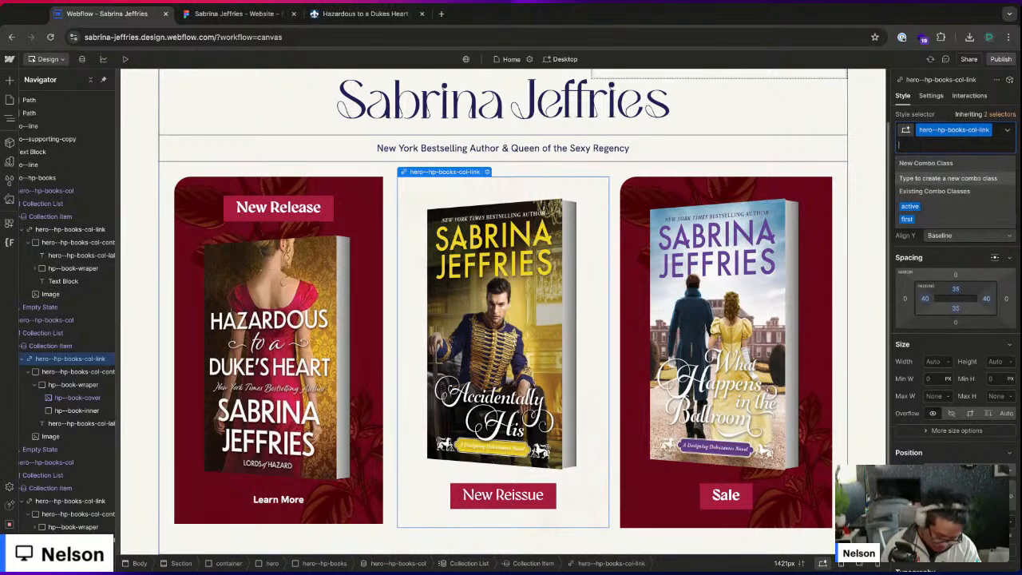
text(mi)
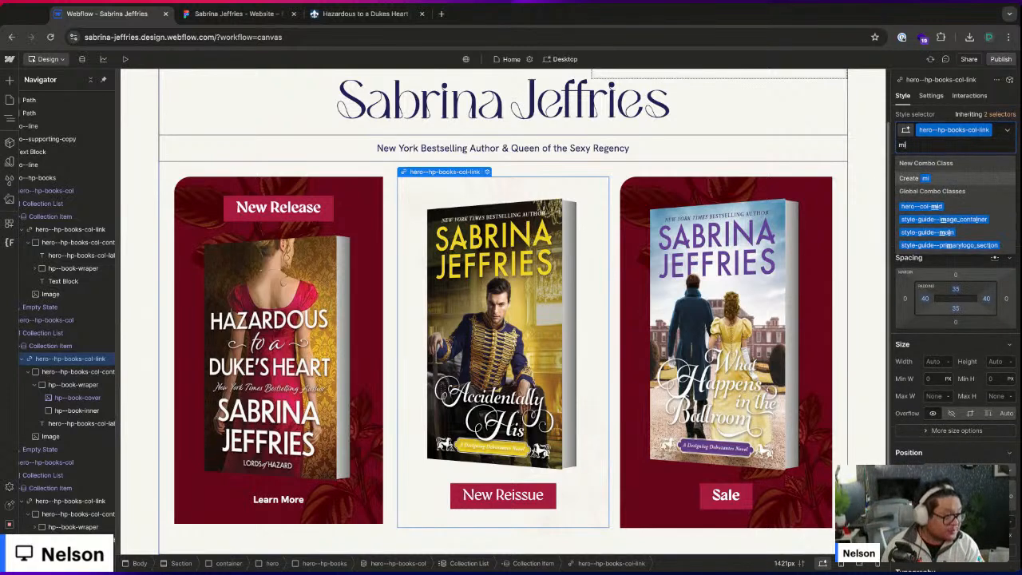
text(ddle)
key(Return)
- Set the background color of the "Accidentally His" card's link block to Dark Blue and switch to the Figma design to compare
scroll(950, 359, down, 5)
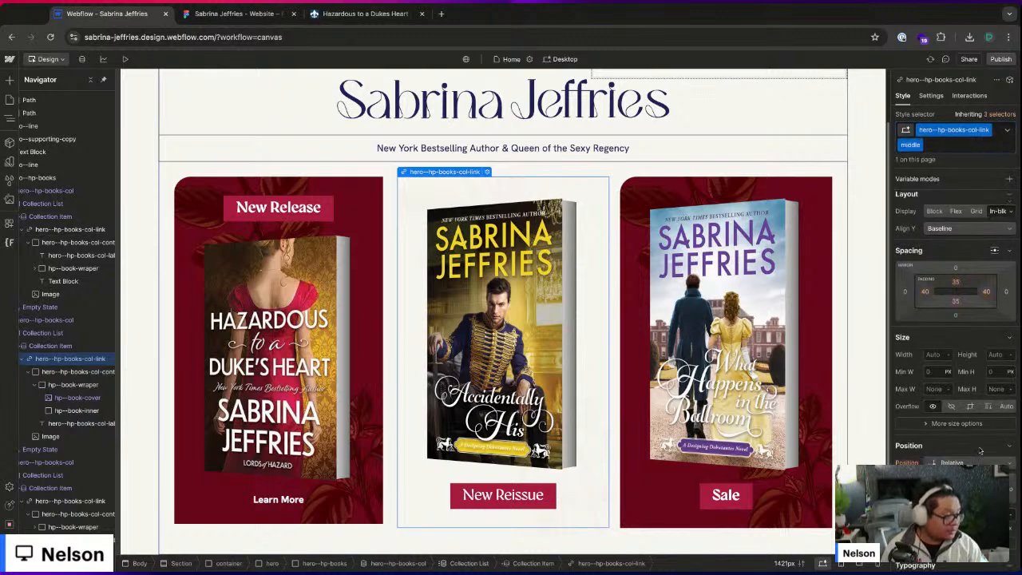
click(929, 376)
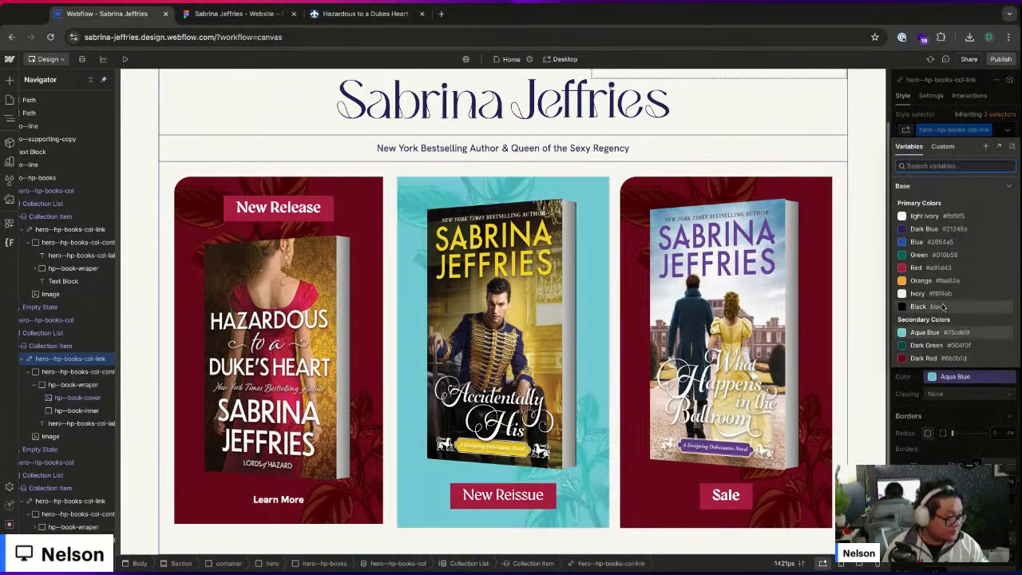
click(926, 228)
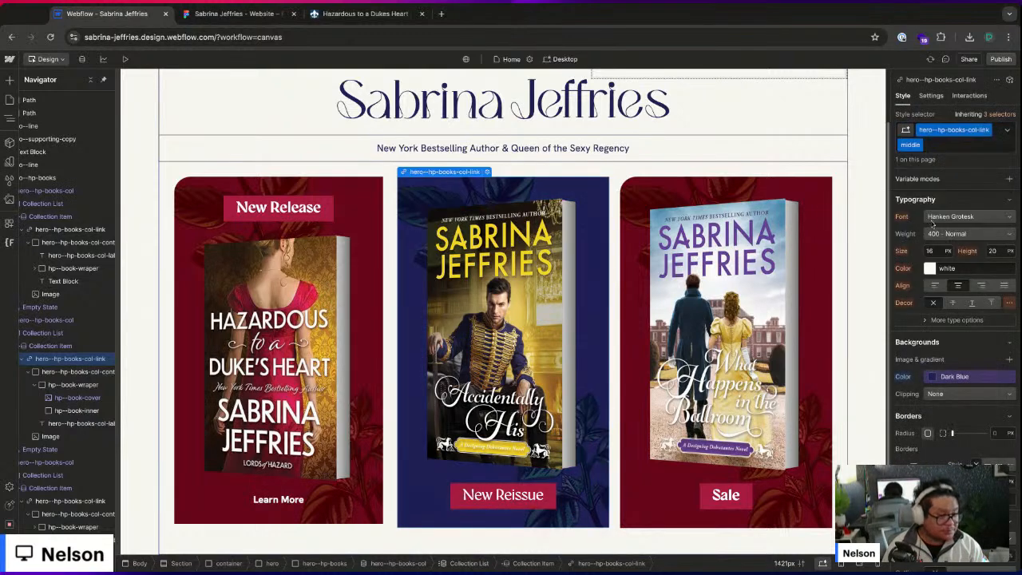
click(210, 17)
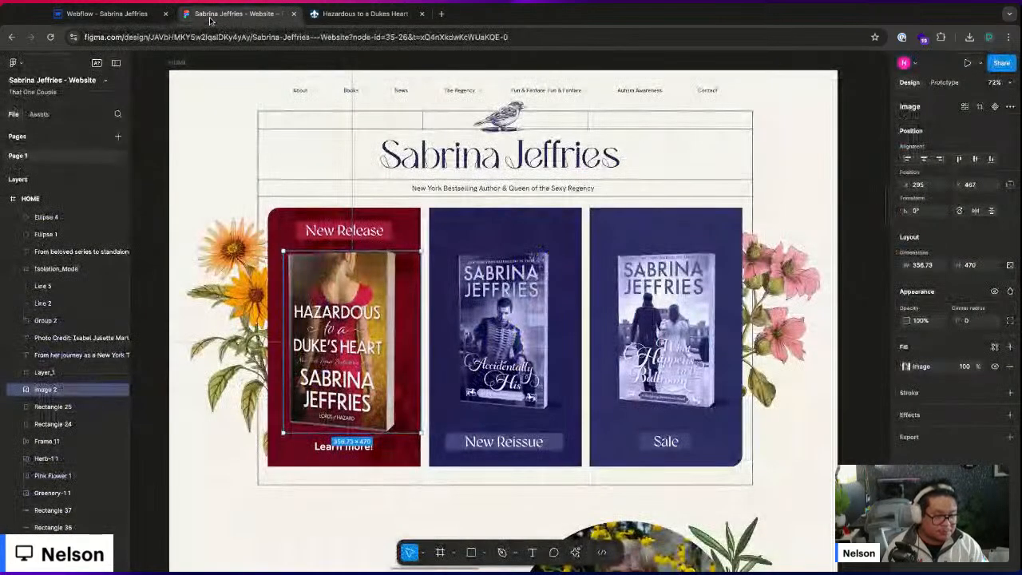
- Check the hero cards in the Figma design, then return to Webflow and delete the plant image from the New Reissue card
scroll(506, 295, down, 10)
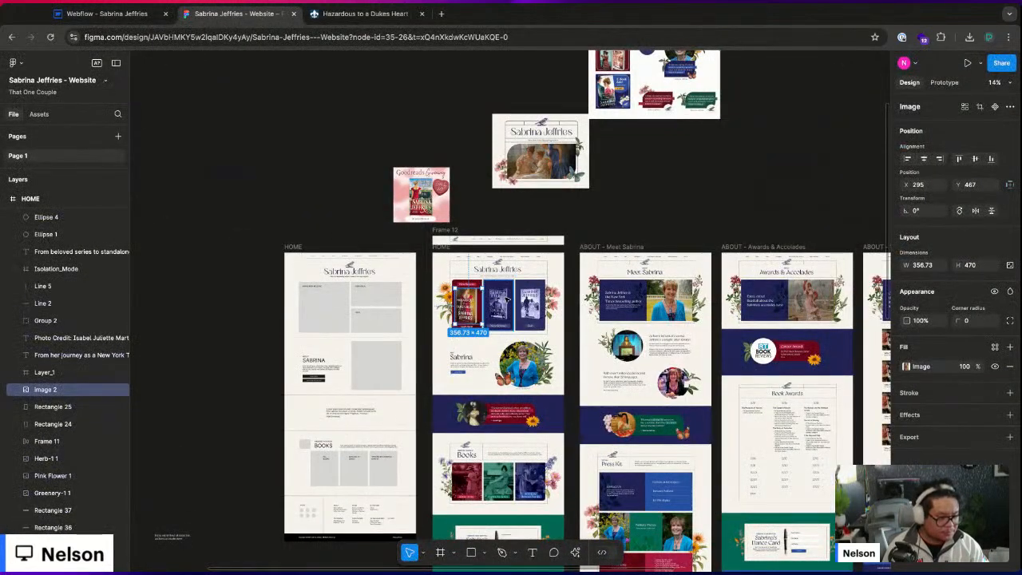
scroll(502, 299, up, 10)
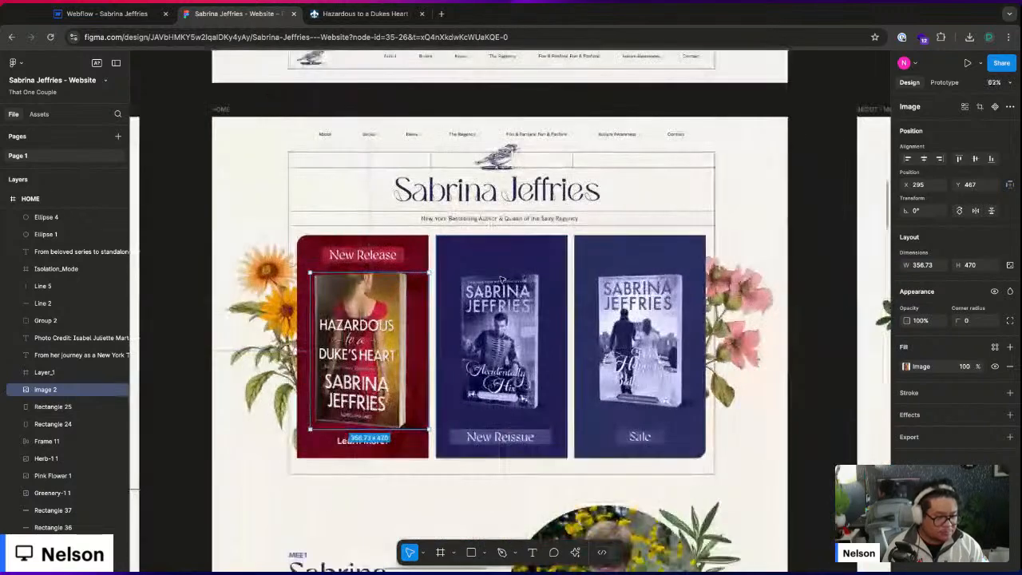
key(ctrl+1)
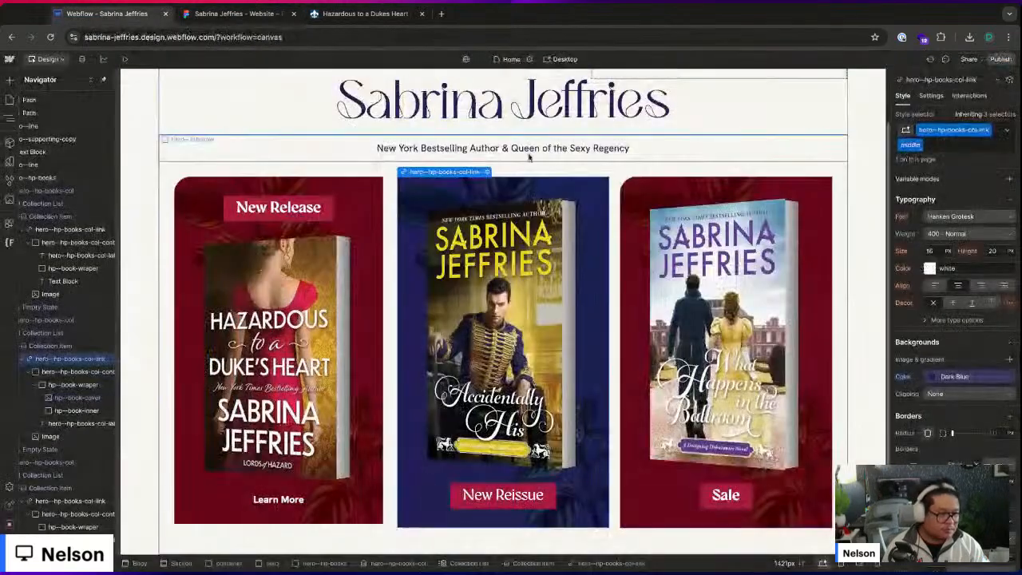
click(54, 435)
key(Delete)
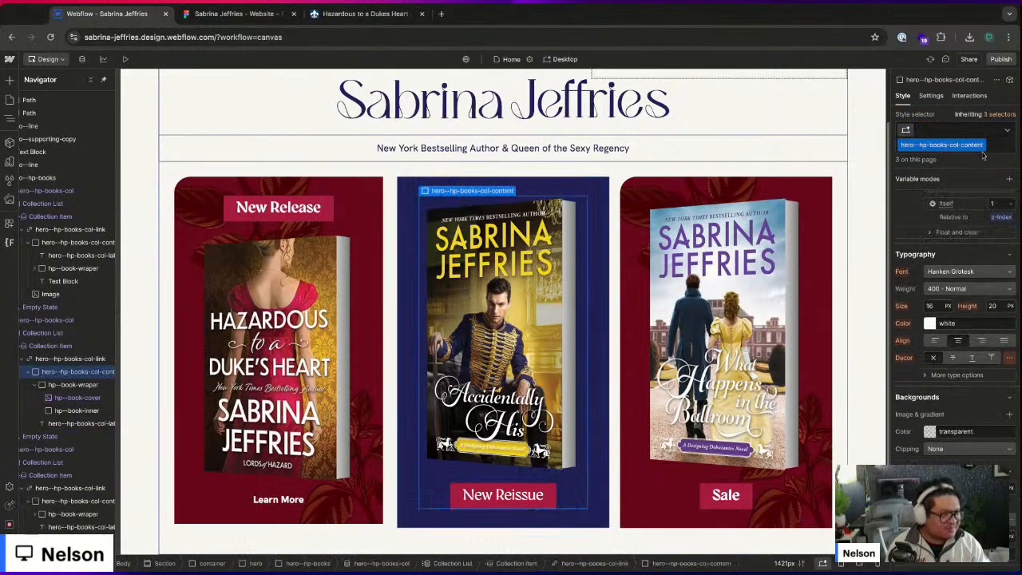
- Give the plant image in the New Release card the class name hero--hp-books-plants
click(57, 294)
key(BackSpace)
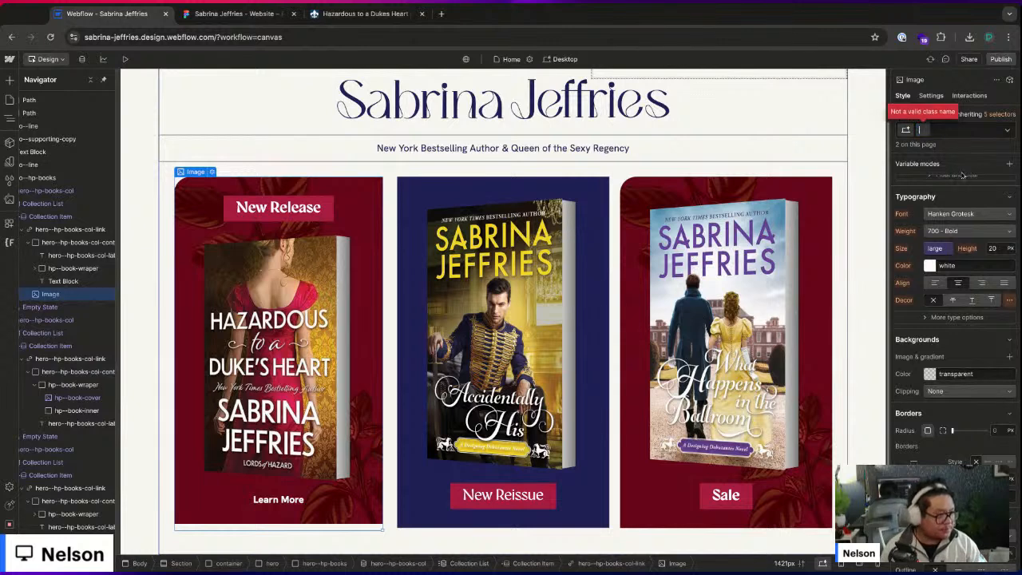
key(Escape)
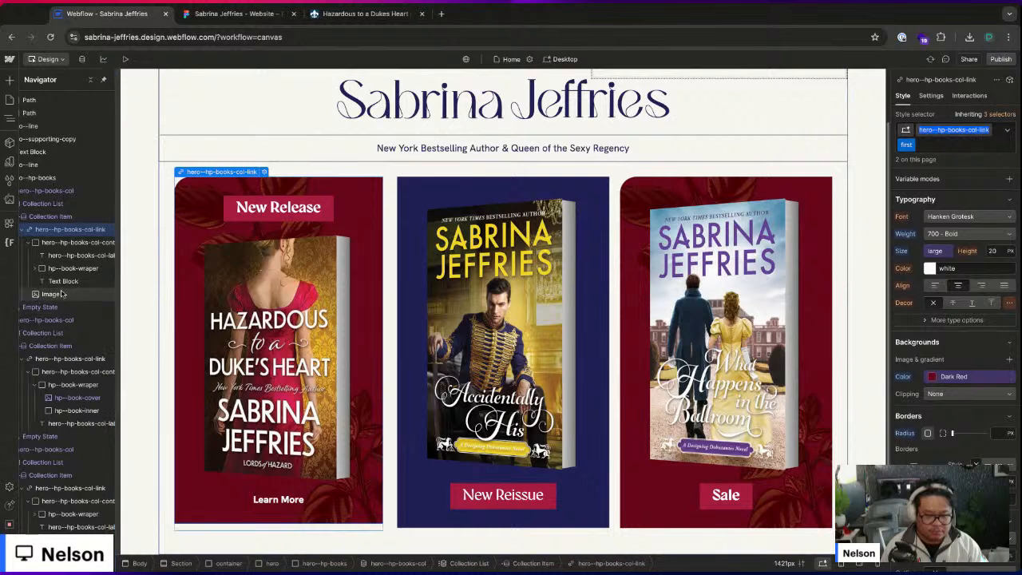
click(922, 128)
text(hero--hp-books-col-link)
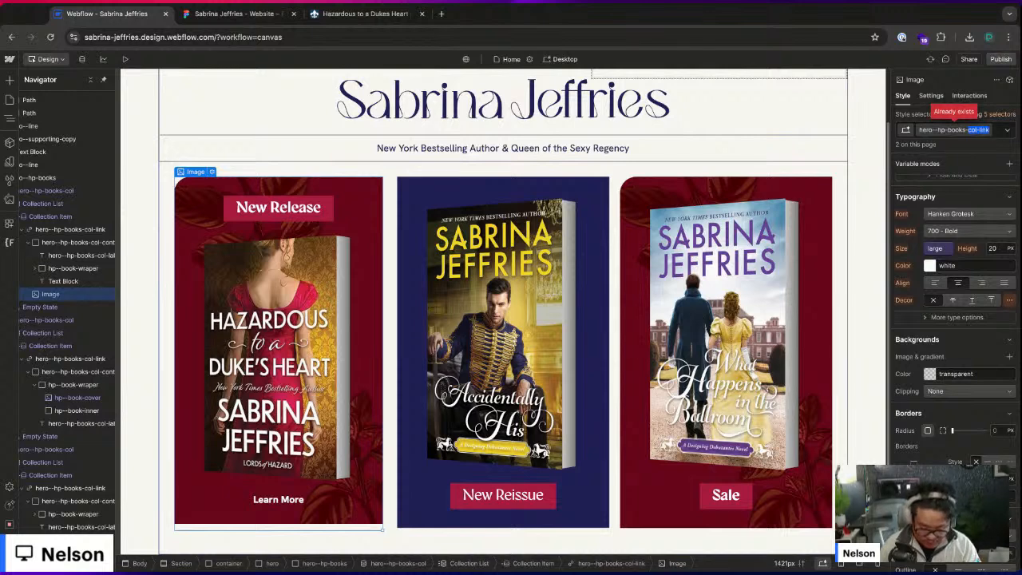
text(flowers)
key(Return)
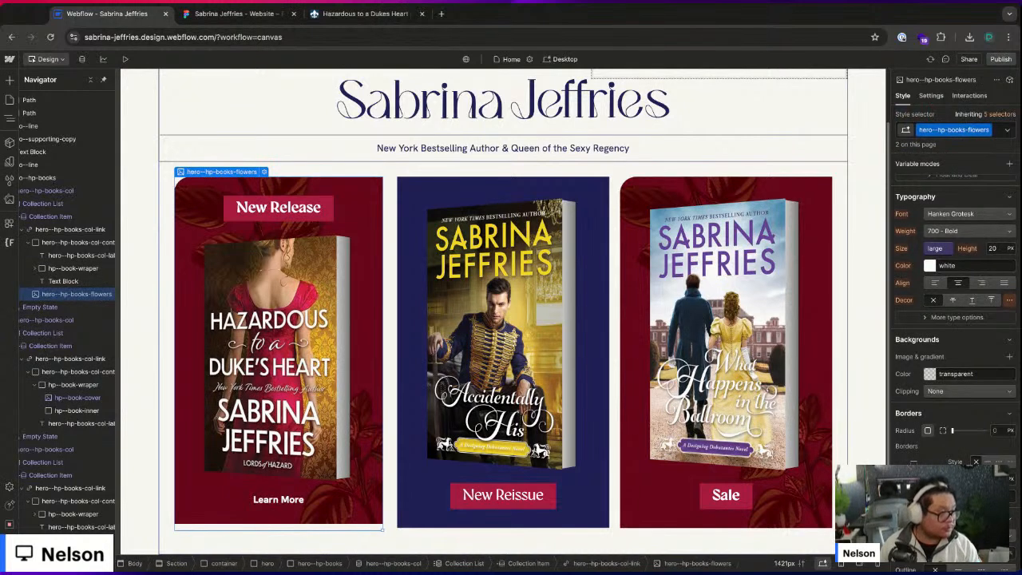
double_click(976, 130)
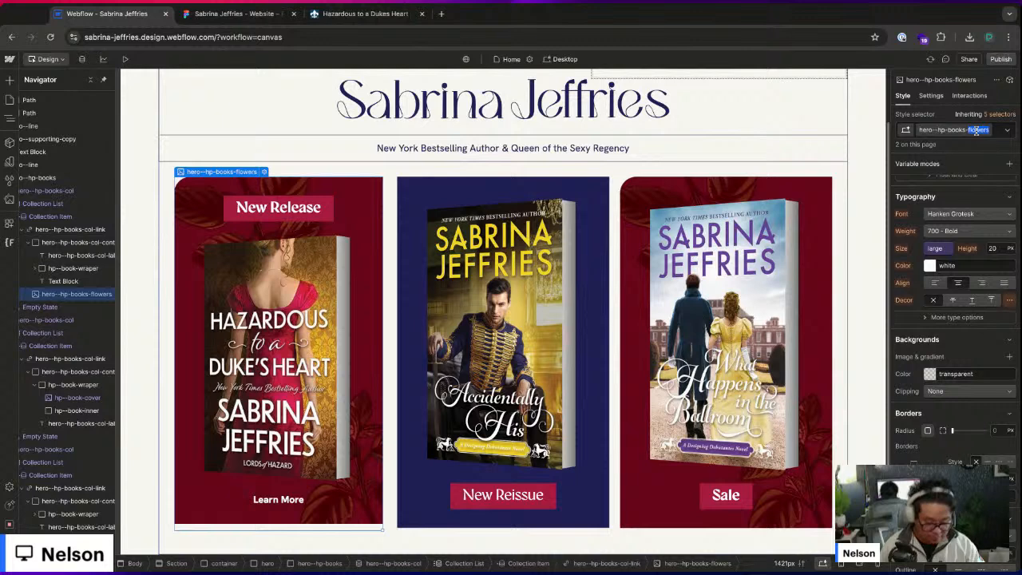
text(plants)
key(Return)
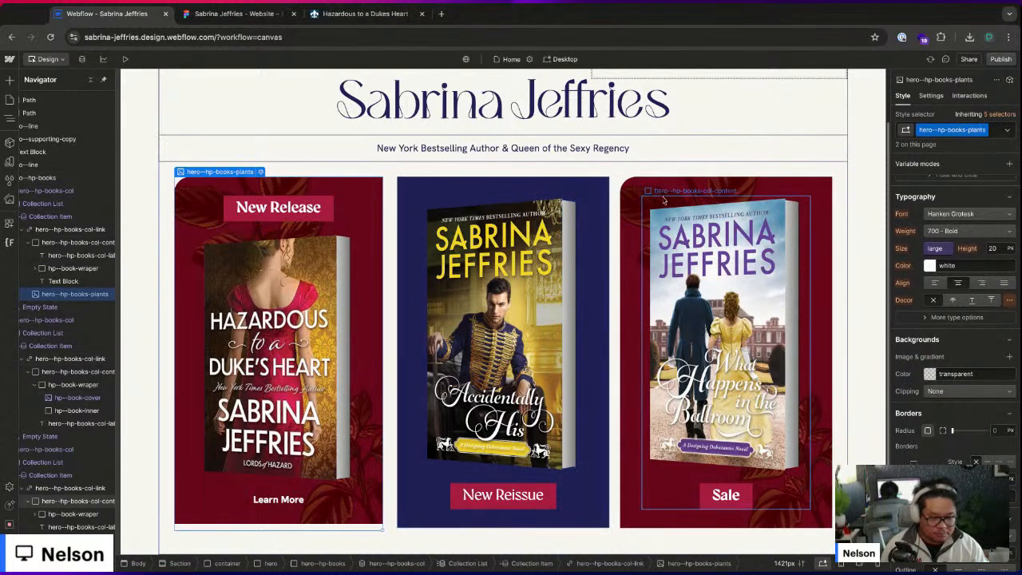
- Delete the plant image from the Sale card's link block
scroll(58, 517, up, 1)
click(56, 488)
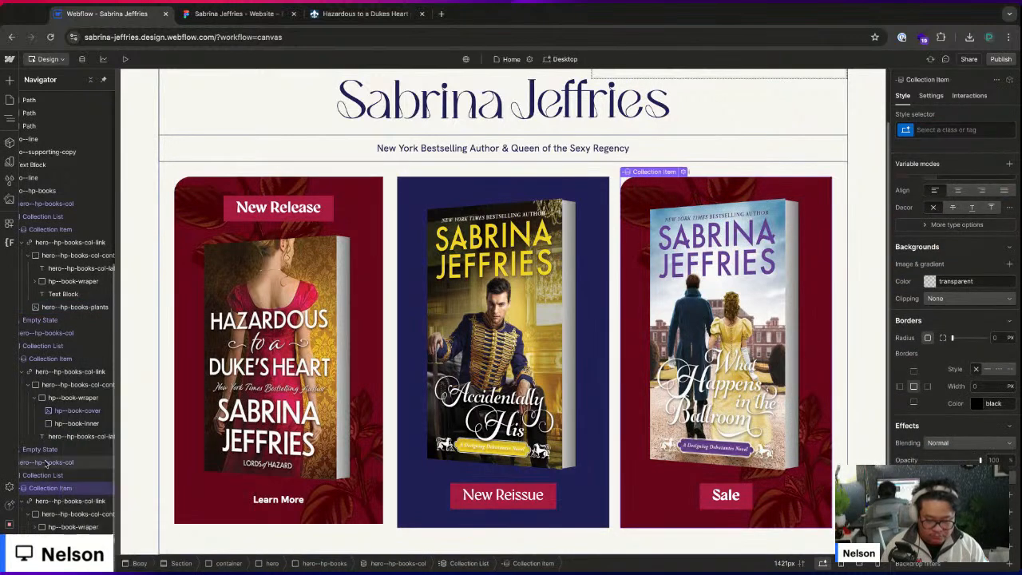
click(68, 397)
scroll(72, 495, up, 1)
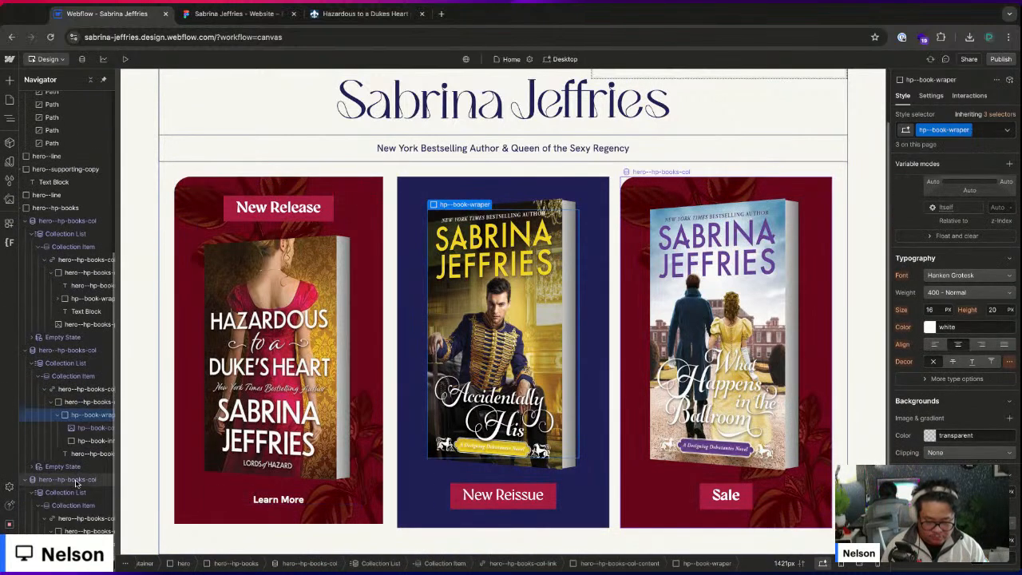
scroll(68, 463, down, 1)
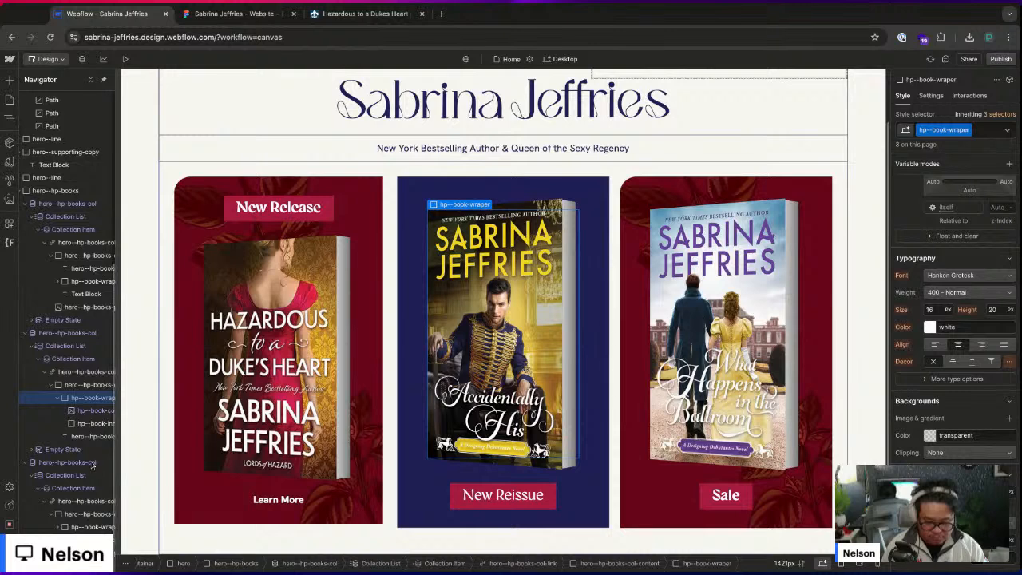
click(766, 479)
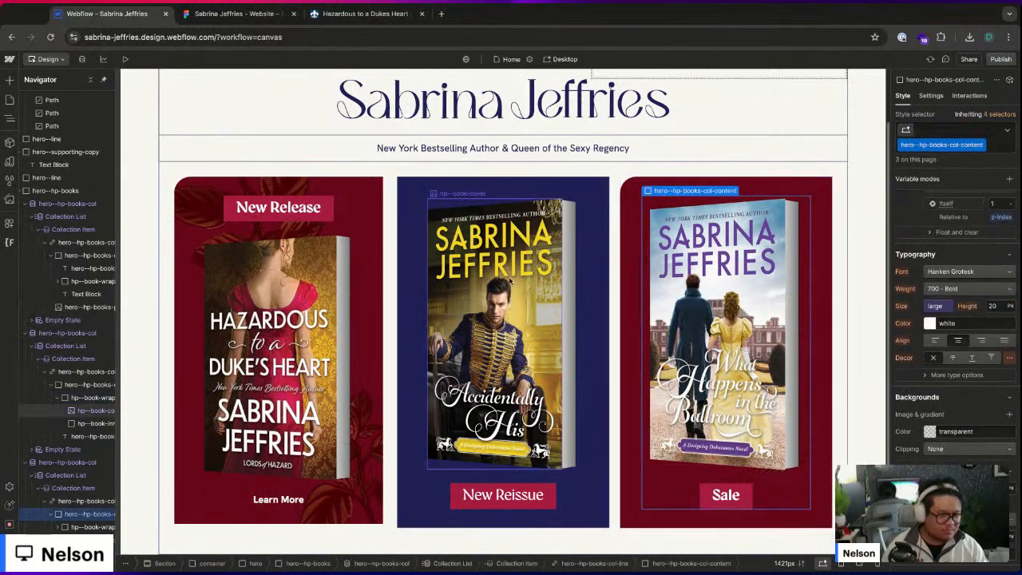
- Replace the "first" combo class on the "New Reissue" label with a new combo class named "blue"
click(599, 200)
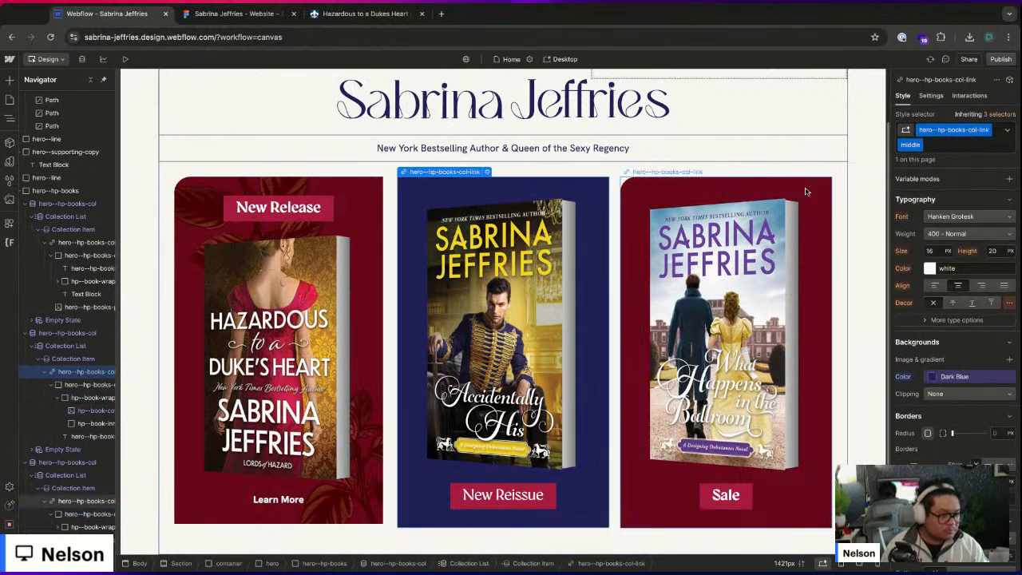
click(503, 495)
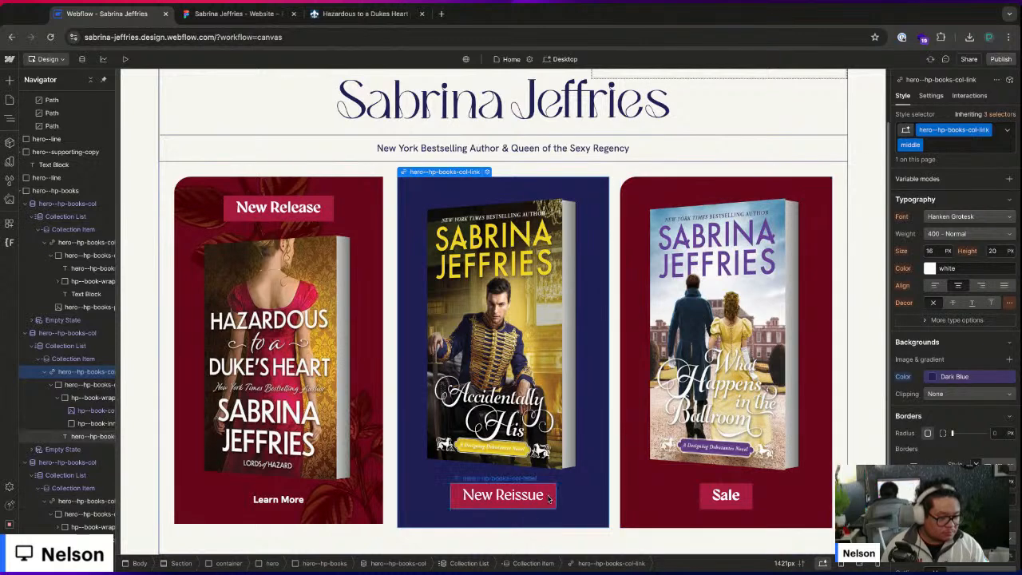
click(914, 146)
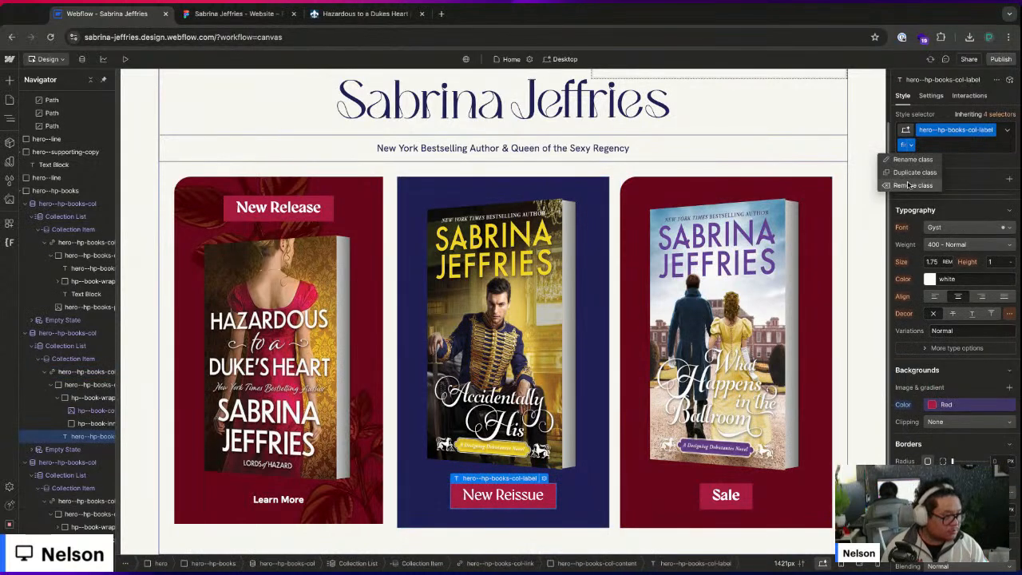
click(942, 170)
key(ctrl+Return)
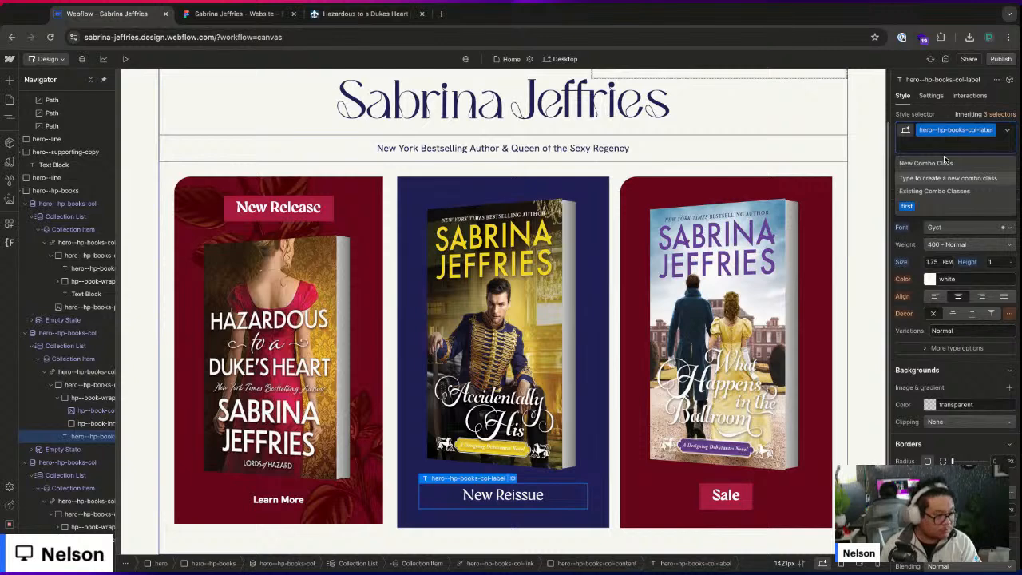
text(blue)
key(Return)
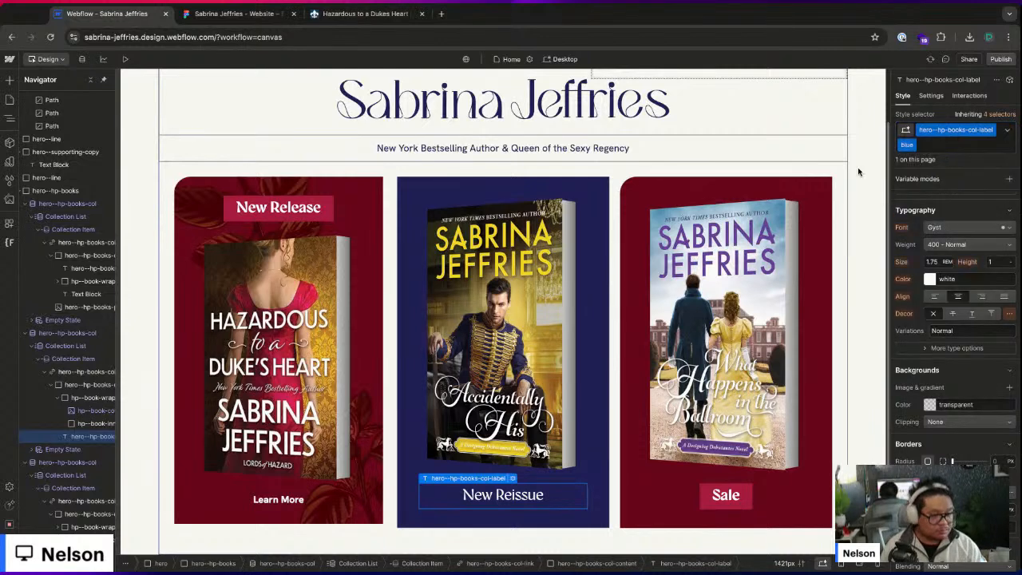
- Rename the "first" combo class on the "New Release" label to "red"
click(228, 210)
text(red)
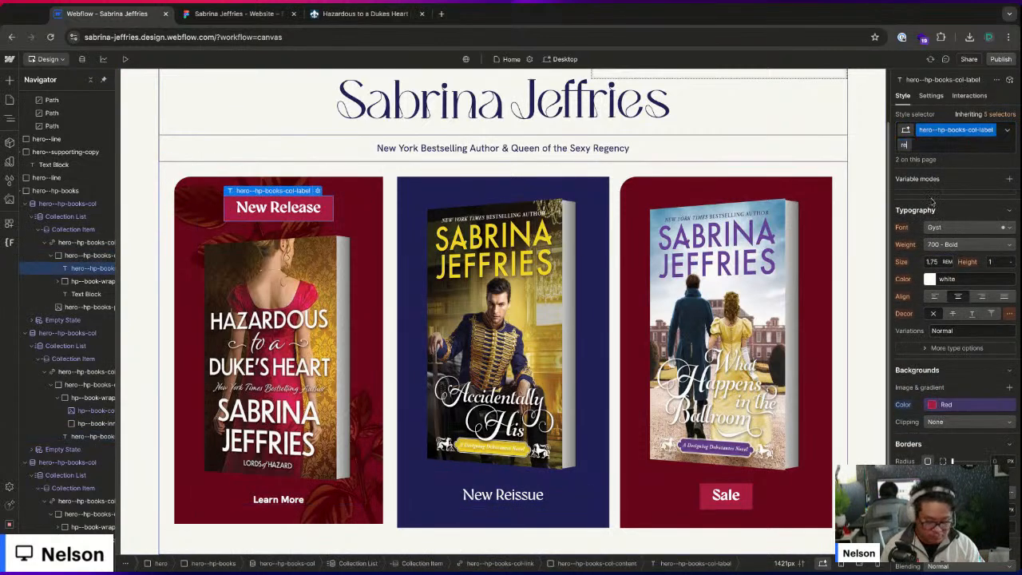
key(Return)
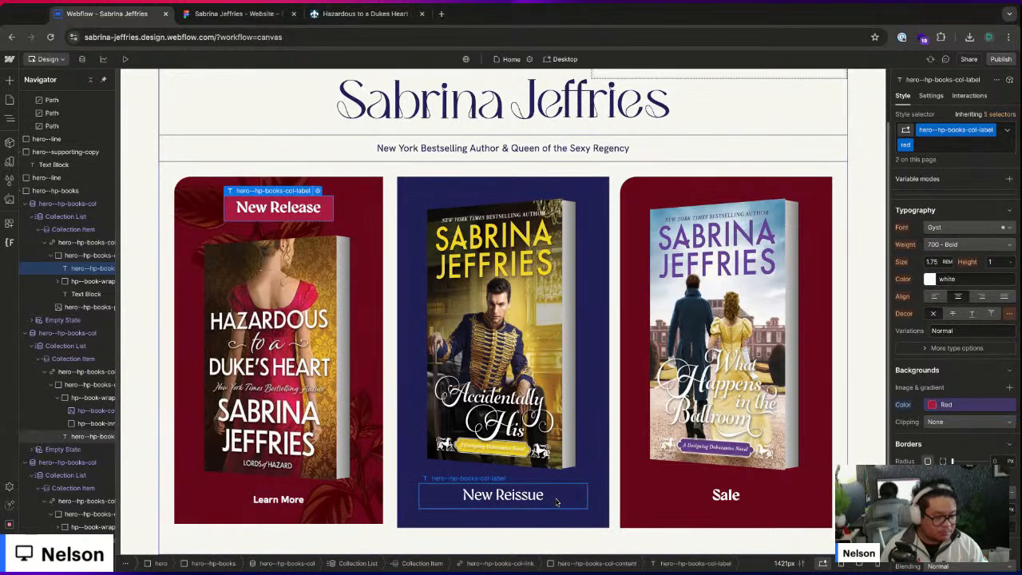
- Switch to the Figma design and sample the "Sale" label's background color, 414578
click(502, 494)
click(240, 14)
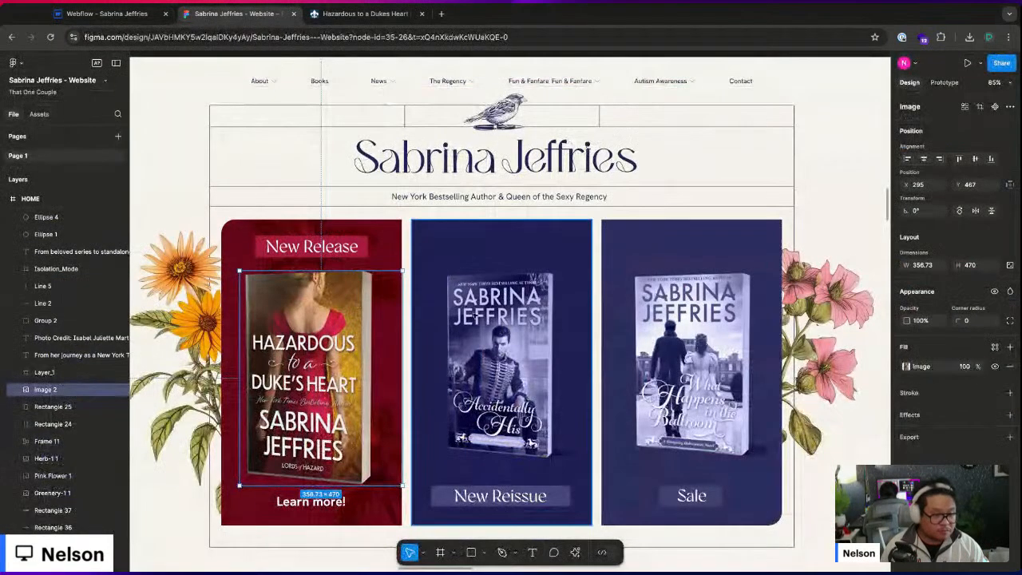
click(449, 505)
double_click(438, 498)
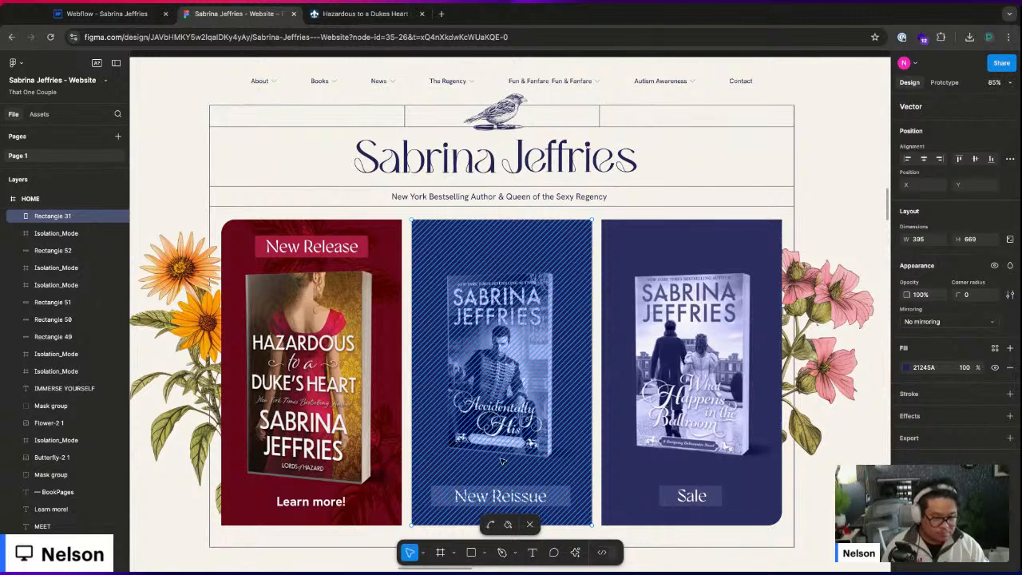
click(412, 469)
click(440, 505)
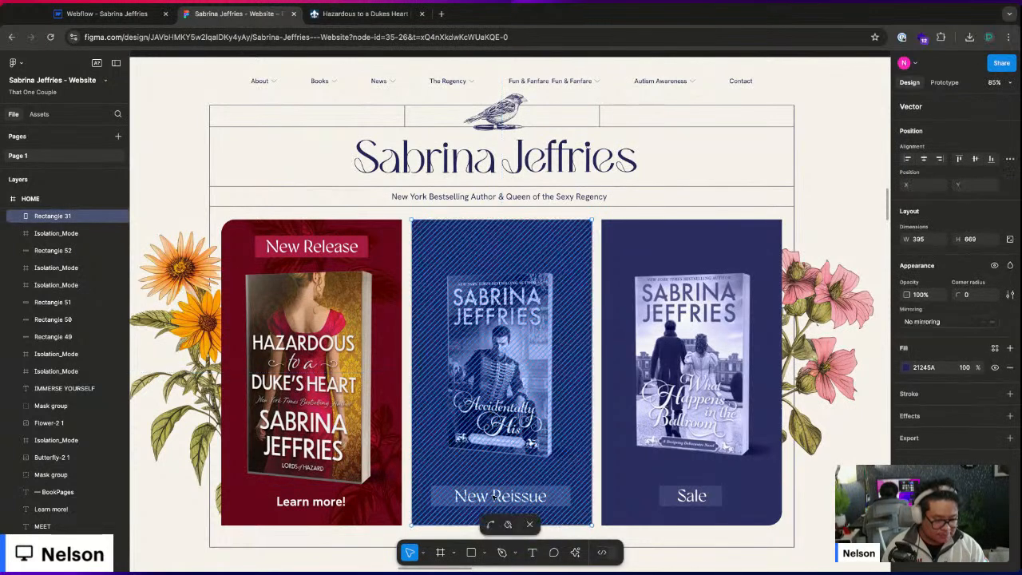
double_click(492, 496)
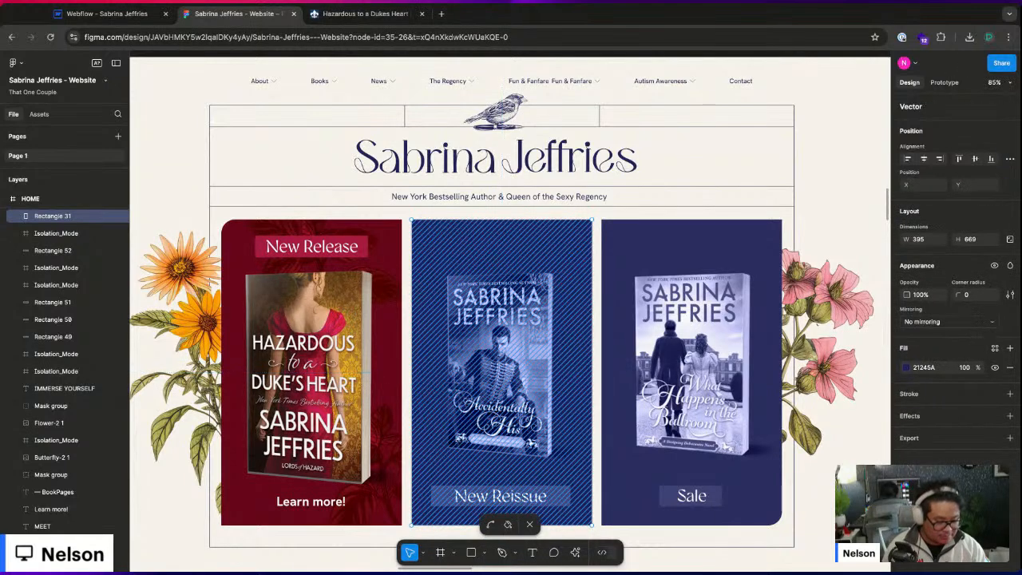
key(Escape)
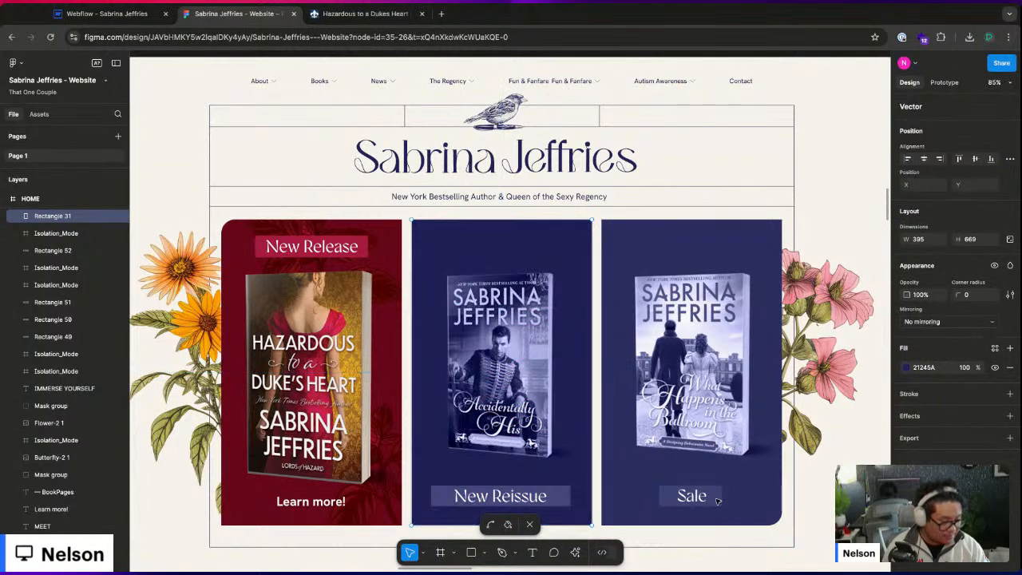
click(717, 501)
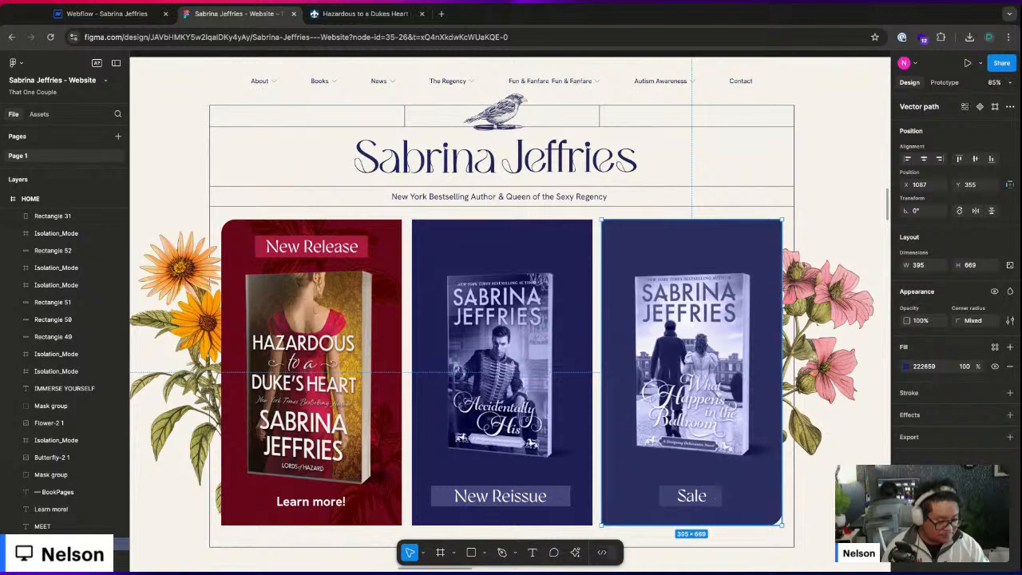
key(i)
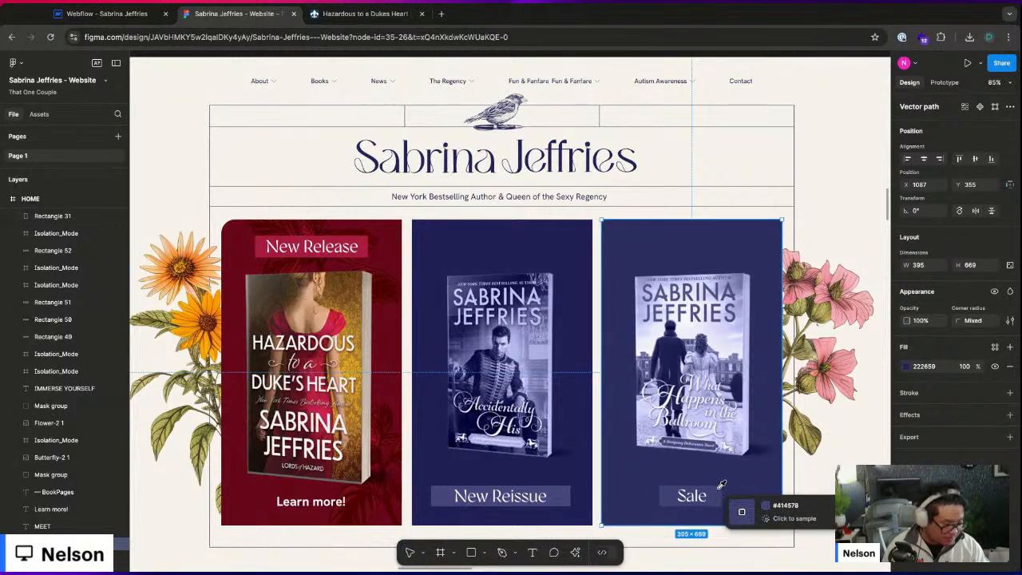
key(Escape)
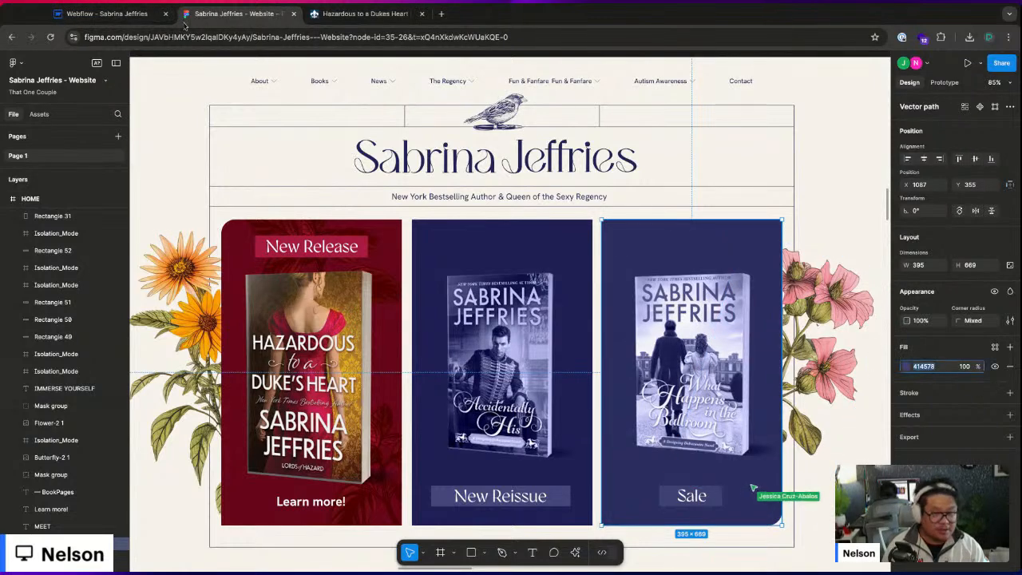
- Return to Webflow and try to set the "New Reissue" label's background color to 414578
key(ctrl+1)
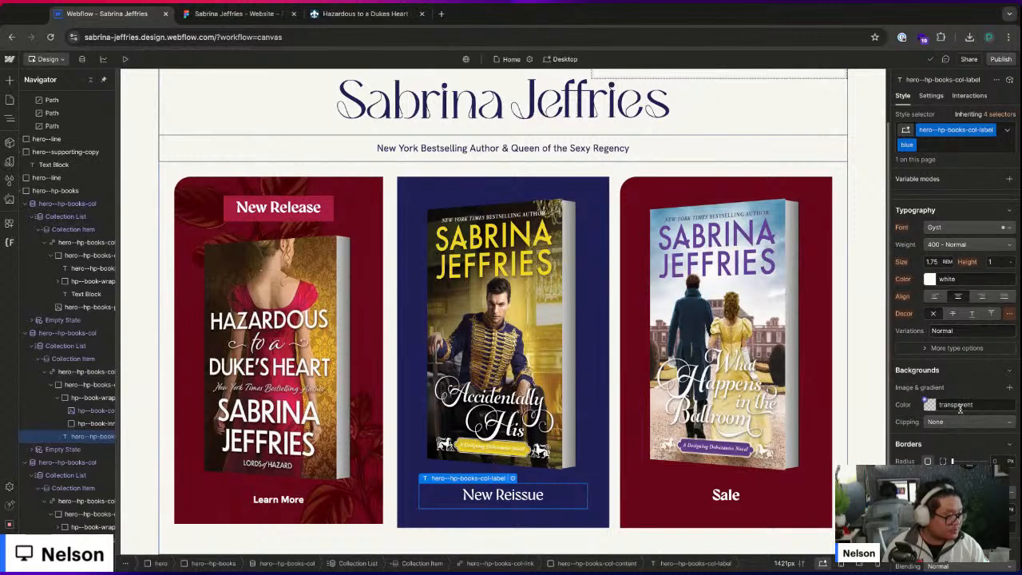
click(929, 404)
text(414578)
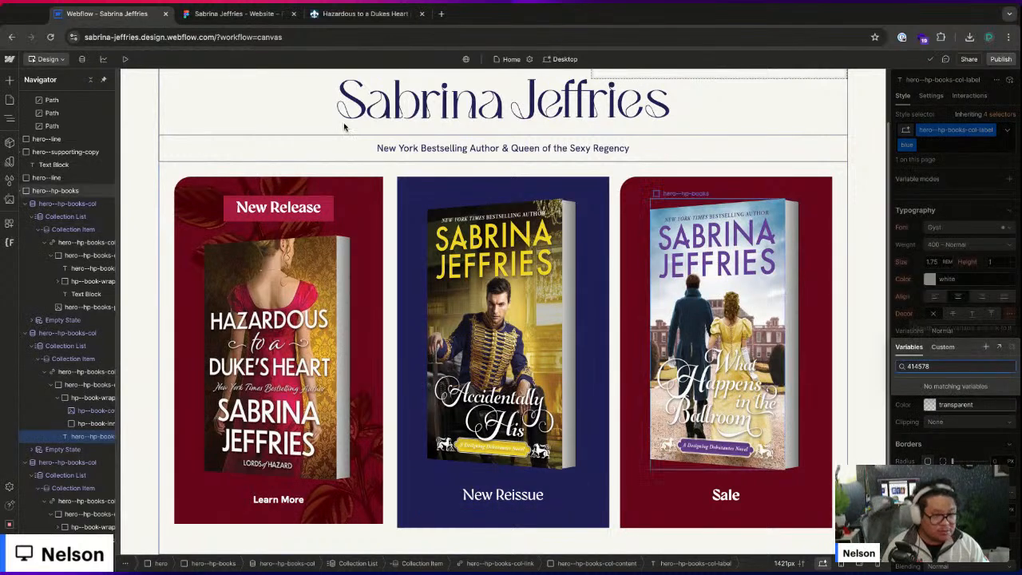
- Switch to the Figma design, copy the New Reissue card's fill color 21245A, and return to Webflow
click(264, 20)
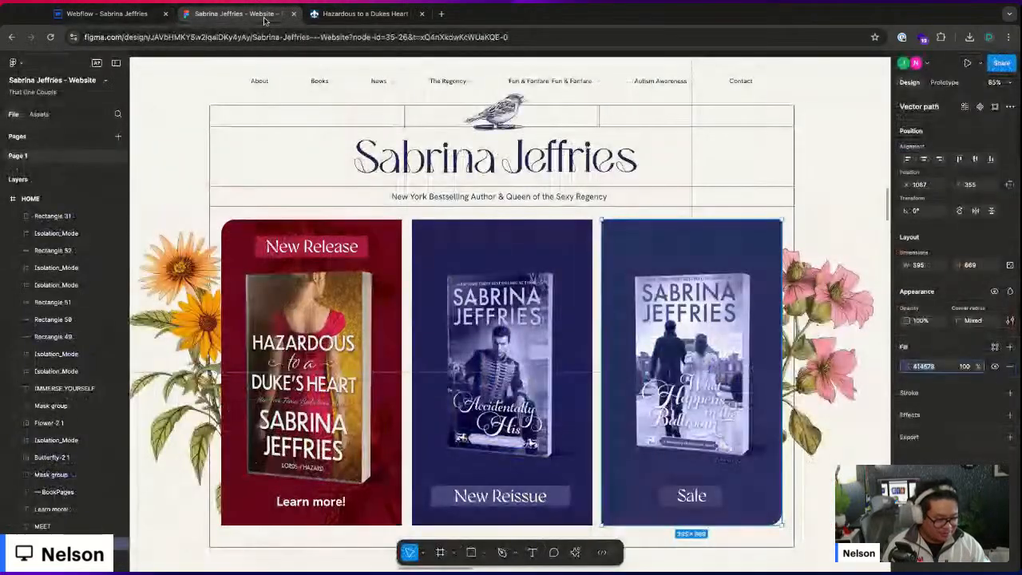
click(501, 239)
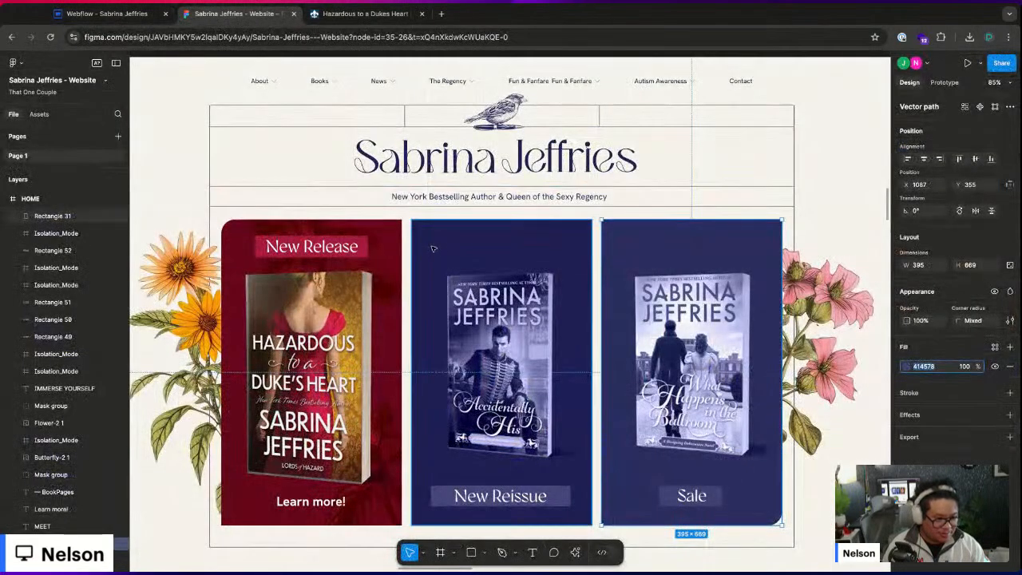
click(923, 366)
key(ctrl+c)
click(112, 14)
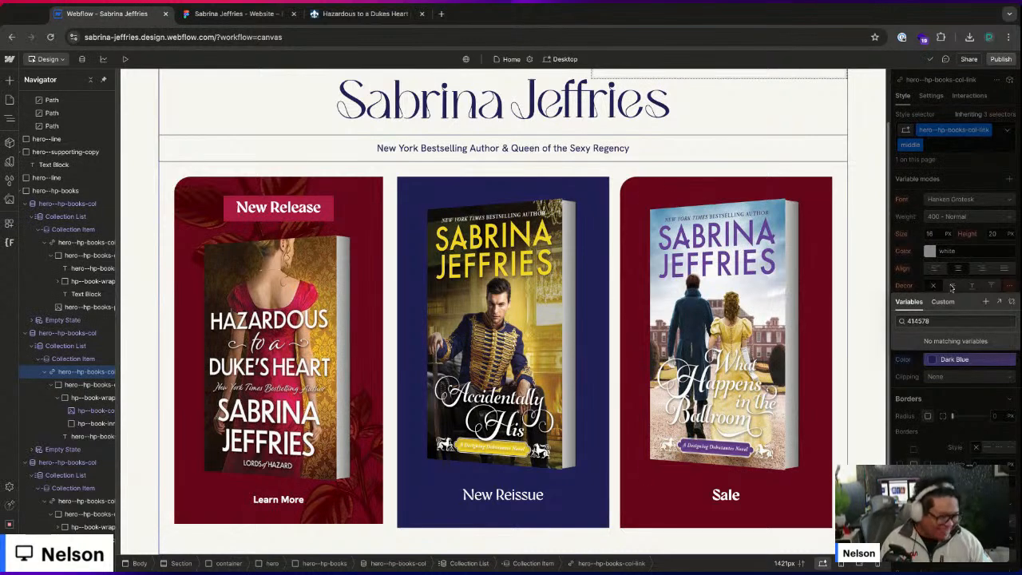
scroll(910, 278, down, 2)
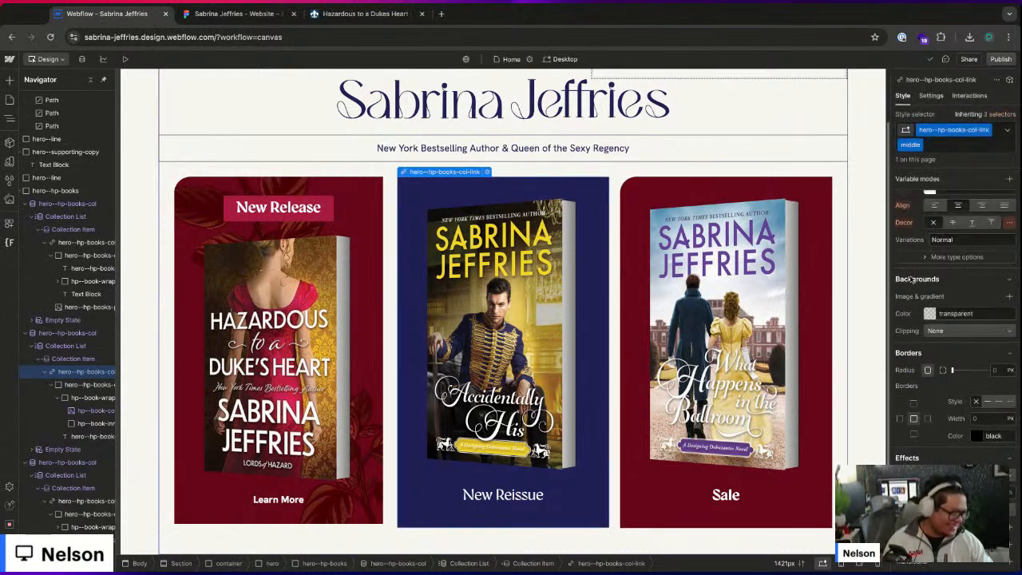
scroll(954, 319, down, 4)
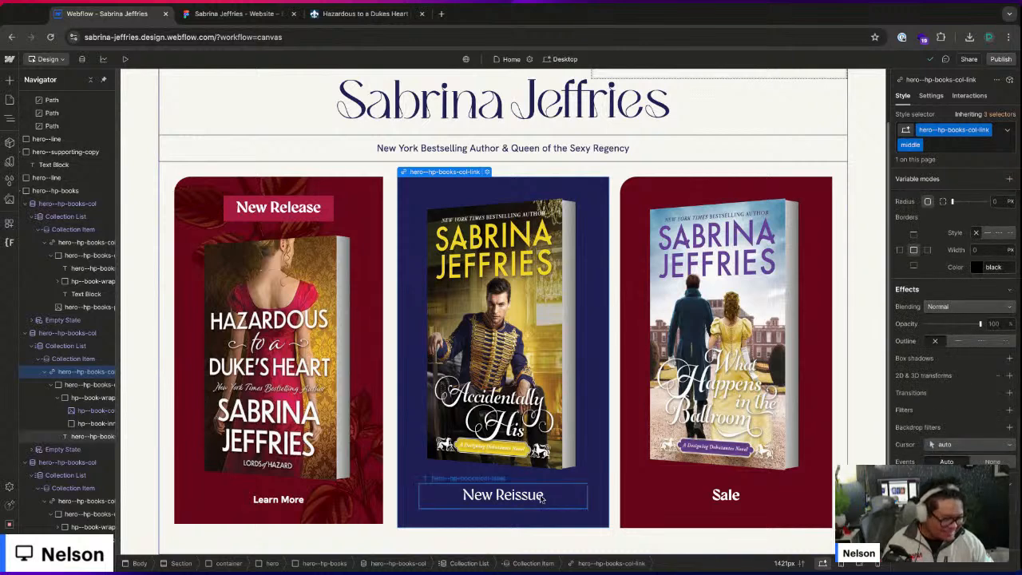
click(570, 500)
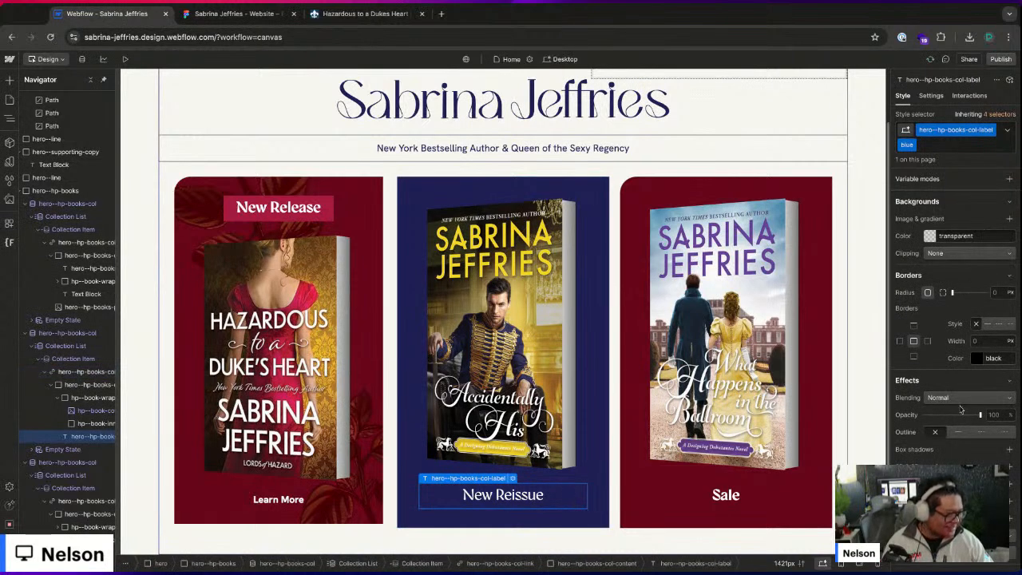
click(961, 398)
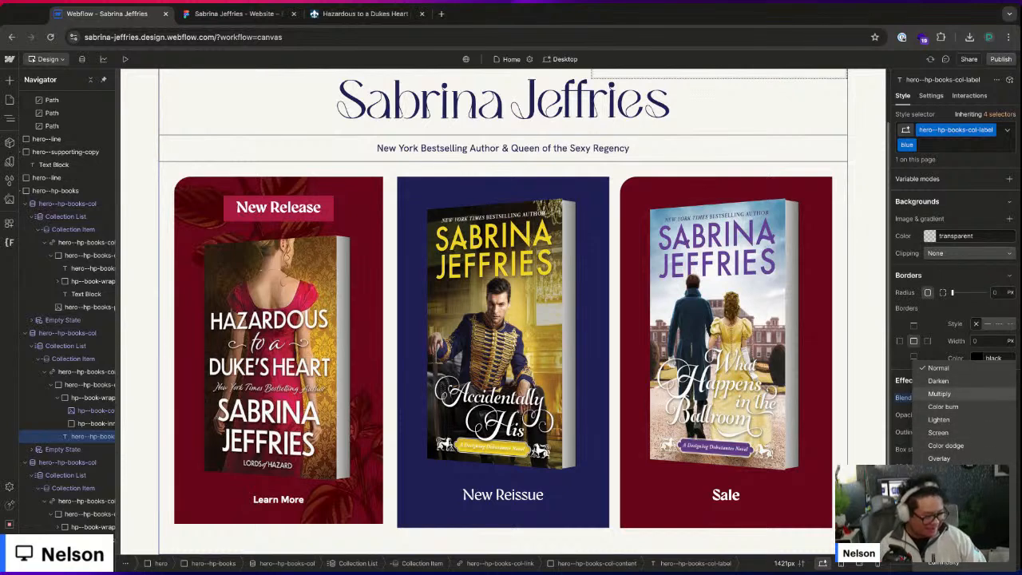
click(951, 267)
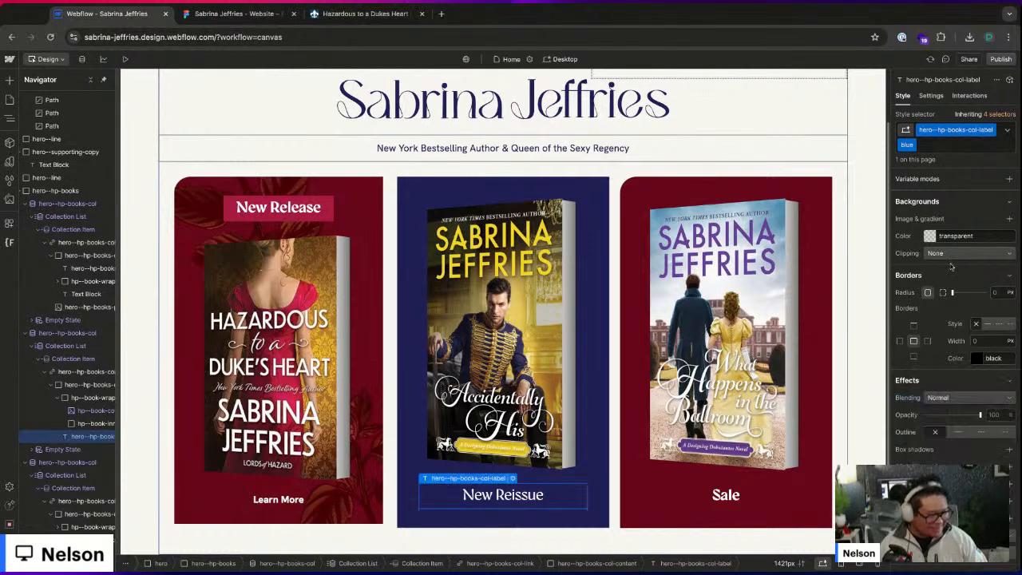
- Apply the Dark Blue variable, matching 21245A, as the background color of the New Reissue card link
key(ctrl+Up)
key(ctrl+Up)
click(934, 206)
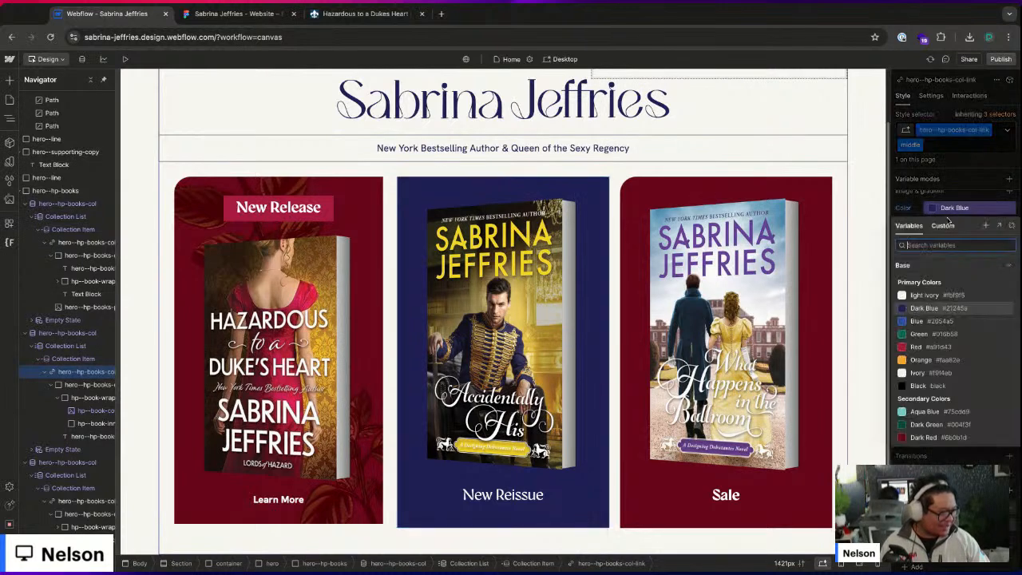
key(ctrl+v)
click(930, 295)
- Set the "New Reissue" label's blending mode to Color
click(558, 494)
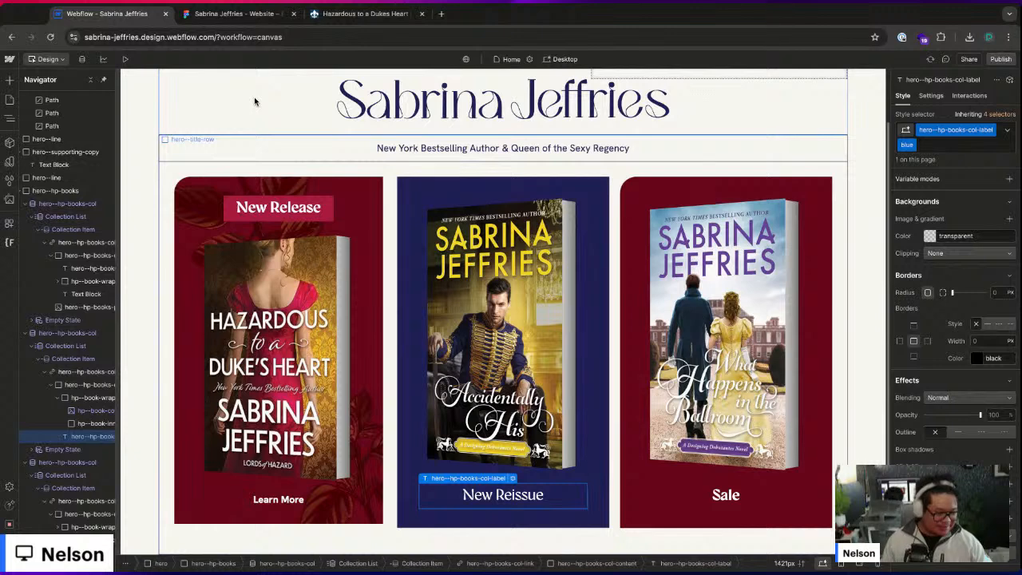
click(950, 398)
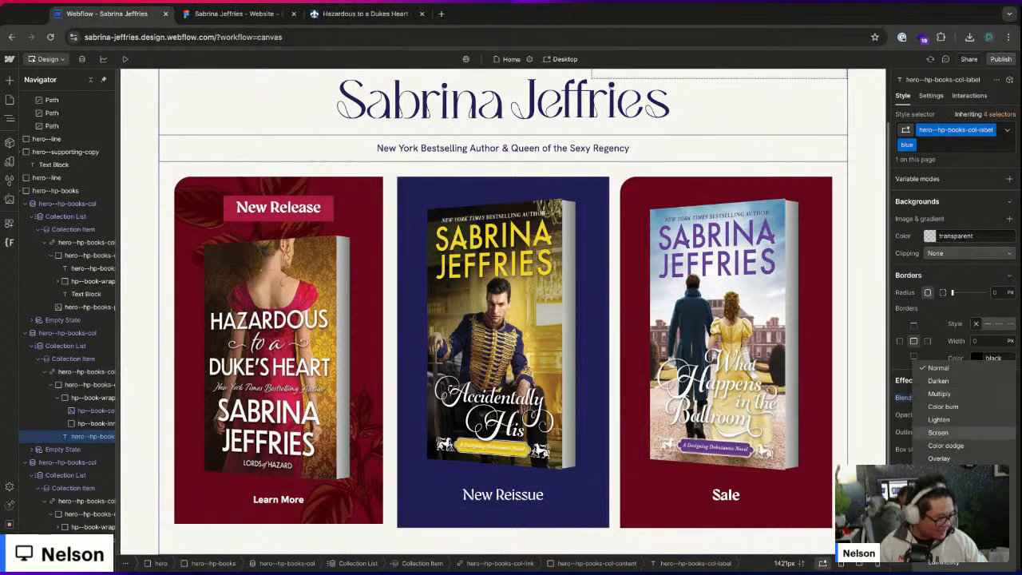
click(939, 548)
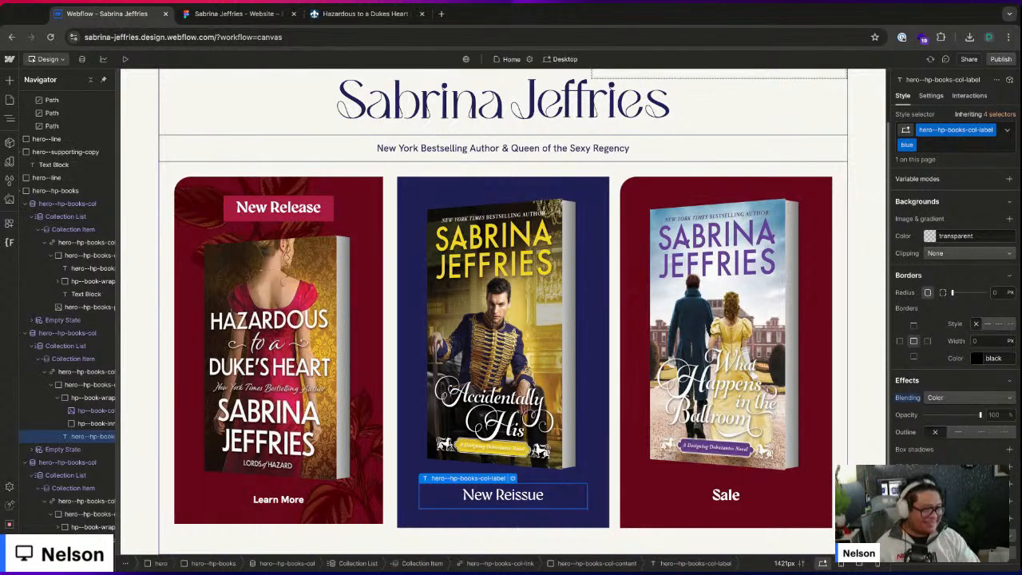
- Compare the New Reissue card and label in the Figma design with their current styles in Webflow
click(231, 13)
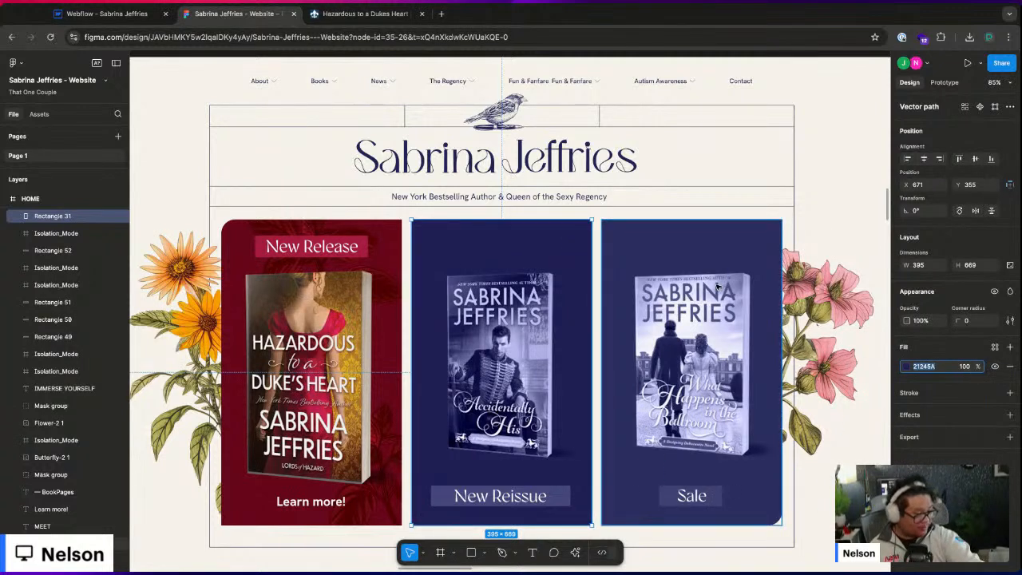
scroll(499, 243, down, 10)
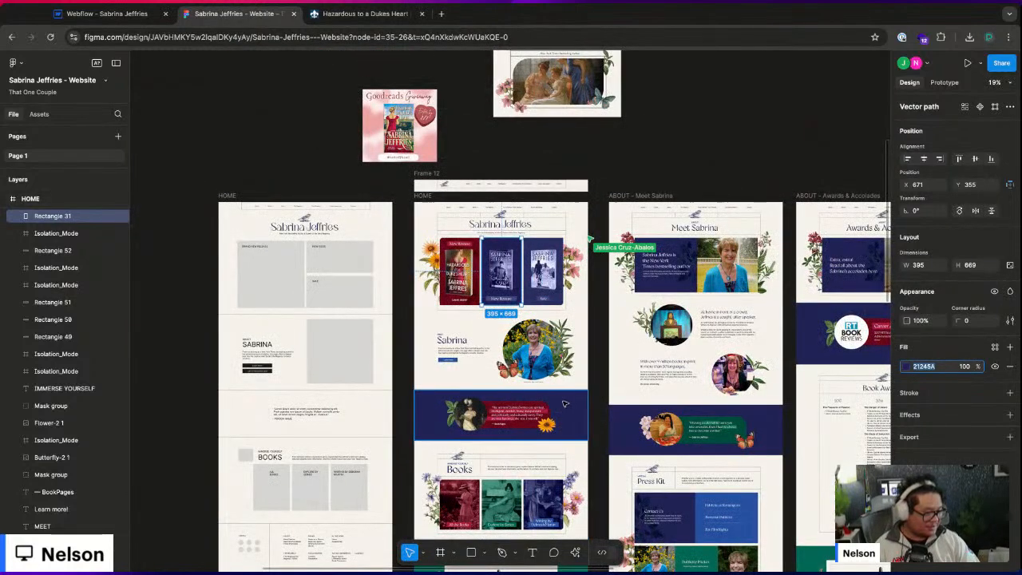
scroll(512, 313, up, 10)
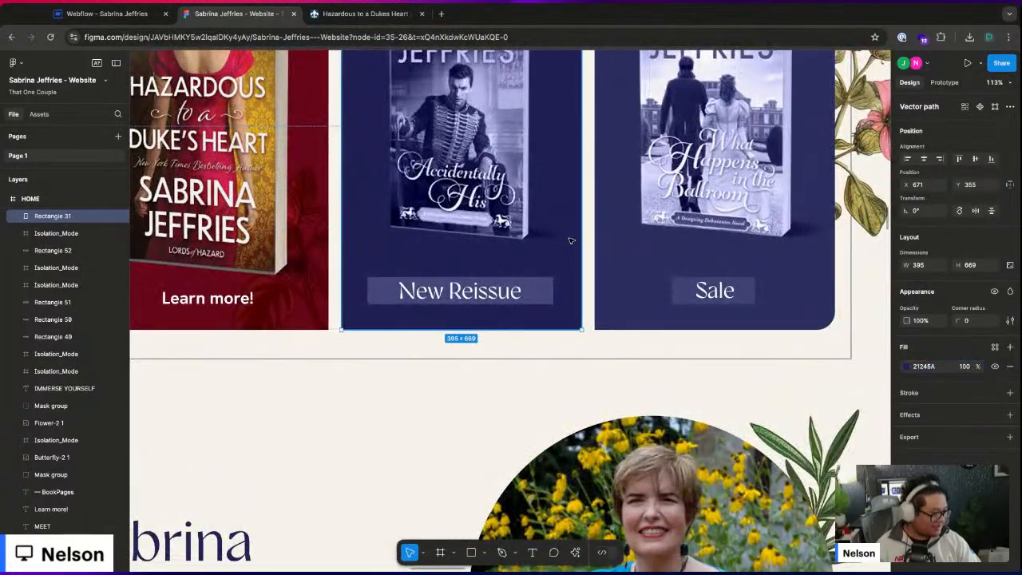
click(933, 367)
click(171, 14)
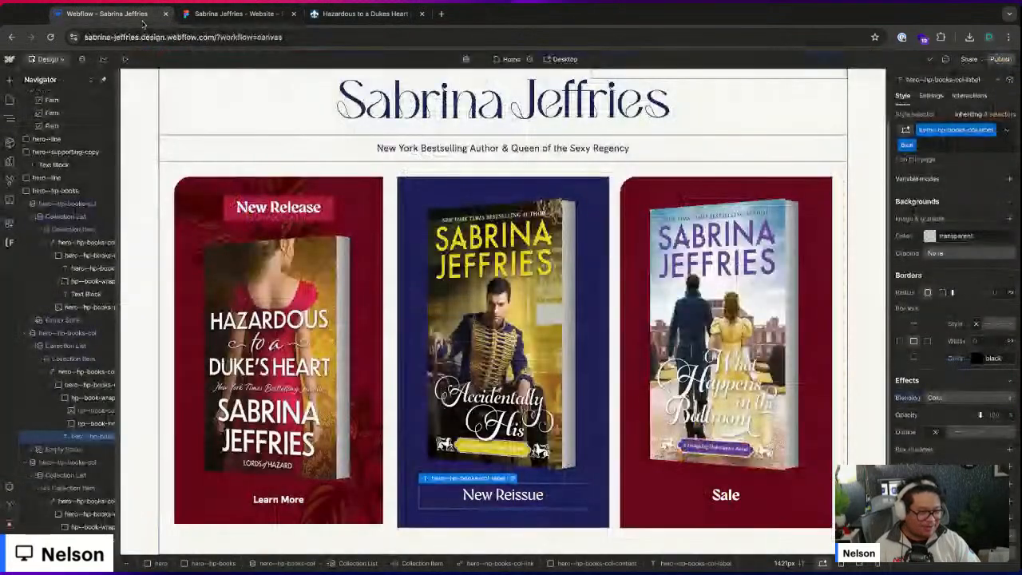
click(602, 479)
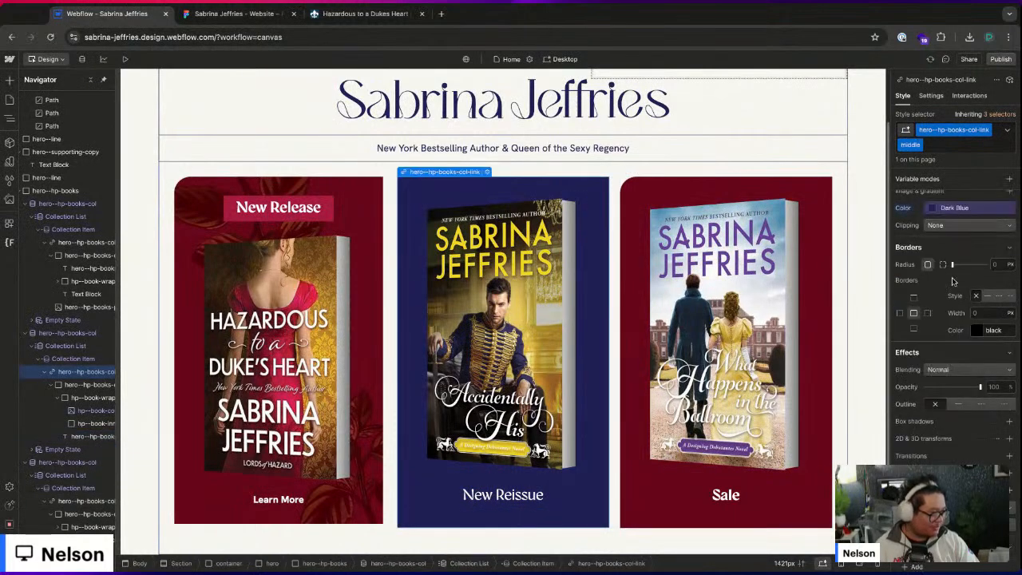
click(503, 490)
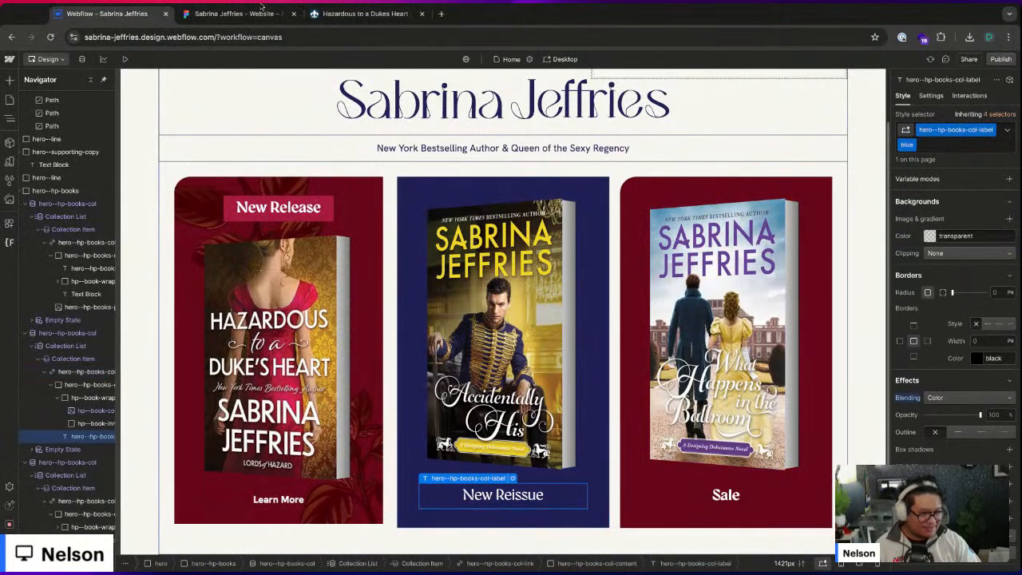
- In the Figma design, get the "New Reissue" label rectangle's fill color, 2654A5, and return to Webflow
click(272, 14)
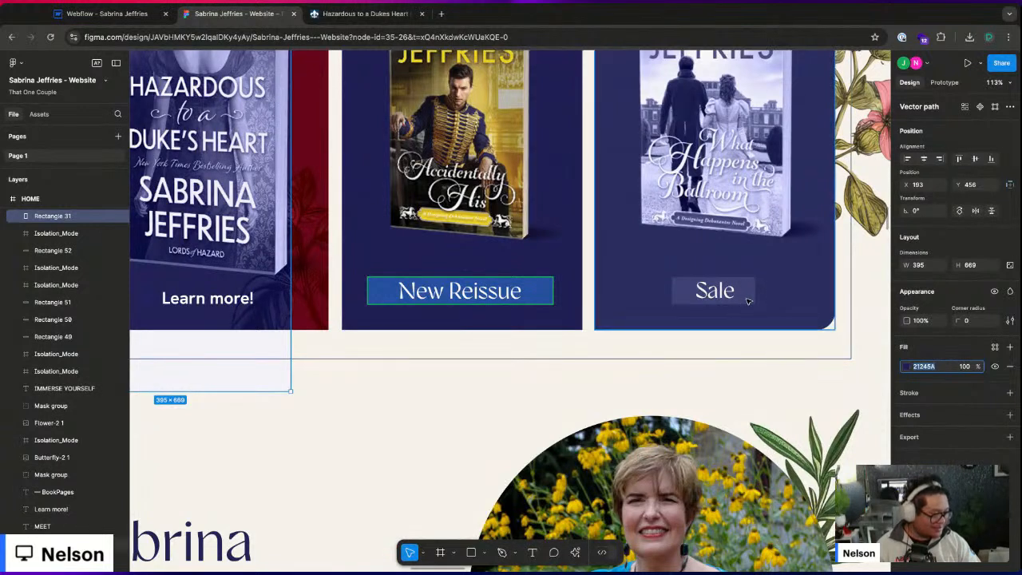
click(563, 395)
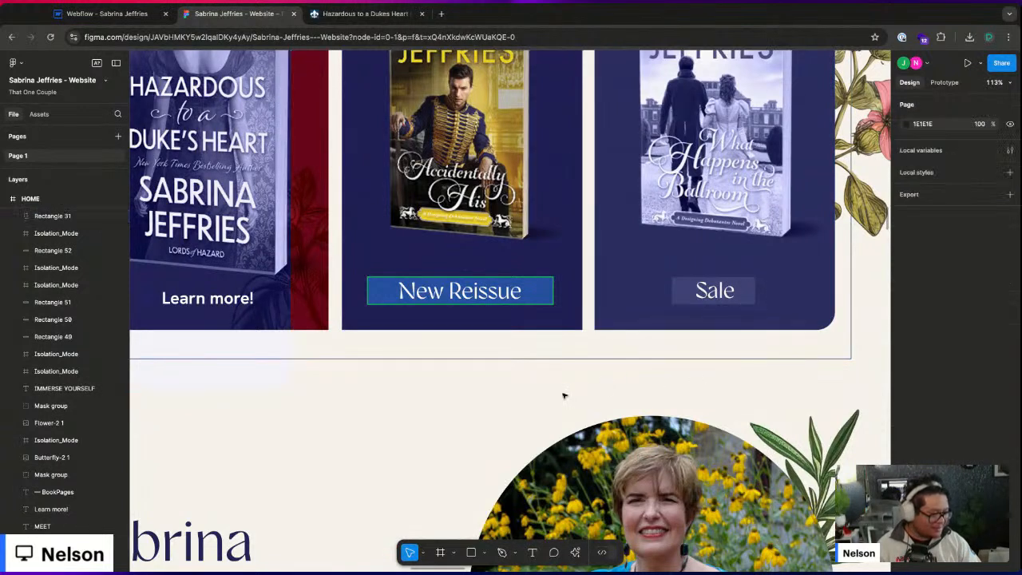
click(541, 296)
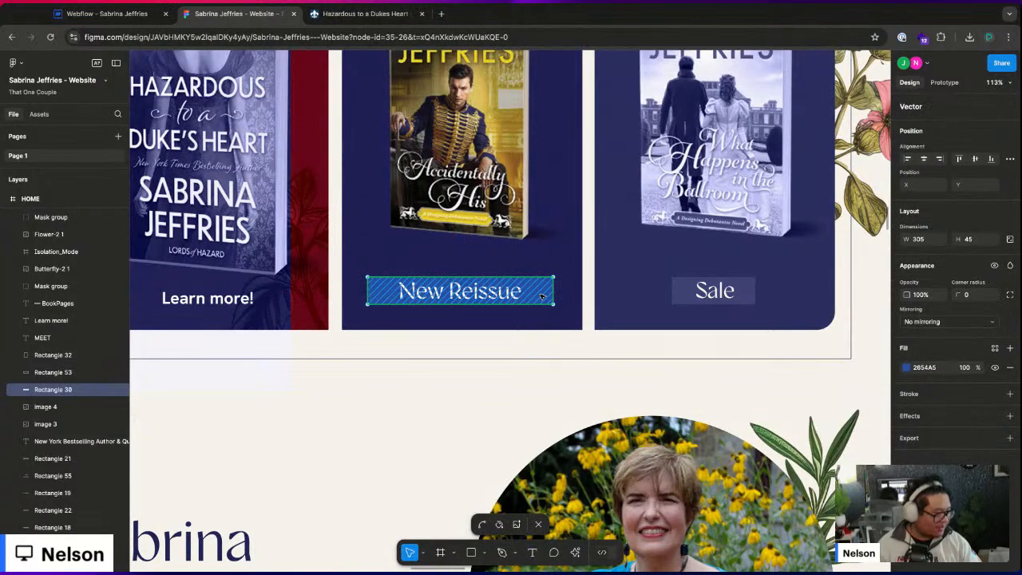
key(ctrl+shift+Tab)
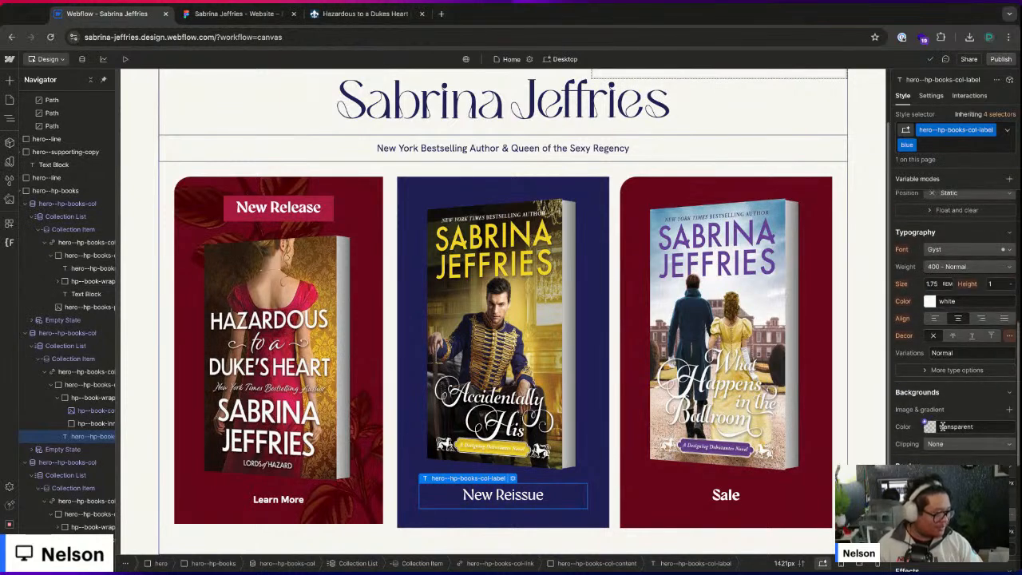
- Reset the blending mode on the "New Reissue" label's "blue" combo class
scroll(941, 399, down, 5)
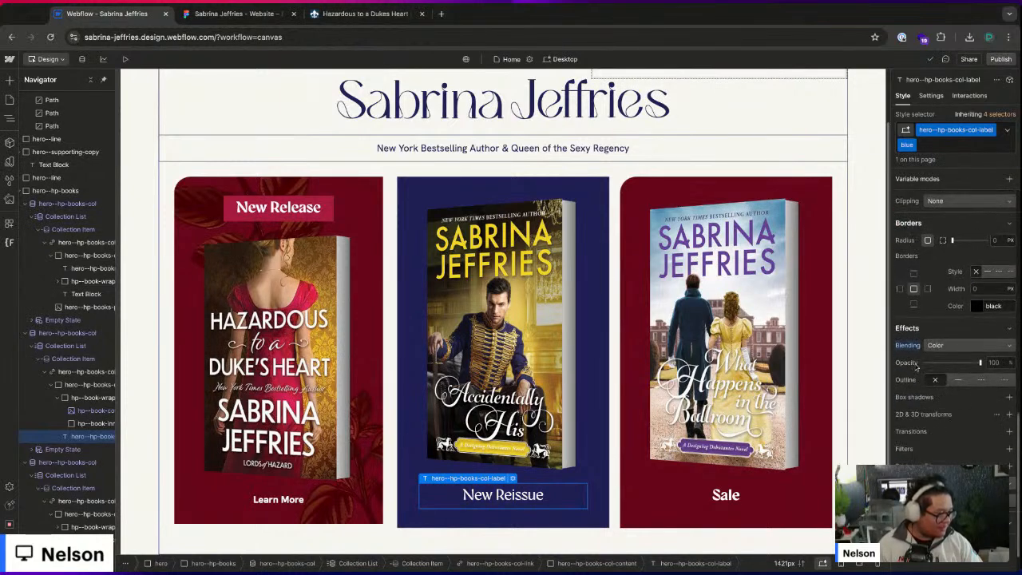
alt+click(908, 351)
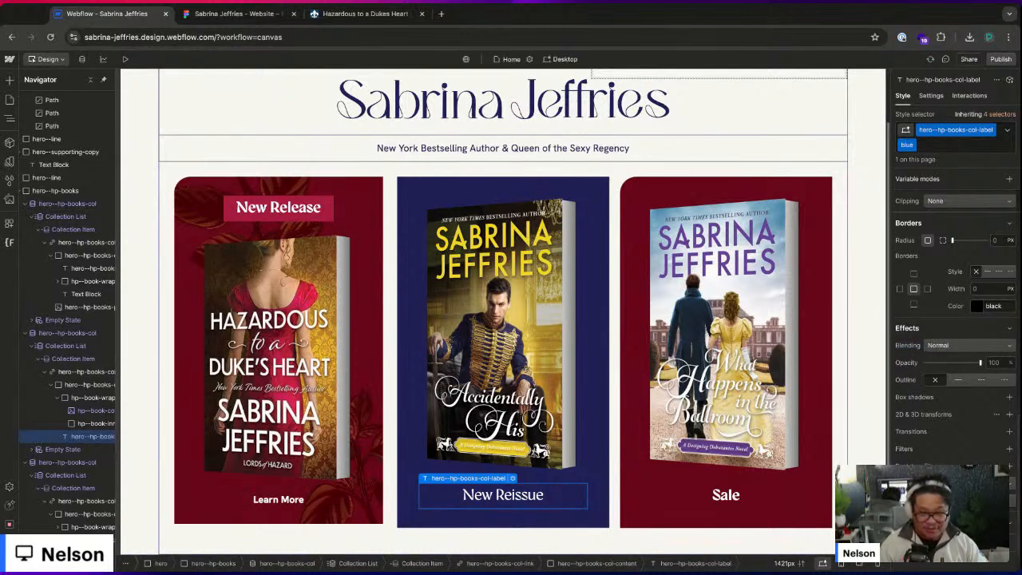
- Search the site's variables for the color 2654A5, then return to the canvas
click(9, 161)
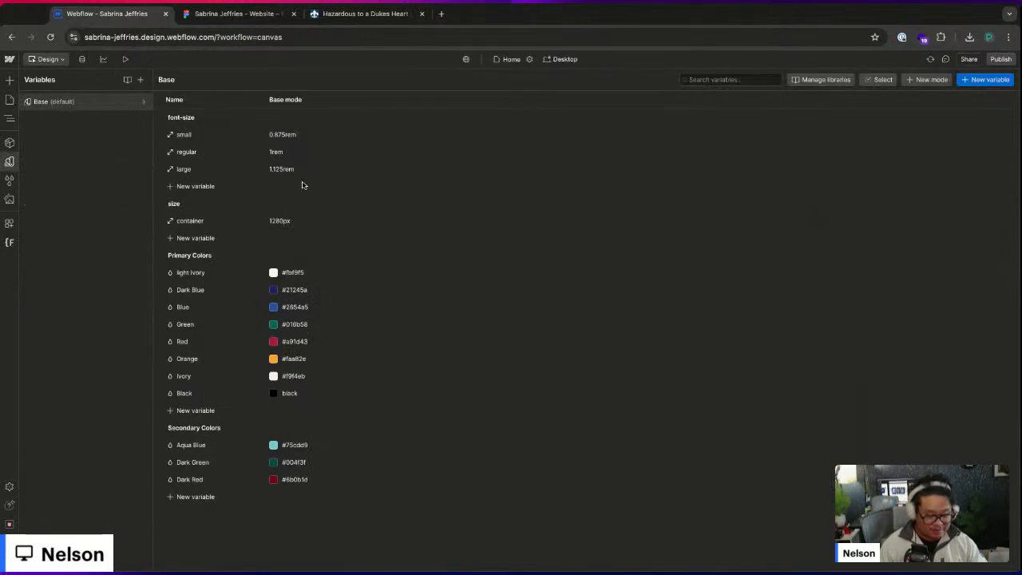
click(744, 79)
text(2854A5)
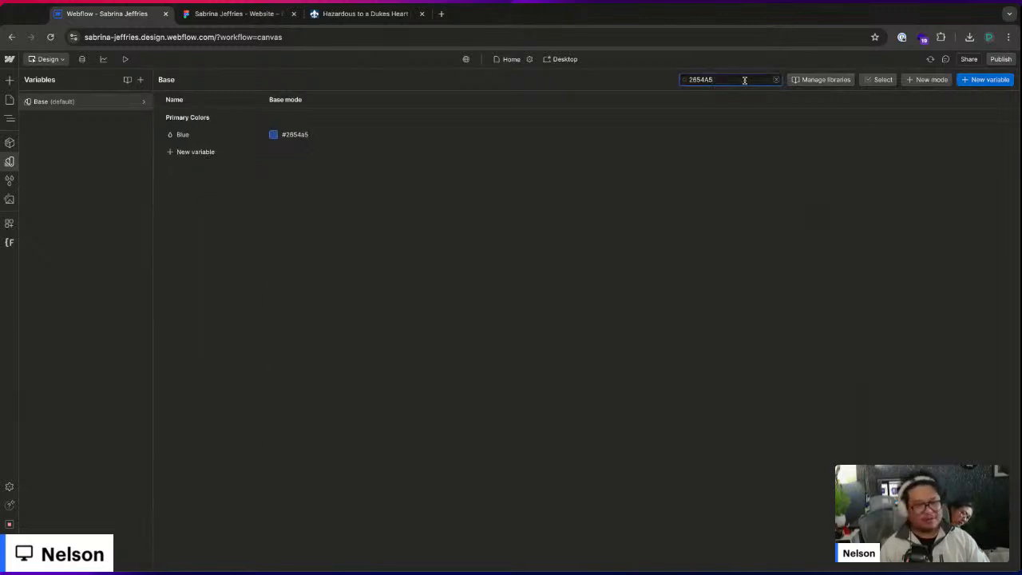
key(Escape)
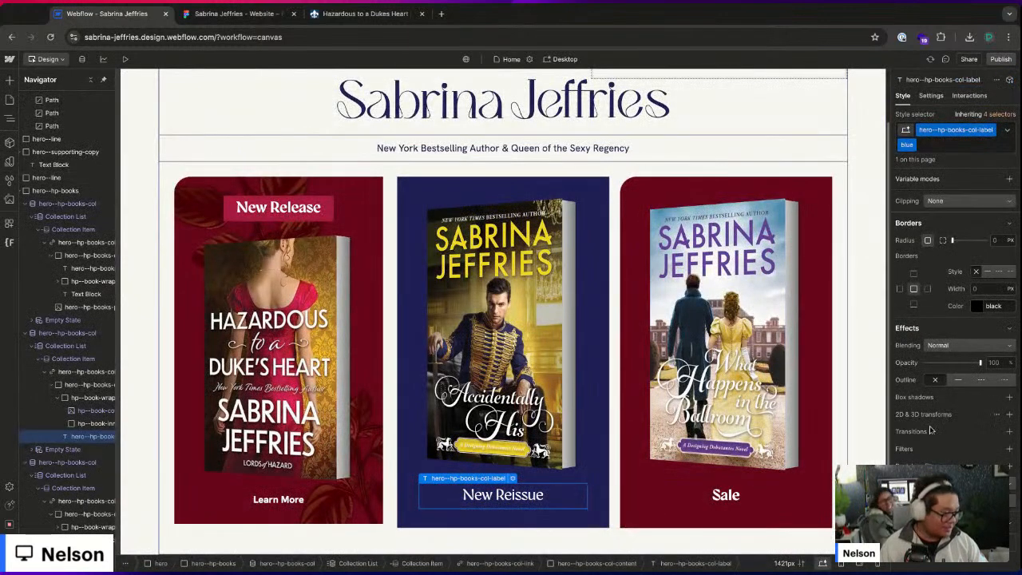
- Set the "New Reissue" label's background color to the Blue variable, looked up by 2654A5
scroll(929, 399, up, 3)
click(926, 242)
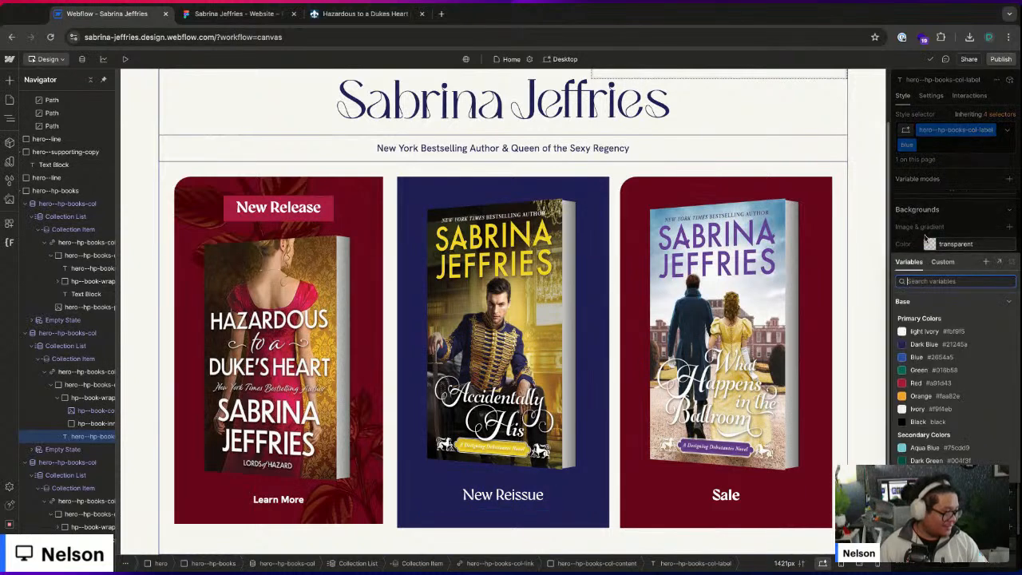
text(2854A5)
click(926, 332)
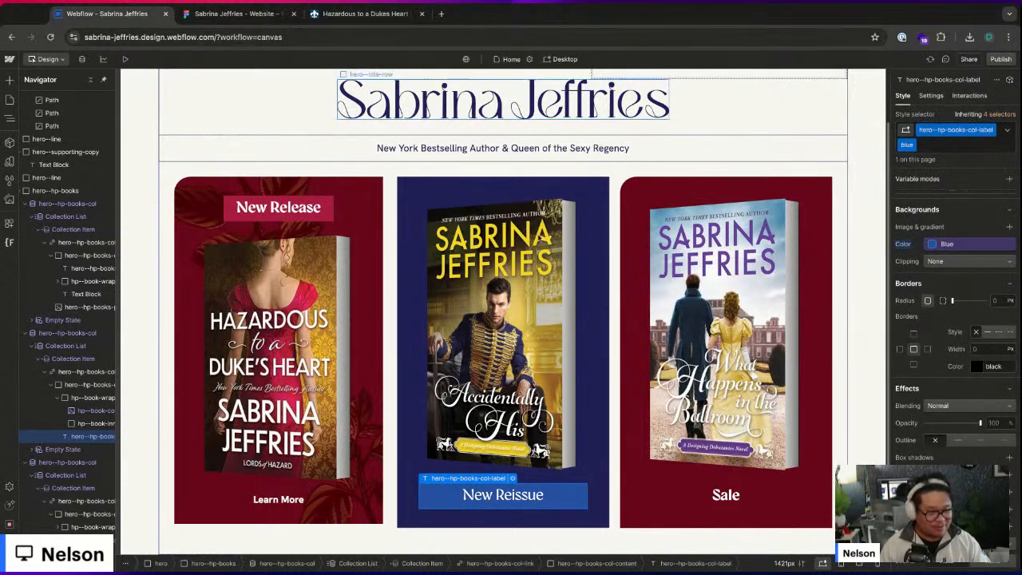
click(759, 504)
key(super+Return)
text(blue)
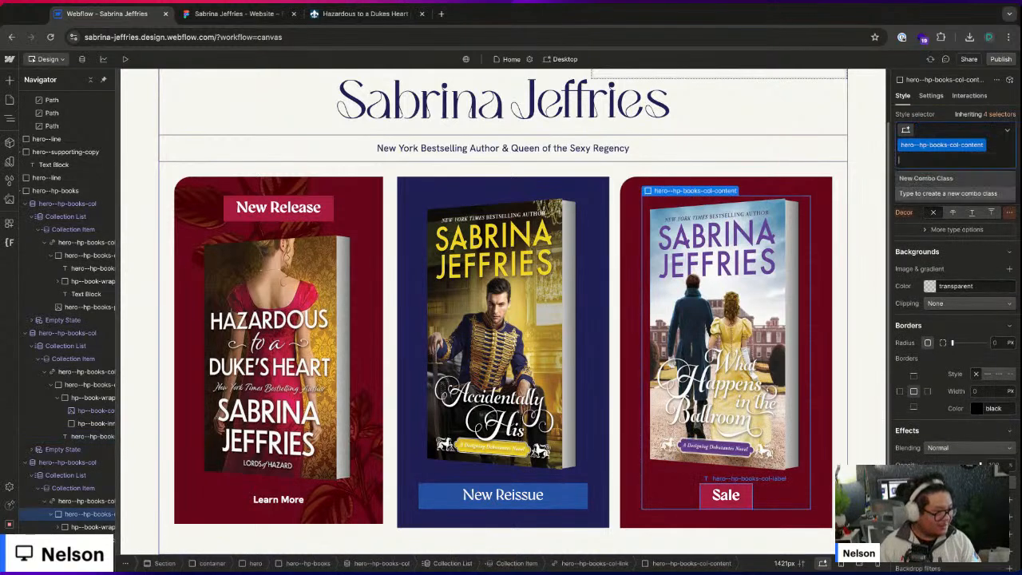
key(Return)
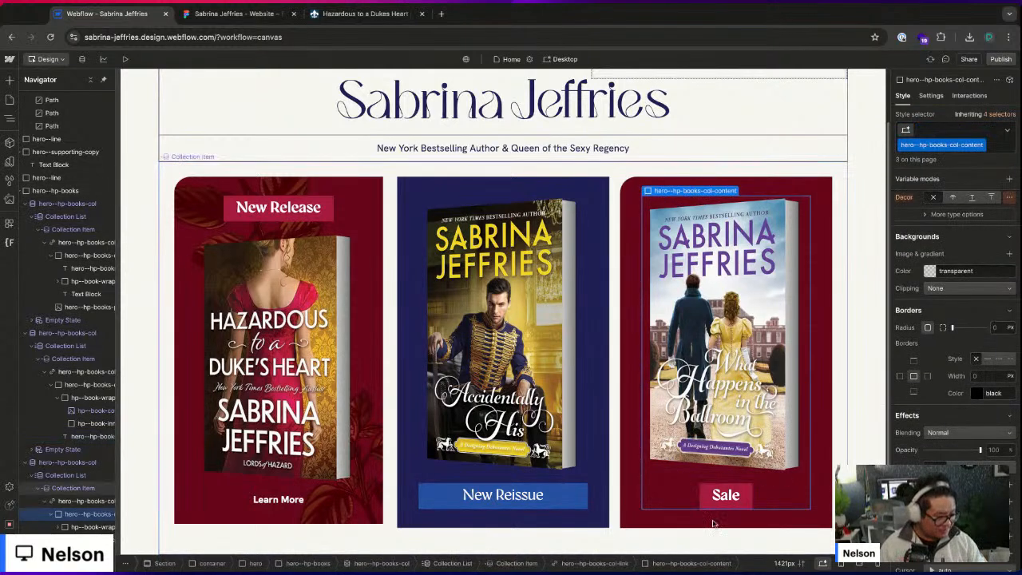
- Replace the combo class on the "Sale" label with the existing "blue" combo class
click(708, 501)
key(super+Return)
key(BackSpace)
text(blue)
key(Return)
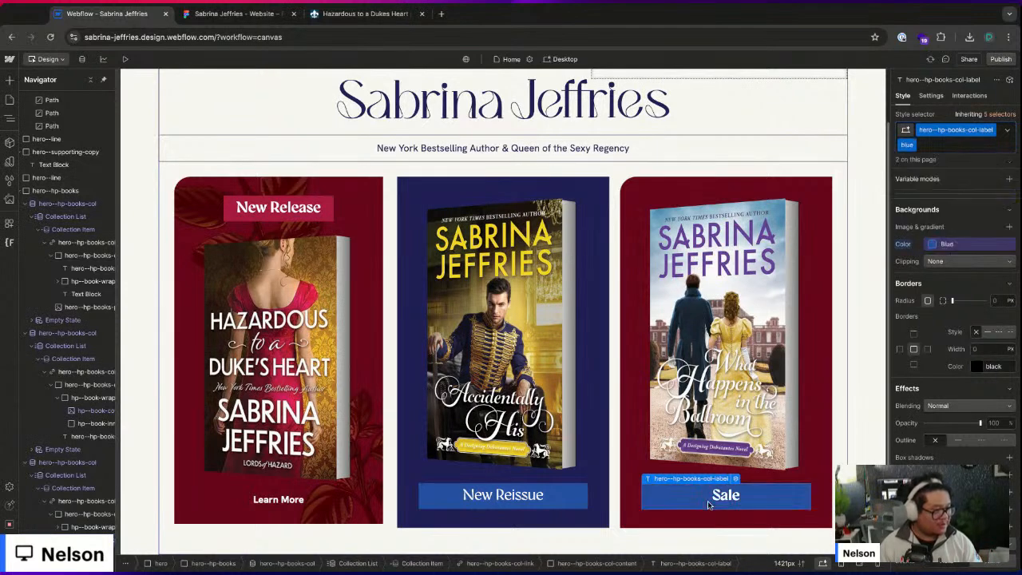
- Replace the "first" combo class on the Sale card link with a new combo class named "last"
click(636, 214)
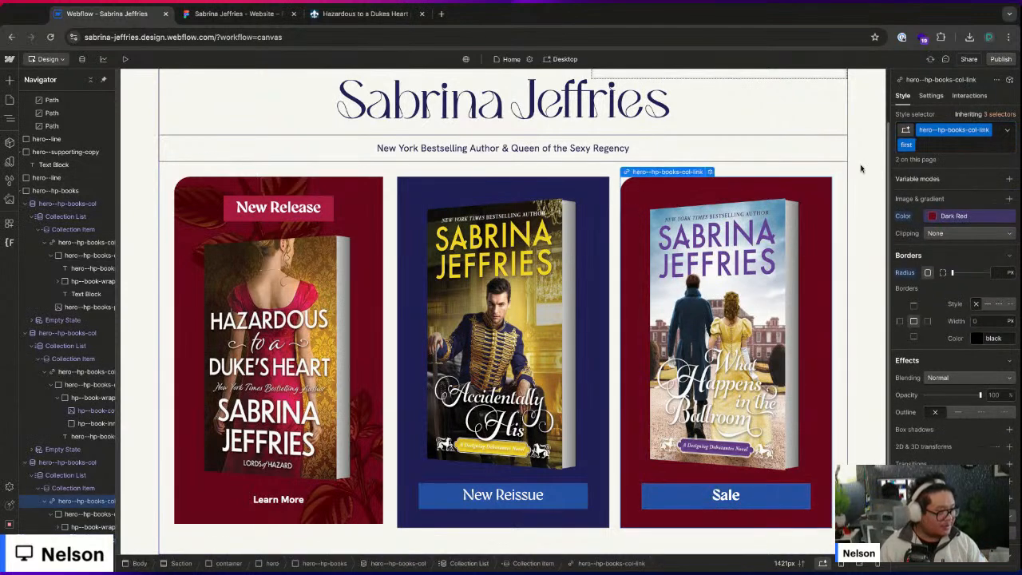
click(907, 144)
click(907, 190)
key(super+Return)
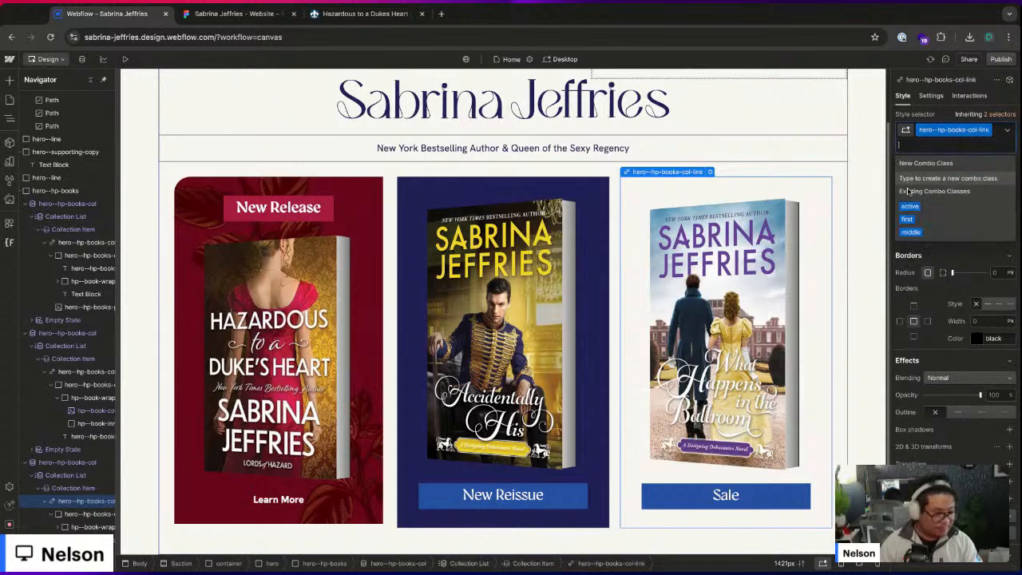
text(last)
key(Return)
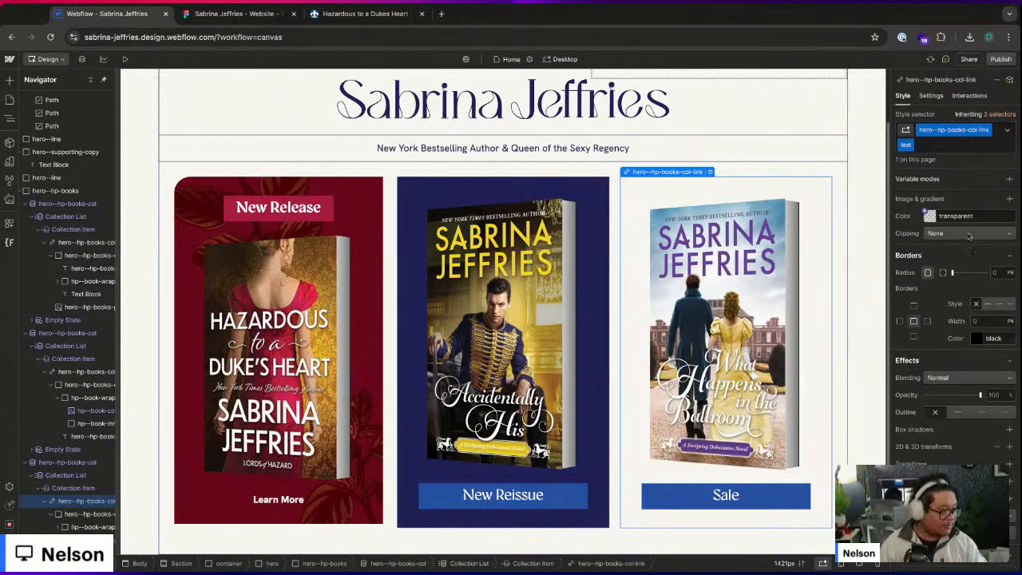
- Set only the bottom-right corner radius of the Sale card link to 30 px
click(942, 273)
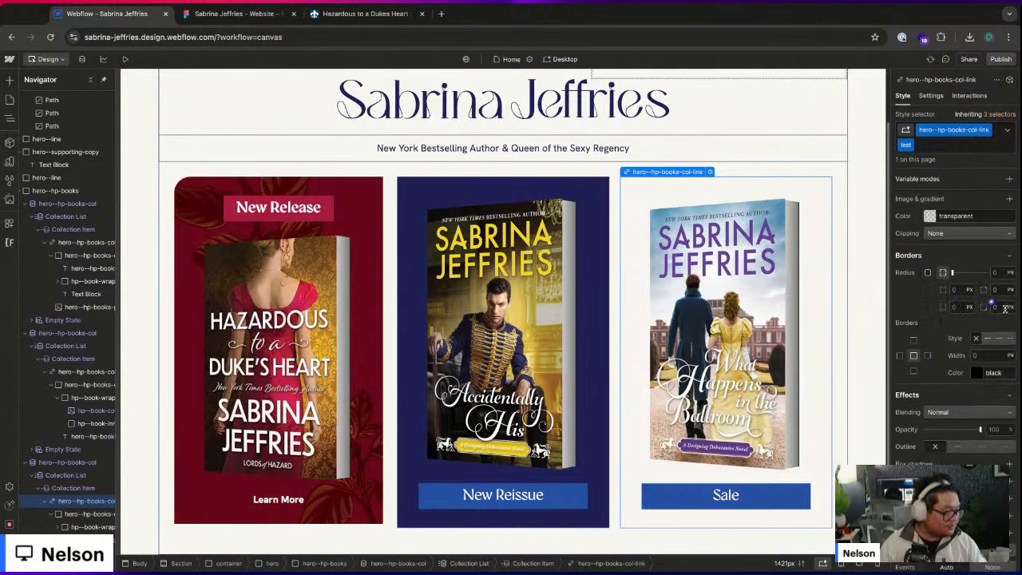
click(1002, 309)
click(1000, 305)
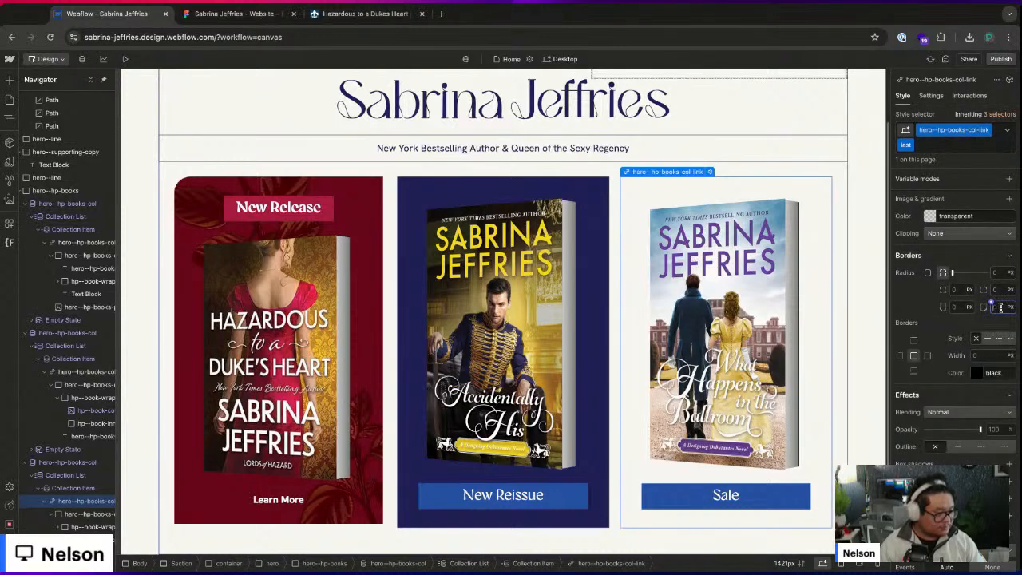
key(Return)
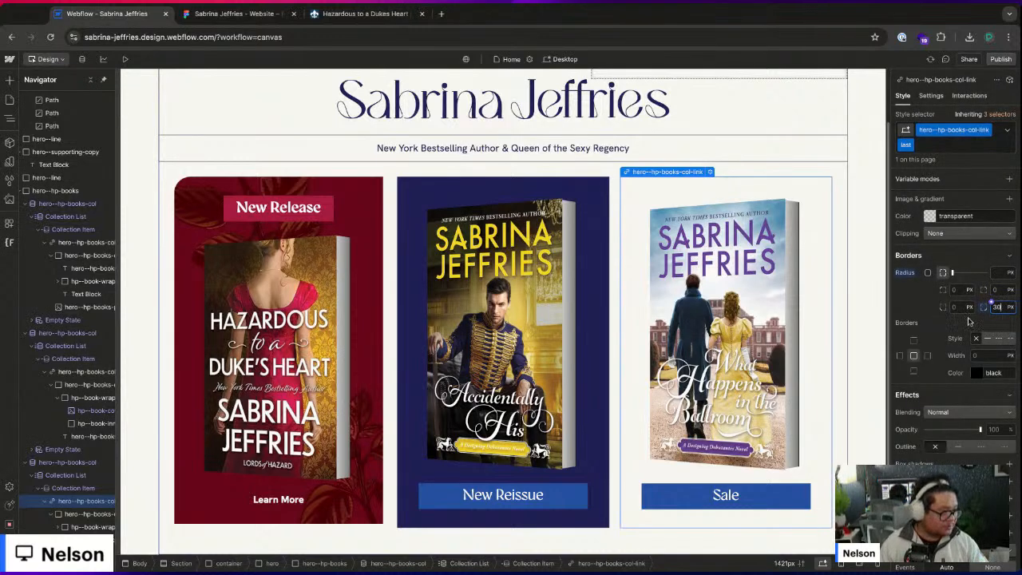
- Set the Sale card link's background color to the Dark Blue variable
scroll(950, 319, up, 1)
click(924, 246)
click(934, 351)
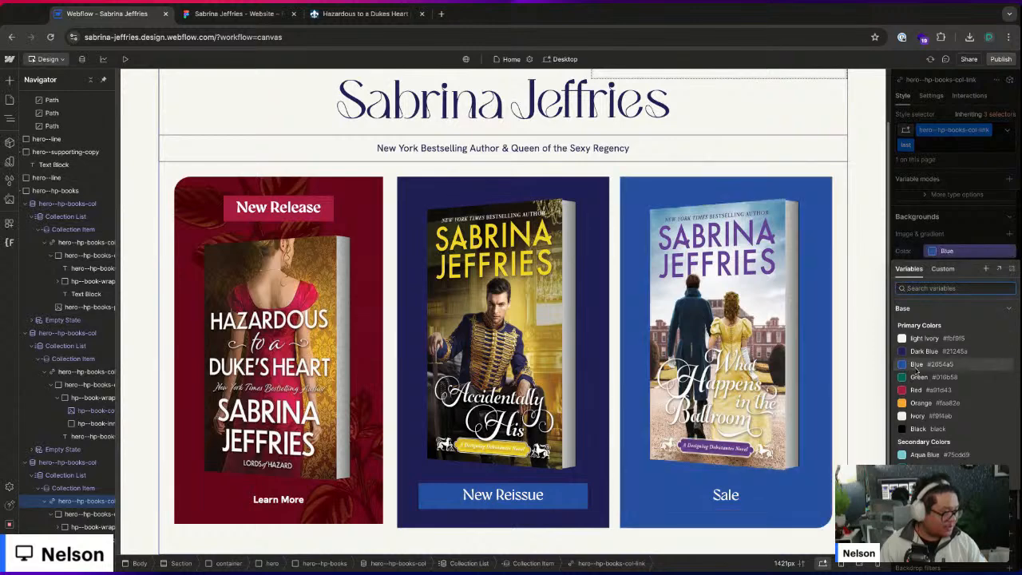
click(871, 267)
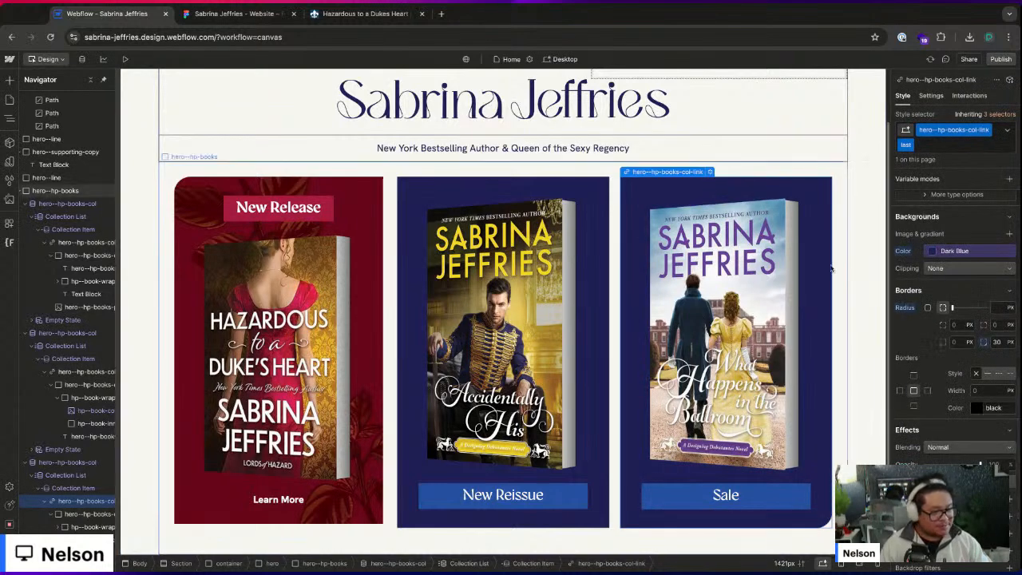
- Switch to the Figma design to examine the book covers in the three hero cards, and return to Webflow
click(481, 229)
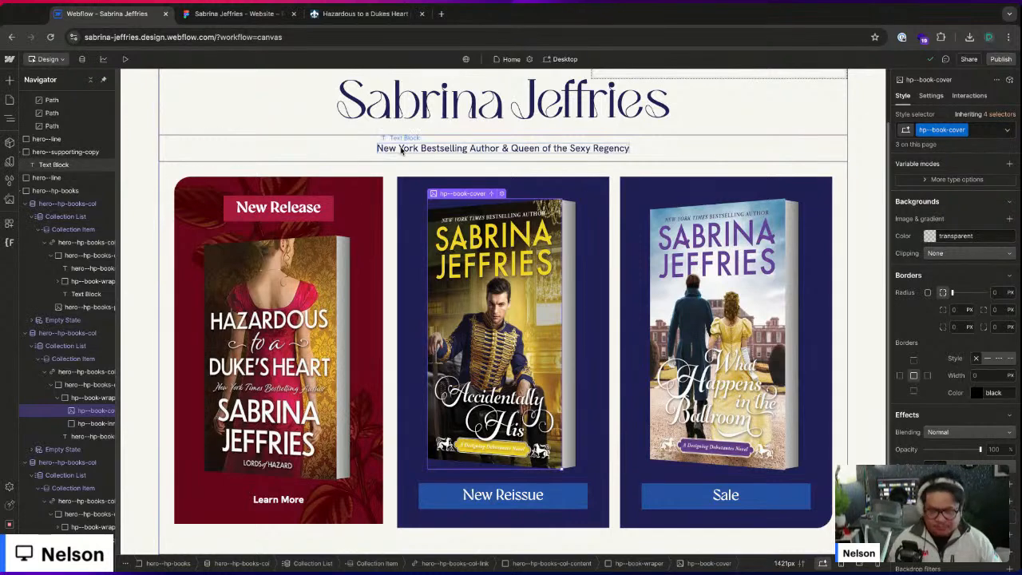
key(ctrl+Tab)
scroll(495, 238, down, 5)
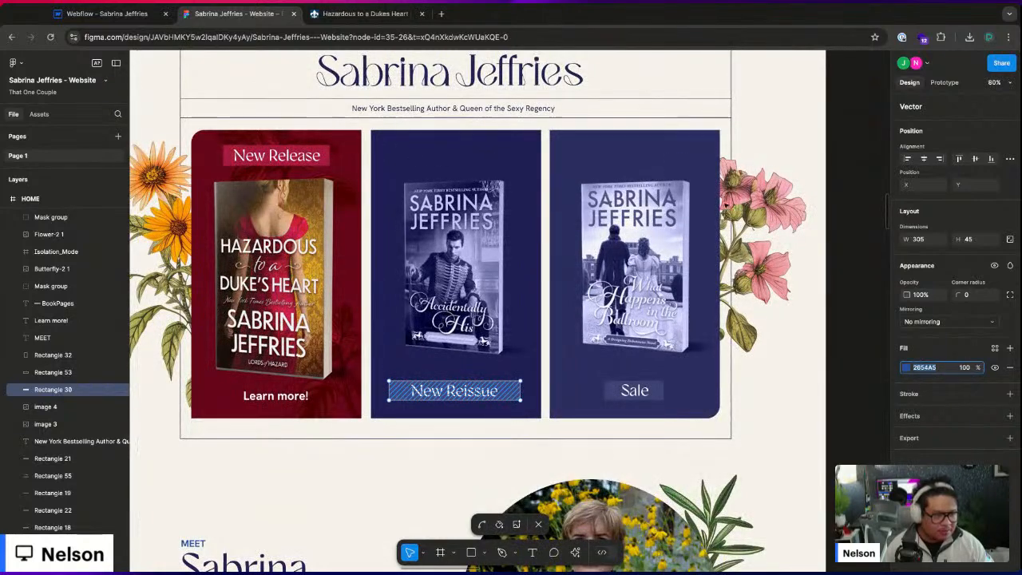
key(Escape)
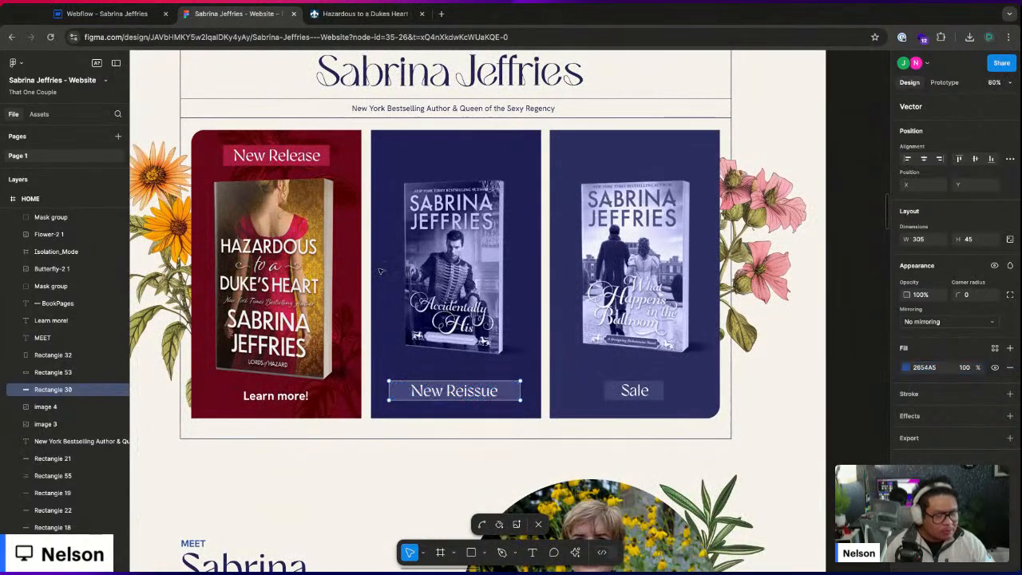
key(Return)
scroll(301, 271, up, 3)
key(Escape)
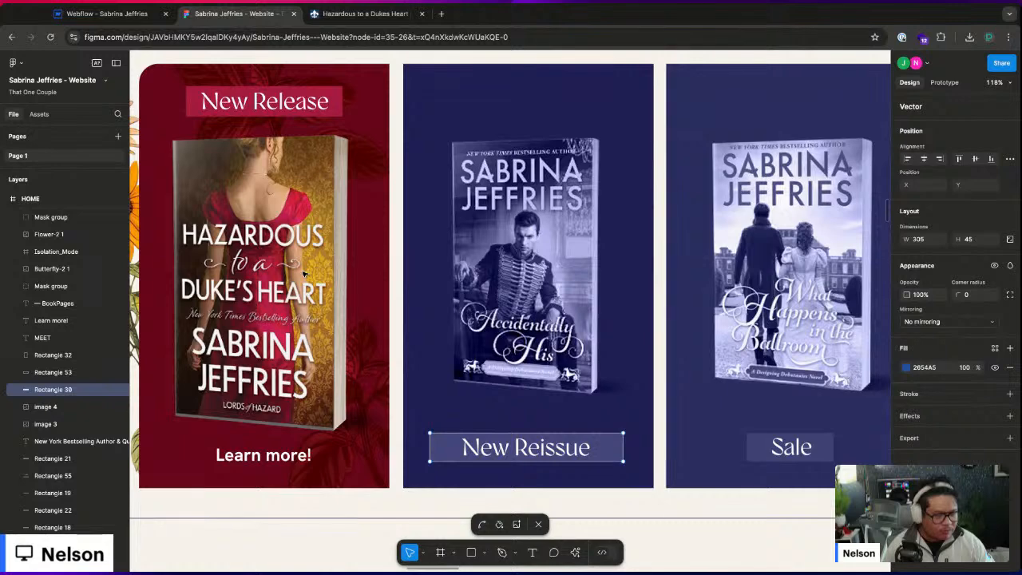
scroll(320, 276, up, 2)
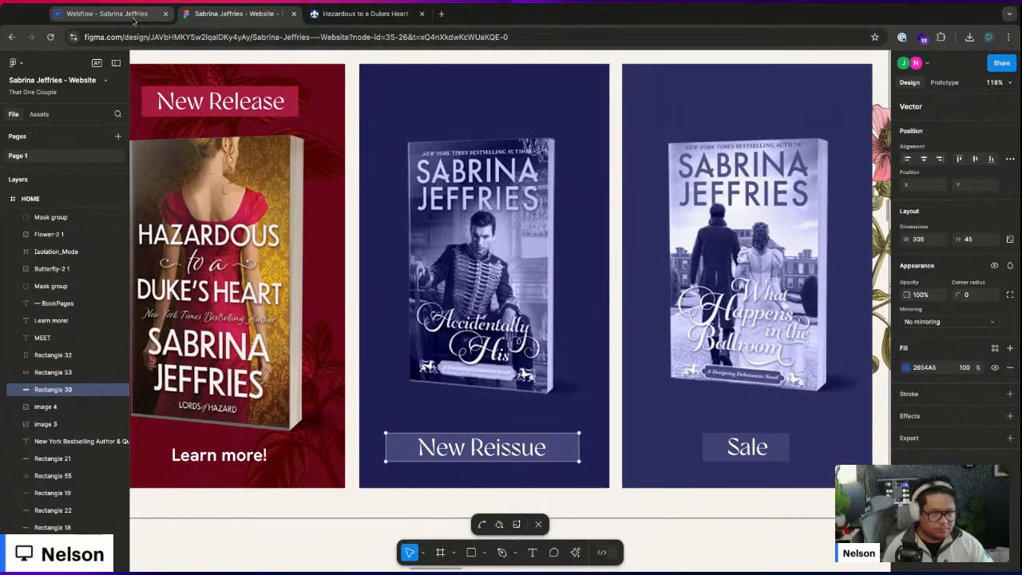
click(134, 17)
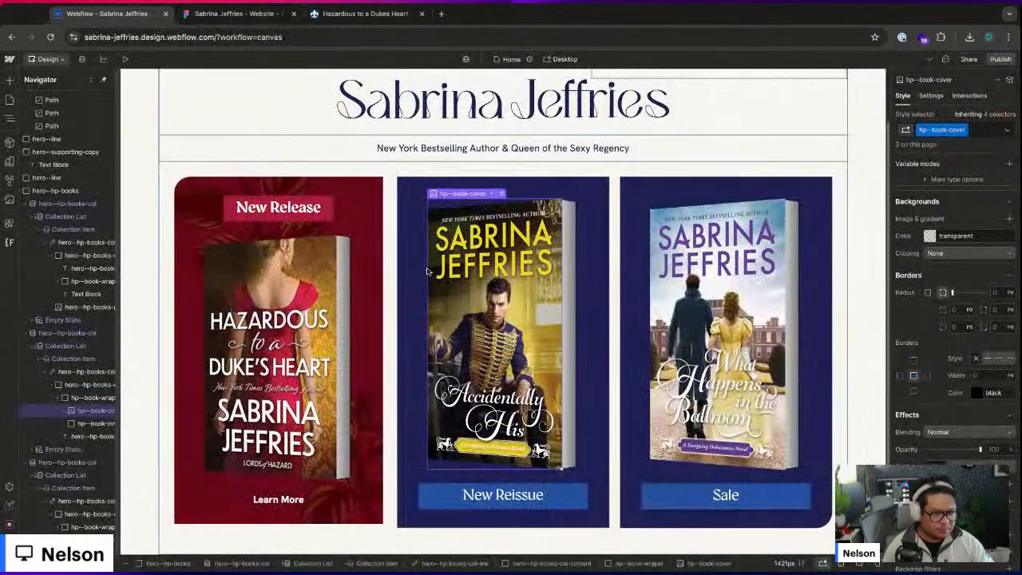
- Rename the class on the New Reissue card's book wrapper to "hp--book-wrapper"
click(88, 399)
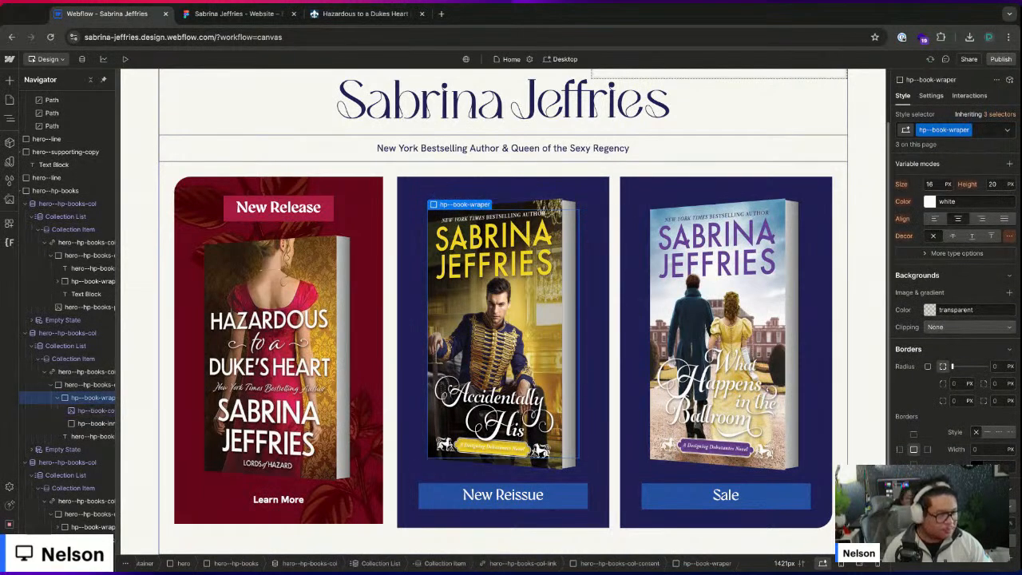
click(962, 130)
text(hp--book-wrapper)
key(Return)
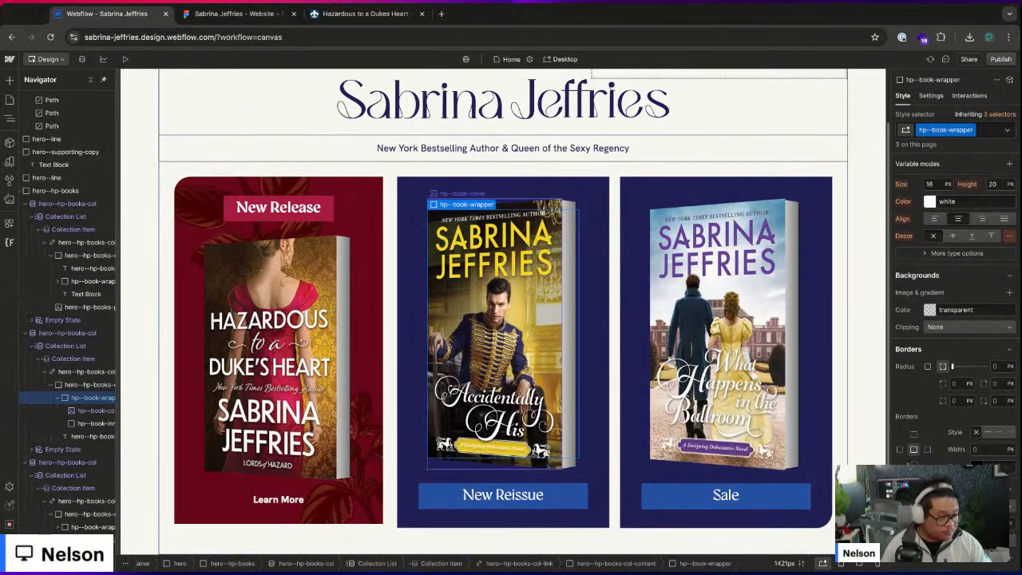
scroll(957, 279, down, 3)
scroll(970, 280, down, 1)
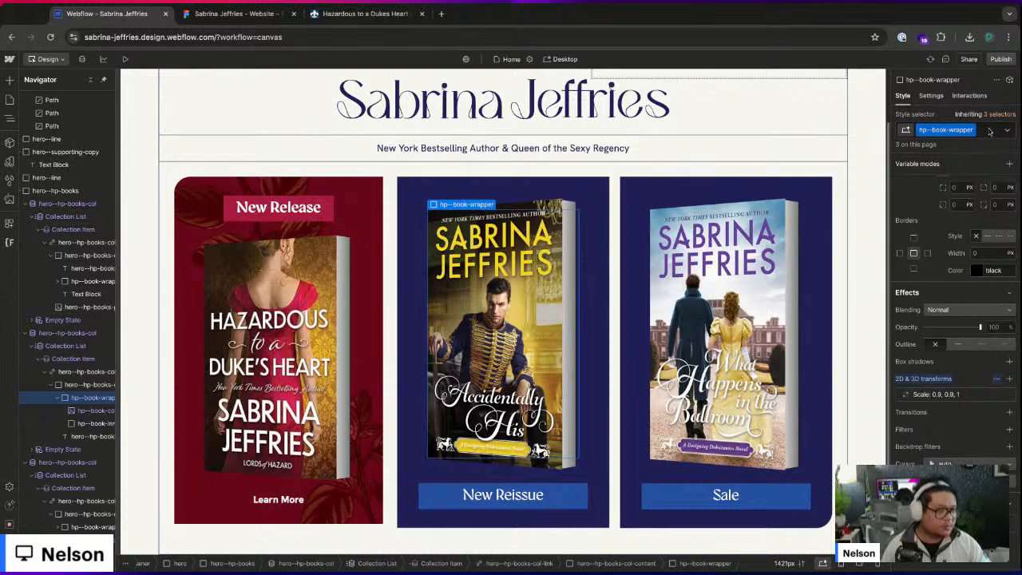
- Try resetting the 2D & 3D transforms on the New Release card's book wrapper, and undo the reset
click(271, 351)
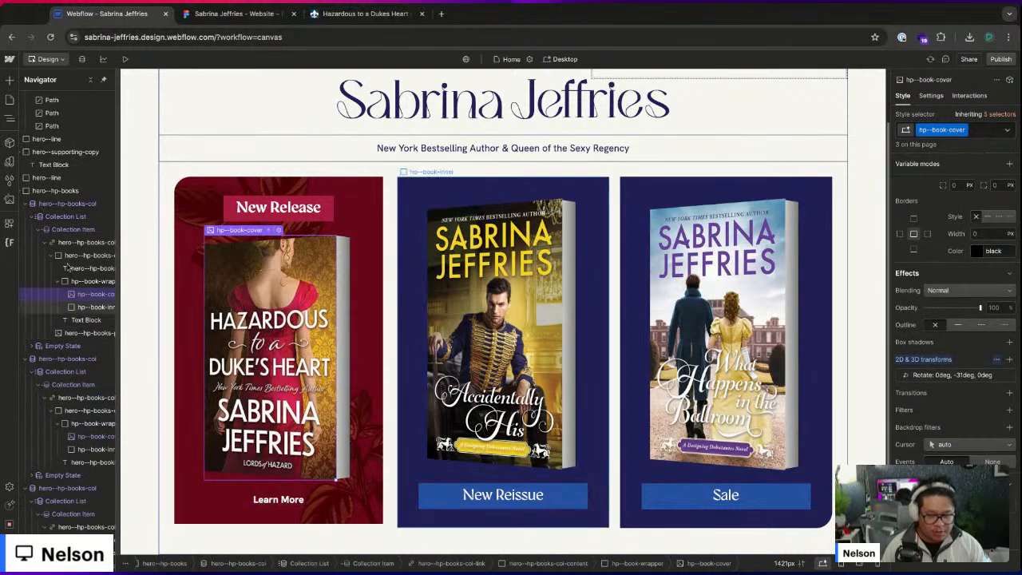
click(83, 280)
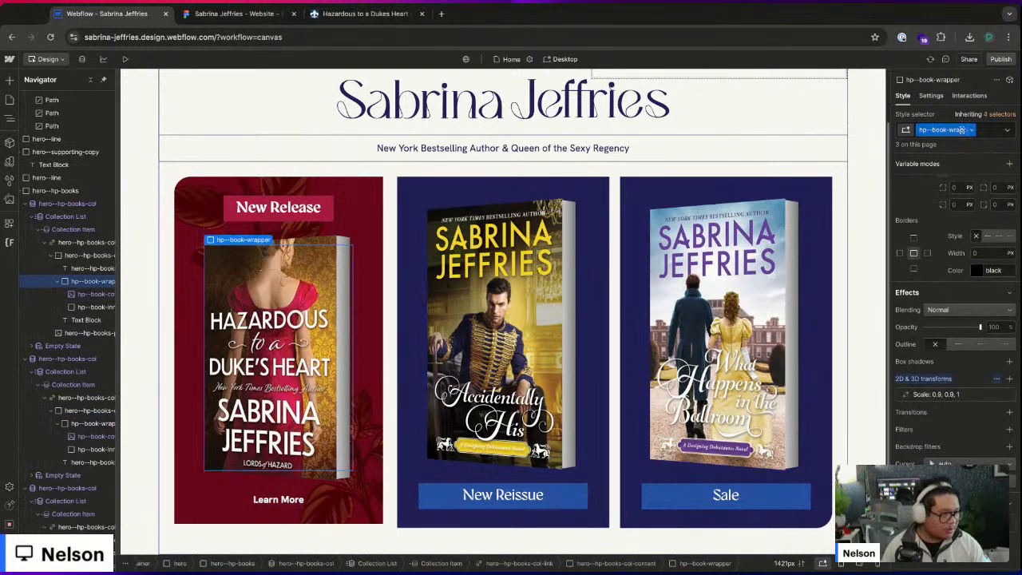
alt+click(944, 383)
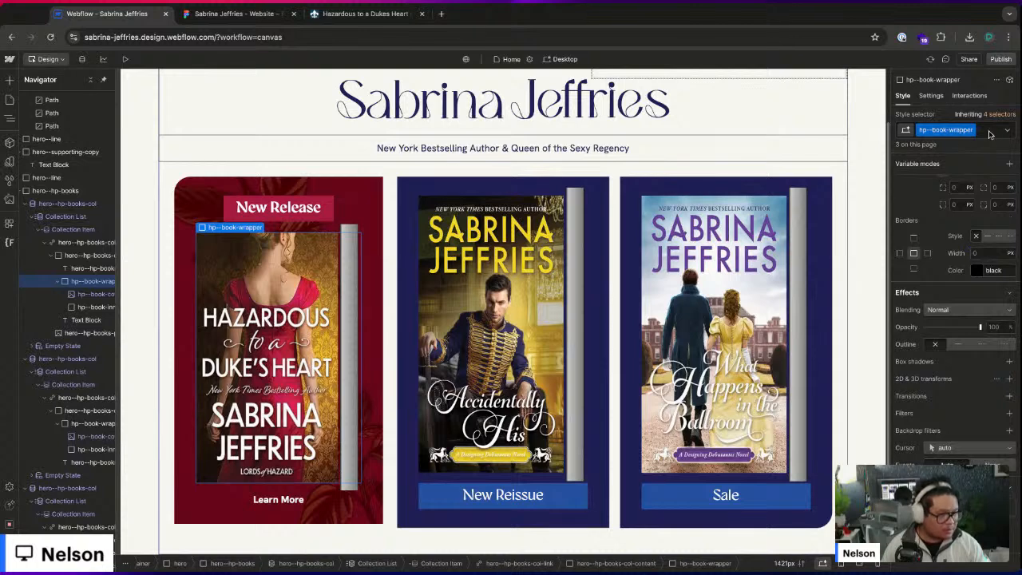
key(super+z)
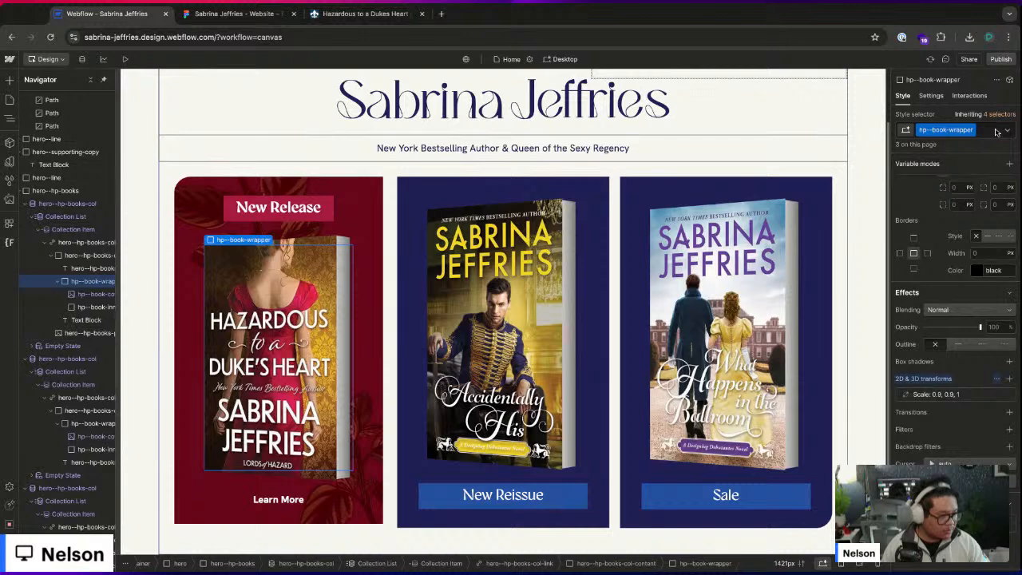
- Add a new combo class named "active" to the New Release card's book wrapper
click(991, 130)
text(active)
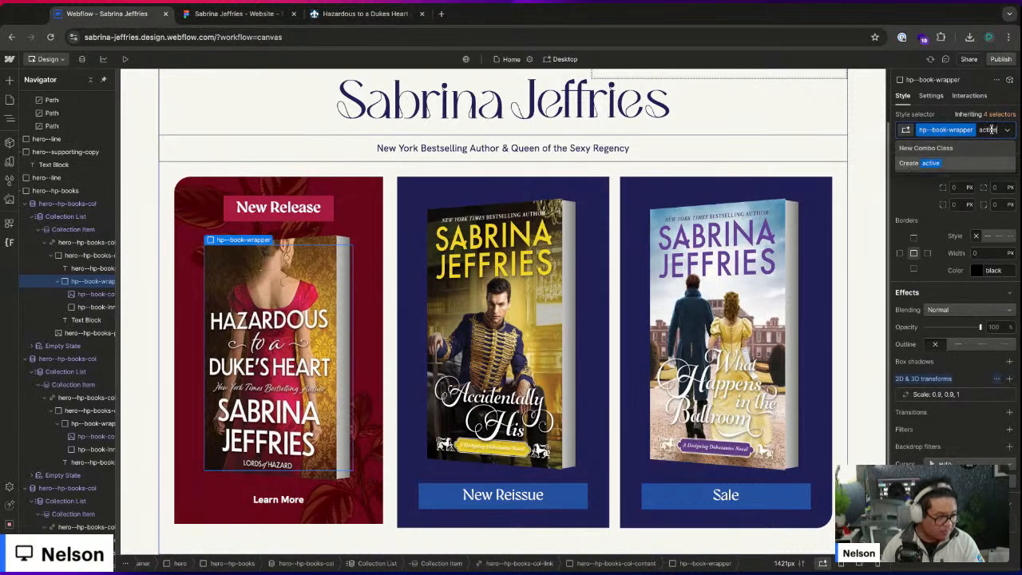
key(Return)
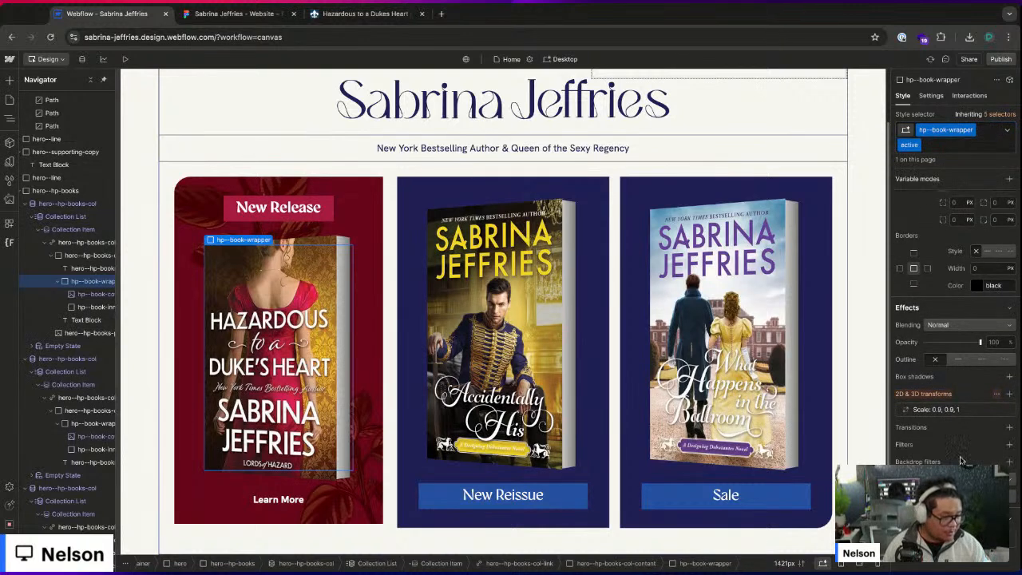
click(941, 409)
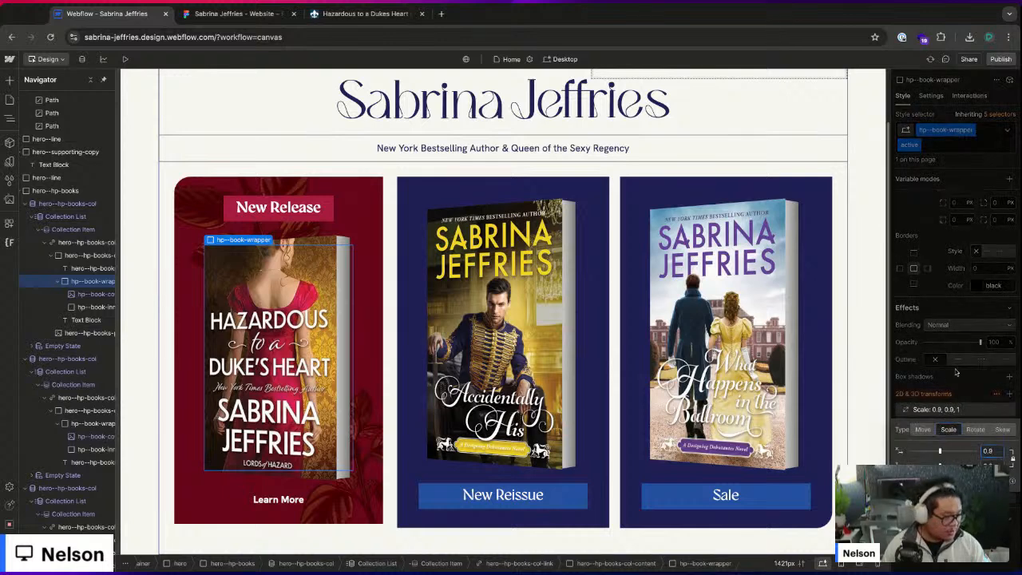
click(967, 412)
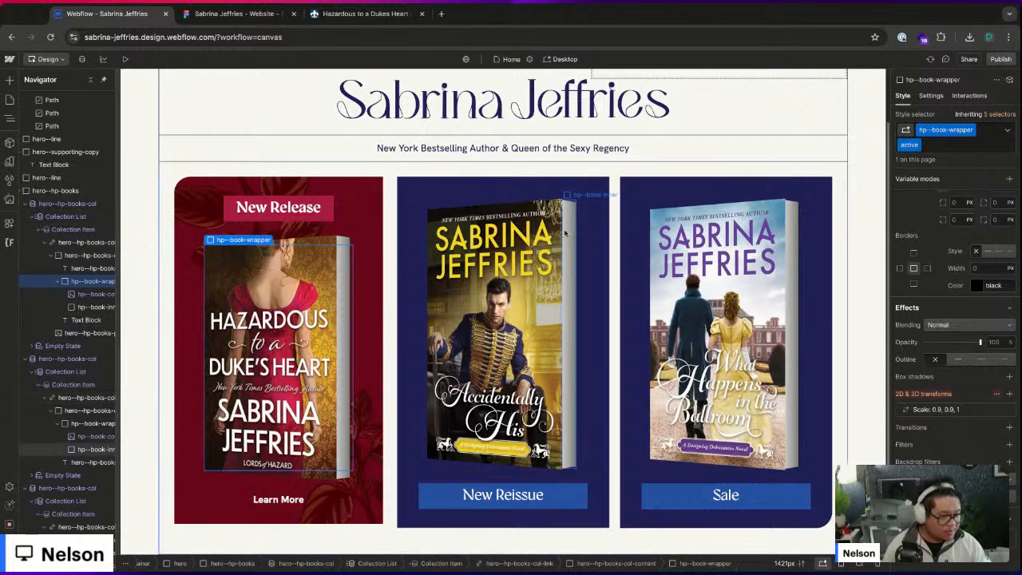
- Set the scale transform of the base hp--book-wrapper class to 0.75 on the New Reissue card's book wrapper
click(106, 436)
click(94, 423)
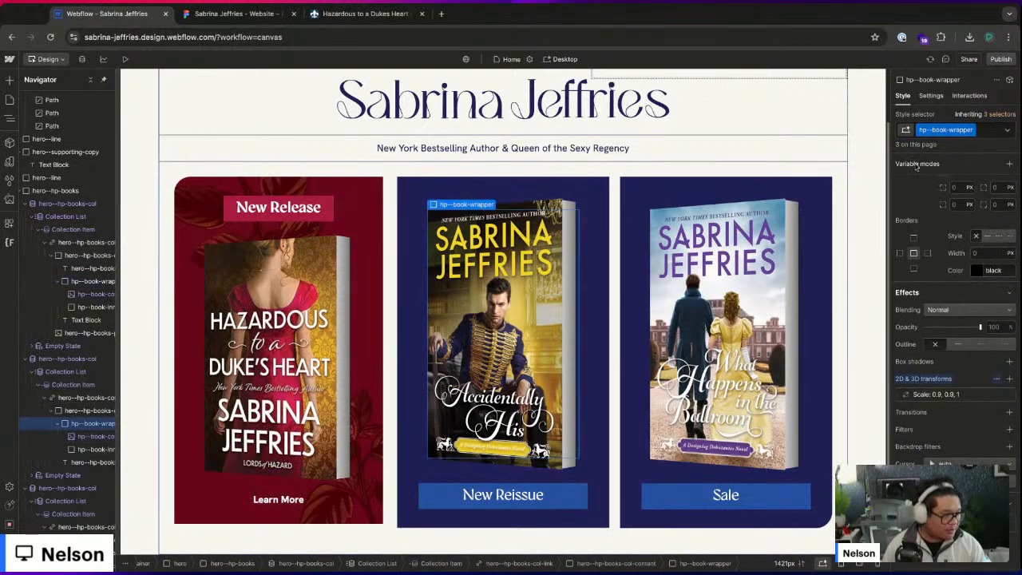
click(950, 394)
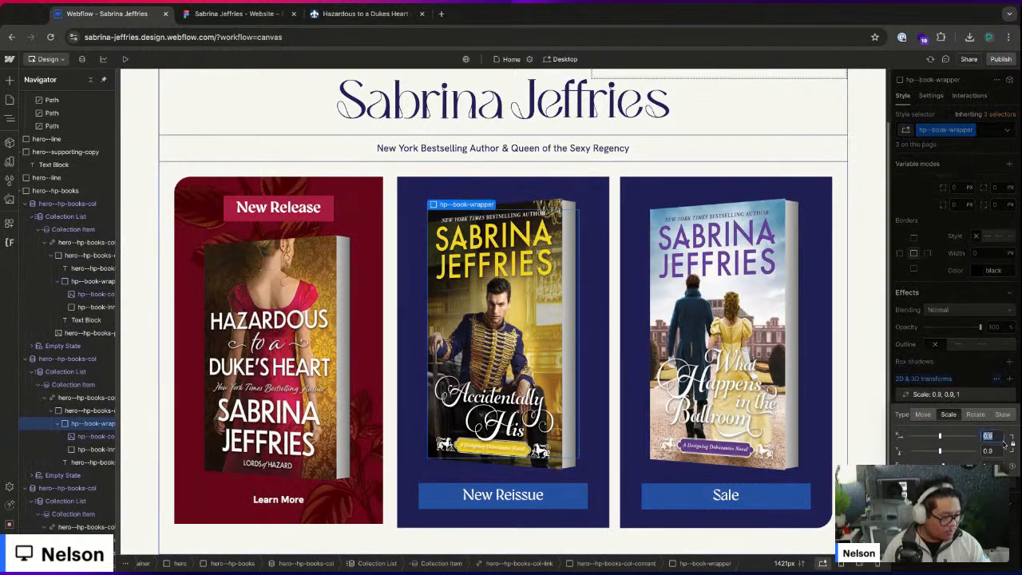
text(0.8)
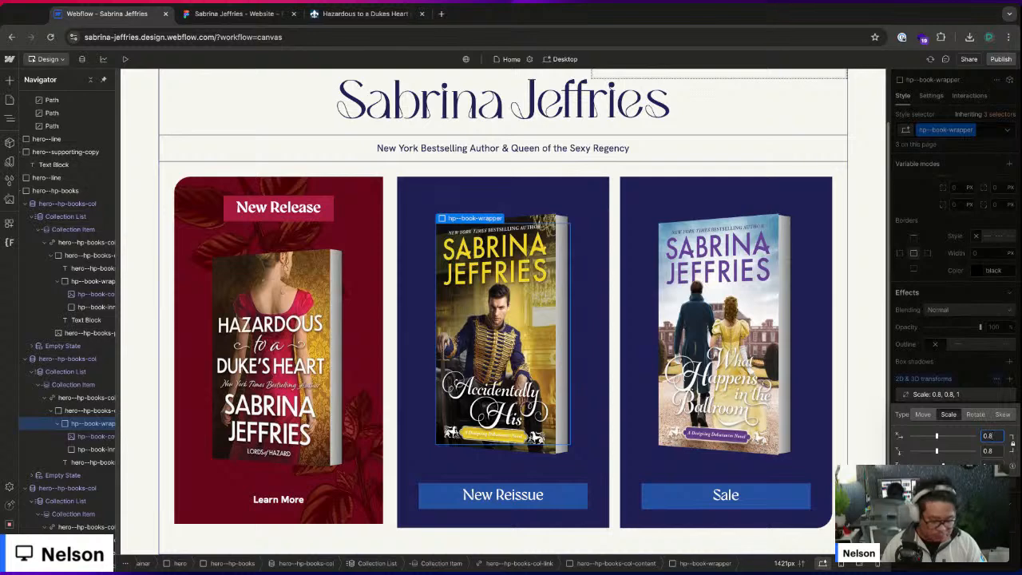
key(BackSpace)
text(75)
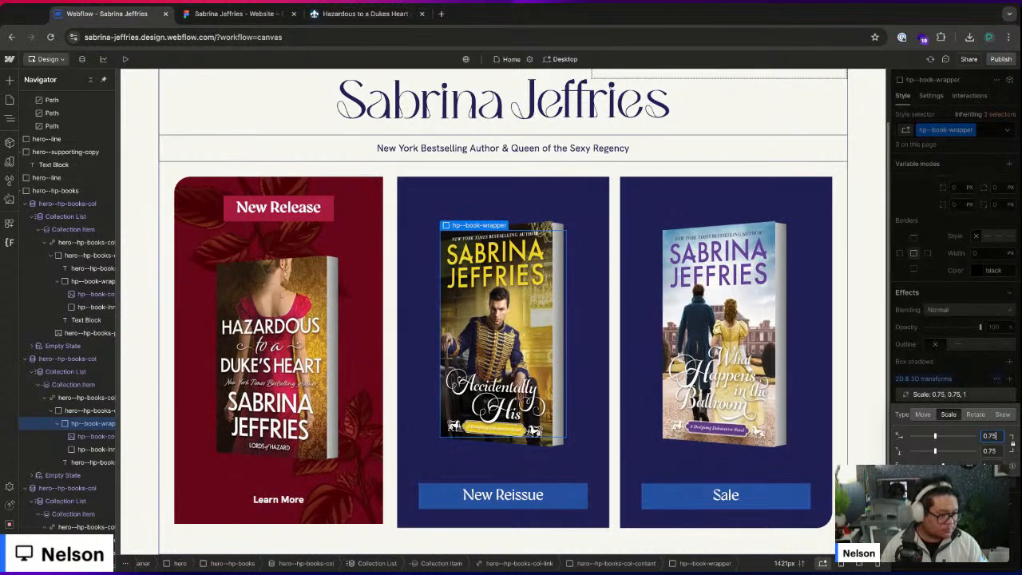
- Set the scale transform of the New Release card's "active" book wrapper to 0.9
click(92, 293)
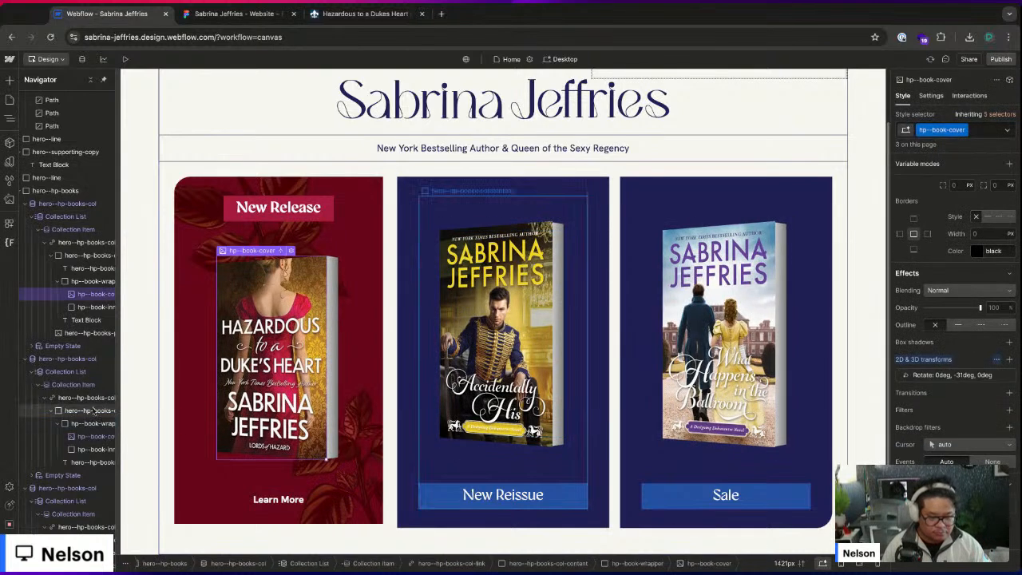
click(93, 281)
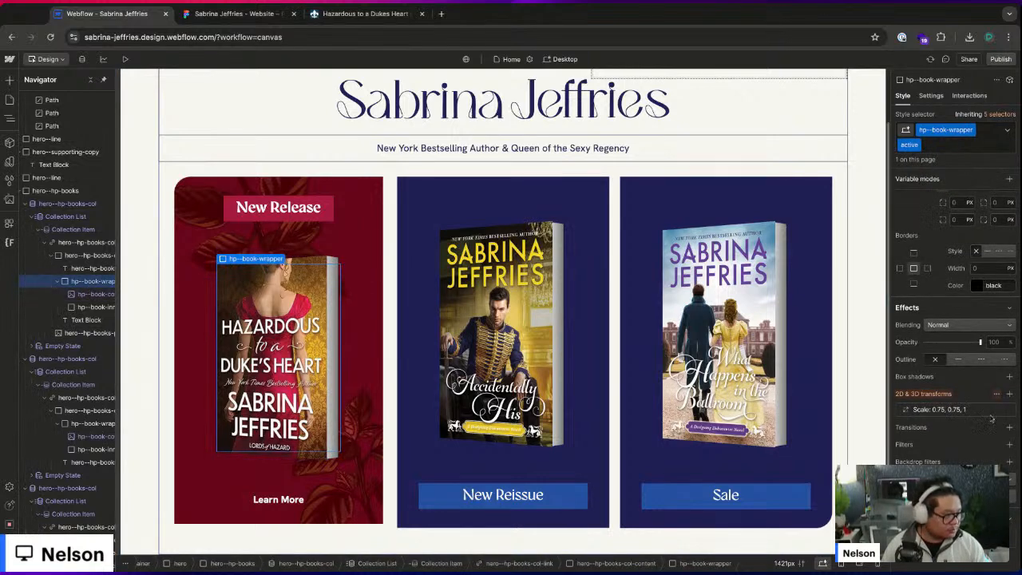
click(940, 408)
click(989, 450)
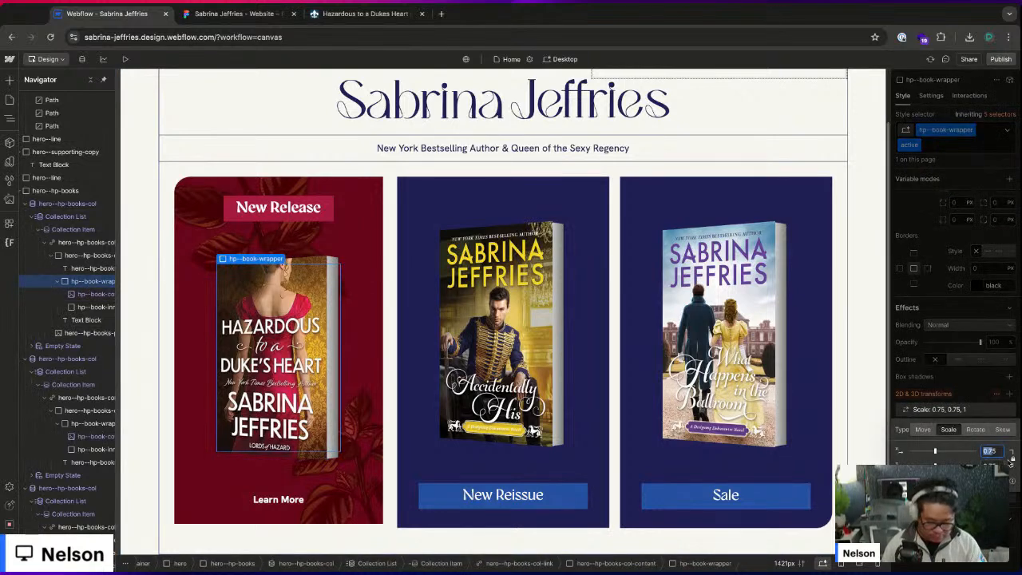
text(0.9)
key(Return)
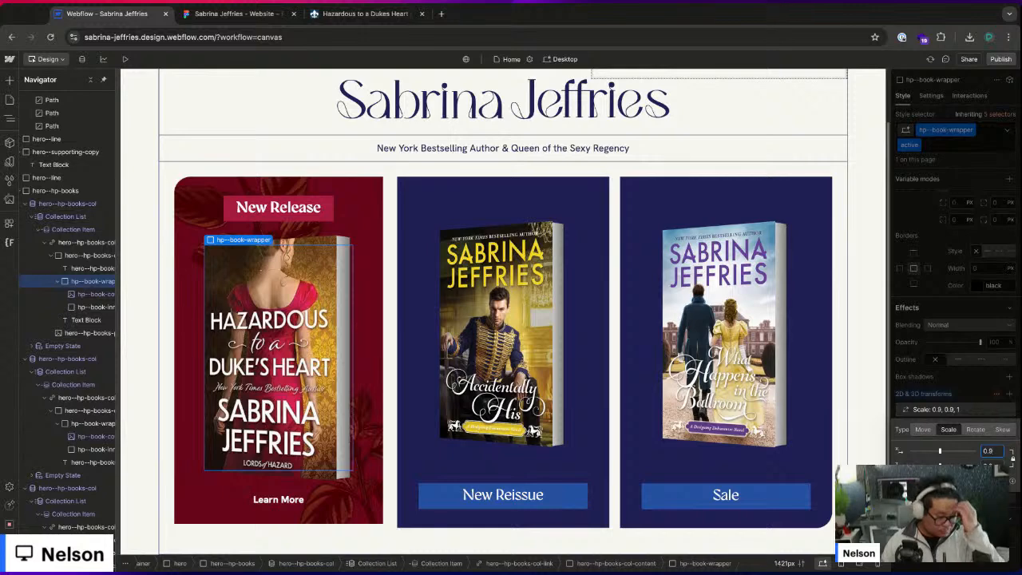
- Check the vertical alignment options of the New Reissue card's content block, keeping Bottom
click(479, 471)
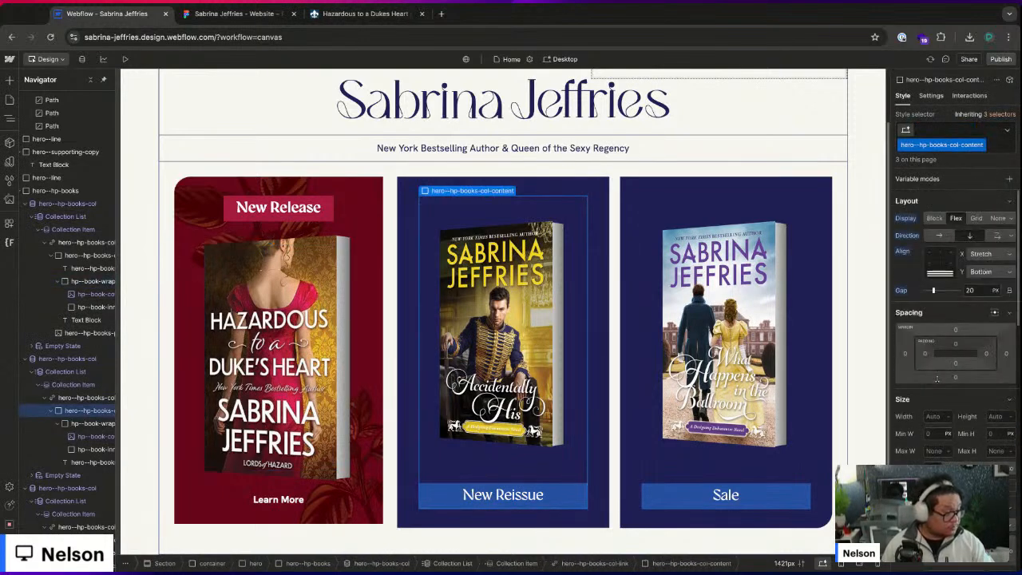
click(987, 272)
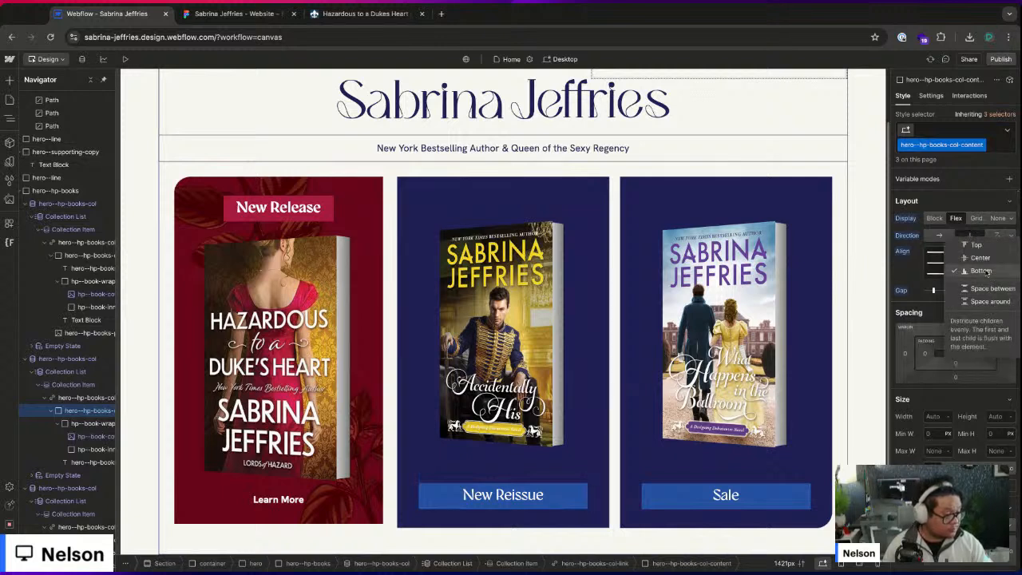
click(987, 272)
- Try a 0 px gap on the New Reissue card's content block, restoring it to 20 px
click(536, 421)
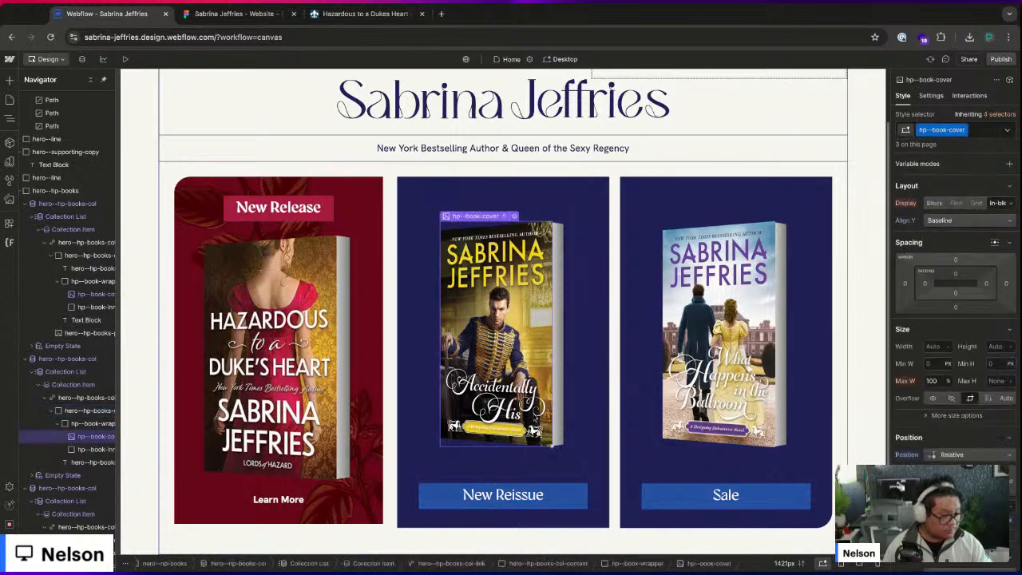
click(94, 424)
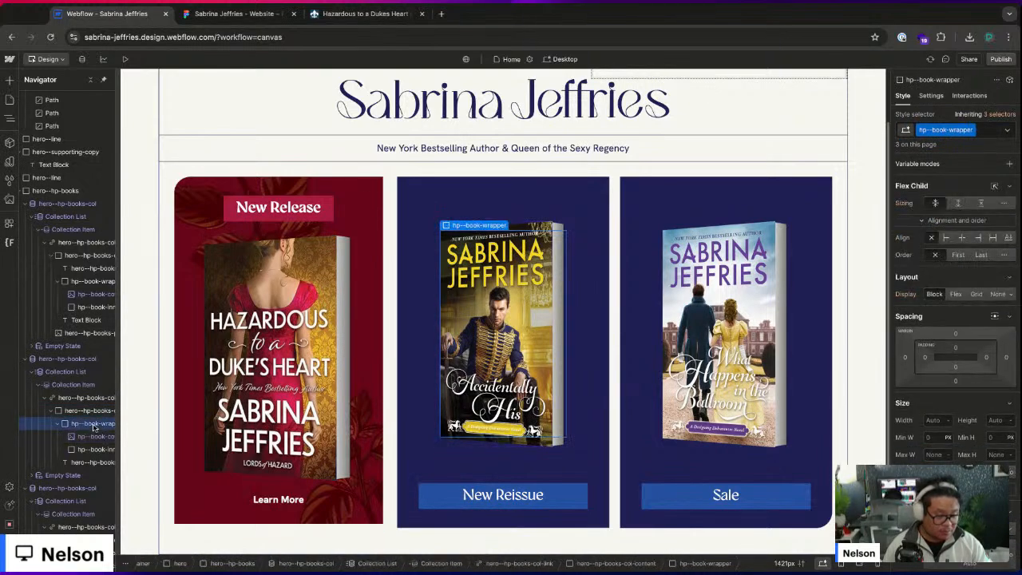
click(59, 425)
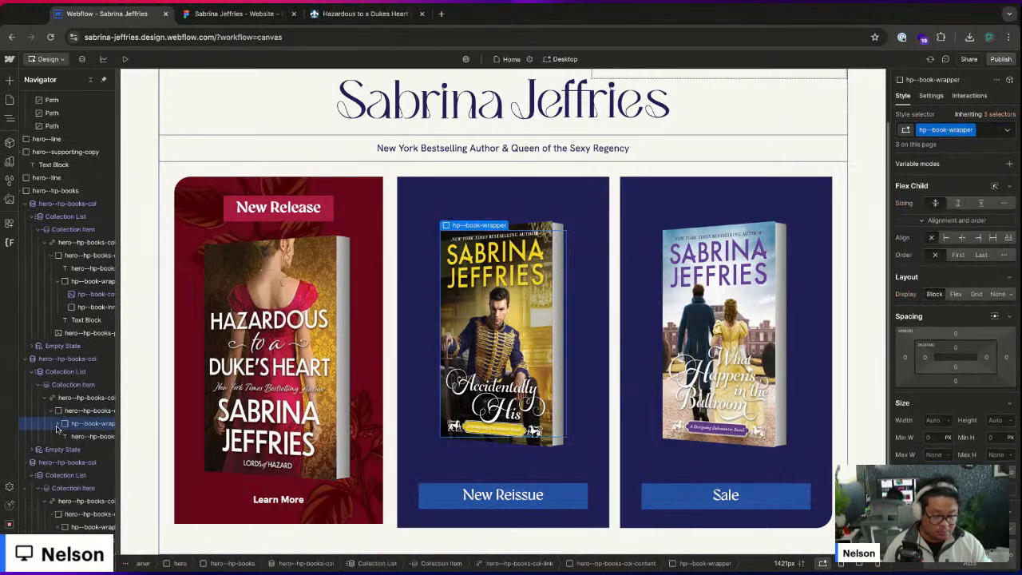
click(102, 414)
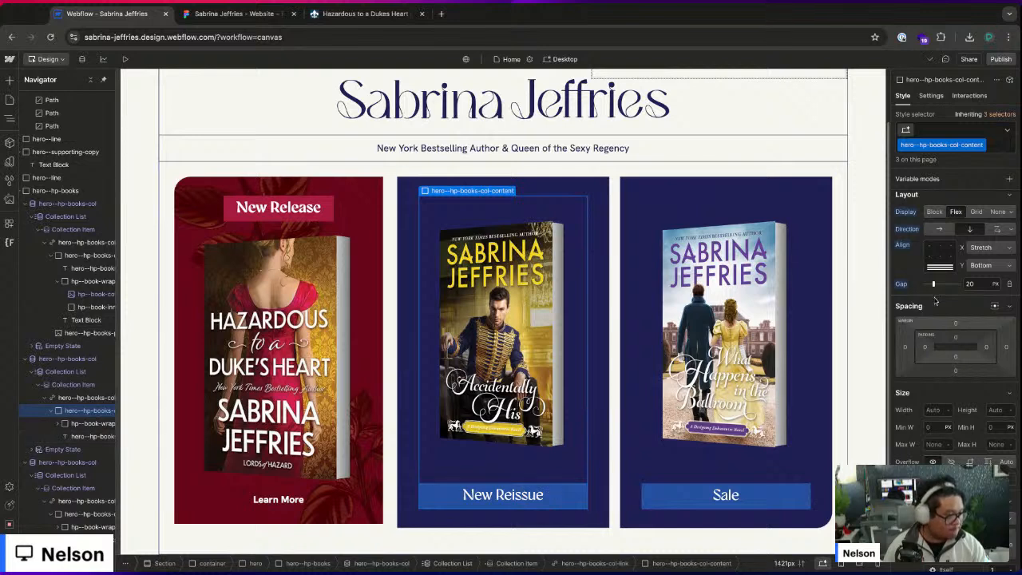
key(Return)
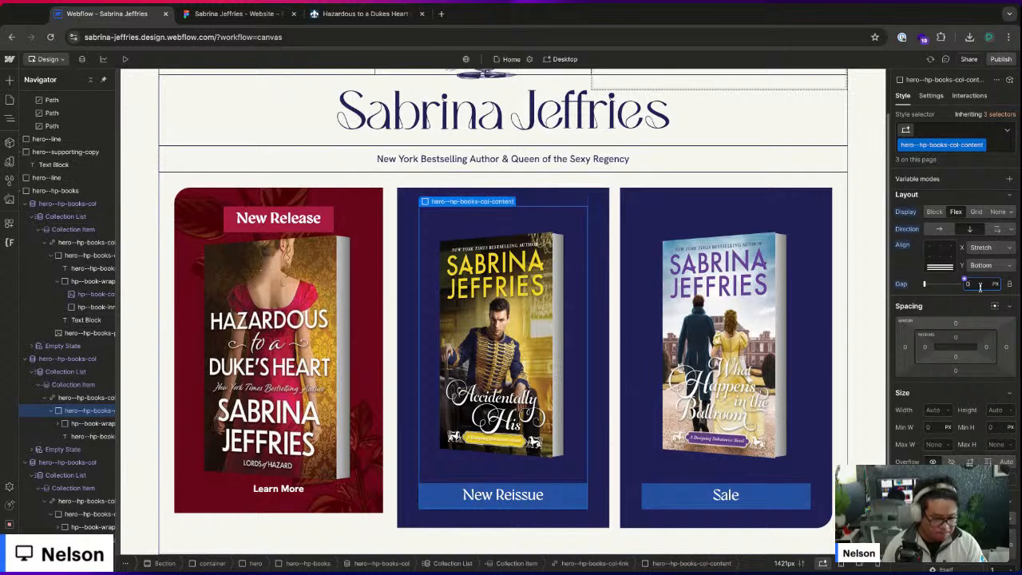
text(20)
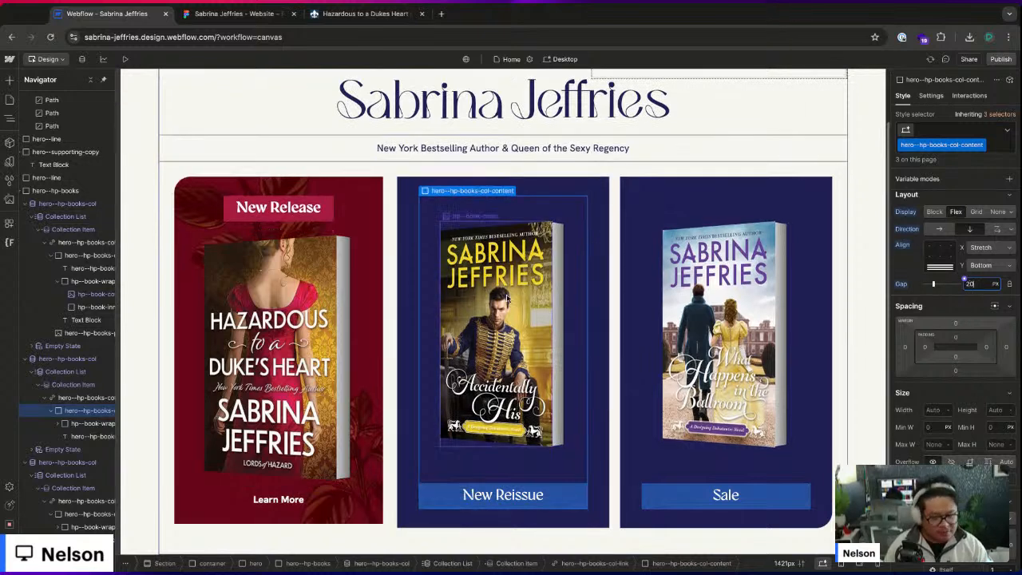
- Remove the scale transform from the base hp--book-wrapper class on the New Reissue card's book wrapper
click(91, 423)
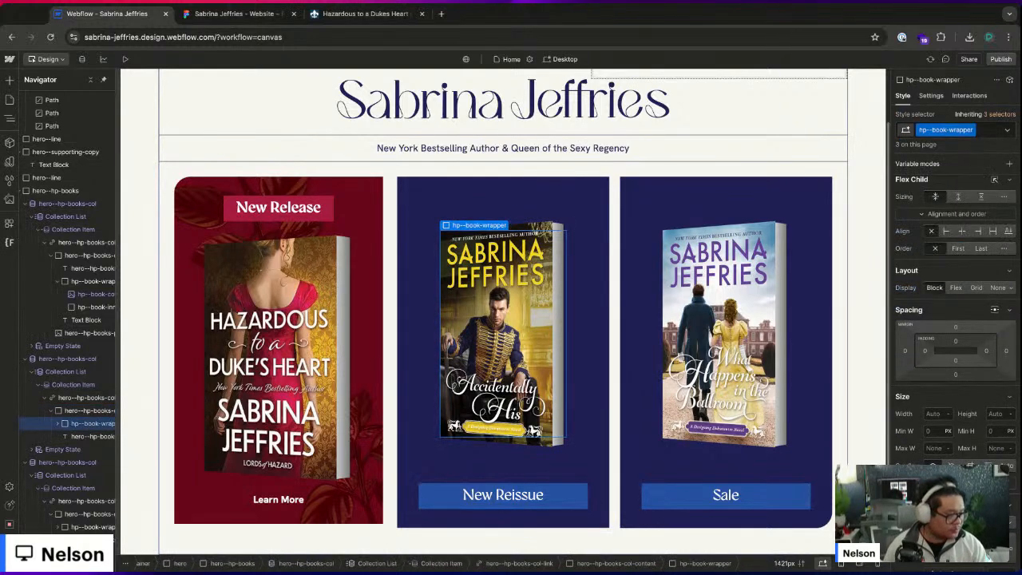
scroll(938, 335, down, 10)
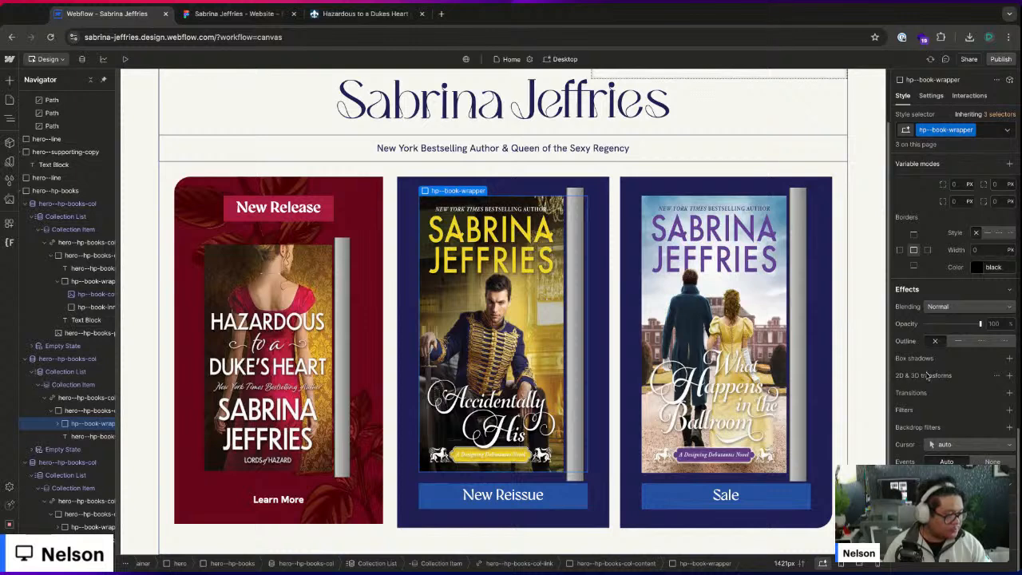
click(931, 374)
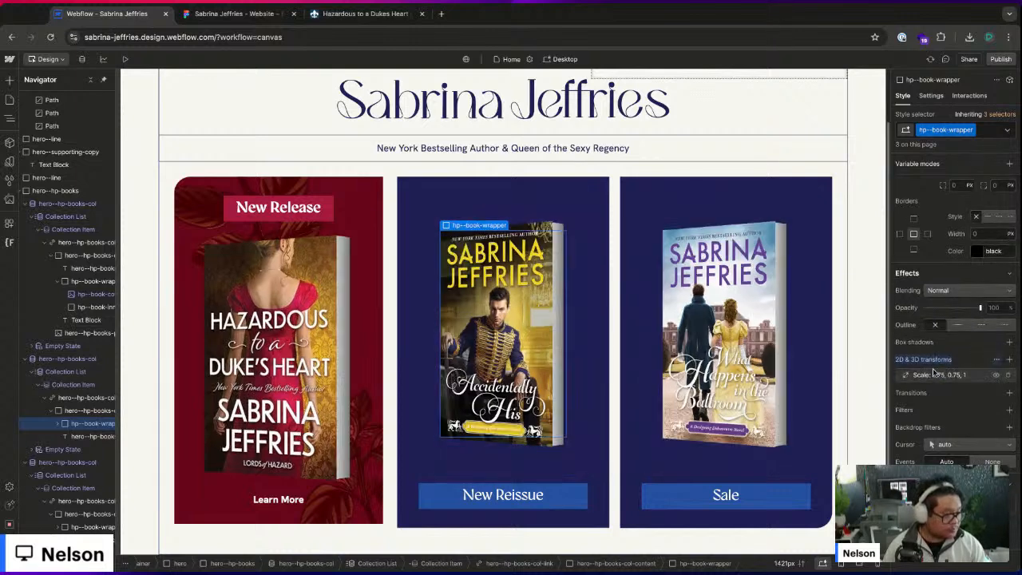
click(1007, 374)
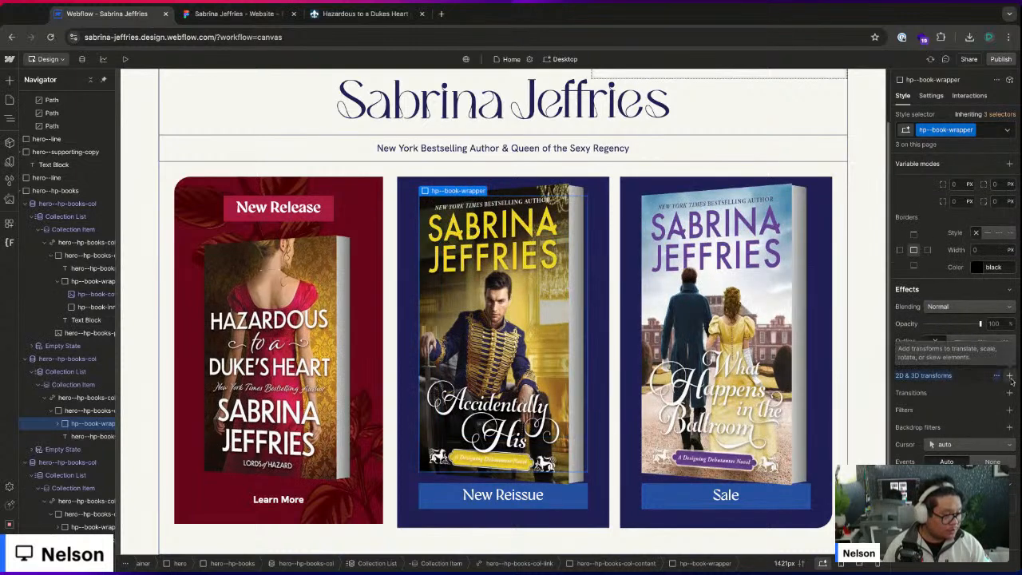
- Set the width of the base hp--book-wrapper class to 70%, comparing smaller percentages on the cards
scroll(972, 412, up, 5)
scroll(972, 412, up, 3)
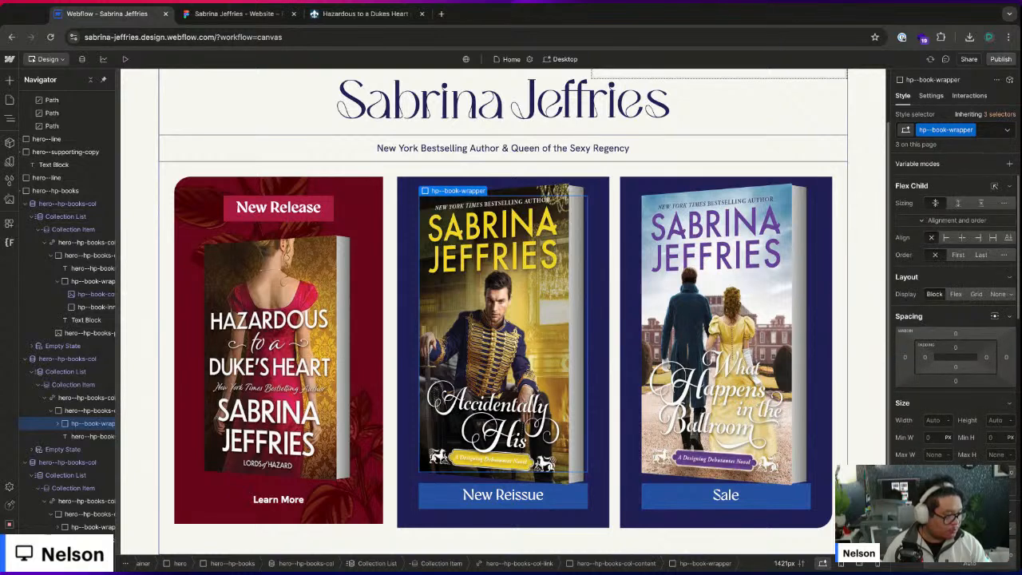
click(936, 420)
text(20)
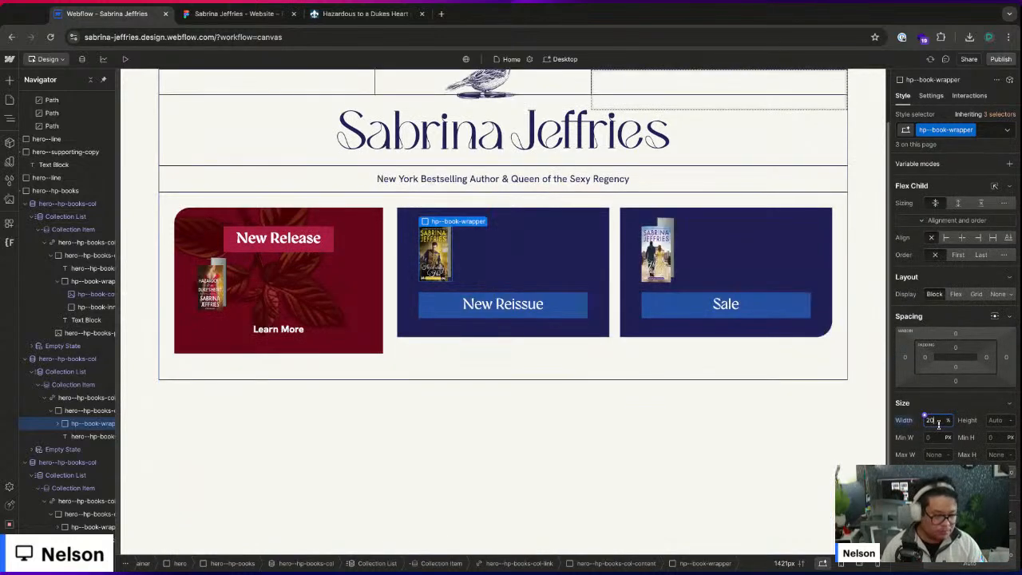
key(shift+Up)
key(shift+Up)
key(shift+Up)
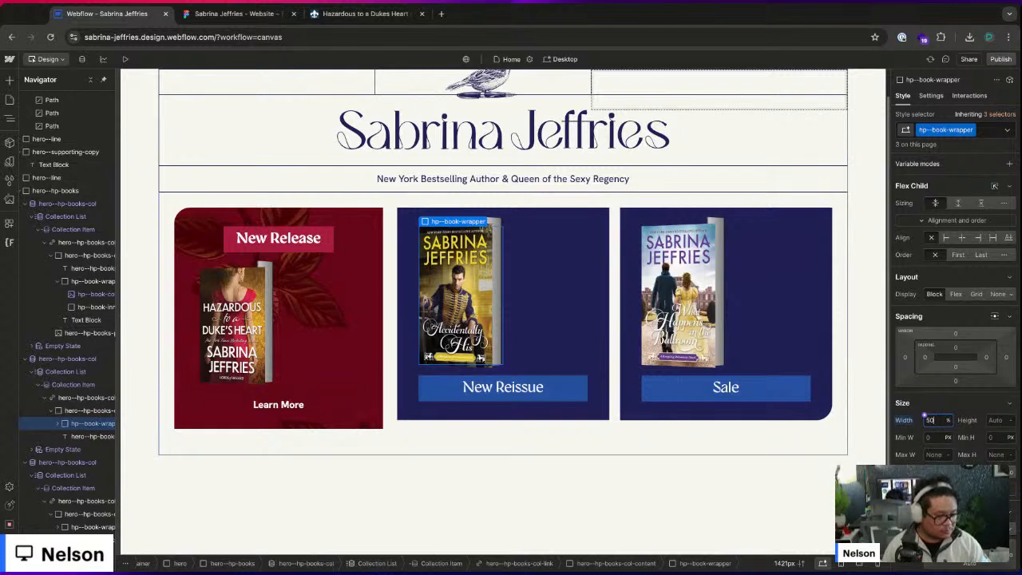
key(shift+Up)
key(shift+Up)
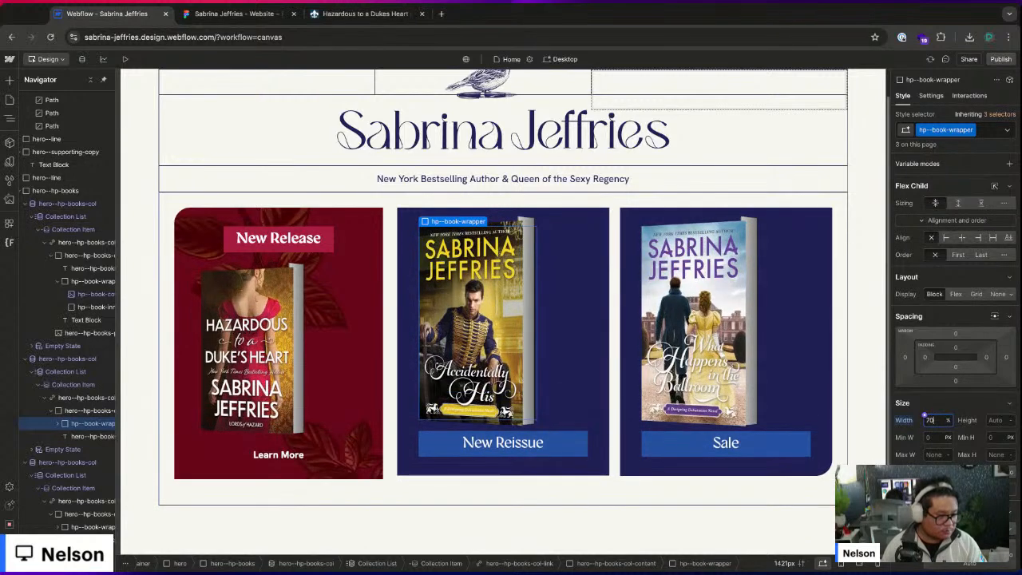
key(shift+Down)
key(Up)
key(Up)
key(Up)
key(Up)
key(Up)
key(Up)
key(Up)
key(Up)
key(Up)
key(Up)
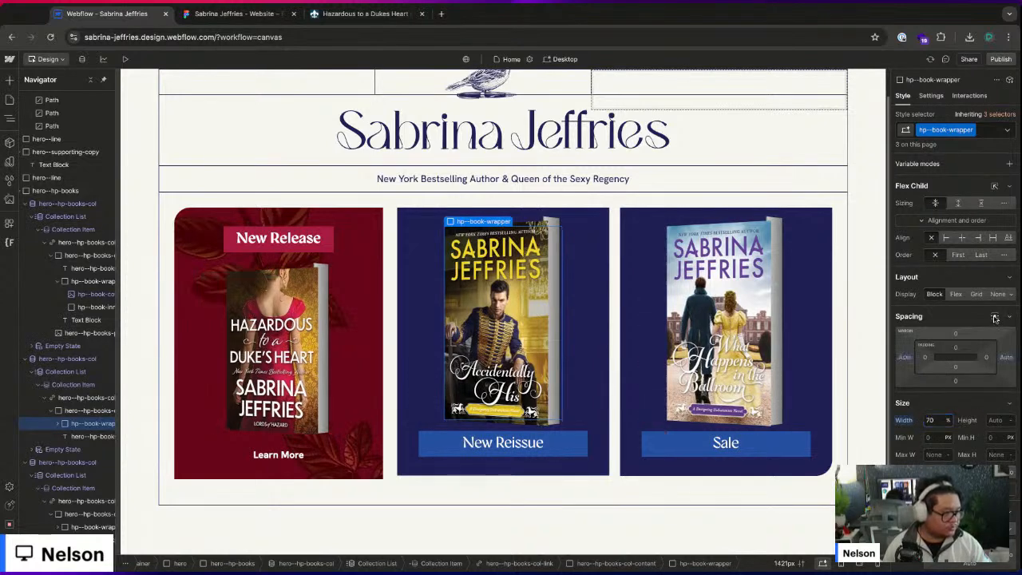
- Set the horizontal alignment of the New Reissue card's content block to Center
click(88, 410)
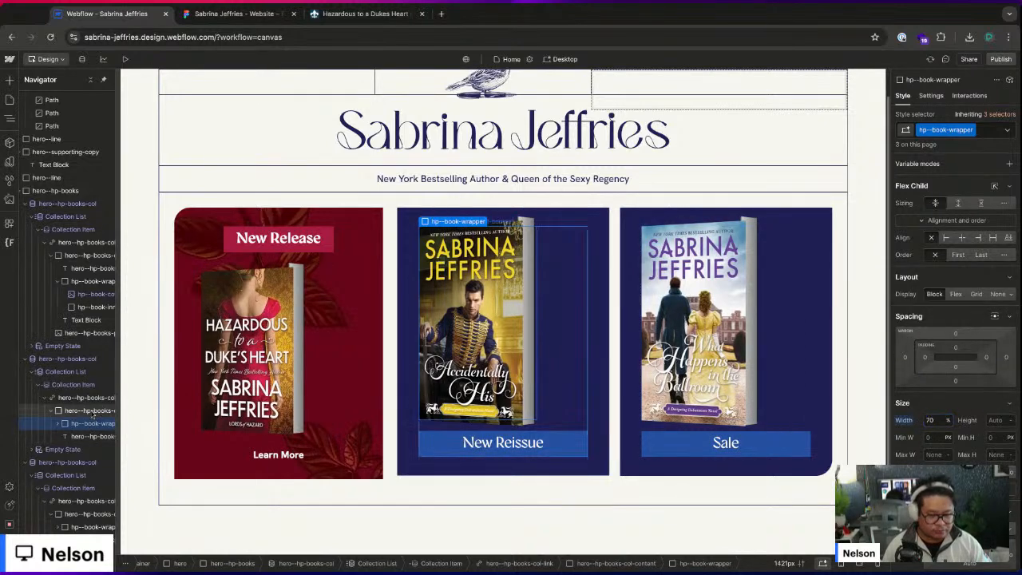
click(984, 254)
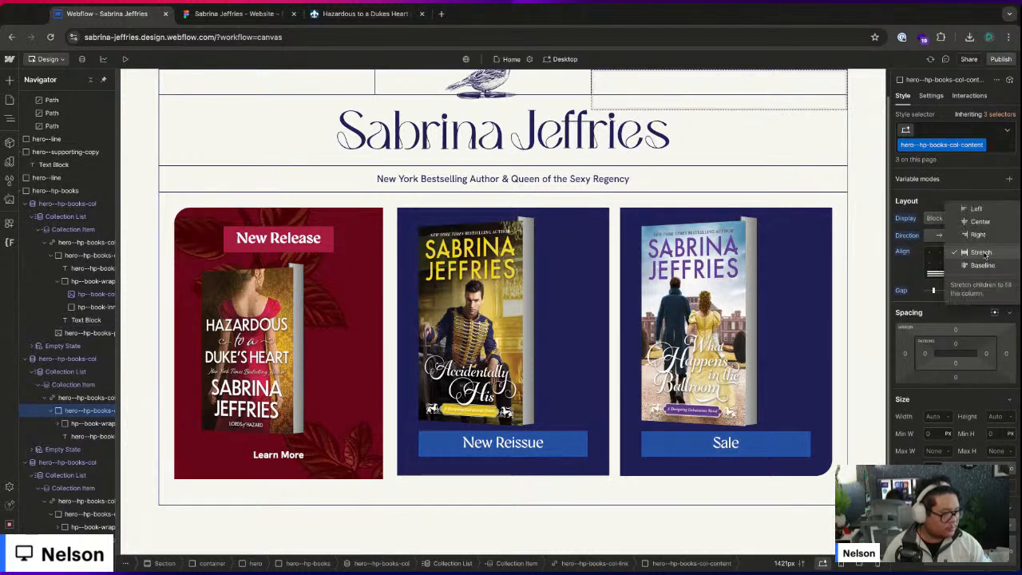
click(982, 231)
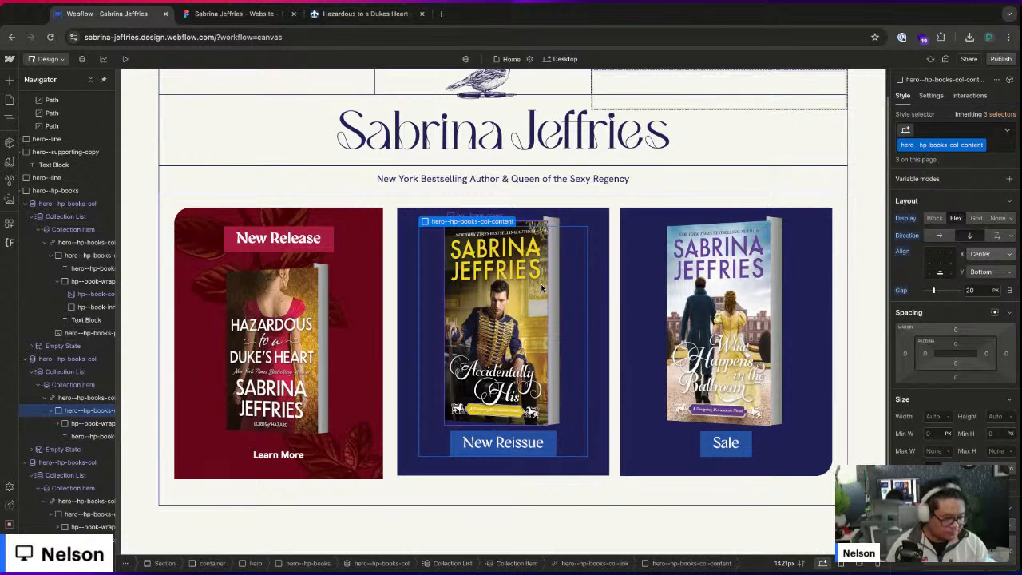
- Set the New Reissue card's hp--book-inner element to a width of 17% and a height of 104%
click(61, 424)
click(92, 449)
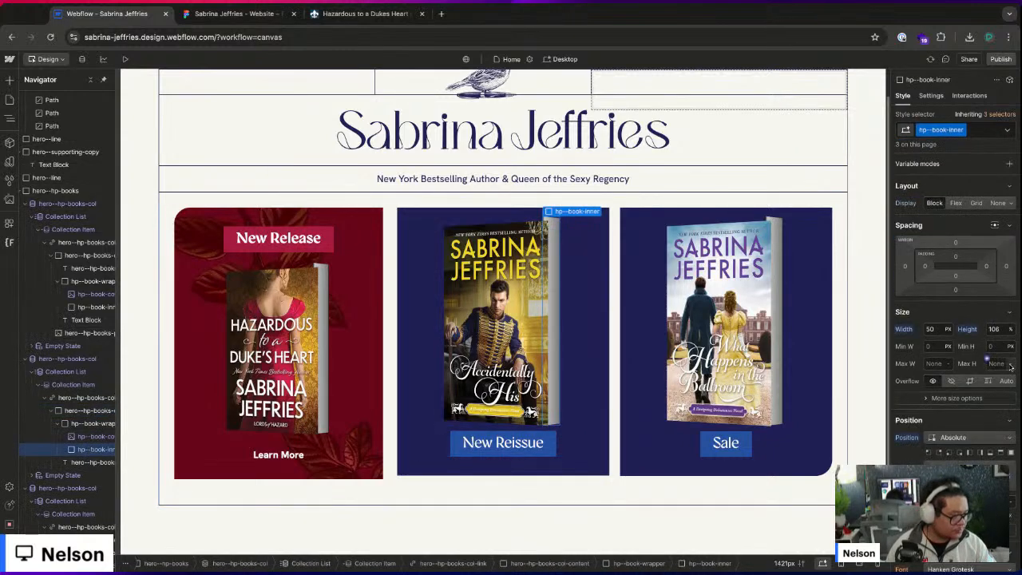
click(993, 328)
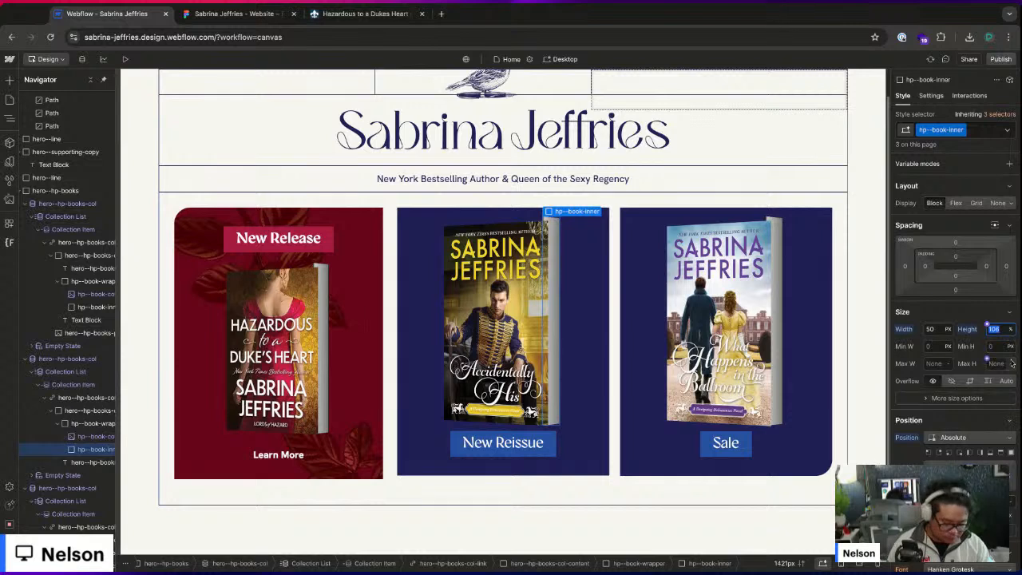
click(939, 329)
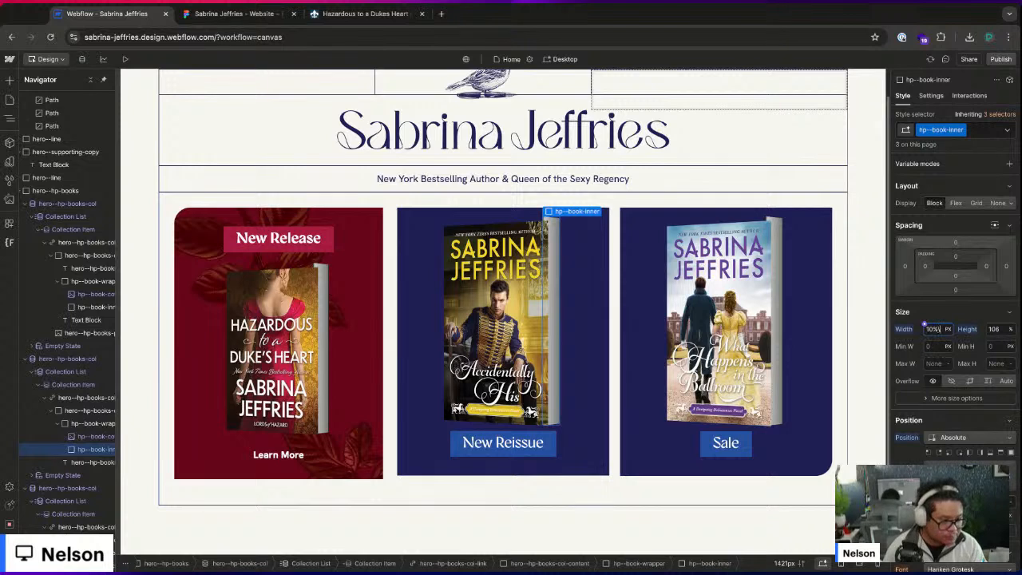
text(17)
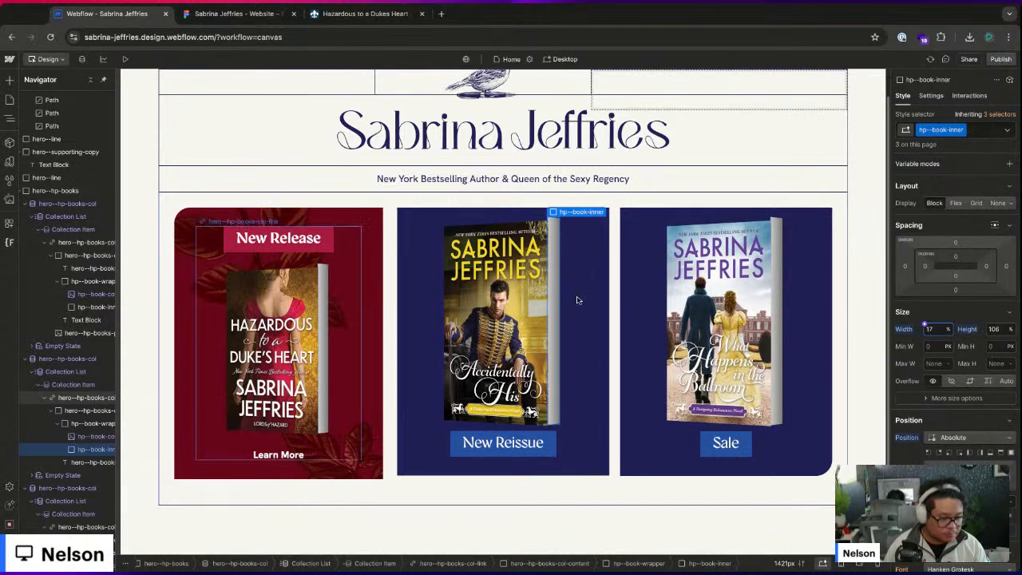
click(999, 329)
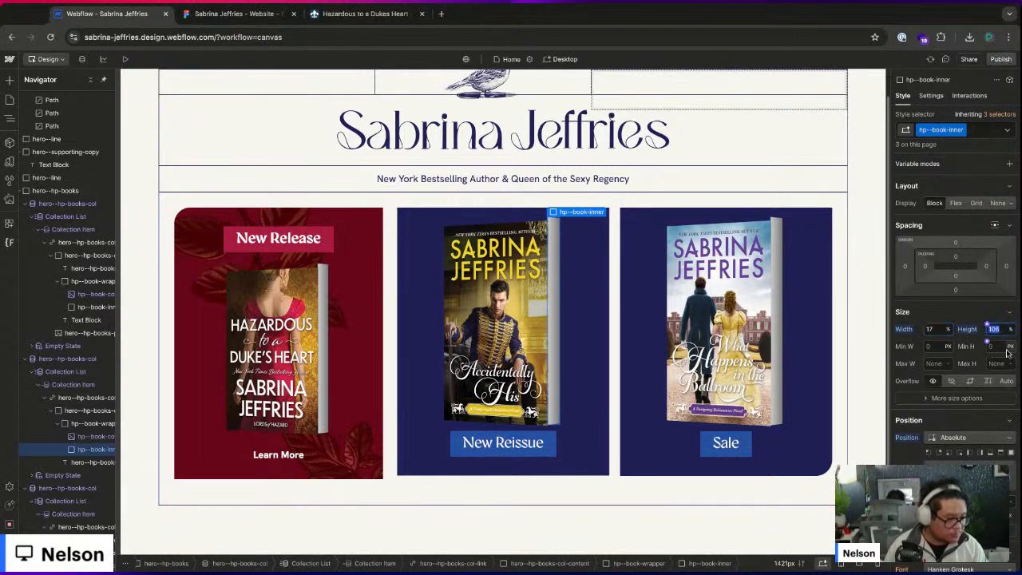
text(103)
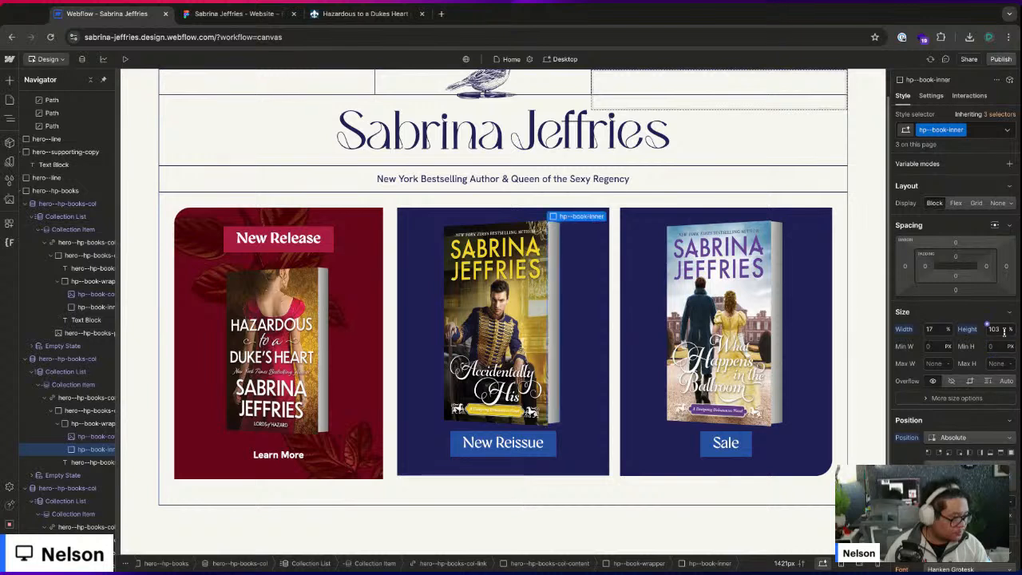
key(Up)
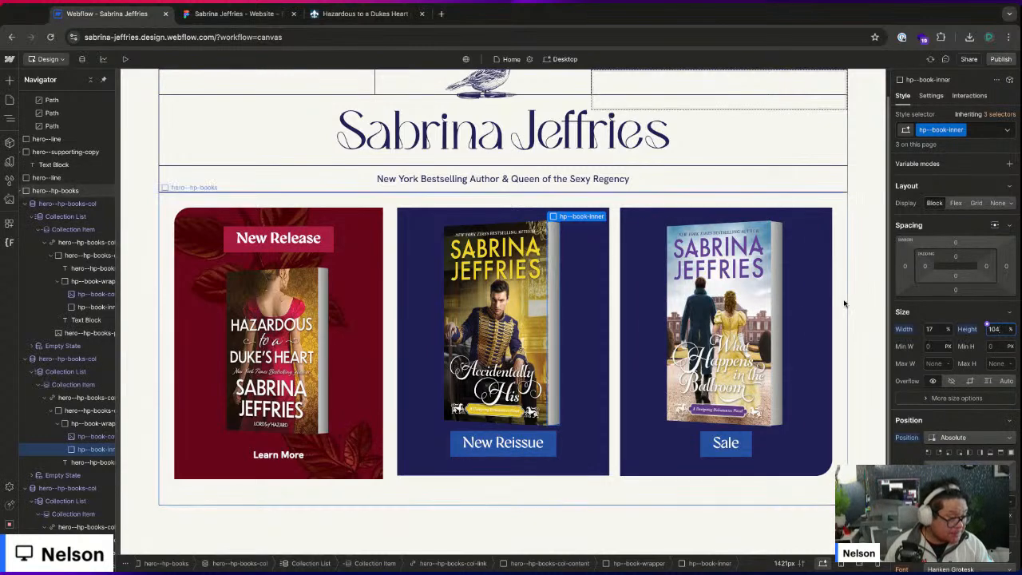
- Resize the canvas temporarily to check how the three books scale at other page widths
click(884, 271)
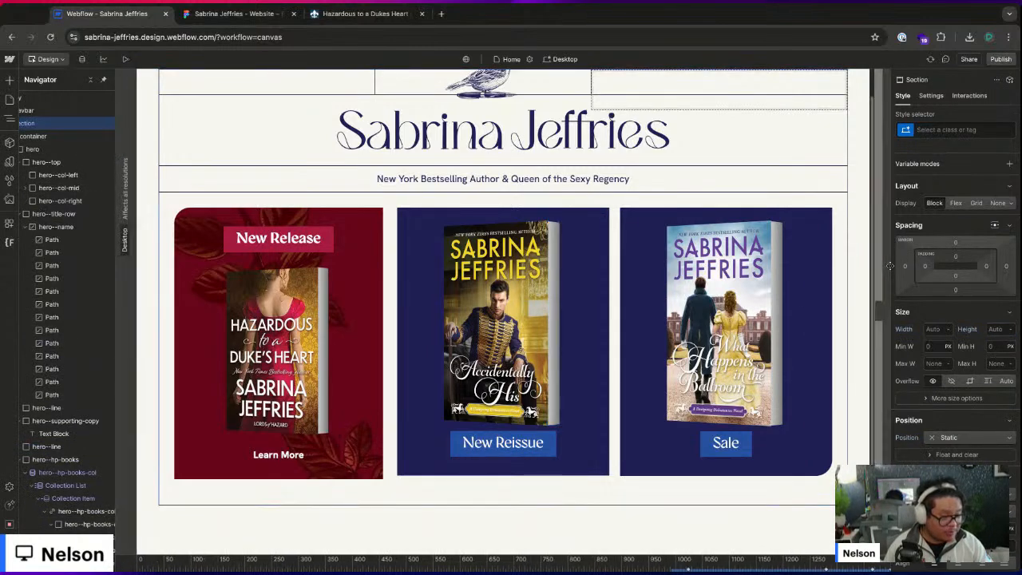
drag(889, 265, 887, 311)
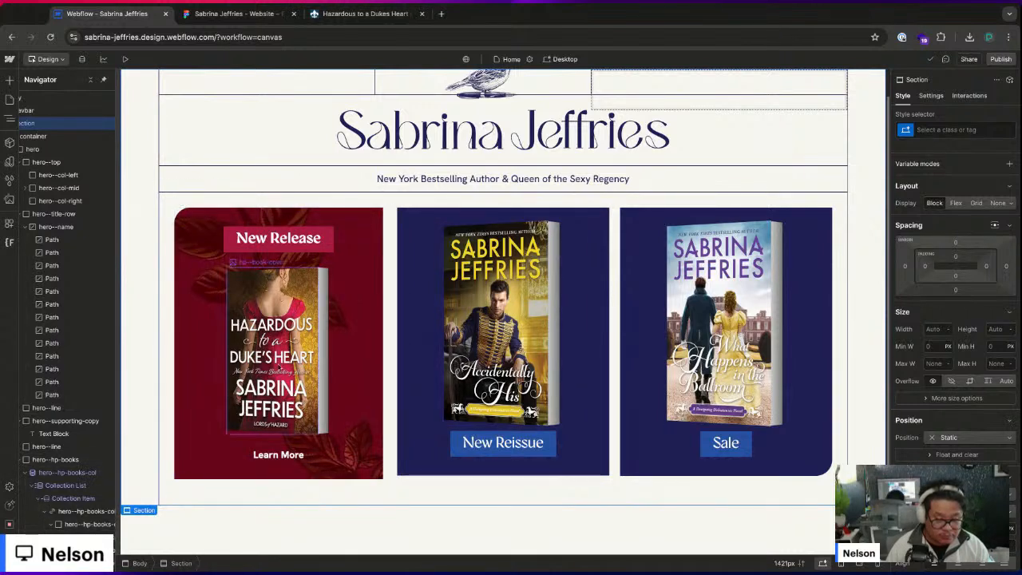
- Set the width of the New Release card's "active" book wrapper to 100%, trying slightly smaller percentages
click(237, 391)
click(229, 427)
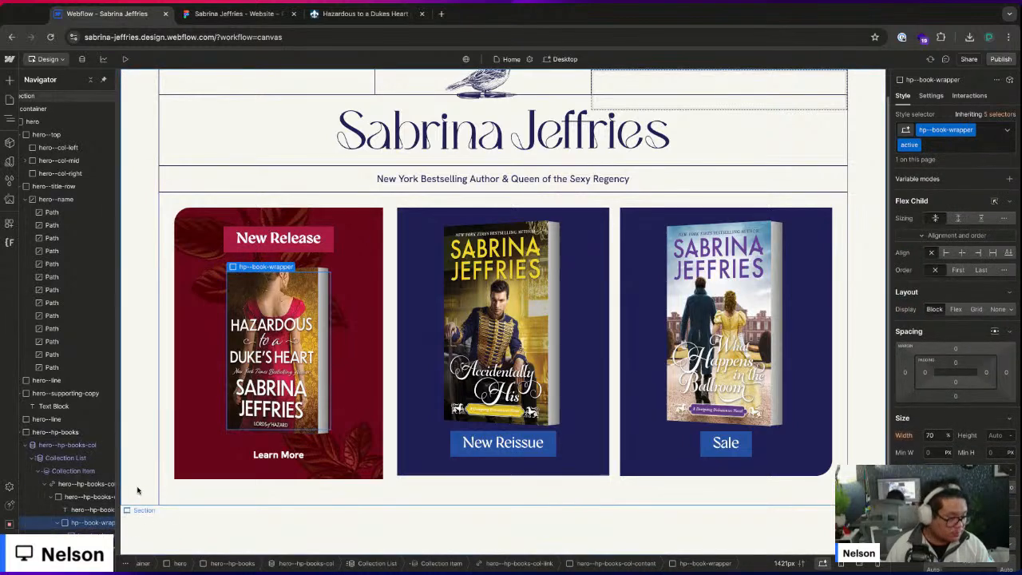
scroll(963, 431, down, 1)
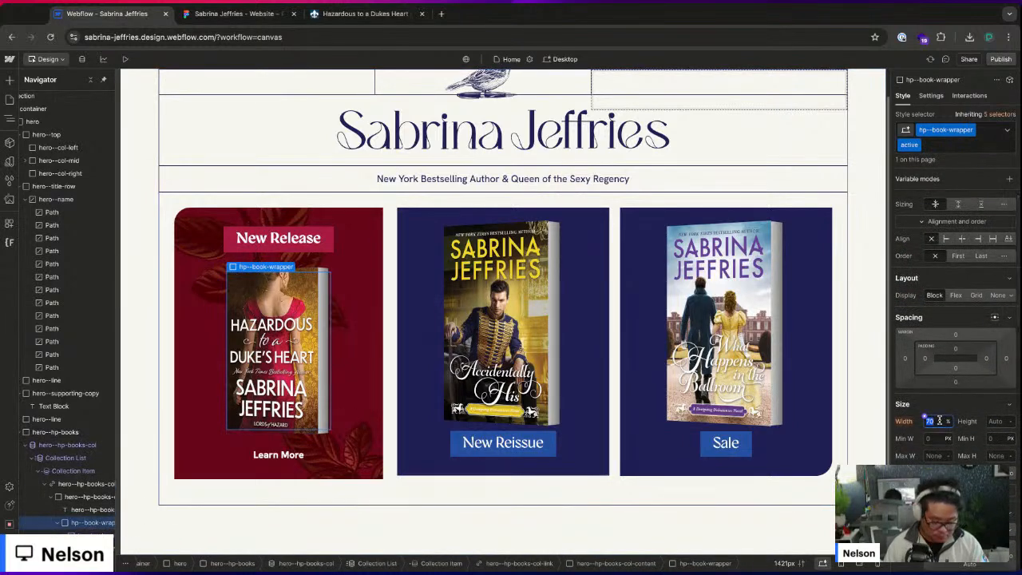
key(Return)
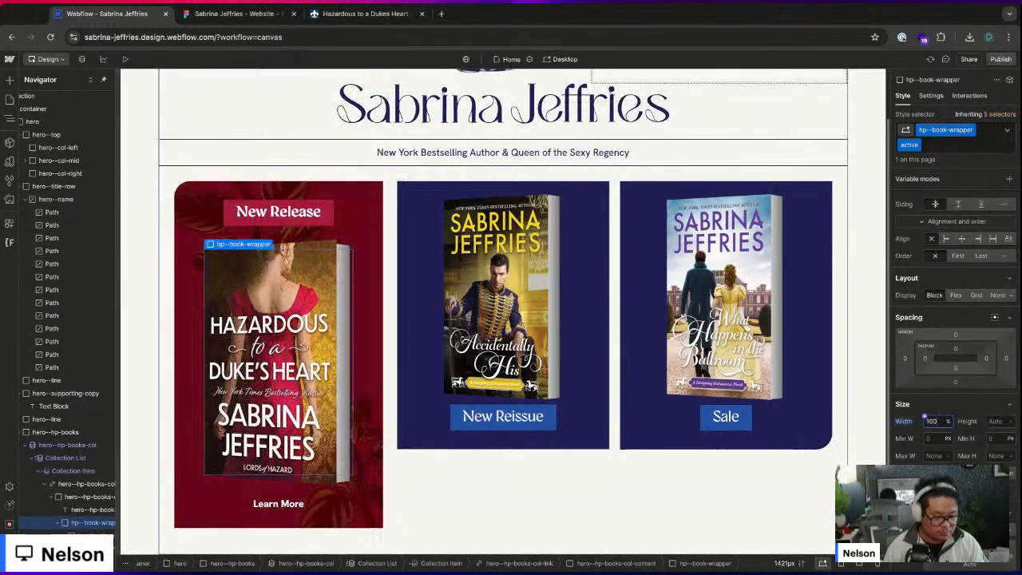
key(Down)
key(Down)
key(Down)
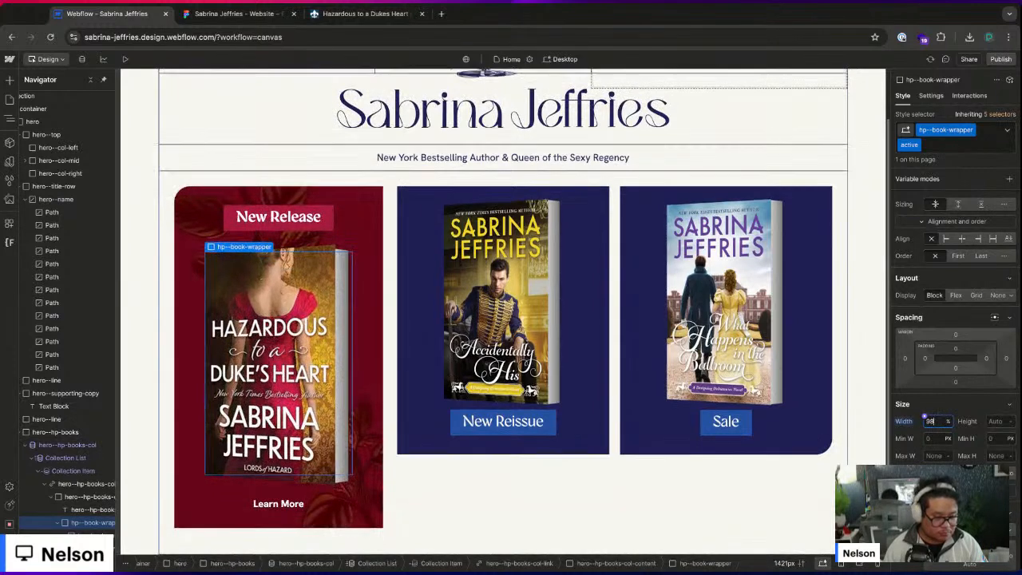
key(Up)
key(Up)
key(Up)
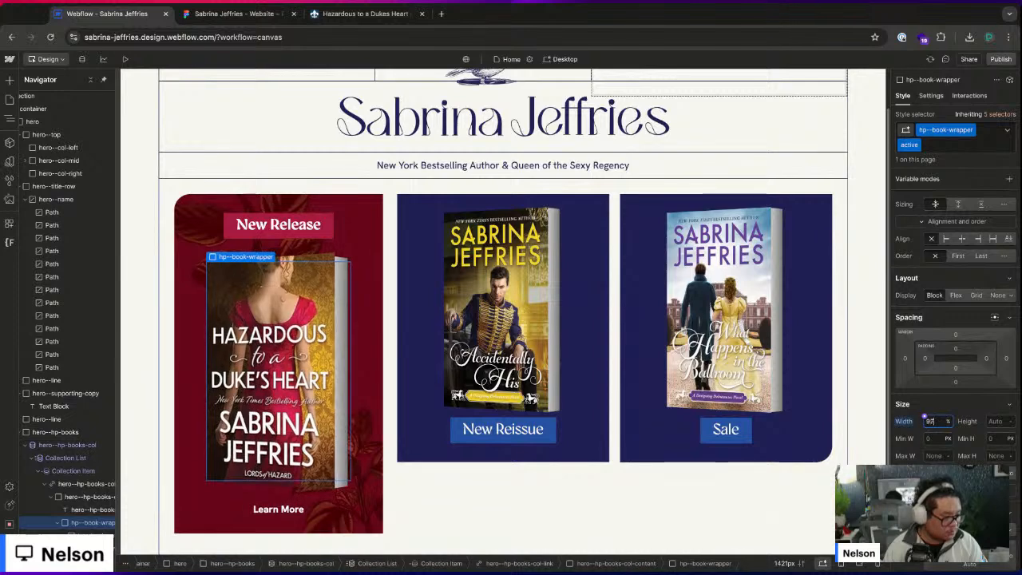
key(Up)
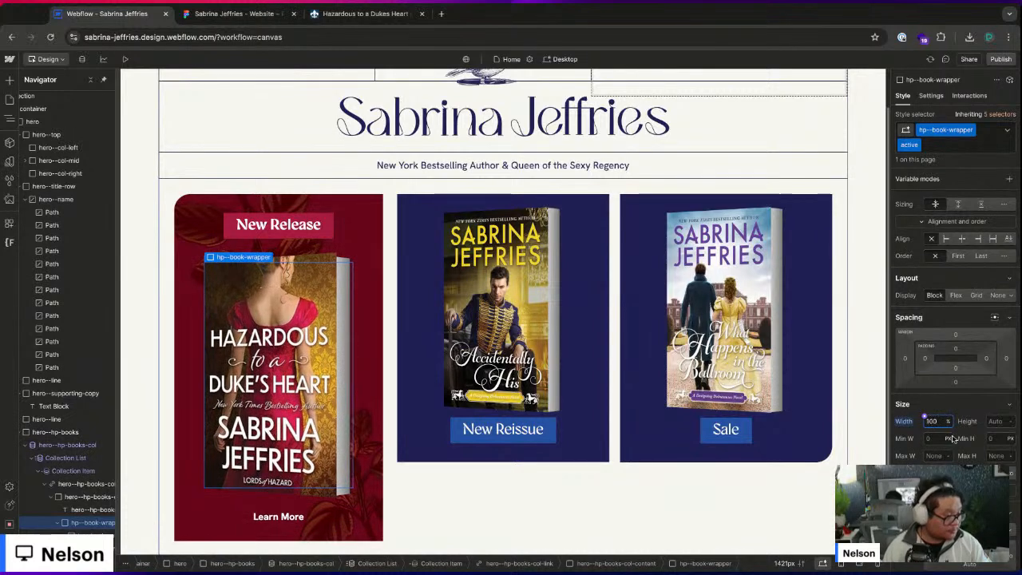
key(Up)
key(Up)
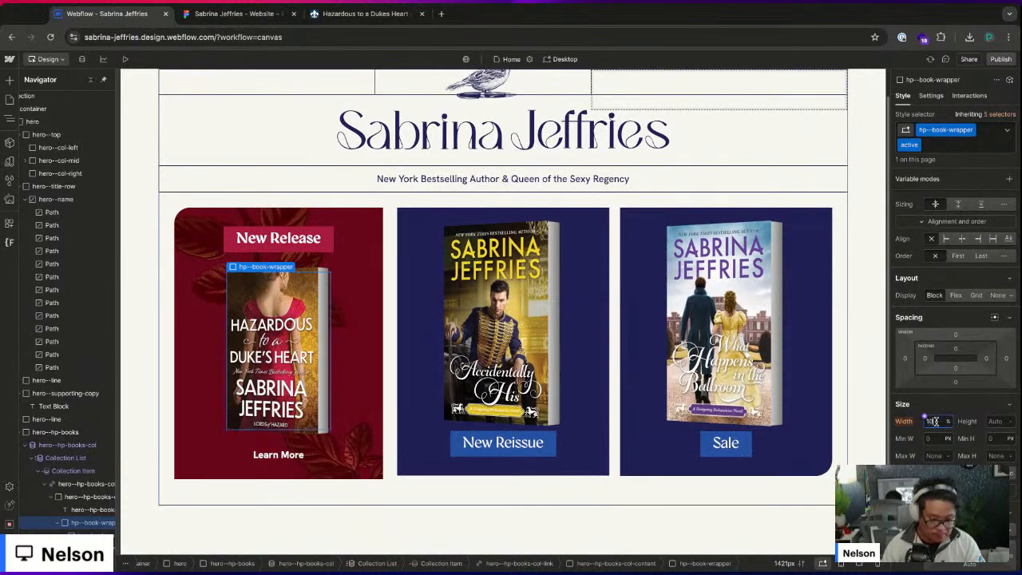
key(Down)
key(Down)
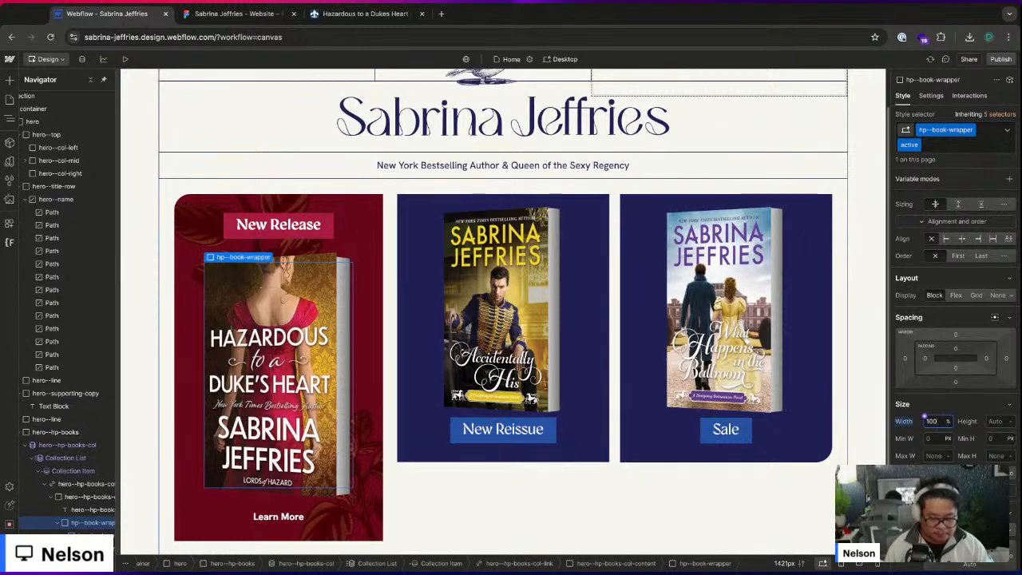
- Try a height of 100% on the base hero--hp-books-col-link class of the New Reissue card's link
click(72, 458)
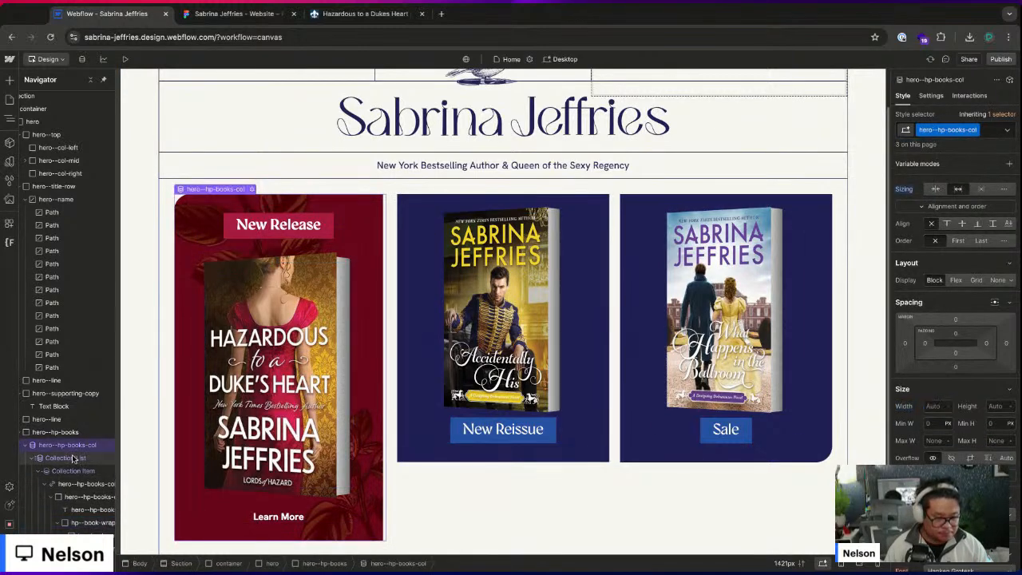
click(414, 309)
click(995, 114)
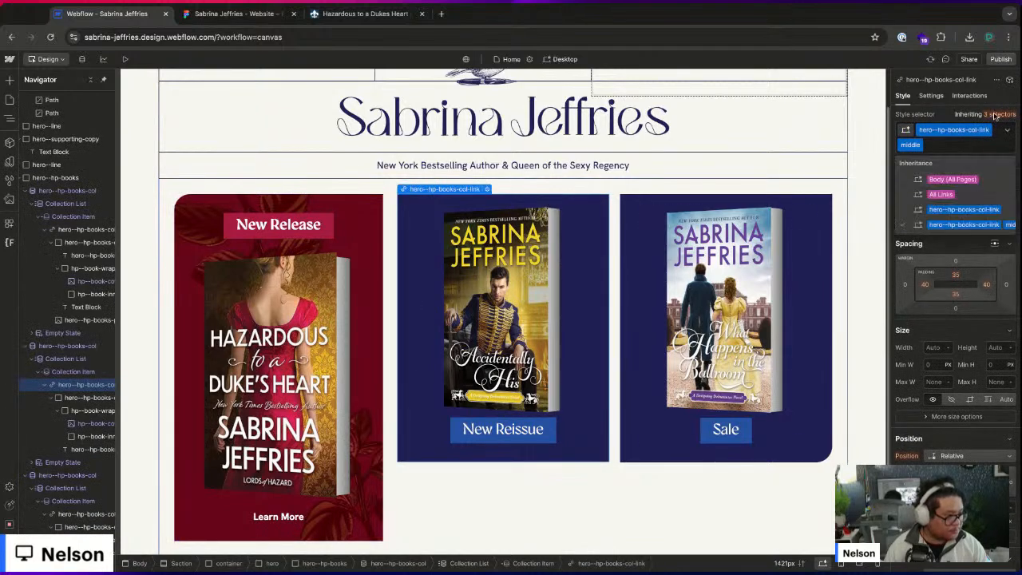
click(954, 209)
click(998, 331)
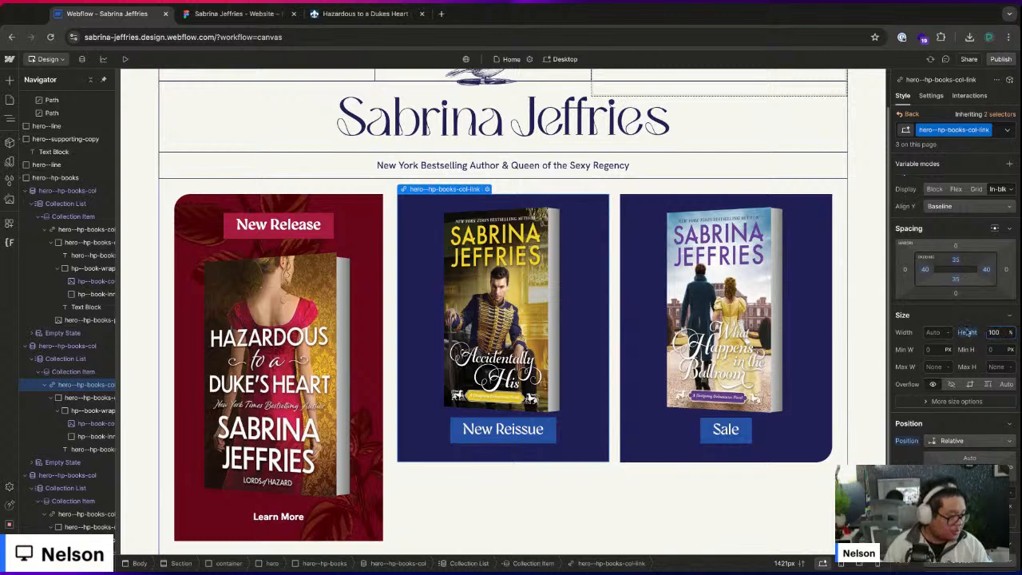
- Assign the new class hero--hp-books-cl to the New Reissue card's Collection List
click(79, 349)
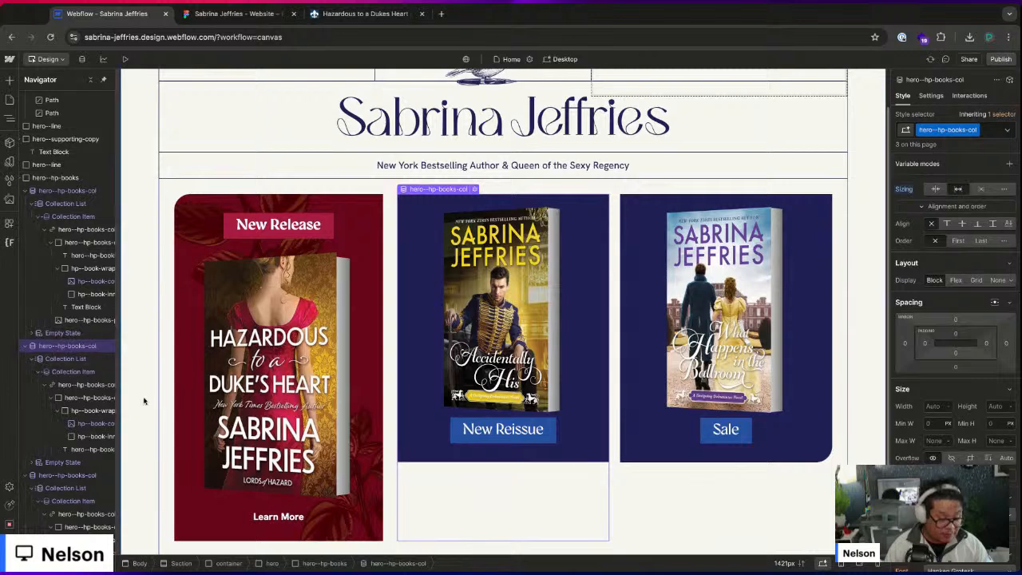
click(76, 360)
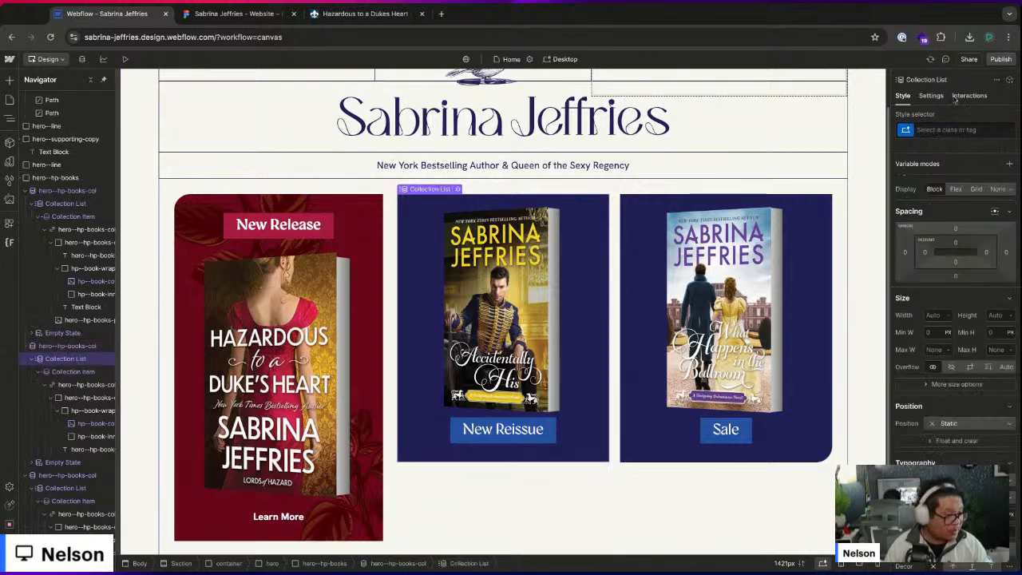
click(76, 346)
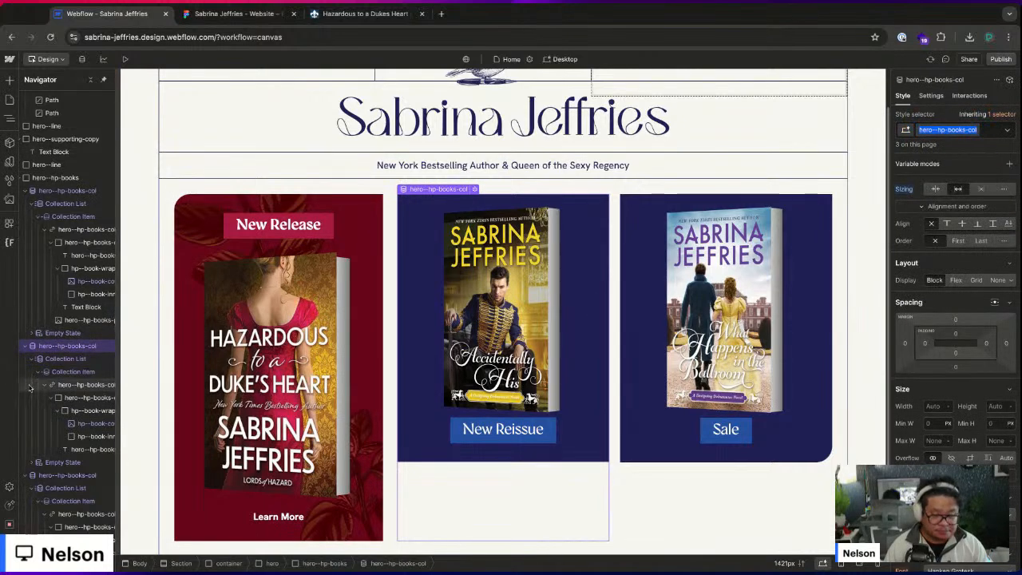
click(68, 359)
text(hero--hp-books-col)
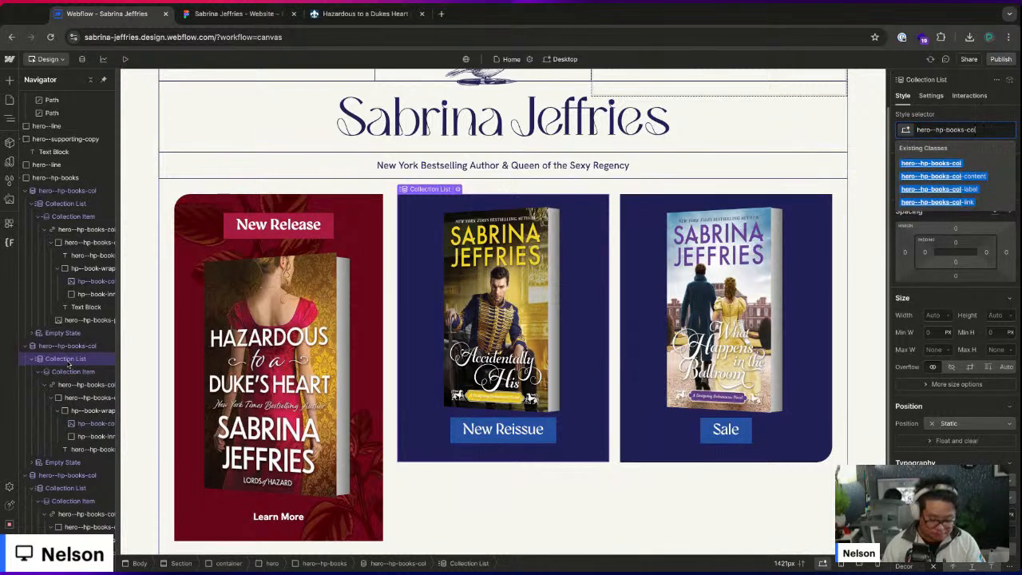
key(Return)
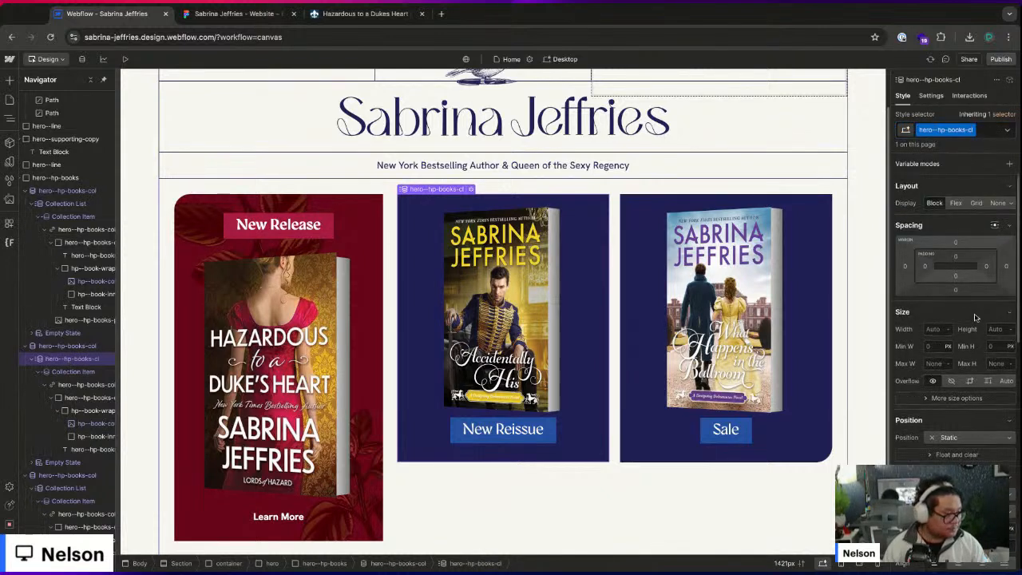
- Set the height of the New Reissue card's hero--hp-books-cl list to 100%
click(996, 329)
text(1)
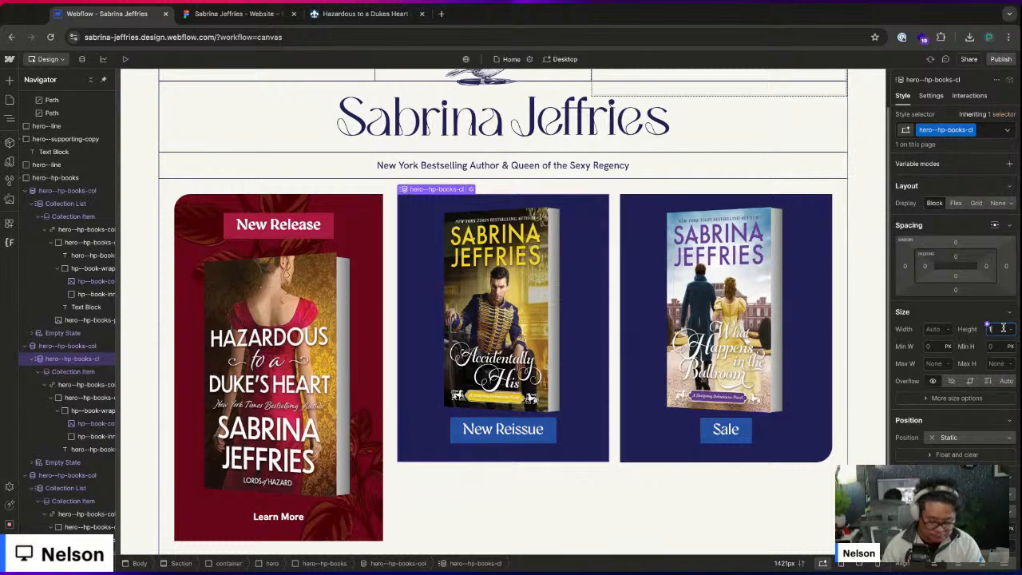
text(00)
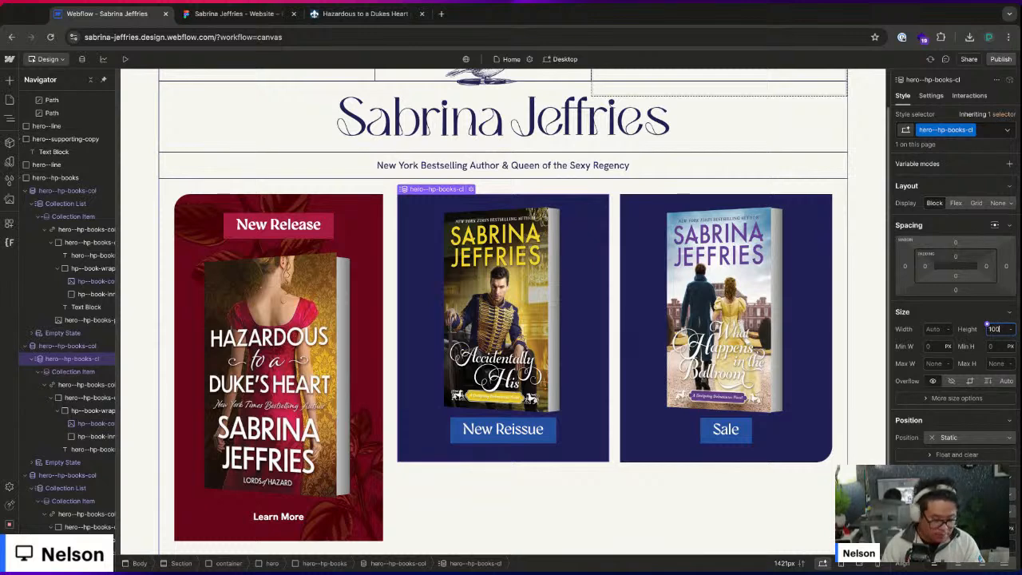
text(%)
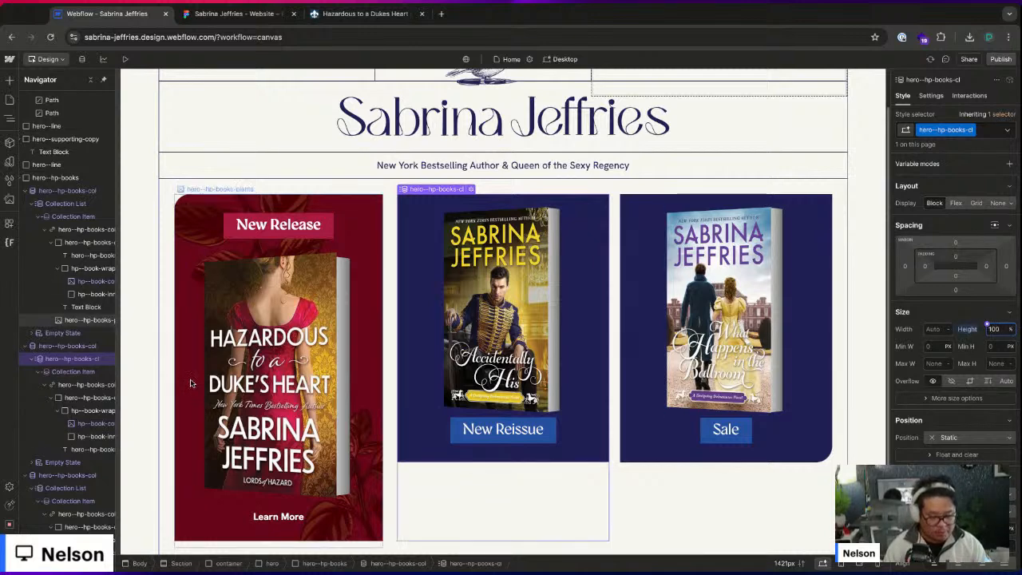
key(Return)
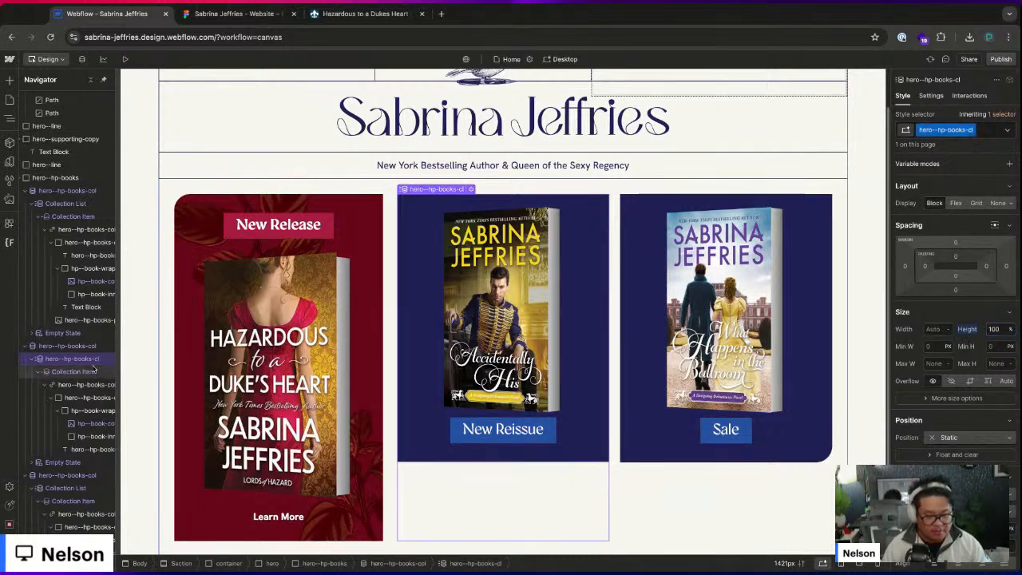
- Give the New Reissue card's Collection Item the class hero--hp-books-item and set its height to 100%
click(73, 371)
key(ctrl+Return)
text(hero--hp-books-cl)
key(Return)
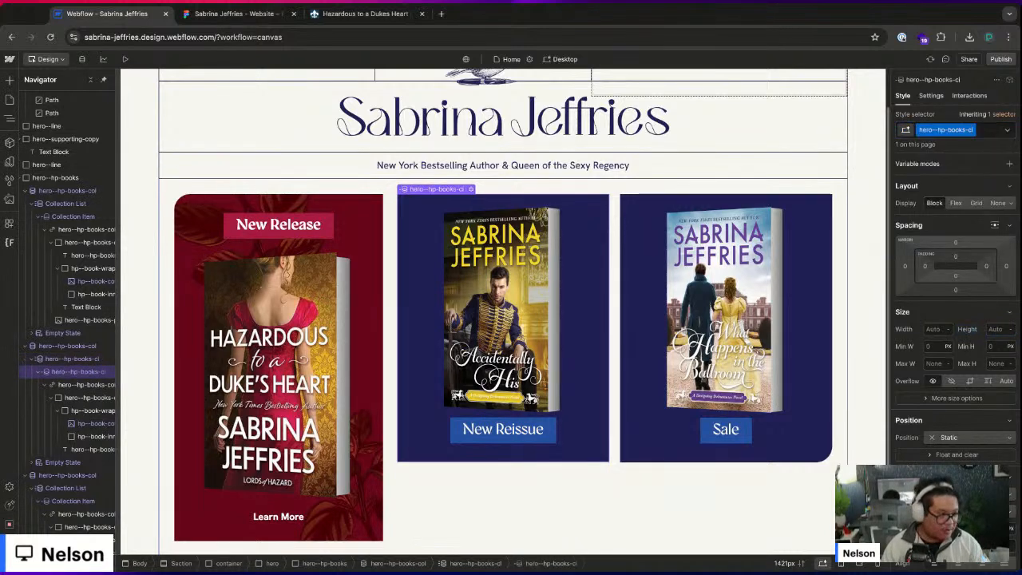
double_click(971, 129)
double_click(971, 129)
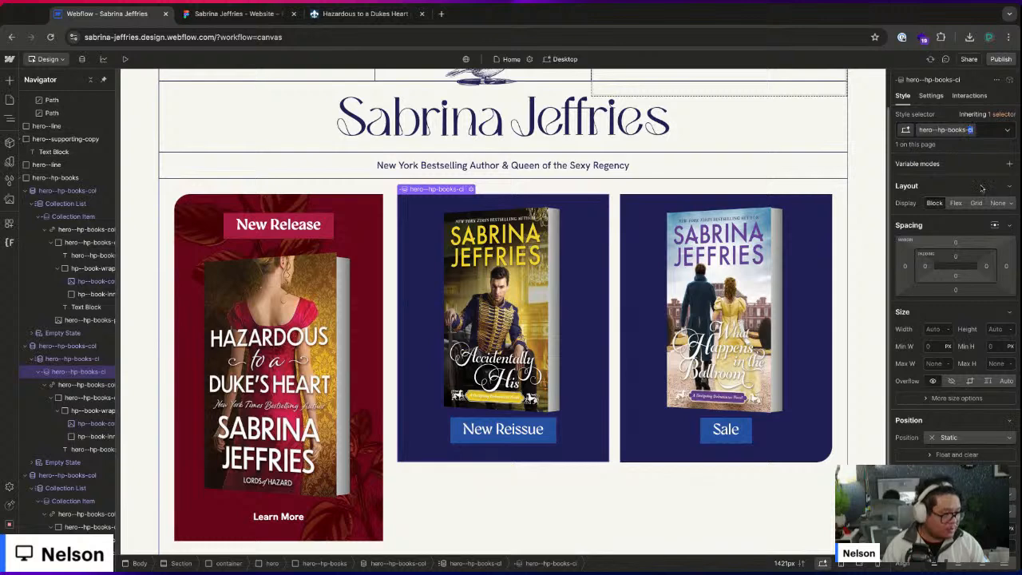
text(item)
key(Return)
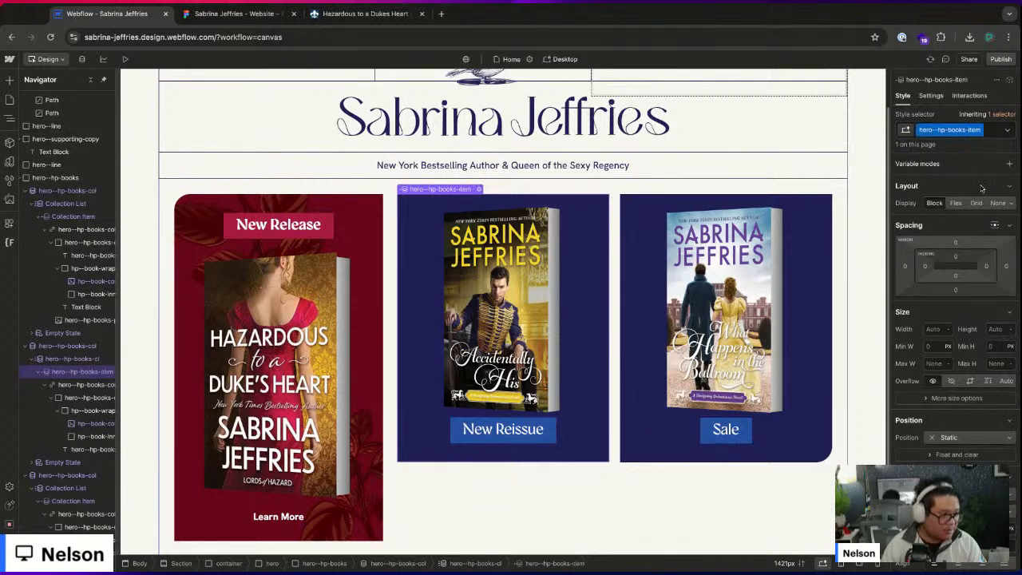
click(997, 325)
text(100%)
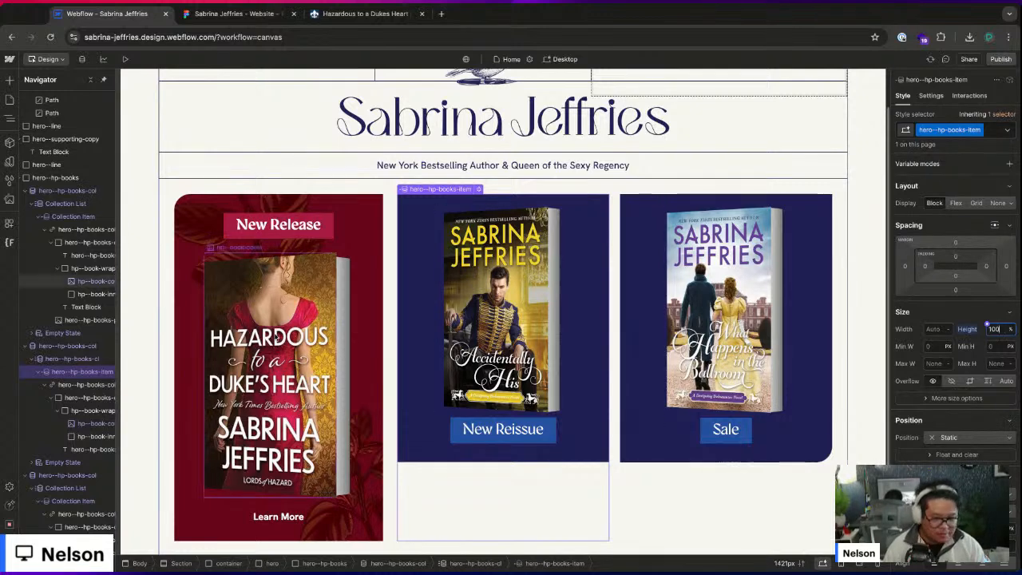
- Set the height of the base hero--hp-books-col-link class, shared by all three book cards, to 100%
click(85, 384)
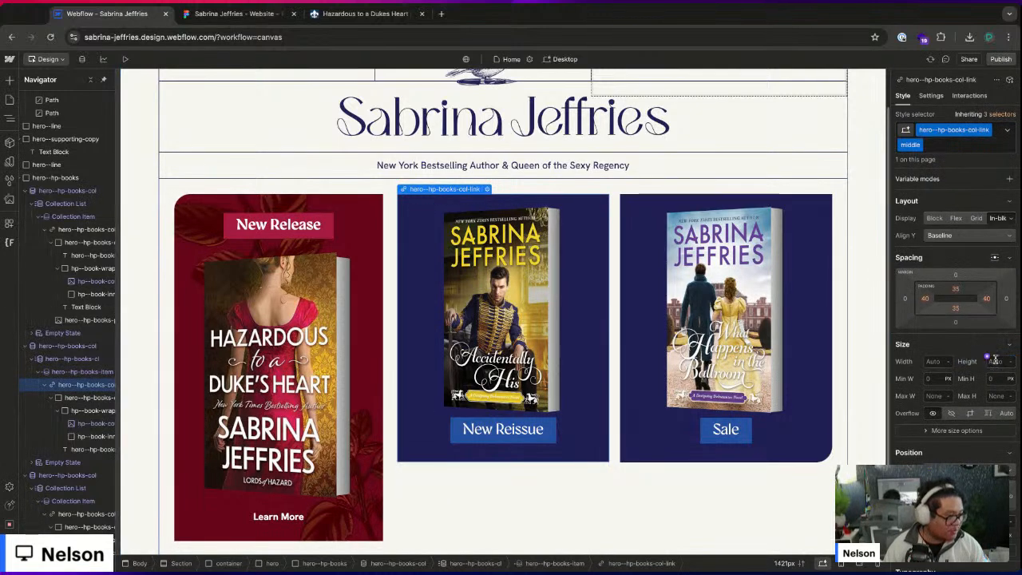
click(1002, 114)
click(962, 197)
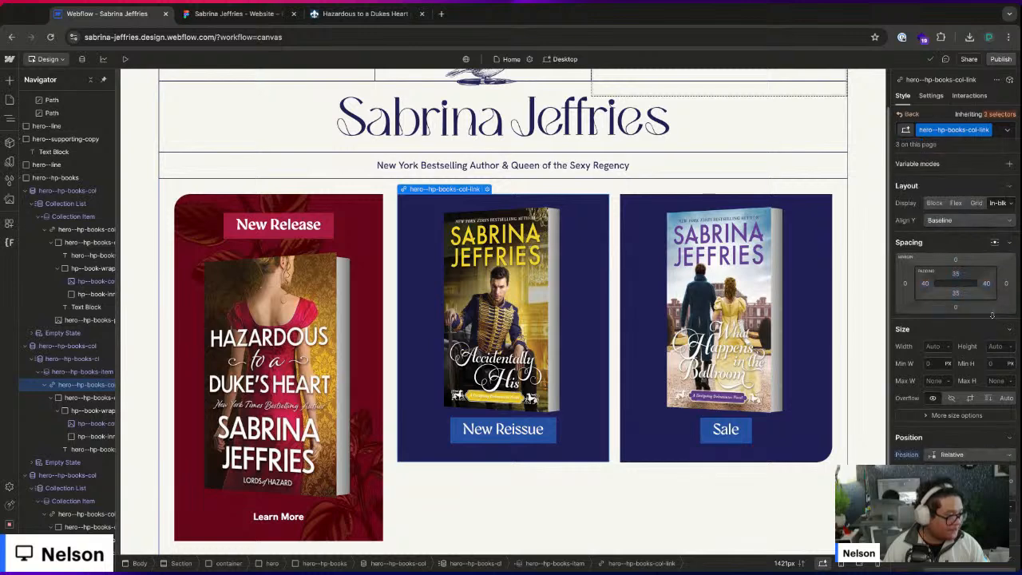
click(990, 345)
text(100%)
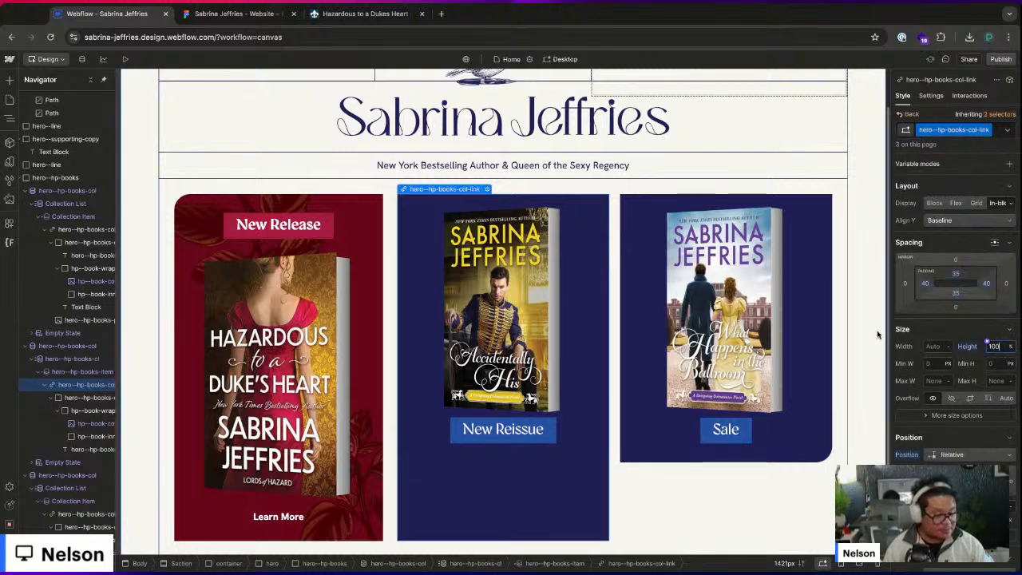
- Set the height of the New Reissue card's hero--hp-books-col-content block to 100% and check the cards' alignment
click(102, 397)
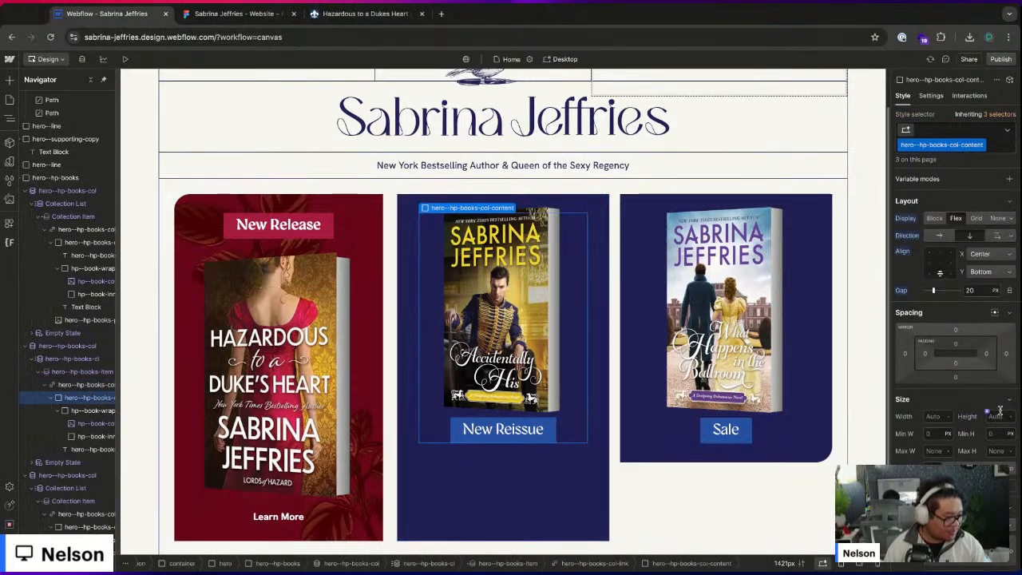
key(Return)
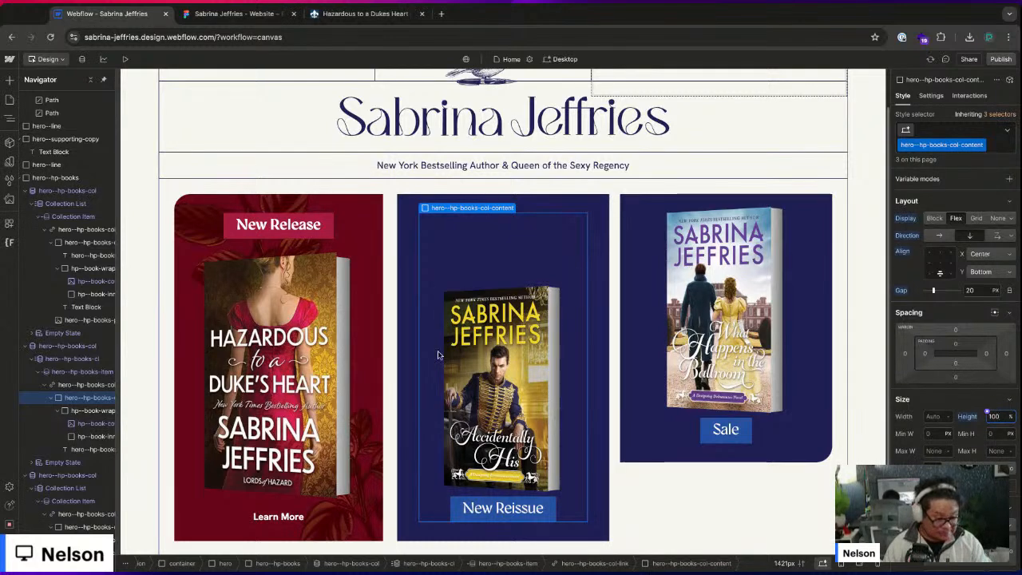
scroll(439, 353, up, 1)
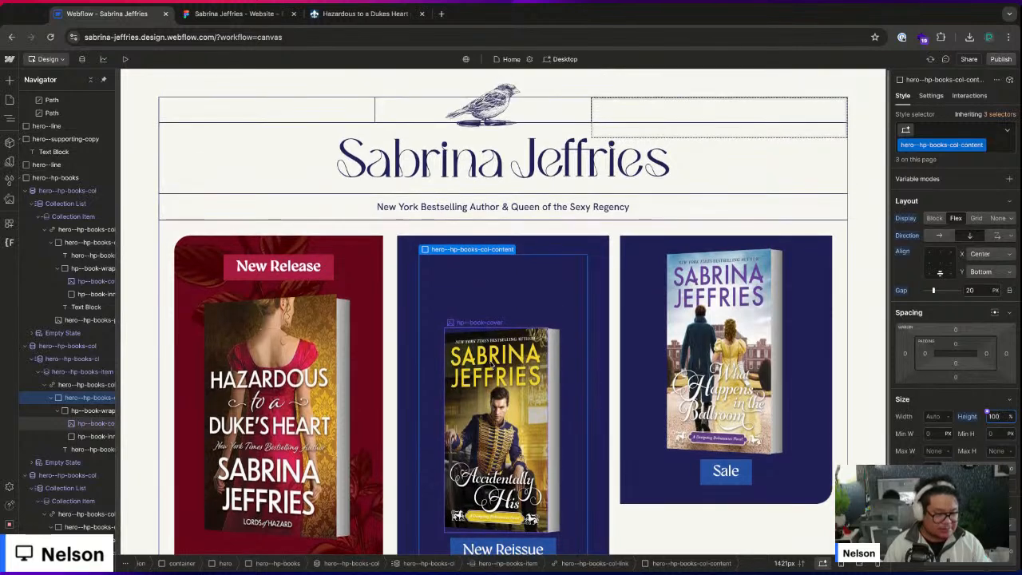
scroll(491, 363, down, 1)
scroll(492, 363, down, 1)
scroll(492, 363, up, 1)
scroll(491, 363, down, 1)
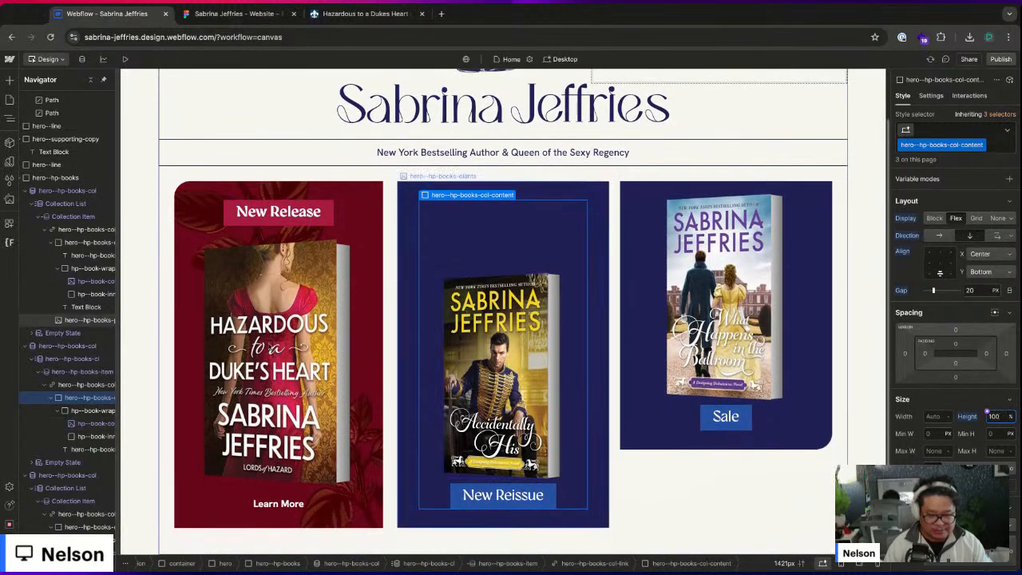
- Copy the hero--hp-books-item and hero--hp-books-cl classes onto the Sale card's Collection Item and Collection List
click(96, 371)
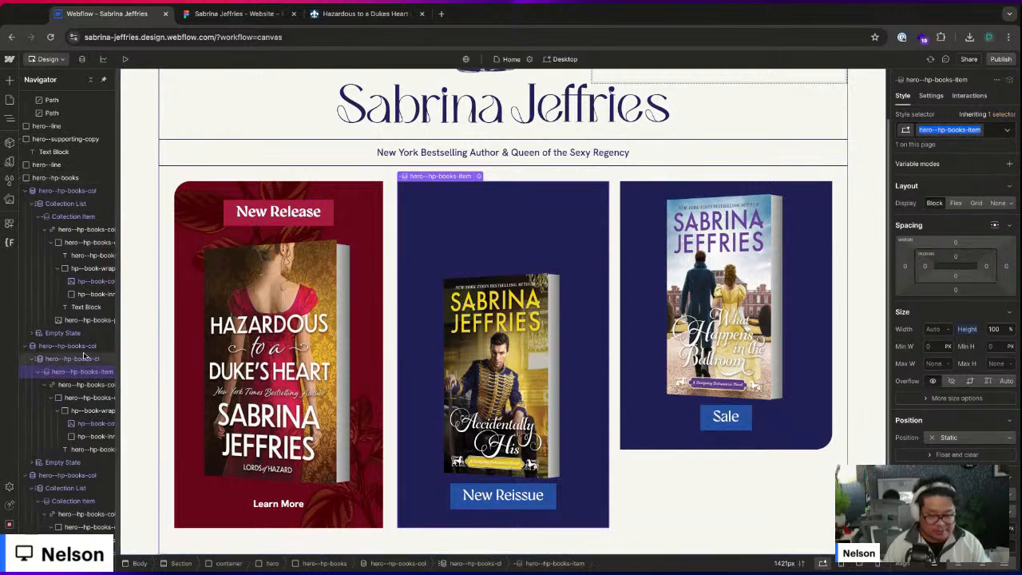
click(89, 503)
key(ctrl+alt+v)
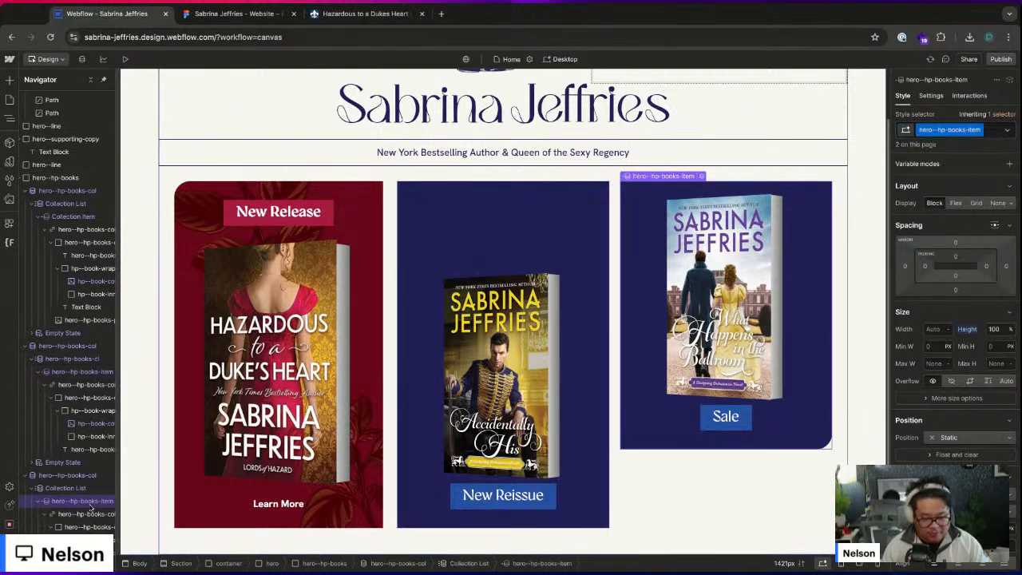
click(66, 488)
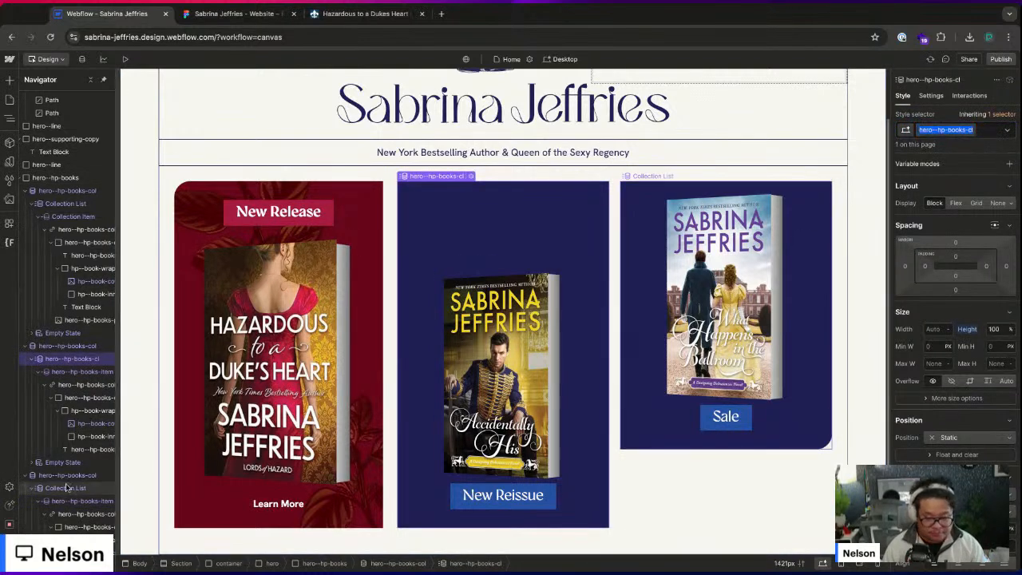
key(ctrl+alt+v)
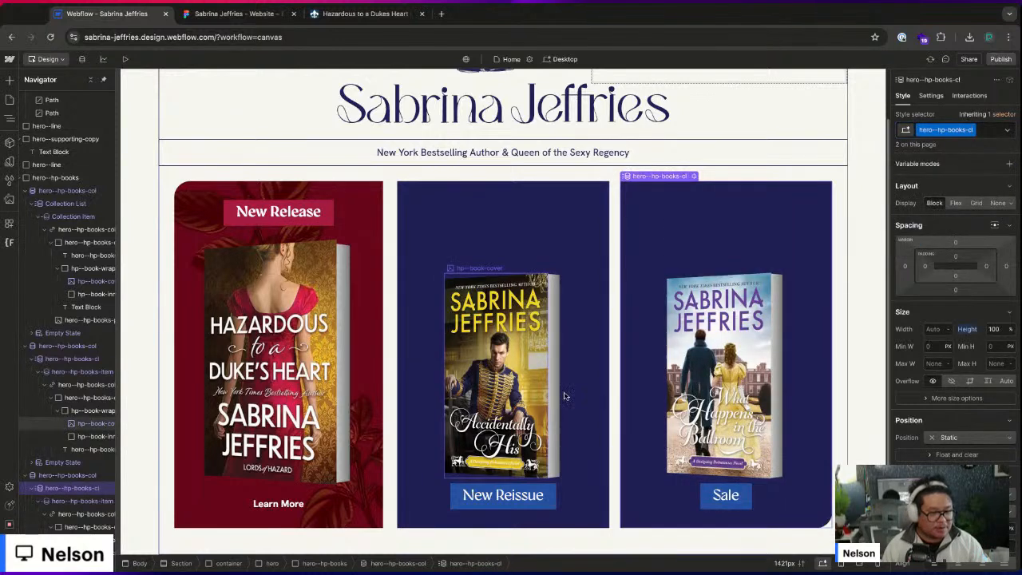
- Widen the element tree and review the hero's nesting and class names, from the hero block down to the book columns
click(542, 260)
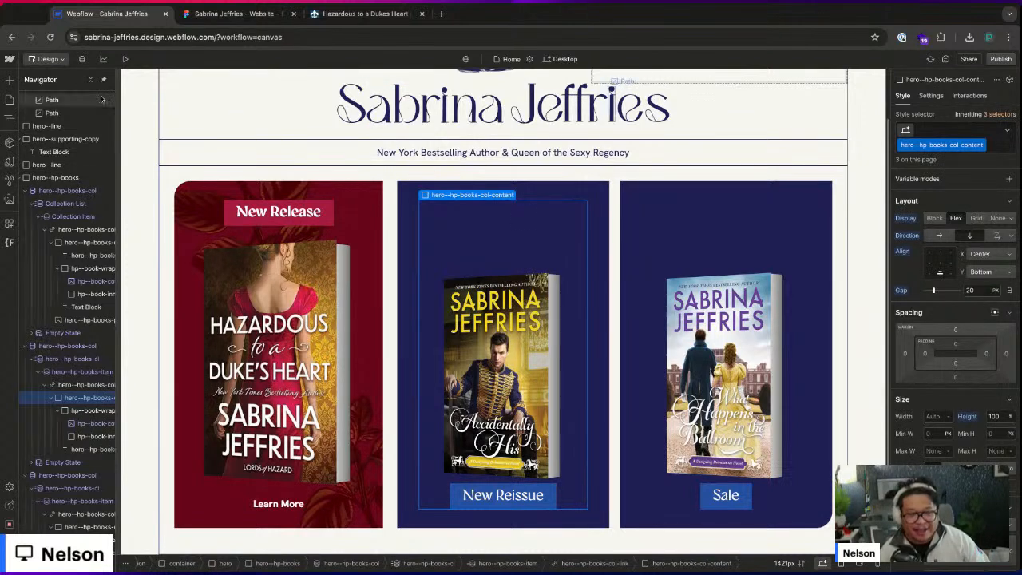
drag(117, 96, 142, 96)
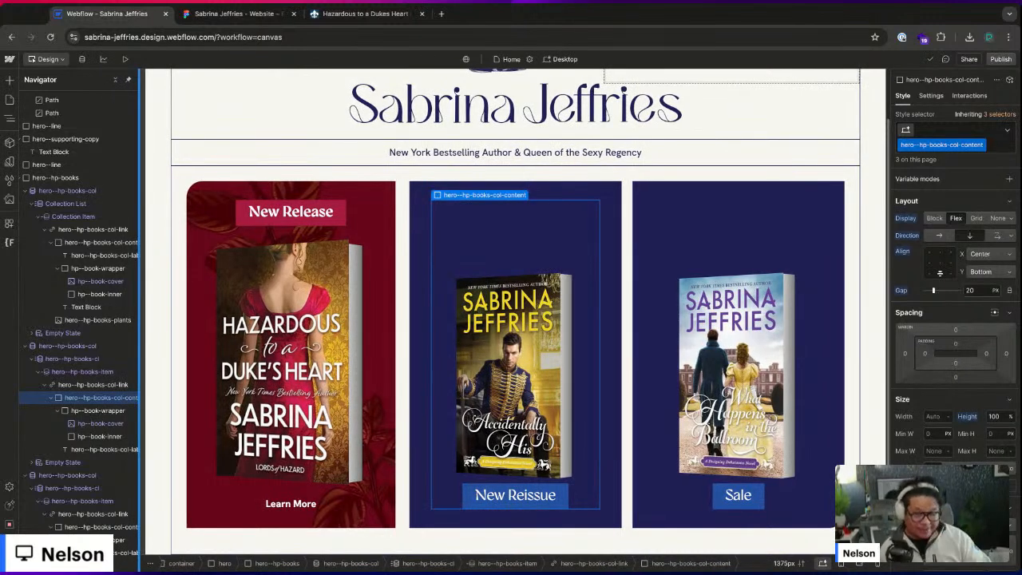
scroll(92, 226, up, 6)
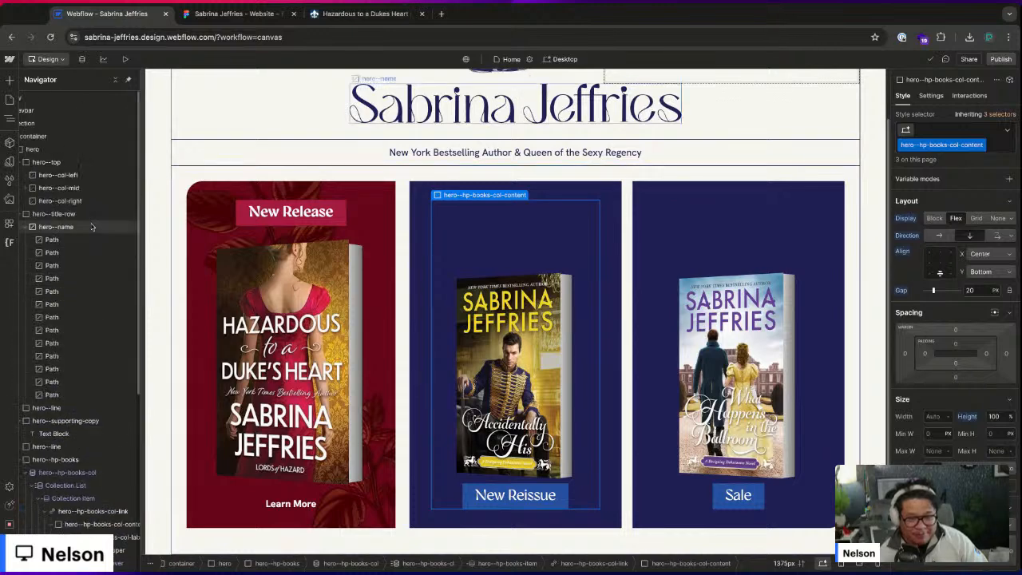
scroll(91, 228, left, 2)
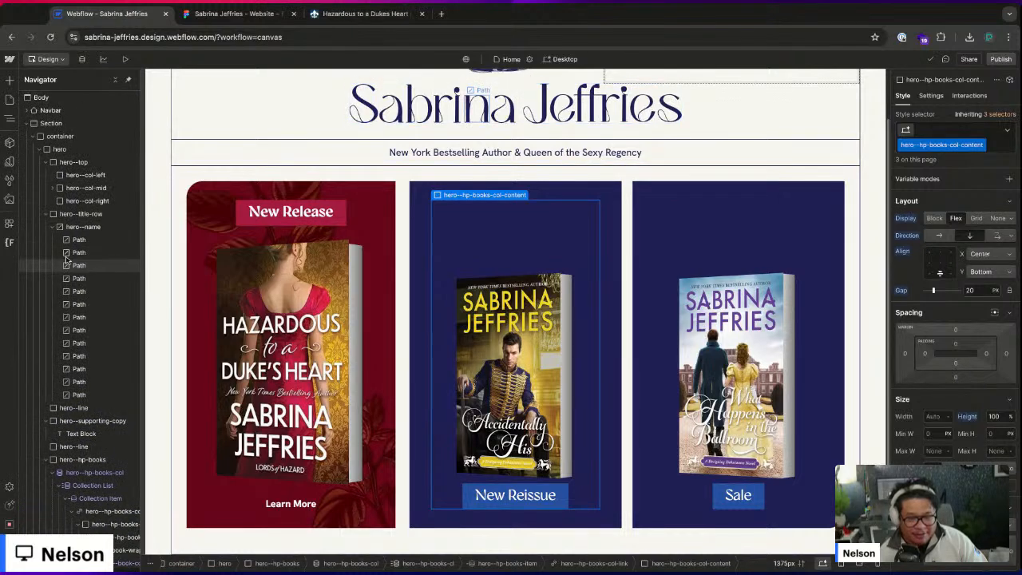
click(60, 148)
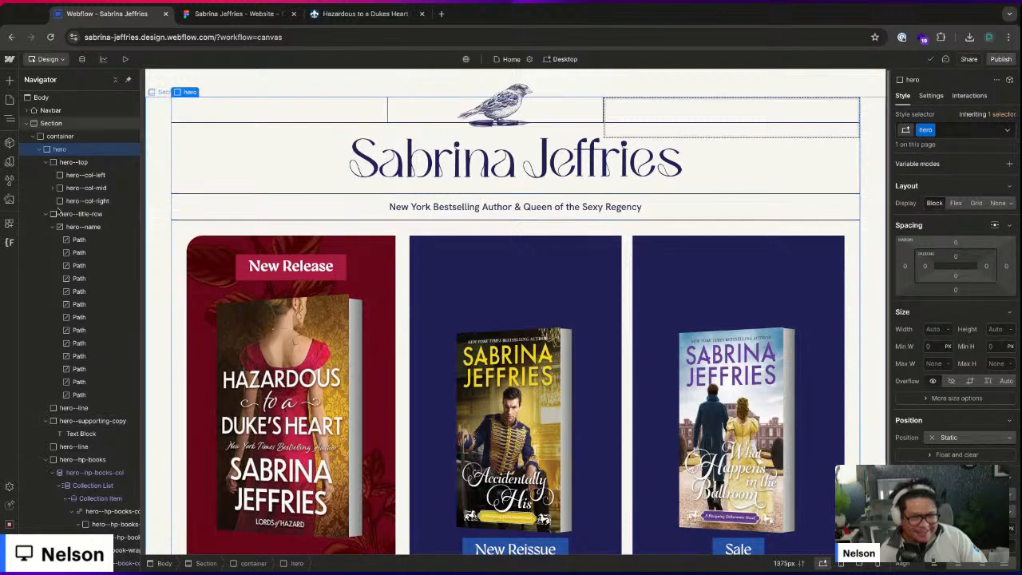
click(64, 162)
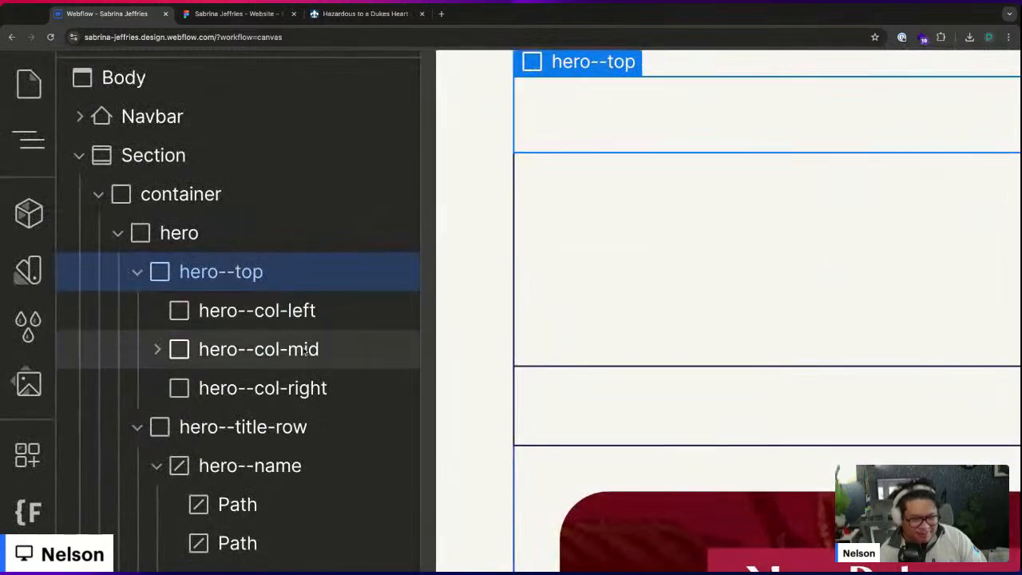
scroll(240, 423, down, 3)
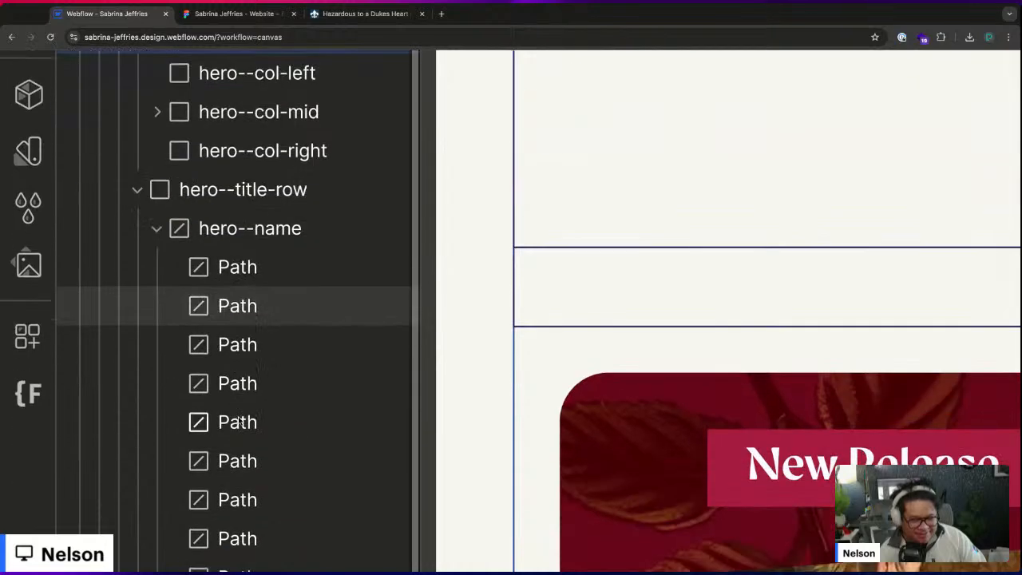
scroll(237, 423, up, 1)
scroll(308, 359, down, 5)
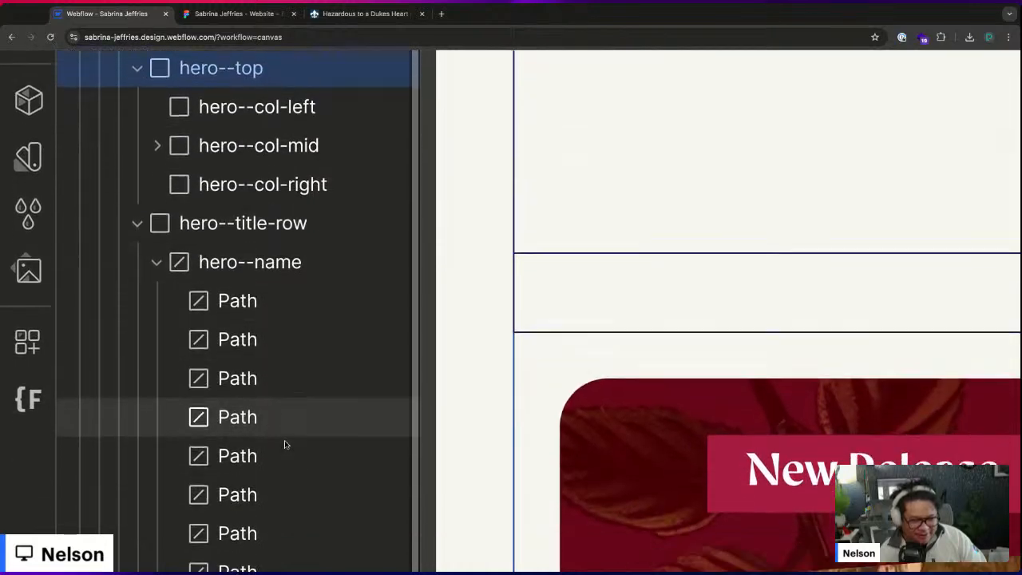
scroll(338, 349, down, 1)
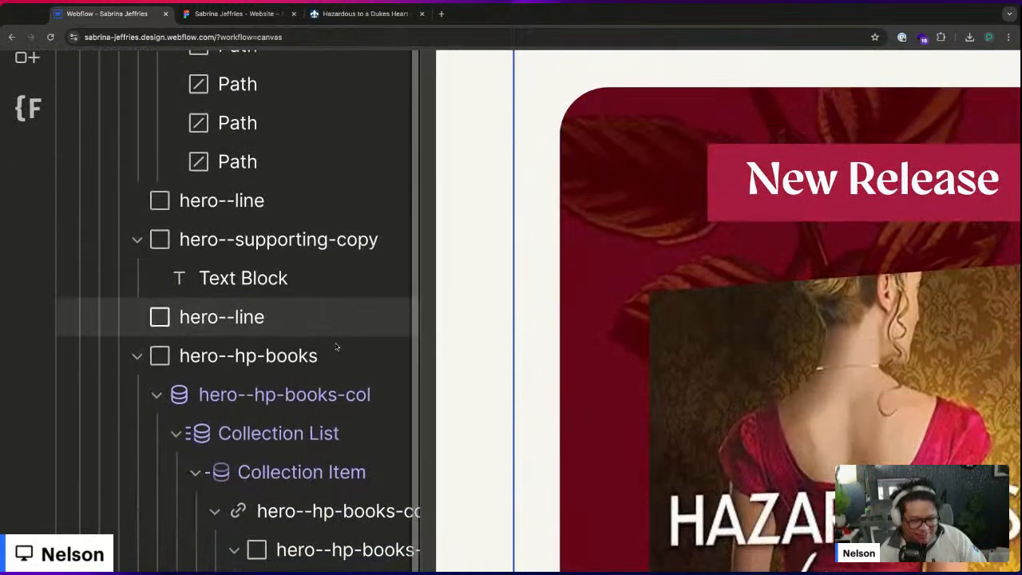
scroll(296, 349, down, 1)
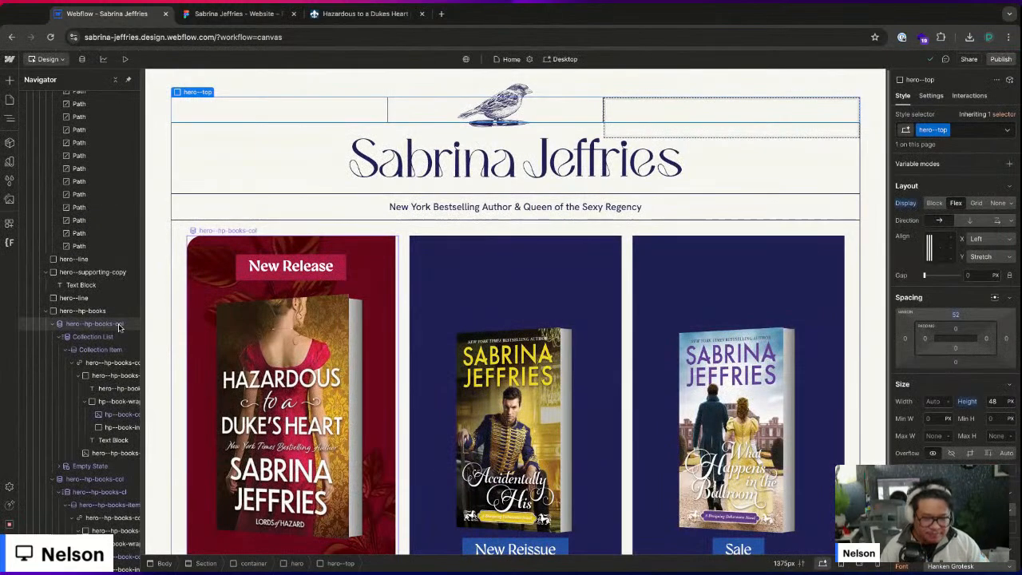
click(118, 325)
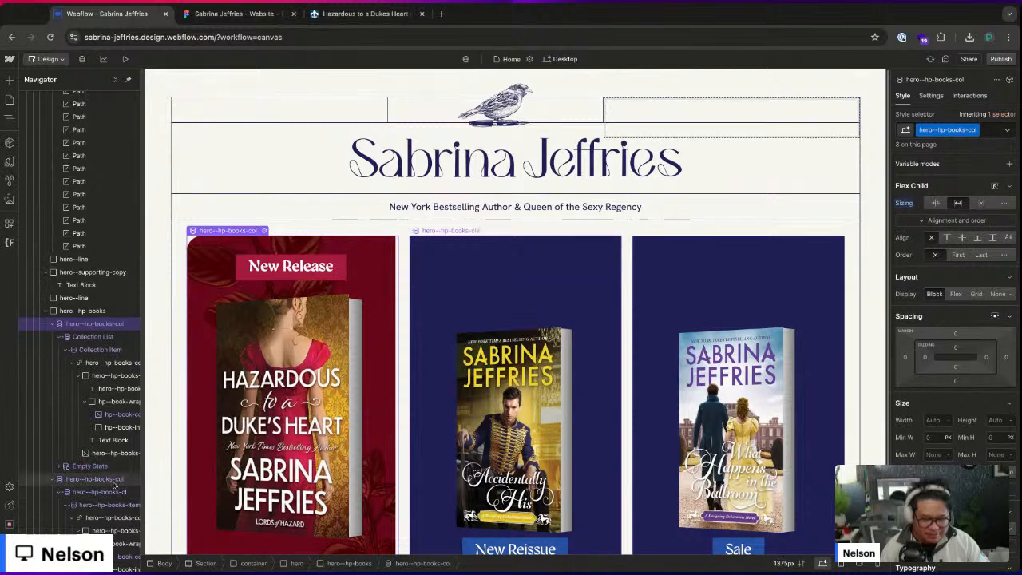
- Apply the hero--hp-books-cl class to the unclassed Collection List in the first book column
click(116, 479)
click(116, 491)
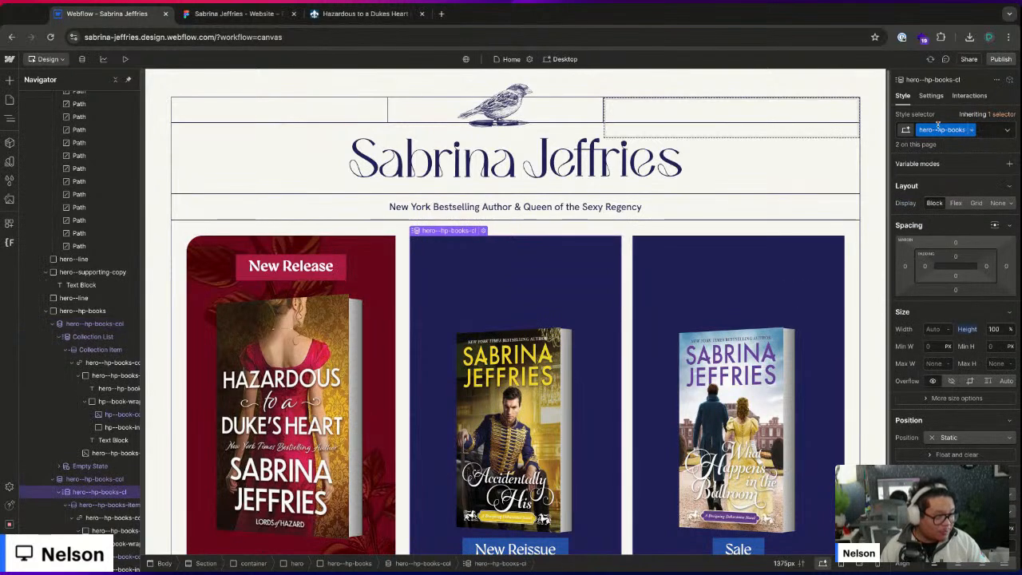
click(108, 337)
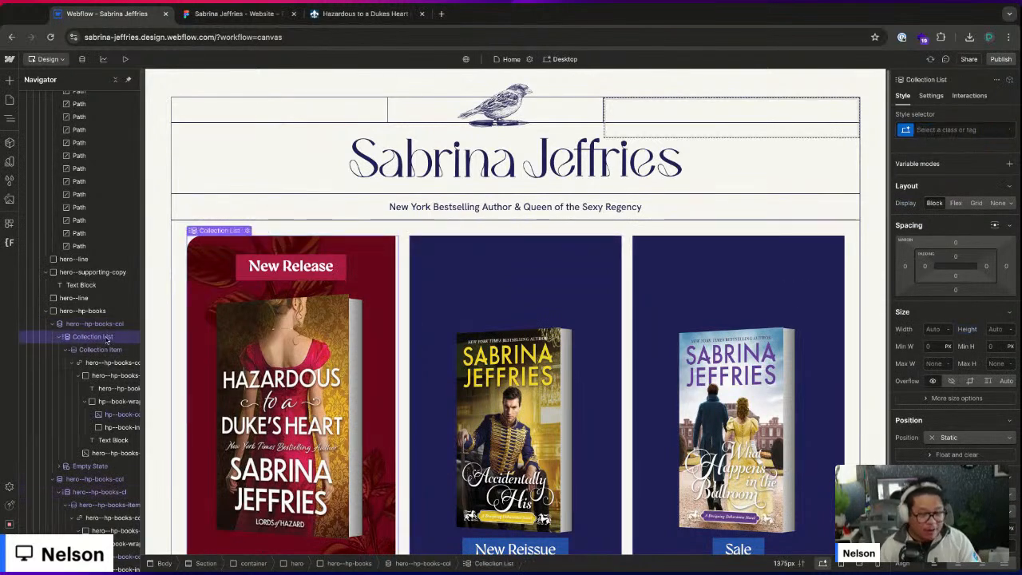
key(ctrl+Return)
key(Return)
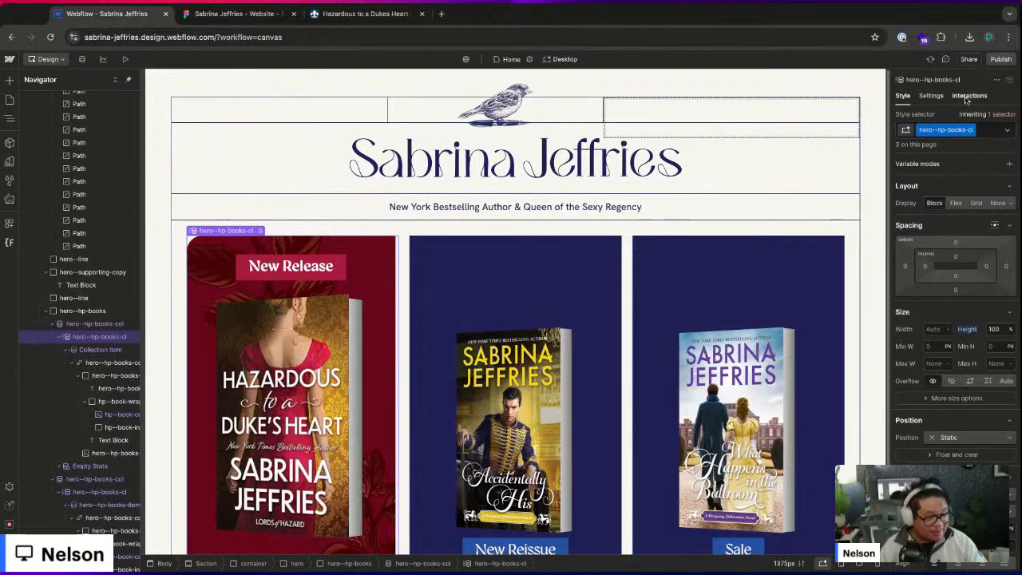
- Apply the hero--hp-books-item class to the unclassed Collection Item in the first book column
click(107, 504)
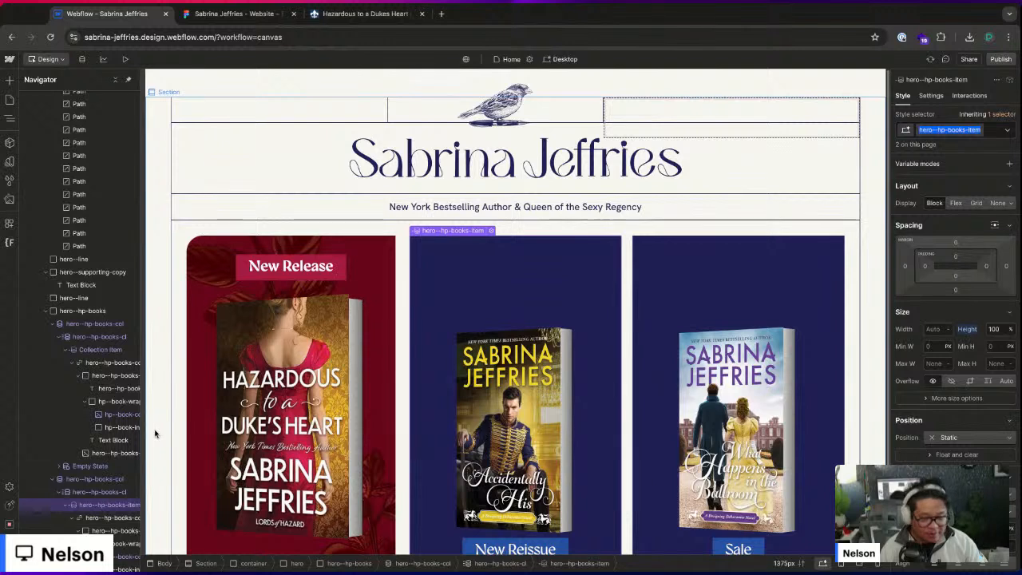
click(120, 350)
key(ctrl+Return)
key(Return)
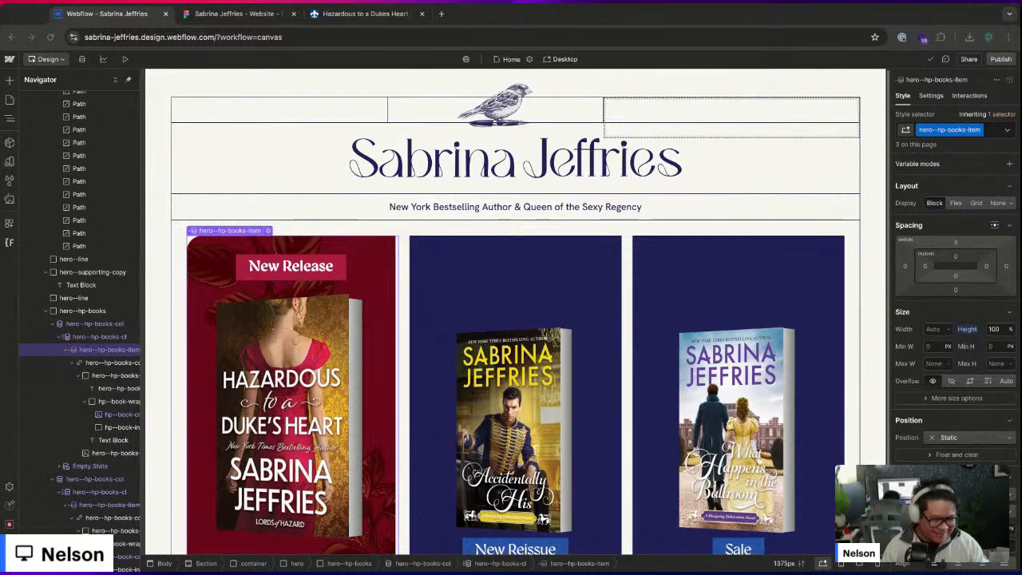
- Set the width of the New Release card's hp--book-wrapper to 93%
scroll(547, 356, down, 1)
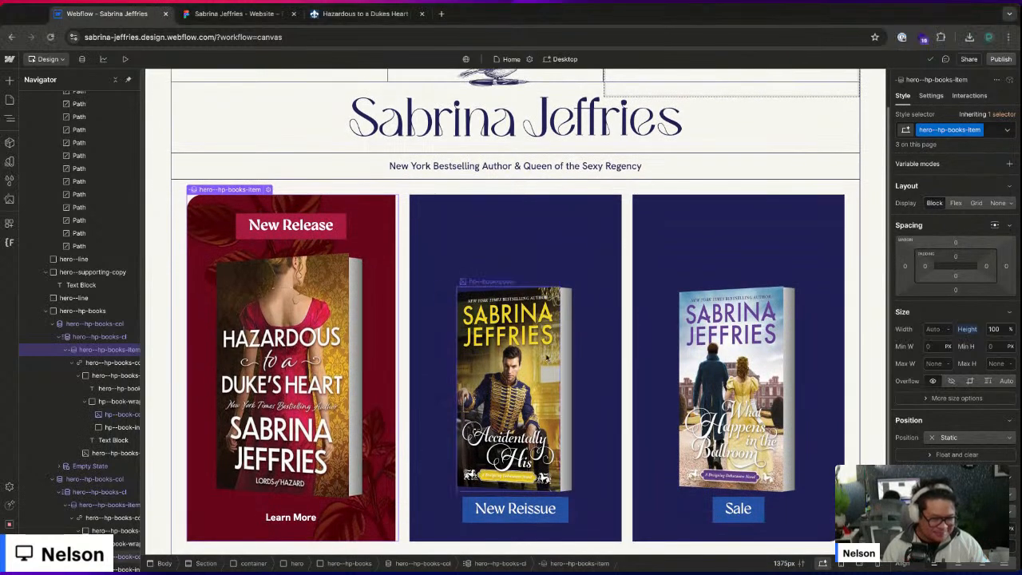
click(287, 367)
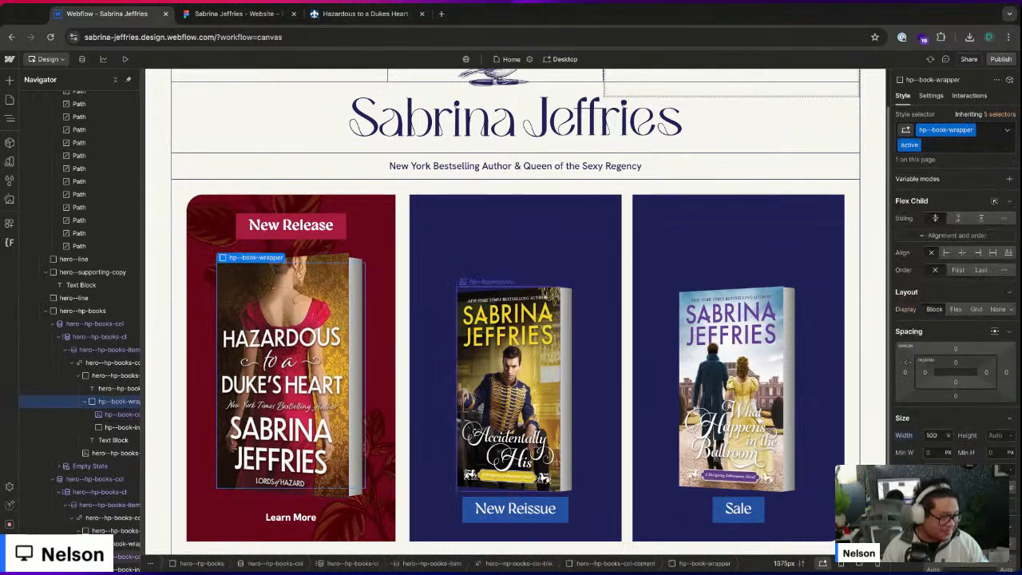
click(932, 435)
key(Down)
key(Down)
key(Down)
key(Down)
key(Down)
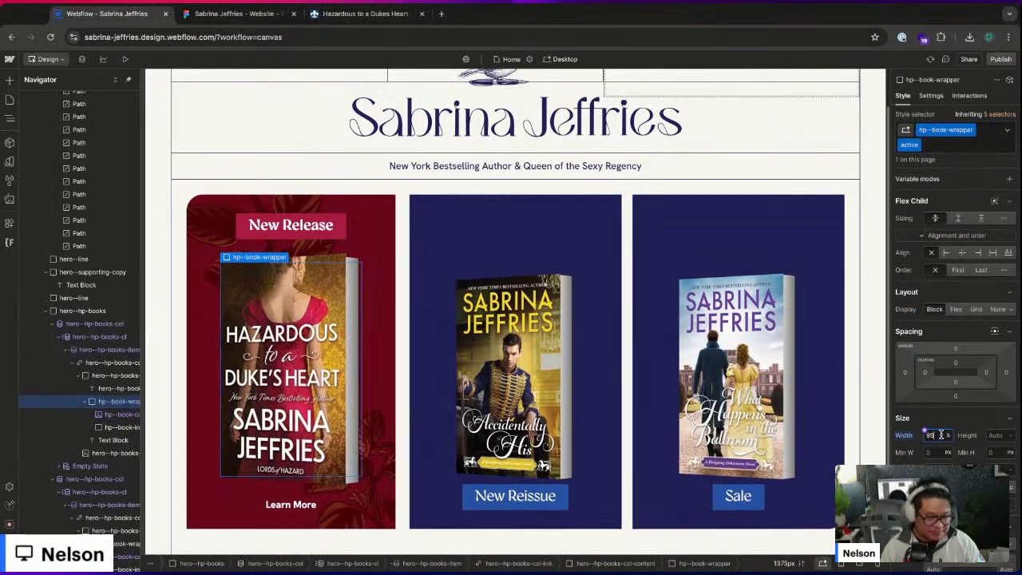
key(Down)
key(Down)
key(Down)
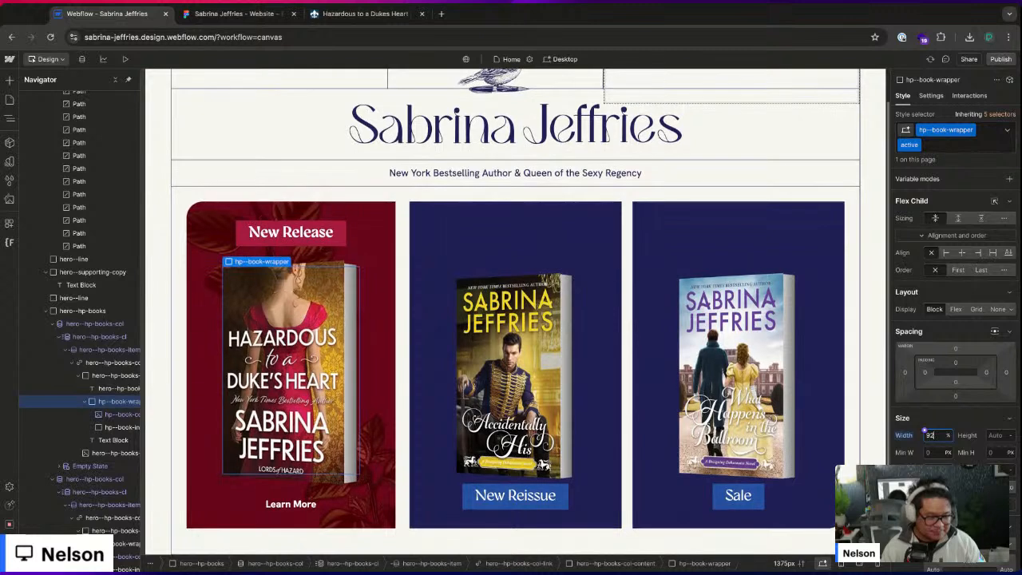
key(Up)
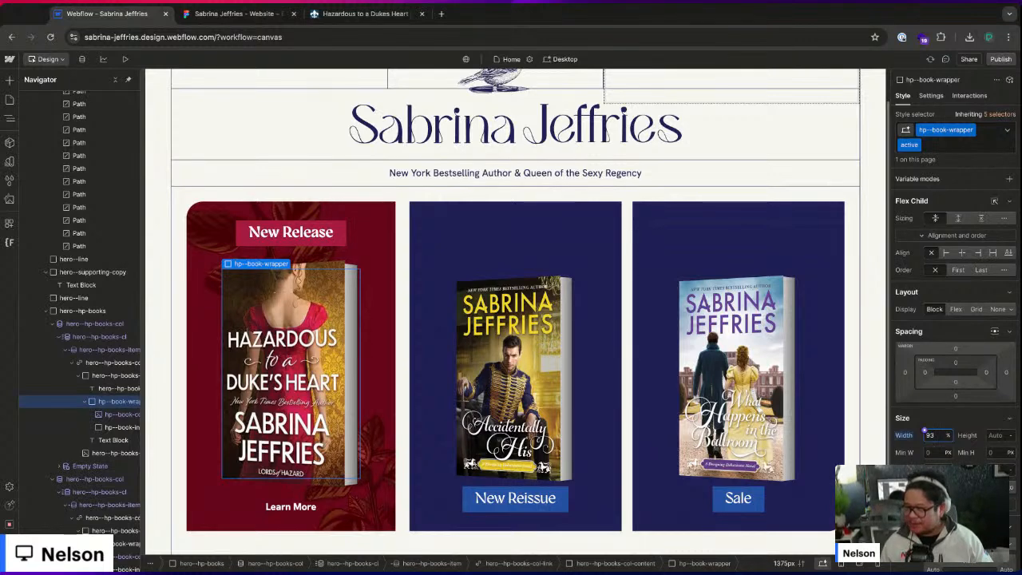
- Inspect the middle card's nested elements and reset the gap on its hero--hp-books-col-content container
click(453, 382)
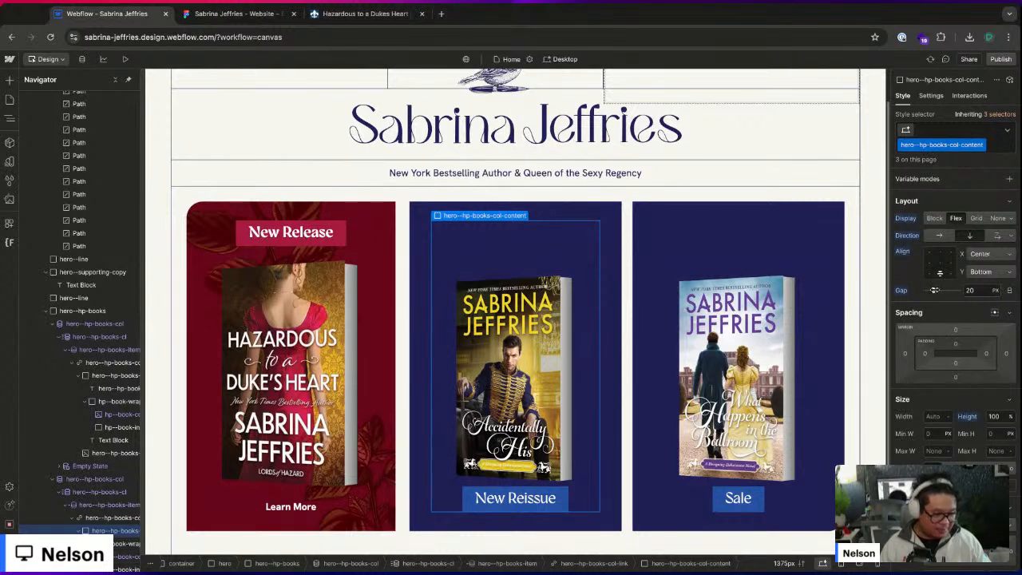
mouse_move(935, 290)
mouse_down()
mouse_move(953, 289)
mouse_move(933, 290)
mouse_up()
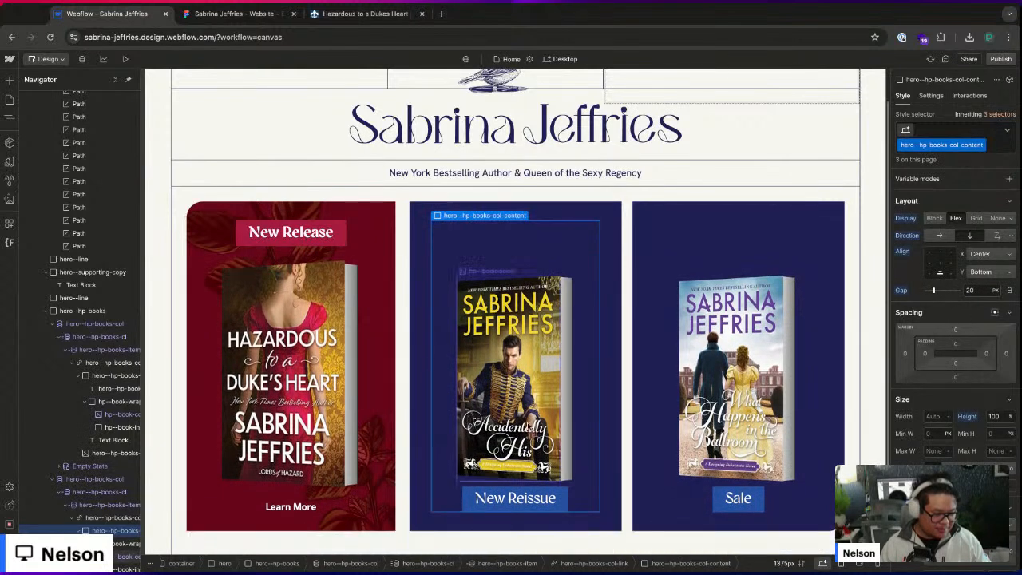
click(561, 401)
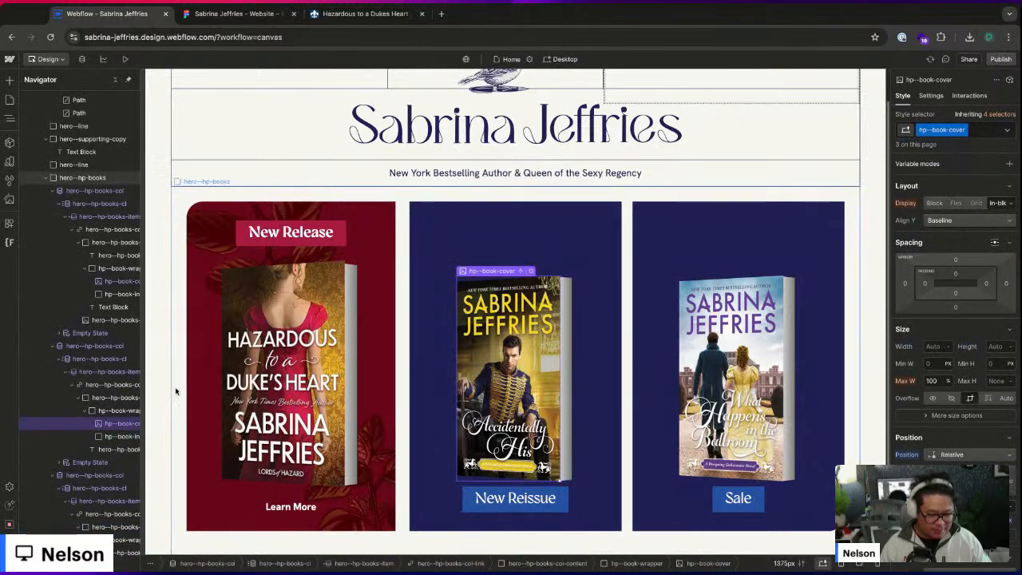
click(120, 410)
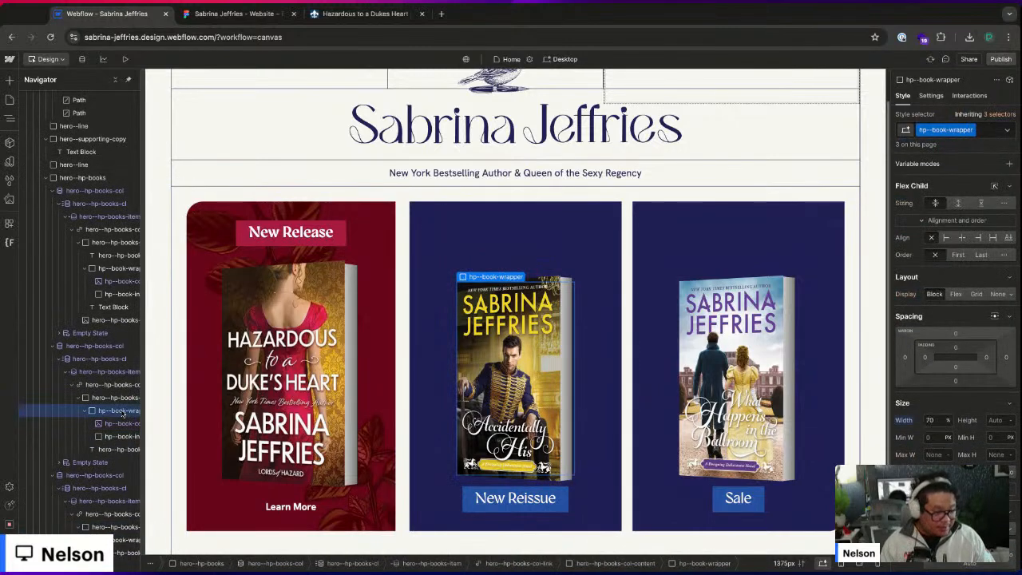
click(595, 351)
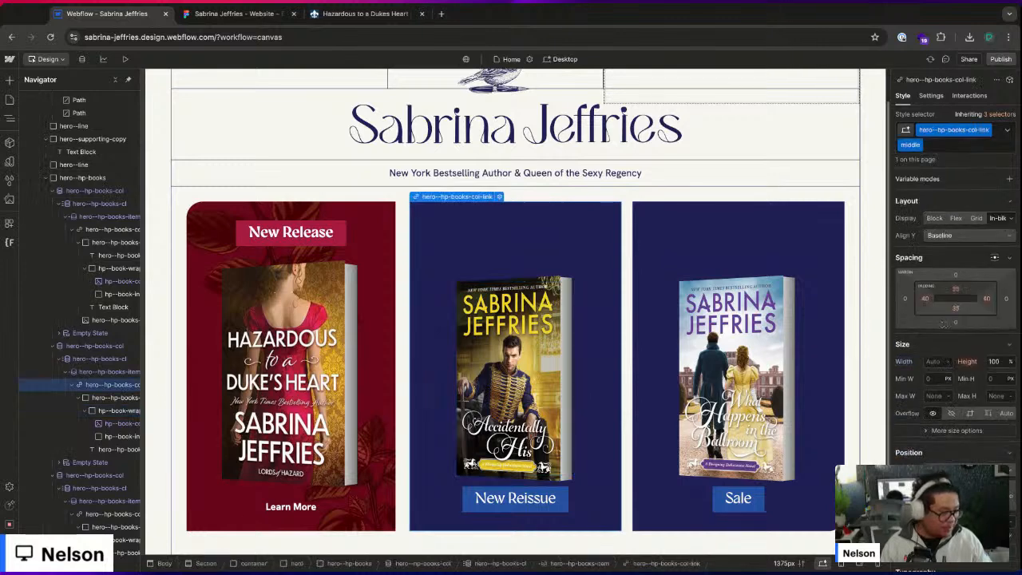
scroll(950, 320, down, 4)
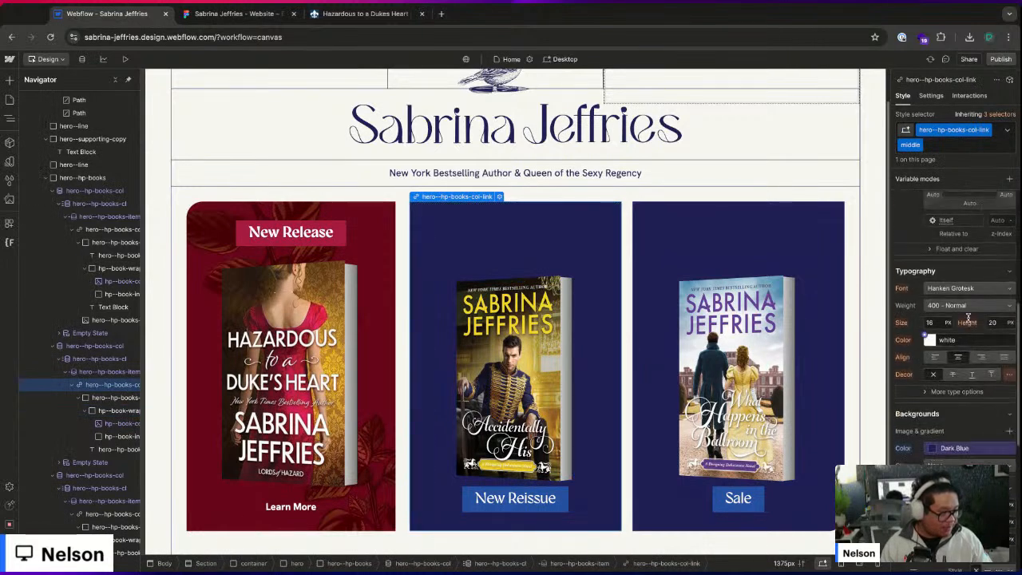
scroll(171, 357, up, 1)
click(116, 396)
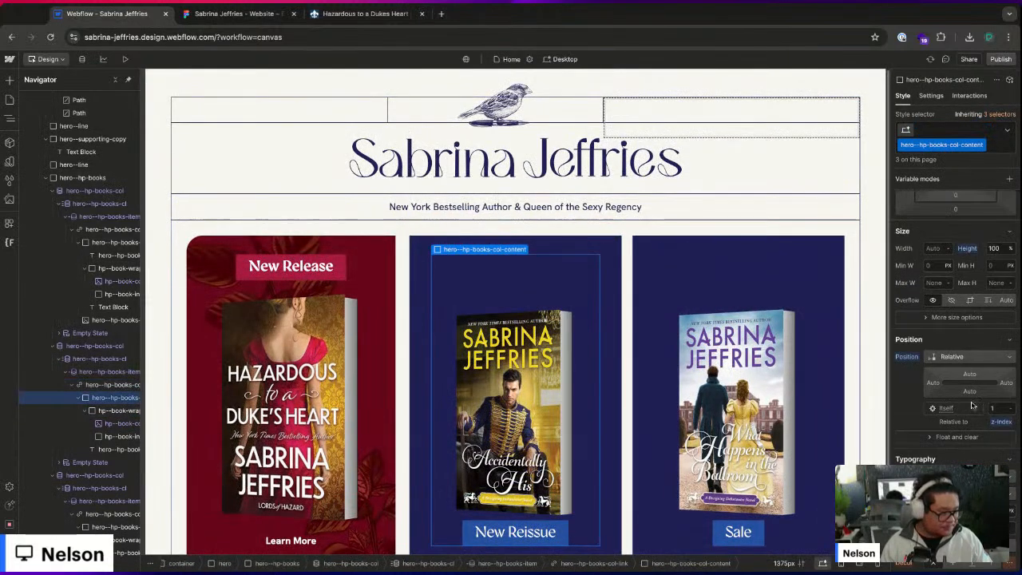
scroll(958, 371, up, 3)
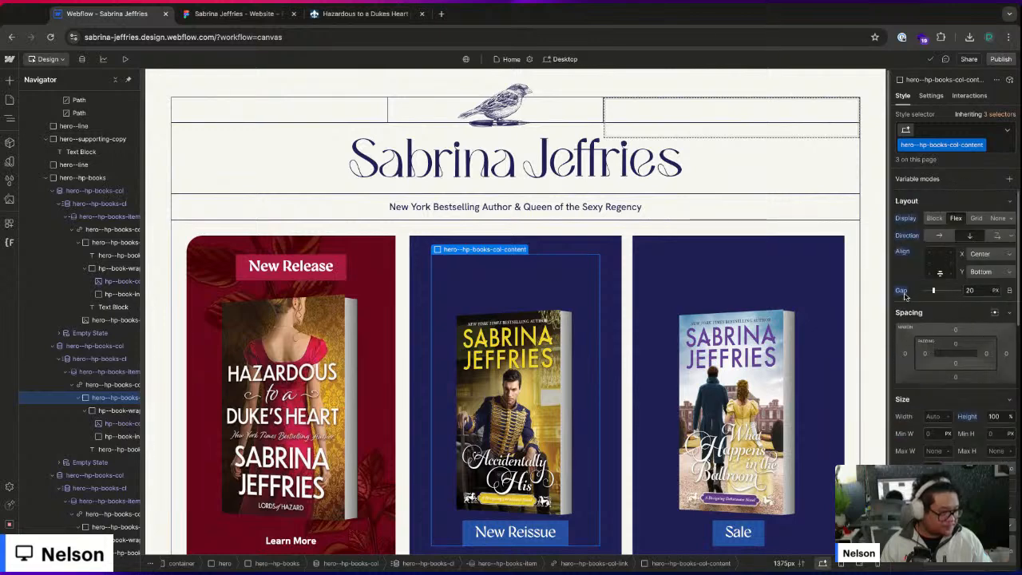
alt+click(902, 290)
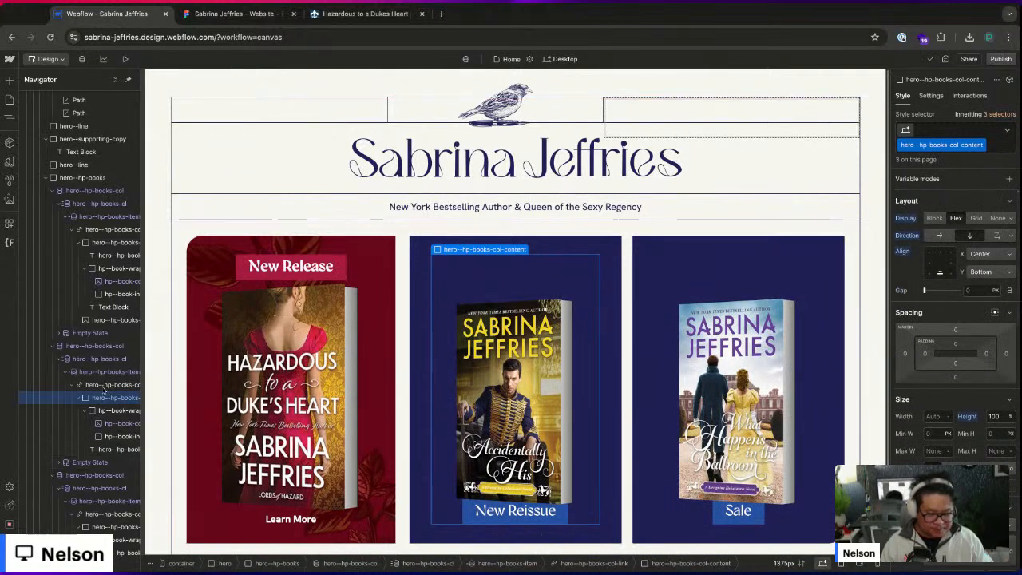
- Set the top and bottom margins of the middle card's hp--book-wrapper to 2rem
click(120, 410)
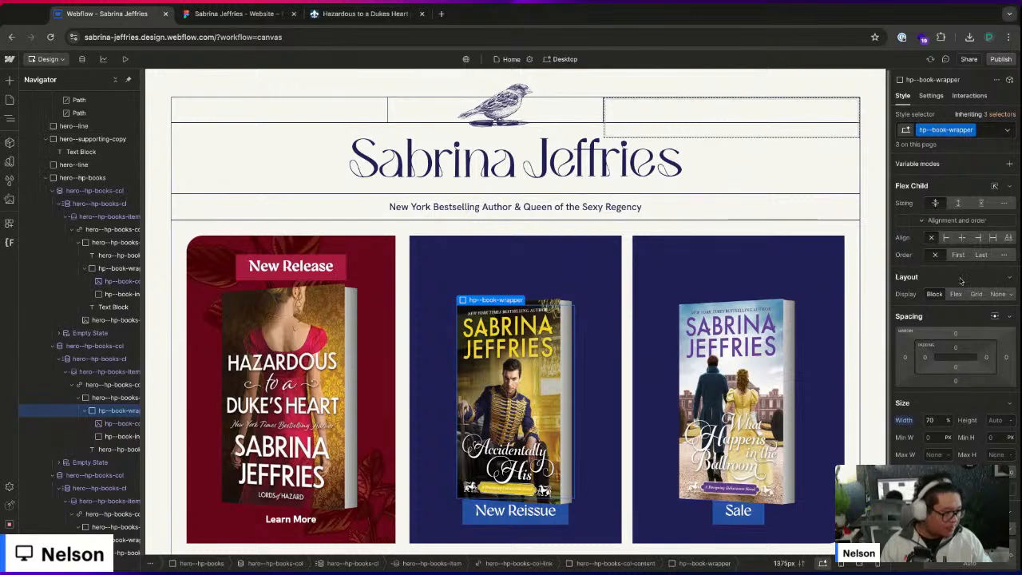
drag(956, 333, 957, 332)
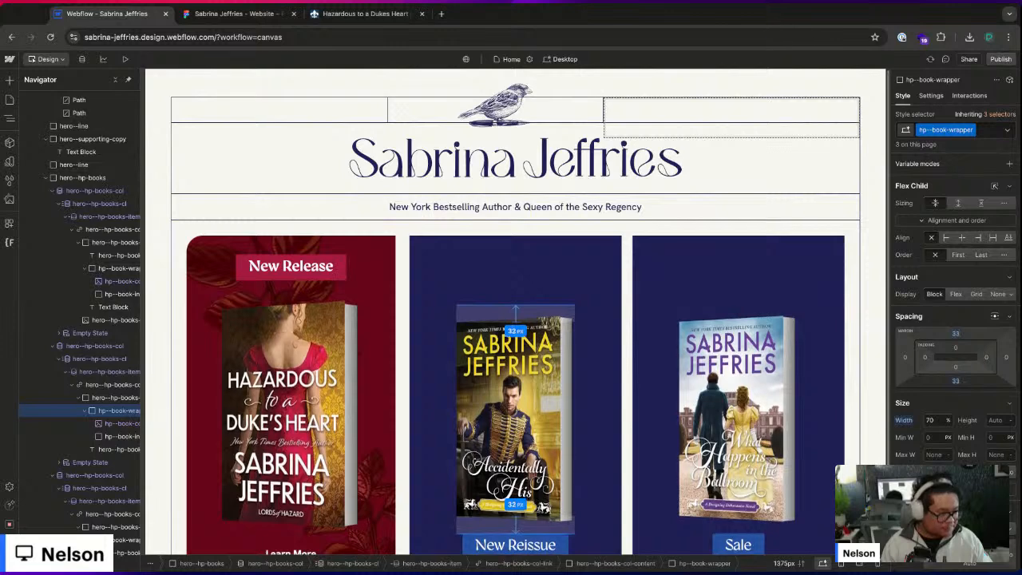
click(955, 333)
text(2rem)
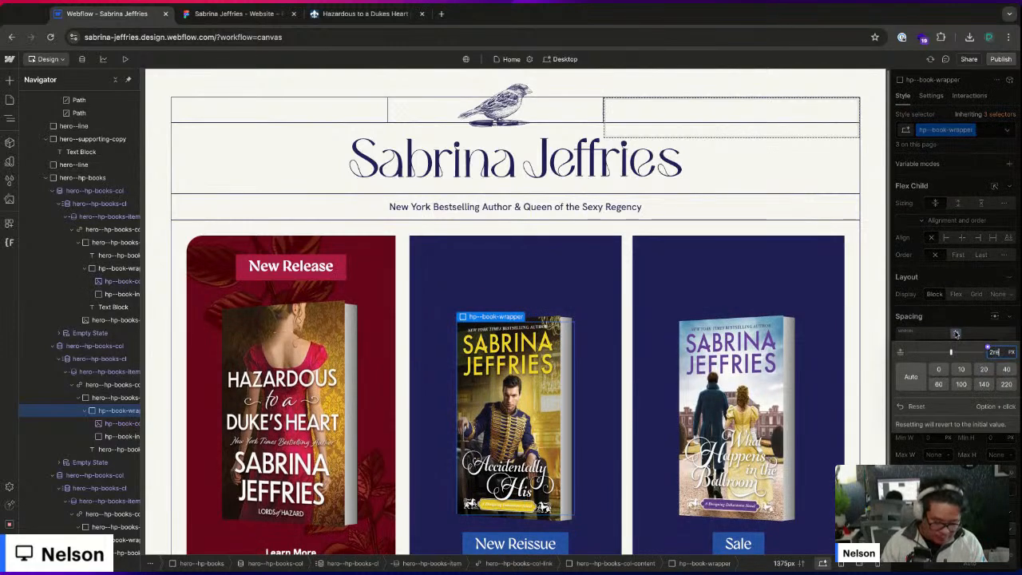
key(Return)
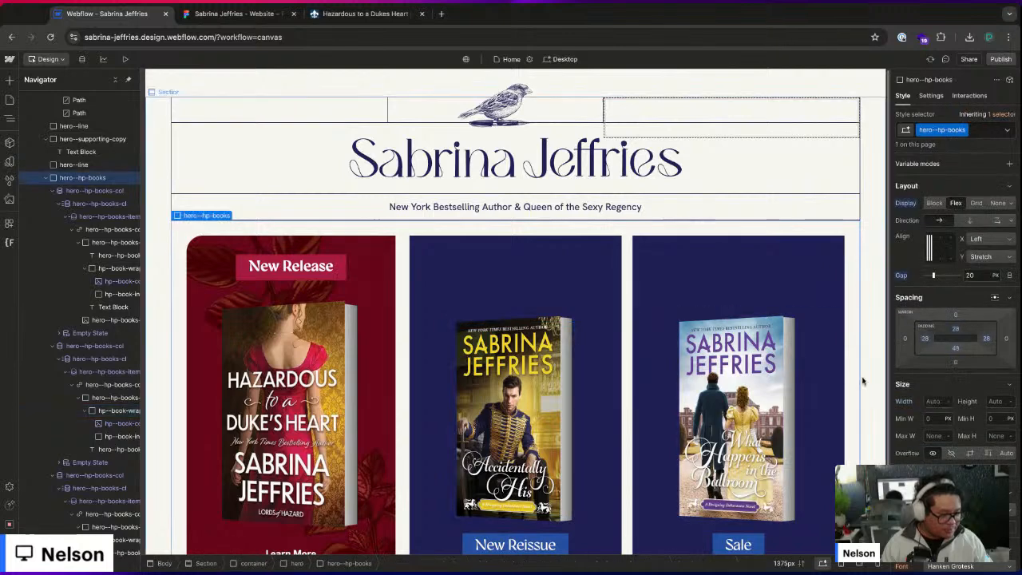
- Switch to the Figma design and examine the layout and spacing of the three hero book cards
click(522, 258)
scroll(522, 258, down, 1)
scroll(515, 367, up, 1)
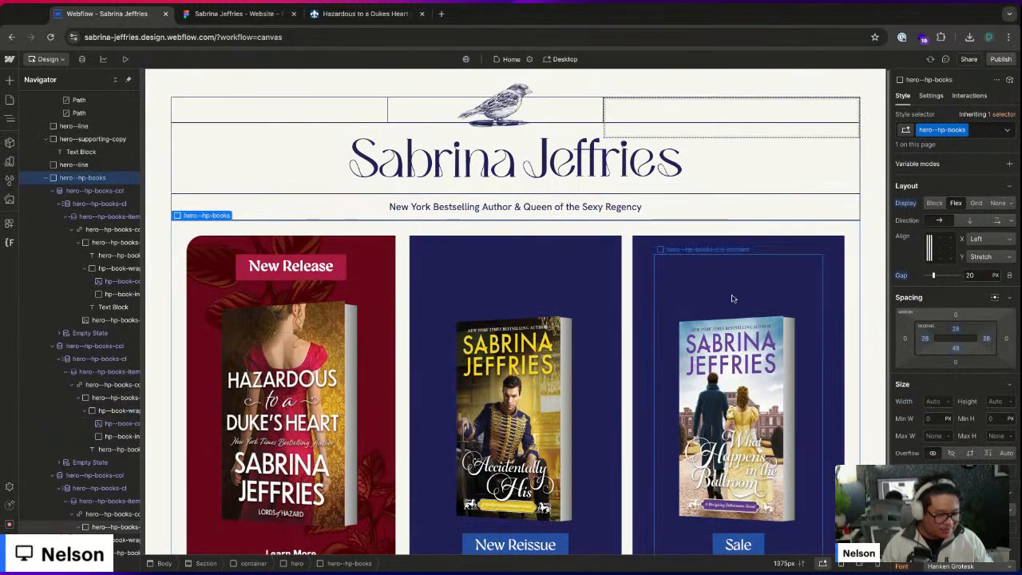
click(231, 14)
scroll(250, 208, down, 5)
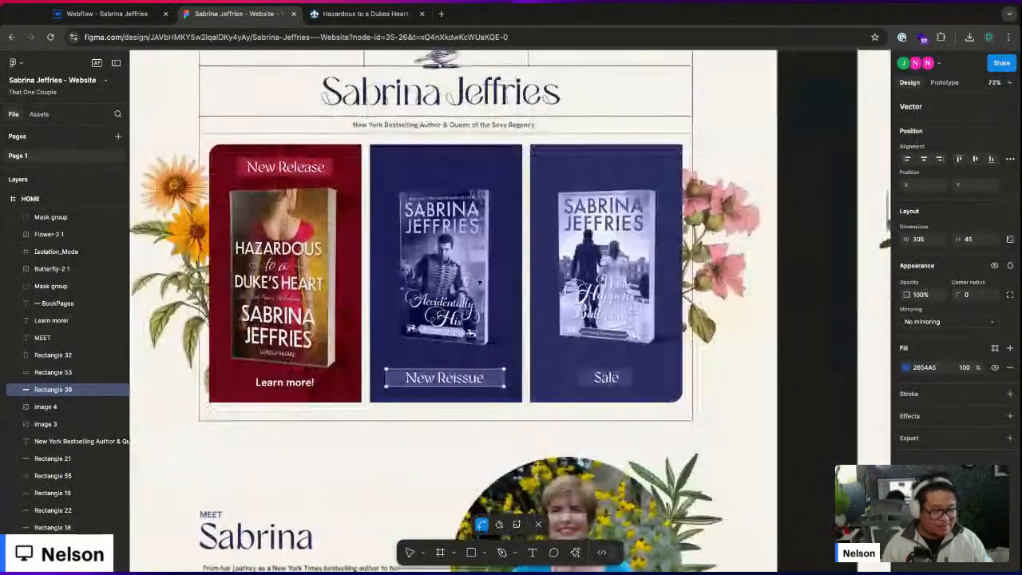
scroll(413, 266, up, 2)
scroll(413, 266, up, 3)
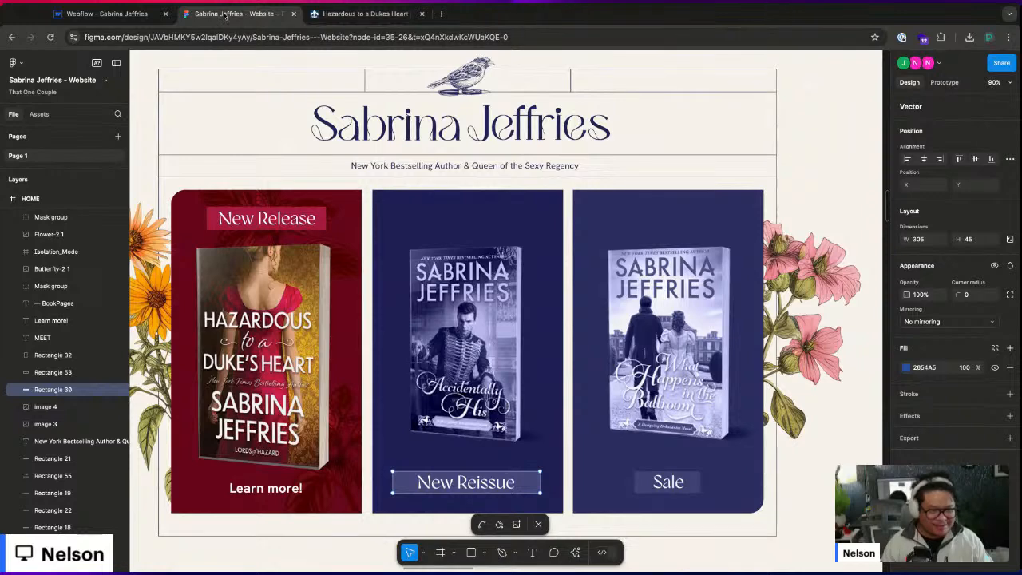
- Return to Webflow and delete the "Learn More" text block from the New Release card
click(134, 15)
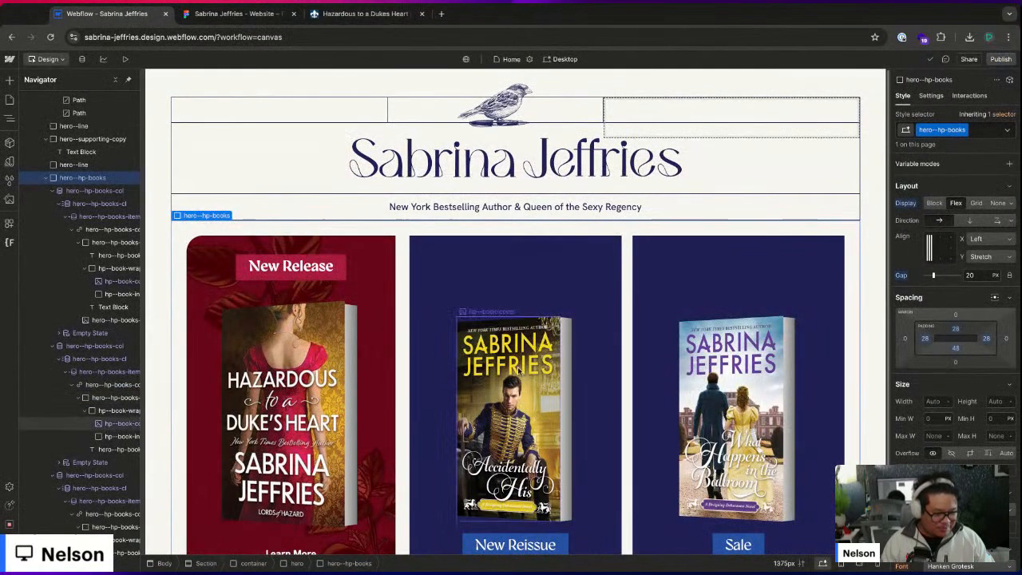
scroll(520, 369, down, 1)
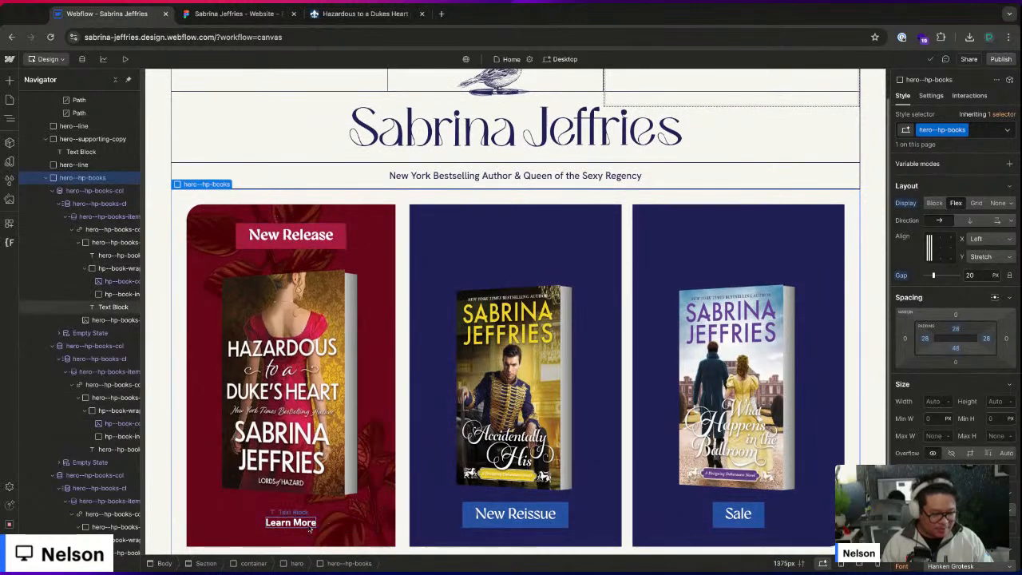
click(310, 479)
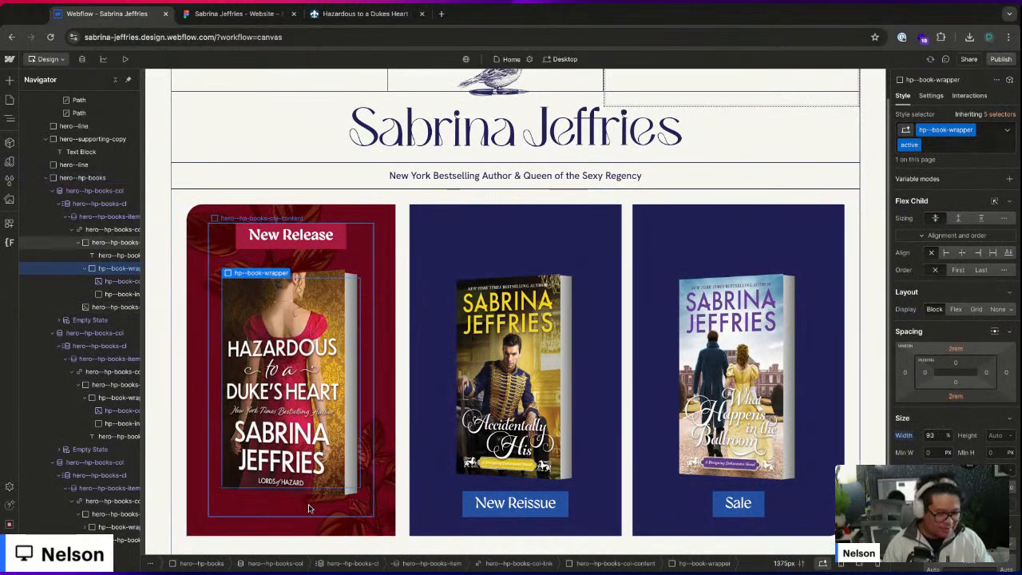
- Reset the vertical margins of the middle card's hp--book-wrapper and set both top and bottom to 1rem
click(453, 323)
click(465, 327)
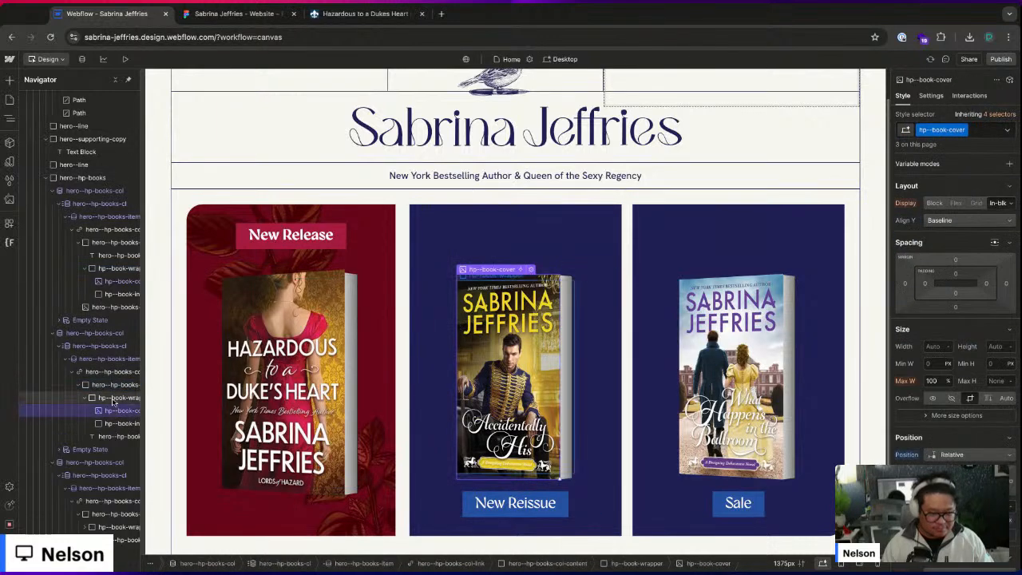
alt+click(956, 334)
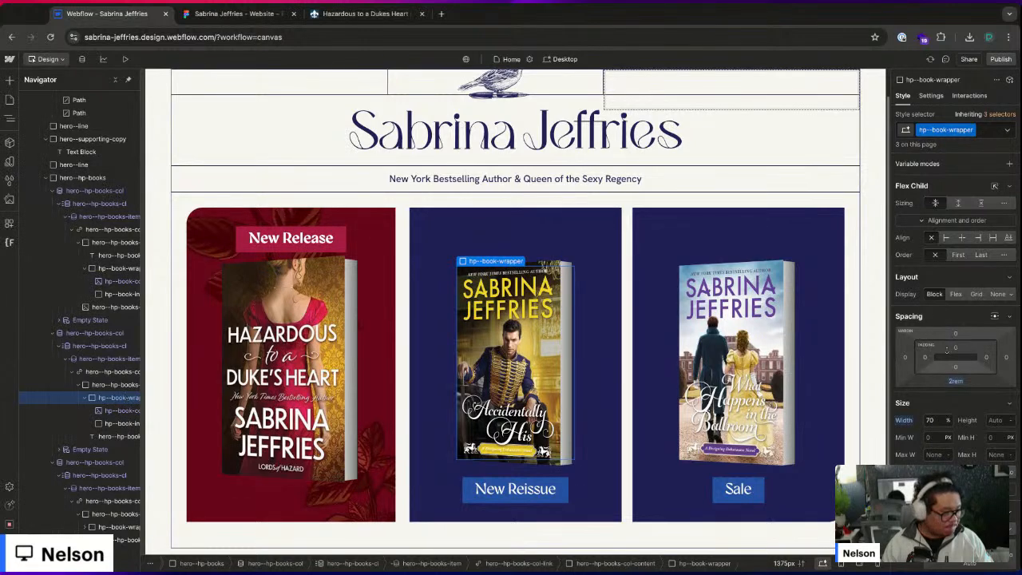
alt+click(956, 382)
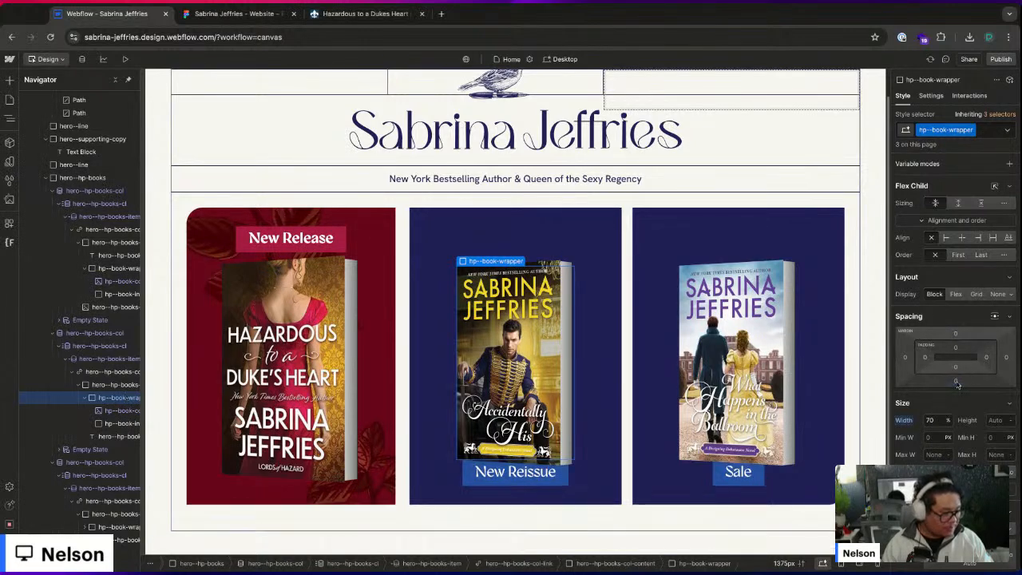
click(956, 341)
key(Return)
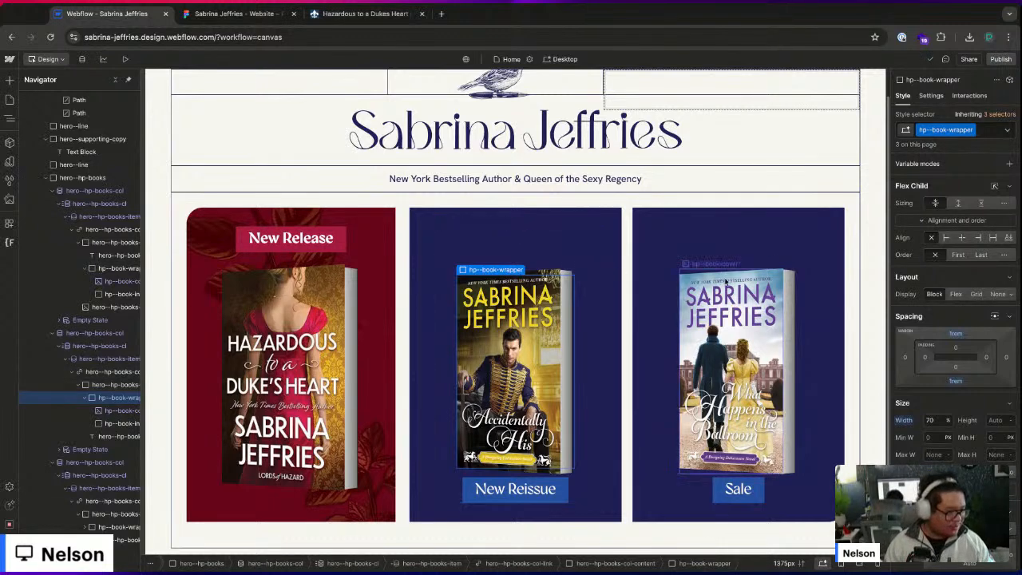
- Insert a div block inside the middle card's hero--hp-books-col-content container
click(513, 237)
key(ctrl+k)
text(div)
key(Return)
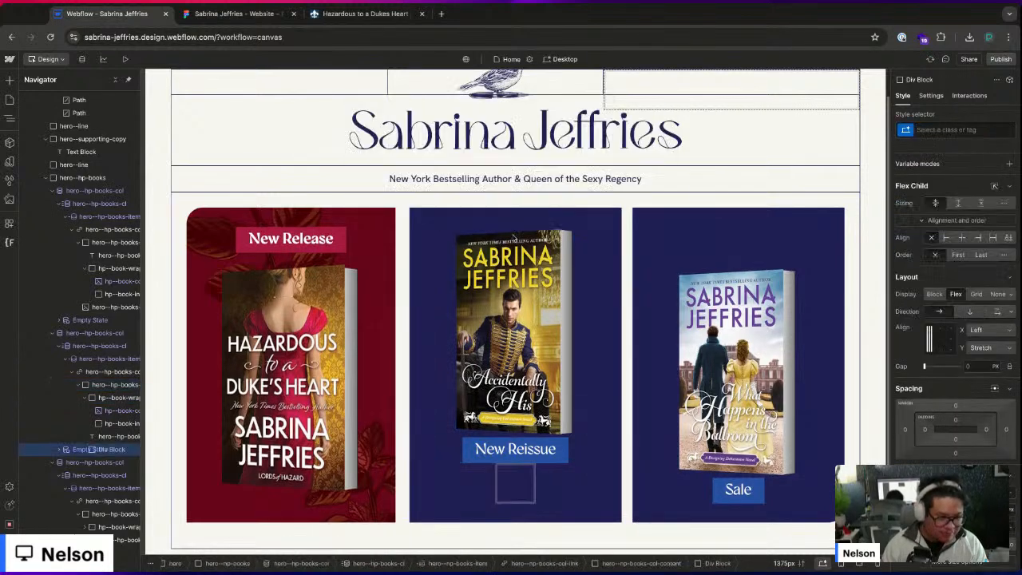
- Assign the new class hero--hp-books-col-spacer to the empty div block in the middle card
click(111, 371)
double_click(952, 129)
key(ctrl+c)
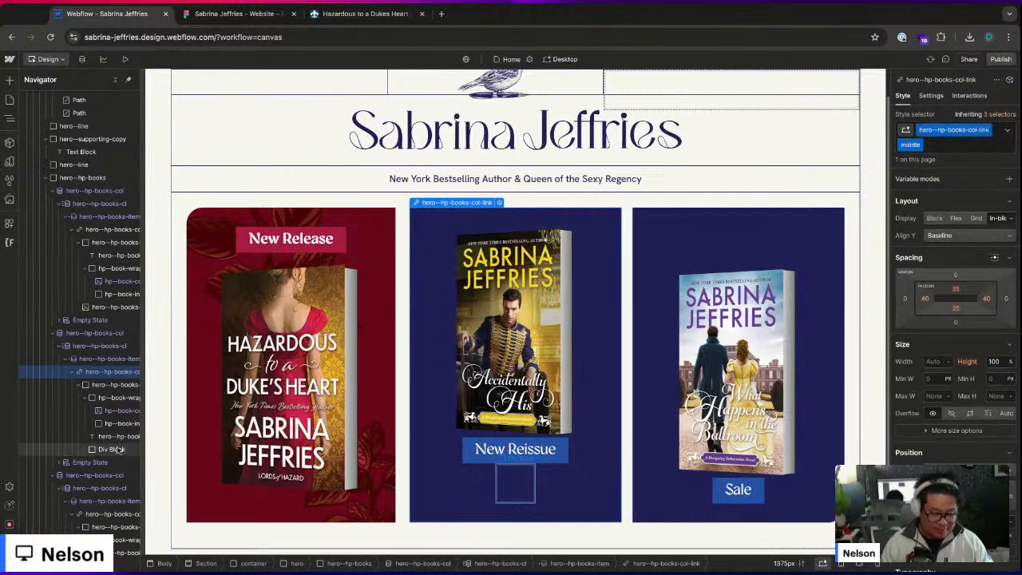
click(111, 450)
key(ctrl+v)
key(ctrl+shift+Left)
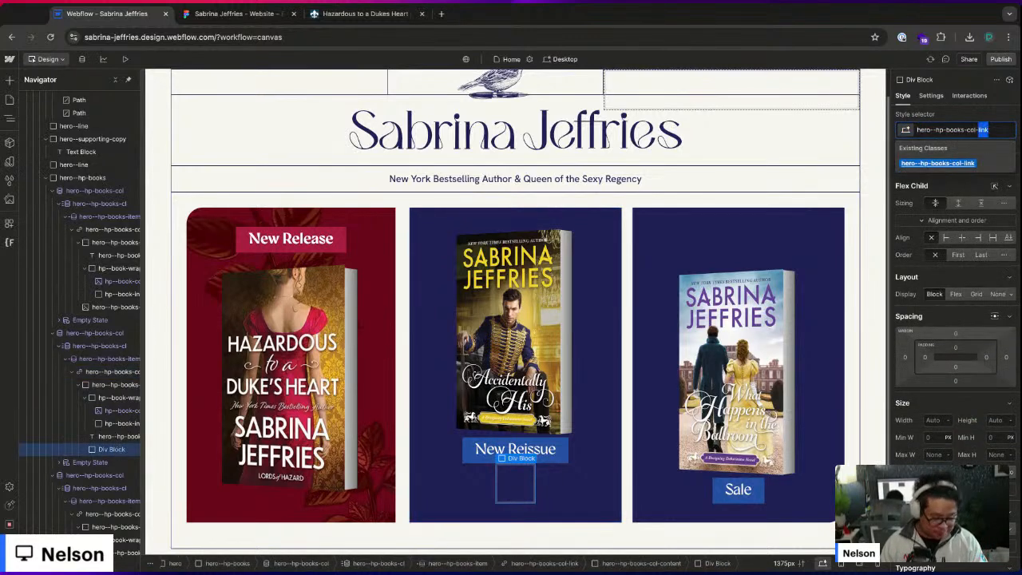
text(spacer)
key(Return)
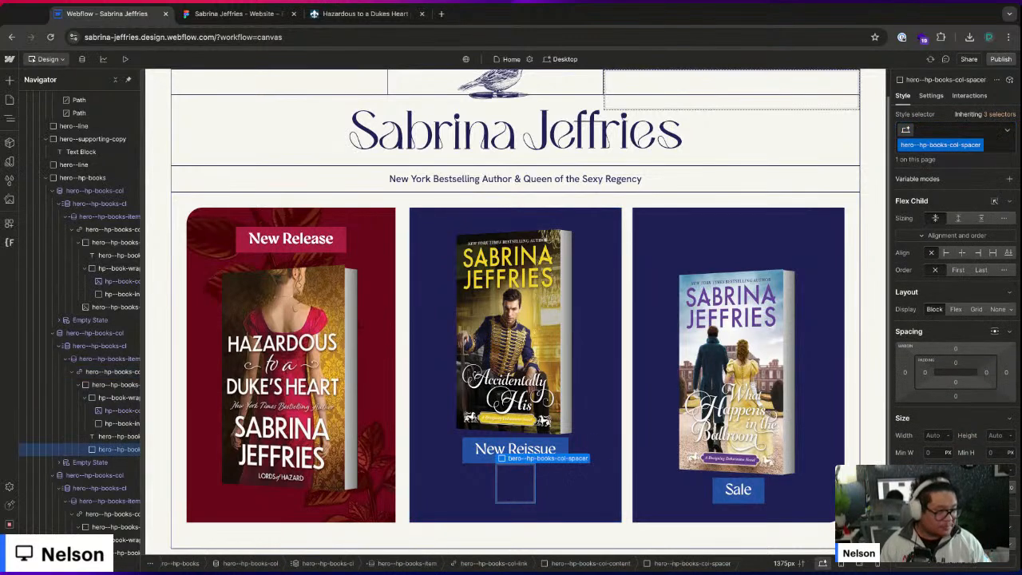
- Move the spacer div above the middle card's hp--book-wrapper and set its height to 1rem
drag(116, 449, 115, 397)
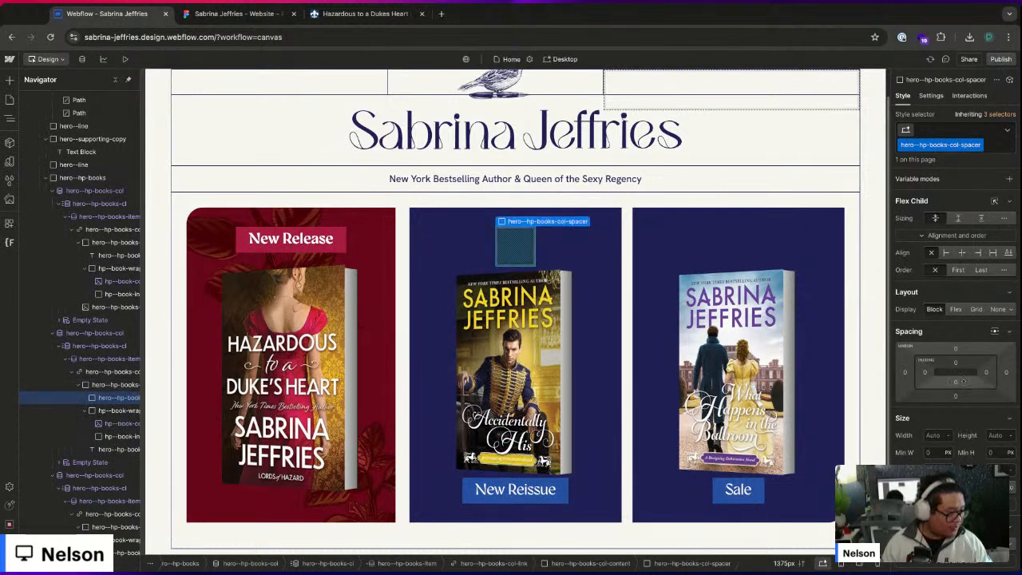
click(994, 434)
text(10)
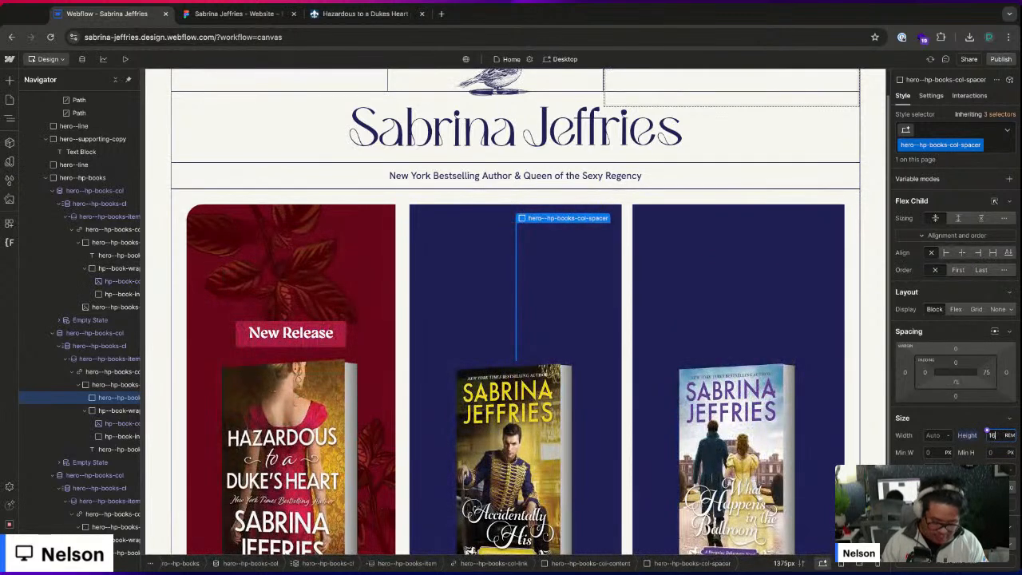
key(BackSpace)
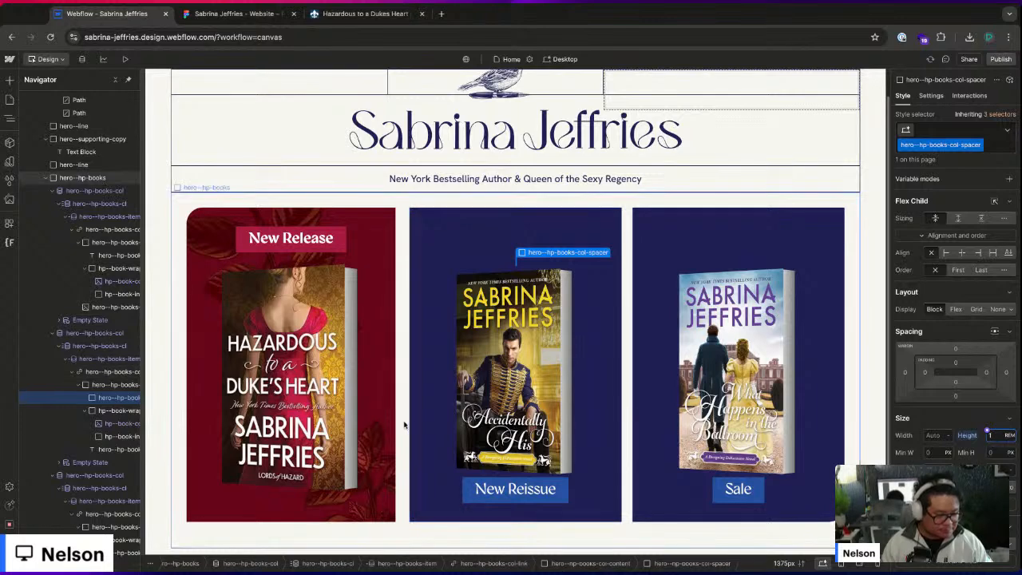
- Set the vertical alignment of the hero--hp-books-col-content class to Center
click(451, 262)
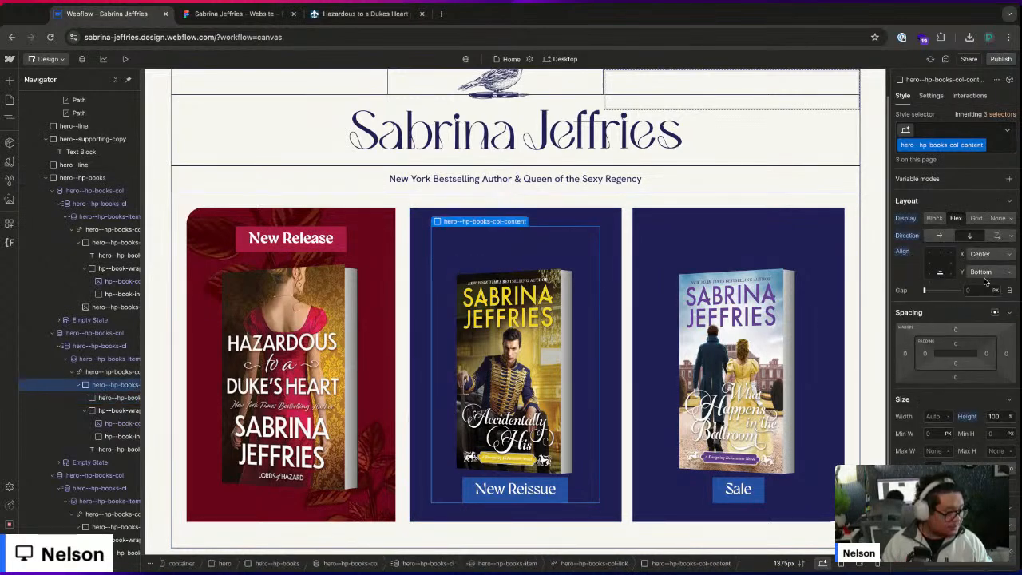
click(985, 272)
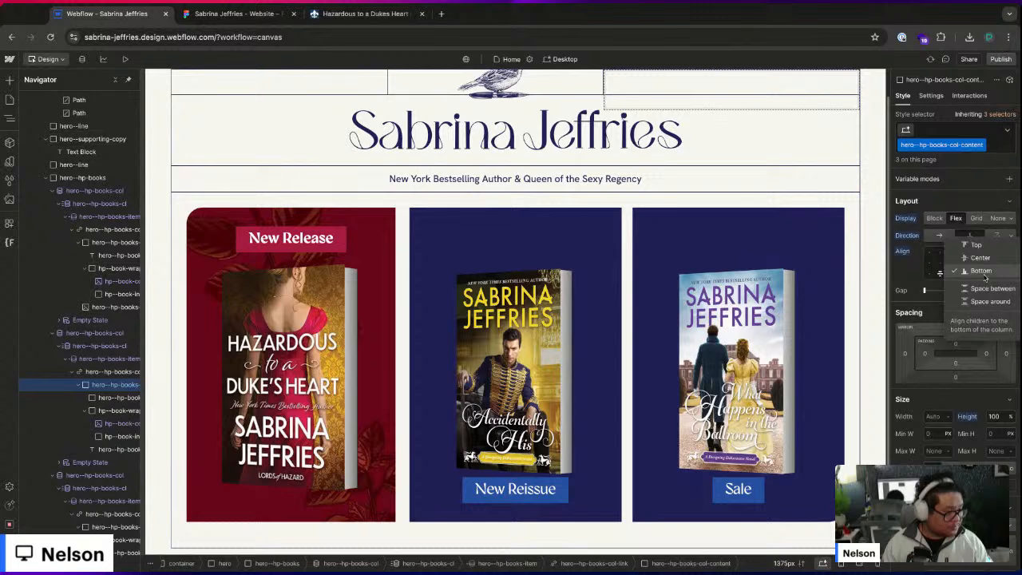
click(980, 258)
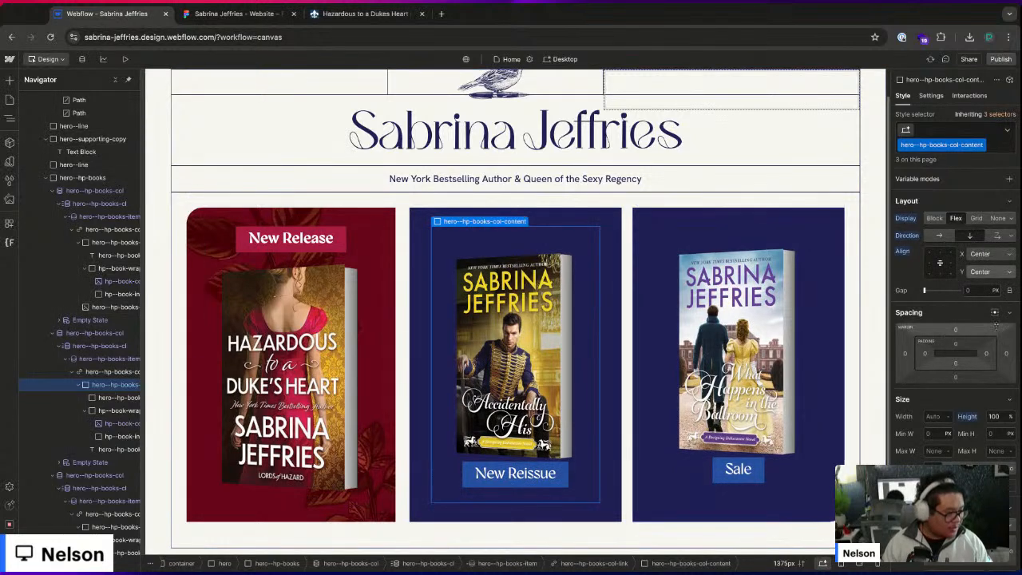
- Try a 20 px gap on the hero--hp-books-col-content class and reset it
click(982, 290)
text(20)
key(Return)
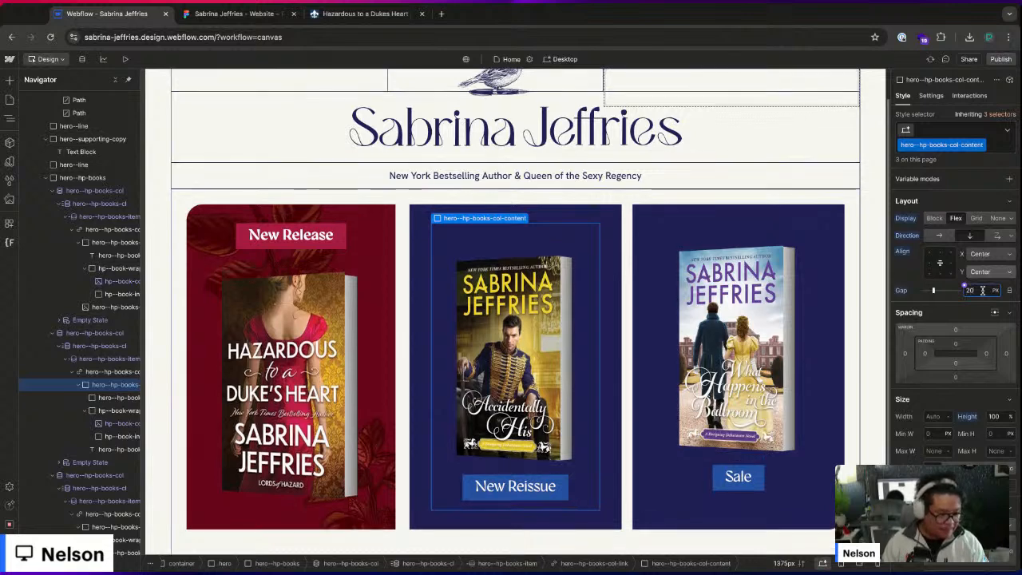
alt+click(901, 291)
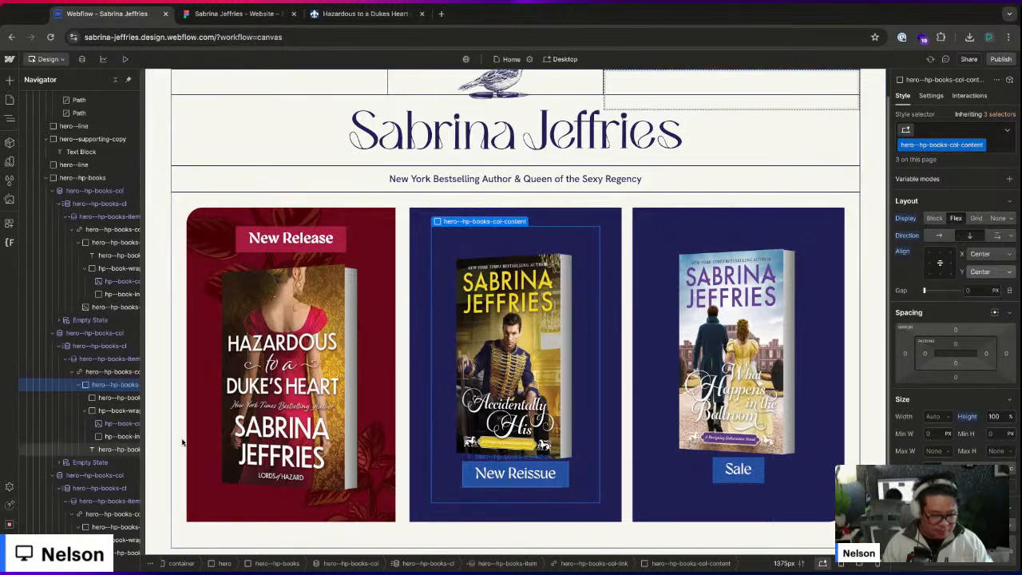
- Widen the element tree and delete the hero--hp-books-col-spacer div from the middle card
click(120, 423)
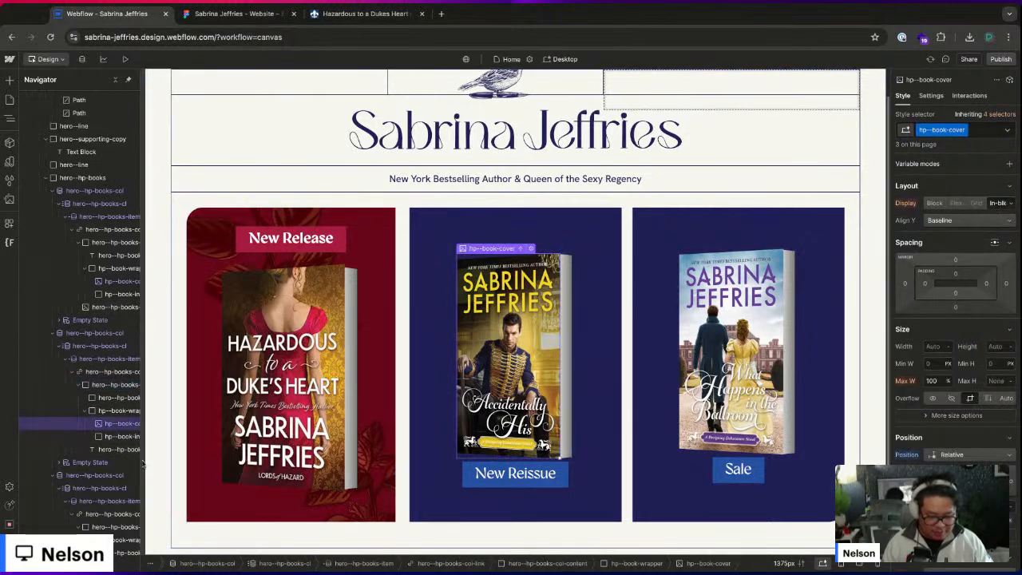
drag(142, 456, 162, 456)
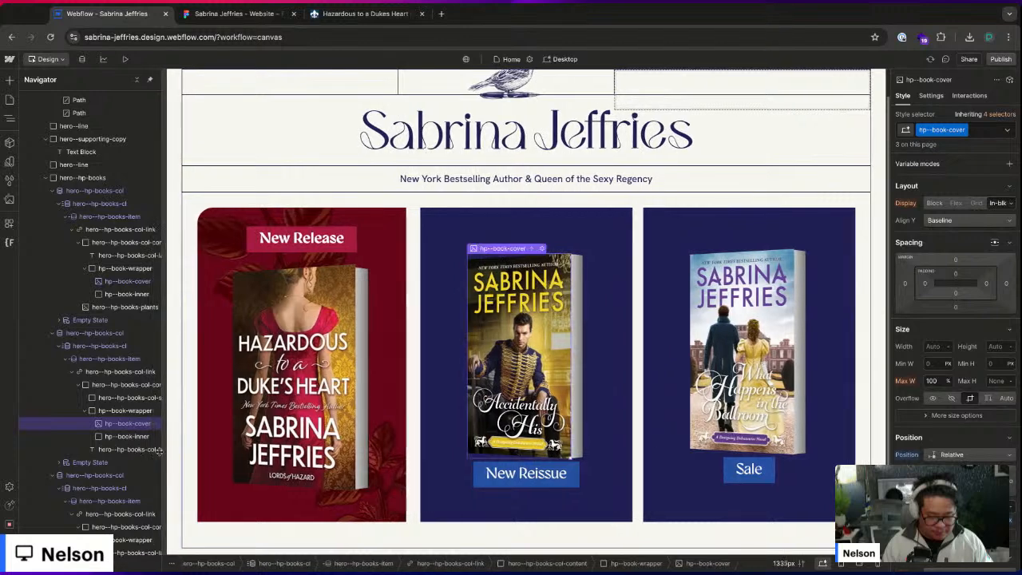
click(102, 399)
key(Delete)
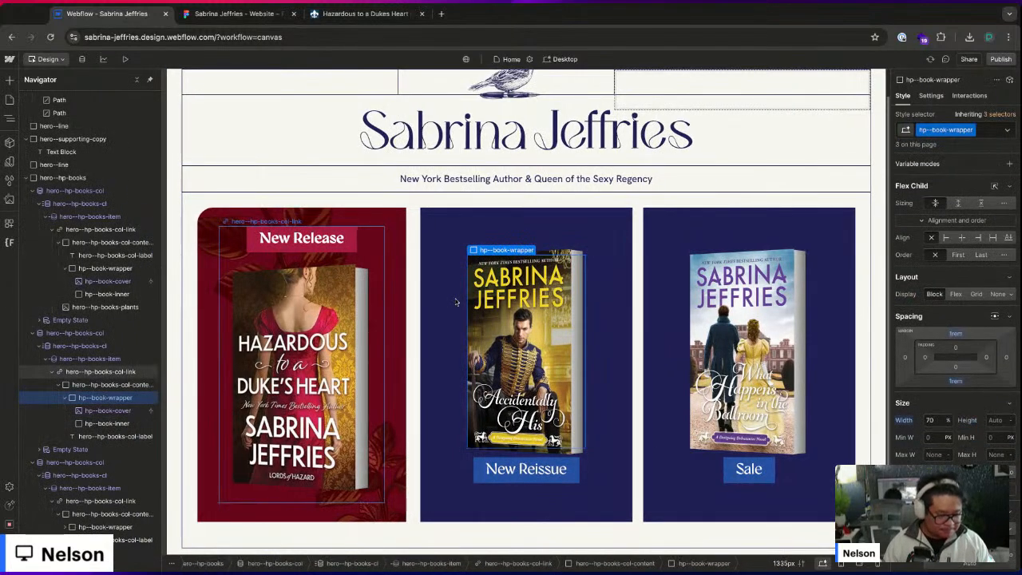
- Compare the hp--book-wrapper and hp--book-cover styles of the New Release card and the middle card
click(533, 390)
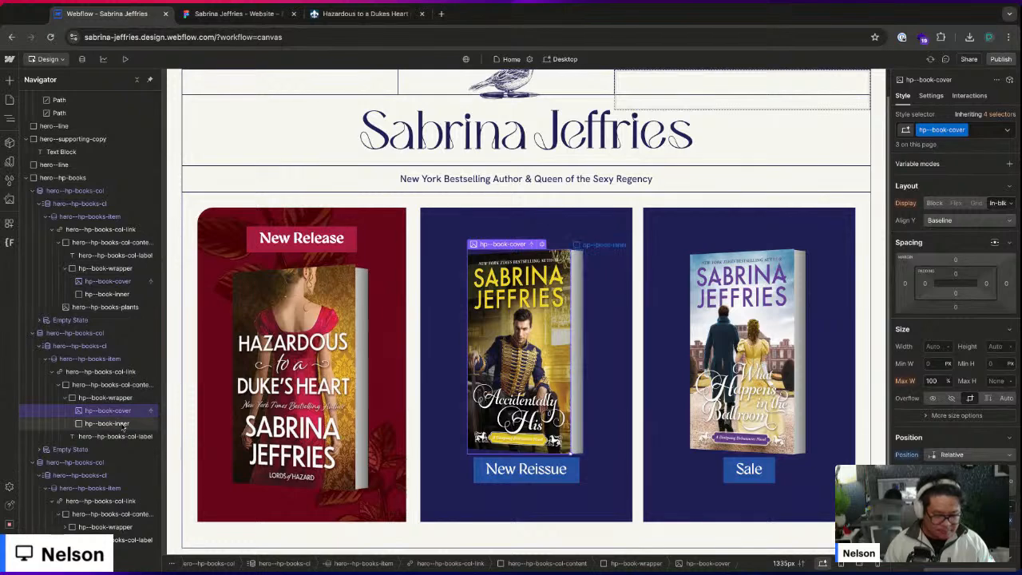
click(120, 397)
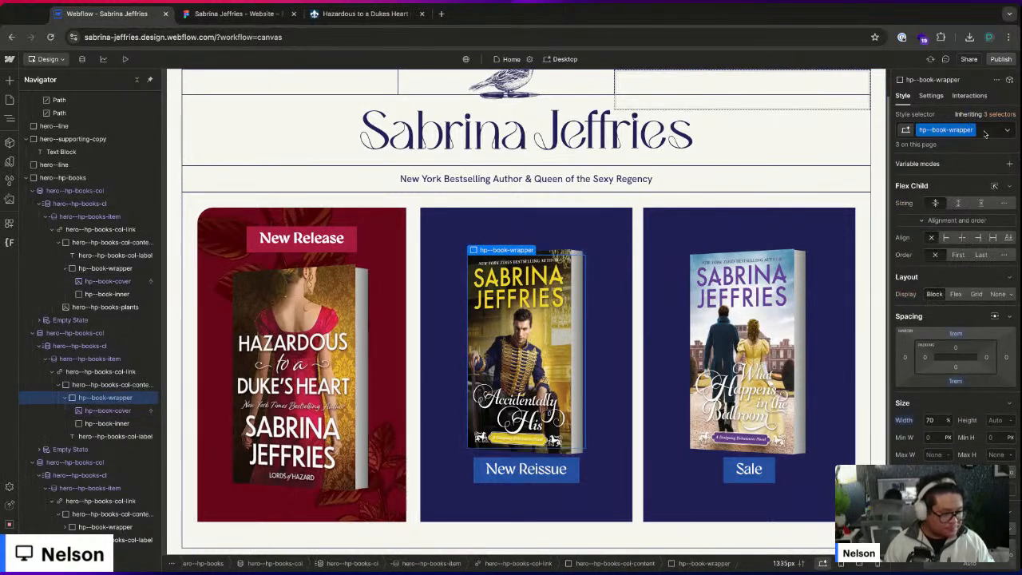
click(144, 282)
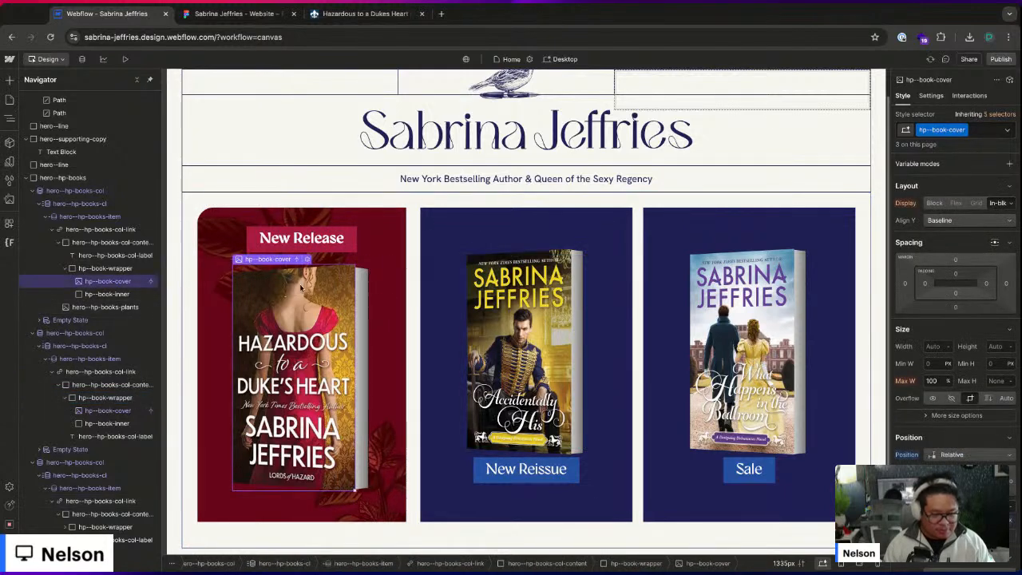
click(152, 268)
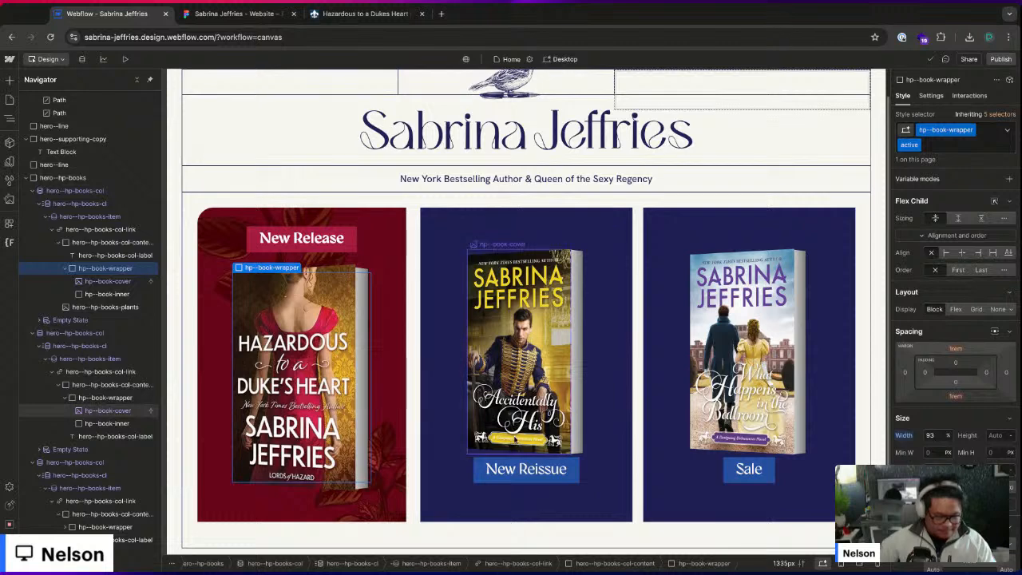
click(514, 439)
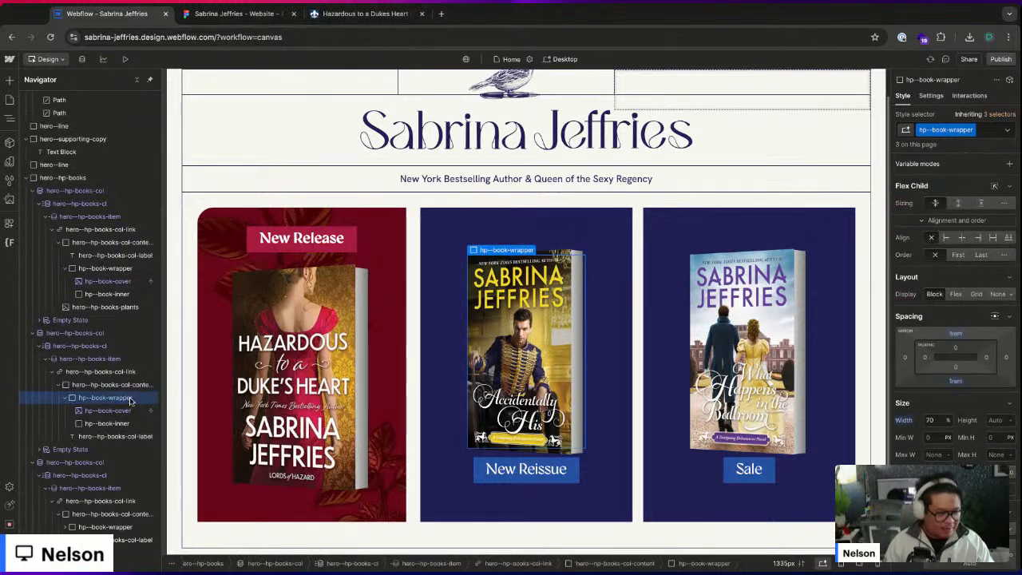
- Try removing the active combo class from the New Release card's hp--book-wrapper and compare its styles with the middle card's wrapper
click(122, 269)
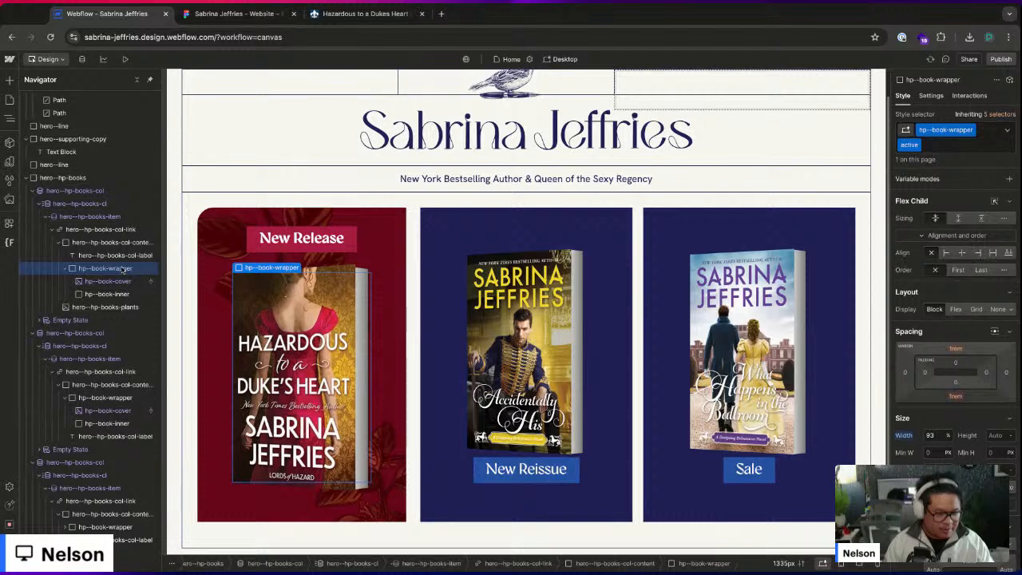
click(909, 144)
click(916, 189)
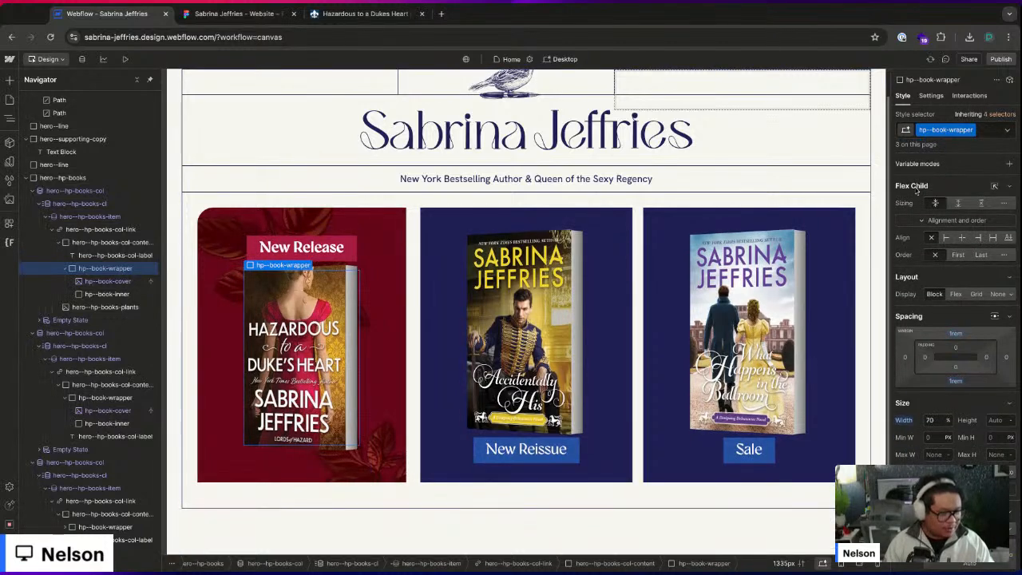
click(539, 318)
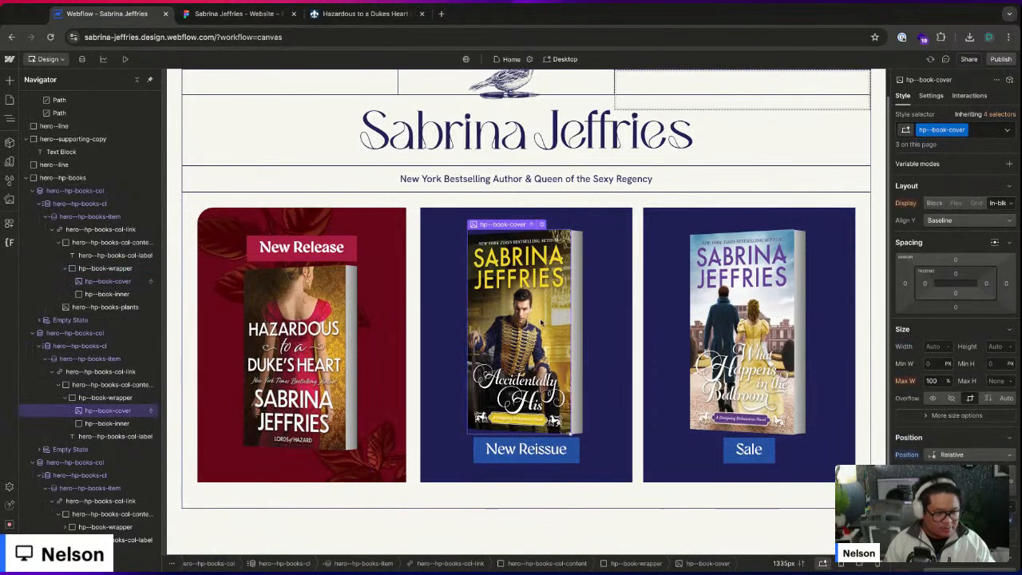
click(133, 396)
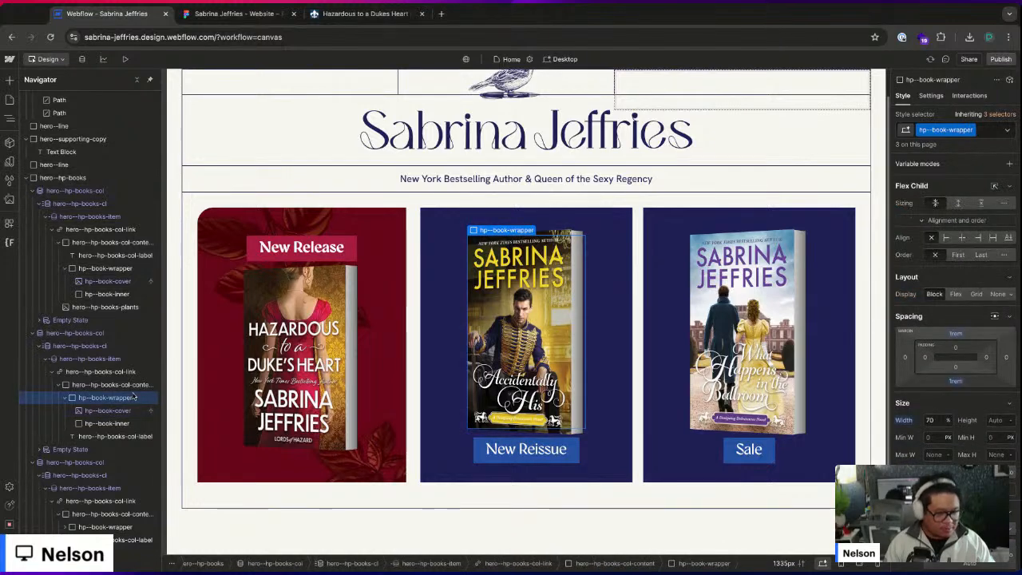
click(120, 268)
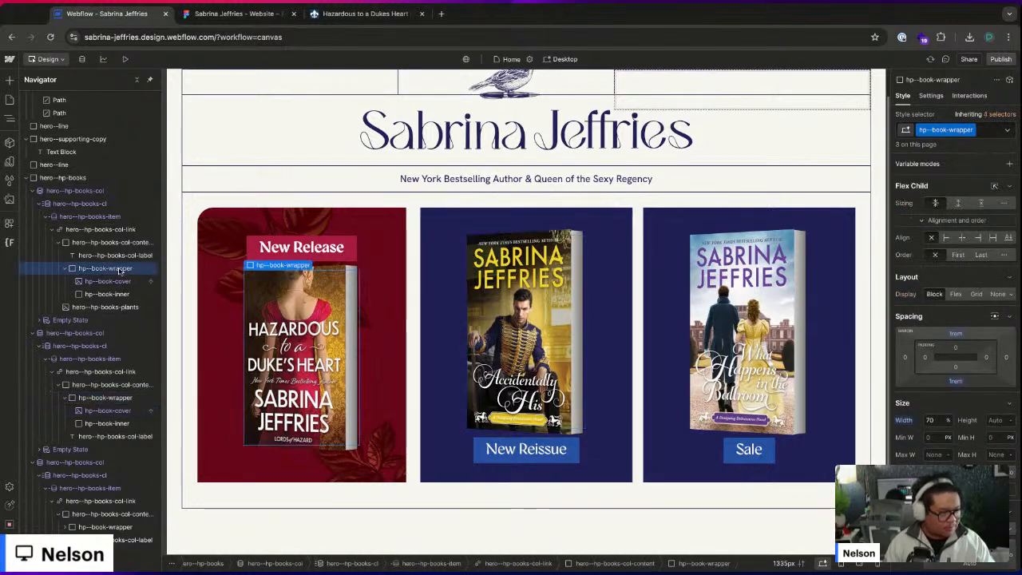
scroll(942, 359, down, 5)
scroll(942, 359, down, 1)
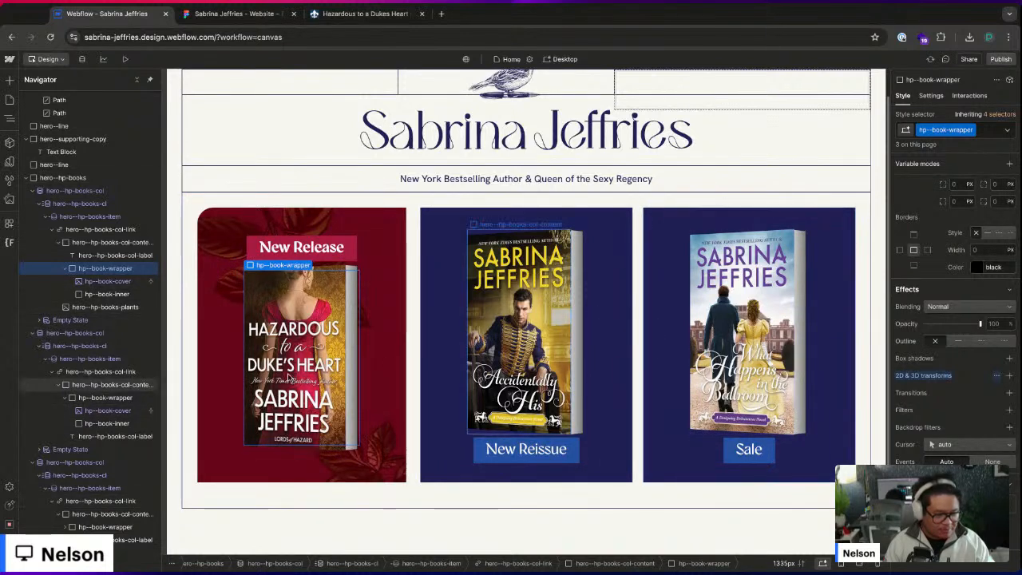
- Reapply the active combo class to the New Release card's hp--book-wrapper and rename it first
click(983, 132)
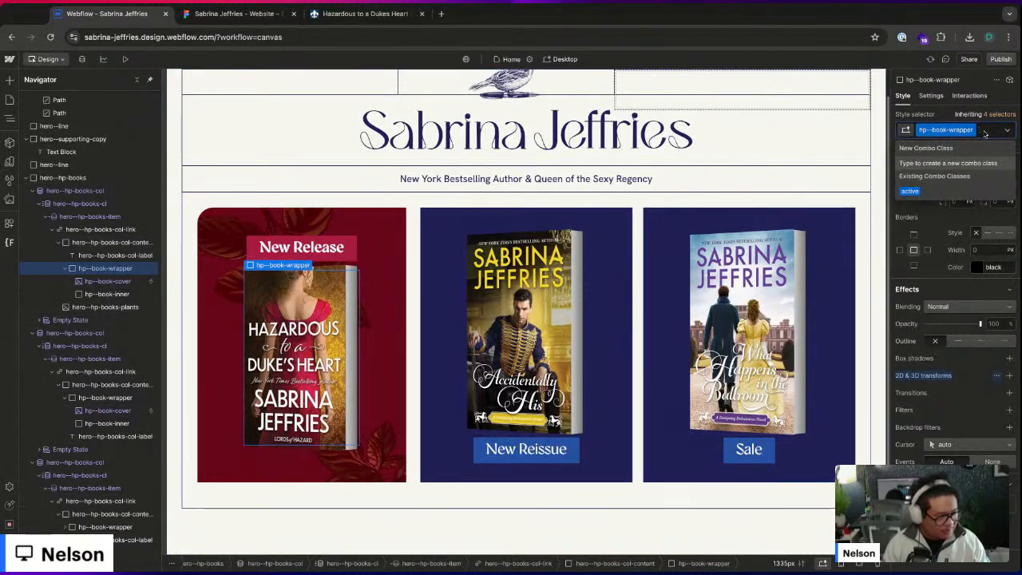
click(910, 191)
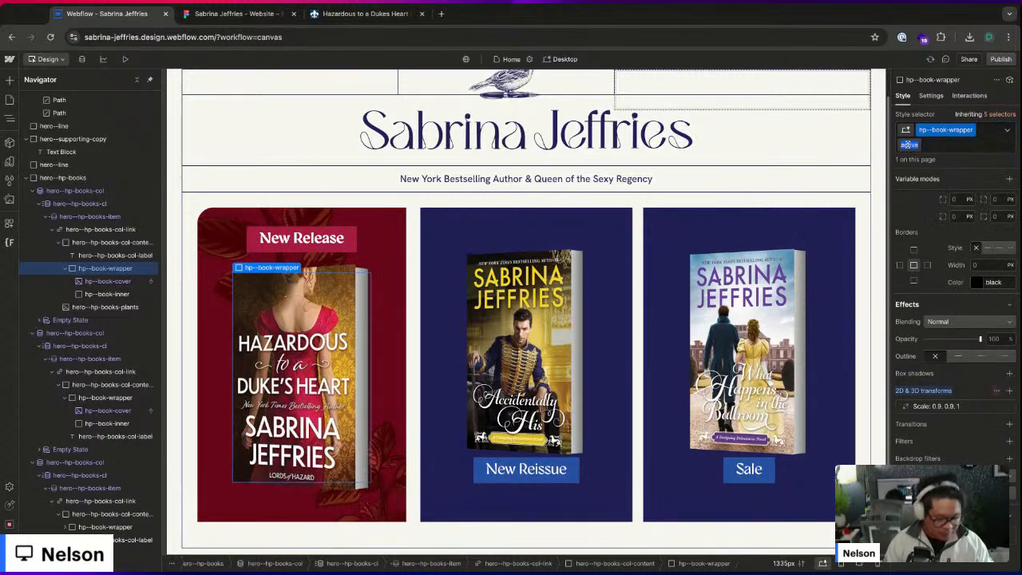
text(fist)
key(Return)
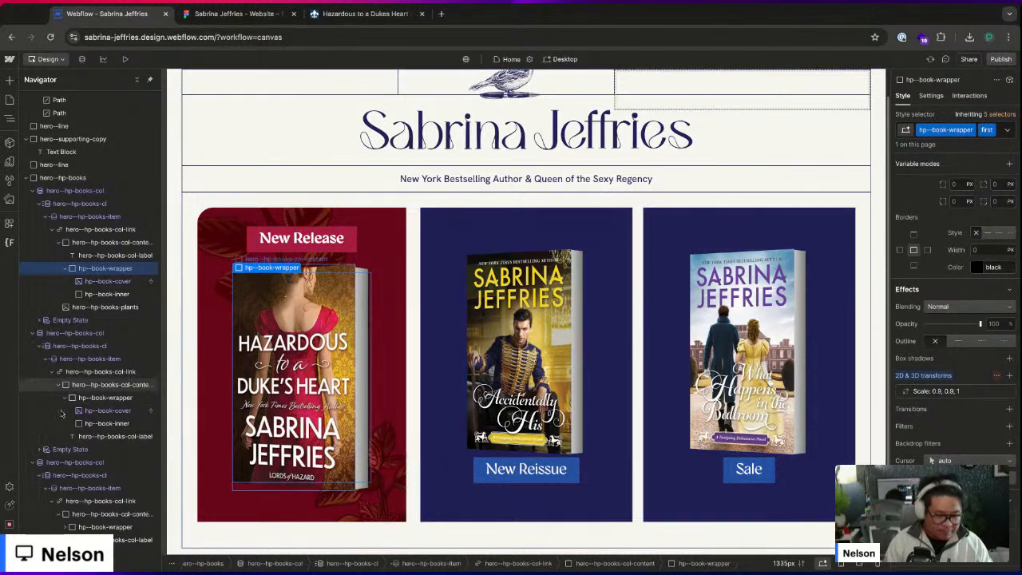
- Set the hp--book-wrapper class's bottom margin to 2rem and clear its top margin to 0, using the middle card's wrapper
click(104, 397)
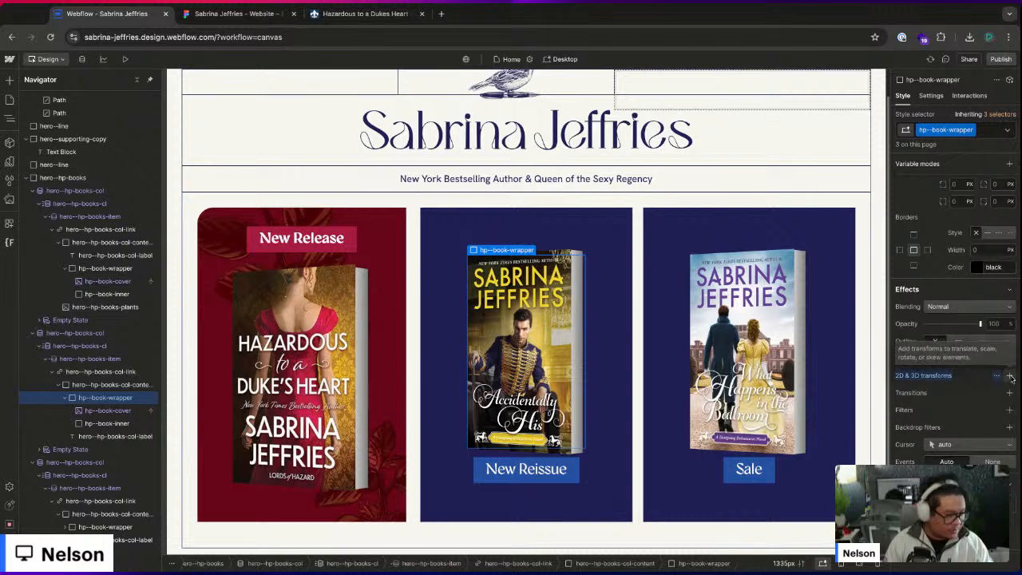
scroll(990, 318, up, 10)
click(956, 381)
text(2)
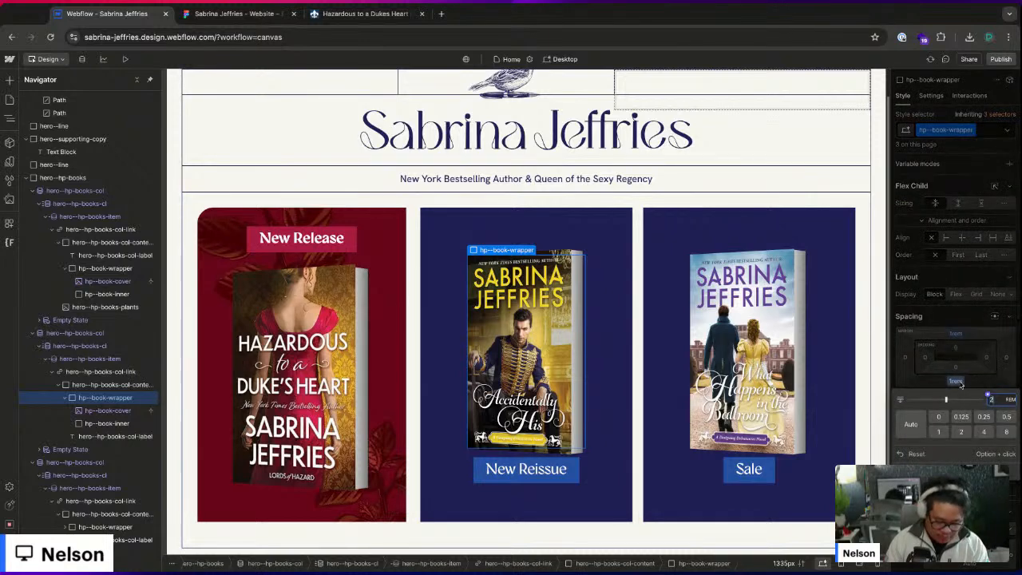
key(Return)
click(955, 364)
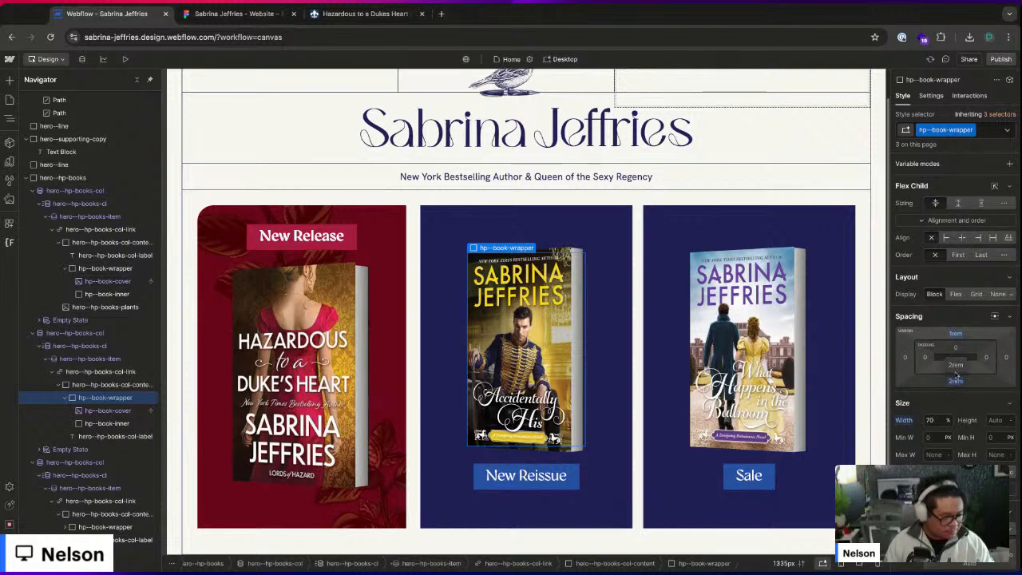
key(ctrl+z)
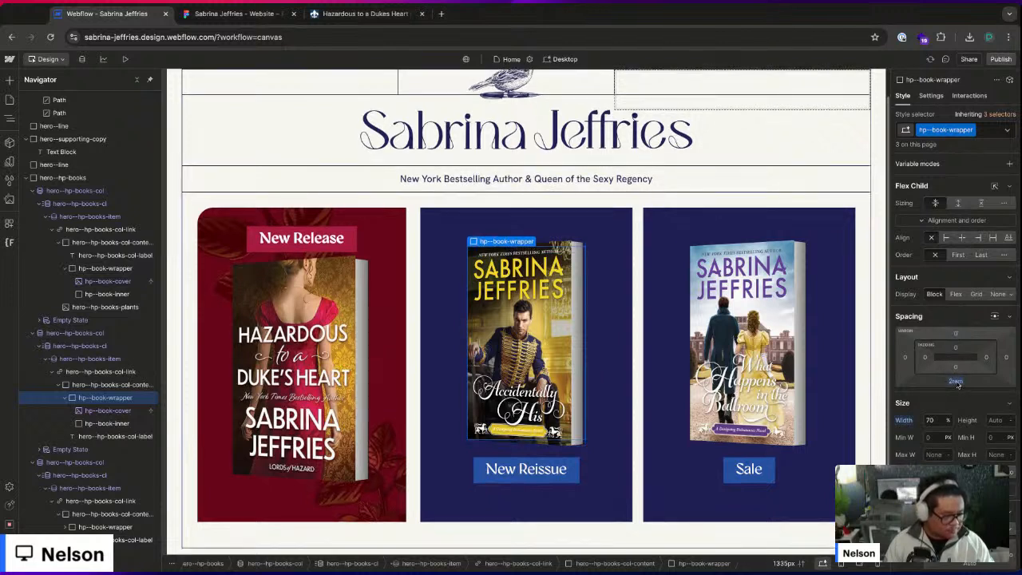
key(ctrl+shift+z)
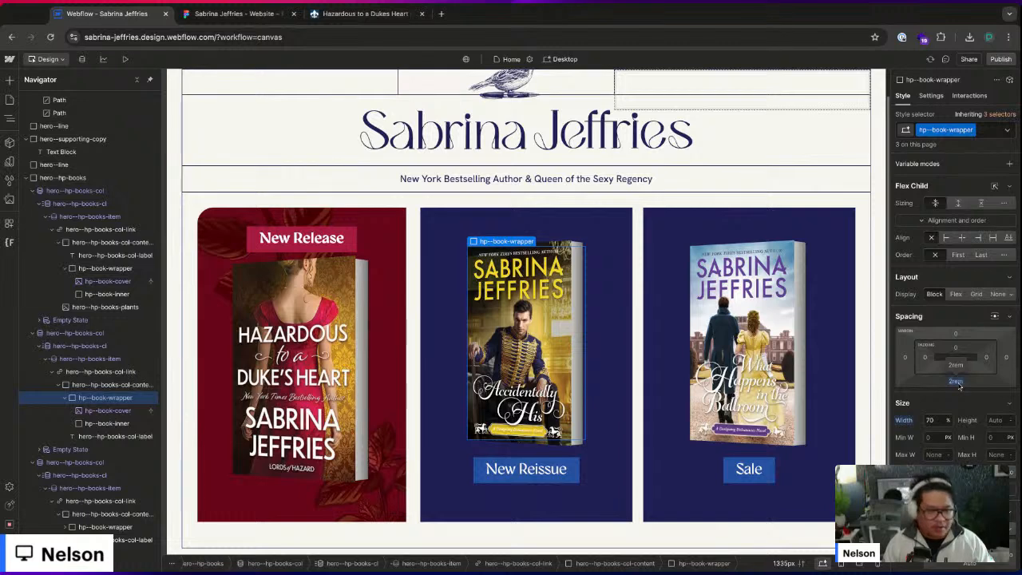
key(ctrl+z)
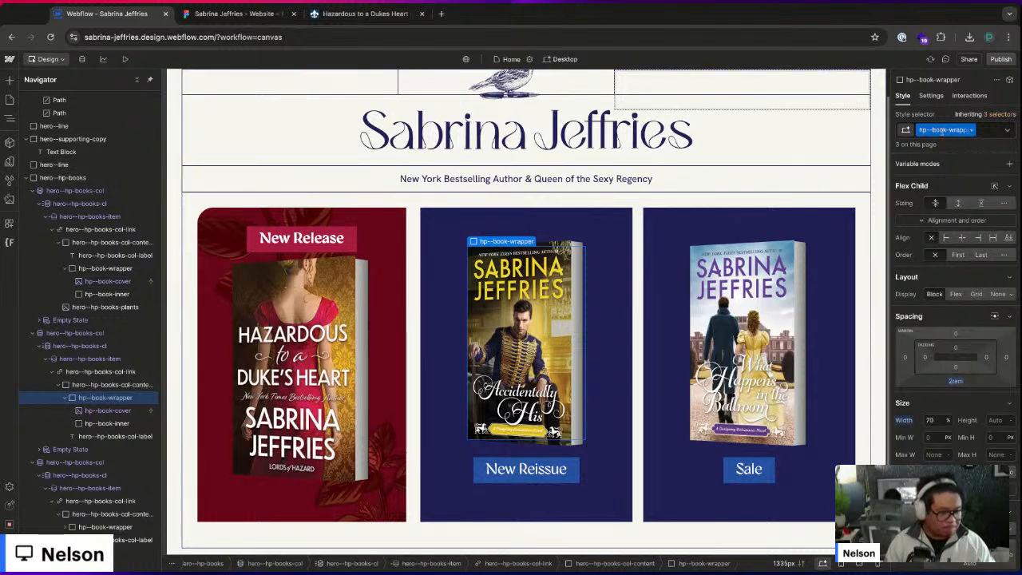
- Set the bottom margin of the New Release card's hp--book-wrapper first combo class to 0rem
click(141, 278)
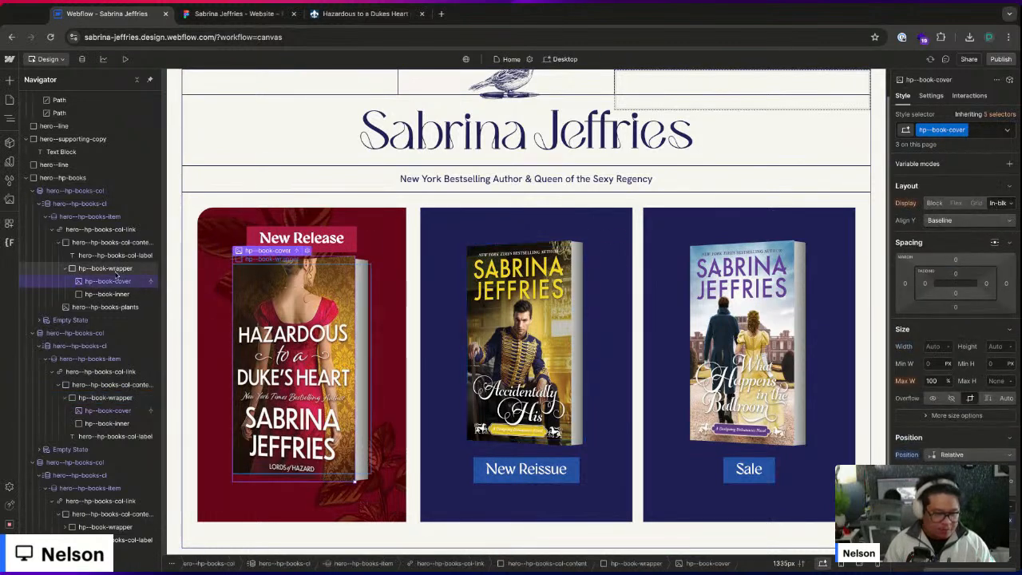
click(117, 270)
click(955, 382)
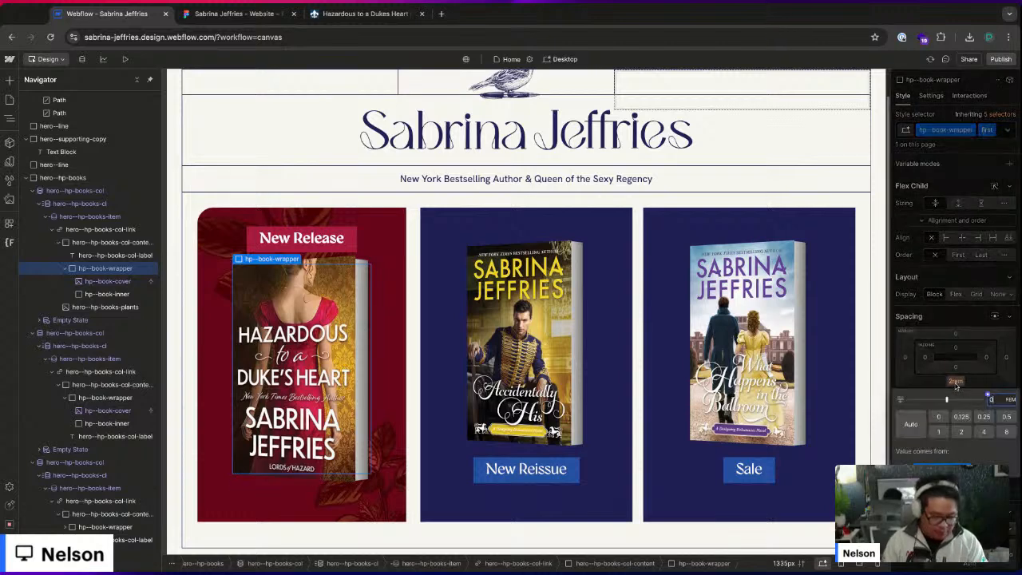
text(0)
key(Return)
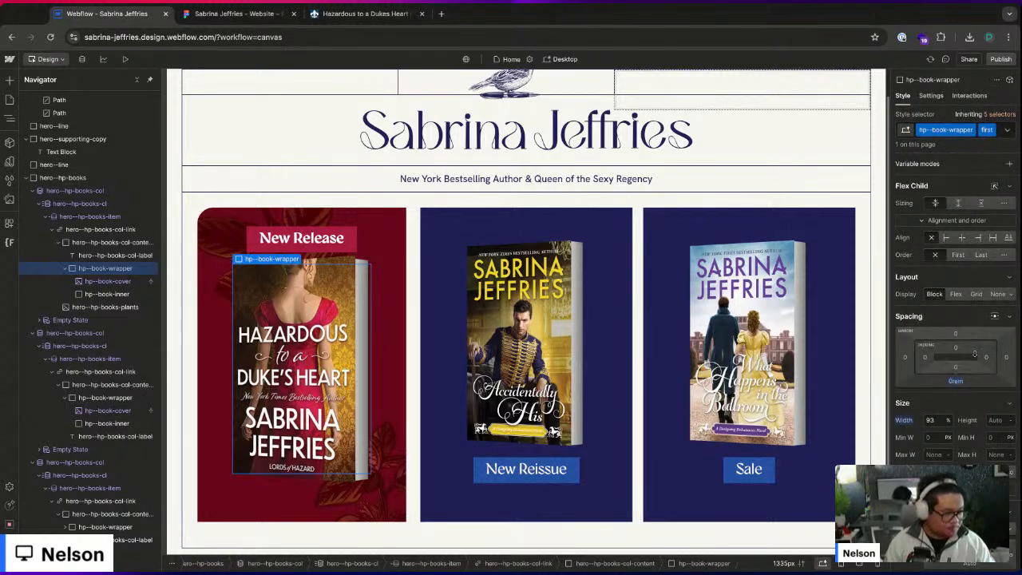
- Check the book spacing in the Figma design, then set the middle card's hp--book-wrapper bottom margin to 2.8rem and deselect it
key(ctrl+Tab)
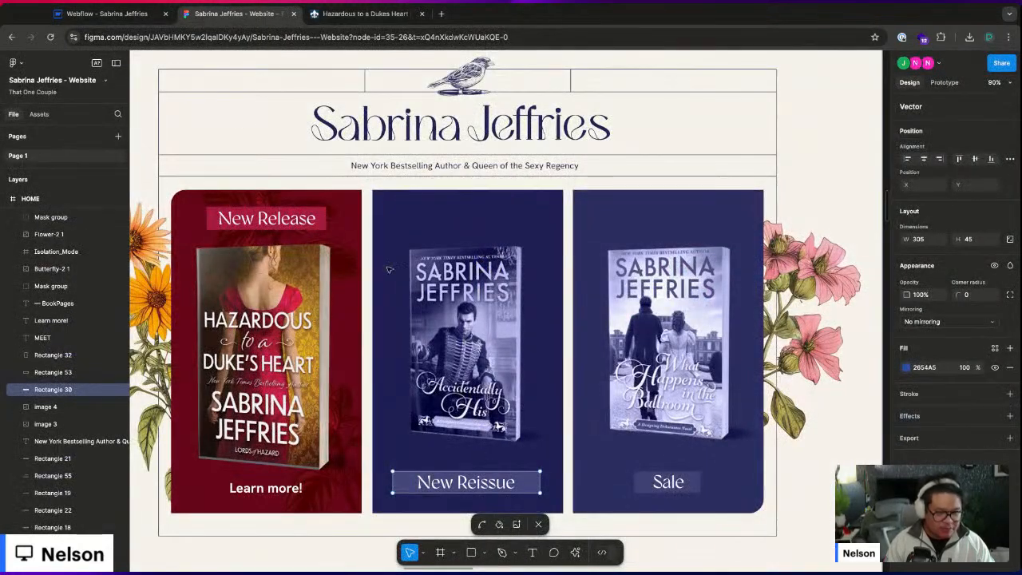
key(ctrl+shift+Tab)
click(529, 361)
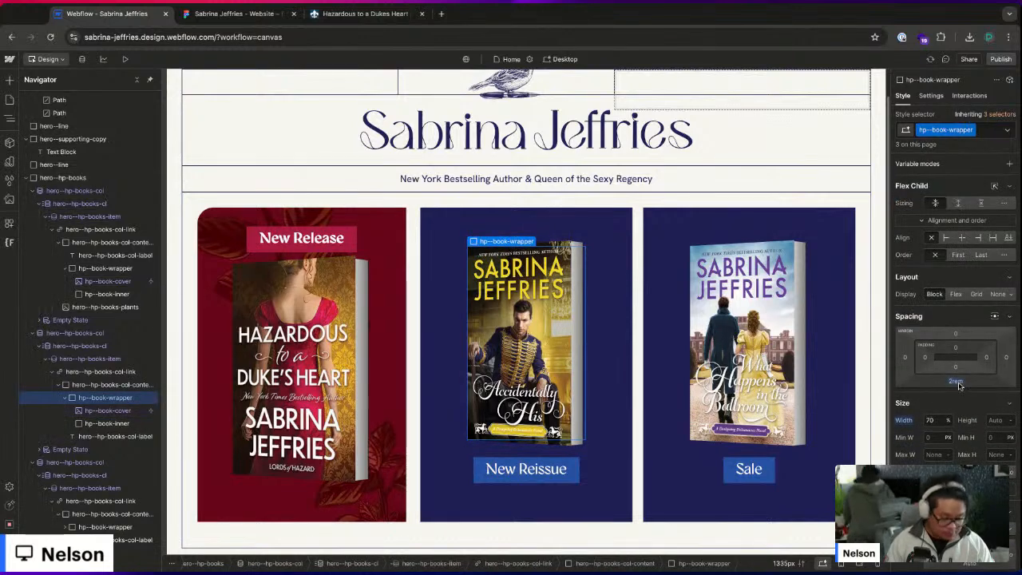
drag(958, 382, 959, 385)
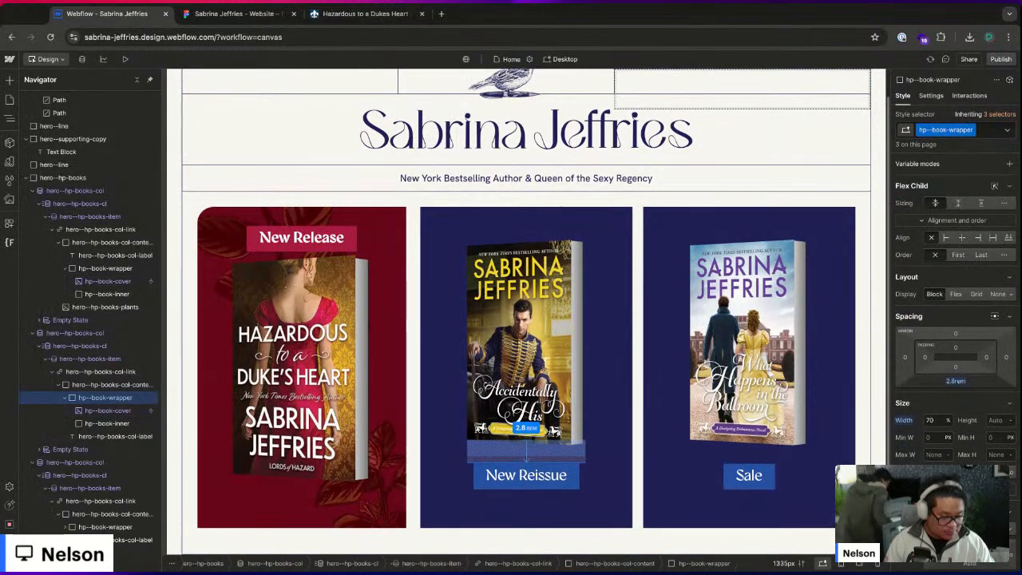
click(874, 213)
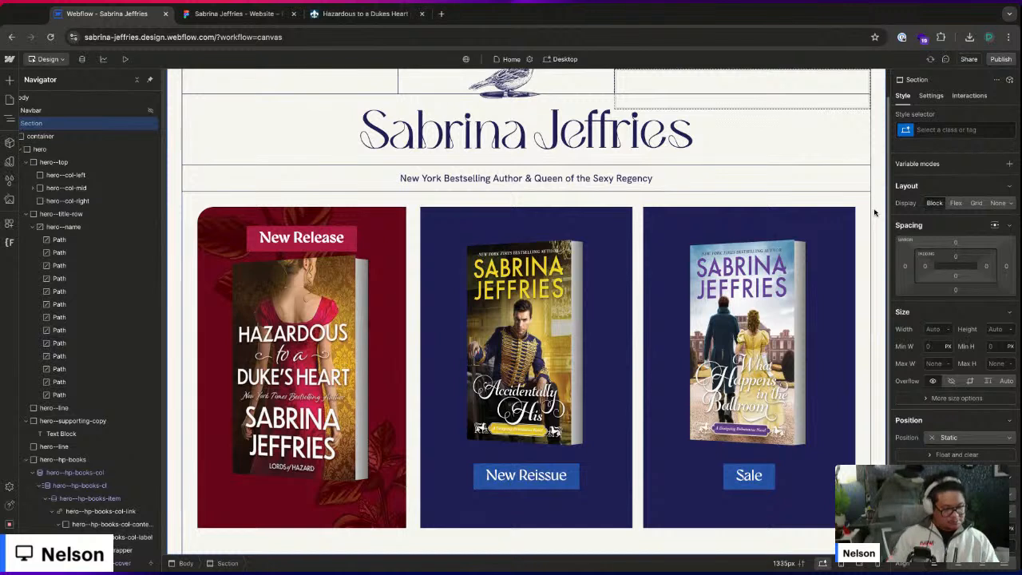
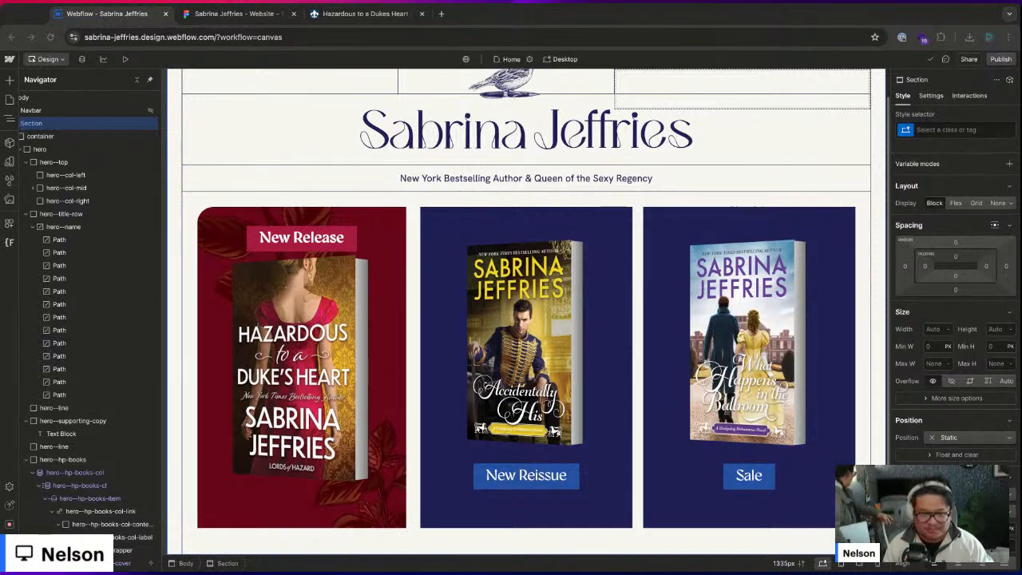
- Replace the hero--penland bird image with the newly uploaded 257 x 150 px SVG version and close its image settings
double_click(508, 83)
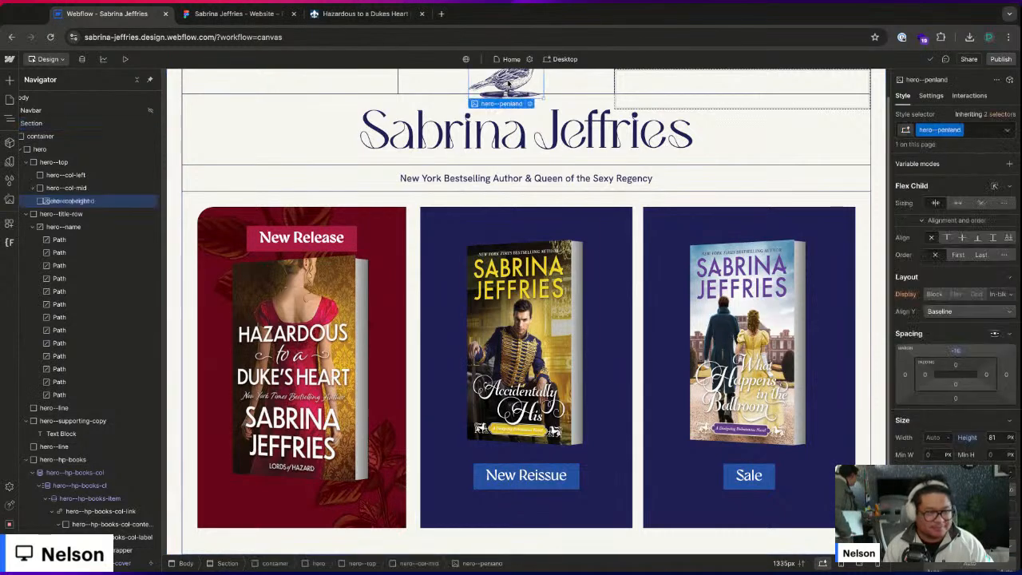
click(546, 202)
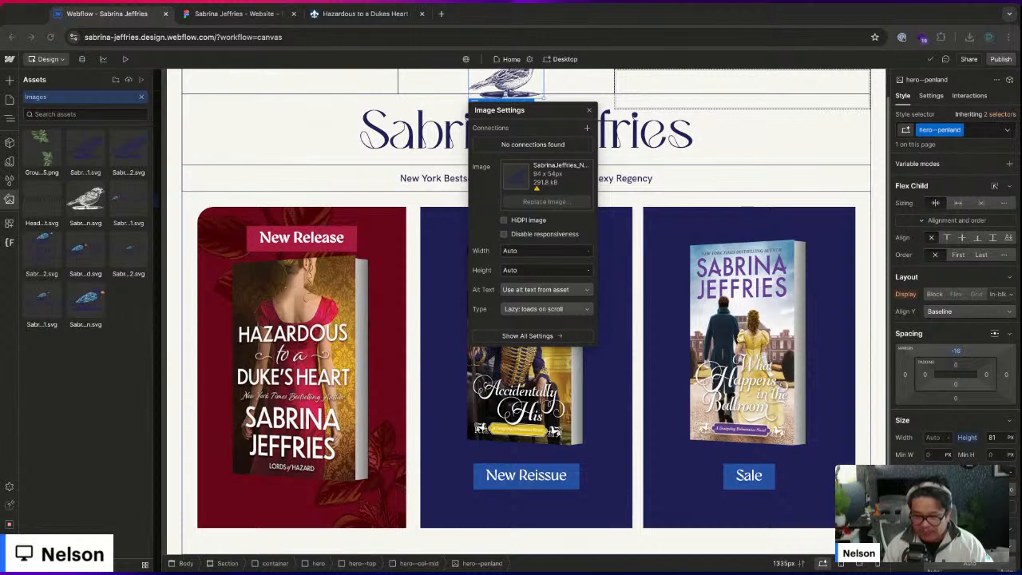
drag(8, 343, 85, 392)
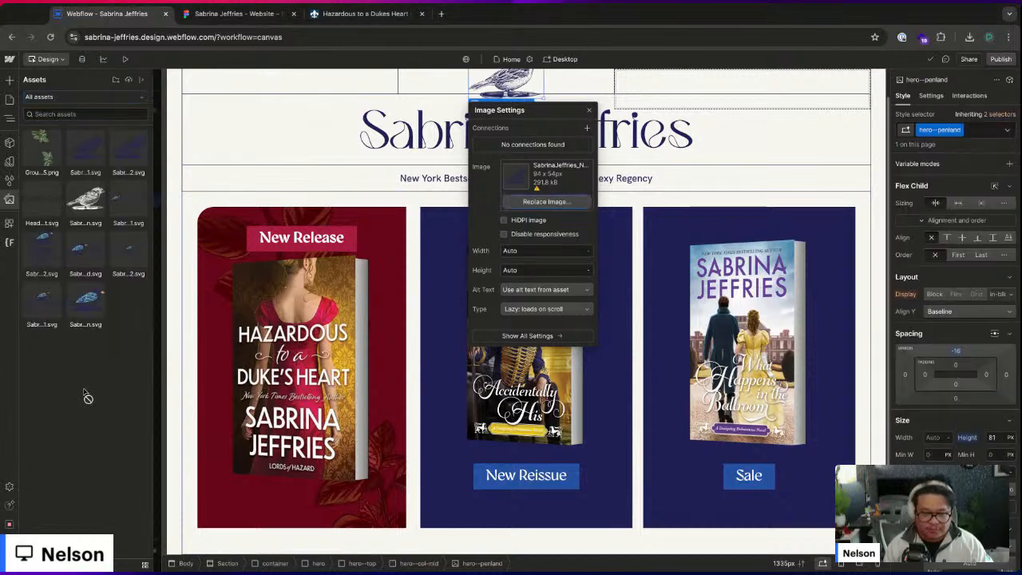
click(10, 117)
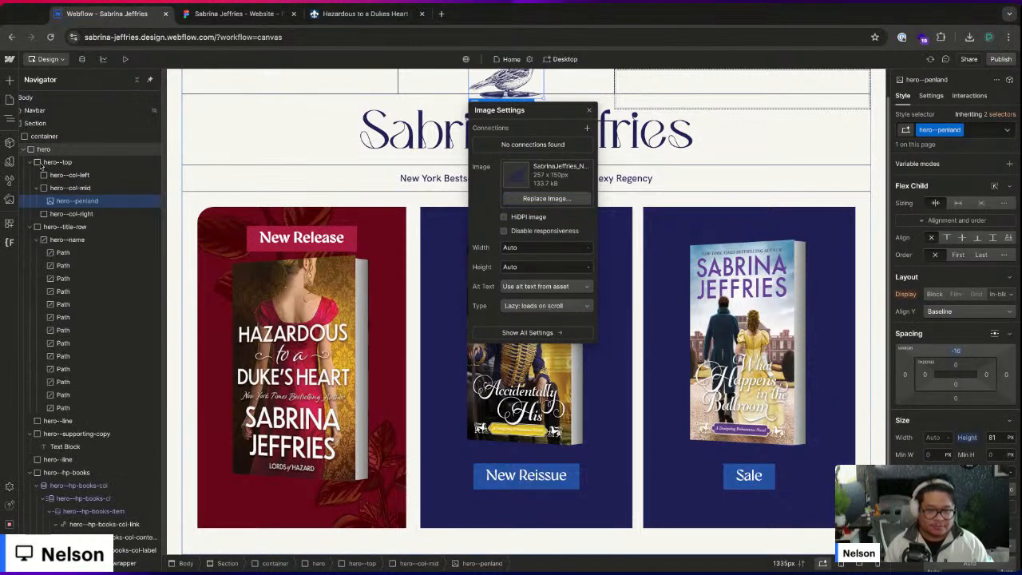
click(590, 110)
- Examine the bird image up close against the hero--title-row lines and glance at the existing live book page
scroll(557, 197, up, 1)
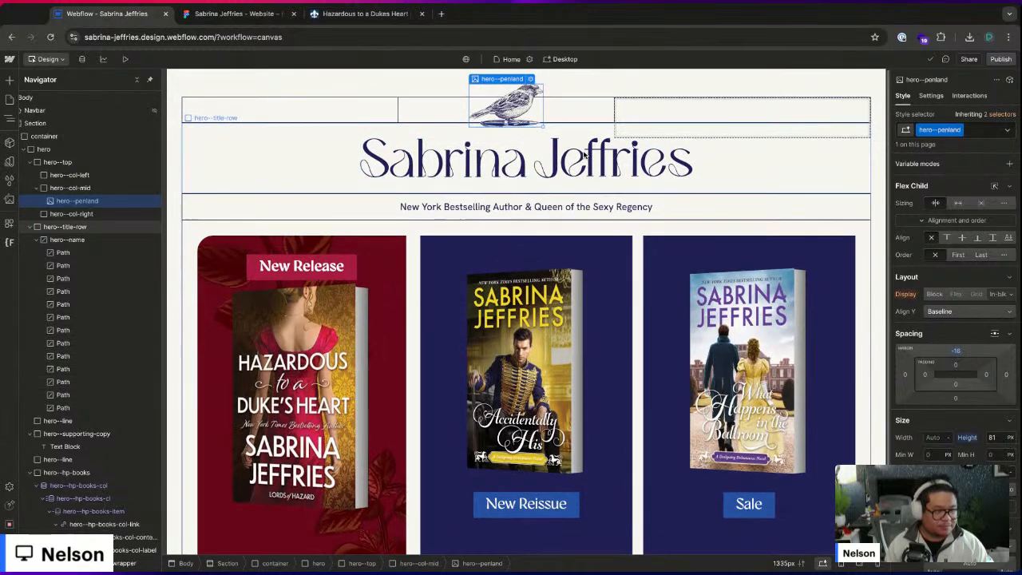
click(656, 160)
click(519, 111)
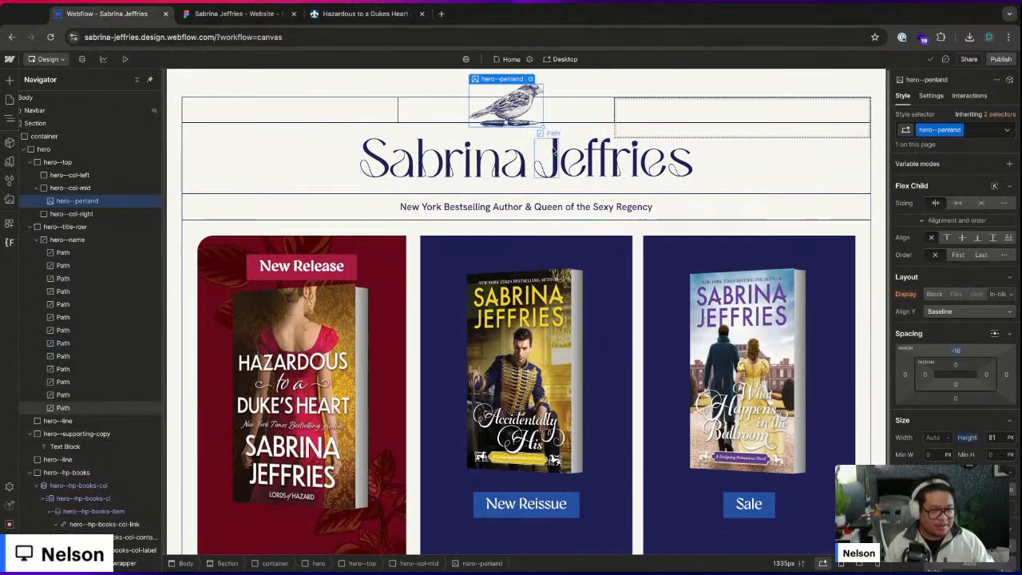
click(576, 130)
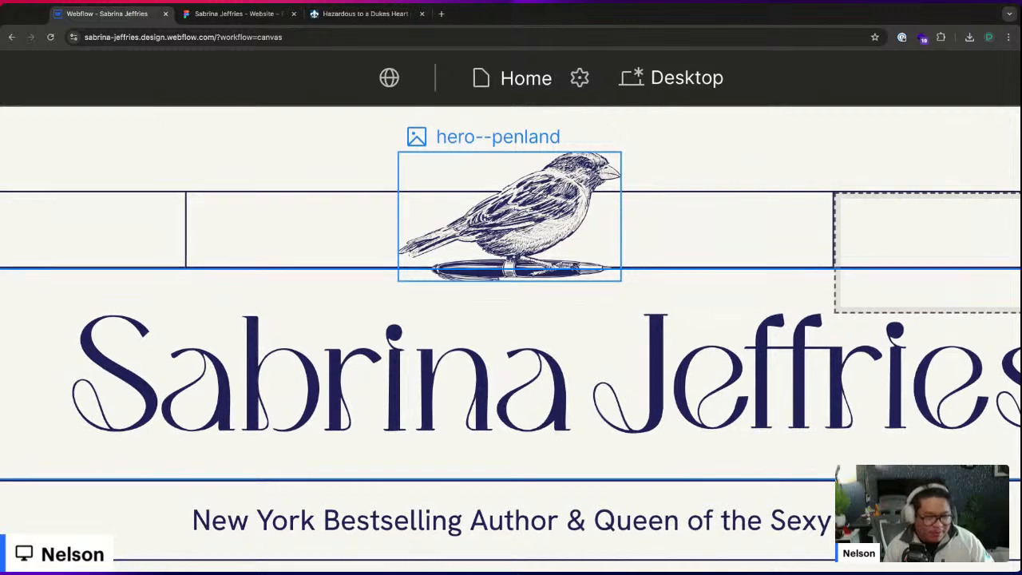
key(ctrl+0)
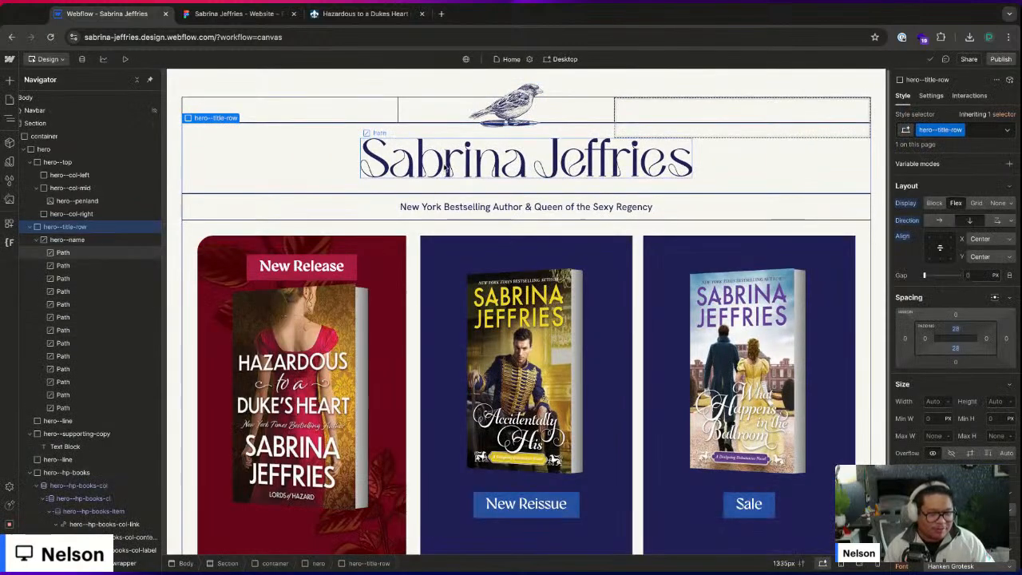
key(super+3)
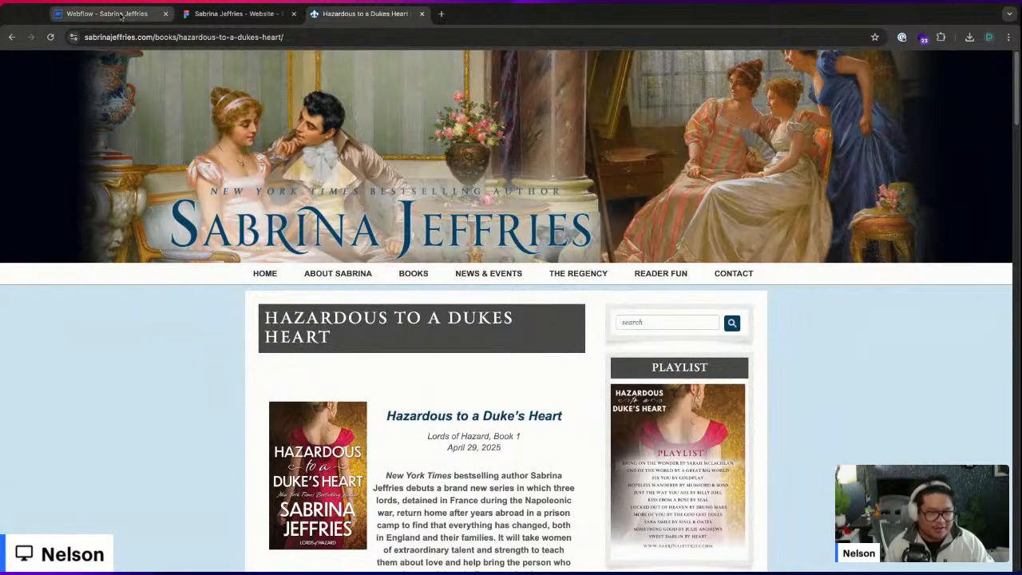
key(super+1)
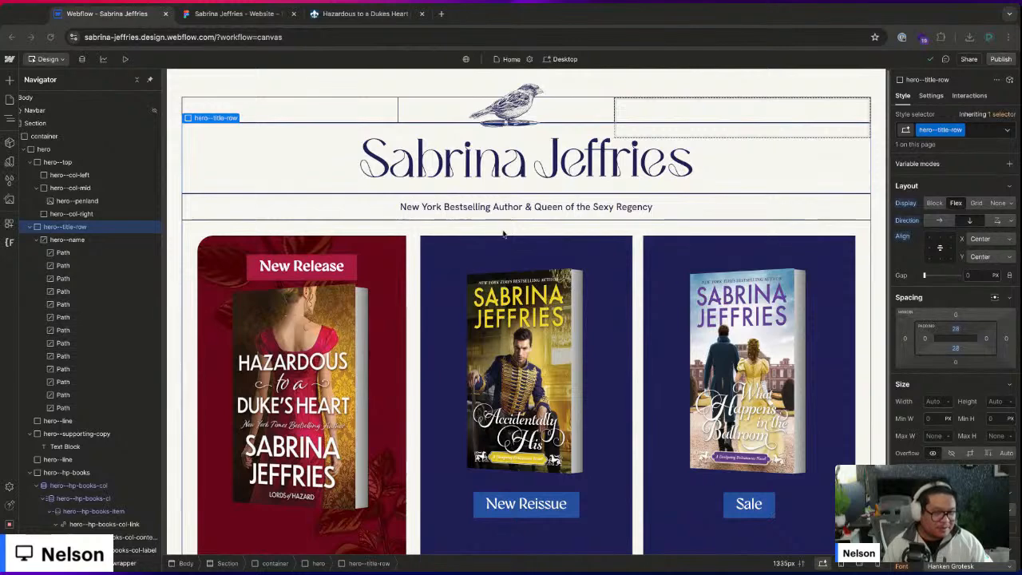
- Switch to the Figma file, survey its page frames and inspect the yellow flowers beside the home page's New Release card
scroll(587, 372, down, 1)
key(ctrl+Tab)
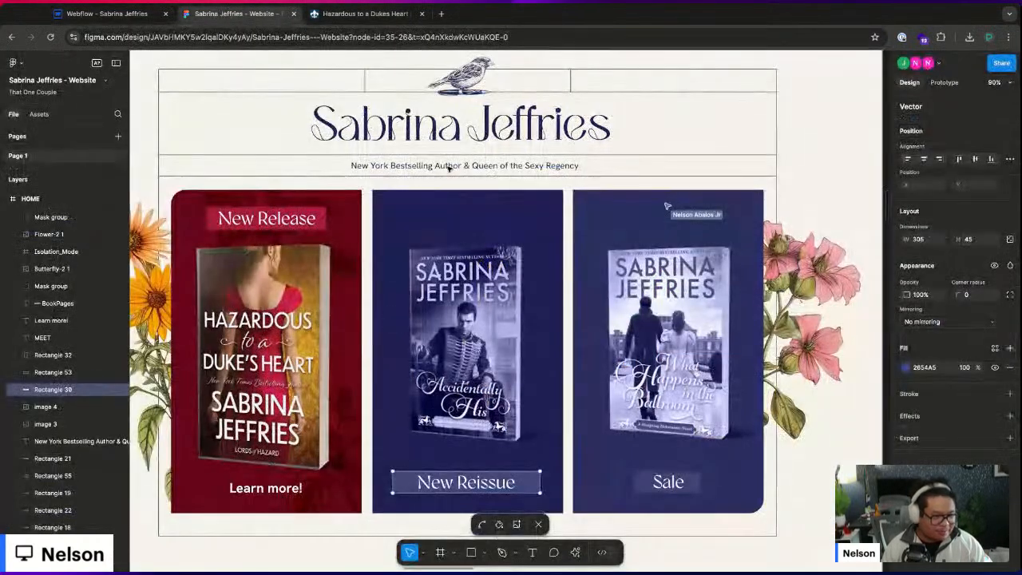
scroll(438, 375, left, 5)
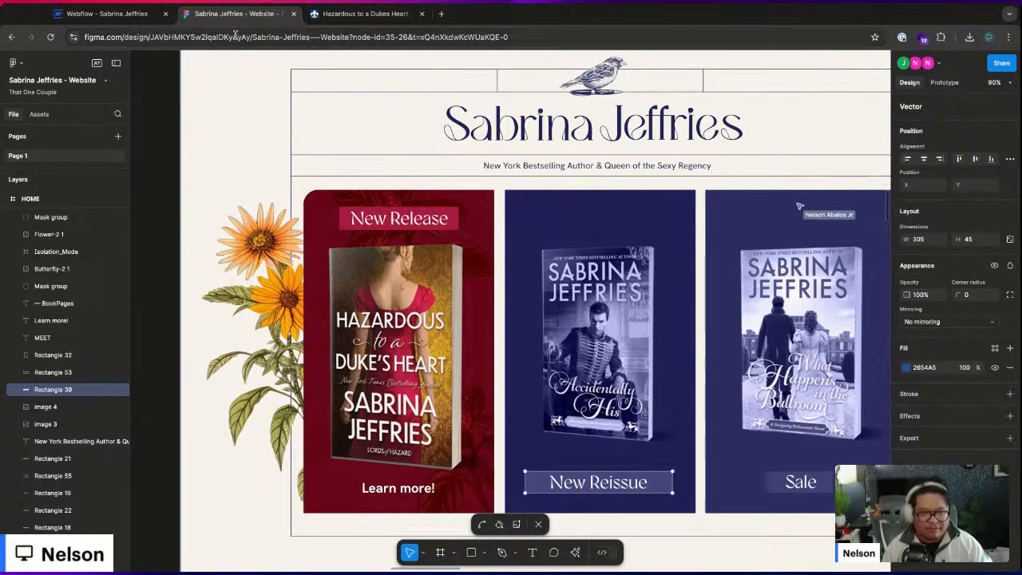
ctrl+scroll(579, 383, down, 15)
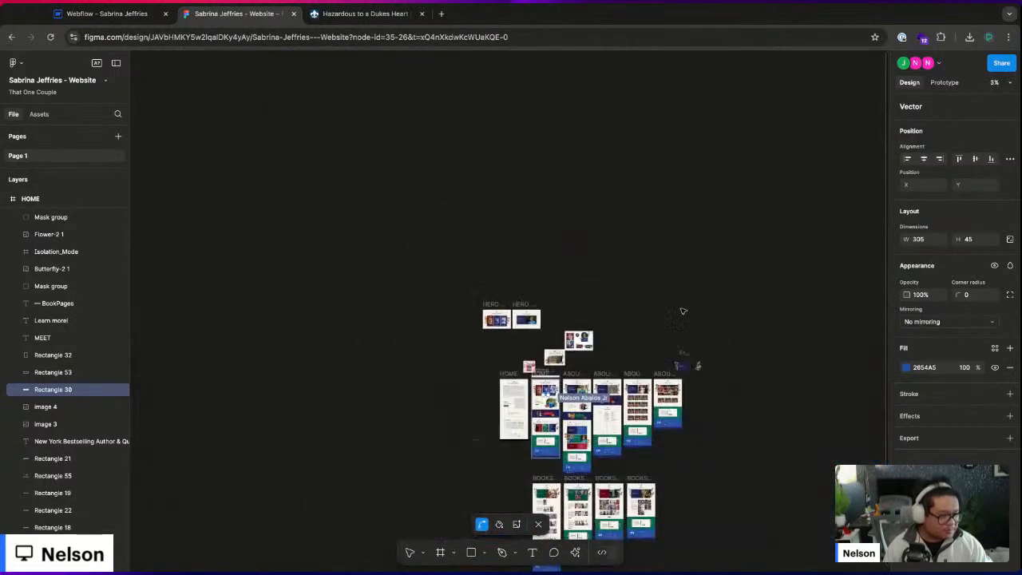
scroll(743, 479, down, 5)
scroll(743, 479, up, 4)
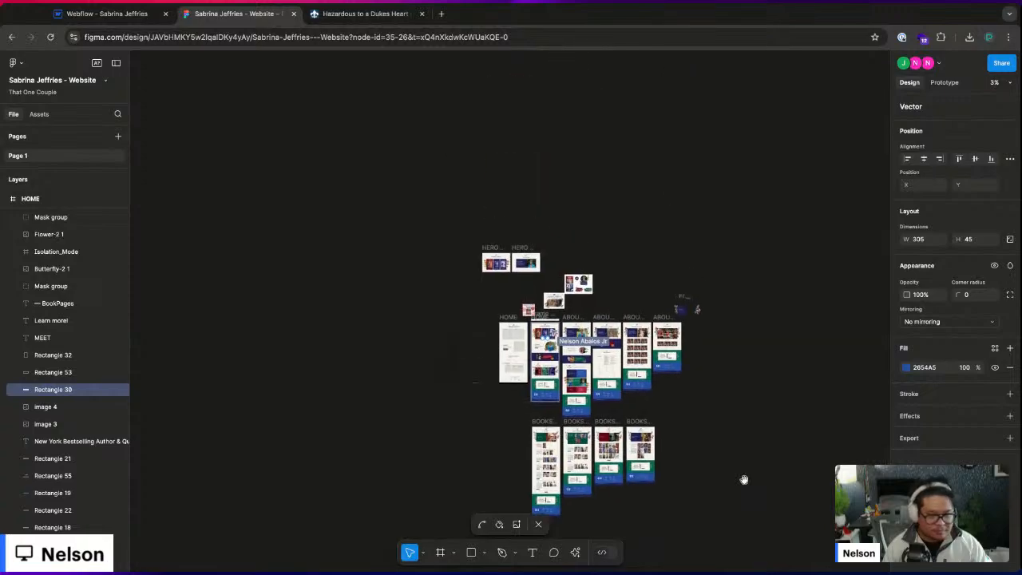
scroll(743, 479, down, 4)
scroll(743, 479, right, 2)
scroll(743, 479, up, 4)
scroll(743, 479, right, 1)
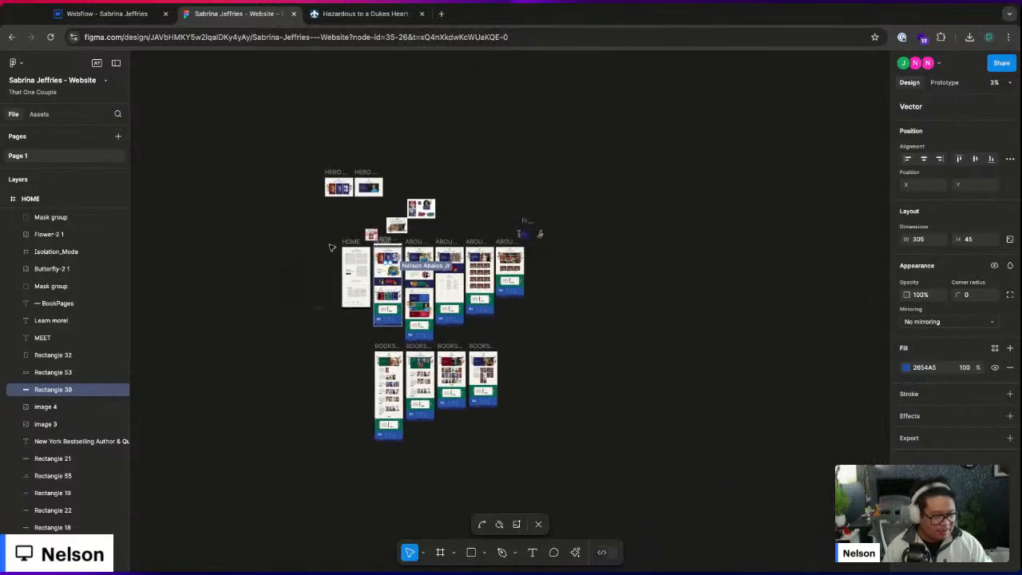
ctrl+scroll(343, 192, up, 20)
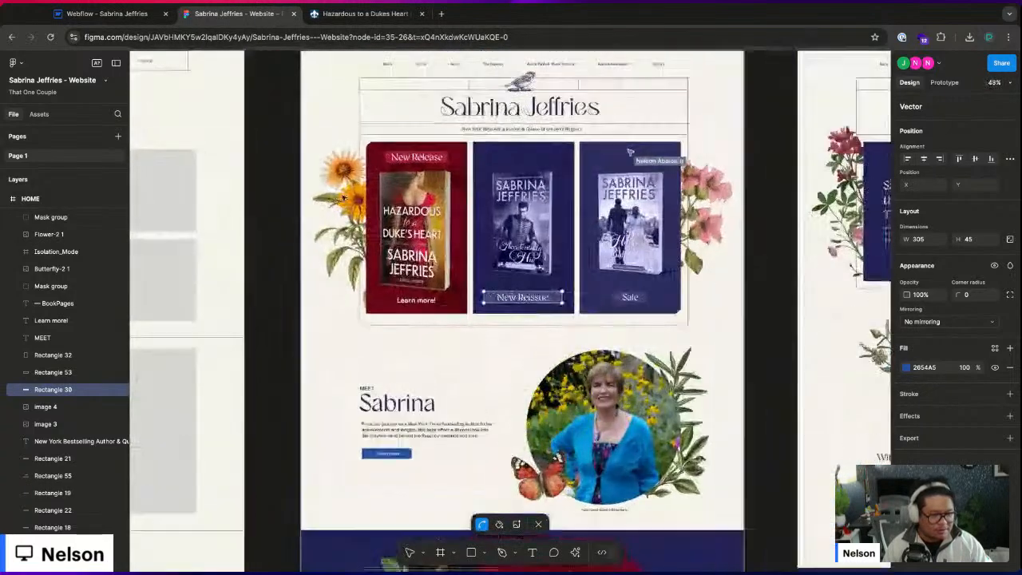
ctrl+scroll(343, 191, up, 3)
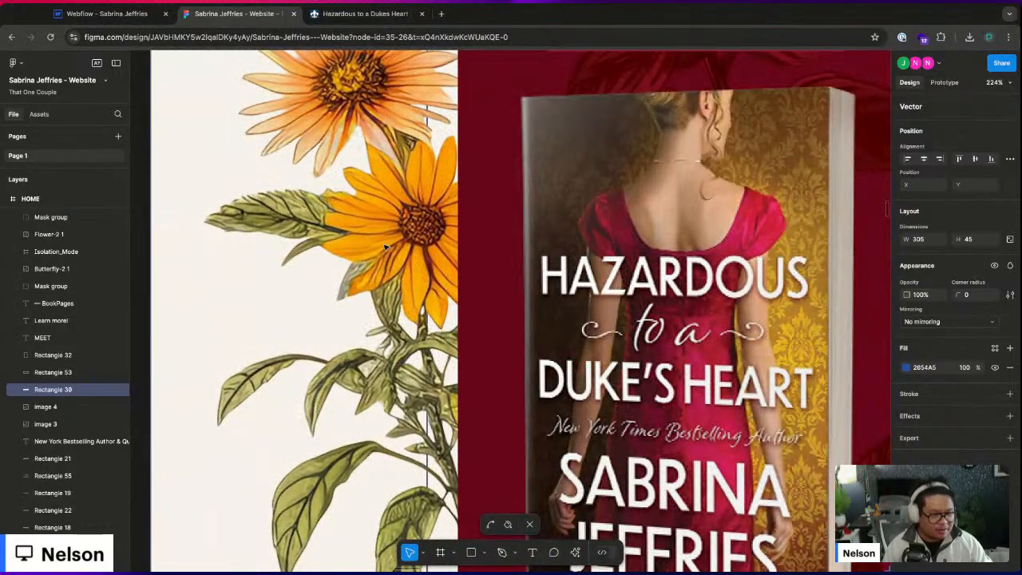
- Export the Yellow Flowers 1 image from Figma as a 1x PNG and upload it to the Webflow site's assets
key(Escape)
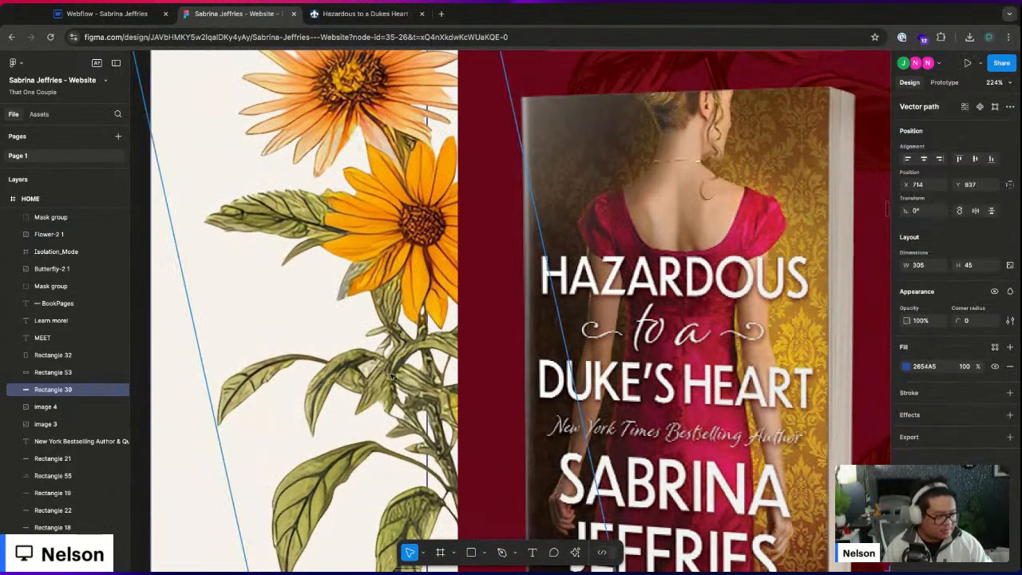
ctrl+scroll(391, 375, down, 3)
ctrl+scroll(391, 375, down, 2)
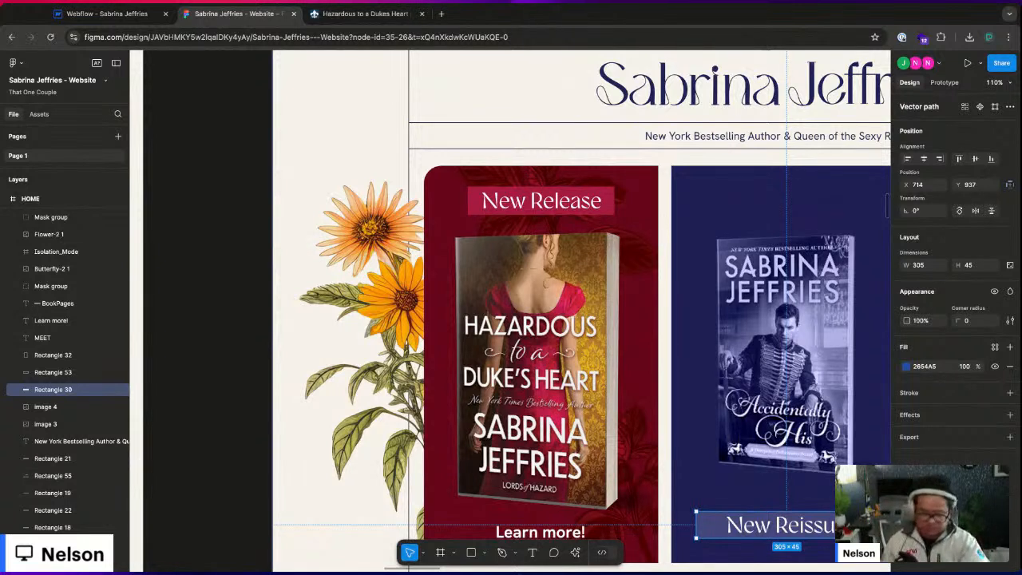
click(376, 275)
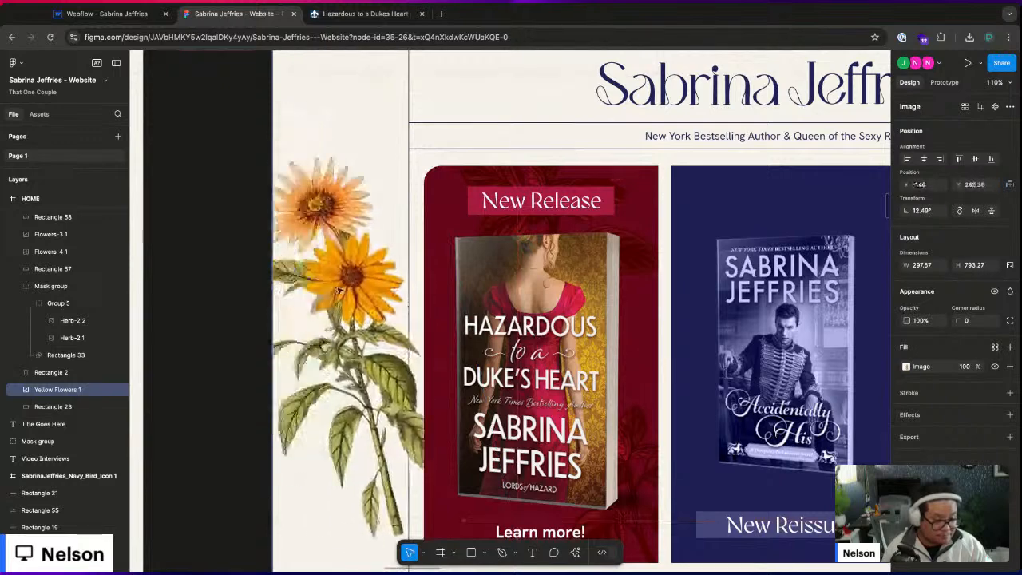
click(1009, 437)
scroll(958, 319, down, 1)
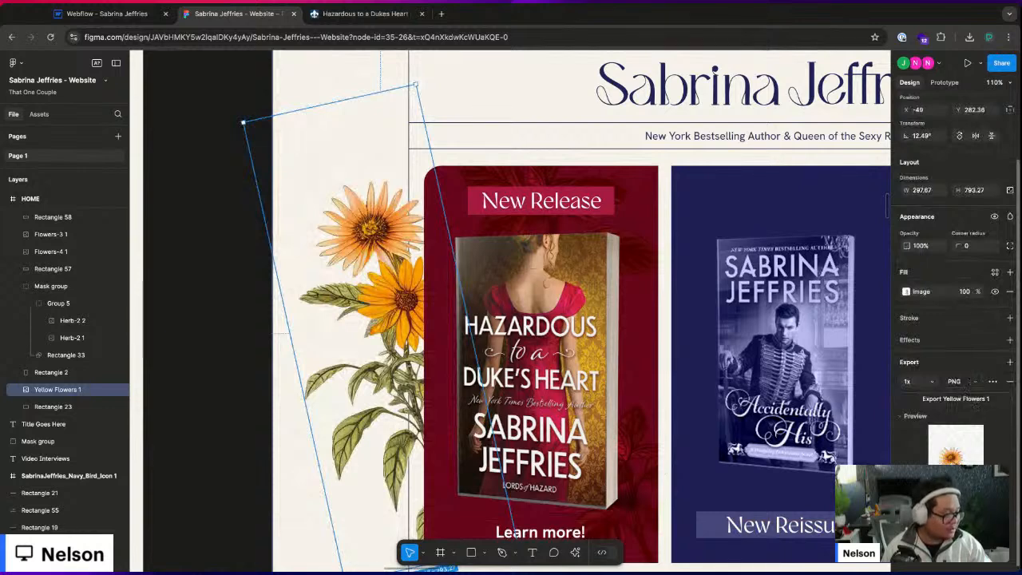
click(975, 399)
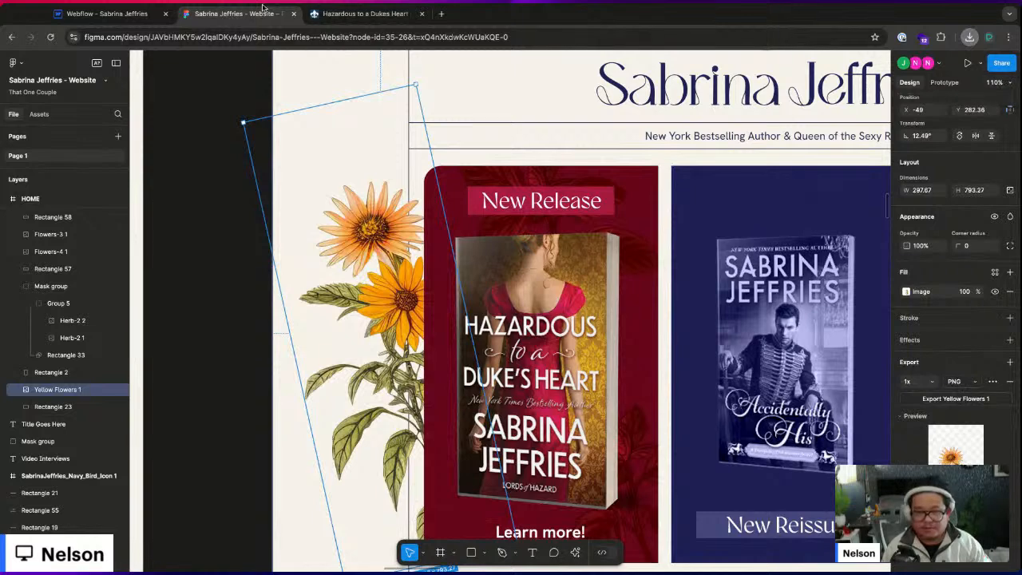
click(125, 16)
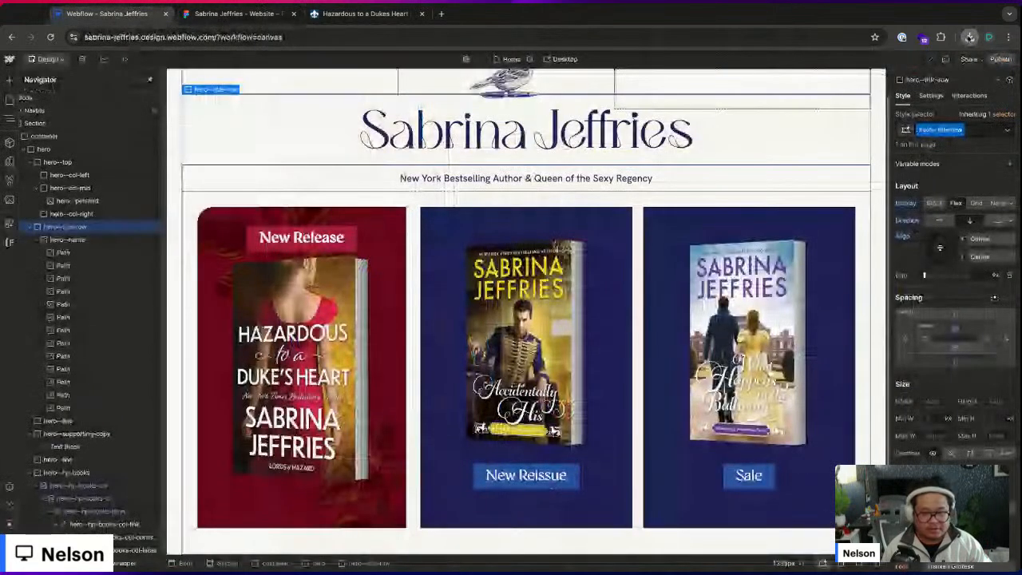
key(j)
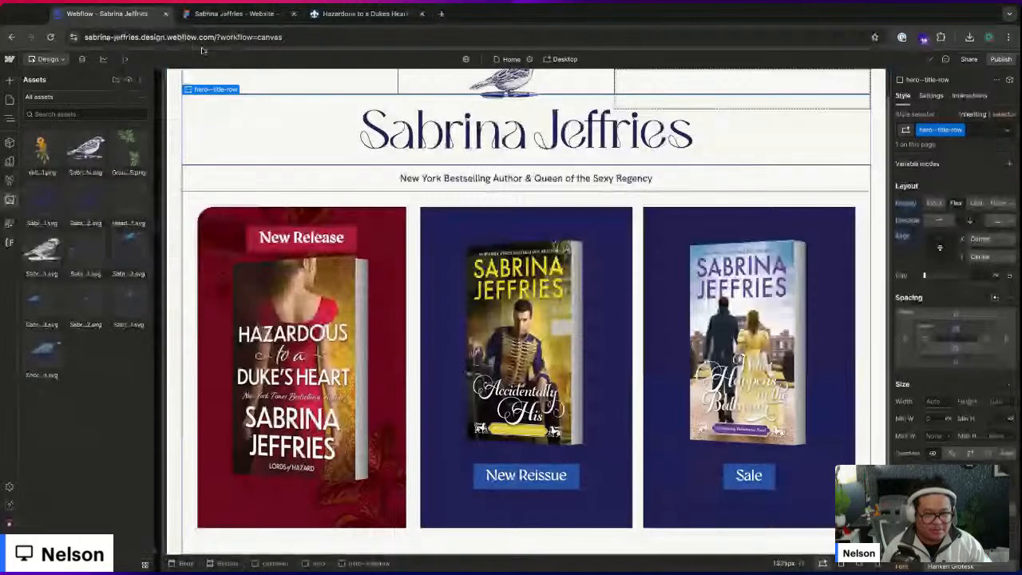
- Switch to the Figma file and examine how the Yellow Flowers 1 image sits beside the New Release card in the home hero
click(217, 14)
scroll(563, 322, down, 5)
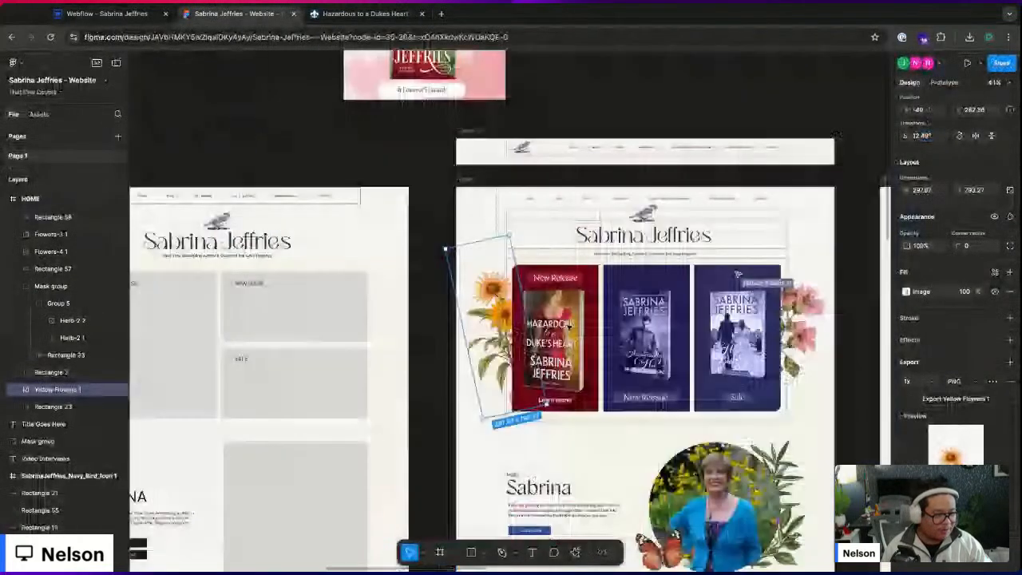
click(846, 265)
scroll(831, 313, up, 2)
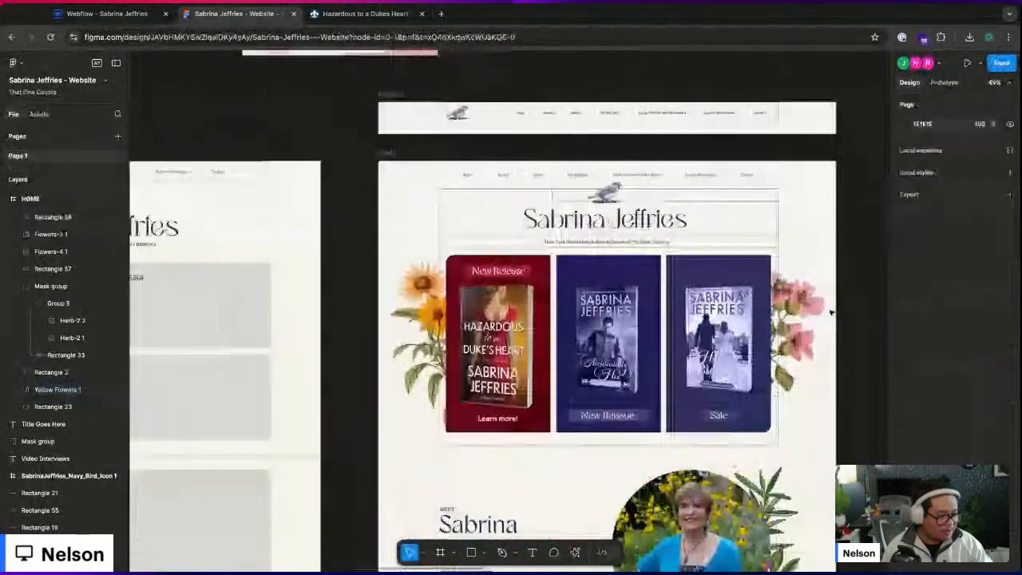
scroll(831, 313, up, 2)
scroll(633, 310, up, 3)
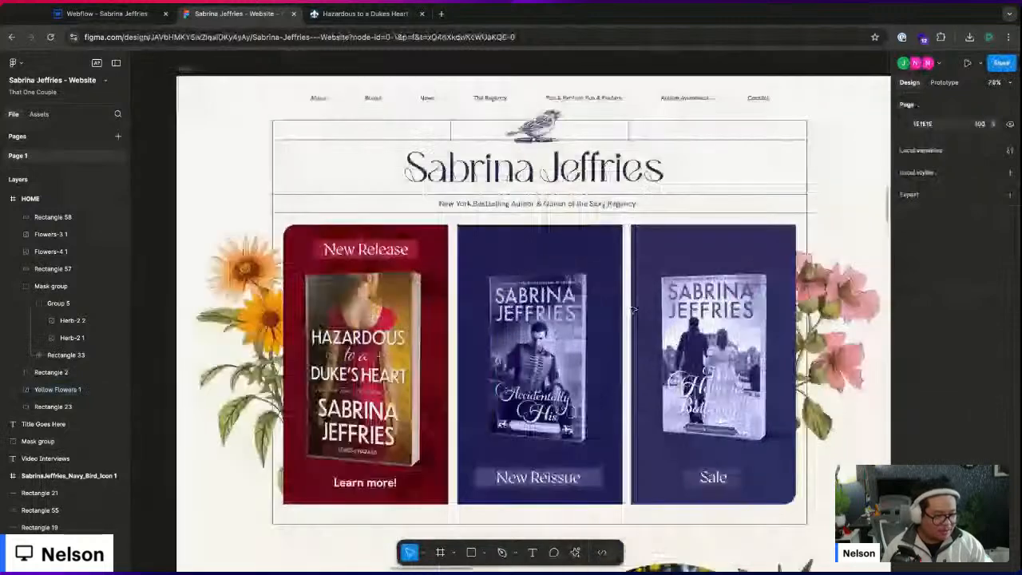
click(197, 283)
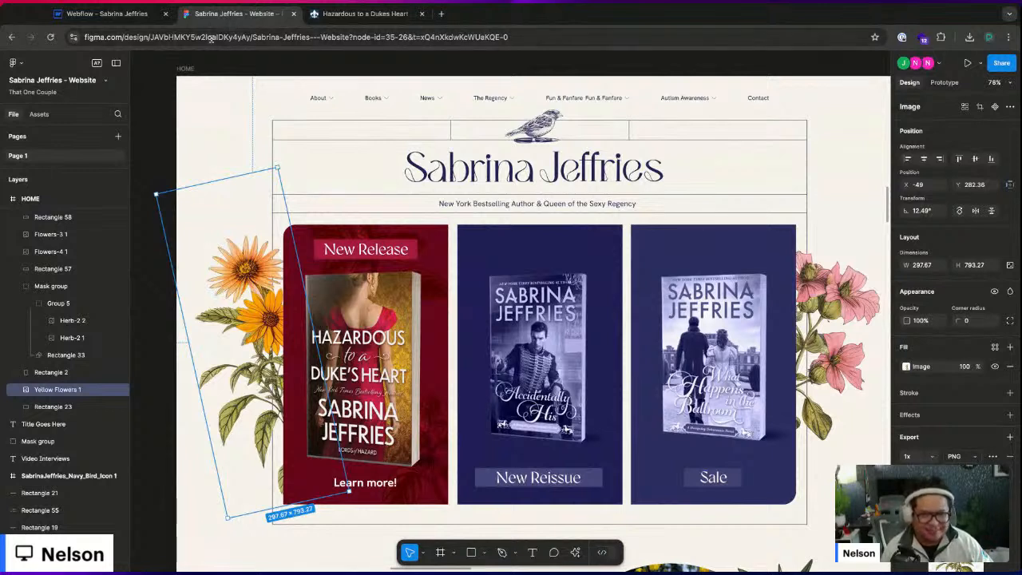
- Back in Webflow, collapse the book columns and insert an image element inside hero--hp-books after the three columns
key(ctrl+shift+Tab)
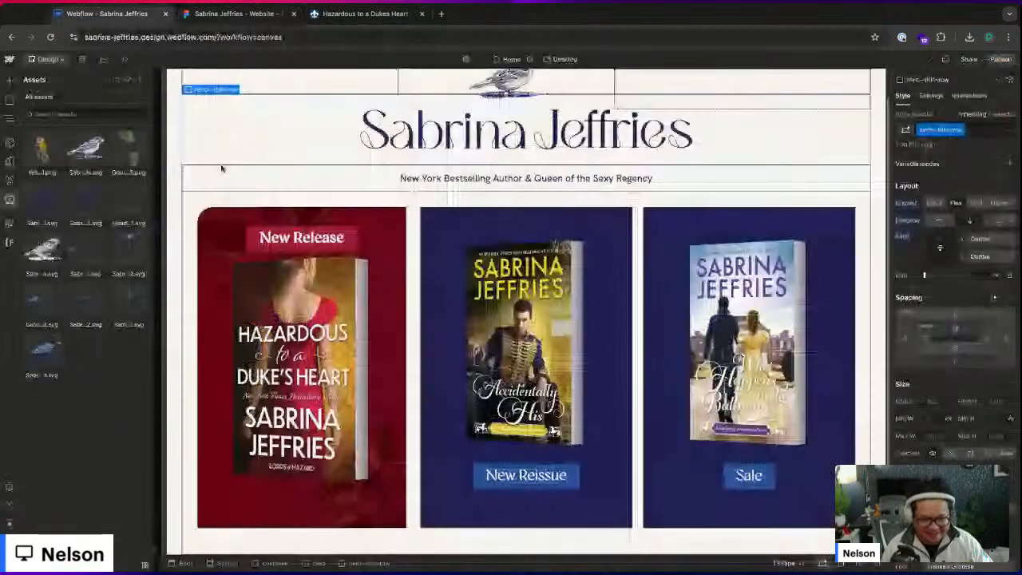
click(216, 211)
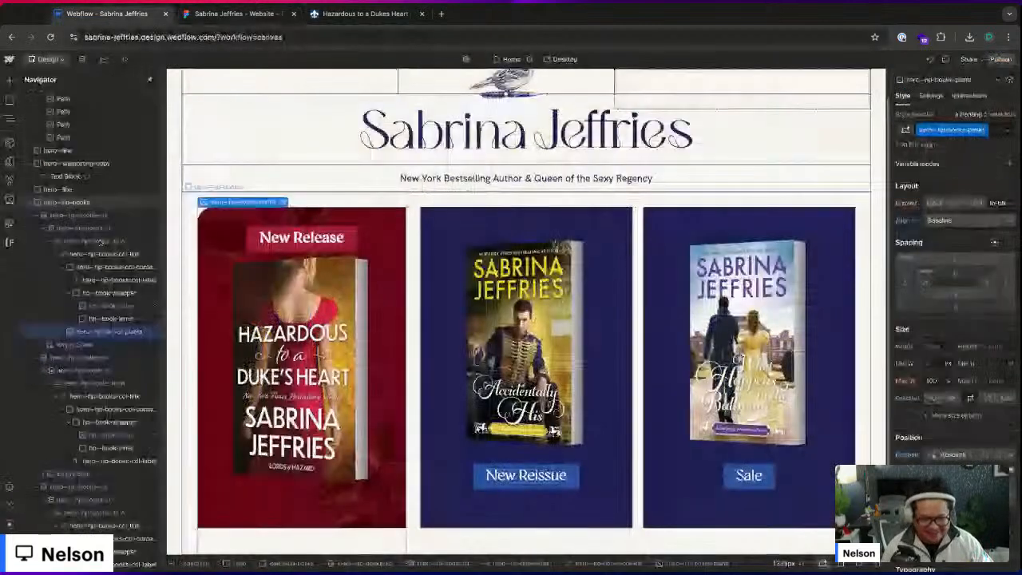
click(67, 203)
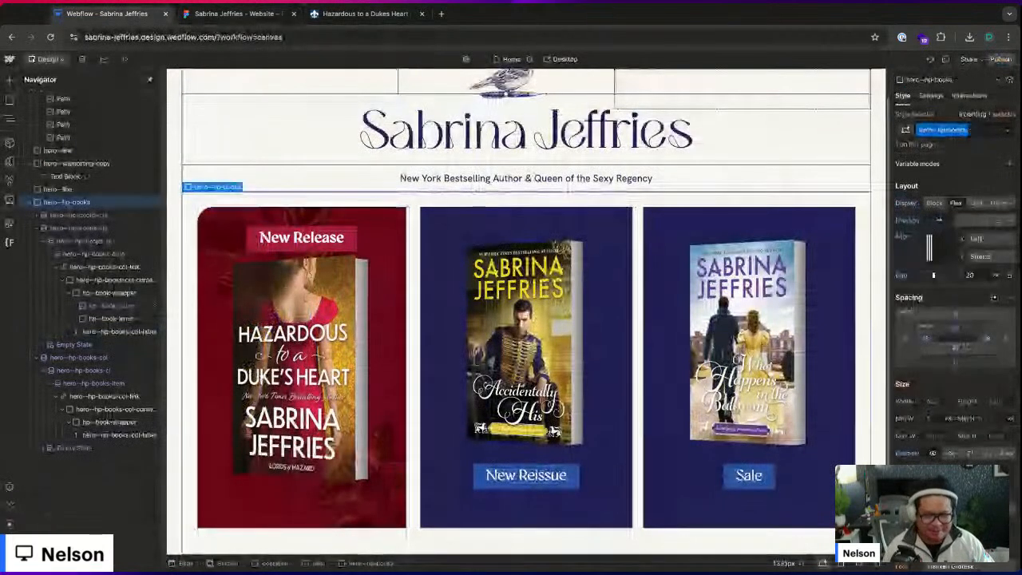
click(39, 228)
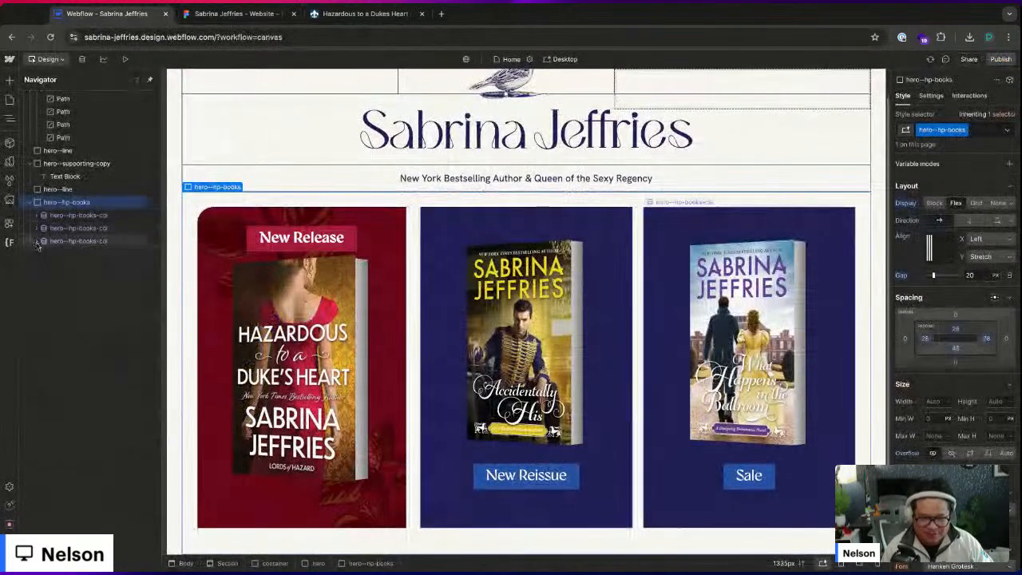
click(78, 214)
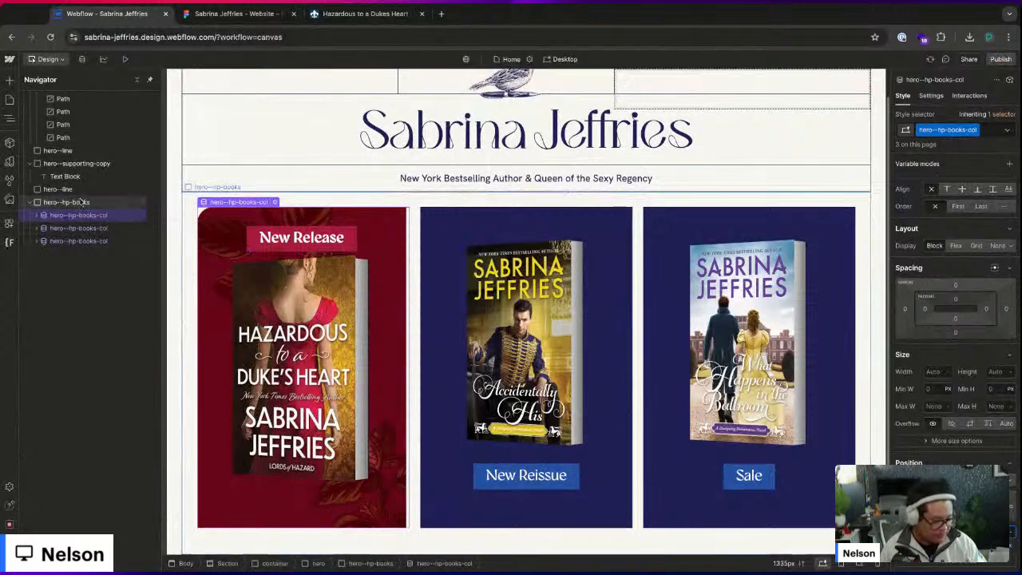
click(639, 431)
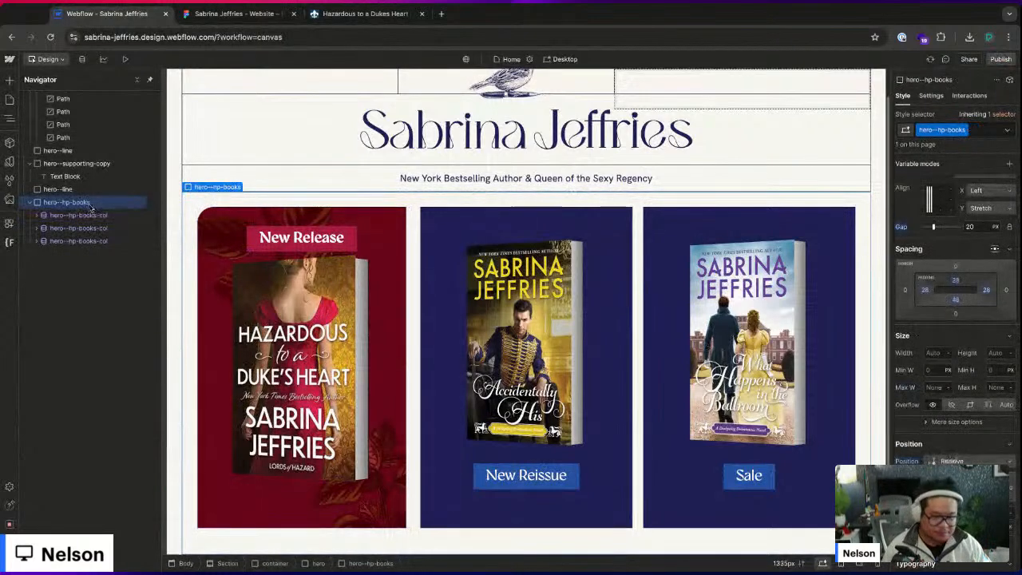
key(super+e)
text(im)
key(Return)
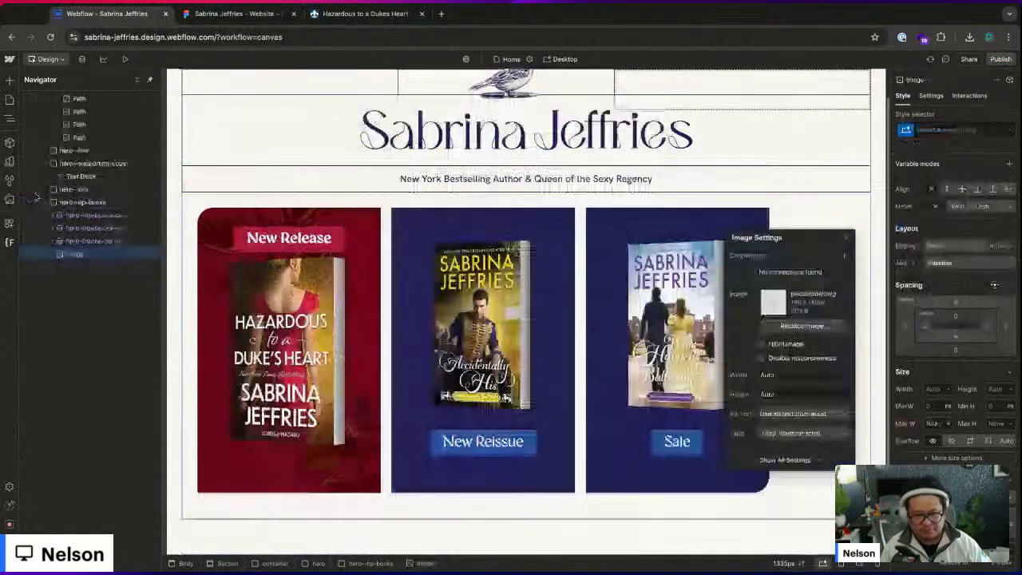
- Replace the new image's placeholder with the Yellow Flowers 1 asset and close its image settings
click(931, 95)
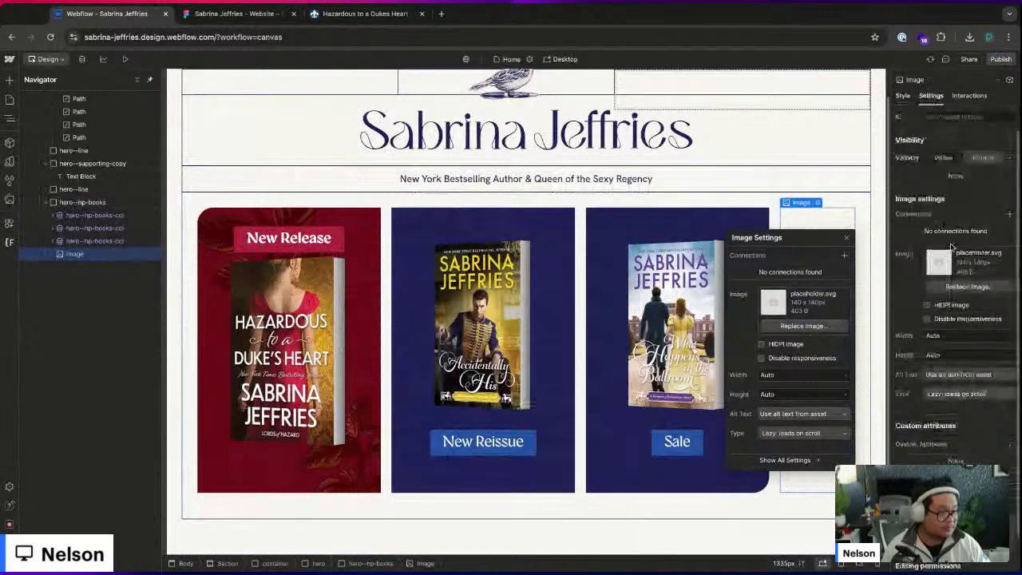
click(966, 285)
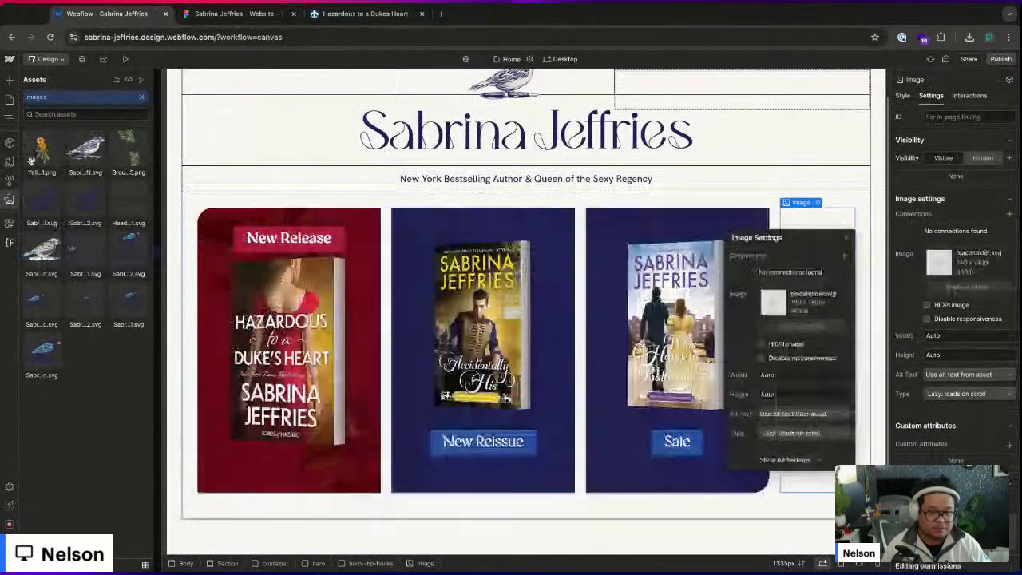
click(35, 156)
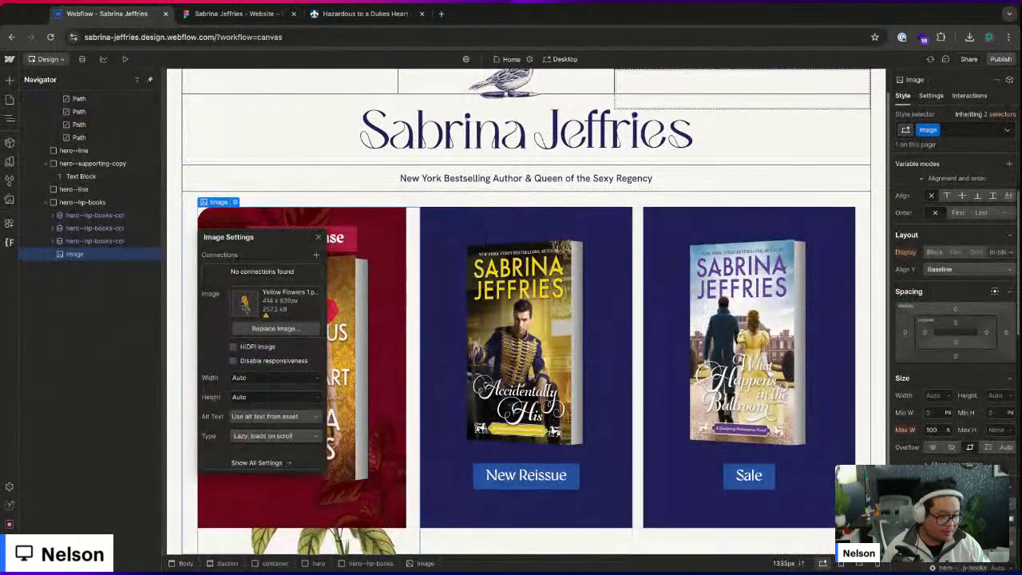
key(Escape)
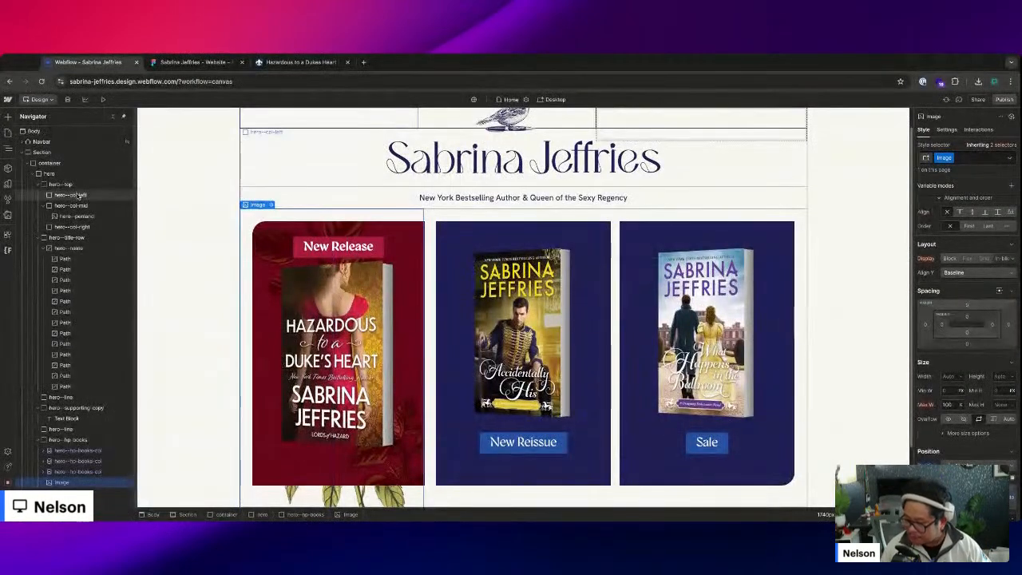
- Rename the flower image's class to hp--books-flower-1
scroll(259, 298, down, 2)
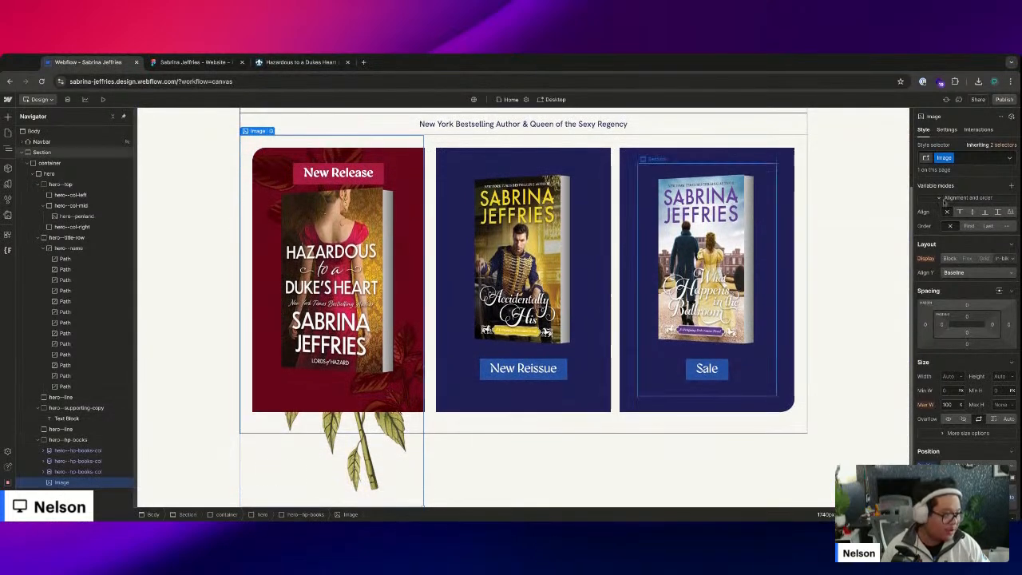
double_click(942, 157)
text(hp-c)
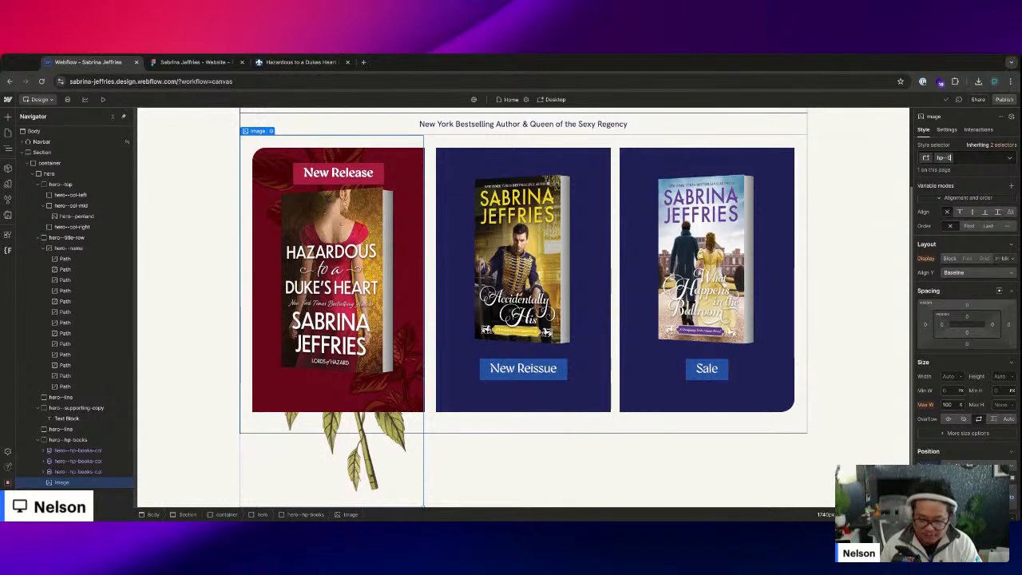
key(BackSpace)
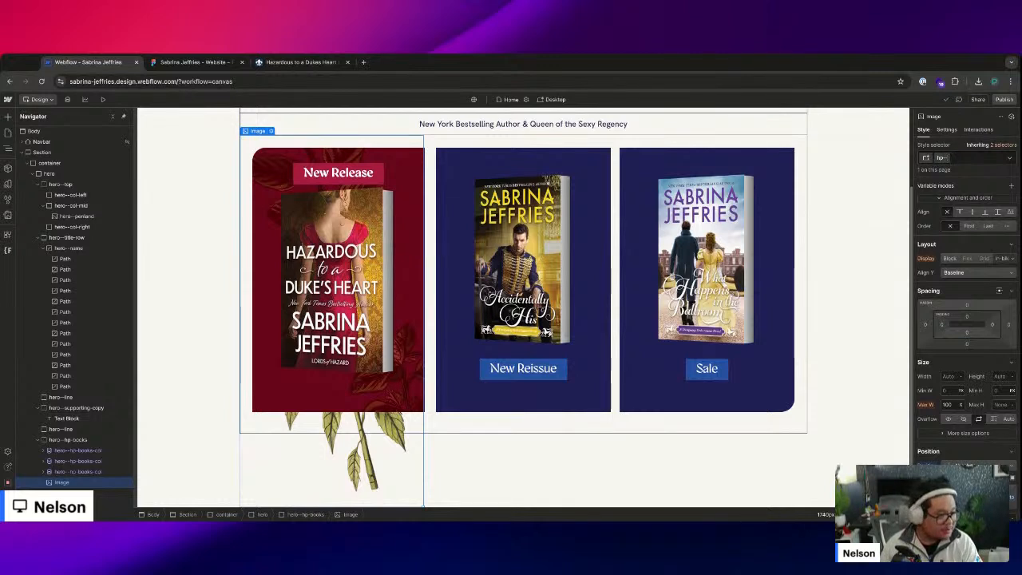
text(p--books-flower-1)
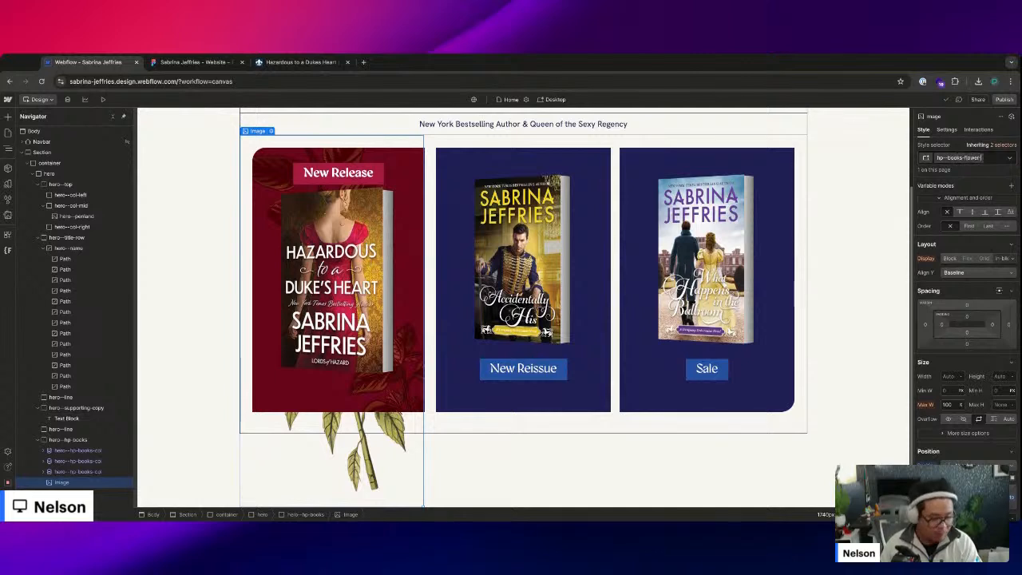
key(Return)
- Reset the flower image's maximum width and move it ahead of the book columns inside hero--hp-books
scroll(980, 358, down, 3)
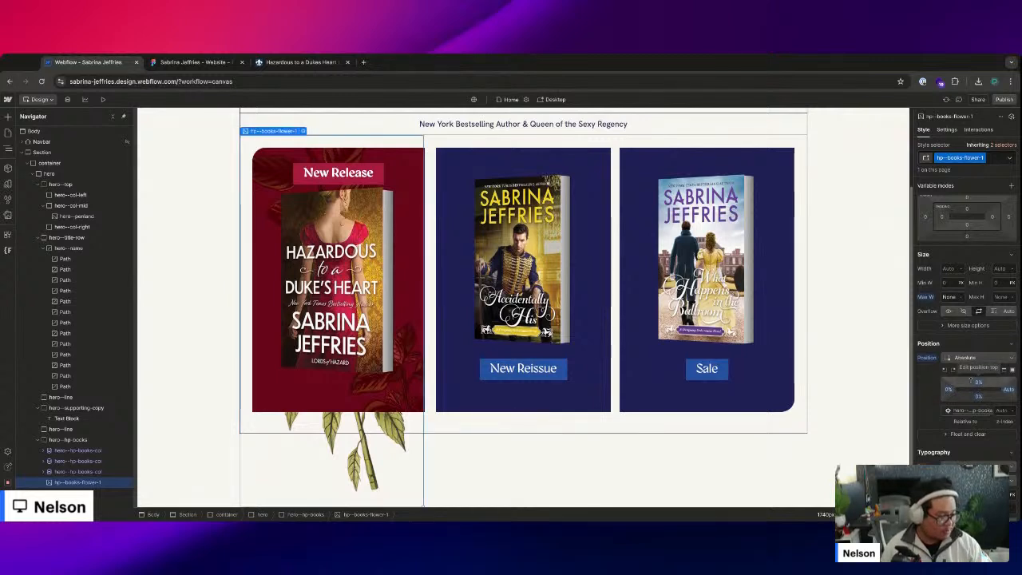
click(925, 297)
click(930, 311)
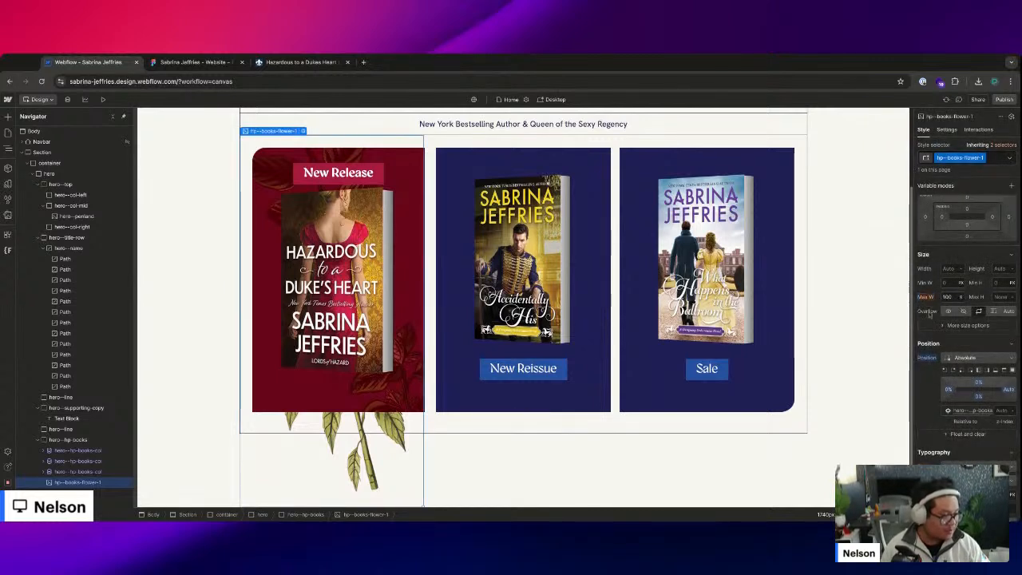
scroll(994, 283, up, 3)
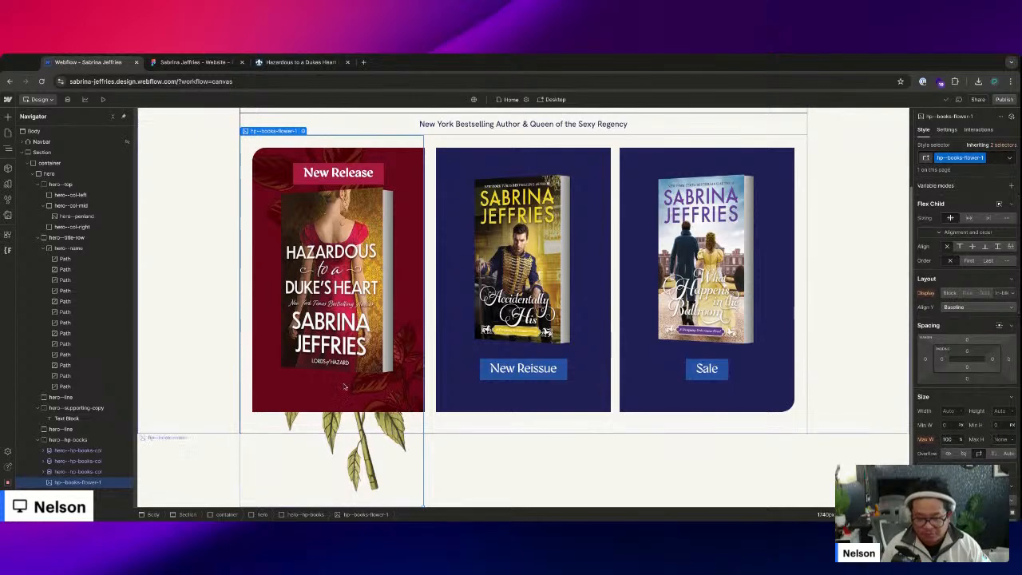
drag(94, 482, 89, 446)
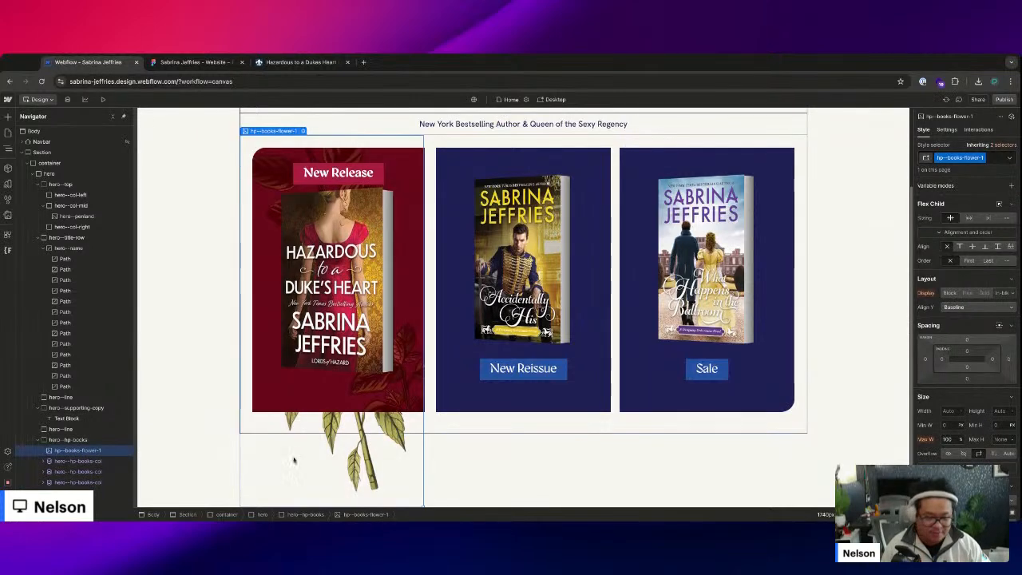
- Anchor the absolutely positioned flower image to its parent's top-left corner and set its width to 250 px
scroll(970, 430, down, 3)
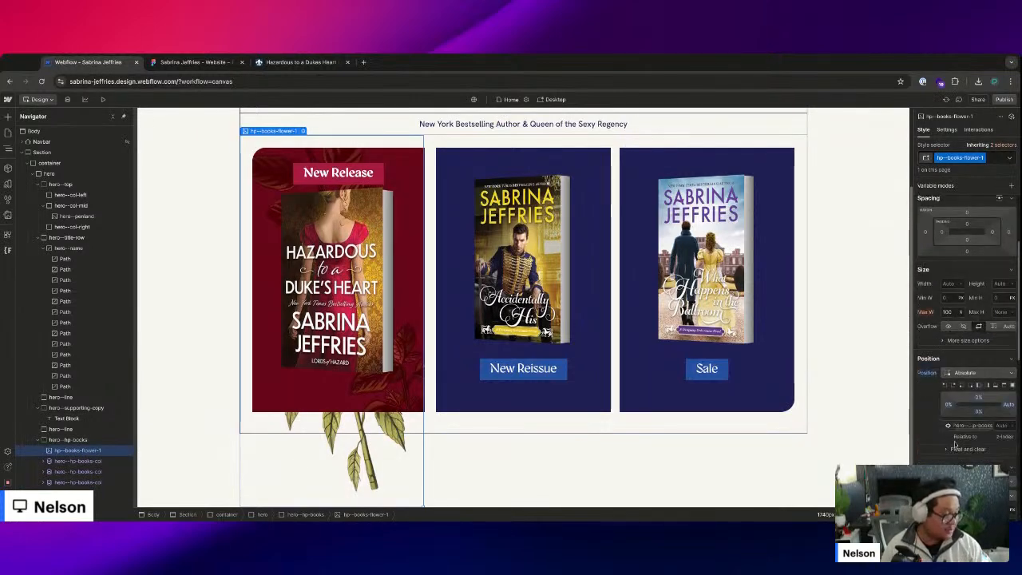
scroll(971, 430, down, 3)
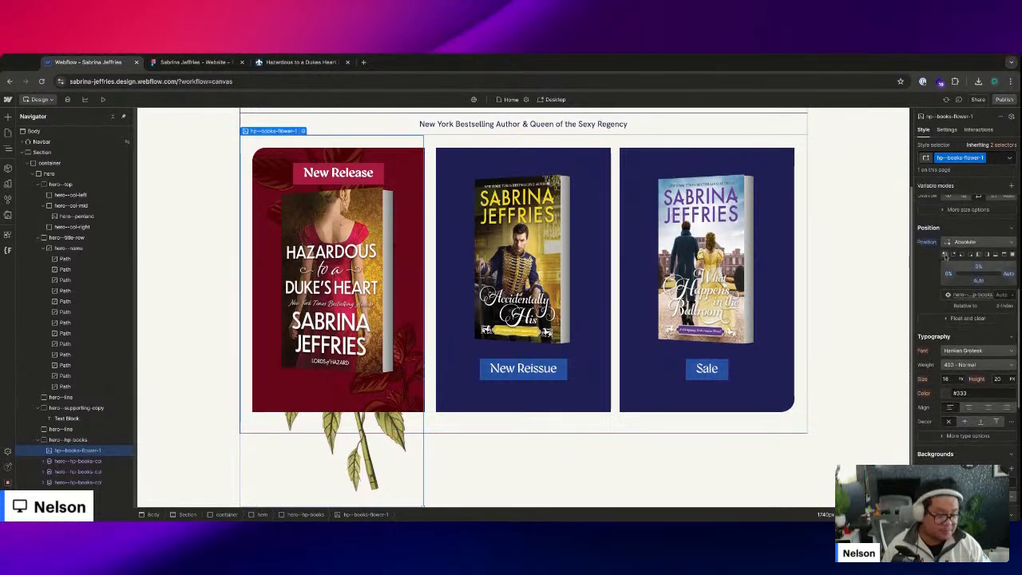
scroll(954, 307, up, 3)
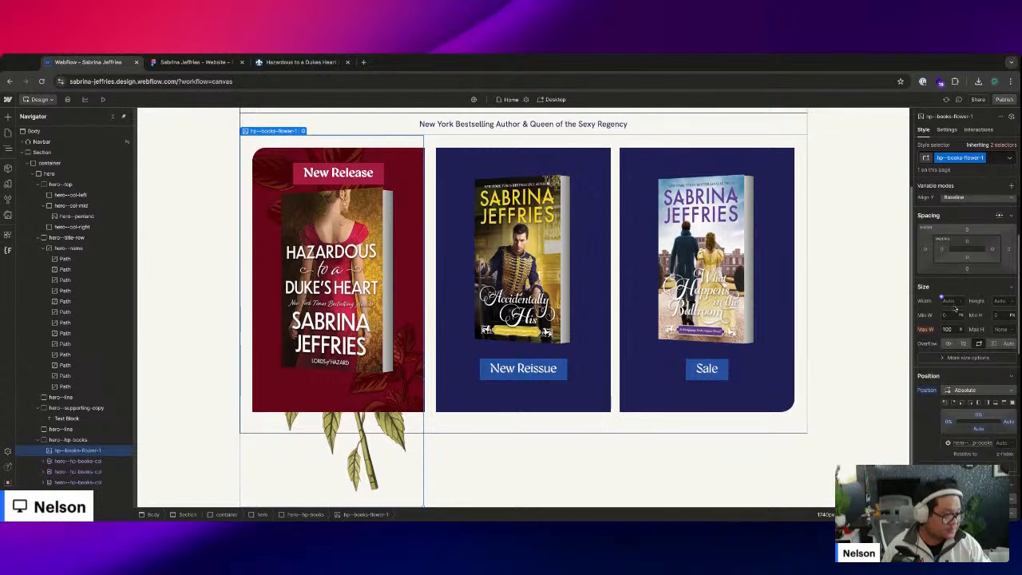
text(250)
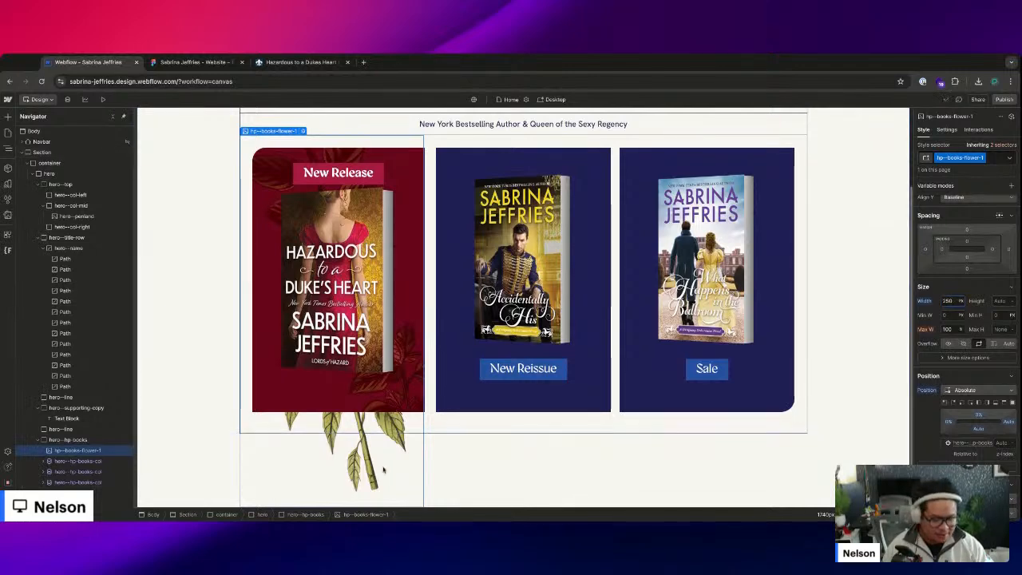
- Try shifting the flower image with a top margin and setting its overflow to visible
scroll(383, 471, up, 2)
scroll(383, 471, down, 2)
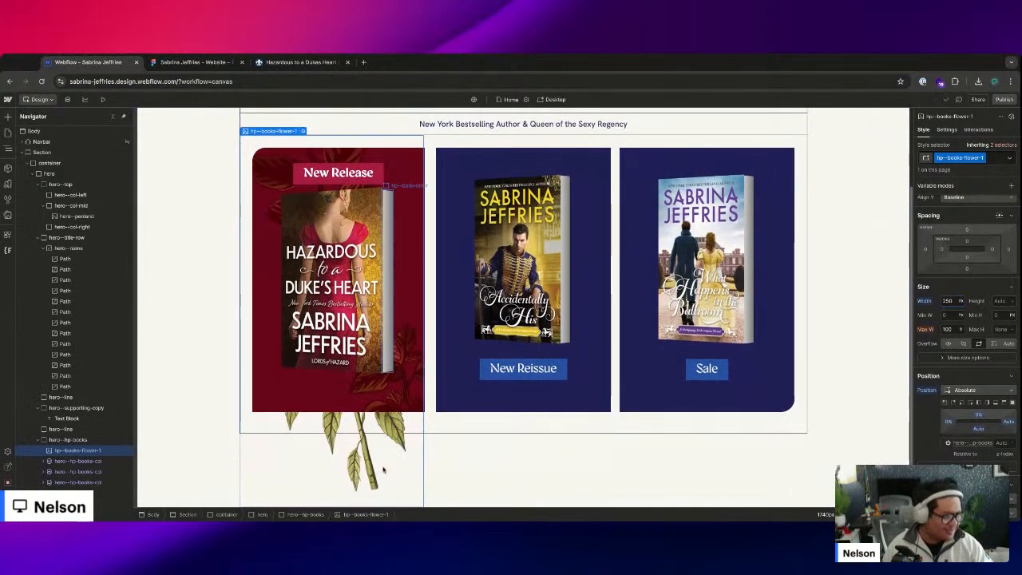
scroll(383, 470, up, 2)
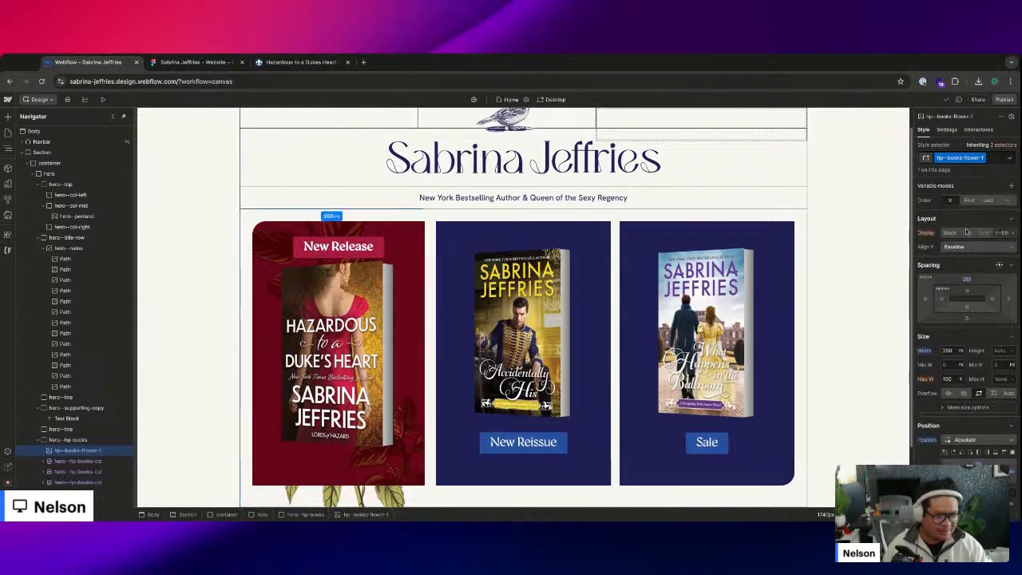
drag(966, 231, 966, 321)
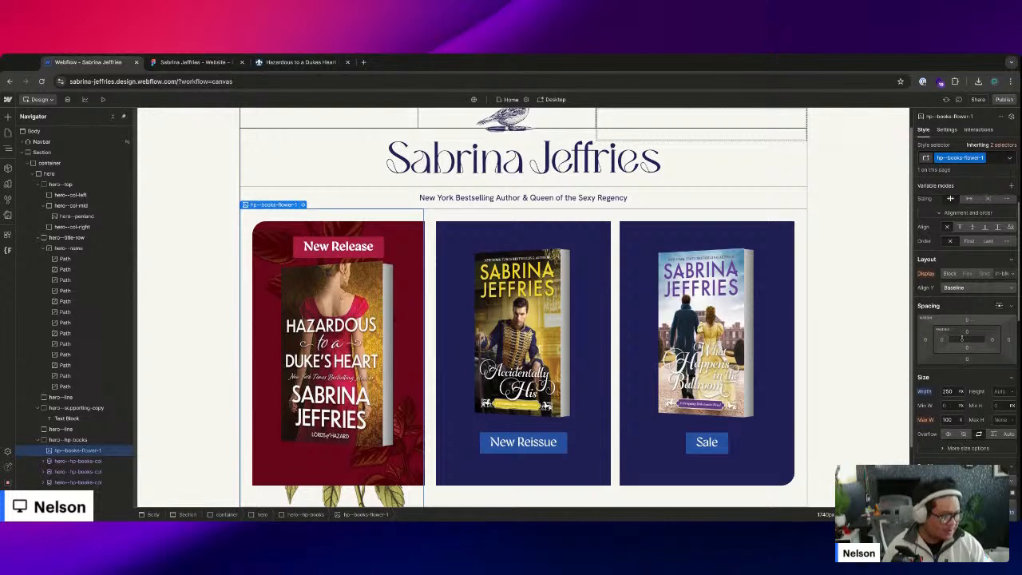
scroll(978, 383, down, 2)
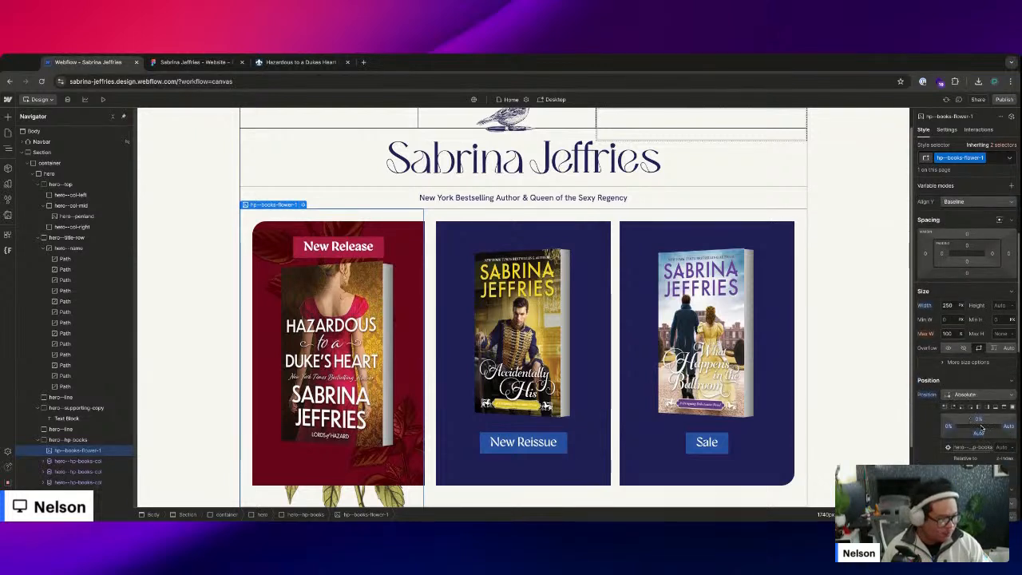
click(949, 348)
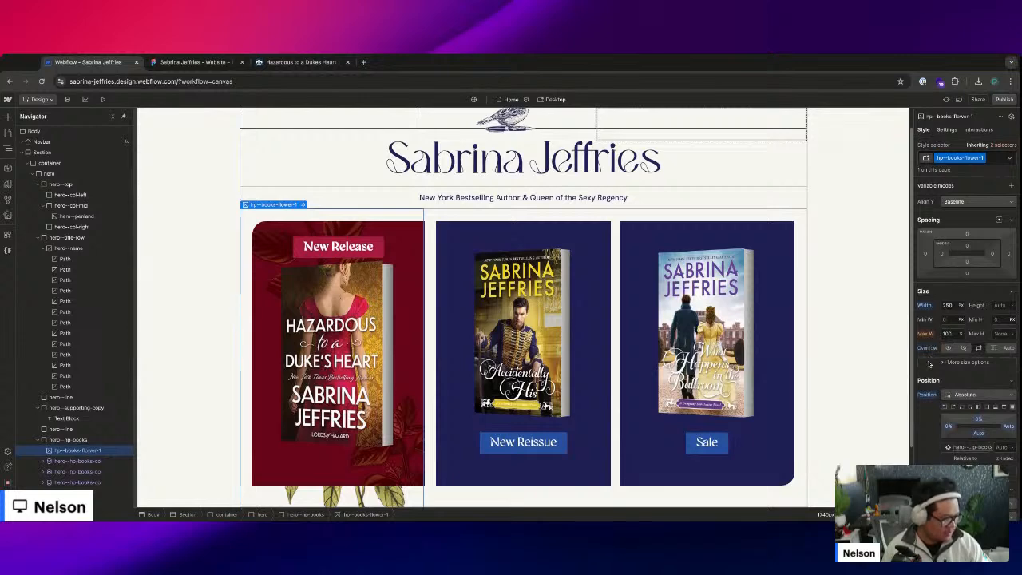
scroll(964, 439, down, 8)
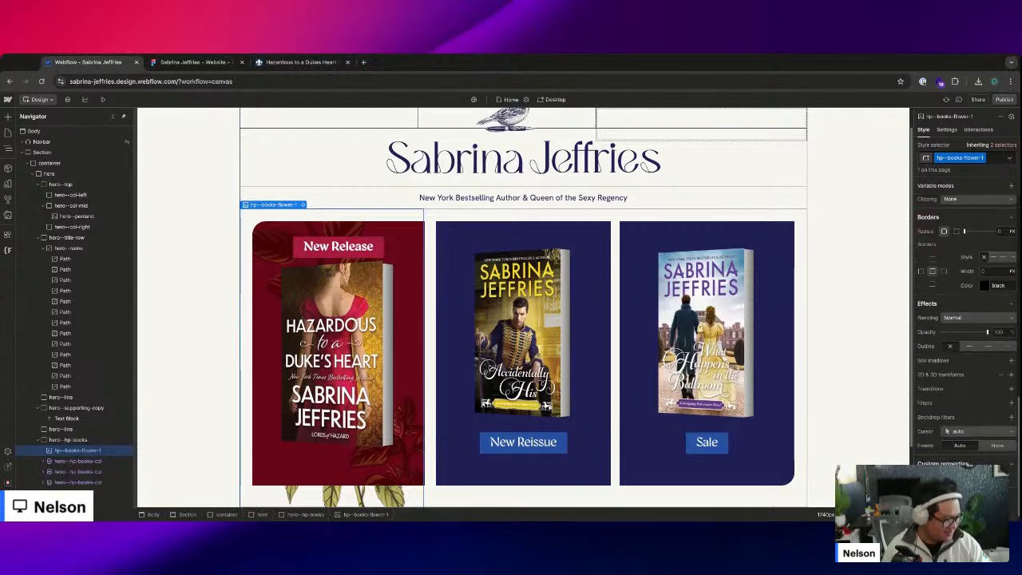
- Move the flower image out of hero--hp-books to directly before it and give it a left offset of -13%
drag(45, 460, 51, 438)
scroll(950, 239, up, 5)
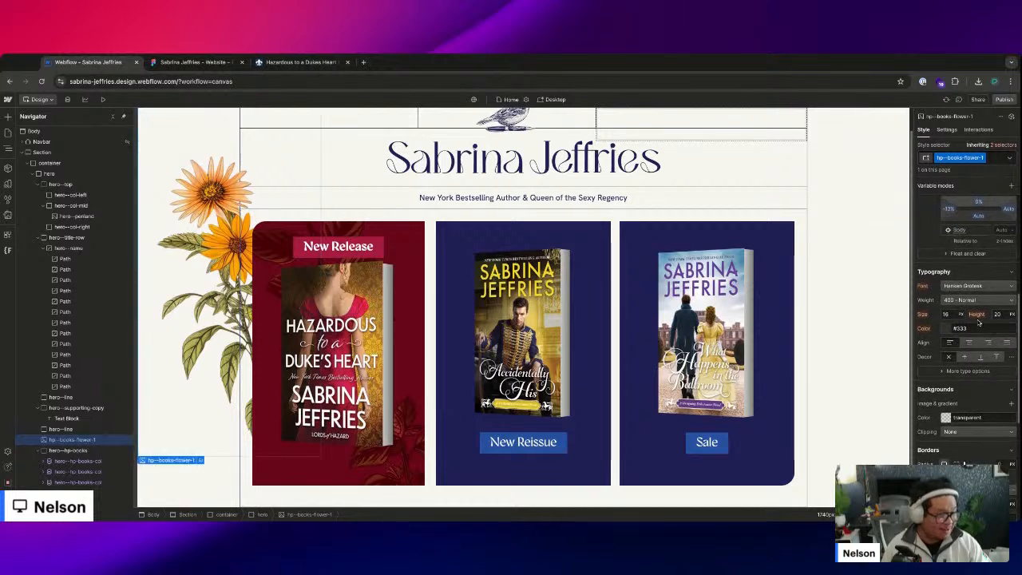
scroll(990, 279, up, 4)
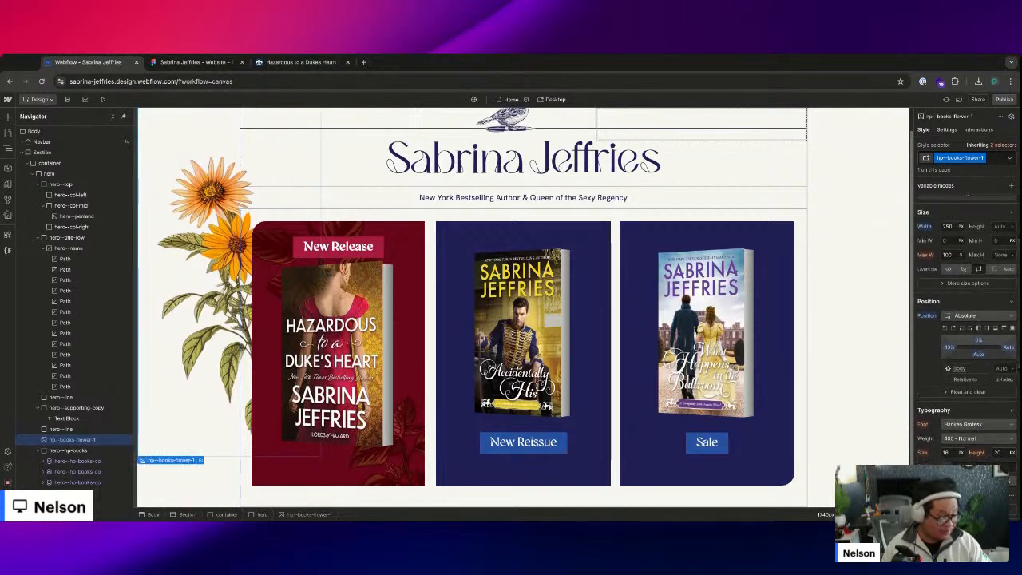
- Set the flower image's width to 170 px and change its position to Static
click(945, 243)
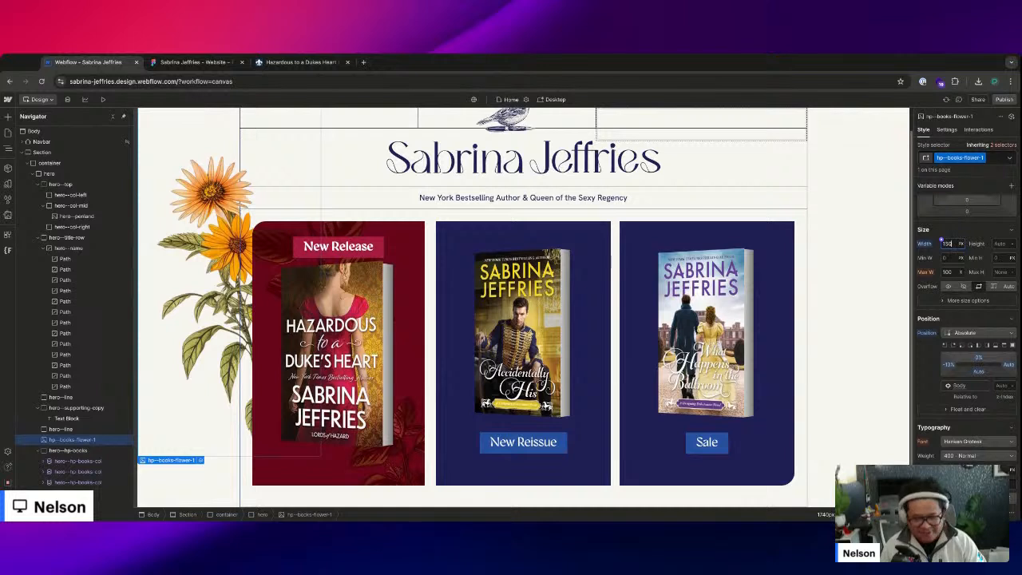
text(170)
key(Return)
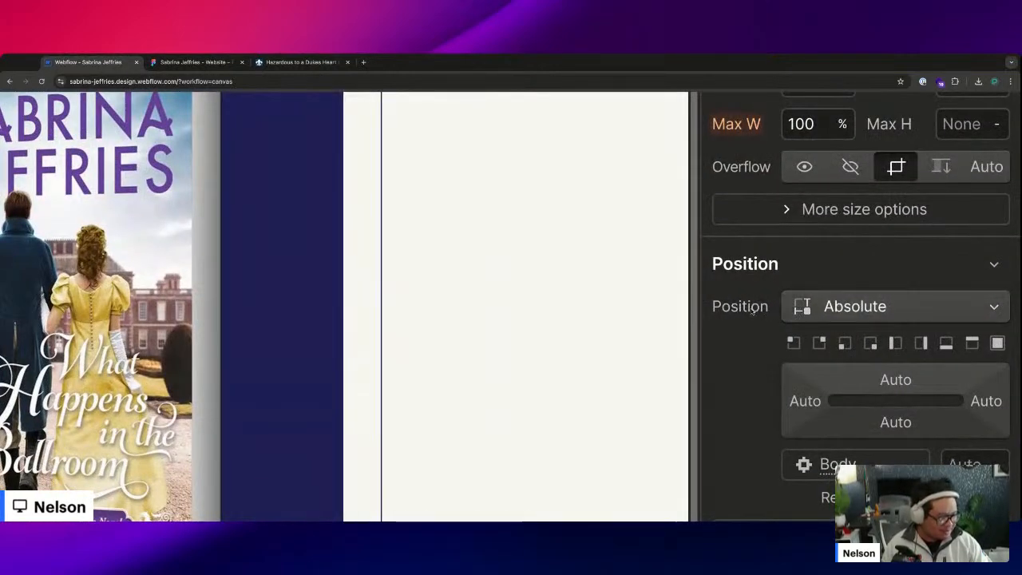
click(833, 314)
click(845, 240)
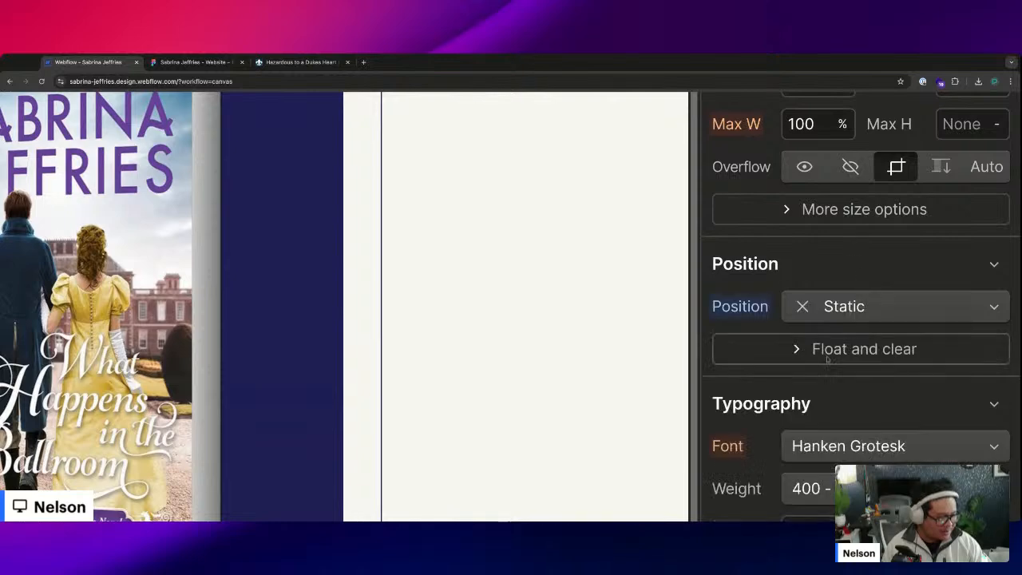
key(ctrl+z)
click(878, 306)
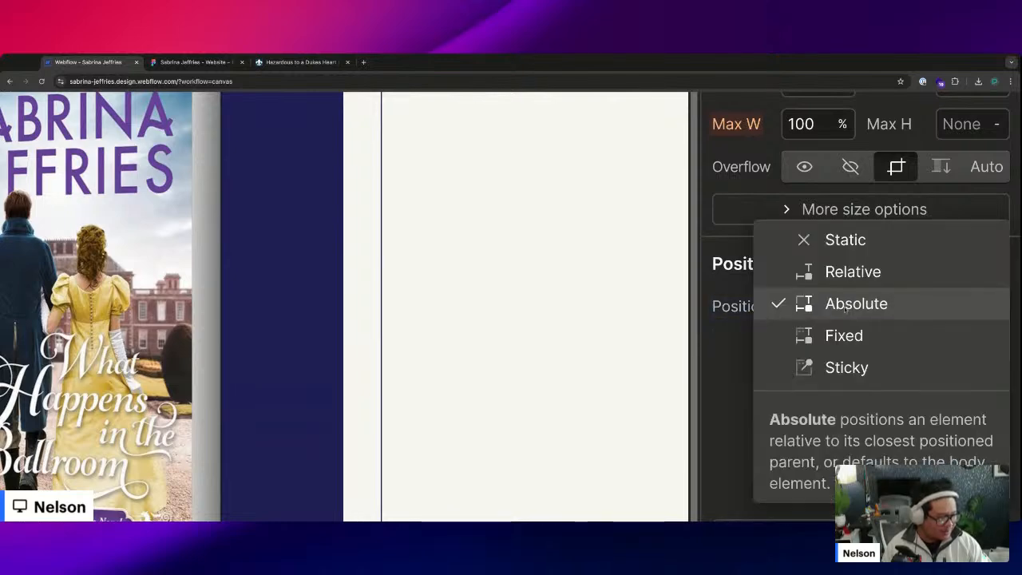
click(832, 238)
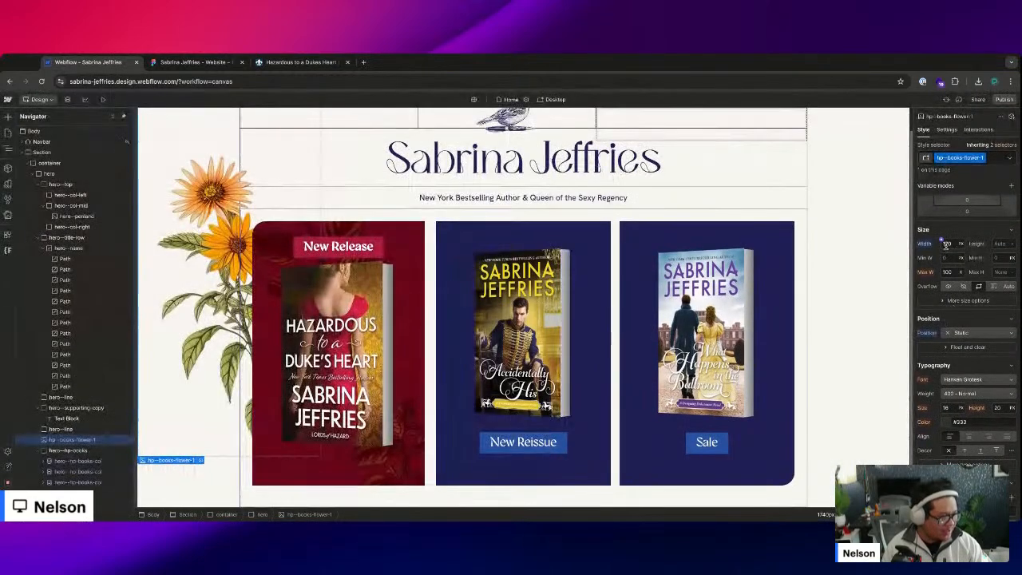
- Try larger widths on the static flower image and settle on 180 px
click(961, 244)
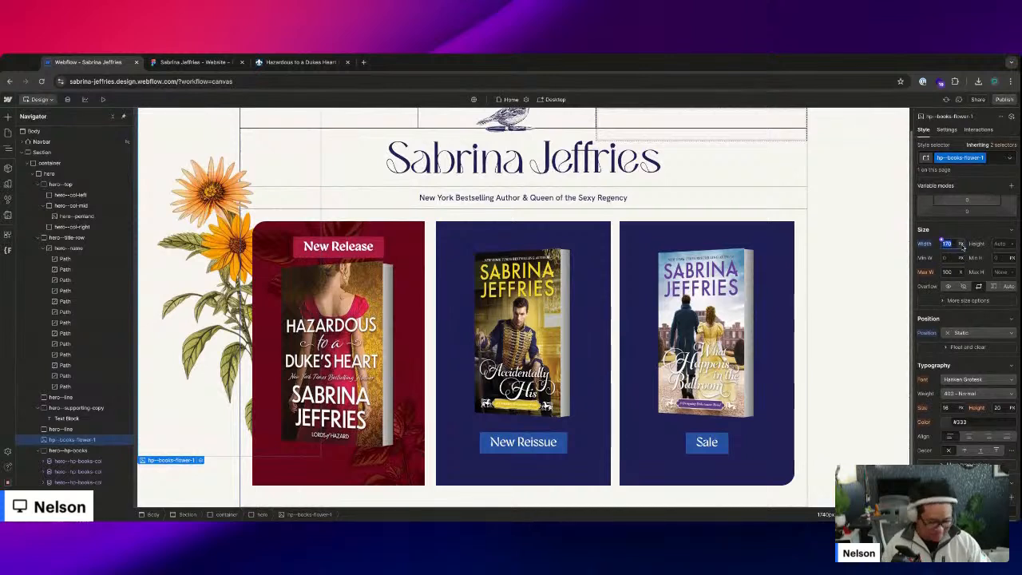
key(shift+Up)
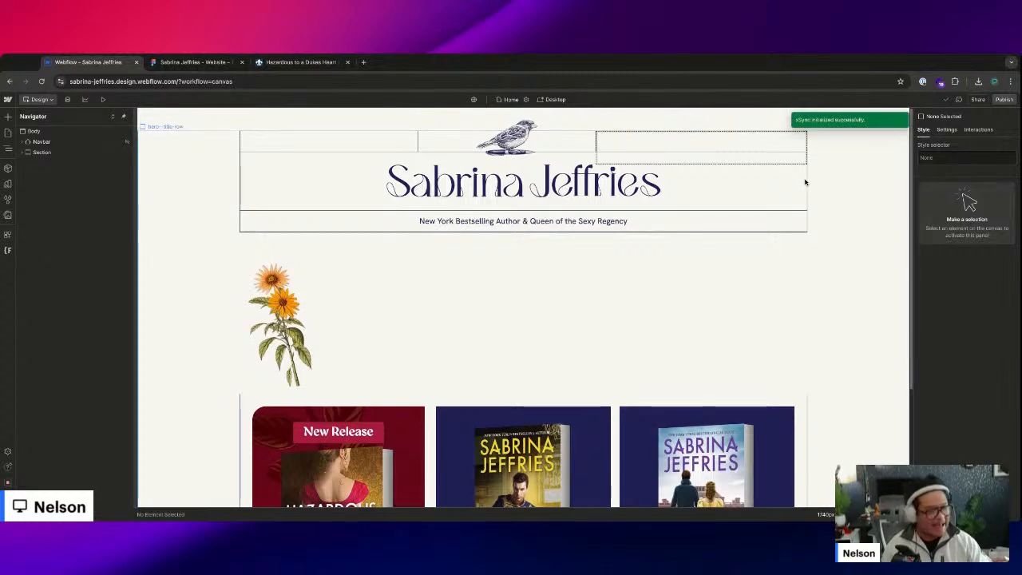
click(269, 268)
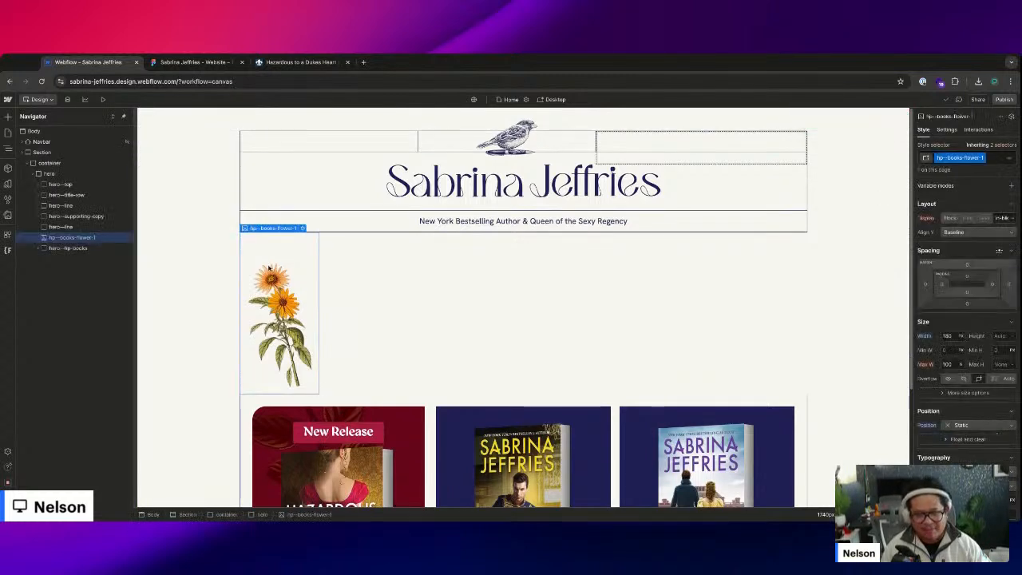
click(947, 336)
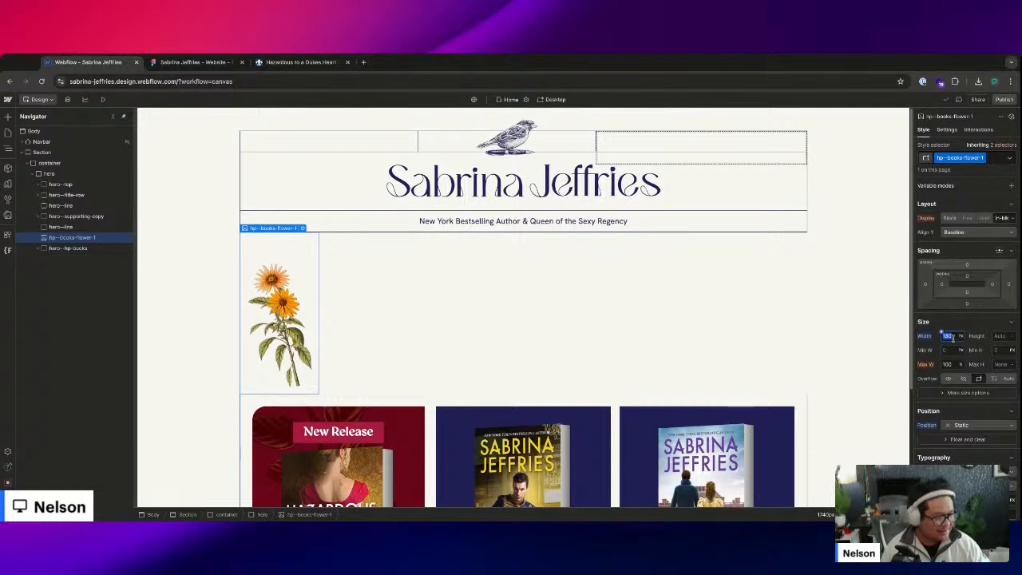
key(shift+Up)
key(shift+Up)
key(shift+Up)
key(shift+Down)
key(shift+Down)
key(shift+Down)
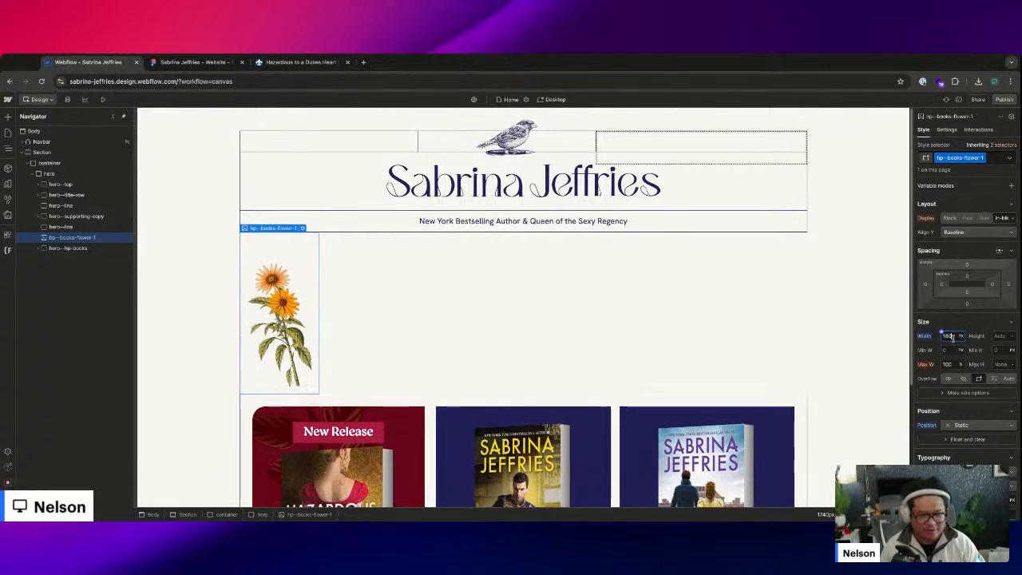
key(shift+Up)
key(shift+Down)
- Move the flower image into hero--hp-books after the book columns and position it absolutely at the parent's top-left corner
click(38, 248)
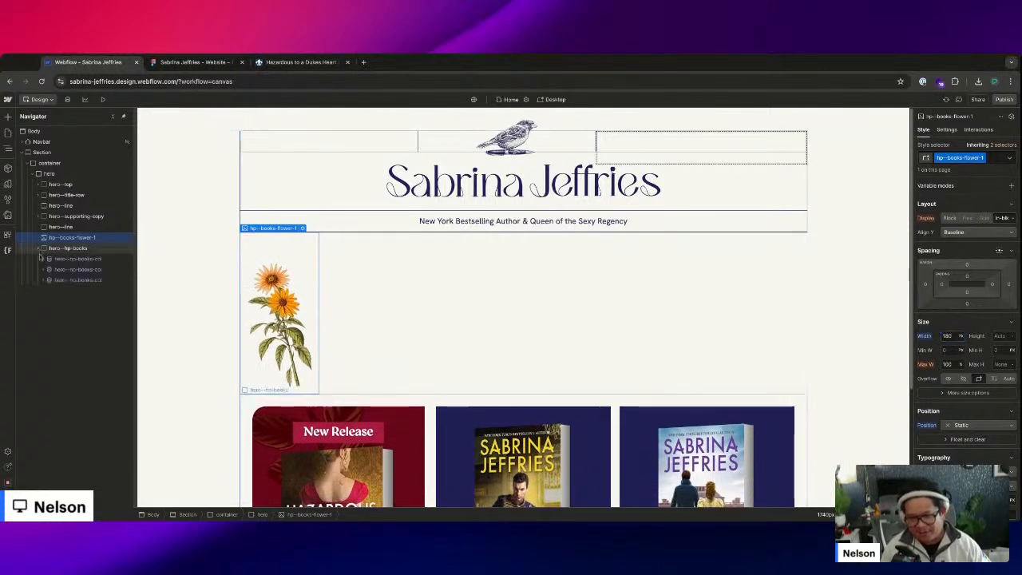
drag(86, 238, 83, 239)
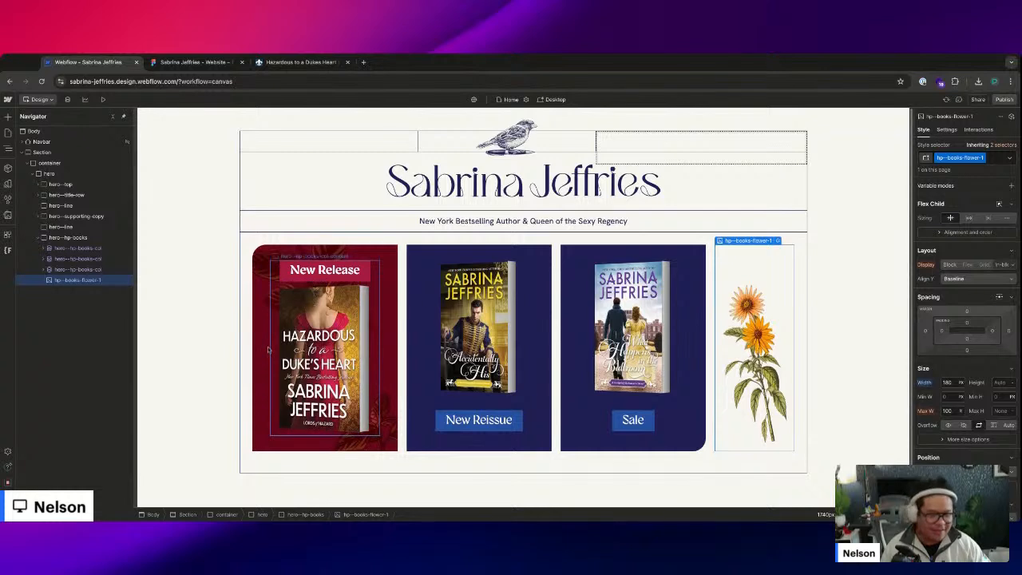
scroll(956, 427, down, 3)
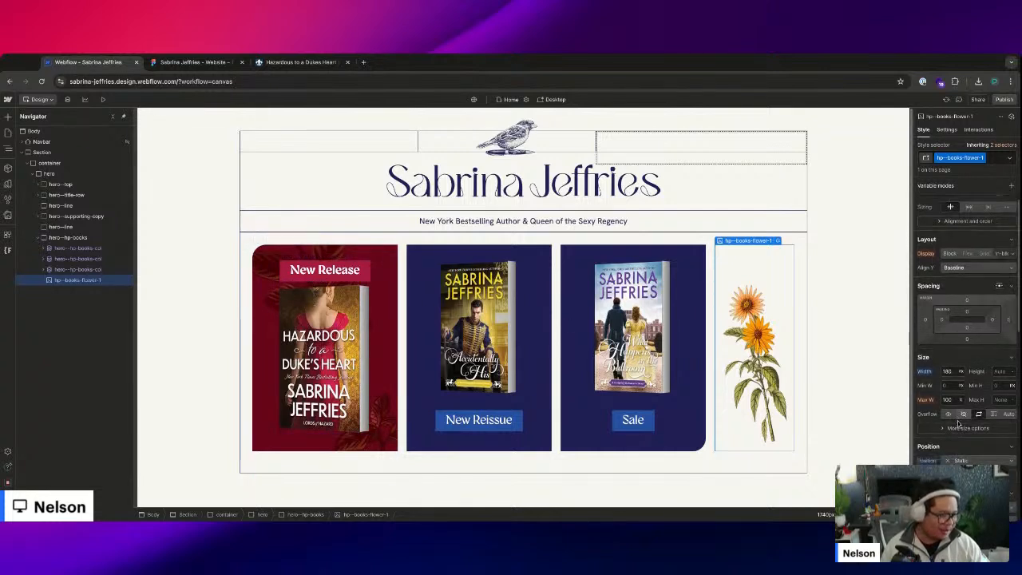
click(953, 289)
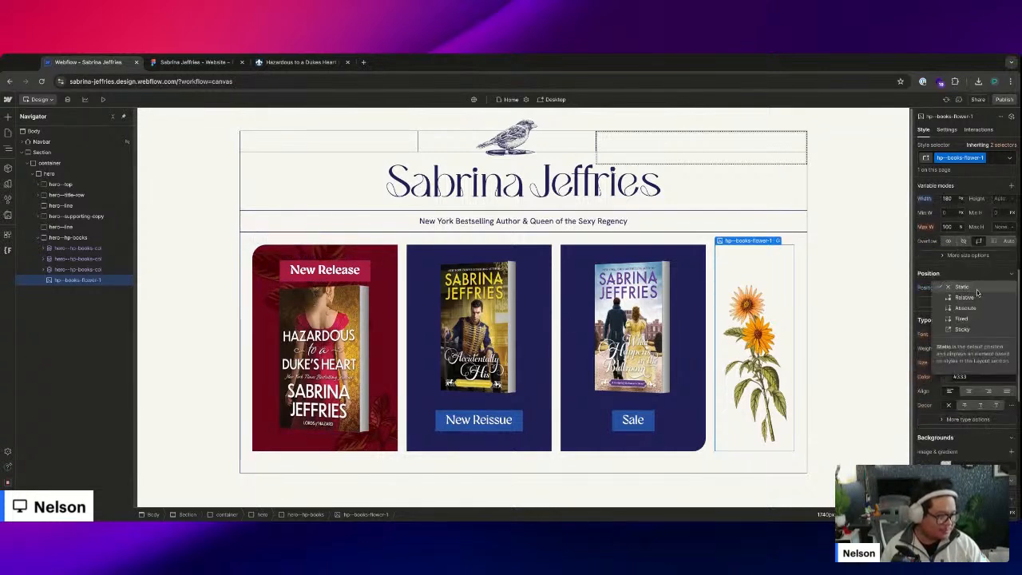
click(952, 306)
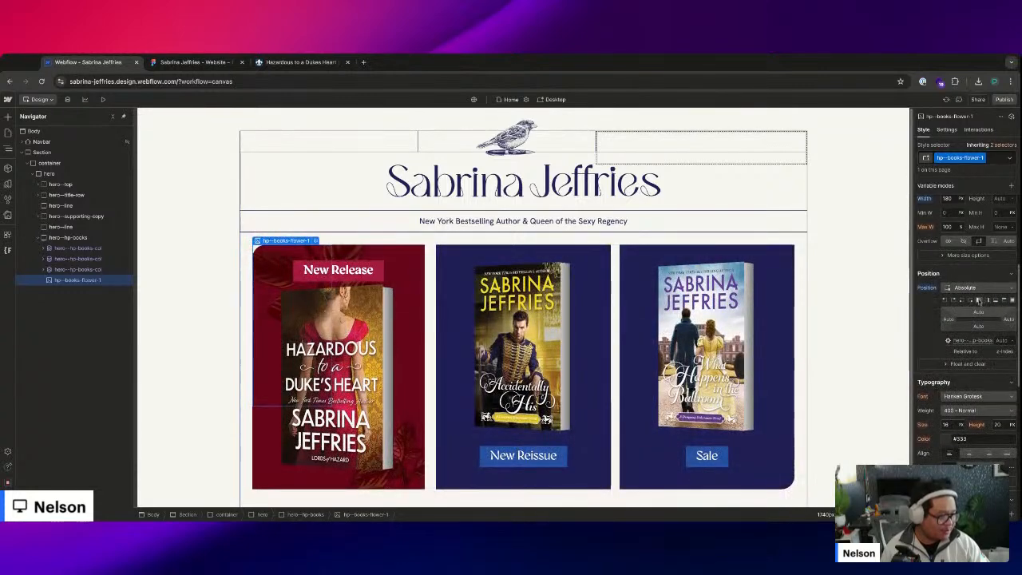
click(944, 300)
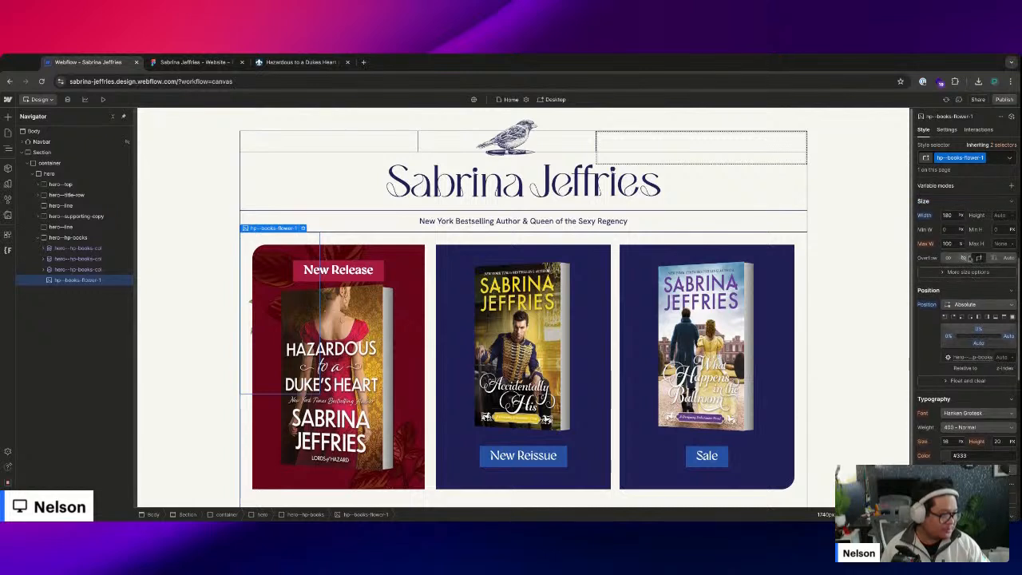
- Reset the flower image's width to Auto and give it a left offset of -20% and a top offset of -35%
click(948, 215)
text(230)
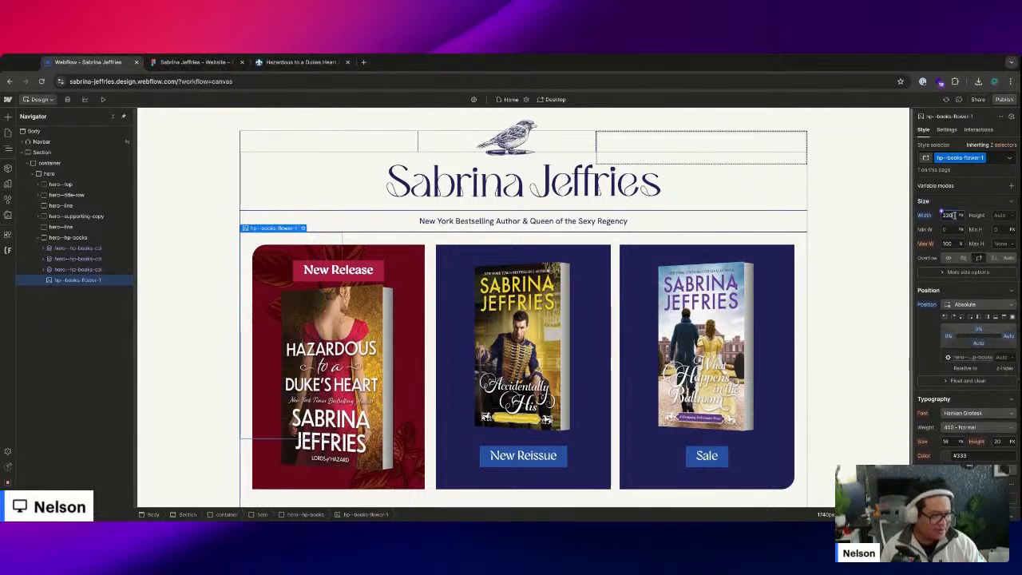
alt+click(928, 217)
scroll(931, 346, down, 1)
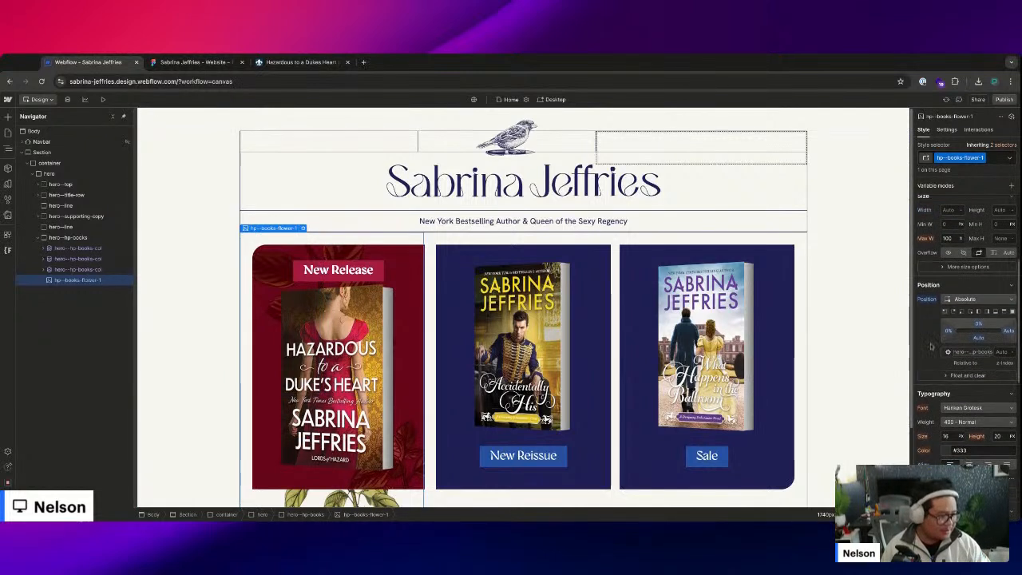
drag(947, 331, 949, 334)
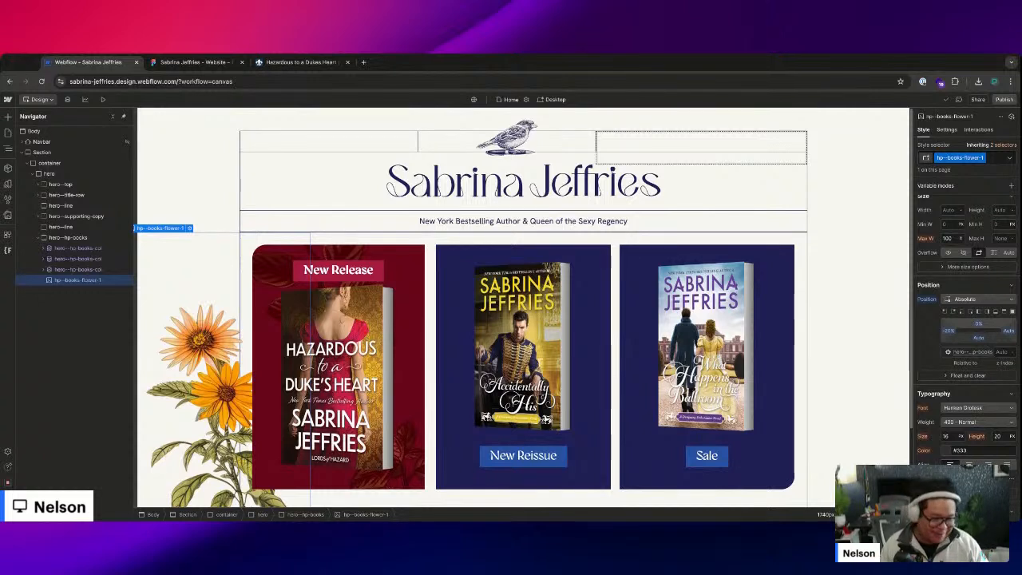
click(979, 324)
drag(979, 324, 980, 324)
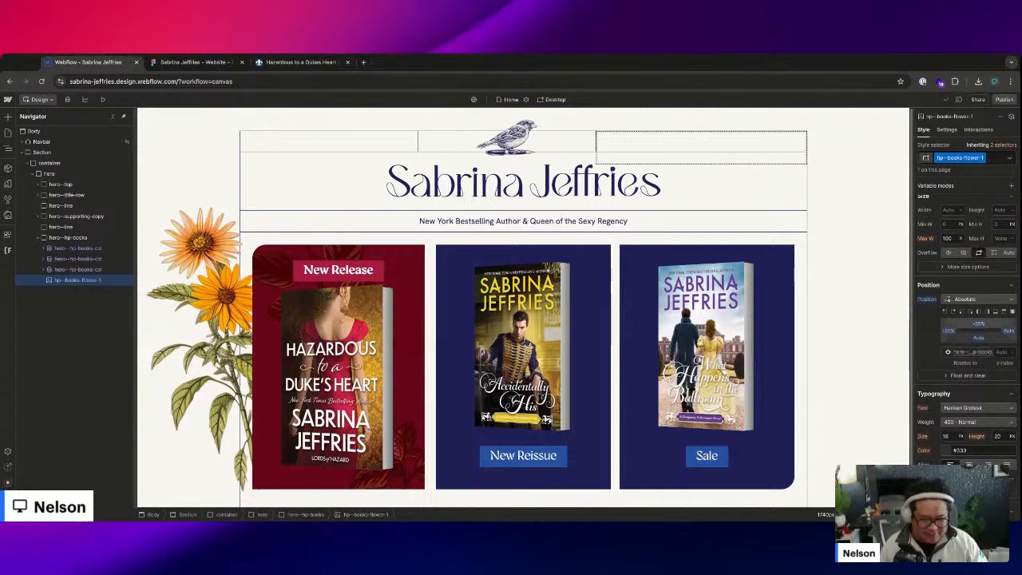
- Compare the yellow flower's size and placement beside the New Release card in the Figma design with the Webflow page
click(219, 64)
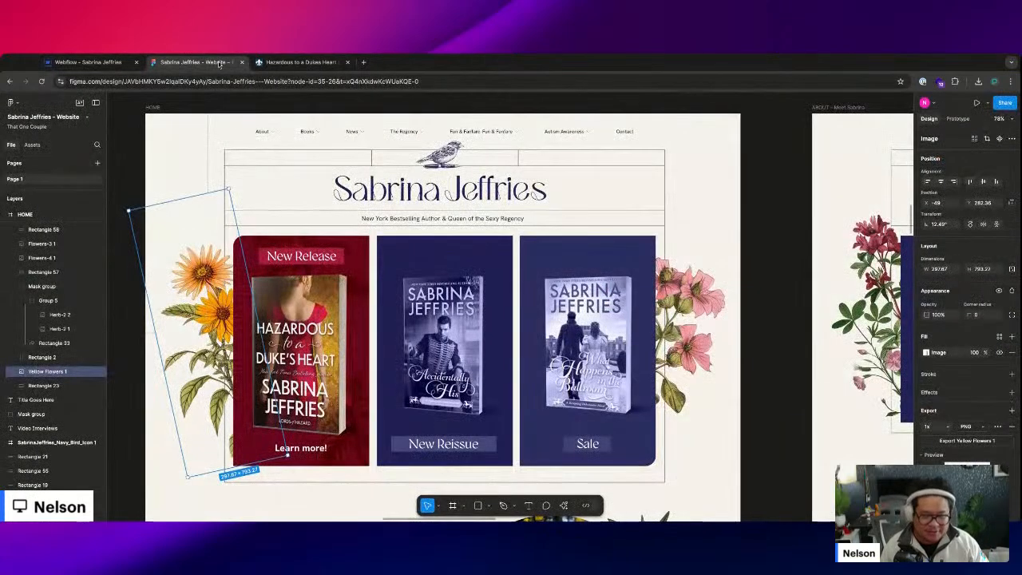
click(87, 62)
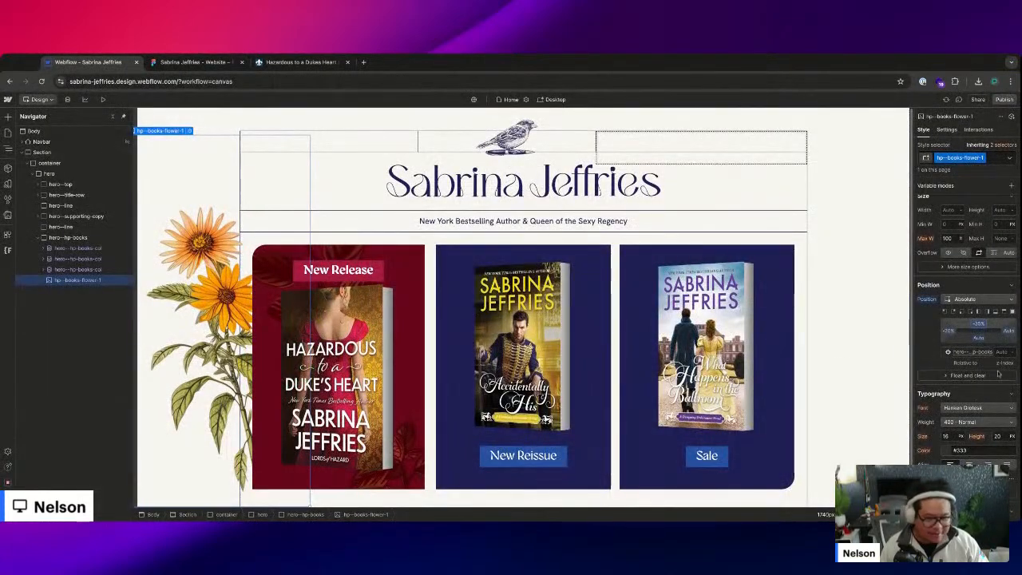
click(164, 64)
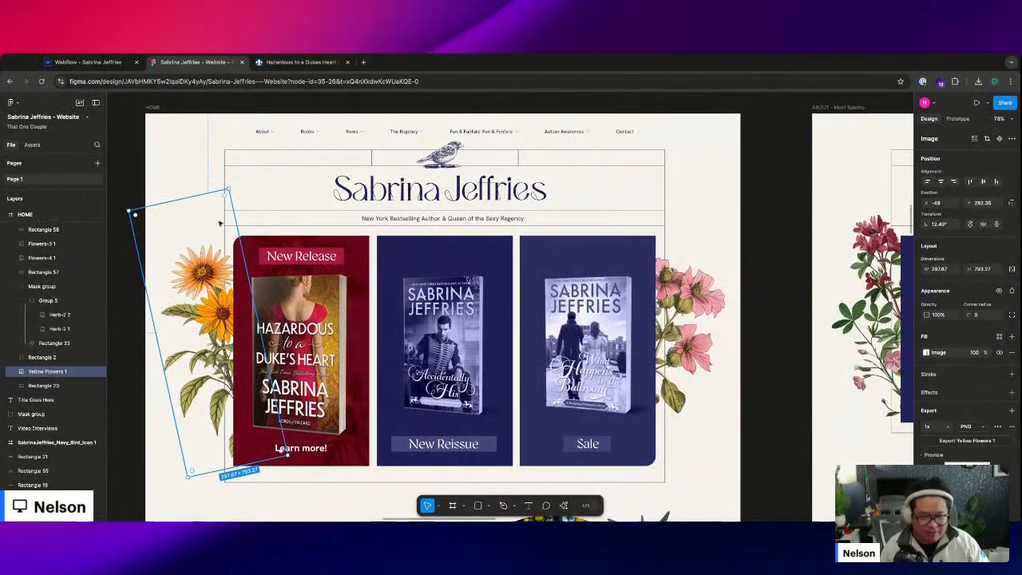
click(144, 146)
scroll(194, 221, up, 5)
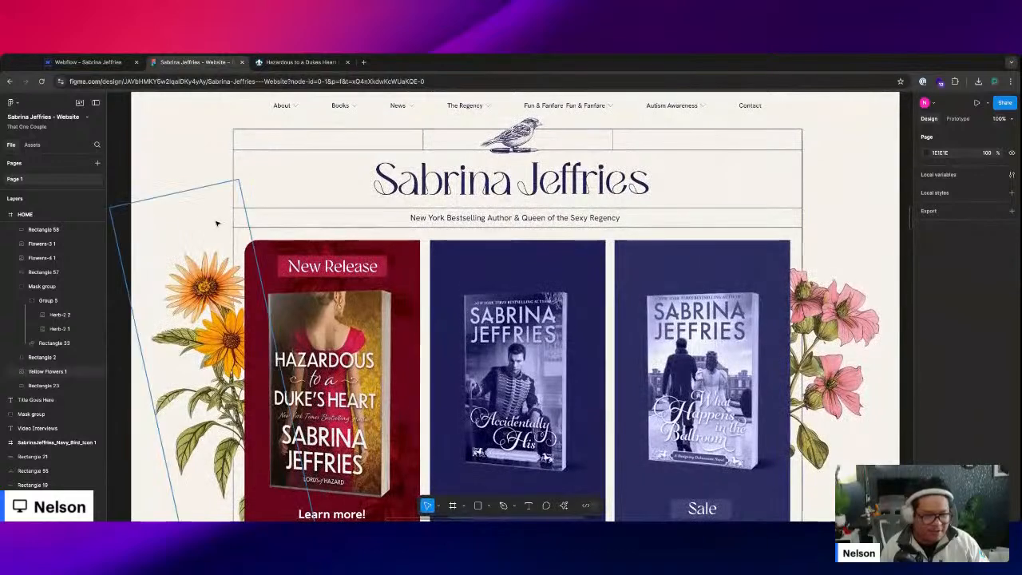
scroll(306, 227, up, 2)
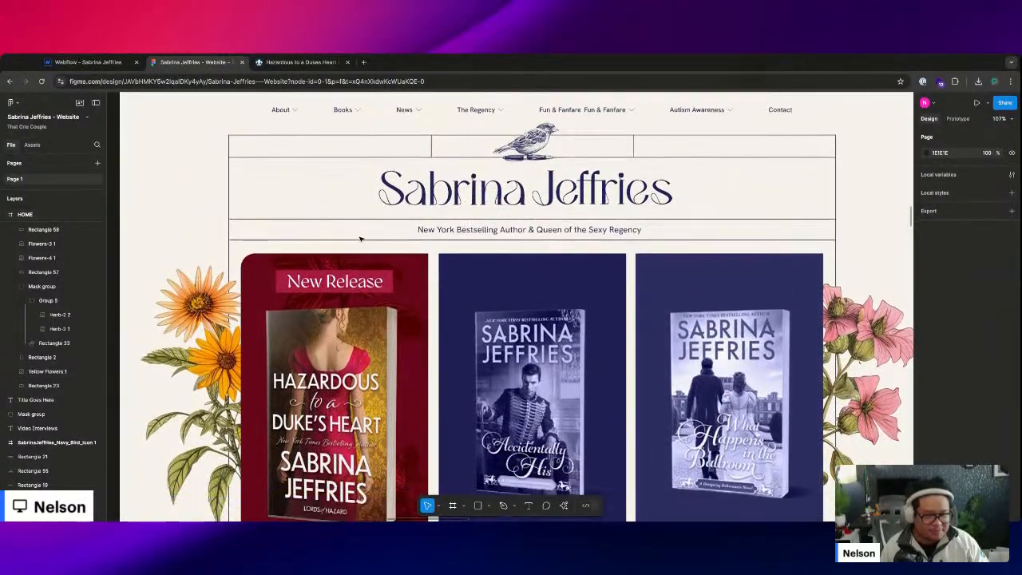
key(ctrl+shift+Tab)
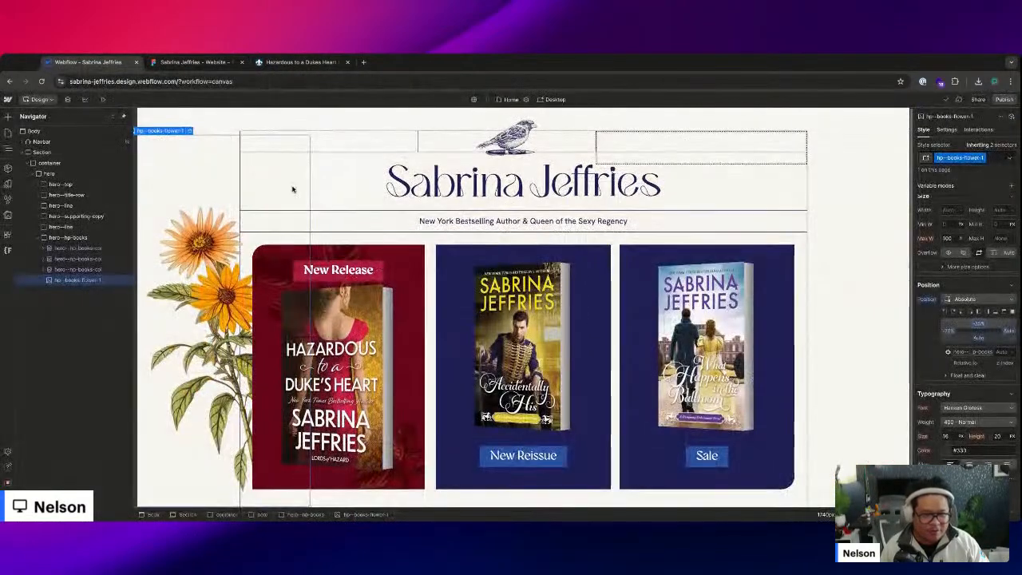
scroll(451, 323, down, 1)
scroll(451, 323, up, 1)
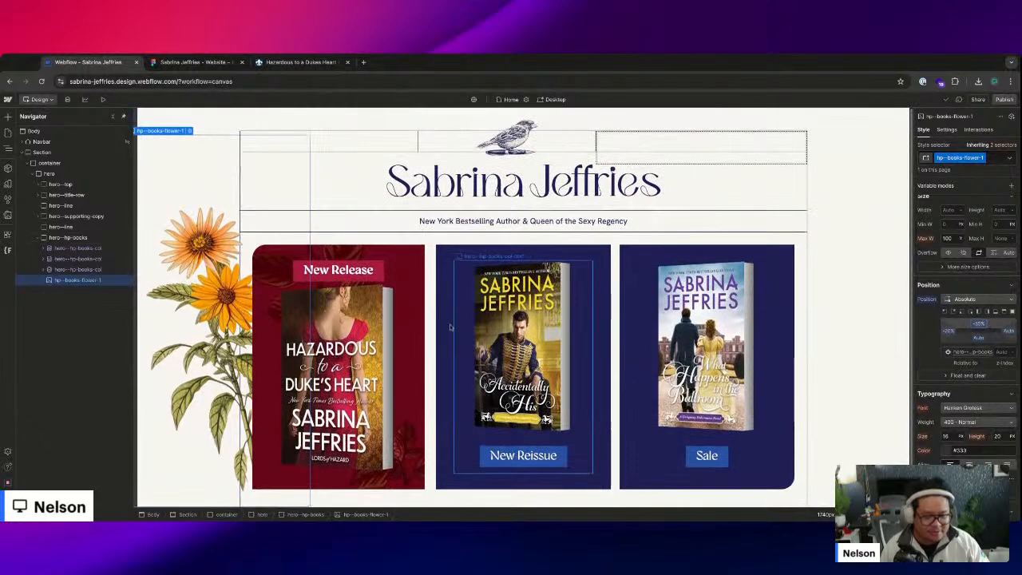
- Add a top margin to the New Release book's wrapper and set the other books' hp--book-wrapper top margin to about 3.2 rem
click(357, 290)
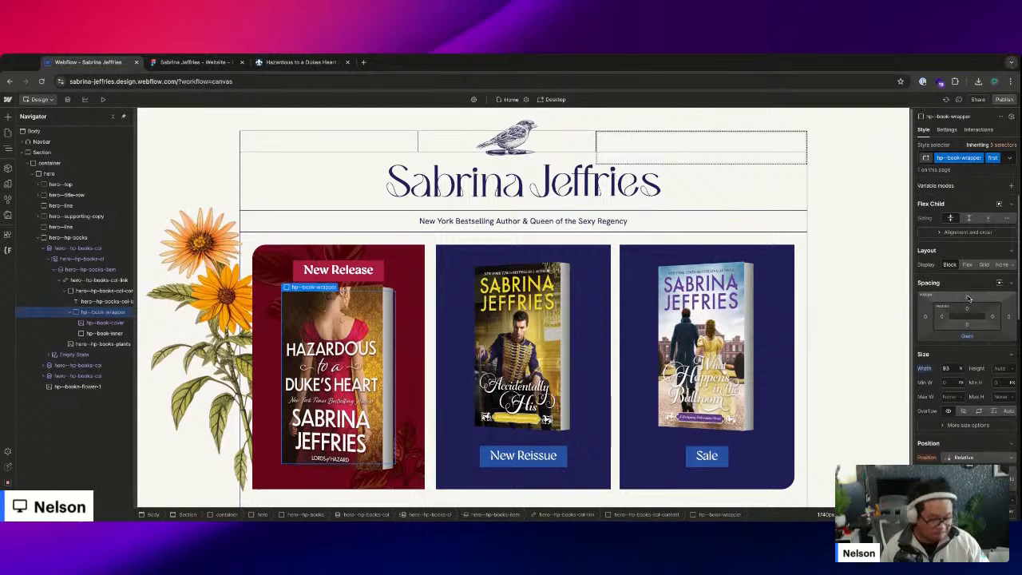
drag(967, 296, 967, 298)
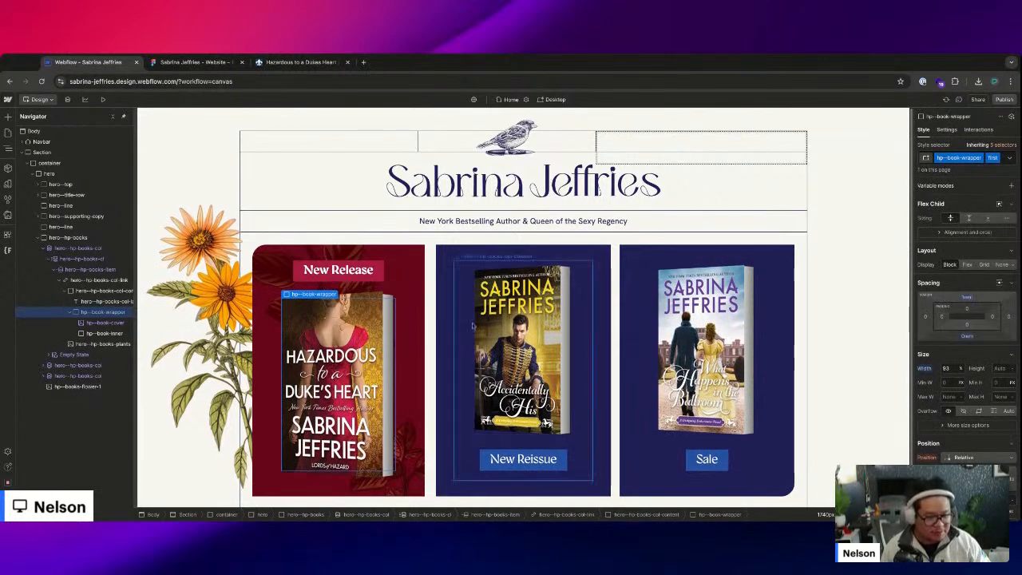
click(496, 326)
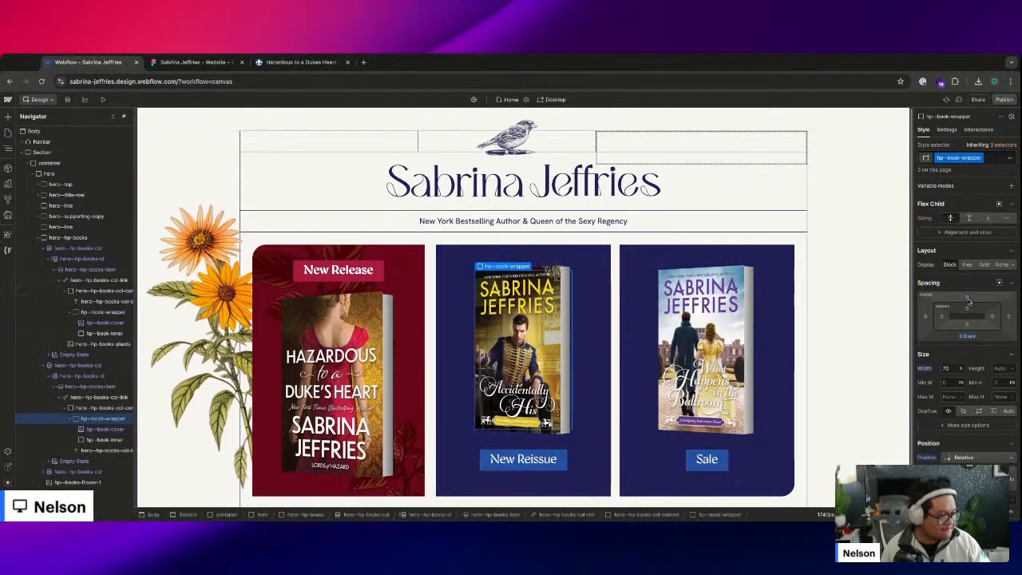
click(968, 298)
text(2rem)
key(Return)
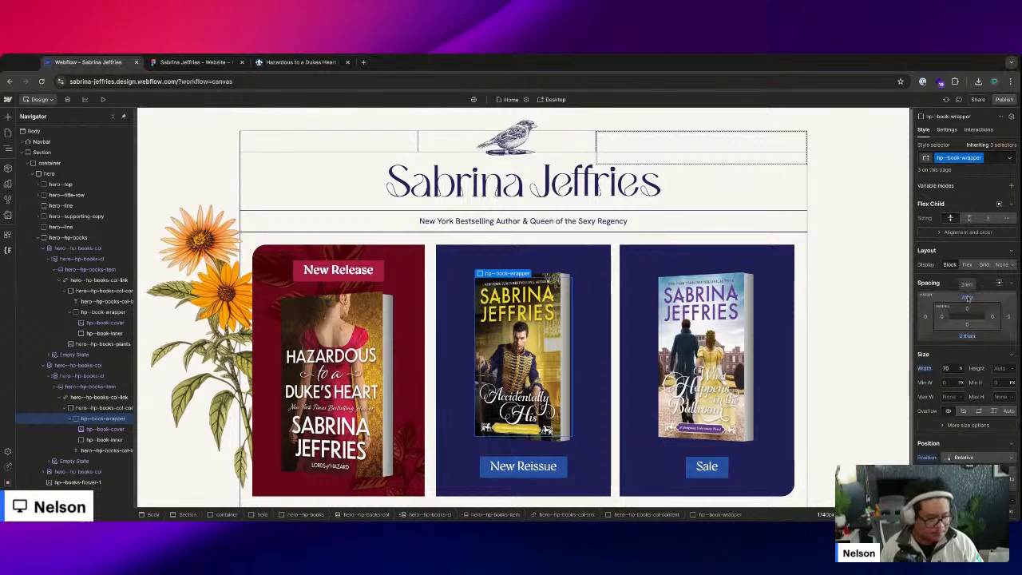
key(Up)
key(Up)
key(Up)
key(Up)
key(Up)
key(Up)
key(Up)
key(Up)
key(Up)
key(Up)
key(Up)
key(Up)
key(Up)
key(Up)
key(Up)
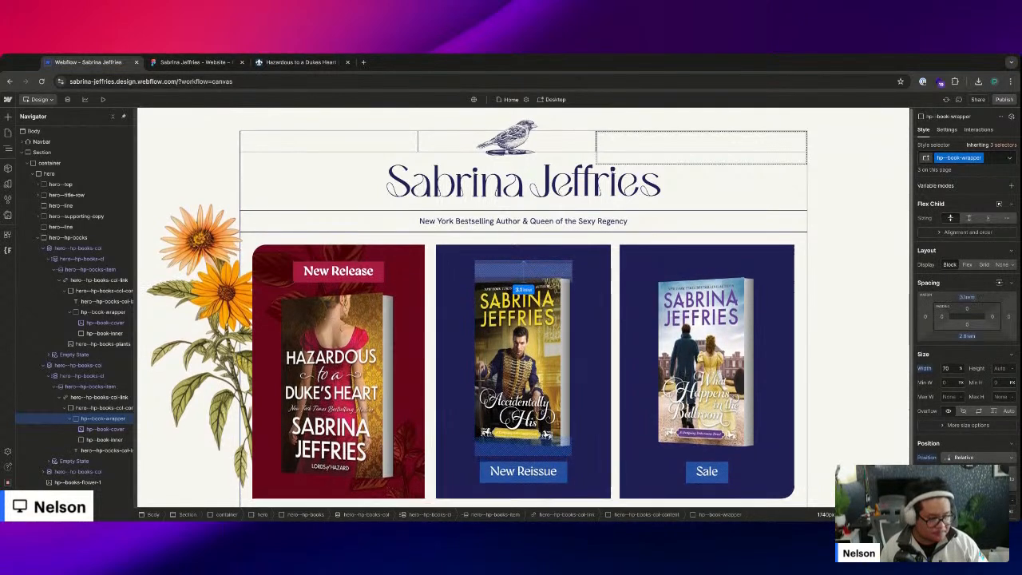
key(Down)
key(Down)
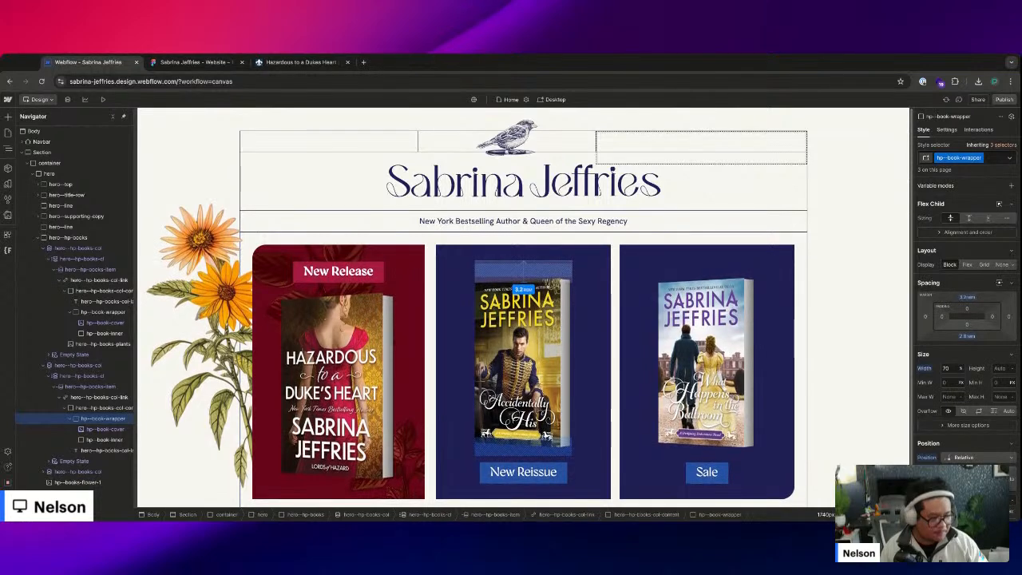
click(849, 243)
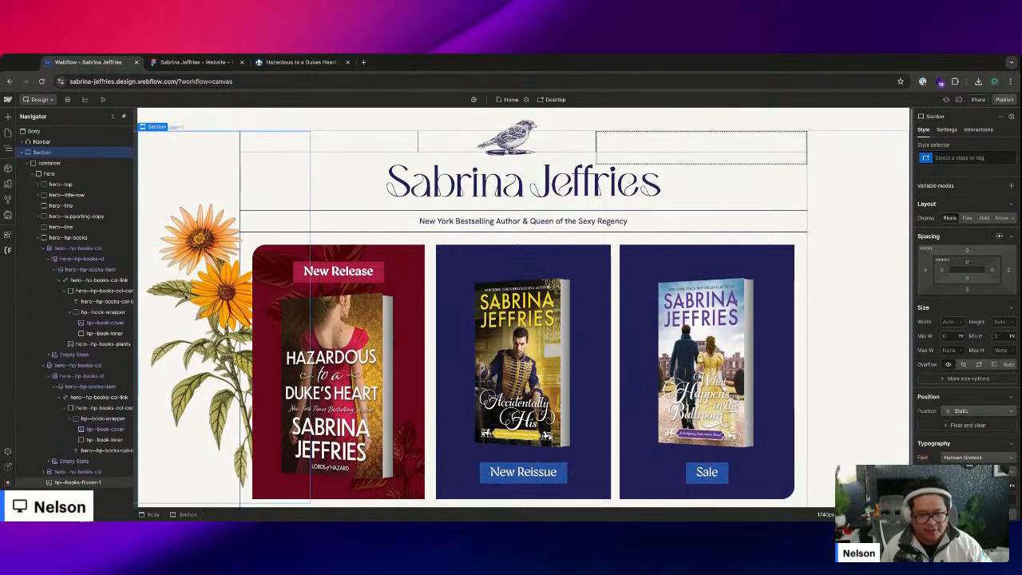
- Set the yellow flower image's top offset to about -31% so it sits lower beside the New Release card
click(185, 295)
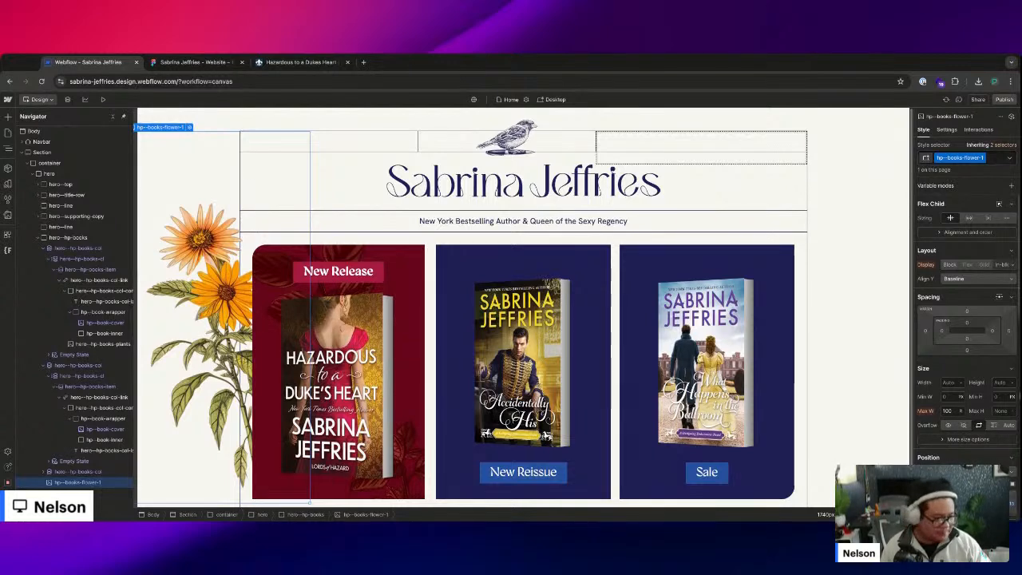
scroll(962, 399, down, 2)
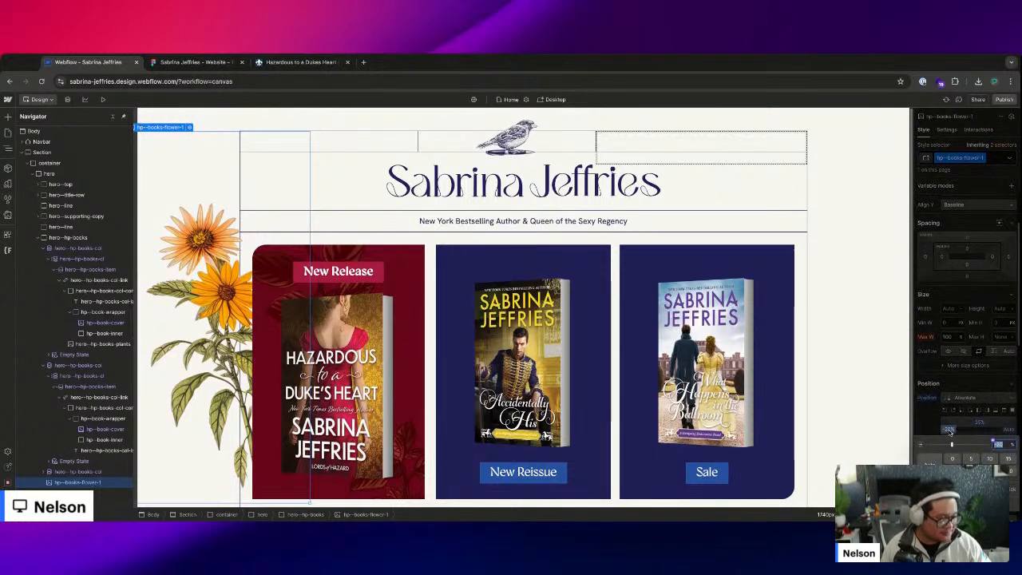
drag(947, 431, 982, 424)
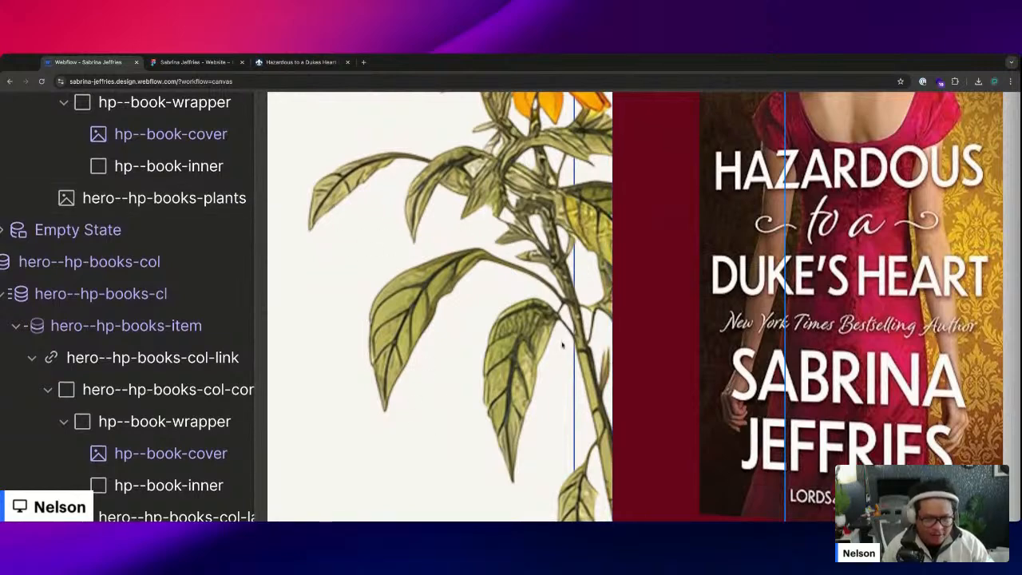
scroll(562, 344, up, 2)
scroll(562, 345, up, 4)
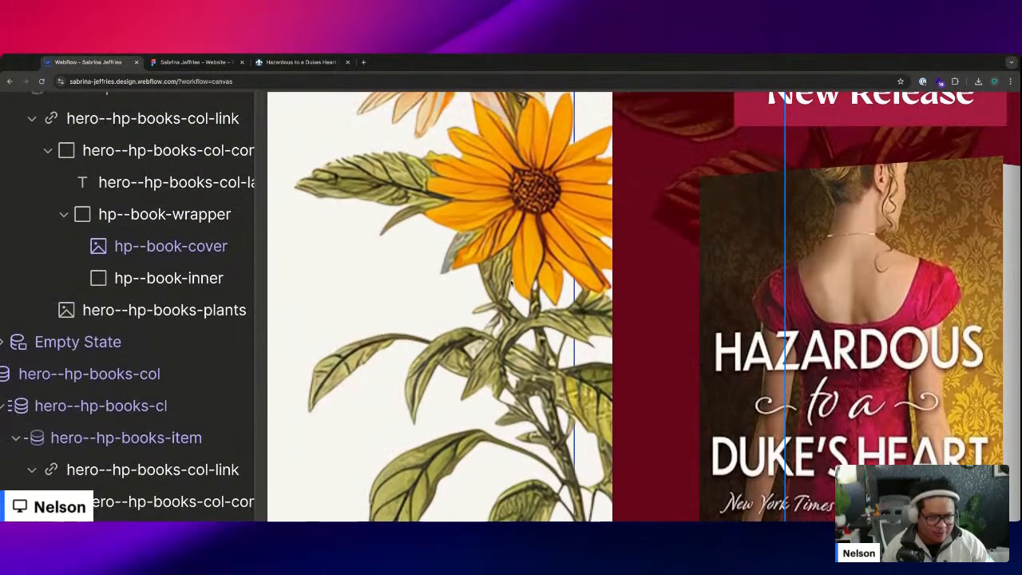
scroll(517, 258, up, 3)
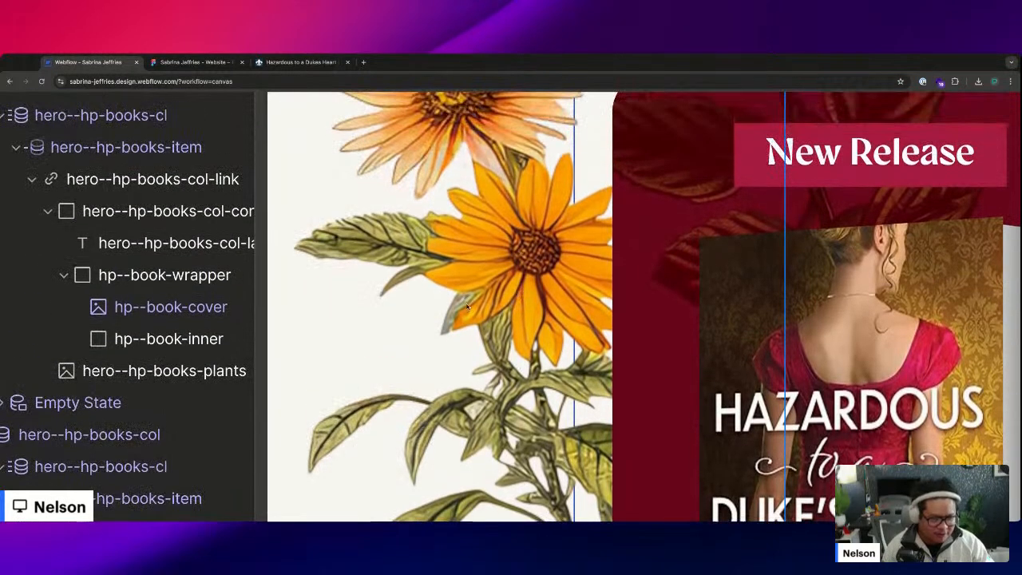
scroll(493, 313, up, 3)
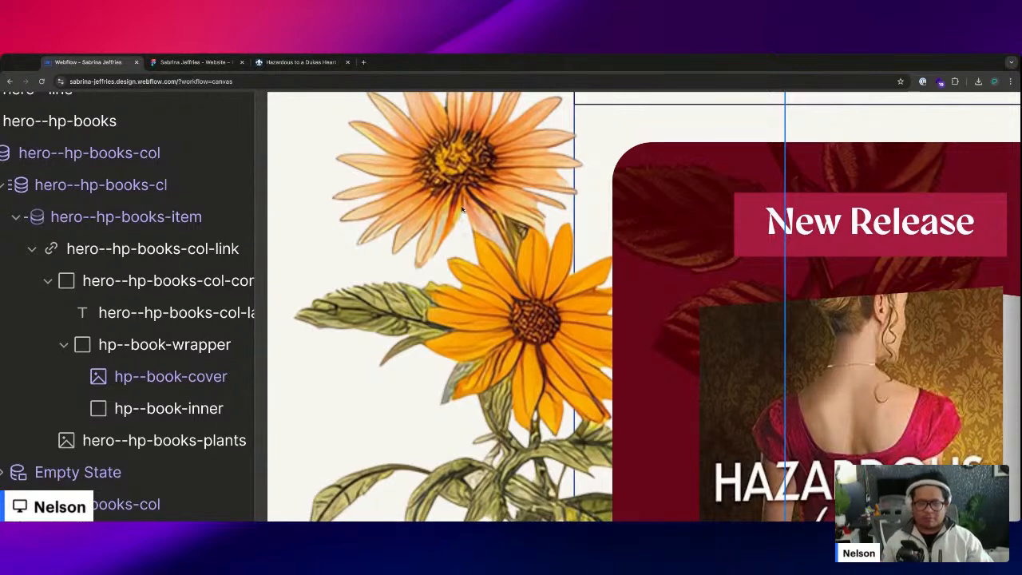
scroll(461, 209, down, 5)
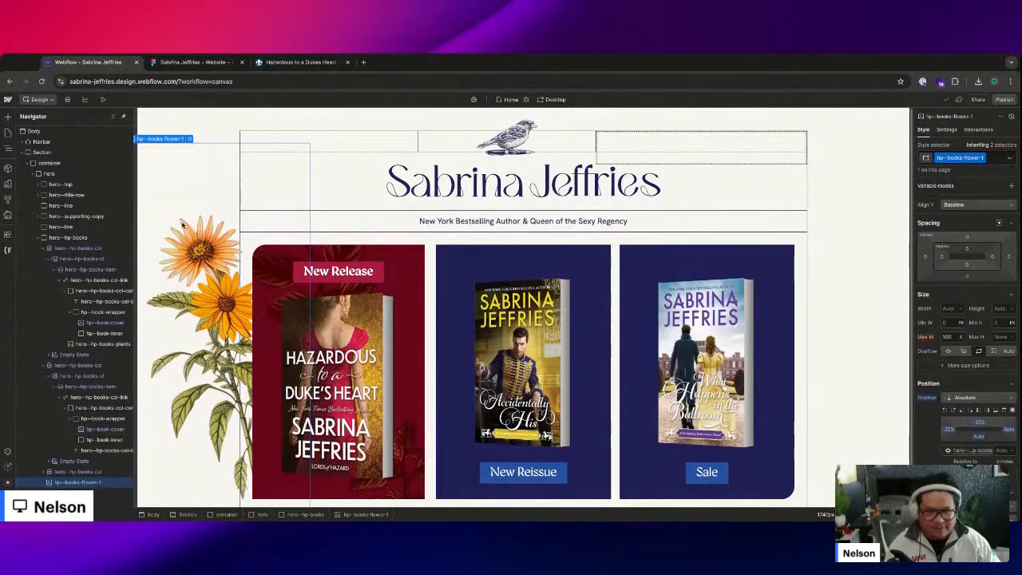
- Export the Pink Flower 1 image beside the Sale card from Figma as a 1x PNG and upload it to Webflow's assets
click(196, 62)
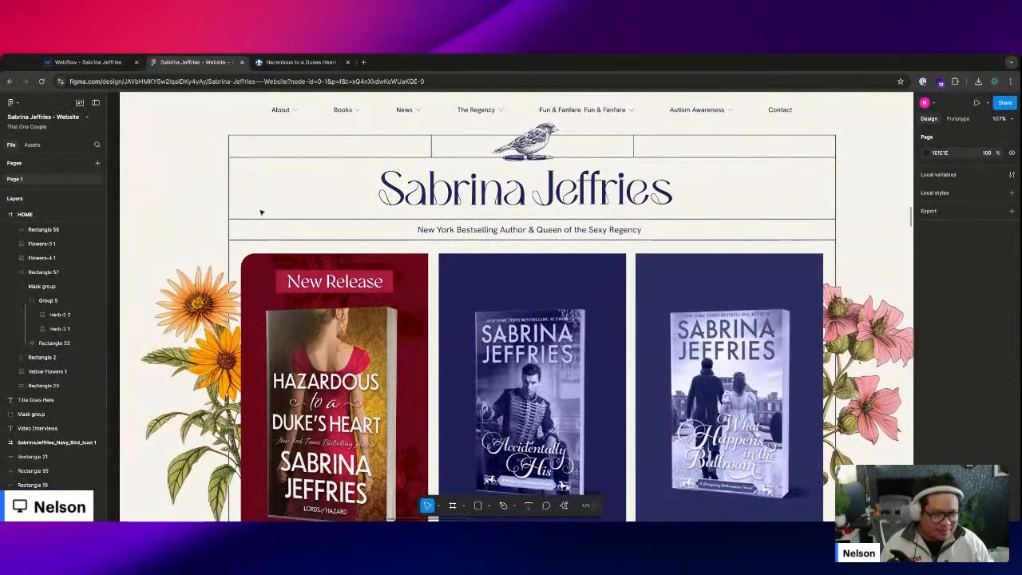
scroll(261, 214, up, 3)
scroll(673, 397, down, 2)
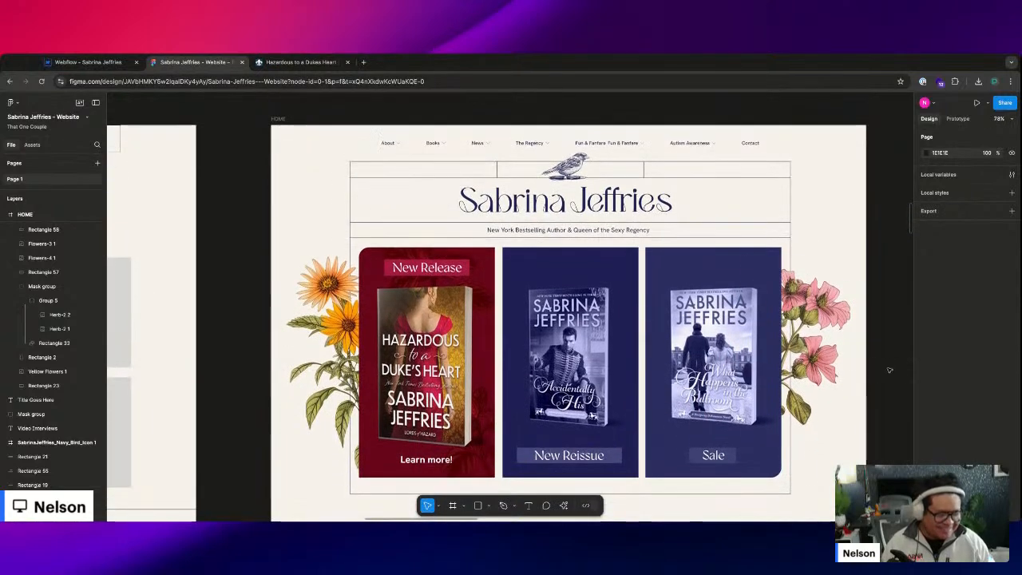
click(828, 302)
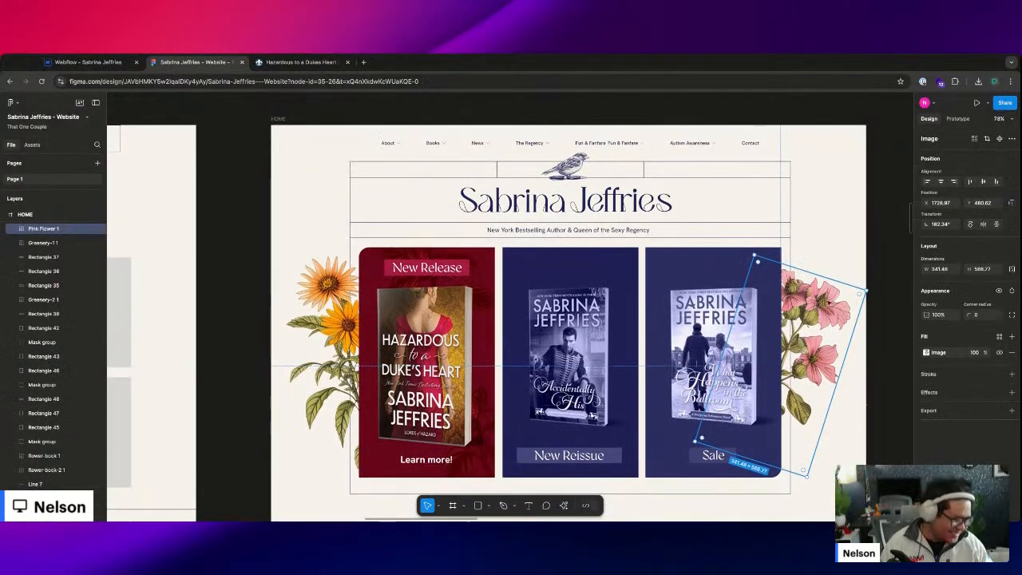
click(1011, 411)
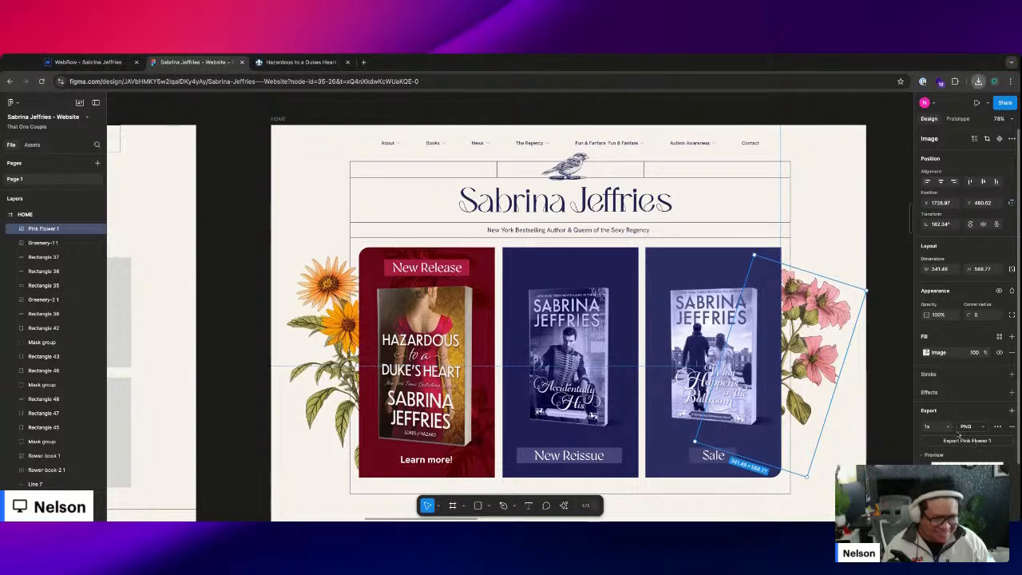
click(88, 61)
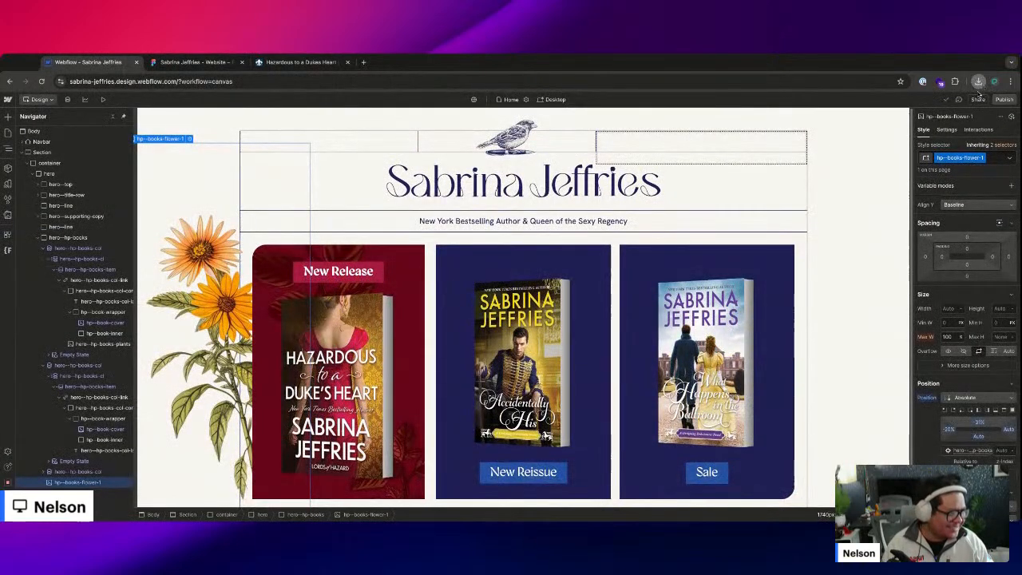
key(j)
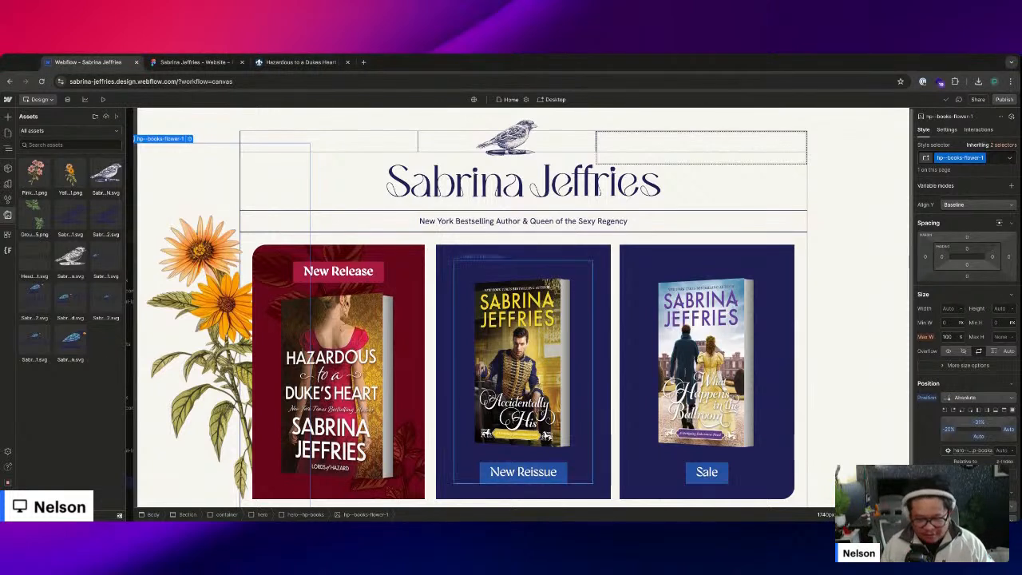
- Wrap the yellow flower image in a div block and give the block the class hp--books-flower-wrapper
key(z)
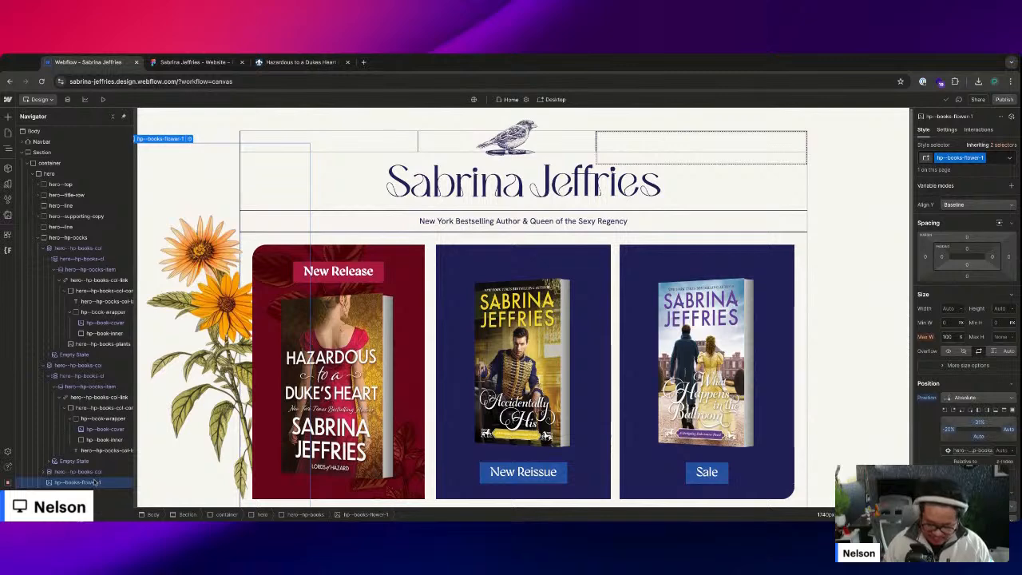
key(super+alt+g)
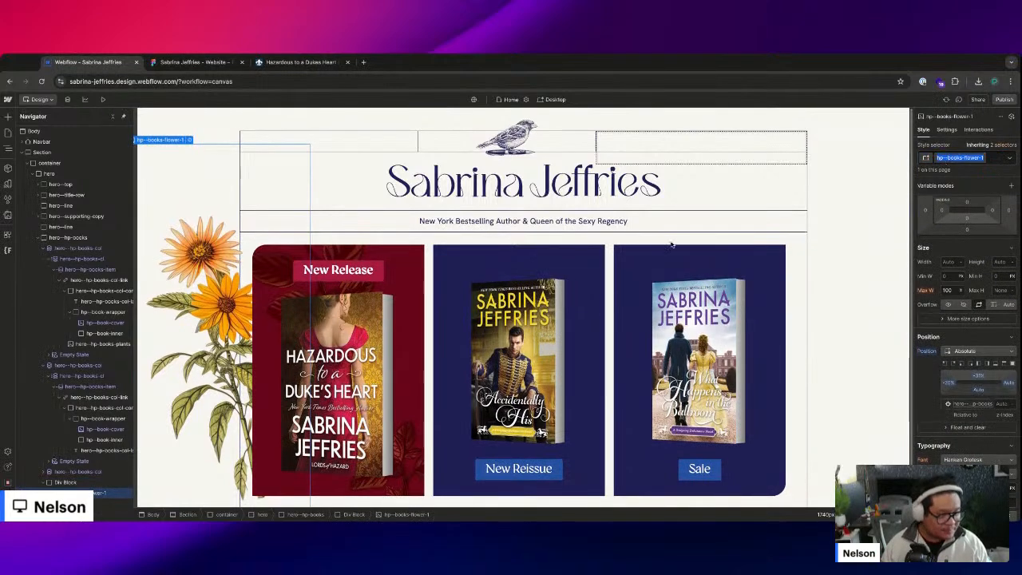
key(super+z)
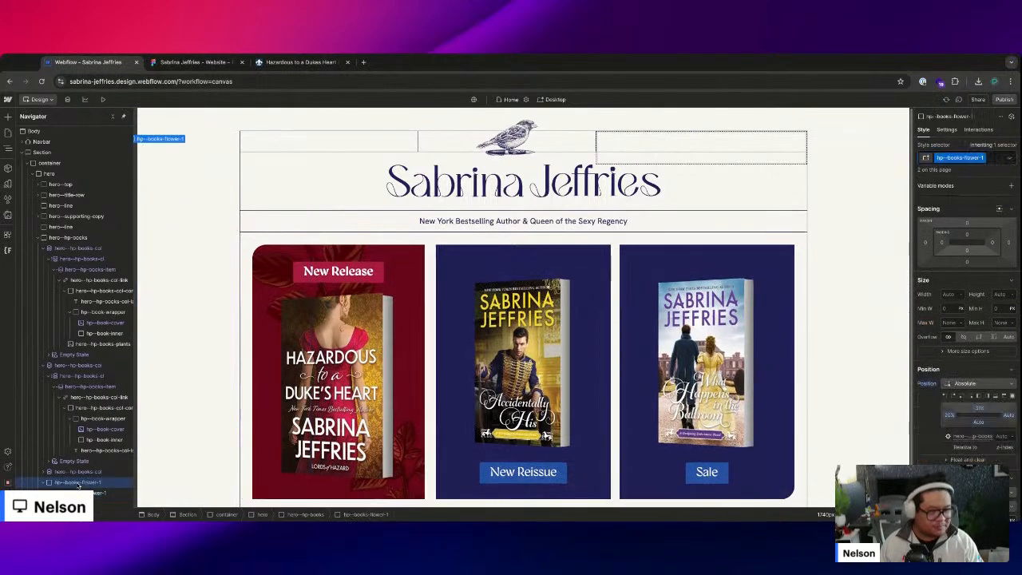
key(super+shift+z)
key(super+Return)
text(hp--books-flower-)
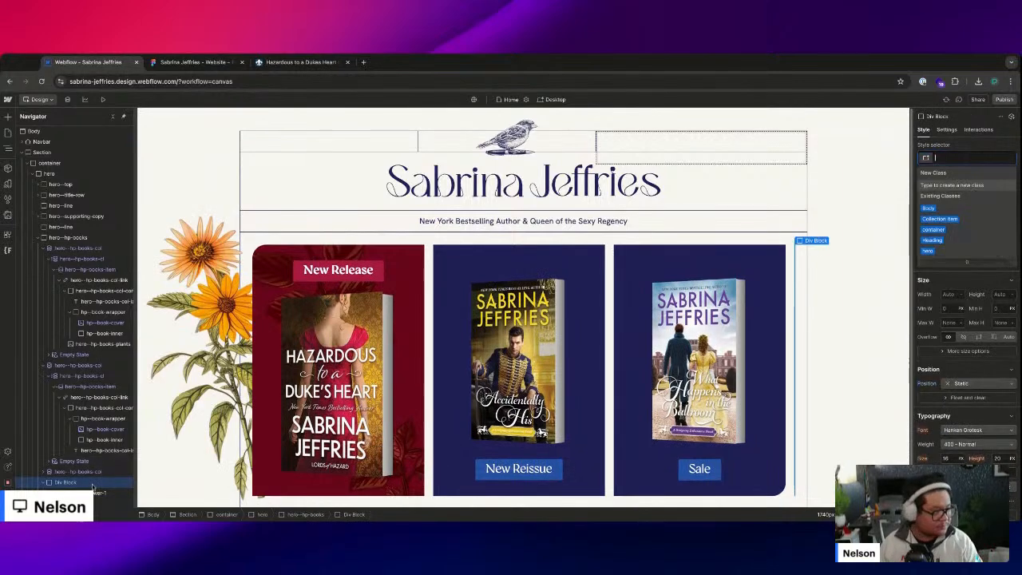
text(wrapper)
key(Return)
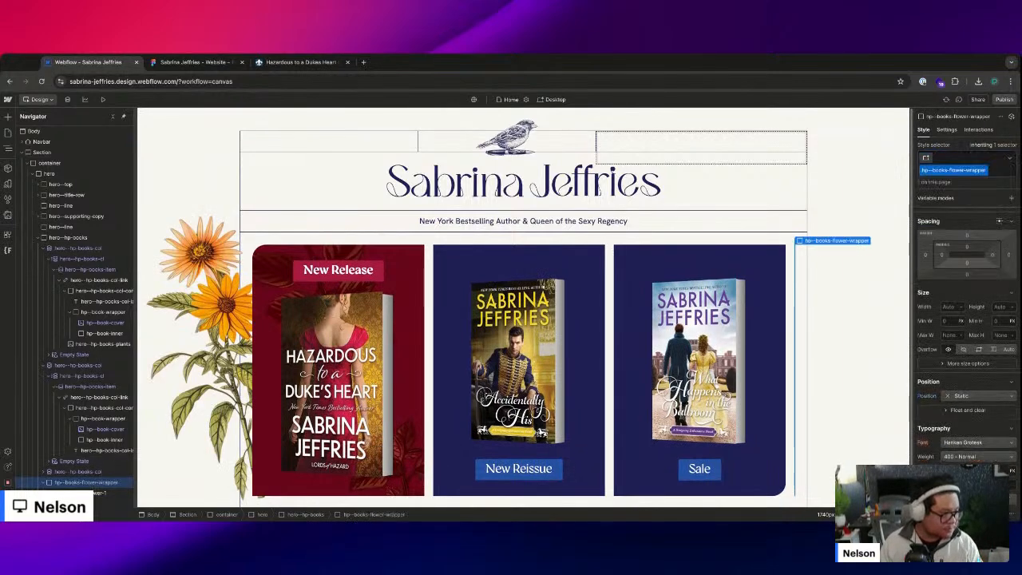
- Reset the position setting of the hp--books-flower-1 image inside the wrapper
click(195, 335)
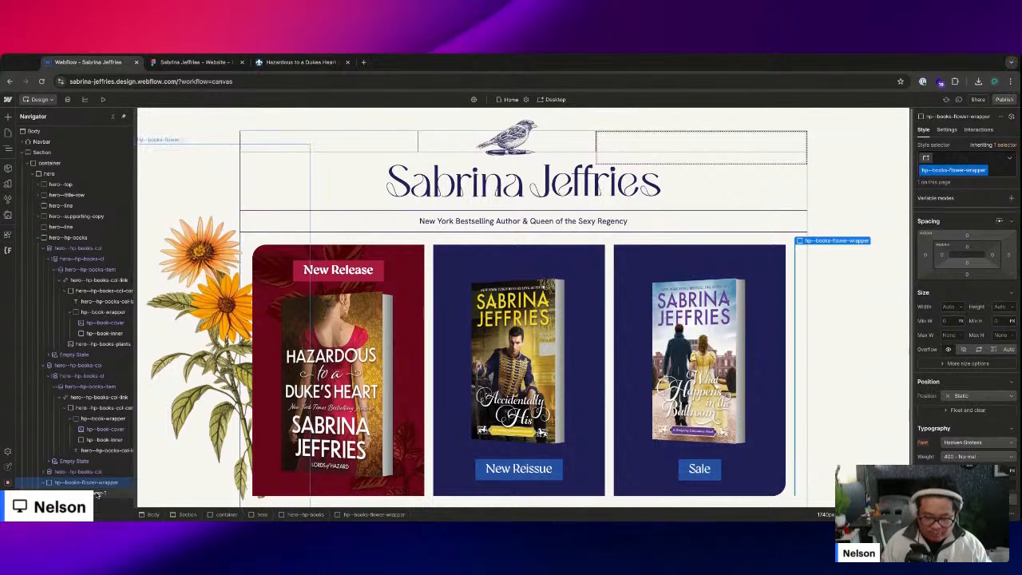
scroll(960, 379, down, 1)
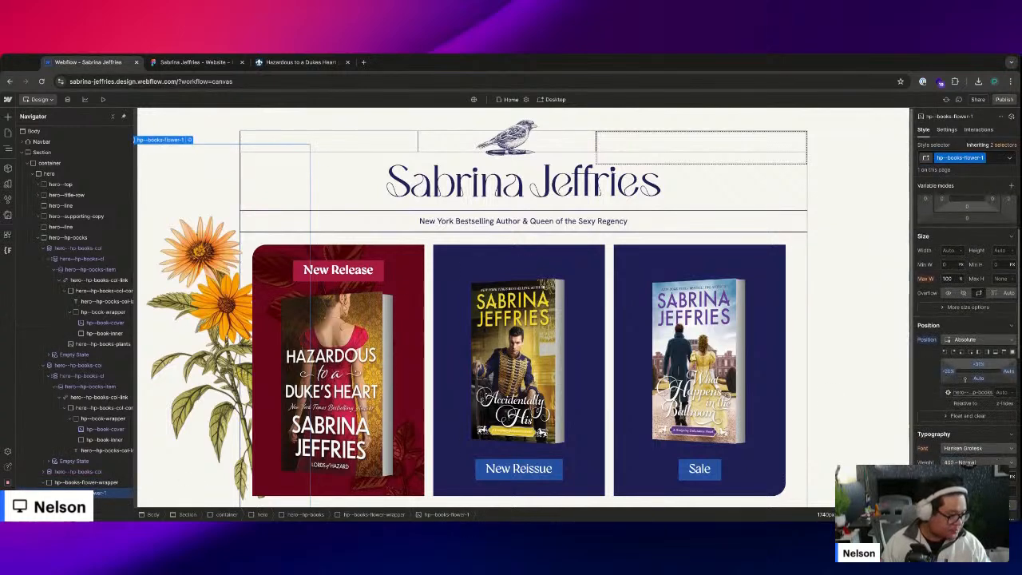
alt+click(926, 340)
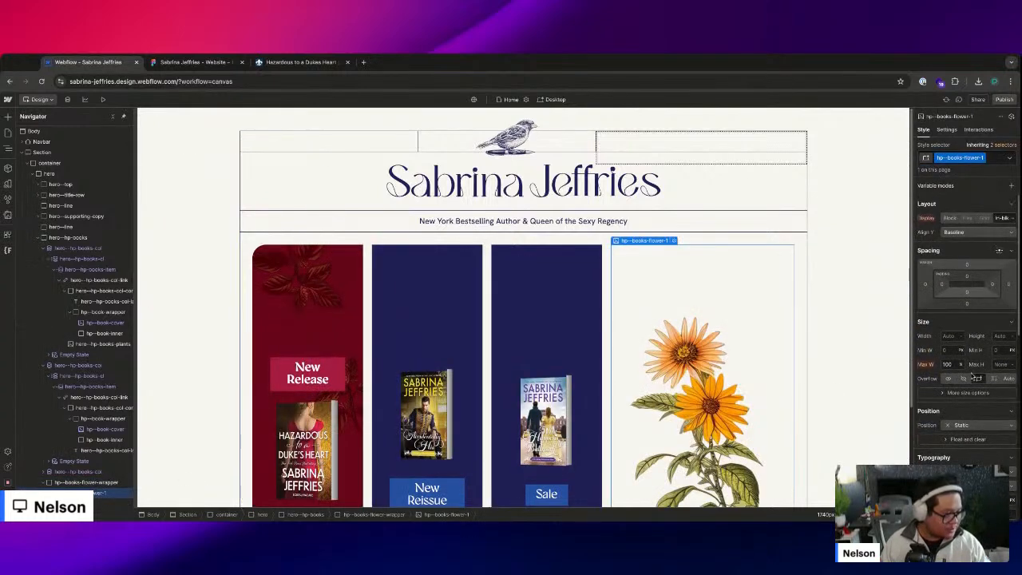
- Position hp--books-flower-wrapper absolutely from the parent's top-left corner, with a left offset of -20% and a top offset of about -31%
click(88, 482)
scroll(968, 335, down, 3)
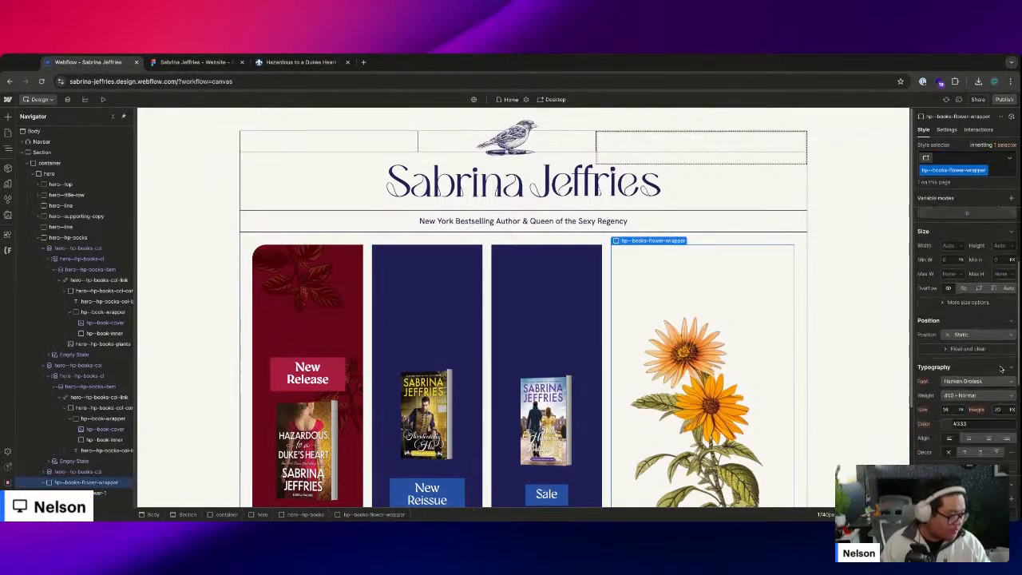
click(966, 333)
click(965, 354)
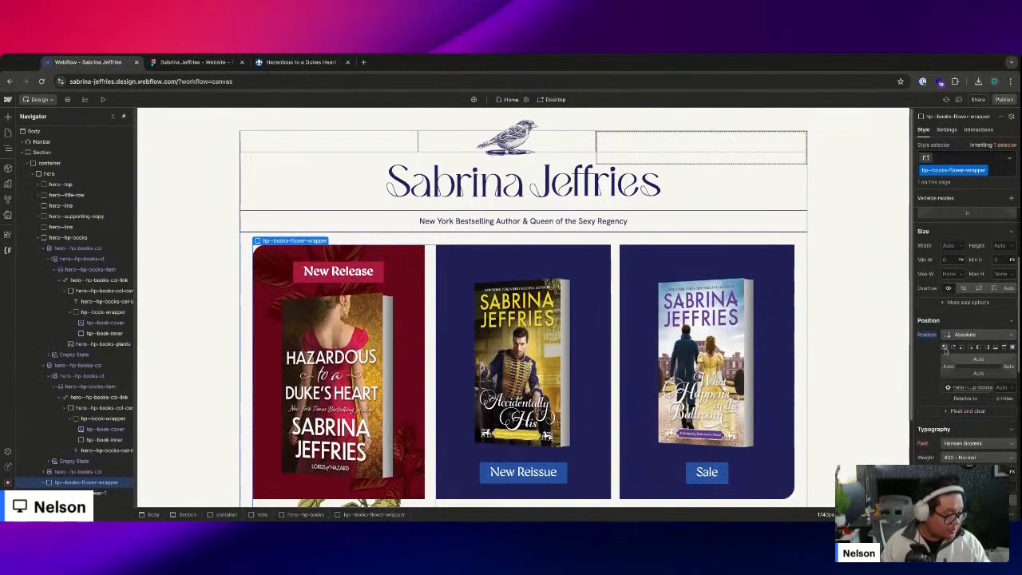
scroll(419, 378, down, 1)
mouse_move(949, 366)
mouse_down()
mouse_move(980, 363)
mouse_move(950, 368)
mouse_up()
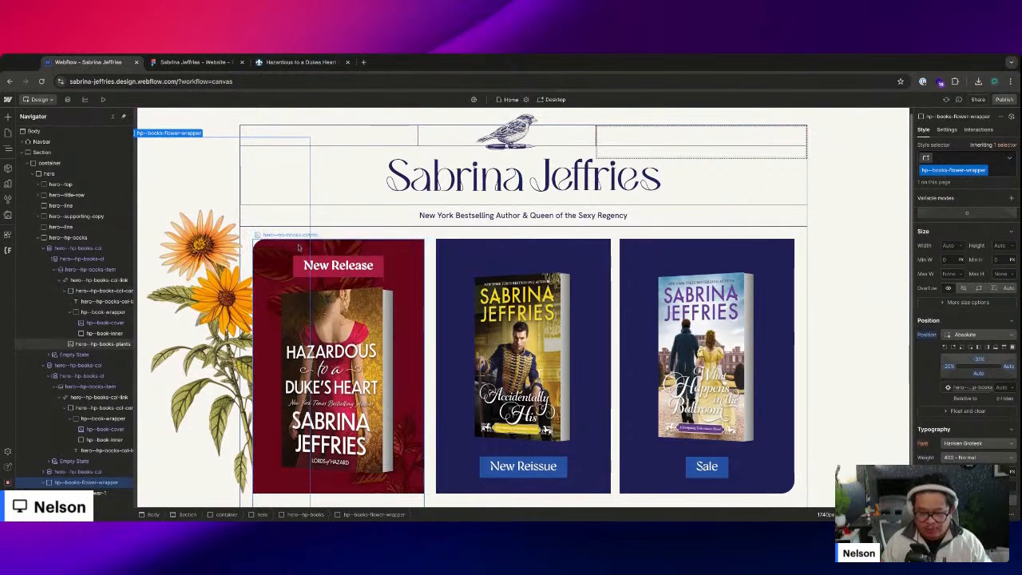
- Duplicate the flower image within the wrapper and give the copy a duplicated class named hp--books-flower-2
click(101, 493)
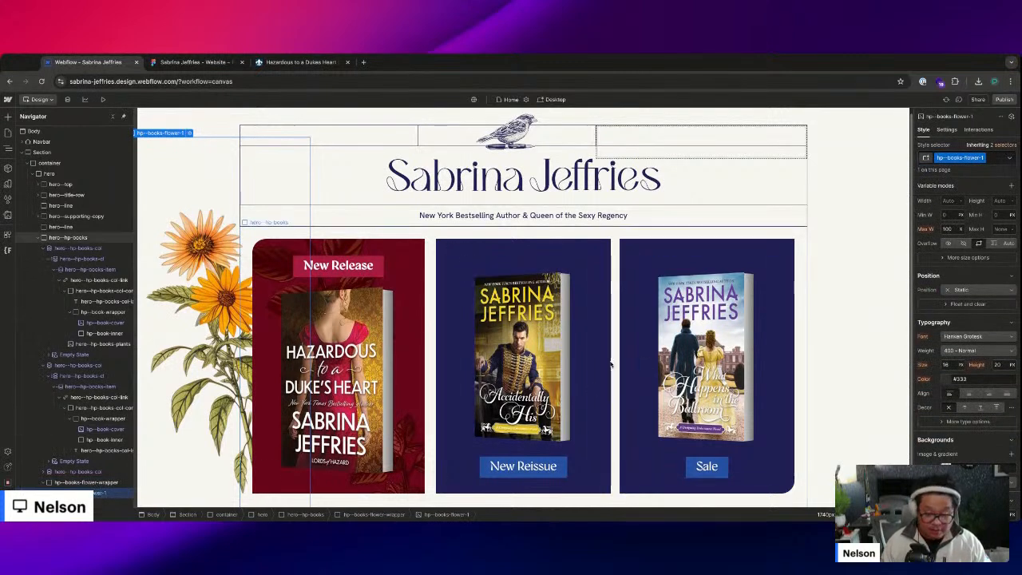
key(ctrl+d)
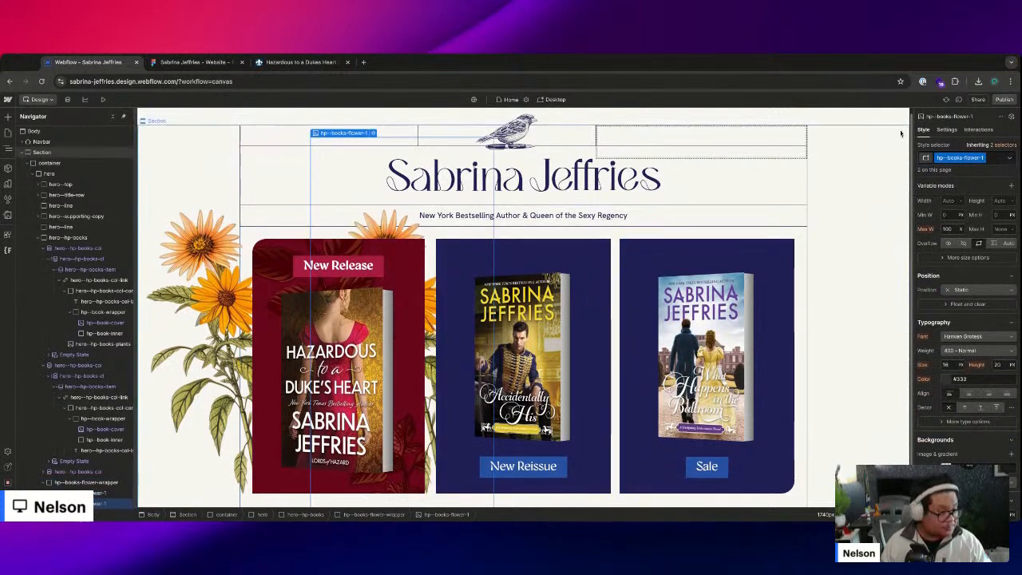
click(982, 157)
click(966, 179)
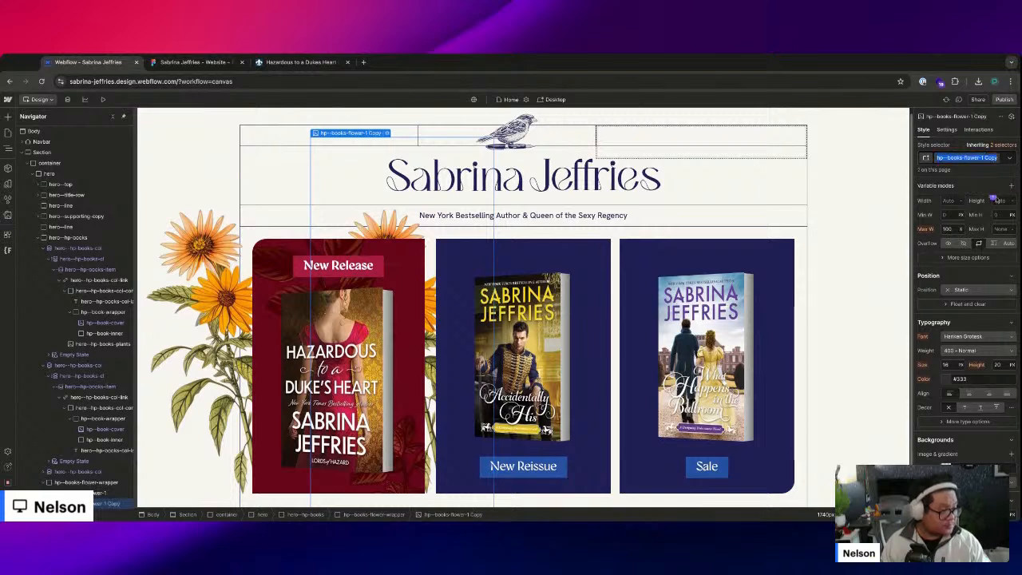
text(hp--books-flower-2)
key(Return)
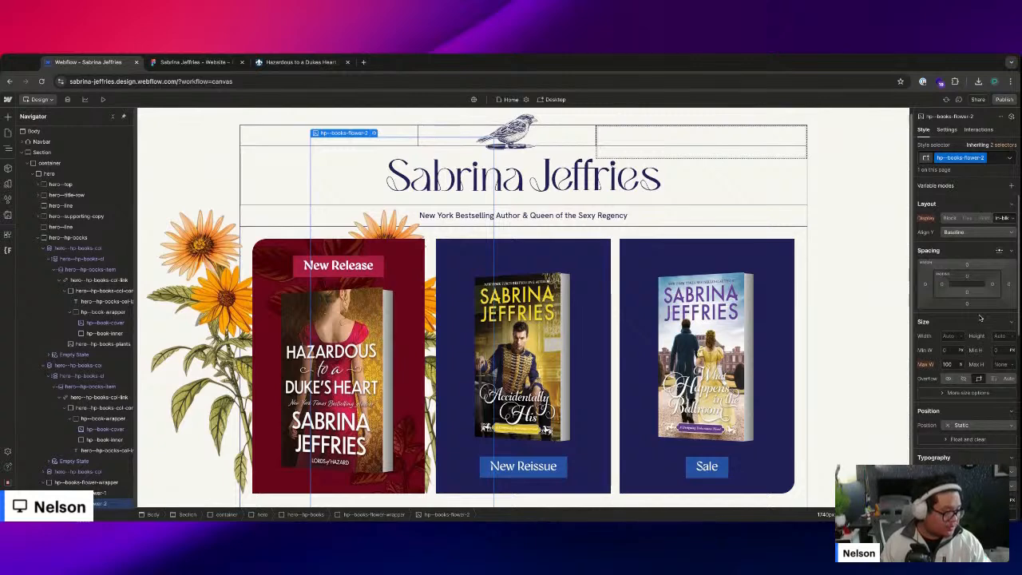
- Position the hp--books-flower-2 image absolutely at the wrapper's top-left corner, leaving its z-index on Auto
click(964, 275)
click(969, 308)
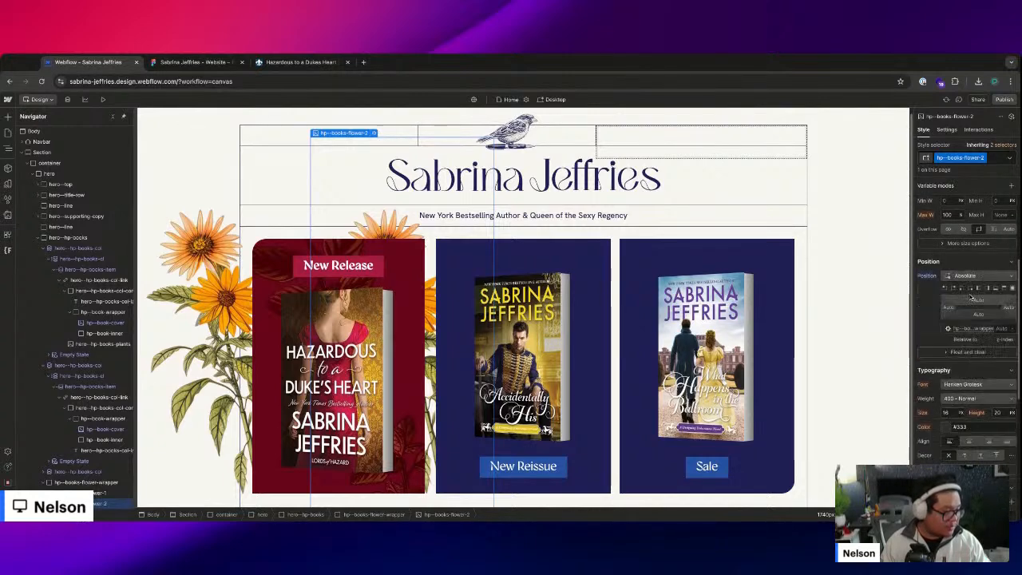
click(960, 289)
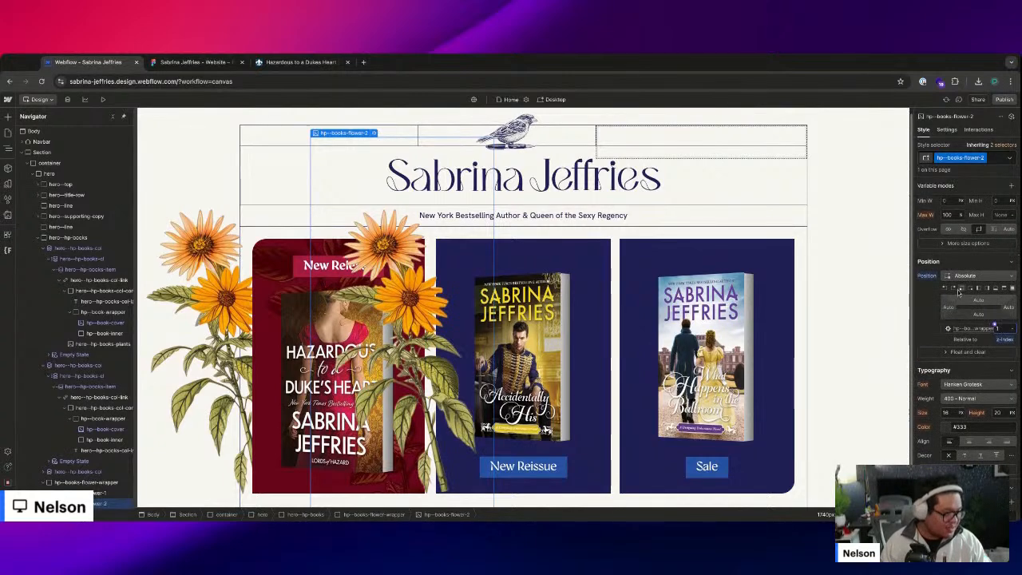
click(1006, 339)
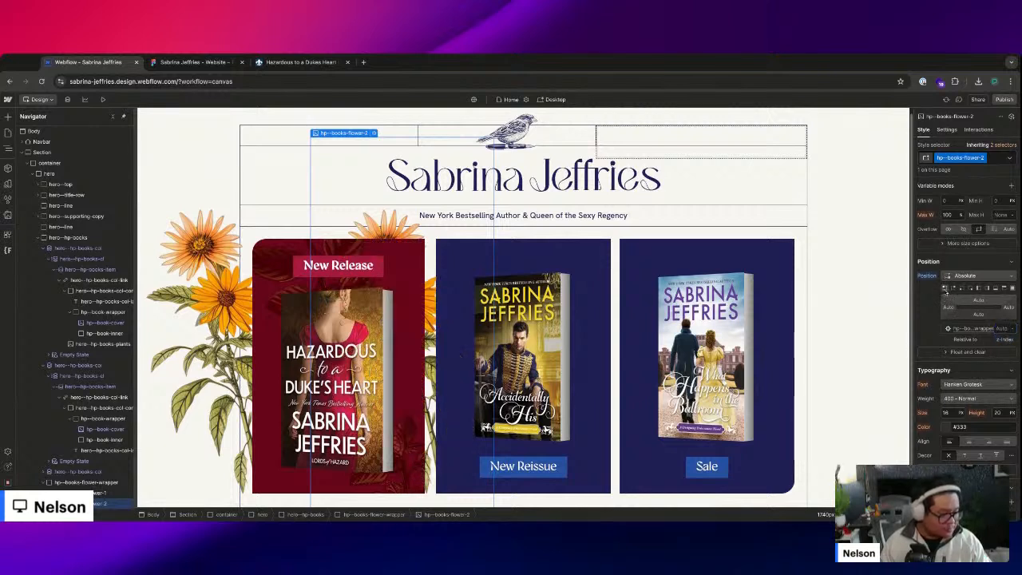
click(945, 289)
- Offset the hp--books-flower-2 image by about 6% from the left and -5% from the top of its wrapper
click(948, 307)
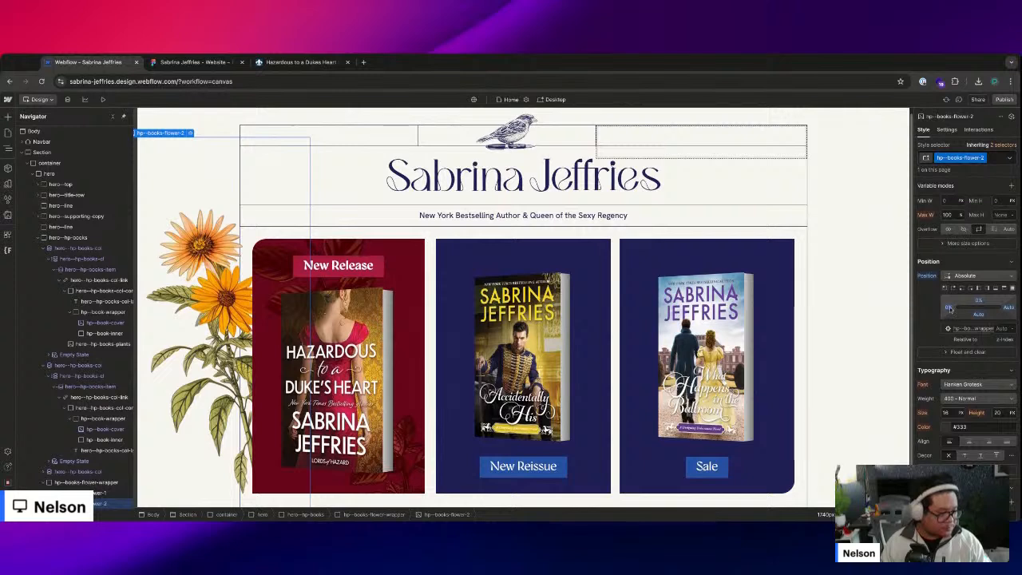
click(978, 302)
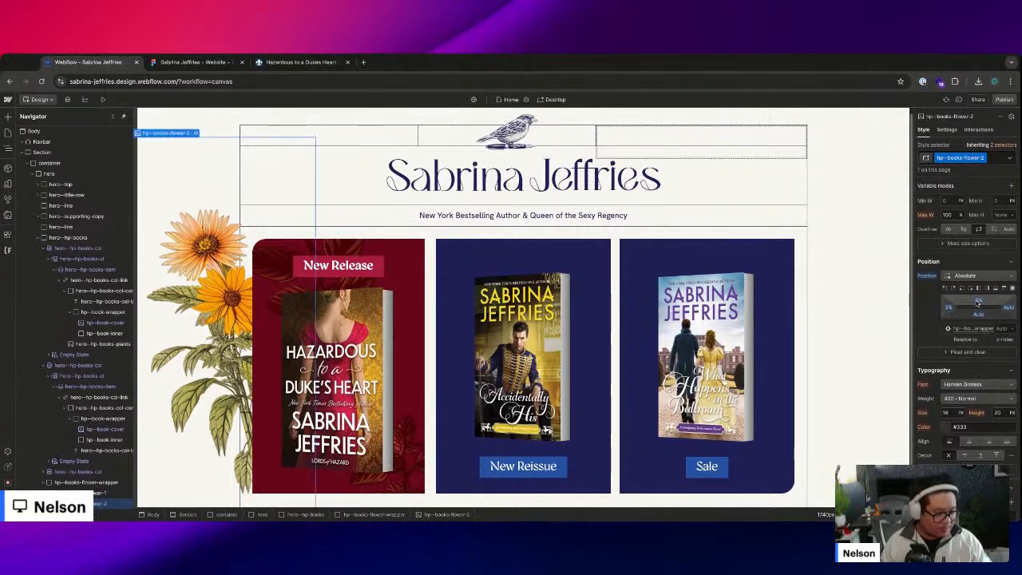
key(Down)
key(Down)
key(Down)
key(Down)
key(Down)
key(Down)
key(Down)
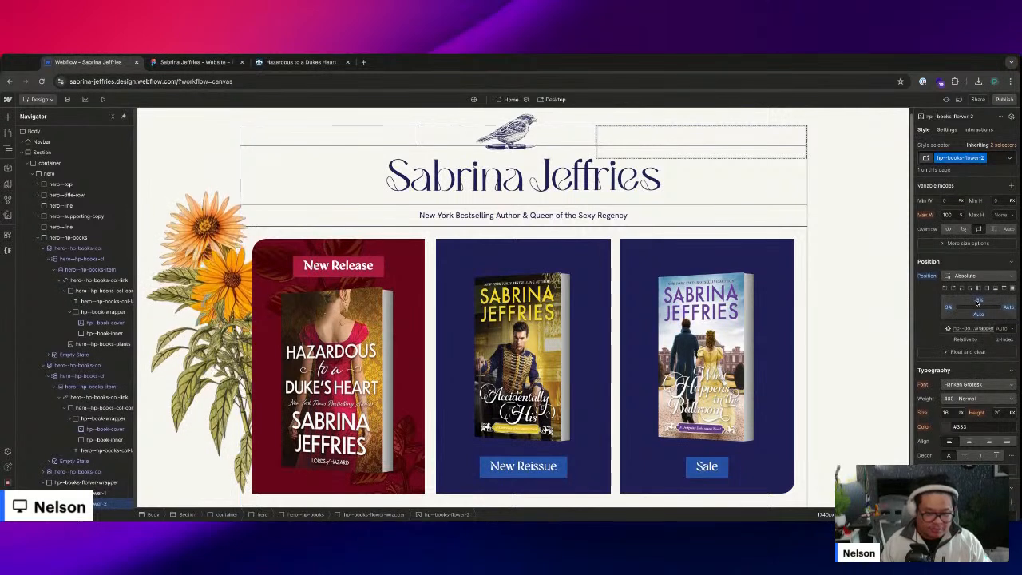
click(949, 308)
key(Down)
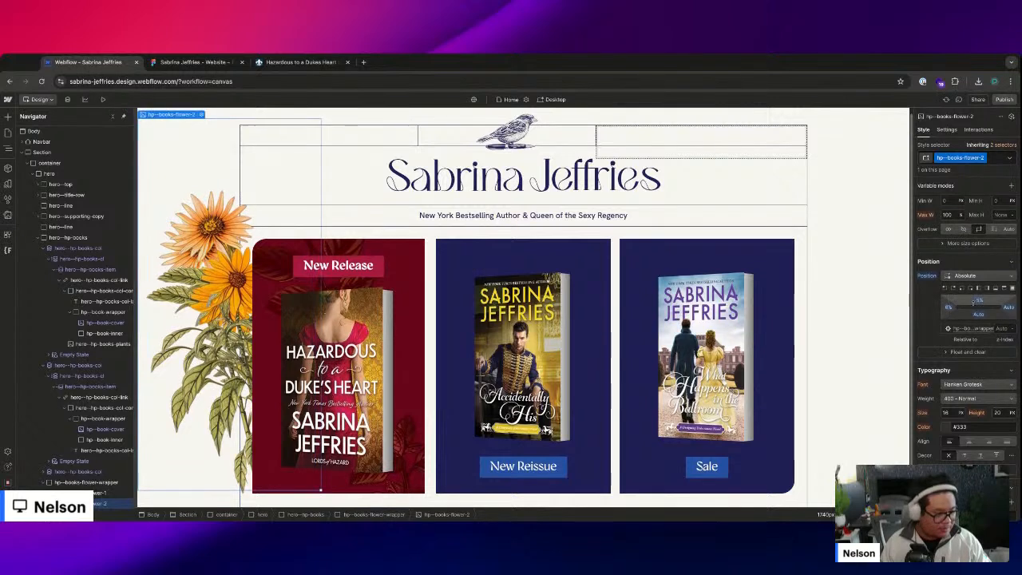
- Set the top offset of the hp--books-flower-2 image to -3%
click(978, 302)
key(Down)
key(Down)
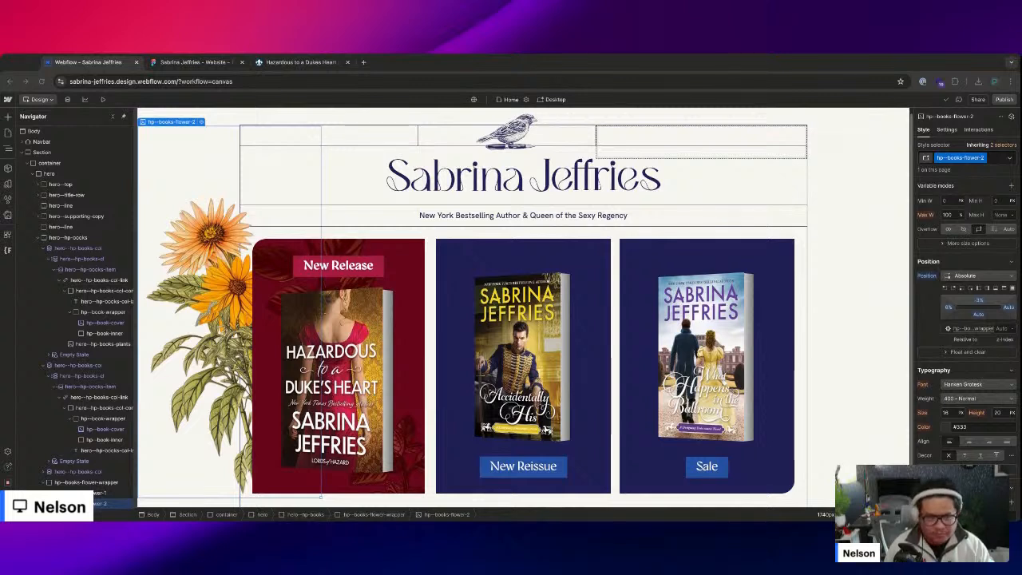
click(8, 131)
click(111, 165)
scroll(287, 364, down, 10)
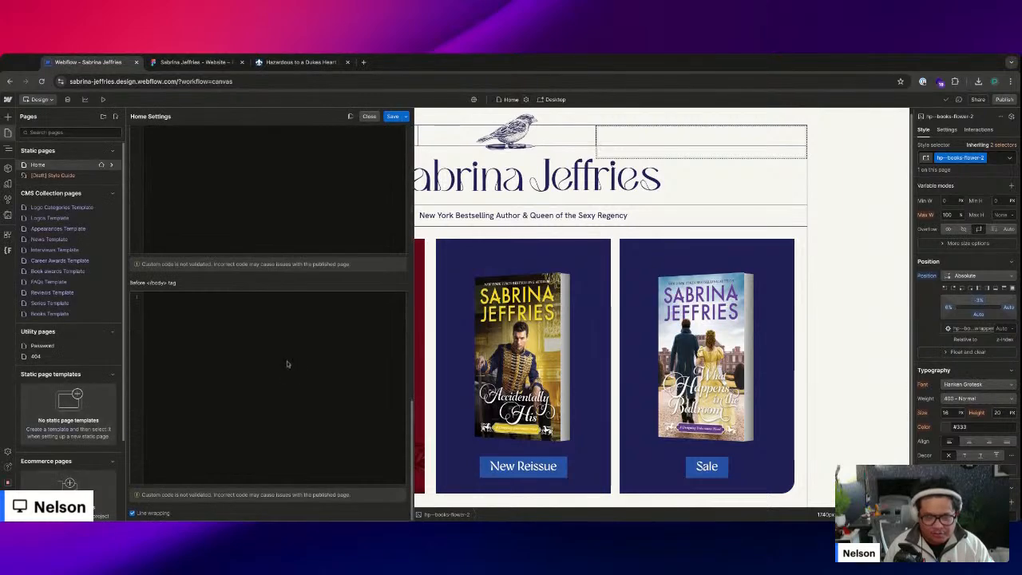
scroll(286, 364, up, 5)
click(217, 383)
text(<script src="https://cdnjs.cloudflare.com/ajax/libs/gsap/3.12.2/gsap.min.js"> </script>)
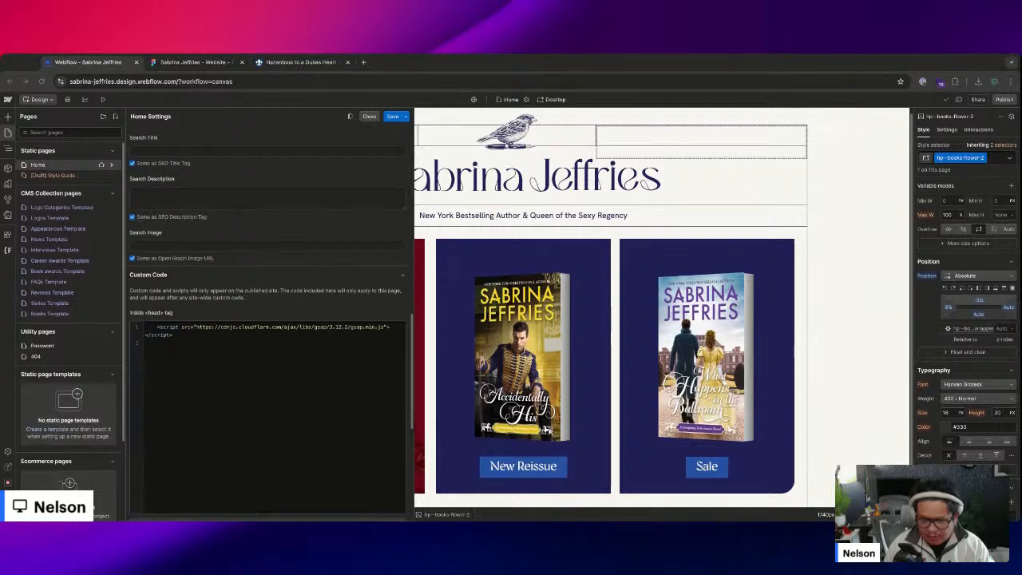
- Paste the swayFlower animation script with rotation 3 and x 5 before the Home page's closing body tag, and save the page settings
scroll(322, 370, down, 5)
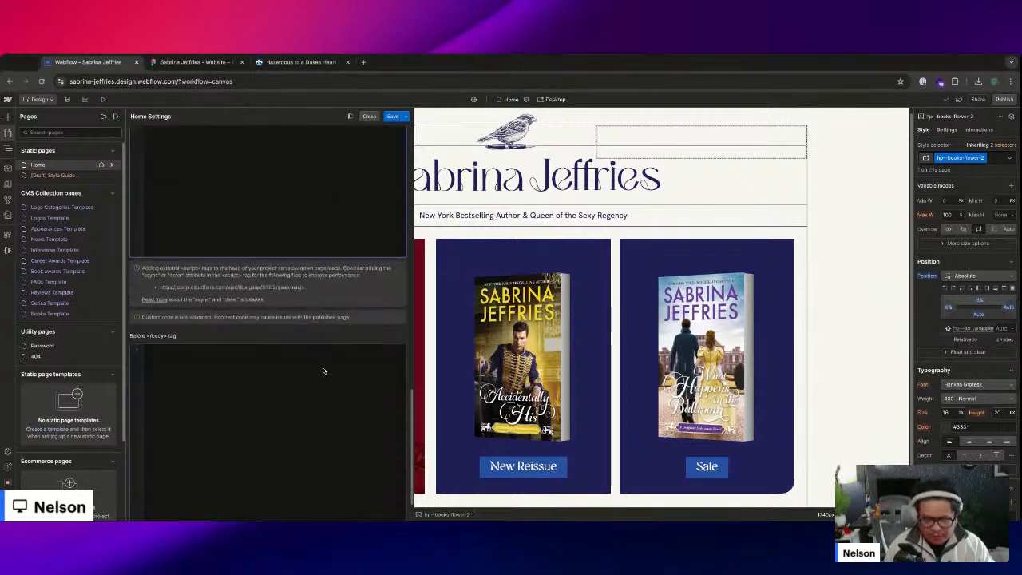
click(323, 359)
key(ctrl+v)
scroll(318, 460, down, 1)
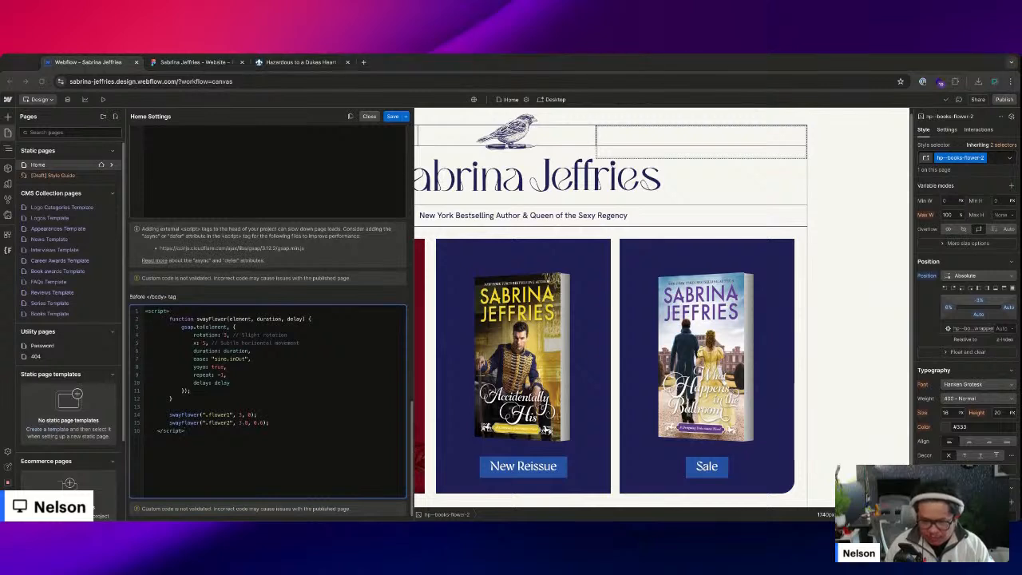
double_click(192, 414)
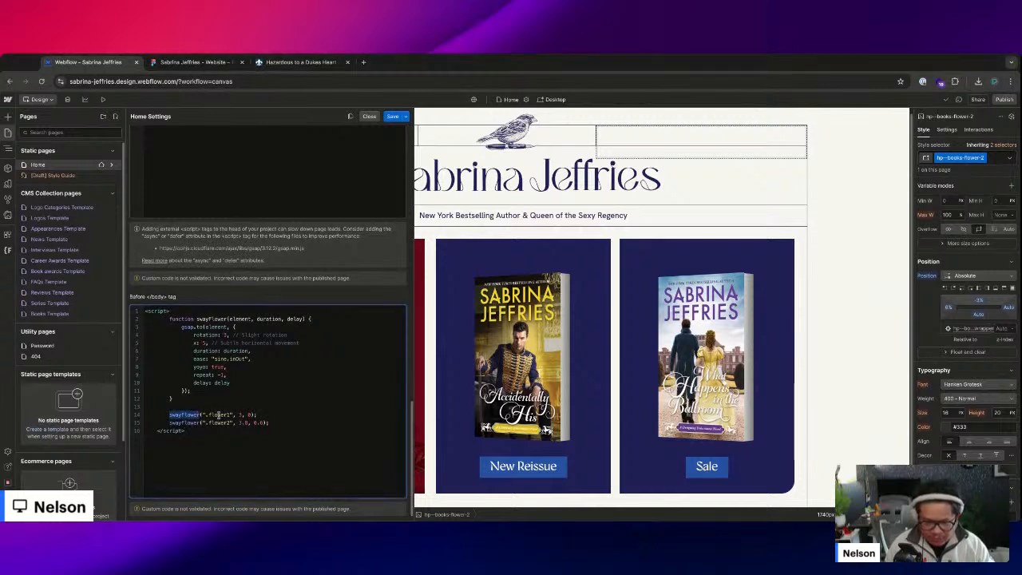
double_click(219, 415)
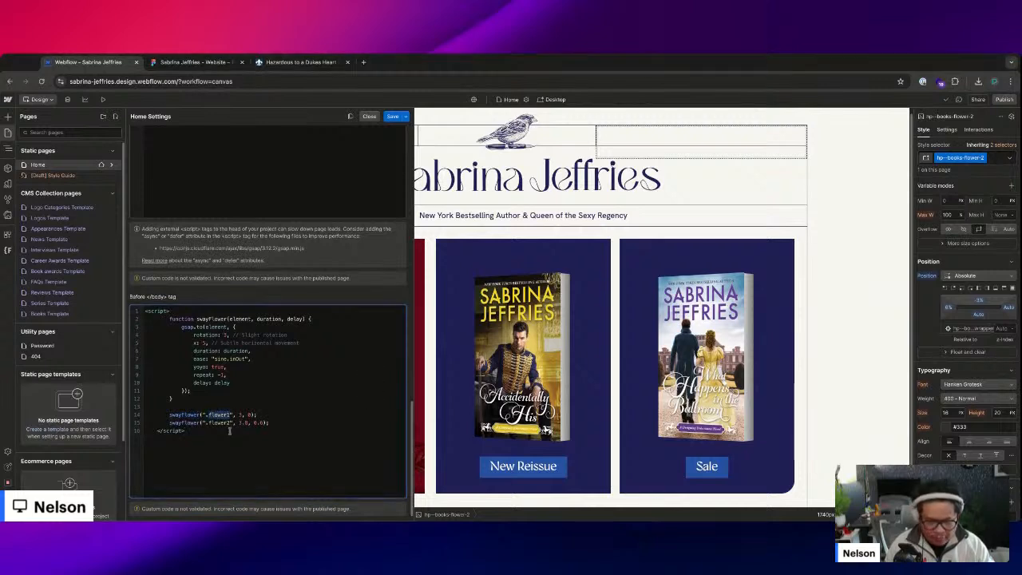
click(392, 117)
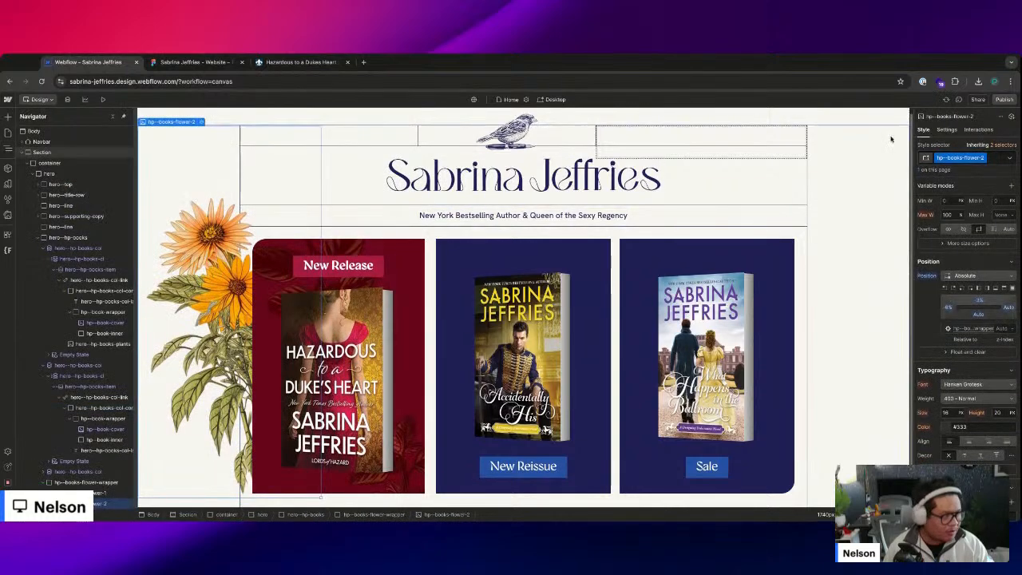
- Target .hp--books-flower-1 and .hp--books-flower-2 in the script's two swayFlower calls and save the Home page settings
click(511, 99)
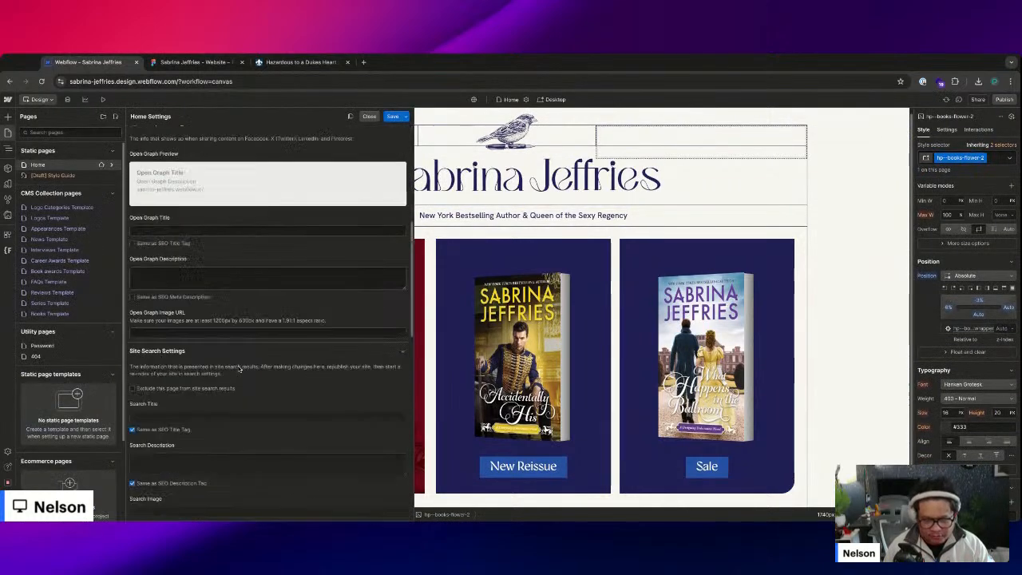
scroll(238, 368, down, 10)
text(hp--books-flower-2)
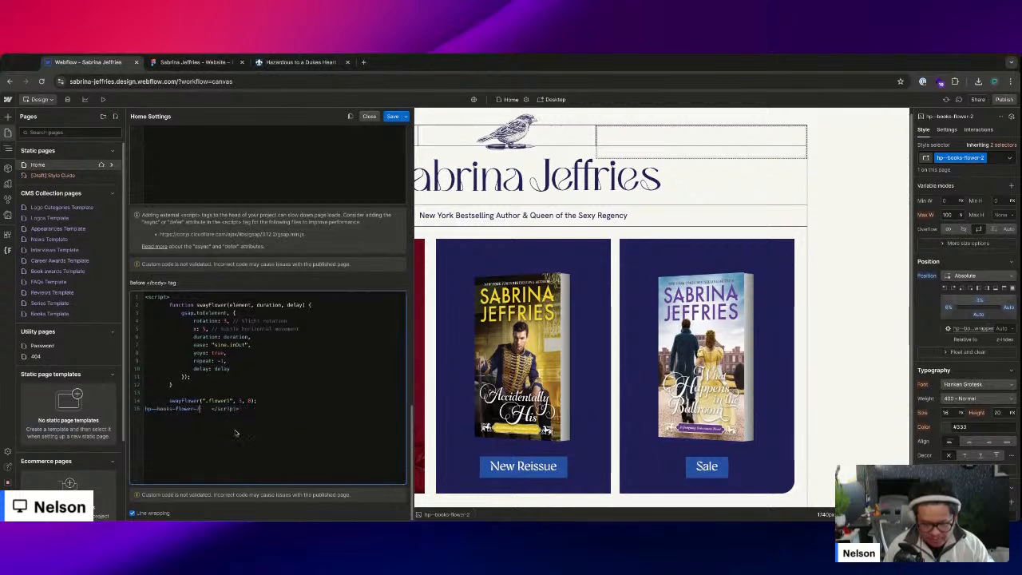
text(", 3.6, 0.6);)
key(Return)
key(Up)
key(Home)
text(swayFlower(".)
key(ctrl+shift+Left)
text(hp--books-flower-2)
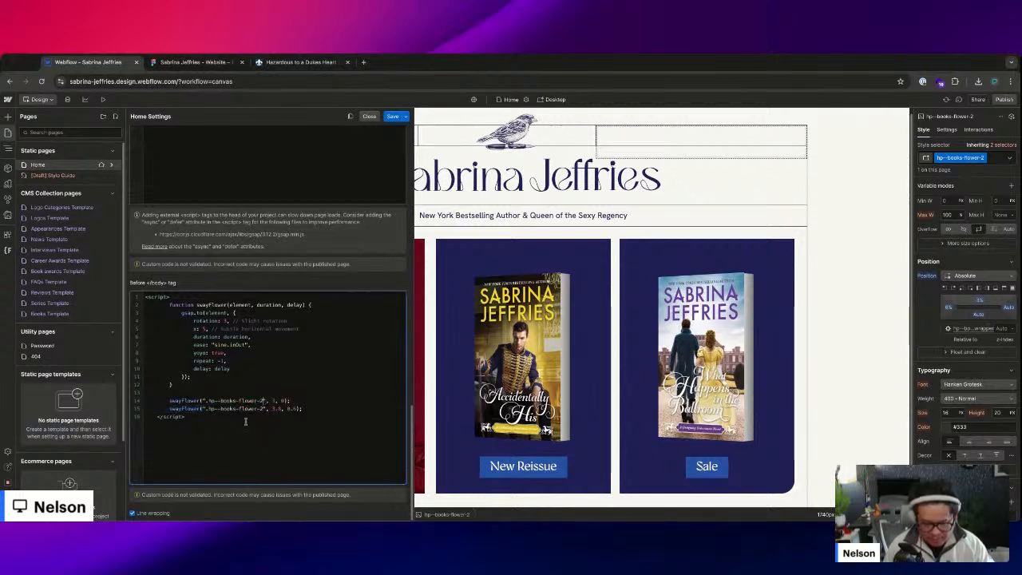
click(392, 115)
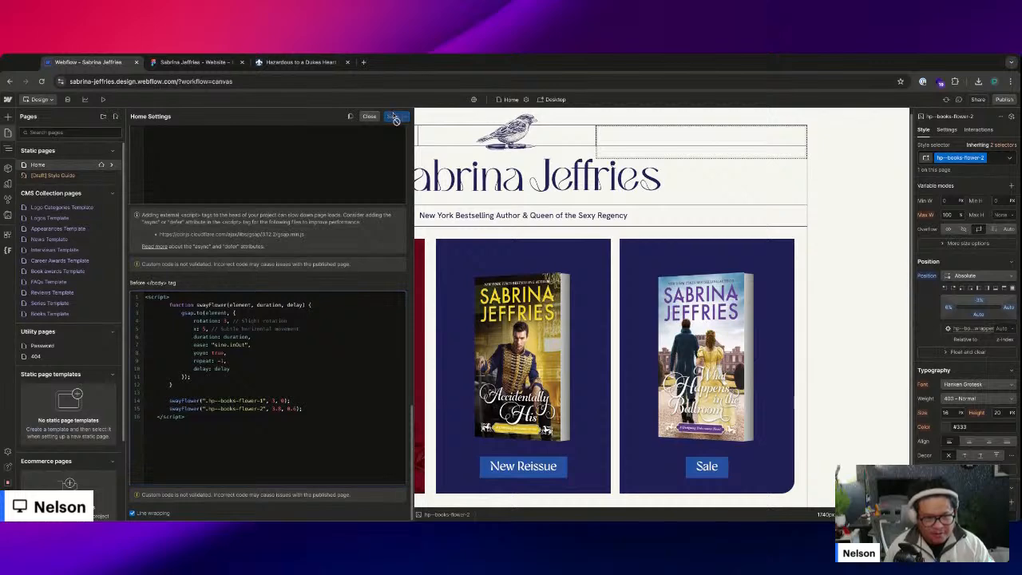
- Publish the site to the sabrina-jeffries.webflow.io staging domain and open the live page to check the flower animation
click(1002, 100)
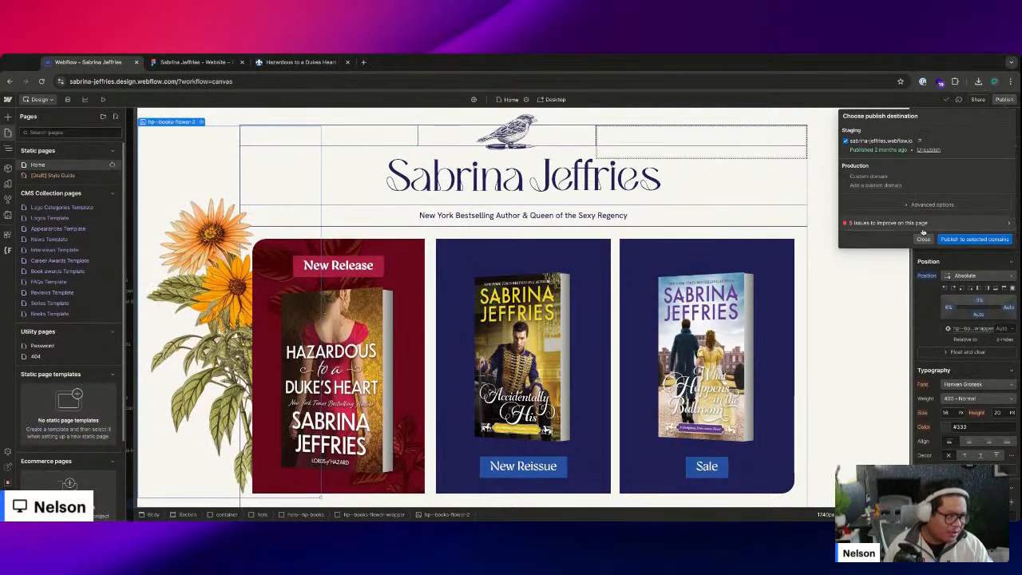
click(950, 239)
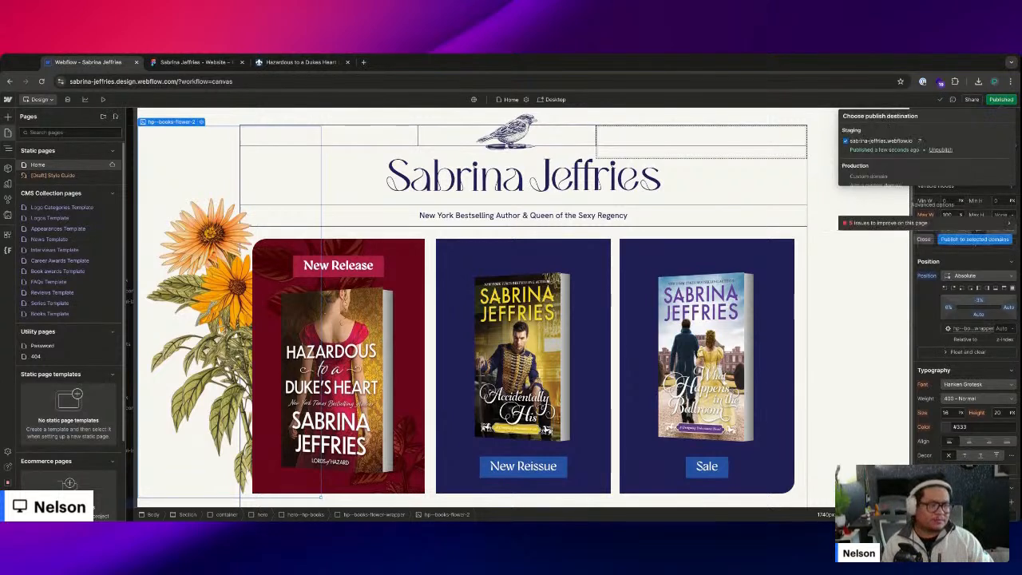
click(919, 142)
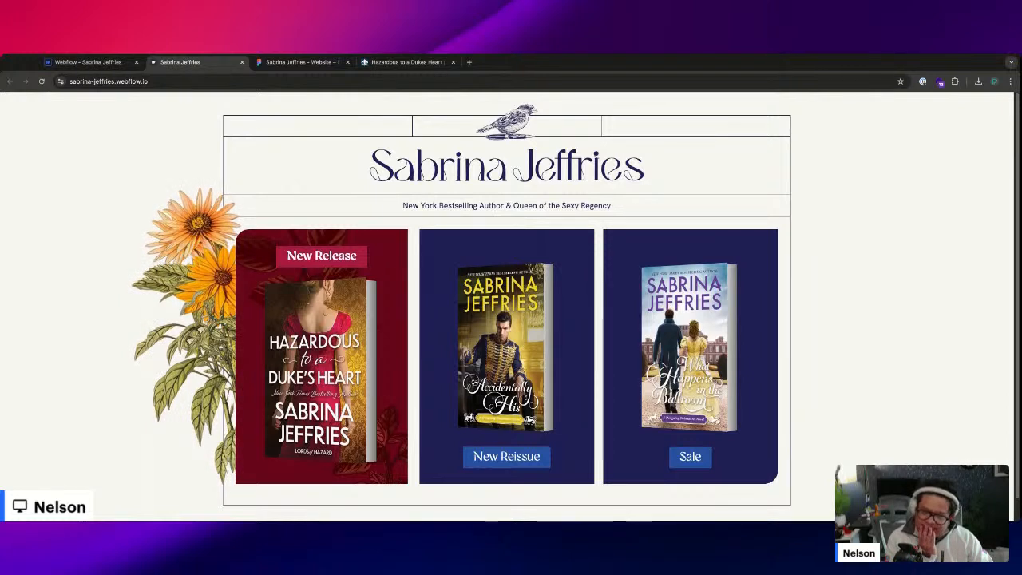
click(147, 82)
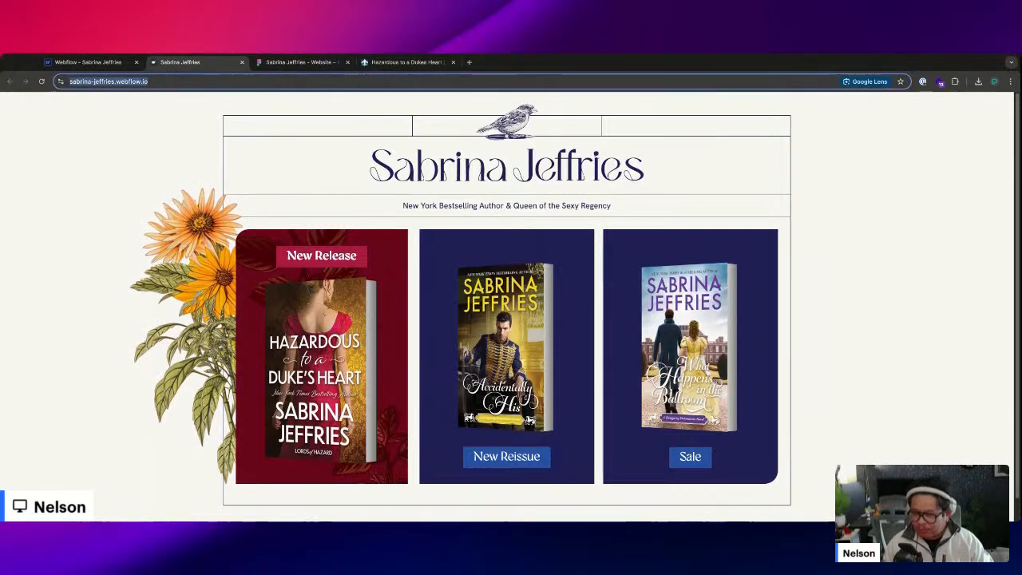
key(super+Tab)
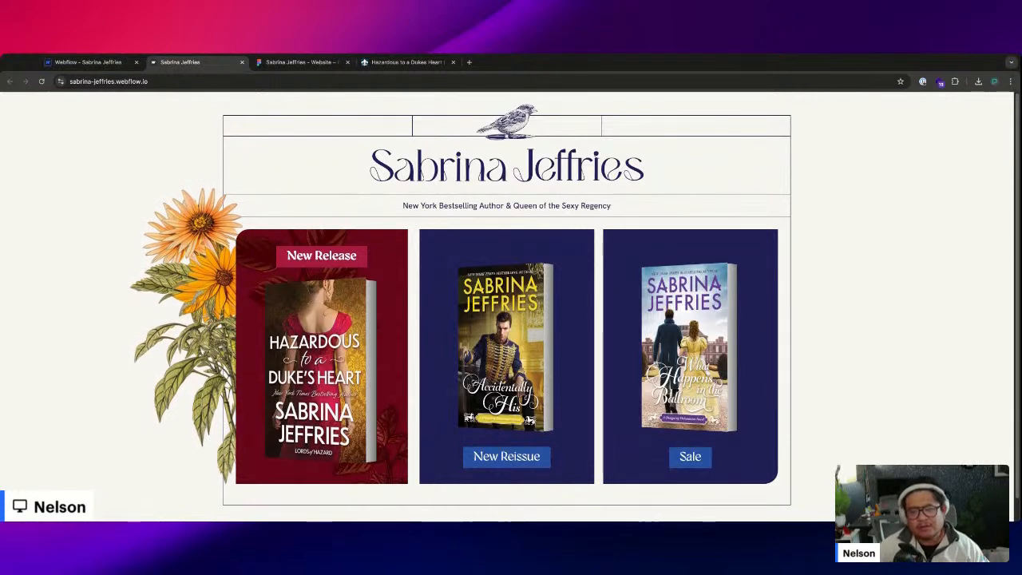
- Replace the Home page's body script with a gentler swayFlower version using rotation 1.5, x 2 and durations 4 and 4.5, and save
click(88, 63)
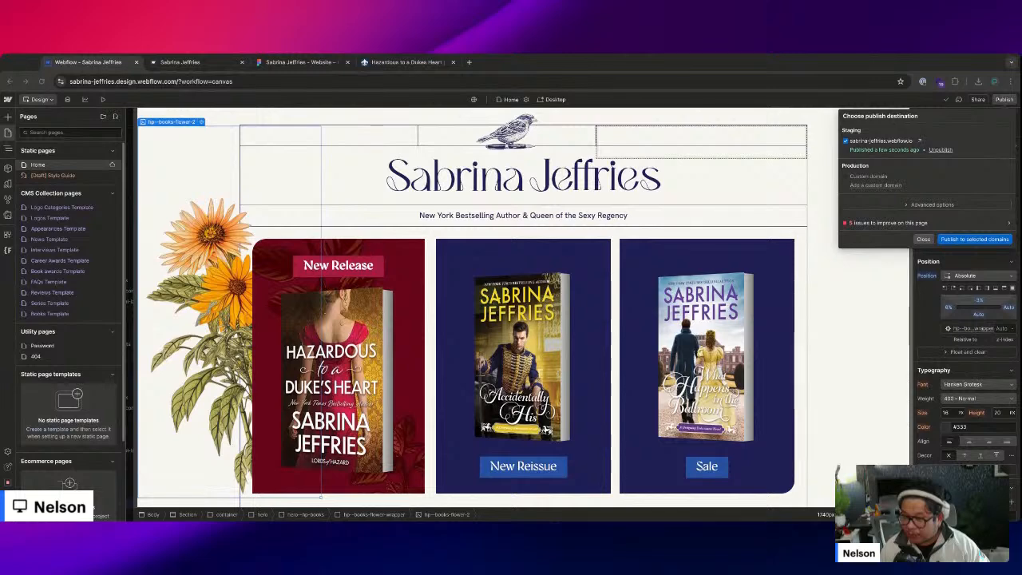
click(526, 99)
scroll(313, 369, down, 15)
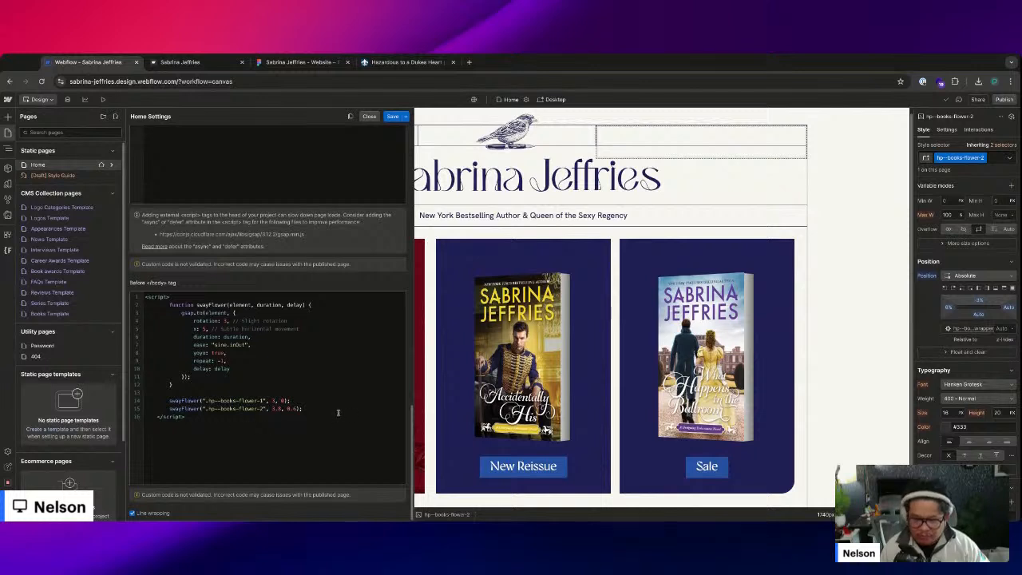
click(264, 419)
key(ctrl+a)
key(ctrl+v)
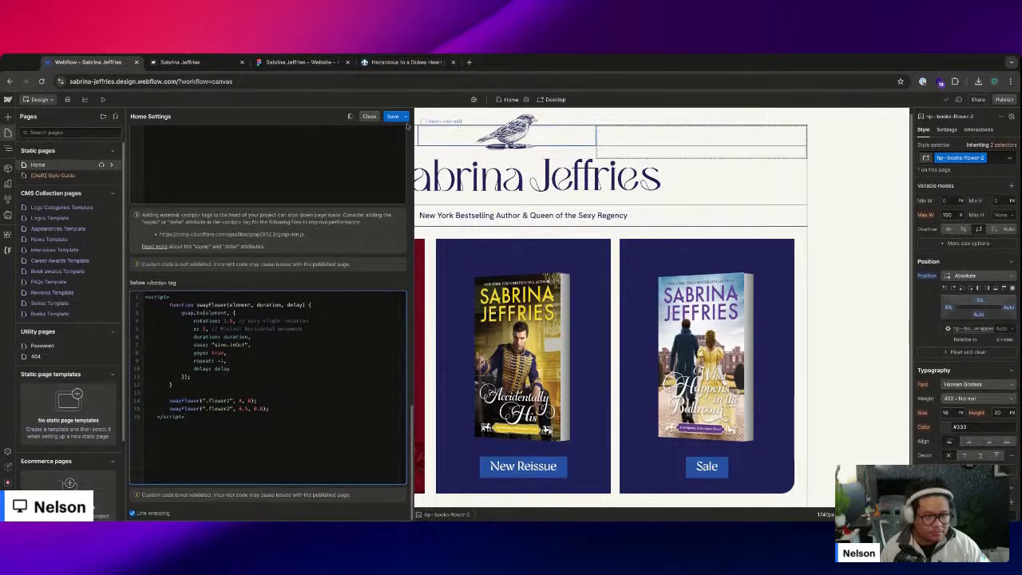
key(ctrl+s)
key(z)
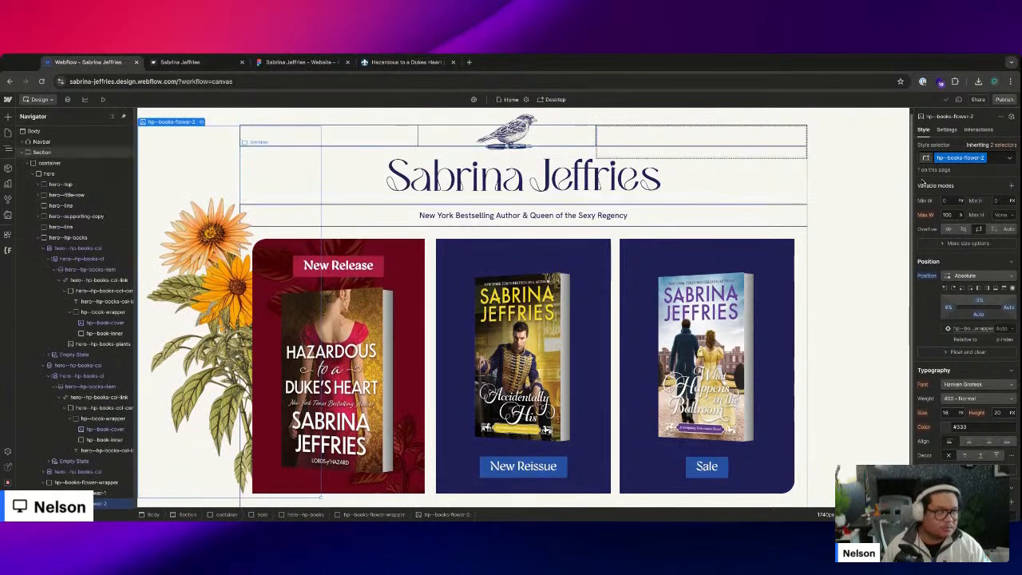
- Change the new script's flower selectors to .hp--books-flower-1 and .hp--books-flower-2 and save the Home page settings
key(p)
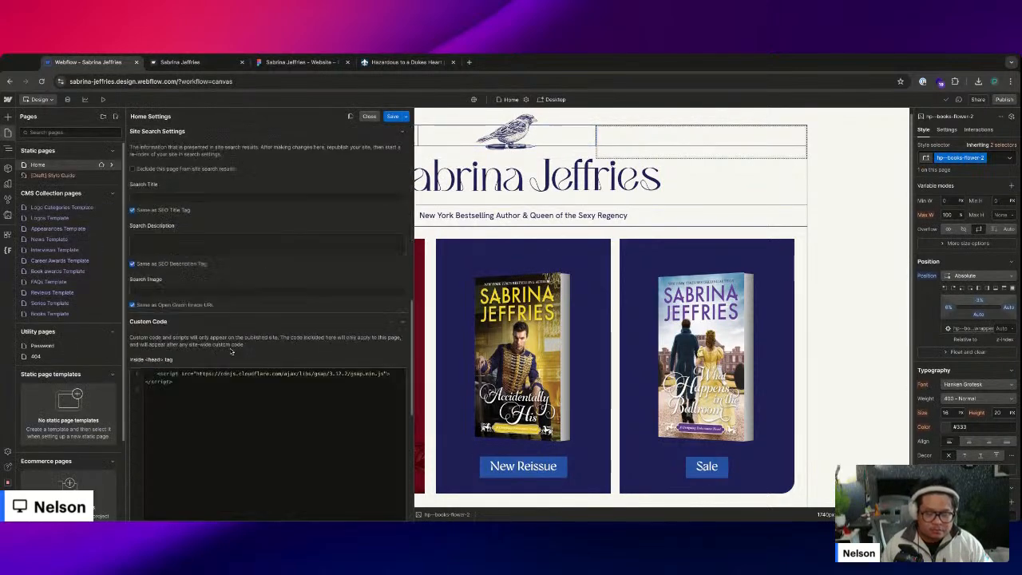
drag(209, 401, 229, 409)
text(hp-books-flower-)
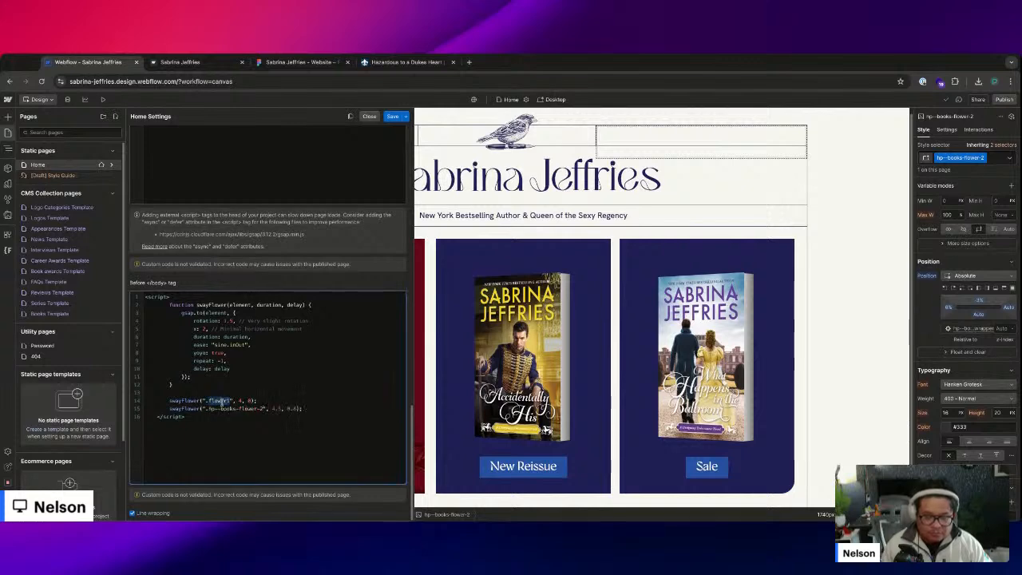
click(392, 116)
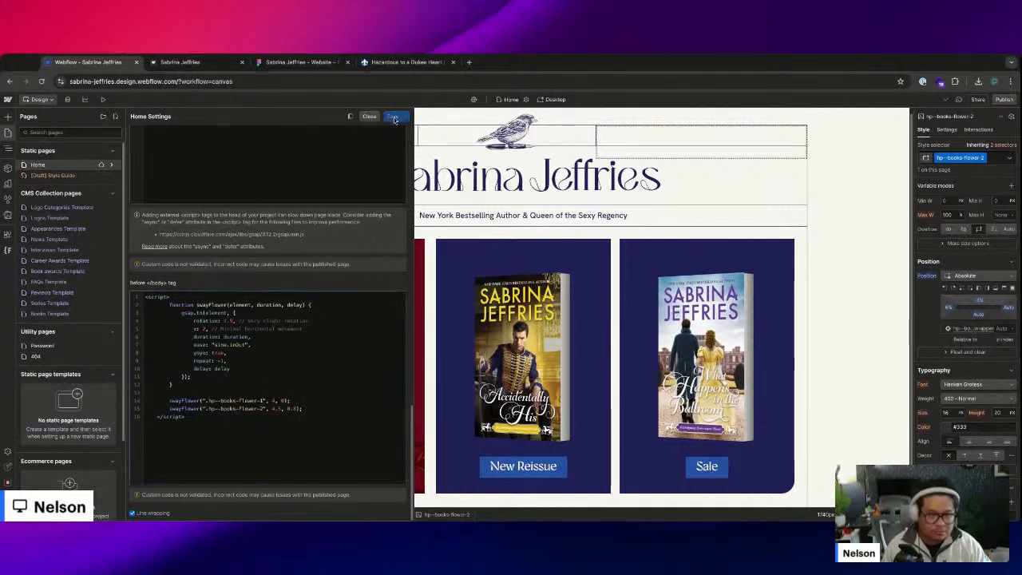
- Republish the site to the staging domain and view the gentler flower sway on the live page
click(1004, 99)
click(973, 239)
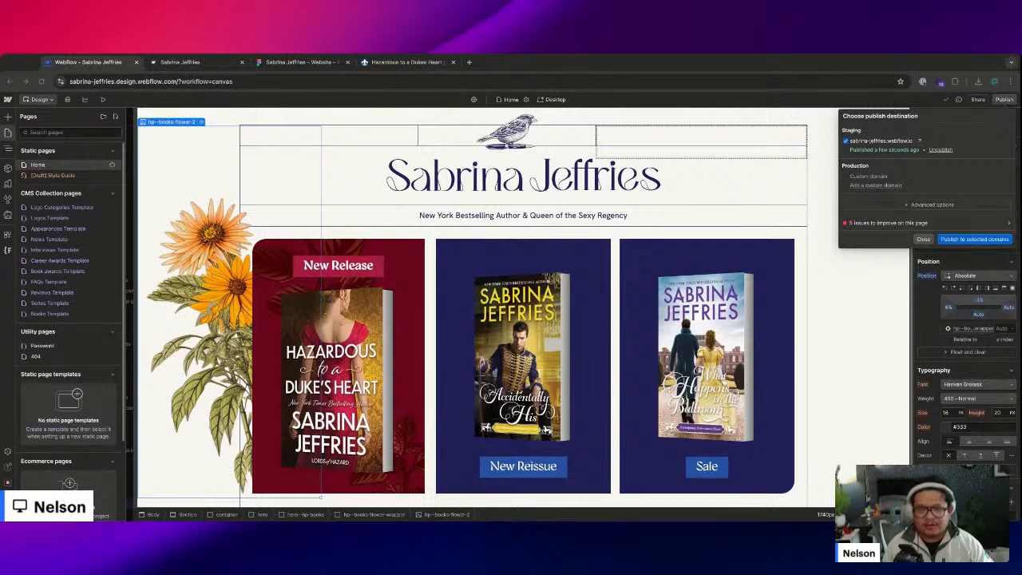
key(ctrl+2)
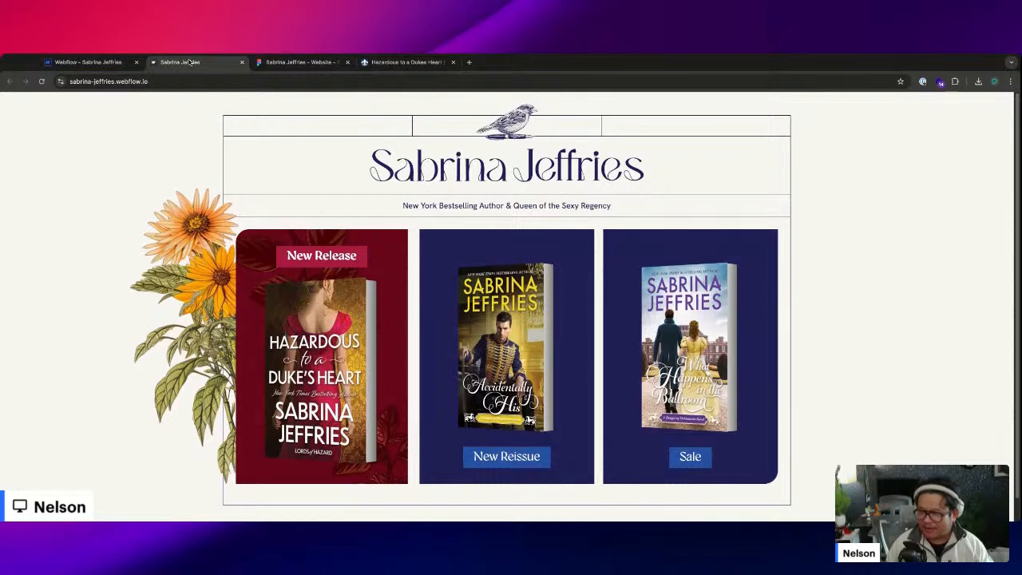
- Back in the Webflow Designer, collapse the three book columns and rename the flower wrapper's class to hp--books-flower-wrapper-1
click(86, 62)
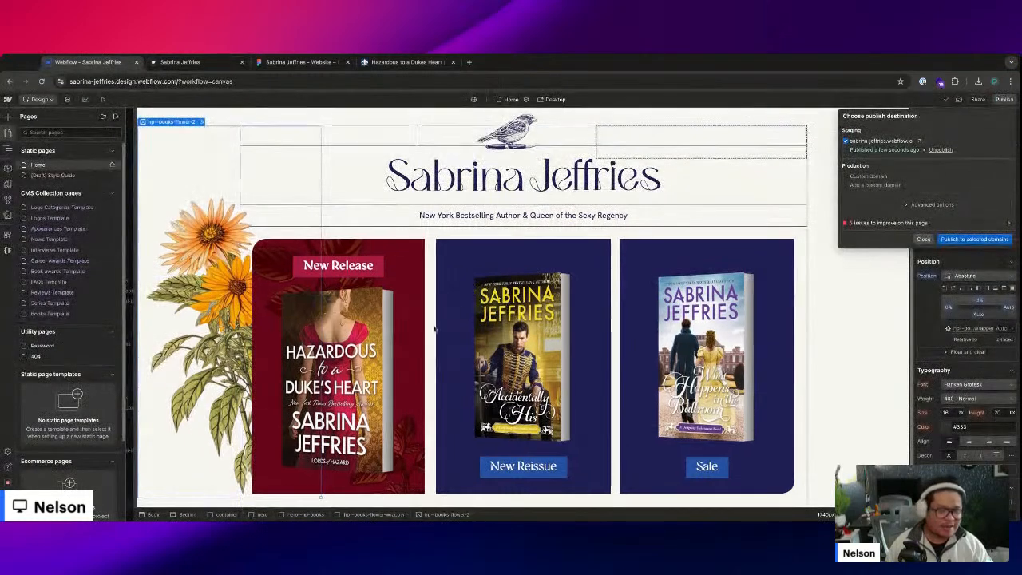
key(z)
click(782, 299)
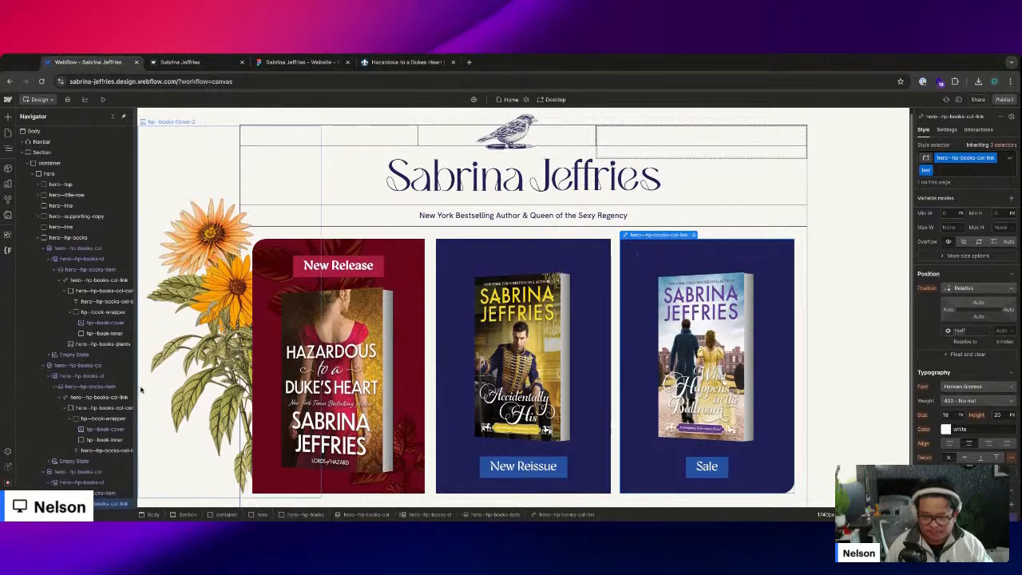
click(44, 248)
click(45, 259)
click(44, 269)
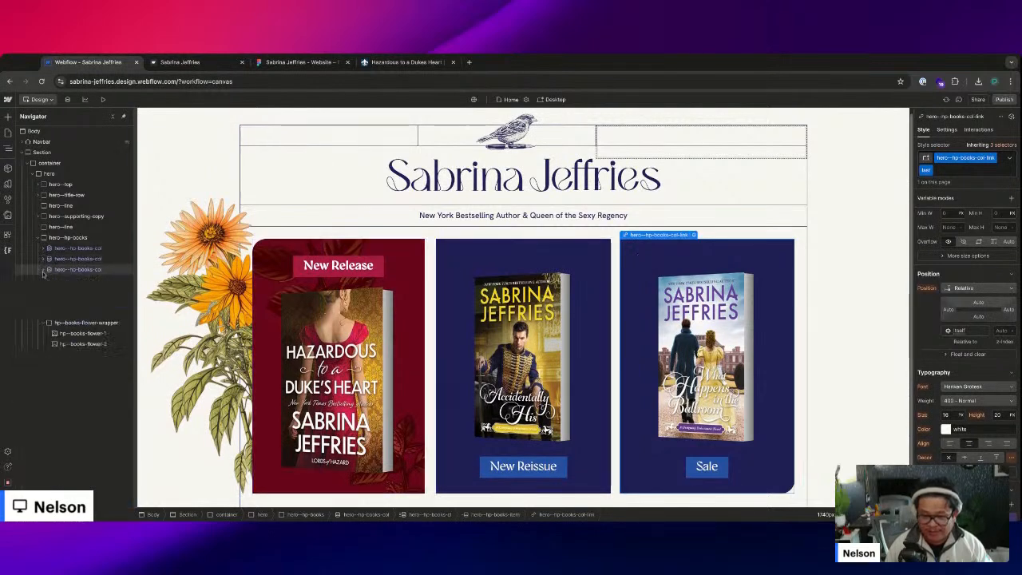
click(94, 280)
double_click(953, 170)
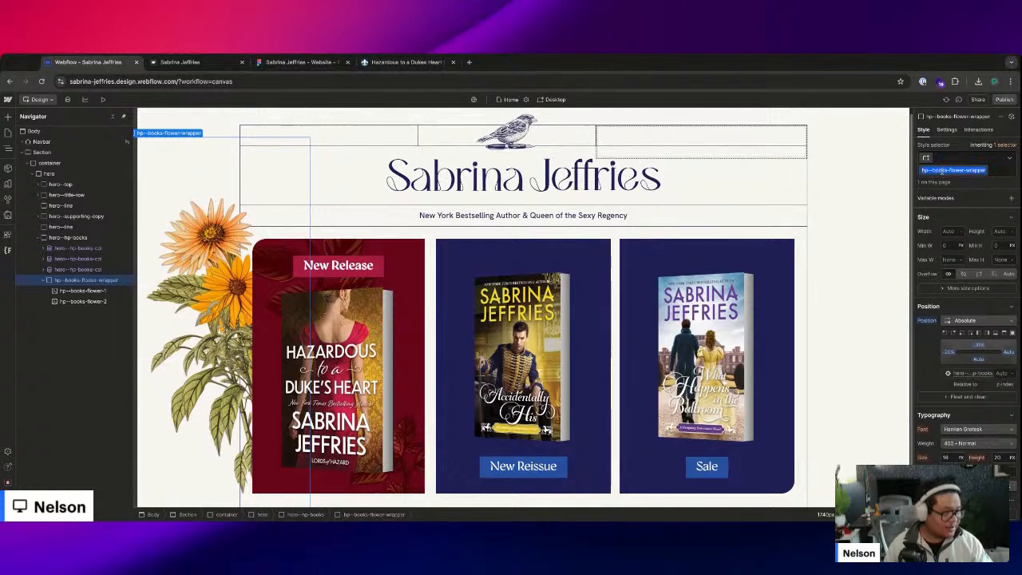
text(-1)
key(Return)
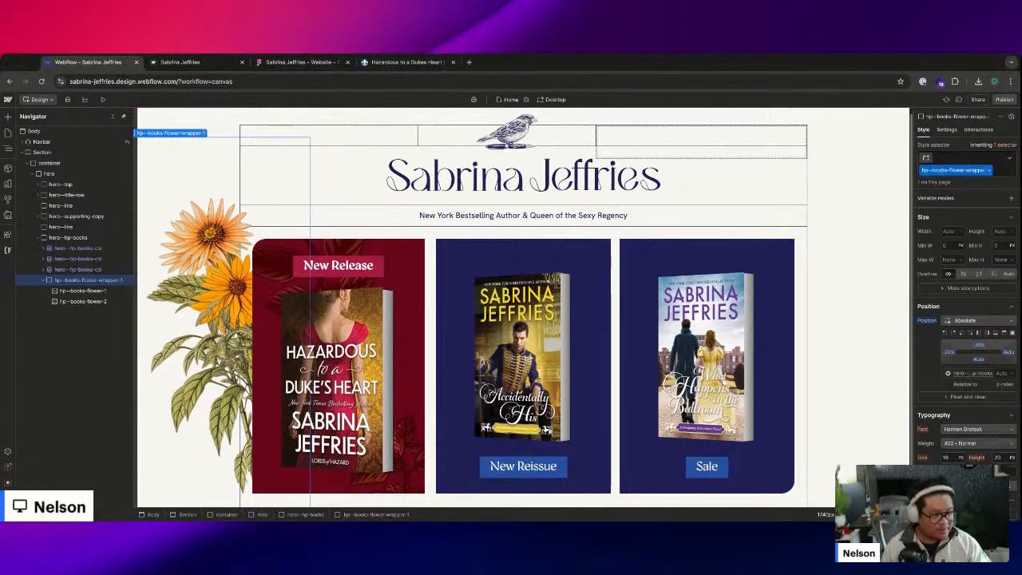
- Duplicate the flower wrapper and give the copy a duplicated class named hp--books-flower-wrapper-2
key(ctrl+d)
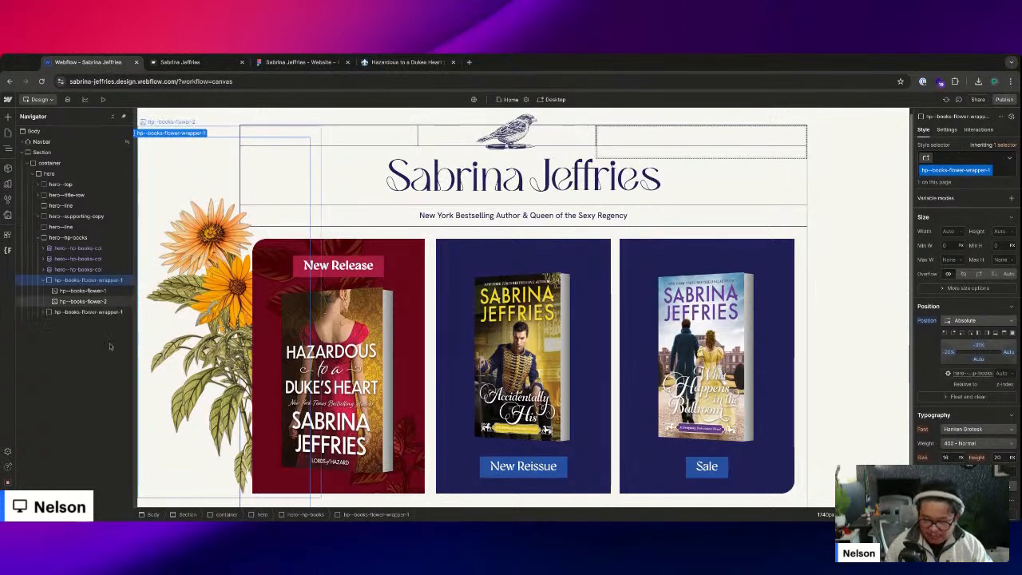
click(986, 170)
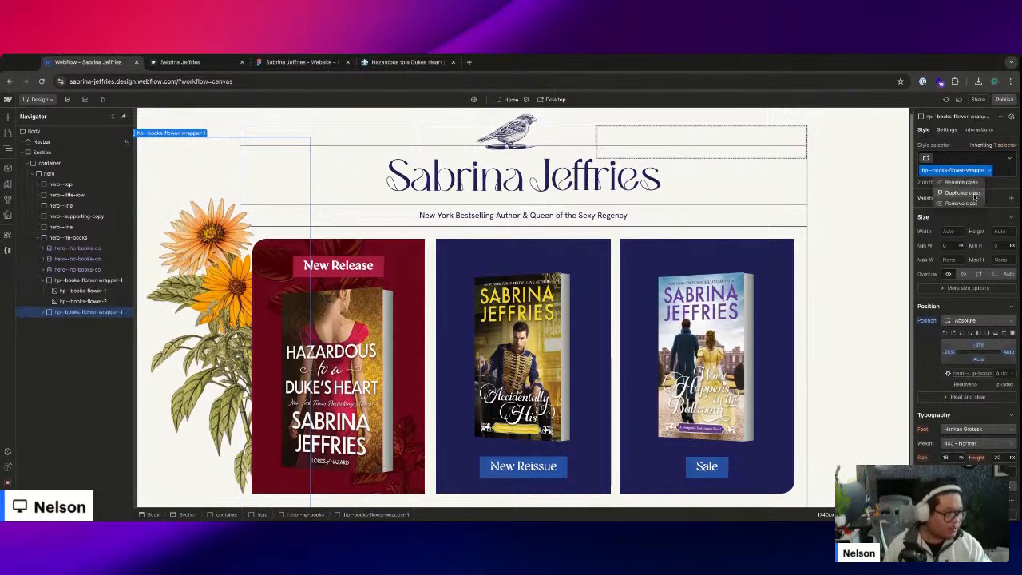
click(973, 197)
text(2)
key(Return)
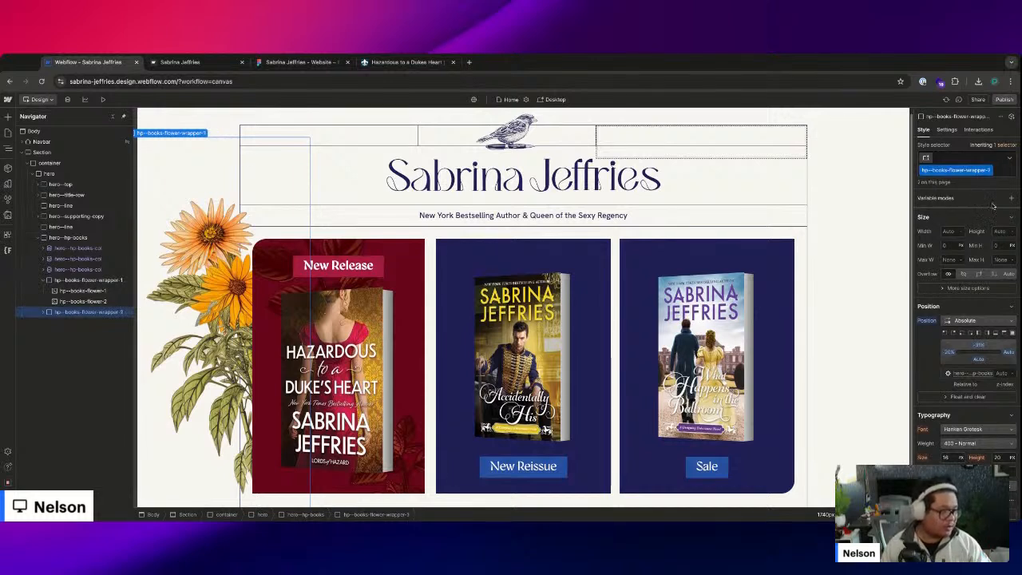
- Reset the left offset of hp--books-flower-wrapper-2 to Auto and set its right offset to -20%
click(949, 353)
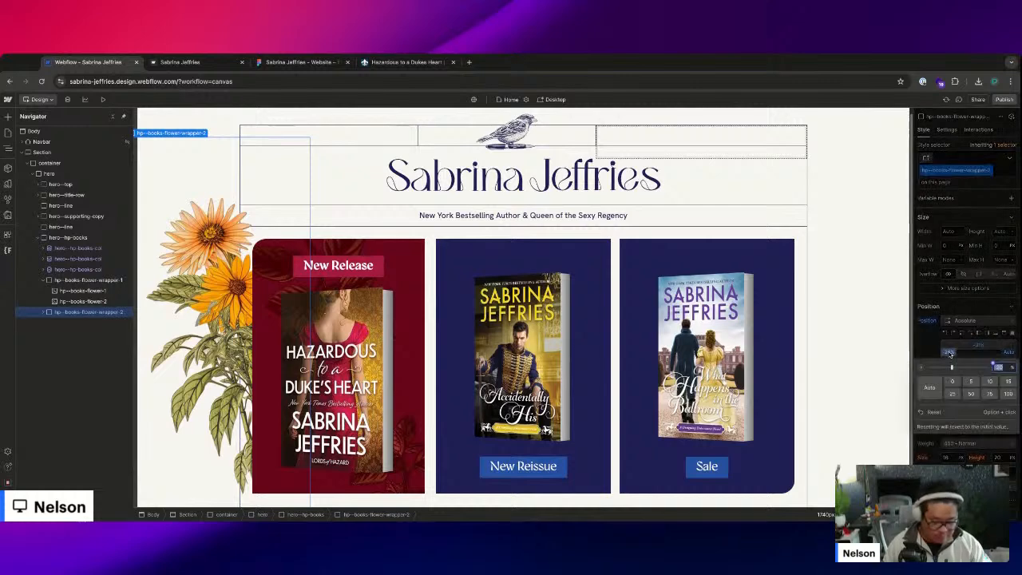
alt+click(949, 353)
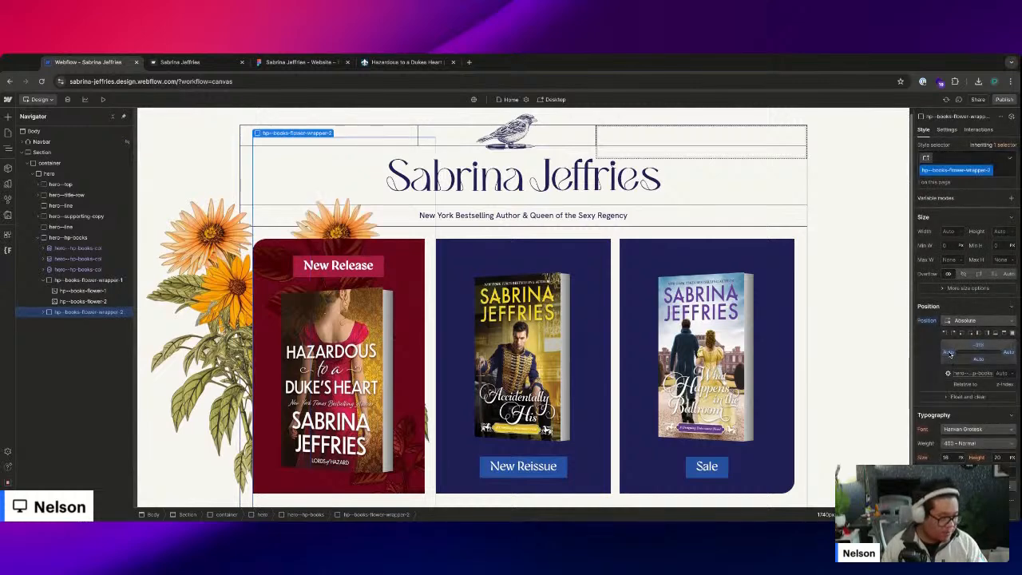
click(1007, 353)
text(20%)
key(Return)
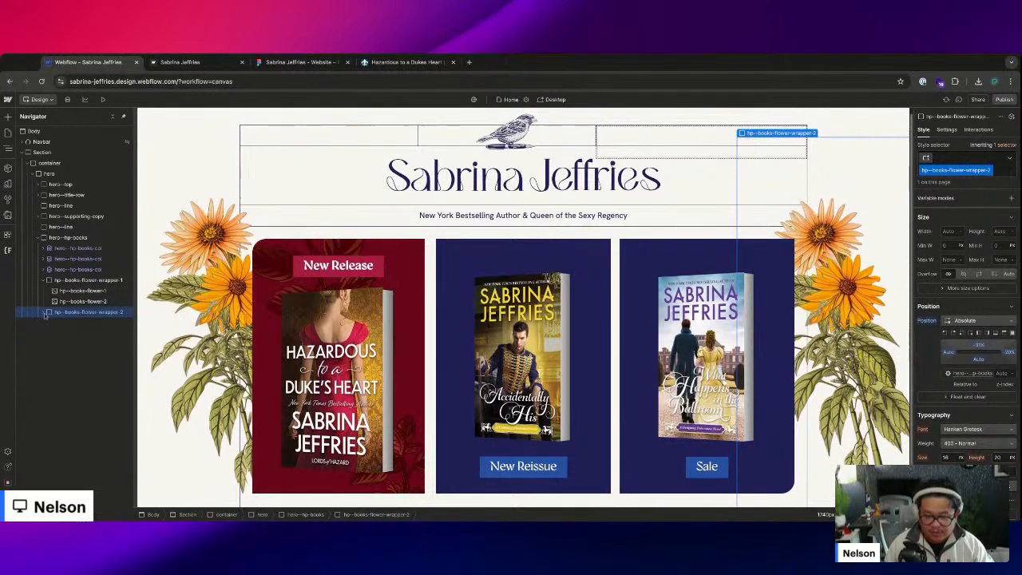
- Replace both flower images inside hp--books-flower-wrapper-2 with Pink Flower 1.png
click(890, 179)
click(946, 129)
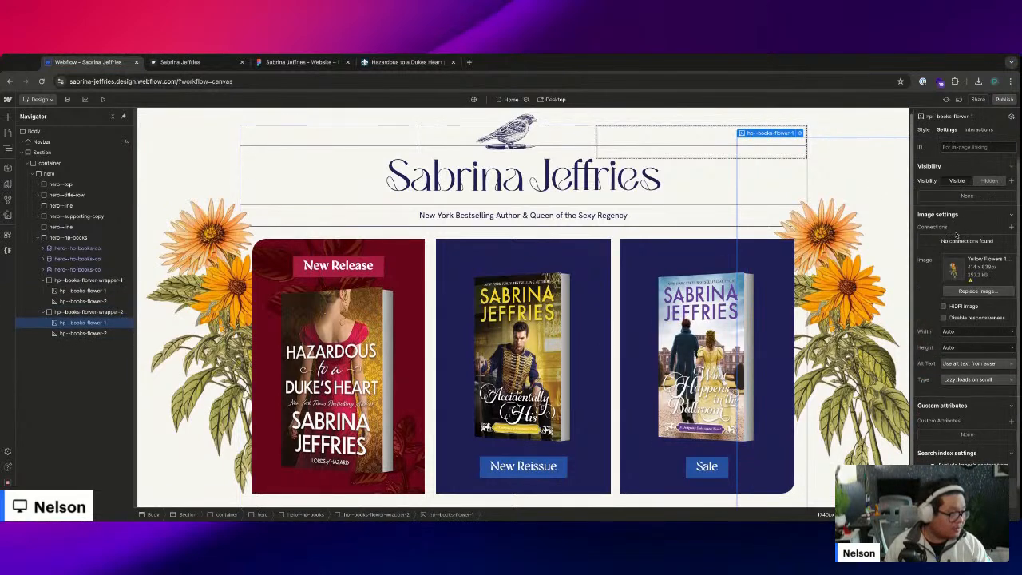
click(977, 290)
click(34, 174)
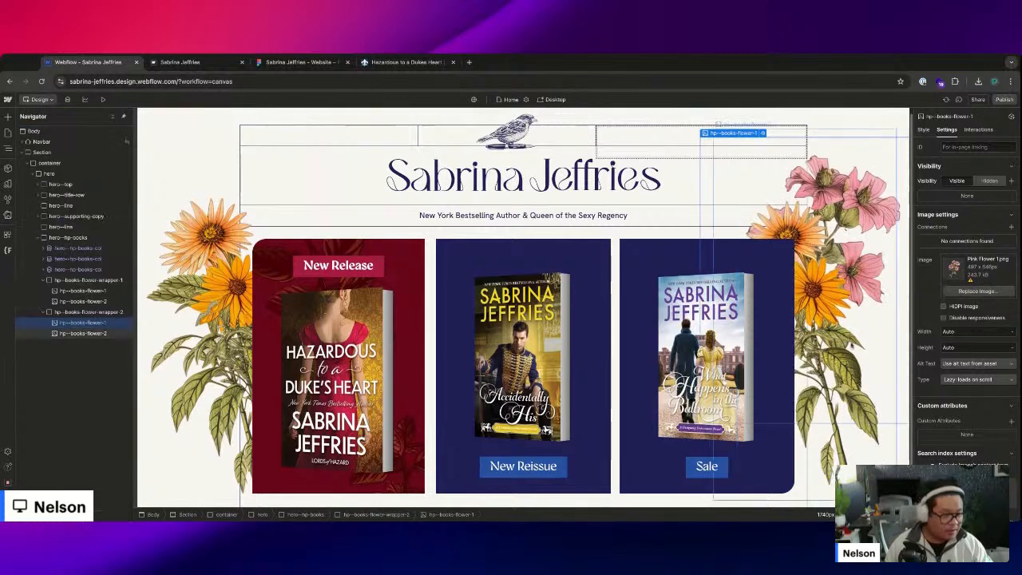
click(82, 332)
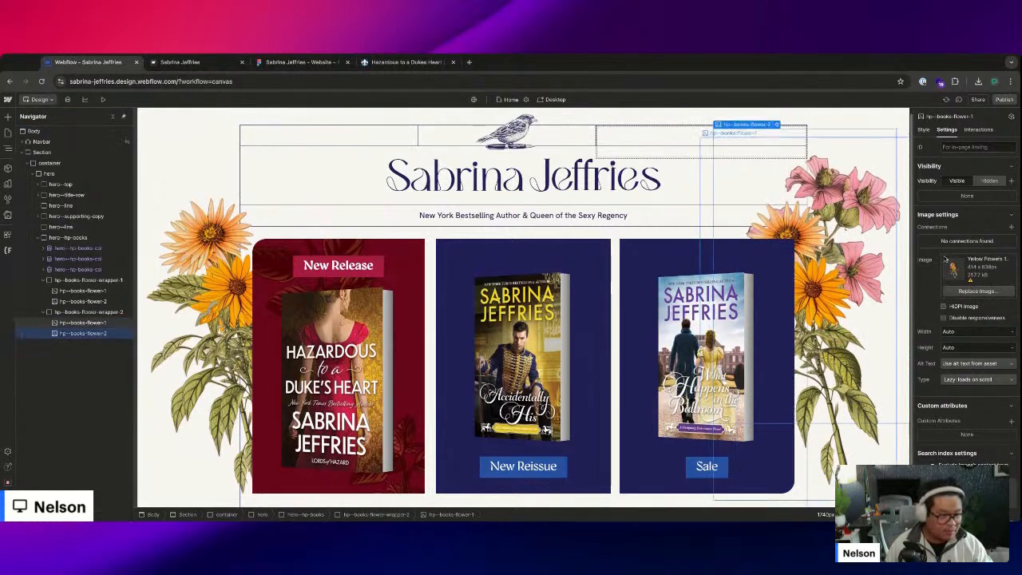
click(977, 290)
right_click(39, 174)
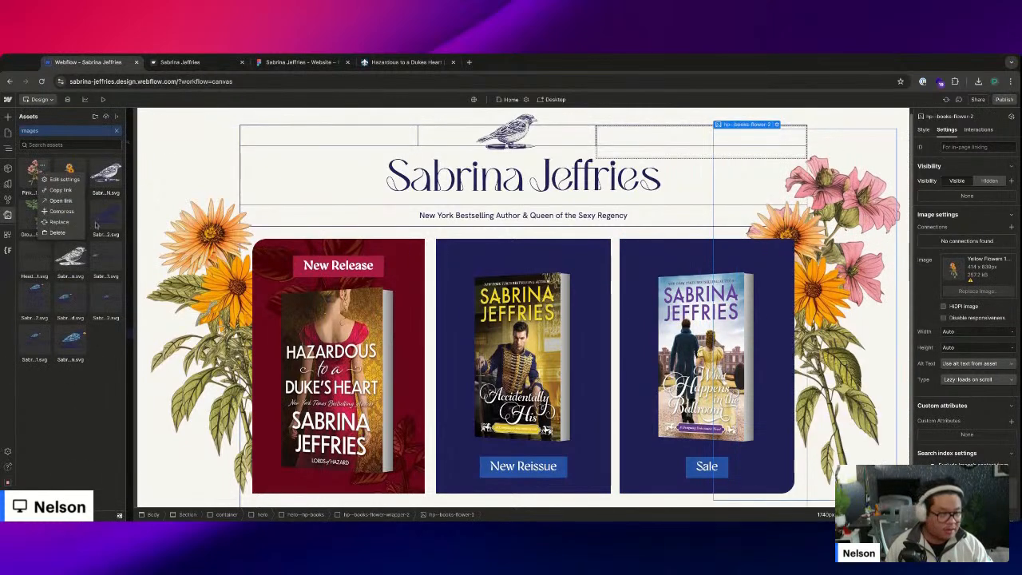
click(58, 221)
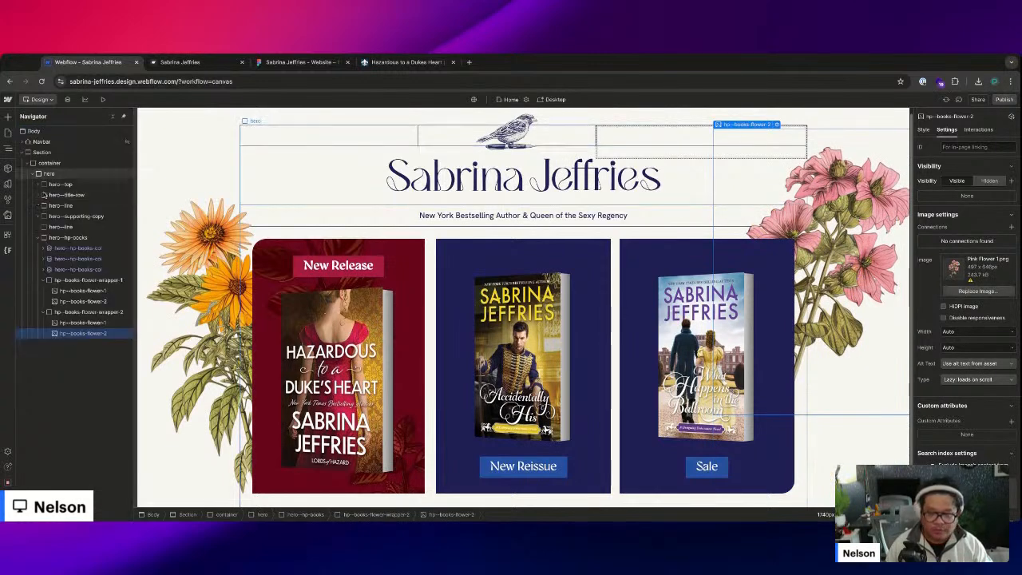
- Lower hp--books-flower-wrapper-2 to a top offset of 1%, comparing the pink flowers' placement with the Figma design
click(87, 311)
key(s)
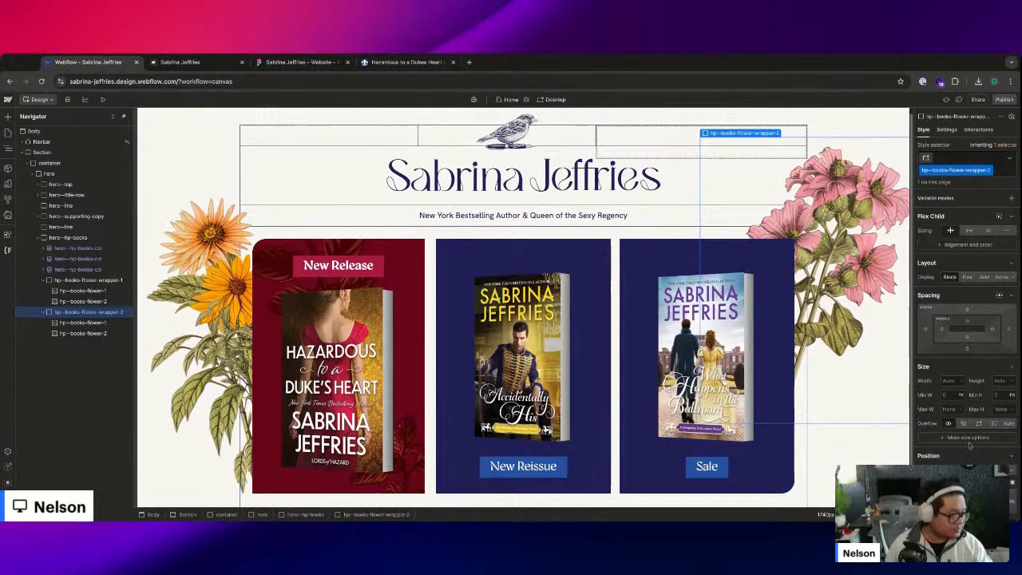
scroll(966, 359, down, 1)
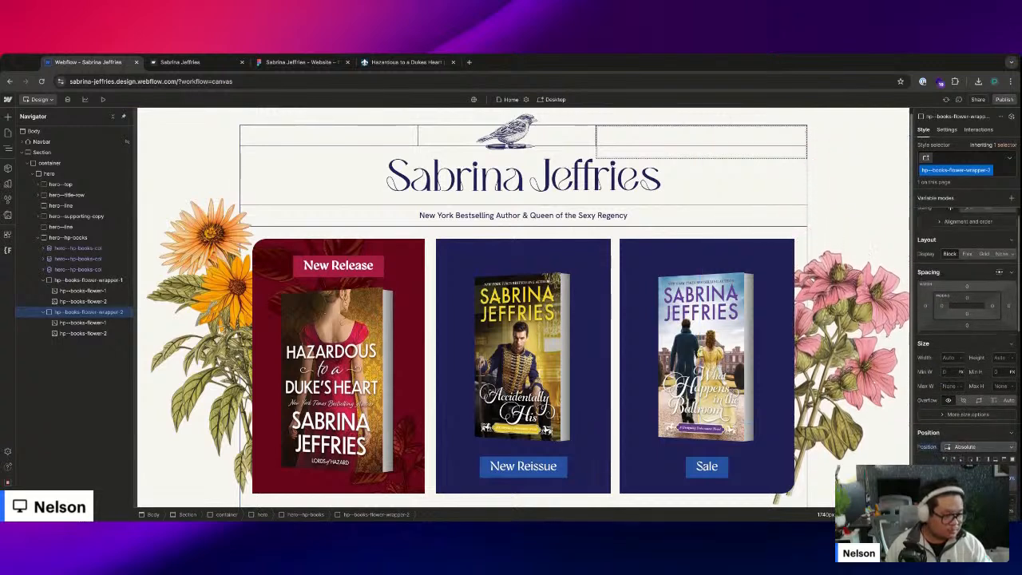
click(291, 63)
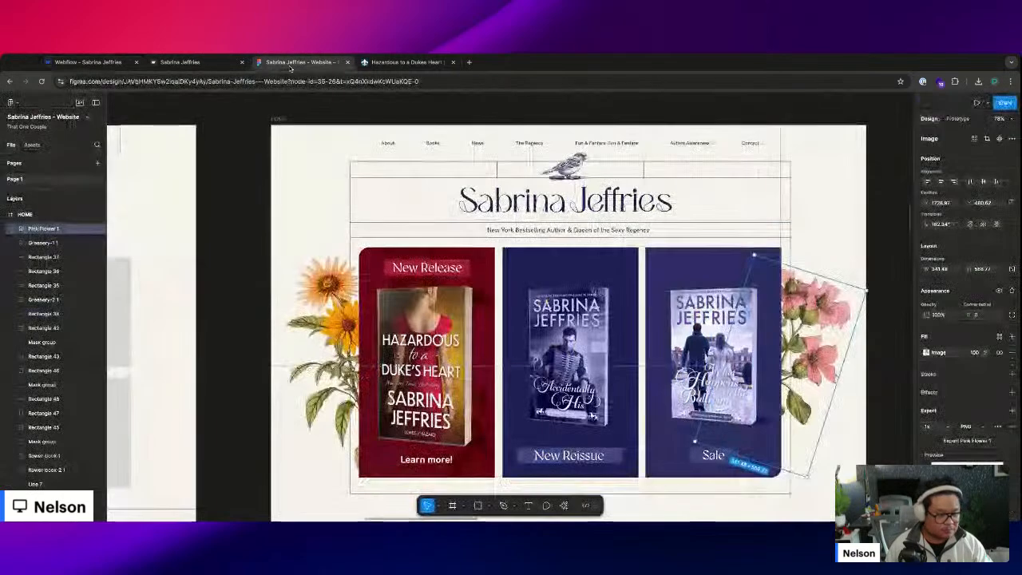
click(88, 62)
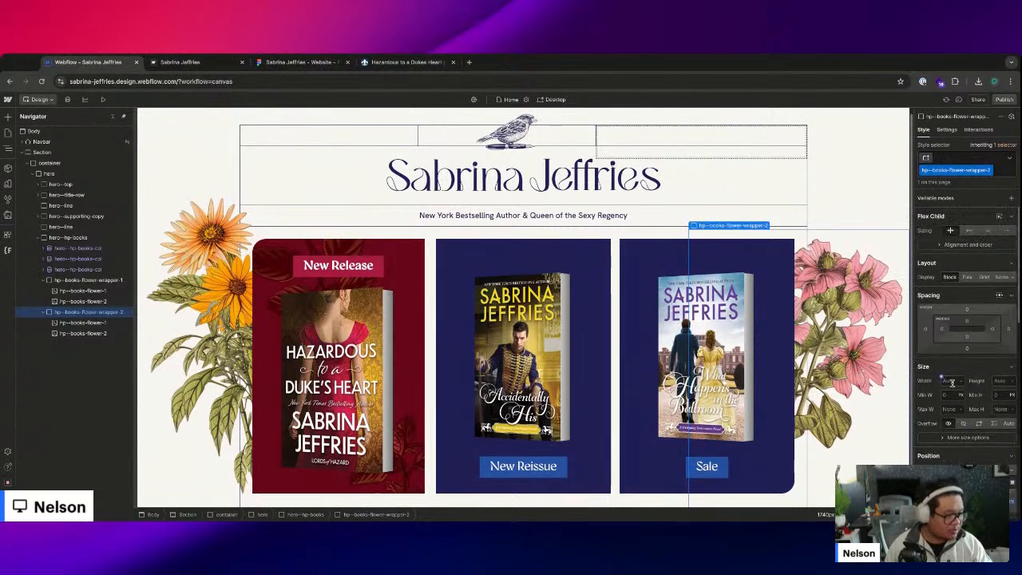
- Set the width of hp--books-flower-wrapper-2 to 31%
click(953, 384)
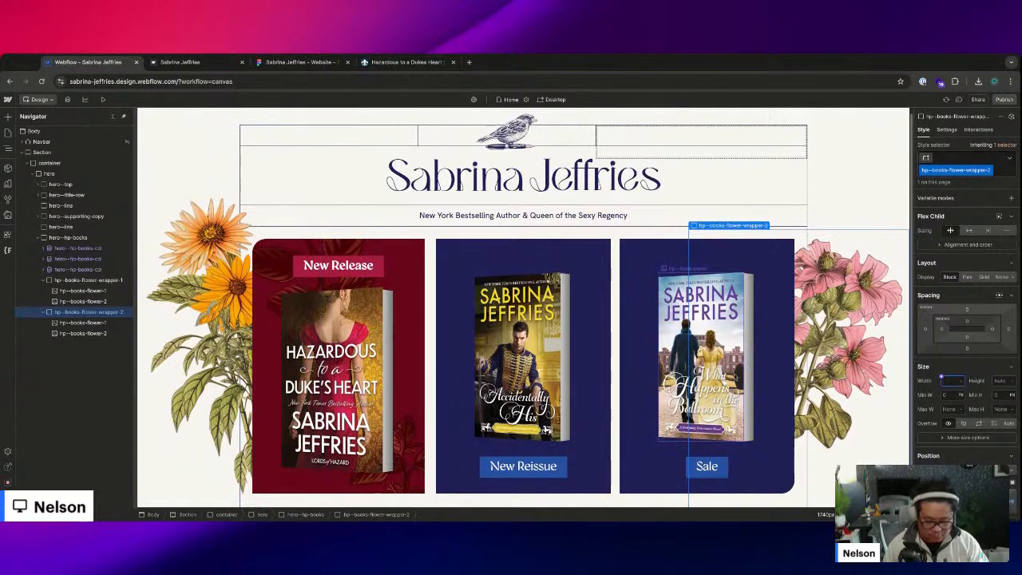
text(40)
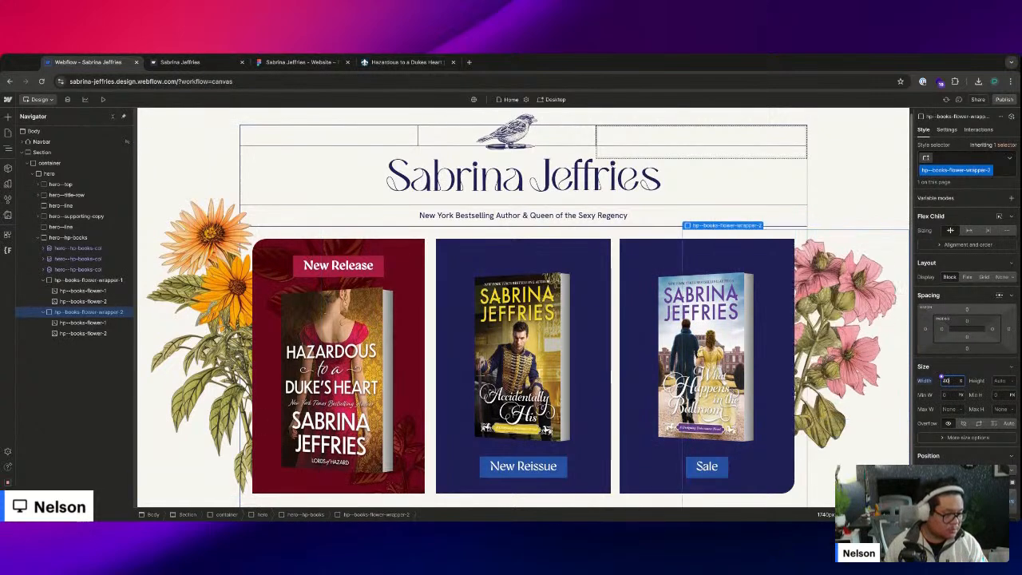
key(Down)
key(Down)
key(Down)
key(Down)
key(Down)
key(Down)
key(Down)
key(Down)
key(Down)
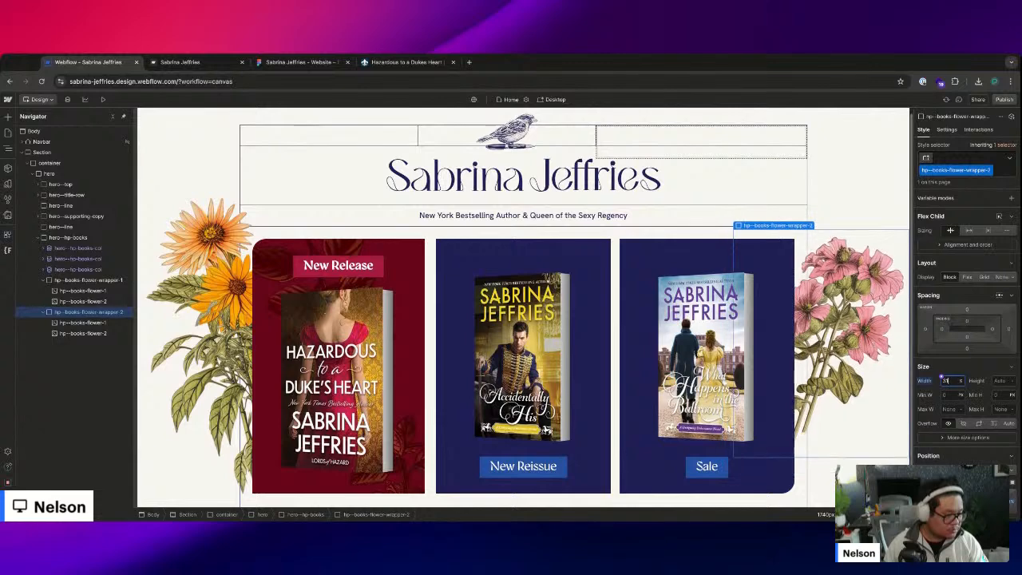
- Adjust hp--books-flower-wrapper-2 to a top offset of 14% and a right offset of -14%, checking against the Figma design
scroll(982, 319, down, 3)
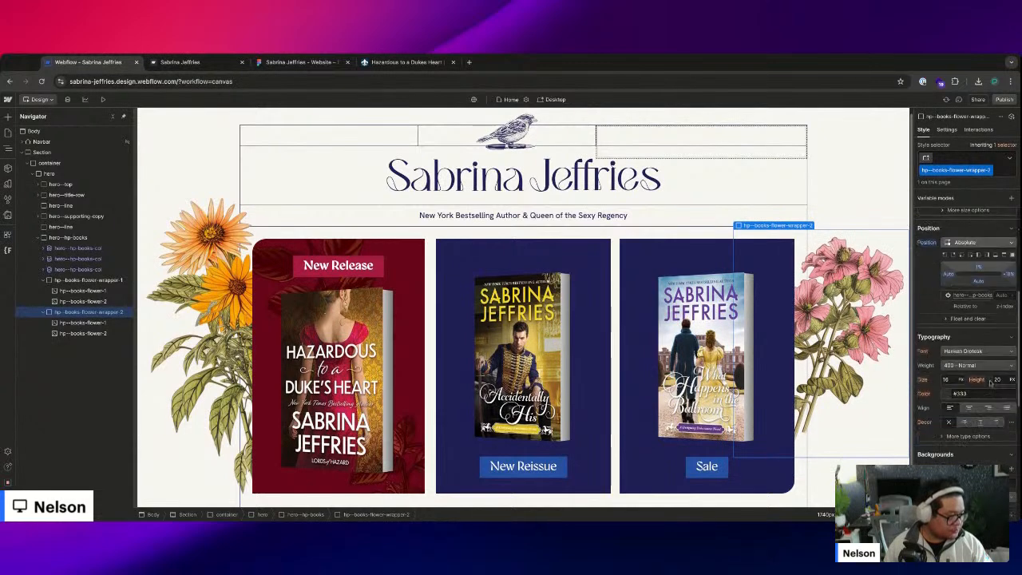
drag(1009, 276, 982, 279)
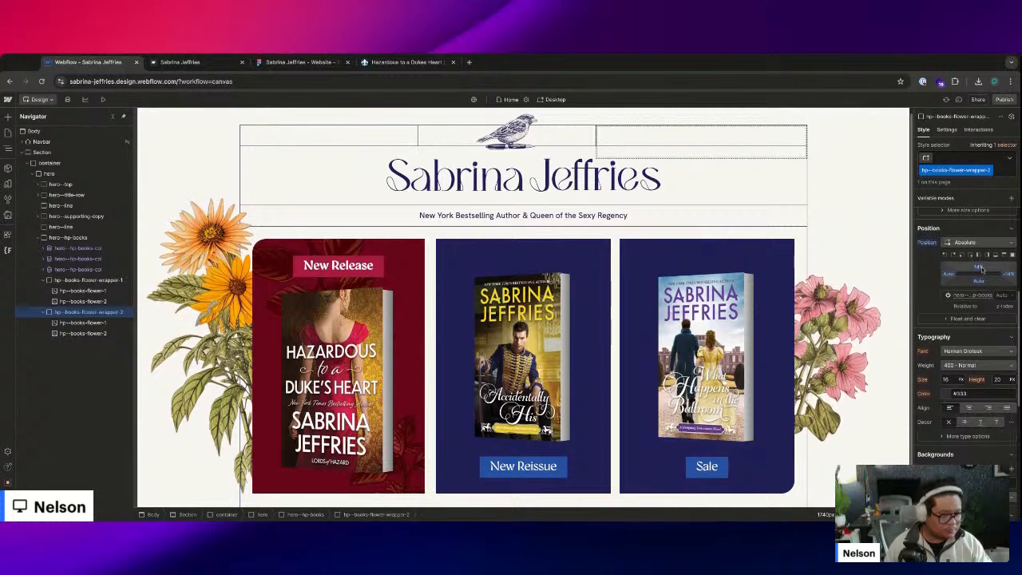
click(210, 64)
click(276, 63)
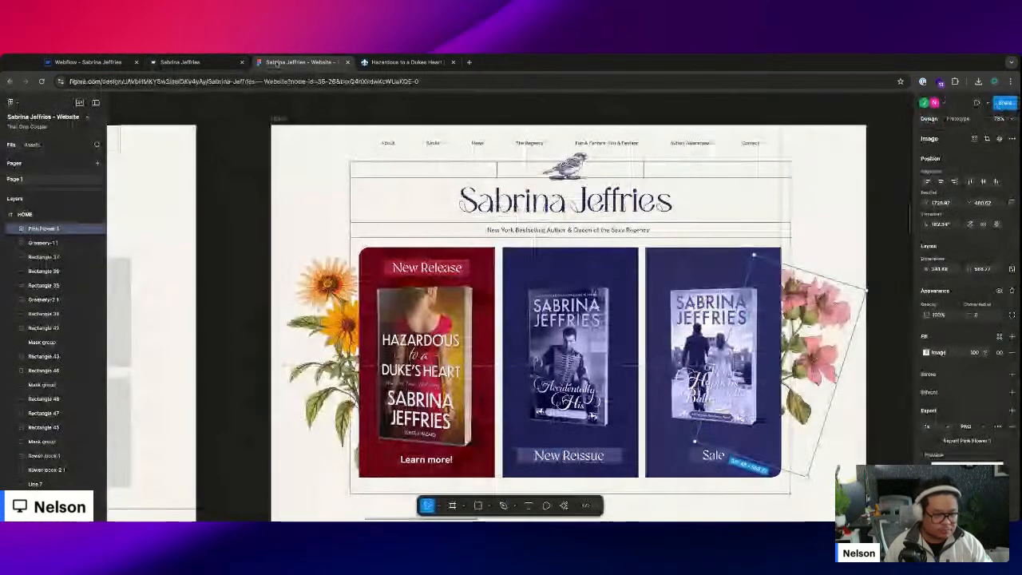
click(88, 62)
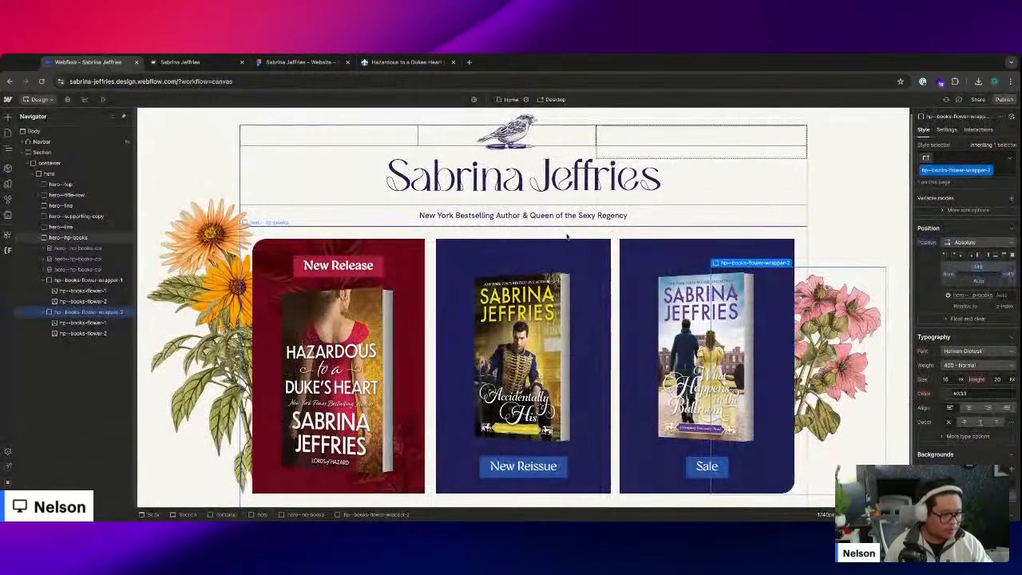
click(299, 61)
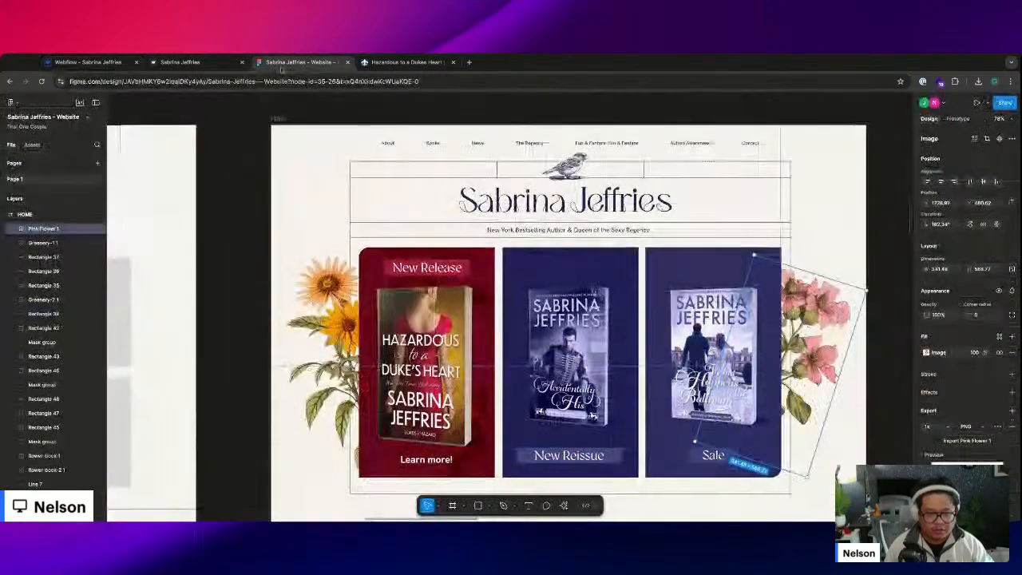
click(87, 62)
- Try different widths on hp--books-flower-wrapper-1, resetting the width to Auto
click(86, 279)
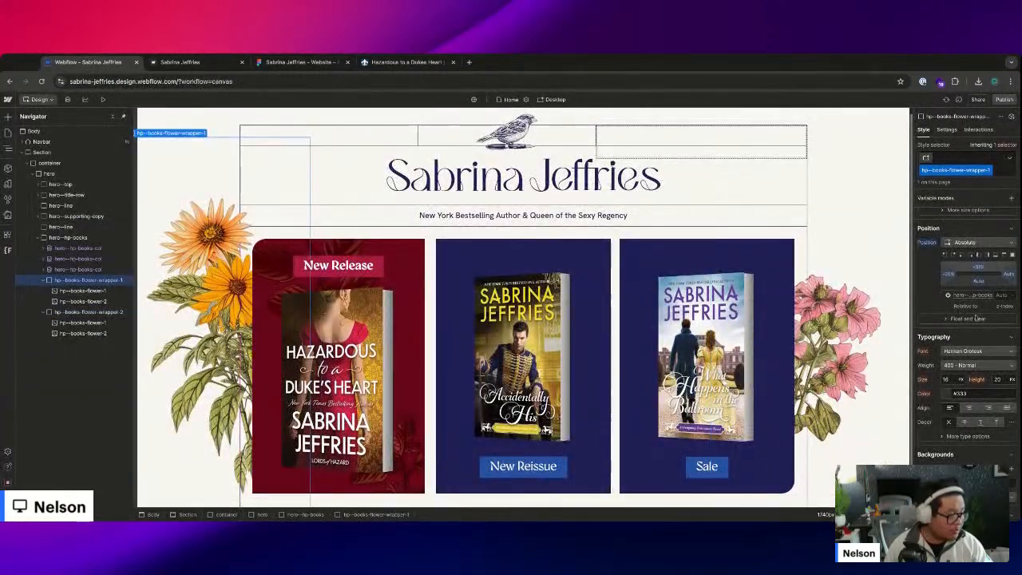
click(947, 380)
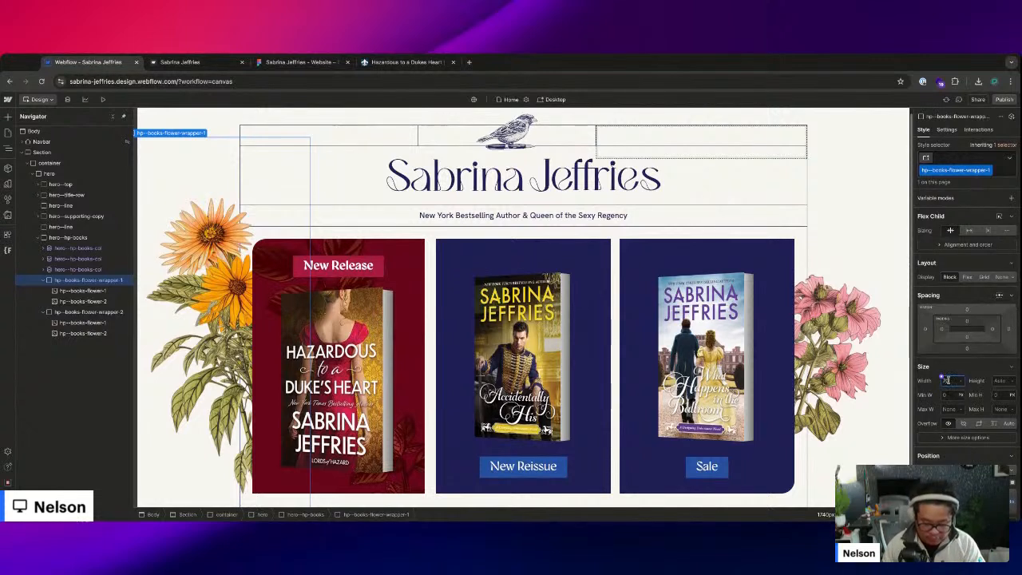
text(20)
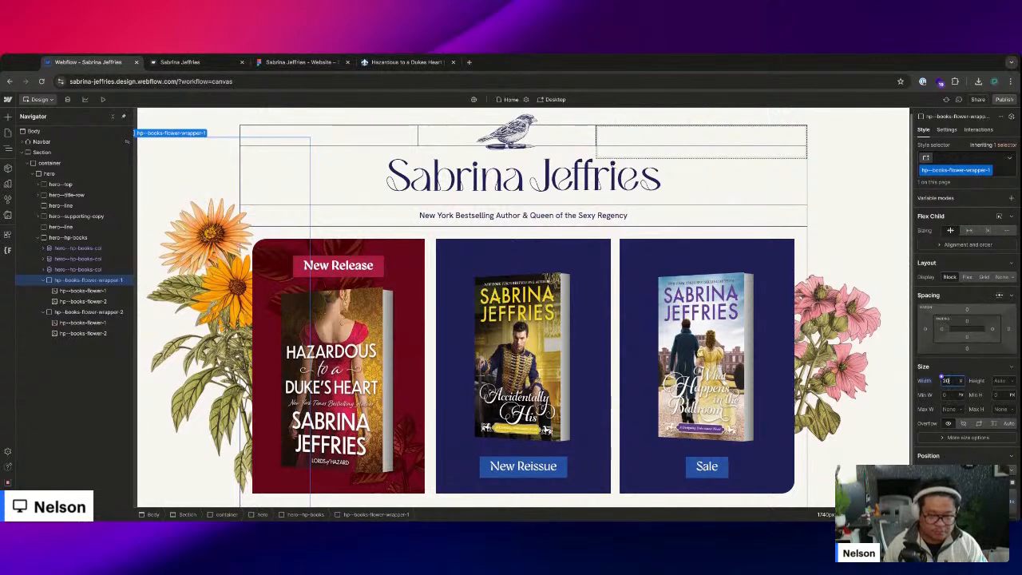
text(0)
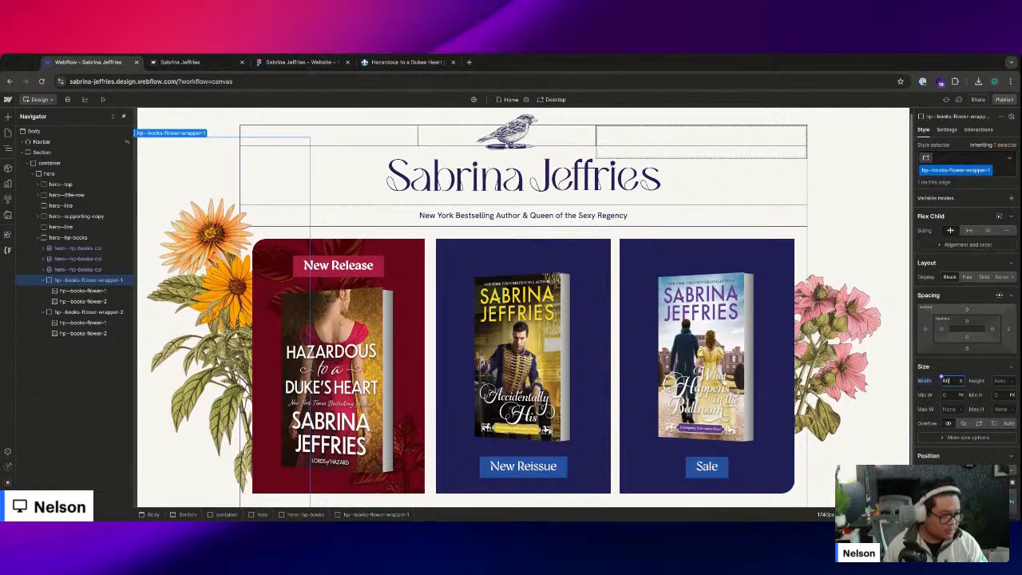
alt+click(925, 380)
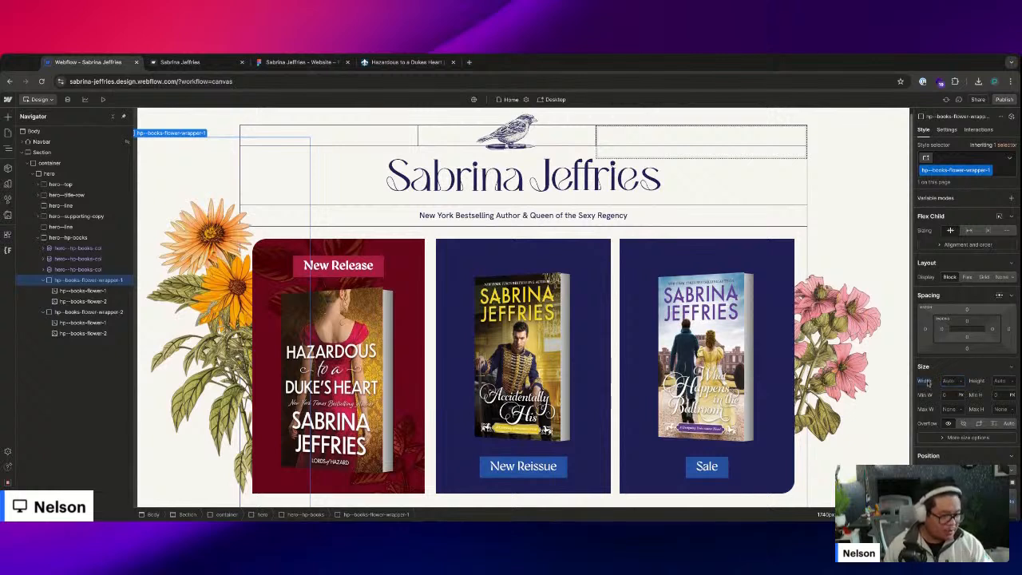
- Set the width of both flower images inside hp--books-flower-wrapper-1 to 100%
click(93, 290)
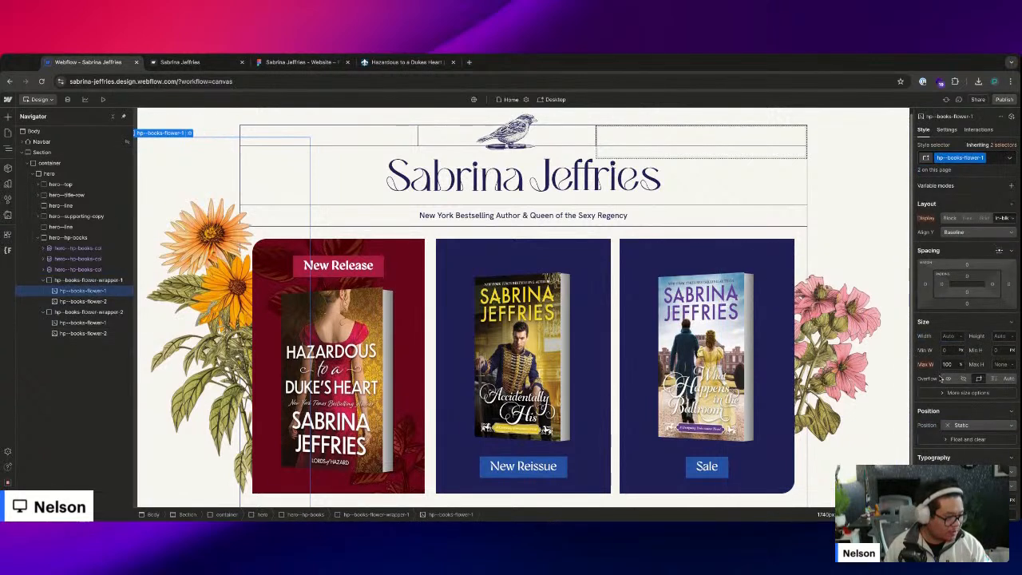
click(111, 280)
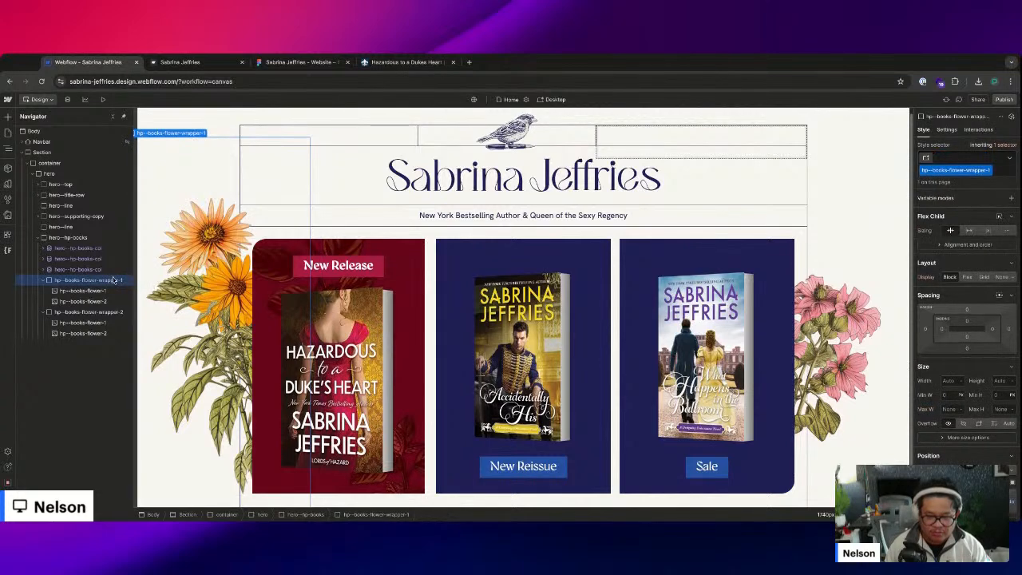
click(115, 292)
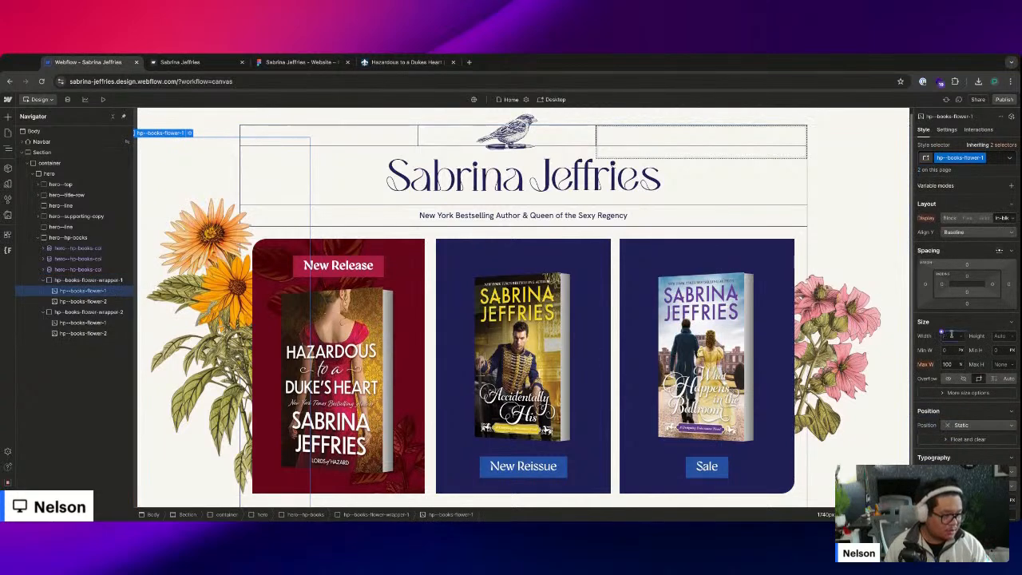
click(943, 336)
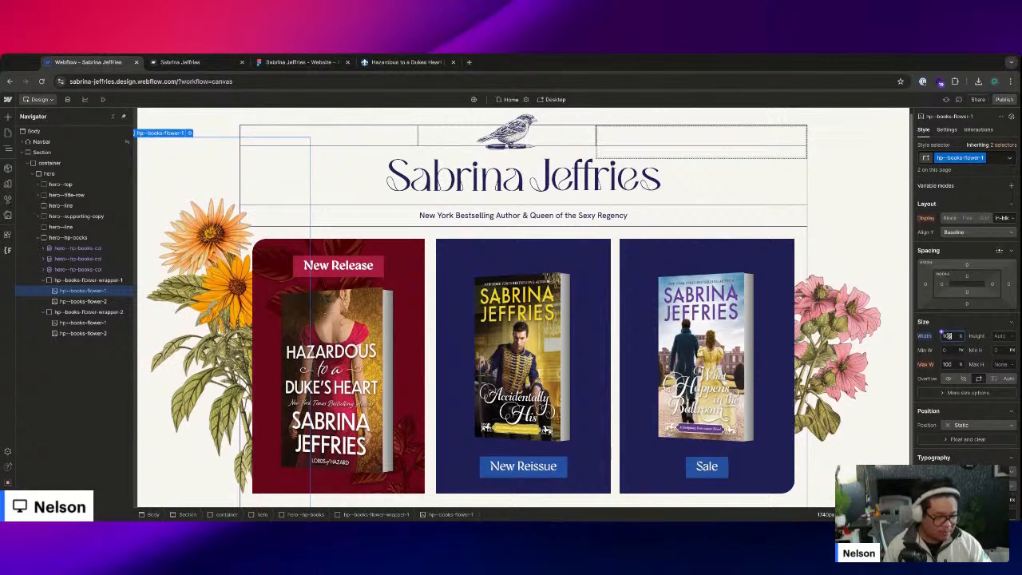
click(79, 301)
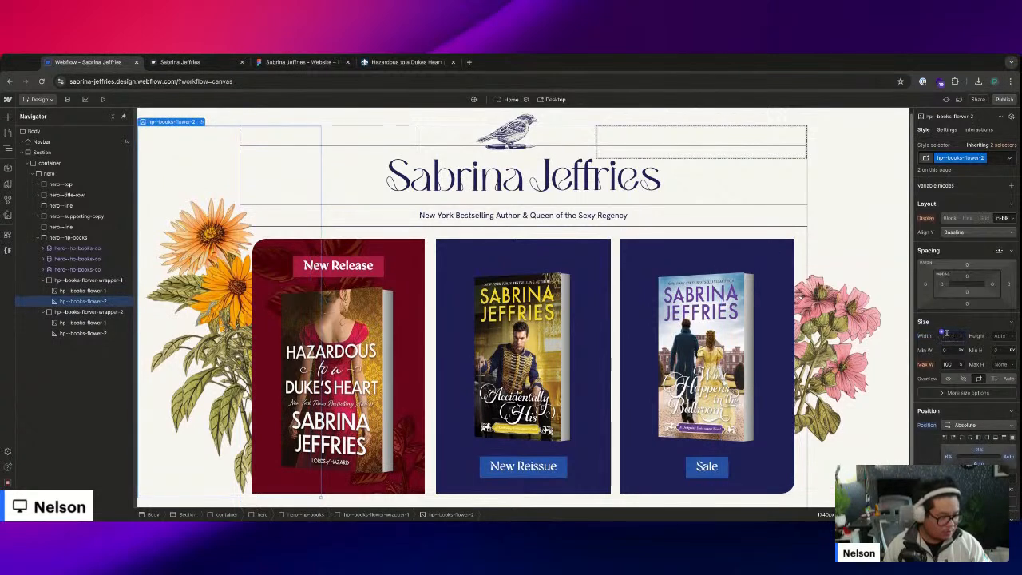
key(Escape)
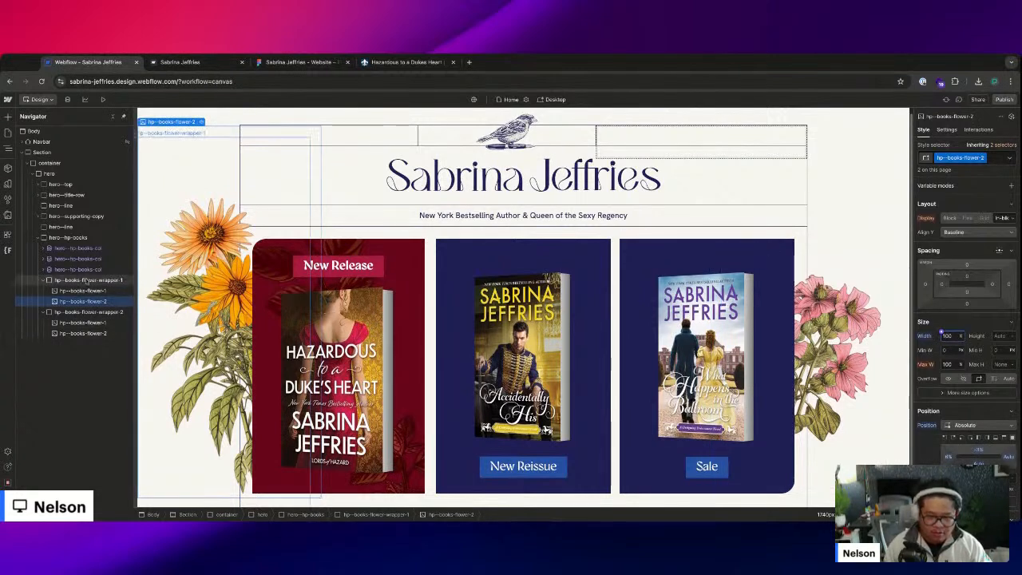
- Try to resize hp--books-flower-wrapper-1 by setting its width to 40%, then 250 px
click(951, 381)
text(100)
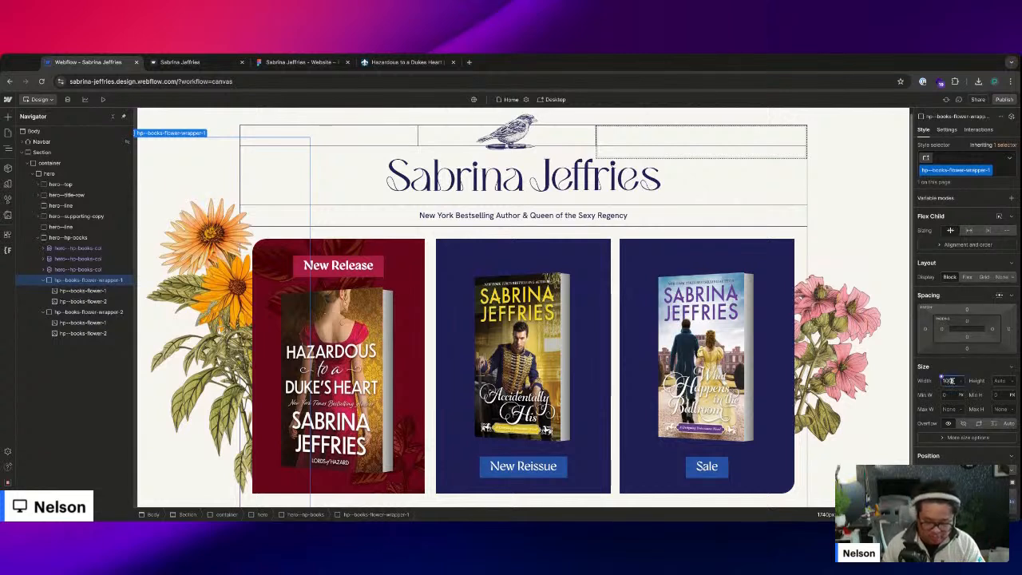
text(40)
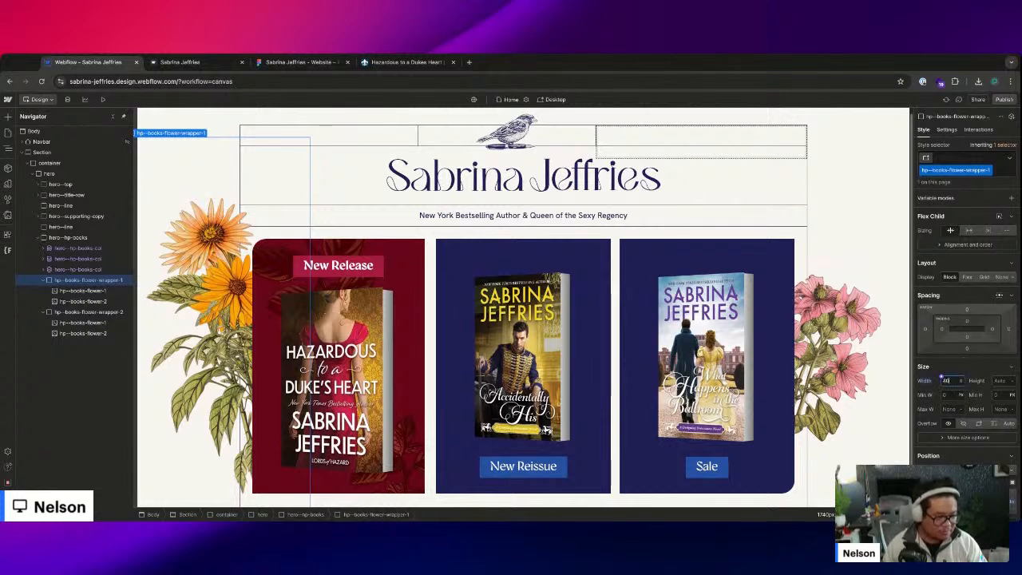
text(250)
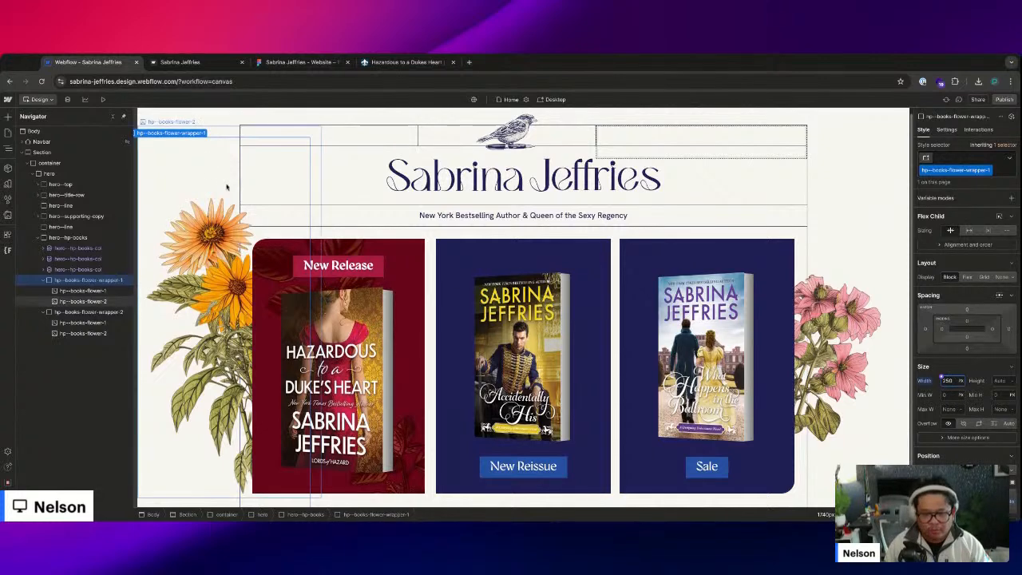
click(214, 173)
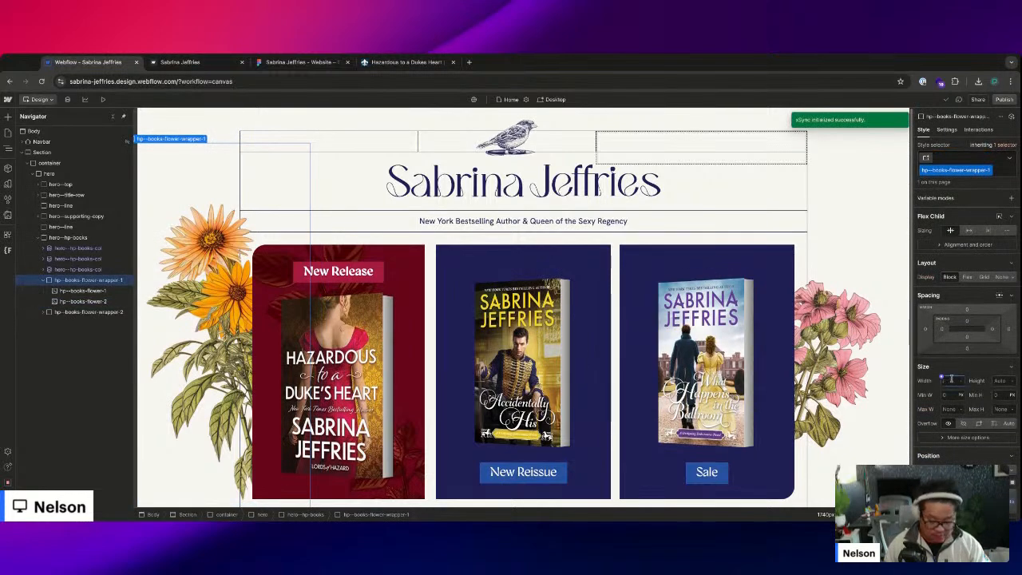
- Resize hp--books-flower-wrapper-1, trying pixel widths from 250 px upward before settling on a width of 29%
text(0)
key(Return)
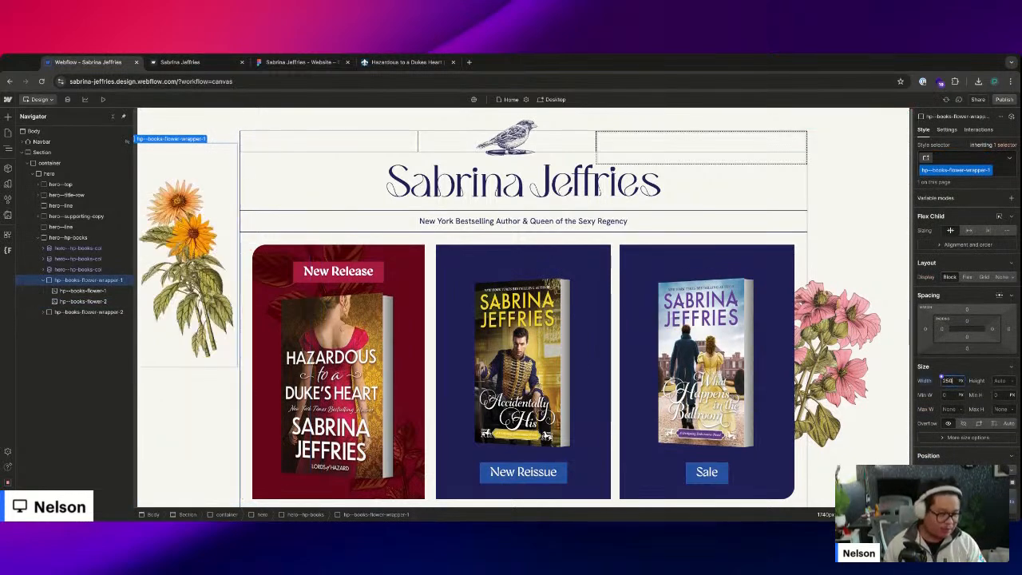
key(shift+Up)
key(shift+Up)
key(shift+Up)
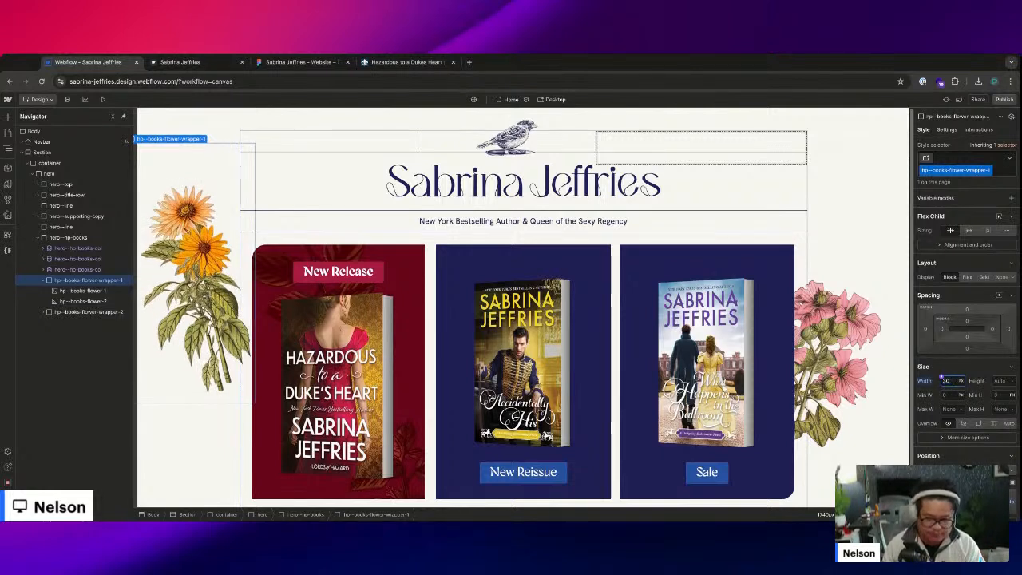
key(shift+Up)
key(shift+Up)
key(shift+Down)
key(shift+Down)
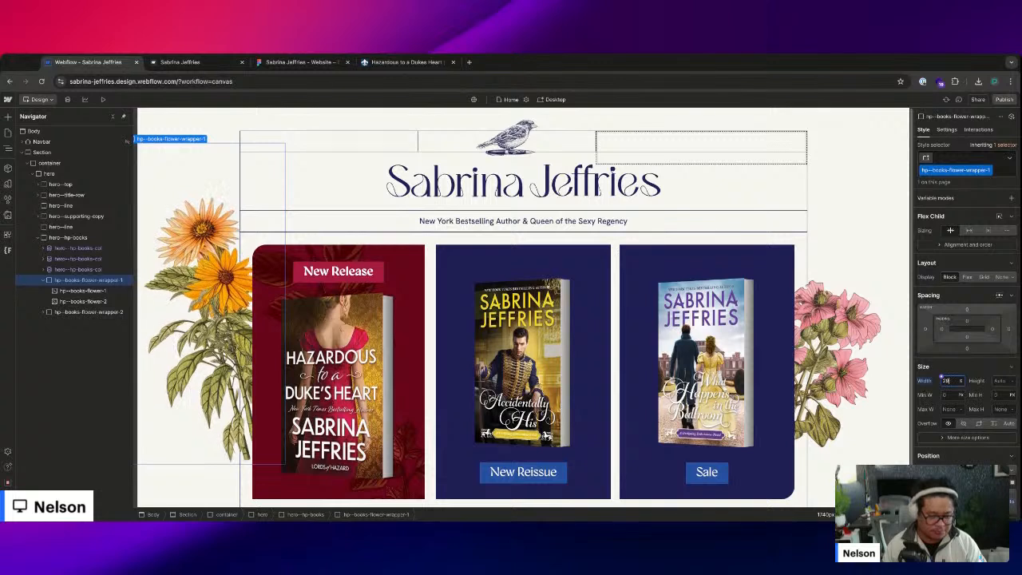
- Set hp--books-flower-wrapper-1's offsets to -27% top and -17% left, and publish the site to the staging domain
scroll(1004, 431, down, 2)
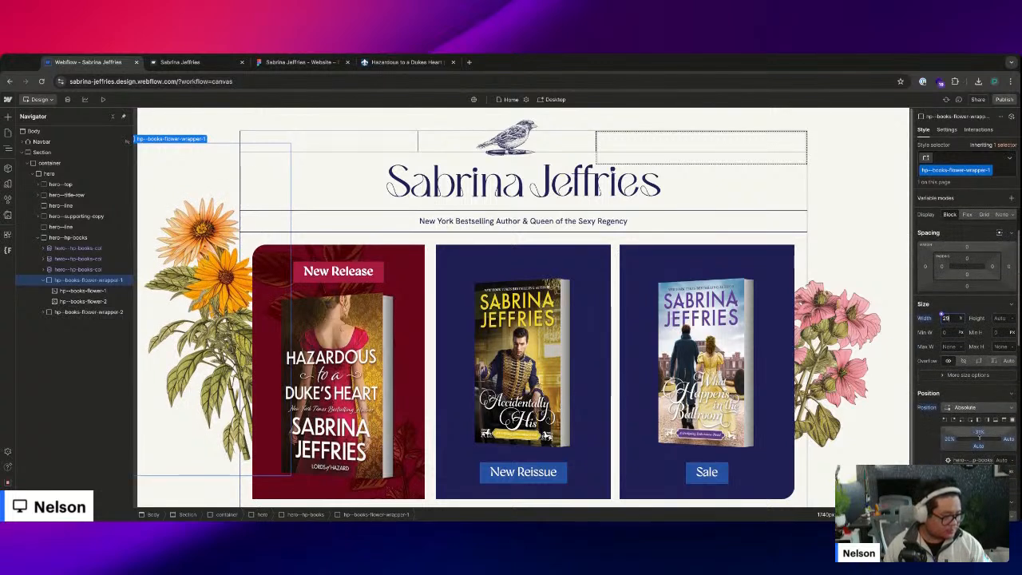
mouse_move(966, 437)
mouse_down()
mouse_move(979, 431)
mouse_move(948, 440)
mouse_move(975, 438)
mouse_up()
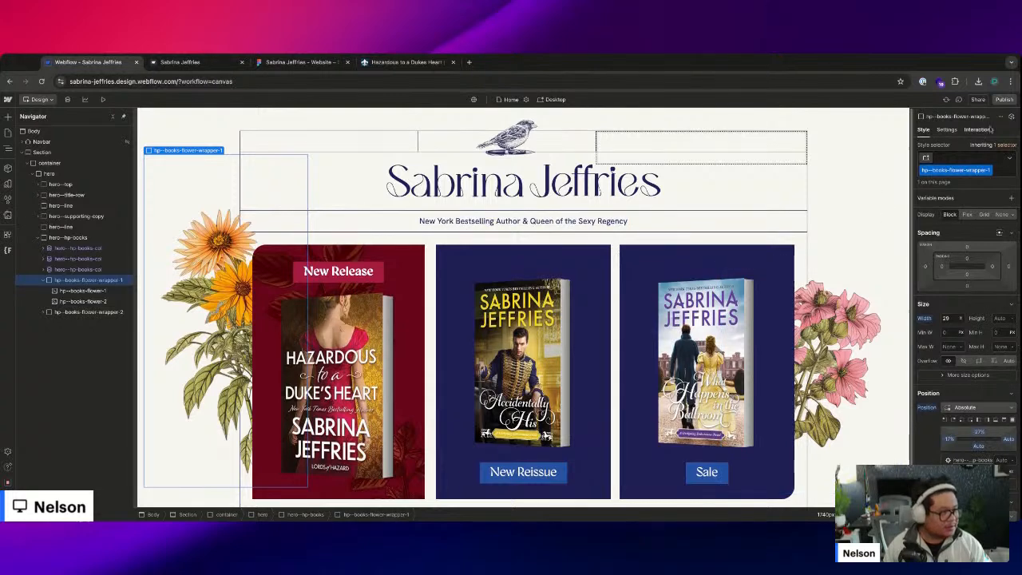
click(1003, 99)
click(966, 239)
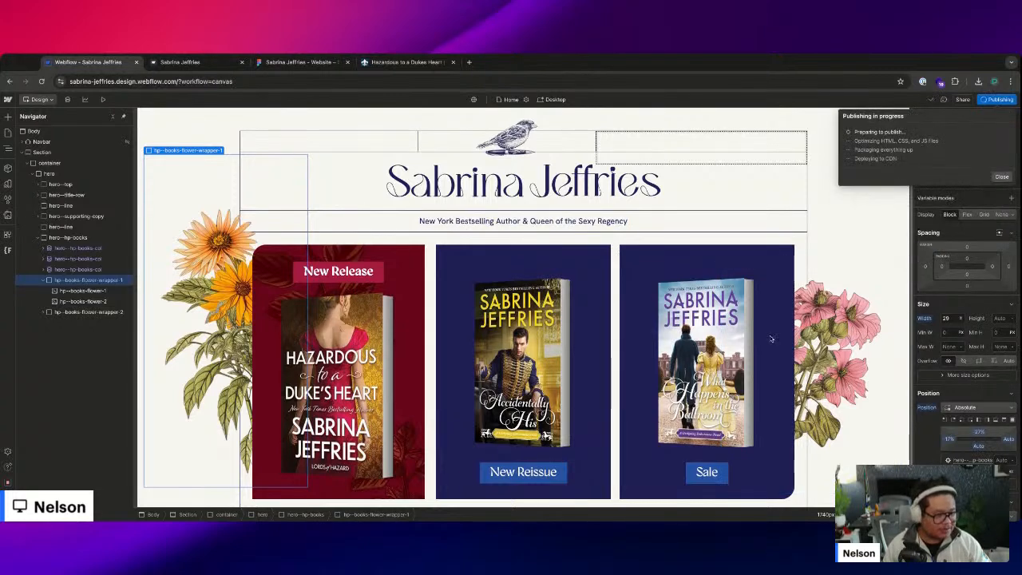
- Duplicate the class of the first flower image inside hp--books-flower-wrapper-2 and name the copy hp--books-flower-3
click(833, 298)
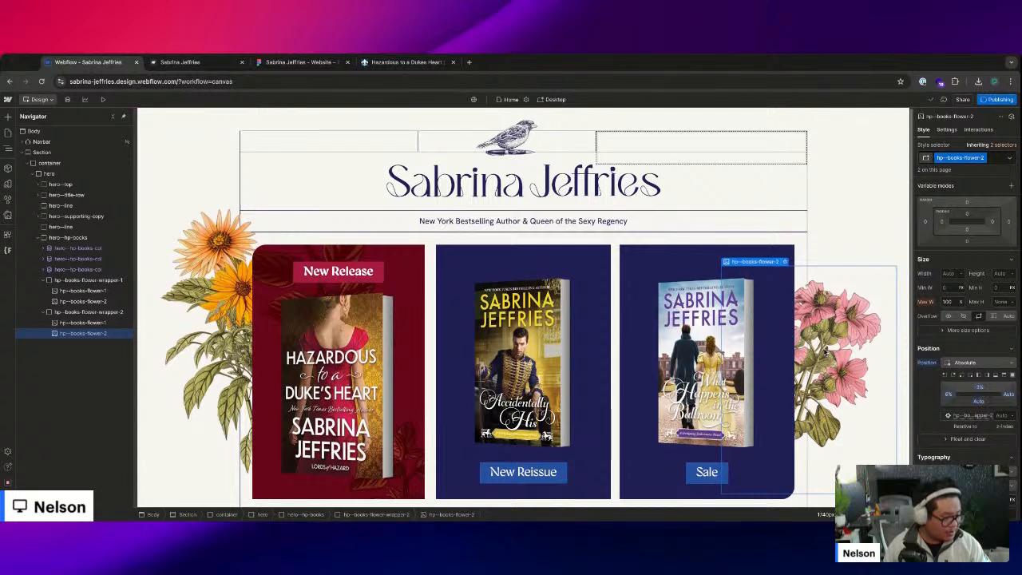
click(83, 322)
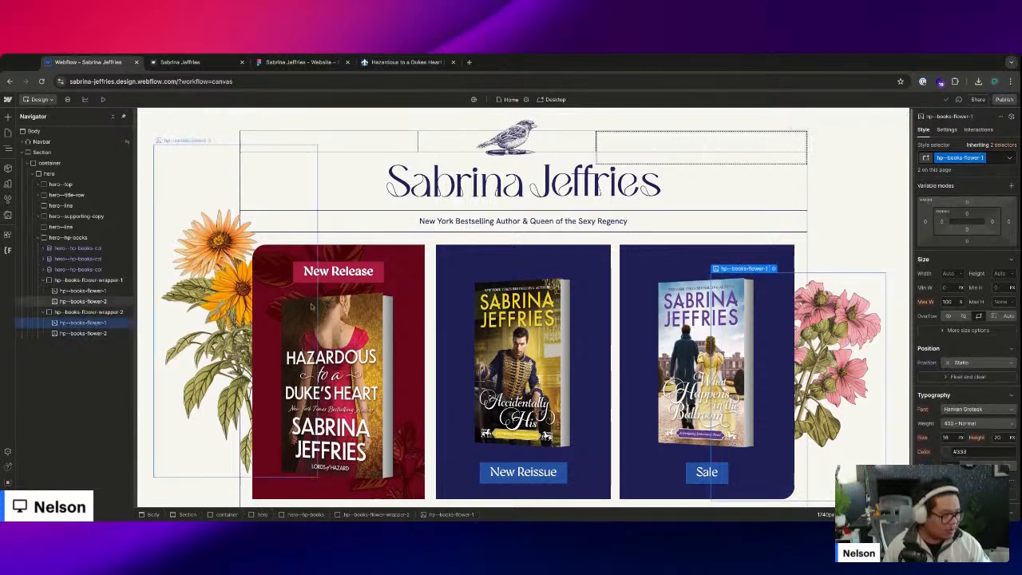
click(981, 158)
click(966, 182)
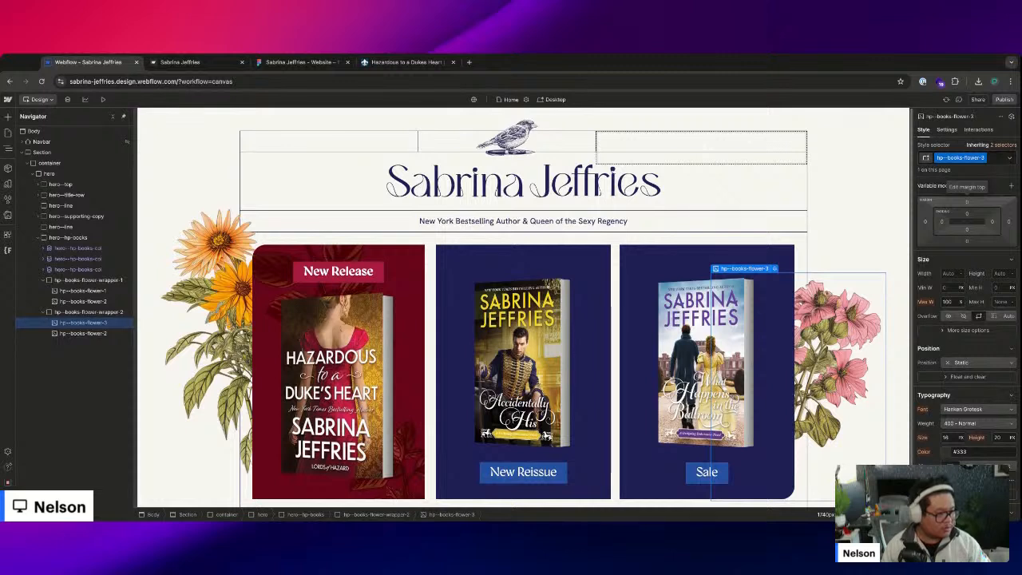
- Duplicate the second pink flower image's class as hp--books-flower-4 and set its offsets to -5% top and 8% left
click(838, 319)
click(975, 159)
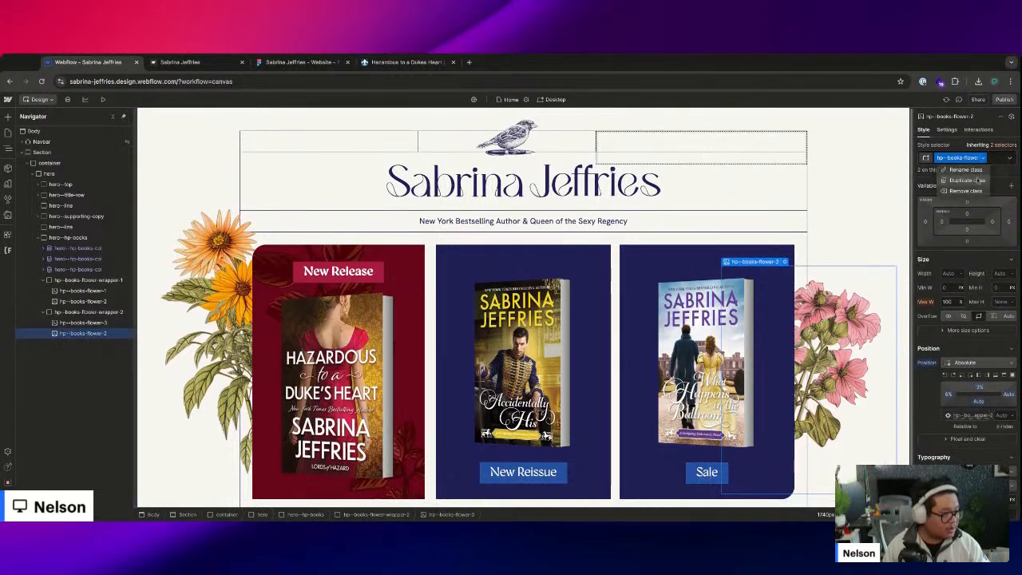
click(977, 183)
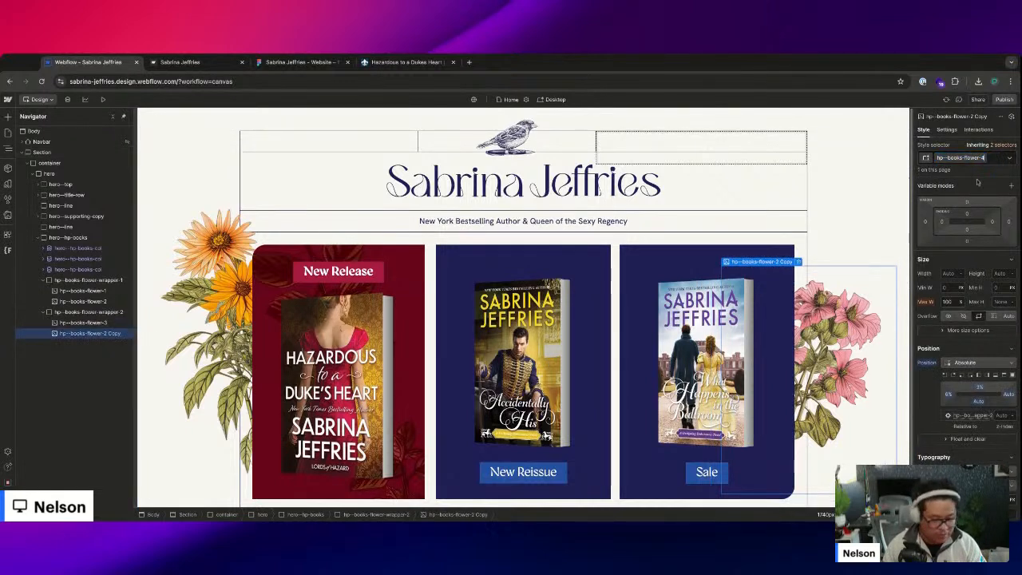
key(Return)
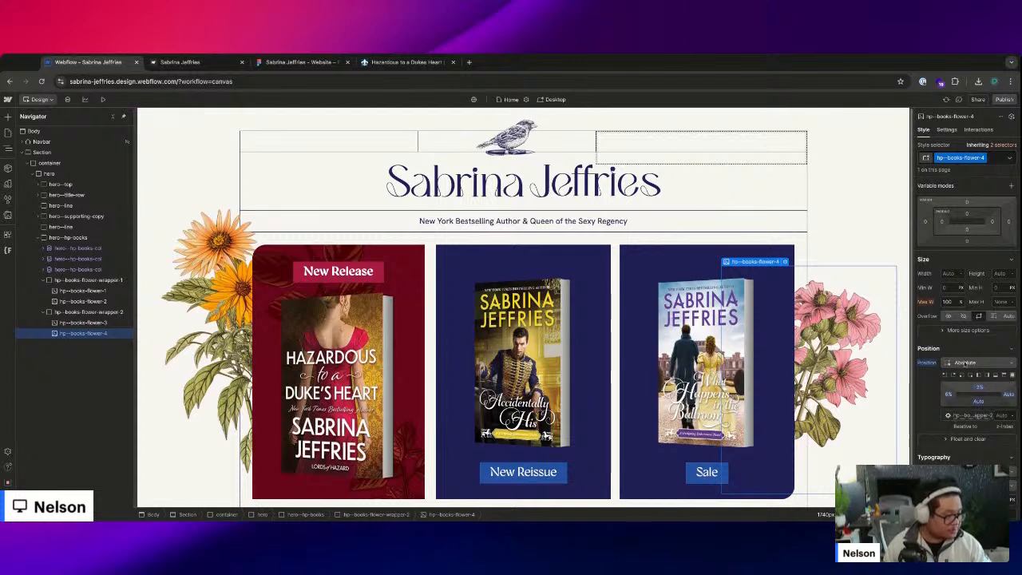
drag(948, 394, 972, 393)
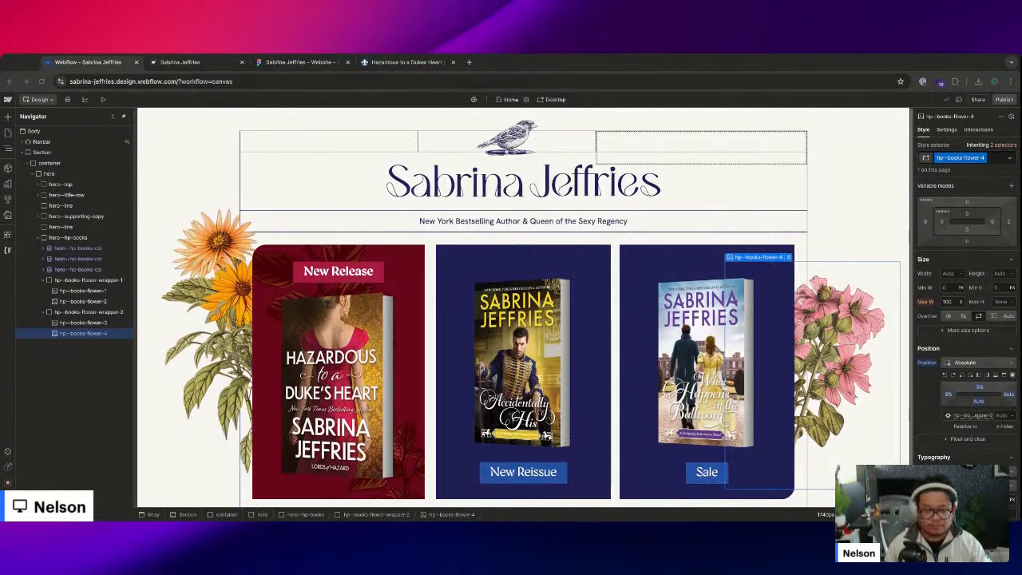
- Switch to the Figma file and examine the styled home page hero and its flowers alongside the grey wireframe version
click(289, 63)
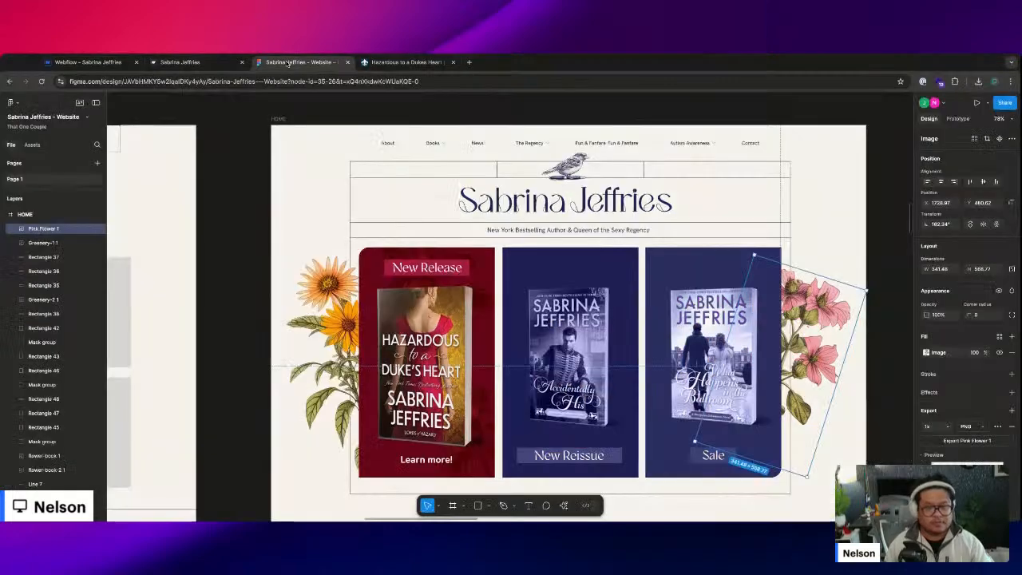
scroll(811, 266, down, 2)
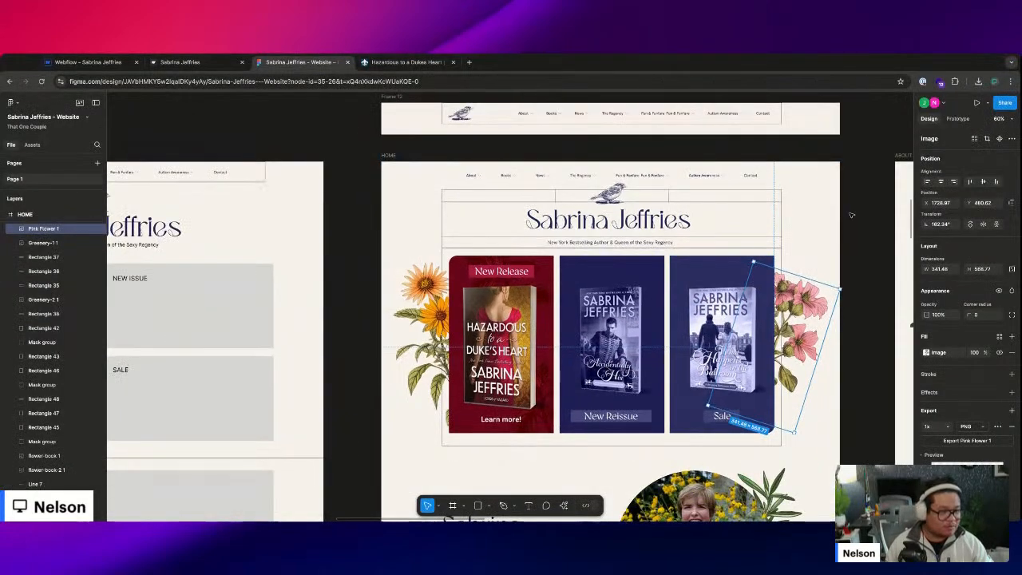
click(838, 244)
scroll(838, 244, right, 5)
scroll(838, 245, left, 10)
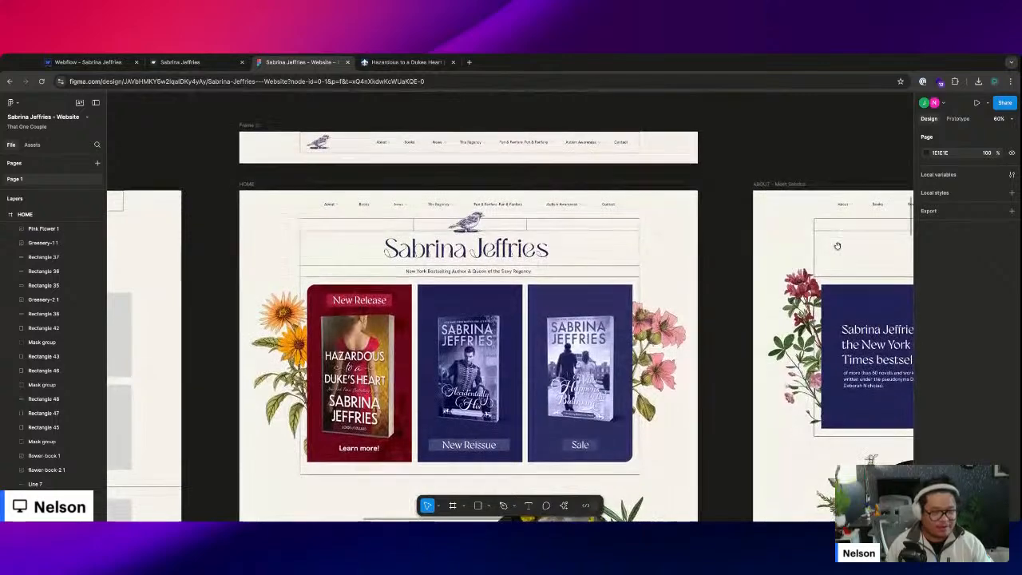
scroll(415, 317, right, 2)
scroll(415, 317, down, 2)
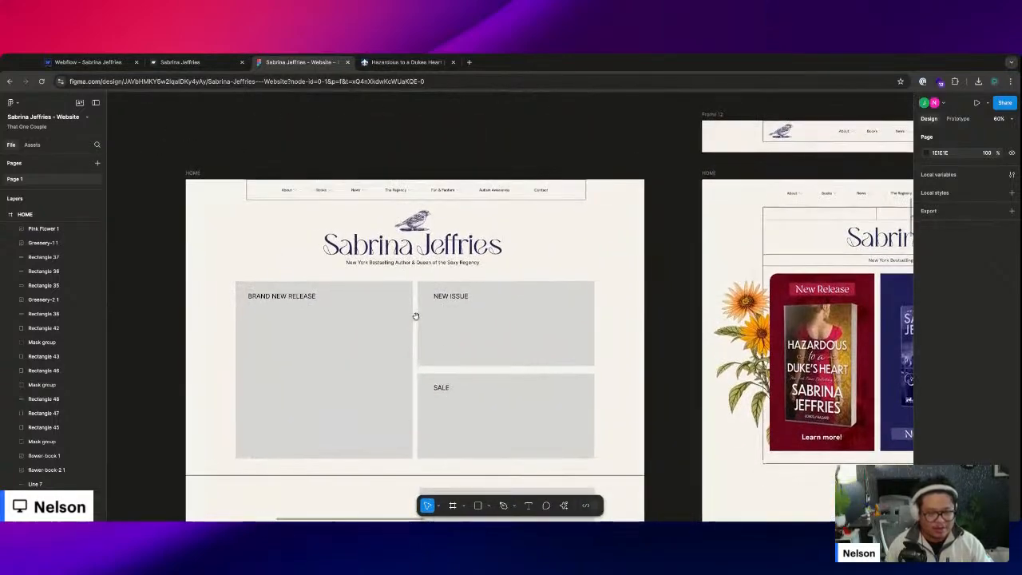
scroll(442, 325, down, 3)
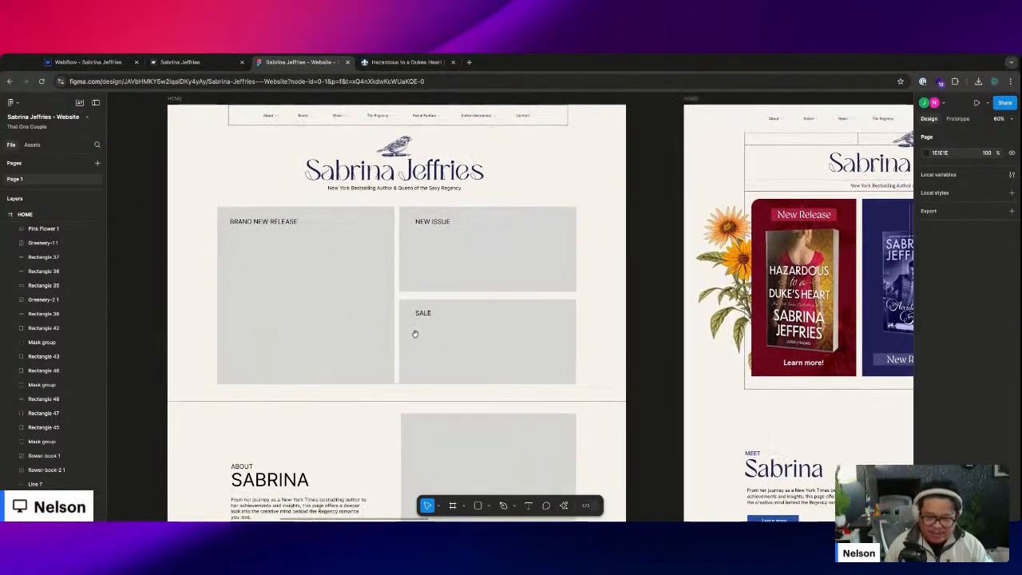
scroll(418, 311, up, 5)
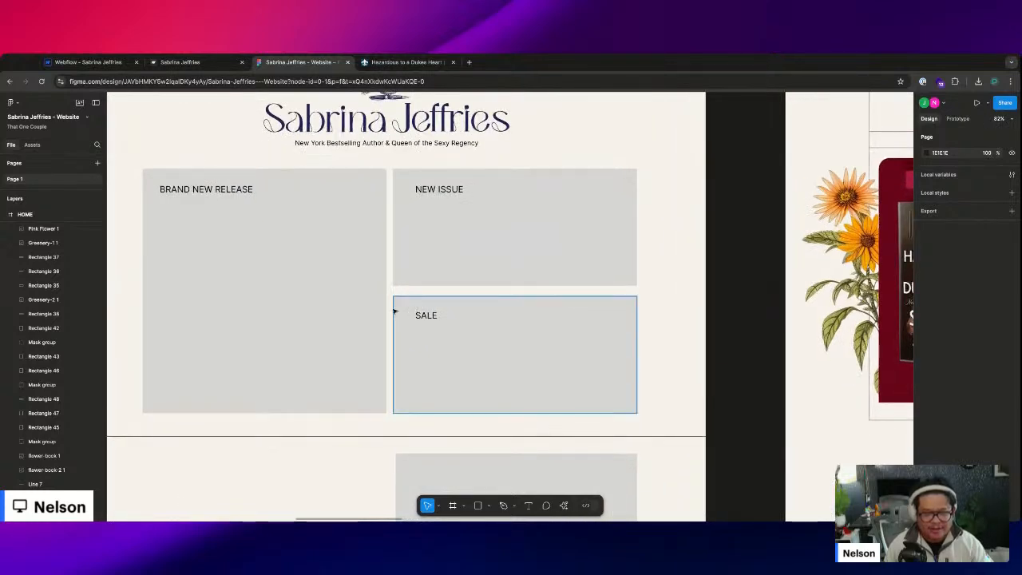
scroll(393, 312, left, 5)
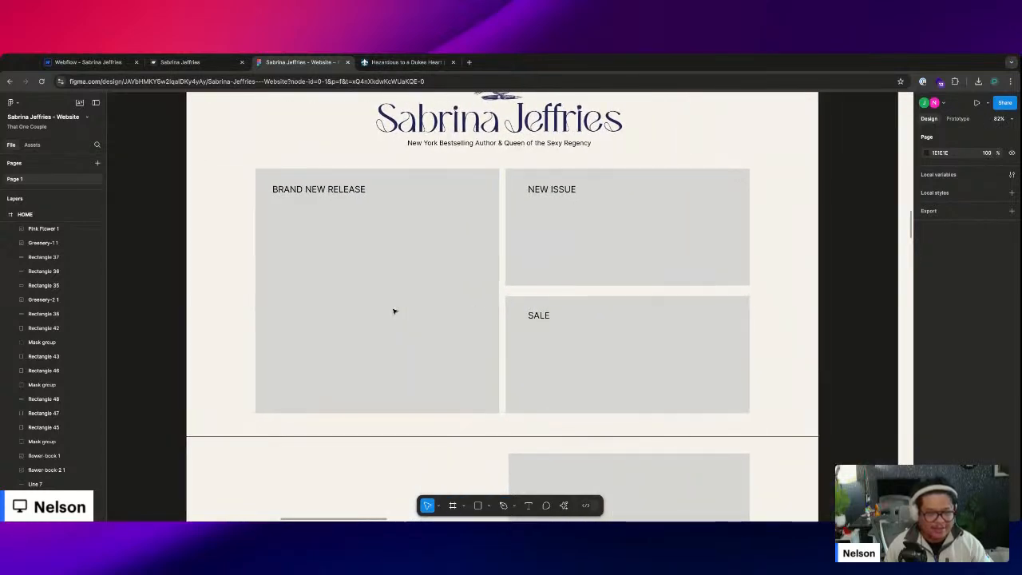
scroll(394, 311, up, 2)
scroll(393, 312, up, 1)
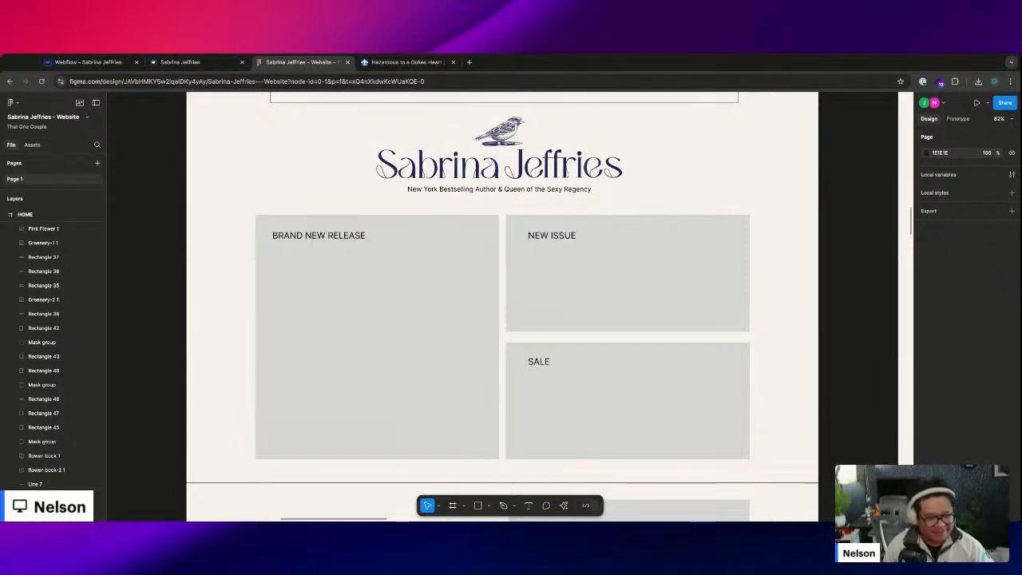
scroll(394, 311, down, 1)
scroll(393, 311, right, 10)
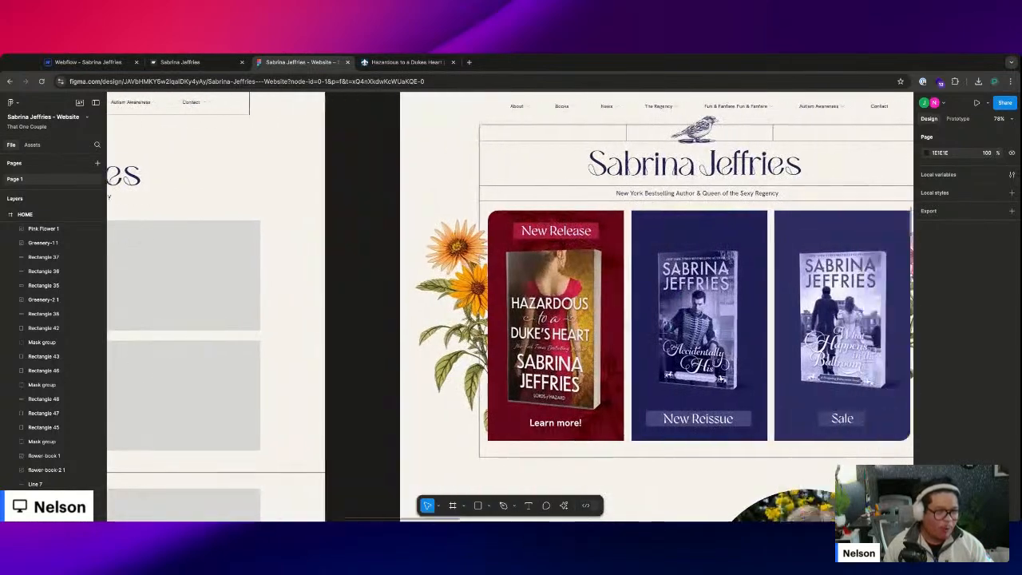
scroll(381, 248, right, 6)
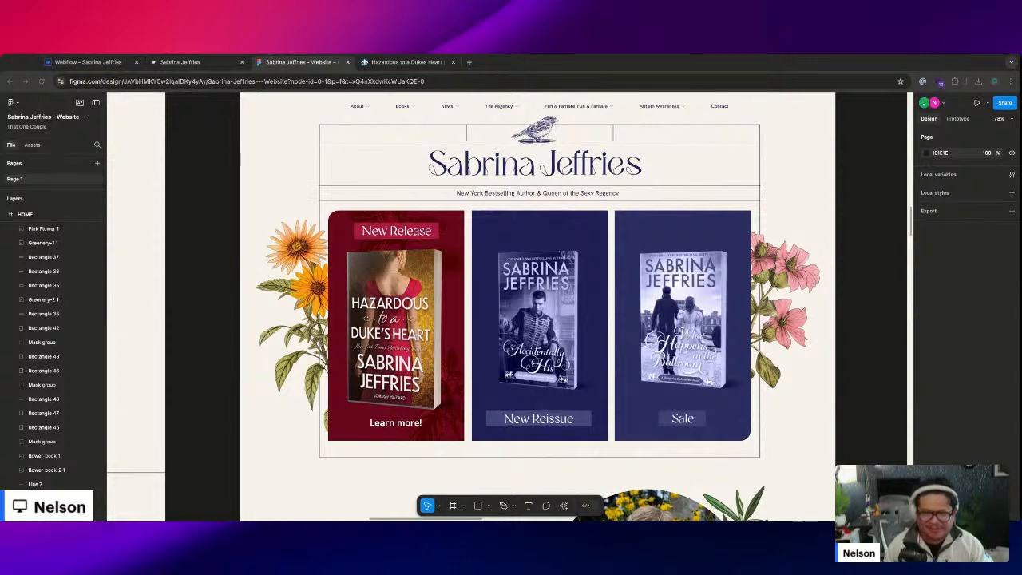
- Back in Webflow, replace the Home page's custom code before the closing body tag with the four-flower swayFlower GSAP script
key(super+1)
click(525, 99)
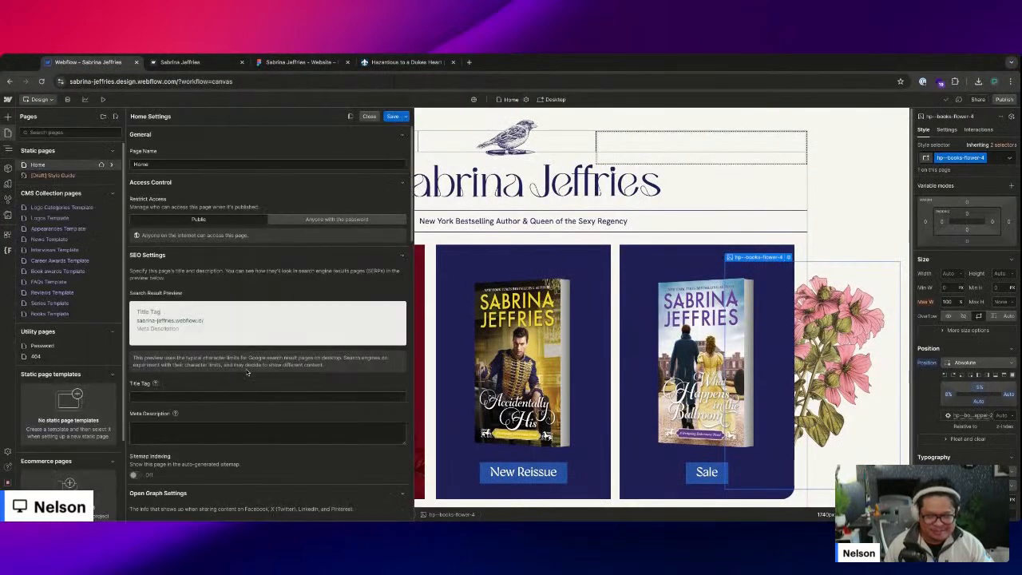
scroll(261, 351, down, 10)
click(259, 363)
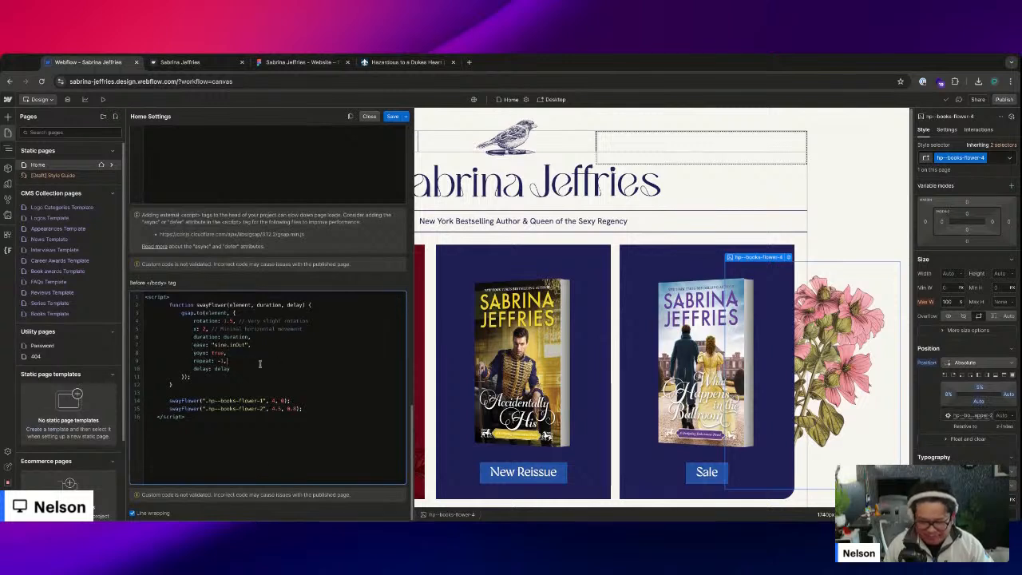
key(ctrl+a)
text(<script>         function swayFlower(element, duration, delay) {             gsap.to(element, {                 rotation: 1.5, // Very slight rotation                 x: 2, // Minimal horizontal movement                 duration: duration, // Animation time                 ease: "sine.inOut", // Smooth easing effect                 yoyo: true, // Moves back and forth                 repeat: -1, // Infinite loop                 delay: delay // Staggered start             });         }          swayFlower(".flower1", 4, 0);         swayFlower(".flower2", 4.5, 0.8);         swayFlower(".flower3", 5, 1.2);         swayFlower(".flower4", 3.8, 0.6);     </script>)
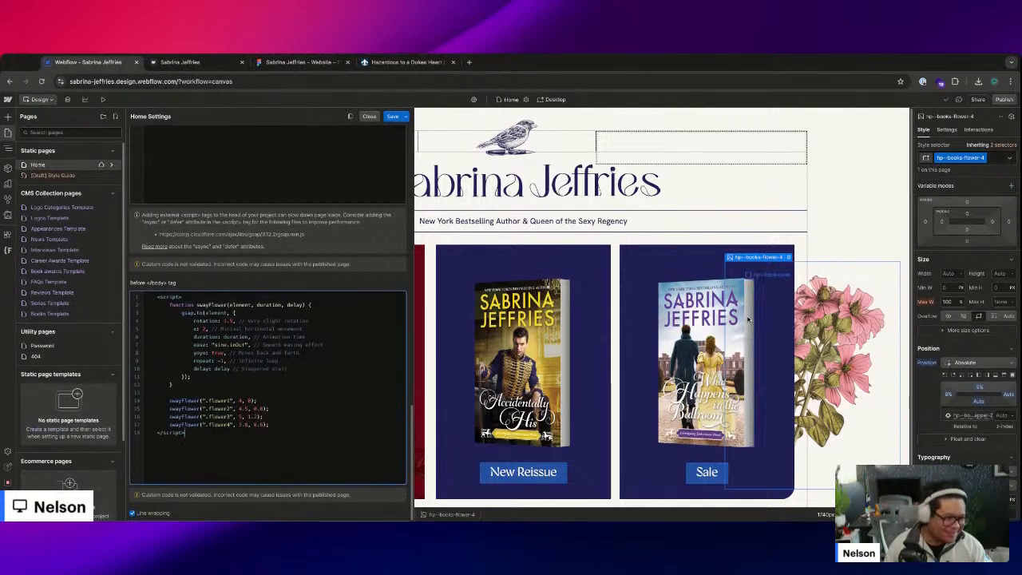
- Point the four swayFlower calls at .hp--books-flower-1, .hp--books-flower-2, .hp--books-flower-3 and .hp--books-flower-4, and save the page settings
double_click(221, 424)
text(hp--books-flower-4)
double_click(221, 415)
text(hp--books-flower-4)
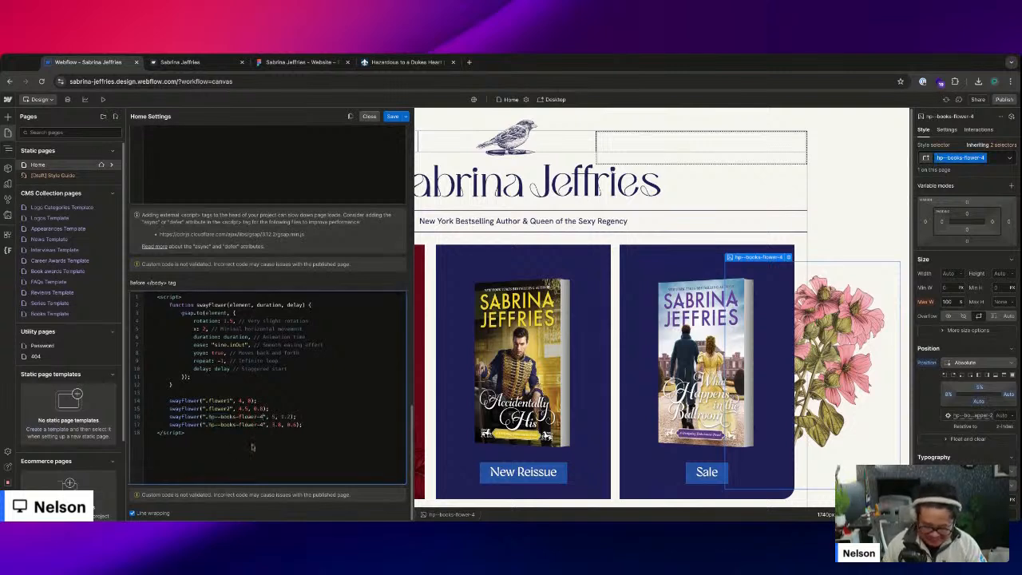
double_click(220, 408)
text(hp--books-flower-4)
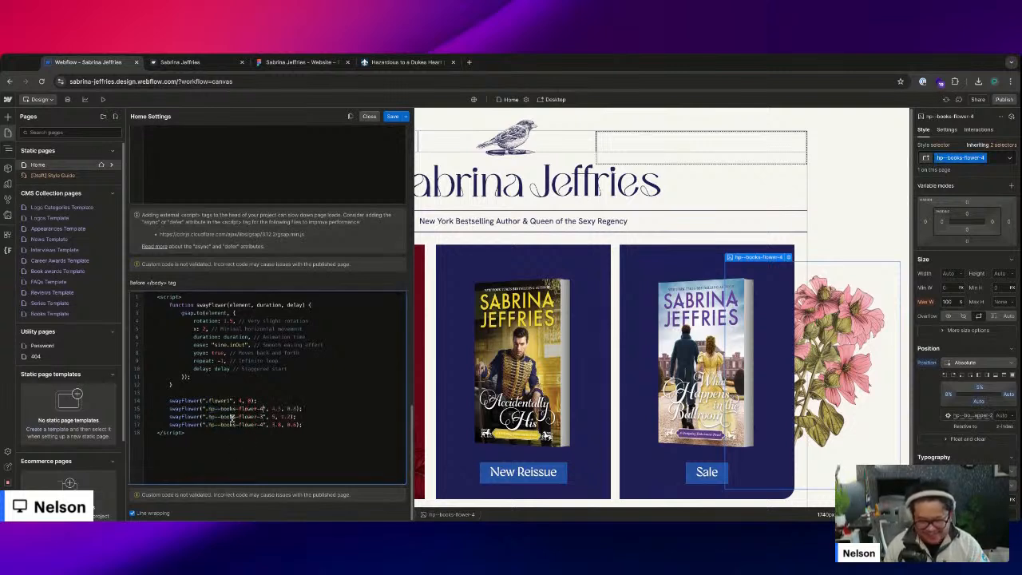
key(BackSpace)
text(2)
double_click(227, 400)
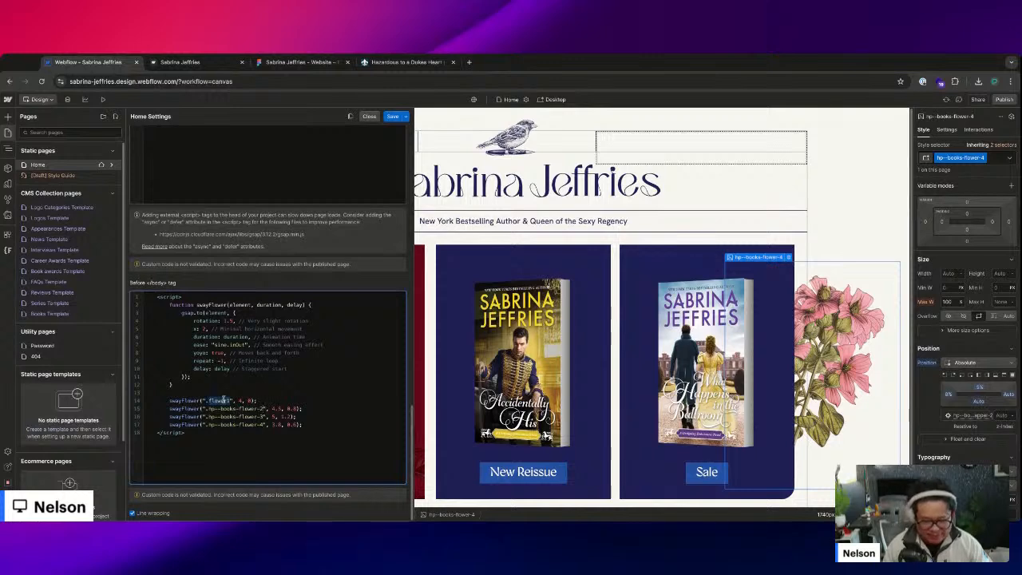
text(hp--books-flower-4)
click(392, 116)
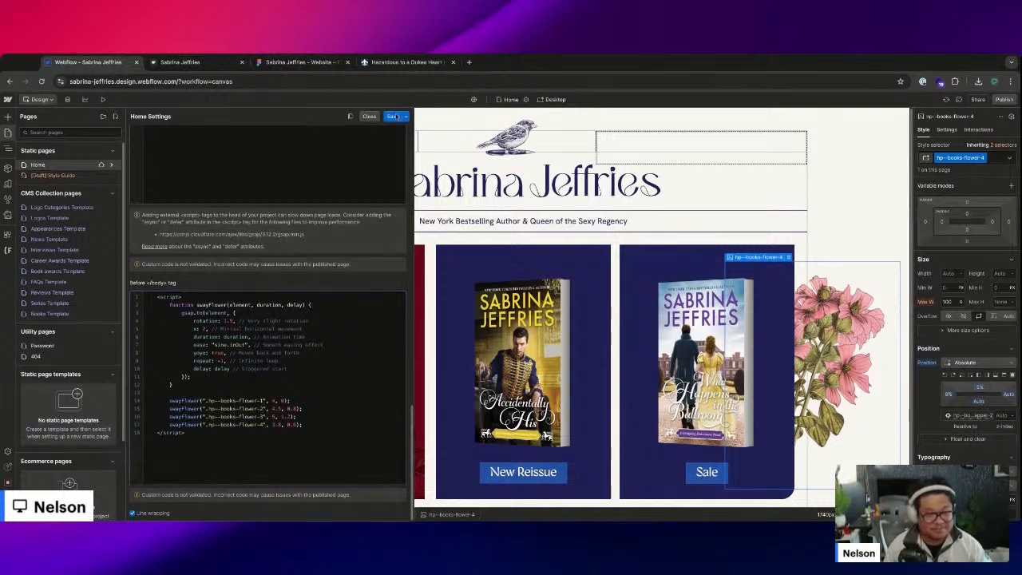
- Publish the site to the staging domain and view the hero flowers on the published page
click(1003, 99)
click(966, 240)
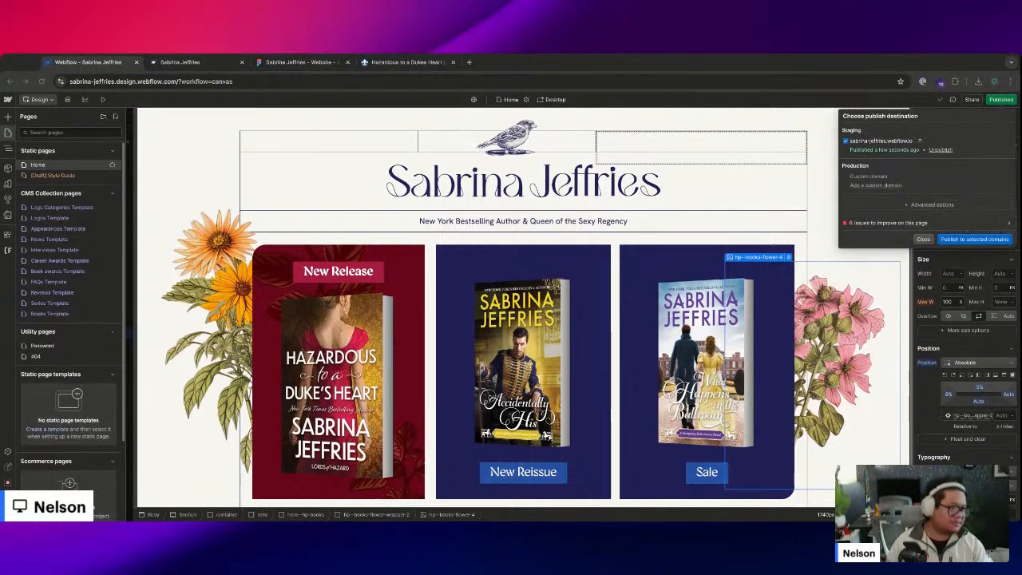
click(191, 62)
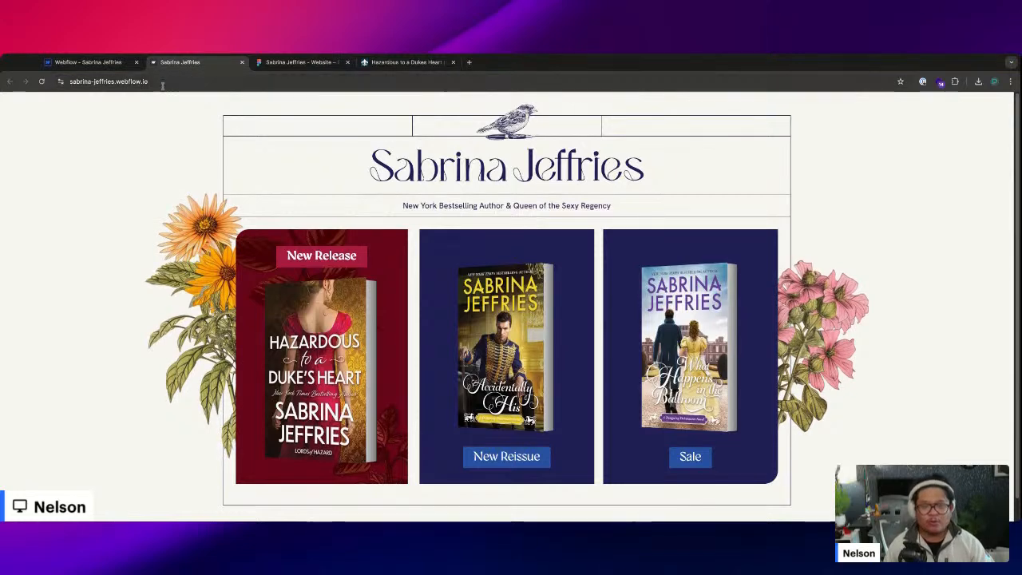
- Switch to the old site's book page tab, search Google for "trapents textures" and scan the results
click(423, 66)
click(422, 80)
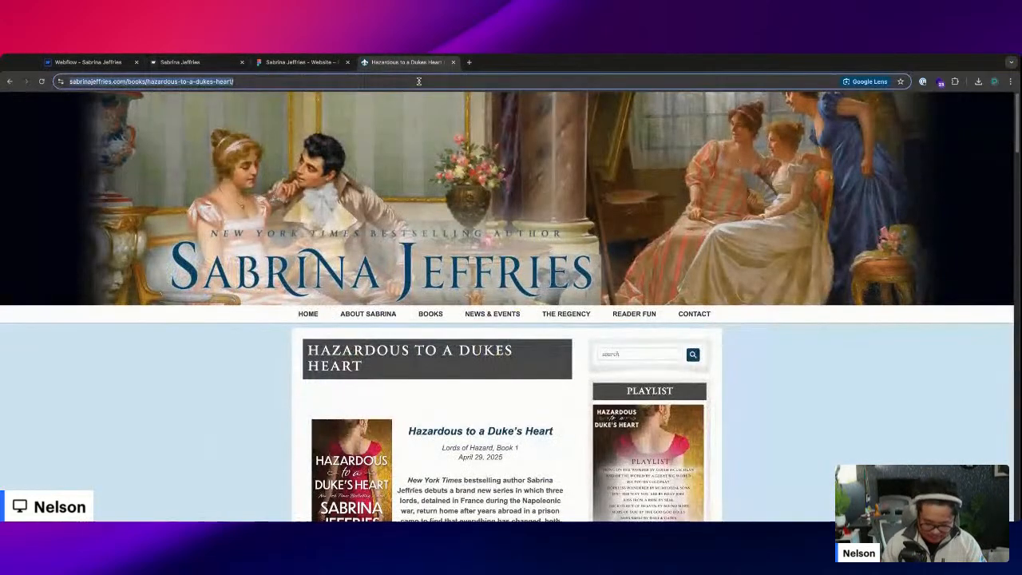
text(subite)
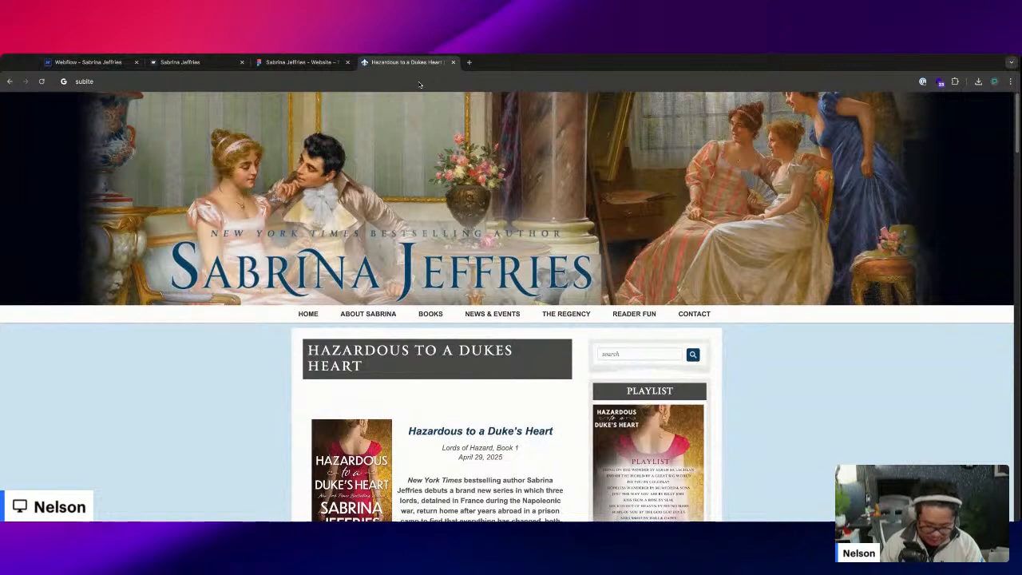
text( patterns)
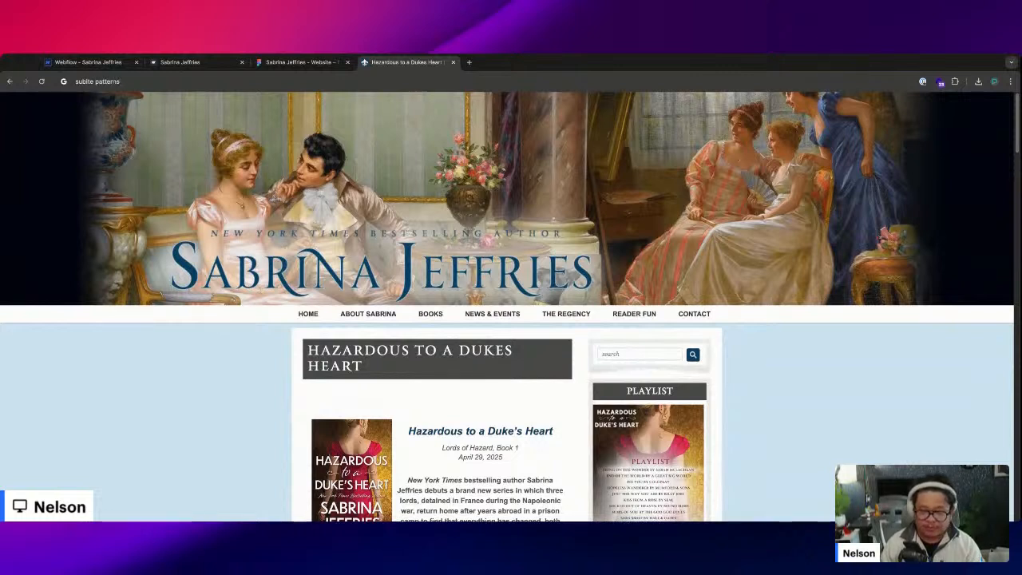
key(super+a)
text(trape)
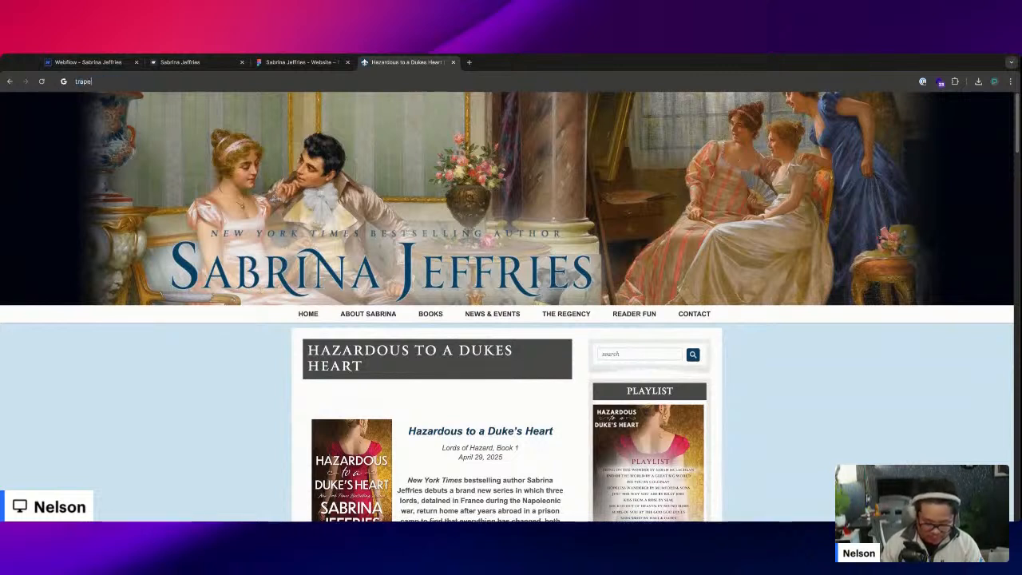
text(nts textures)
key(Return)
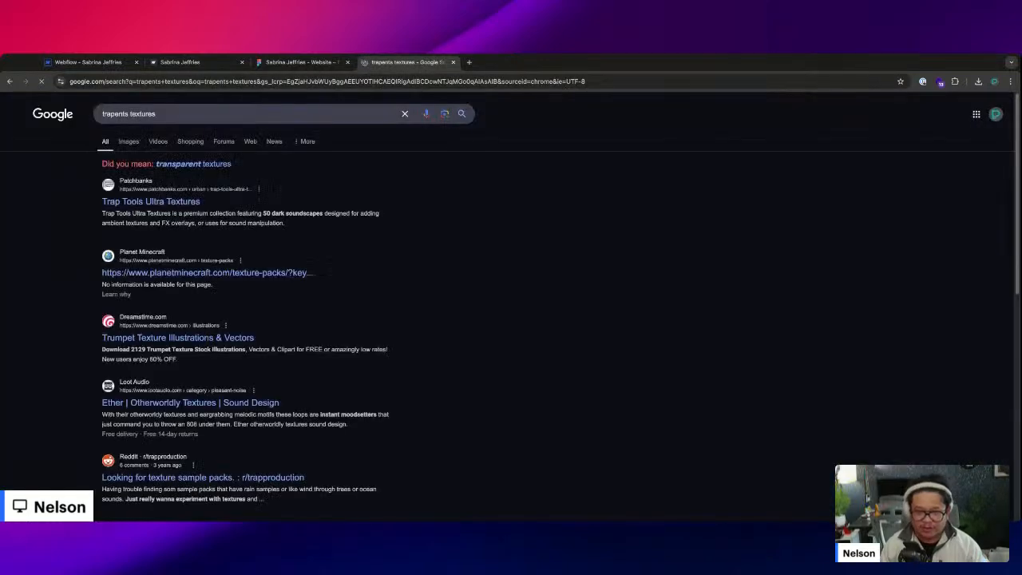
scroll(458, 256, down, 3)
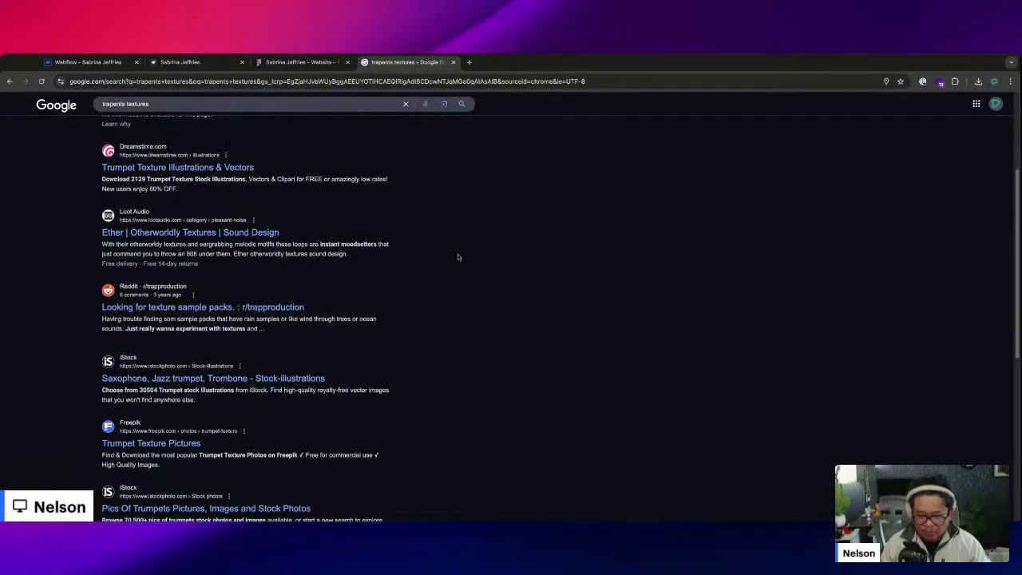
scroll(170, 112, up, 3)
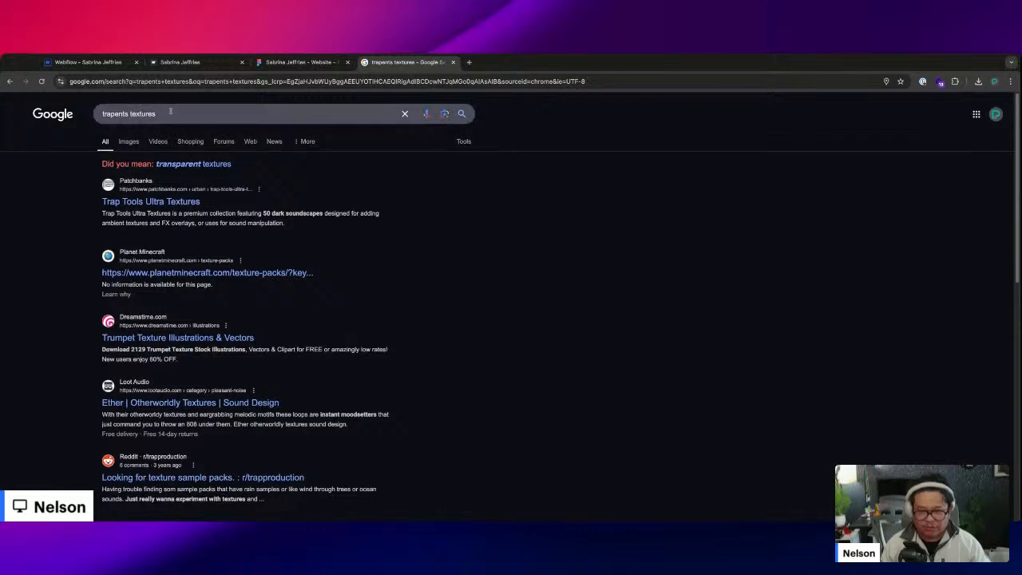
- Search Google for "transparent textures" and open the Transparent Textures website
triple_click(151, 114)
text(trans)
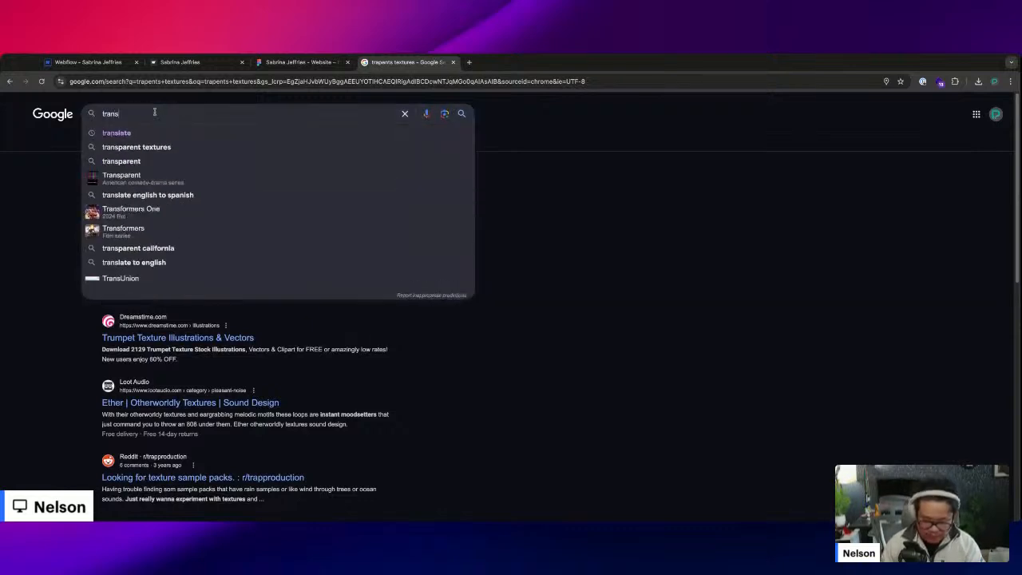
text(parent textures)
key(Return)
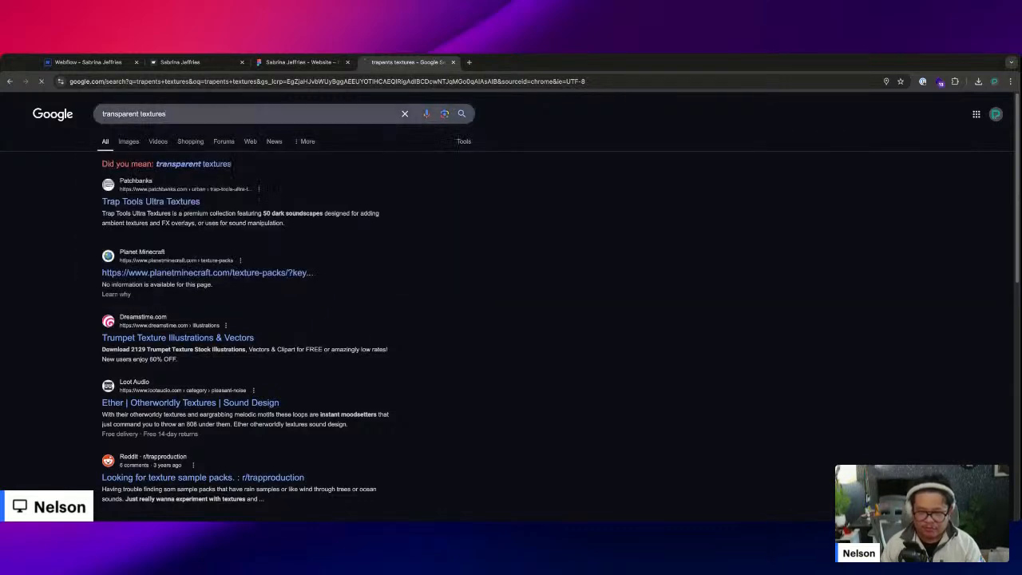
click(146, 185)
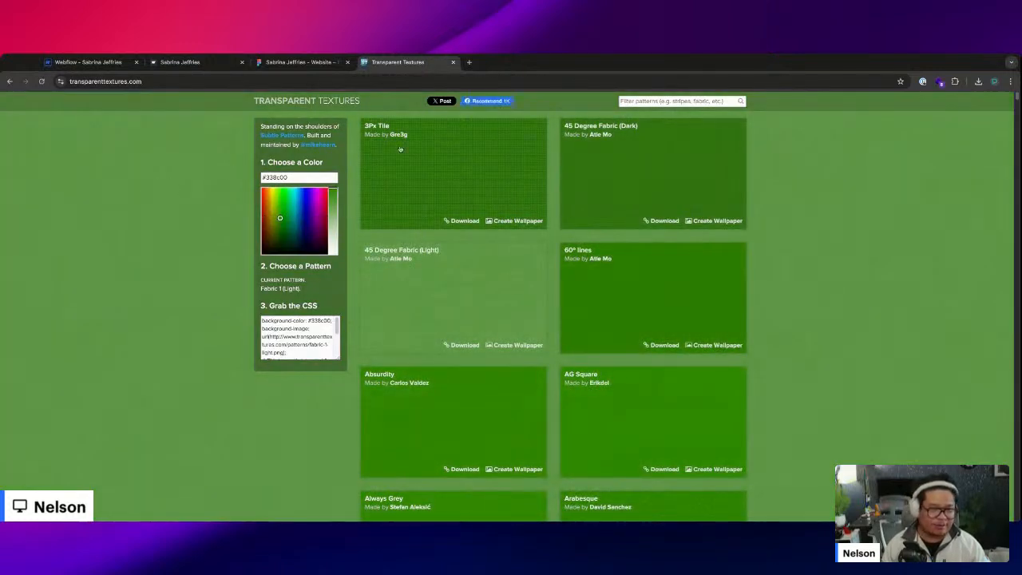
- Filter the texture patterns to the Paper category
click(659, 101)
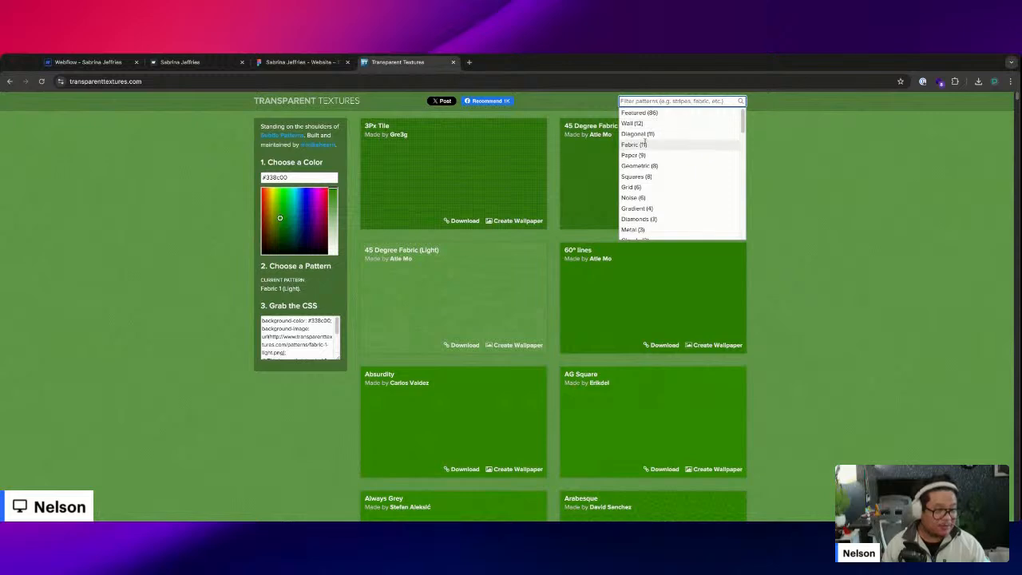
click(647, 153)
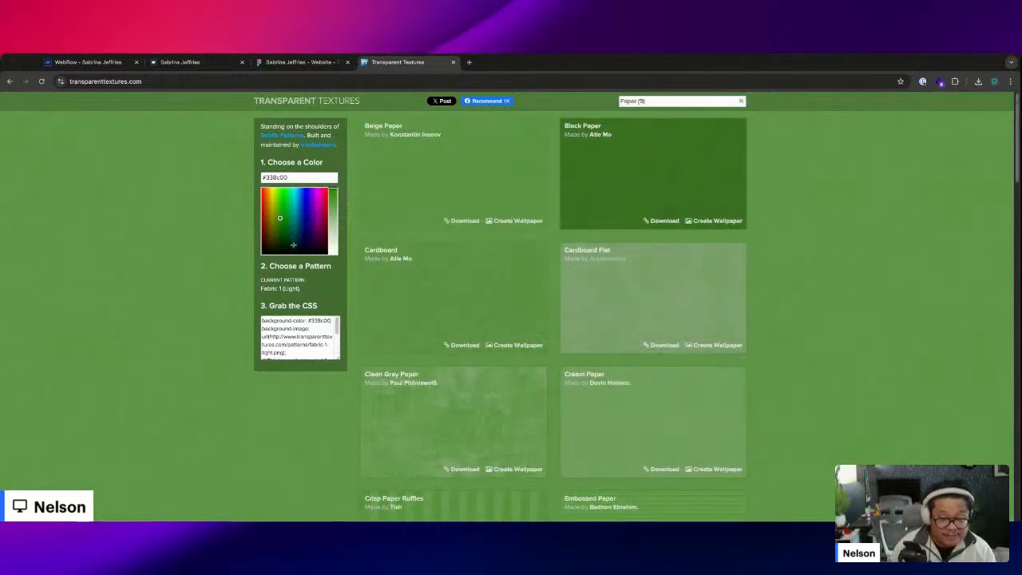
drag(327, 220, 332, 250)
- In Webflow, select the Body, open the variables from its background color and copy the light ivory hex value
click(89, 62)
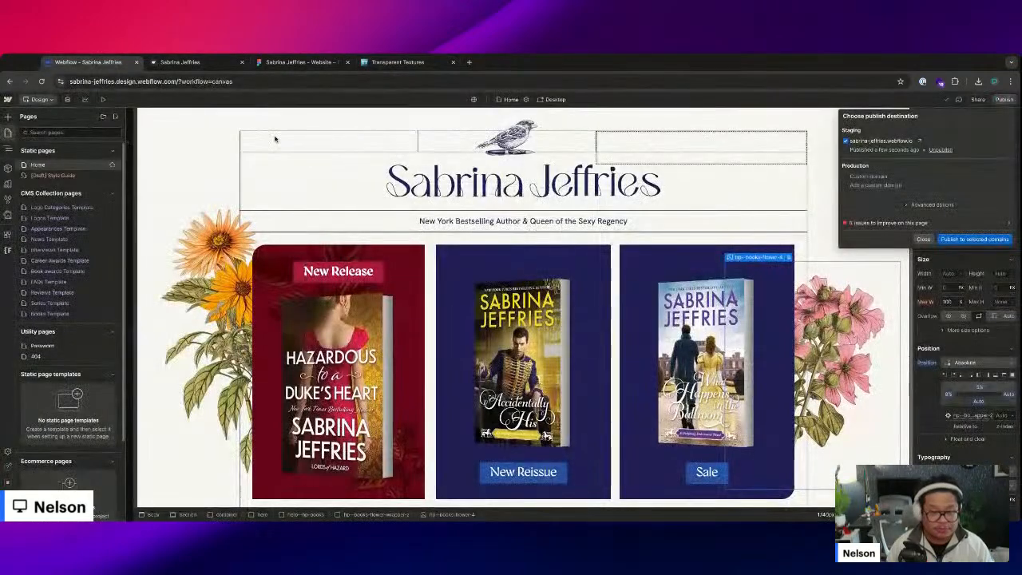
click(196, 176)
key(Escape)
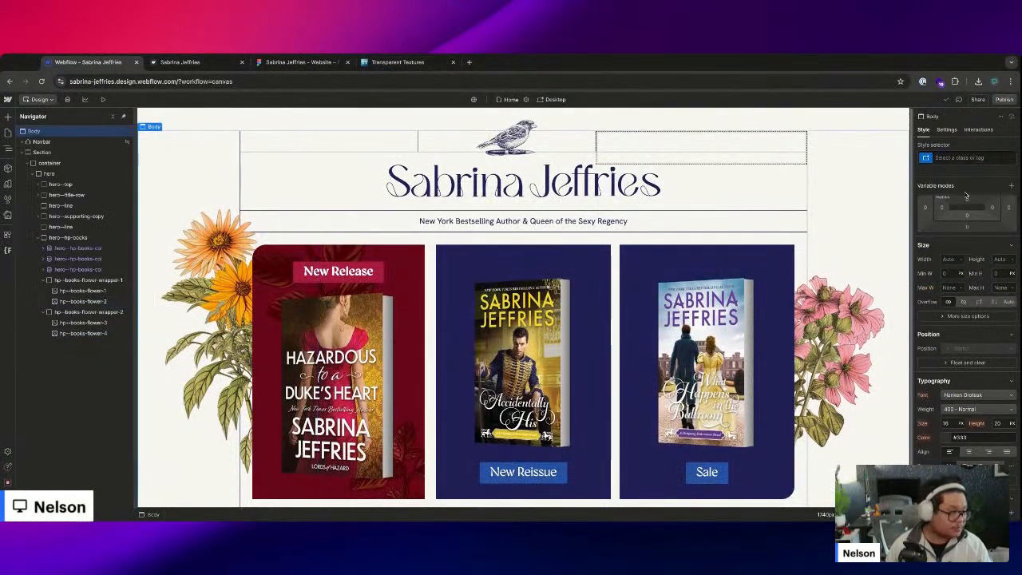
scroll(984, 282, down, 5)
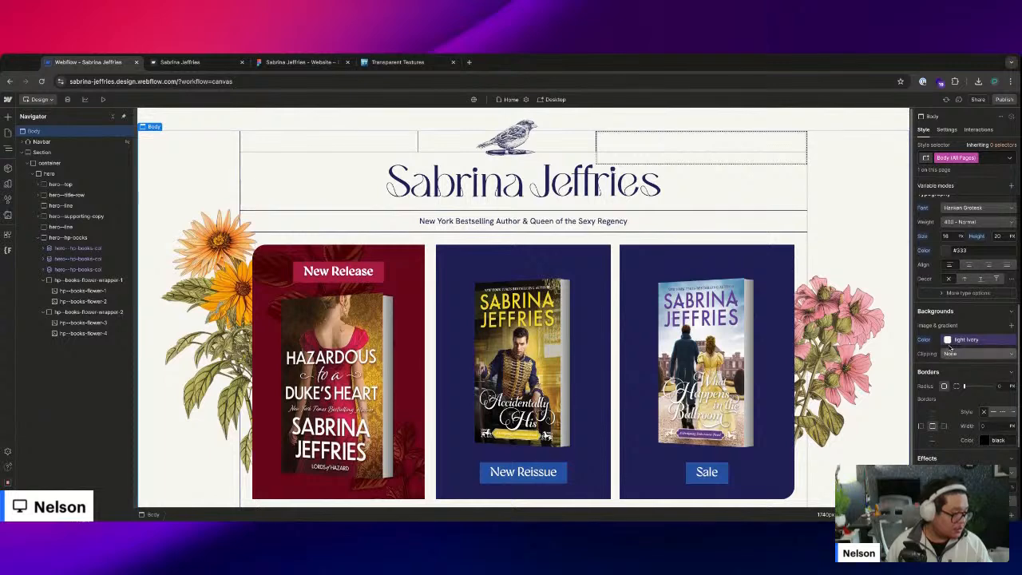
click(965, 339)
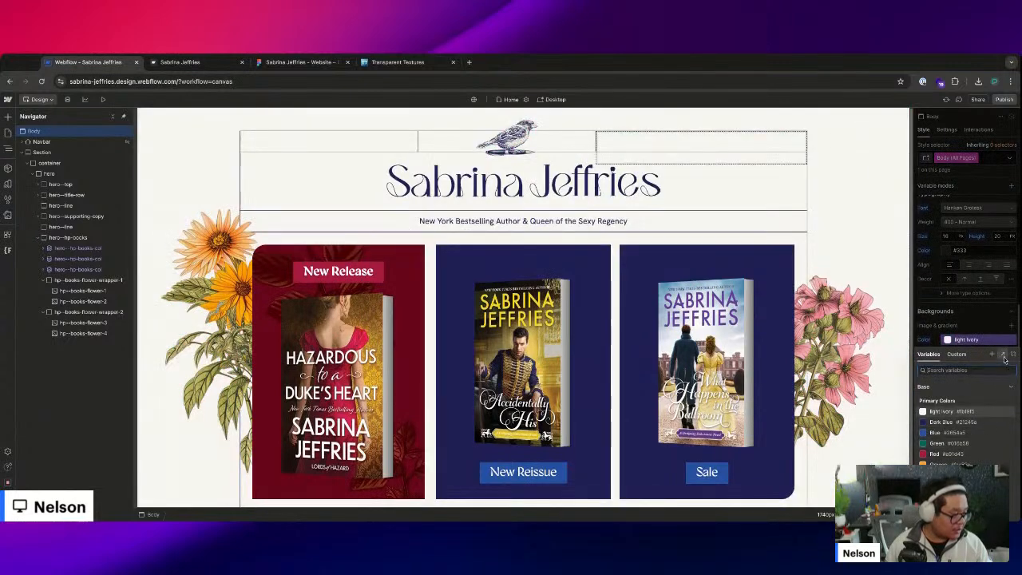
click(1003, 354)
click(44, 134)
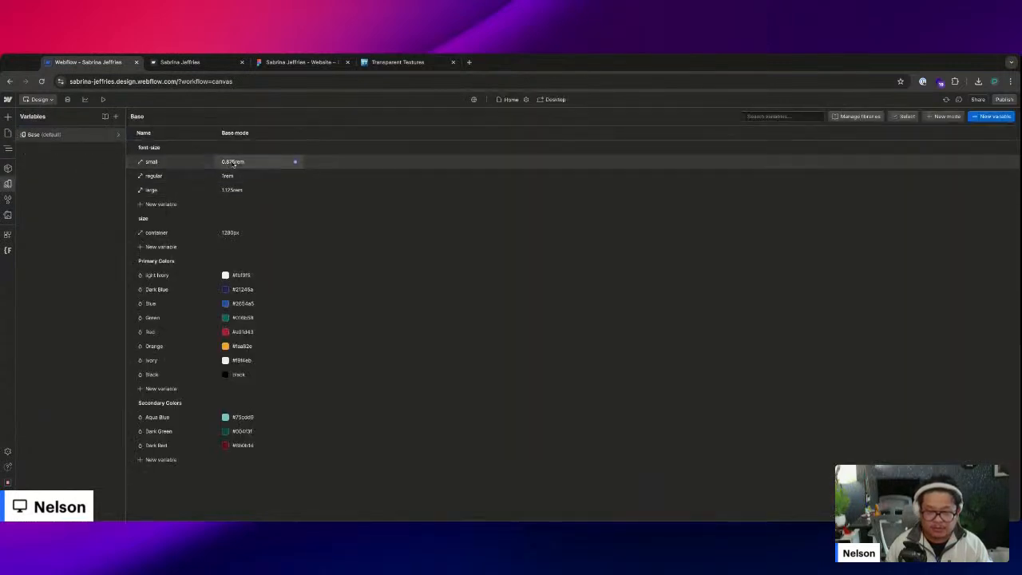
click(240, 276)
key(ctrl+c)
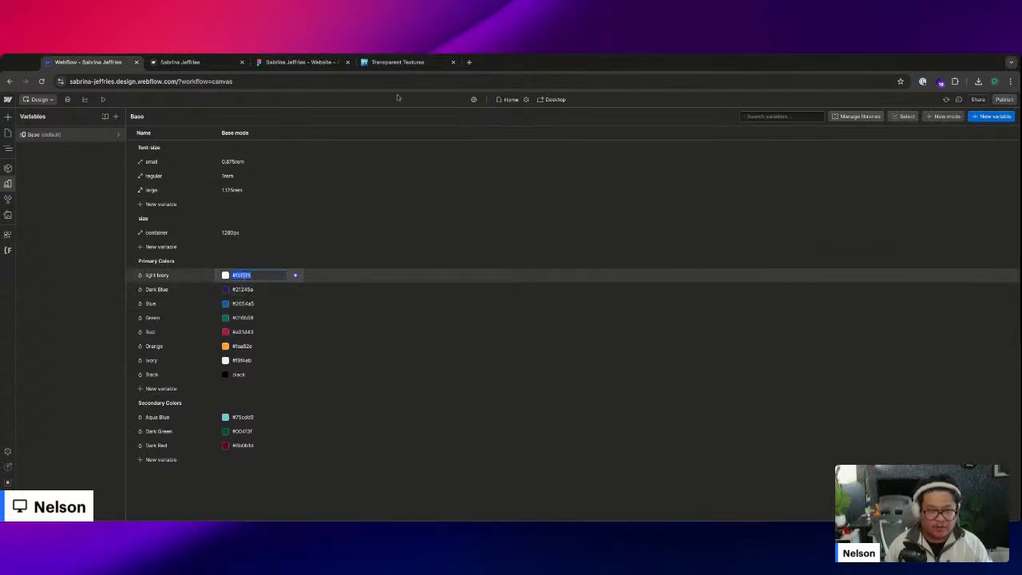
- Switch to Transparent Textures and set the preview color to #fbf9f5
click(397, 62)
click(305, 181)
key(ctrl+a)
key(ctrl+v)
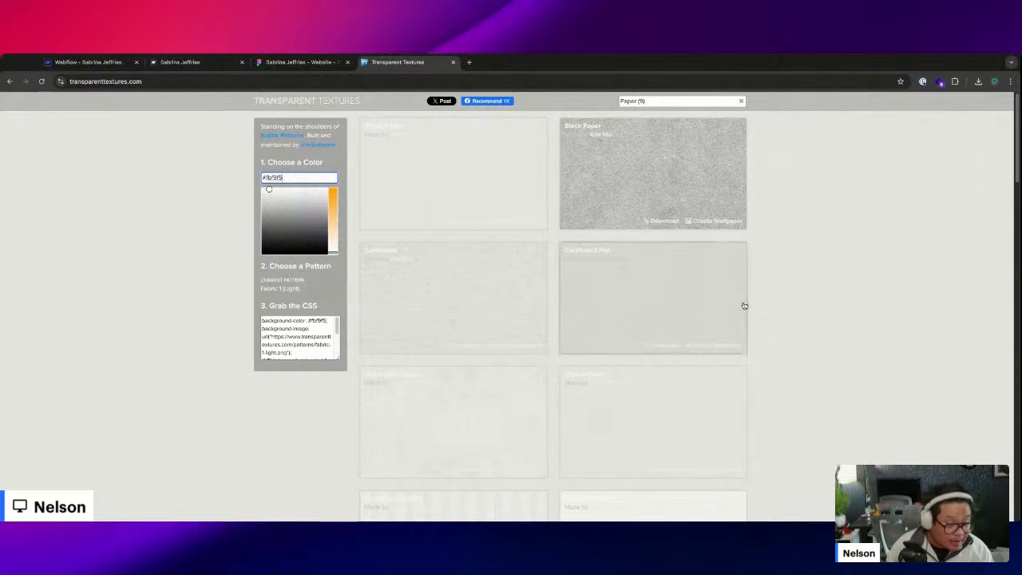
click(759, 320)
- Preview the Clean Gray Paper and Light Paper Fibers patterns over the ivory background
scroll(775, 333, down, 2)
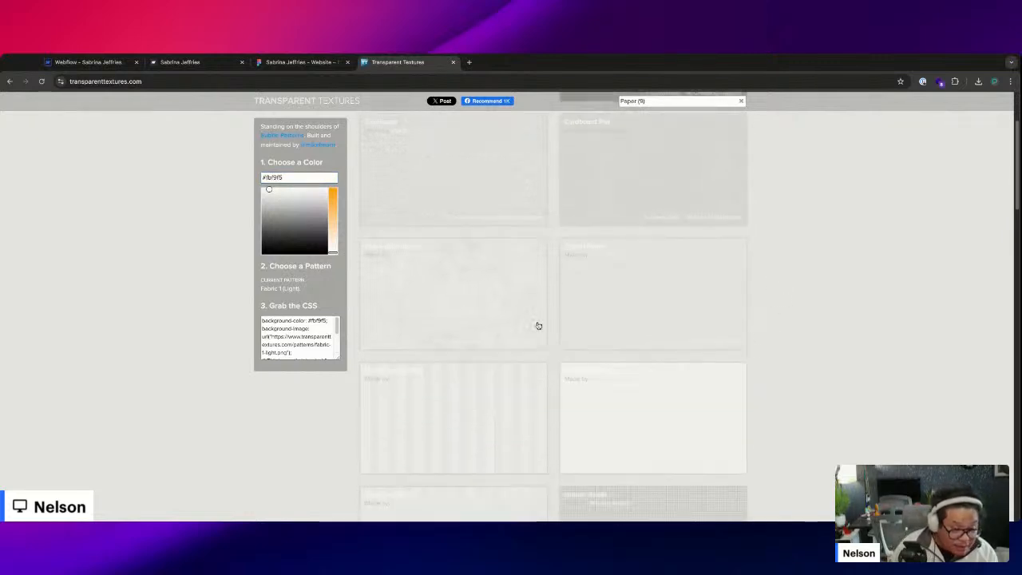
click(735, 334)
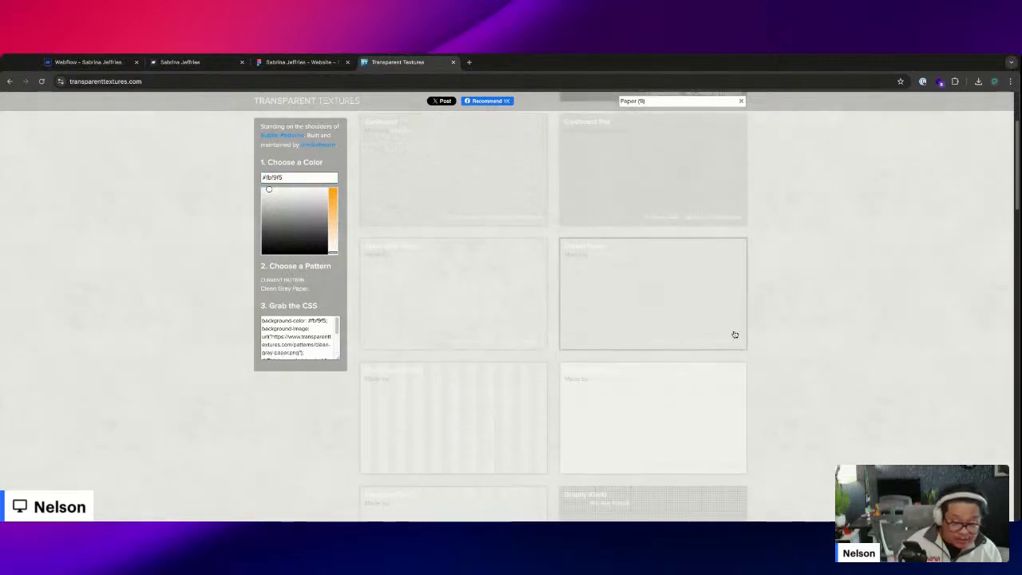
scroll(795, 331, down, 1)
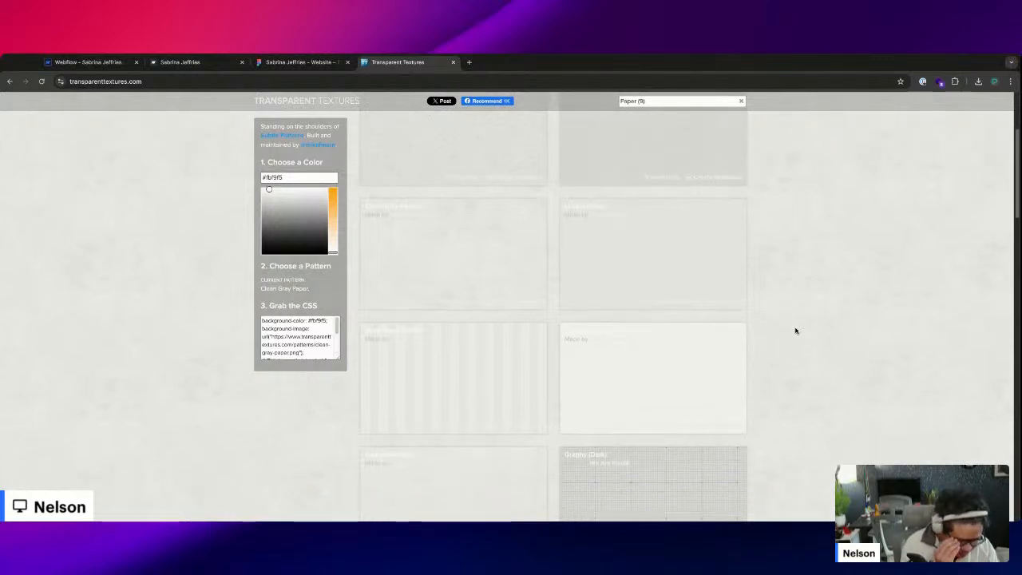
scroll(795, 331, down, 5)
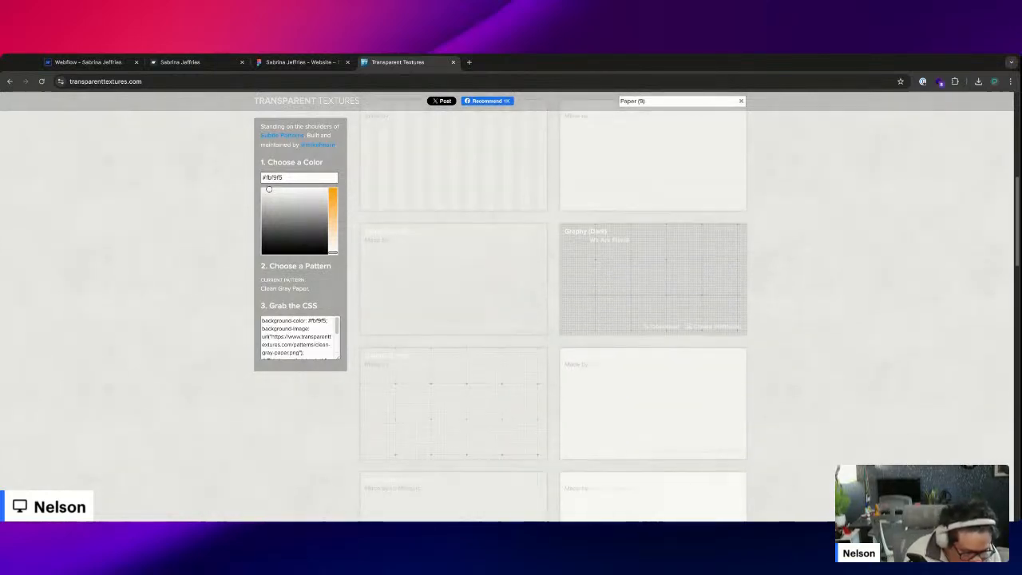
scroll(554, 319, down, 6)
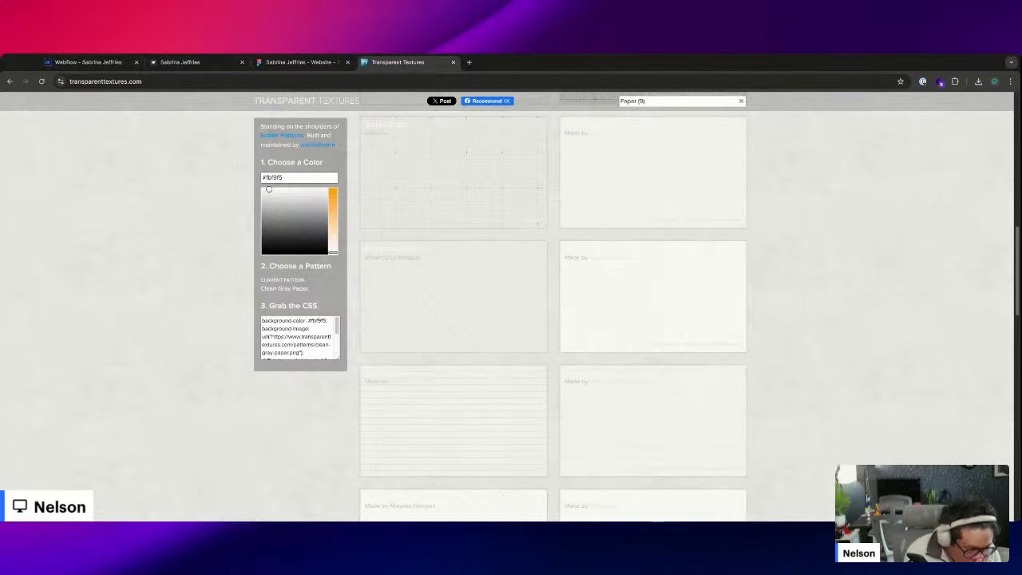
click(692, 311)
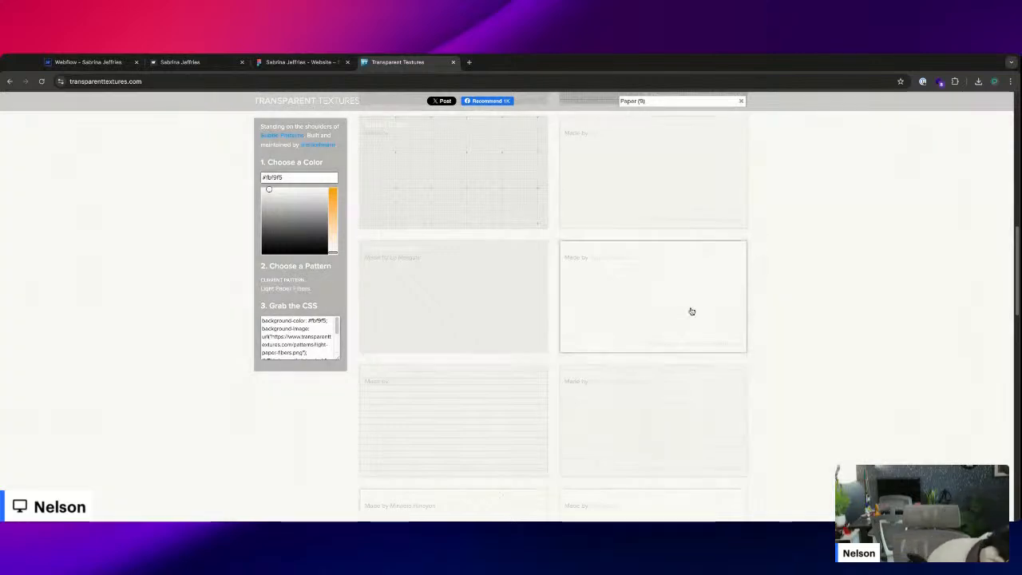
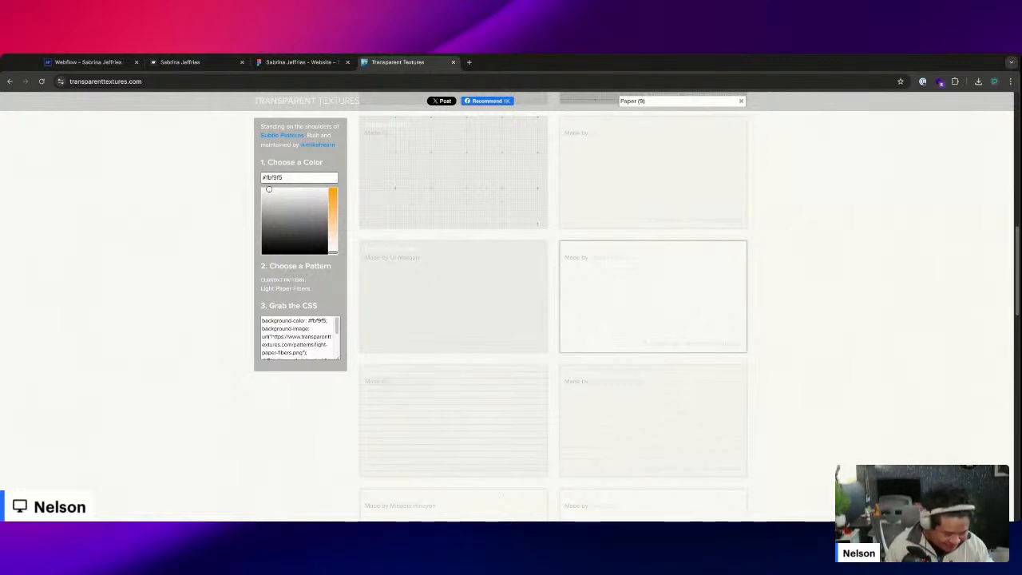
- Browse further down the paper patterns and preview Natural Paper and Sandpaper as the page background
scroll(763, 387, down, 3)
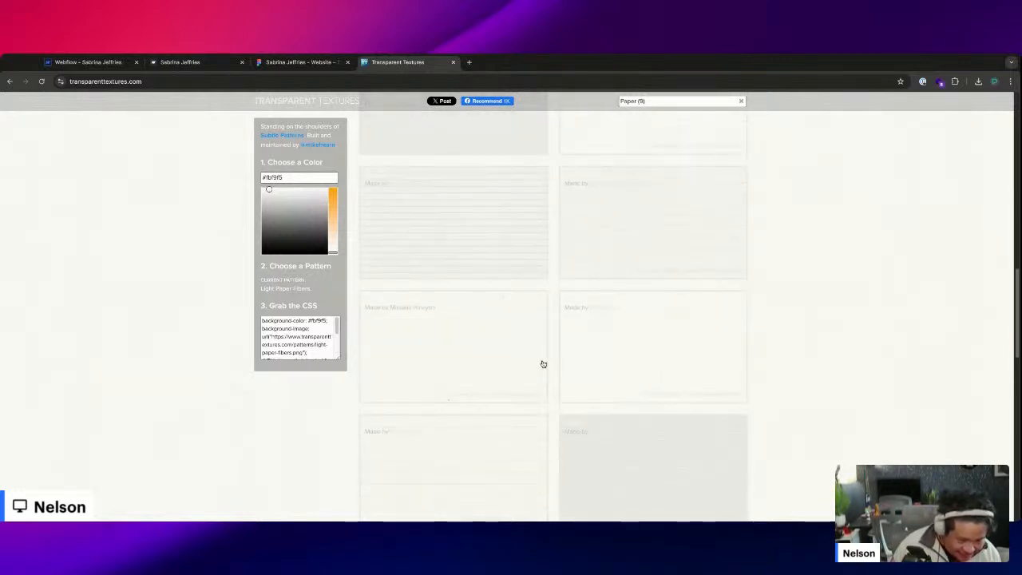
click(497, 360)
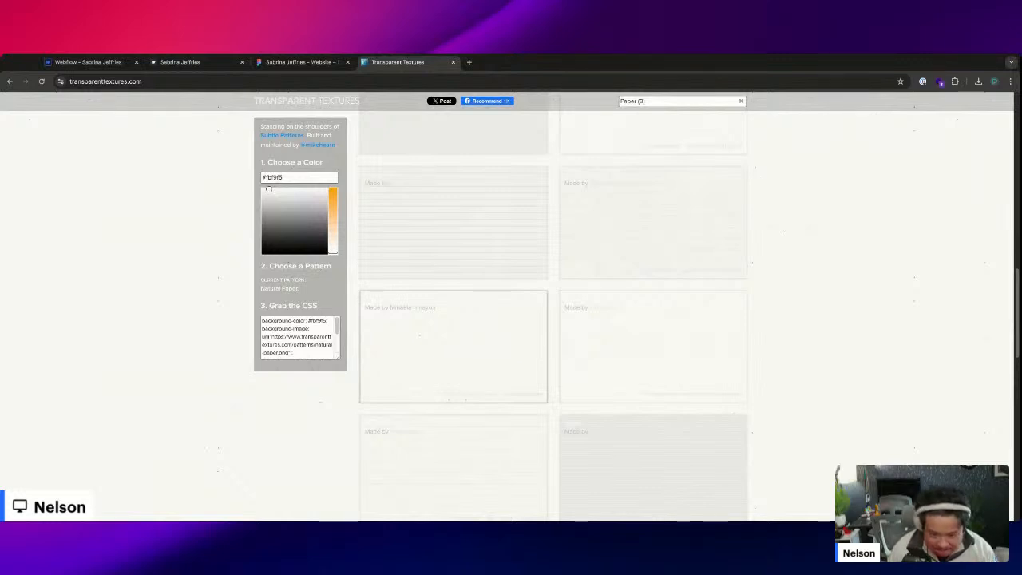
scroll(553, 320, down, 10)
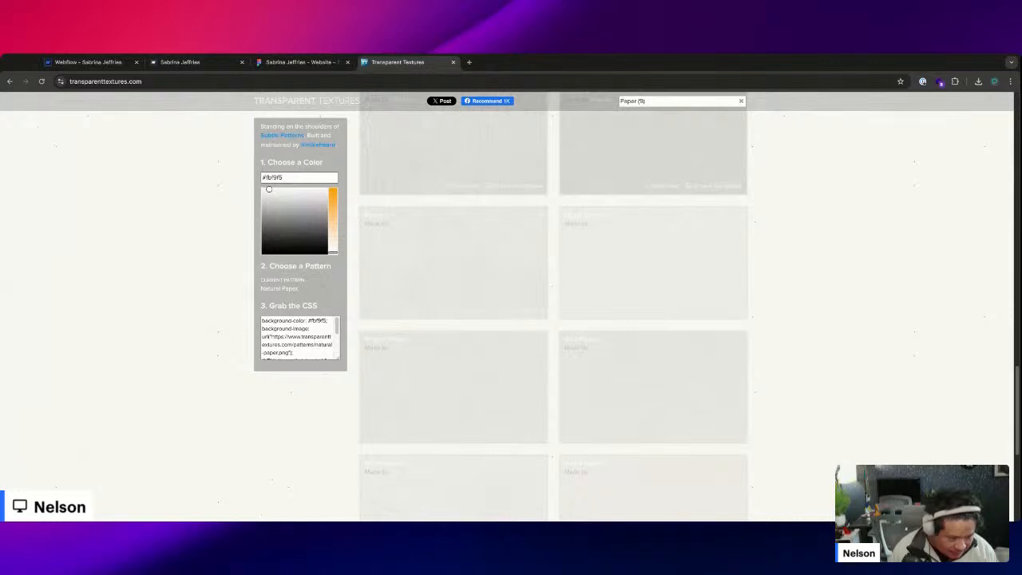
scroll(424, 404, down, 5)
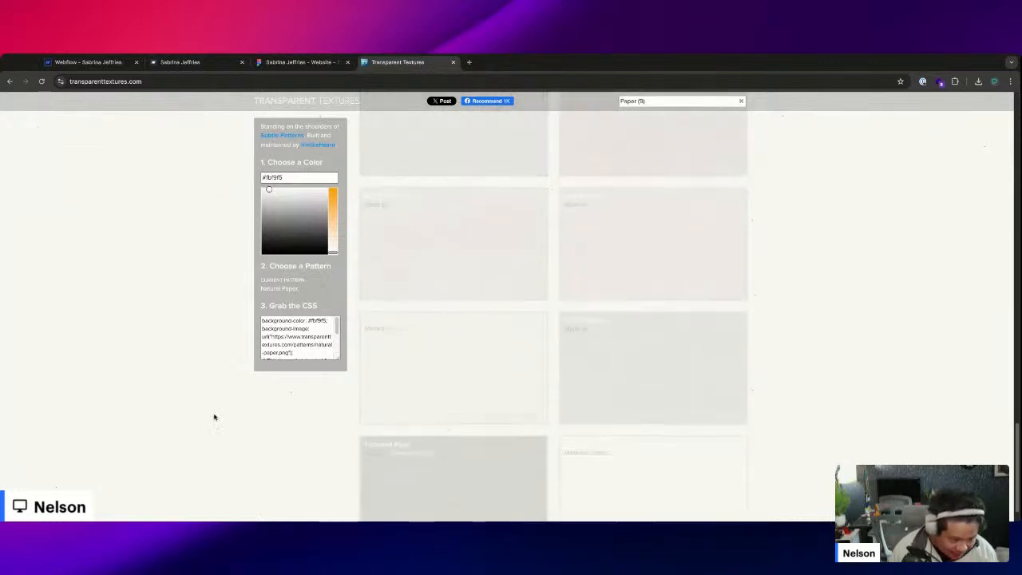
scroll(213, 416, down, 1)
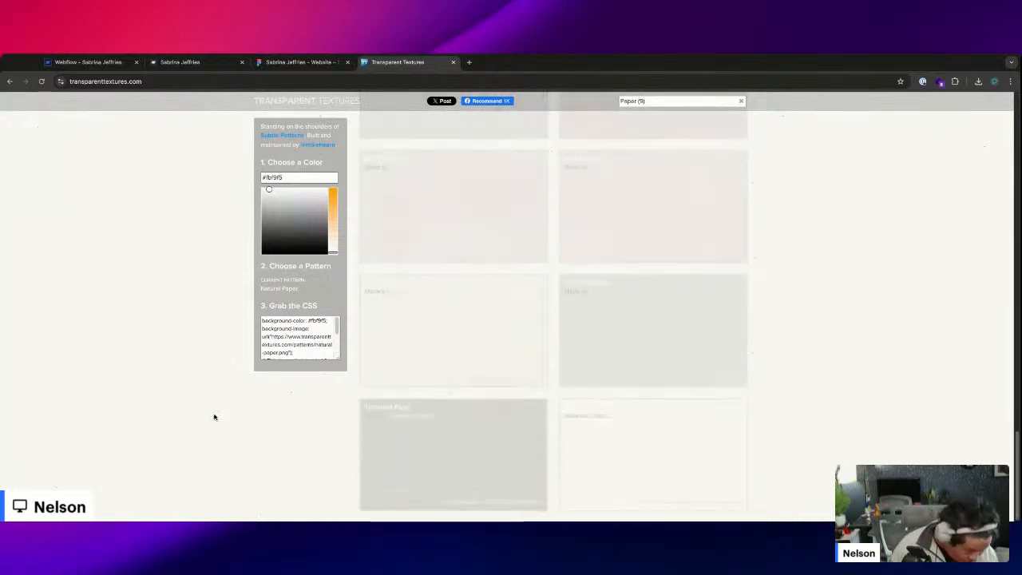
click(634, 464)
click(467, 328)
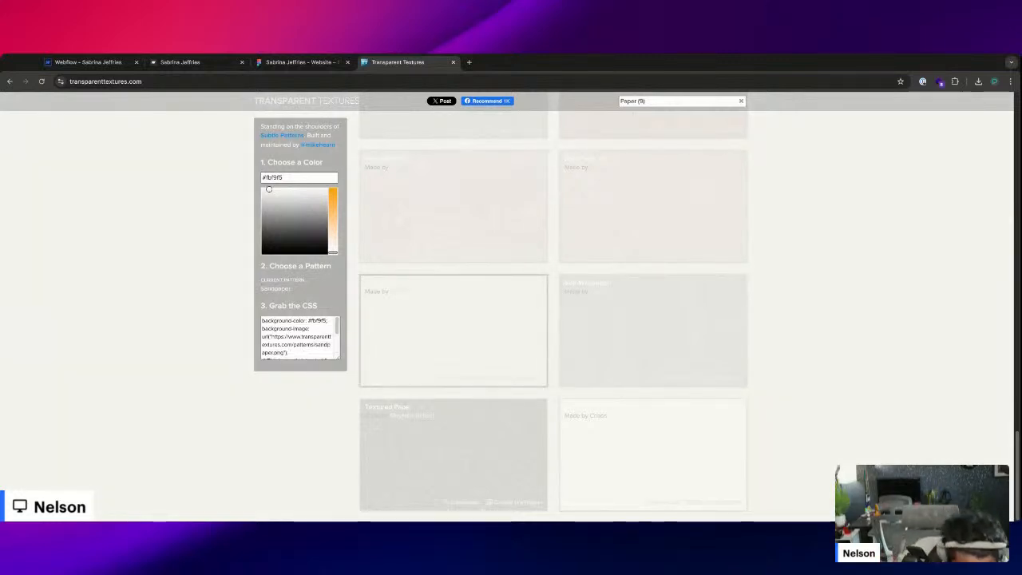
- Preview the Rice Paper pattern variants and go back up towards the Natural Paper pattern
scroll(553, 335, up, 3)
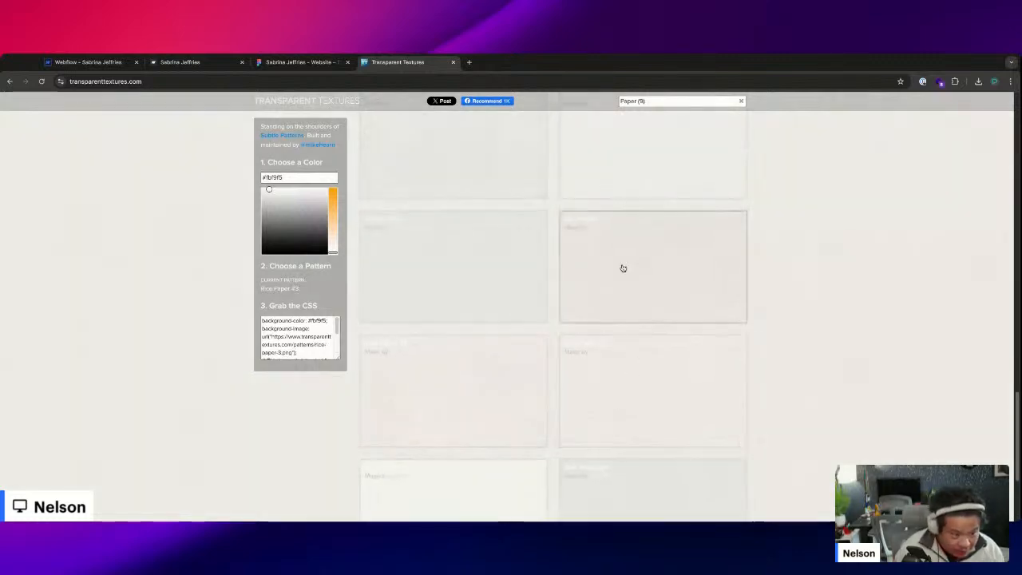
click(620, 267)
scroll(548, 326, up, 1)
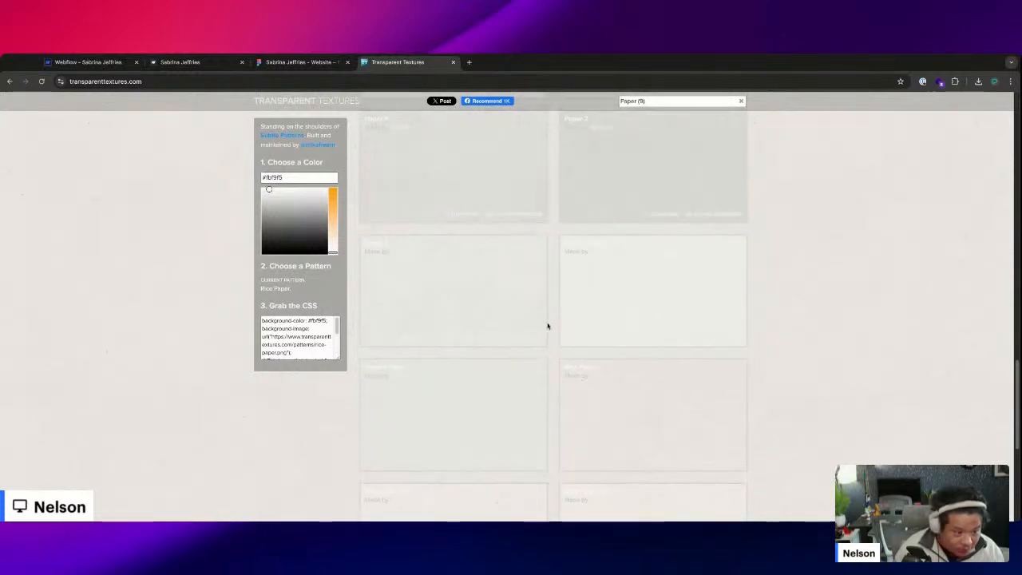
scroll(547, 325, up, 3)
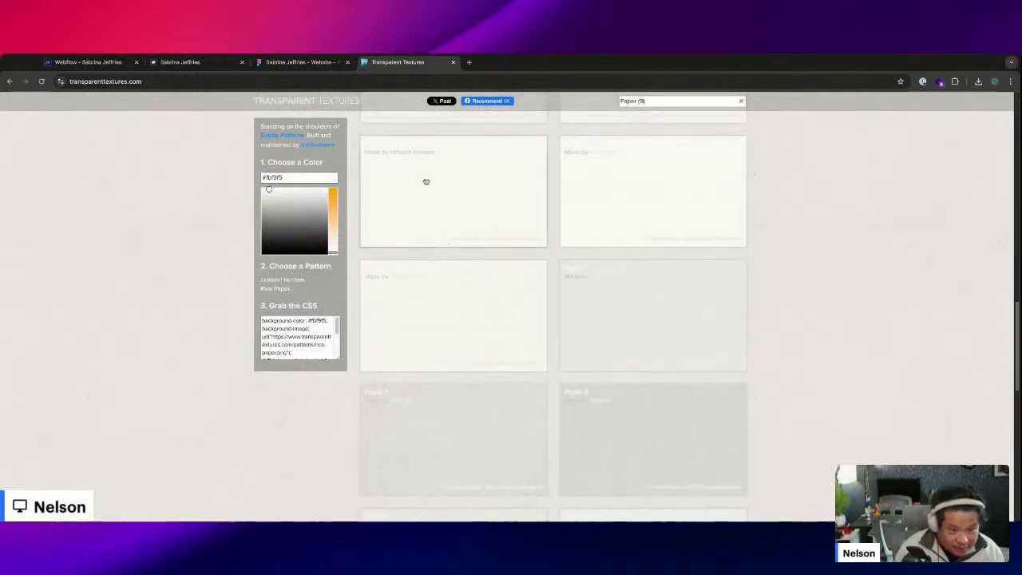
- Preview the Natural Paper and Textured Paper patterns over a dark #383836 background color
click(407, 163)
scroll(394, 148, up, 1)
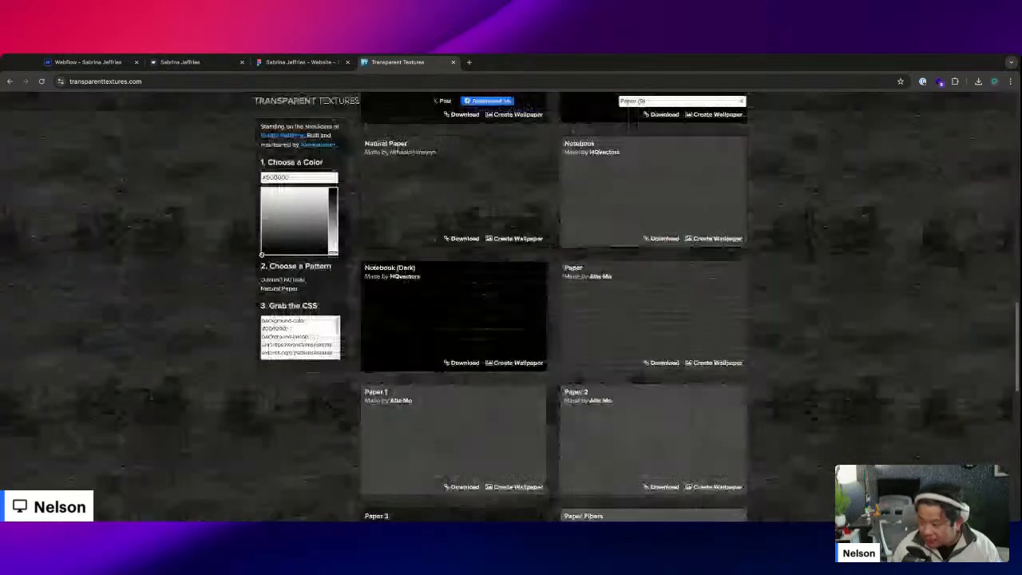
drag(261, 254, 273, 239)
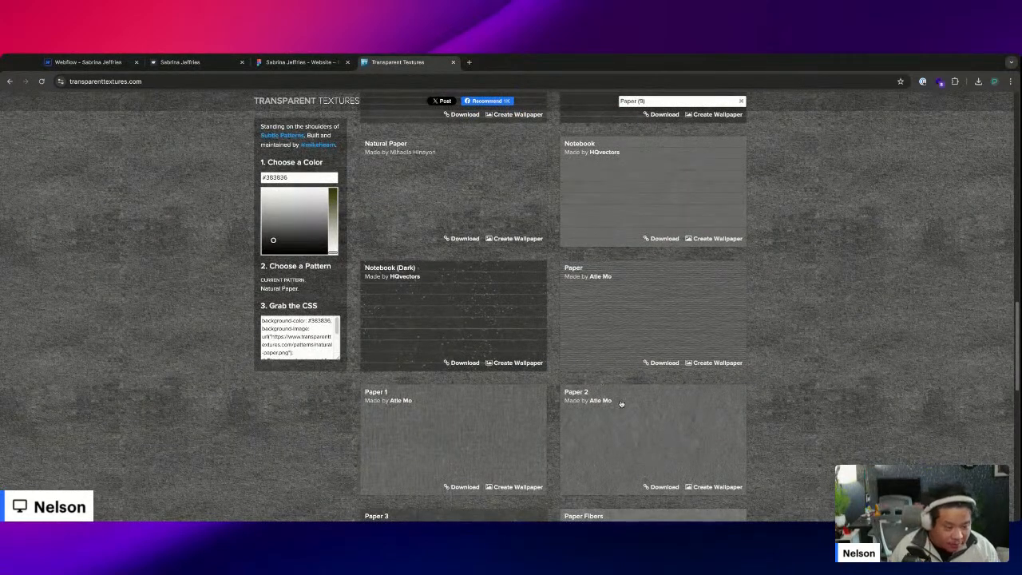
scroll(620, 403, down, 5)
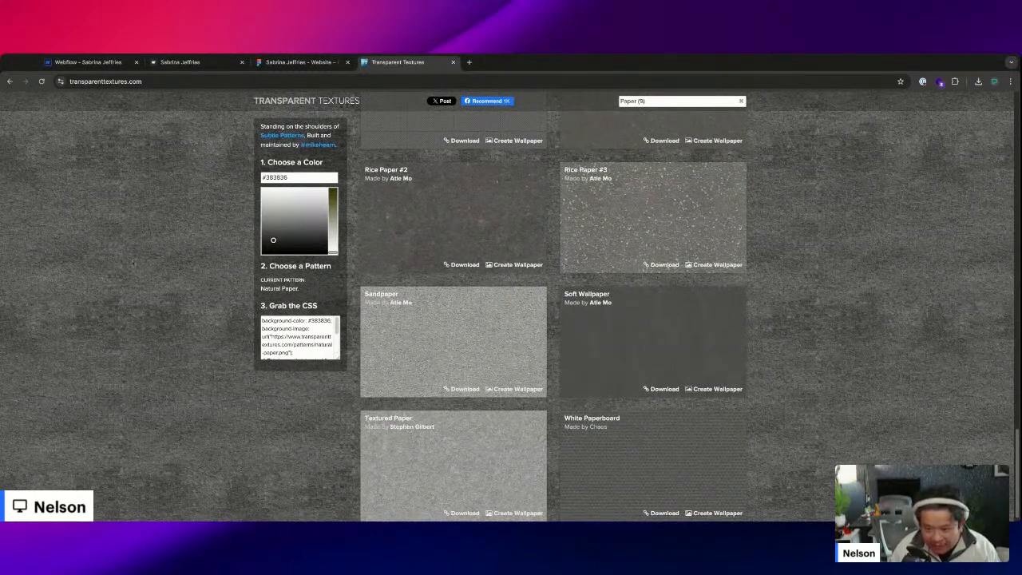
scroll(570, 477, down, 1)
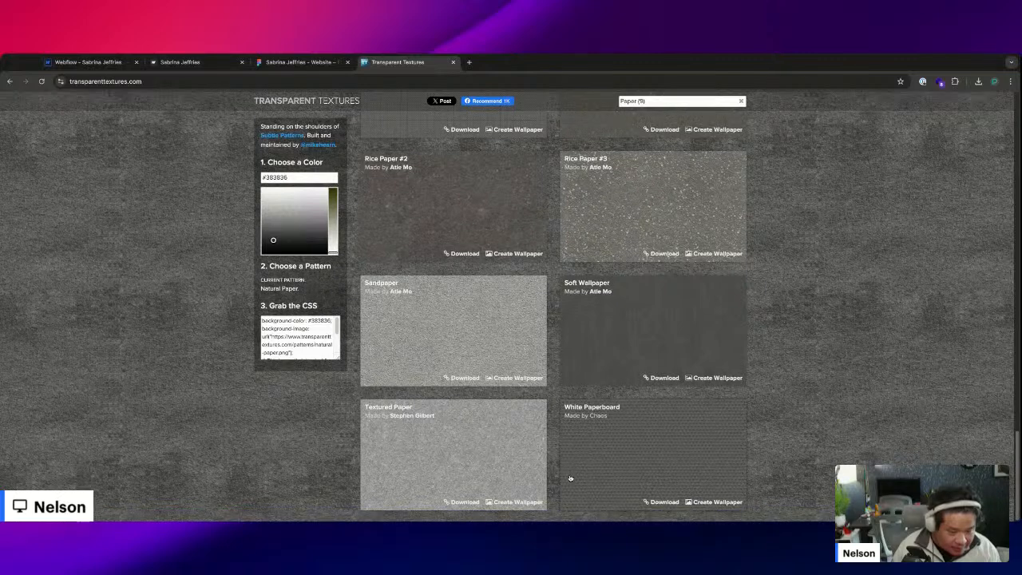
click(455, 457)
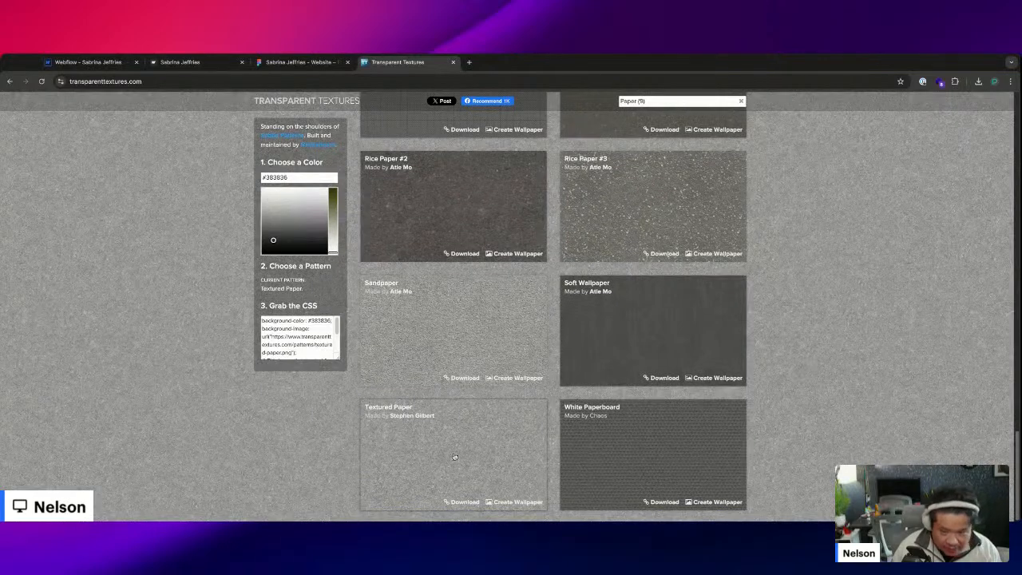
- Set the preview color back to #fbf9f5 and preview the Sandpaper pattern
triple_click(296, 178)
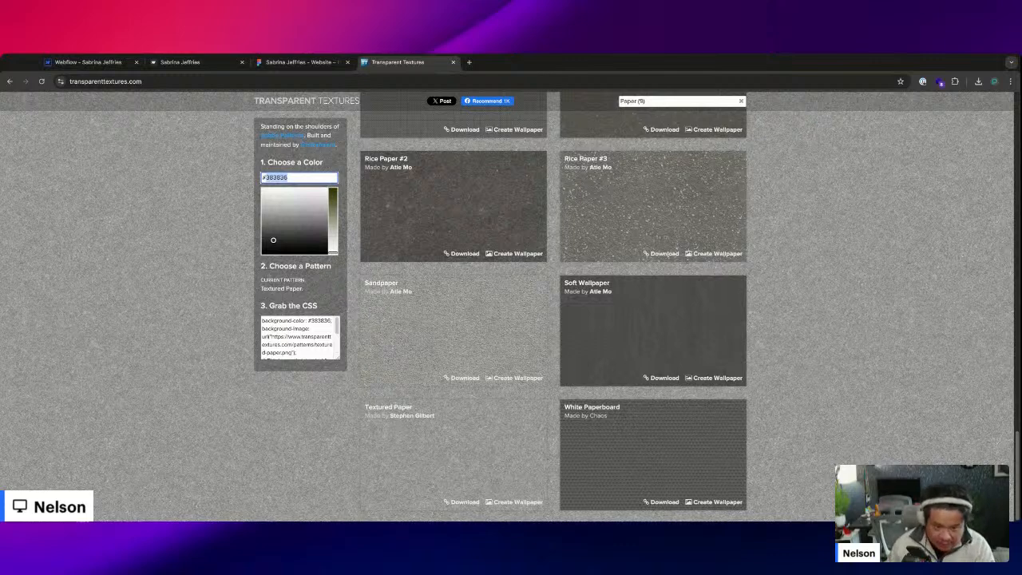
text(#fbf9f5)
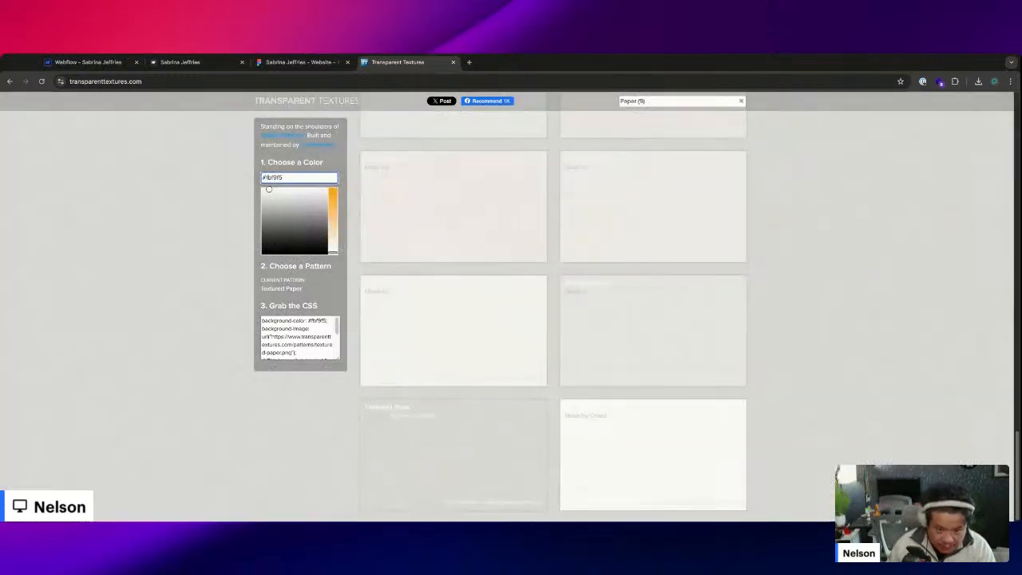
click(476, 335)
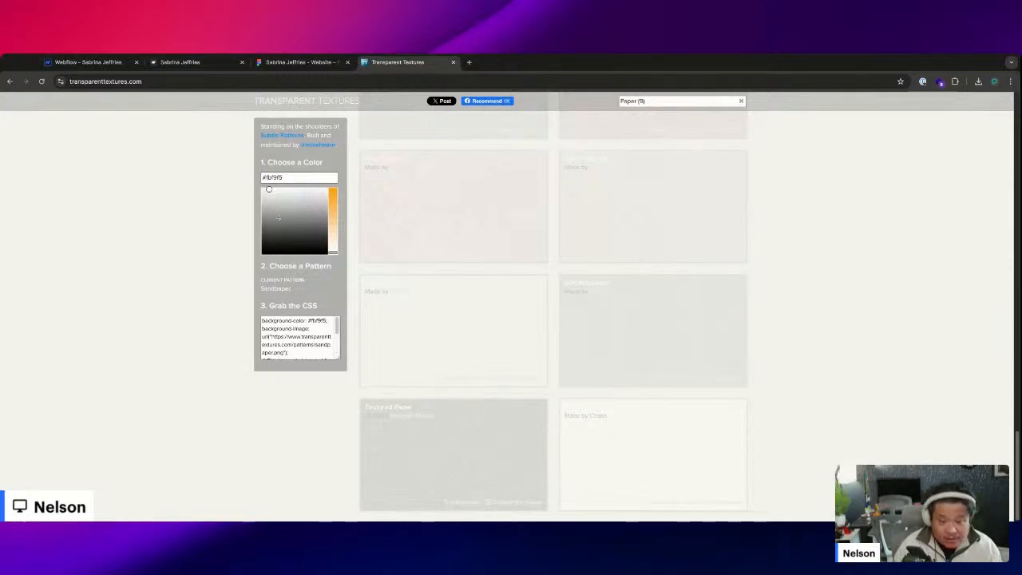
- Change the preview color to the mid gray #858281 and download the Sandpaper pattern
click(278, 218)
click(266, 220)
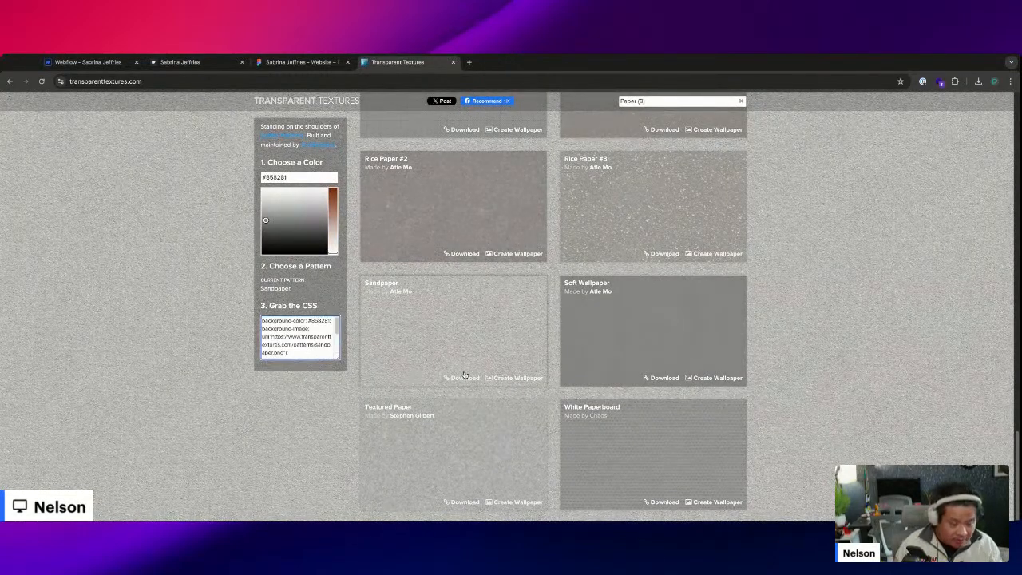
click(463, 377)
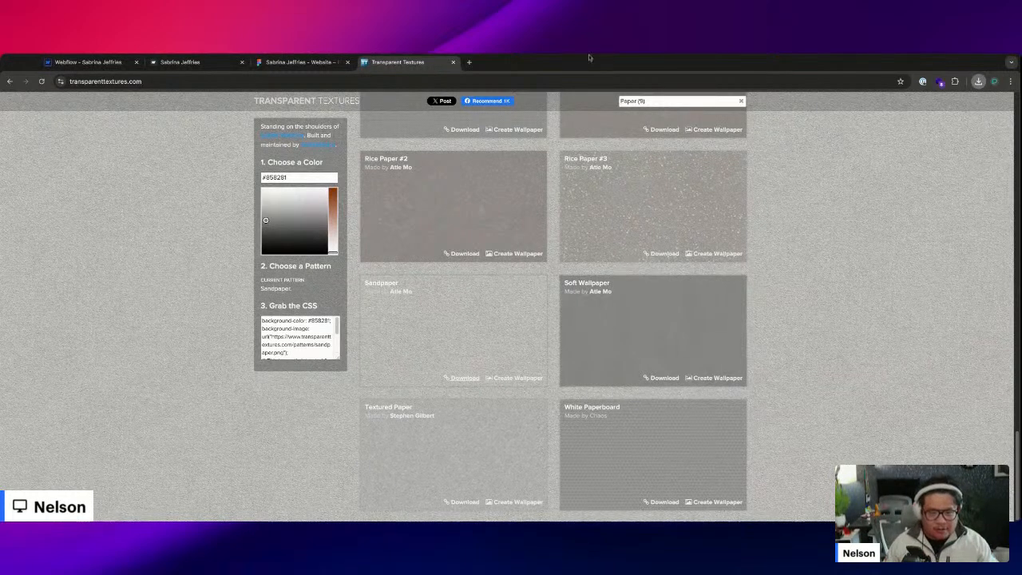
- Switch to Webflow and add the downloaded sandpaper.png as the background image of Body (All Pages)
click(91, 63)
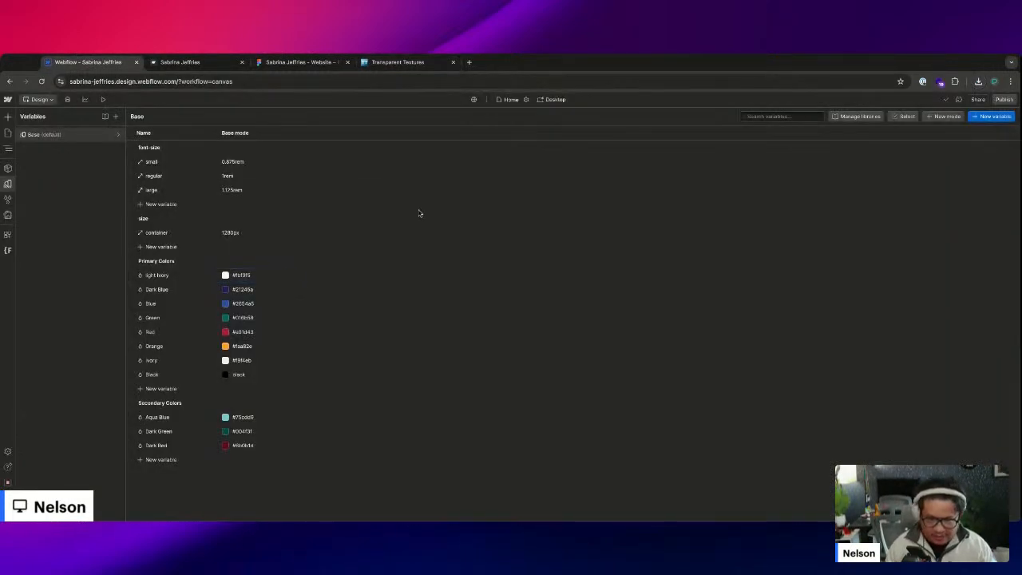
key(Escape)
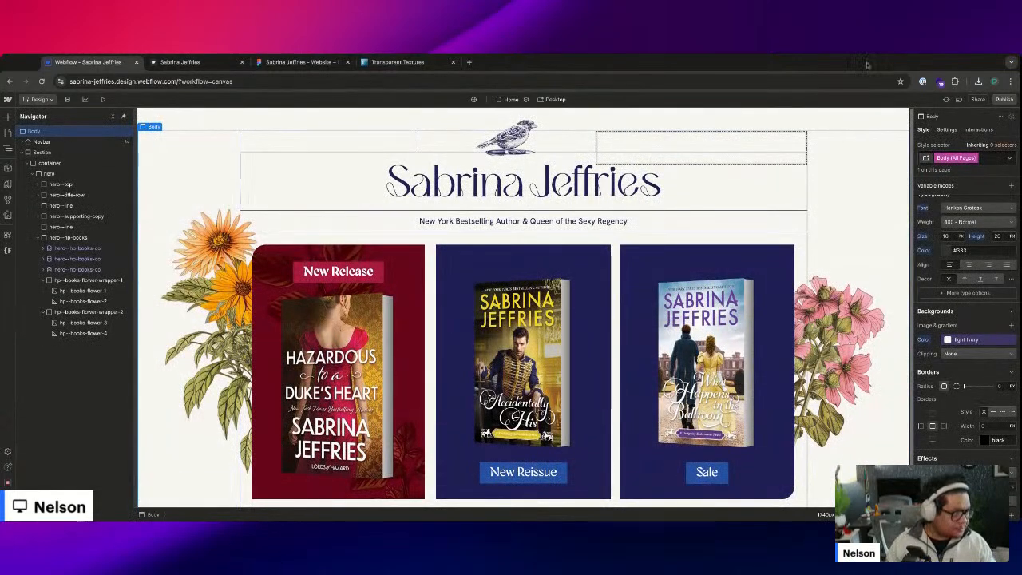
click(1009, 318)
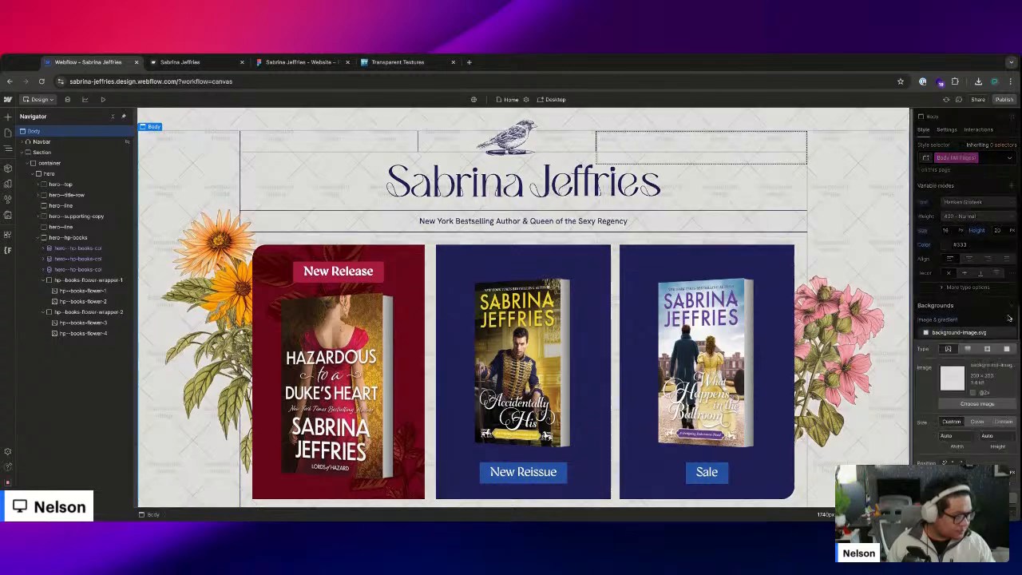
click(976, 403)
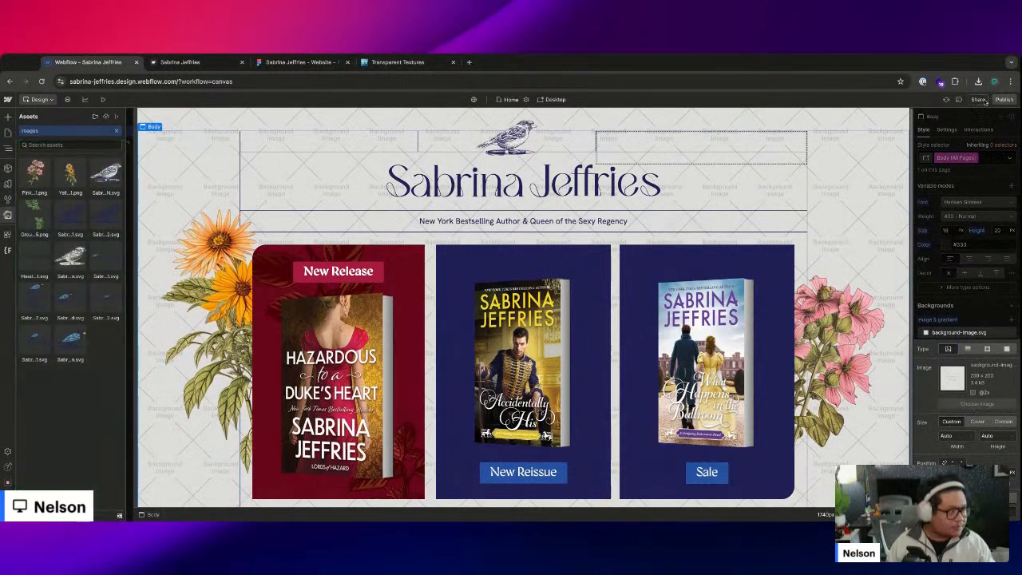
drag(972, 93, 72, 303)
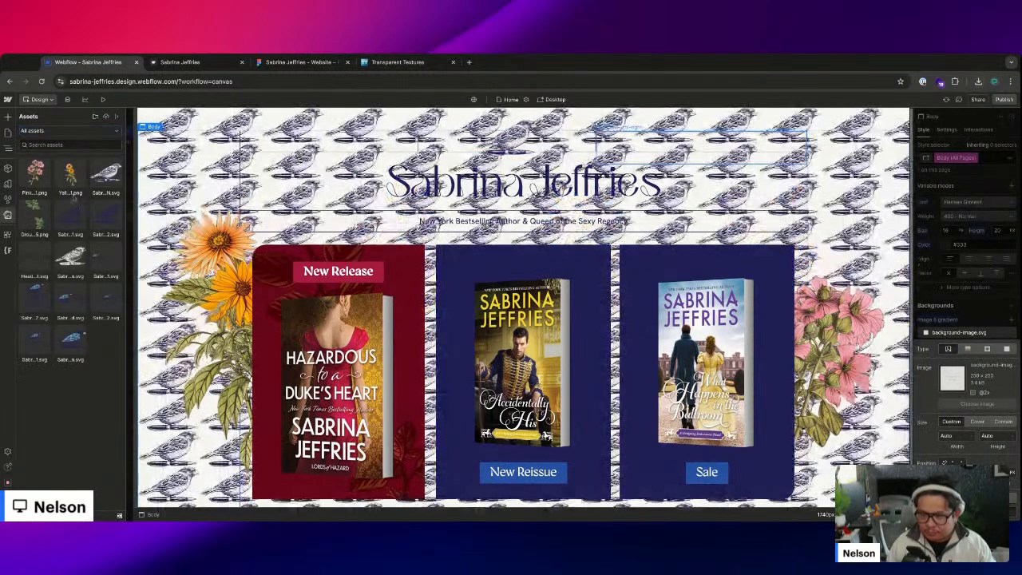
click(34, 182)
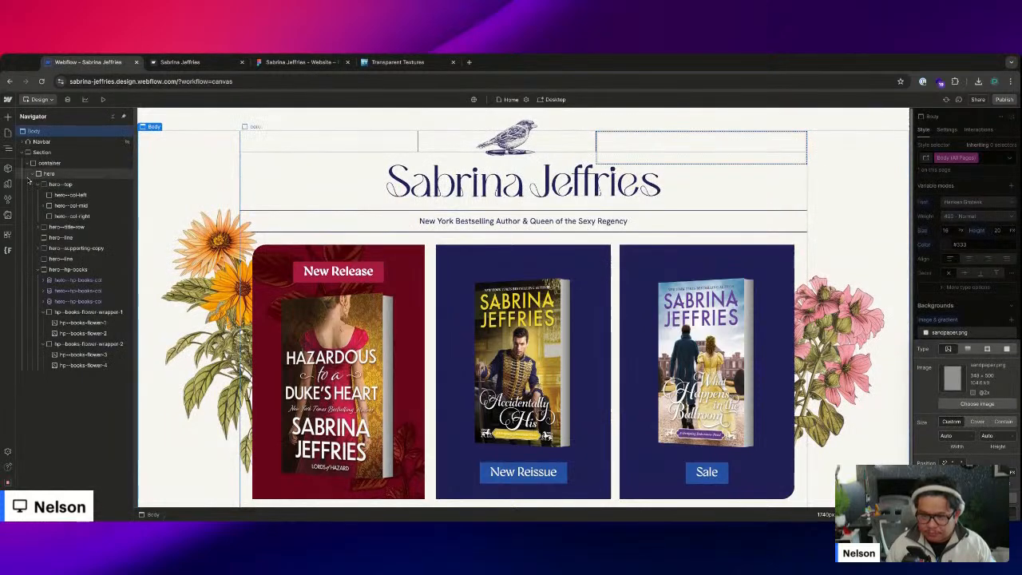
click(985, 333)
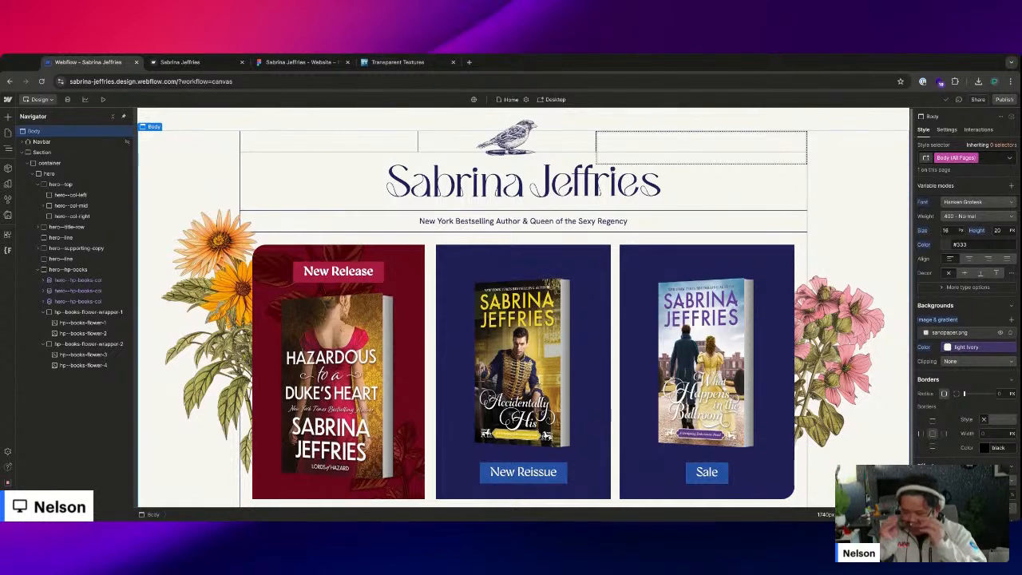
- Return to Transparent Textures, set the preview color to #fbf9f5, and preview the Textured Paper and White Paperboard patterns
click(407, 64)
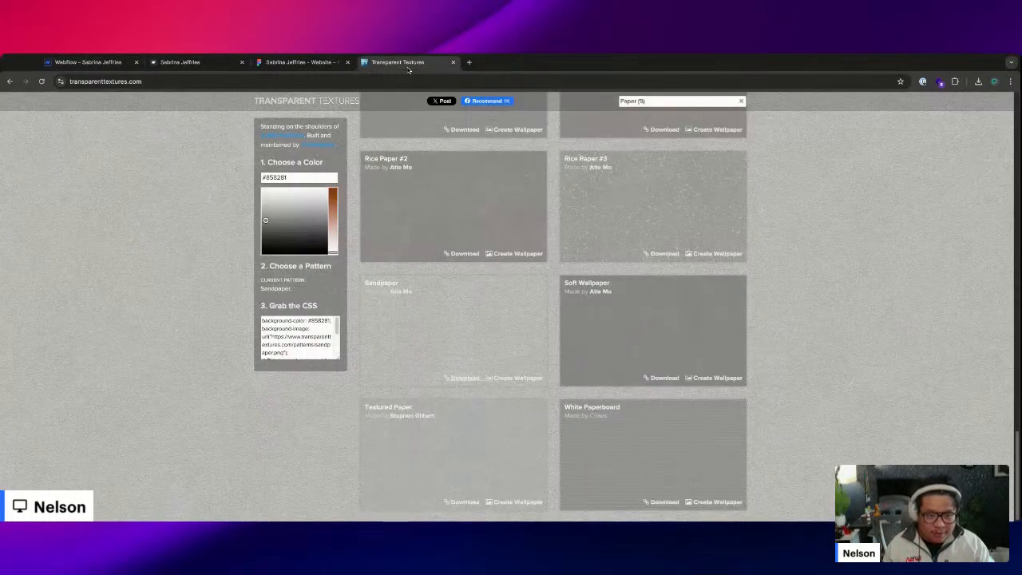
text(#fbf9f5)
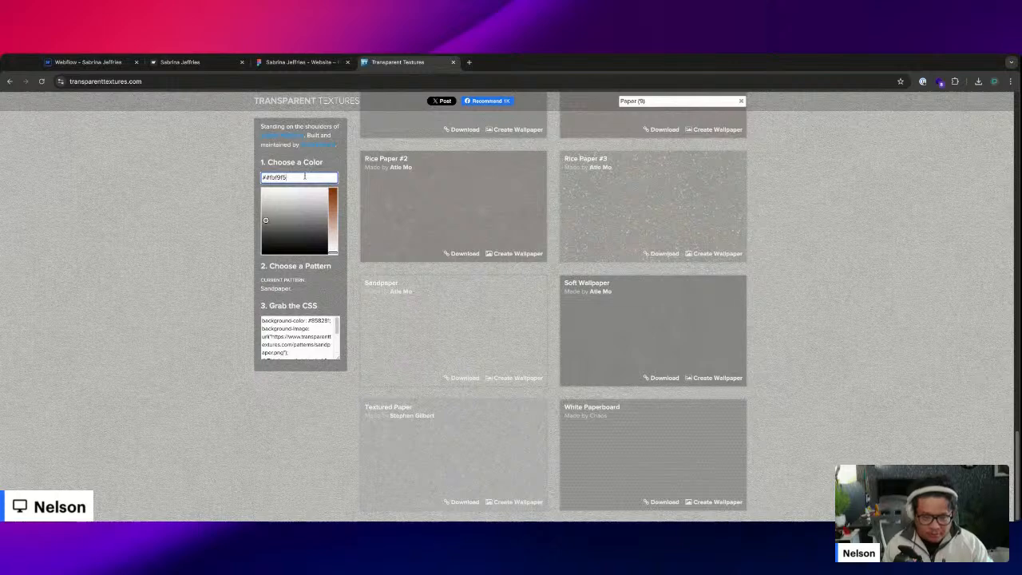
click(176, 304)
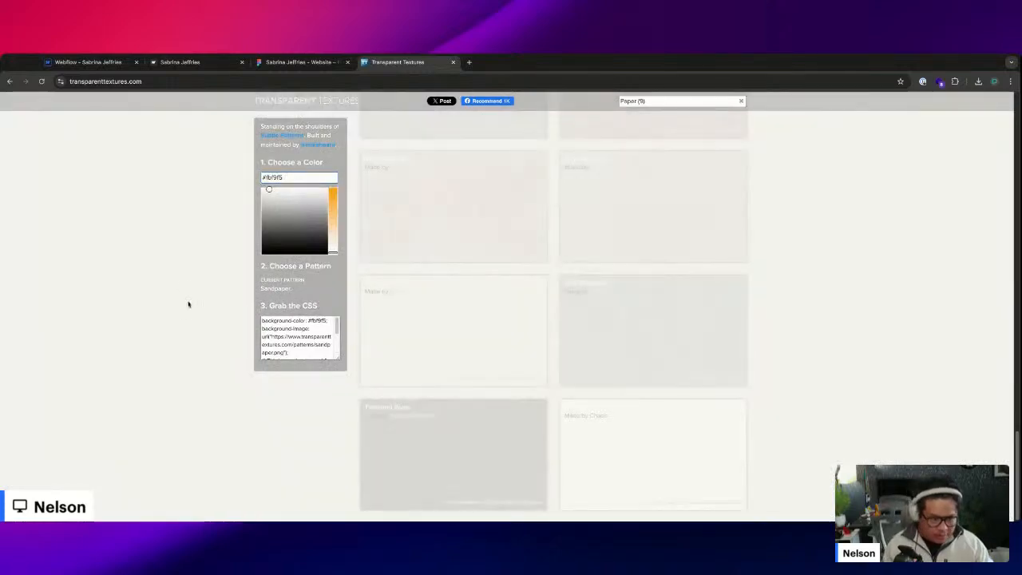
click(412, 469)
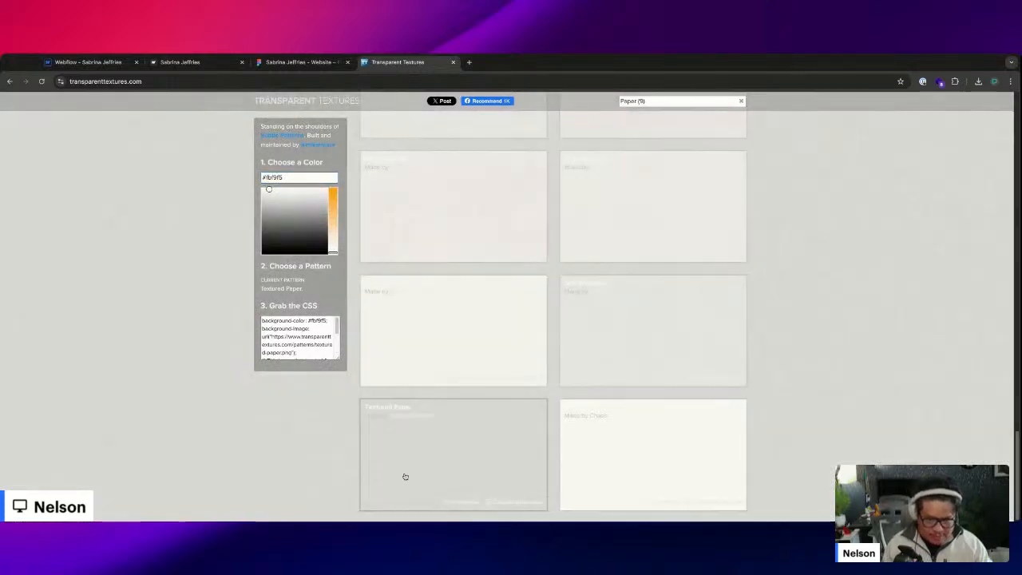
click(729, 444)
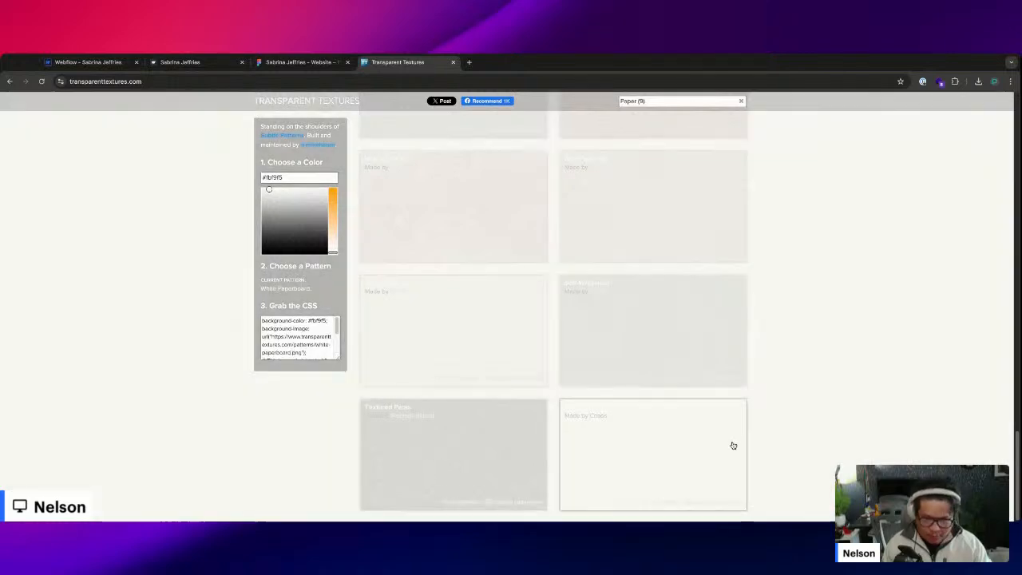
- Preview the Natural Paper and Handmade Paper patterns over the ivory background
scroll(626, 405, up, 2)
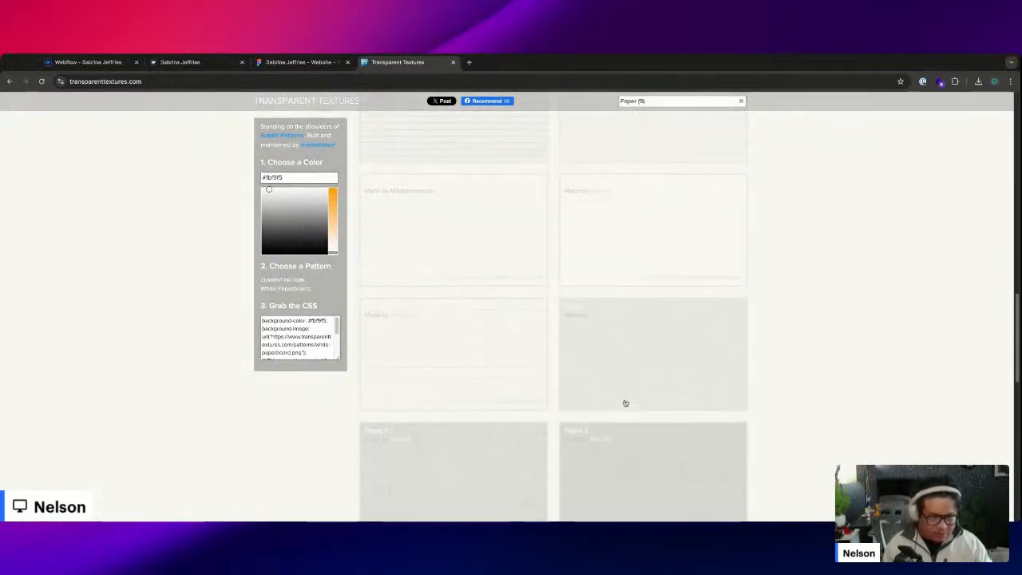
click(504, 241)
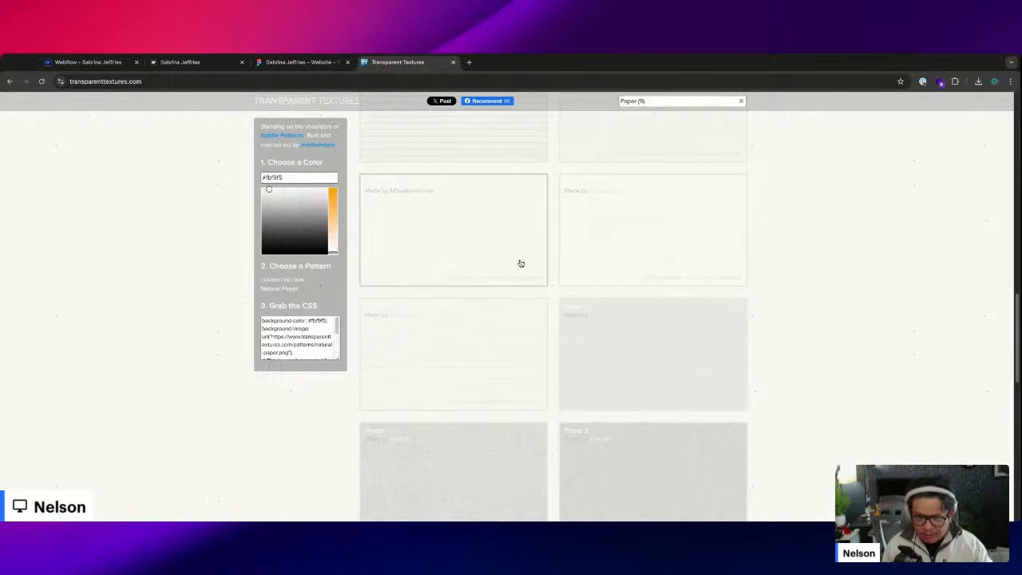
scroll(511, 267, up, 3)
scroll(483, 327, up, 3)
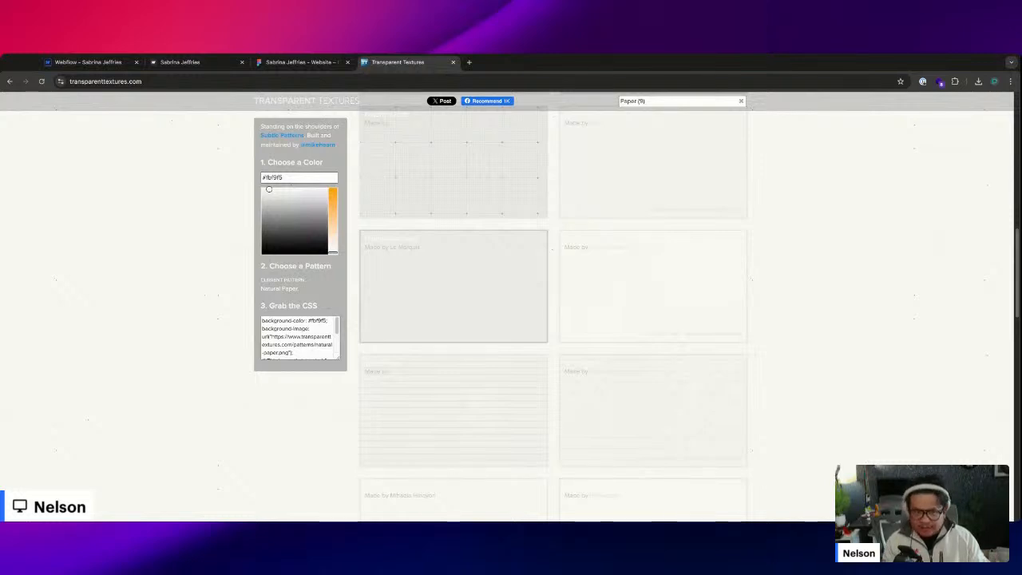
scroll(451, 335, up, 1)
click(451, 350)
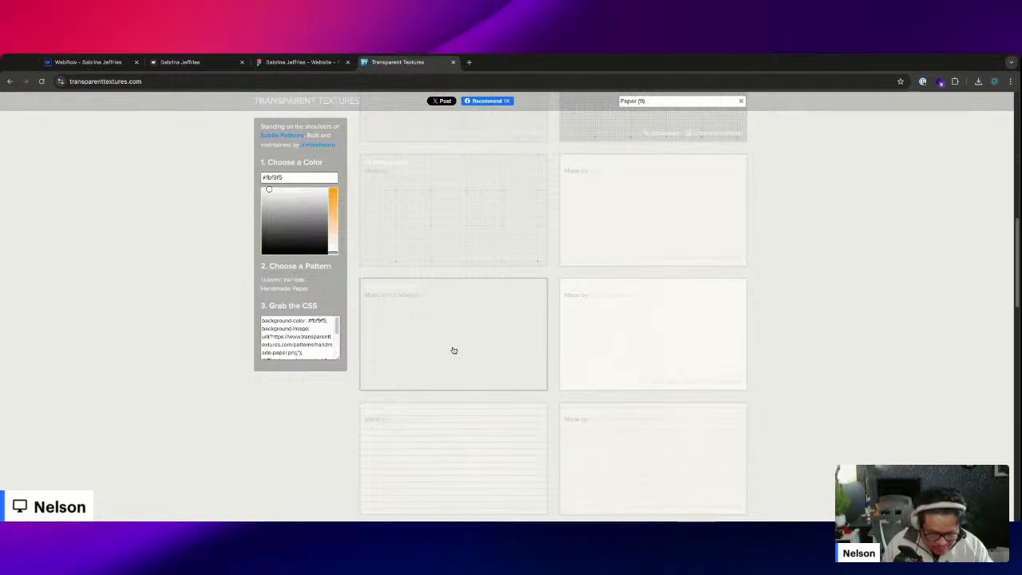
- Reselect the Natural Paper pattern, compare it with the surrounding paper patterns, and download it
scroll(453, 350, down, 4)
click(476, 394)
scroll(471, 411, up, 2)
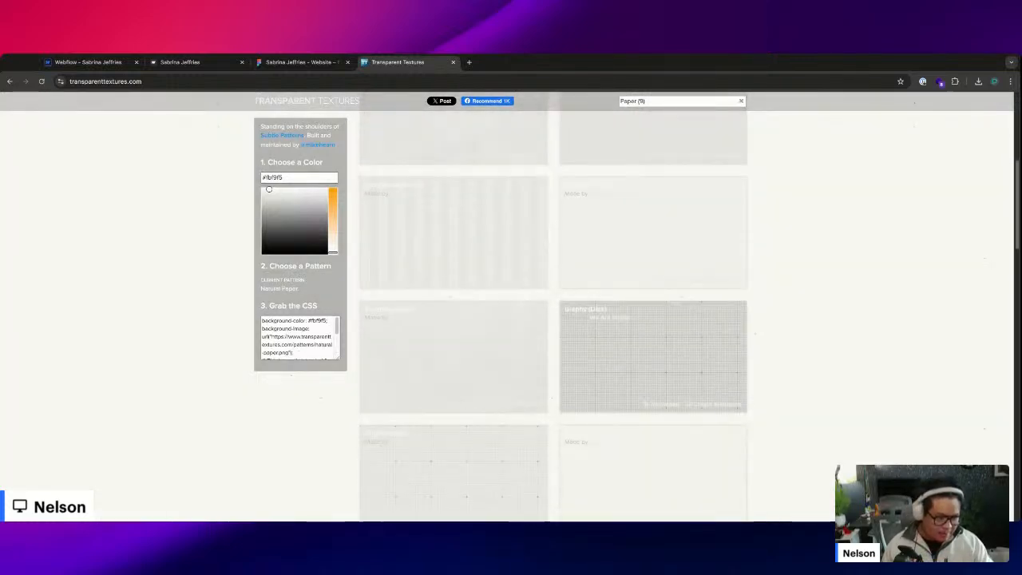
scroll(218, 416, up, 1)
scroll(218, 416, down, 2)
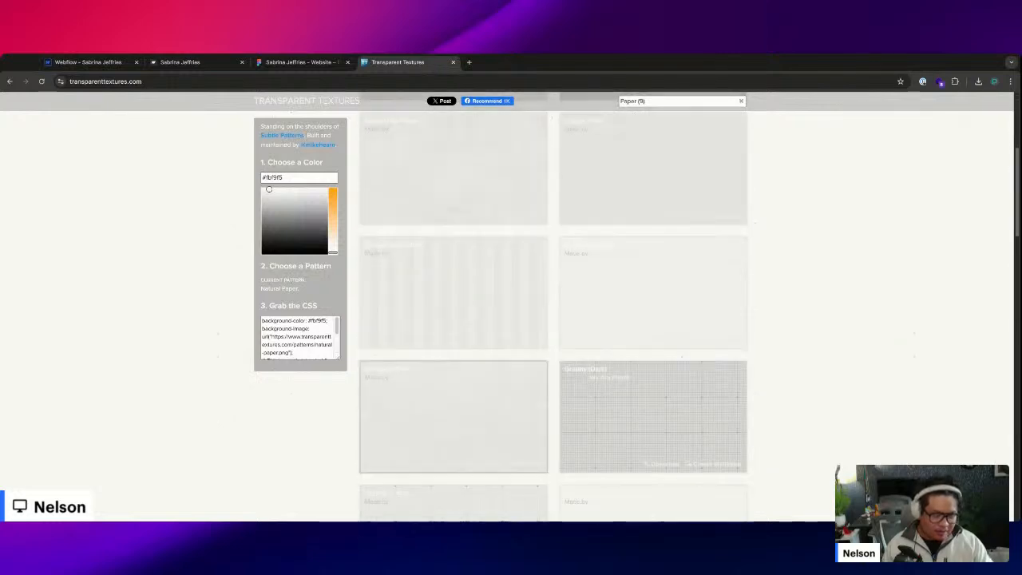
scroll(456, 416, down, 3)
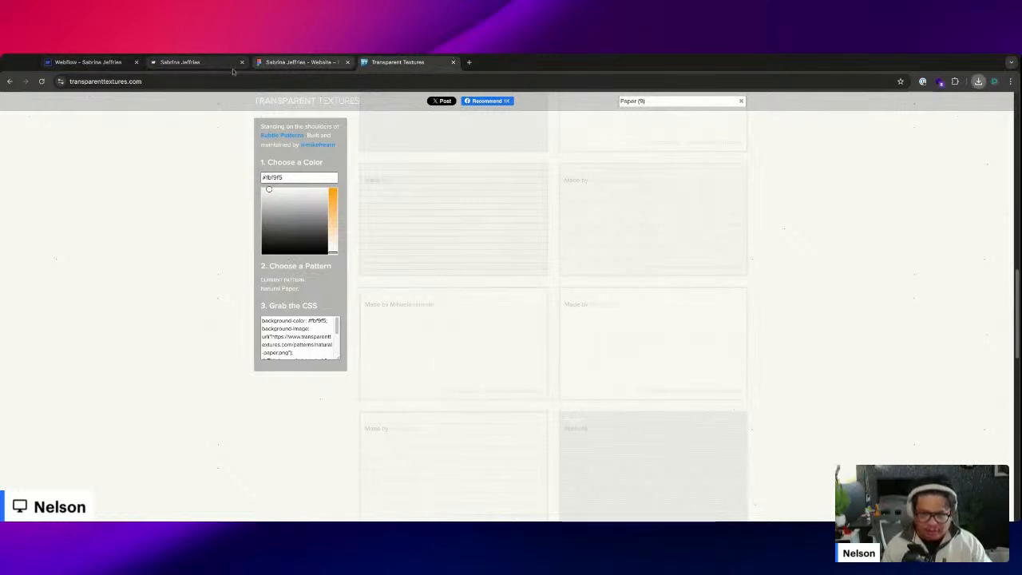
- Switch to Webflow and upload the downloaded Natural Paper texture to the site's assets
click(83, 64)
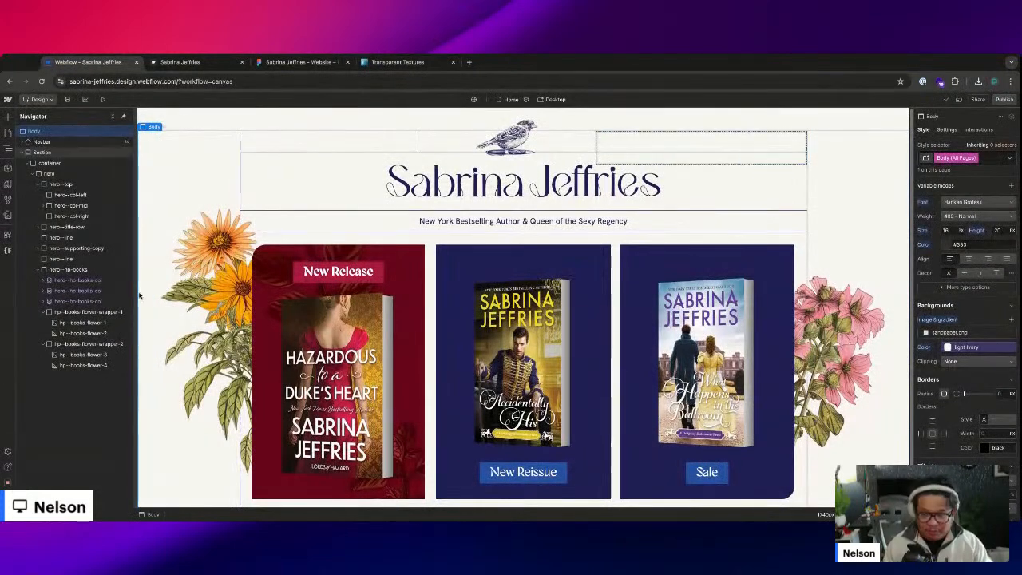
click(8, 214)
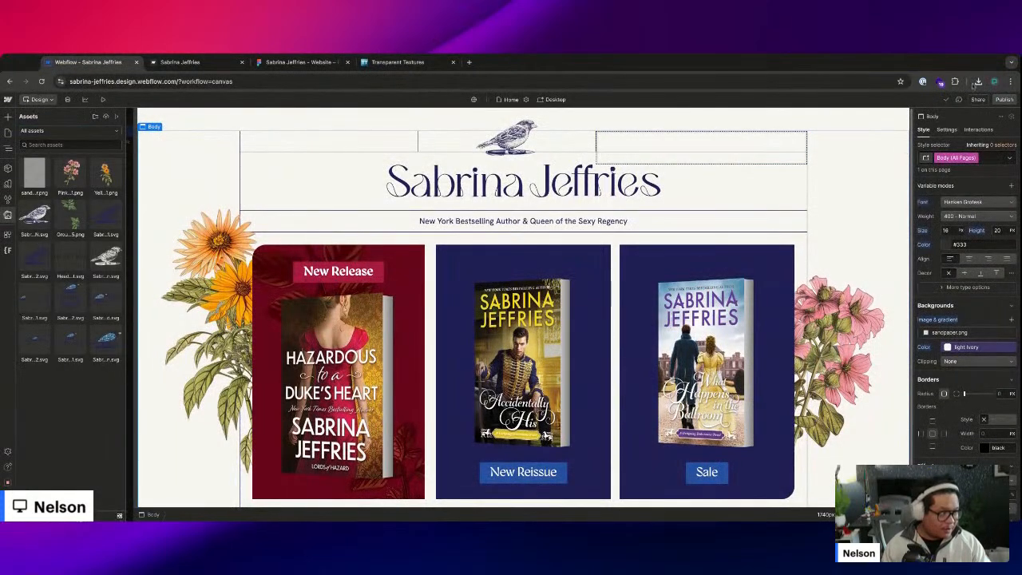
drag(982, 90, 64, 240)
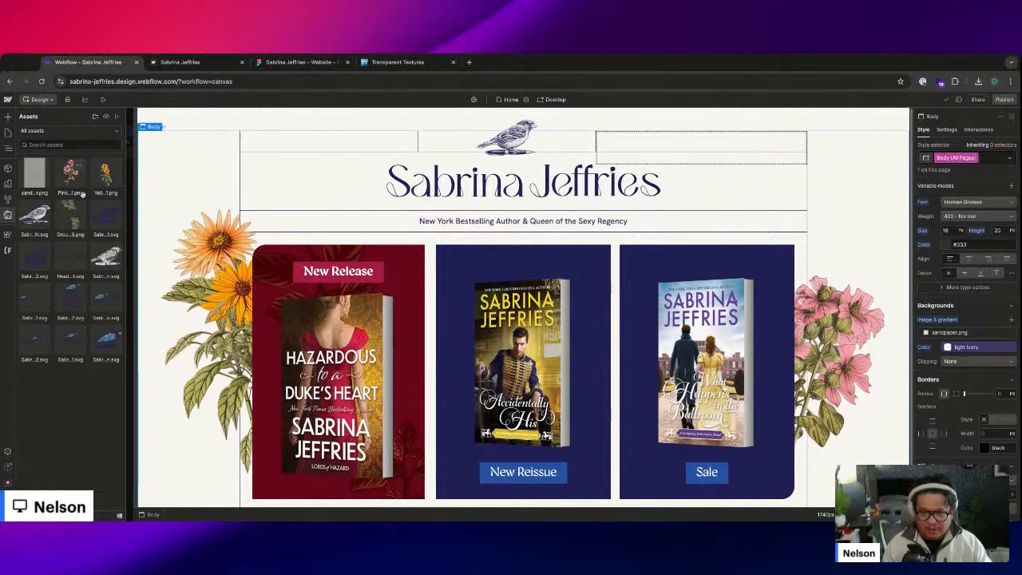
- Open the settings of the sandpaper.png background image on Body (All Pages)
click(164, 142)
click(65, 131)
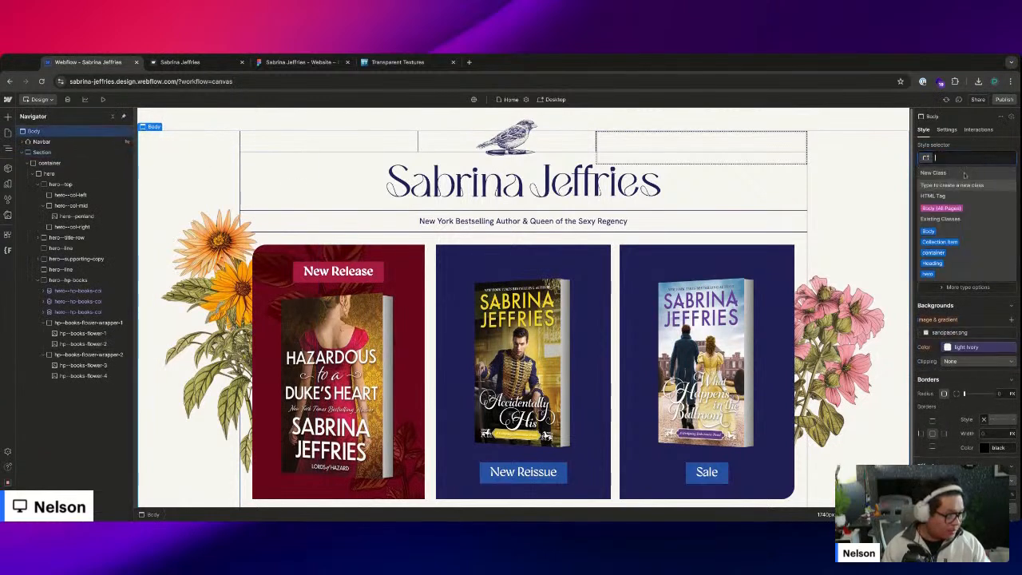
click(949, 332)
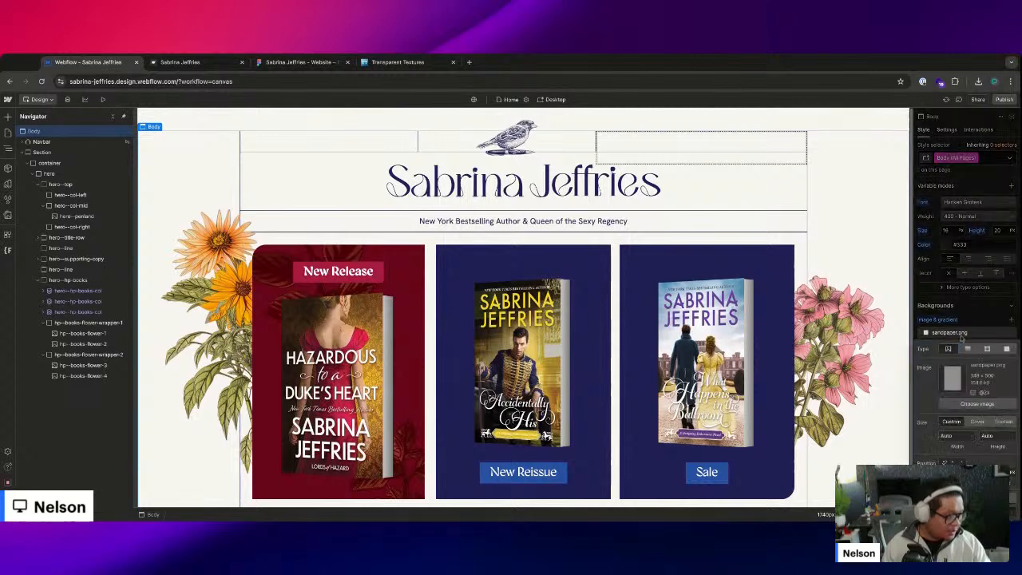
- Replace the Body's background image with natural-paper.png
click(975, 403)
click(28, 178)
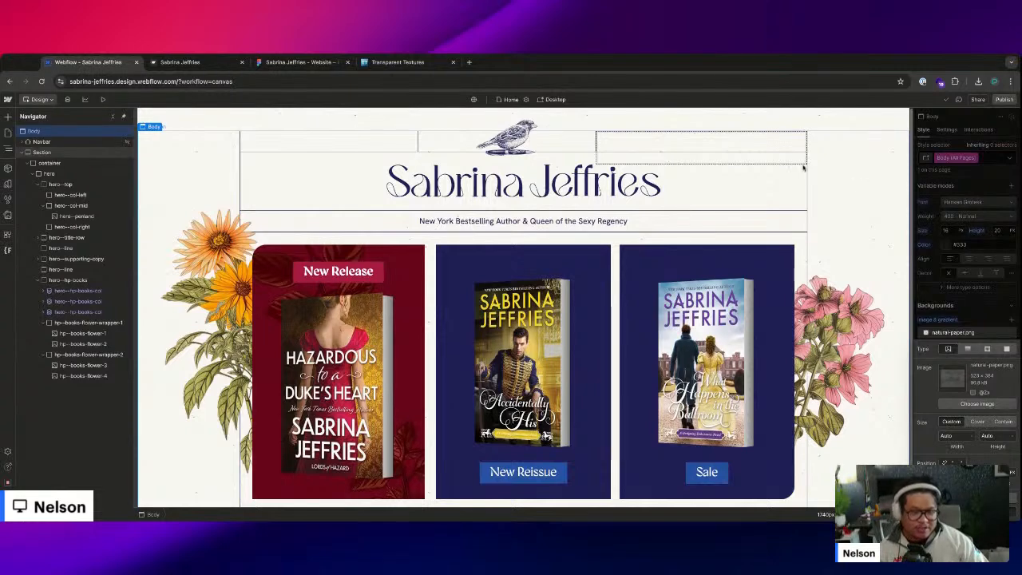
- Close the Transparent Textures page and return to the Webflow project
click(431, 63)
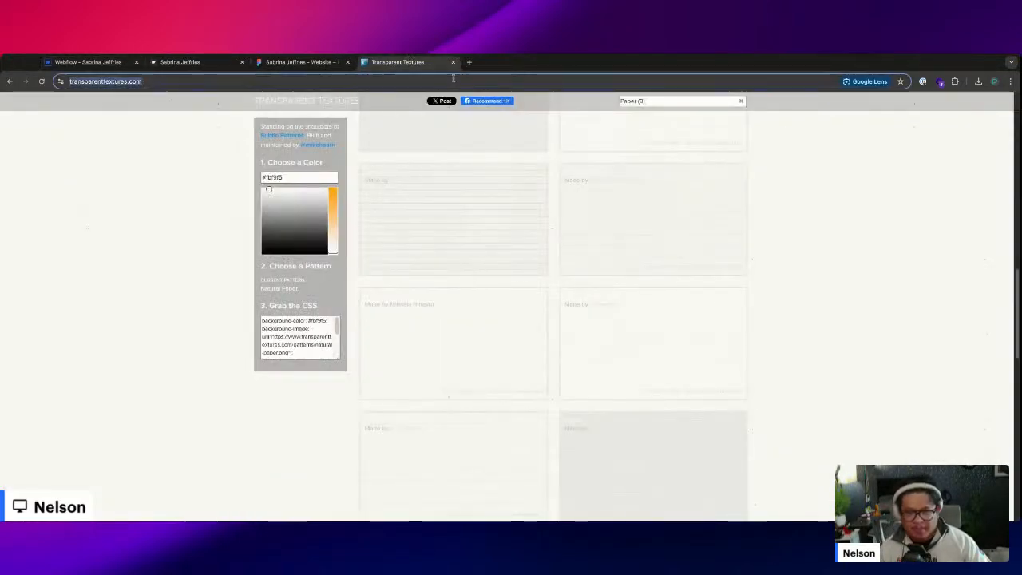
text(traps)
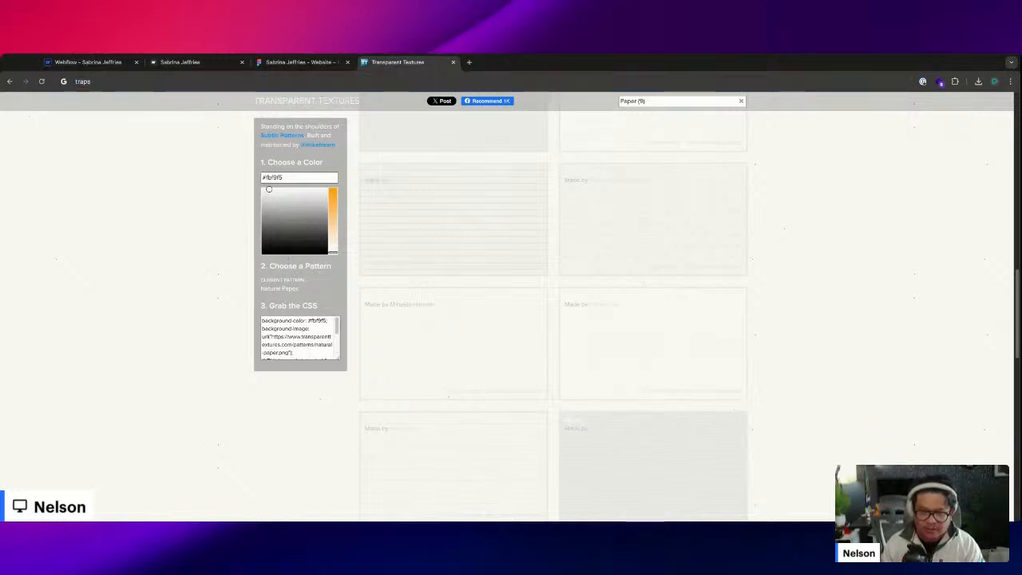
key(ctrl+w)
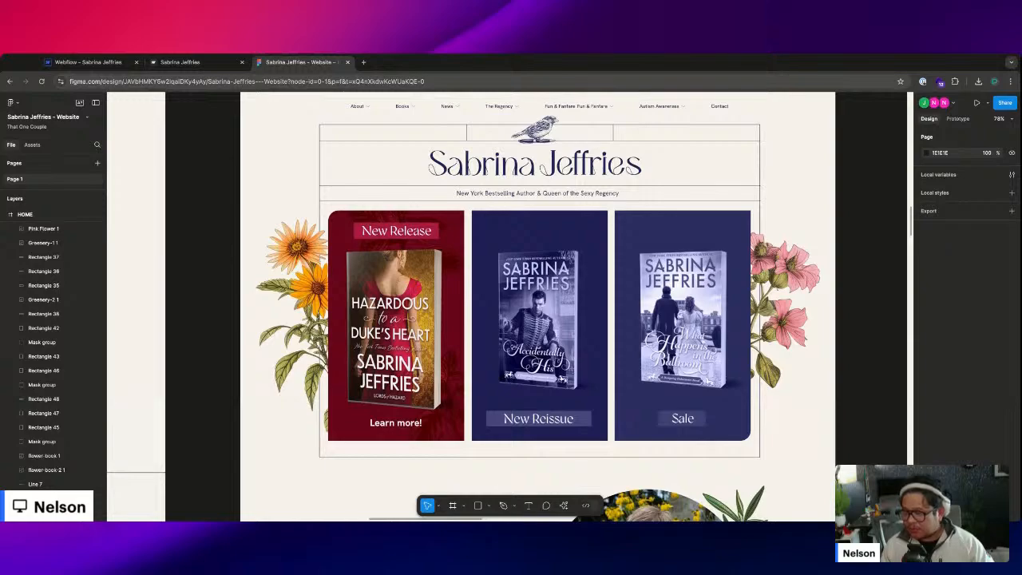
click(88, 62)
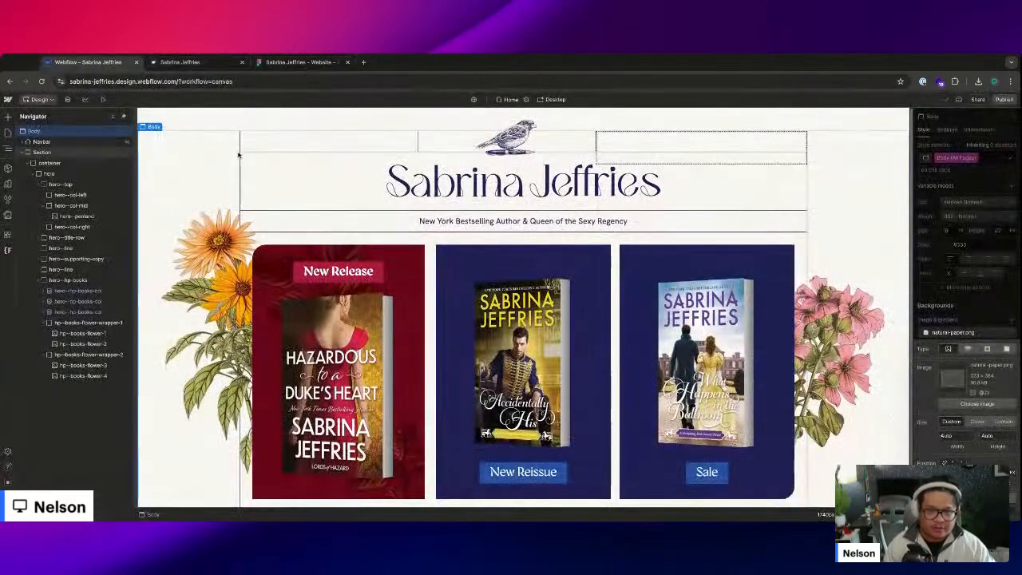
- Compare the hero and Meet Sabrina sections of the Figma design with the hero built in Webflow
key(ctrl+shift+Tab)
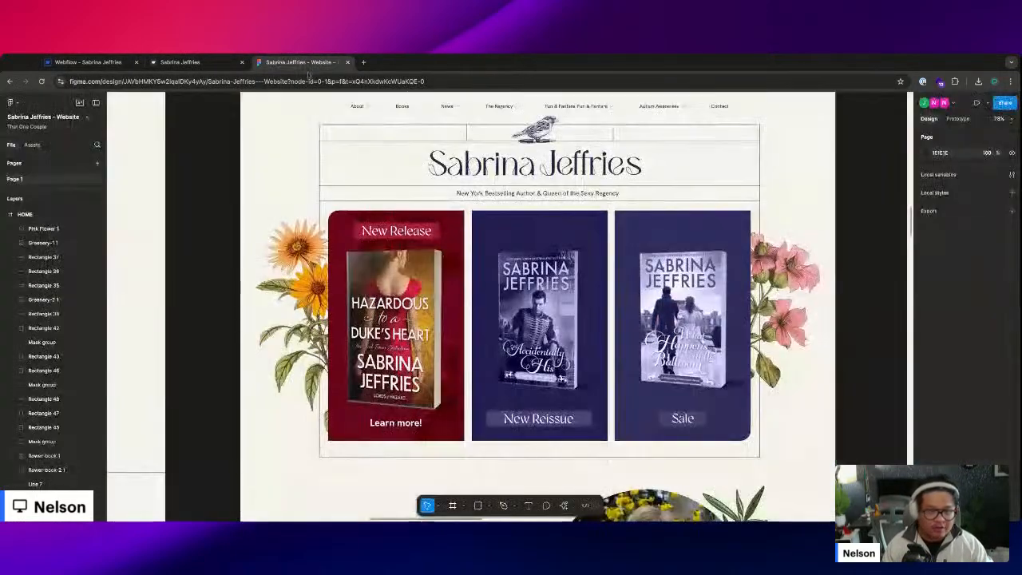
scroll(346, 327, down, 4)
scroll(347, 327, up, 4)
scroll(346, 327, down, 2)
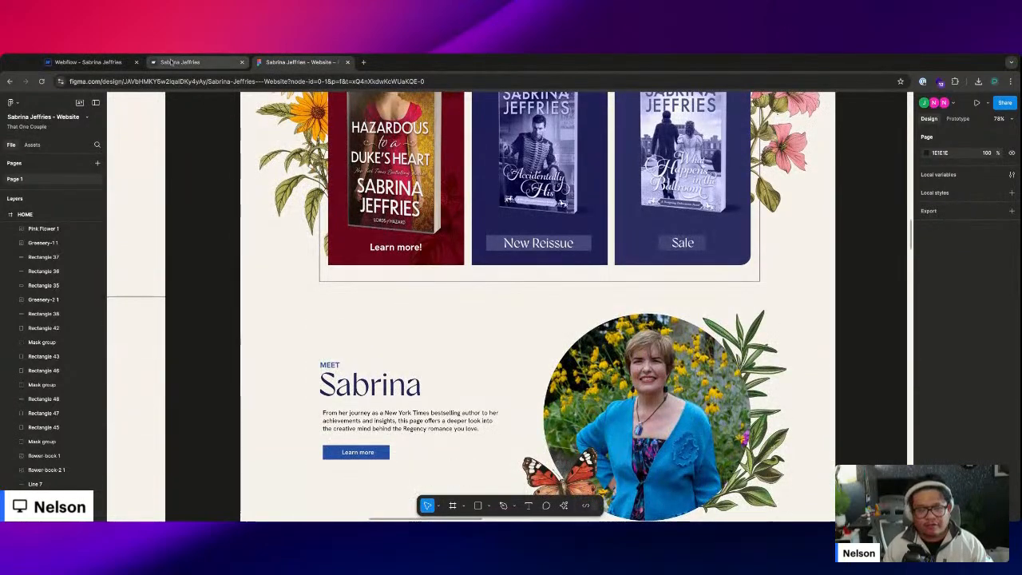
click(87, 62)
click(530, 254)
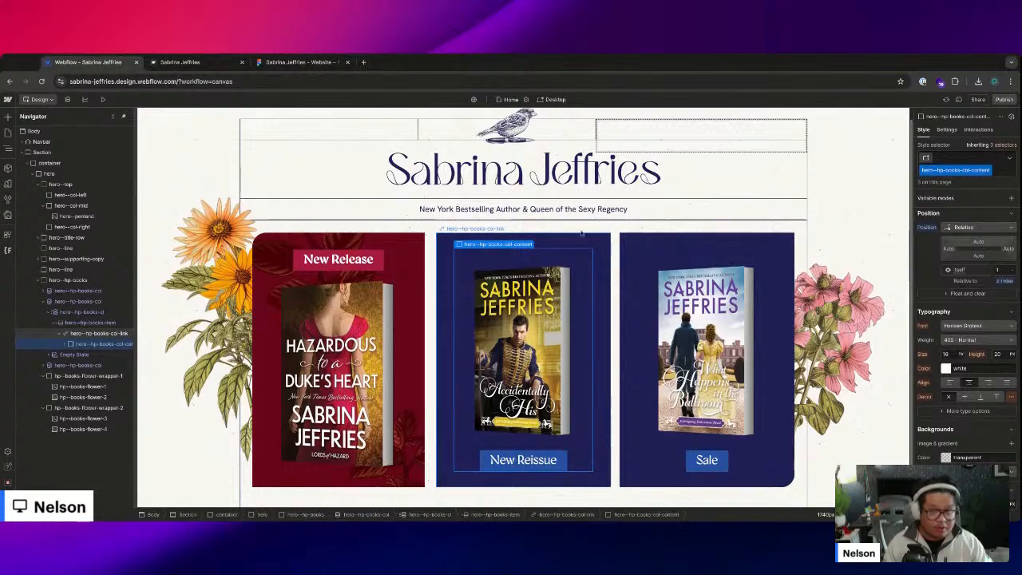
key(ctrl+Tab)
click(302, 61)
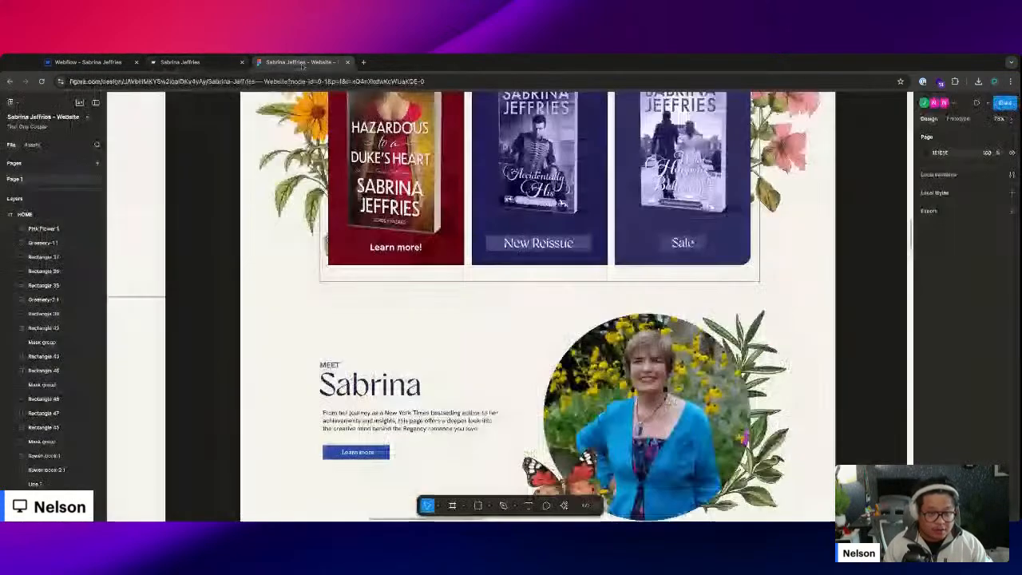
- Inspect the layers and appearance settings of the two blue book cards in the Figma design
scroll(447, 264, up, 3)
click(519, 239)
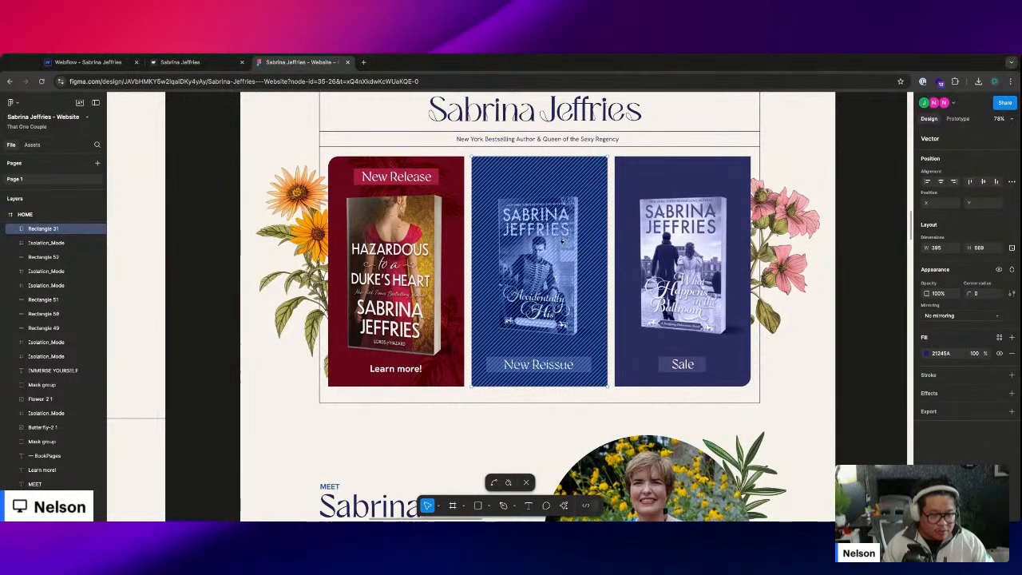
click(493, 482)
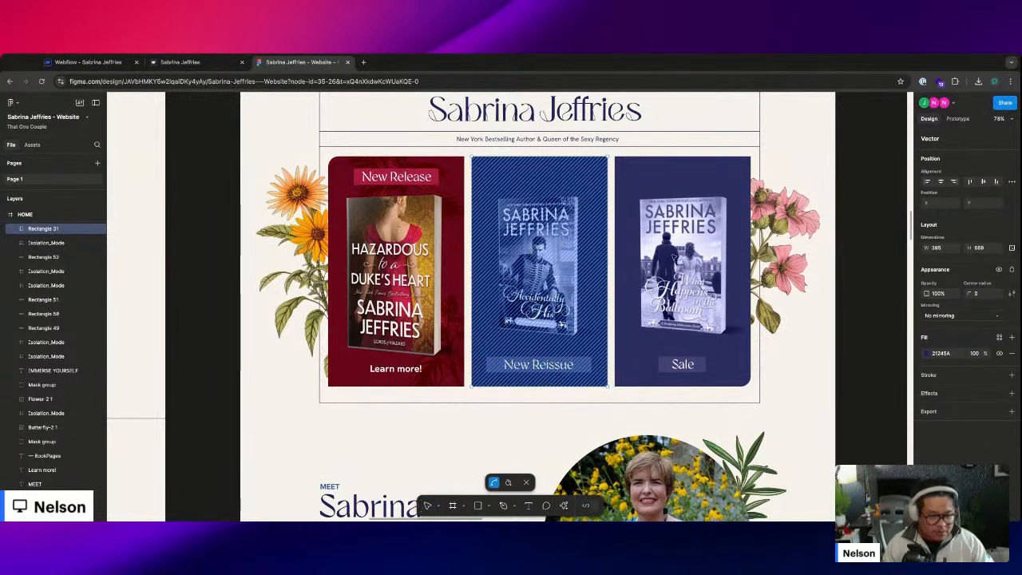
right_click(668, 369)
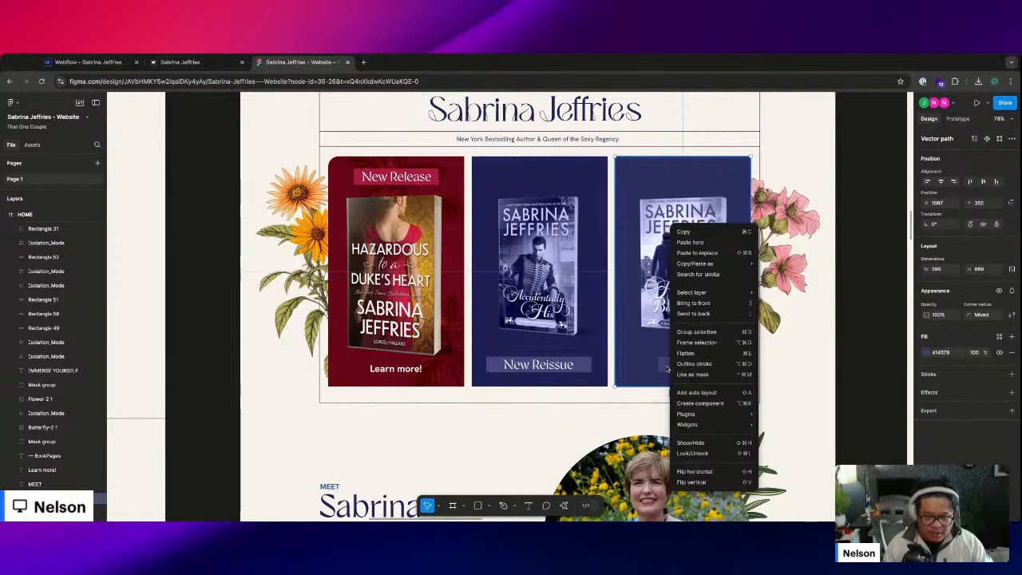
scroll(84, 462, down, 3)
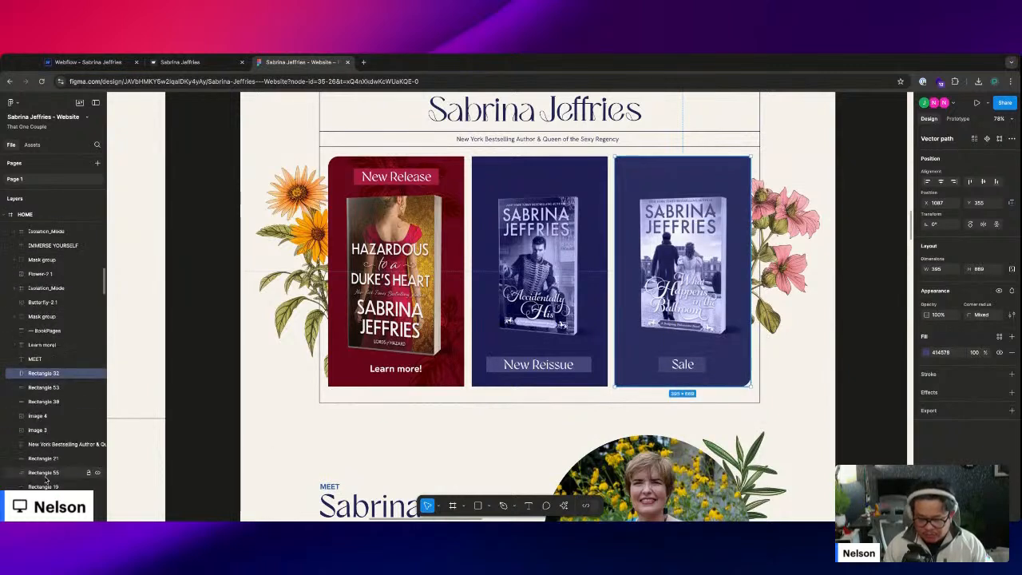
click(36, 316)
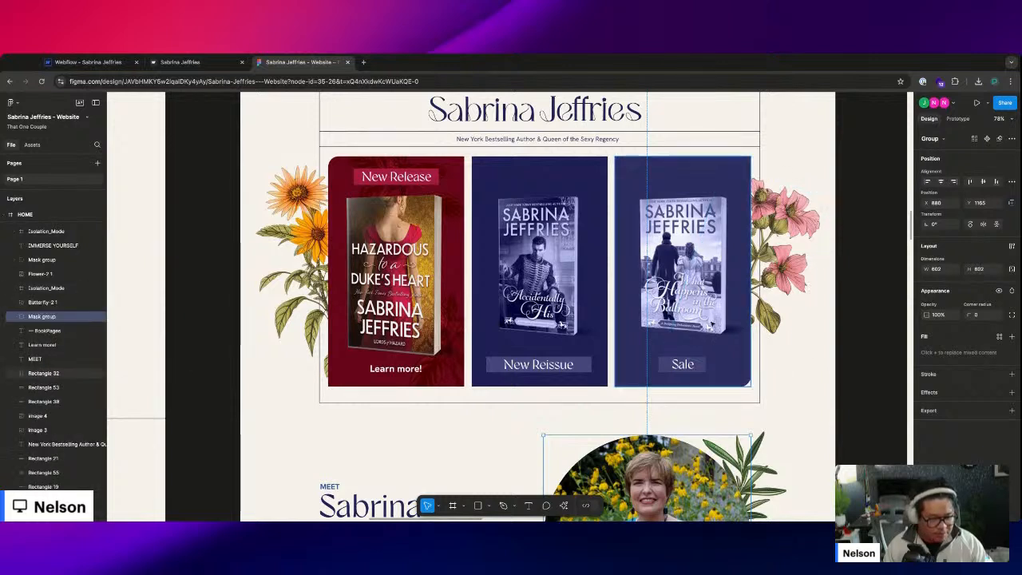
click(683, 364)
scroll(69, 232, up, 2)
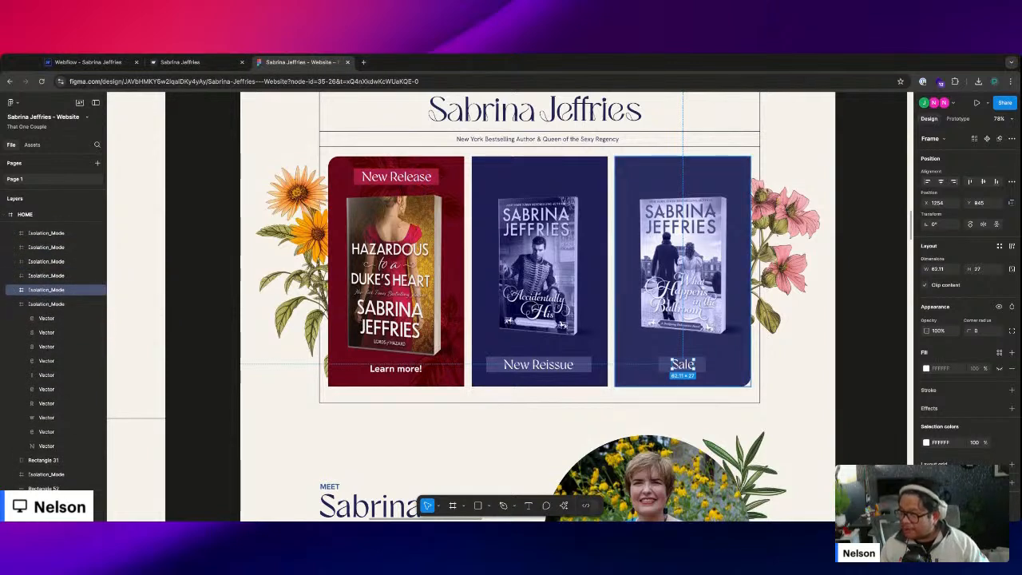
click(685, 281)
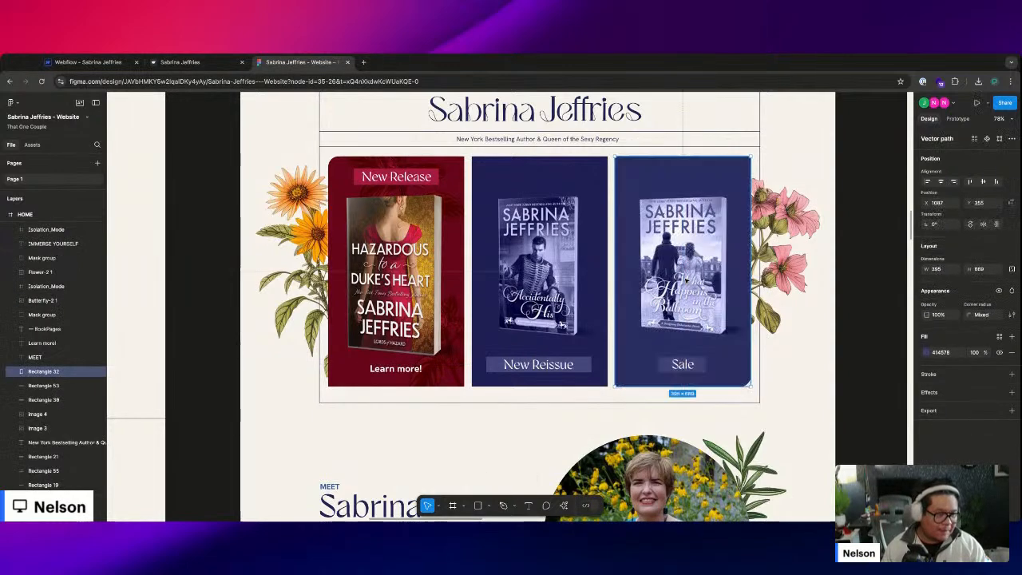
right_click(684, 280)
key(Escape)
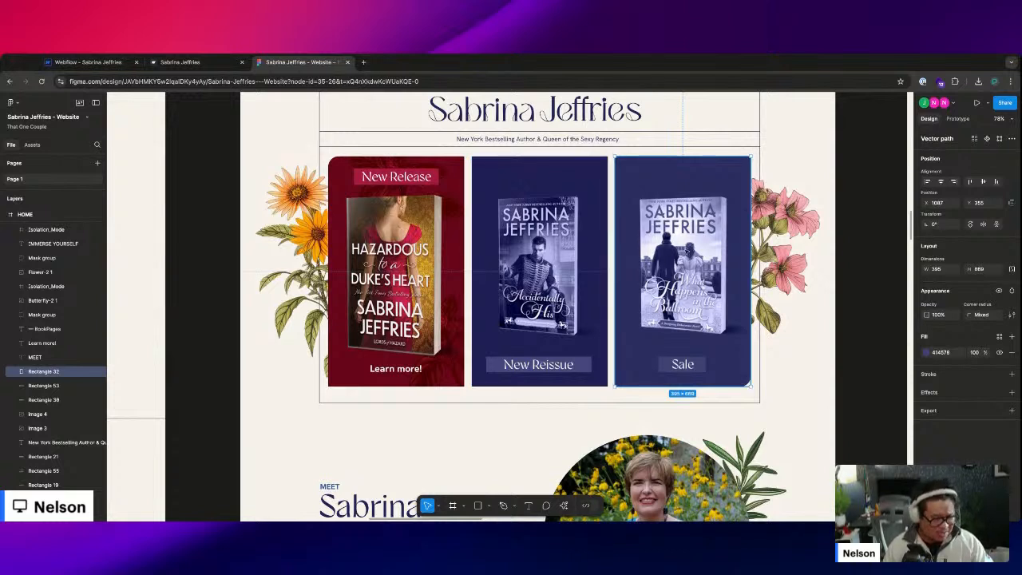
- In Webflow, give the middle book's hp--book-wrapper an "active" combo class
click(107, 64)
click(519, 343)
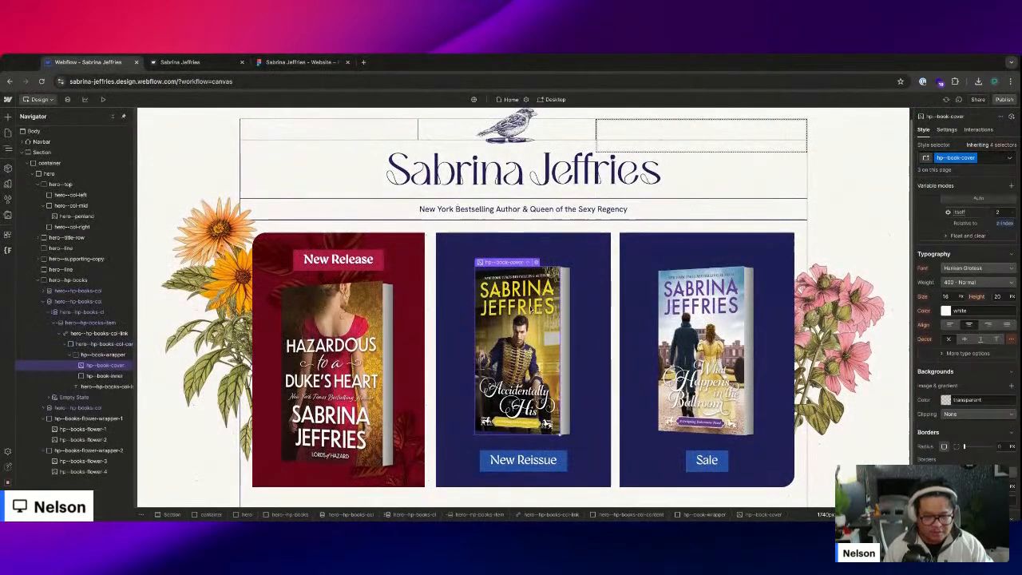
click(991, 158)
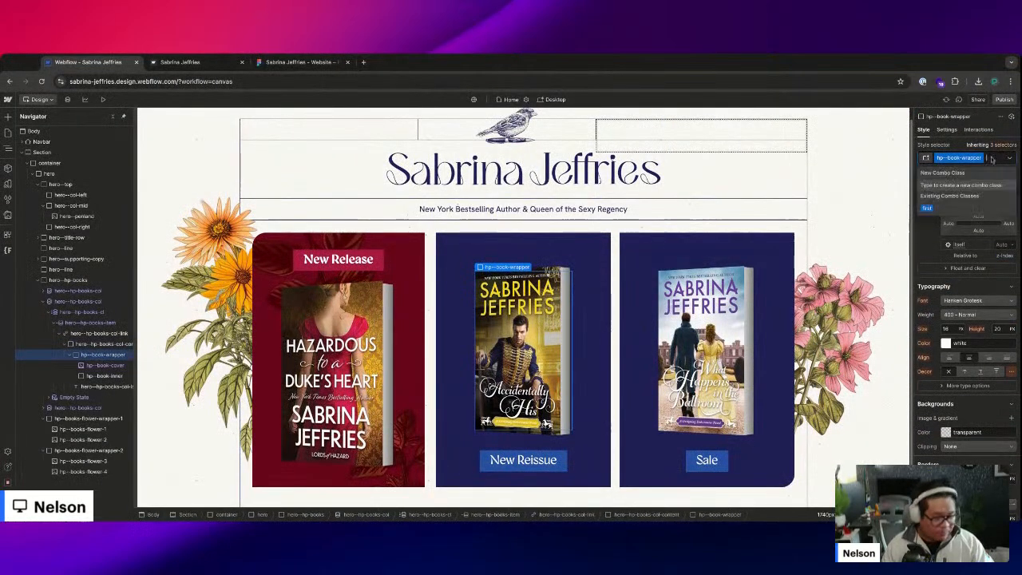
text(second)
key(Return)
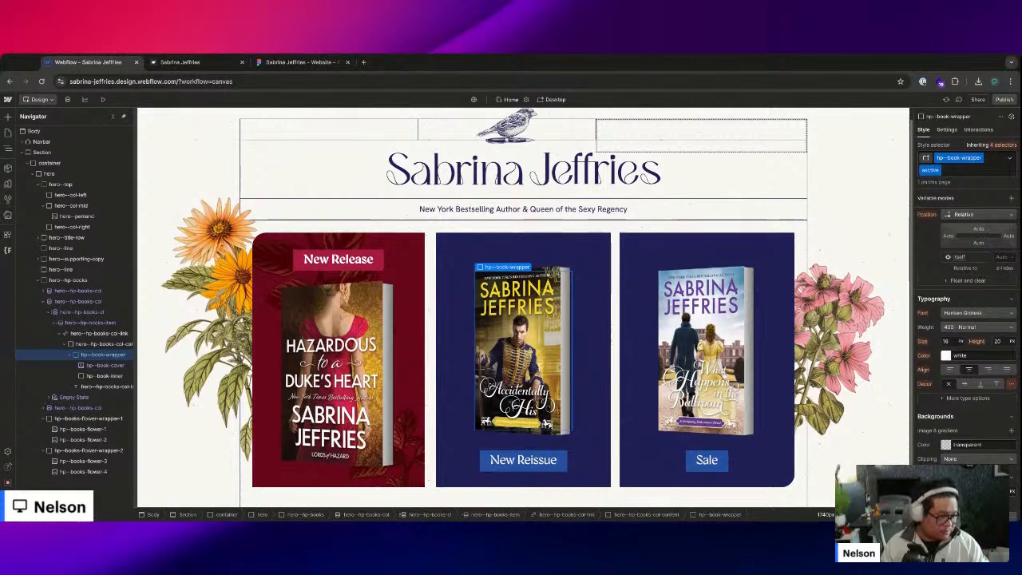
key(super+z)
click(991, 159)
text(active)
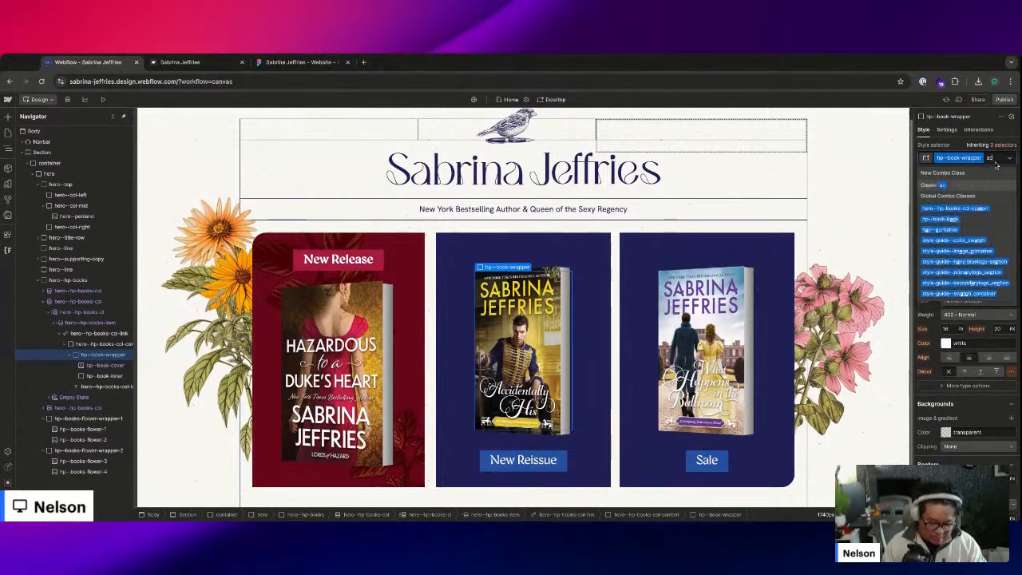
key(Return)
- Try the Color blending mode on the active book wrapper, then take the combo class off again
scroll(966, 319, down, 5)
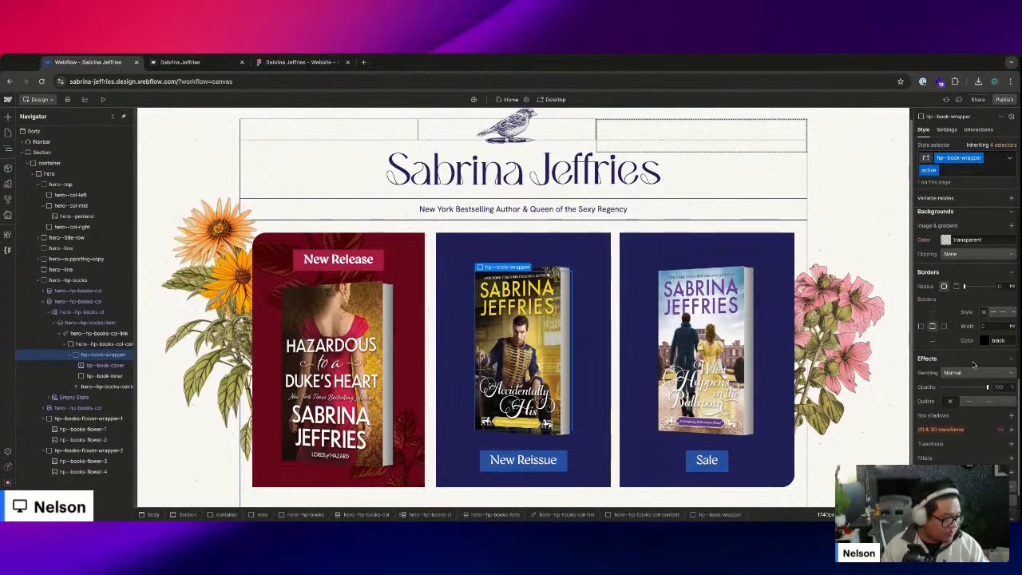
click(952, 326)
scroll(957, 431, down, 3)
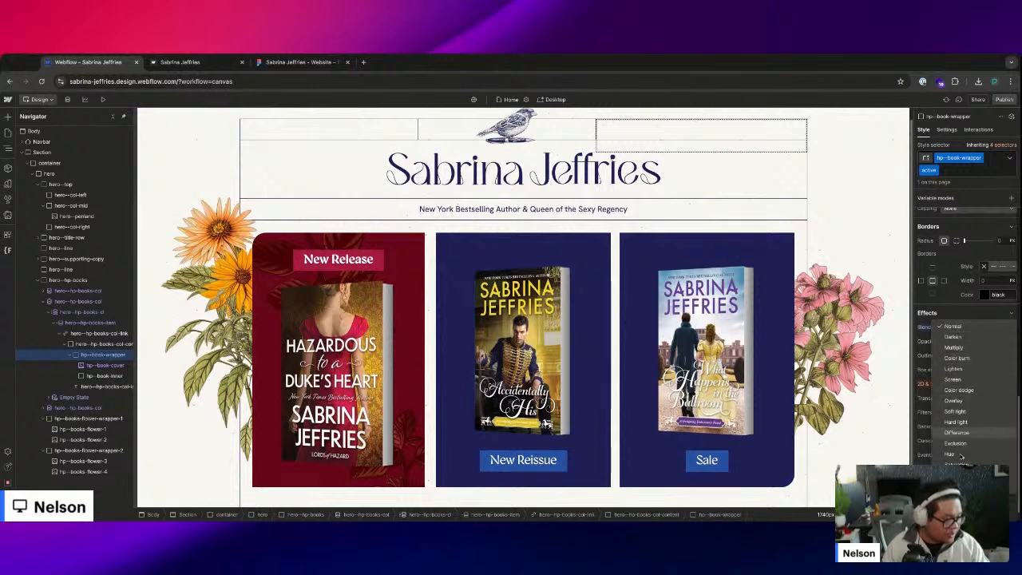
click(958, 447)
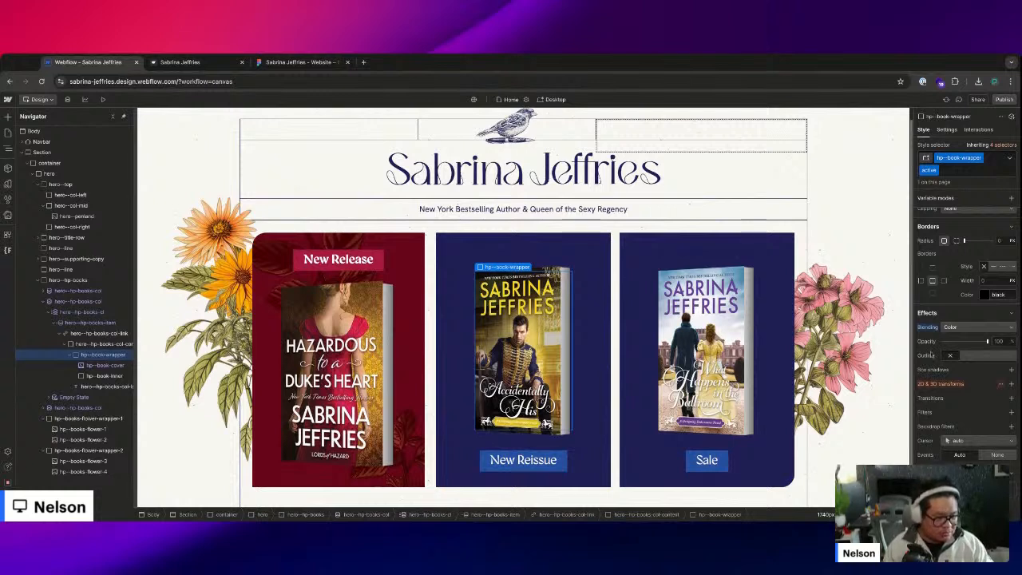
click(970, 327)
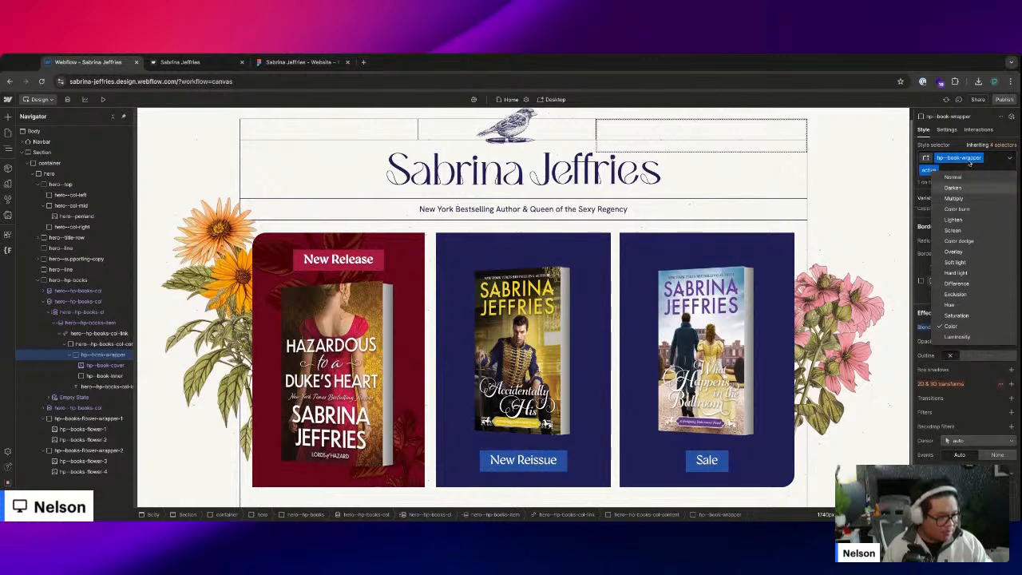
click(514, 311)
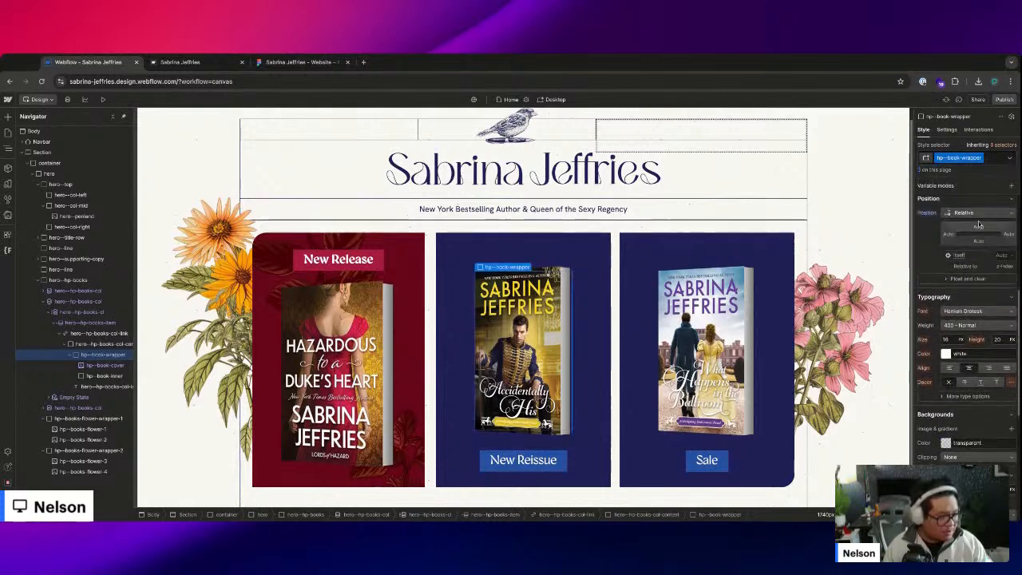
- Add an "active" combo class to the middle book's hp--book-cover image
click(105, 365)
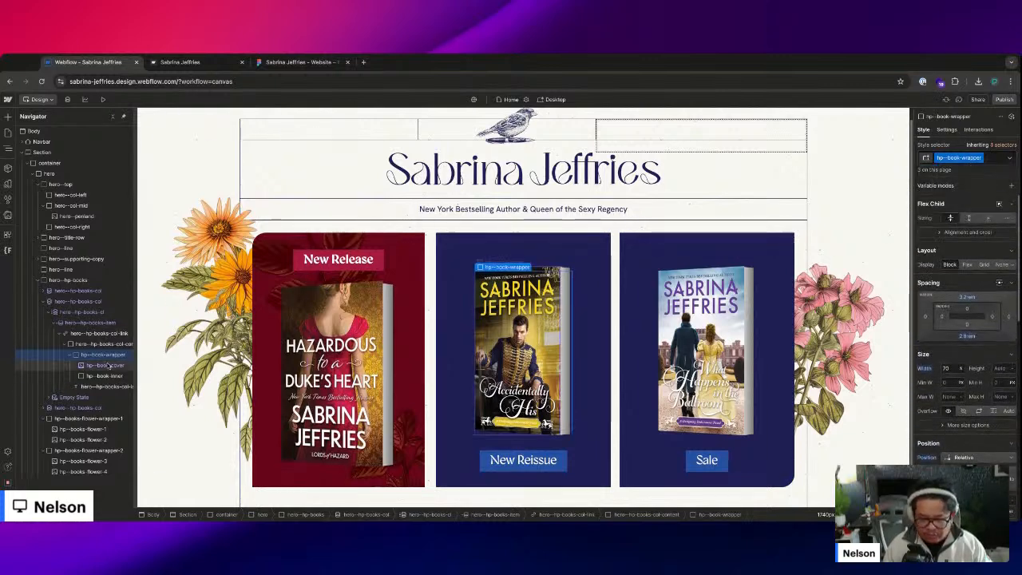
click(992, 159)
text(active)
key(Return)
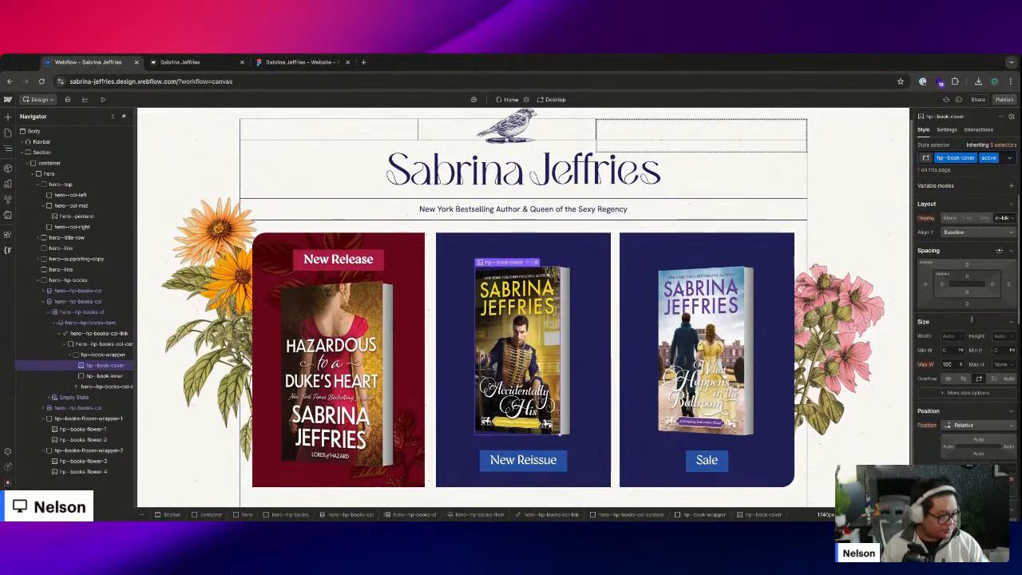
- Try out the blending modes and opacity on the active book cover, leaving blending at Normal and opacity at 100
scroll(982, 375, down, 3)
click(970, 289)
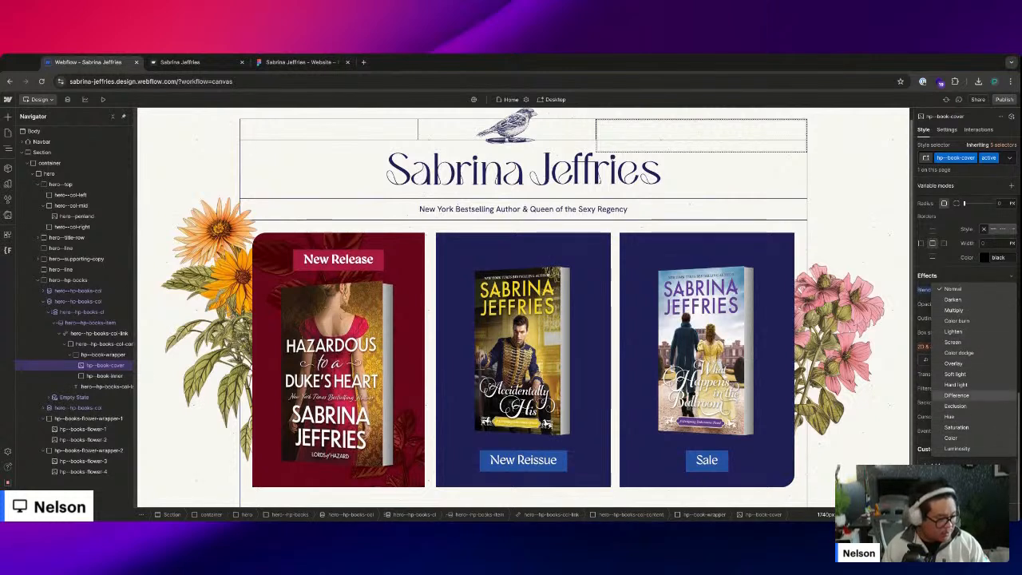
click(956, 289)
mouse_move(987, 303)
mouse_down()
mouse_move(950, 304)
mouse_move(990, 304)
mouse_up()
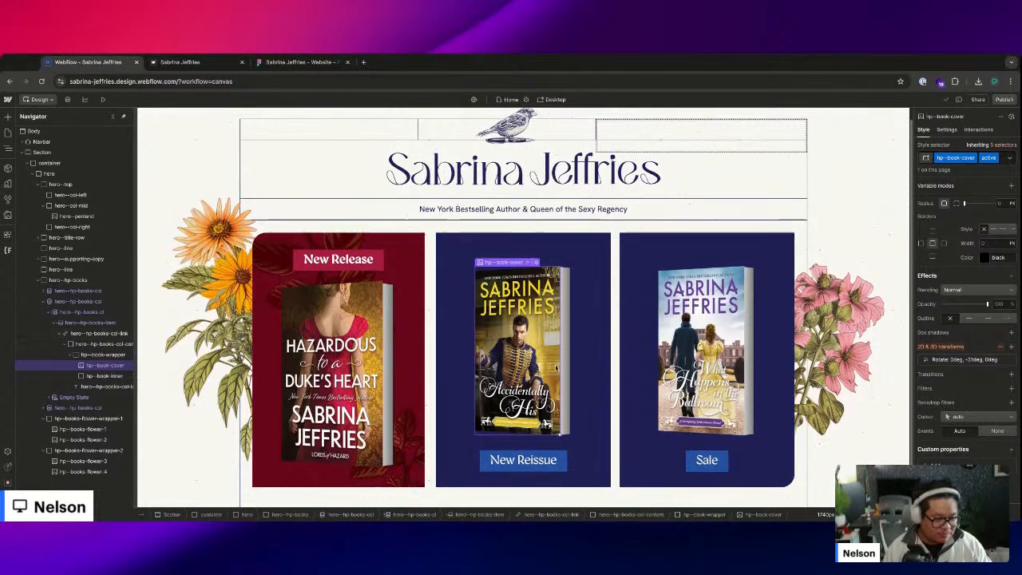
- Add an "active" combo class to the hp--book-wrapper around the middle book
click(118, 352)
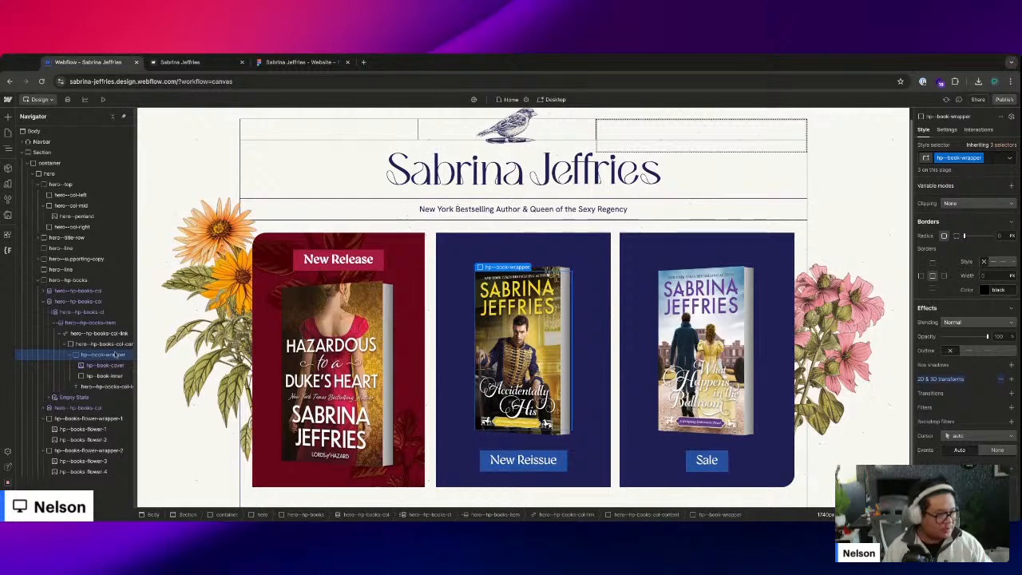
mouse_move(987, 336)
mouse_down()
mouse_move(961, 336)
mouse_move(988, 336)
mouse_up()
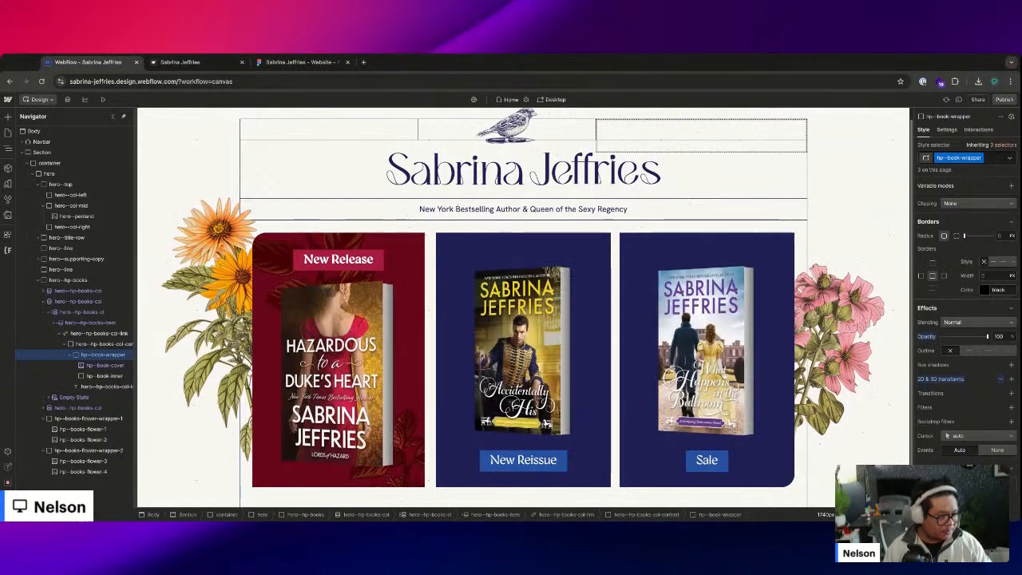
click(993, 157)
key(Escape)
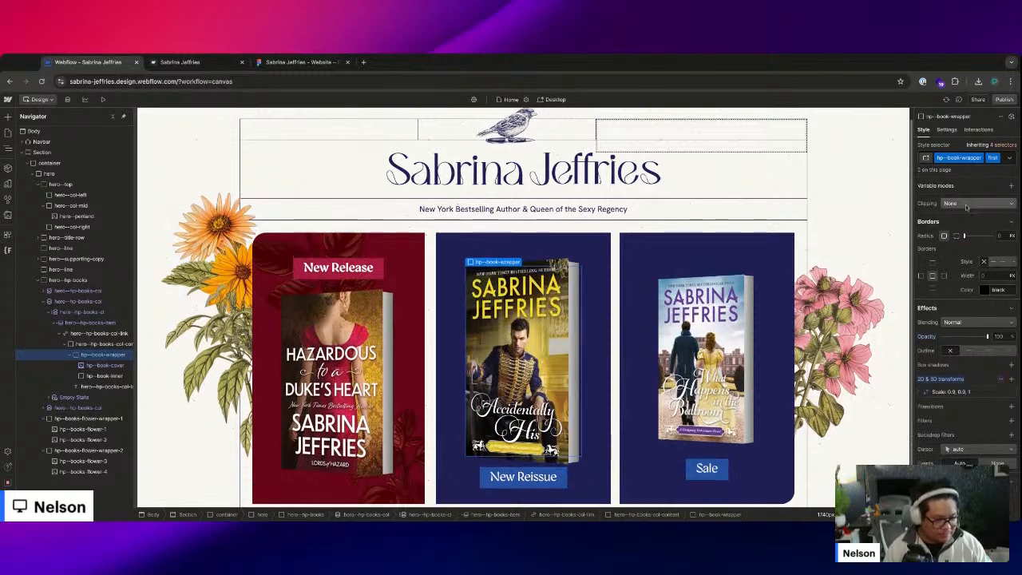
click(995, 160)
text(act)
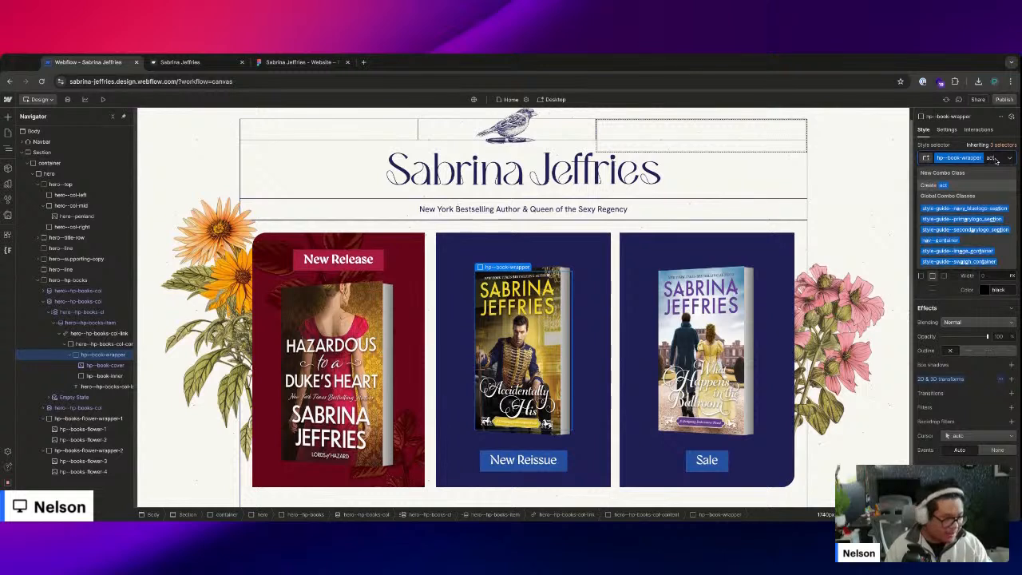
text(ive)
key(Return)
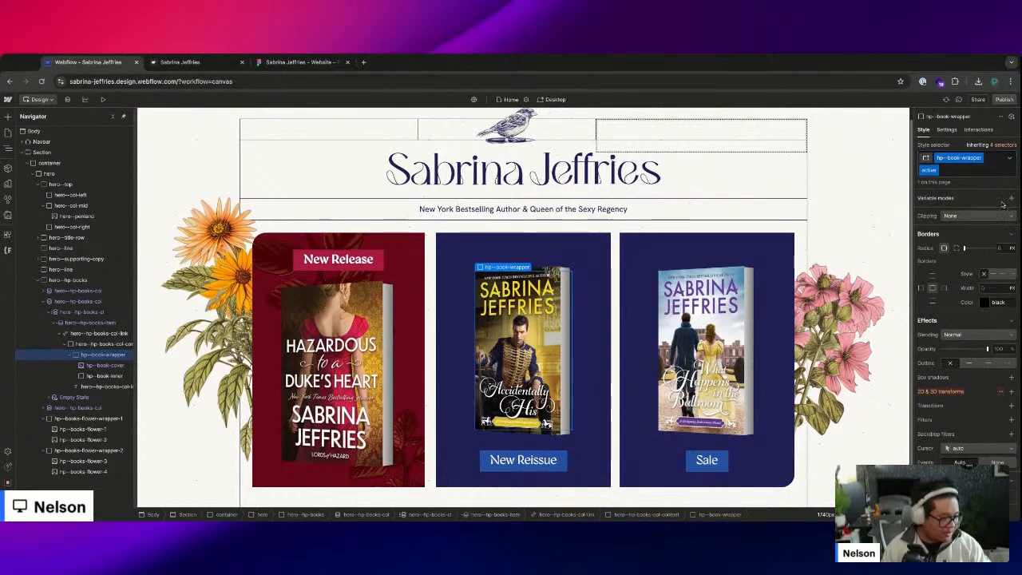
- Try the Color blending mode on the middle book's active hp--book-wrapper and reload the page to recheck its effects
click(963, 336)
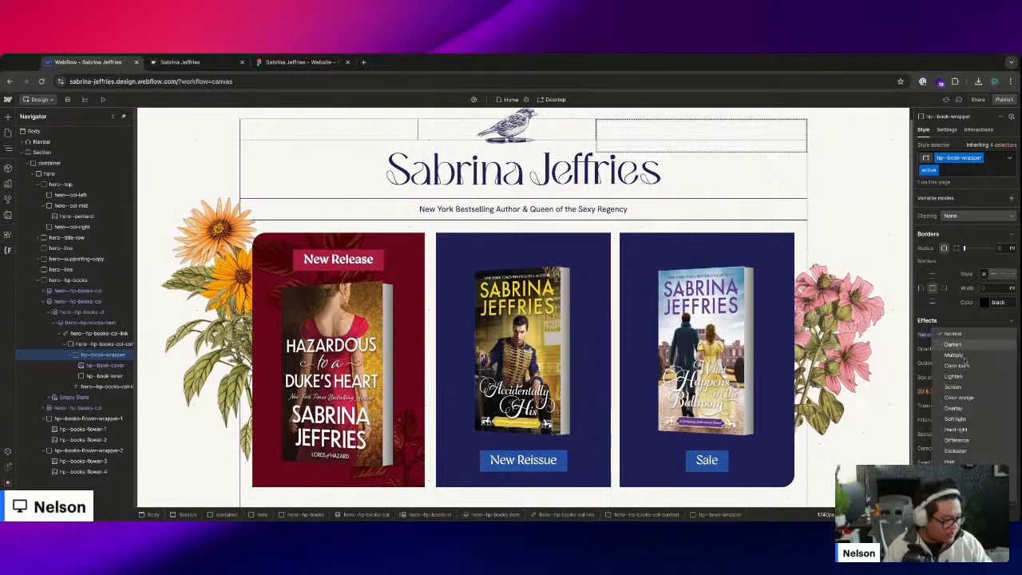
click(954, 482)
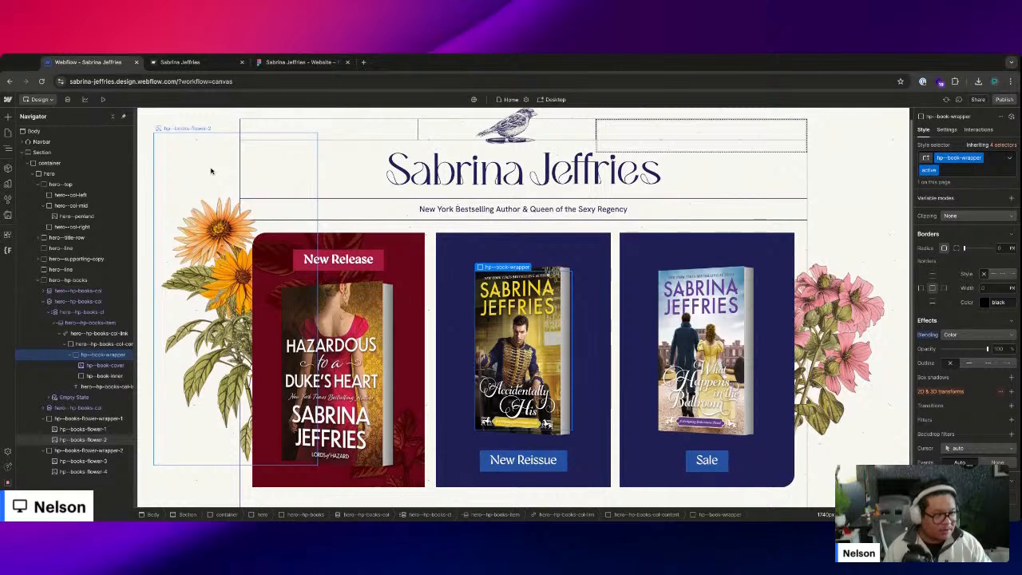
key(super+r)
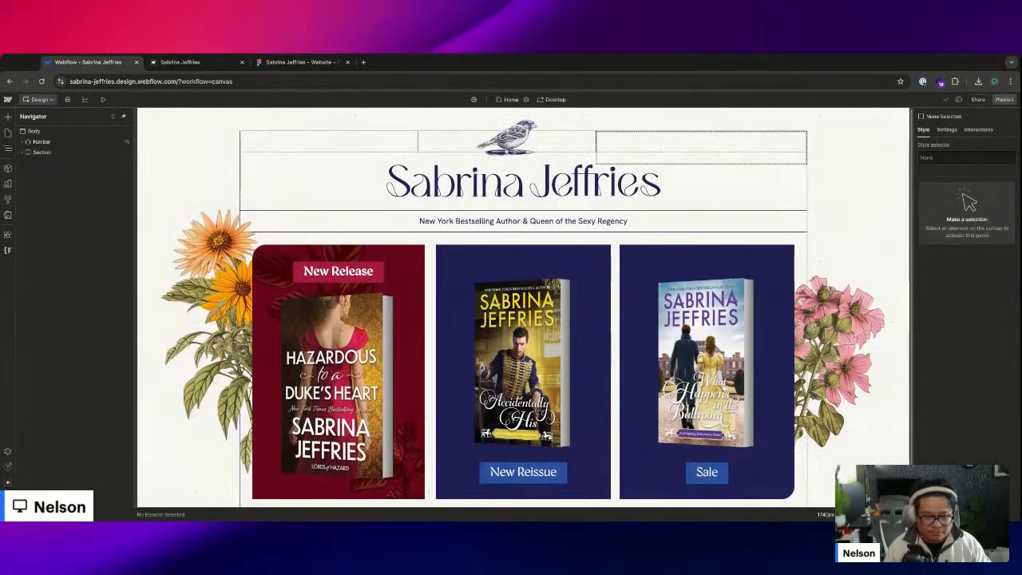
click(521, 359)
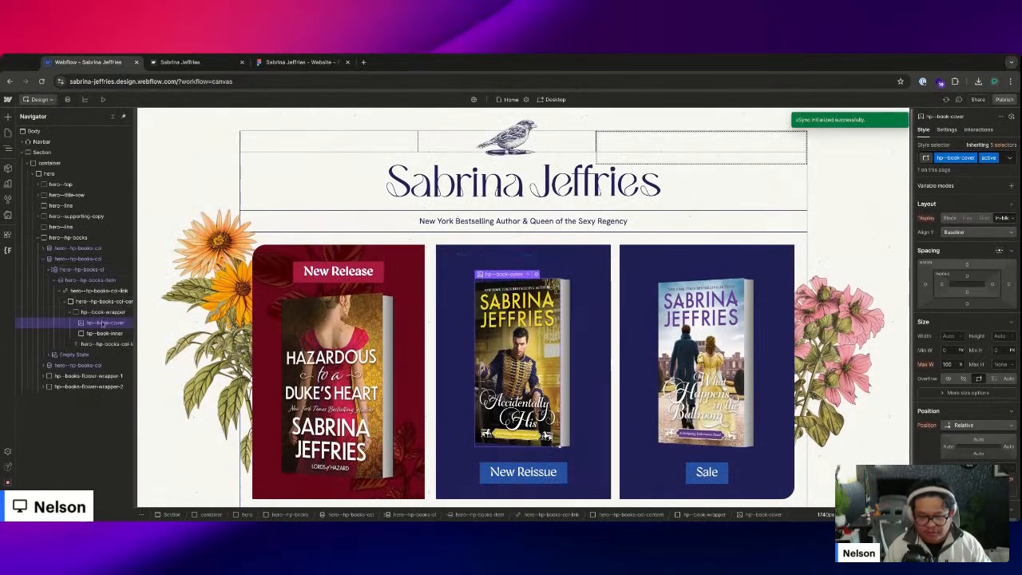
click(521, 360)
scroll(975, 431, down, 10)
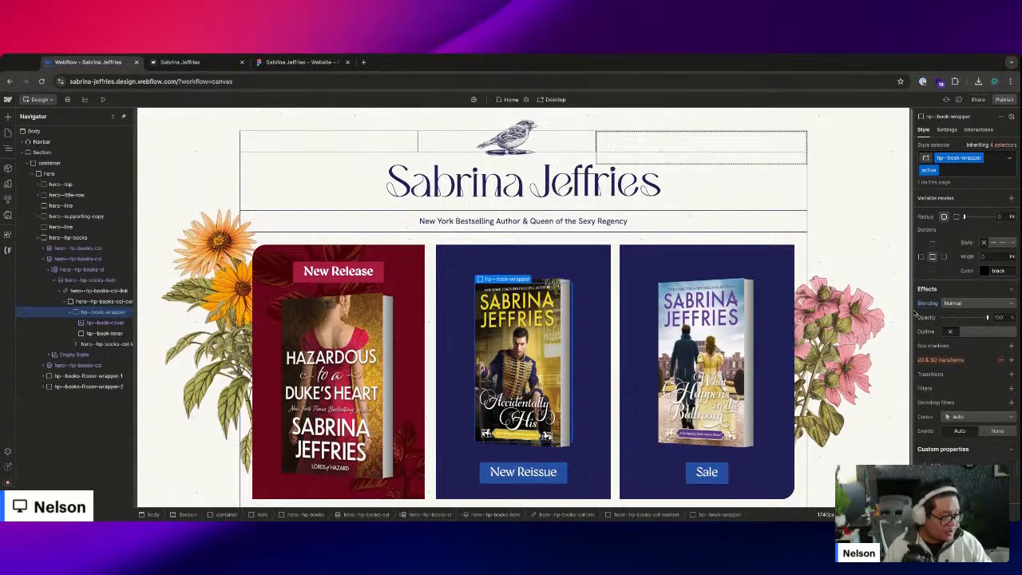
- Close the published site and bring up the Meet Sabrina section of the home page design in Figma
click(151, 63)
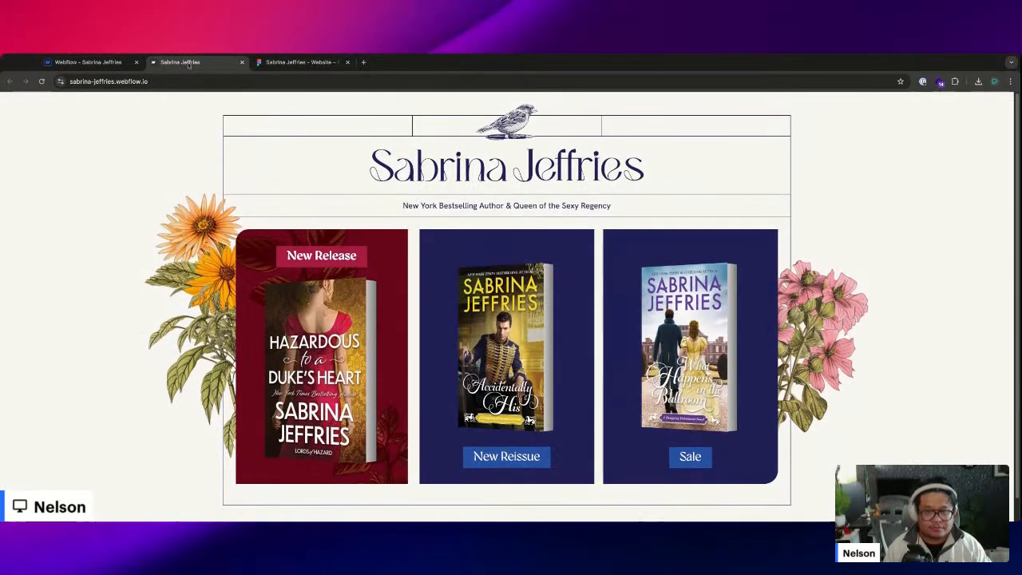
key(ctrl+w)
scroll(607, 298, down, 5)
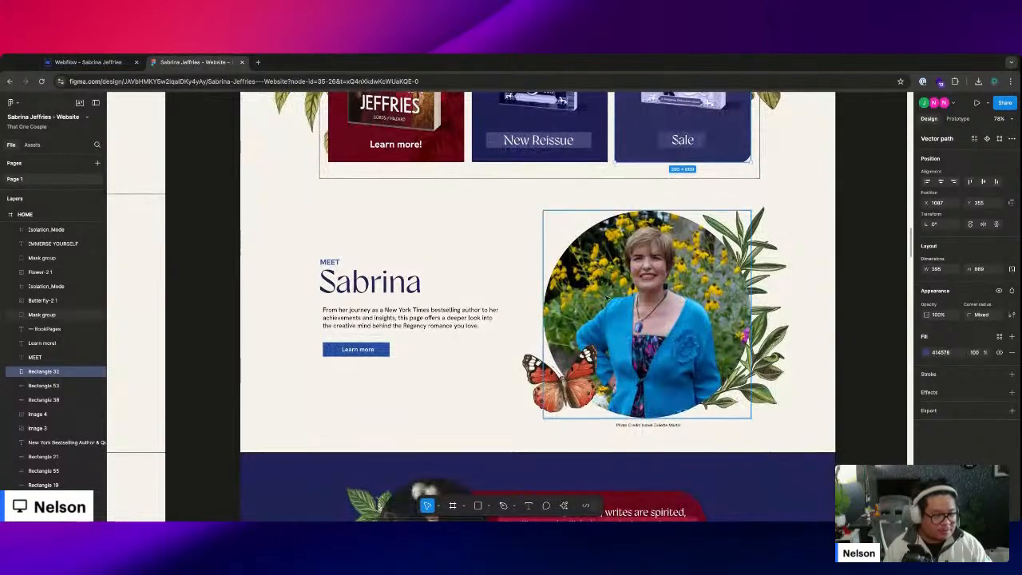
scroll(625, 345, up, 5)
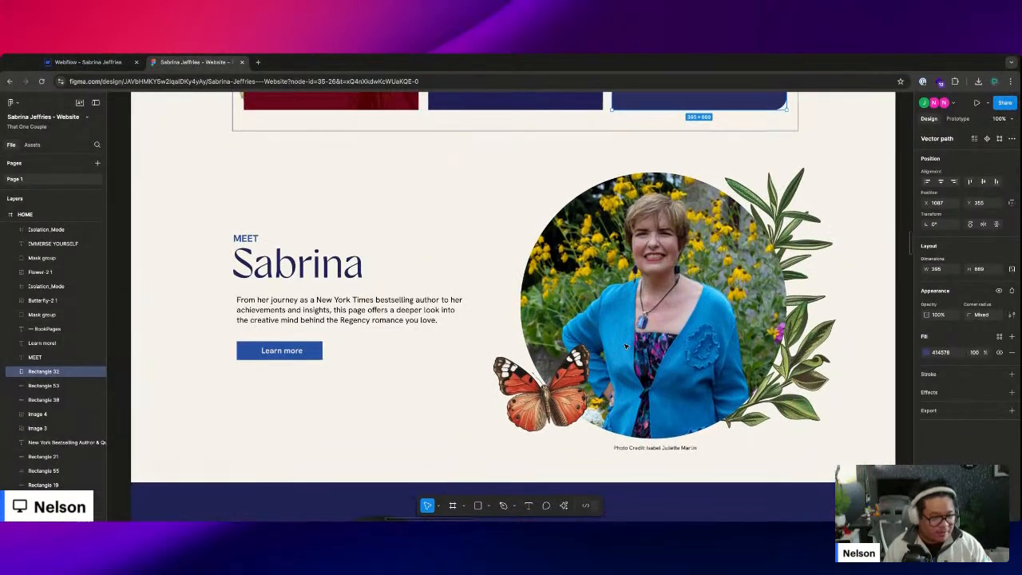
- Export the portrait photo nested inside the Meet Sabrina section's mask groups as a 1x PNG
click(550, 299)
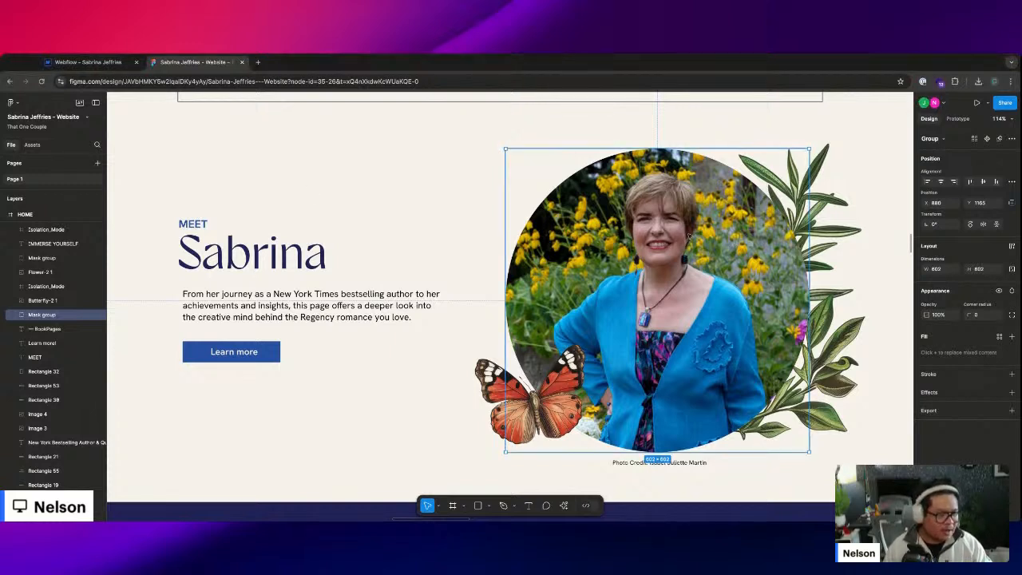
double_click(674, 201)
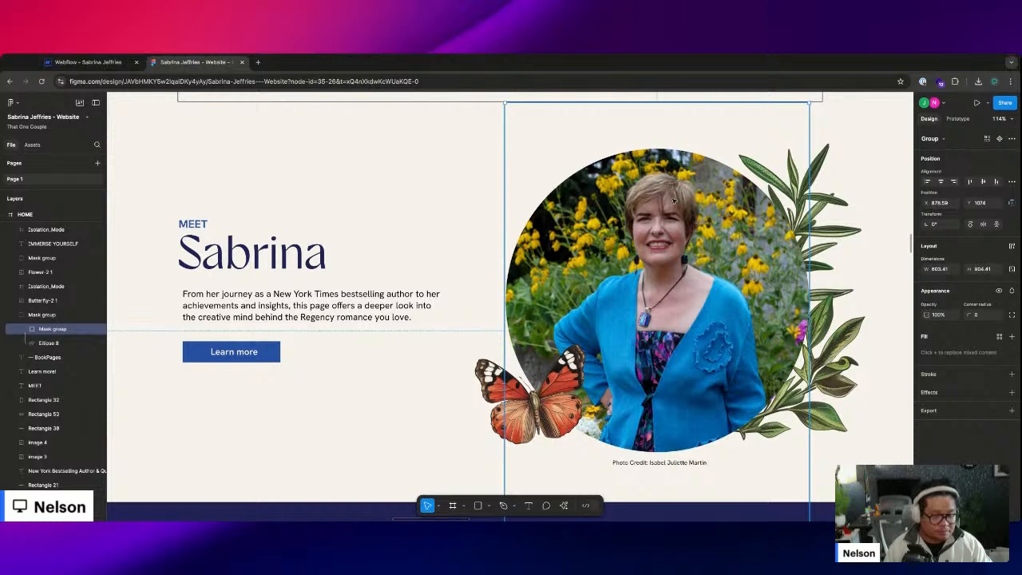
double_click(673, 214)
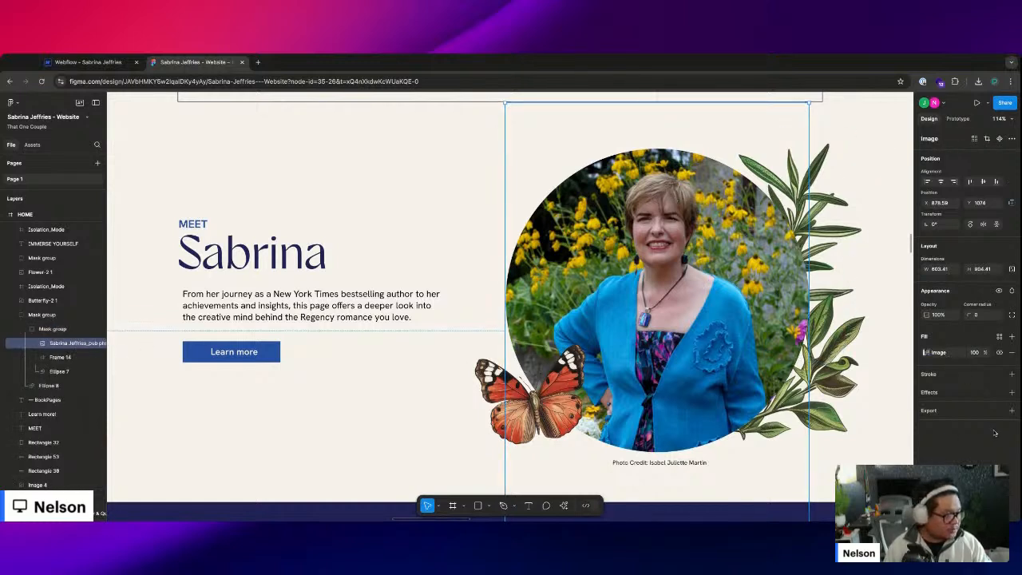
click(1011, 410)
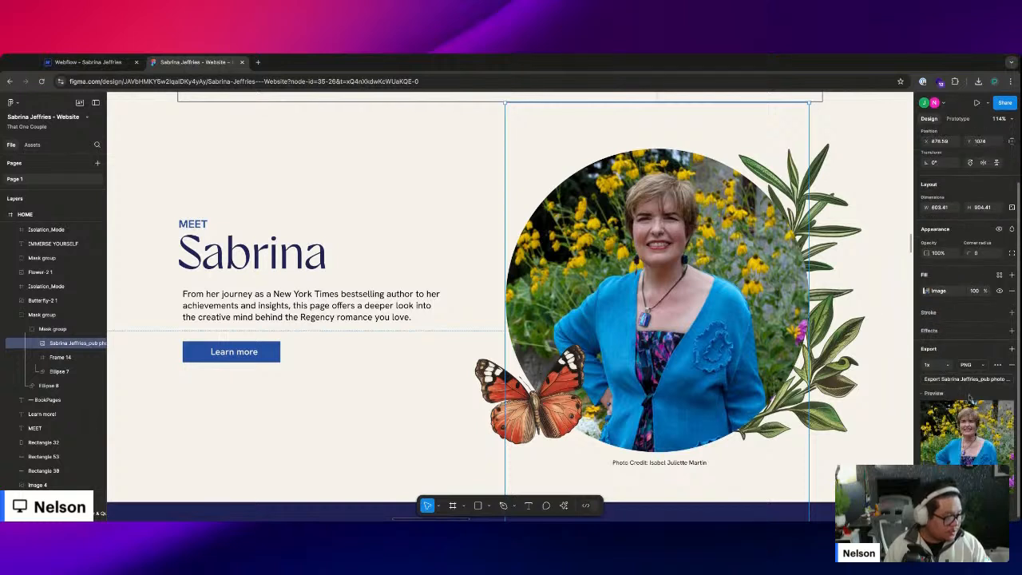
click(977, 381)
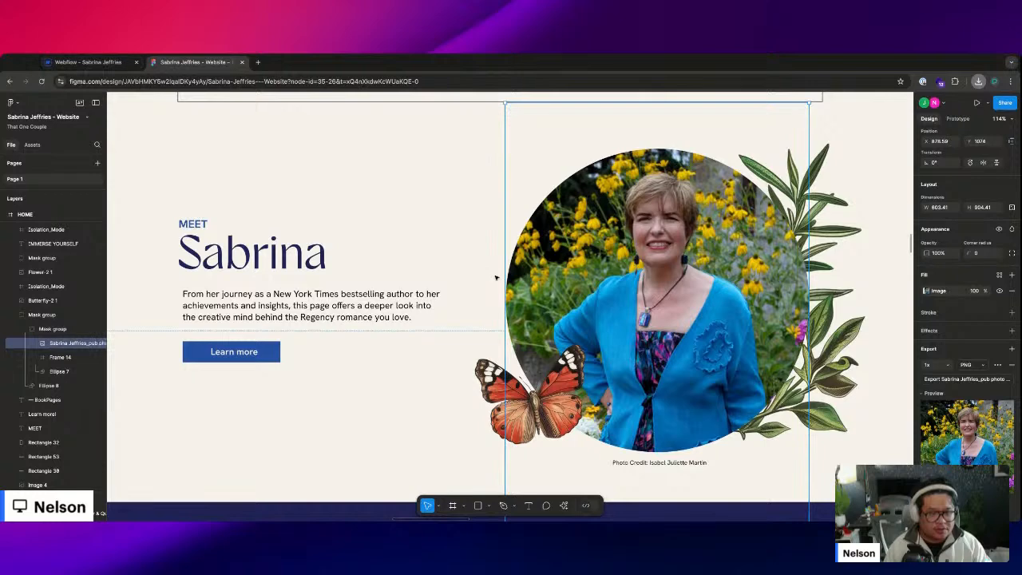
- Review the Meet Sabrina section in the design, then switch to Webflow and collapse the hero's element tree
scroll(497, 278, down, 5)
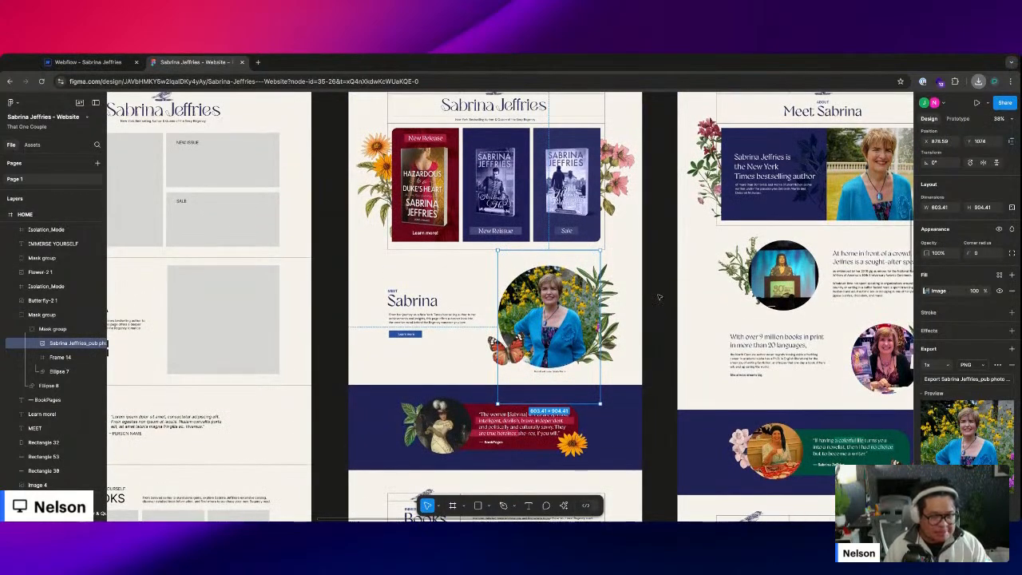
scroll(659, 294, up, 4)
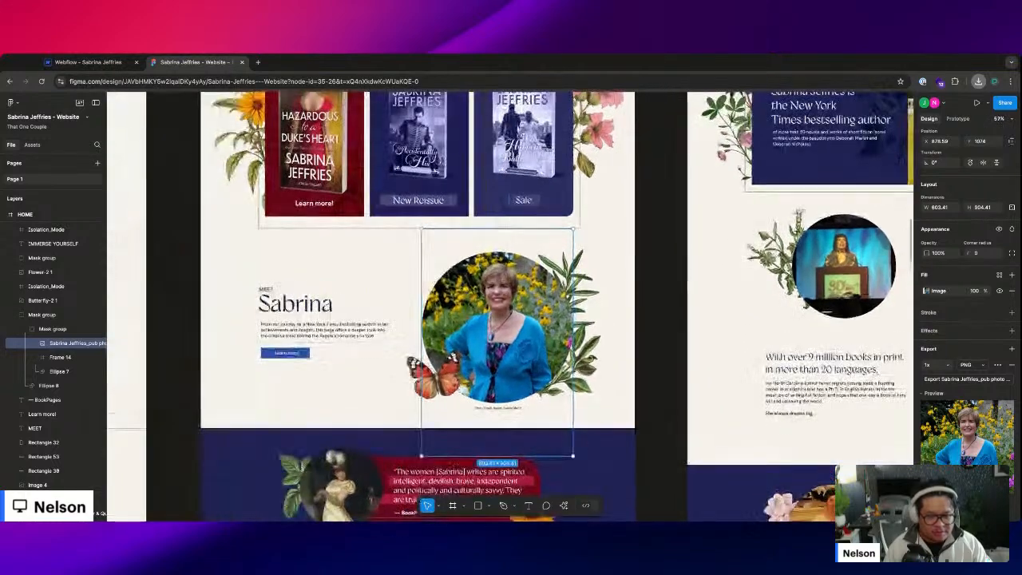
scroll(400, 289, up, 3)
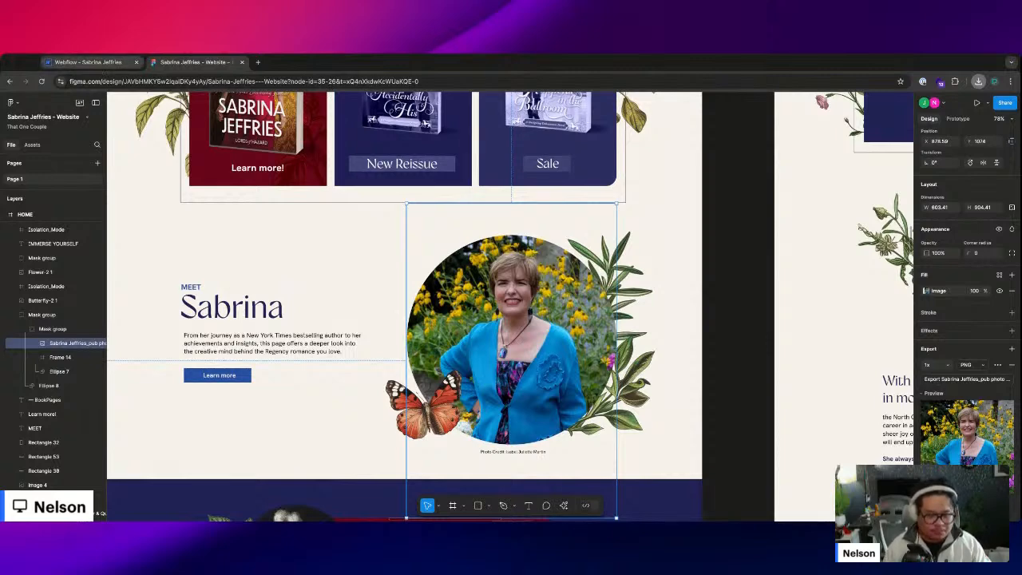
click(87, 62)
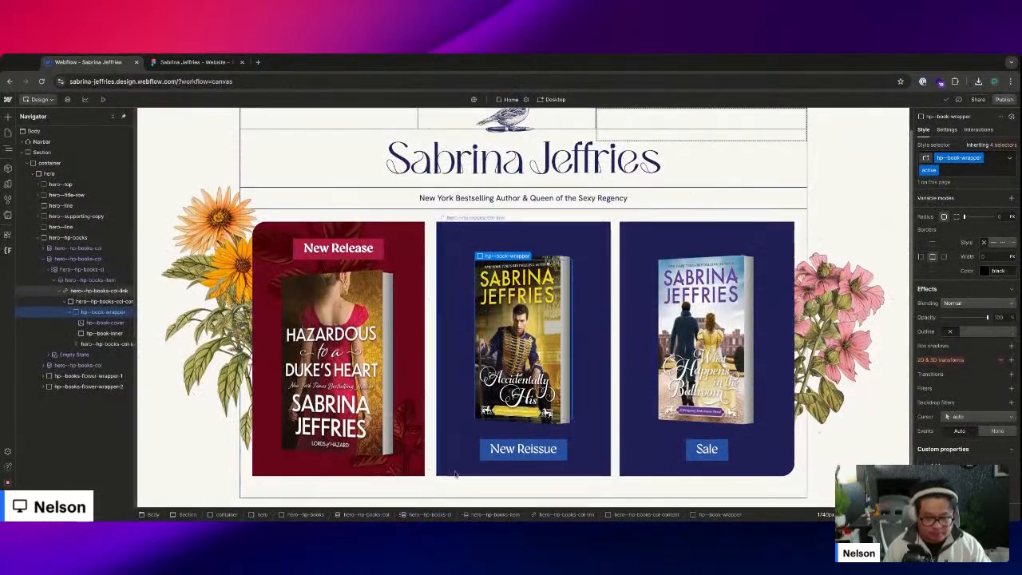
click(44, 259)
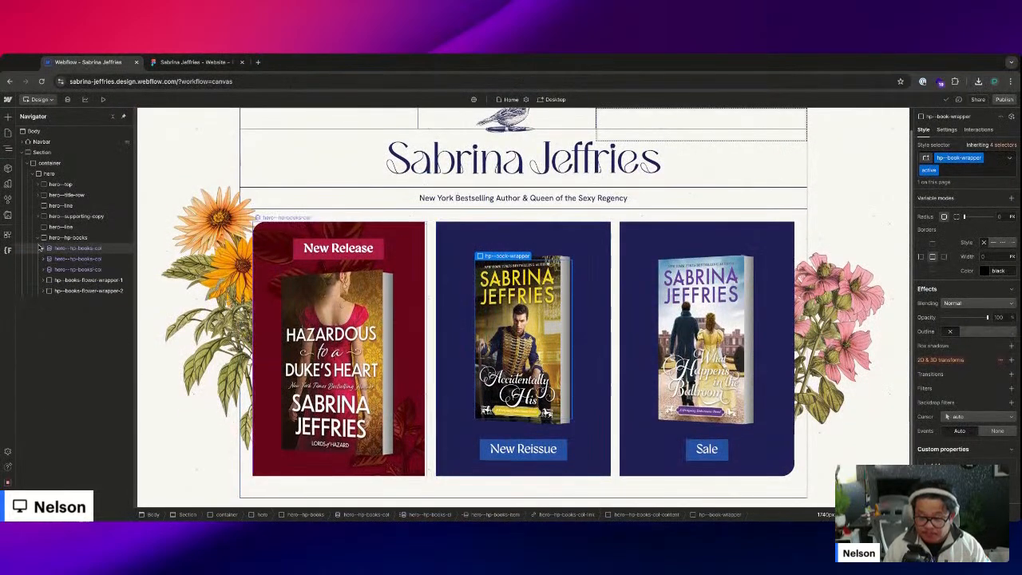
click(38, 237)
click(33, 174)
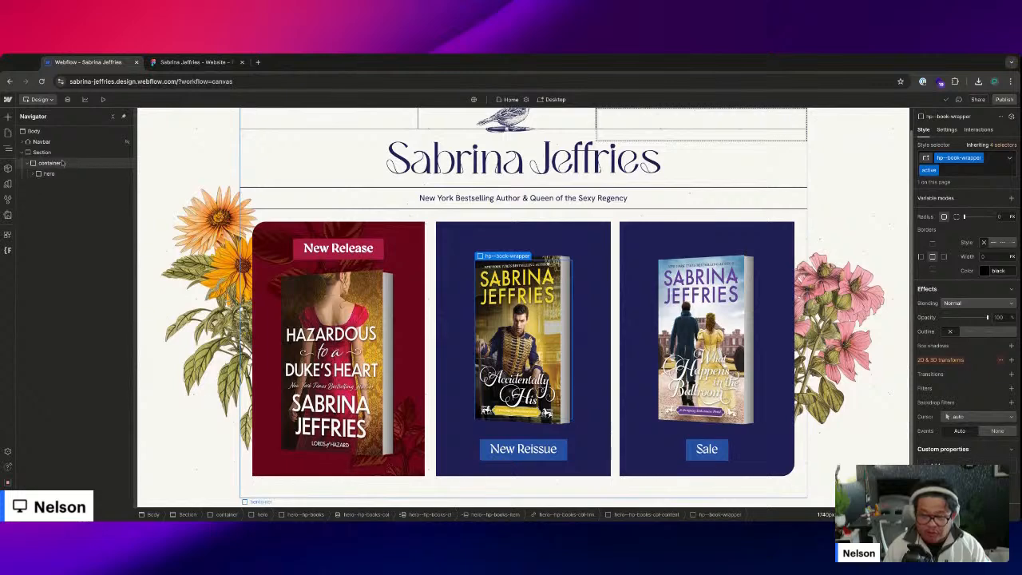
- Add a div block inside the container, below the hero, and give it the class hp--about
click(51, 163)
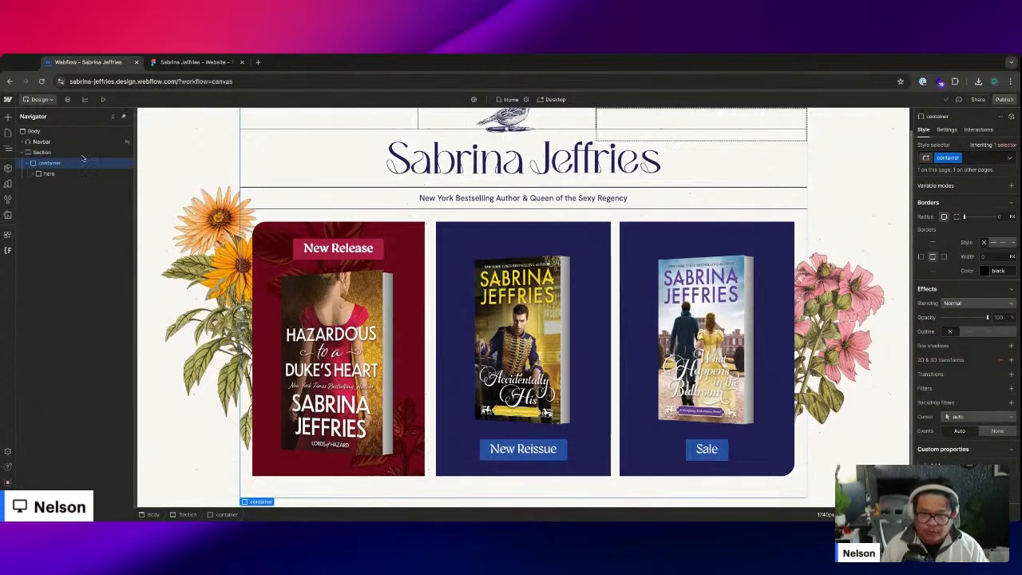
click(168, 63)
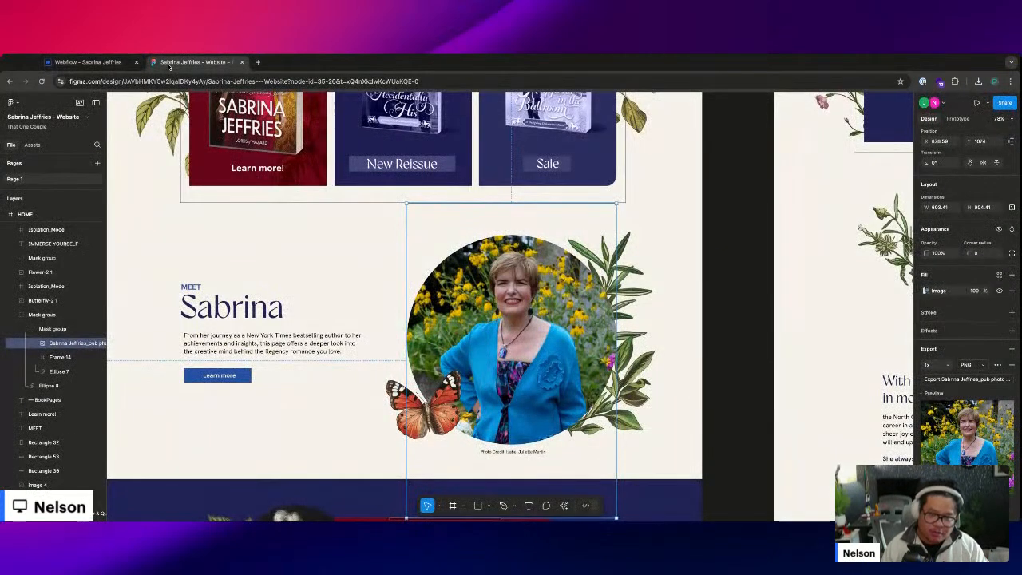
click(88, 62)
key(ctrl+k)
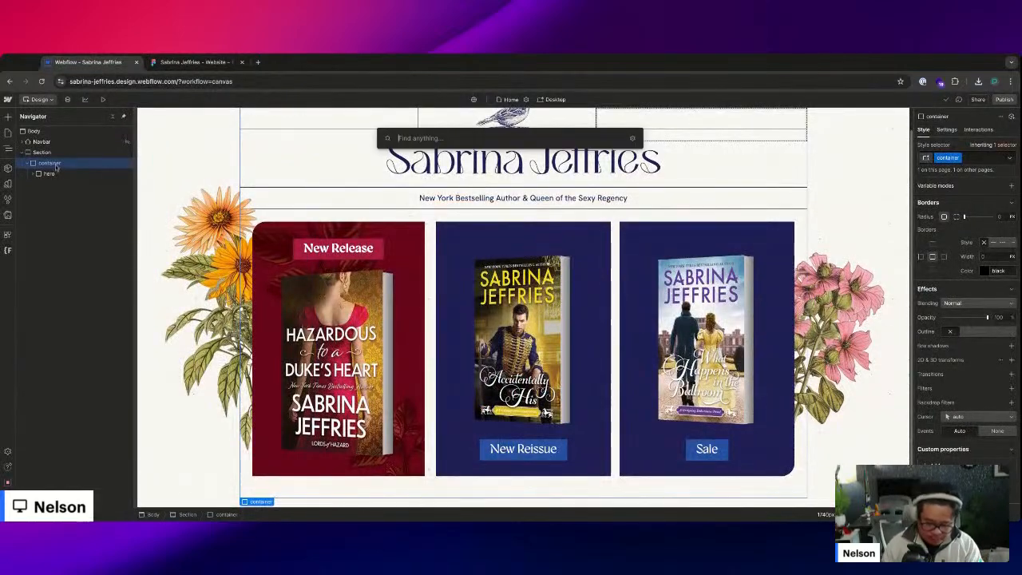
text(div)
key(Return)
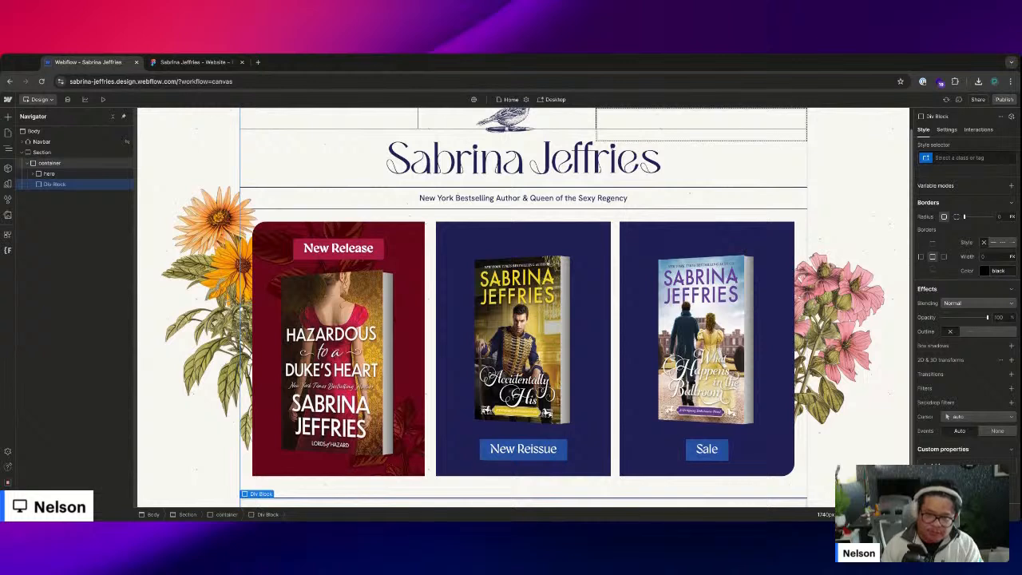
key(ctrl+Return)
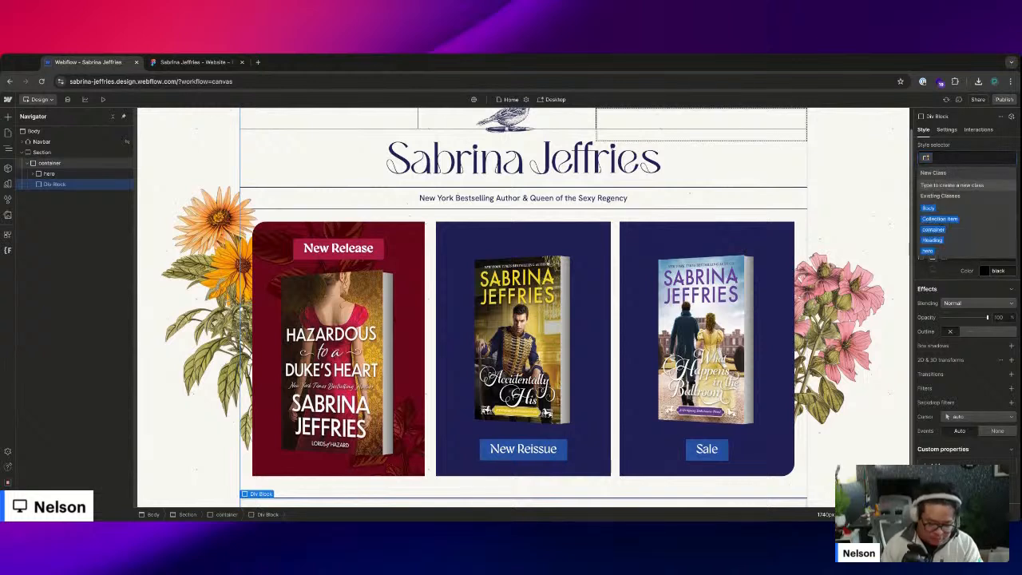
text(hp--)
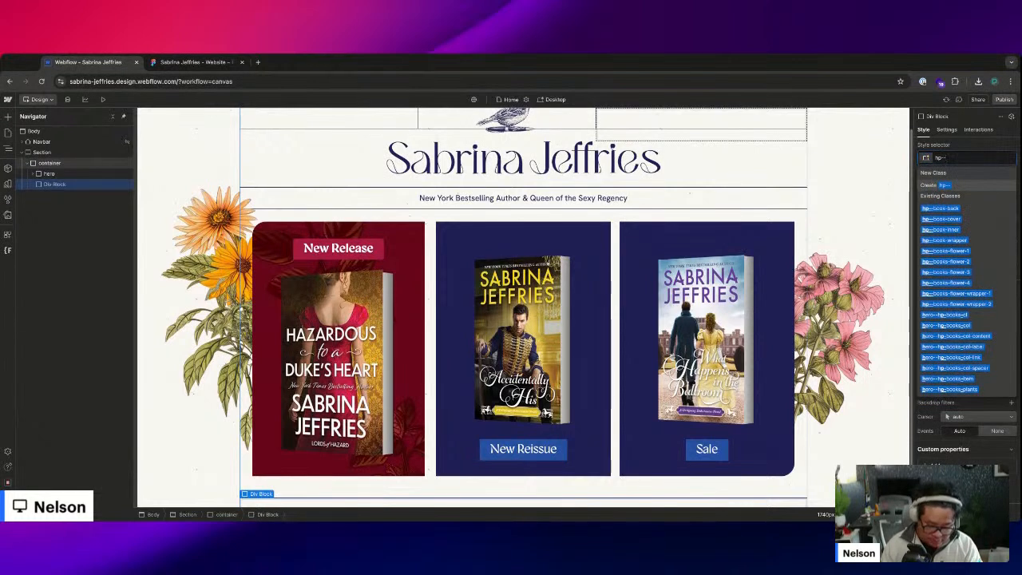
text(about)
key(Return)
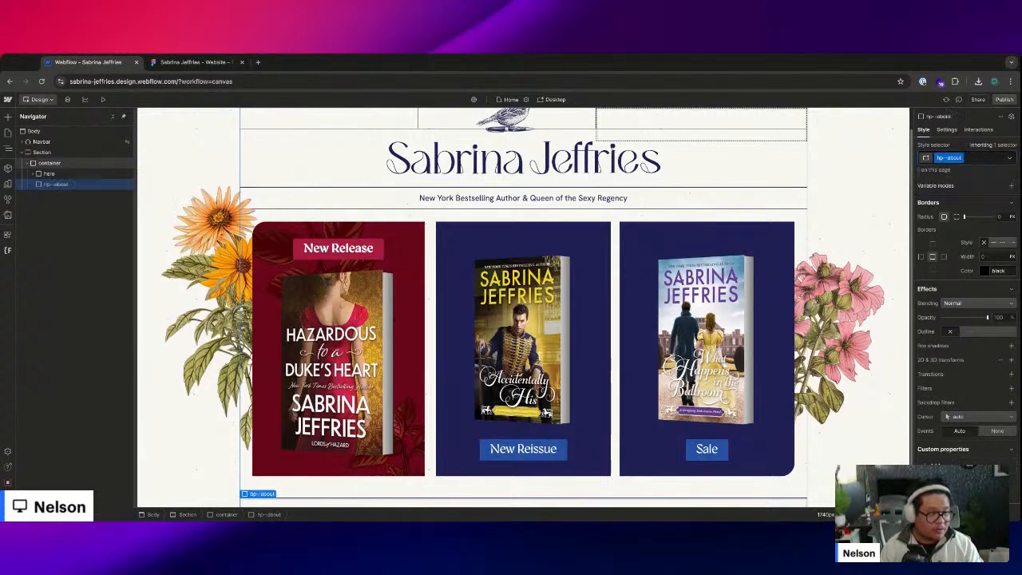
- Make hp--about a horizontal flex layout, aligned left and vertically centered, with a 7.75 rem gap
scroll(583, 431, down, 1)
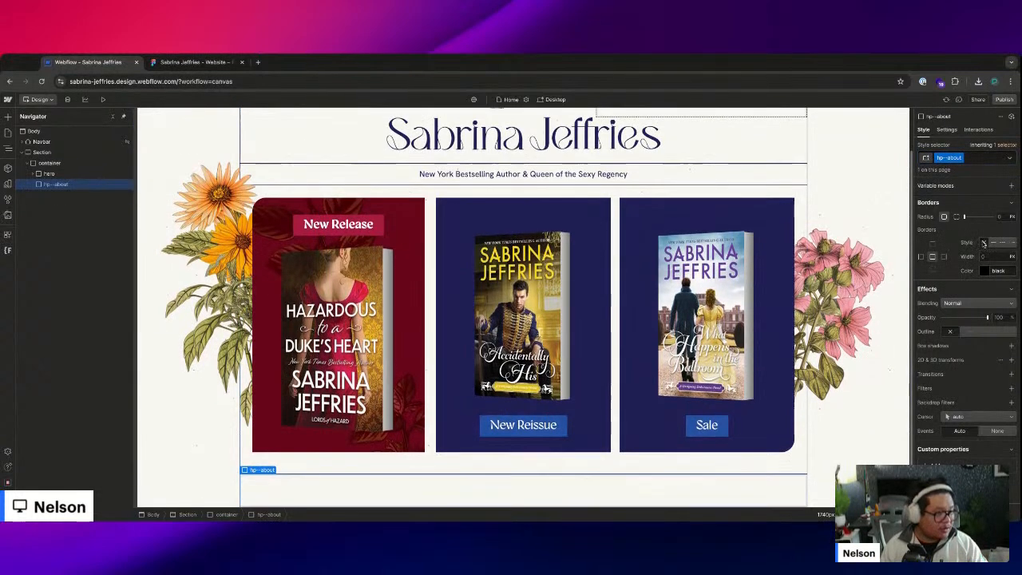
scroll(966, 256, up, 5)
click(967, 217)
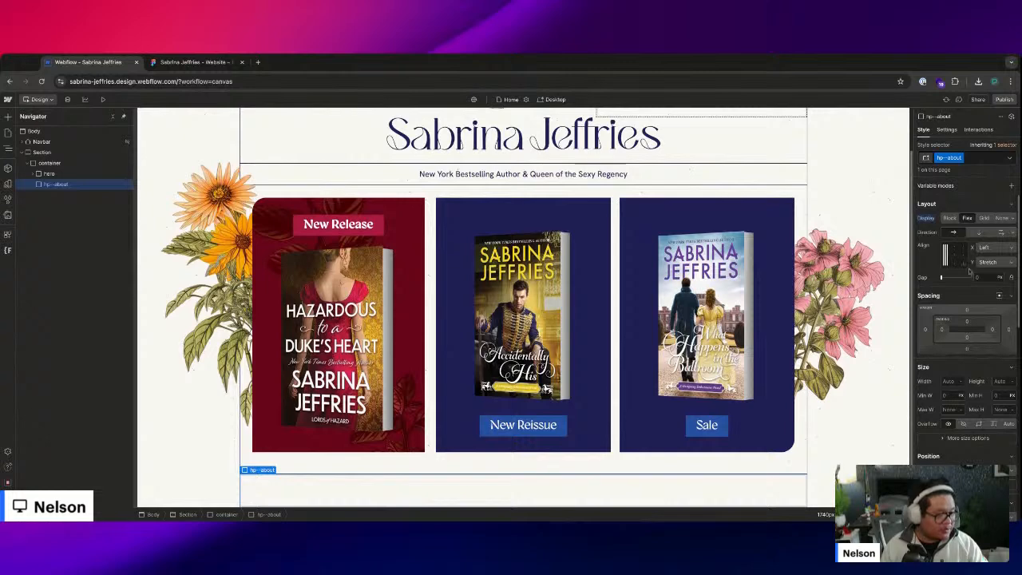
click(945, 254)
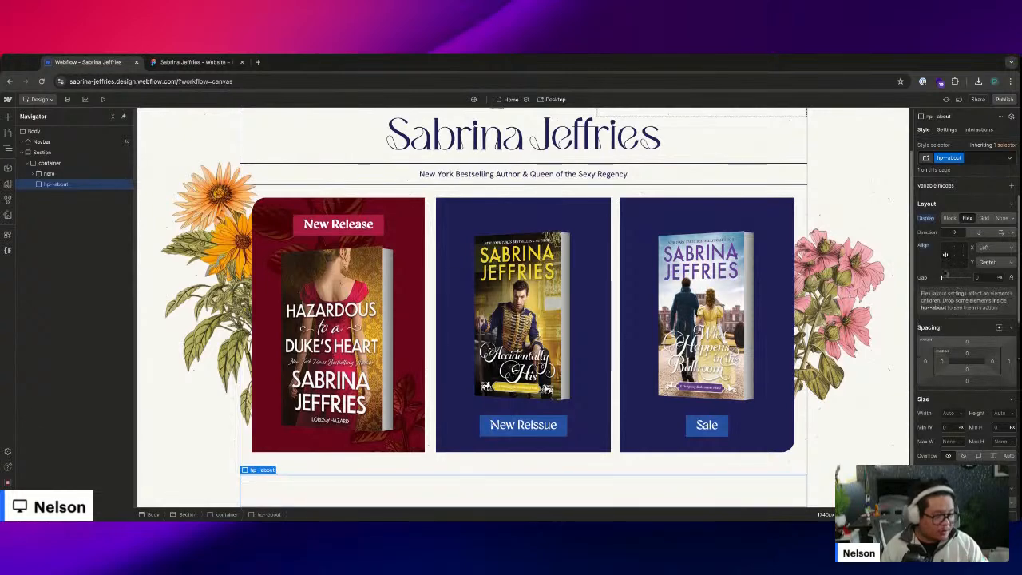
key(ctrl+Tab)
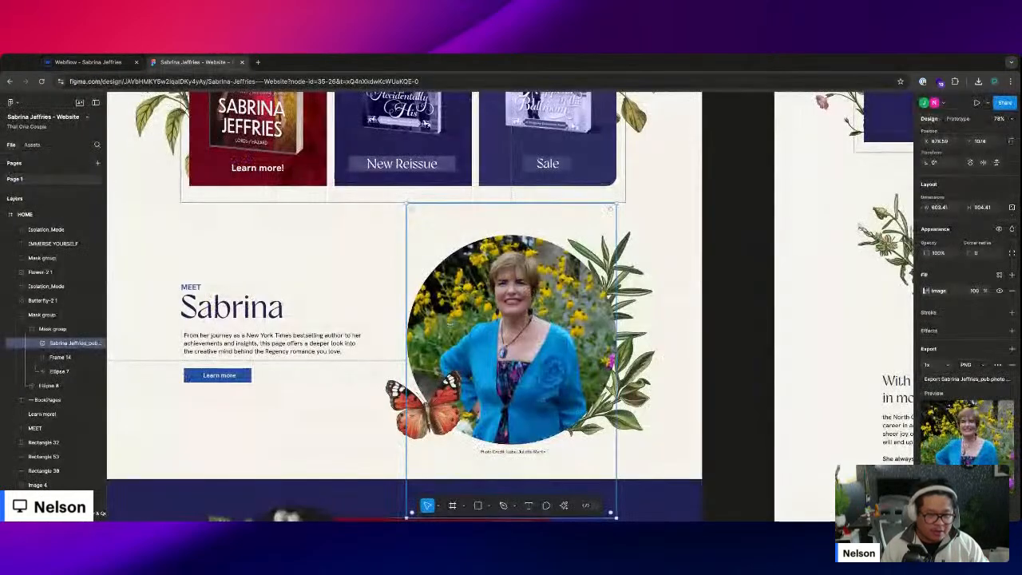
key(ctrl+Tab)
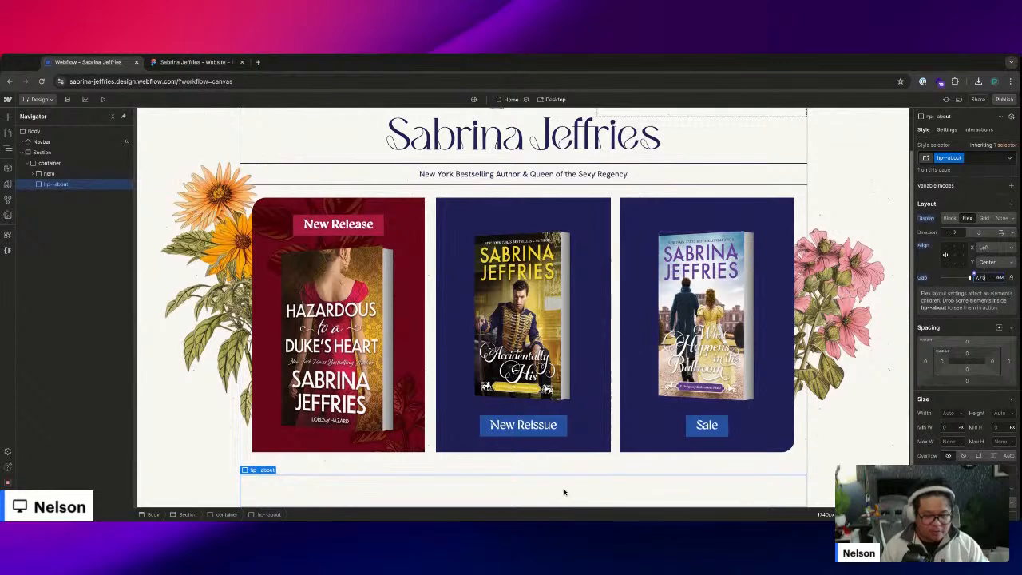
- Add a div block inside hp--about and give it the class hp--about-content
key(ctrl+k)
text(duiv)
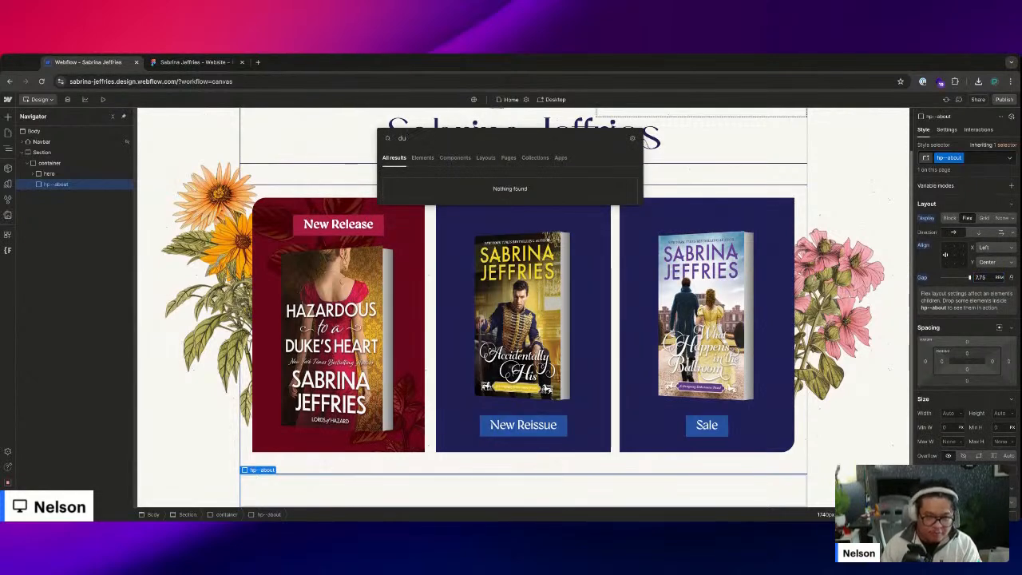
key(BackSpace)
text(iv)
key(Return)
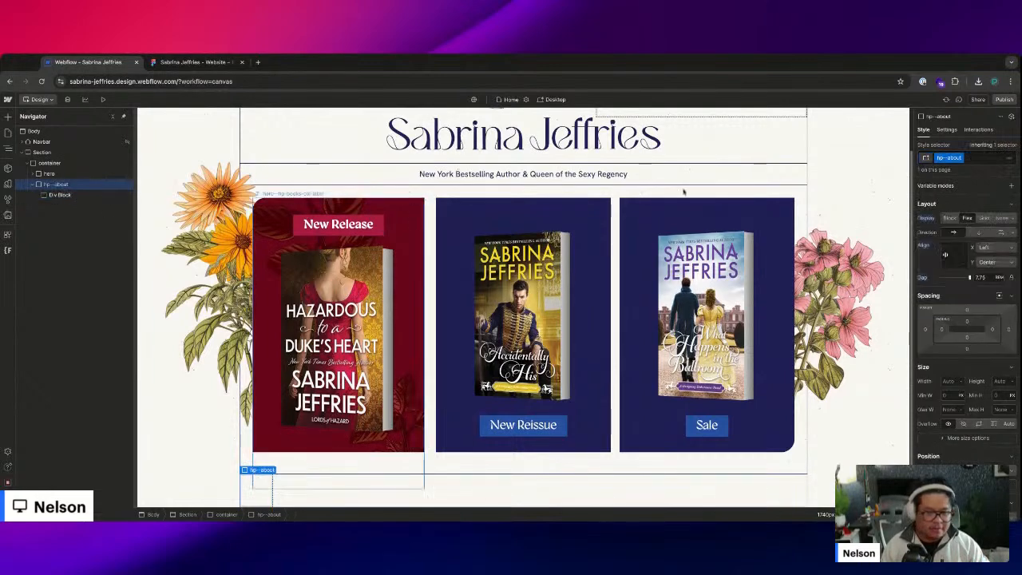
click(68, 196)
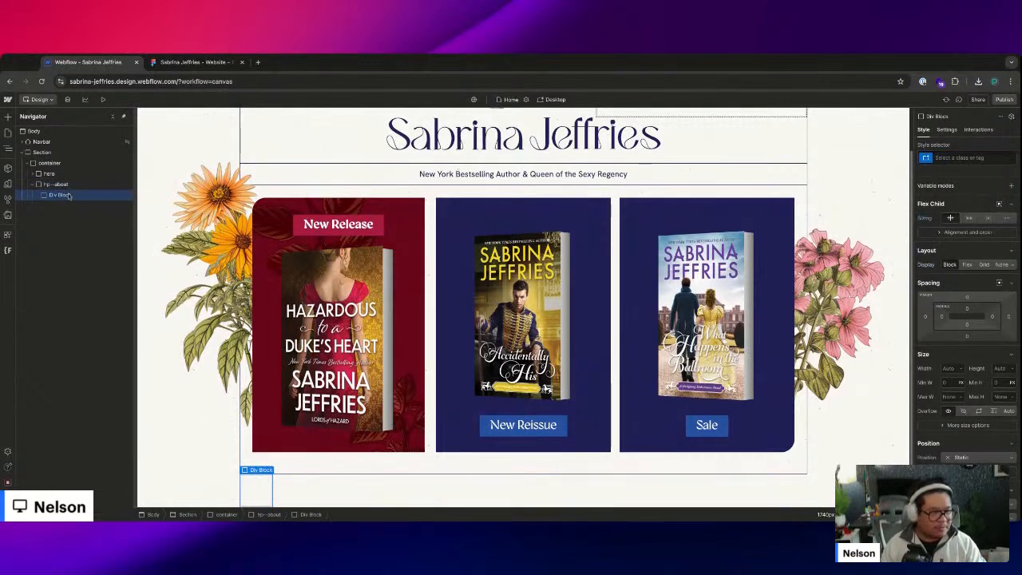
key(ctrl+Return)
text(hp--about-content)
key(Return)
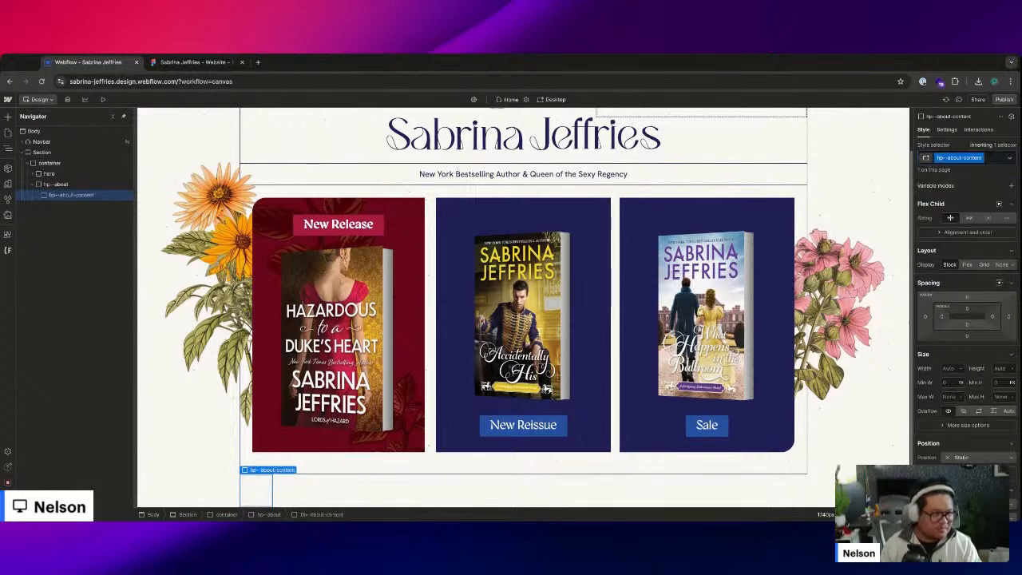
- Let hp--about-content grow and add a second div block inside hp--about, classed hp--about-photo-wrapper, that also grows
click(968, 217)
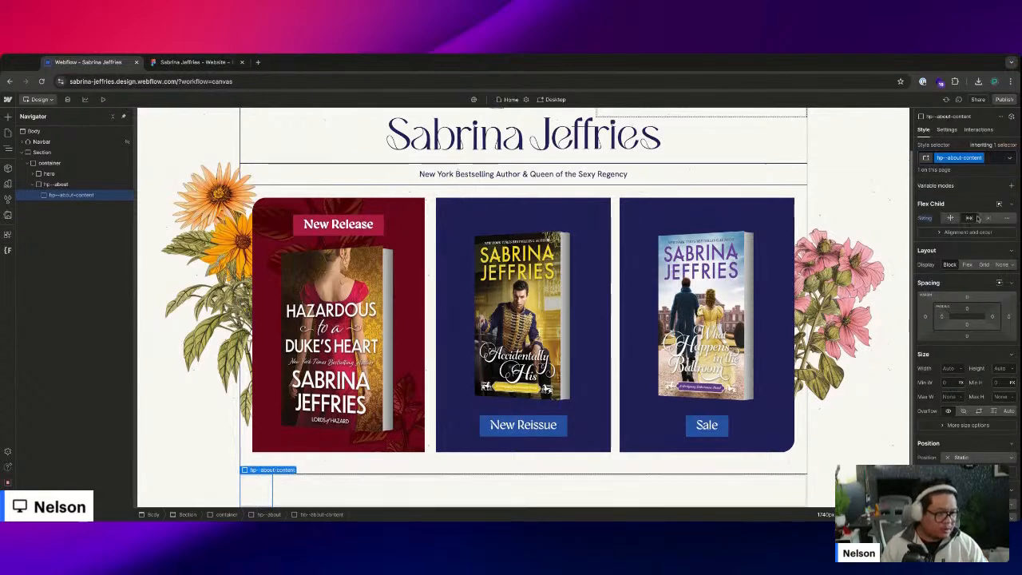
click(82, 184)
key(ctrl+e)
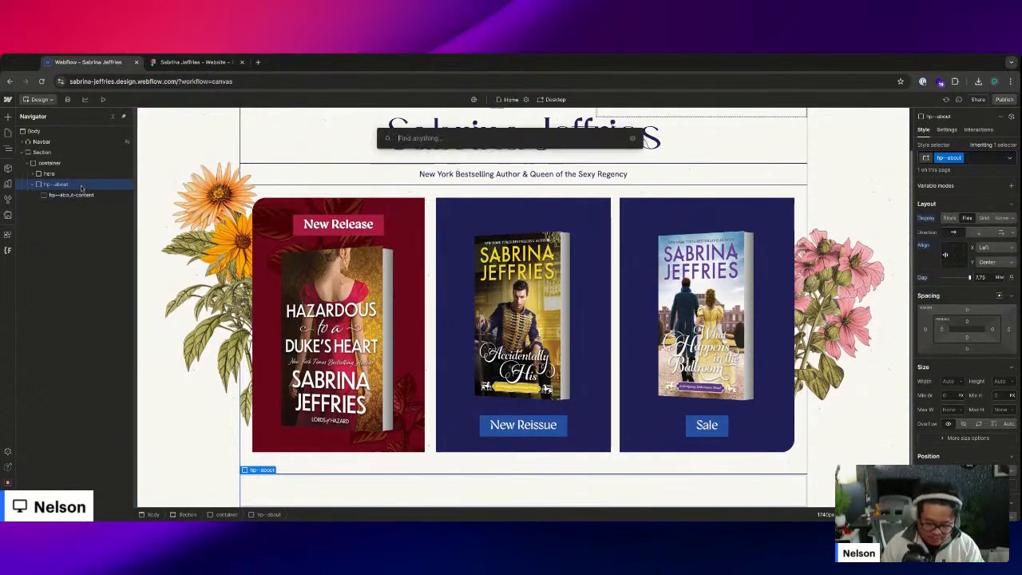
text(div)
key(Return)
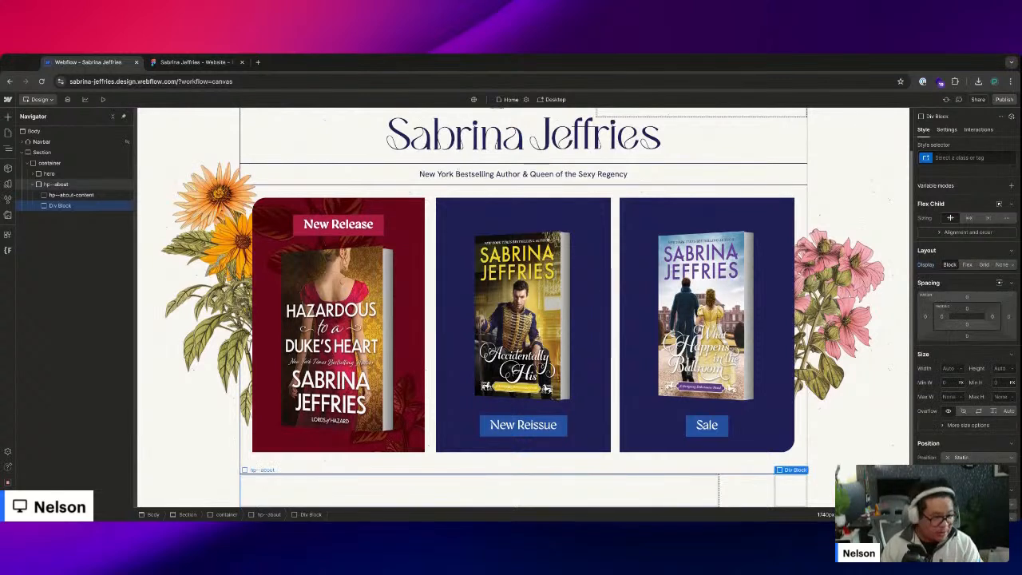
key(ctrl+Return)
text(hp--about-photo)
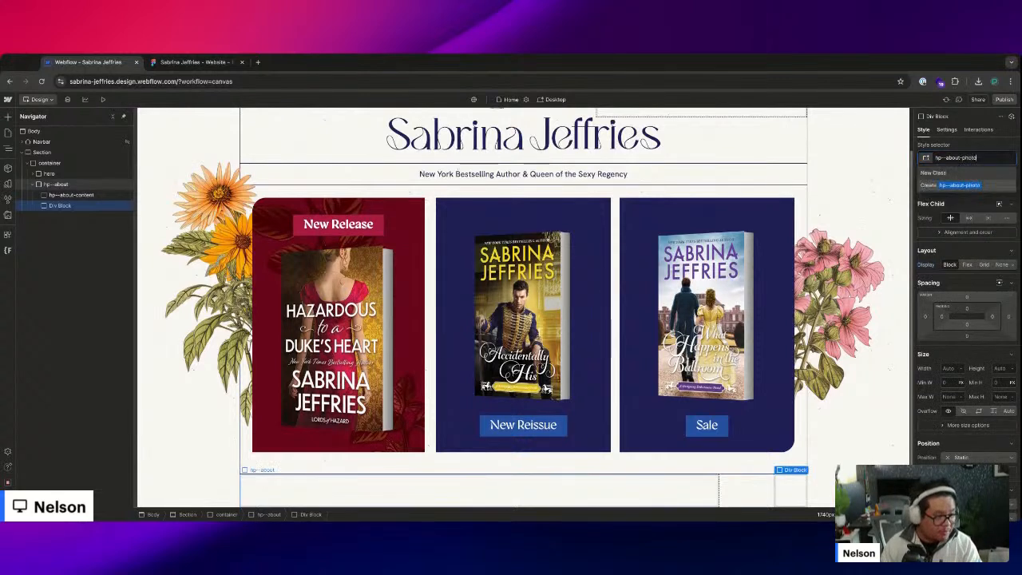
text(-wrapper)
key(Return)
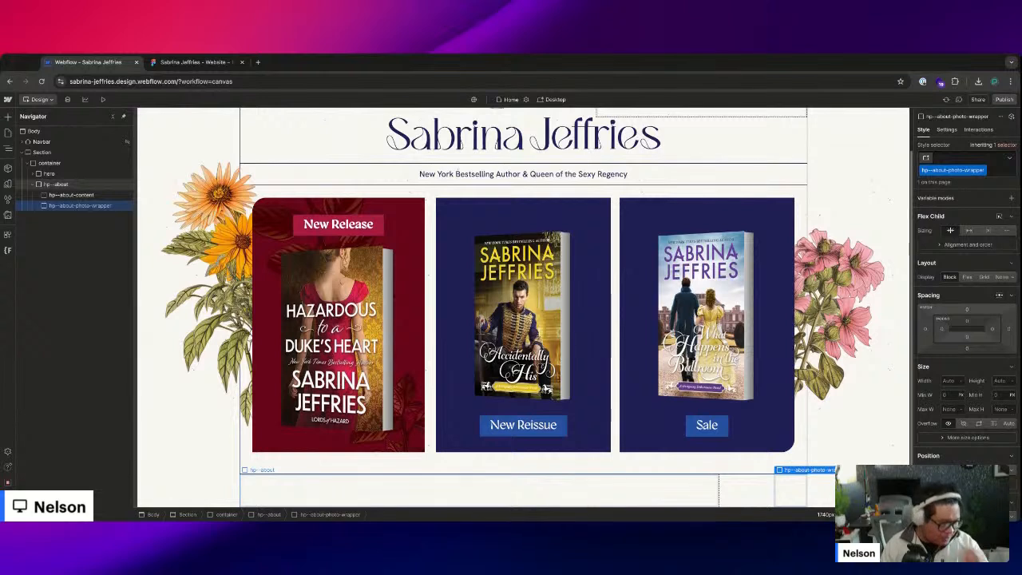
click(968, 230)
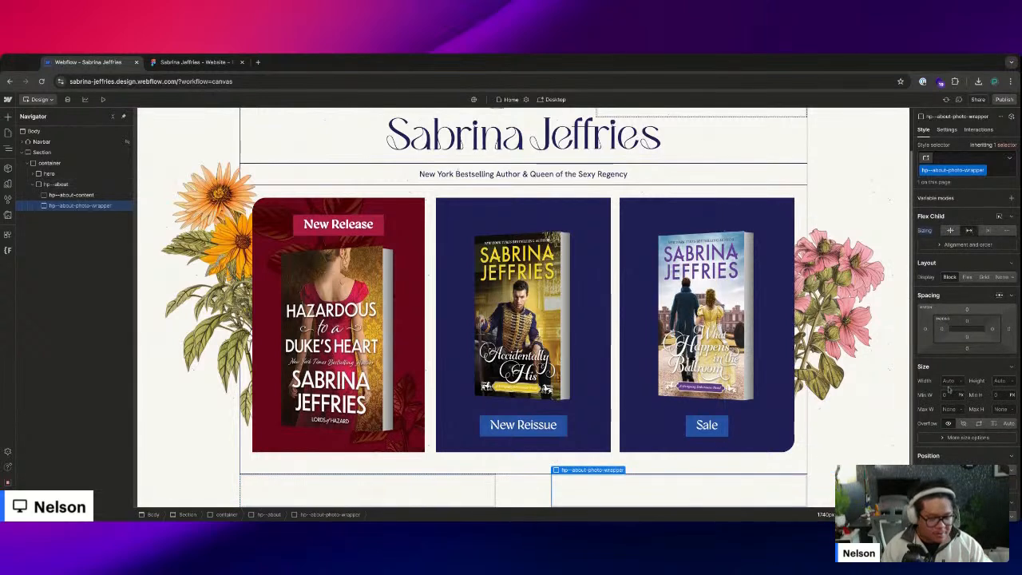
click(315, 490)
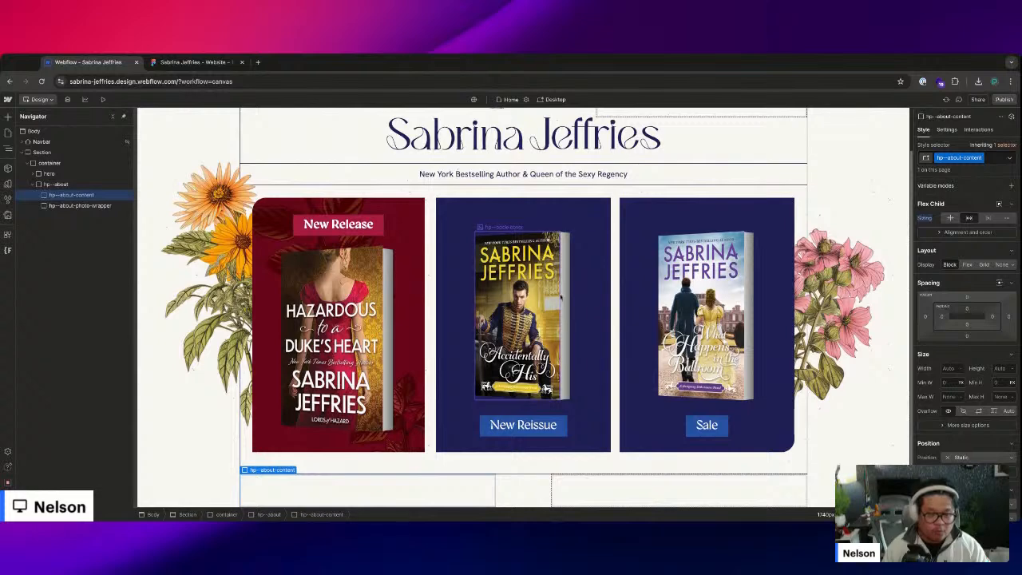
- Try a Dark Blue background color on the middle book's hp--book-wrapper
click(561, 301)
click(108, 312)
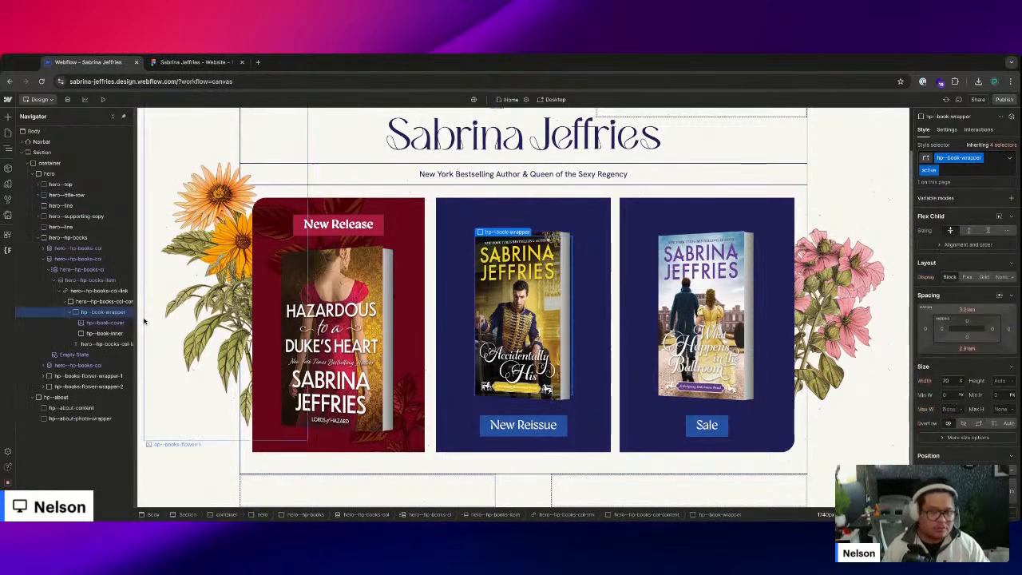
scroll(985, 399, down, 8)
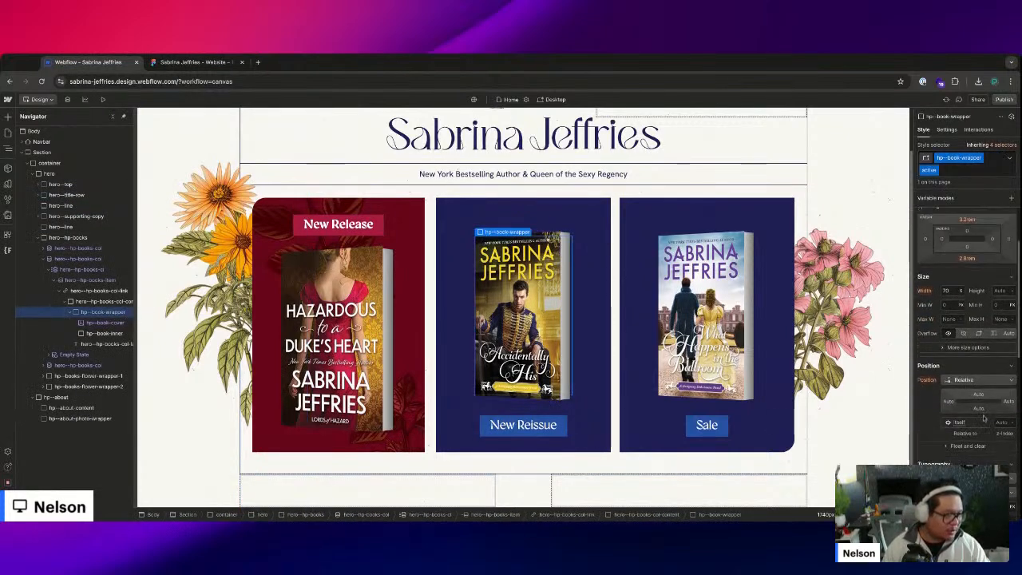
click(941, 351)
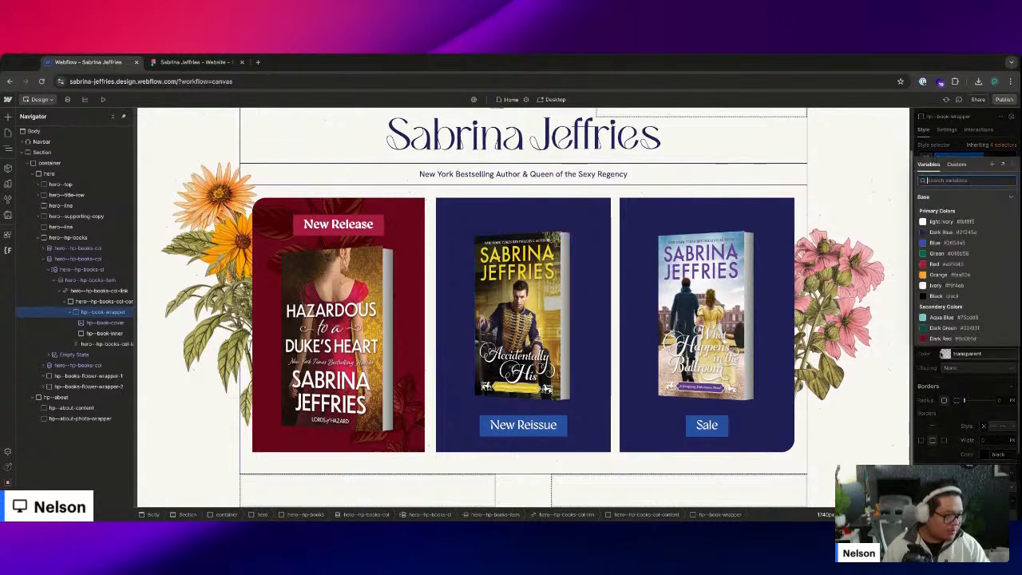
click(950, 232)
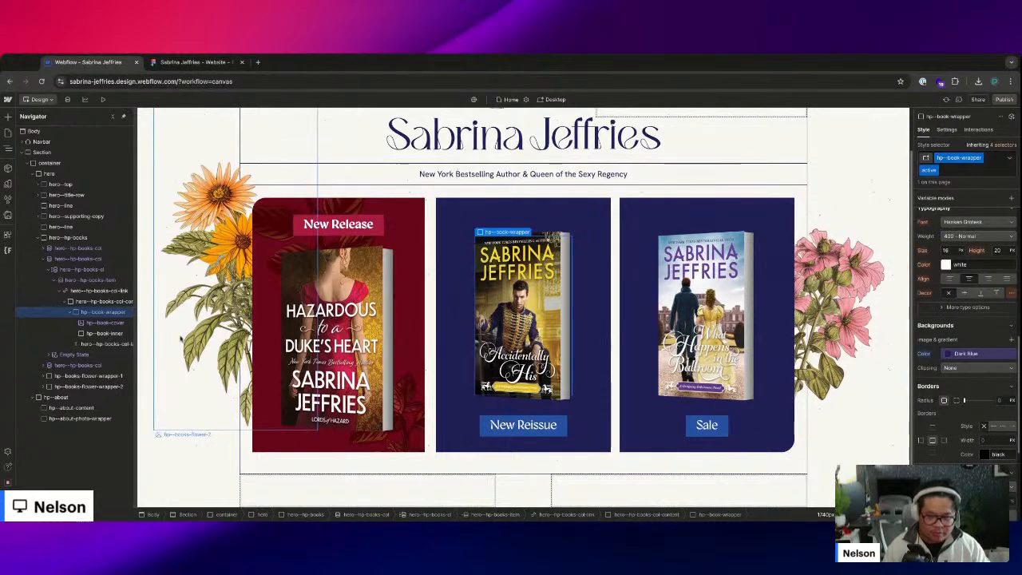
- Set the blending mode of hp--book-wrapper to Color and reset its background color to transparent
scroll(962, 361, down, 3)
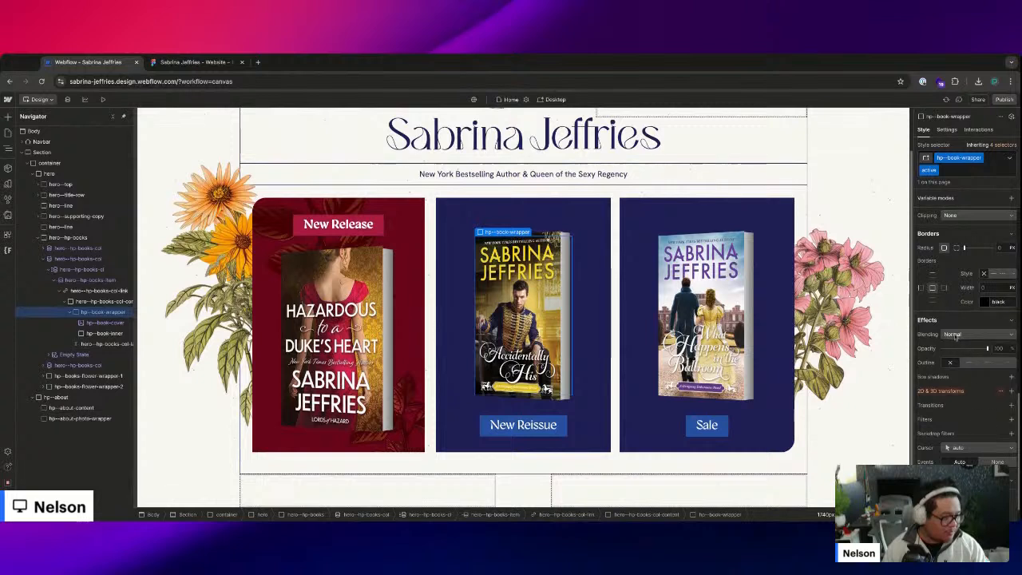
click(954, 336)
click(954, 481)
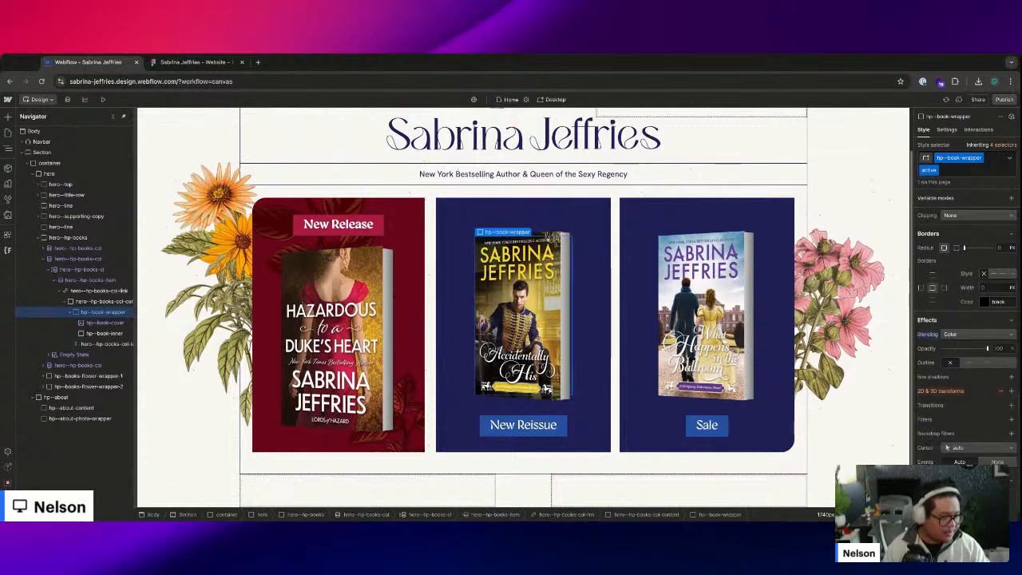
scroll(957, 319, up, 3)
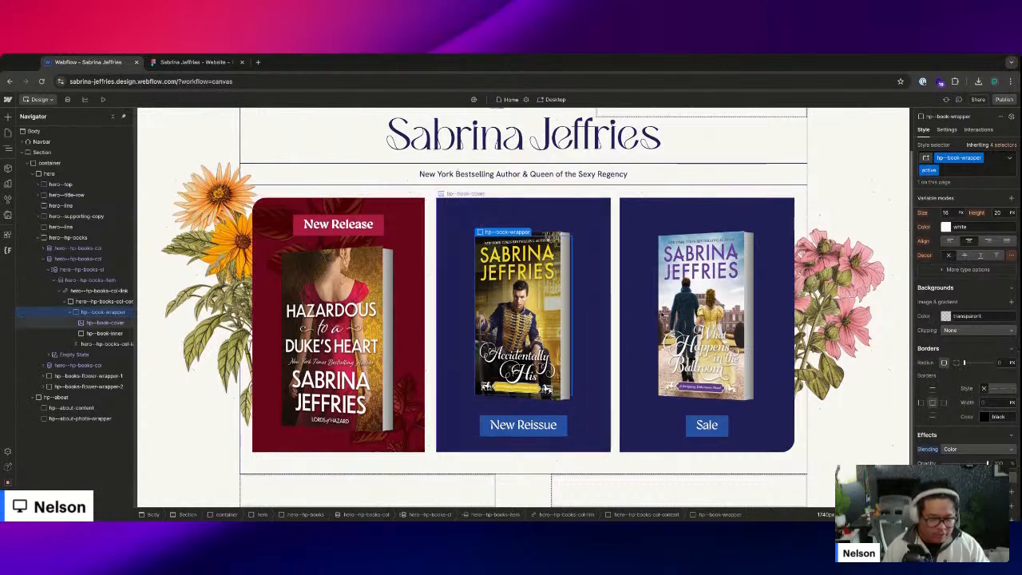
- Try a 5 px blur backdrop filter on hp--book-wrapper
scroll(1010, 399, down, 3)
click(1011, 404)
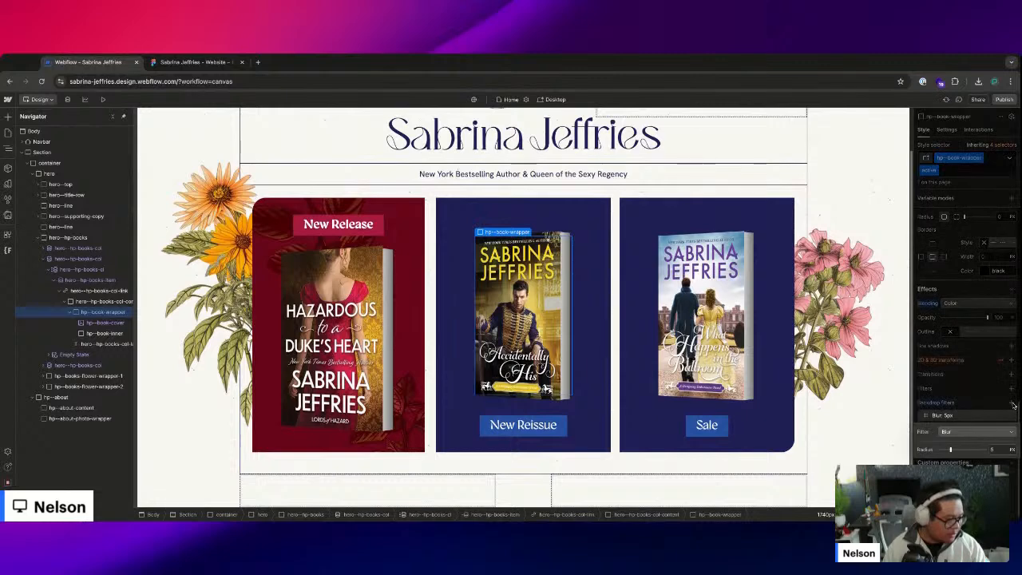
click(979, 435)
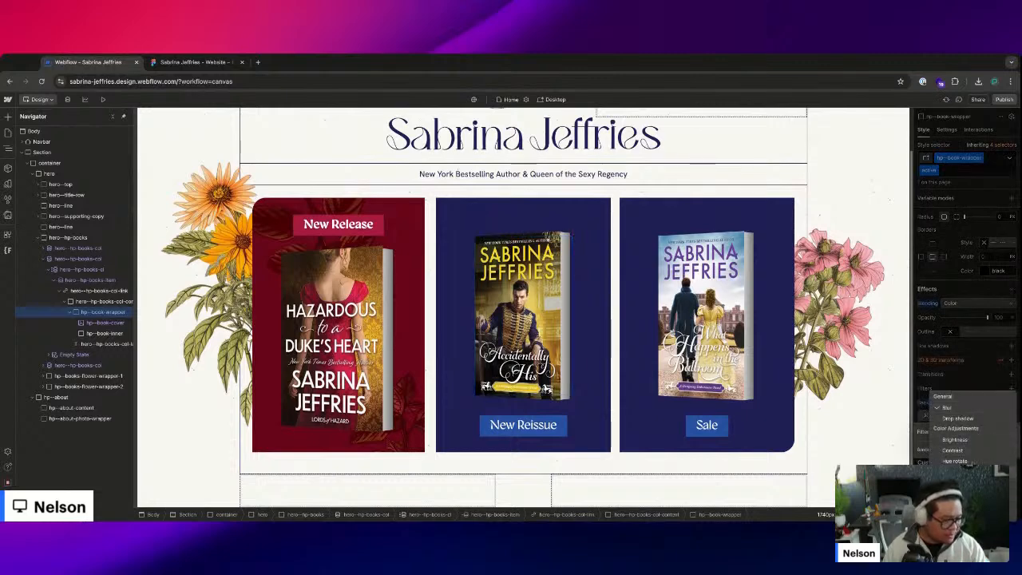
click(993, 386)
key(Escape)
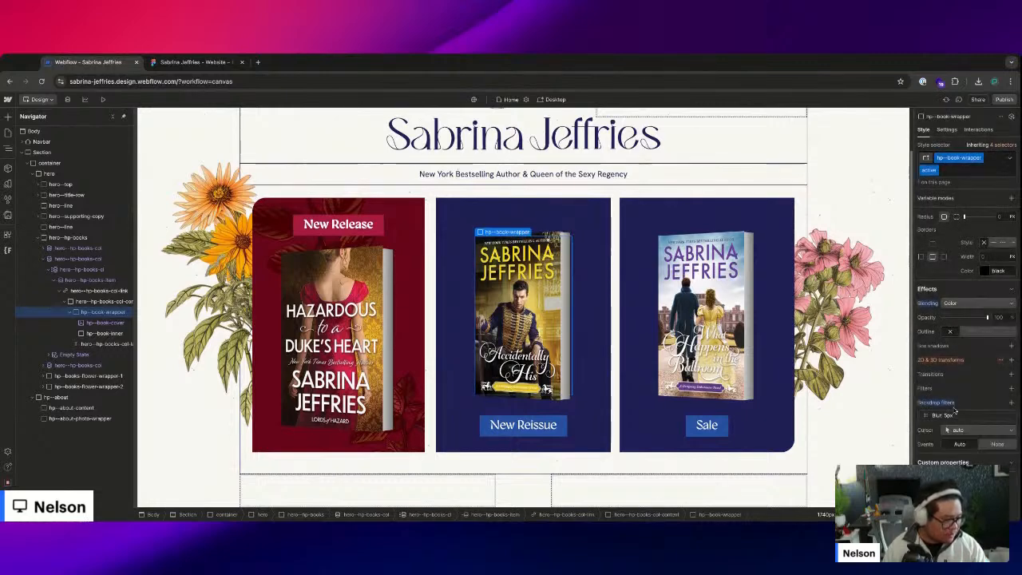
- Try a Dark Blue background color on hero--hp-books-col-content, the parent of the middle book's wrapper
click(102, 300)
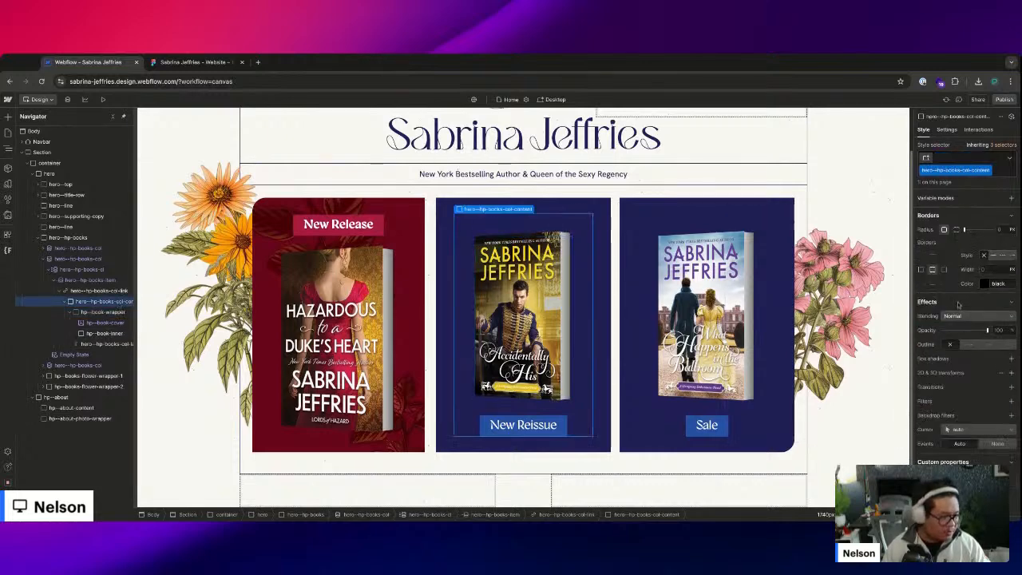
scroll(940, 349, up, 5)
click(945, 352)
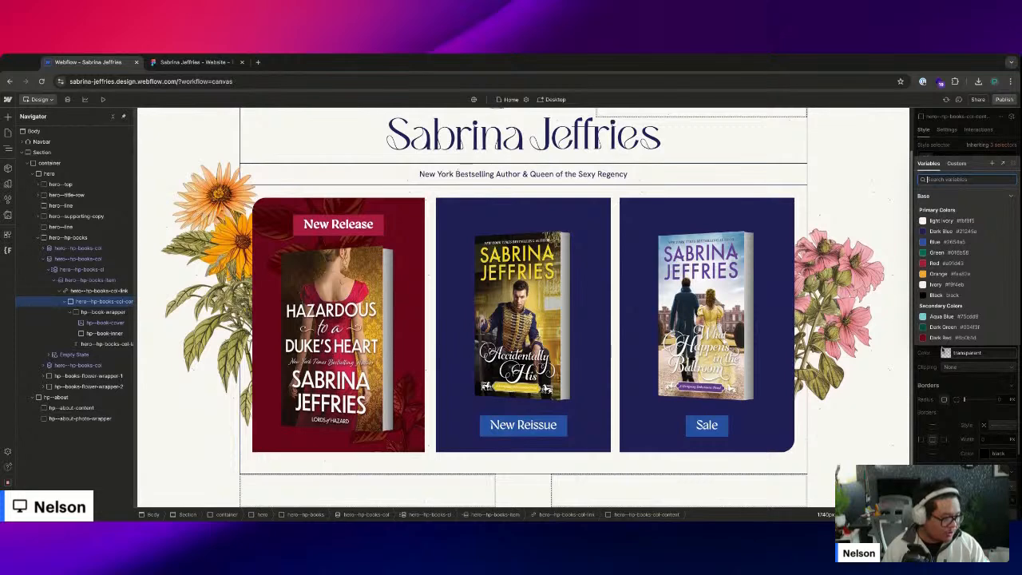
click(958, 232)
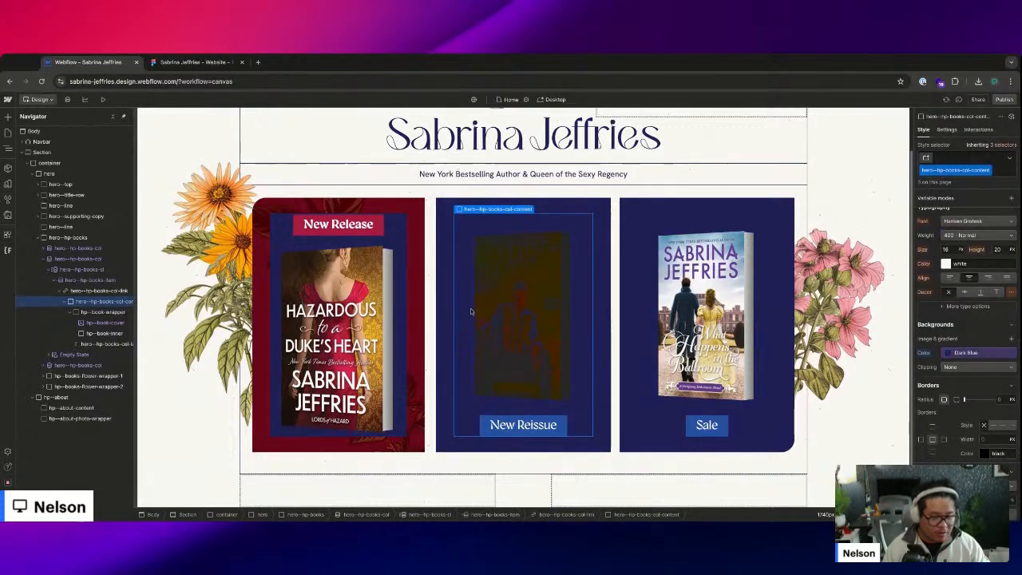
- Preview the other blending modes on hp--book-wrapper against the Dark Blue background and keep Color
click(113, 314)
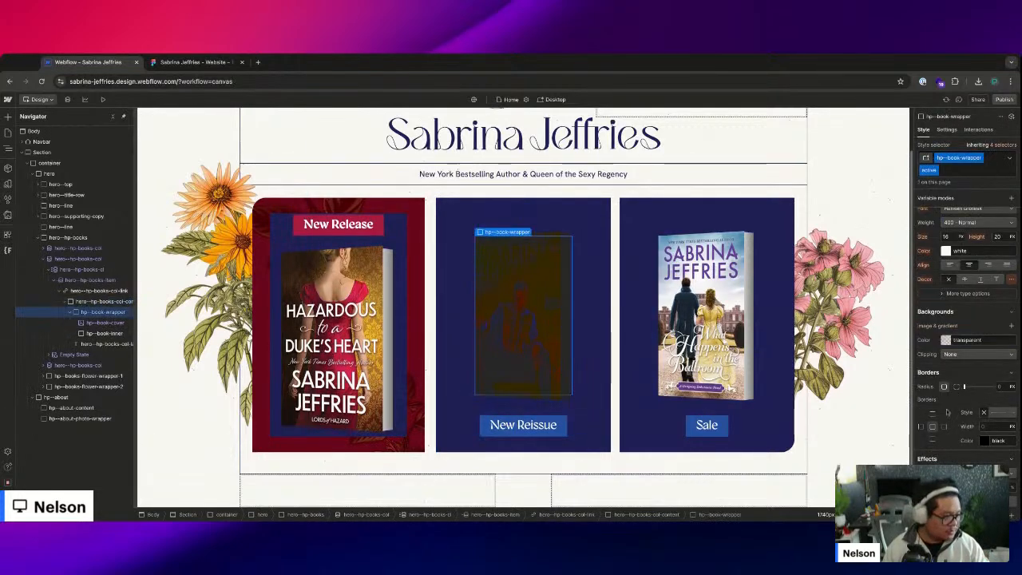
scroll(970, 383, down, 3)
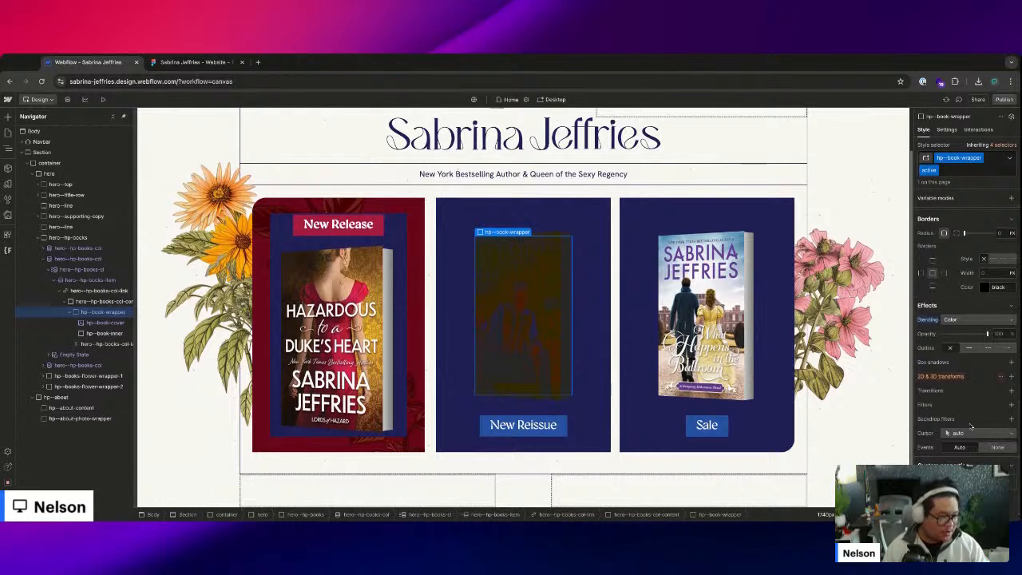
click(958, 319)
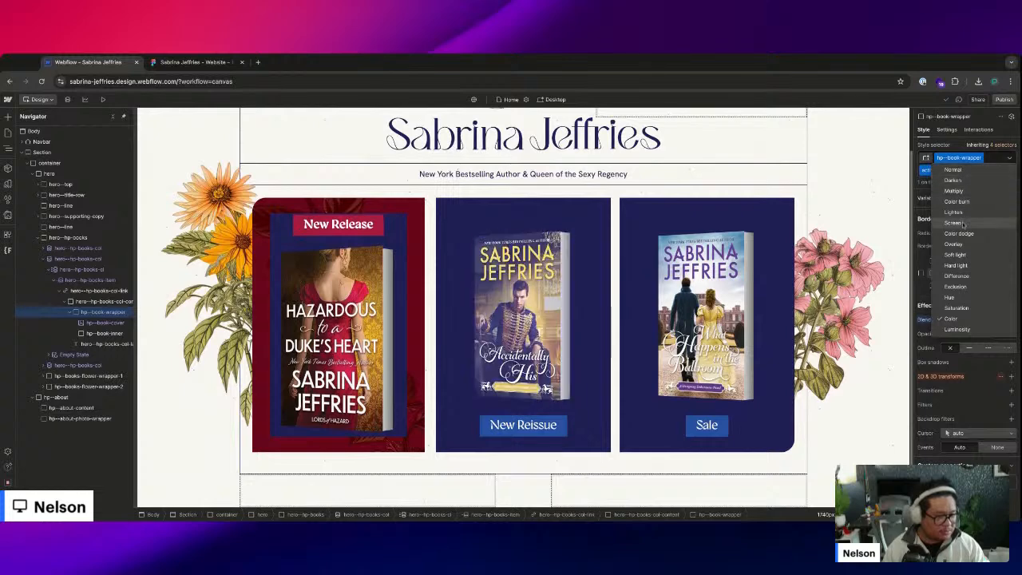
click(950, 319)
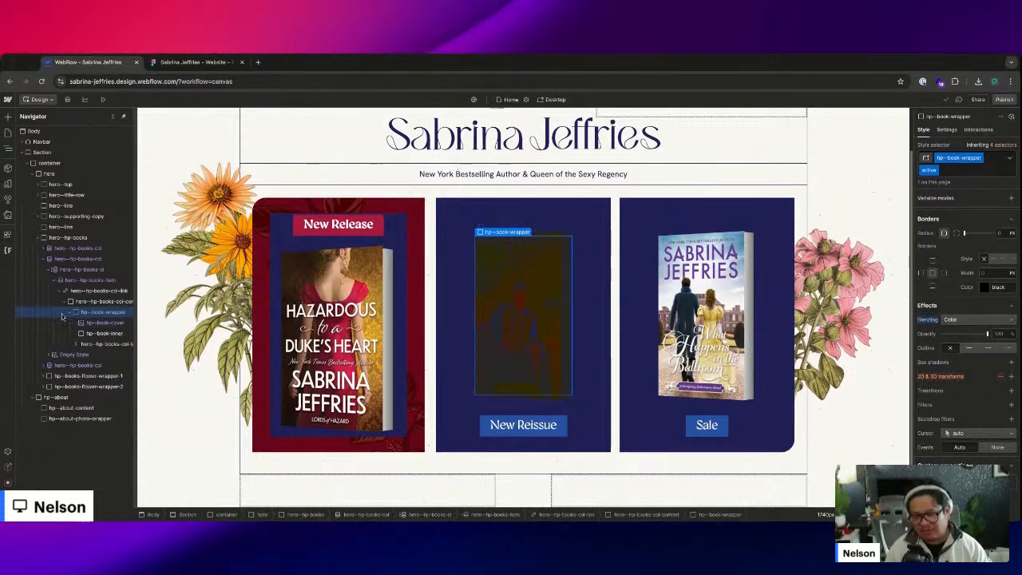
- Reset the Dark Blue background of hero--hp-books-col-content and reselect hp--book-wrapper
click(102, 301)
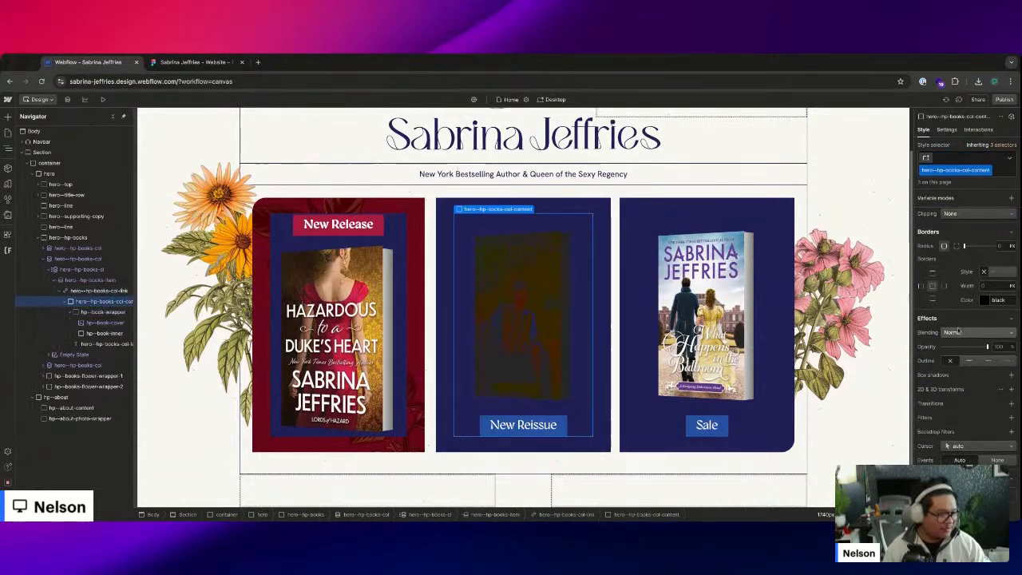
alt+click(925, 339)
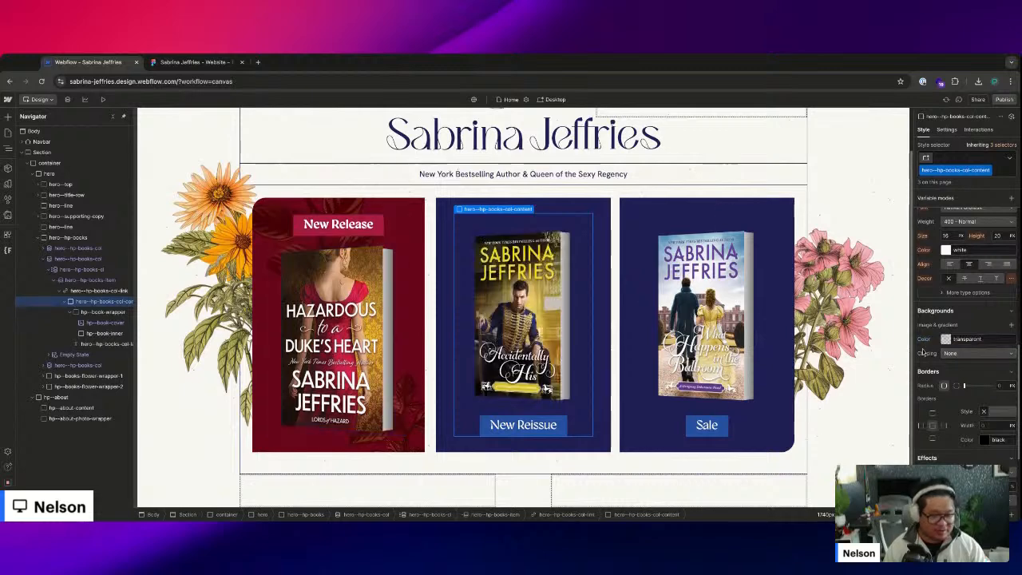
click(102, 311)
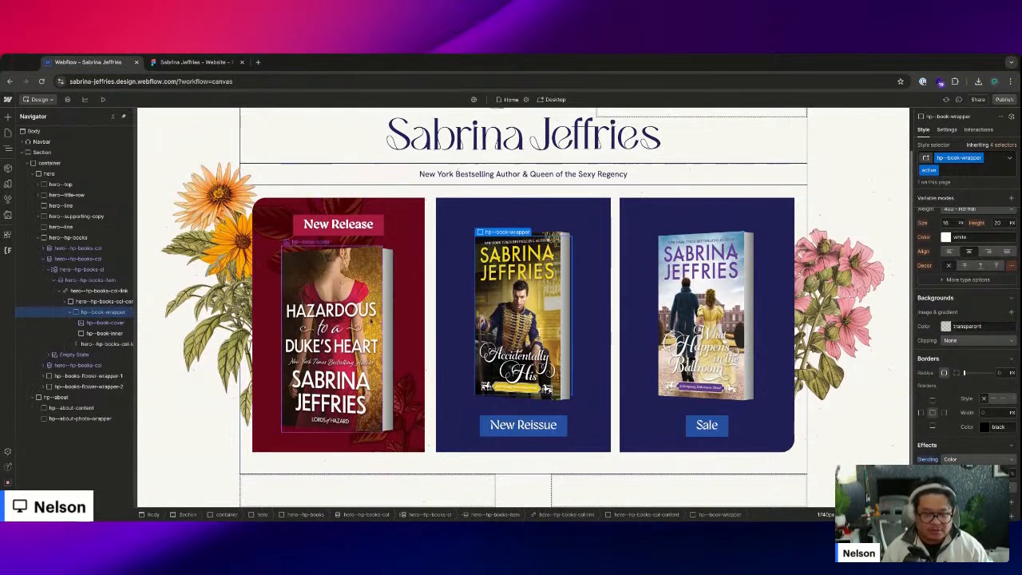
- Inspect the MEET text's typography in the Figma design, then return to Webflow and open the Base variables collection
click(198, 61)
click(191, 286)
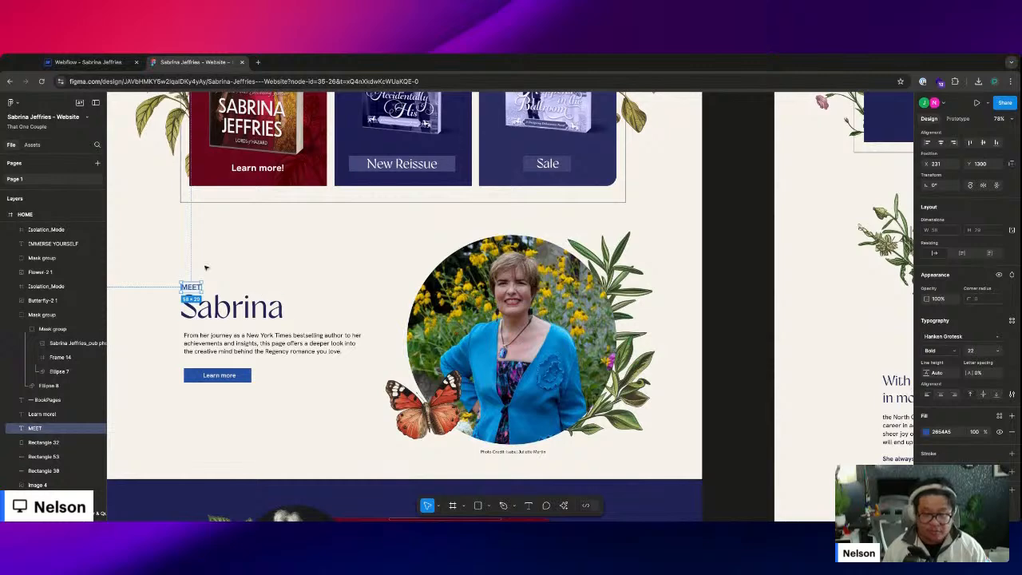
click(109, 64)
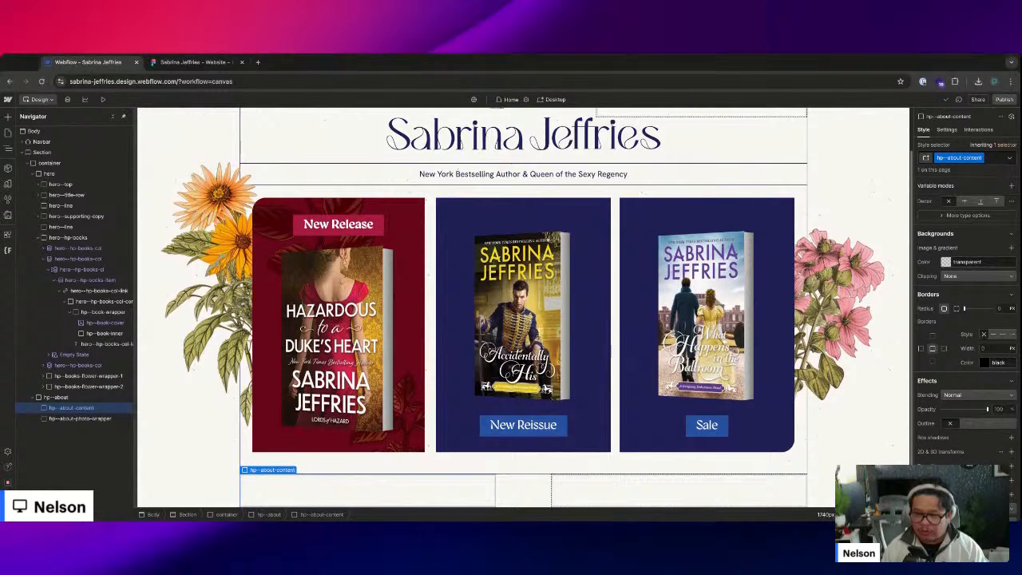
click(7, 184)
click(97, 136)
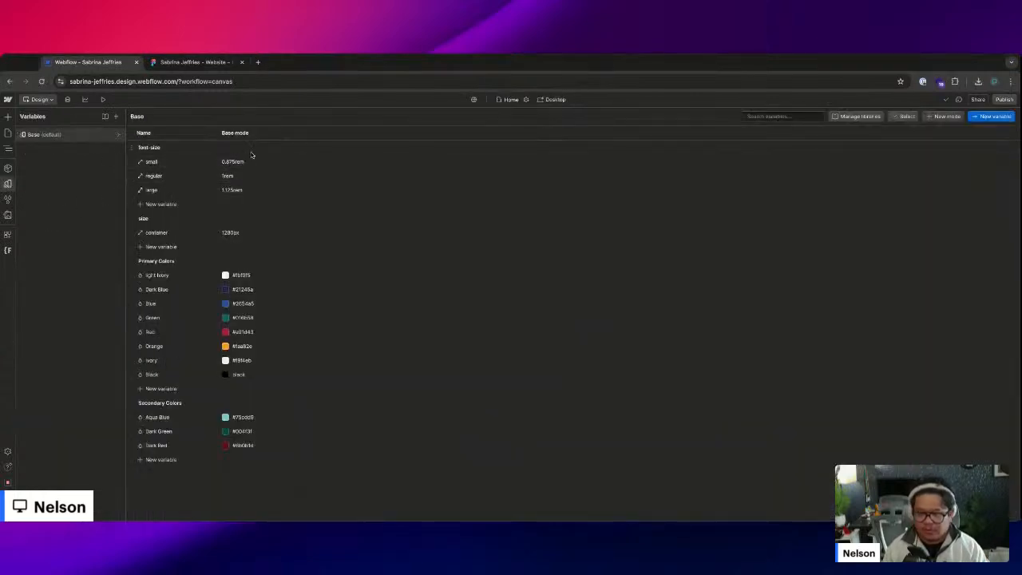
- Switch to Figma and inspect the dimensions of the Sabrina lettering and its individual letter shapes
click(181, 63)
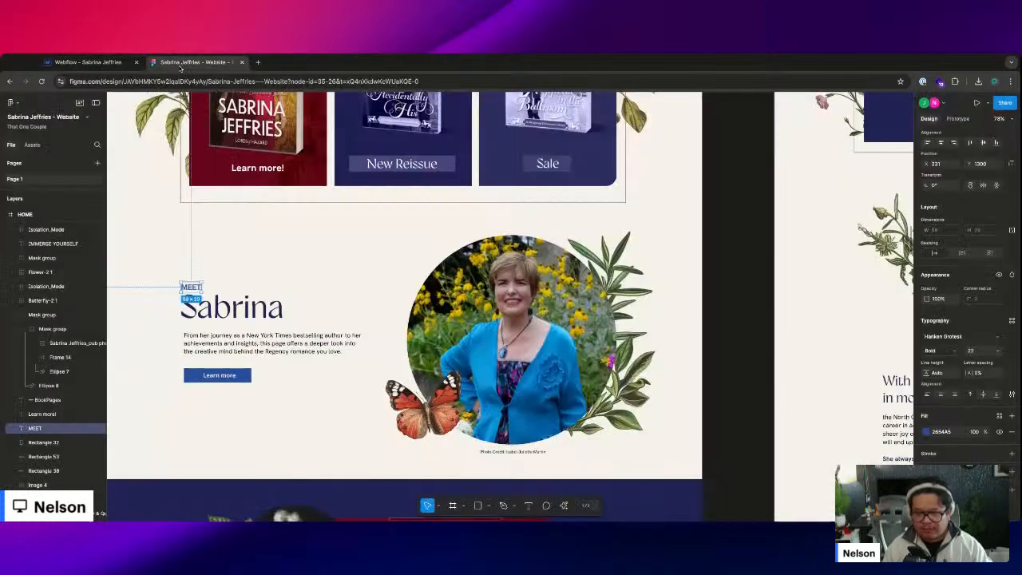
click(206, 307)
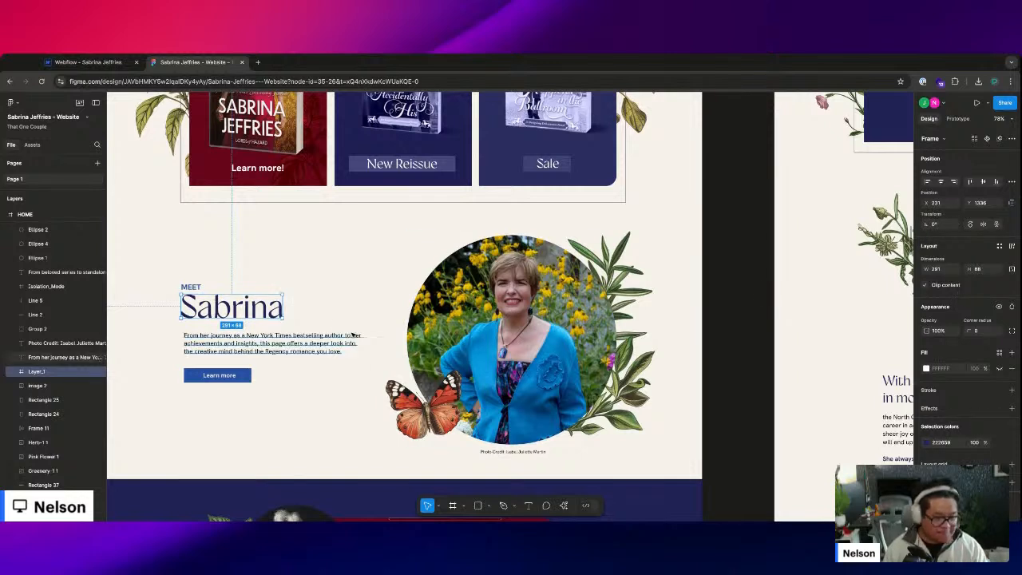
double_click(253, 313)
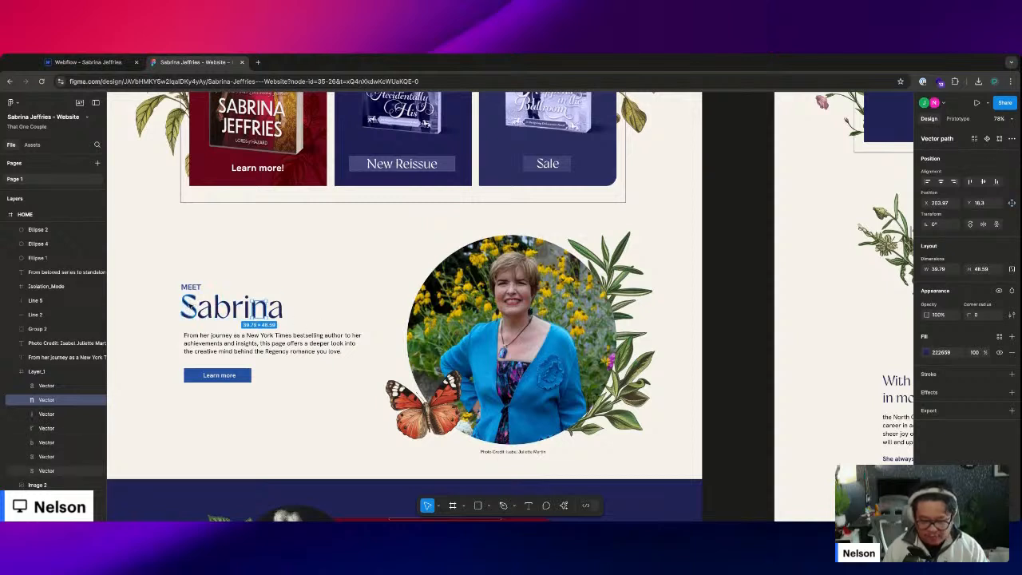
click(190, 308)
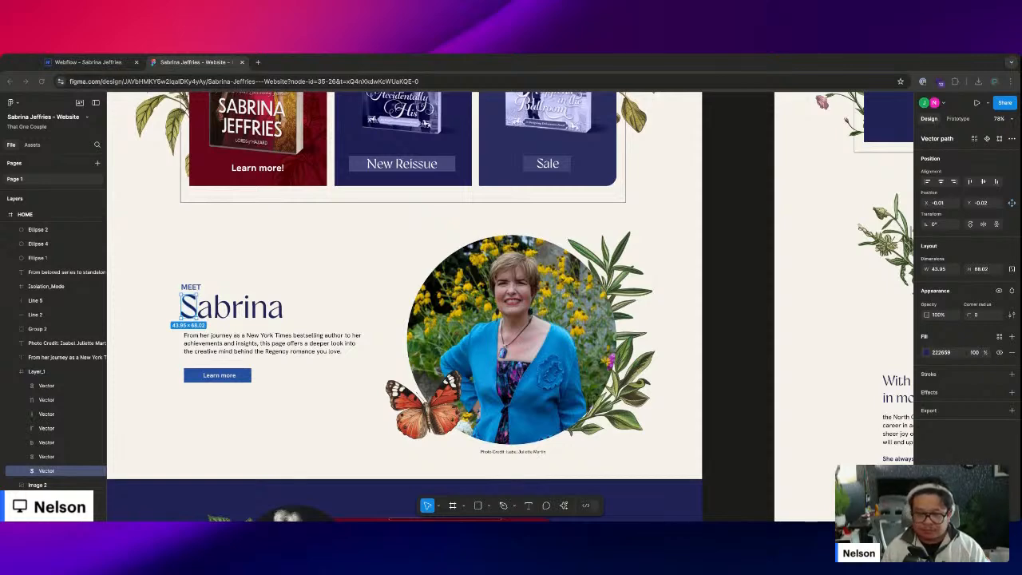
- Return to Webflow, create a size variable named h2 in the font-size group, and set it to 2.625 rem
key(ctrl+shift+Tab)
click(160, 205)
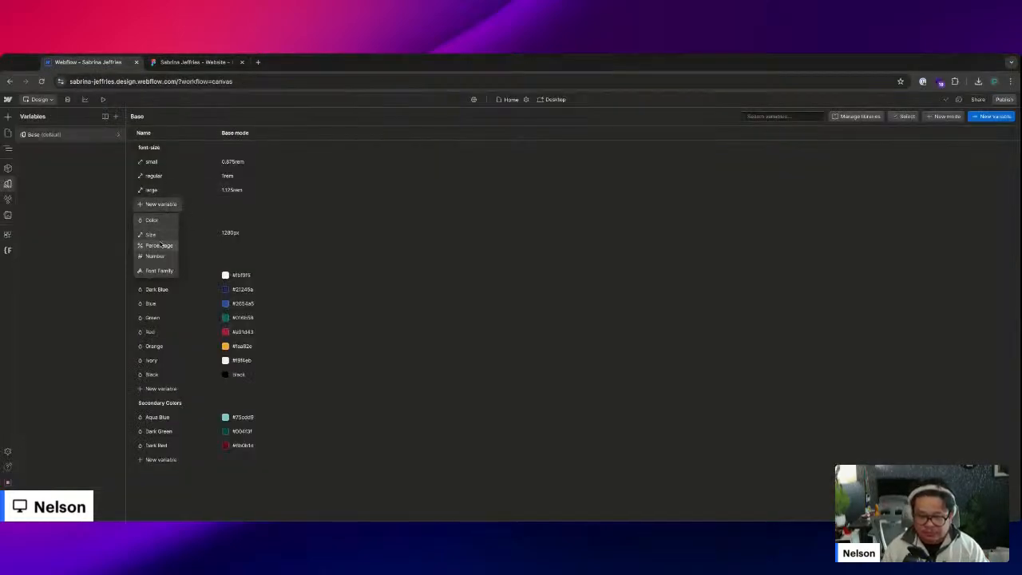
click(152, 235)
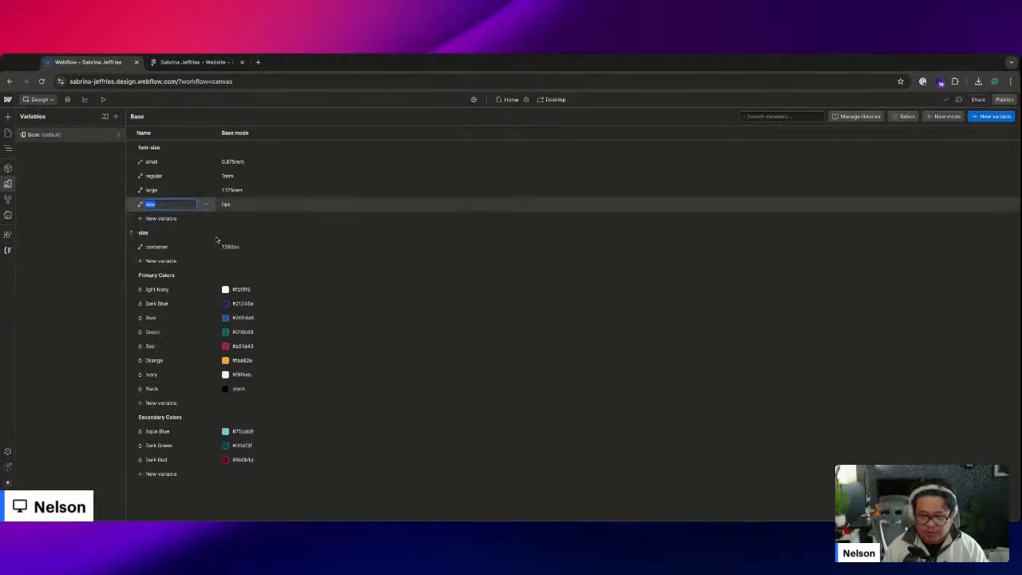
text(h2)
key(Return)
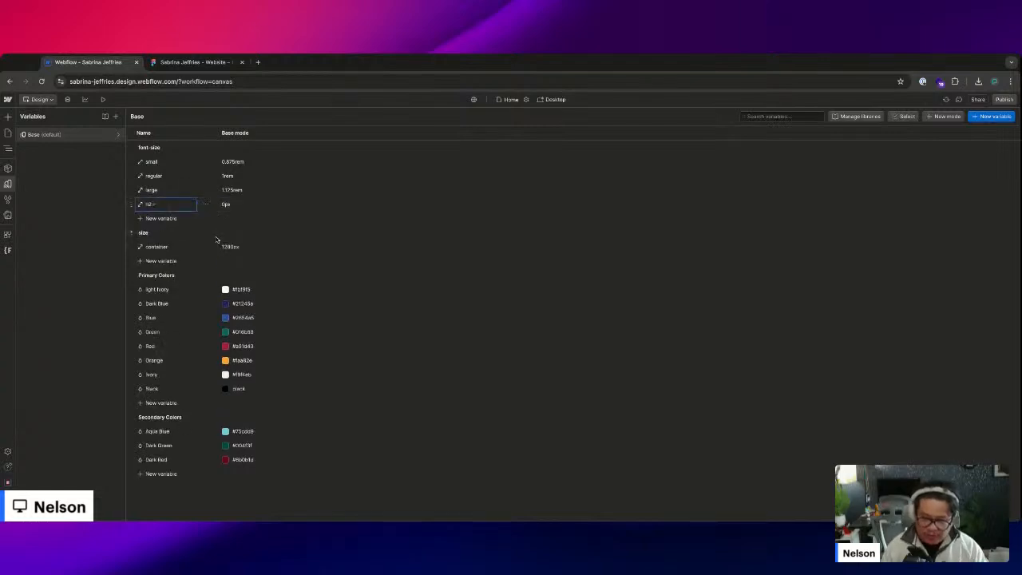
click(244, 205)
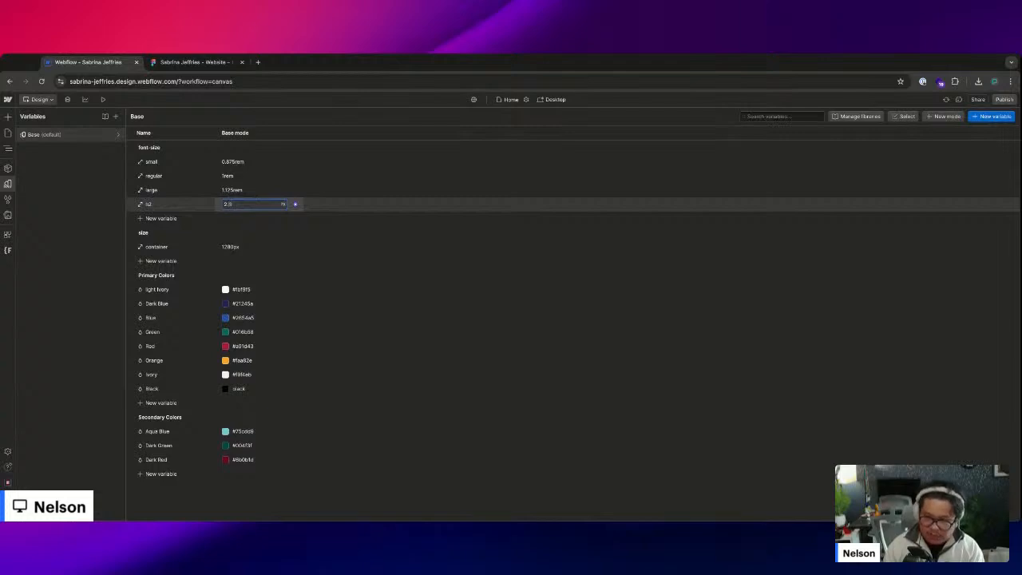
text(2.625)
key(Return)
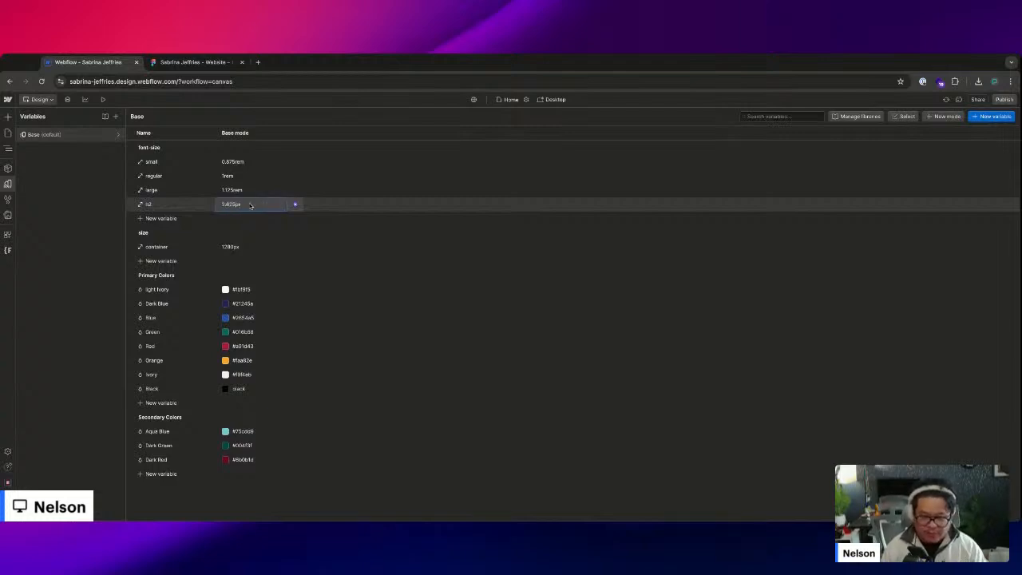
click(250, 205)
click(283, 204)
click(288, 222)
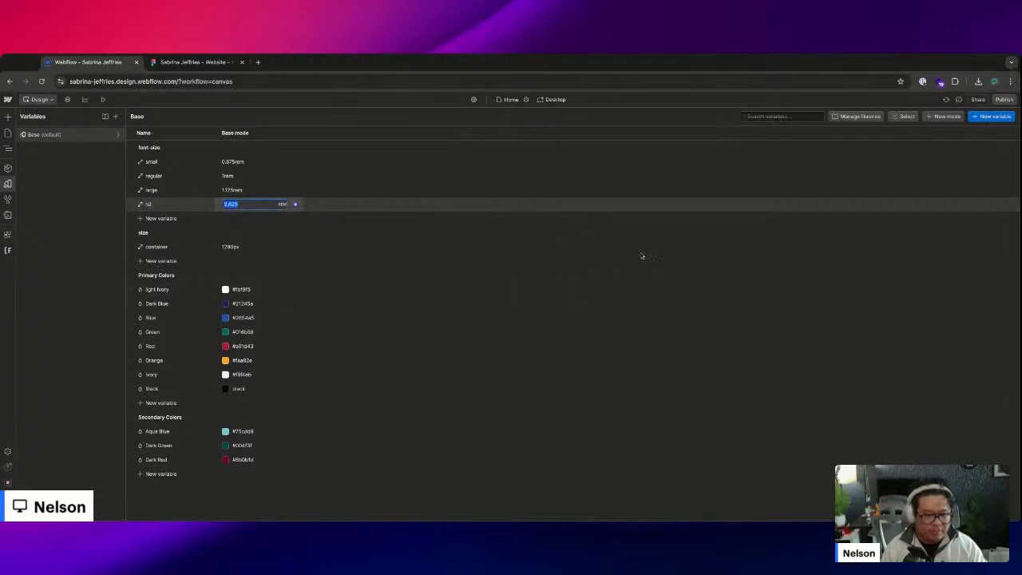
key(Return)
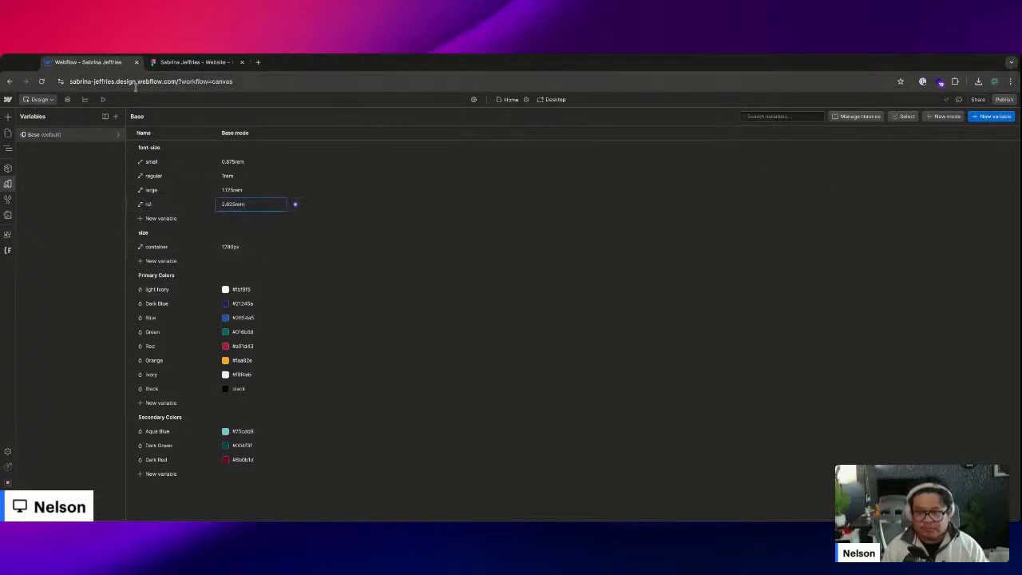
- Return to the page canvas and add a text block reading MEET inside hp--about-content
click(69, 99)
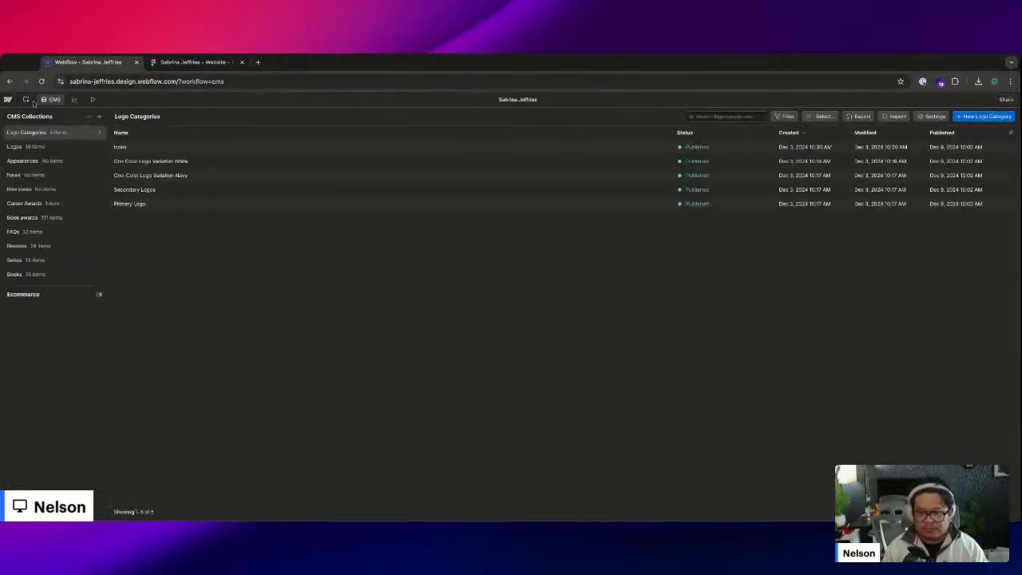
click(26, 99)
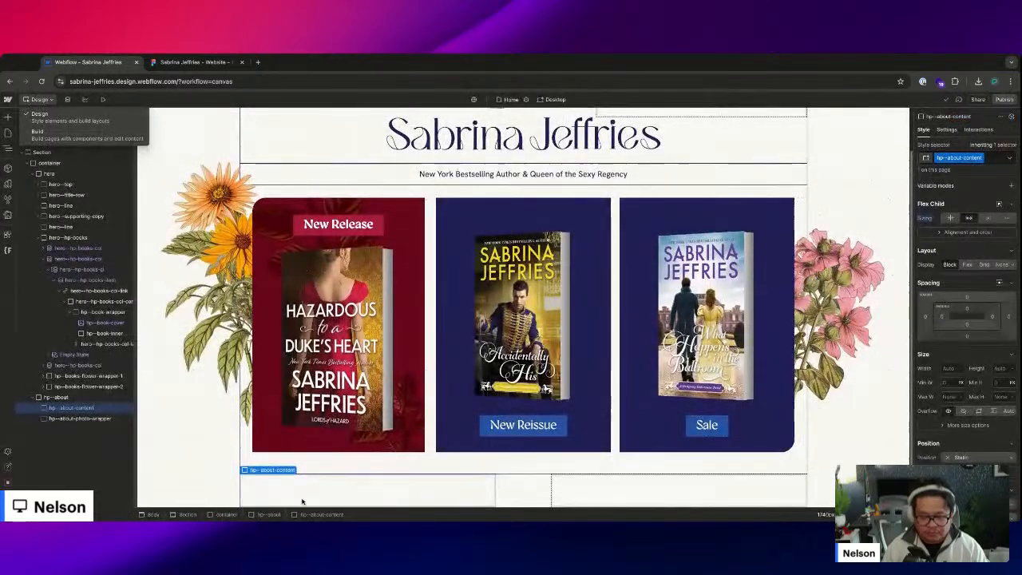
key(ctrl+k)
text(text)
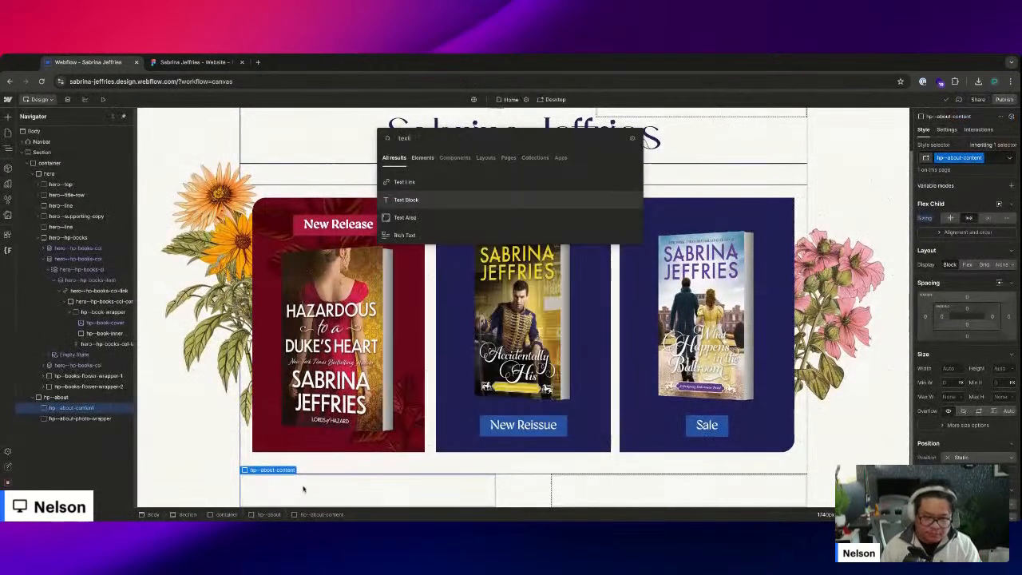
key(Return)
key(Return)
text(MEET)
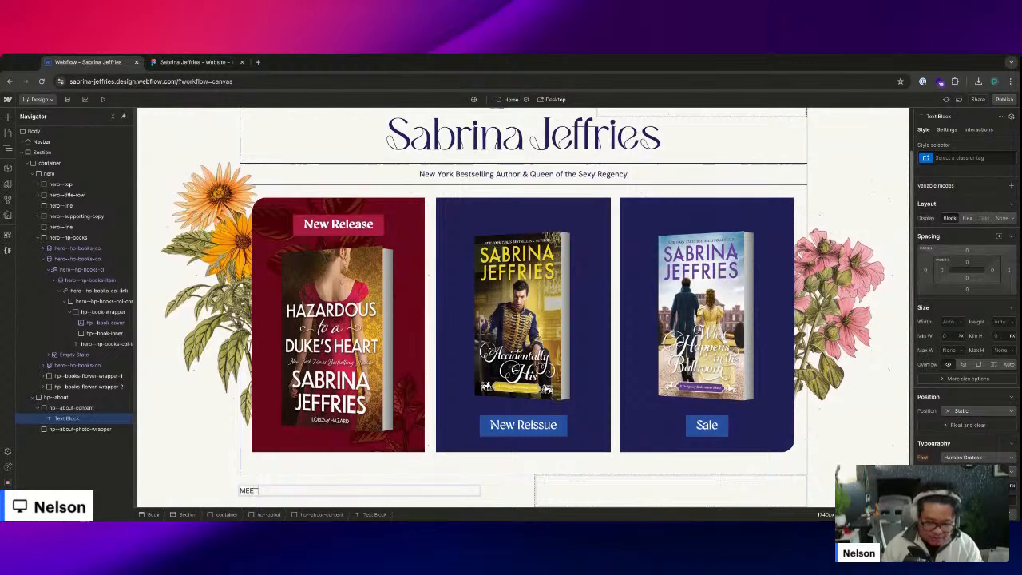
key(Escape)
- Add a Heading 2 element reading Sabrina below the MEET text block
key(ctrl+k)
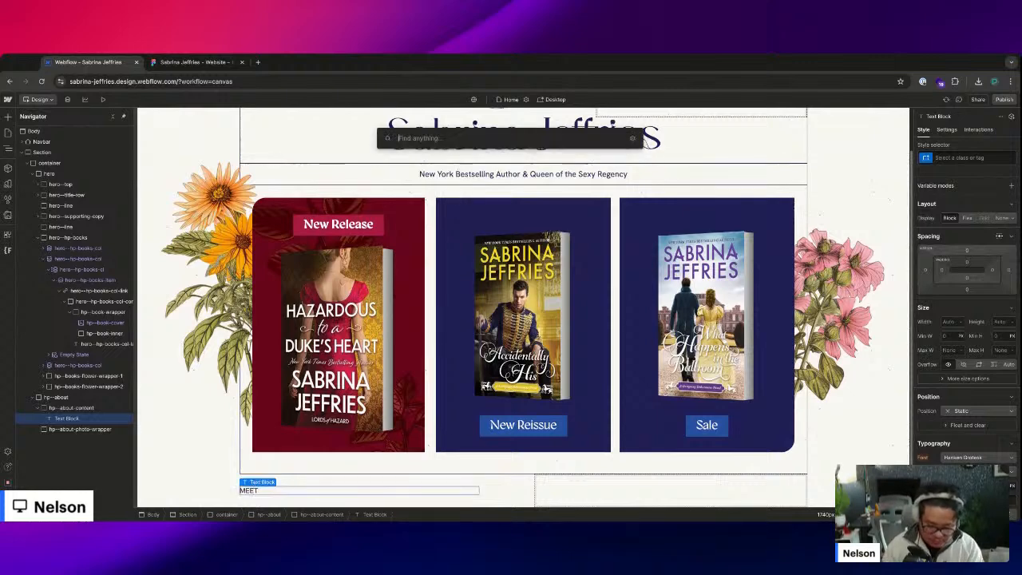
text(heading)
key(Return)
key(Return)
text(Sabrina)
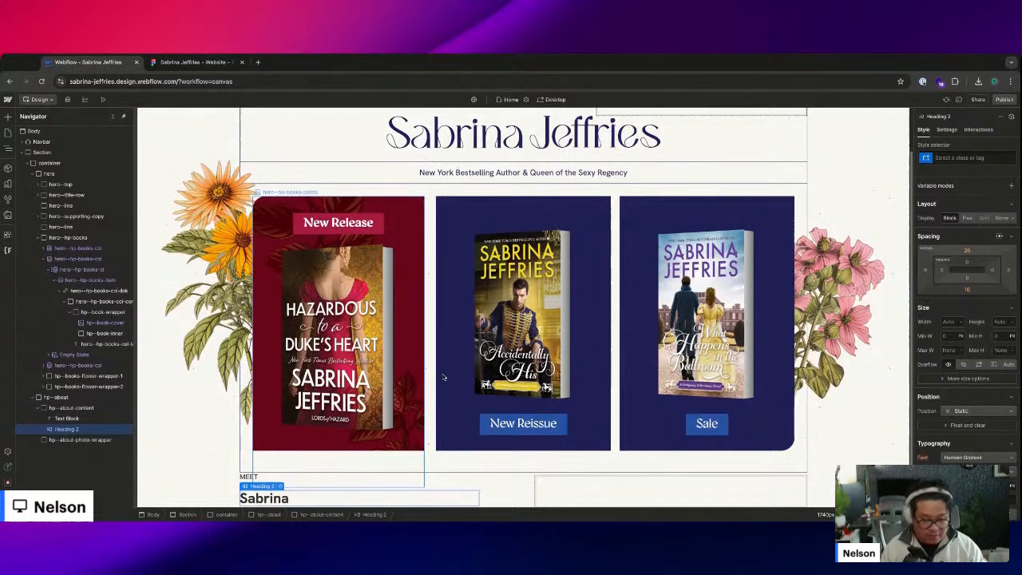
- Target the All H2 Headings tag from the Sabrina heading and link its font size to the h2 variable
click(962, 158)
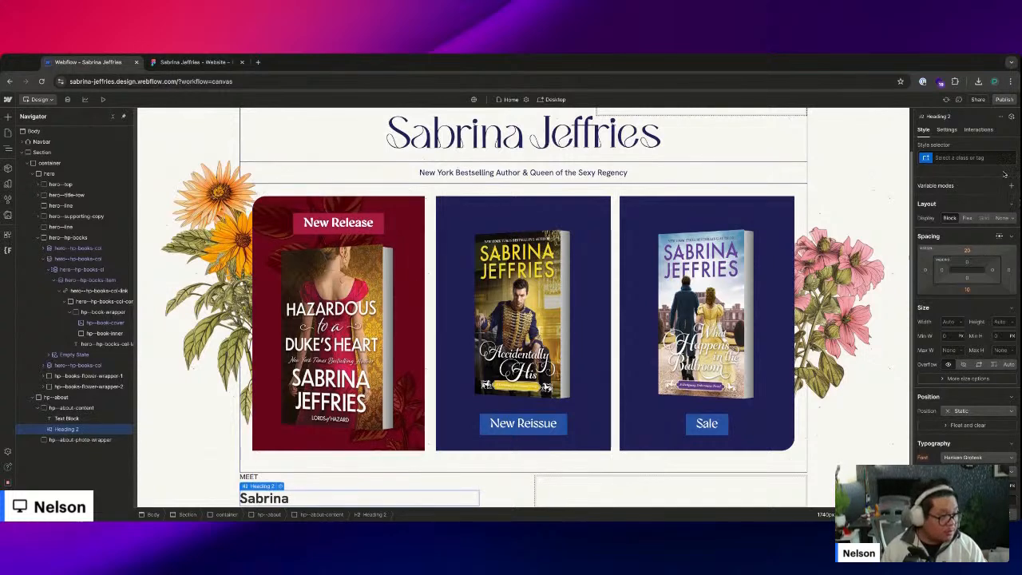
click(943, 206)
scroll(940, 288, down, 2)
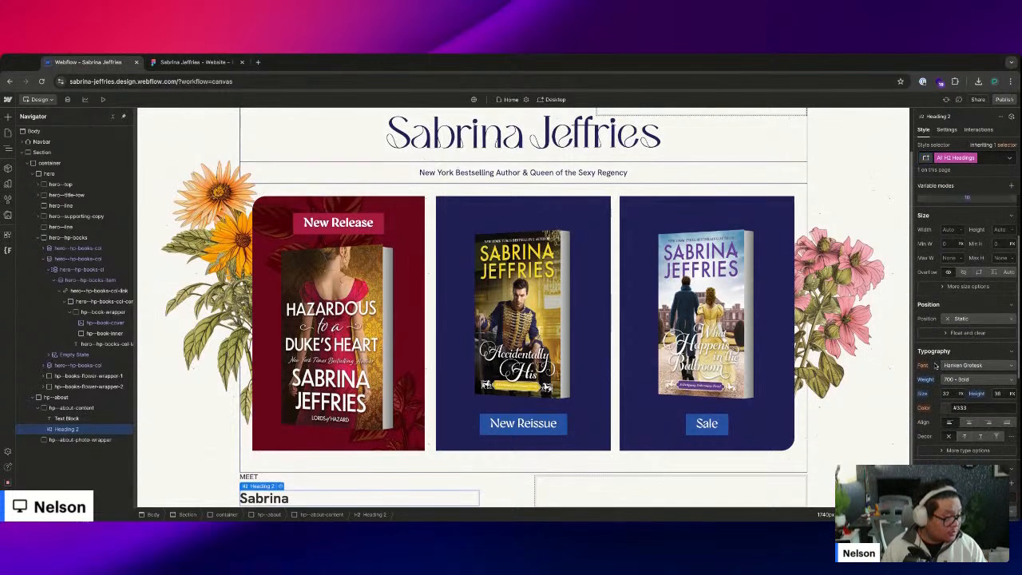
drag(942, 391, 951, 385)
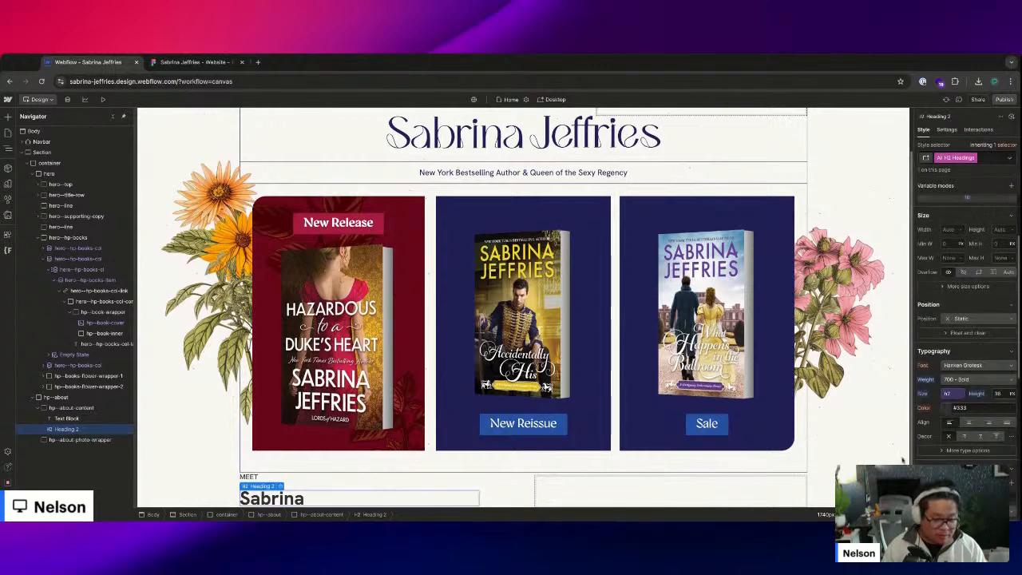
scroll(477, 329, down, 1)
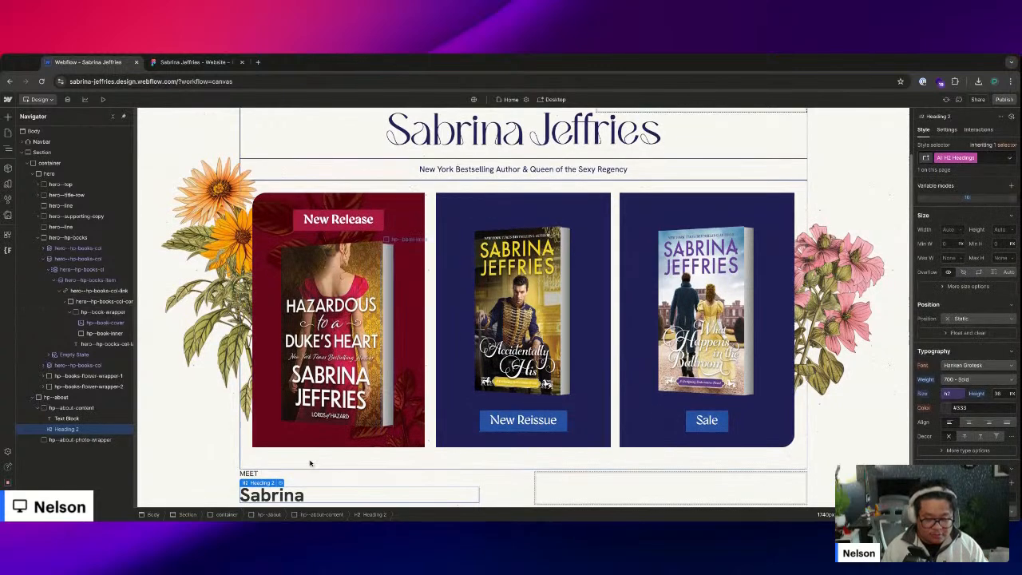
- Look up the Sabrina lettering's color in Figma, then set the All H2 Headings text color to #222659 in Webflow
click(406, 487)
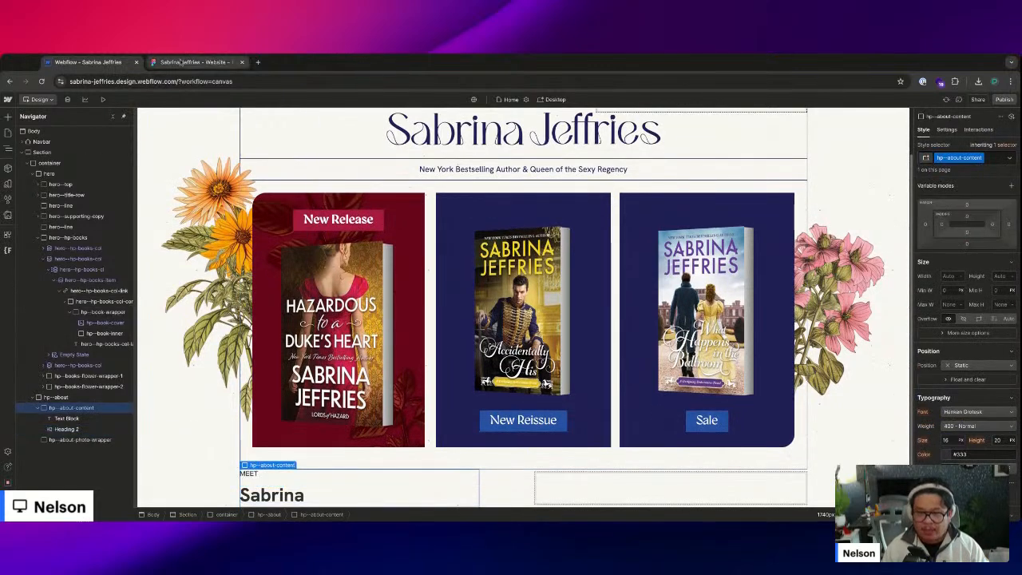
key(ctrl+Tab)
click(252, 313)
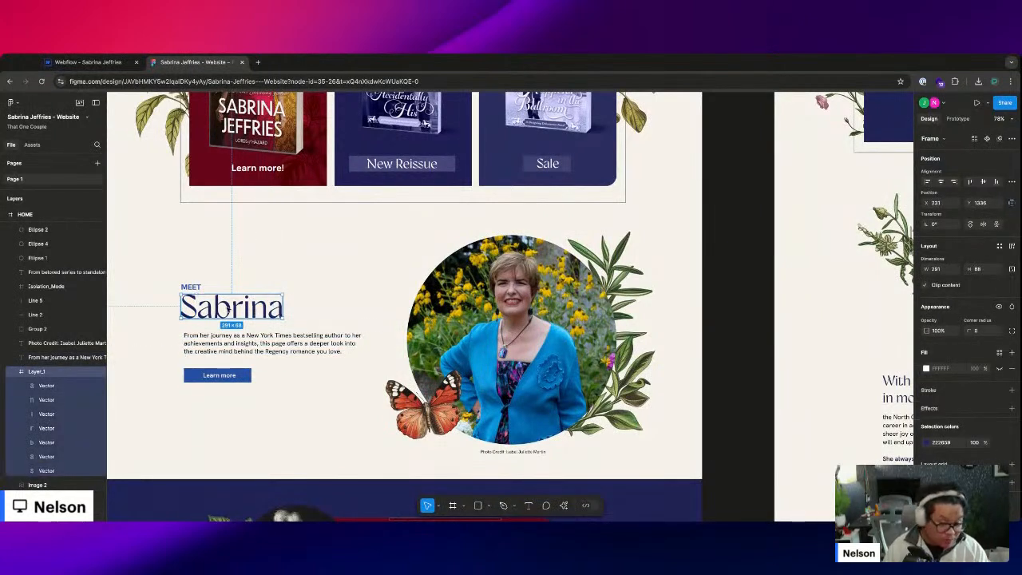
click(88, 61)
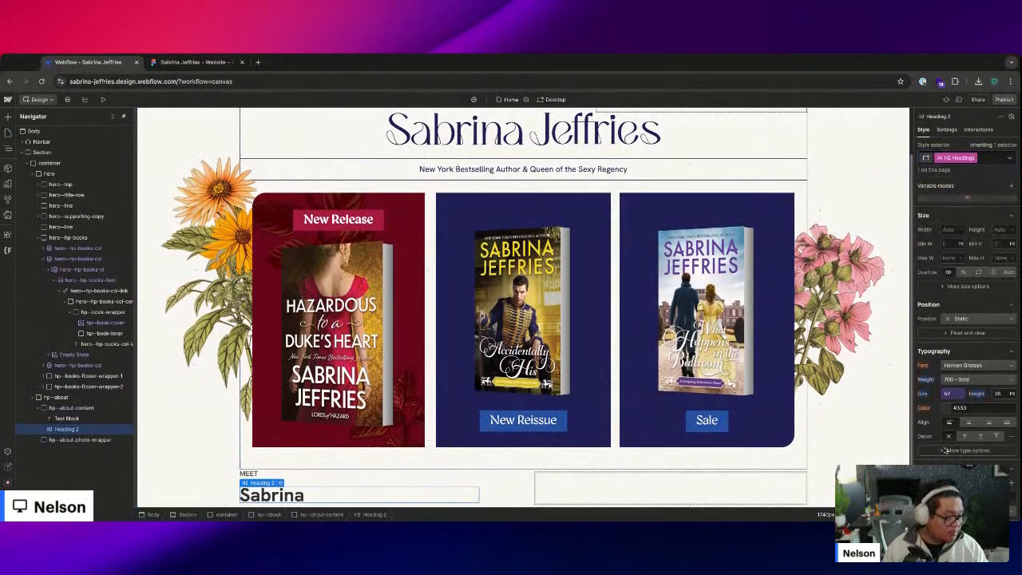
click(942, 405)
text(222658)
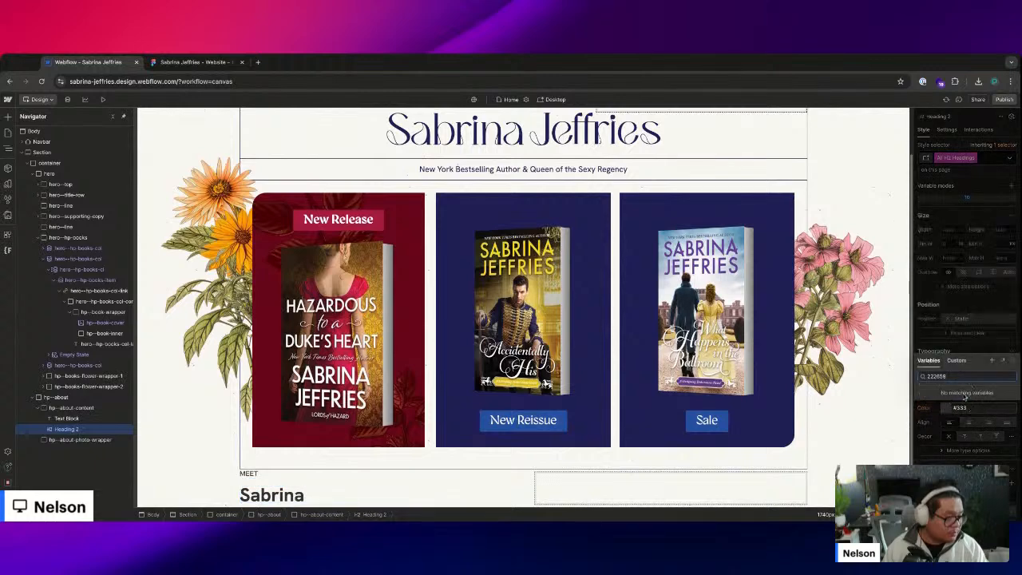
click(192, 63)
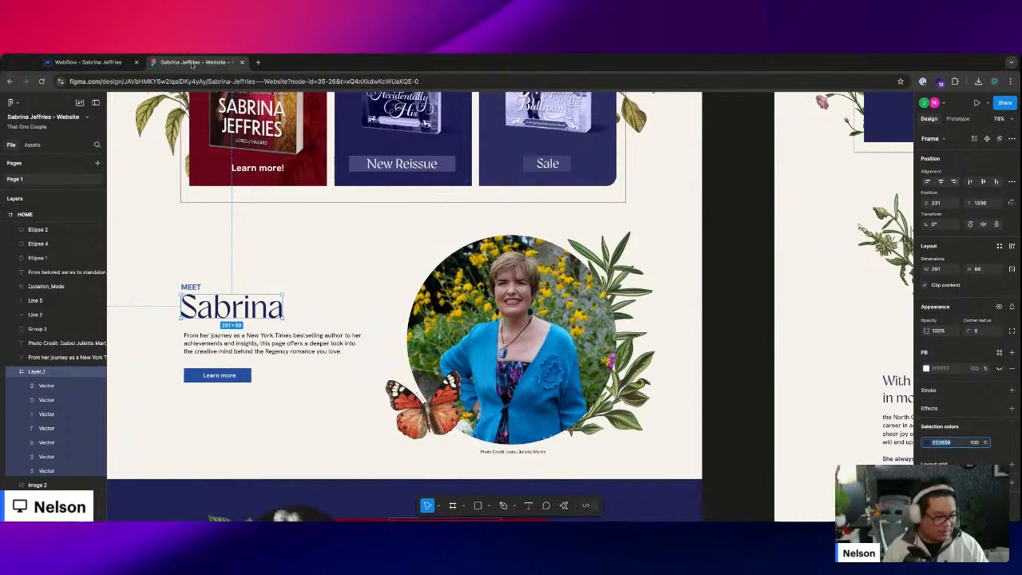
click(88, 62)
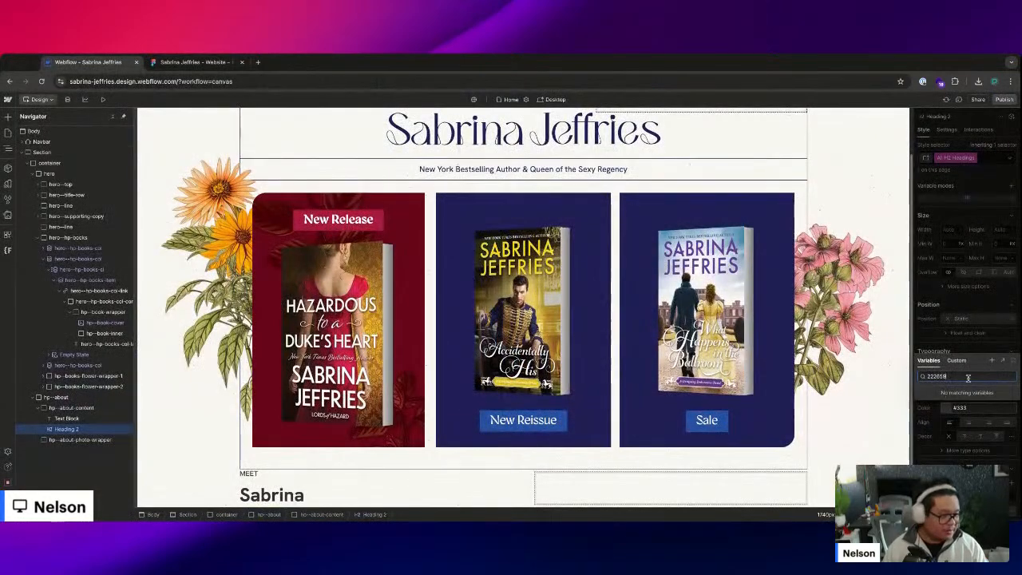
click(966, 407)
text(222658)
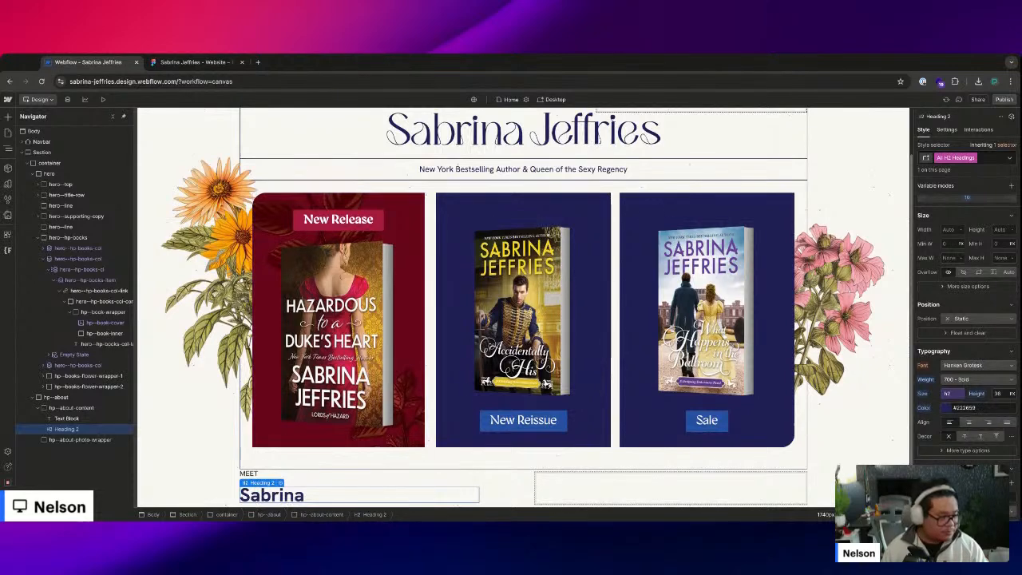
- Set the All H2 Headings font to Gyst and its weight variation to 443
click(974, 366)
click(951, 194)
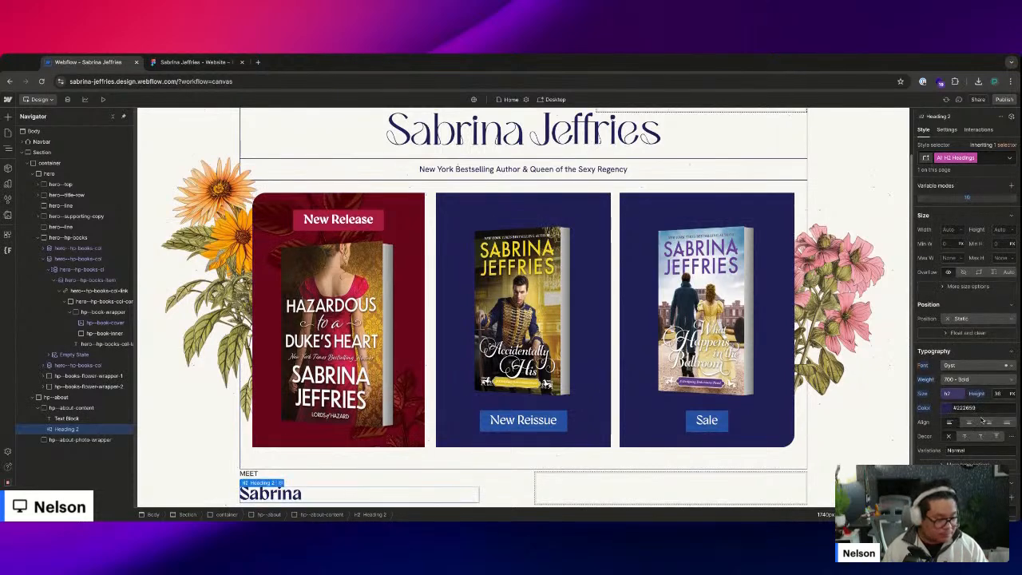
click(959, 372)
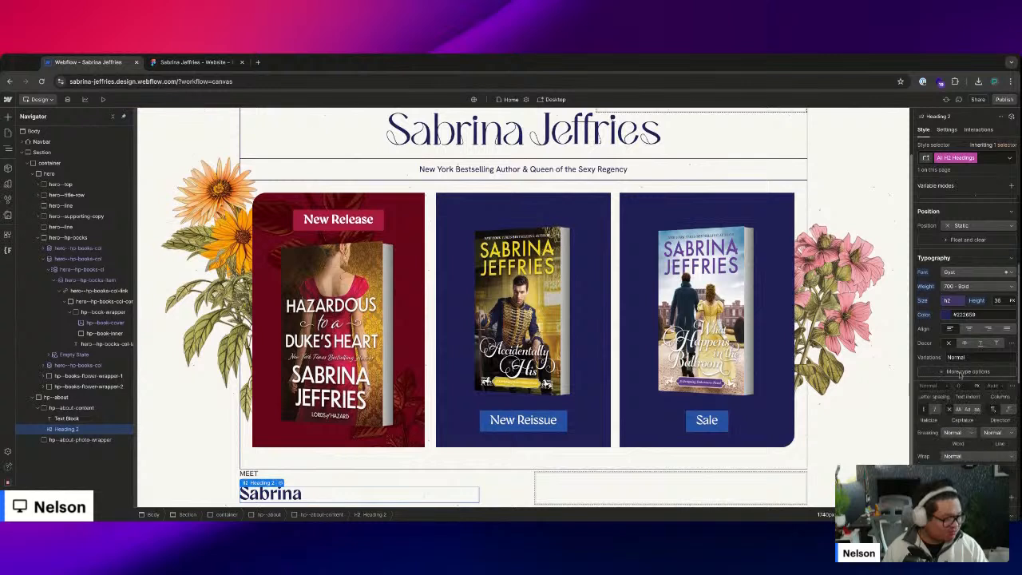
scroll(959, 372, down, 1)
click(957, 345)
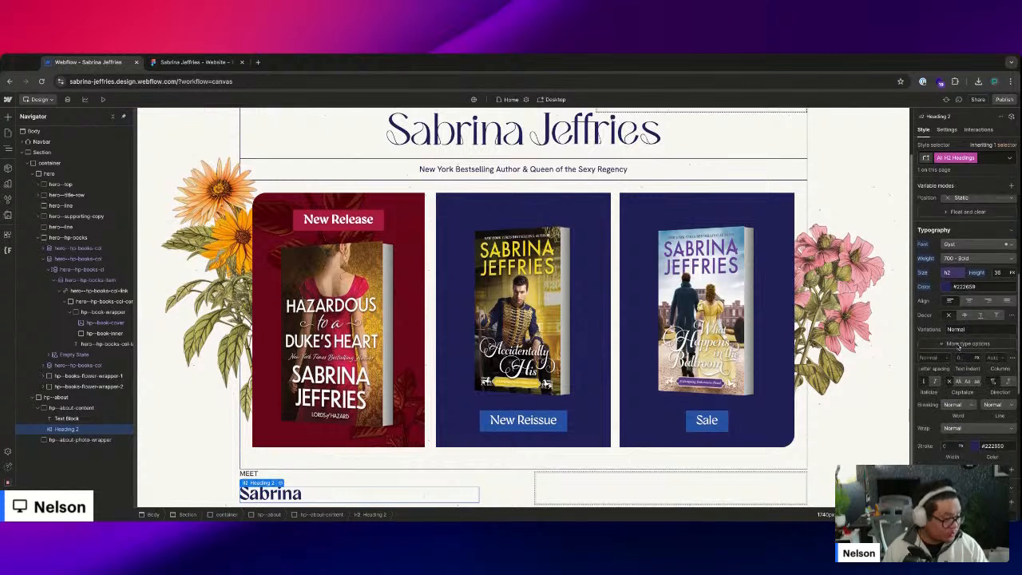
click(956, 329)
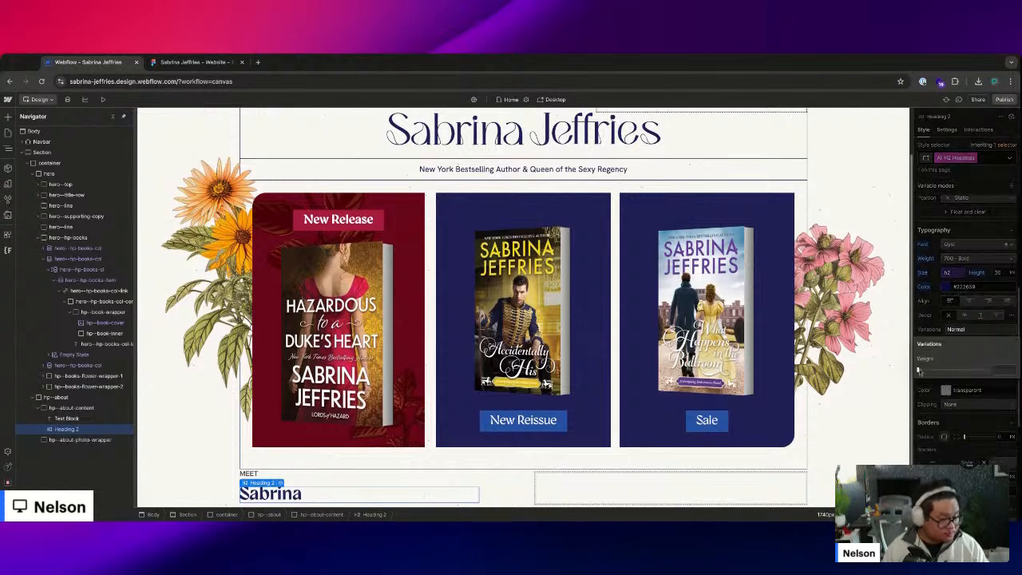
drag(918, 370, 953, 369)
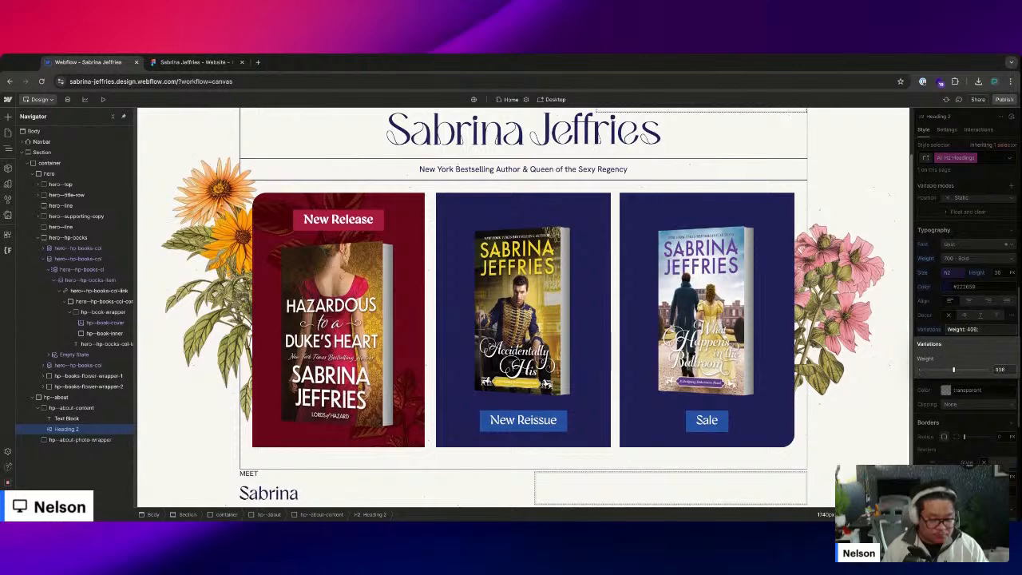
- Check the Sabrina lettering's size in Figma, set Webflow's h2 font-size variable to 4.25 rem, and return to the canvas
click(187, 62)
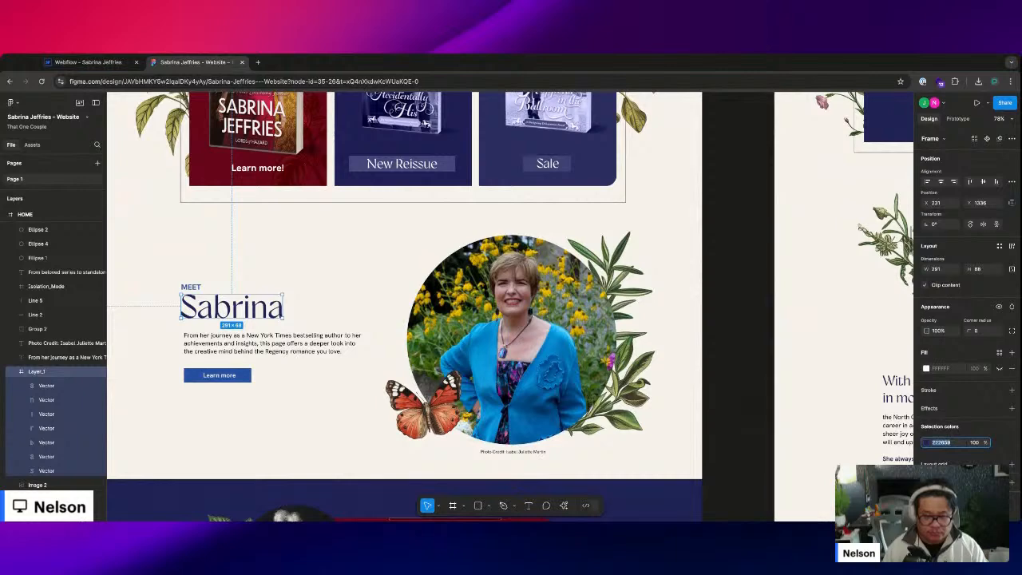
click(87, 63)
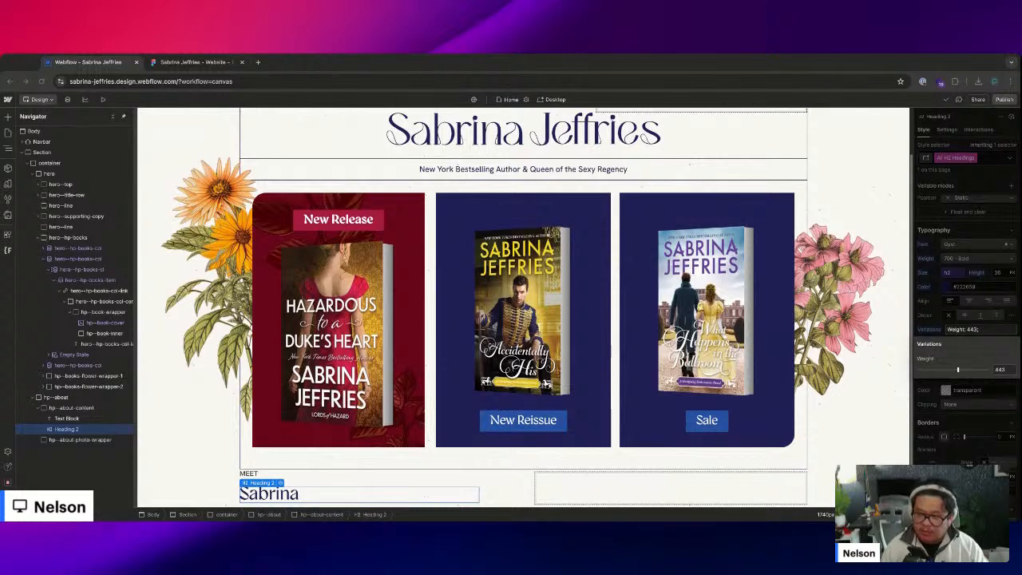
click(7, 184)
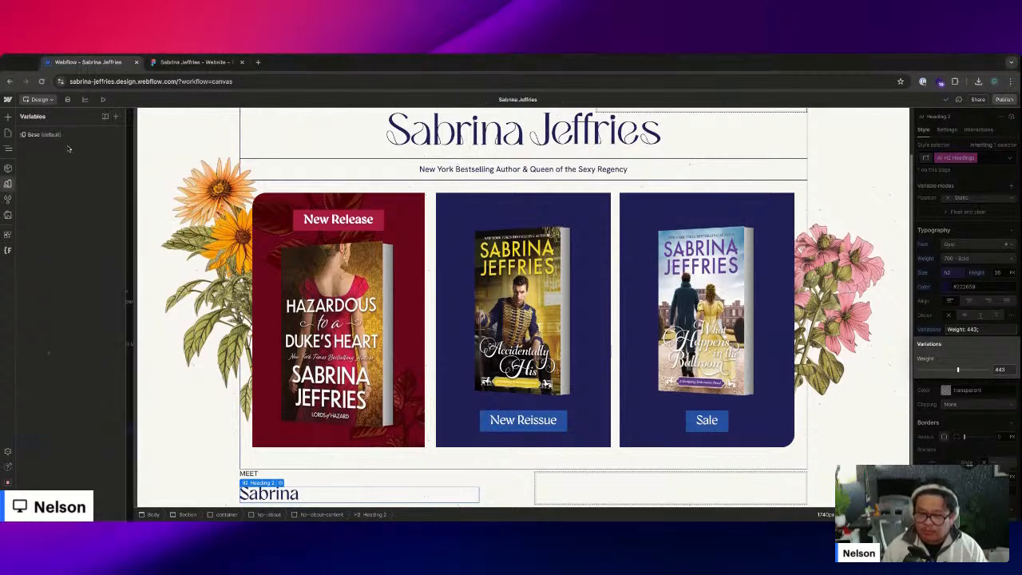
click(49, 135)
click(233, 205)
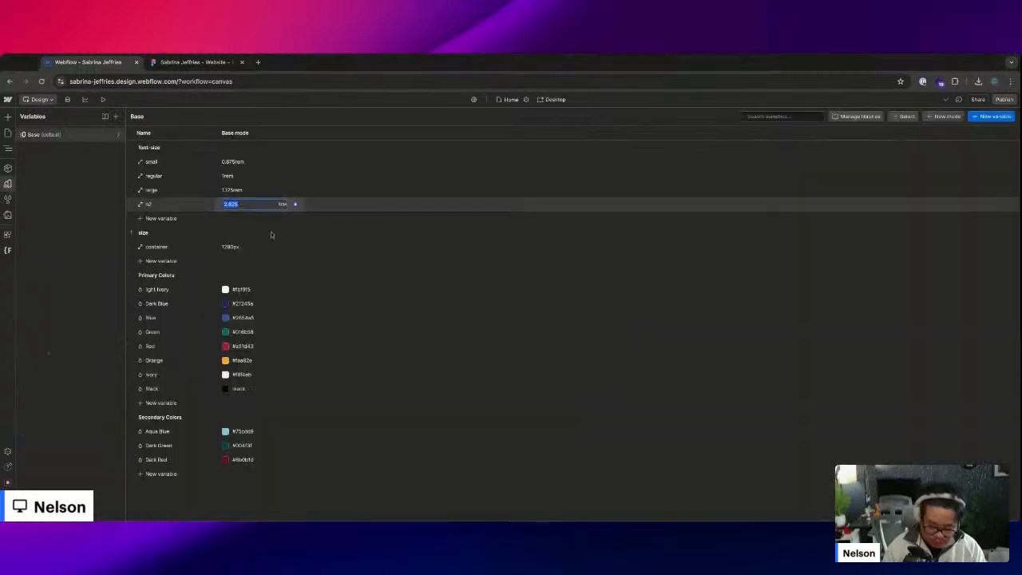
text(4.25)
key(Return)
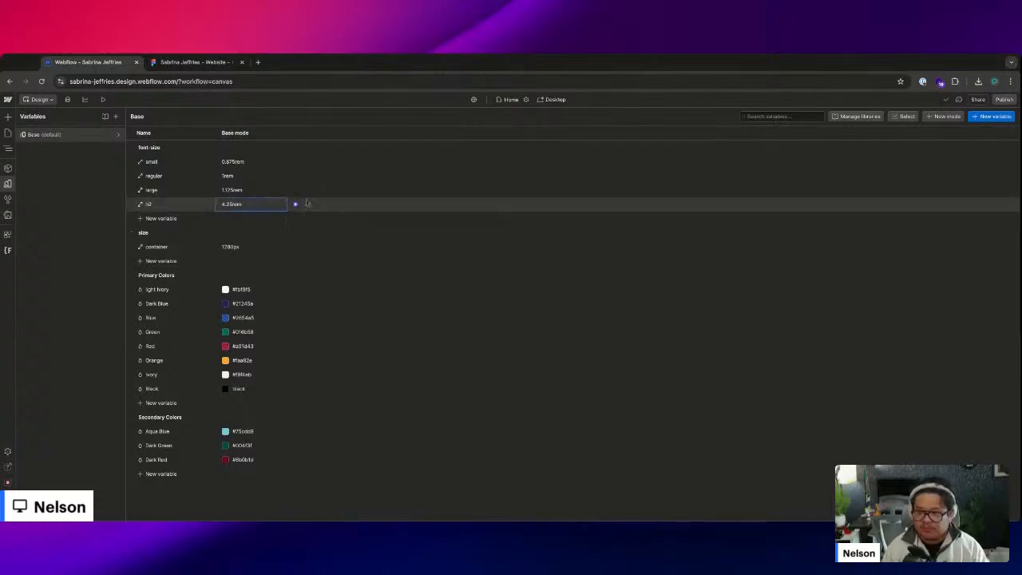
key(Escape)
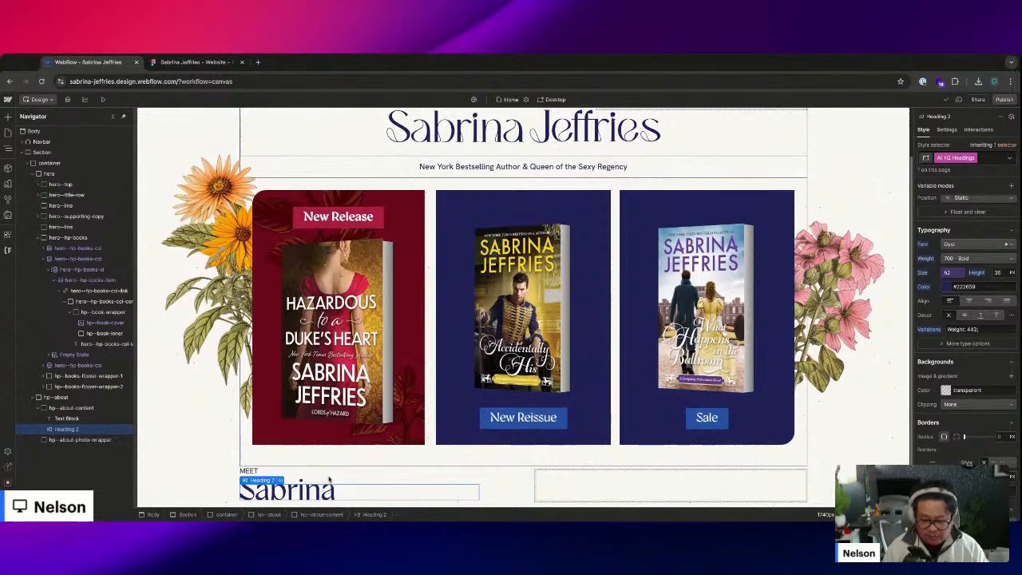
- Check the MEET text's typography in Figma, then give the MEET text block in Webflow a new text--eyebrow class
click(174, 59)
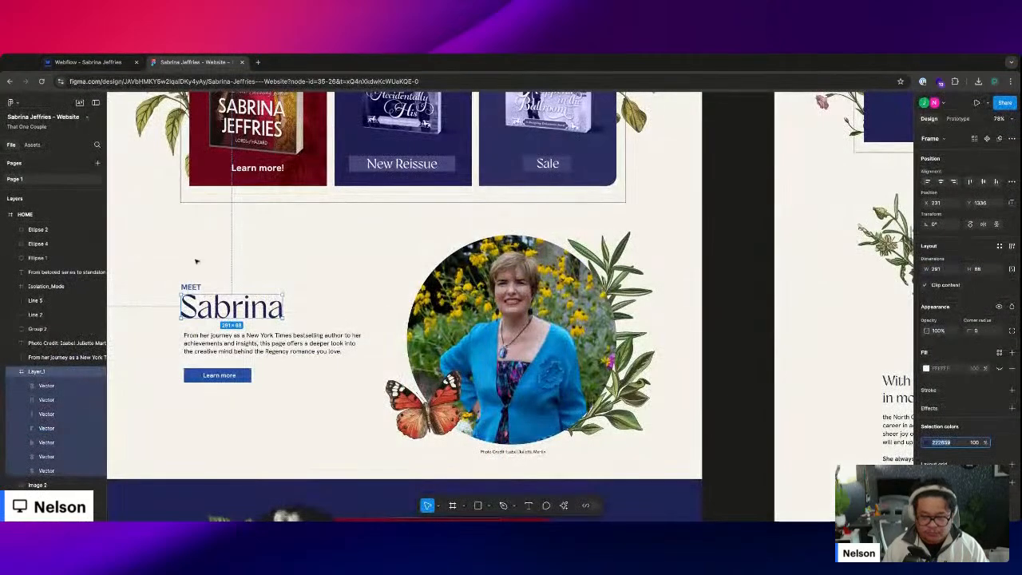
click(192, 288)
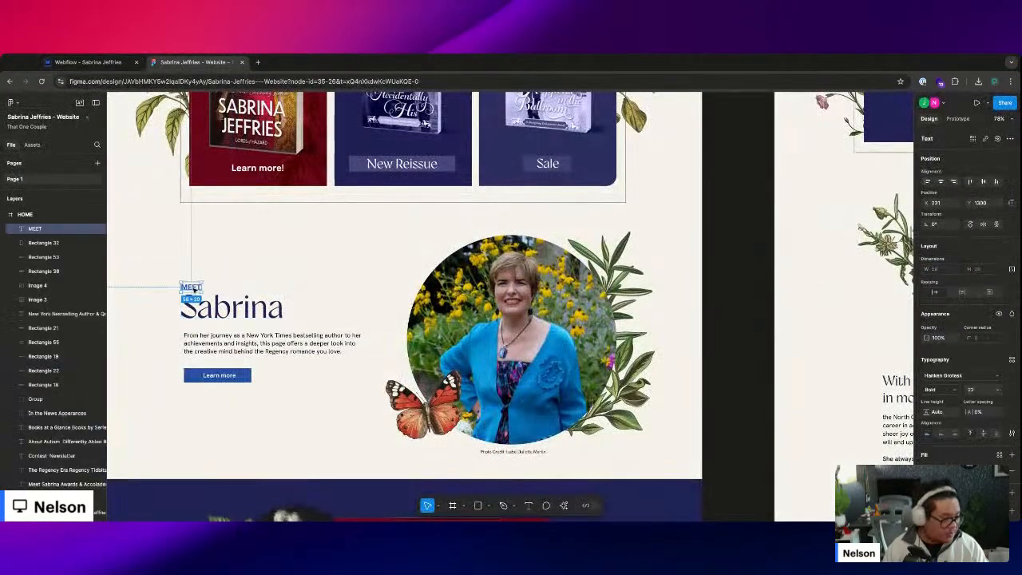
click(73, 63)
click(247, 471)
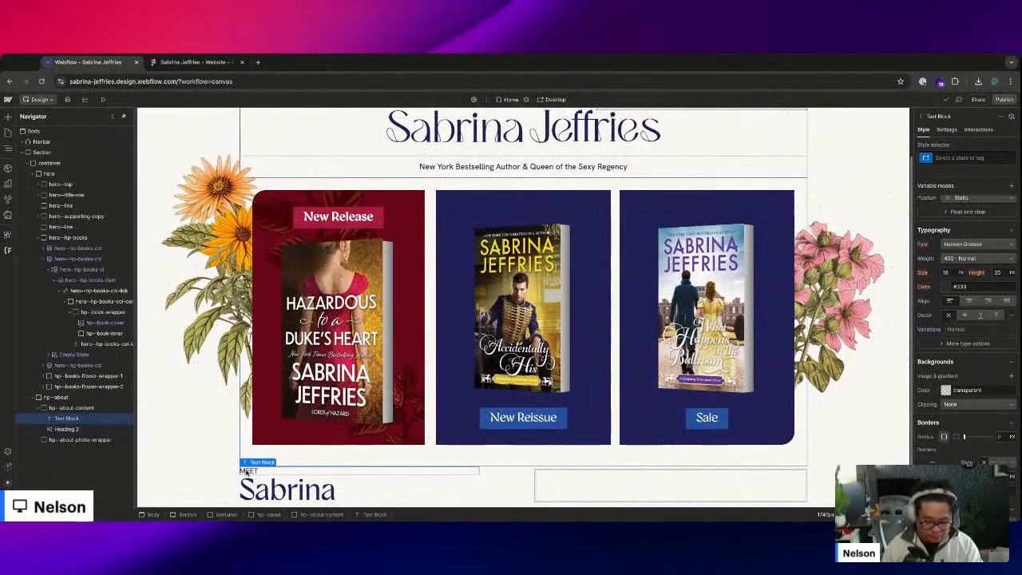
key(super+Return)
text(st)
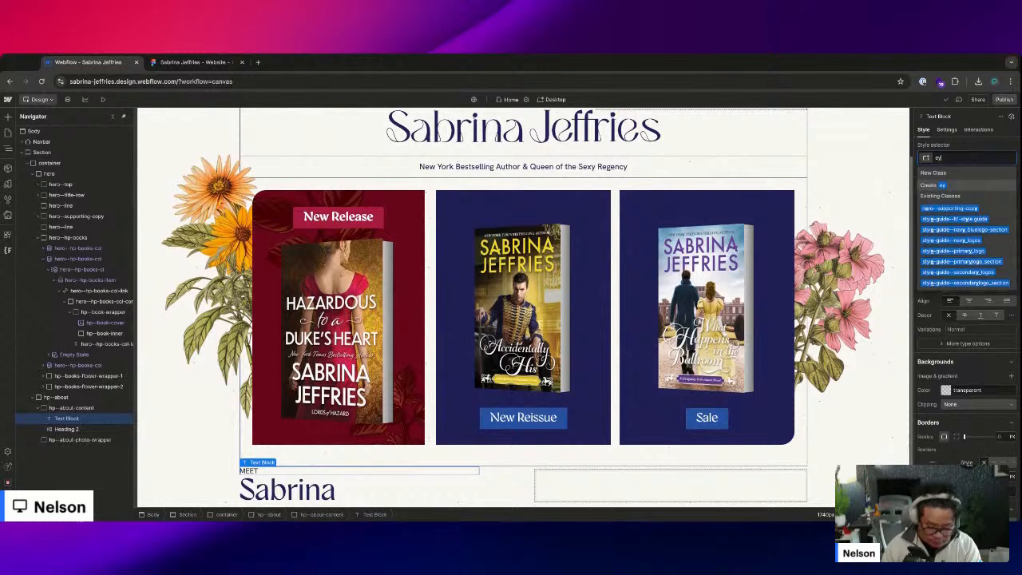
text(el)
text(brow)
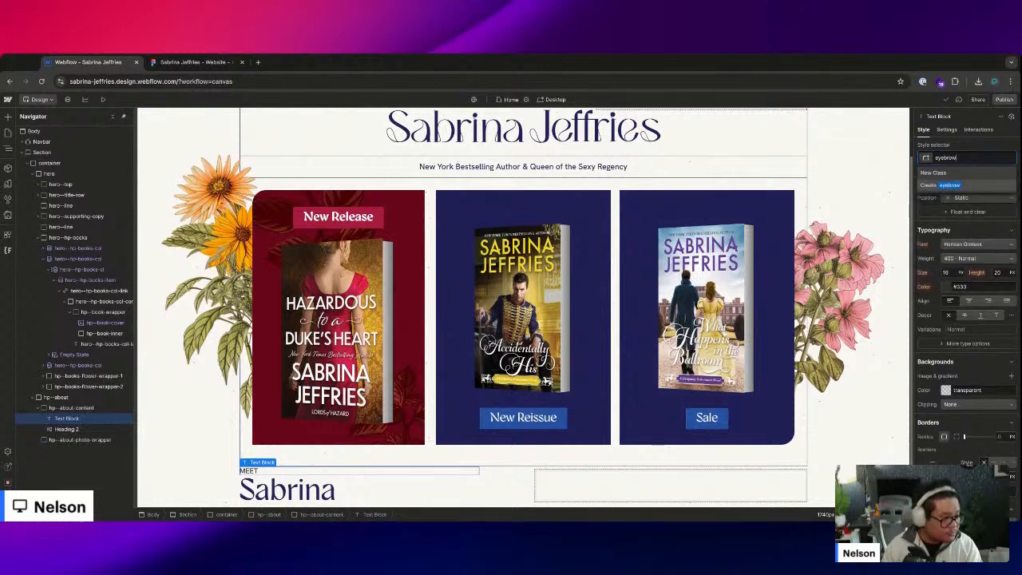
text(text--)
key(Return)
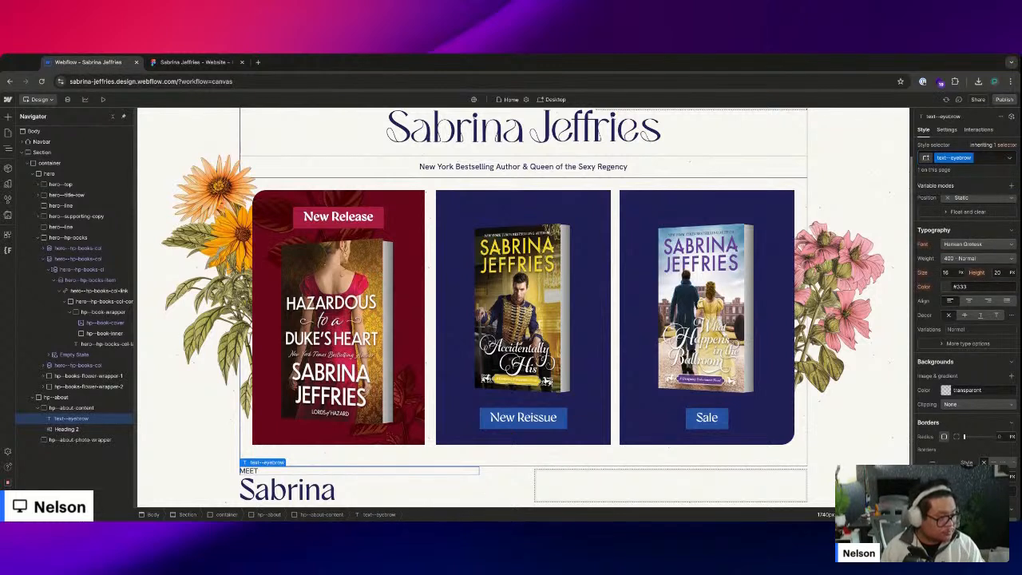
- Link the text--eyebrow font size to the large variable and set its weight to 700 - Bold
click(946, 273)
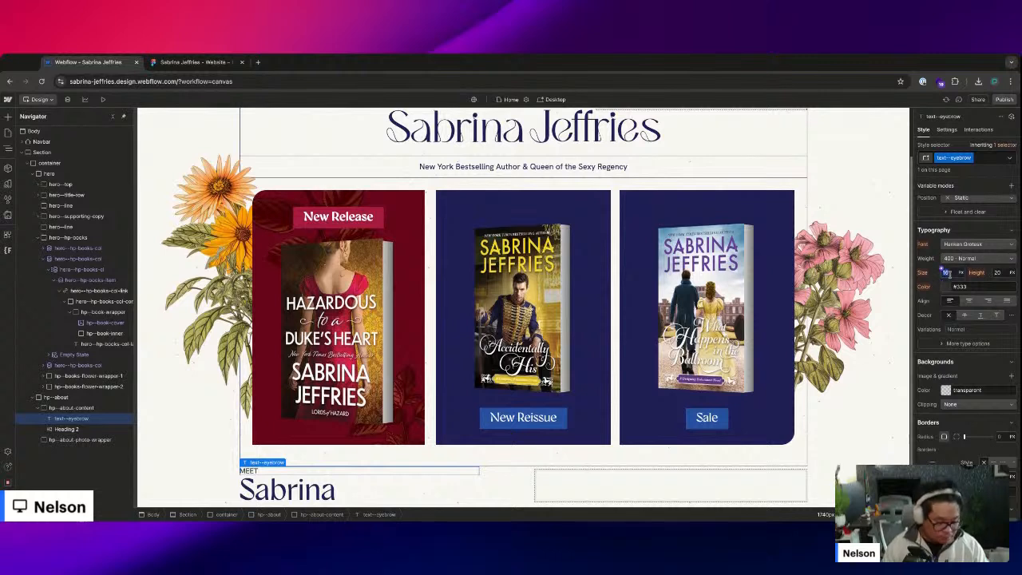
text(22/16)
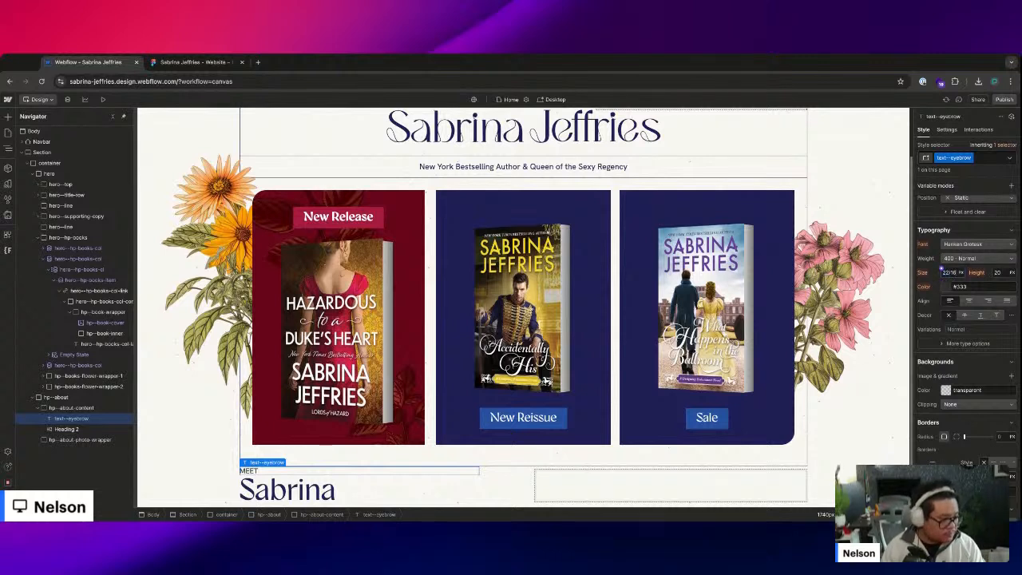
key(Return)
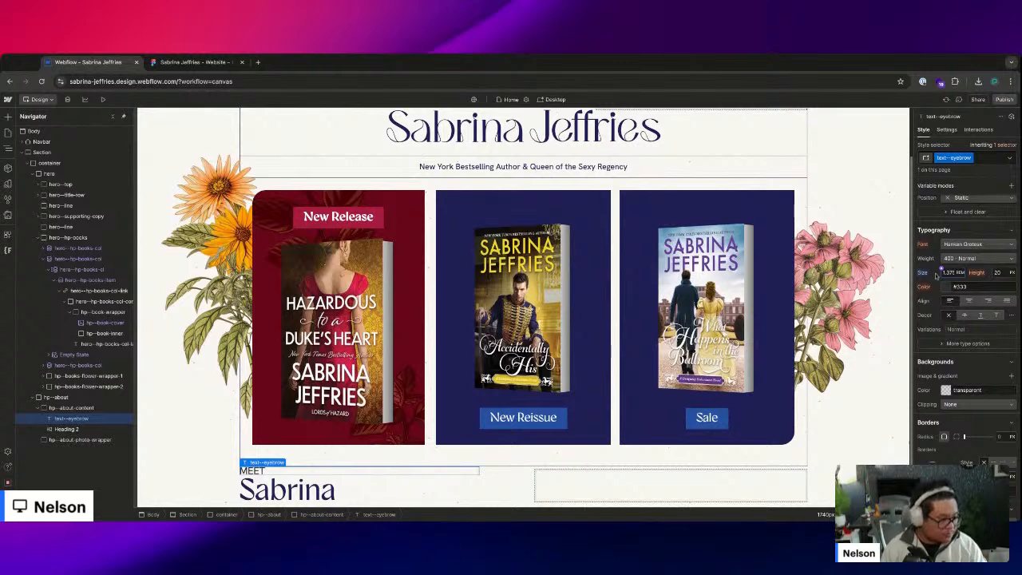
click(941, 271)
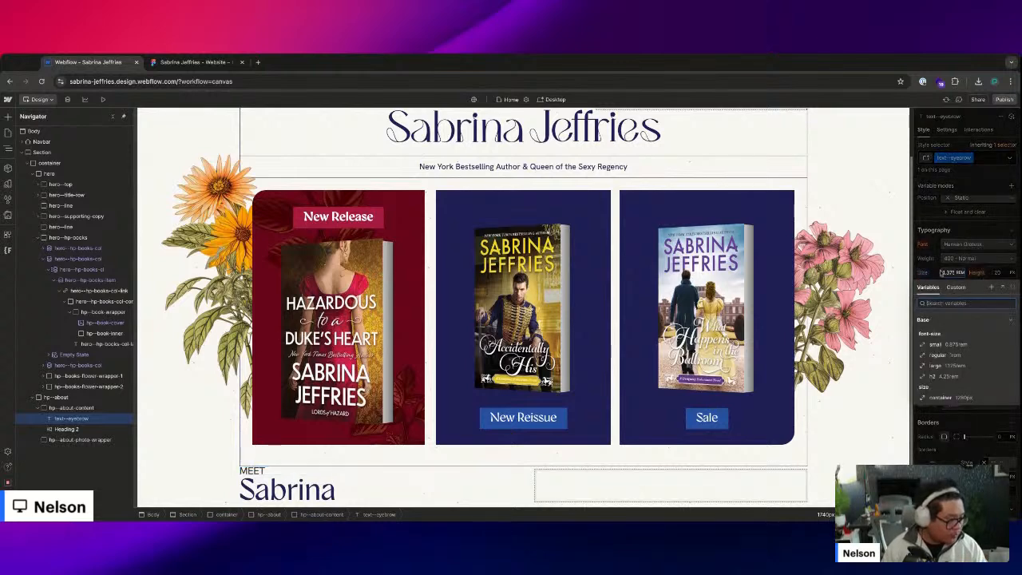
click(961, 366)
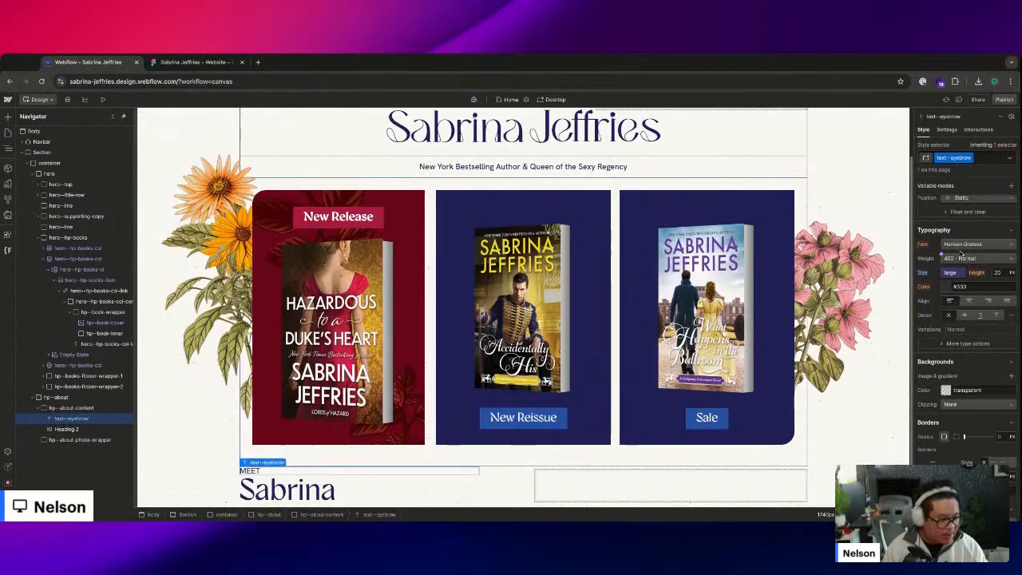
click(1007, 258)
click(1011, 248)
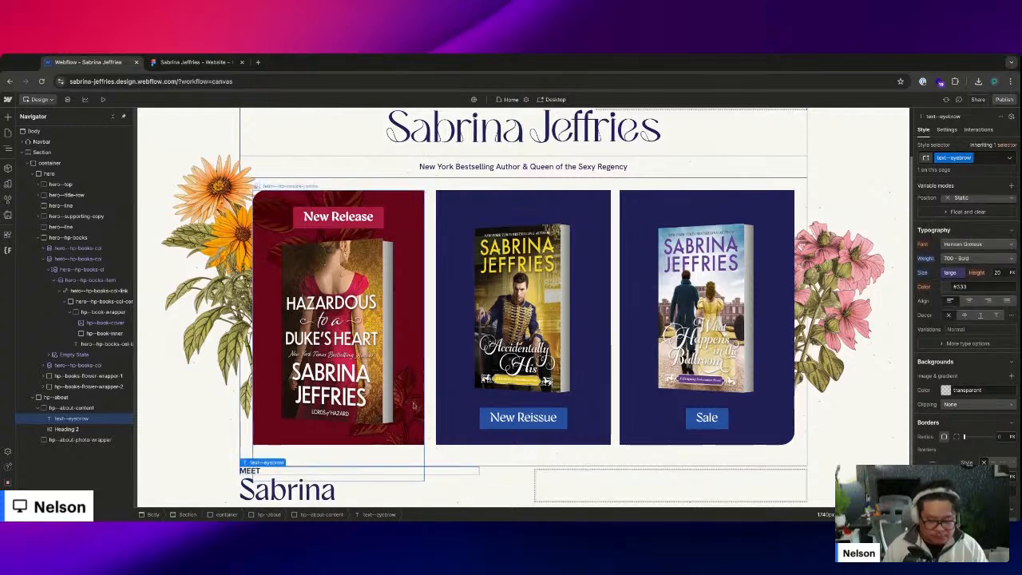
- Copy the about paragraph from Figma and add it as a text block below the Sabrina heading in Webflow
click(195, 62)
click(317, 353)
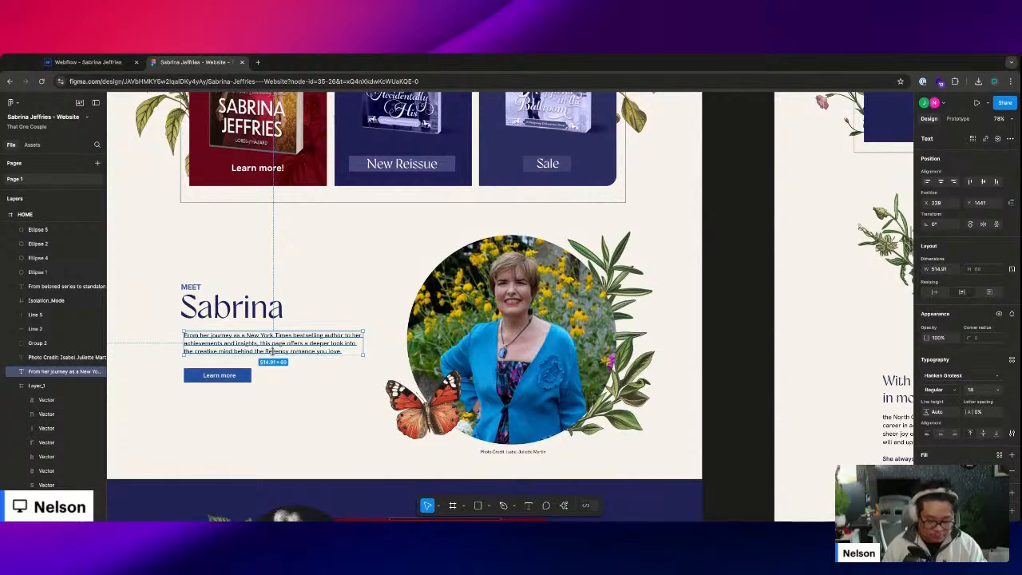
key(Return)
text(222659)
key(ctrl+z)
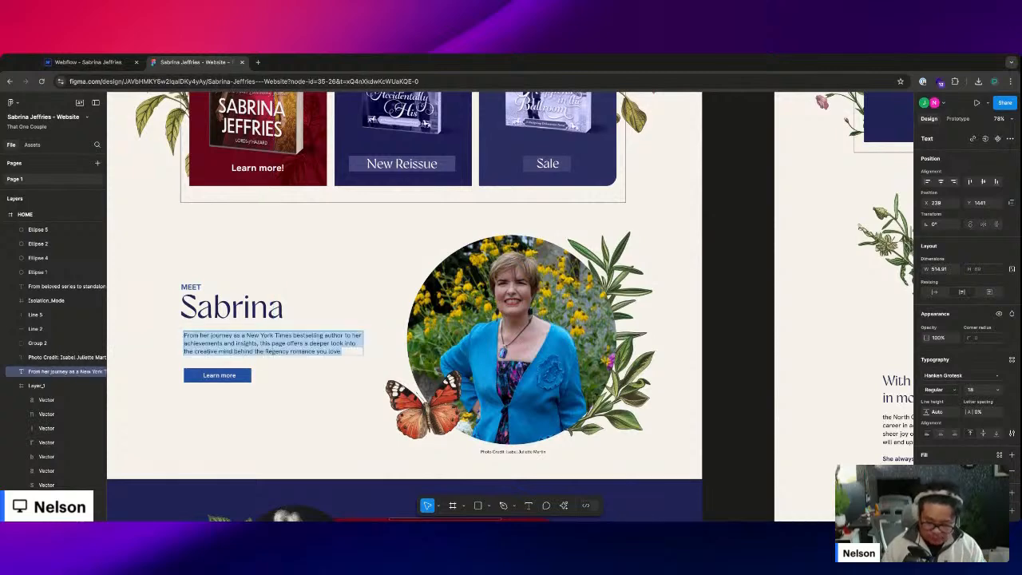
key(Escape)
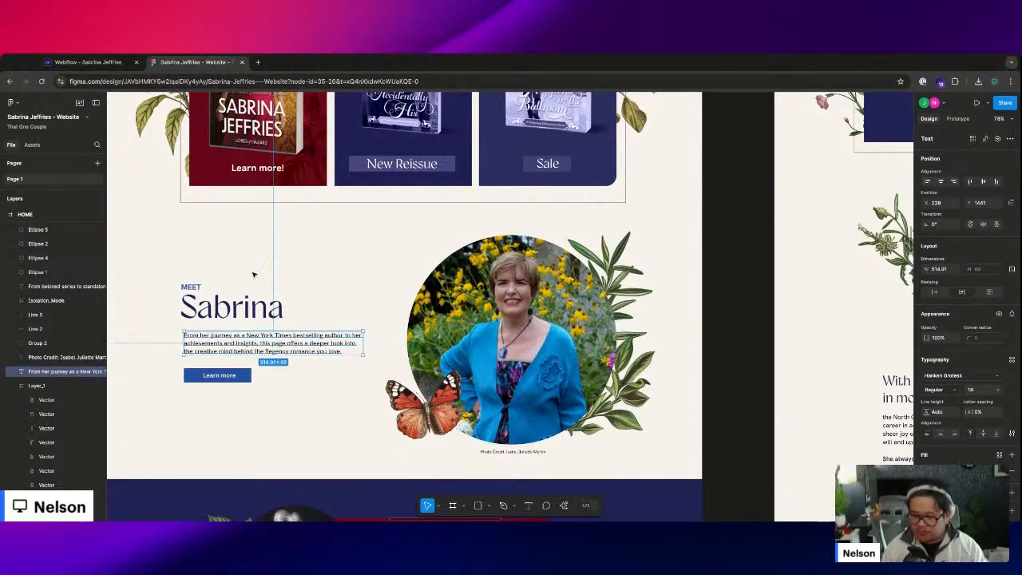
click(87, 62)
click(302, 494)
key(ctrl+k)
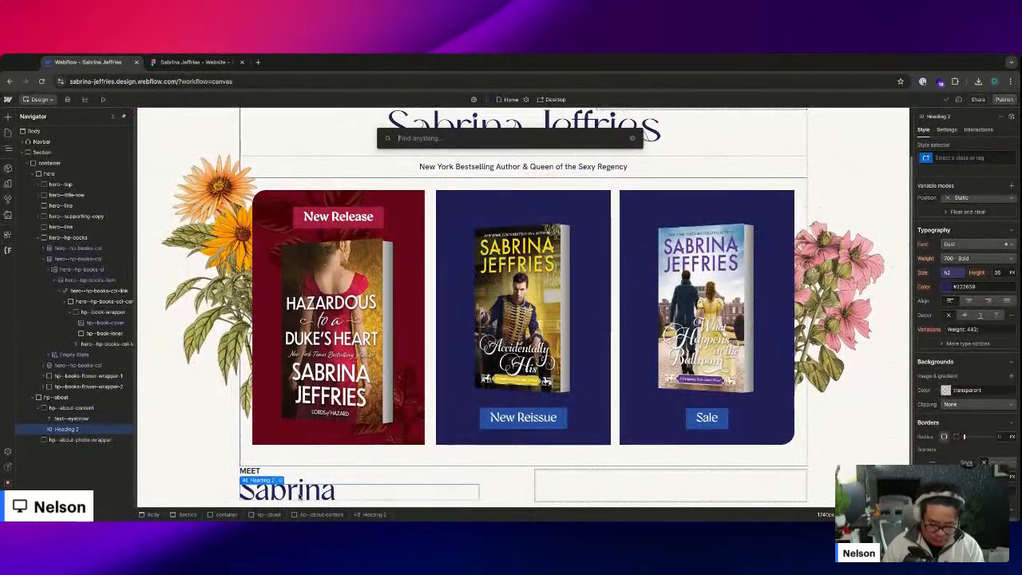
text(text)
key(Down)
key(Return)
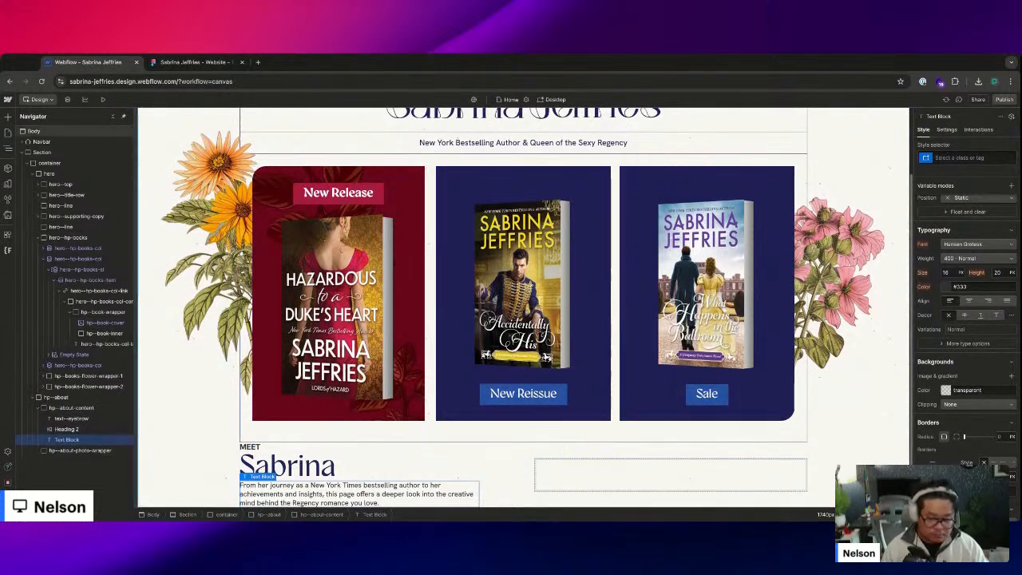
- Set the All H2 Headings line height to 1 and its top and bottom margins to 0
click(66, 428)
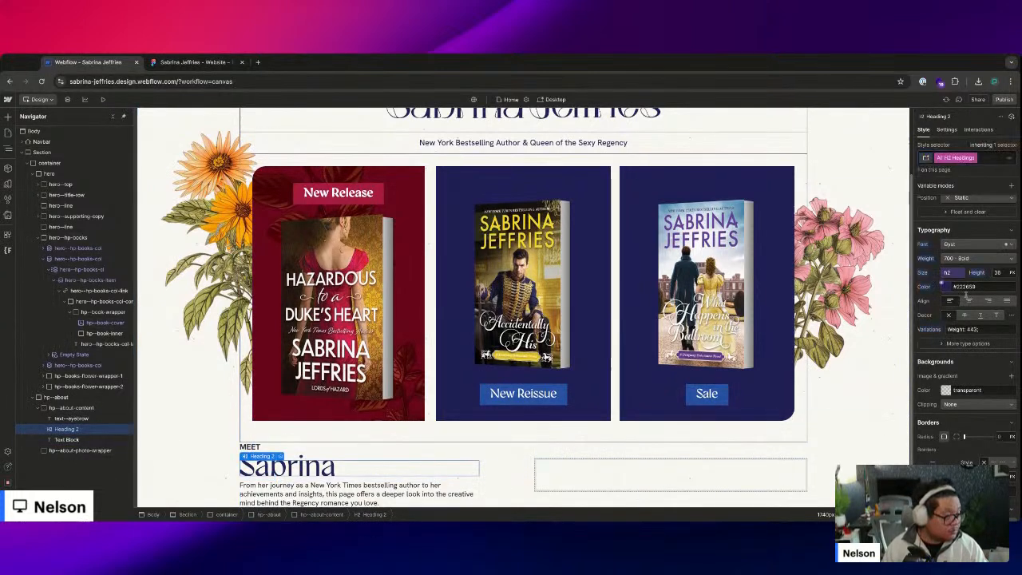
drag(998, 272, 1001, 271)
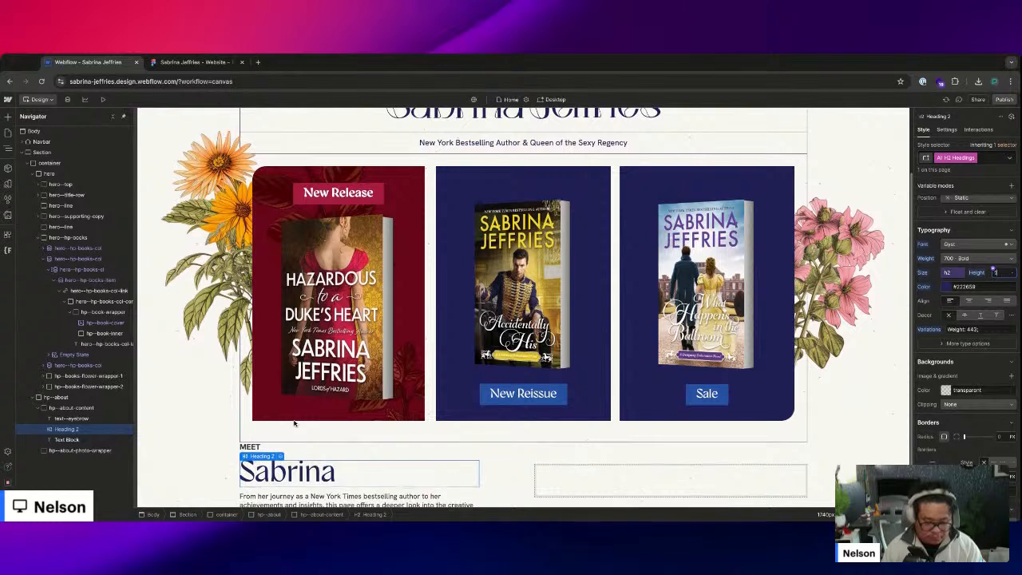
click(72, 417)
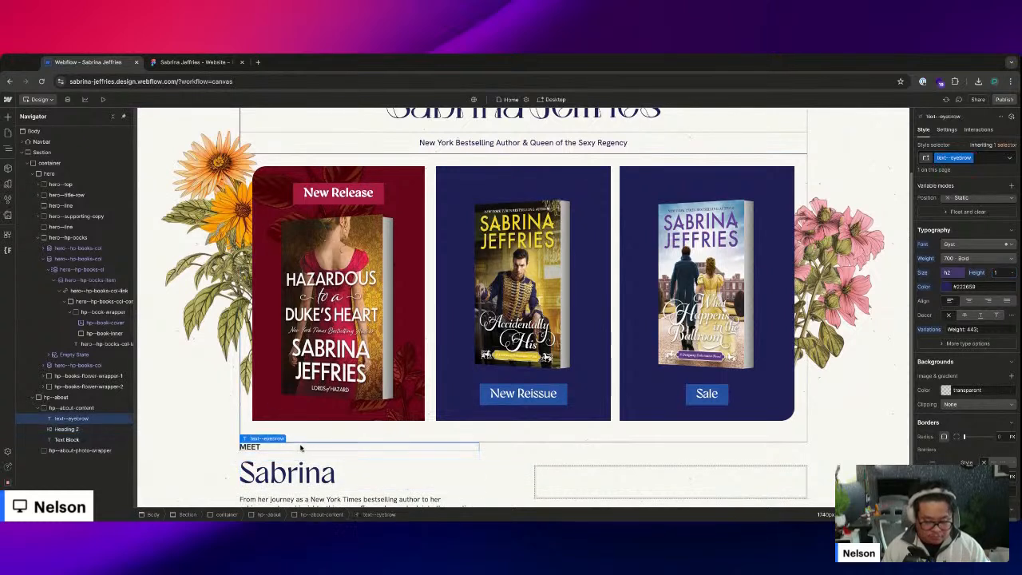
click(272, 472)
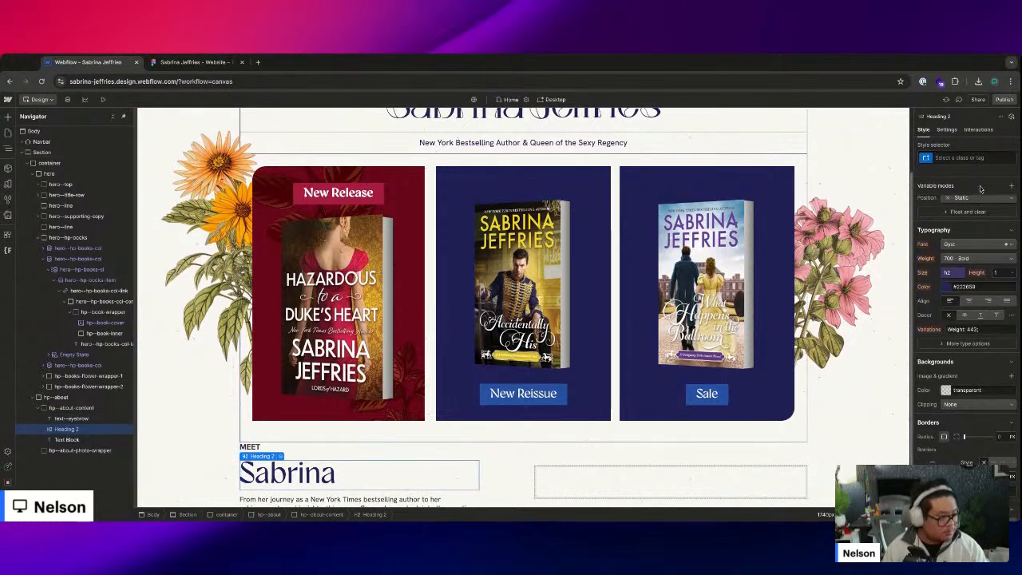
click(968, 157)
click(953, 208)
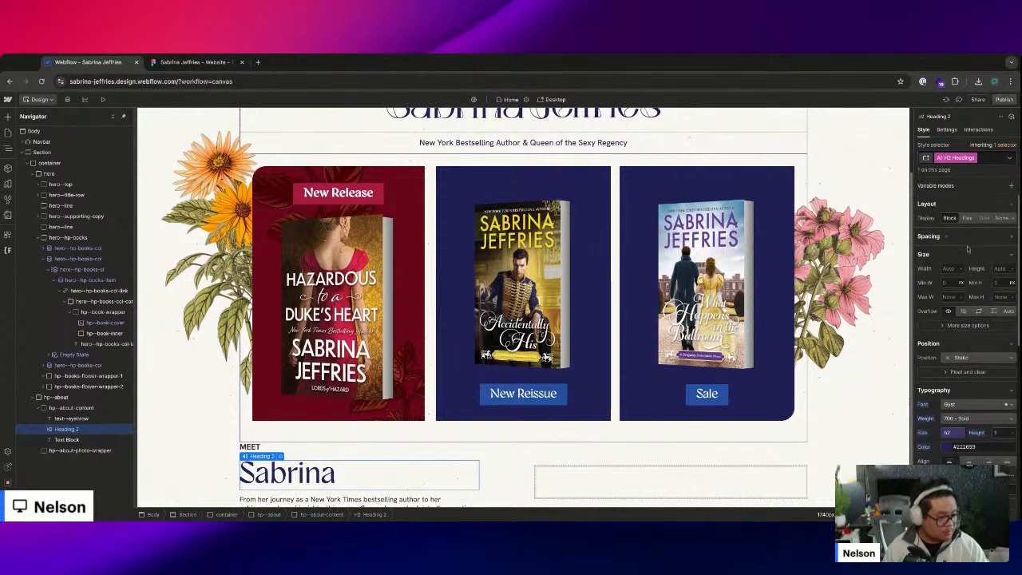
click(944, 237)
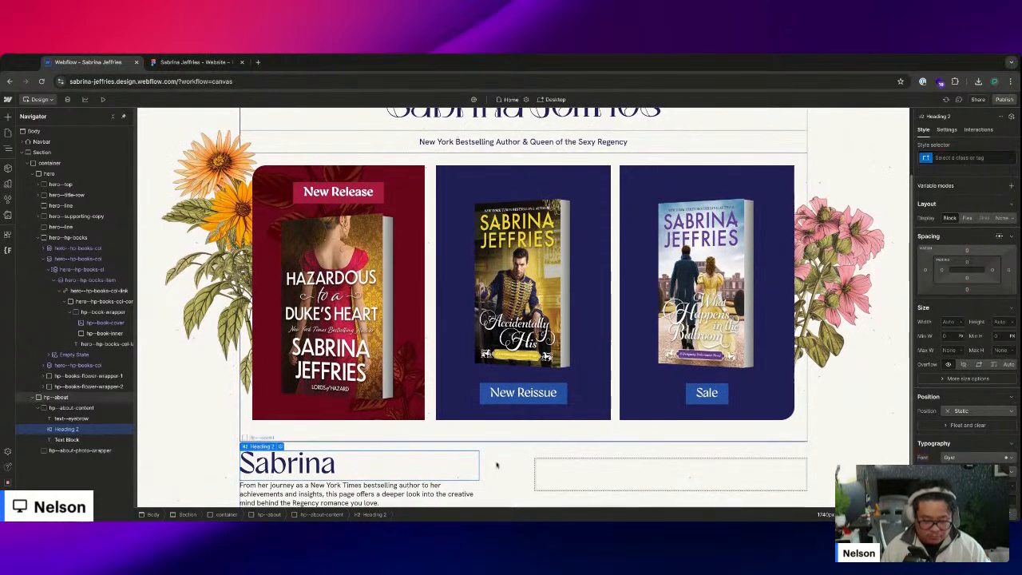
- Wrap the text--eyebrow text in a div block and move the Sabrina heading into it
click(54, 397)
click(47, 418)
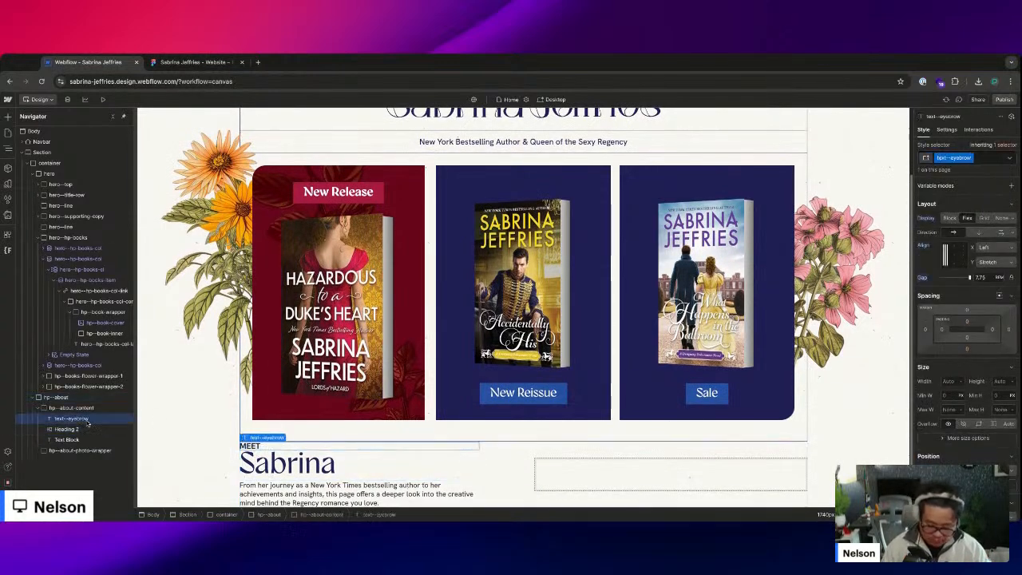
key(ctrl+alt+g)
mouse_move(48, 443)
mouse_down()
mouse_move(55, 419)
mouse_move(61, 431)
mouse_up()
- Measure the heading-to-paragraph spacing in Figma, then make Webflow's hp--about-content a vertical flex layout with a 2.25 rem gap
click(195, 61)
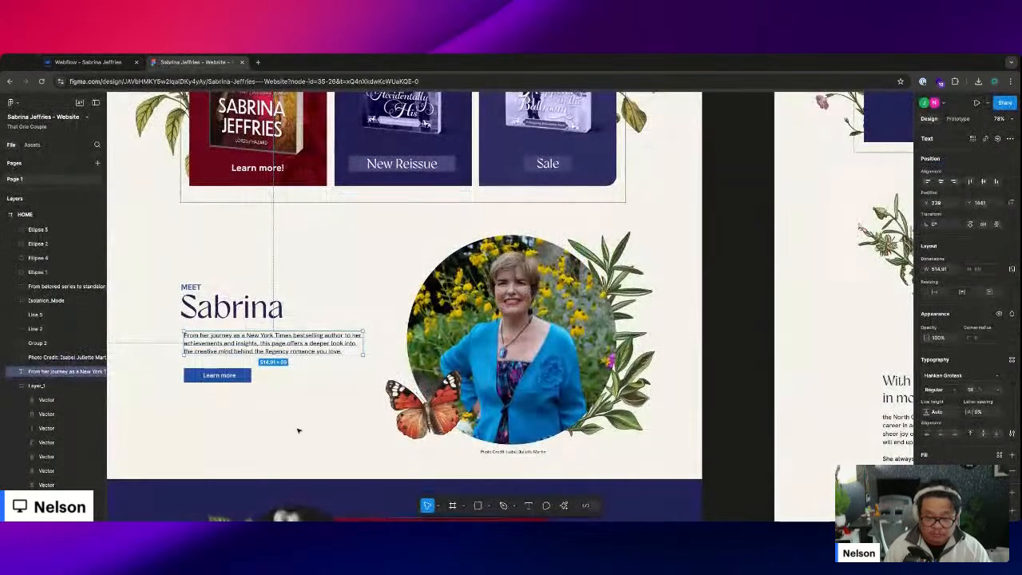
click(240, 315)
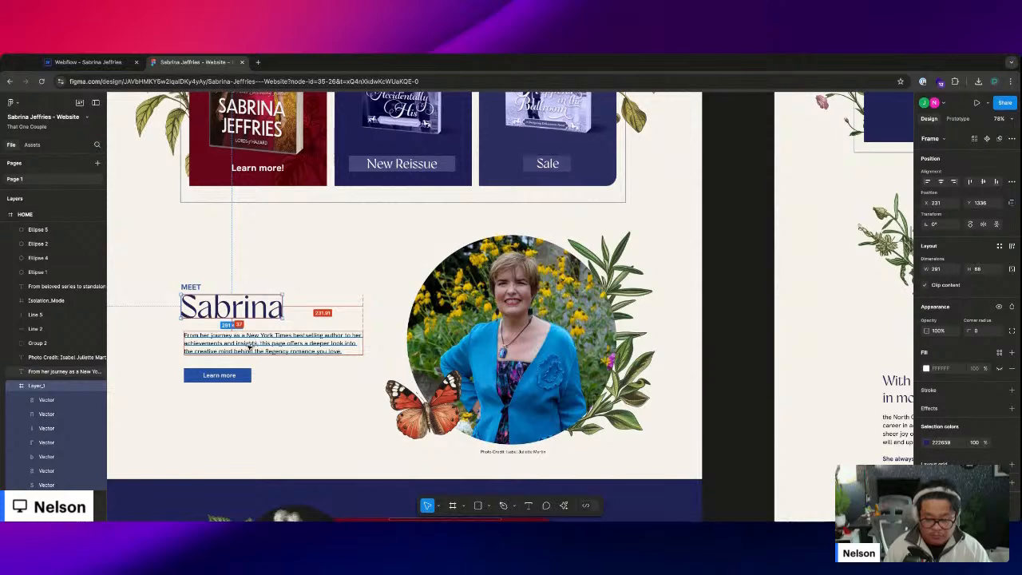
click(88, 61)
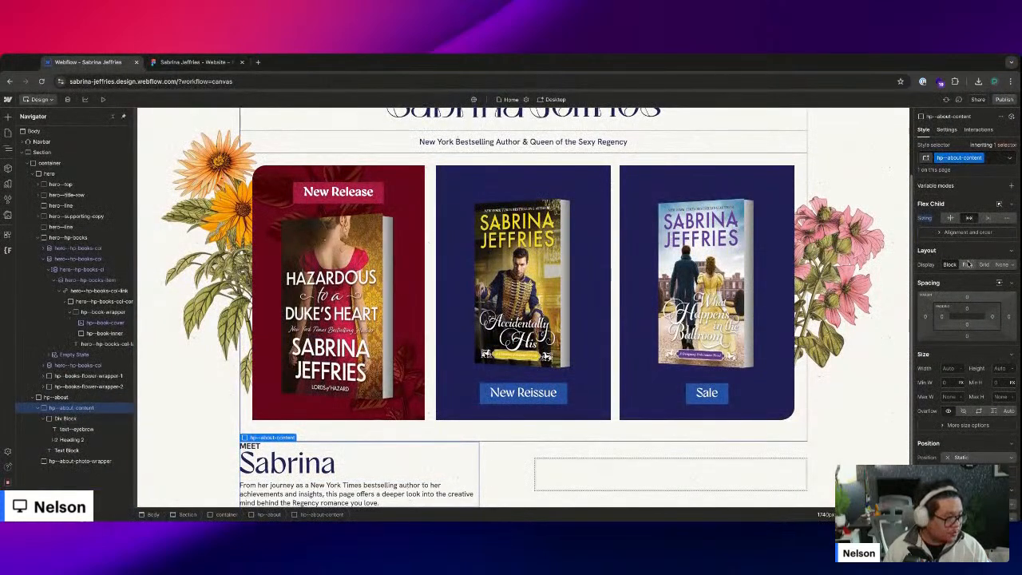
click(967, 264)
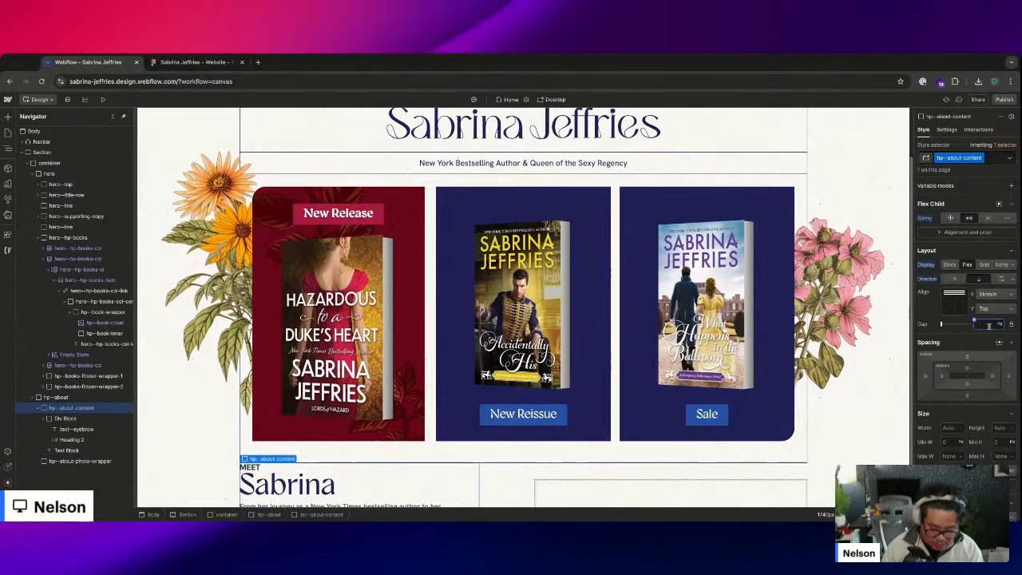
text(36)
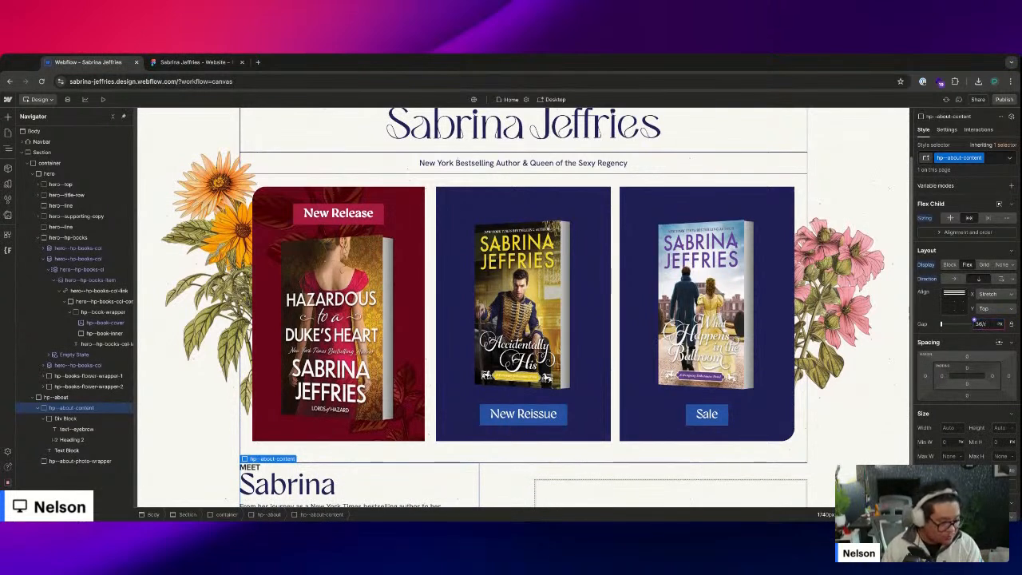
text(/16rem)
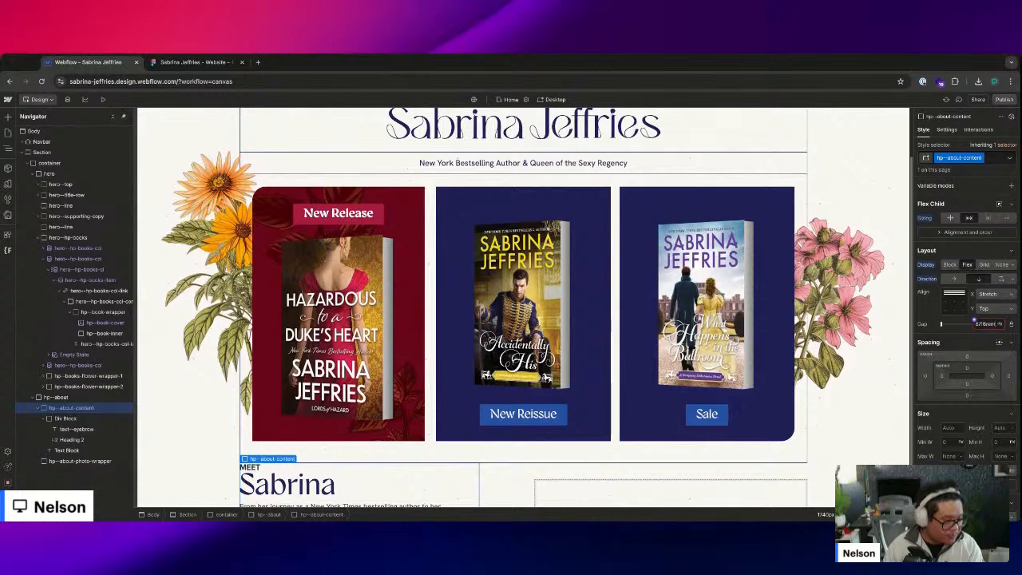
key(Return)
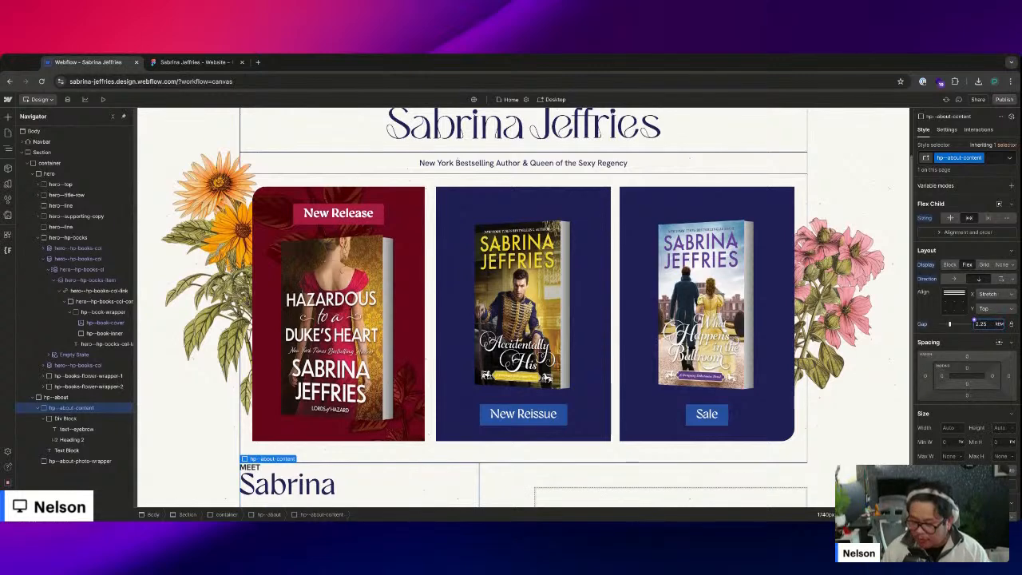
- Add a button below the about paragraph in hp--about-content, keeping its default link settings
scroll(472, 426, down, 1)
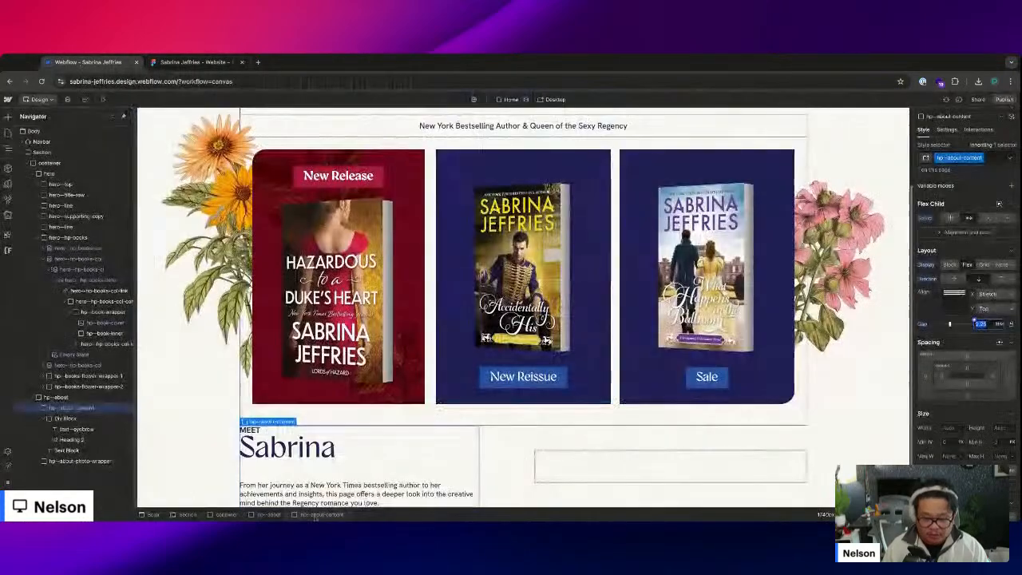
key(super+k)
text(button)
key(Return)
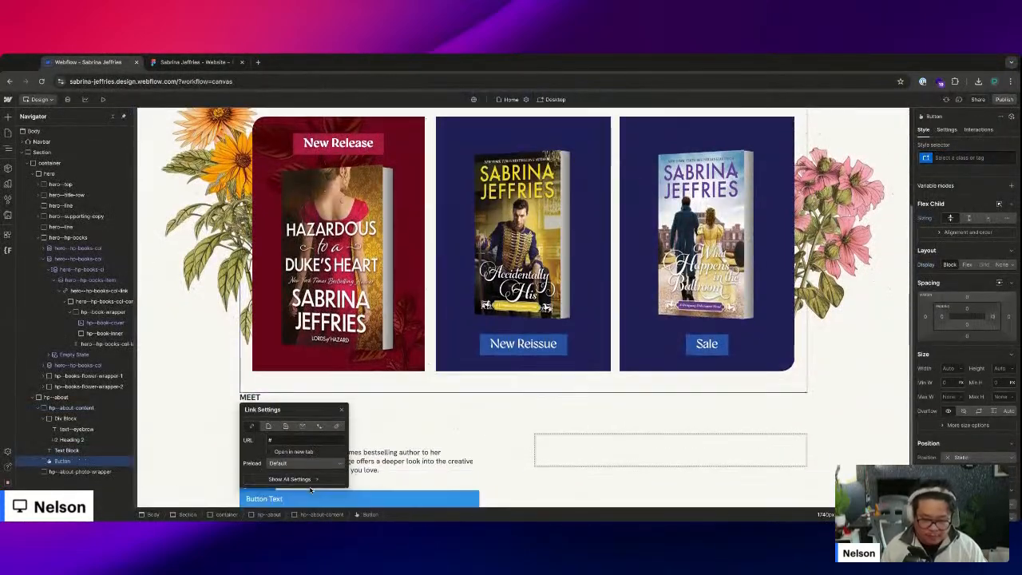
click(344, 410)
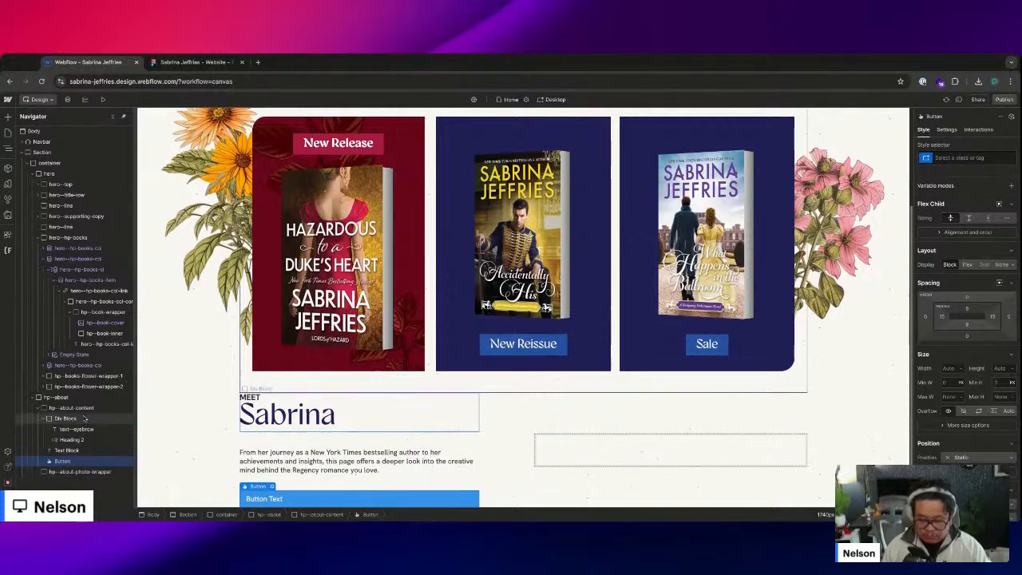
- Align the children of hp--about-content to the left and compare the layout with the Figma design
click(447, 481)
click(989, 294)
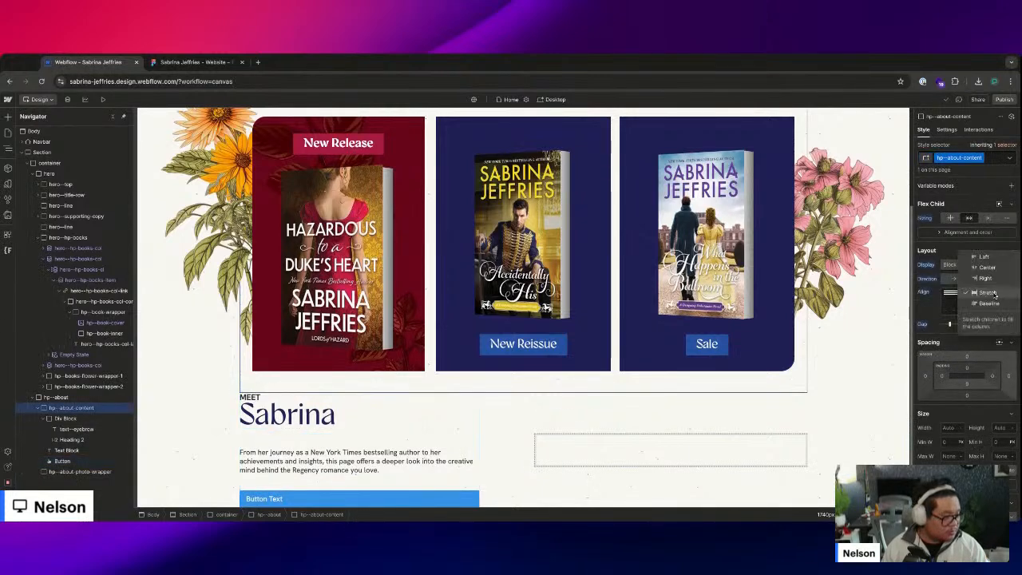
click(990, 259)
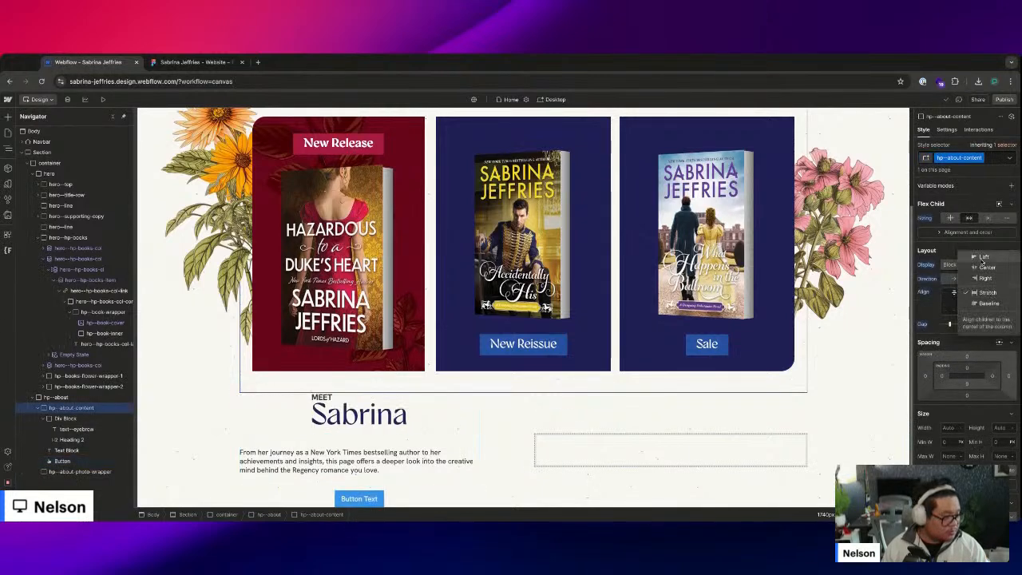
click(195, 62)
click(112, 63)
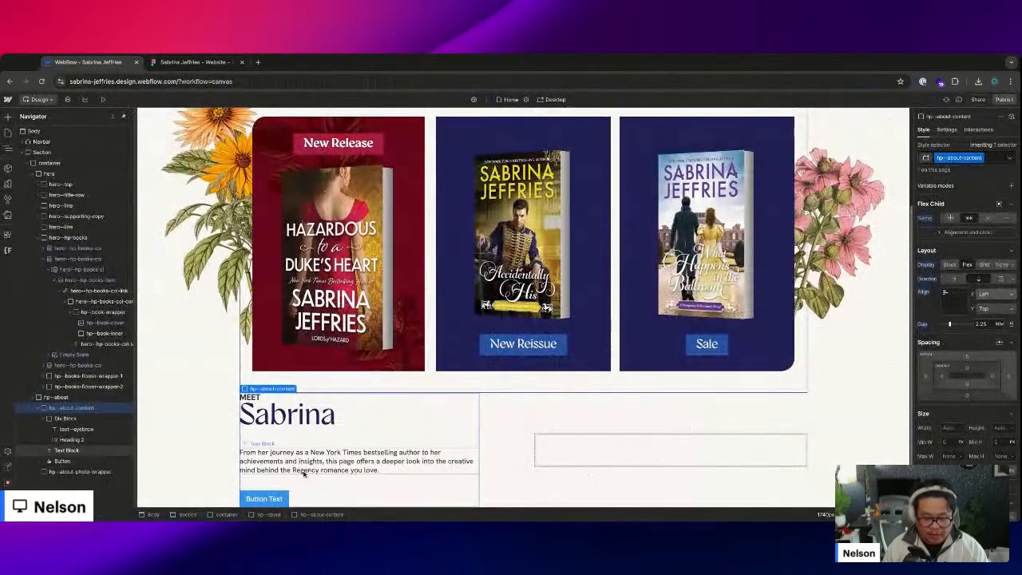
- Change the about section button's text to "Learn more"
double_click(263, 498)
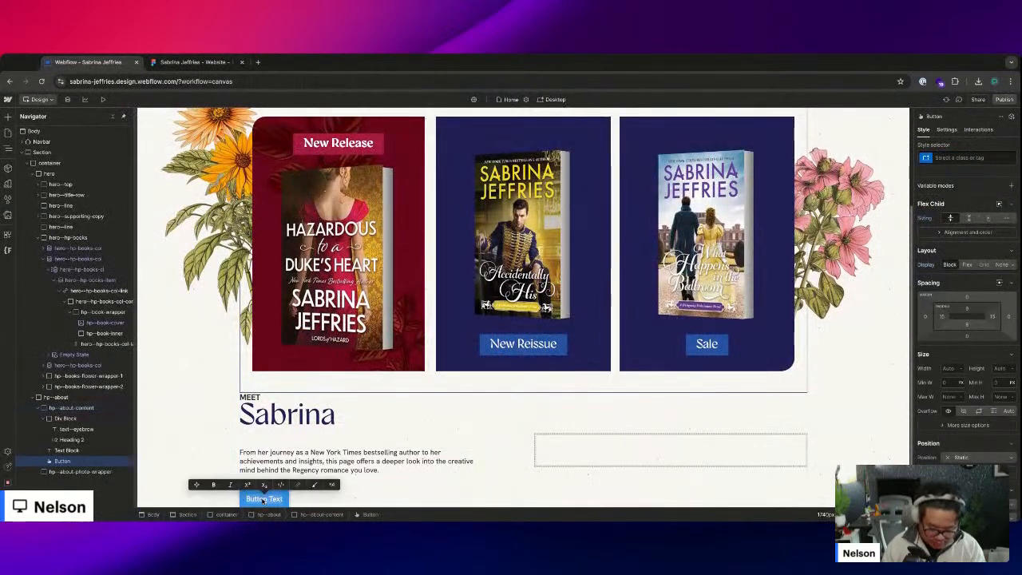
text(Learn)
key(BackSpace)
key(BackSpace)
key(BackSpace)
key(BackSpace)
text(ear)
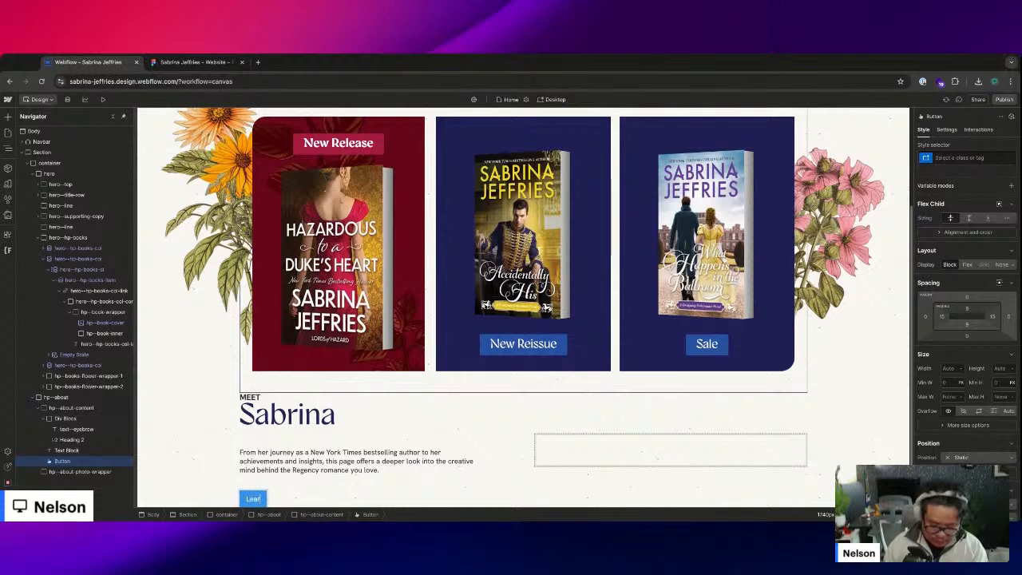
text(n more)
key(Escape)
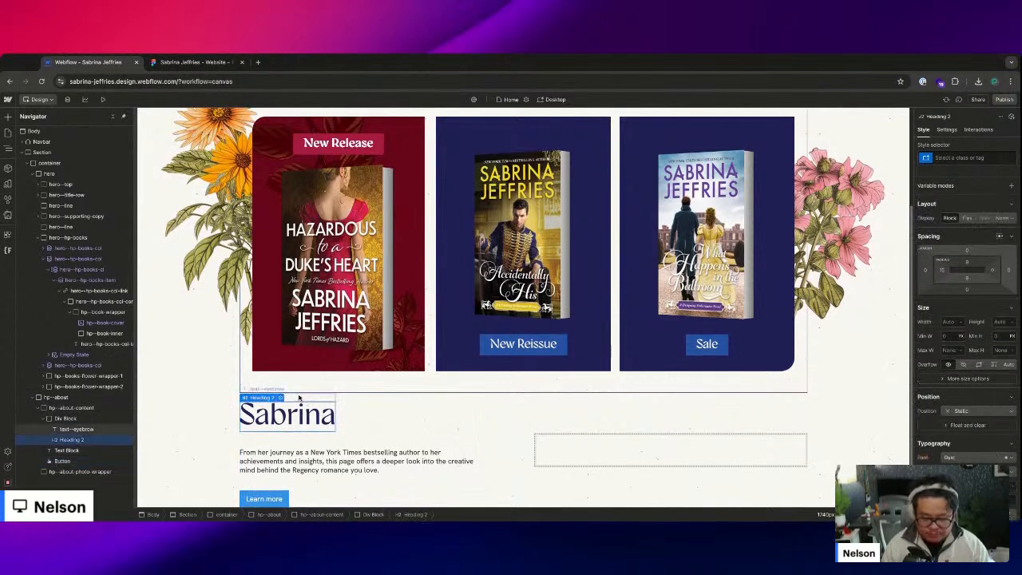
- Check the MEET eyebrow in Figma, then give Webflow's text--eyebrow a bottom margin of 0.5 rem
click(185, 61)
scroll(196, 312, up, 5)
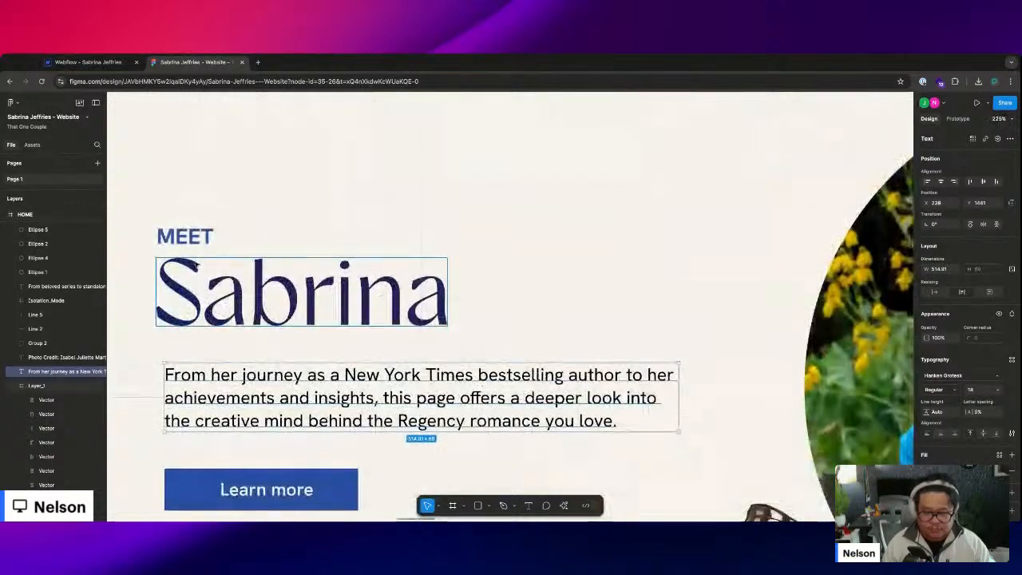
click(184, 235)
click(88, 61)
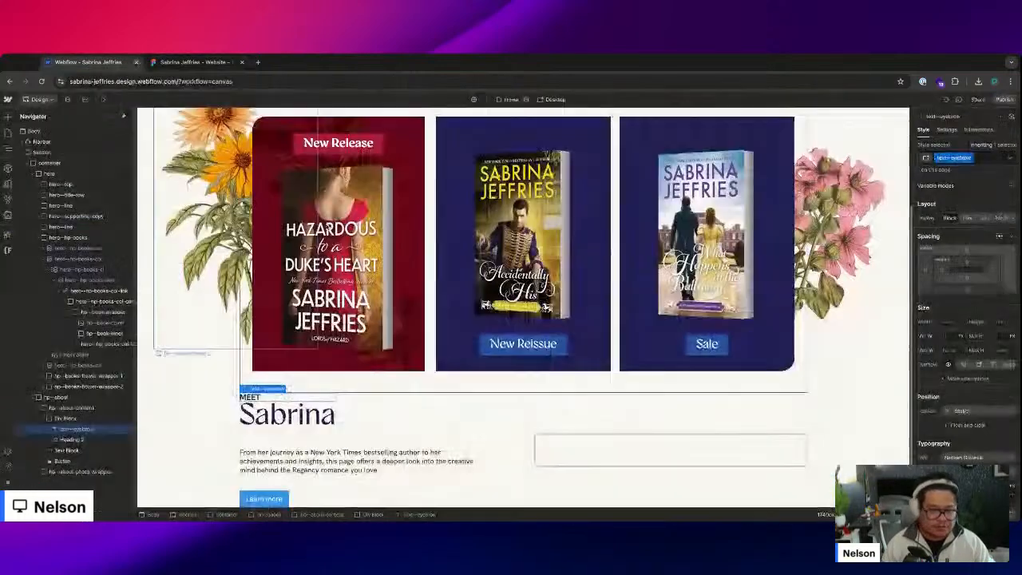
click(967, 290)
text(0.5rem)
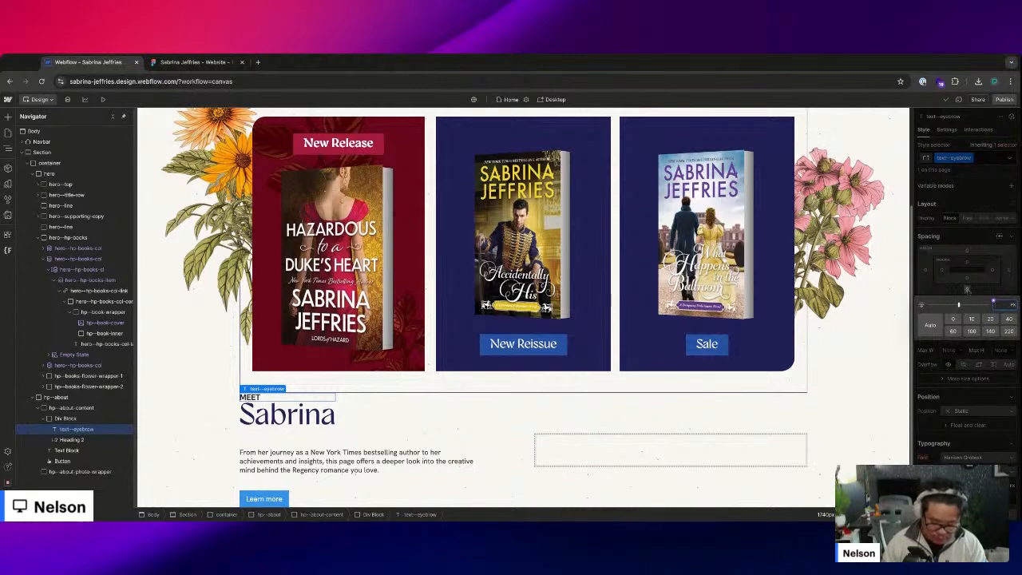
key(Return)
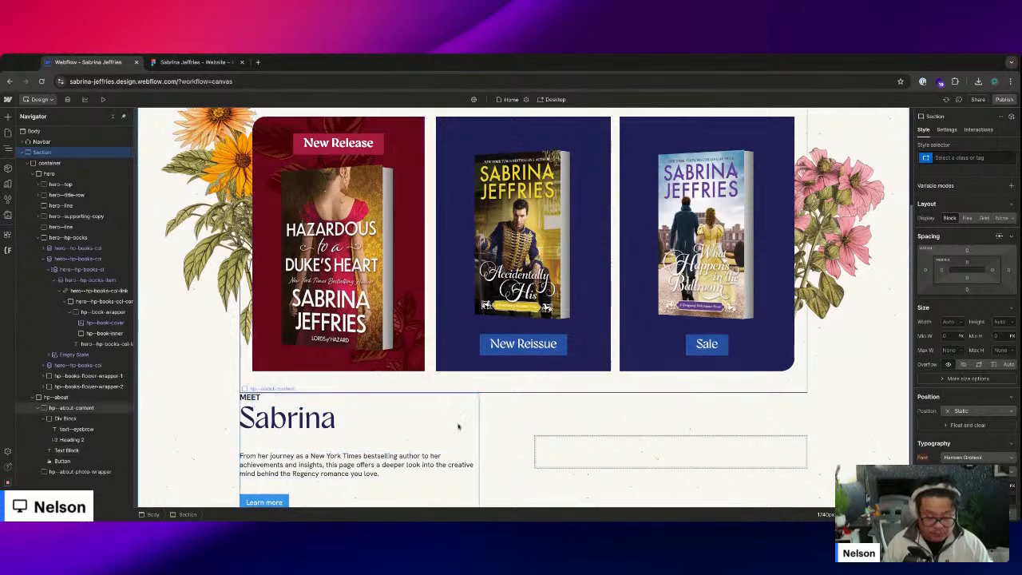
click(454, 455)
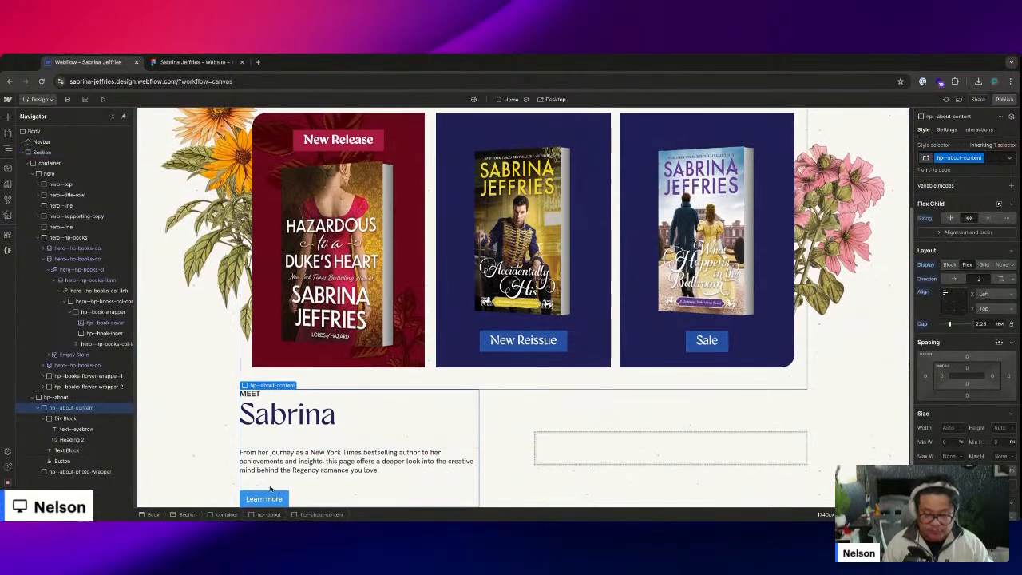
- Inspect the Learn more label in Figma, then give the Webflow button the class button and about 2.37 rem left and right padding
click(196, 62)
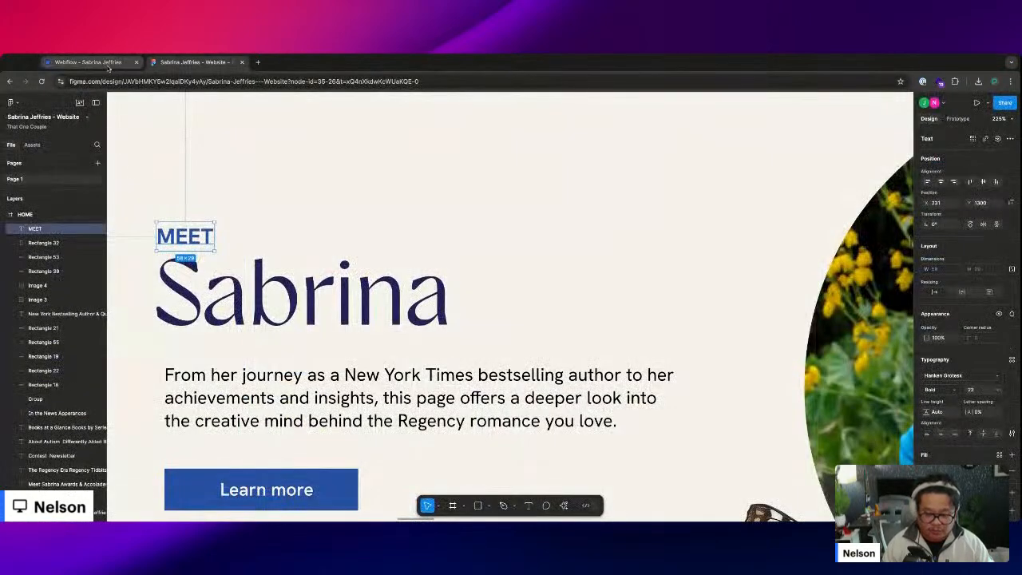
click(266, 490)
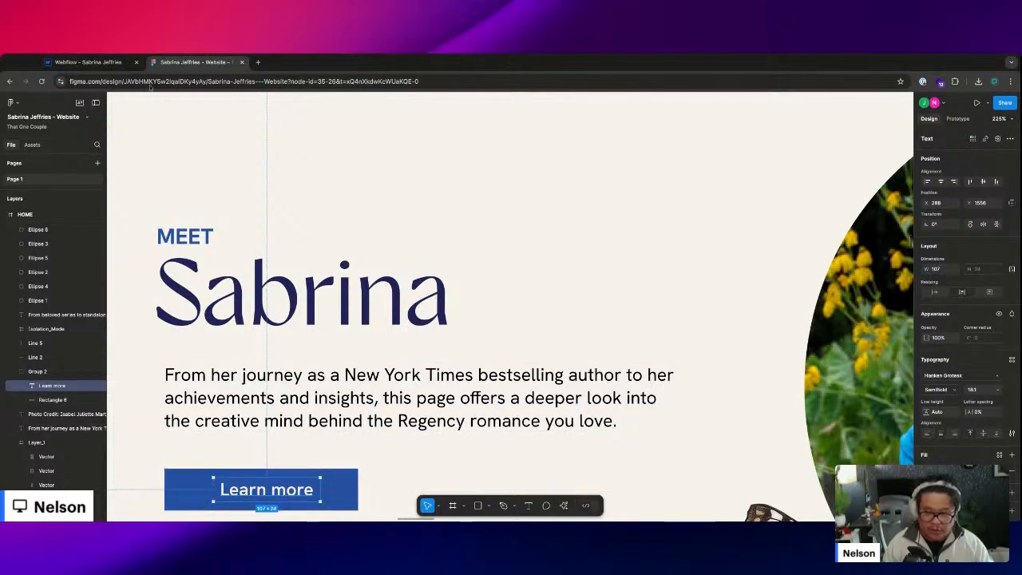
key(ctrl+shift+Tab)
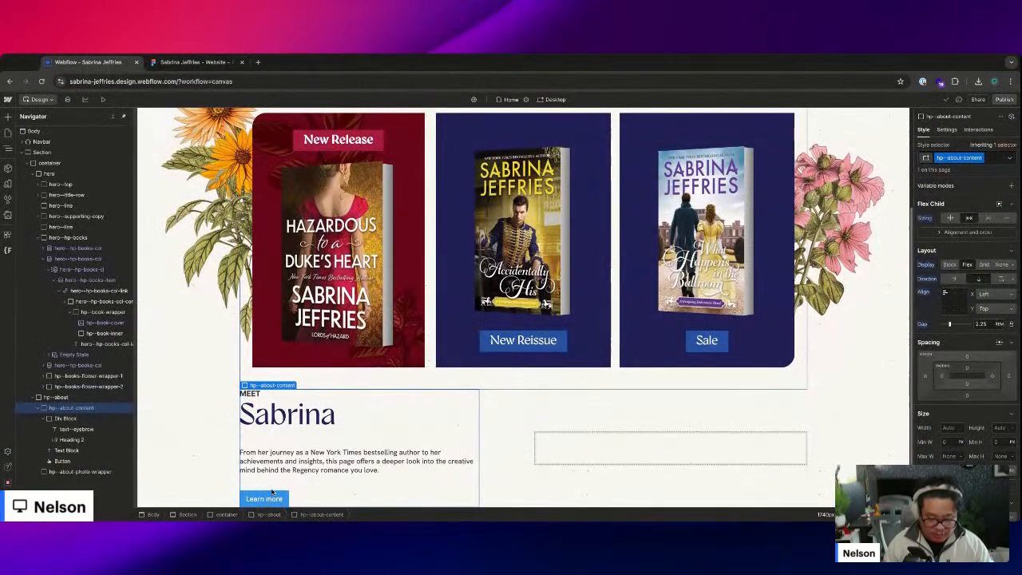
click(272, 499)
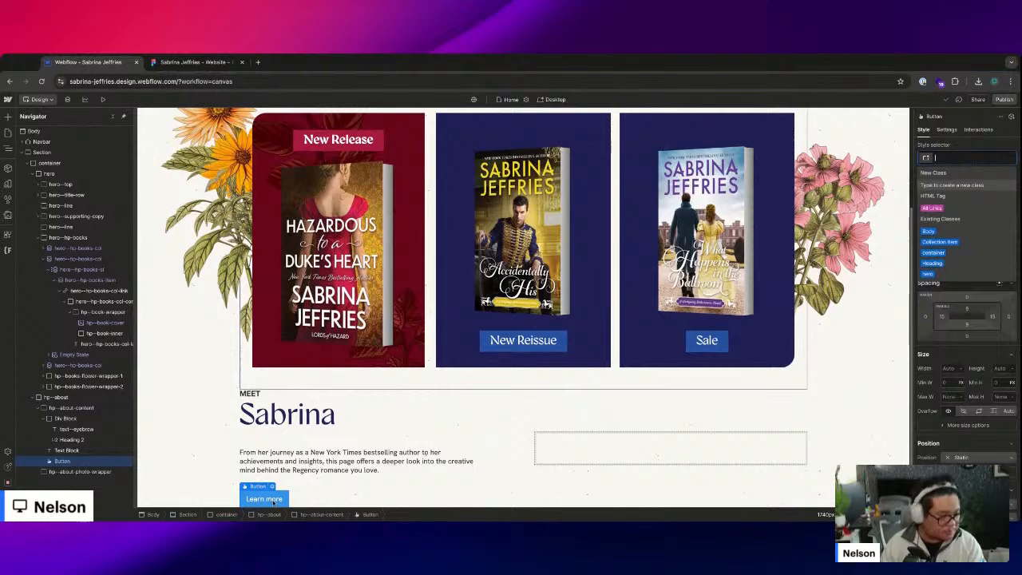
click(943, 319)
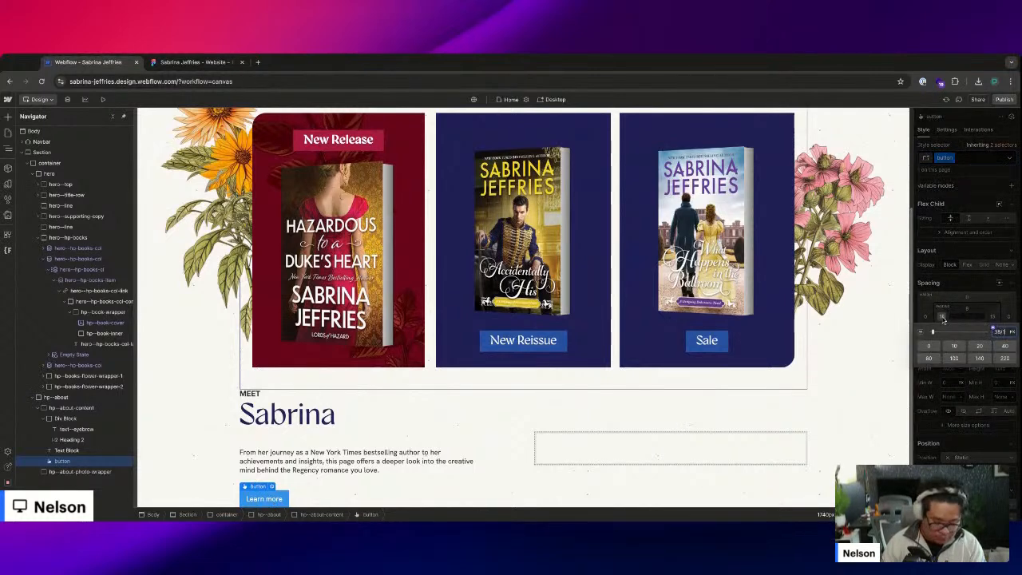
key(Return)
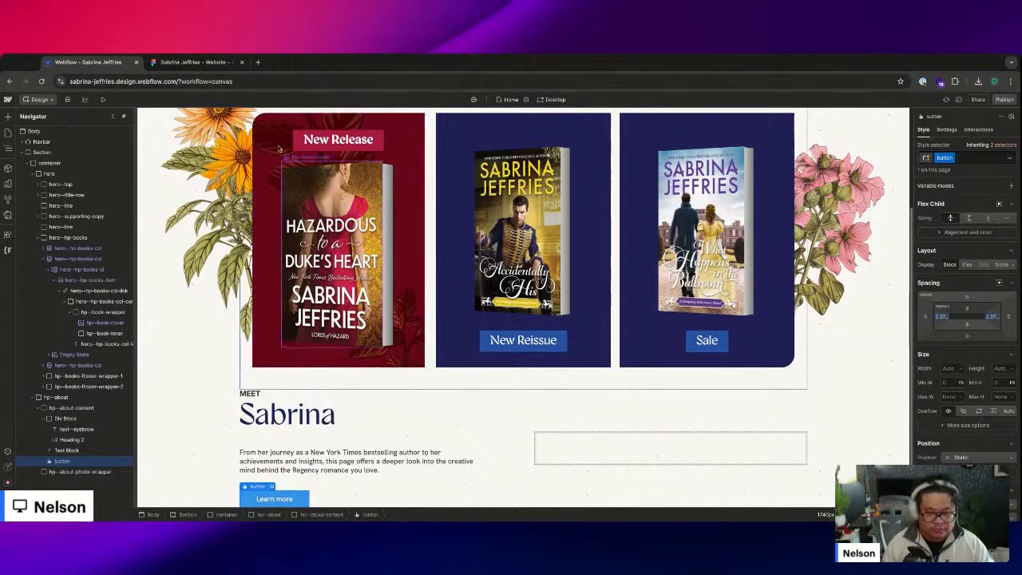
- Measure the Figma button's vertical padding, then set the Webflow button's top and bottom padding to 0.5 rem
click(196, 62)
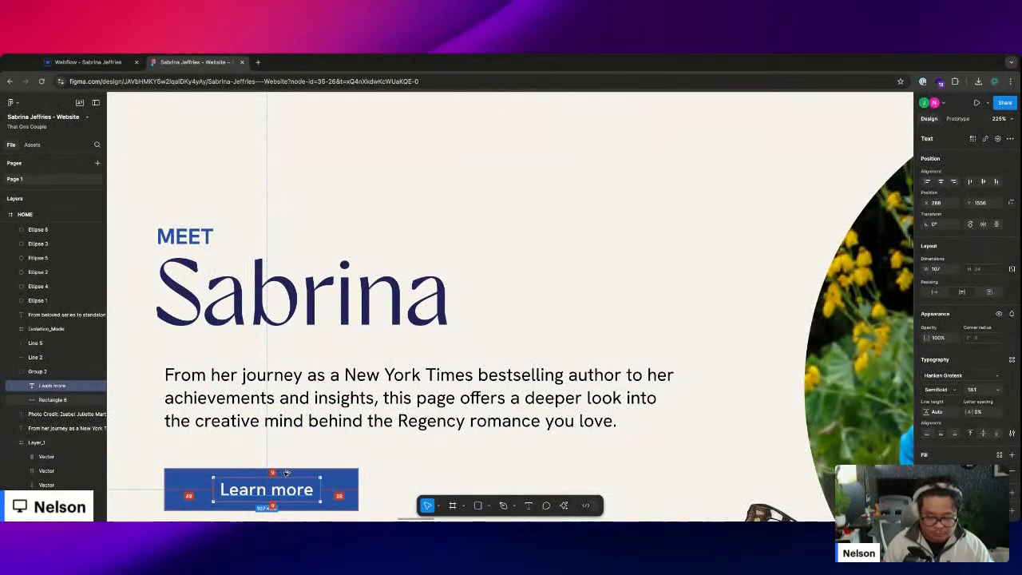
key(ctrl+shift+Tab)
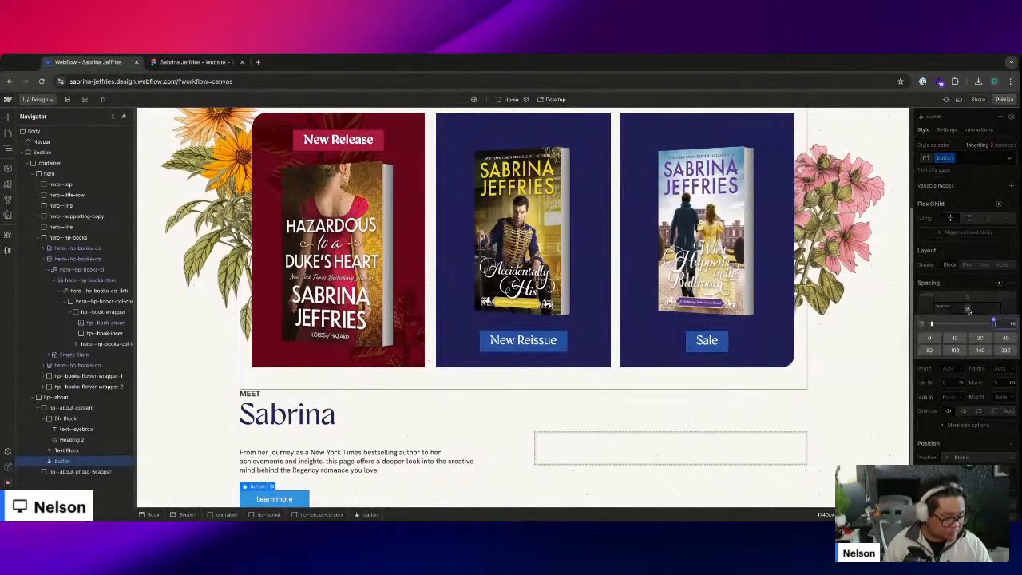
key(Return)
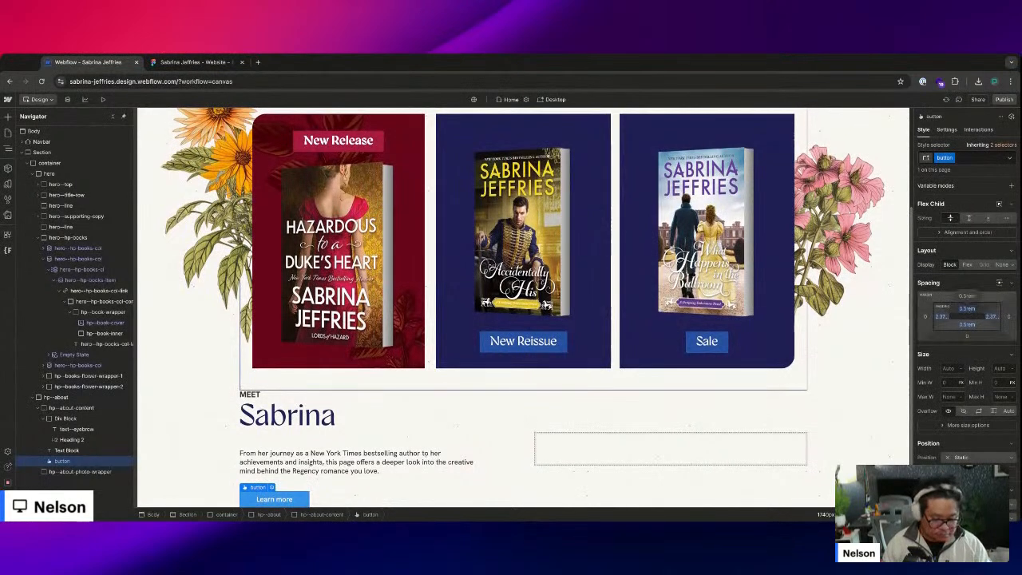
- Check the label typography in Figma, then set the Webflow button's text to the large size variable, 700 - Bold weight and line height 1
click(195, 64)
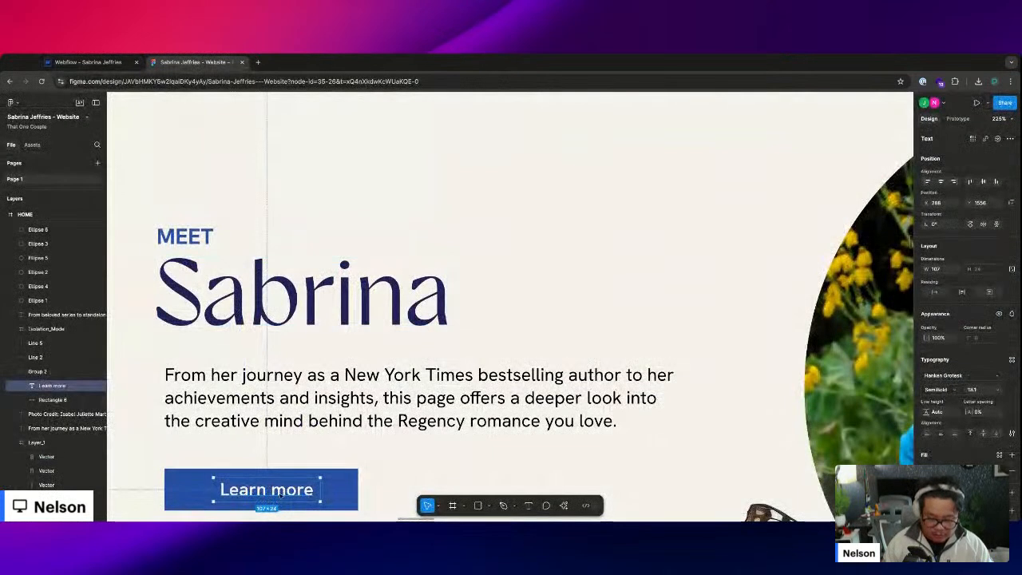
scroll(966, 383, down, 2)
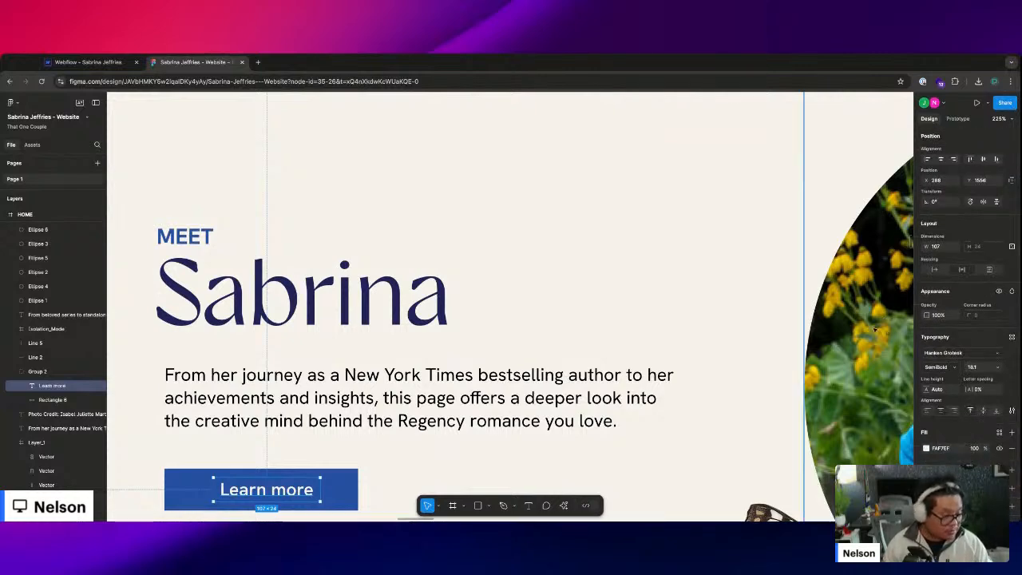
click(137, 61)
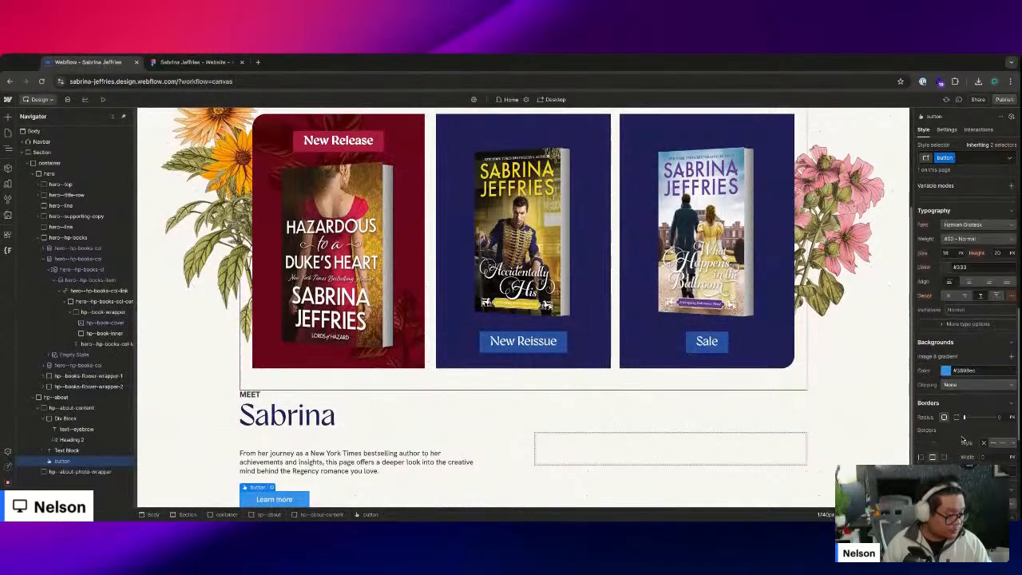
click(942, 263)
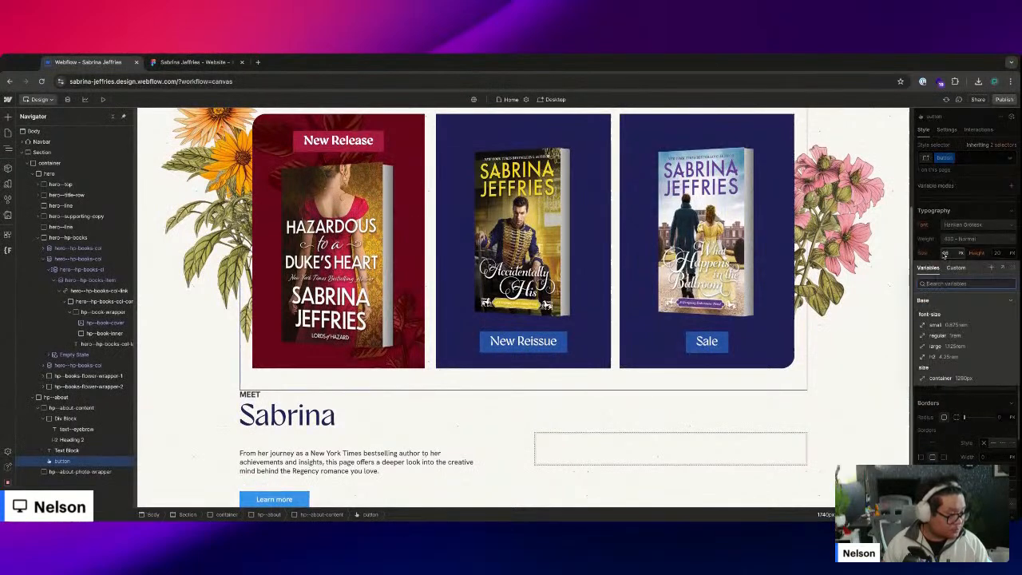
click(973, 347)
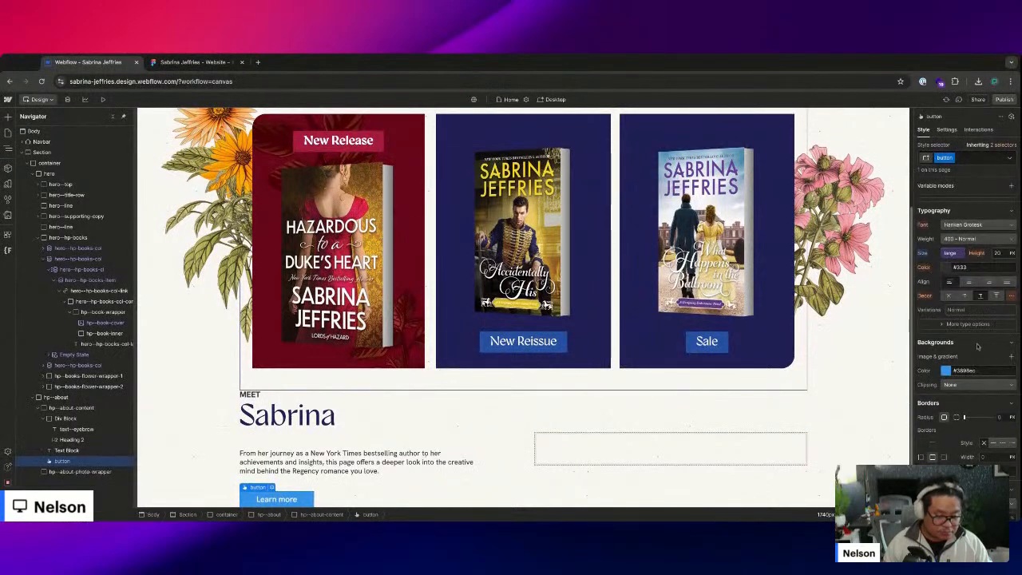
click(966, 238)
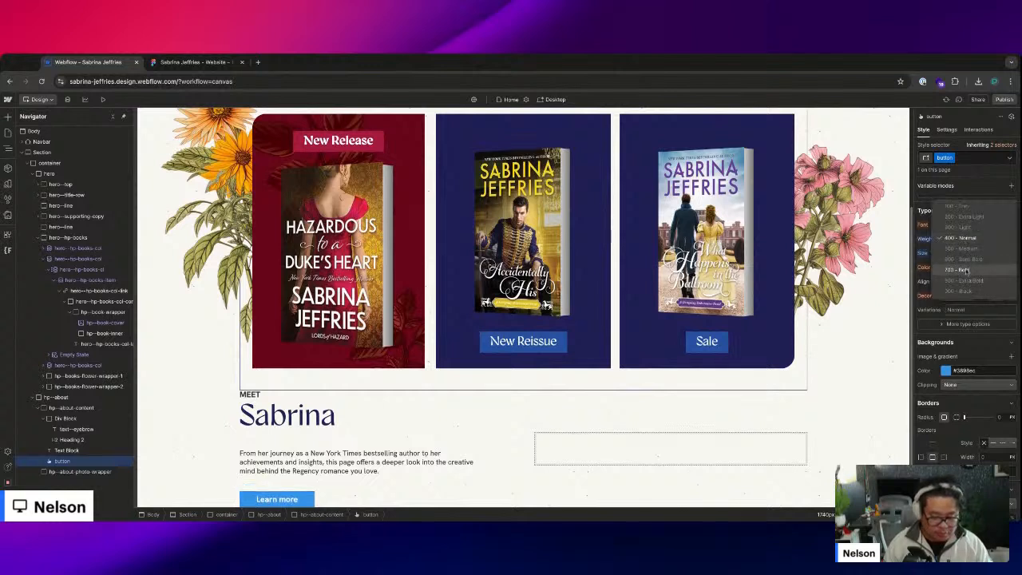
click(966, 270)
click(997, 252)
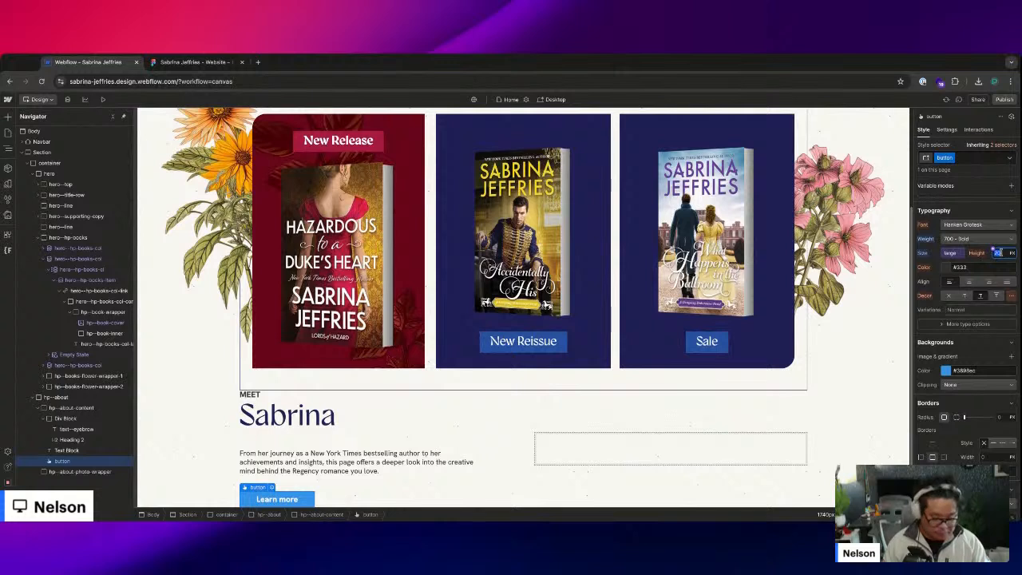
text(16)
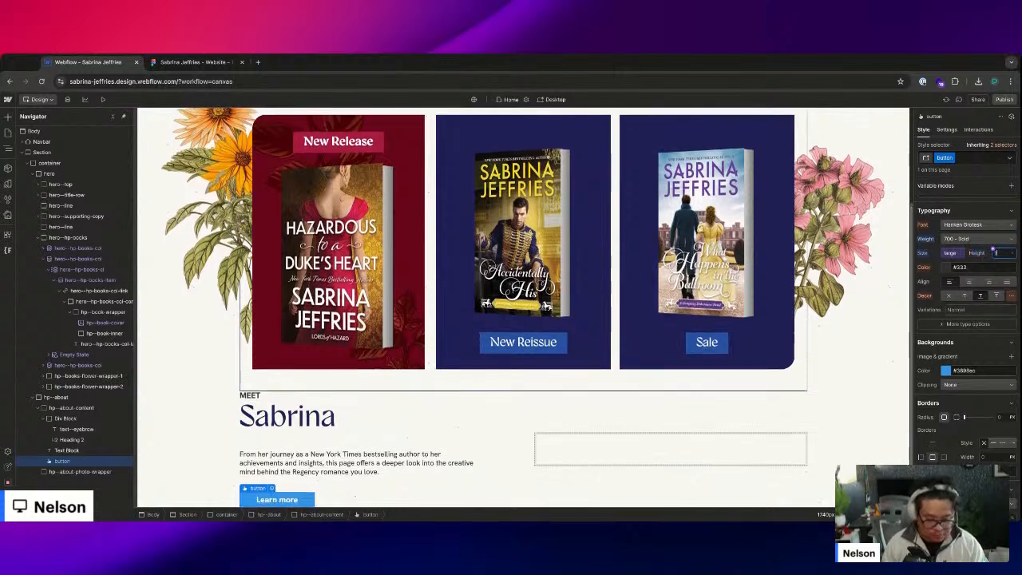
- Set the button class's background color to the Dark Blue variable
click(945, 369)
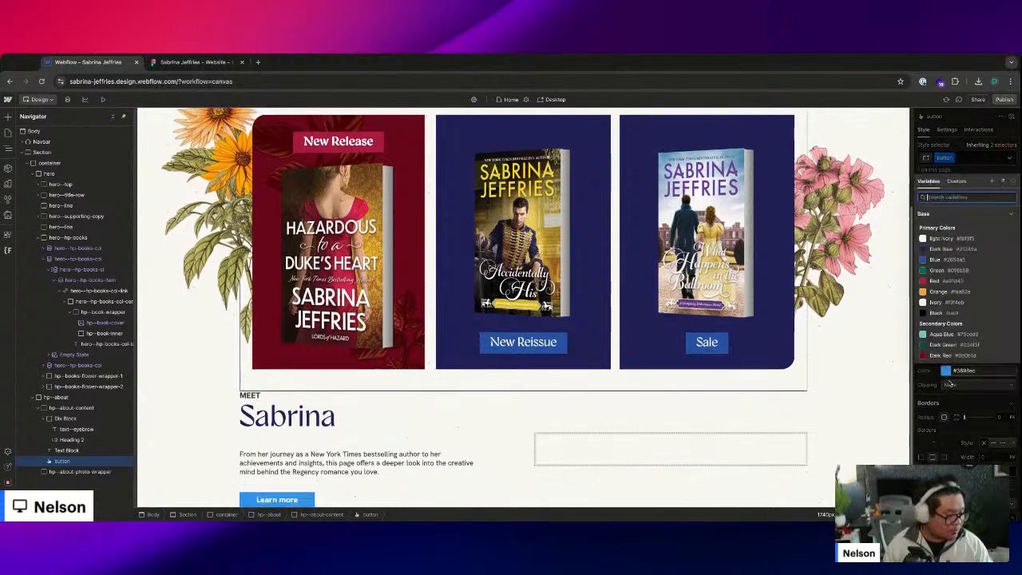
click(938, 280)
click(964, 260)
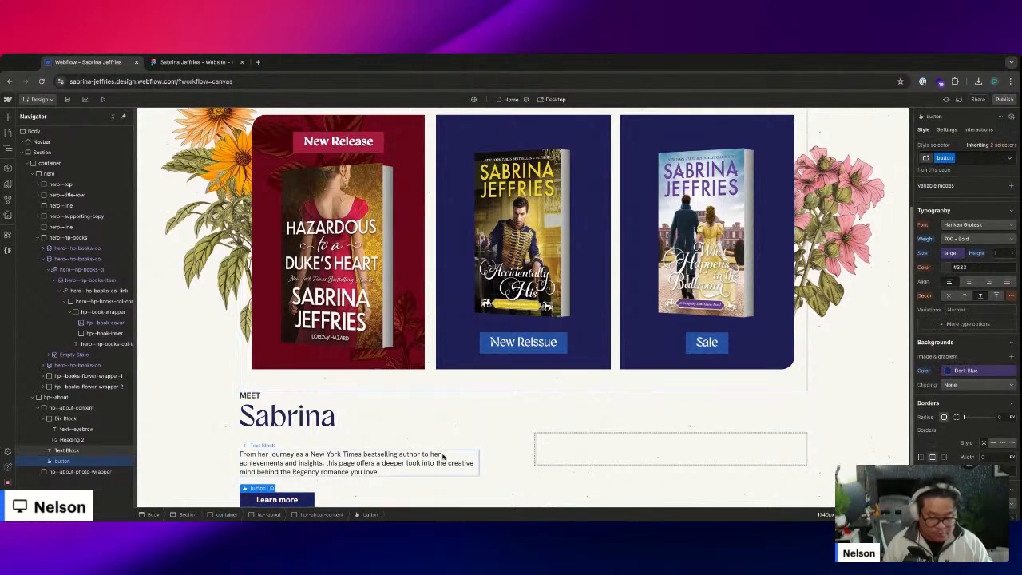
- Reduce the gap between hp--about-content's children to about 1.2 rem
click(511, 442)
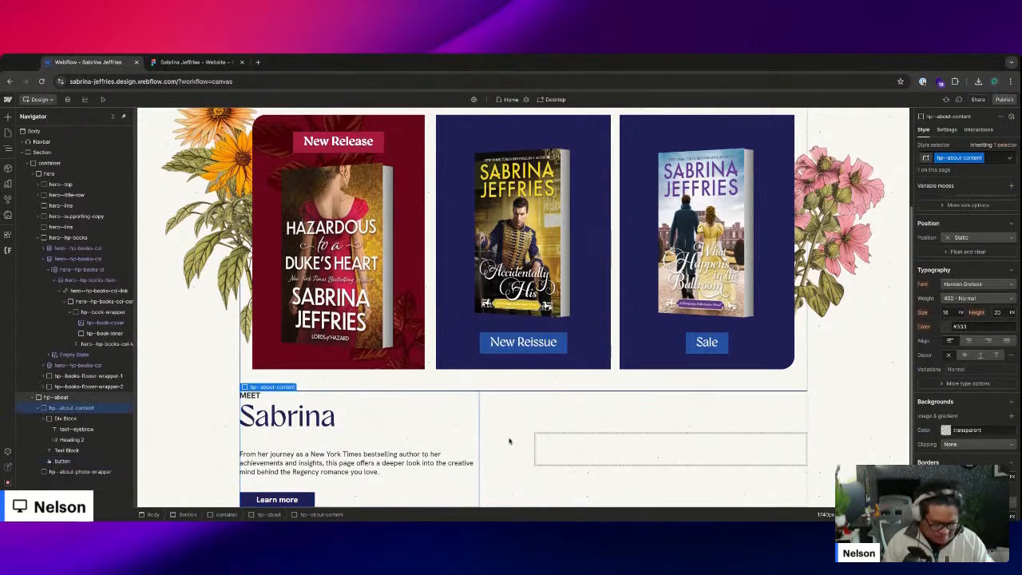
scroll(977, 320, up, 5)
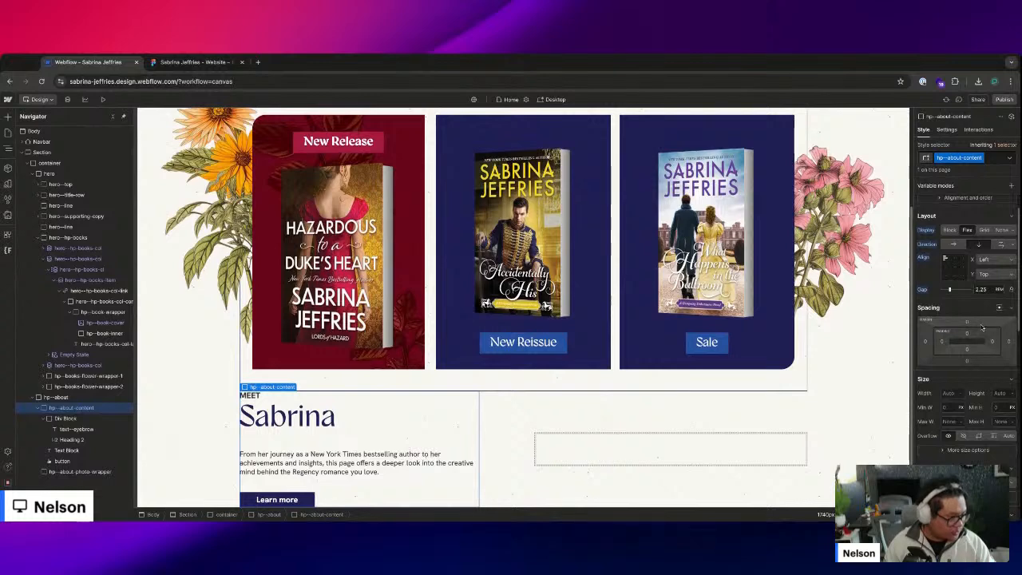
drag(949, 298, 945, 289)
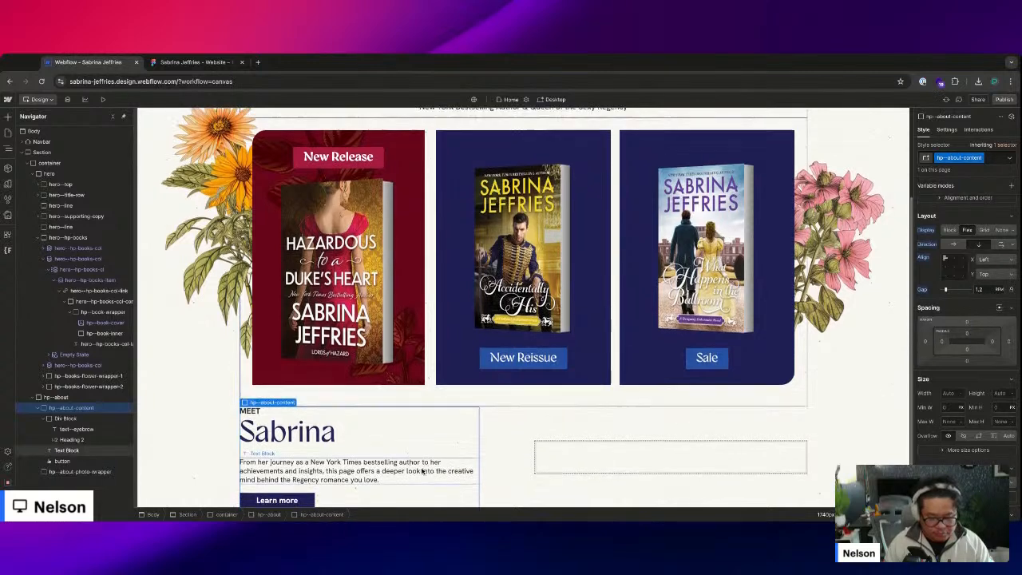
scroll(154, 380, down, 1)
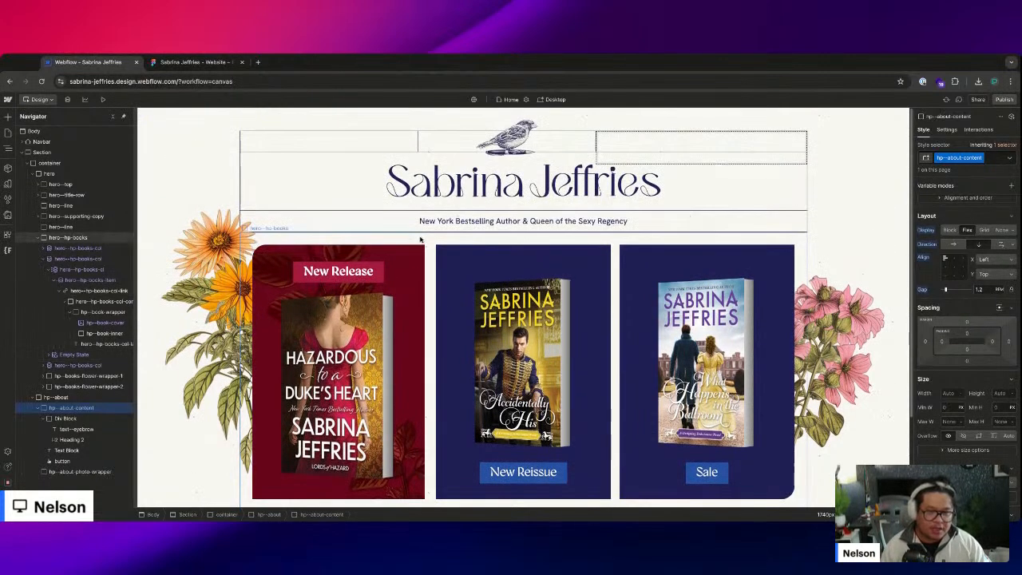
- Open sabrinajeffries.com in a new tab, look through its home page down to the footer, and return to the Webflow canvas
scroll(433, 227, up, 3)
click(258, 62)
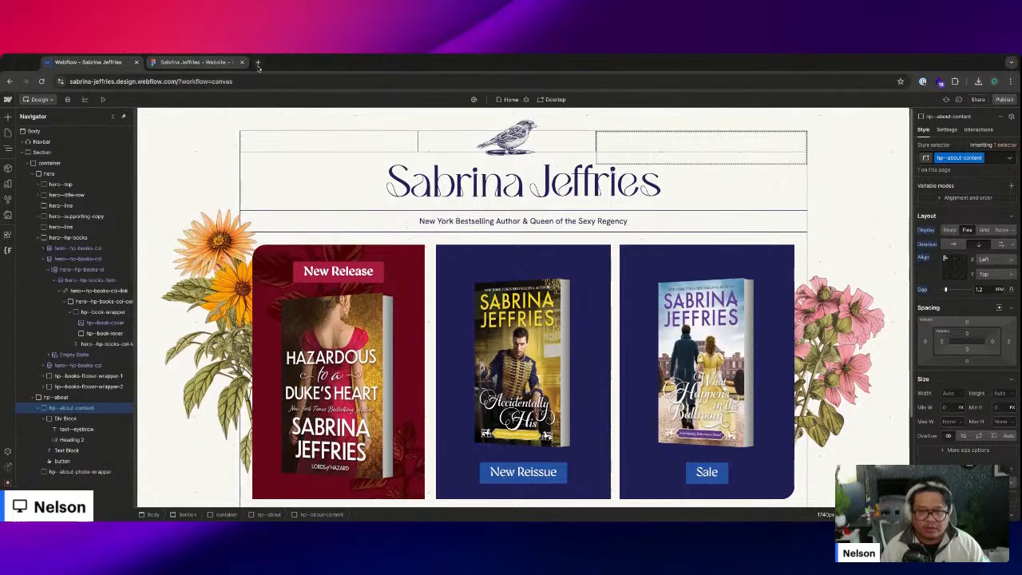
text(sabrinajeffries.com)
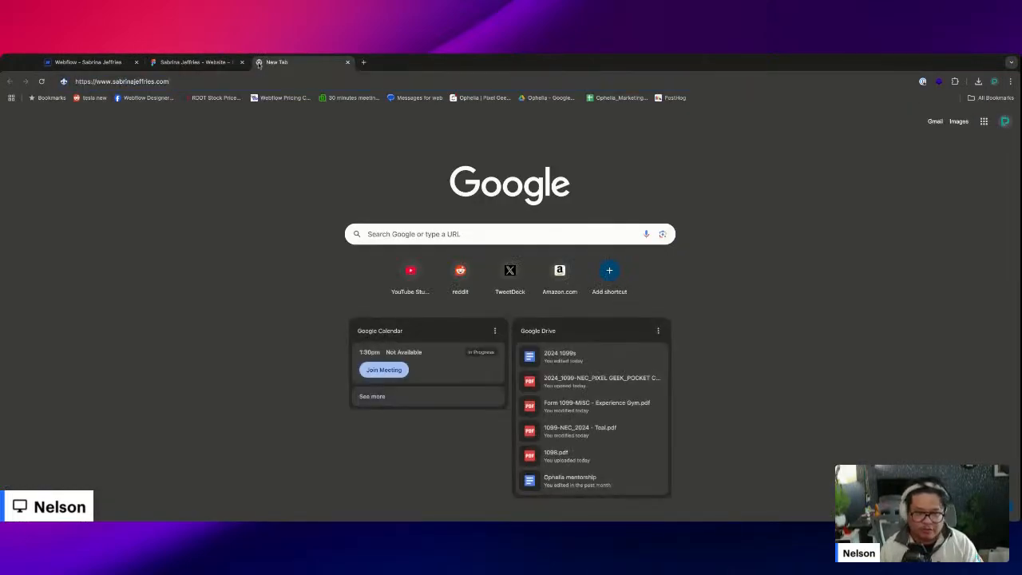
key(Return)
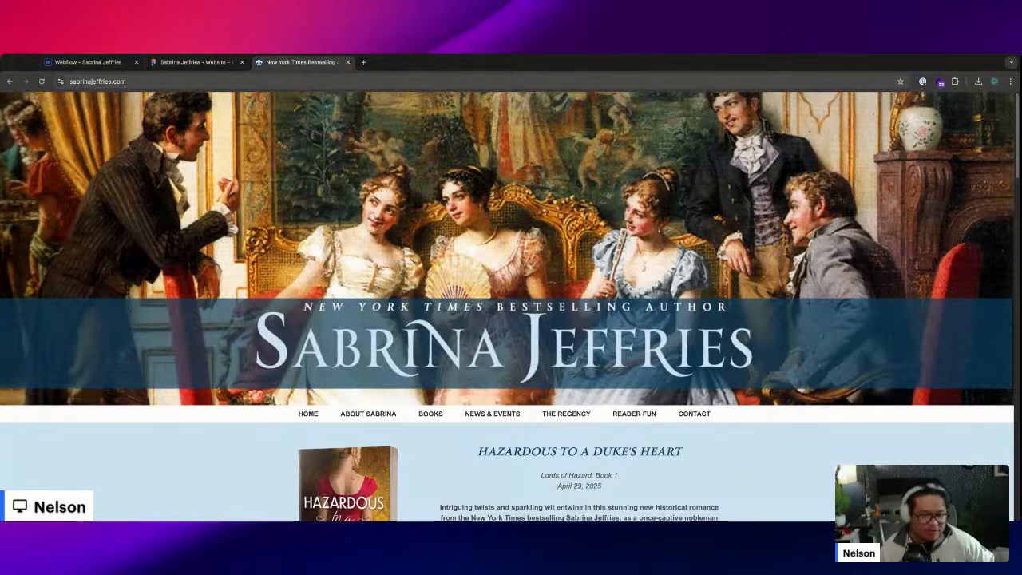
scroll(441, 312, down, 3)
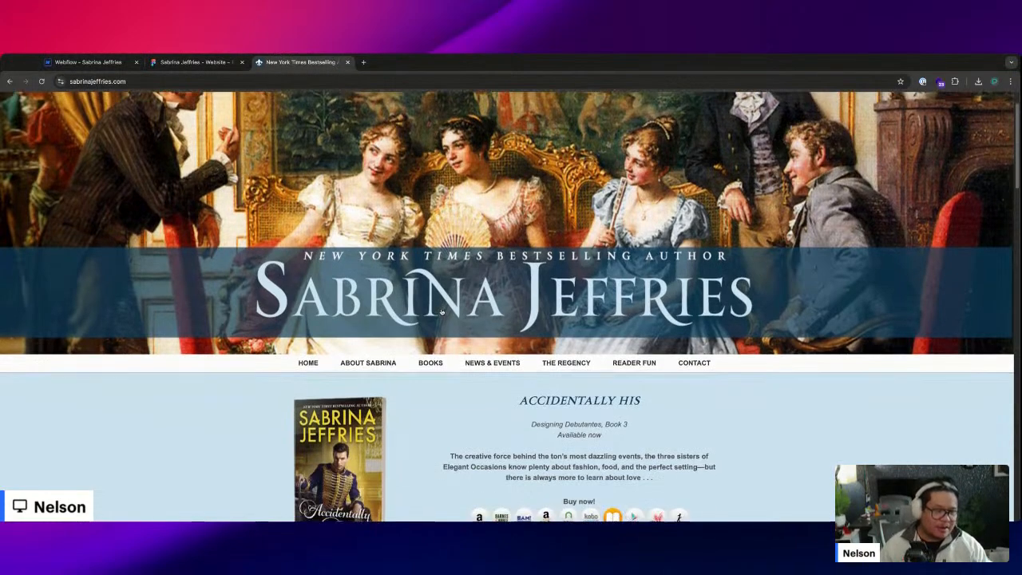
scroll(441, 312, down, 5)
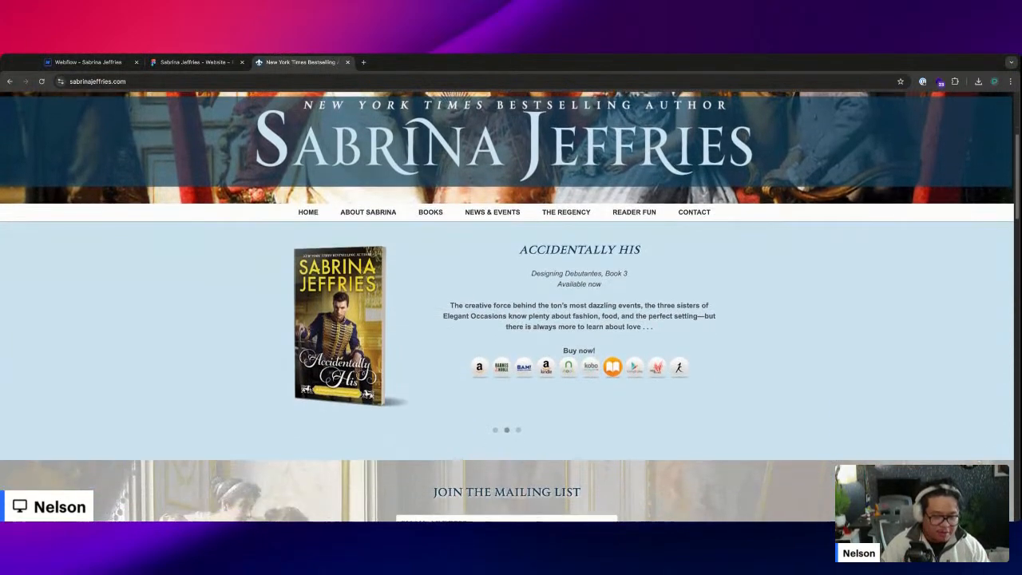
scroll(447, 285, down, 15)
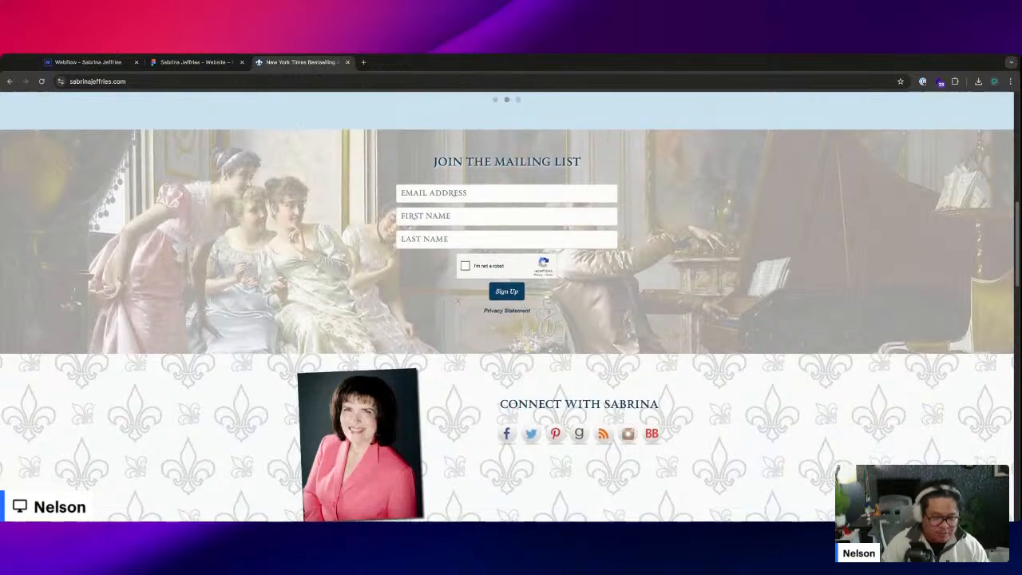
scroll(447, 285, down, 10)
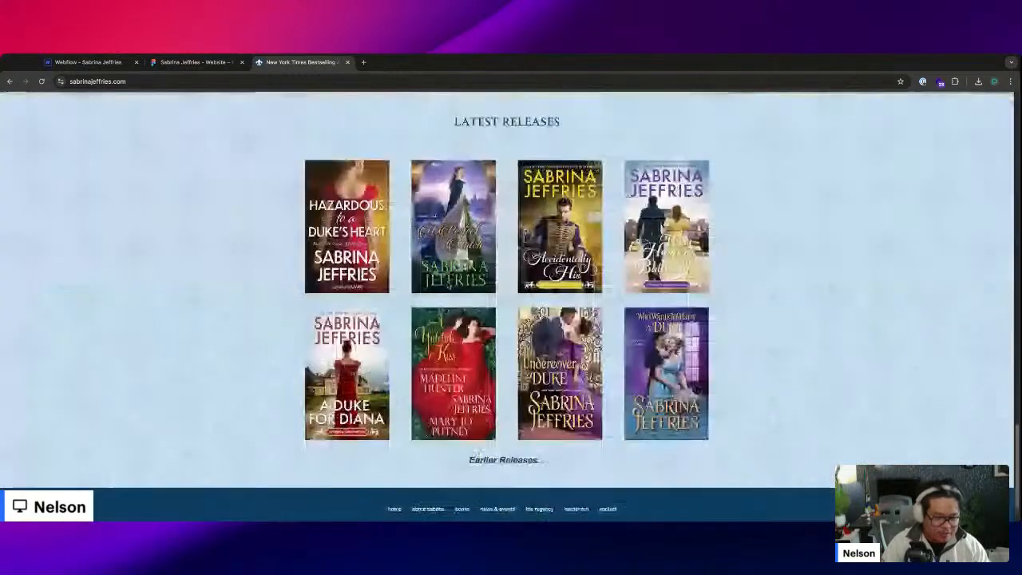
scroll(511, 303, up, 20)
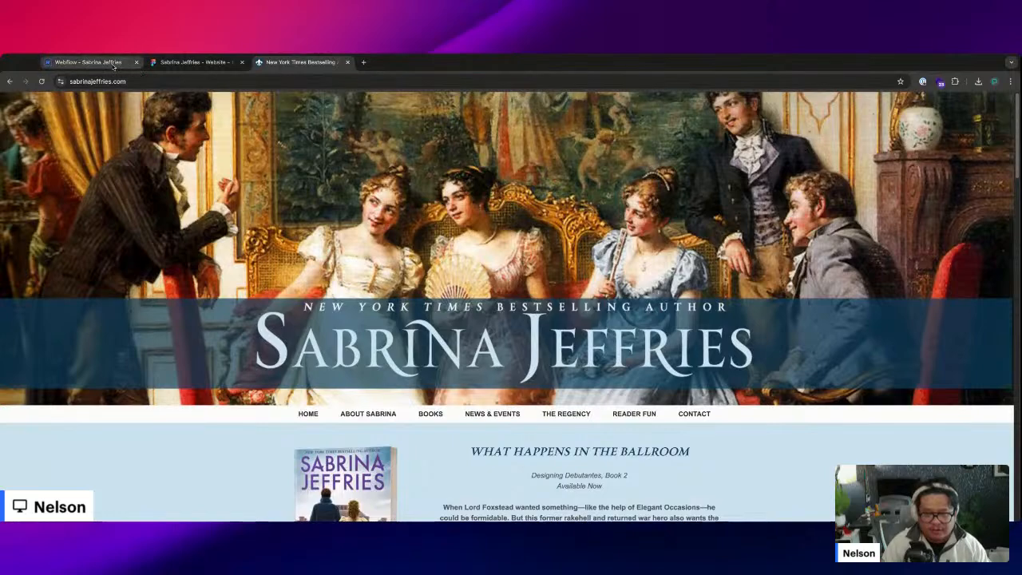
click(114, 63)
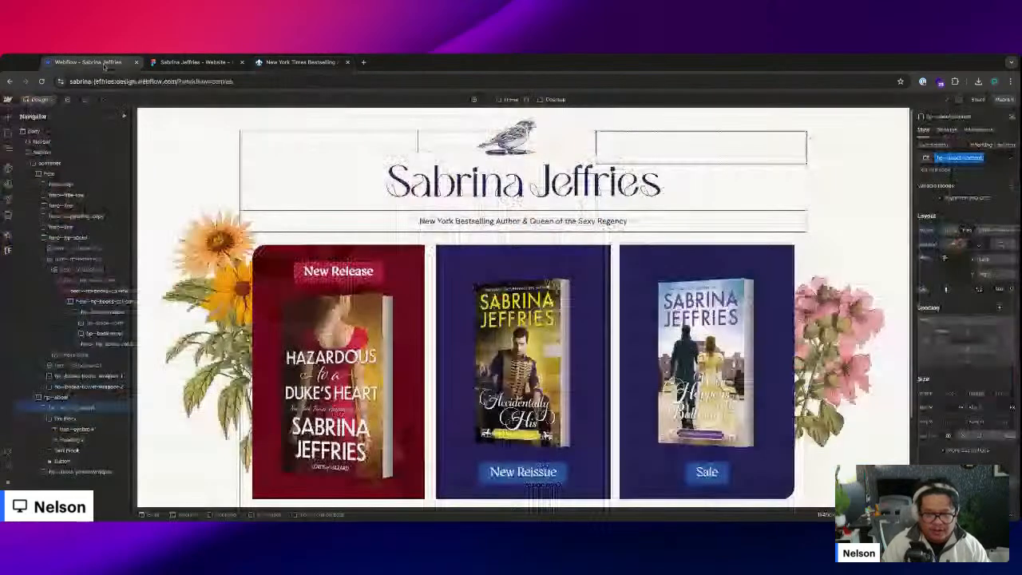
scroll(415, 287, down, 3)
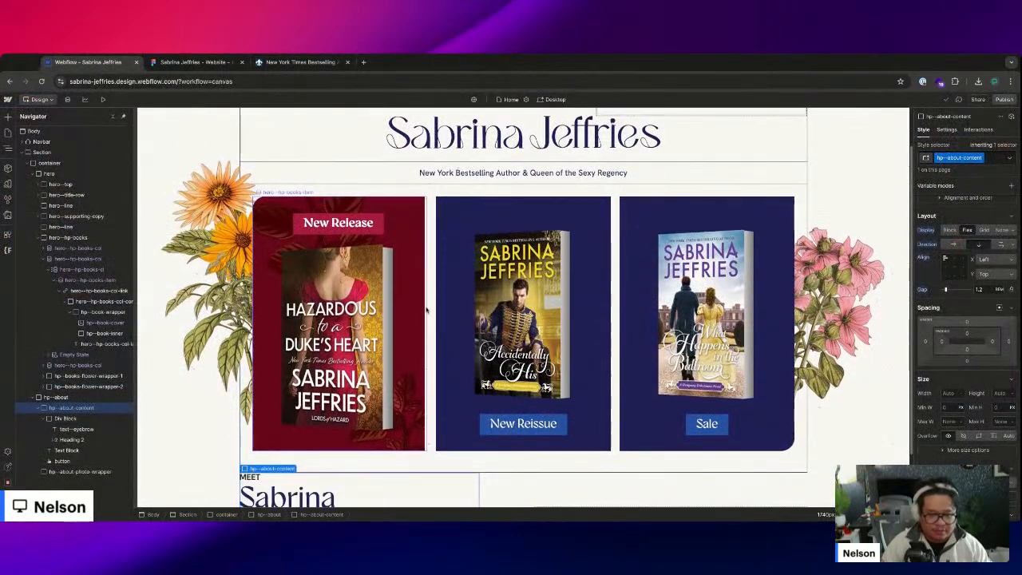
- In the Figma design, examine the butterfly and the upper greenery image around the portrait in the Meet Sabrina section
click(193, 63)
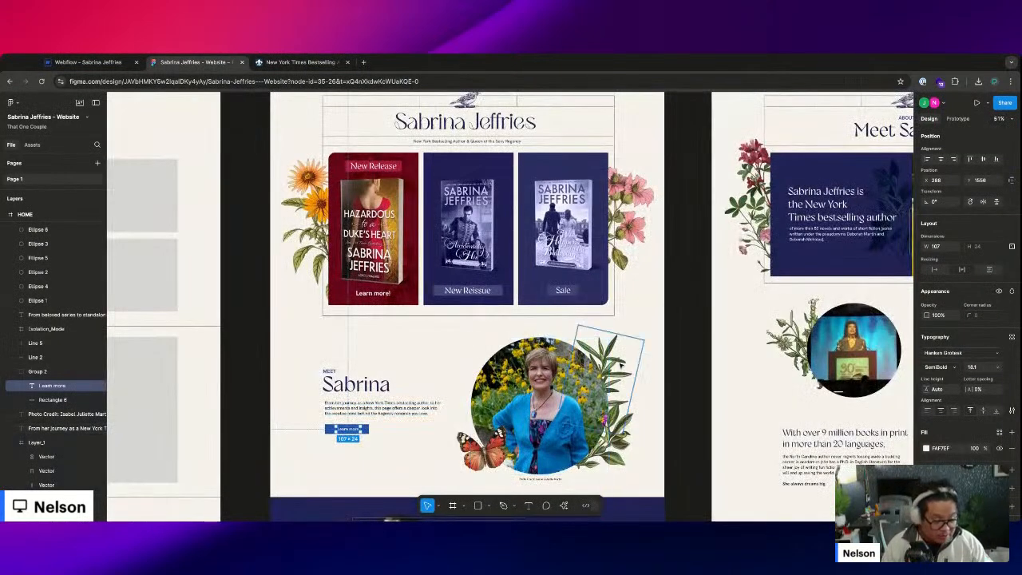
click(496, 472)
click(495, 467)
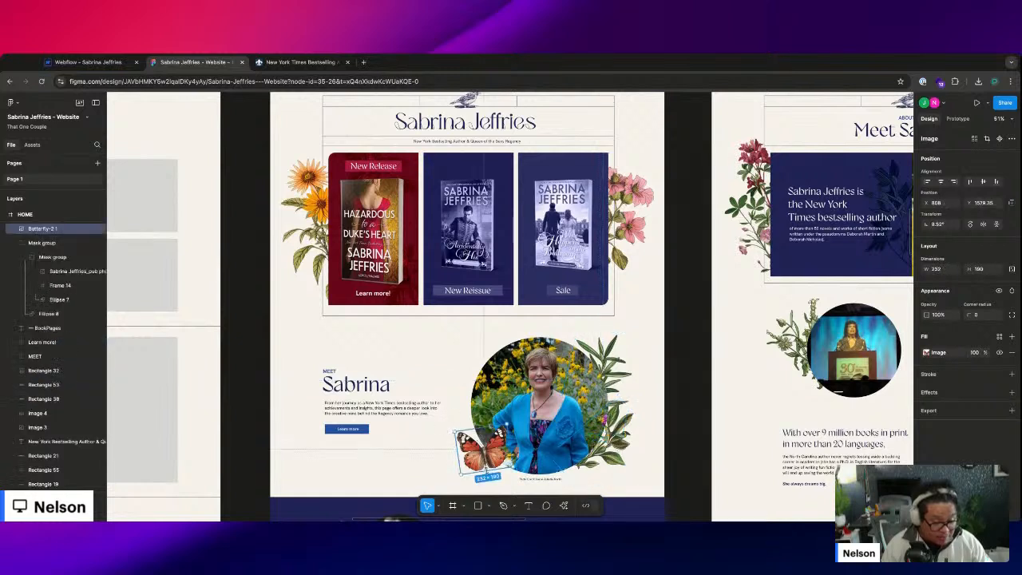
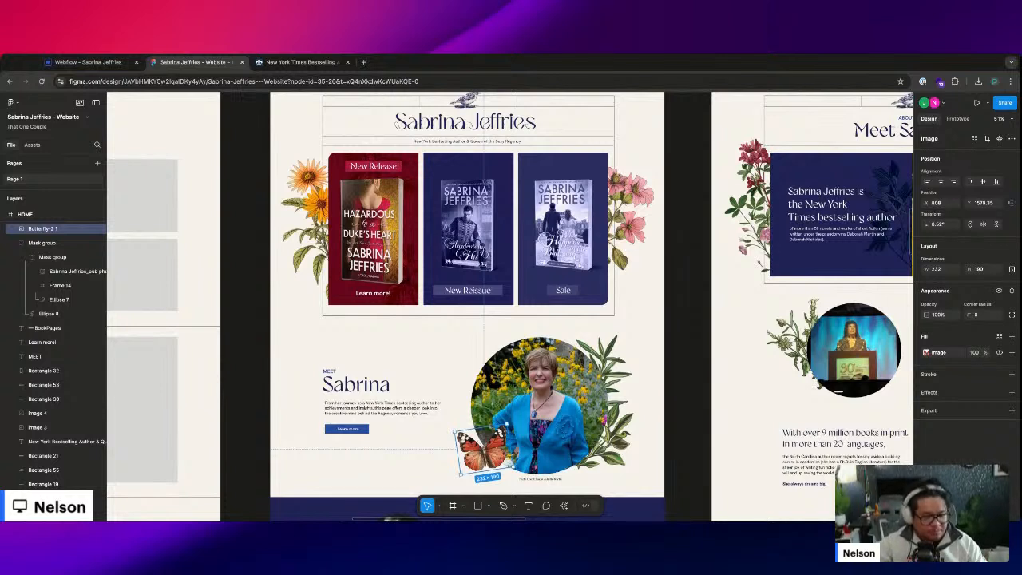
click(628, 366)
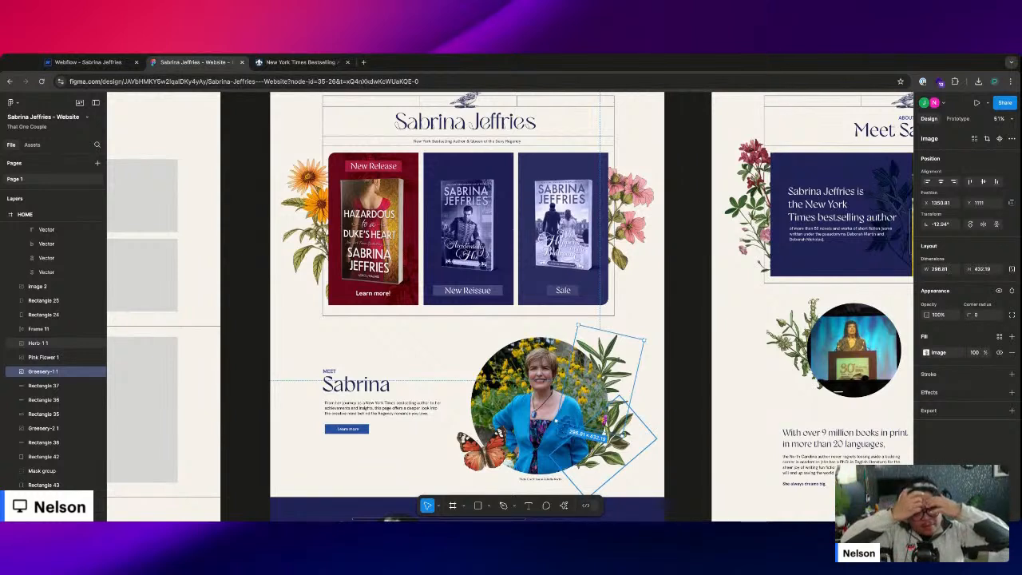
- Look over the Figma designs for the quote banners, Books, Press Kit, Book Awards and video sections
scroll(758, 431, right, 5)
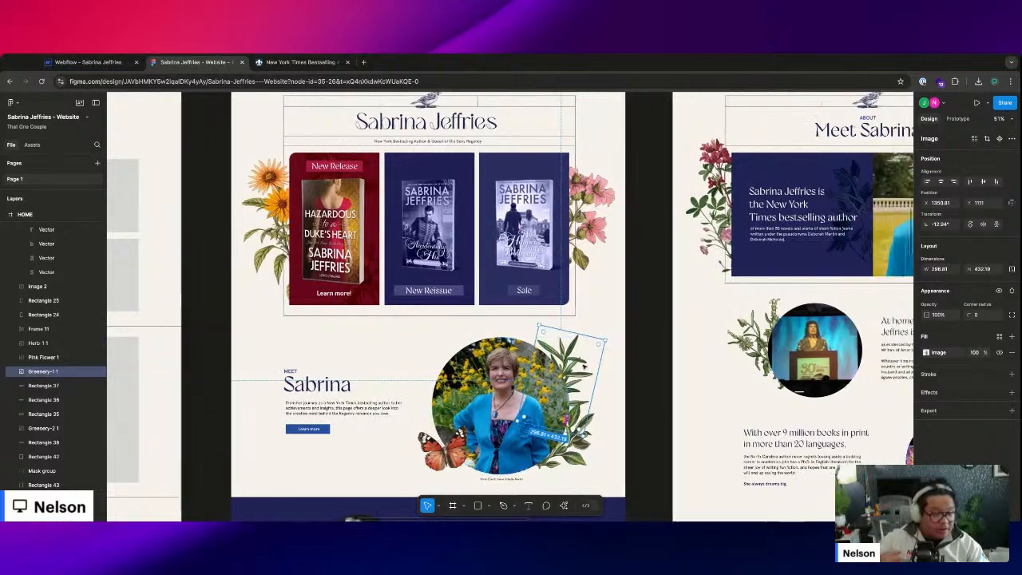
scroll(759, 431, down, 3)
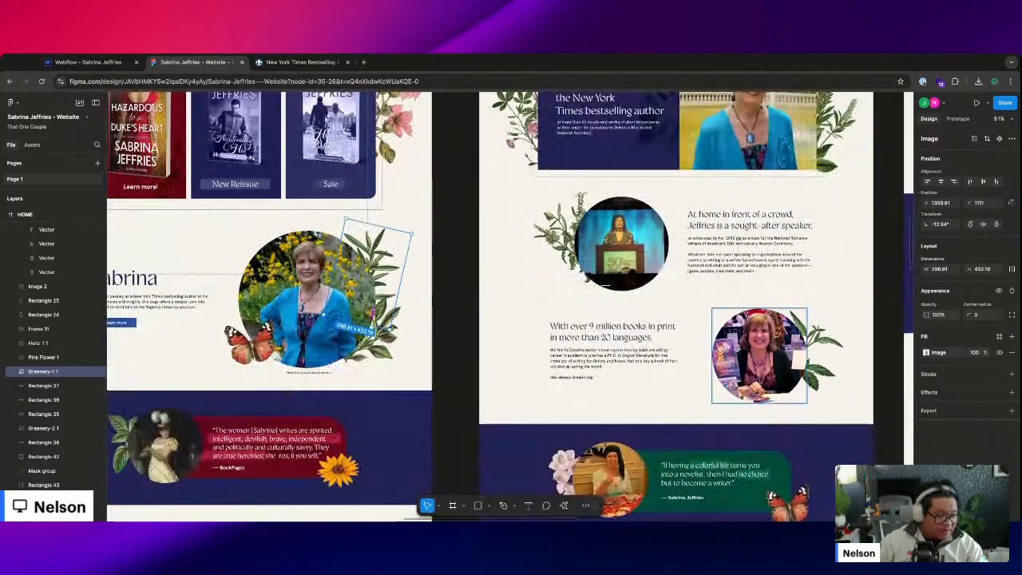
scroll(818, 397, down, 5)
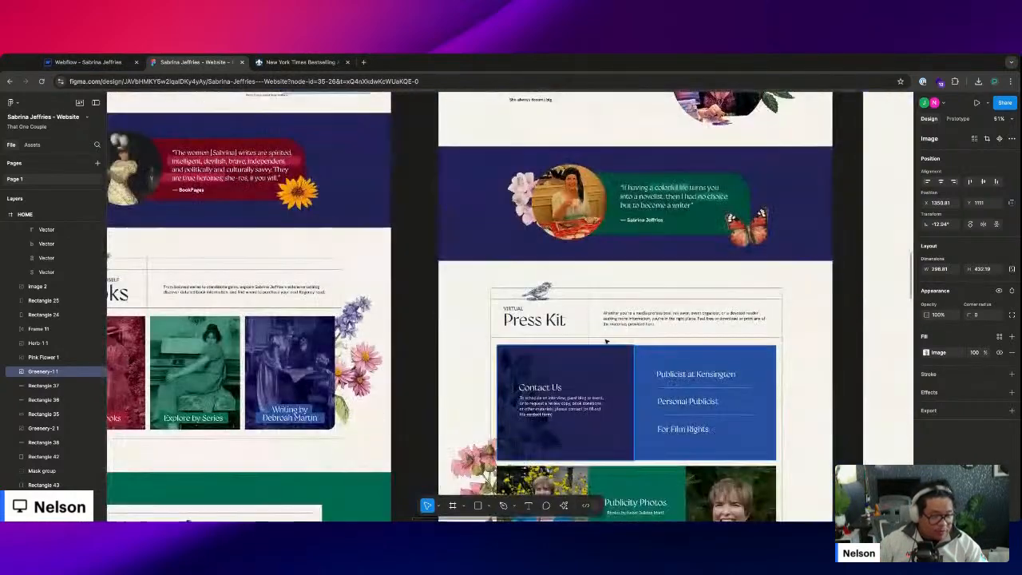
scroll(477, 371, left, 3)
scroll(477, 371, left, 1)
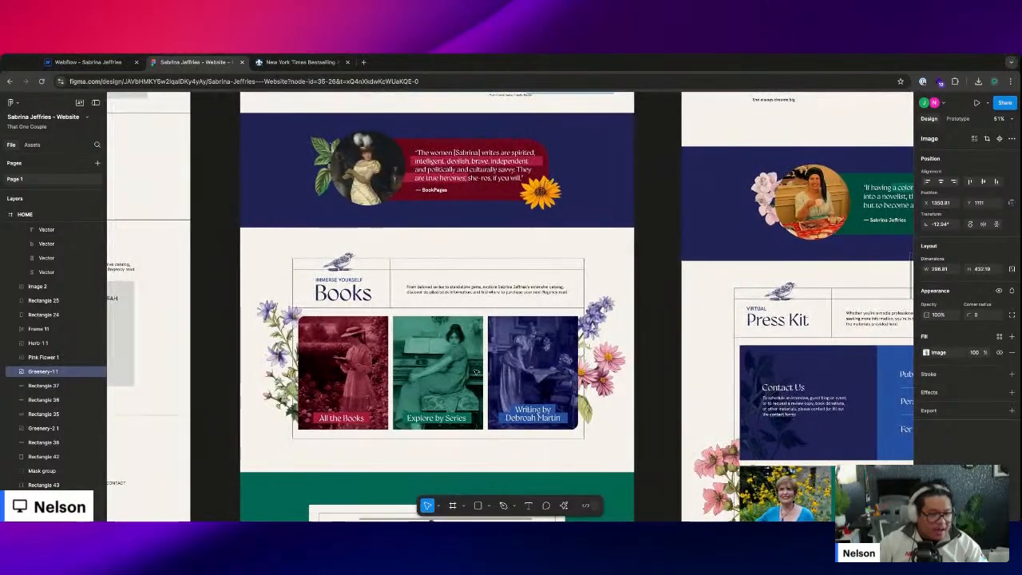
scroll(477, 371, right, 4)
scroll(477, 372, right, 20)
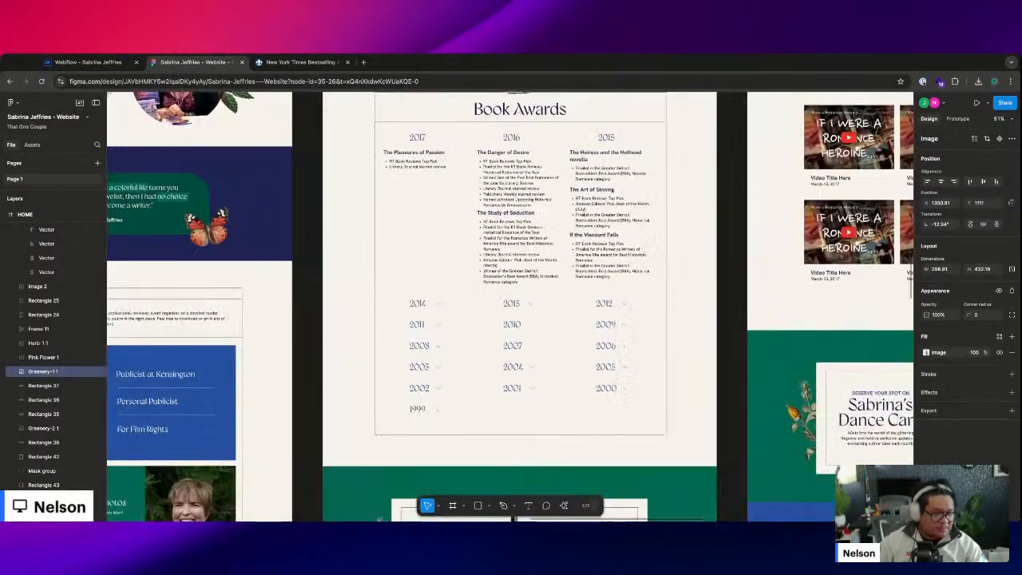
scroll(462, 376, right, 4)
scroll(461, 376, left, 20)
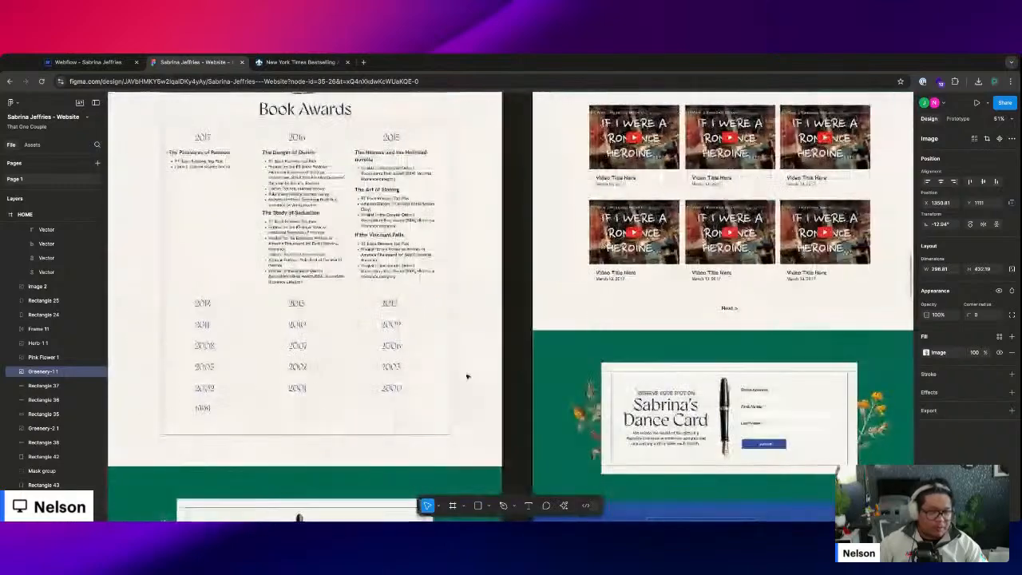
scroll(461, 376, left, 3)
scroll(461, 376, up, 6)
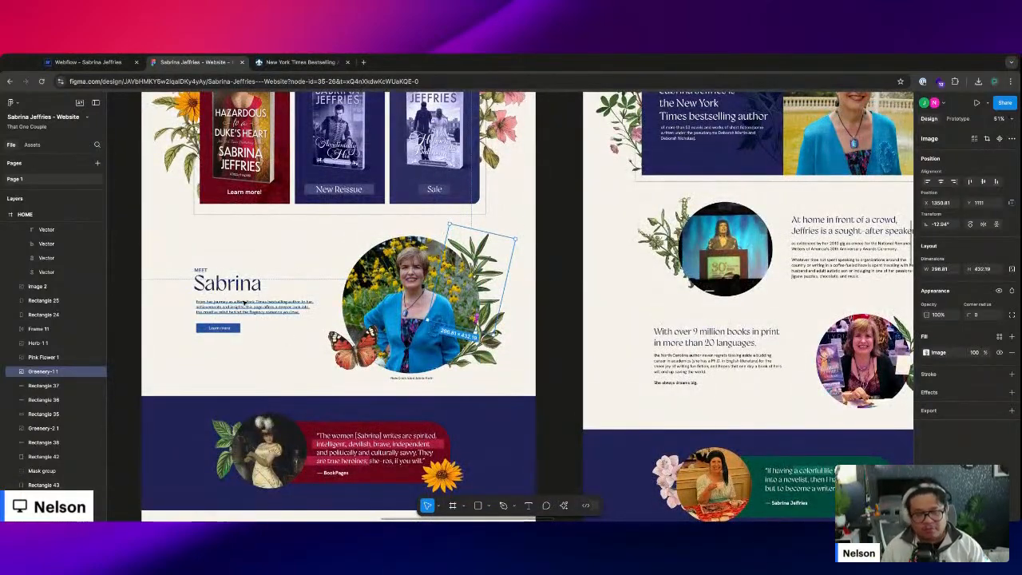
- In Webflow, insert an Image element inside hp--about-photo-wrapper and open the asset choice for its placeholder
click(84, 61)
key(ctrl+e)
text(image)
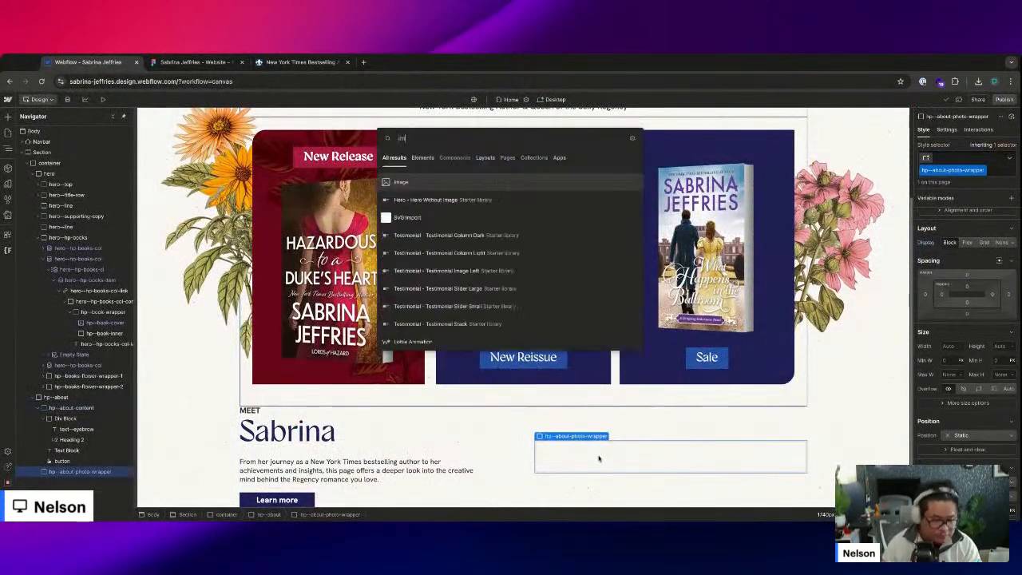
key(Return)
click(615, 303)
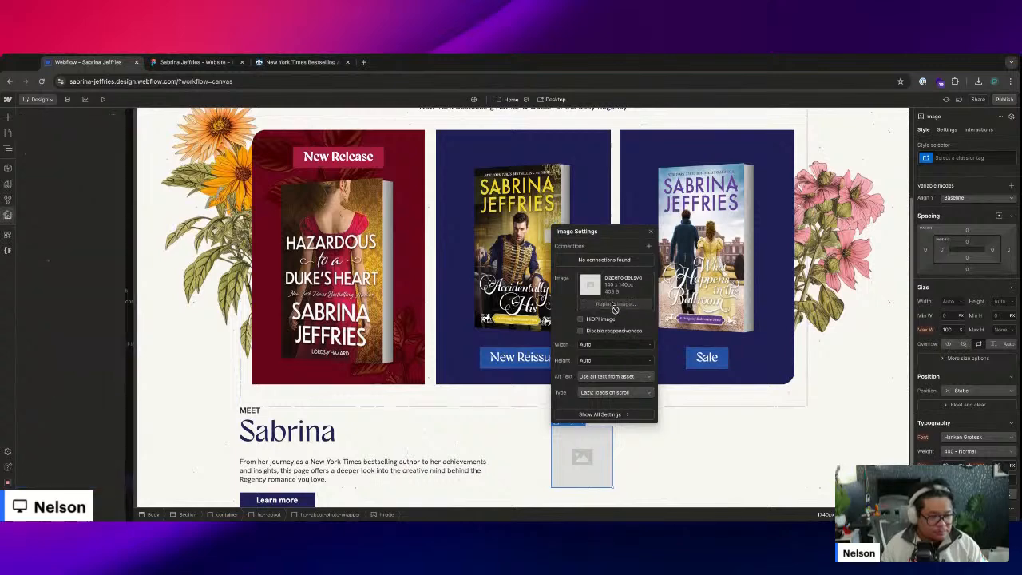
- Upload the downloaded Sabrina Jeffries portrait to the site's assets and use it as the new image's source
click(106, 172)
key(ctrl+z)
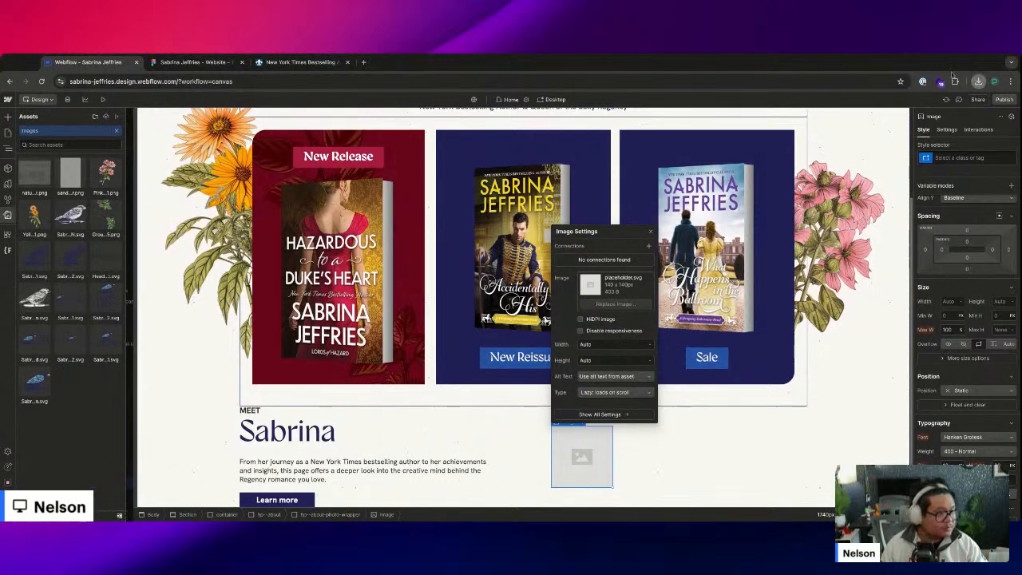
drag(926, 96, 71, 314)
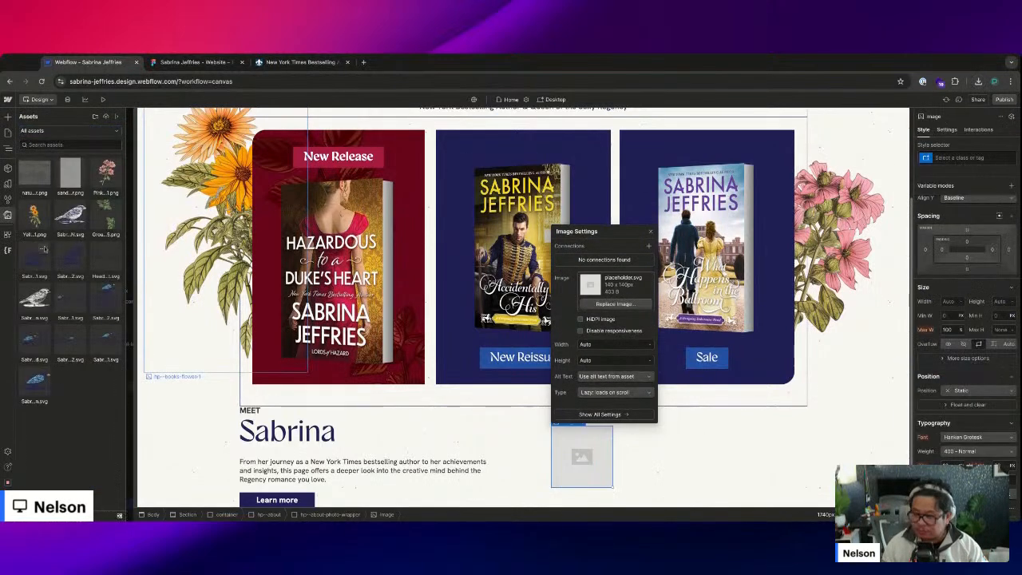
click(34, 174)
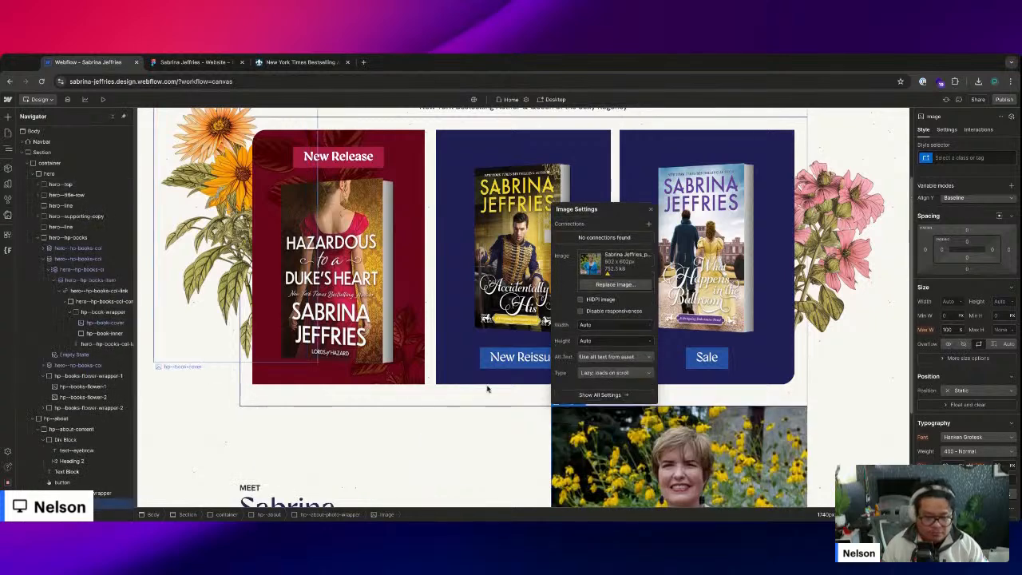
click(651, 231)
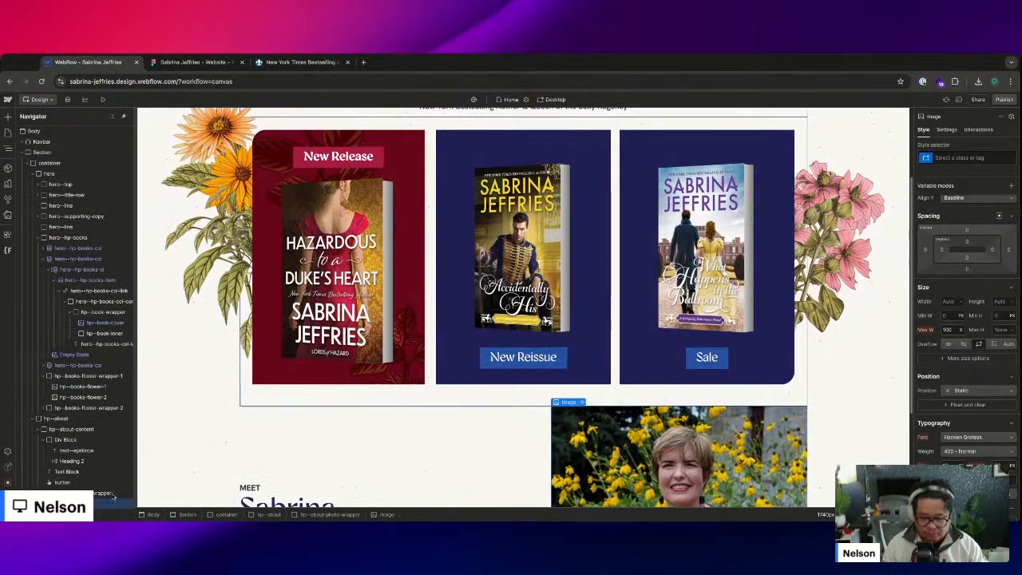
- Give the portrait image the class hp--about-photo, reusing the wrapper's class name without its ending
click(88, 492)
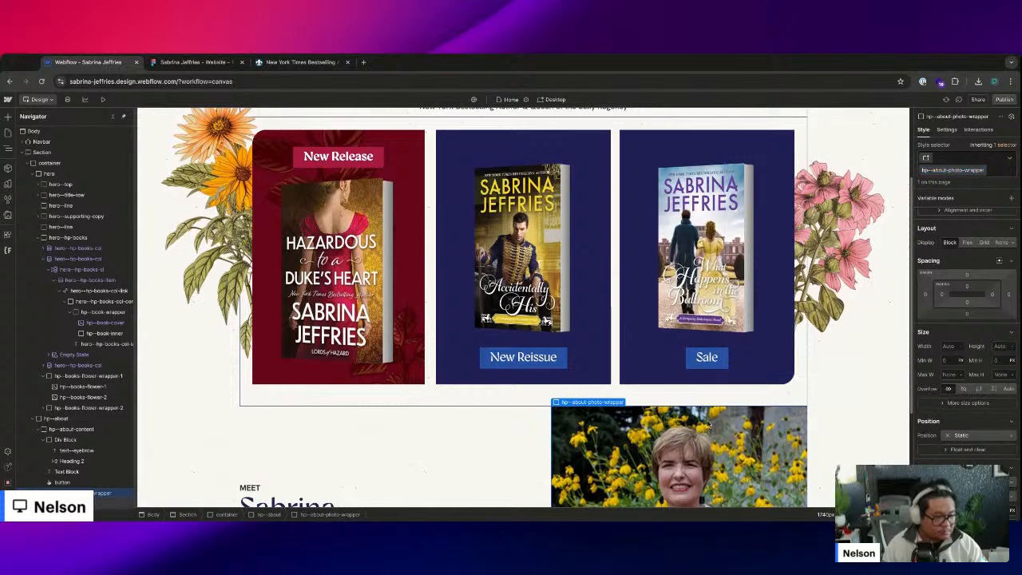
click(103, 503)
click(965, 157)
text(hp--about-photo-wrapper)
key(BackSpace)
key(BackSpace)
key(BackSpace)
key(BackSpace)
key(BackSpace)
key(BackSpace)
key(BackSpace)
key(BackSpace)
key(Return)
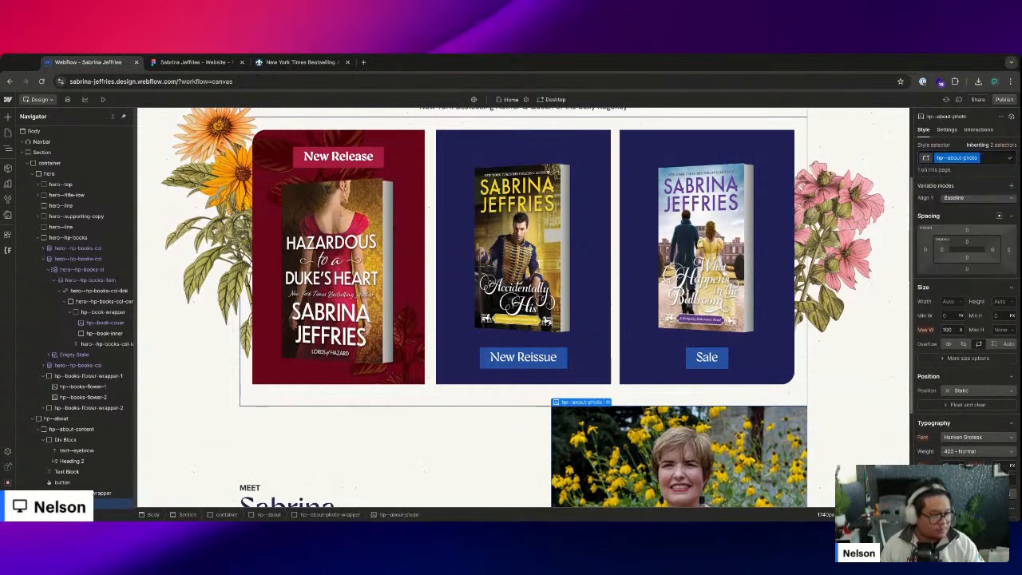
- Make the portrait image circular with a 50% border radius on hp--about-photo
scroll(996, 326, down, 5)
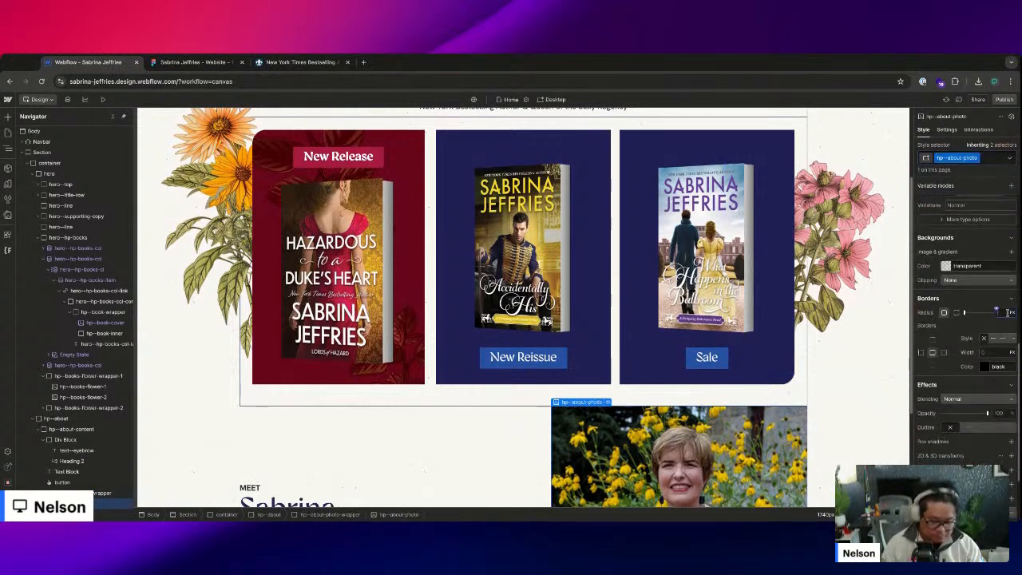
click(999, 312)
text(50%)
scroll(826, 388, down, 2)
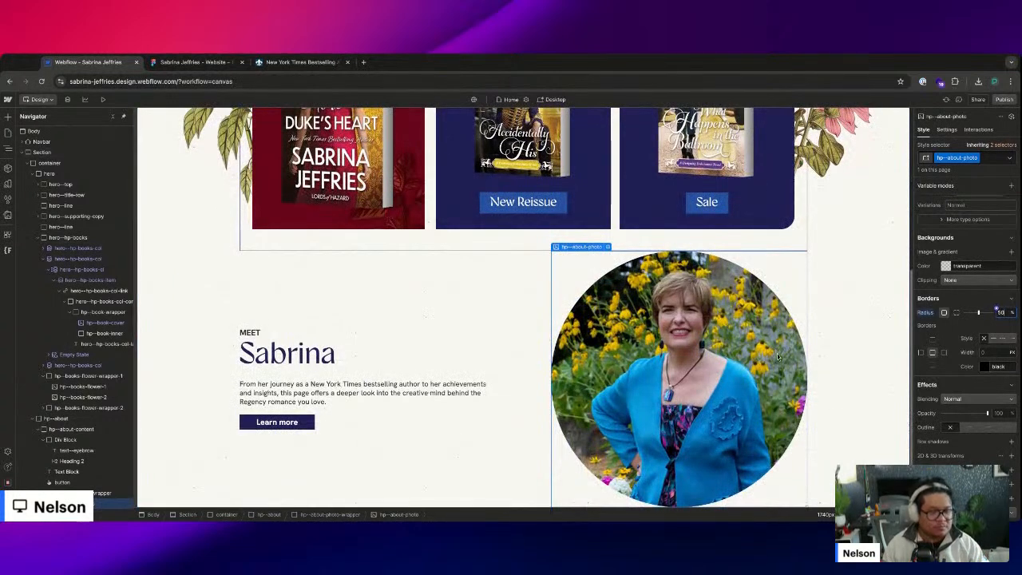
- Check the portrait's surroundings in Figma, then set the position of Webflow's hp--about-photo-wrapper to Relative
click(195, 64)
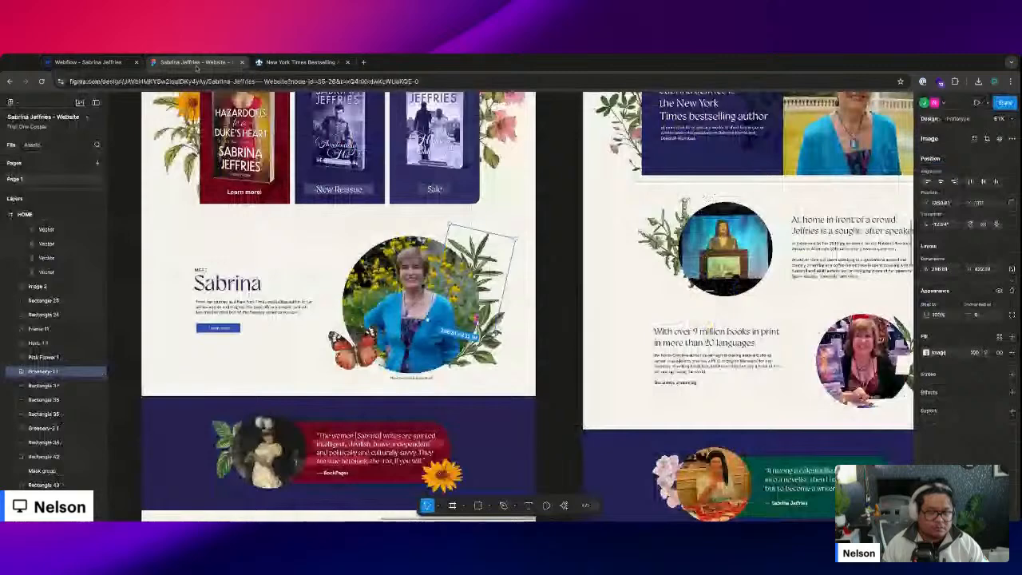
click(88, 62)
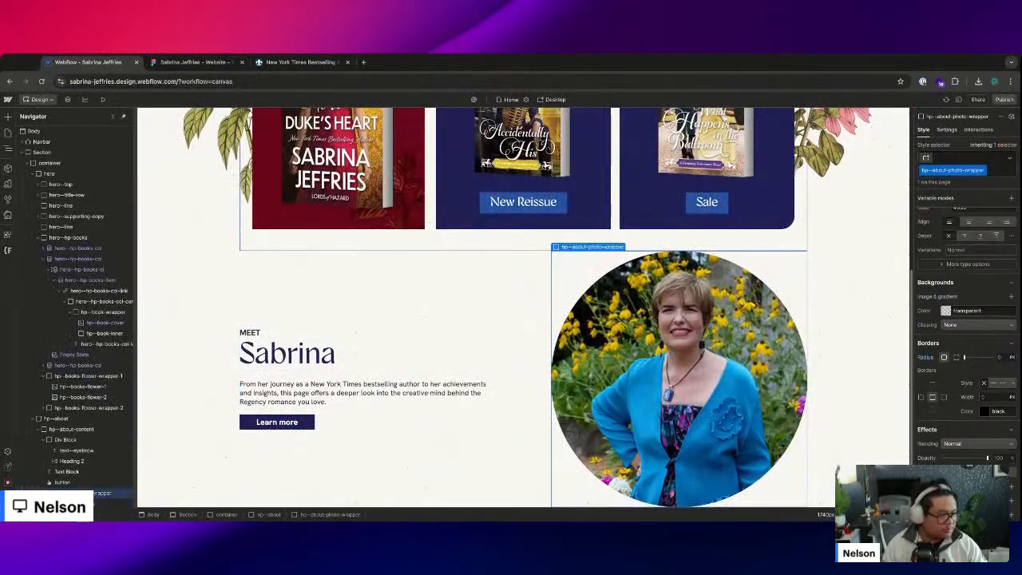
scroll(976, 281, up, 5)
click(975, 382)
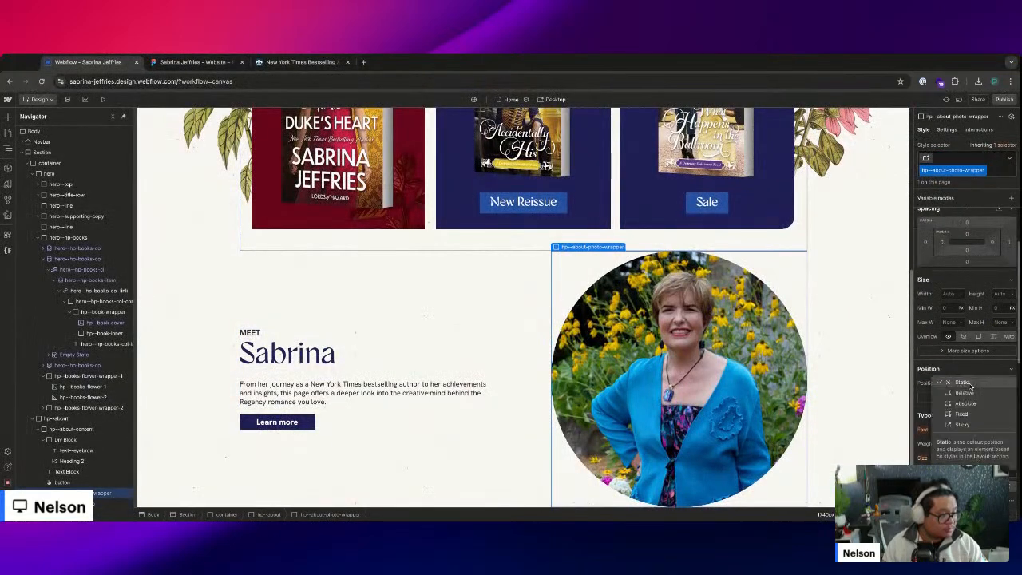
click(979, 393)
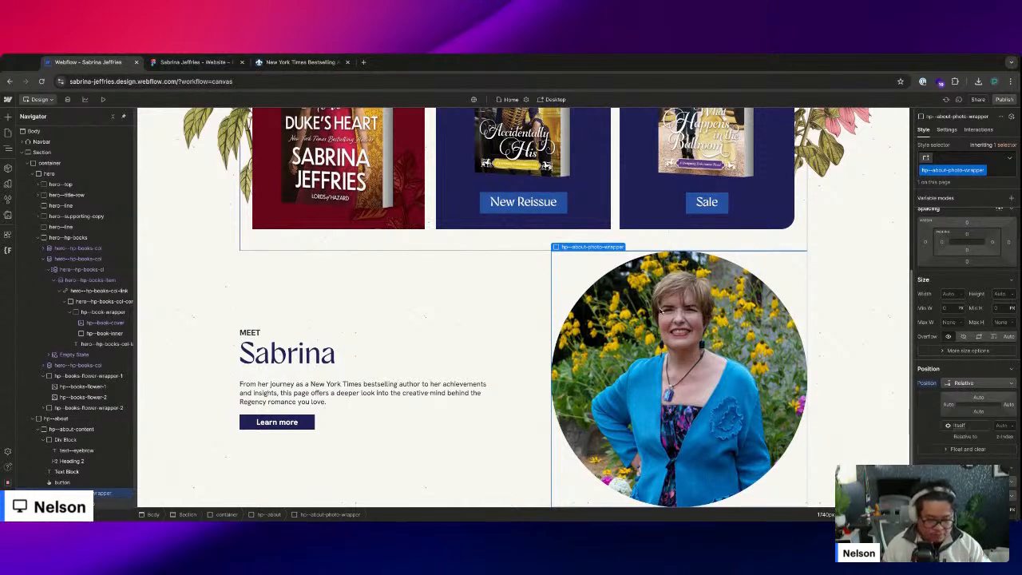
- Set the position of the portrait image hp--about-photo to Relative with a z-index of 2
click(108, 503)
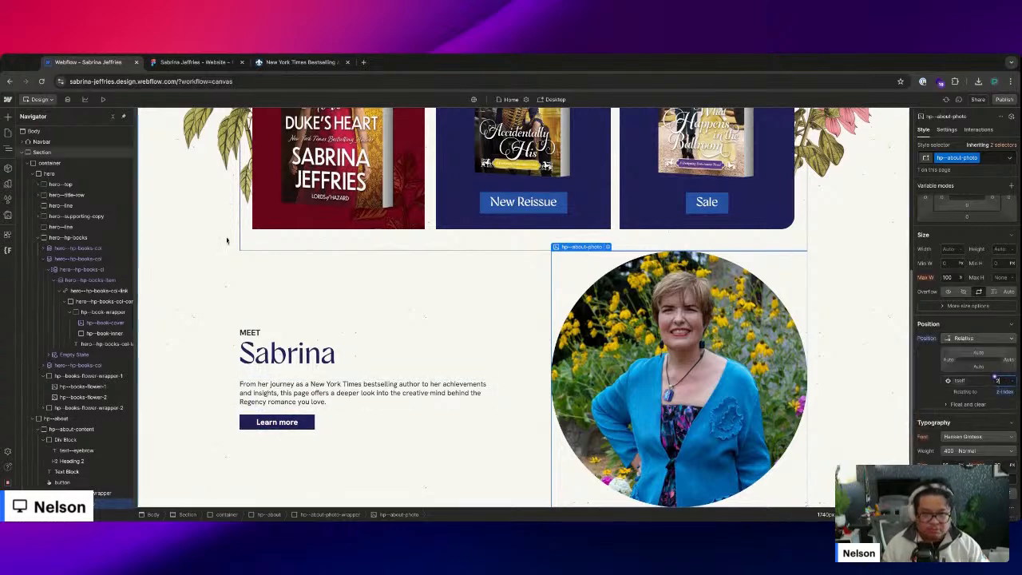
- Export the two greenery images and the butterfly around the portrait from Figma as 1x PNGs, and upload them to the Webflow site's assets
click(196, 61)
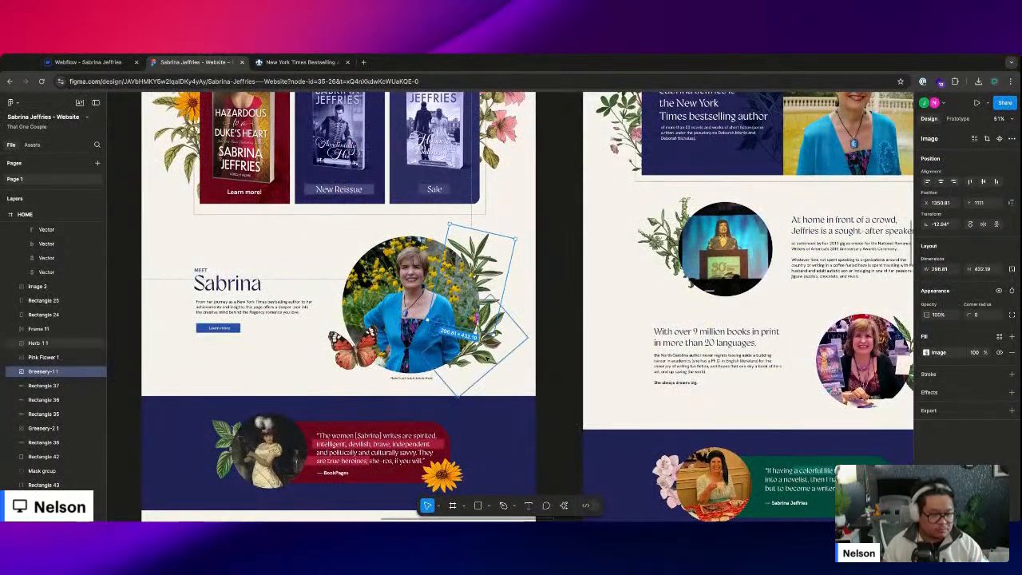
click(493, 278)
shift+click(407, 303)
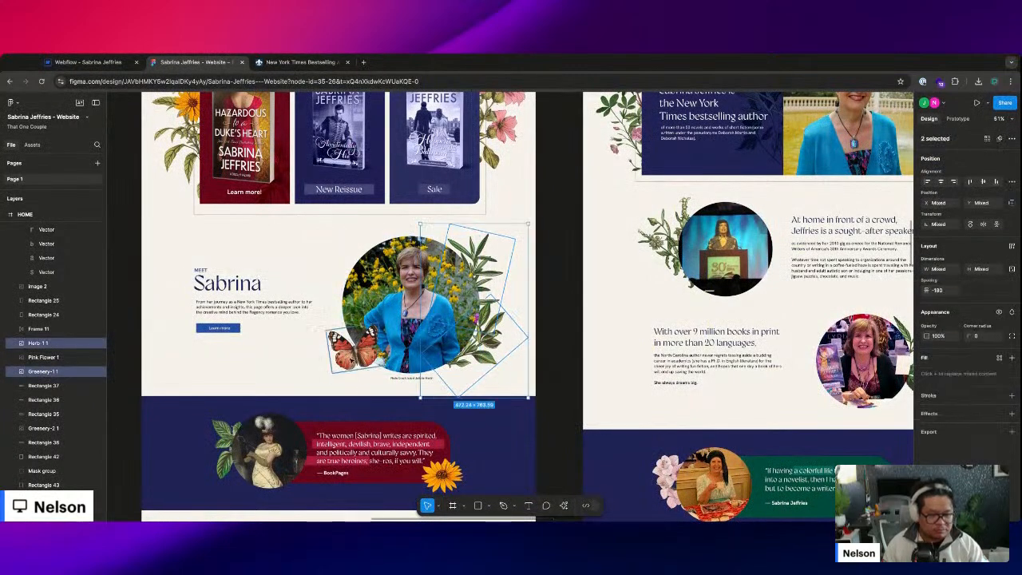
shift+click(351, 345)
click(1012, 432)
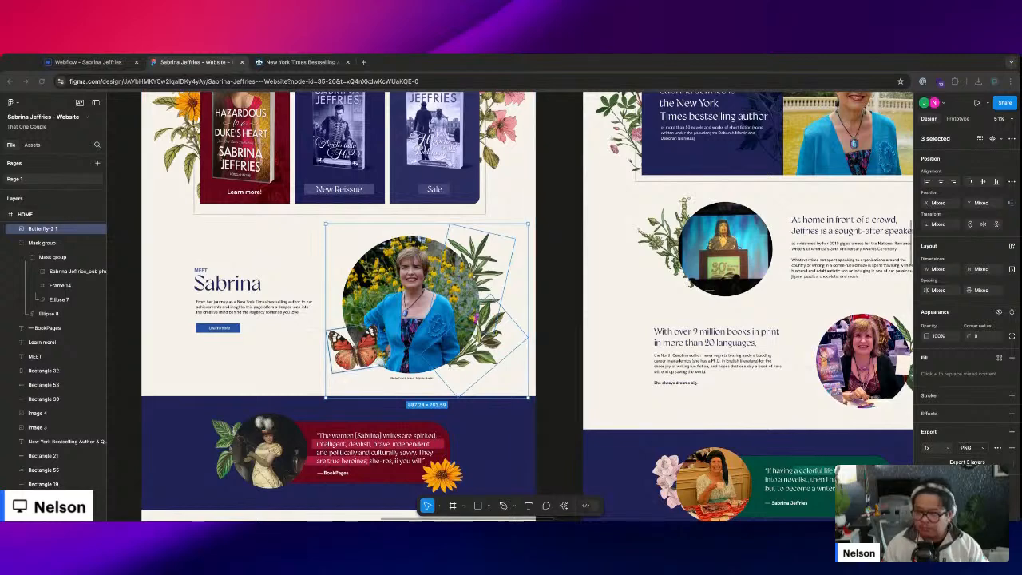
key(ctrl+shift+Tab)
key(j)
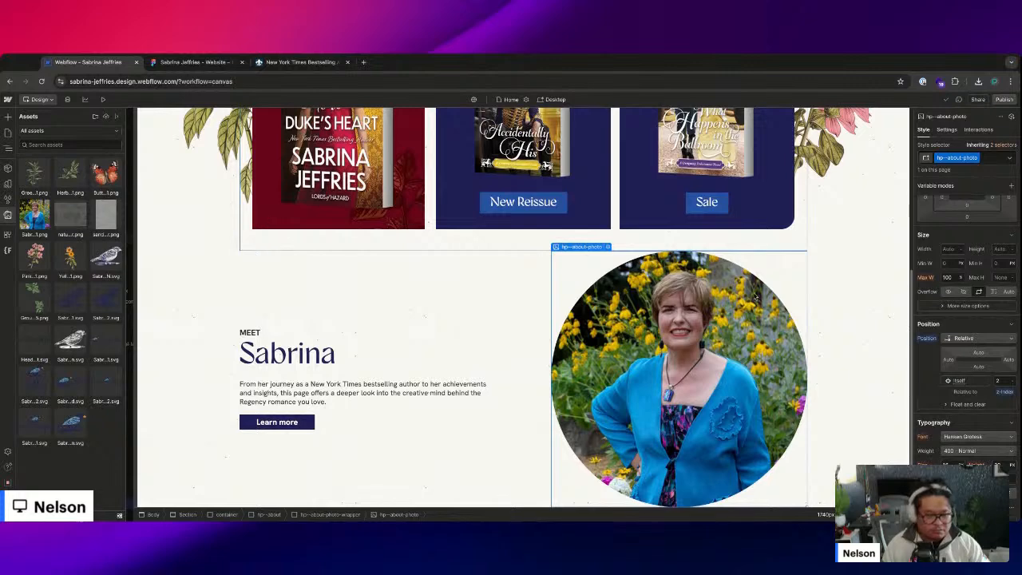
- Check the portrait's upper greenery image in Figma, then insert the Greenery-1 1.png asset into Webflow's hp--about-photo-wrapper
key(z)
click(80, 492)
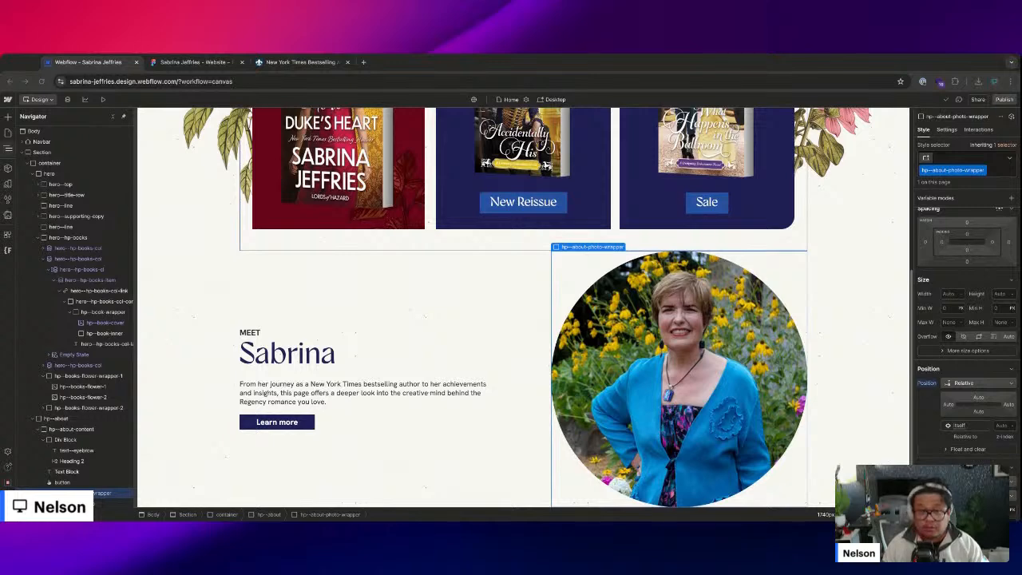
key(ctrl+Tab)
click(539, 258)
click(509, 253)
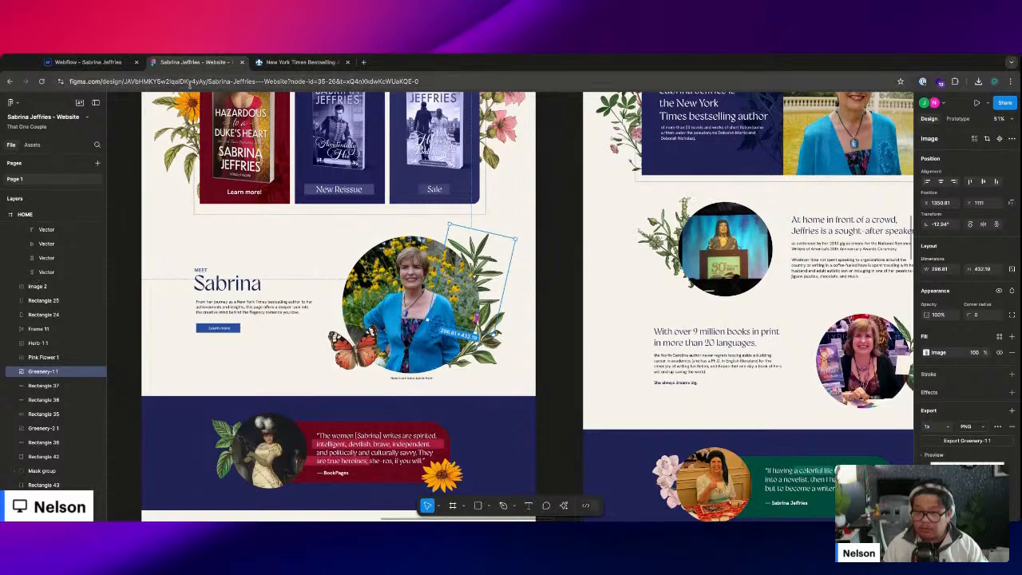
key(ctrl+shift+Tab)
click(7, 215)
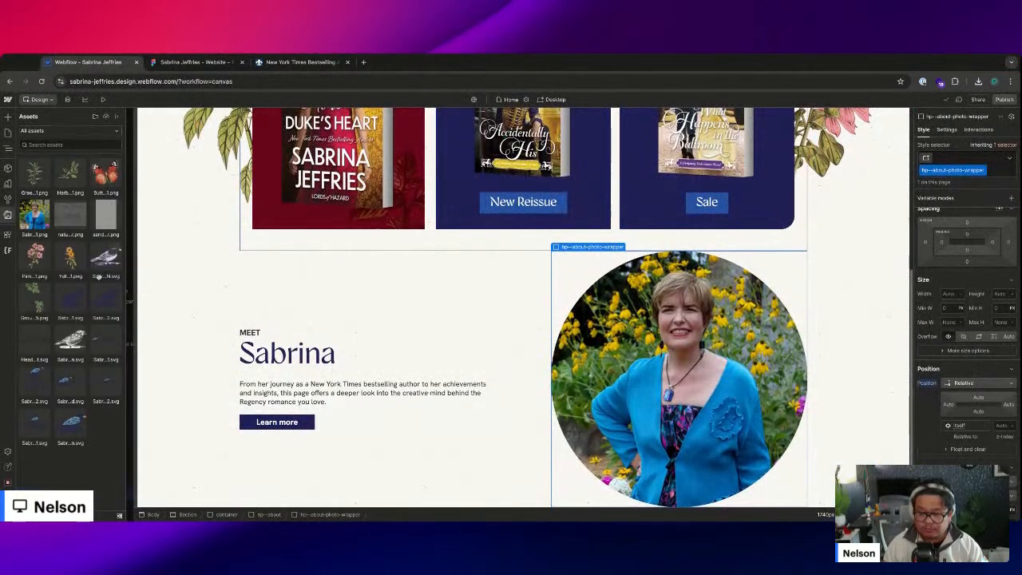
drag(35, 178, 740, 323)
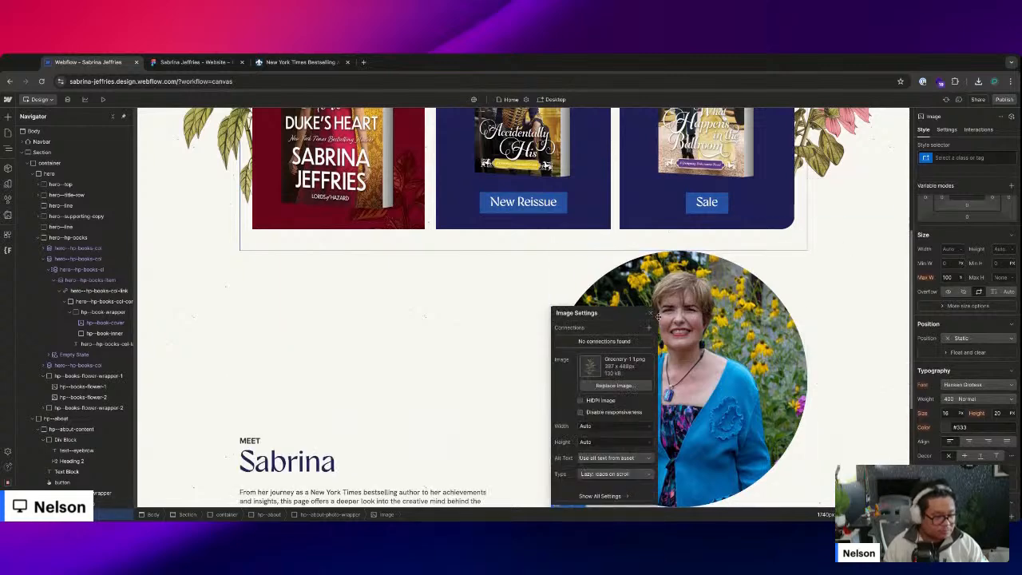
key(Escape)
- Give the inserted greenery image the class hp--about-flower-1, then rename that class to hp--about-flower
scroll(769, 351, down, 3)
click(768, 352)
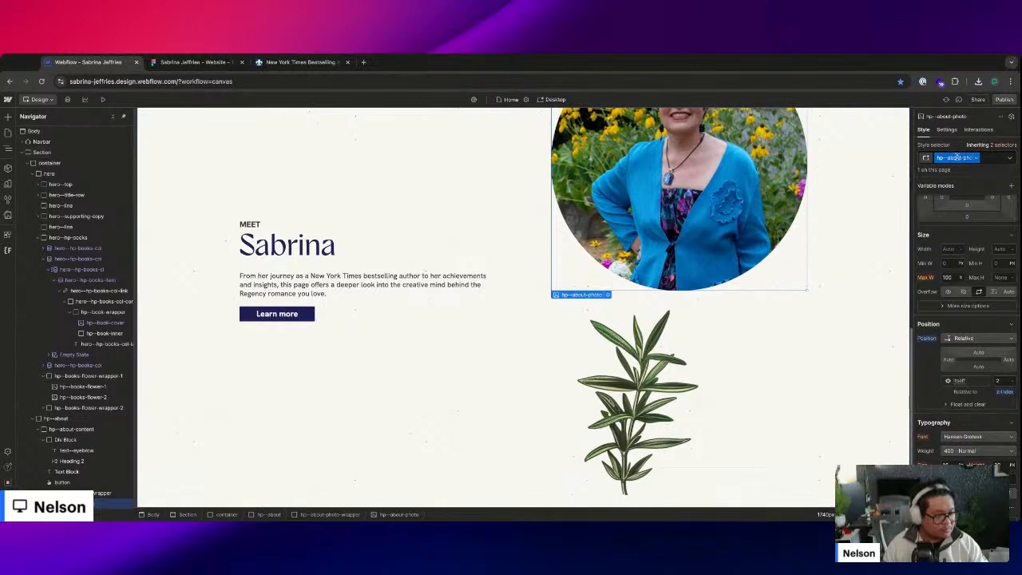
click(703, 383)
click(962, 158)
text(hp--about-photo)
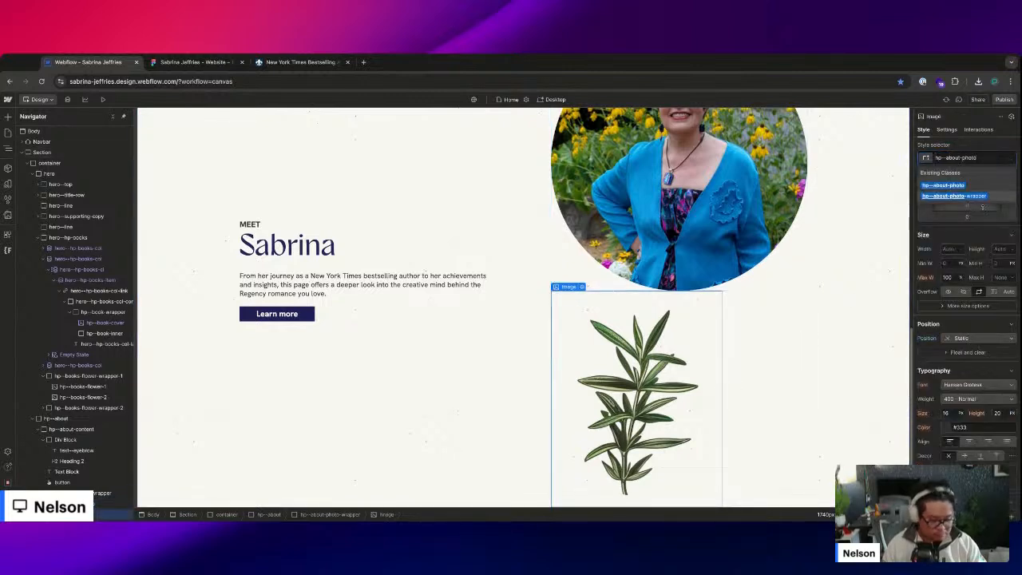
text(flower-1)
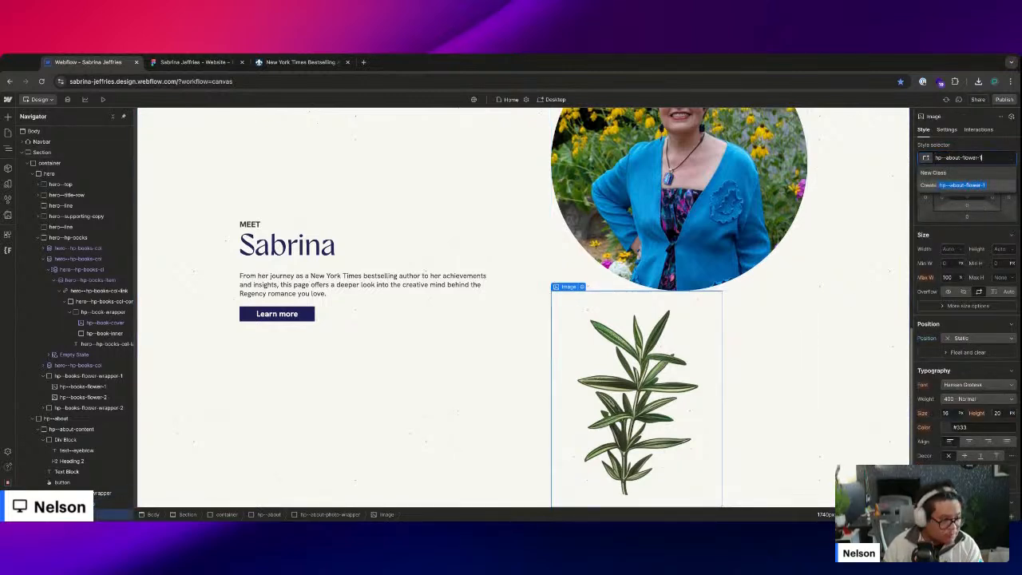
key(Return)
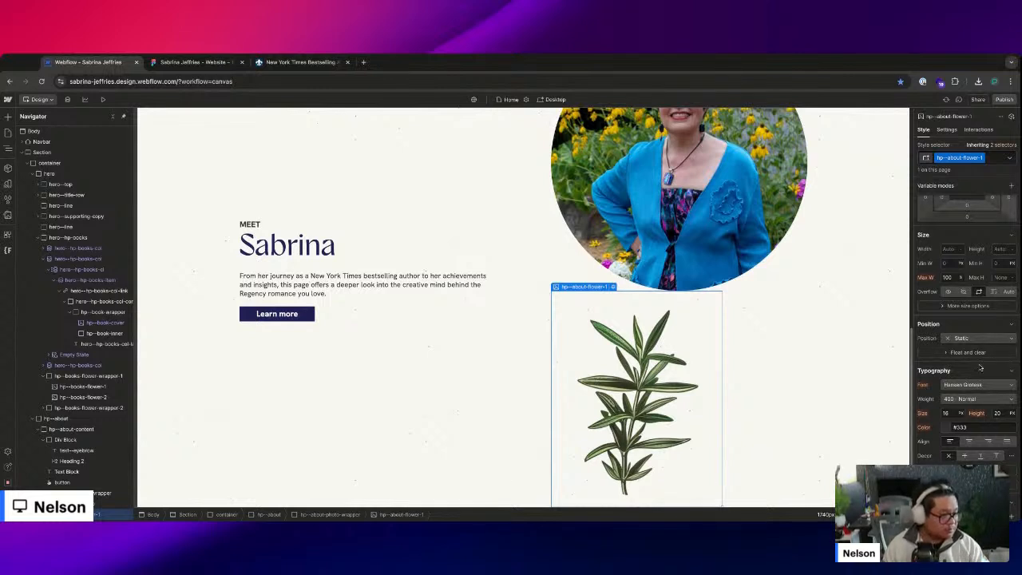
click(960, 157)
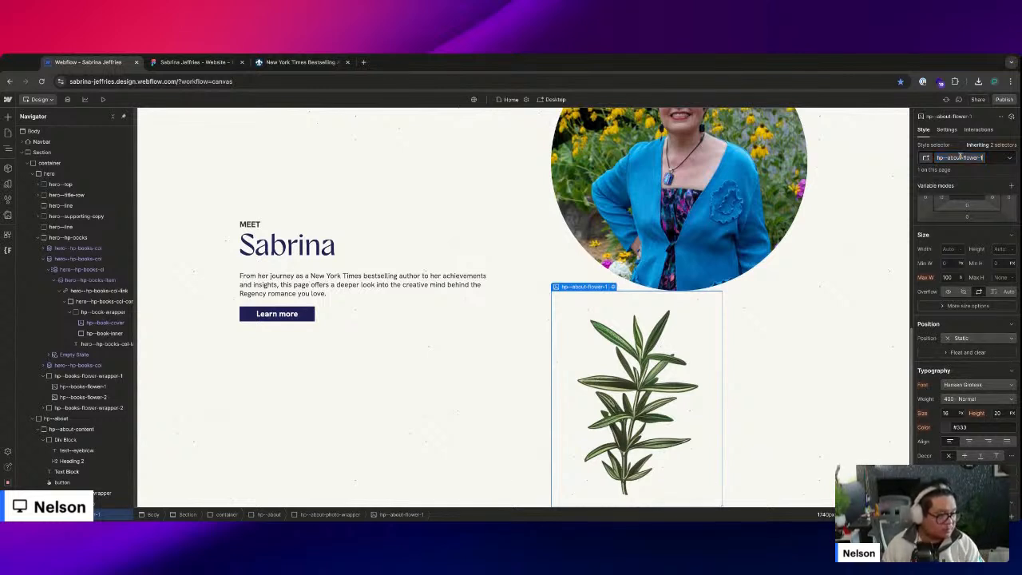
key(Return)
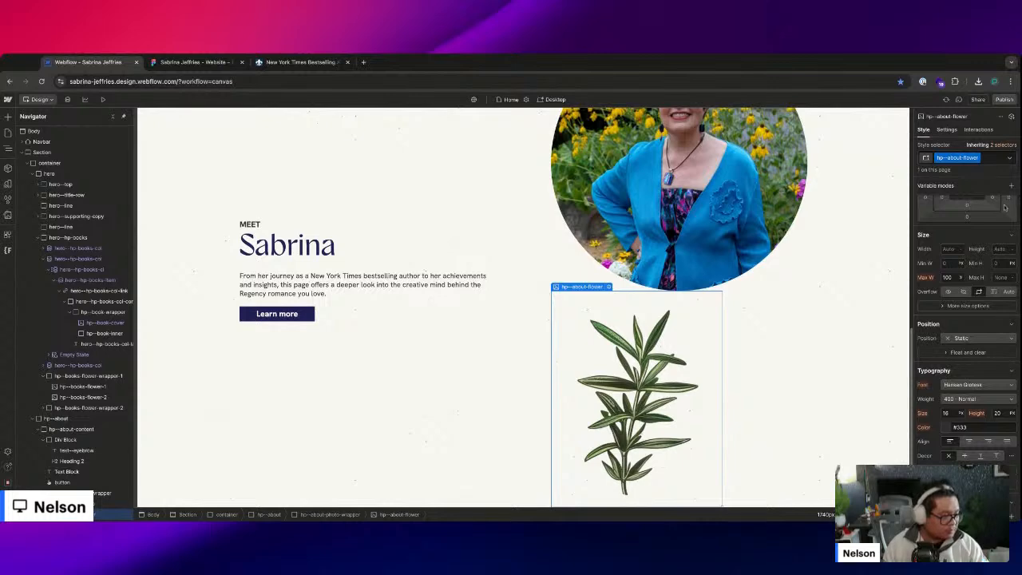
- Set the position of hp--about-flower to Absolute, anchored to the upper right corner of the photo wrapper
click(964, 337)
click(965, 363)
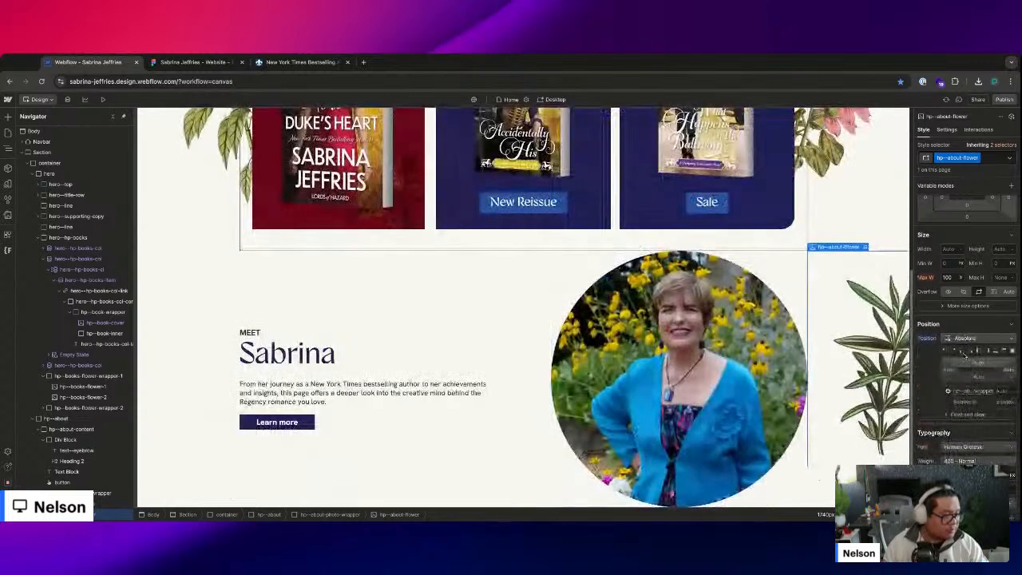
click(951, 352)
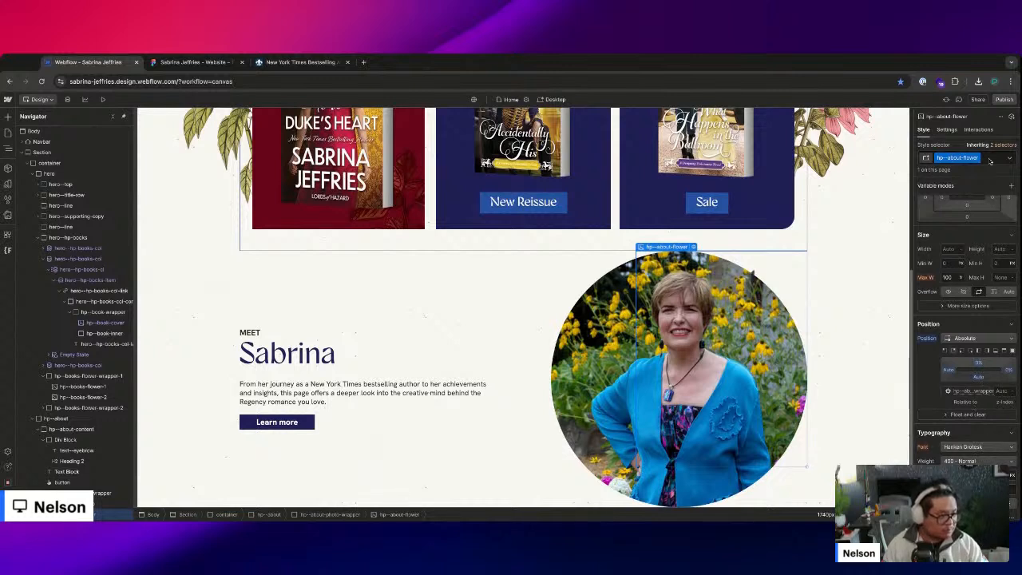
- Add the combo class 1 to the greenery image and, following Figma, offset it -11% from the top and -25% from the right
text(1)
key(Return)
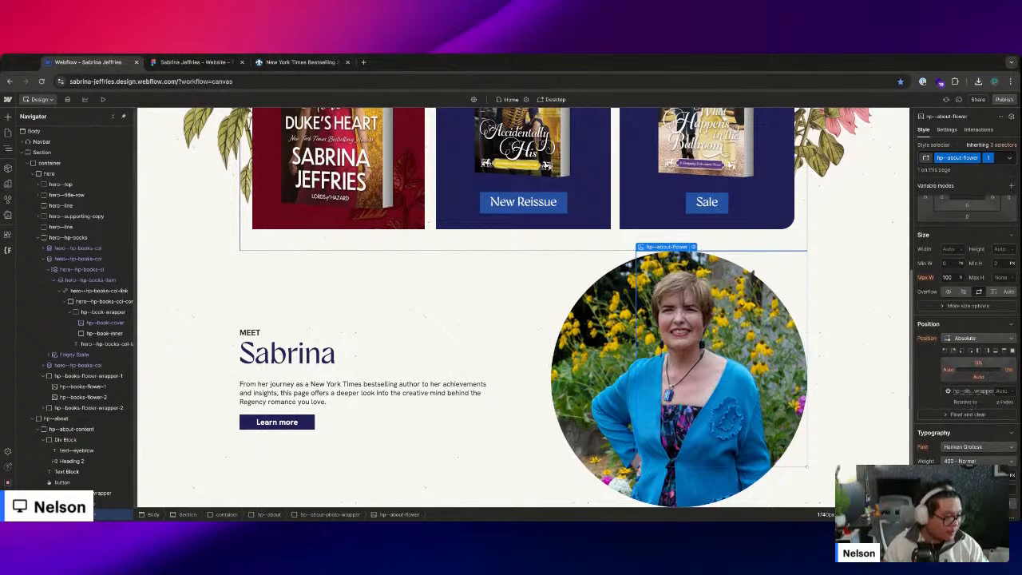
drag(1008, 375, 1018, 372)
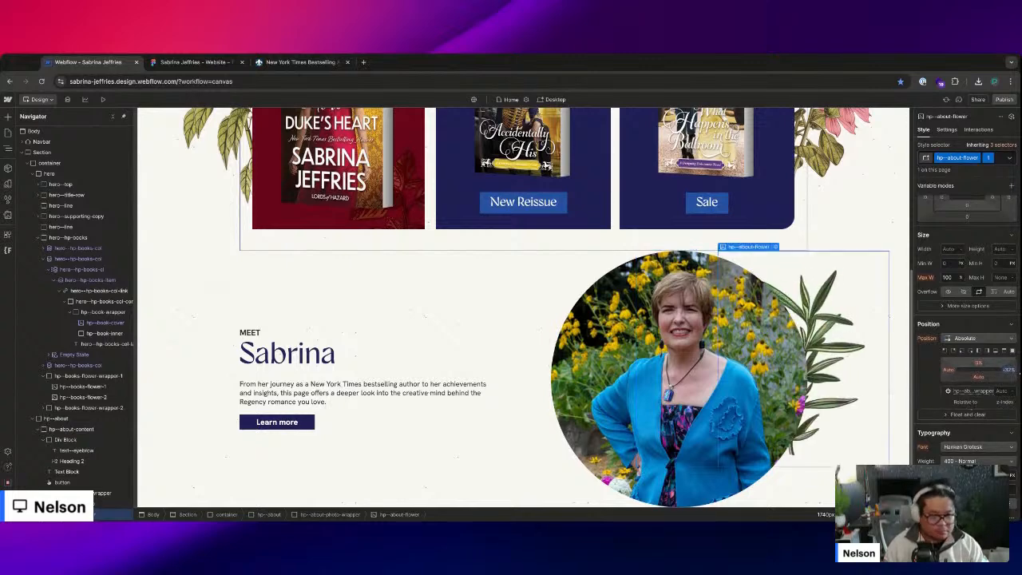
click(196, 63)
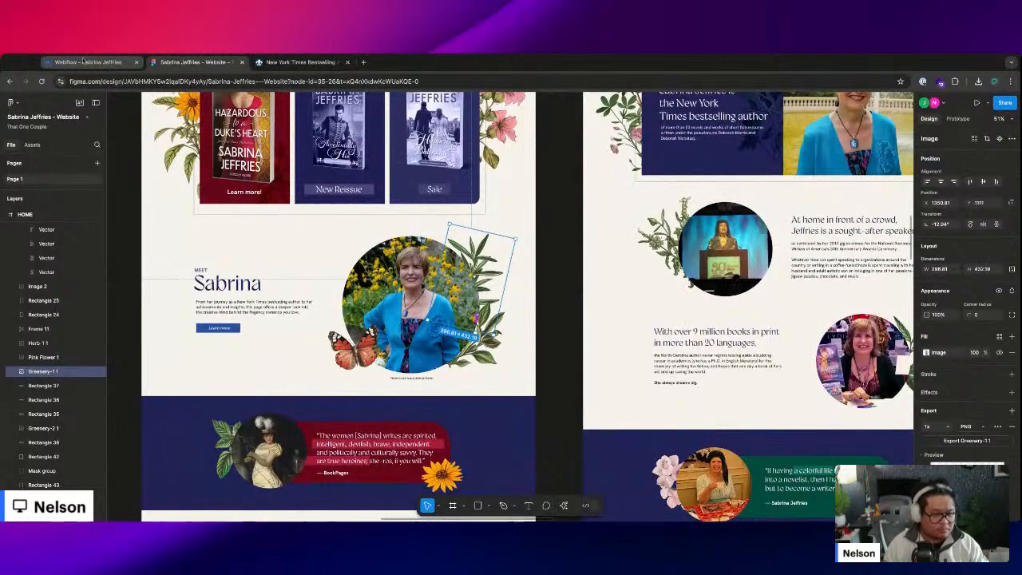
key(ctrl+shift+Tab)
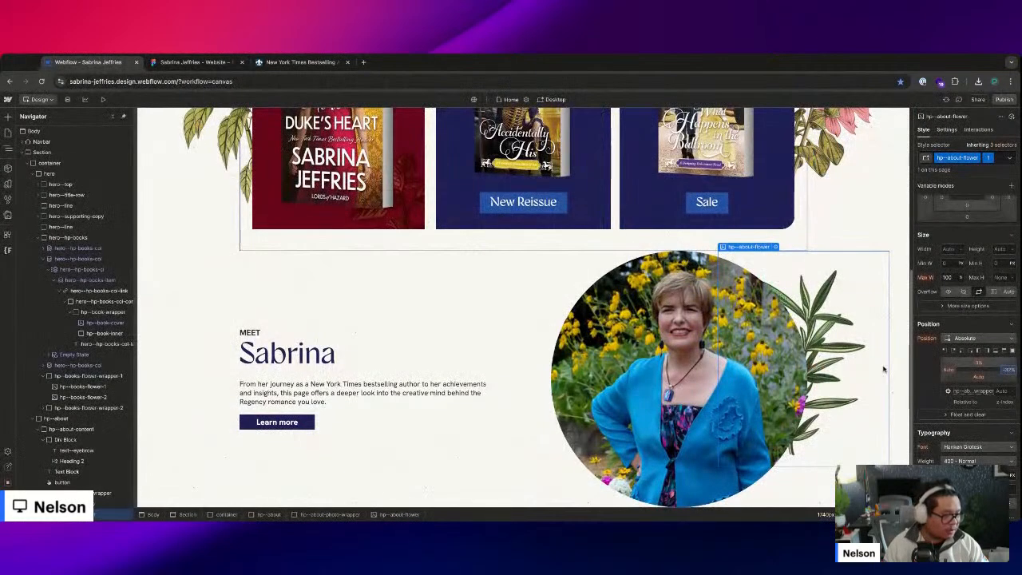
drag(1004, 373, 931, 339)
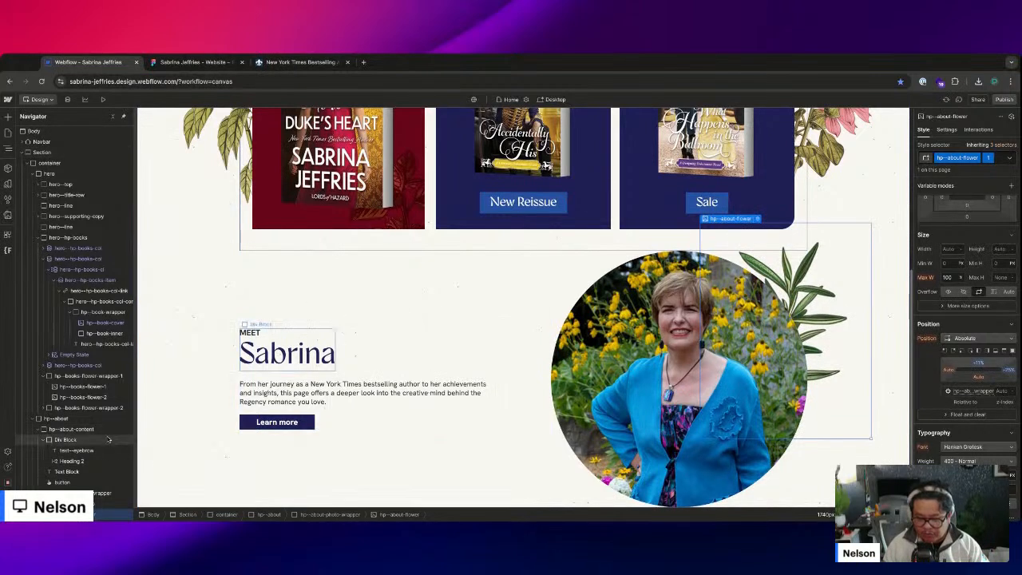
- Try equal top and bottom margins on hp--about, first 5.625rem after checking the portrait in Figma, then 8.225rem
click(438, 370)
click(966, 223)
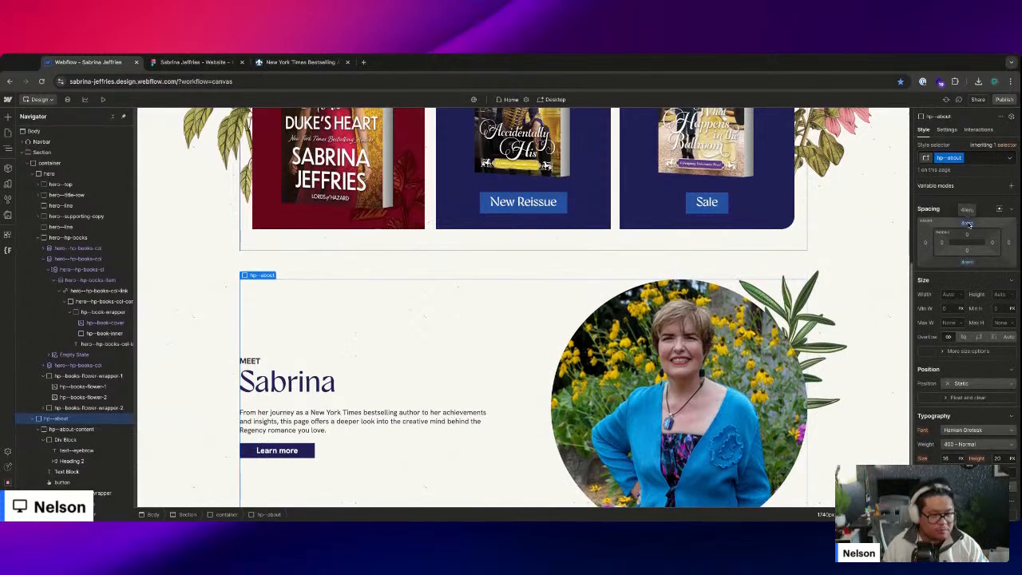
click(196, 62)
click(427, 320)
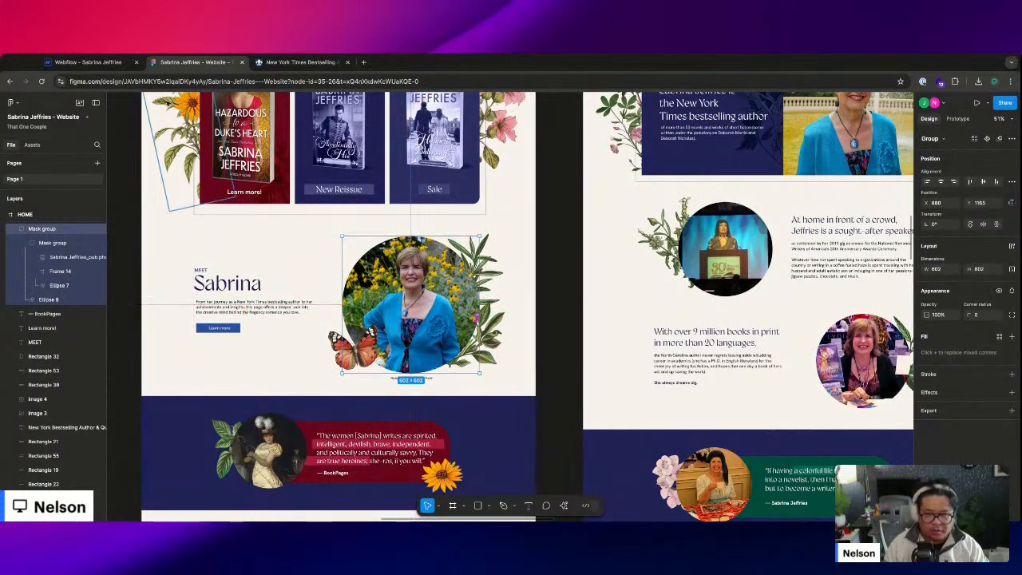
key(super+alt+Left)
click(966, 223)
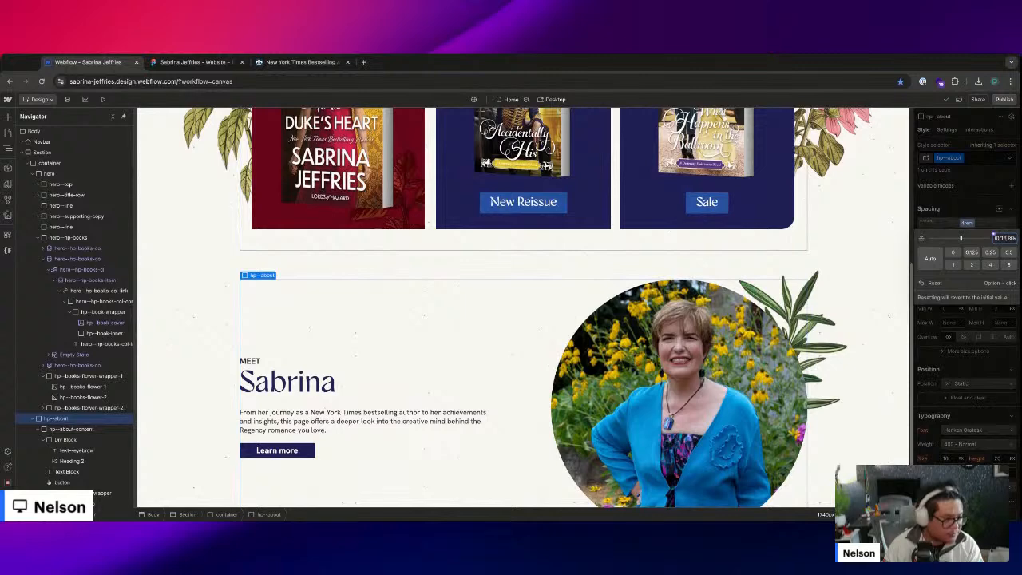
key(Return)
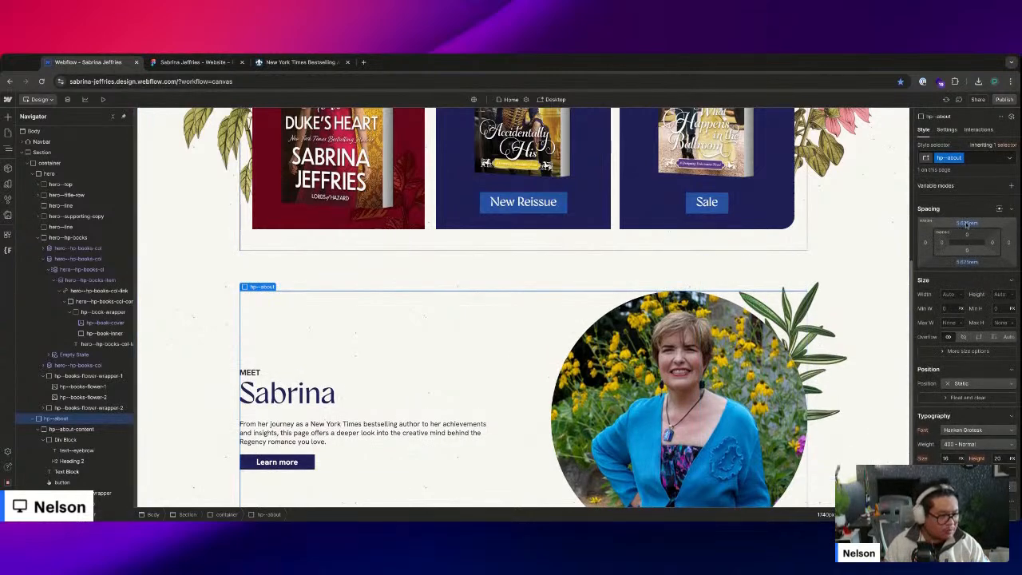
drag(965, 224, 967, 233)
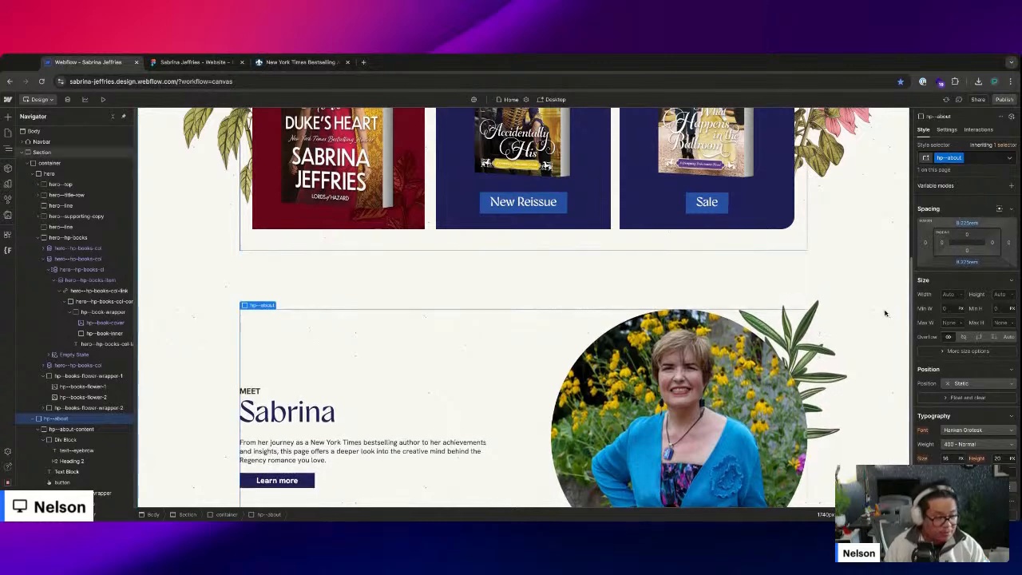
- Examine the vertical spacing between the book row and the Meet Sabrina section, including the container and photo wrapper settings
click(885, 312)
scroll(878, 319, up, 5)
scroll(872, 339, down, 2)
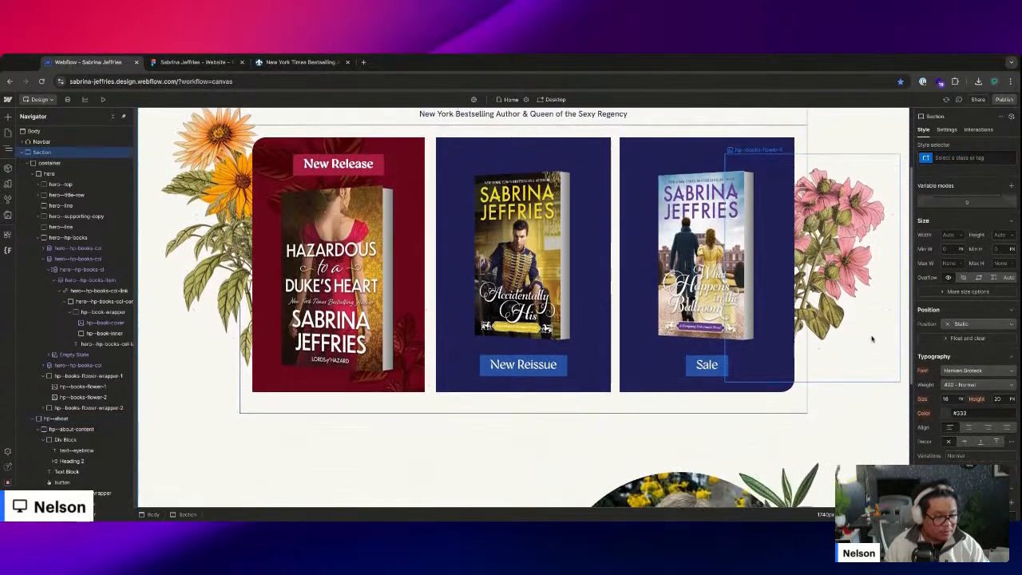
scroll(871, 340, up, 3)
scroll(872, 339, down, 2)
scroll(871, 339, down, 2)
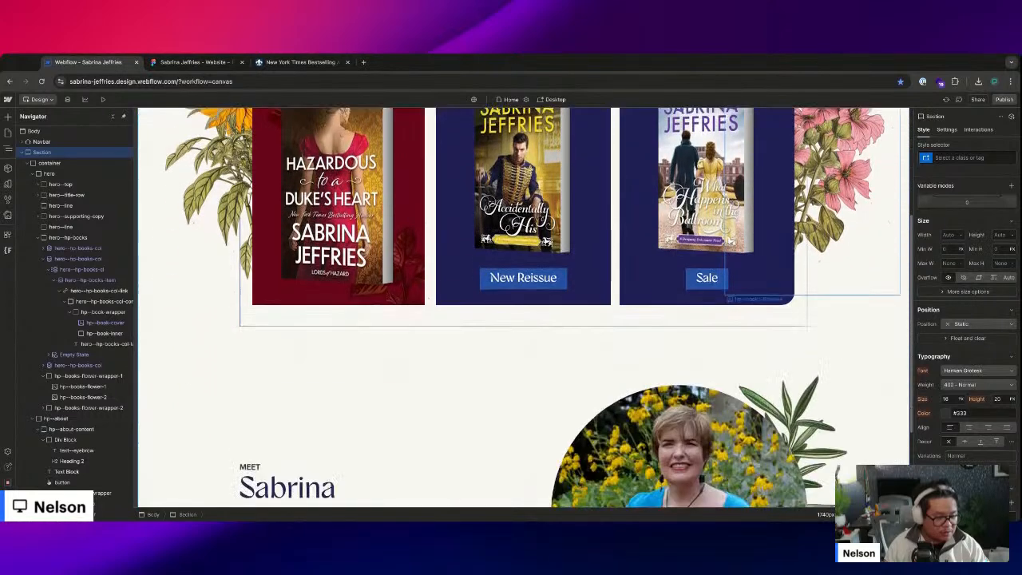
click(631, 331)
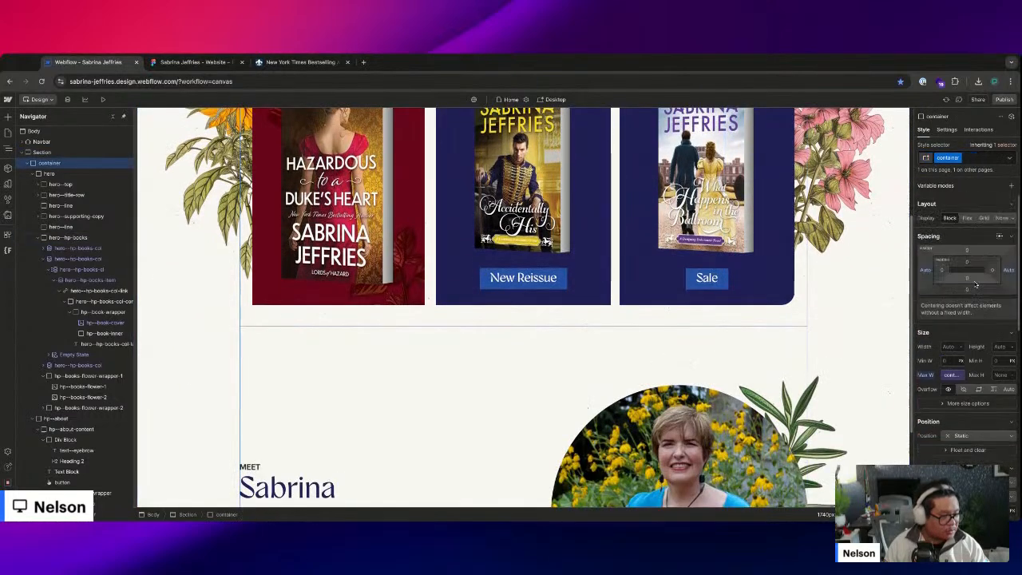
click(622, 415)
click(102, 492)
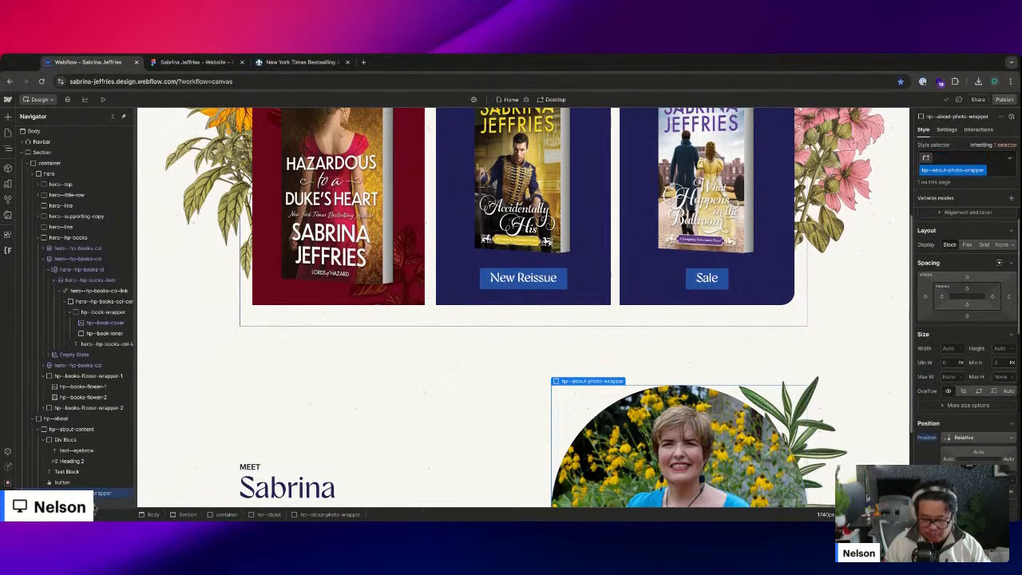
- Replace the top and bottom margins of hp--about with 6rem of top and bottom padding
click(63, 419)
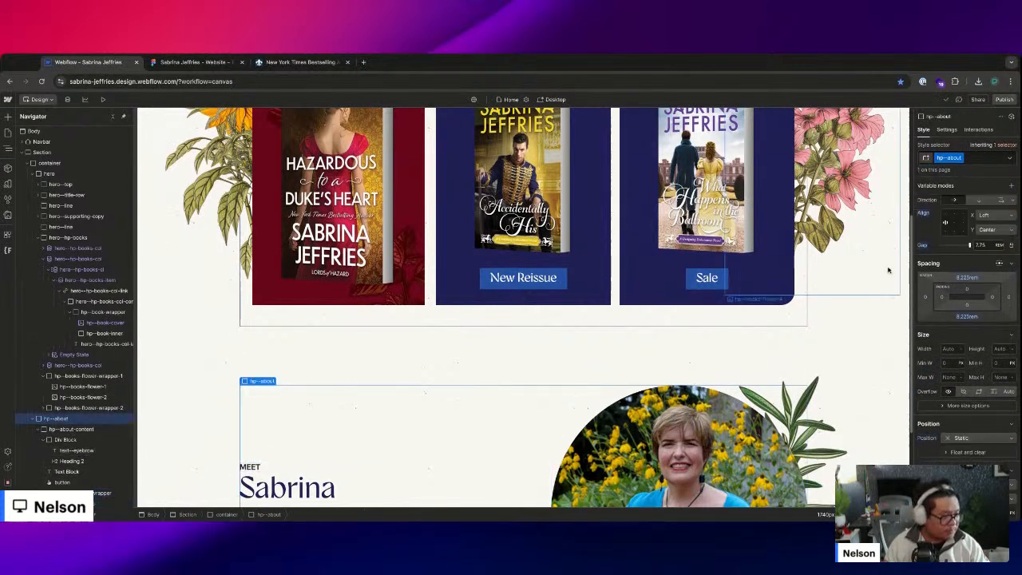
drag(967, 289, 968, 303)
click(965, 290)
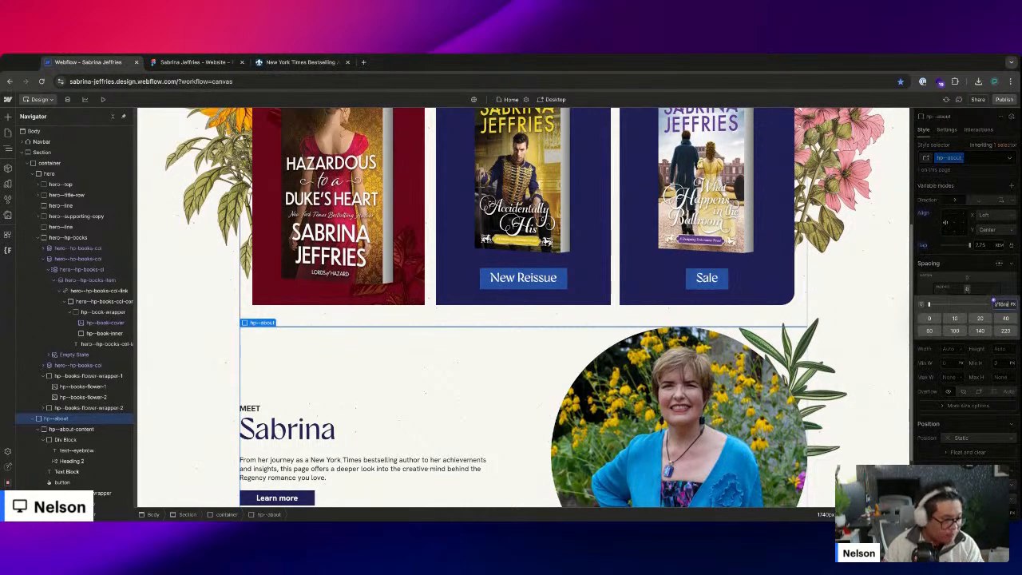
key(Escape)
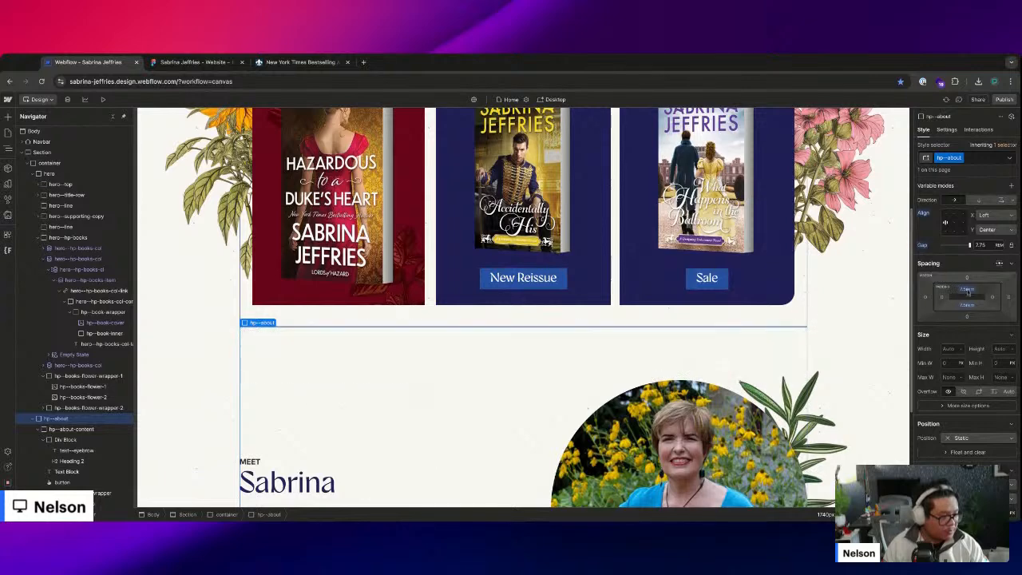
drag(952, 287, 961, 292)
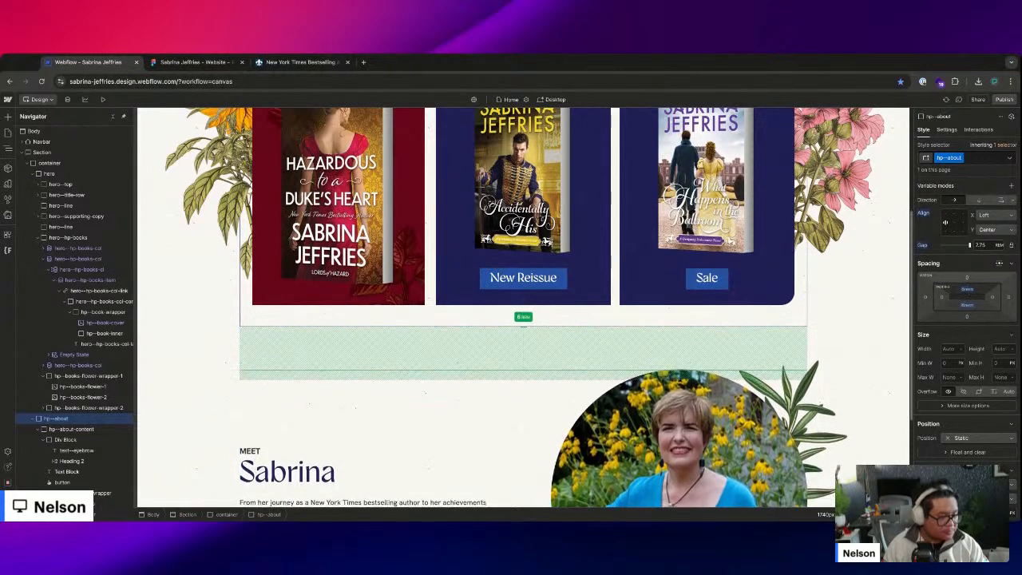
- Preview the page from the book row to the Meet Sabrina section and compare it with the Figma design
click(102, 99)
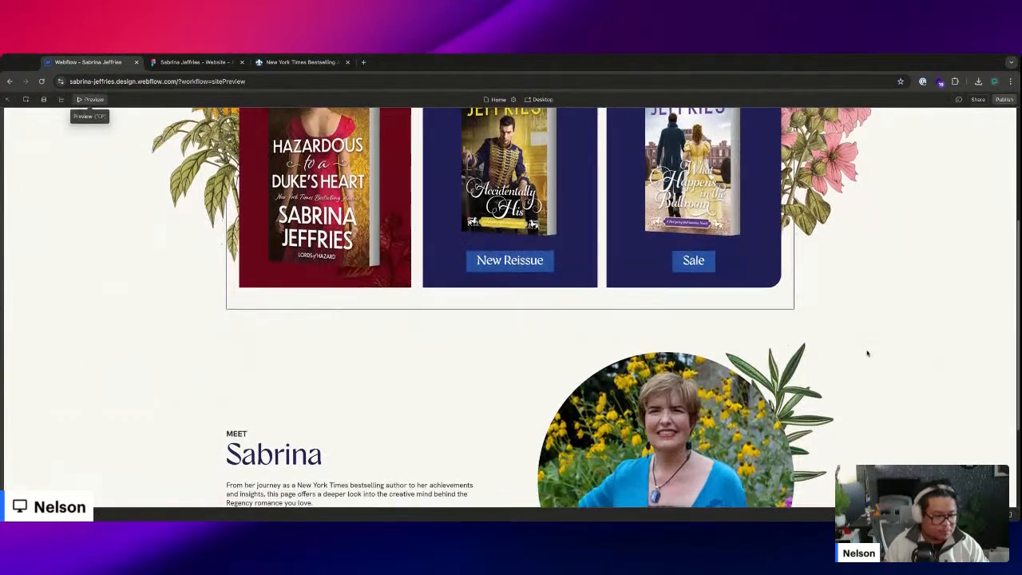
scroll(867, 353, up, 4)
scroll(868, 352, down, 5)
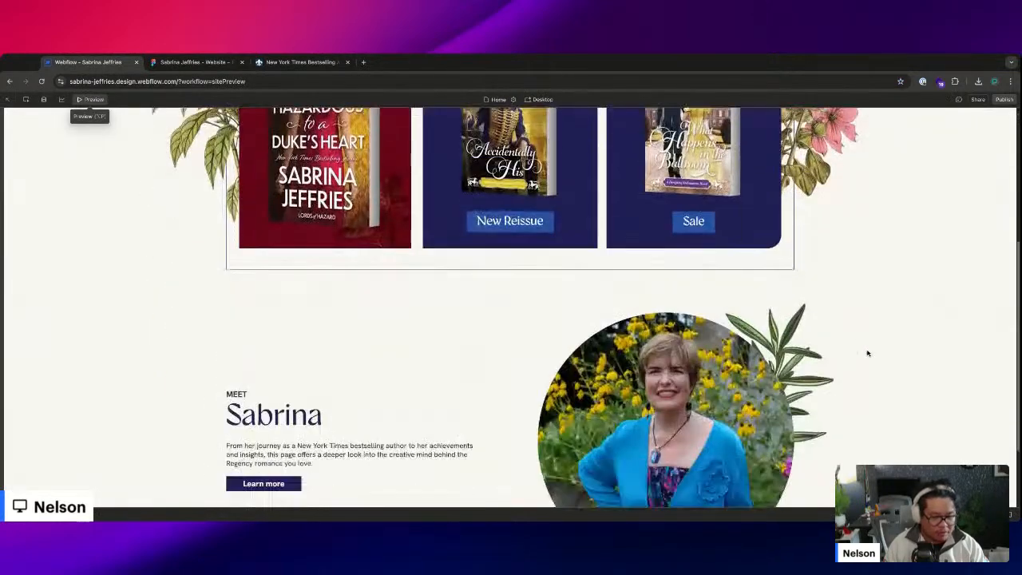
scroll(530, 319, up, 2)
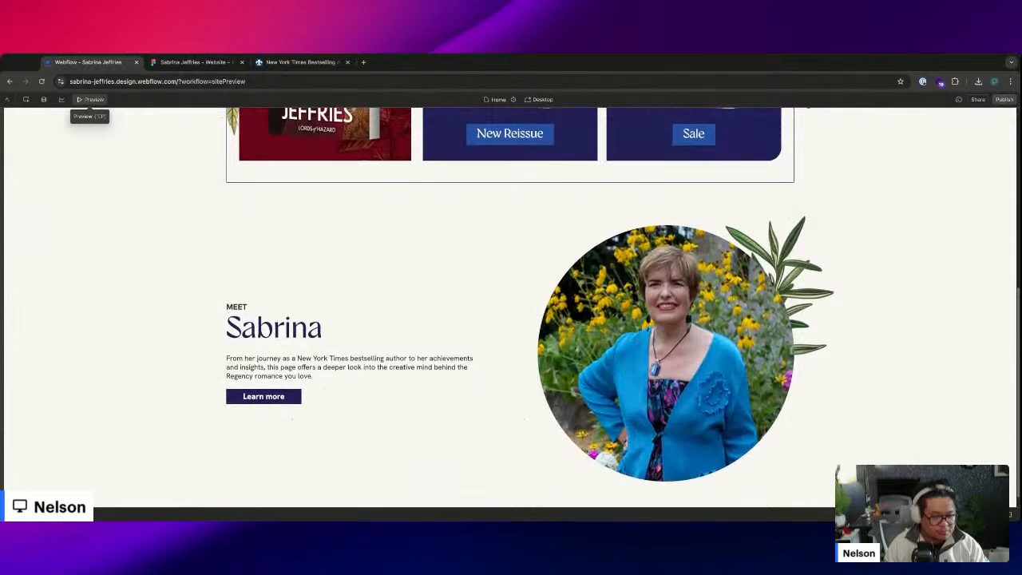
scroll(300, 138, down, 2)
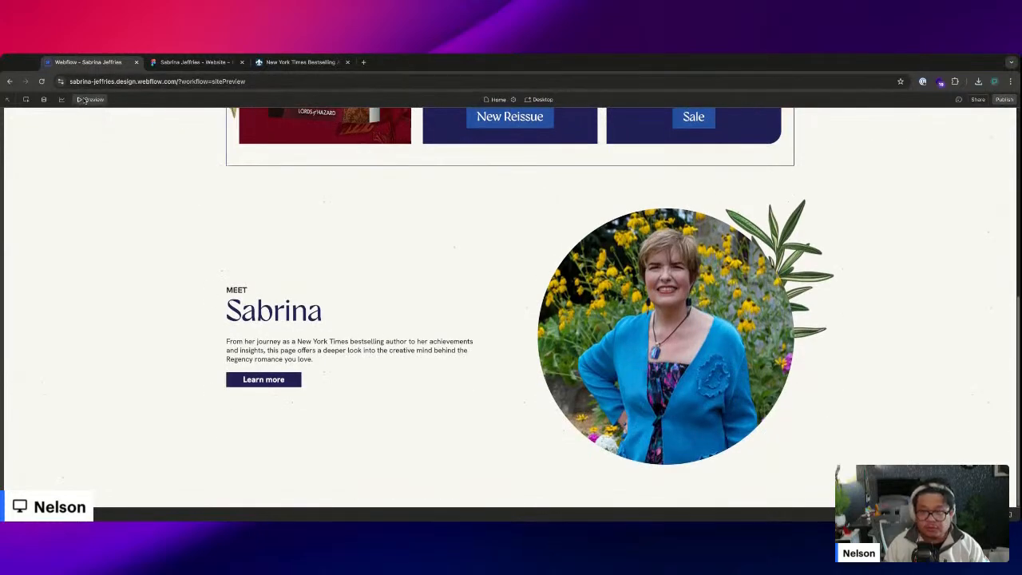
click(189, 62)
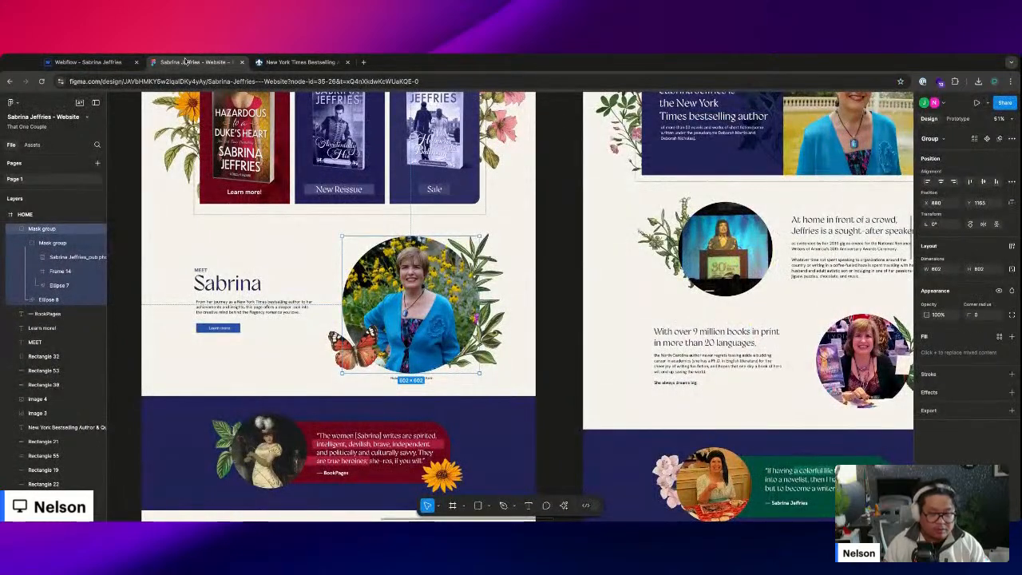
- Add a rotate transform to the greenery image beside the portrait, turning it about 8° around the Z axis
click(87, 61)
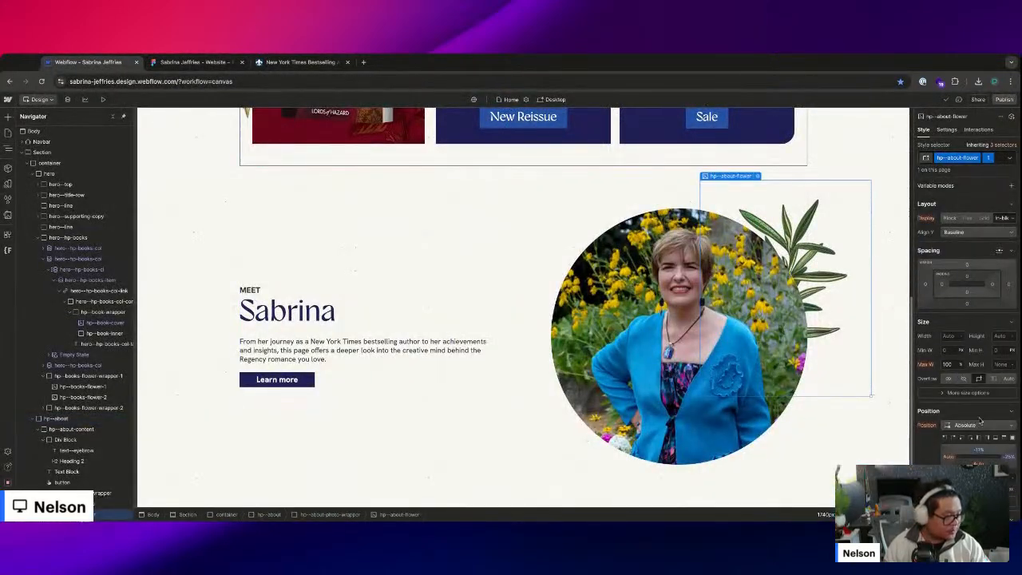
scroll(979, 421, down, 5)
click(1011, 360)
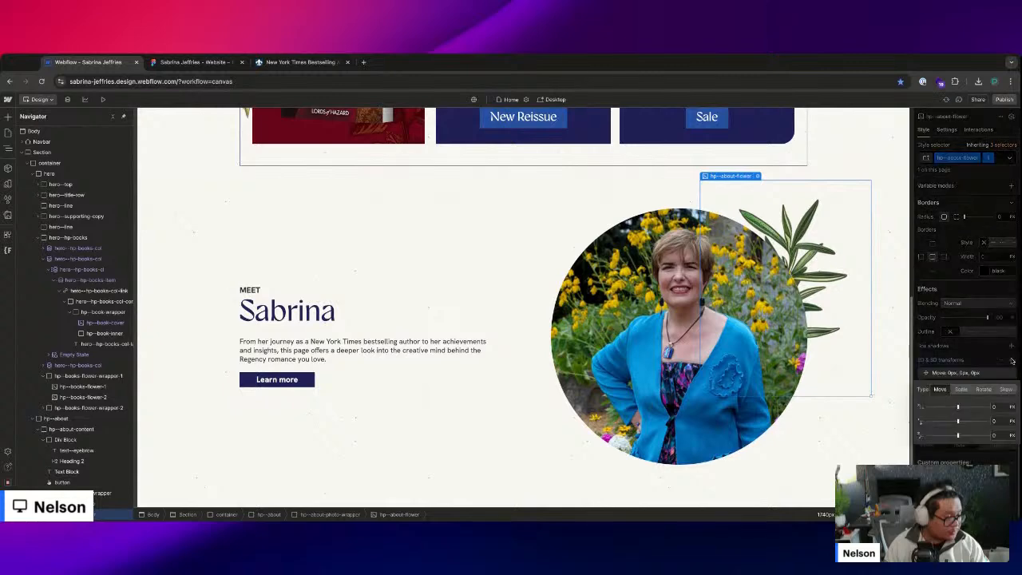
click(982, 389)
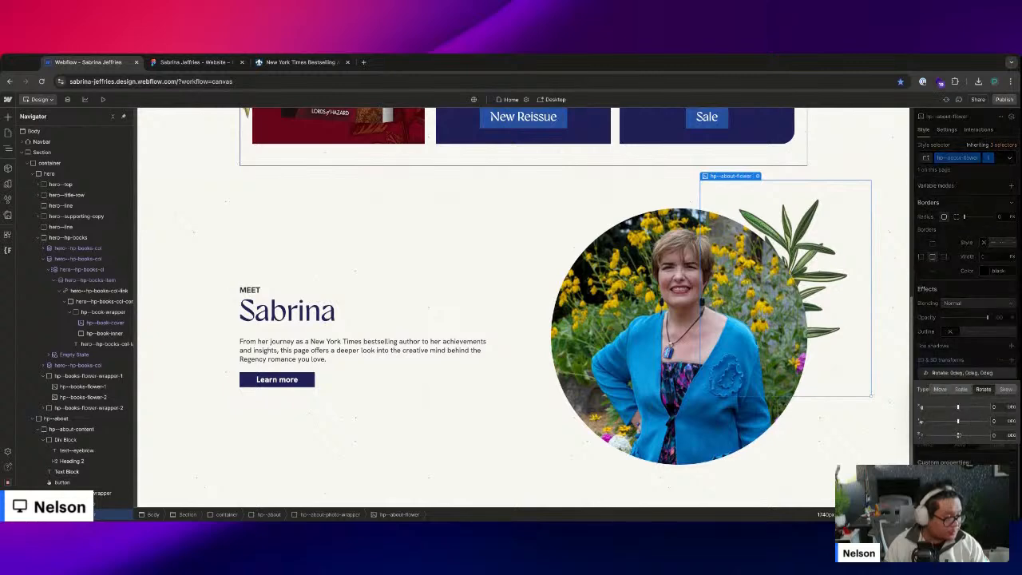
drag(957, 435, 960, 434)
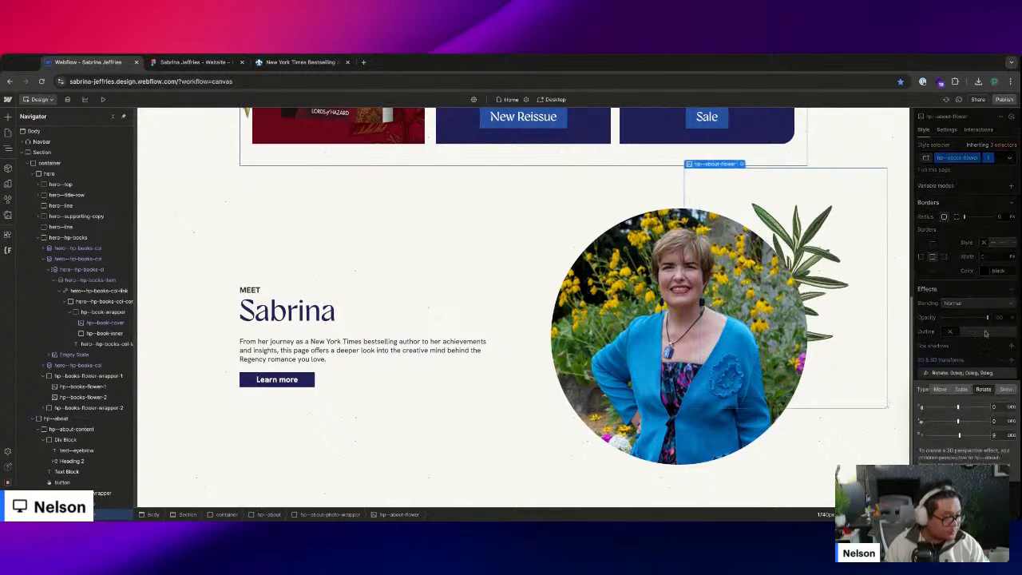
- Try shifting the greenery image further outward, compare it with Figma, and return its right offset to -25%
scroll(1008, 447, up, 10)
mouse_move(1008, 456)
mouse_down()
mouse_move(995, 456)
mouse_move(1015, 456)
mouse_up()
click(187, 63)
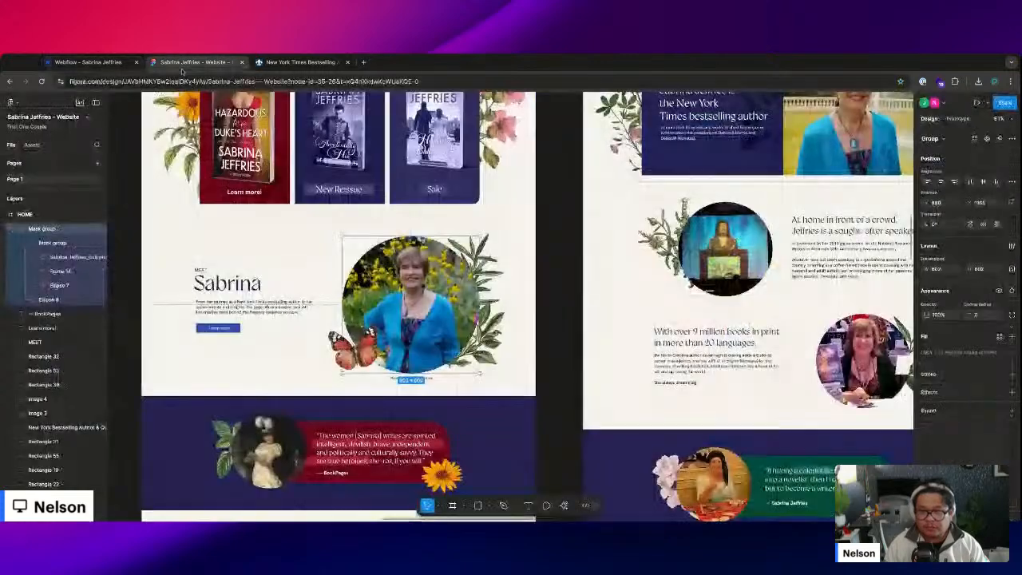
click(88, 62)
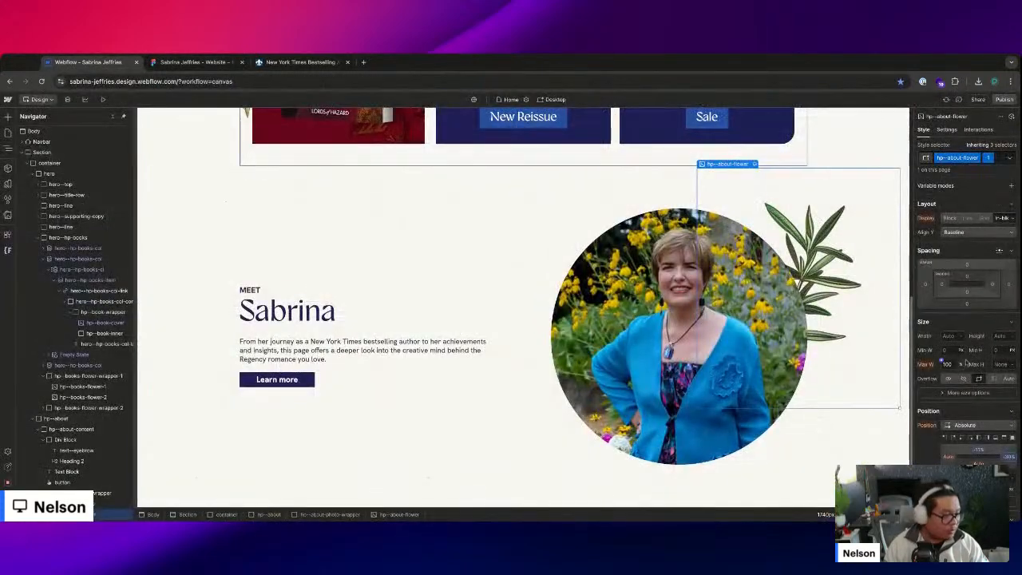
drag(1009, 459, 999, 452)
- Set the greenery image's Z rotation to 7 degrees after trying a much larger angle
scroll(998, 452, down, 8)
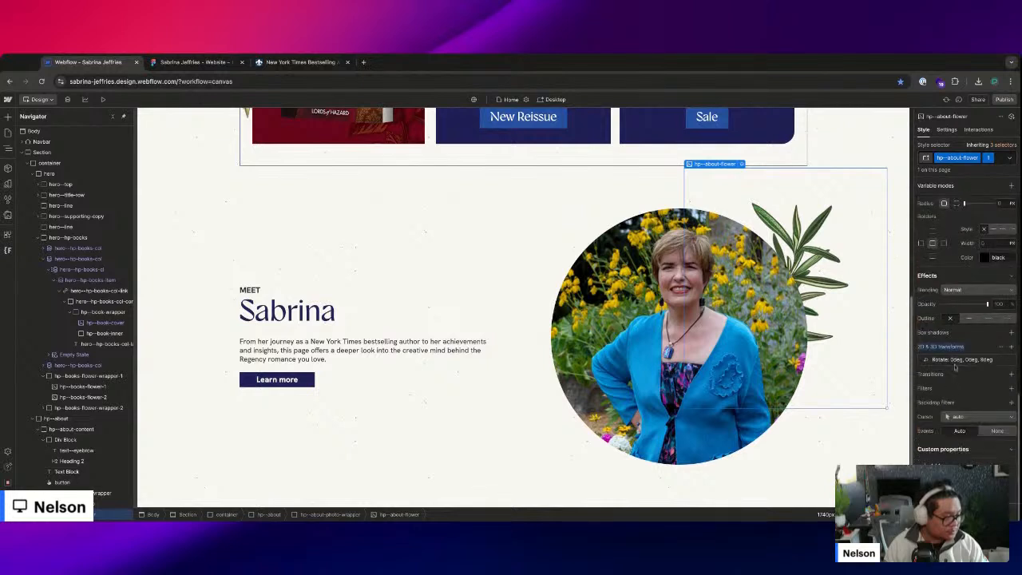
click(956, 360)
drag(960, 421, 968, 421)
click(973, 339)
click(953, 364)
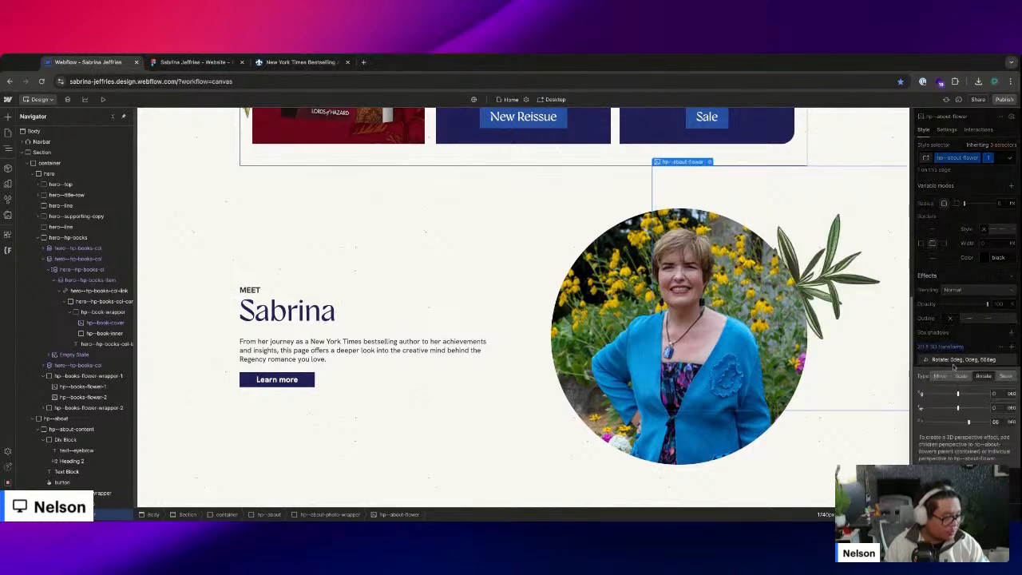
text(7)
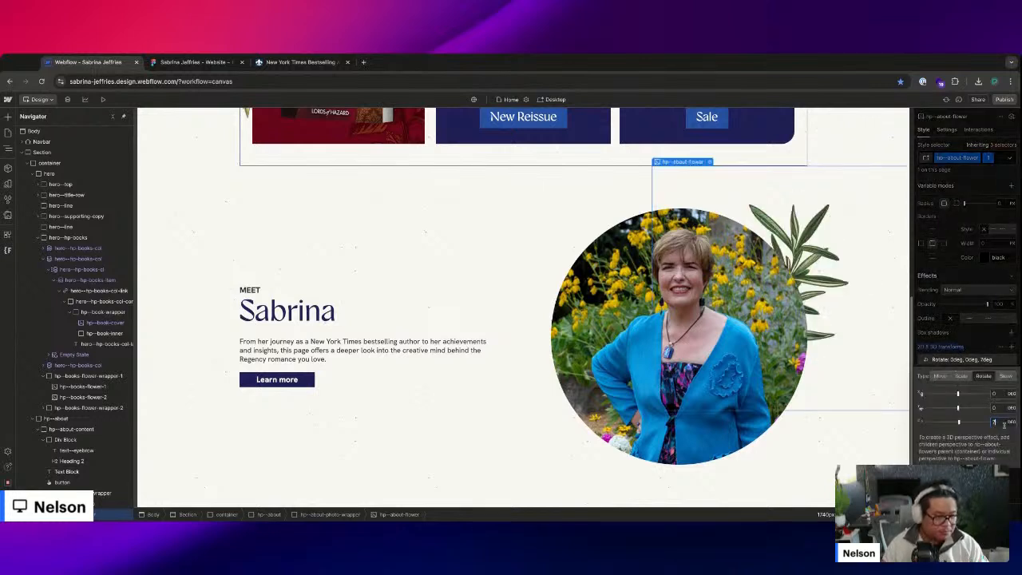
key(Return)
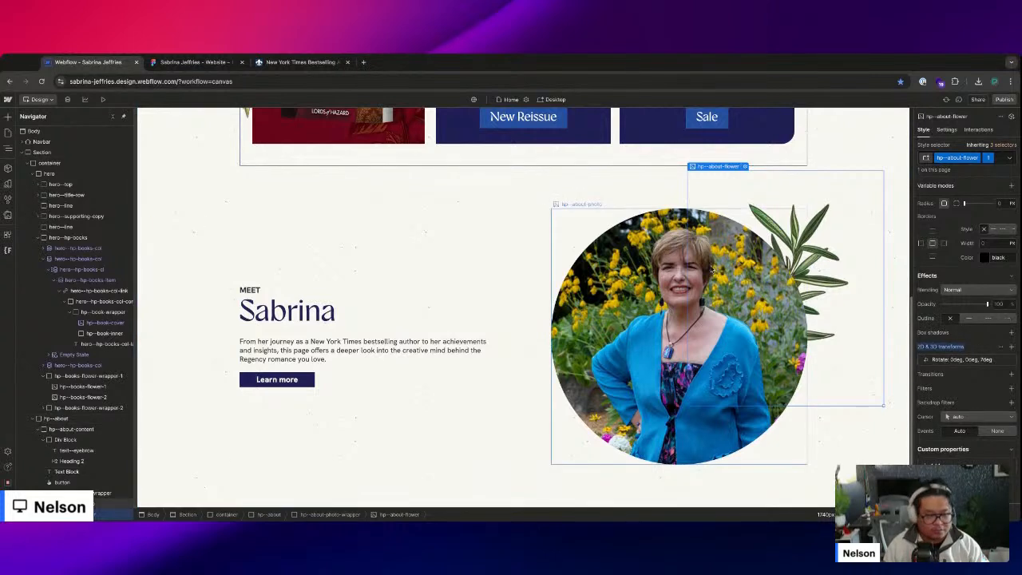
- Duplicate the greenery image in the photo wrapper and duplicate its combo class as 2 on the copy
click(104, 503)
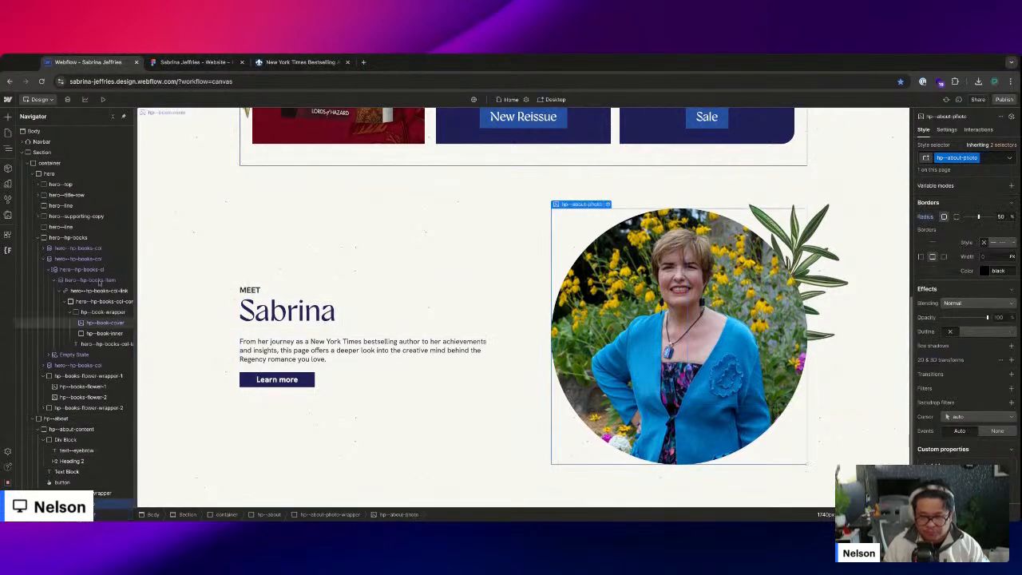
click(112, 118)
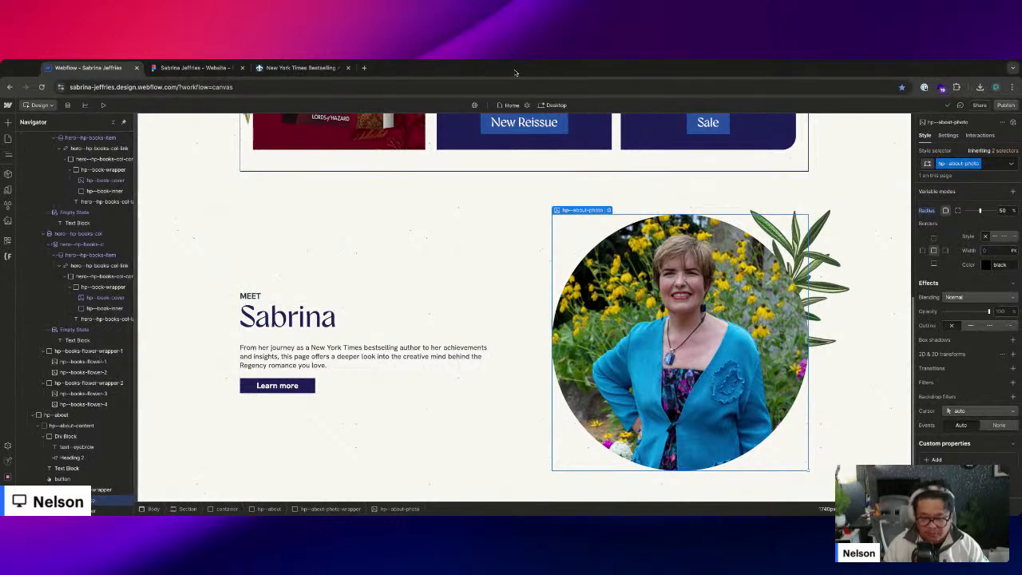
click(120, 510)
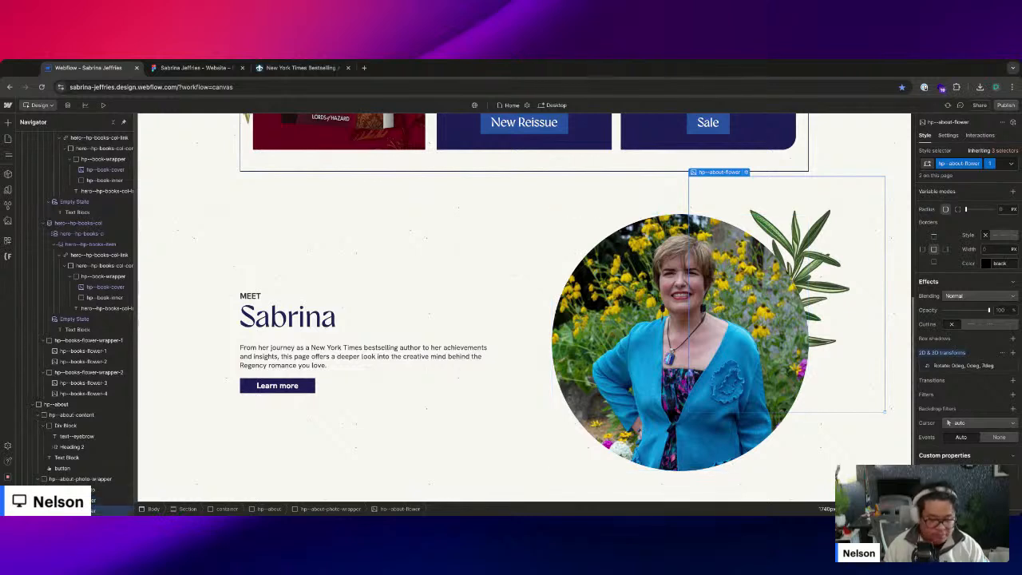
click(1002, 168)
click(990, 203)
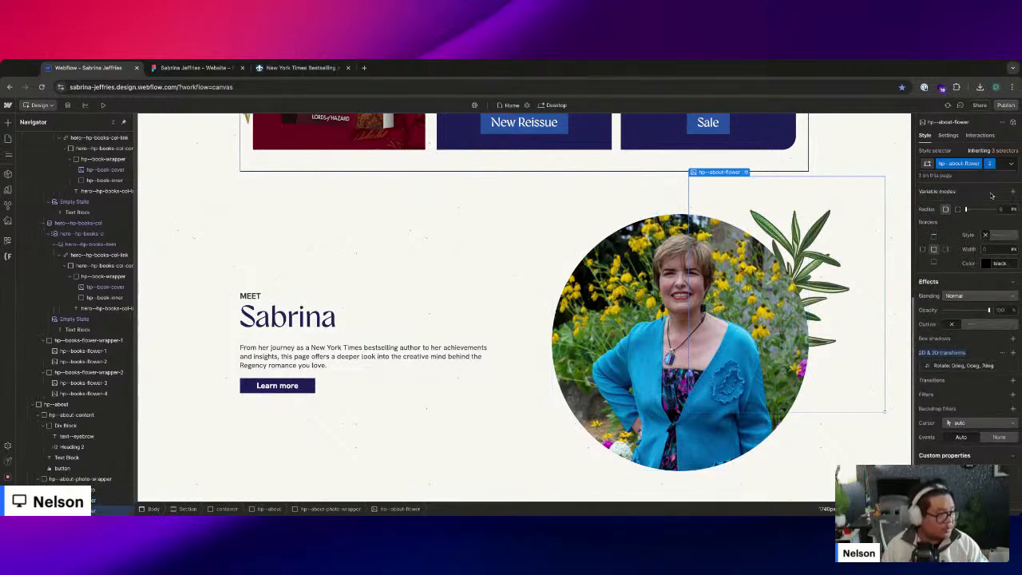
- Replace the duplicated greenery picture with the Herb-1 1.png asset
click(947, 135)
click(7, 221)
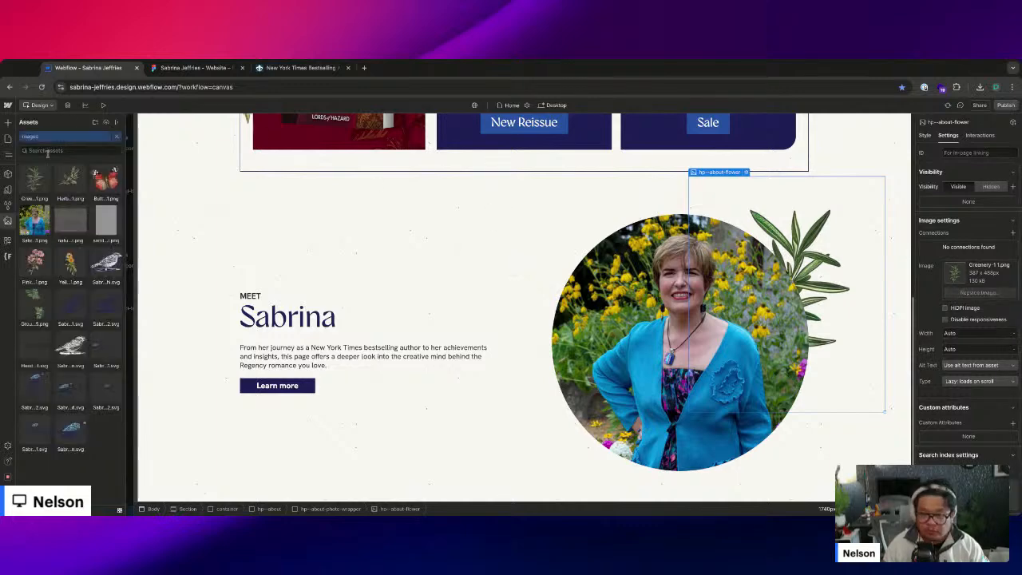
click(73, 184)
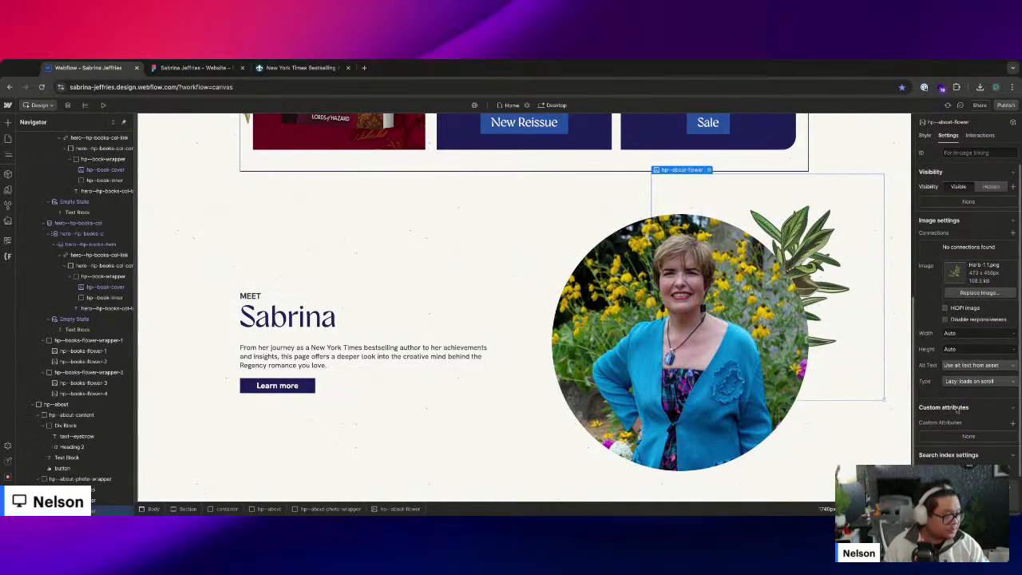
- Following Figma, offset the herb image 38% from the top and -39% from the right of the photo wrapper
click(925, 135)
scroll(980, 425, down, 3)
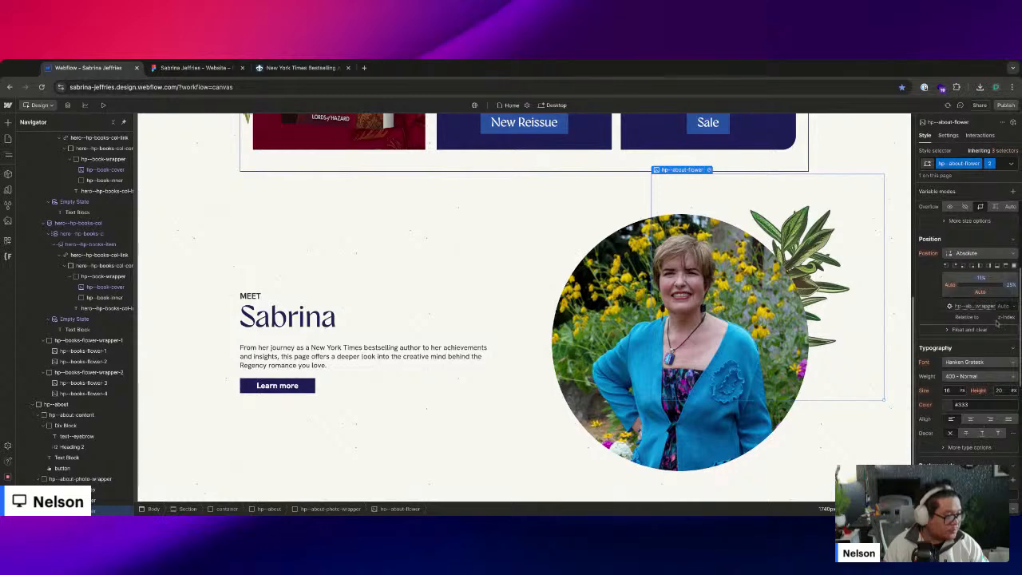
mouse_move(985, 277)
mouse_down()
mouse_move(997, 285)
mouse_move(983, 286)
mouse_up()
click(176, 67)
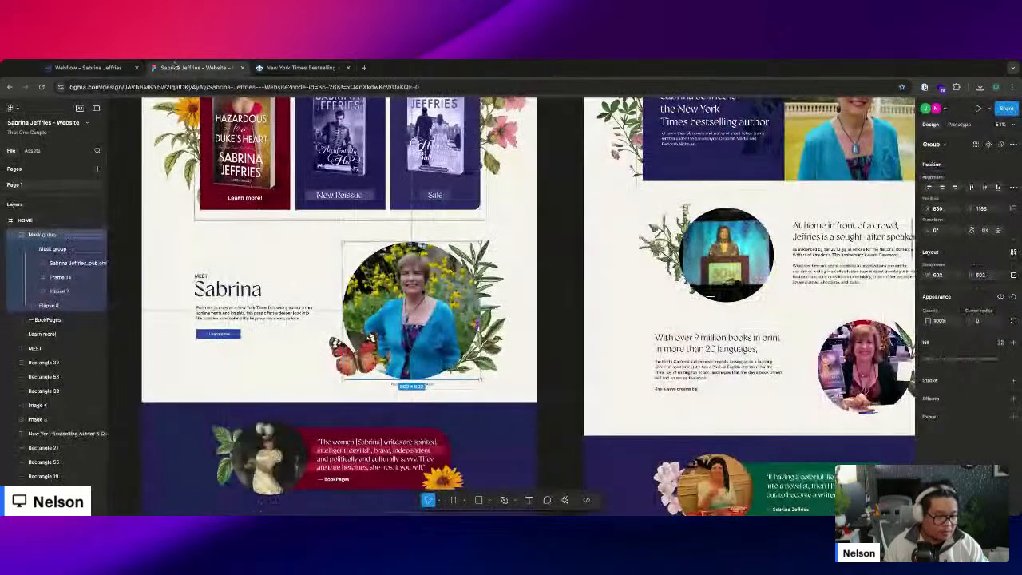
click(112, 68)
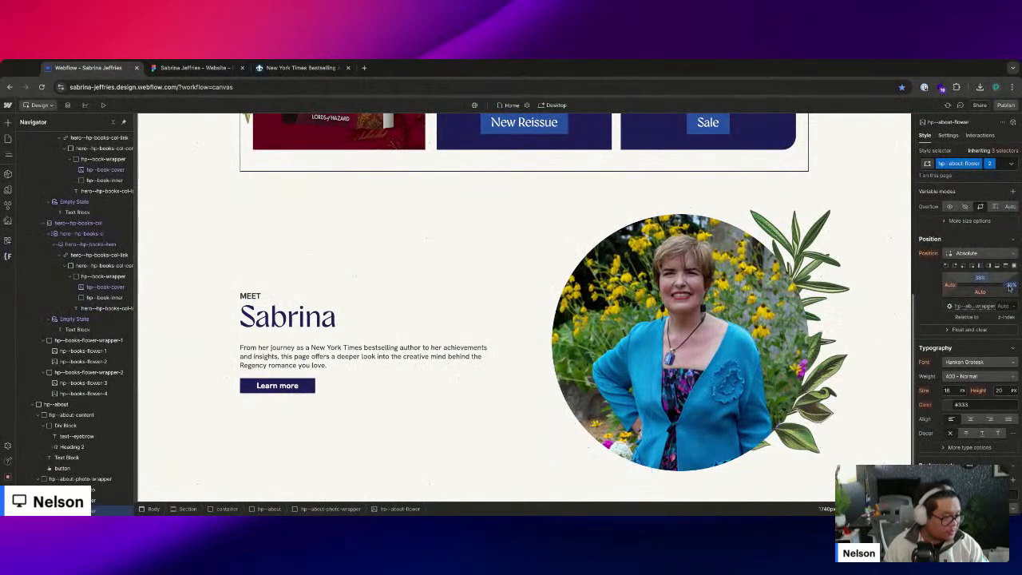
key(Down)
key(Down)
key(Up)
key(Up)
key(Up)
key(Up)
key(Up)
key(Up)
key(Up)
key(Up)
key(Up)
key(Up)
key(Up)
key(Up)
key(Up)
key(Up)
key(Up)
key(Up)
key(Up)
key(Up)
key(Up)
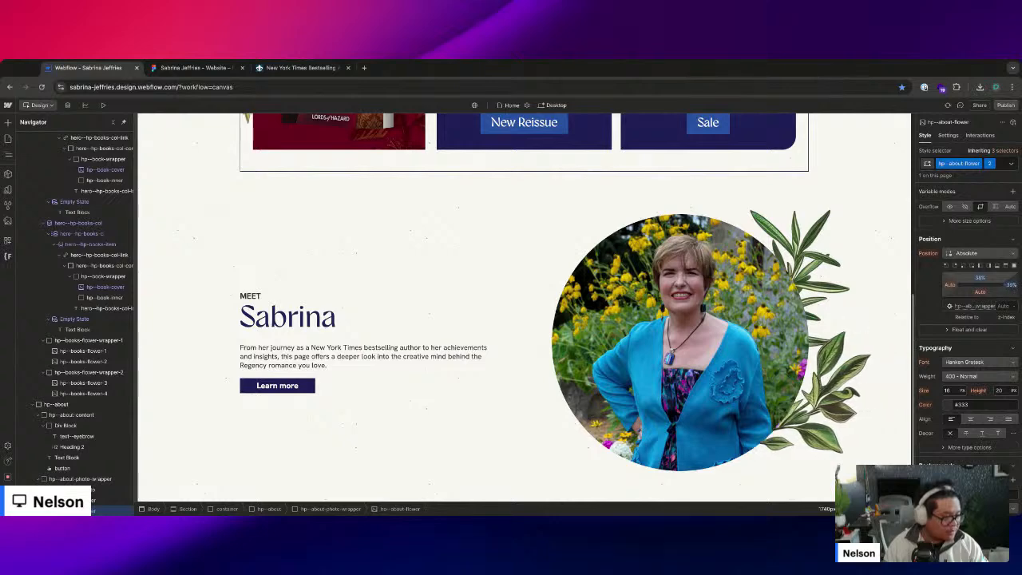
click(176, 69)
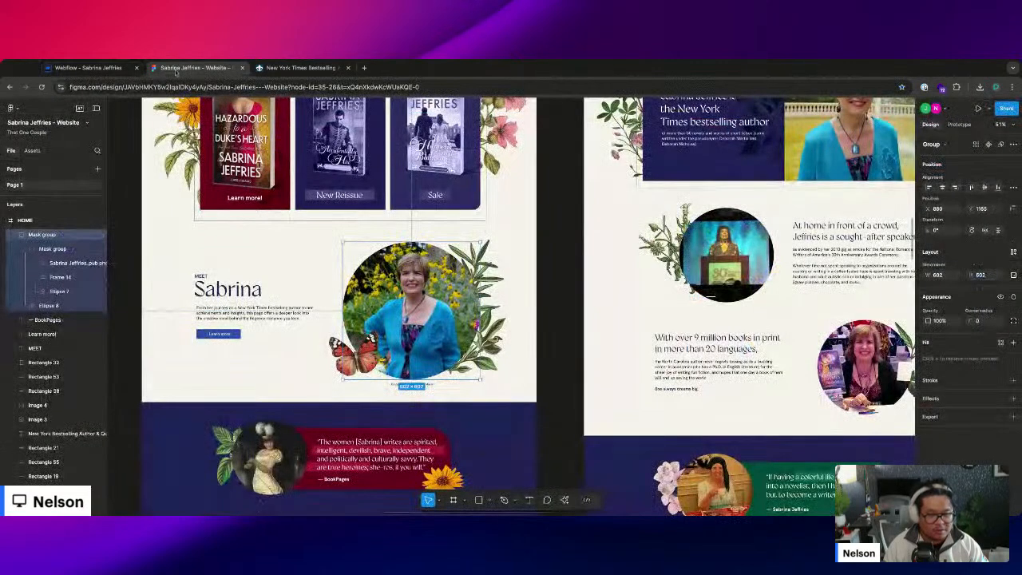
click(117, 70)
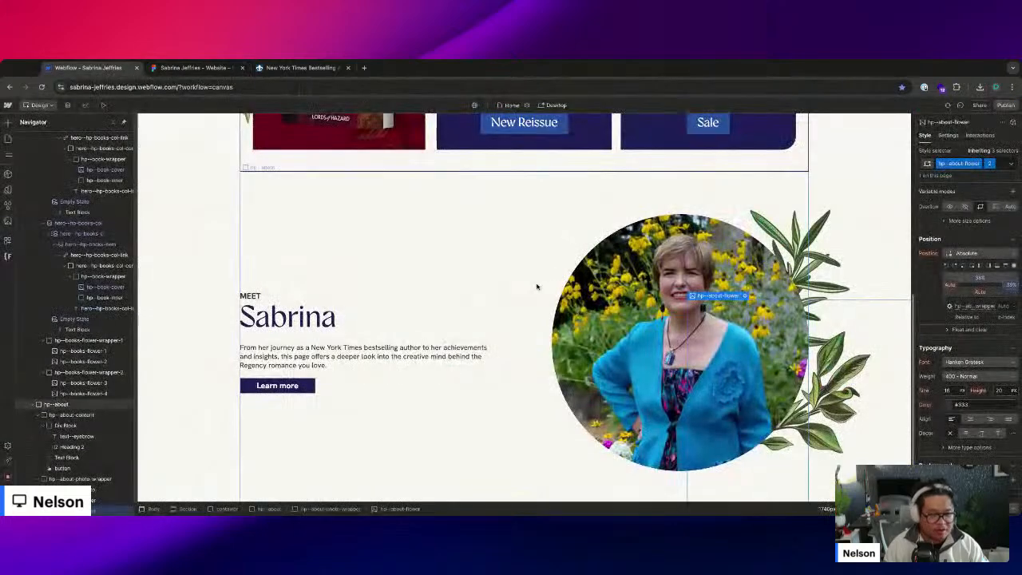
- Insert an image element in hp--about-photo-wrapper and assign the Butterfly-2 1.png asset to it
click(103, 479)
key(super+e)
text(image)
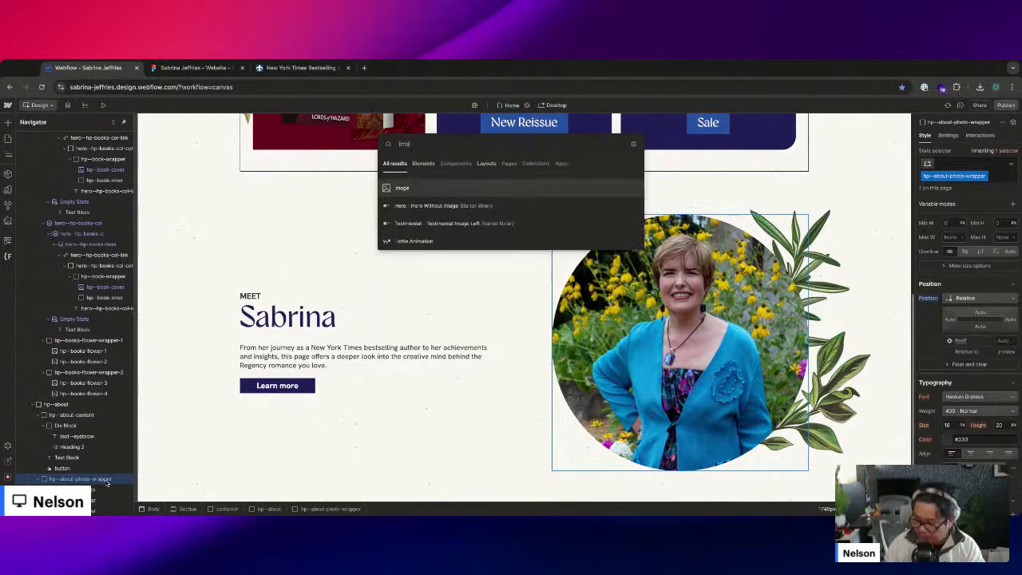
key(Return)
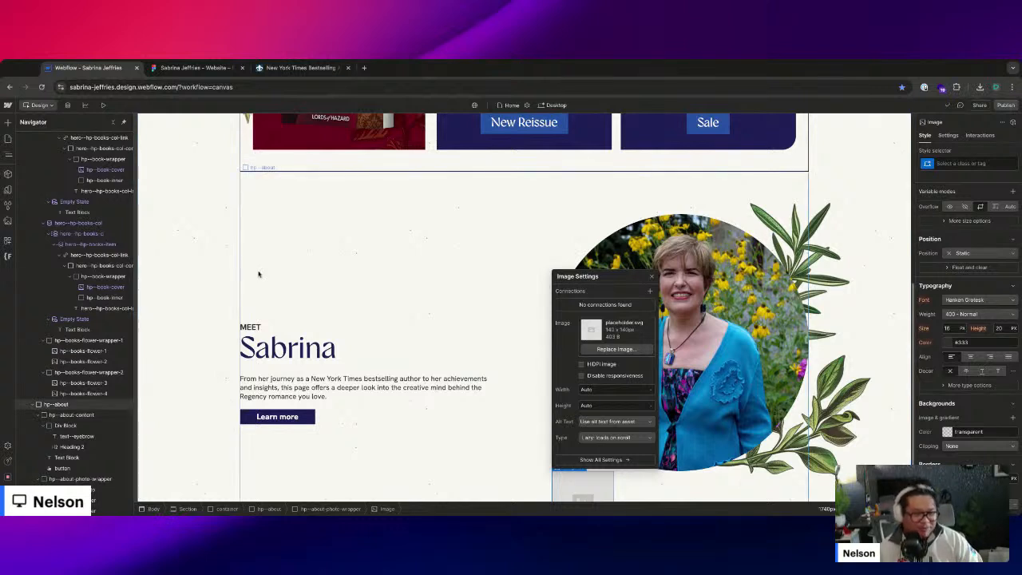
click(616, 350)
click(111, 183)
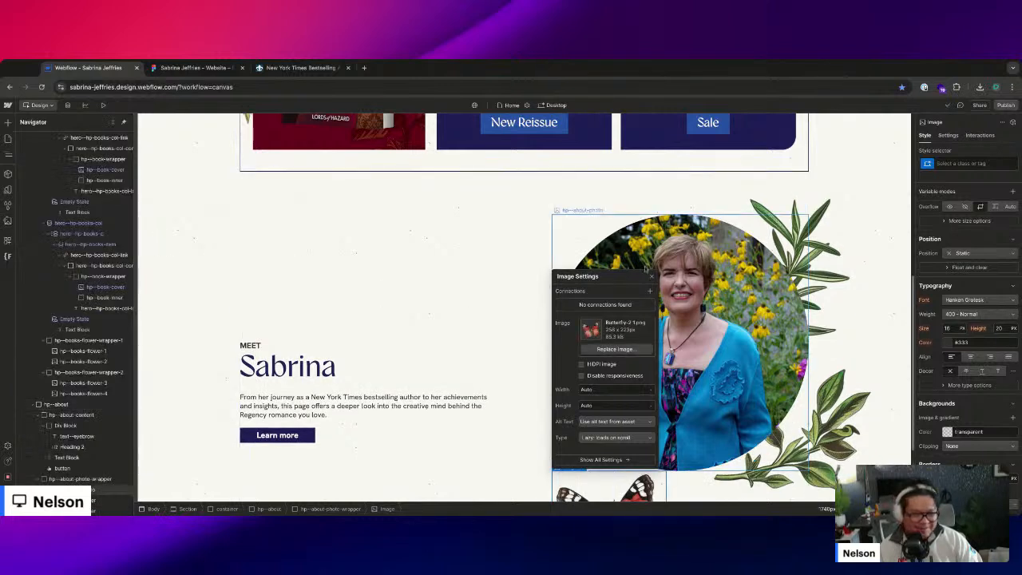
key(Escape)
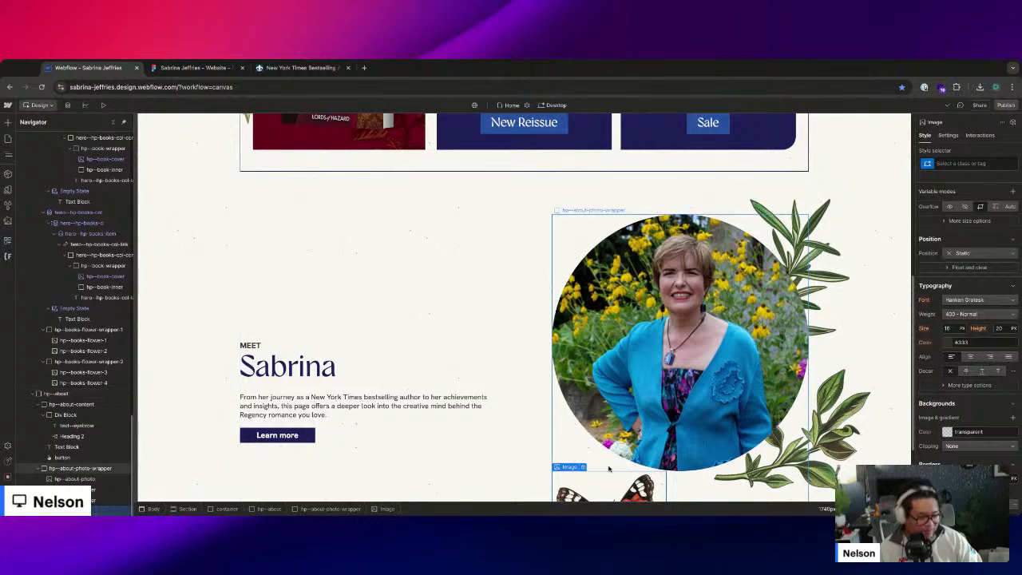
- Assign a new class named hp--about-butterfly to the butterfly image in the photo wrapper
click(970, 163)
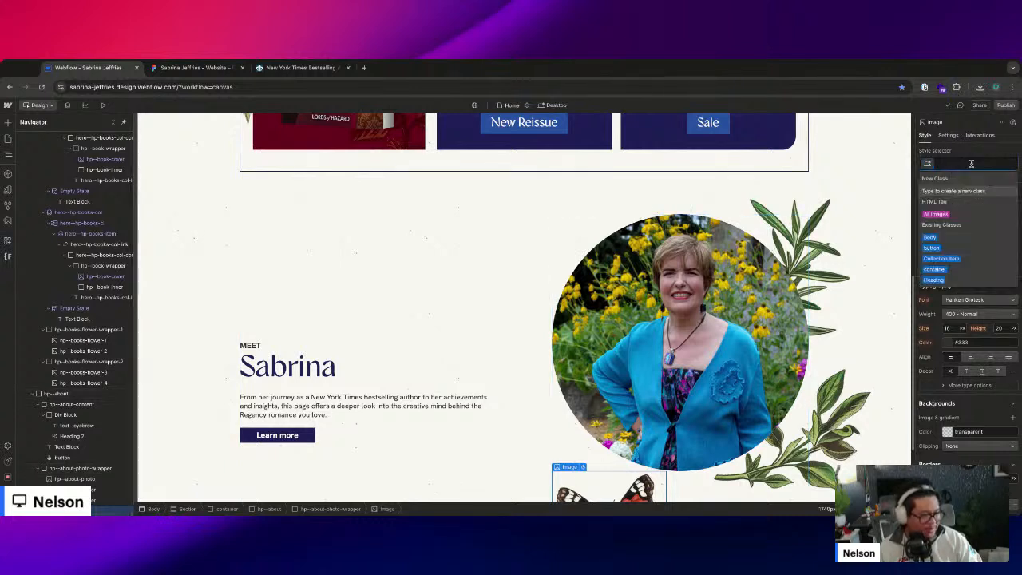
click(975, 155)
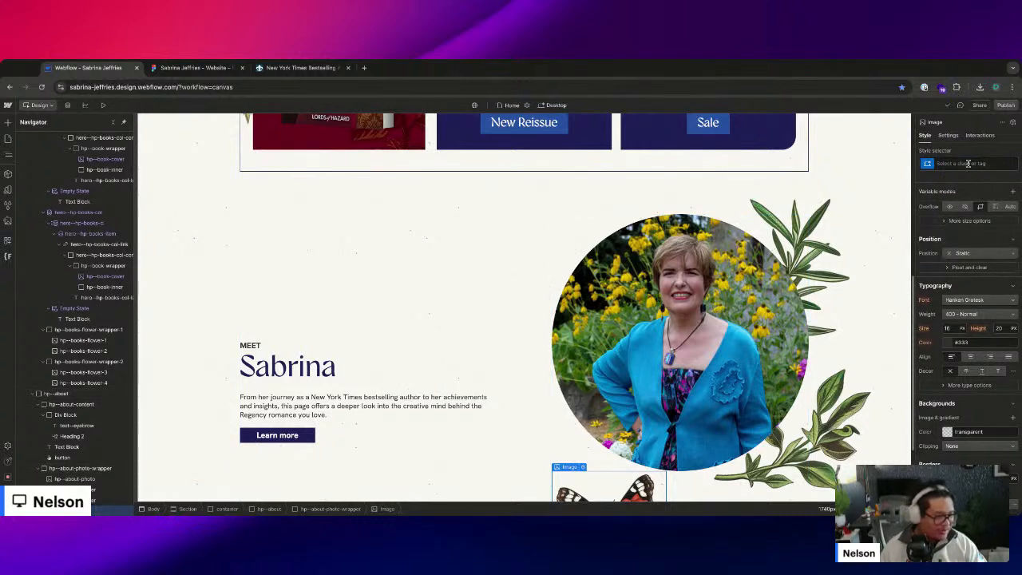
click(94, 490)
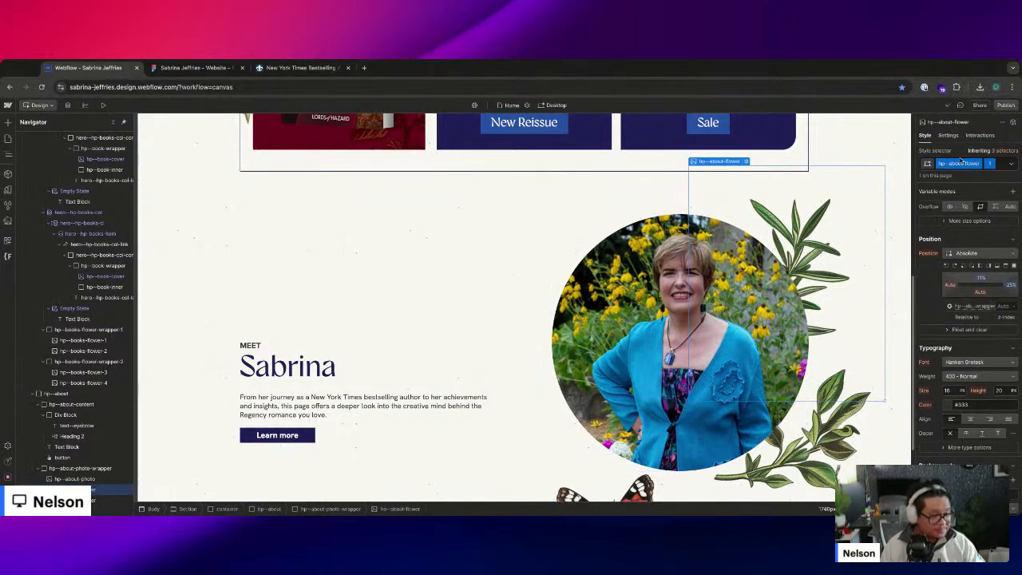
click(606, 485)
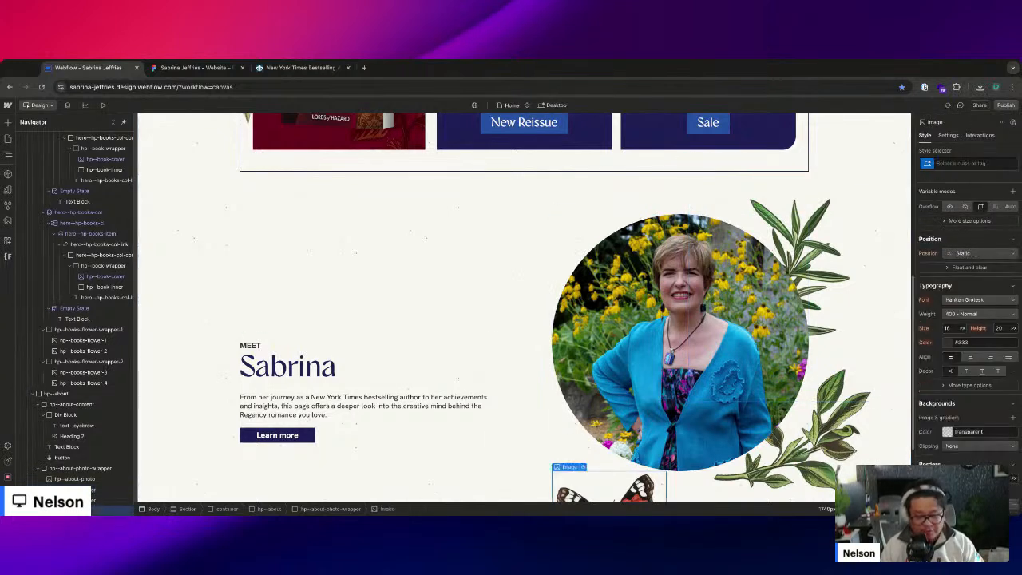
key(ctrl+Return)
text(hp--about-flowe)
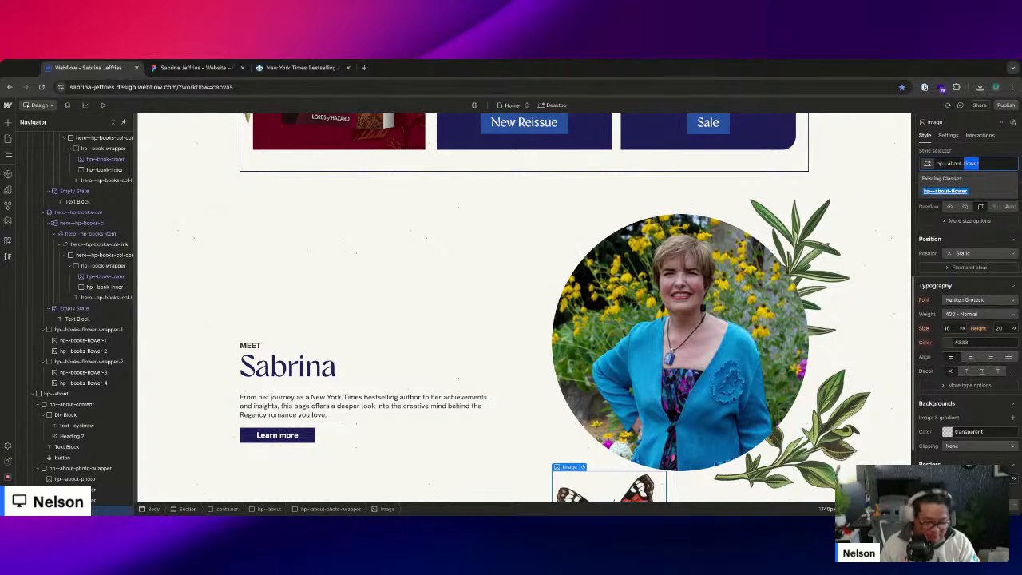
text(b)
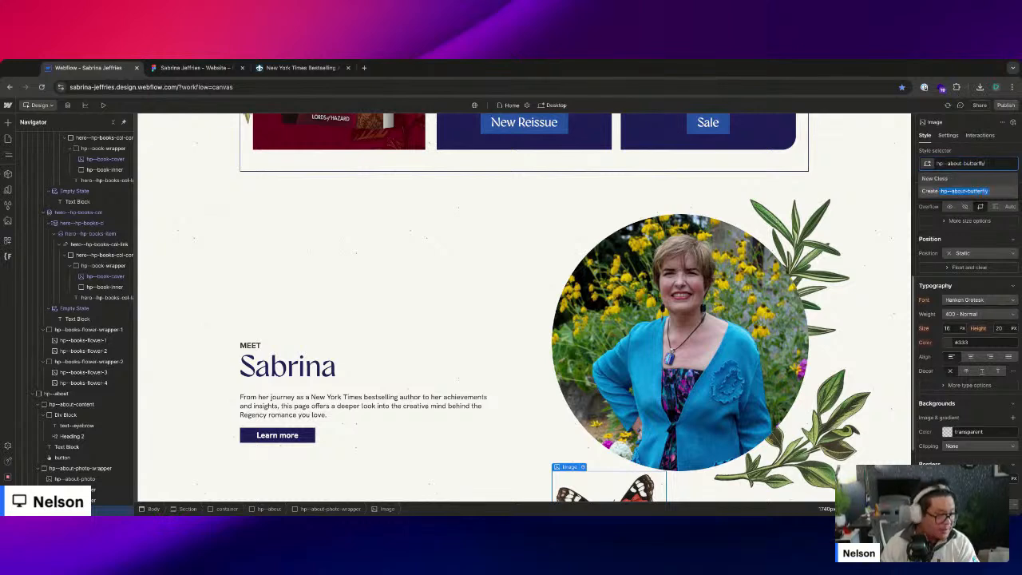
text(utterfly)
key(Return)
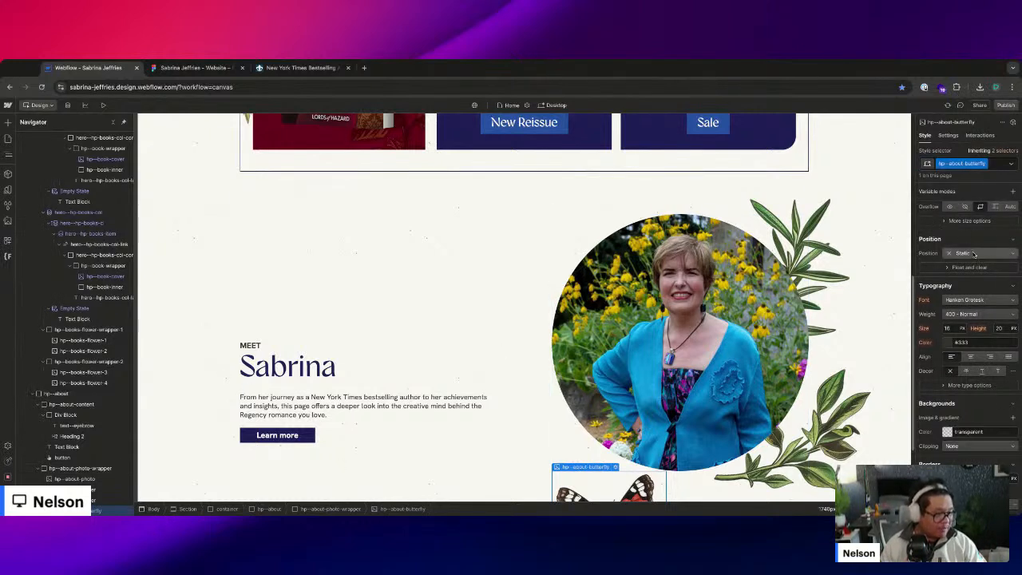
- Position the butterfly image absolutely, anchored to the bottom-left corner of the photo wrapper, with a z-index of 3
click(974, 254)
click(973, 275)
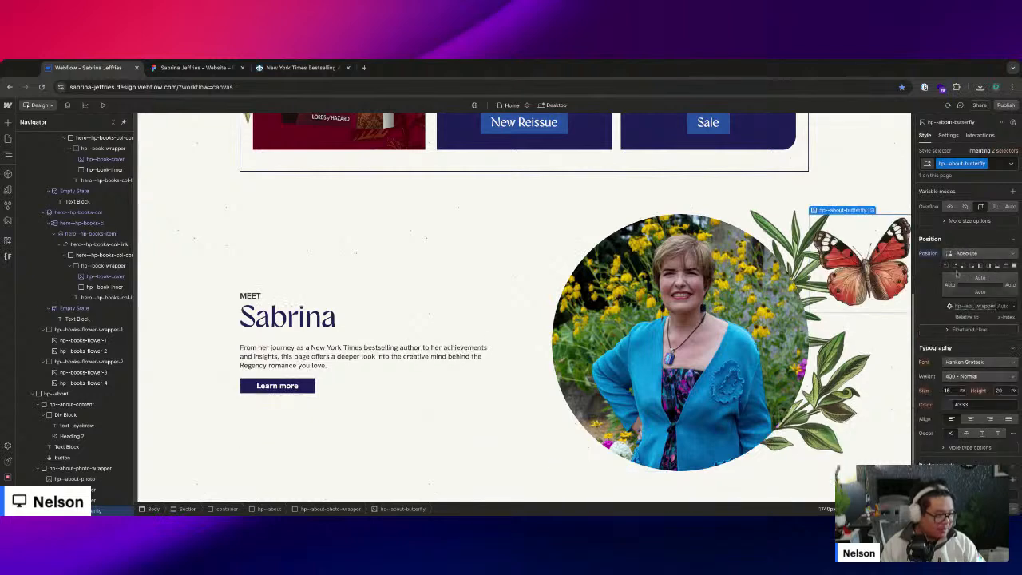
click(946, 264)
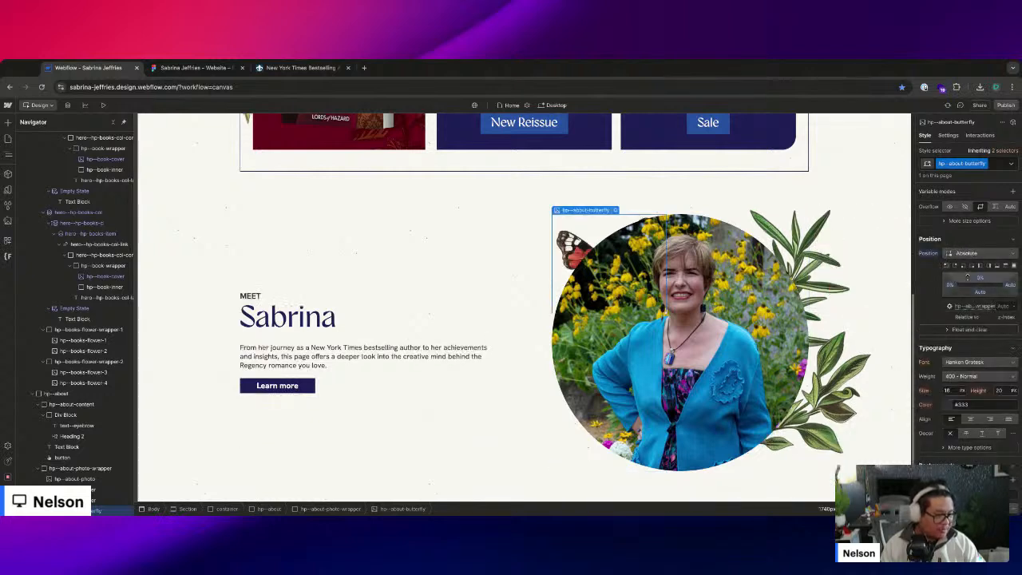
click(962, 266)
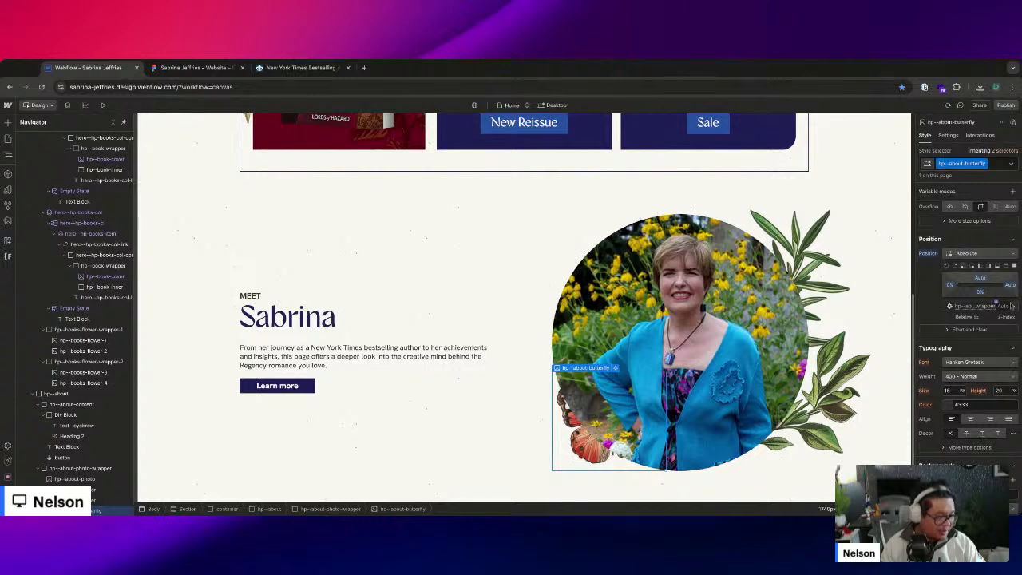
key(Up)
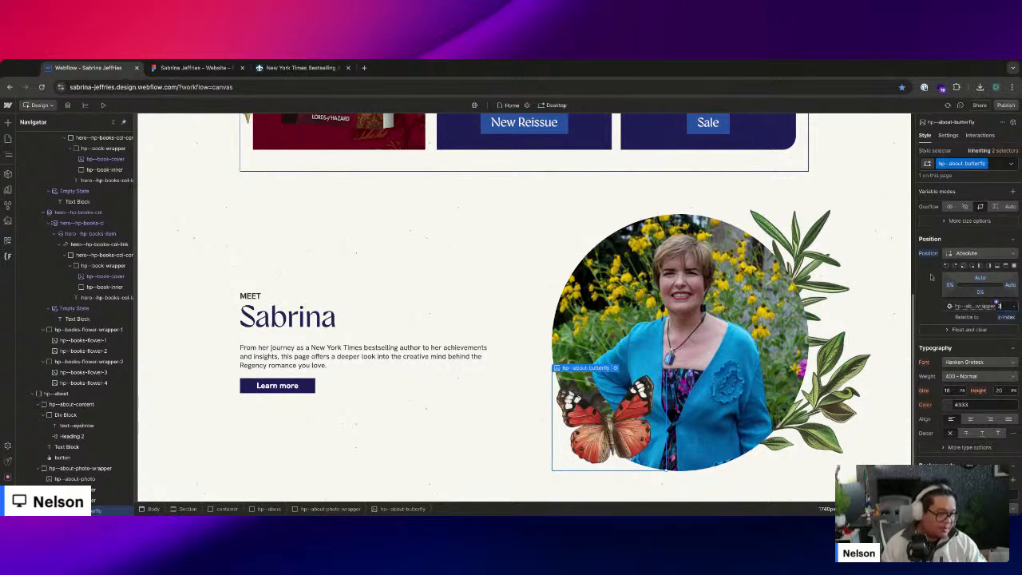
- Following the Figma design, offset the butterfly image -14% from the left and 1% from the bottom of the photo wrapper
drag(950, 285, 934, 286)
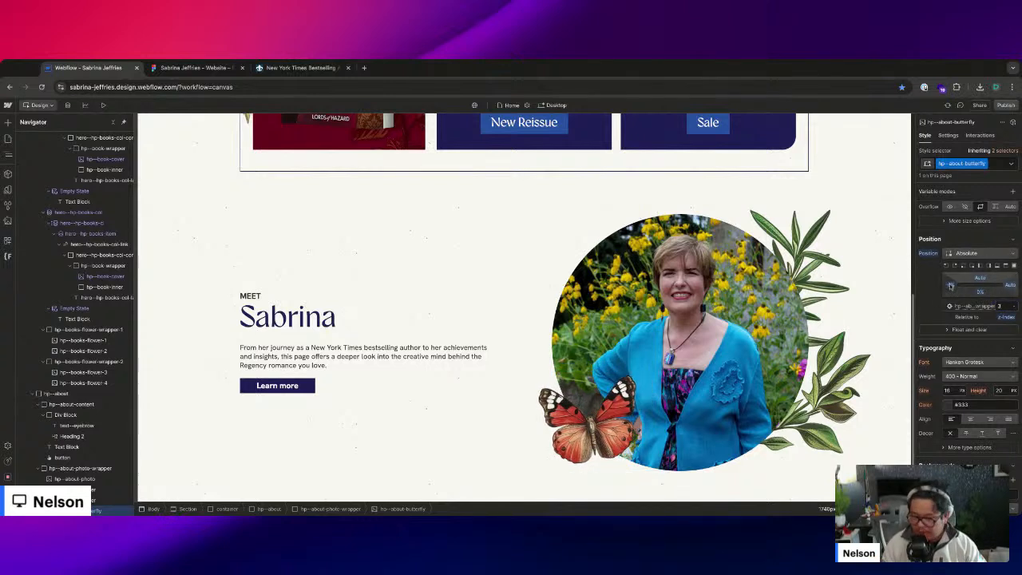
click(196, 67)
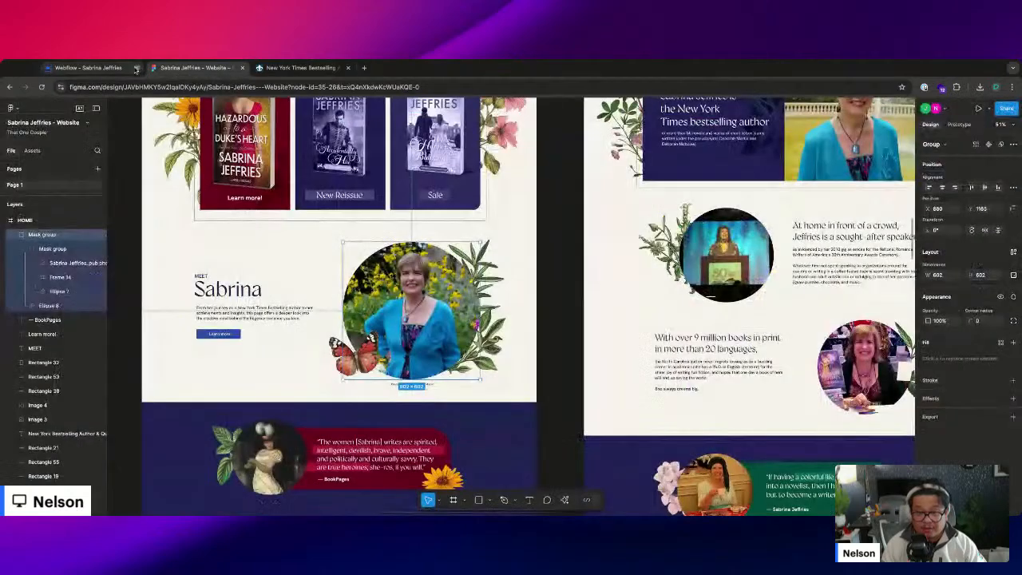
click(88, 67)
click(790, 313)
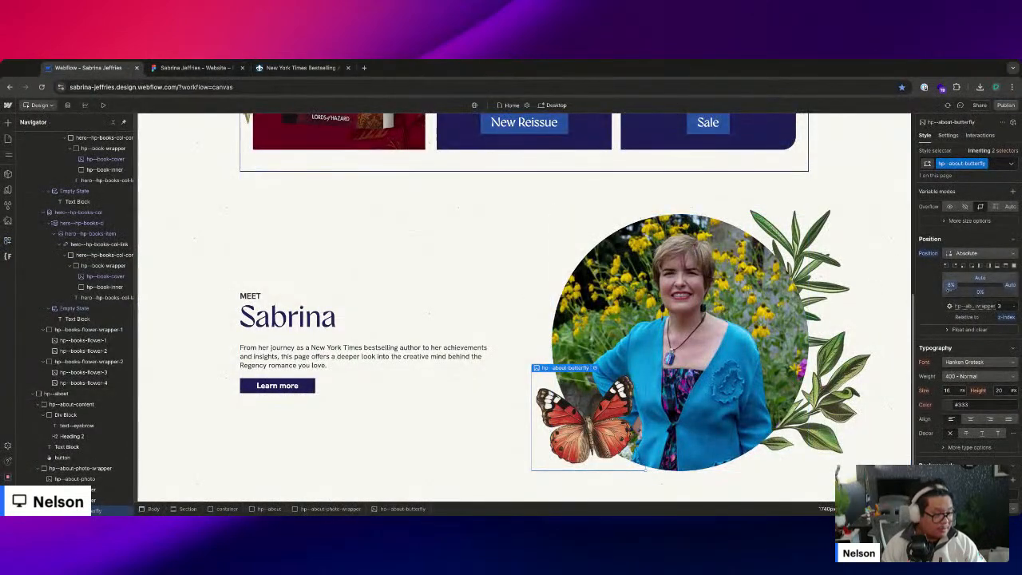
drag(950, 287, 948, 289)
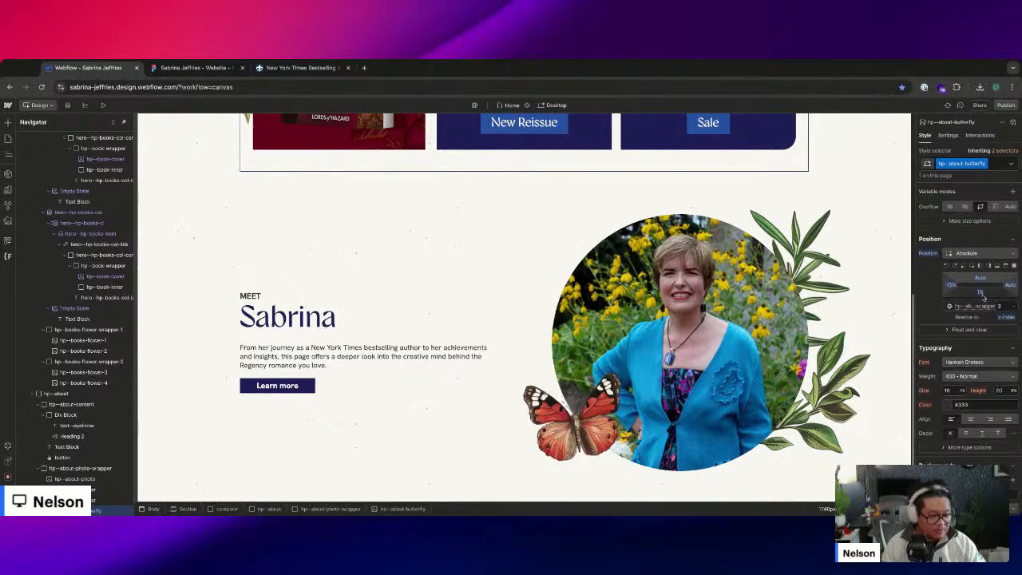
key(ctrl+Tab)
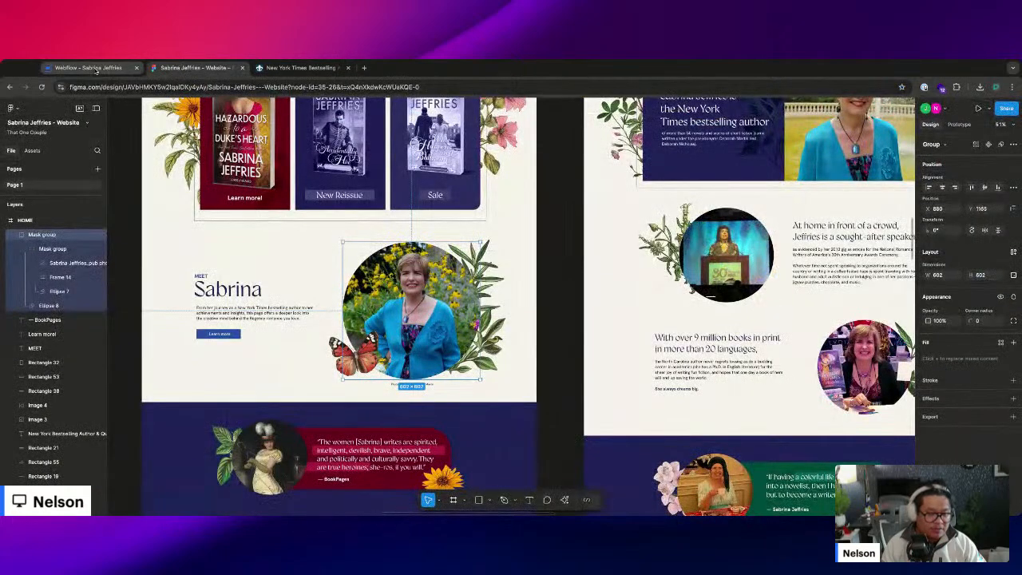
click(96, 70)
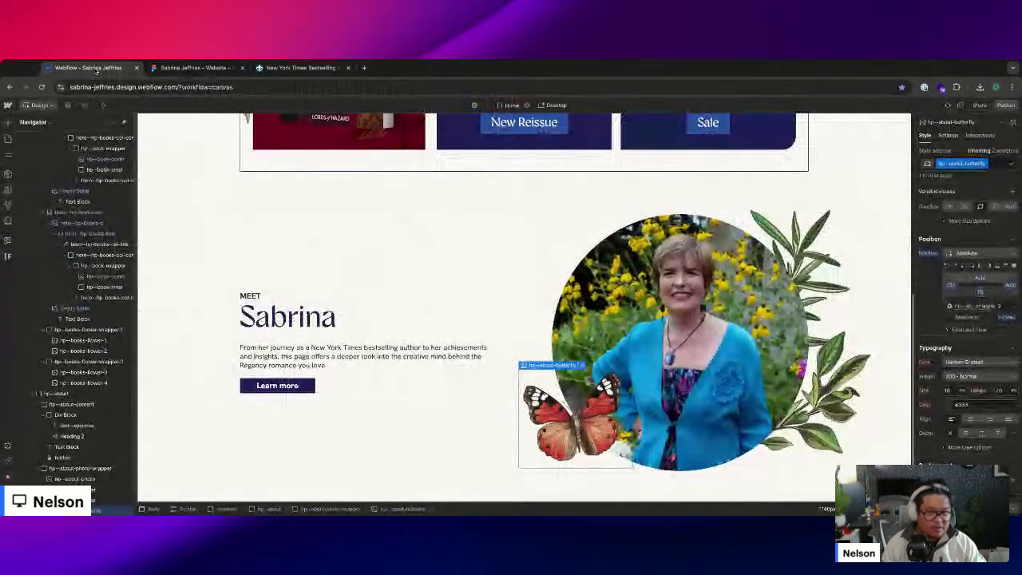
click(161, 68)
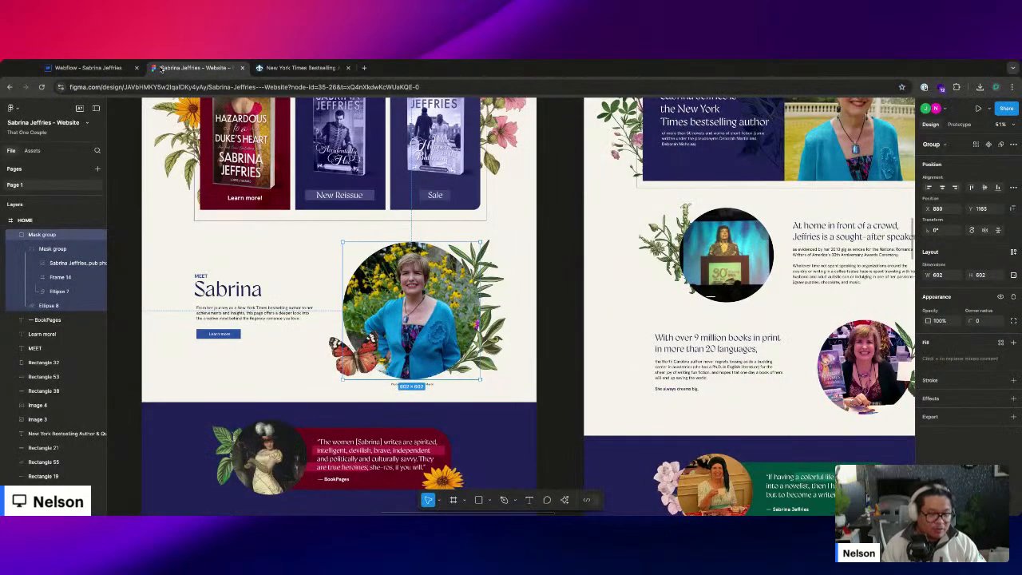
click(90, 68)
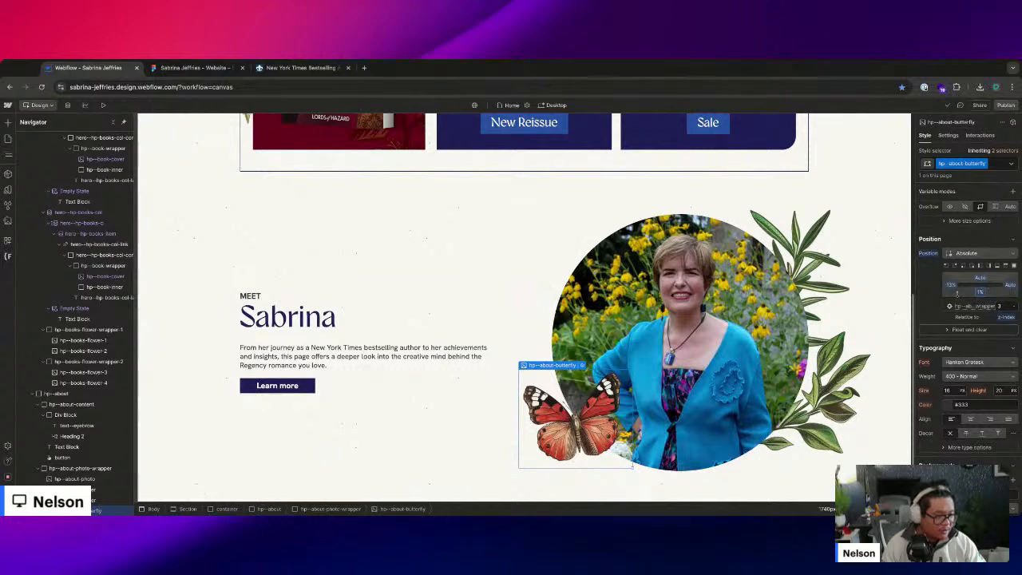
drag(951, 290, 951, 285)
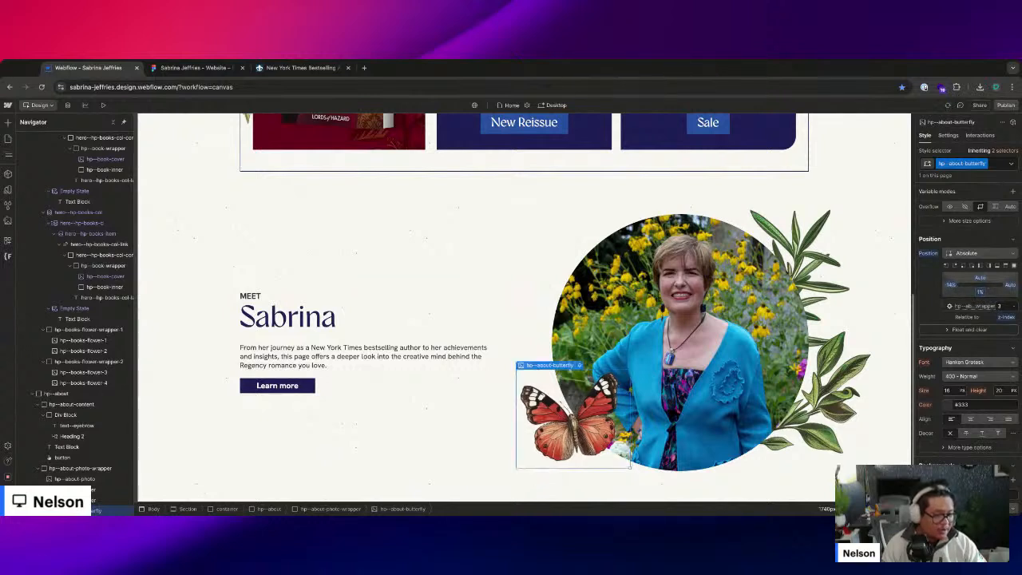
- Inspect the butterfly's dimensions in Figma and compare its size and placement with the about section in Webflow
click(196, 68)
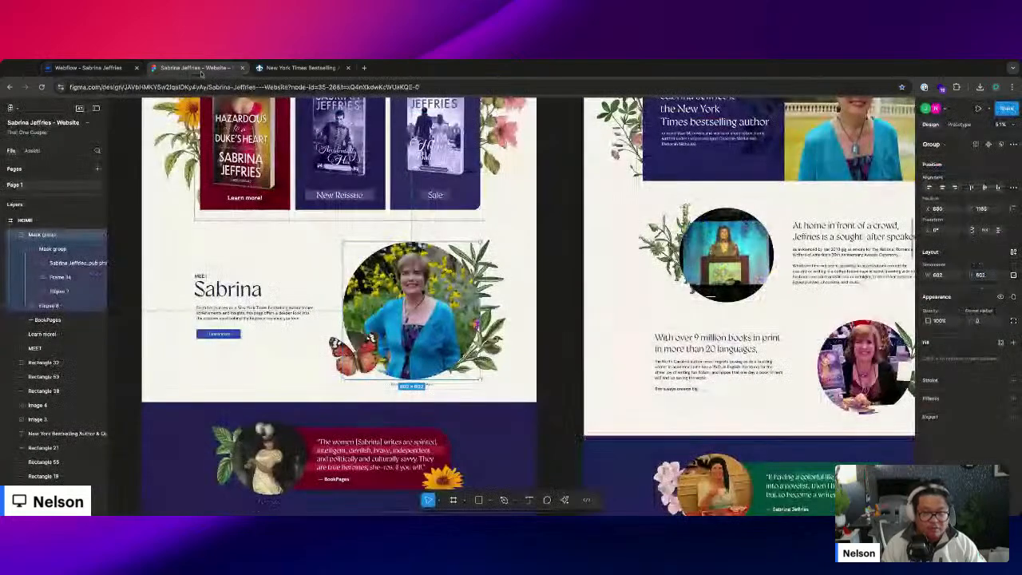
click(355, 353)
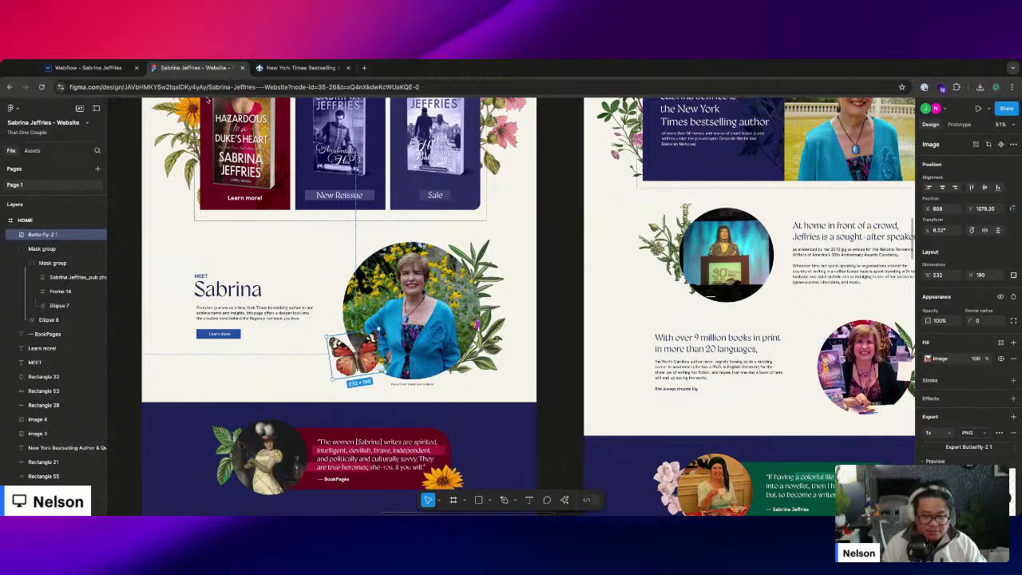
click(88, 68)
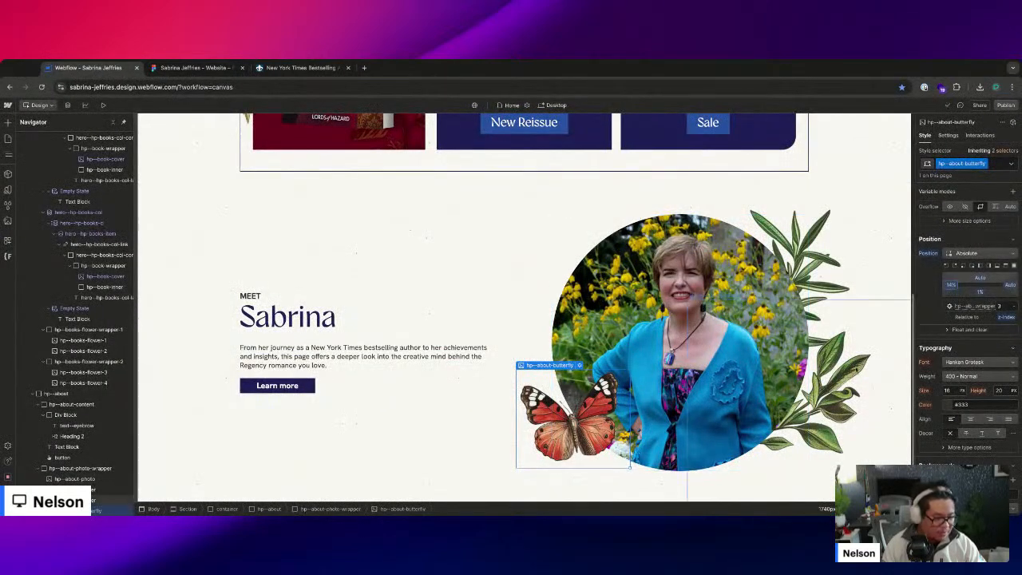
click(887, 291)
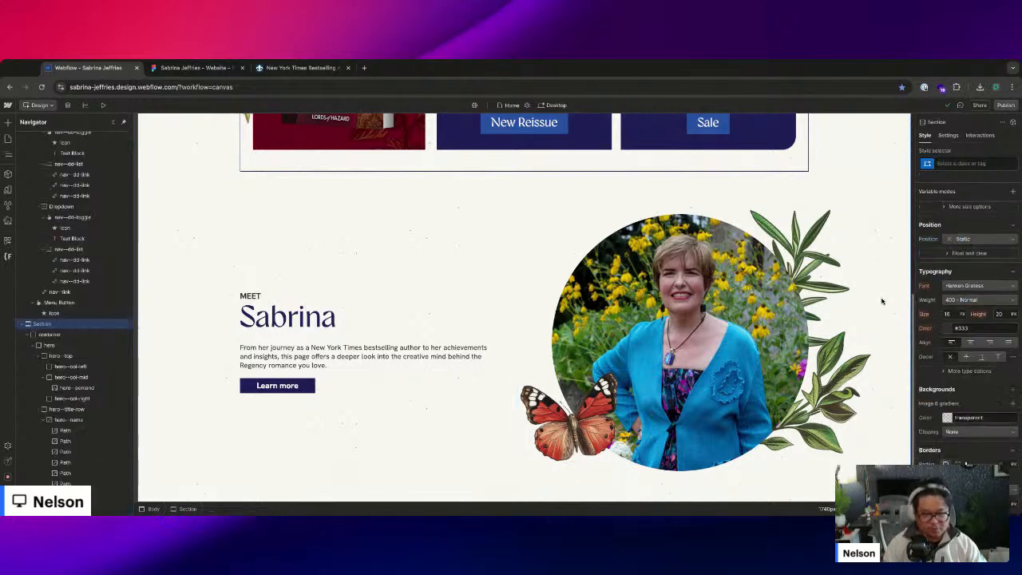
click(186, 245)
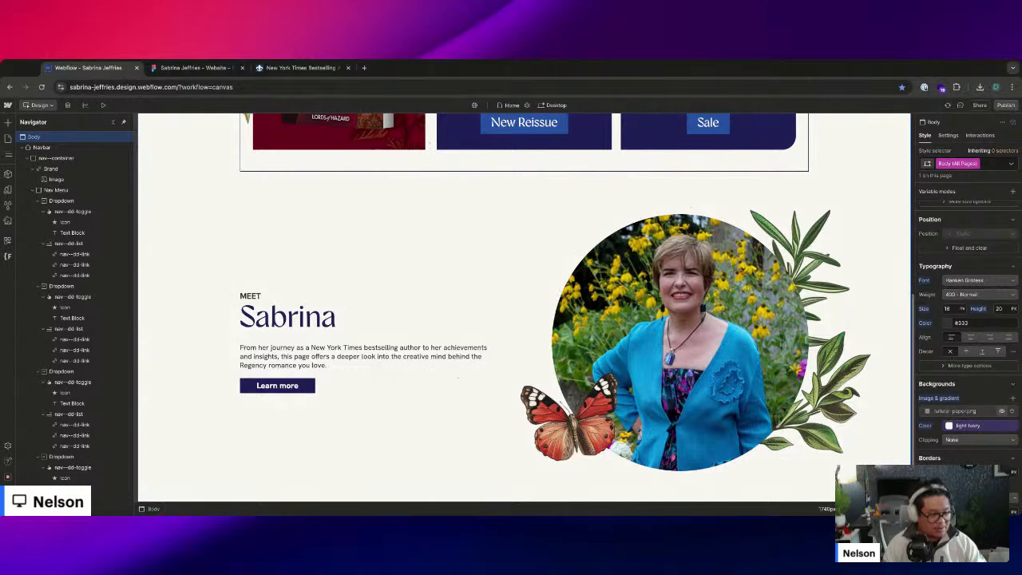
click(381, 273)
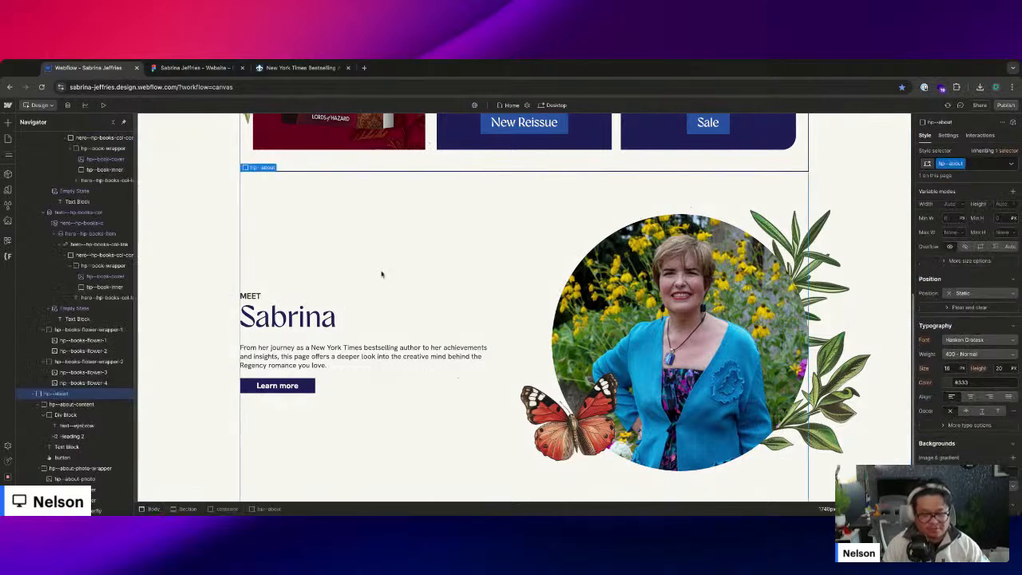
scroll(557, 268, down, 1)
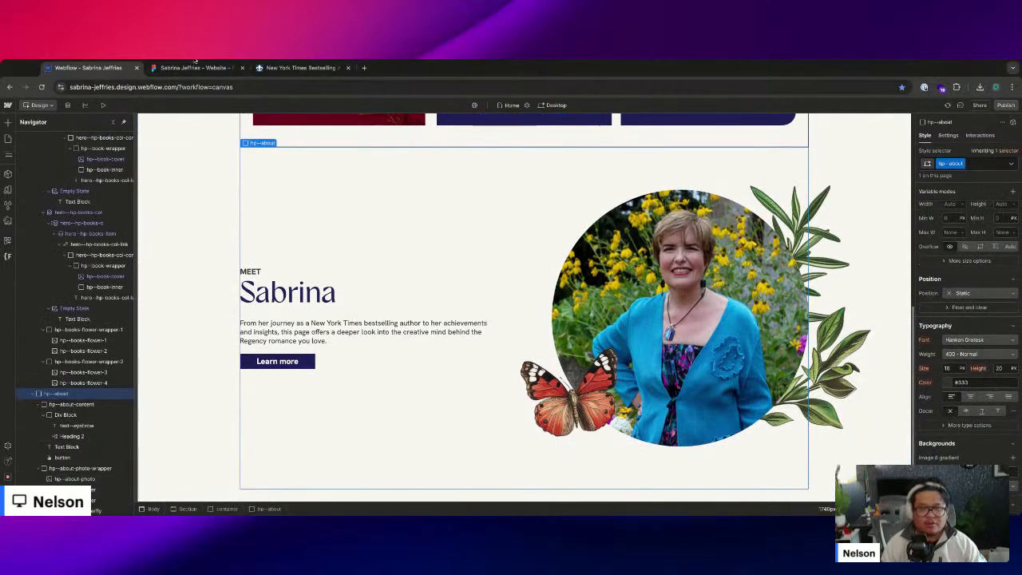
- Switch to Figma and trim both ends of the highlight rectangle behind "intelligent, devilish, brave, independent" to X 758 and a width of 513
key(ctrl+Tab)
scroll(530, 303, down, 5)
scroll(529, 304, up, 1)
scroll(238, 317, up, 5)
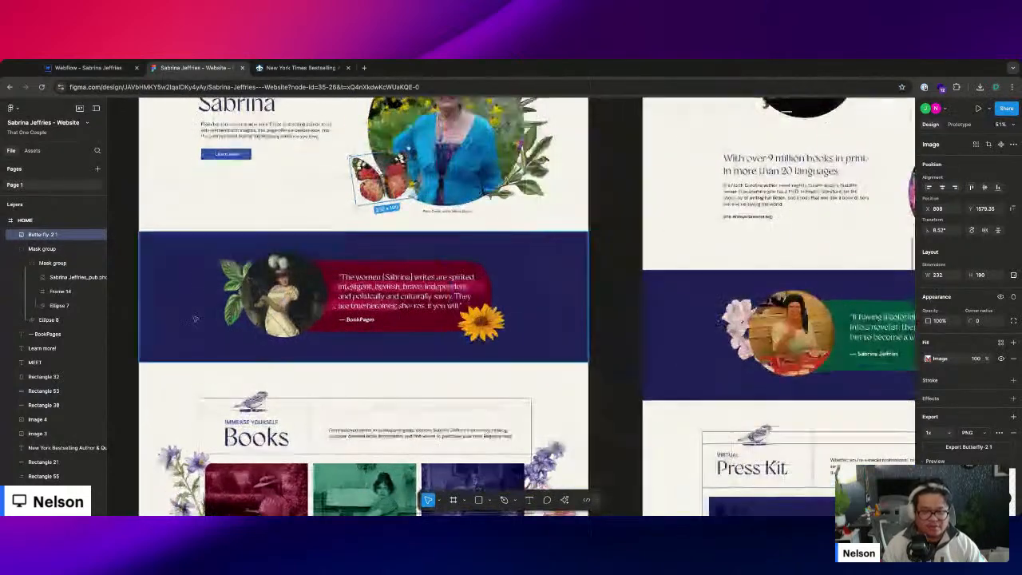
scroll(239, 317, up, 1)
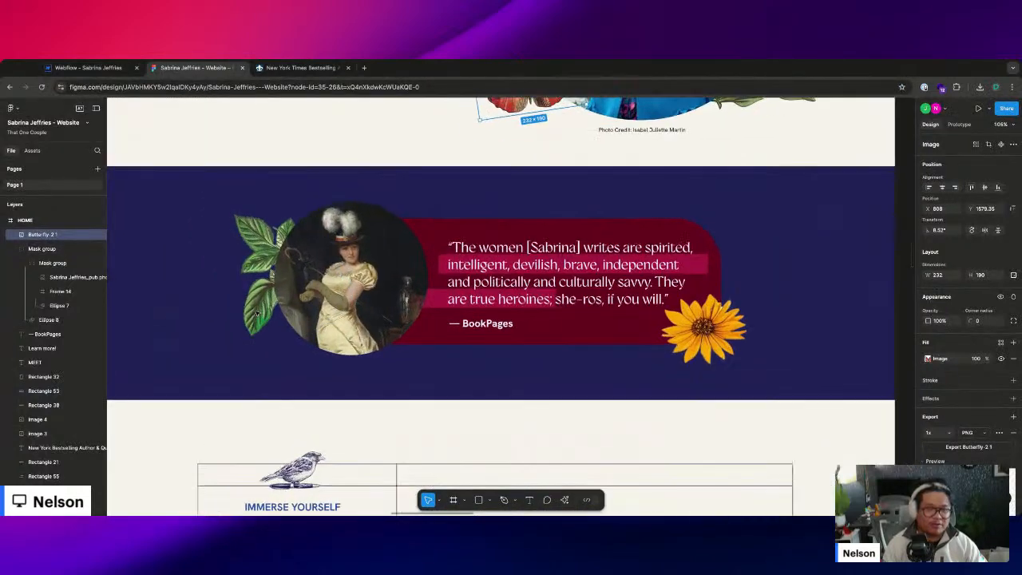
scroll(270, 310, down, 1)
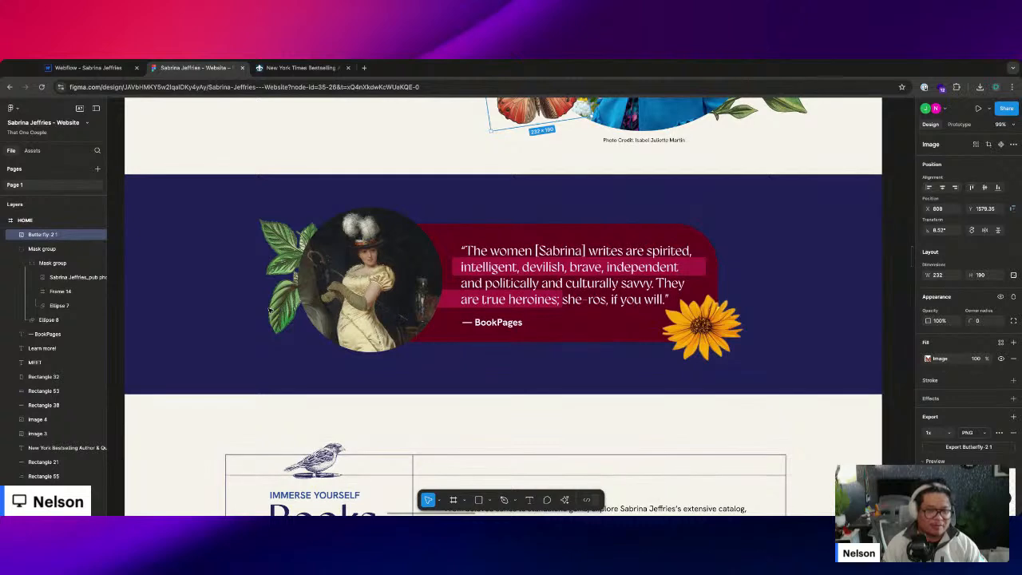
scroll(270, 310, left, 2)
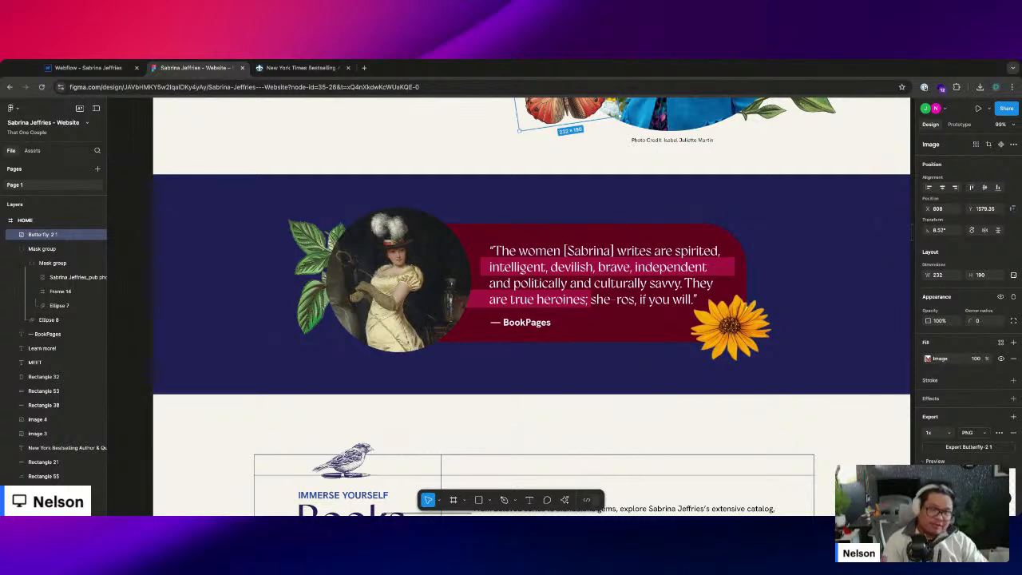
click(727, 268)
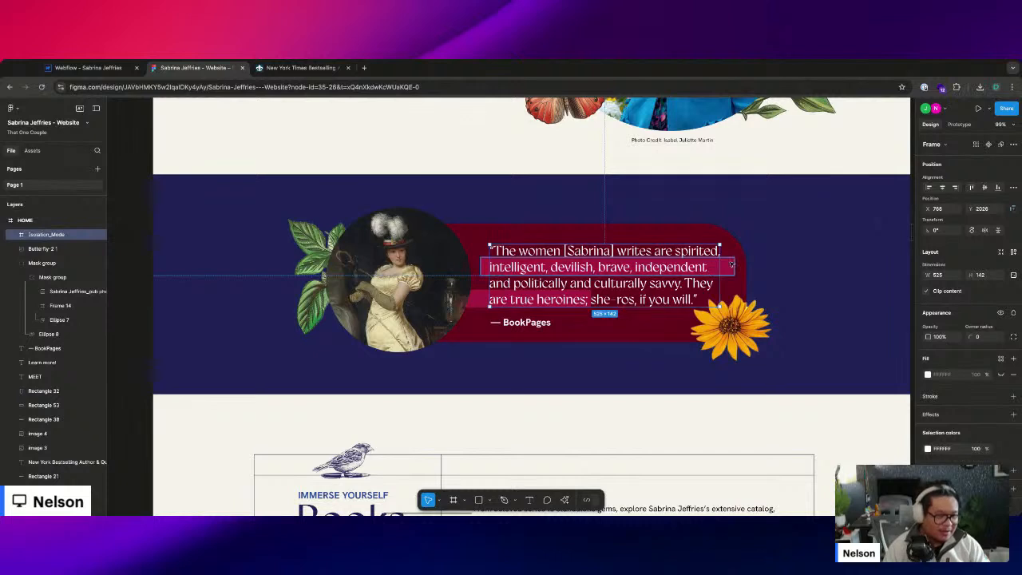
click(729, 265)
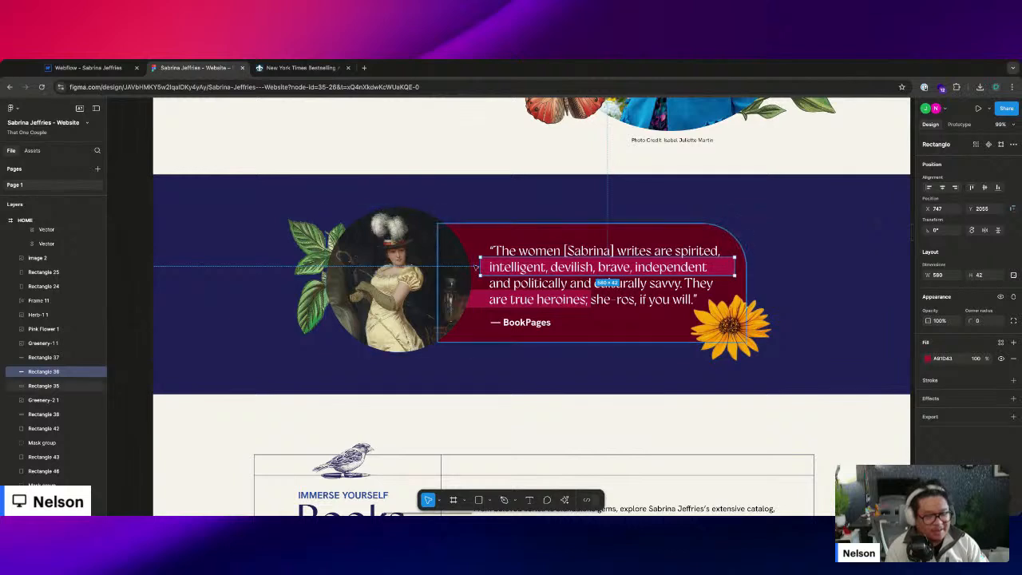
drag(482, 266, 485, 266)
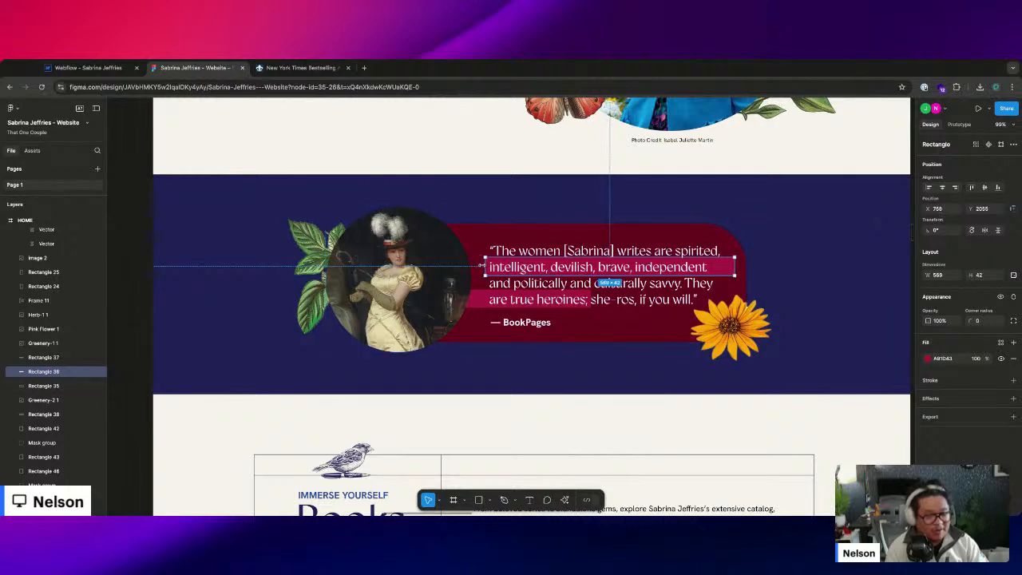
drag(733, 271, 710, 270)
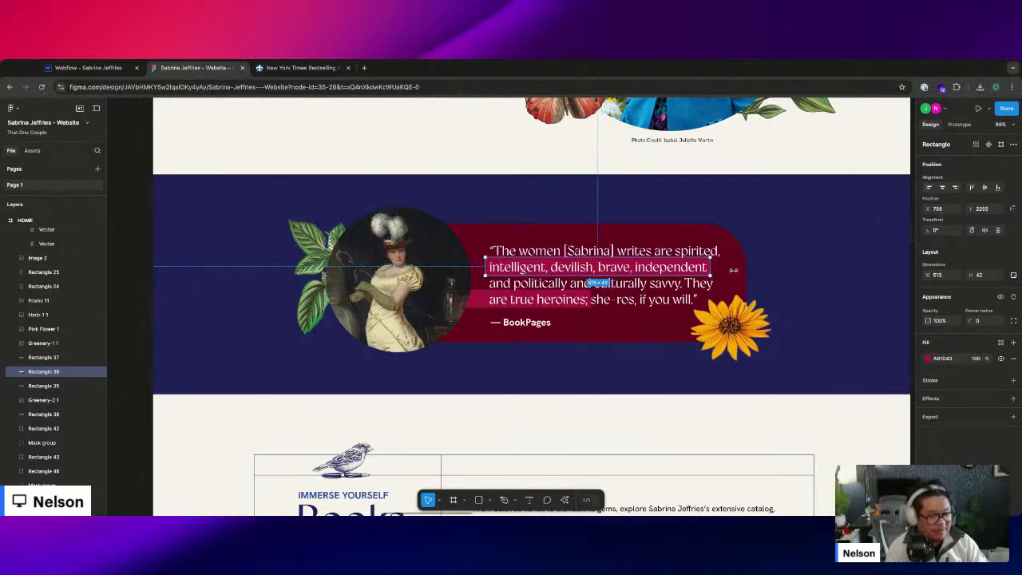
- Trim the start of the highlight rectangle behind "are true heroines;" to a width of 241, flush with the highlight above
click(482, 300)
drag(452, 300, 465, 300)
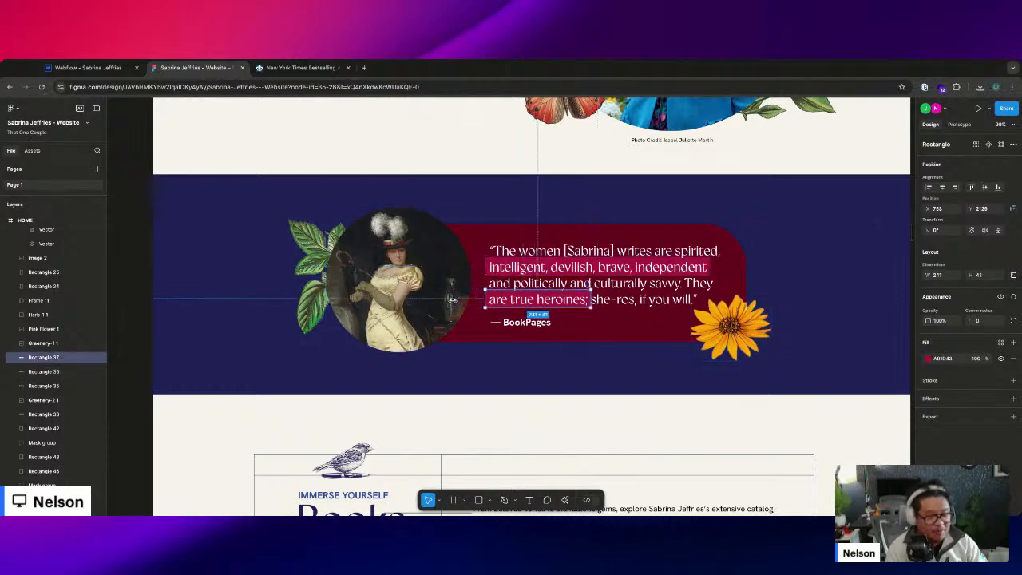
click(858, 419)
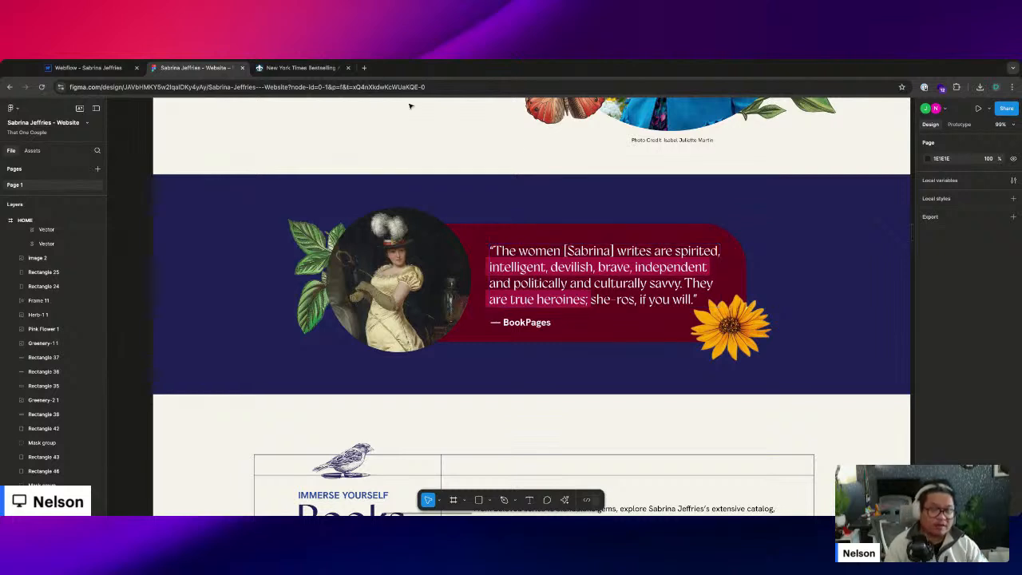
- Open v7labs.com in a new browser tab and inspect its Products and Resources navigation dropdowns
click(364, 67)
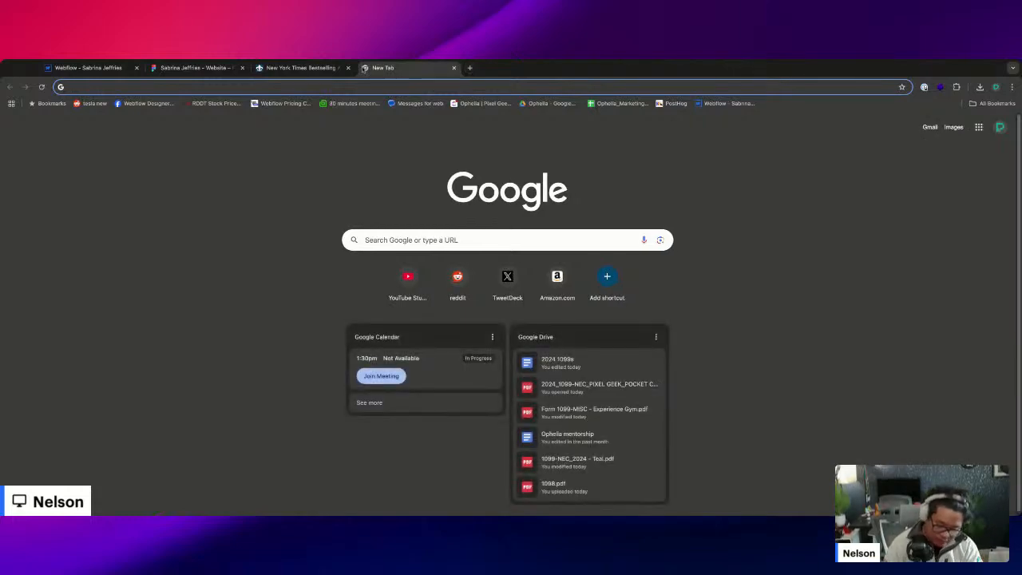
text(v7labs.com)
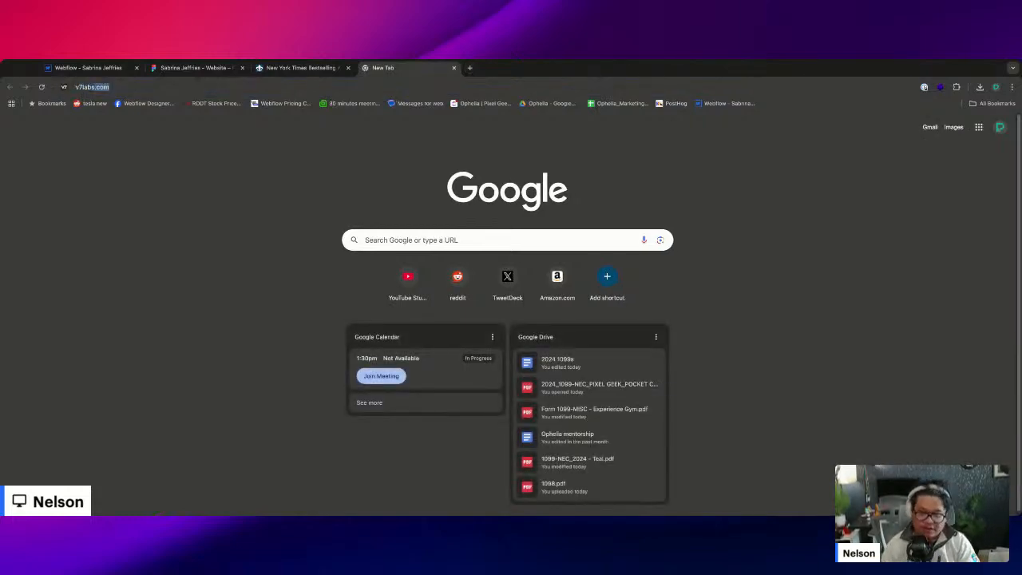
key(Return)
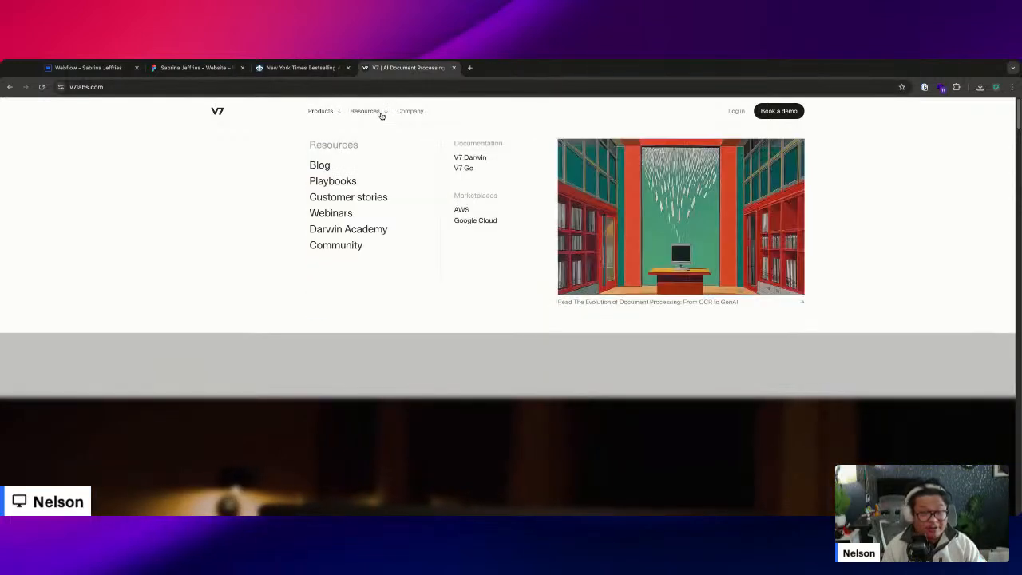
mouse_move(315, 112)
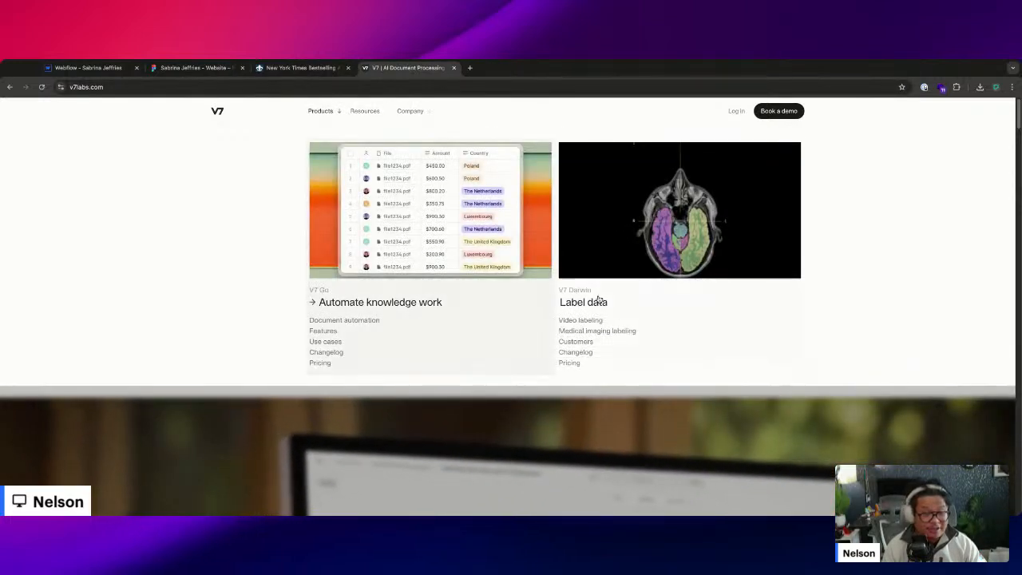
mouse_move(371, 113)
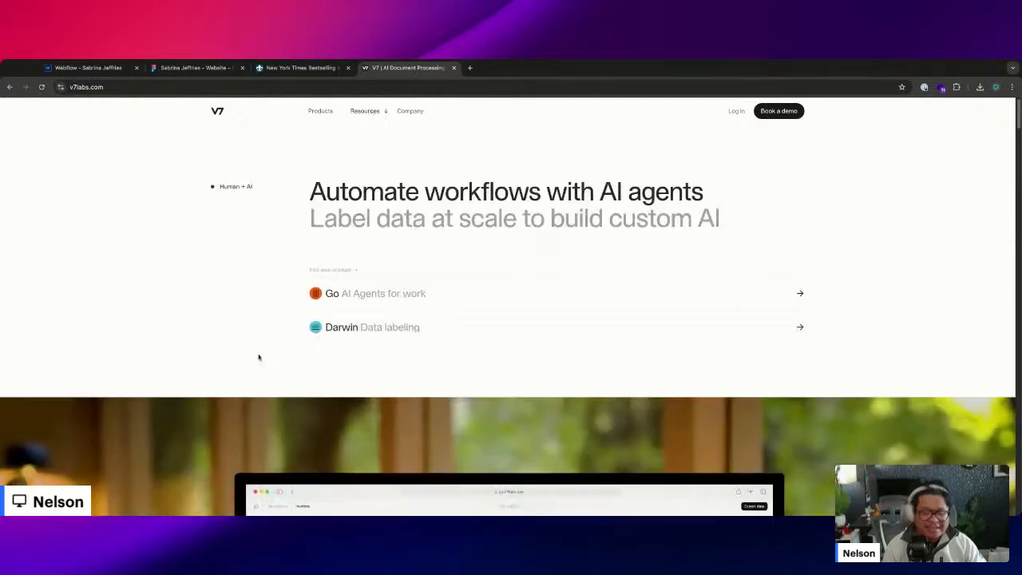
- Examine the V7 home page's hero, customer logo grid and V7 Go section with its overview video for layout and interactions
scroll(231, 362, down, 6)
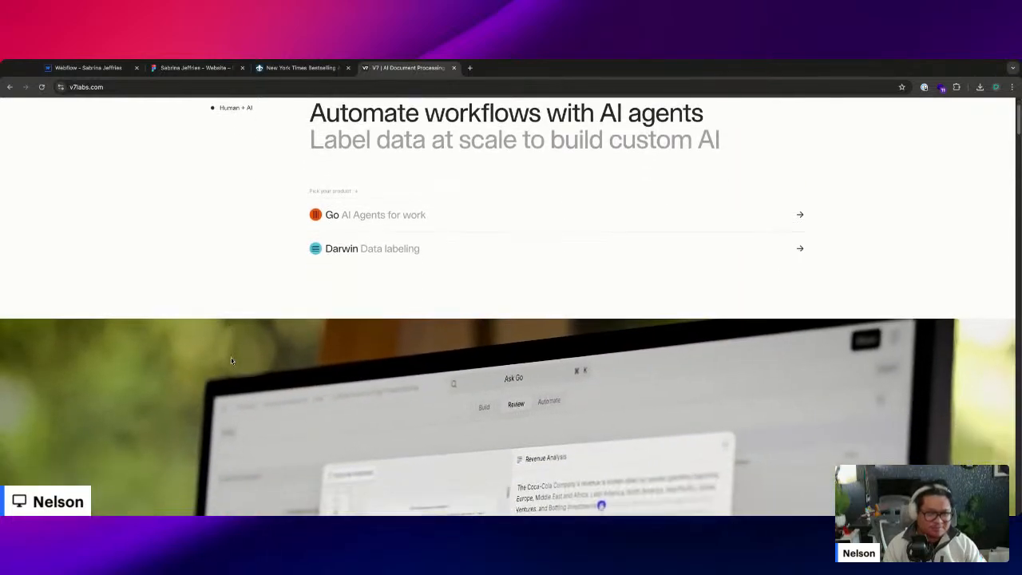
scroll(432, 511, down, 10)
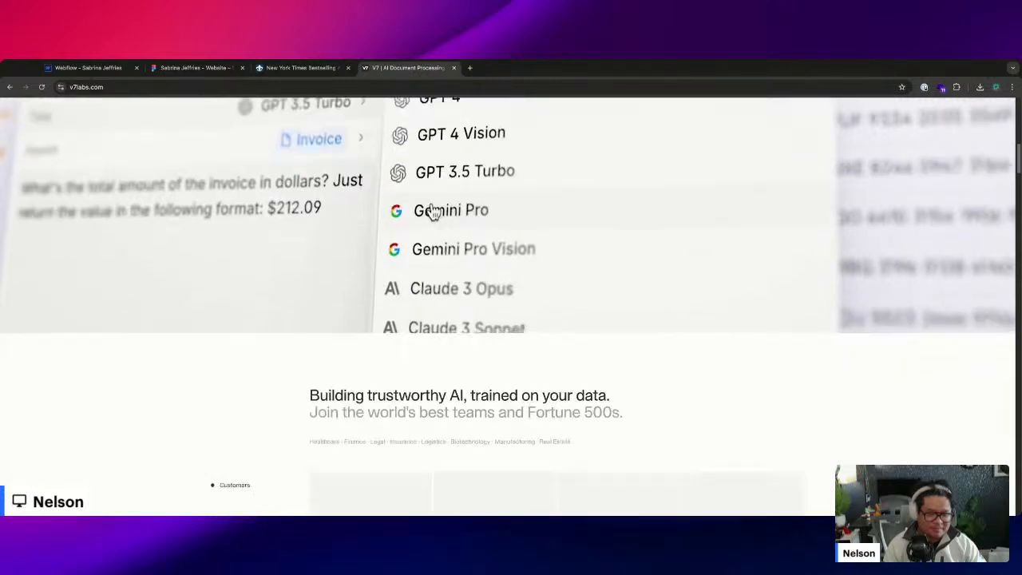
scroll(404, 157, down, 2)
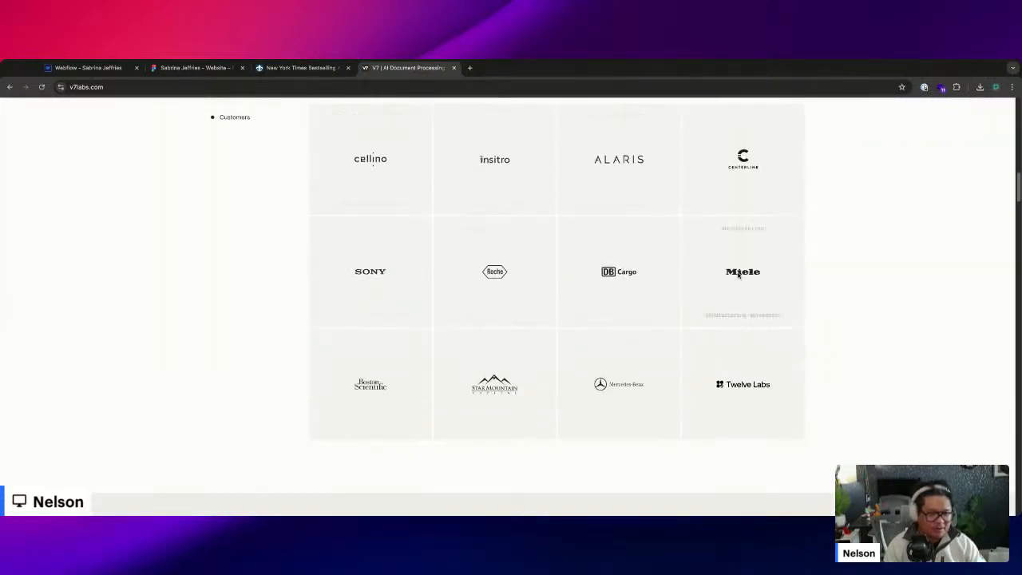
scroll(226, 231, up, 4)
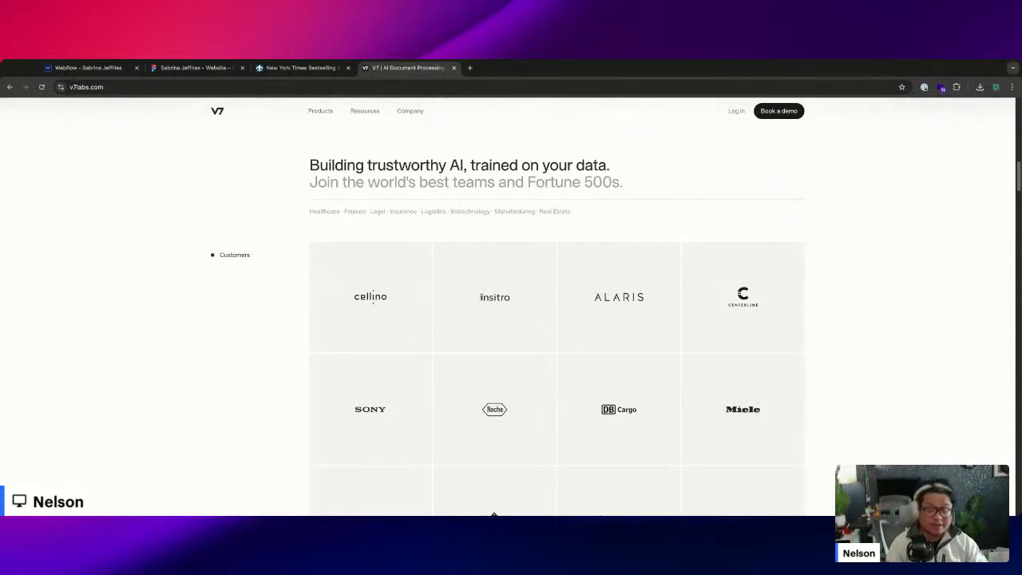
scroll(511, 307, down, 5)
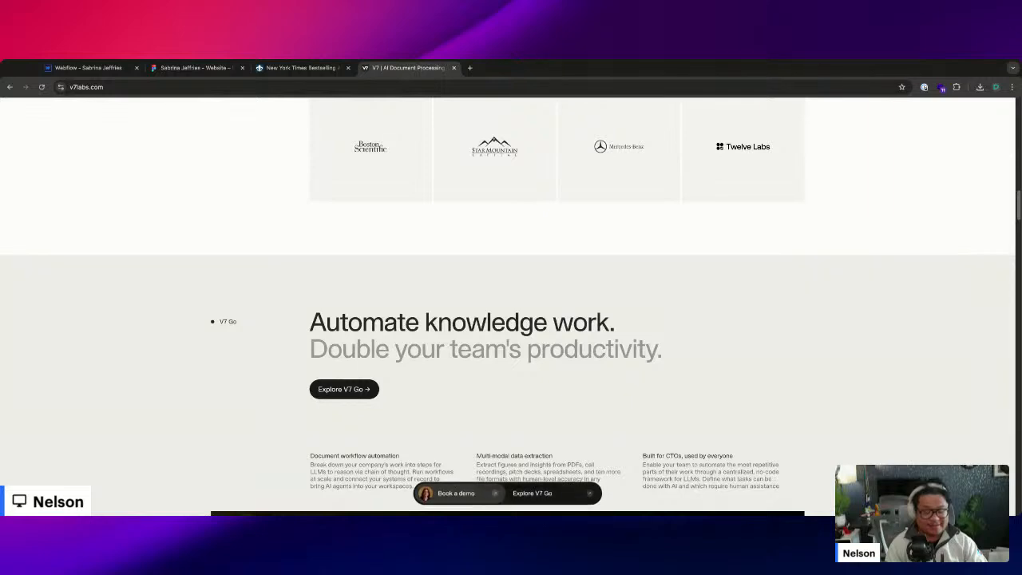
scroll(511, 306, down, 2)
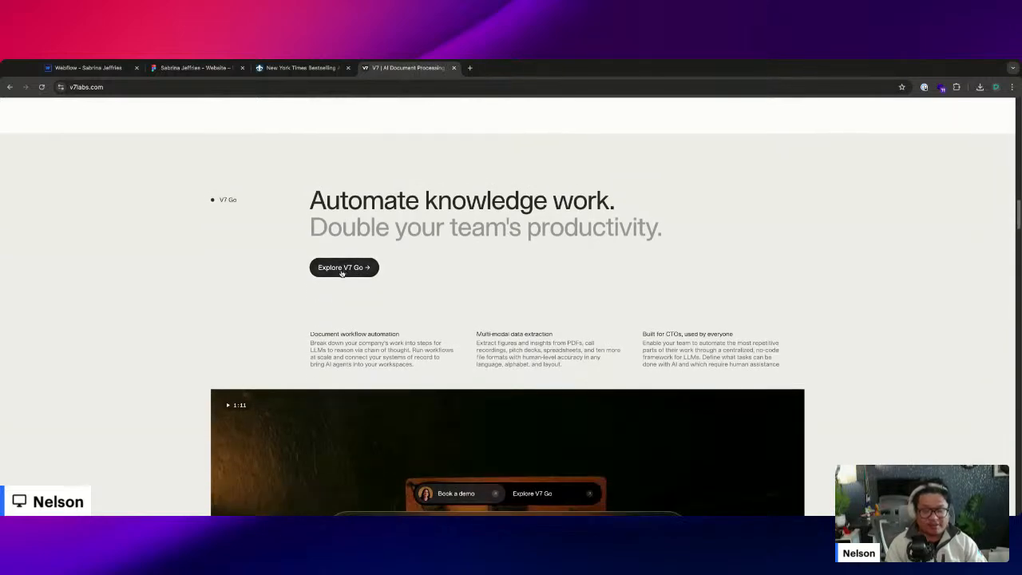
scroll(160, 320, down, 2)
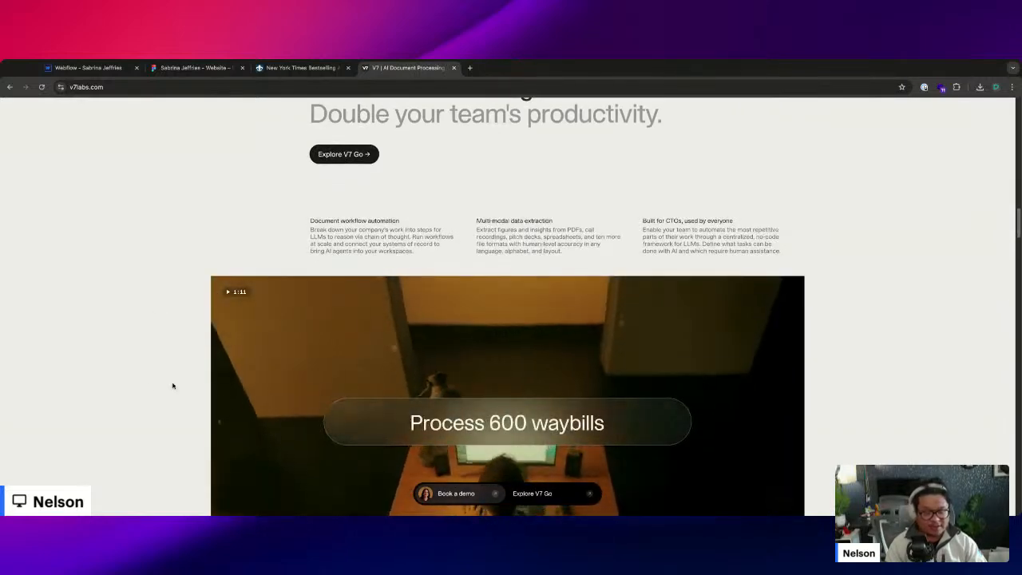
scroll(185, 381, down, 1)
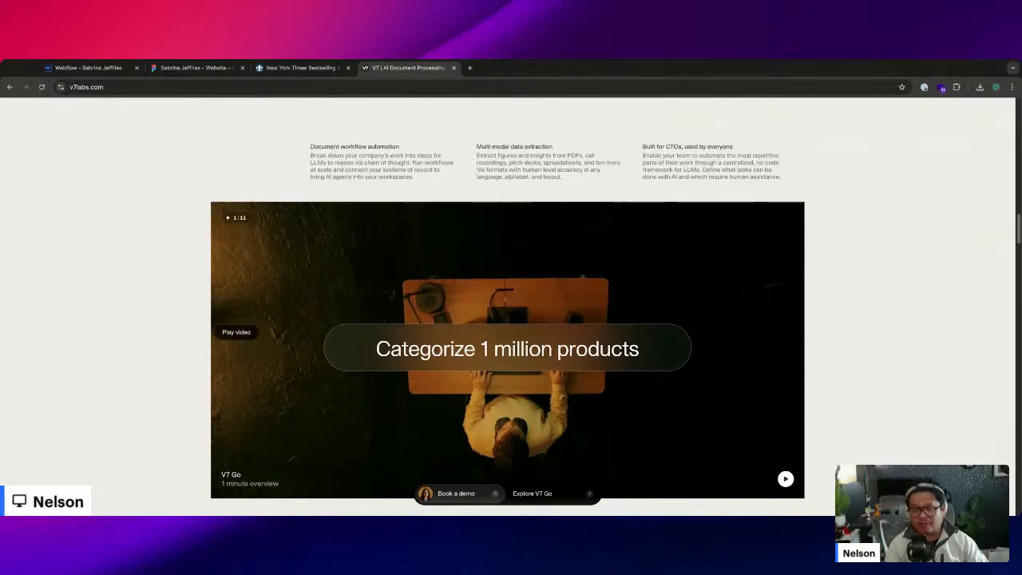
scroll(192, 319, down, 1)
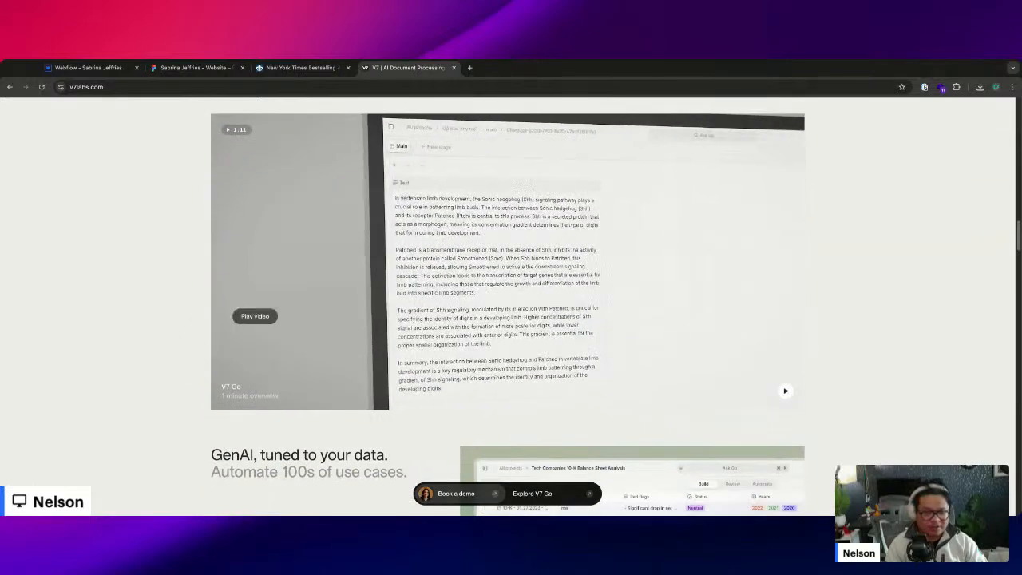
- Examine how the "GenAI, tuned to your data" use-case list switches its preview, and look at the full-width testimonial
scroll(874, 429, down, 4)
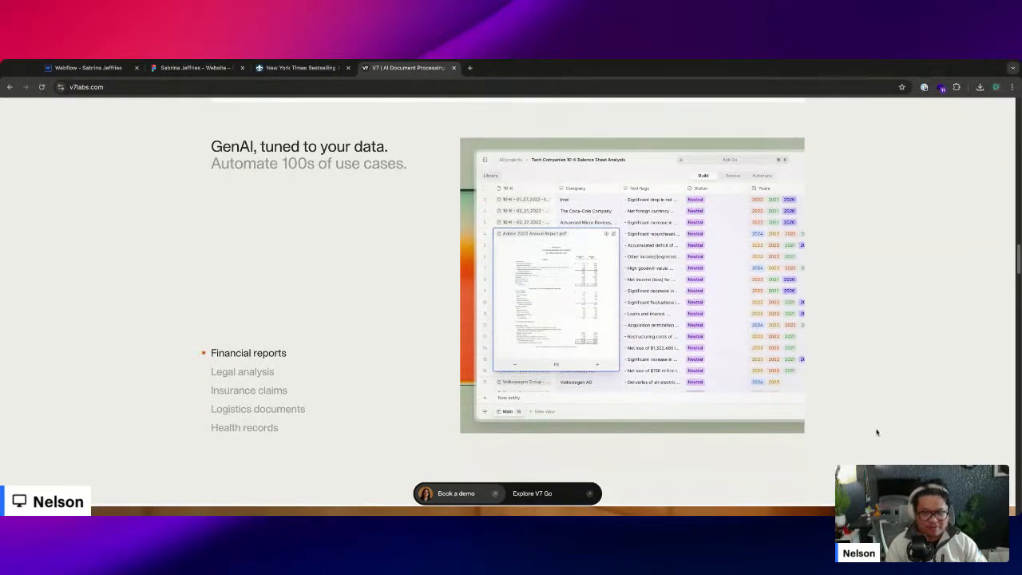
scroll(876, 432, down, 3)
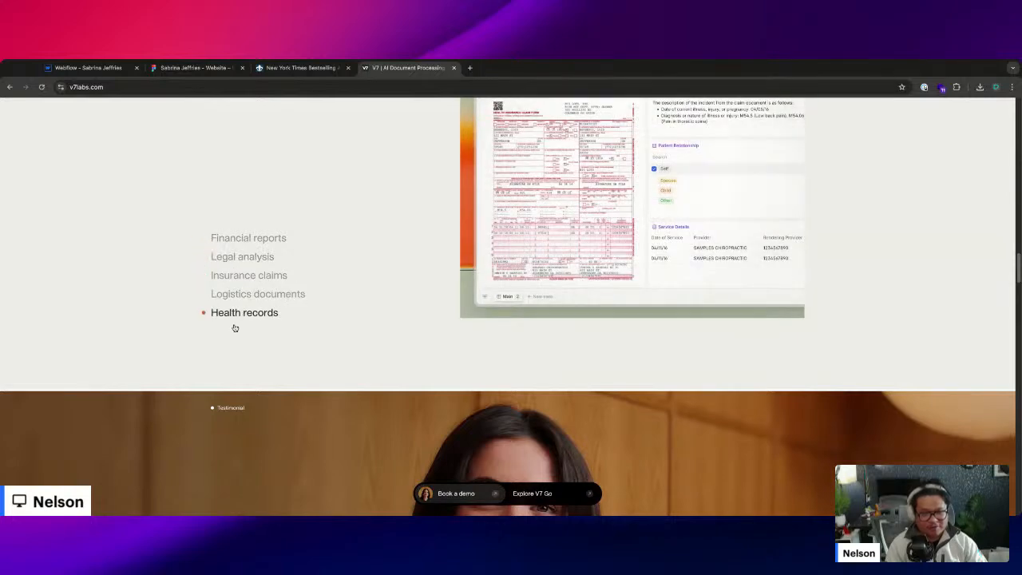
scroll(234, 327, up, 1)
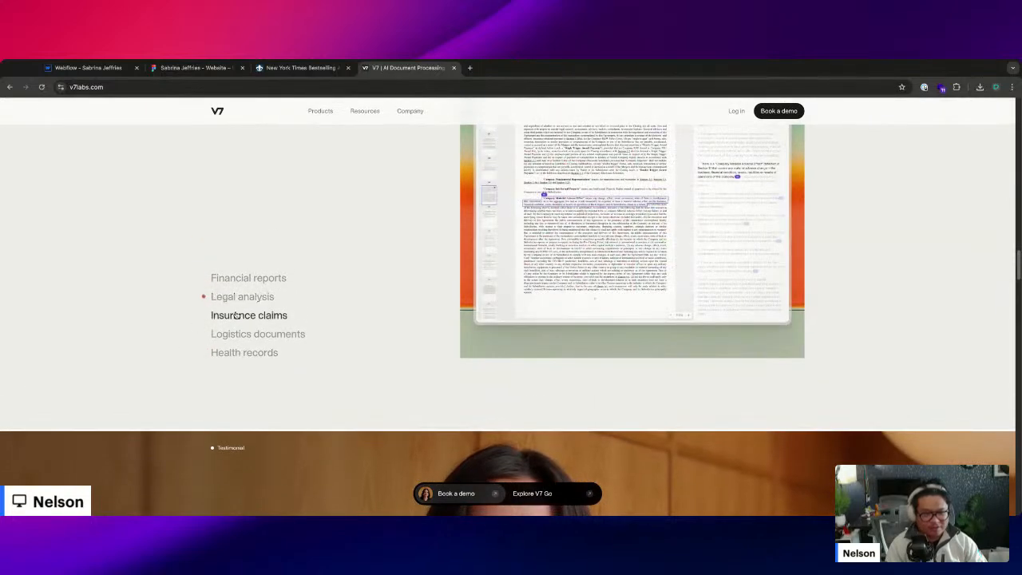
scroll(381, 374, up, 3)
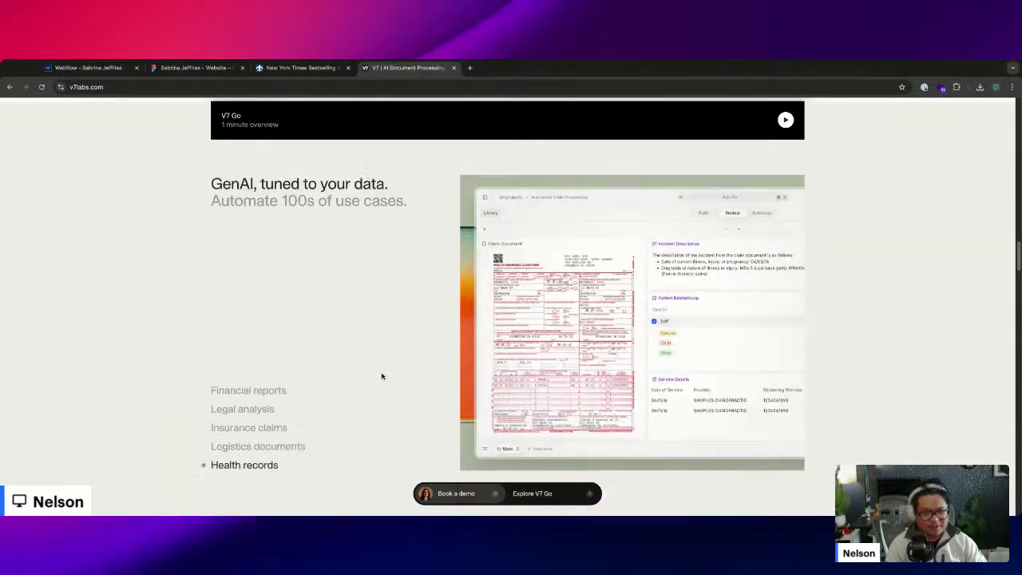
scroll(381, 375, down, 1)
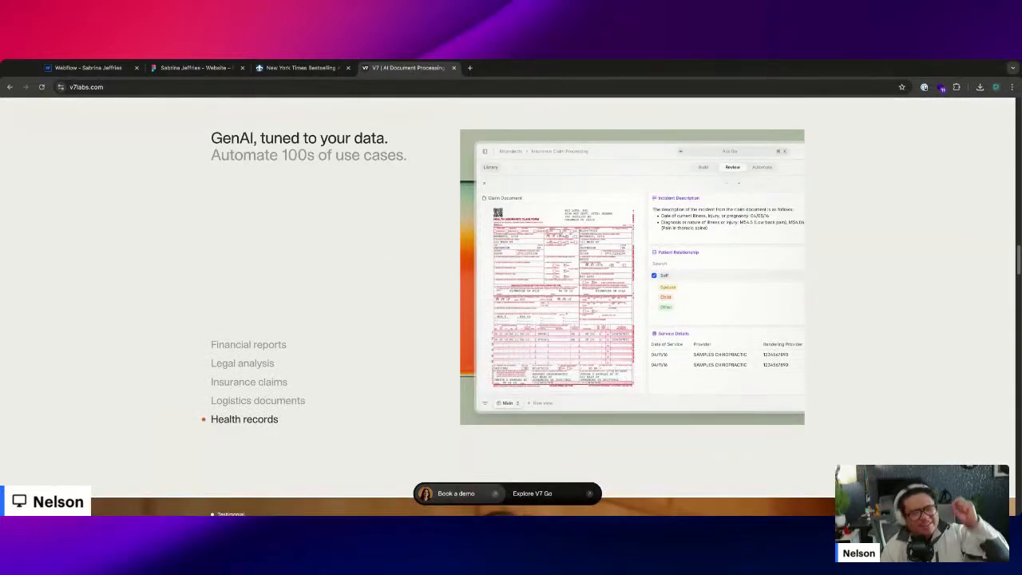
scroll(511, 319, down, 5)
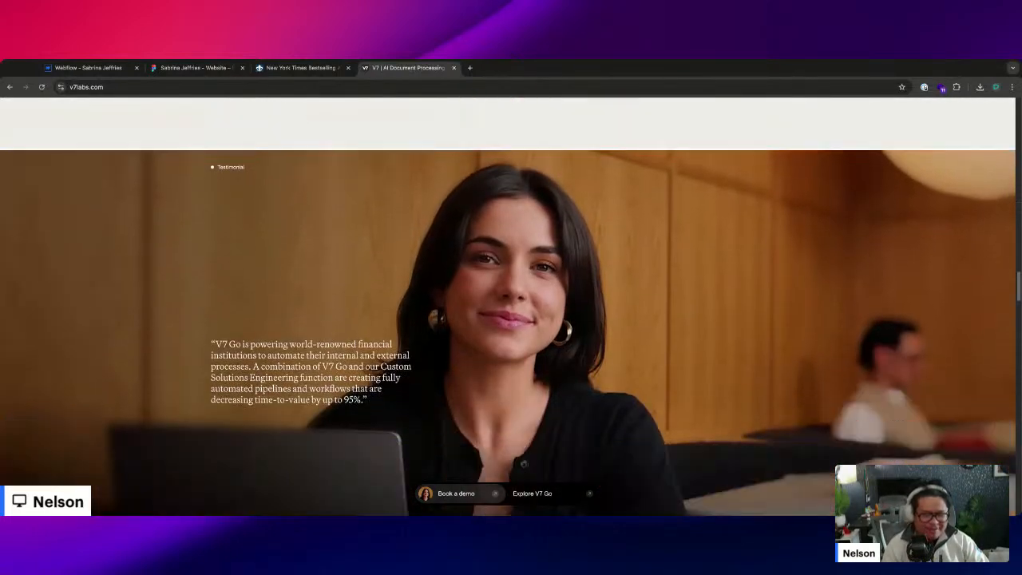
- Review the remaining V7 home page sections, from V7 Darwin and its training data use cases through enterprise security to the customer testimonials
scroll(305, 308, down, 2)
scroll(305, 307, down, 3)
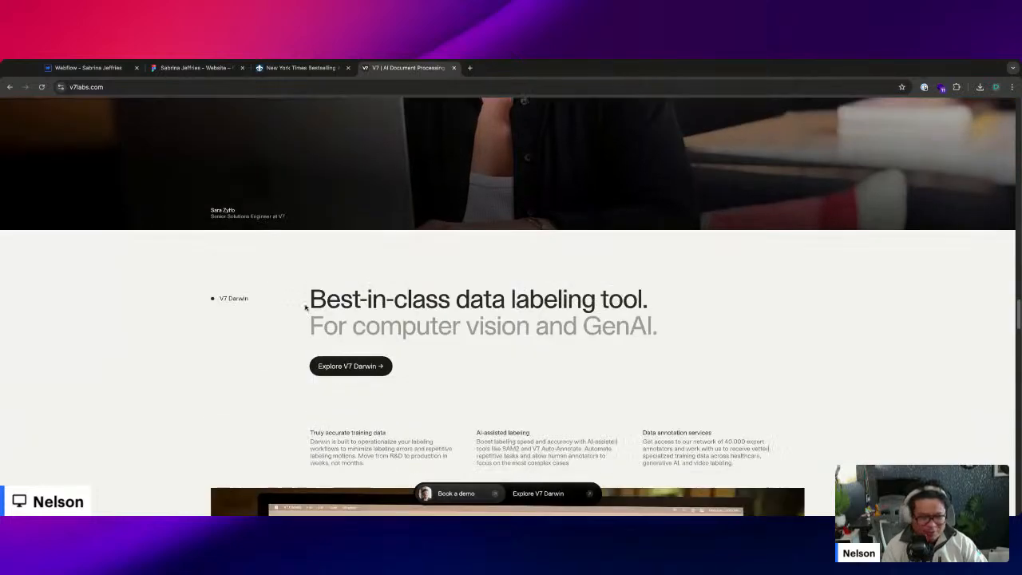
drag(325, 298, 556, 301)
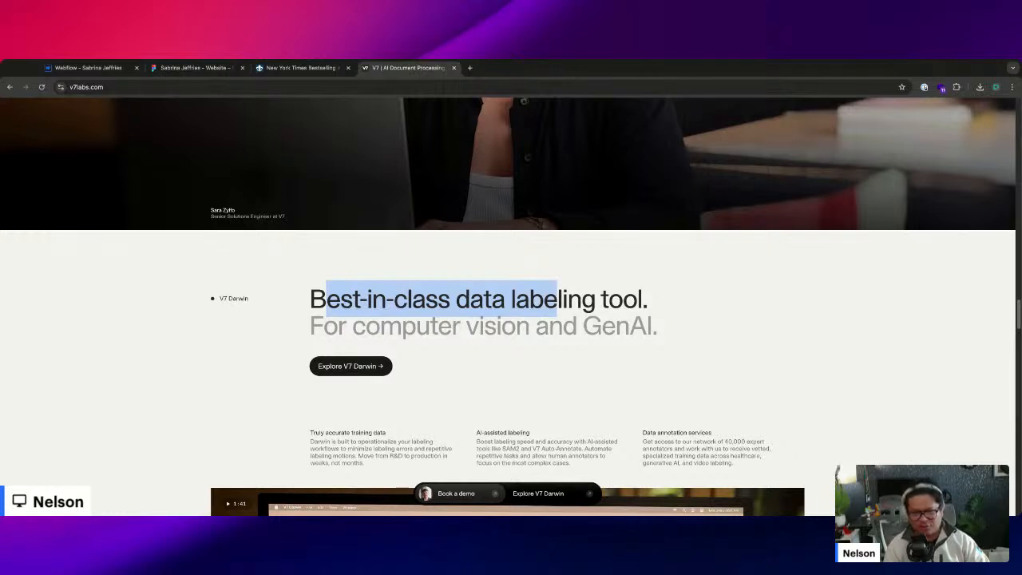
click(557, 302)
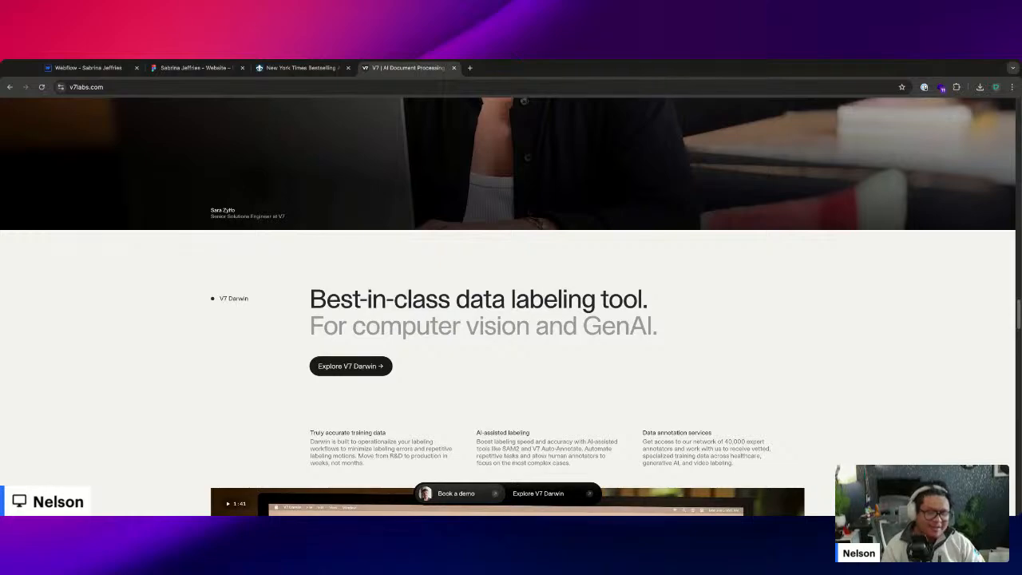
scroll(481, 328, down, 2)
scroll(481, 329, down, 4)
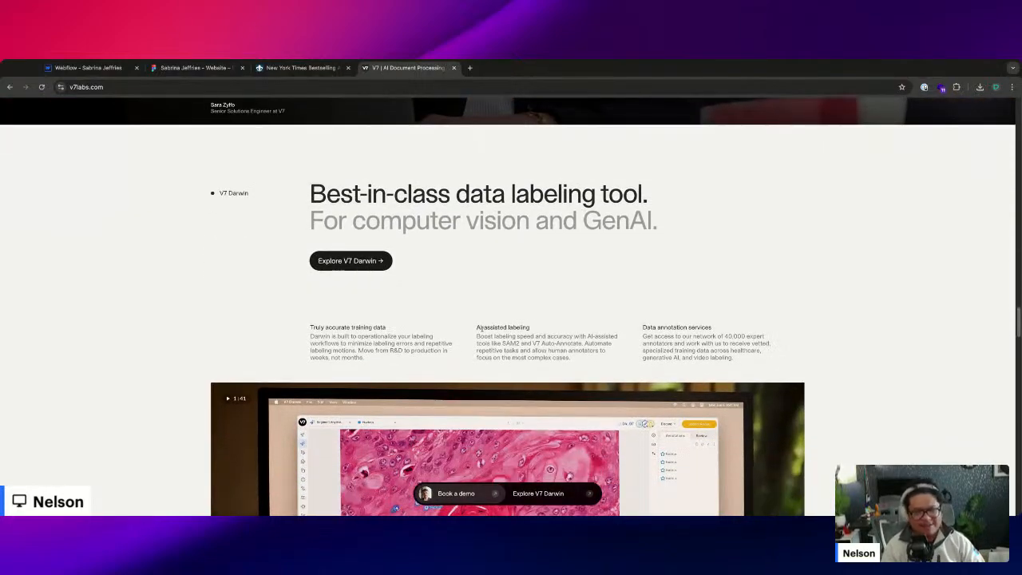
scroll(481, 328, down, 15)
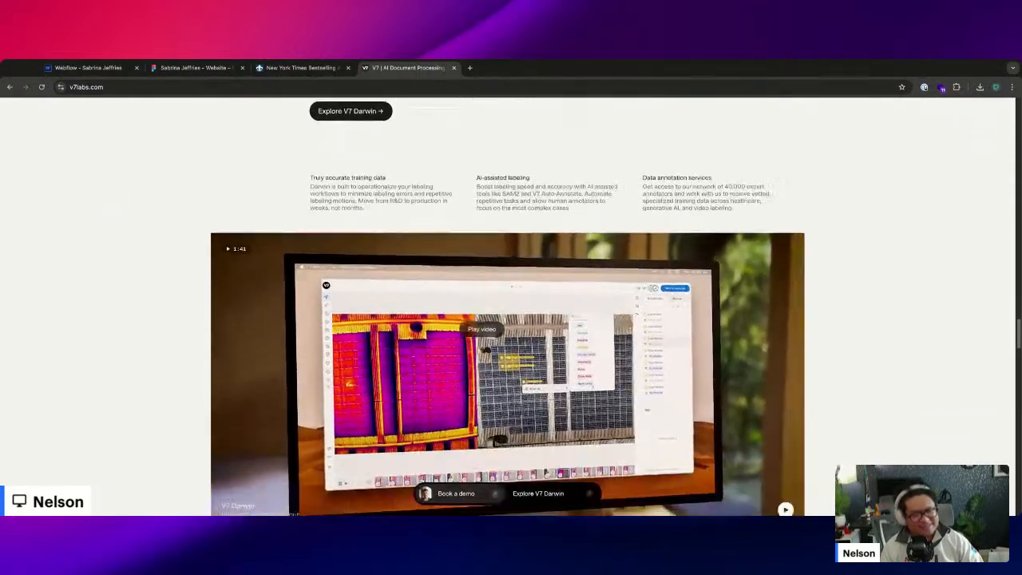
scroll(376, 359, down, 2)
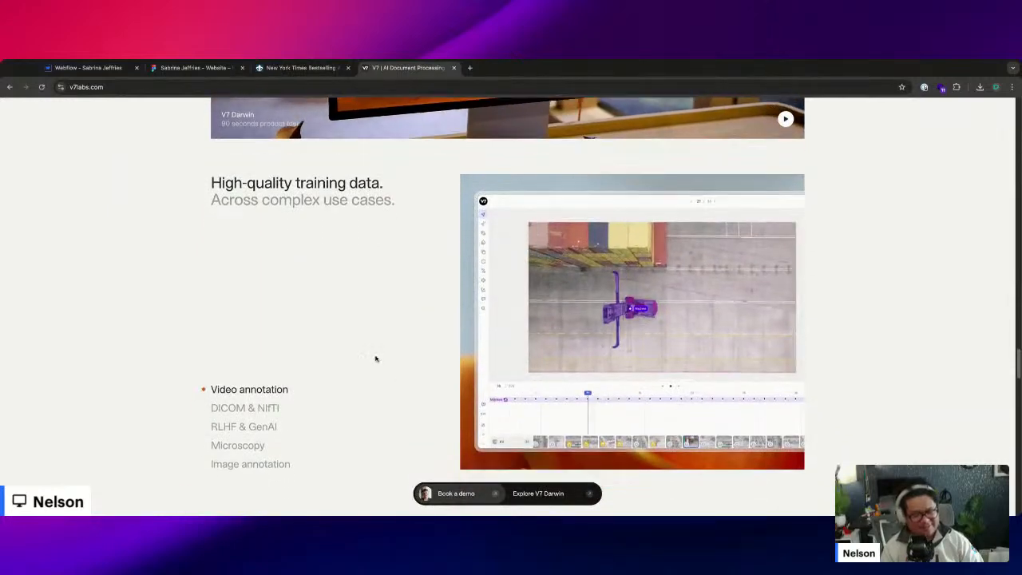
scroll(375, 358, down, 4)
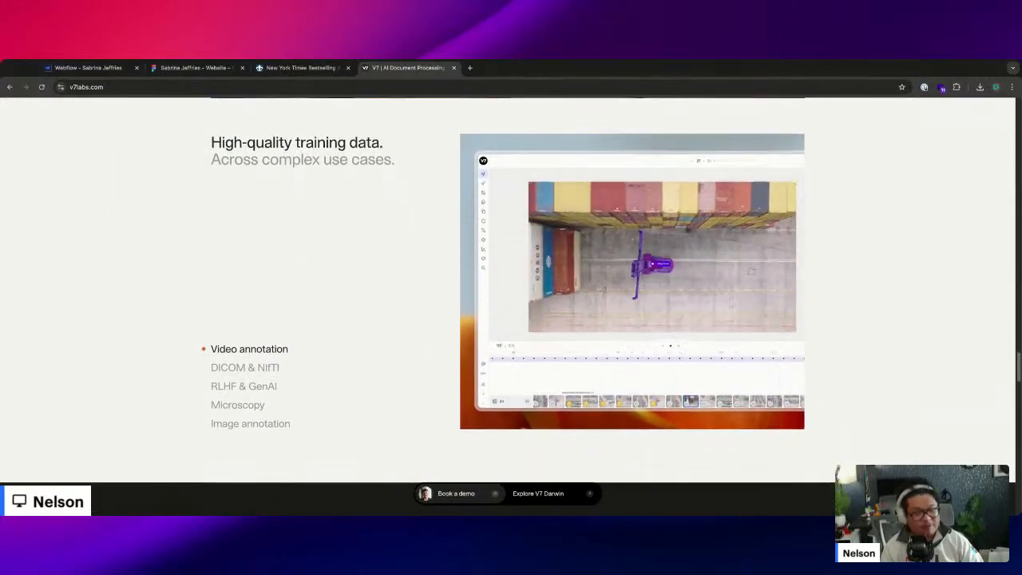
scroll(510, 303, down, 14)
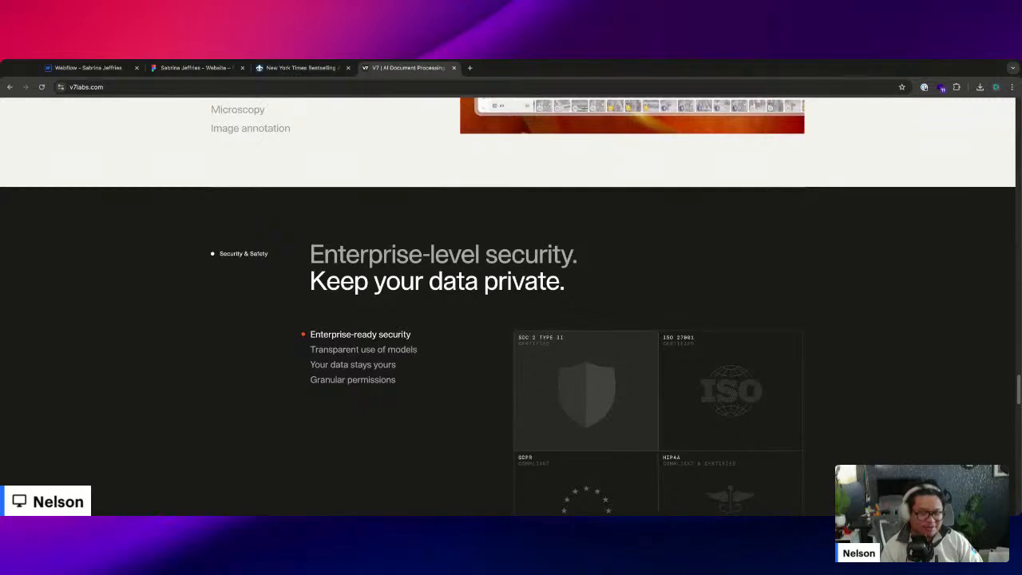
scroll(511, 304, down, 14)
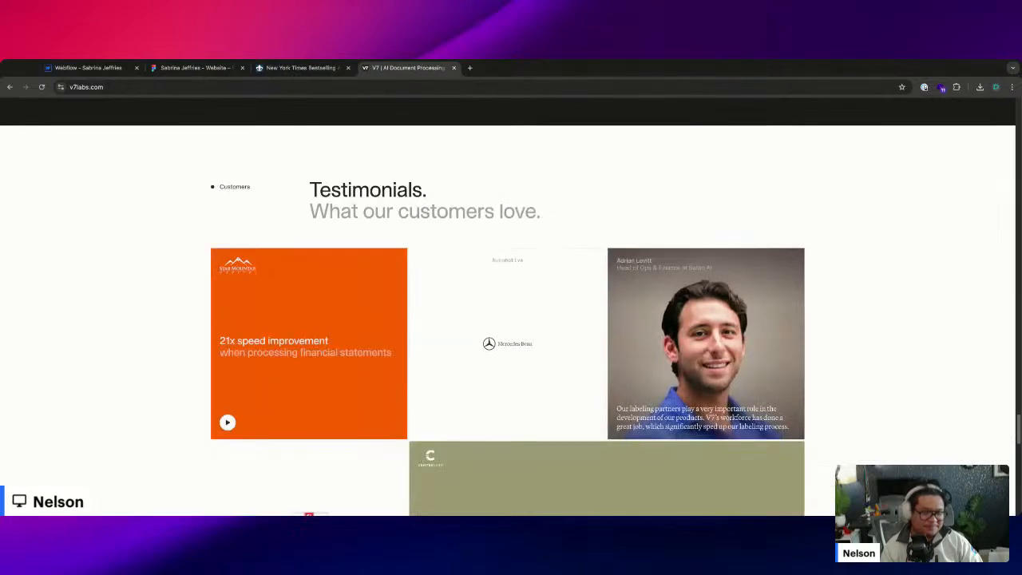
- Examine the customer testimonials grid and the closing demo call-to-action with footer on the V7 homepage
scroll(511, 303, down, 20)
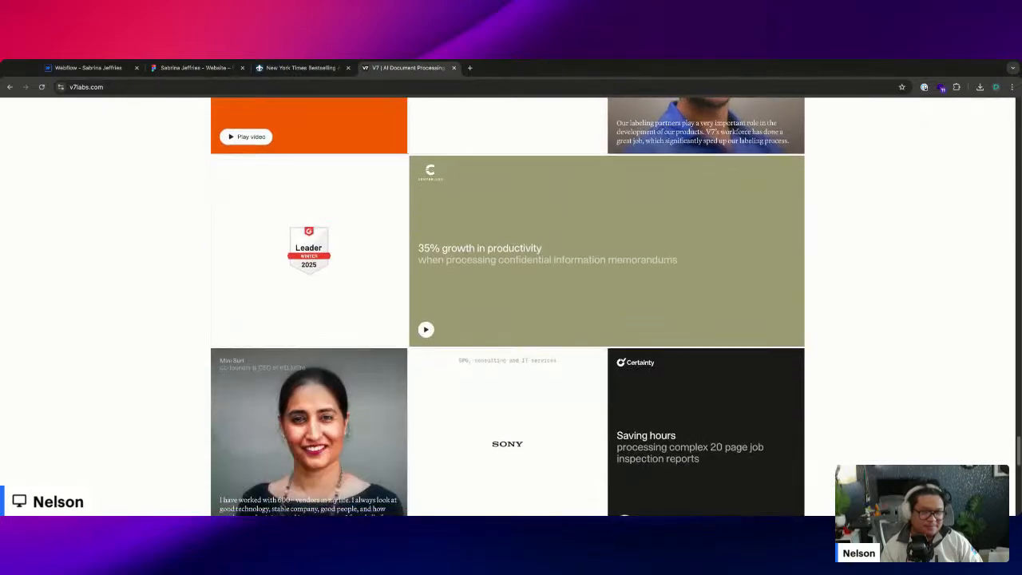
scroll(511, 303, down, 4)
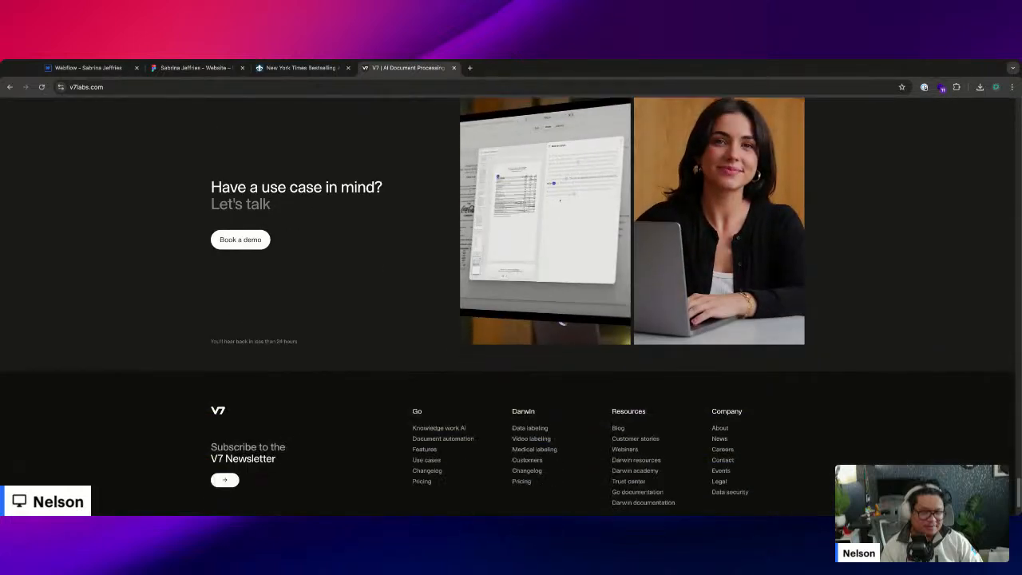
scroll(534, 346, up, 2)
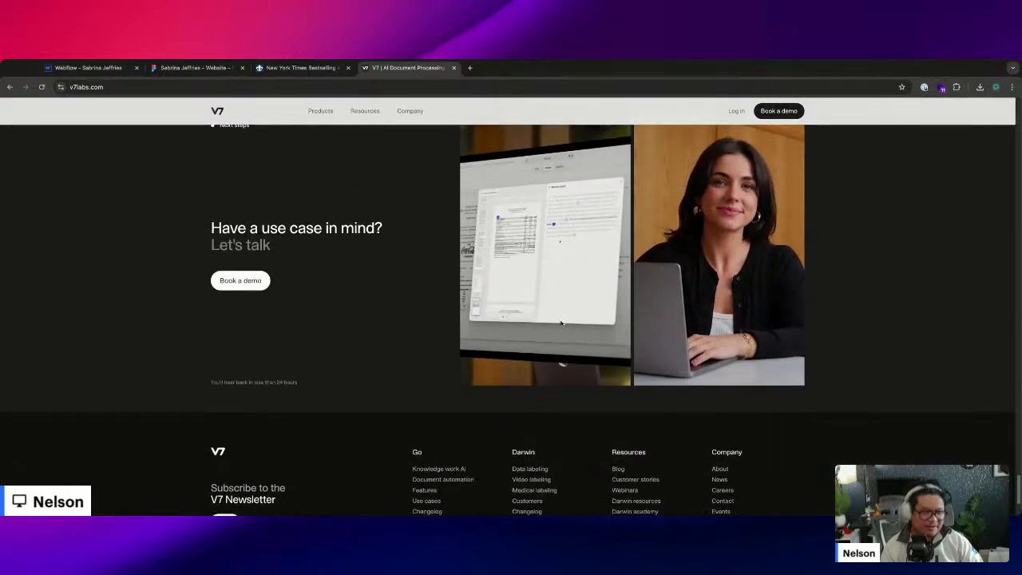
scroll(533, 346, up, 2)
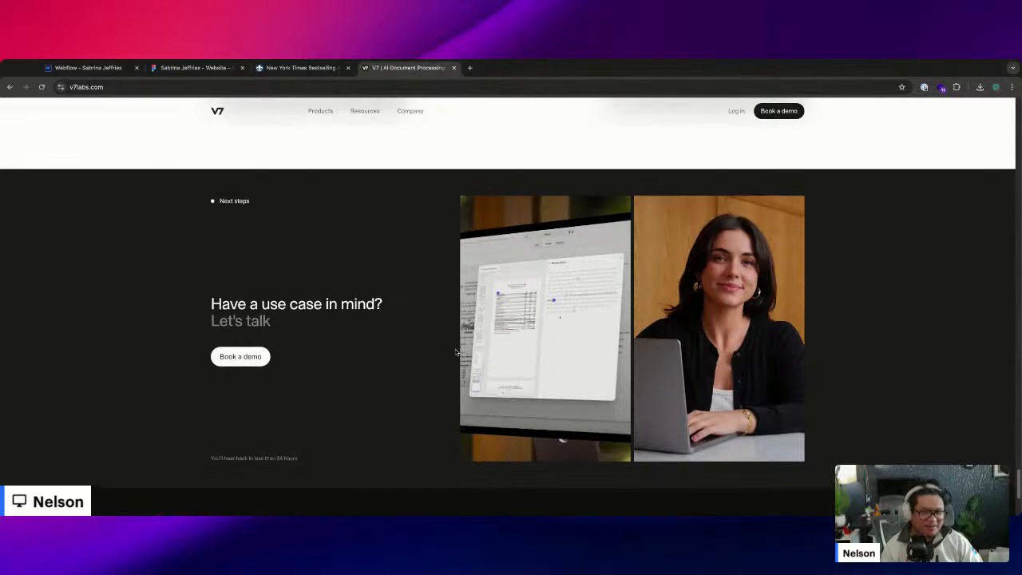
scroll(759, 329, down, 3)
scroll(301, 159, up, 2)
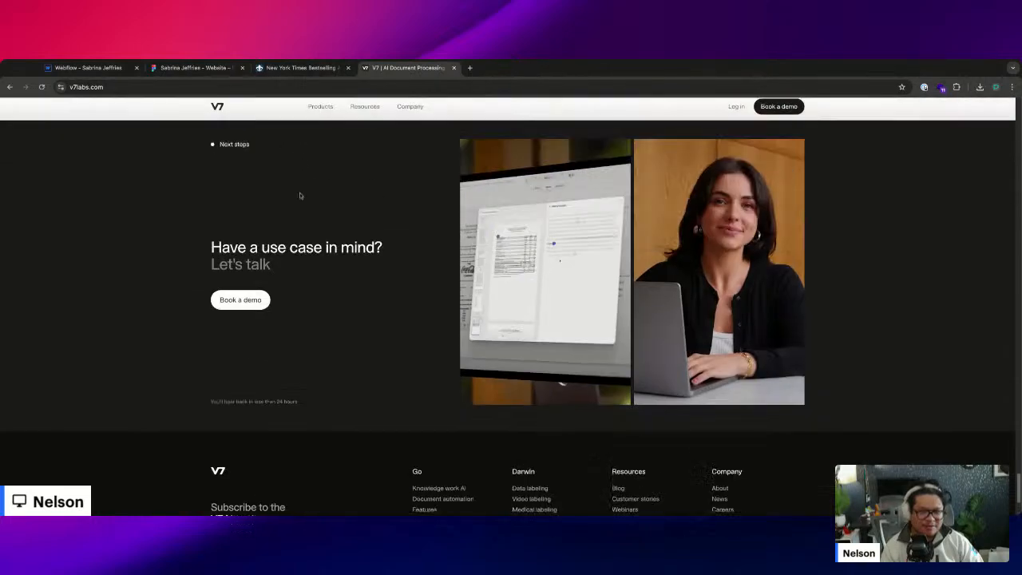
- Open the V7 Go product page and view its hero image and customer logo strip
mouse_move(319, 110)
click(357, 230)
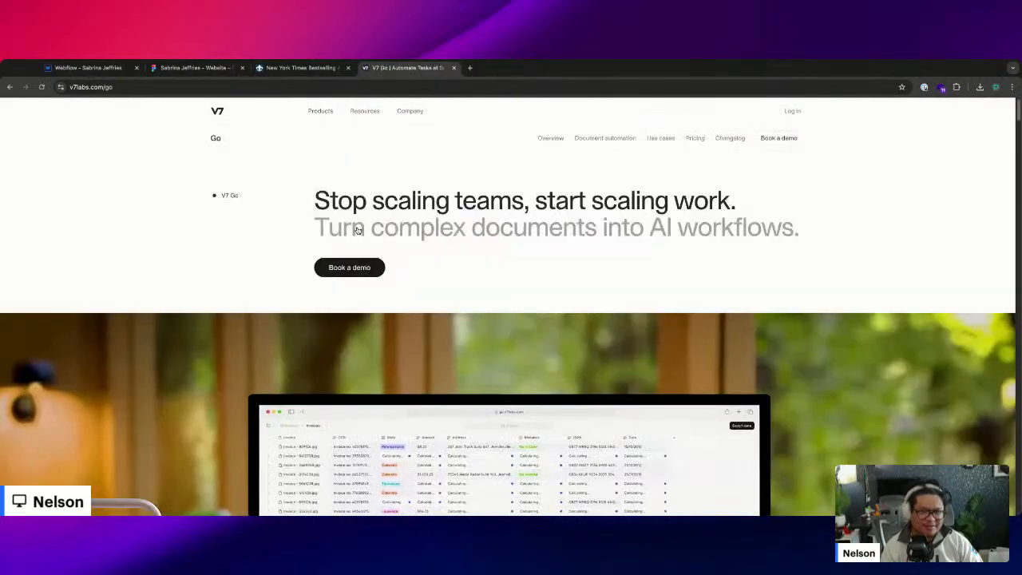
scroll(351, 239, down, 4)
scroll(250, 289, down, 6)
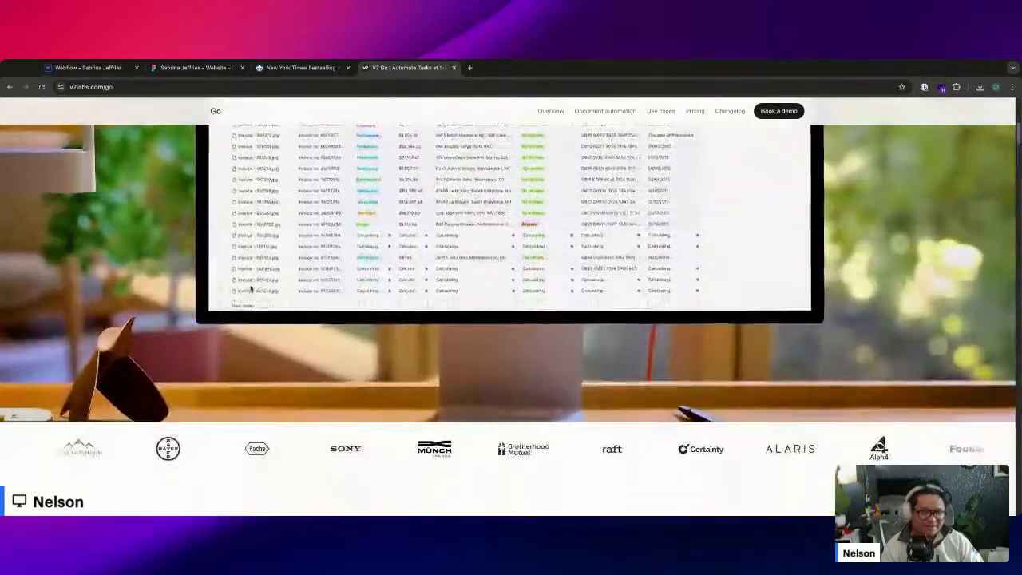
- Switch the "Built for serious work" section through Legal, Logistics, Insurance and Healthcare, returning to Finance
scroll(231, 263, down, 2)
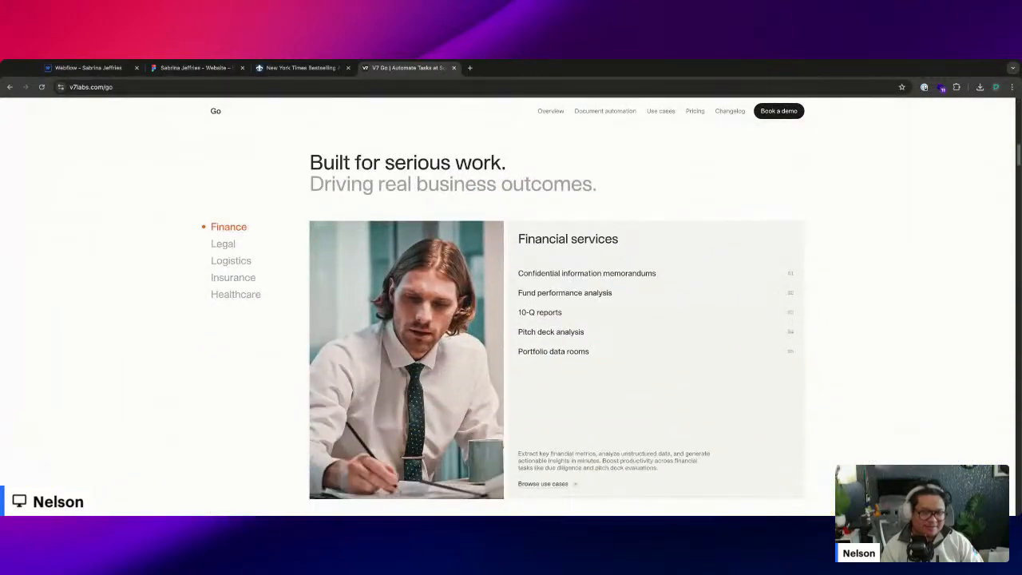
click(227, 243)
click(229, 261)
click(228, 278)
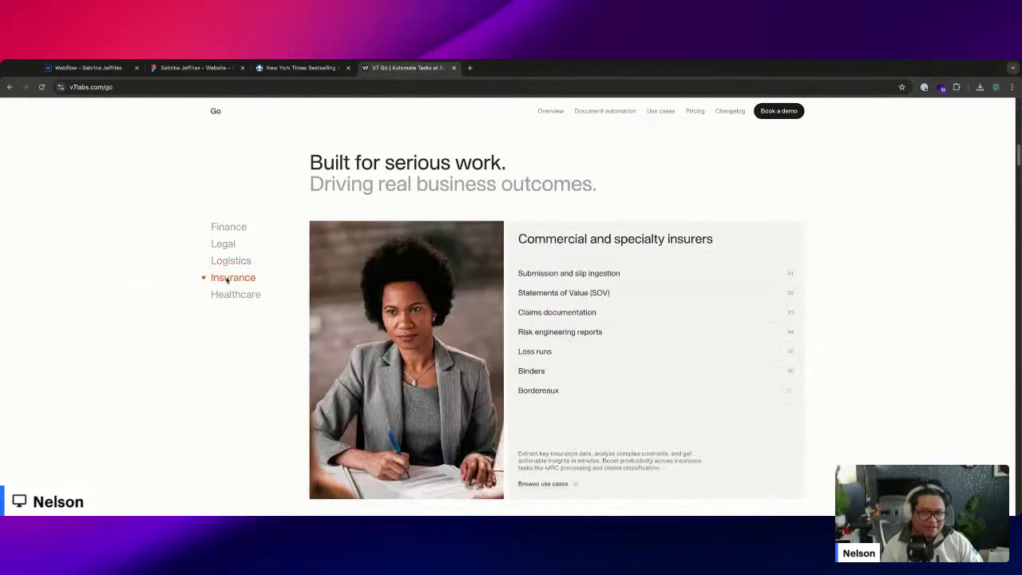
click(226, 295)
click(227, 278)
click(225, 228)
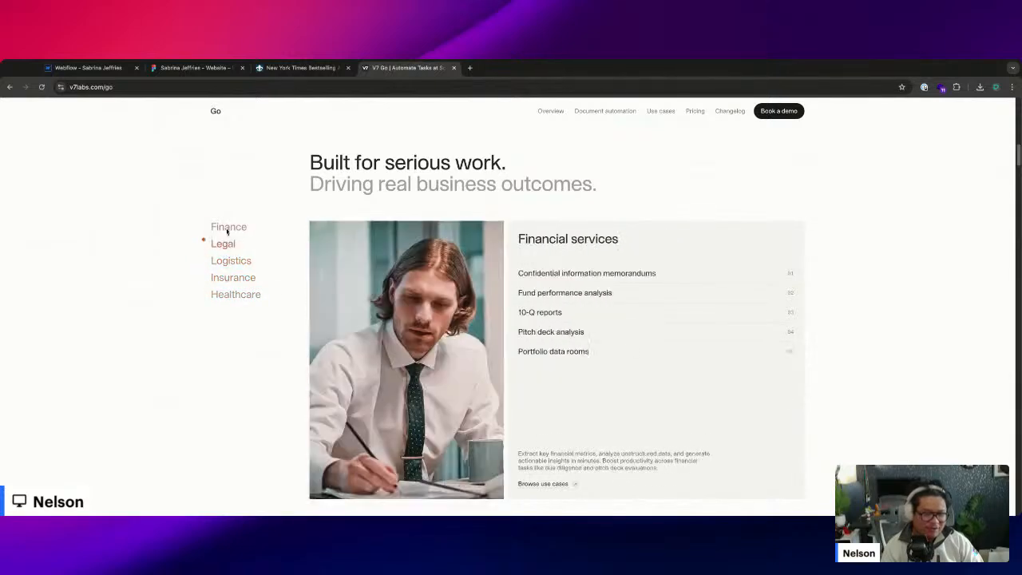
- Examine the numbered feature sections, from "Connect your work to a reasoning engine" to "Improve reliability with human feedback"
scroll(527, 405, down, 6)
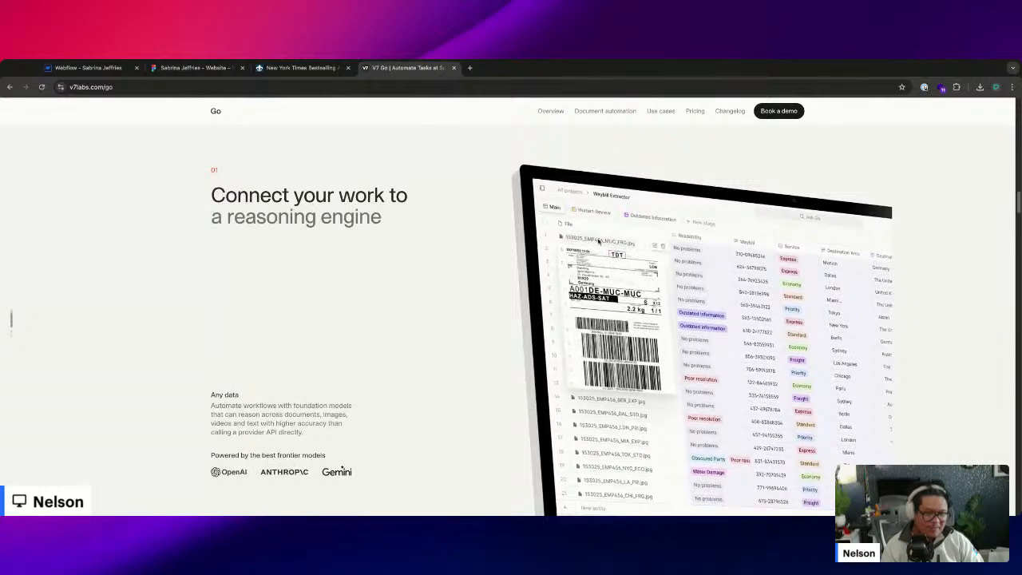
scroll(607, 271, down, 5)
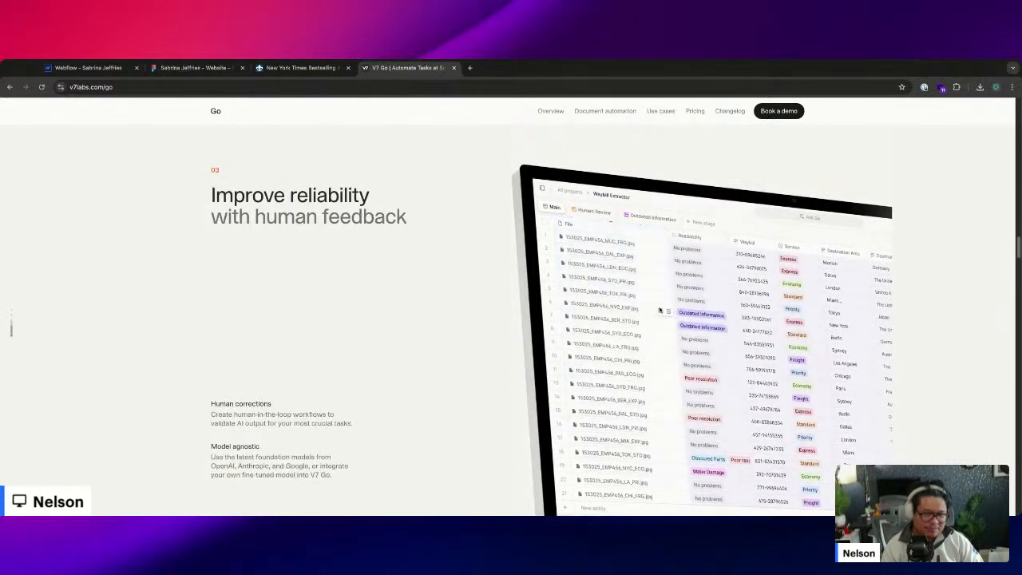
scroll(615, 306, down, 5)
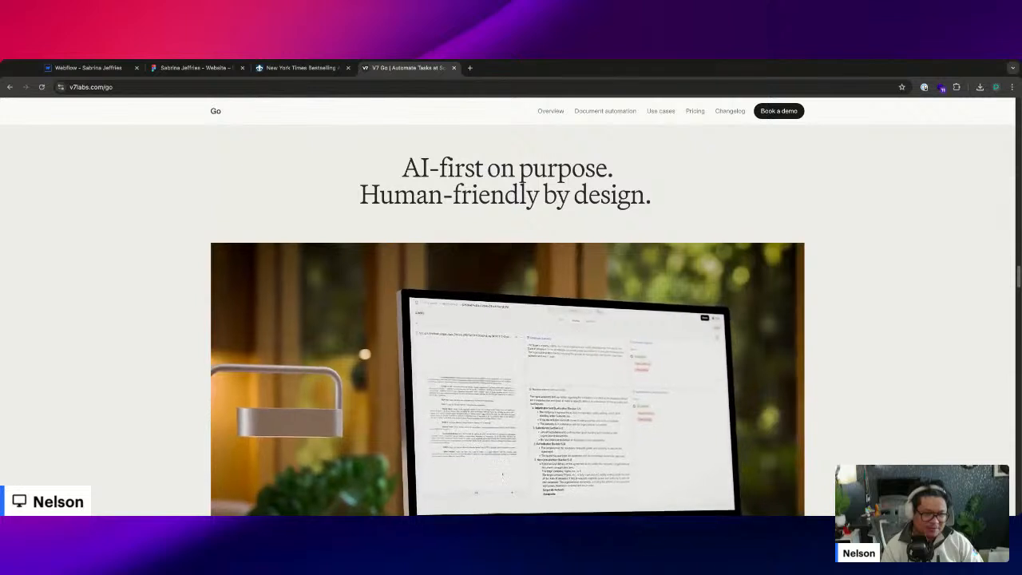
- Examine the "AI-first on purpose. Human-friendly by design." heading and compare its section with the preceding human feedback section
scroll(395, 210, up, 1)
drag(394, 210, 714, 253)
scroll(636, 239, up, 1)
click(388, 340)
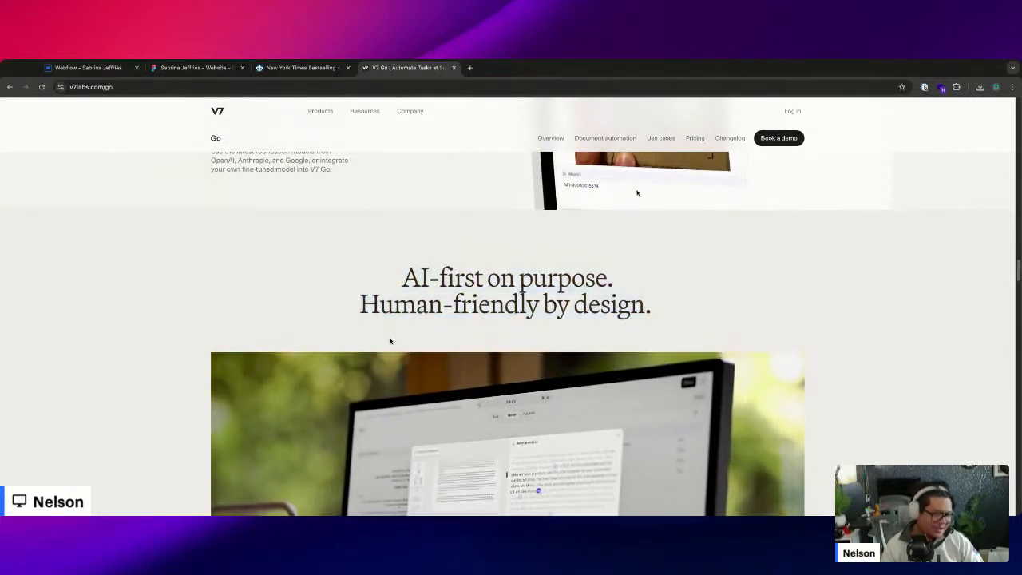
scroll(322, 329, down, 1)
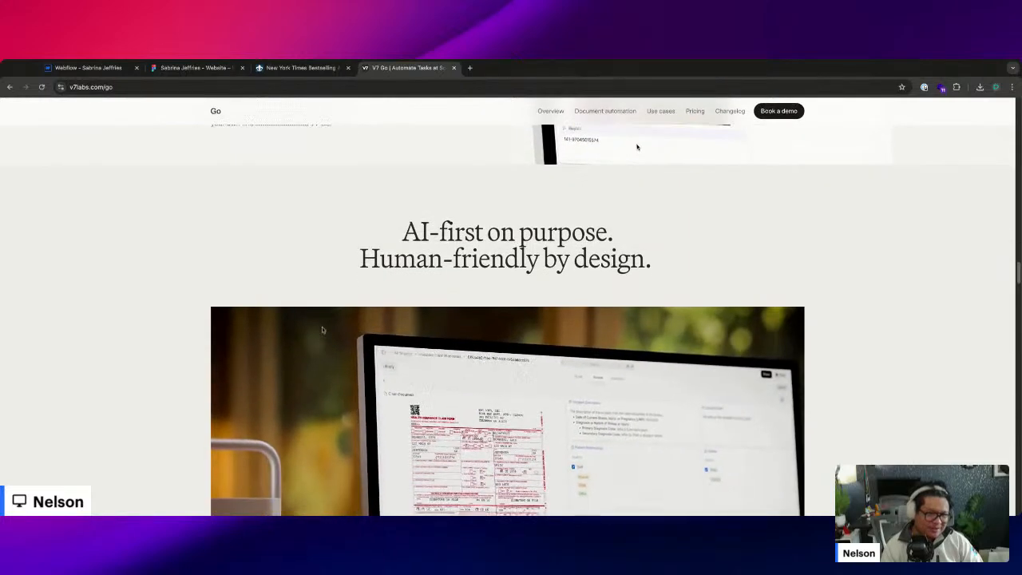
scroll(321, 327, up, 5)
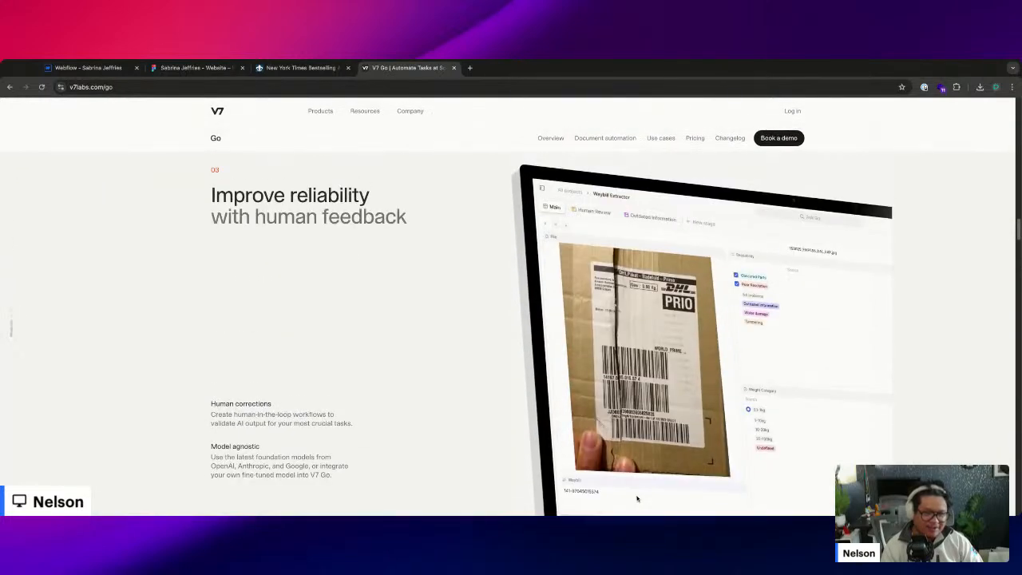
scroll(511, 319, down, 5)
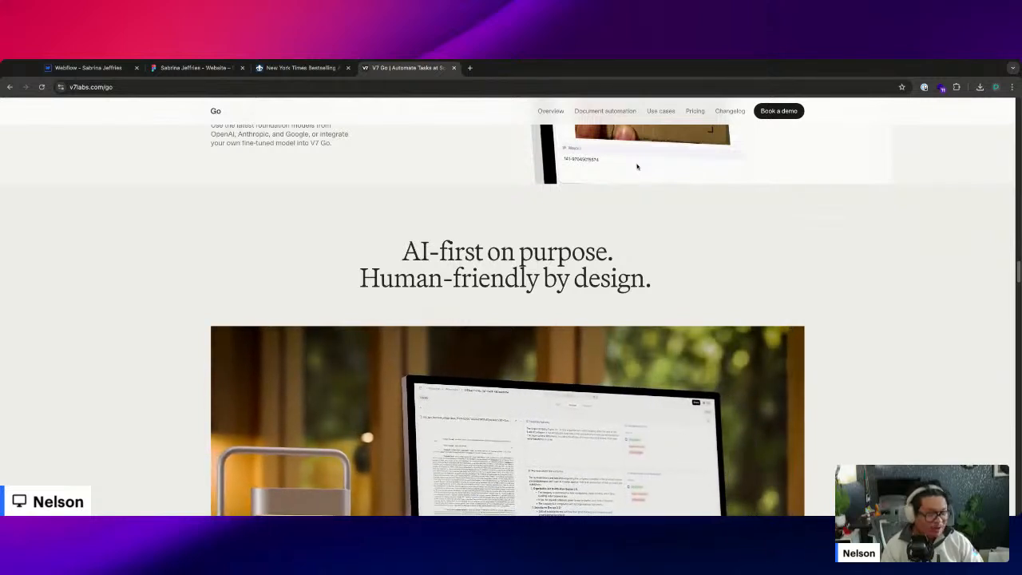
scroll(637, 166, down, 1)
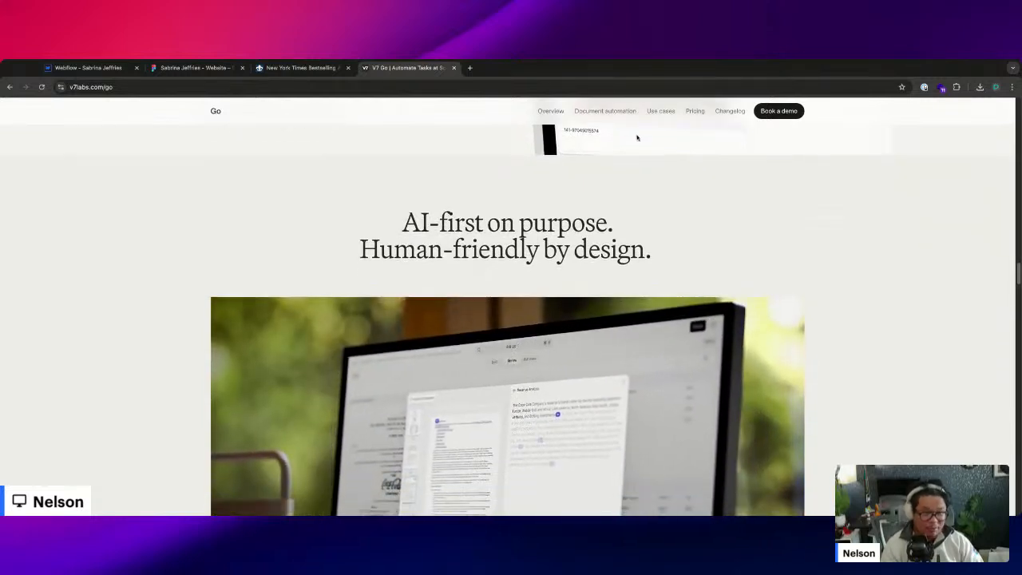
scroll(637, 138, down, 3)
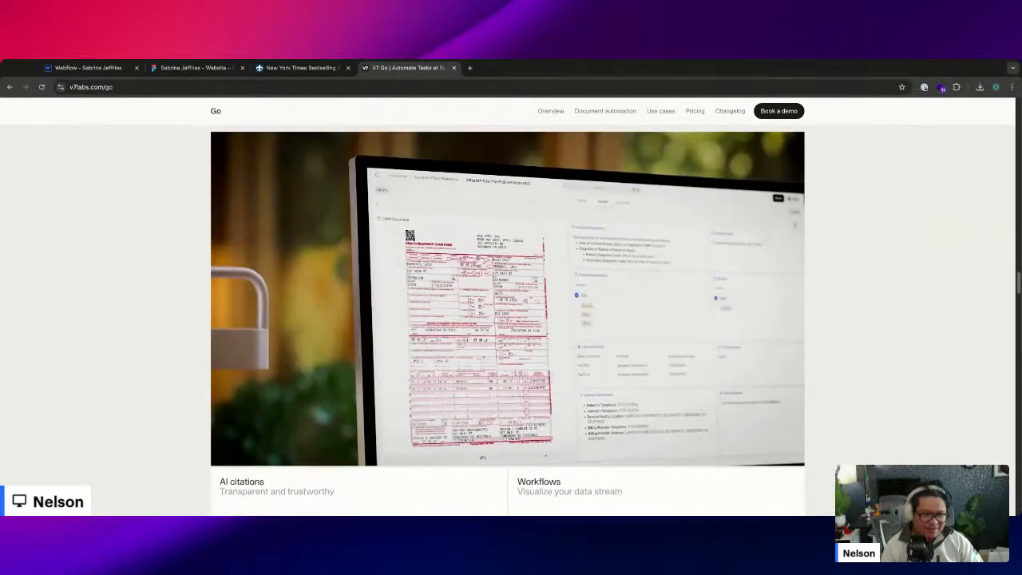
- Review the feature cards and the V7 Go difference section with its accuracy chart and timeline carousel
scroll(508, 306, down, 6)
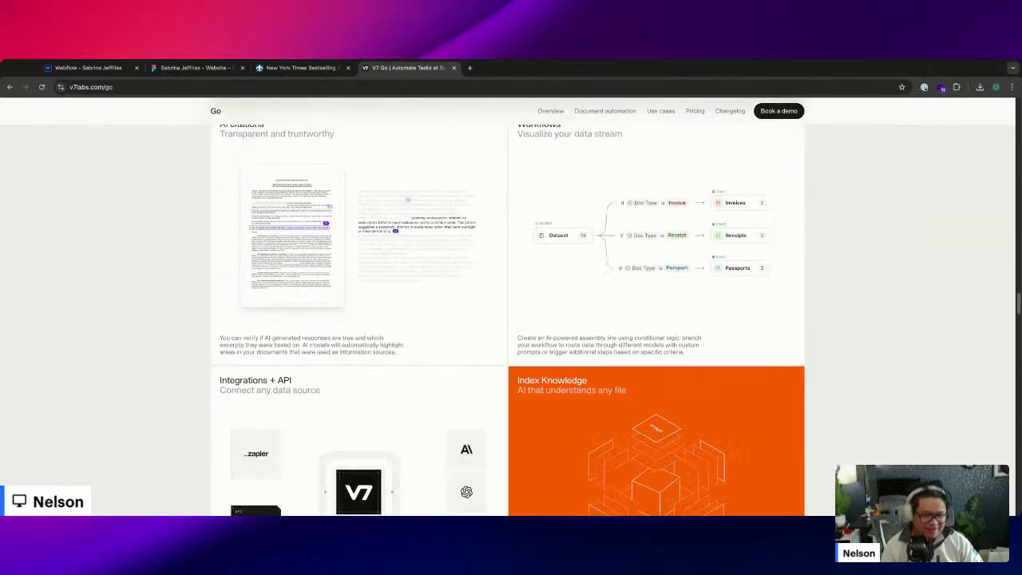
scroll(635, 334, down, 9)
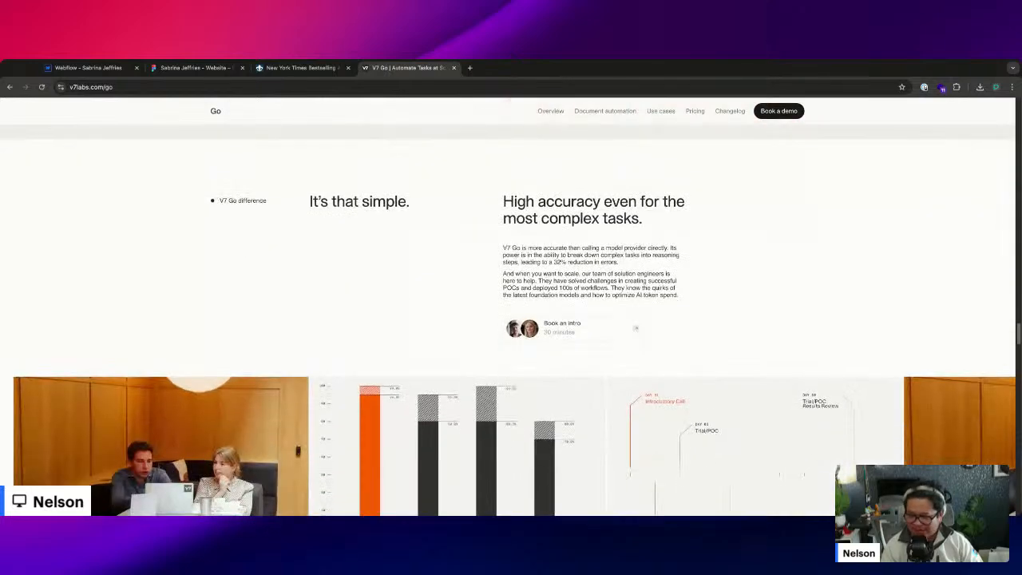
scroll(510, 319, down, 2)
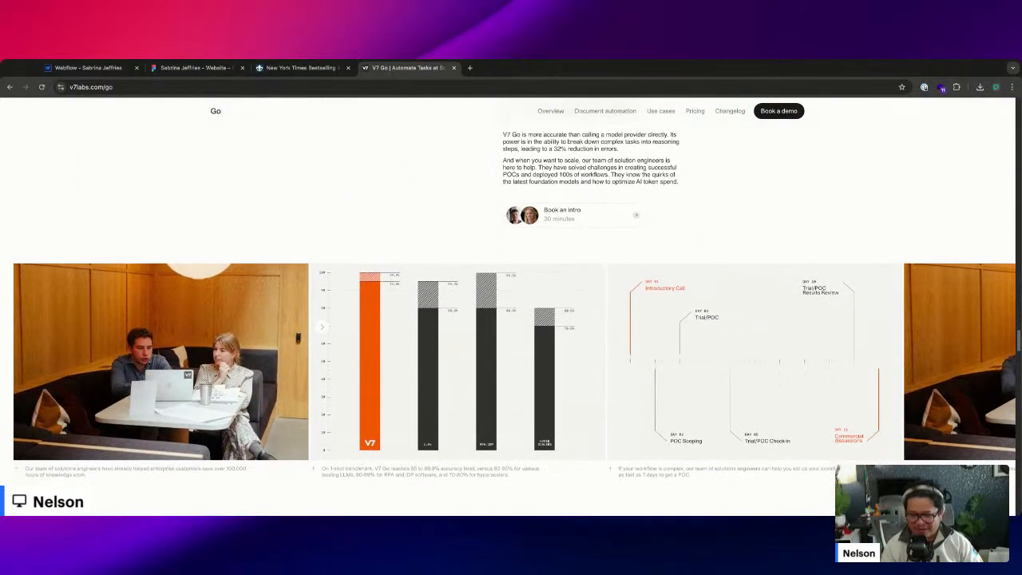
scroll(322, 325, down, 2)
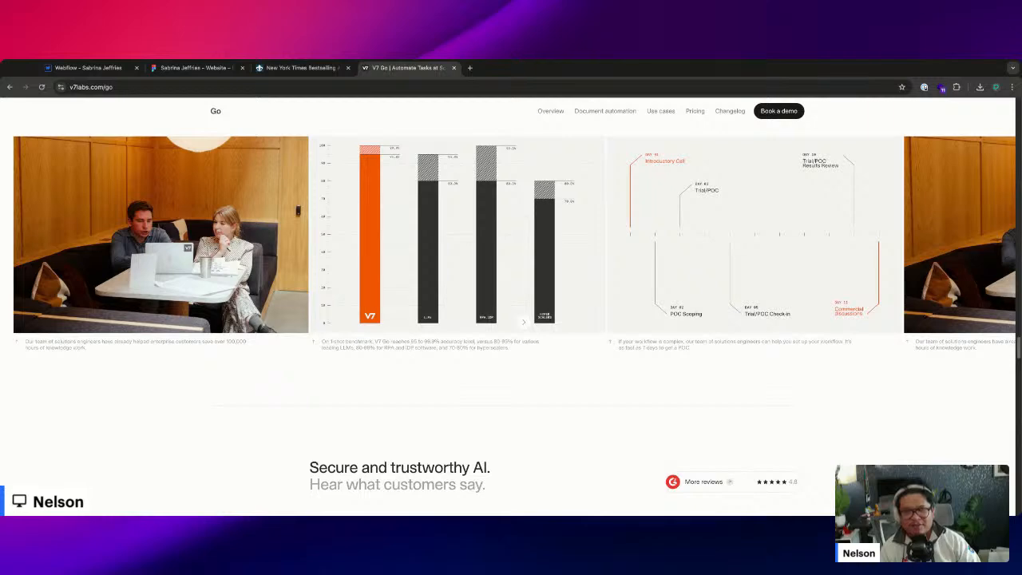
- Examine the "Secure and trustworthy AI" section's customer list and testimonial cards
scroll(511, 311, down, 2)
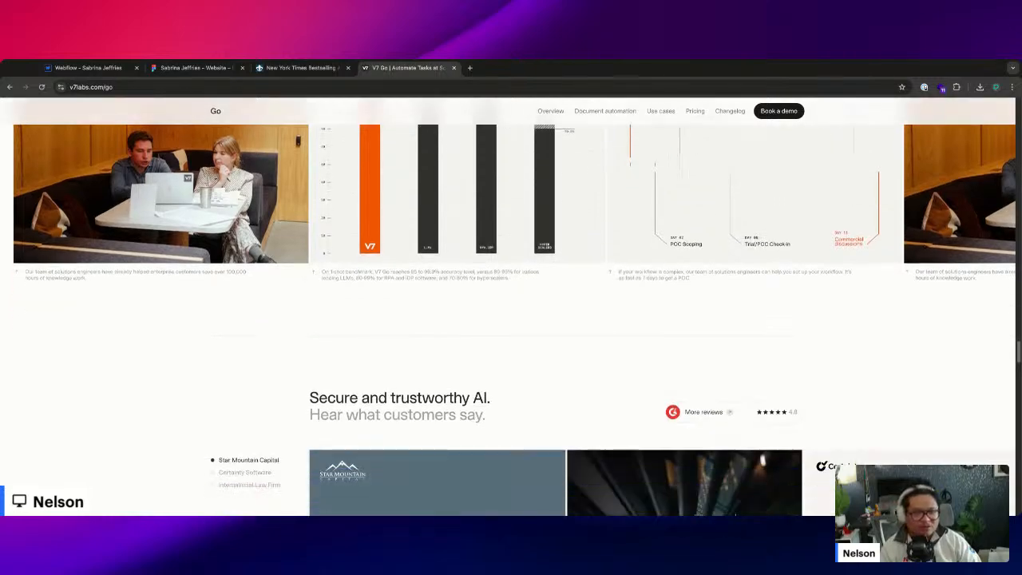
scroll(286, 325, down, 4)
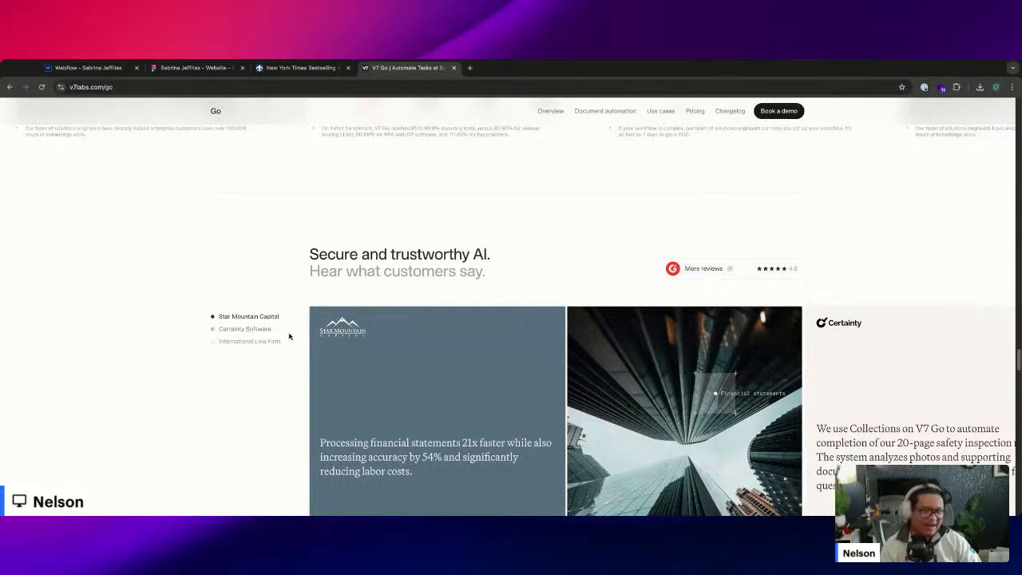
scroll(289, 336, down, 1)
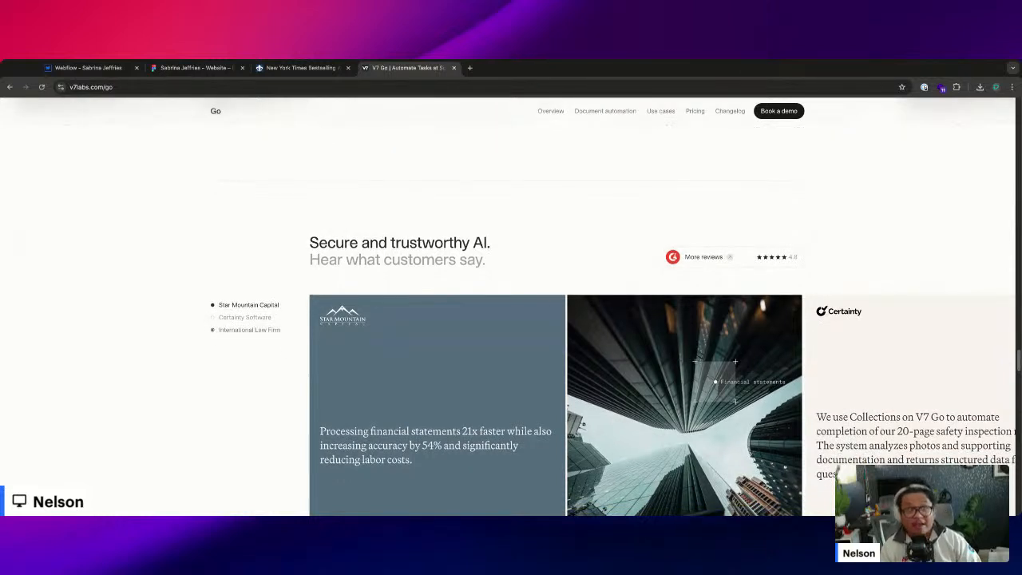
scroll(511, 311, down, 2)
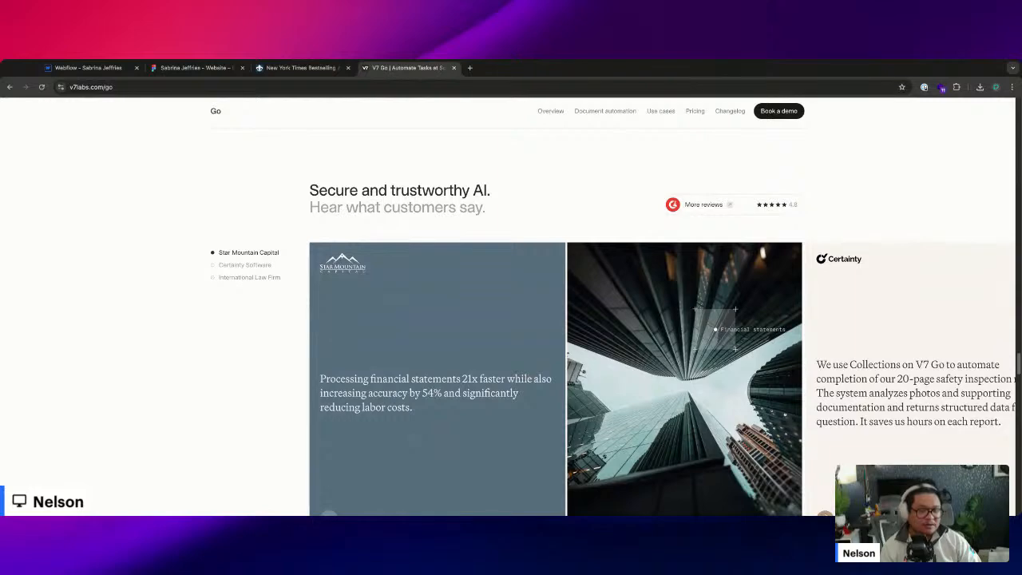
- Review the full-width V7 Summer Update keynote video and the row of video cards beneath it
scroll(511, 311, down, 7)
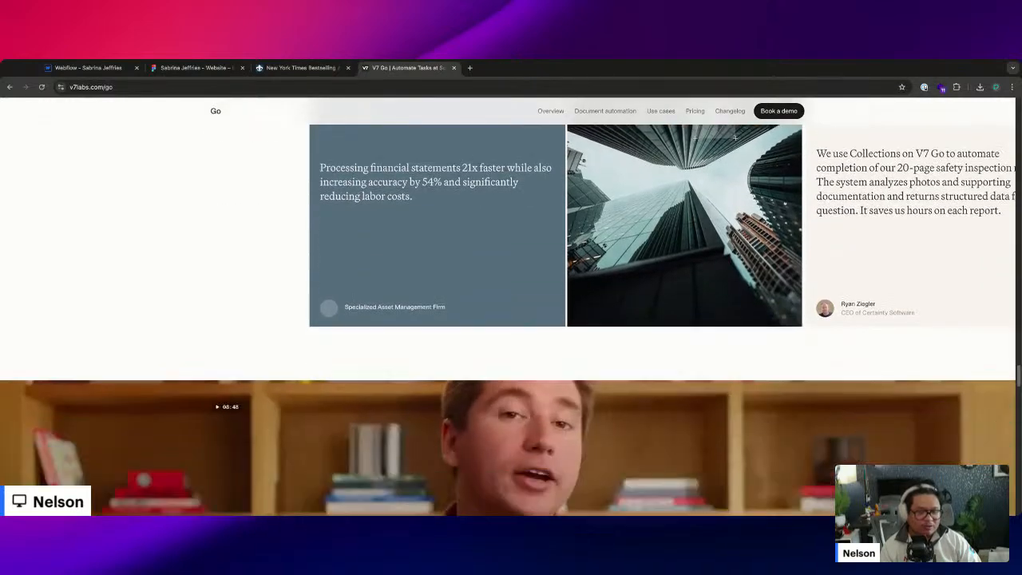
scroll(289, 333, down, 7)
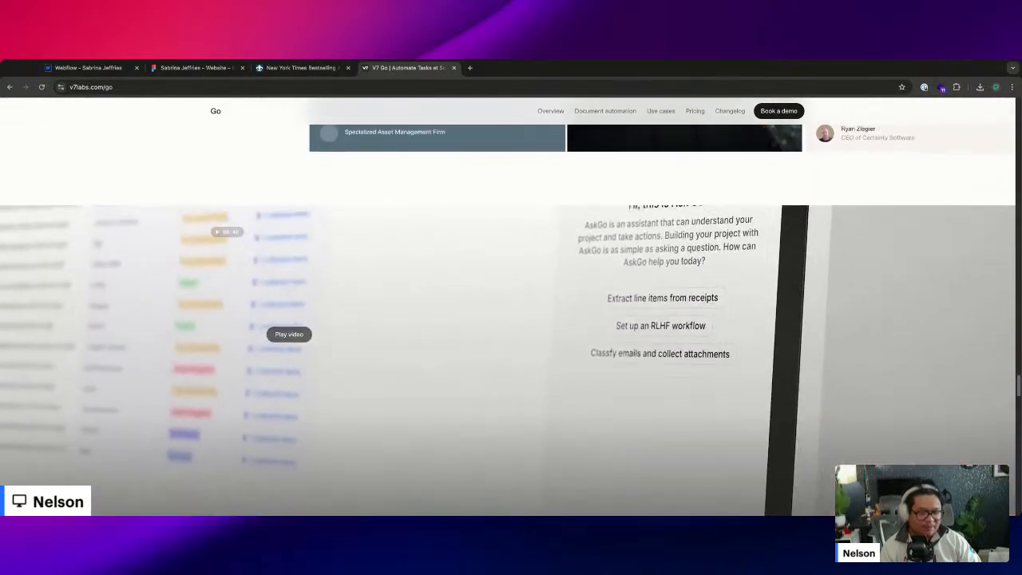
scroll(289, 334, down, 4)
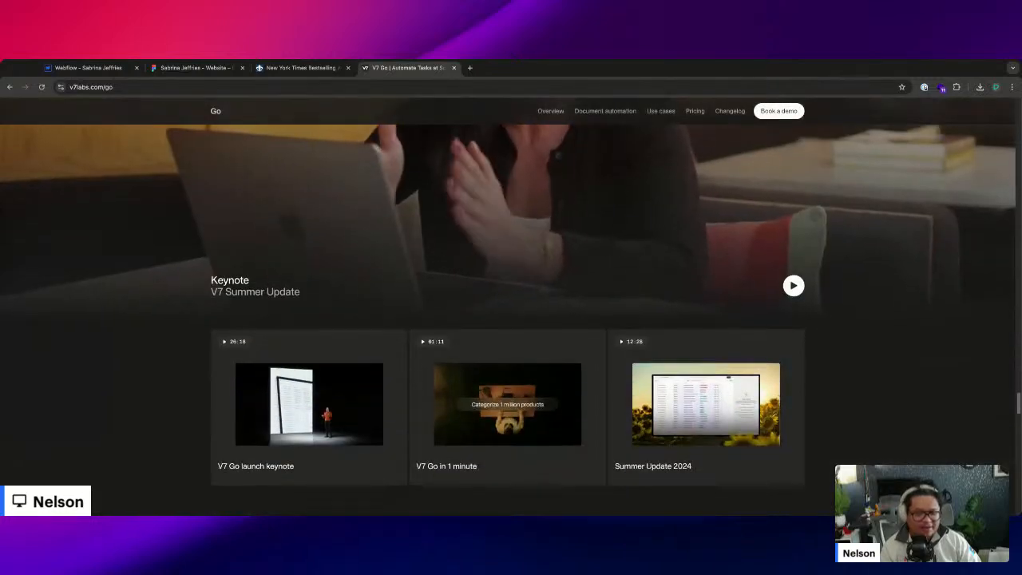
scroll(703, 358, down, 1)
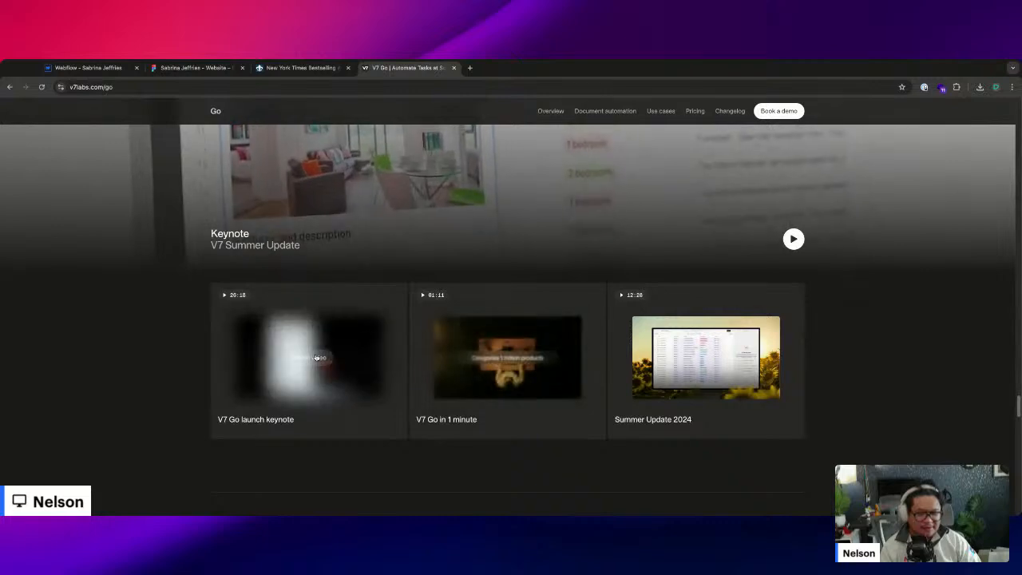
- Review the data security section, the V7 Go pricing cards and the FAQ list
scroll(628, 381, down, 6)
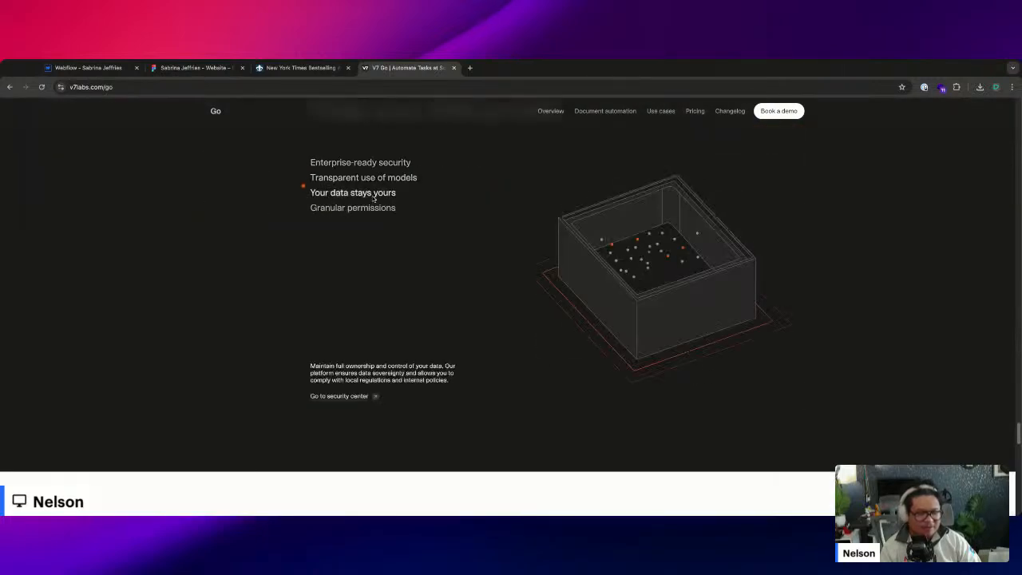
scroll(341, 319, down, 5)
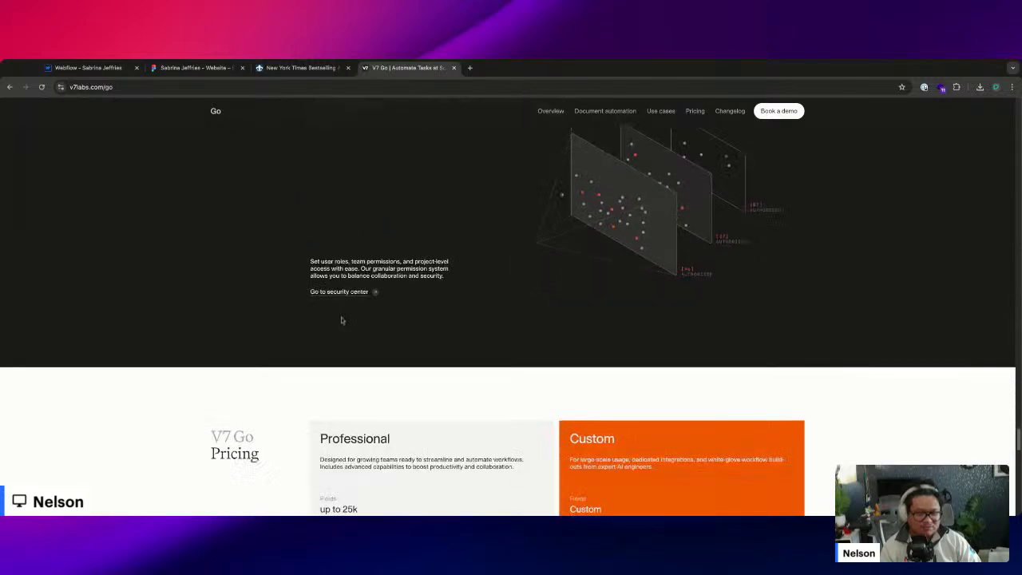
scroll(341, 319, down, 6)
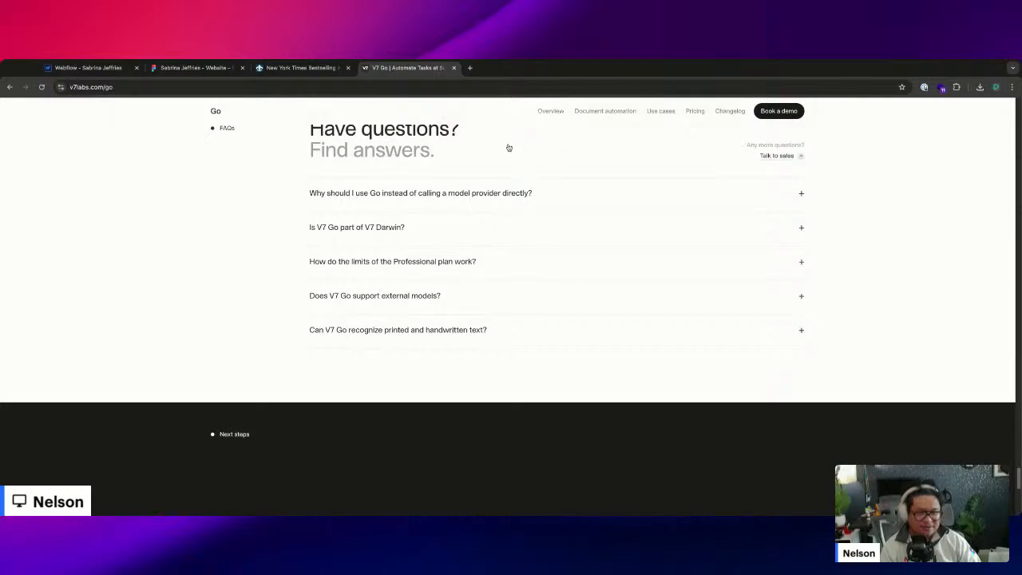
scroll(550, 264, up, 10)
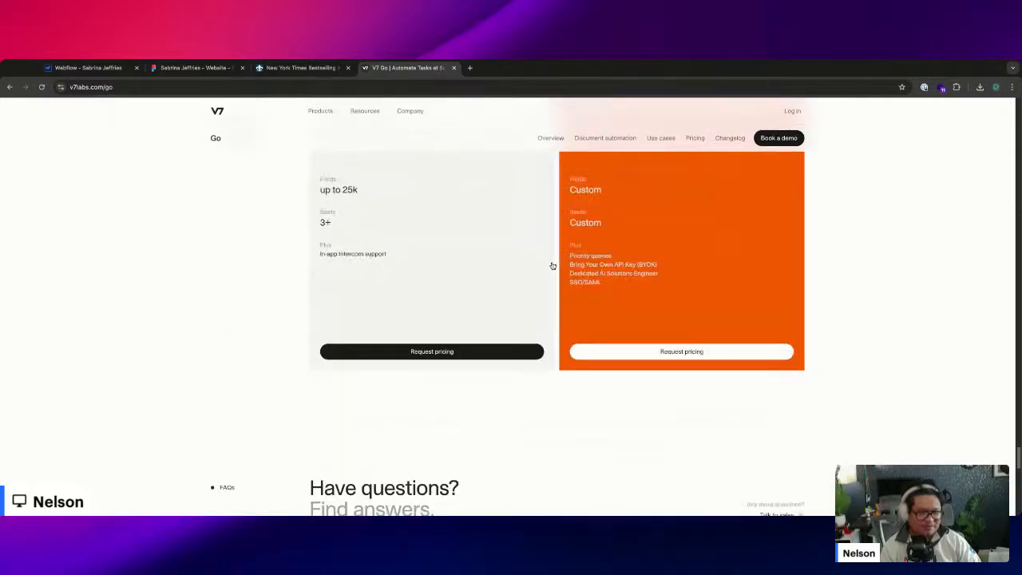
- Check the V7 site's Products menu, close that page and return to the website design in Figma
scroll(552, 264, up, 10)
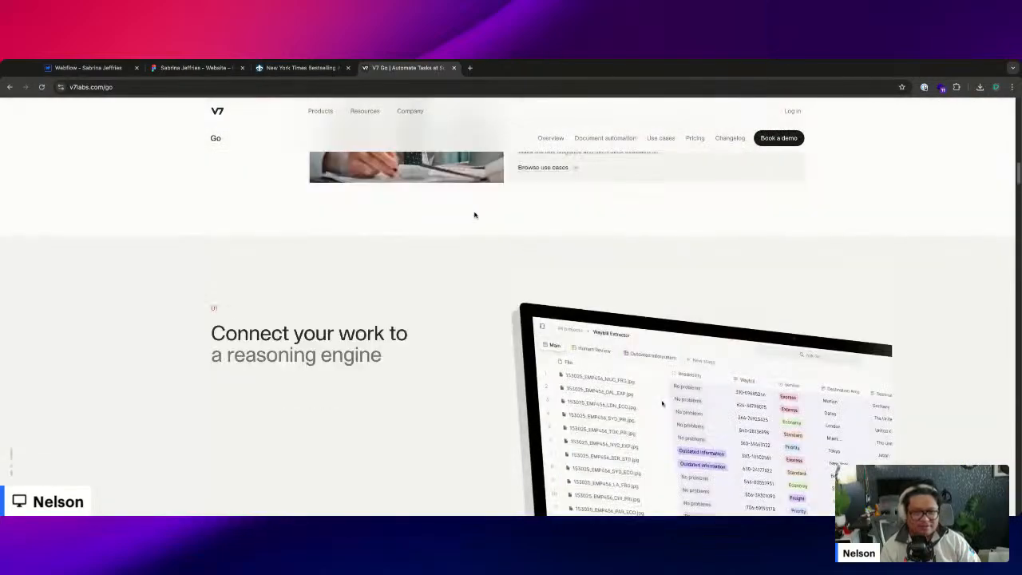
mouse_move(374, 116)
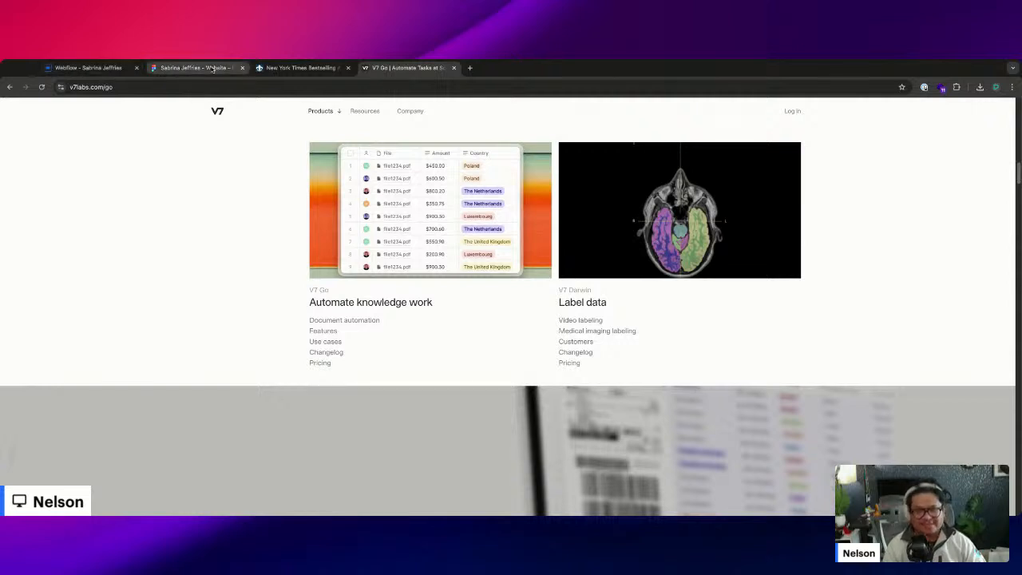
key(ctrl+w)
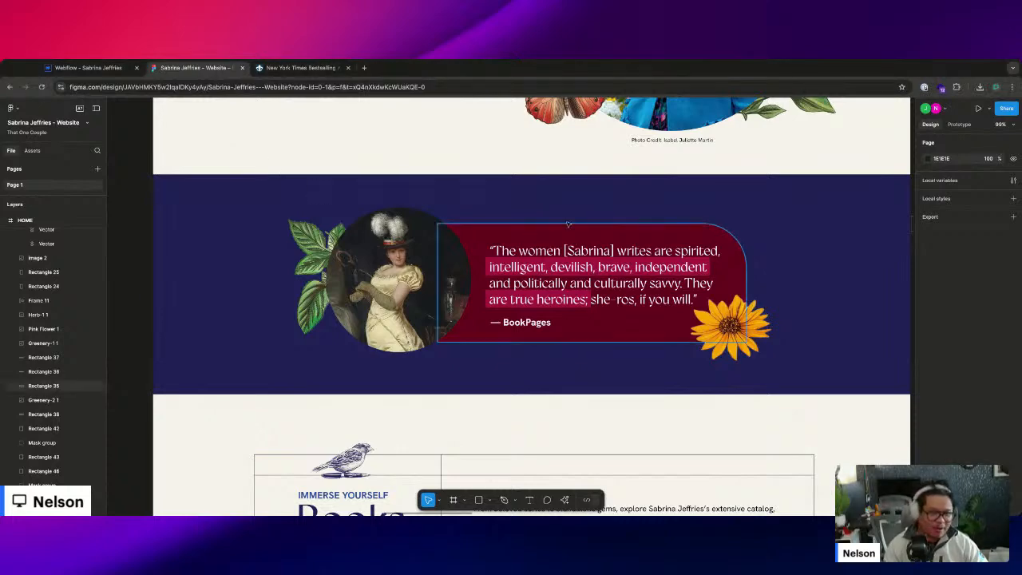
- Compare the home page wireframe with the finished HOME design, from the title and book cards to the Meet Sabrina section
scroll(567, 225, up, 3)
scroll(326, 260, down, 5)
scroll(327, 260, left, 2)
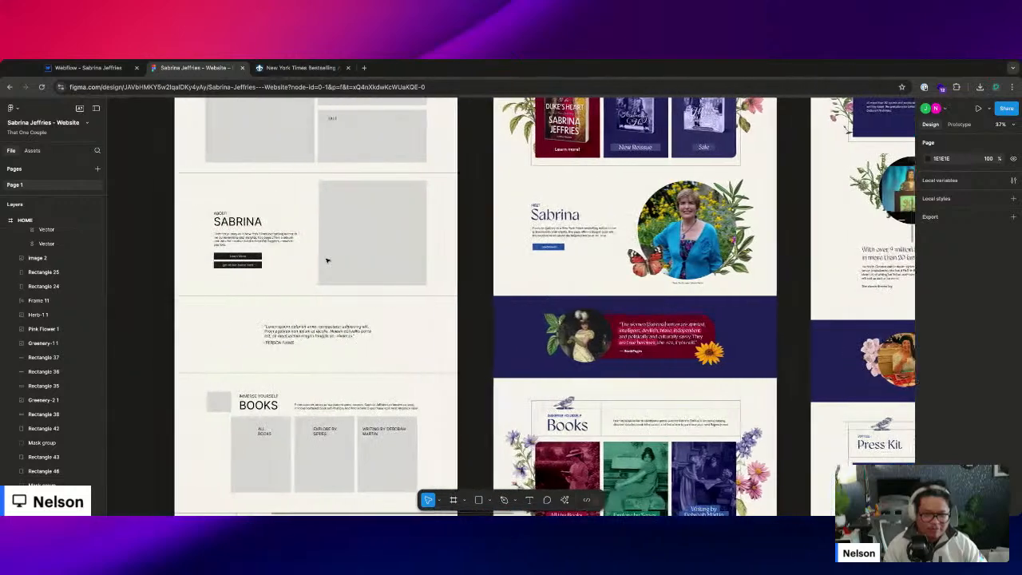
scroll(327, 260, up, 3)
scroll(324, 260, up, 5)
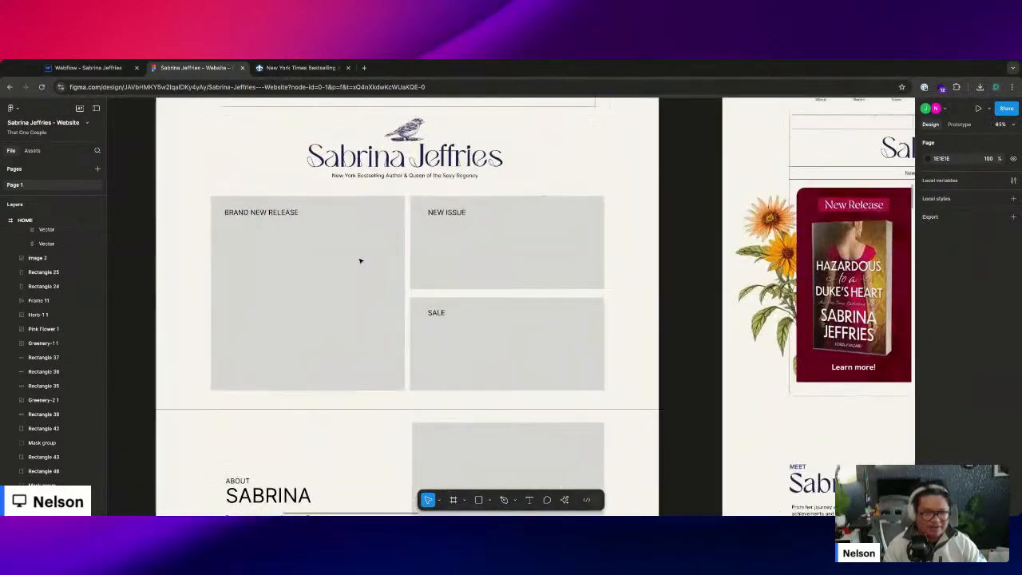
scroll(359, 260, down, 2)
scroll(359, 261, up, 2)
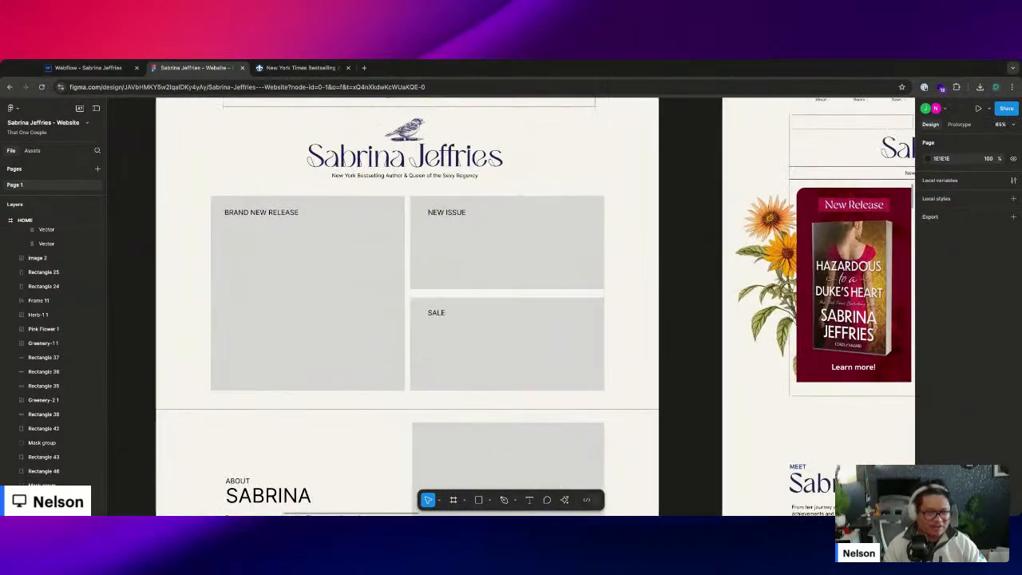
scroll(511, 304, right, 10)
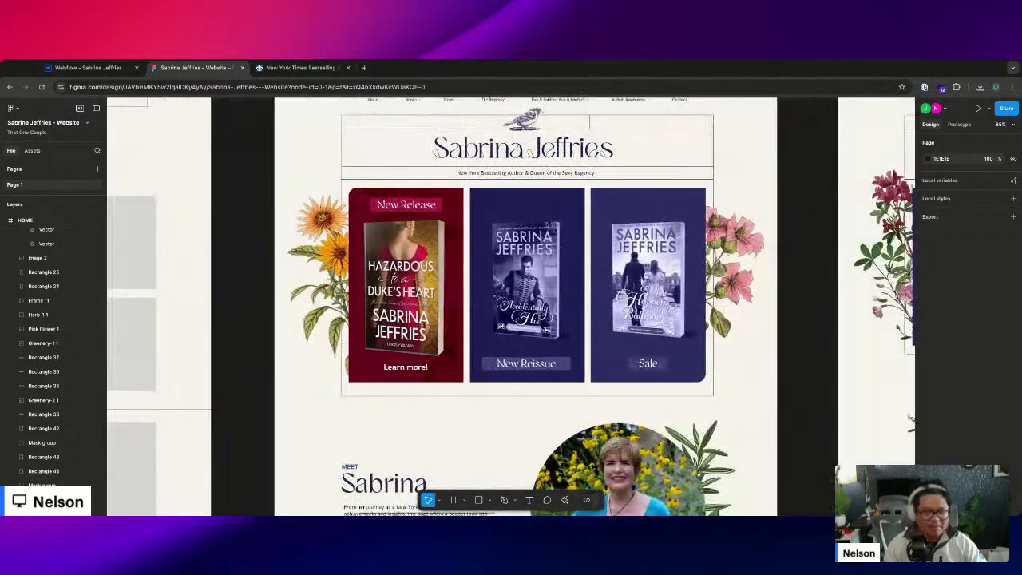
scroll(493, 249, up, 1)
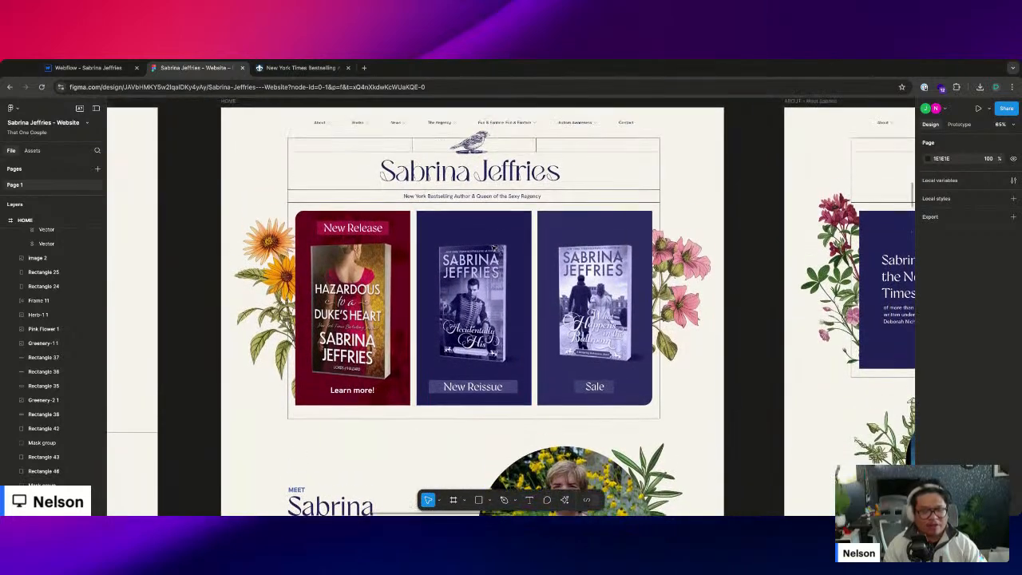
scroll(494, 249, down, 6)
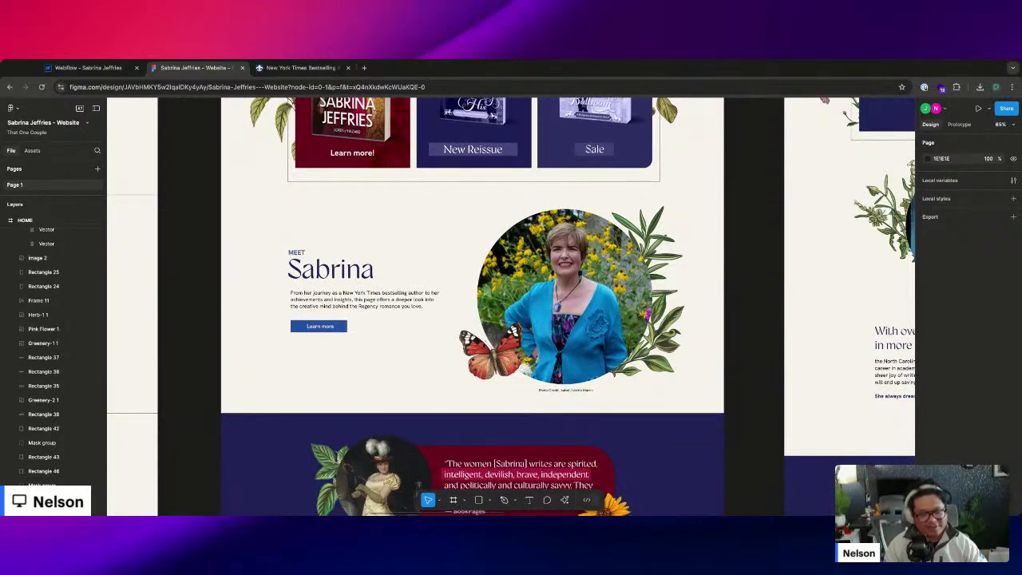
- Examine the Meet Sabrina section and the dark blue BookPages quote band in the HOME design up close
scroll(489, 215, up, 5)
scroll(489, 279, down, 1)
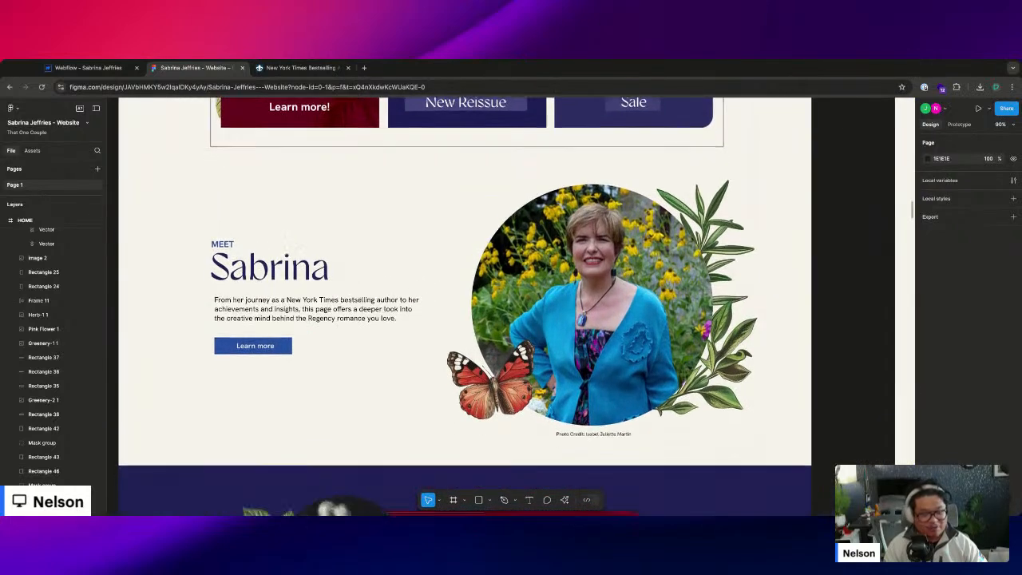
scroll(464, 307, down, 1)
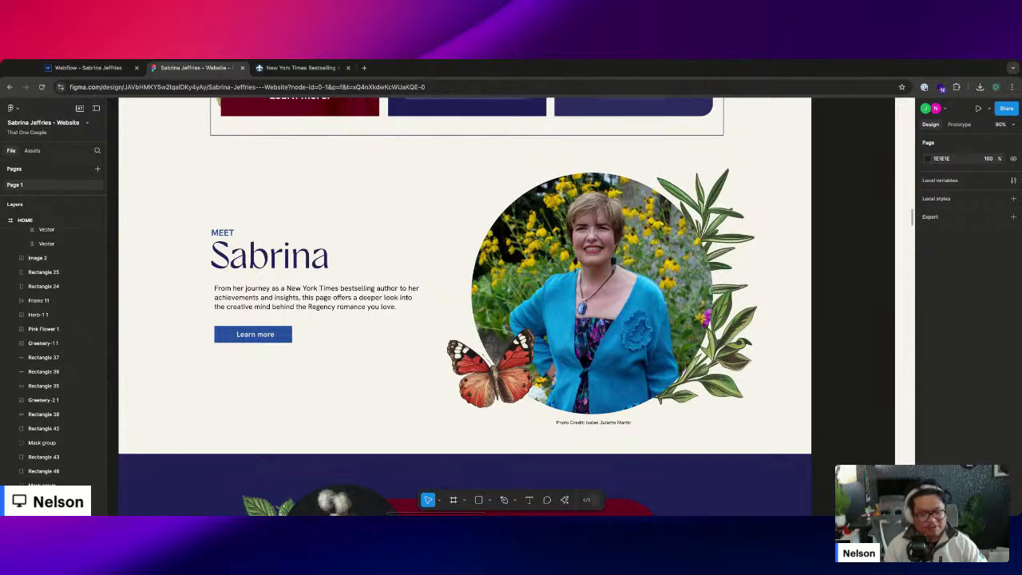
scroll(465, 306, down, 1)
scroll(465, 306, up, 1)
scroll(465, 307, down, 5)
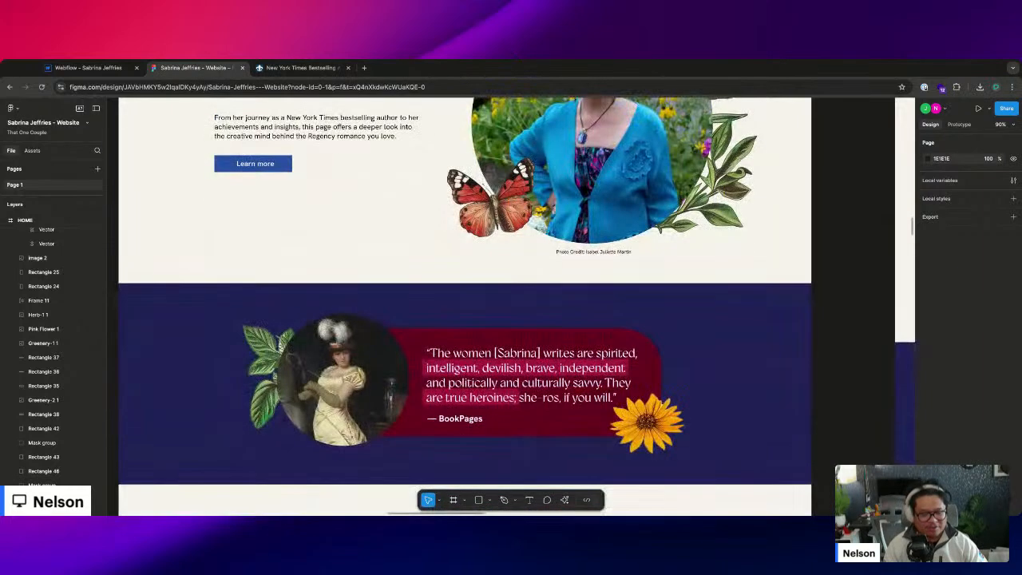
scroll(447, 237, down, 1)
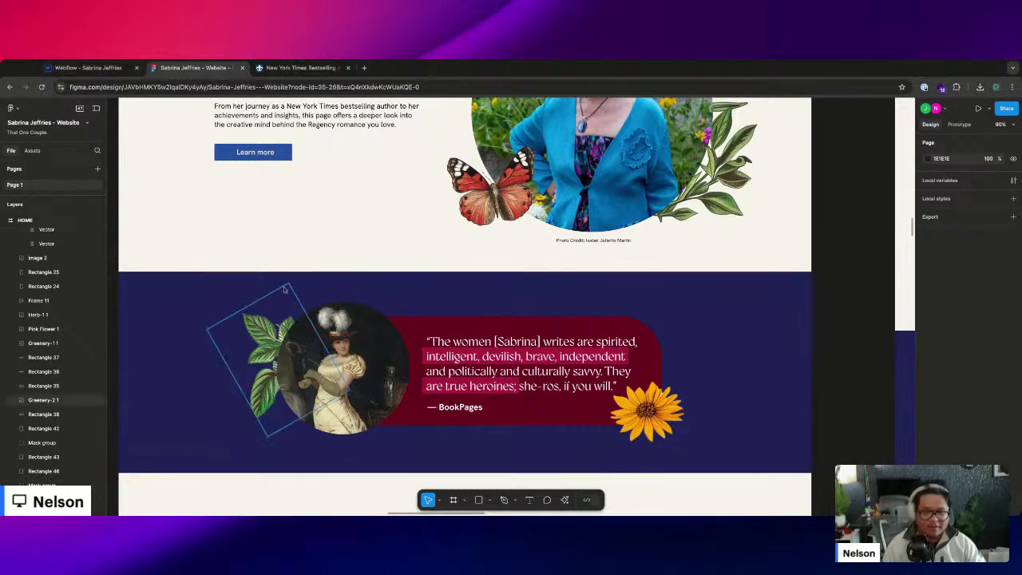
- Select the quote band's blue background in Figma, switch to Webflow and collapse the Navbar and Section in the page structure
click(206, 288)
click(88, 67)
scroll(105, 248, up, 10)
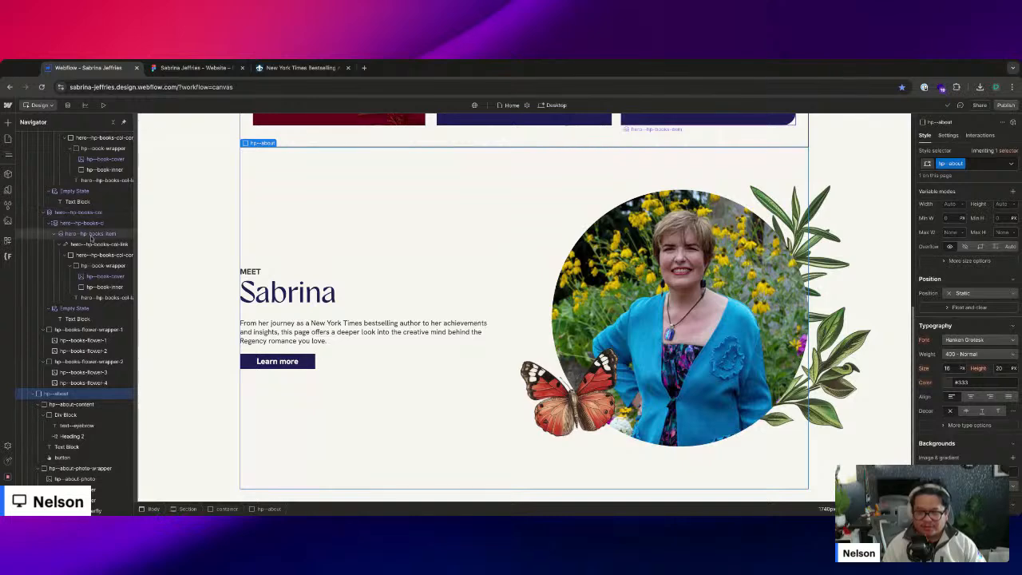
click(23, 147)
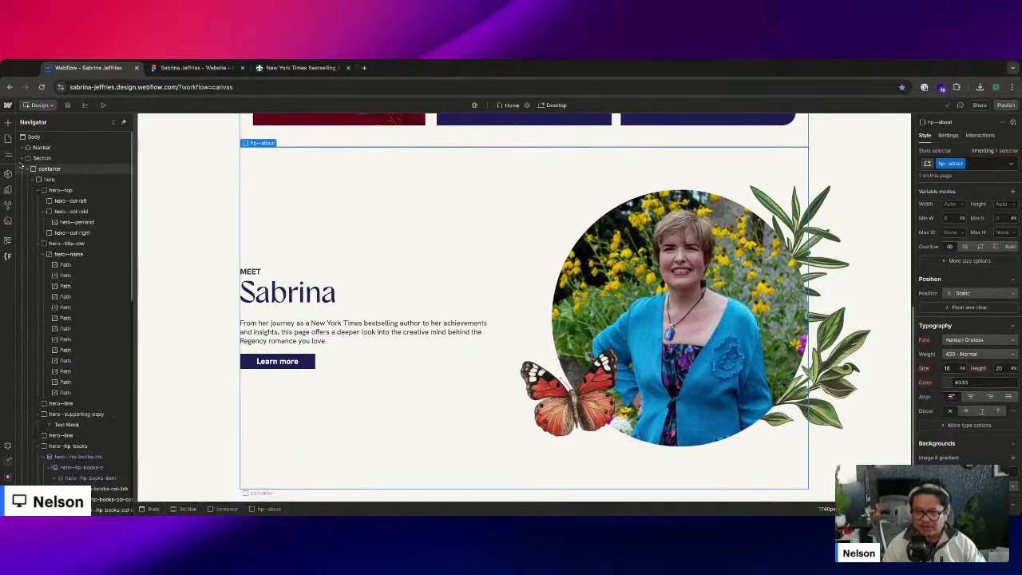
click(23, 158)
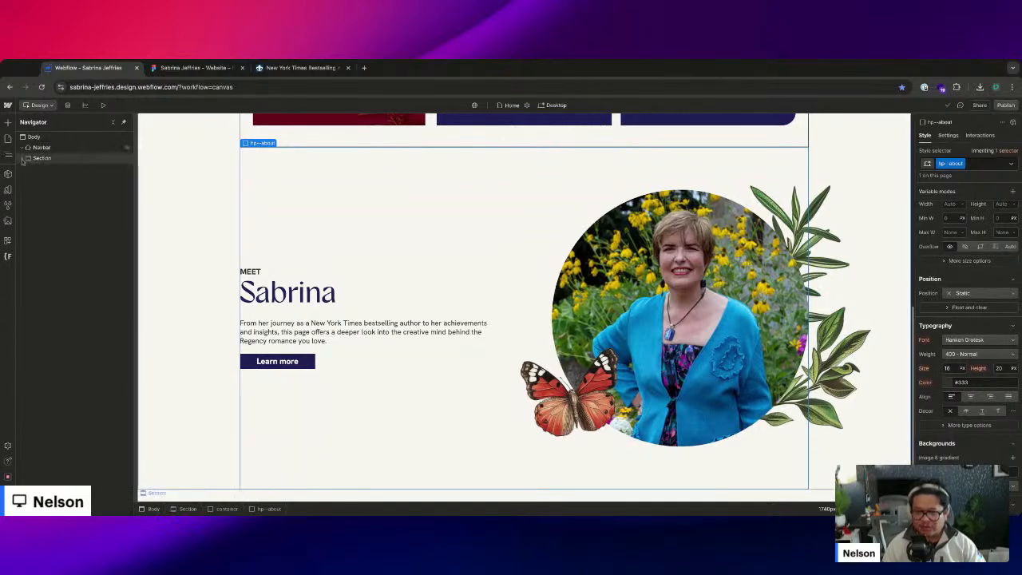
click(24, 158)
click(23, 158)
- Add a new section directly under Body, after the existing section
click(55, 136)
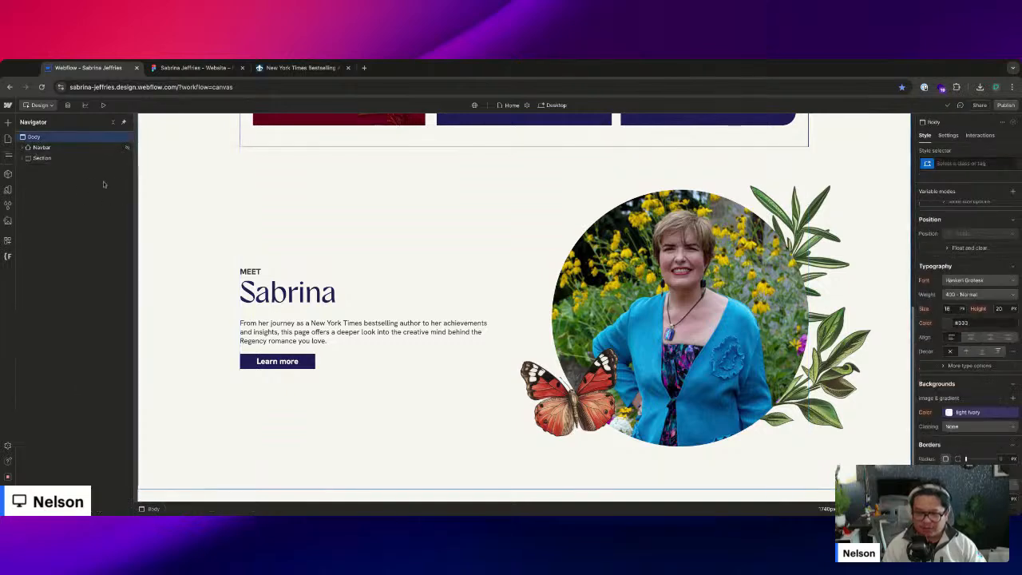
key(super+k)
text(section)
key(Return)
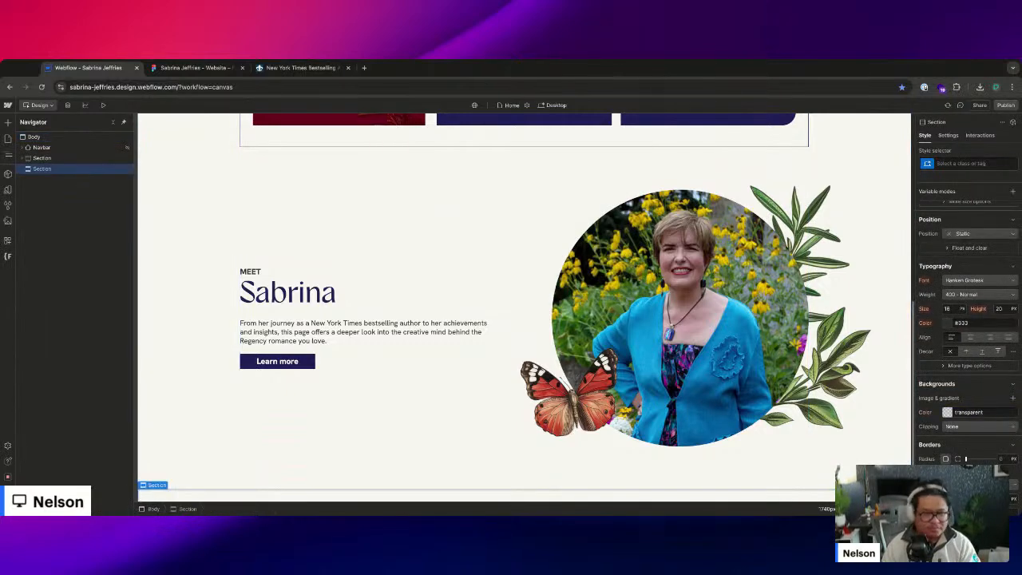
- Give the new section the class section--dark-blue and set its background colour to the Dark Blue variable
text(section--)
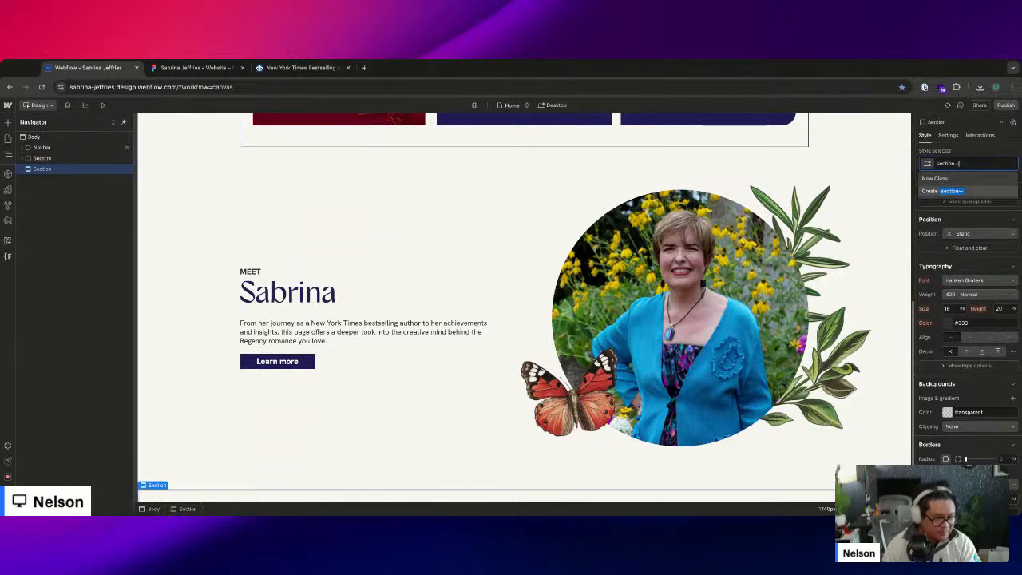
text(blue)
key(Return)
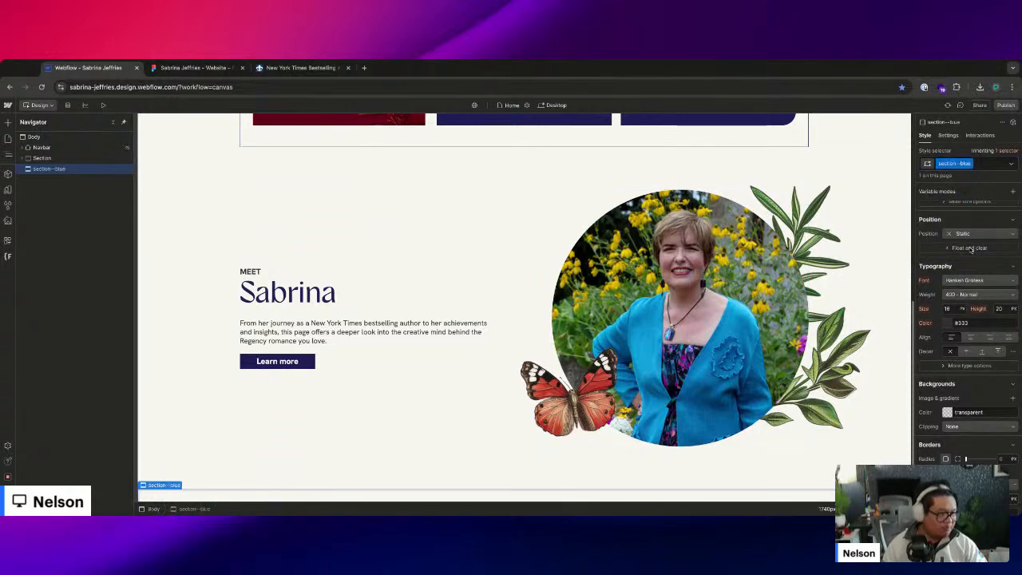
click(947, 412)
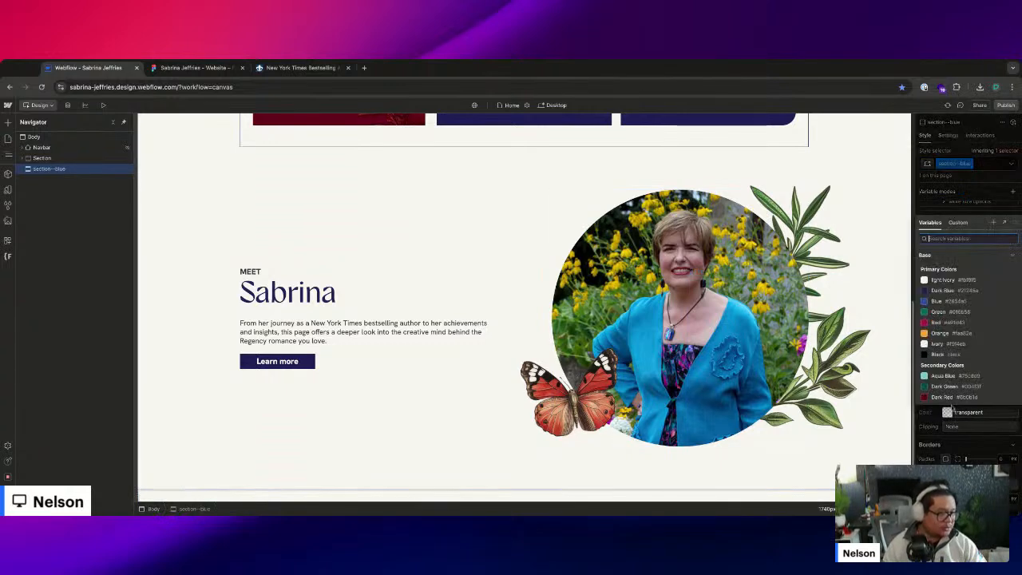
click(973, 292)
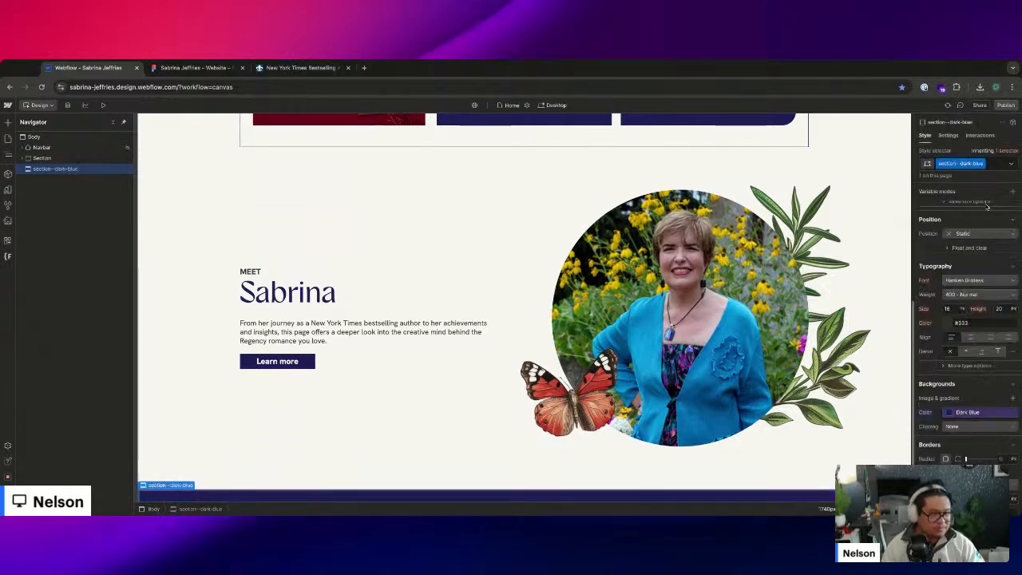
- Switch to Figma and measure the spacing between the quote band's circular portrait and the blue background's edges
click(190, 68)
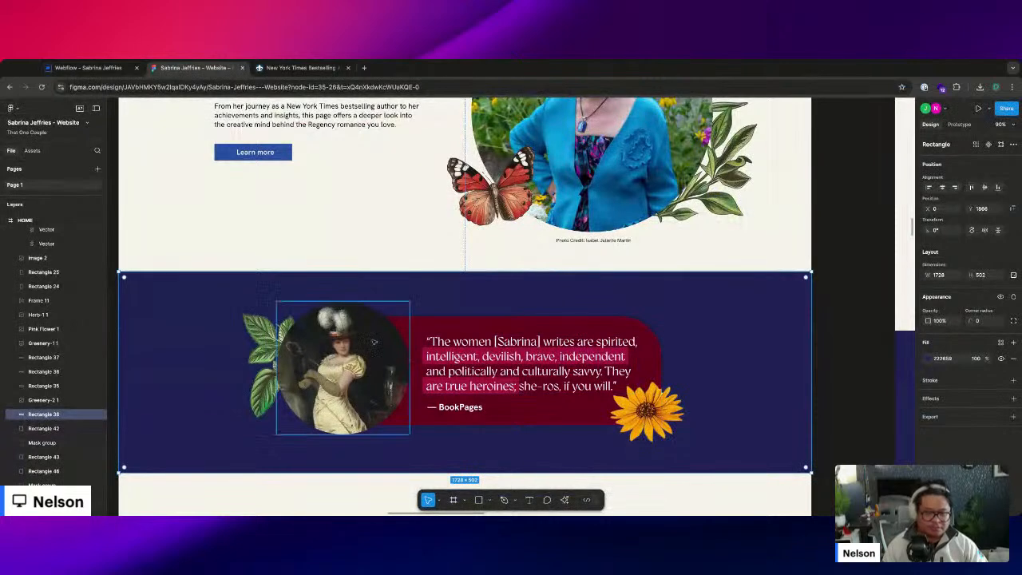
click(360, 309)
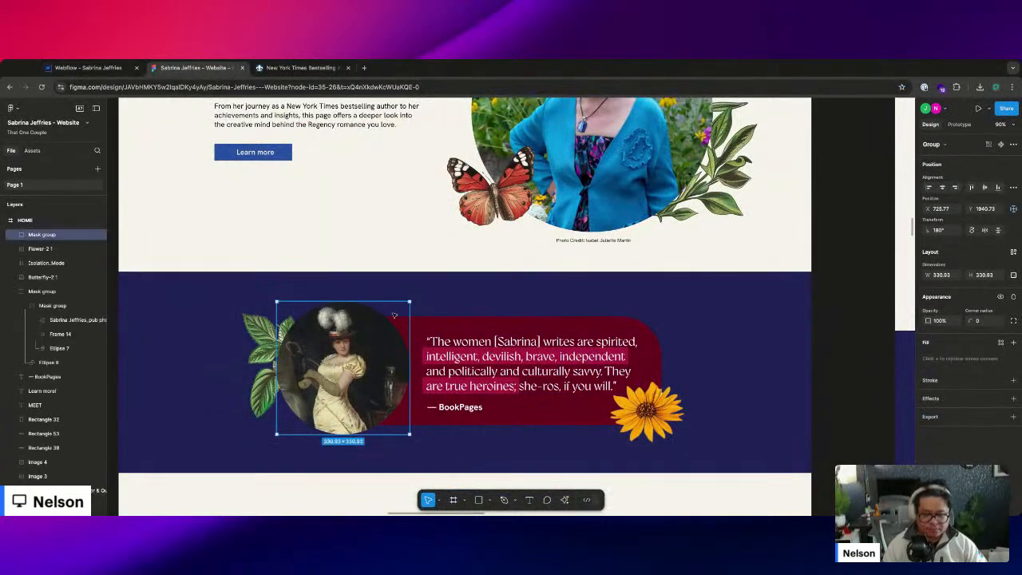
key(alt)
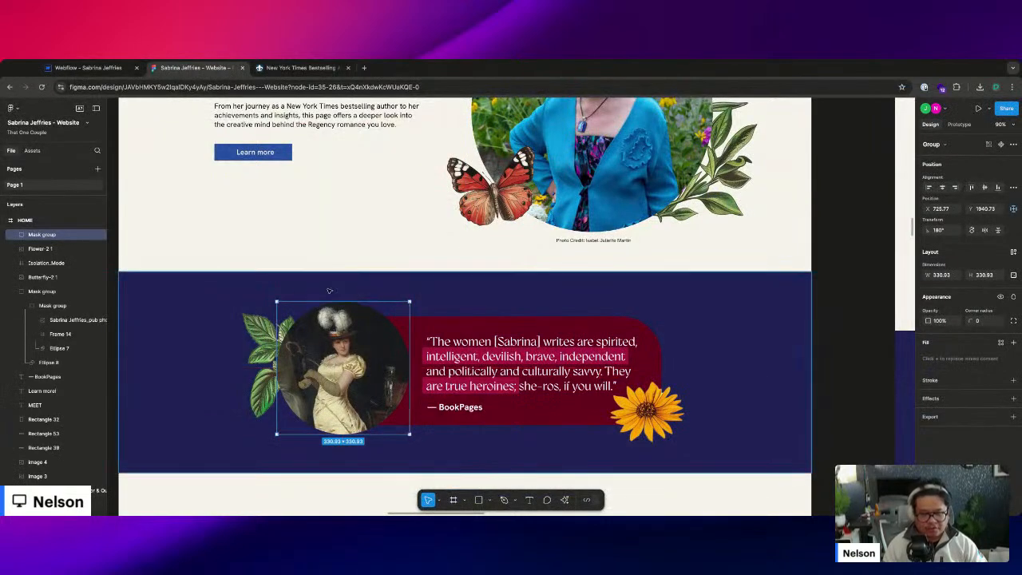
scroll(474, 355, down, 5)
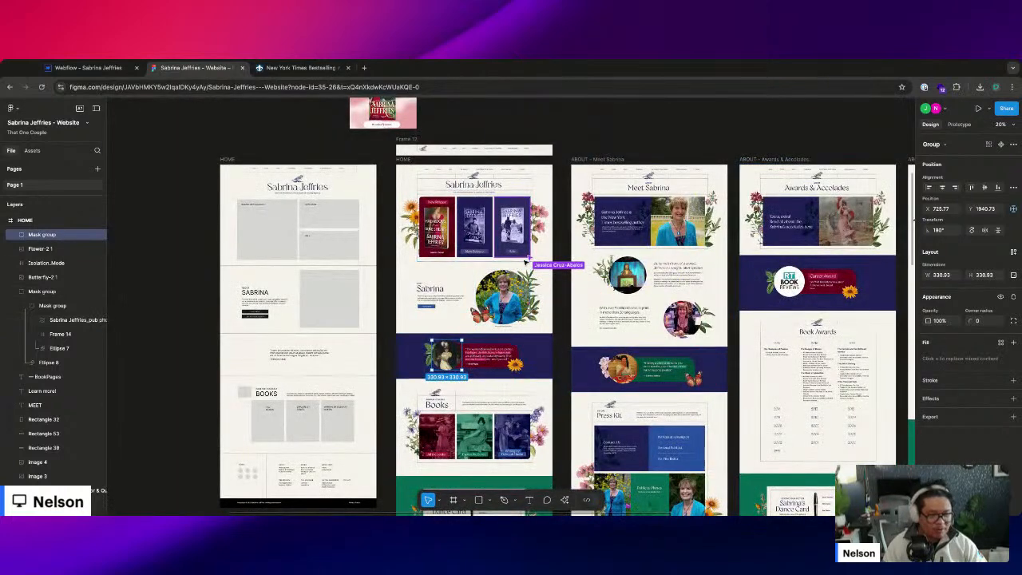
scroll(465, 378, up, 4)
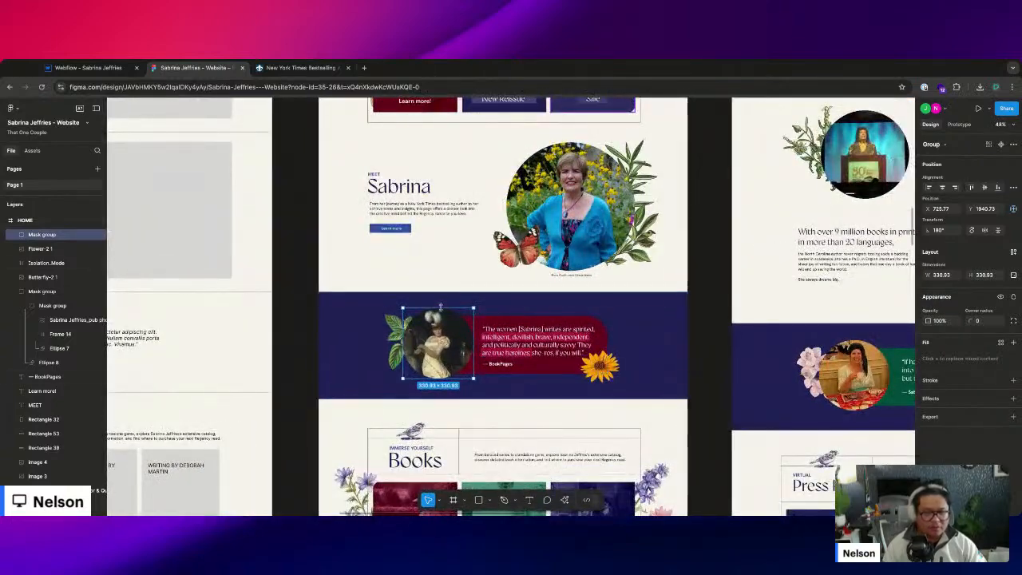
click(437, 303)
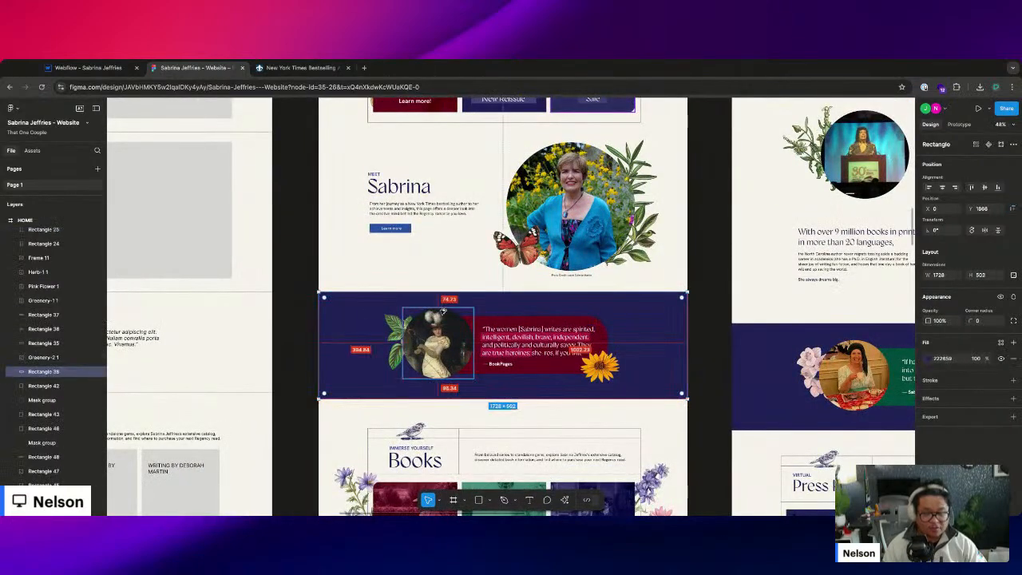
- Switch back to Webflow and rename the new section's class to section--testimonial
click(88, 68)
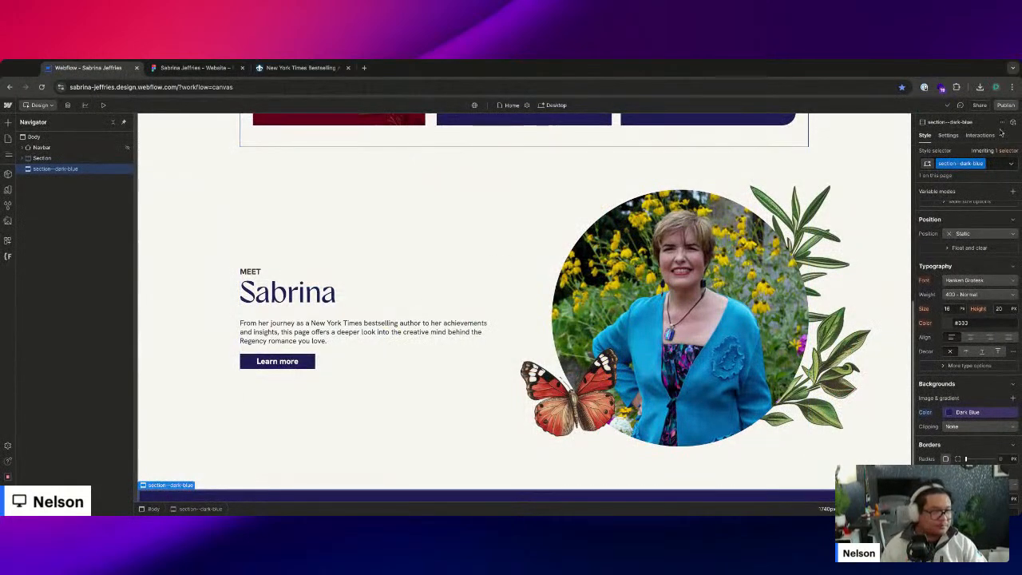
double_click(964, 163)
click(964, 163)
key(shift+End)
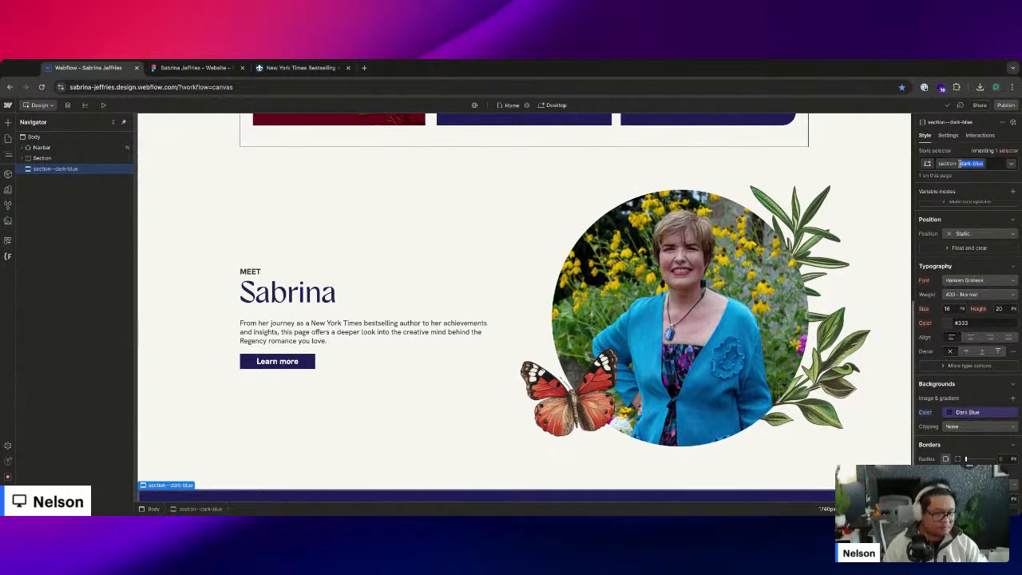
text(red)
key(Return)
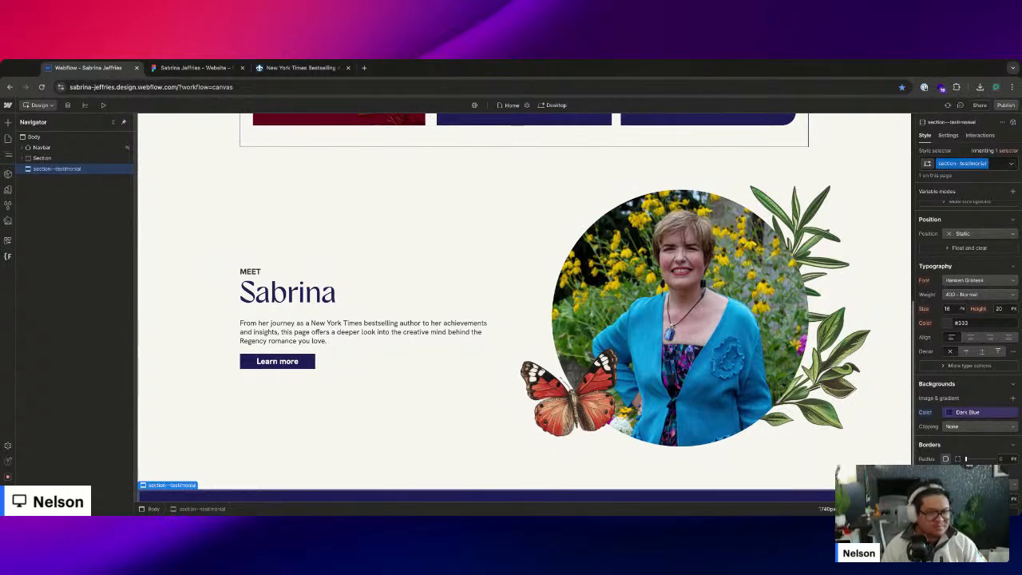
- Set the testimonial section's top and bottom padding to 4.625rem and check the section on the page
scroll(328, 319, down, 1)
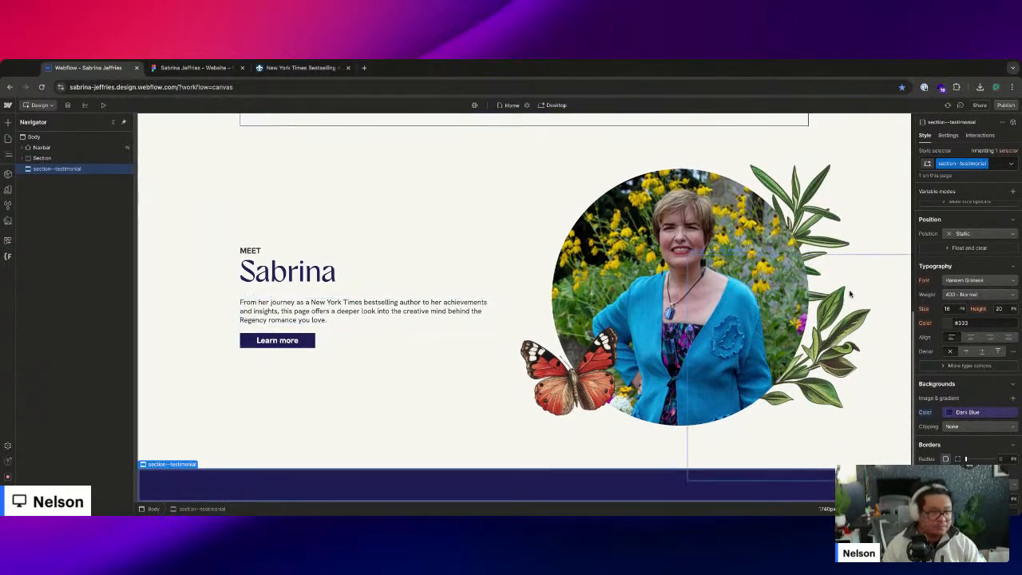
scroll(965, 320, up, 3)
click(968, 268)
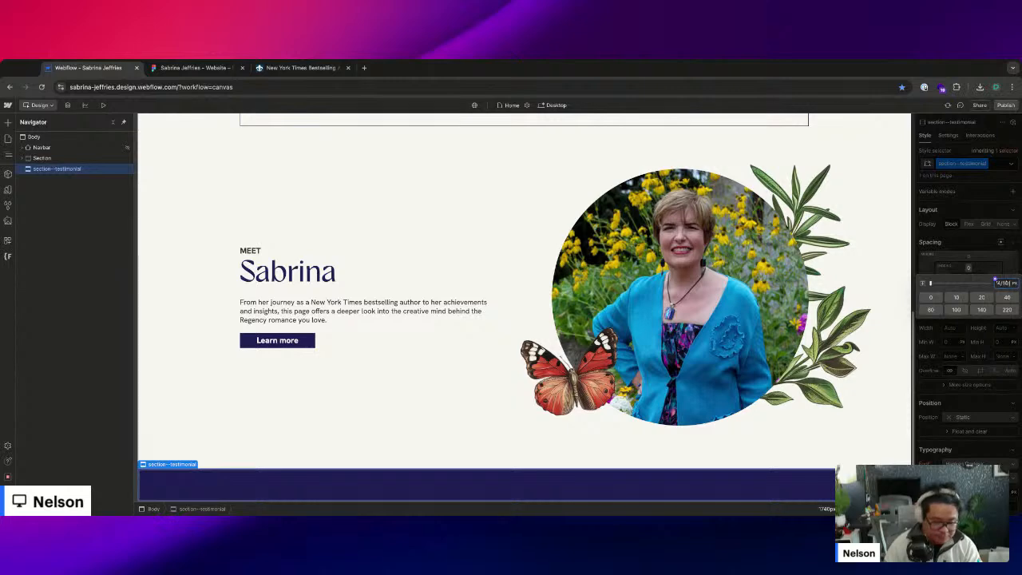
key(Return)
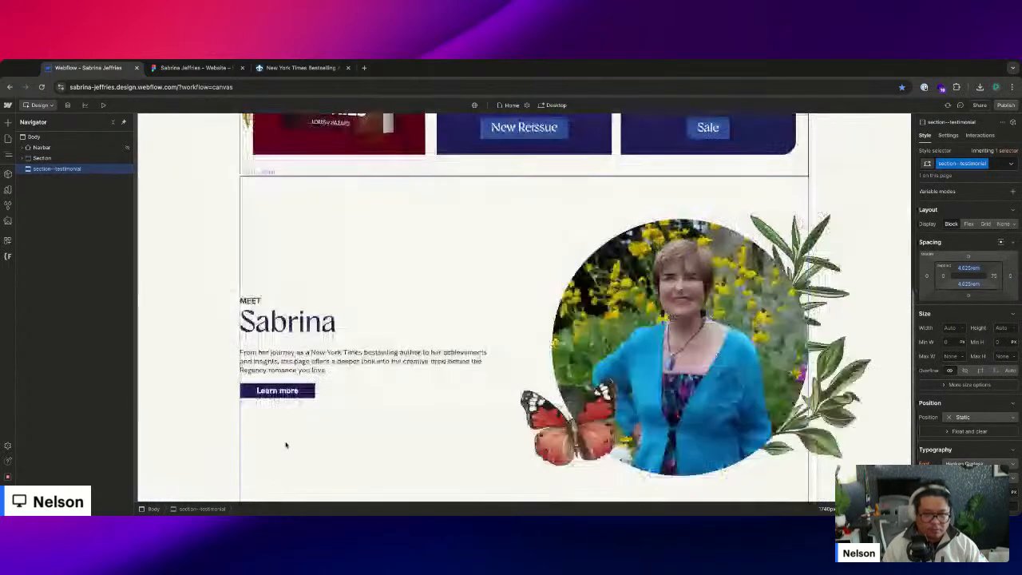
scroll(987, 416, down, 5)
scroll(988, 416, up, 4)
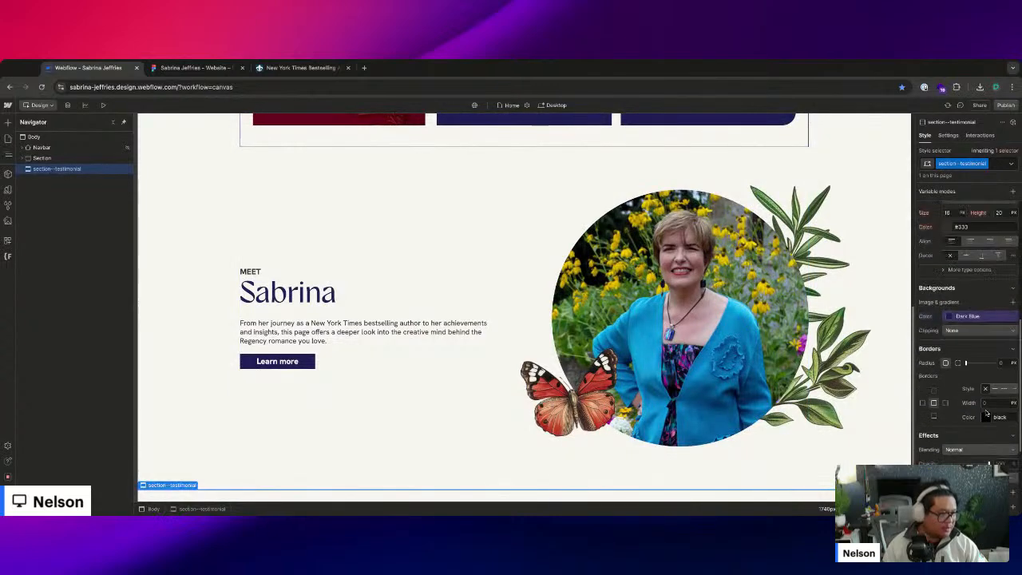
- Add a div block inside the testimonial section and give it the existing class container
click(37, 170)
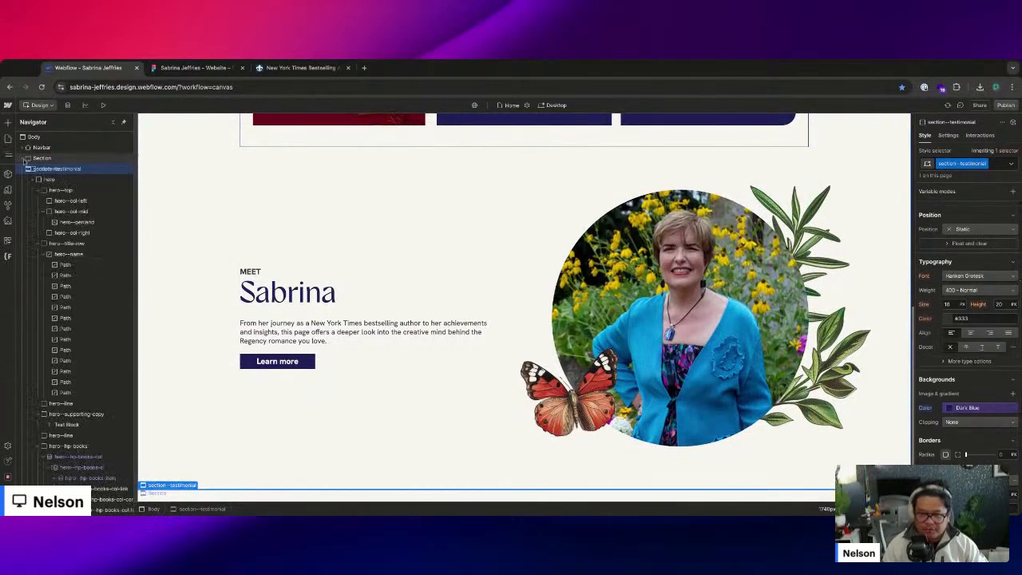
click(38, 171)
key(super+k)
text(div)
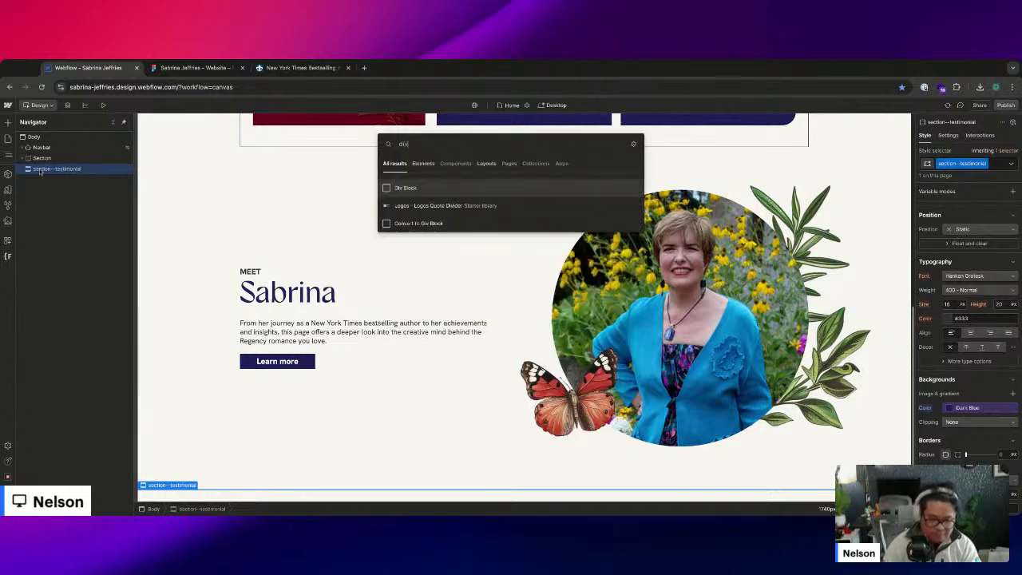
key(Return)
key(super+Return)
click(934, 246)
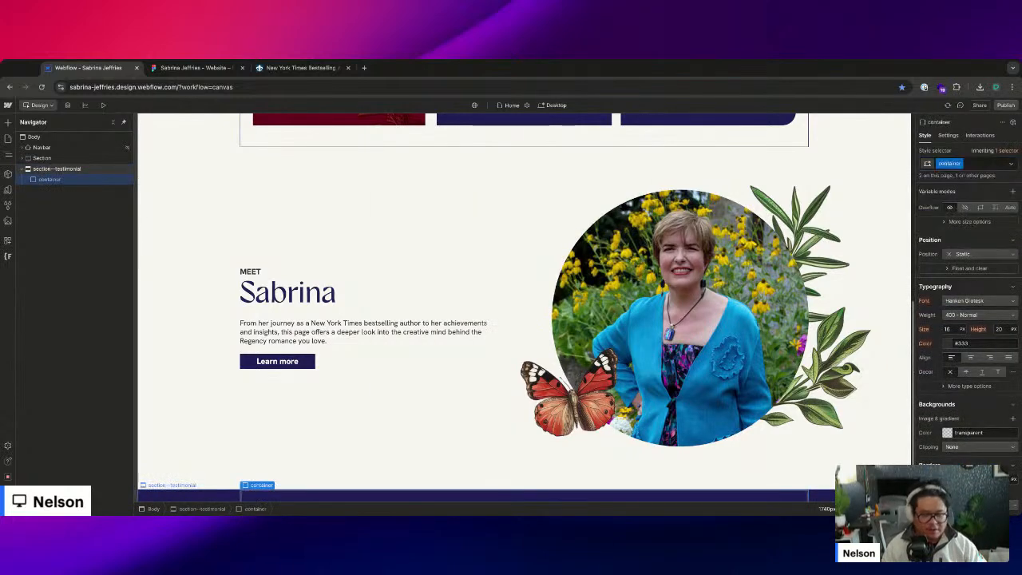
- Check the spacing settings of the testimonial section and of its new container
scroll(404, 316, down, 1)
click(210, 487)
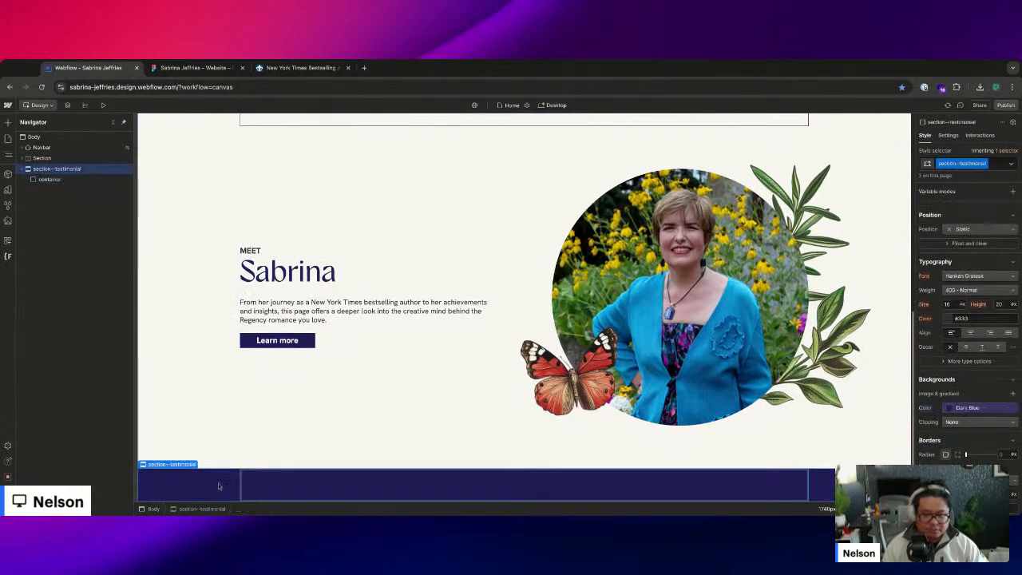
scroll(958, 311, up, 3)
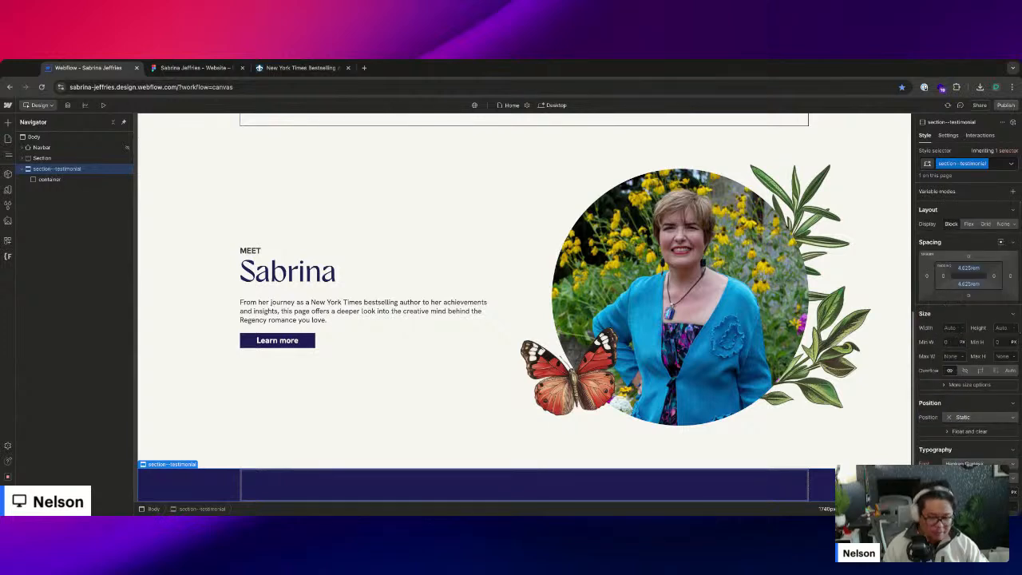
click(345, 488)
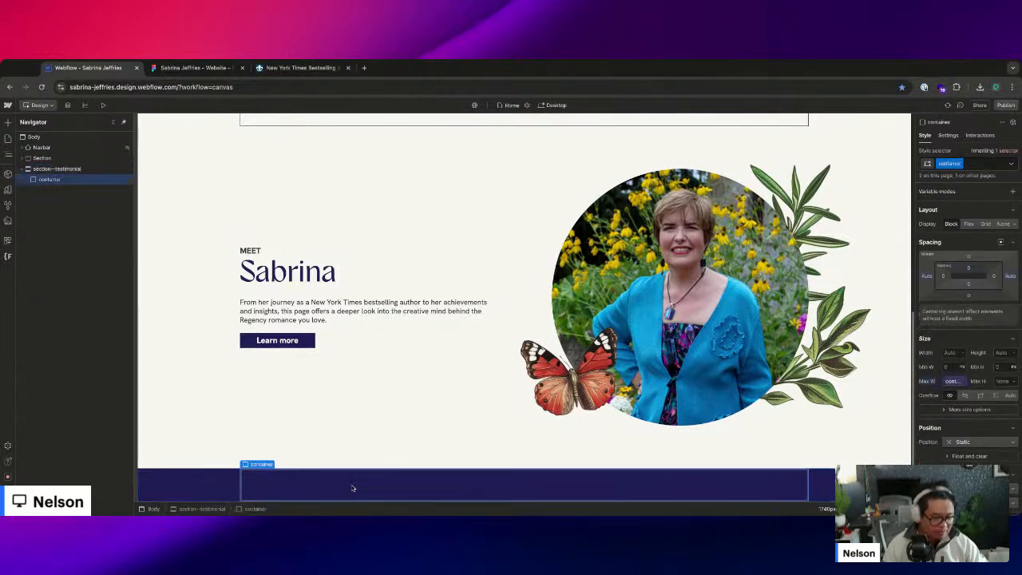
scroll(352, 488, up, 1)
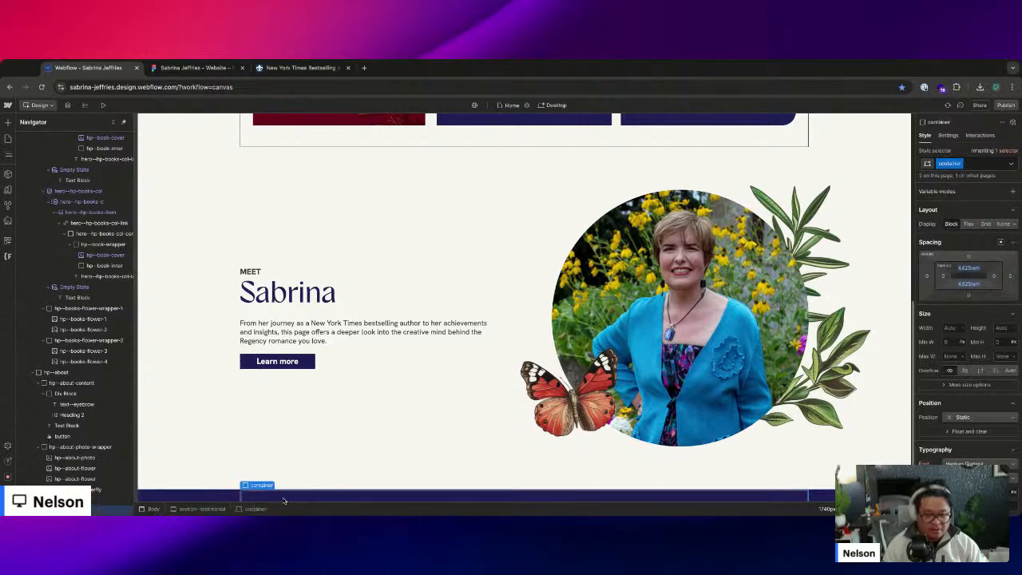
scroll(298, 485, down, 1)
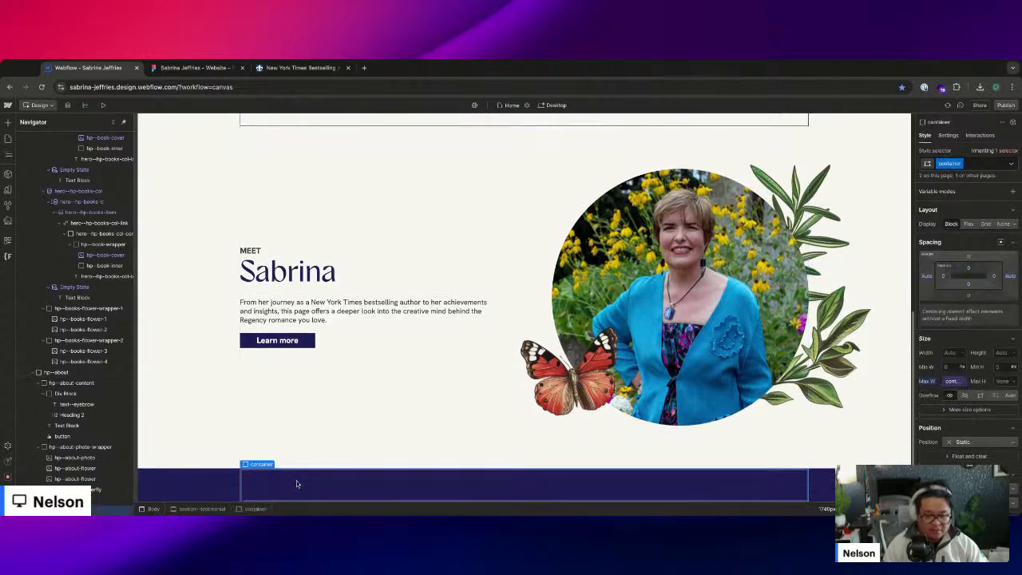
- Switch to Figma and export the portrait image inside the quote band's circular mask group as a 1x PNG
click(161, 66)
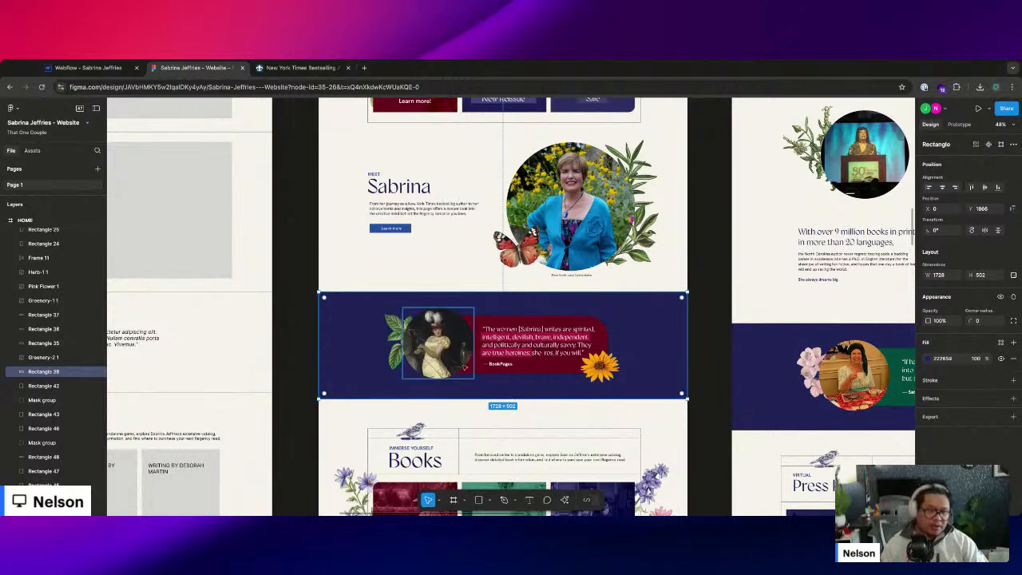
scroll(461, 362, up, 10)
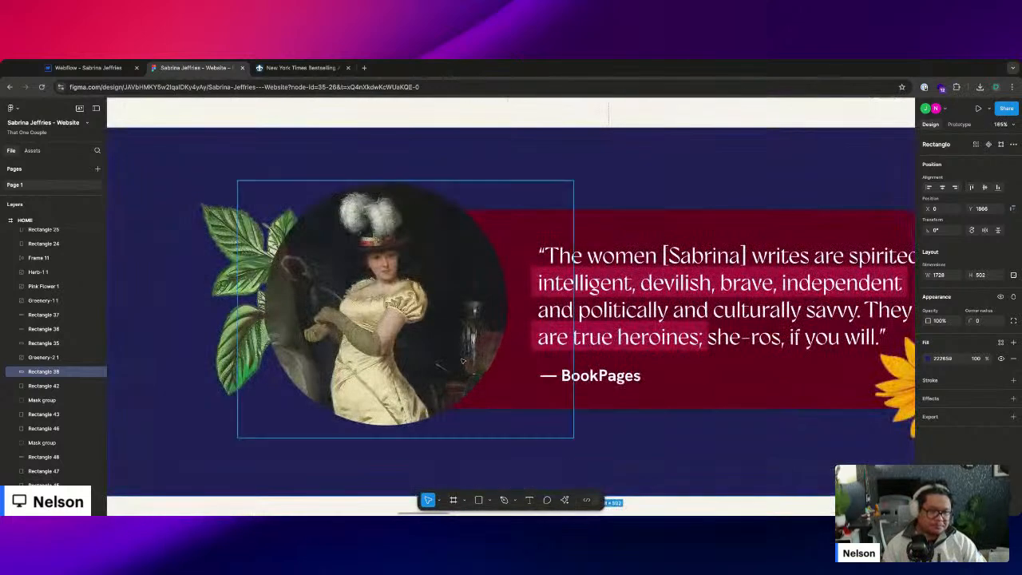
scroll(519, 349, right, 2)
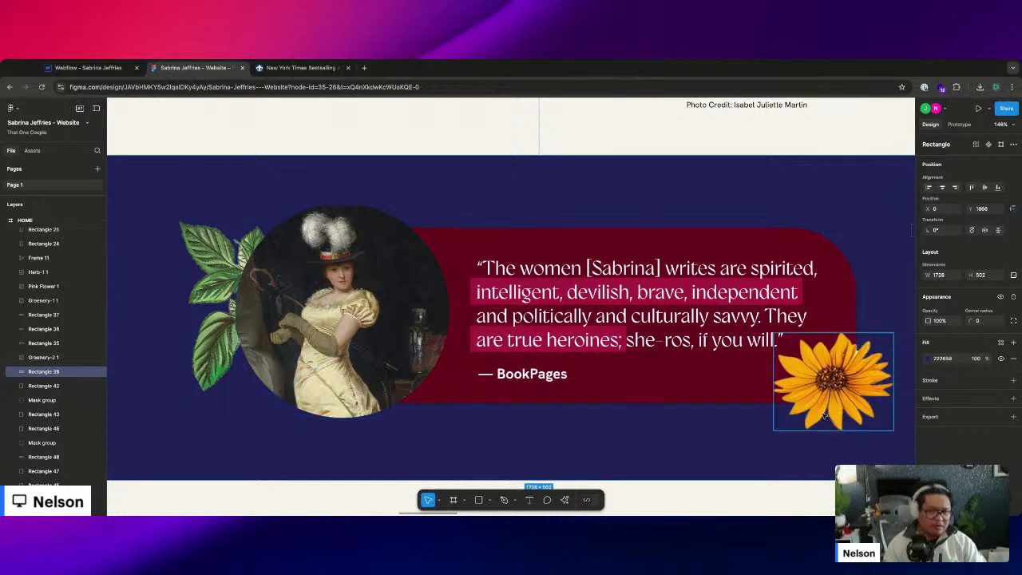
click(342, 312)
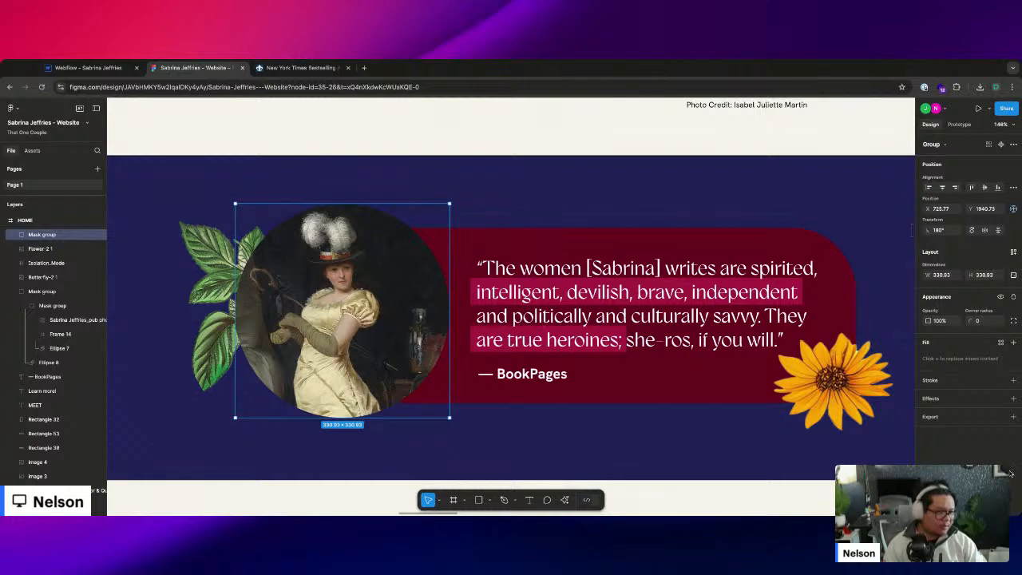
click(934, 477)
scroll(966, 359, down, 2)
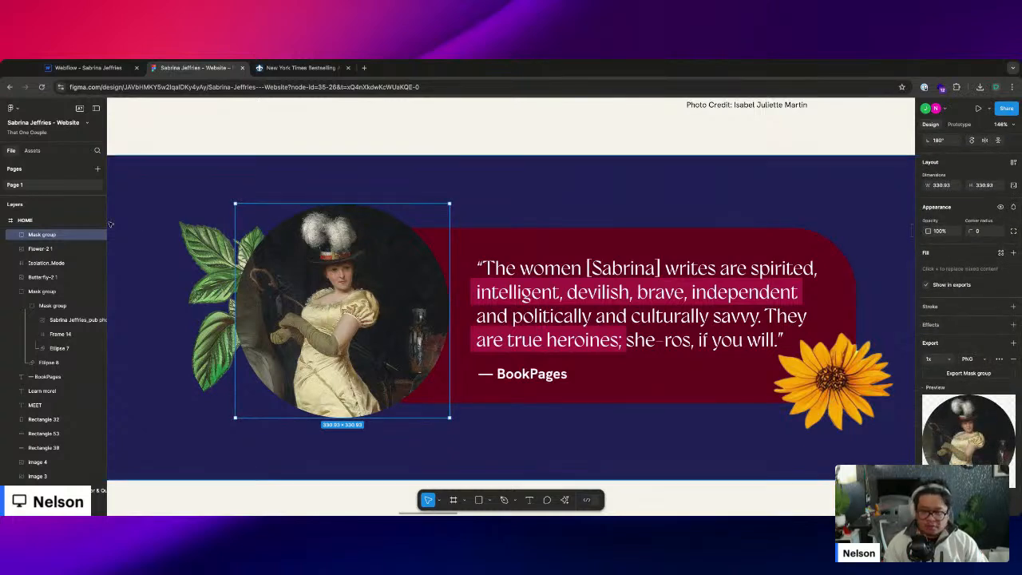
click(14, 234)
click(47, 249)
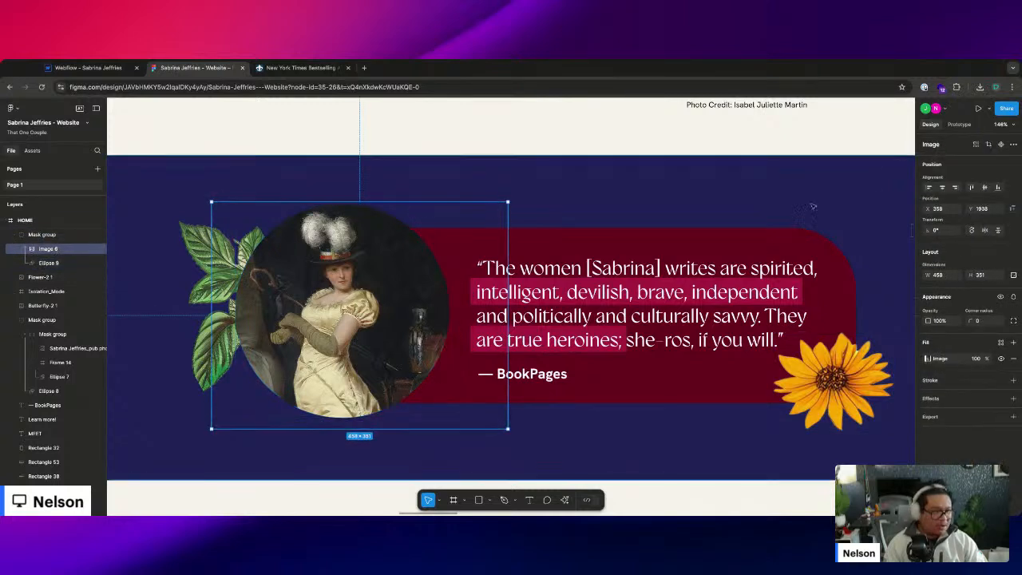
scroll(989, 445, down, 2)
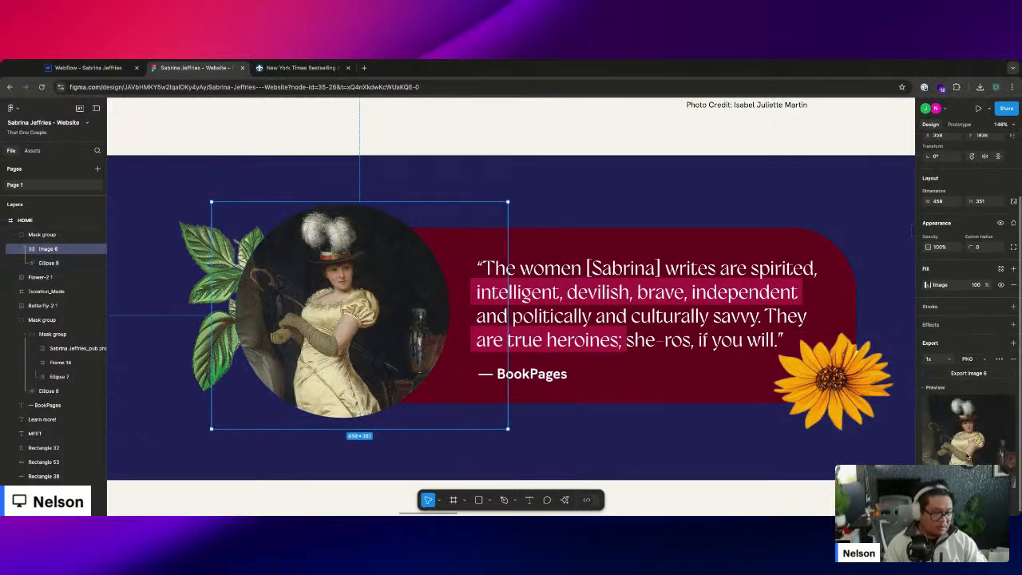
click(979, 374)
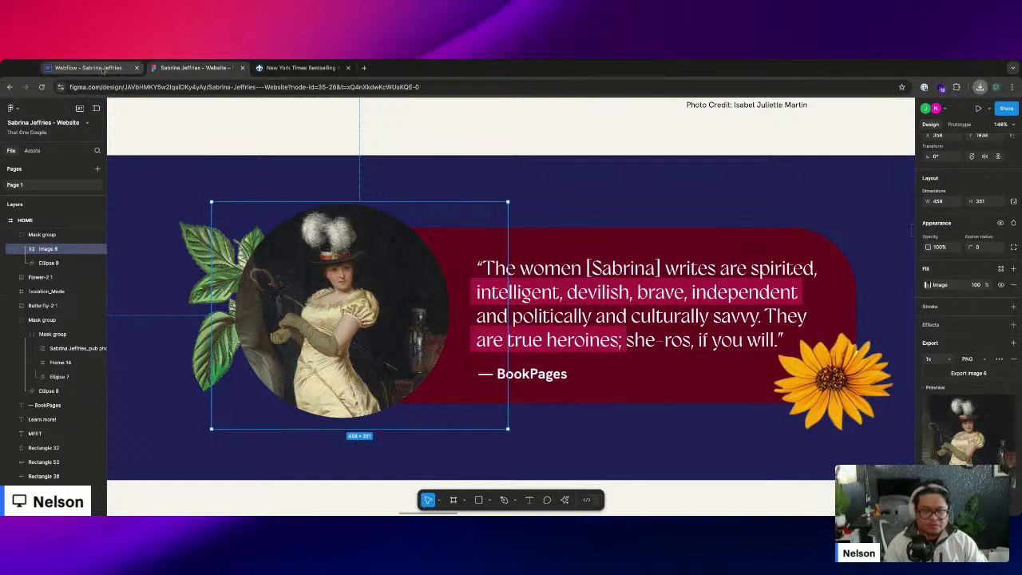
- Export the quote band's leaves and yellow flower as 1x PNGs, and switch to Webflow to upload the exported images to the site's assets
click(217, 271)
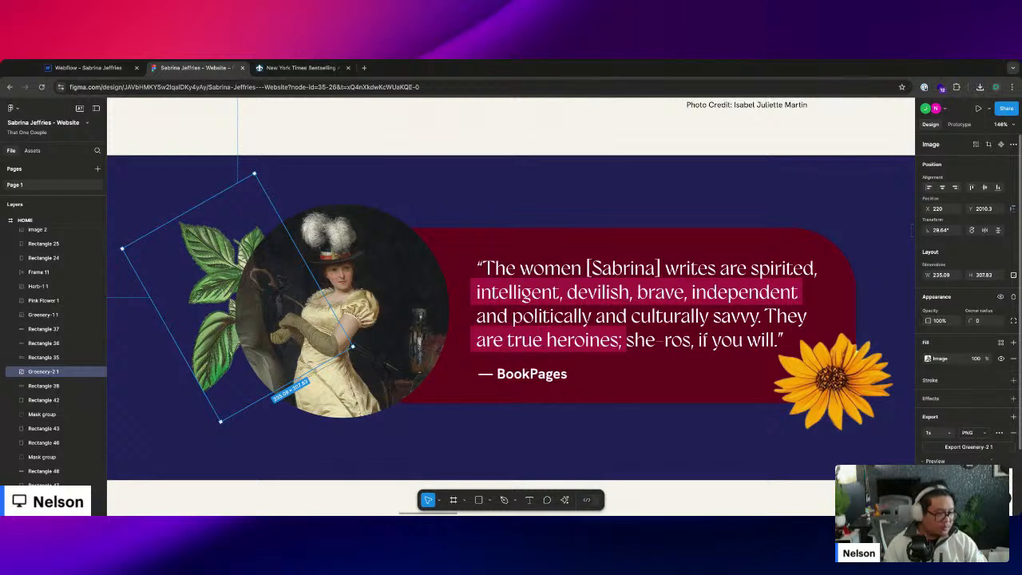
click(830, 380)
click(1013, 415)
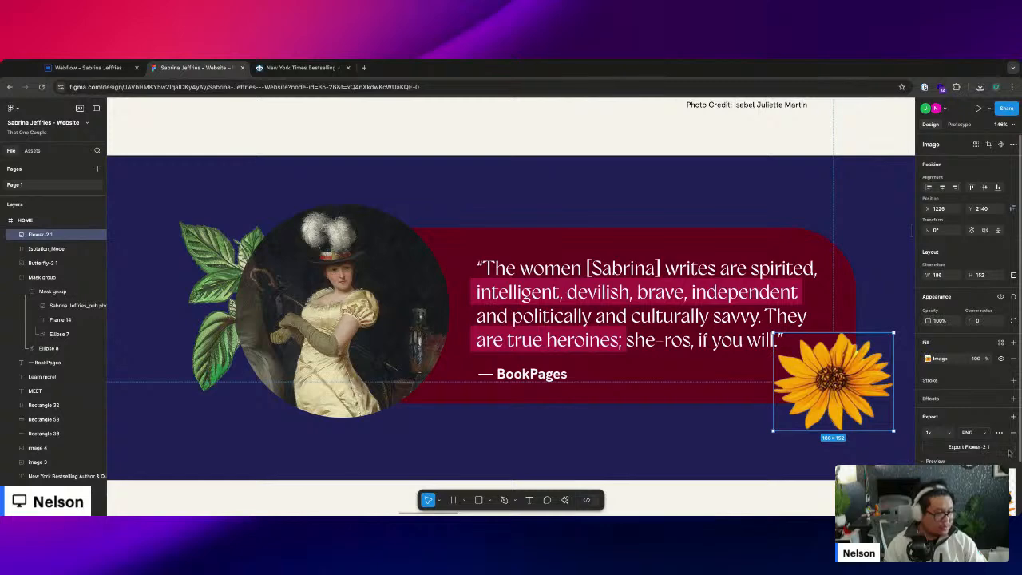
click(88, 67)
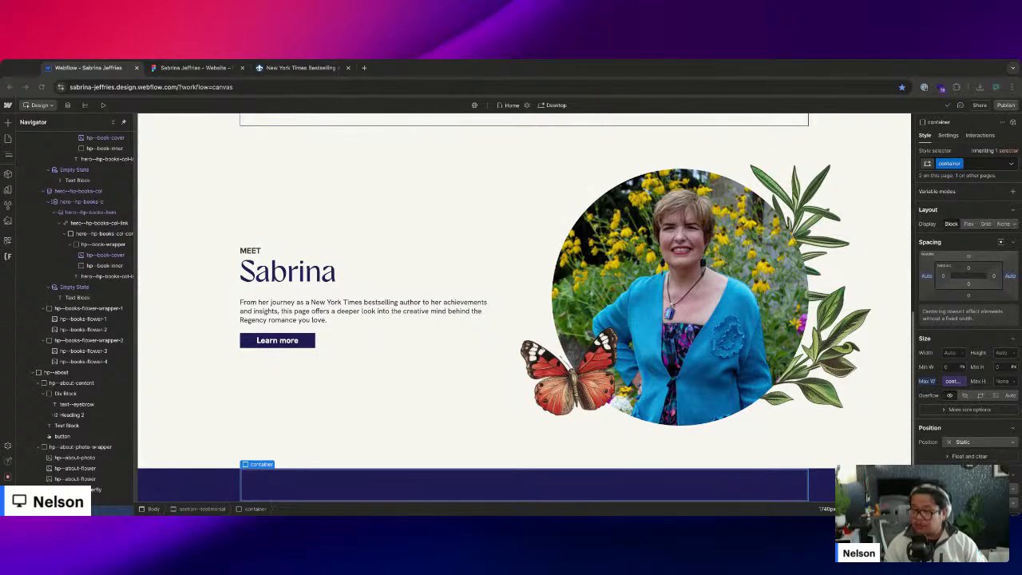
drag(4, 280, 450, 271)
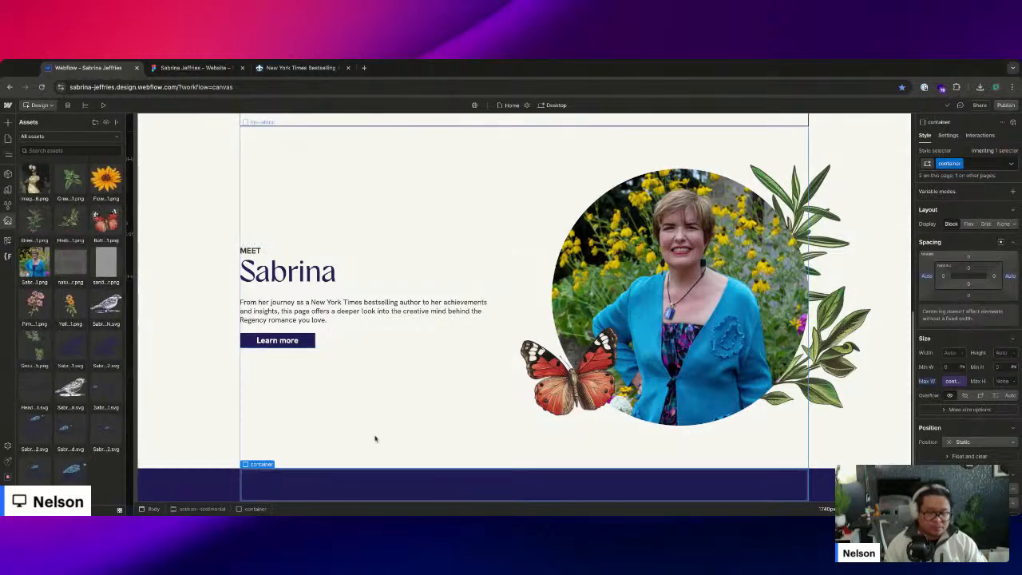
- Switch to Figma and inspect the dimensions of the circular portrait and the red quote box, including the box's rounded corner radius
click(170, 68)
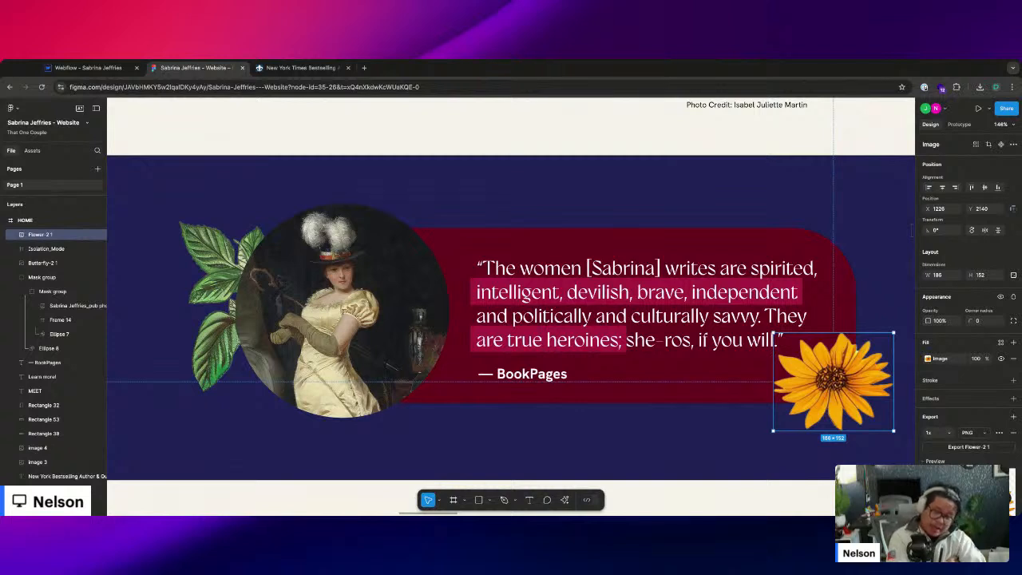
click(443, 275)
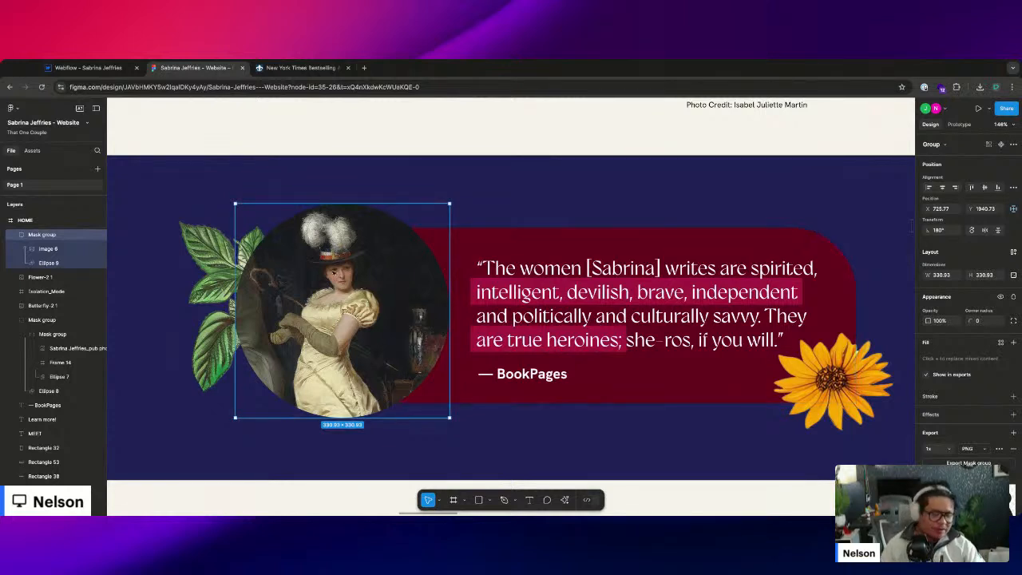
click(667, 243)
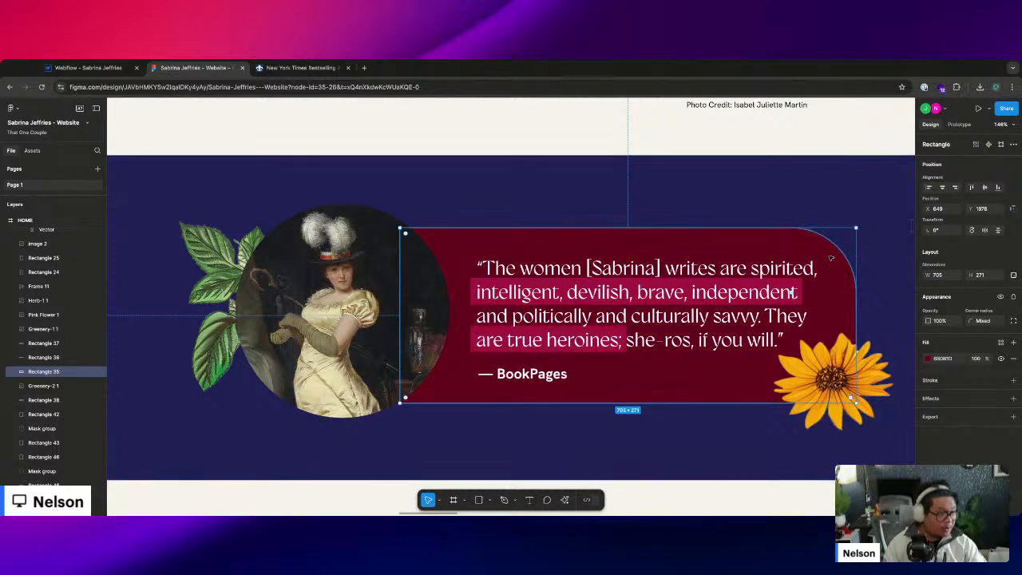
double_click(799, 246)
click(856, 229)
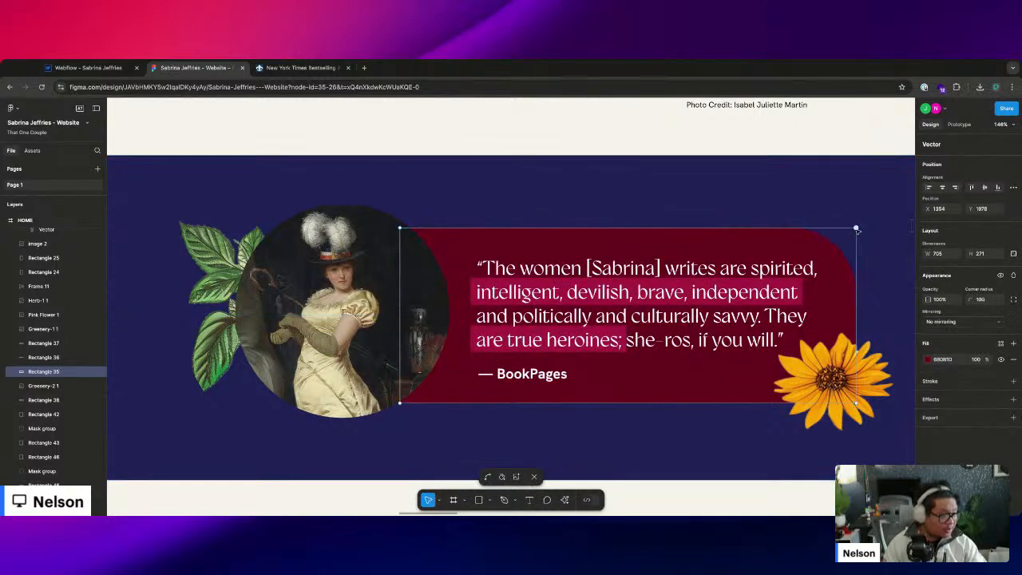
click(982, 300)
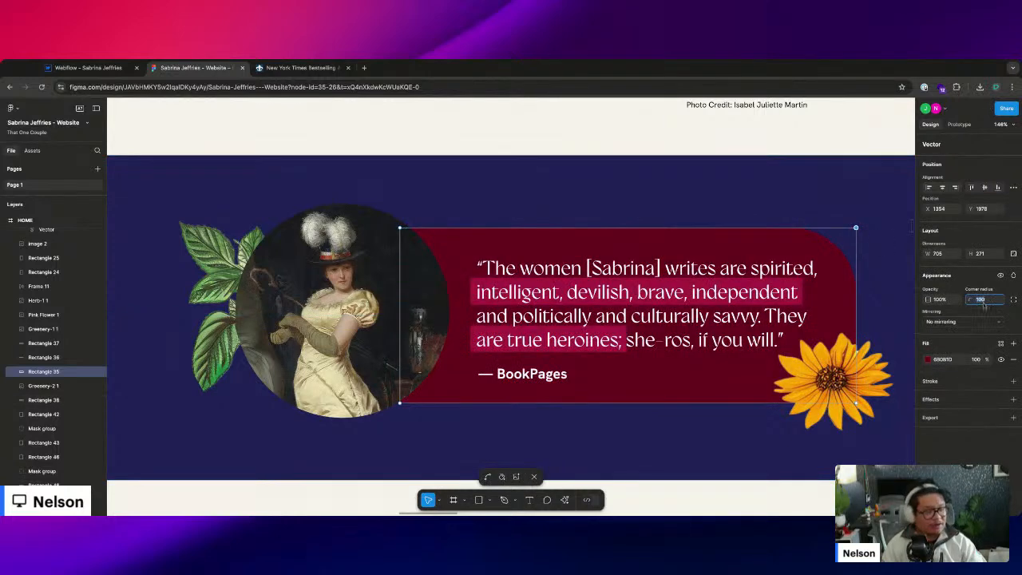
- Switch back to Webflow and add a div block inside the testimonial section's container
click(87, 67)
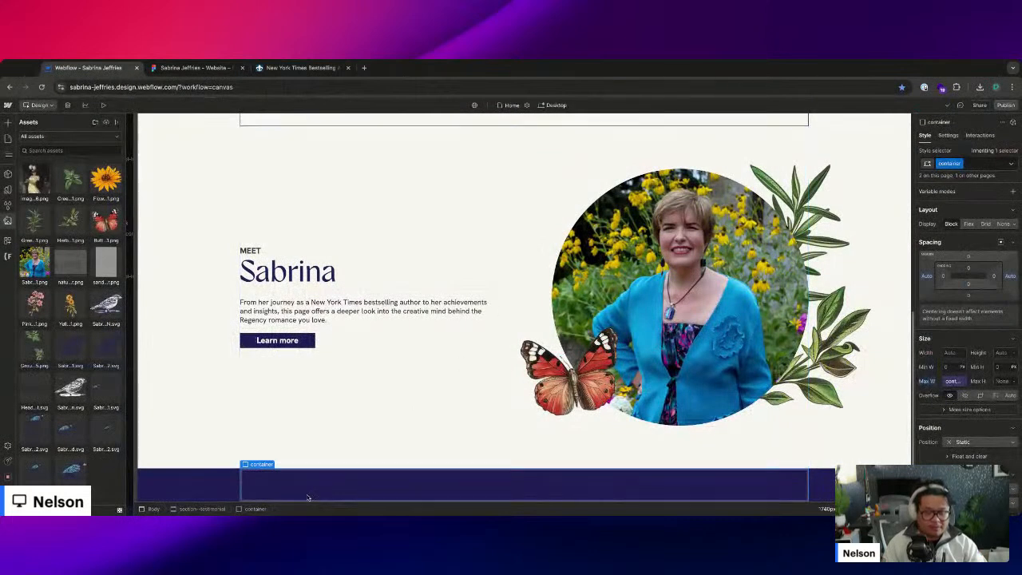
key(super+k)
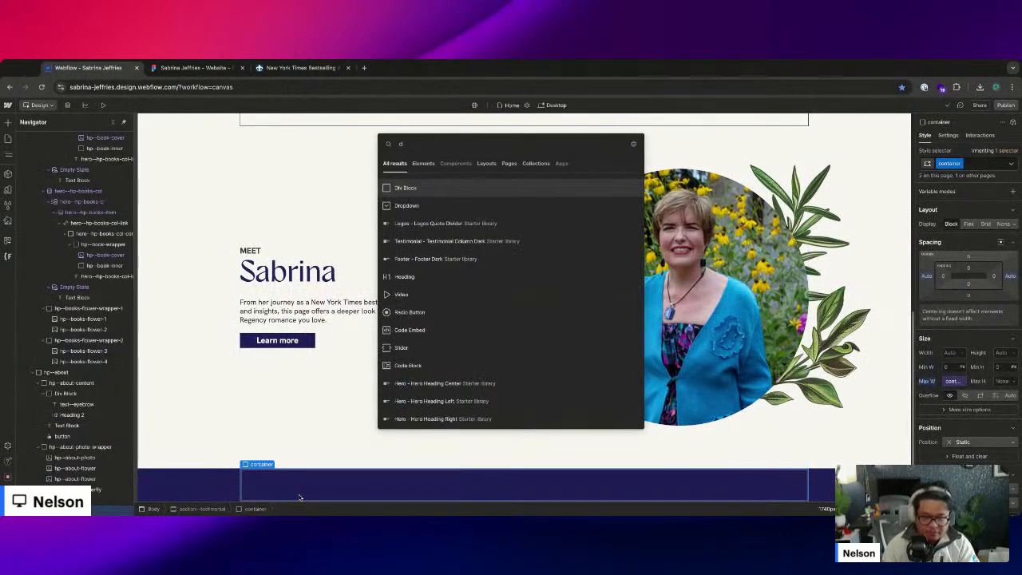
text(div)
key(Return)
key(super+Return)
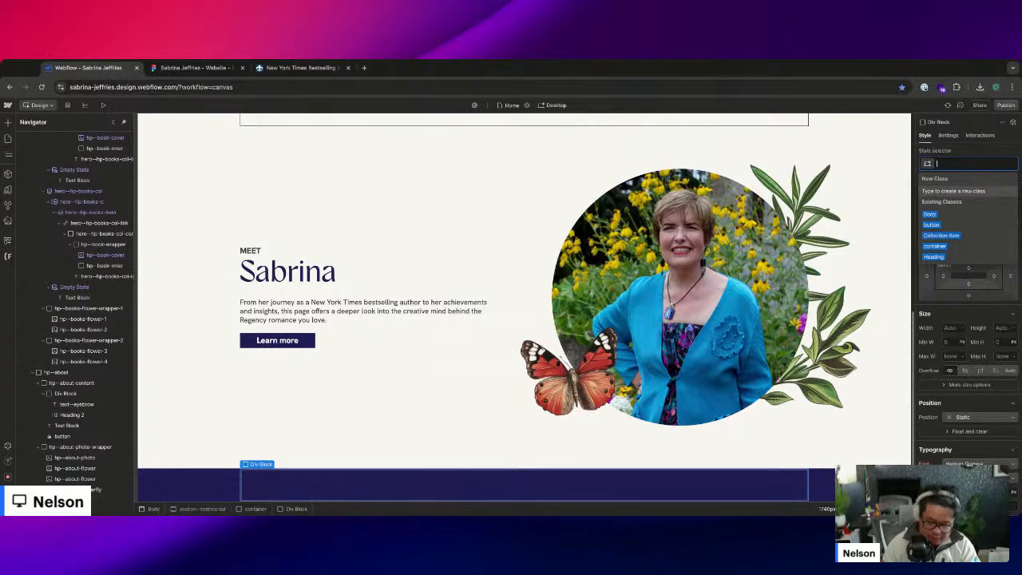
text(text-)
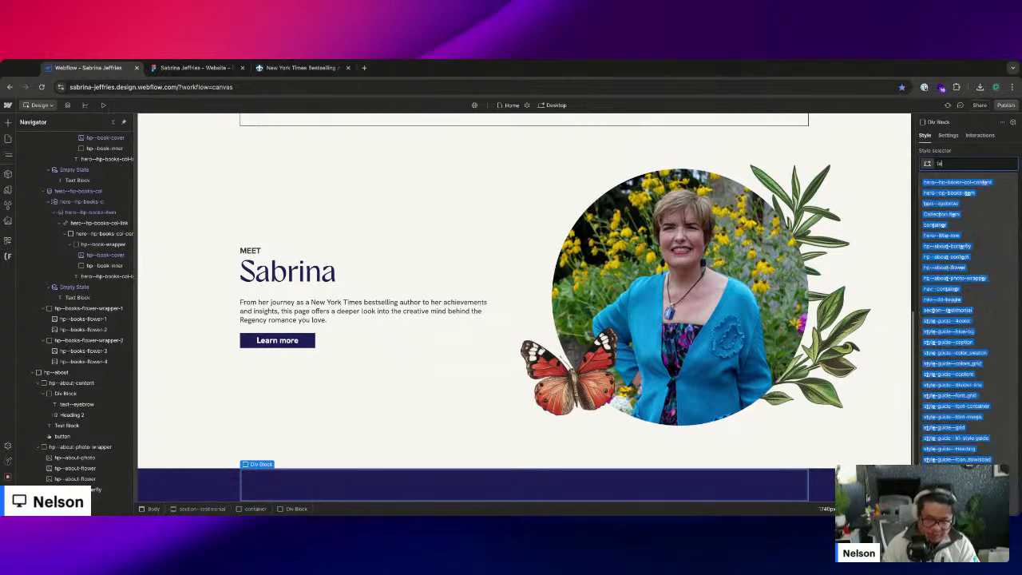
key(BackSpace)
text(st)
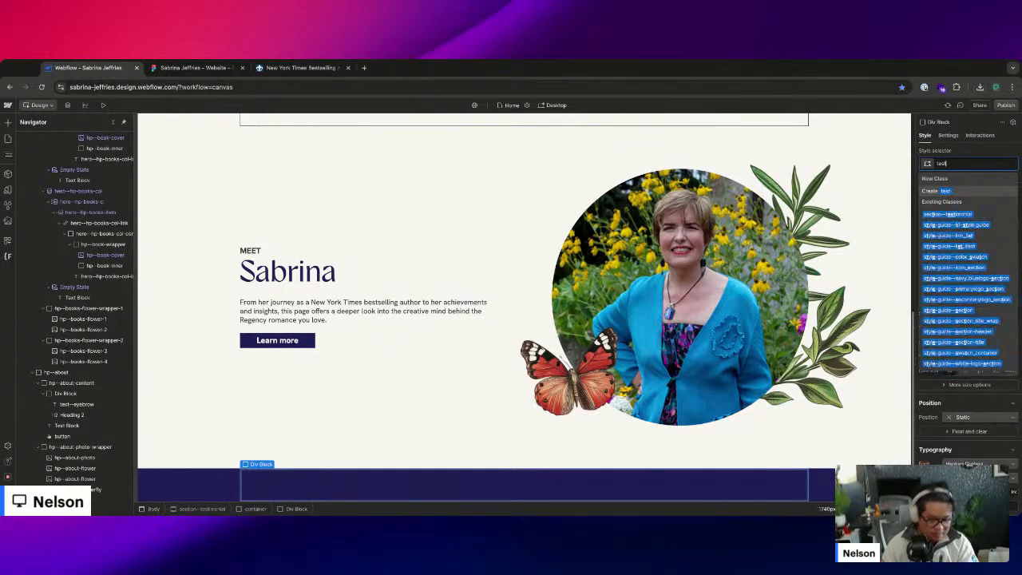
text(imonial)
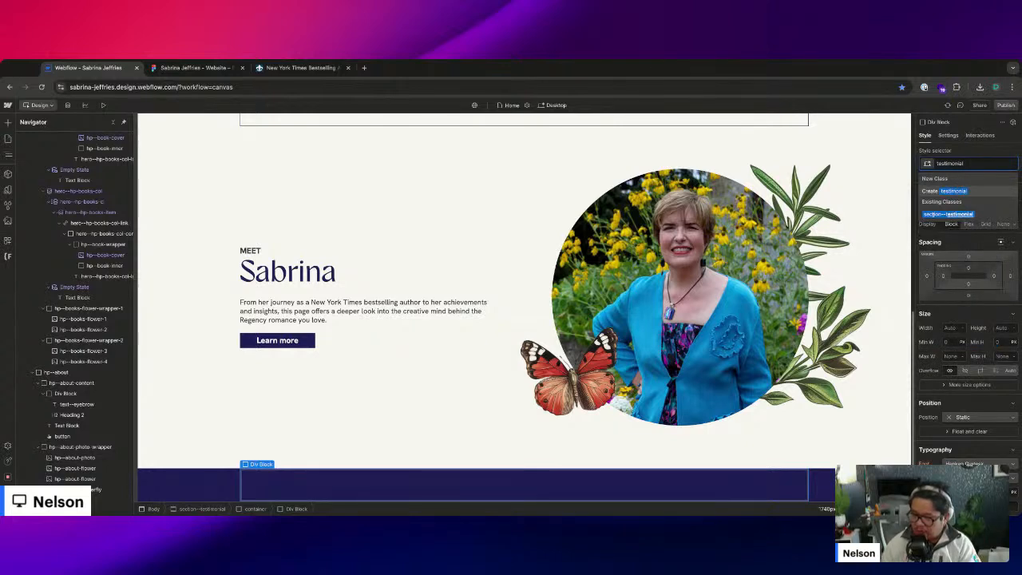
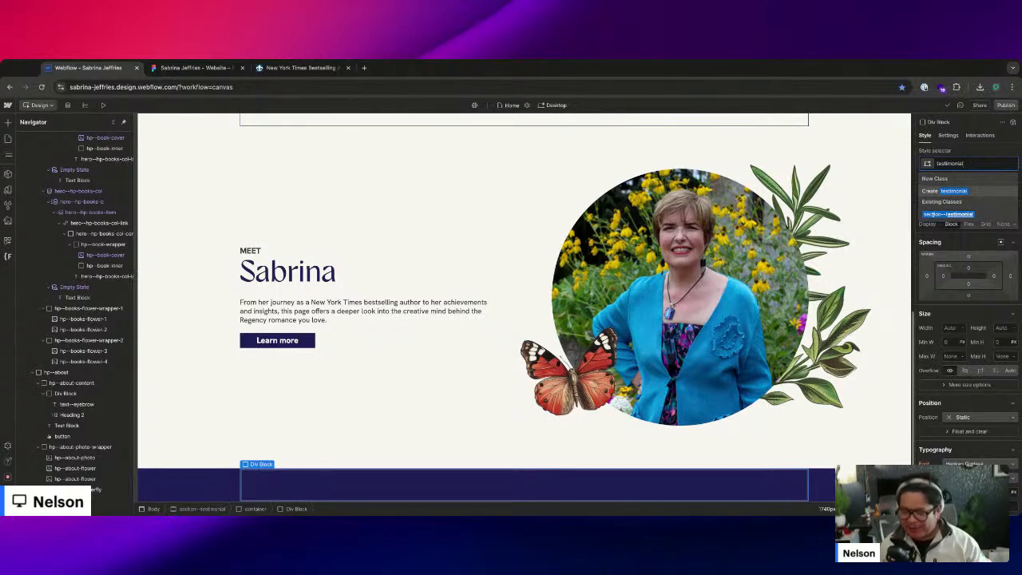
click(280, 491)
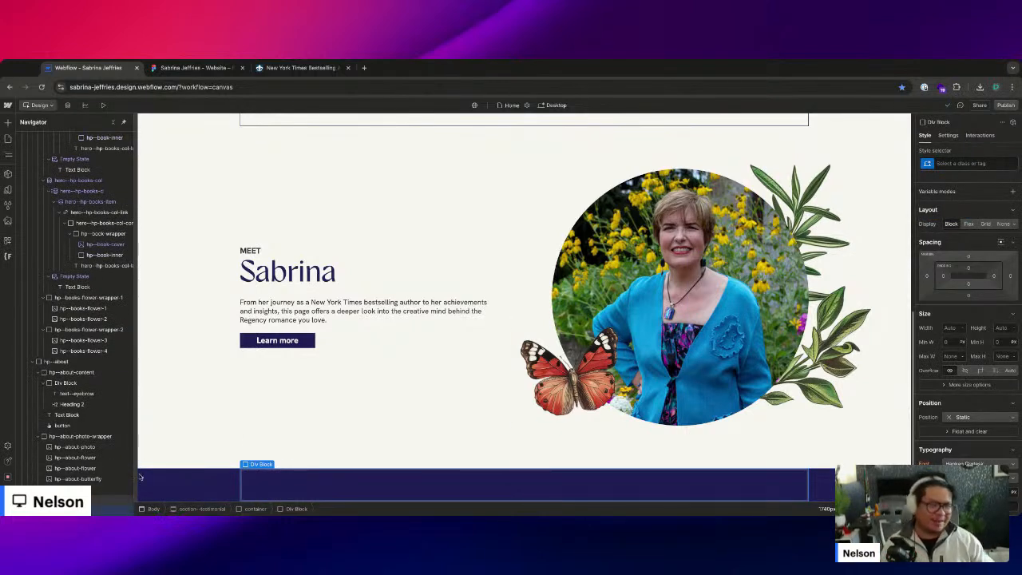
- Give the new div block in the testimonial container the class testimonial--content-wrapper
click(955, 164)
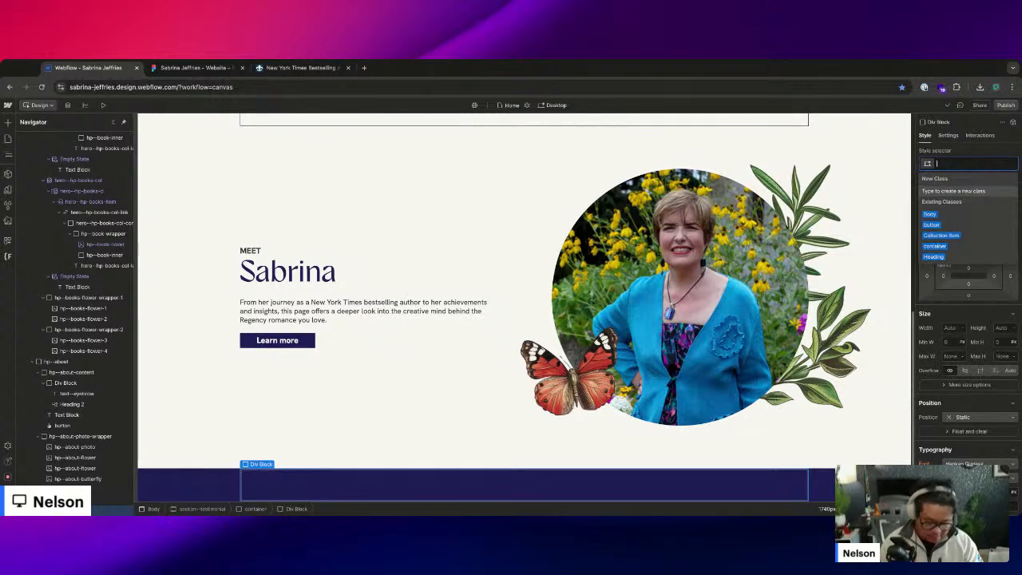
text(testimonia)
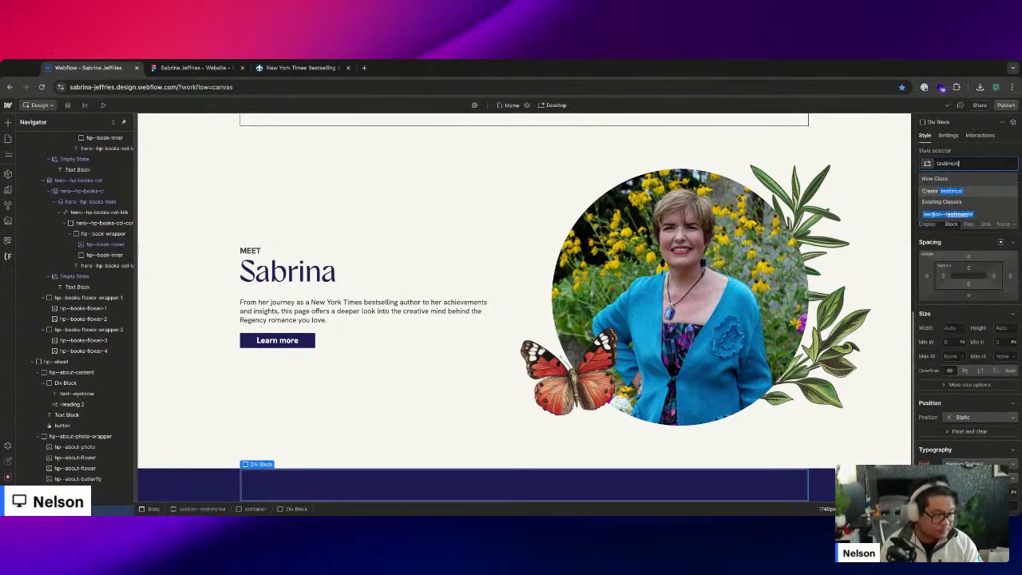
text(l-)
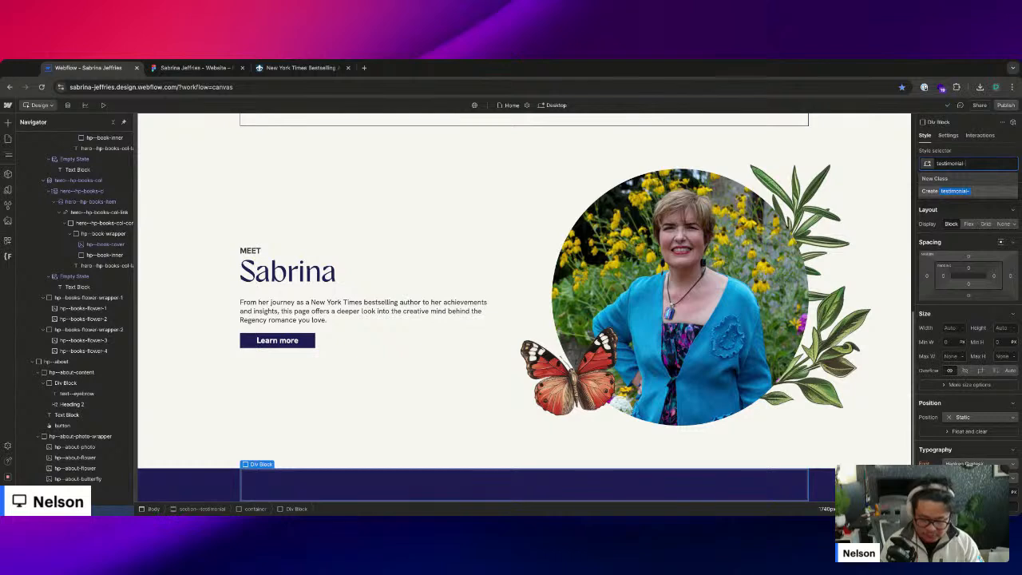
text(-content)
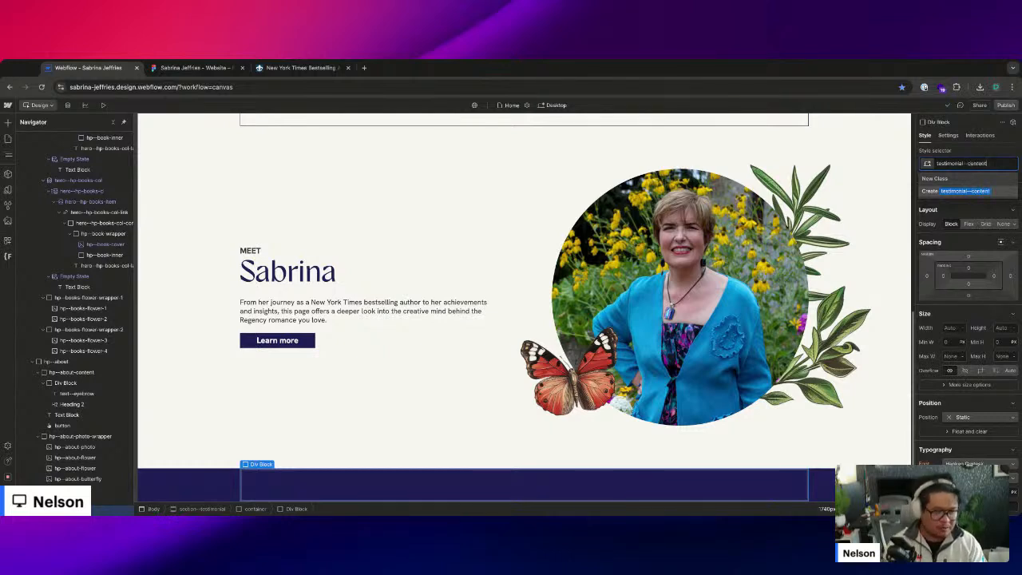
text(-wrapper)
key(Return)
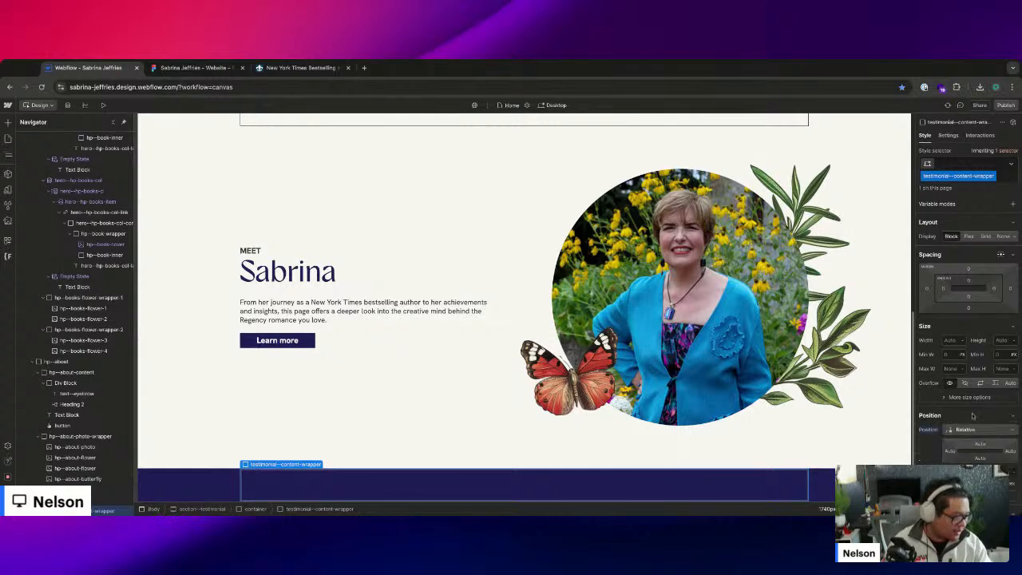
- Set the content wrapper's background to the Dark Red variable, checking it against the quote box's fill in Figma before returning to Webflow
scroll(950, 359, down, 4)
click(946, 351)
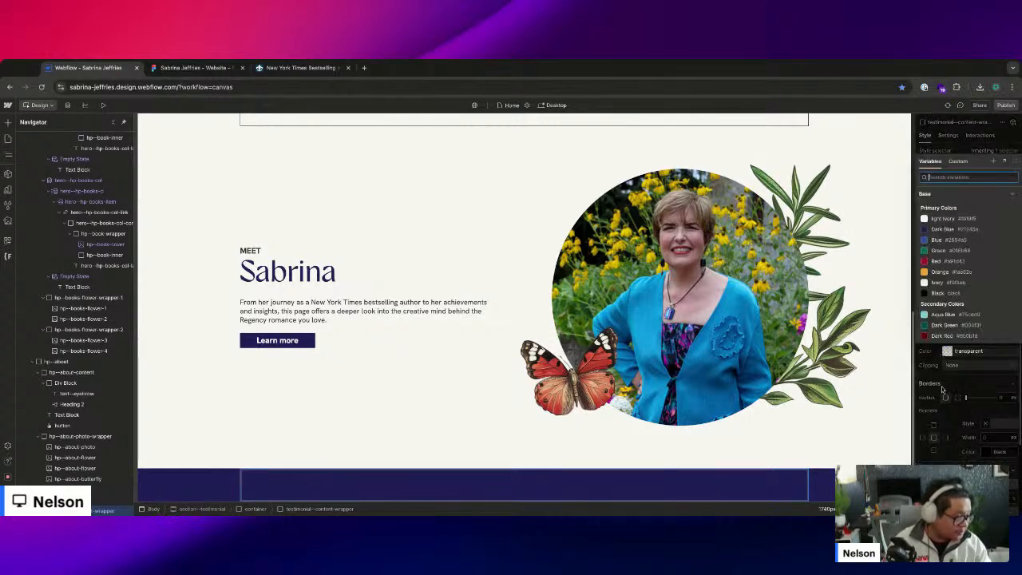
click(967, 336)
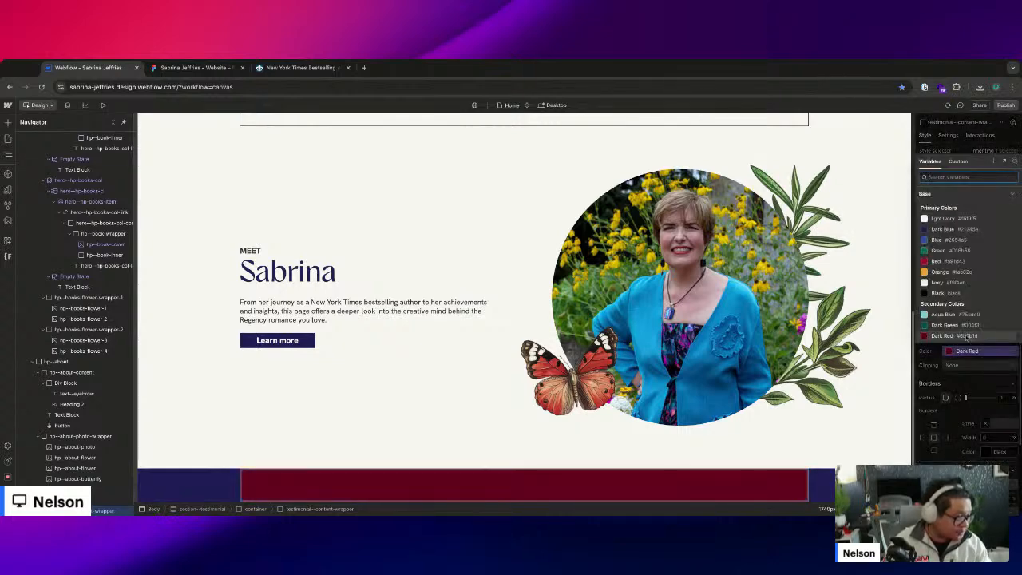
click(196, 67)
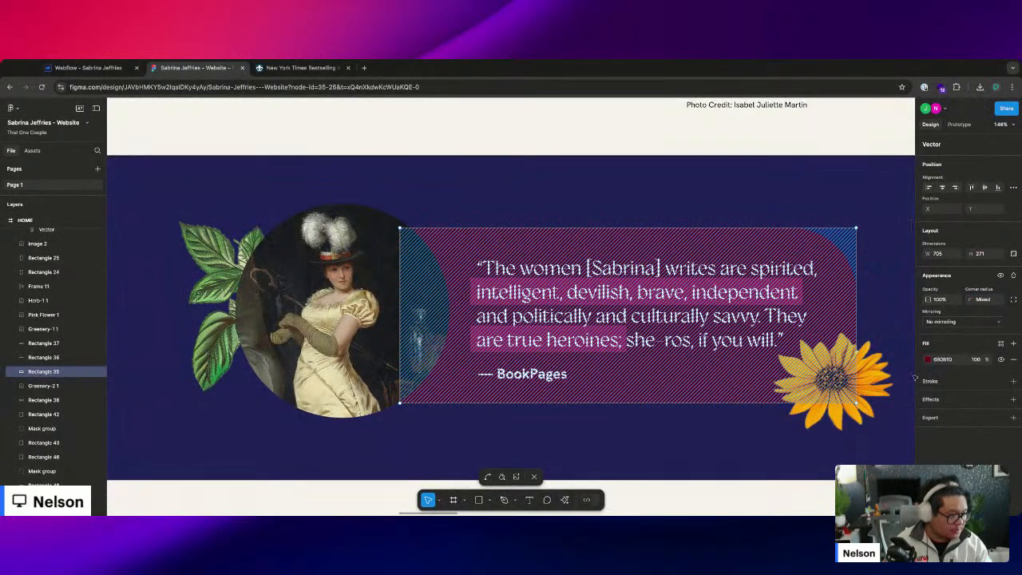
click(942, 360)
click(111, 67)
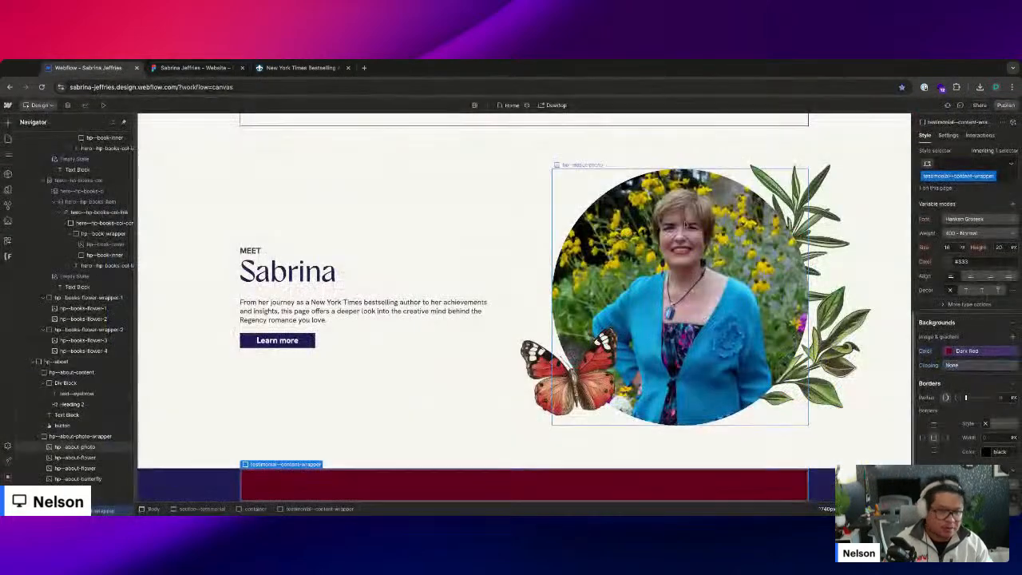
click(972, 349)
text(8B0B10)
click(974, 345)
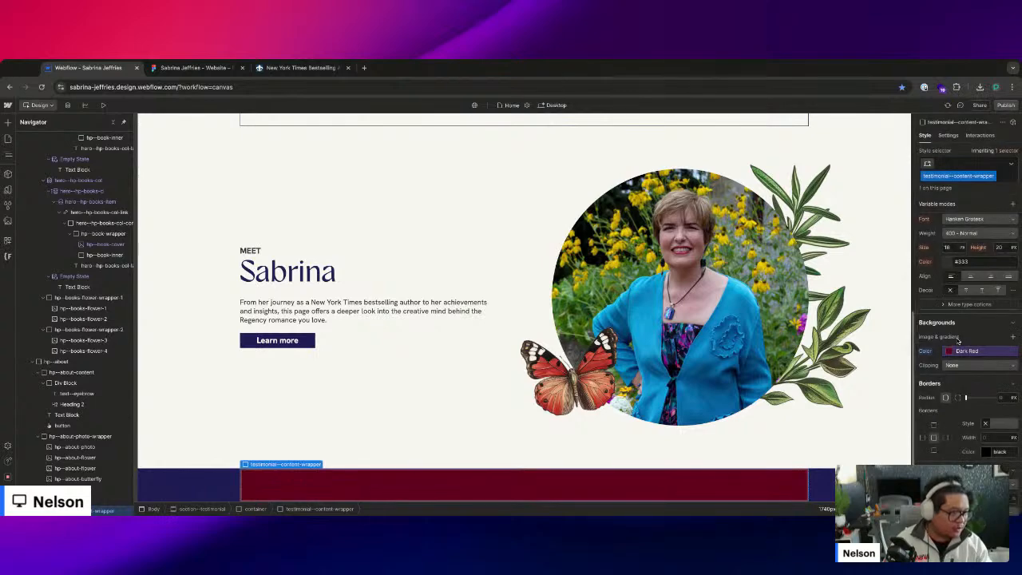
- Switch to Figma and measure the spacing of the quote text and the BookPages attribution within the red box
key(ctrl+Tab)
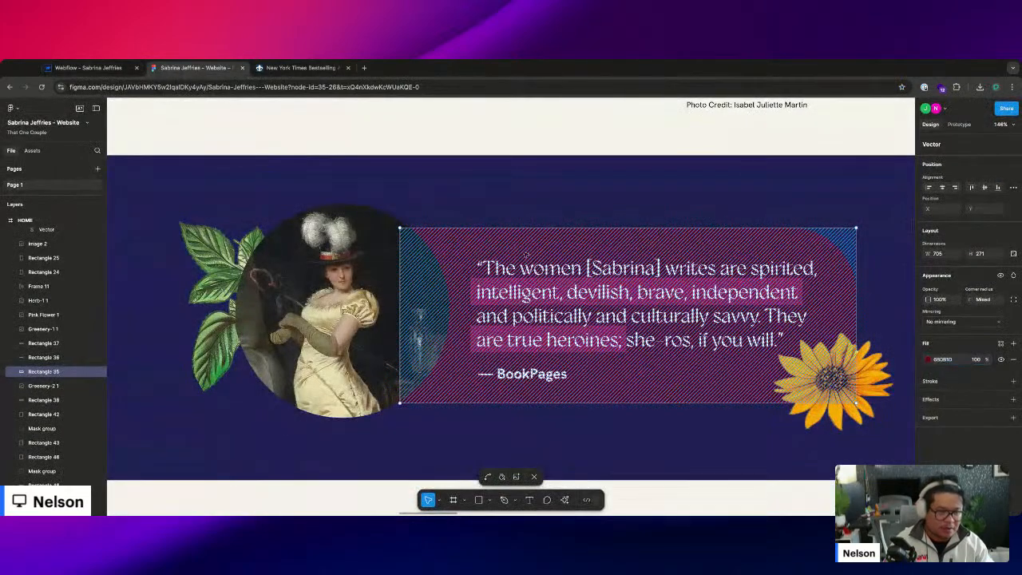
key(Tab)
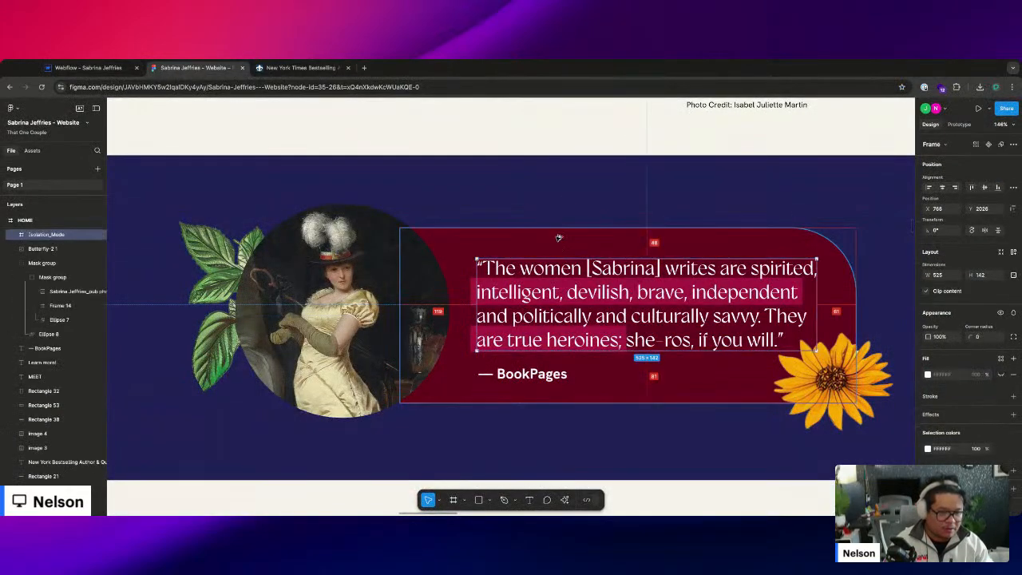
click(548, 379)
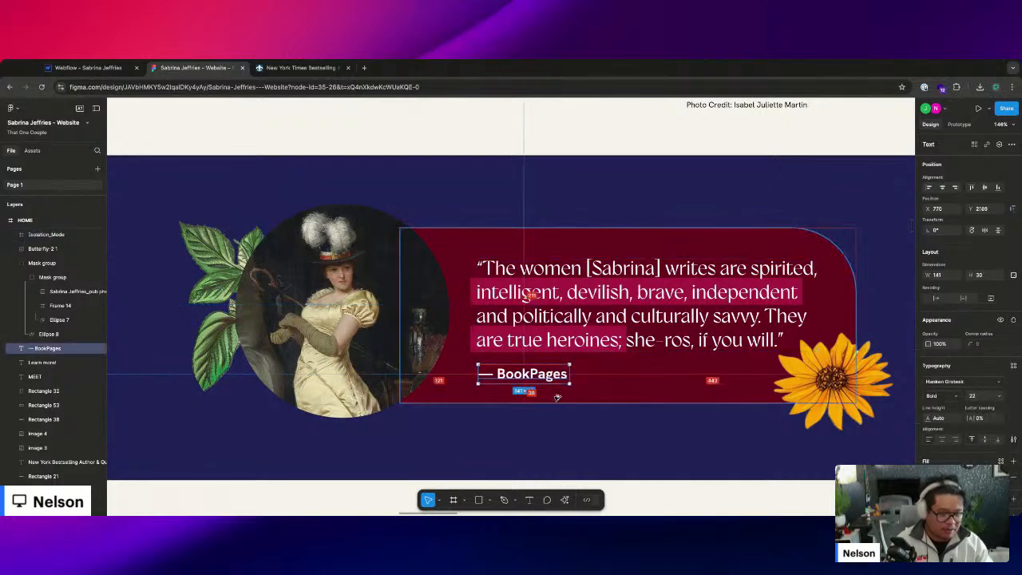
- Switch back to Webflow and round only the content wrapper's top-right corner with a radius of 100 px
key(ctrl+shift+Tab)
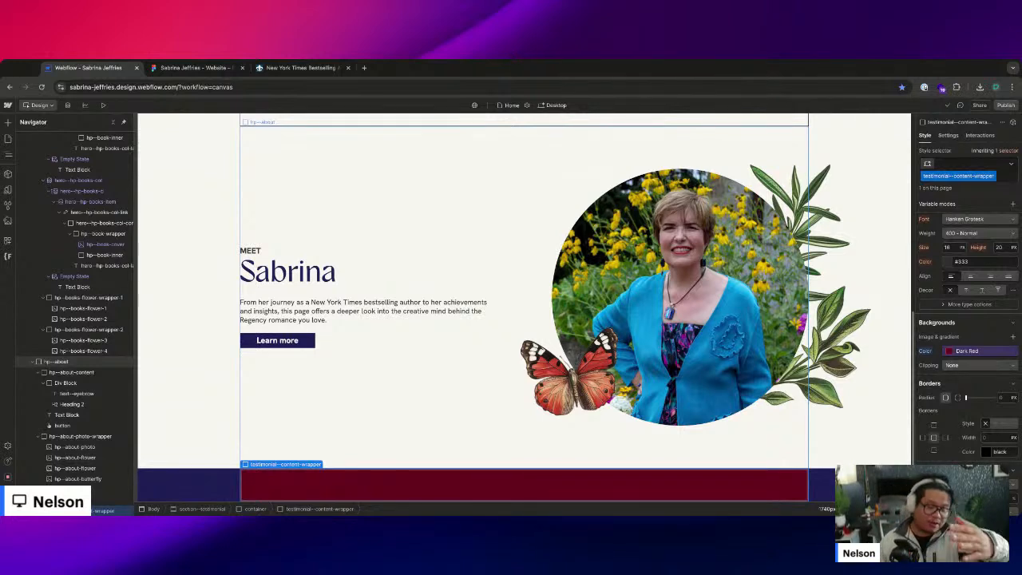
click(957, 397)
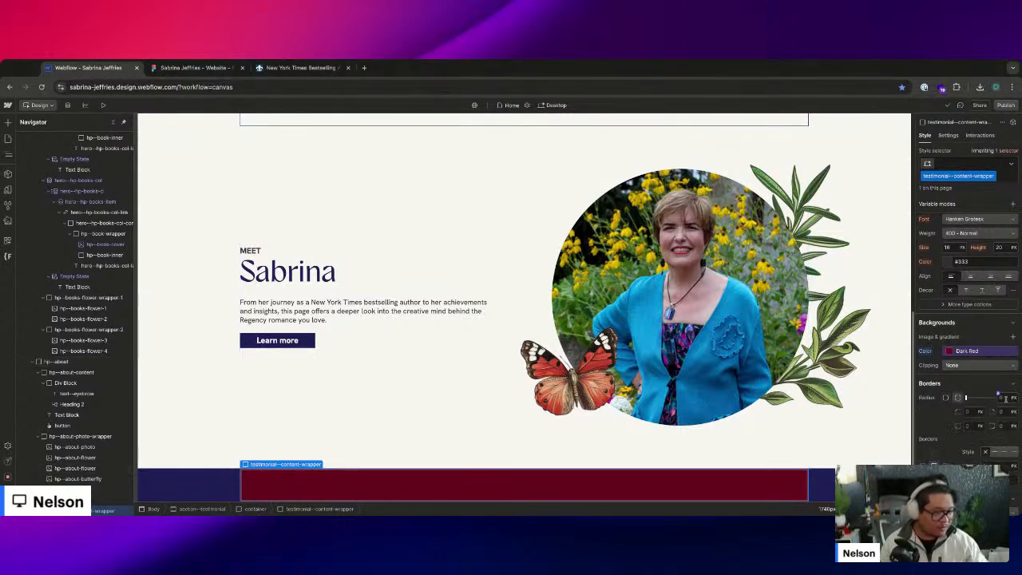
click(1004, 412)
text(100)
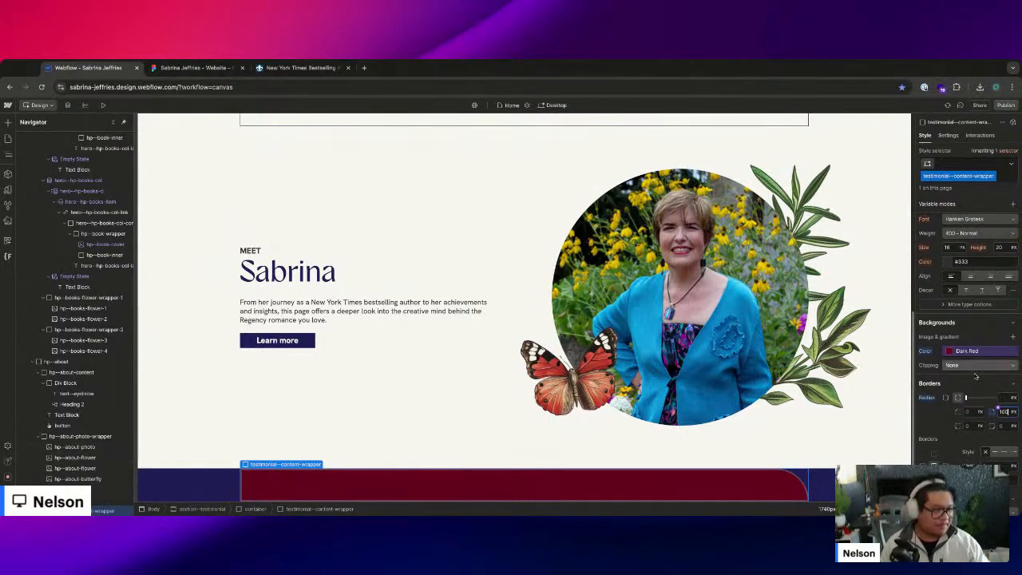
- Set the content wrapper's top and bottom padding to 3rem
scroll(972, 325, up, 5)
click(968, 281)
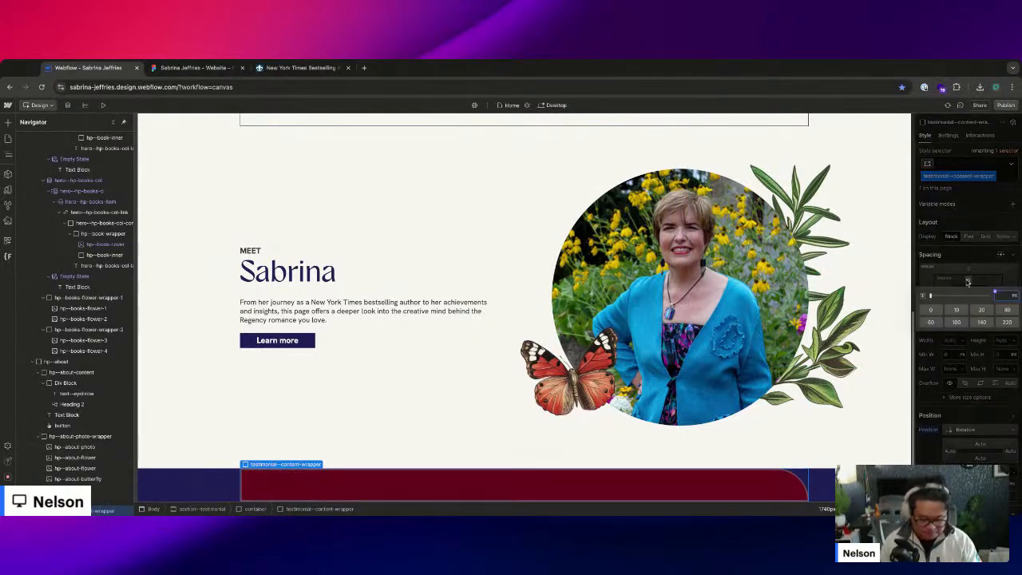
text(3rem)
key(Return)
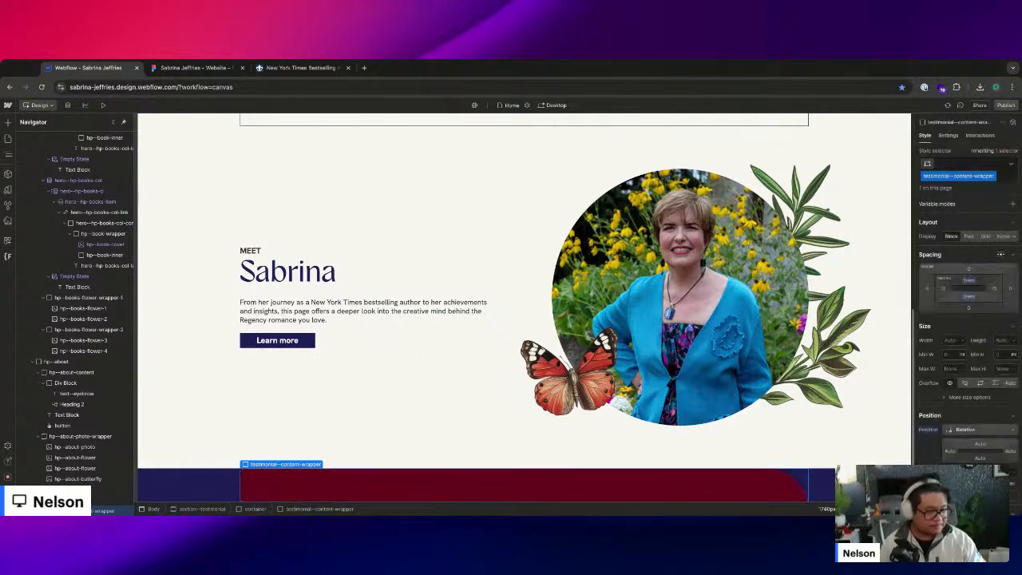
scroll(570, 376, down, 1)
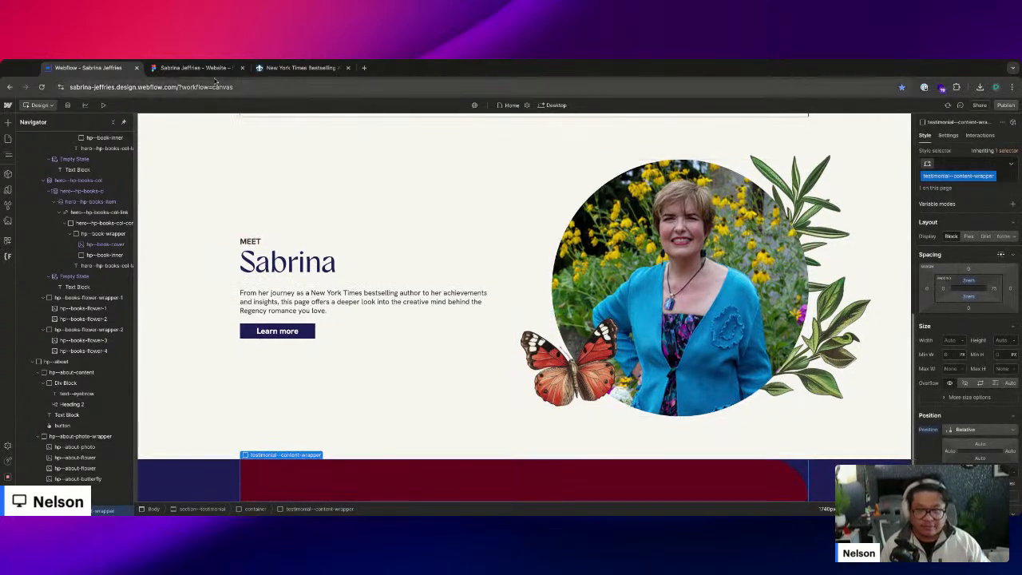
- Check the quote text's side spacing in Figma, and set the content wrapper's right padding to 3.75rem in Webflow
key(ctrl+Tab)
click(487, 315)
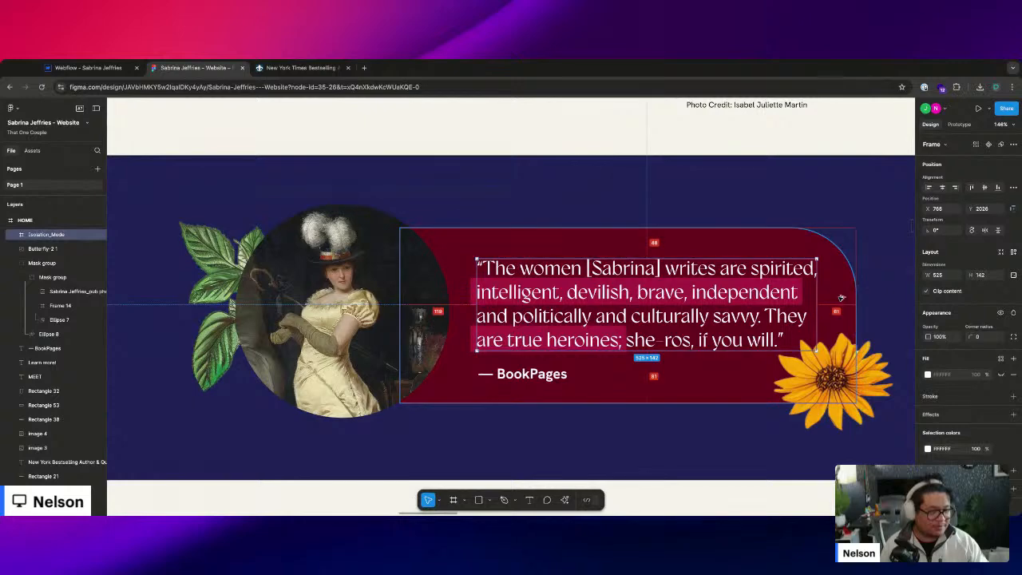
key(ctrl+shift+Tab)
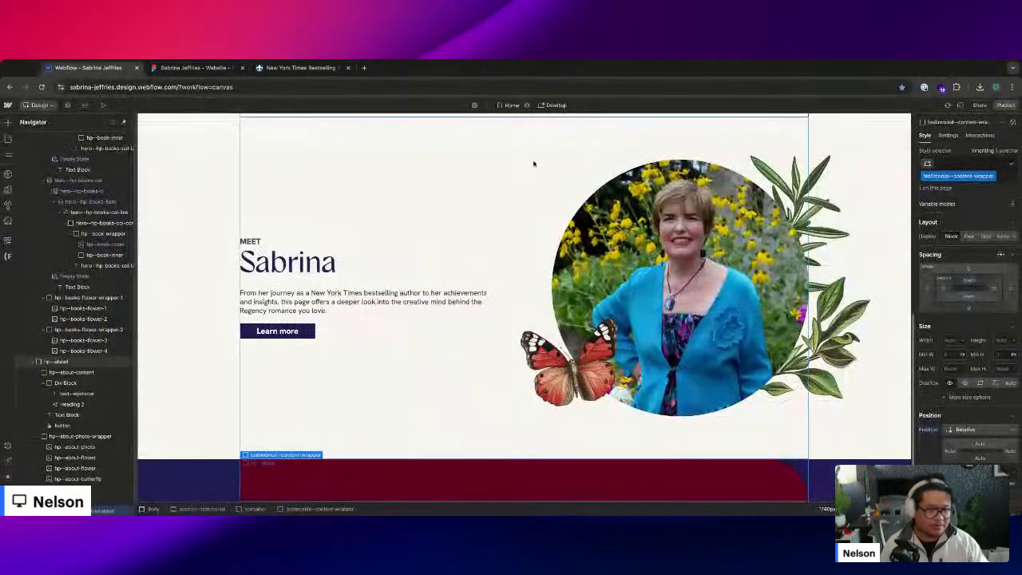
click(995, 288)
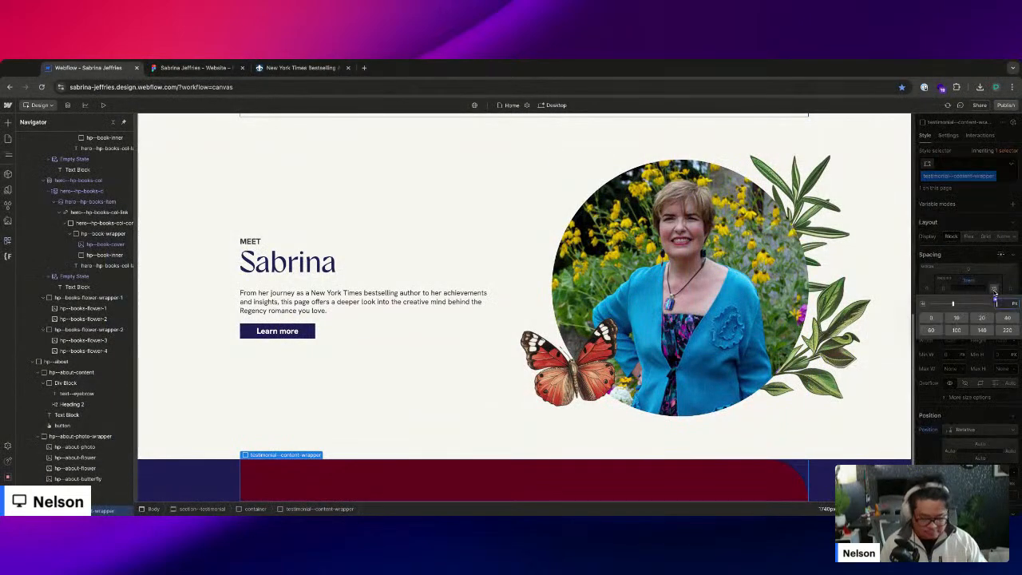
text(80)
key(Return)
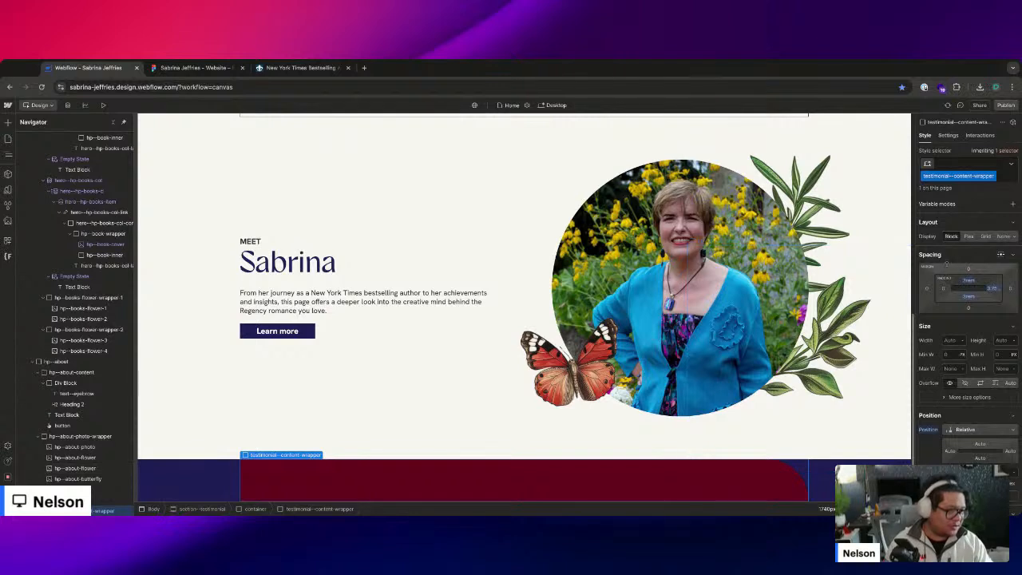
- Change the content wrapper's display to Flex, keeping its children aligned left
click(968, 236)
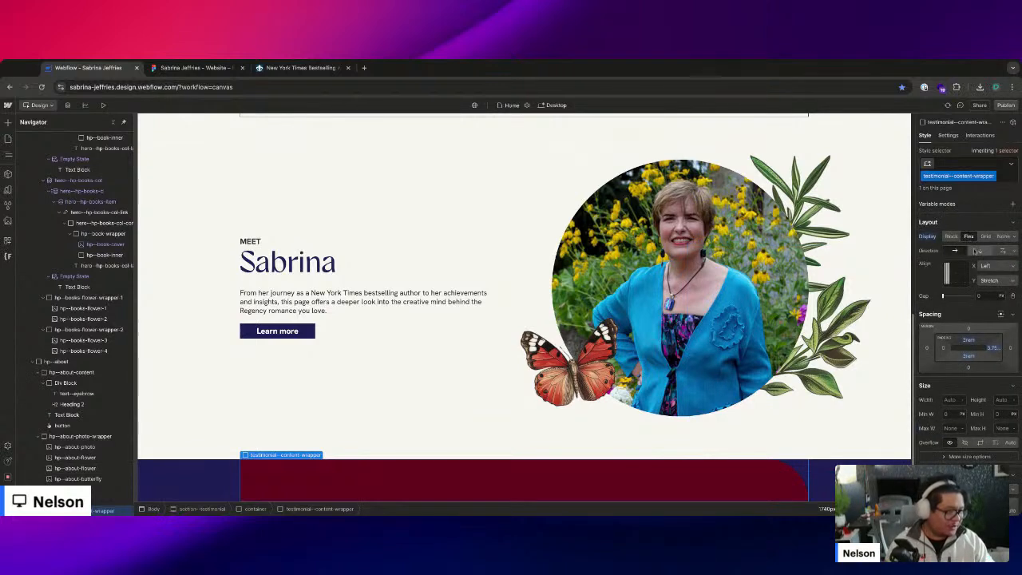
click(993, 268)
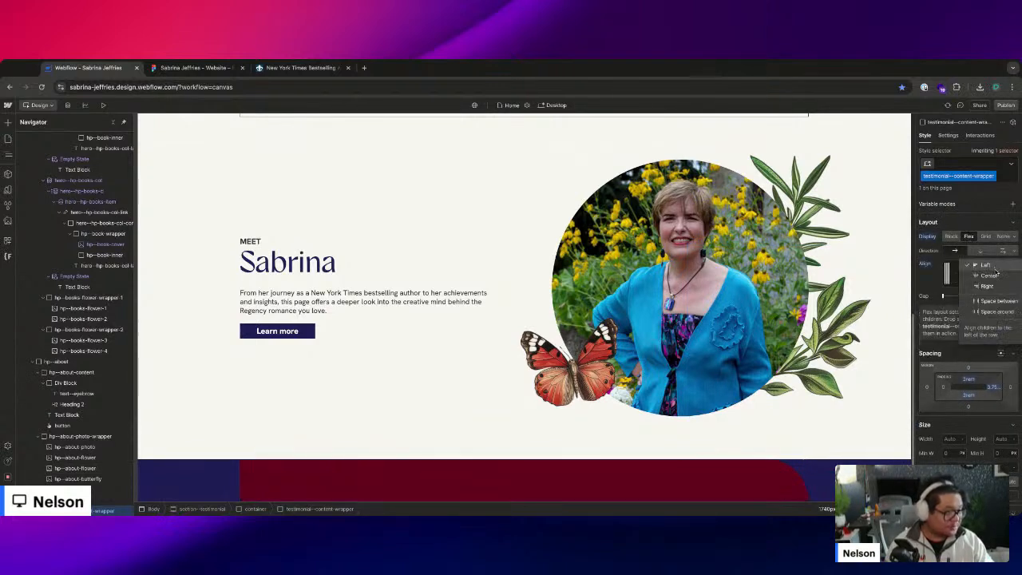
key(Escape)
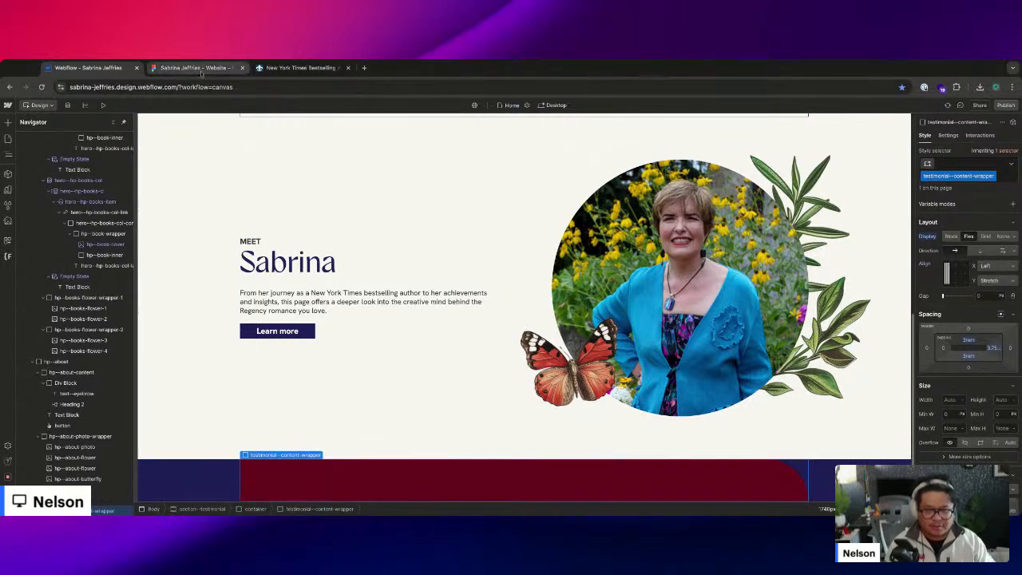
- Add an image element inside the content wrapper and use the uploaded portrait of the woman in the feathered hat as its source
key(super+e)
text(image)
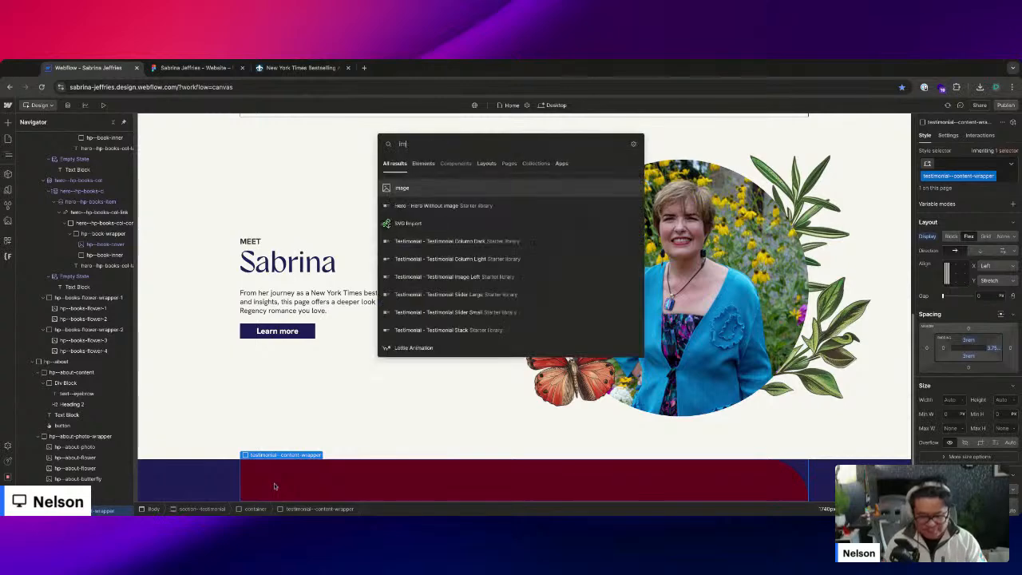
key(Return)
click(311, 359)
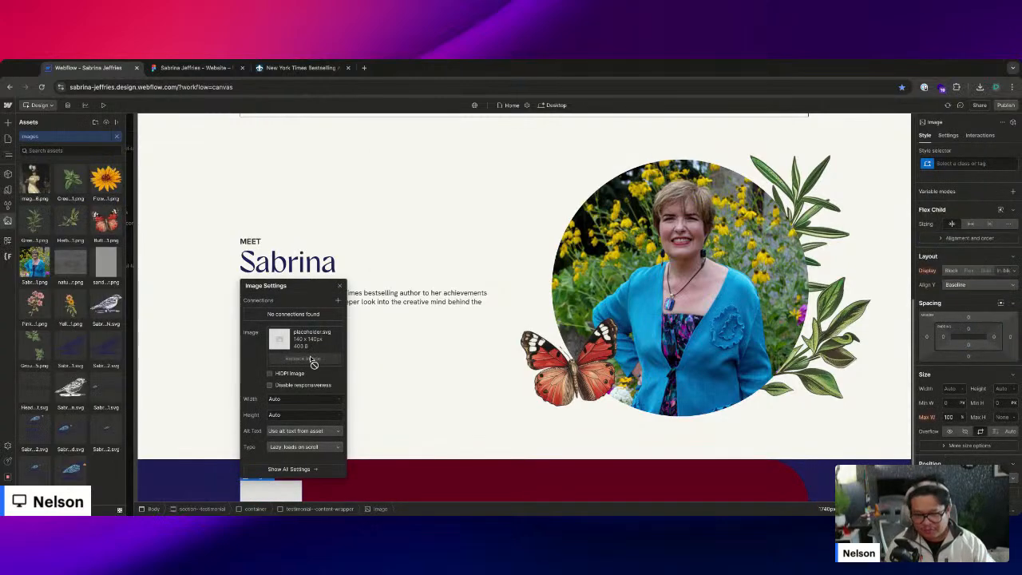
click(35, 267)
click(340, 284)
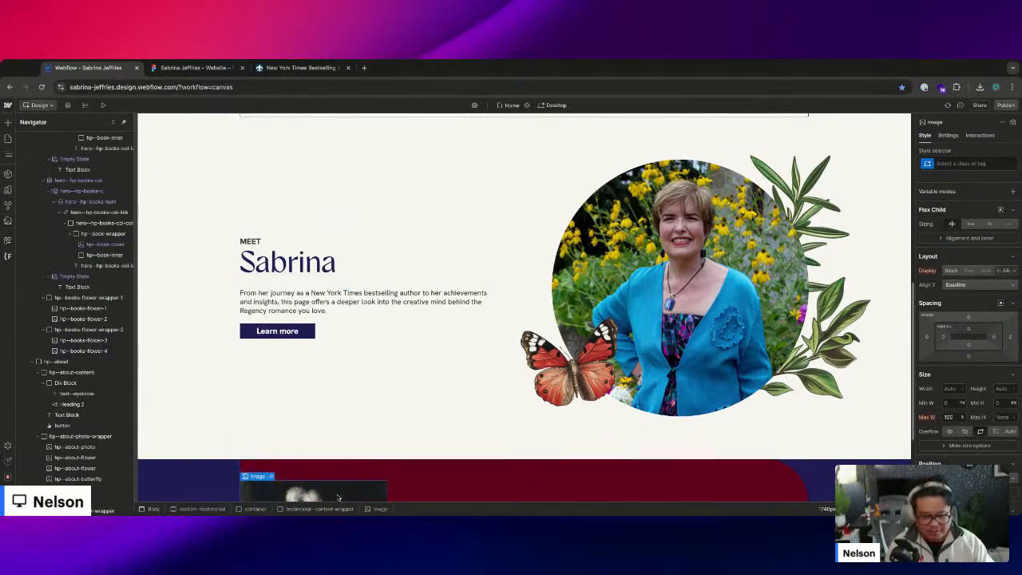
- Assign the portrait image a new class named review--image
scroll(511, 319, down, 3)
click(965, 162)
text(tes)
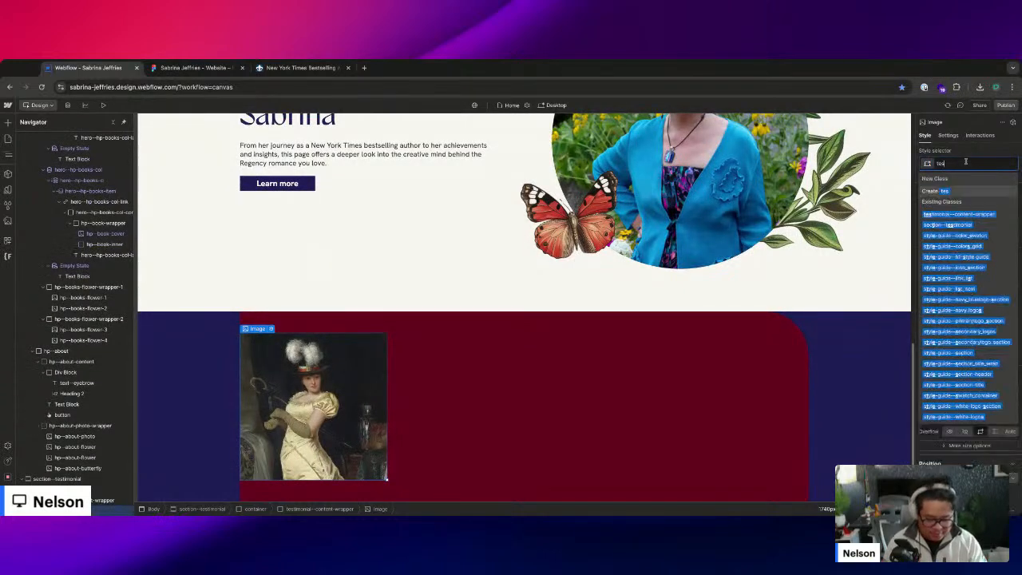
text(timonial--)
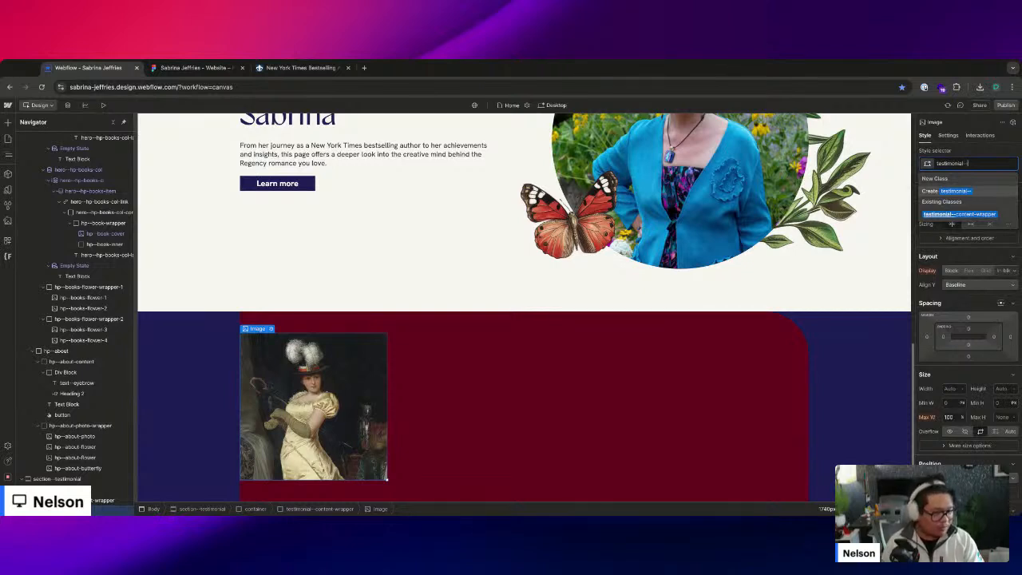
key(ctrl+a)
key(BackSpace)
text(review-)
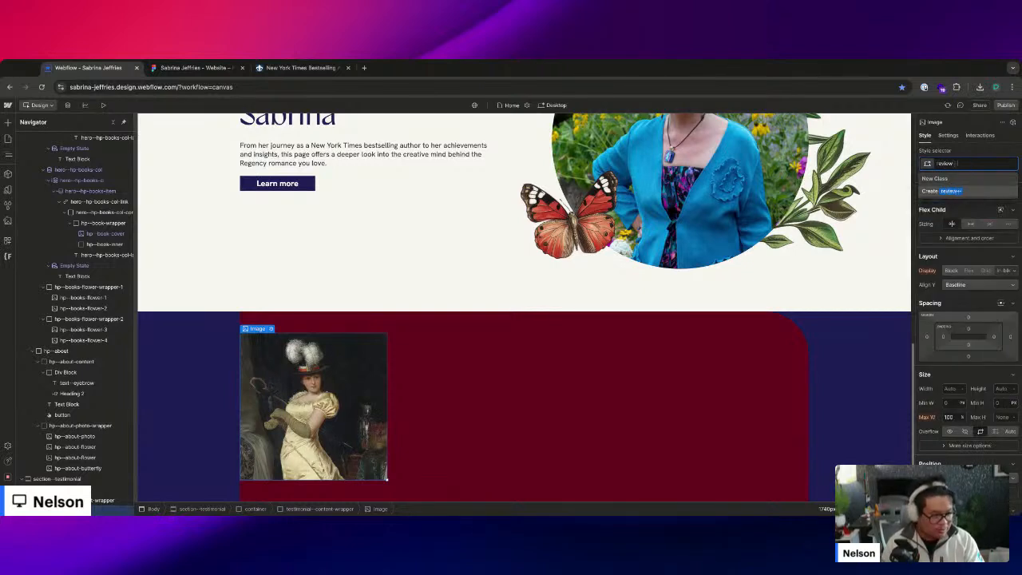
text(-image)
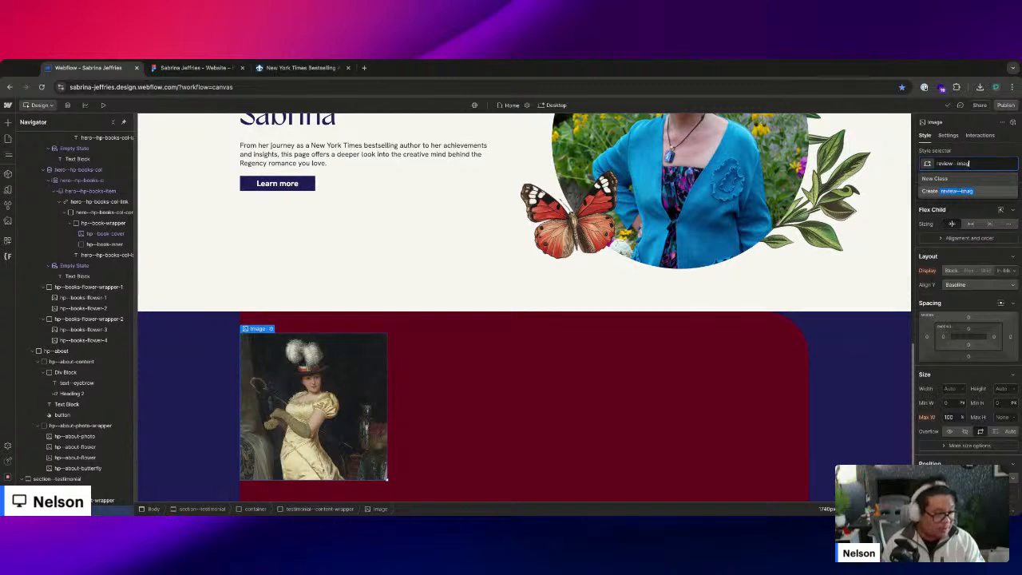
key(Return)
- Make the portrait image circular by setting its border radius to 50%
scroll(1000, 408, down, 5)
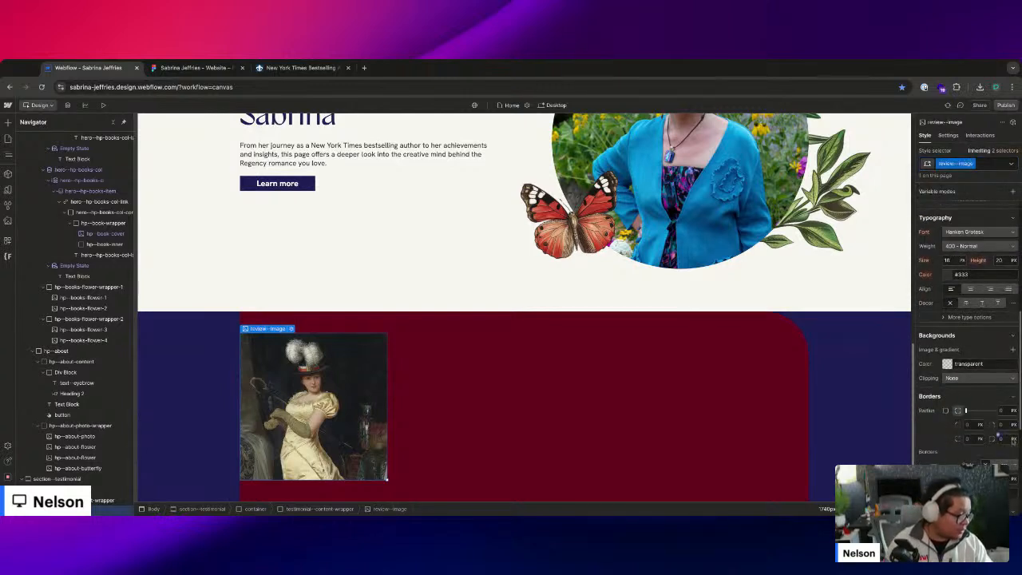
click(1008, 409)
text(50%)
key(Return)
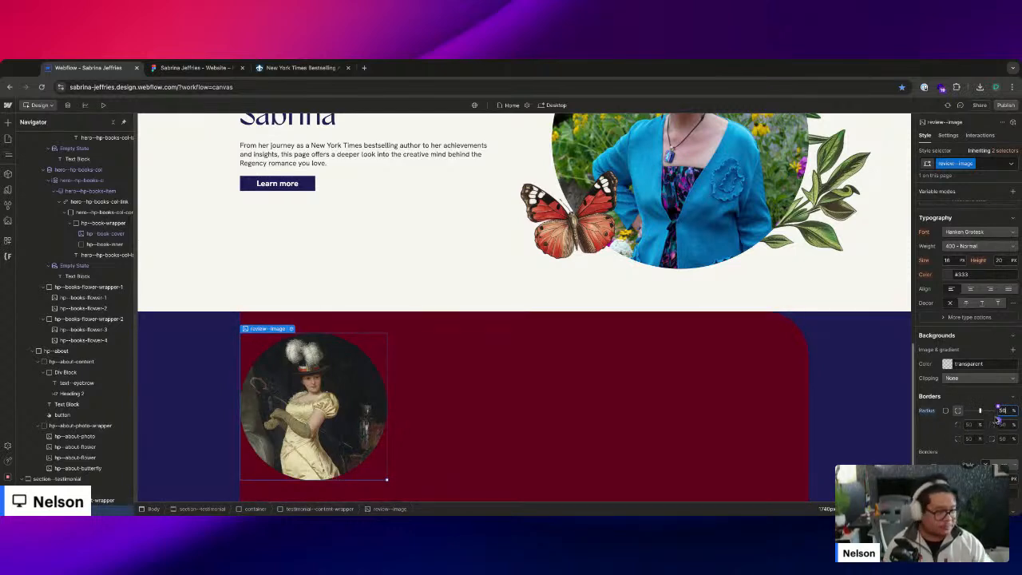
- Set the circular portrait image's position to Absolute
scroll(988, 349, up, 3)
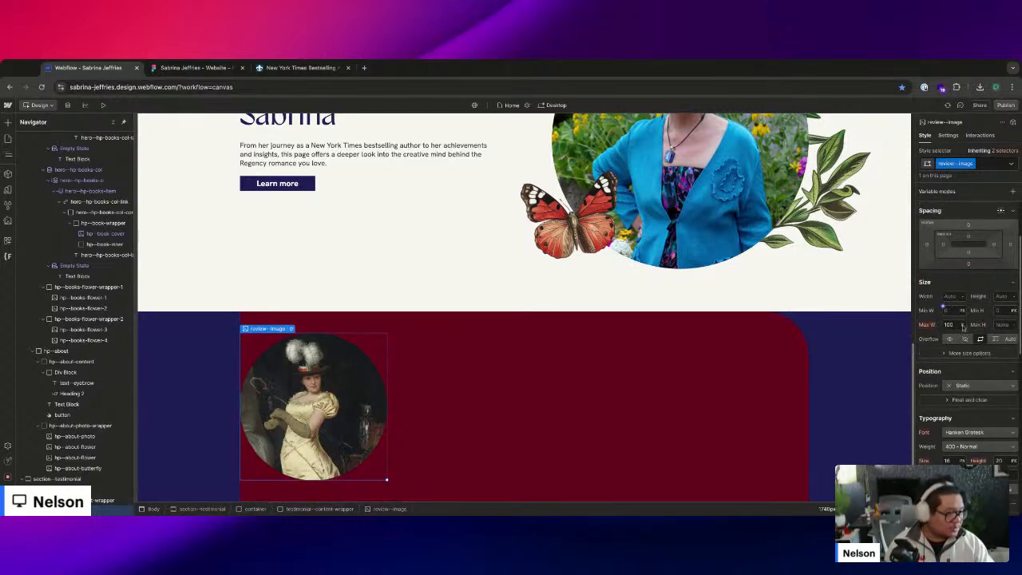
scroll(966, 367, down, 5)
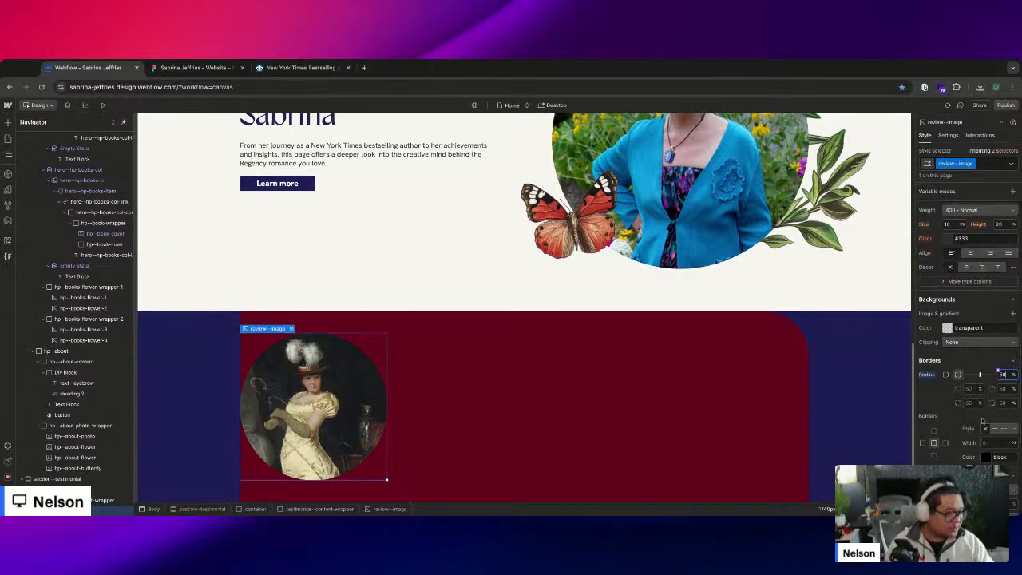
scroll(977, 359, up, 2)
scroll(967, 240, up, 2)
click(969, 243)
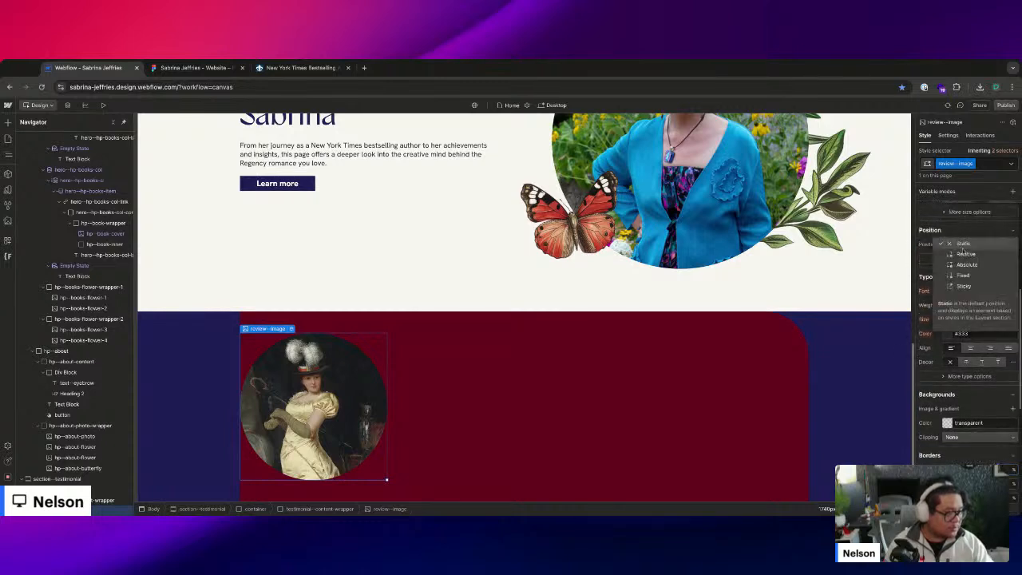
click(970, 275)
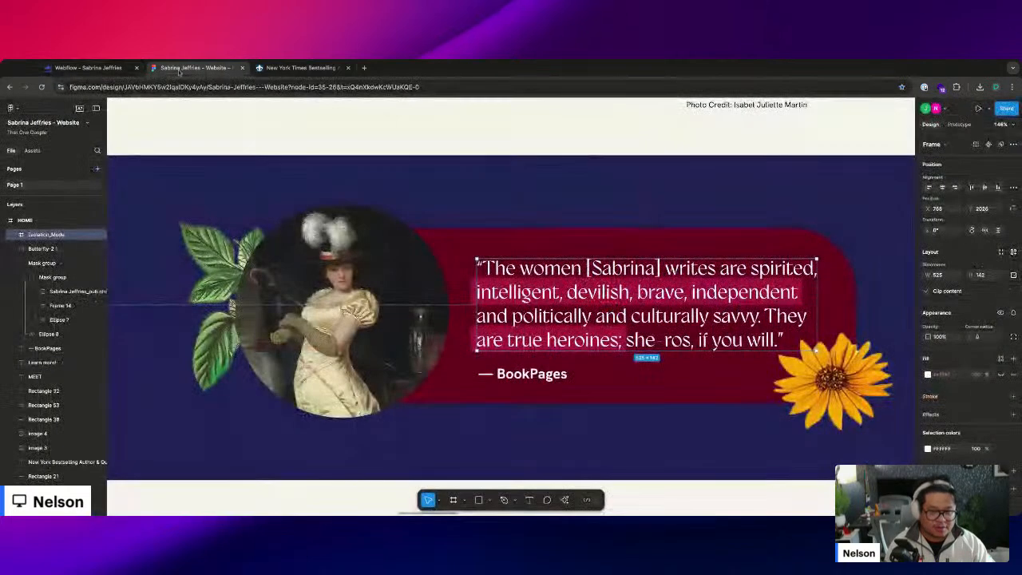
- Switch to the Figma design and inspect the testimonial quote to see whether its wording is selectable text
click(191, 67)
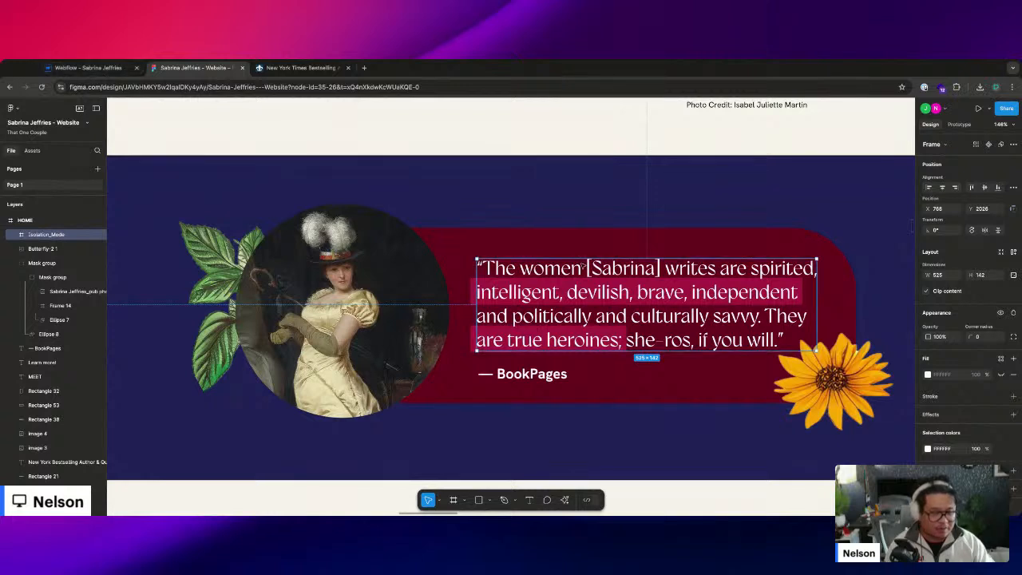
double_click(586, 268)
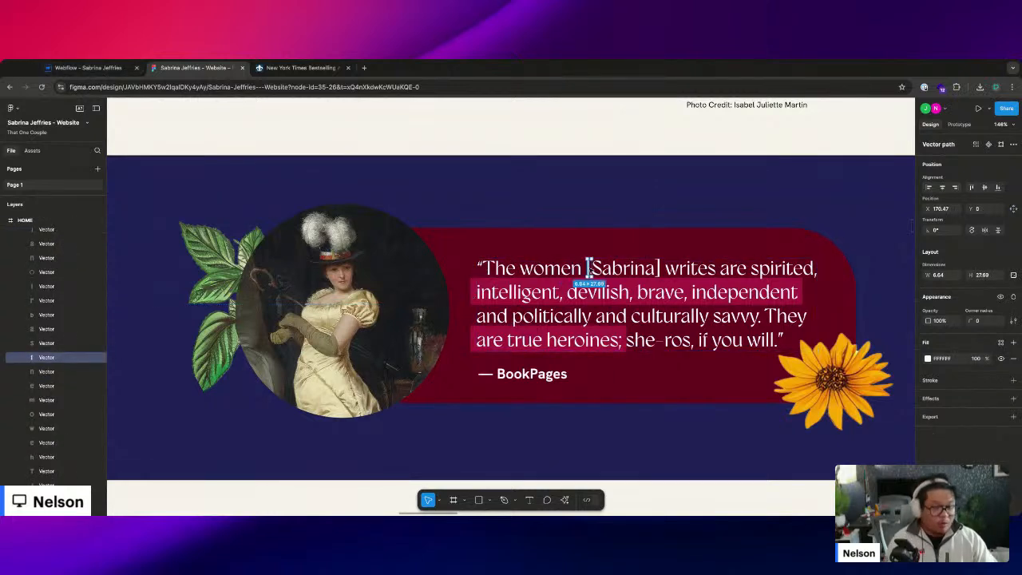
click(607, 269)
key(Escape)
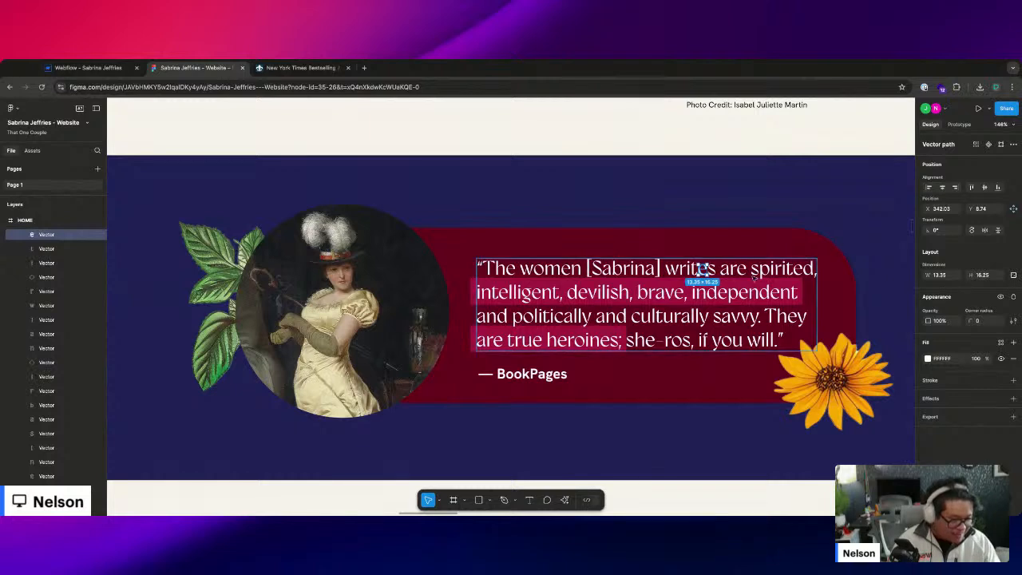
double_click(772, 272)
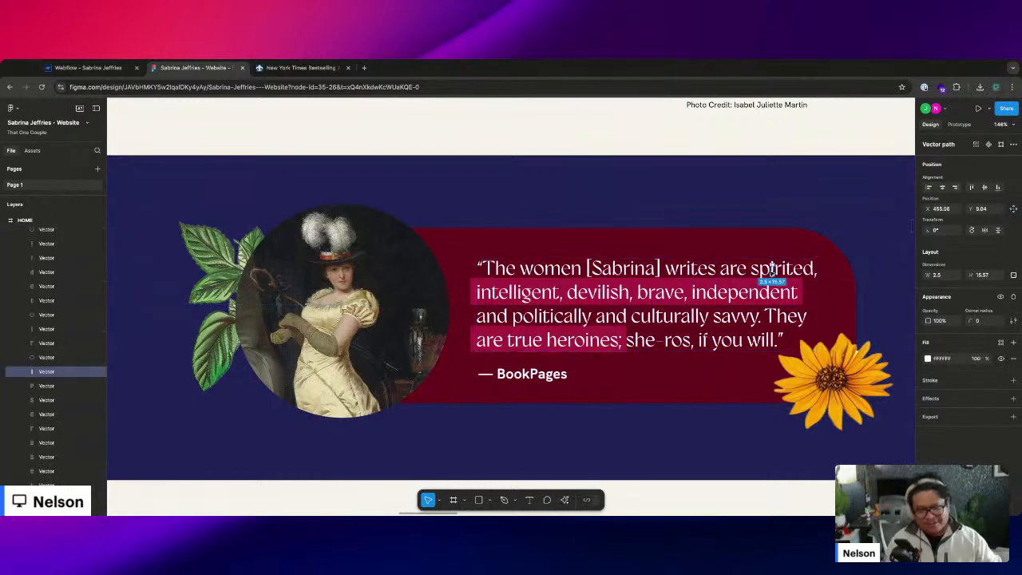
click(762, 439)
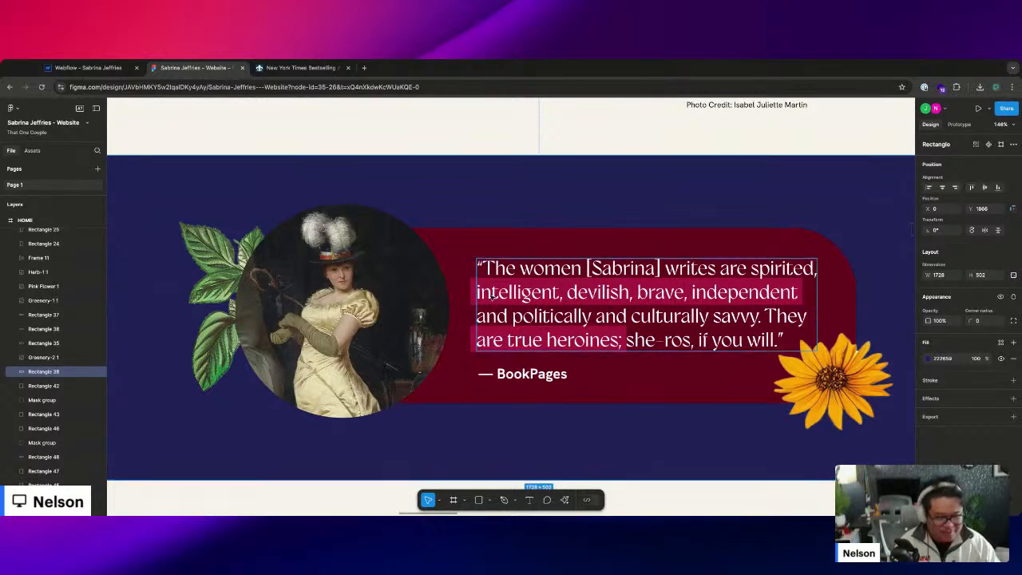
- Open the Reviews collection in Webflow's CMS and compare several review entries with the quote in the Figma design
click(87, 69)
click(69, 105)
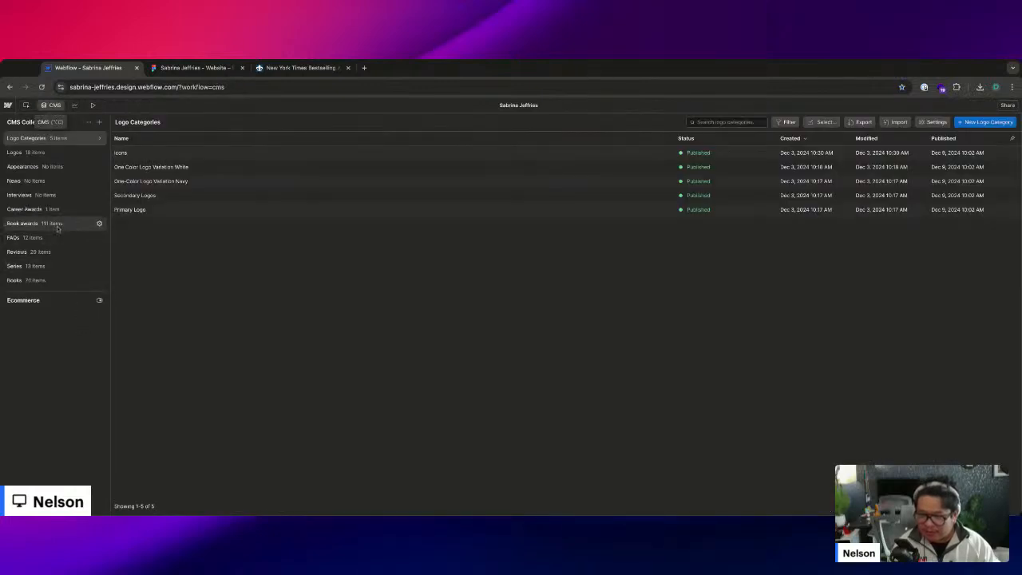
click(32, 251)
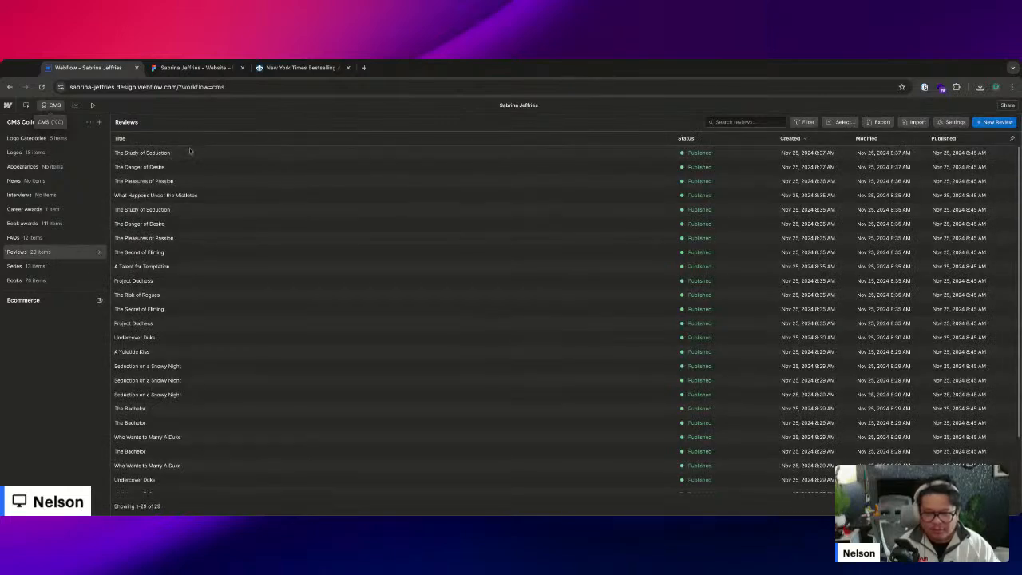
click(187, 153)
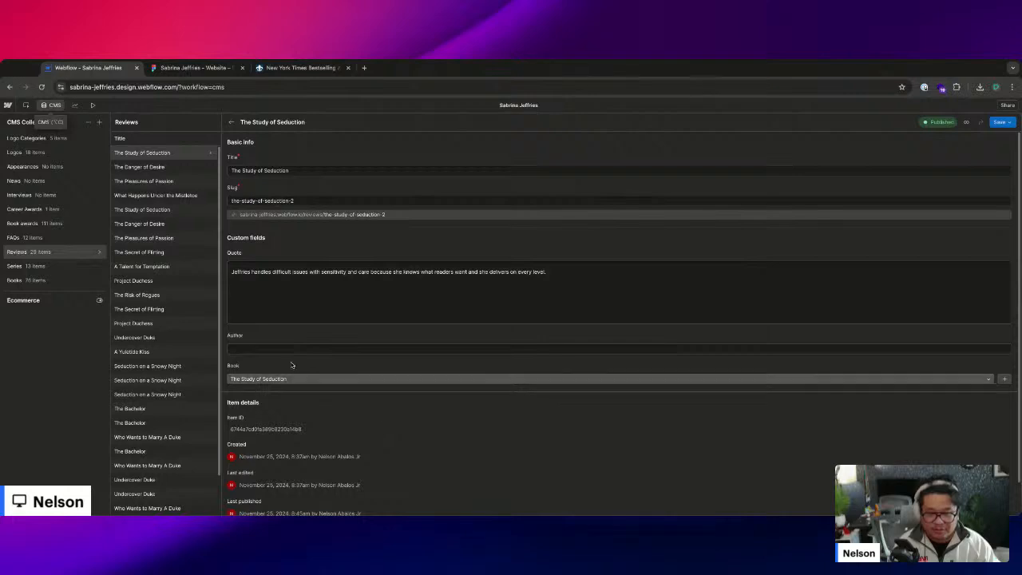
click(130, 408)
click(138, 309)
click(148, 366)
click(170, 69)
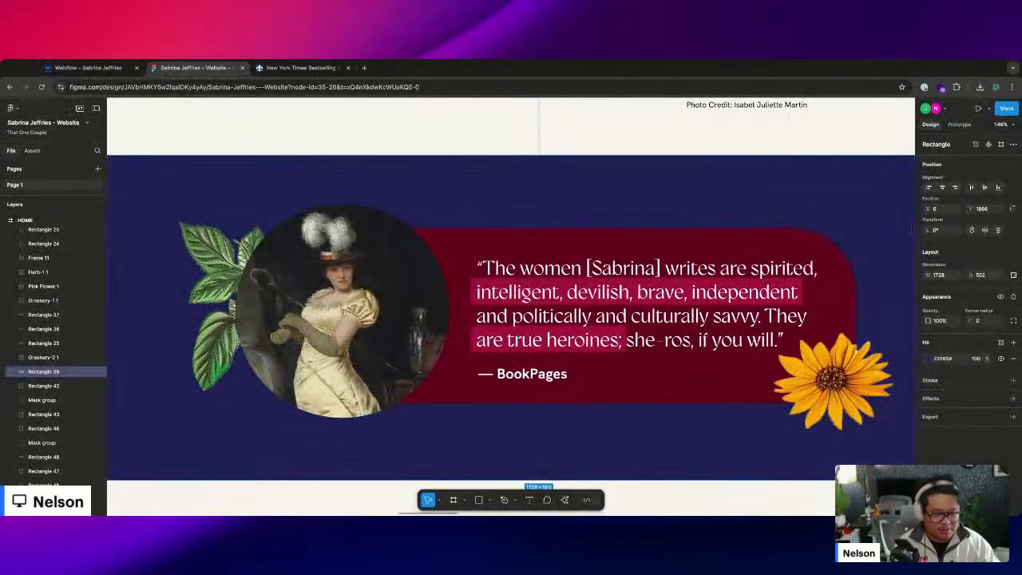
- Browse more entries in Webflow's Reviews collection for the quote shown in the design, ending back on the page canvas
click(91, 68)
click(148, 252)
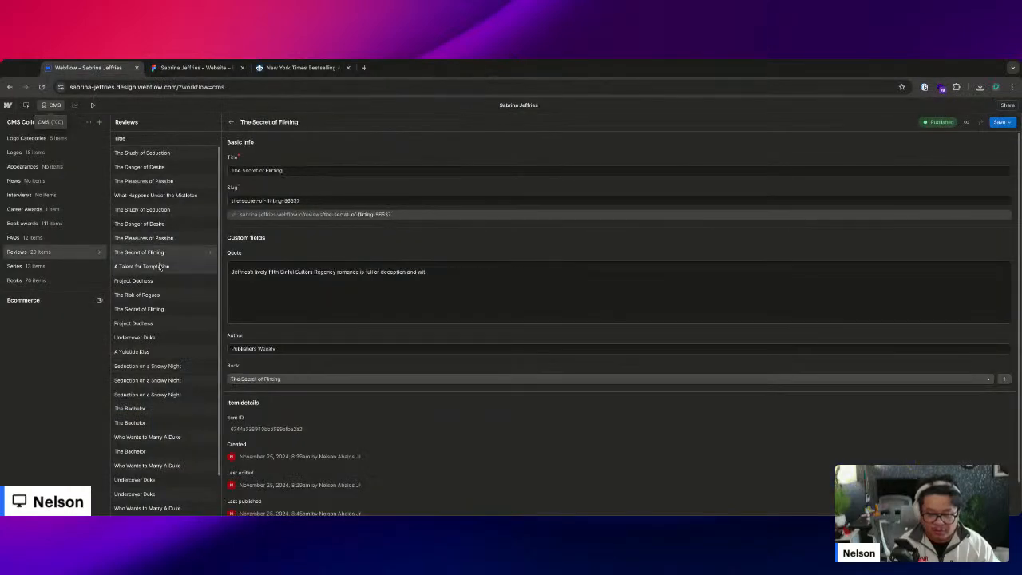
click(148, 294)
click(132, 352)
click(132, 451)
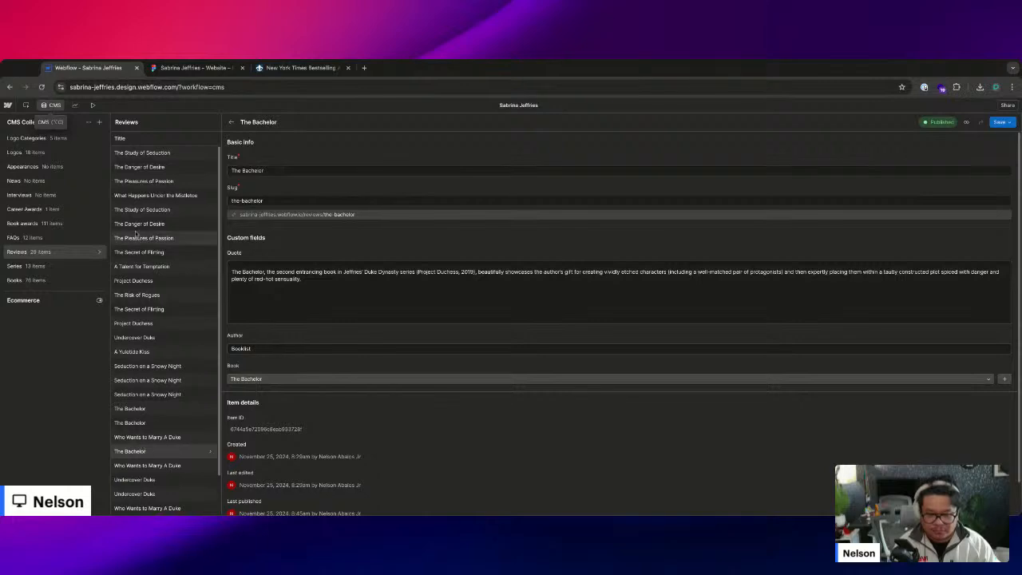
click(144, 238)
click(139, 167)
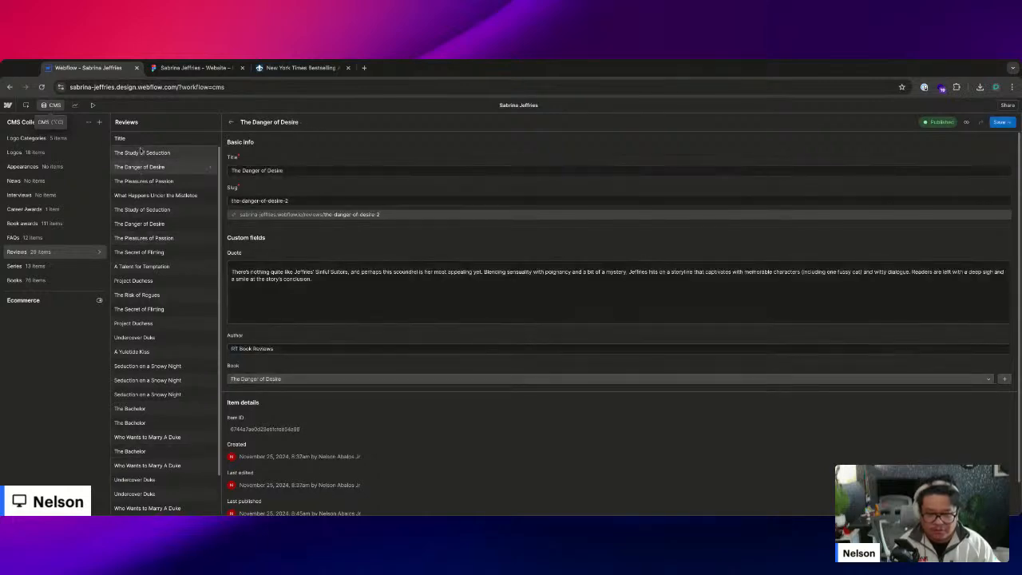
click(140, 152)
scroll(152, 295, down, 1)
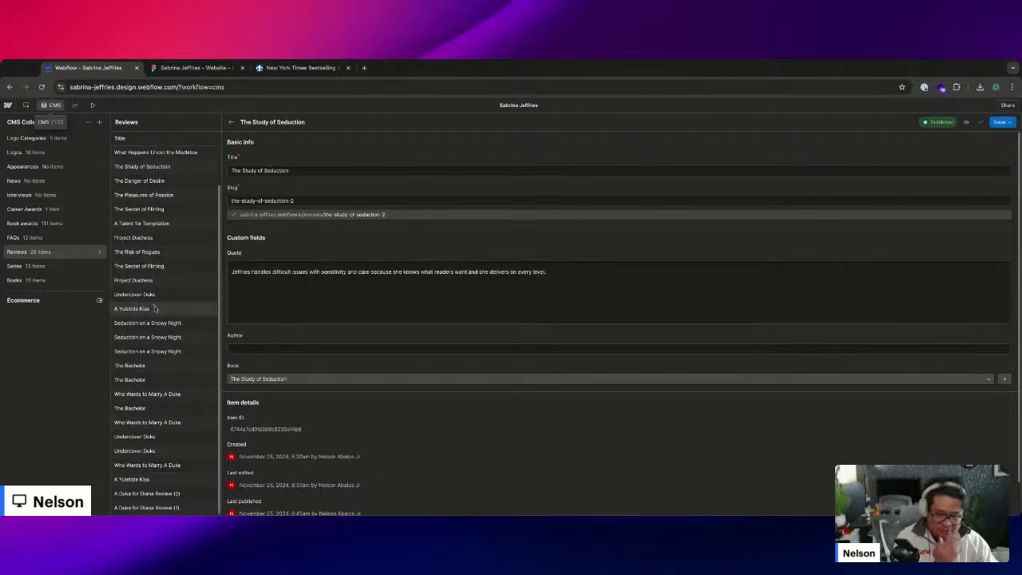
key(Escape)
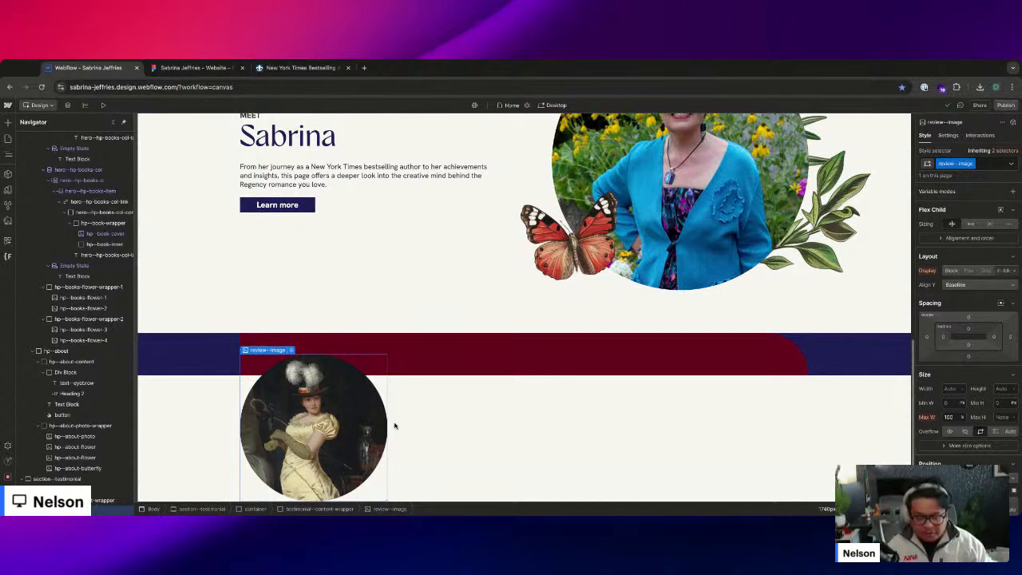
- Add a Block Quote element inside the testimonial content wrapper
scroll(958, 457, down, 5)
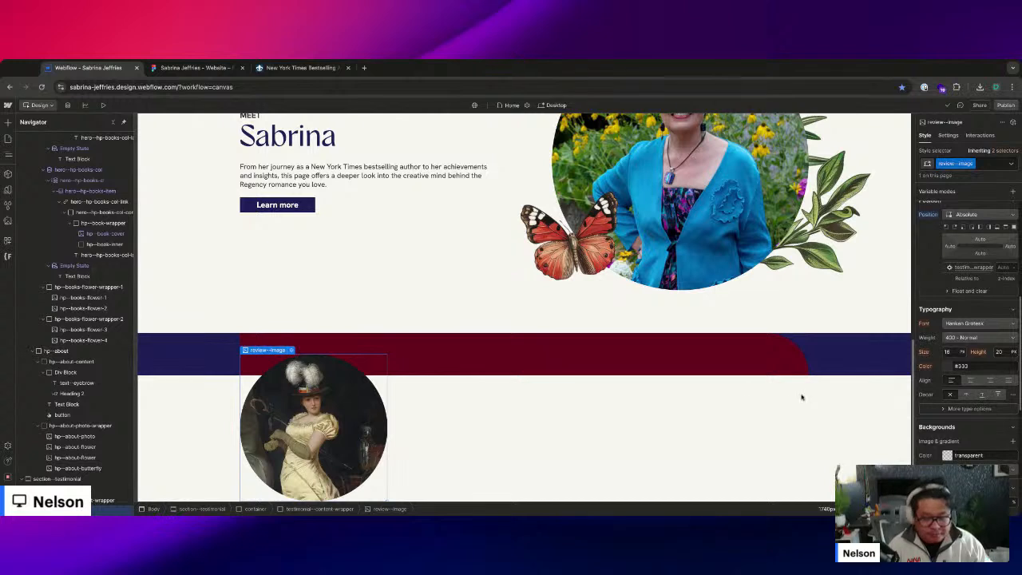
key(ctrl+k)
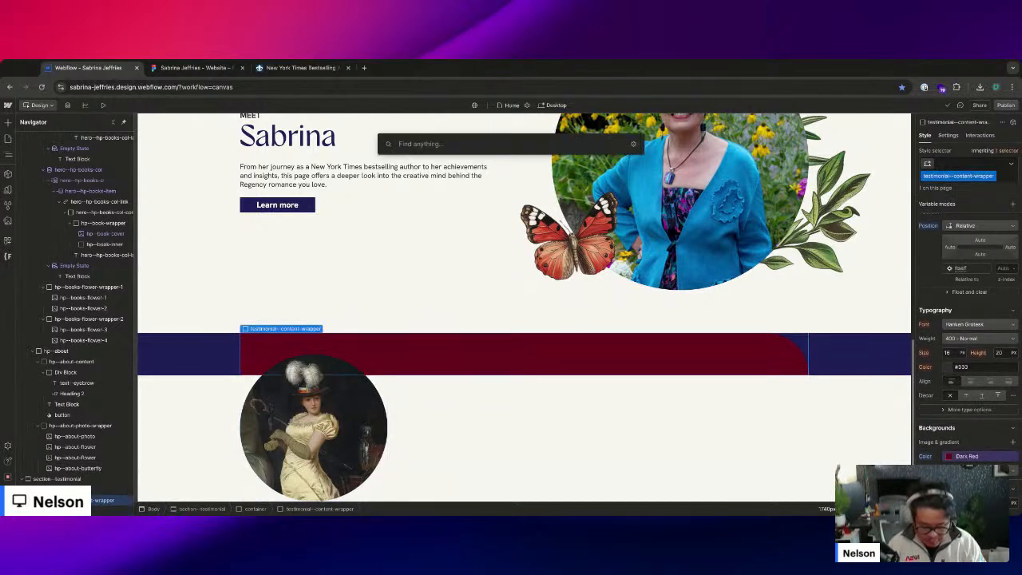
text(para)
key(ctrl+a)
text(block)
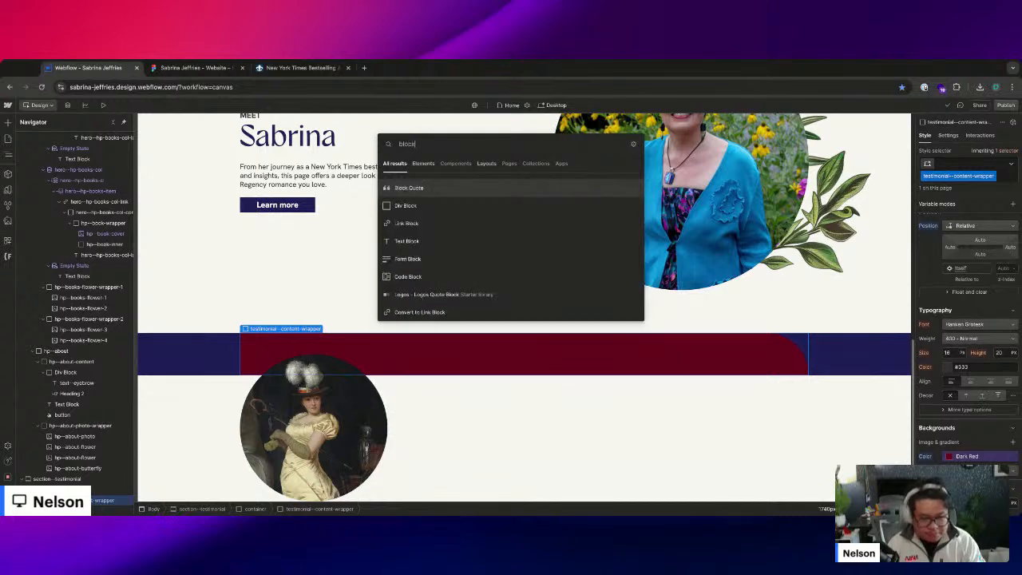
key(Return)
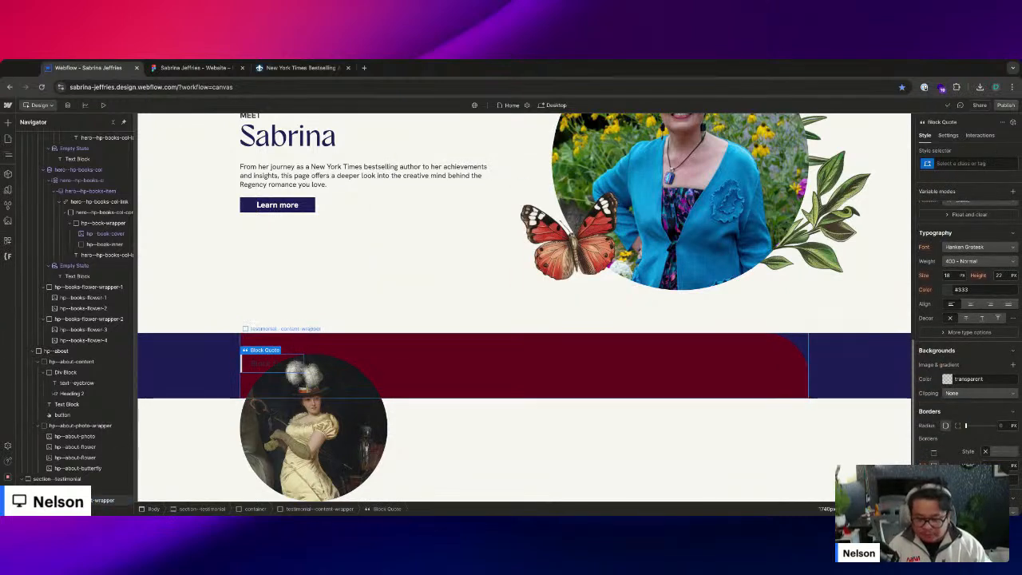
- Set the testimonial content wrapper's left padding to 16rem
click(97, 496)
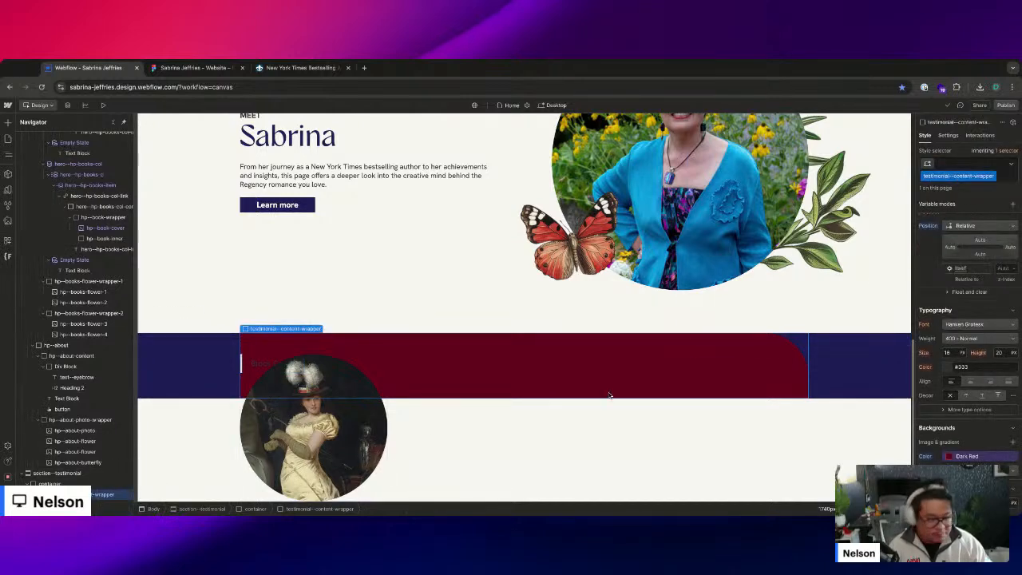
click(943, 349)
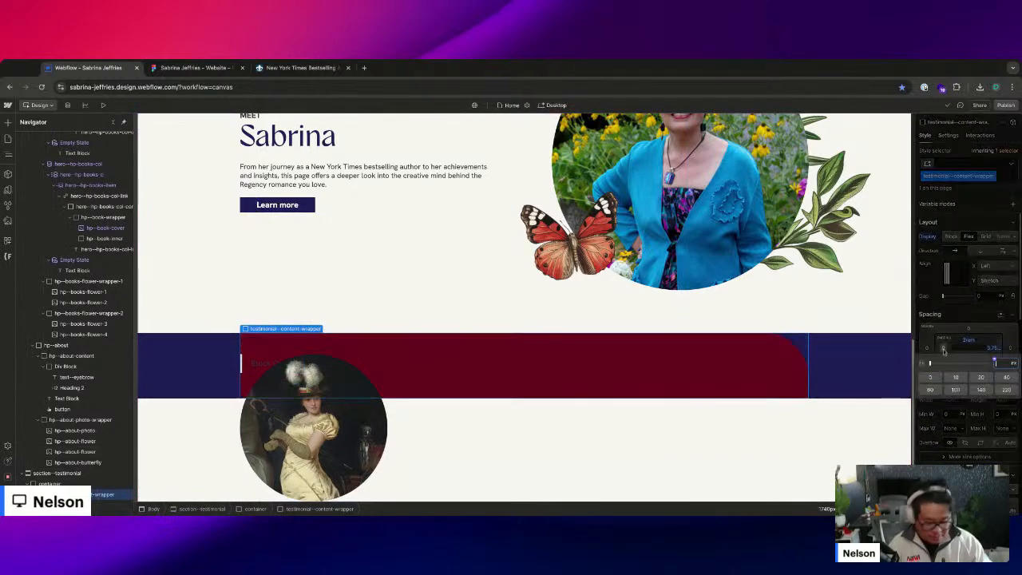
text(16rem)
key(Return)
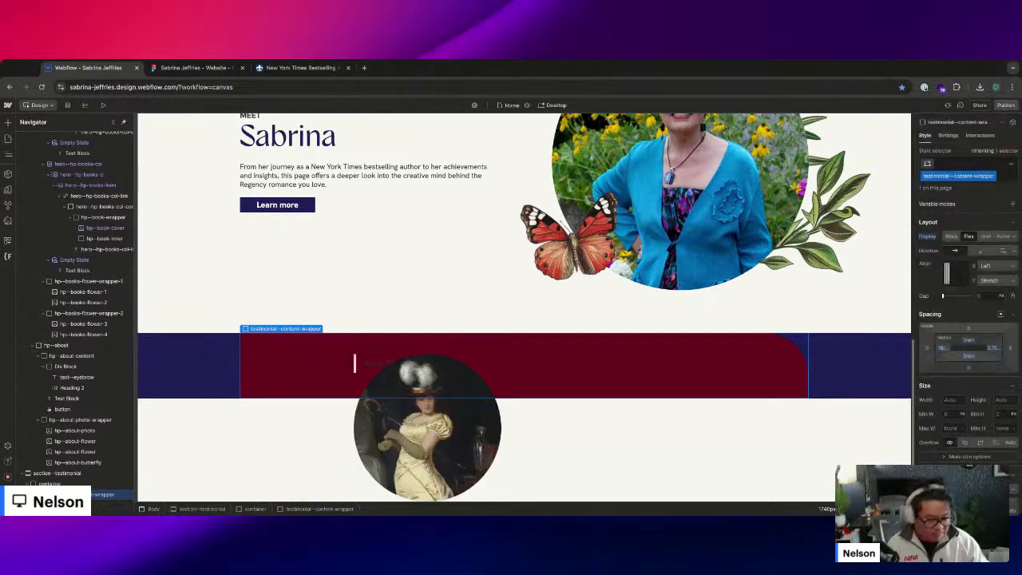
- Anchor the absolutely positioned portrait to the wrapper's top-left corner, with top and left offsets of 0%
click(427, 431)
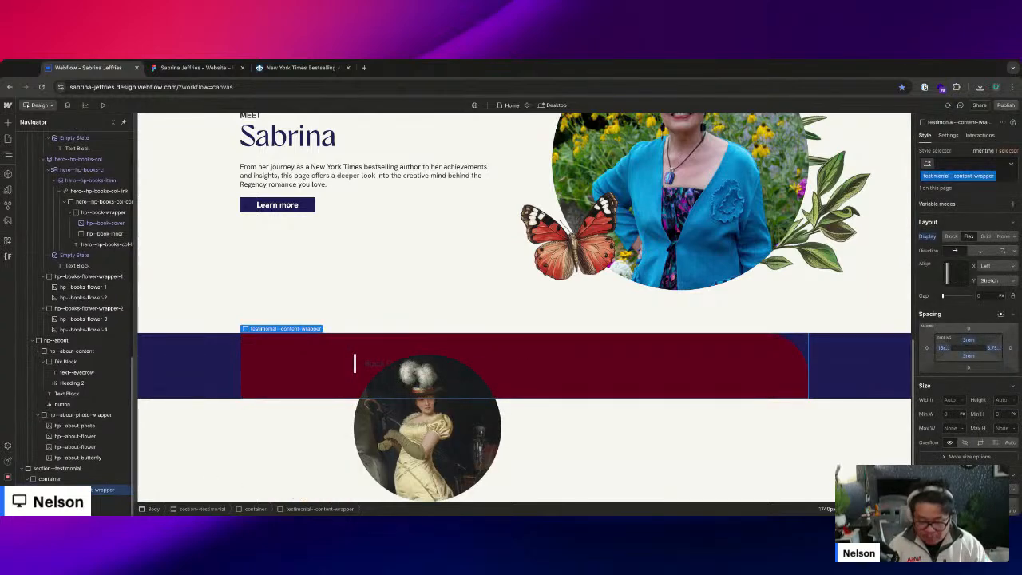
scroll(965, 360, down, 5)
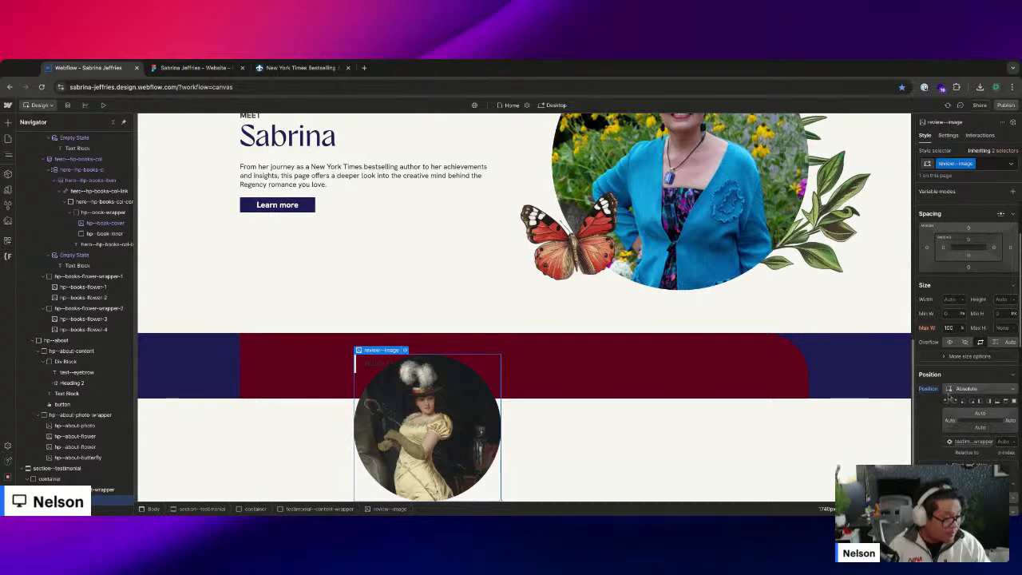
click(945, 402)
- Increase the testimonial content wrapper's left padding to about 25.9 rem so the block quote clears the portrait
click(103, 489)
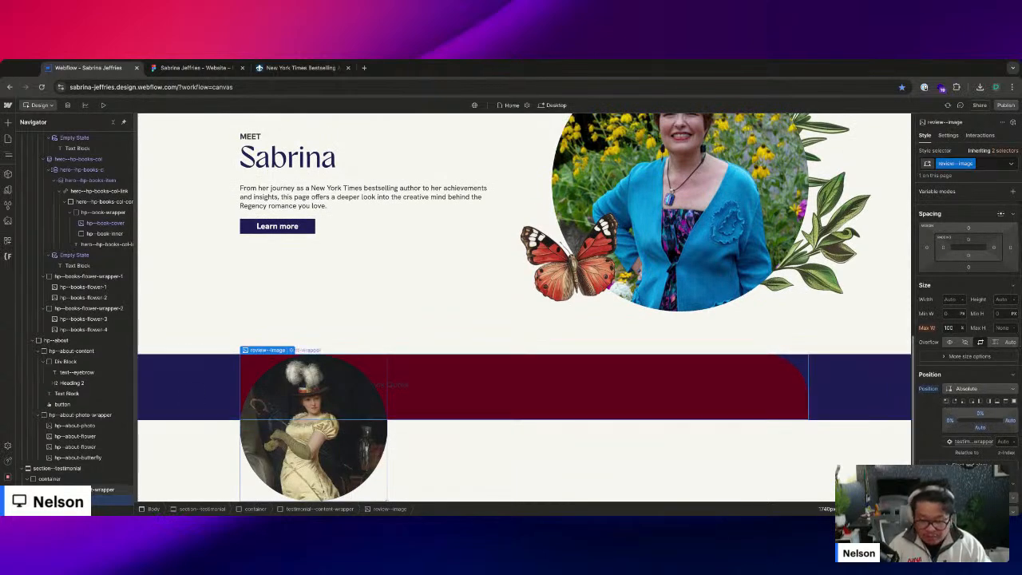
drag(942, 258, 949, 259)
click(943, 258)
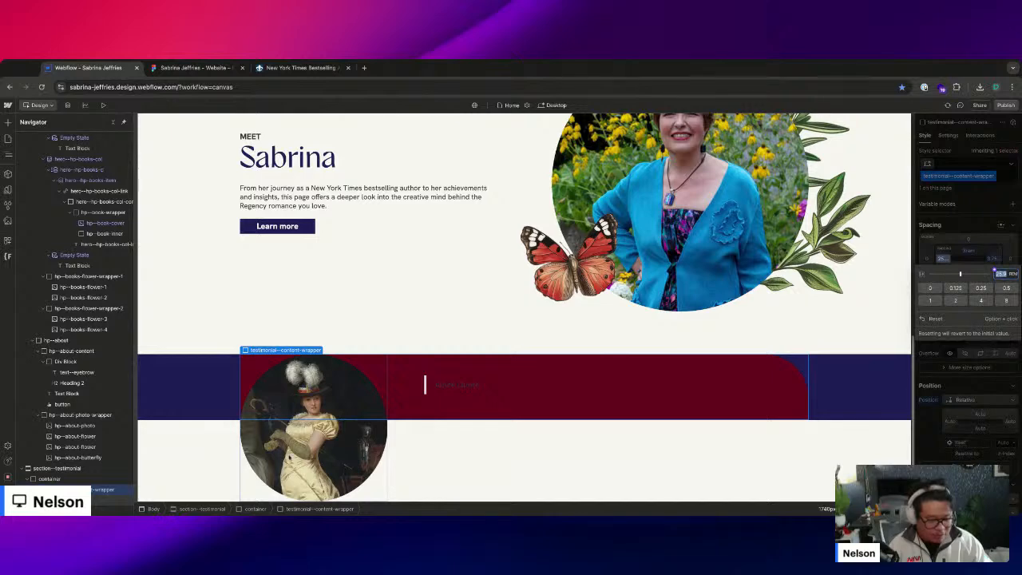
- Check the circular portrait's dimensions in the Figma design and return to the Webflow page
click(175, 67)
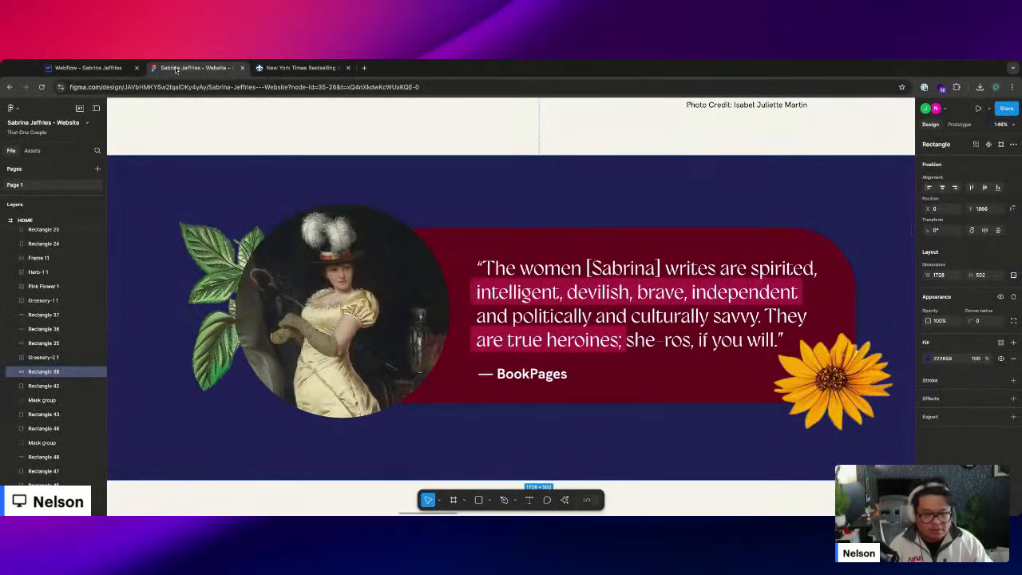
click(350, 327)
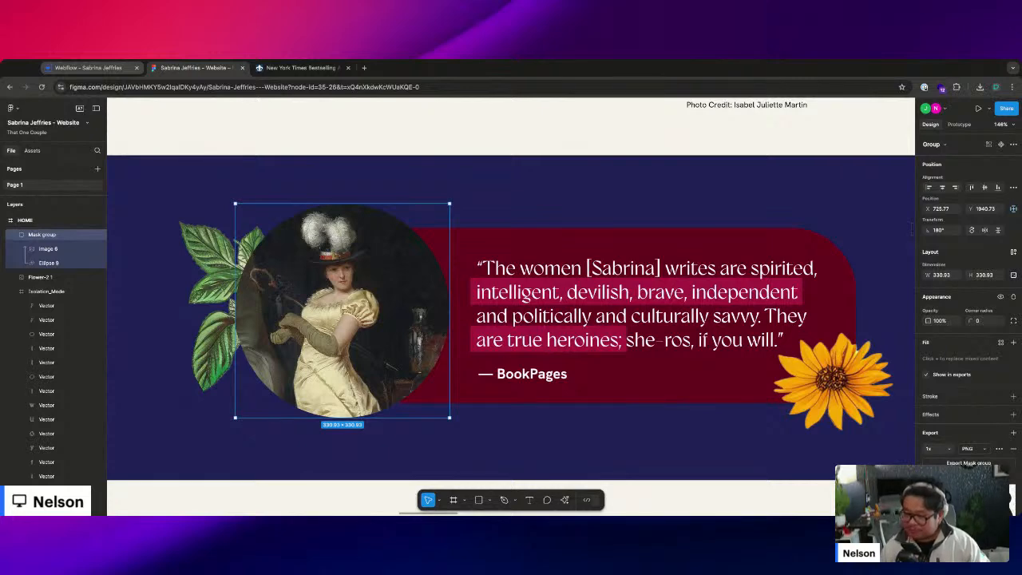
click(107, 69)
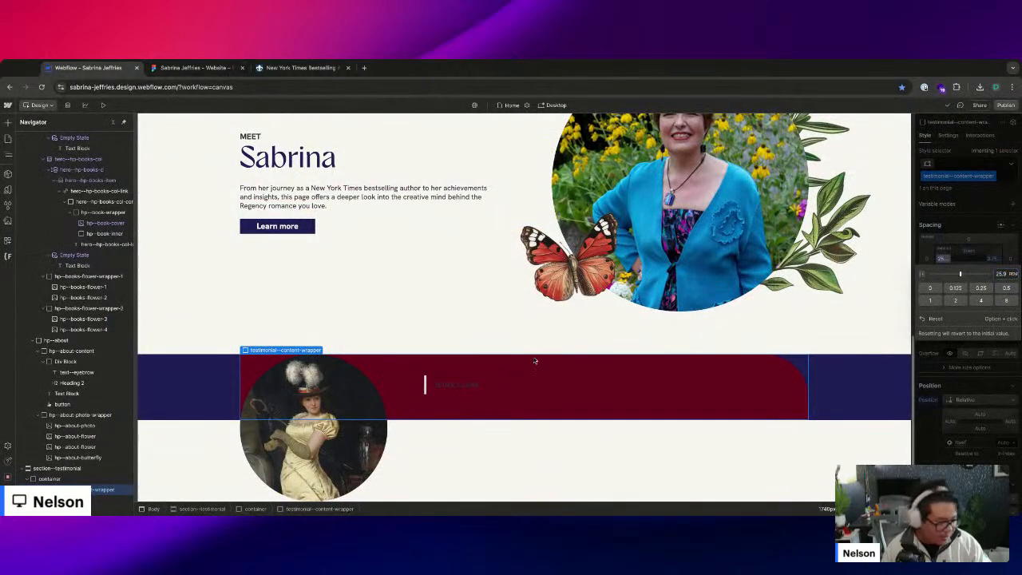
- Set the testimonial content wrapper's text color to the light ivory variable
scroll(954, 332, down, 3)
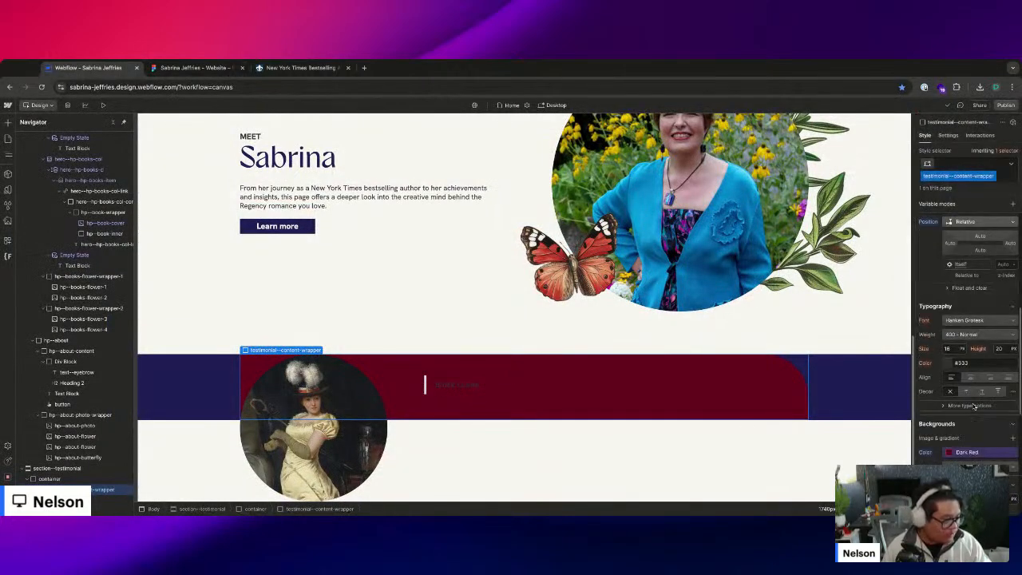
click(943, 362)
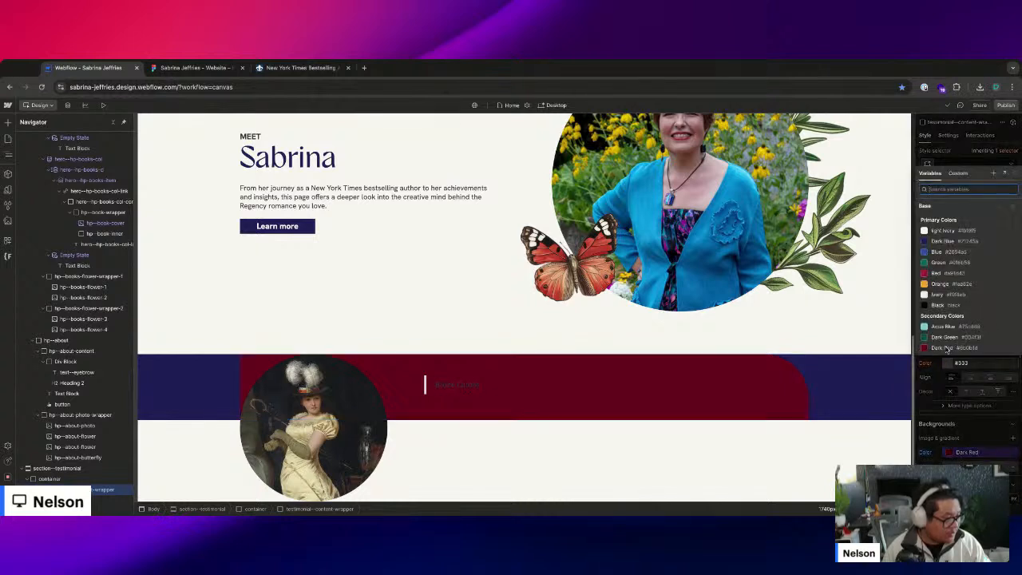
click(963, 230)
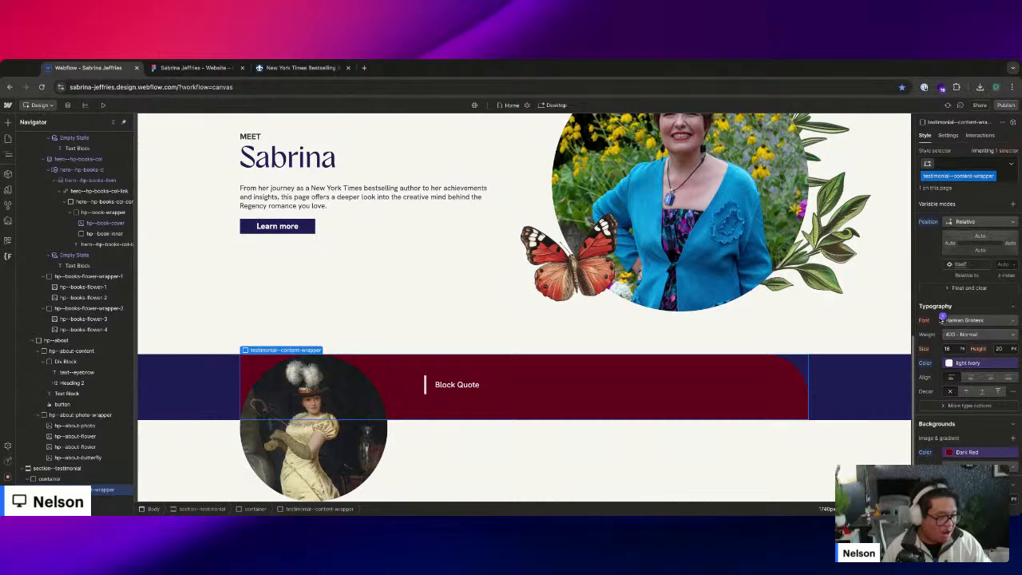
- Set the testimonial content wrapper's font to the custom Gyst typeface
click(970, 319)
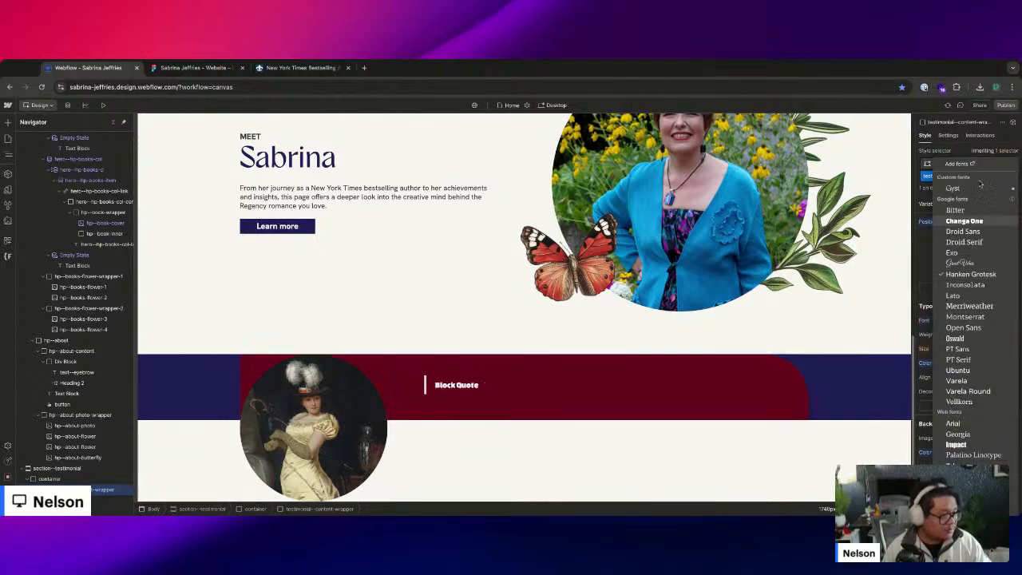
click(972, 187)
- Replace the block quote's placeholder with the testimonial from the Figma design, starting "The women [Sabrina] writes are spirited" and ending "she-ros, if you will."
click(188, 67)
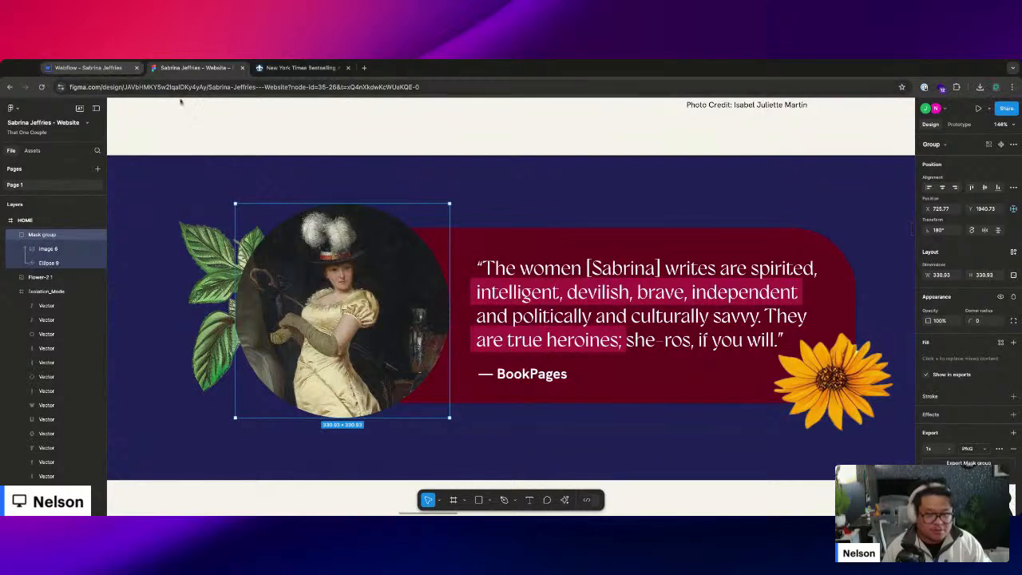
click(499, 185)
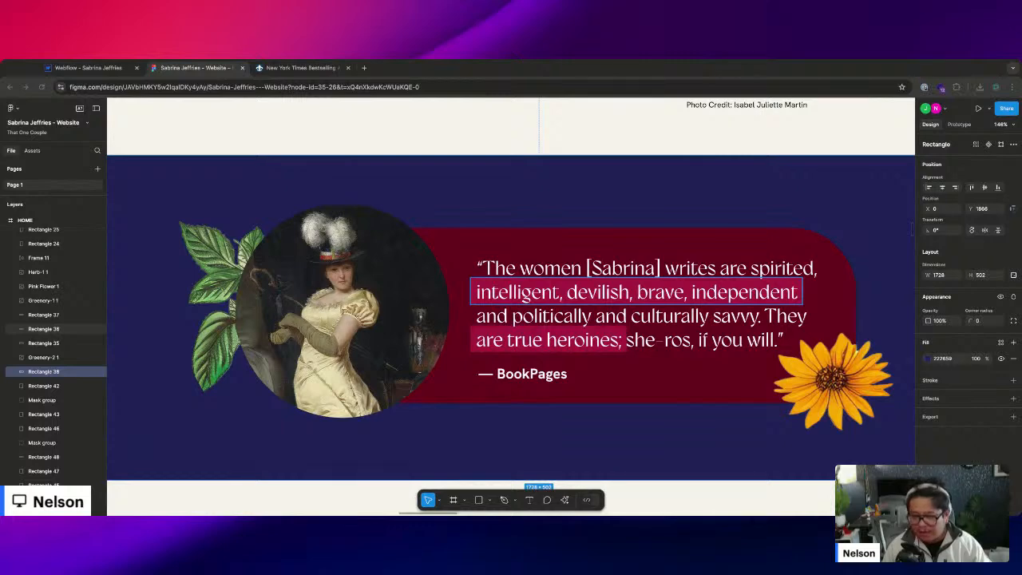
click(88, 67)
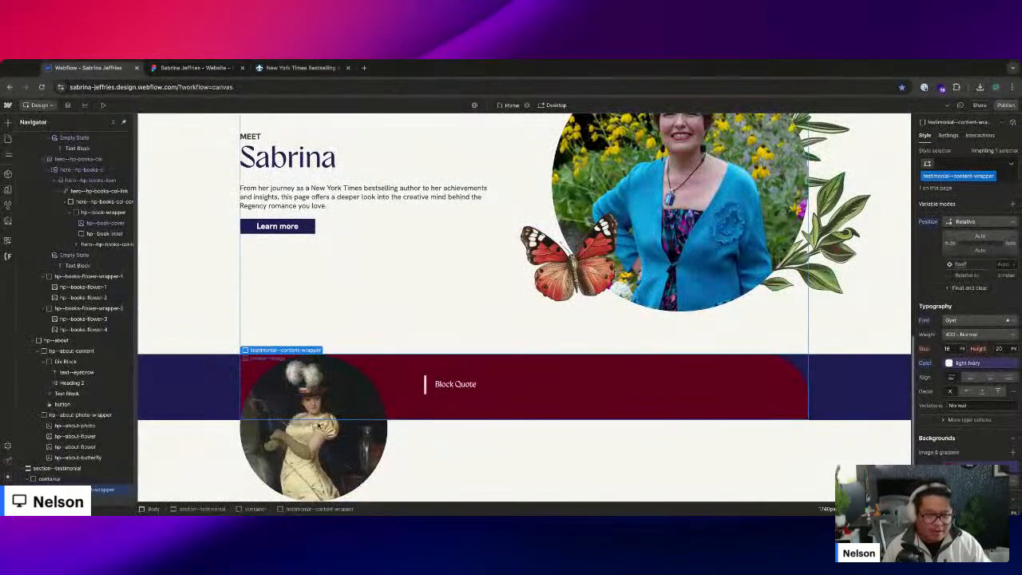
click(447, 385)
double_click(447, 385)
text("The women [Sabrina] writes are spirited, intelligent, devilish, brave, independent and politically and culturally savvy. They are true heroines; she-ros, if you will.")
key(Escape)
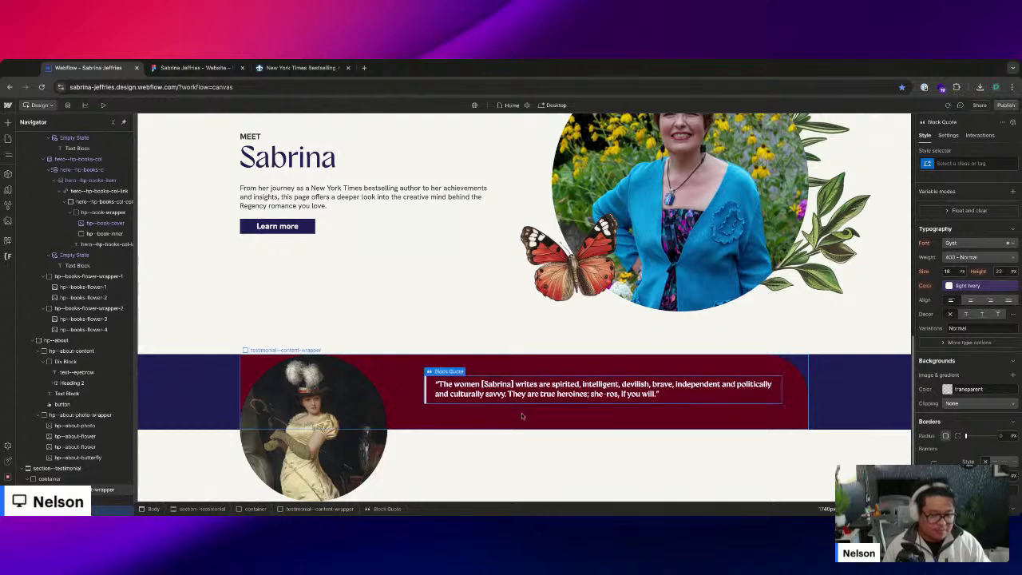
- Target the All Block Quotes tag and set its font variation weight to 400
click(966, 163)
click(950, 214)
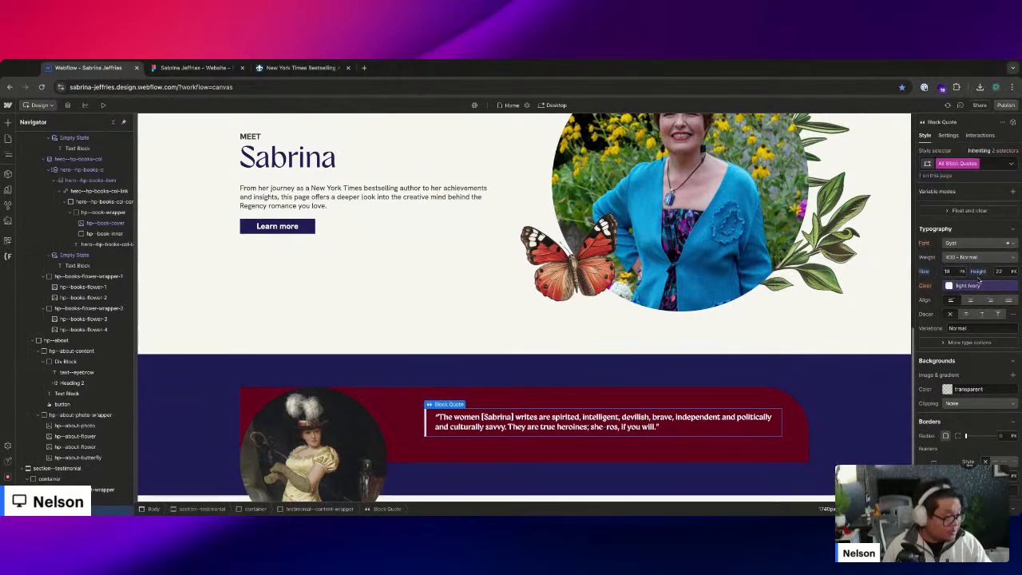
click(958, 328)
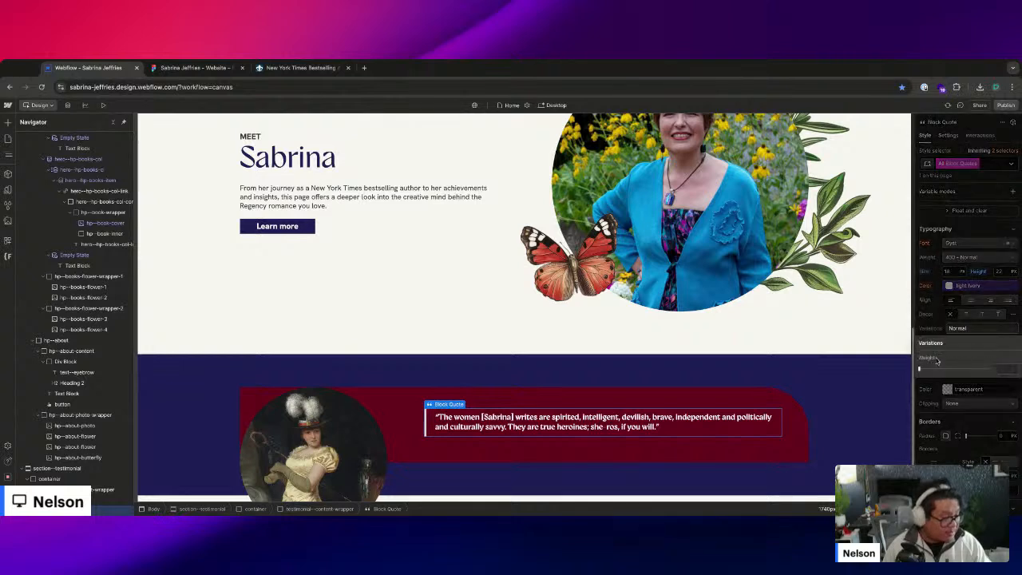
drag(921, 370, 954, 368)
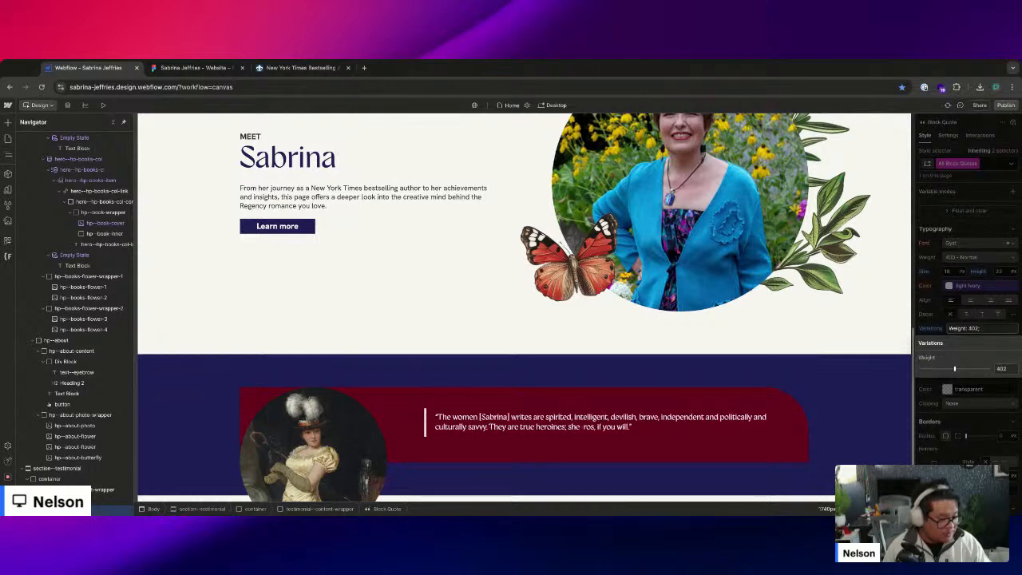
click(1001, 368)
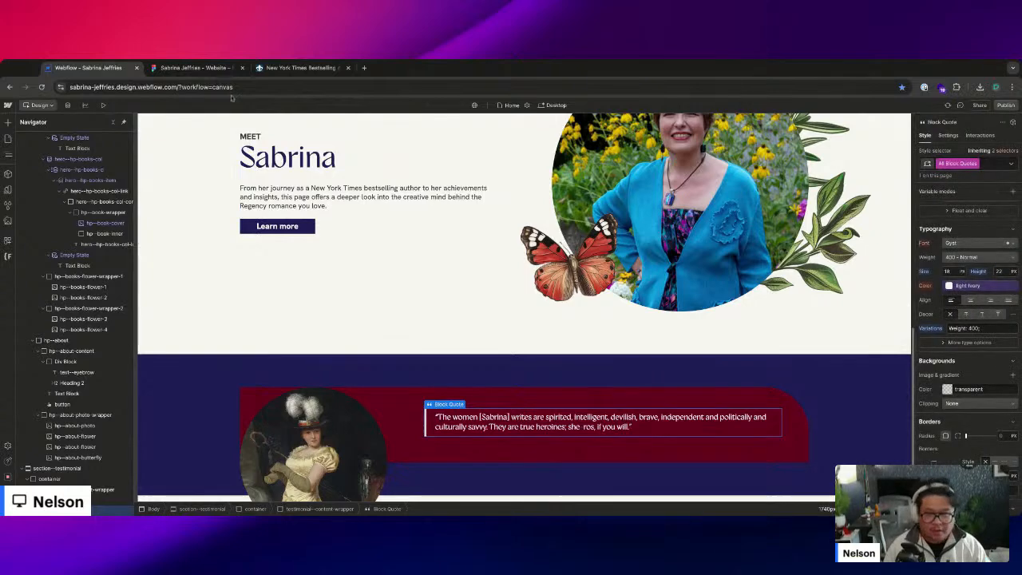
- Compare the quote lettering in Figma, then set the All Block Quotes font size to the large variable and remove the left border
click(196, 67)
click(489, 267)
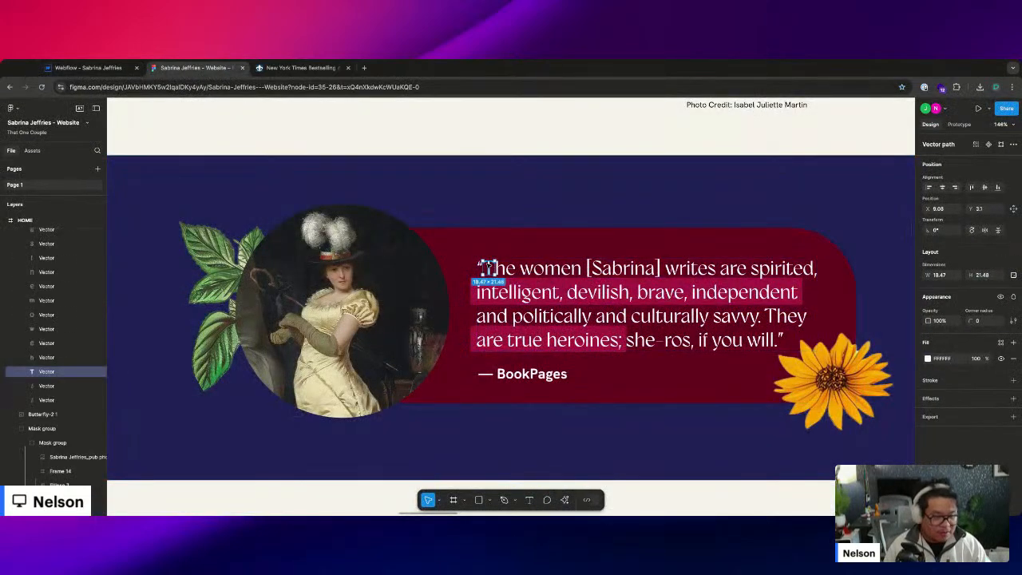
click(88, 67)
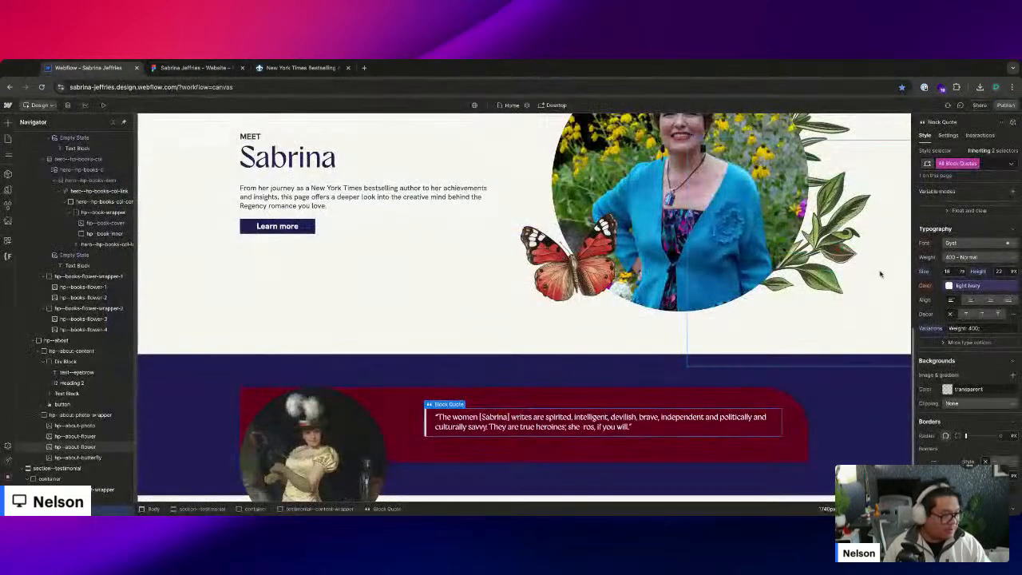
click(944, 270)
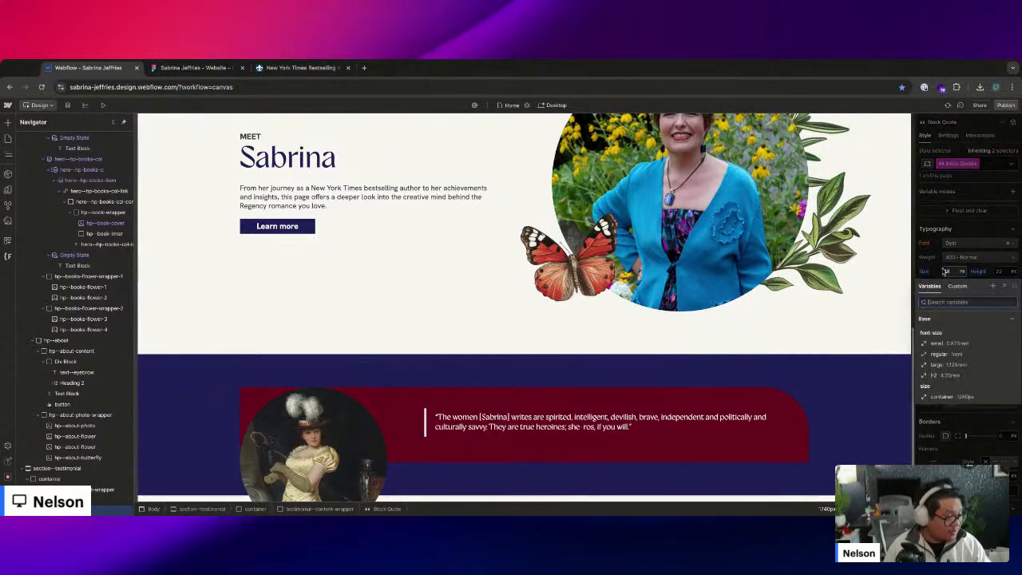
click(954, 364)
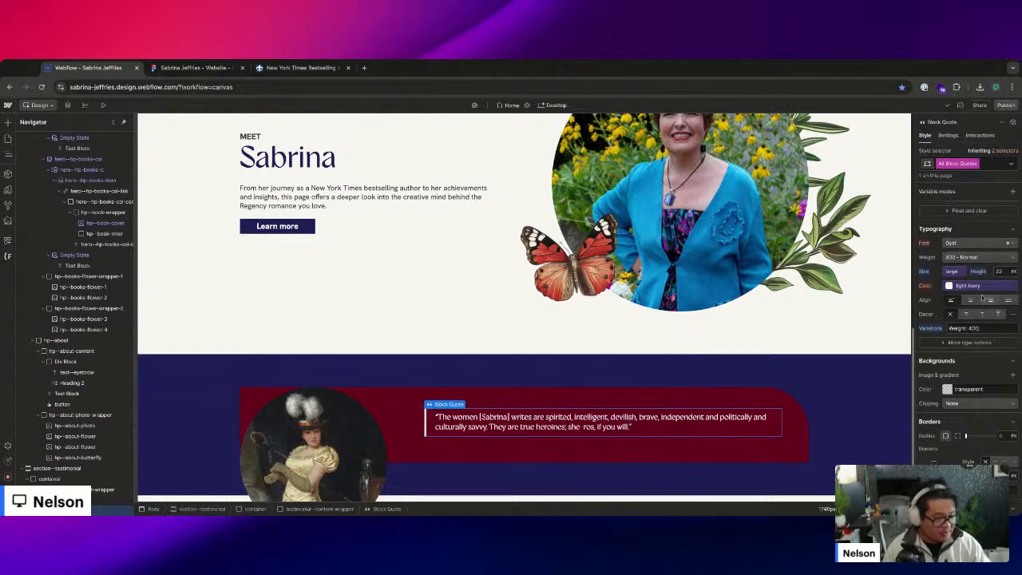
scroll(961, 439, down, 5)
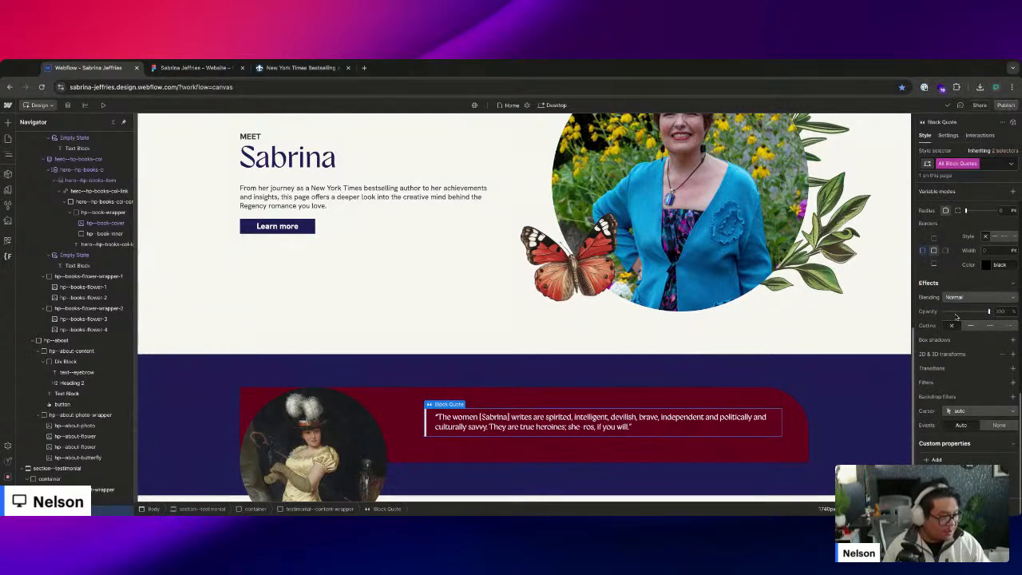
click(985, 237)
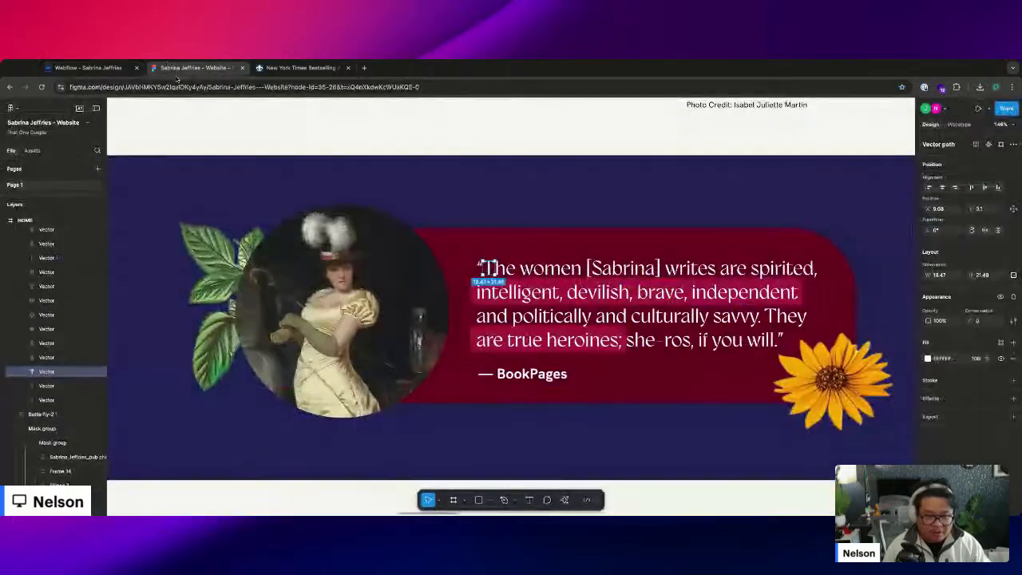
- Measure the testimonial's overall width in Figma, from portrait to red box edge, using a temporary rectangle, and delete that rectangle
click(196, 67)
click(500, 233)
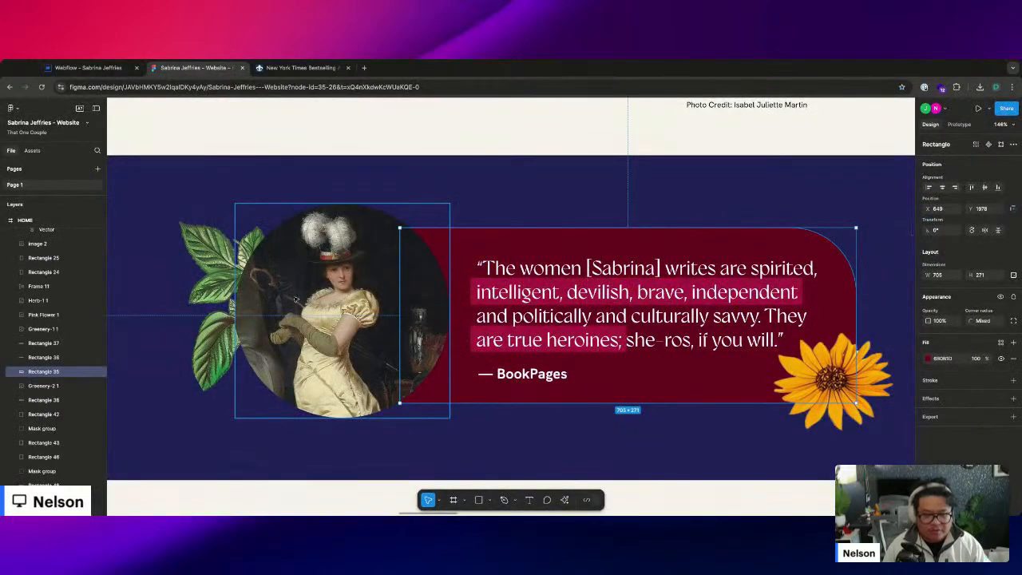
scroll(295, 300, down, 10)
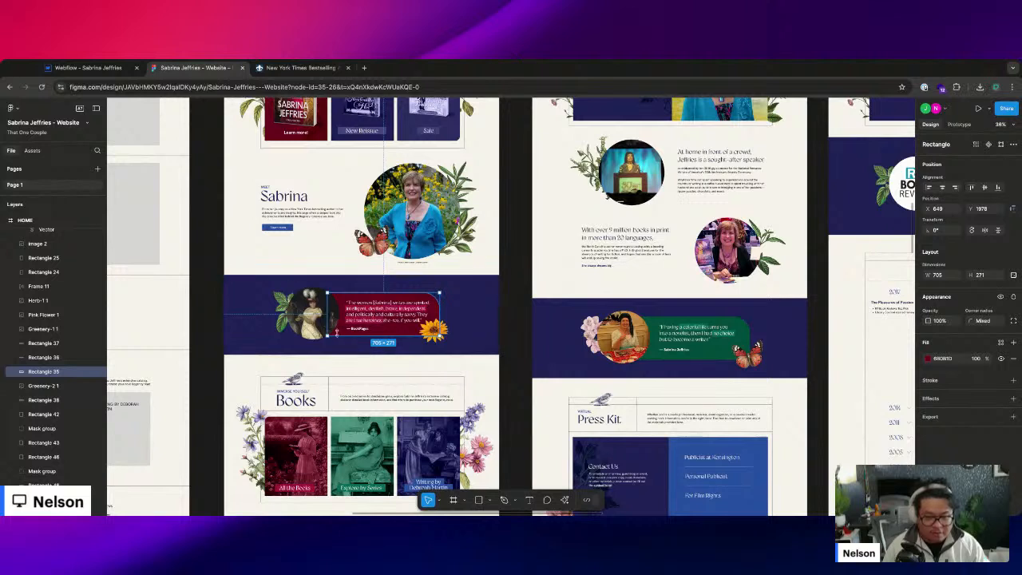
click(312, 322)
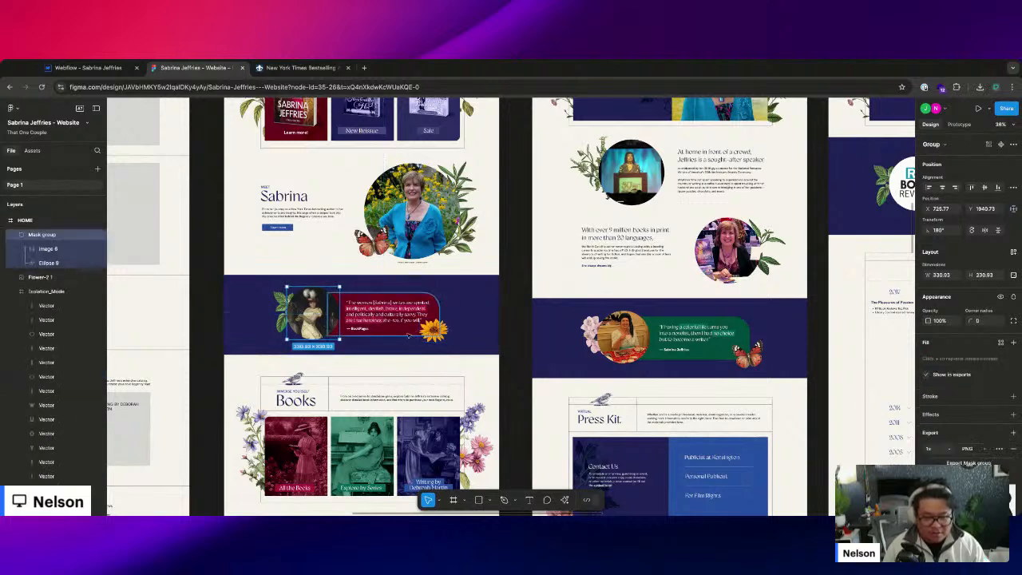
key(Escape)
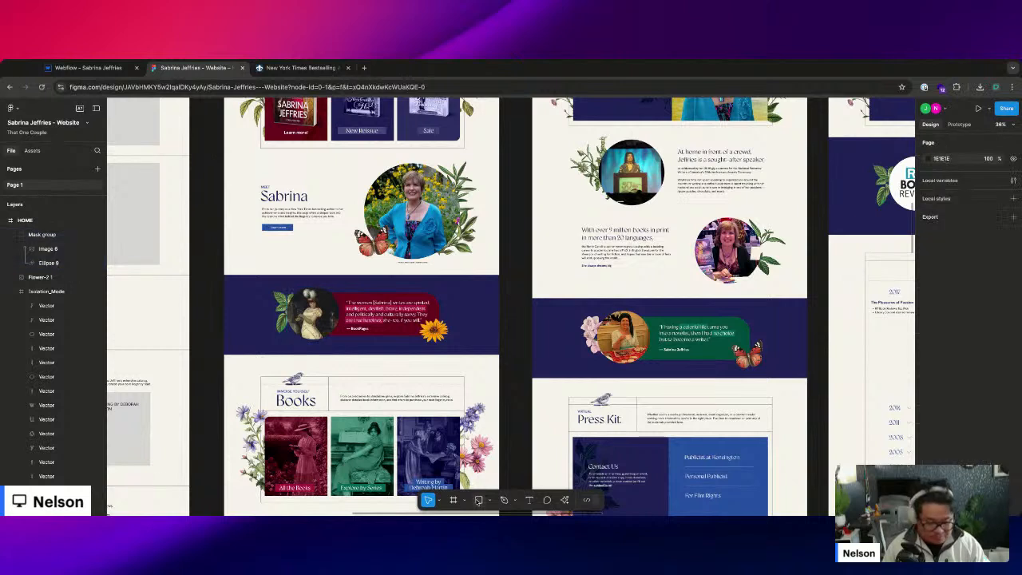
click(479, 499)
drag(270, 278, 439, 307)
mouse_move(272, 290)
mouse_down()
mouse_move(289, 291)
mouse_move(268, 290)
mouse_up()
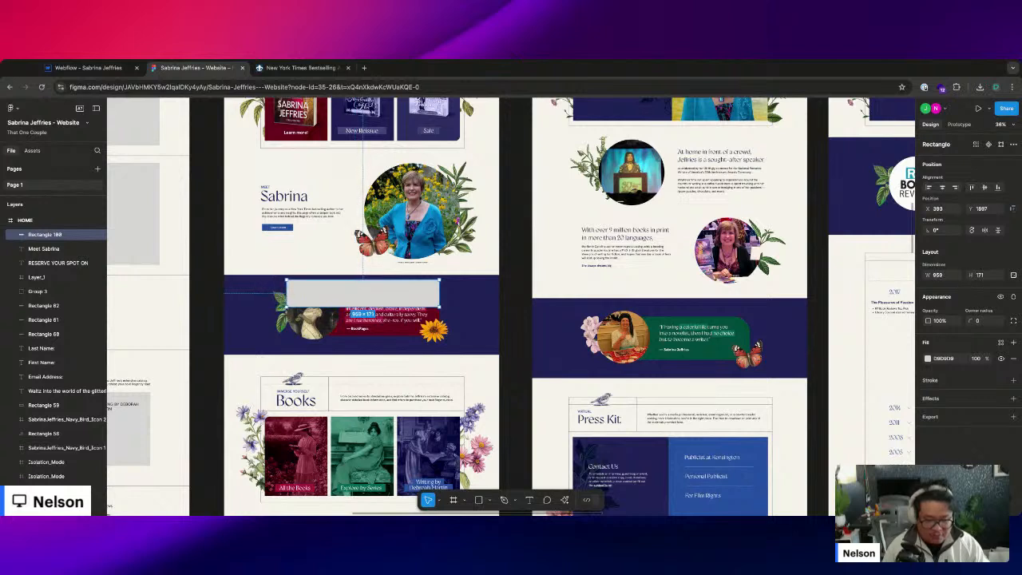
key(Delete)
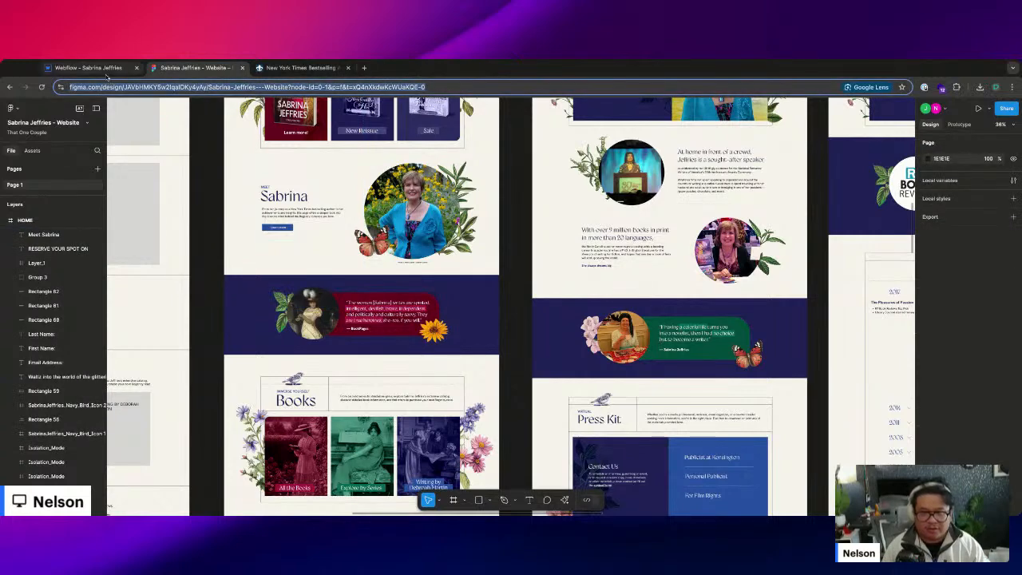
- In Webflow, limit the testimonial content wrapper's maximum width to 60 rem and center it horizontally with auto side margins
key(ctrl+shift+Tab)
scroll(958, 314, up, 10)
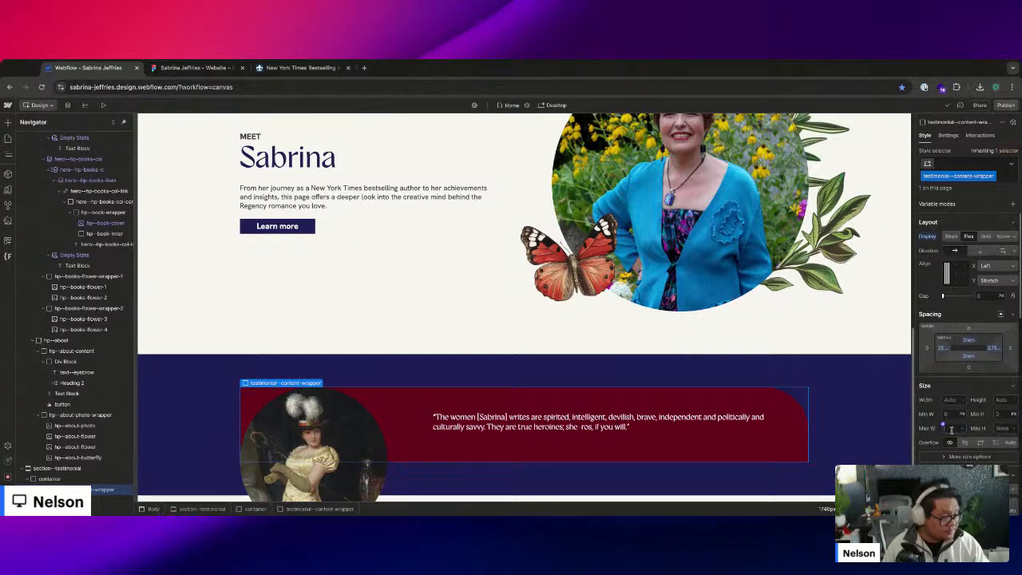
click(952, 428)
text(1016)
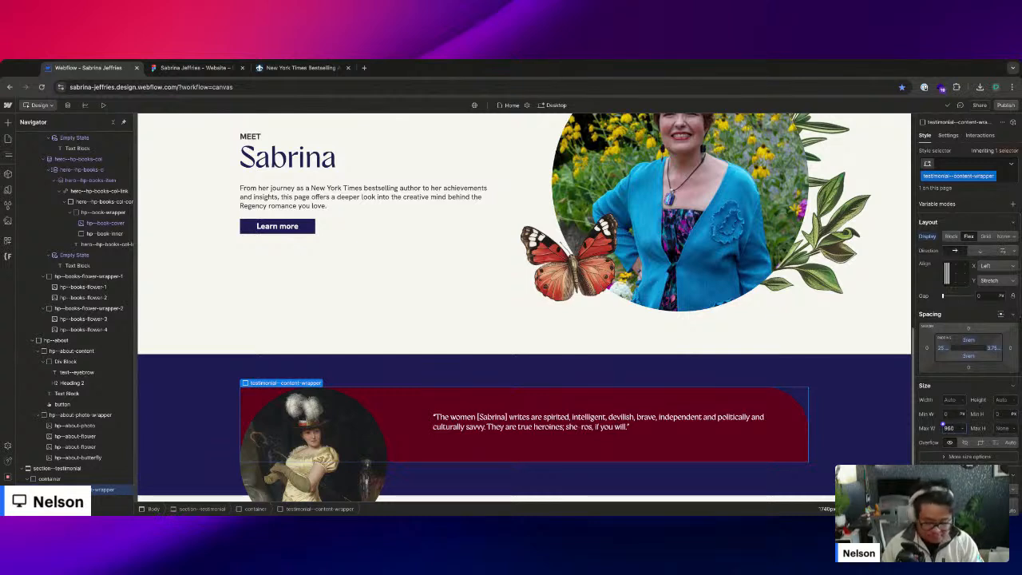
key(Return)
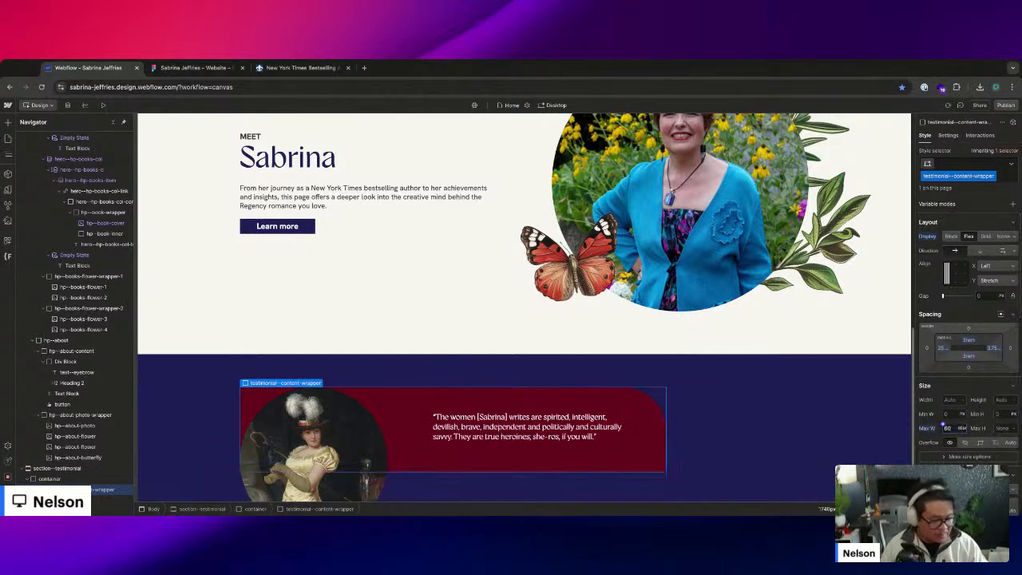
click(1001, 314)
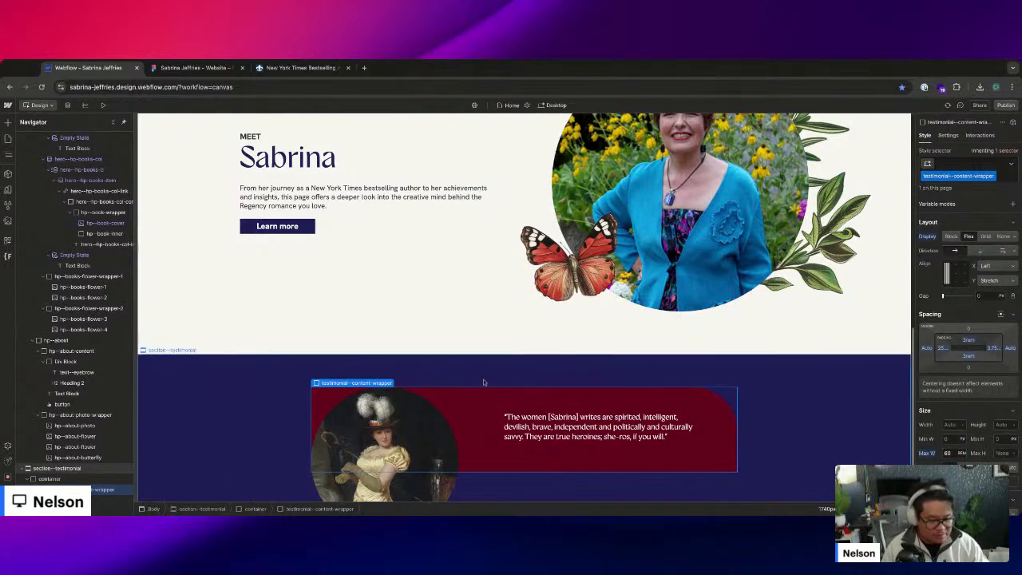
scroll(483, 382, down, 1)
click(519, 385)
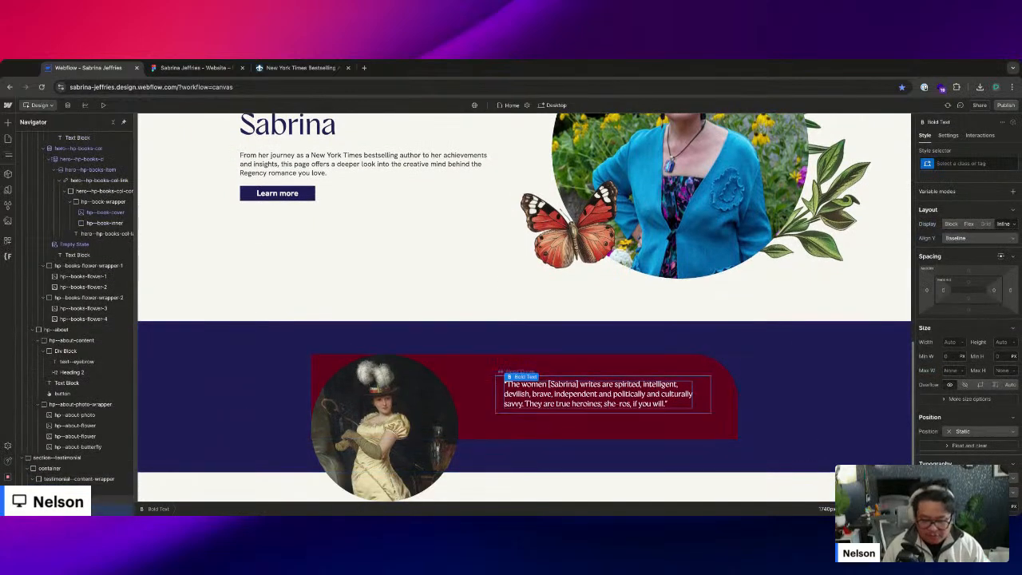
click(554, 412)
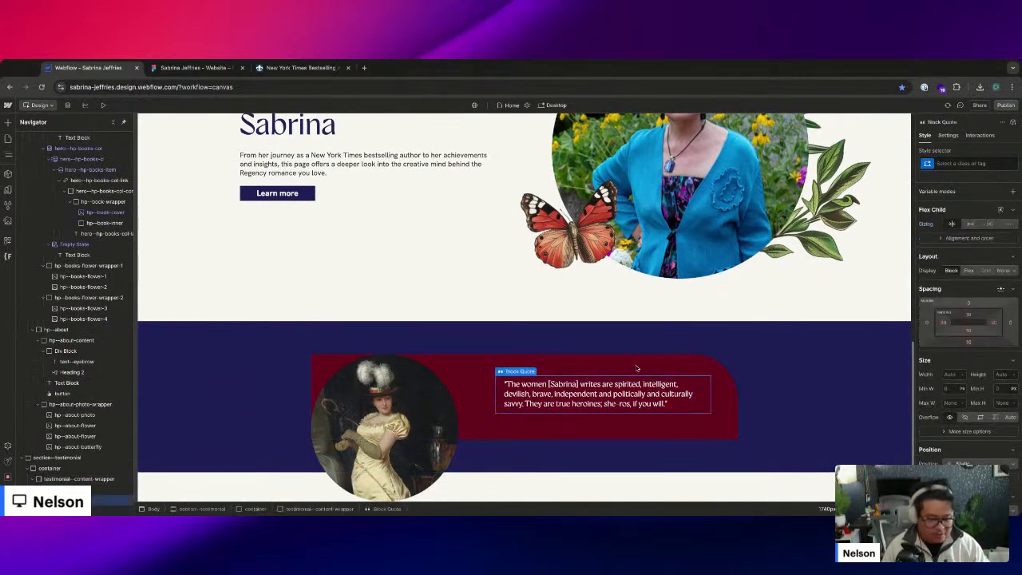
double_click(565, 401)
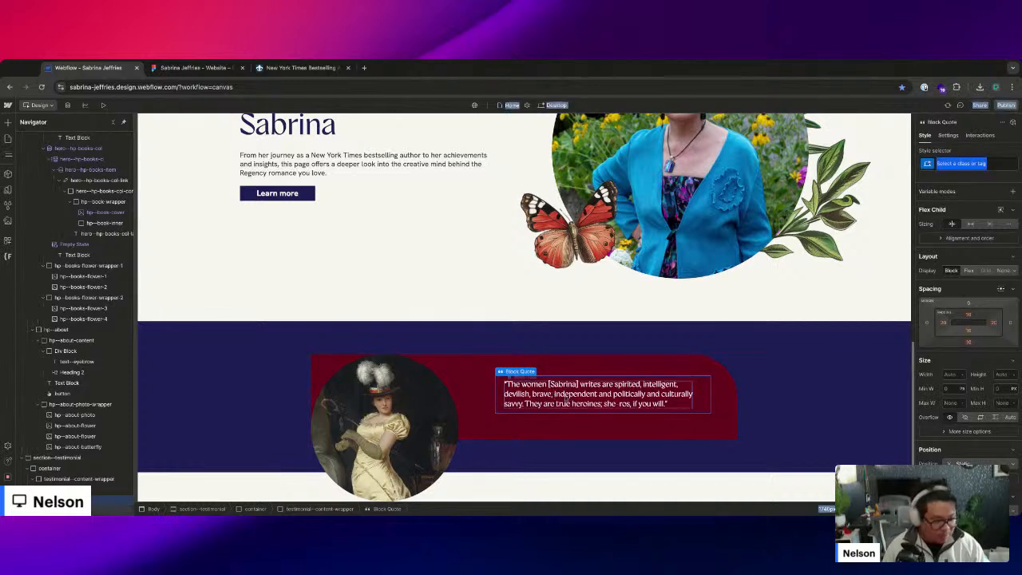
click(565, 402)
double_click(565, 402)
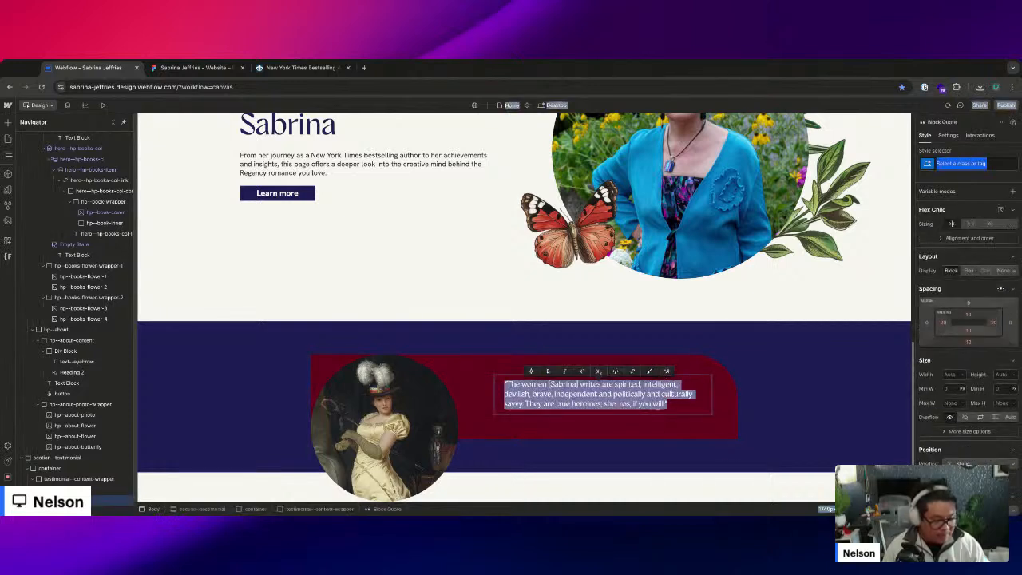
click(693, 412)
click(741, 410)
- Try zeroing the block quote's padding and bottom margin on its own Block Quote class, and remove that class
click(559, 384)
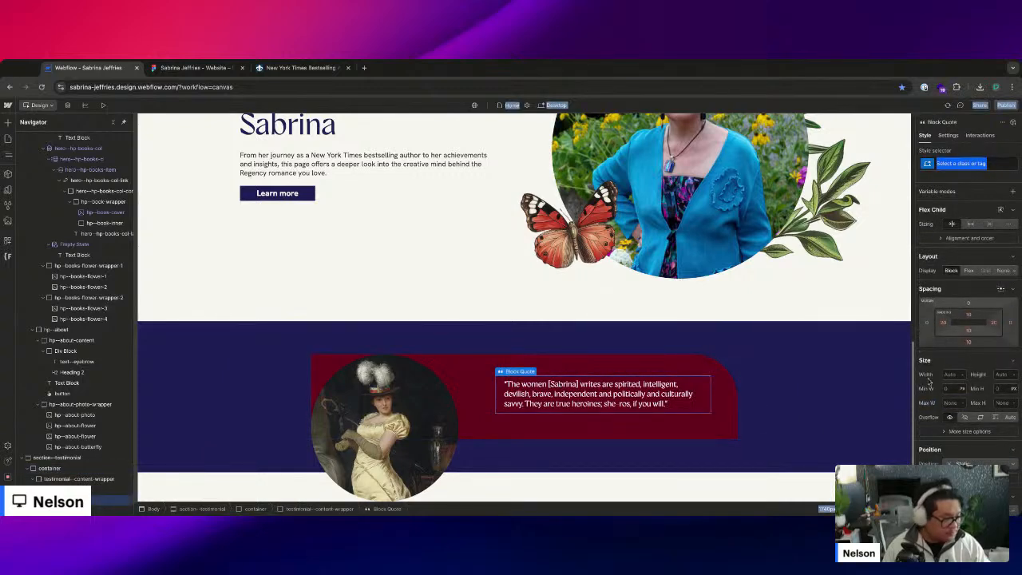
shift+click(968, 314)
text(0)
key(Return)
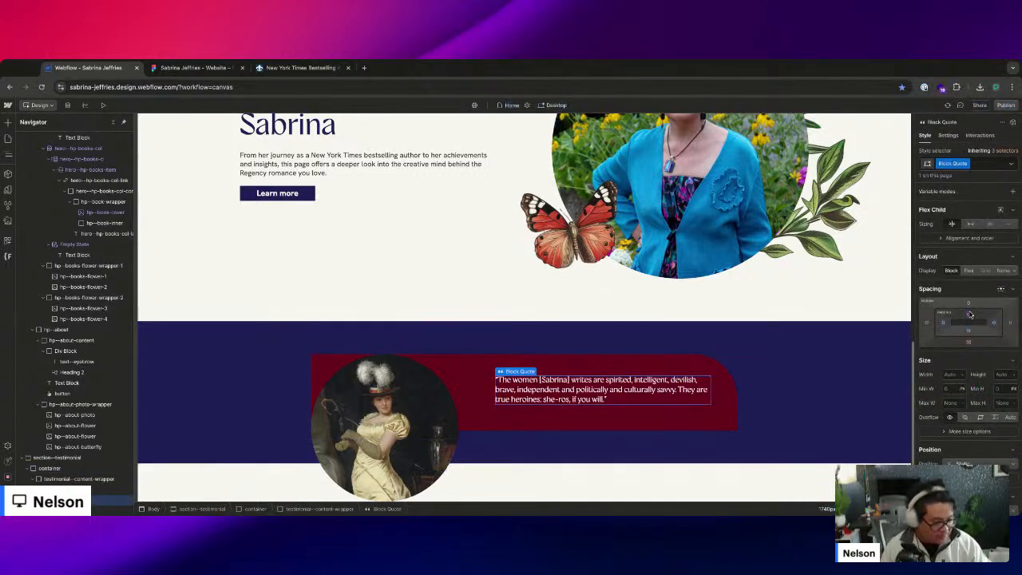
click(968, 342)
text(0)
key(Return)
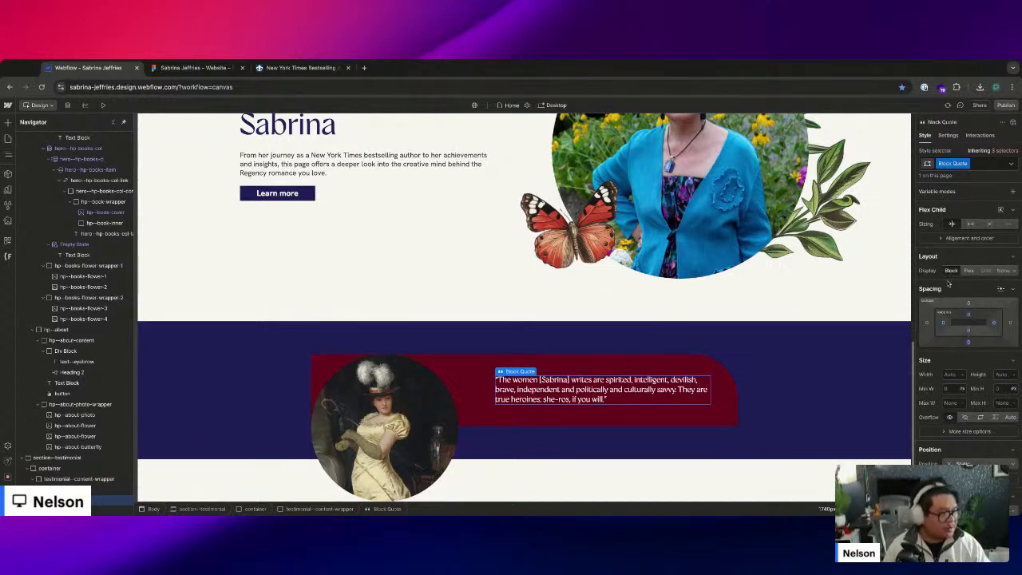
click(962, 163)
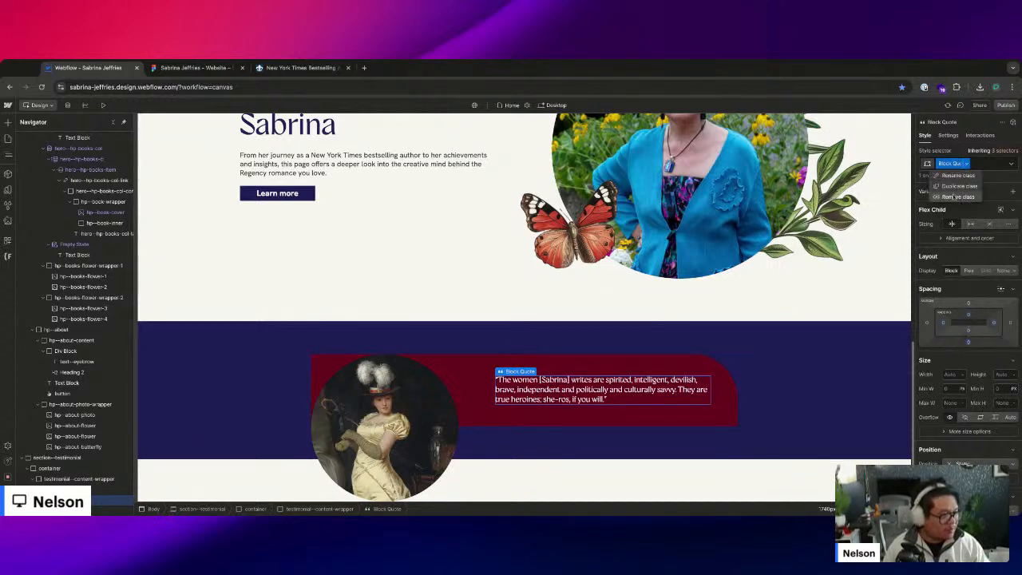
key(BackSpace)
- Set the padding on all four sides to 0 for the All Block Quotes tag
click(944, 214)
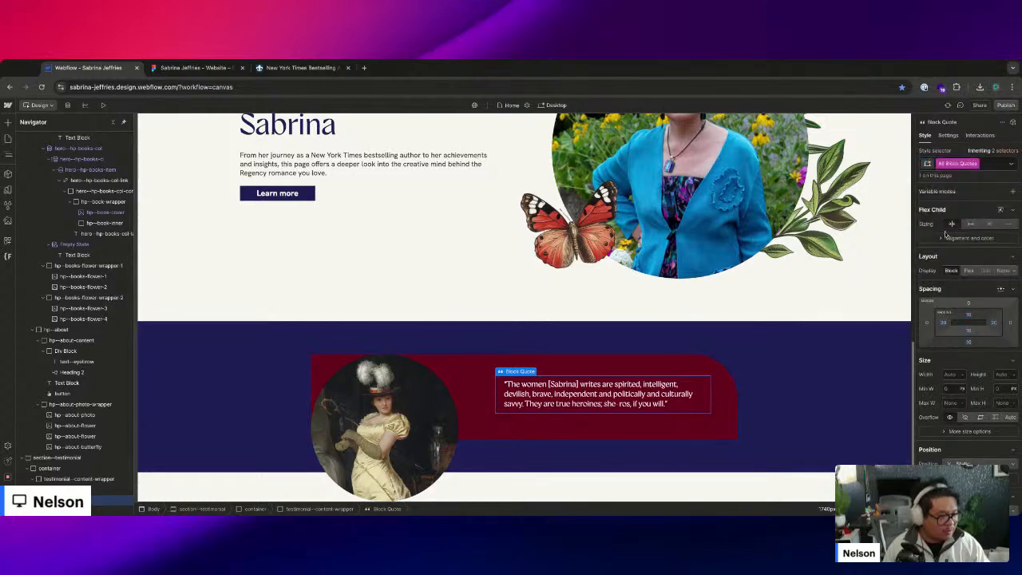
click(967, 318)
alt+click(968, 316)
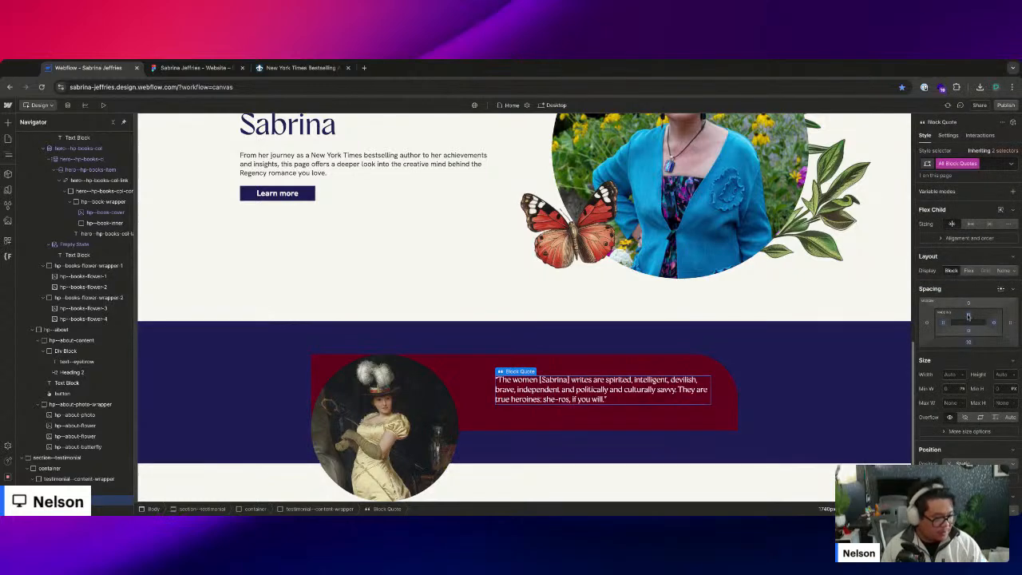
- Remove the bottom margin from the All Block Quotes tag so that it is 0
click(968, 342)
alt+click(968, 341)
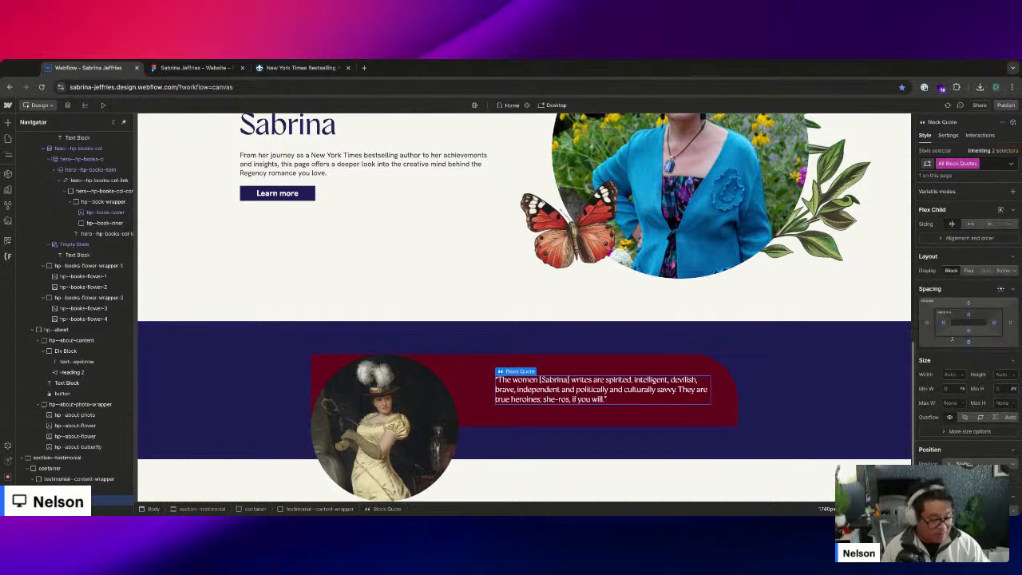
- Try a slightly heavier font weight variation on the All Block Quotes tag and put it back to 400
scroll(969, 447, down, 3)
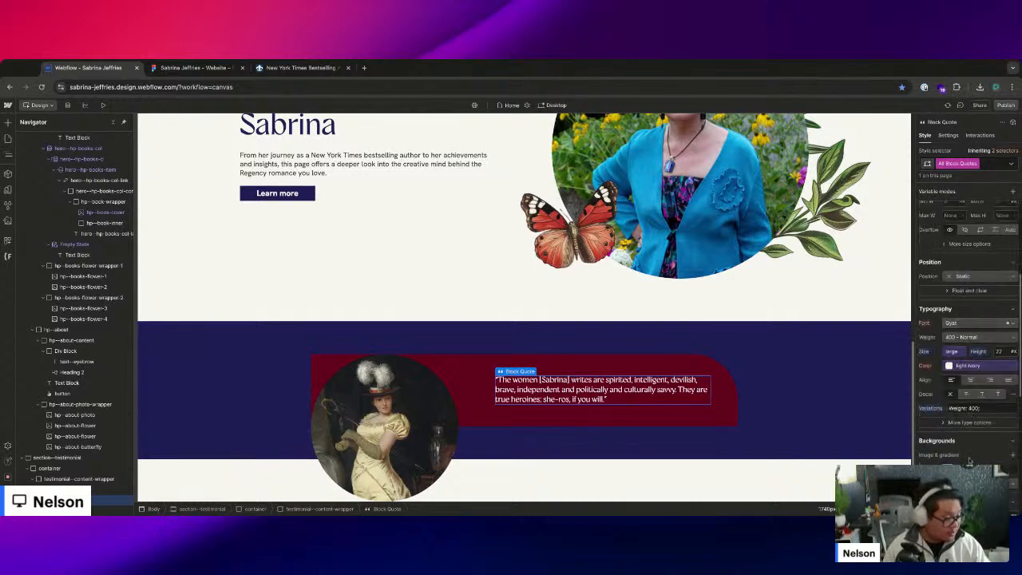
click(962, 408)
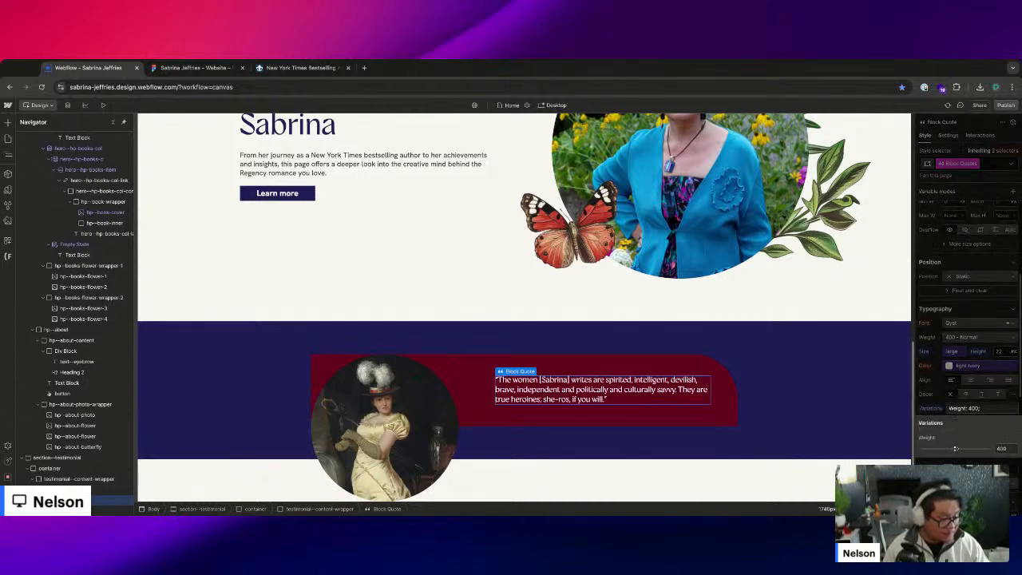
drag(955, 449, 957, 449)
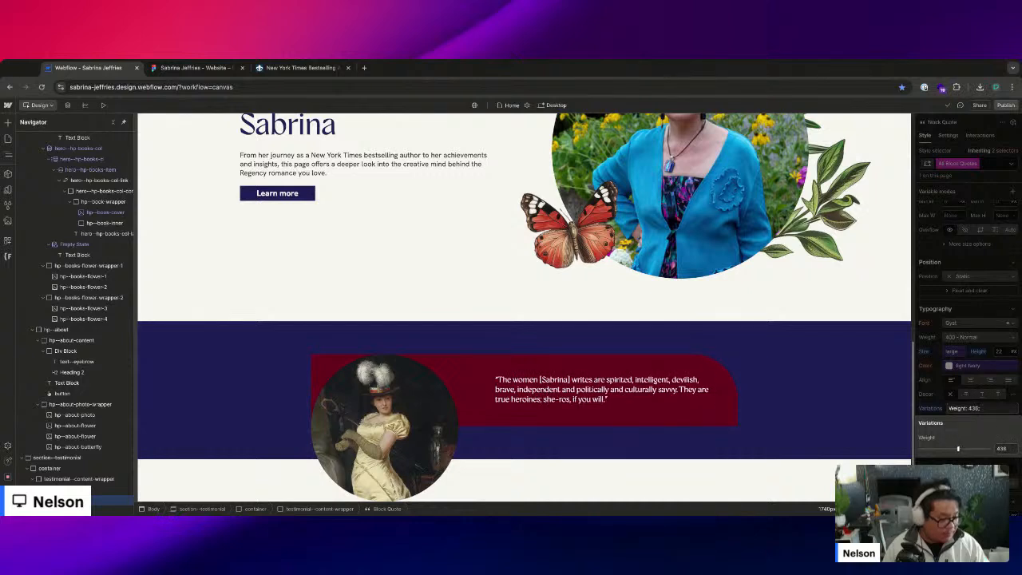
click(1001, 448)
text(400)
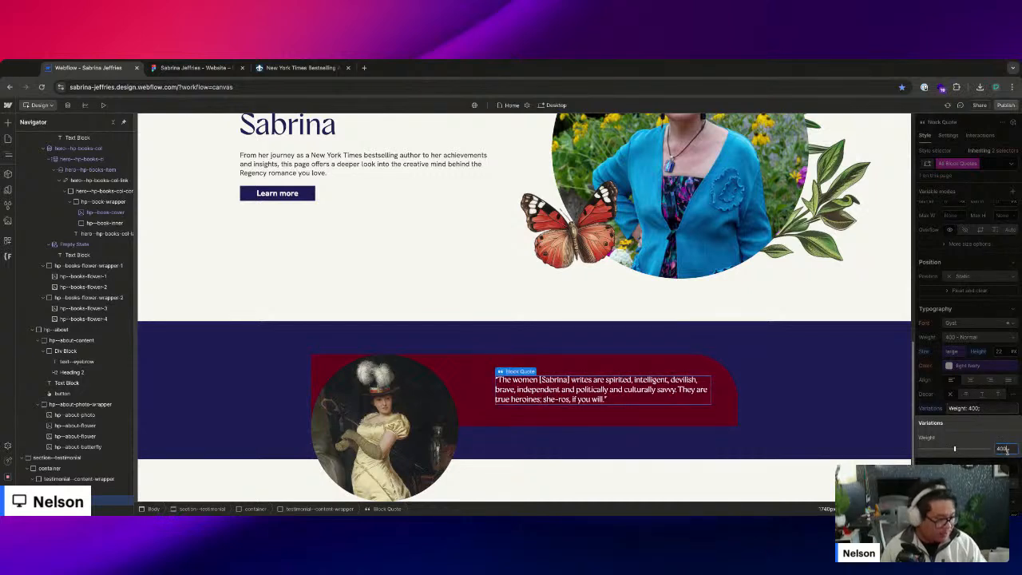
key(Escape)
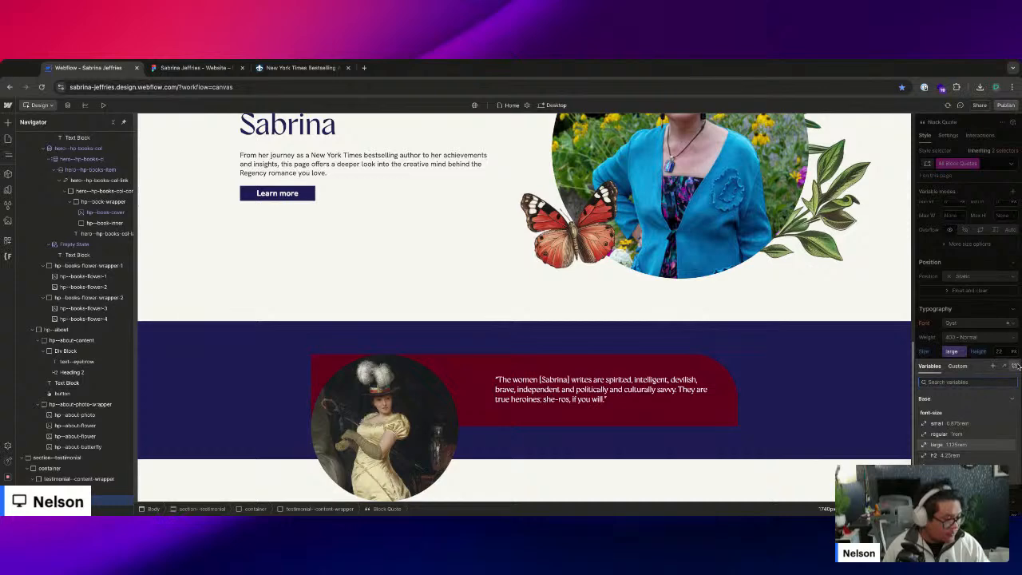
- Set the All Block Quotes tag's font size to 1.6 rem and its line height to 1.2
click(961, 351)
key(Escape)
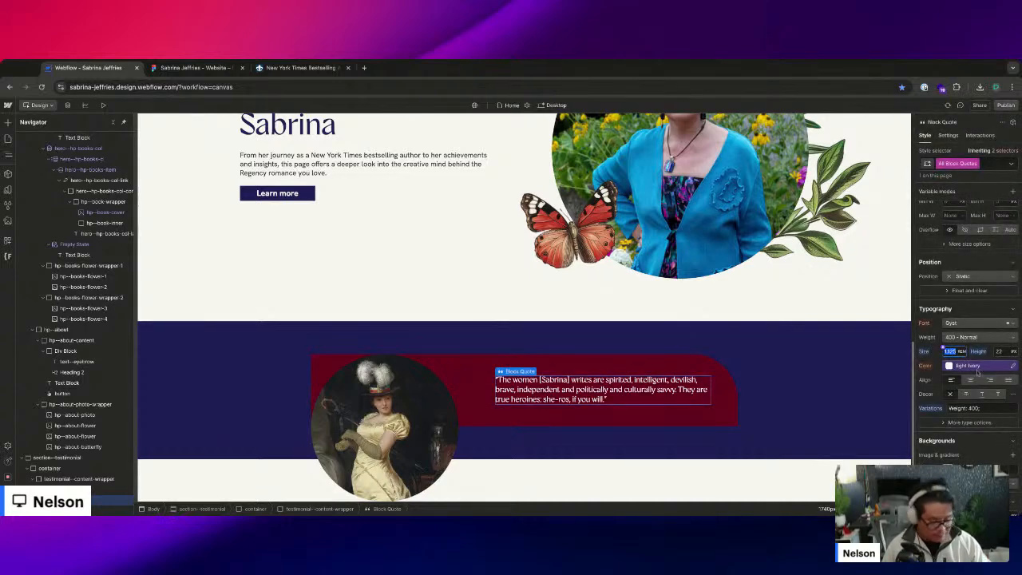
text(2)
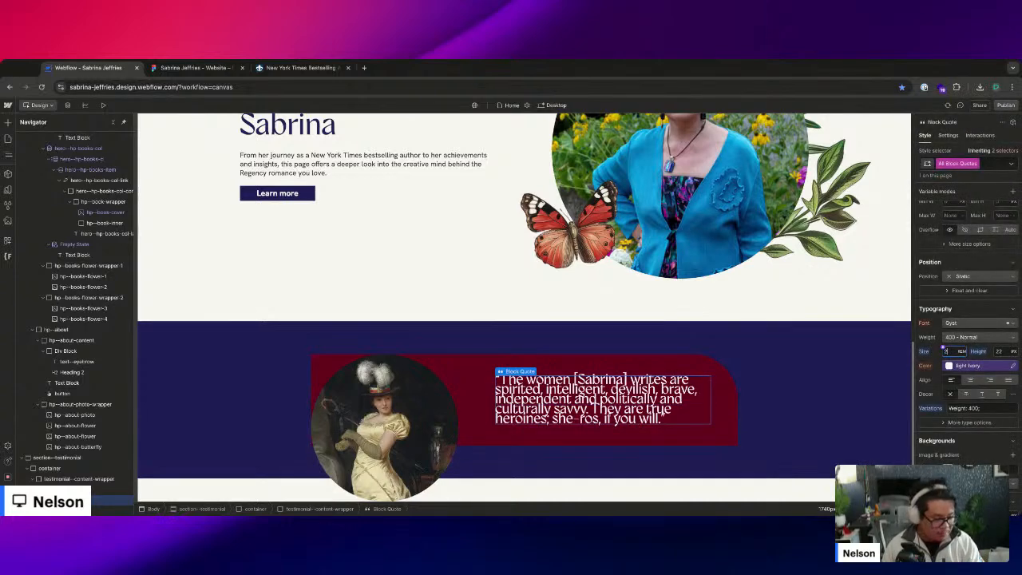
key(BackSpace)
text(1.7)
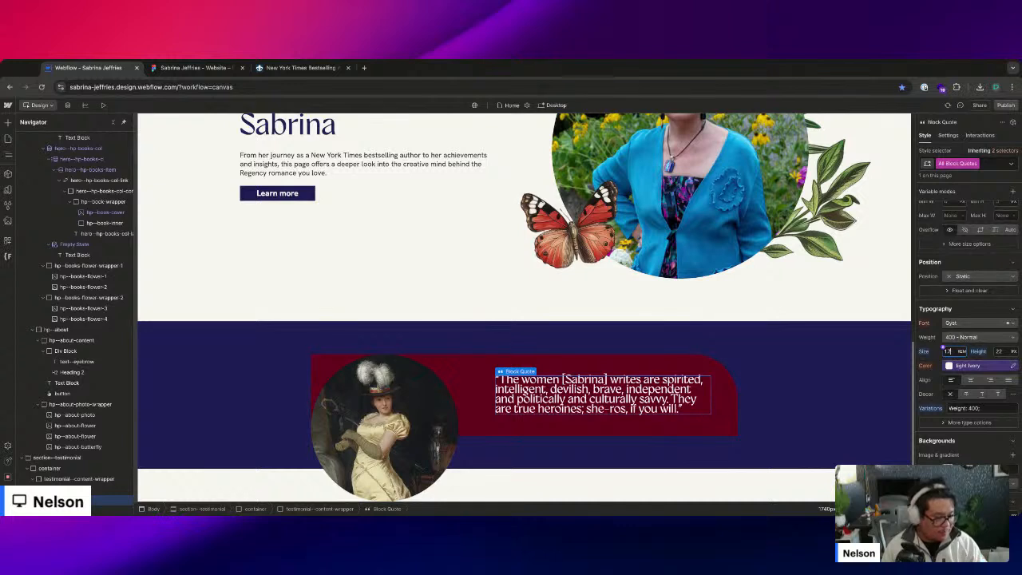
key(BackSpace)
text(6)
click(997, 351)
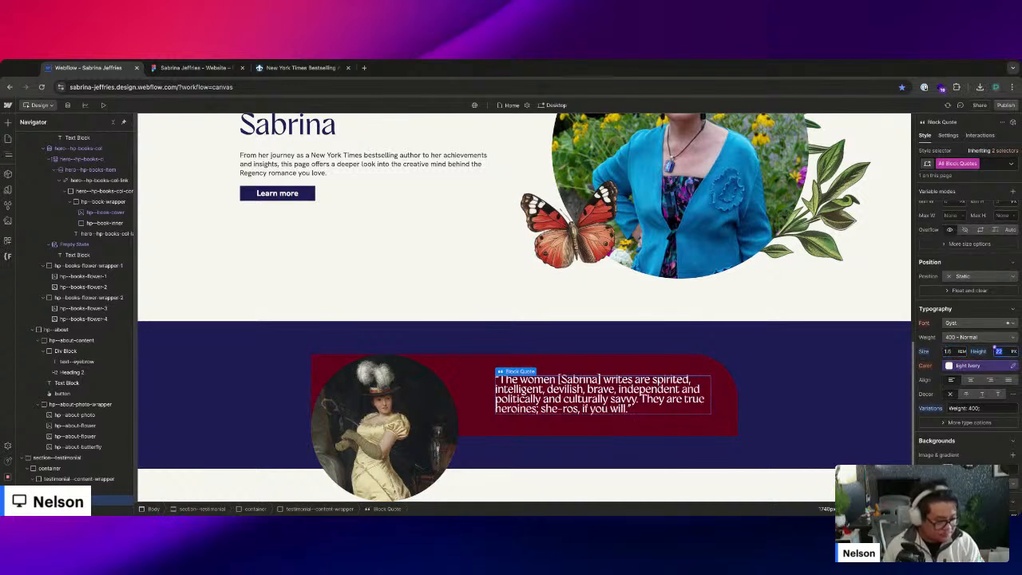
text(1.2)
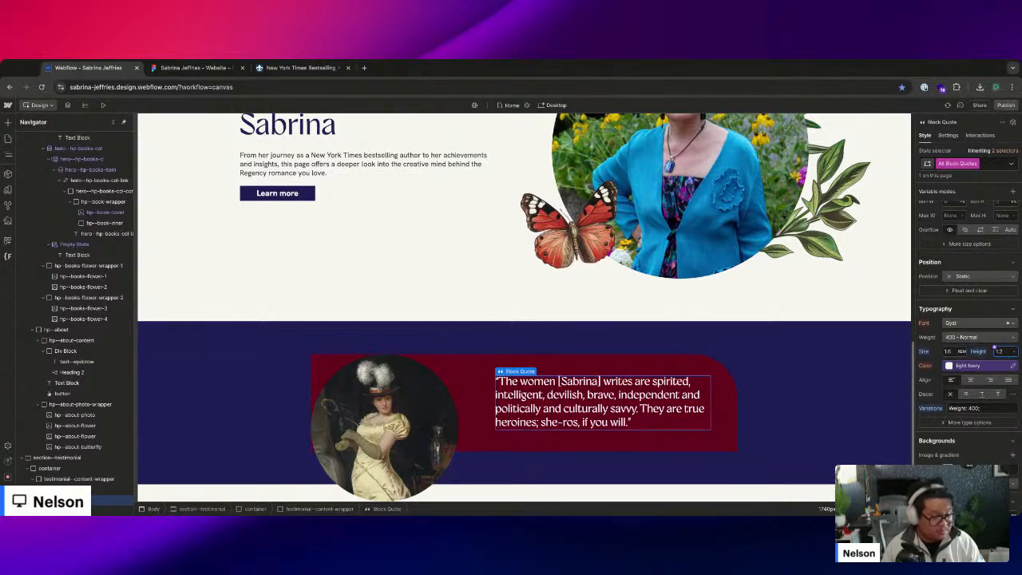
- Set the testimonial content wrapper's left padding to 29% so the quote clears the circular portrait
scroll(940, 271, up, 3)
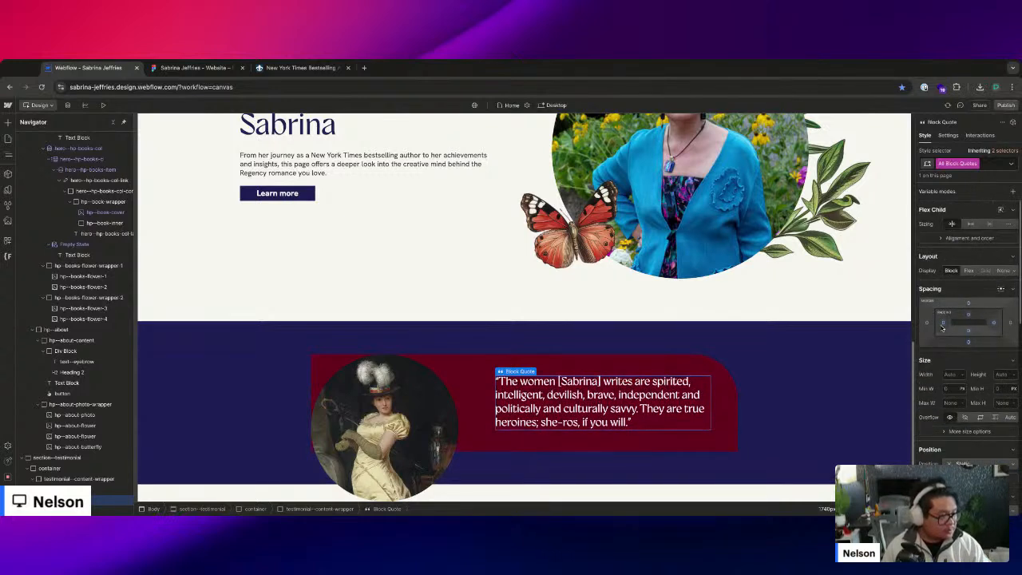
click(477, 391)
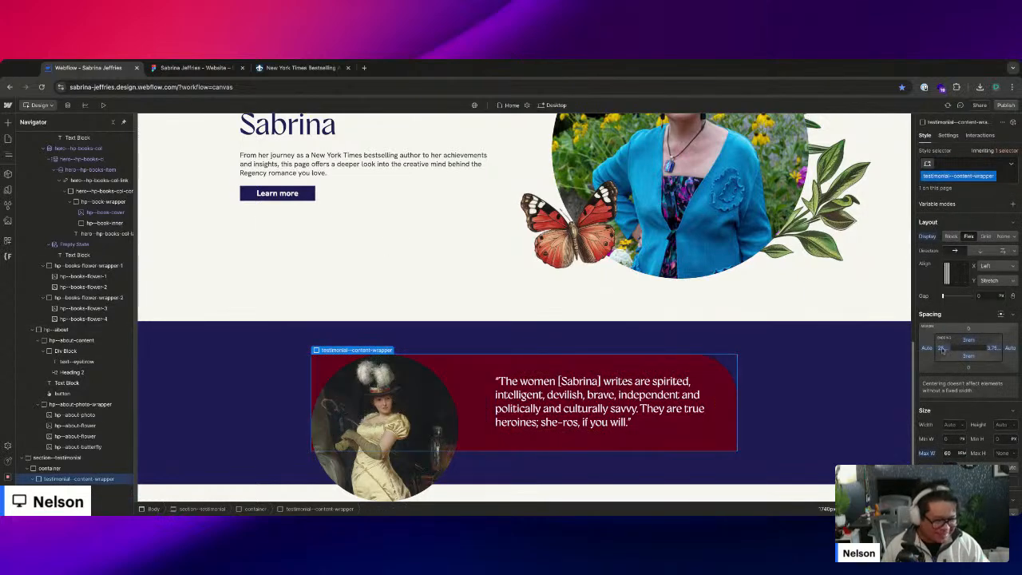
drag(942, 349, 922, 349)
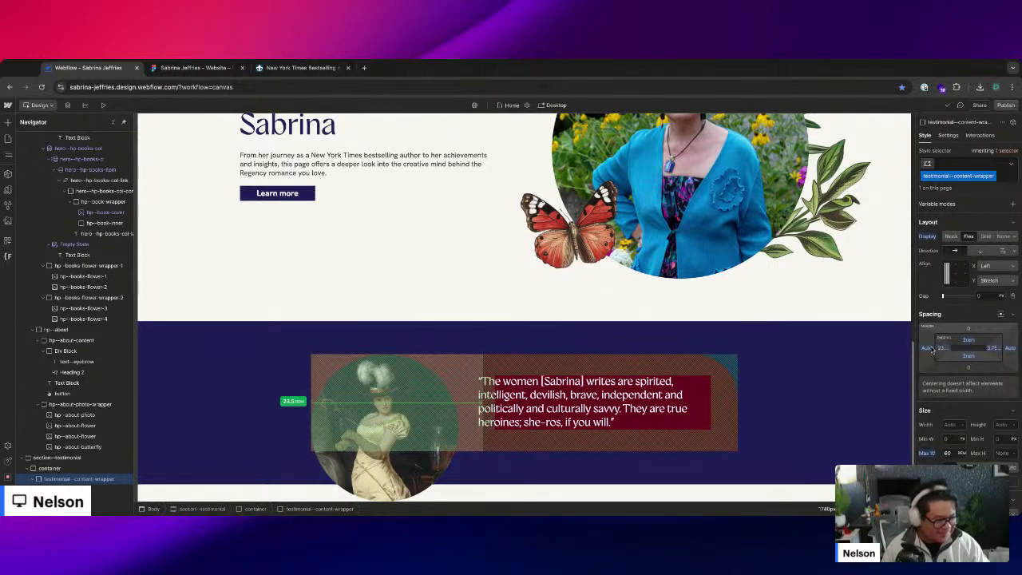
click(941, 348)
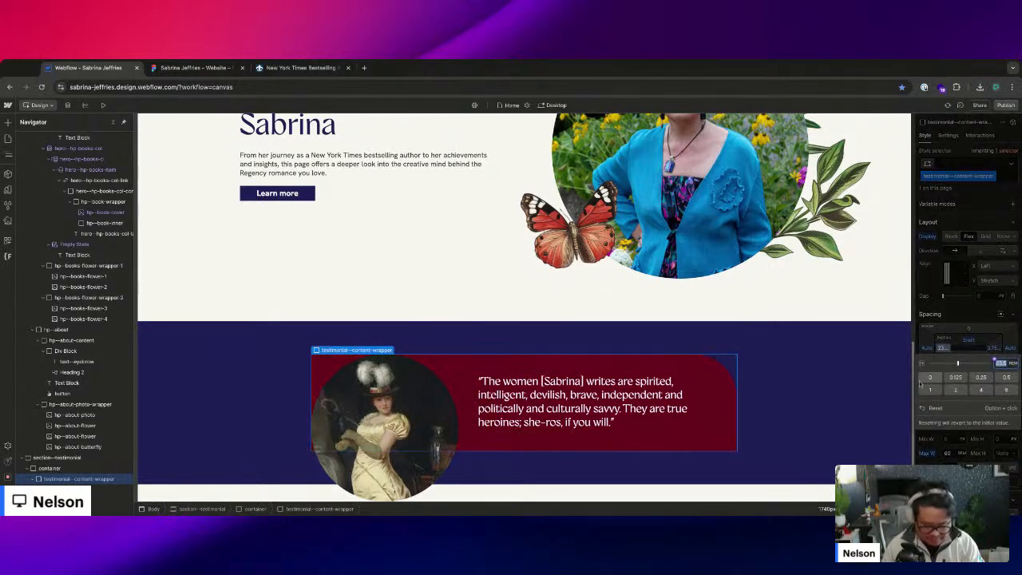
text(20%)
key(Return)
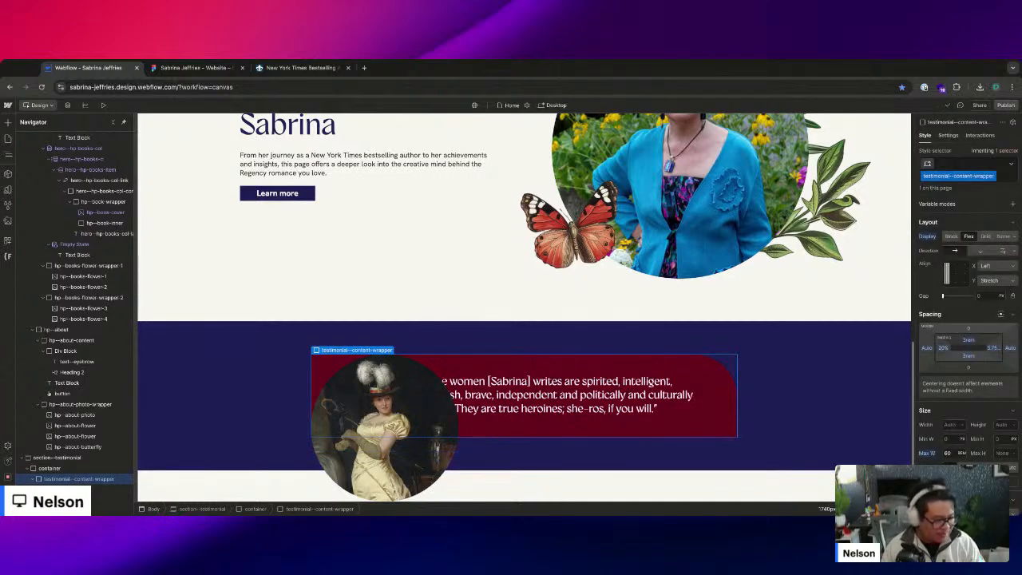
drag(941, 349, 945, 349)
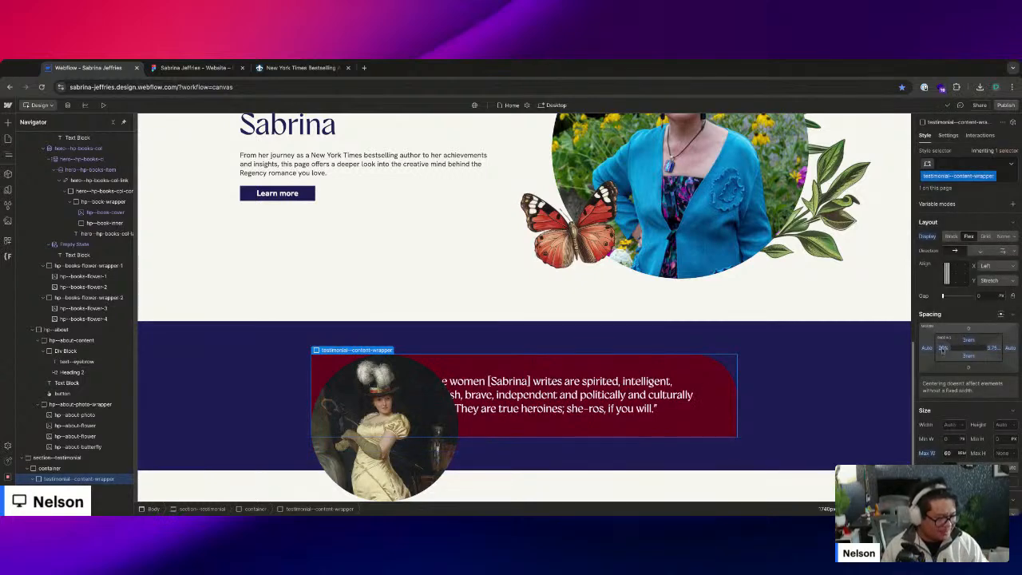
click(943, 349)
key(Down)
key(Down)
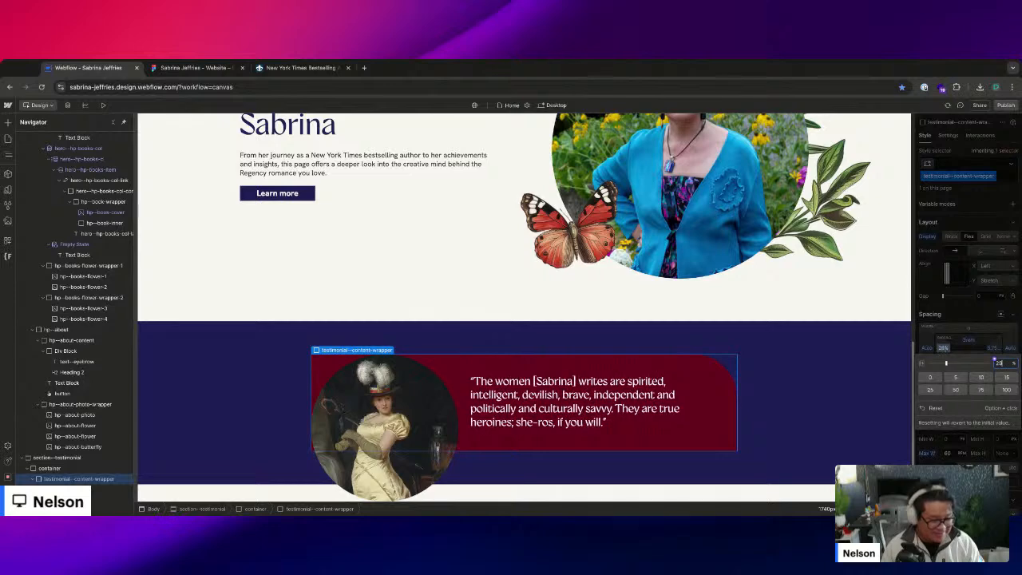
key(Up)
key(Up)
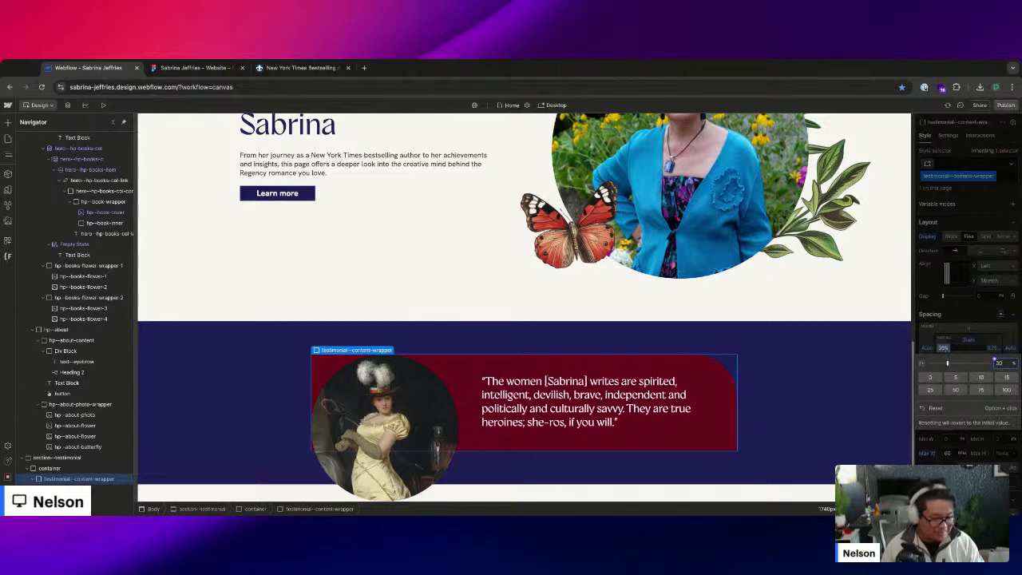
key(shift+Down)
key(Escape)
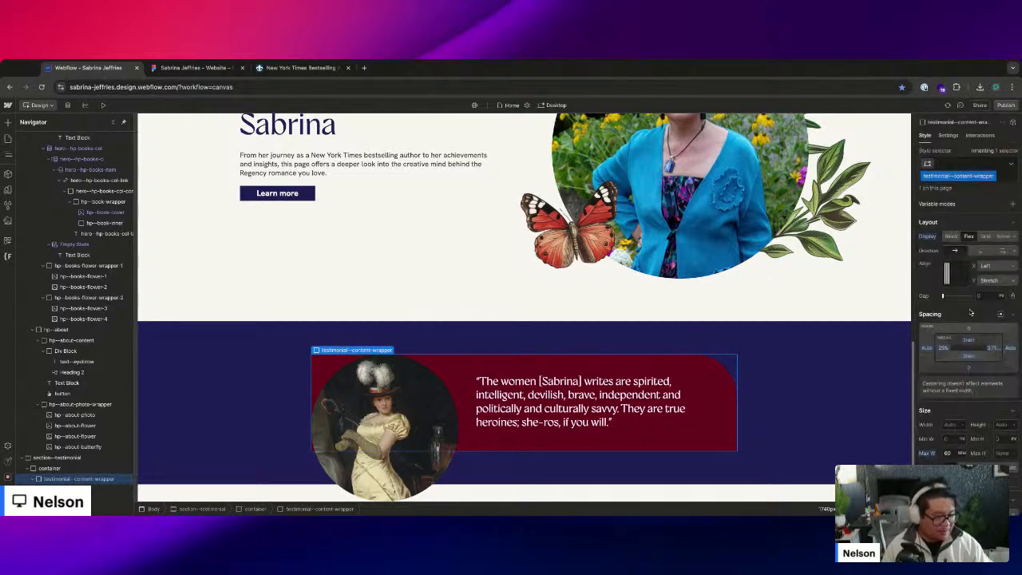
- Switch to the Figma design and copy the fill color of the highlight rectangle behind the quote's second line
scroll(966, 320, down, 4)
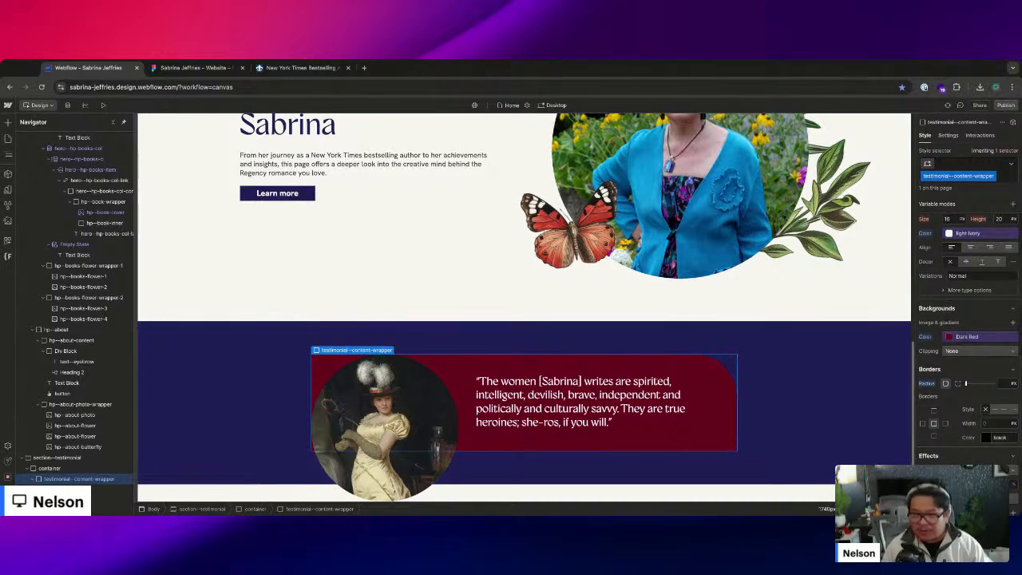
key(ctrl+Tab)
scroll(479, 311, up, 5)
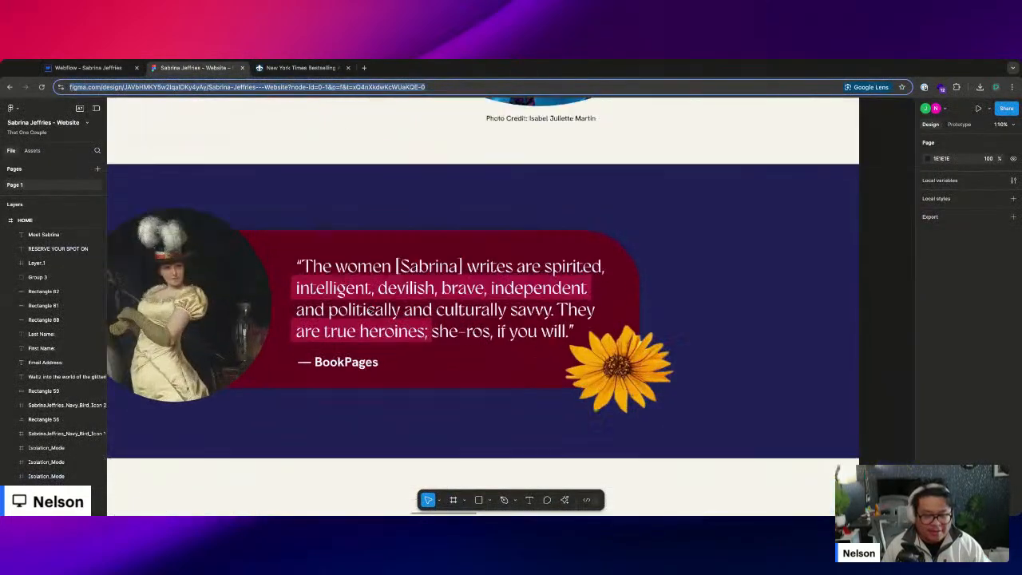
scroll(365, 309, up, 3)
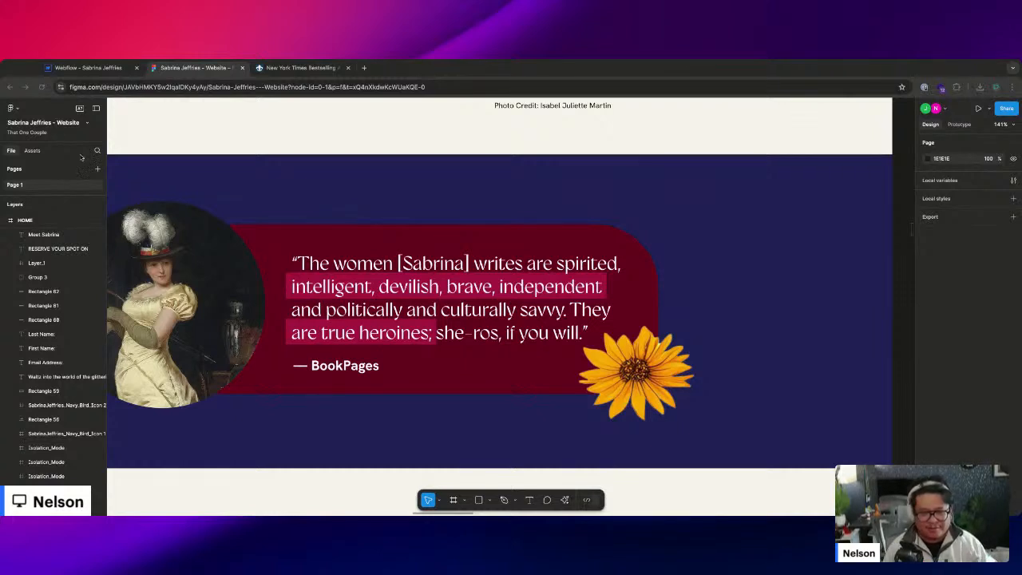
click(343, 281)
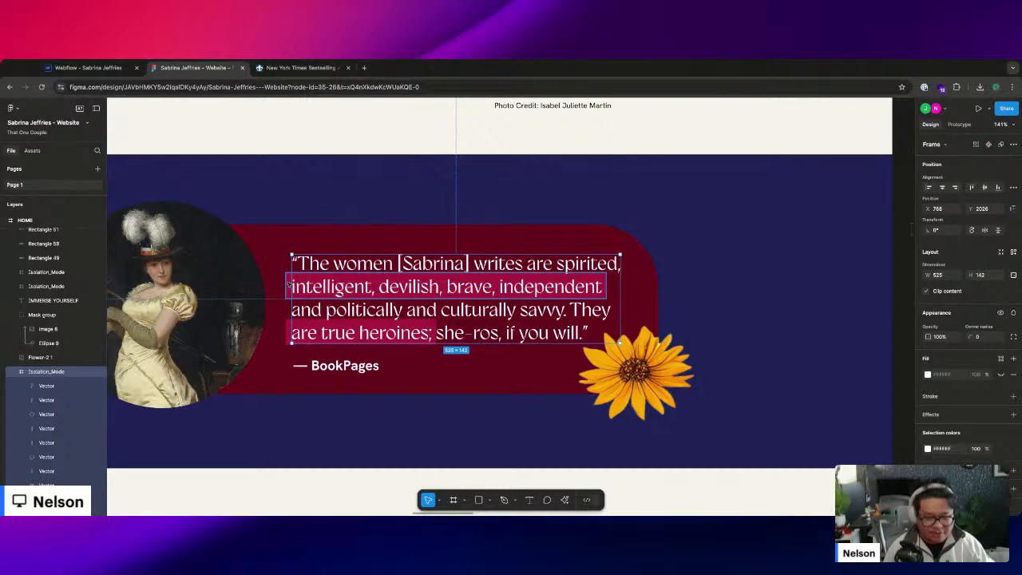
click(289, 284)
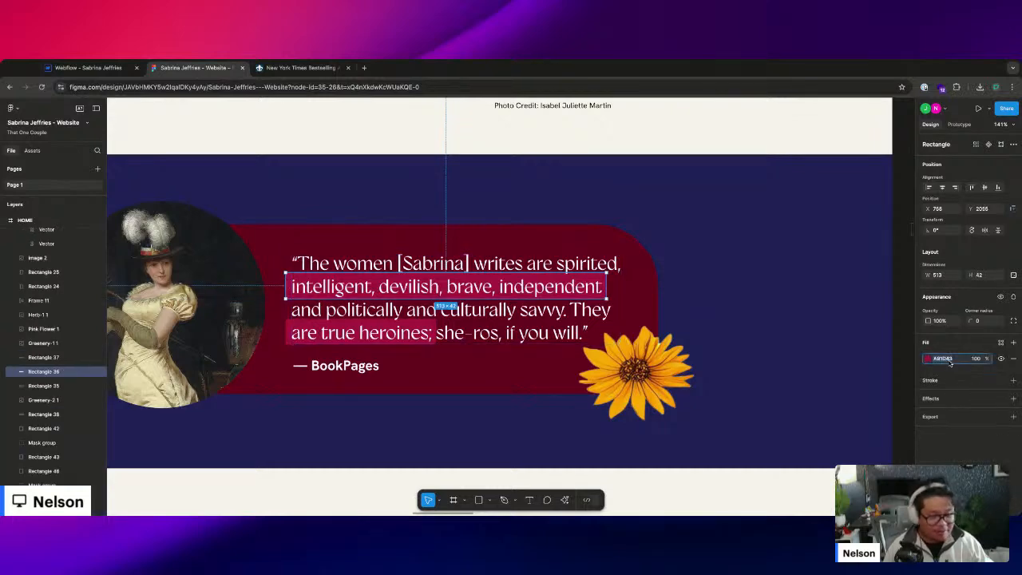
- In Webflow, wrap the block quote's words "intelligent, devilish, brave, independent" in a text span, checking the highlighted words against the Figma design
click(102, 69)
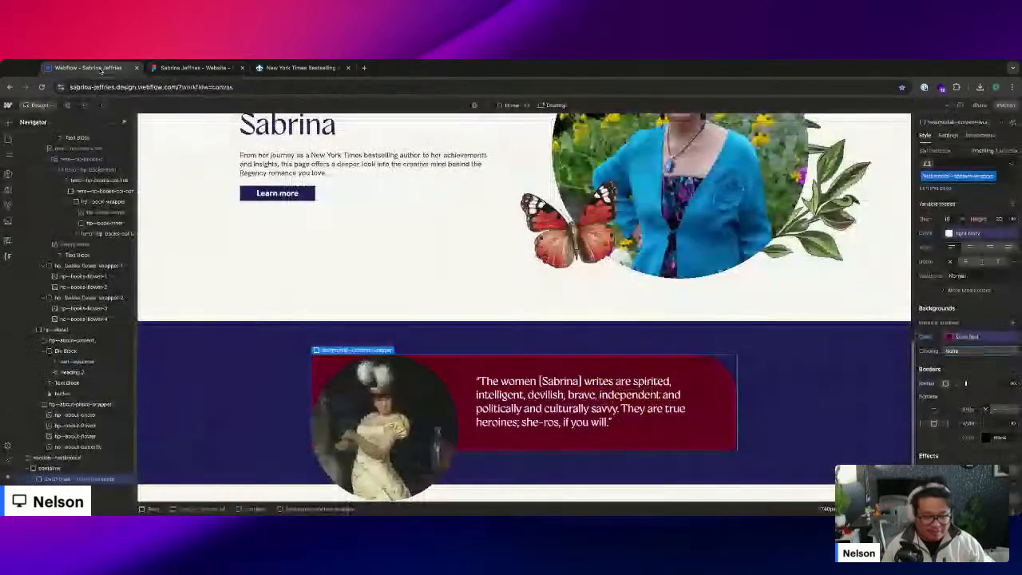
click(505, 396)
double_click(499, 394)
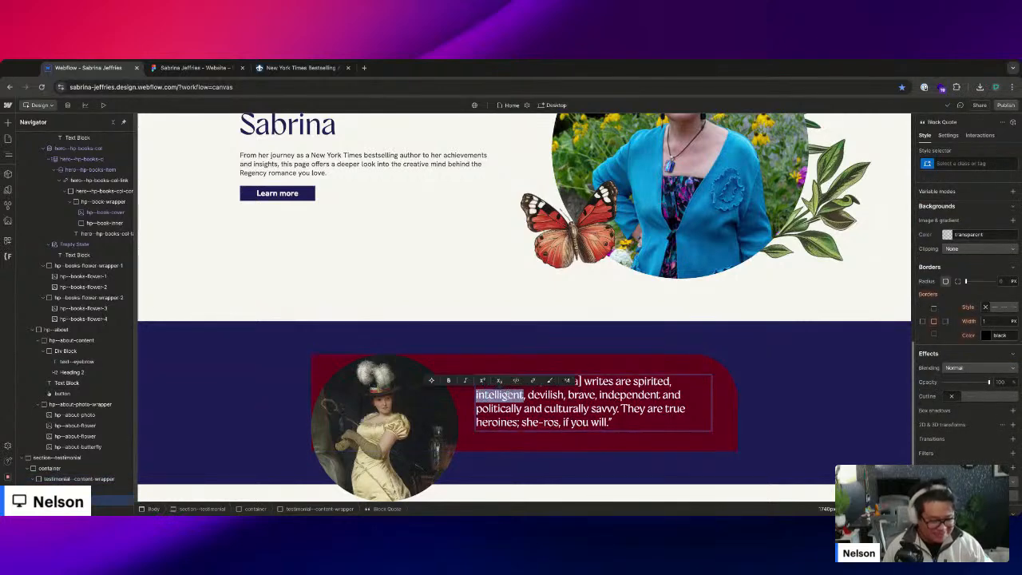
click(191, 68)
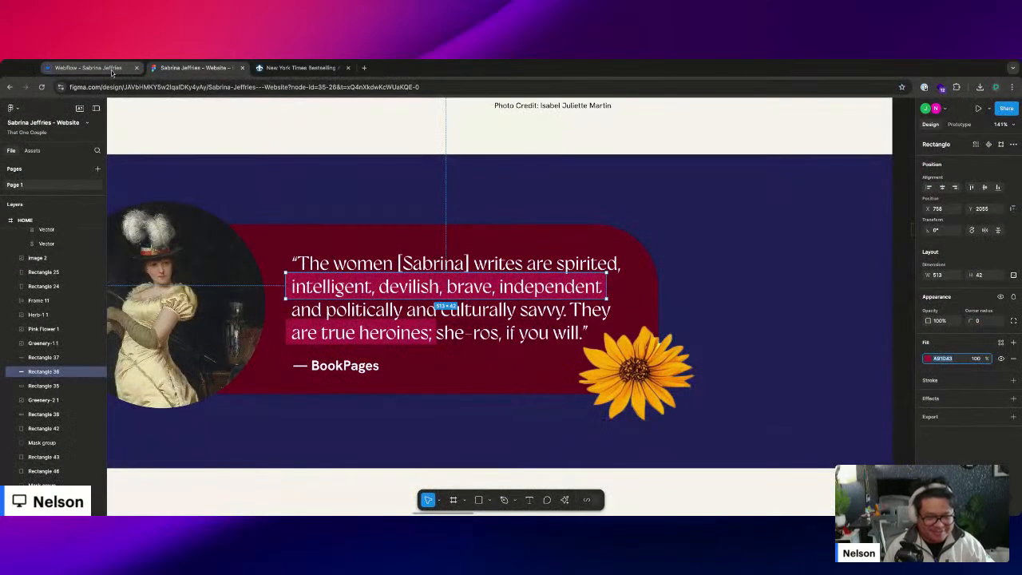
click(111, 71)
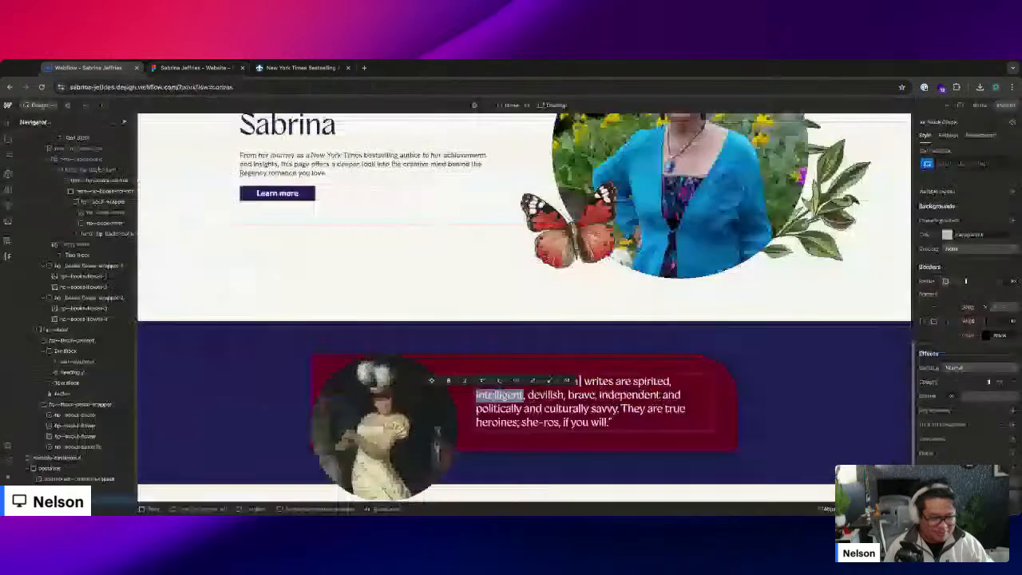
click(655, 395)
drag(658, 395, 476, 395)
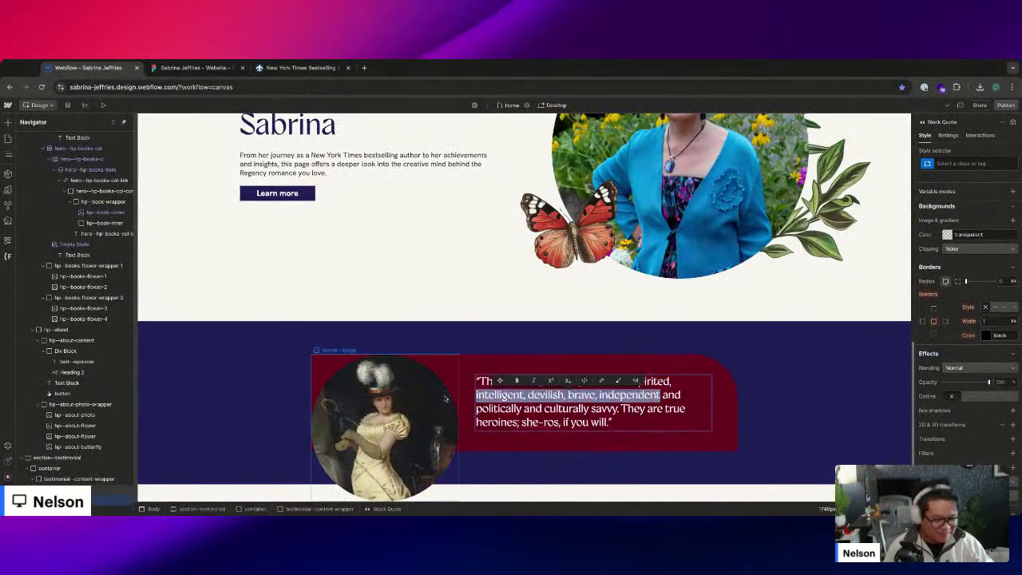
click(620, 382)
- Create the class review--highlight on the new text span
click(968, 164)
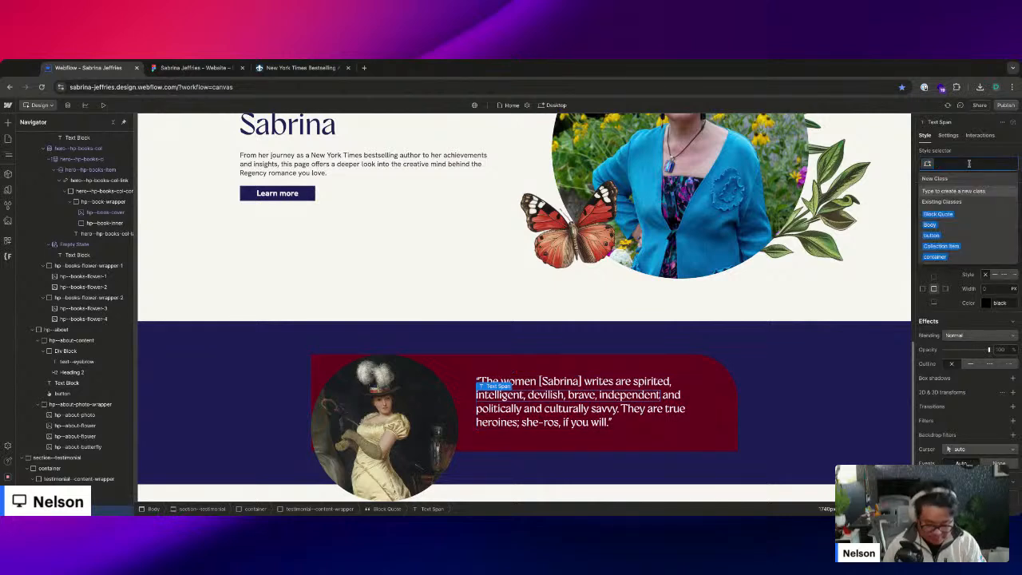
text(review--highl)
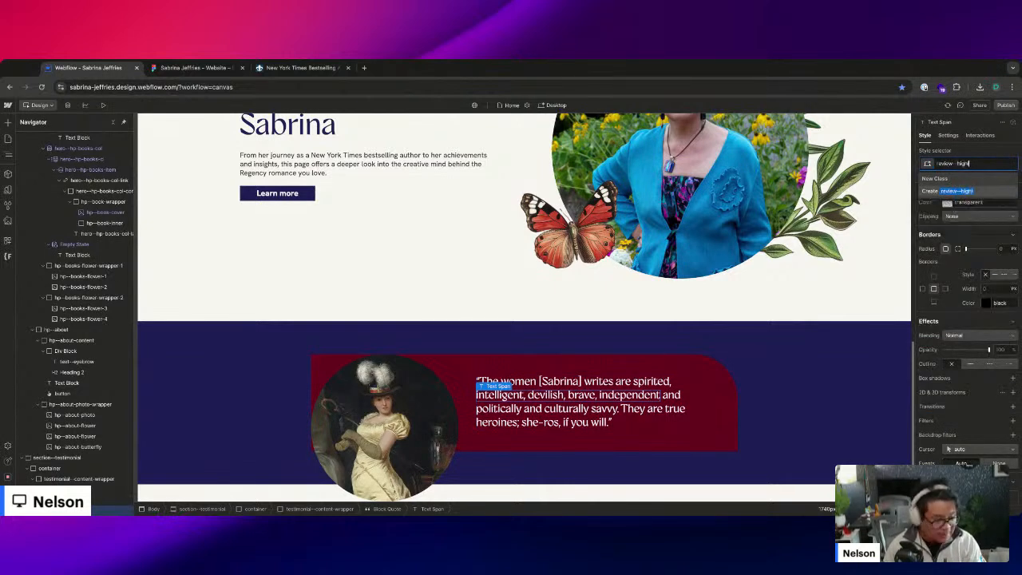
text(ight)
key(Return)
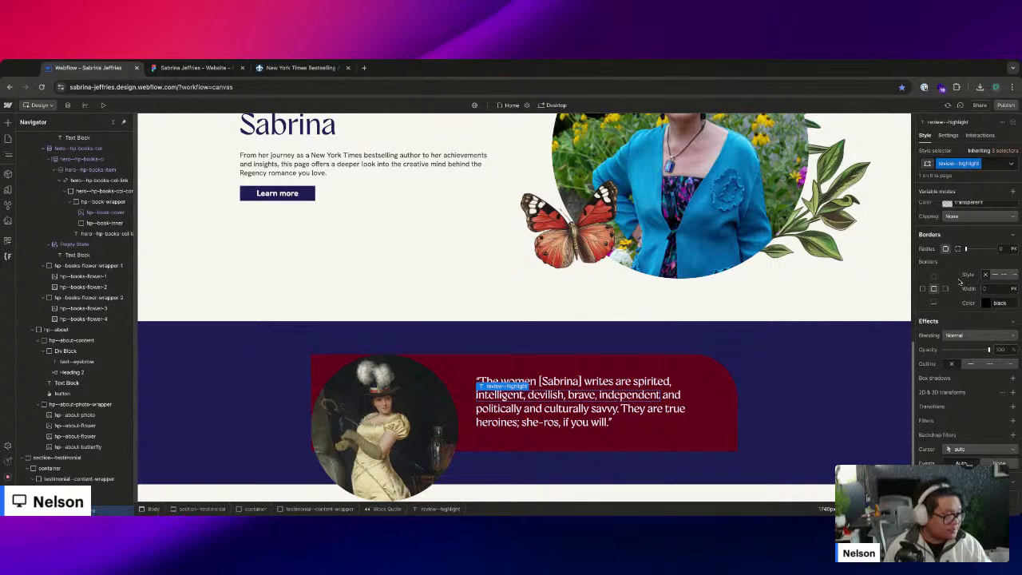
- Set the review--highlight background to the Red primary color variable, found by searching for the hex code copied from Figma
scroll(960, 281, up, 1)
click(958, 243)
text(A91043)
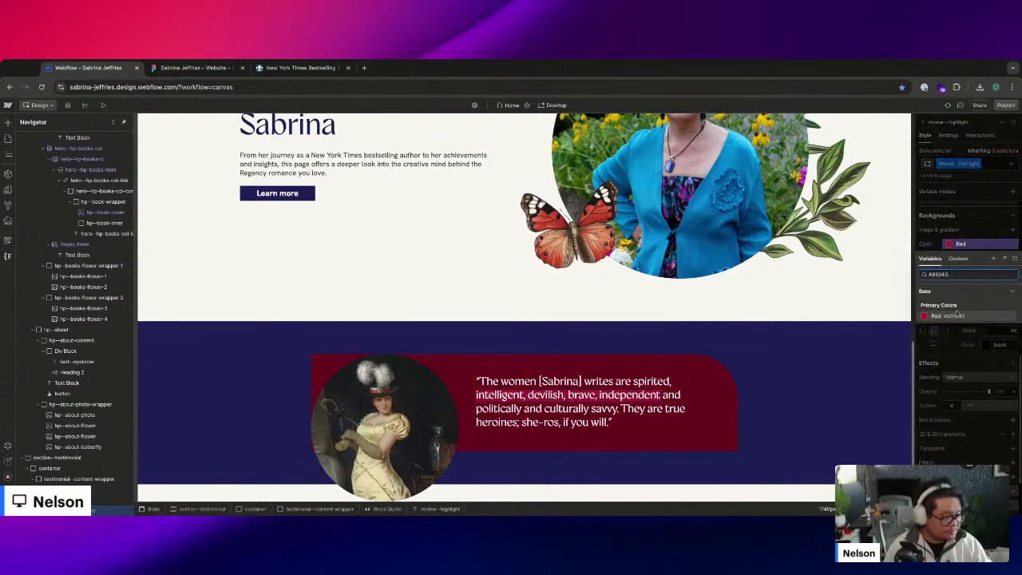
click(956, 314)
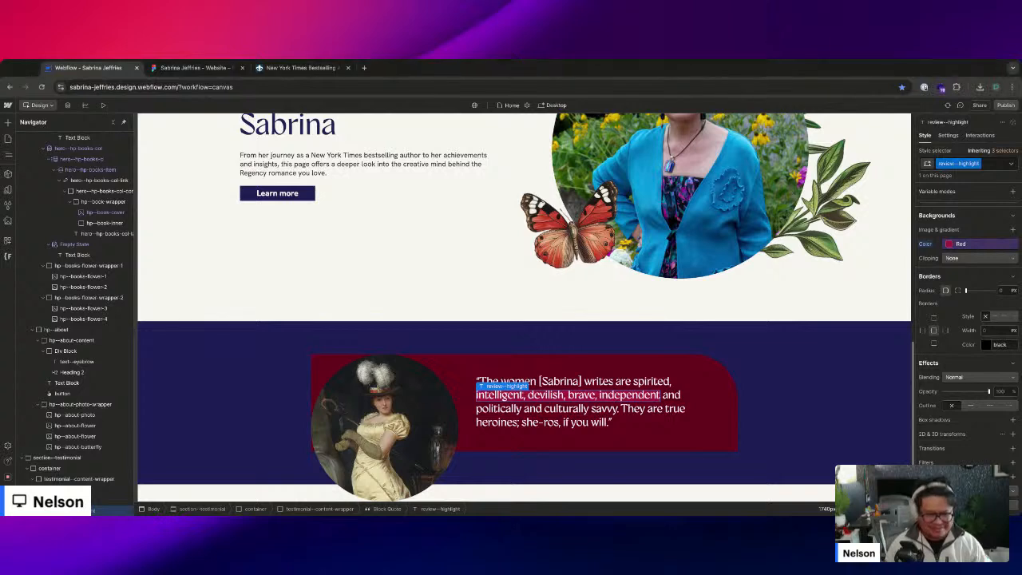
- Wrap the block quote's words "are true heroines;" in a text span and apply the existing review--highlight class to it
click(648, 409)
double_click(656, 409)
click(668, 408)
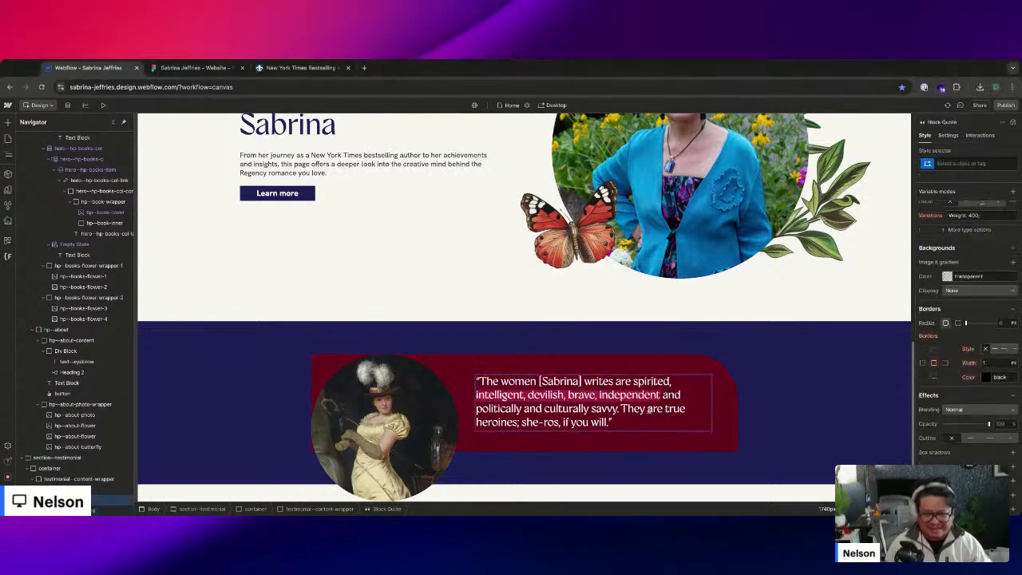
drag(649, 408, 521, 423)
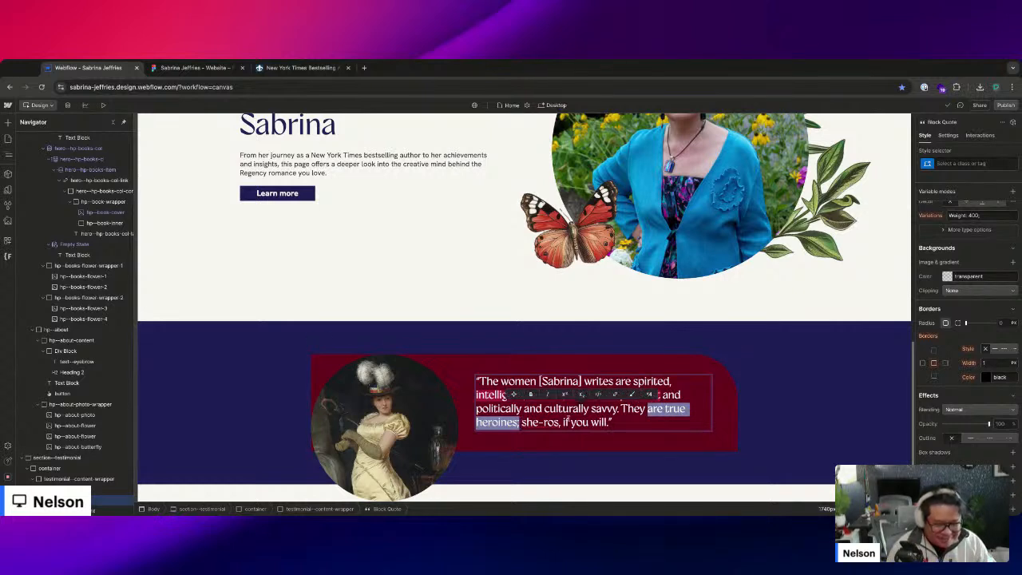
click(631, 396)
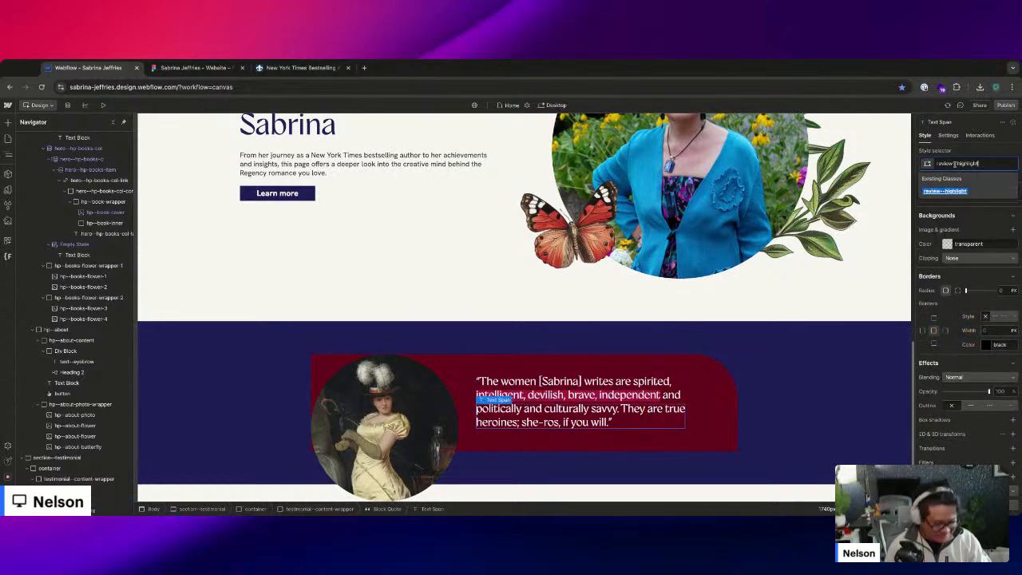
click(878, 335)
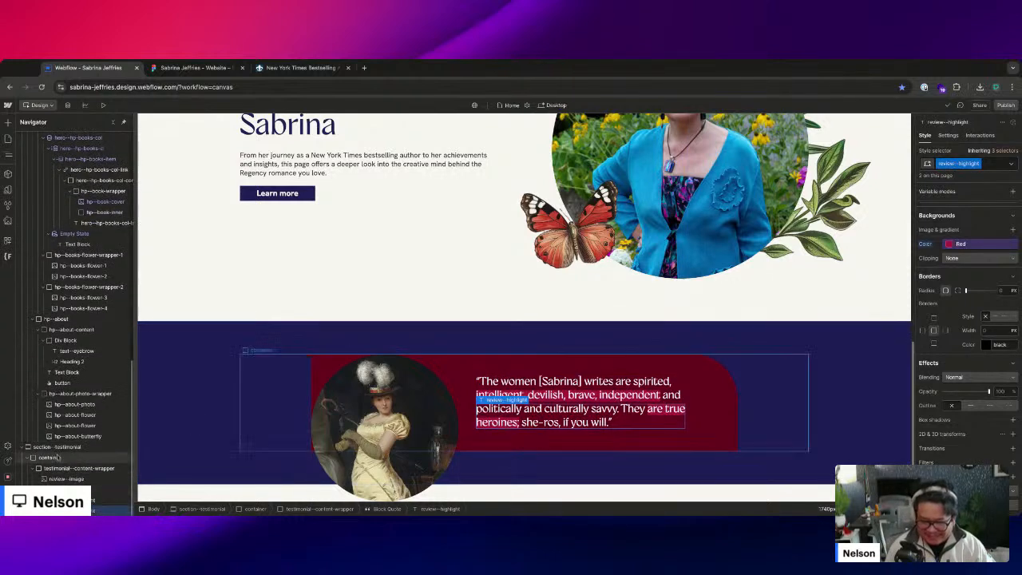
- Rename the section--testimonial class to section--review and the testimonial--content-wrapper class to review--content-wrapper
click(971, 162)
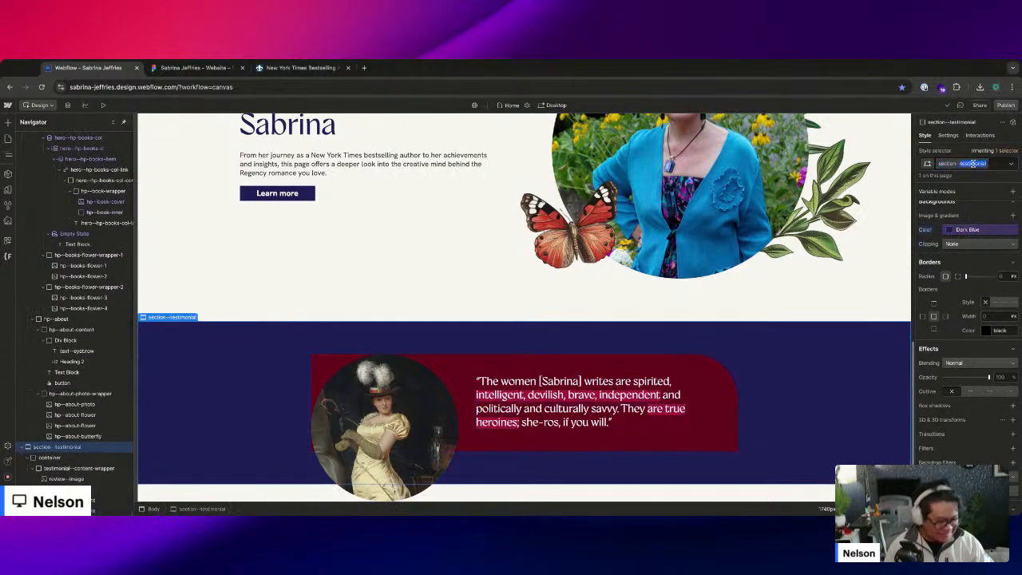
text(review)
key(Return)
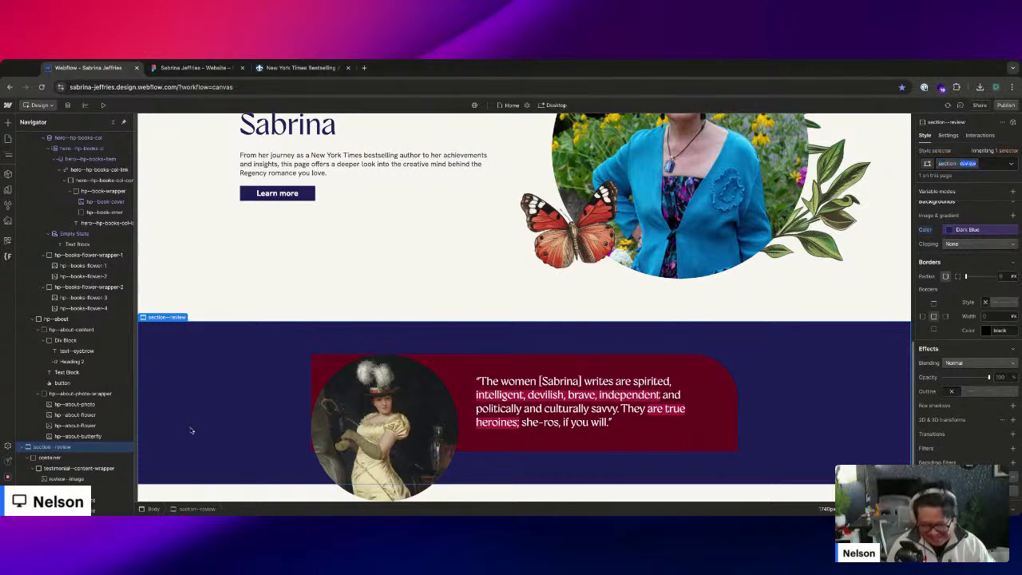
click(102, 467)
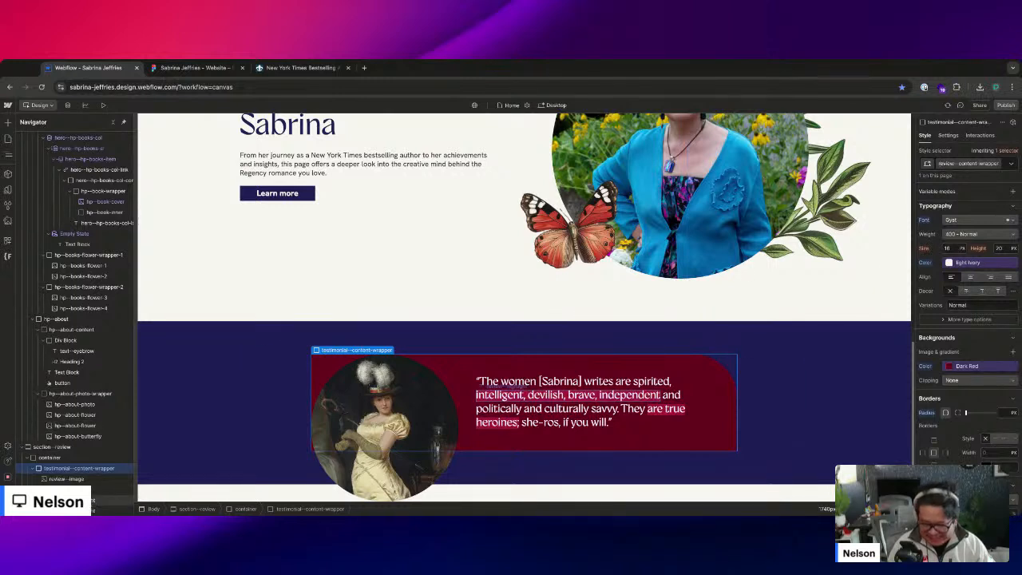
click(397, 448)
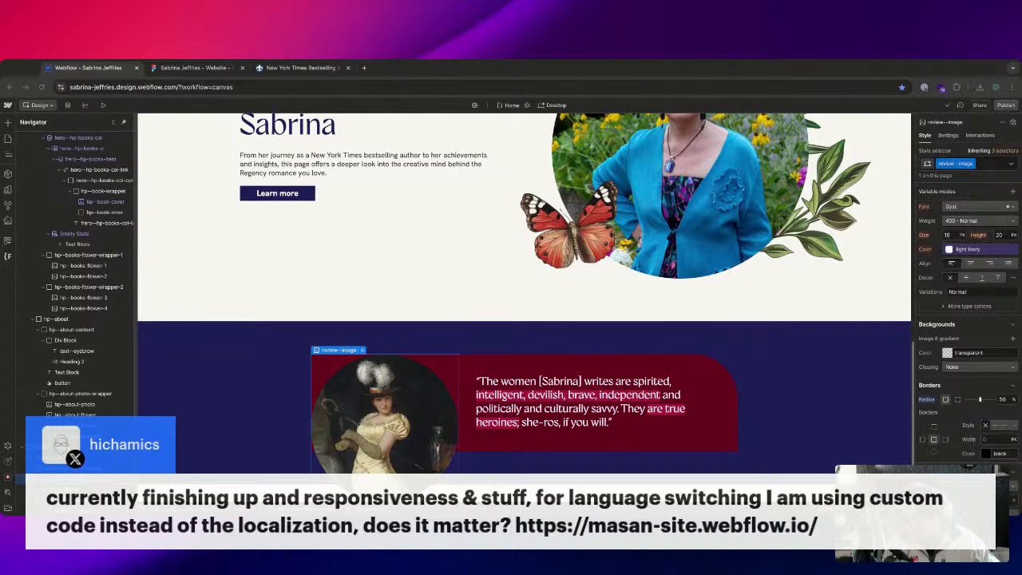
- Open the viewer's site masan-site.webflow.io in a new browser tab
click(364, 68)
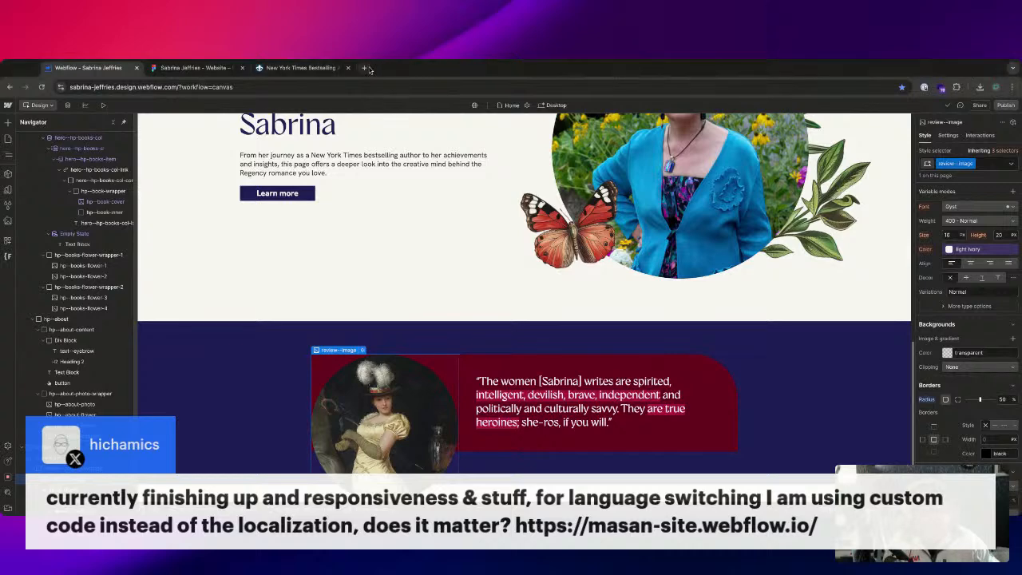
text(masa)
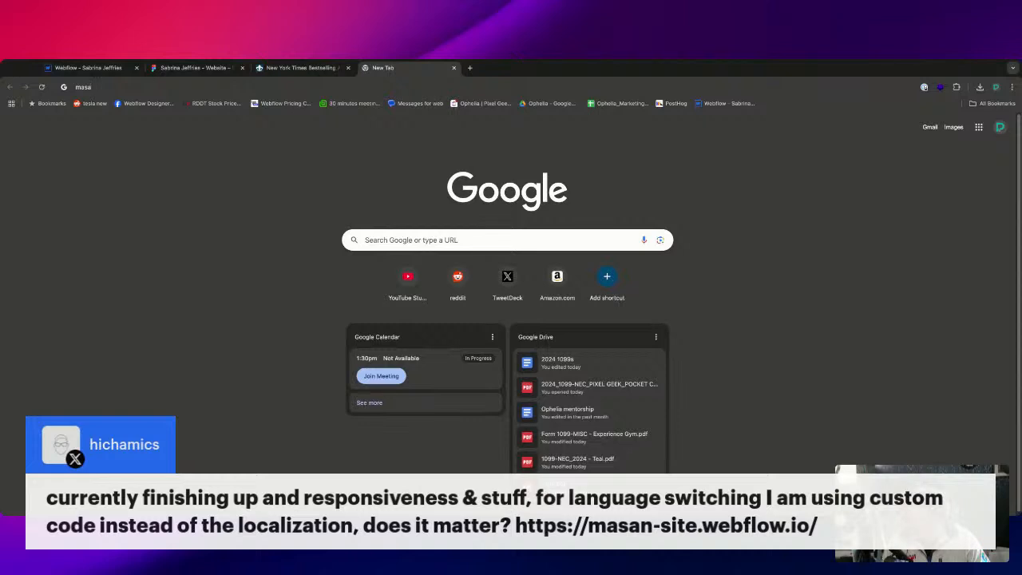
text(n-site.webflow.io)
key(Return)
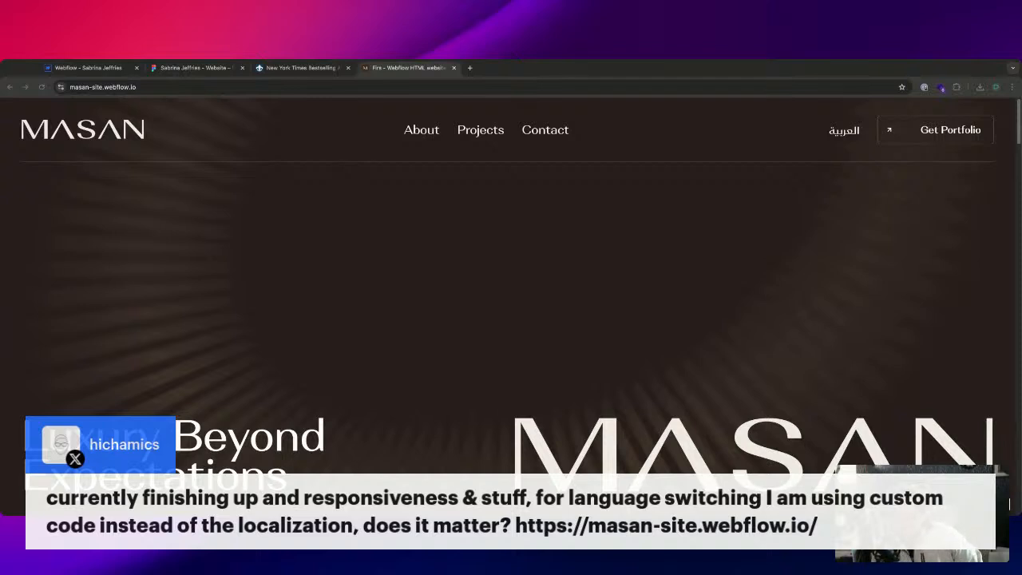
- Examine the Masan homepage's hero area, including its "Luxury Beyond Expectations" heading and the transition into the section below
click(142, 320)
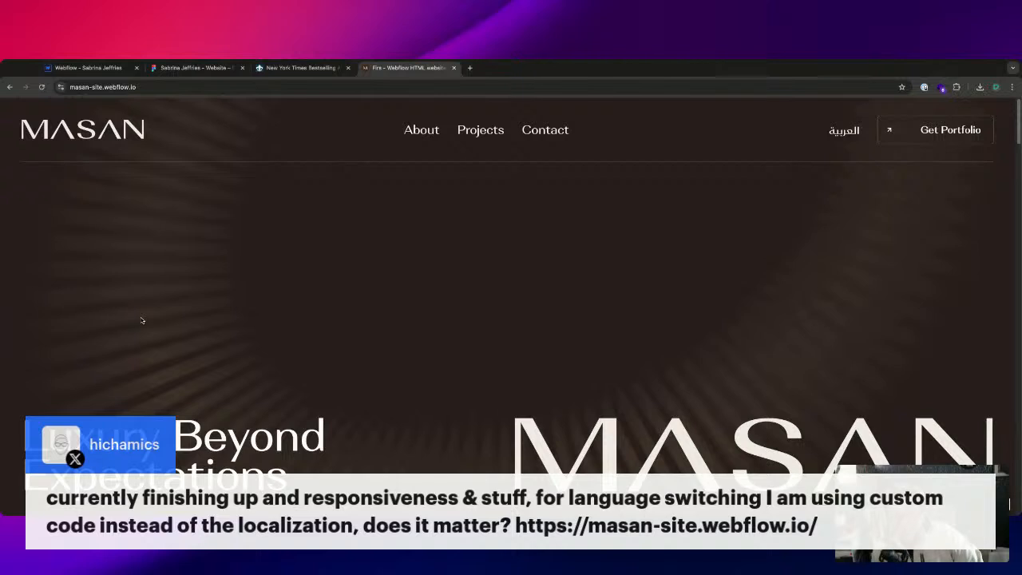
drag(142, 320, 428, 476)
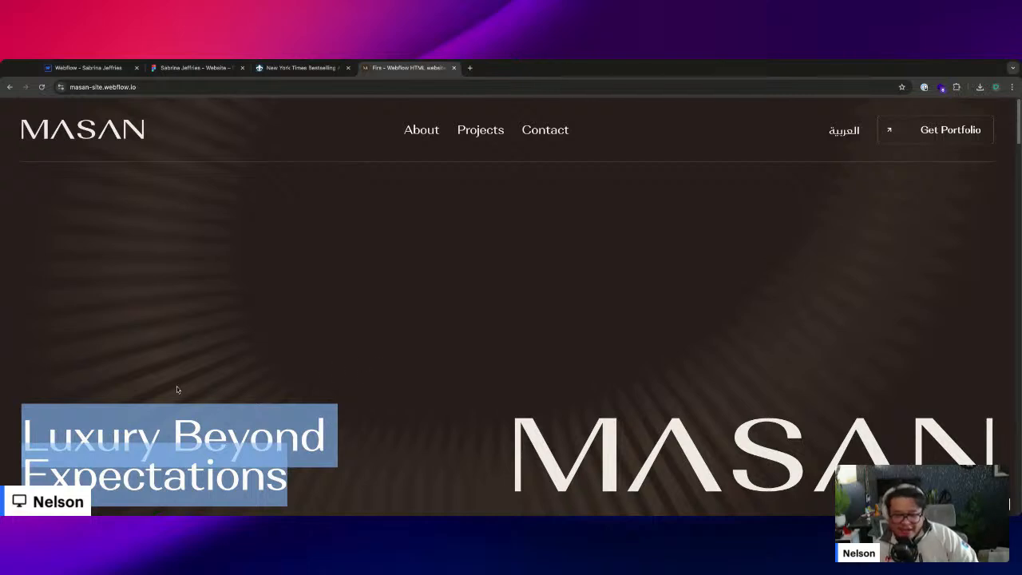
click(167, 431)
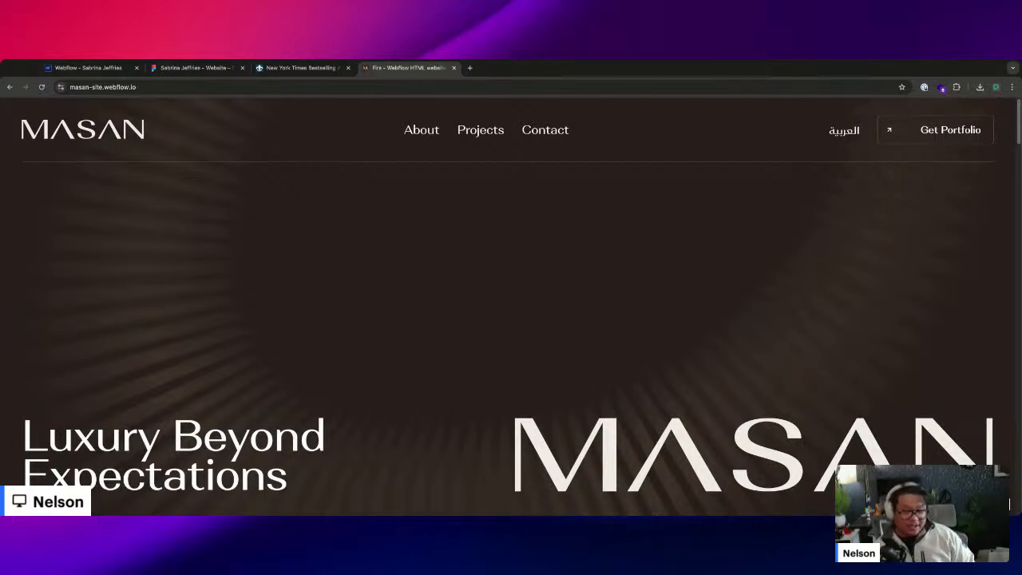
drag(287, 475, 267, 475)
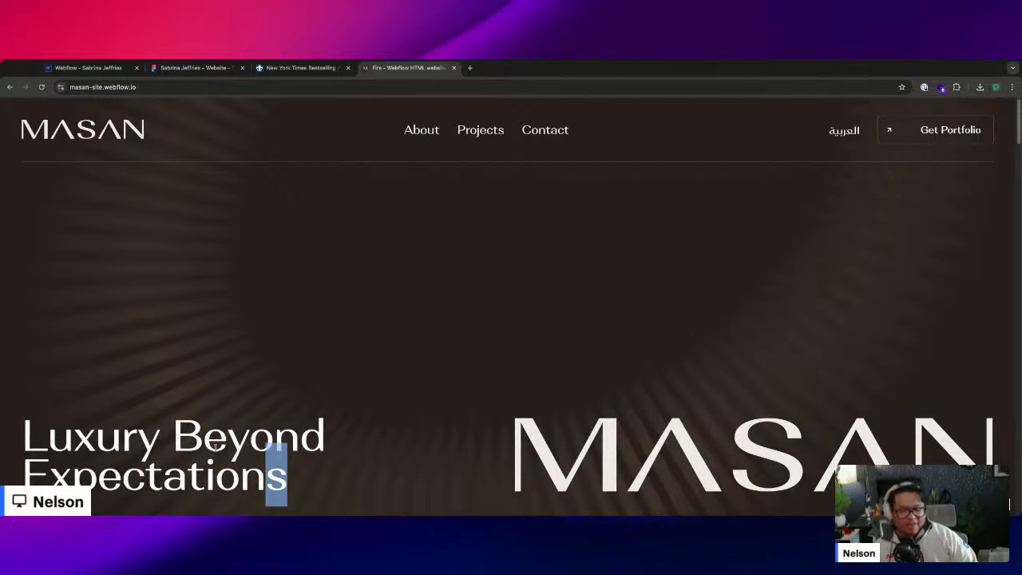
click(258, 460)
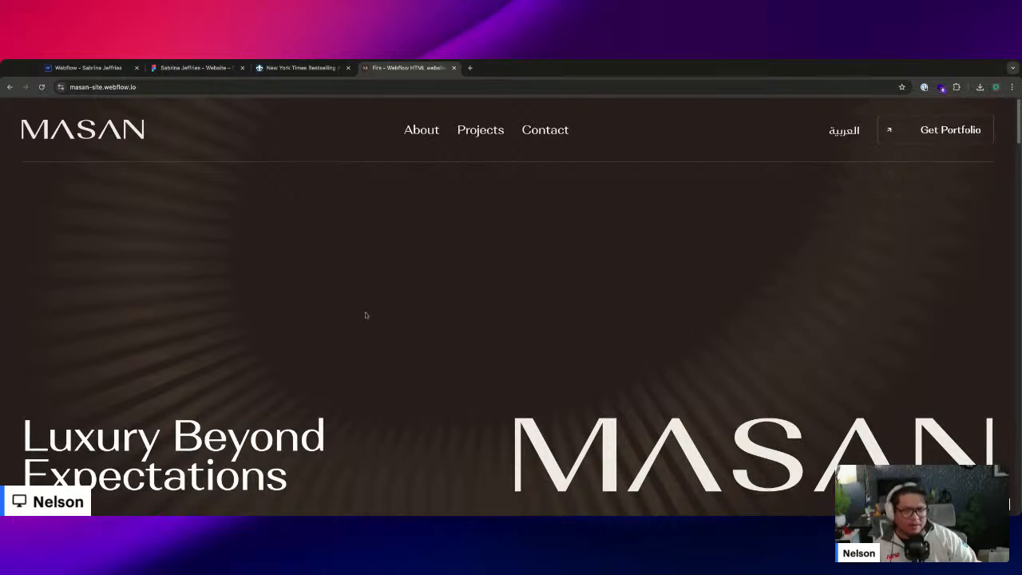
scroll(363, 315, down, 1)
scroll(362, 315, down, 3)
scroll(351, 351, up, 4)
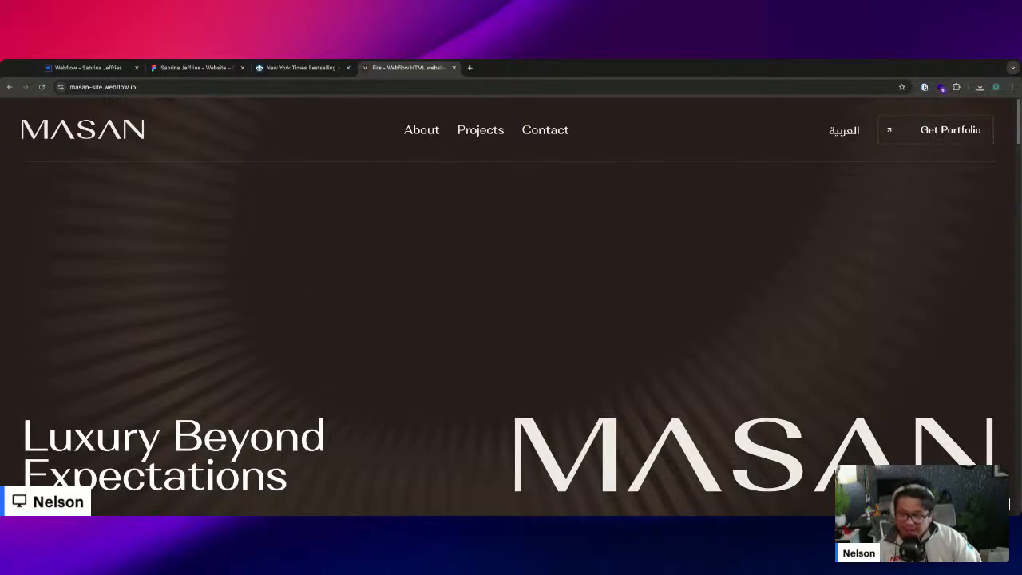
scroll(1009, 504, down, 1)
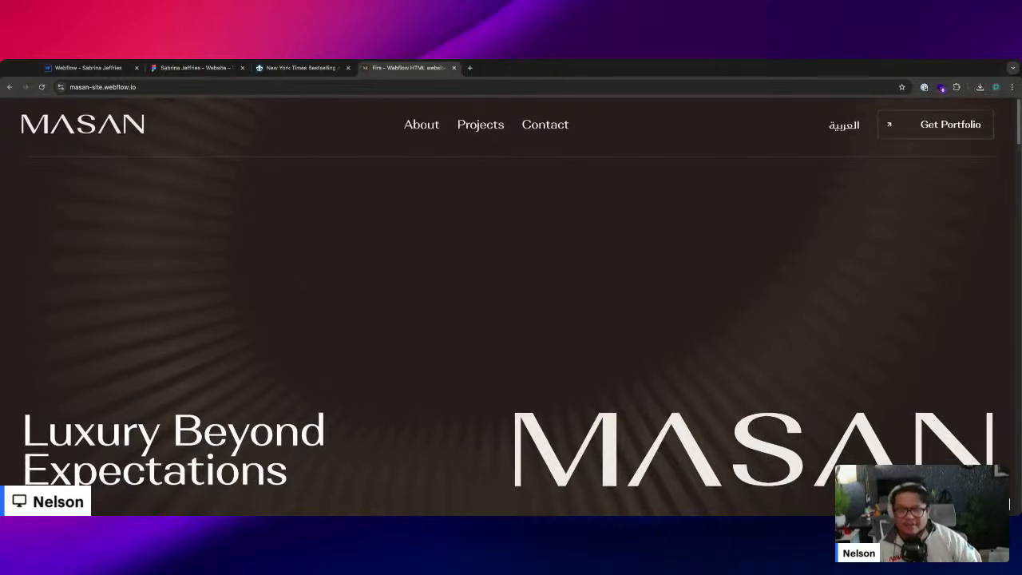
scroll(286, 256, down, 3)
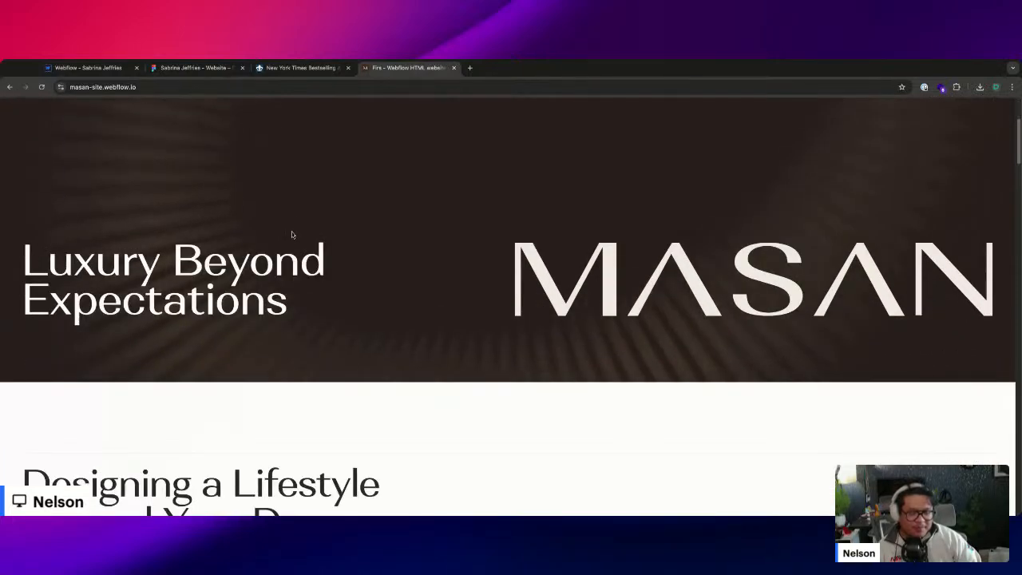
scroll(292, 234, up, 3)
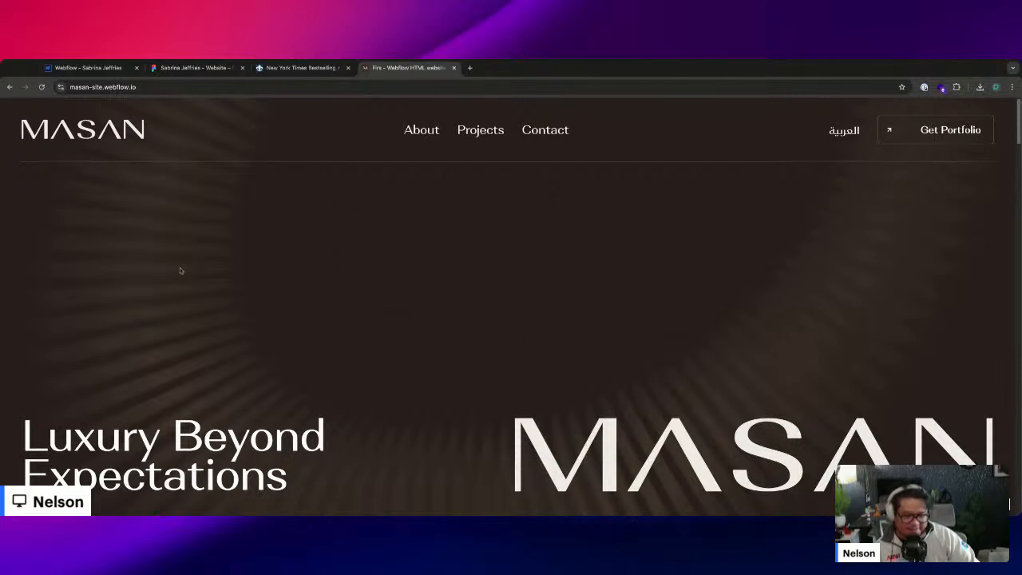
- Review the Masan homepage from the hero through the Innovation and Impact texts and split interior image to the Projects section
scroll(179, 270, down, 3)
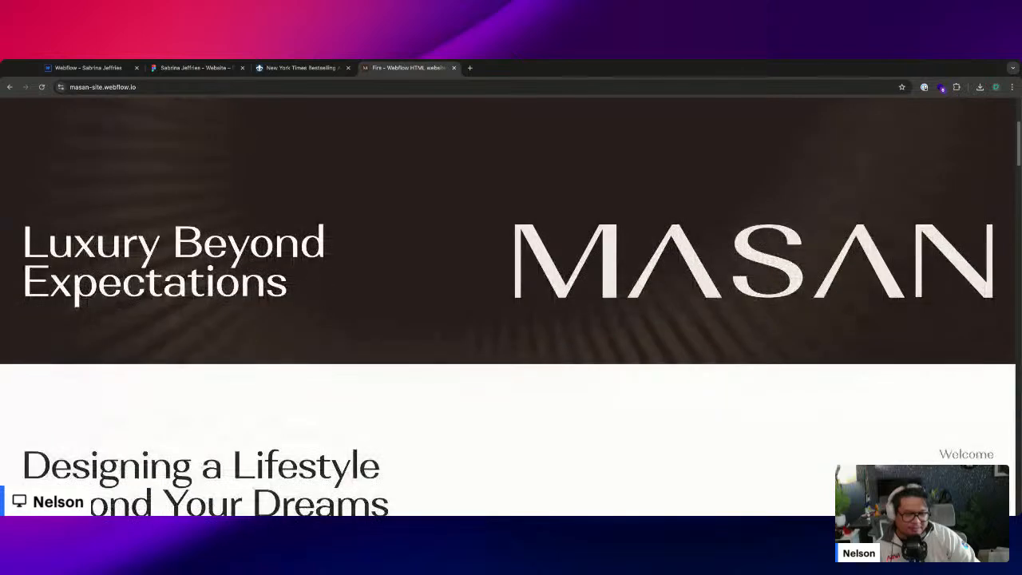
scroll(511, 303, down, 3)
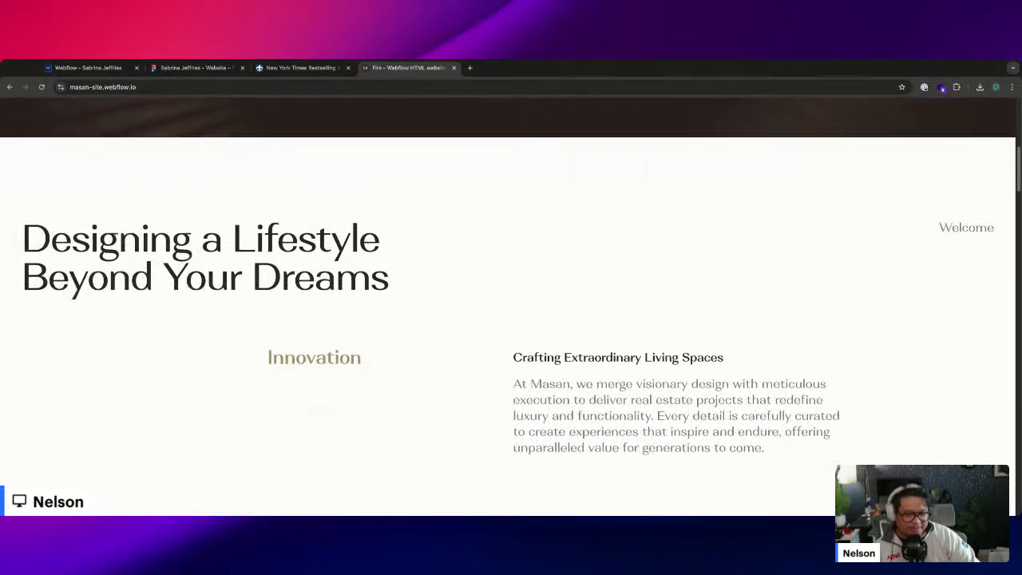
double_click(314, 360)
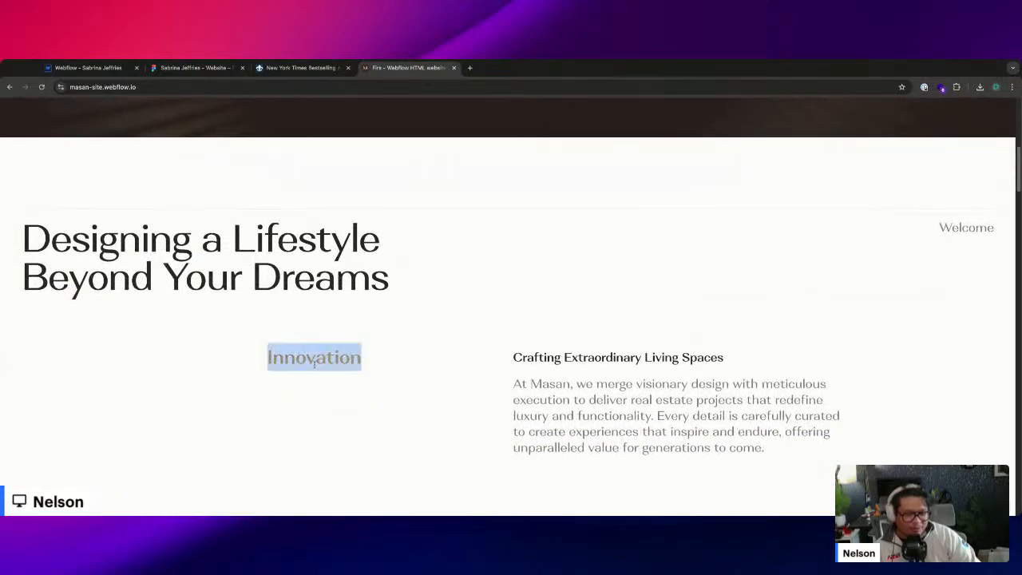
click(359, 366)
scroll(357, 415, down, 1)
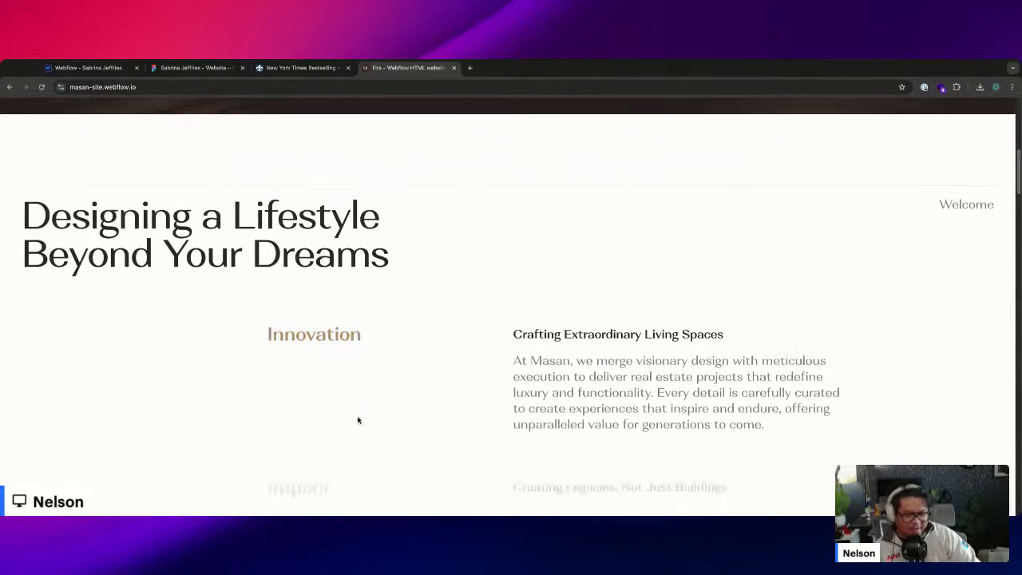
scroll(358, 420, down, 2)
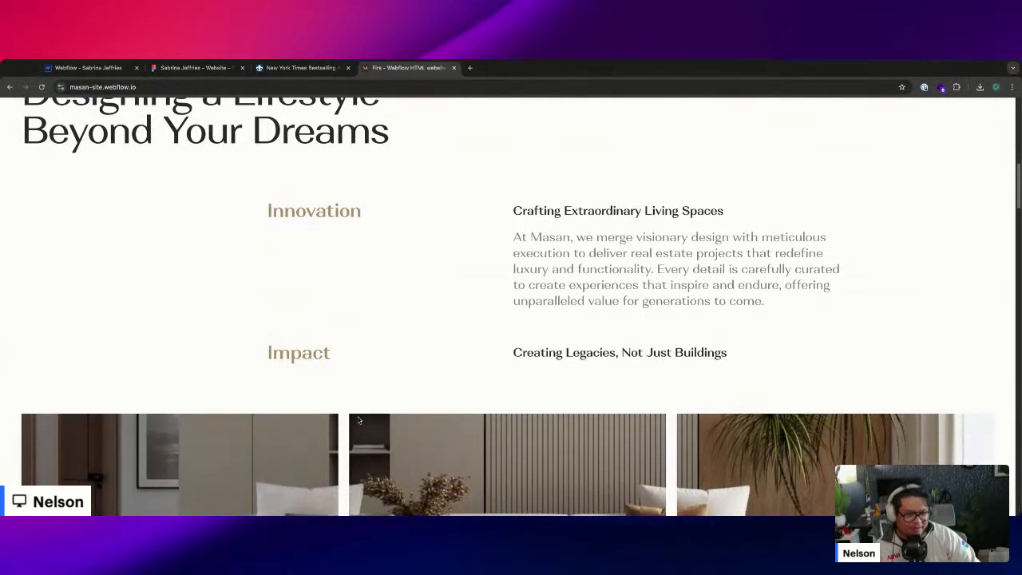
scroll(358, 420, down, 3)
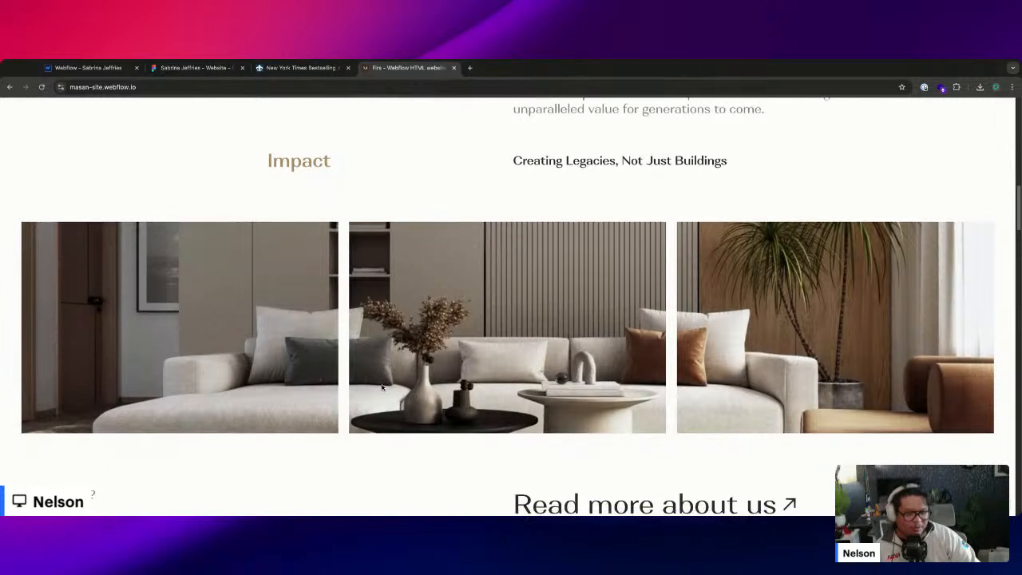
scroll(383, 389, down, 2)
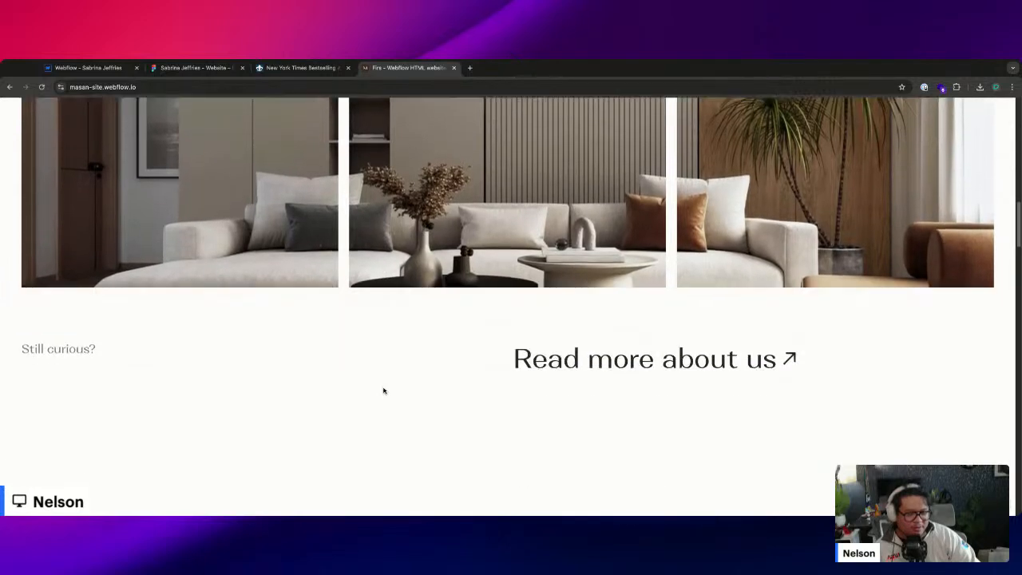
scroll(384, 390, down, 6)
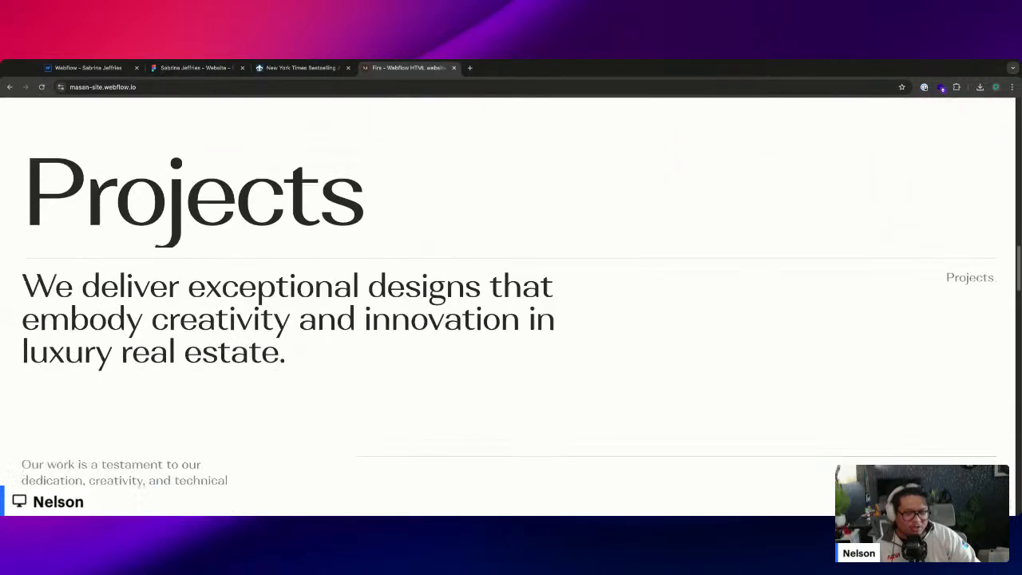
scroll(508, 312, down, 3)
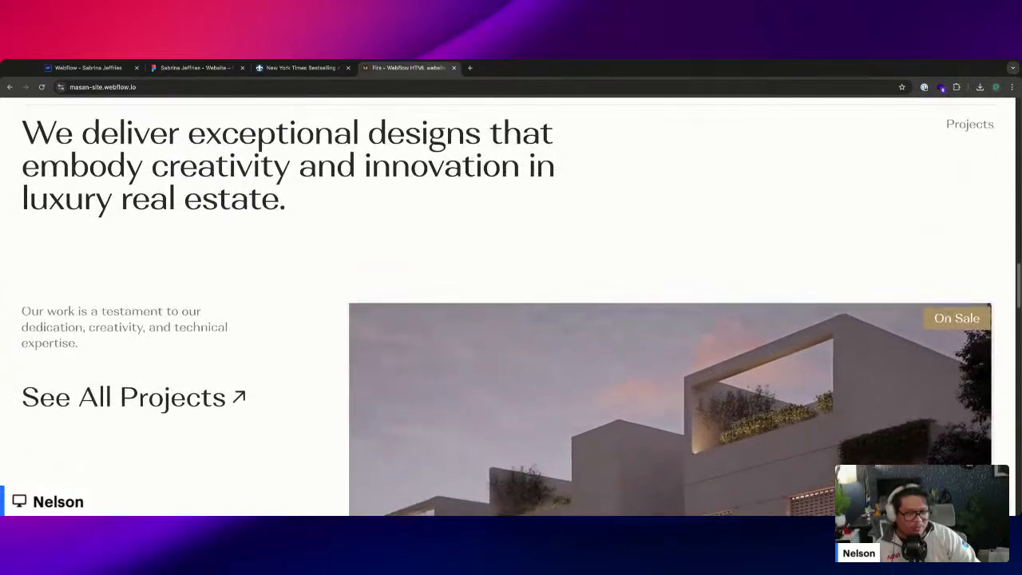
scroll(292, 393, up, 6)
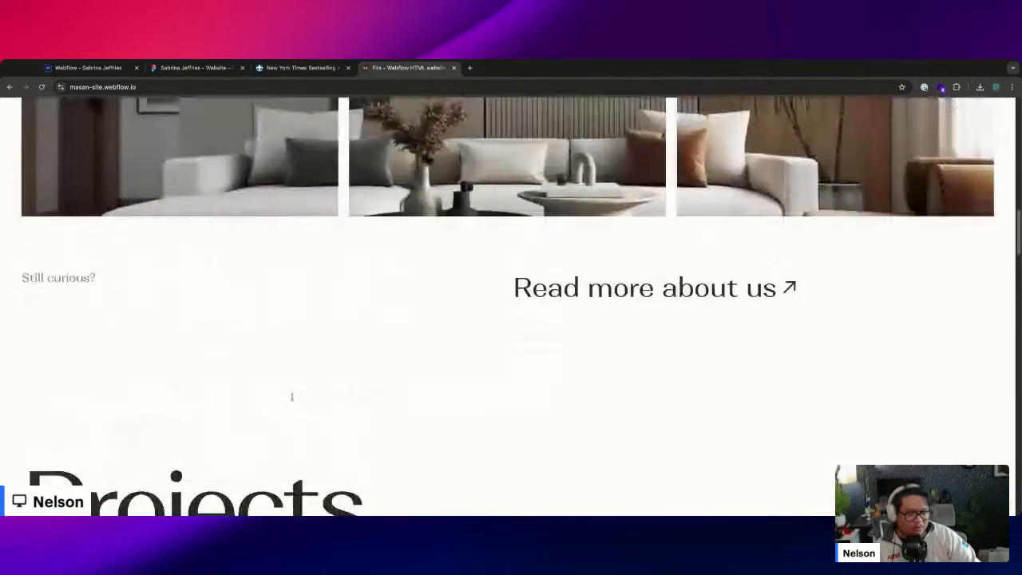
scroll(293, 397, up, 3)
scroll(294, 399, down, 1)
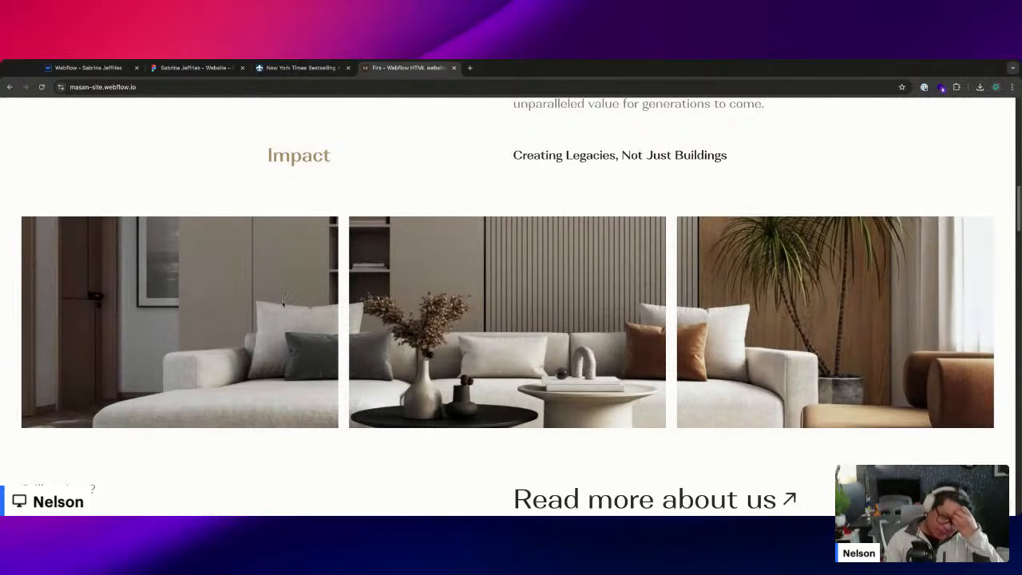
- Search Google in a new tab for "webflow livestream zoom in scroll"
key(ctrl+t)
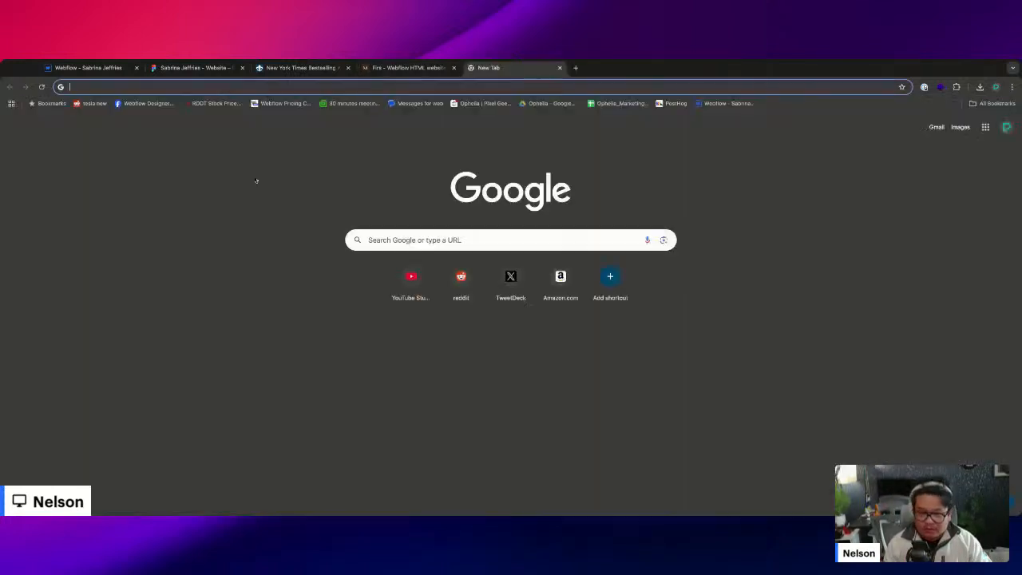
text(webflow livestr)
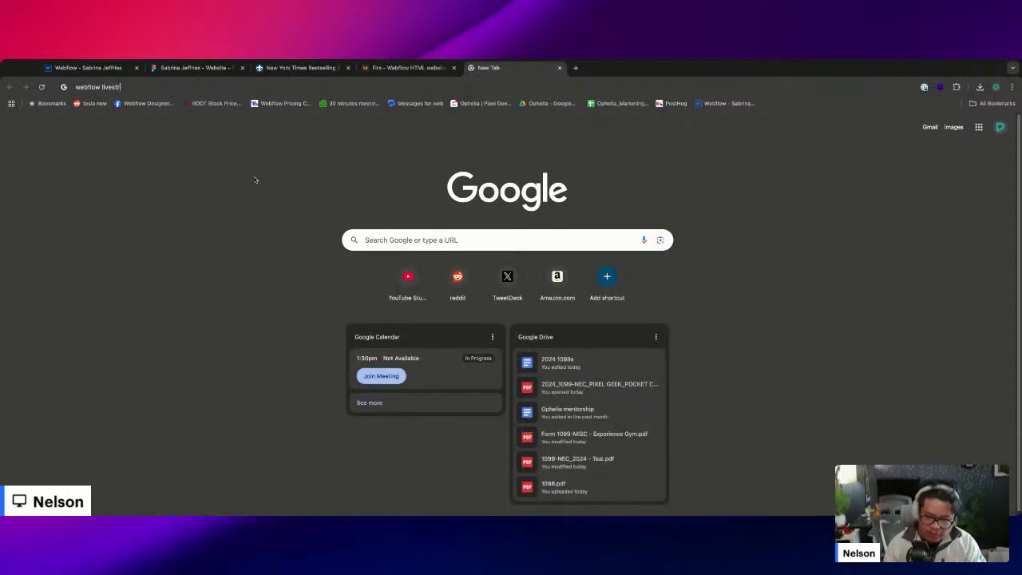
text(eam zoom in scroll)
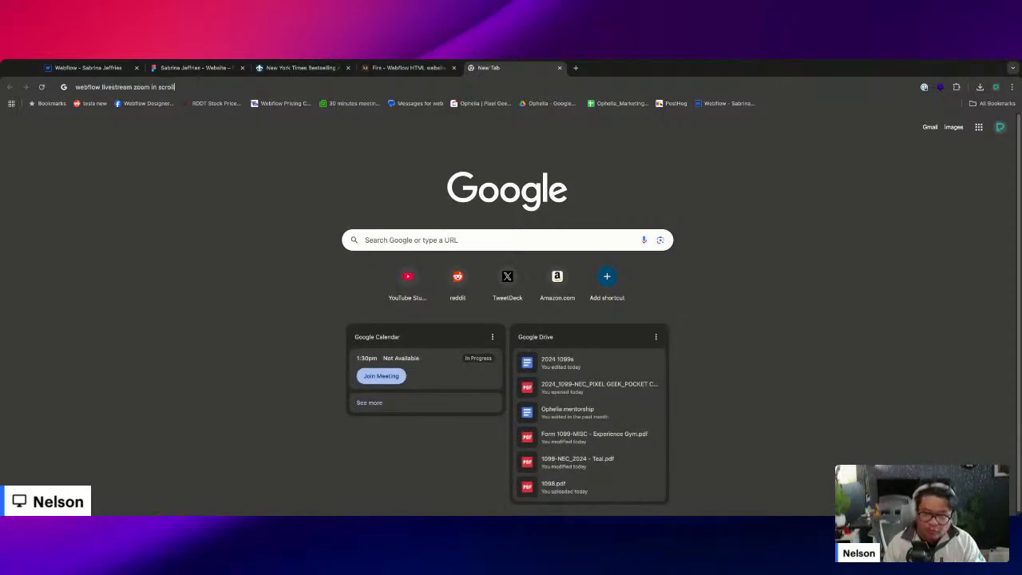
key(Return)
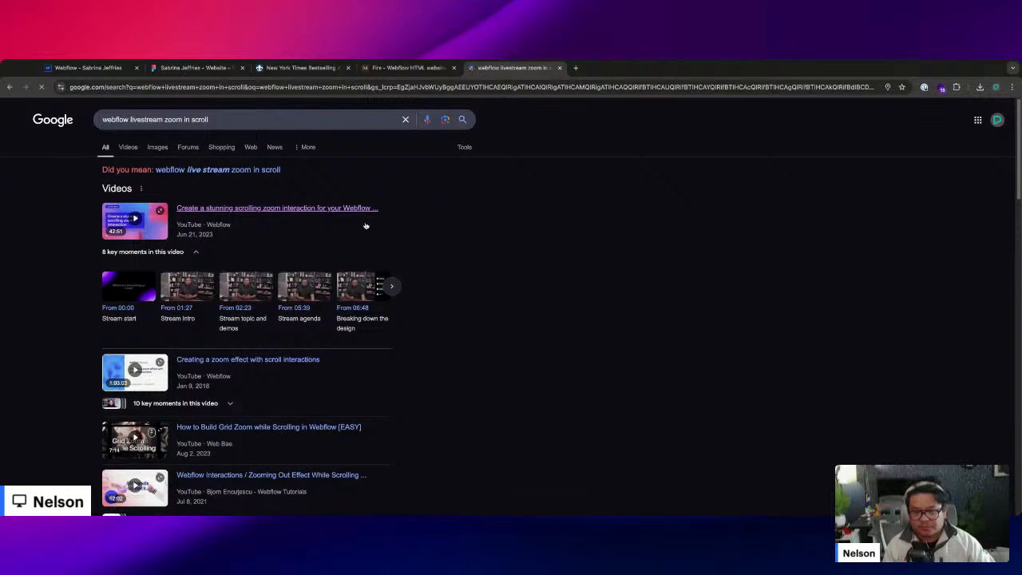
- Open Webflow's YouTube livestream on the scrolling zoom interaction and watch the Discovery Builders demo in its "Stream topic and demos" chapter
click(330, 209)
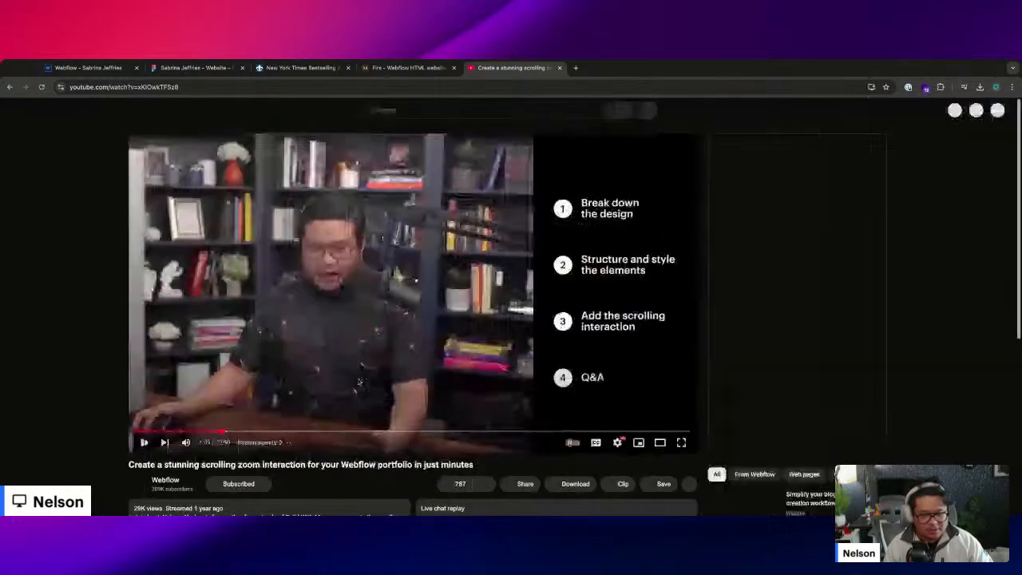
click(208, 423)
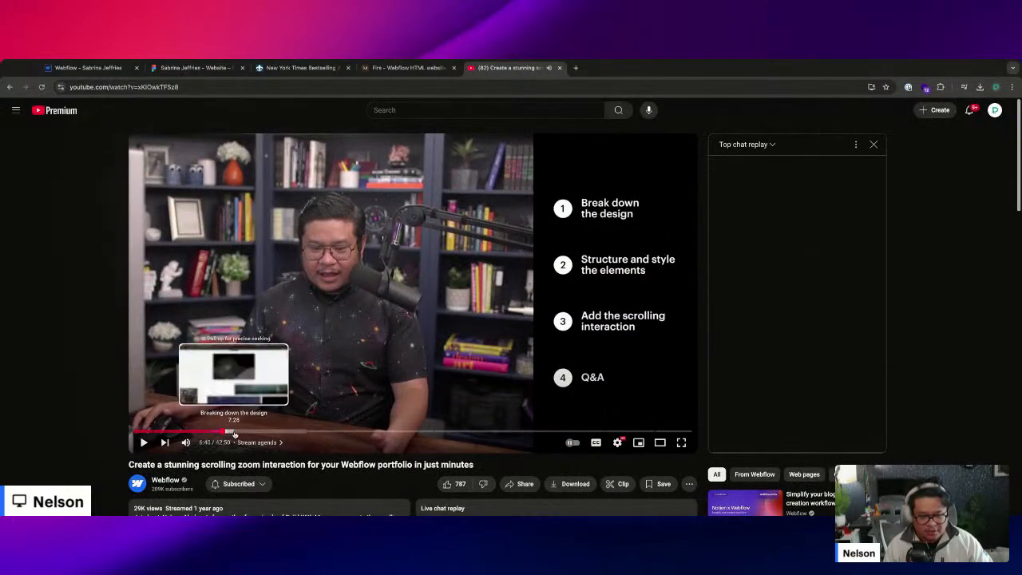
click(228, 431)
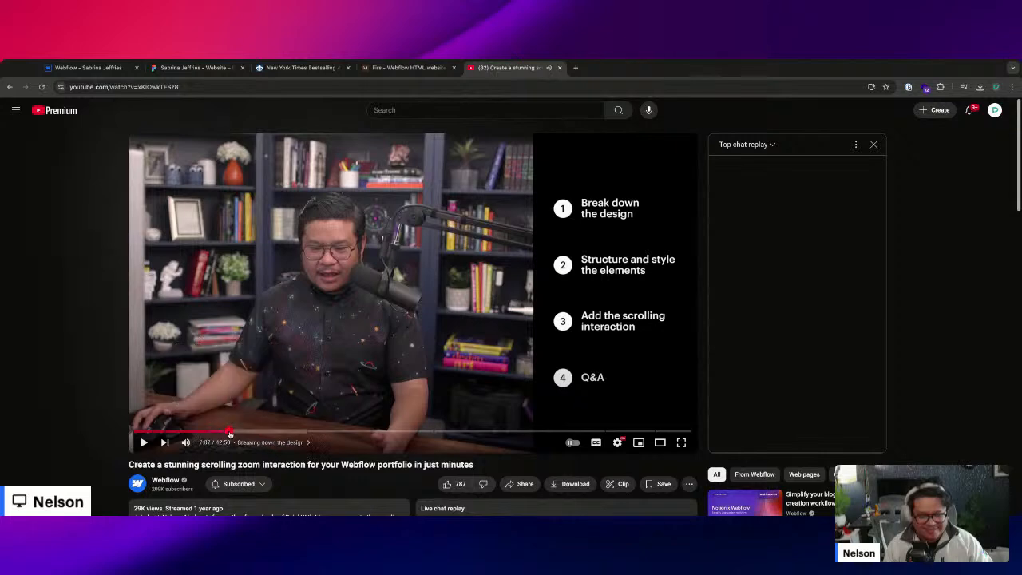
click(144, 443)
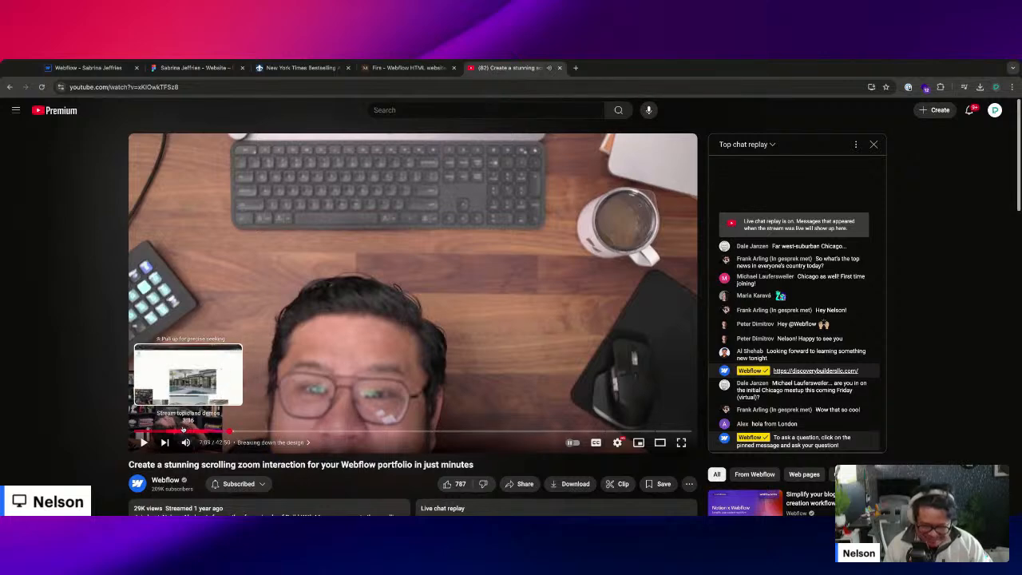
click(183, 430)
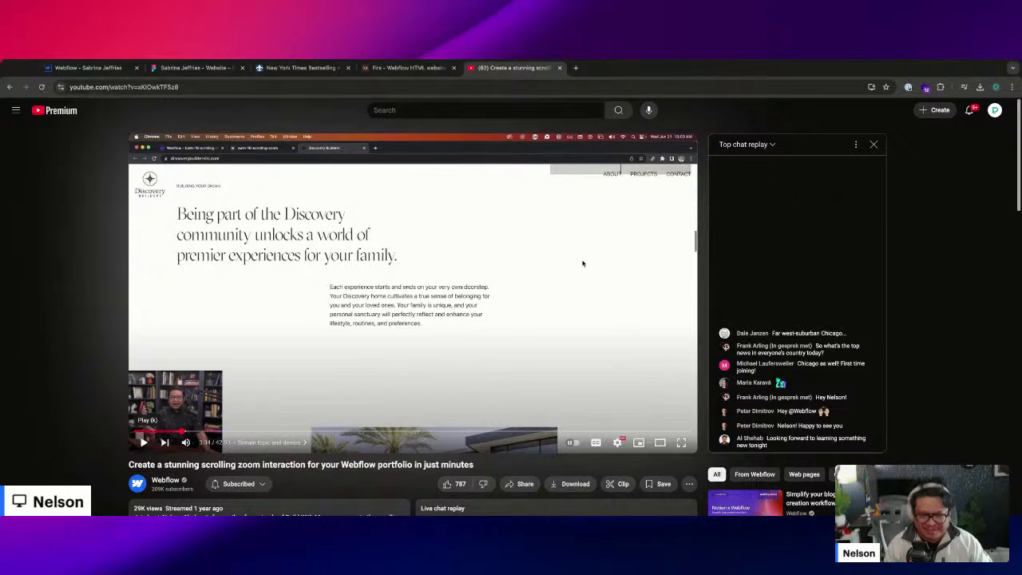
click(144, 442)
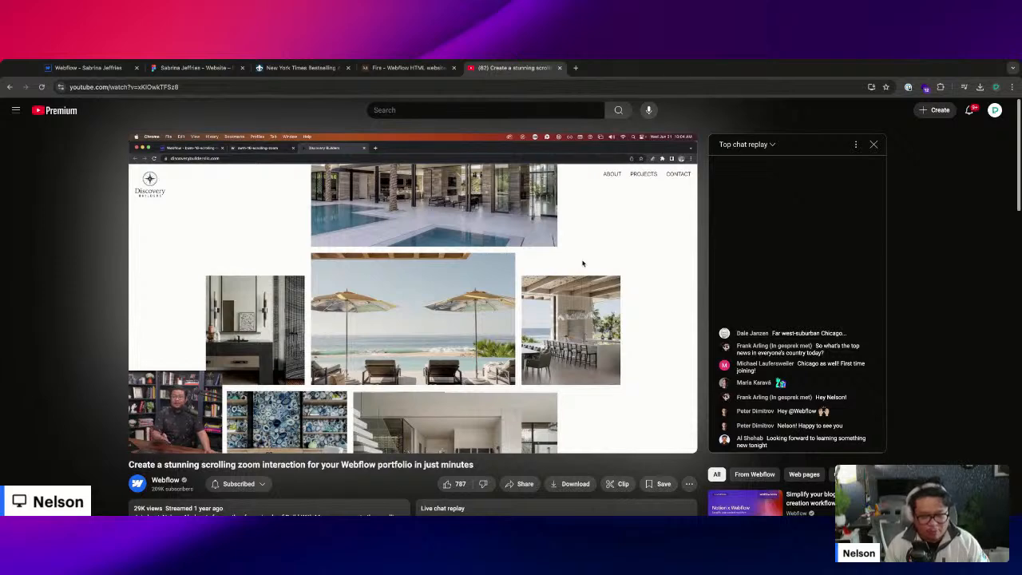
key(Right)
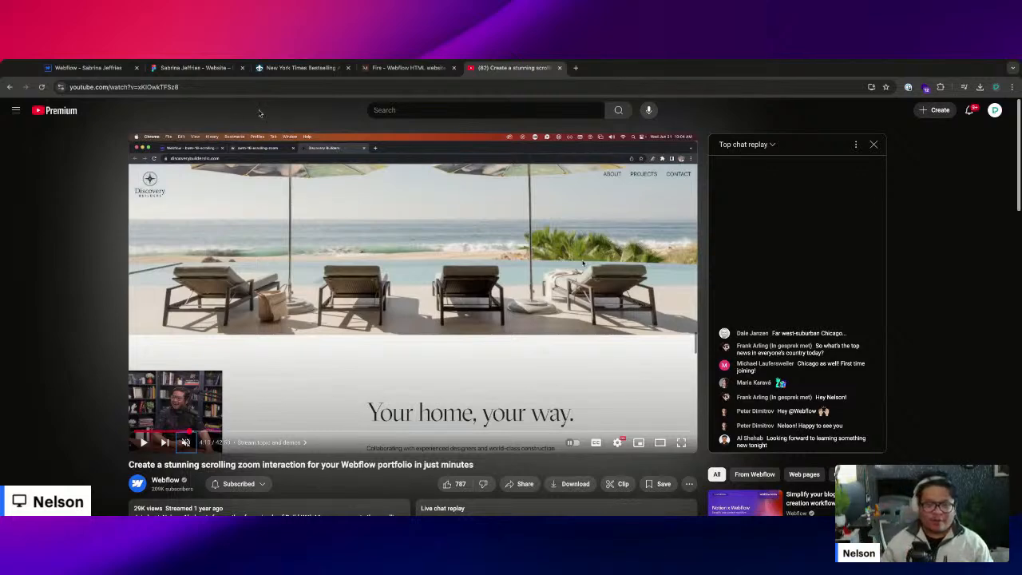
- Switch back to the Masan site and examine the three-part interior image below the Impact text
click(374, 72)
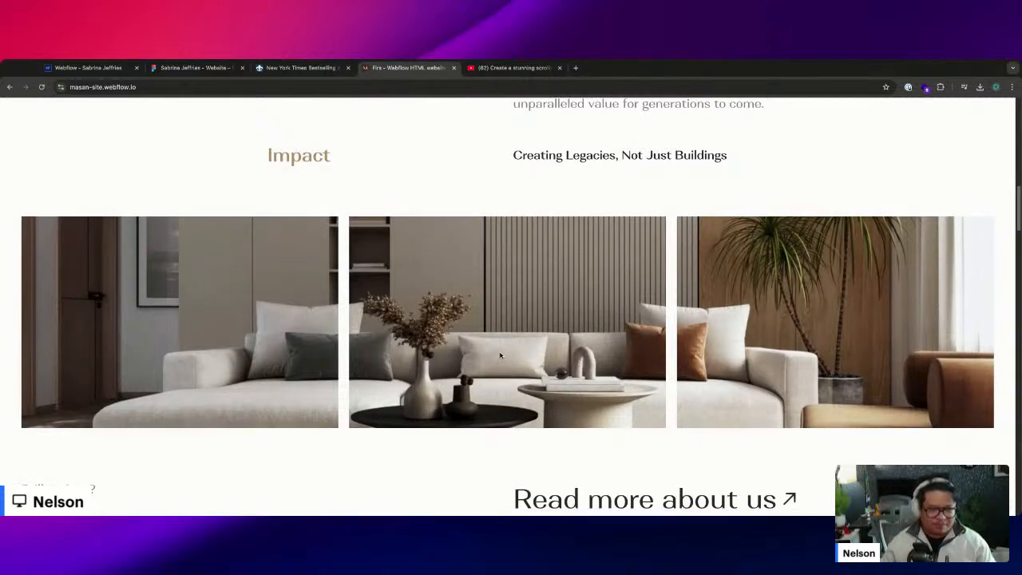
key(super+r)
scroll(500, 370, down, 1)
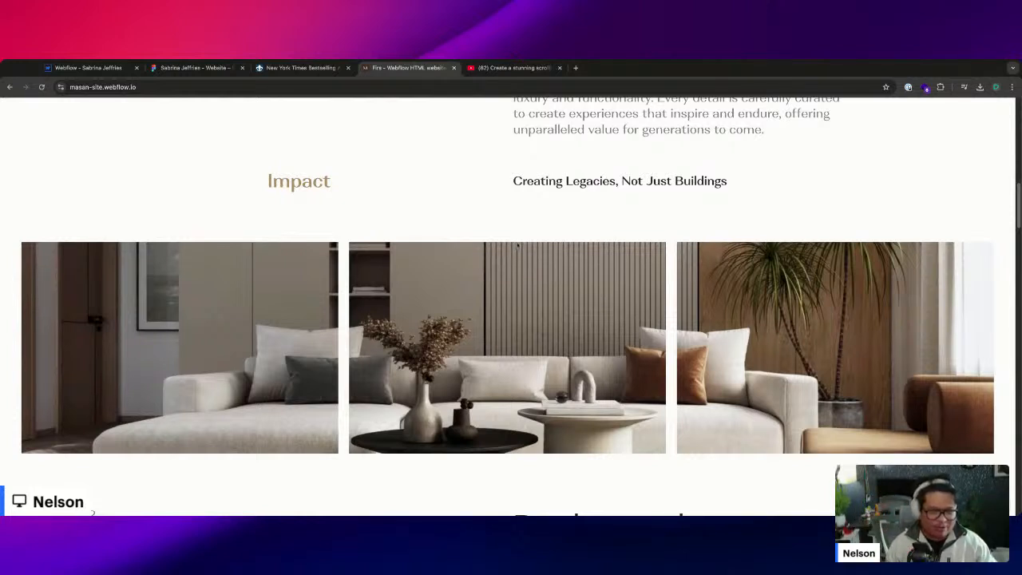
scroll(515, 289, down, 1)
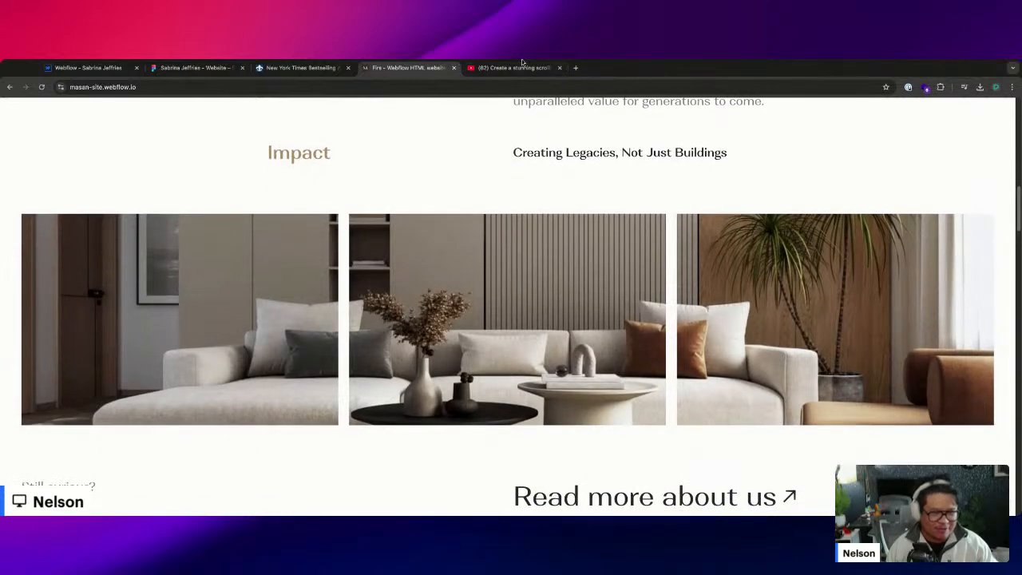
- Follow the cloneable link in the YouTube livestream's description and open the cloneable from the "Create a scrolling zoom in effect" page
click(522, 64)
scroll(413, 413, down, 4)
click(363, 363)
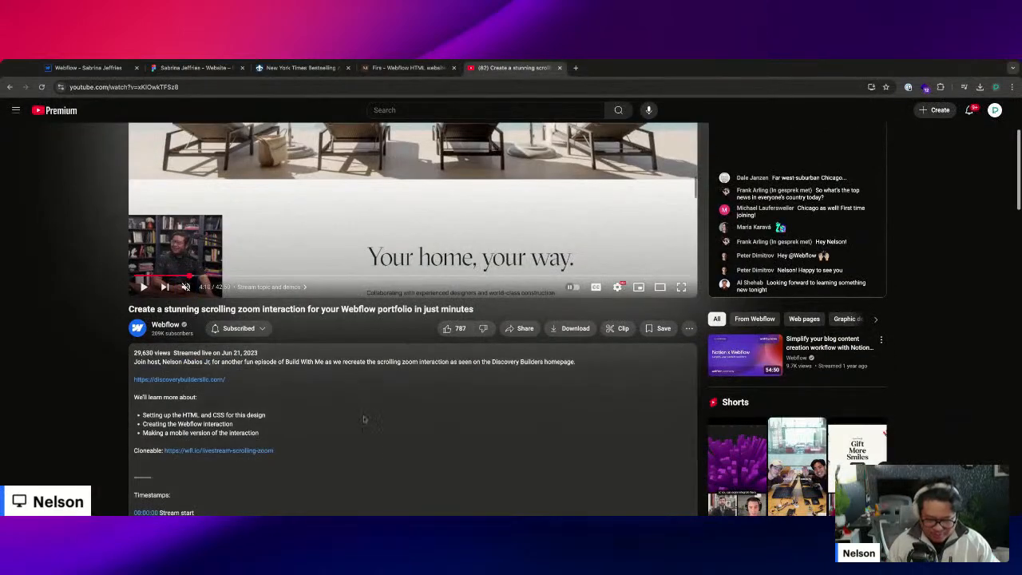
click(263, 452)
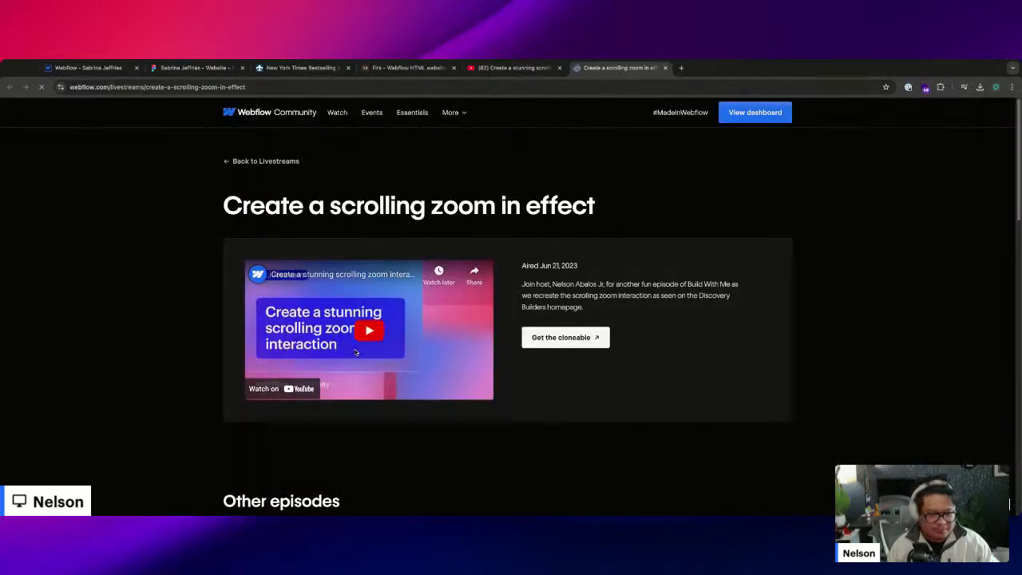
click(559, 338)
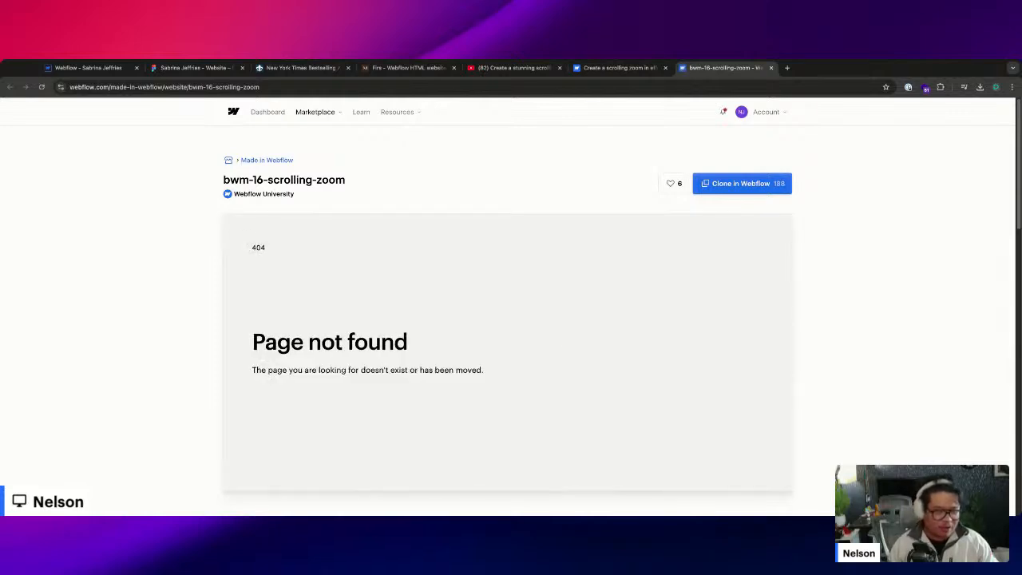
- Open the bwm-16-scrolling-zoom project in the Webflow Designer from its showcase page
scroll(860, 294, down, 1)
scroll(859, 296, up, 1)
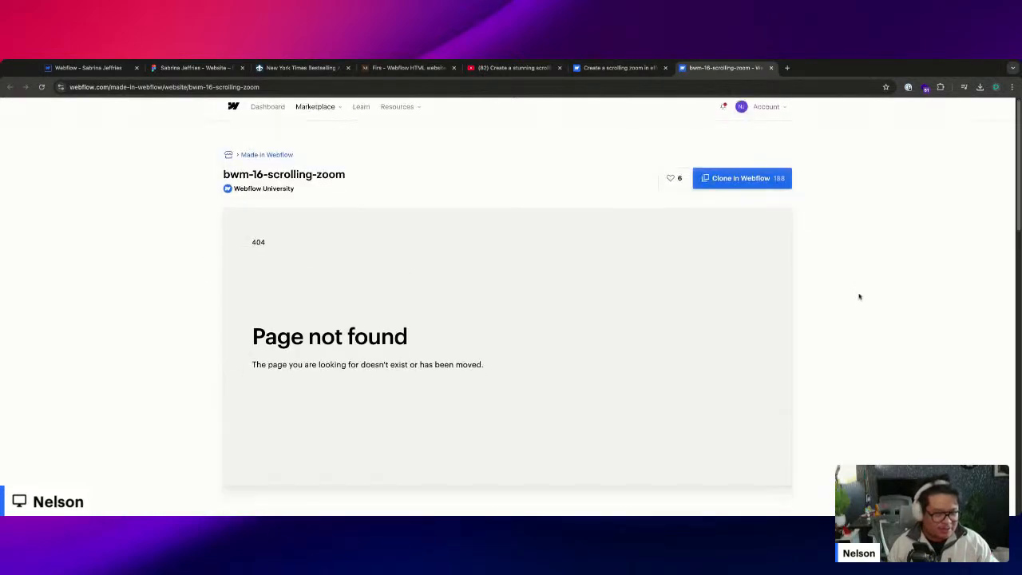
scroll(859, 297, down, 4)
click(646, 250)
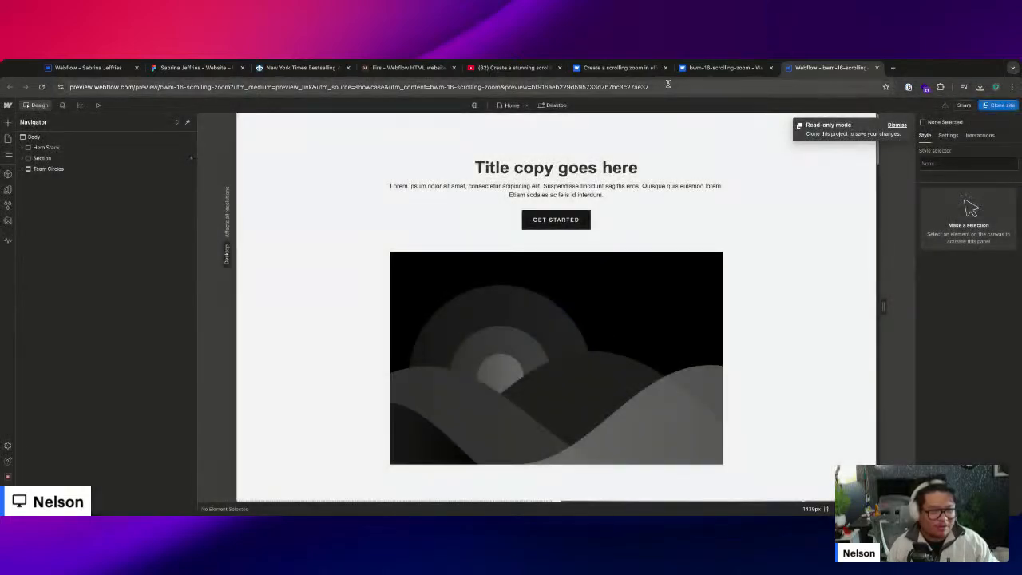
- Return to the bwm-16-scrolling-zoom showcase page and select its full web address
click(704, 71)
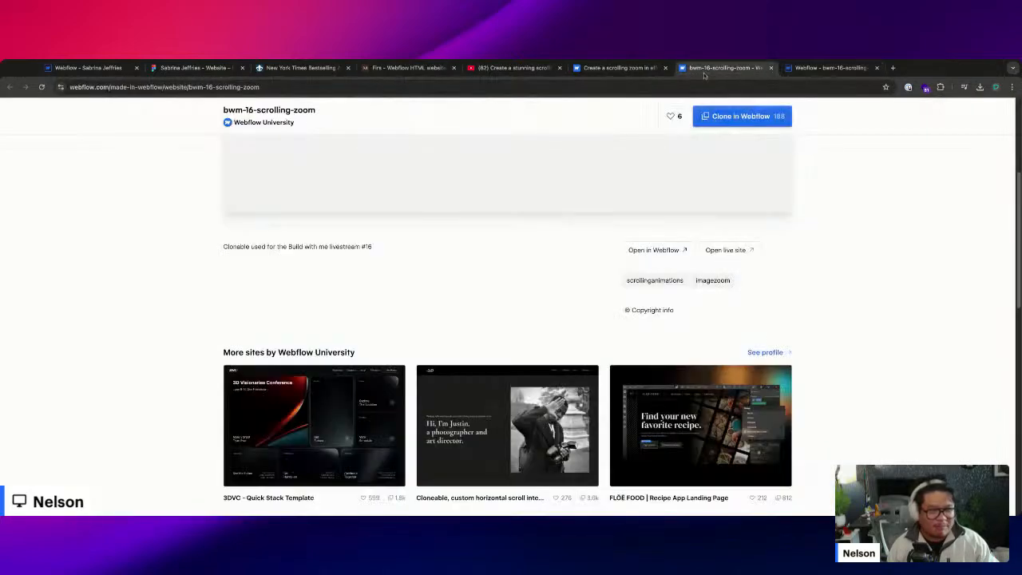
key(super+l)
key(super+Tab)
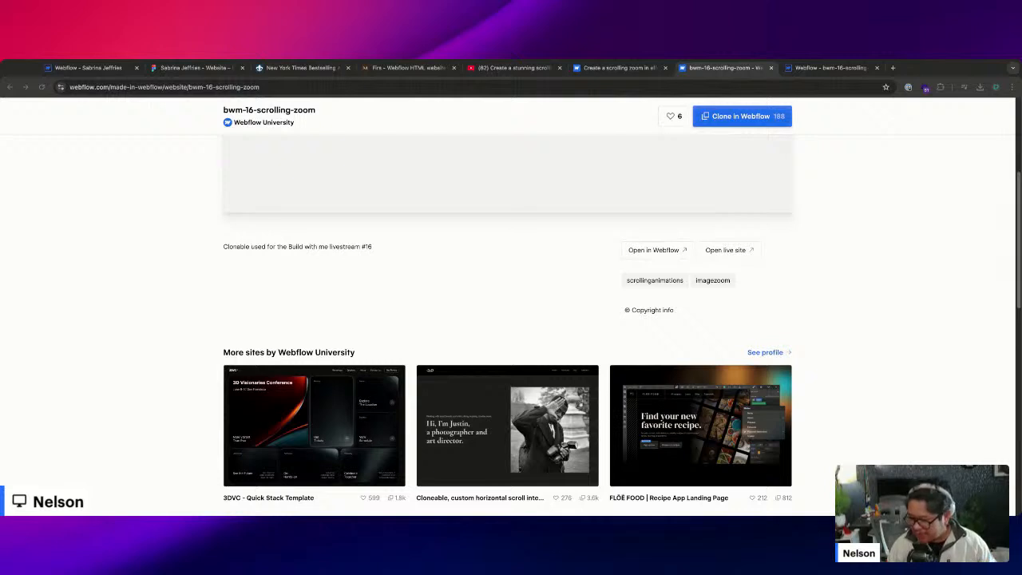
click(296, 86)
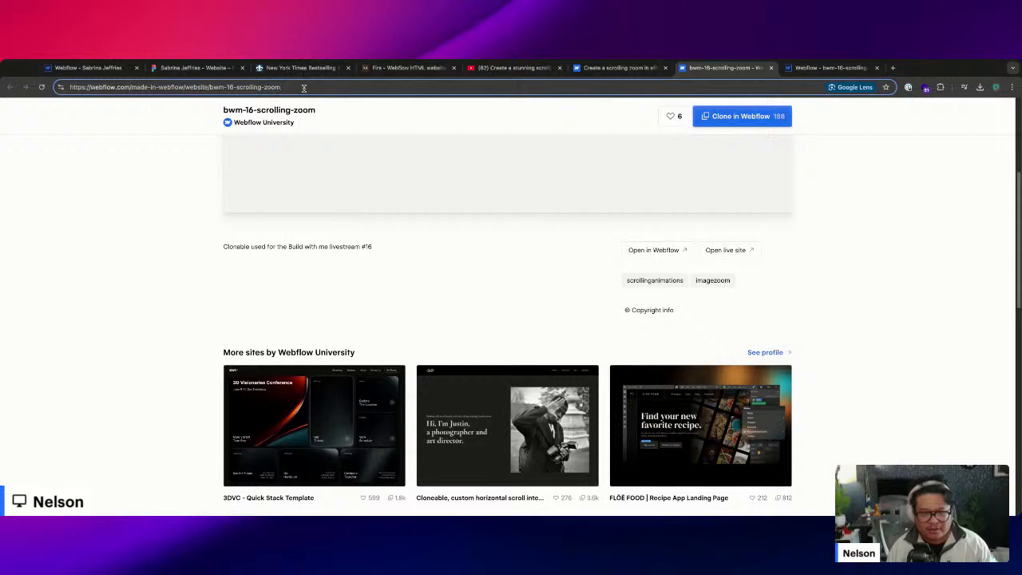
key(super+a)
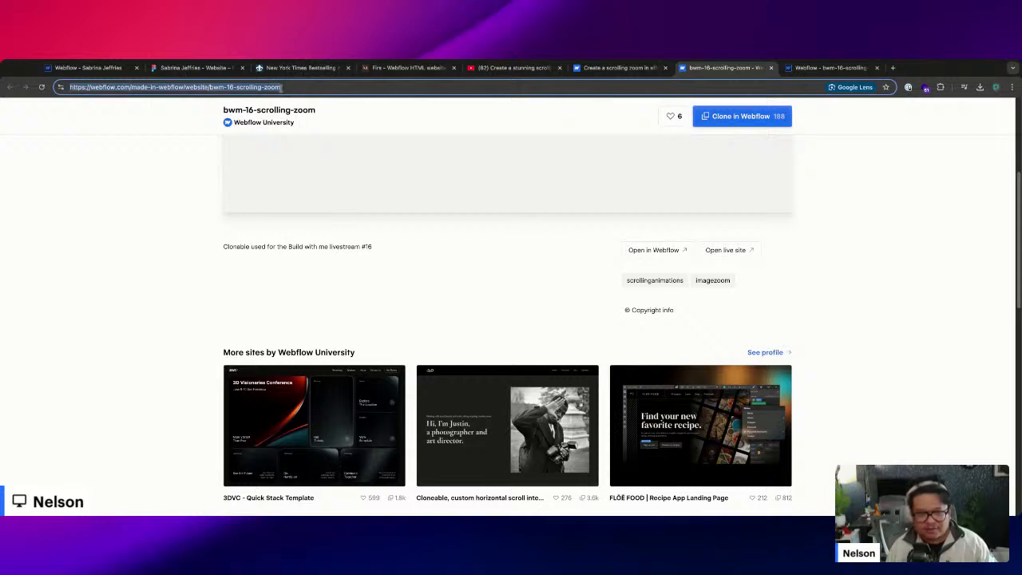
- Review the path to the cloneable, from the YouTube description link through the livestream page to the showcase page's clone option
click(617, 68)
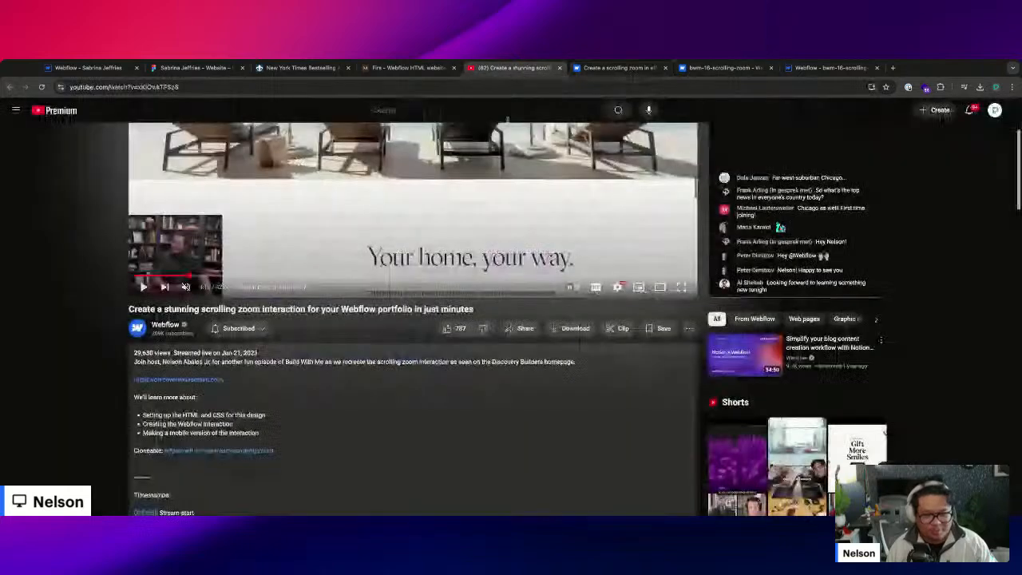
click(515, 68)
scroll(187, 462, up, 5)
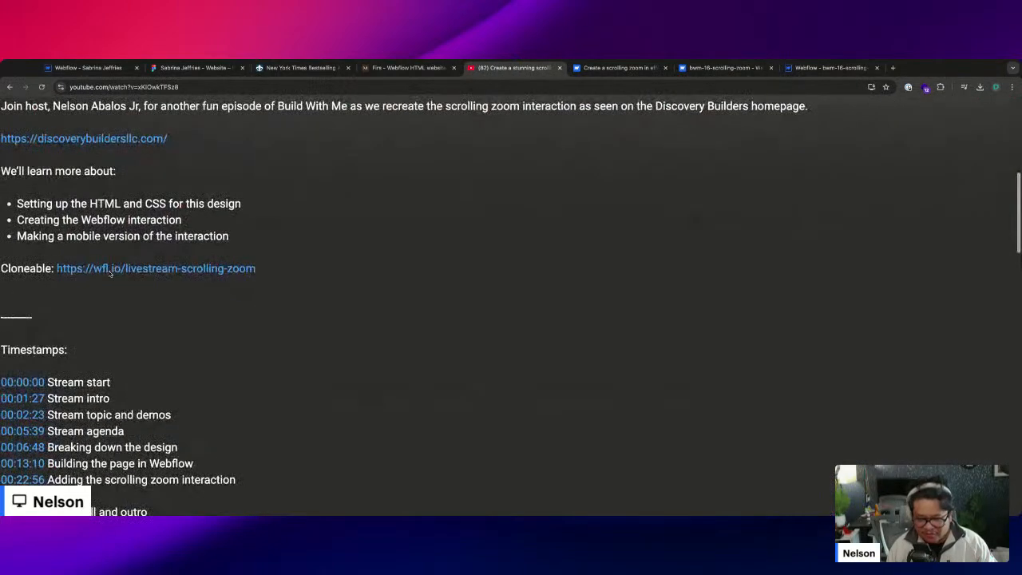
scroll(124, 271, down, 5)
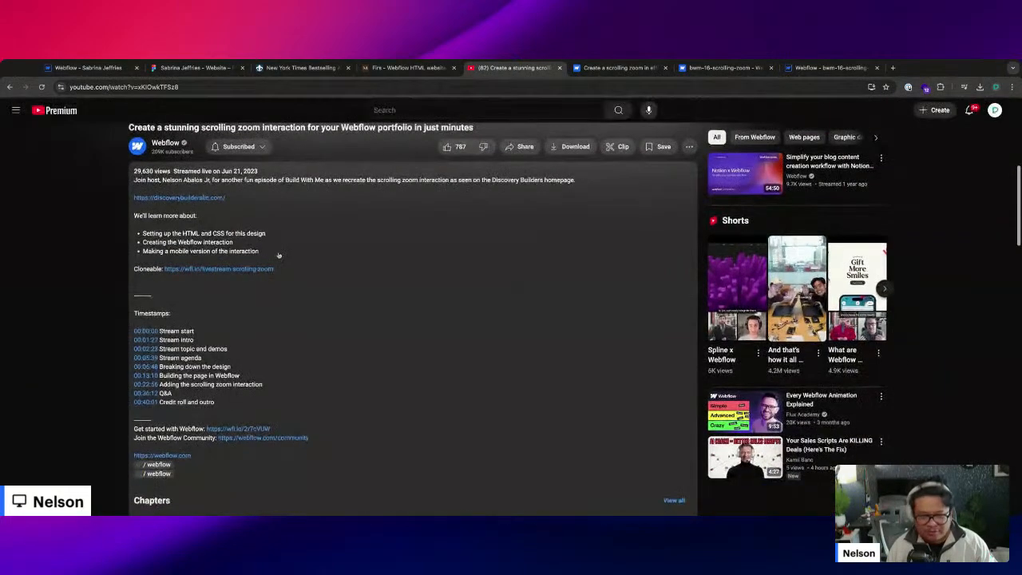
click(617, 68)
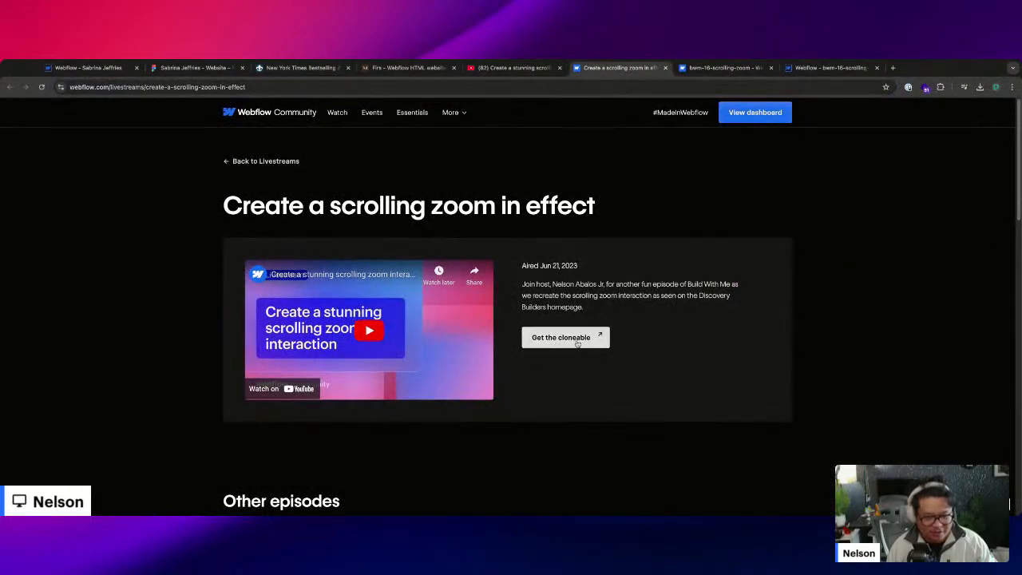
click(721, 68)
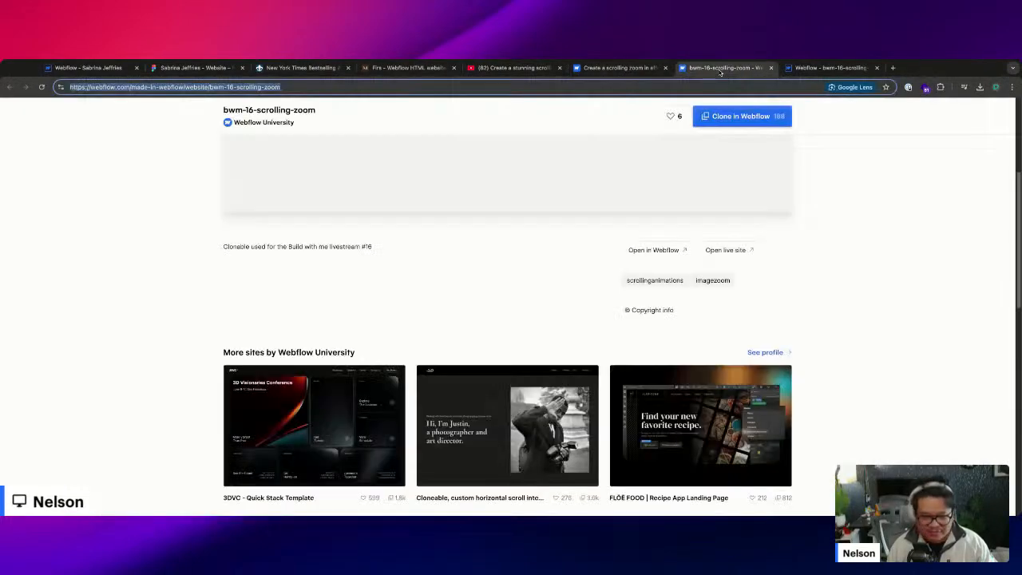
scroll(771, 229, up, 3)
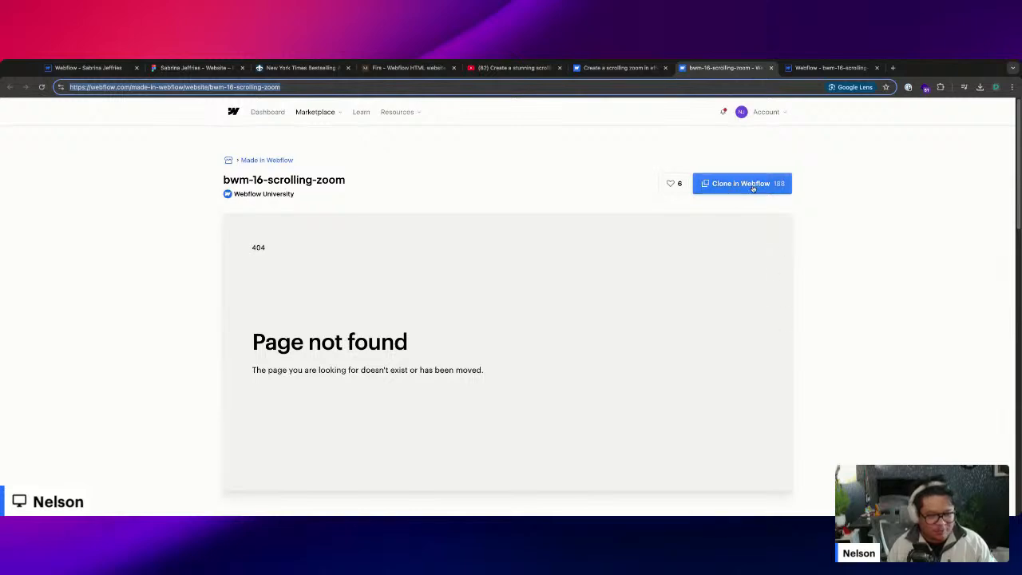
- Preview the bwm-16-scrolling-zoom project and examine how the central starry-sky image zooms while the surrounding images fade on scroll
click(834, 67)
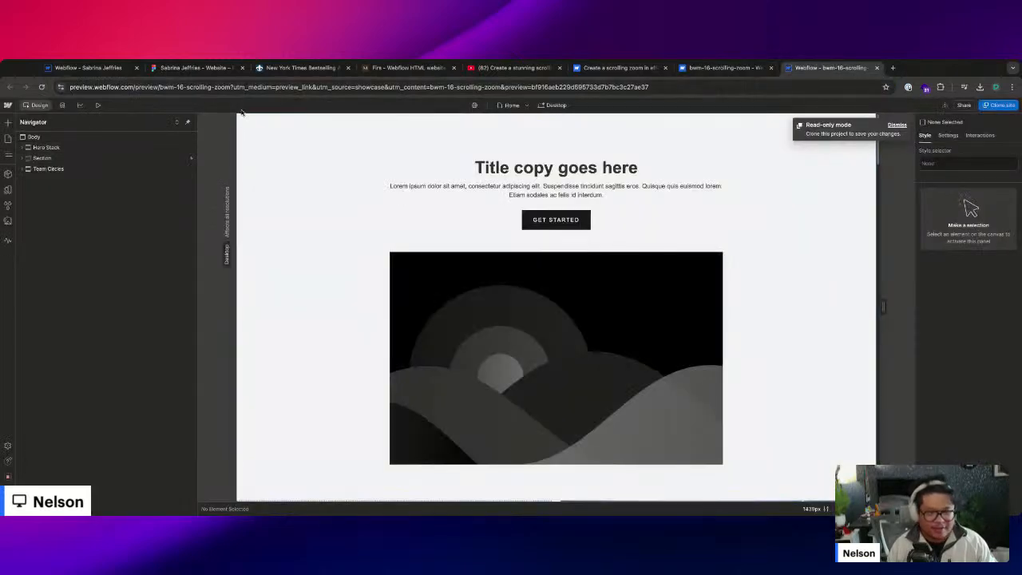
click(97, 105)
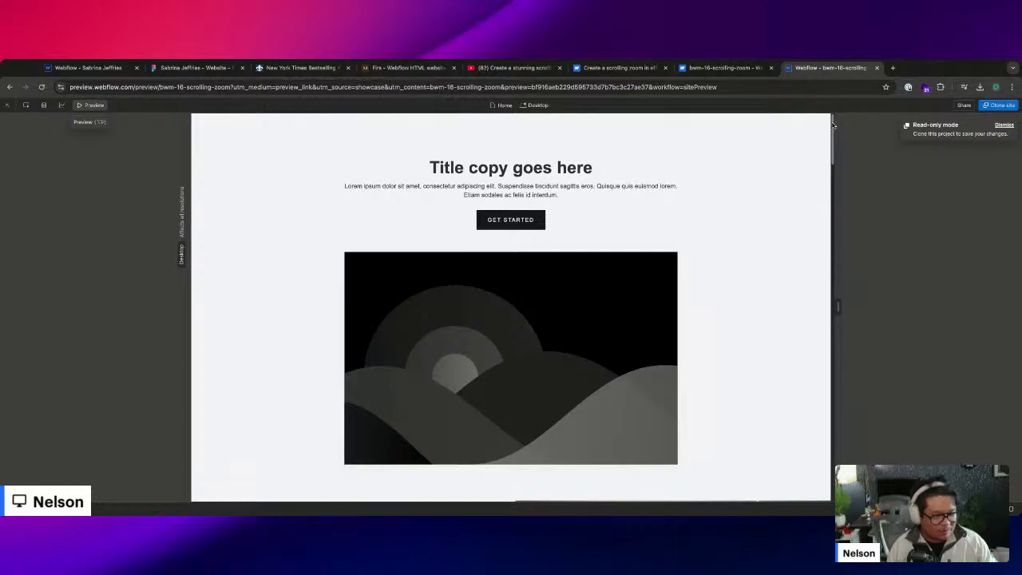
scroll(832, 125, down, 5)
scroll(833, 126, down, 8)
scroll(833, 126, up, 15)
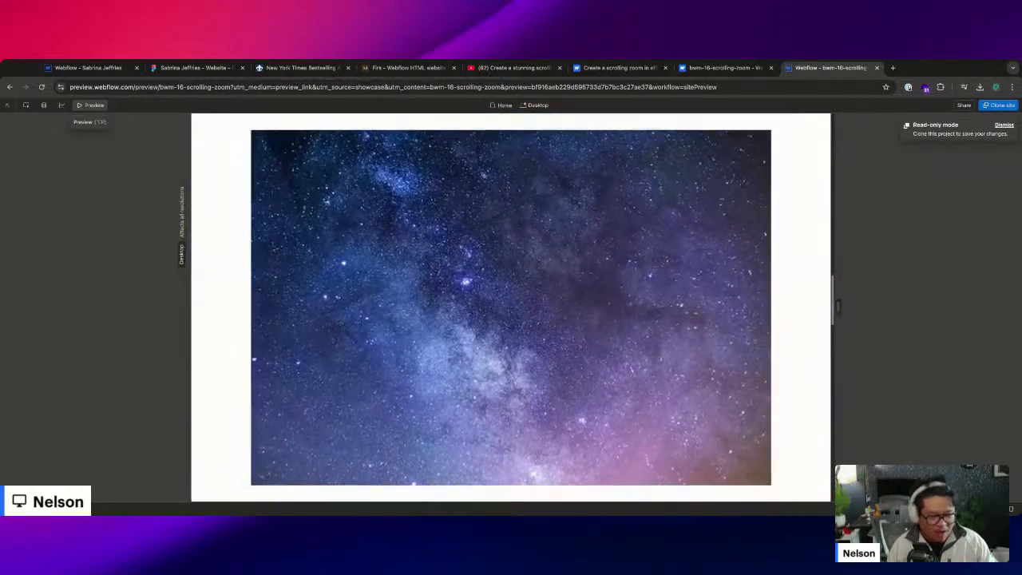
scroll(832, 125, down, 4)
scroll(511, 307, down, 4)
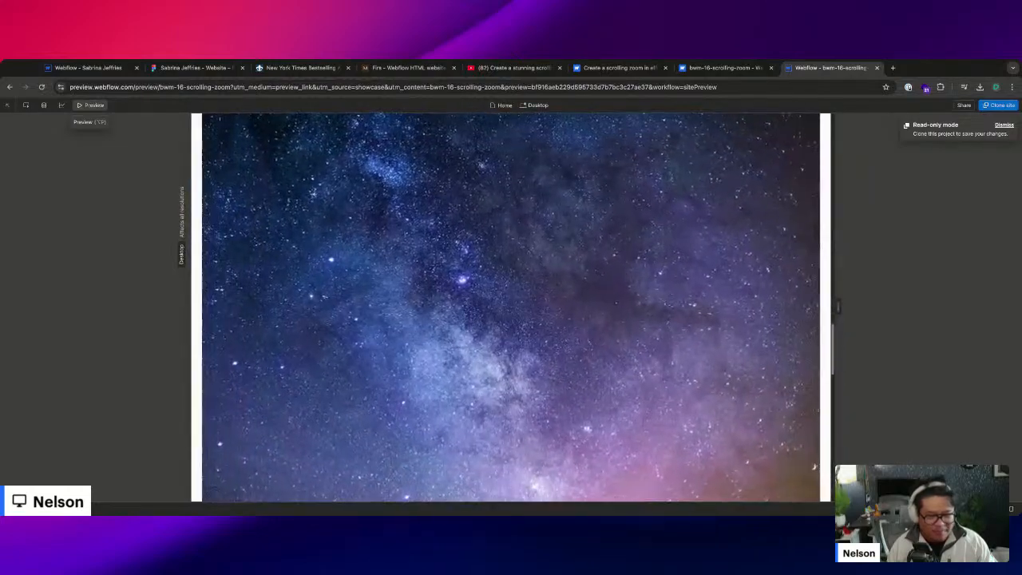
scroll(511, 308, up, 4)
scroll(511, 308, up, 3)
scroll(510, 307, down, 8)
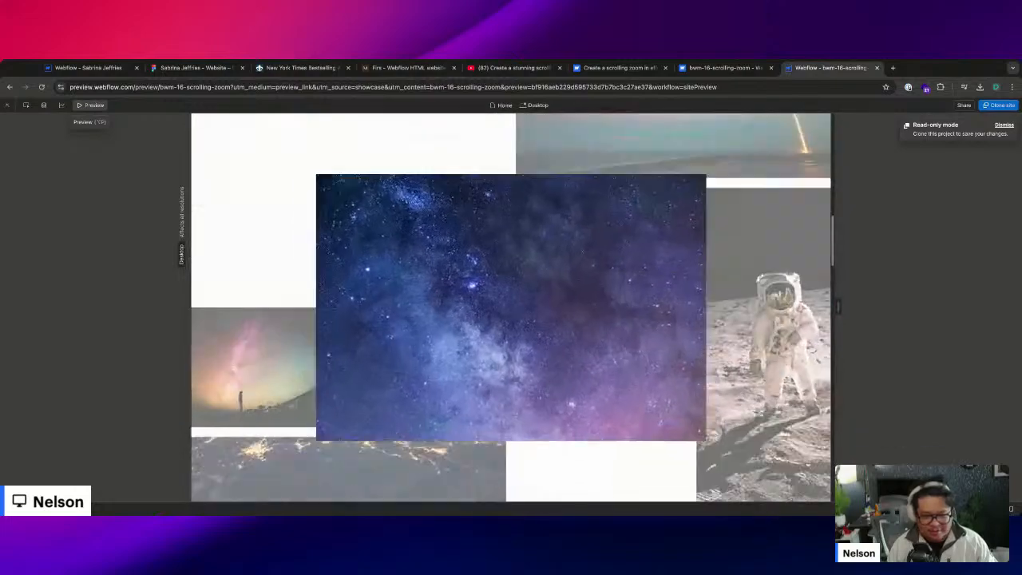
scroll(511, 307, down, 3)
scroll(511, 308, up, 6)
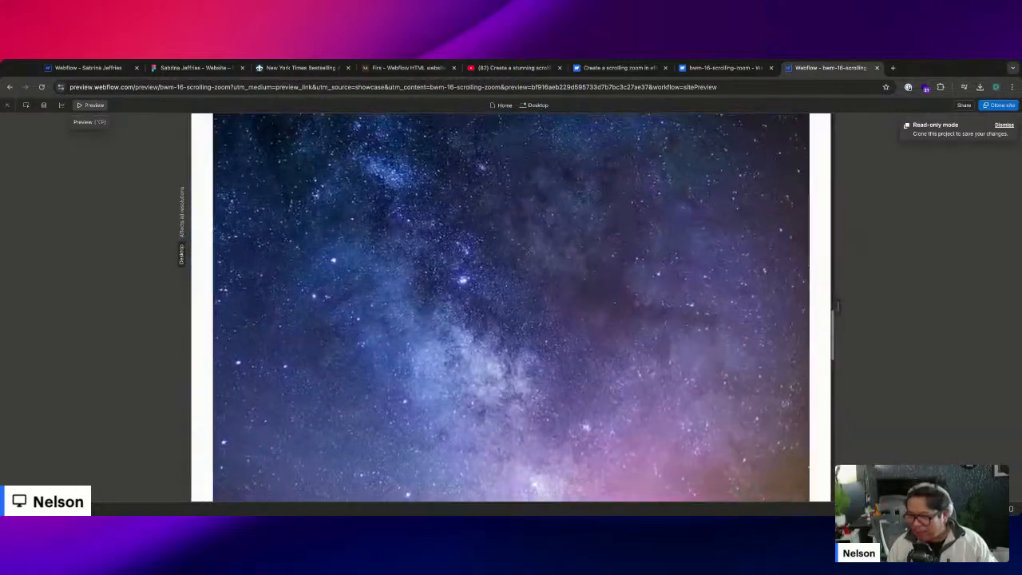
scroll(510, 307, up, 2)
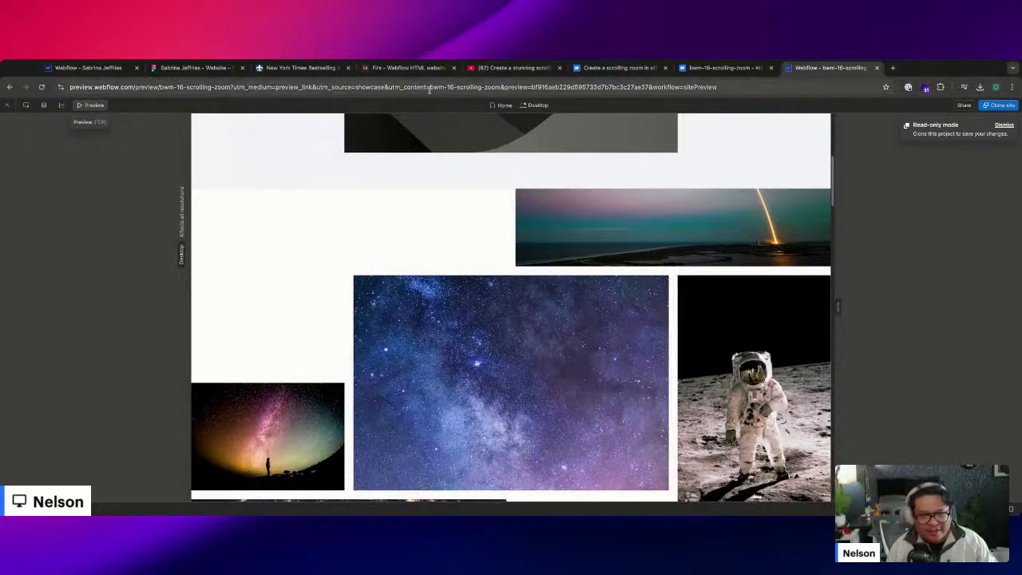
- Return to the Masan site and study the split interior image between the Impact text and the "Read more about us" link
click(395, 68)
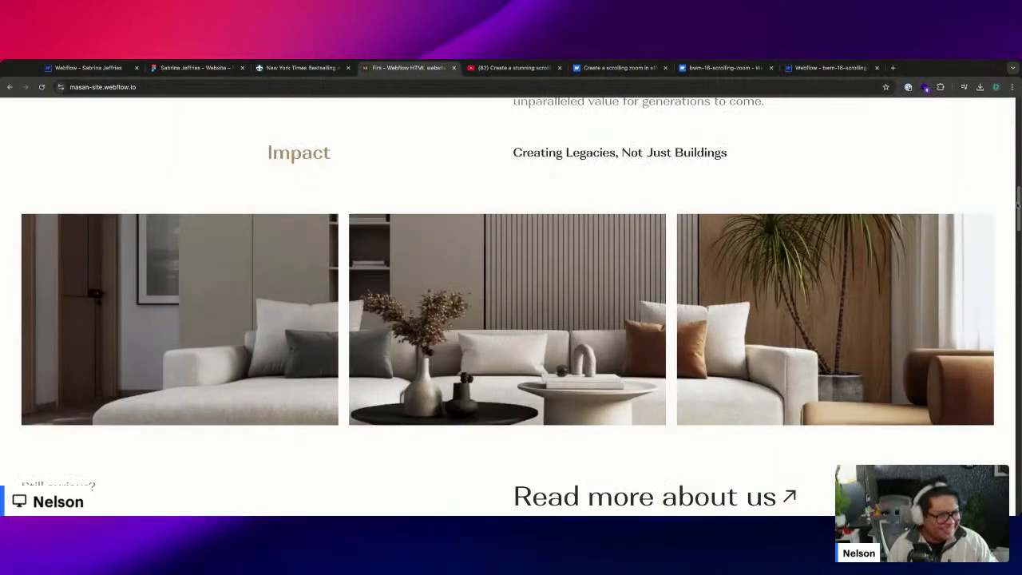
scroll(511, 308, down, 6)
scroll(510, 307, up, 5)
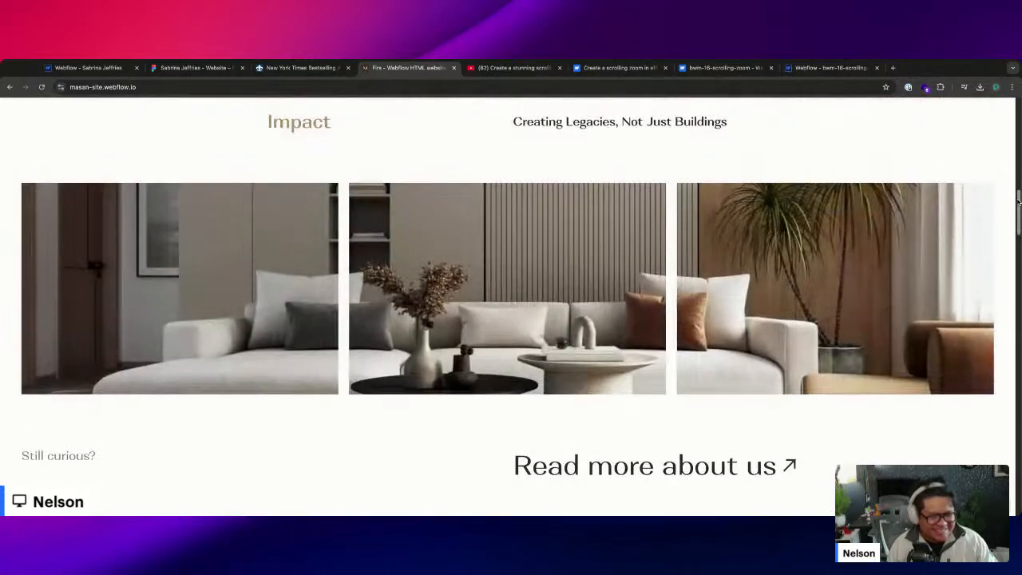
scroll(510, 308, down, 1)
scroll(511, 307, up, 1)
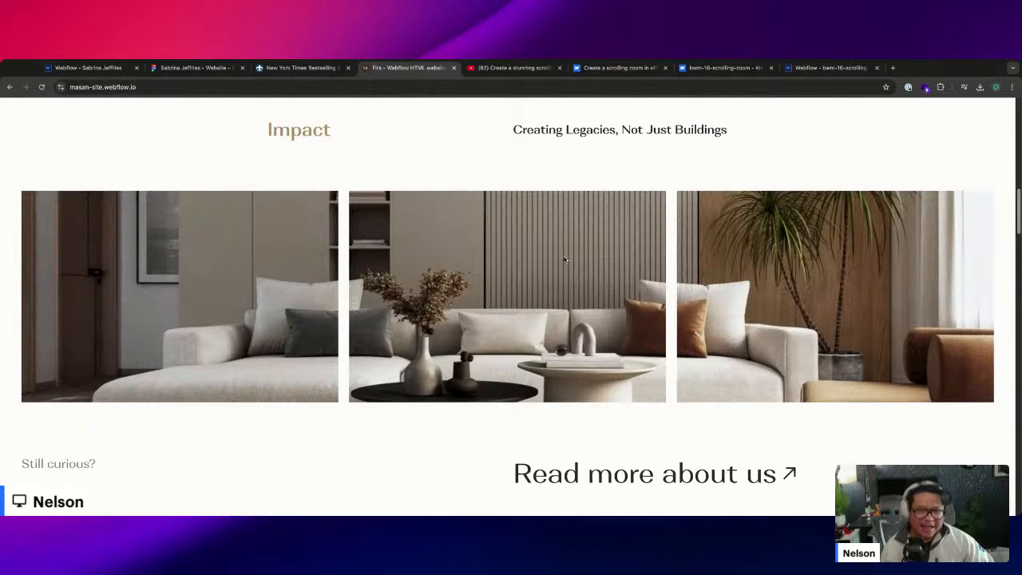
- Replace the scrolling-zoom preview with a web search for discoverybuildersllc and look through the results for the Discovery Builders site
click(830, 68)
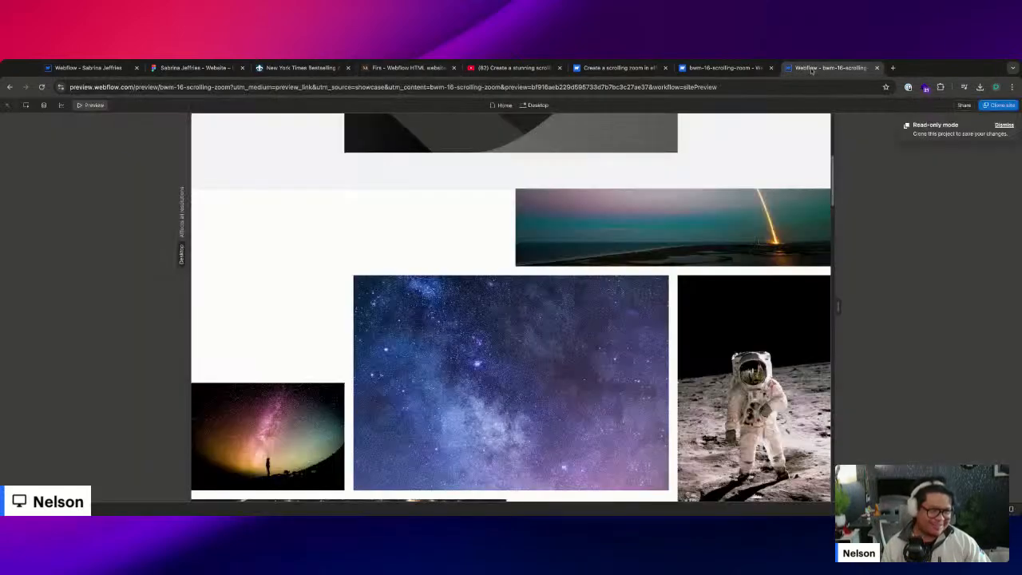
click(633, 86)
text(discoverybuilde)
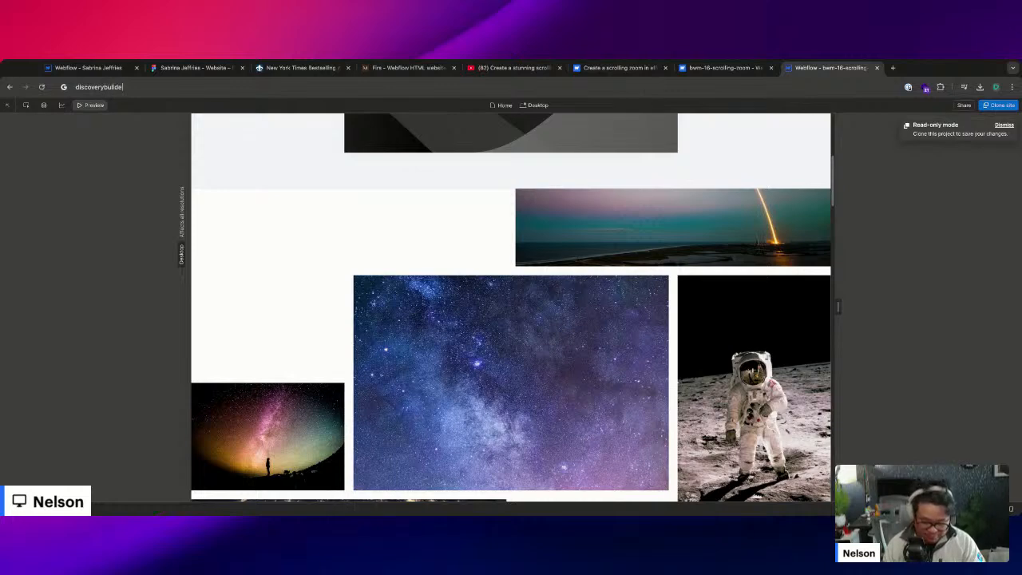
text(rsllc)
key(Return)
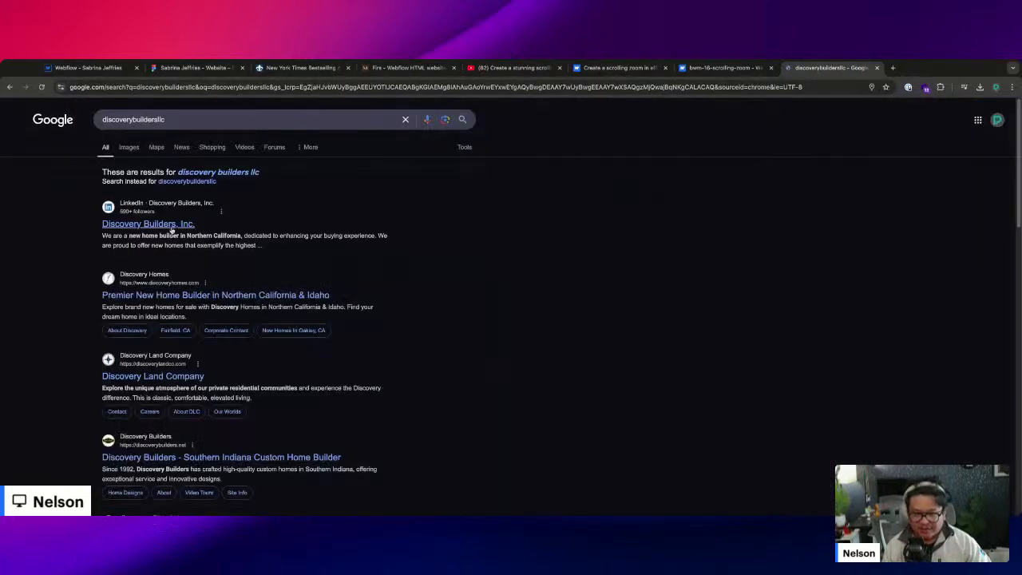
scroll(255, 349, down, 5)
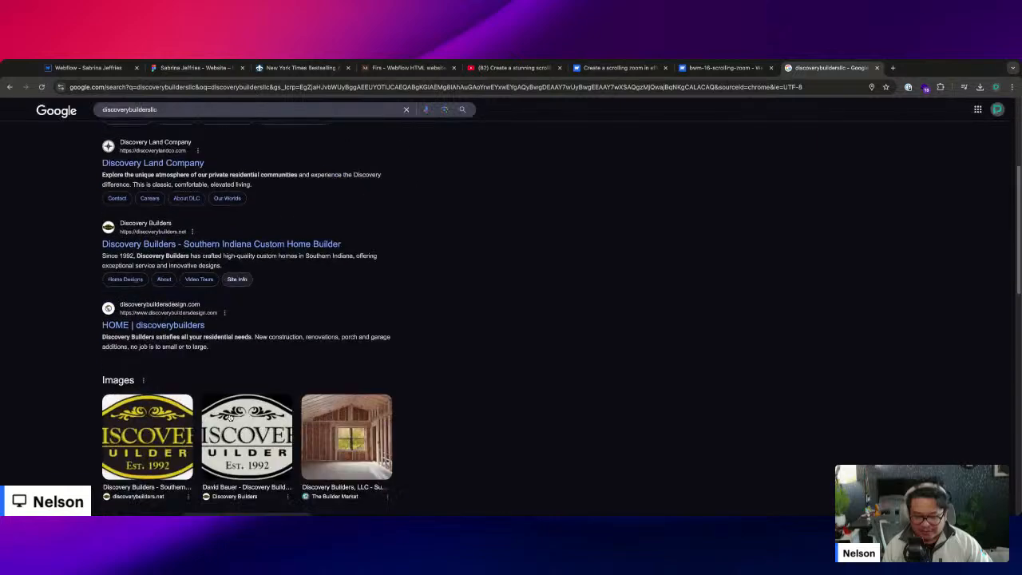
scroll(230, 416, down, 4)
scroll(230, 416, down, 7)
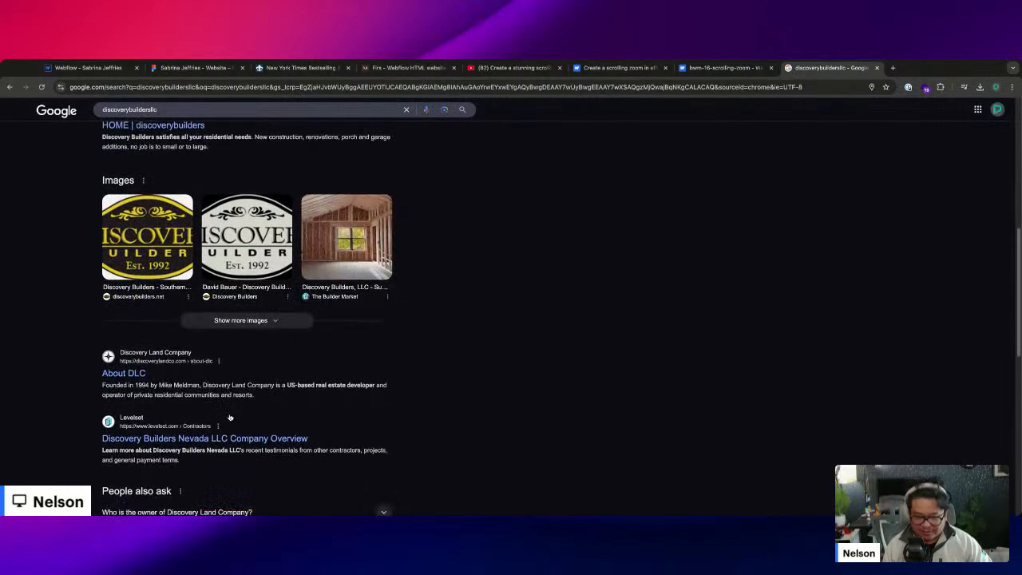
- Check the Discovery Builders address shown in the YouTube livestream and open discoverybuildersllc.com in place of the search results
click(511, 67)
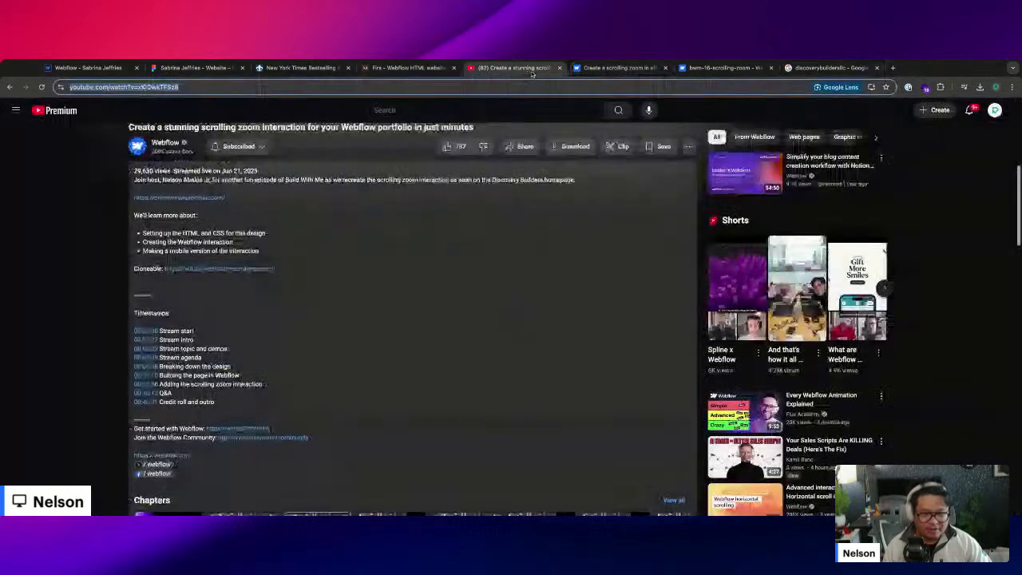
scroll(413, 319, up, 3)
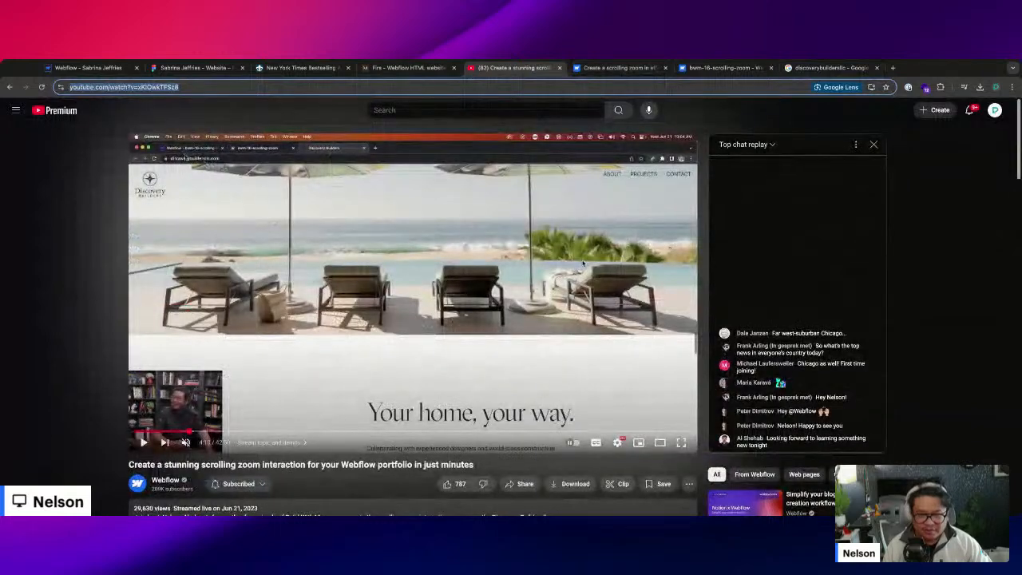
click(782, 67)
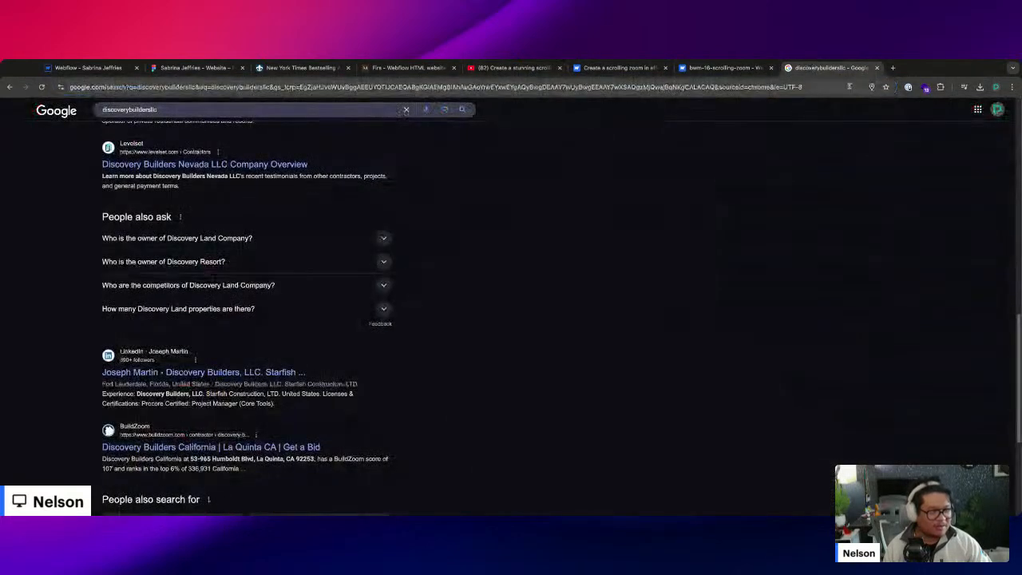
click(190, 109)
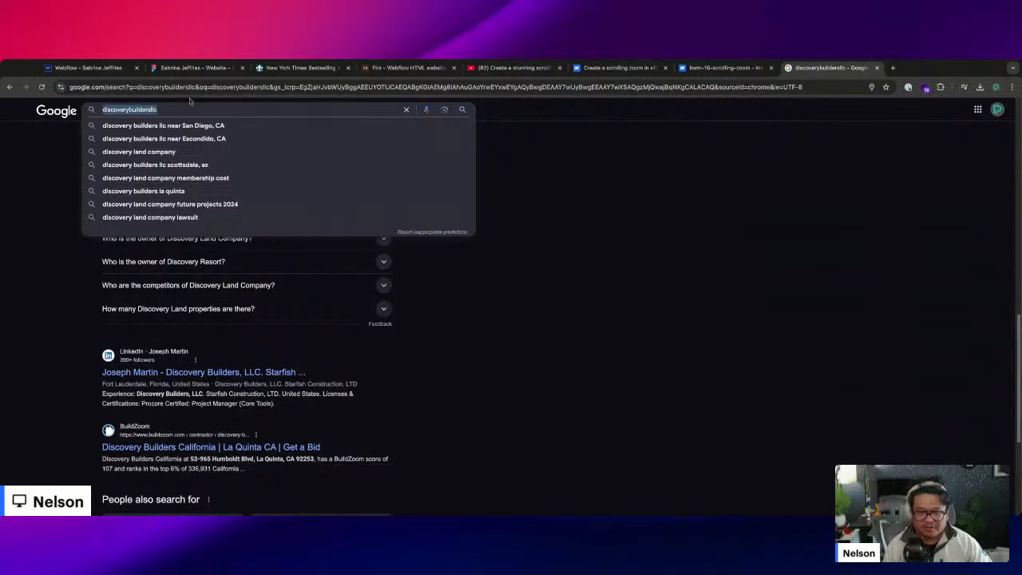
click(191, 88)
key(Escape)
text(.com)
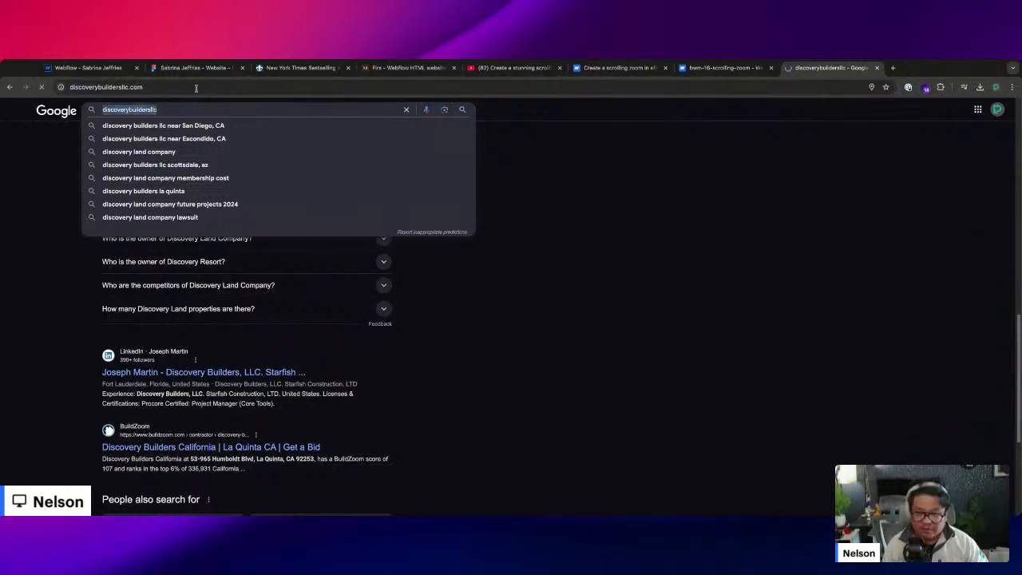
key(Return)
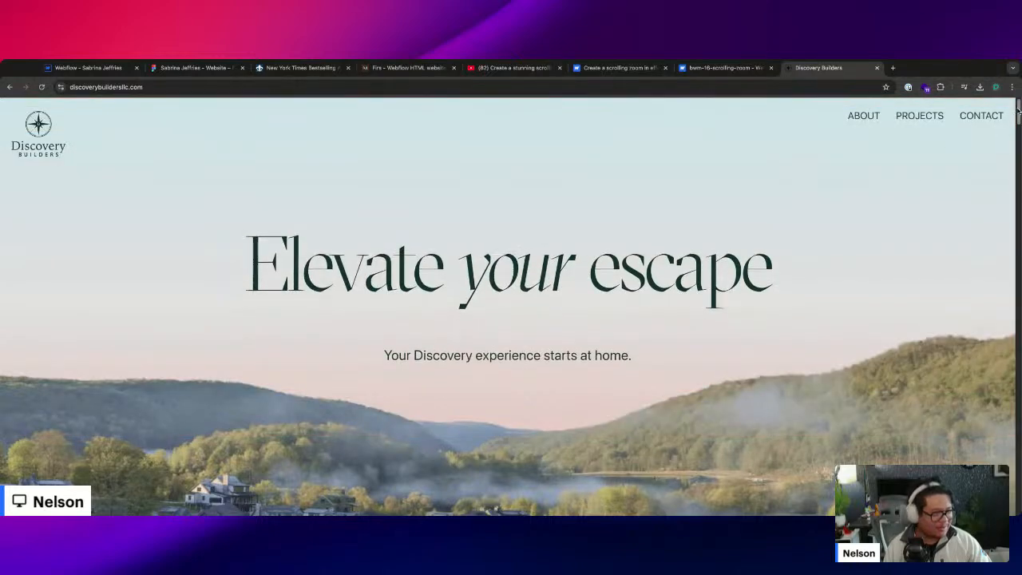
- Examine the Discovery Builders homepage's scroll-driven intro text reveal and the movement of the two staggered images below it
scroll(1018, 111, down, 10)
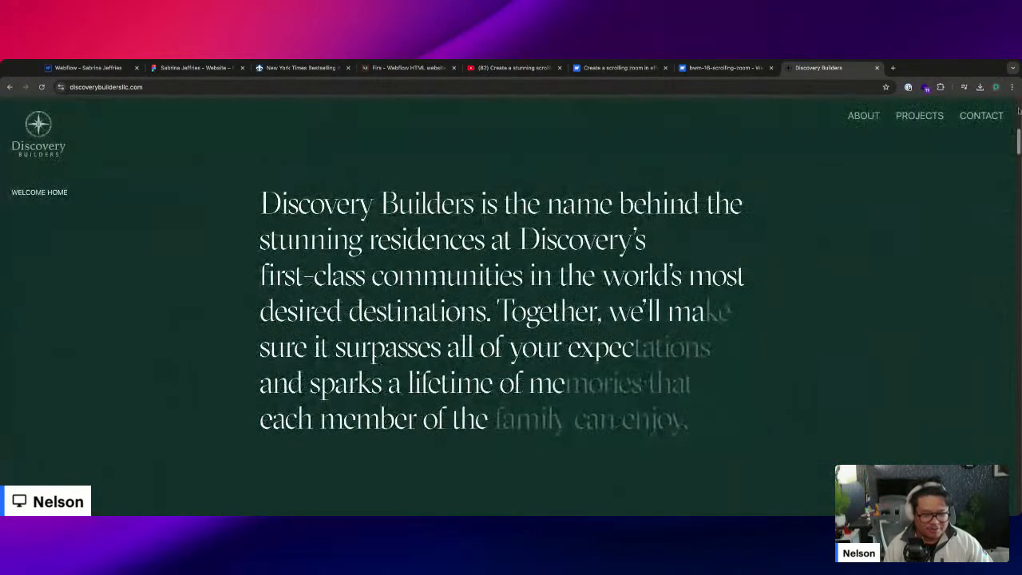
scroll(1019, 110, up, 3)
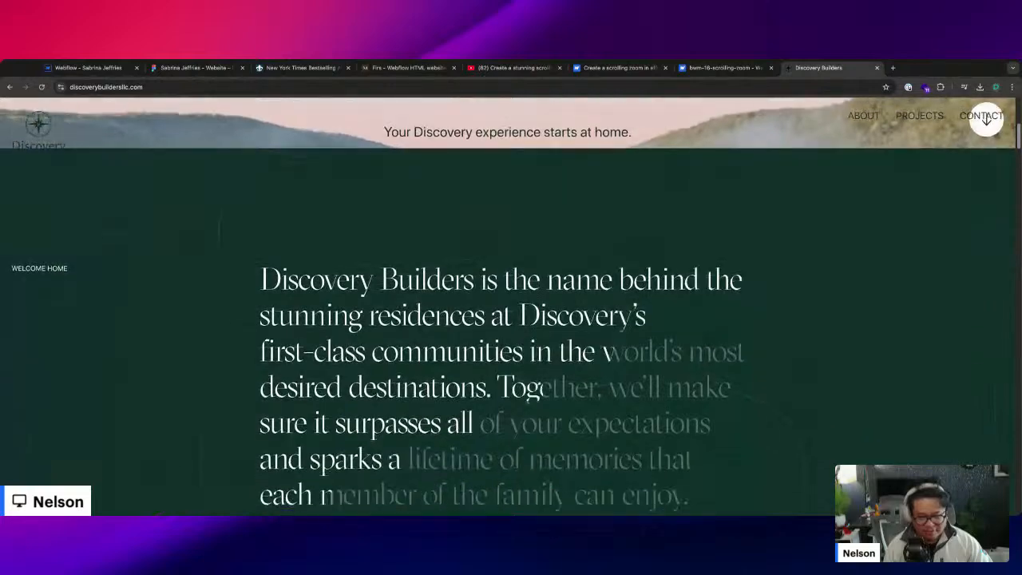
scroll(986, 118, down, 3)
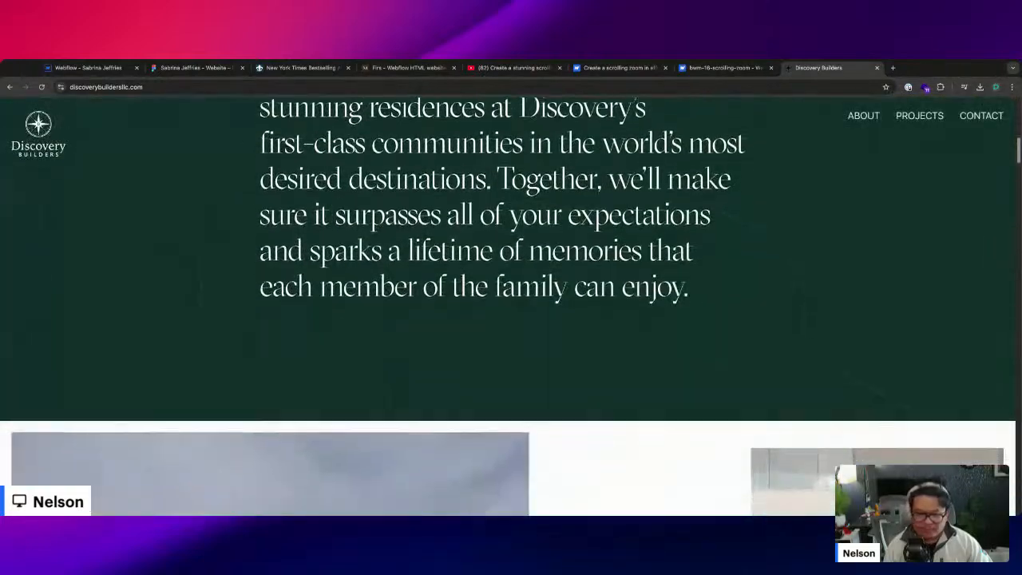
scroll(508, 306, down, 5)
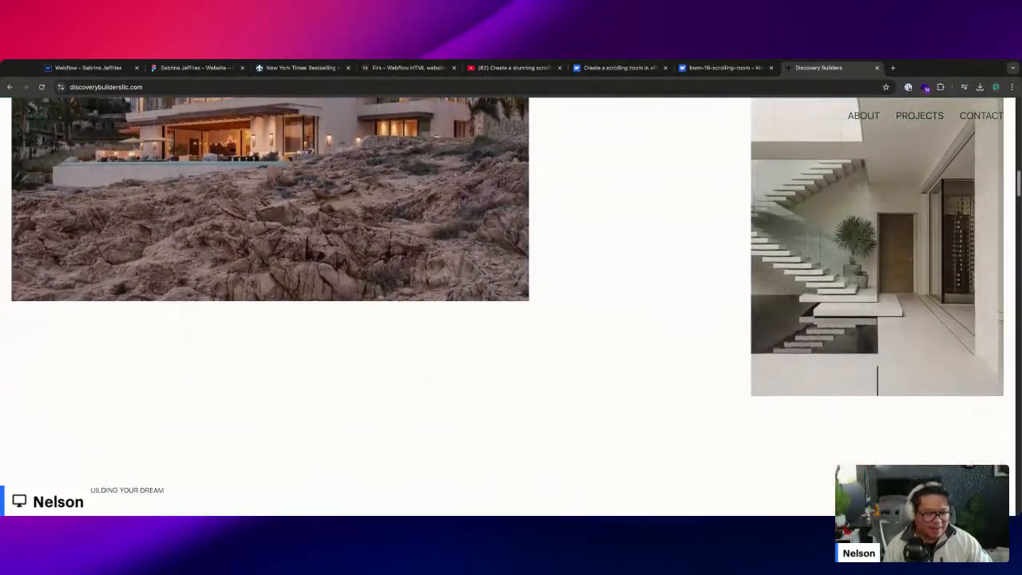
scroll(508, 306, down, 4)
scroll(507, 305, up, 3)
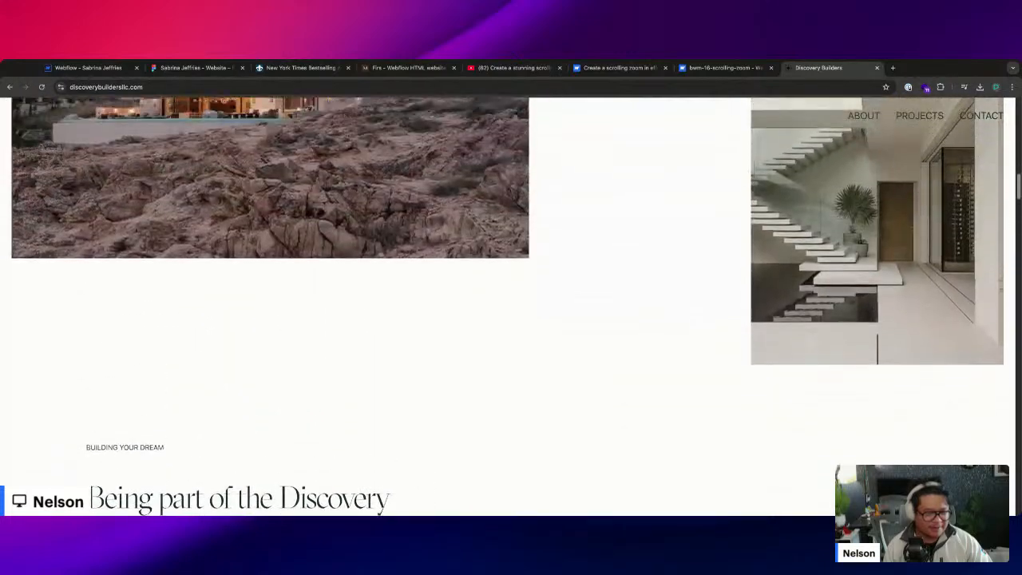
scroll(508, 306, up, 3)
scroll(508, 306, down, 3)
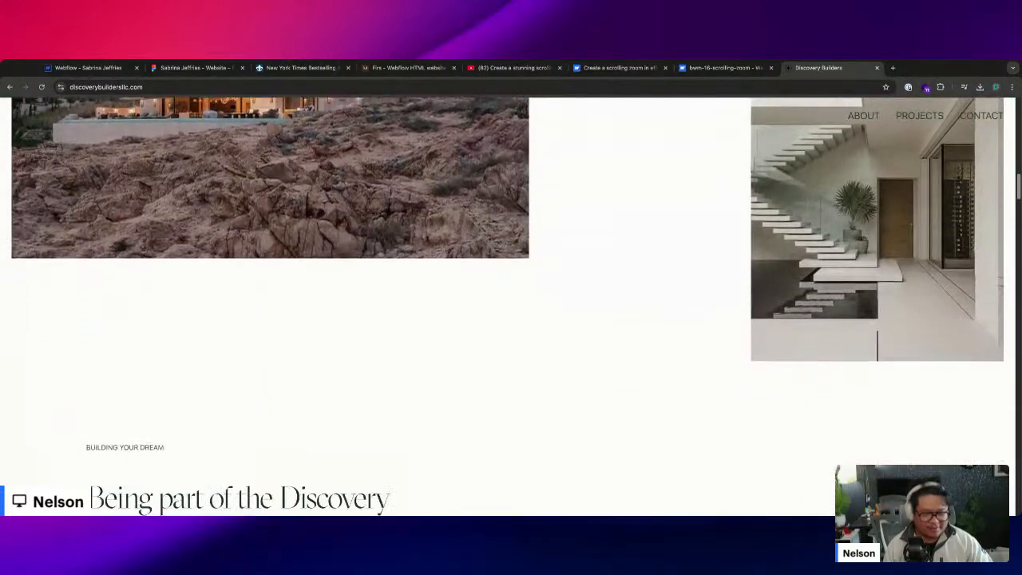
scroll(508, 306, down, 6)
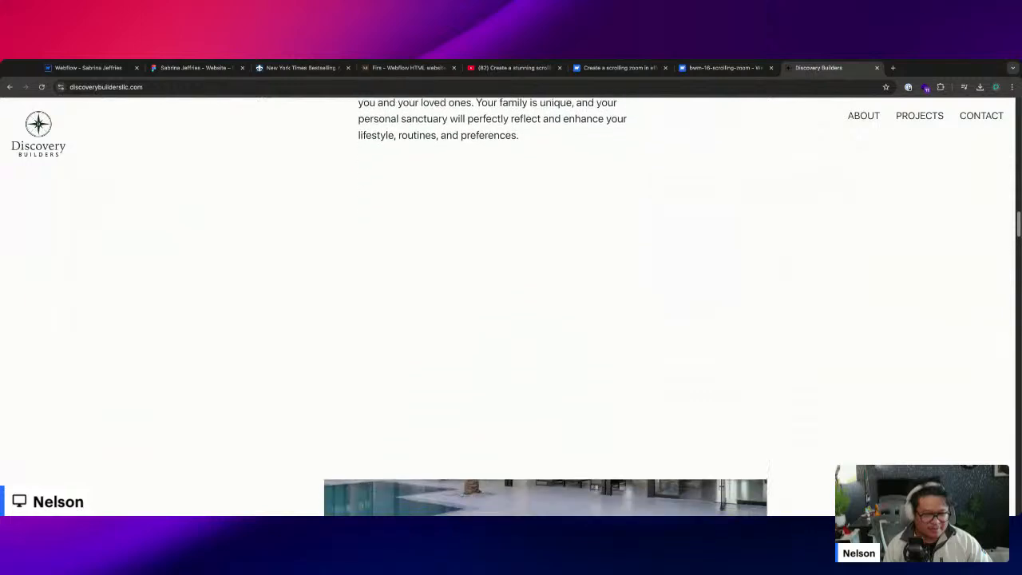
- Study how the central beach umbrella image in the Discovery Builders gallery zooms to full width while the surrounding images fade on scroll
scroll(507, 306, down, 5)
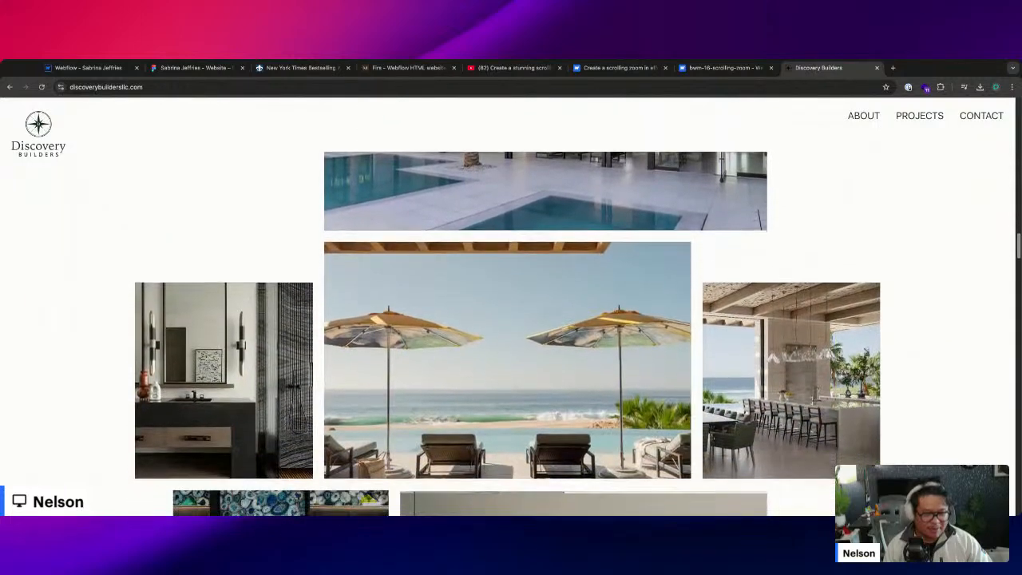
scroll(507, 306, down, 1)
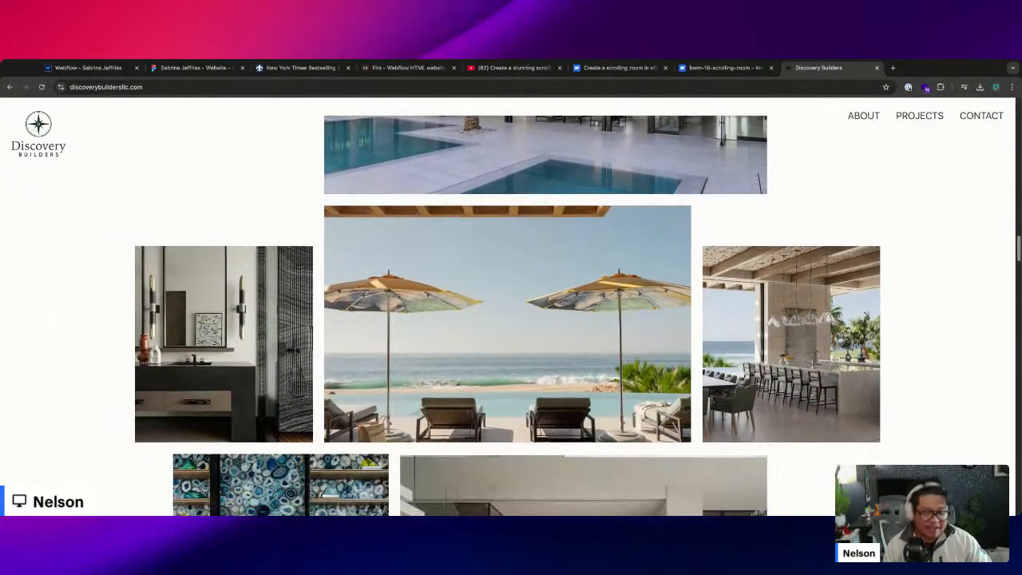
scroll(507, 311, down, 1)
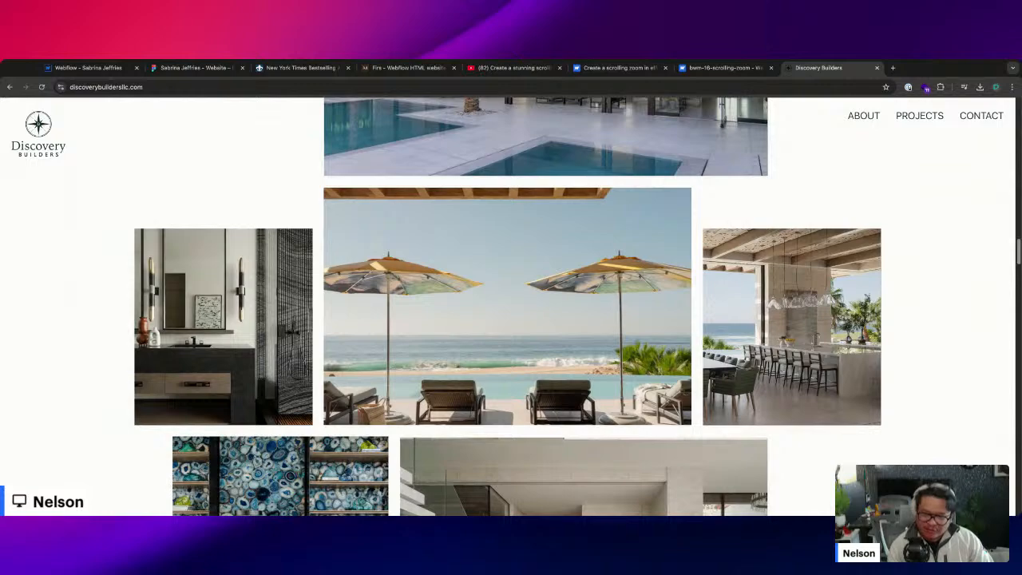
scroll(507, 306, down, 2)
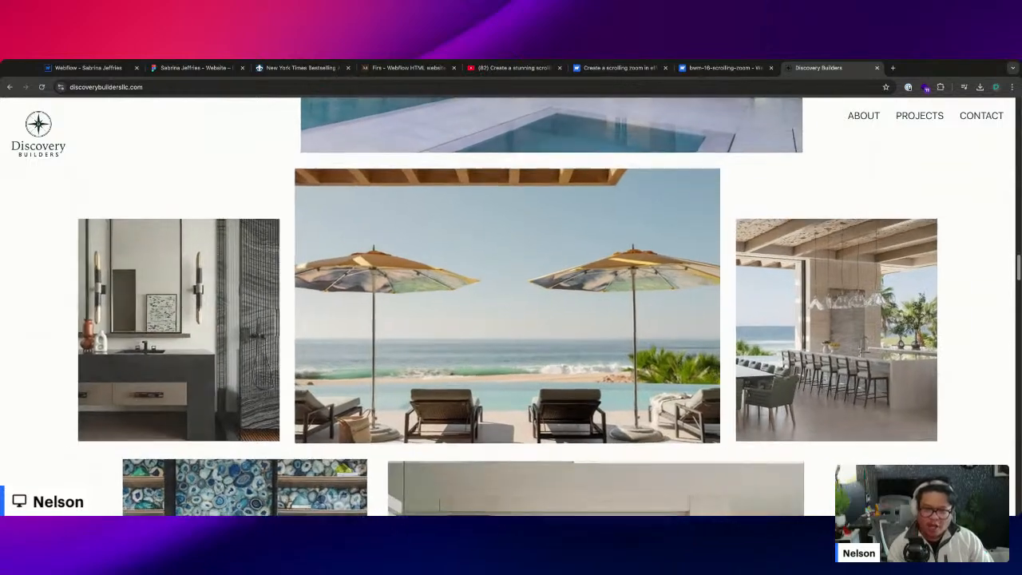
scroll(507, 306, down, 5)
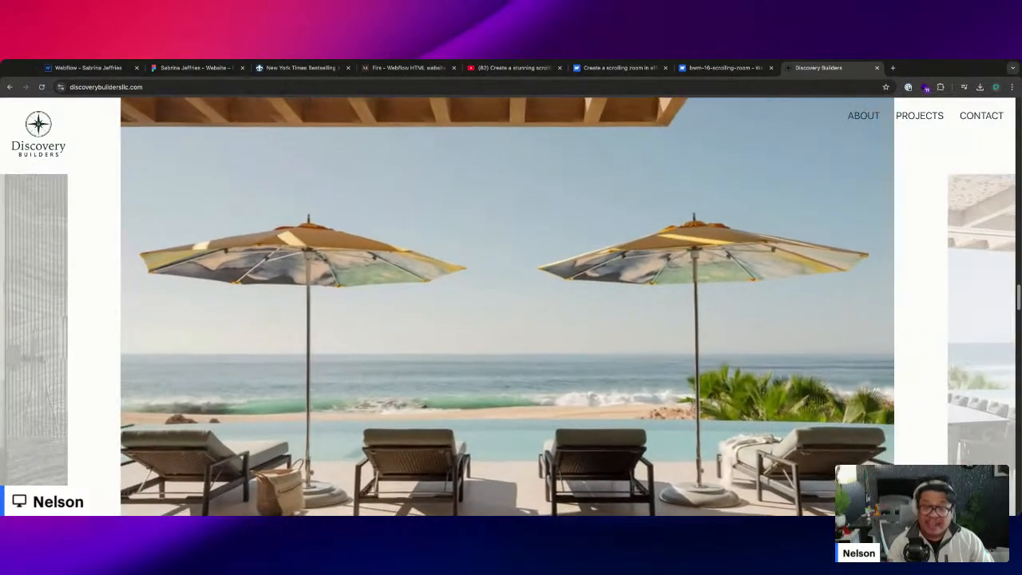
scroll(507, 307, down, 1)
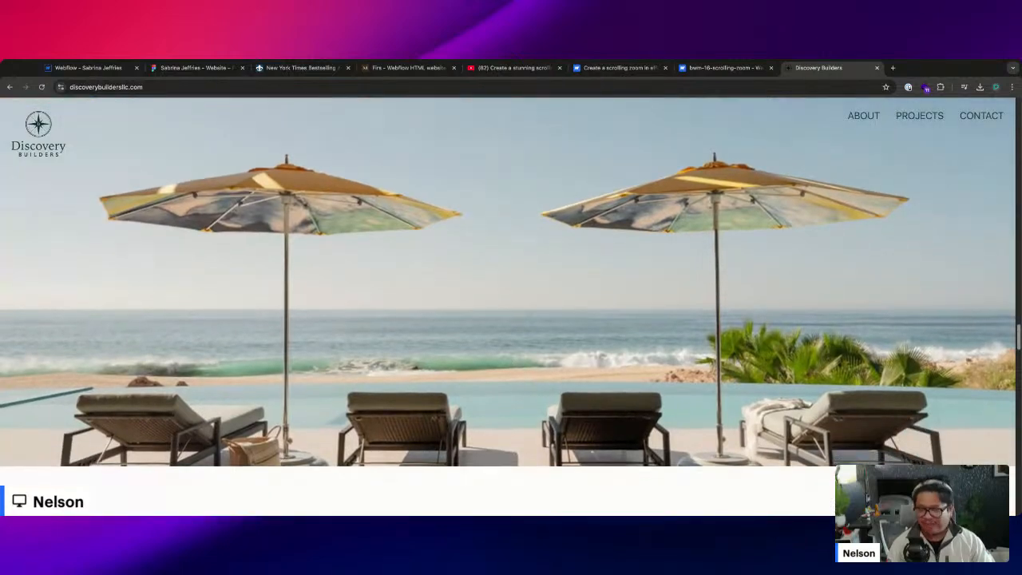
scroll(508, 307, down, 1)
- Review the remaining homepage sections through the Lands of Discovery globe and Discovery Land Company, and return to the zooming image gallery
scroll(508, 306, down, 10)
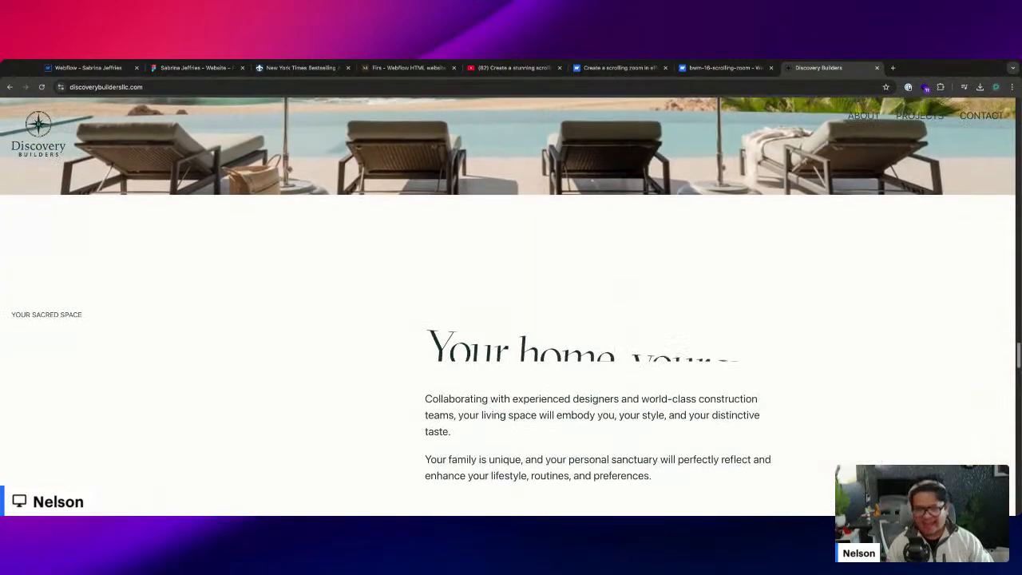
scroll(508, 306, down, 10)
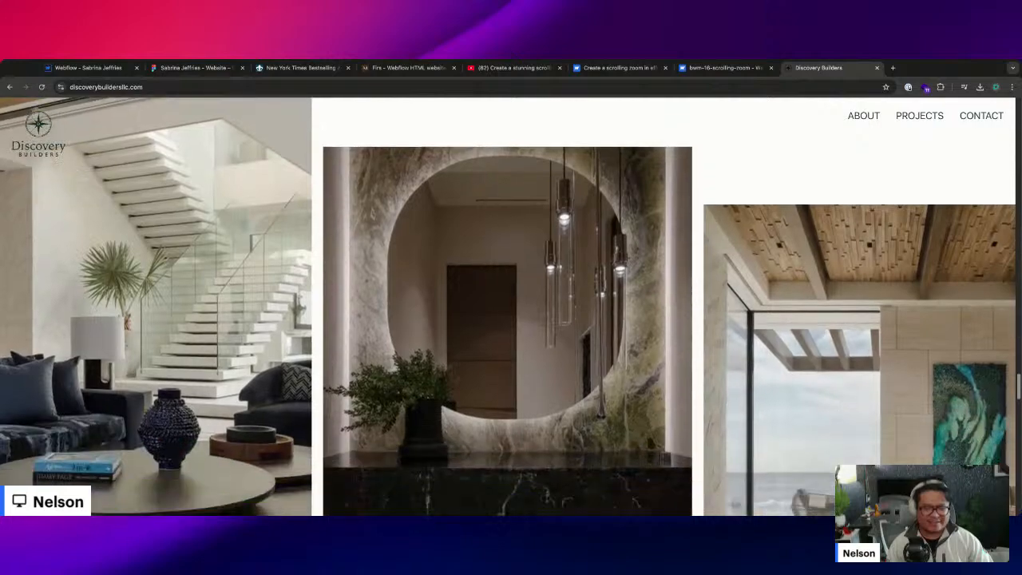
scroll(508, 307, down, 10)
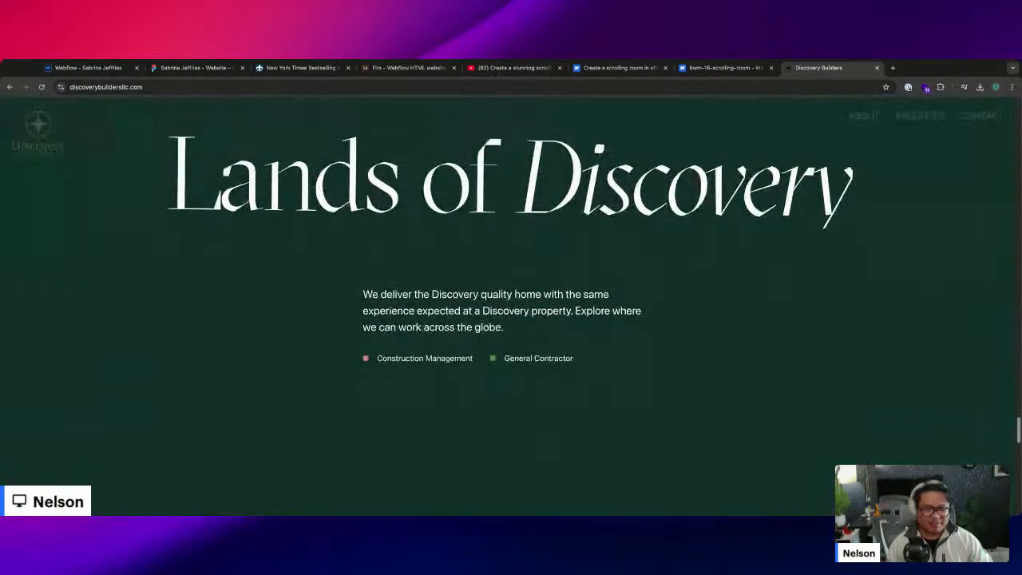
scroll(508, 307, down, 15)
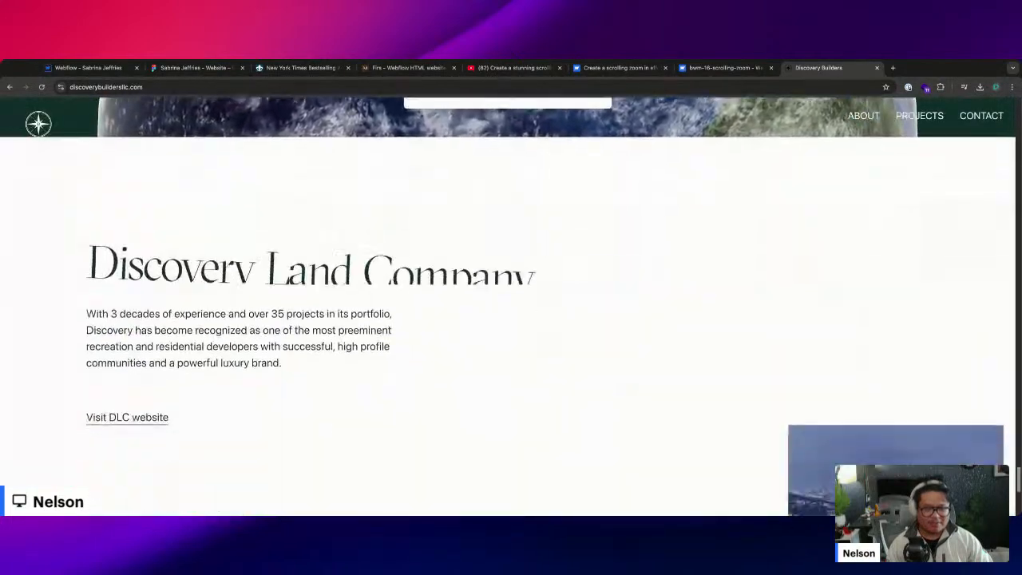
scroll(508, 307, up, 20)
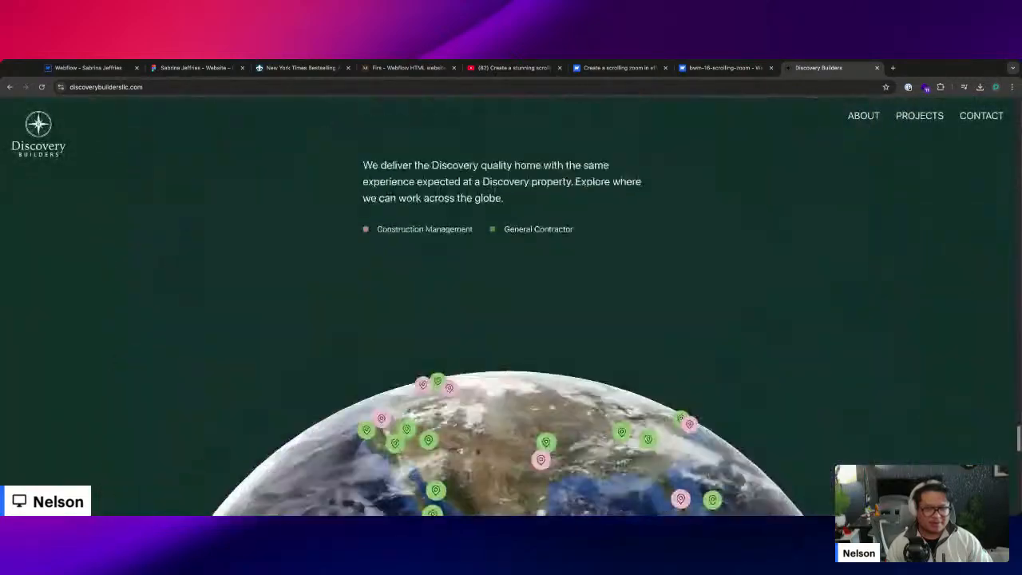
scroll(508, 307, down, 5)
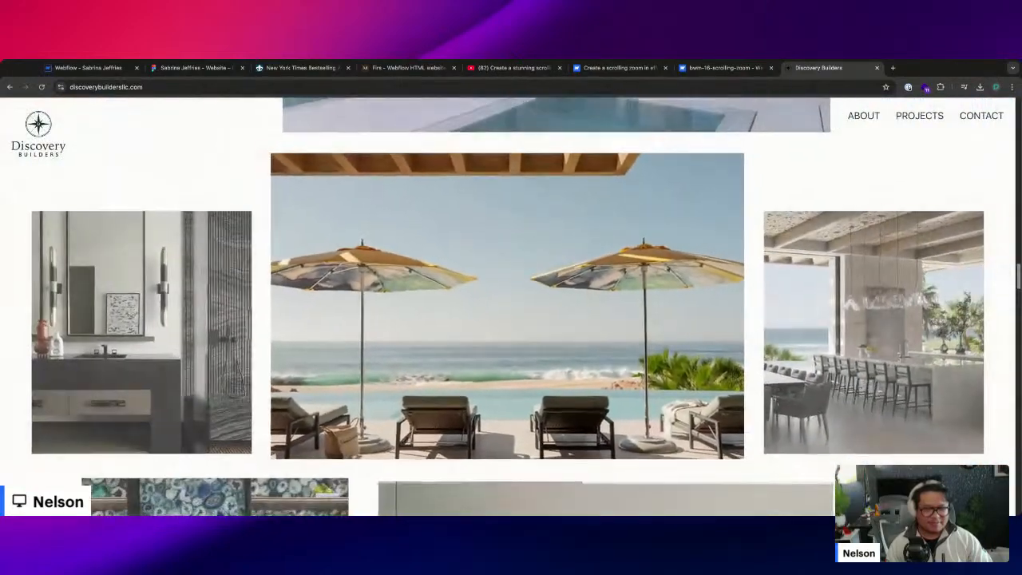
scroll(508, 307, up, 1)
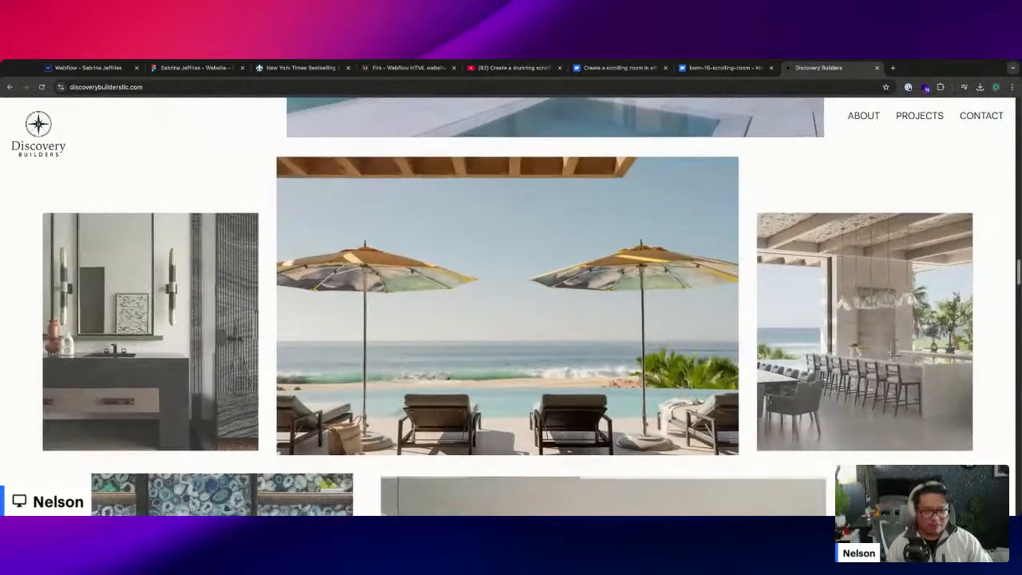
- Close the Discovery Builders, bwm-16-scrolling-zoom showcase, livestream page and YouTube tabs to get back to the Masan site
key(ctrl+w)
key(ctrl+w)
key(ctrl+w)
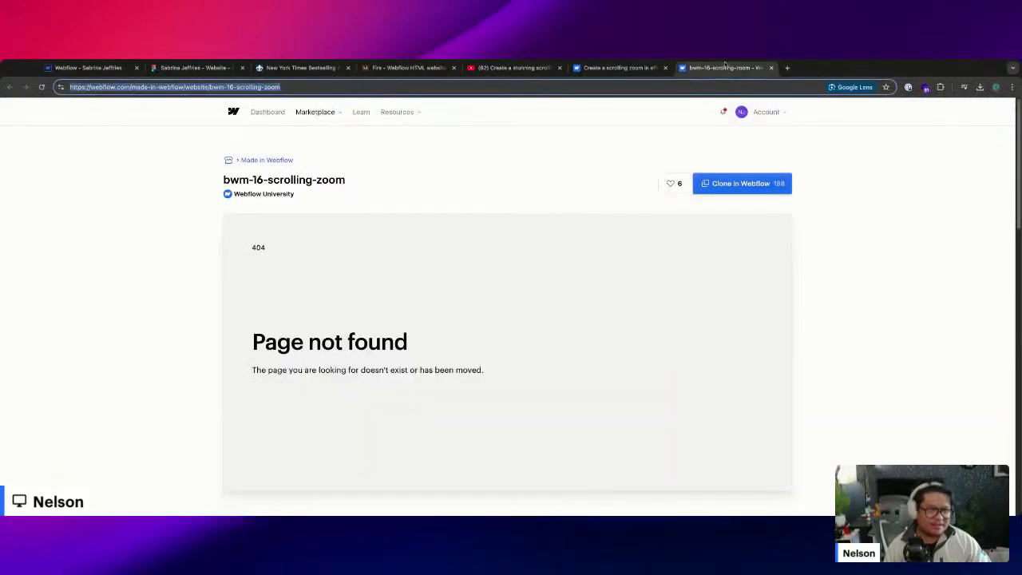
key(ctrl+w)
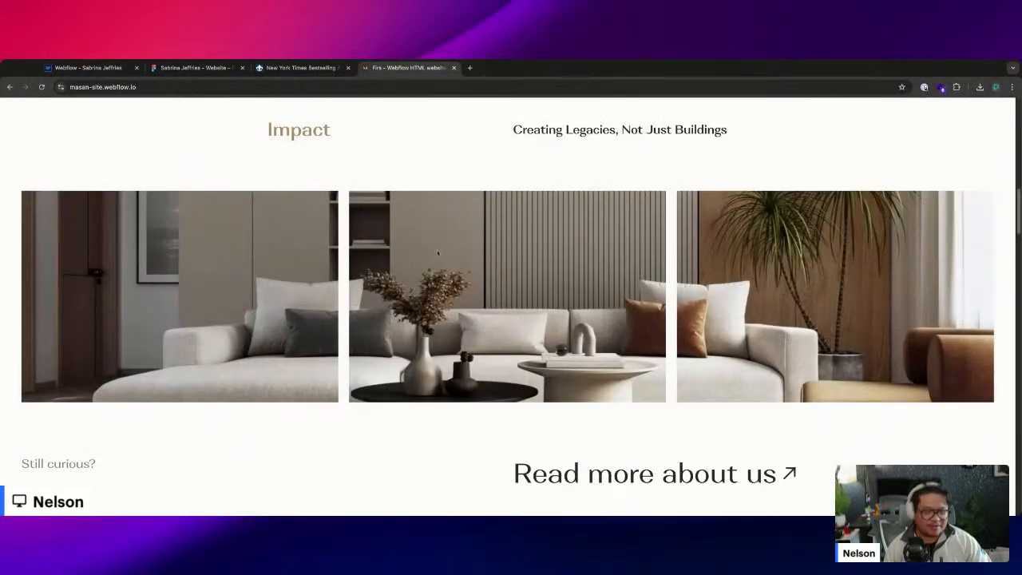
- Study the Masan homepage's Projects section, focusing on how the Narjes Villas card scales and sticks during scrolling
scroll(447, 282, down, 7)
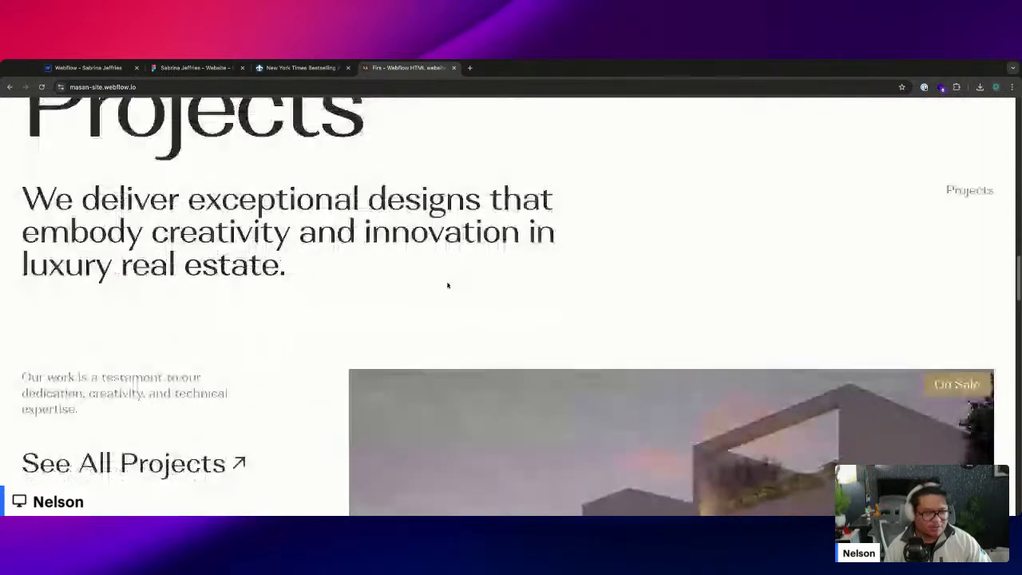
scroll(447, 285, down, 3)
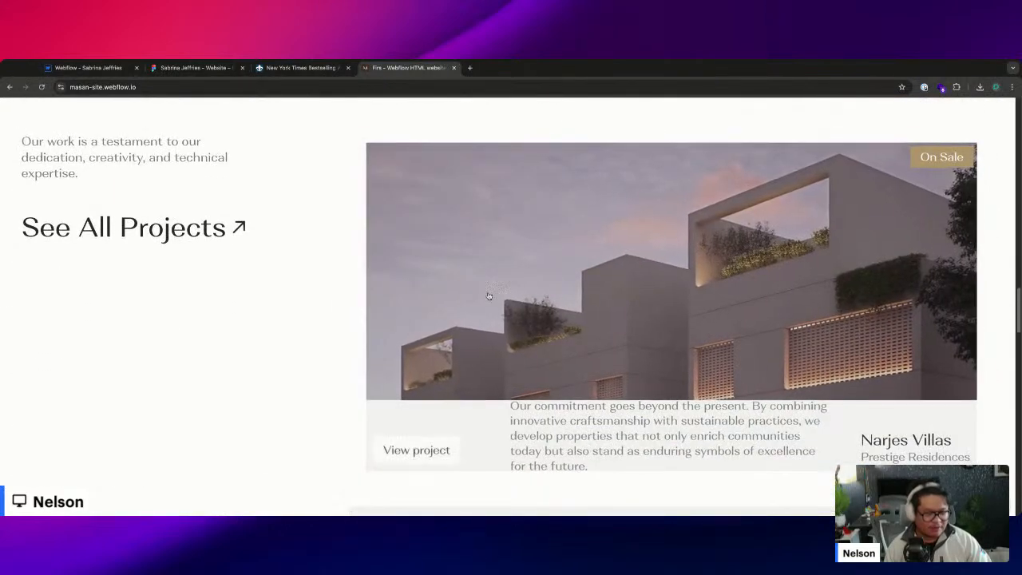
scroll(444, 364, down, 2)
scroll(590, 364, up, 2)
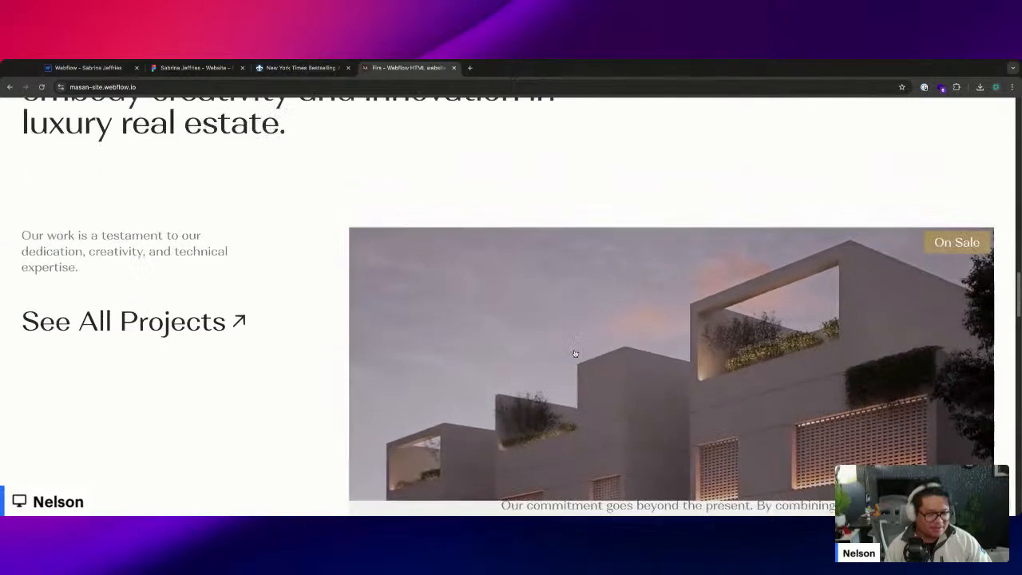
scroll(295, 326, down, 2)
scroll(295, 328, up, 2)
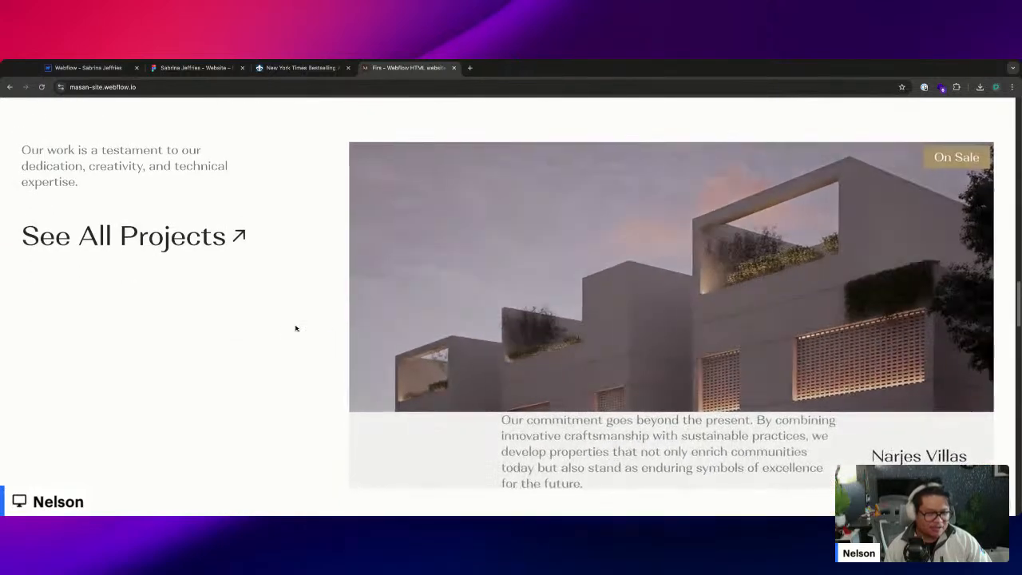
scroll(280, 360, up, 1)
scroll(279, 362, down, 3)
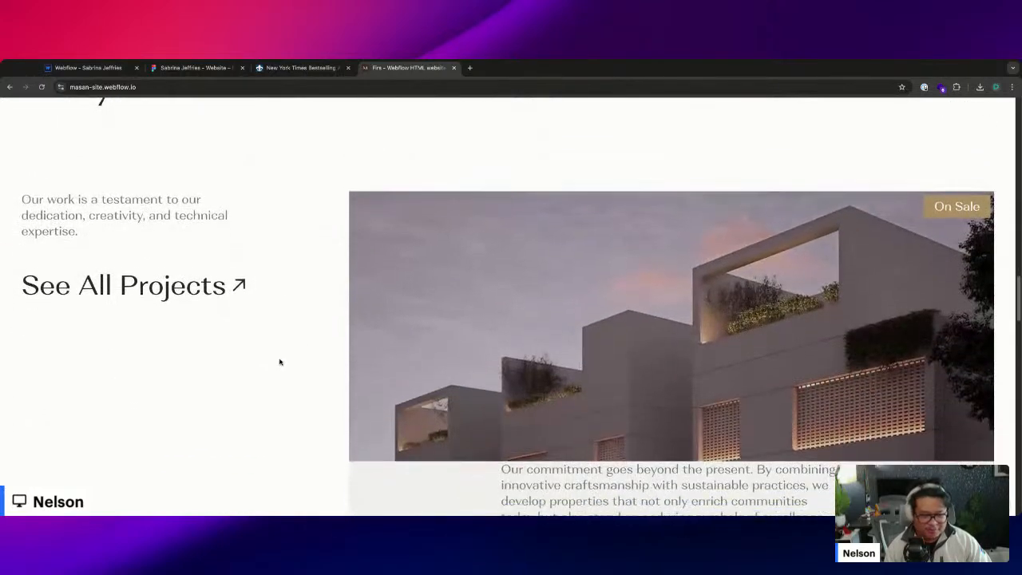
scroll(279, 361, down, 1)
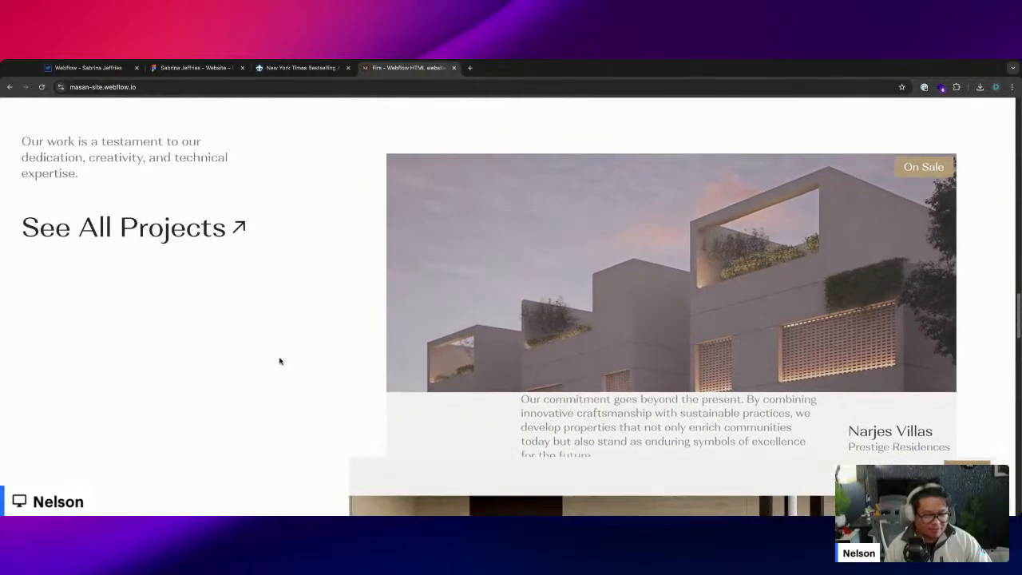
scroll(279, 361, up, 1)
scroll(279, 361, up, 1)
scroll(280, 360, down, 1)
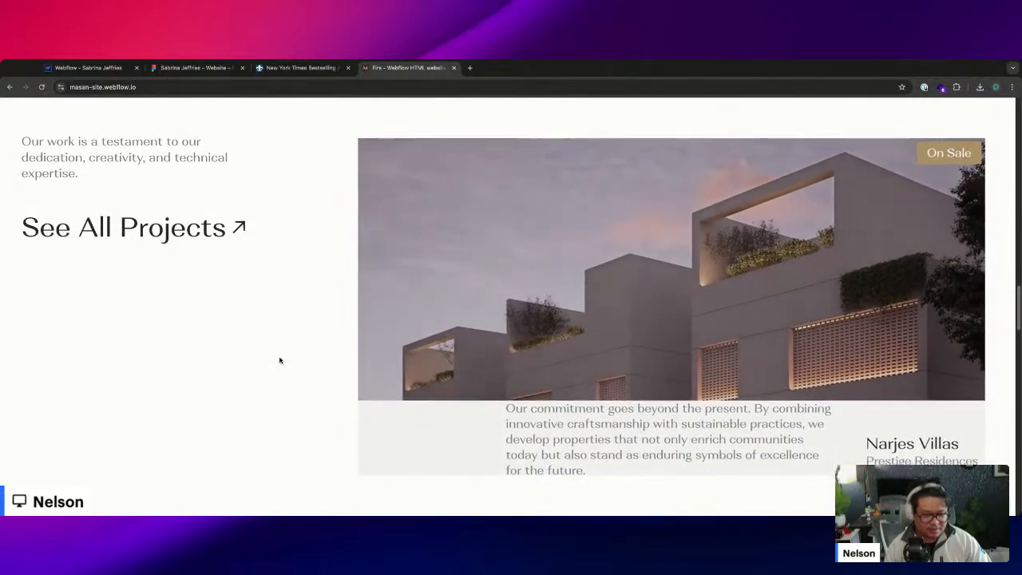
scroll(280, 361, up, 2)
scroll(279, 361, down, 1)
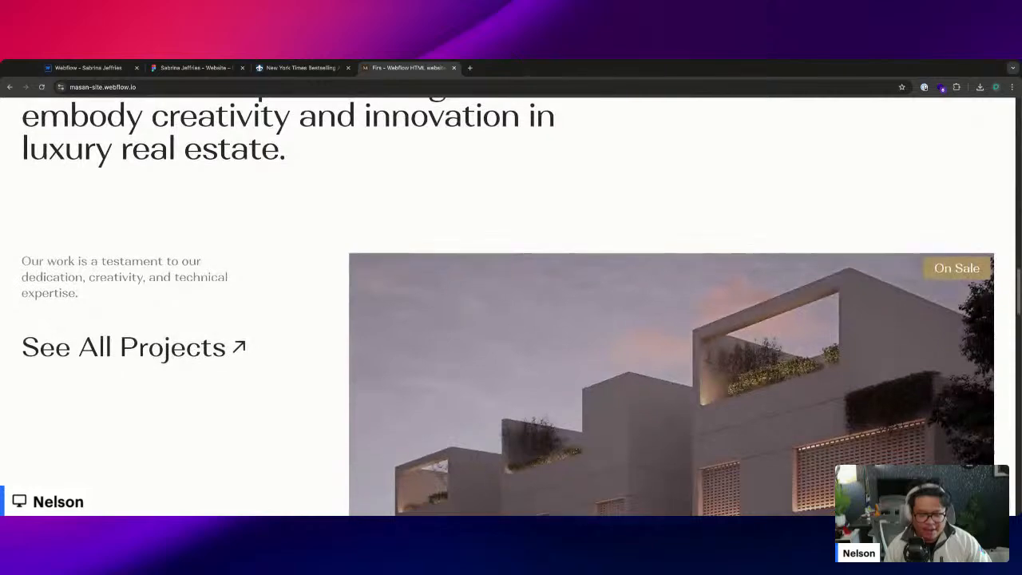
scroll(279, 361, down, 2)
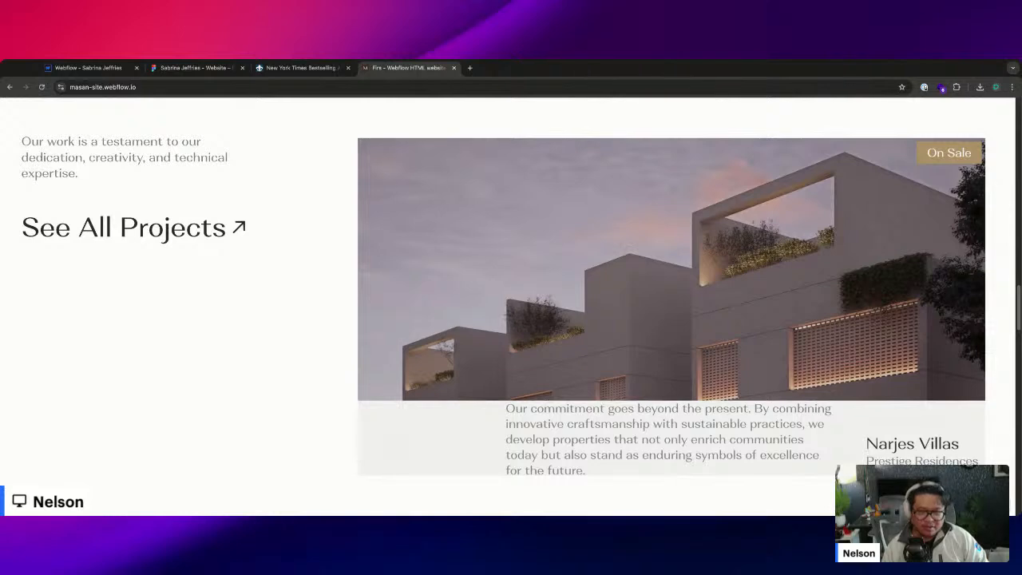
- Examine how the Laysen Oasis card overlaps the Narjes Villas card while scrolling, and return to the first card
scroll(294, 258, down, 5)
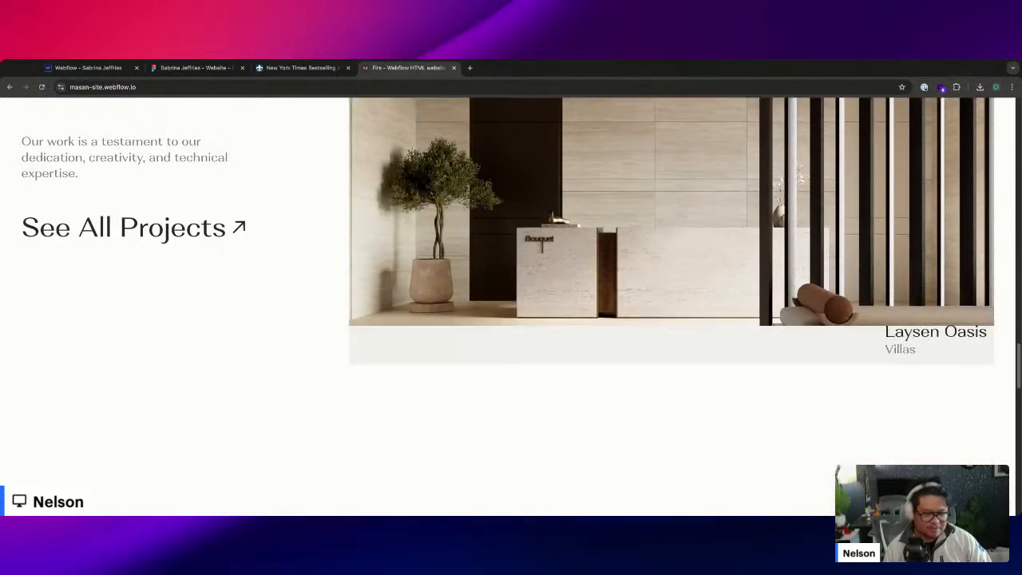
scroll(670, 303, up, 3)
scroll(671, 319, up, 2)
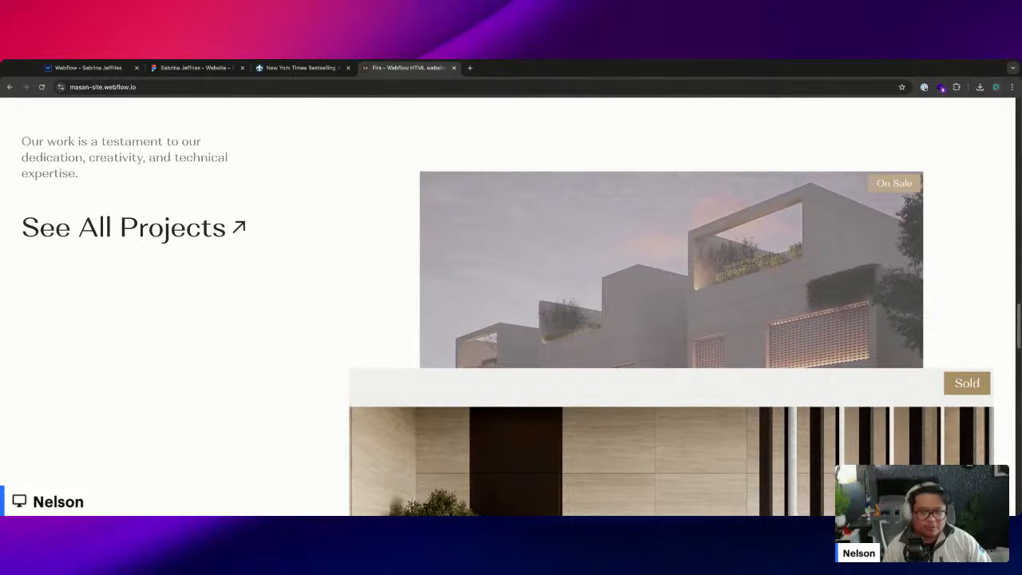
scroll(671, 319, up, 2)
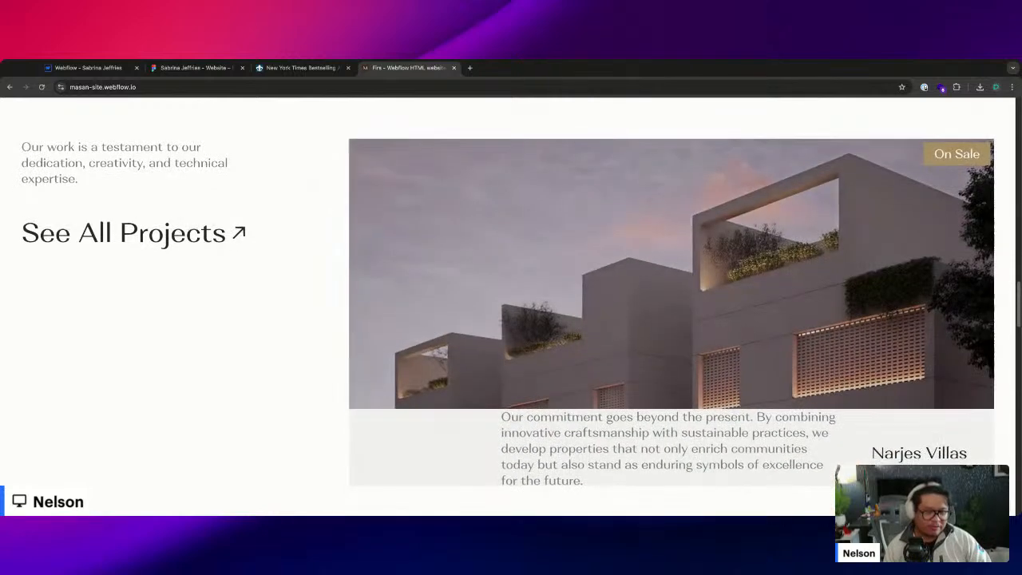
scroll(312, 227, down, 3)
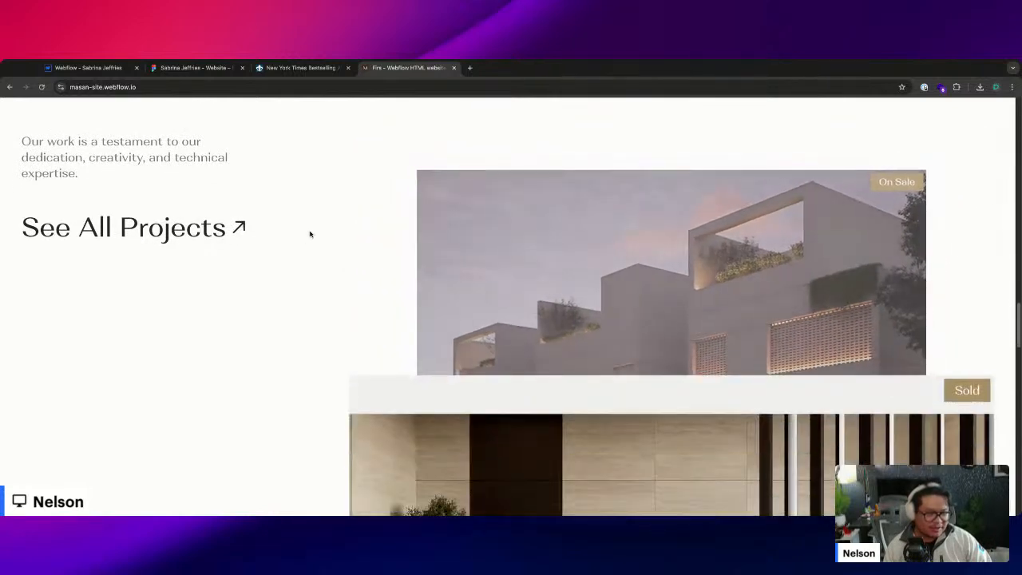
scroll(317, 217, up, 2)
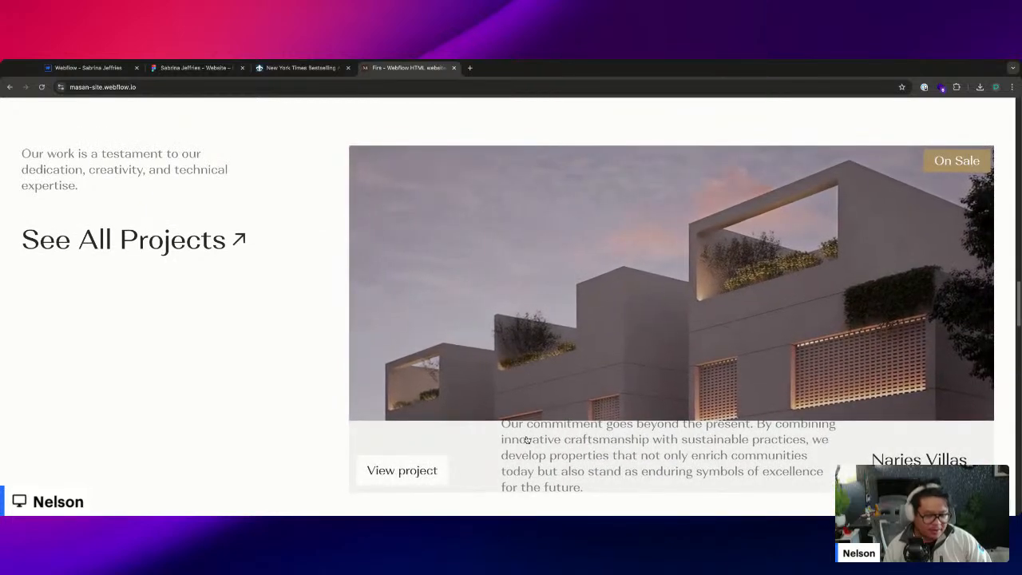
- Inspect the Narjes Villas card's description text and its spacing below the image up close, and return to the full card
scroll(546, 434, down, 3)
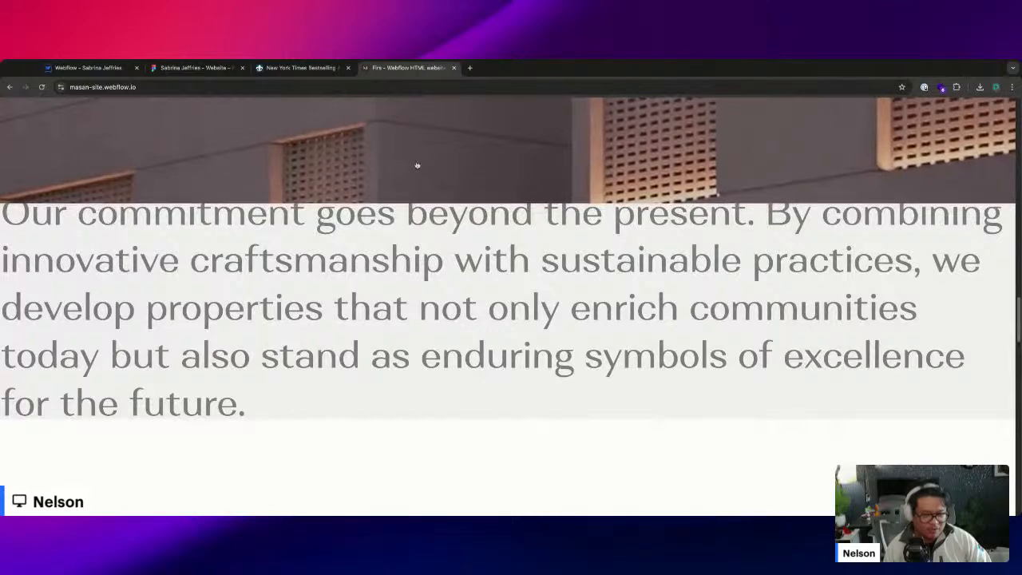
scroll(396, 208, up, 3)
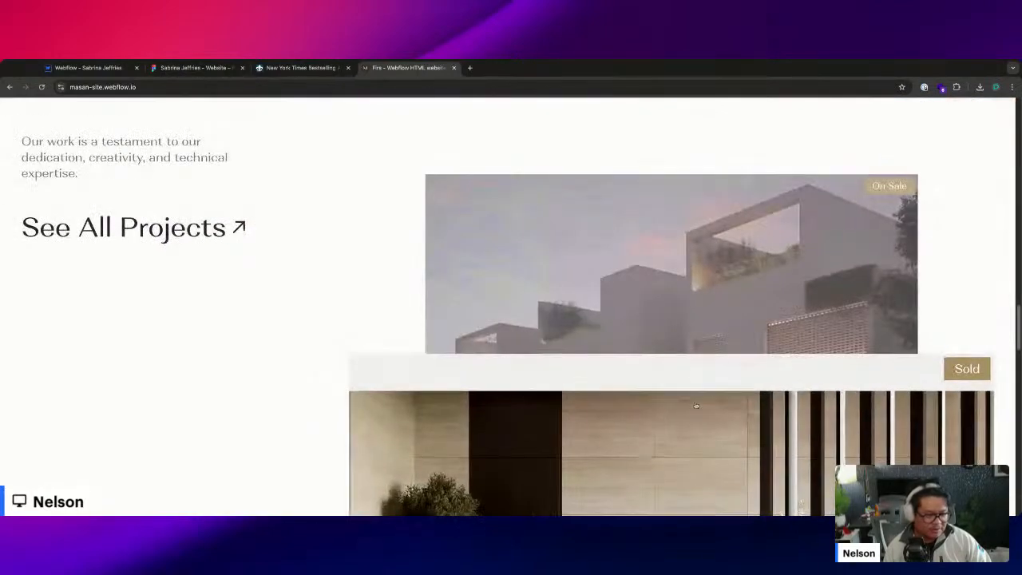
scroll(336, 279, up, 5)
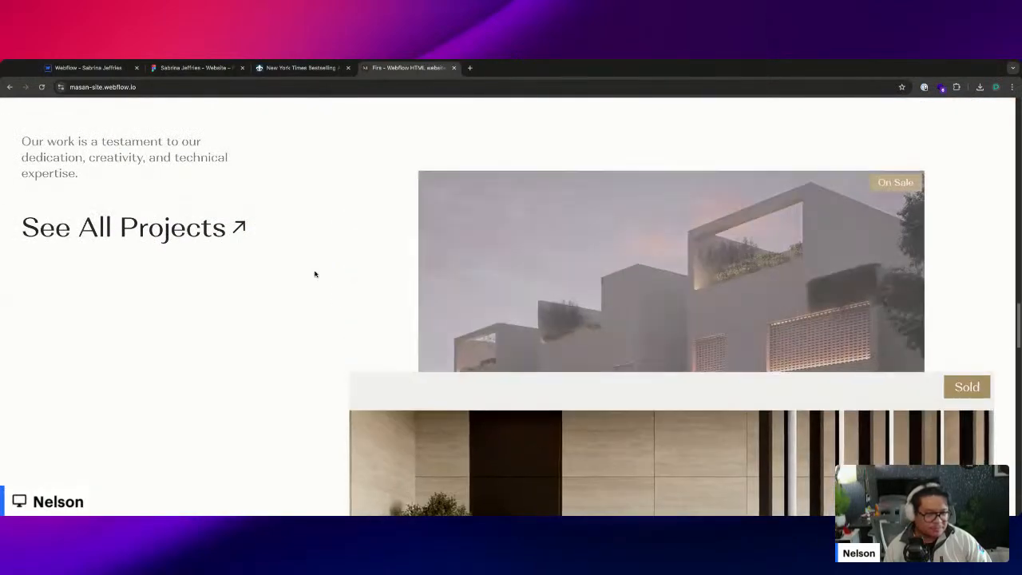
scroll(315, 274, down, 2)
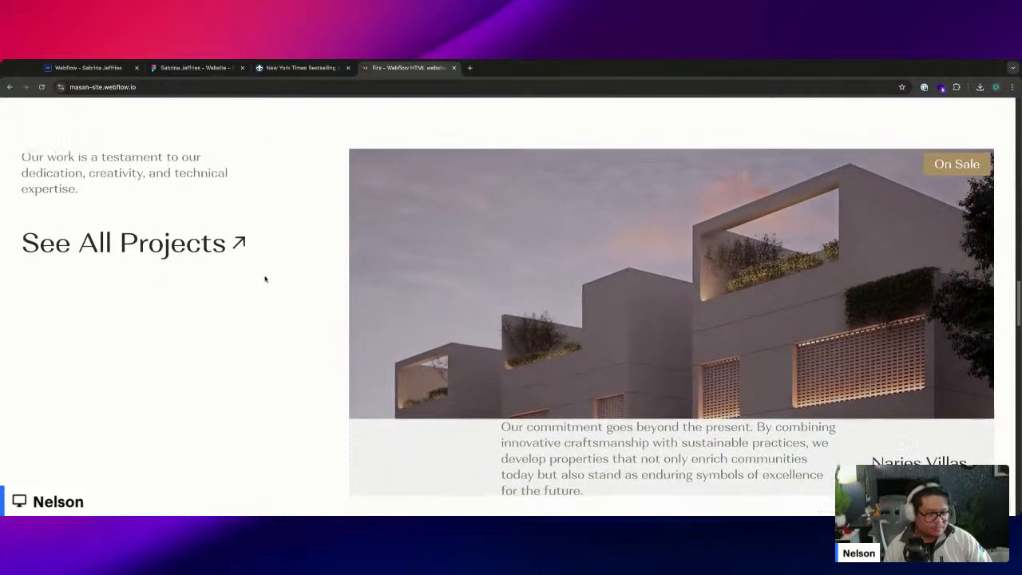
- Check the On Sale badge's placement on the Narjes Villas card, open its project page and return to the homepage
mouse_move(934, 162)
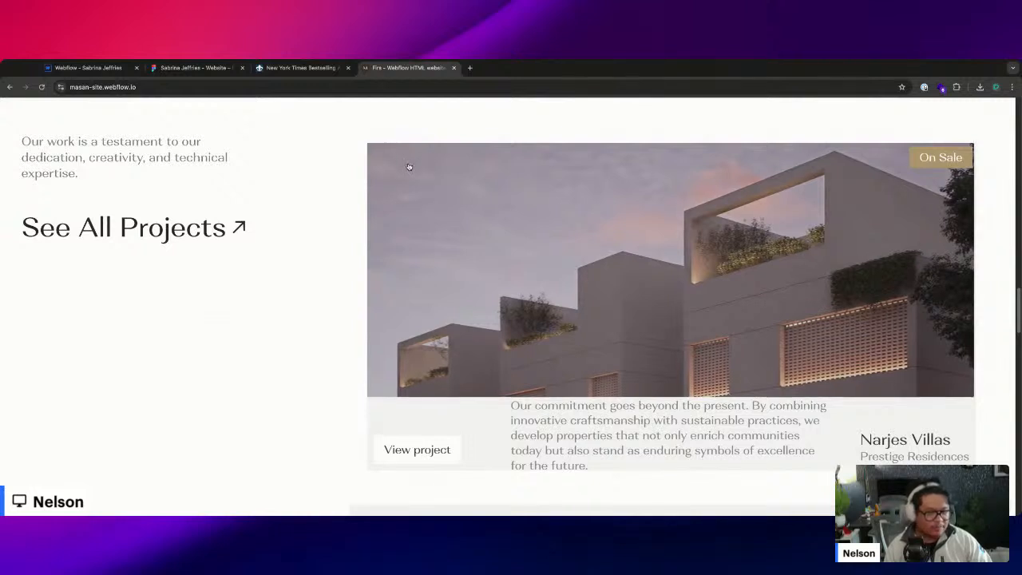
scroll(409, 167, down, 3)
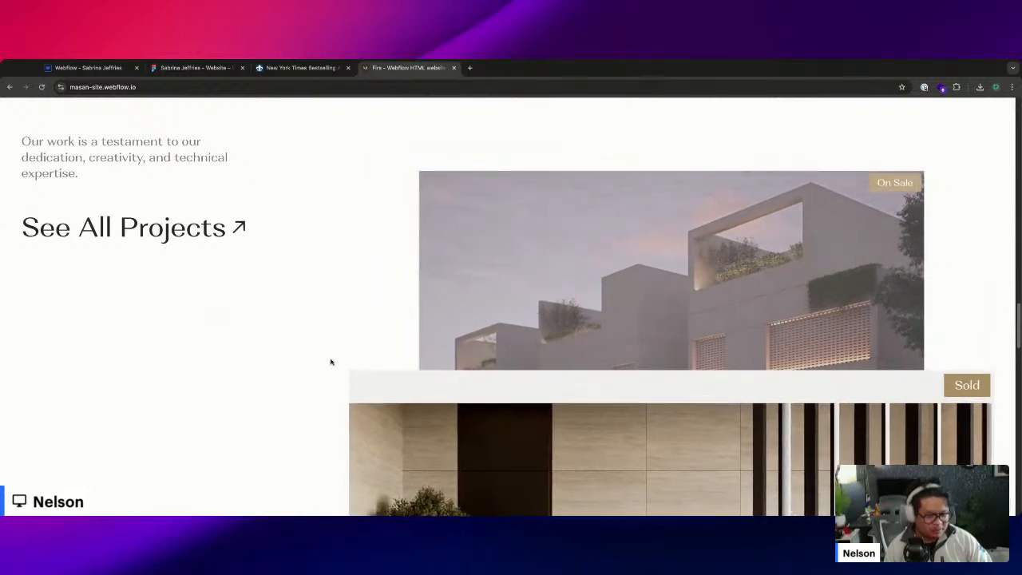
scroll(343, 315, down, 2)
scroll(272, 310, up, 5)
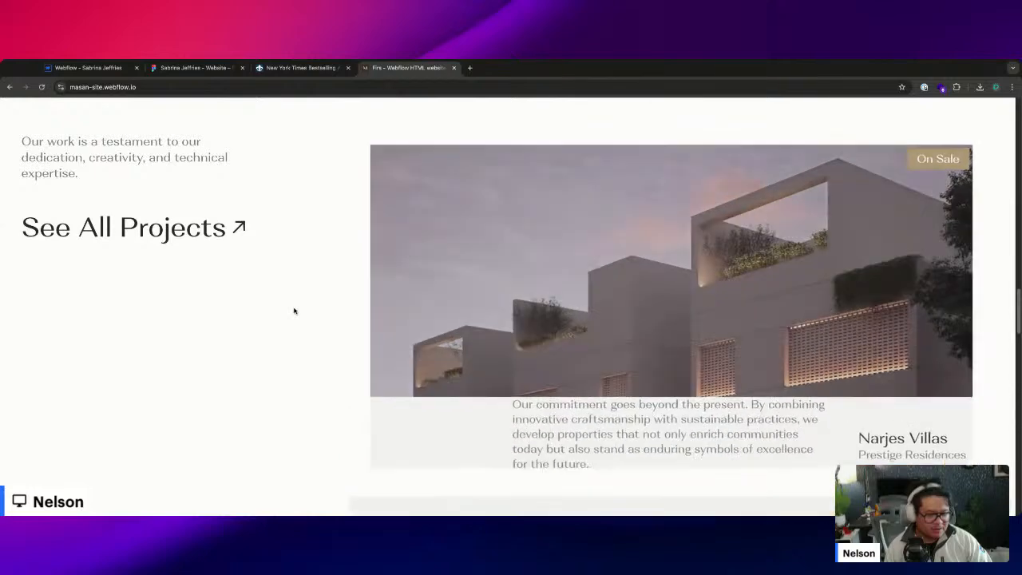
scroll(294, 311, down, 2)
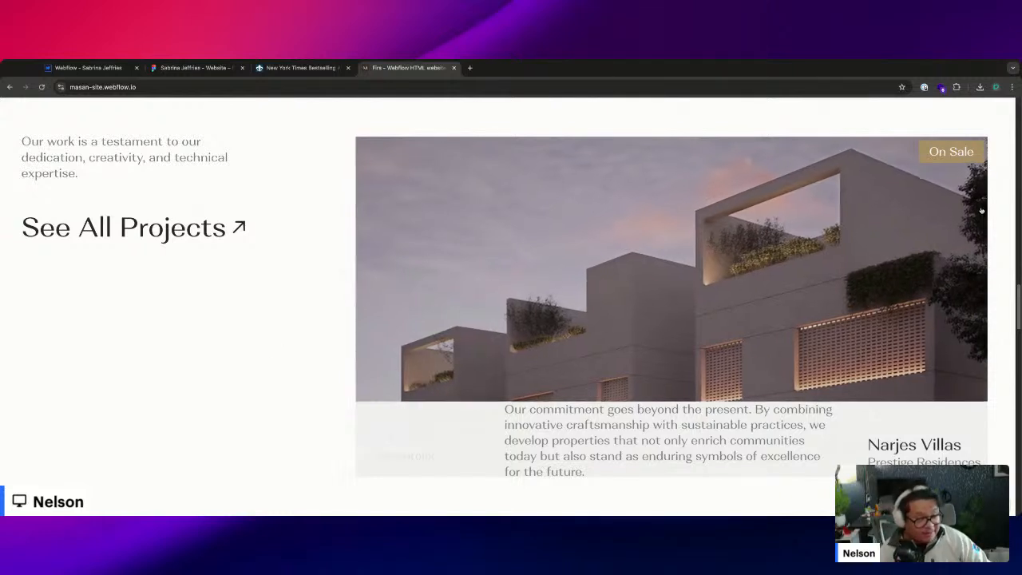
mouse_move(875, 145)
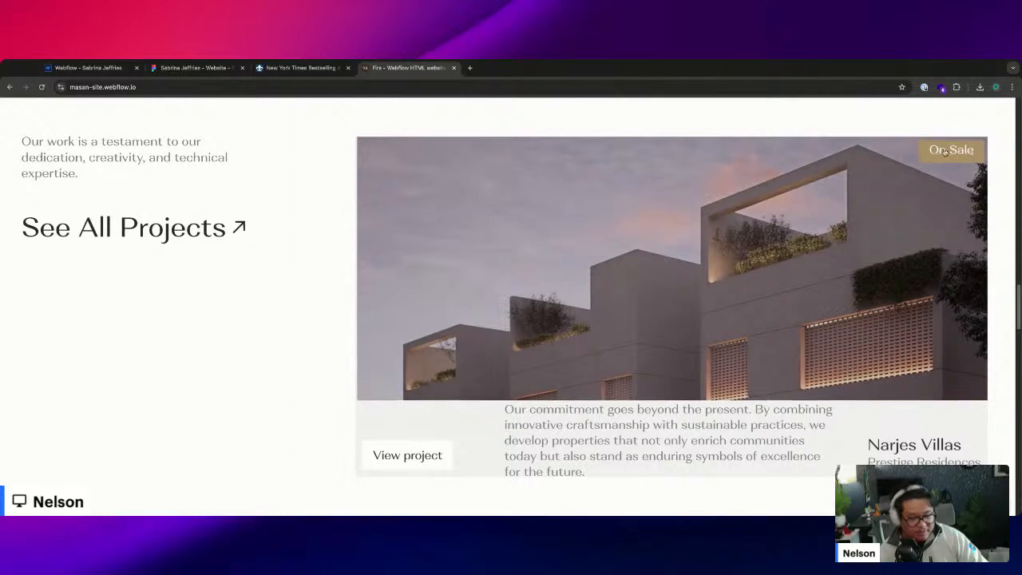
click(652, 152)
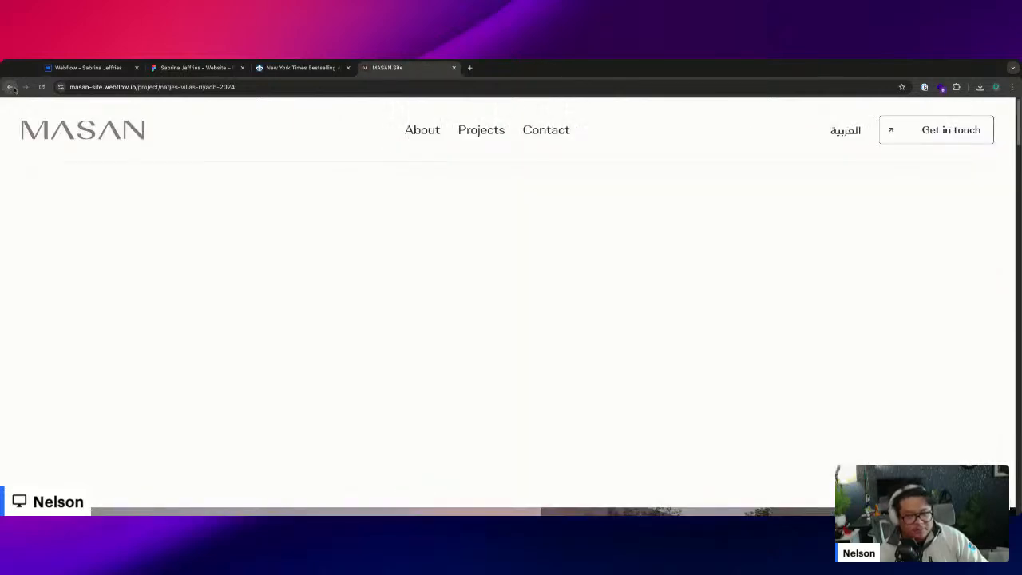
click(10, 87)
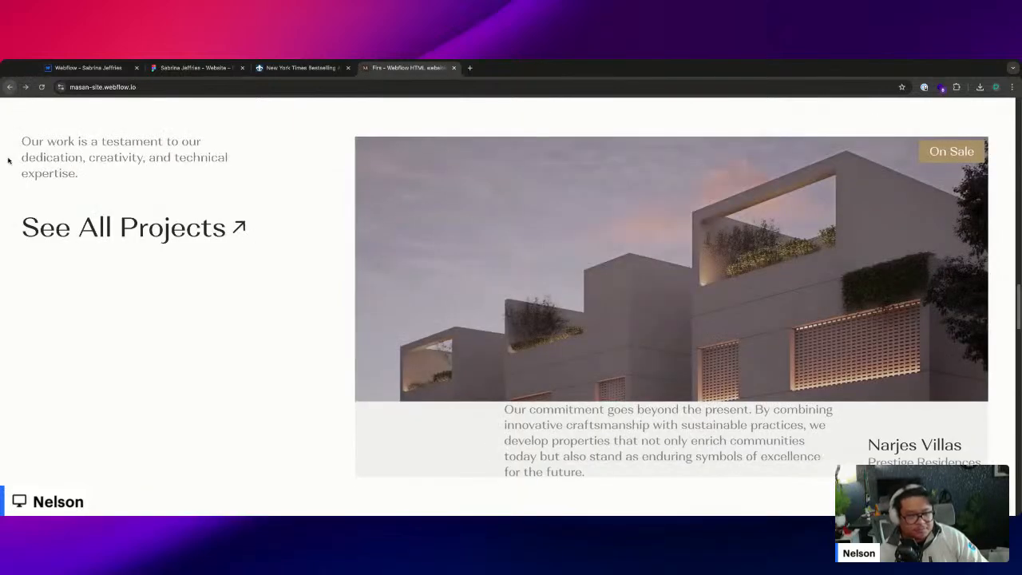
- Review the Laysen Oasis card and continue to the Our Expertise in Luxury Real Estate services section
scroll(415, 296, down, 3)
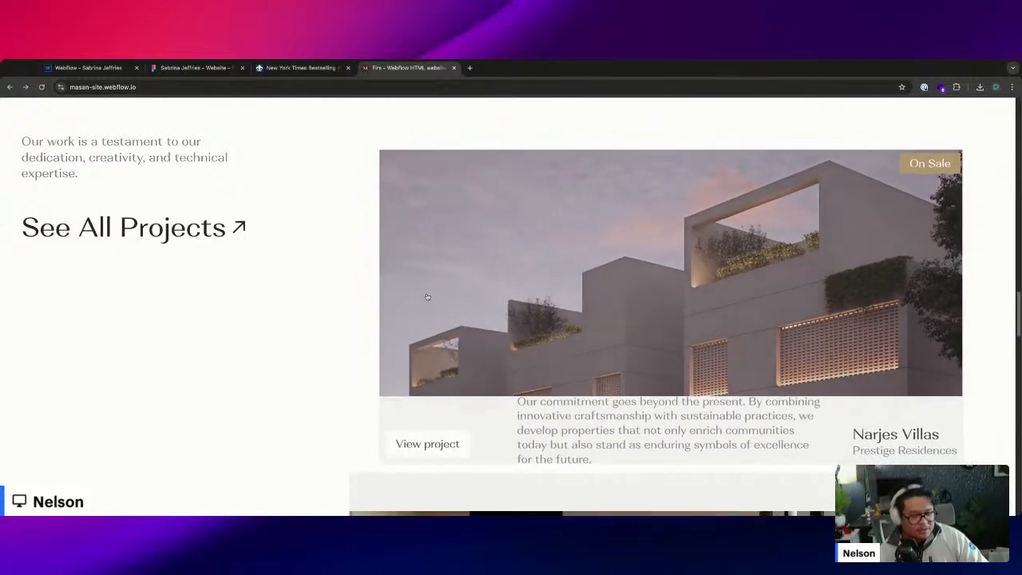
scroll(427, 296, down, 5)
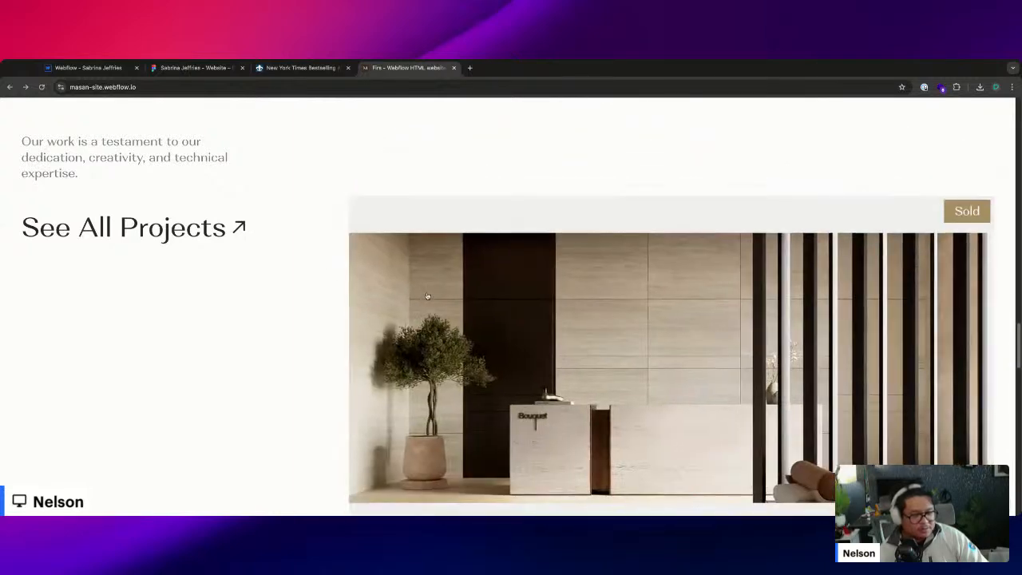
scroll(427, 296, up, 2)
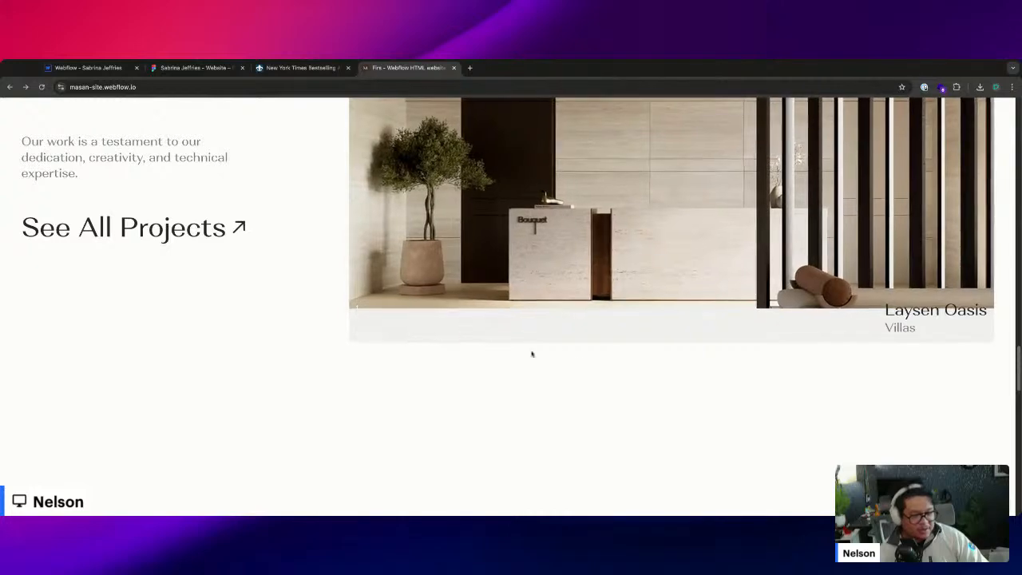
scroll(443, 369, down, 5)
scroll(442, 369, down, 5)
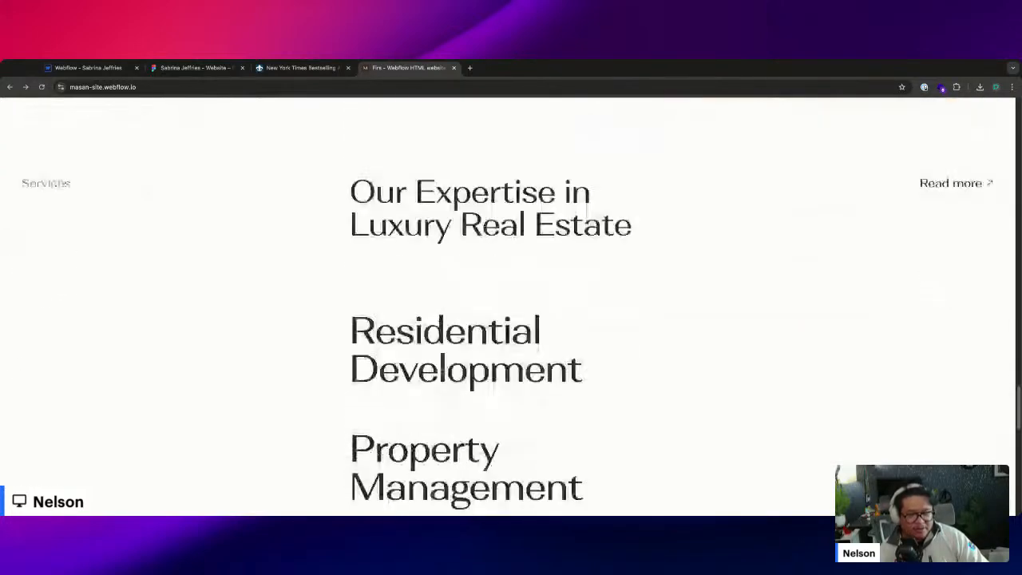
- Examine the Services section of the Masan home page, its list of real estate services and the footer
scroll(441, 368, down, 5)
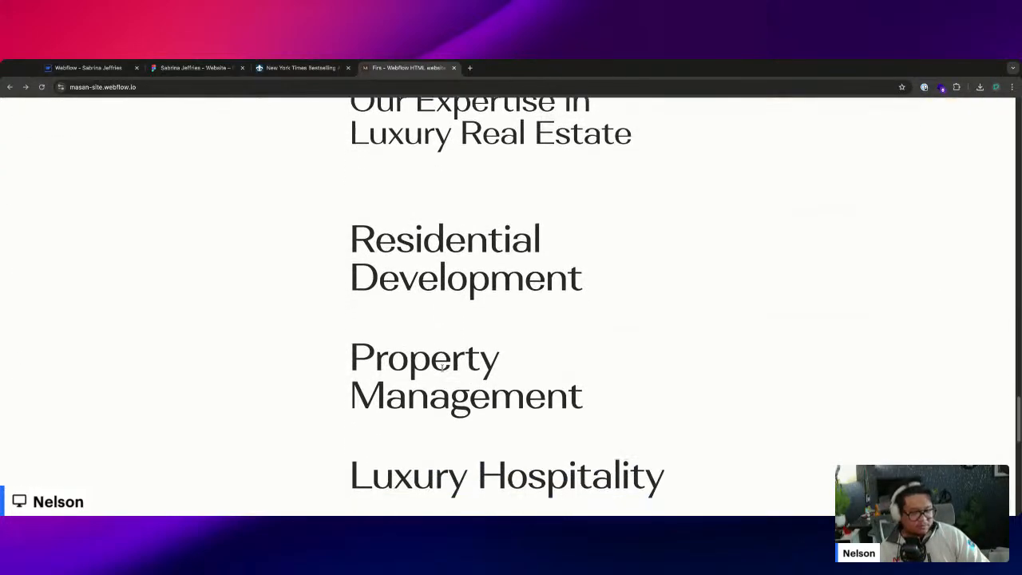
scroll(410, 360, down, 5)
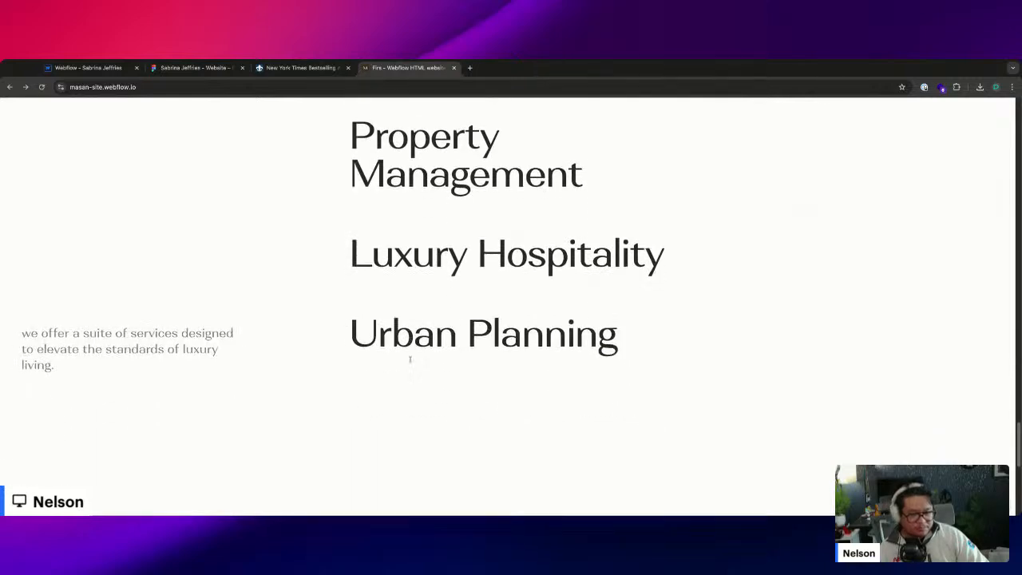
scroll(388, 360, up, 15)
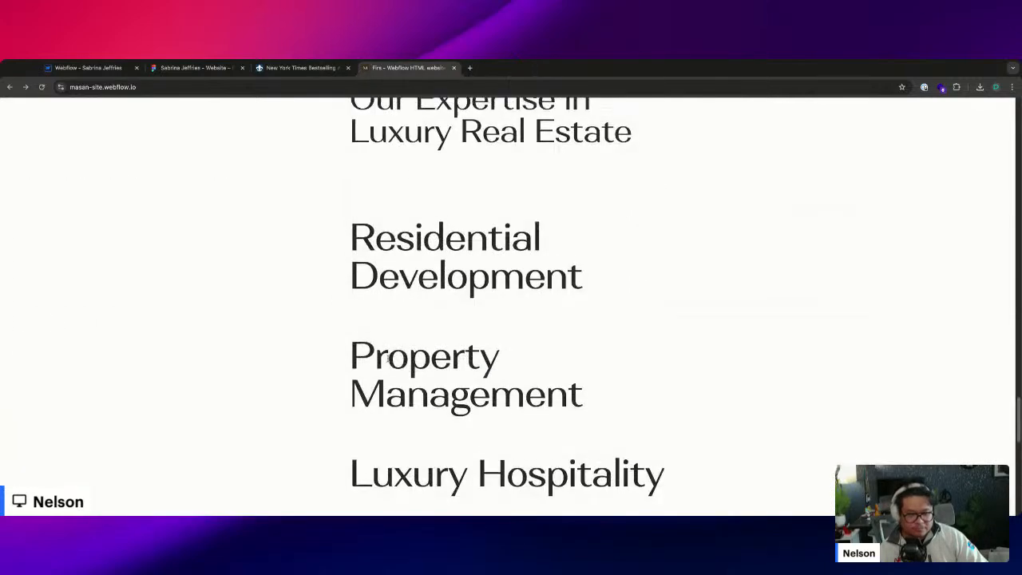
scroll(388, 360, down, 6)
scroll(388, 360, down, 3)
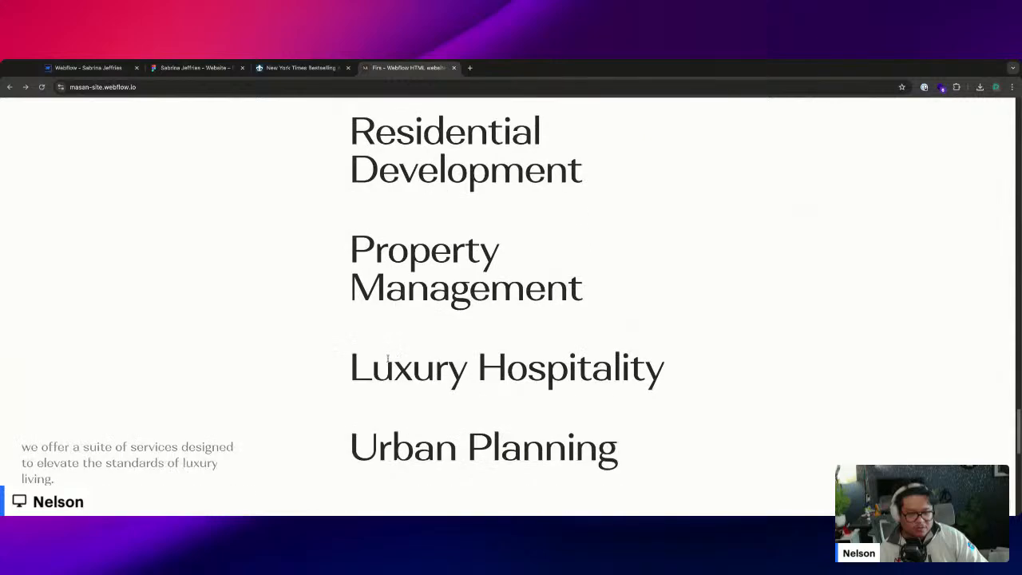
scroll(388, 360, up, 5)
scroll(388, 360, down, 1)
scroll(388, 360, down, 2)
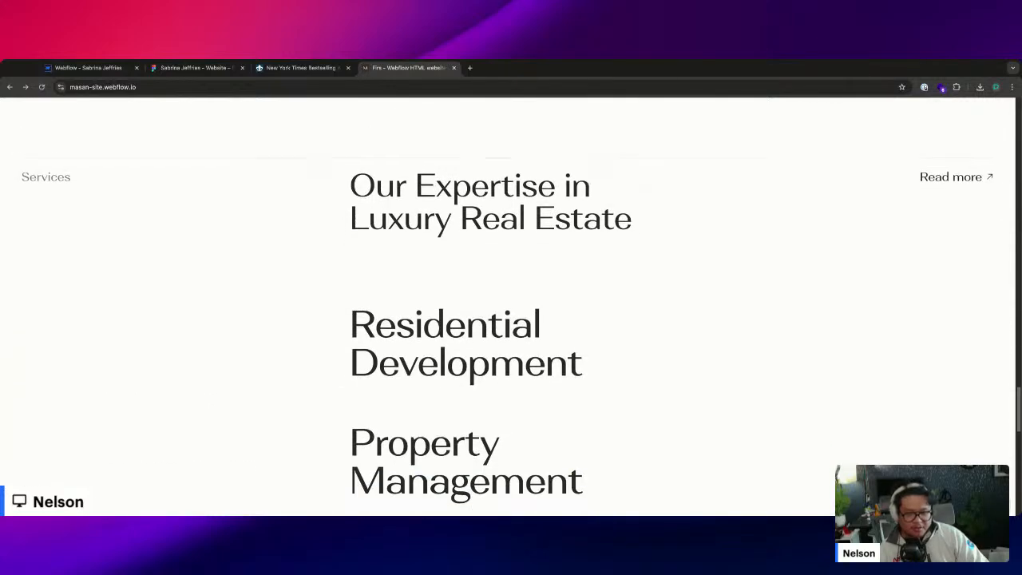
scroll(388, 360, down, 5)
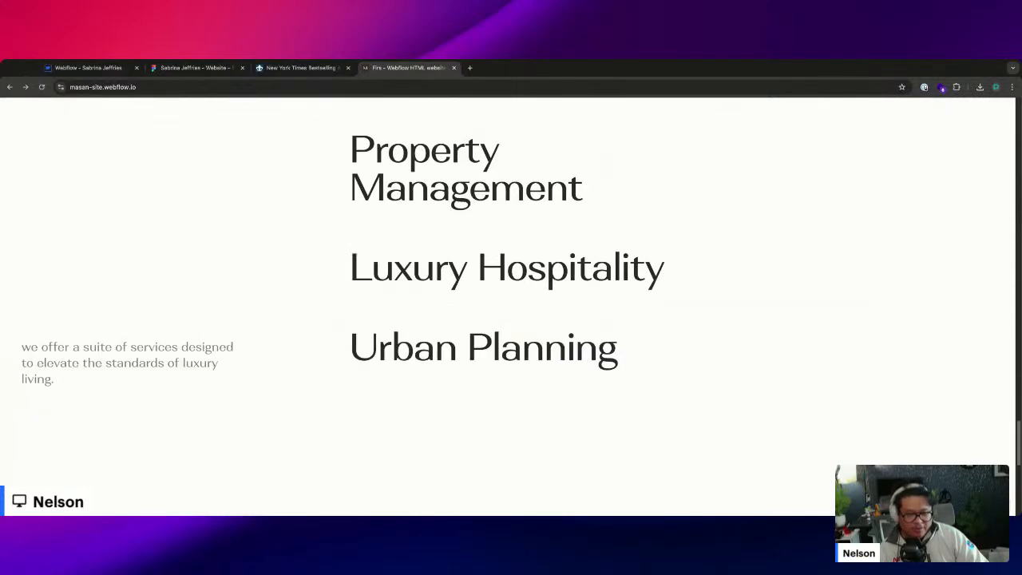
scroll(388, 360, down, 5)
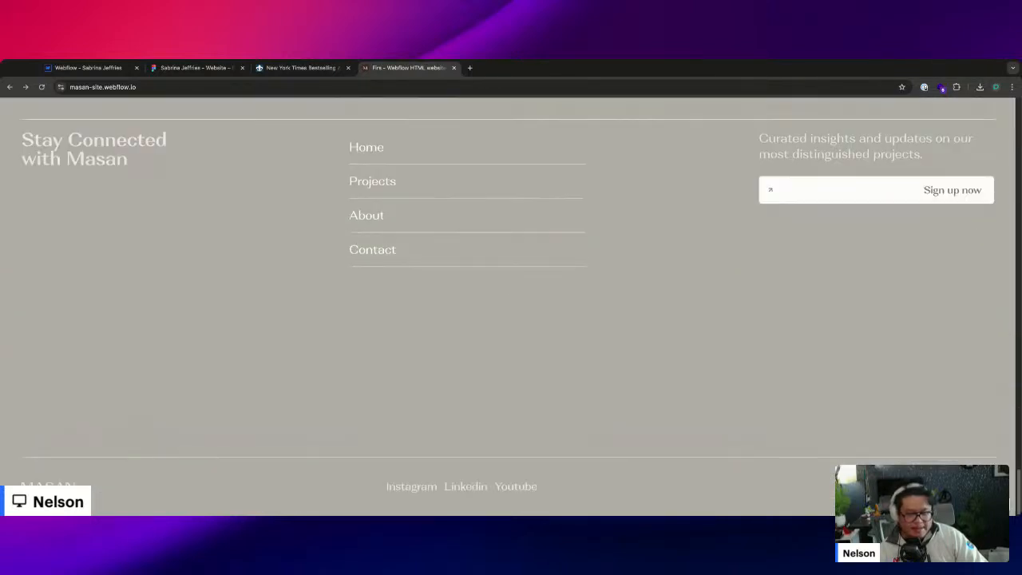
- Open the featured On Sale project from the home page and examine its title area and banner image
scroll(388, 312, up, 15)
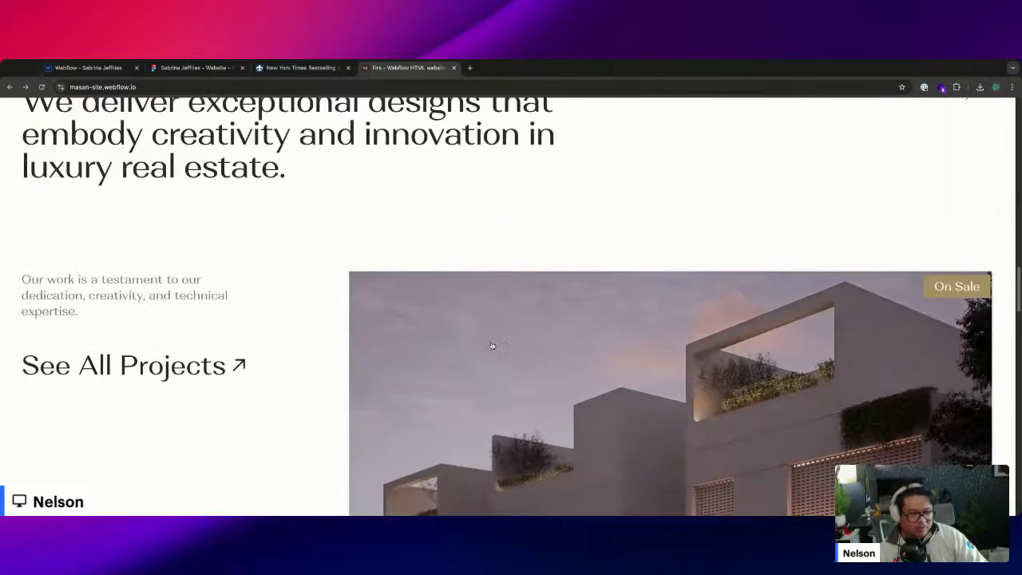
click(492, 345)
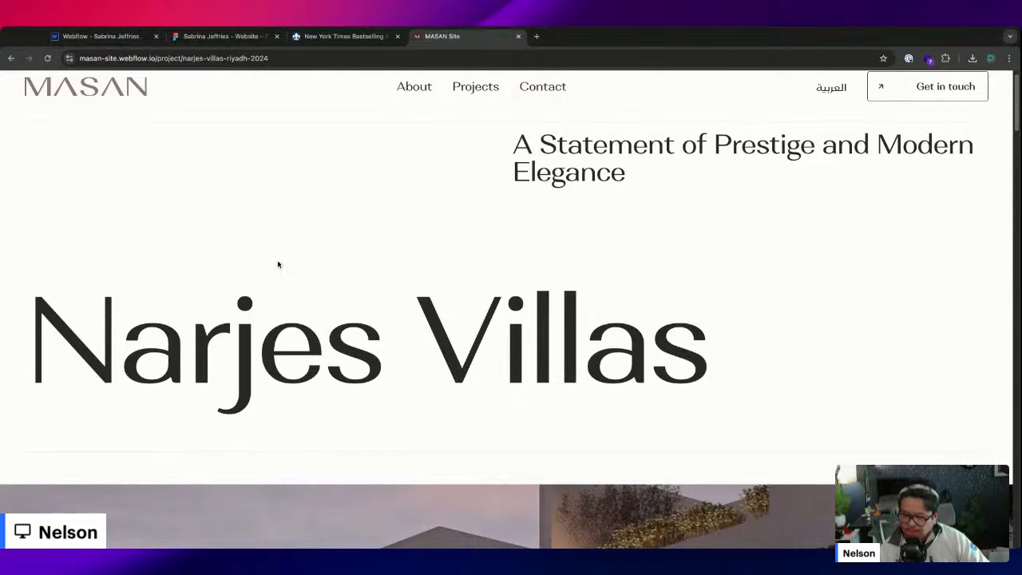
scroll(312, 260, down, 1)
scroll(312, 257, down, 5)
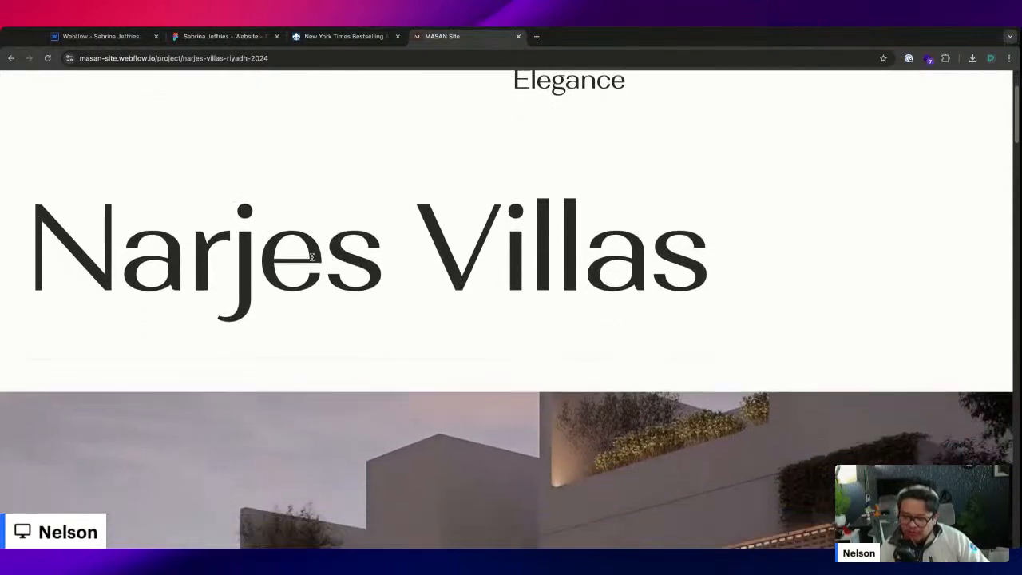
scroll(312, 257, down, 2)
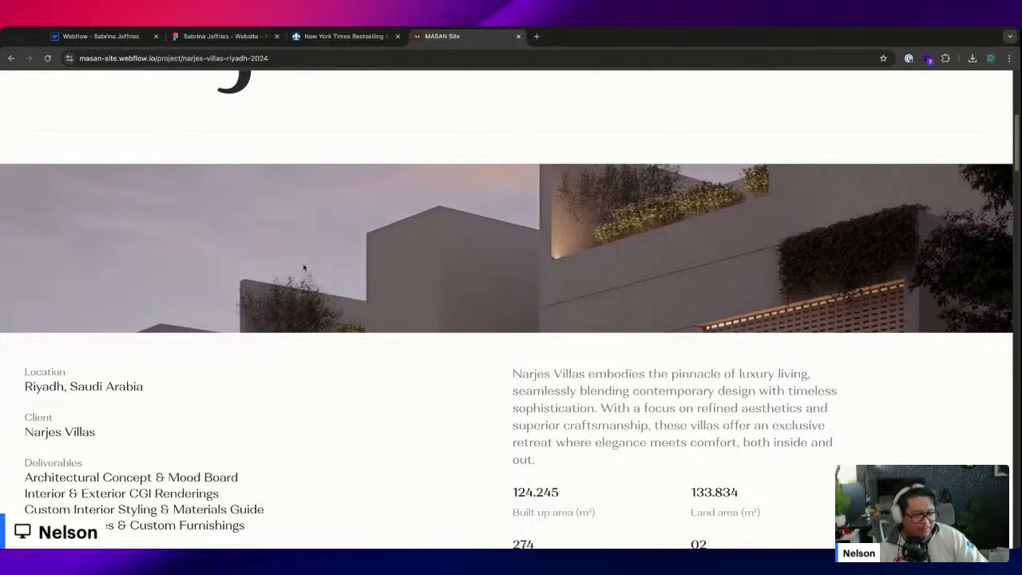
scroll(426, 267, up, 5)
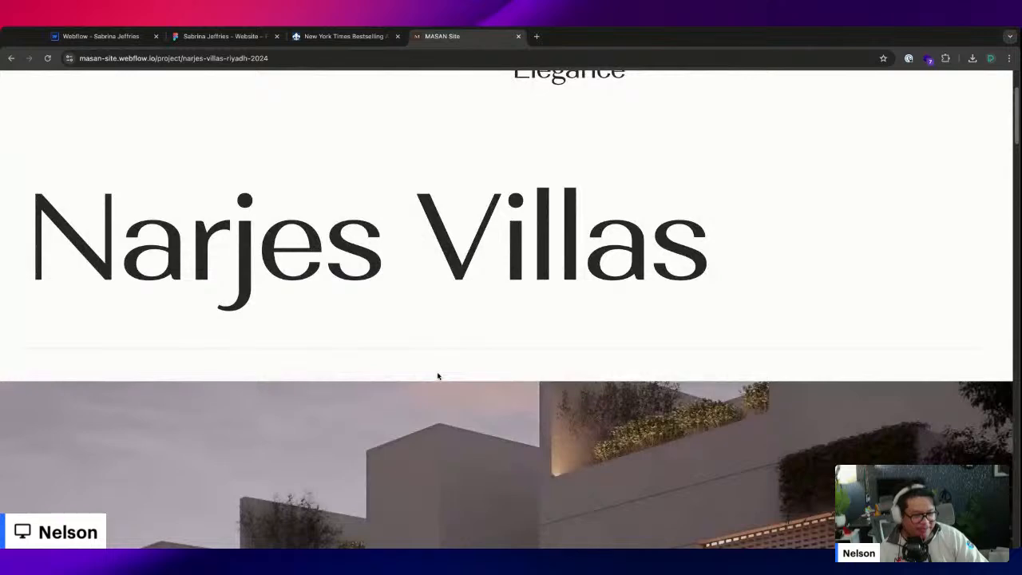
- Examine how the Narjes Villas page moves from its title and banner through the project details to the large exterior image
scroll(437, 374, down, 3)
scroll(437, 375, down, 8)
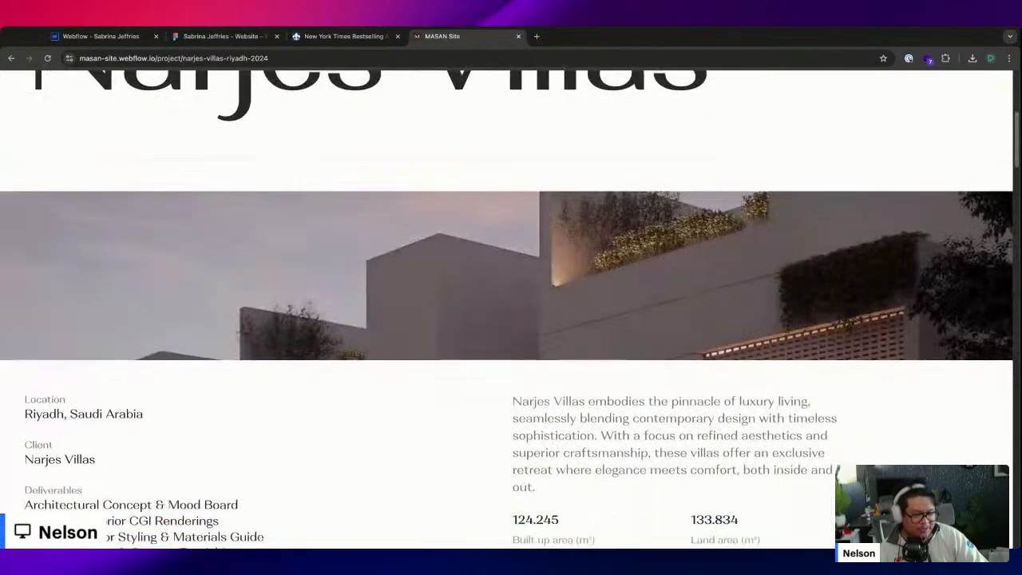
scroll(455, 271, down, 3)
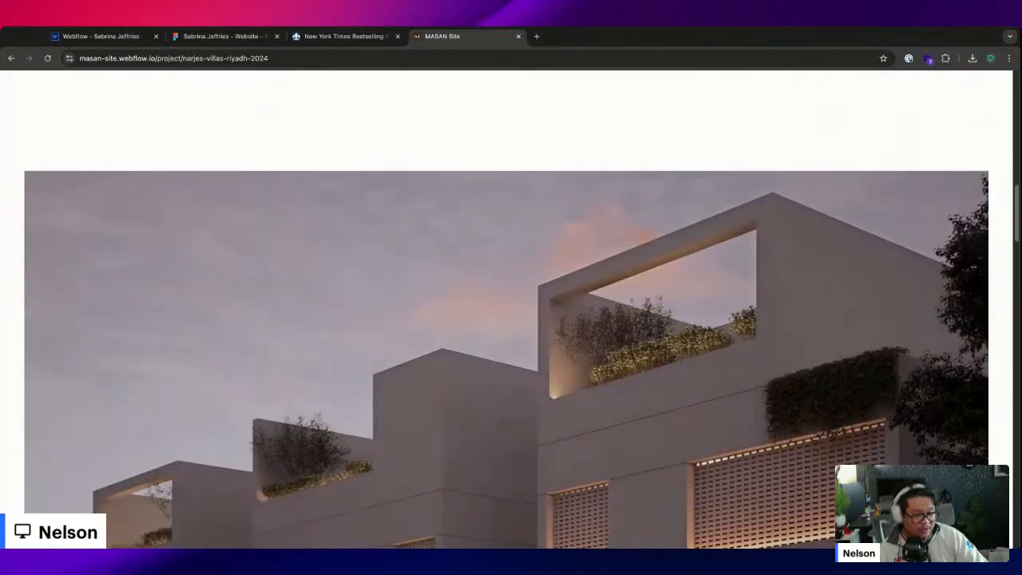
scroll(456, 271, up, 6)
scroll(464, 373, down, 8)
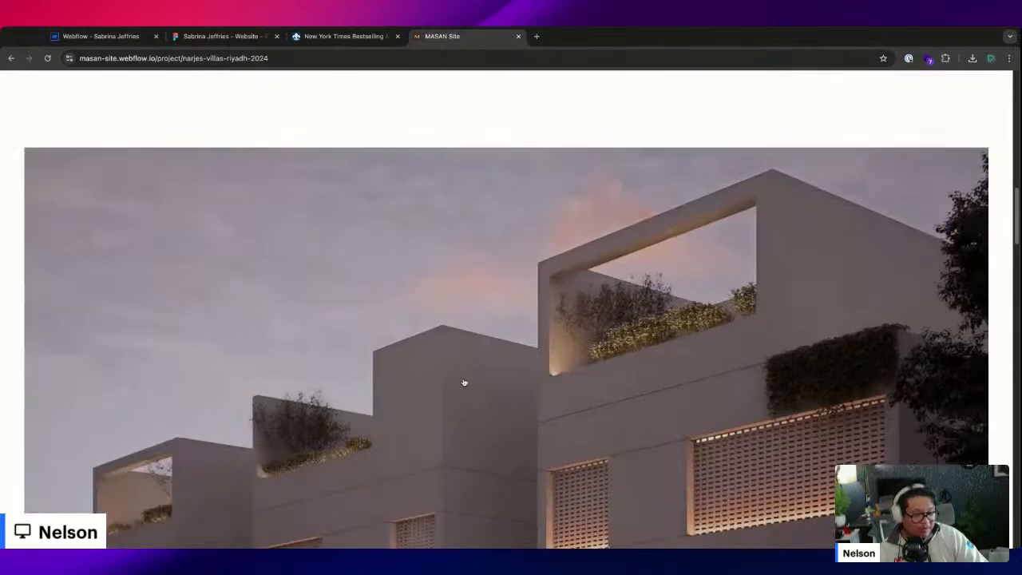
scroll(463, 380, up, 10)
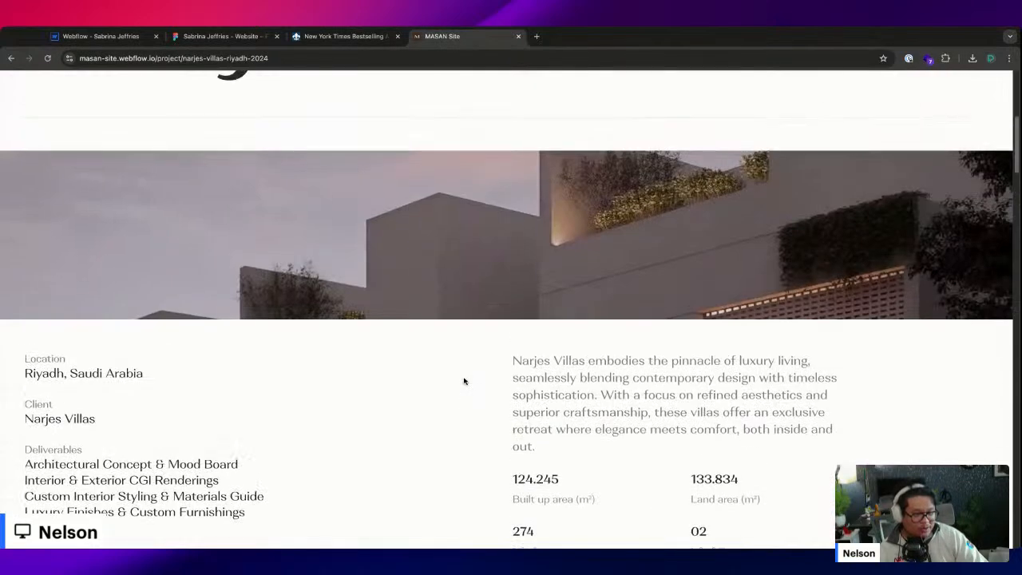
scroll(464, 381, up, 7)
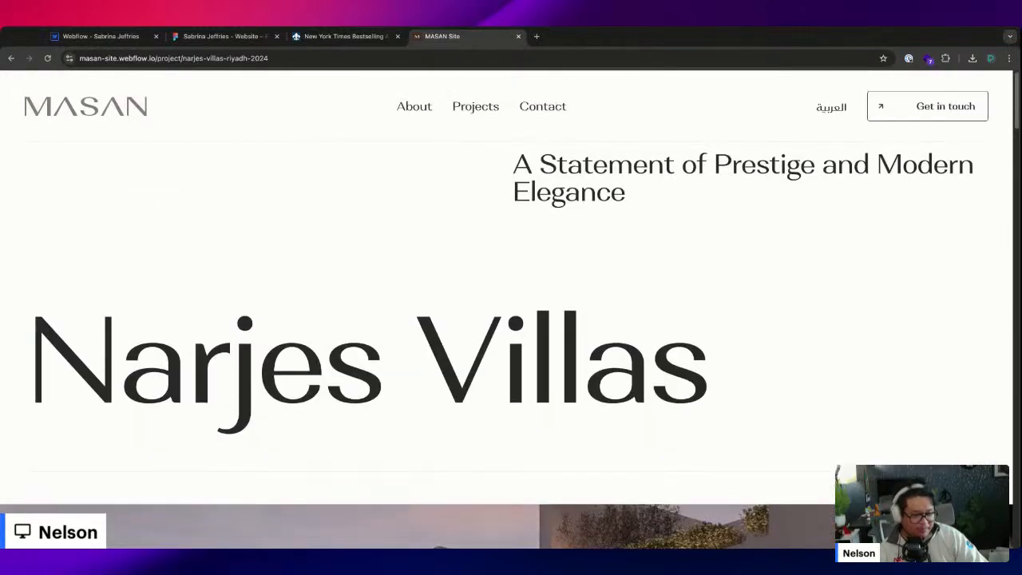
scroll(511, 320, down, 10)
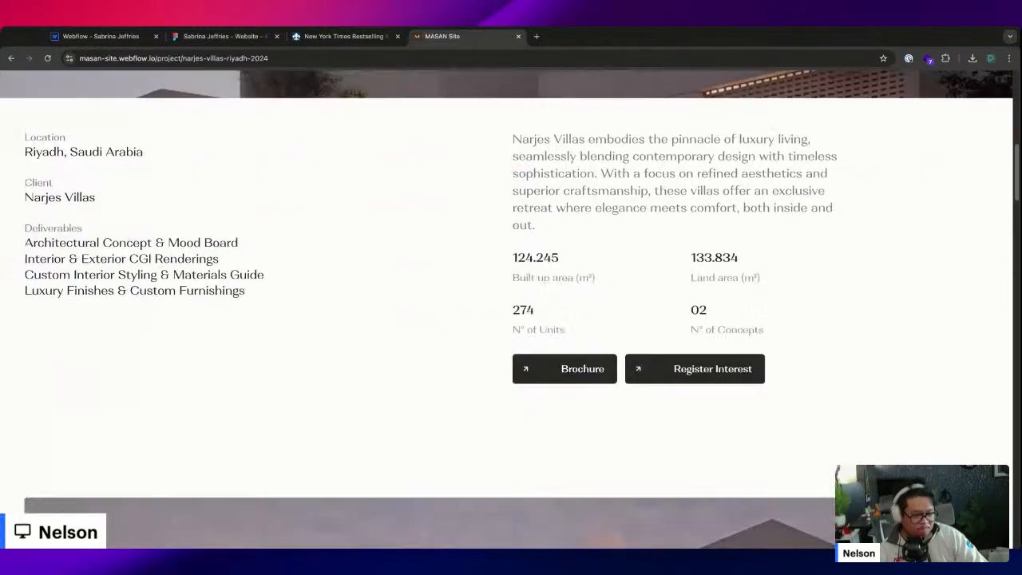
scroll(510, 319, down, 3)
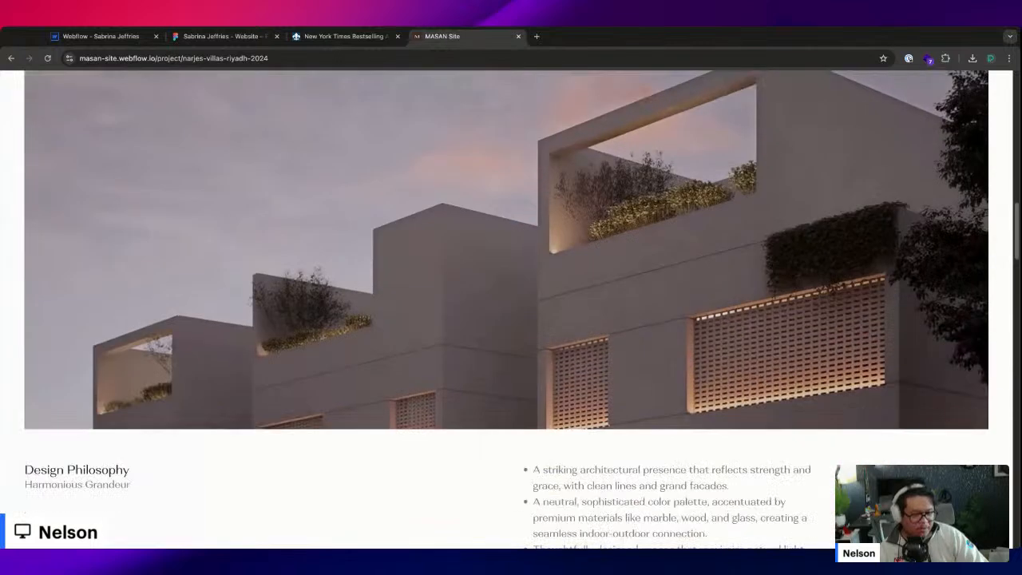
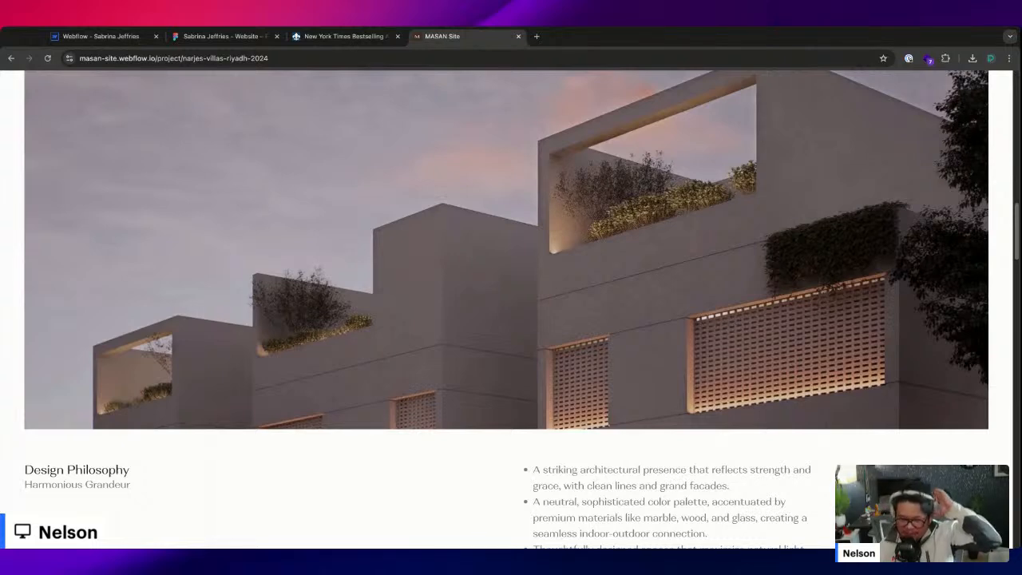
- Compare the large exterior image and Design Philosophy section with the title, banner and project details above them
scroll(285, 353, down, 3)
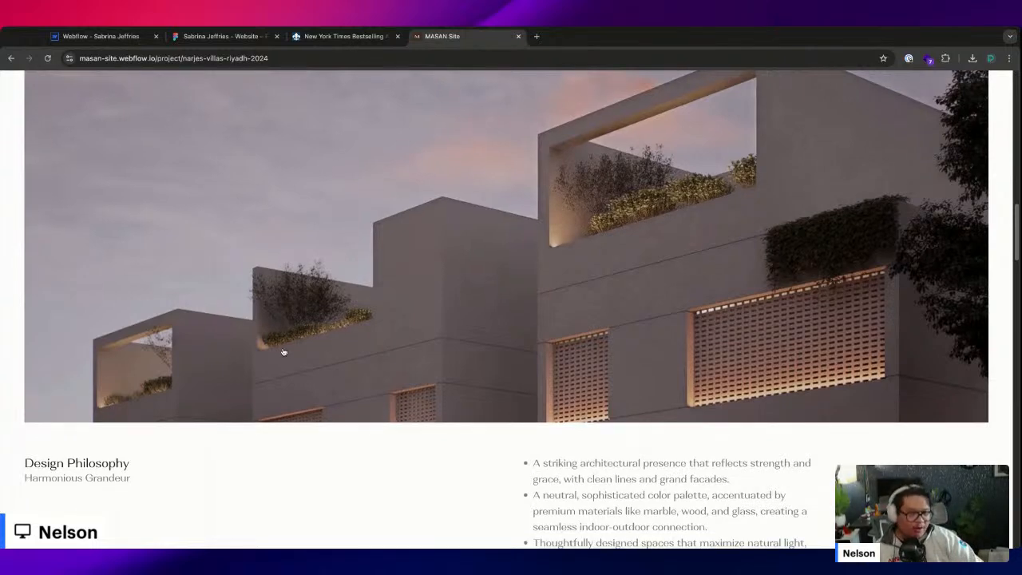
scroll(267, 354, up, 1)
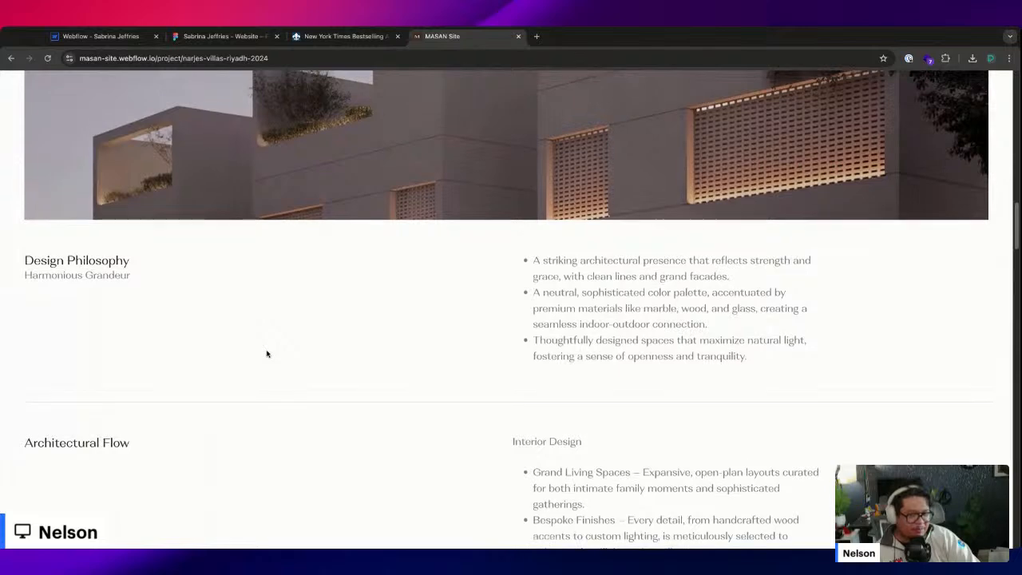
scroll(510, 310, up, 4)
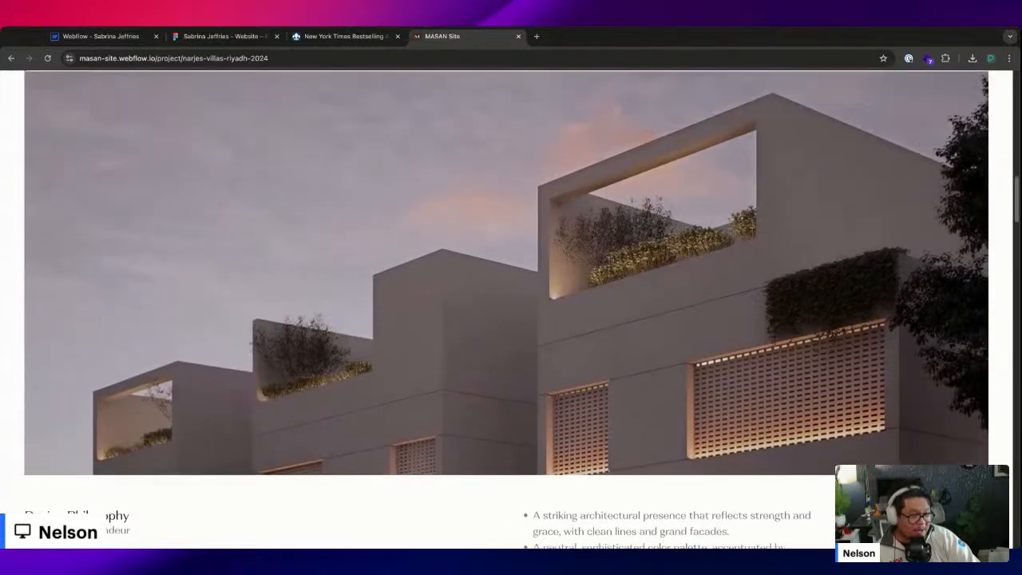
scroll(510, 310, down, 2)
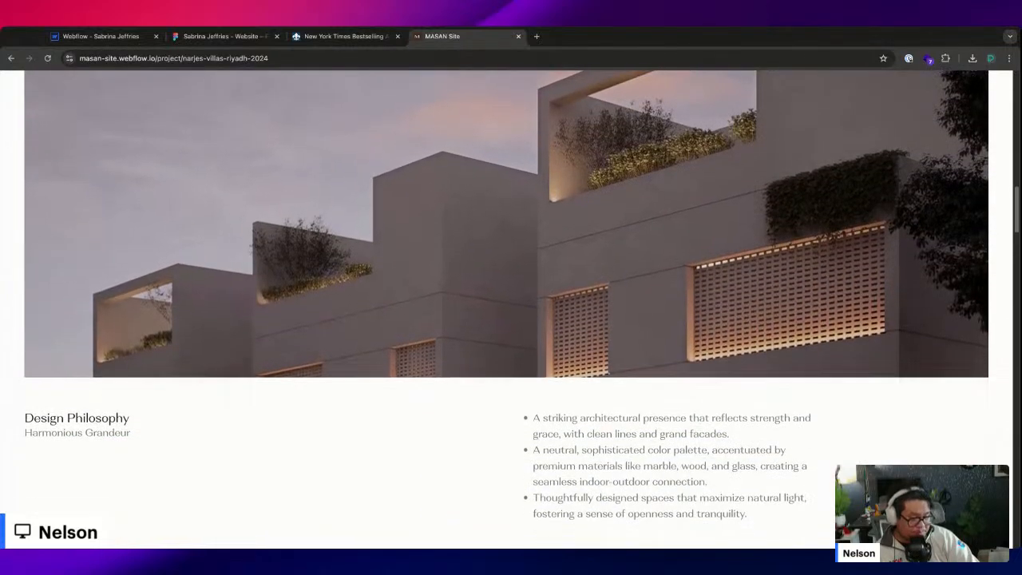
scroll(511, 309, up, 8)
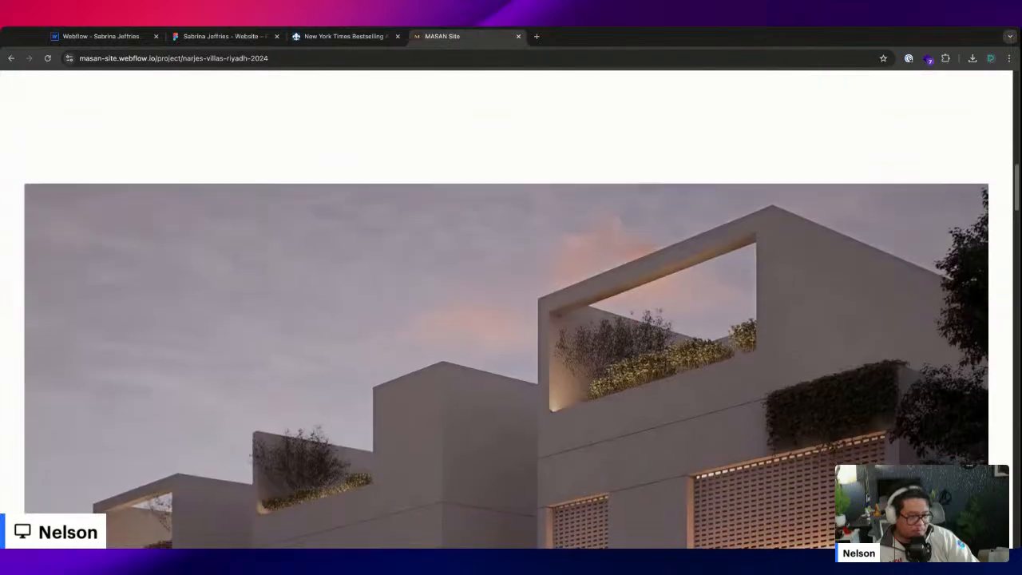
scroll(597, 403, down, 3)
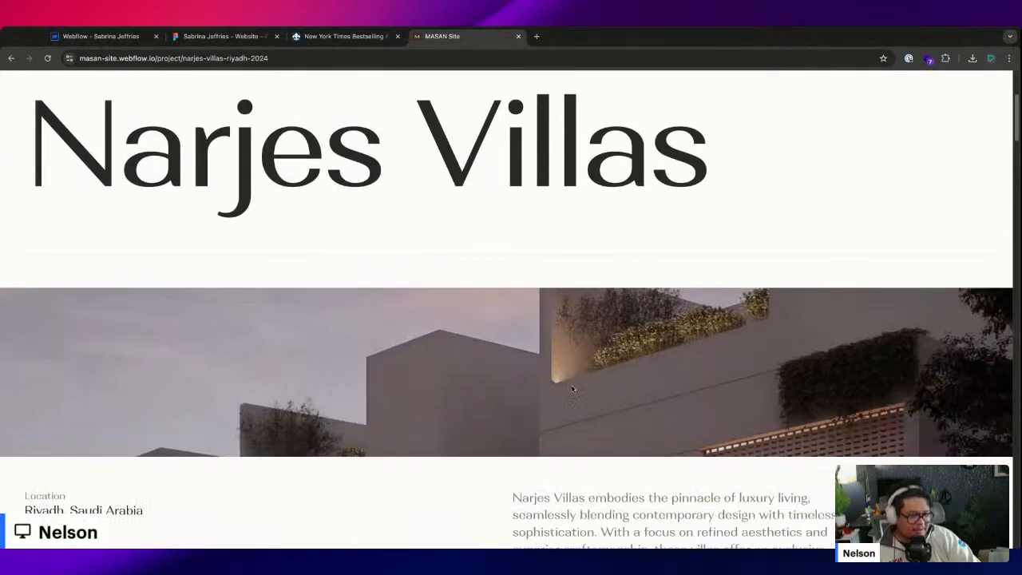
scroll(597, 403, down, 1)
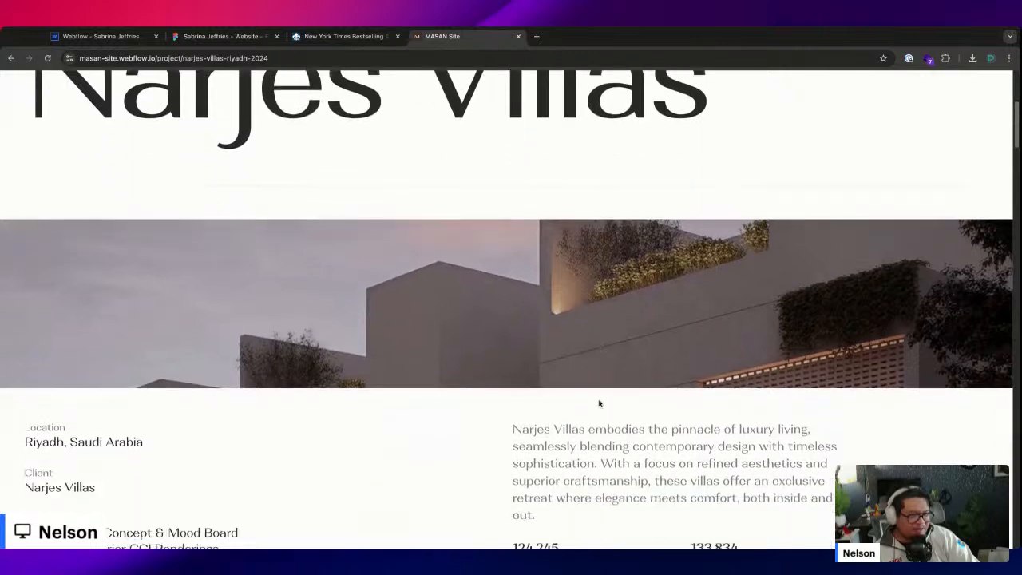
scroll(597, 403, down, 1)
scroll(528, 373, down, 1)
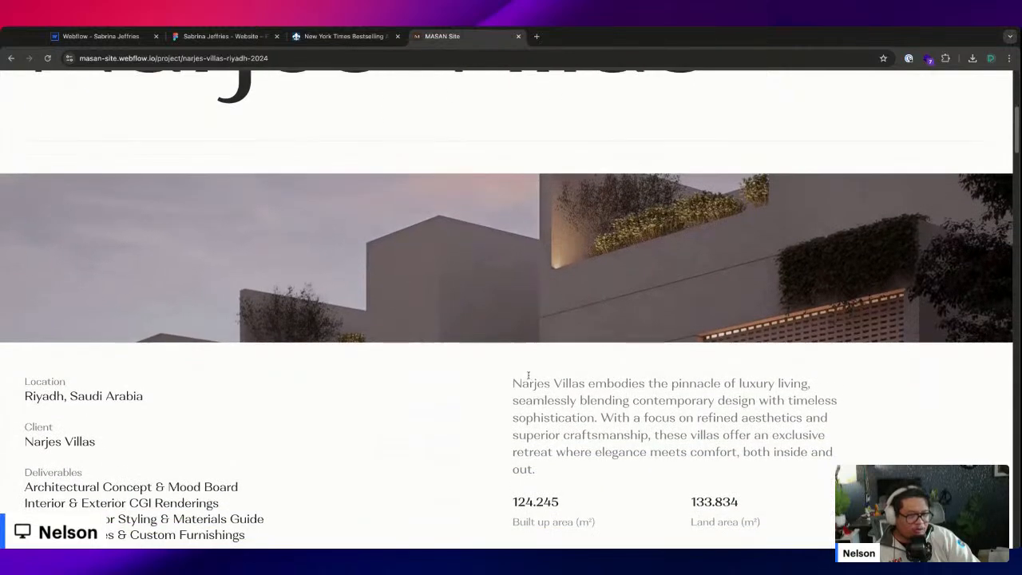
scroll(528, 374, down, 1)
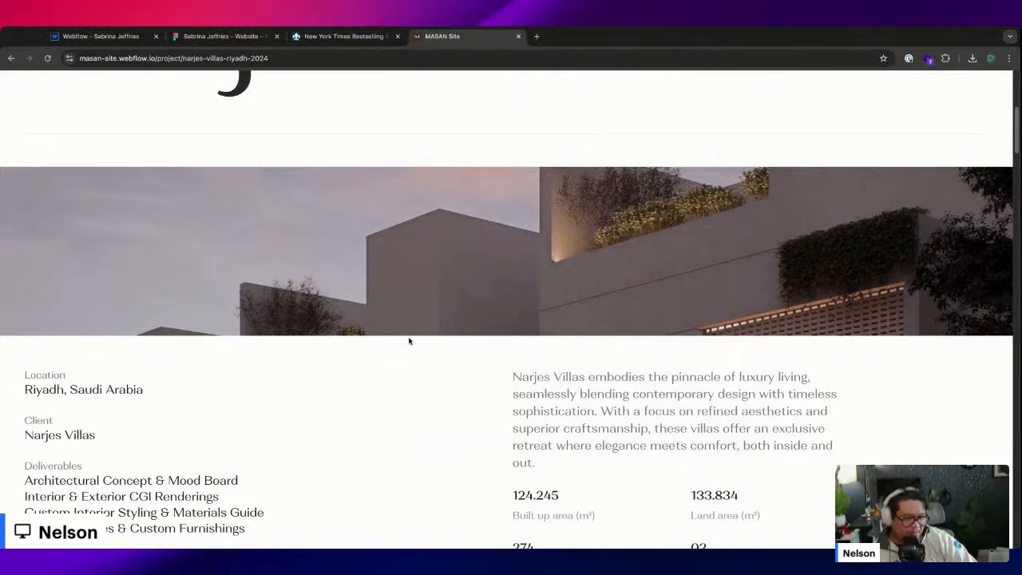
scroll(409, 341, down, 2)
scroll(409, 341, down, 7)
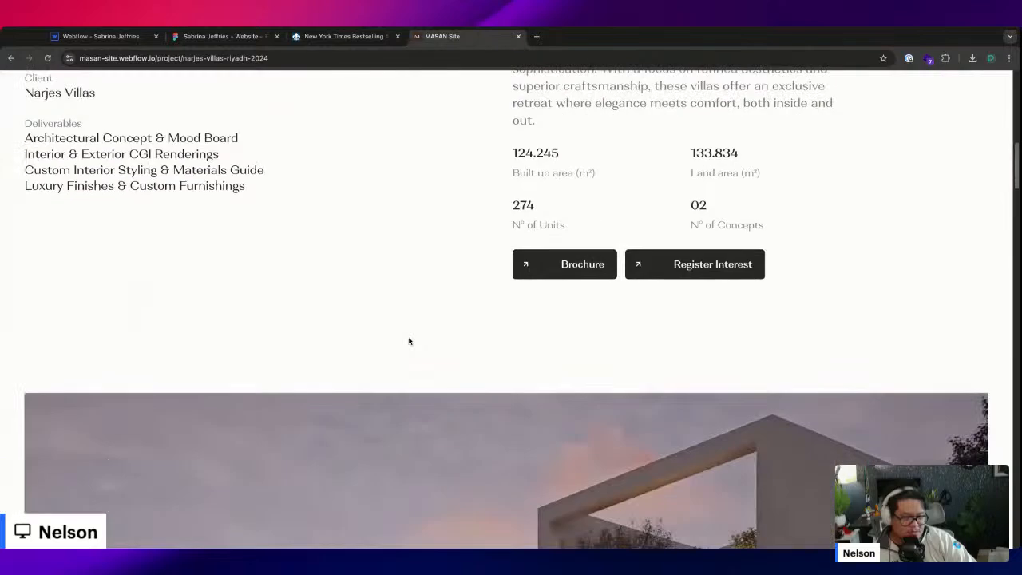
- Examine the project page's remaining text sections, from Design Philosophy to Refined Living, Redefined, and the photo gallery below
scroll(408, 341, down, 5)
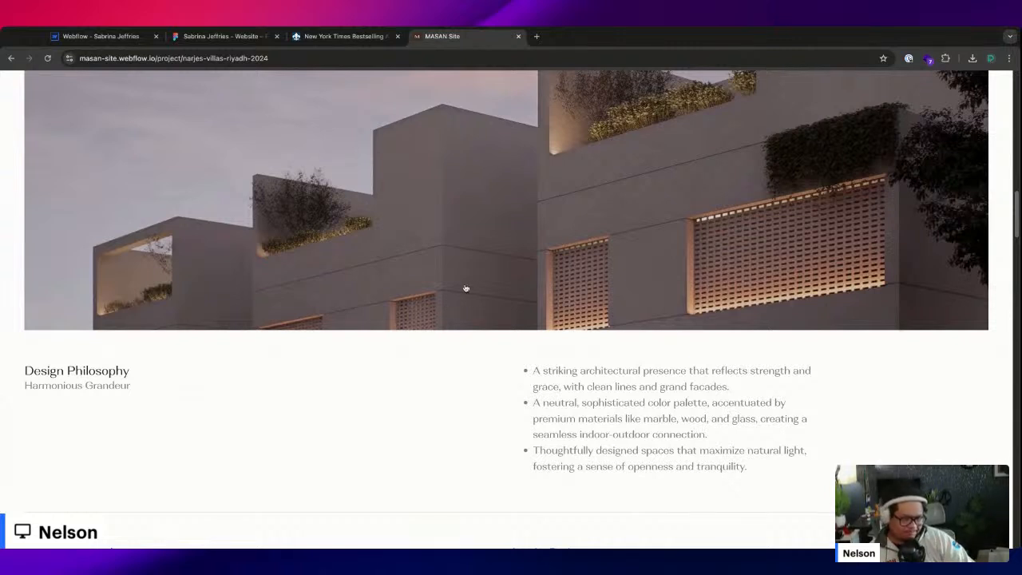
scroll(428, 307, up, 2)
scroll(426, 296, down, 5)
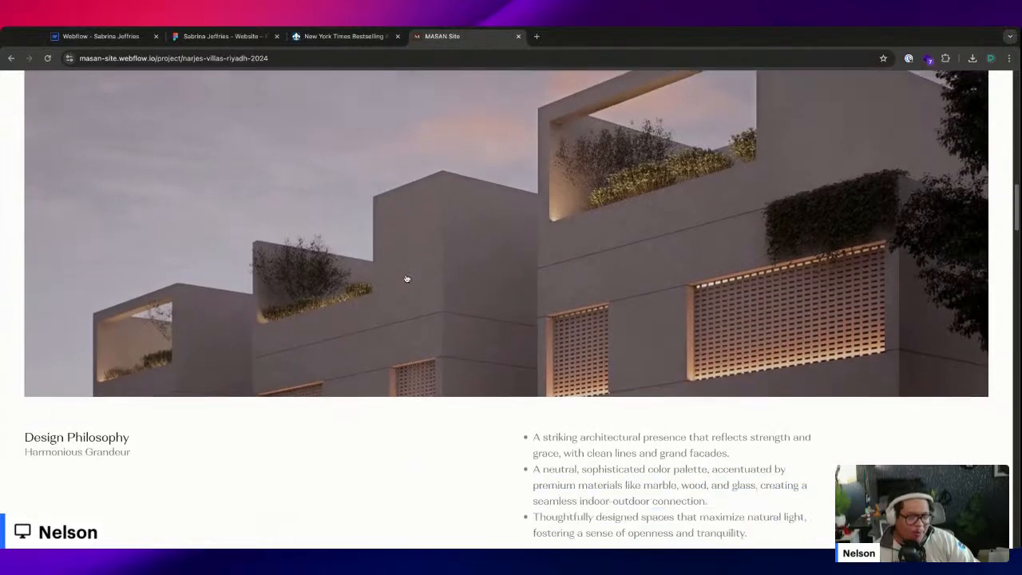
scroll(406, 275, down, 4)
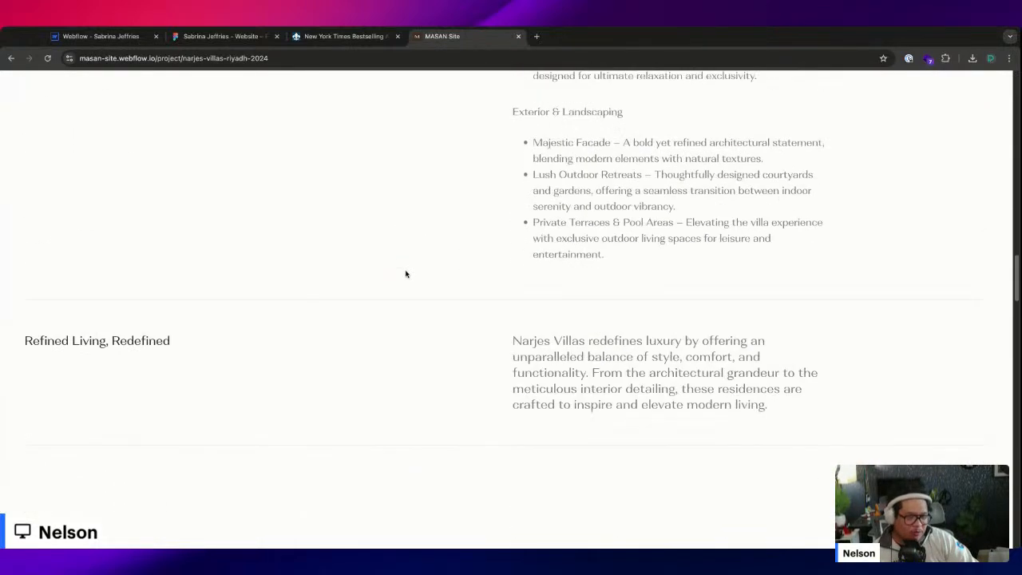
scroll(406, 274, down, 5)
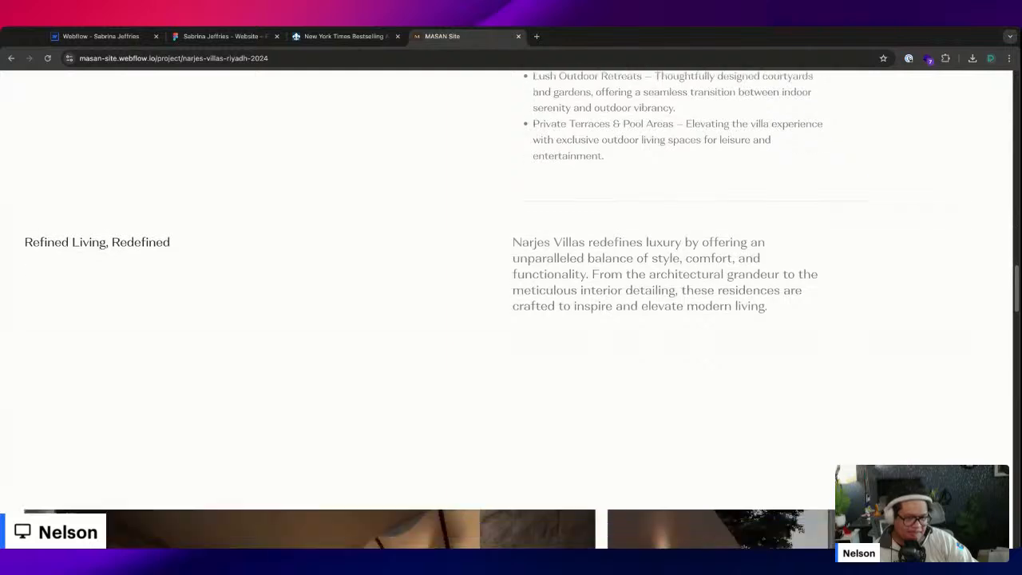
scroll(510, 312, down, 2)
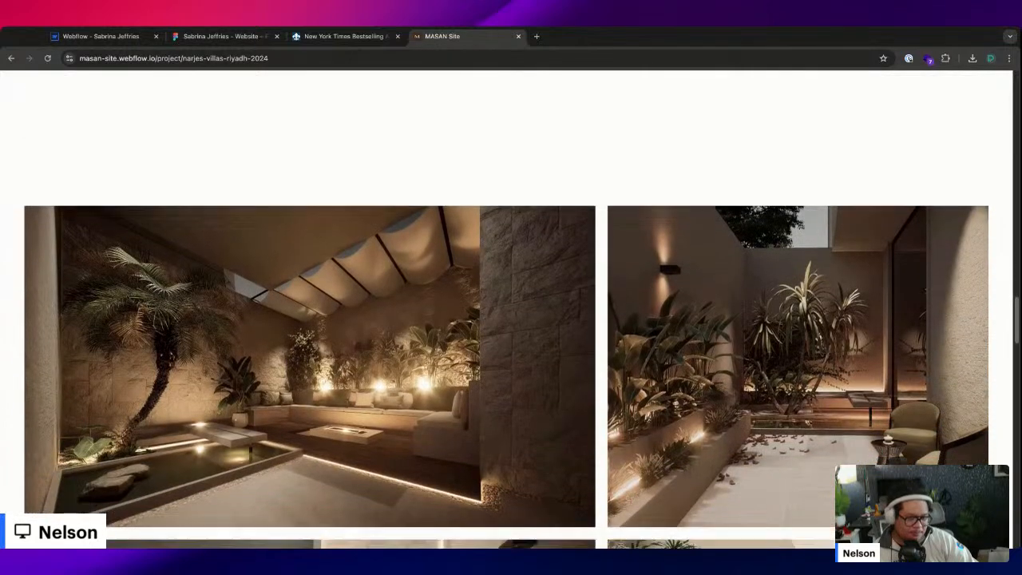
- Examine the project page's photo gallery down to the Stay Connected with Masan section
scroll(510, 319, down, 1)
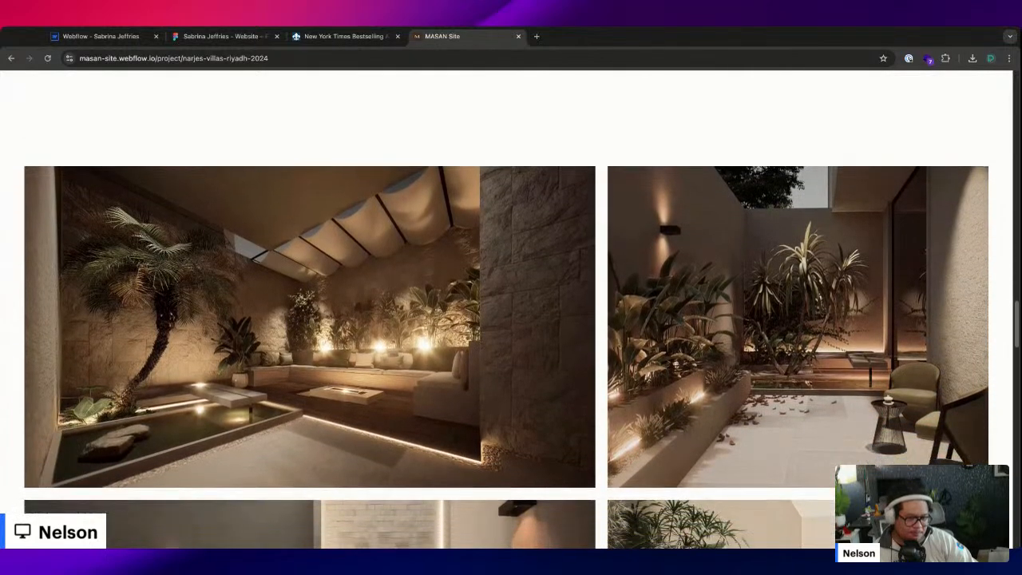
scroll(510, 311, down, 6)
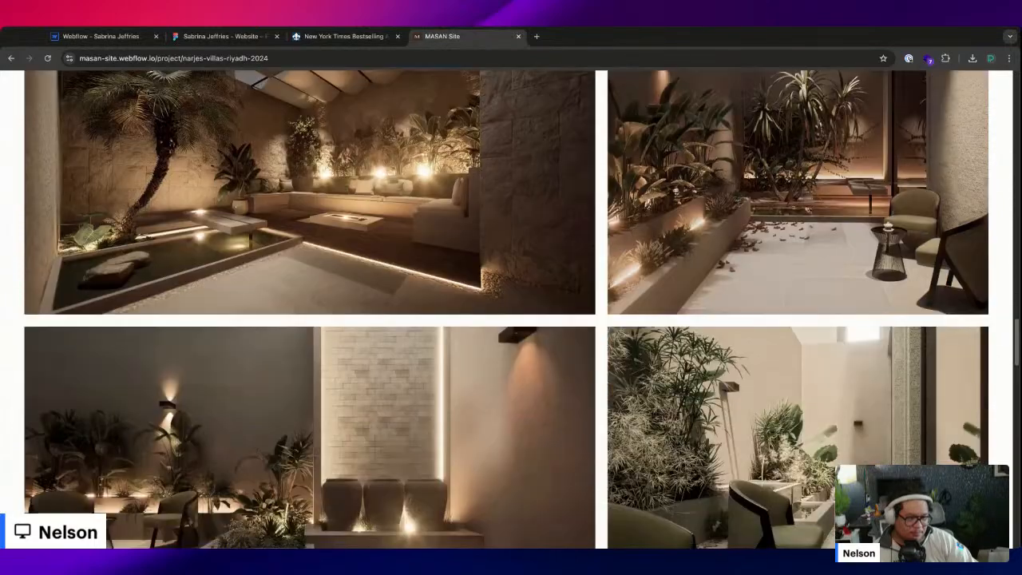
scroll(506, 308, down, 1)
scroll(506, 309, up, 3)
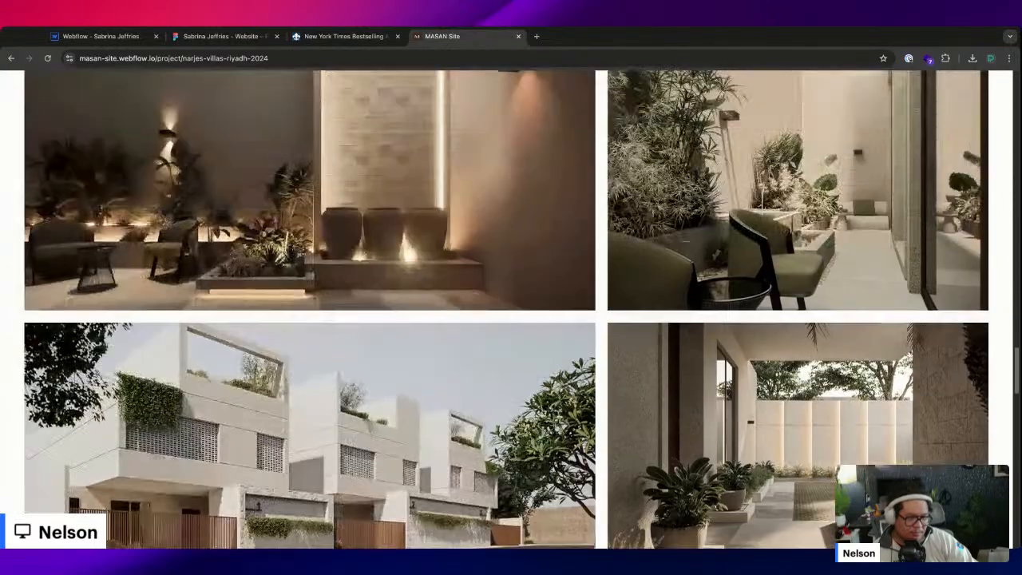
scroll(506, 309, down, 3)
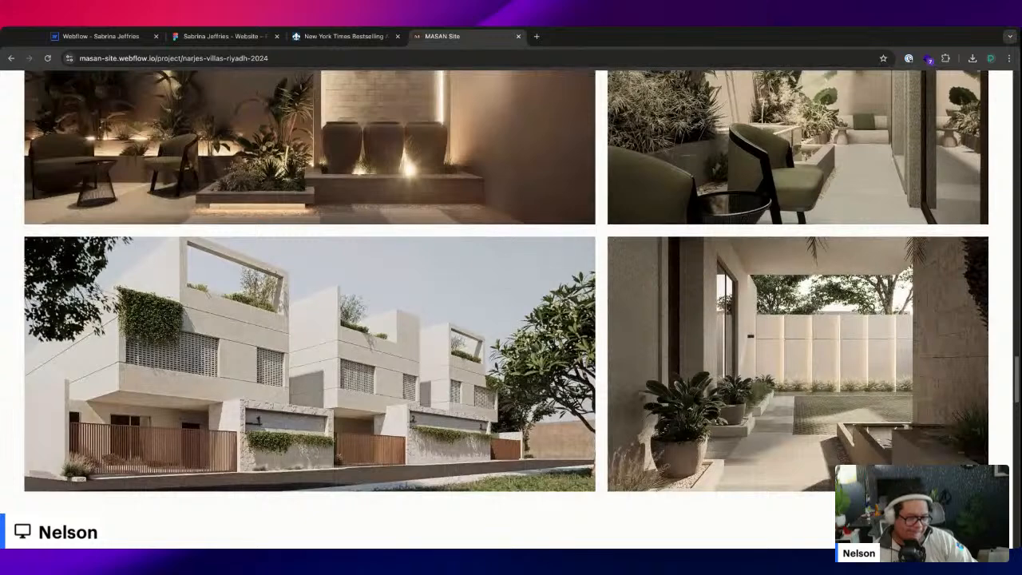
scroll(420, 282, down, 2)
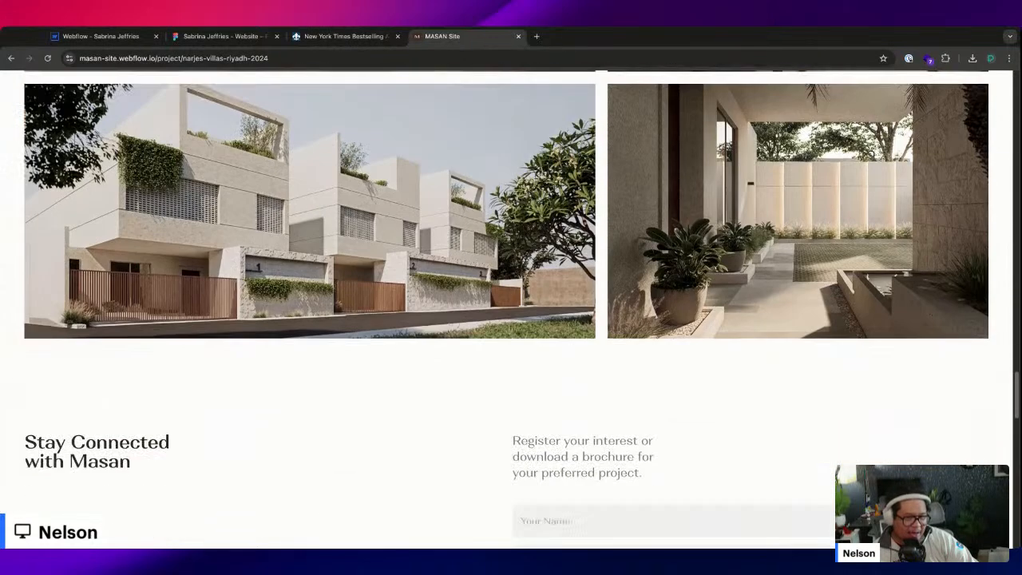
- Examine the interest registration form and the Related Work section at the end of the project page
scroll(420, 282, down, 5)
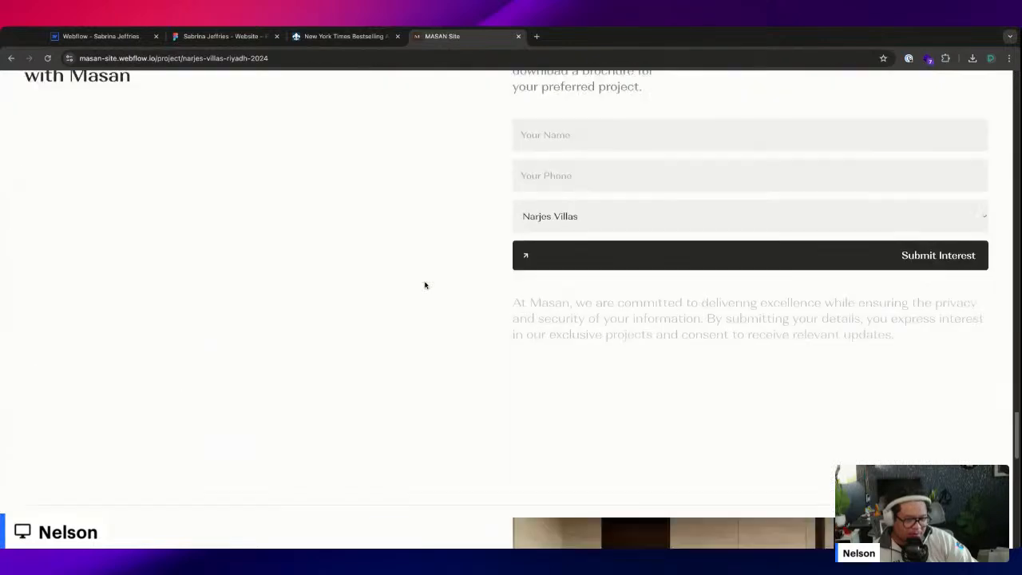
scroll(427, 286, down, 3)
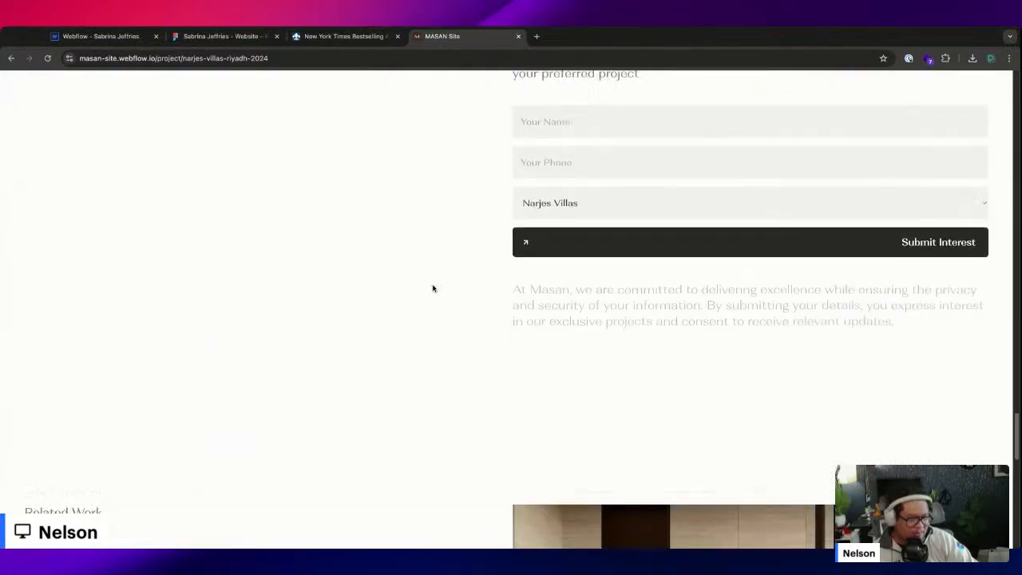
scroll(435, 283, down, 1)
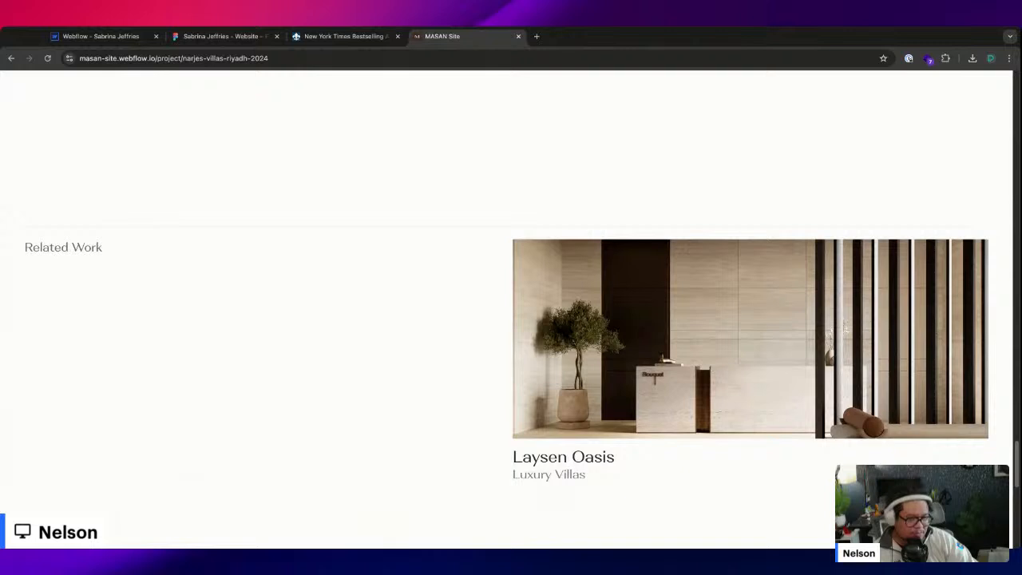
- Try to open venuswilliams.com in place of the Masan project page
click(354, 58)
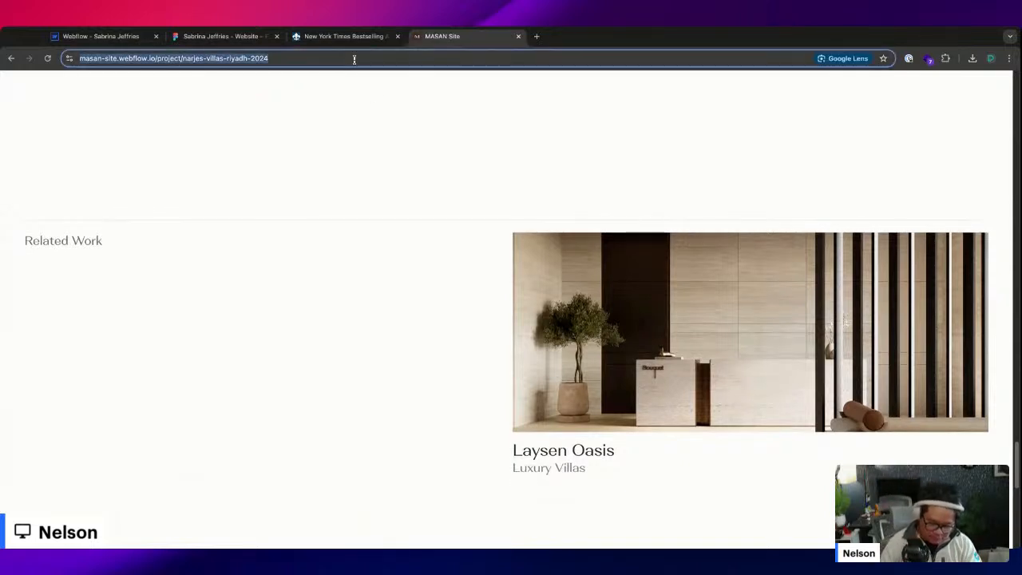
text(venuswilliams.colm)
key(Return)
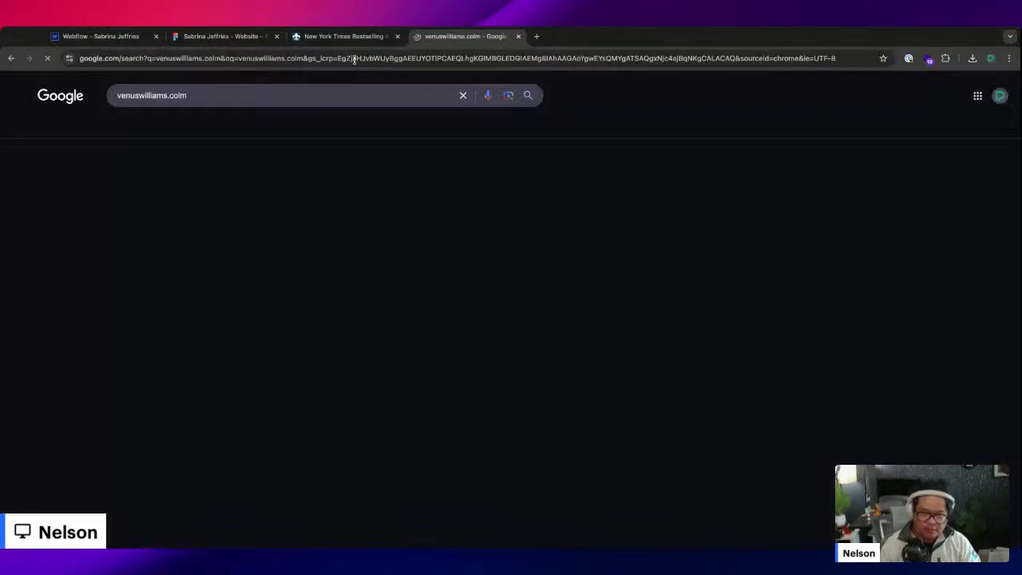
scroll(146, 88, down, 5)
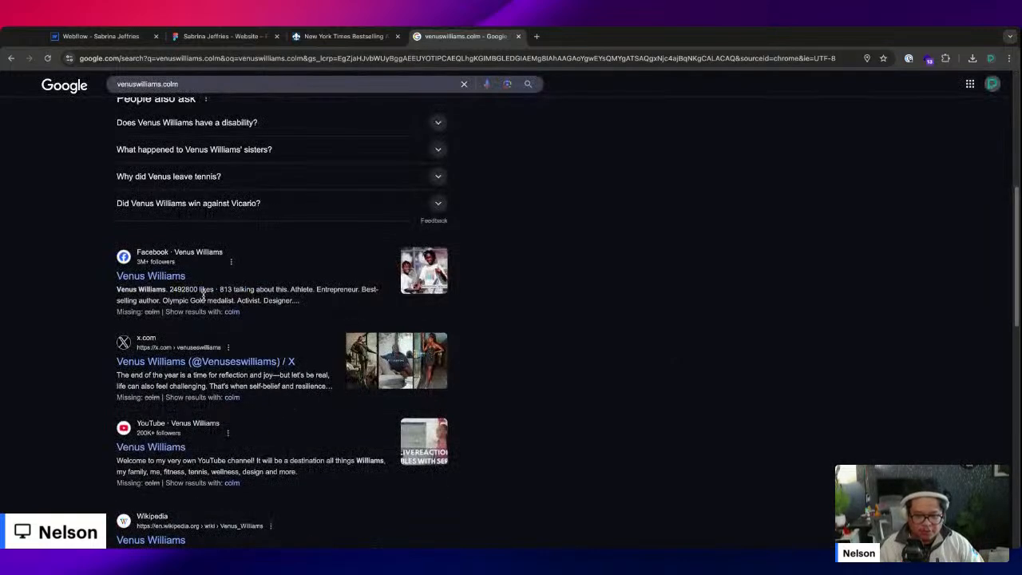
click(182, 59)
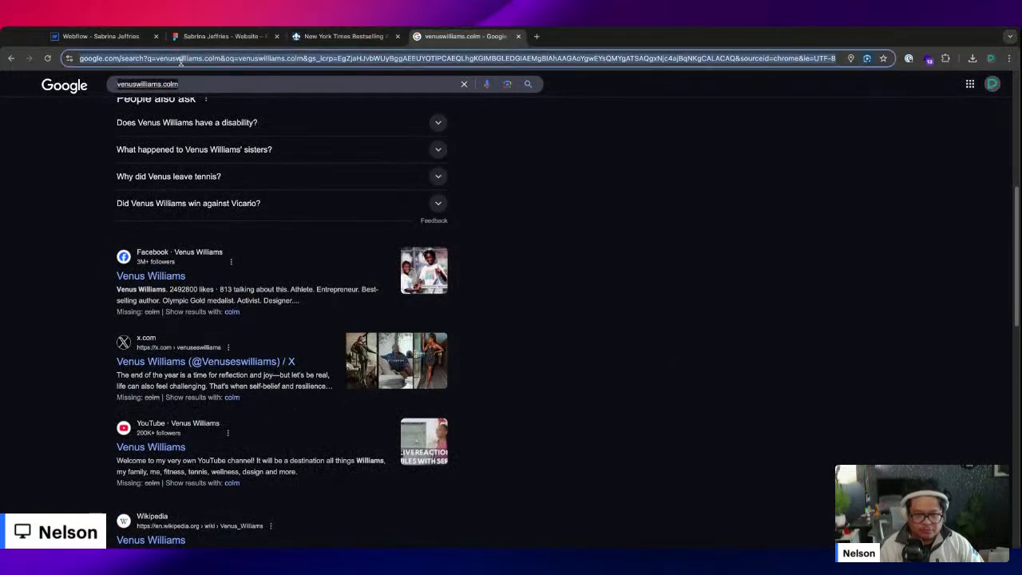
text(venuswilliams.colm)
key(Left)
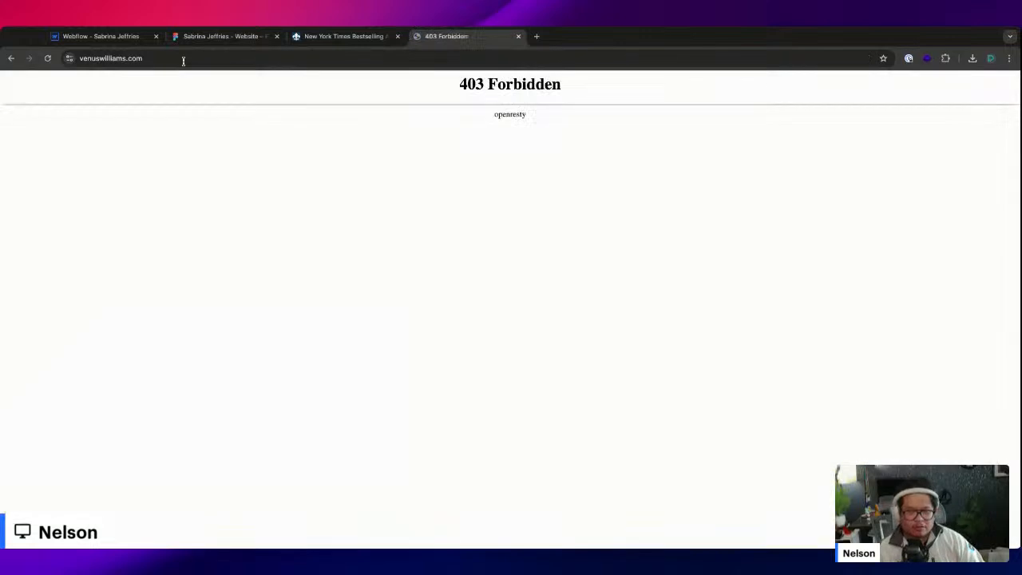
click(178, 58)
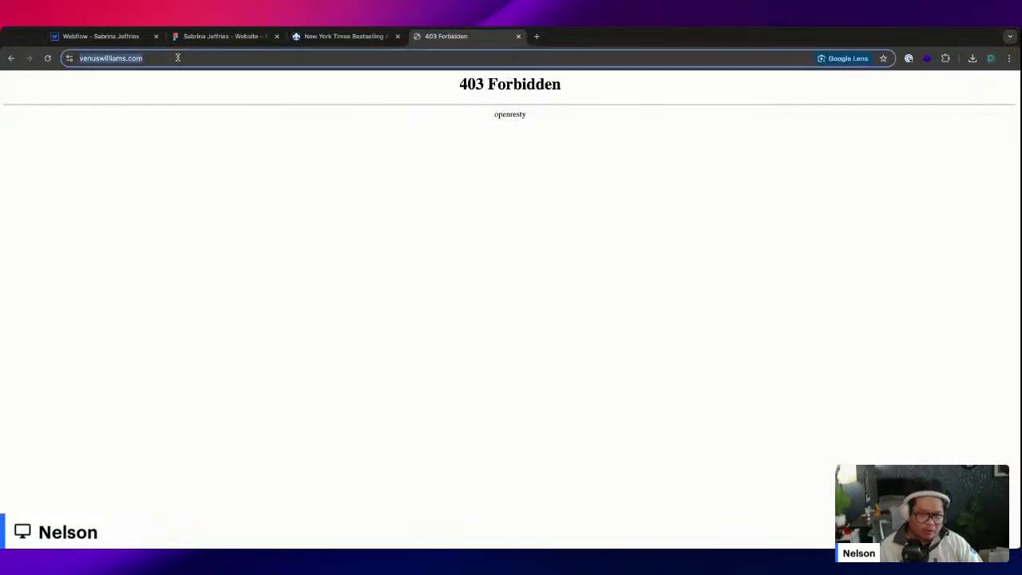
click(177, 58)
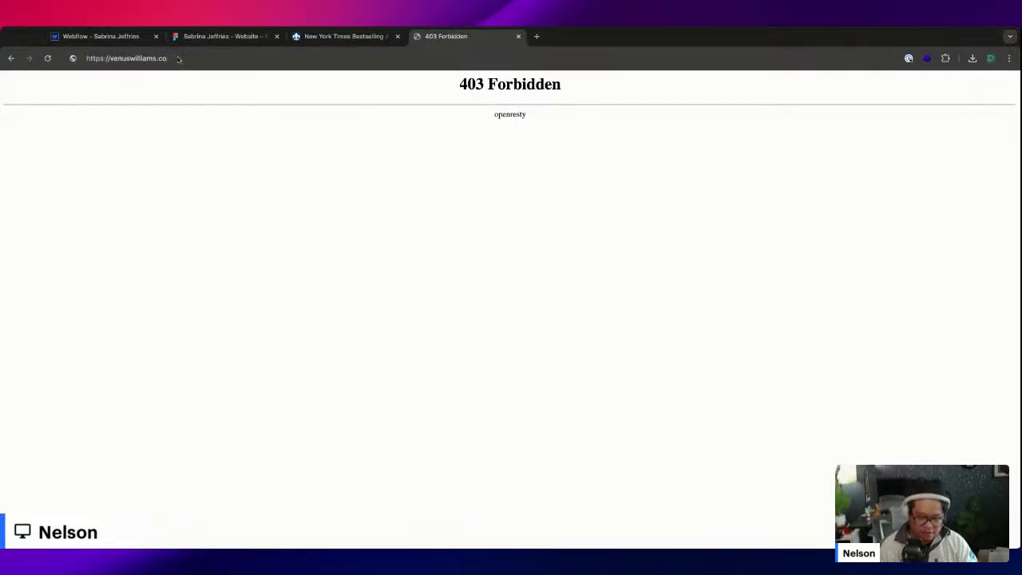
key(Escape)
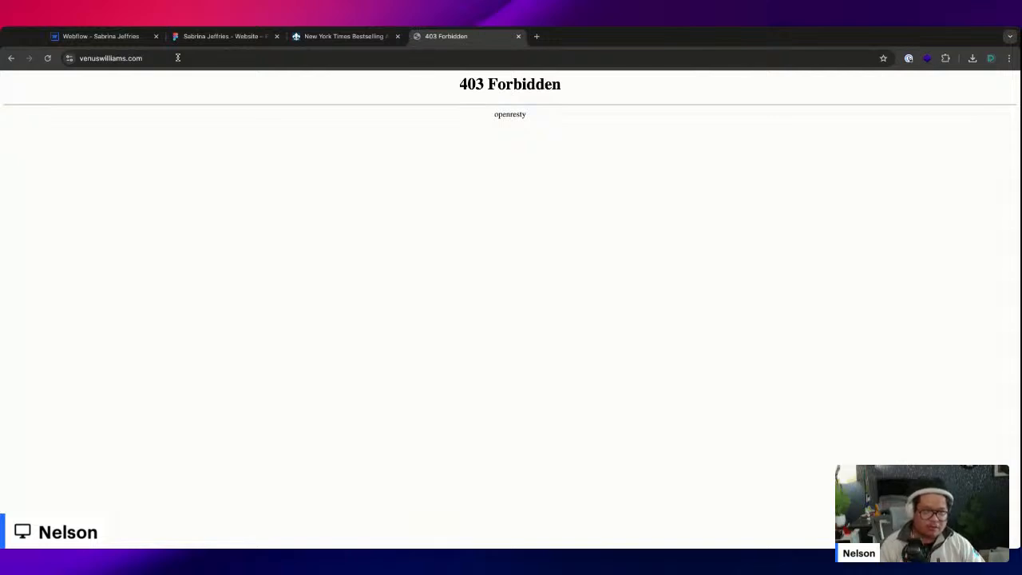
click(163, 59)
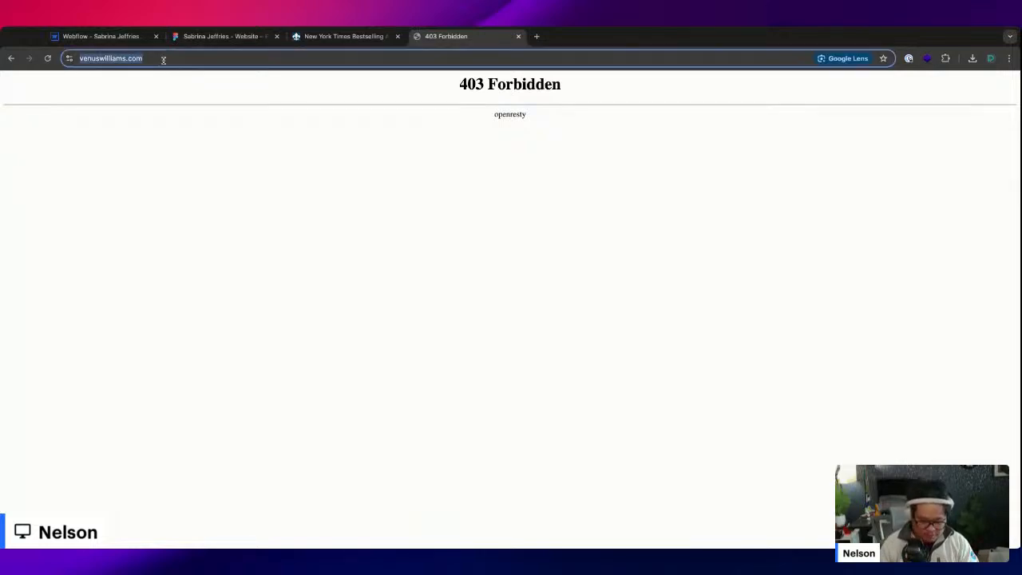
click(163, 60)
key(BackSpace)
key(BackSpace)
key(BackSpace)
key(BackSpace)
key(Return)
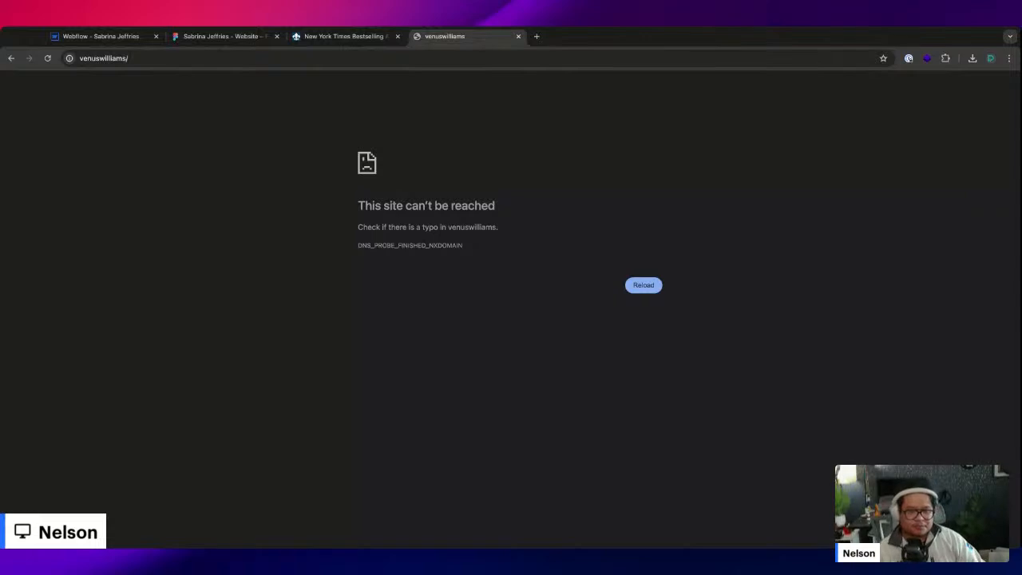
- Search the web for \venuswilliams and open the Wikipedia article on Venus Williams from the results
click(199, 61)
click(202, 60)
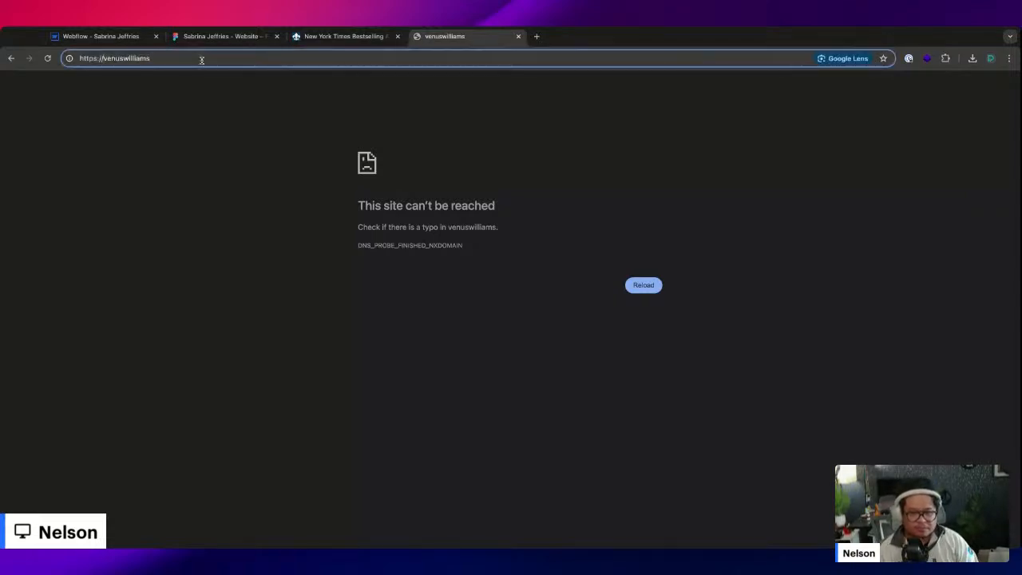
key(Return)
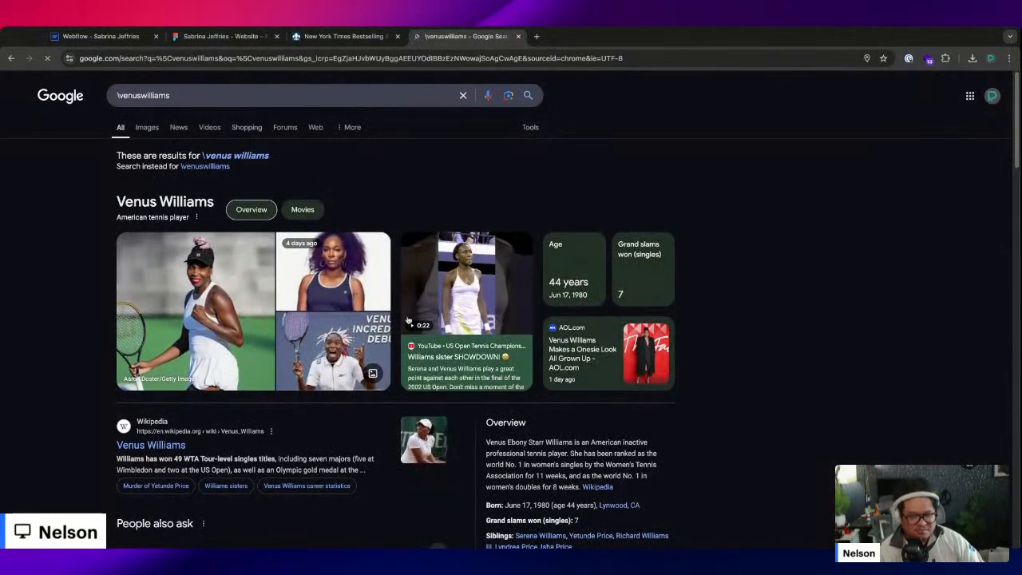
scroll(407, 320, down, 10)
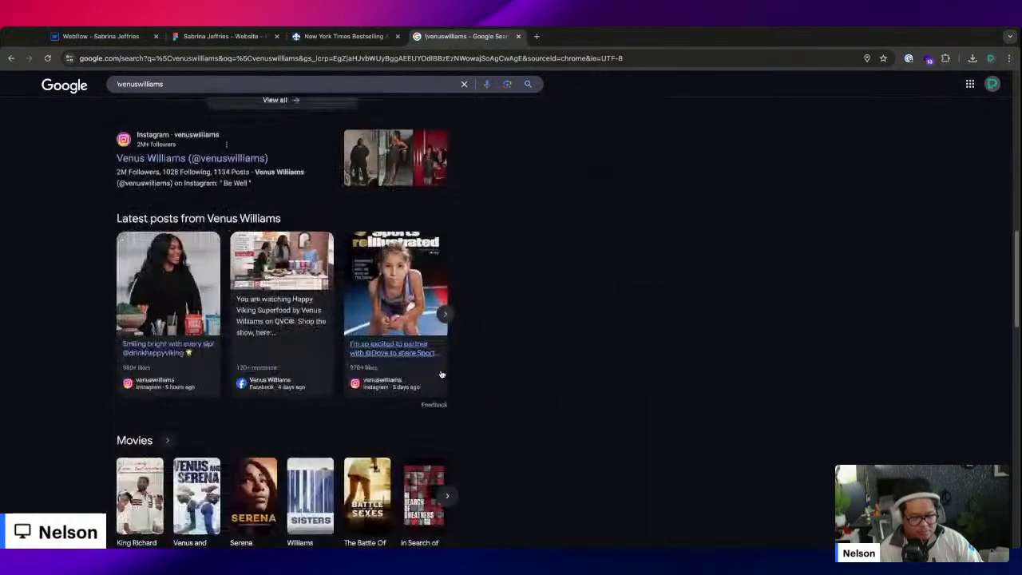
scroll(441, 373, down, 10)
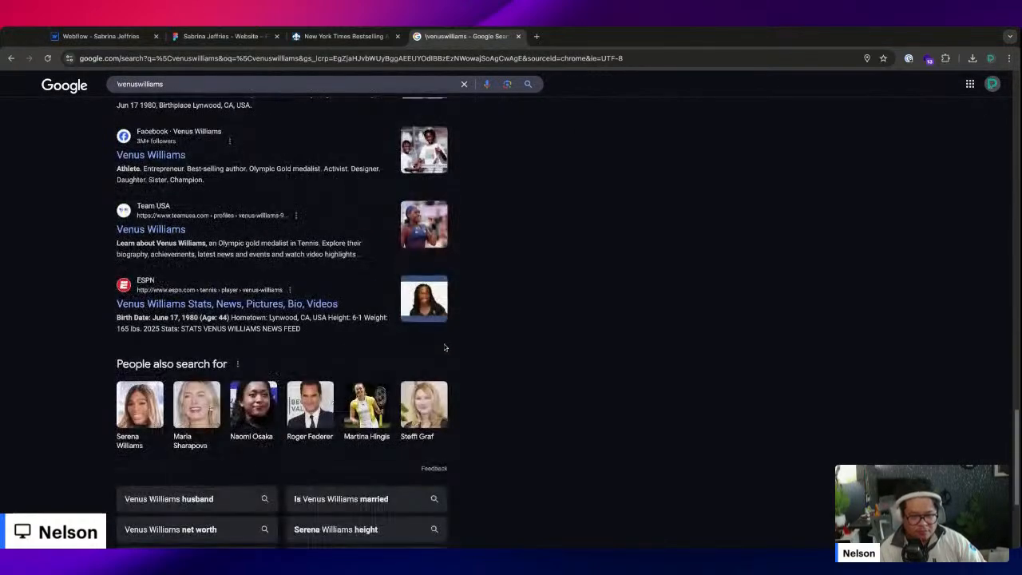
scroll(443, 364, up, 15)
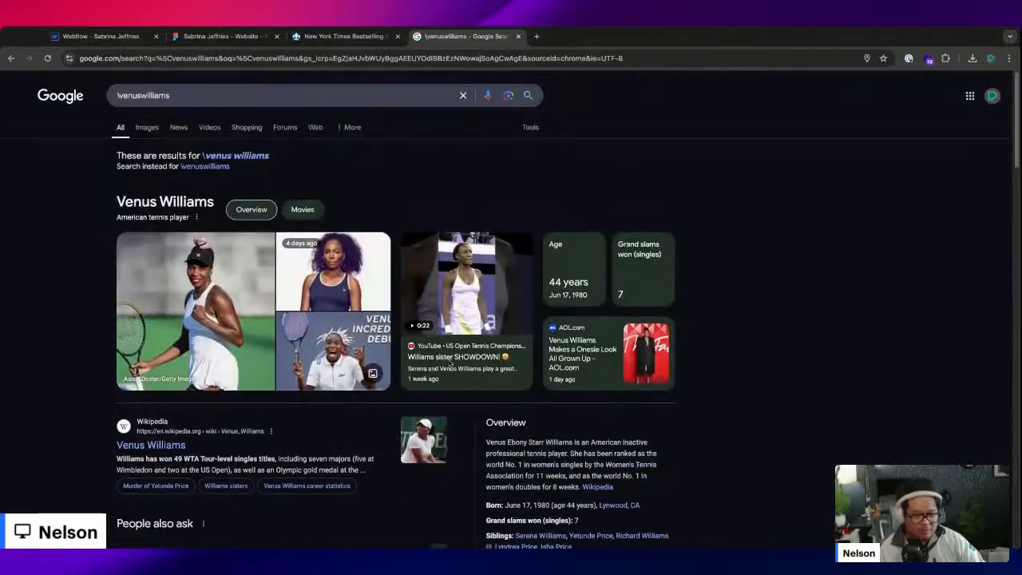
scroll(451, 363, down, 2)
click(150, 321)
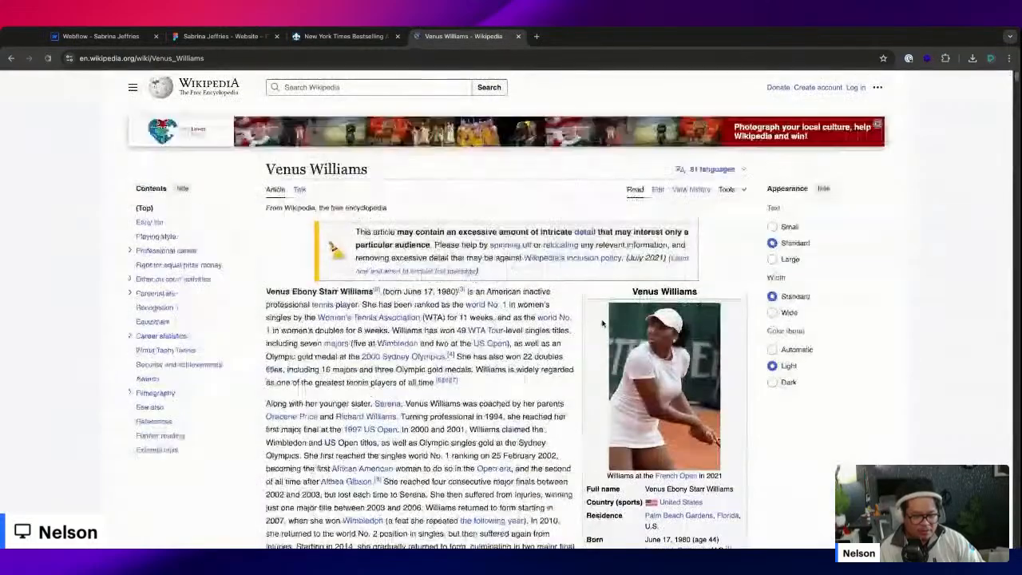
- Find the word "website" in the Wikipedia article and open the Official website link under External links
scroll(629, 455, down, 10)
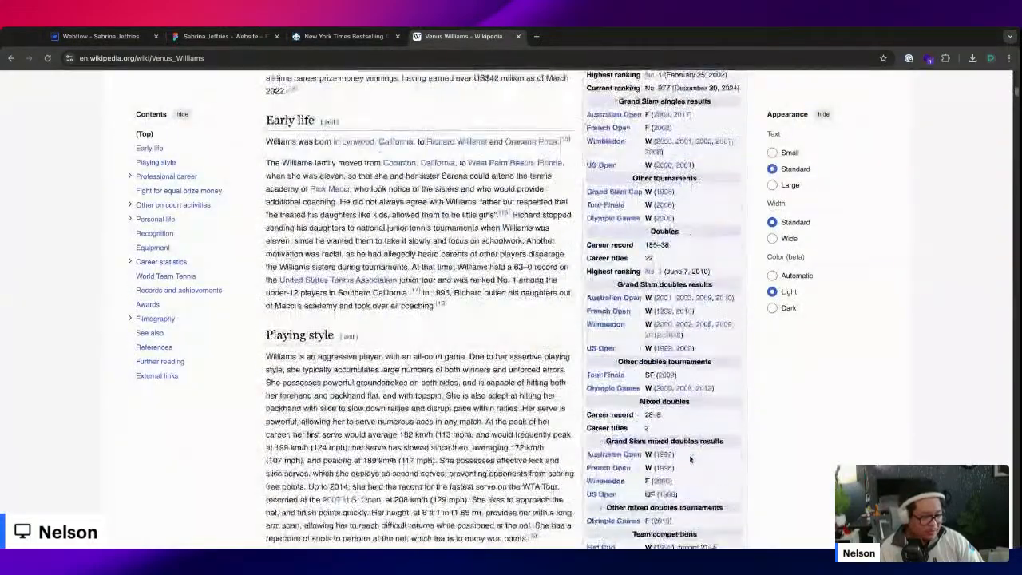
scroll(681, 455, up, 10)
scroll(418, 354, down, 1)
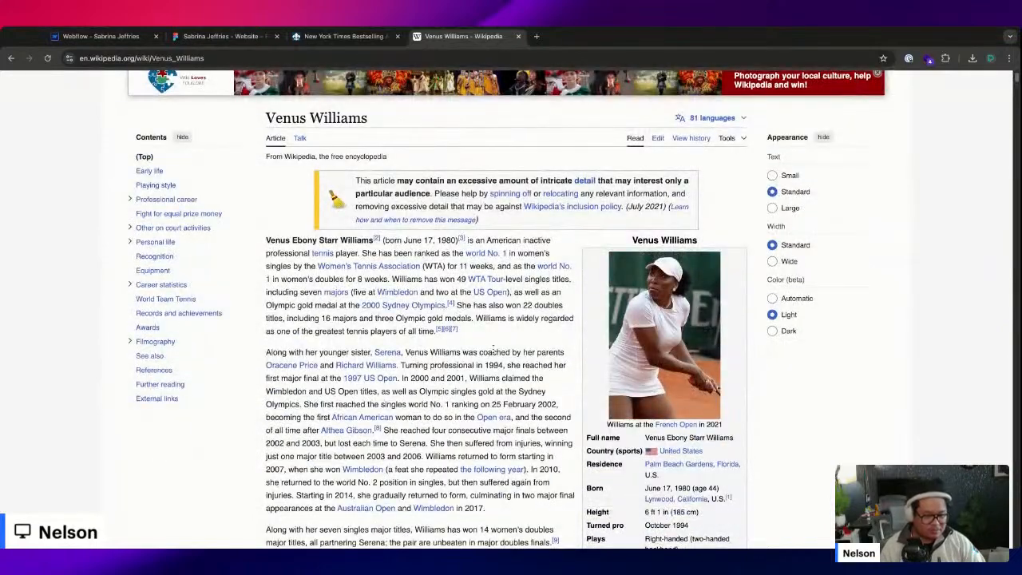
key(ctrl+f)
text(w)
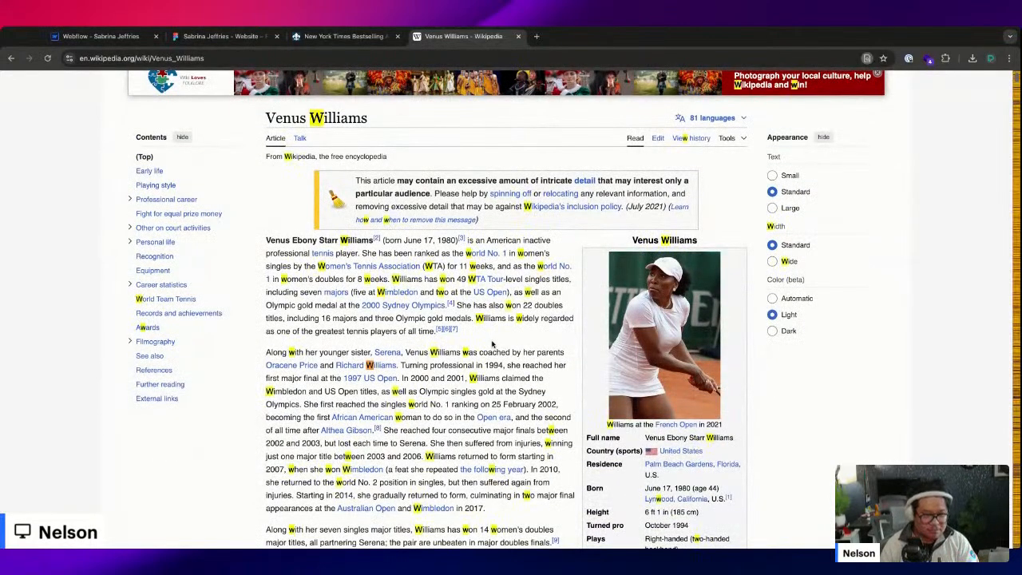
text(ebs)
key(Return)
key(Return)
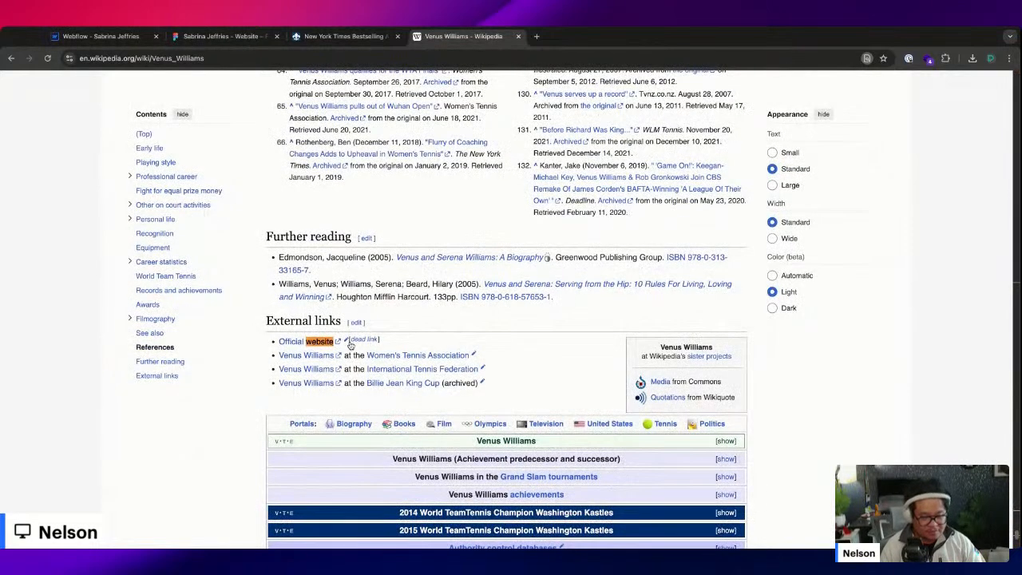
click(336, 342)
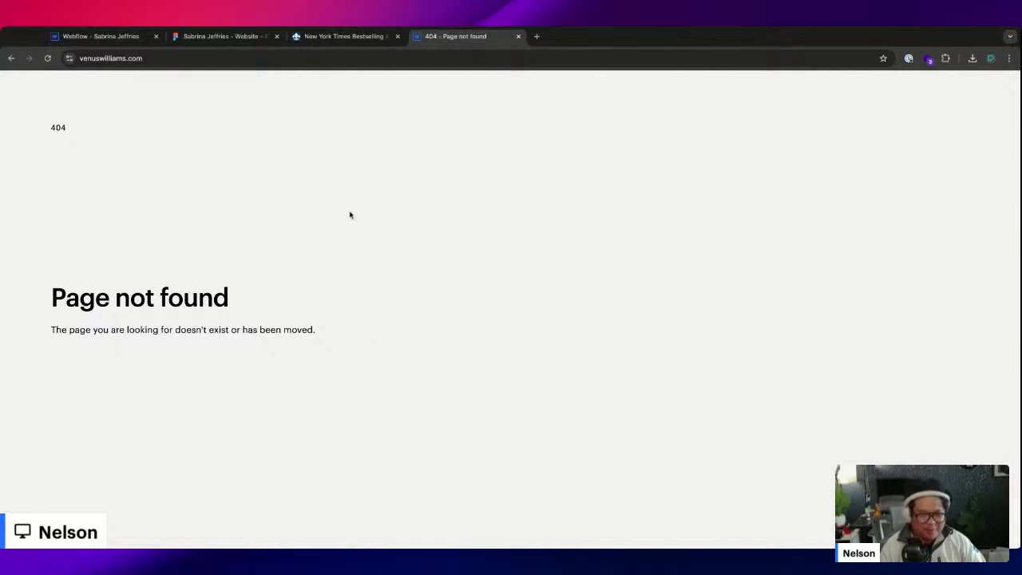
- Inspect the venuswilliams.com page's source code, and close both the source view and the site
key(super+alt+u)
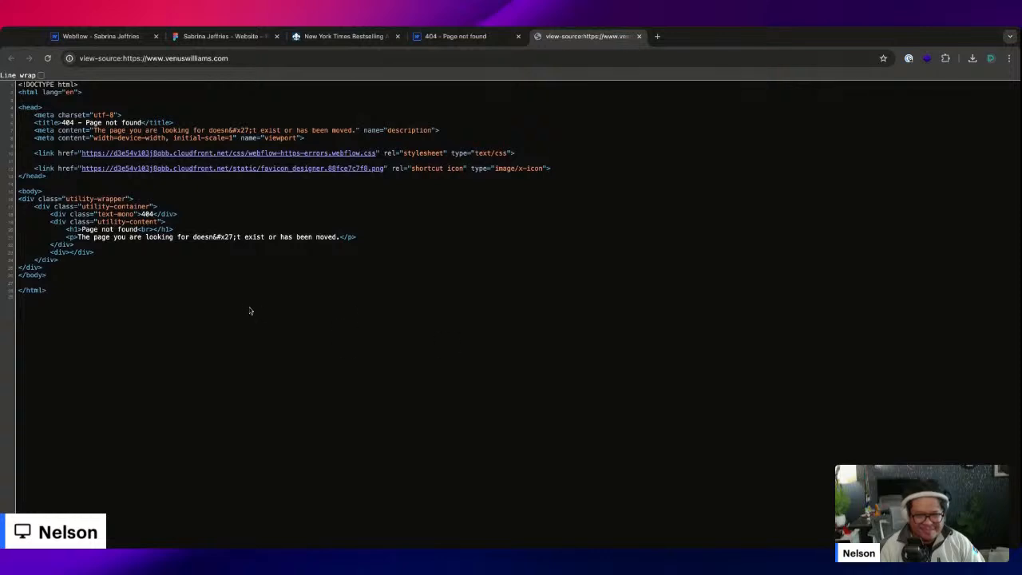
key(super+equal)
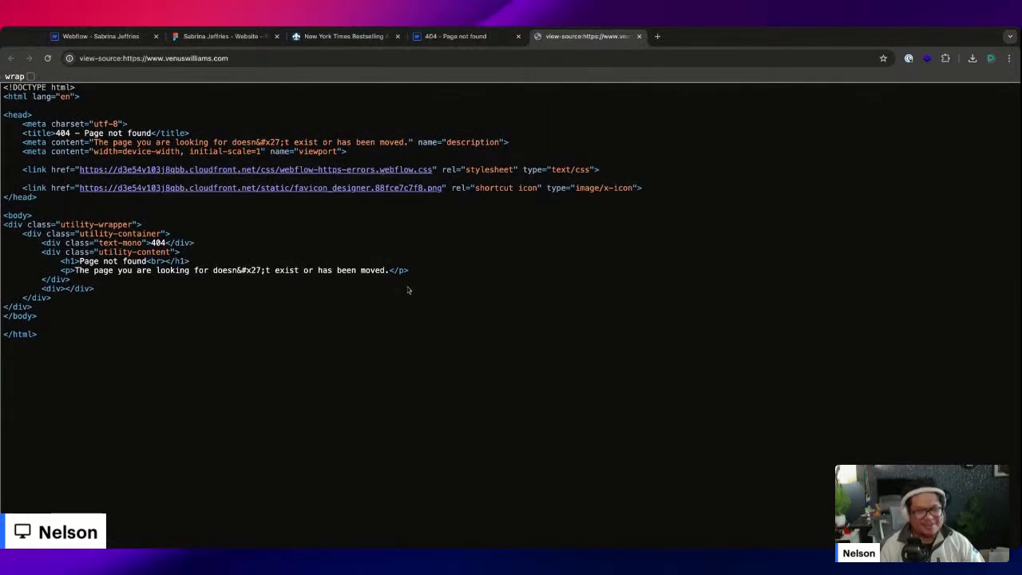
key(super+w)
key(super+w)
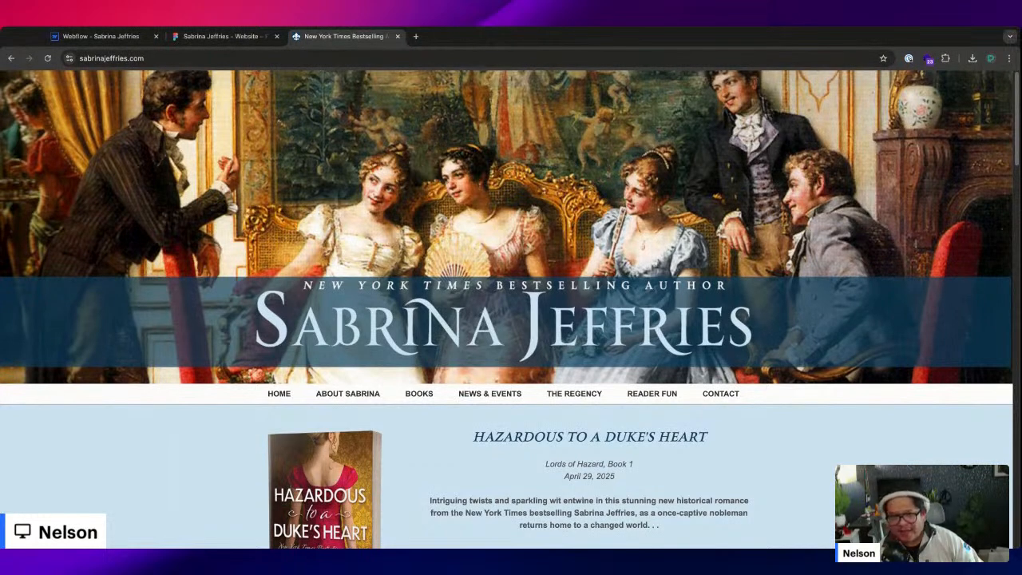
- Switch to the Figma design to check the BookPages quote section, and return to the Webflow project
click(219, 36)
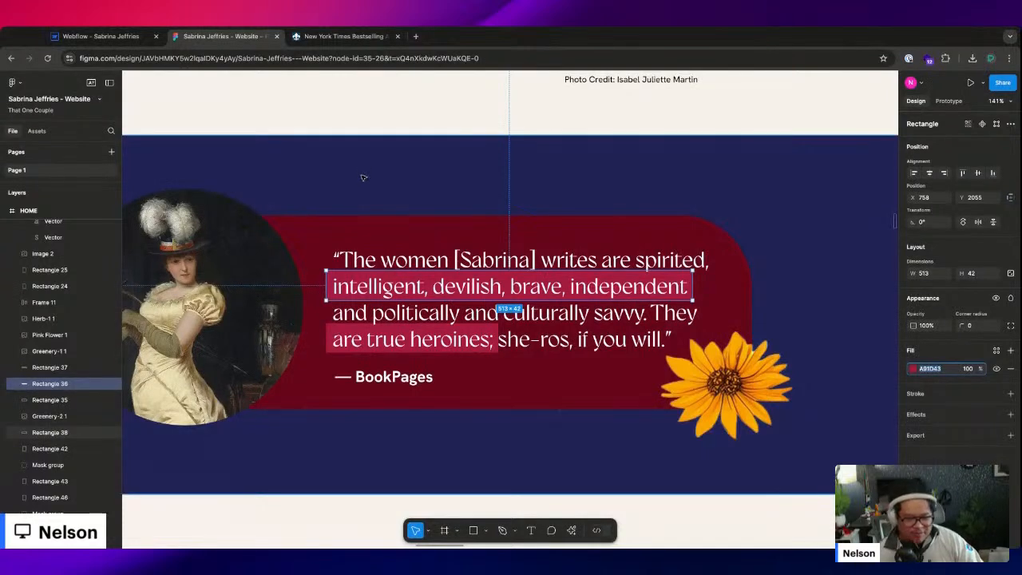
scroll(380, 292, down, 5)
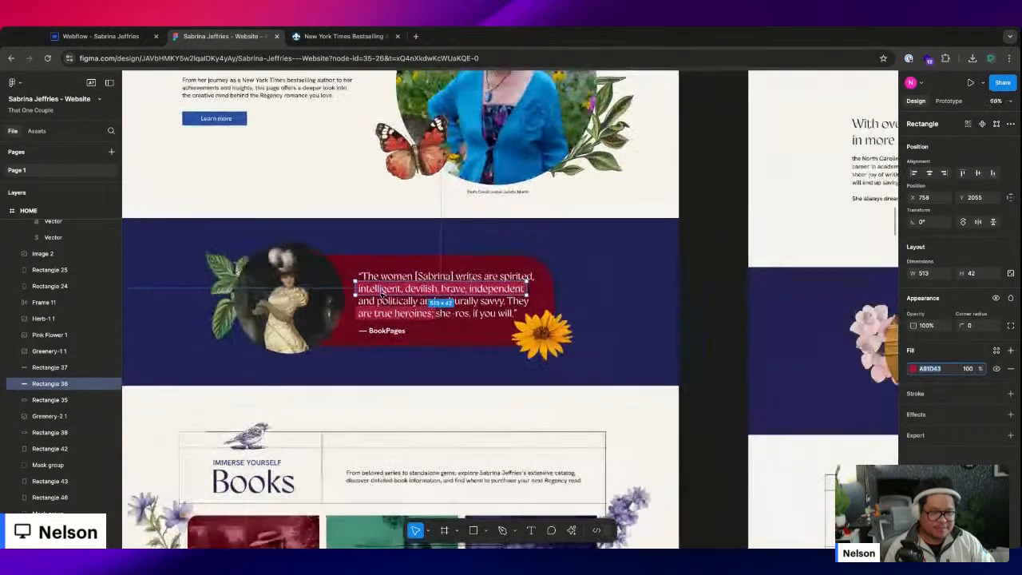
scroll(380, 296, down, 2)
click(103, 36)
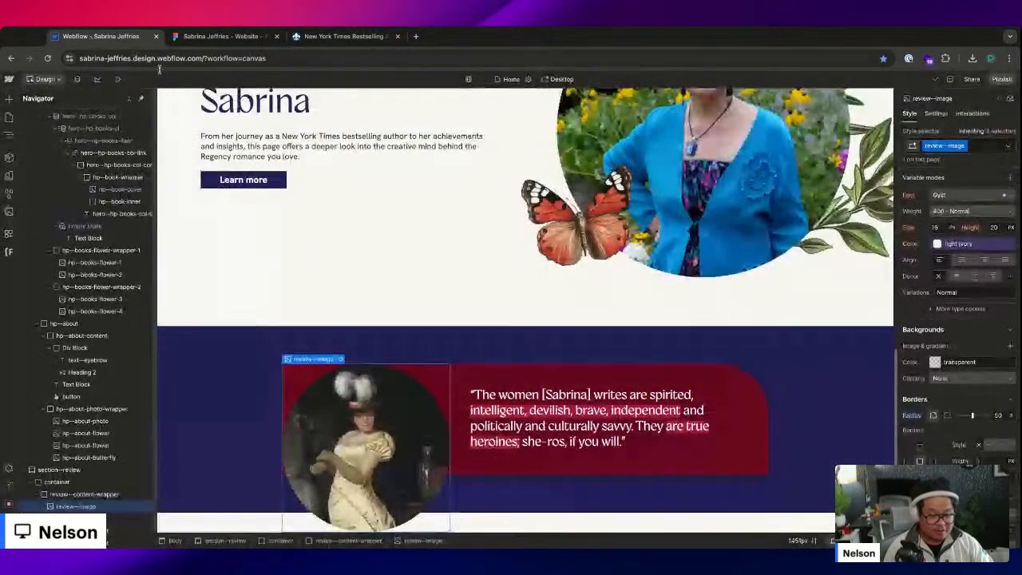
- Centre the review image vertically in its wrapper with a 50% top offset and a Y move transform of -50%
click(577, 376)
click(366, 431)
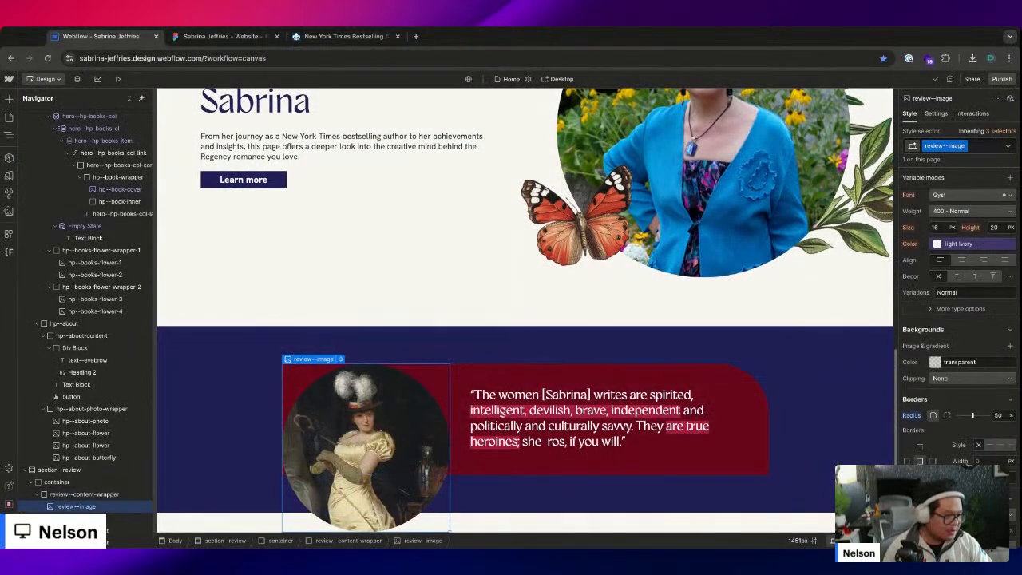
scroll(952, 368, down, 3)
click(972, 378)
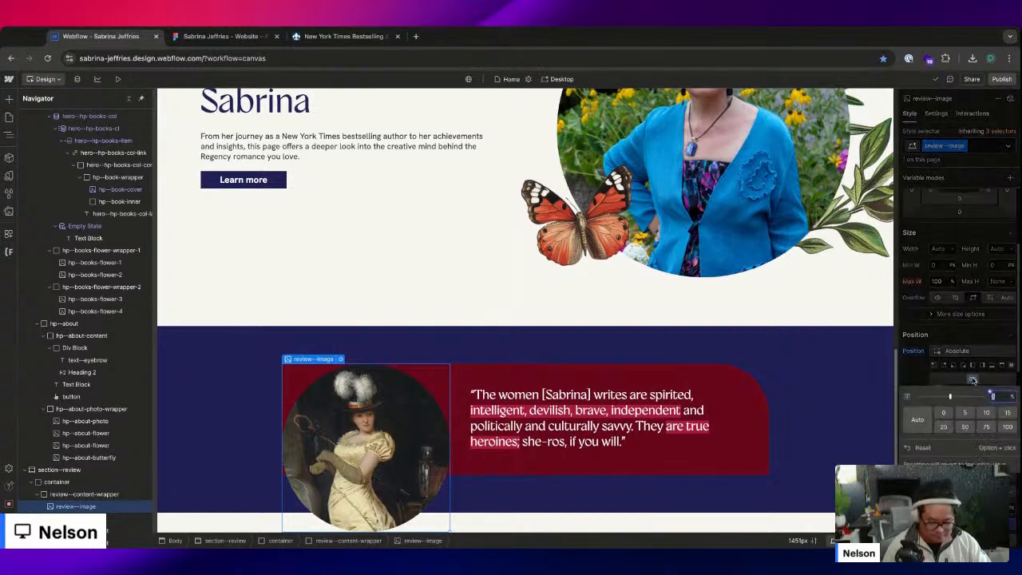
key(Return)
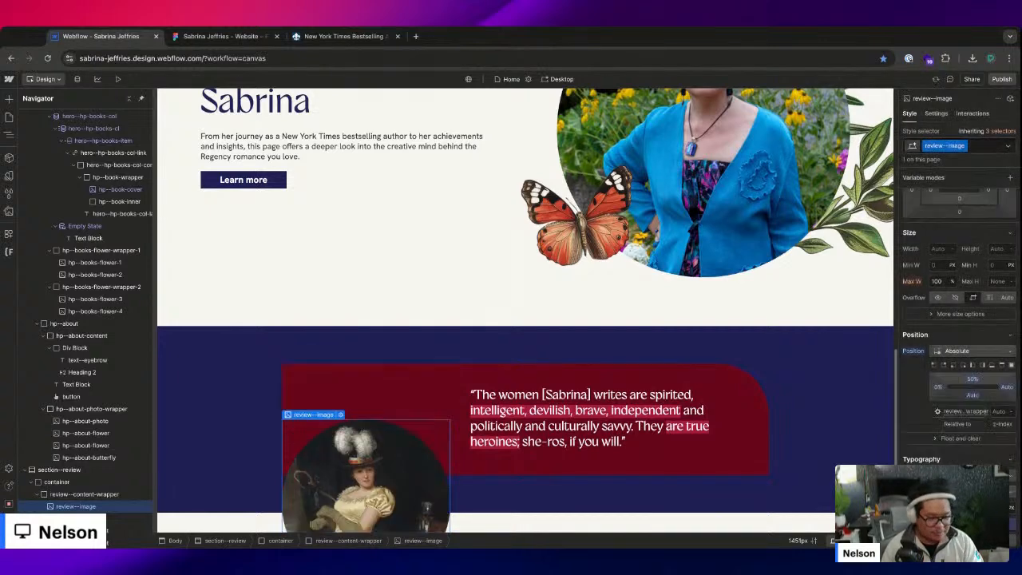
scroll(949, 391, down, 5)
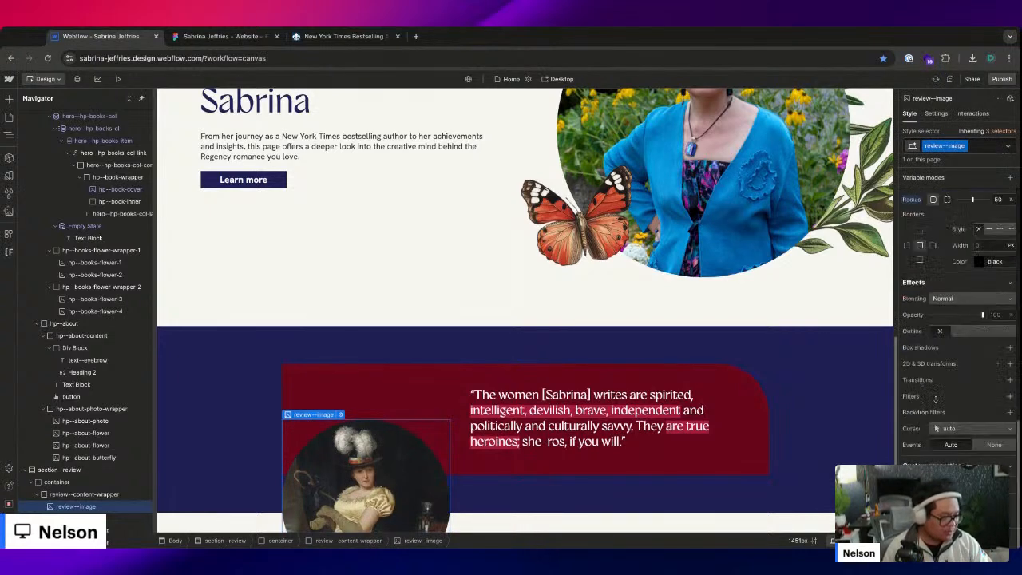
click(1009, 363)
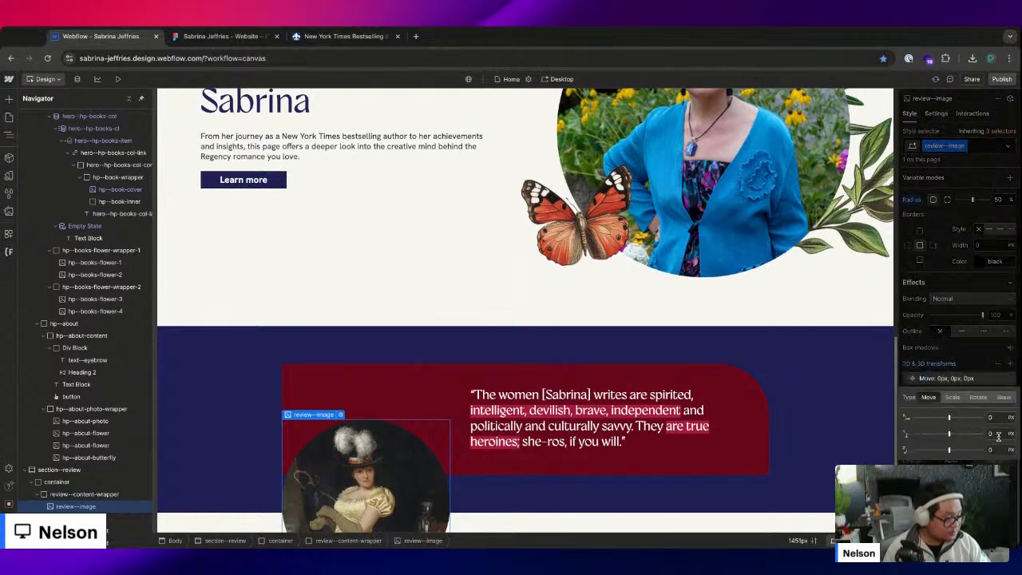
key(Return)
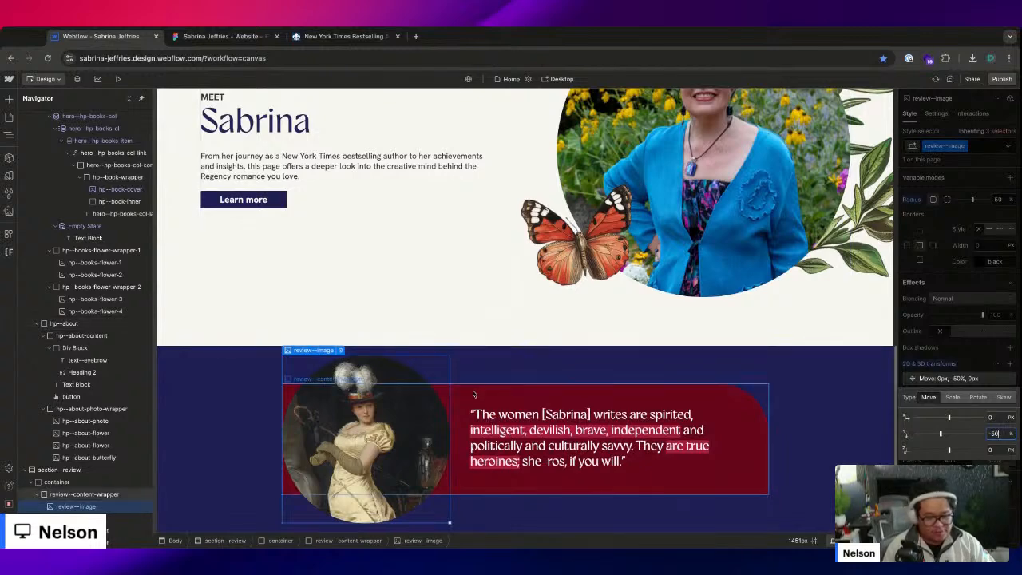
click(986, 363)
- Shift the review image outward with a left position offset of -8%
scroll(982, 360, up, 10)
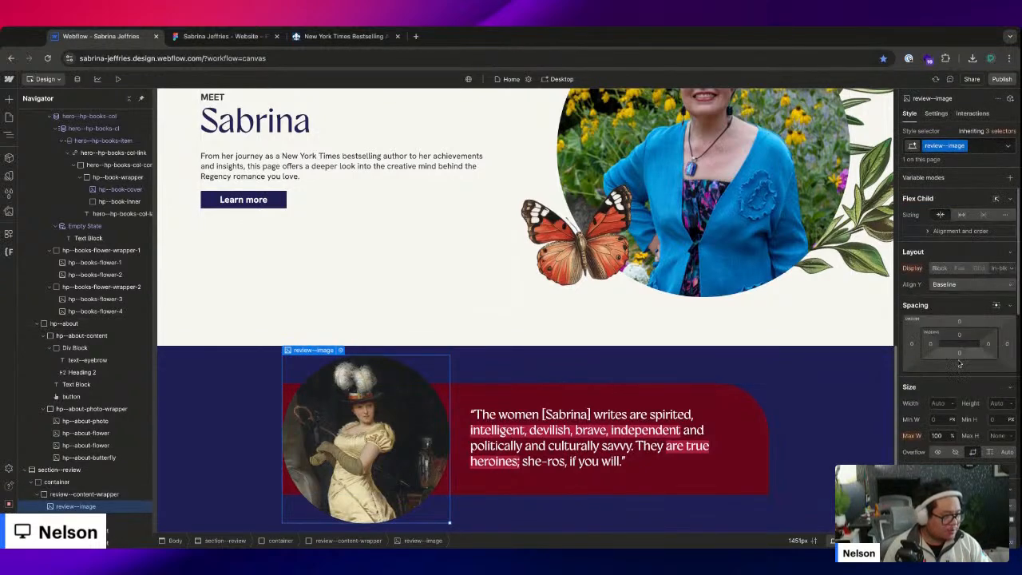
drag(937, 441, 938, 443)
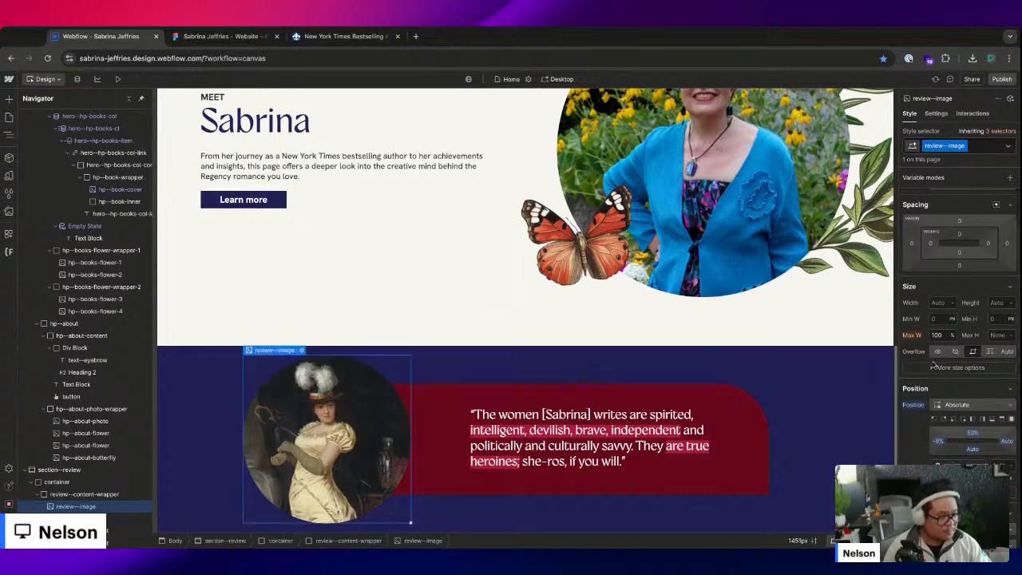
scroll(957, 346, up, 2)
- Try different left padding values on the review content wrapper, ending with 10%
click(452, 392)
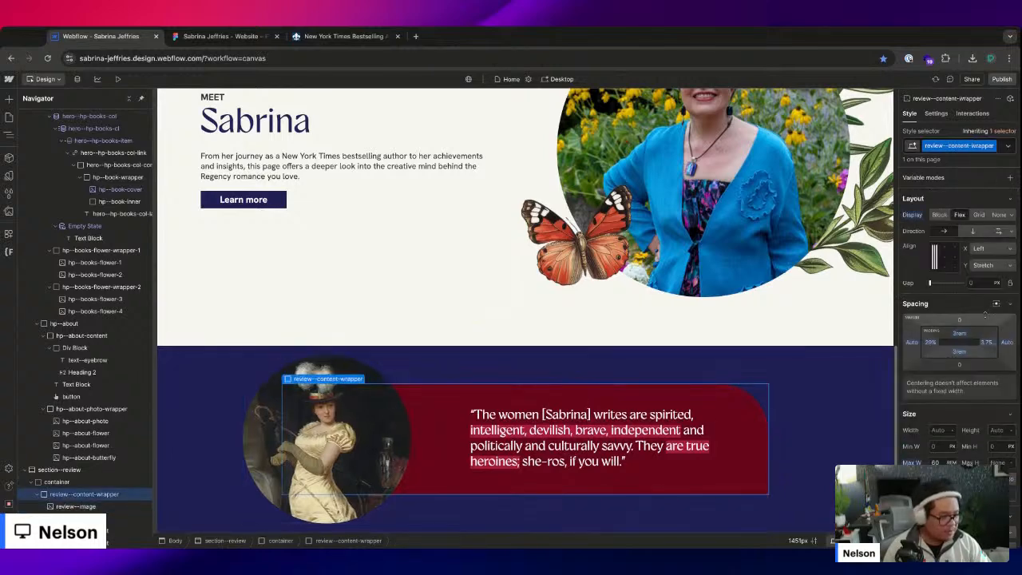
drag(932, 341, 931, 344)
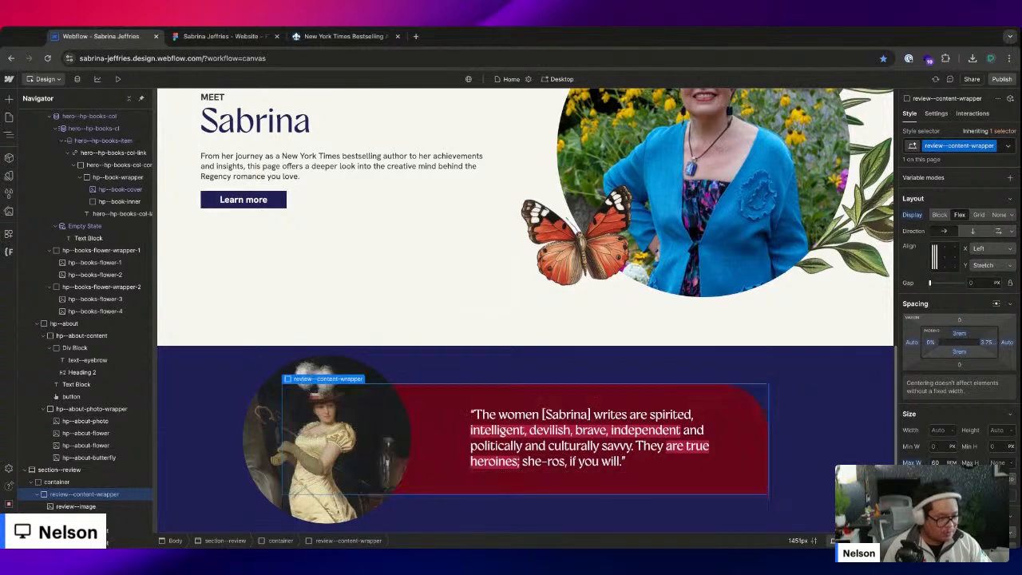
click(513, 446)
click(464, 395)
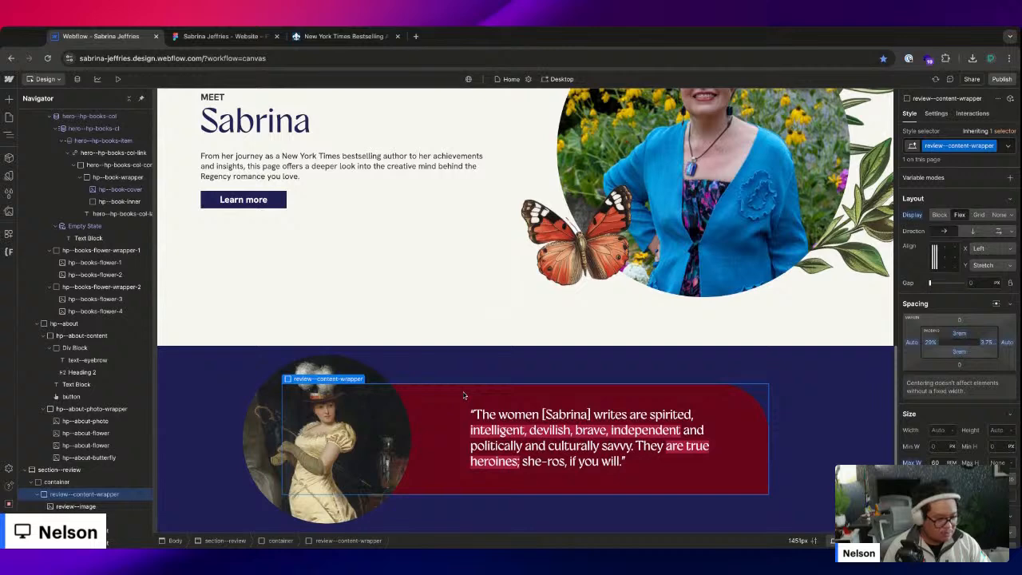
drag(930, 344, 930, 345)
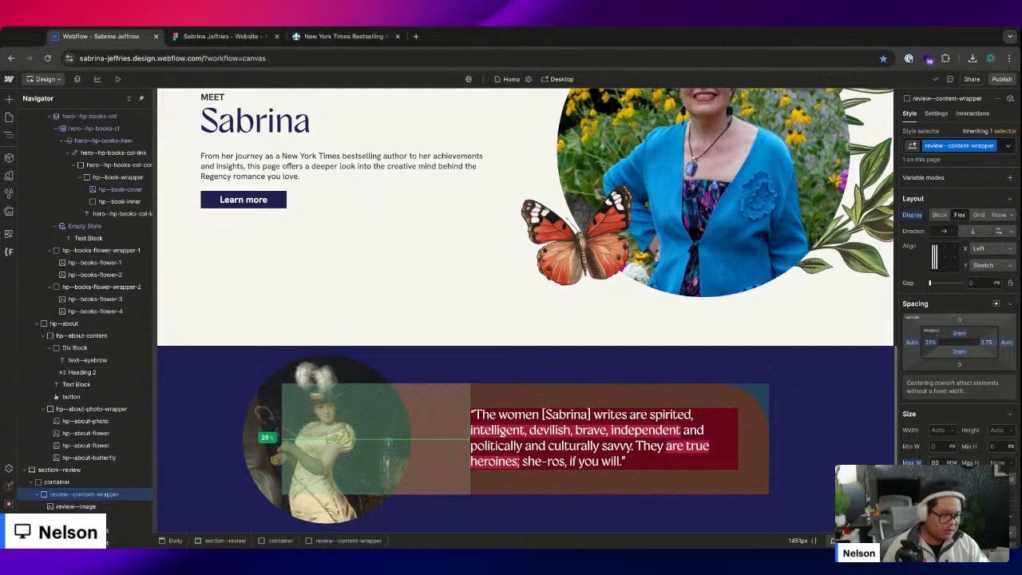
drag(931, 343, 930, 342)
click(930, 341)
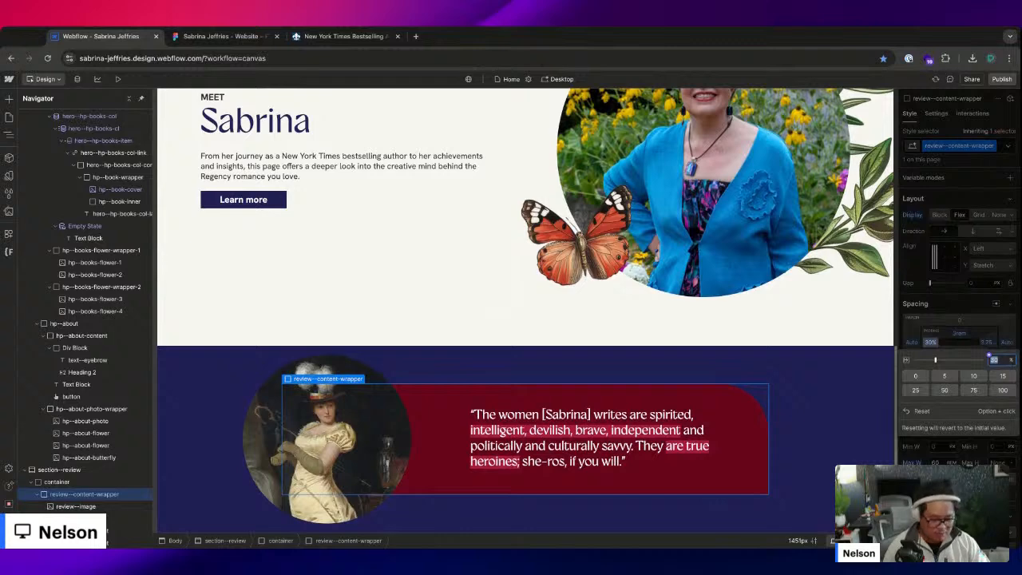
text(10)
key(Return)
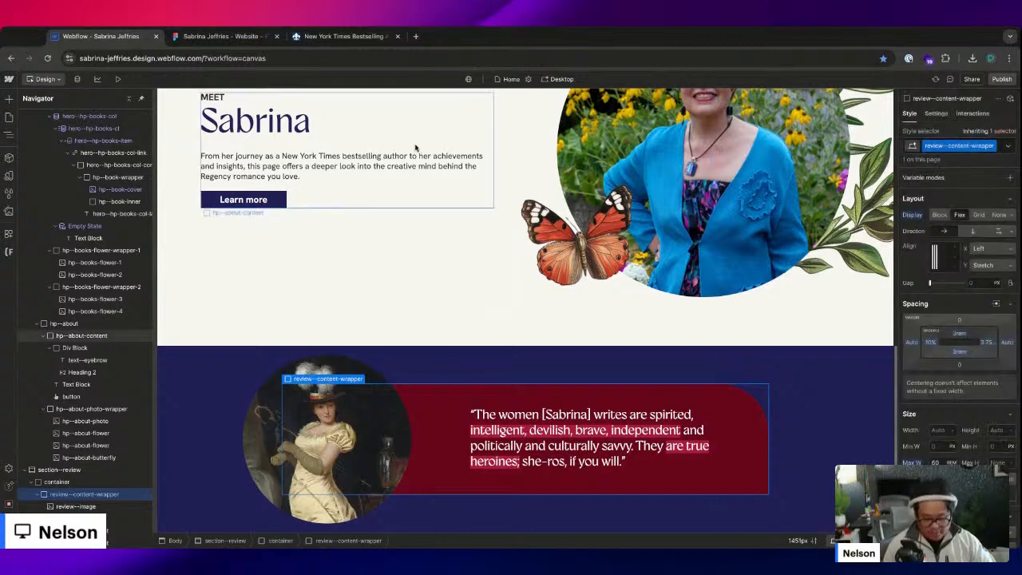
- Reload the project and increase the review content wrapper's left padding until the quote text clears the portrait
key(super+r)
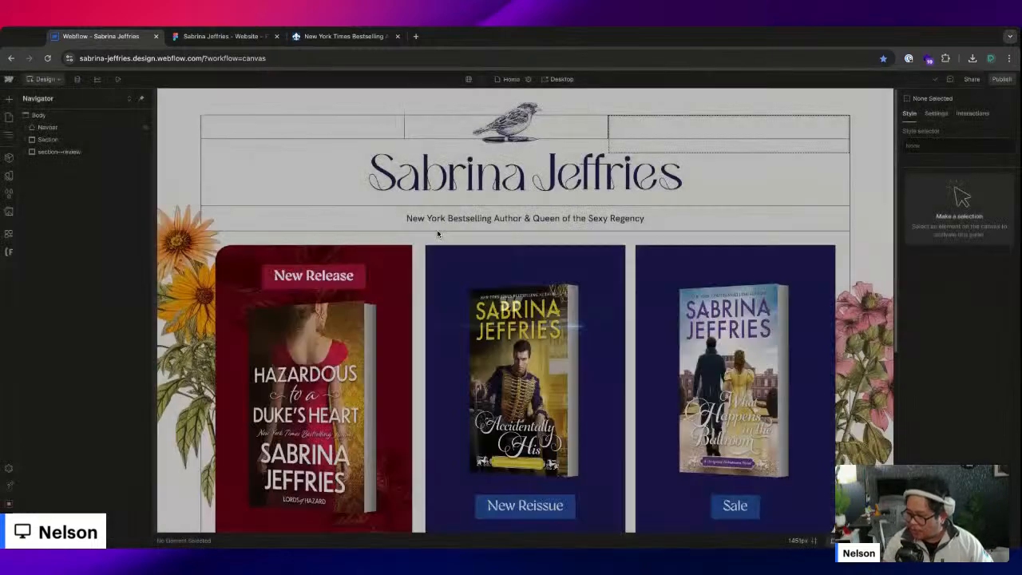
scroll(348, 293, down, 8)
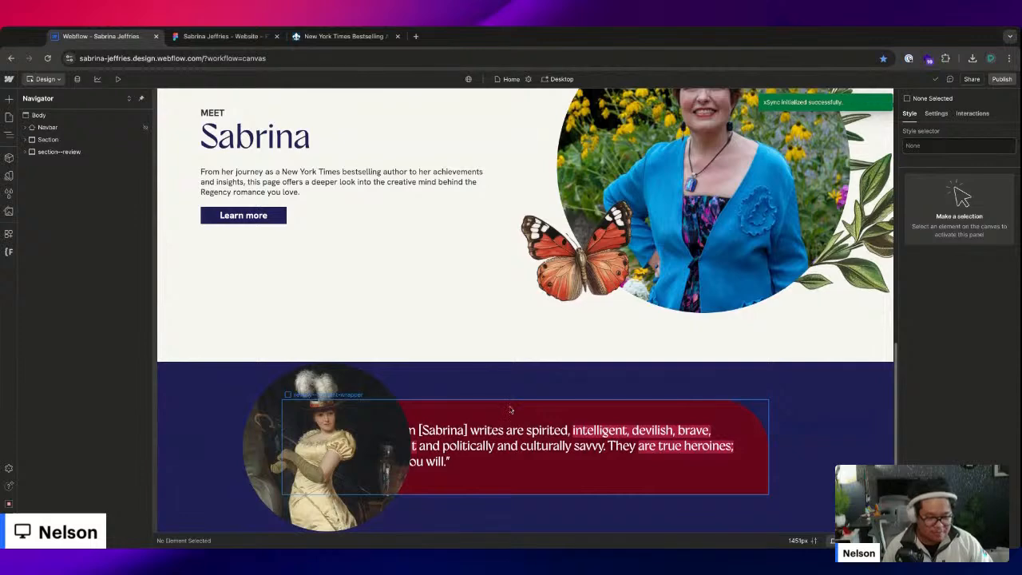
click(530, 402)
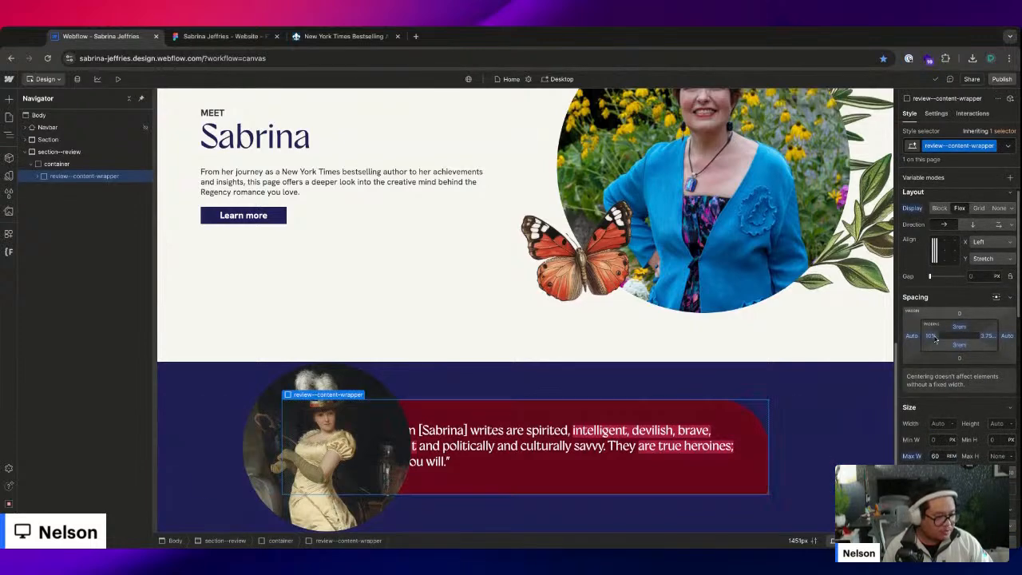
drag(929, 338, 930, 337)
- Add the custom property text-wrap: pretty to the review content wrapper
scroll(958, 336, down, 10)
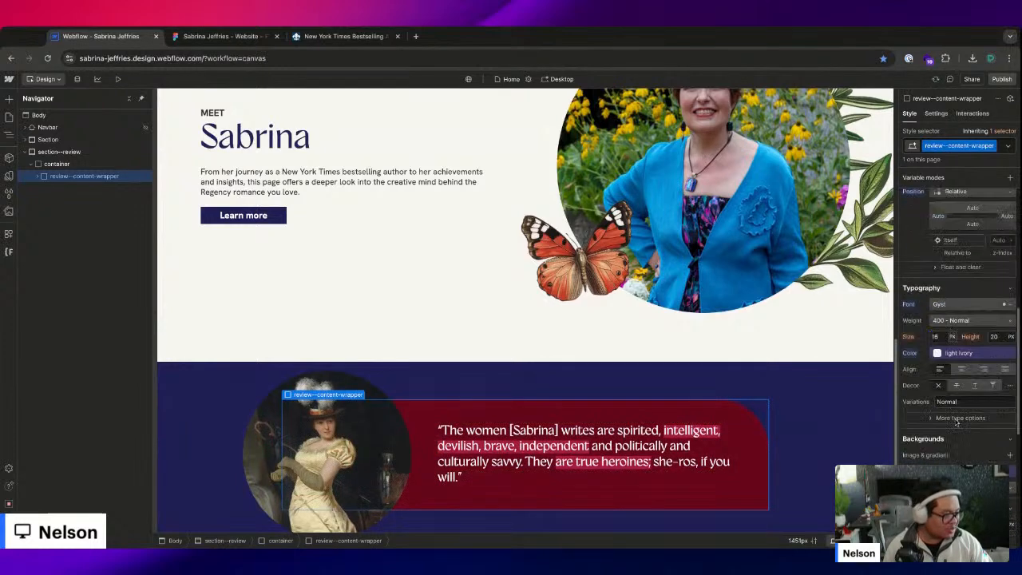
text(text-wrap)
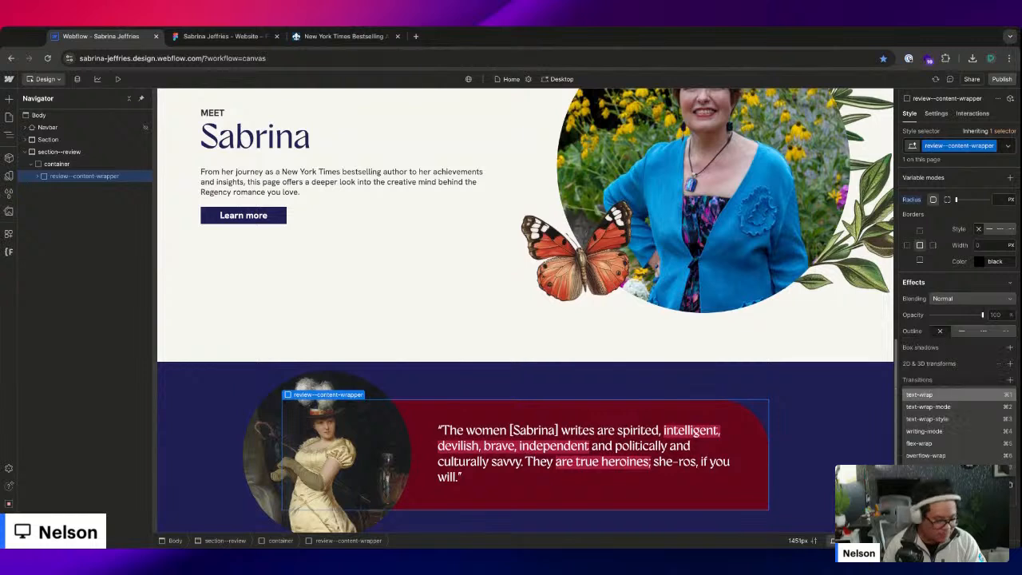
key(Return)
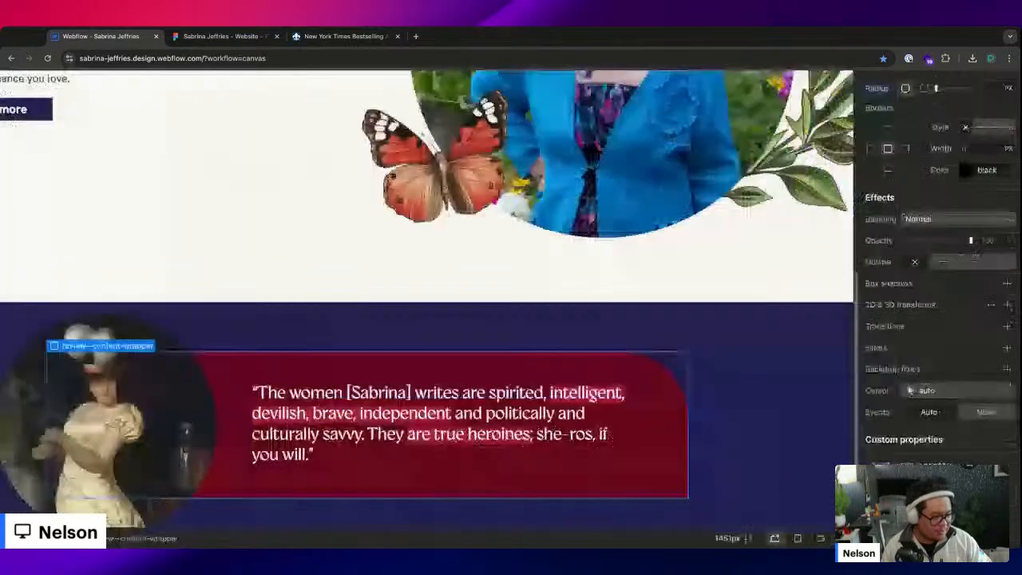
scroll(268, 349, left, 5)
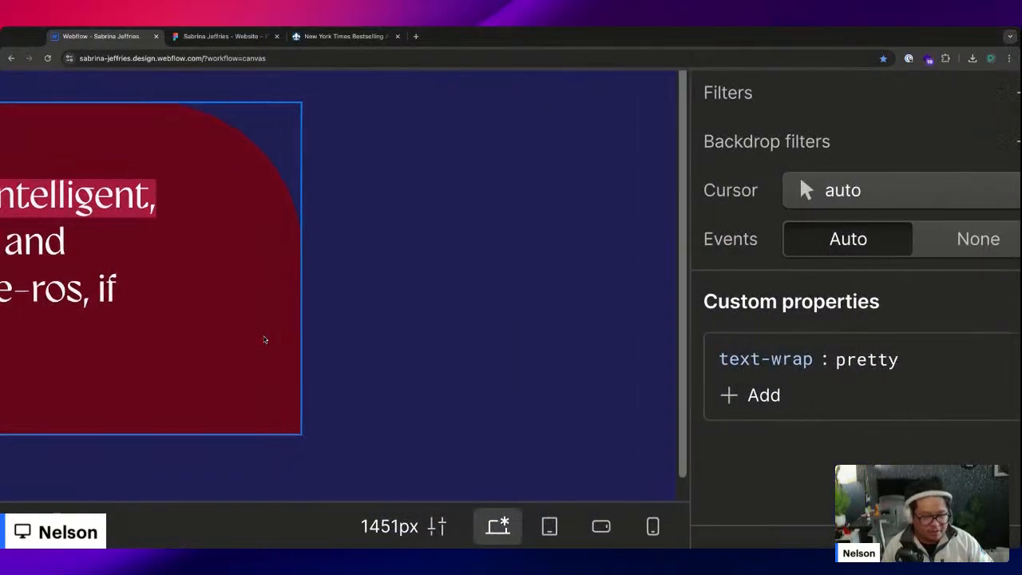
key(super+0)
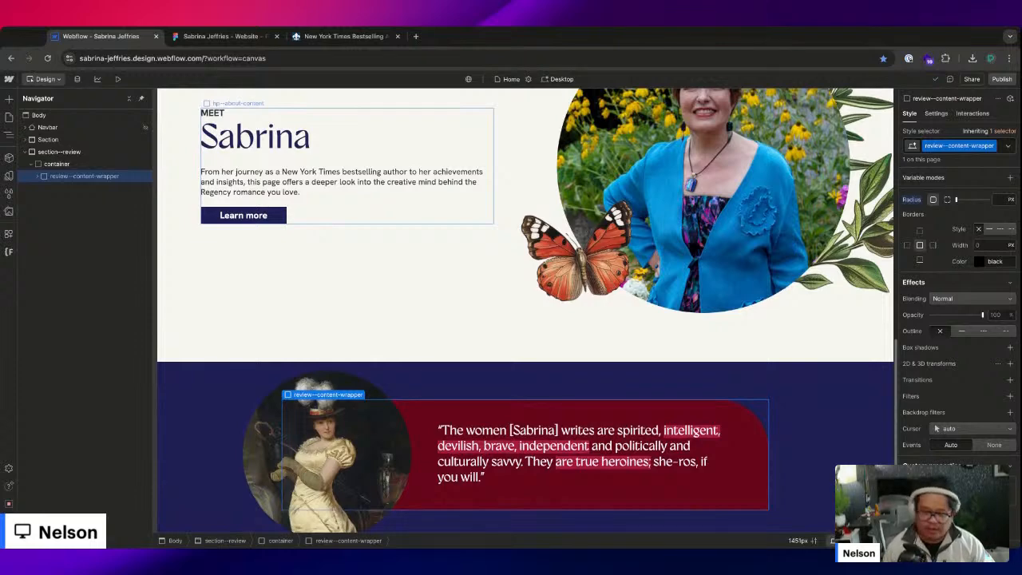
- Inspect the Sabrina heading and the review block quote, check the Figma design, and return to the Webflow project
scroll(408, 359, up, 2)
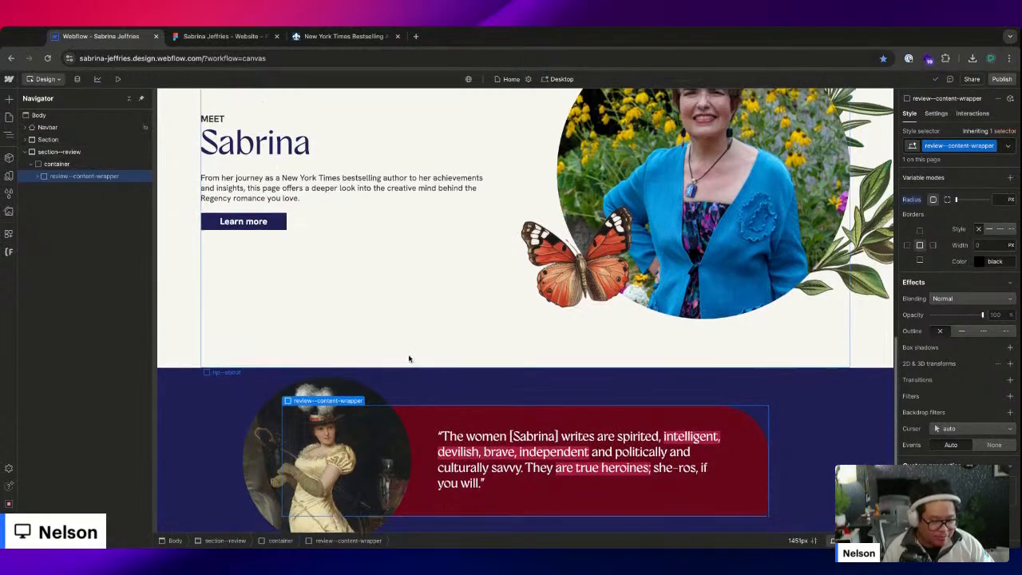
click(249, 177)
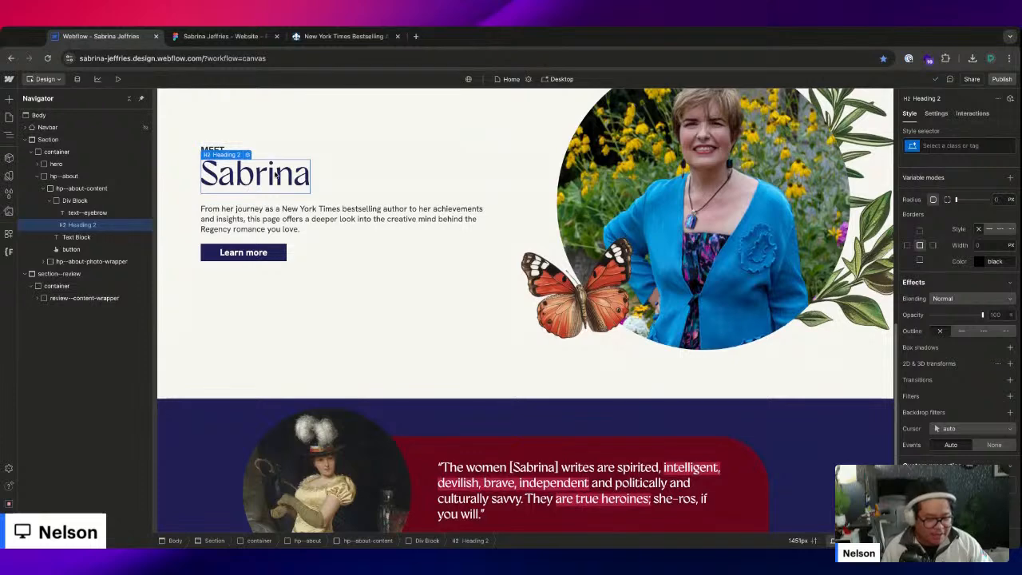
click(548, 498)
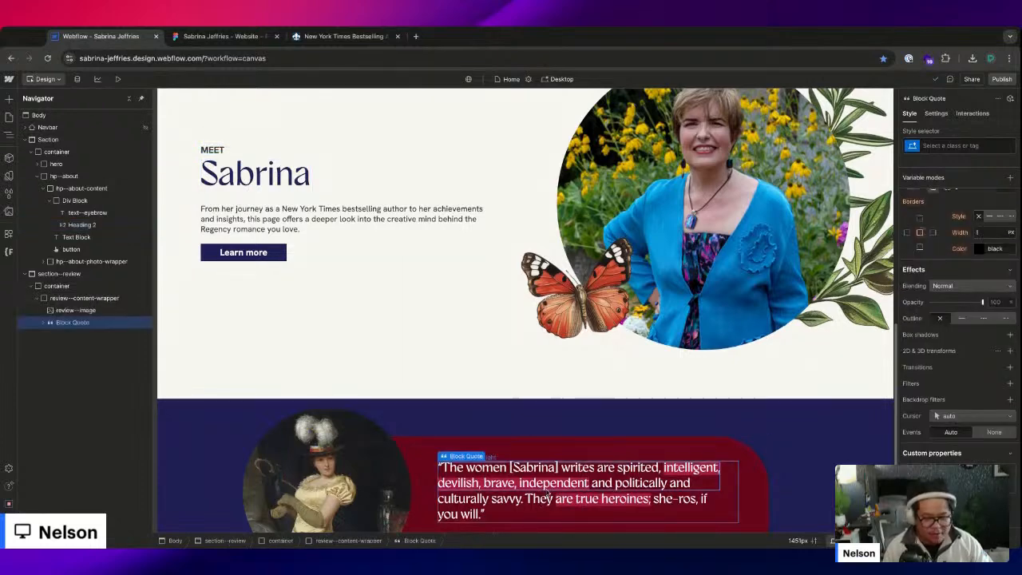
scroll(548, 499, down, 2)
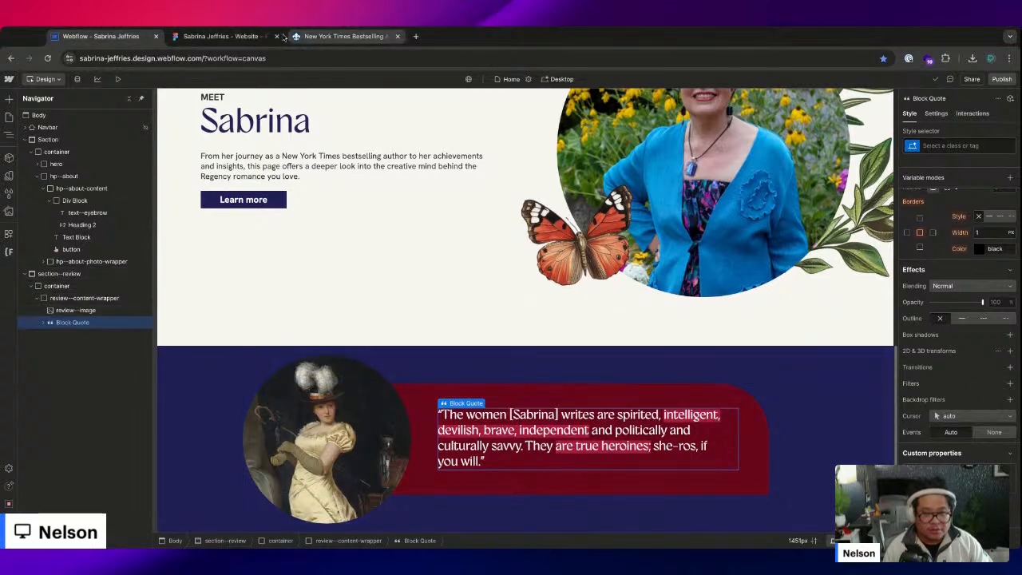
click(228, 36)
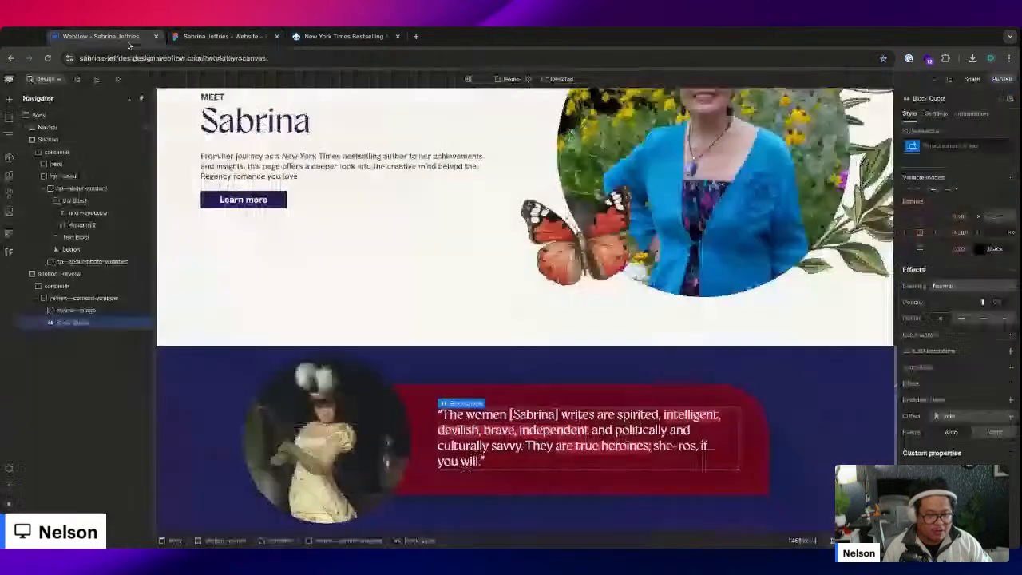
click(101, 36)
- Insert the Greenery-2 1.png asset into the review content wrapper, between the review image and the block quote
click(80, 298)
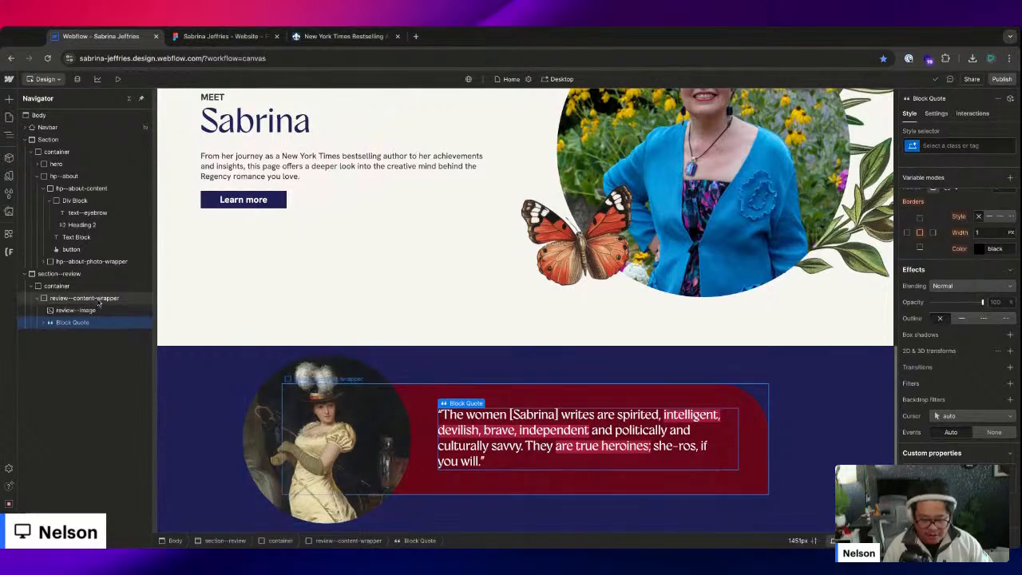
click(8, 212)
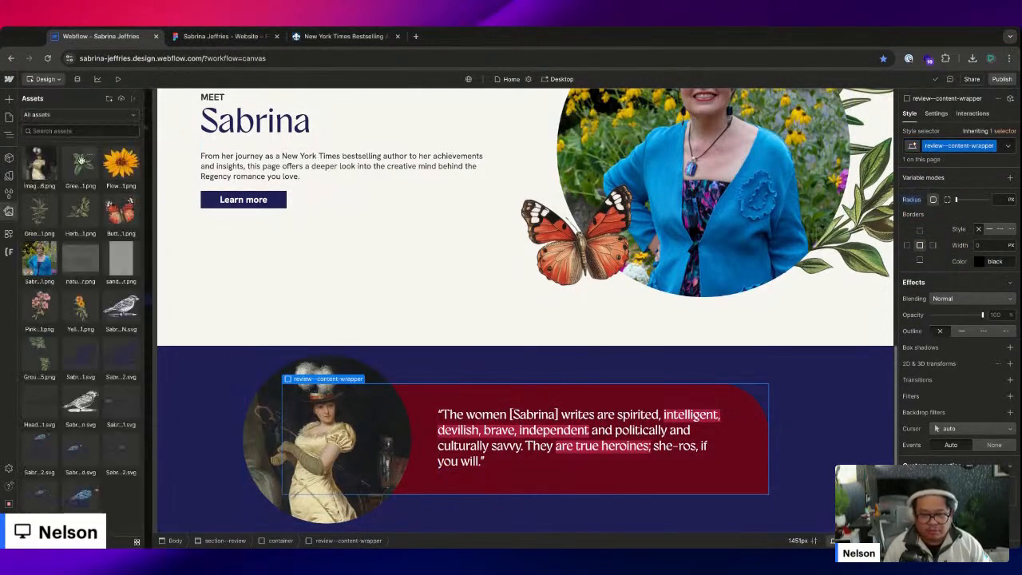
drag(79, 160, 304, 413)
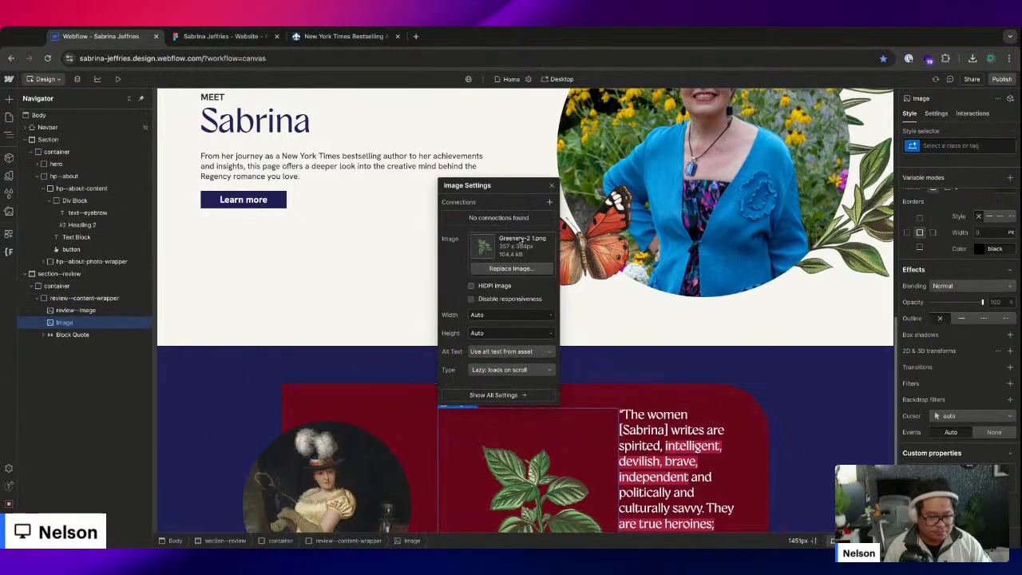
- Give the new greenery image the class review--plant-1
click(94, 298)
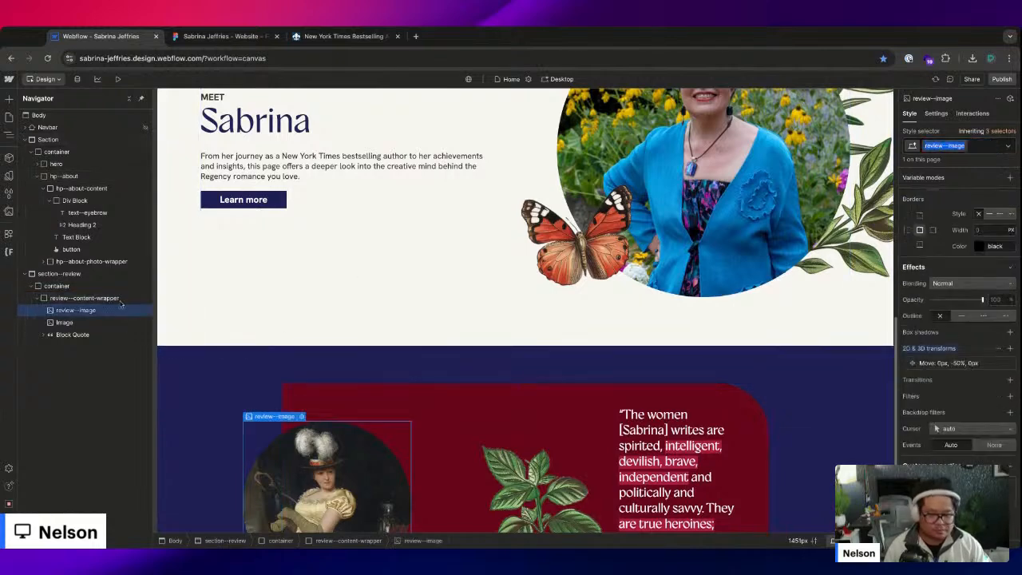
click(86, 322)
key(ctrl+Return)
text(review--pla)
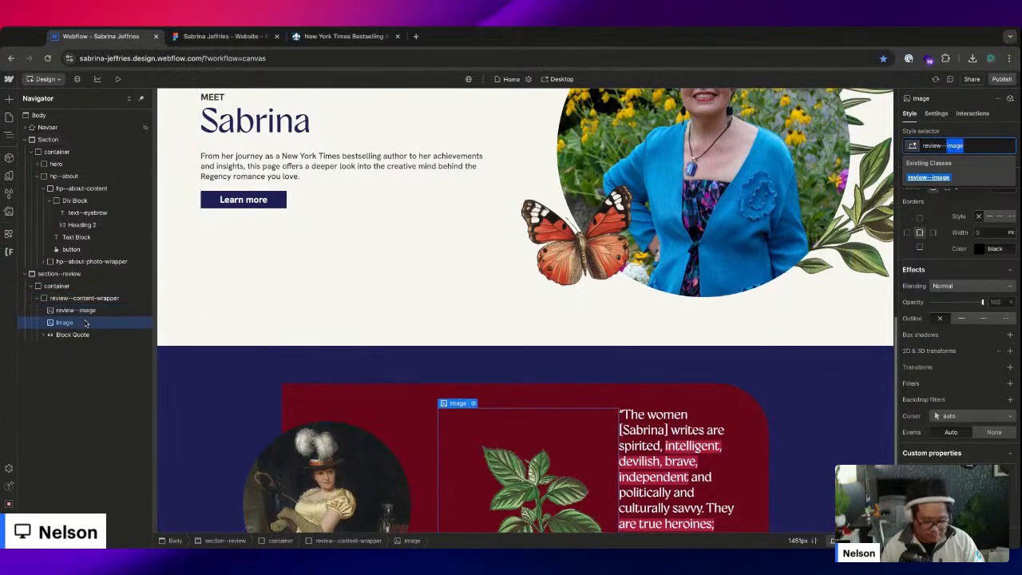
text(nt)
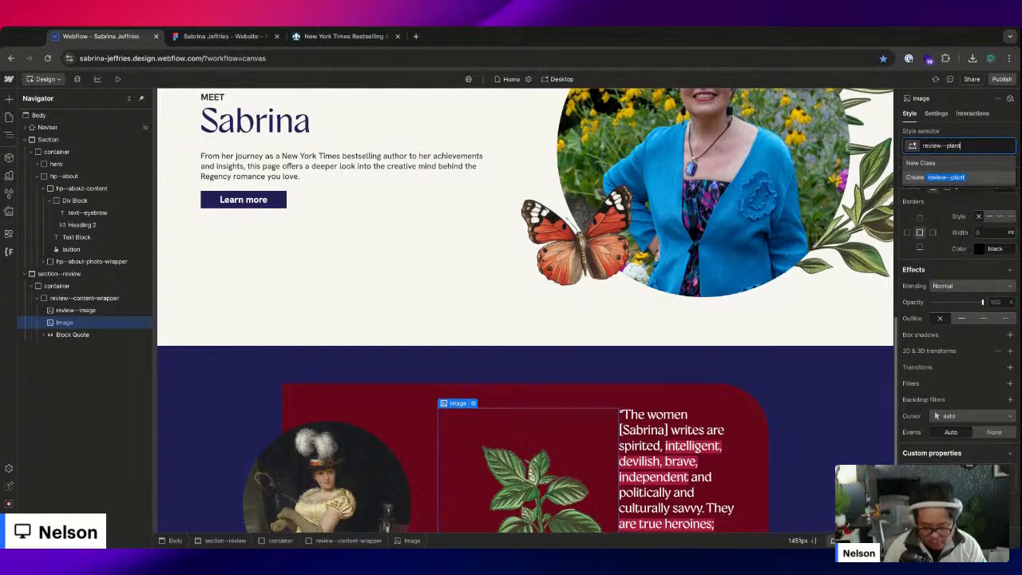
text(-1)
key(Return)
scroll(468, 303, down, 2)
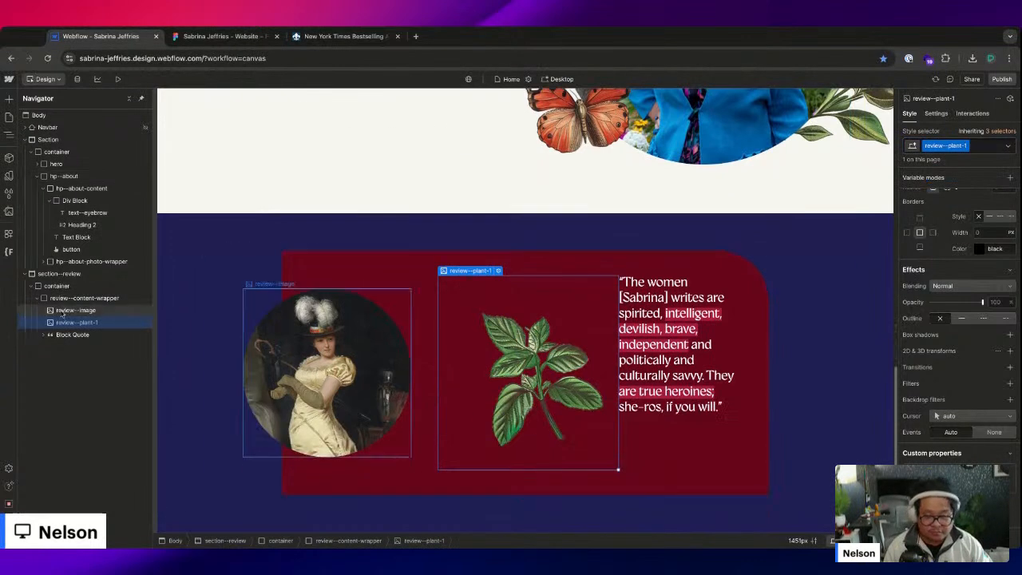
scroll(945, 363, up, 5)
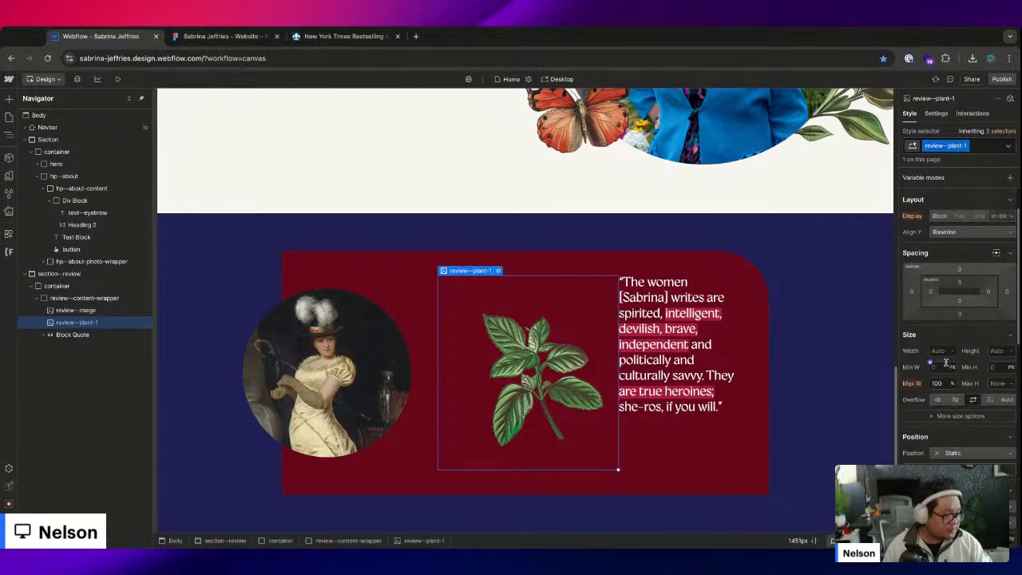
- Set review--plant-1 to absolute position with the top-left preset and glance at the Figma design
scroll(946, 363, down, 3)
click(957, 330)
click(961, 357)
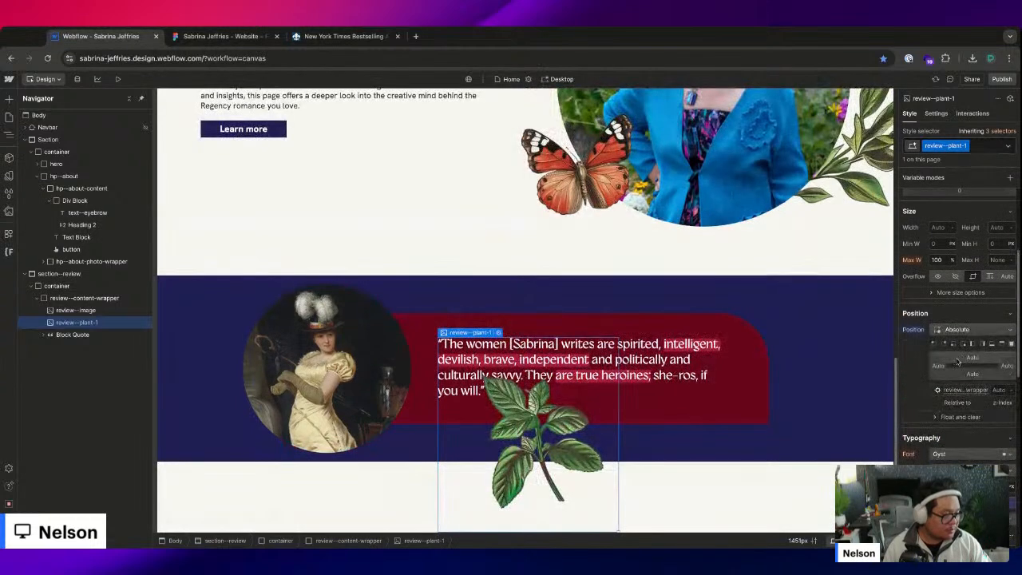
click(932, 343)
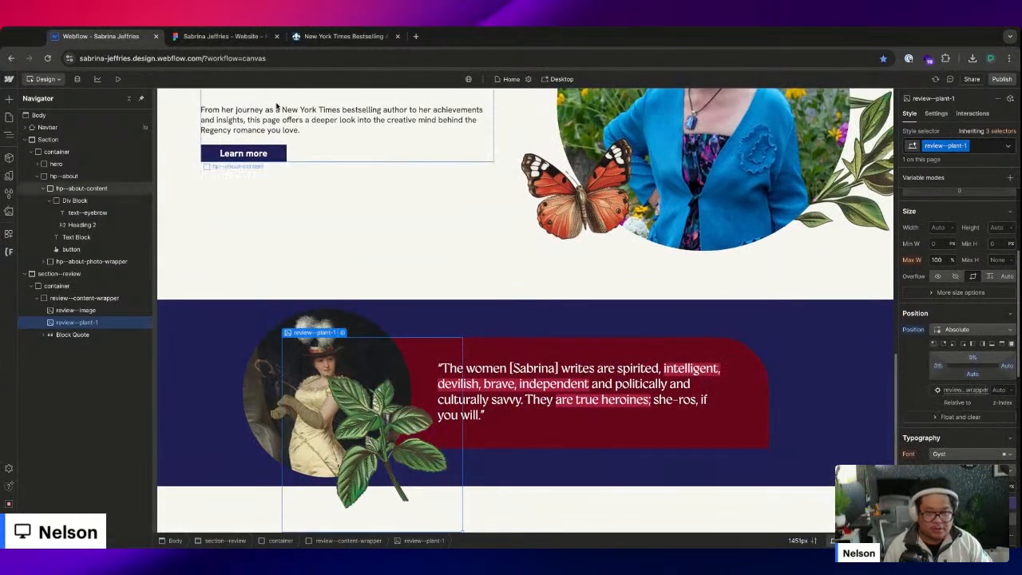
click(220, 35)
click(100, 36)
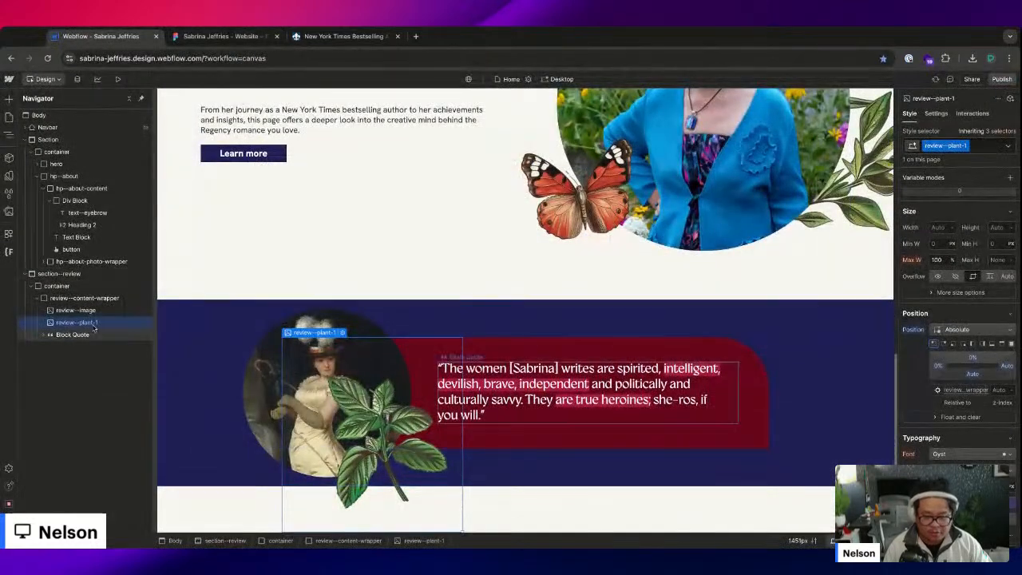
- Raise the z-index of review--image above the plant and set review--plant-1's z-index to 4
click(76, 310)
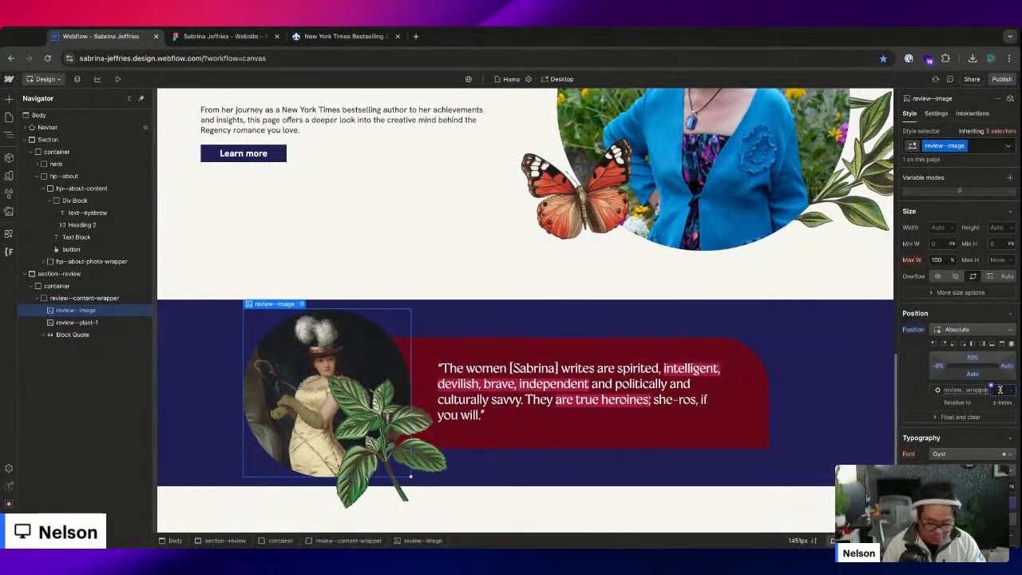
click(1000, 390)
click(76, 321)
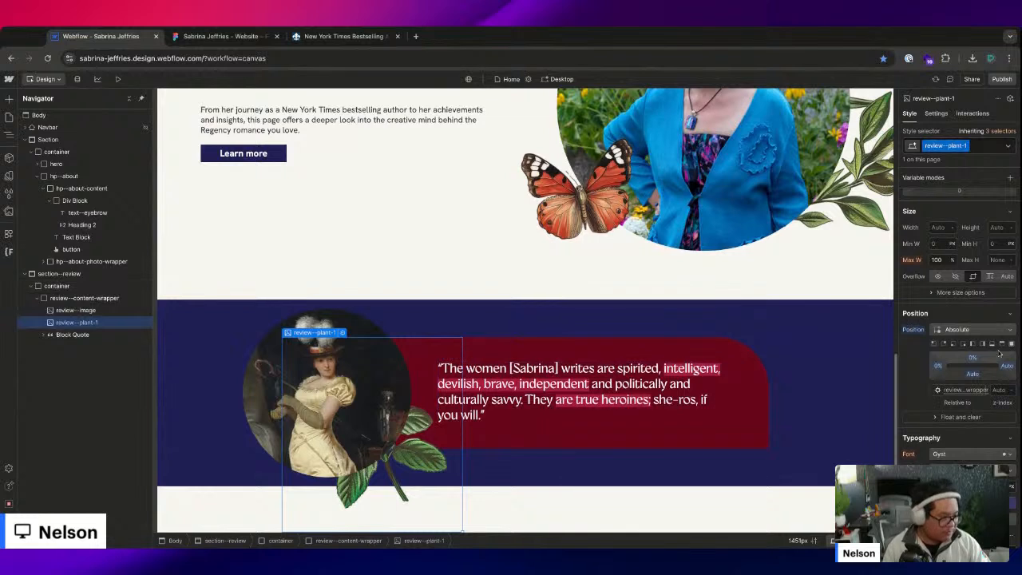
text(4)
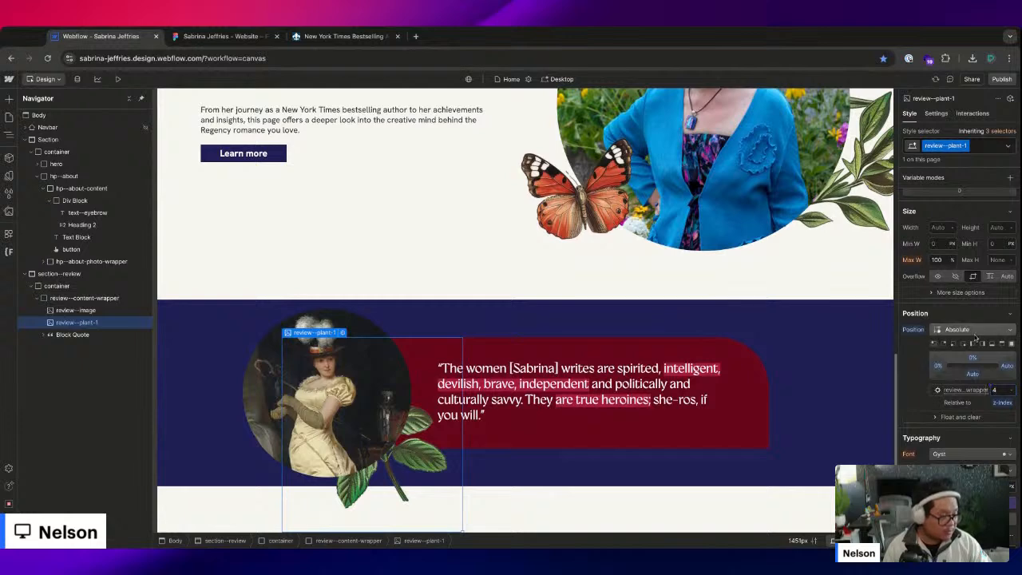
- Offset review--plant-1 by -25% left and -51% top, and compare it with the Greenery-2 1 layer in the Figma design
drag(938, 365, 974, 364)
drag(975, 364, 972, 345)
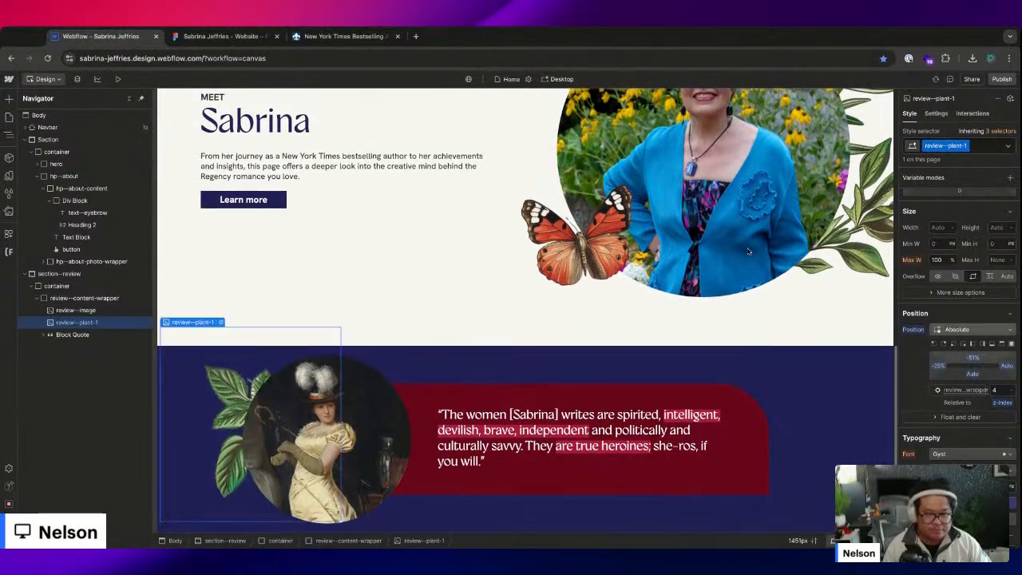
click(221, 36)
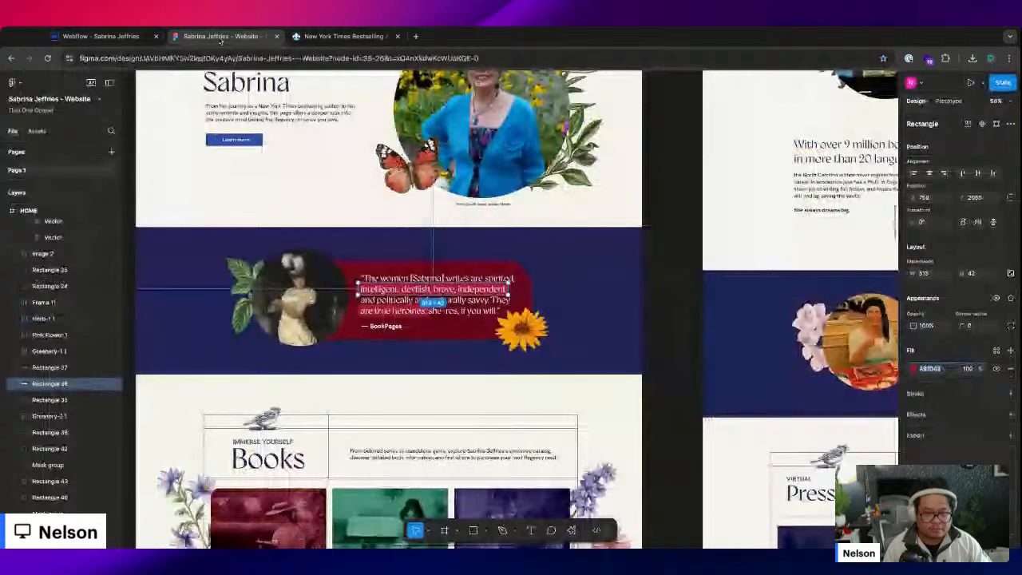
click(101, 36)
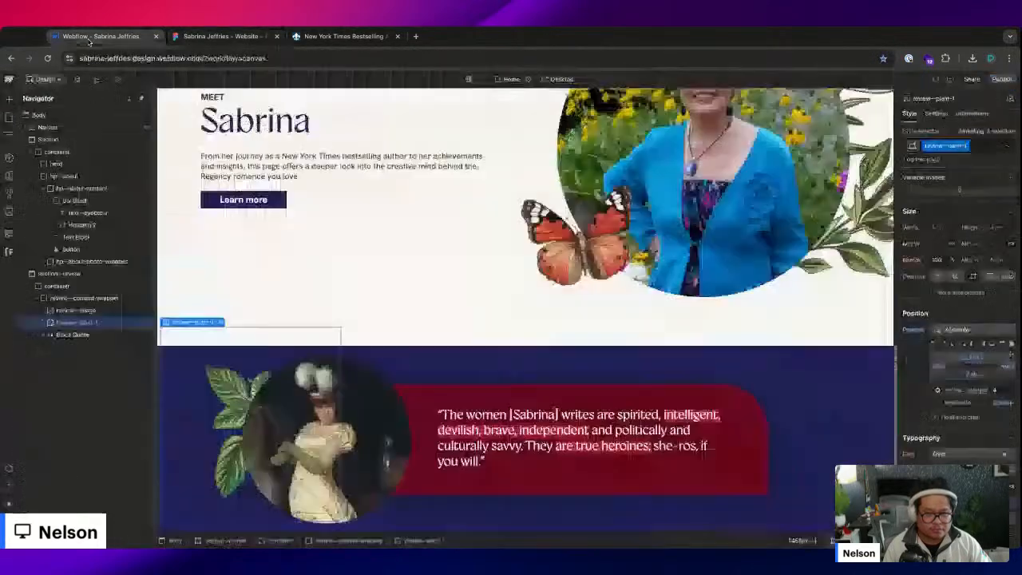
click(209, 37)
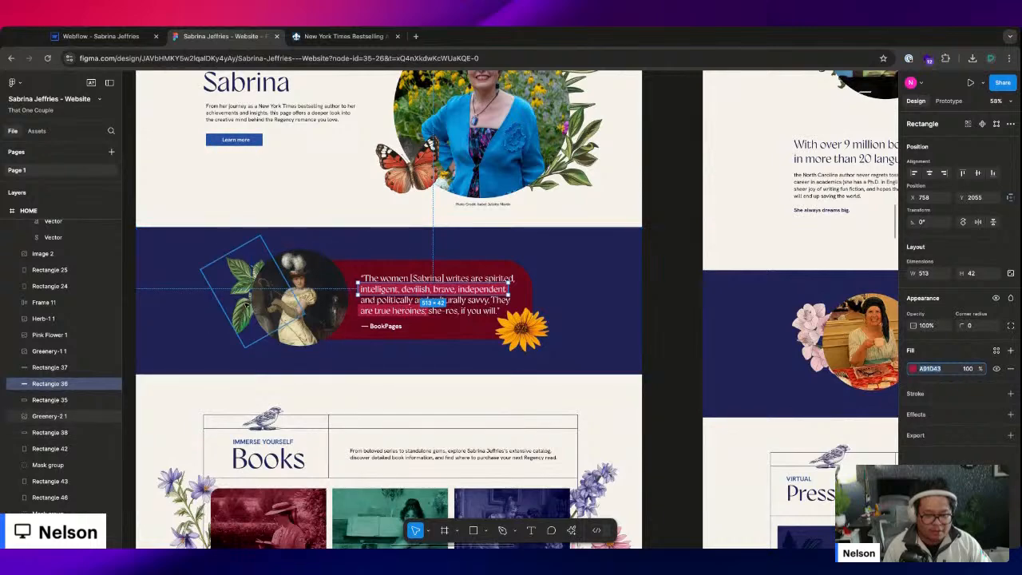
click(248, 303)
scroll(249, 303, up, 5)
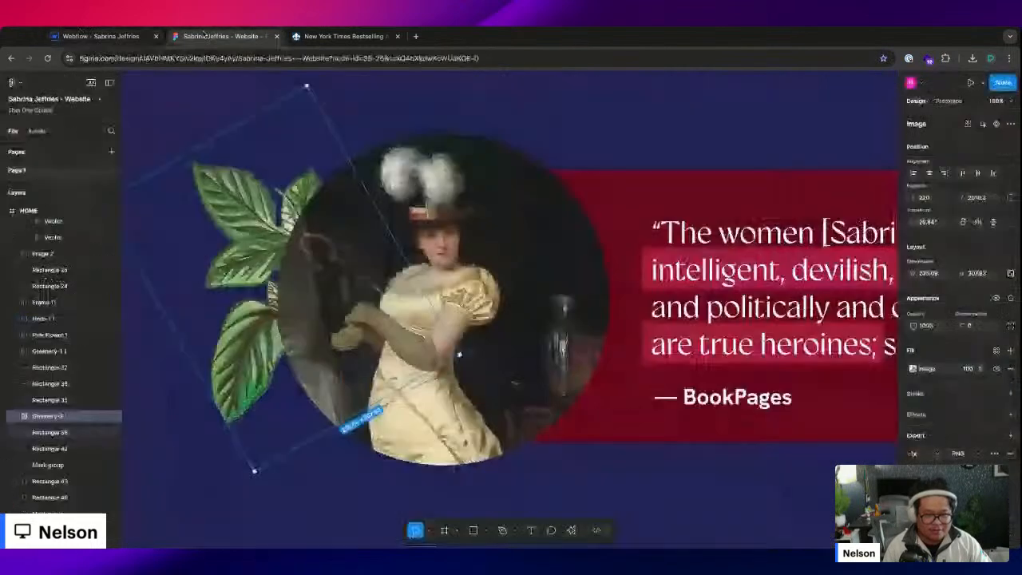
click(99, 36)
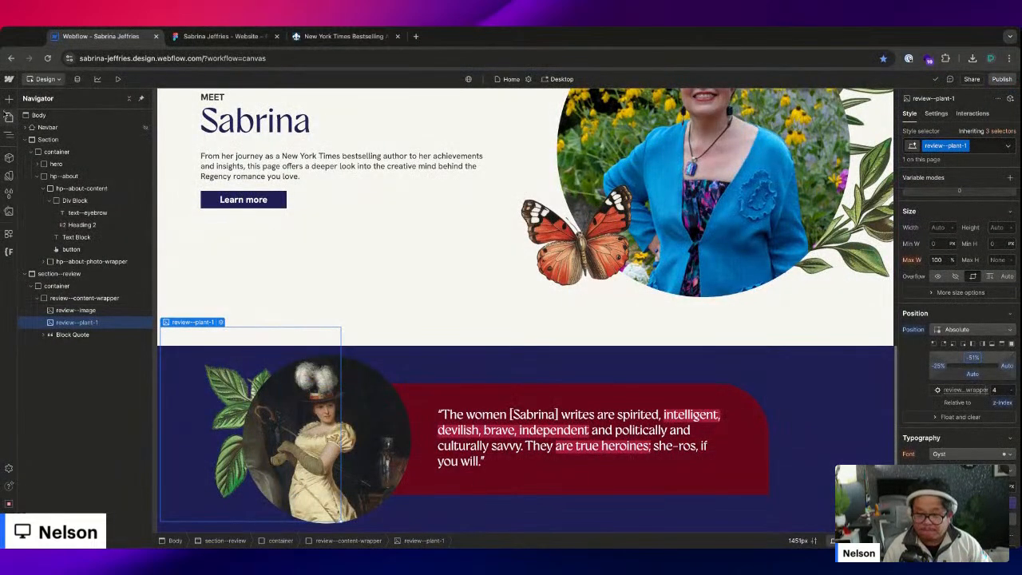
- Insert the yellow flower image asset into the review content wrapper, between review--plant-1 and the block quote
key(j)
drag(110, 170, 722, 439)
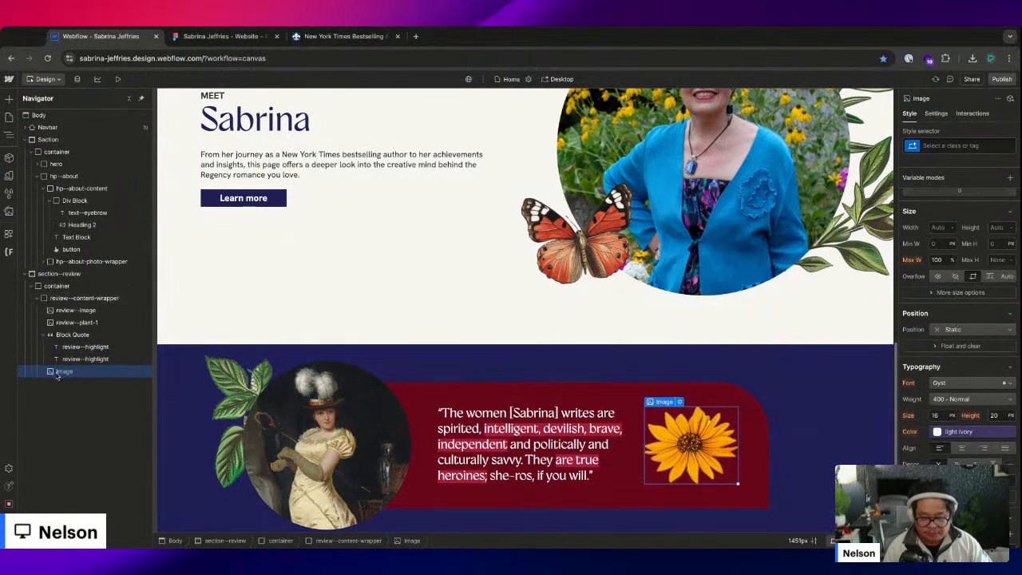
drag(67, 371, 72, 336)
- Give the new flower image the class review--plant-2
click(80, 323)
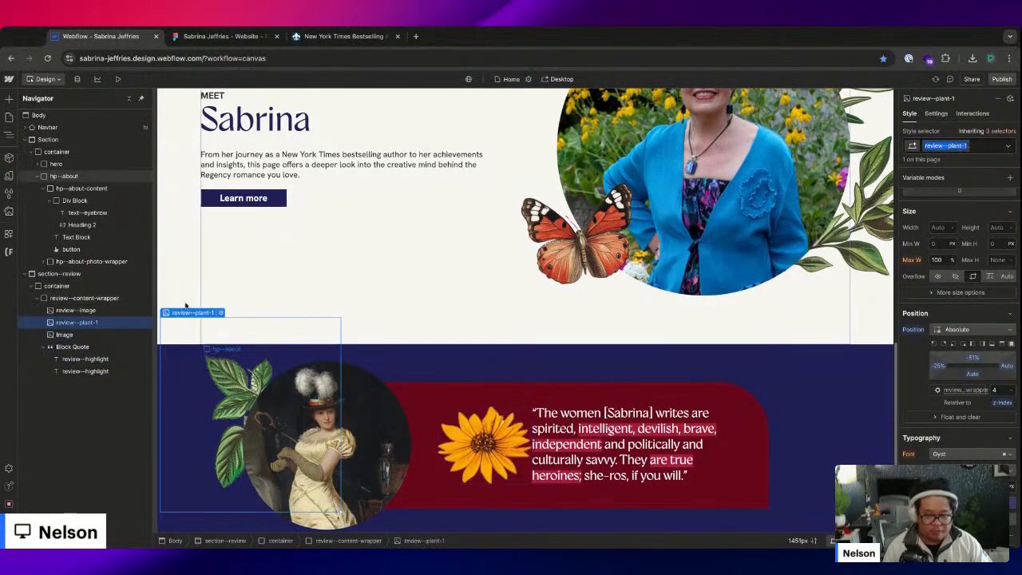
click(80, 335)
key(ctrl+Return)
text(review--plant-2)
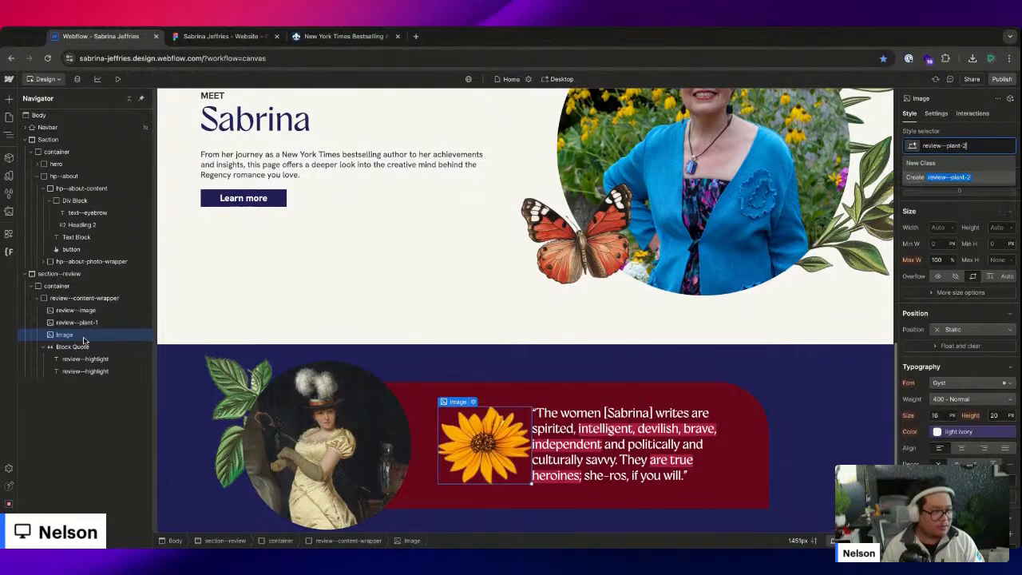
key(Return)
- Position review--plant-2 absolutely with the bottom-right preset, offset by -26% bottom and -7% right
click(958, 330)
click(957, 353)
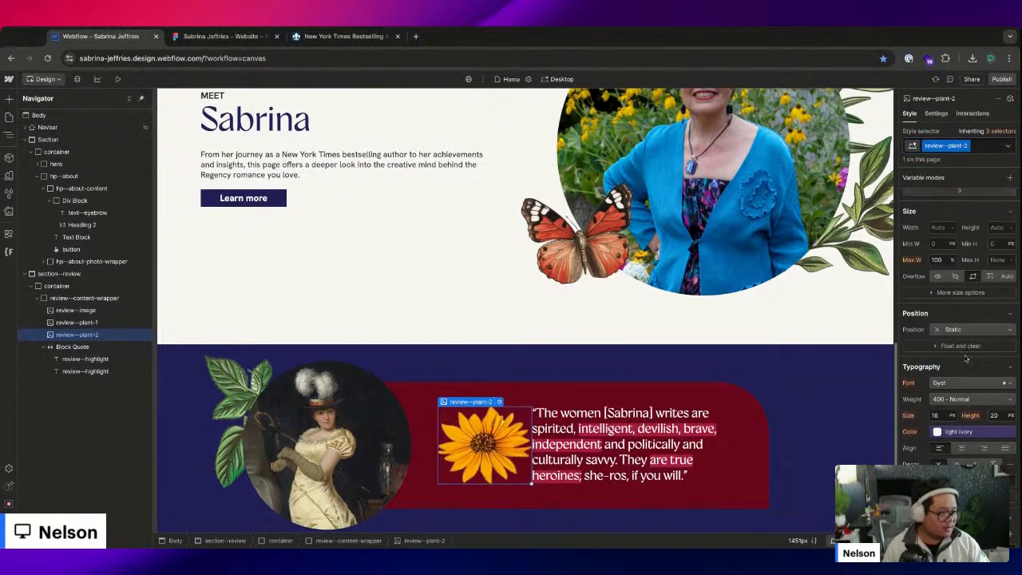
click(963, 345)
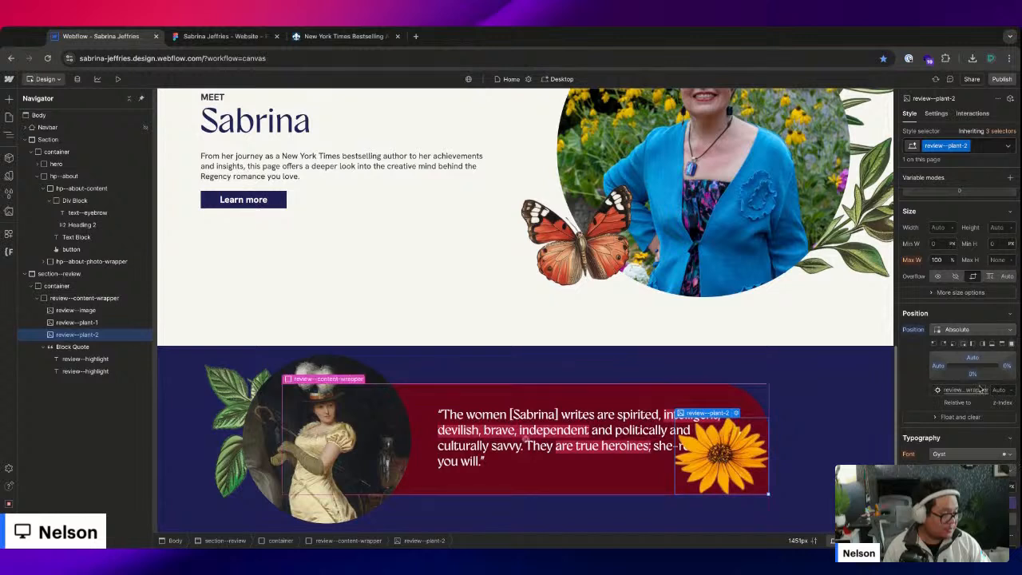
mouse_move(972, 373)
mouse_down()
mouse_move(1009, 372)
mouse_move(972, 373)
mouse_up()
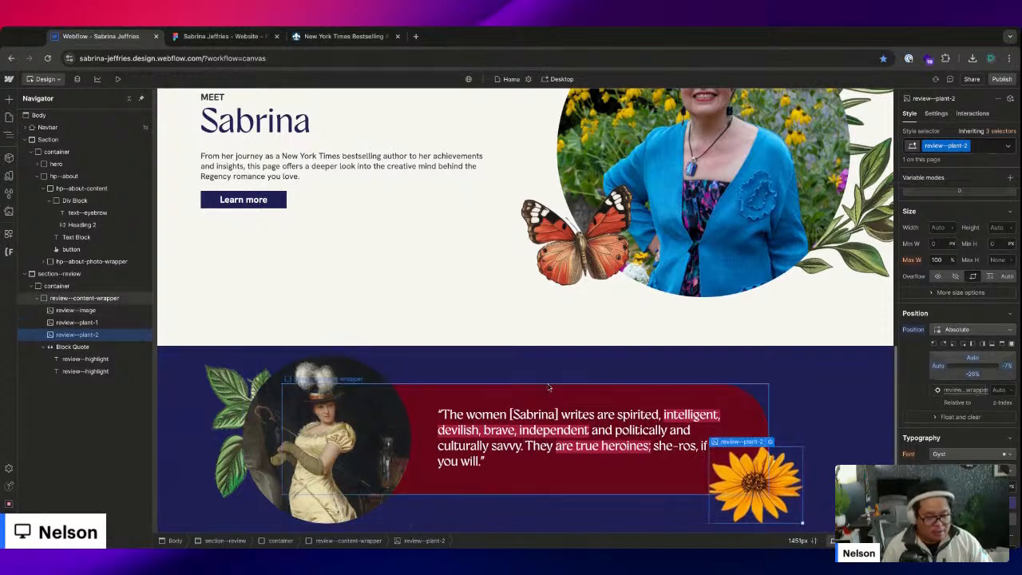
- Switch to the Figma design and inspect the dark blue banner rectangles on the Home, Meet Sabrina and Awards & Accolades pages
key(ctrl+Tab)
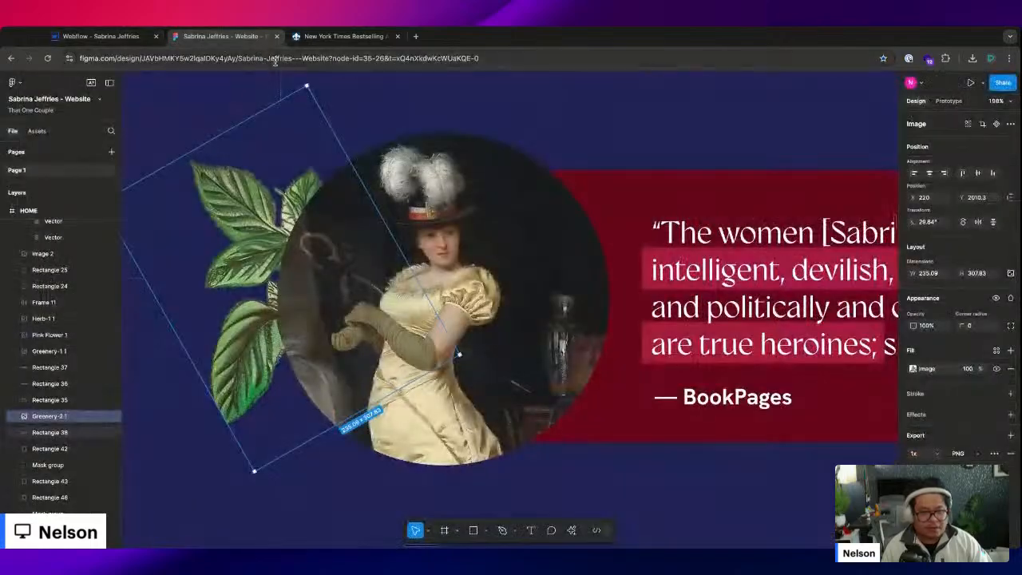
scroll(551, 236, down, 5)
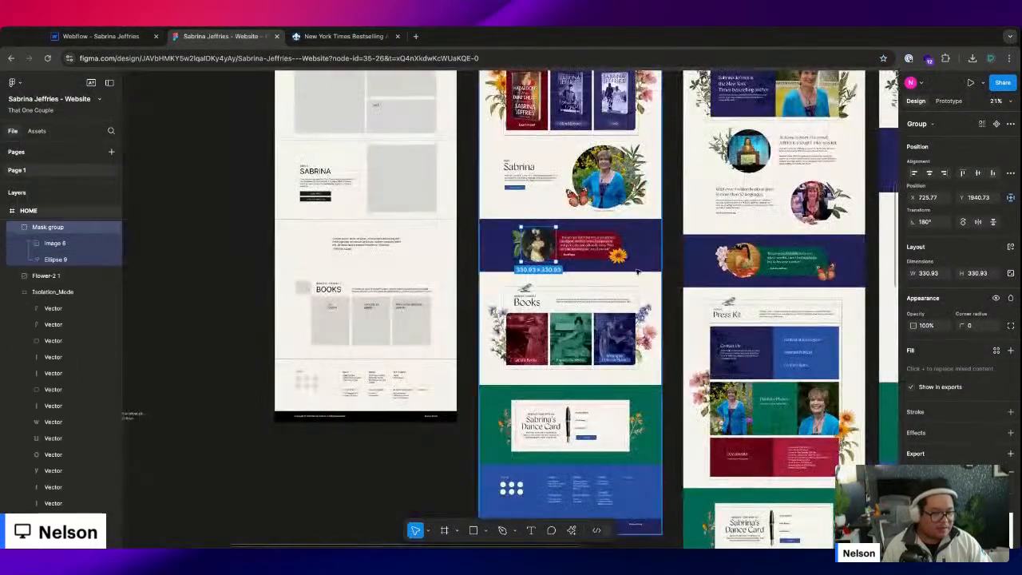
scroll(652, 268, right, 3)
scroll(652, 269, right, 3)
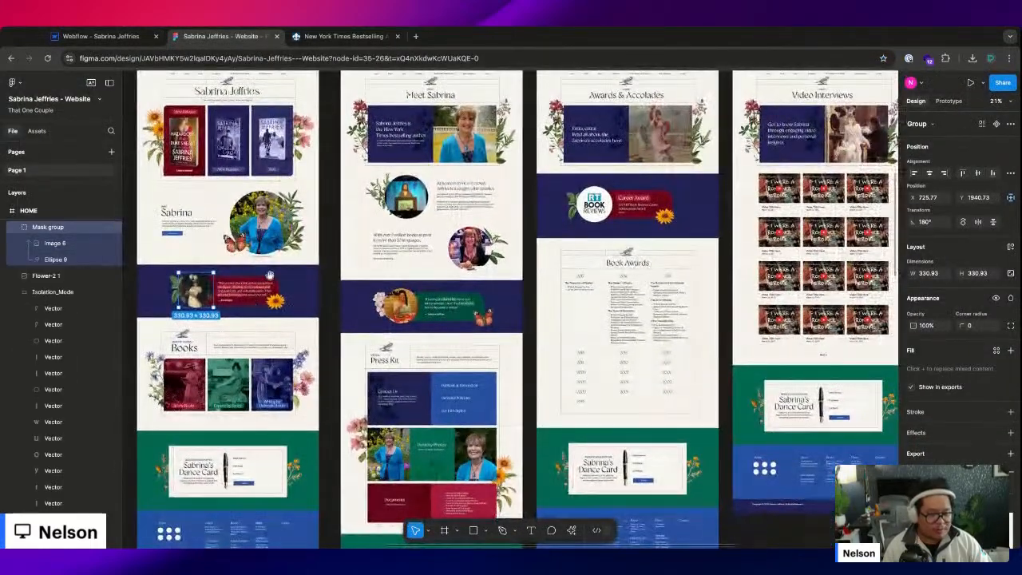
click(294, 285)
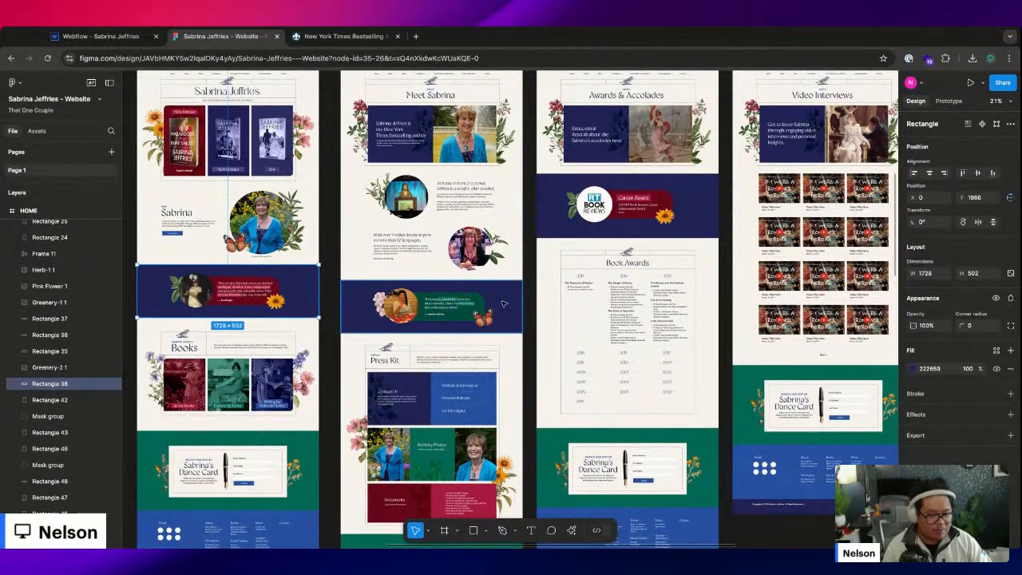
click(509, 295)
click(678, 214)
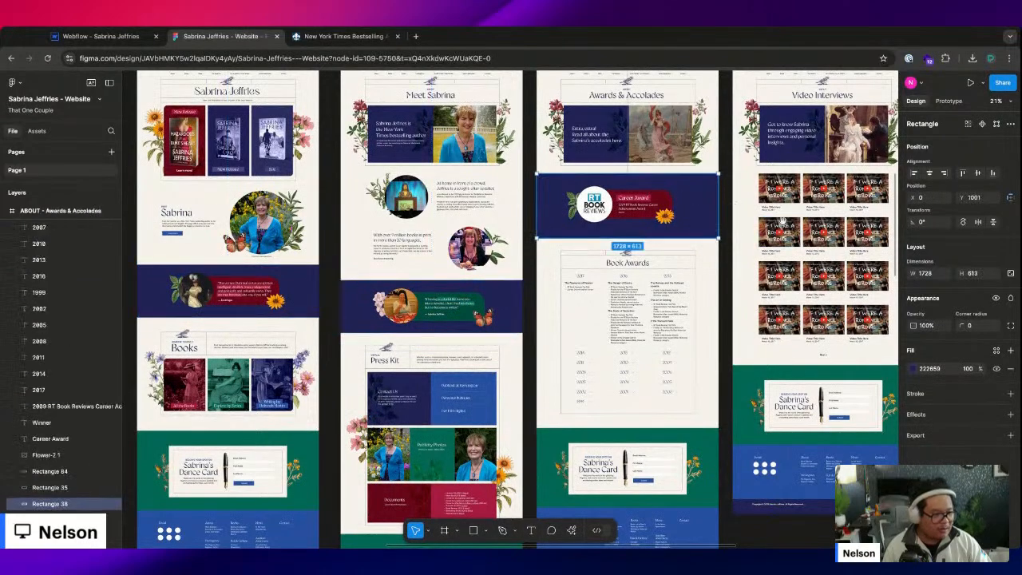
- Look over the neighbouring page frames in the Figma design for other uses of the banner layout
scroll(783, 222, right, 5)
scroll(782, 222, down, 3)
scroll(782, 223, left, 3)
scroll(782, 223, up, 3)
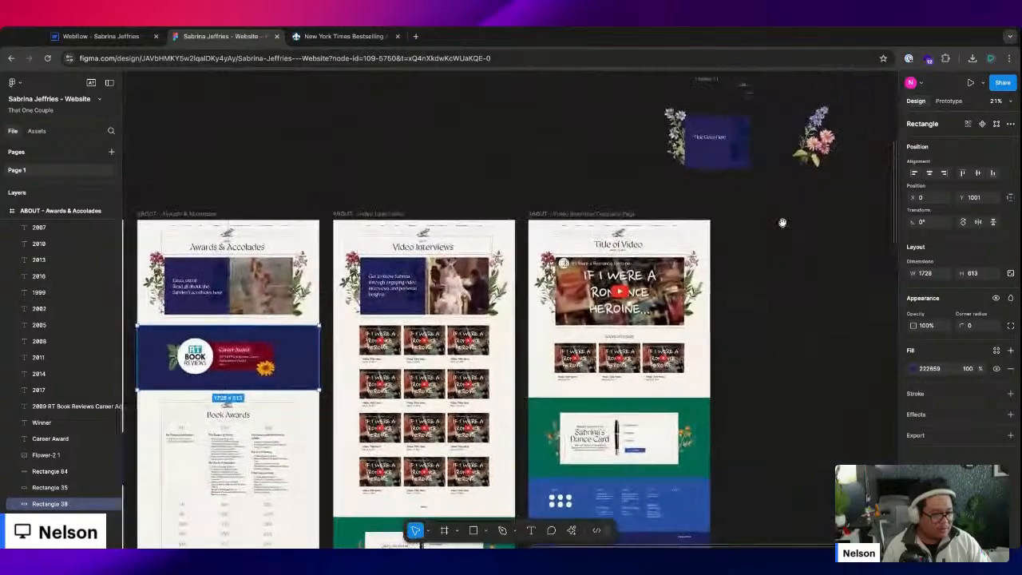
scroll(782, 222, up, 4)
scroll(450, 353, down, 3)
scroll(450, 354, left, 5)
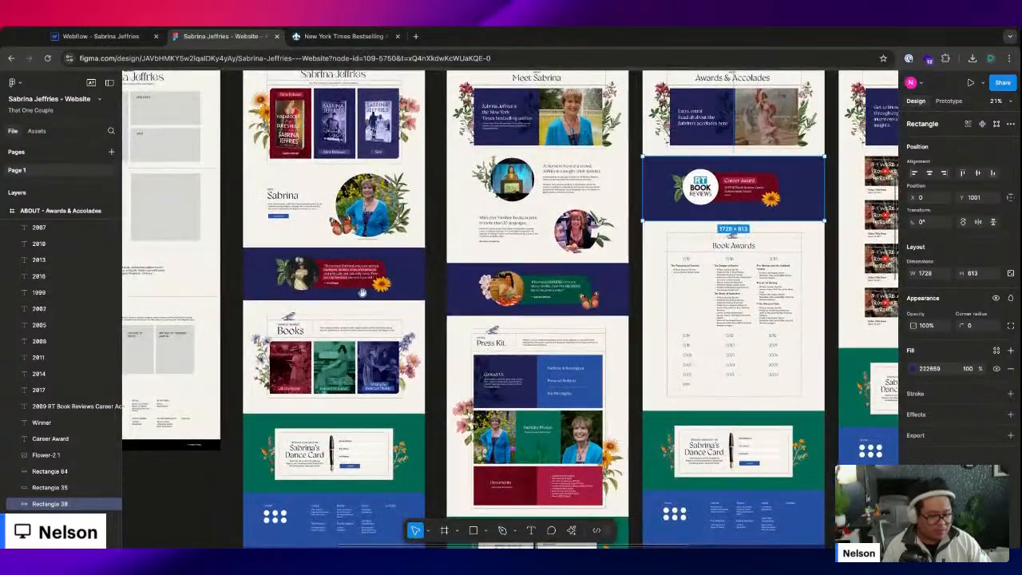
scroll(450, 353, up, 2)
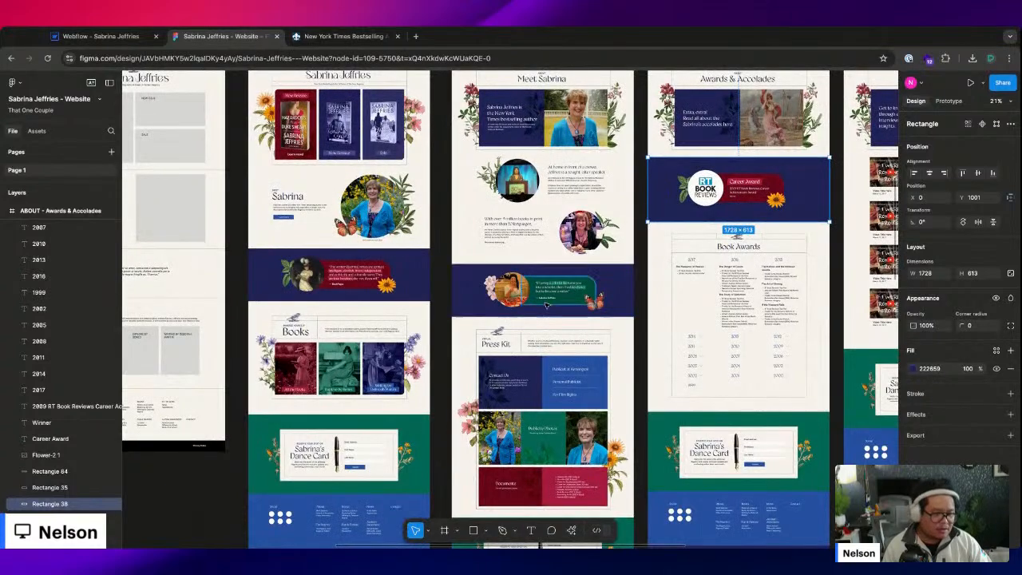
- Compare the Meet Sabrina quote banner and the Career Award banner up close with the home page review, then return to Webflow
scroll(546, 304, up, 3)
scroll(545, 304, up, 3)
scroll(546, 304, down, 1)
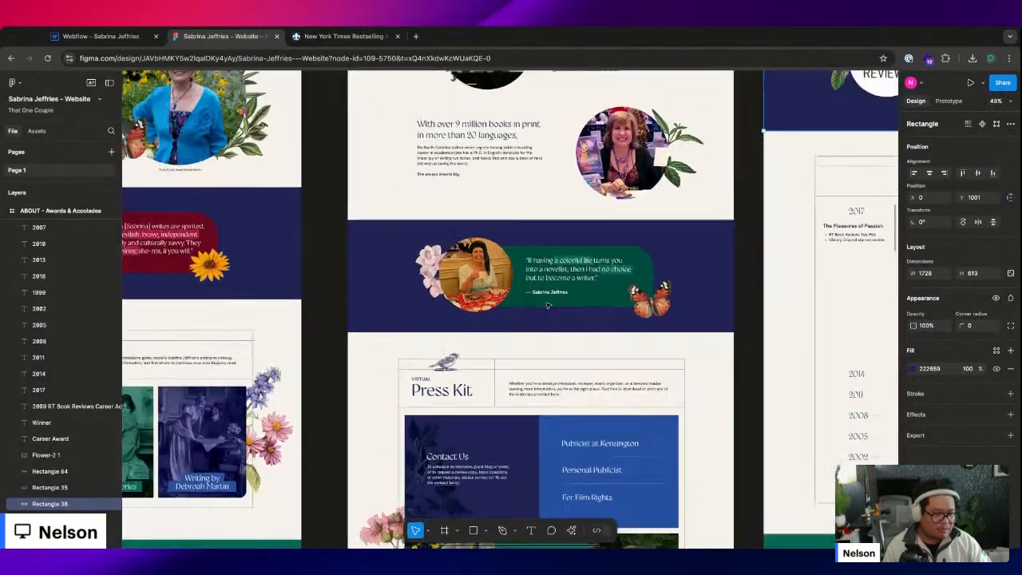
scroll(546, 304, down, 2)
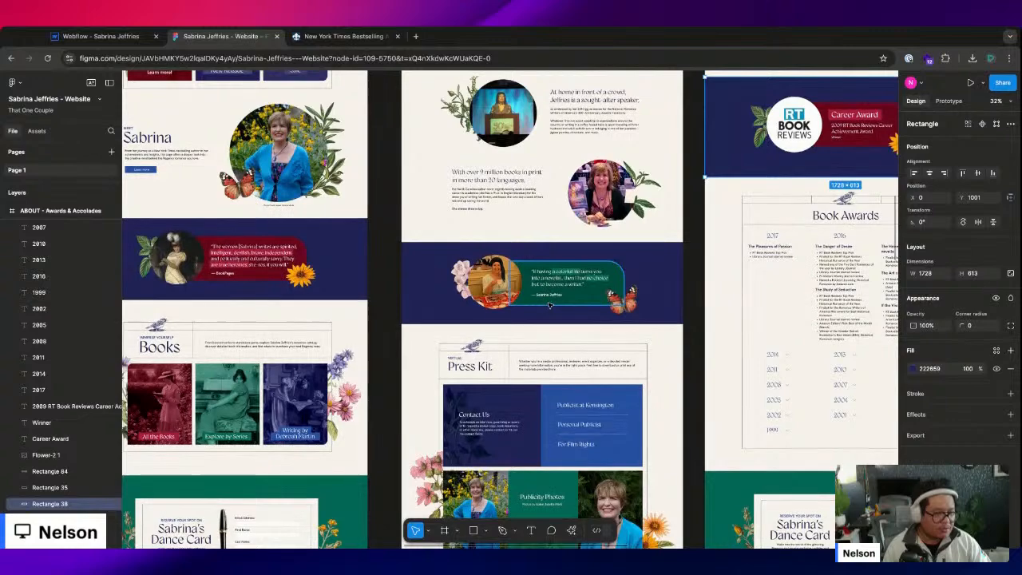
key(shift+2)
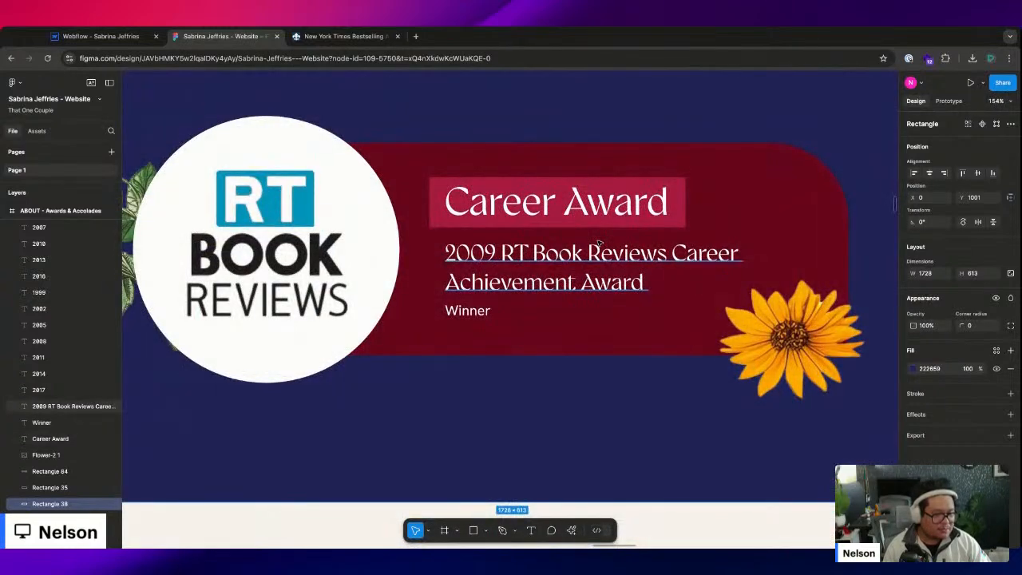
scroll(598, 241, down, 5)
scroll(289, 385, down, 5)
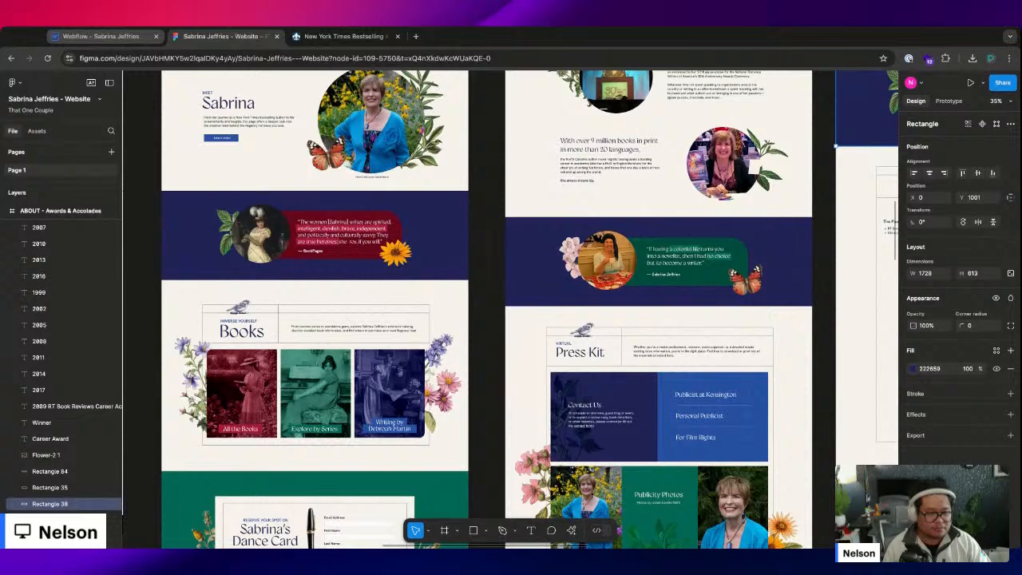
click(101, 35)
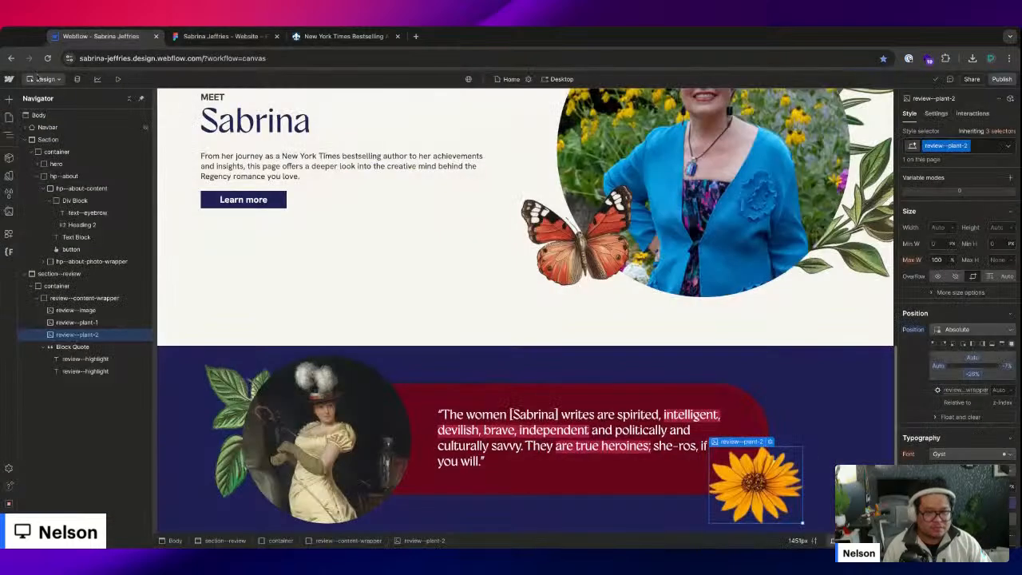
- Set the top and bottom padding of section--review to 8.625rem and check the banner spacing against the Figma design
click(515, 358)
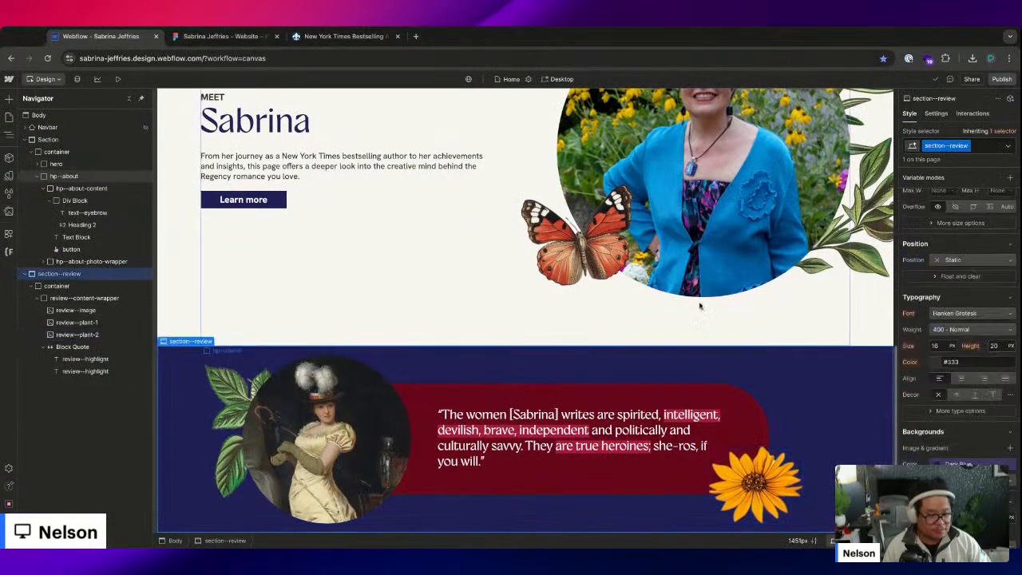
drag(962, 270, 961, 240)
scroll(697, 335, down, 1)
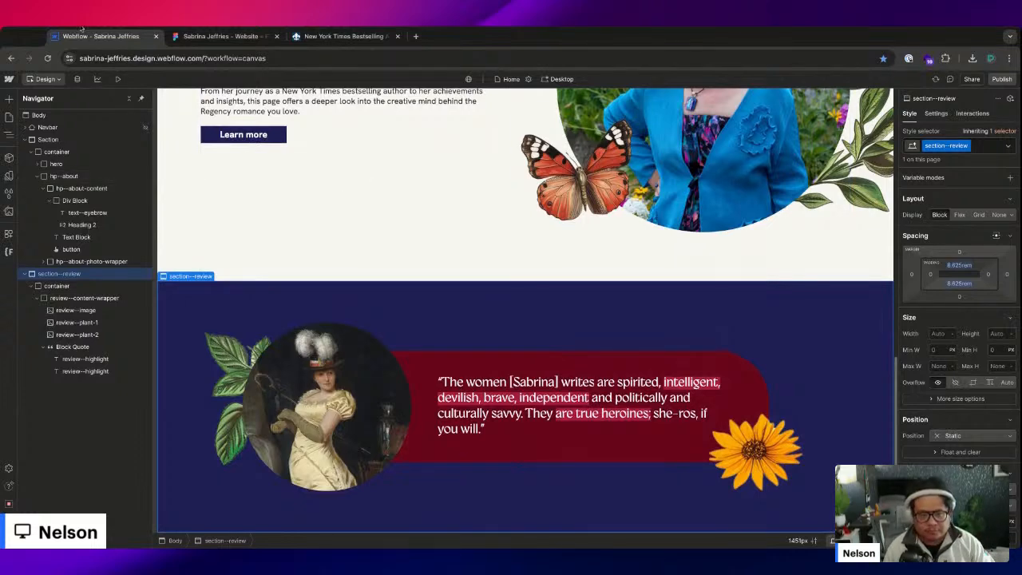
click(209, 36)
scroll(332, 238, down, 1)
scroll(333, 237, down, 1)
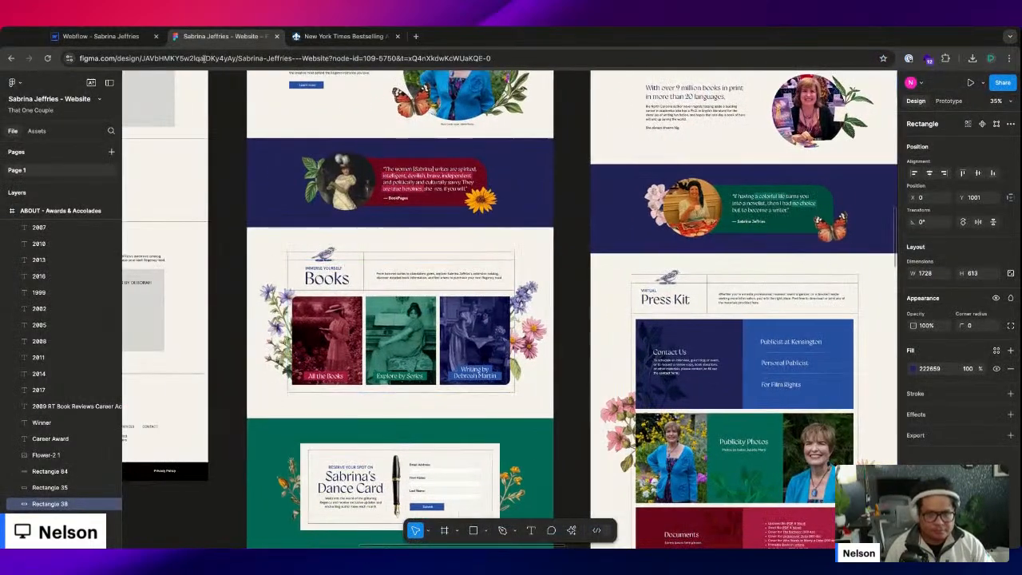
click(100, 36)
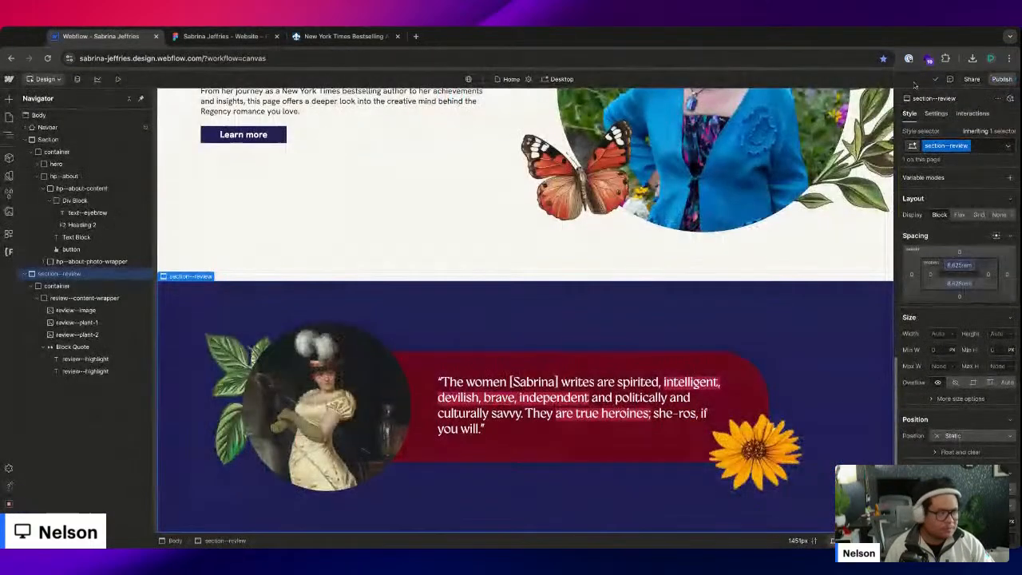
- Publish the site to the sabrina-jeffries.webflow.io staging domain and open the published page
click(1001, 78)
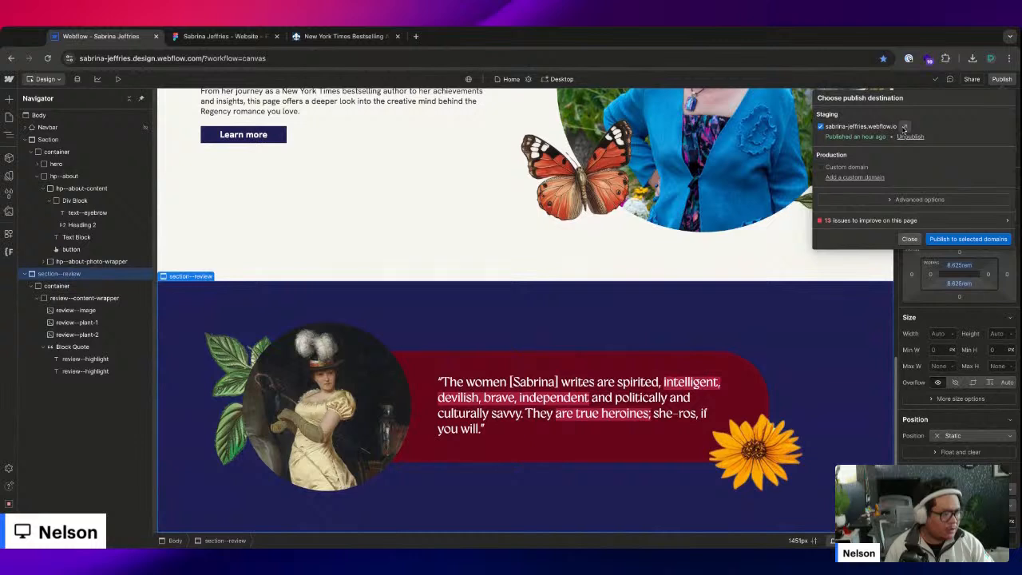
click(956, 240)
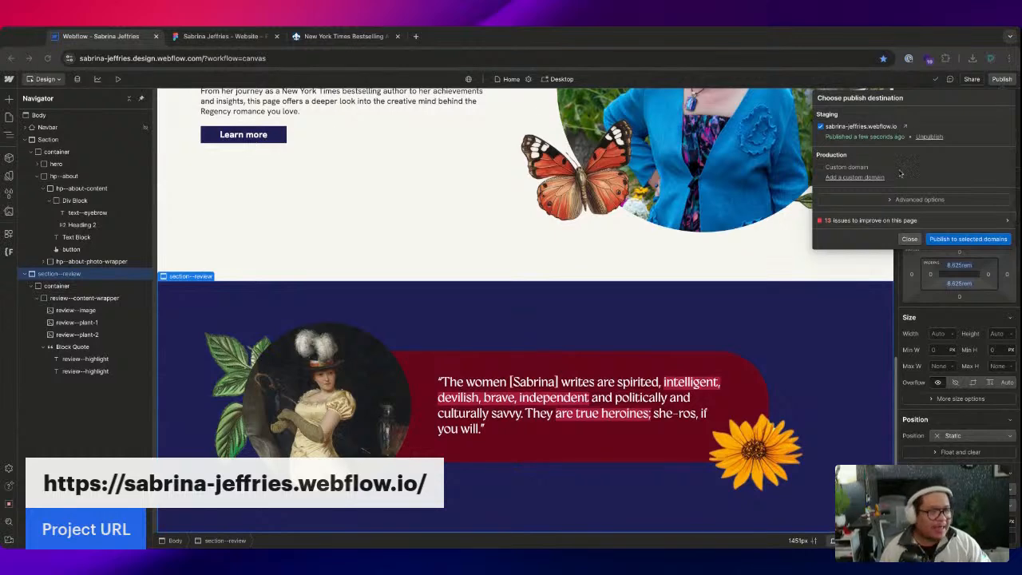
click(907, 129)
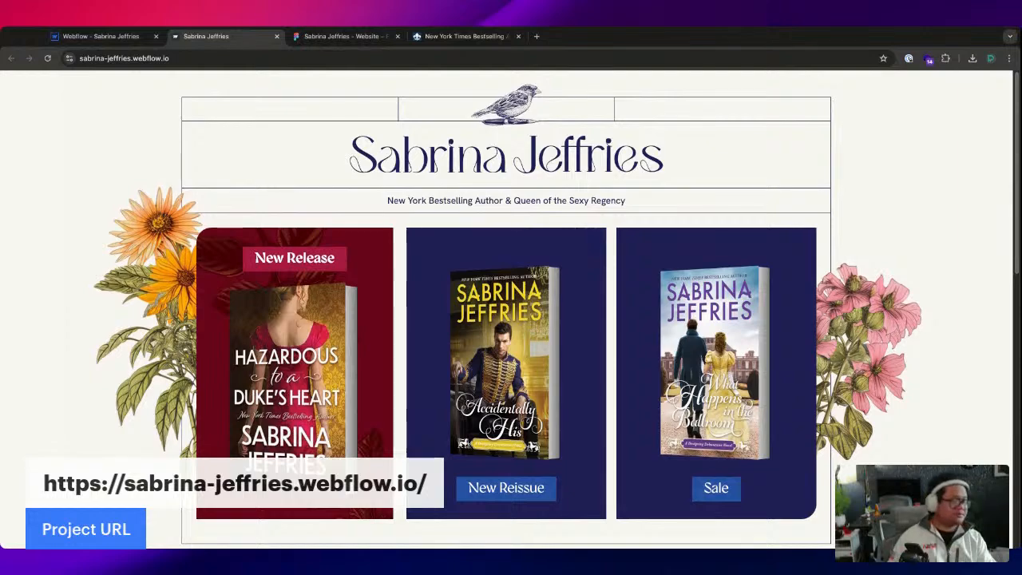
- Close the published page, switch to the Figma design and examine the home page's Books section up close
click(134, 38)
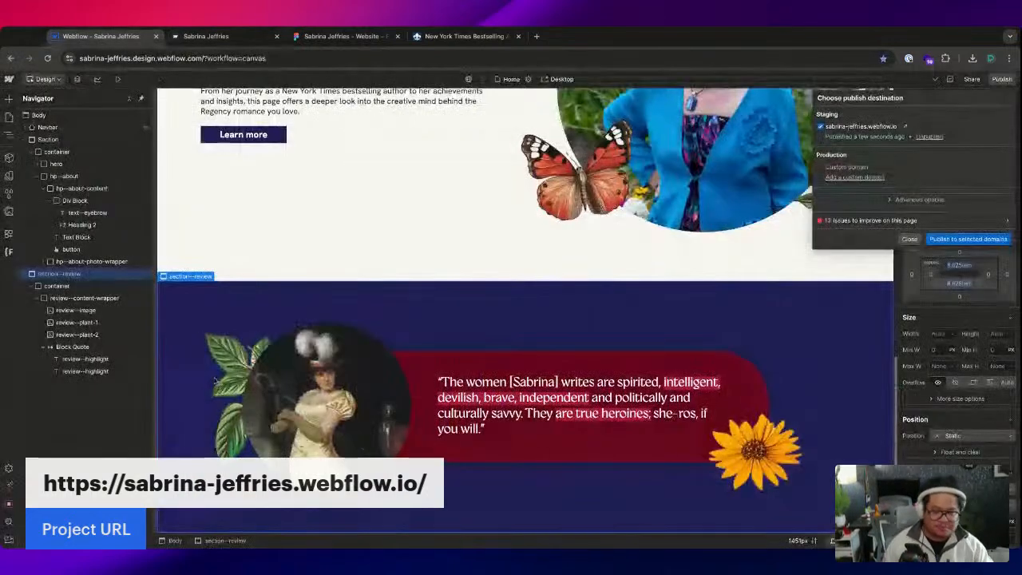
click(343, 37)
click(250, 38)
click(276, 35)
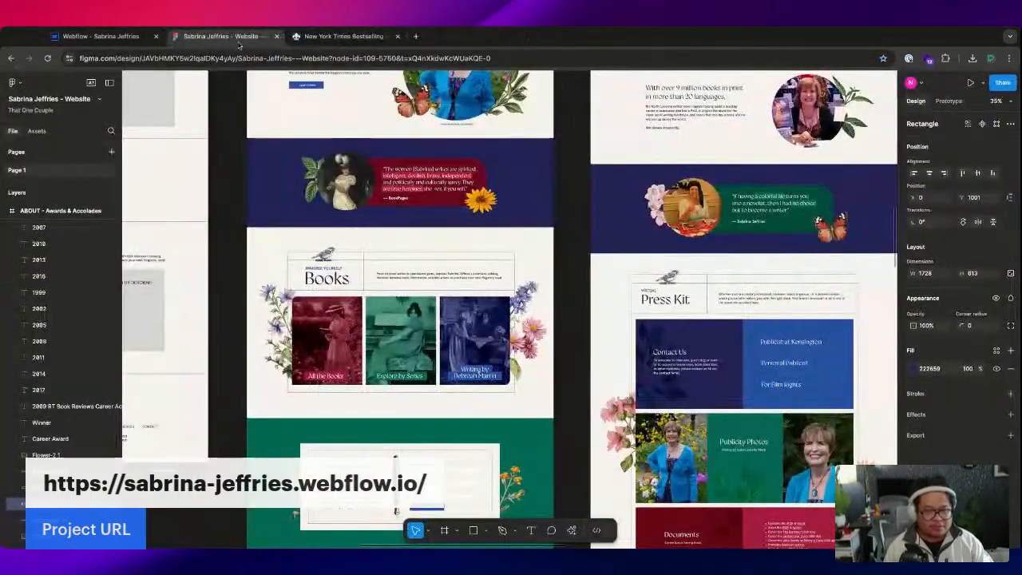
scroll(469, 316, down, 2)
scroll(470, 317, up, 6)
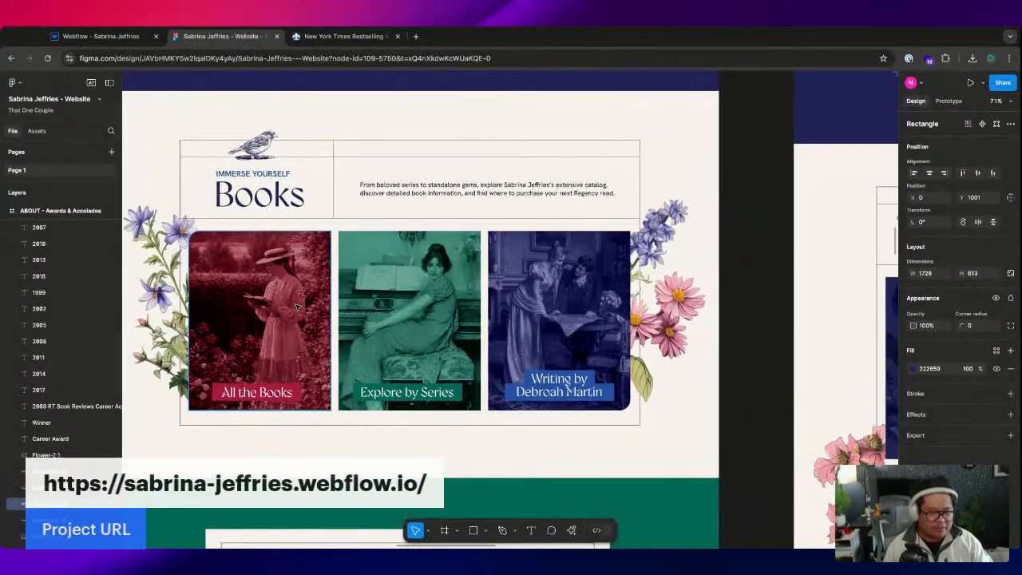
drag(361, 192, 384, 212)
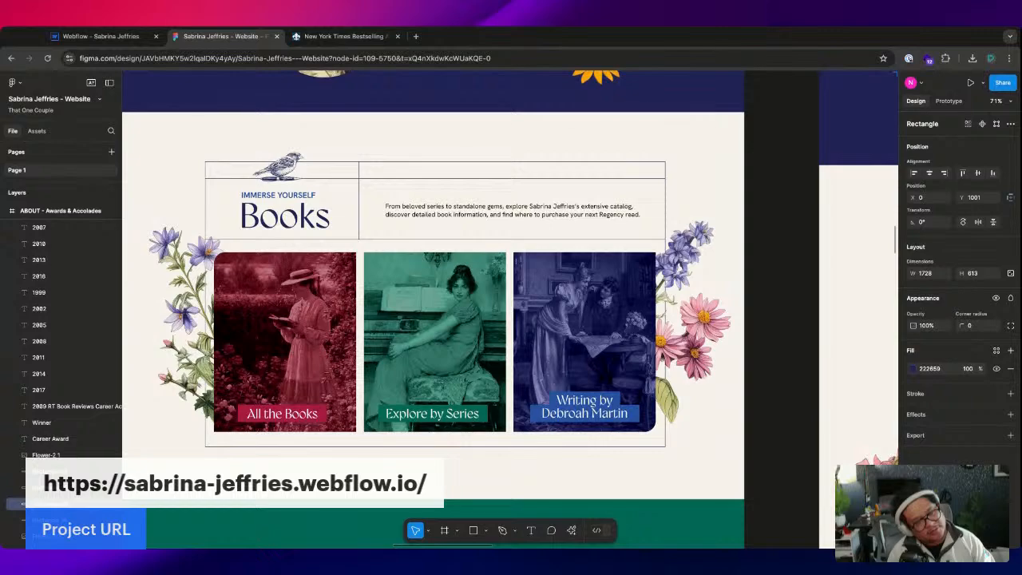
- Look over the Home, Meet Sabrina, Awards & Accolades and Video Interviews frames for layouts similar to the Books section
scroll(406, 238, down, 10)
scroll(406, 239, up, 2)
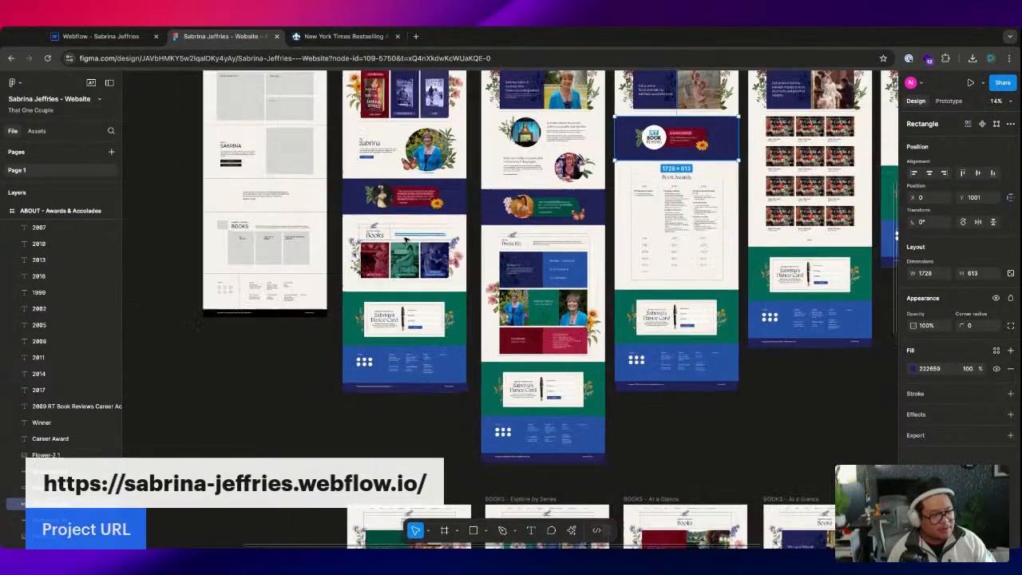
scroll(595, 238, up, 4)
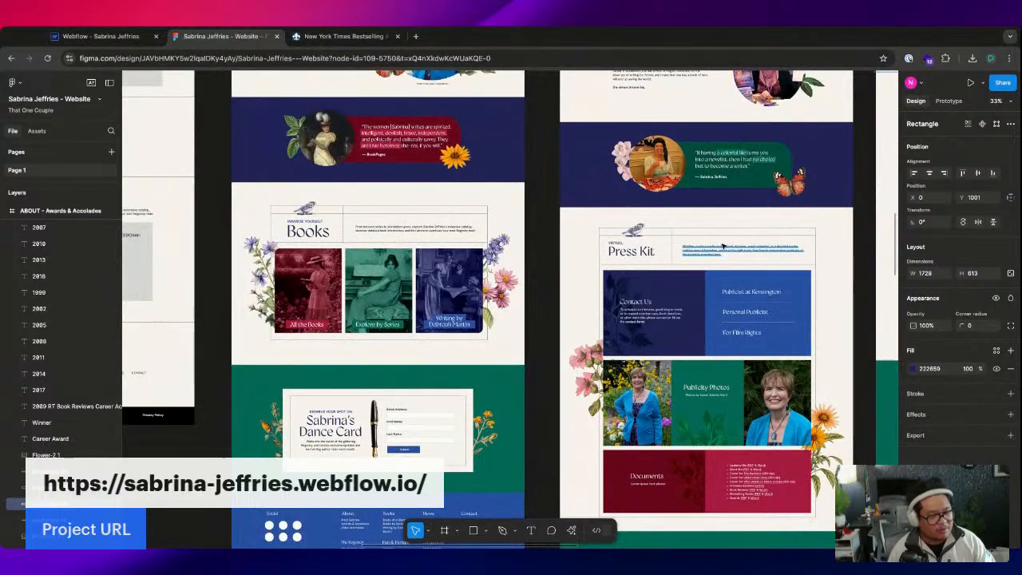
scroll(723, 245, down, 3)
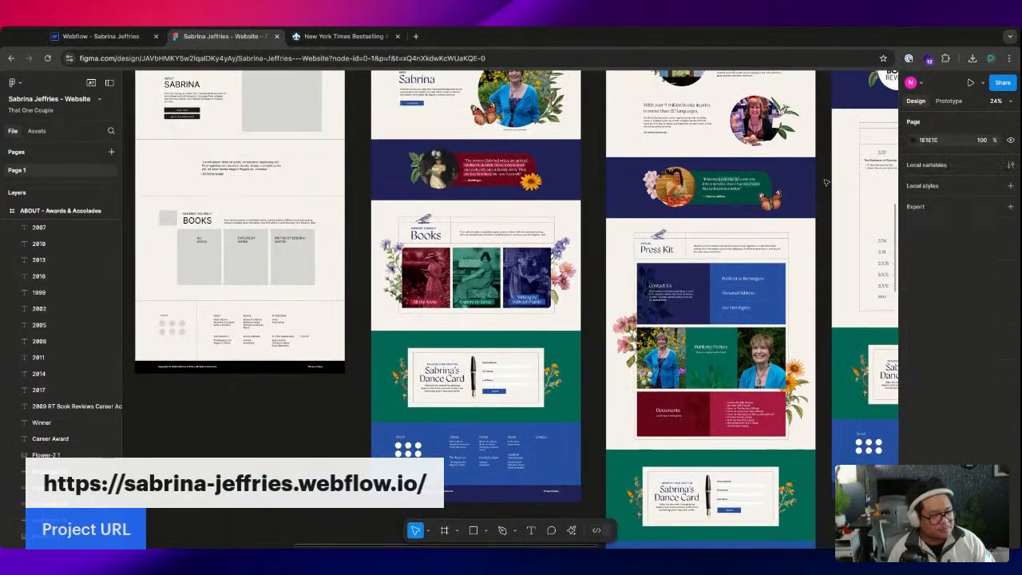
key(Escape)
scroll(827, 170, right, 5)
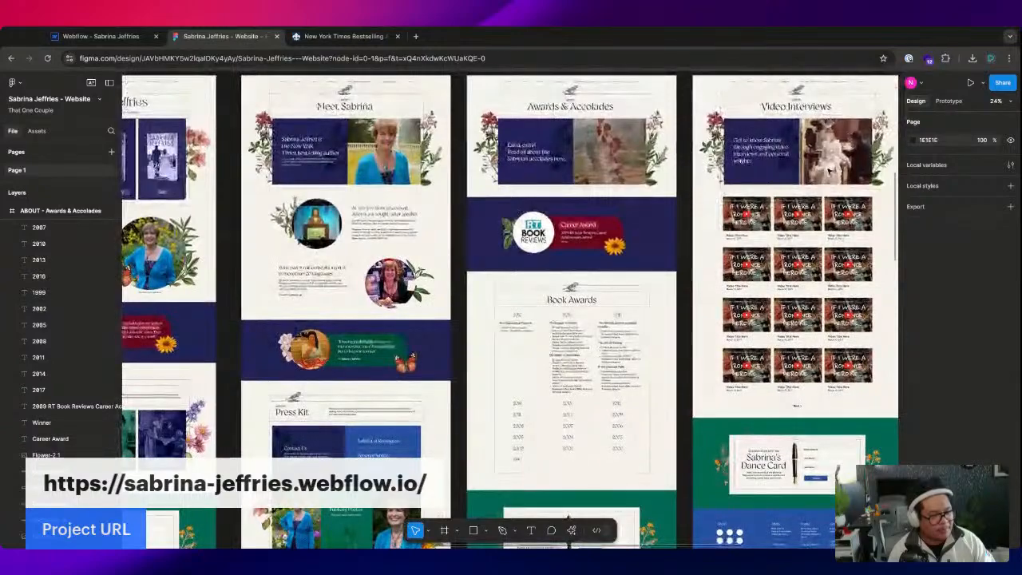
scroll(691, 317, right, 5)
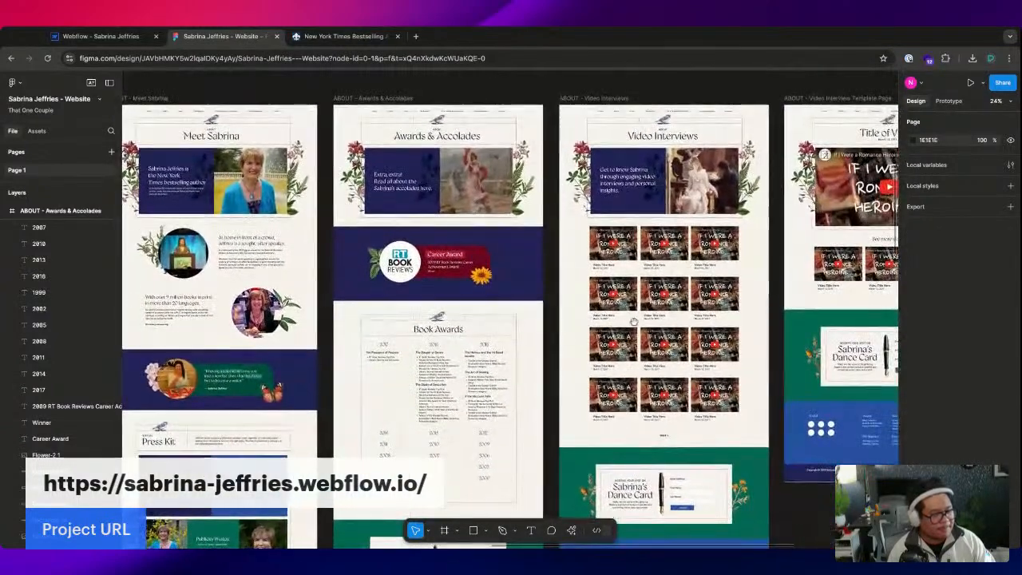
scroll(606, 326, left, 6)
scroll(559, 330, down, 2)
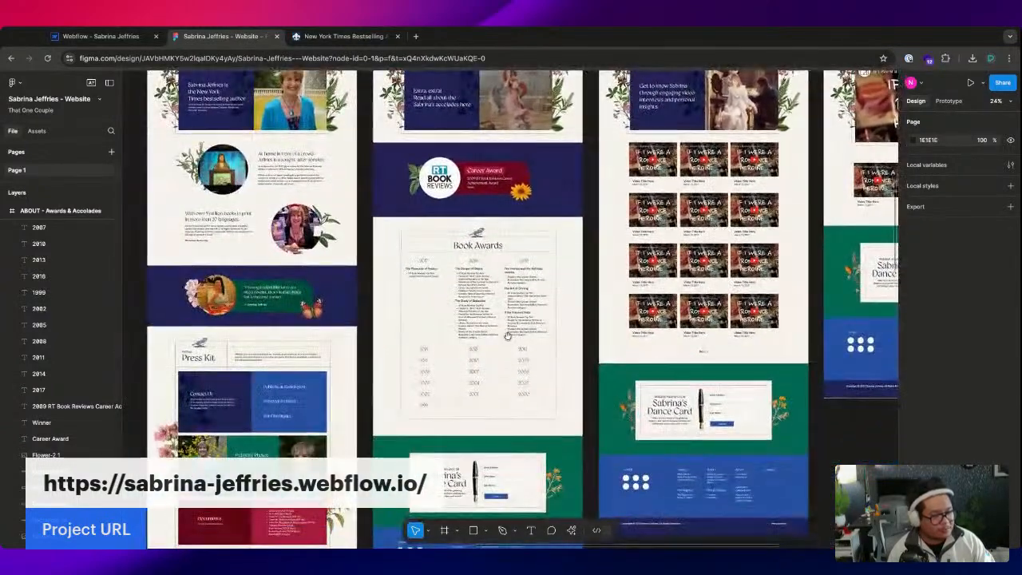
scroll(508, 337, left, 3)
scroll(511, 346, down, 1)
- Look over the Explore by Series and At a Glance book page frames in the Figma design
scroll(513, 356, down, 10)
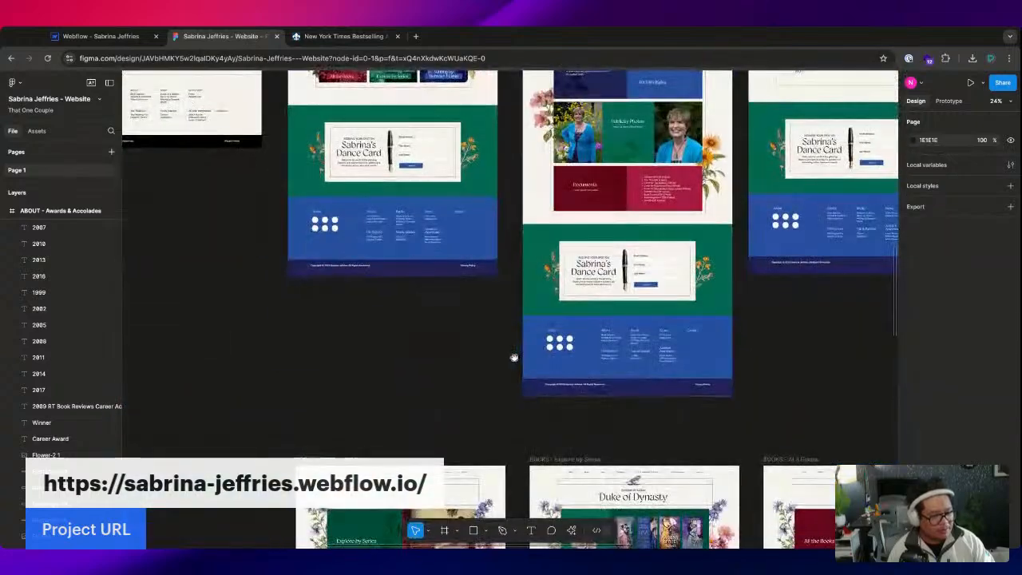
scroll(696, 227, down, 10)
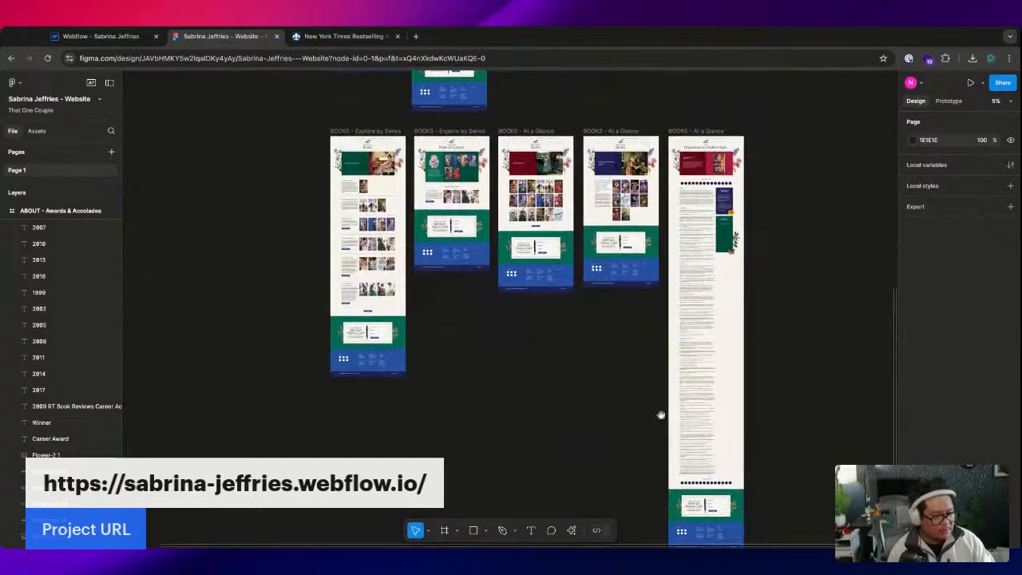
scroll(661, 414, up, 10)
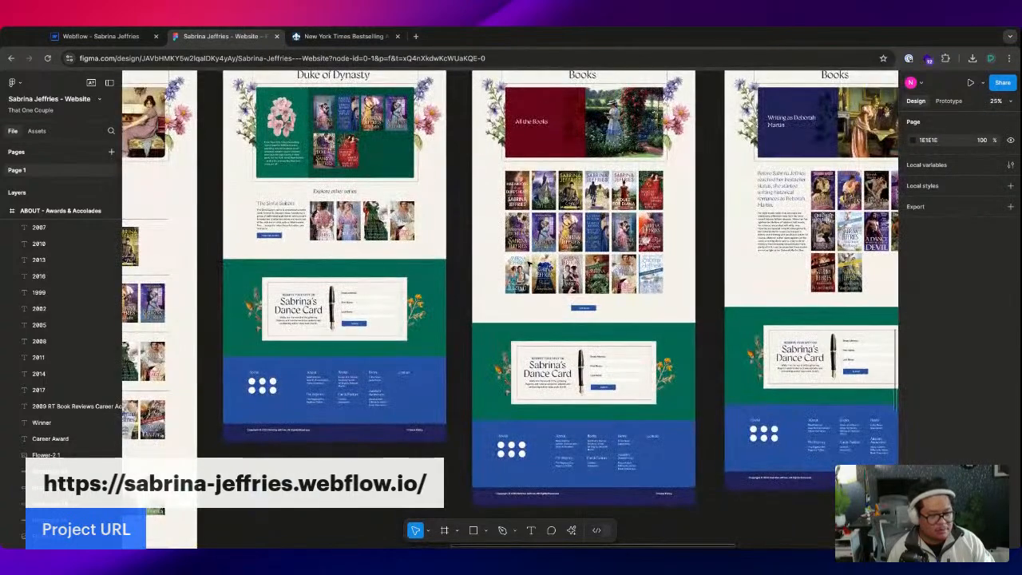
scroll(366, 249, down, 5)
scroll(367, 250, down, 5)
scroll(366, 250, up, 5)
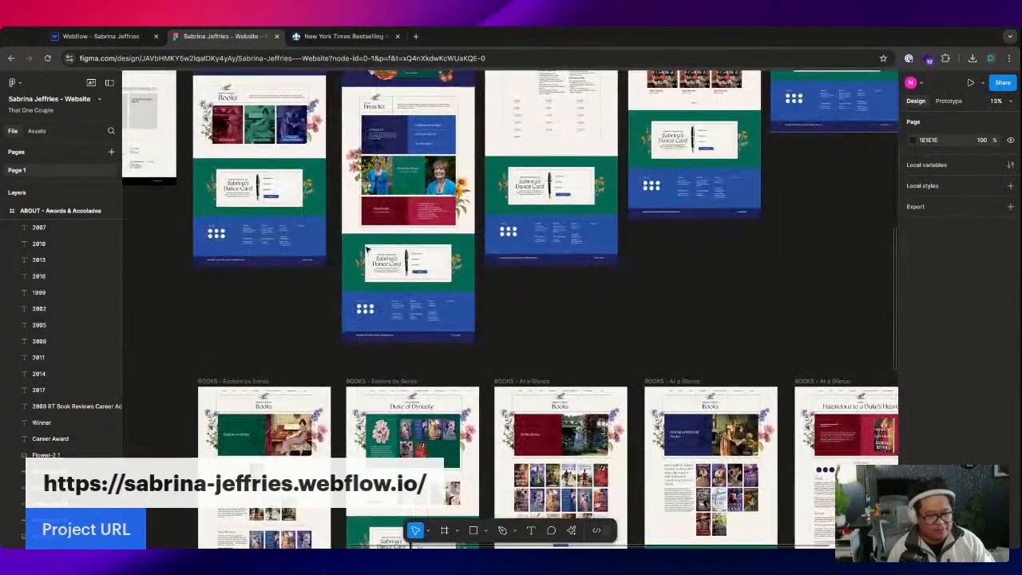
- Compare the home page's Books section with the Press Kit section, examining its header grid, three cards and flowers
scroll(367, 250, up, 5)
scroll(229, 249, up, 3)
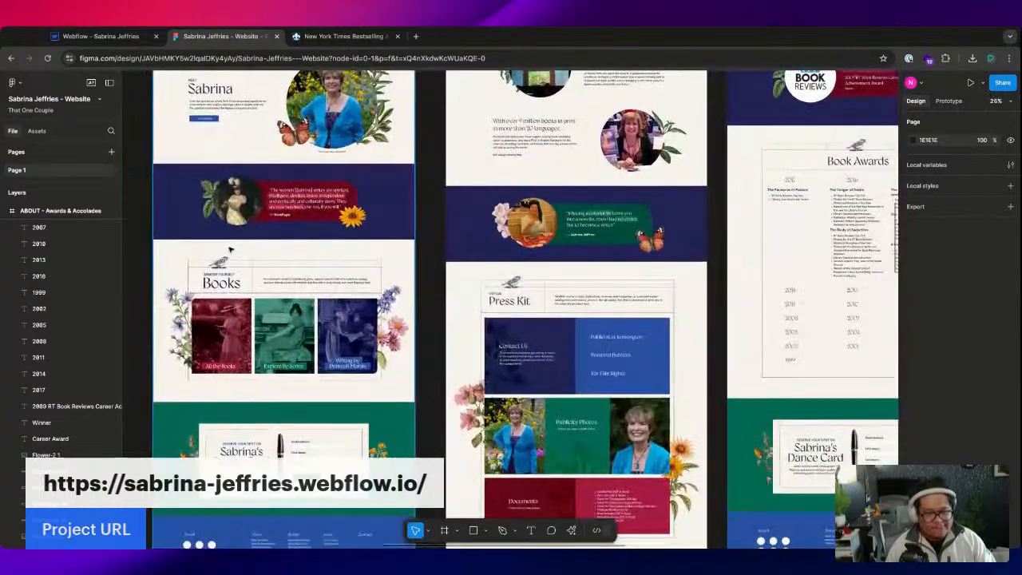
scroll(230, 250, up, 5)
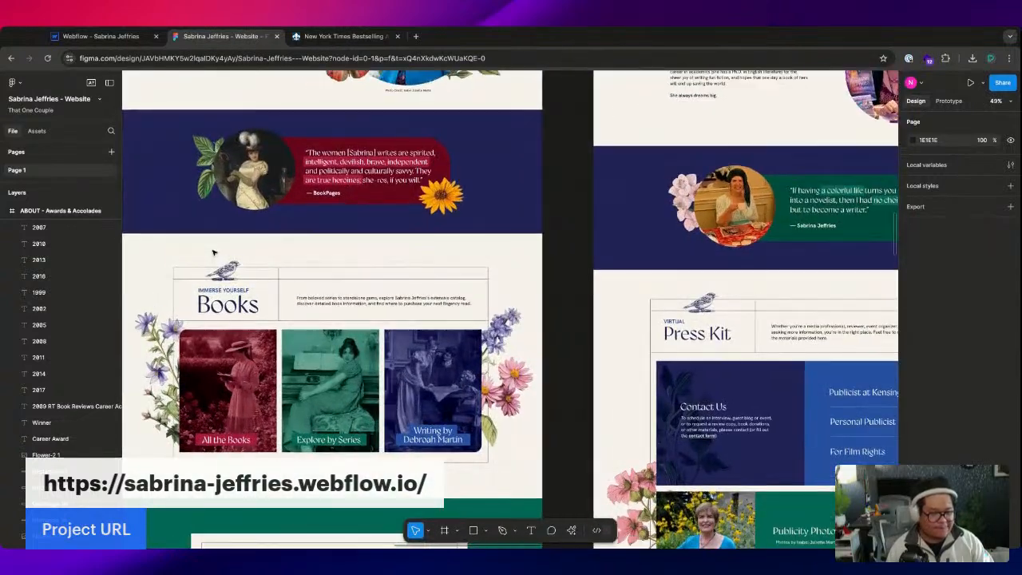
scroll(296, 259, up, 4)
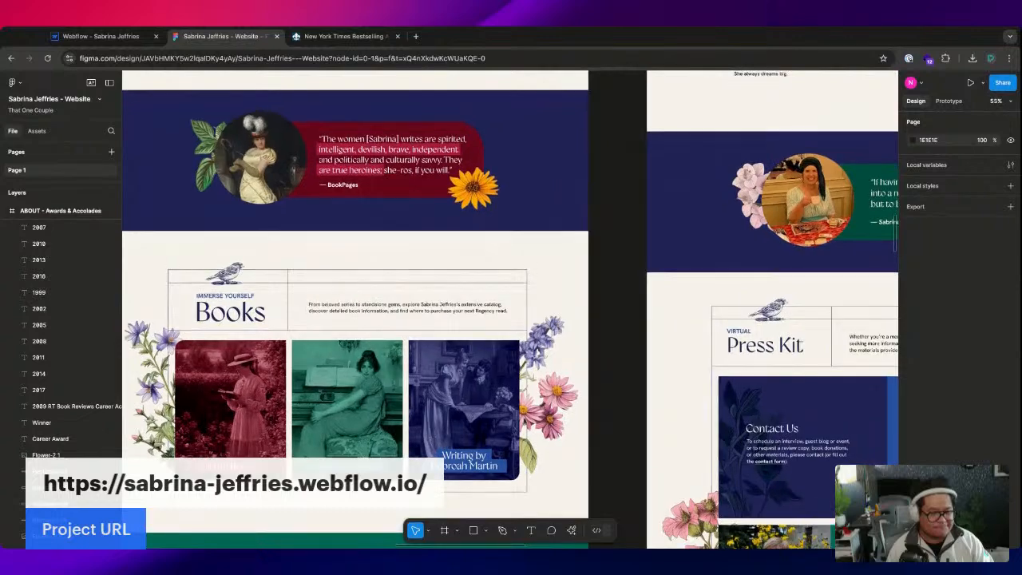
scroll(296, 259, up, 3)
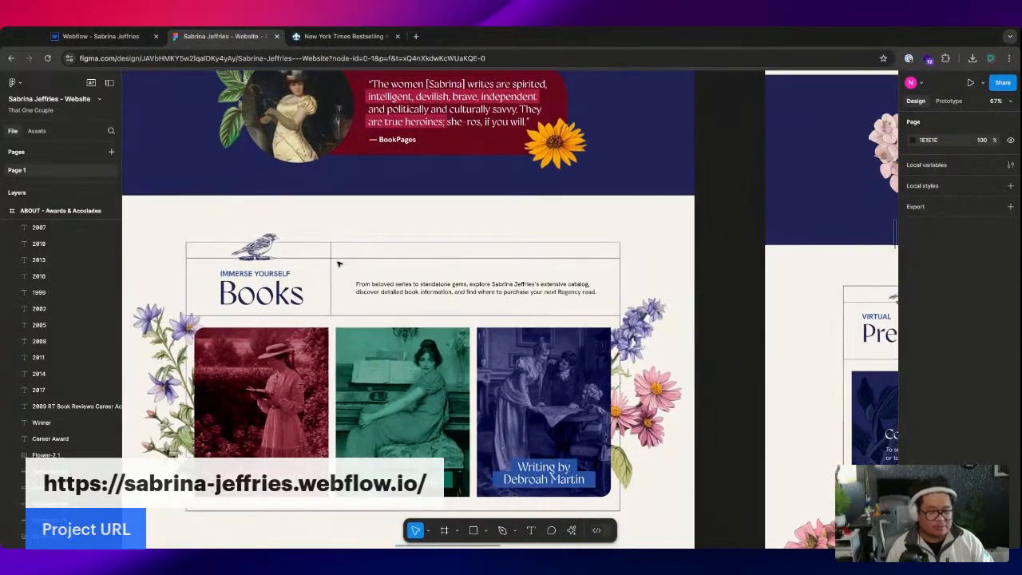
scroll(422, 285, down, 5)
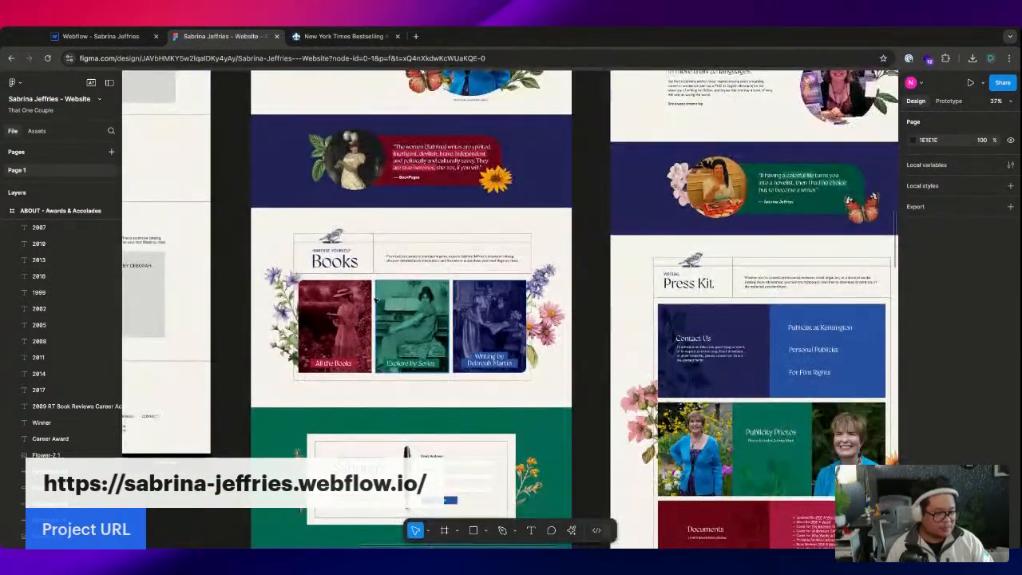
scroll(353, 297, up, 5)
scroll(353, 298, up, 3)
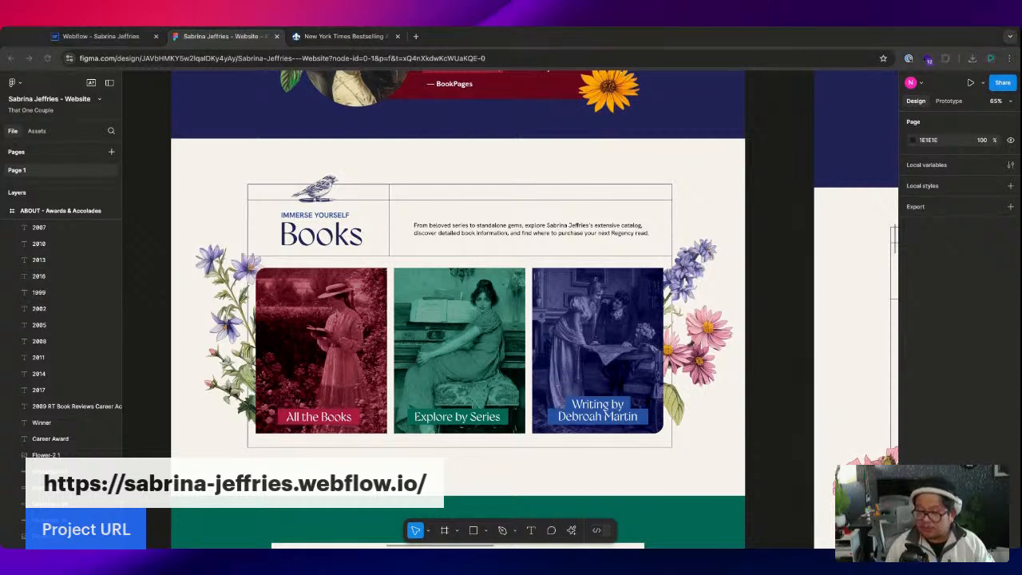
- Return to Webflow, collapse the existing sections and add a new Section to the Body after section--review
click(100, 36)
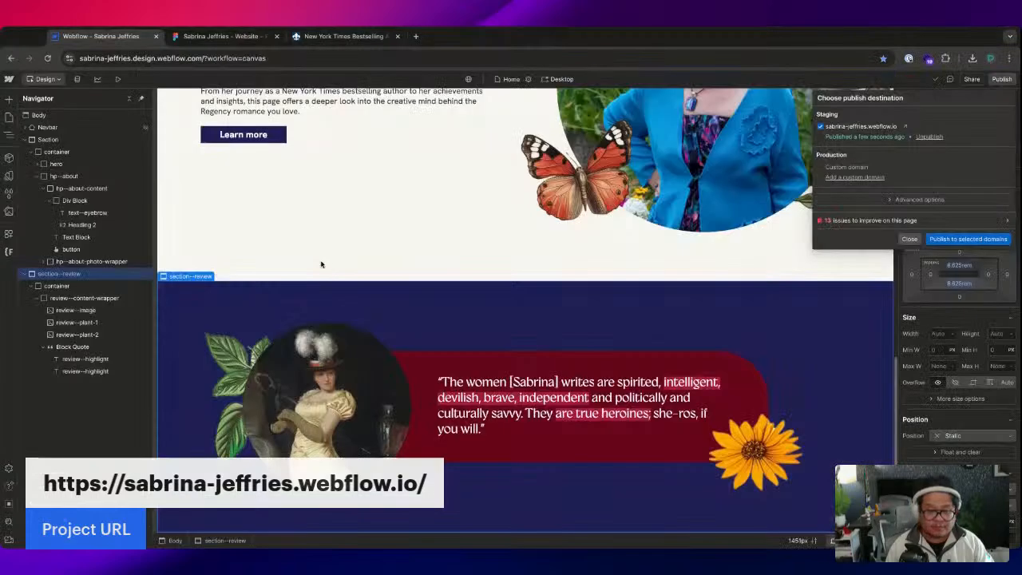
click(27, 274)
click(24, 139)
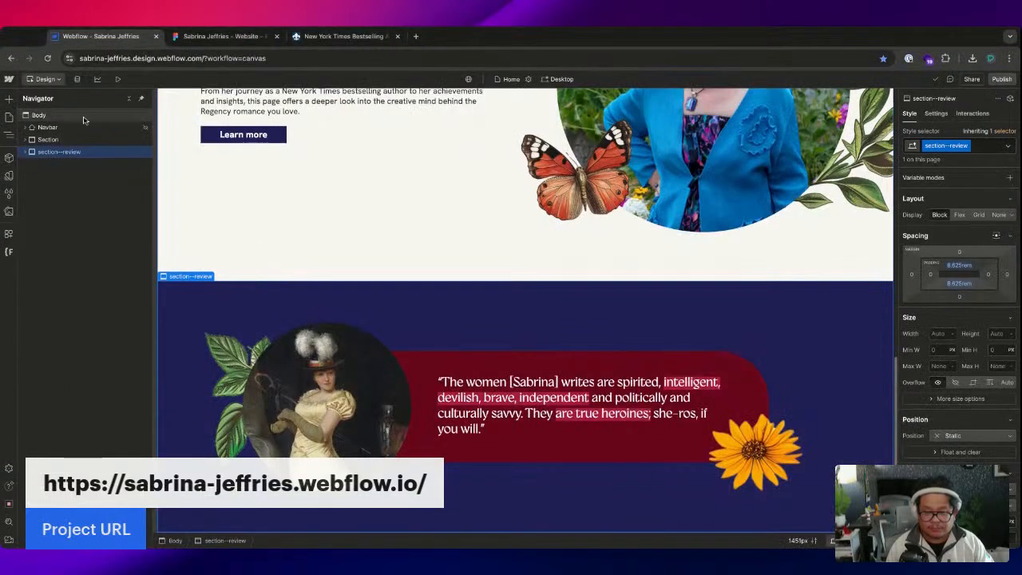
click(63, 116)
key(ctrl+e)
text(section)
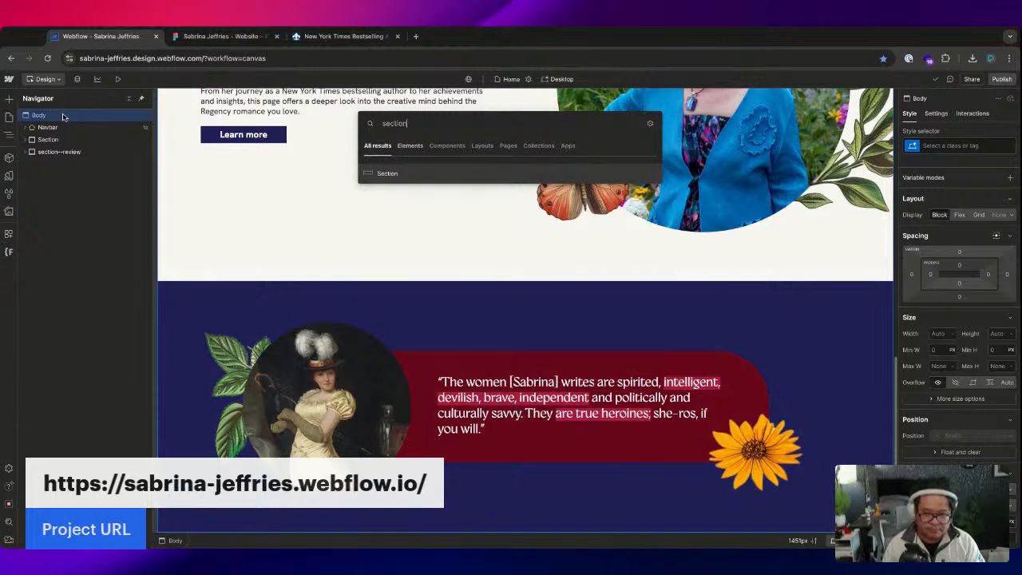
key(Return)
- Add a Div Block inside the new section and give it the container class
key(ctrl+e)
text(div)
key(Return)
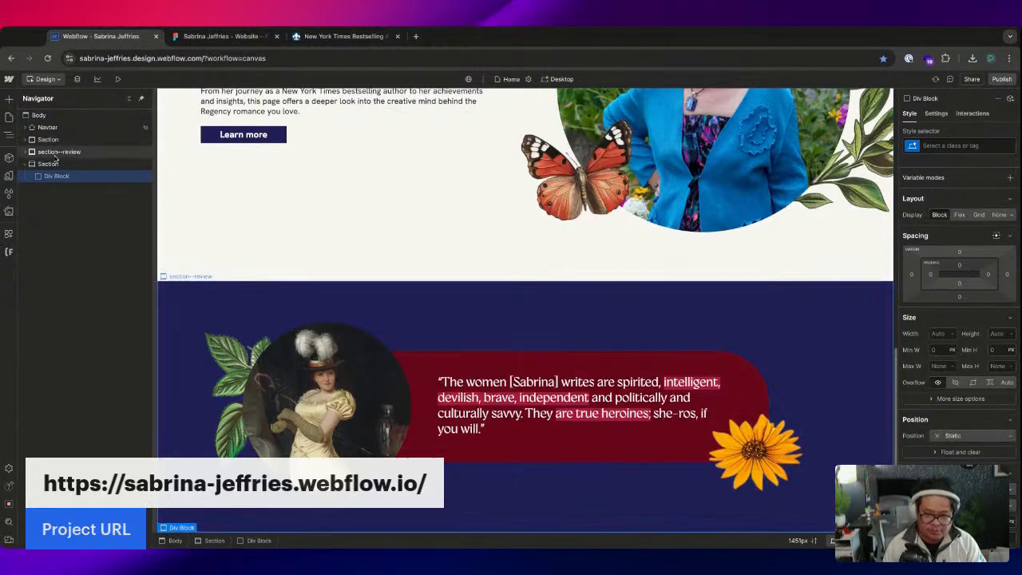
key(ctrl+Return)
text(container)
key(Return)
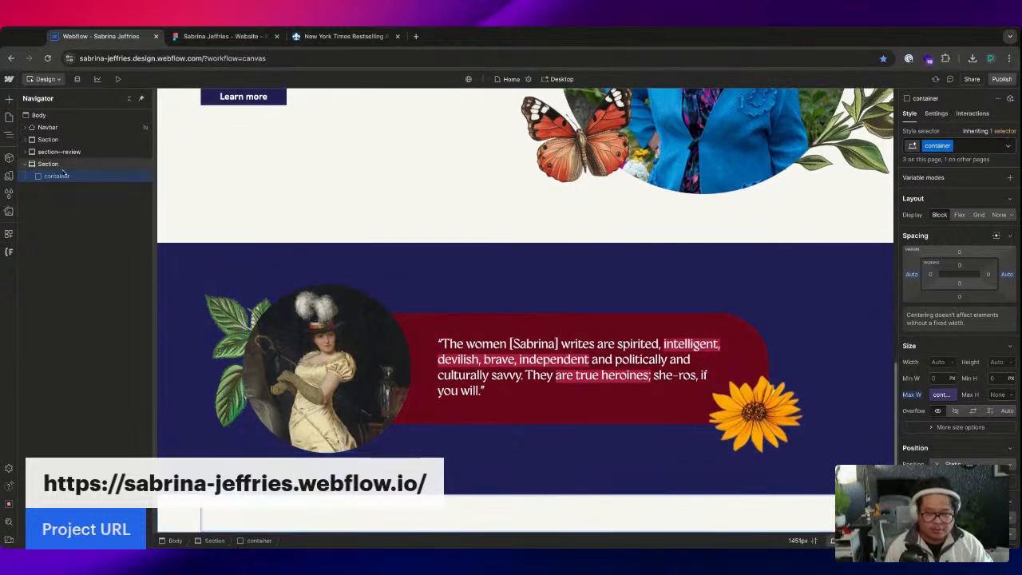
- Switch to Figma and measure the Books header box's distance from the blue banner, then select the outer frame rectangle
key(ctrl+Tab)
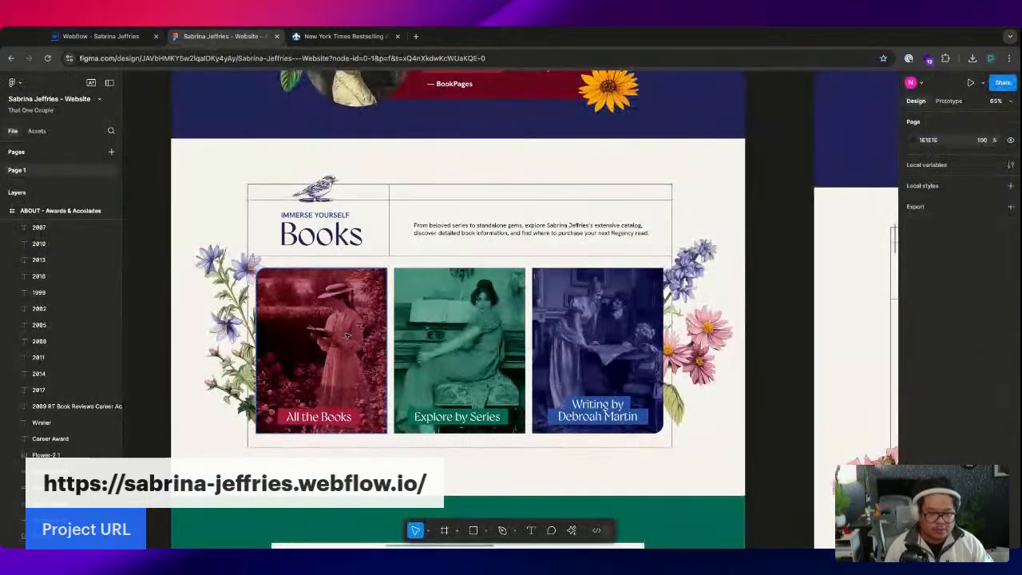
click(395, 186)
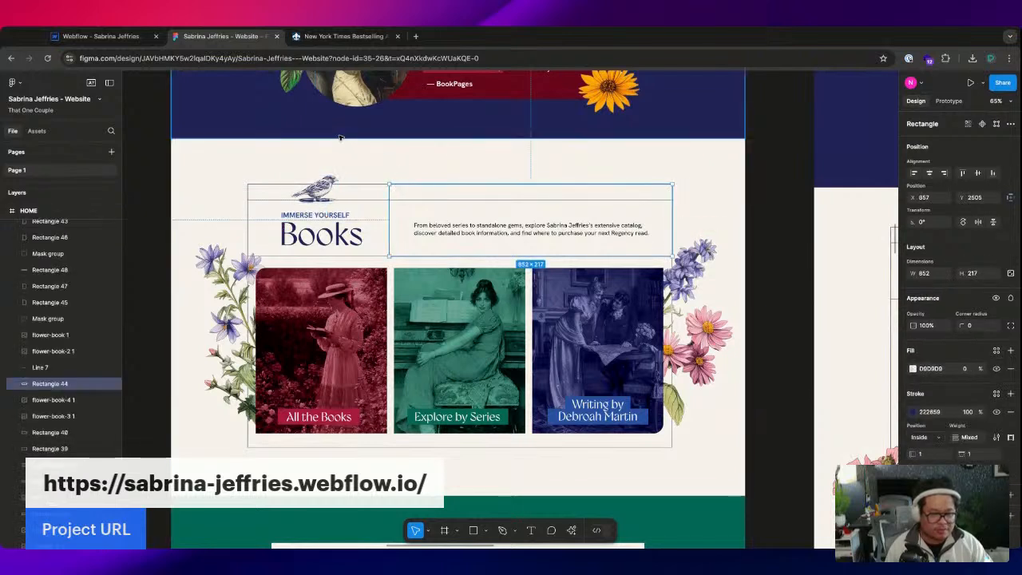
key(alt)
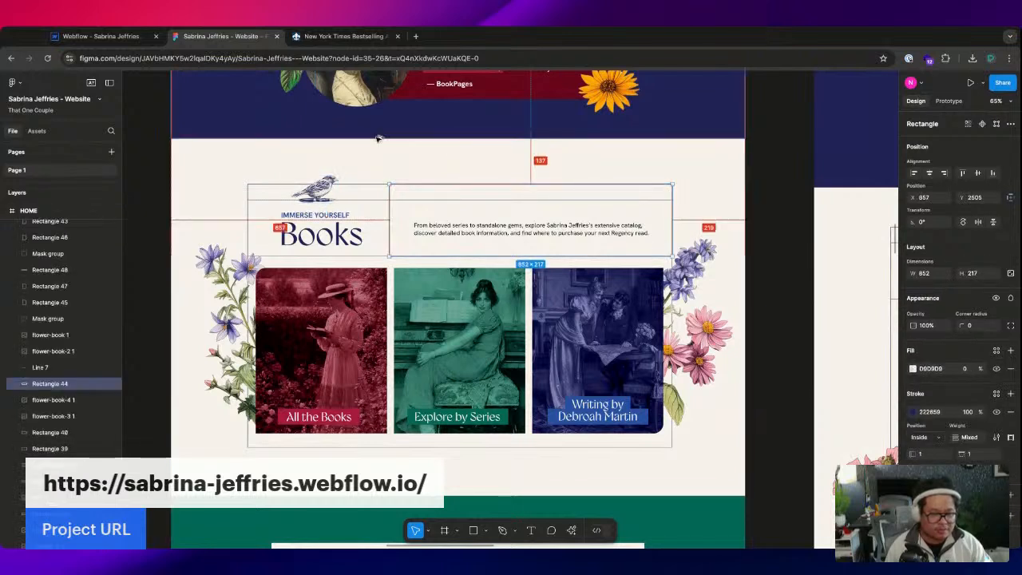
click(497, 442)
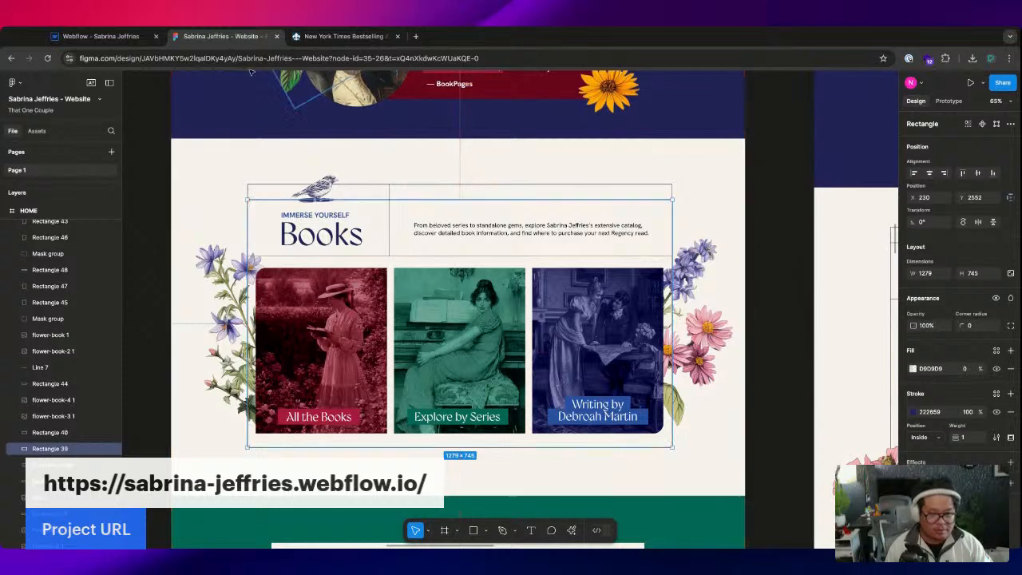
- Switch to Webflow and give the new section below section--review the class section--padding
click(100, 35)
click(50, 164)
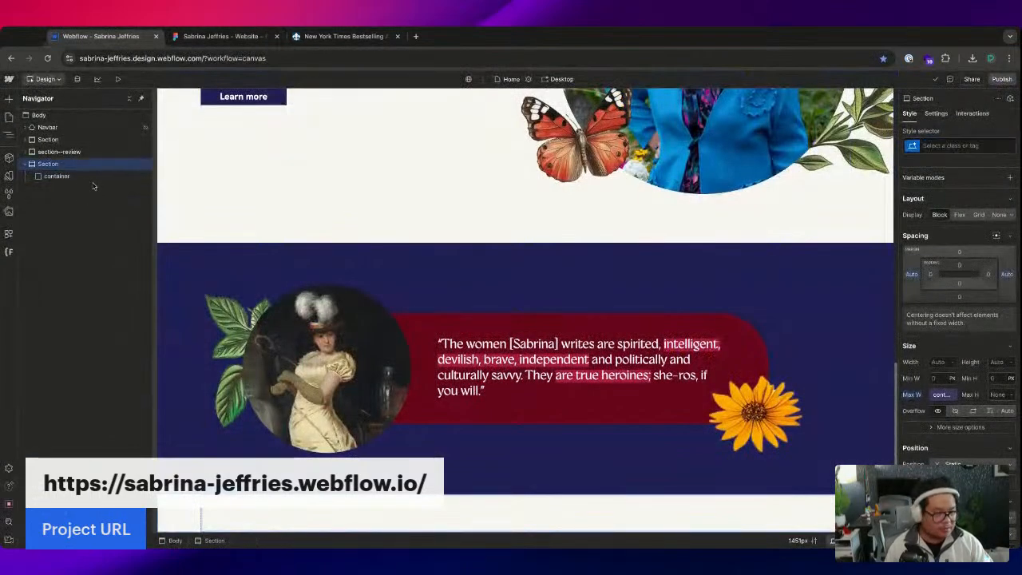
key(ctrl+Return)
text(section-)
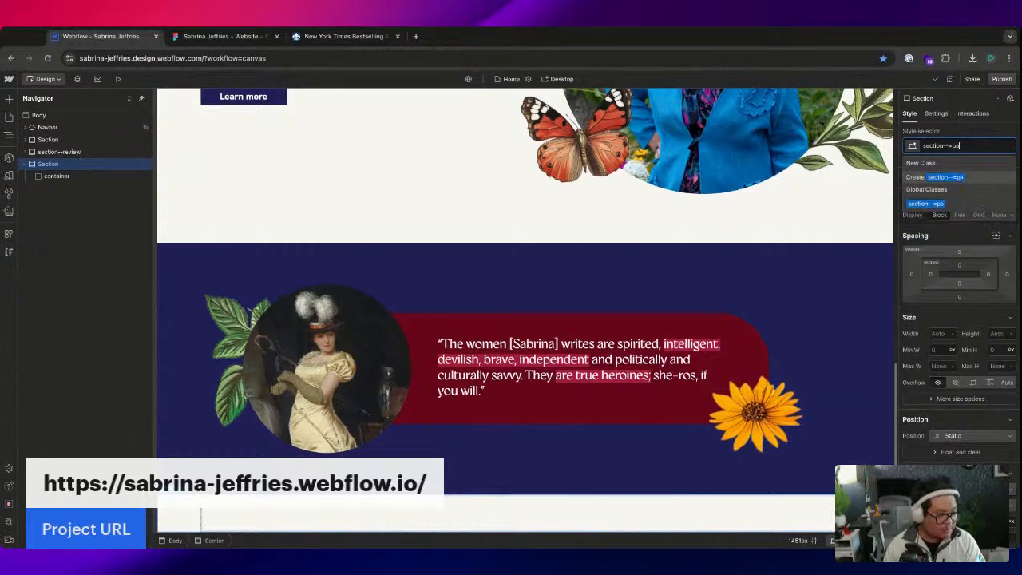
text(-p)
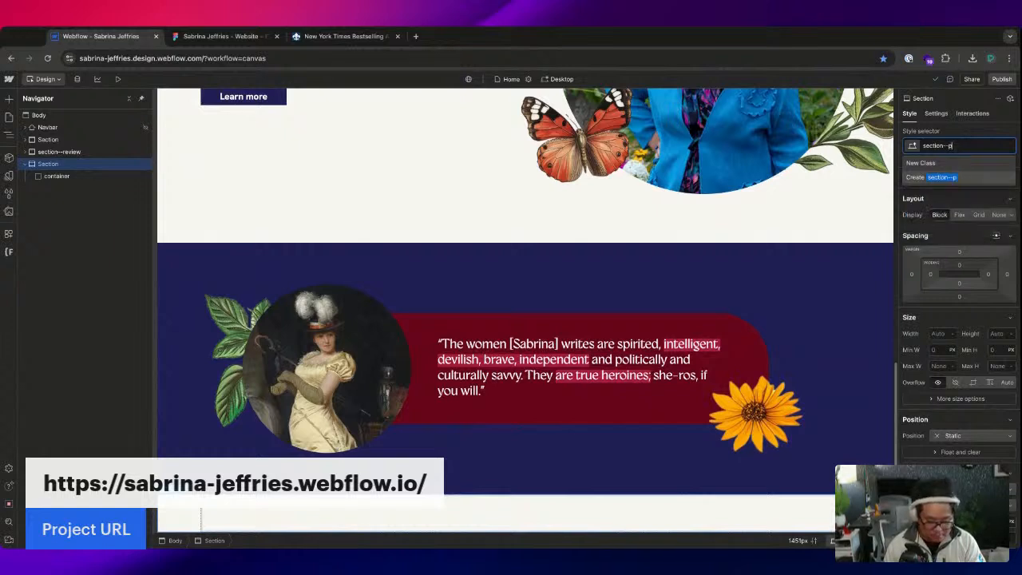
text(adding)
key(Return)
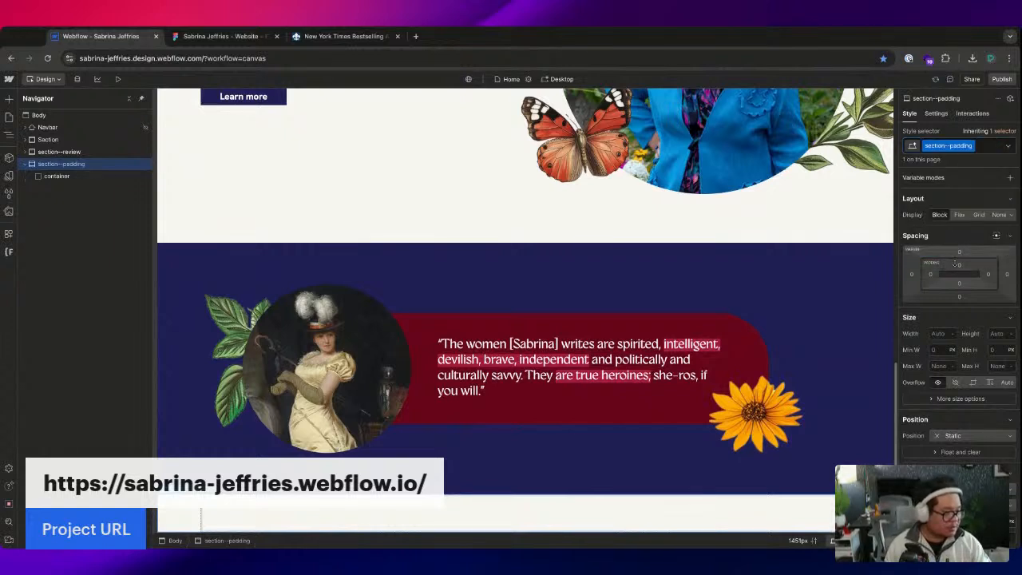
- Set the section--padding section's top and bottom padding to 8.875rem
click(961, 264)
click(959, 268)
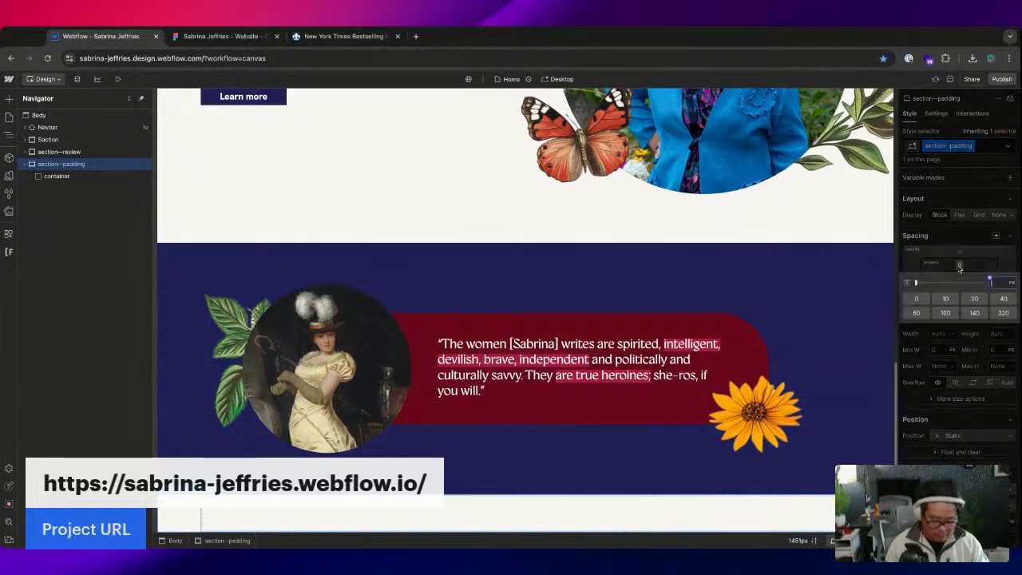
text(142/16rem)
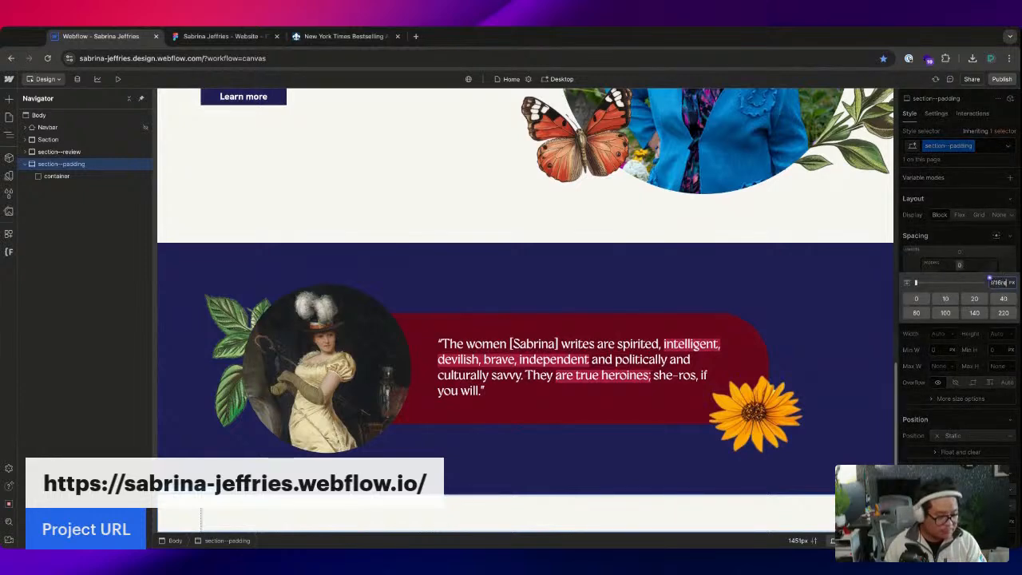
key(Return)
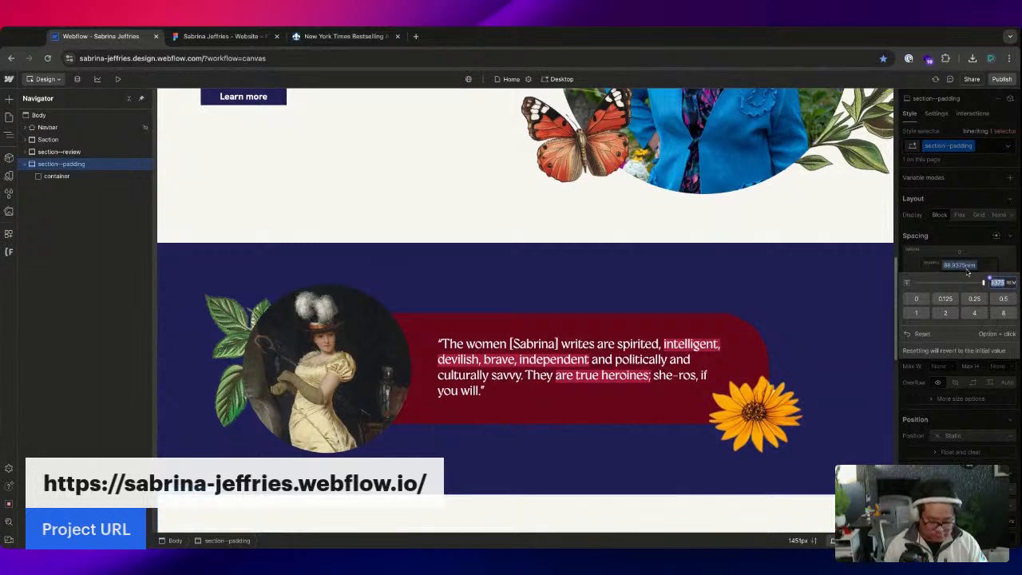
text(9rem)
key(Return)
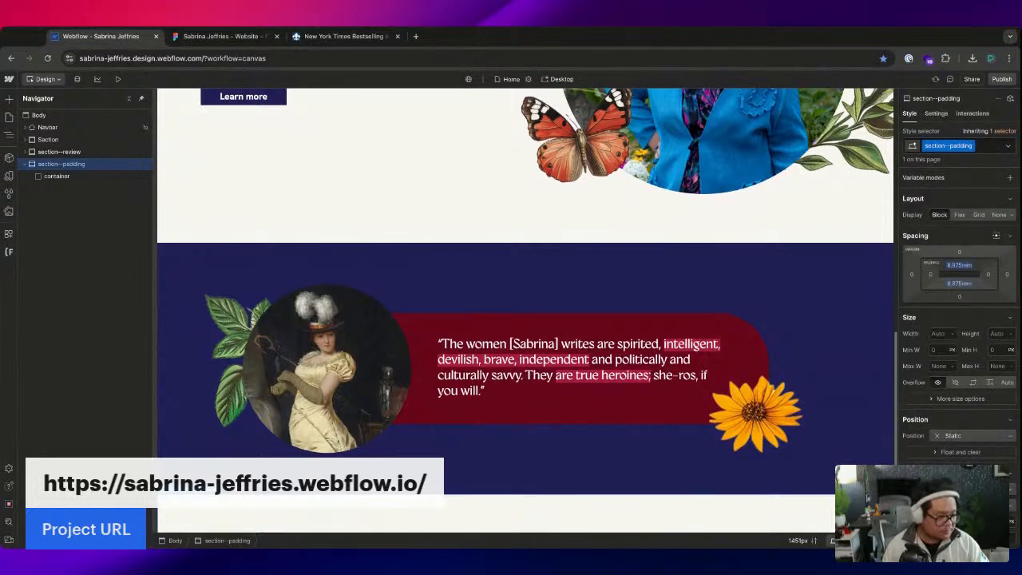
- Review the hero--top row's structure, then add a Div Block inside the container of section--padding
click(81, 177)
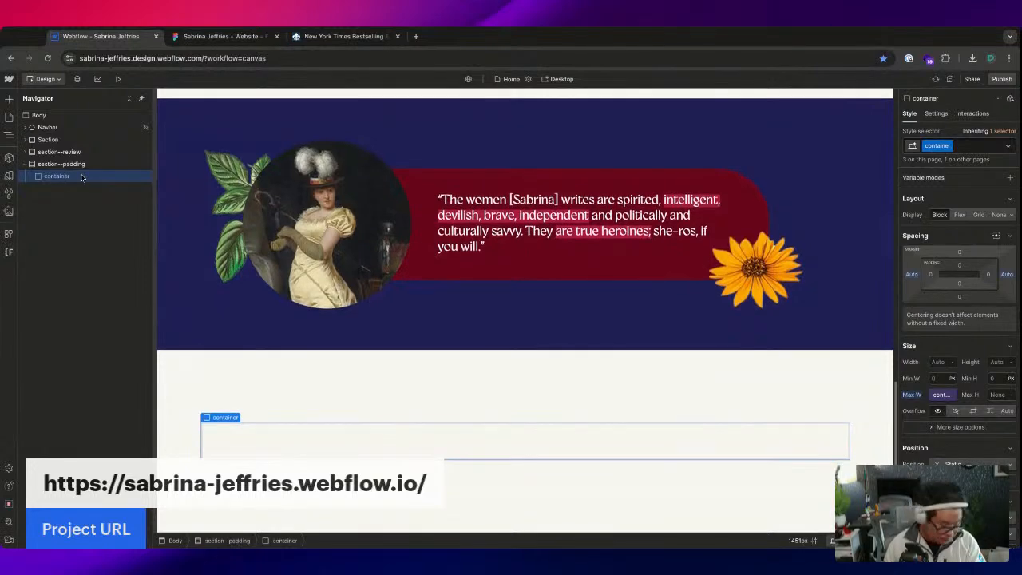
scroll(499, 276, up, 10)
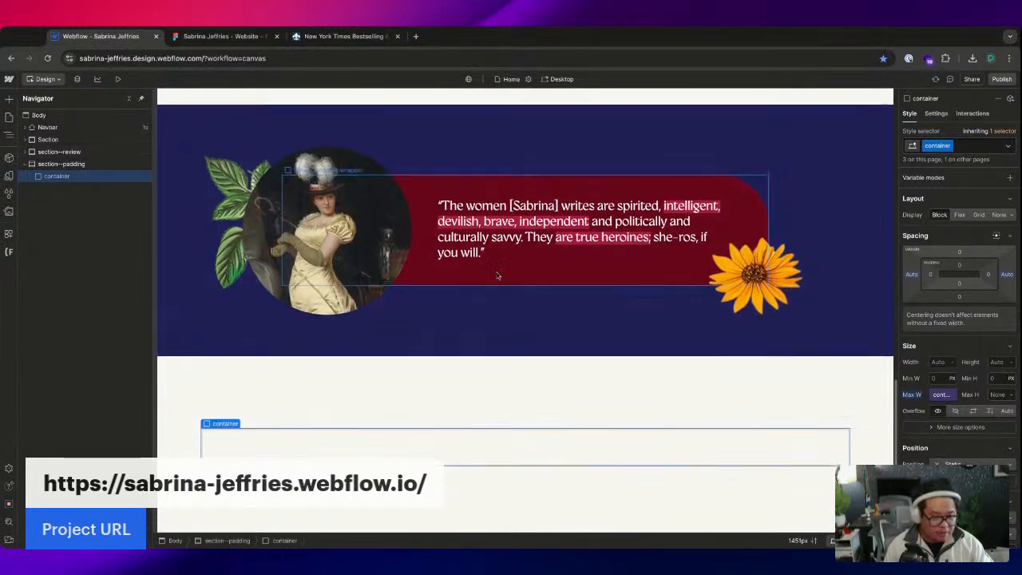
click(367, 141)
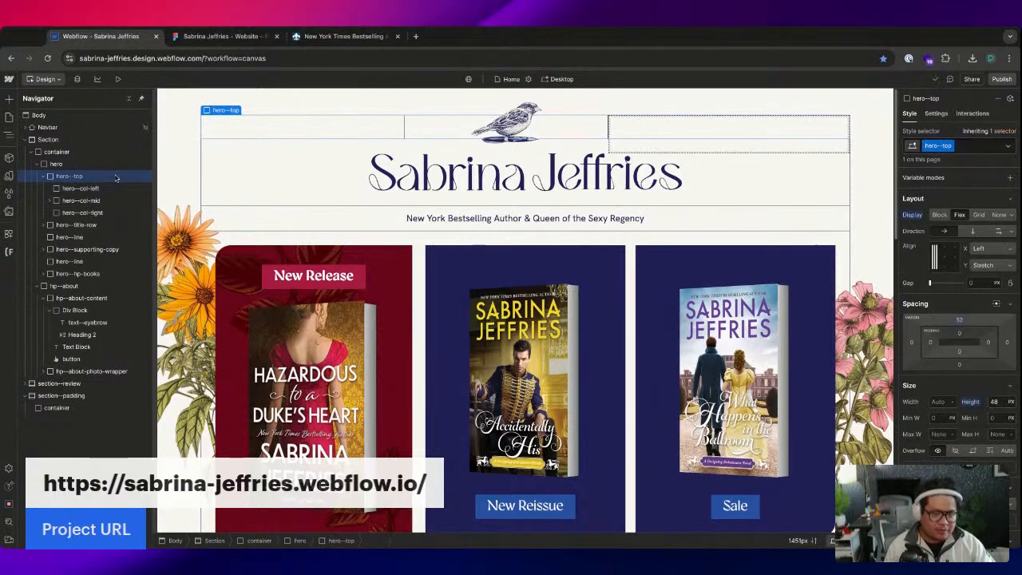
scroll(508, 385, down, 10)
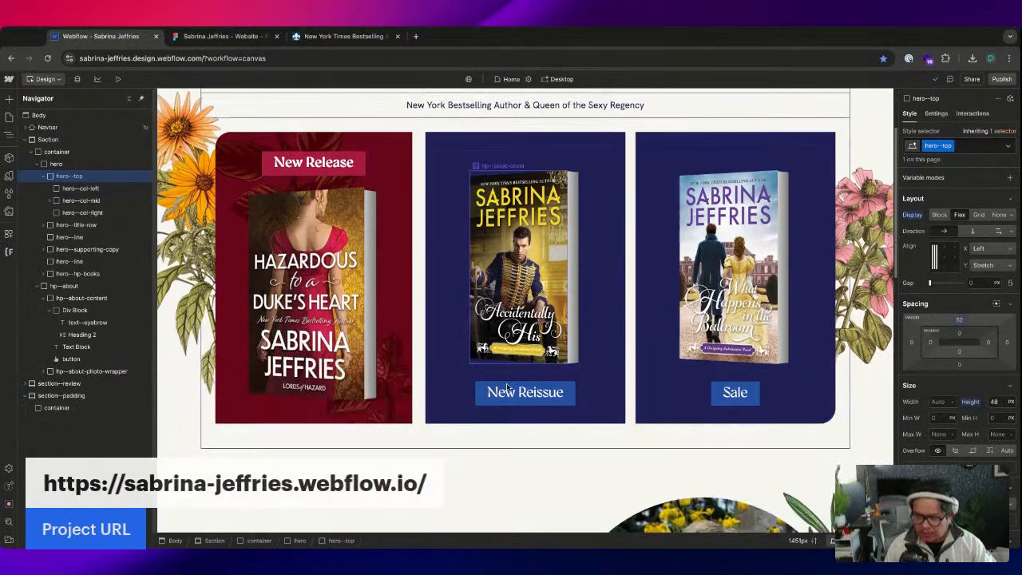
click(287, 449)
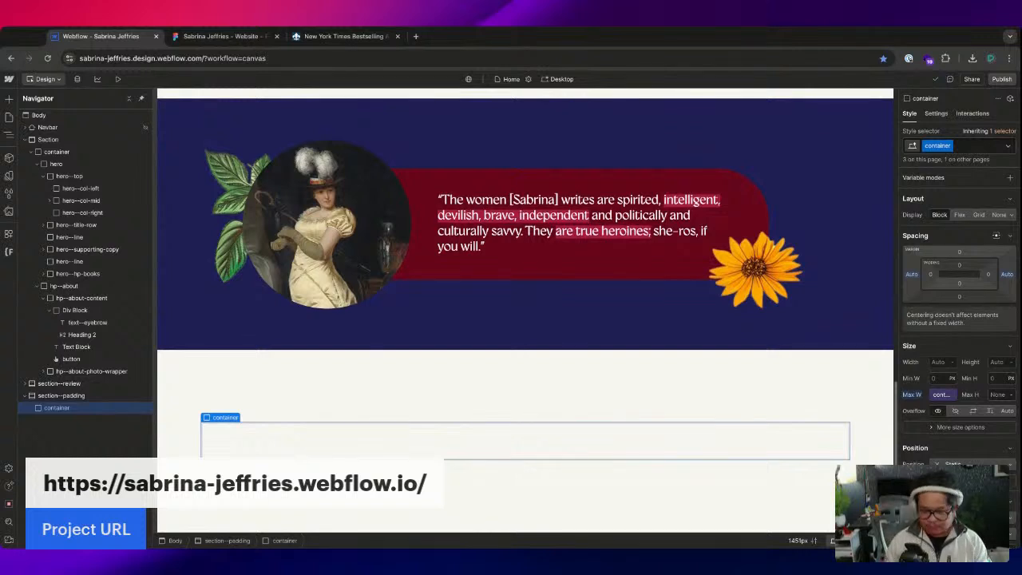
key(super+k)
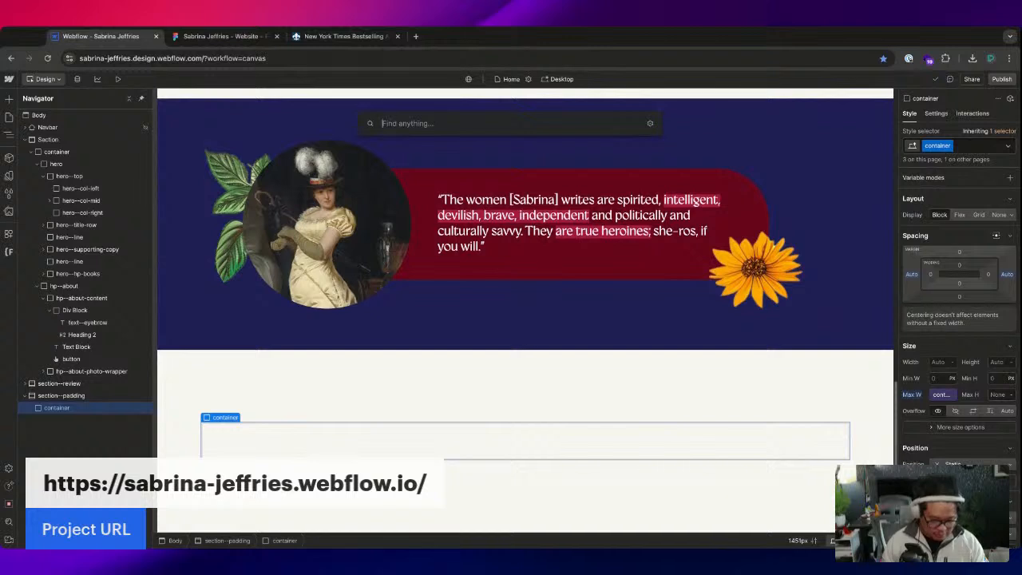
text(div)
key(Return)
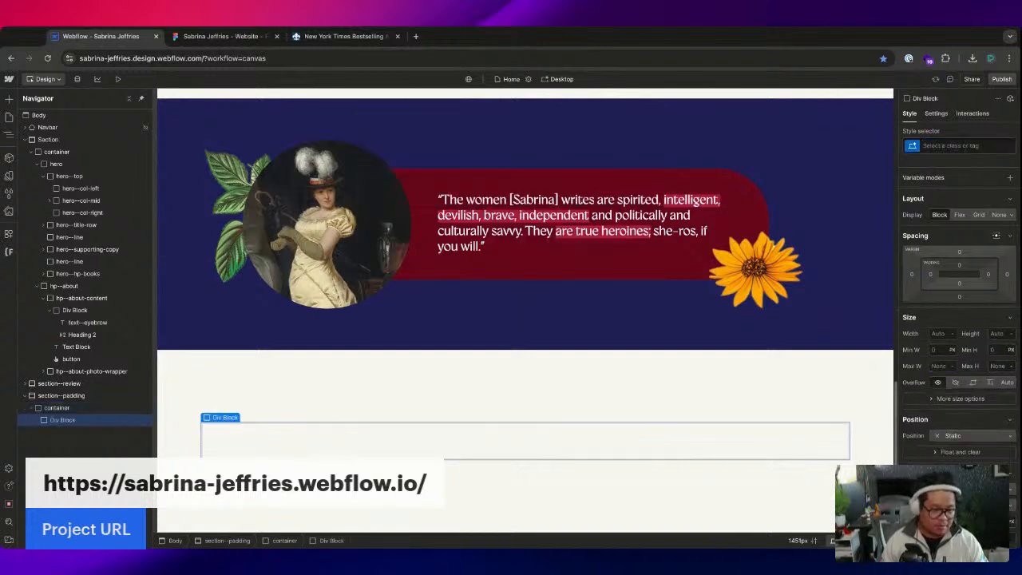
- Give the new Div Block in the container the class header--2col
key(super+Return)
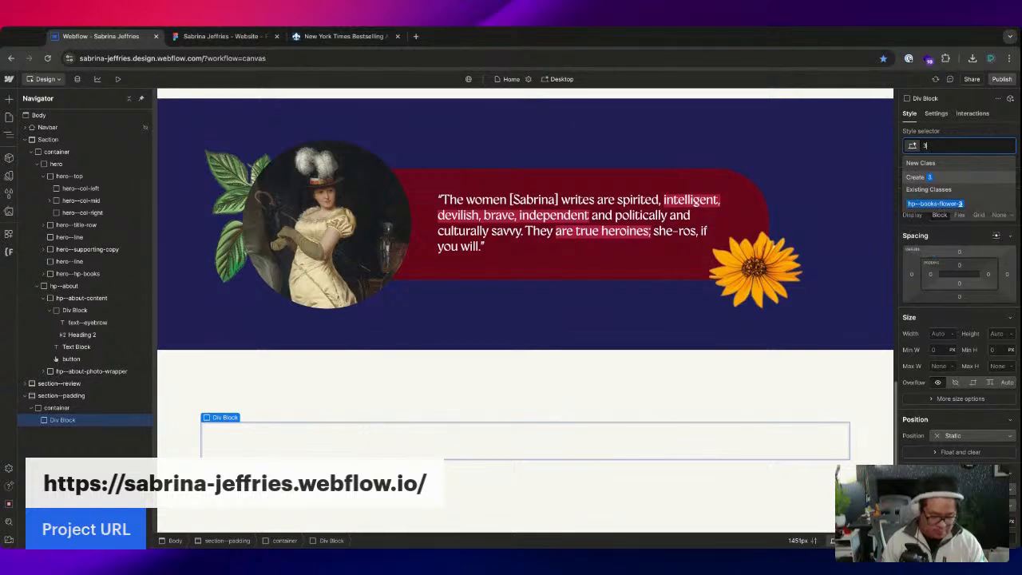
text(2-col)
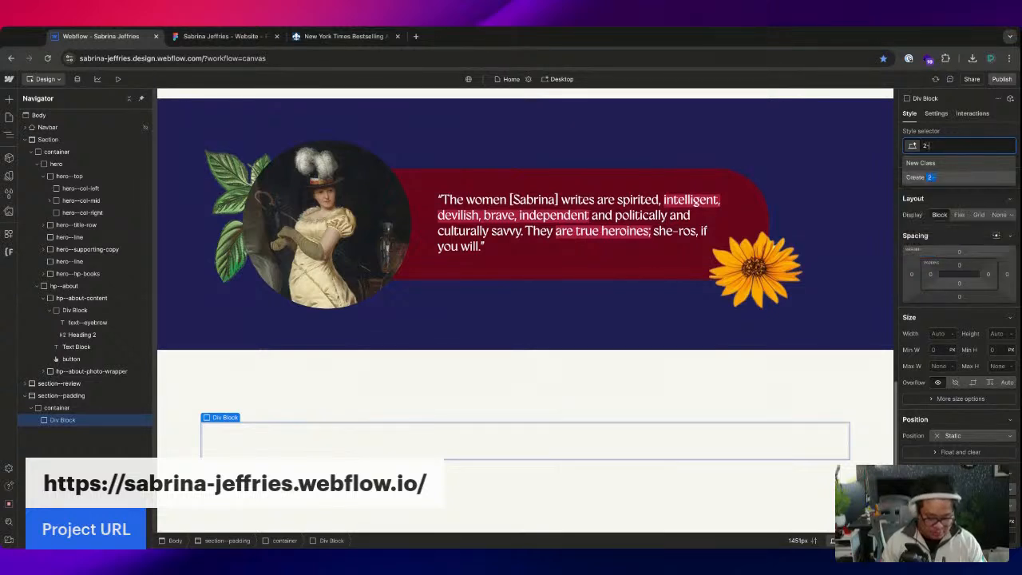
key(BackSpace)
key(BackSpace)
key(BackSpace)
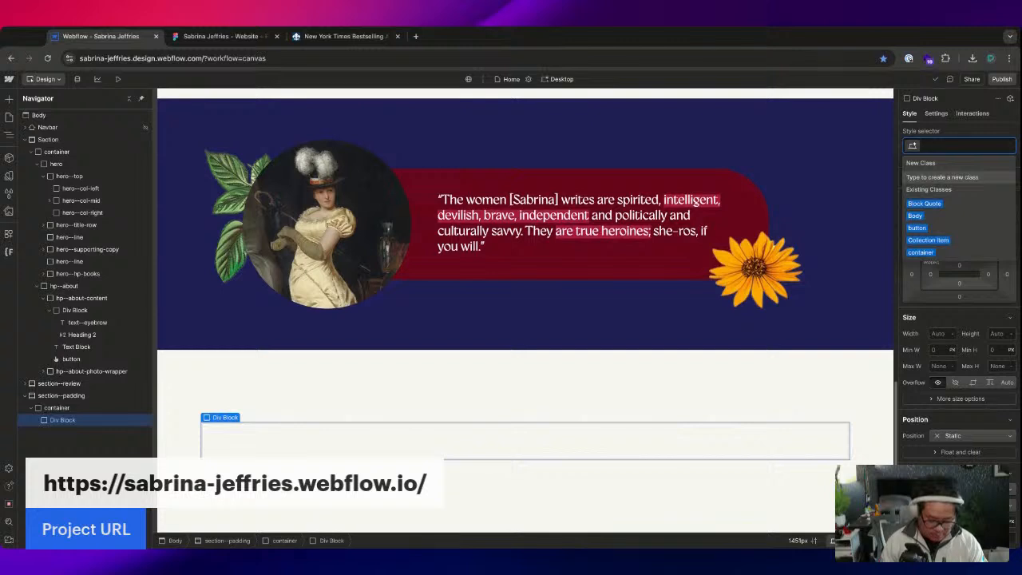
text(header--2)
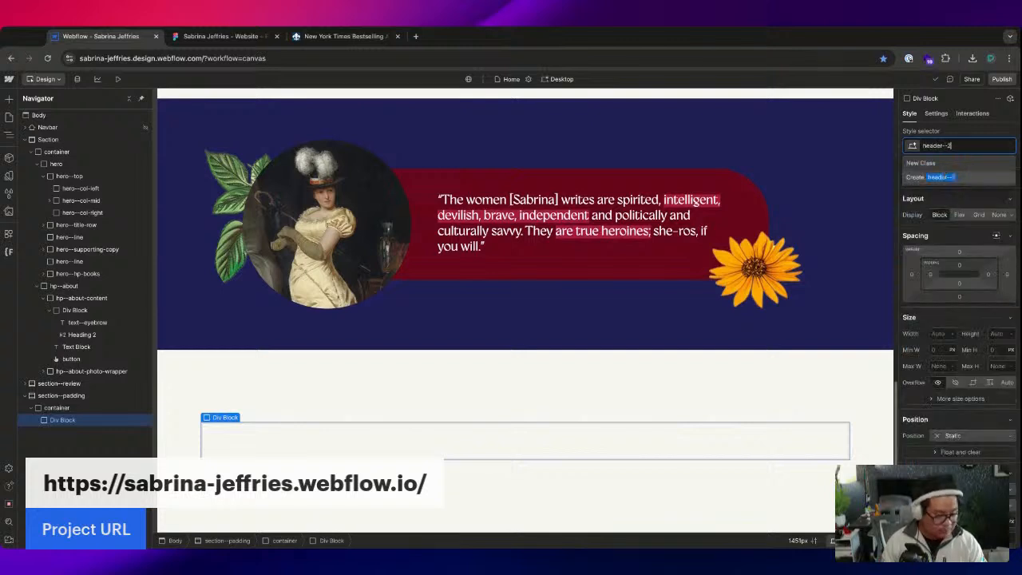
text(col-w)
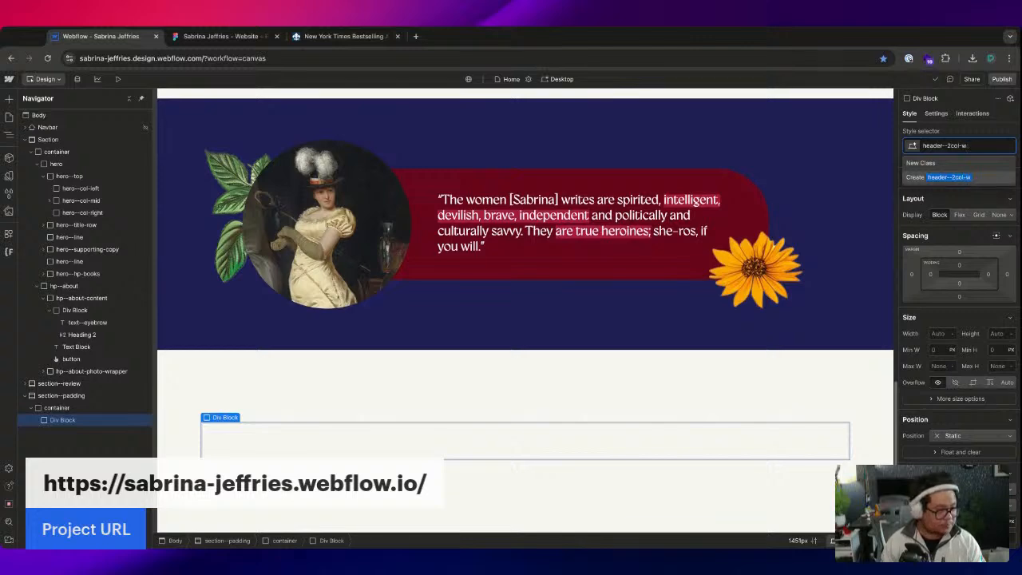
key(Return)
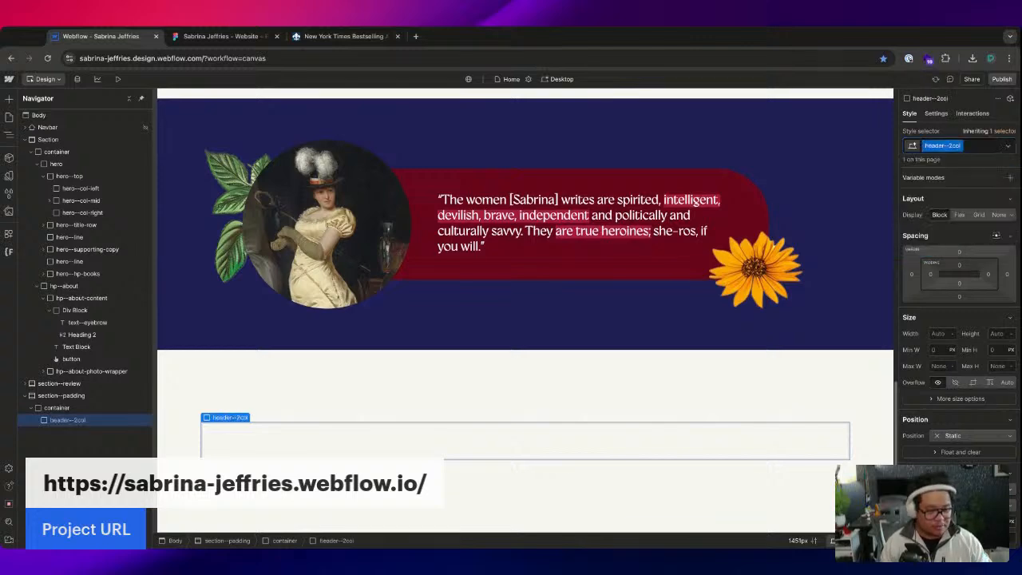
- Check the Books header layout in Figma, then set the header--2col block's display to Flex in Webflow
click(220, 36)
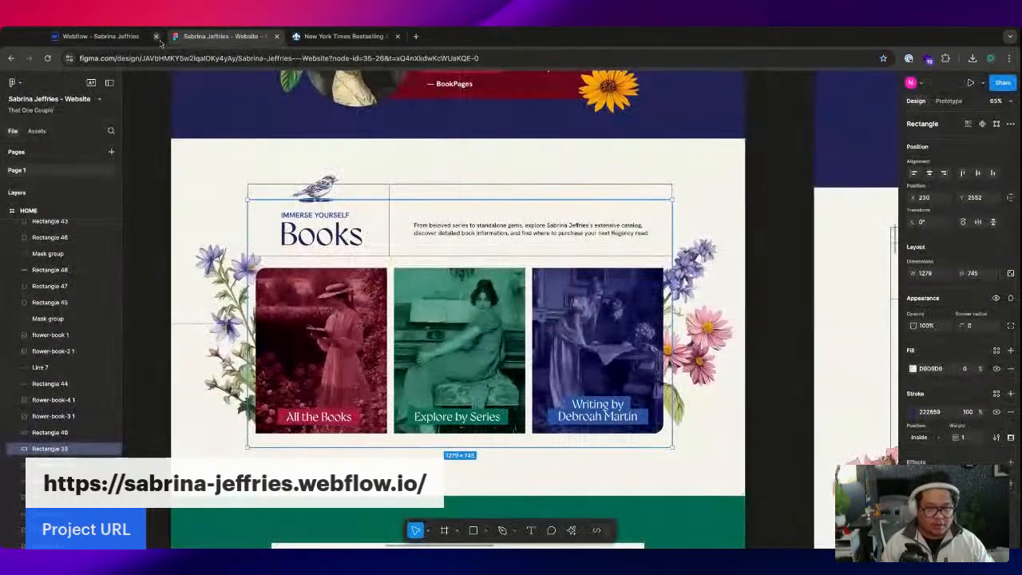
click(98, 36)
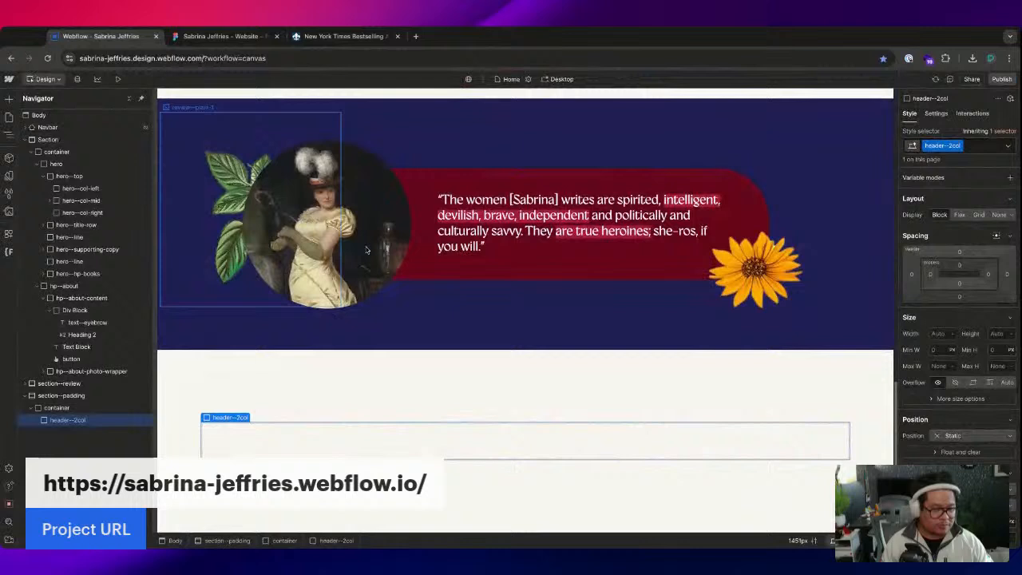
click(960, 217)
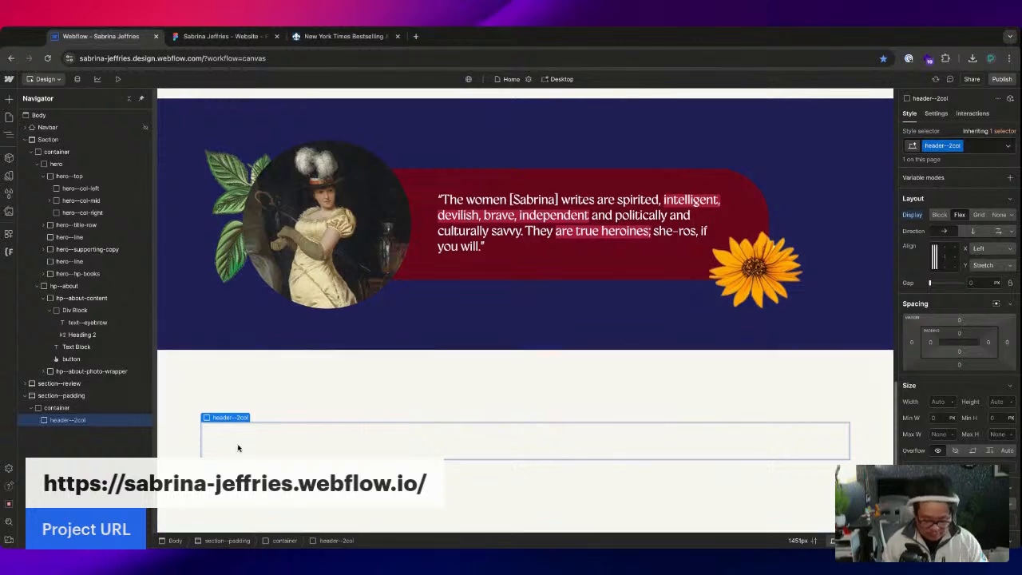
- Add a Div Block inside header--2col and set its flex child sizing to grow
key(ctrl+e)
text(div)
key(Return)
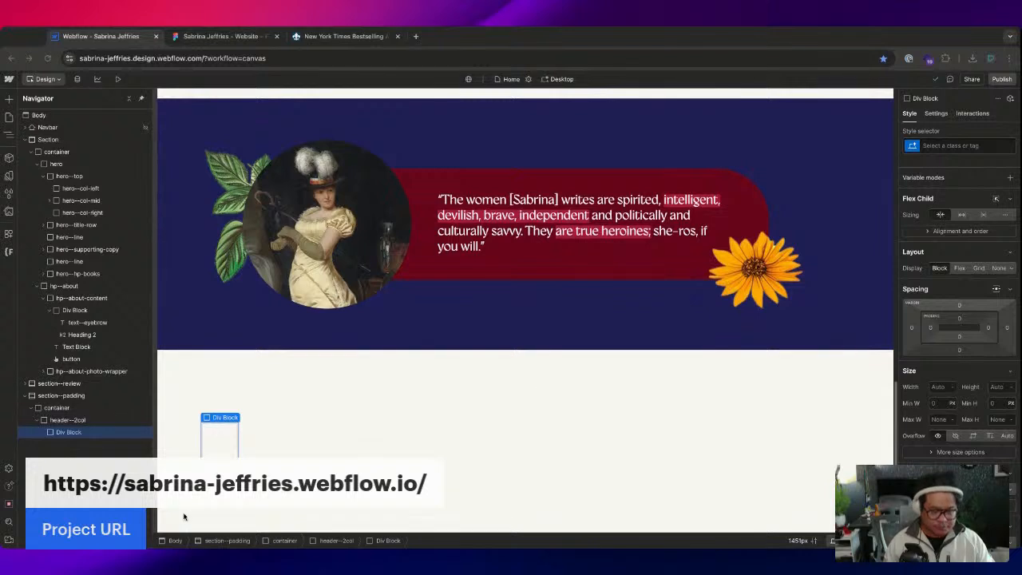
click(961, 214)
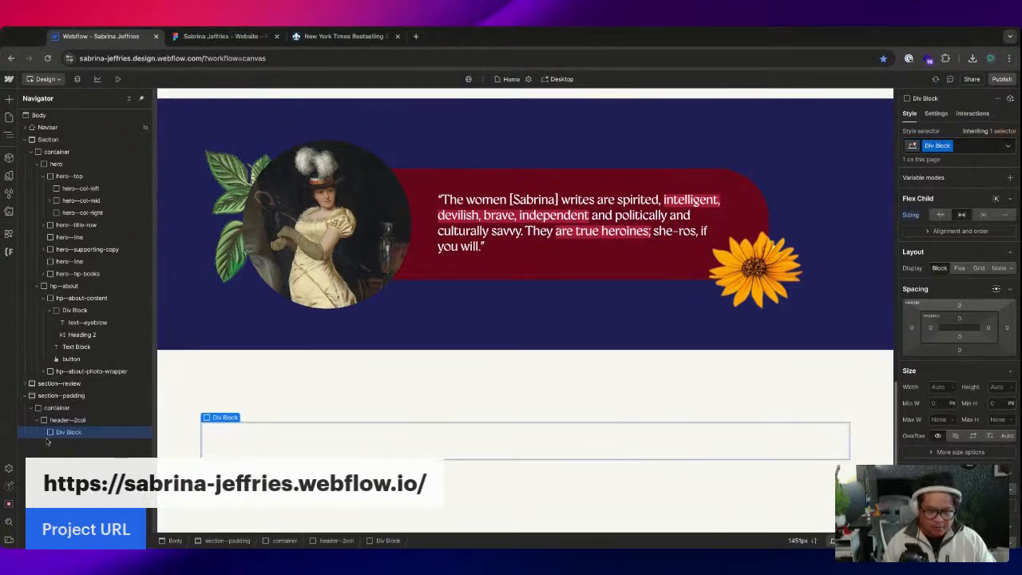
- Check the Books header layout in Figma, then review the style settings of header--2col and its child block in Webflow
click(212, 38)
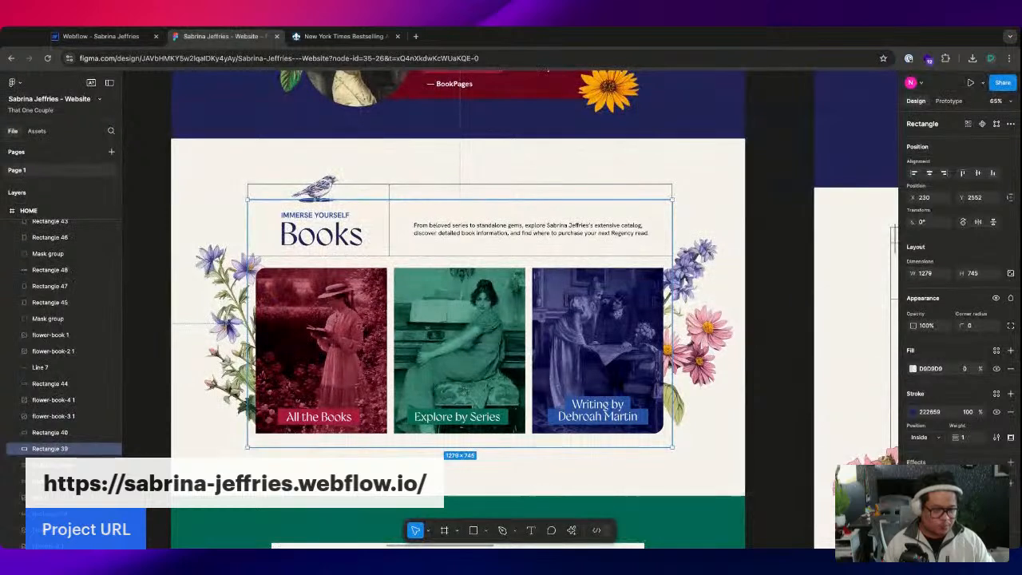
click(101, 36)
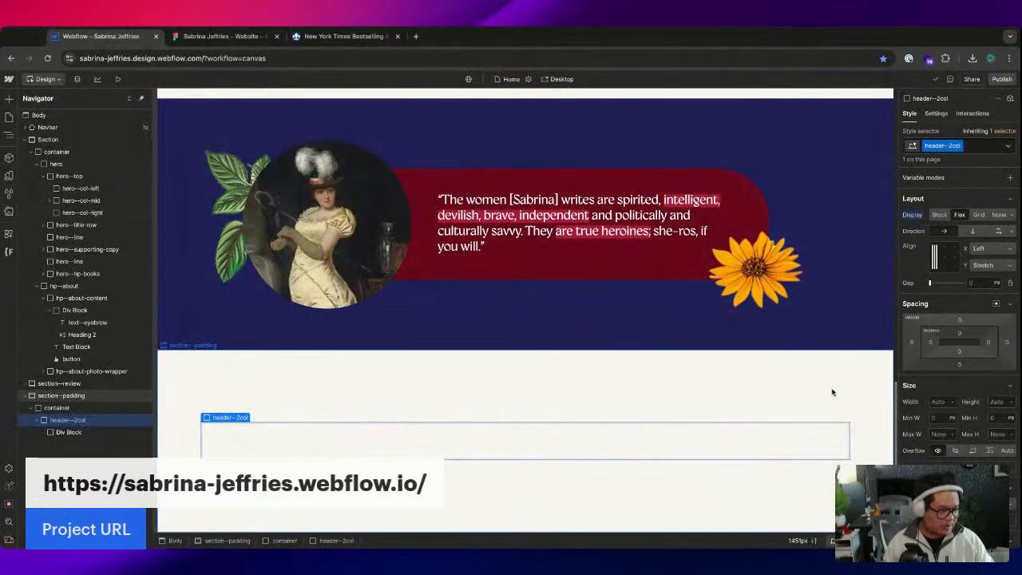
scroll(962, 383, down, 3)
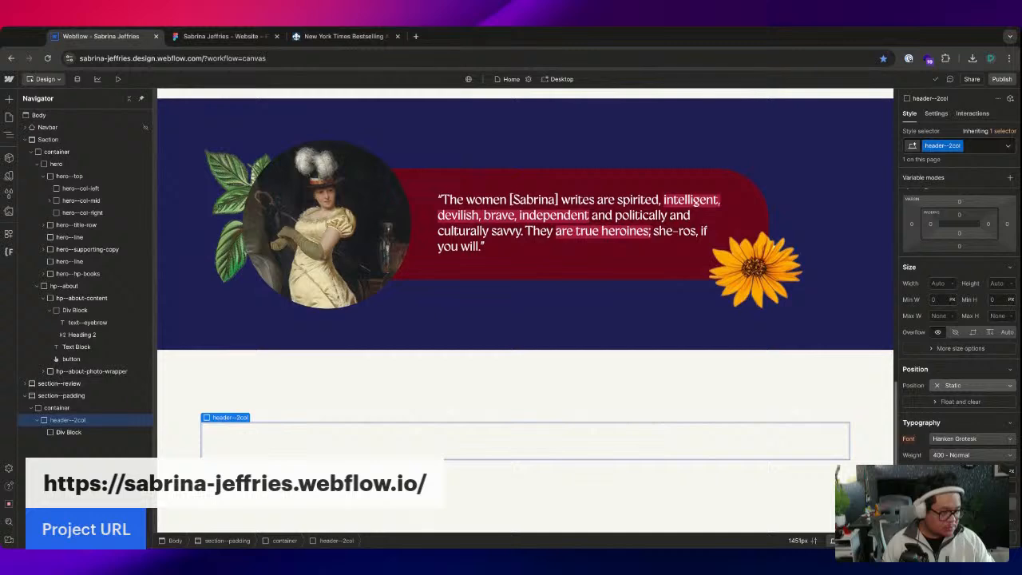
click(479, 441)
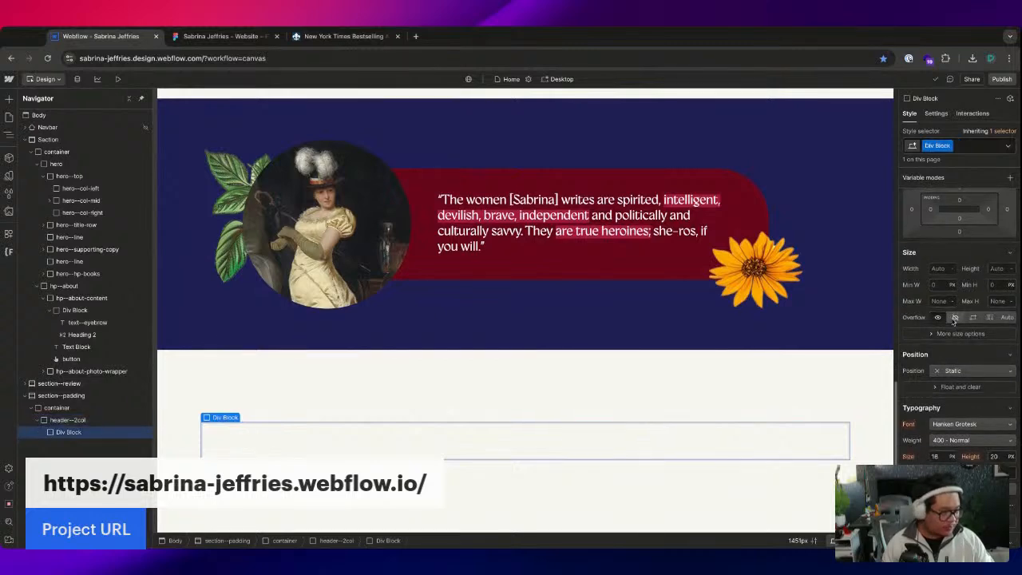
click(68, 419)
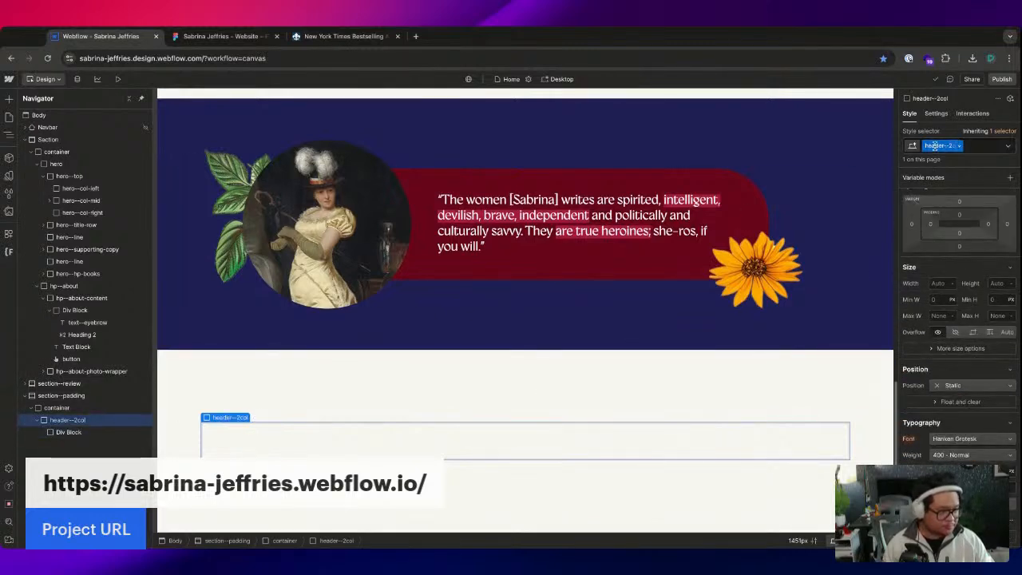
- Rename the class of the Div Block inside header--2col to header--2col--col-1
click(68, 432)
click(982, 145)
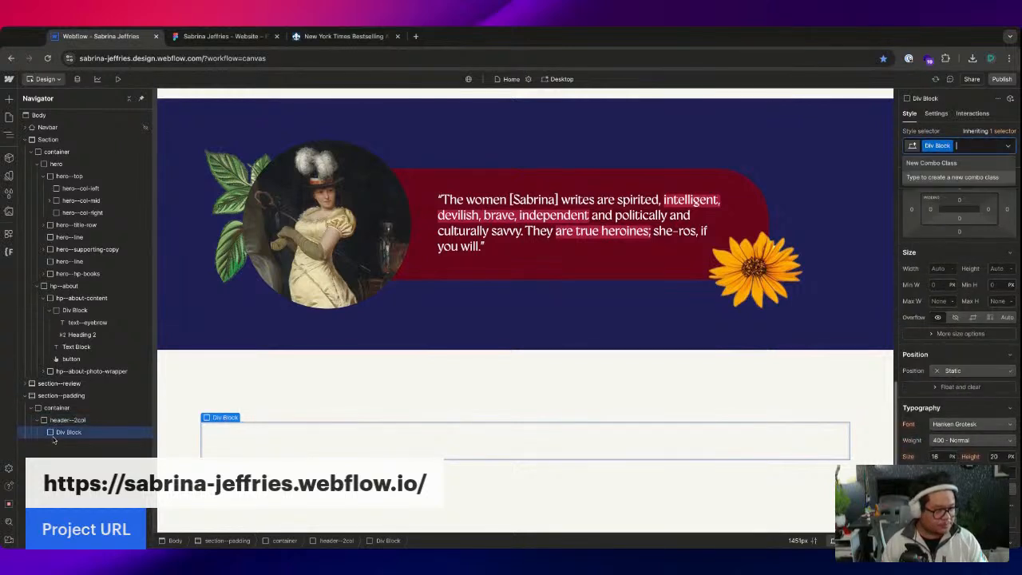
text(header--2col)
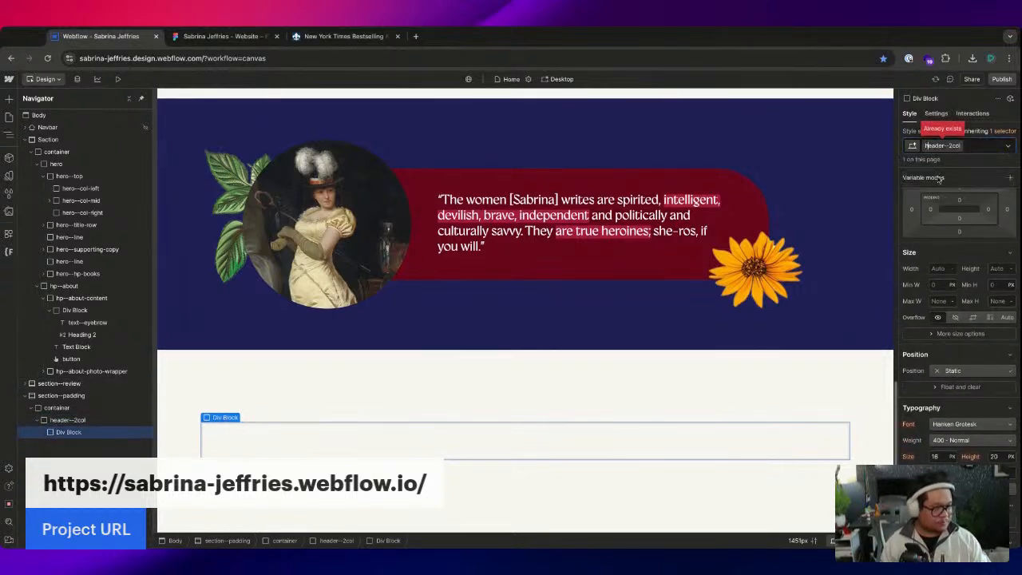
text(--1)
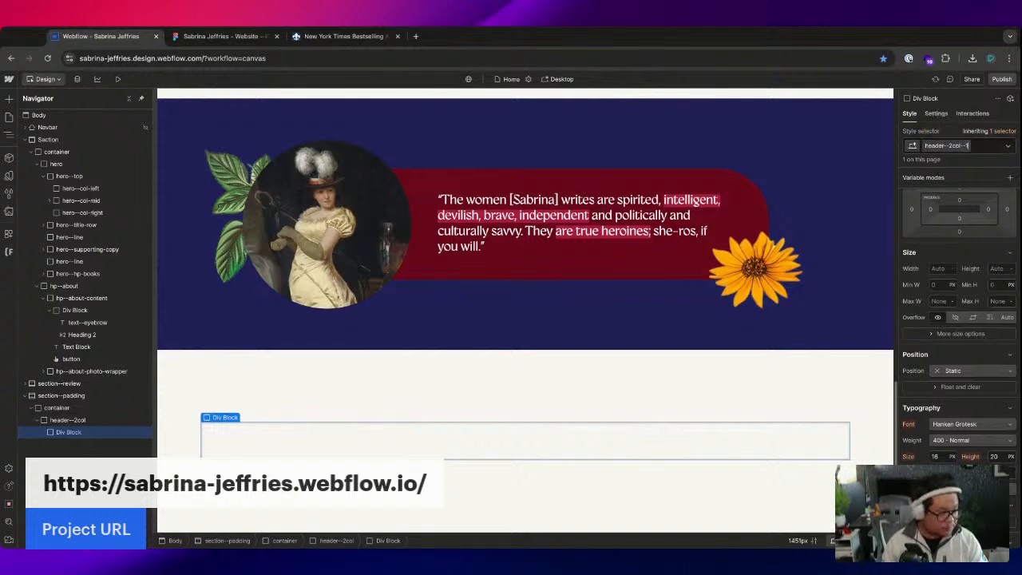
key(BackSpace)
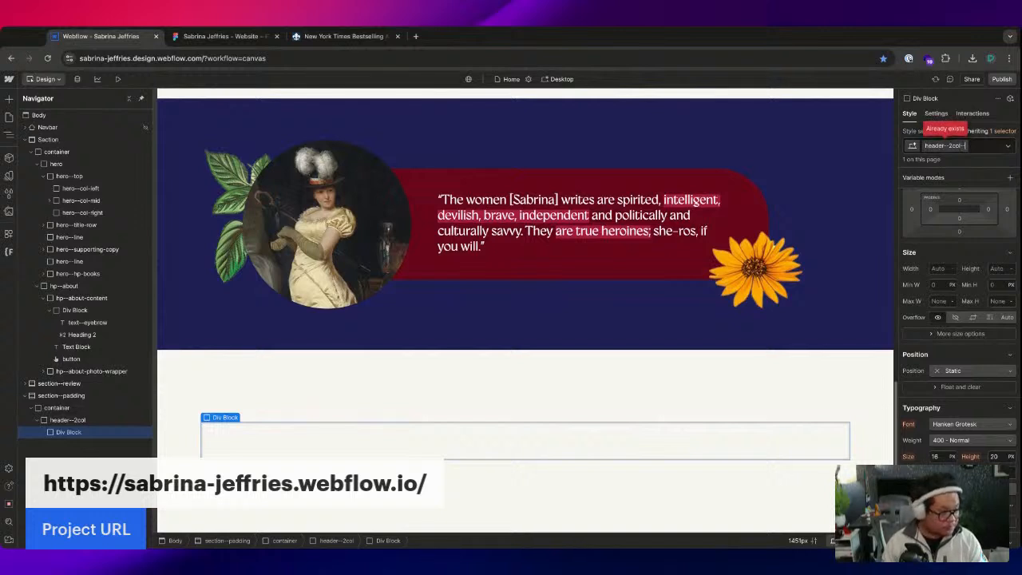
text(col)
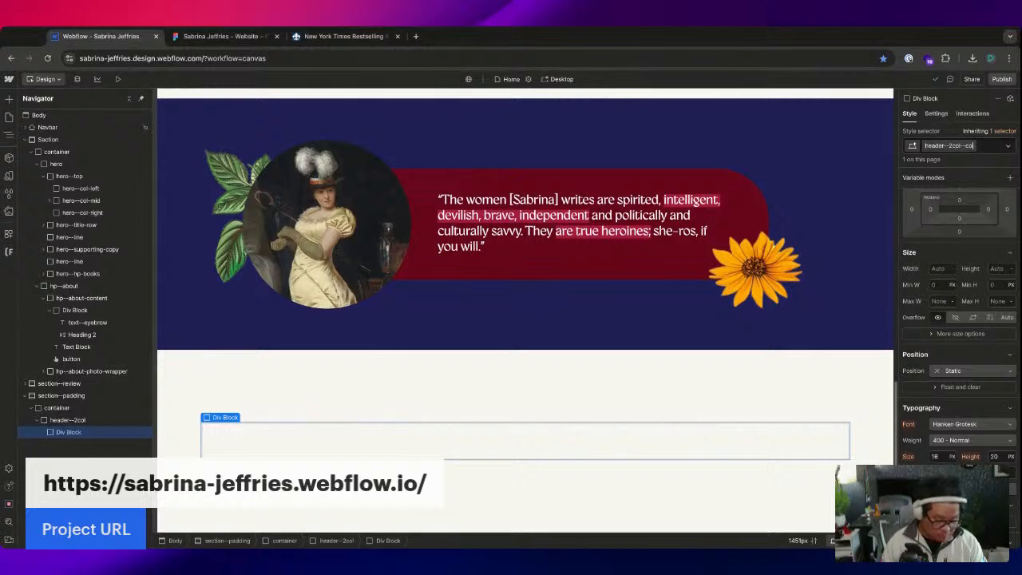
text(1-1)
key(Return)
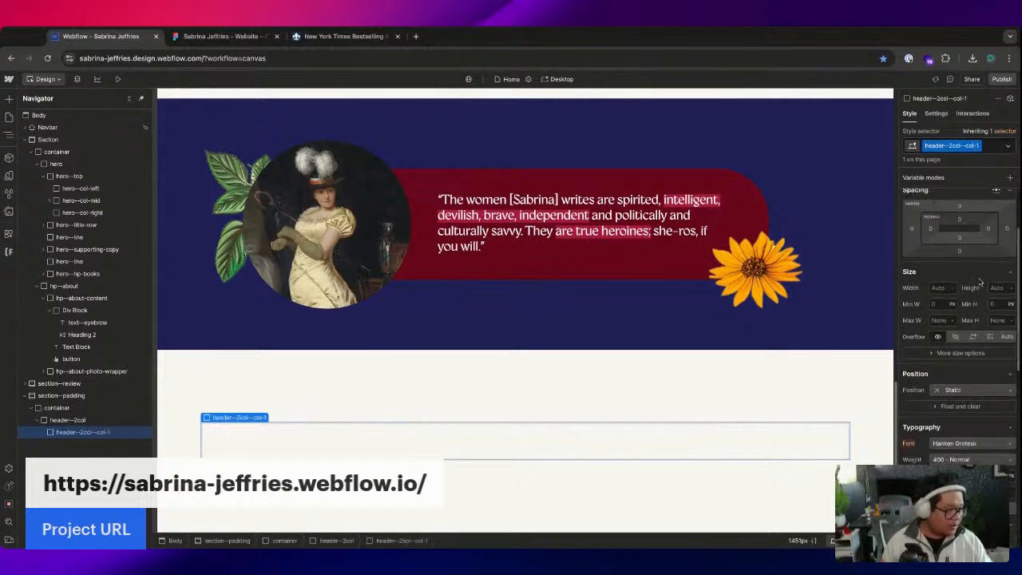
- Check the width of the Books title column in Figma, then set header--2col--col-1's max width to 428 px in Webflow
click(221, 36)
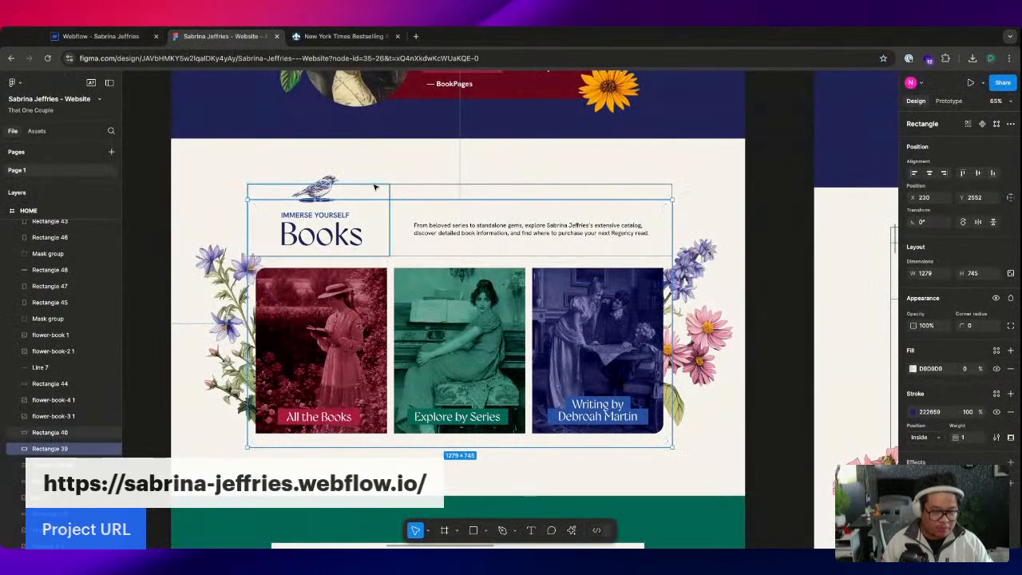
click(100, 36)
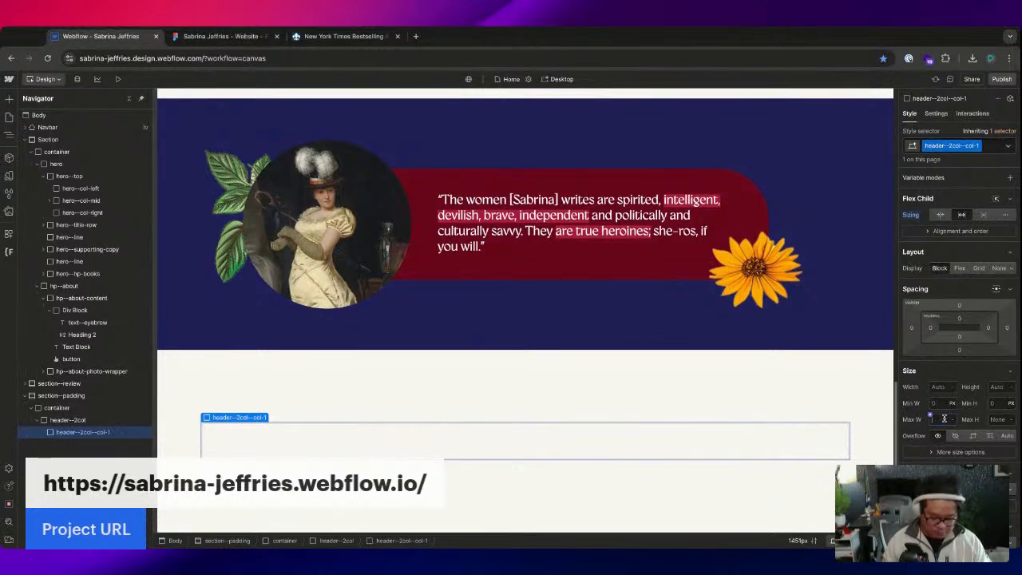
text(428)
key(Return)
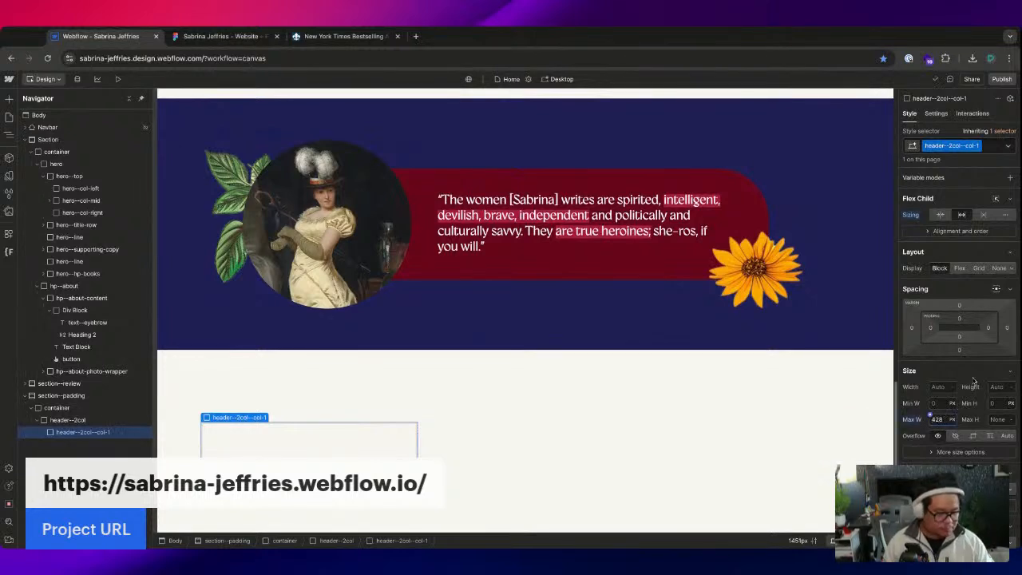
- Set the position of header--2col--col-1 to Relative
scroll(973, 447, down, 3)
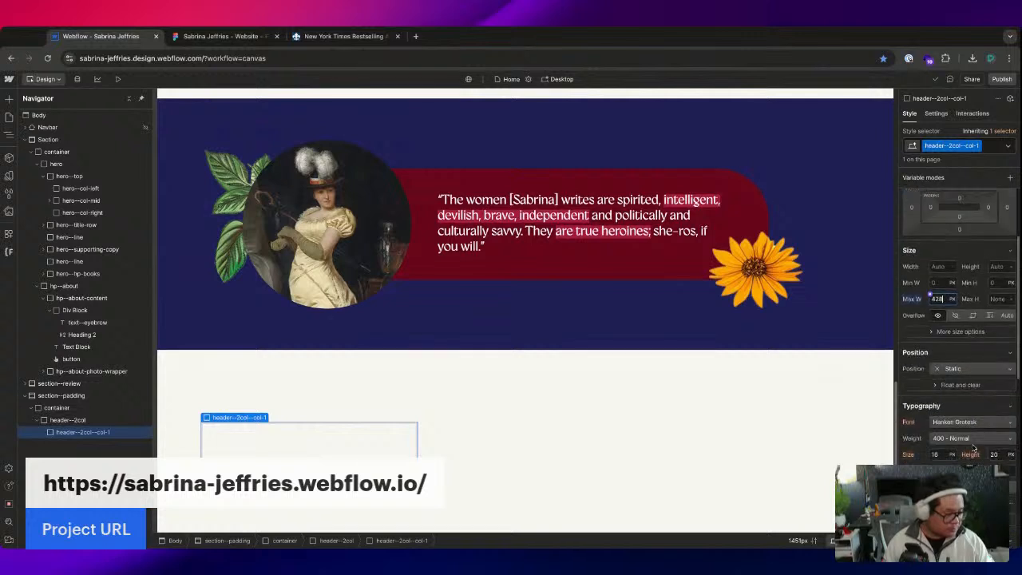
click(972, 370)
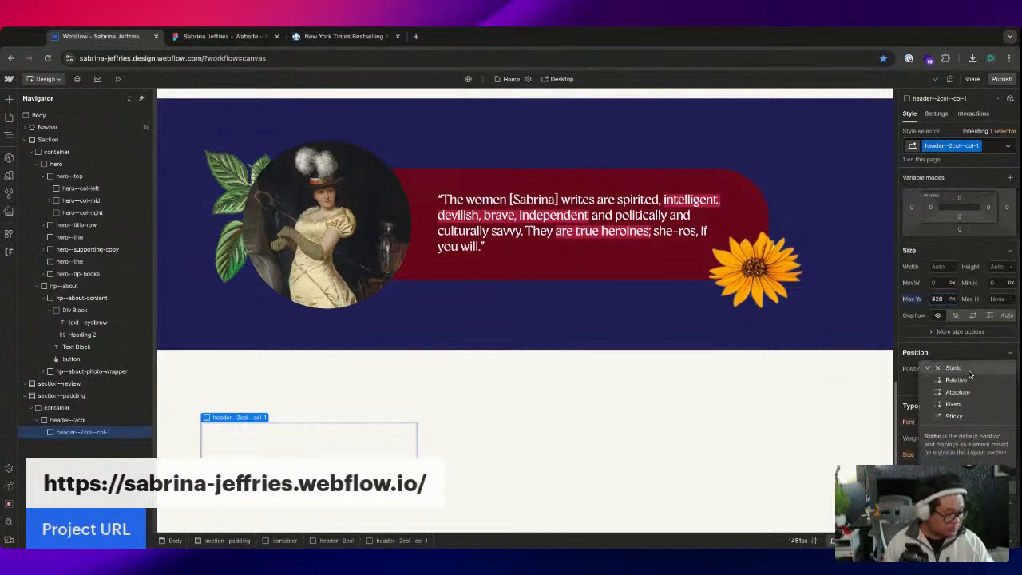
click(956, 380)
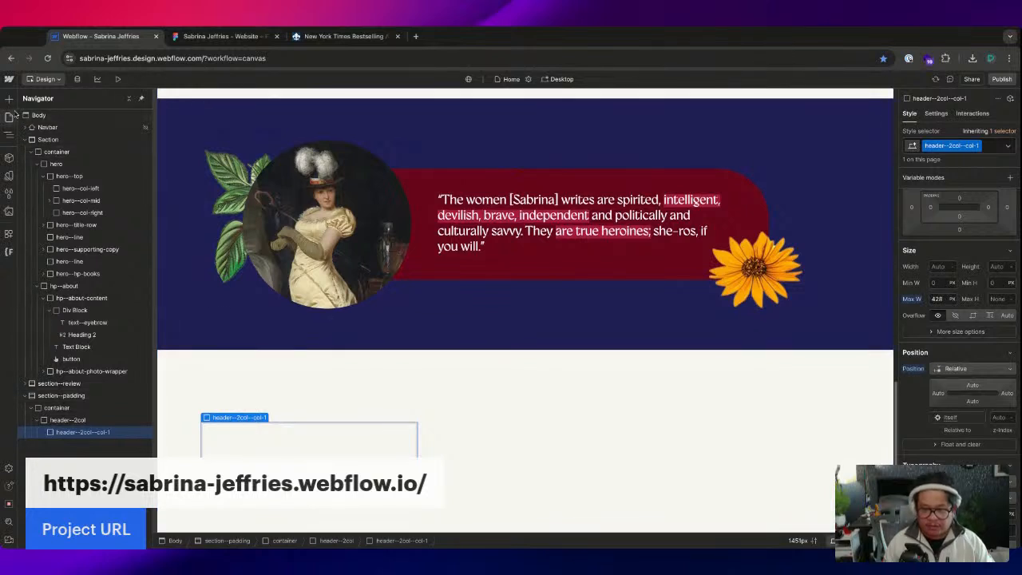
- Place the navy bird SVG from the assets in the Books section, then check the bird's size in Figma
click(12, 216)
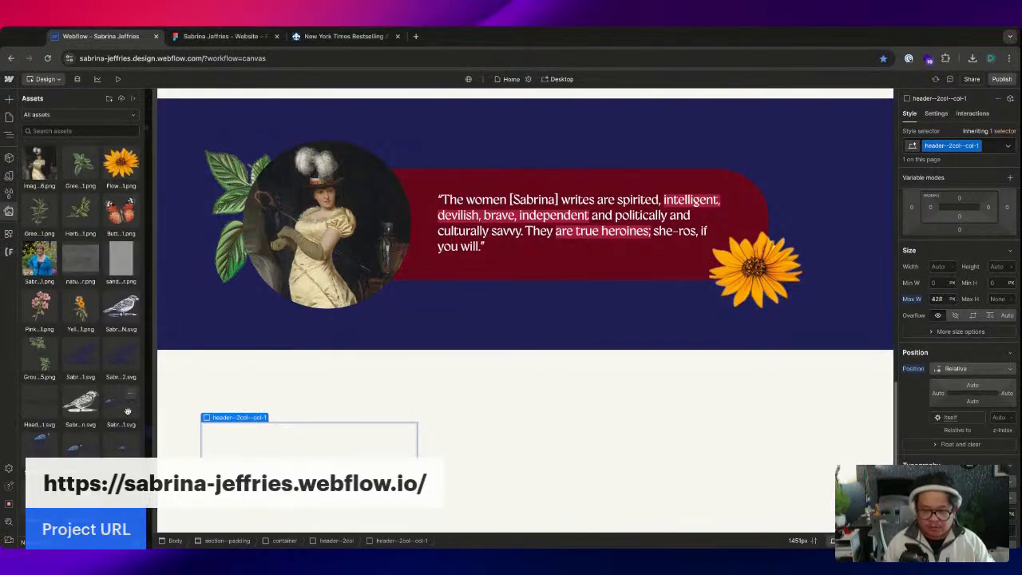
drag(117, 309, 319, 443)
click(181, 34)
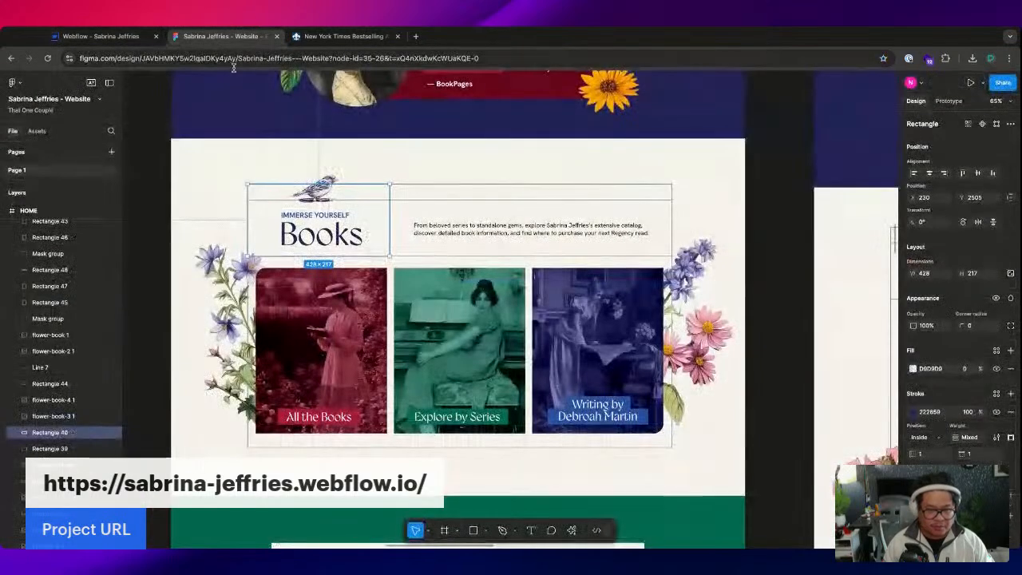
click(311, 178)
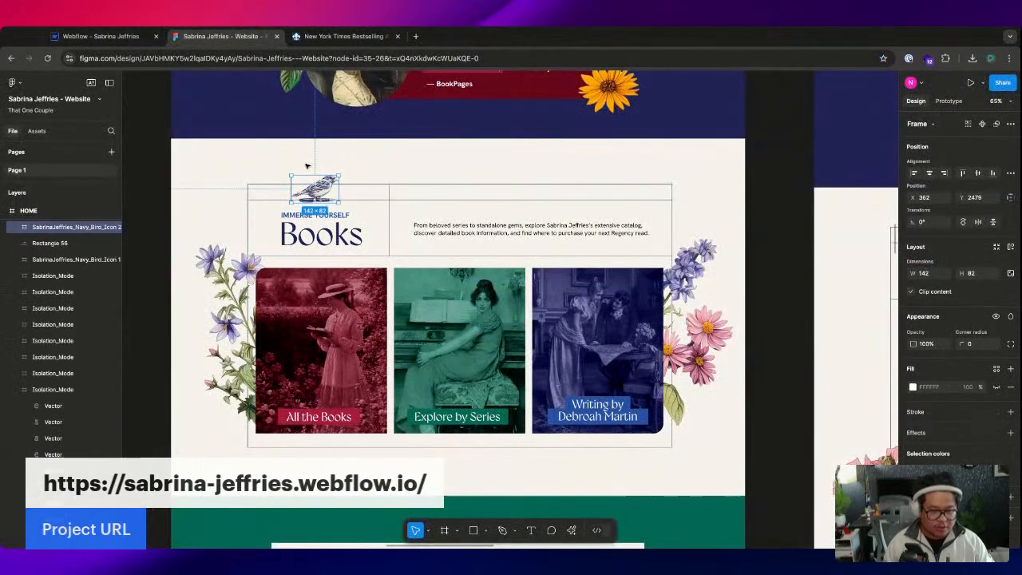
click(101, 36)
- Give the bird image the new class header--2col-penland
click(72, 423)
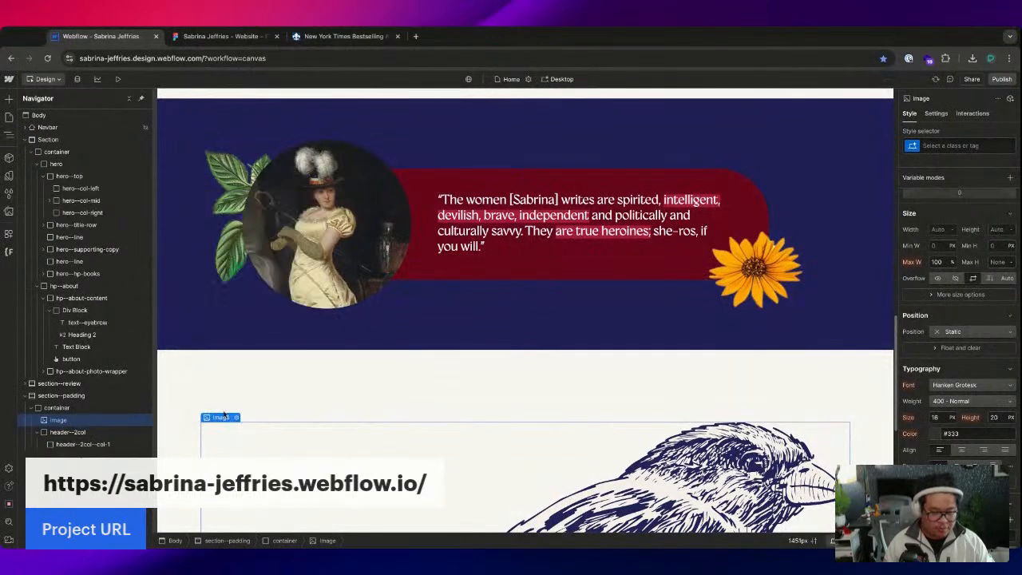
click(954, 145)
text(header--2col)
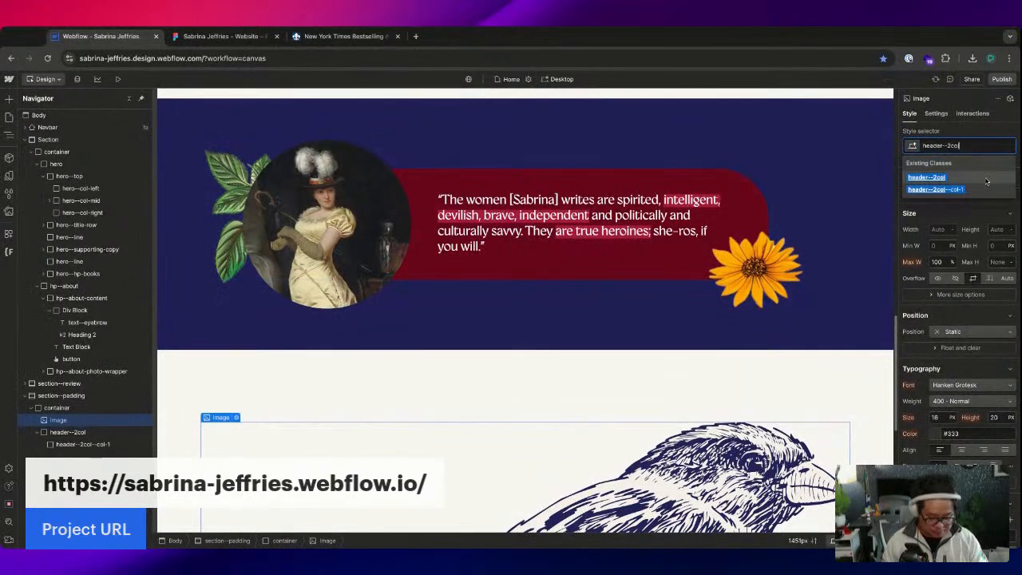
text(-penland)
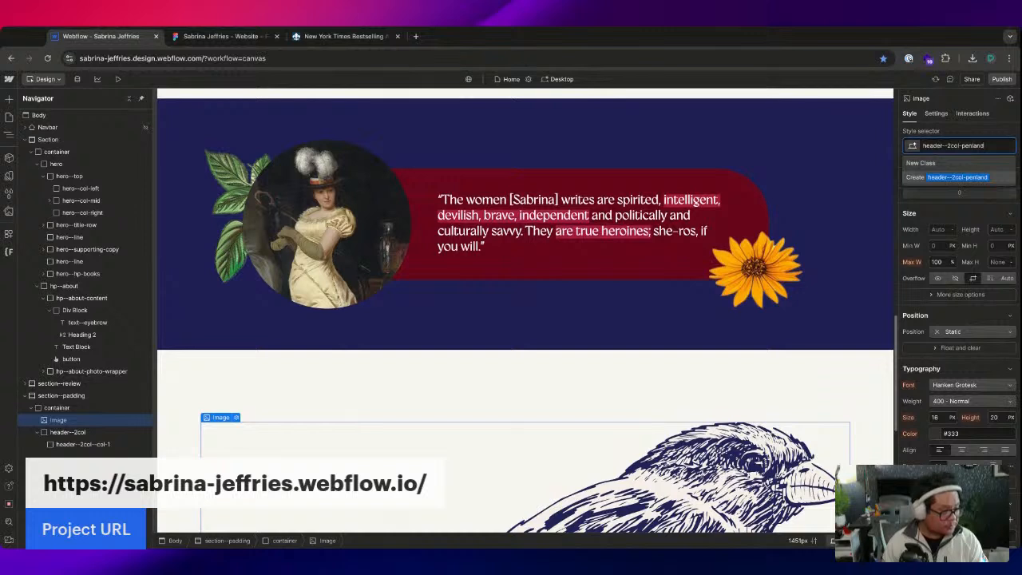
key(Return)
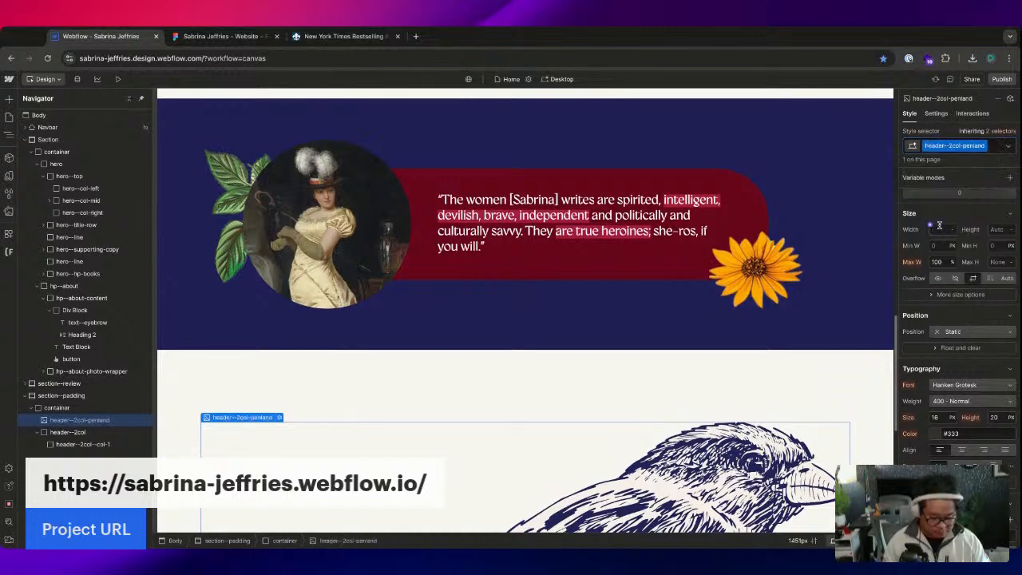
- Set the bird image's width to 142 px and move it inside header--2col--col-1
click(939, 229)
text(142)
key(Return)
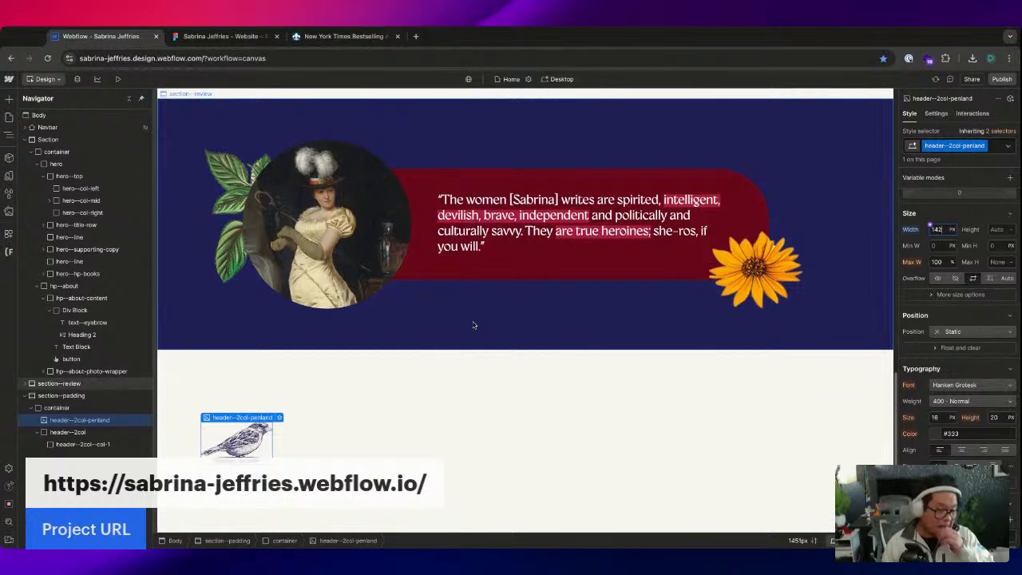
drag(103, 420, 112, 434)
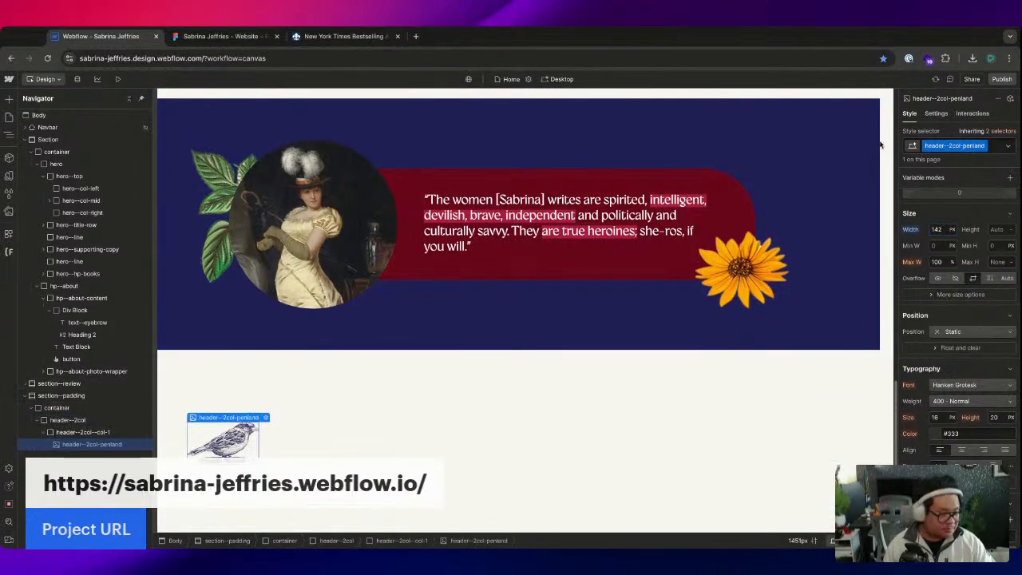
- Add a 1 px solid border in the Dark Blue variable color to header--2col
click(94, 432)
click(95, 420)
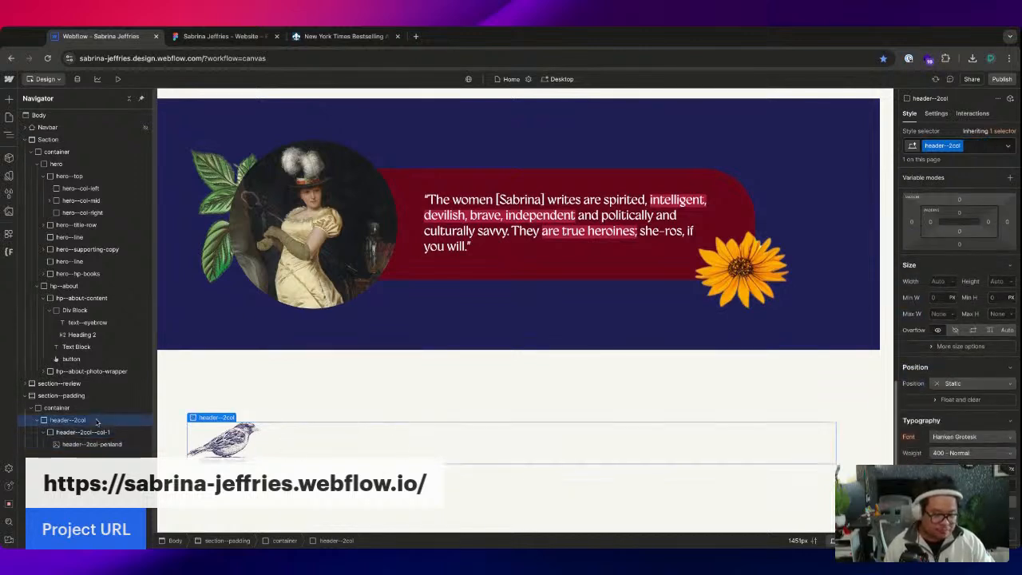
scroll(973, 383, down, 5)
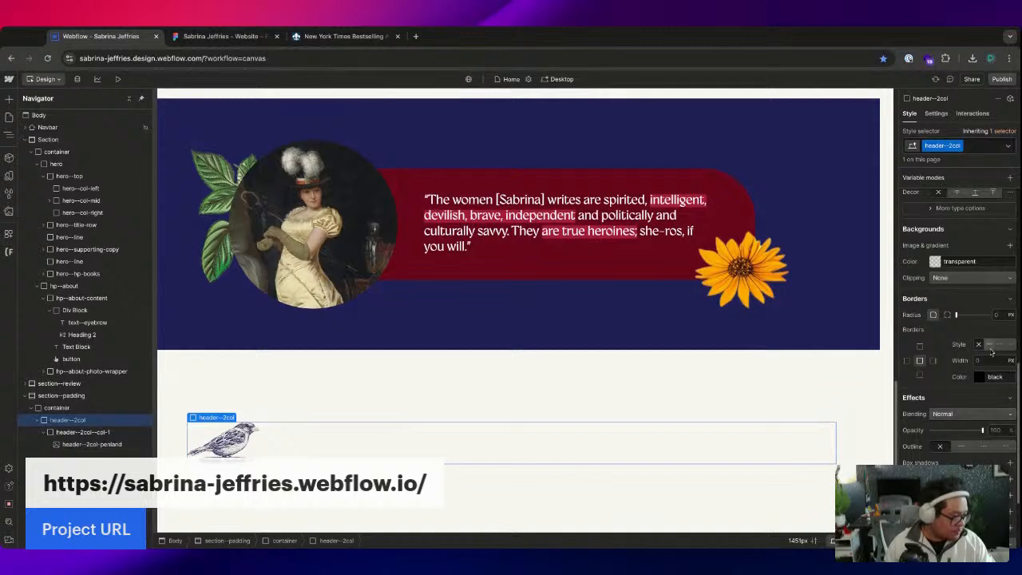
click(981, 376)
key(Escape)
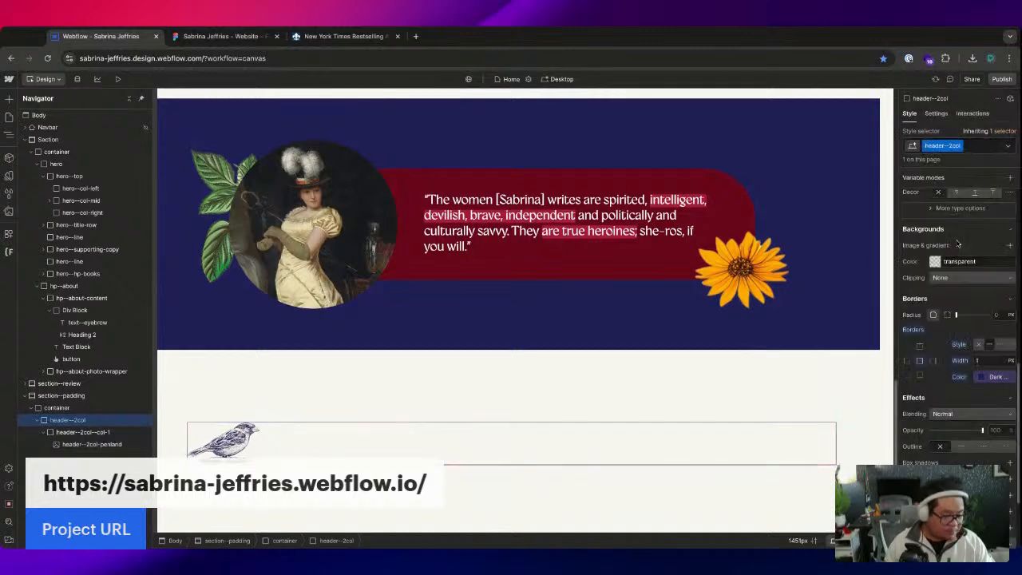
- Add a solid border in the Dark Blue variable color to header--2col--col-1
click(231, 440)
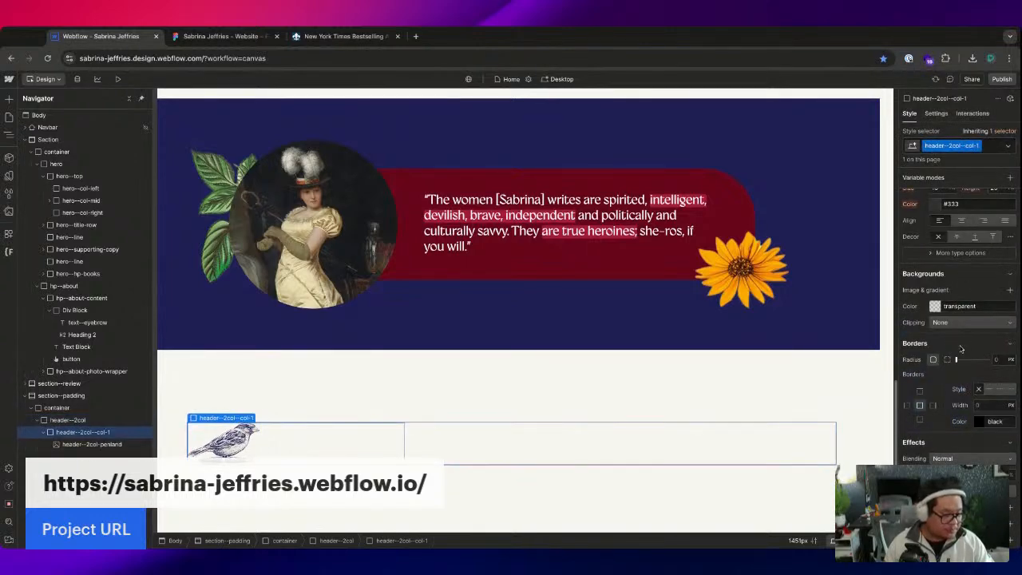
scroll(961, 348, up, 2)
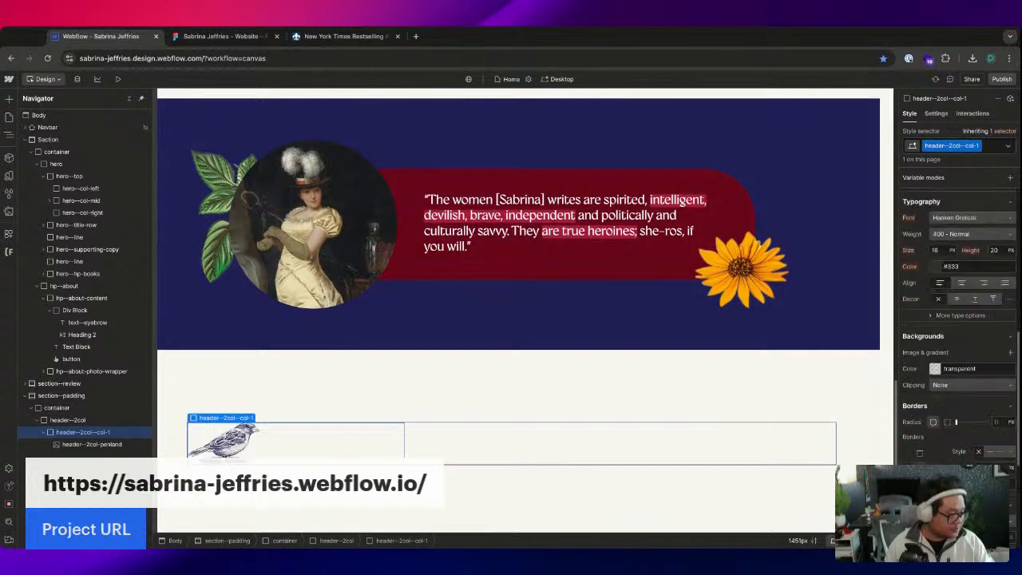
click(987, 461)
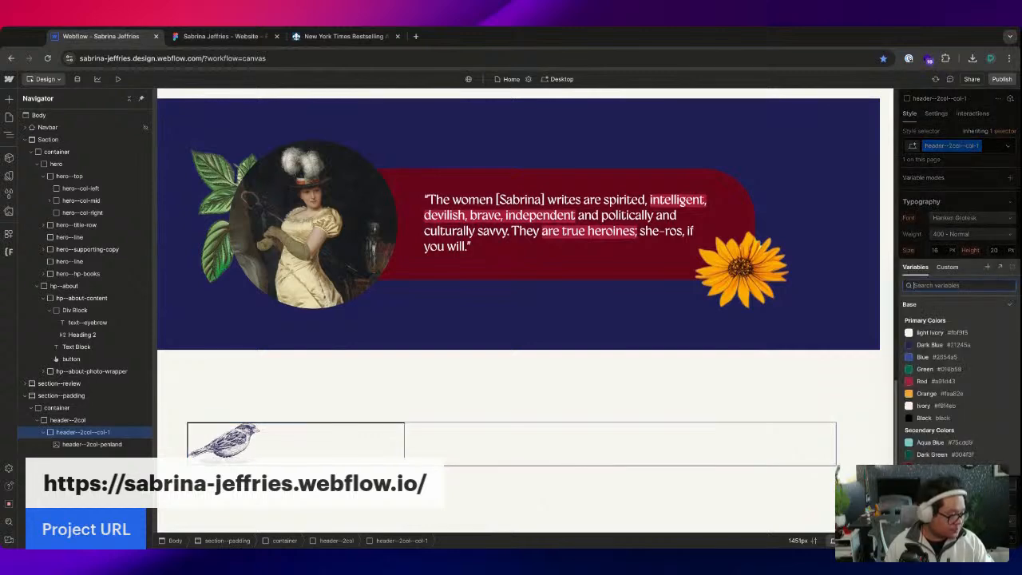
click(957, 349)
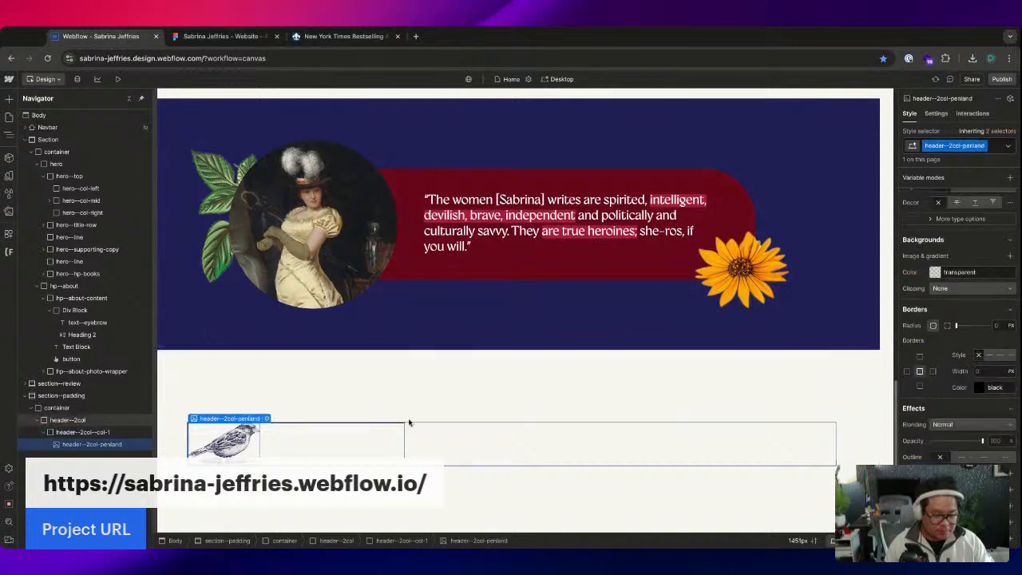
- Check in Figma how the bird sits over the top border of the Books title column, then return to Webflow
click(213, 36)
click(361, 200)
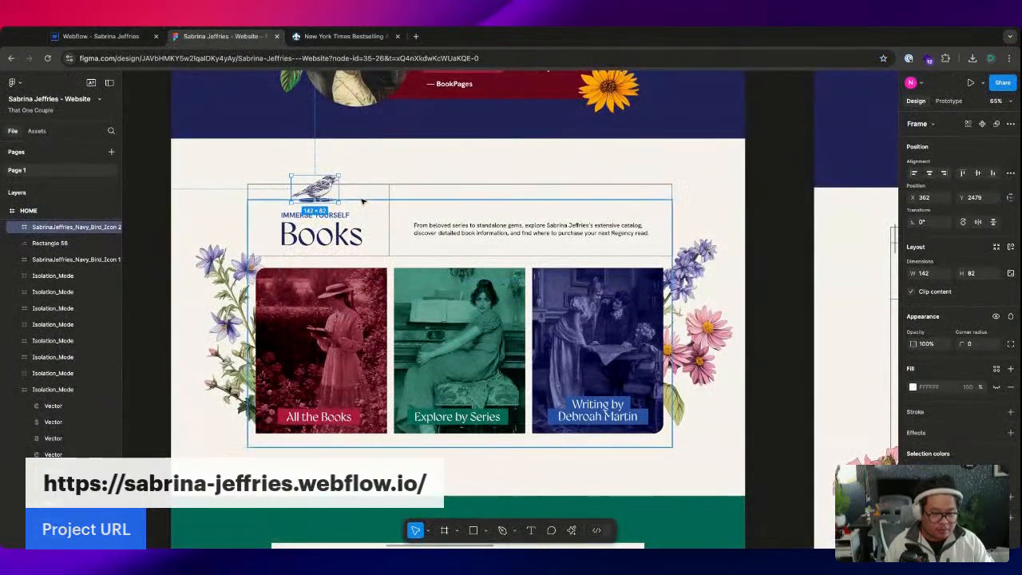
click(101, 36)
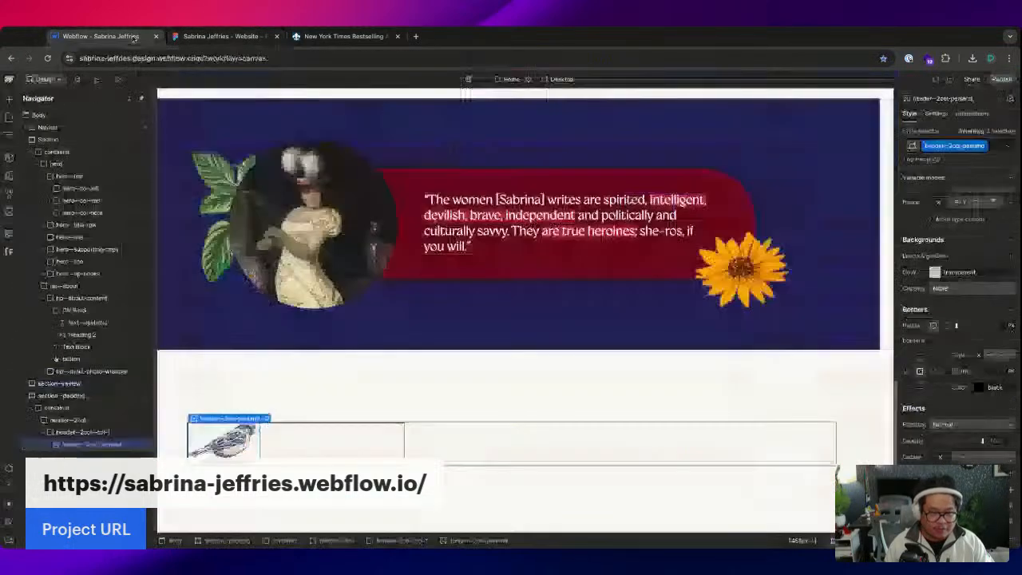
- Set the height of header--2col--col-1 to 48 px
click(141, 434)
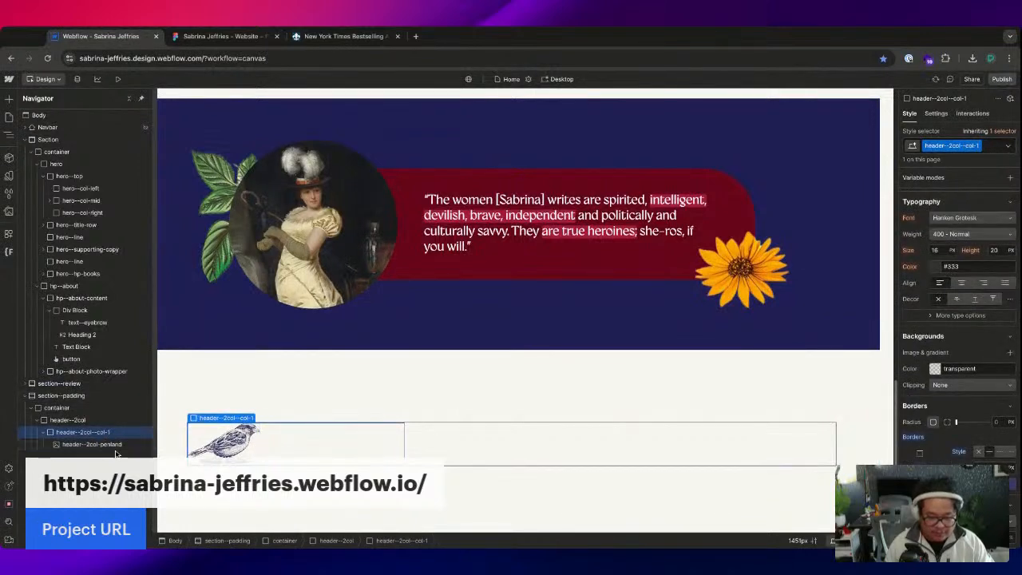
scroll(988, 399, up, 5)
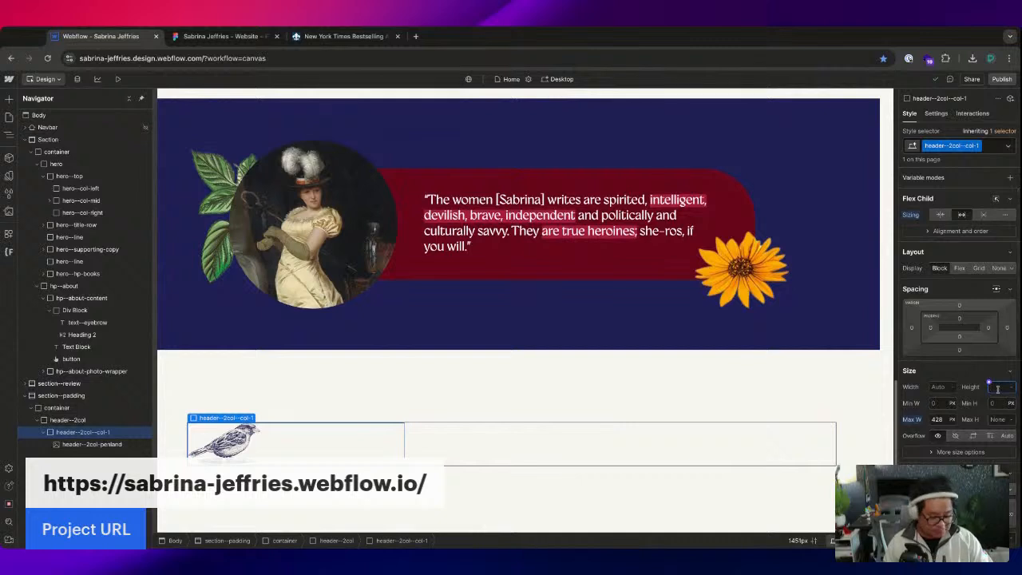
text(48)
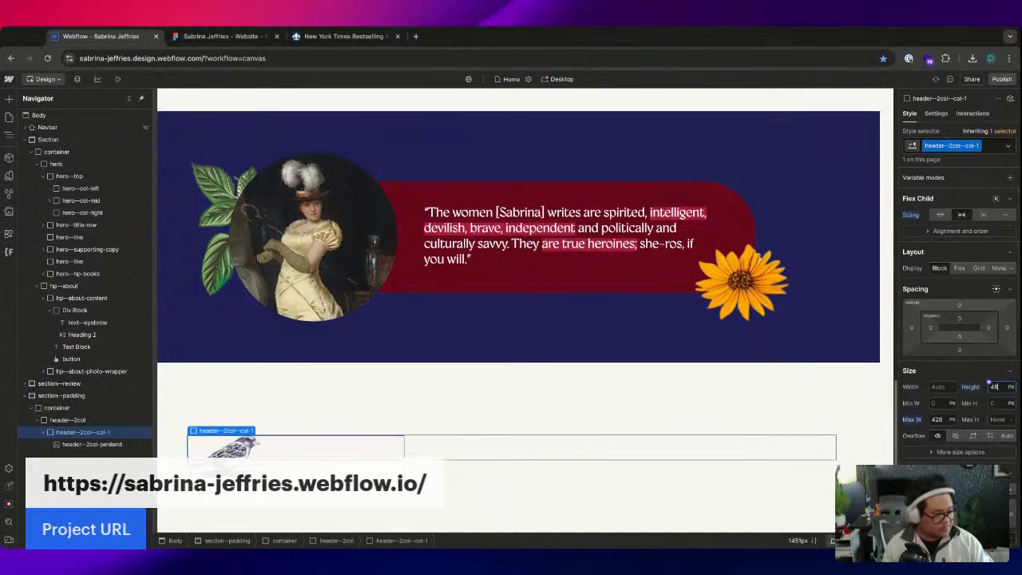
- Make header--2col--col-1 a flex container with its content centered on both axes
click(103, 444)
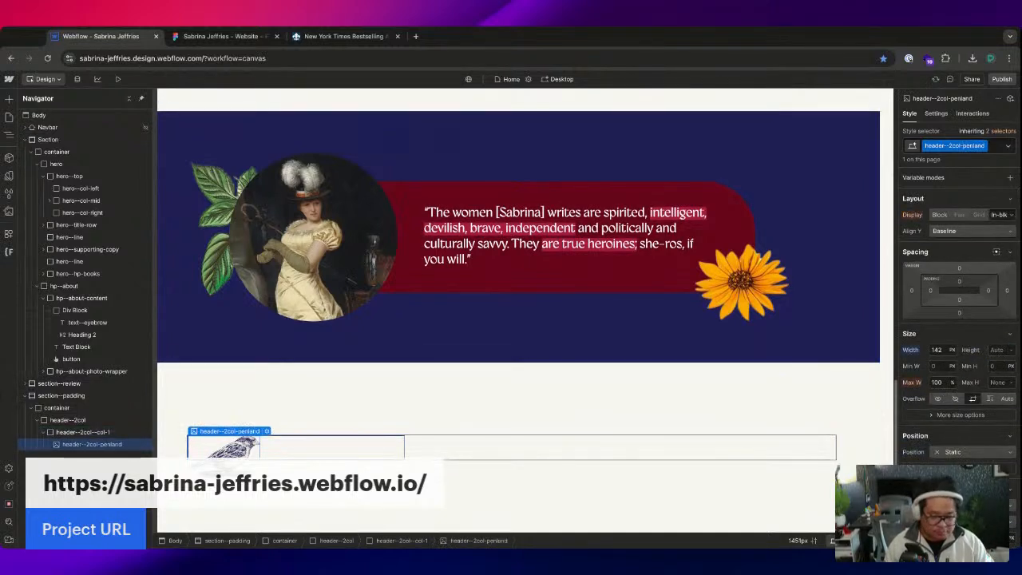
click(106, 431)
click(959, 268)
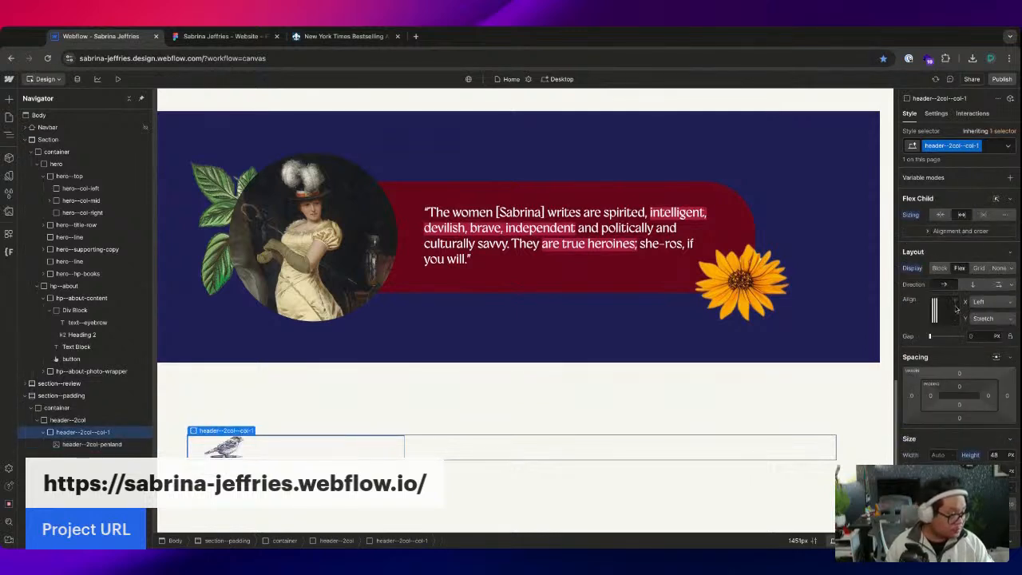
click(945, 310)
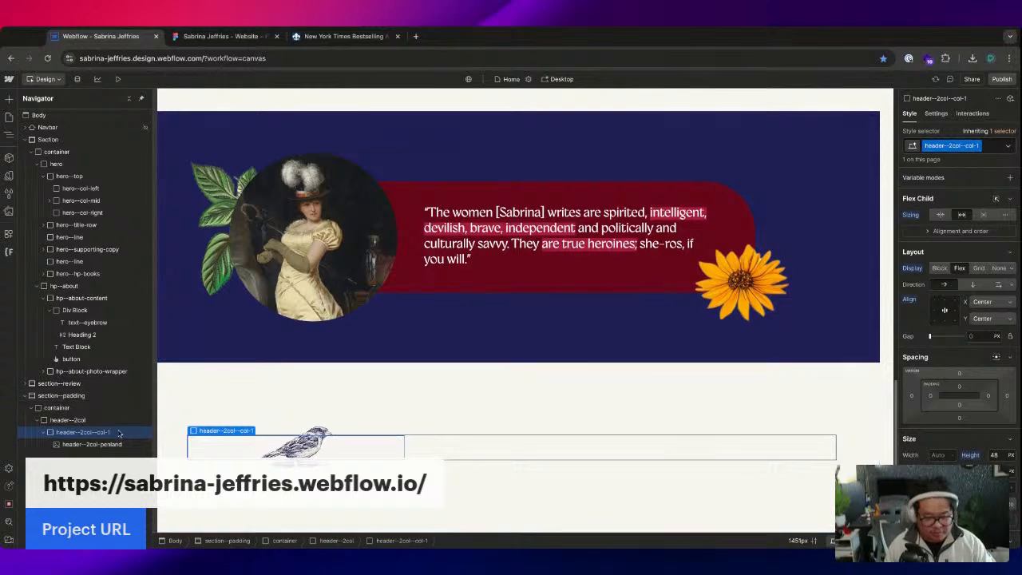
scroll(958, 335, down, 3)
scroll(961, 334, down, 2)
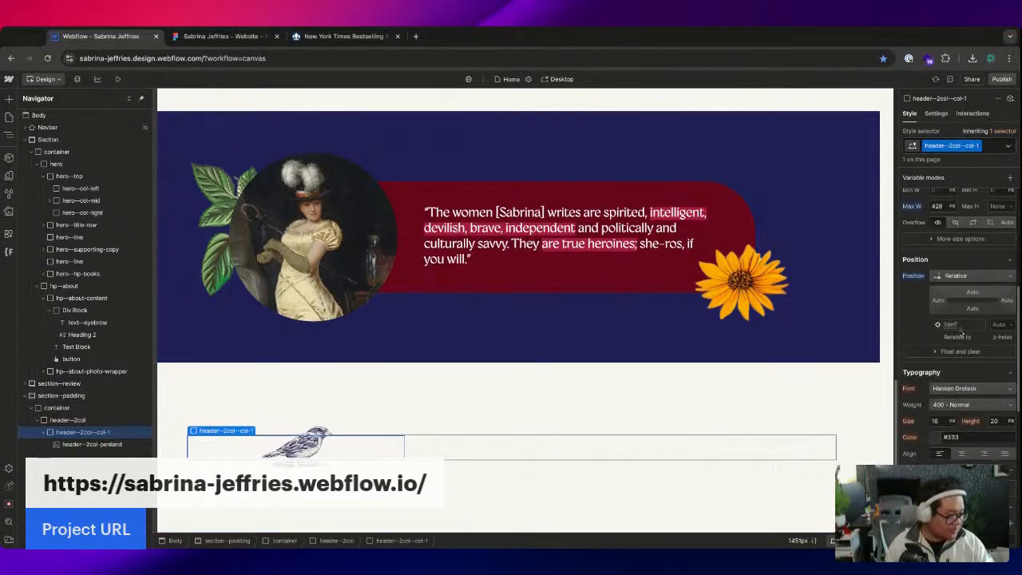
click(404, 501)
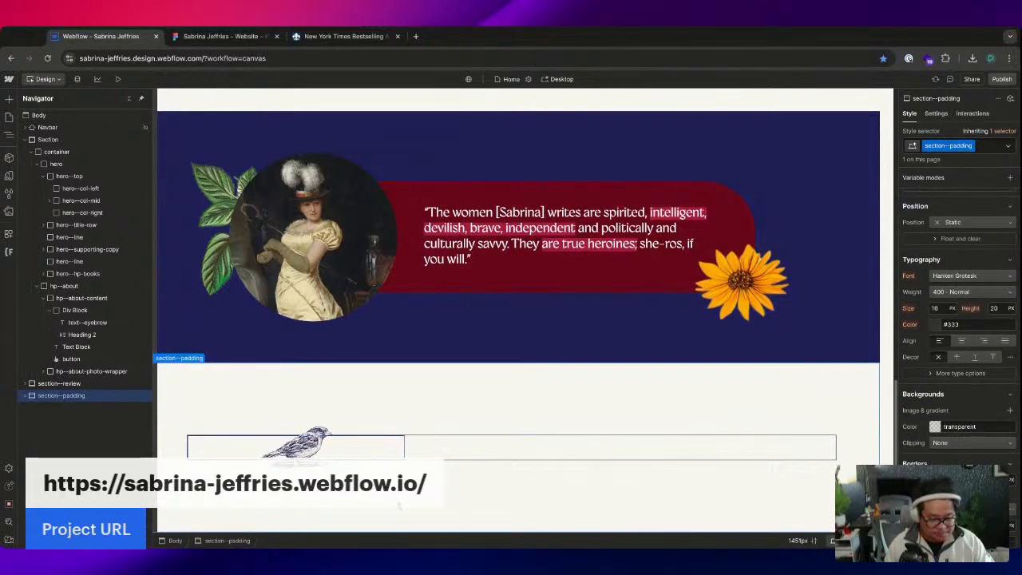
- Replace the all-sides border of header--2col--col-1 with a 1 px solid Dark Blue border on its right side only
click(295, 446)
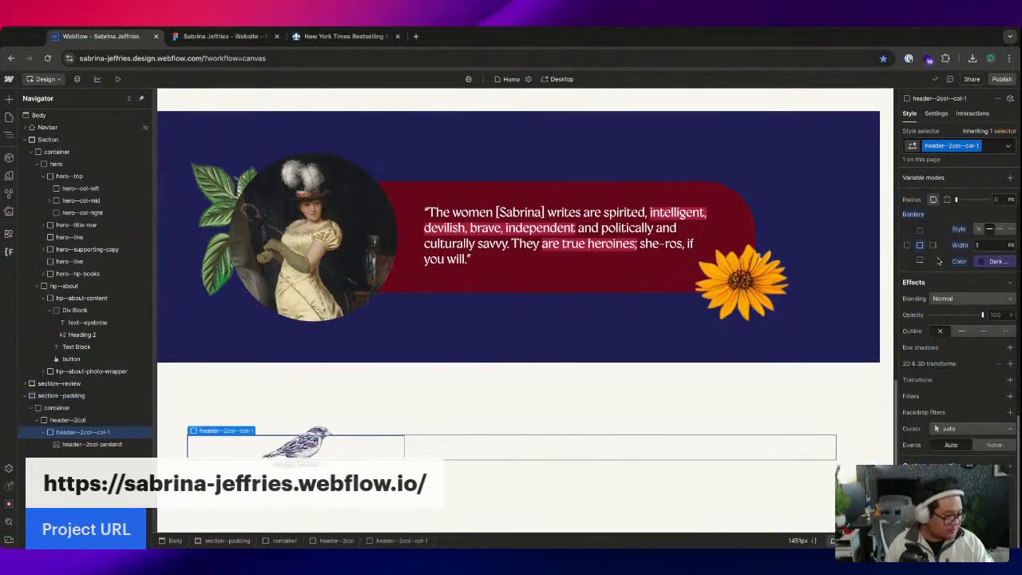
click(920, 247)
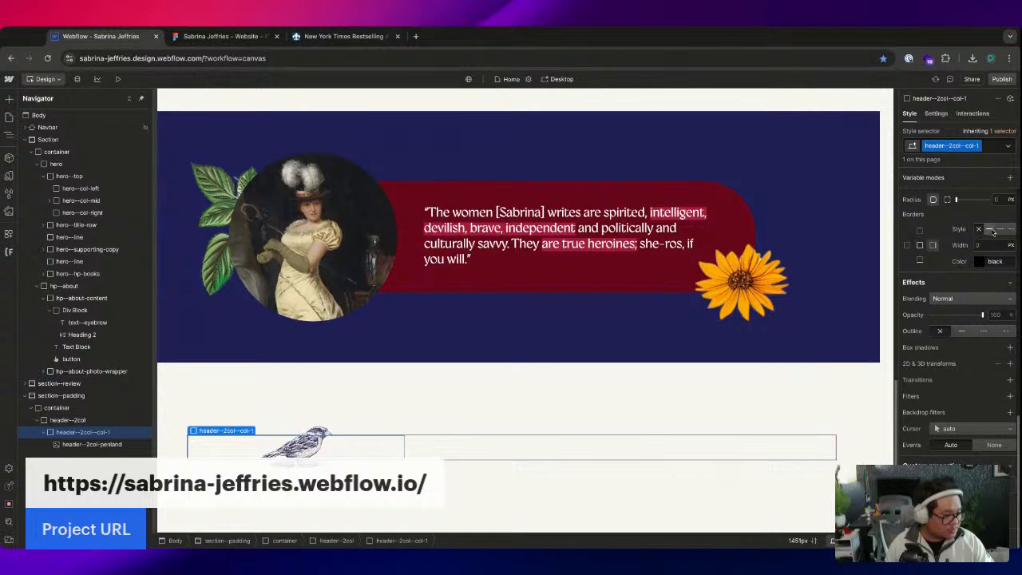
click(990, 229)
click(995, 261)
click(950, 345)
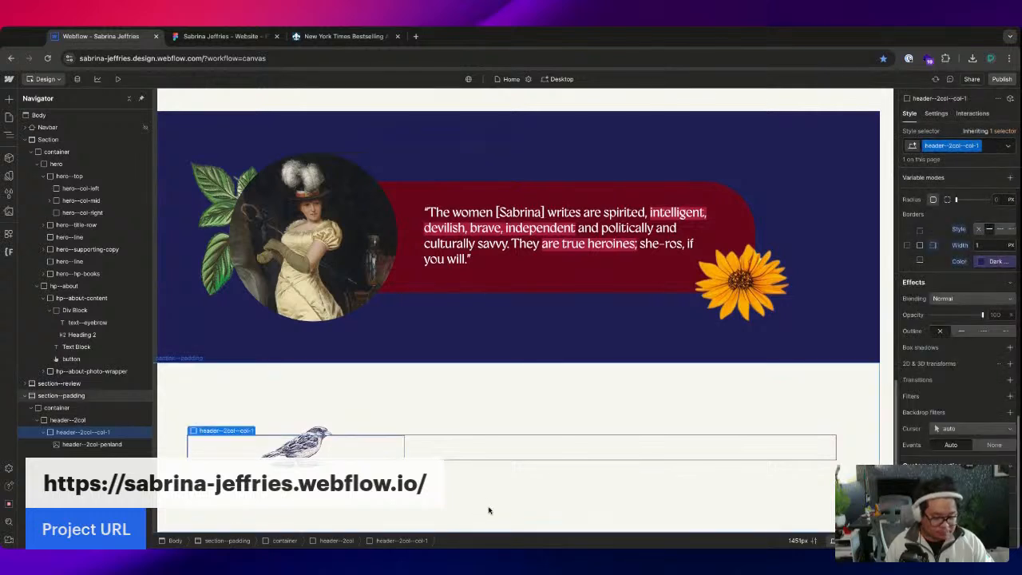
click(489, 510)
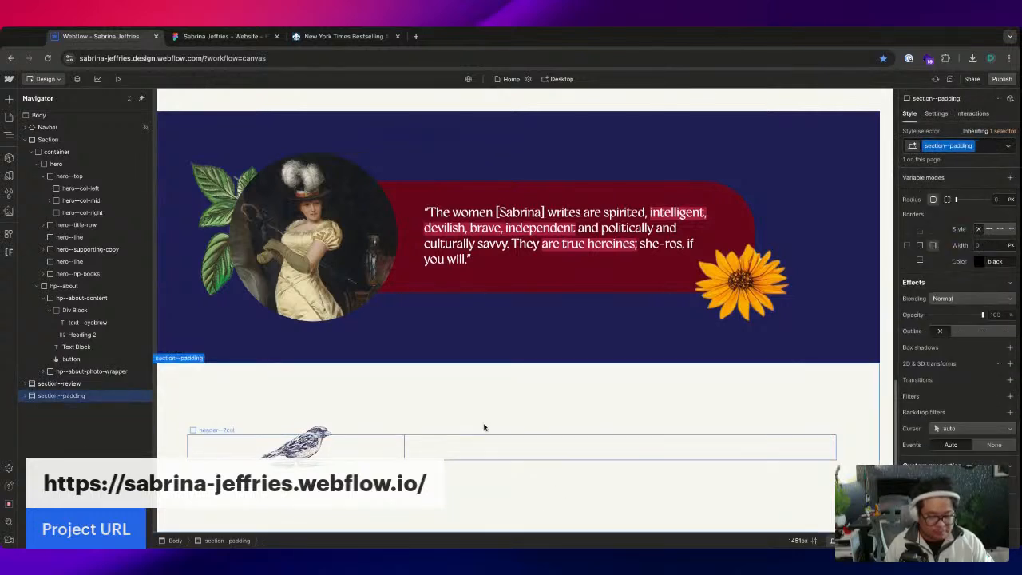
- Check the Books header in Figma, then duplicate the header--2col row in Webflow and remove the bird image from the copy
click(197, 41)
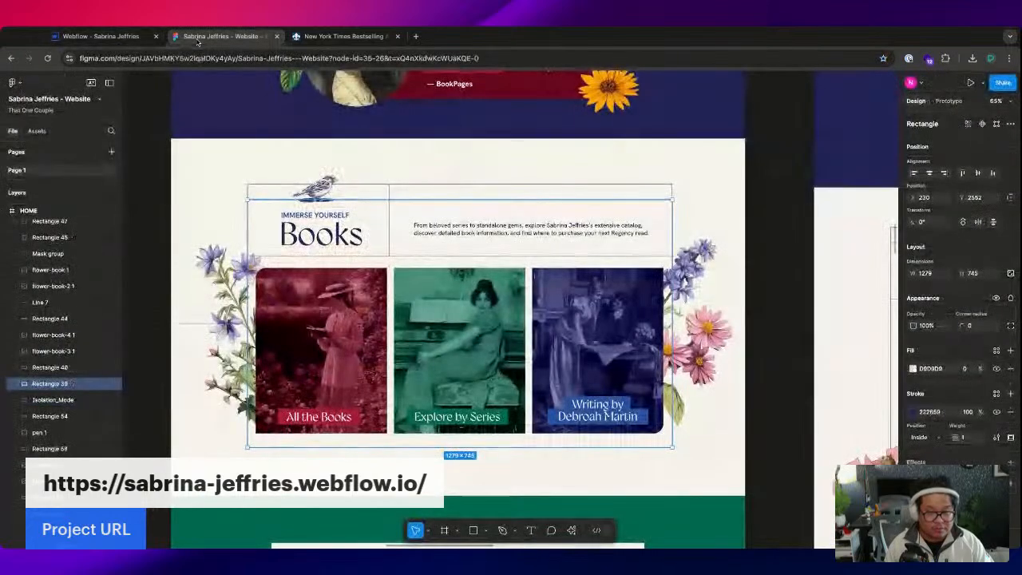
click(114, 41)
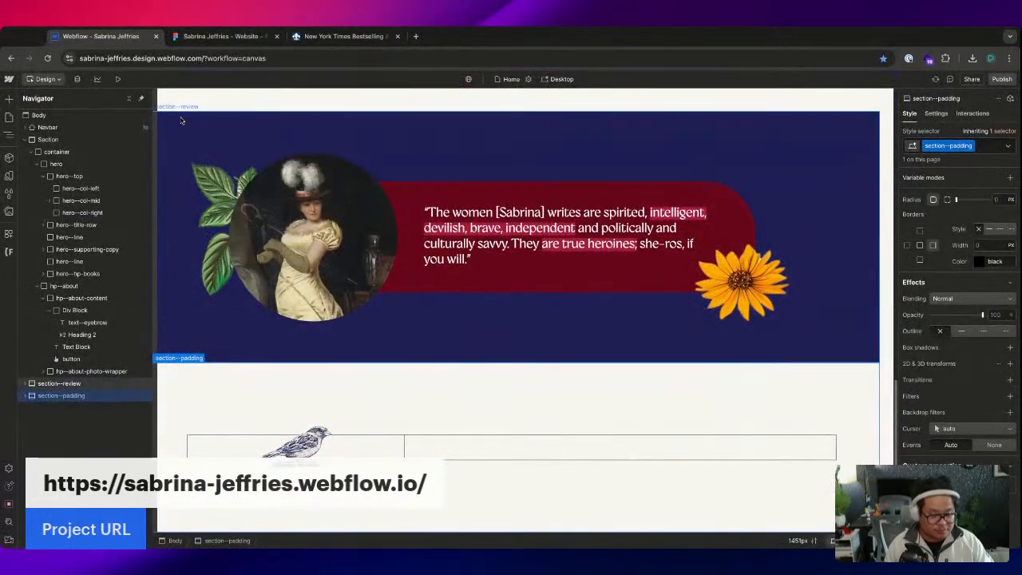
click(380, 444)
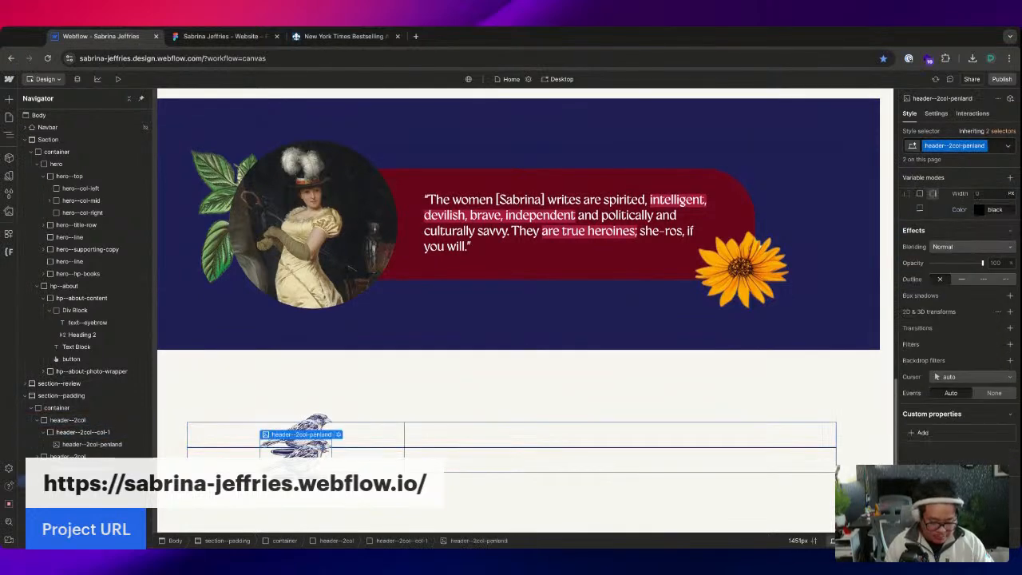
key(Escape)
click(296, 437)
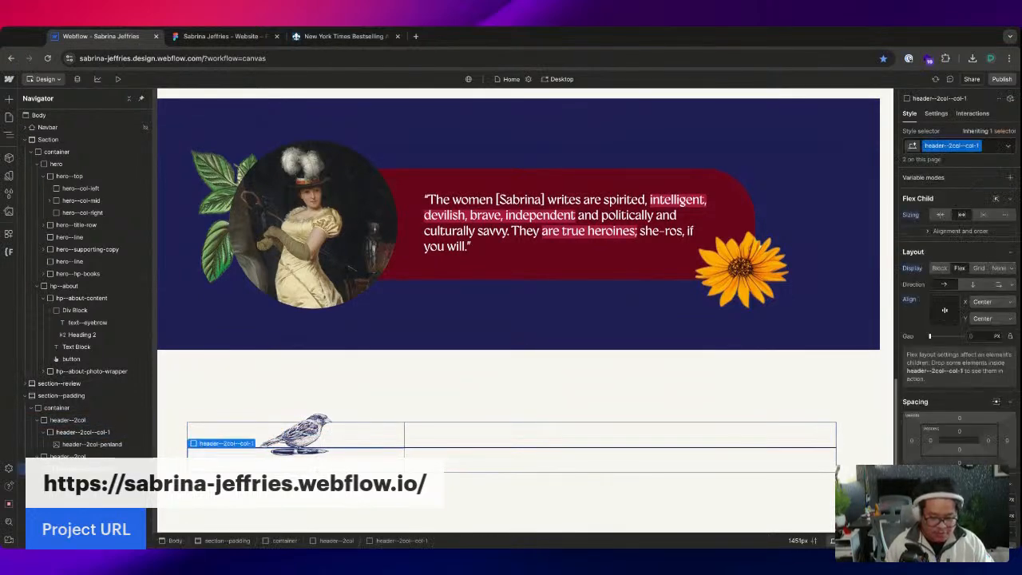
- Rename the header--2col--col-1 class to header--2col--penland-wrapper
click(955, 145)
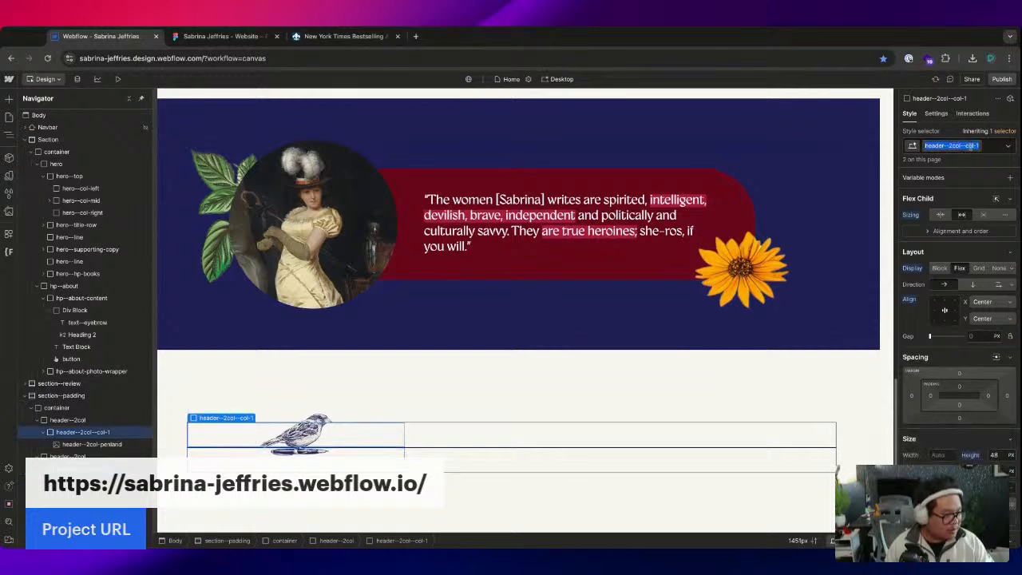
click(966, 145)
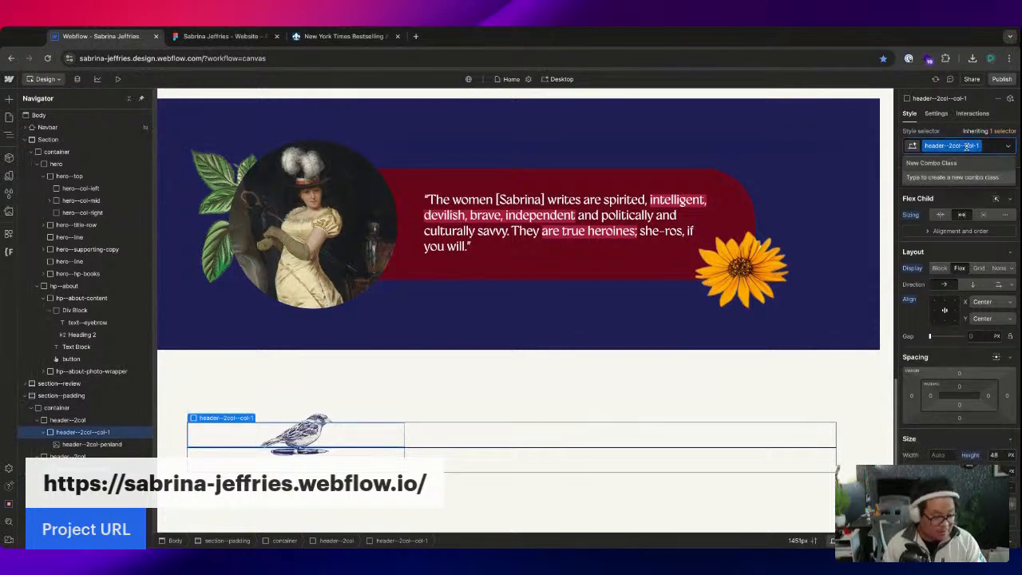
text(p)
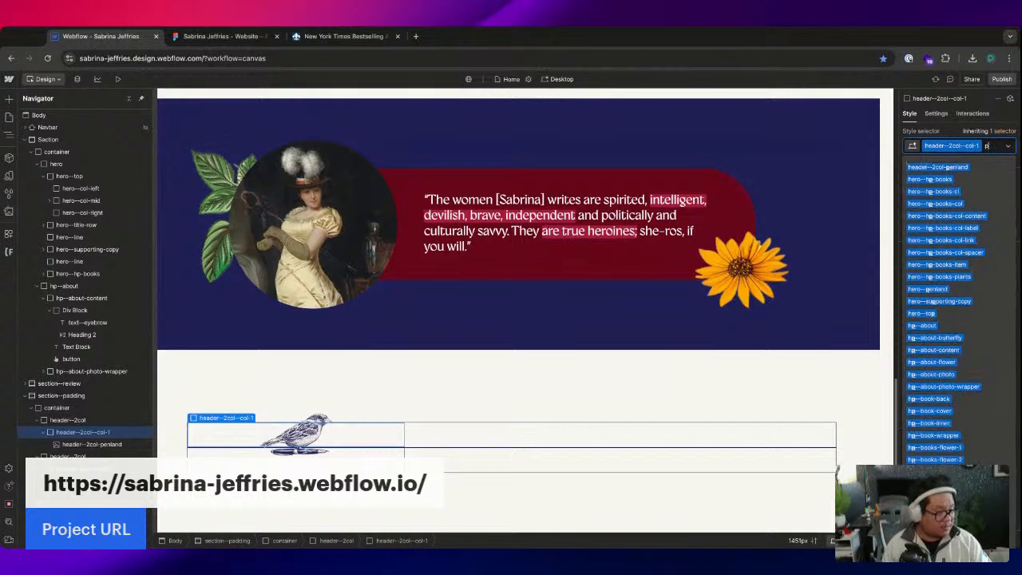
key(Escape)
click(966, 145)
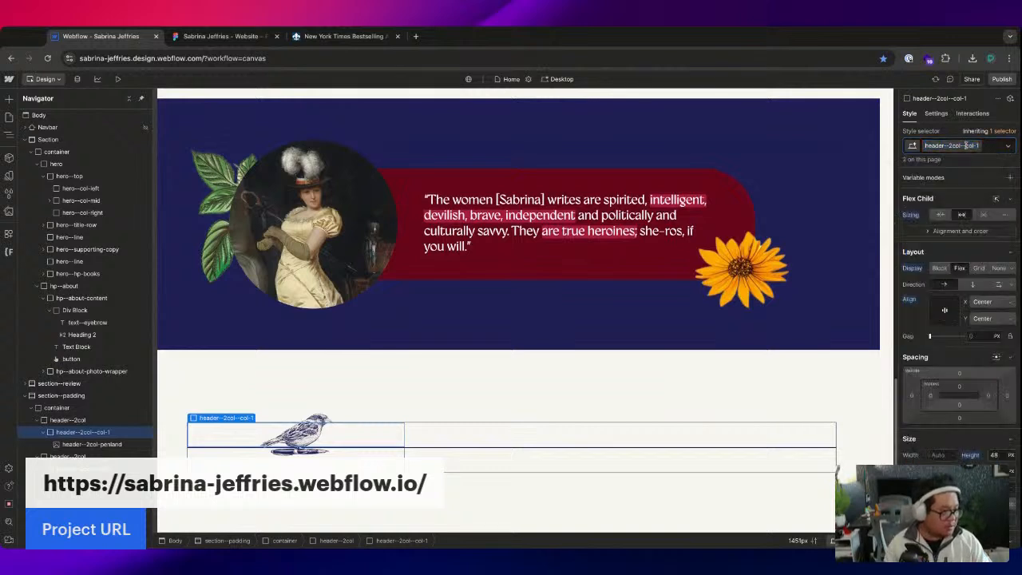
click(965, 145)
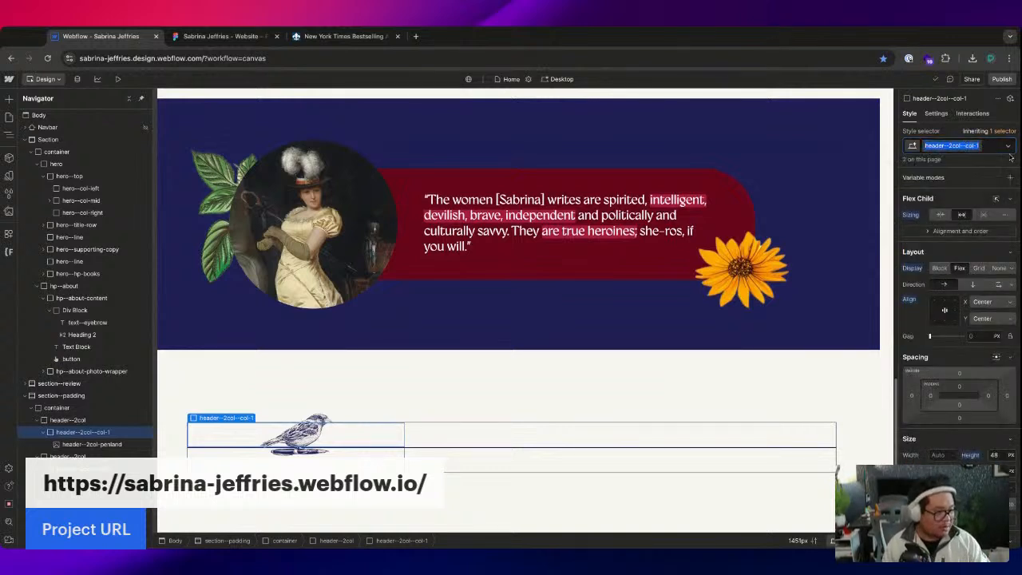
key(Escape)
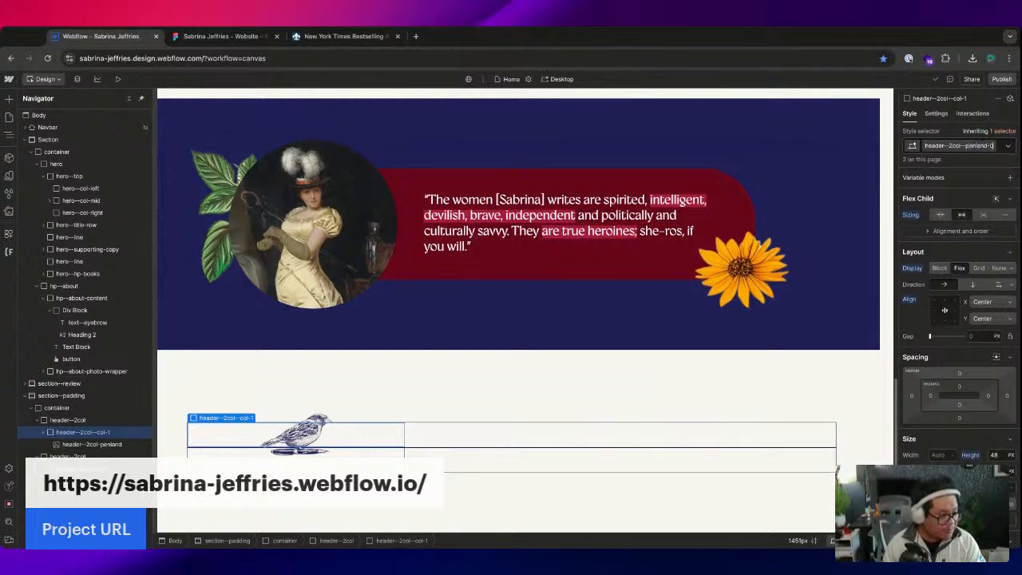
text(wrapper)
key(Return)
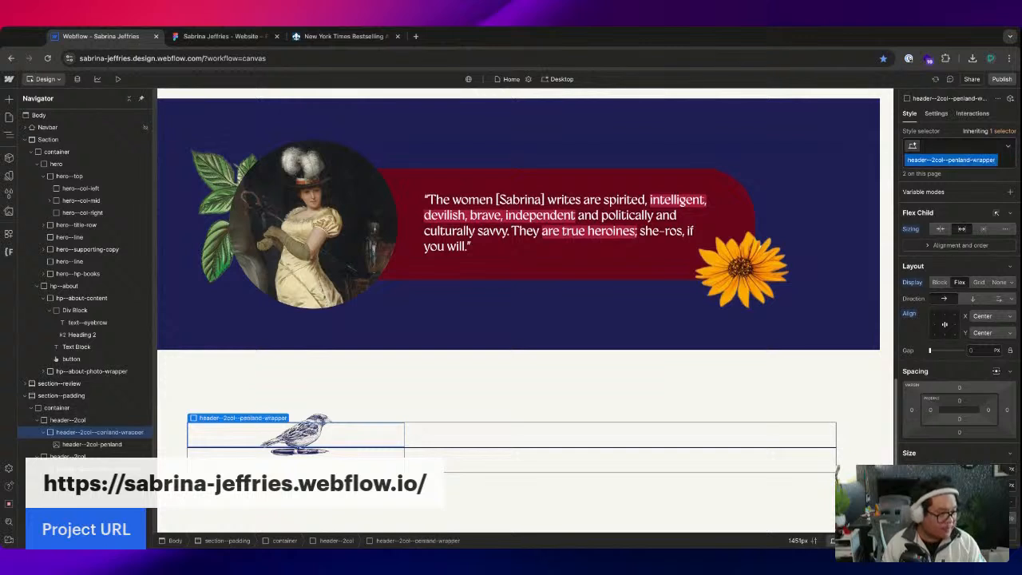
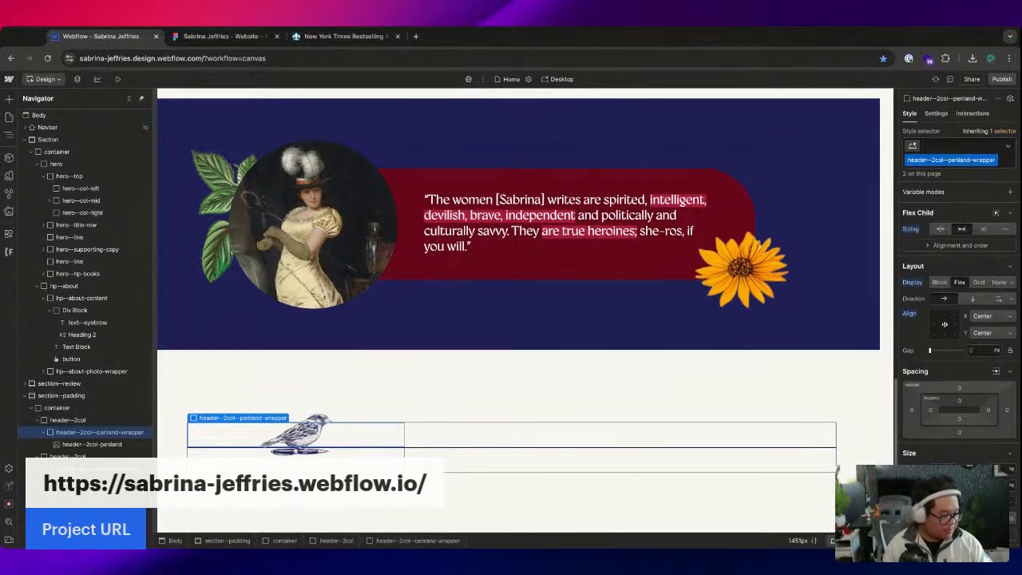
- Duplicate the class on the second row's first column and name the copy header--2col--content-wrapper
click(993, 160)
click(957, 185)
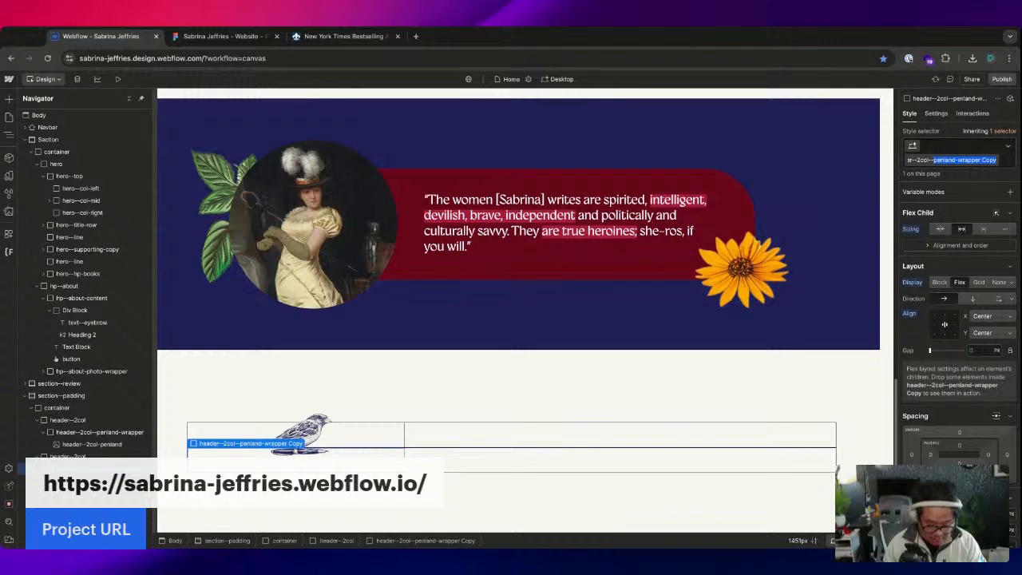
text(content-wrapper)
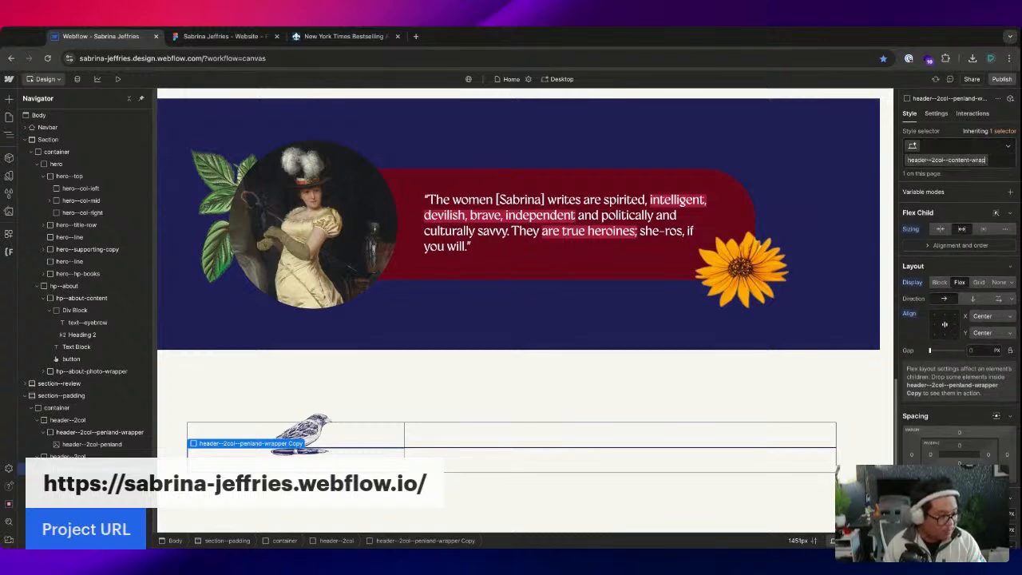
key(Return)
- Reset the height and position of header--2col--content-wrapper to Auto and Static, and set its flex direction to vertical
scroll(518, 286, up, 1)
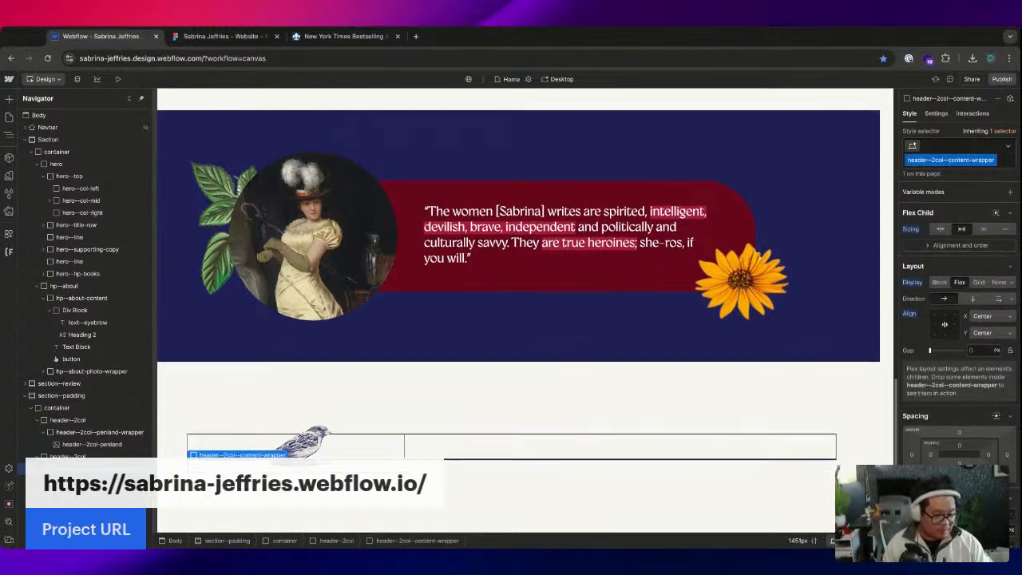
scroll(958, 319, down, 5)
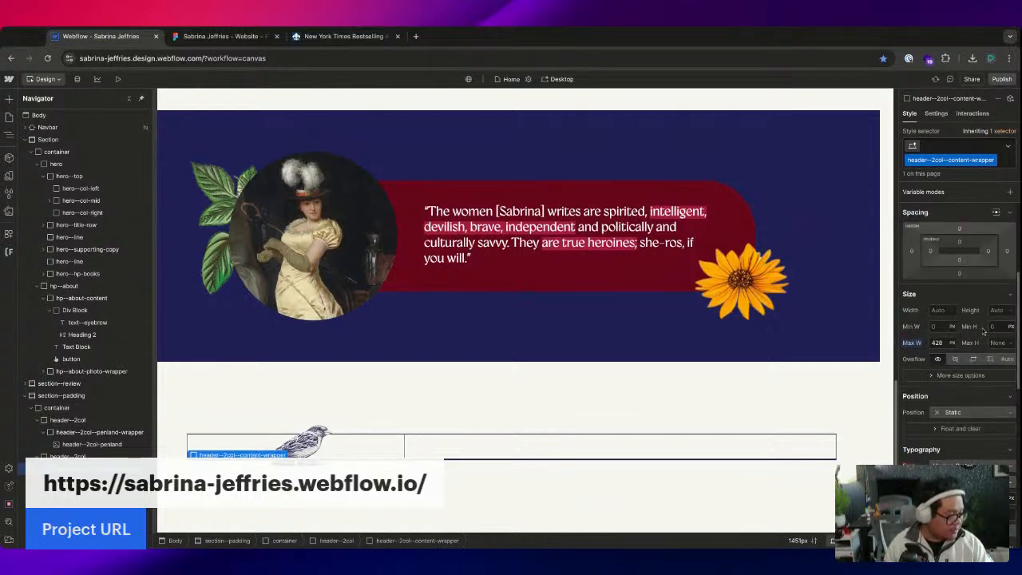
scroll(996, 332, up, 2)
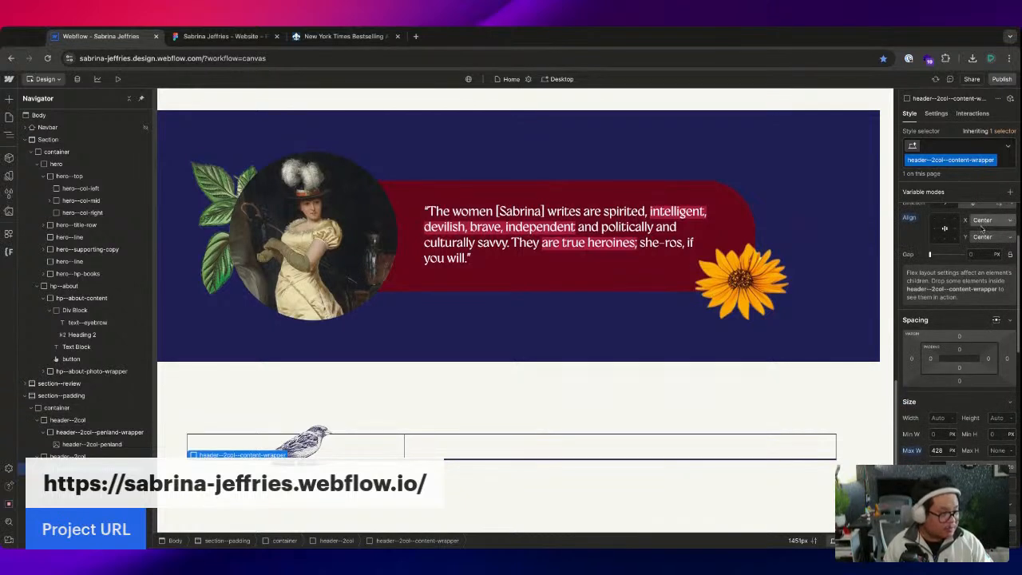
scroll(988, 331, up, 2)
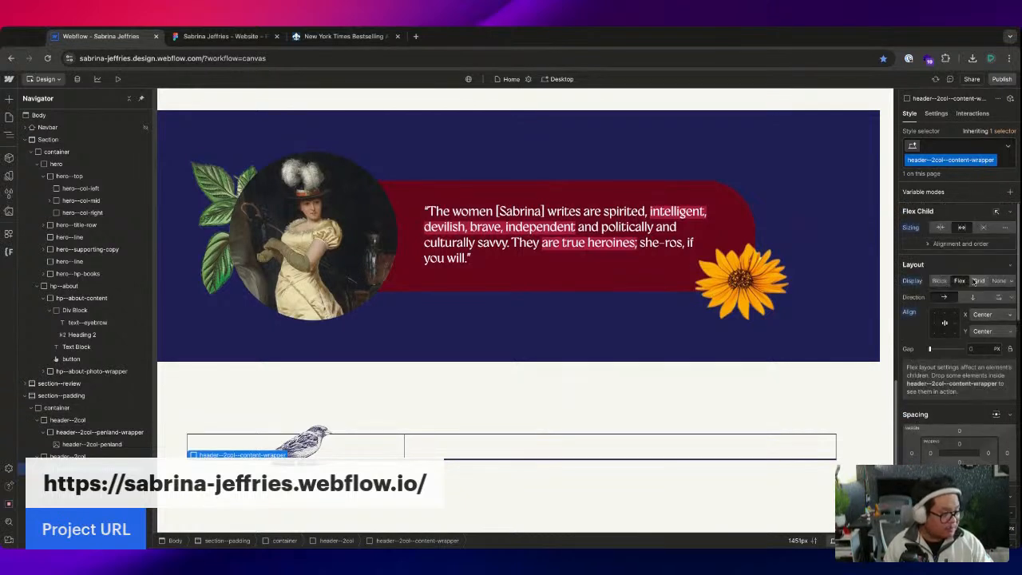
- Copy the "IMMERSE YOURSELF" text from Figma and add it as a text block inside header--2col--content-wrapper in Webflow
click(220, 36)
click(301, 216)
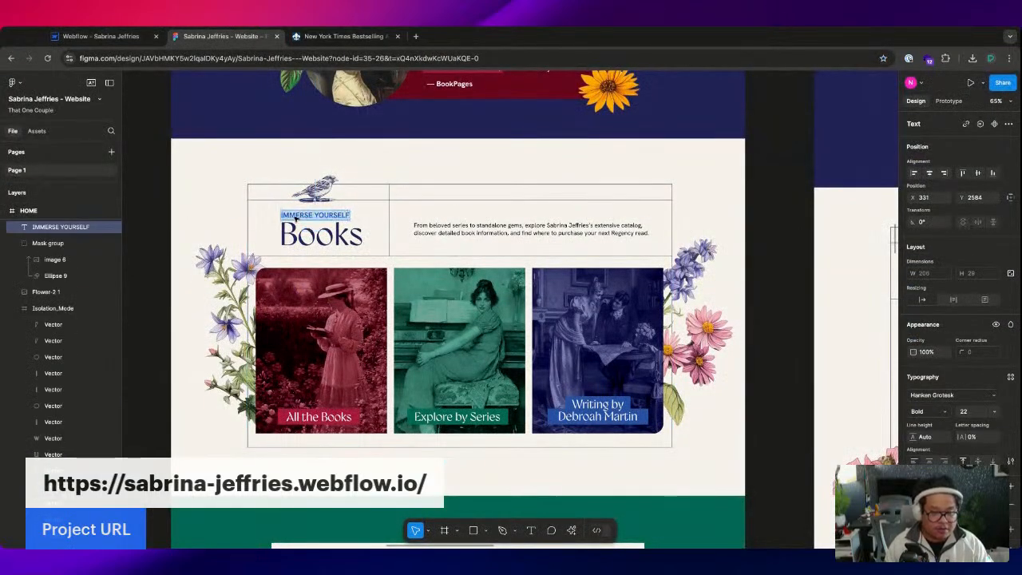
key(ctrl+1)
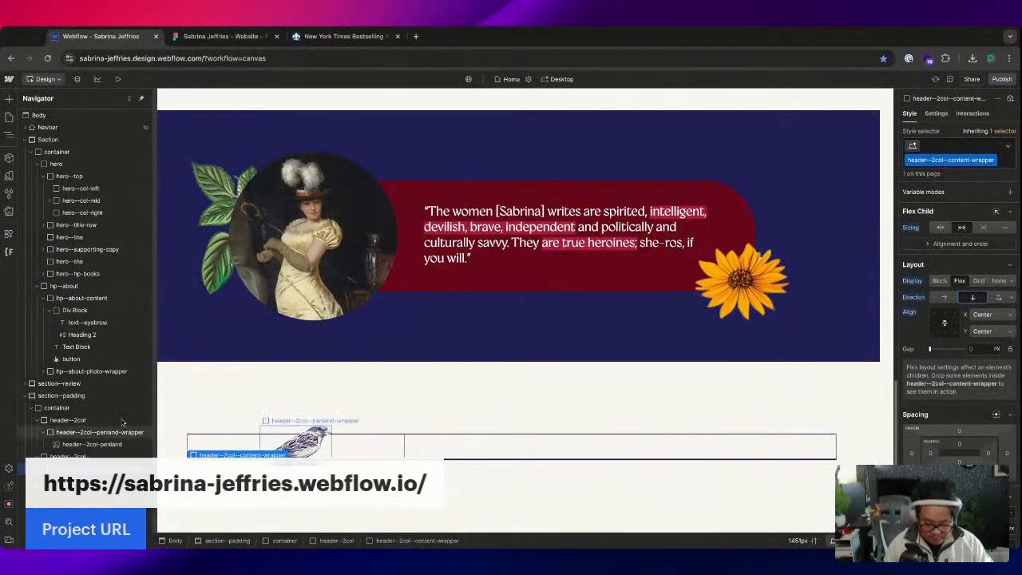
key(ctrl+k)
text(text)
key(Return)
text(IMMERSE YOURSELF)
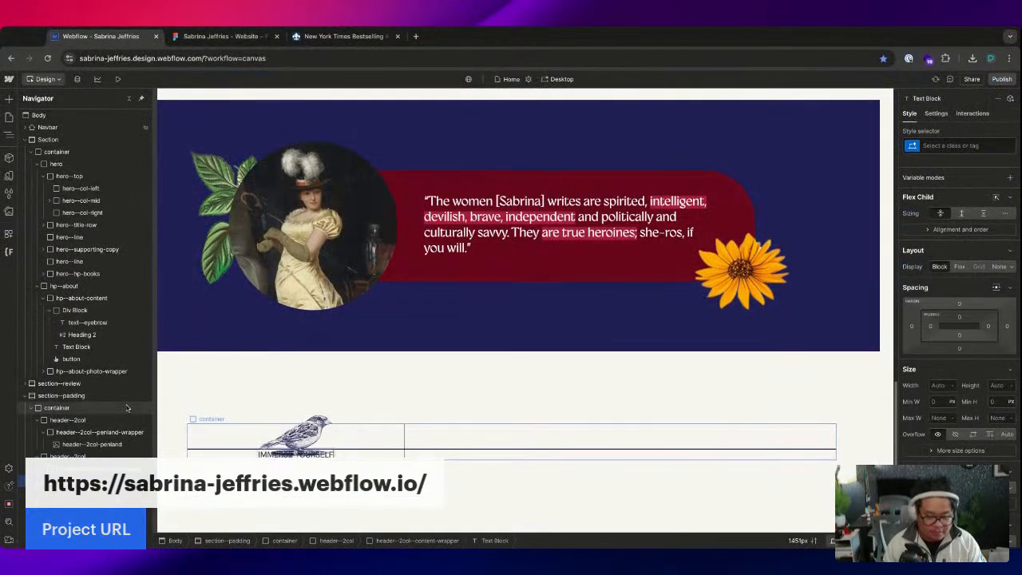
key(Escape)
- Apply the existing text--eyebrow class to the "IMMERSE YOURSELF" text block
key(ctrl+Return)
text(eye)
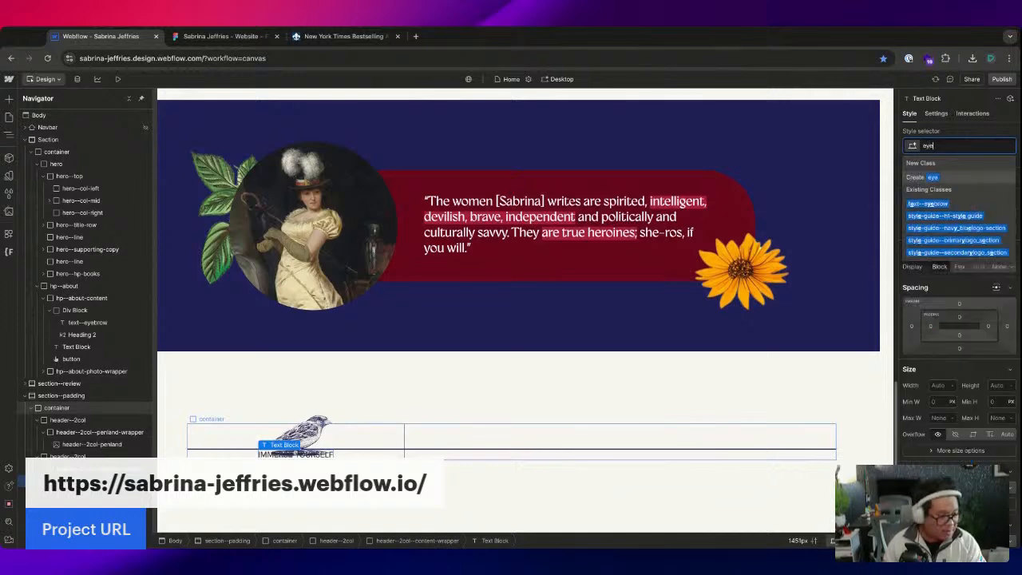
key(Return)
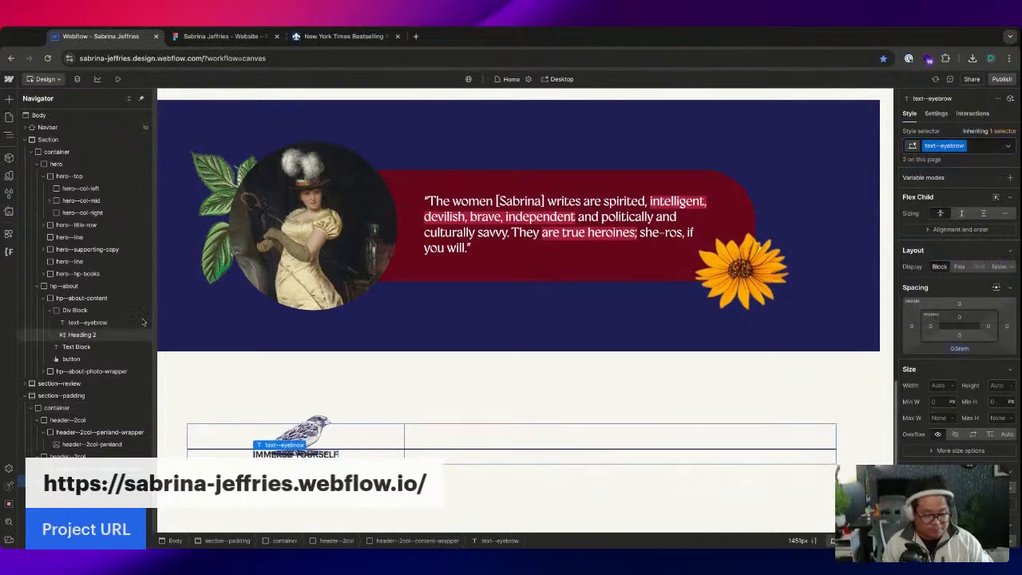
- Set the text color of the text--eyebrow class to the Blue variable to match the Figma design
scroll(920, 383, down, 5)
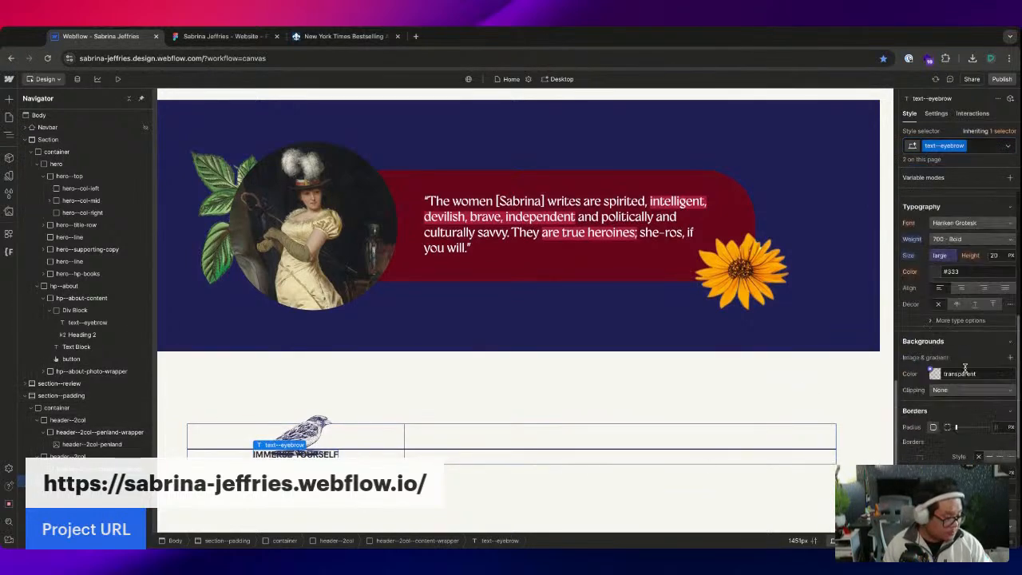
scroll(921, 416, up, 1)
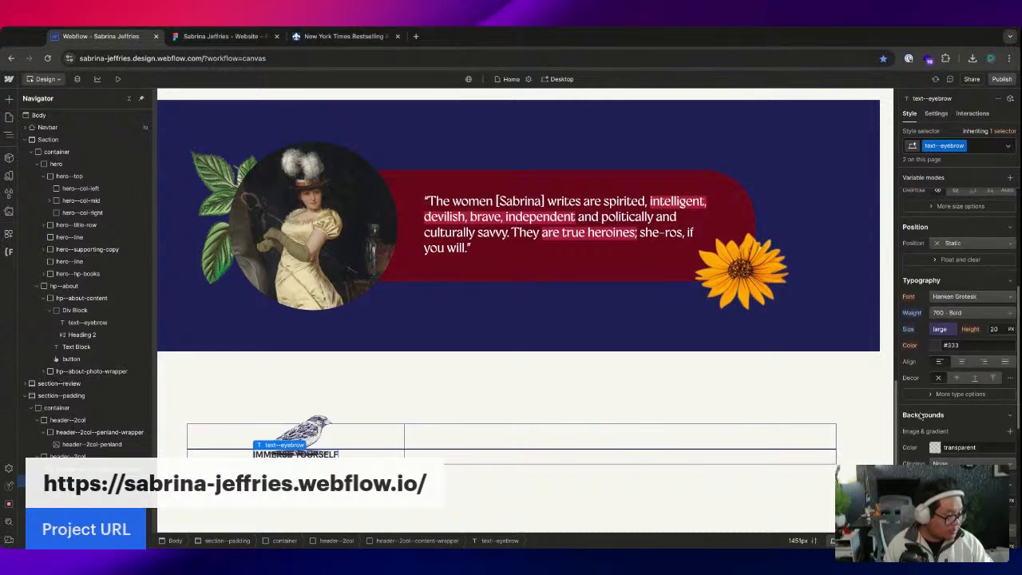
click(930, 345)
click(942, 213)
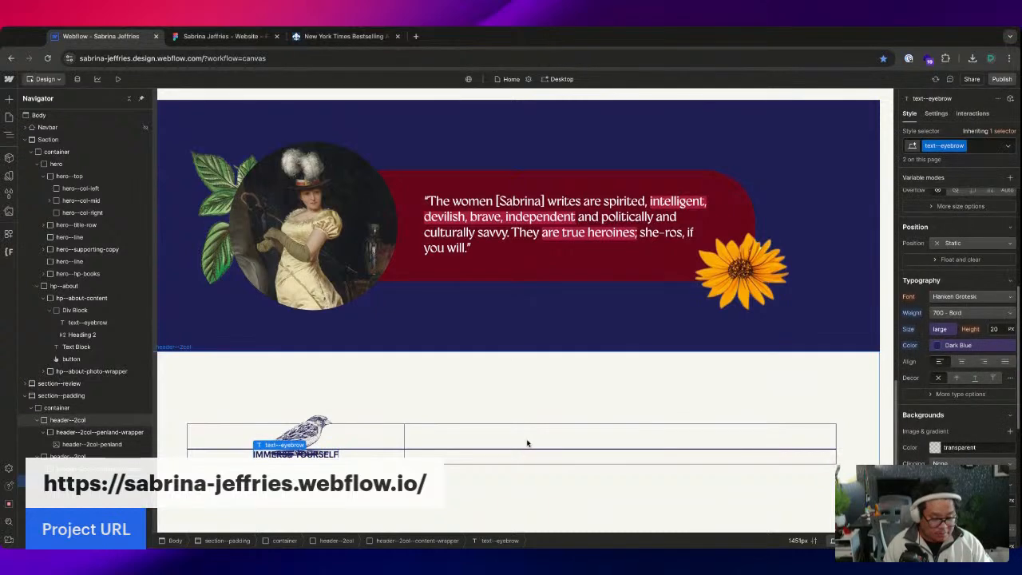
click(204, 36)
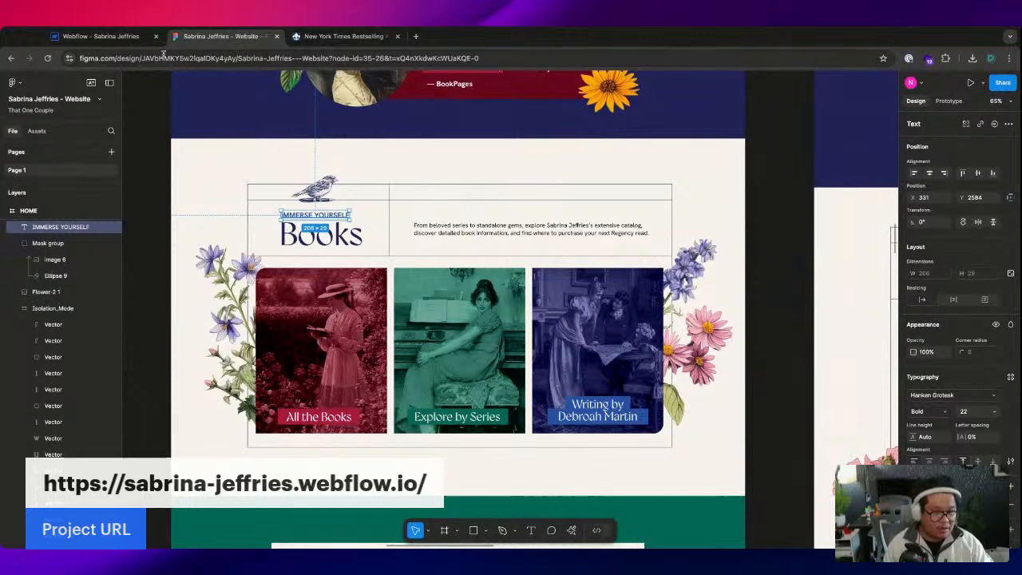
click(100, 36)
click(948, 345)
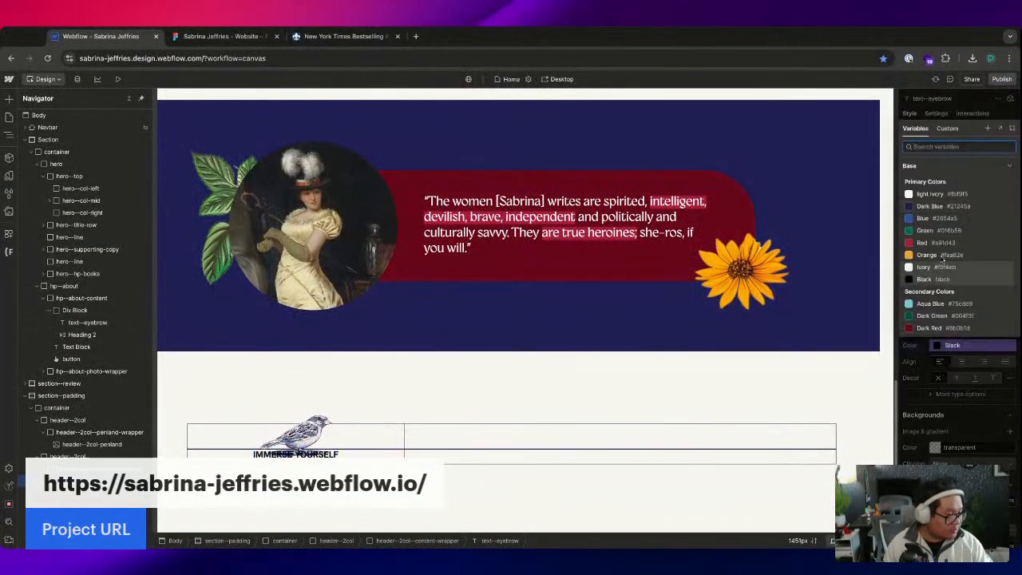
click(926, 218)
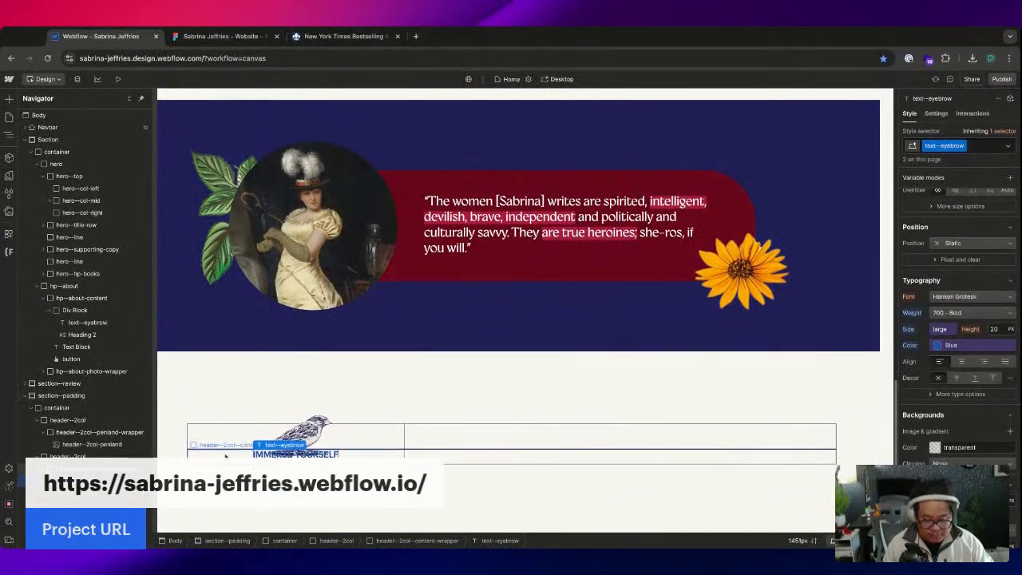
- Check the spacing around the Books title in Figma and give header--2col--content-wrapper 2rem padding on all sides in Webflow
click(220, 36)
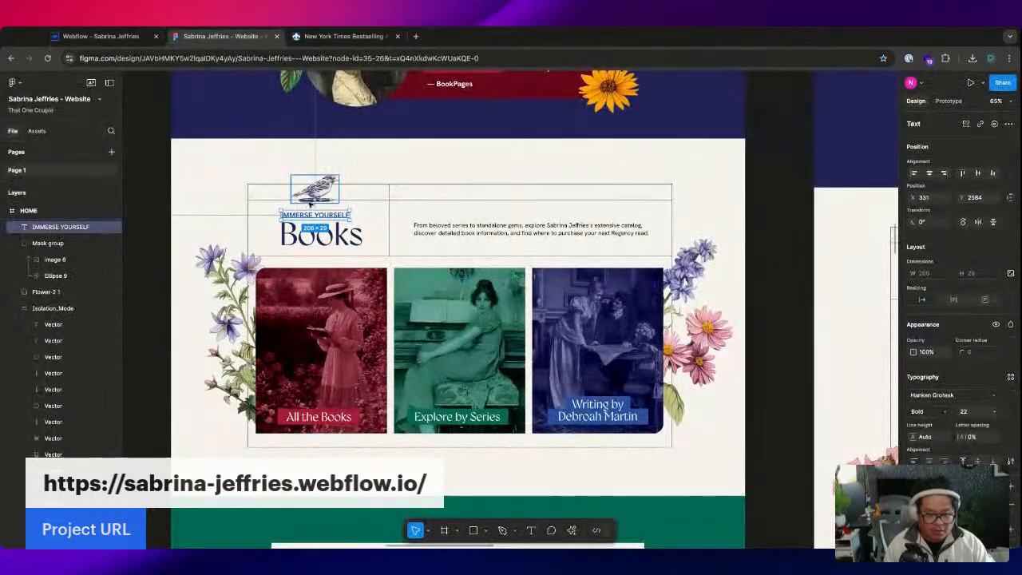
scroll(330, 231, up, 5)
key(alt)
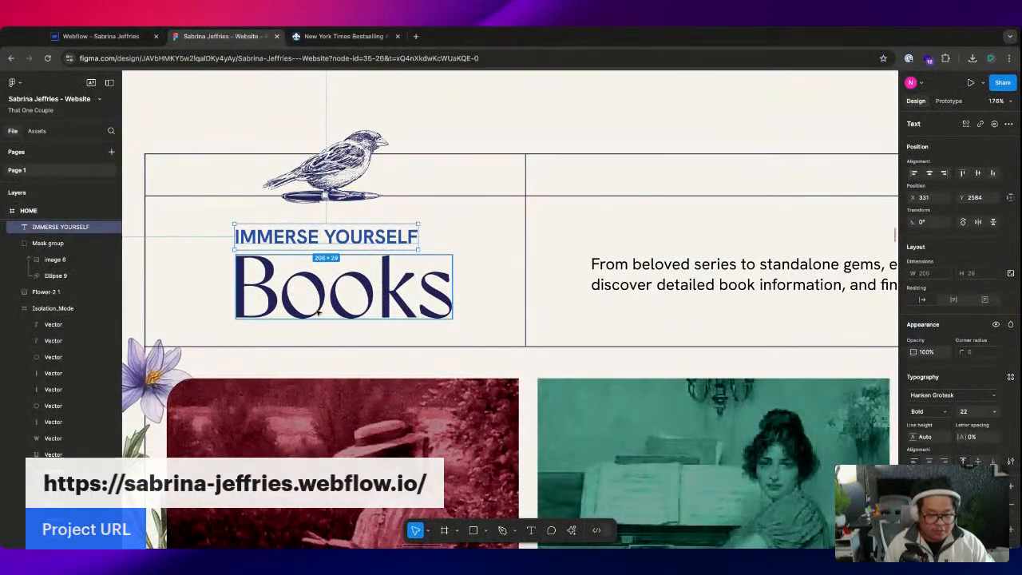
click(335, 291)
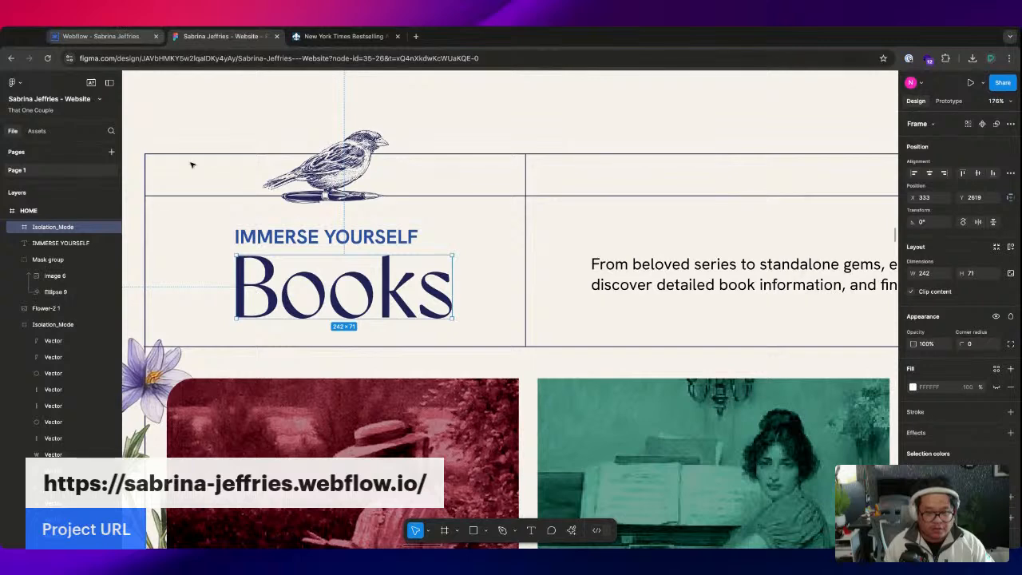
key(alt)
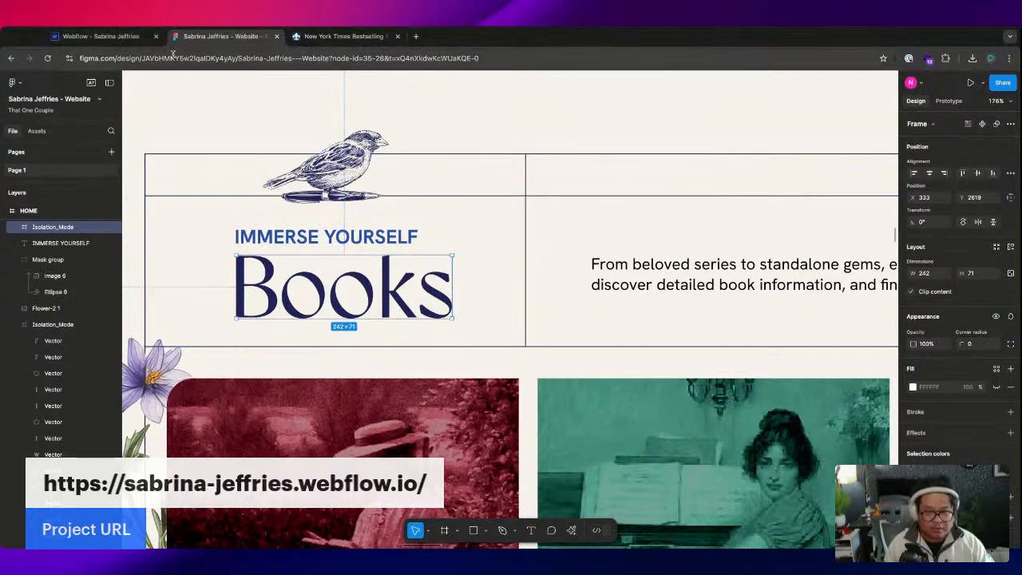
click(96, 36)
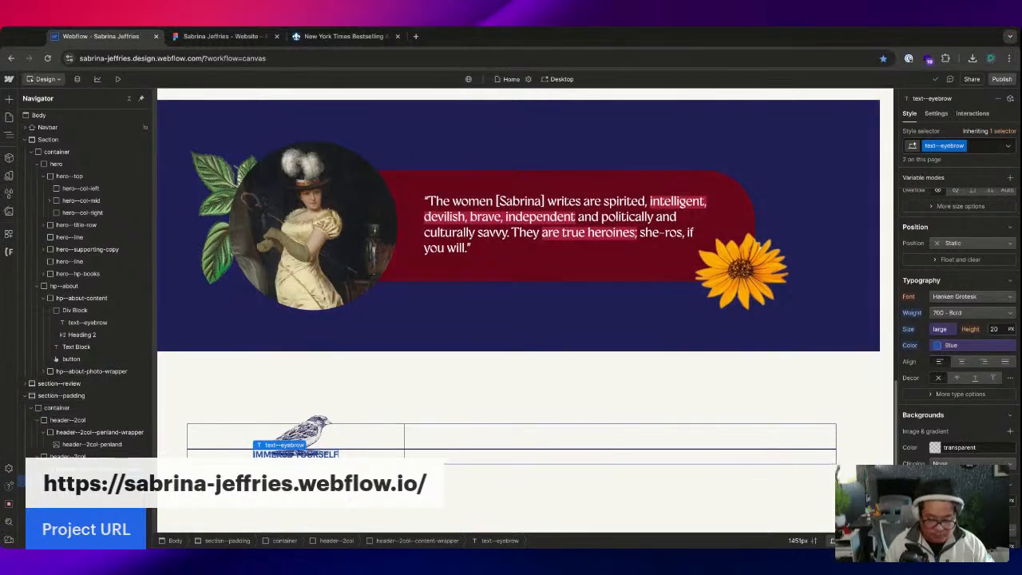
key(ctrl+Up)
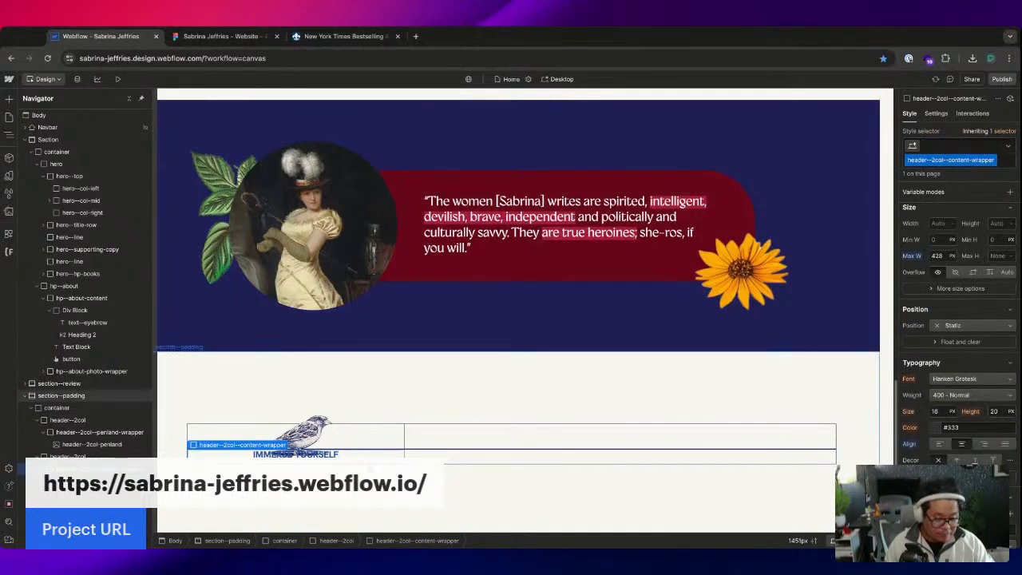
scroll(958, 307, up, 3)
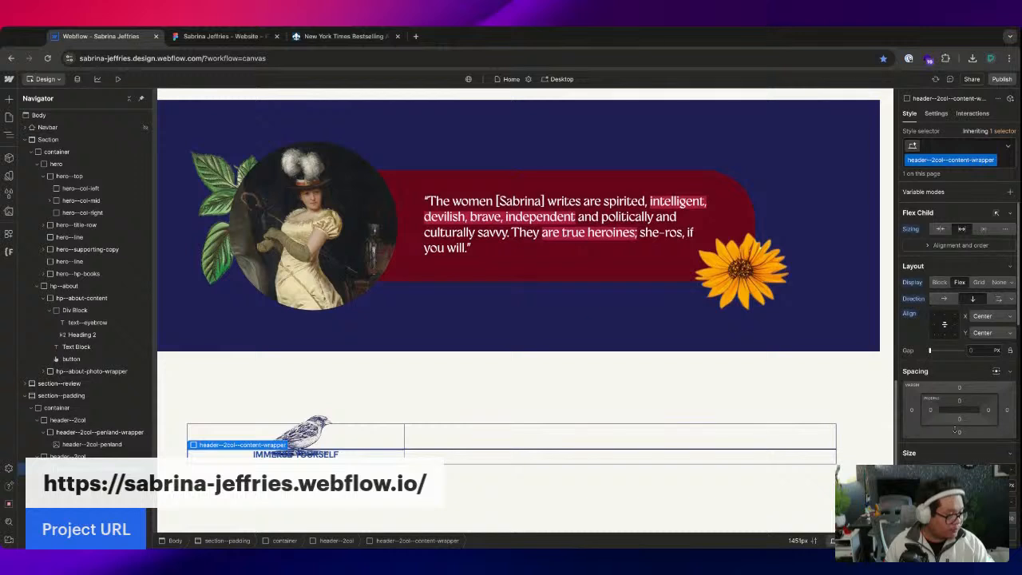
click(958, 404)
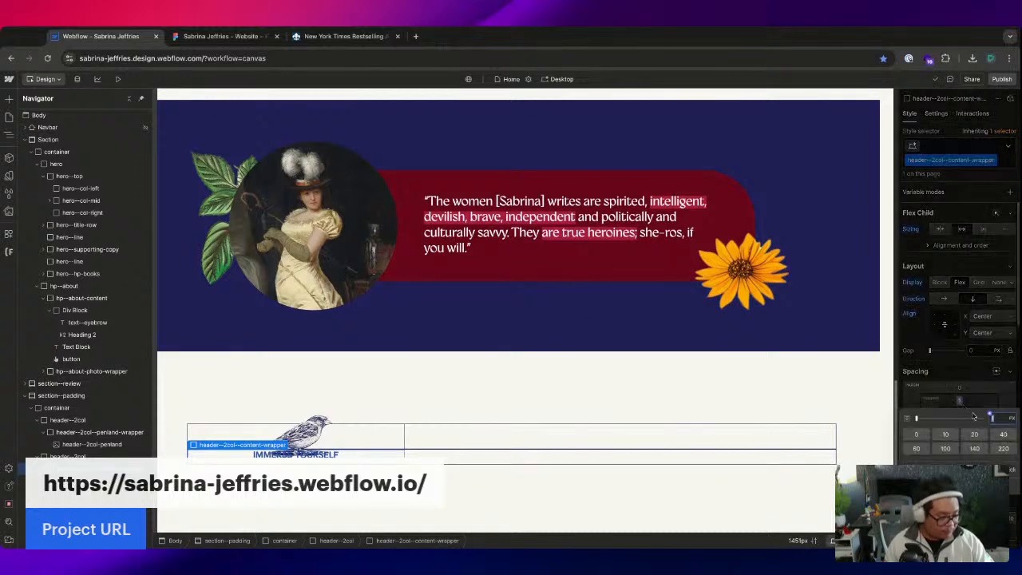
text(2rem)
key(Return)
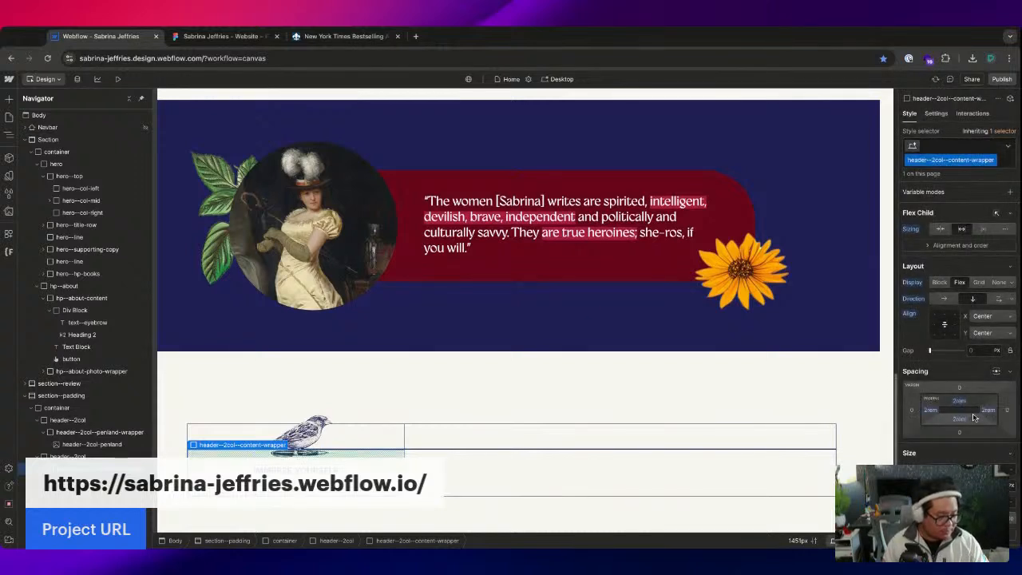
- Compare the eyebrow-to-title spacing in Figma and set the gap of header--2col--content-wrapper to 0.5 rem in Webflow
click(219, 36)
click(288, 240)
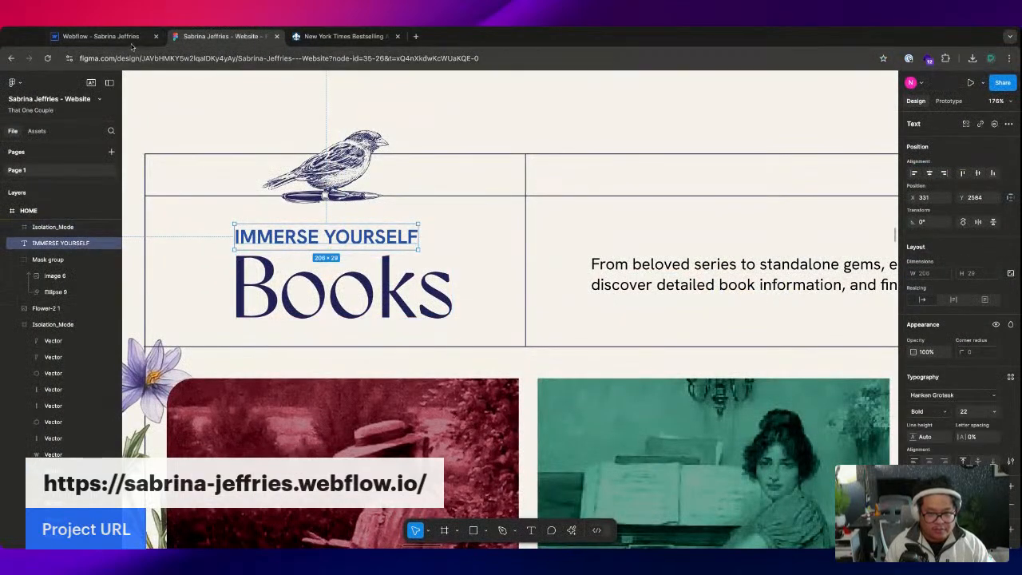
key(ctrl+shift+Tab)
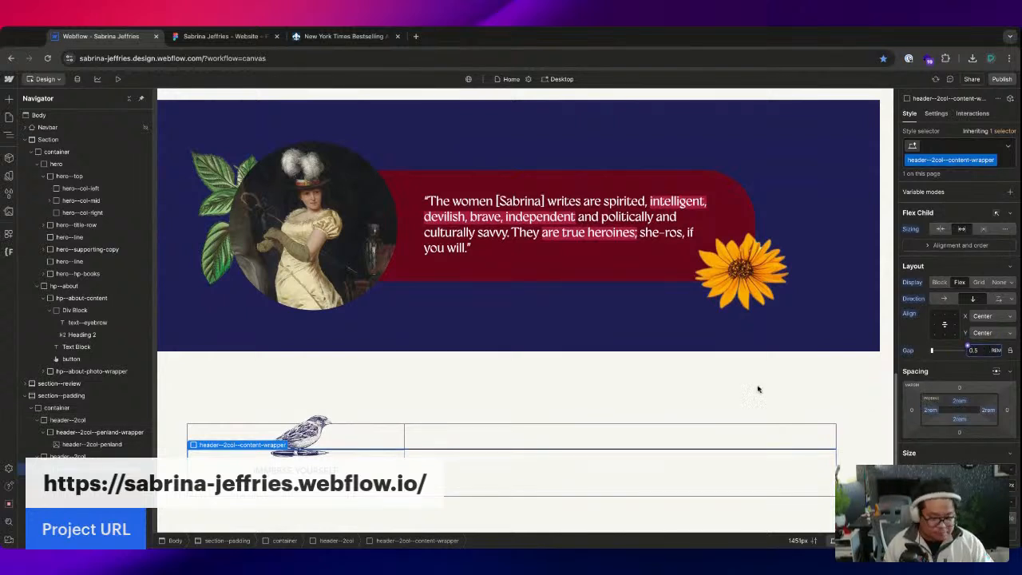
- Add an H2 heading reading "Books" inside header--2col--content-wrapper and compare it with the Figma design
key(ctrl+e)
text(h2)
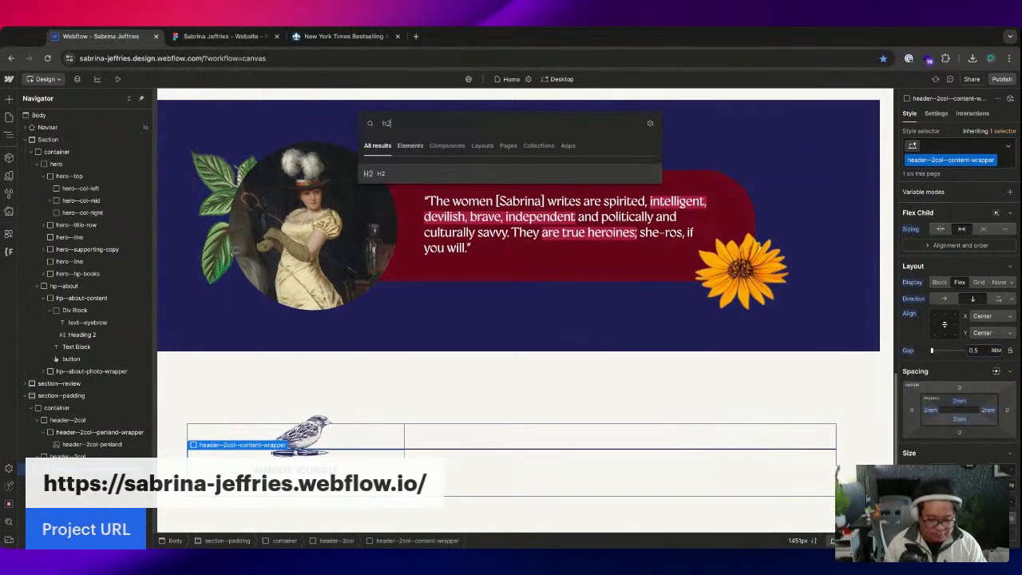
key(Return)
double_click(281, 504)
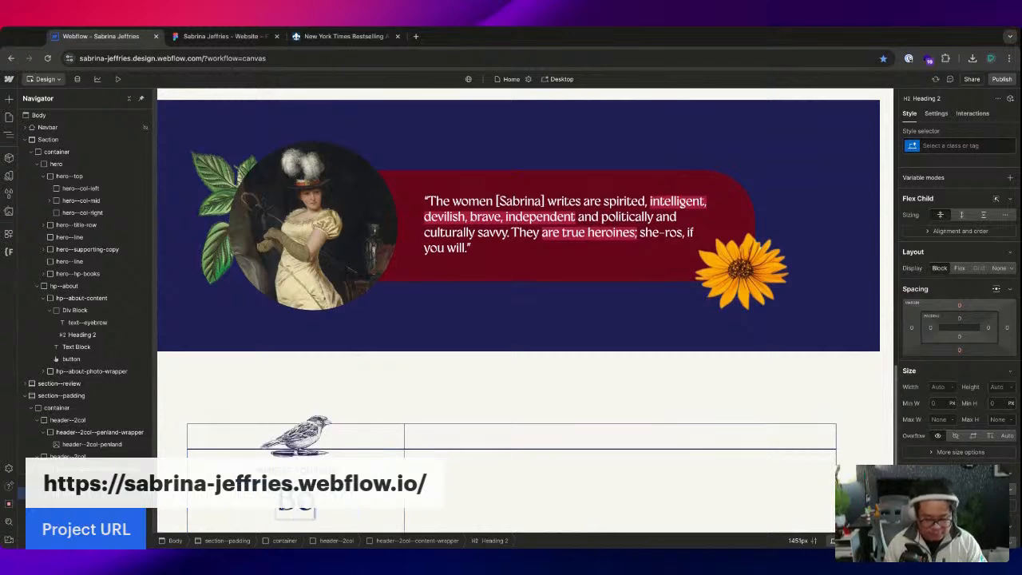
click(225, 38)
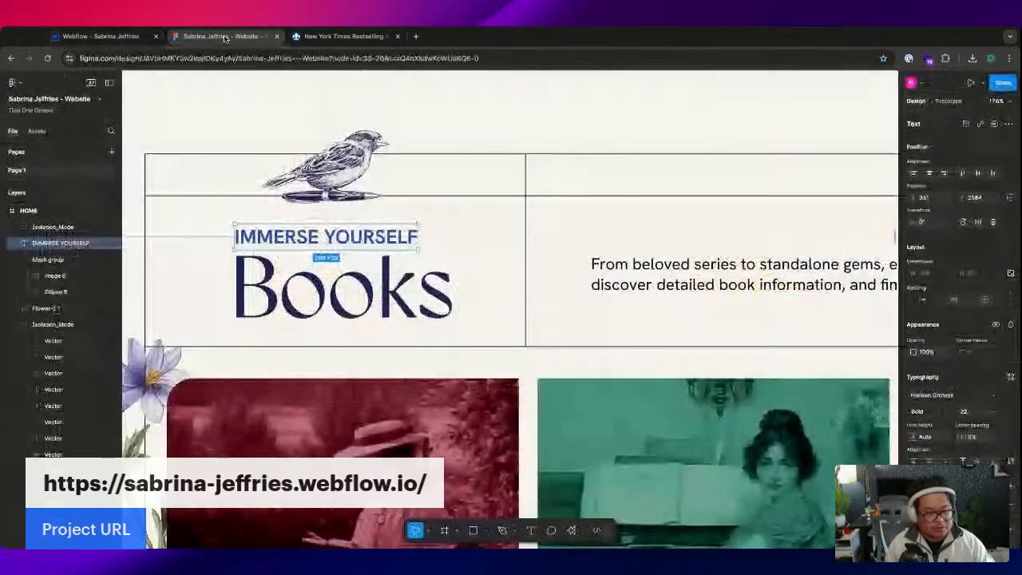
click(101, 36)
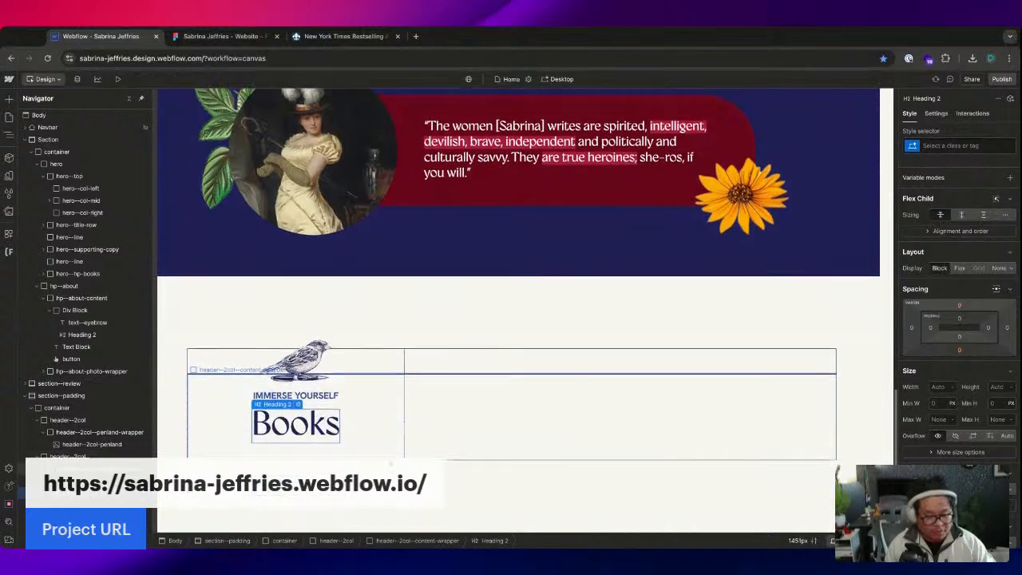
- Set the top padding of header--2col--content-wrapper to 3rem
click(178, 383)
click(310, 437)
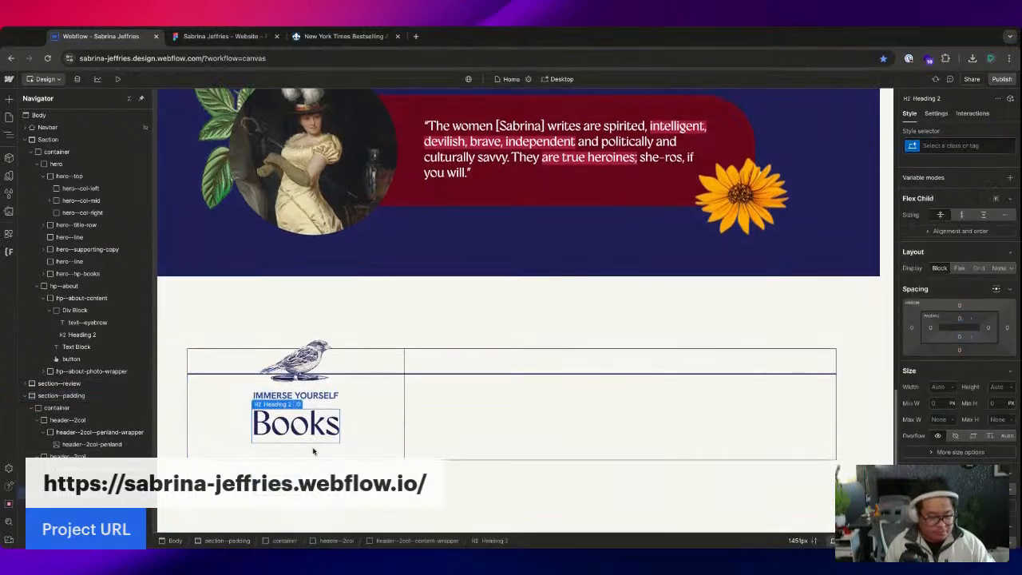
click(165, 424)
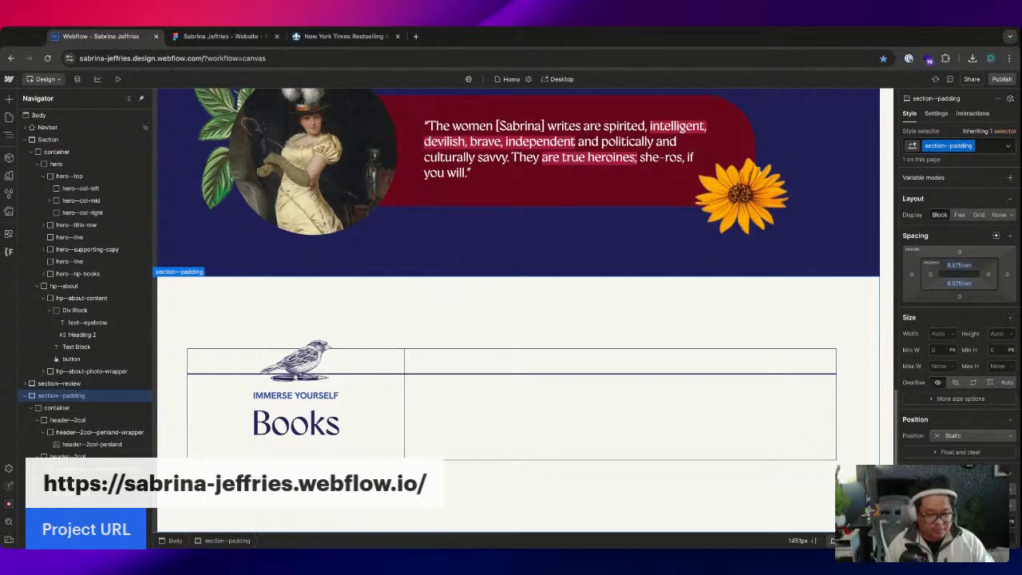
click(360, 424)
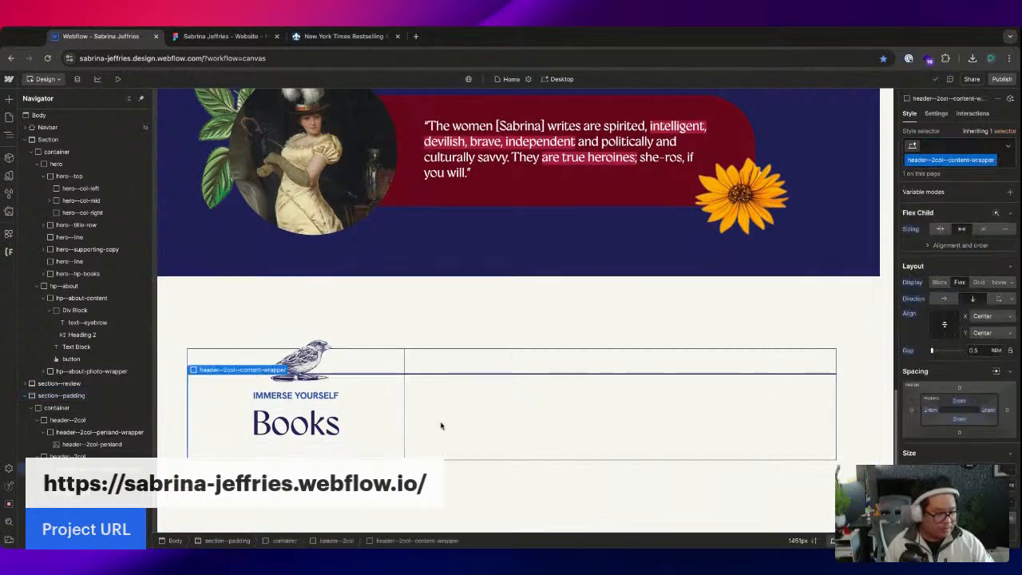
drag(962, 405, 960, 401)
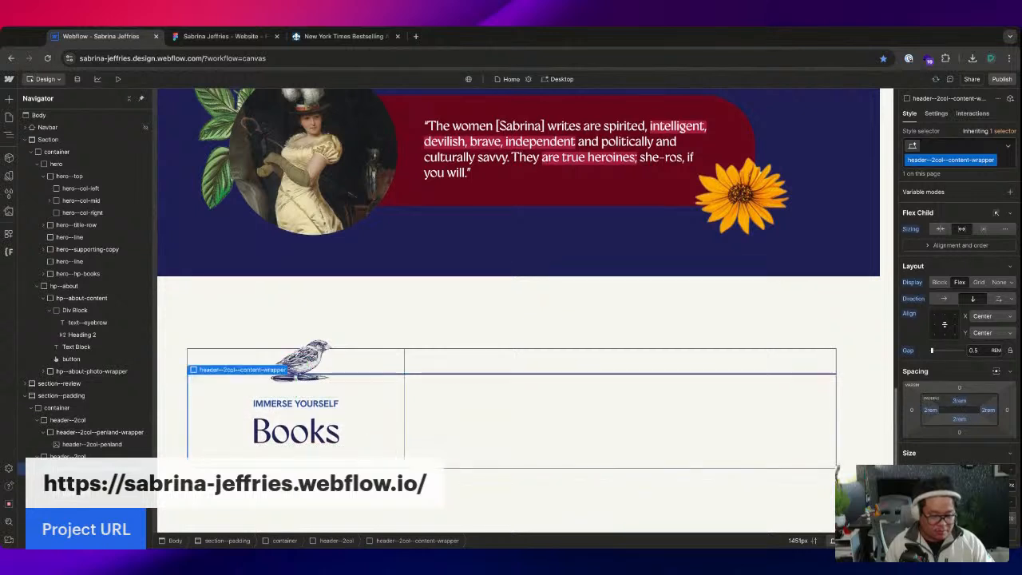
click(367, 515)
scroll(448, 509, down, 1)
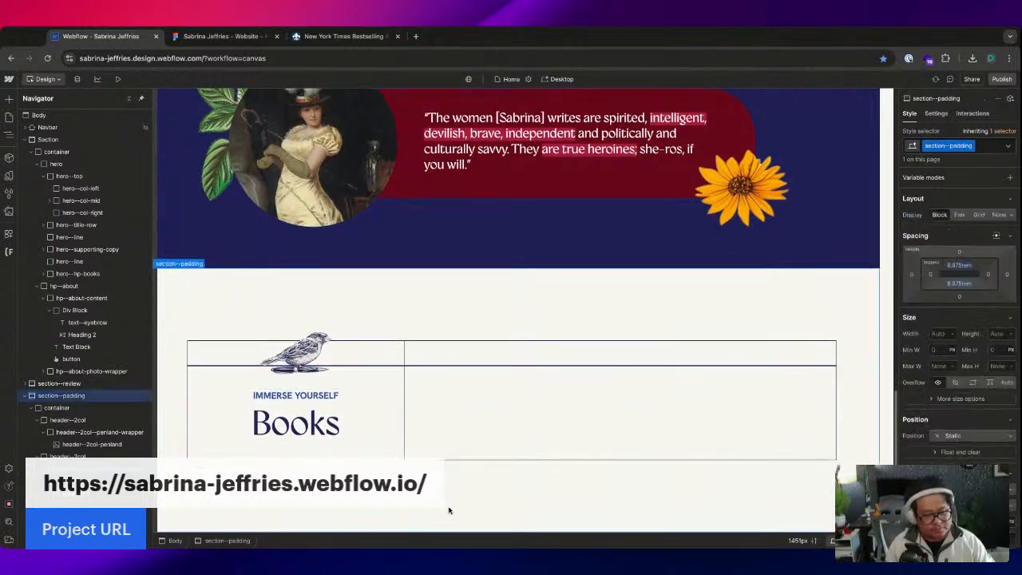
- Add the combo class second-row to the lower header--2col row and set its top border style to none
click(486, 431)
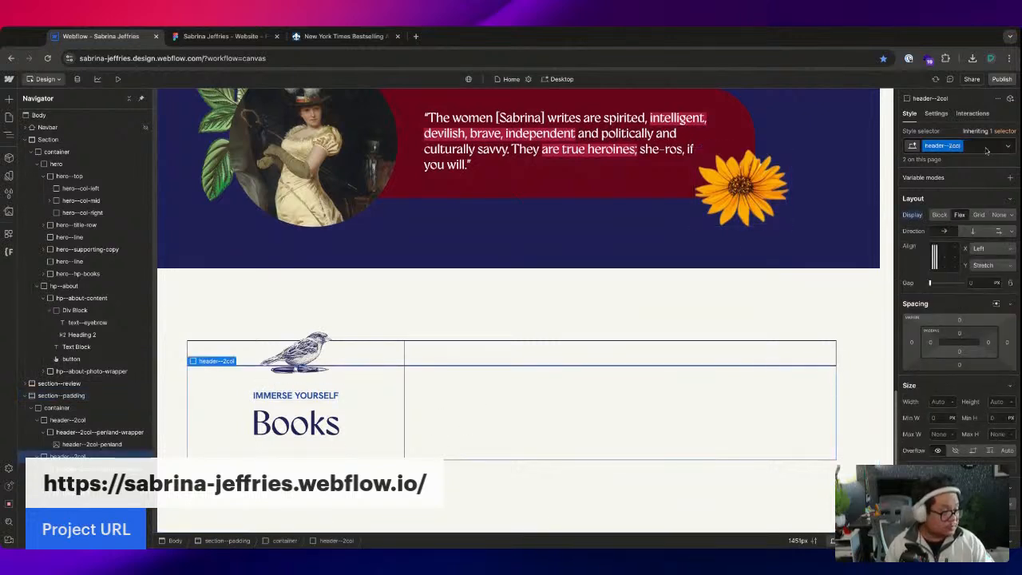
scroll(997, 447, down, 5)
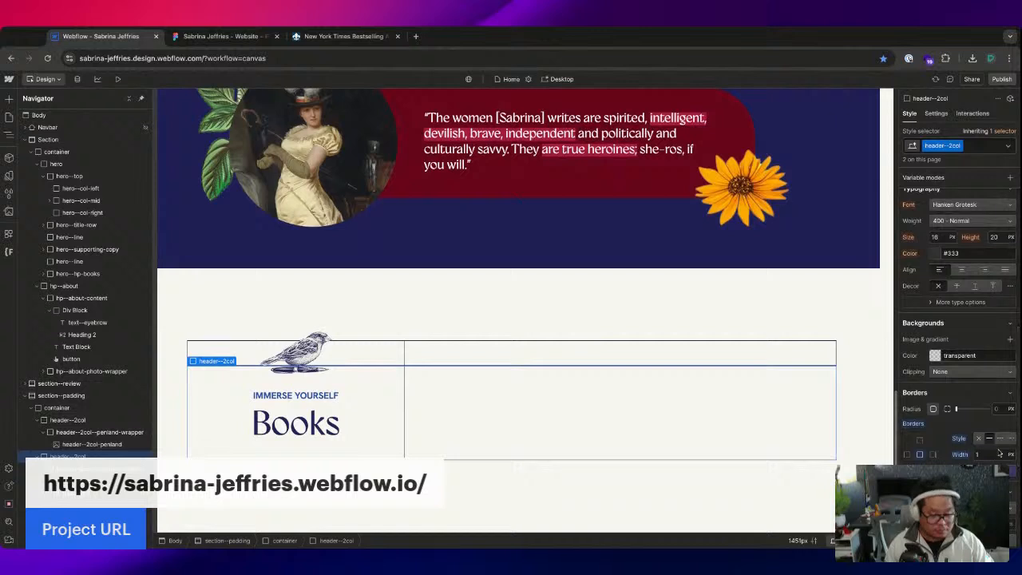
click(988, 147)
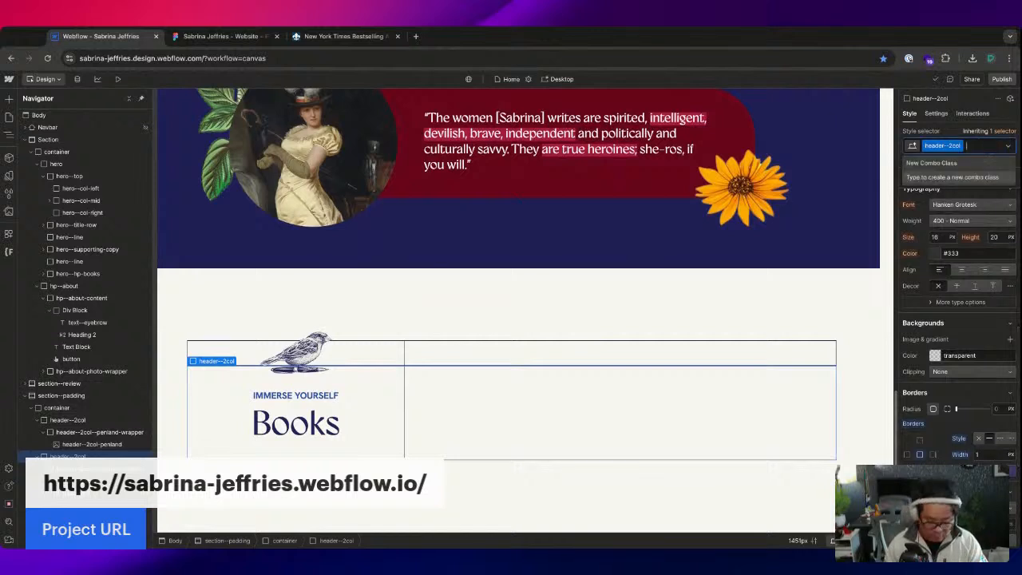
text(second-row)
key(Return)
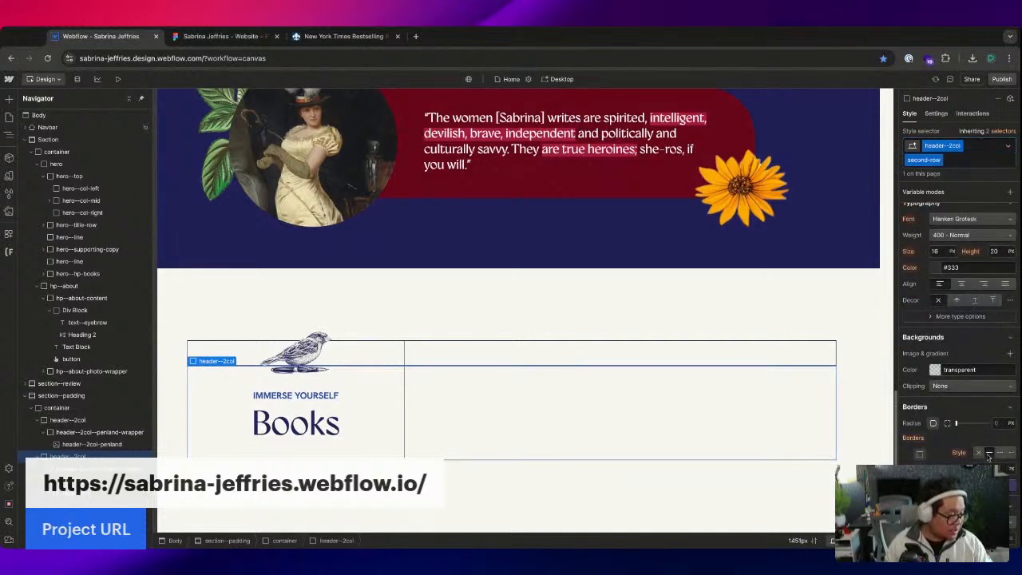
click(503, 492)
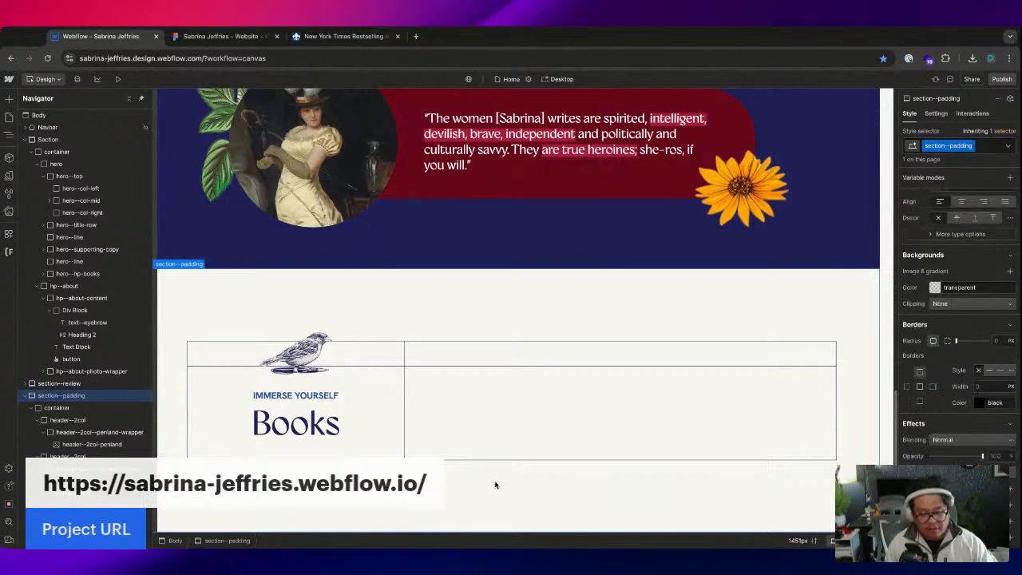
- Collapse both header--2col rows in the element tree, compare their applied classes, and switch to the Figma design
click(38, 419)
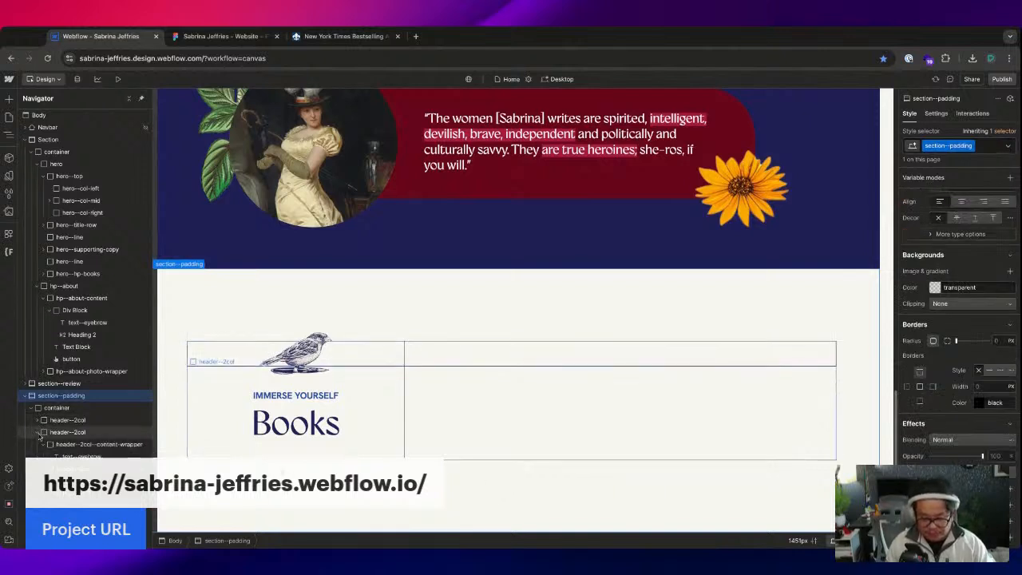
click(76, 444)
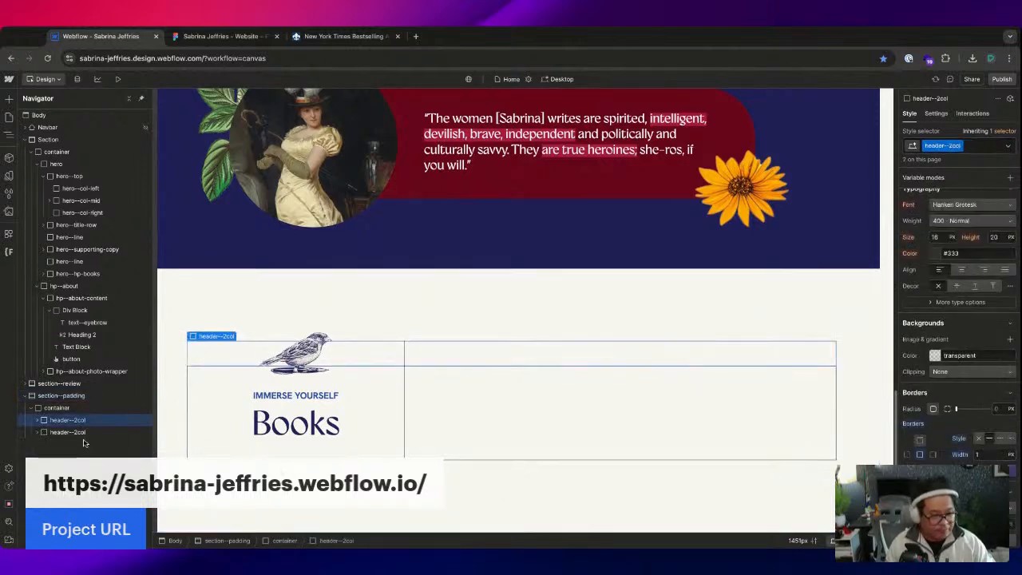
click(70, 432)
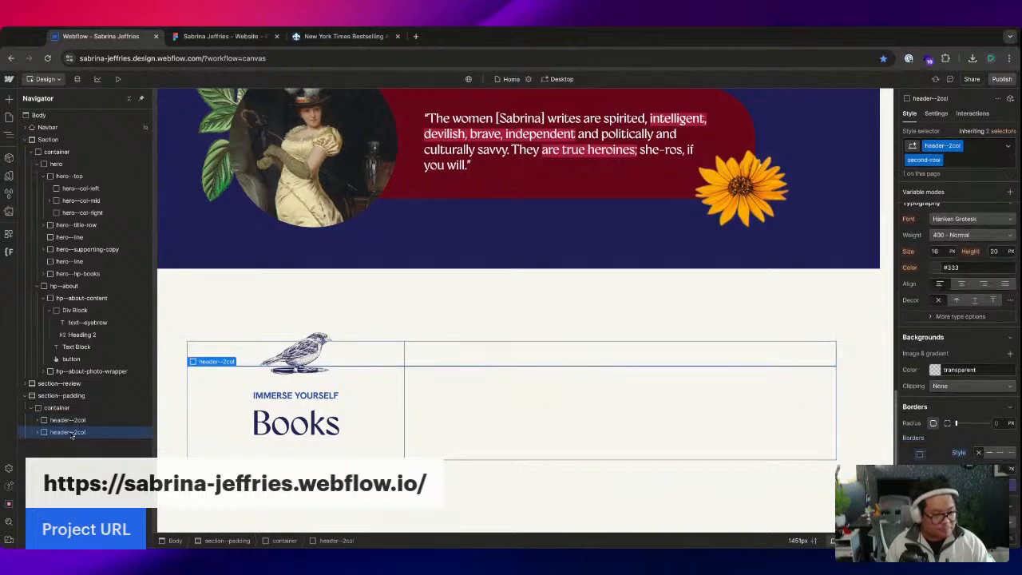
key(ctrl+Tab)
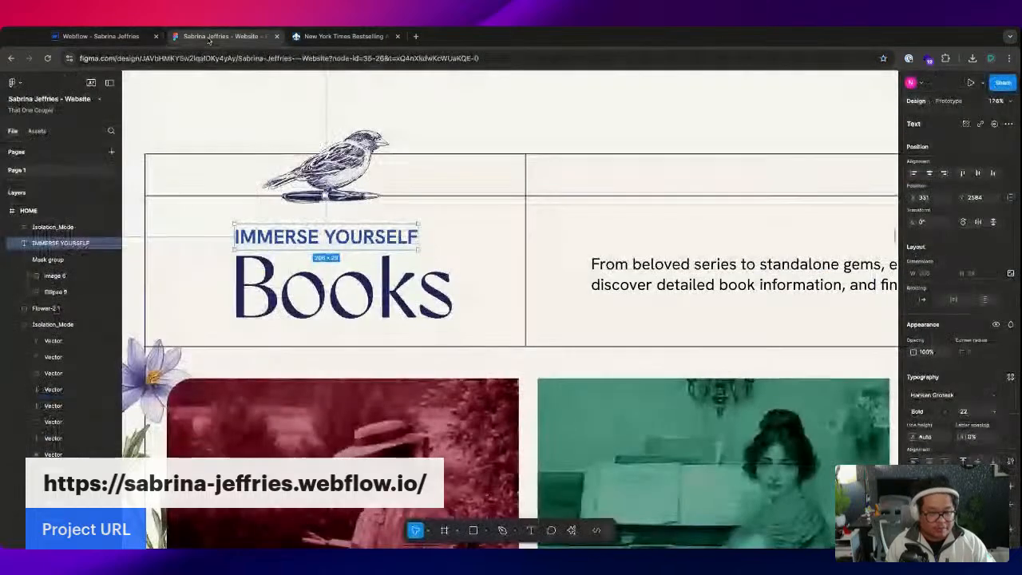
- Copy the Books description text from the Figma design and add a div block inside the lower header--2col row in Webflow
click(717, 285)
double_click(747, 295)
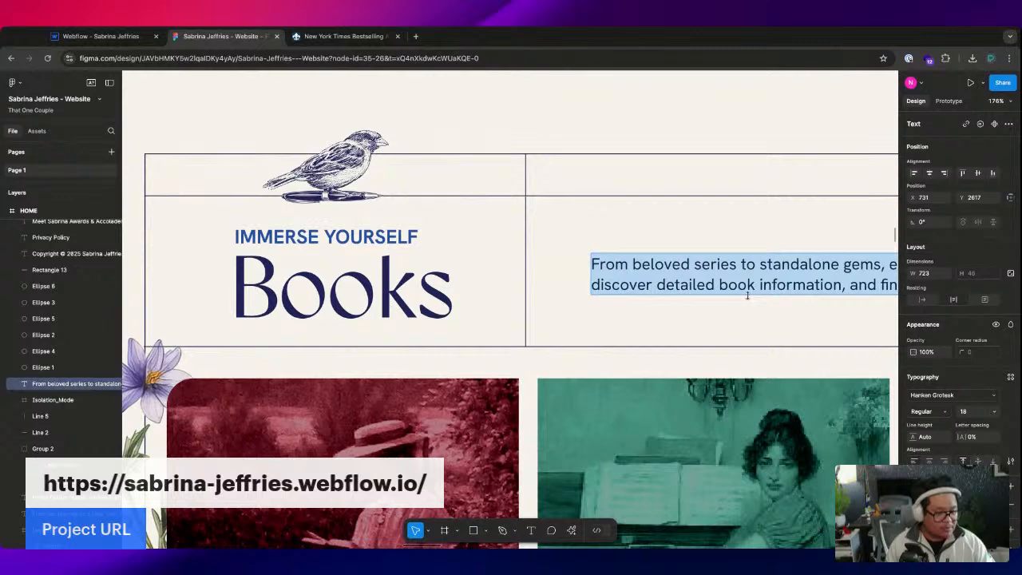
key(ctrl+c)
key(ctrl+shift+Tab)
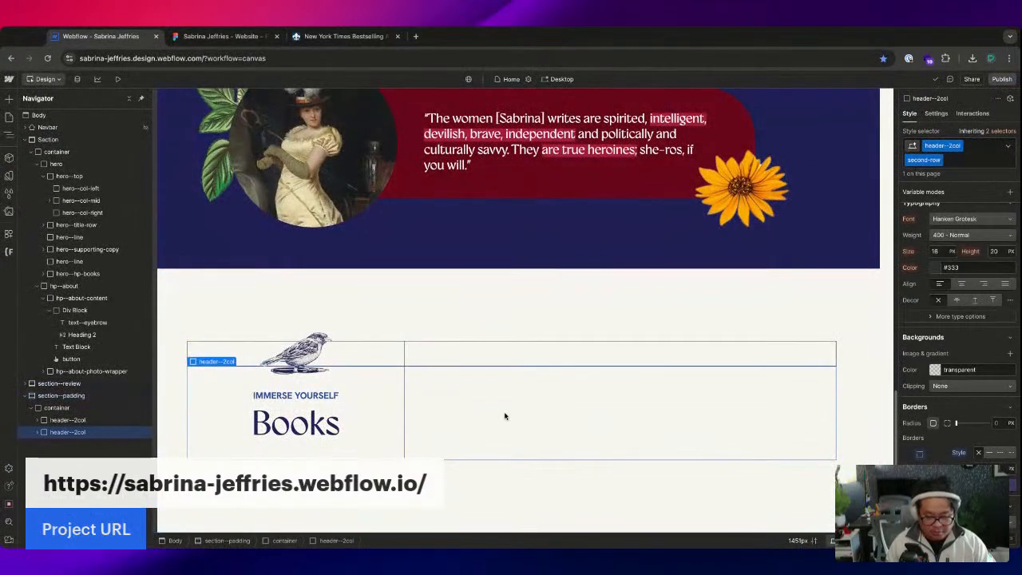
key(ctrl+e)
text(div)
key(Return)
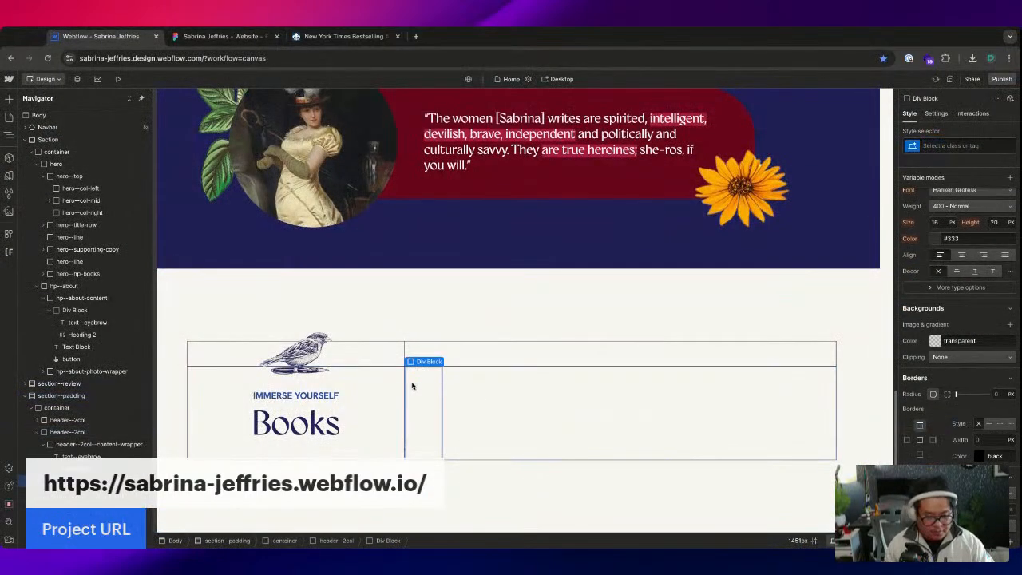
- Add a text block inside the new div block and replace its placeholder with the copied Books description
key(ctrl+e)
text(trext)
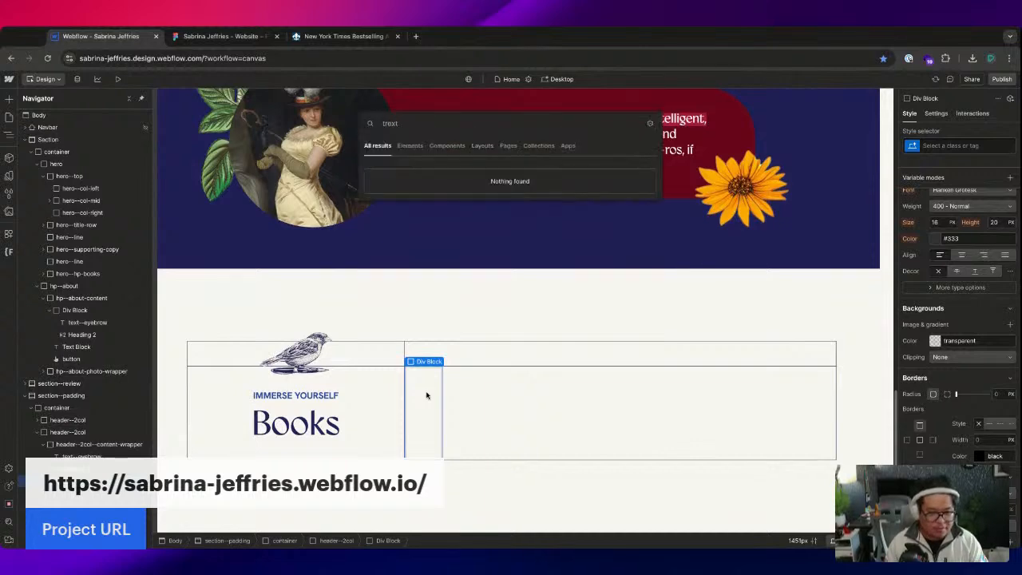
key(ctrl+a)
text(text)
key(Return)
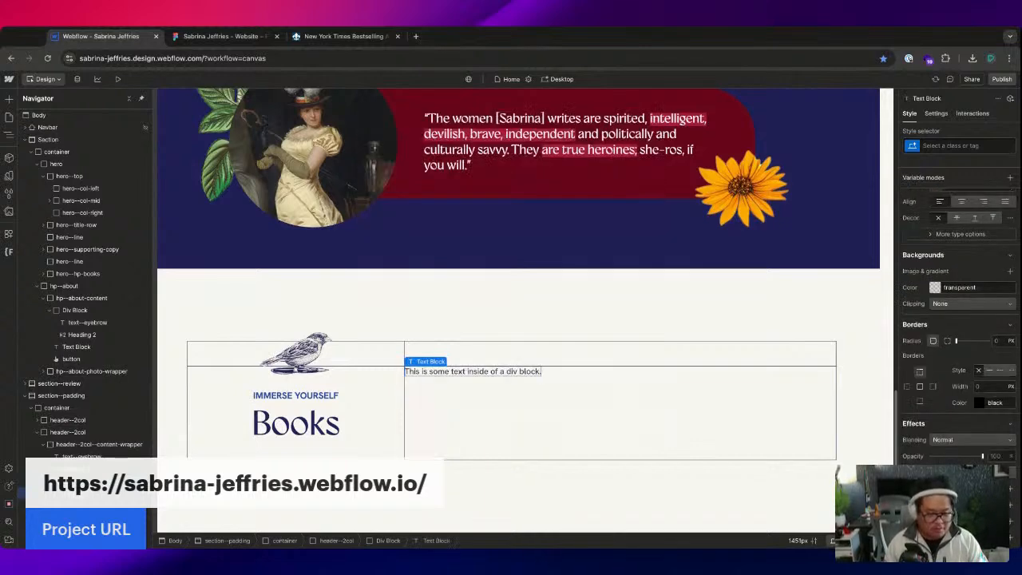
key(Return)
key(ctrl+v)
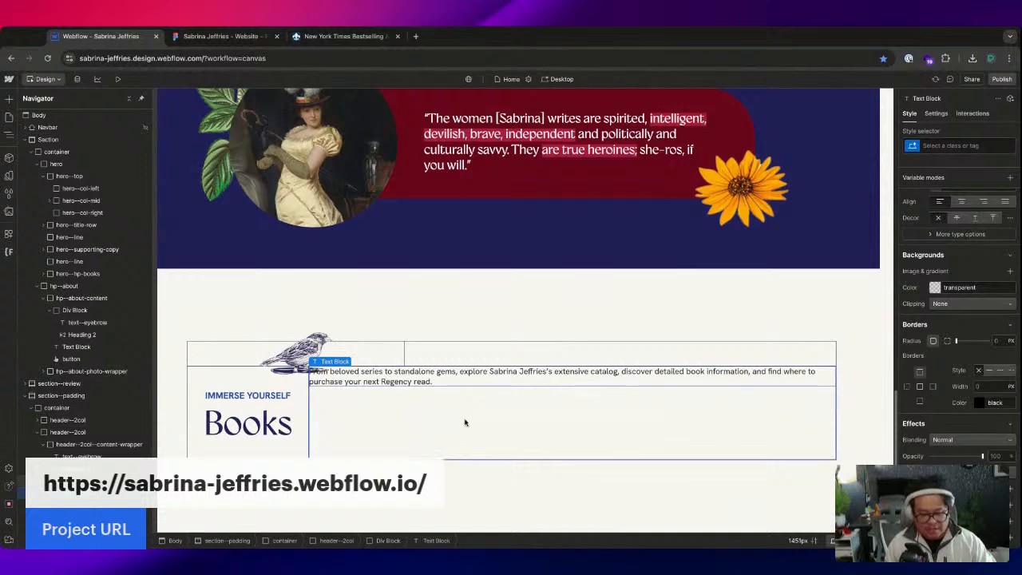
key(Escape)
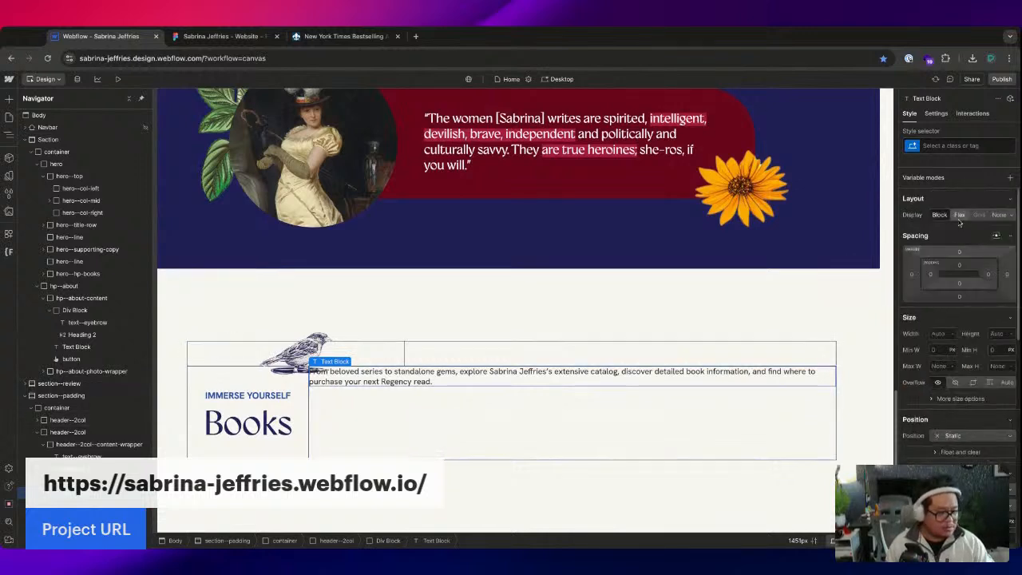
- Set the description's div block to grow if possible, with flex display and its content left-aligned and vertically centered
click(495, 436)
click(963, 214)
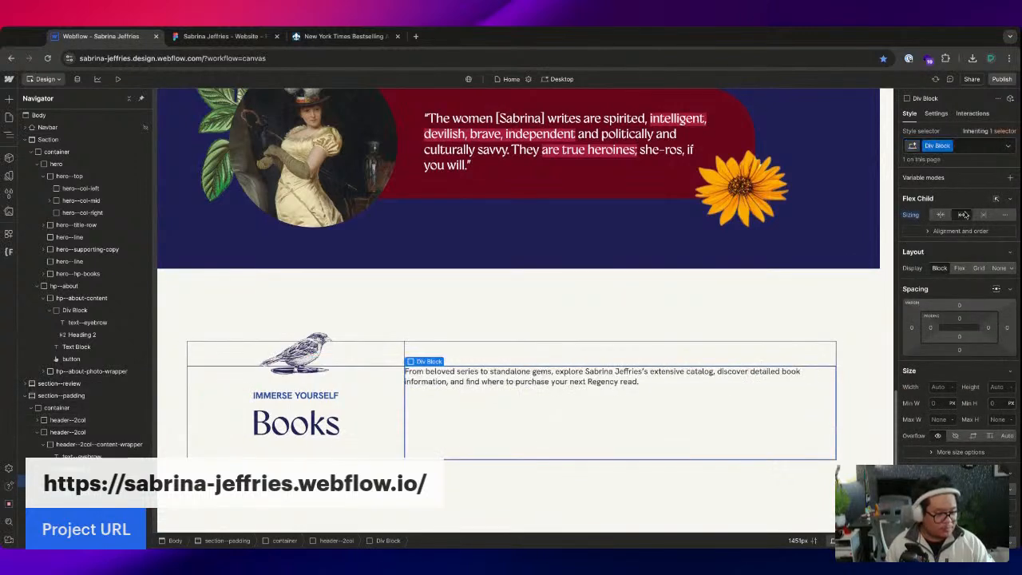
click(959, 269)
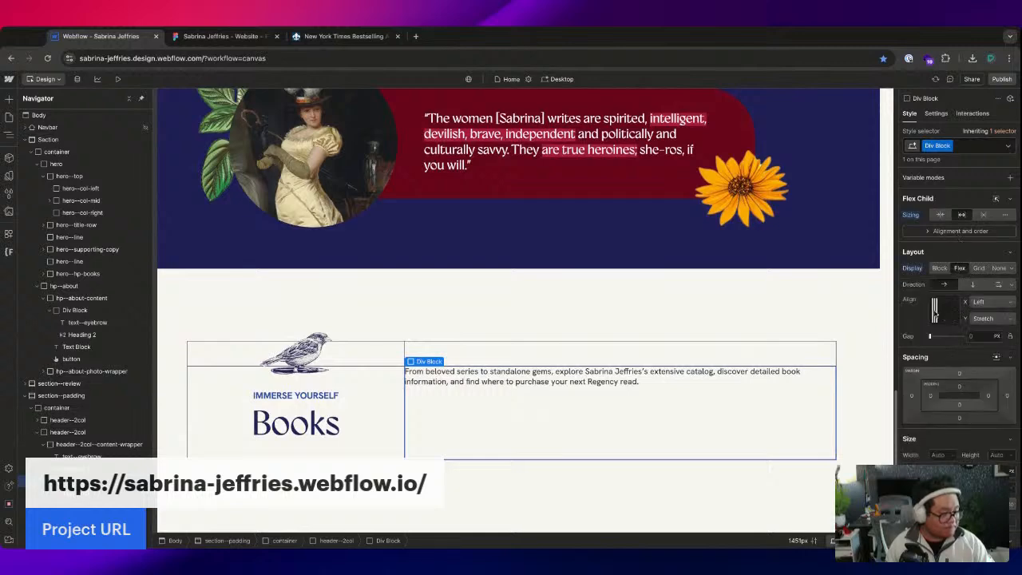
click(935, 312)
- Check the description's side spacing in Figma, and set the div block's left padding to 72/16rem and right padding to 54/16rem
click(219, 36)
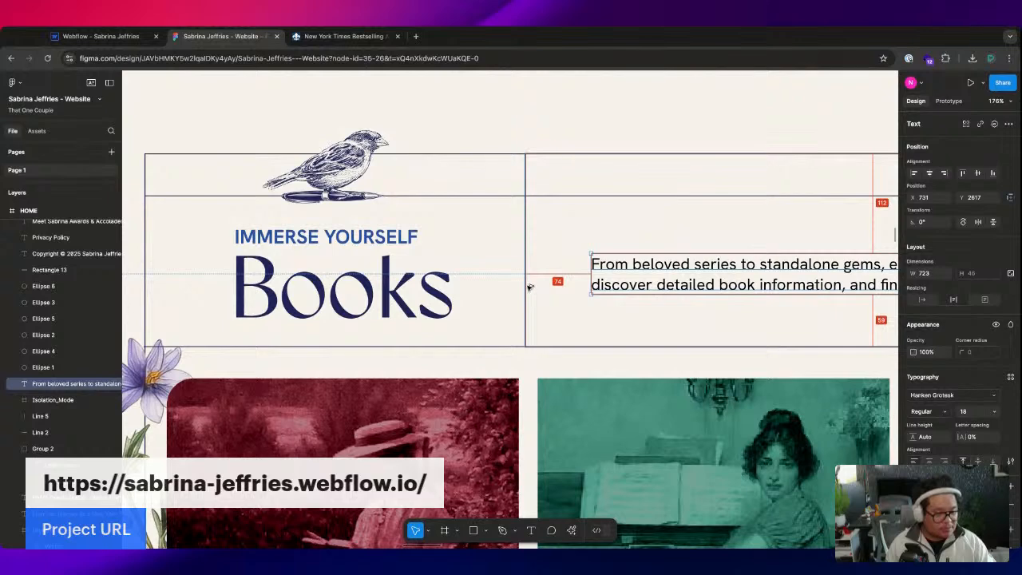
scroll(529, 285, right, 10)
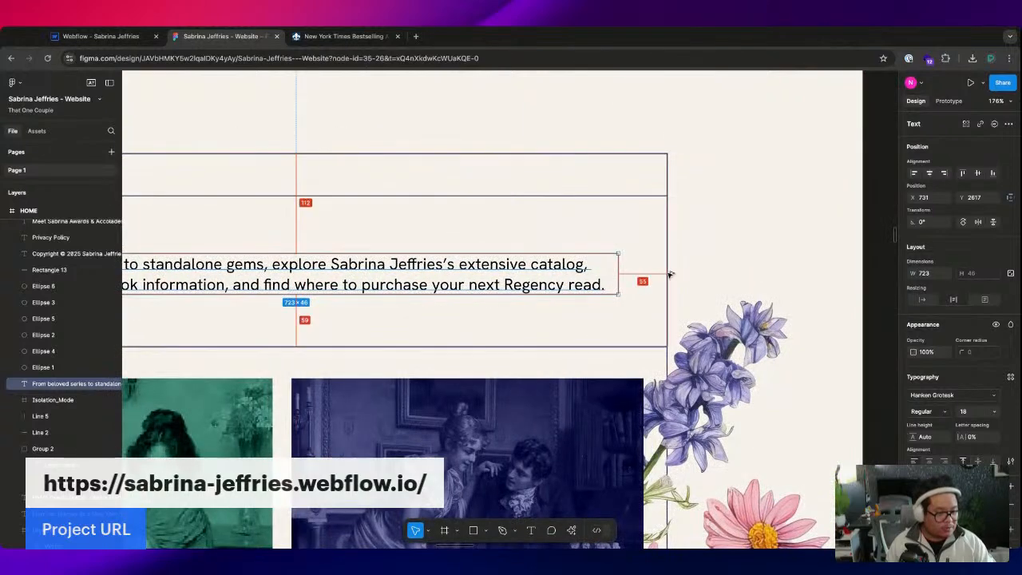
click(101, 36)
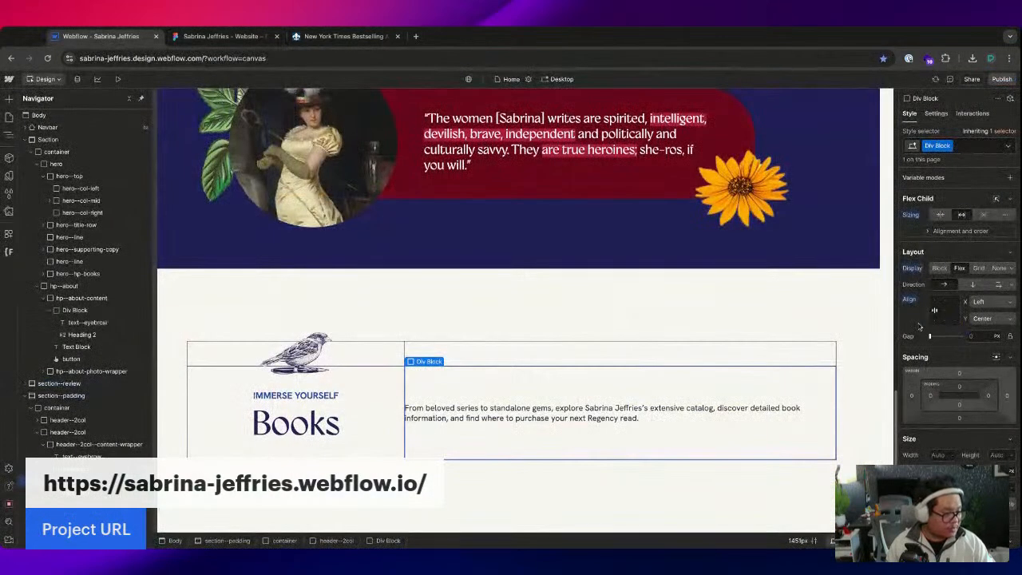
click(929, 395)
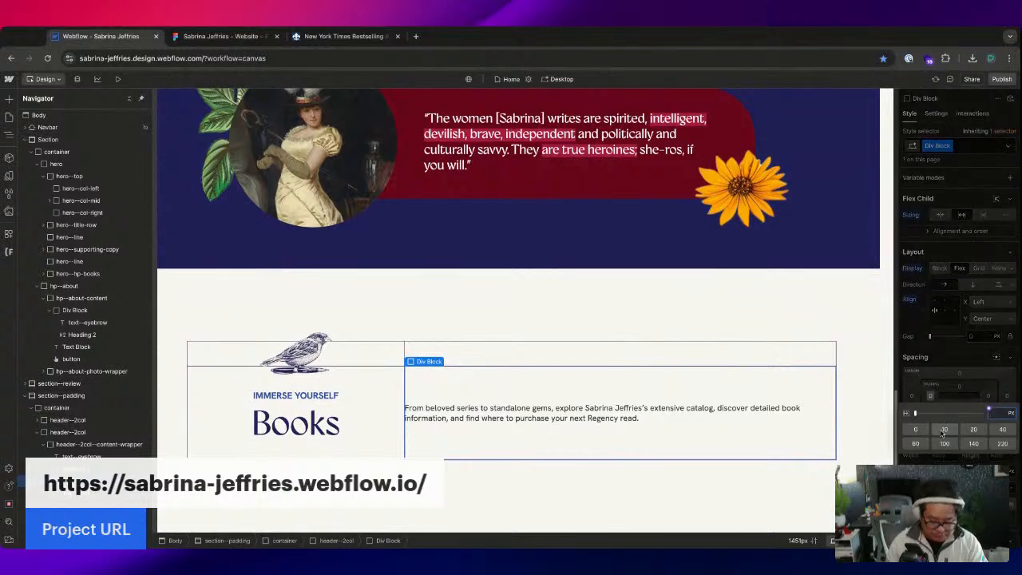
text(72/1)
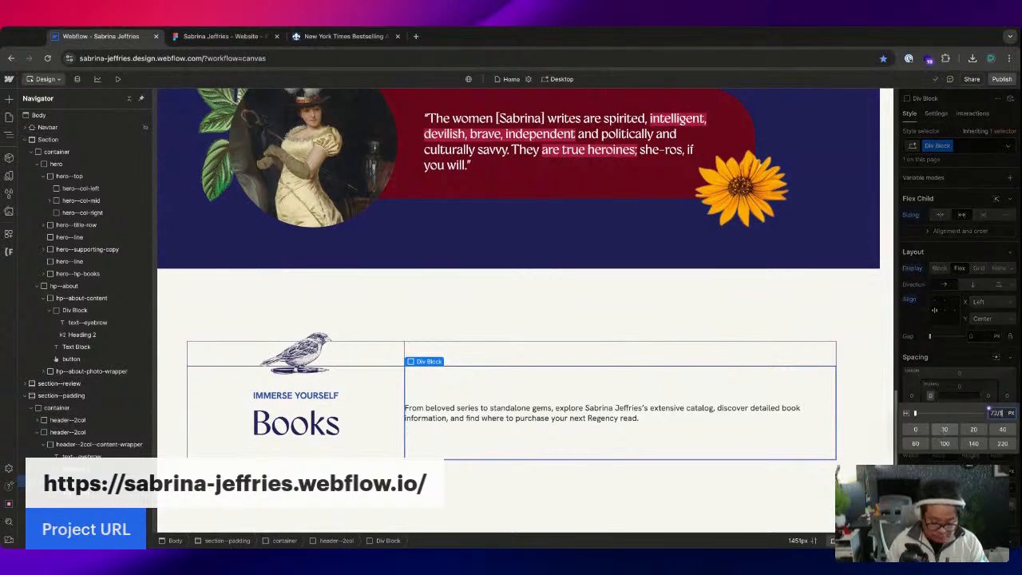
text(6rem)
key(Return)
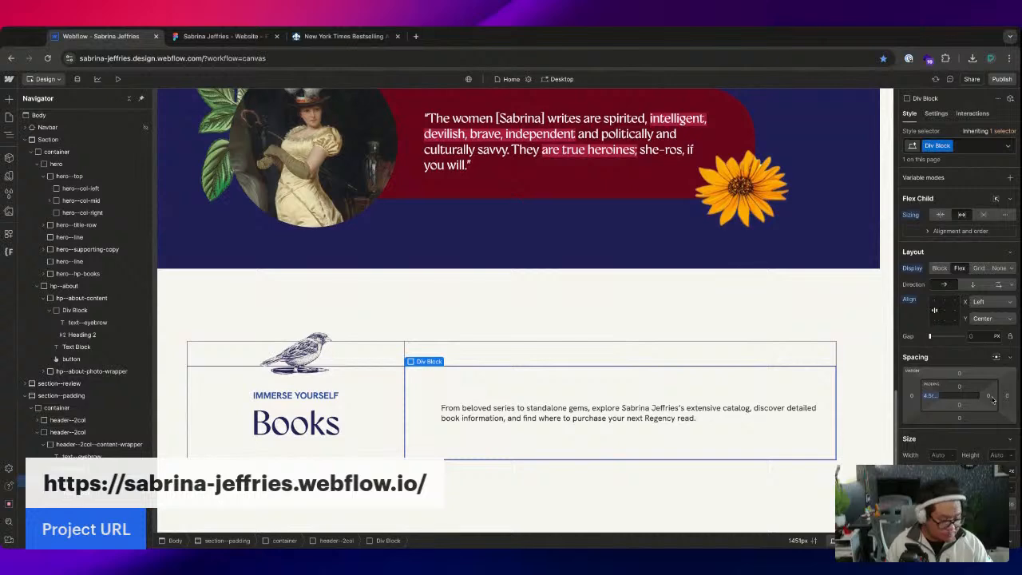
click(990, 397)
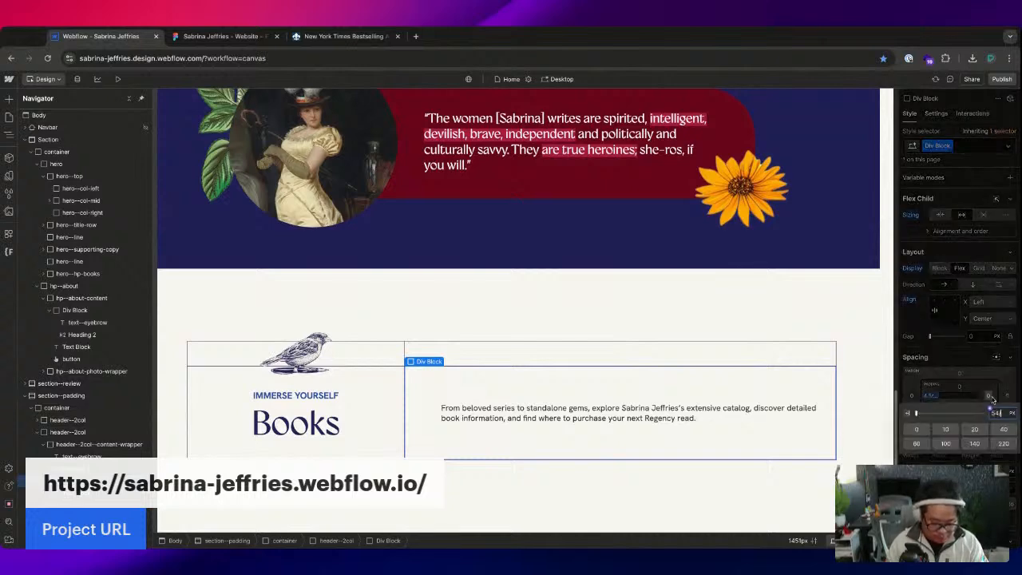
text(54/16rem)
key(Return)
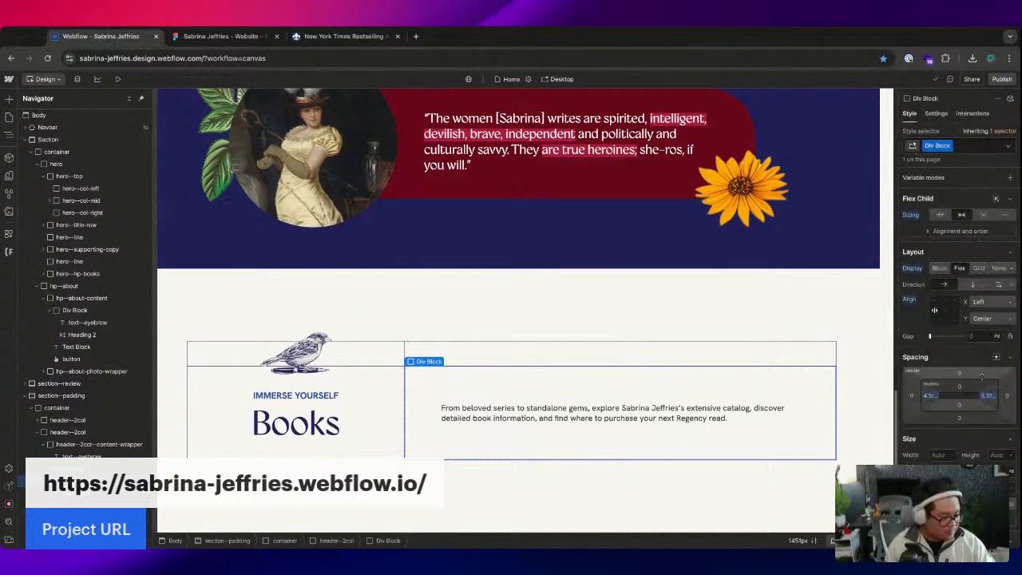
scroll(970, 427, down, 5)
click(969, 428)
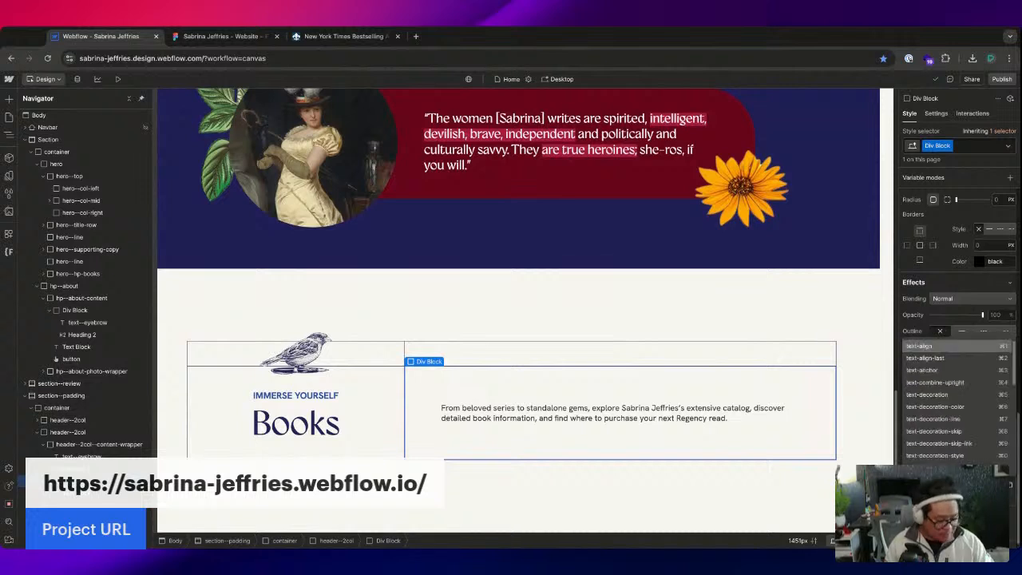
key(Escape)
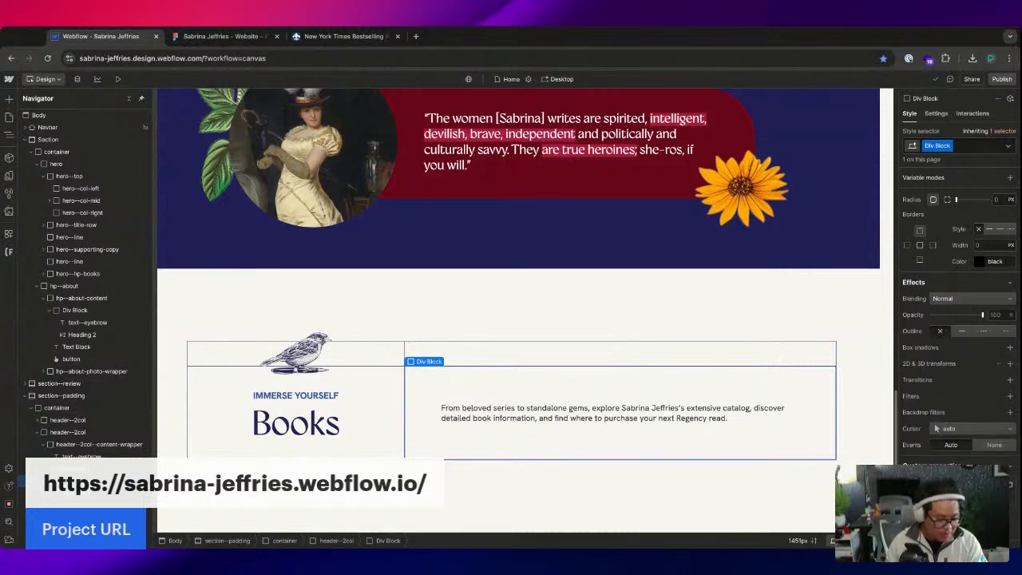
click(61, 395)
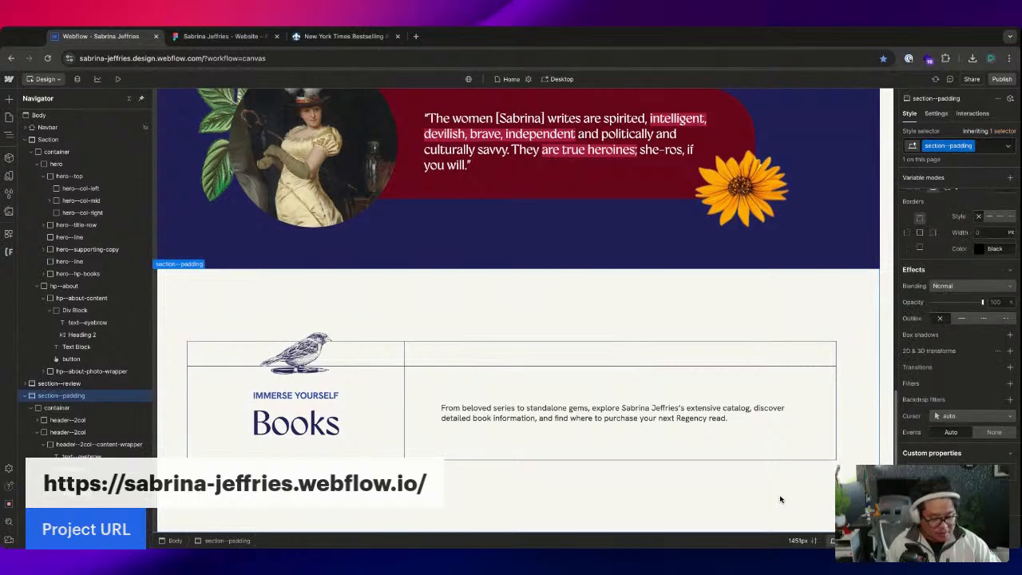
- Check the description's typography in Figma, and give its div block the large font-size variable and a line height of 1.2
click(215, 36)
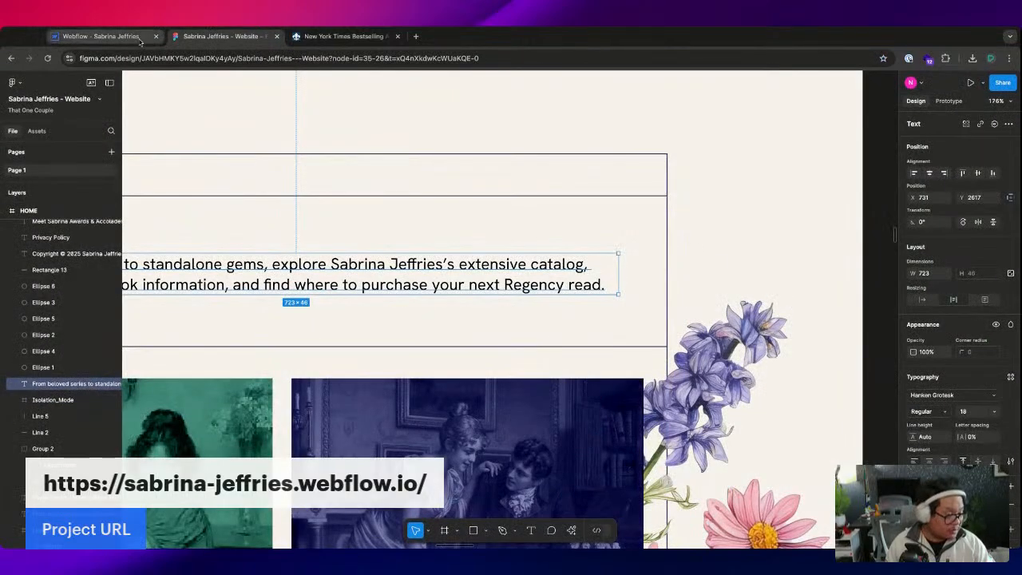
click(101, 36)
click(790, 395)
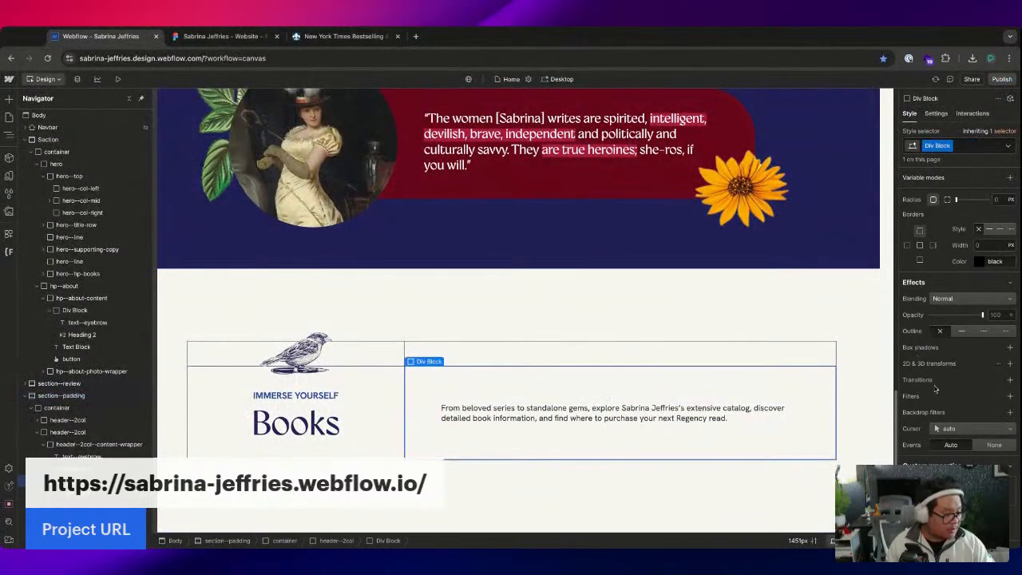
scroll(957, 335, down, 2)
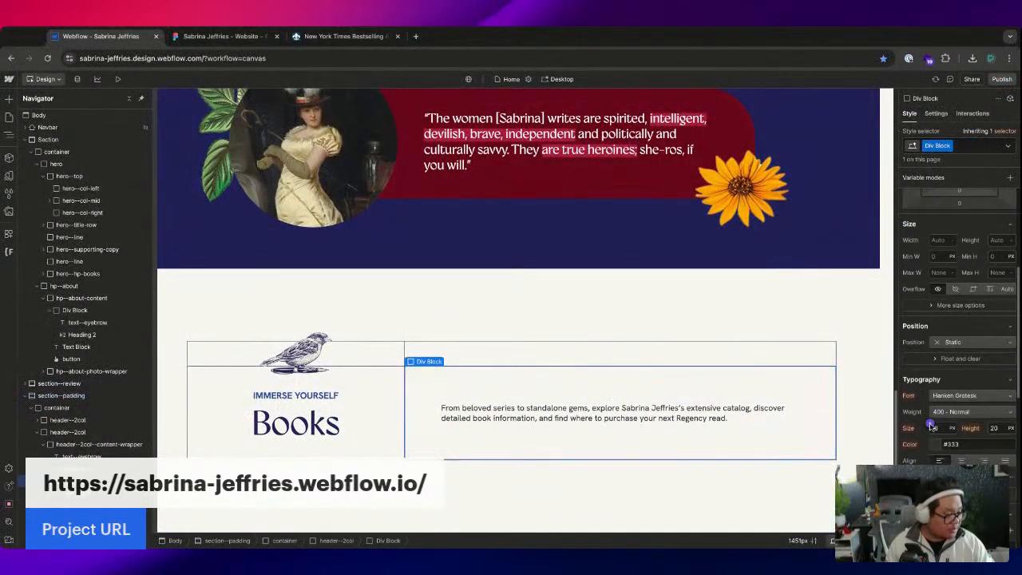
click(931, 427)
click(924, 374)
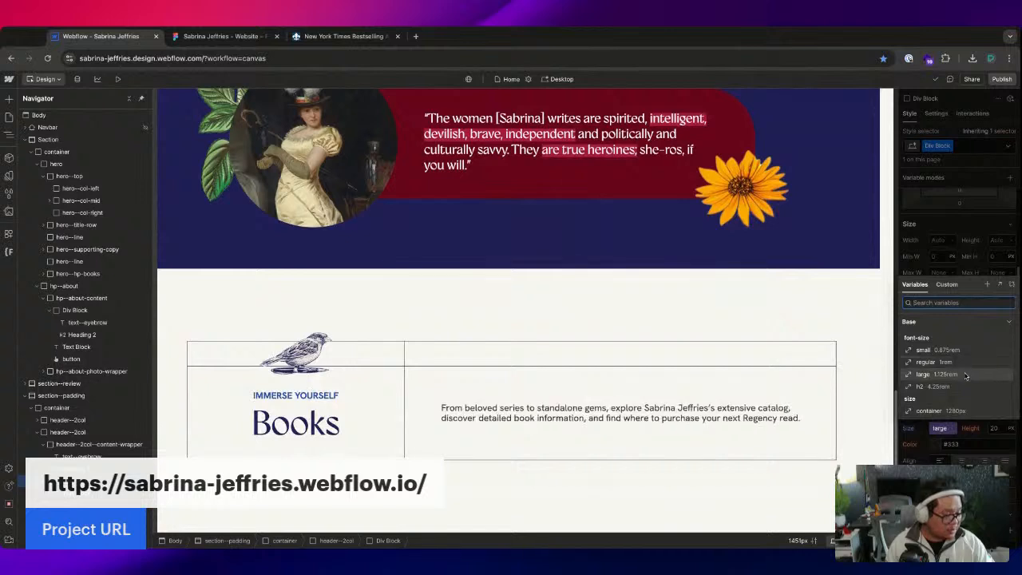
click(994, 427)
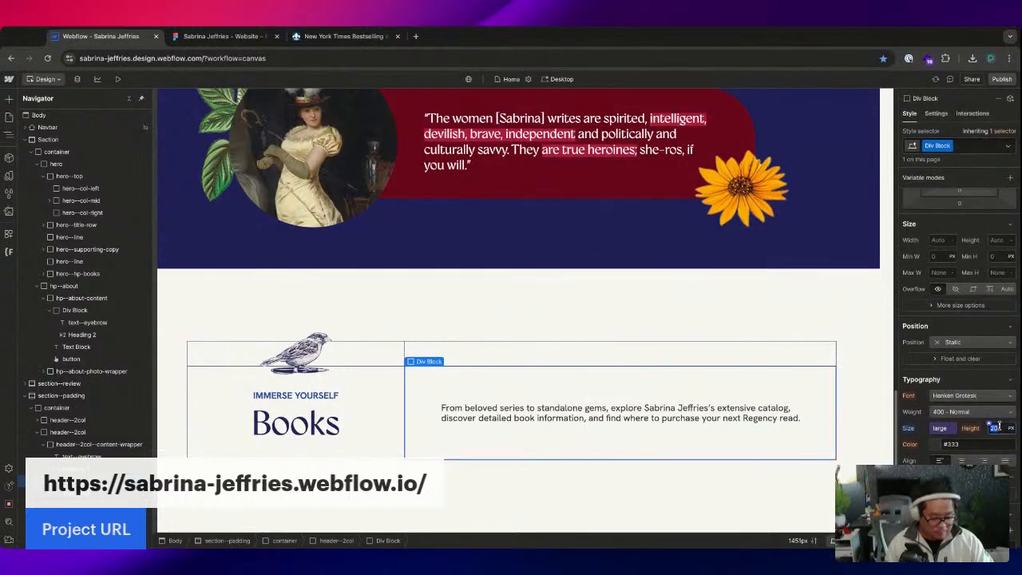
text(1.)
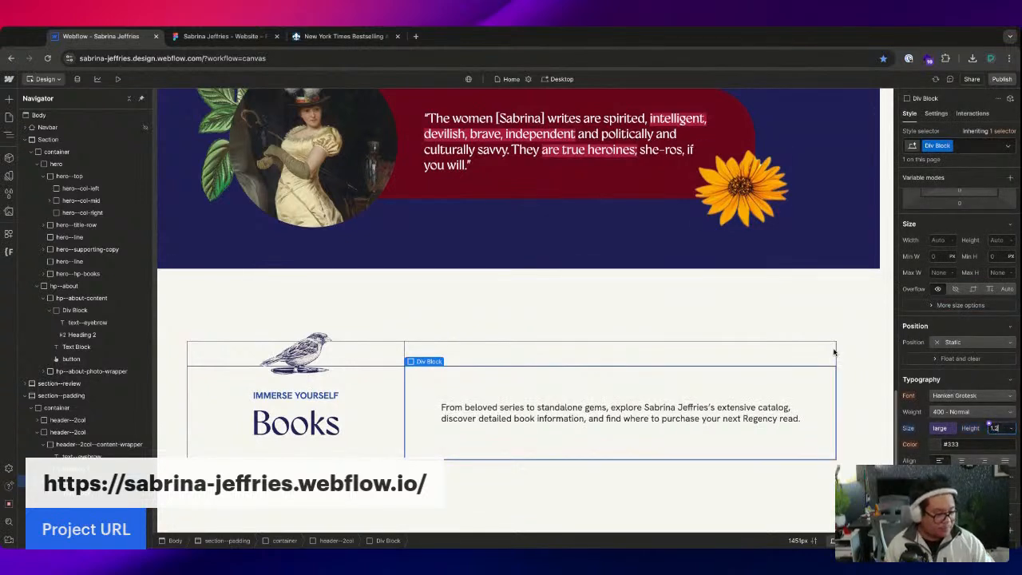
click(473, 496)
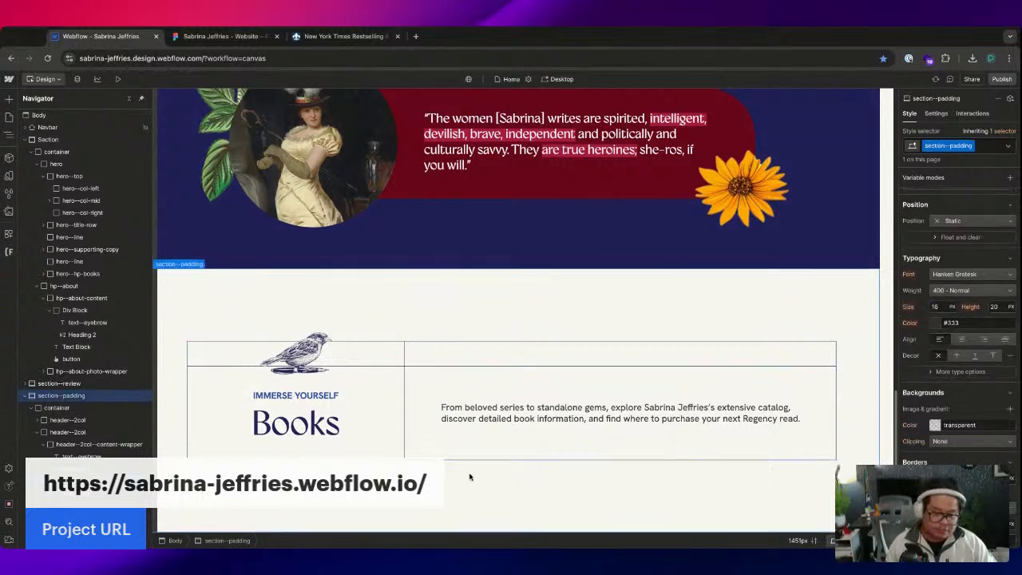
- Compare the Books header with the Figma design and examine the layout of the three book cards beneath it
click(219, 36)
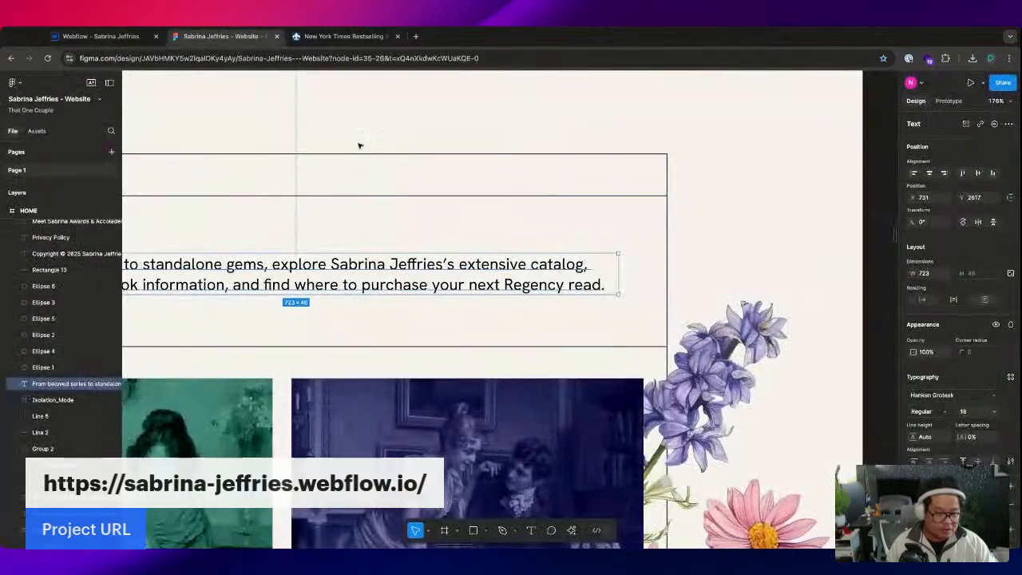
click(100, 36)
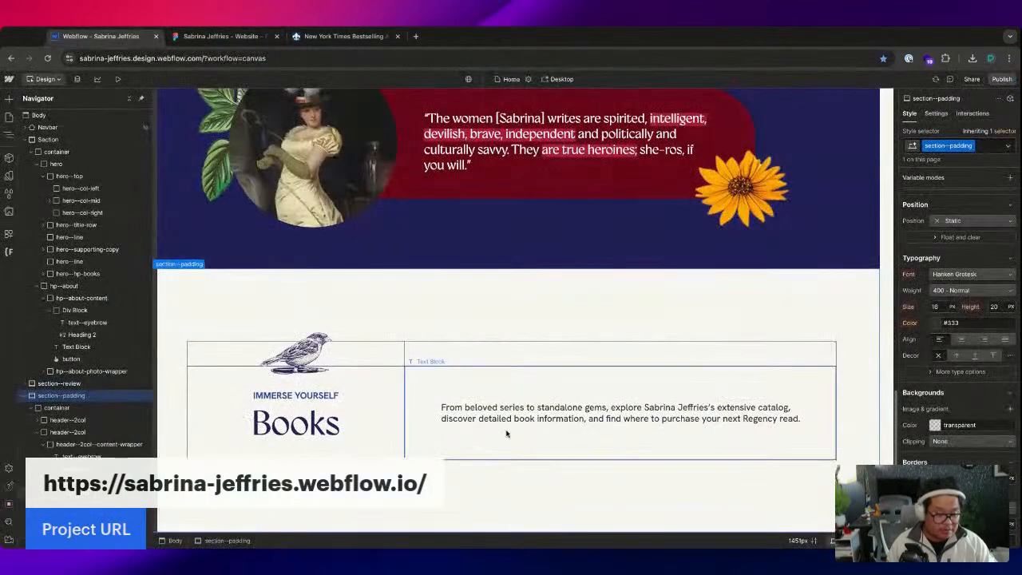
click(558, 413)
click(539, 467)
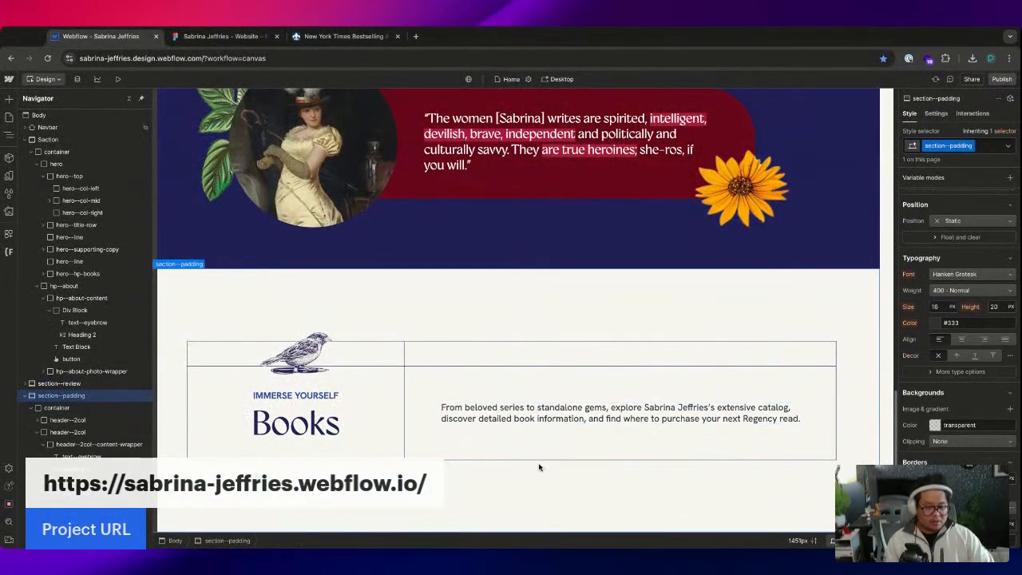
key(ctrl+Tab)
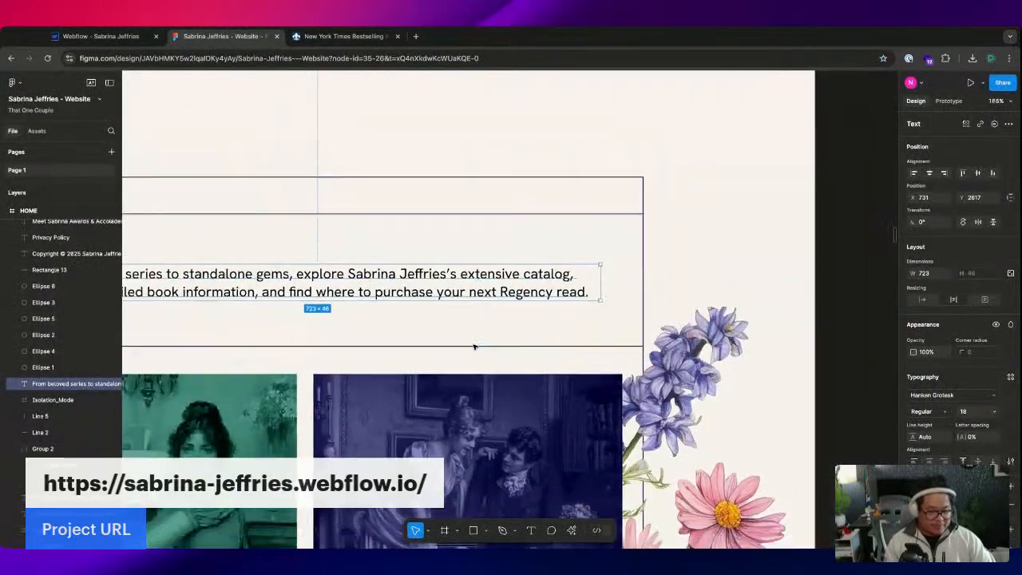
scroll(473, 347, down, 5)
scroll(387, 332, down, 3)
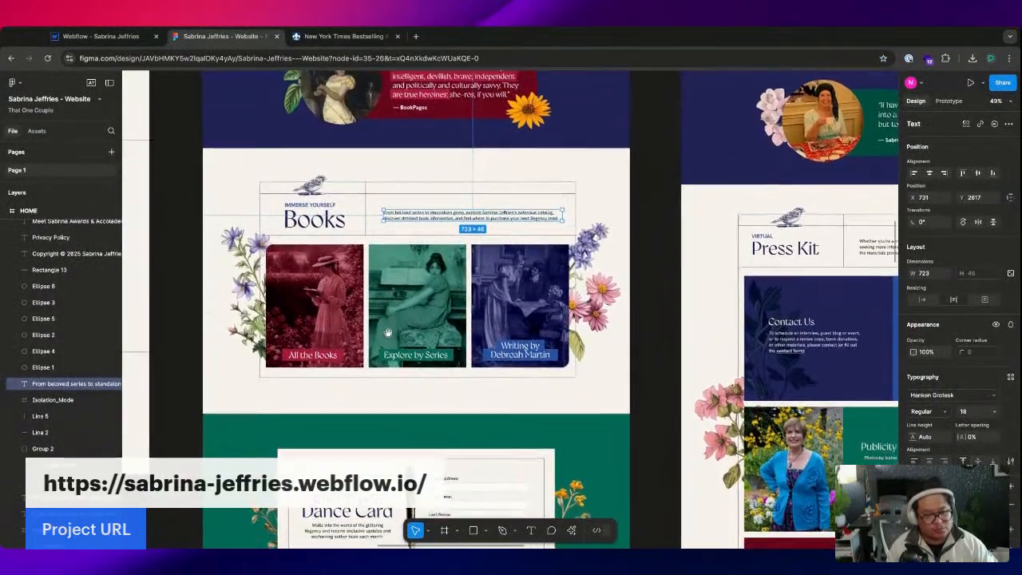
scroll(387, 332, up, 3)
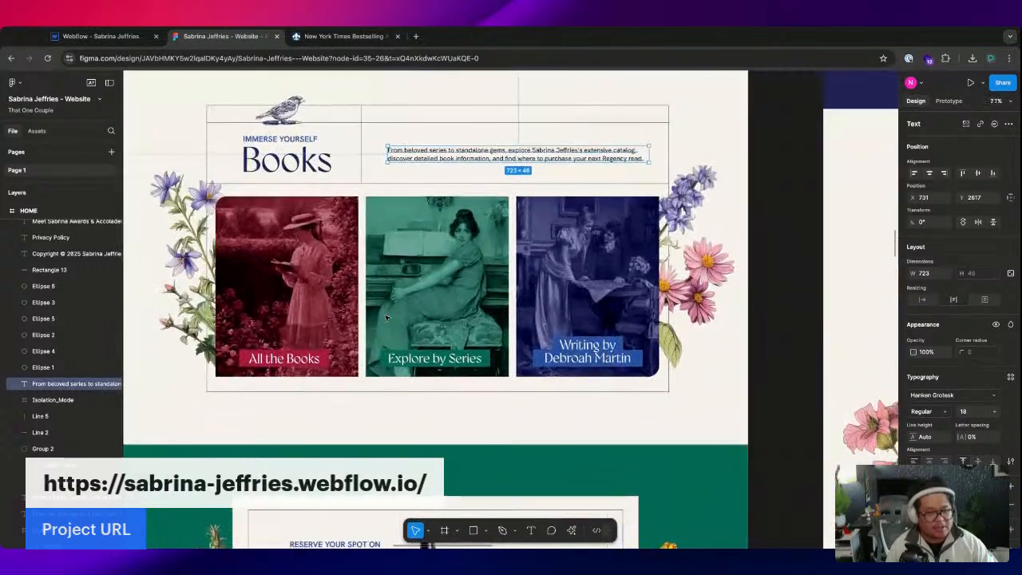
scroll(386, 318, up, 2)
- Switch back to Webflow and publish the site to the sabrina-jeffries.webflow.io staging domain
key(ctrl+shift+Tab)
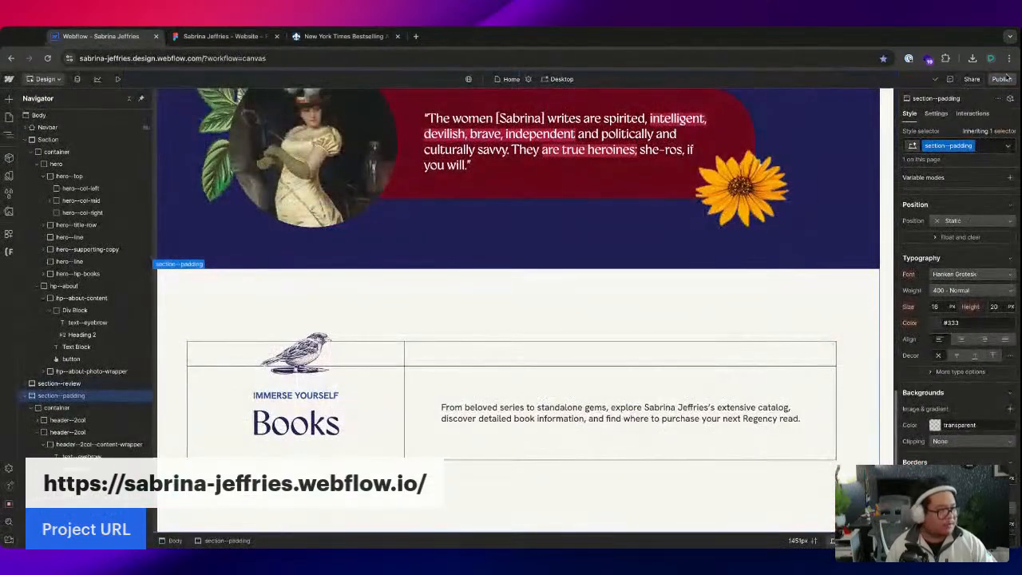
click(1004, 78)
click(958, 239)
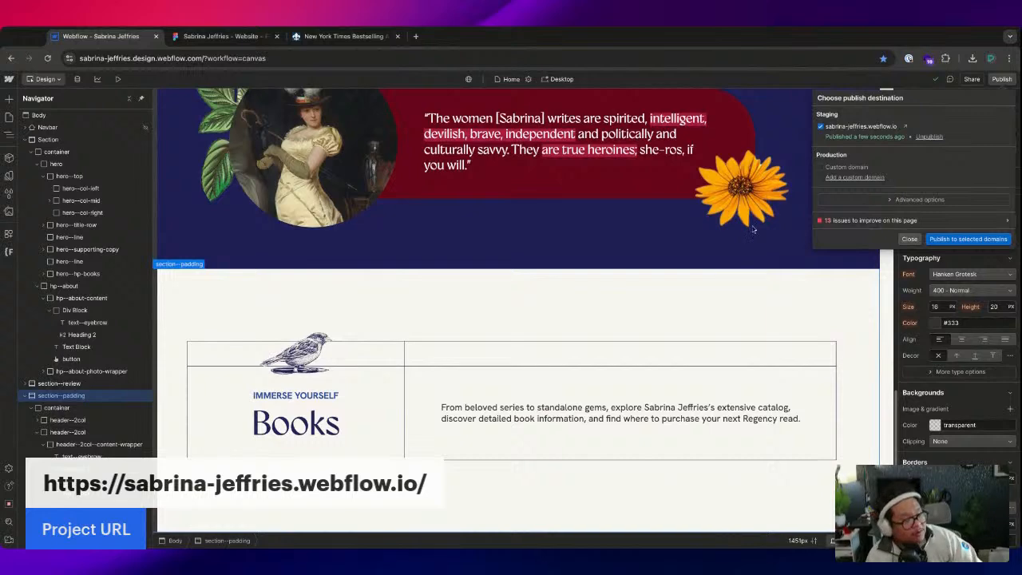
- Check how the bird's pen sits on the header line in Figma, and set the Webflow bird image's top margin to -15 px
key(Escape)
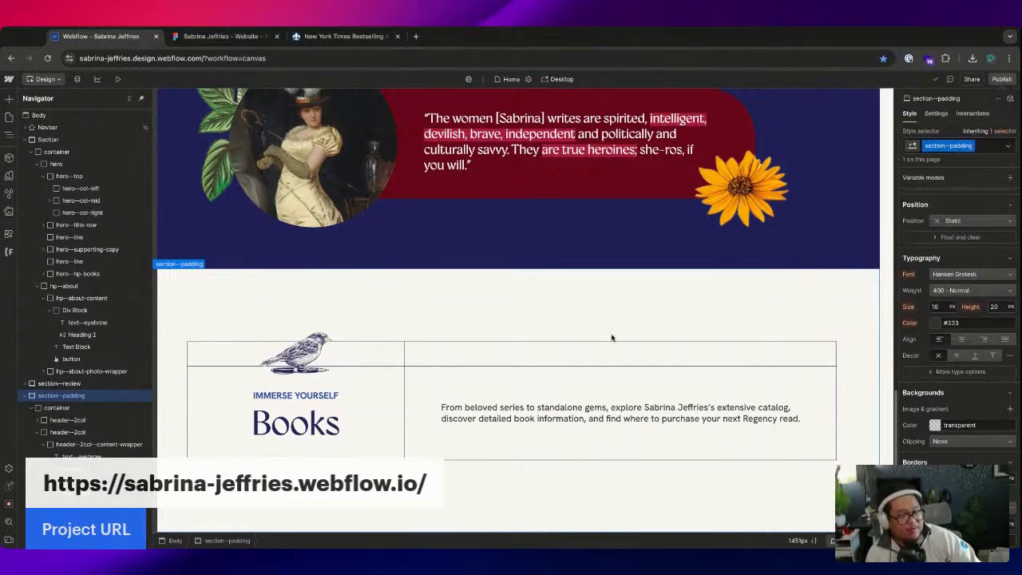
click(220, 36)
scroll(275, 156, up, 10)
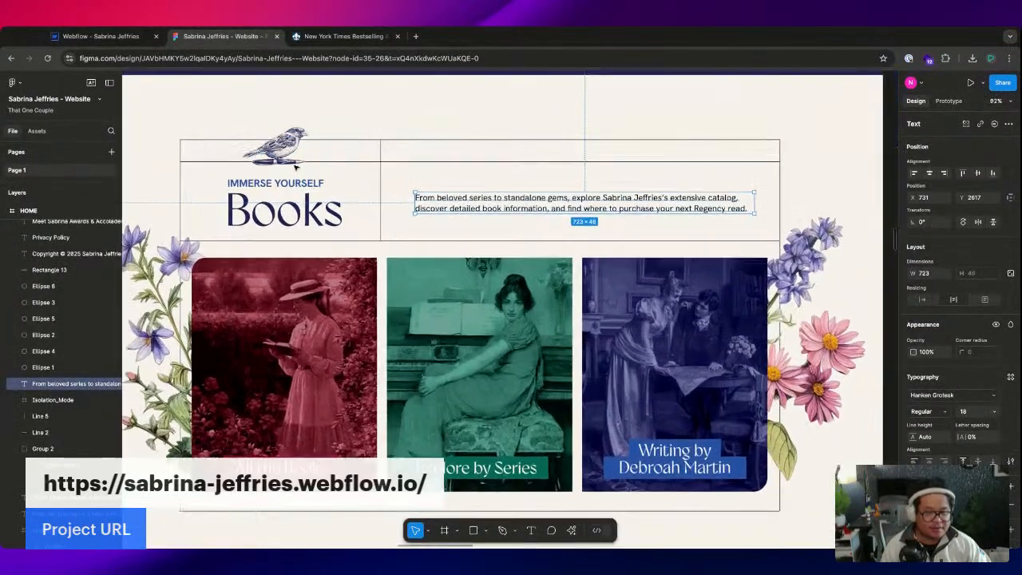
scroll(319, 158, up, 5)
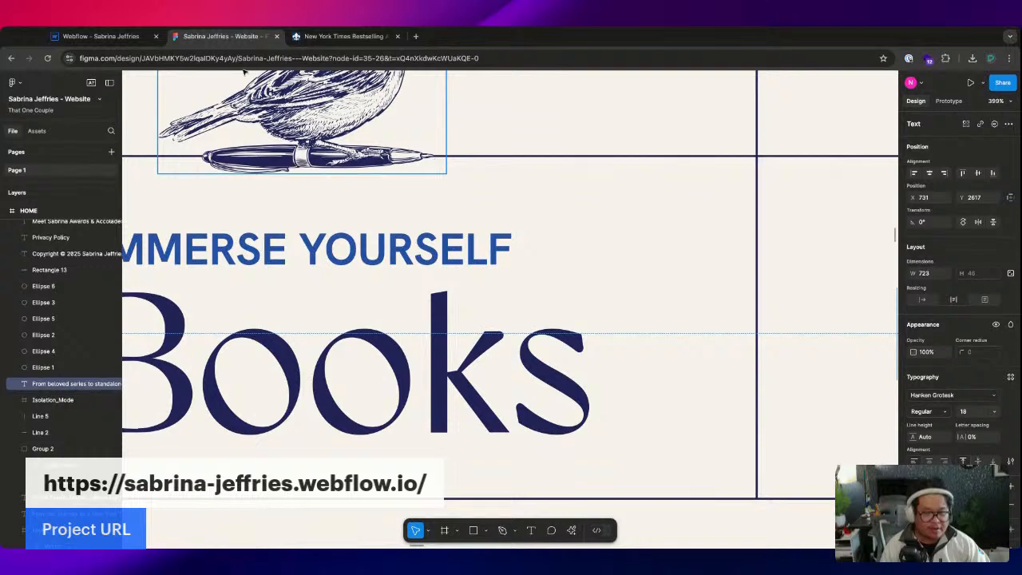
click(101, 36)
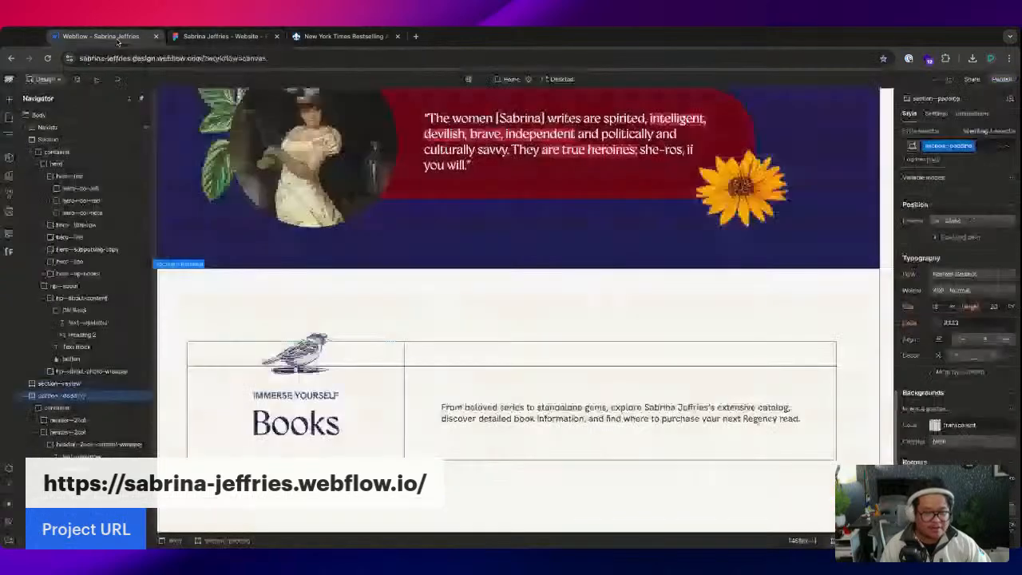
click(327, 366)
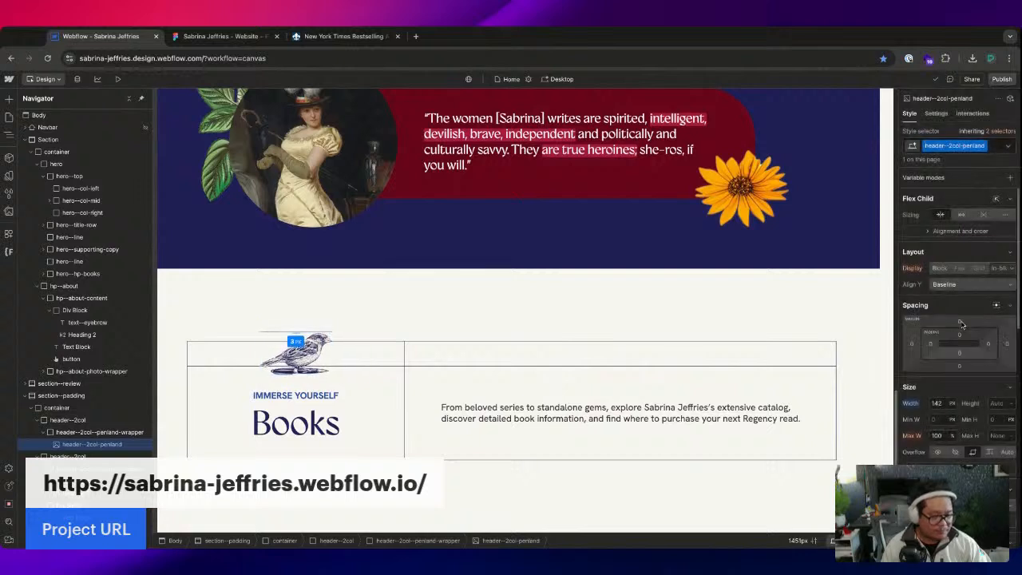
drag(961, 321, 961, 333)
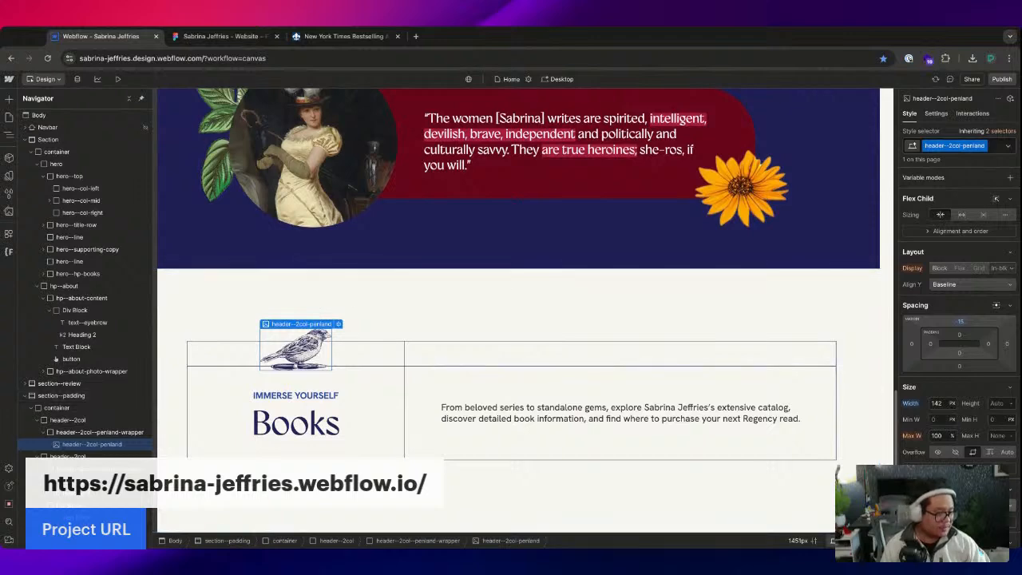
- Give the Books header's bird image a grab cursor and try it in a preview of the page
scroll(958, 359, down, 10)
scroll(950, 399, down, 2)
click(954, 430)
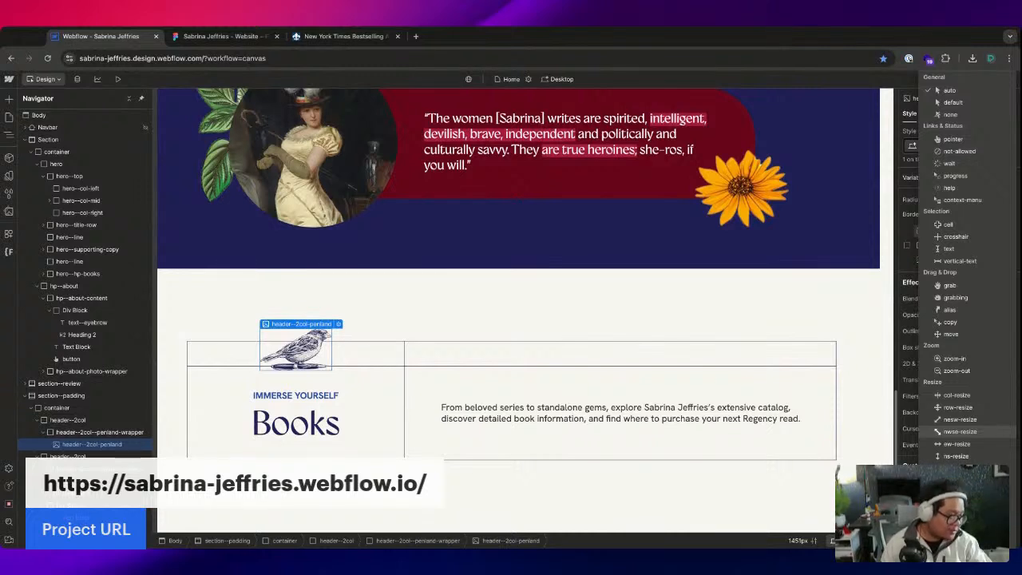
click(950, 285)
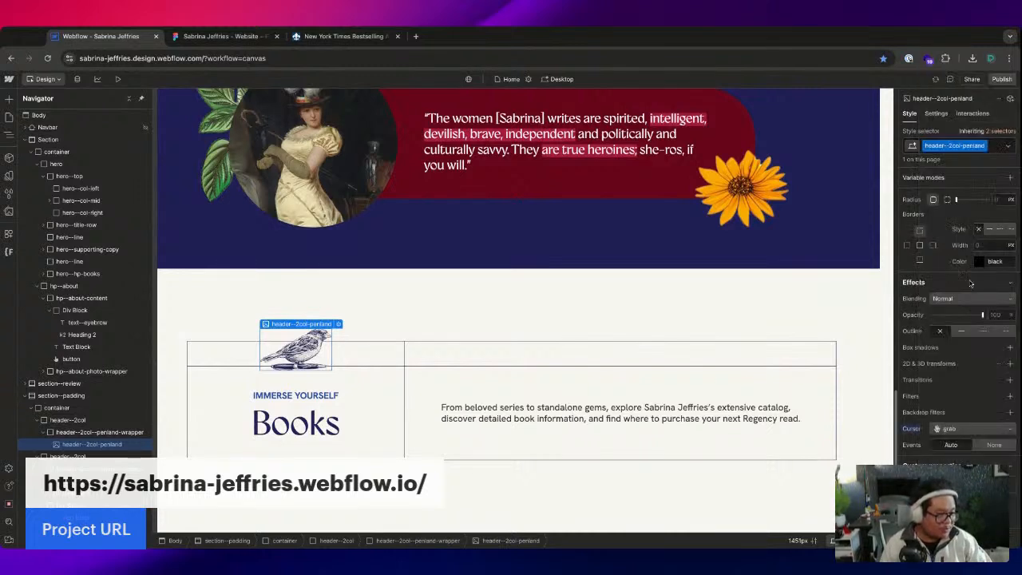
click(389, 328)
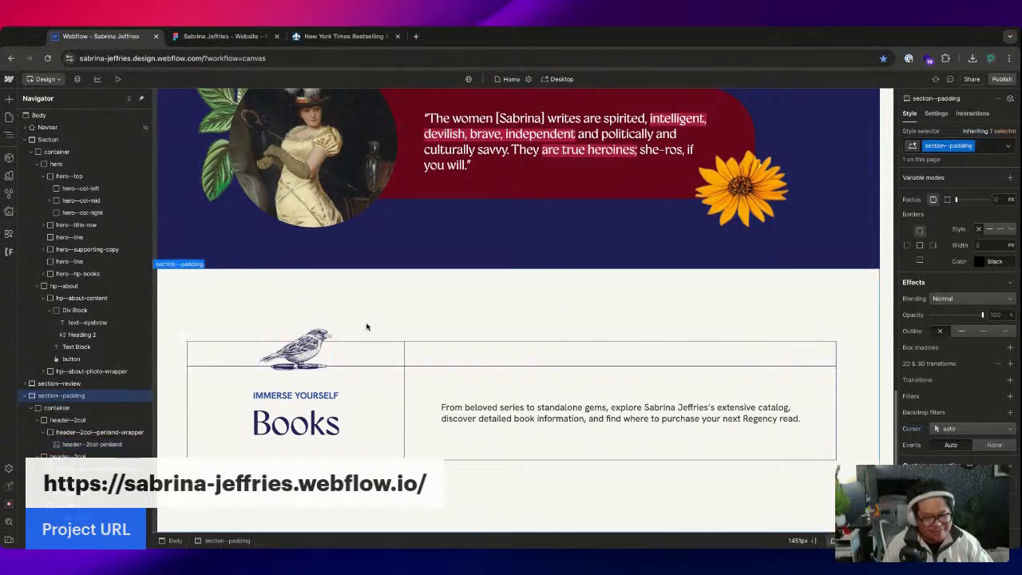
key(super+shift+p)
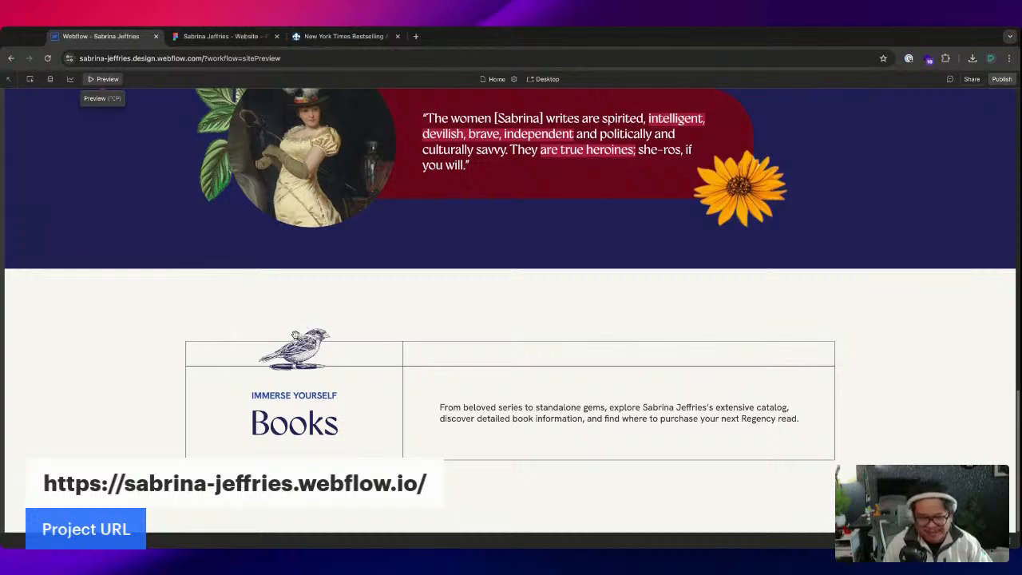
scroll(283, 334, up, 5)
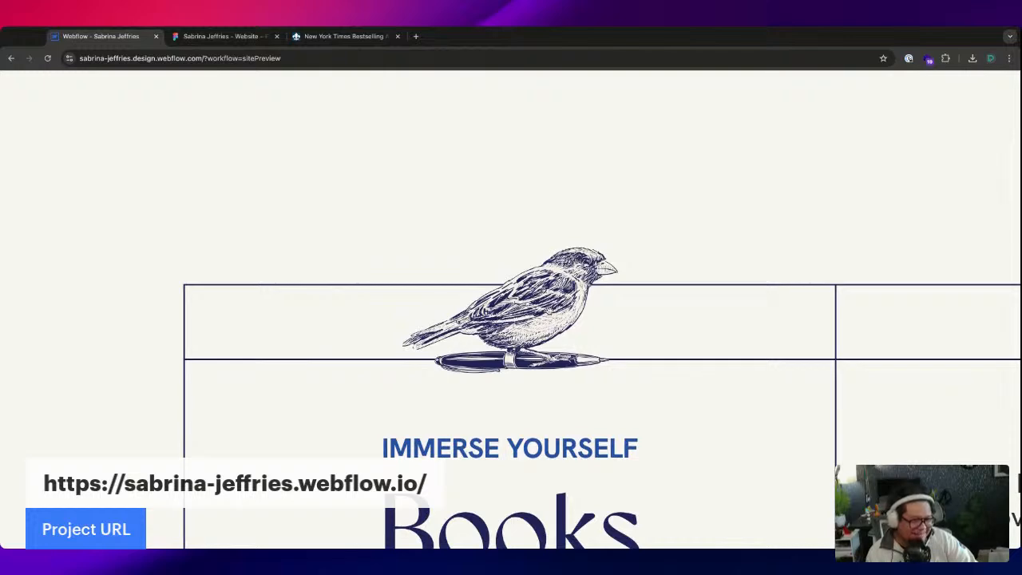
scroll(547, 267, down, 2)
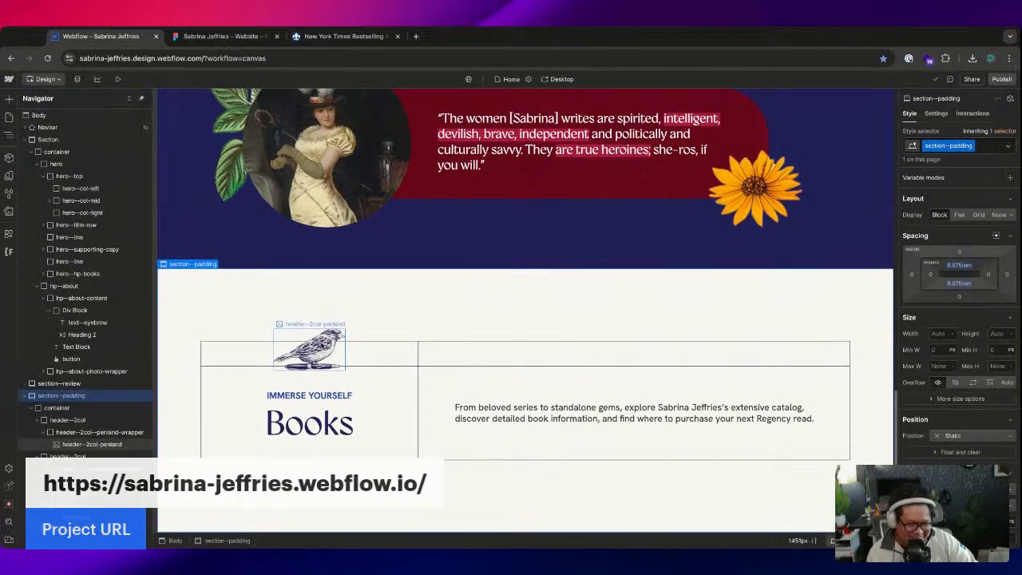
- Remove the grab cursor setting from the Books header's bird image
click(310, 347)
scroll(954, 399, down, 5)
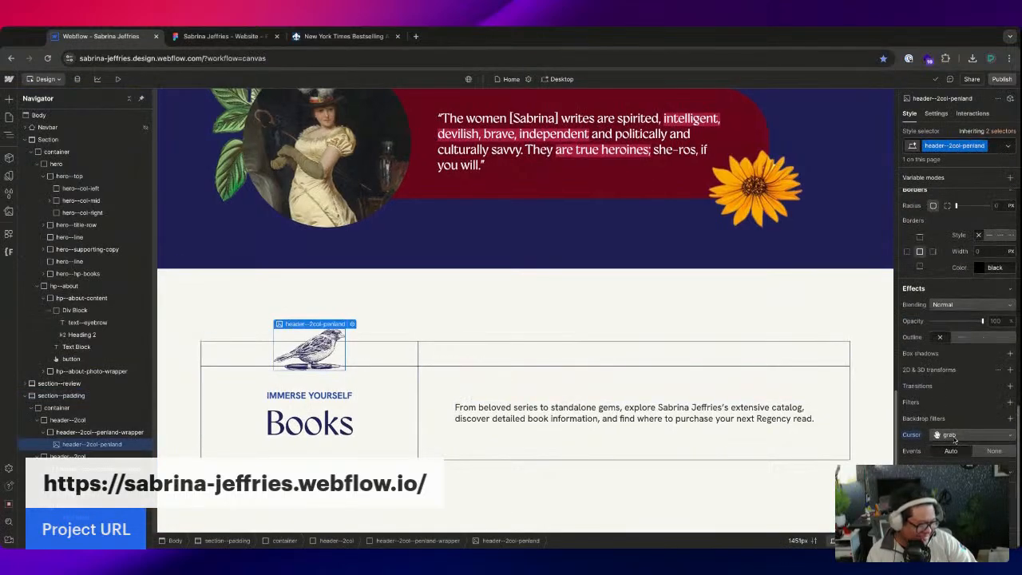
click(955, 436)
click(918, 441)
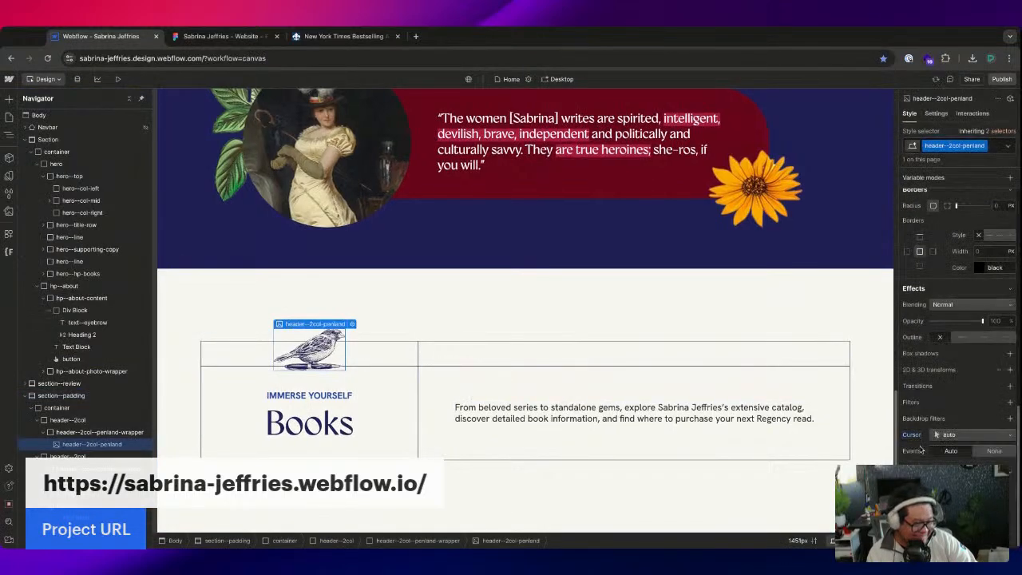
- Publish the site to the sabrina-jeffries.webflow.io staging domain and open the published page
click(1000, 79)
click(942, 238)
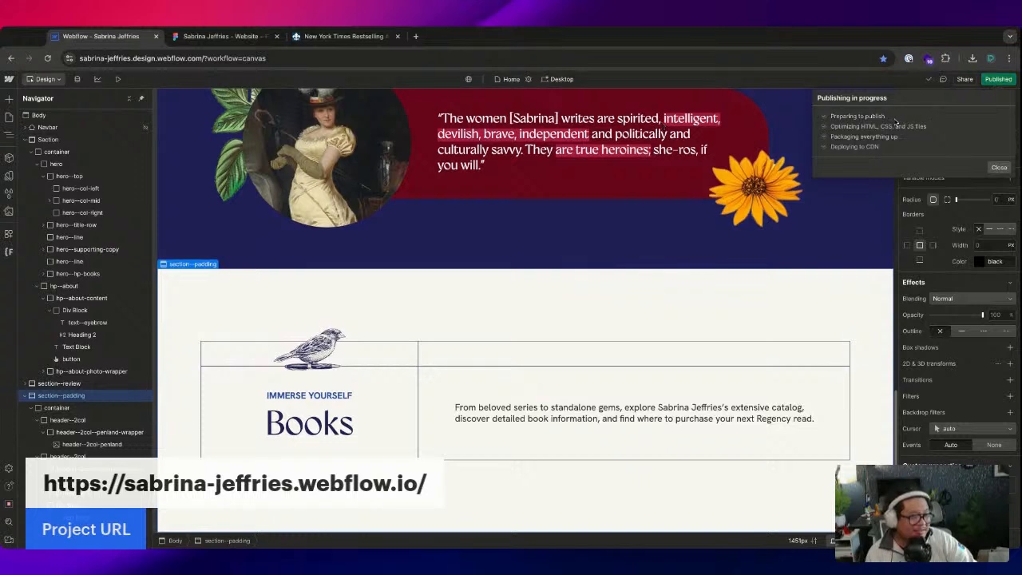
click(904, 126)
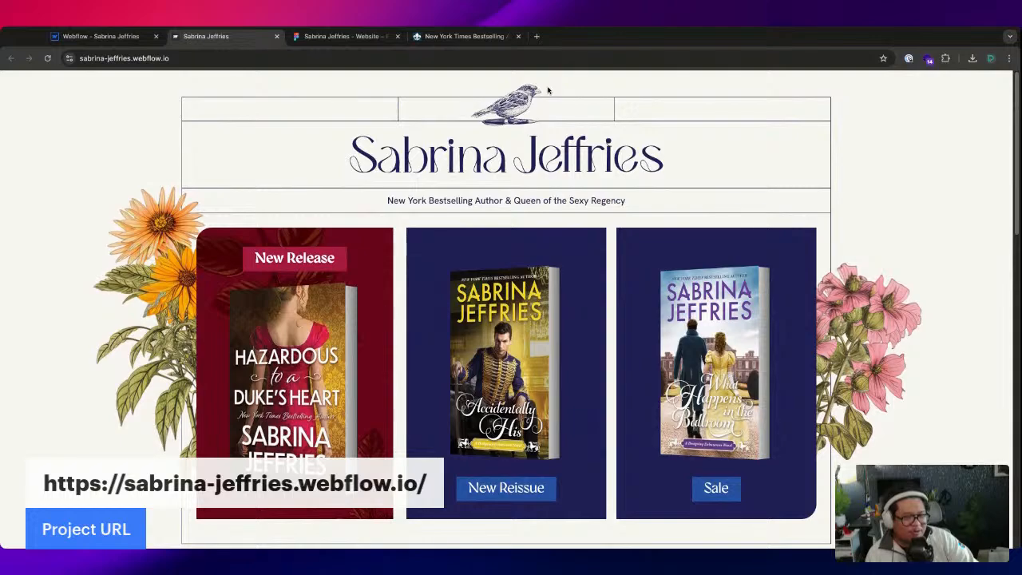
- Examine the home page's navigation bars, hero title and featured book cards in the Figma design
key(ctrl+Tab)
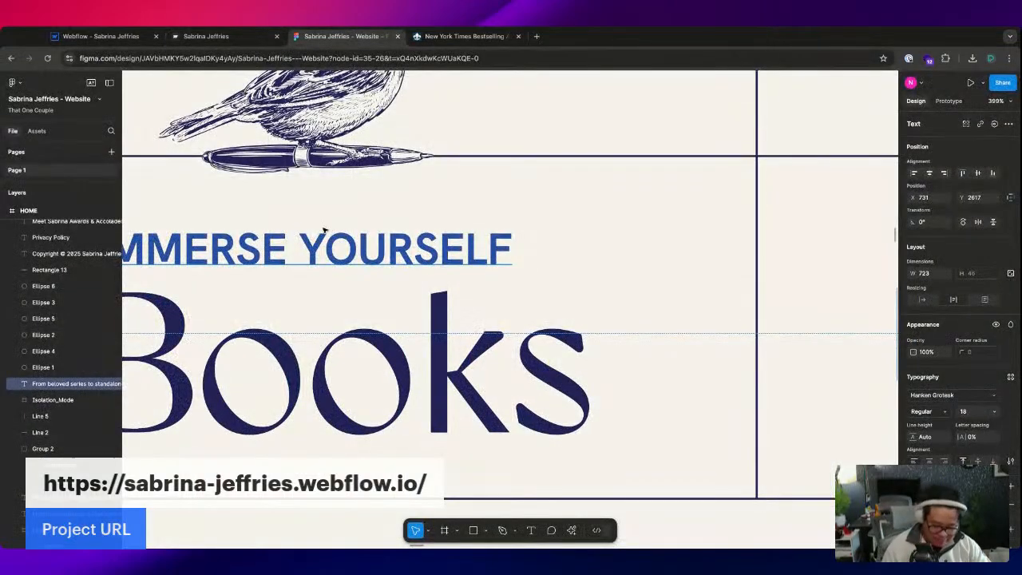
scroll(324, 229, down, 5)
scroll(331, 222, up, 3)
scroll(332, 222, down, 3)
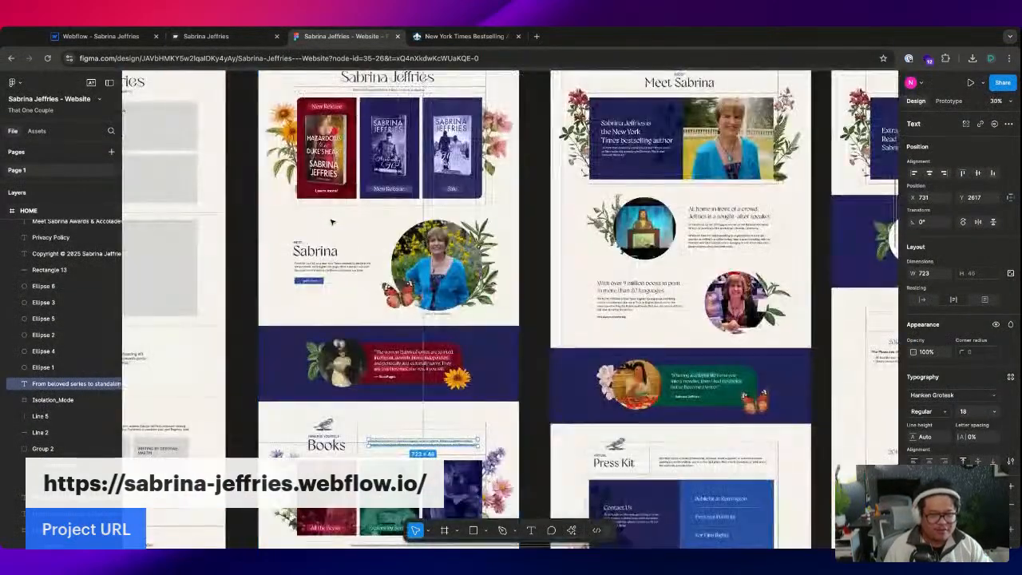
scroll(332, 222, down, 2)
scroll(396, 413, up, 6)
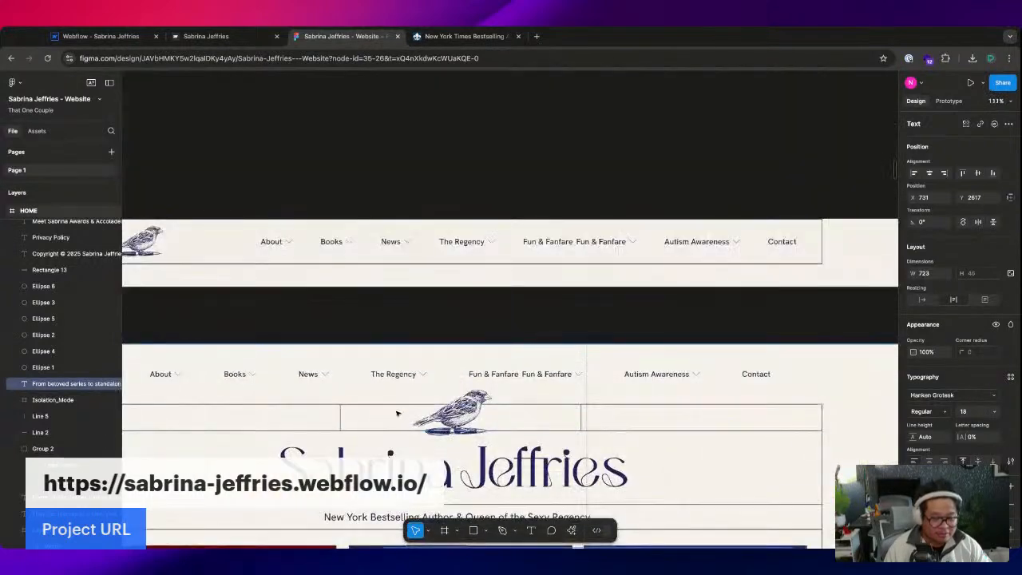
scroll(397, 412, down, 3)
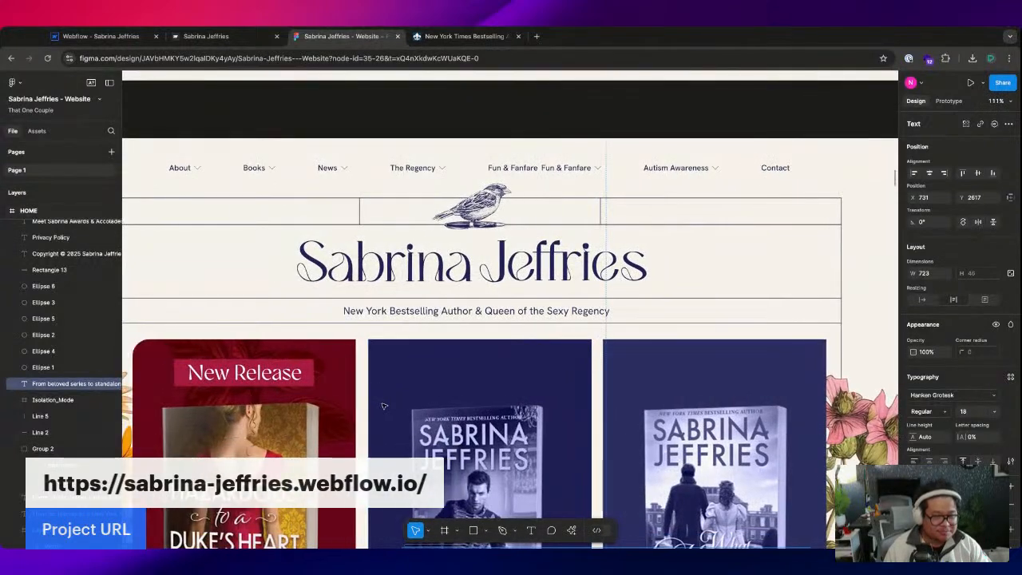
scroll(383, 406, left, 2)
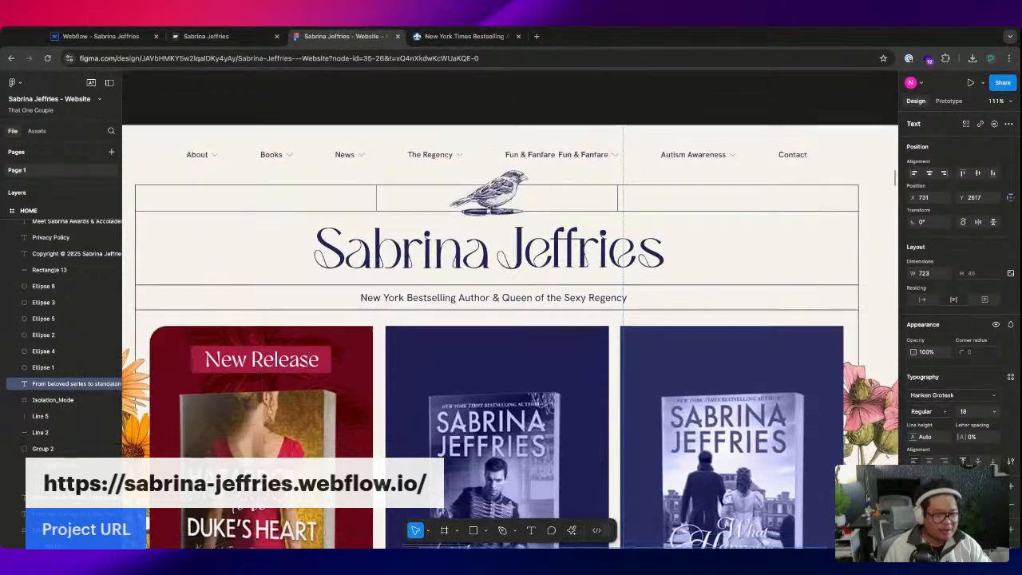
scroll(490, 335, down, 3)
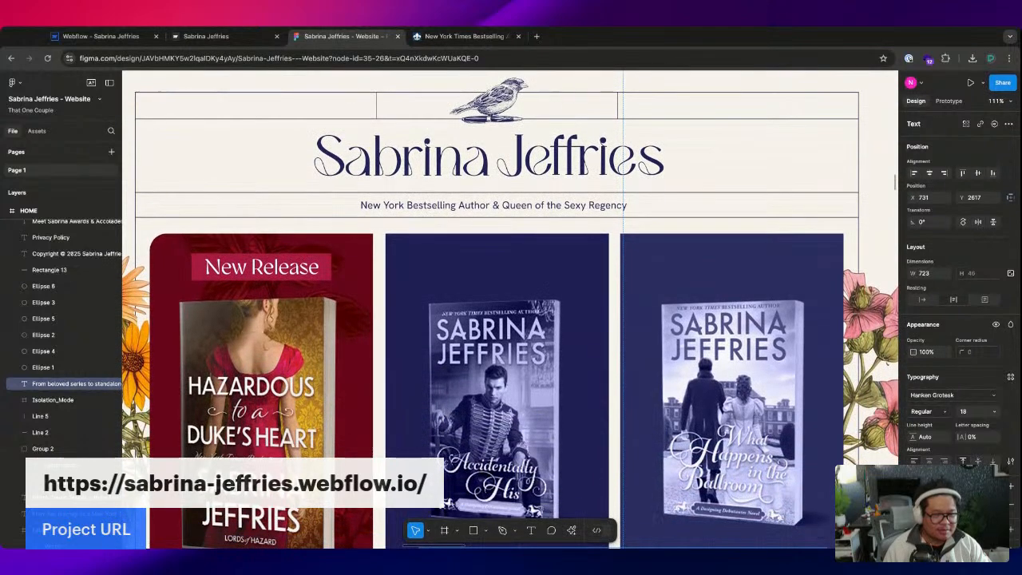
scroll(490, 335, down, 2)
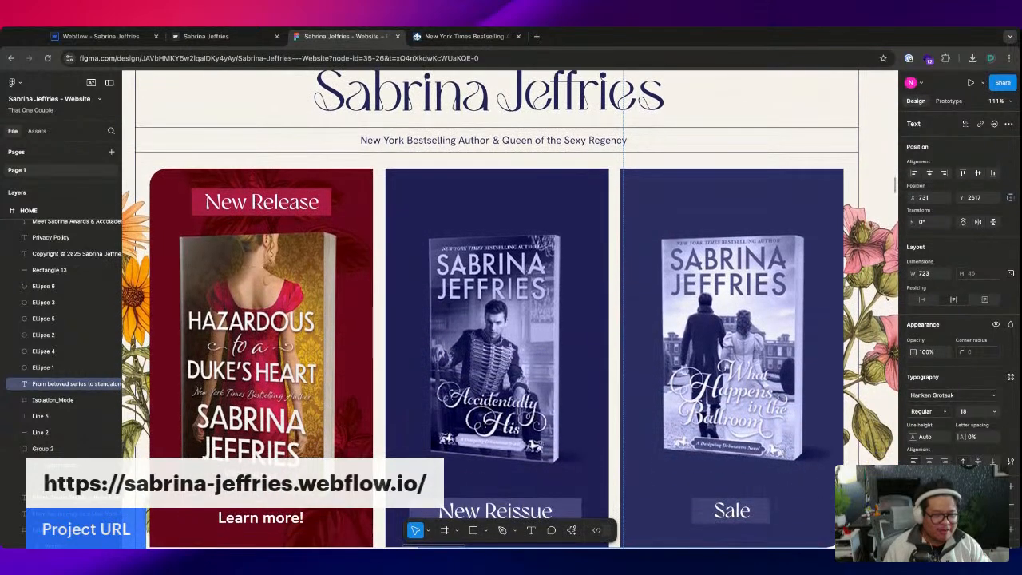
scroll(511, 319, up, 5)
scroll(369, 316, up, 2)
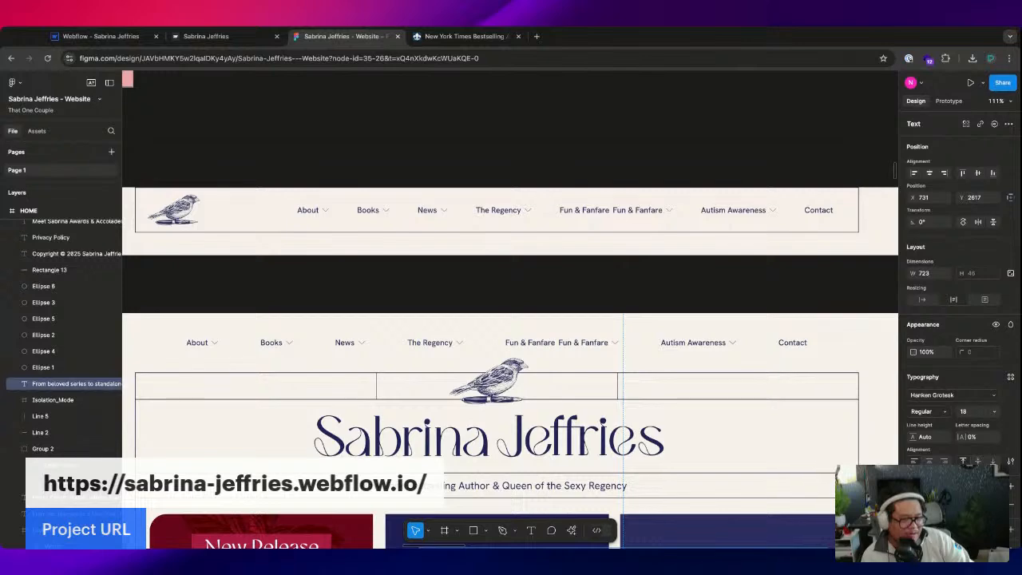
- Review the published home page from the hero book cards through the Meet Sabrina and quote sections to the Books header
click(215, 36)
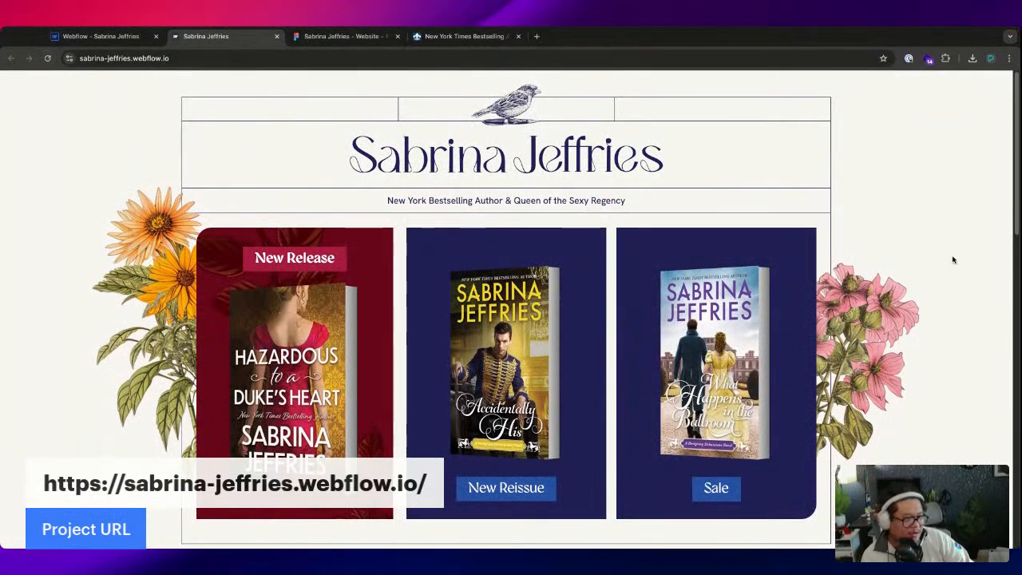
scroll(1012, 90, down, 1)
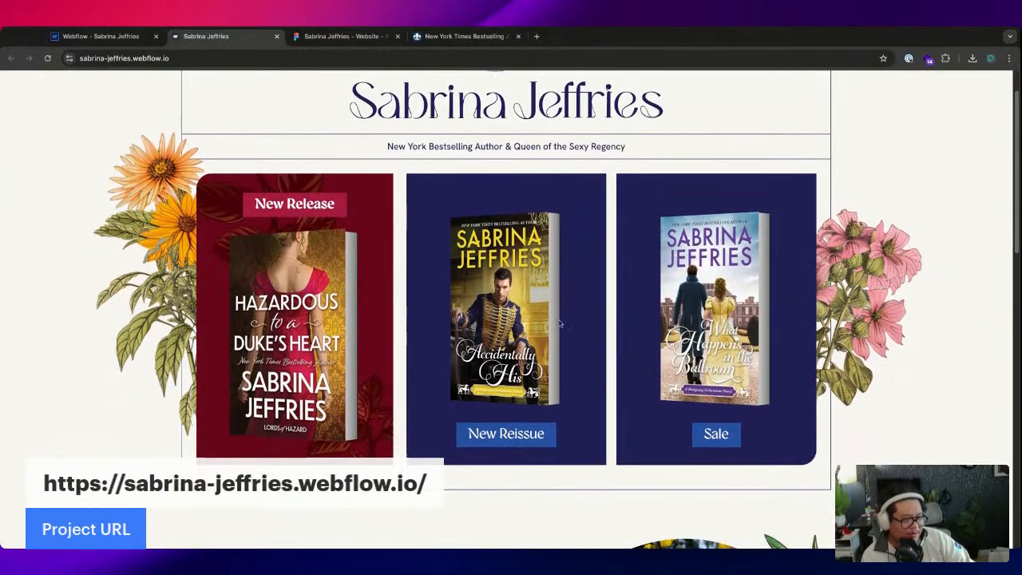
scroll(559, 323, down, 1)
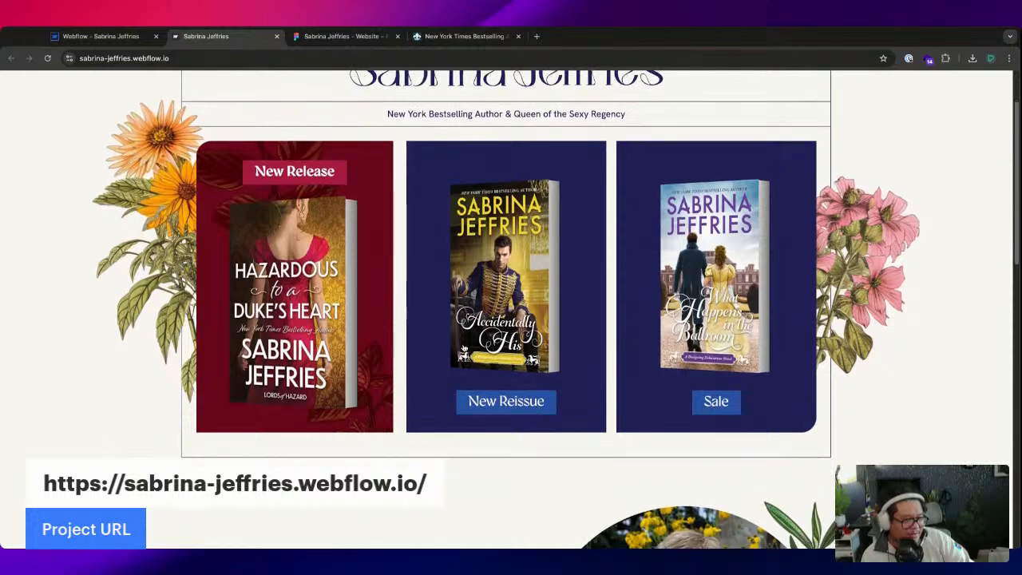
scroll(506, 320, down, 1)
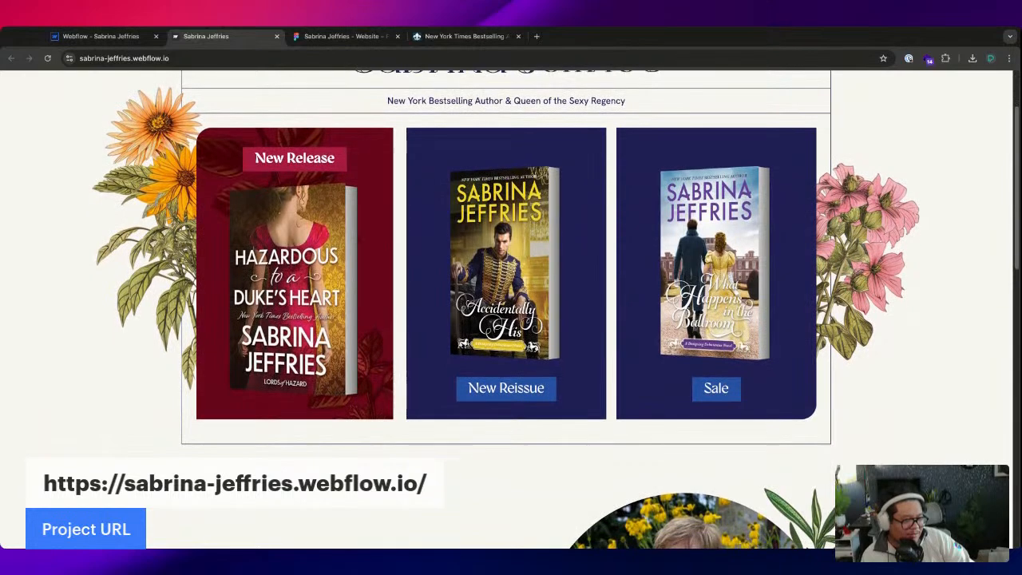
scroll(505, 319, down, 1)
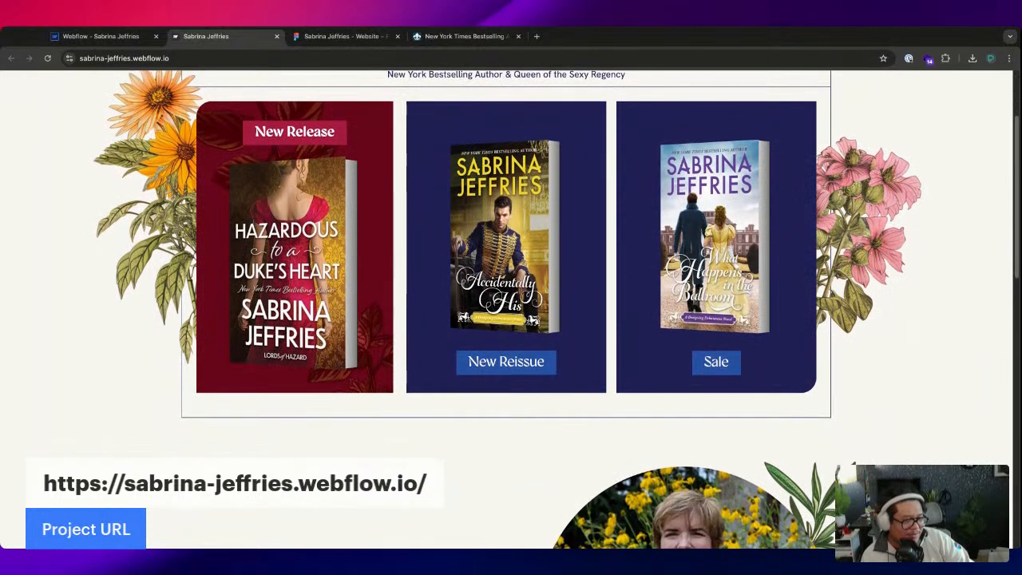
scroll(505, 319, down, 3)
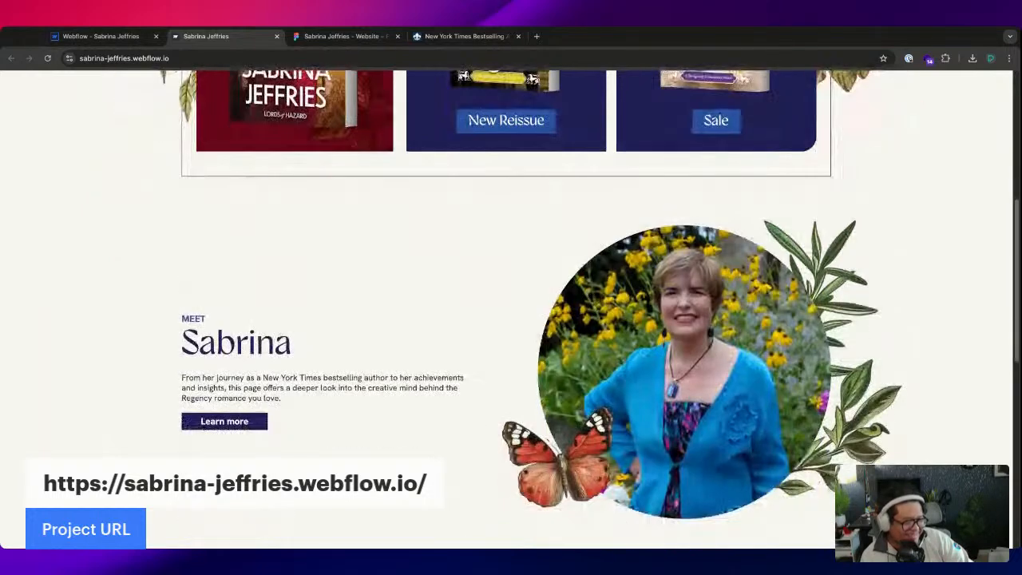
scroll(511, 319, down, 1)
scroll(511, 319, down, 1)
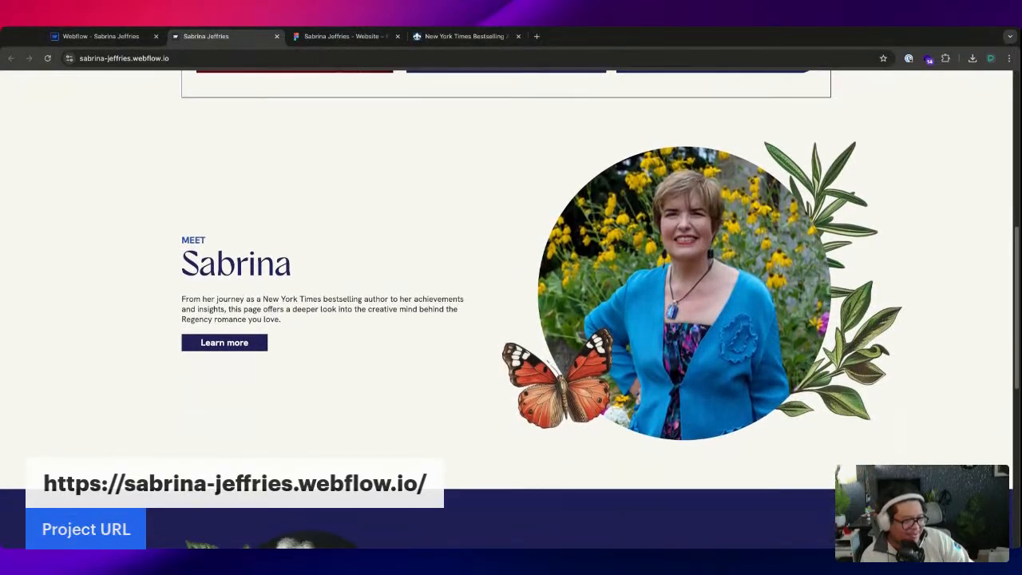
scroll(511, 319, down, 3)
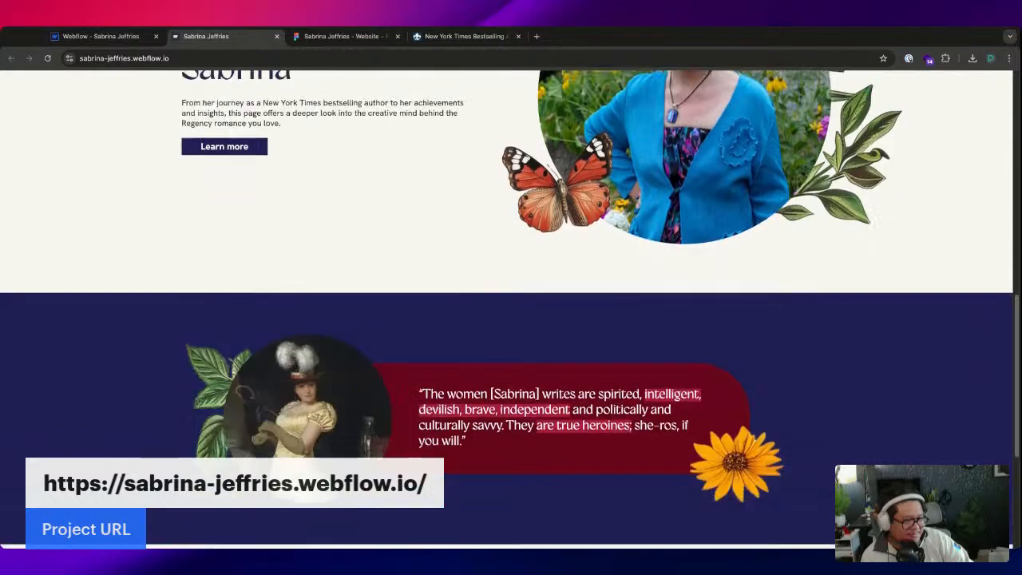
scroll(511, 320, down, 3)
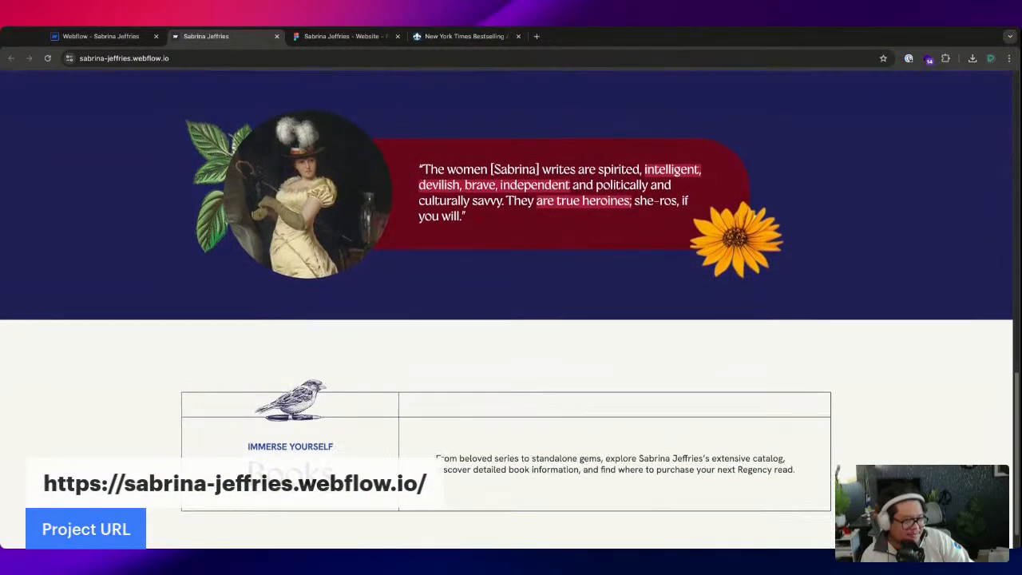
scroll(511, 319, down, 1)
scroll(510, 320, up, 4)
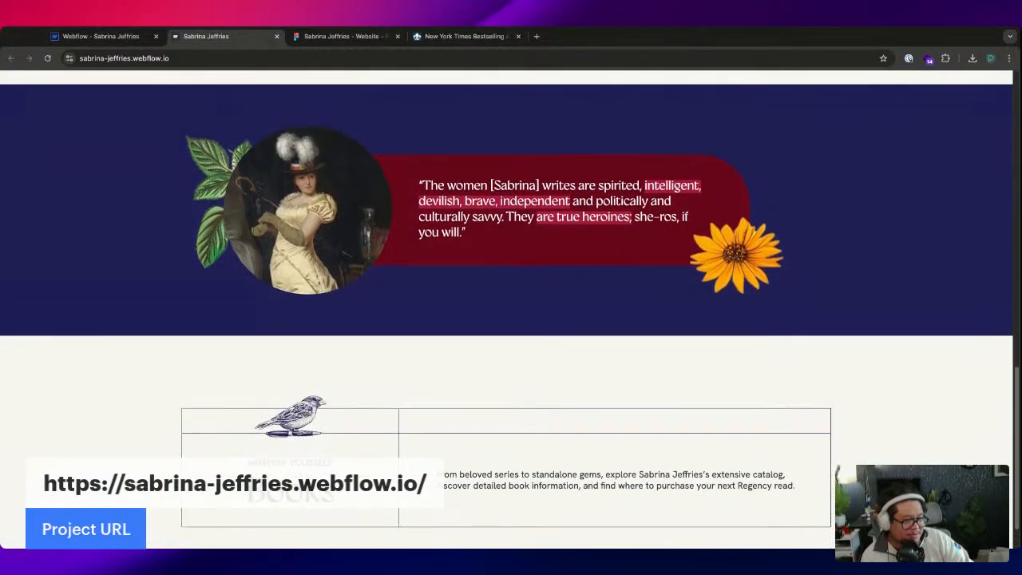
scroll(511, 319, up, 5)
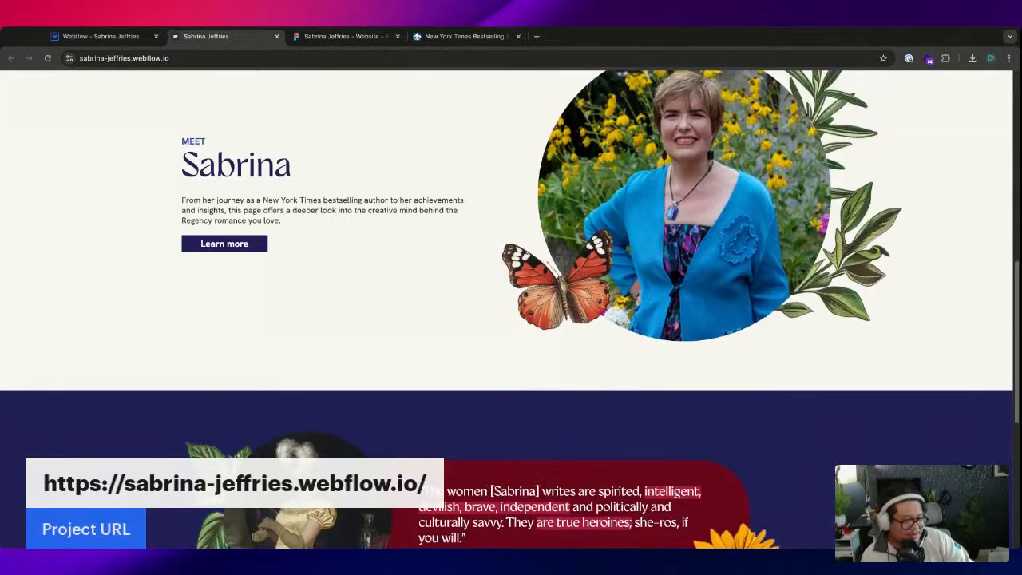
scroll(511, 319, up, 6)
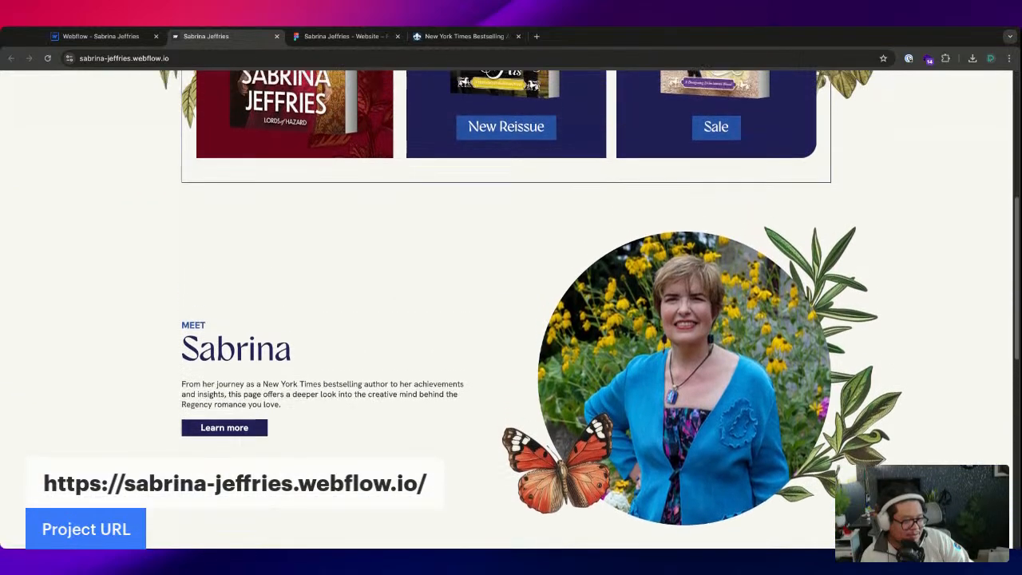